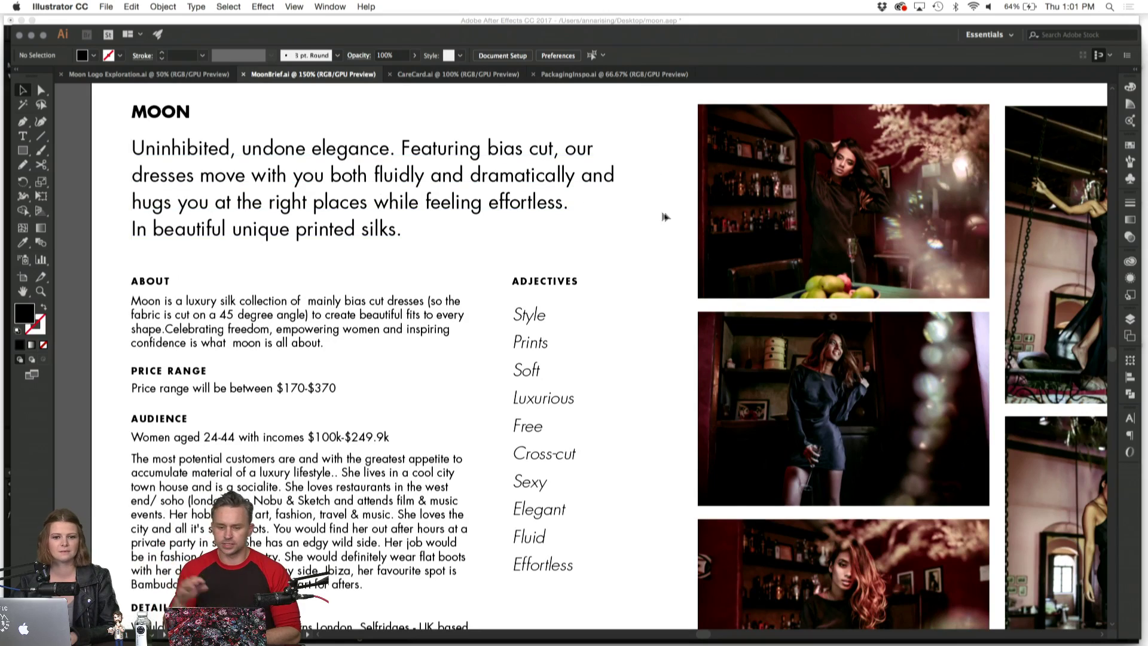
Review the MOON brief's text, adjectives and dress photos, inspecting the photographs up close.
key("super+minus")
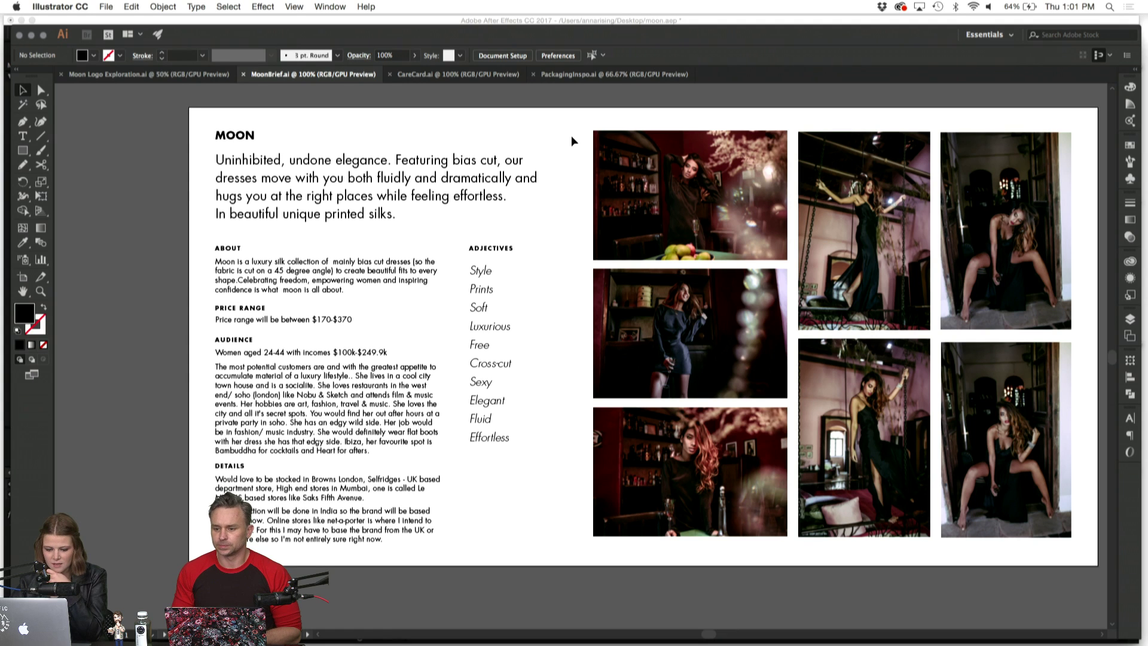
scroll(572, 136, "right", 3)
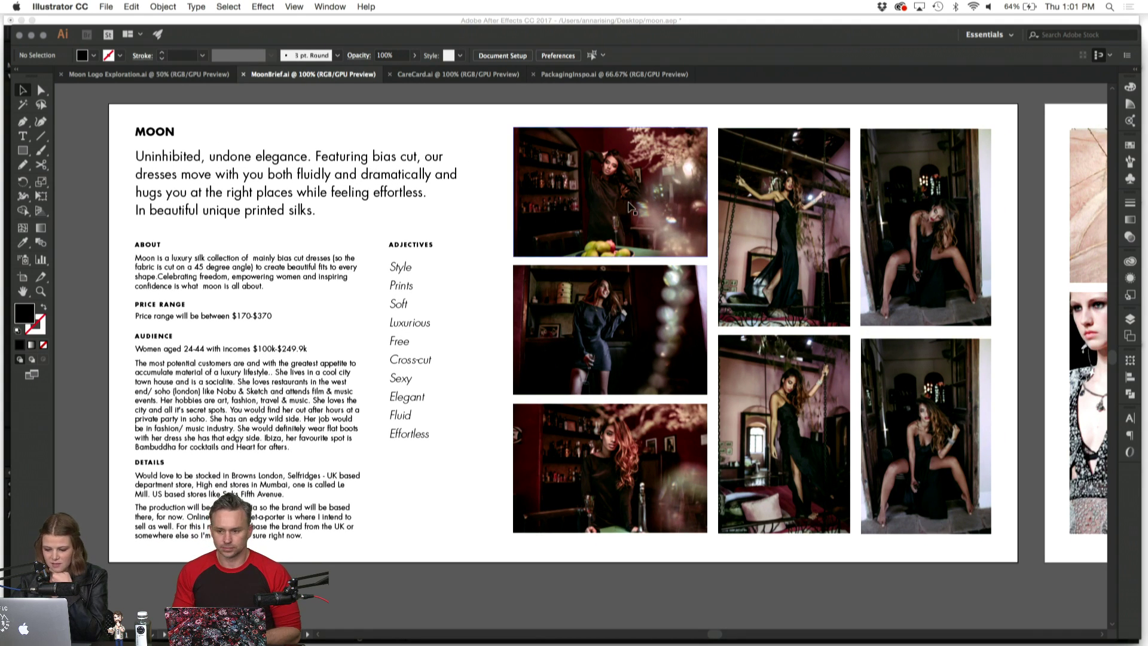
scroll(628, 206, "up", 5)
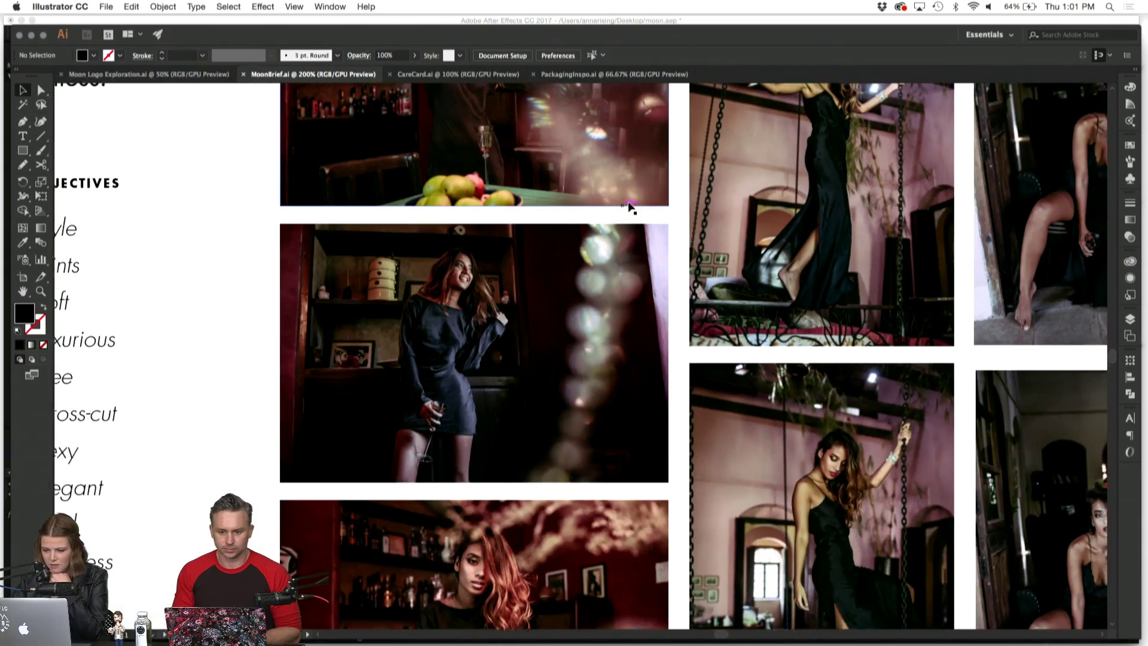
scroll(628, 207, "up", 3)
scroll(627, 207, "left", 3)
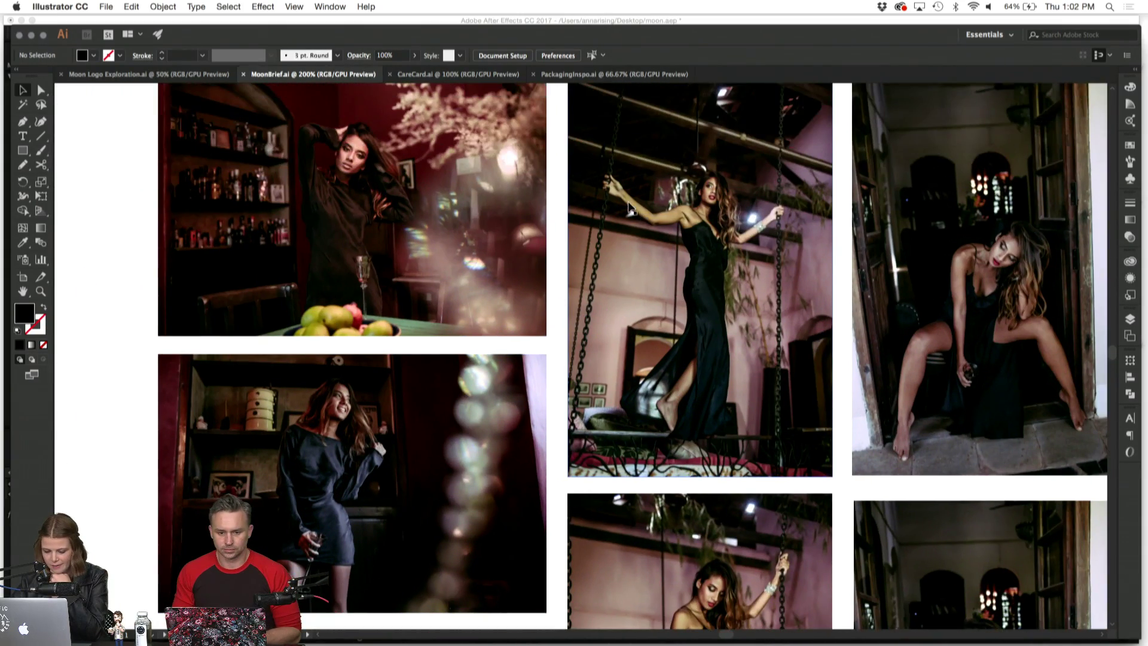
scroll(629, 208, "left", 10)
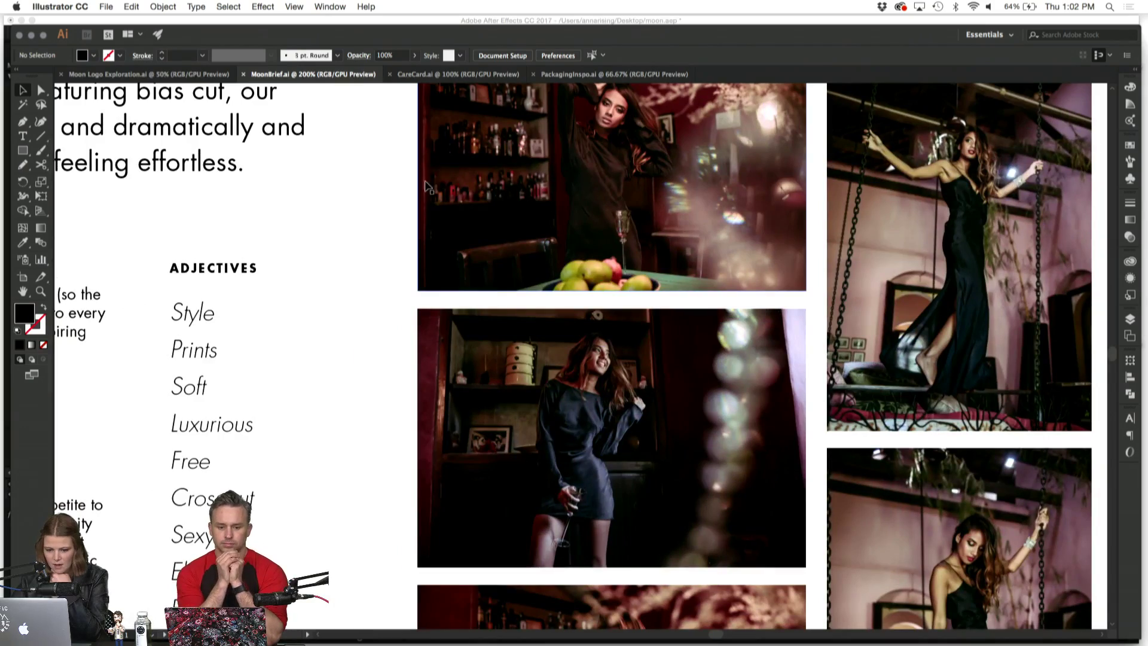
key("super+1")
scroll(399, 187, "down", 3)
scroll(399, 186, "left", 2)
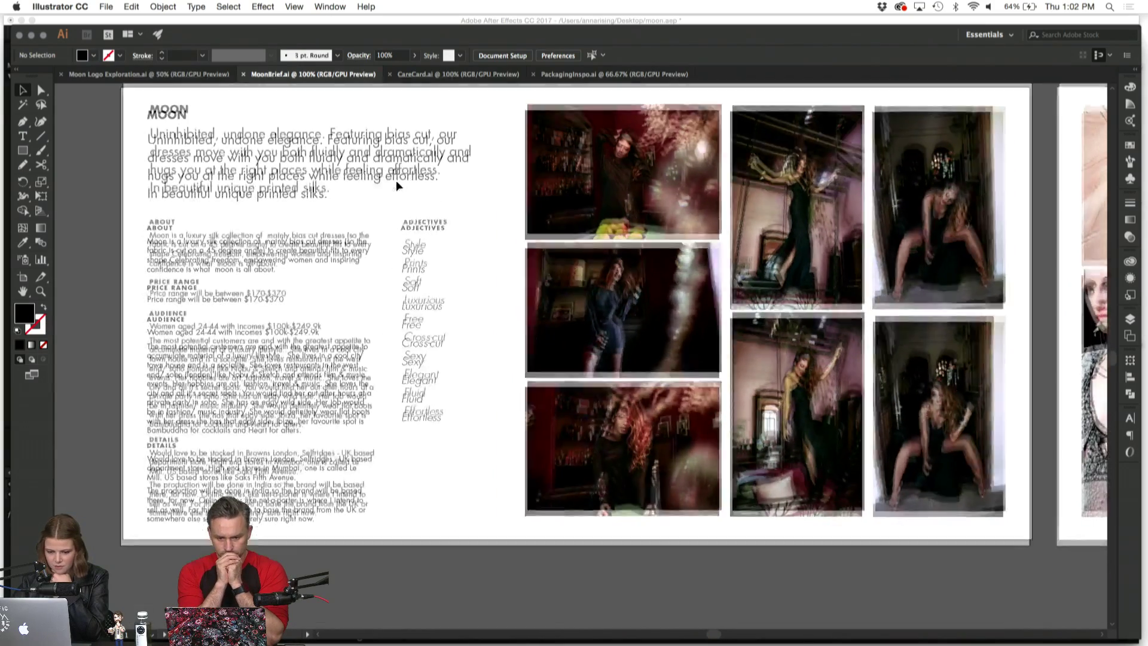
scroll(396, 186, "up", 1)
scroll(396, 186, "right", 1)
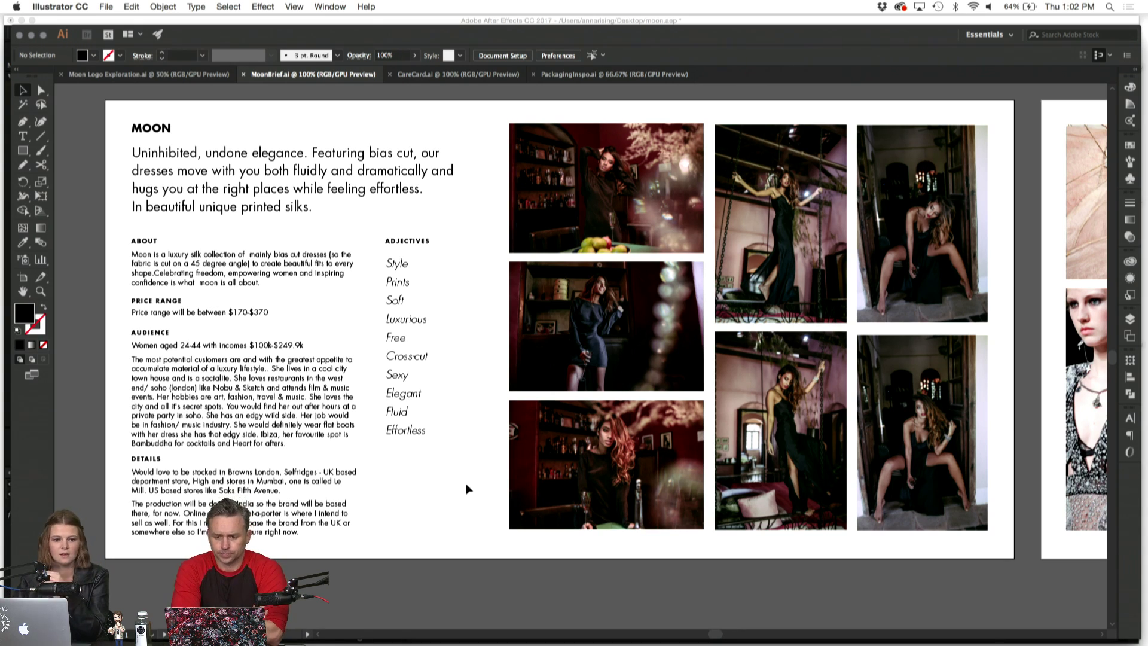
Examine the mood board of textures, fashion and moon imagery beside the brief, and return to the brief page.
scroll(468, 488, "right", 15)
scroll(466, 489, "right", 10)
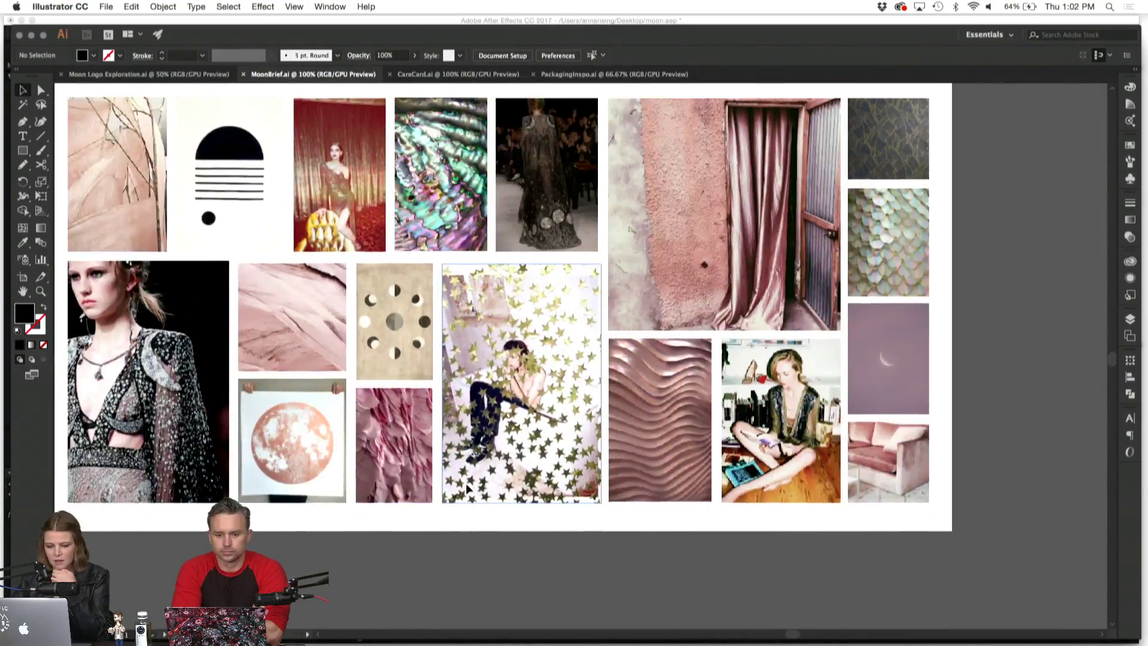
scroll(465, 483, "left", 5)
scroll(465, 483, "up", 1)
scroll(178, 312, "right", 1)
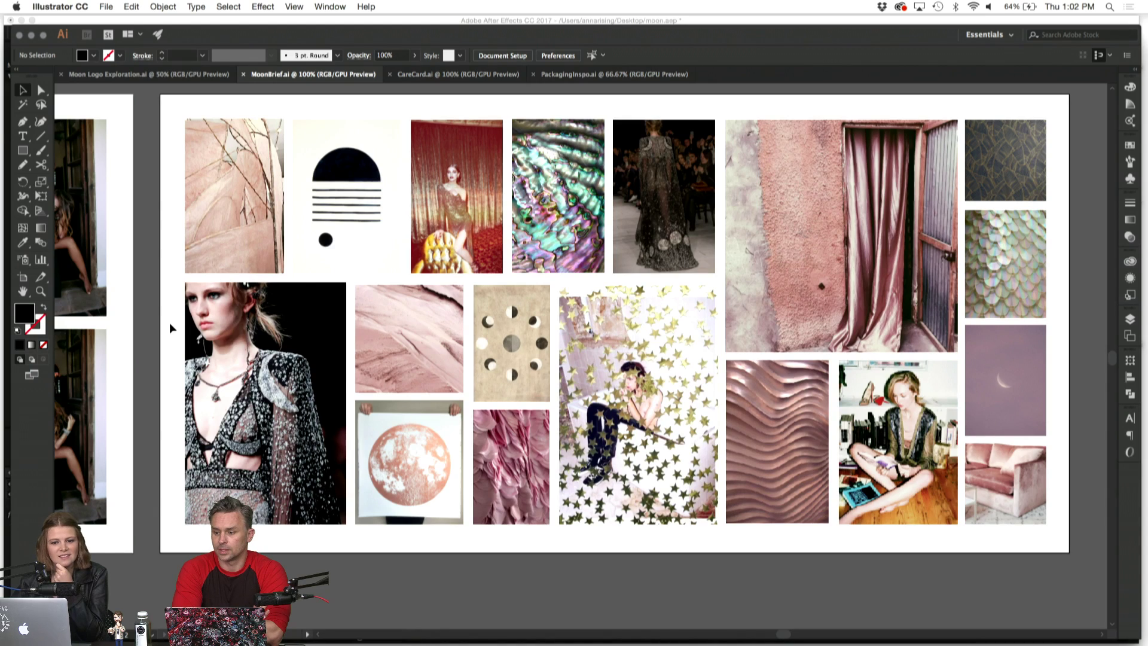
scroll(170, 322, "left", 10)
scroll(132, 159, "left", 4)
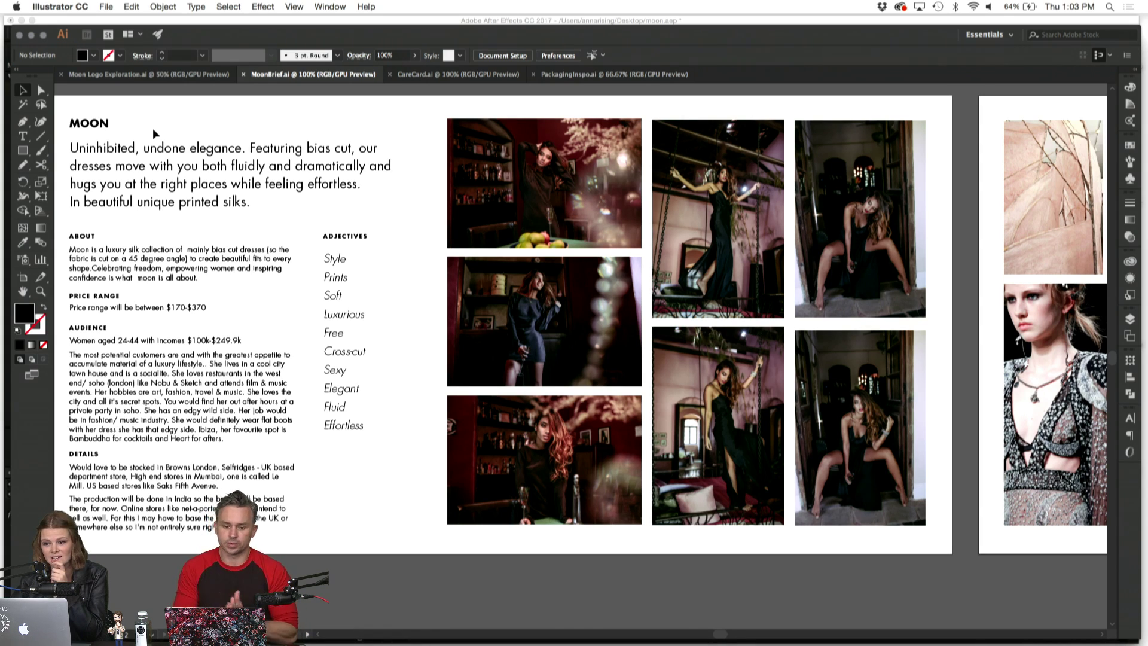
Switch to the Moon Logo Exploration document and look over its MOON wordmark variations and the numbered shortlist.
left_click(149, 74)
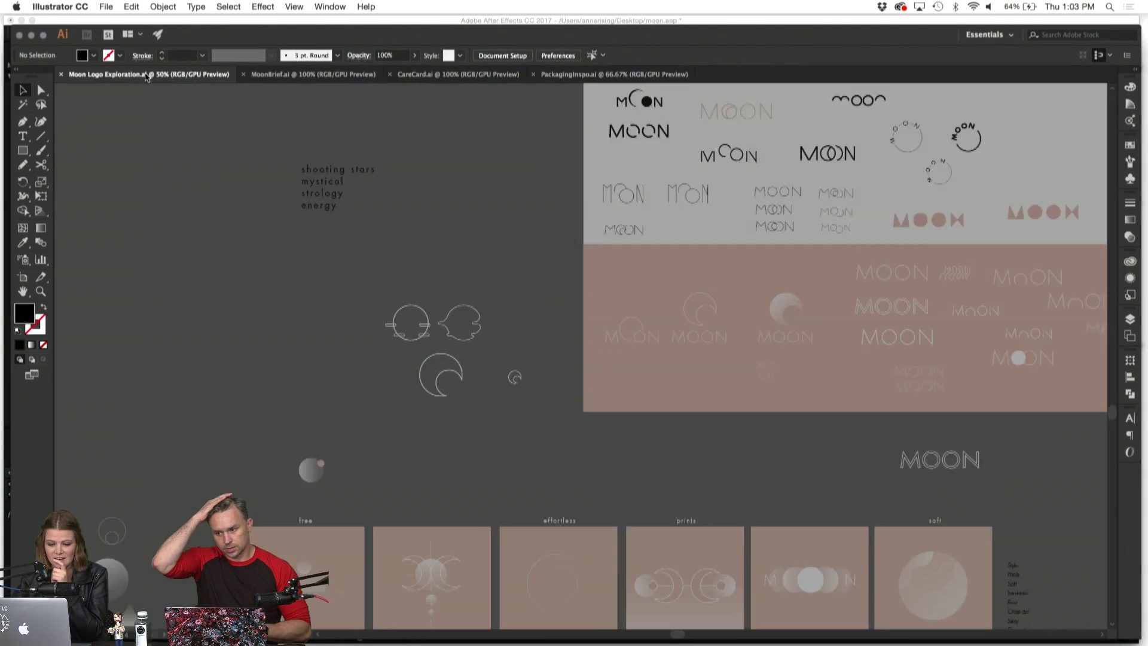
scroll(185, 194, "up", 8)
scroll(184, 194, "right", 8)
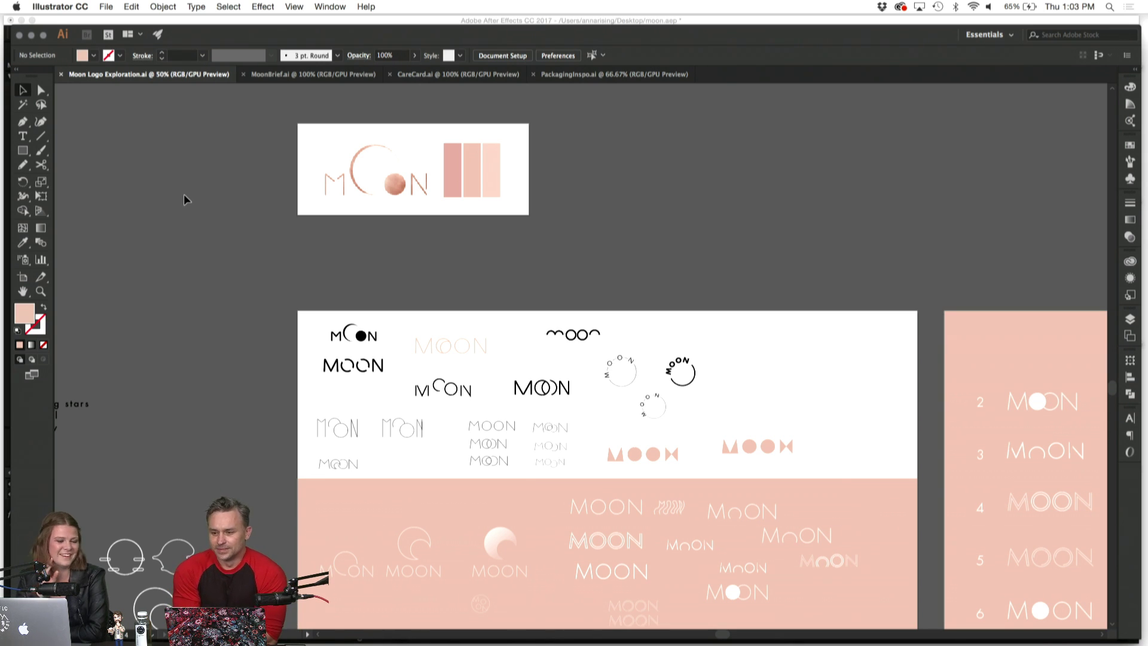
scroll(184, 194, "right", 5)
scroll(185, 194, "down", 2)
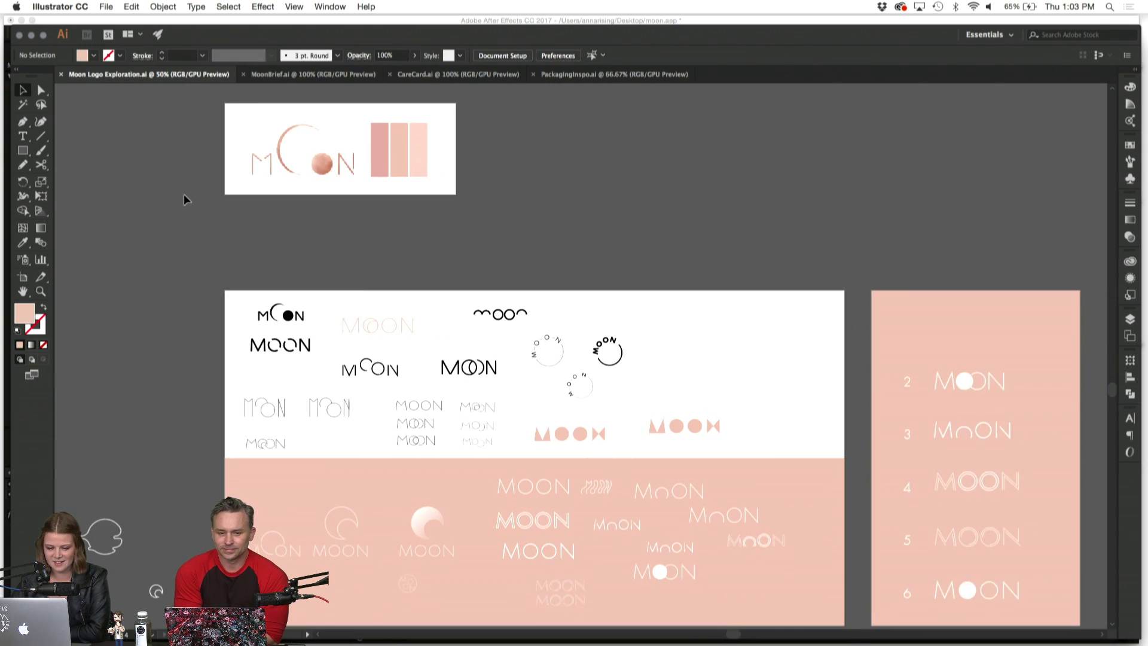
scroll(184, 194, "down", 3)
scroll(184, 194, "right", 2)
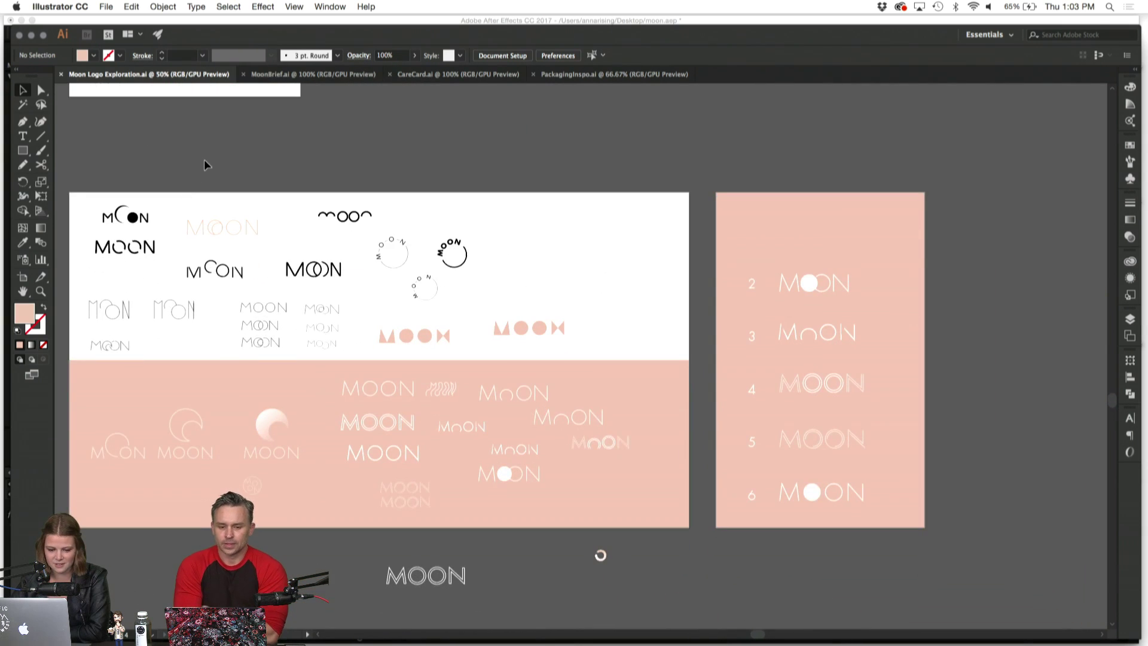
scroll(204, 160, "down", 8)
scroll(203, 160, "right", 2)
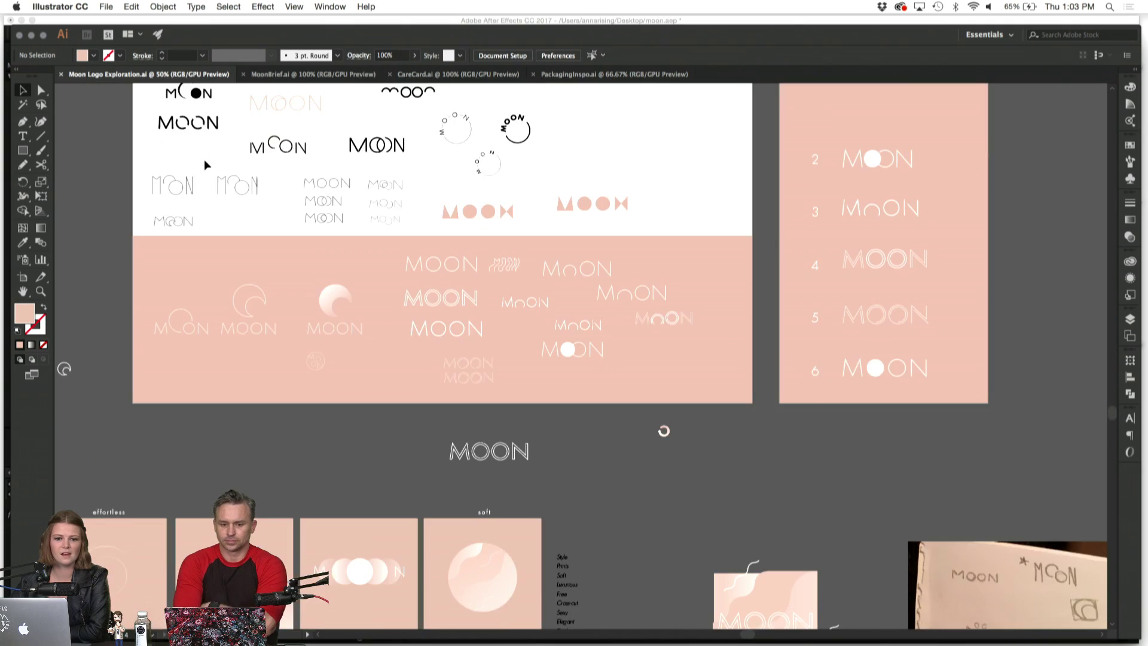
scroll(692, 124, "up", 4)
scroll(692, 123, "right", 1)
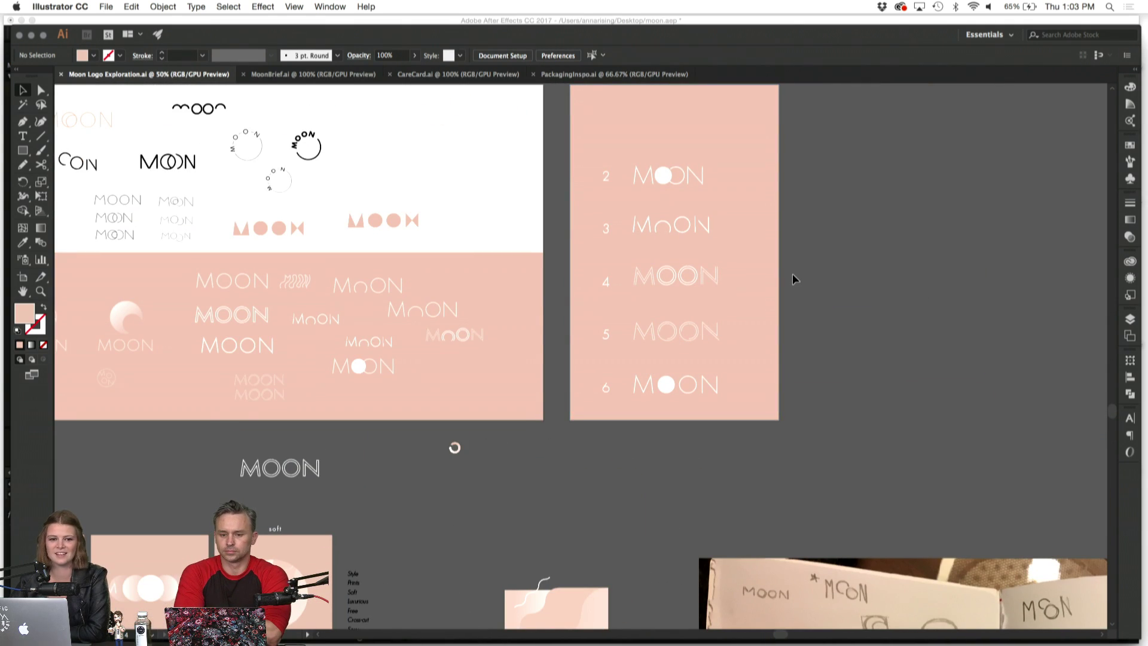
Look over the grid of pink symbol tiles beneath the logo variations.
scroll(792, 275, "down", 5)
scroll(792, 274, "left", 5)
scroll(793, 278, "down", 7)
scroll(794, 279, "left", 11)
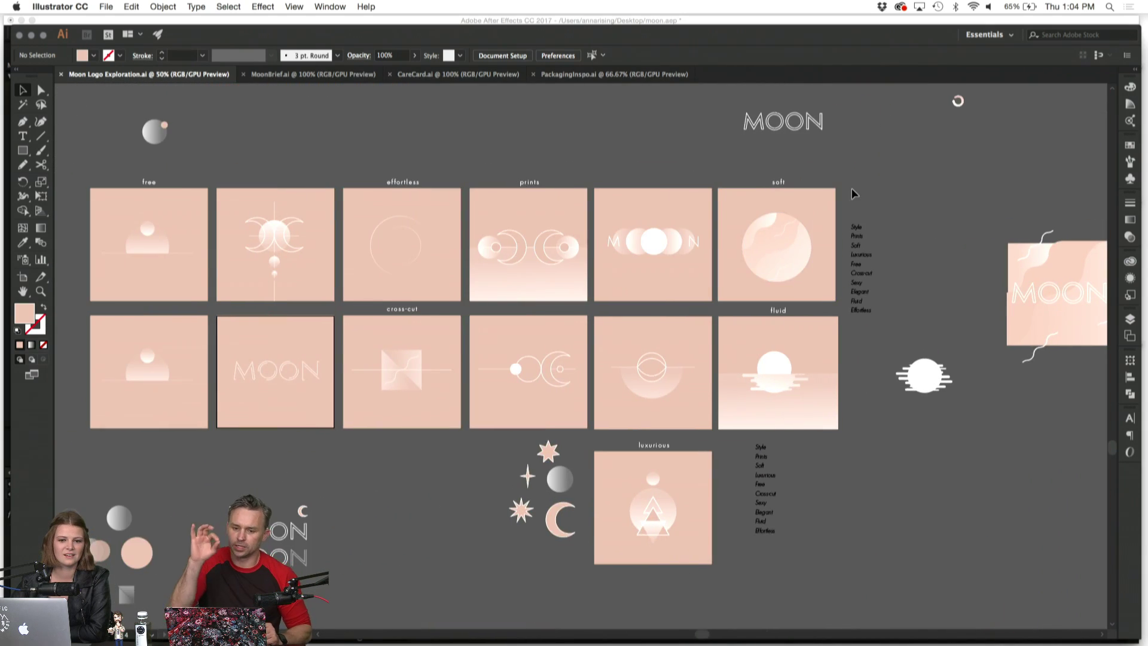
Examine the textured rose-gold MOON logo and its three colour swatches at 150% magnification.
scroll(852, 188, "up", 18)
scroll(851, 188, "right", 6)
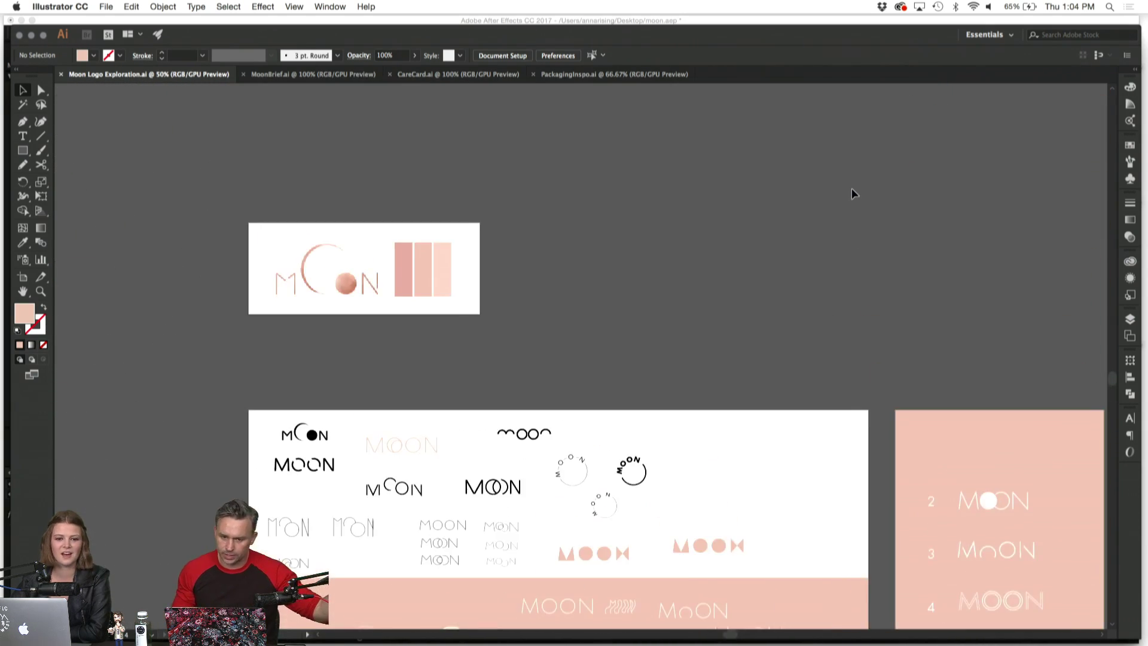
key("super+equal")
key("super+equal")
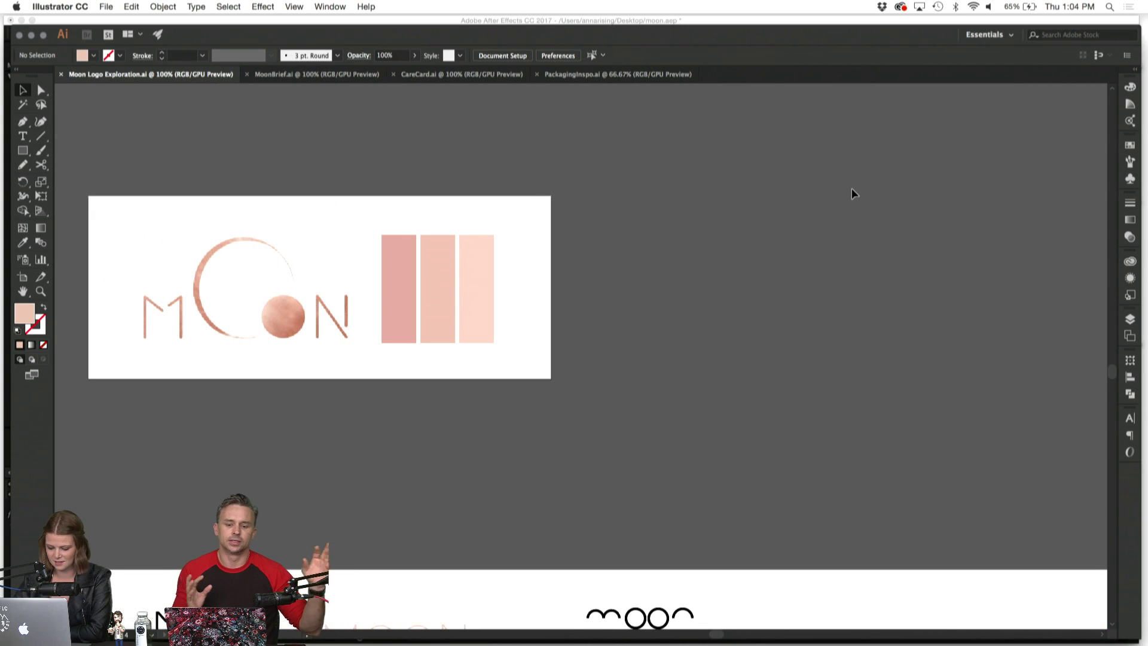
key("super+equal")
scroll(852, 188, "left", 6)
scroll(851, 188, "up", 2)
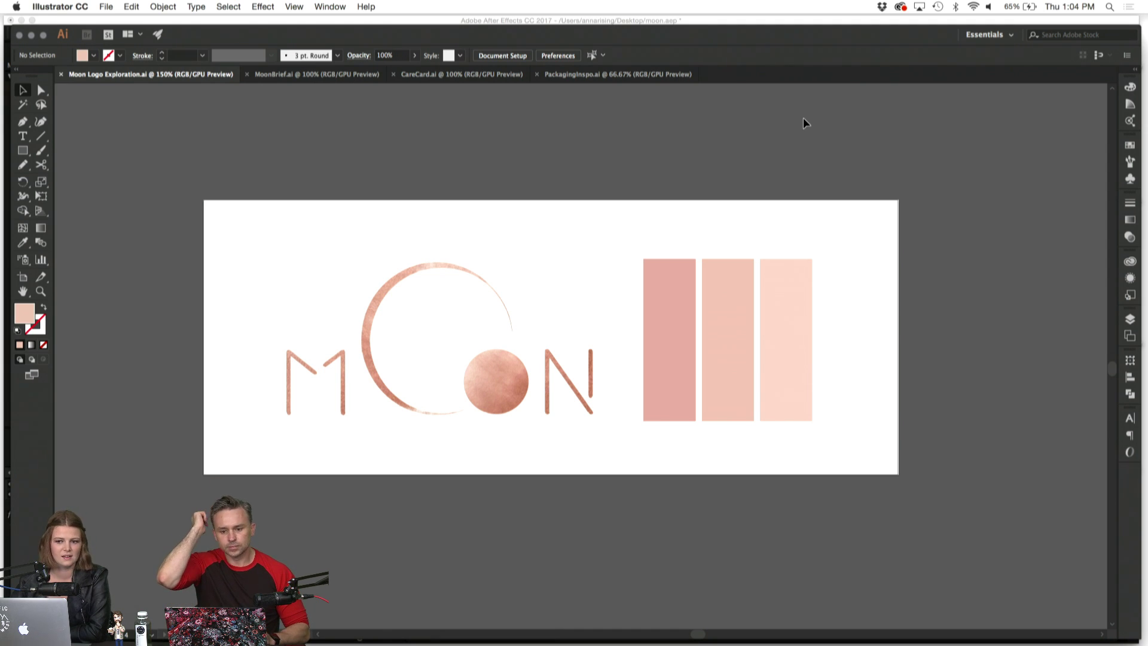
scroll(802, 117, "down", 1)
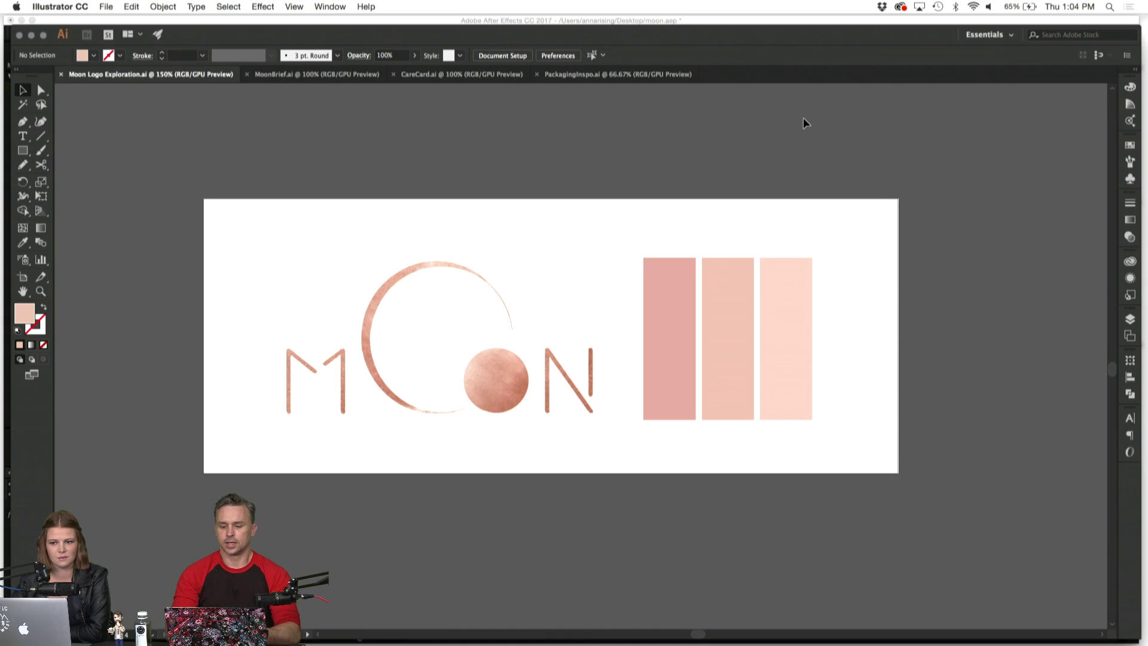
scroll(803, 118, "down", 1)
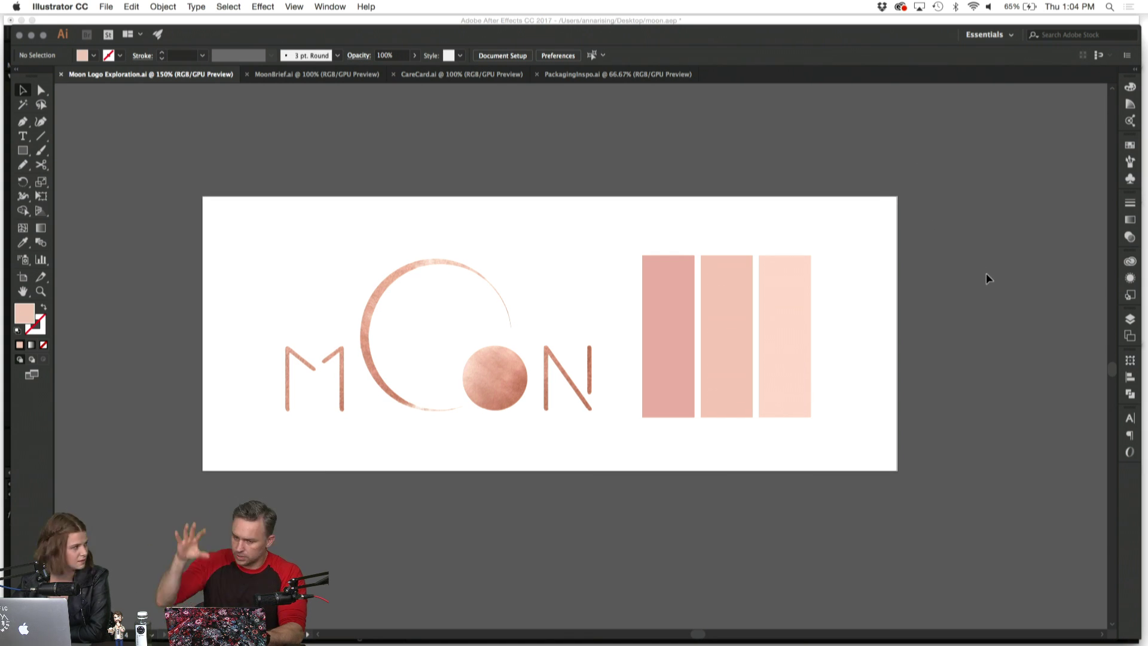
Inspect the shortlisted MOON wordmarks numbered 2 to 6 at 100% magnification.
key("super+1")
scroll(988, 278, "down", 10)
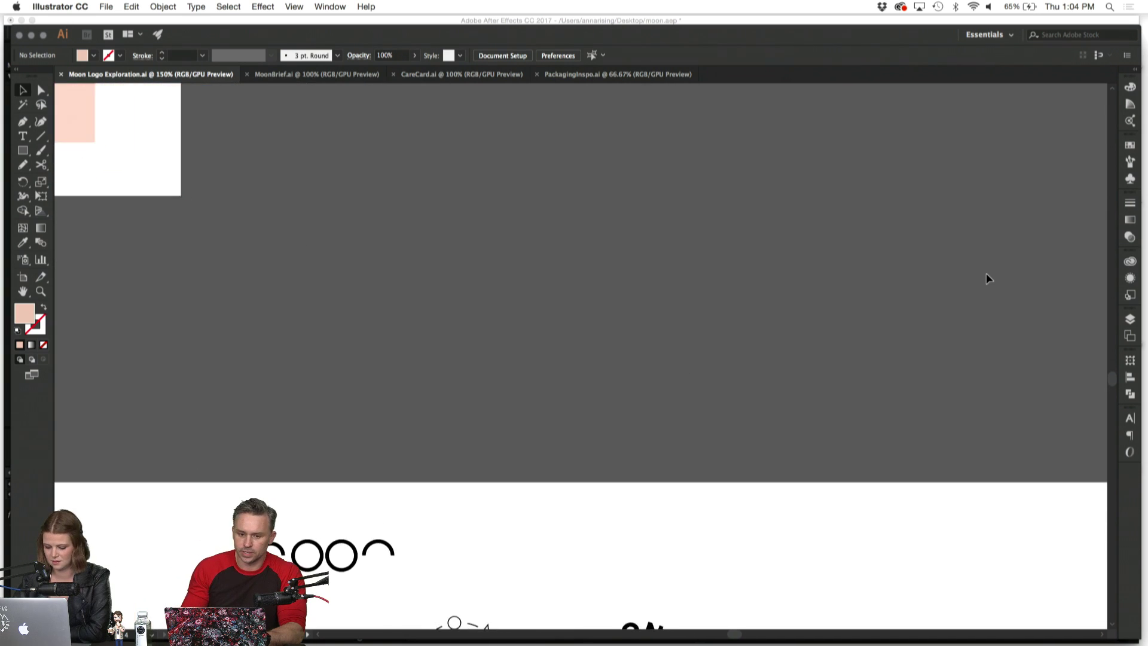
key("super+minus")
key("super+minus")
scroll(987, 278, "down", 5)
scroll(986, 278, "right", 8)
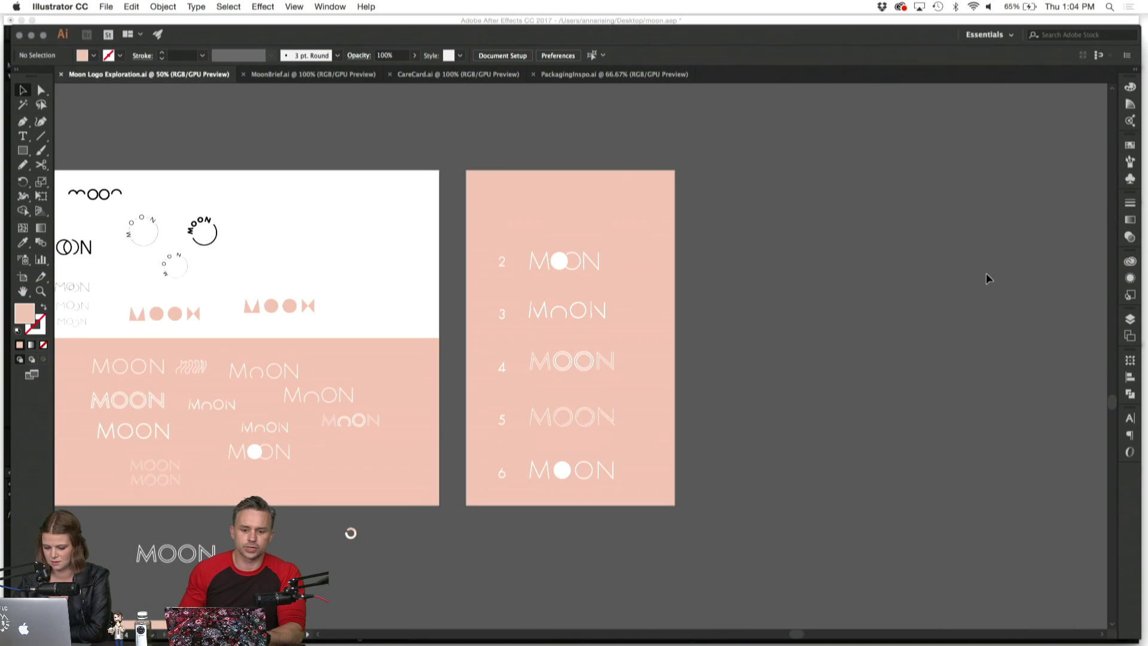
key("super+1")
scroll(985, 273, "left", 3)
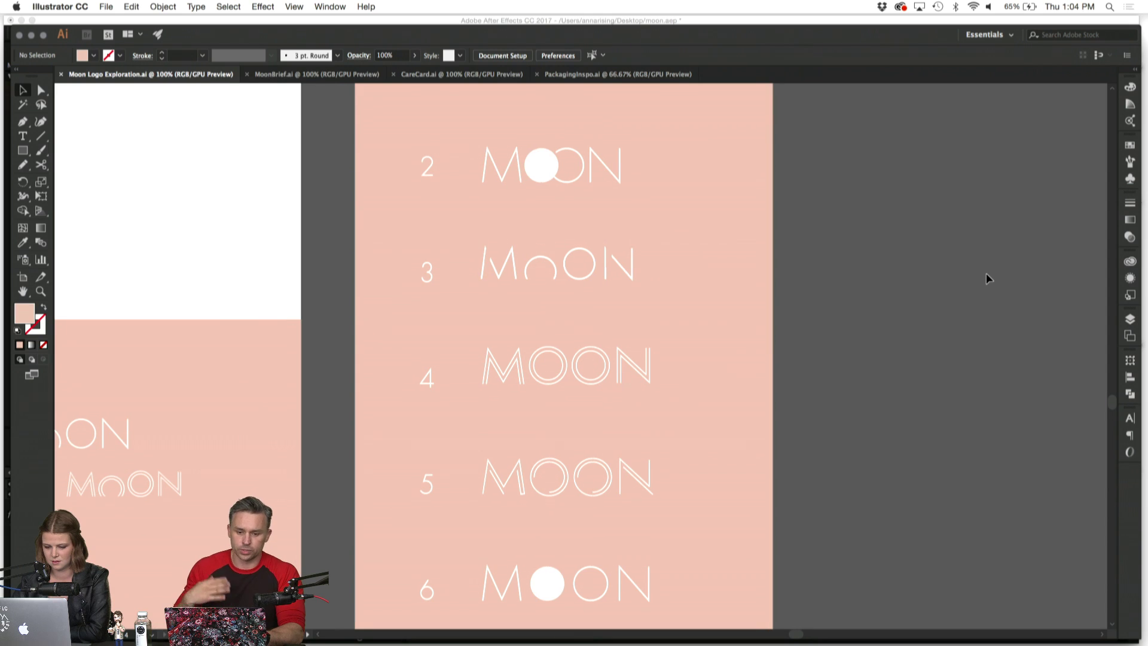
scroll(985, 273, "down", 2)
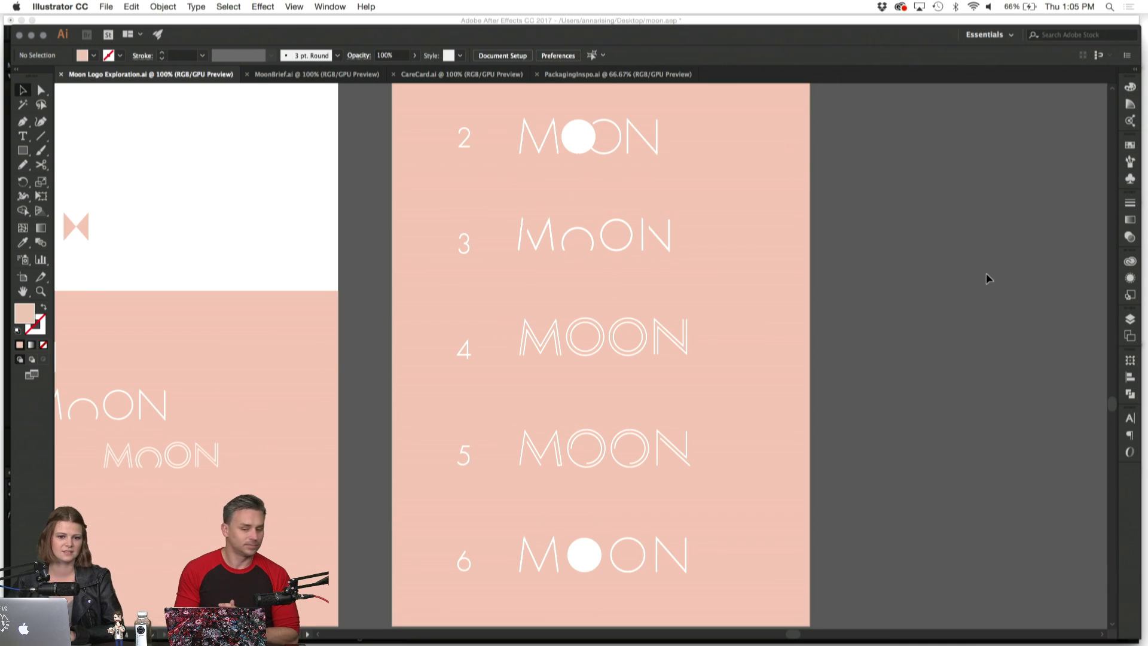
Find the double-line MOON wordmark tile among the symbol tiles and examine its lettering at 300% magnification.
scroll(985, 272, "down", 4)
scroll(985, 273, "left", 9)
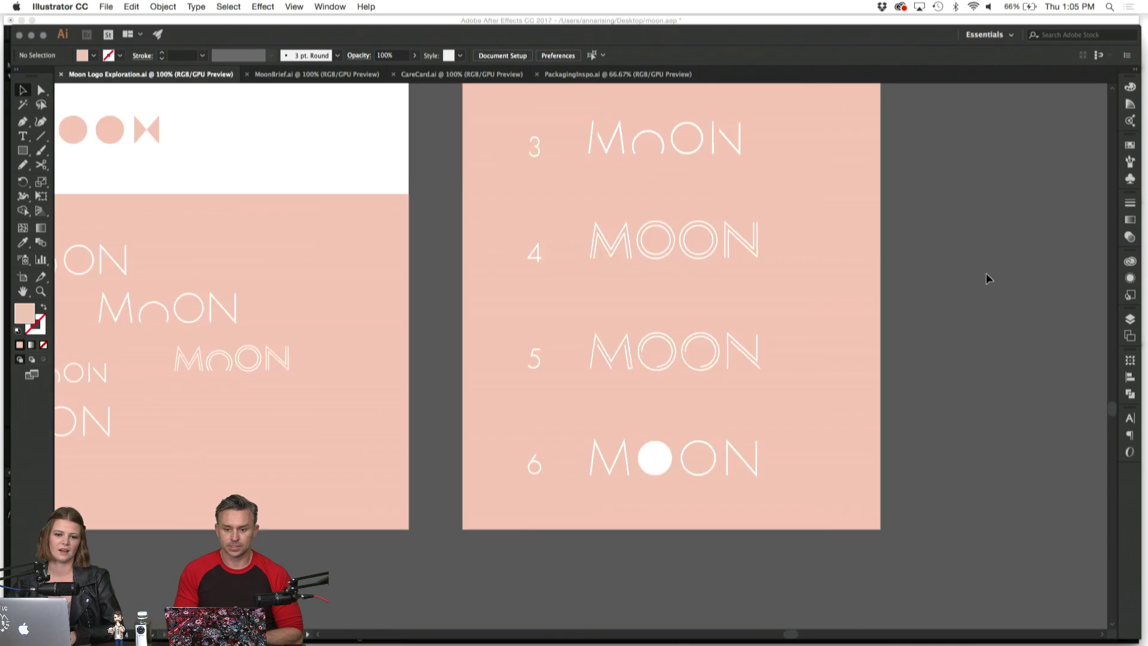
scroll(985, 273, "down", 10)
scroll(985, 273, "left", 5)
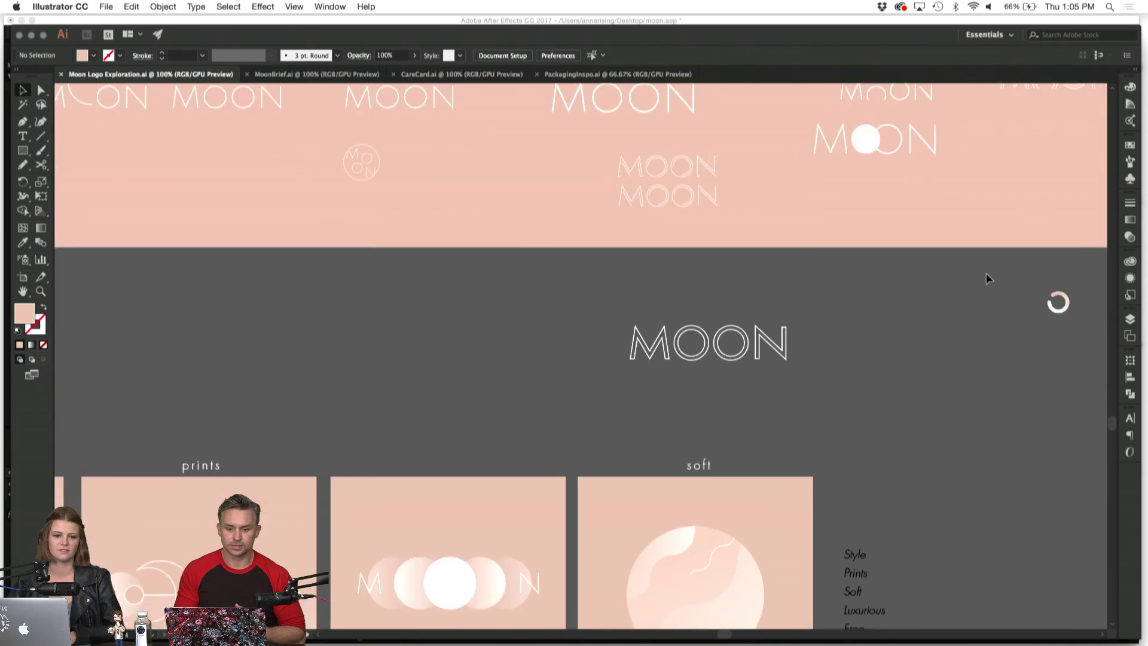
scroll(985, 272, "down", 10)
scroll(985, 273, "left", 15)
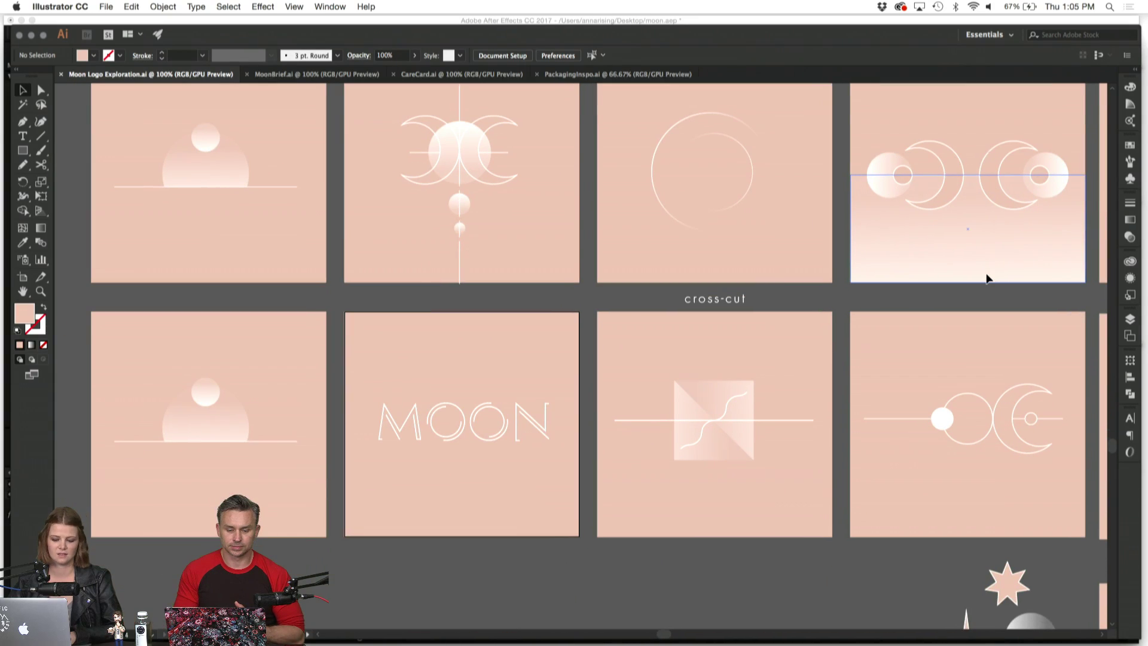
left_click(503, 436)
key("super+equal")
key("super+equal")
key("super+equal")
left_click(201, 257)
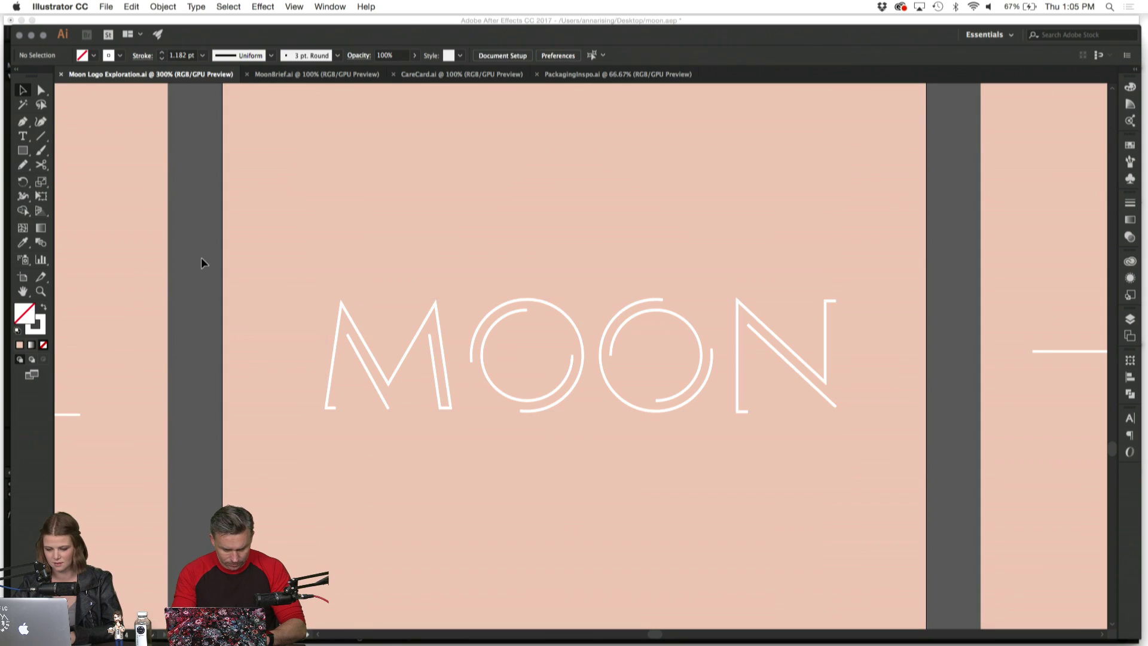
scroll(201, 257, "right", 2)
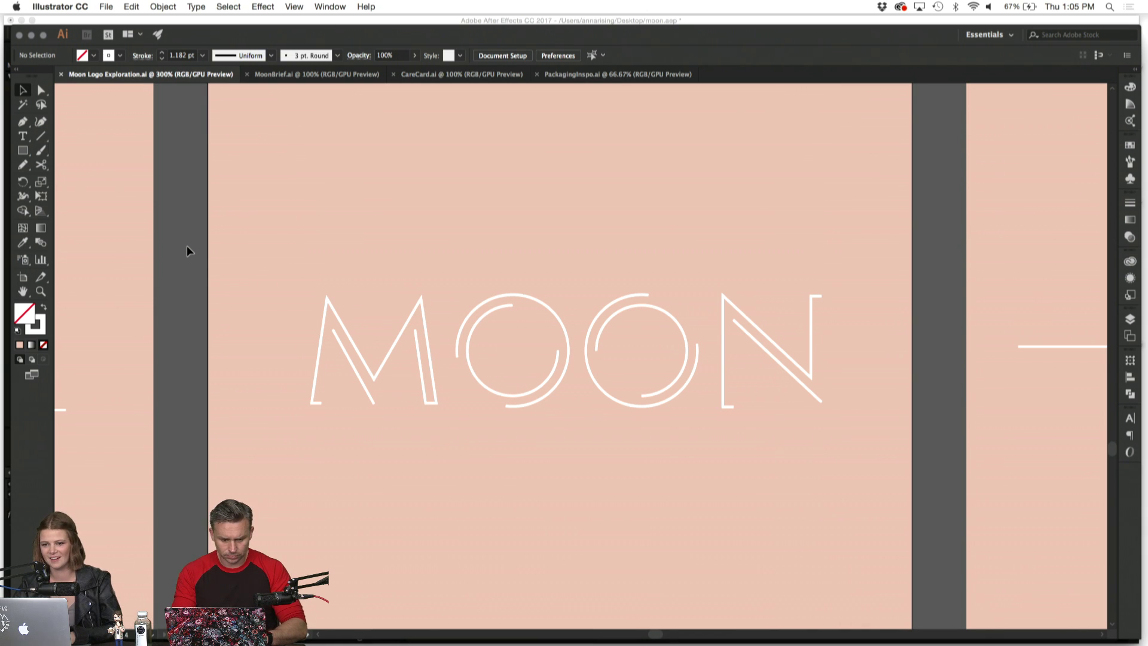
left_click(323, 325)
left_click(180, 274)
scroll(180, 271, "right", 2)
scroll(180, 271, "down", 1)
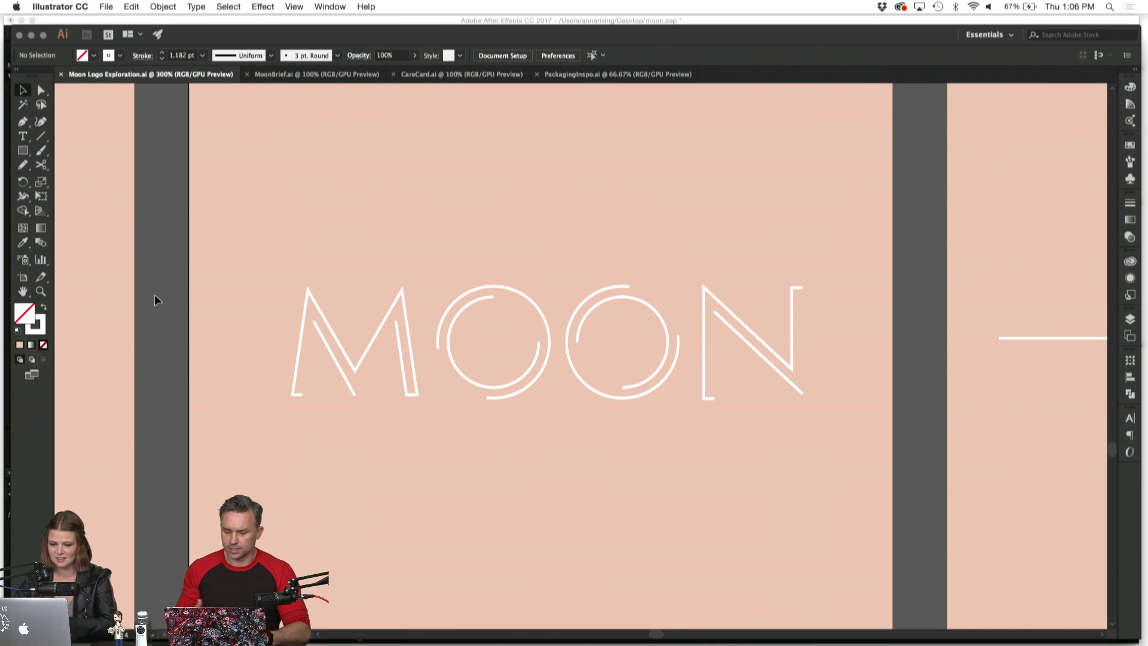
Examine the symbol tiles around the wordmark, including free, effortless, prints and cross-cut, at 100% magnification.
key("super+minus")
key("super+minus")
key("super+minus")
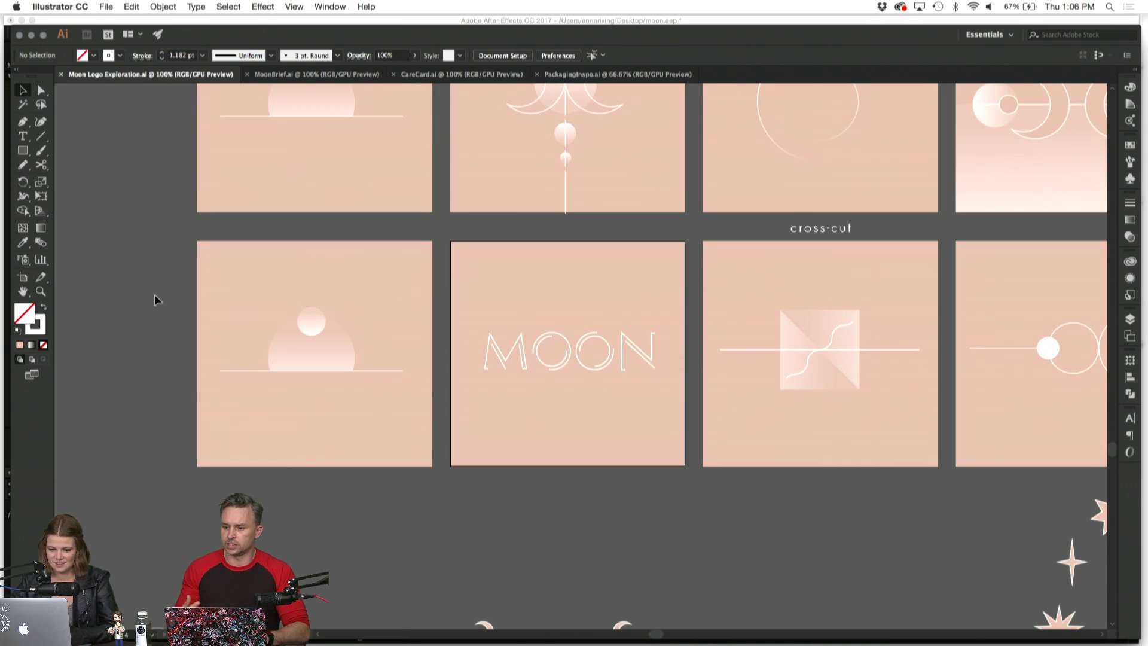
scroll(156, 299, "up", 2)
scroll(157, 299, "right", 1)
scroll(120, 243, "up", 2)
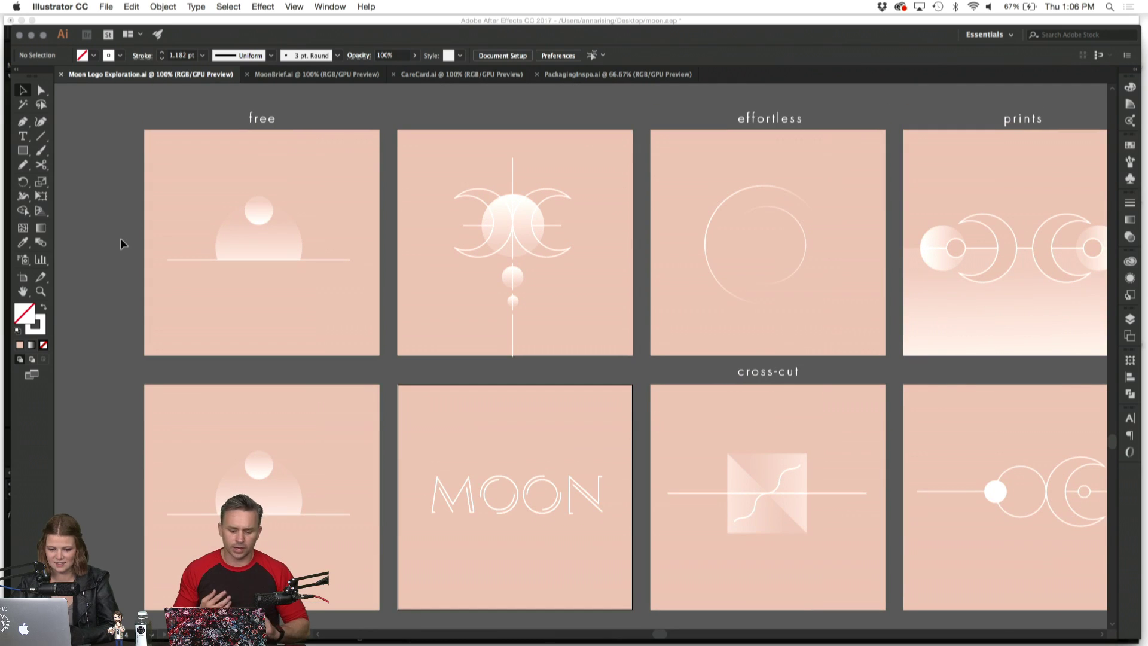
scroll(116, 242, "right", 2)
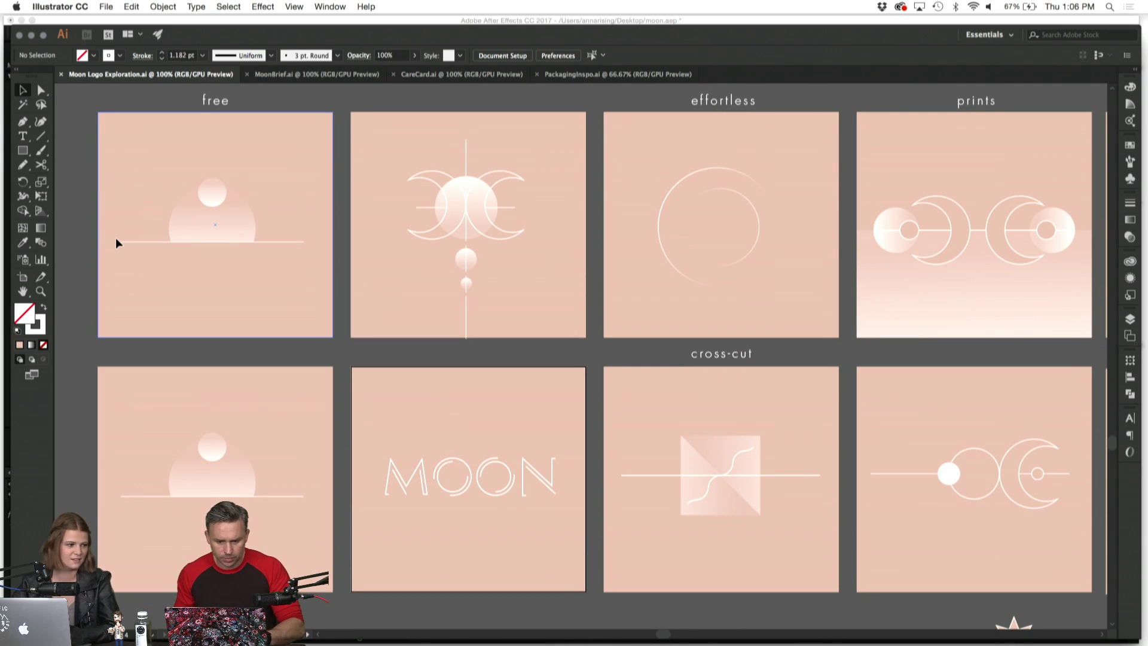
Return to the shortlisted MOON wordmarks numbered 2 to 6 and compare their lettering.
scroll(117, 243, "up", 10)
scroll(116, 243, "right", 5)
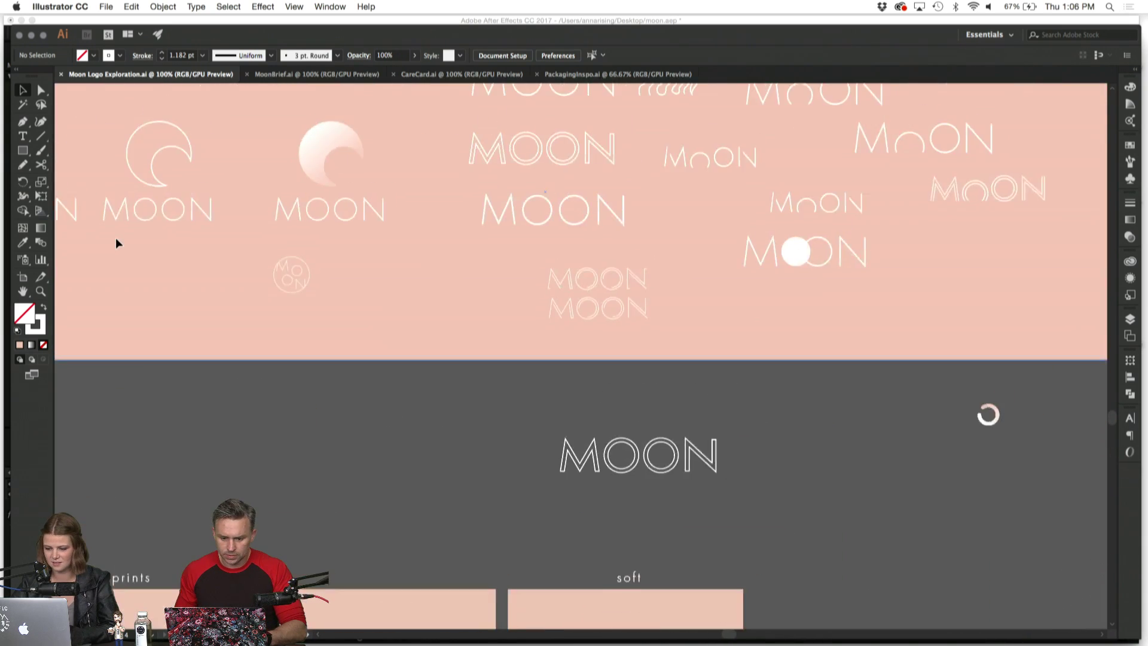
scroll(116, 242, "right", 10)
scroll(116, 242, "up", 2)
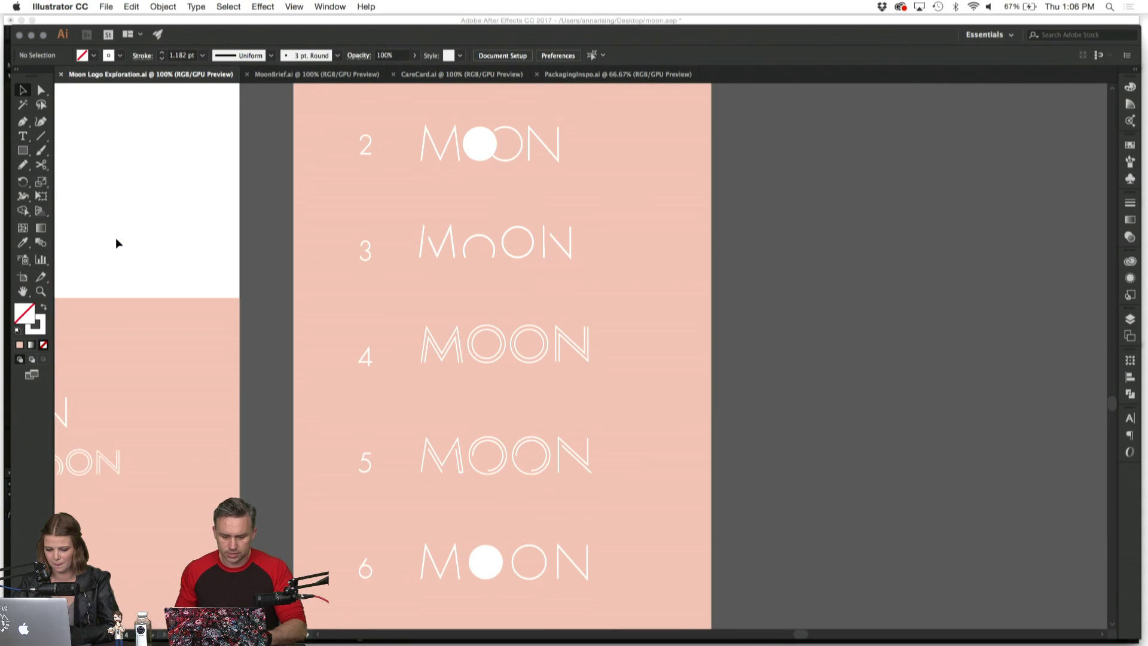
scroll(790, 189, "left", 1)
scroll(791, 188, "down", 1)
scroll(790, 184, "left", 1)
scroll(790, 184, "down", 1)
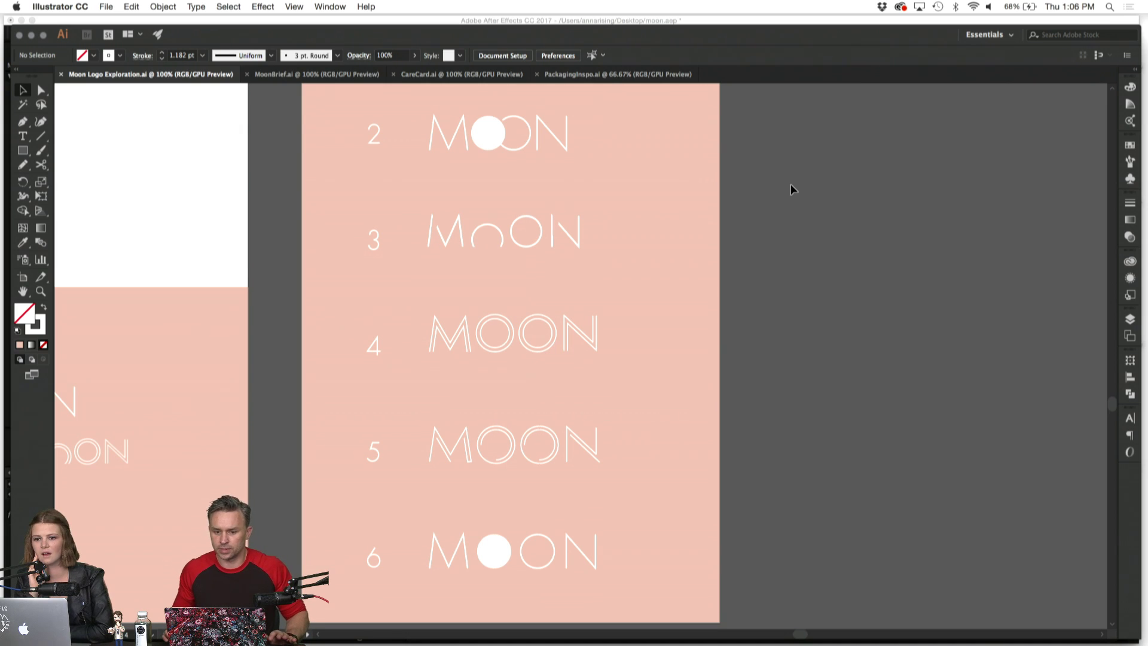
left_click_drag(417, 251, 466, 329)
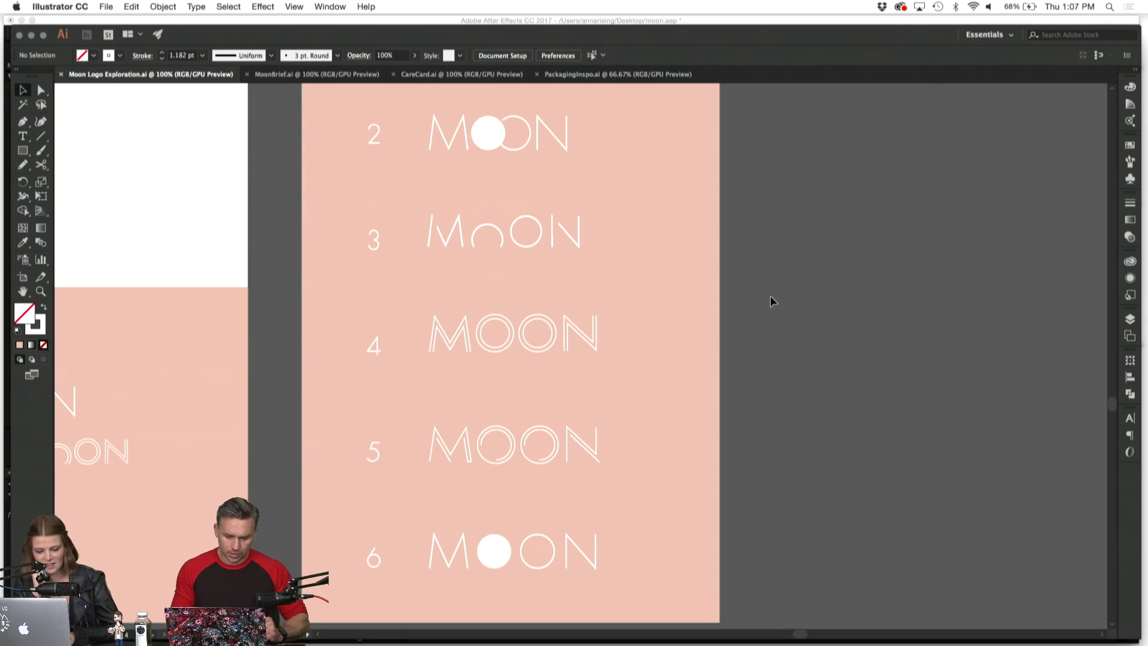
Extend the pink background rectangle behind the numbered wordmarks well past its right edge to make empty working space.
left_click(652, 466)
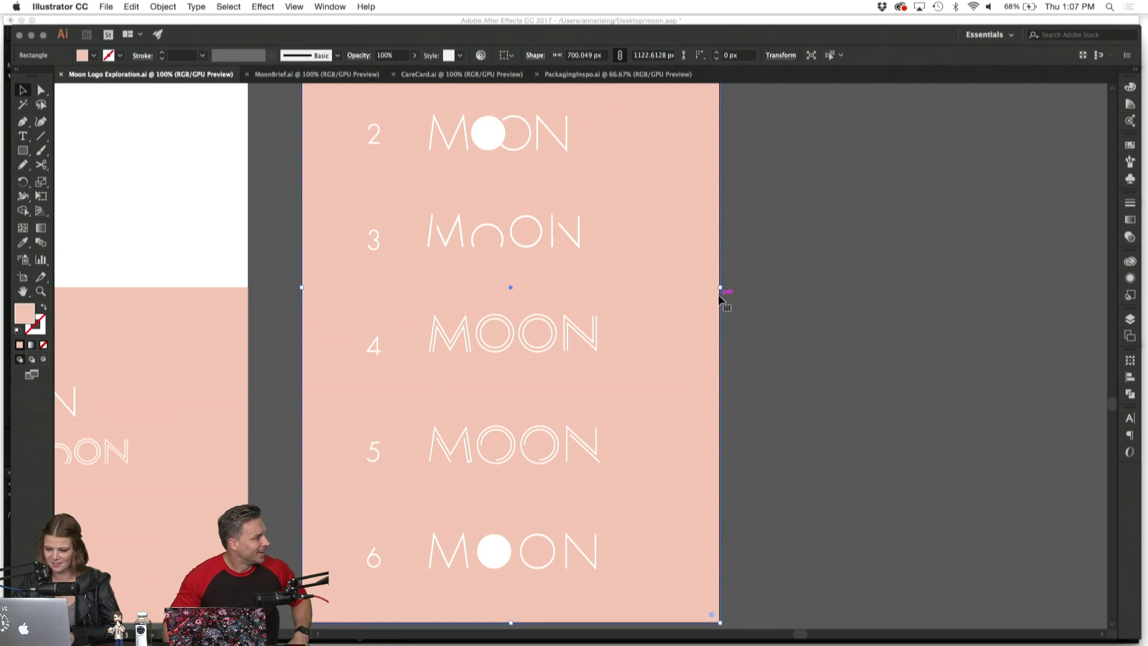
left_click_drag(720, 288, 1099, 316)
key("super+shift+a")
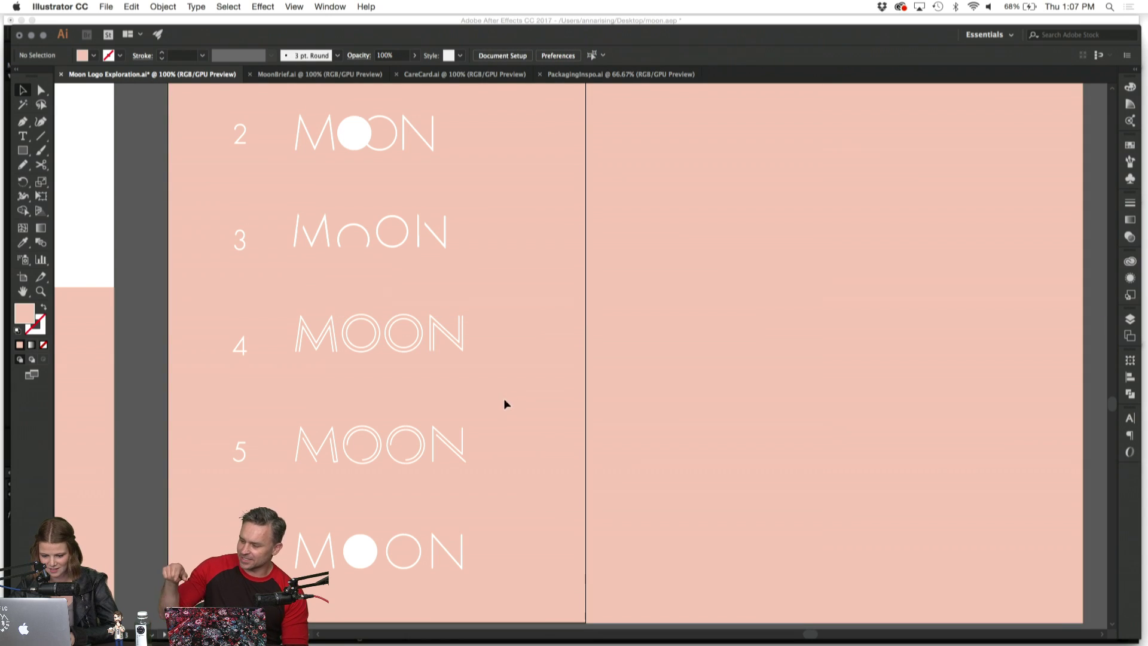
Place a copy of MOON wordmark 5 on the empty pink area beside the numbered list.
left_click_drag(336, 456, 296, 476)
key("super+shift+a")
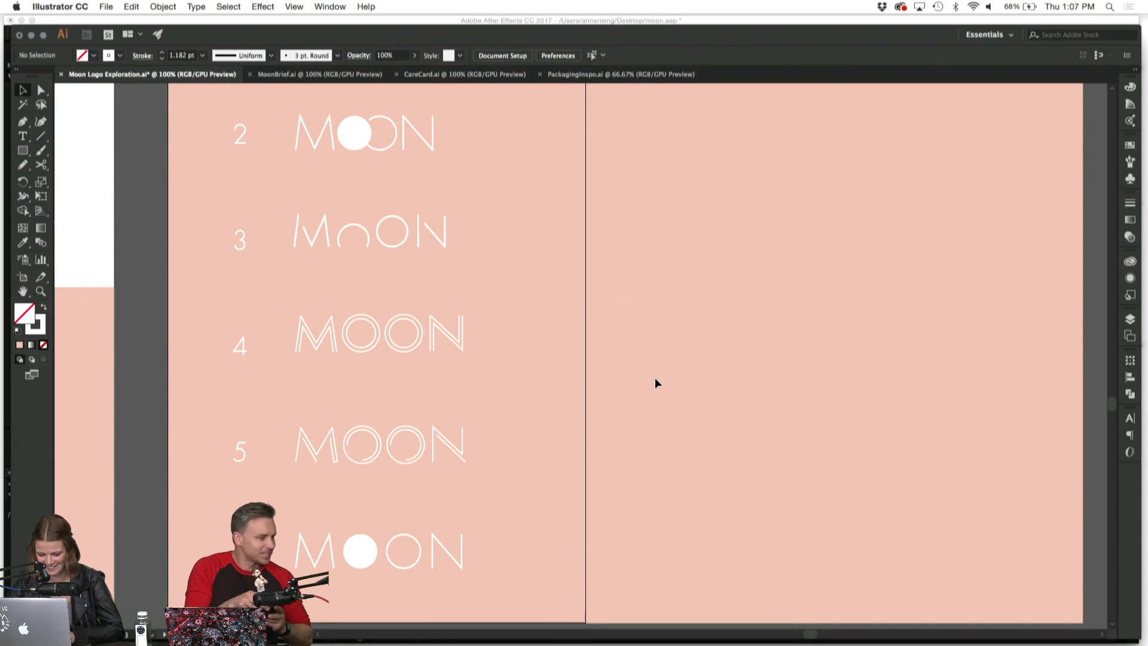
scroll(653, 382, "right", 2)
key("super+v")
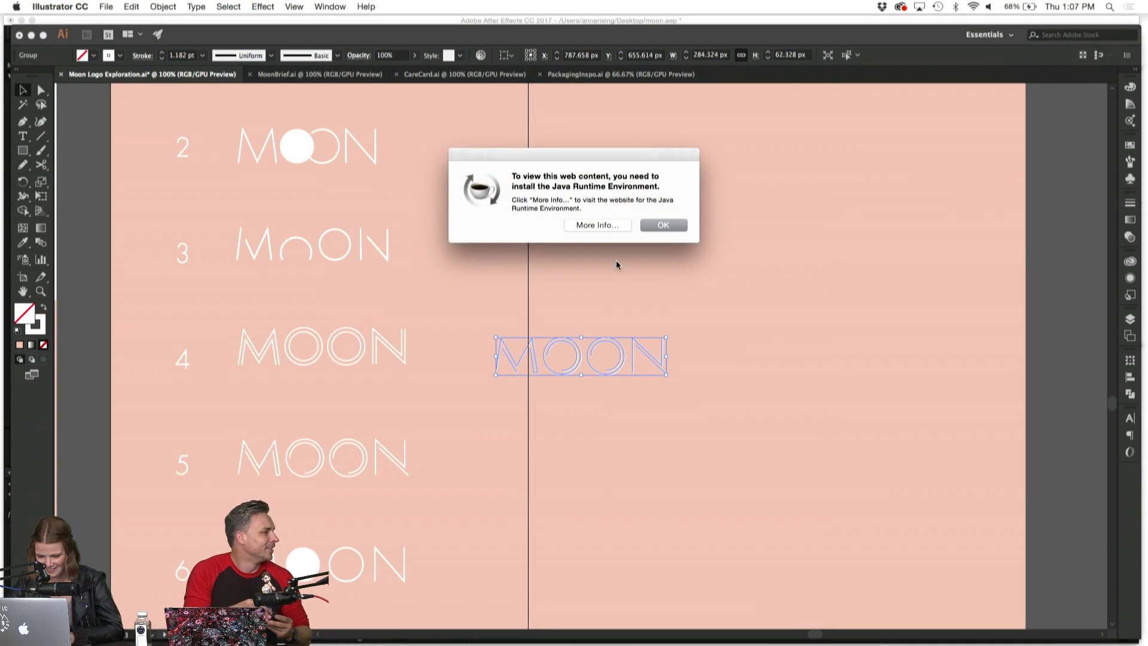
left_click(661, 224)
left_click_drag(622, 355, 725, 301)
left_click(697, 362)
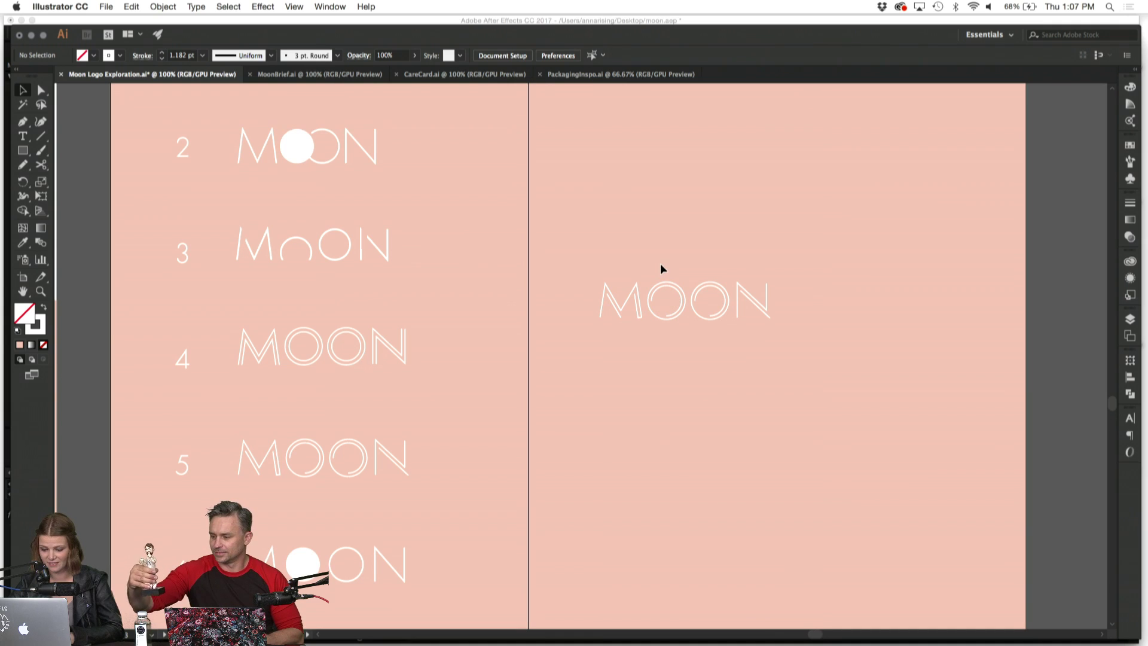
Move only the first O of the copied wordmark down about 20 px, below the other letters' baseline.
left_click(680, 324)
left_click(650, 245)
mouse_move(651, 248)
left_mouse_down()
mouse_move(687, 350)
mouse_move(647, 254)
left_mouse_up()
left_click(668, 330)
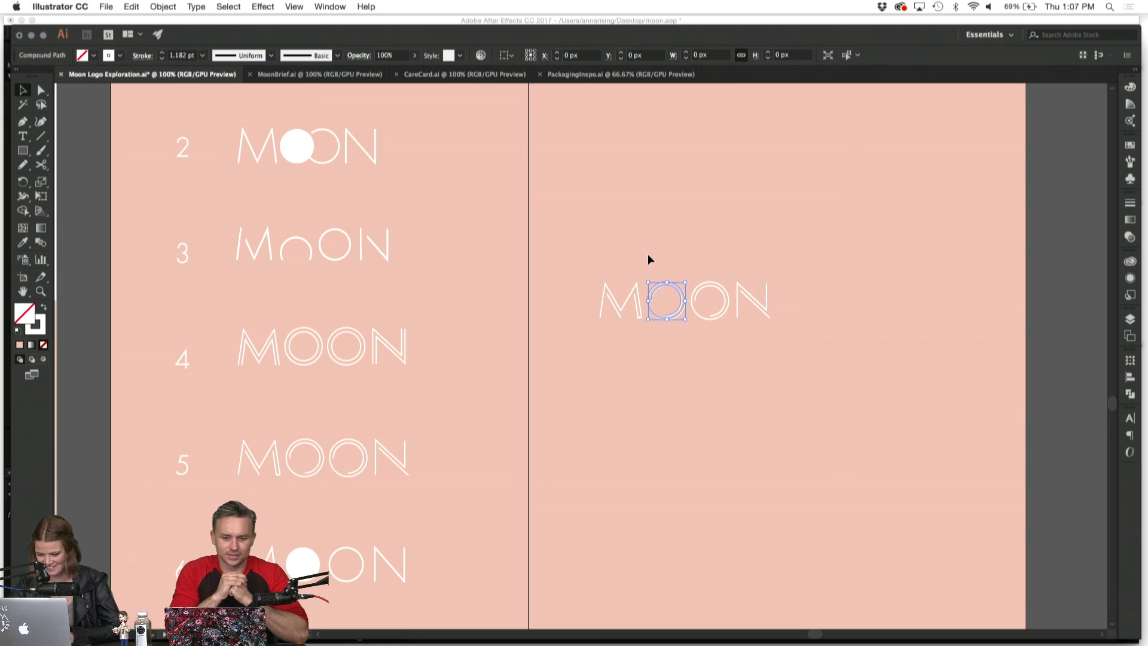
key("Down")
key("Down")
key("Down")
key("Down")
key("Down")
key("Down")
key("Down")
key("Down")
key("Down")
key("Down")
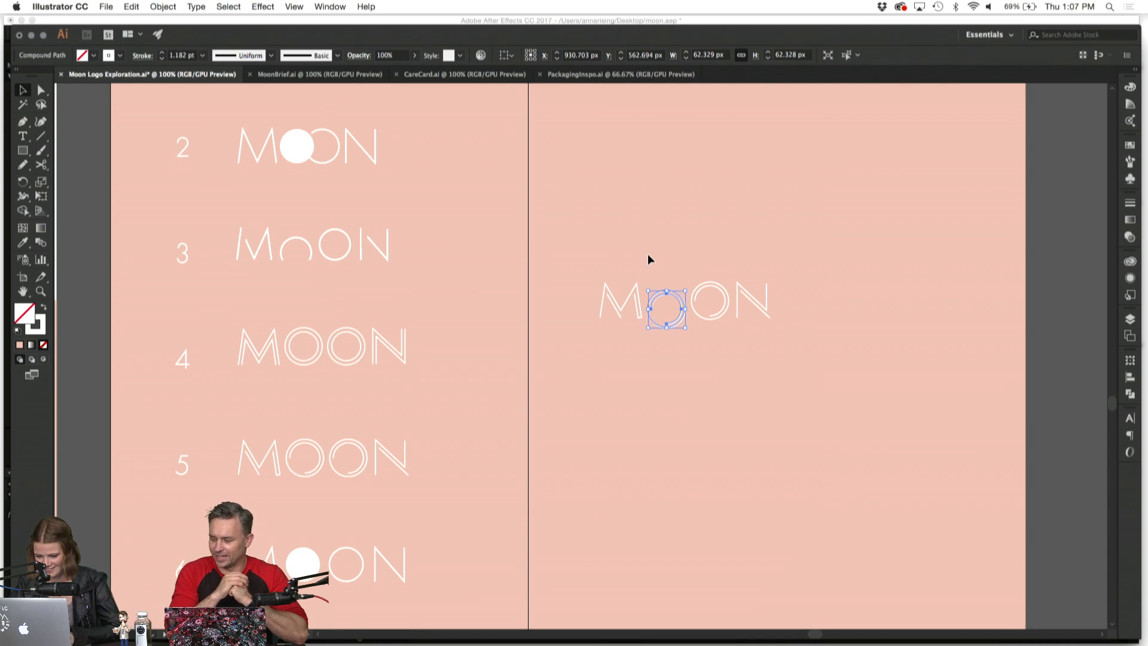
Draw a rectangle about 250 by 89 px over the lowered O below the baseline and fill it with the sampled background pink.
left_click(648, 250)
key("super+equal")
scroll(648, 255, "right", 5)
left_click(22, 154)
left_click_drag(409, 385, 708, 279)
left_click(22, 242)
left_click(322, 191)
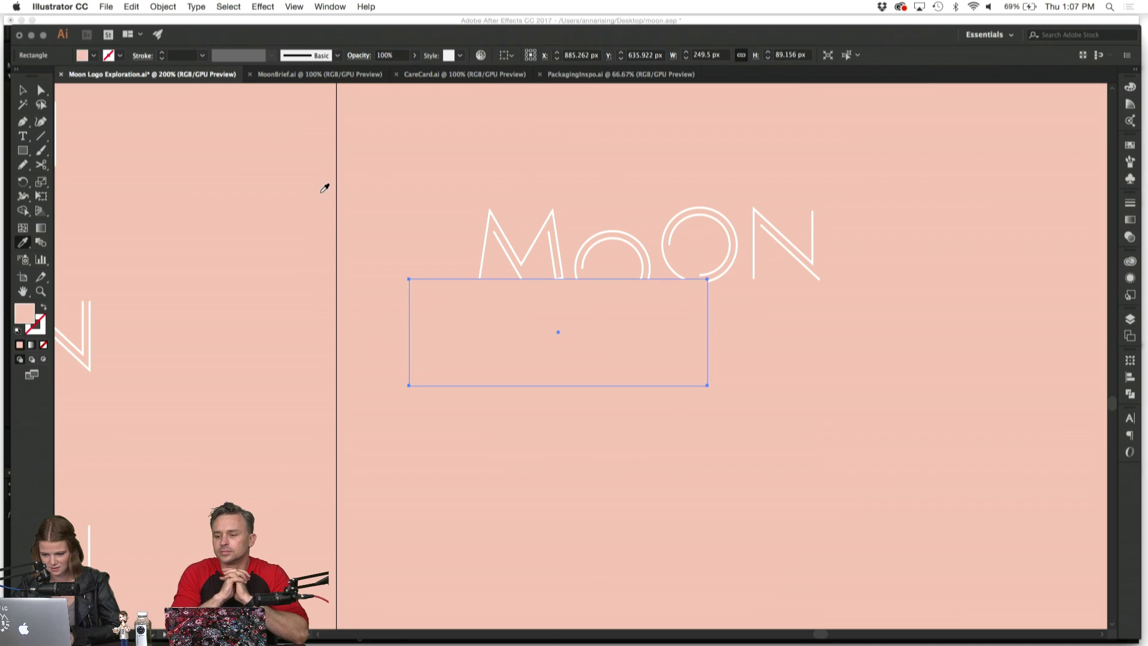
Narrow the pink covering rectangle from both sides to about 80 px so it masks only the lowered O.
left_click(22, 90)
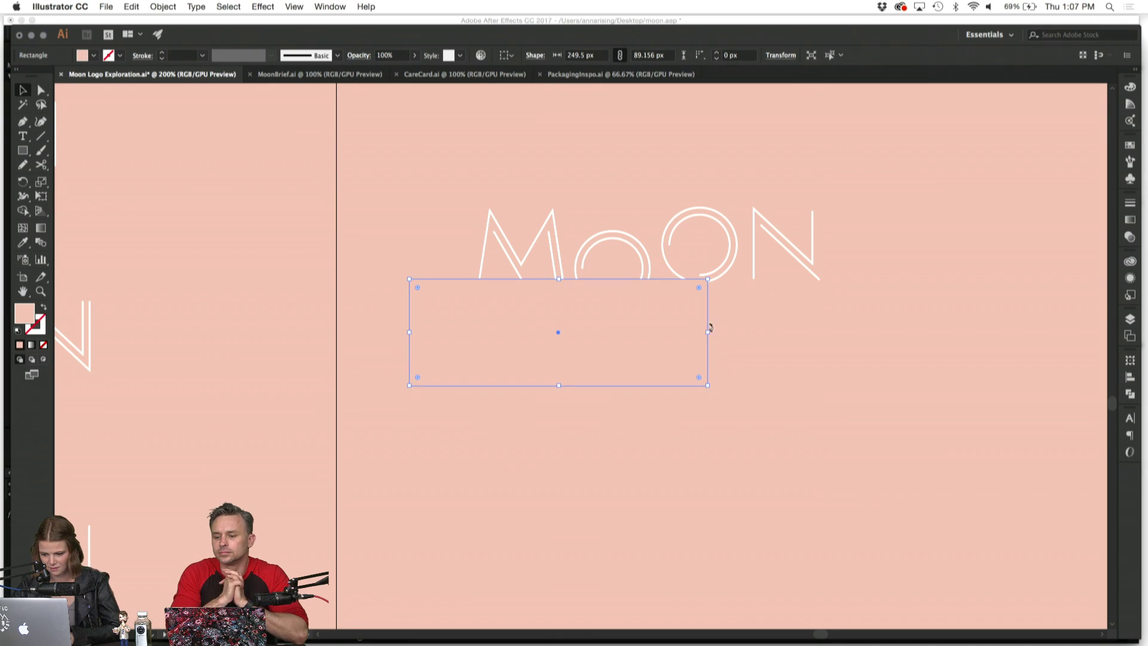
left_click_drag(707, 331, 662, 331)
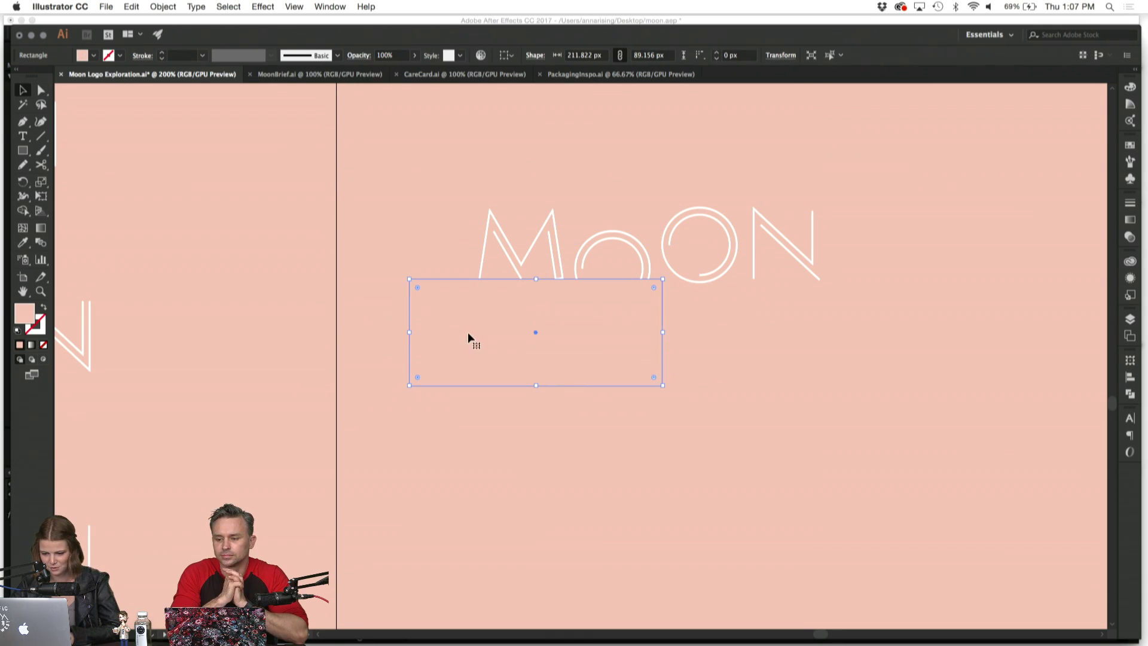
left_click_drag(410, 330, 567, 329)
left_click(626, 441)
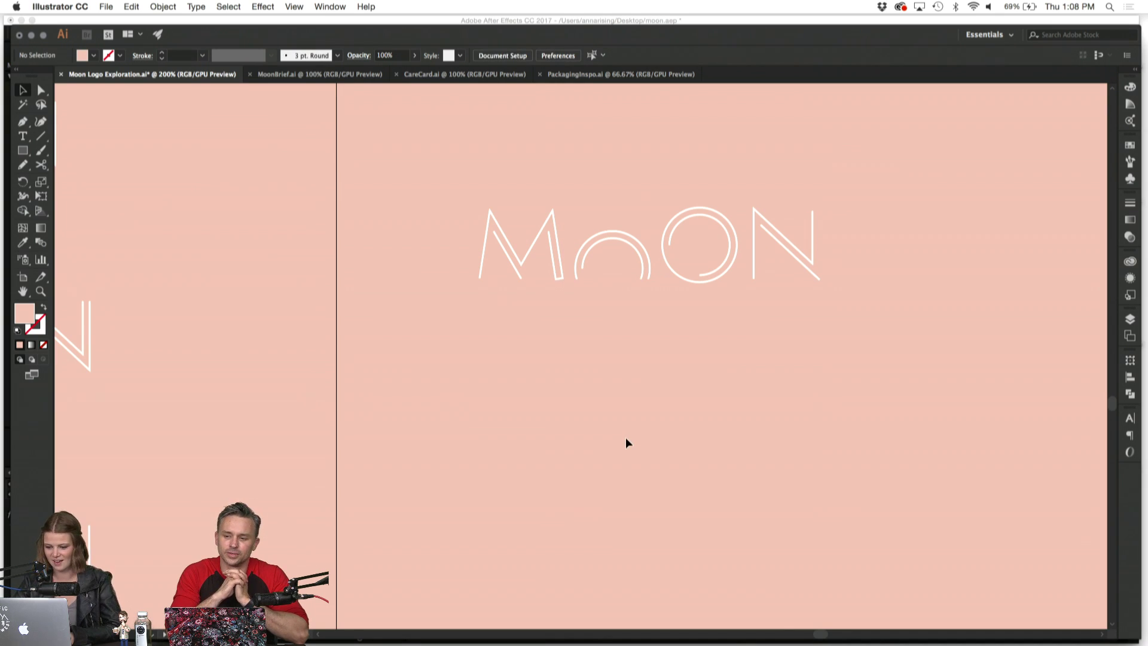
Examine the altered MOON wordmark beside the numbered list at 66.67% and on its own at 300% magnification.
key("super+minus")
key("super+minus")
key("super+minus")
key("super+minus")
key("super+plus")
key("super+plus")
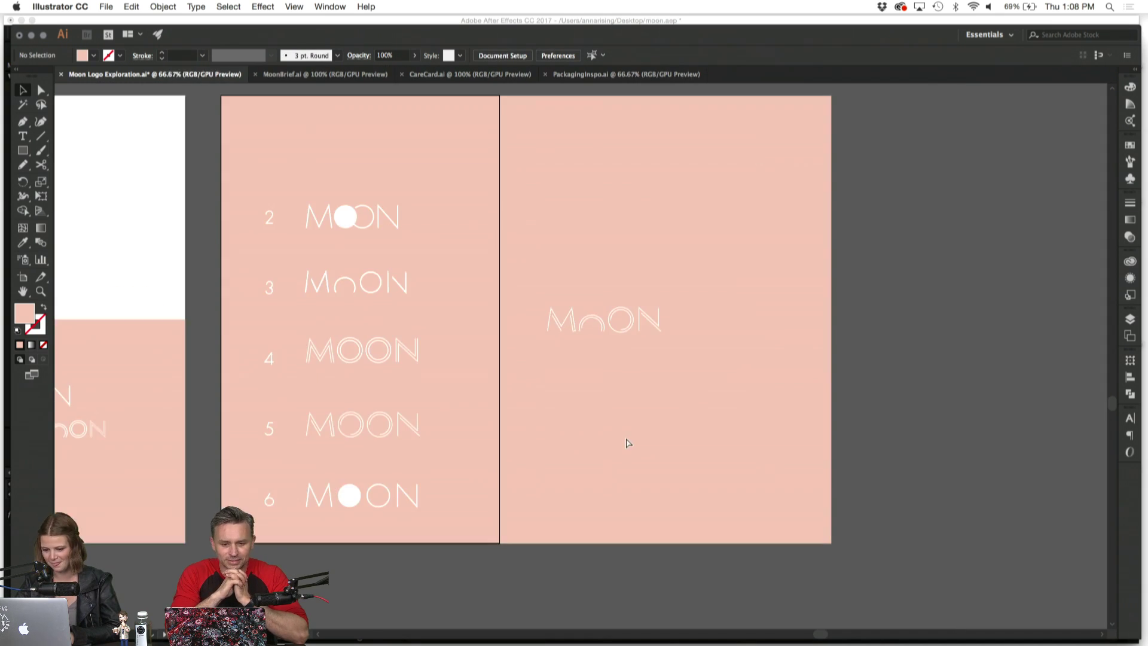
key("super+plus")
key("super+plus")
key("super+plus")
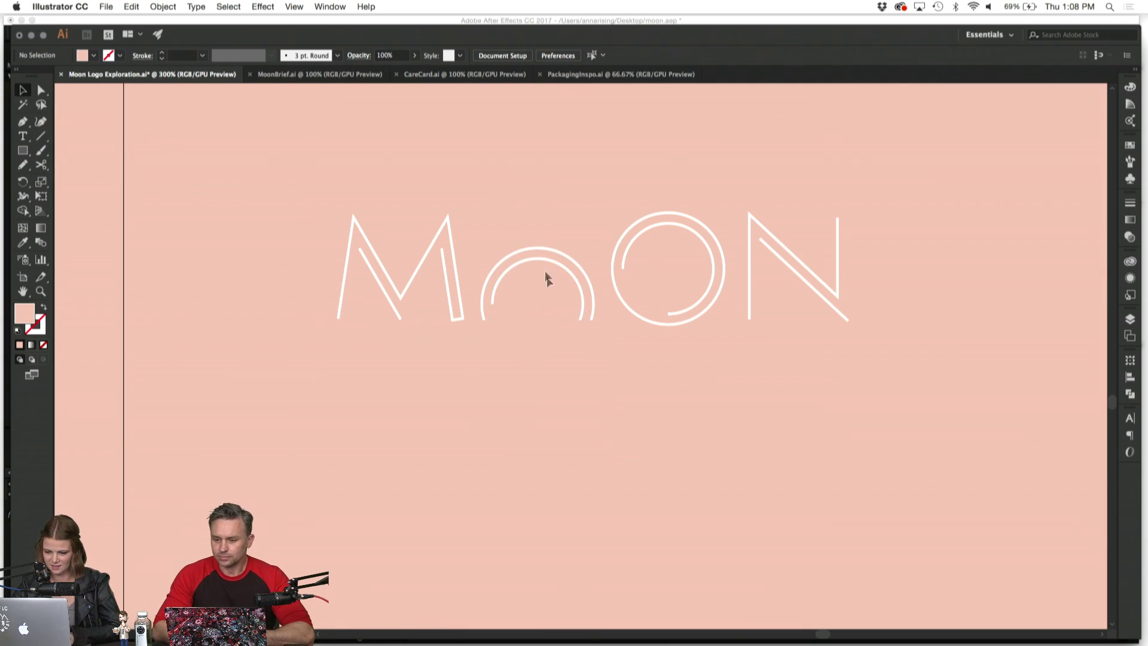
Delete the left end segment of the inner arc in the lowered O.
left_click(544, 261)
left_click(41, 90)
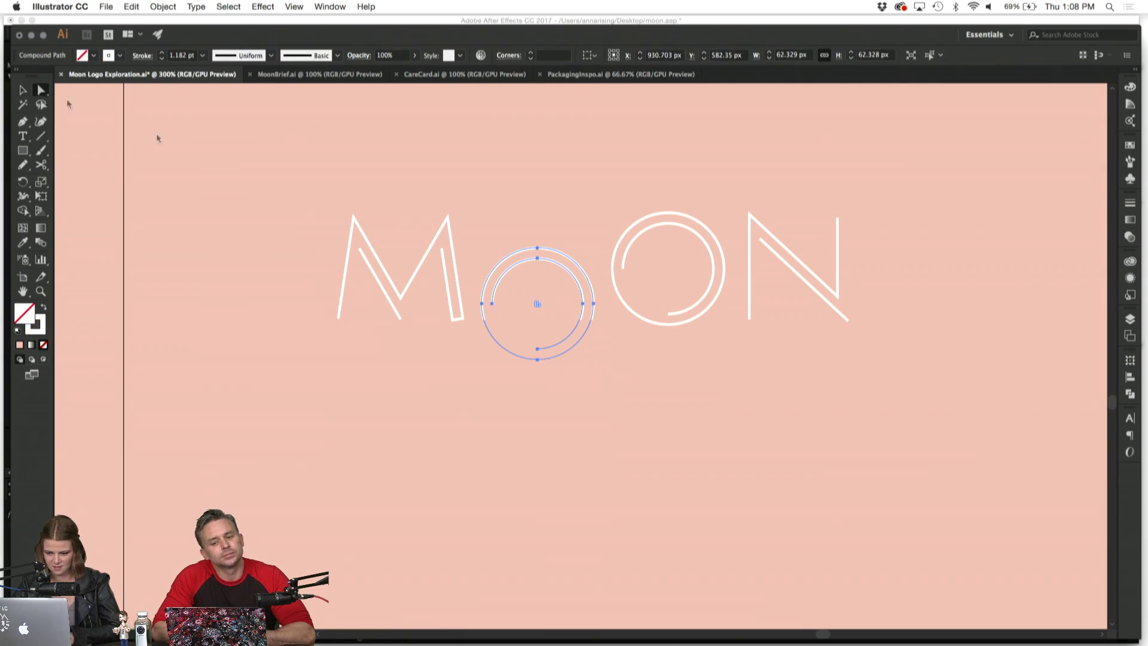
left_click(493, 305)
key("Delete")
key("super+v")
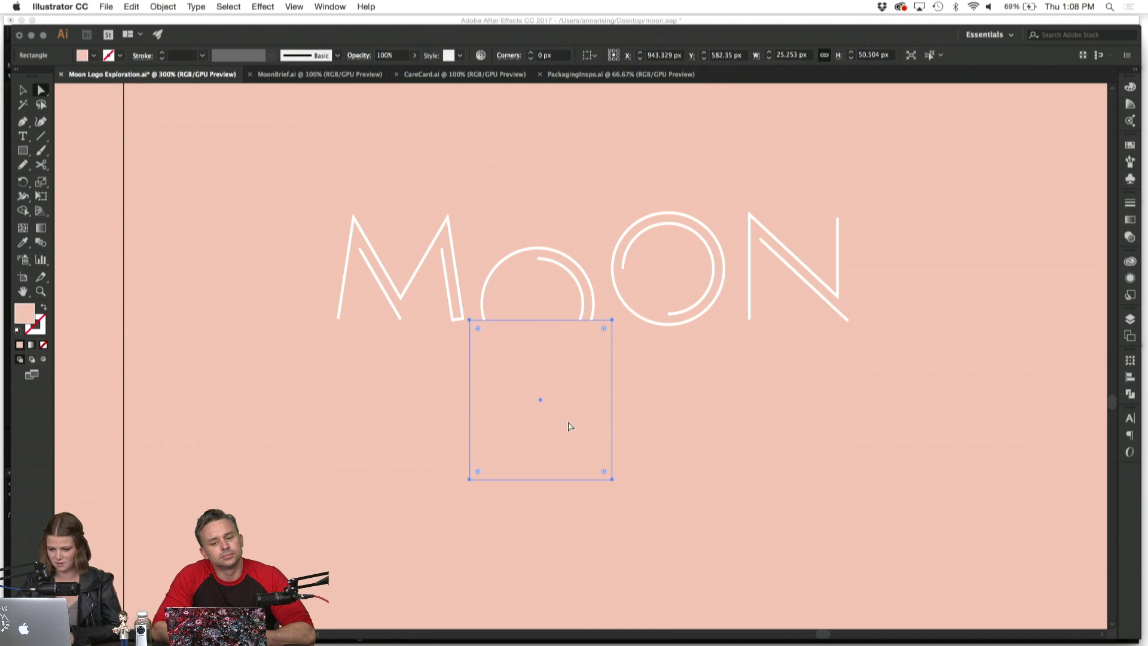
Check the wordmark at 66.67% magnification and undo the removal of the lowered O's inner arc segment.
key("super+minus")
key("super+minus")
key("super+minus")
key("super+minus")
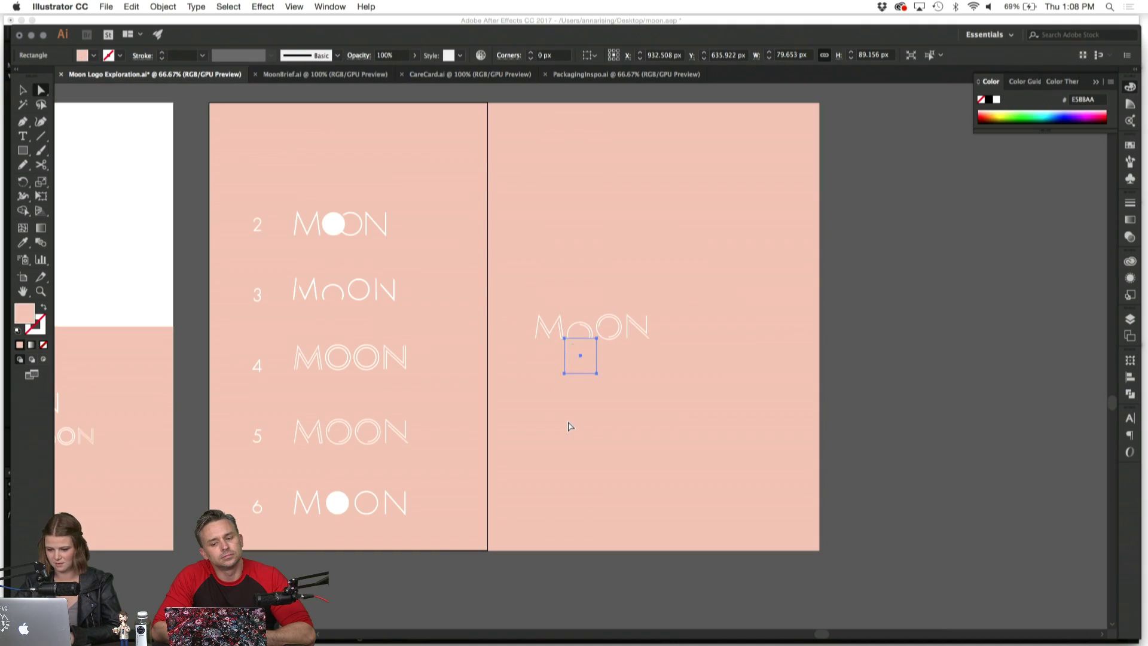
left_click(569, 423)
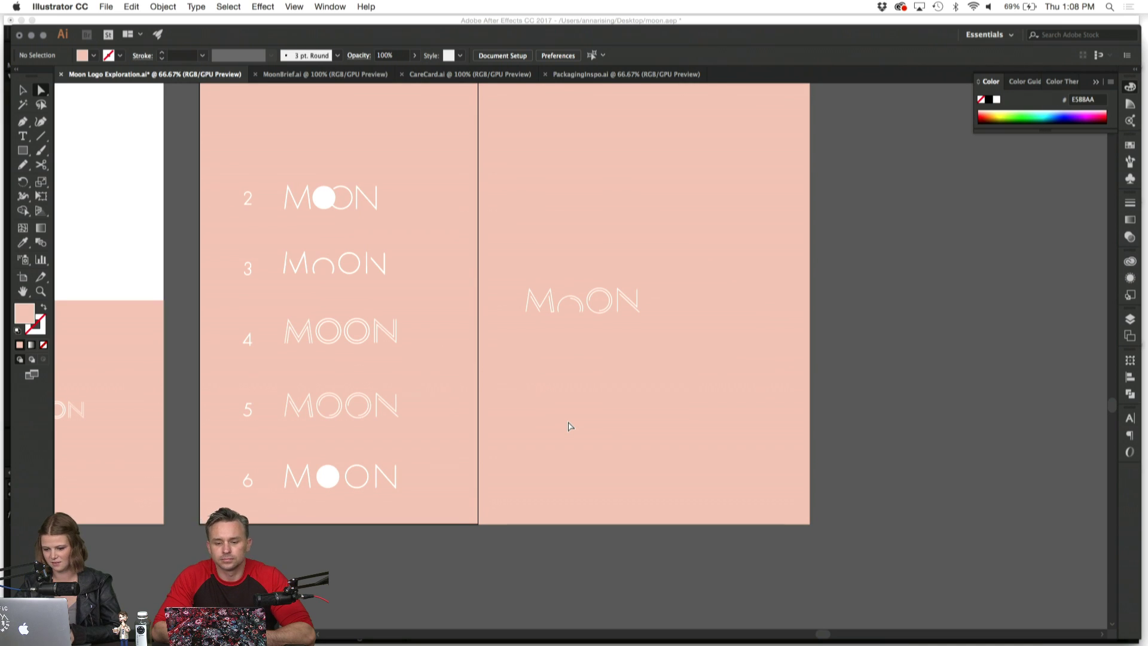
key("super+z")
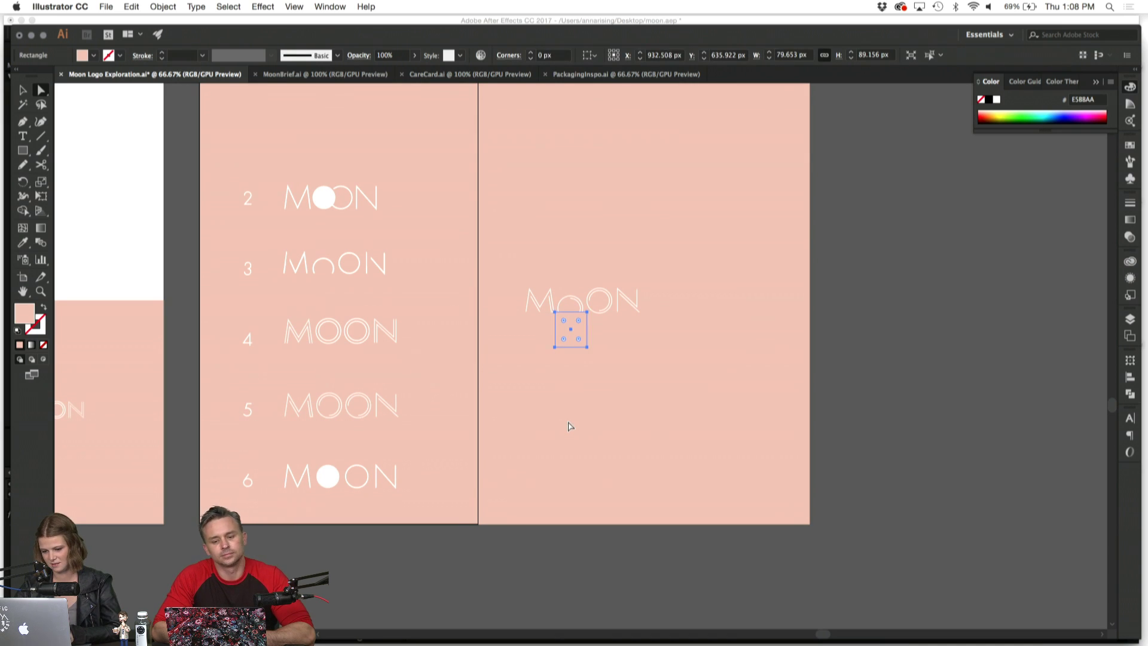
left_click(568, 425)
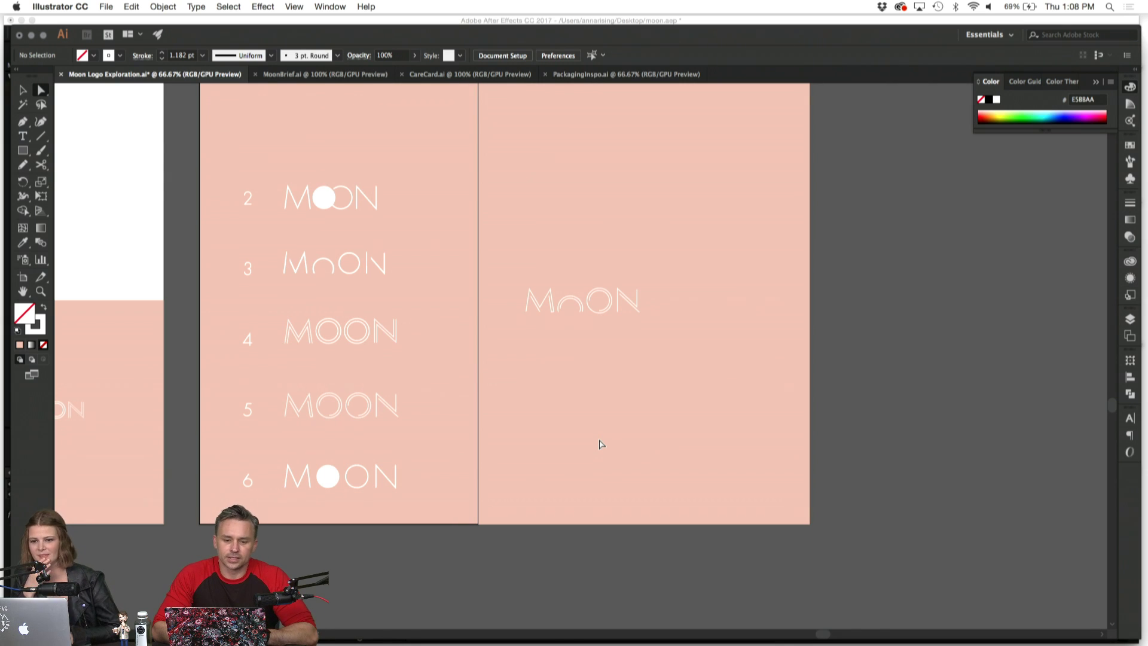
Go back to the symbol tiles and examine the free, effortless, cross-cut and double-line MOON tiles at 100% magnification.
scroll(601, 444, "left", 2)
scroll(601, 444, "left", 1)
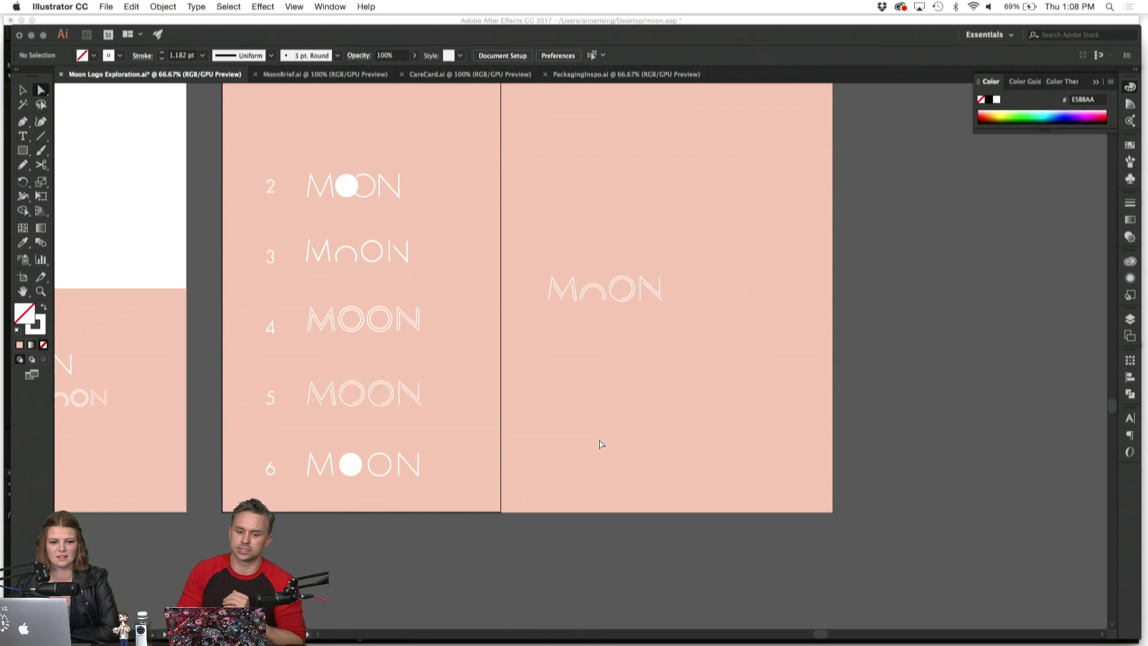
scroll(601, 444, "left", 10)
scroll(601, 444, "down", 5)
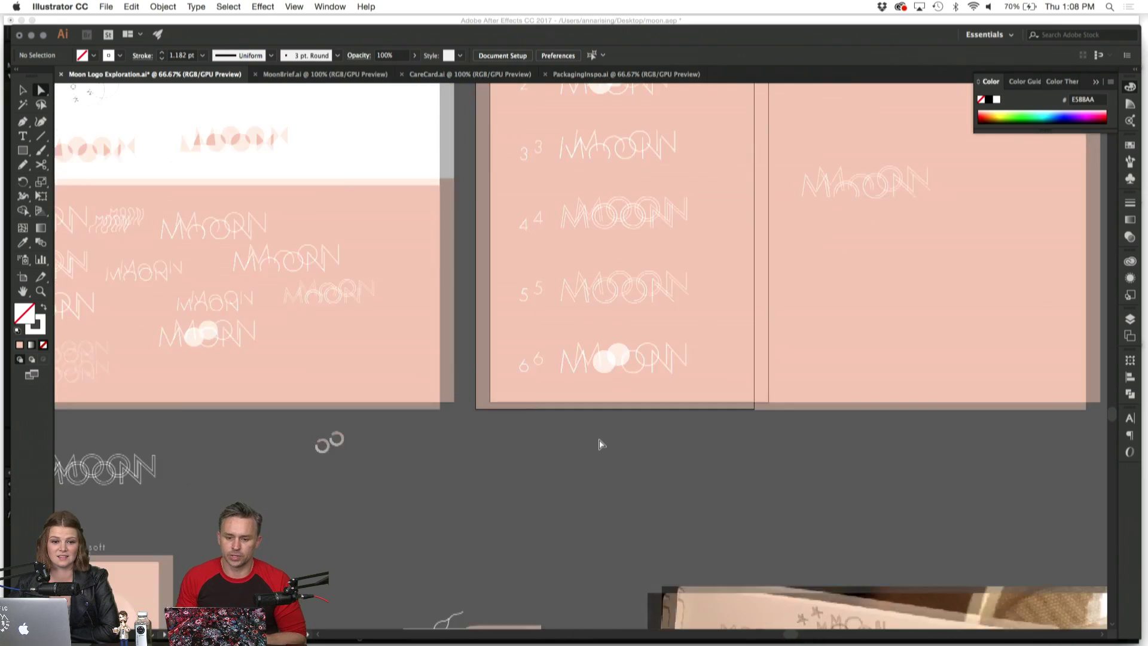
scroll(601, 444, "left", 15)
scroll(601, 444, "down", 5)
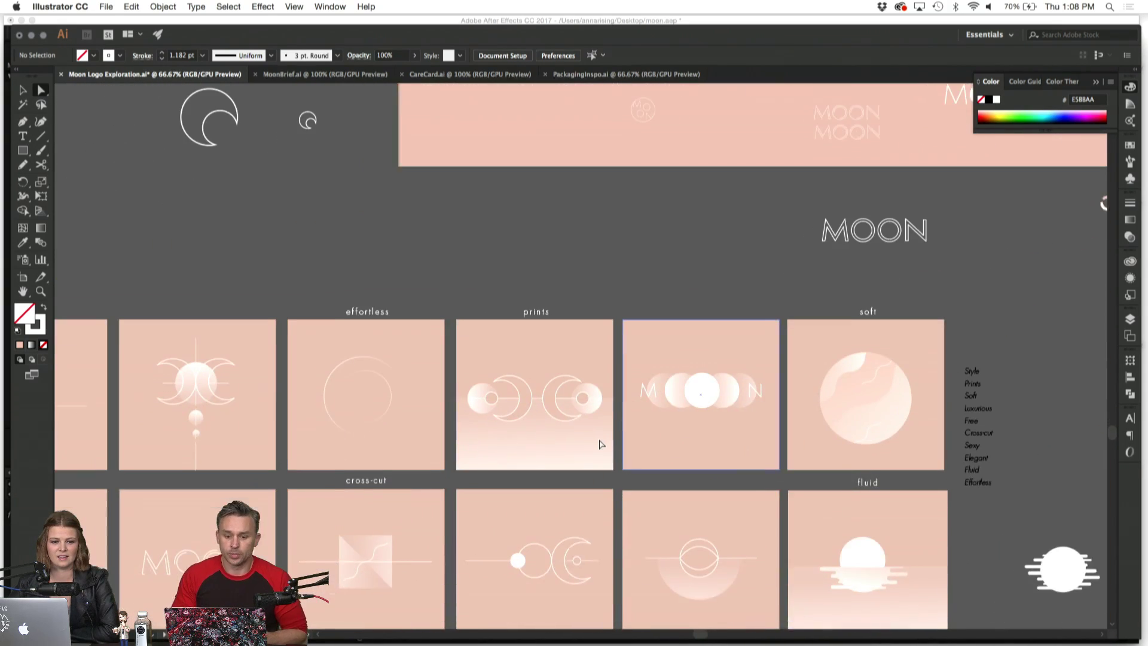
scroll(601, 444, "left", 3)
scroll(601, 444, "down", 4)
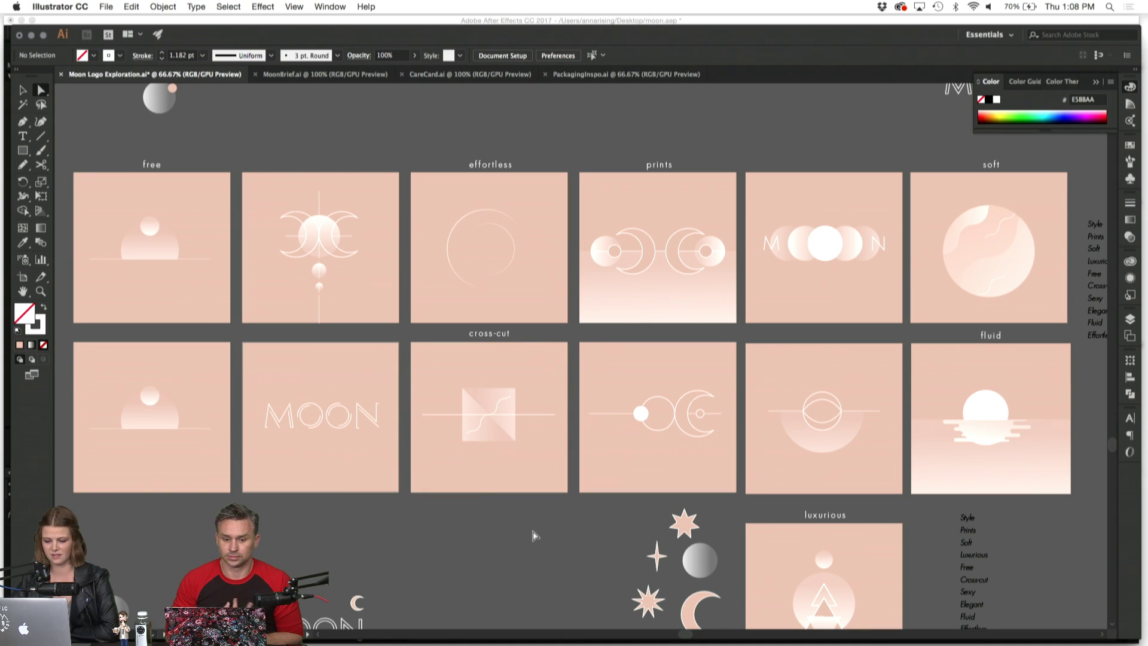
key("super+equal")
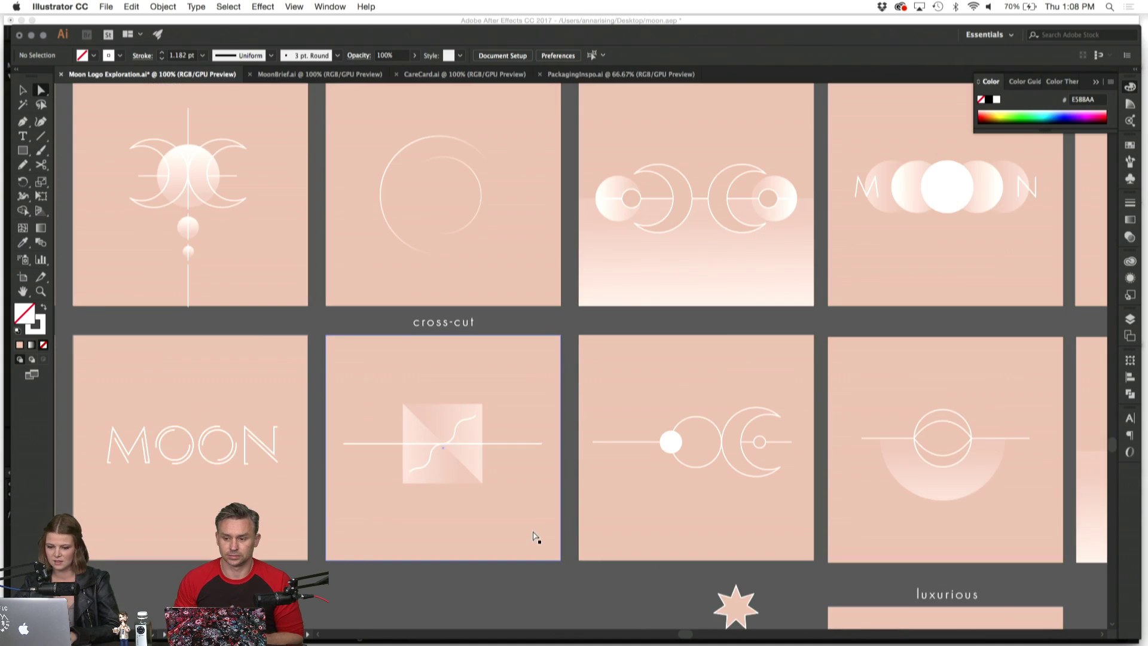
scroll(535, 537, "left", 5)
scroll(536, 537, "up", 1)
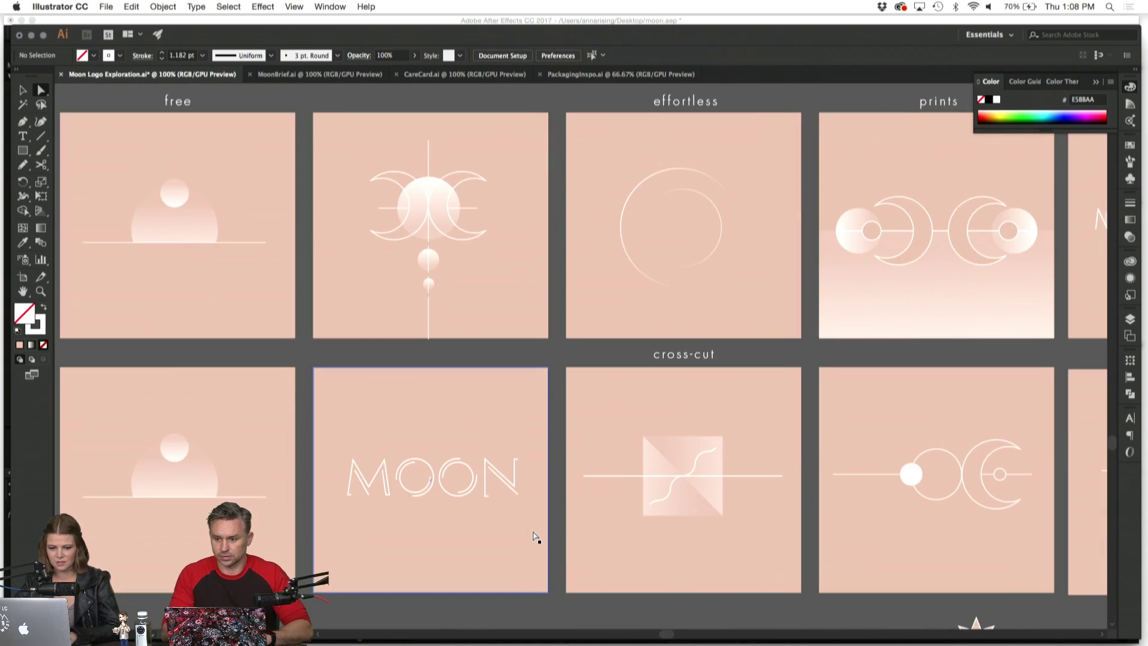
Look through the remaining symbol tiles, including prints, soft and fluid, and select the background of the moon-phase MOON tile.
key("v")
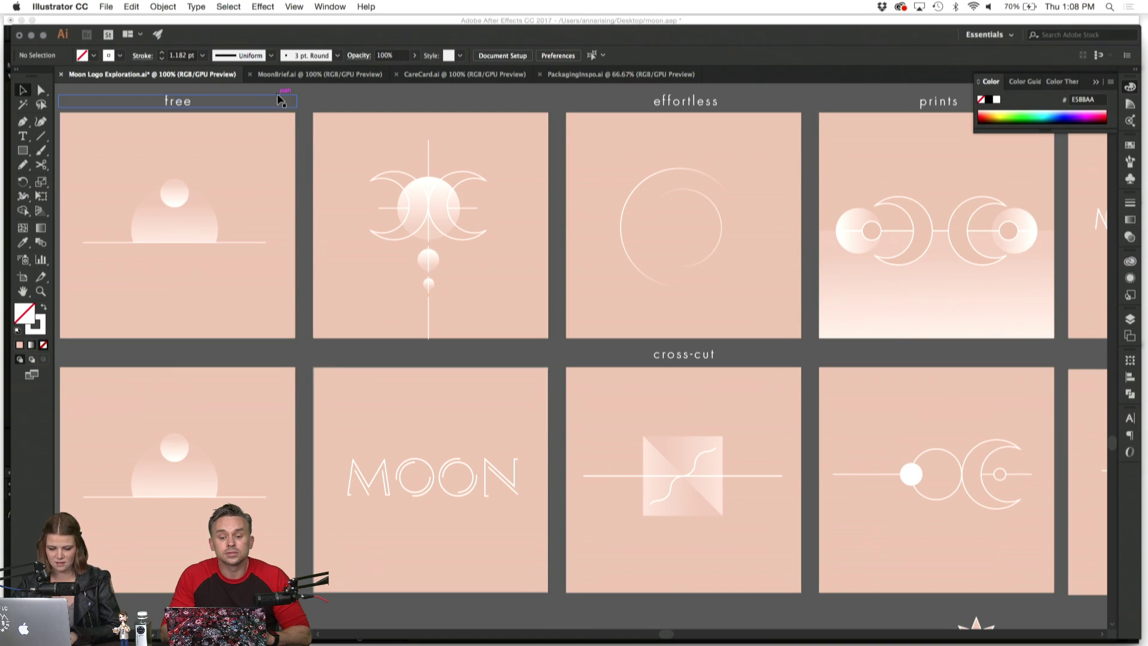
scroll(317, 91, "right", 2)
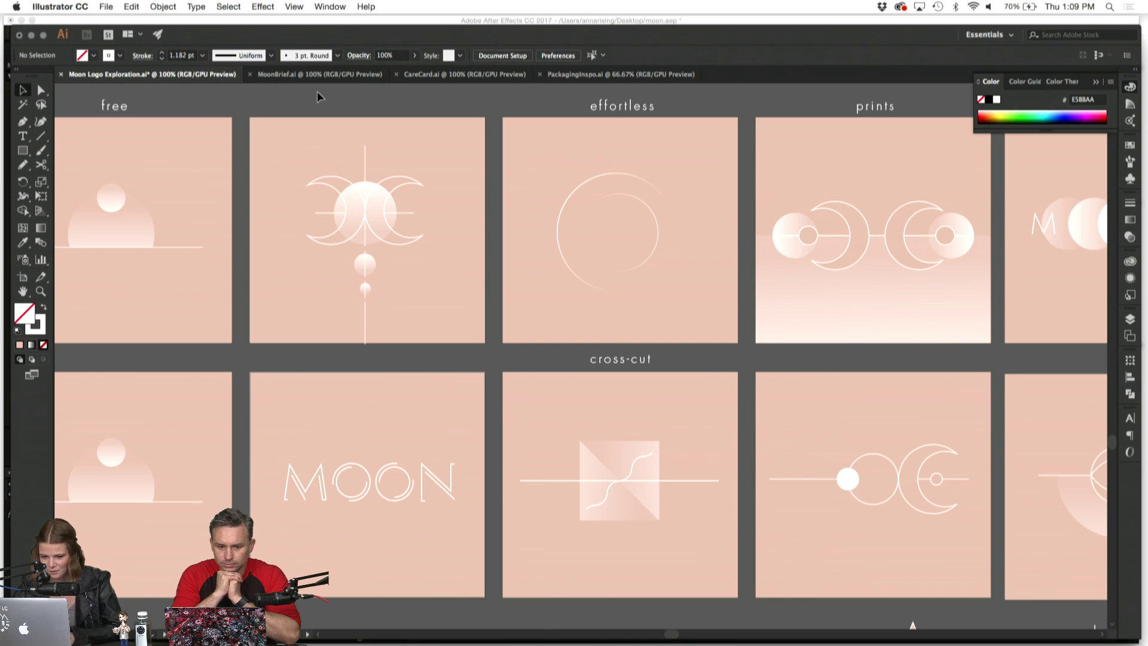
scroll(317, 91, "right", 3)
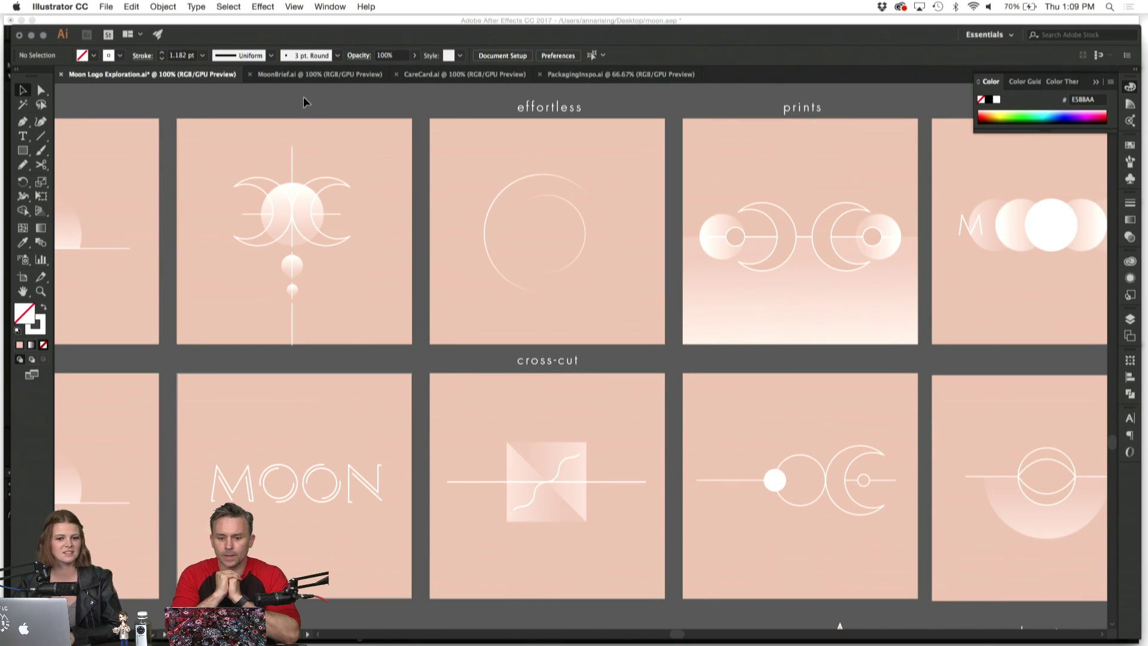
scroll(303, 95, "right", 10)
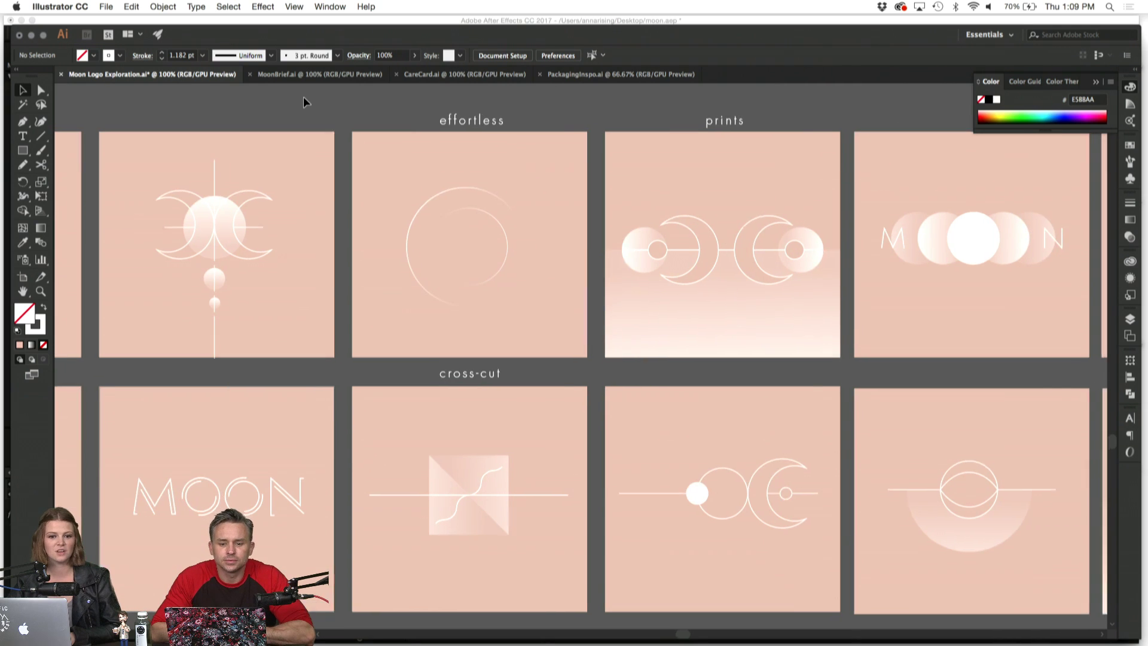
scroll(303, 95, "right", 8)
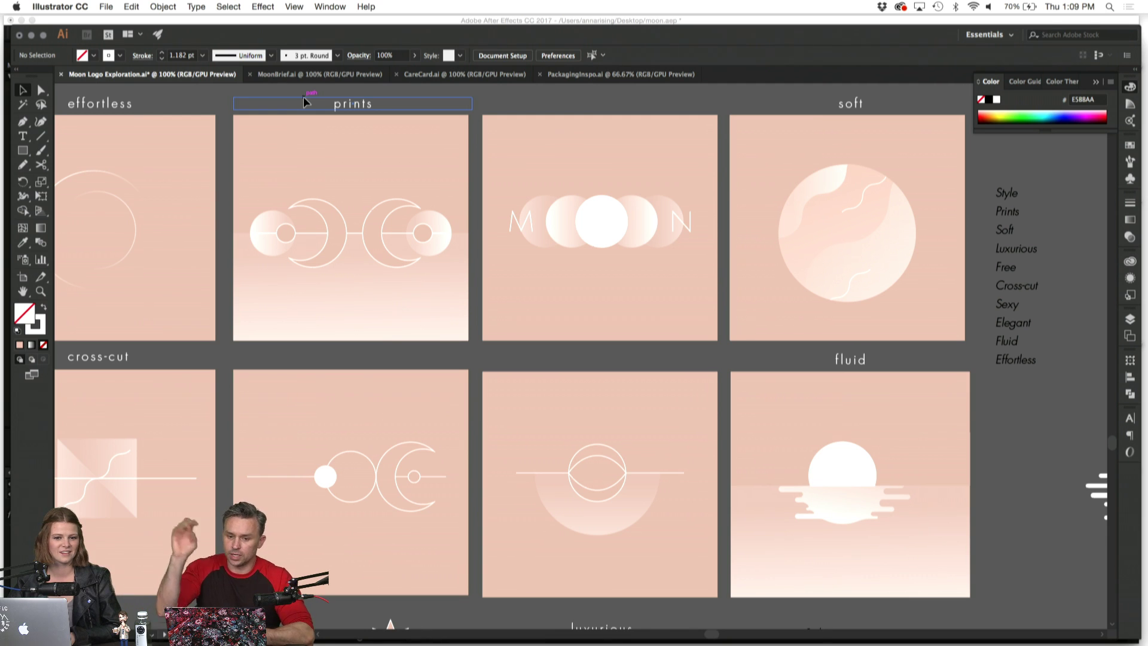
scroll(303, 96, "right", 5)
left_click(458, 160)
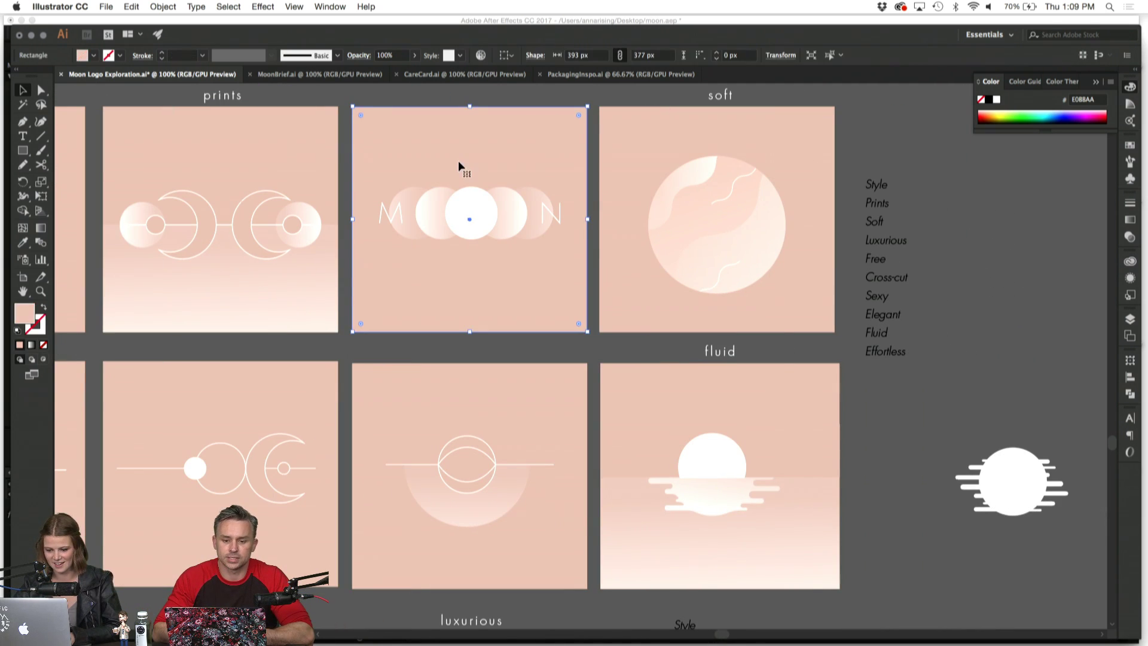
Examine the moon-phase MOON tile between the prints and soft tiles at 150% magnification.
left_click(485, 102)
key("super+equal")
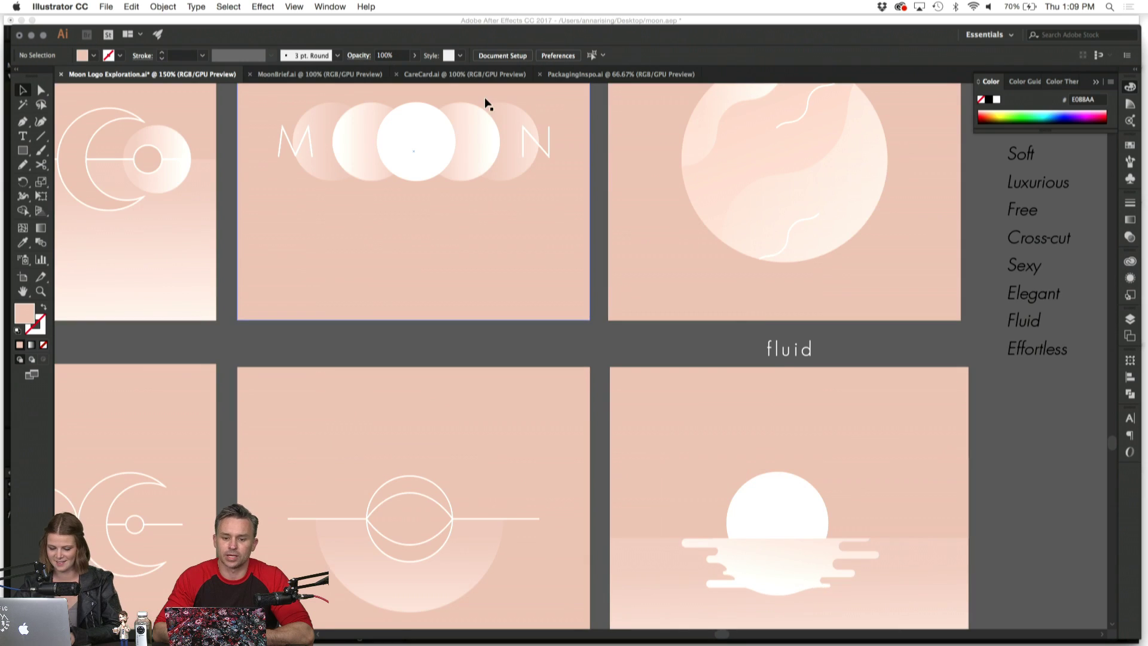
scroll(488, 103, "up", 3)
scroll(488, 103, "left", 2)
scroll(487, 105, "up", 3)
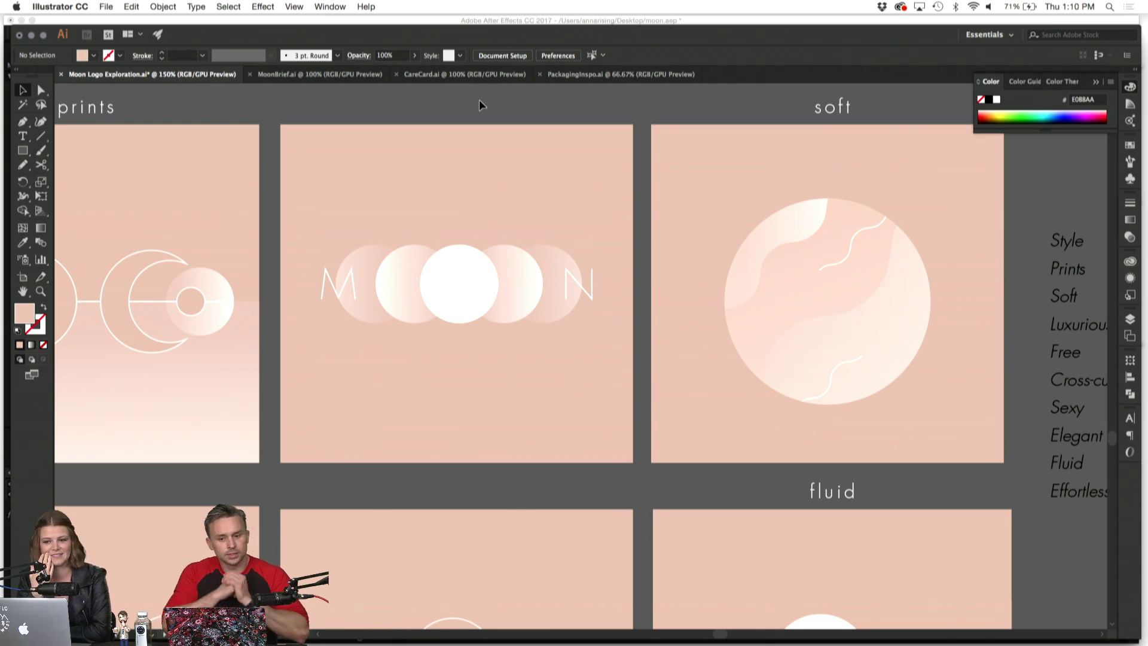
left_click(474, 315)
left_click(462, 139)
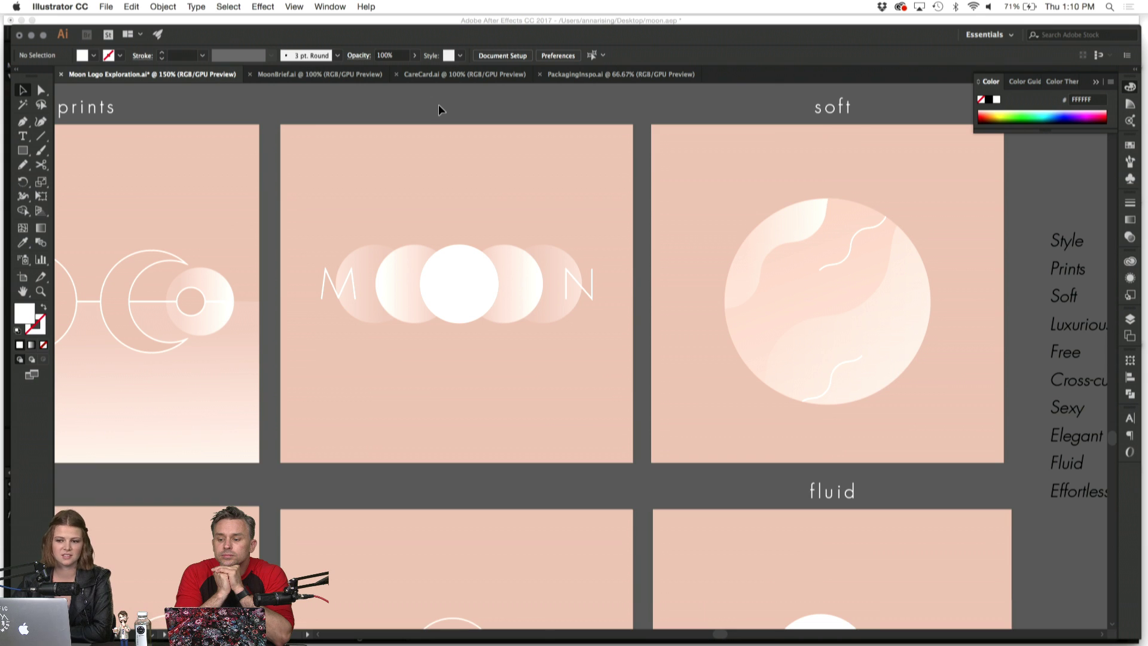
left_click(461, 170)
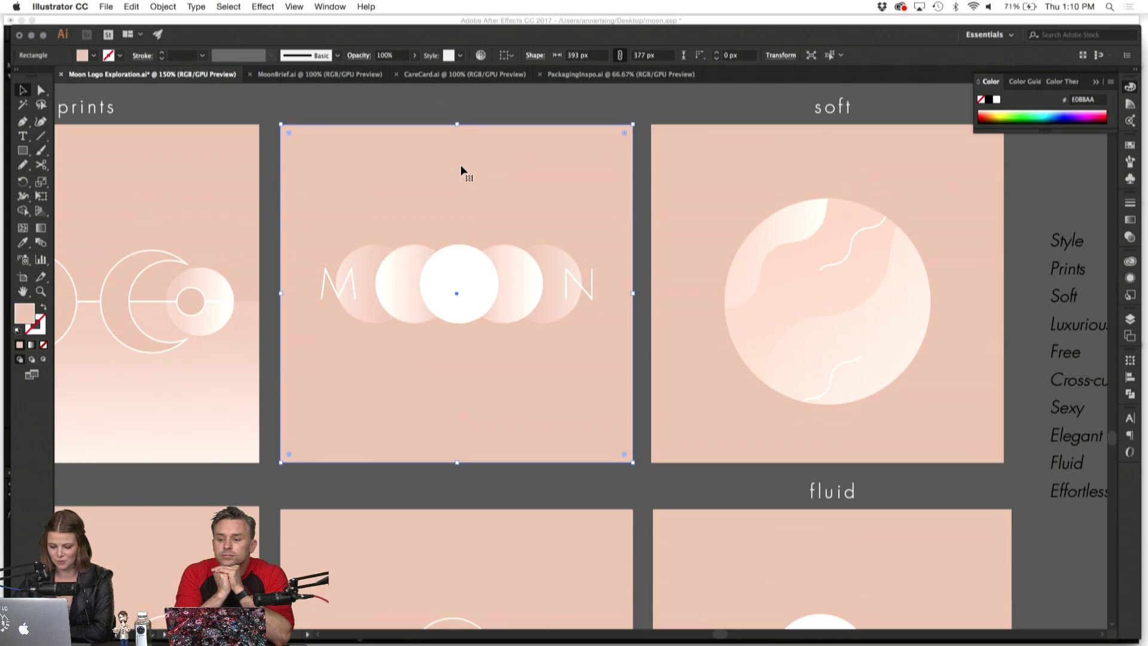
key("super+minus")
left_click(461, 167)
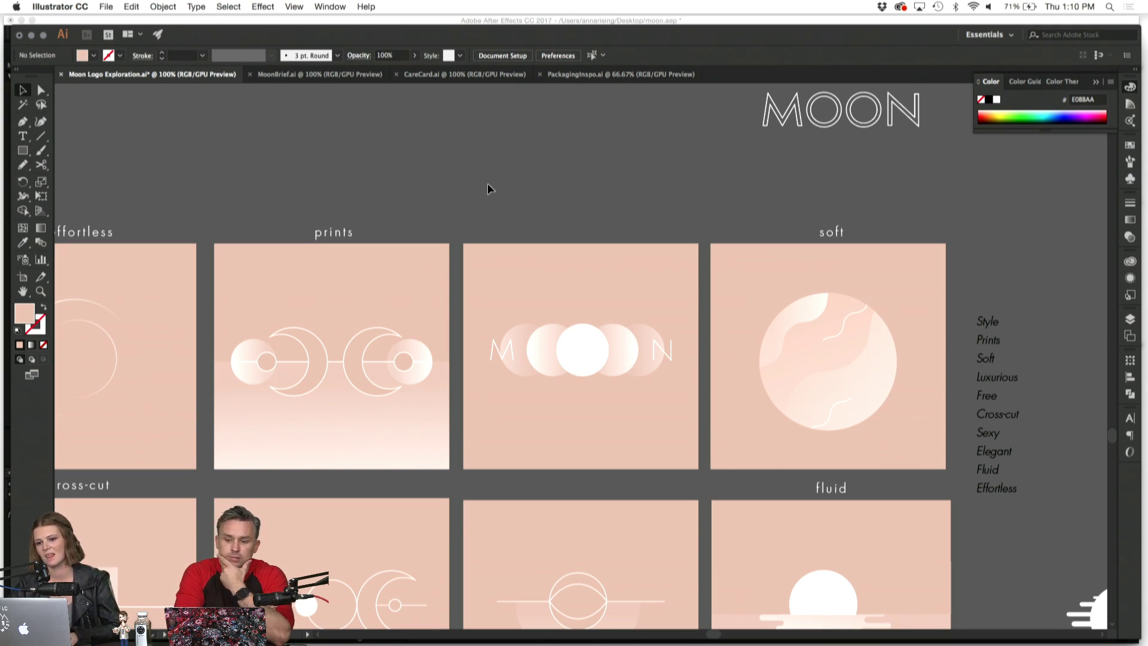
Apply the fading gradient appearance of the moon-phase tile's circle to the solid first O in wordmark 6.
scroll(486, 183, "up", 10)
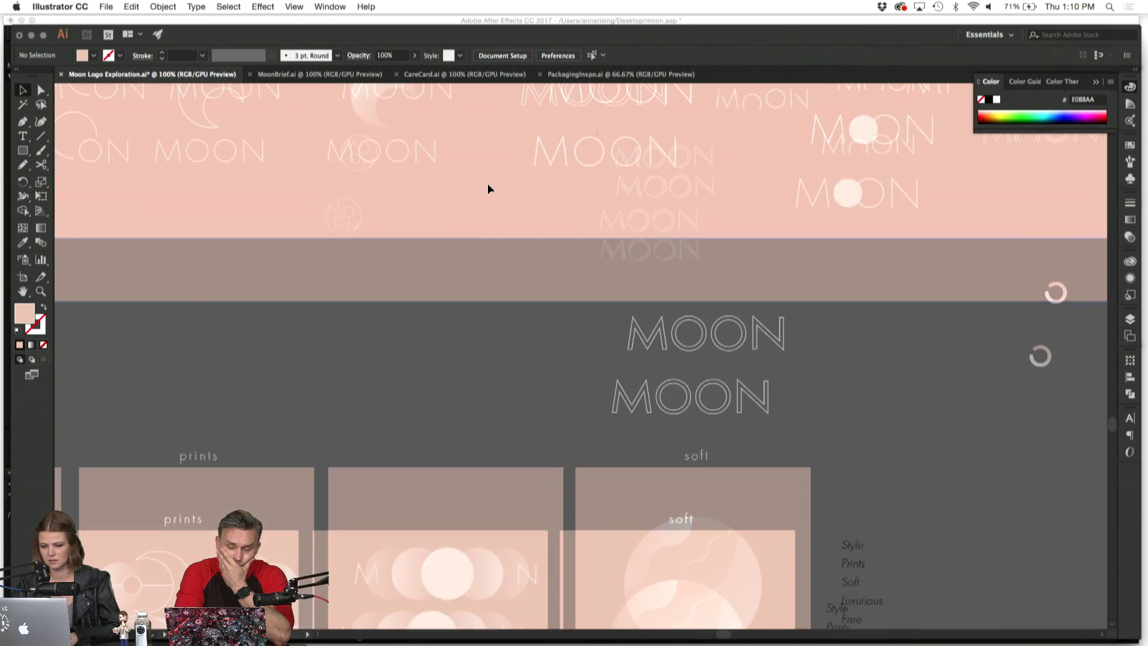
scroll(751, 184, "right", 4)
scroll(751, 185, "up", 6)
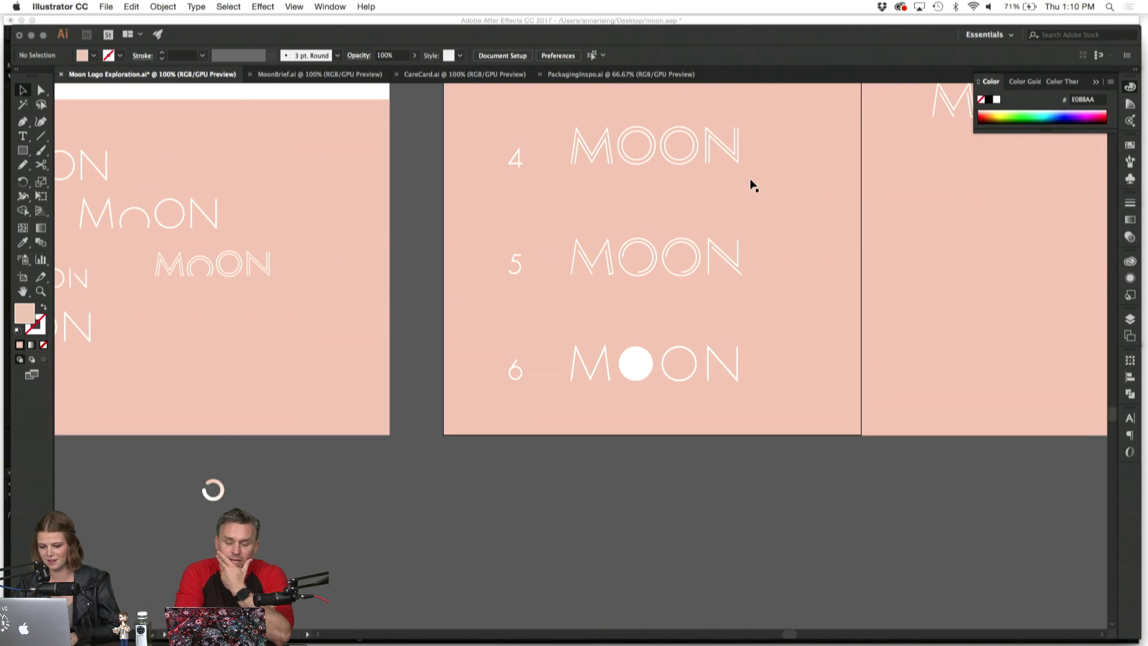
left_click(635, 363)
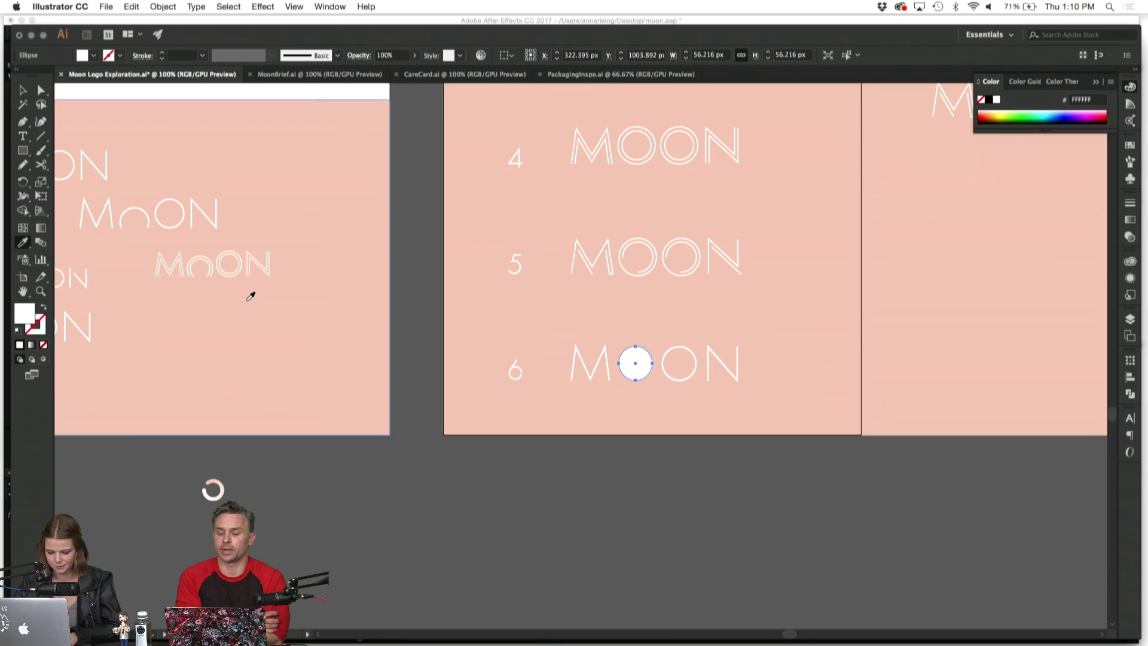
key("ctrl+minus")
scroll(248, 307, "down", 3)
scroll(248, 306, "left", 5)
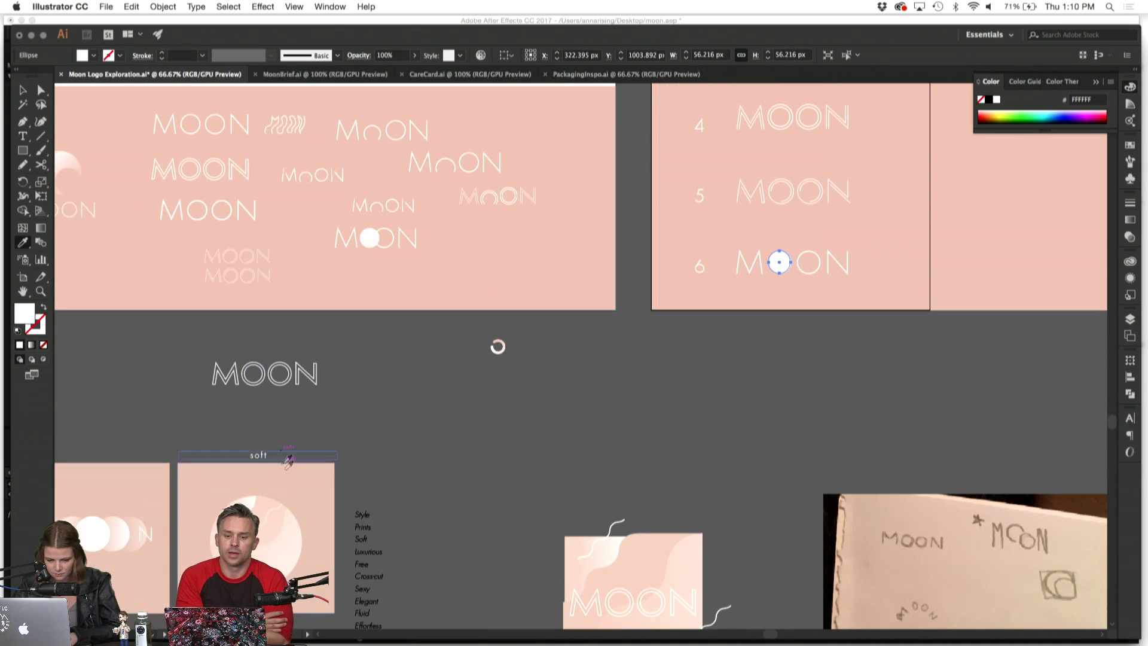
left_click(122, 530)
scroll(435, 391, "up", 3)
scroll(436, 392, "right", 8)
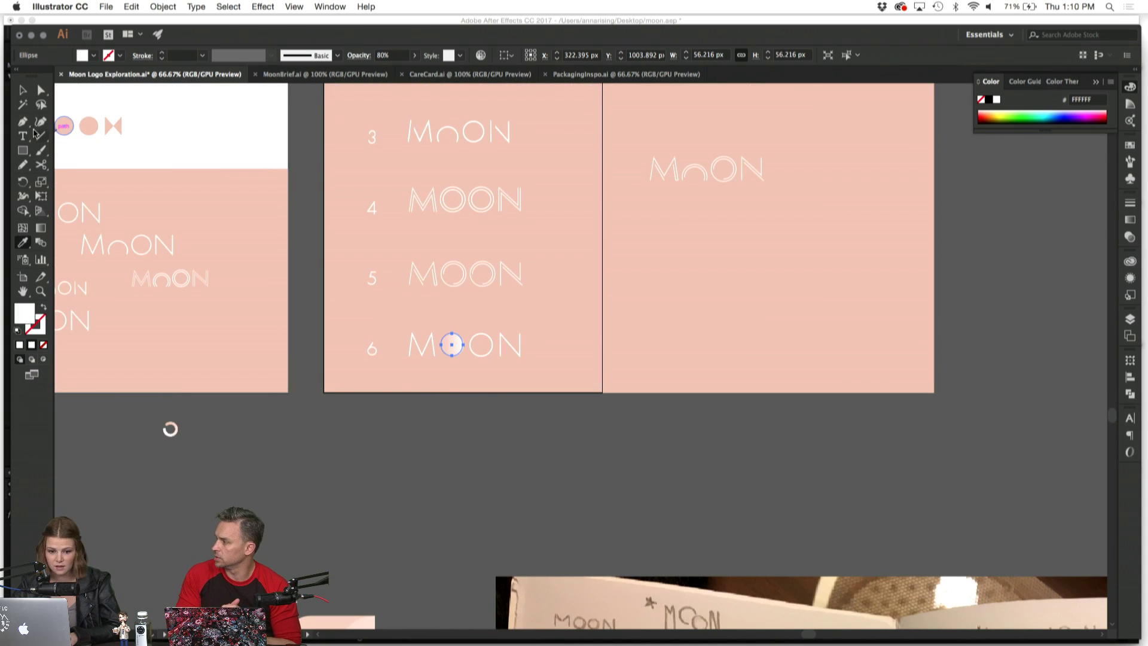
left_click(21, 91)
left_click(440, 397)
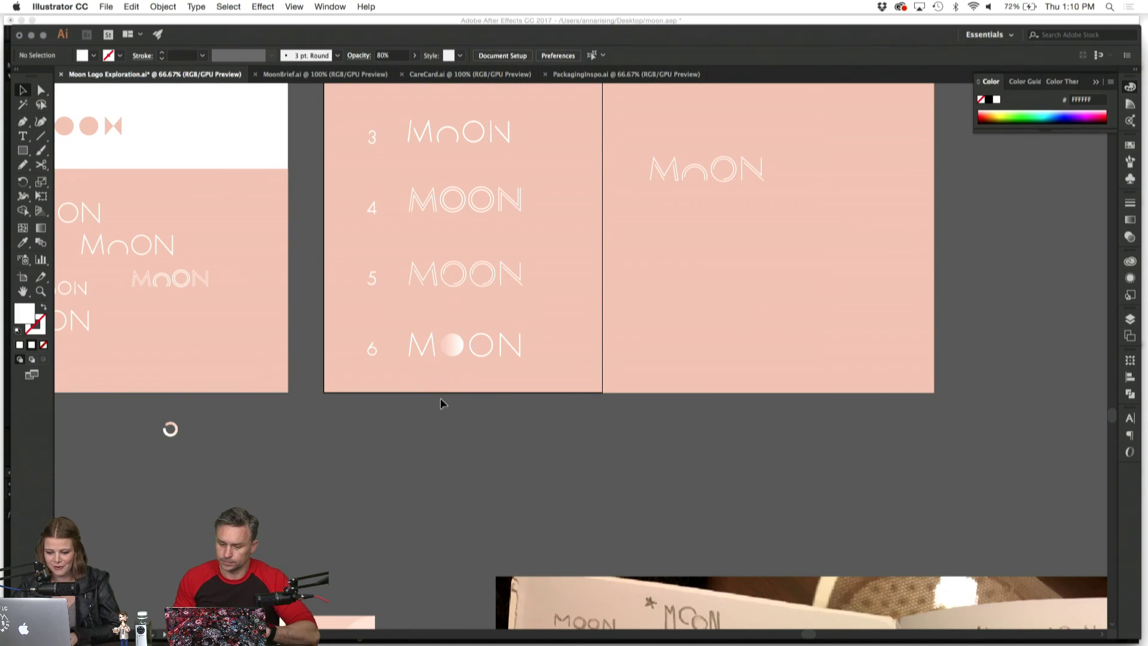
Set the linear gradient angle of wordmark 6's filled O to 90°.
left_click(455, 354)
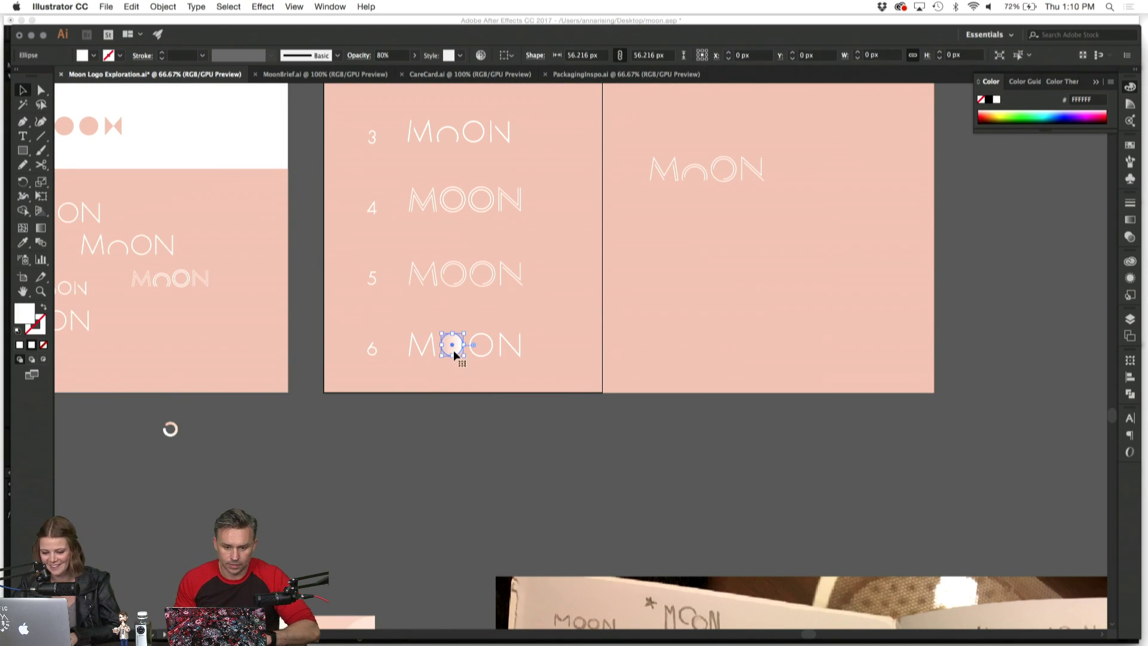
left_click(1130, 279)
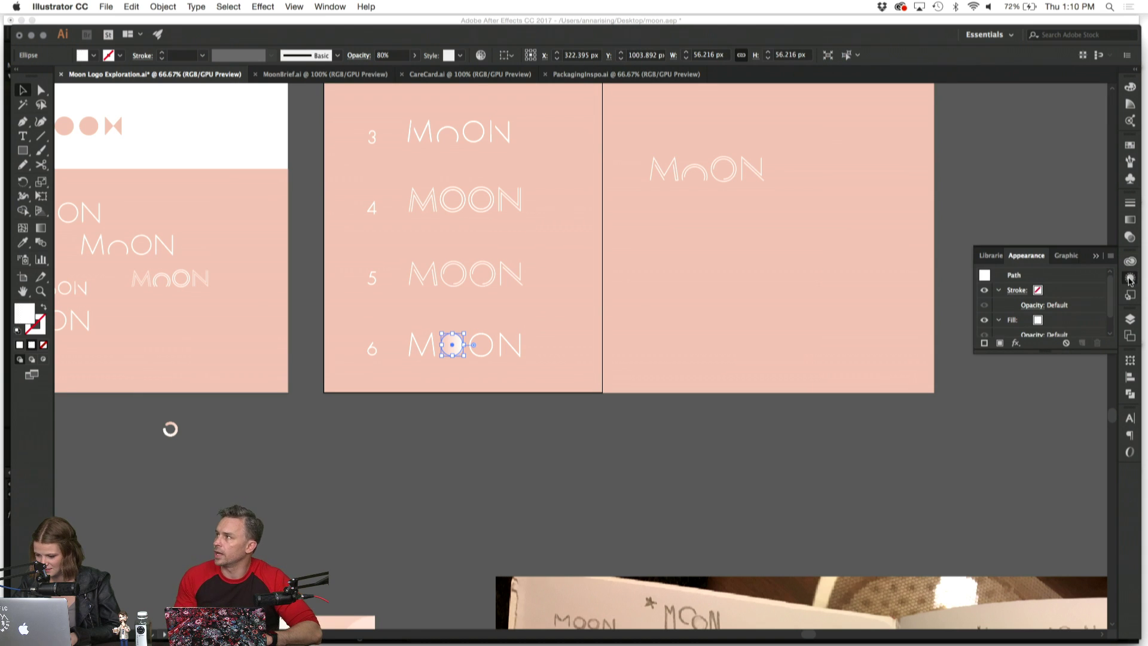
left_click(1130, 220)
left_click(1046, 246)
type("10")
key("Return")
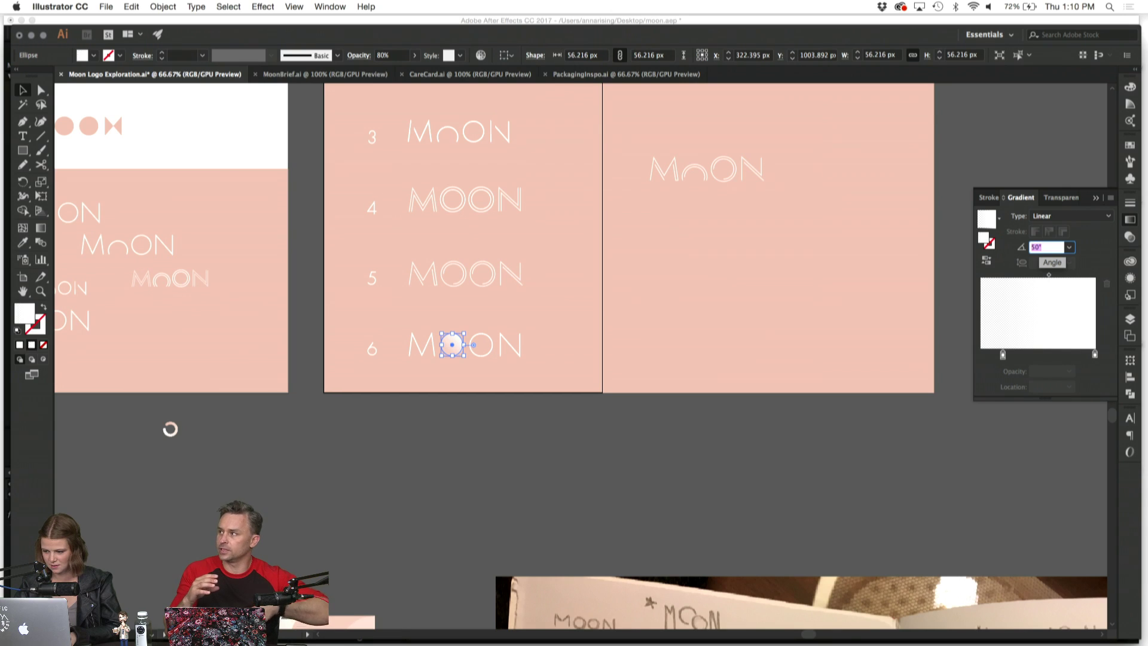
type("90")
key("Return")
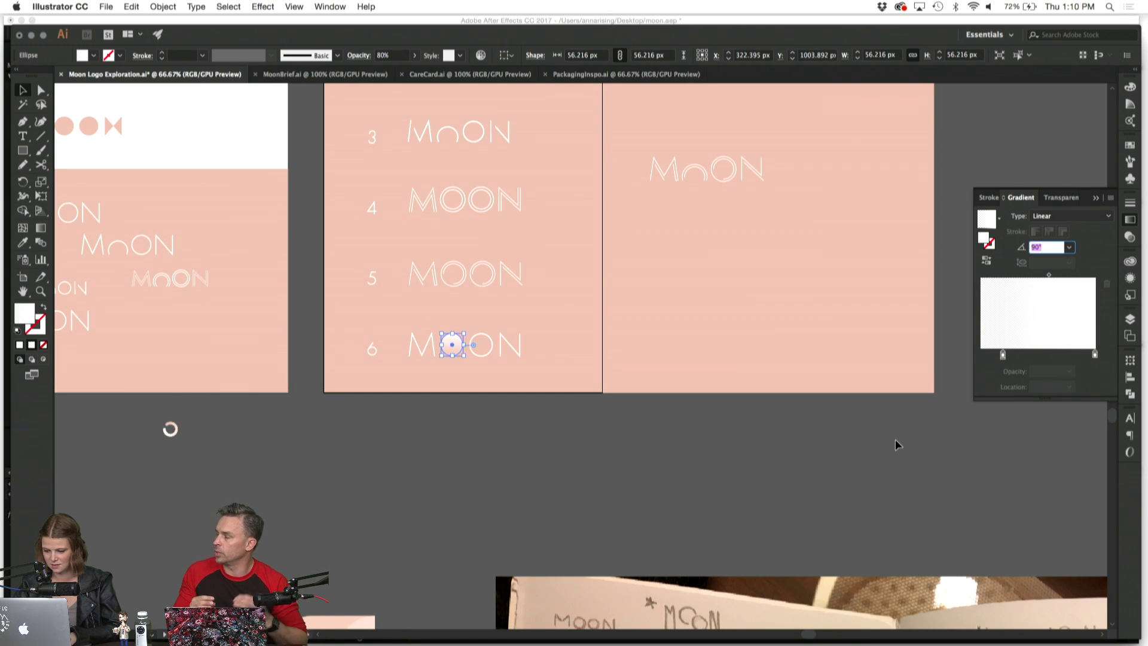
left_click(784, 440)
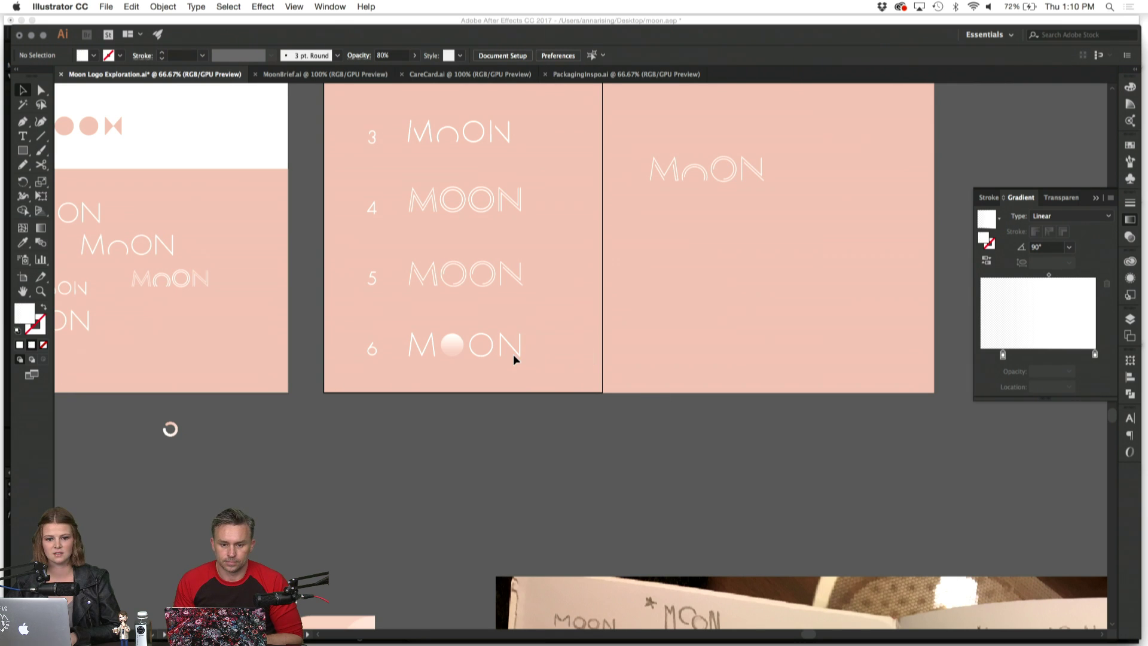
left_click(494, 350)
left_click(511, 402)
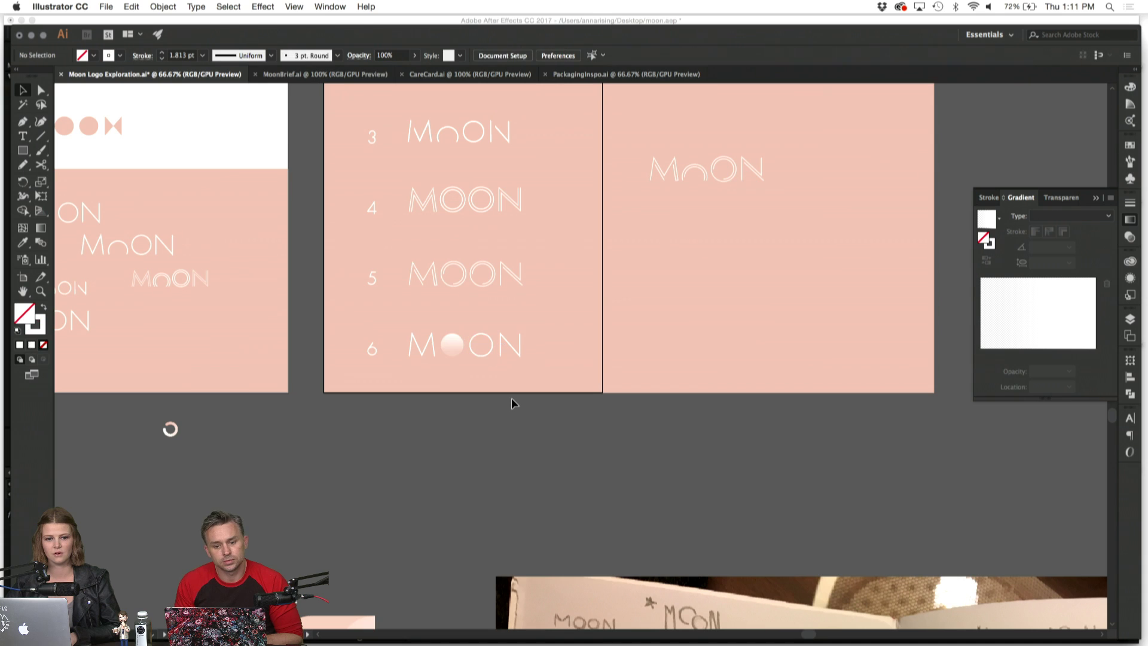
left_click(454, 353)
left_click(471, 388)
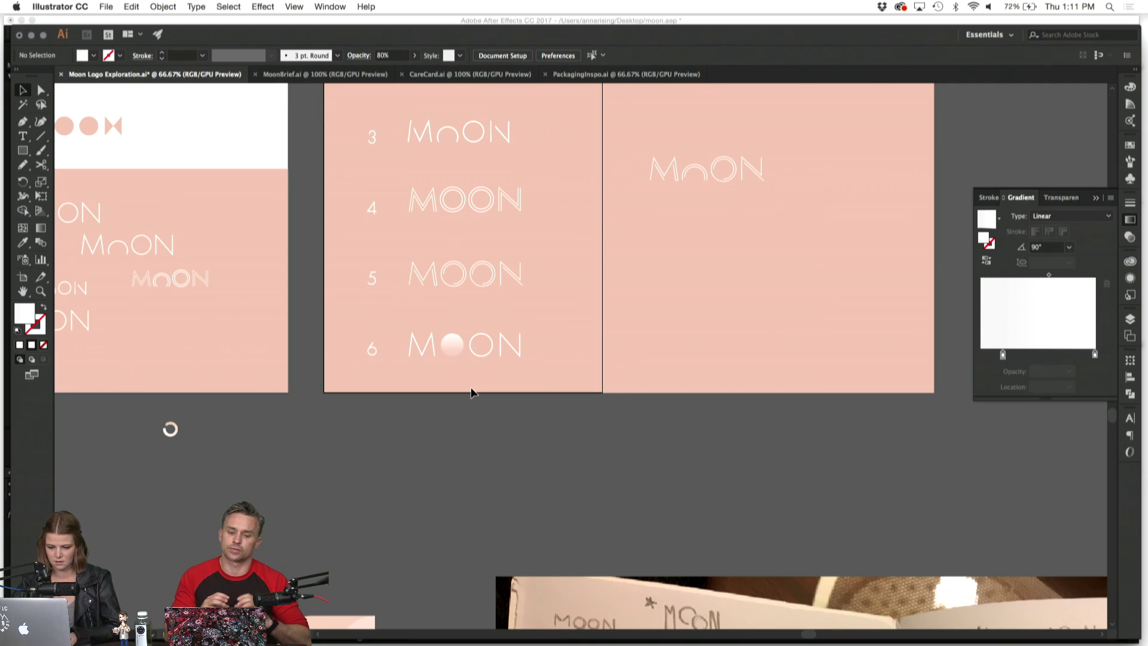
Scale the gradient-filled O in wordmark 6 uniformly to 110%.
key("super+equal")
key("super+equal")
key("super+equal")
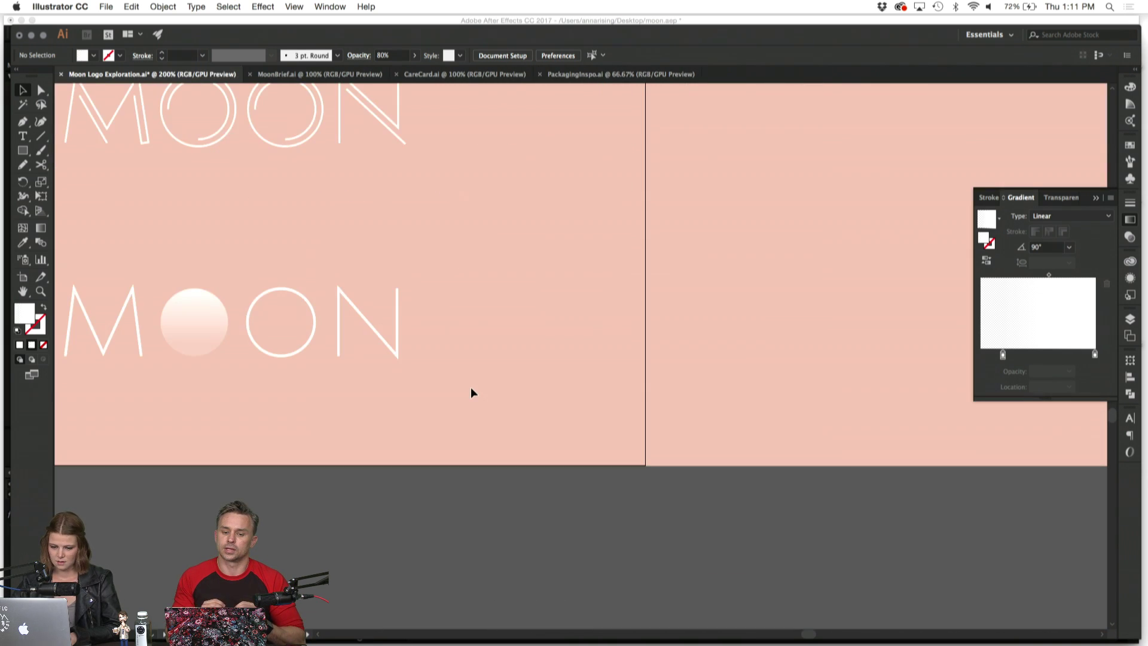
scroll(472, 392, "left", 3)
left_click(315, 311)
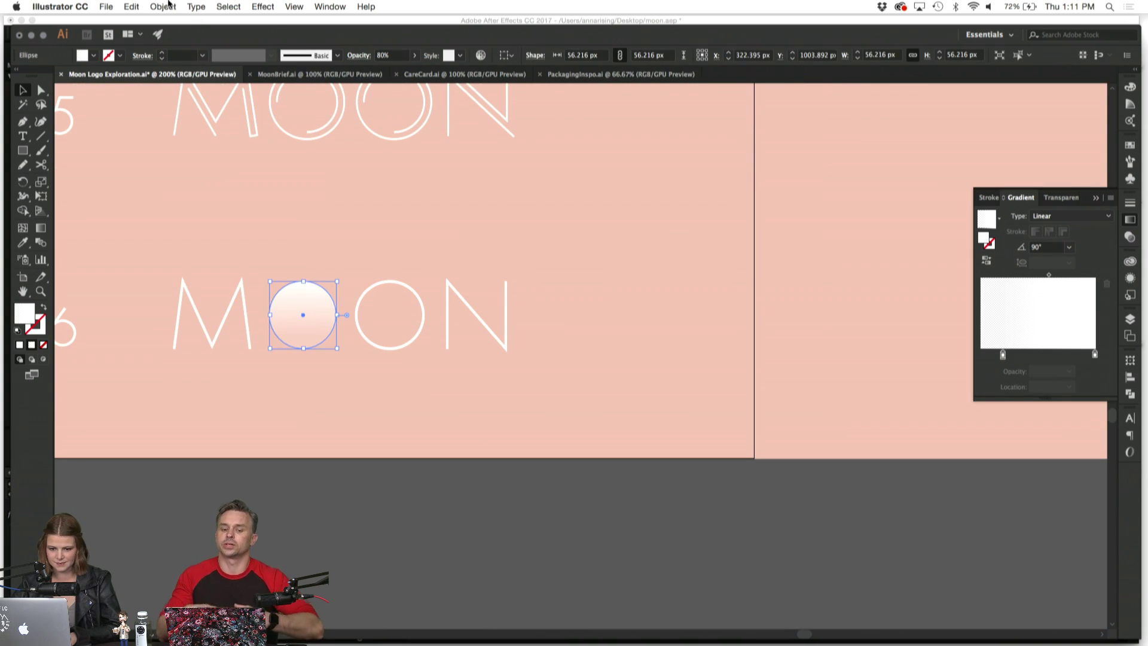
left_click(163, 6)
left_click(168, 5)
left_click(168, 5)
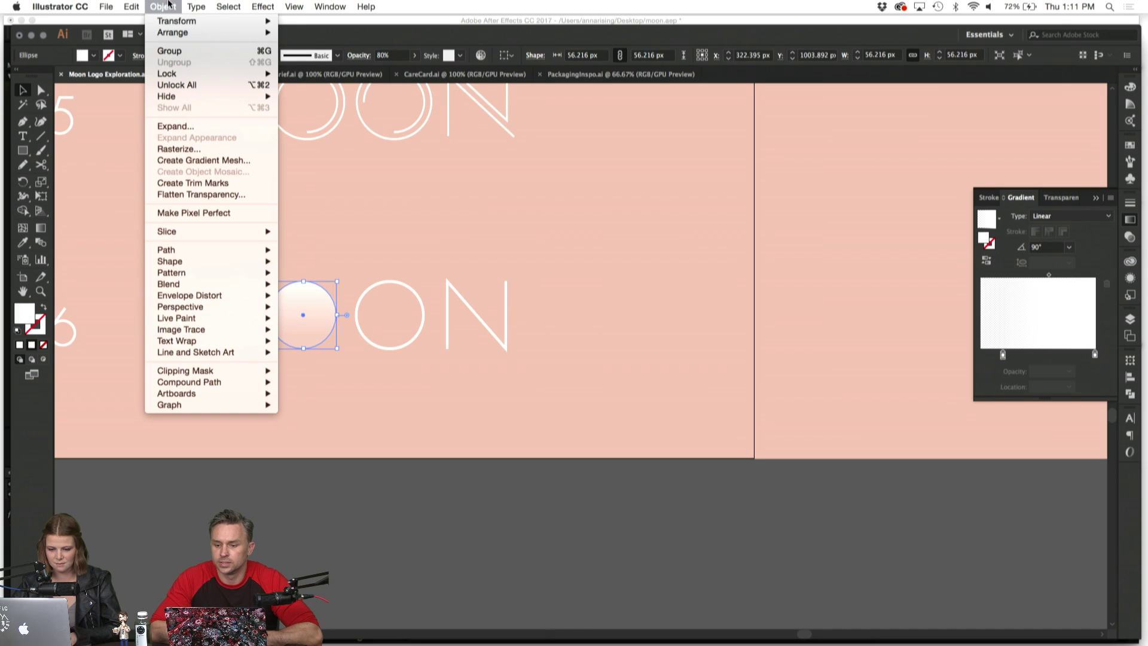
mouse_move(173, 20)
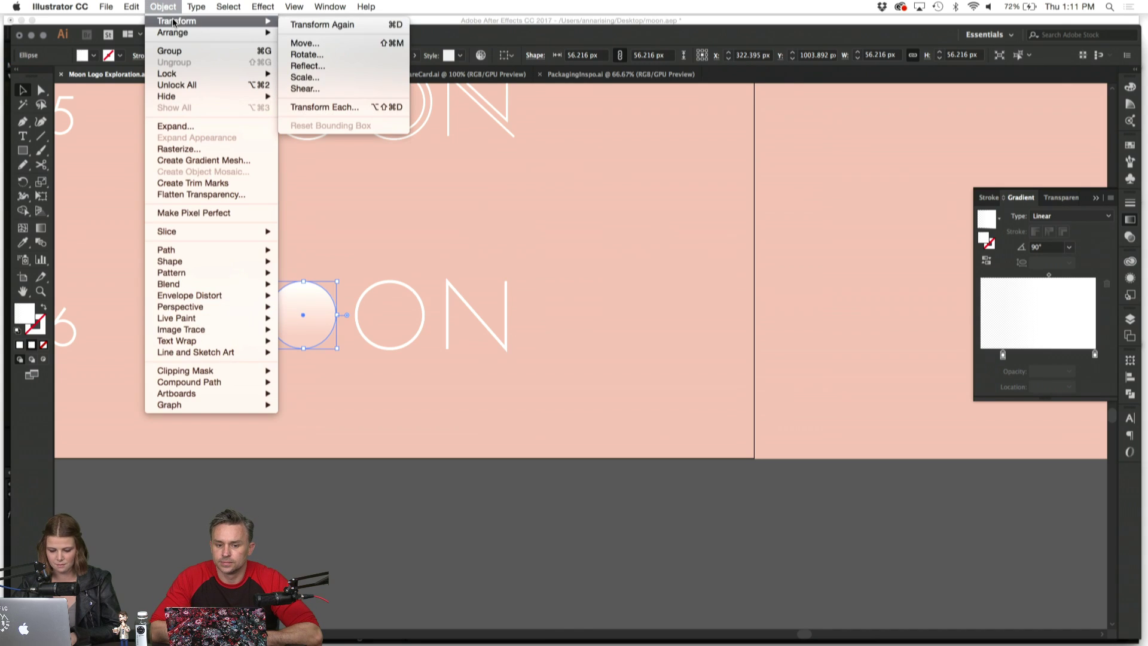
left_click(339, 77)
left_click(583, 146)
type("110")
key("Return")
left_click(665, 288)
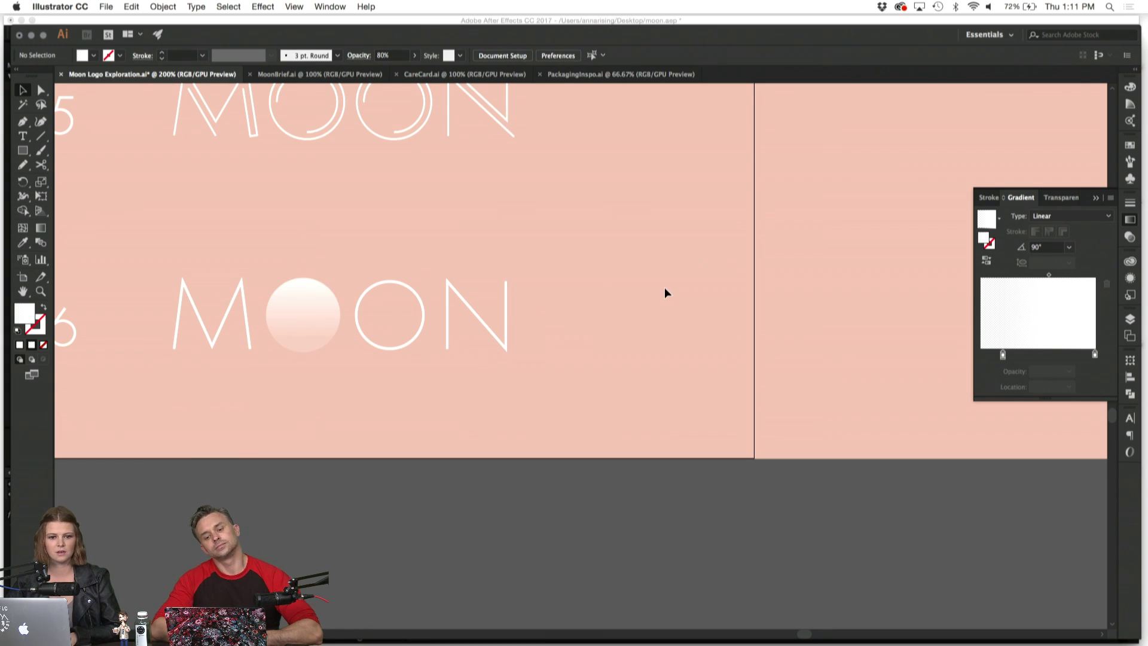
Compare wordmark 6 and its gradient O with the other numbered wordmarks at reduced magnification.
key("super+minus")
key("super+minus")
key("super+minus")
key("super+minus")
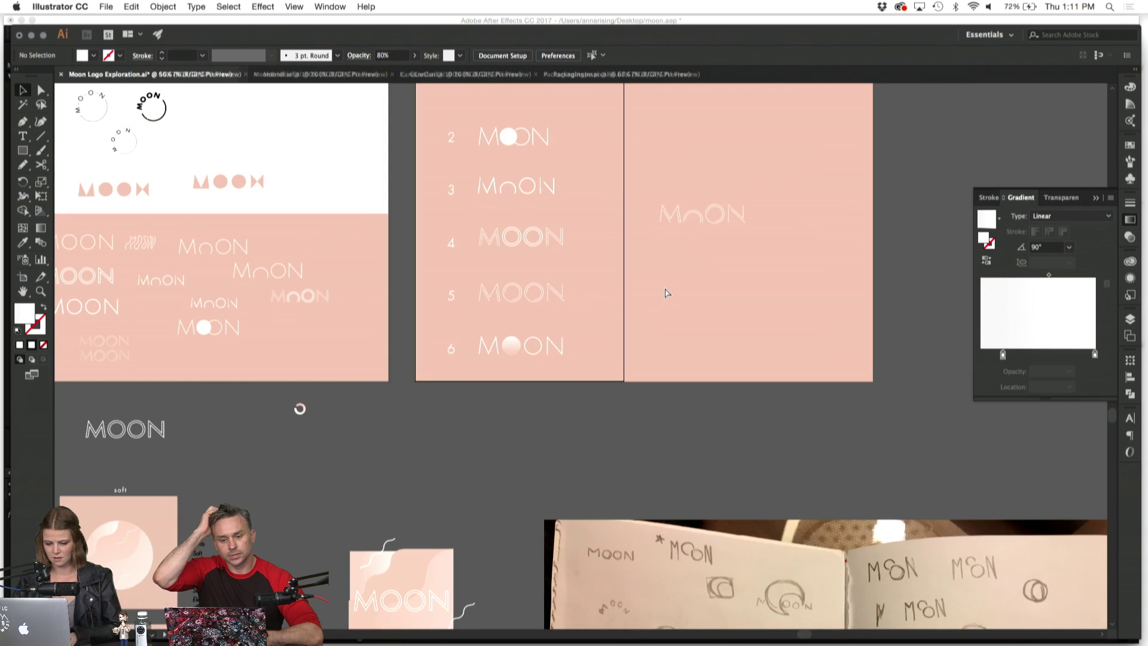
key("super+equal")
key("super+equal")
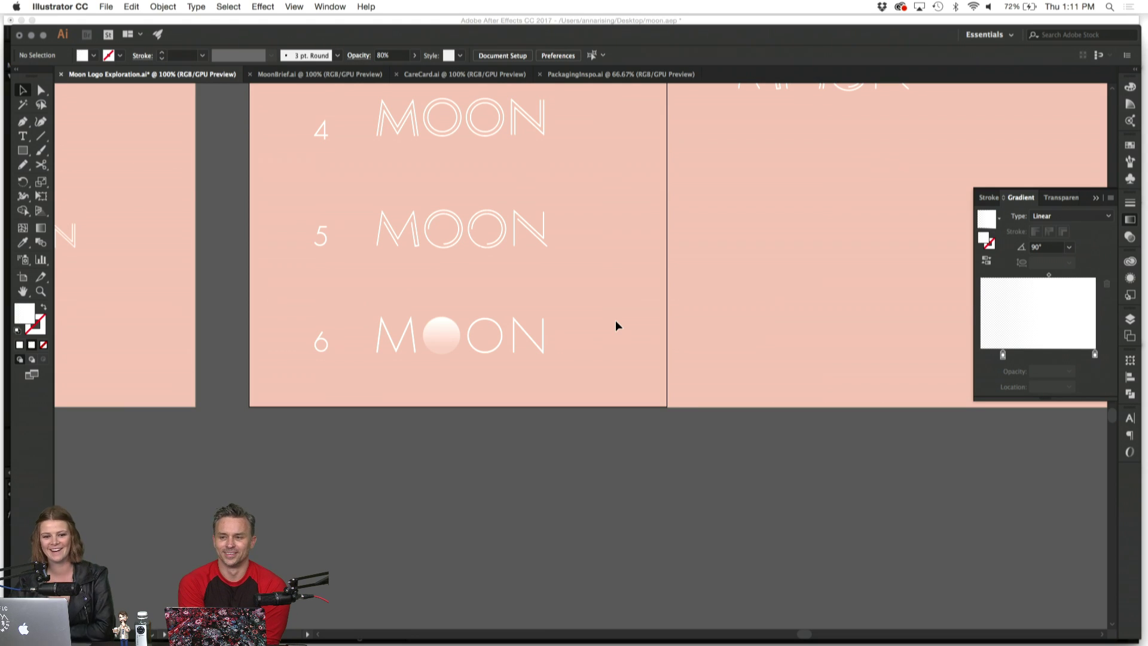
Review the sketchbook photo and the overview of symbol tiles, from free and effortless to luxurious.
scroll(615, 326, "down", 2)
scroll(615, 326, "down", 10)
scroll(616, 326, "right", 6)
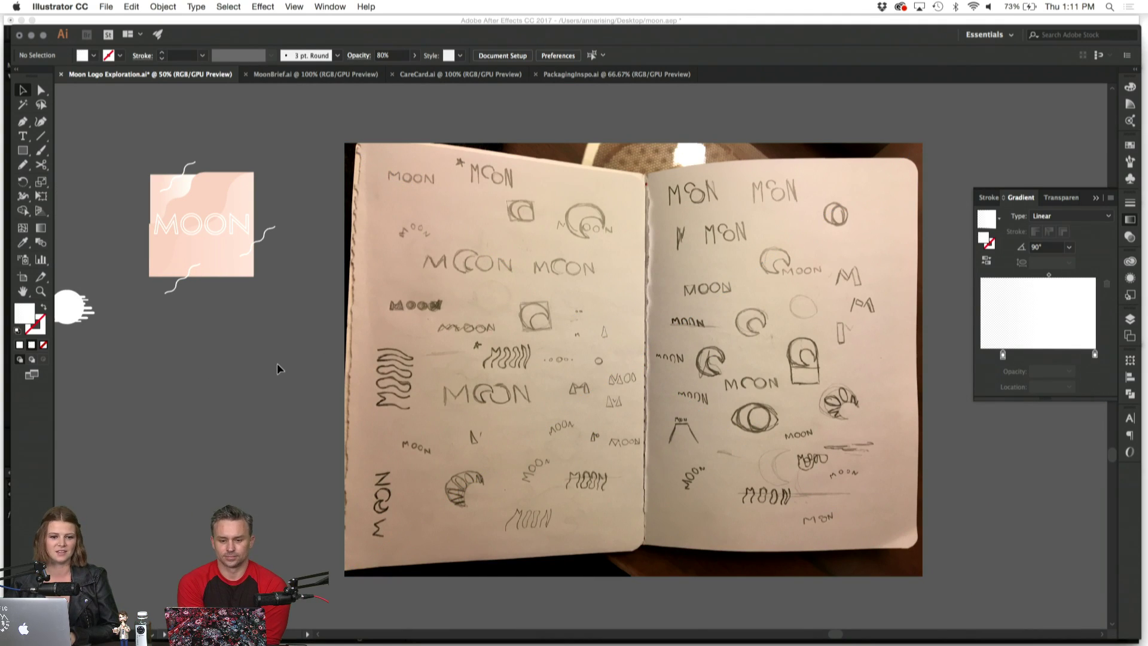
scroll(277, 363, "left", 12)
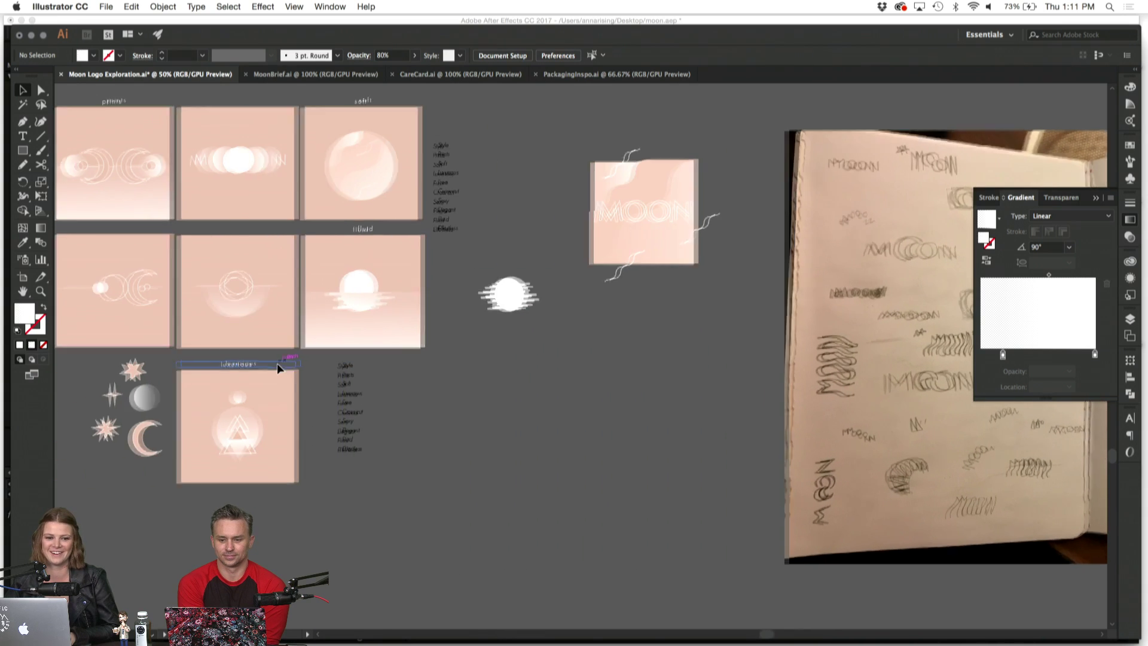
scroll(278, 363, "left", 8)
scroll(277, 364, "left", 5)
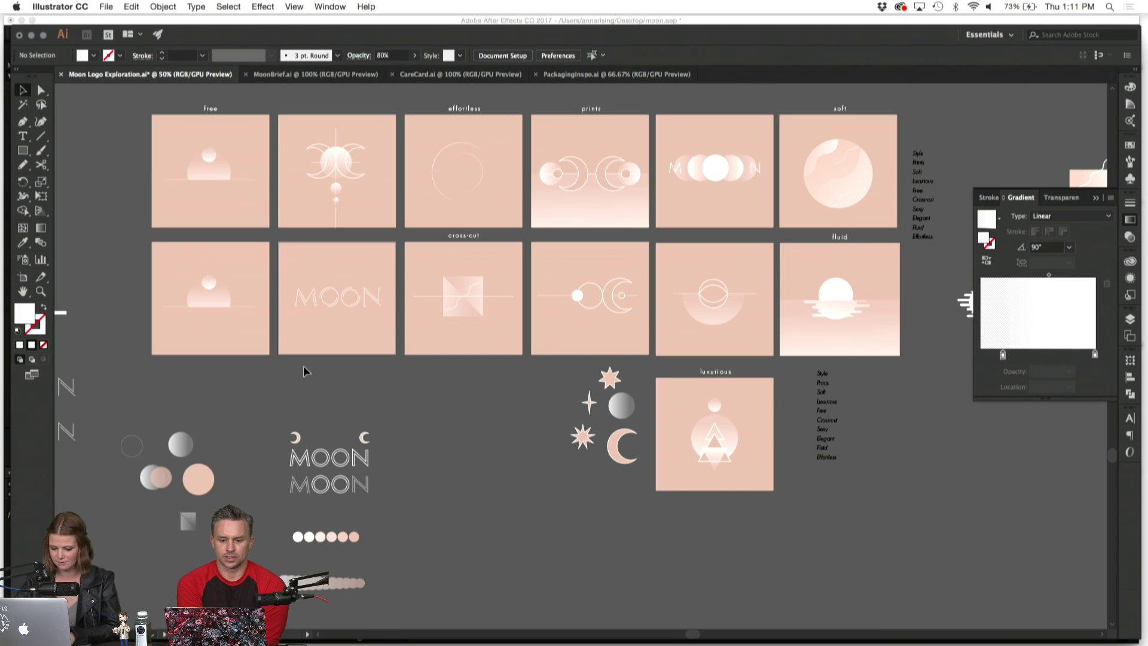
key("super+equal")
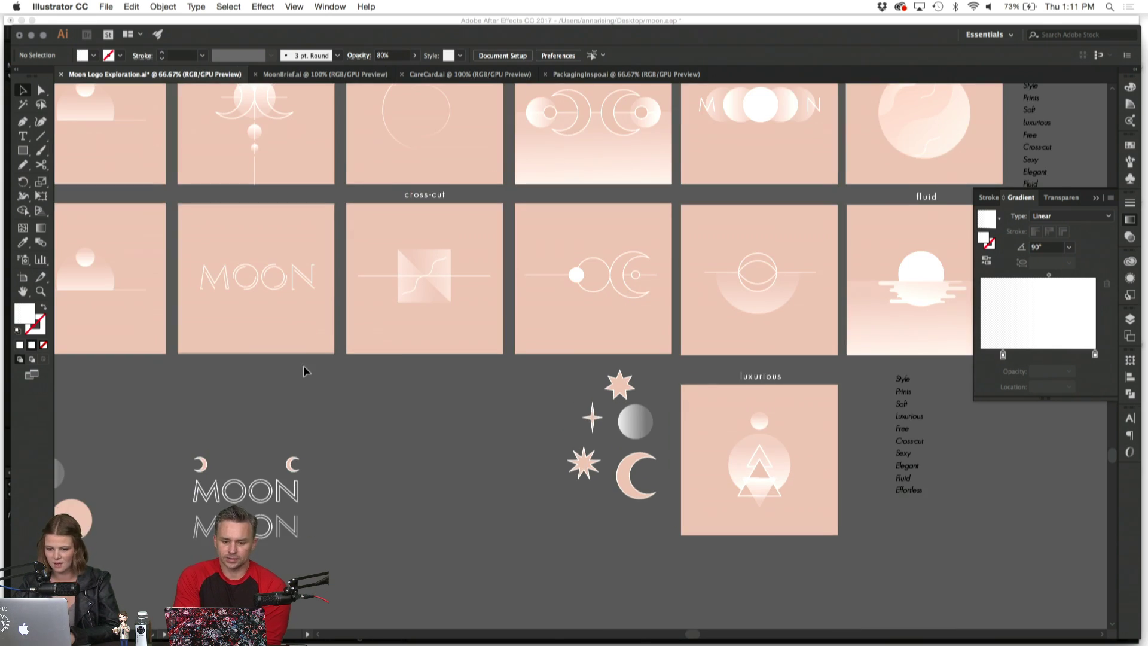
scroll(304, 371, "up", 3)
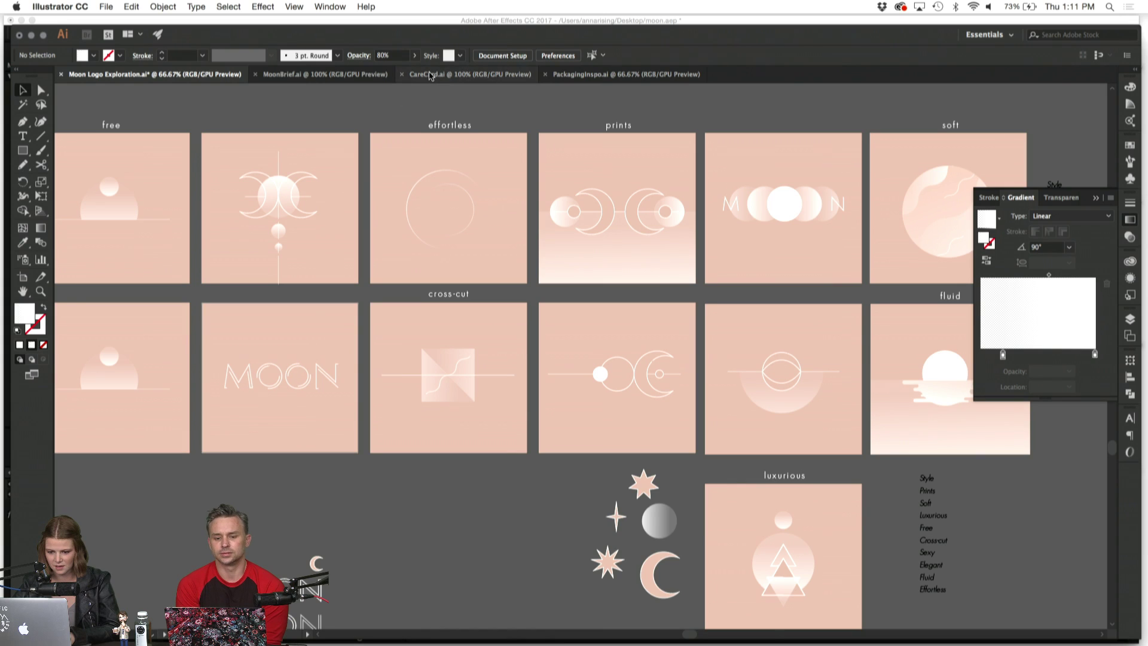
Switch to the CareCard.ai document and examine the row of care card designs at 150% magnification.
left_click(429, 75)
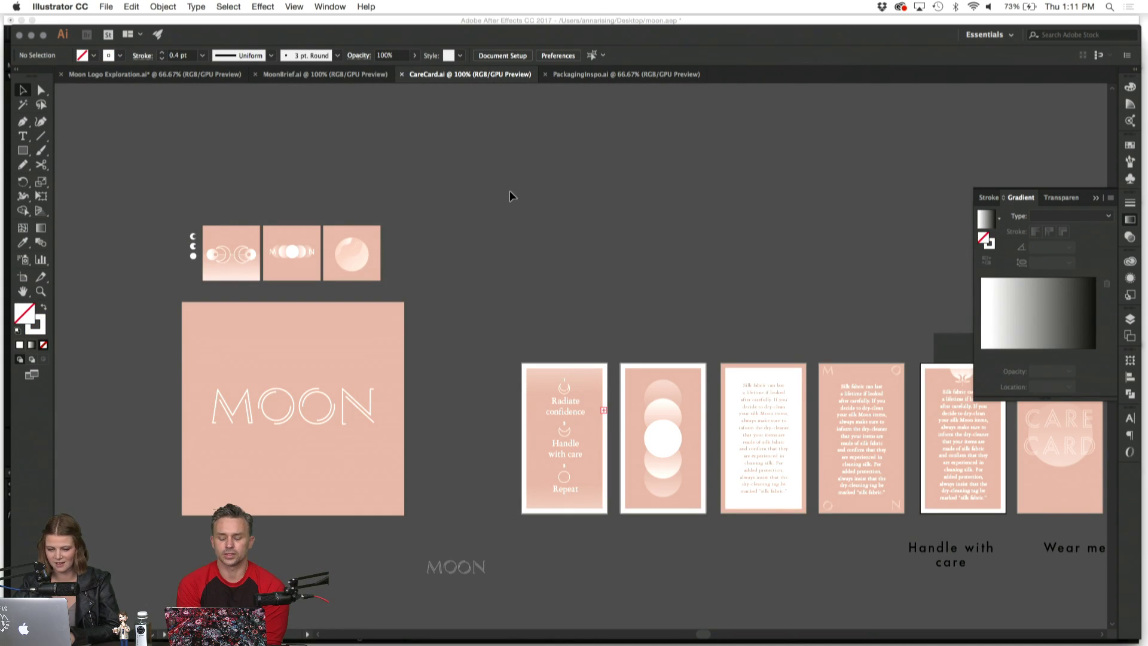
scroll(510, 192, "down", 4)
scroll(510, 192, "right", 7)
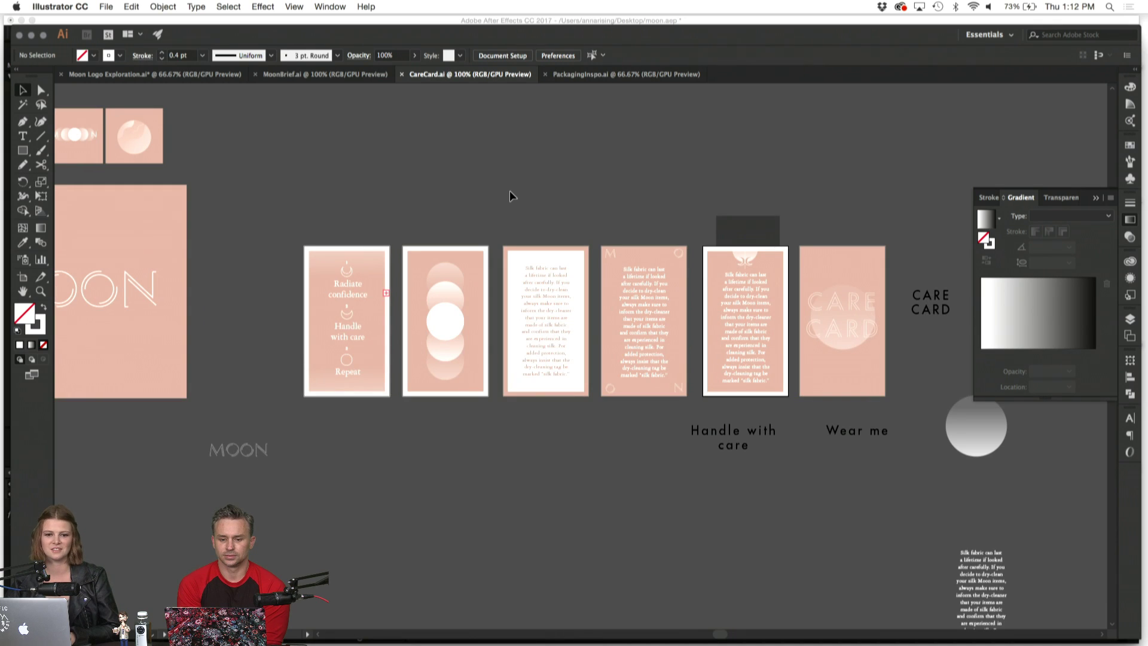
scroll(509, 190, "right", 2)
key("super+equal")
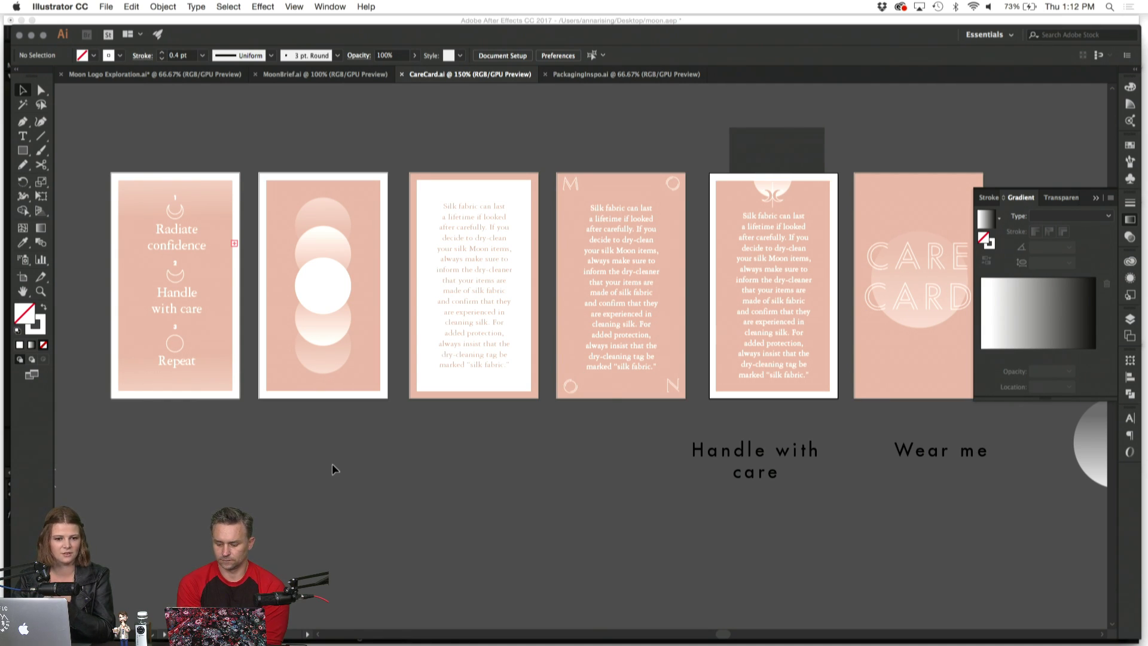
left_click(333, 302)
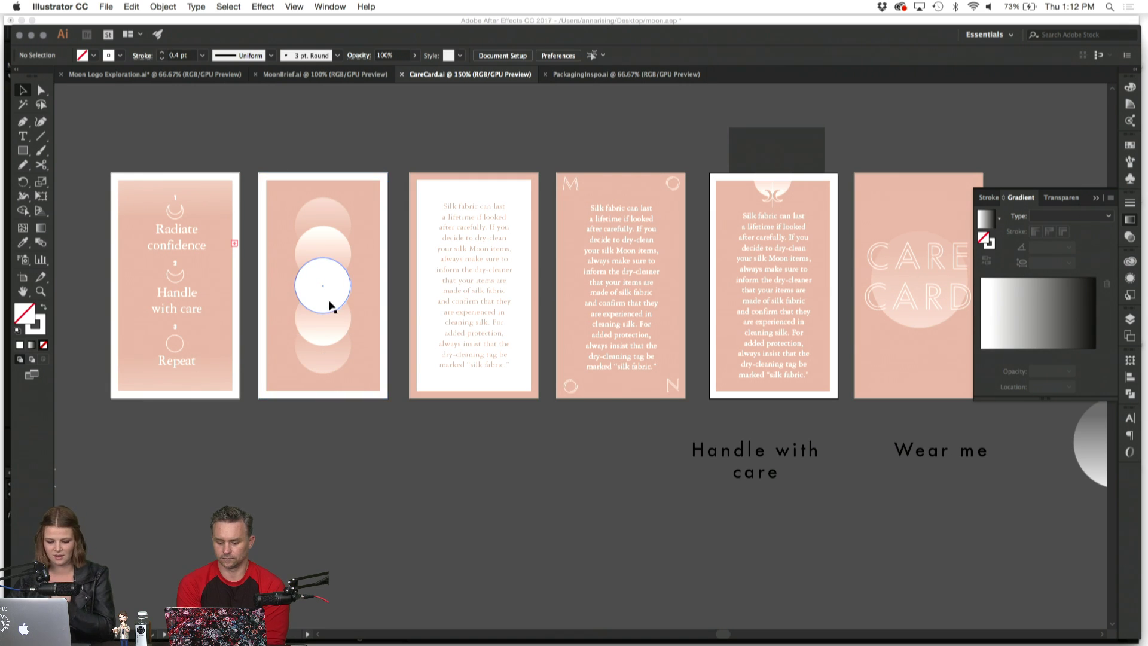
left_click(365, 418)
scroll(375, 443, "right", 6)
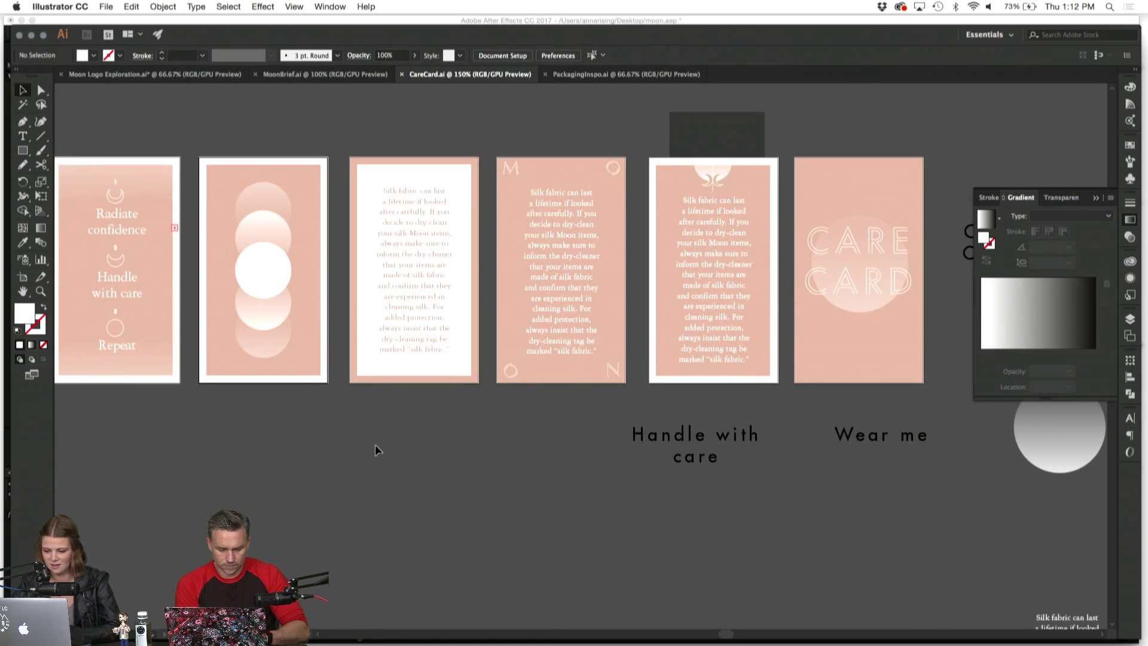
Examine the care cards from Radiate confidence to the silk fabric instructions at 200% magnification.
scroll(374, 444, "left", 7)
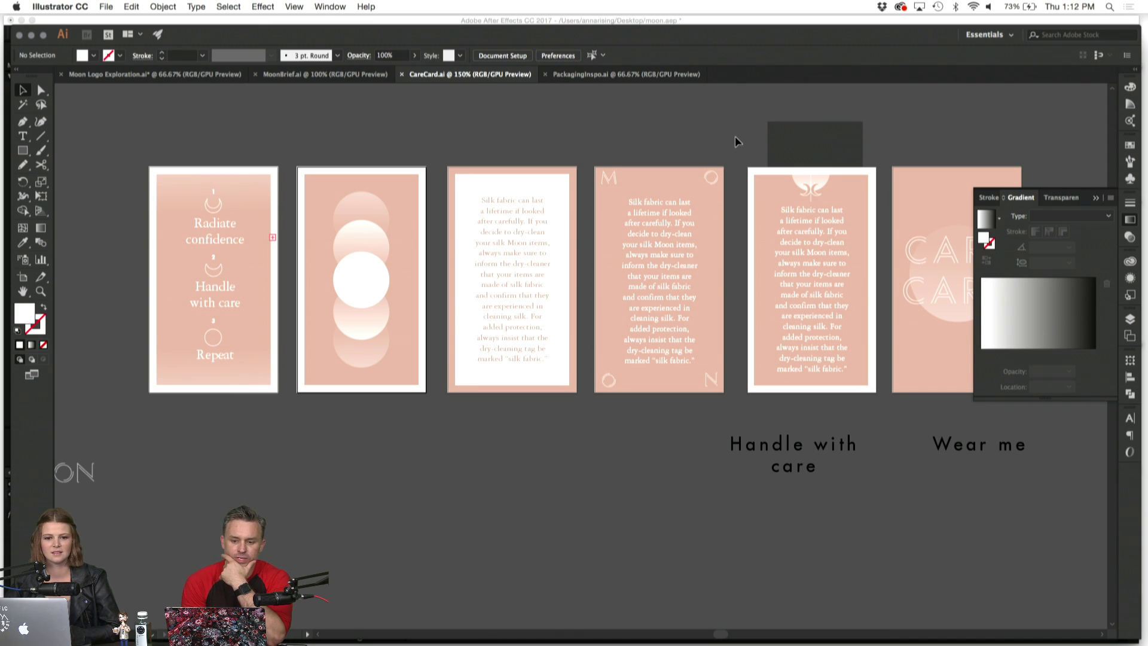
key("super+equal")
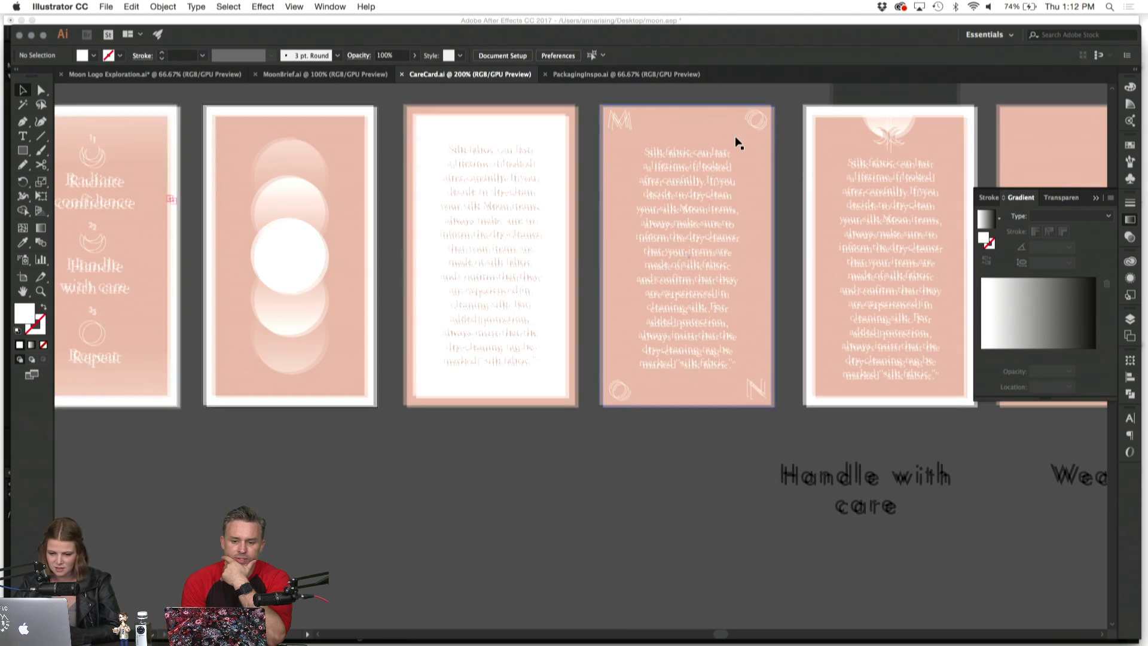
scroll(450, 238, "left", 5)
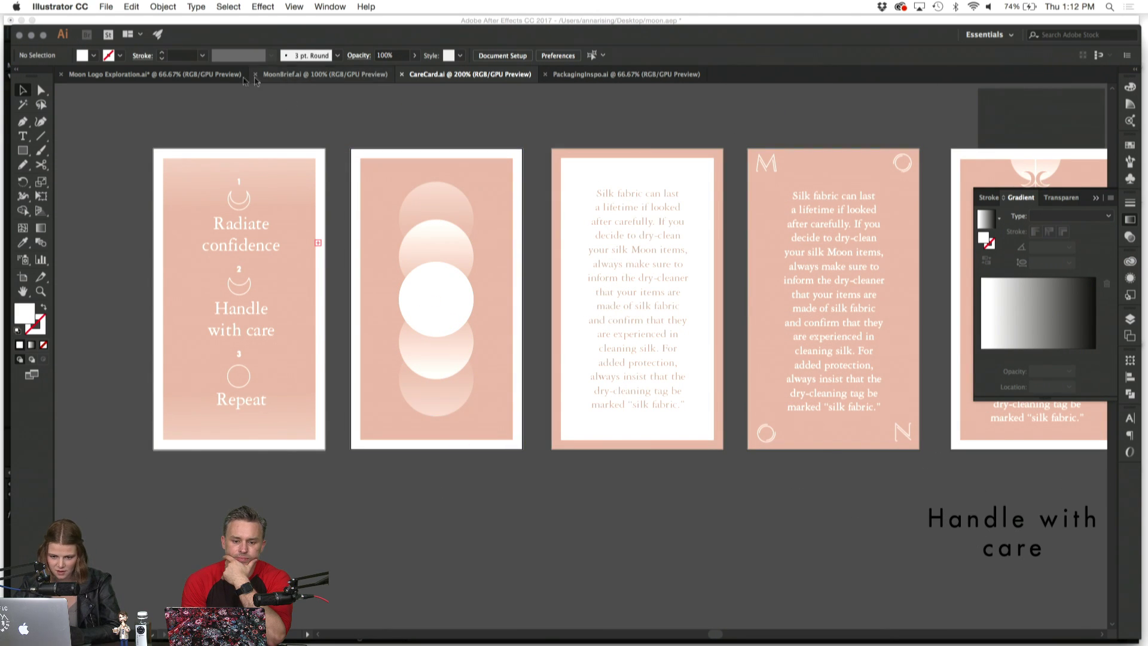
Compare the symbol tiles in Moon Logo Exploration.ai with the care card designs in CareCard.ai.
left_click(216, 74)
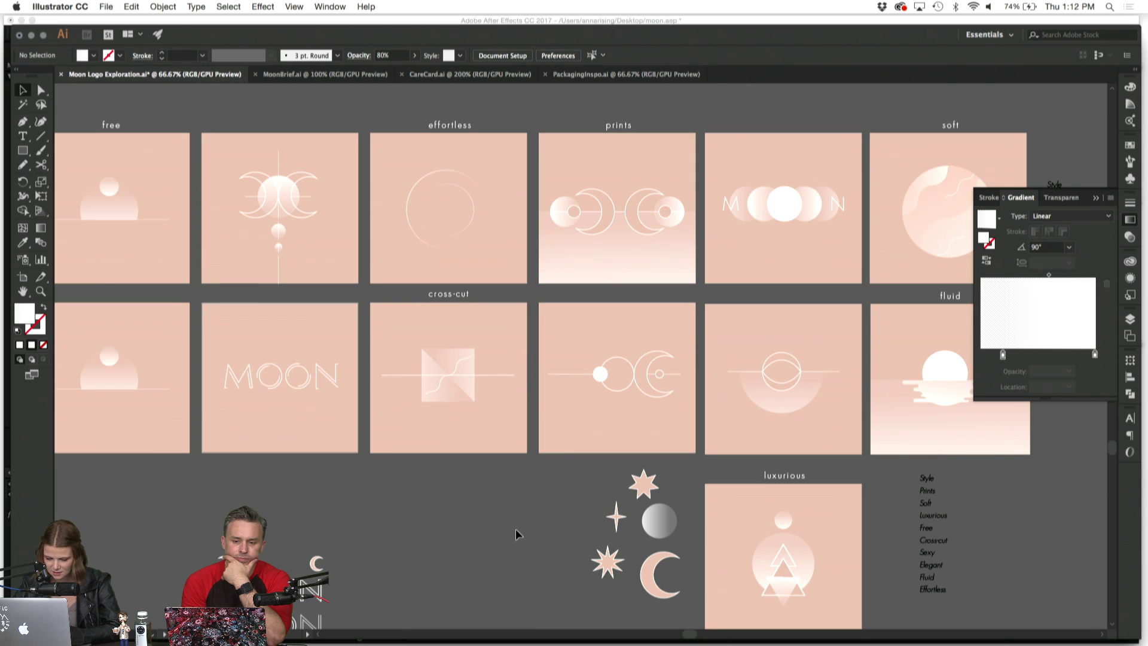
scroll(515, 529, "right", 2)
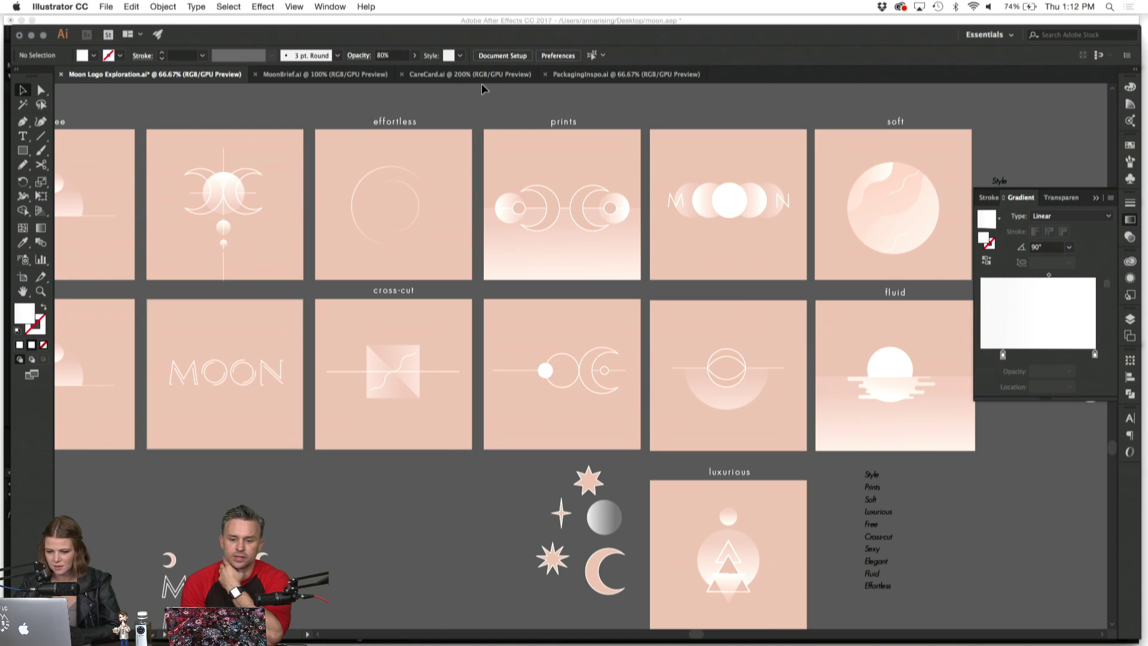
left_click(411, 76)
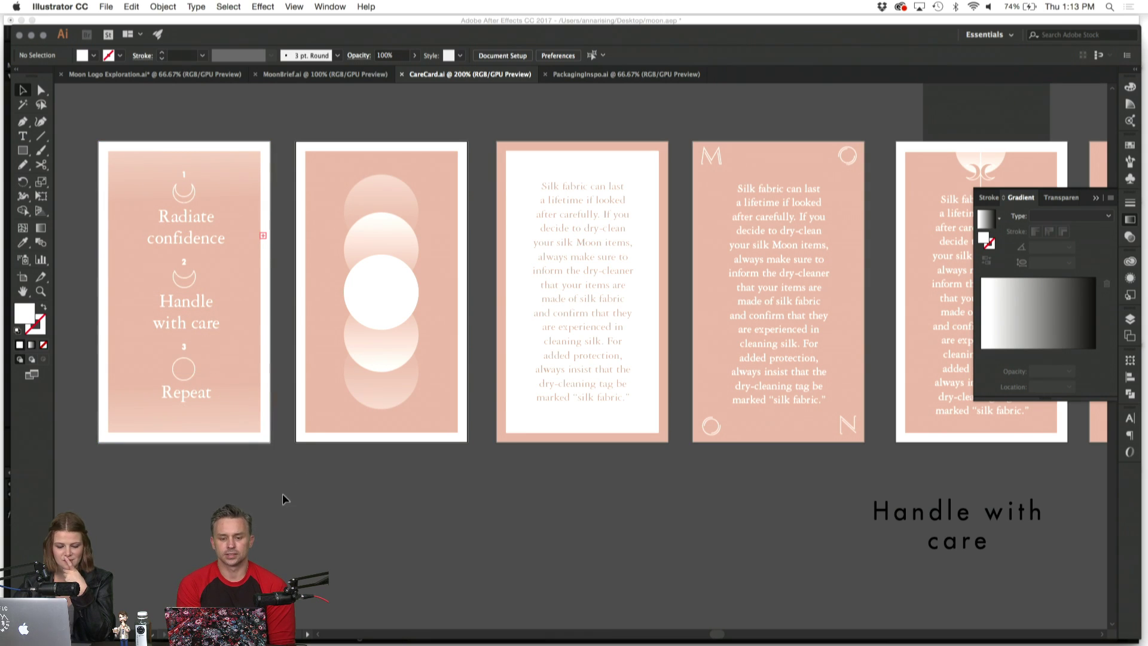
Expand the application window to fill the screen and examine the first three care cards at 300% magnification.
key("super+equal")
key("super+equal")
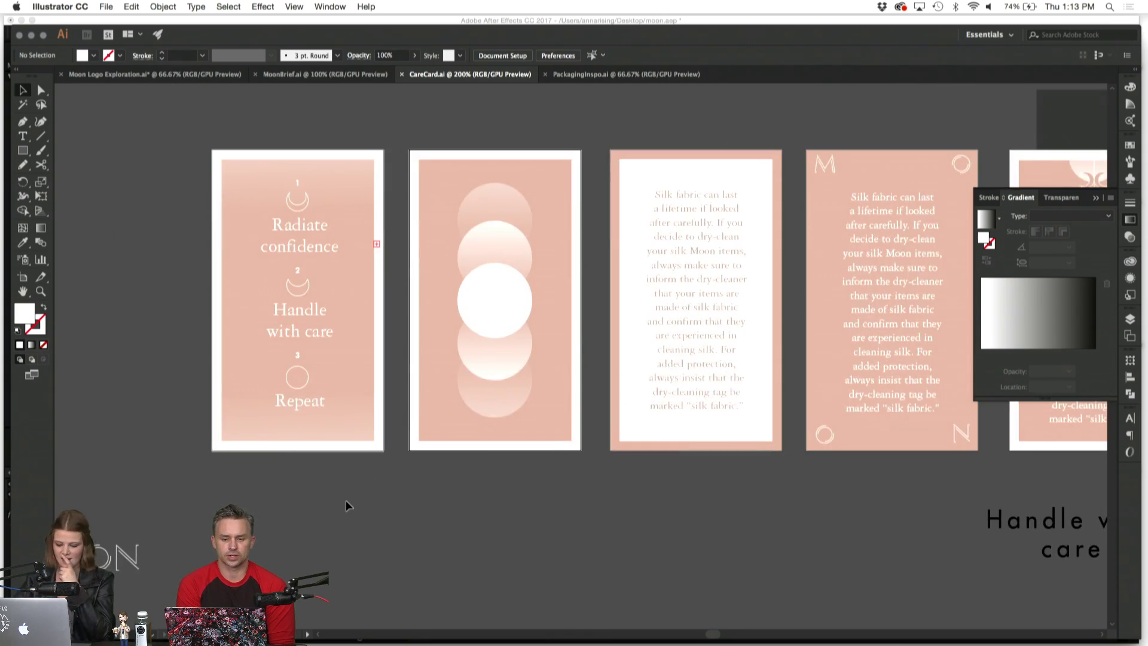
scroll(299, 489, "up", 2)
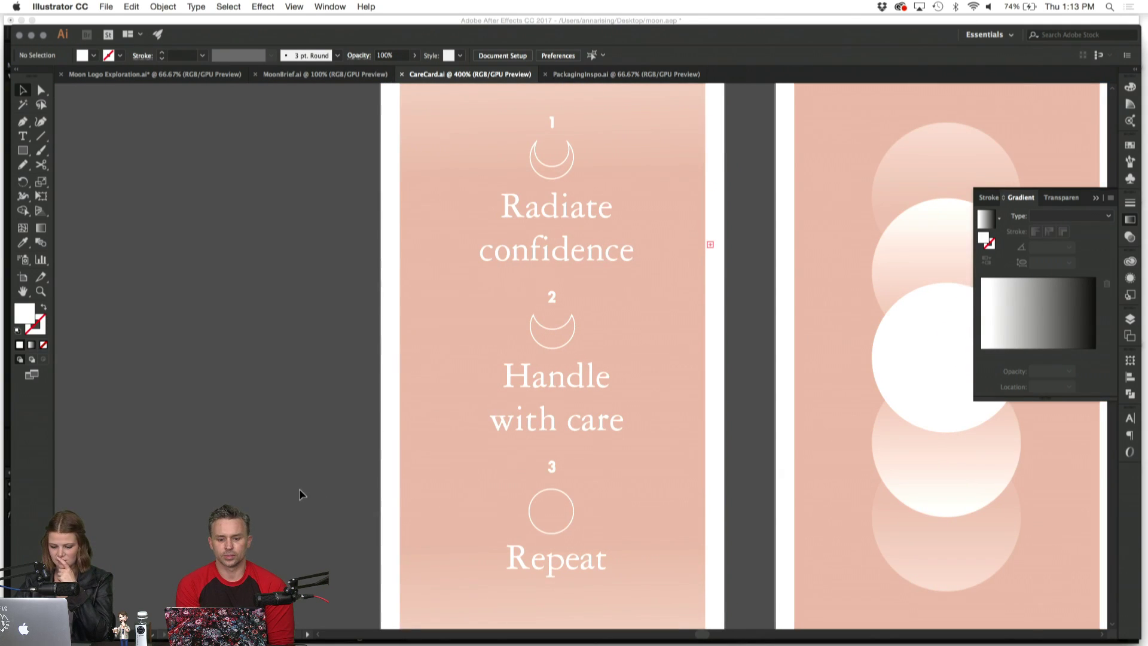
key("super+minus")
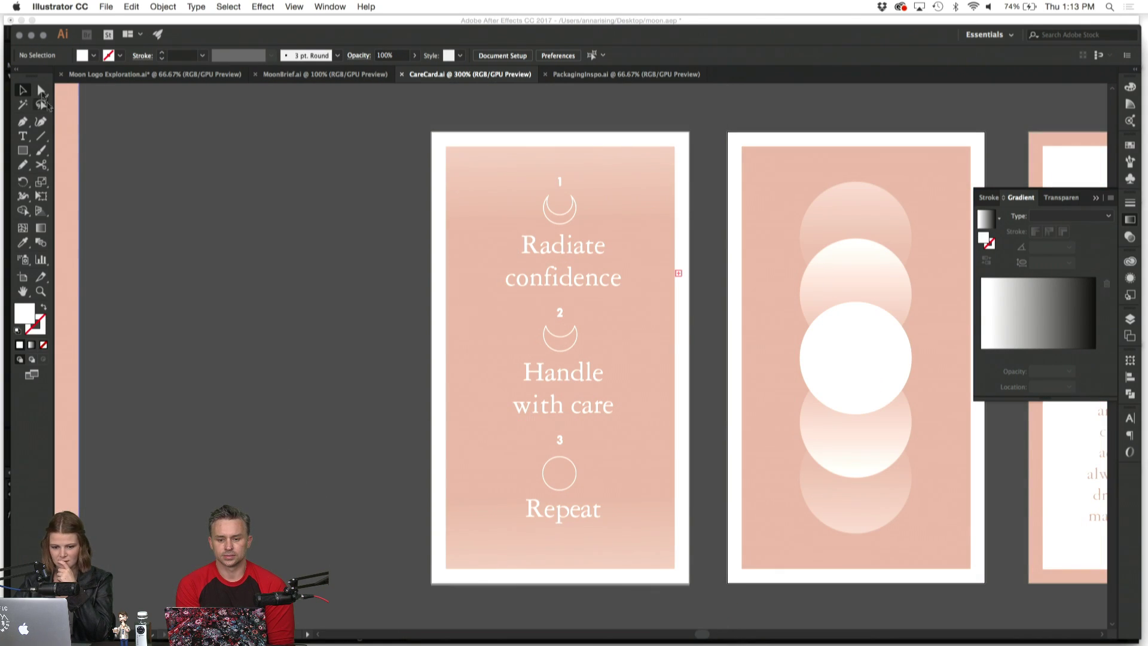
left_click(44, 36)
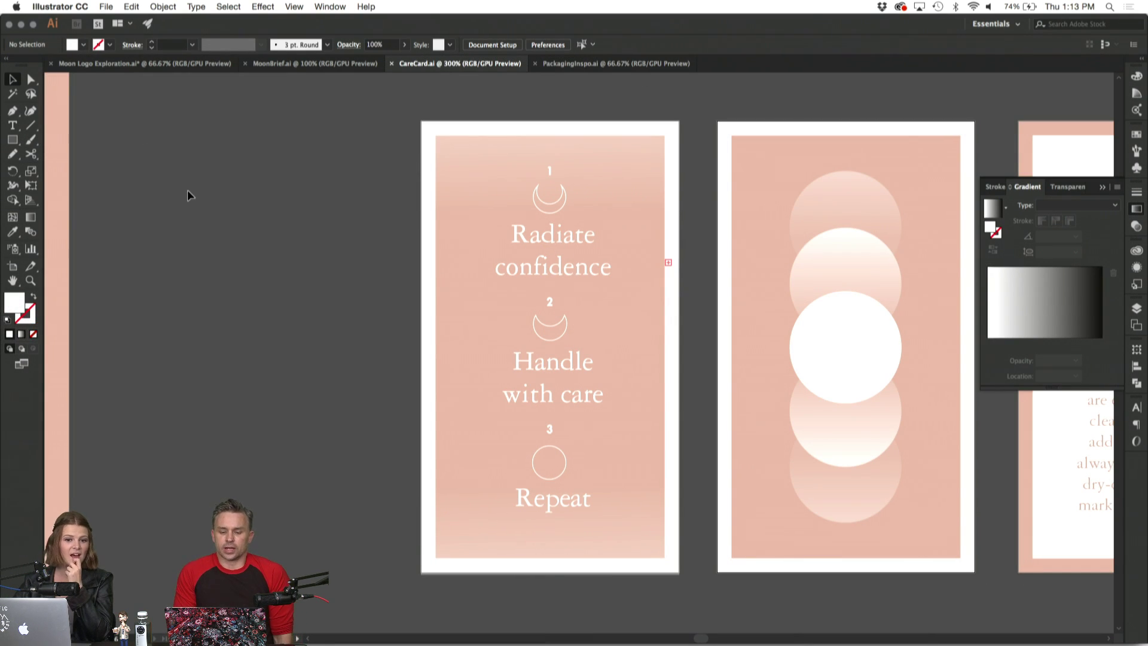
scroll(188, 195, "right", 2)
scroll(188, 195, "right", 2)
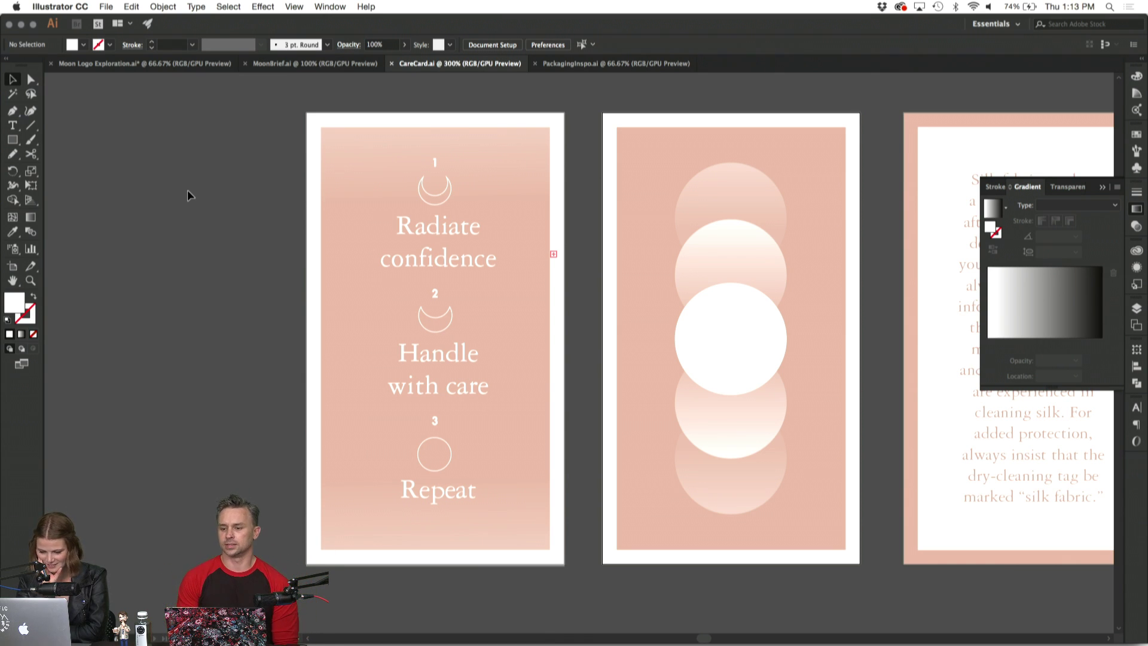
scroll(187, 191, "right", 5)
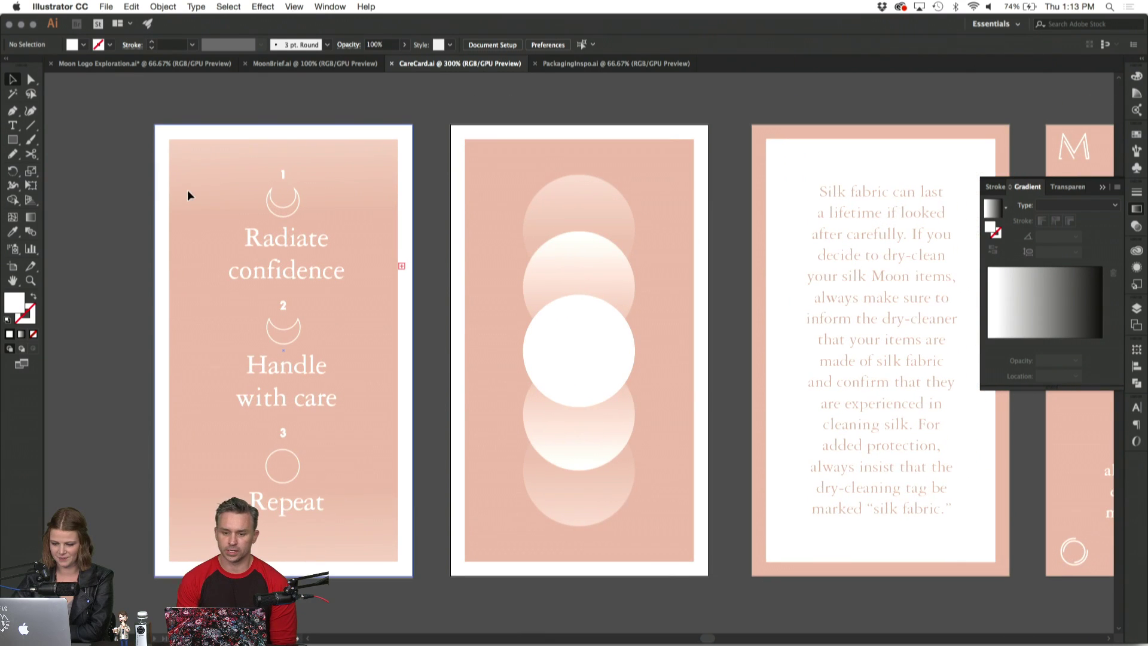
scroll(115, 187, "right", 2)
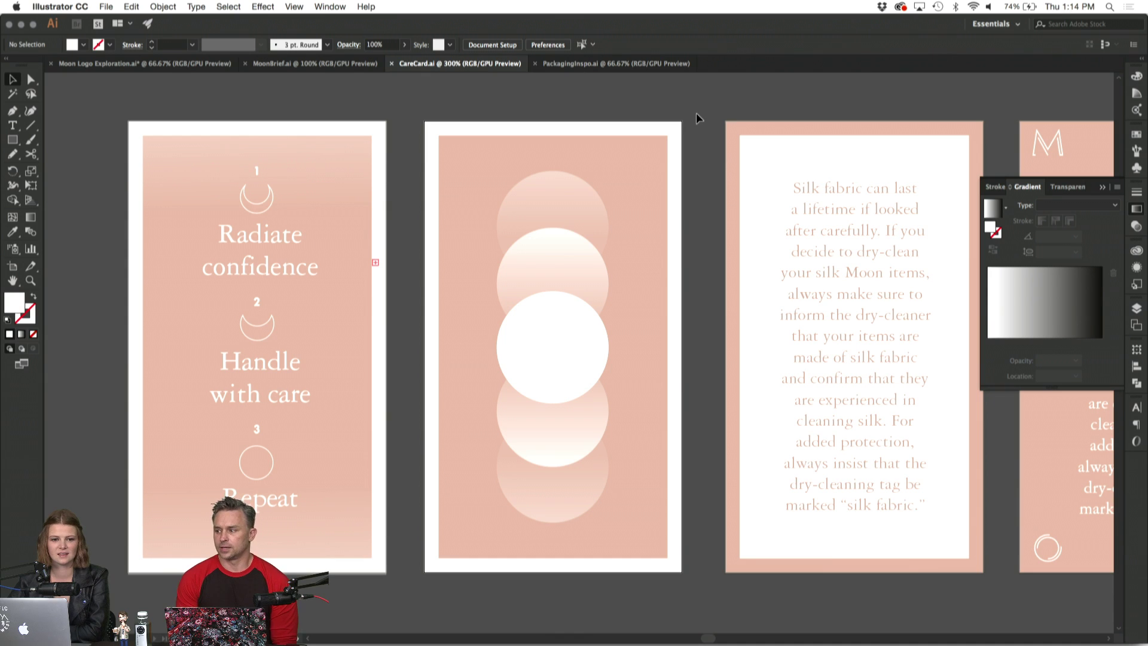
Delete the overflowing surplus after "confidence" in the first care card's Radiate confidence text and leave the isolated group.
left_click(370, 266)
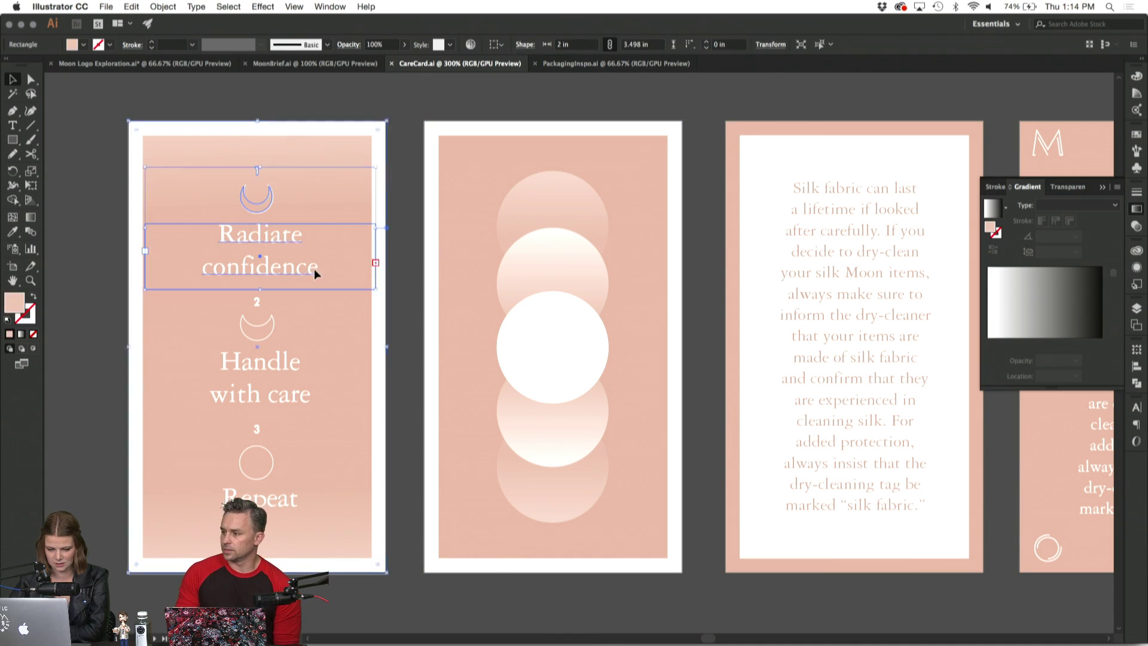
double_click(315, 274)
double_click(313, 268)
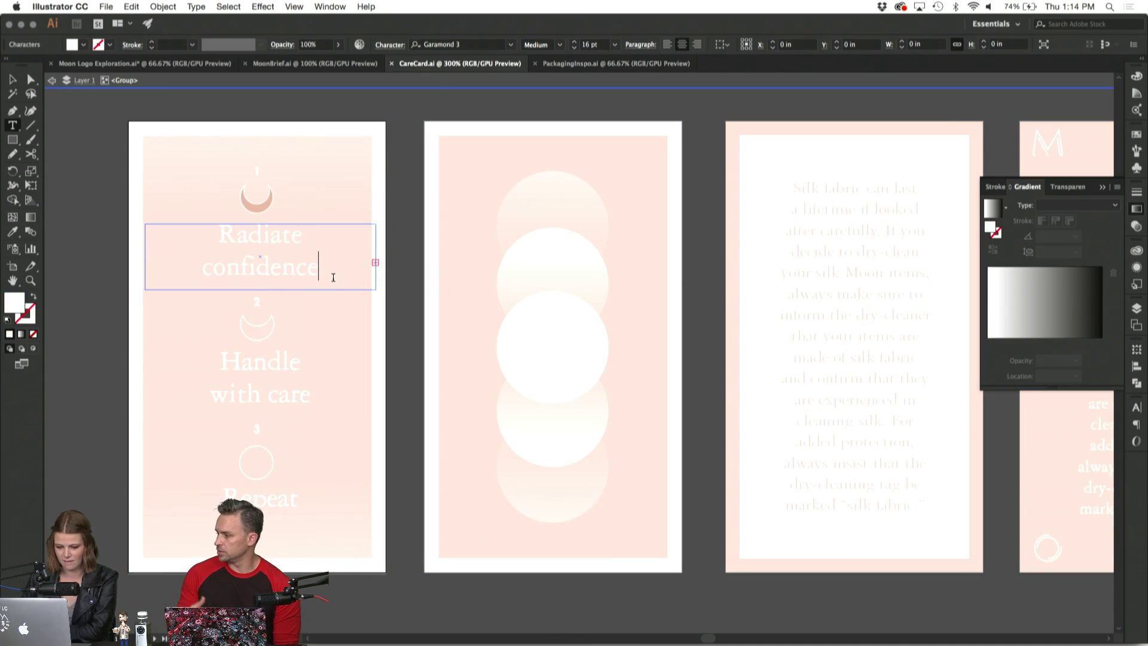
key("Delete")
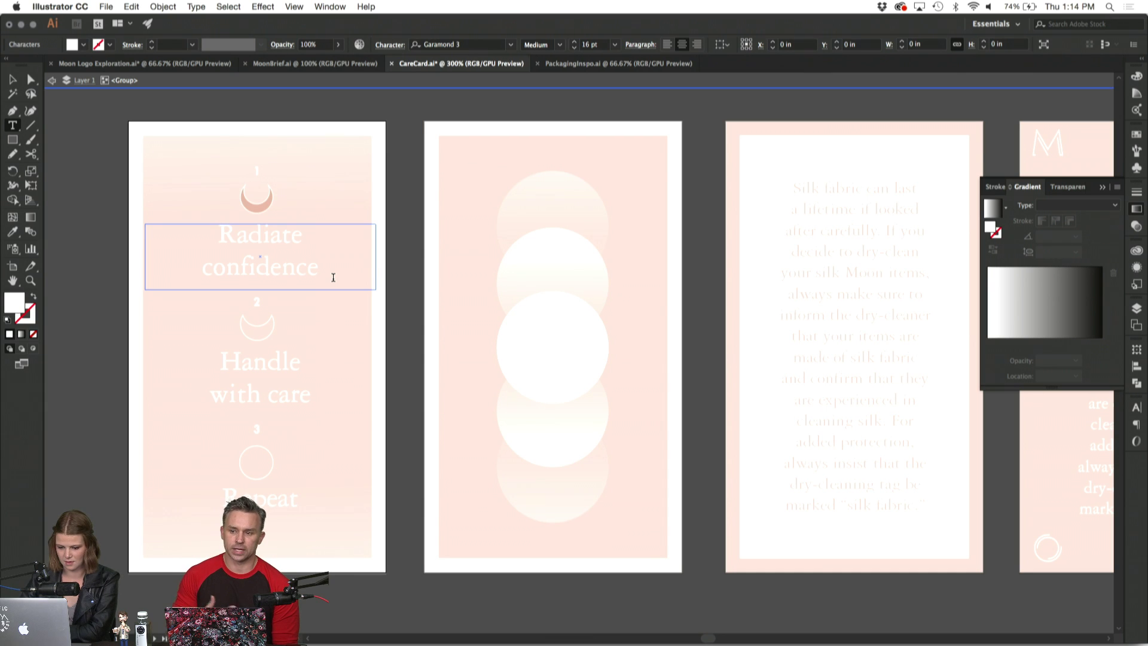
key("Escape")
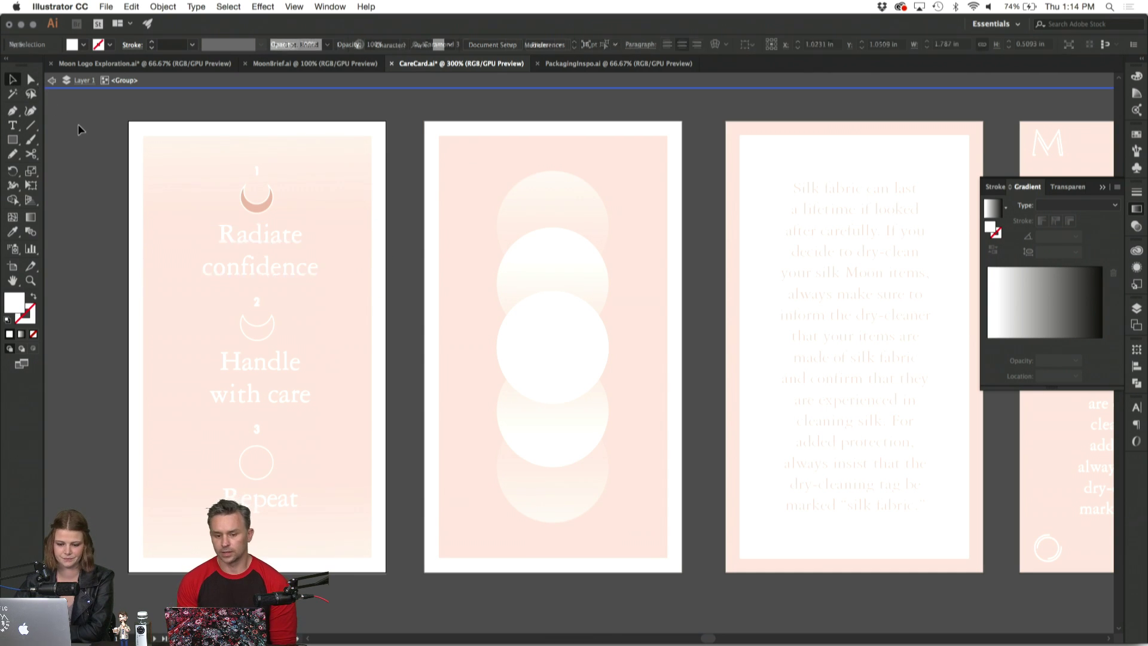
double_click(78, 126)
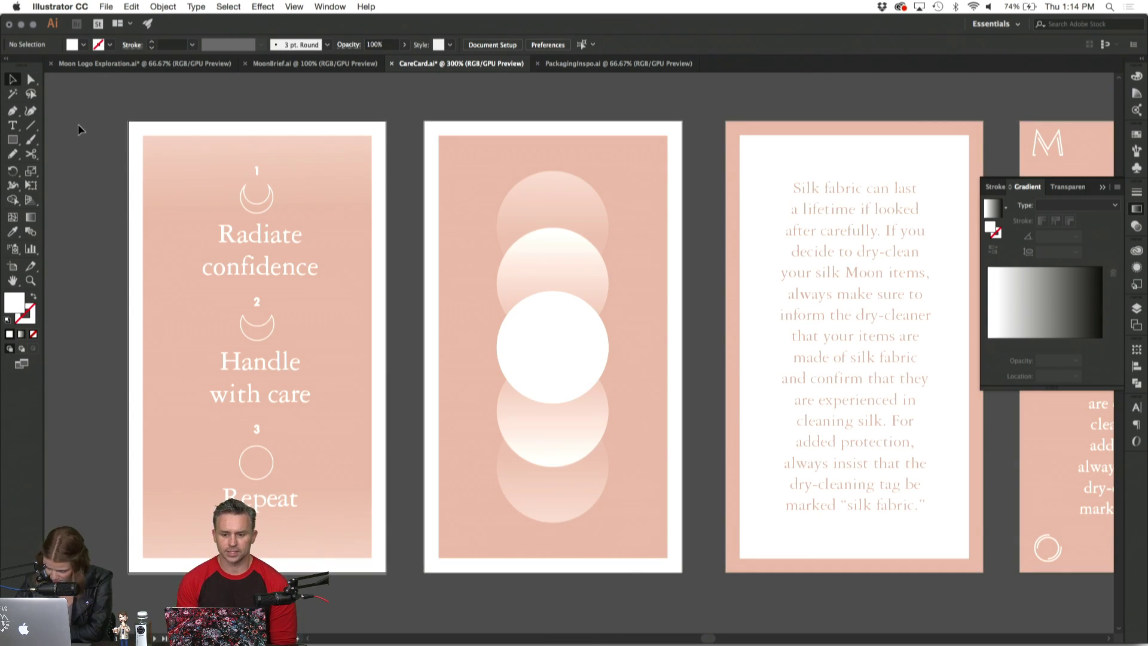
Review the full row of care cards through to the CARE CARD cover, at magnifications between 100% and 200%.
key("super+minus")
scroll(155, 168, "right", 8)
scroll(155, 169, "down", 2)
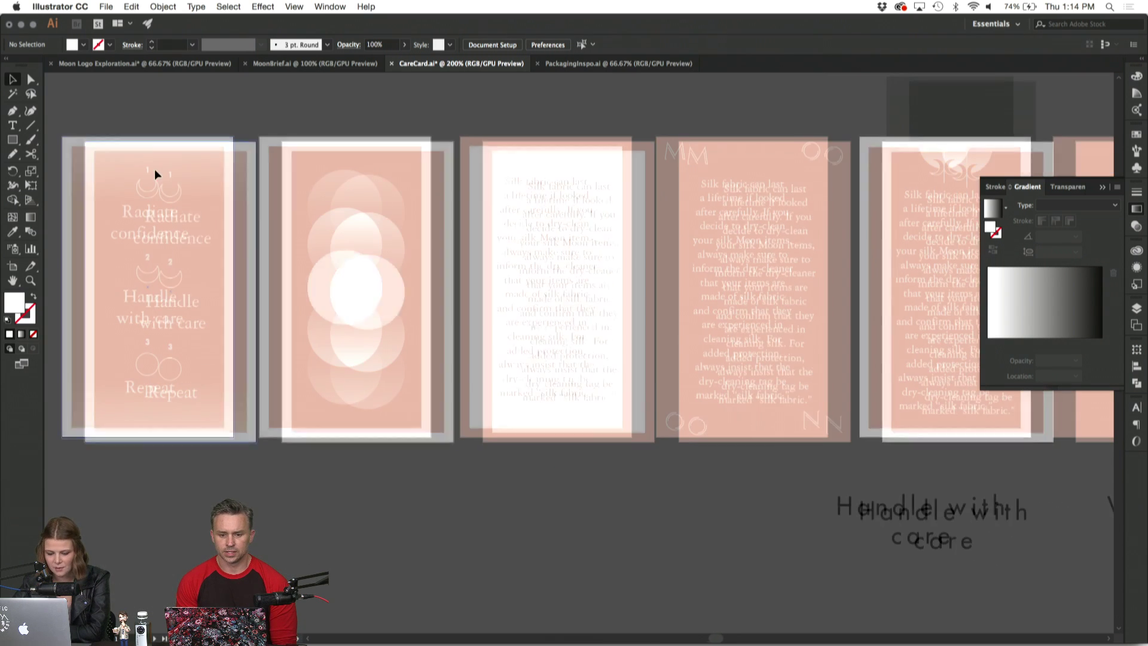
scroll(311, 119, "right", 9)
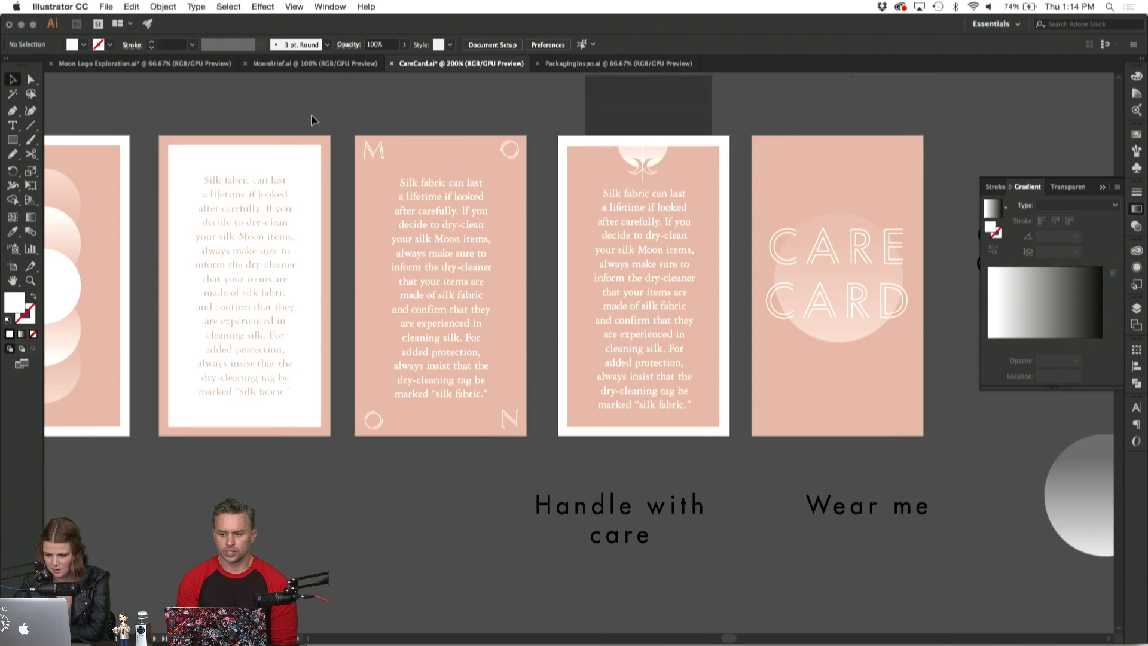
scroll(311, 119, "right", 3)
key("super+minus")
key("super+minus")
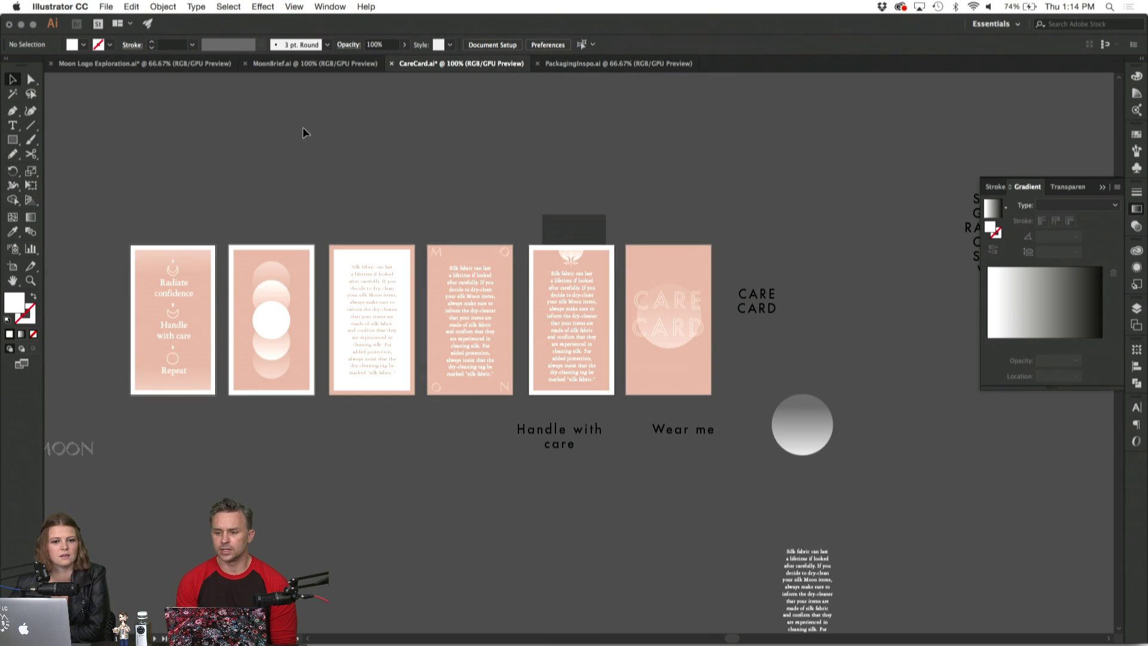
scroll(303, 126, "left", 3)
scroll(304, 127, "down", 1)
scroll(321, 141, "left", 3)
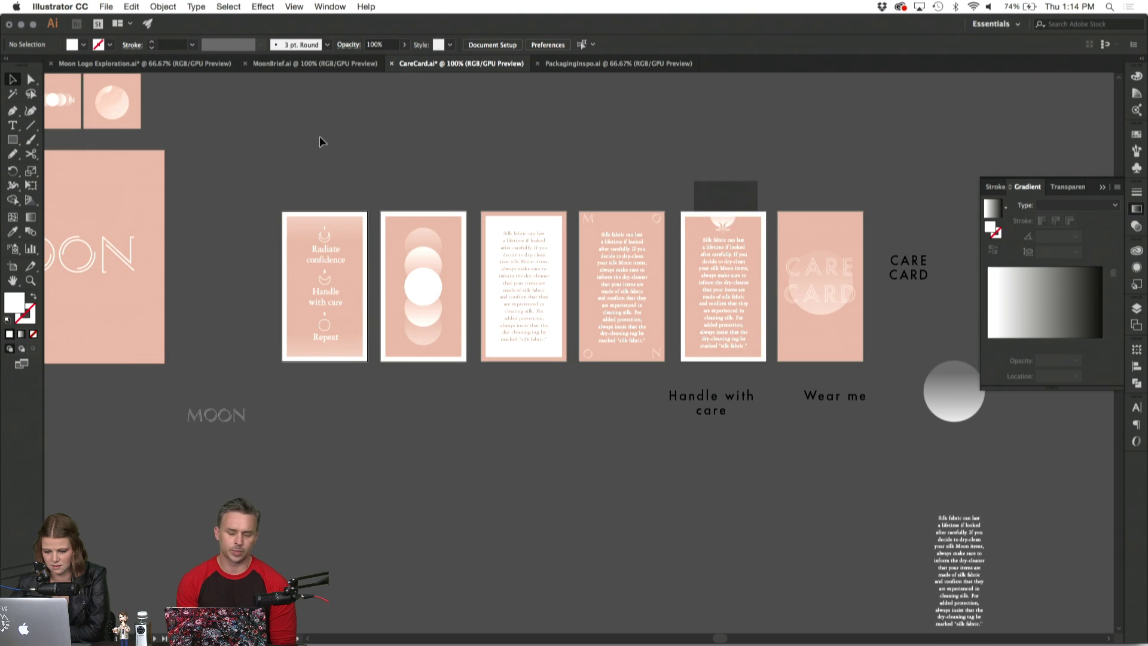
key("super+plus")
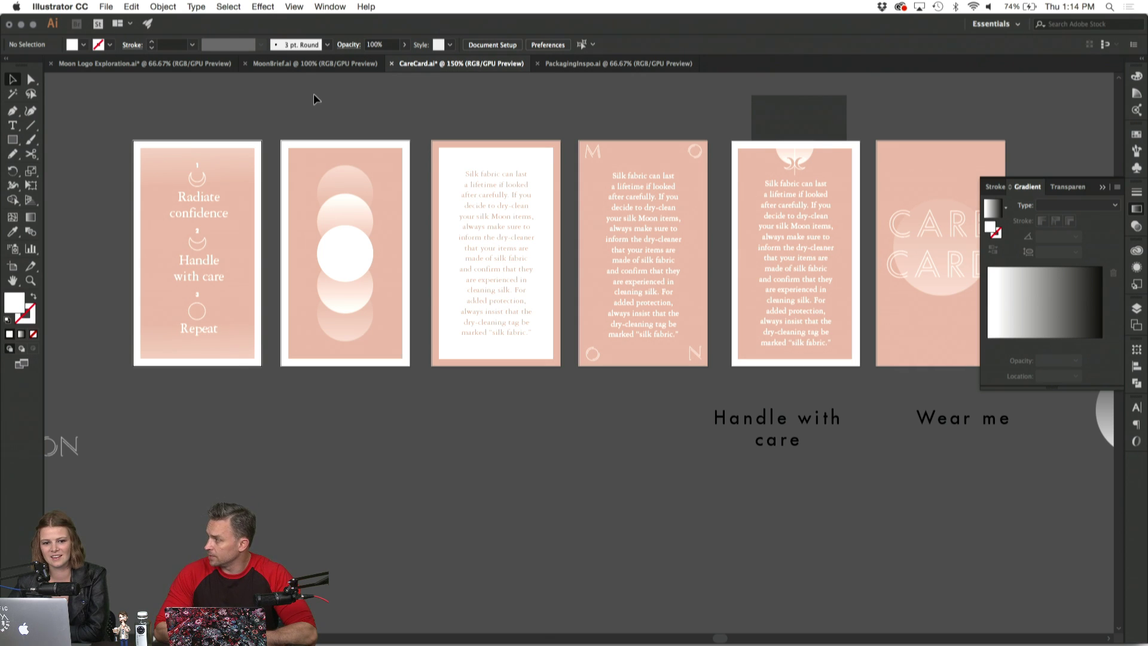
scroll(313, 99, "up", 1)
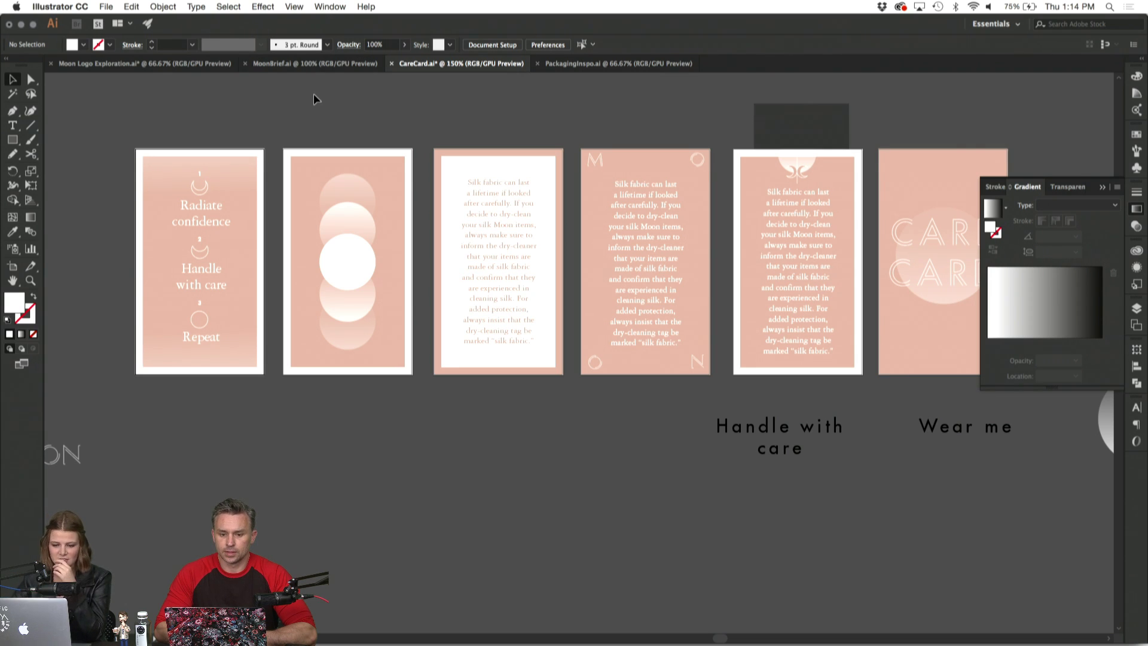
Switch to the PackagingInspo.ai document and examine the PRIVE foil lettering and business card image at 400% magnification.
left_click(578, 65)
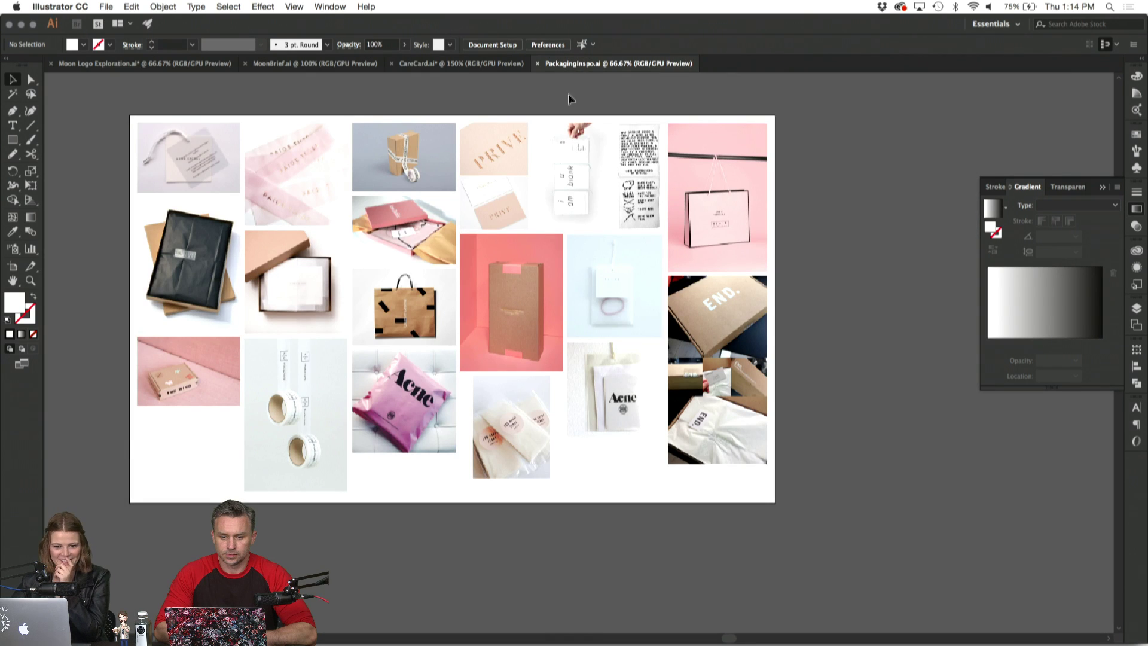
left_click(495, 176)
key("super+equal")
key("super+equal")
key("super+equal")
key("super+equal")
key("super+equal")
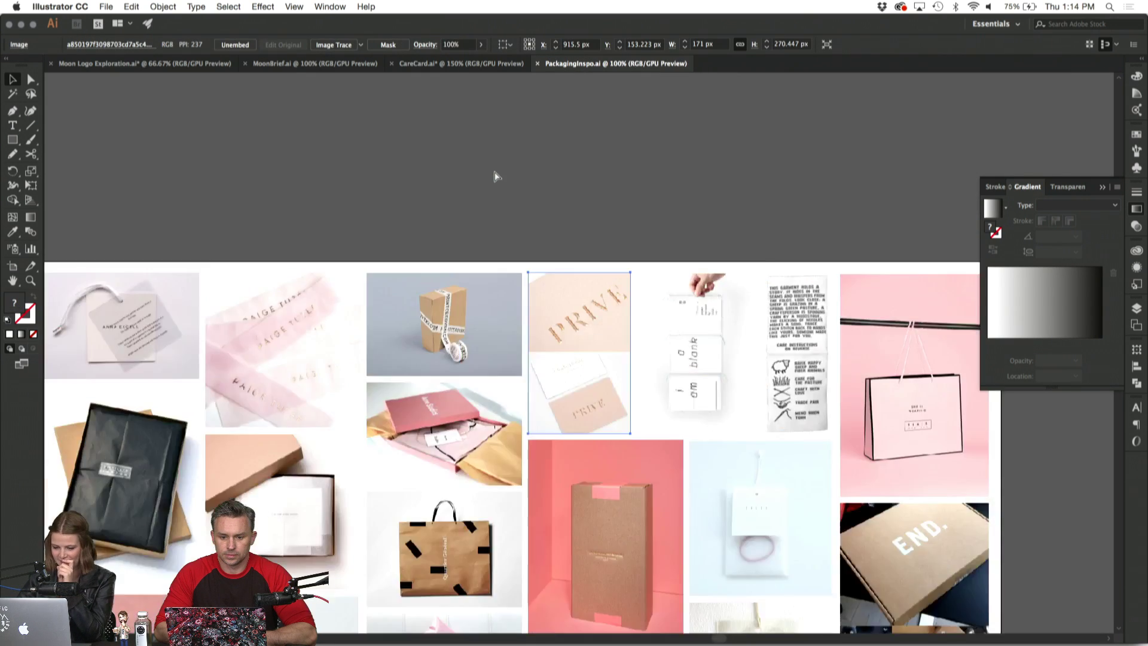
scroll(495, 177, "up", 1)
scroll(495, 176, "right", 1)
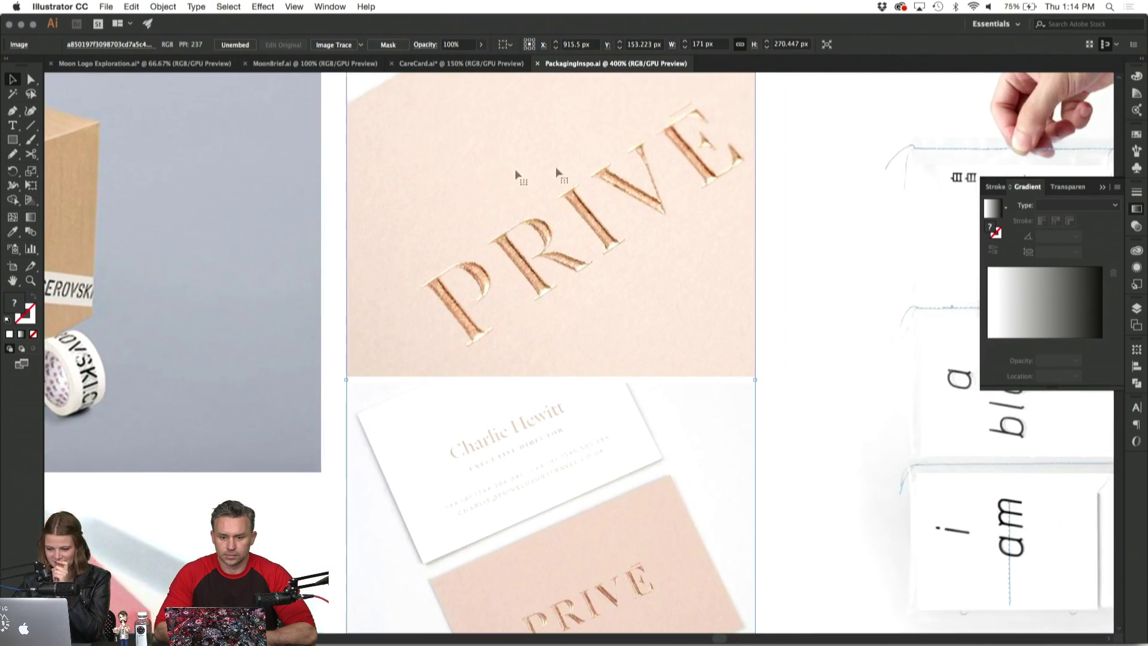
left_click(770, 175)
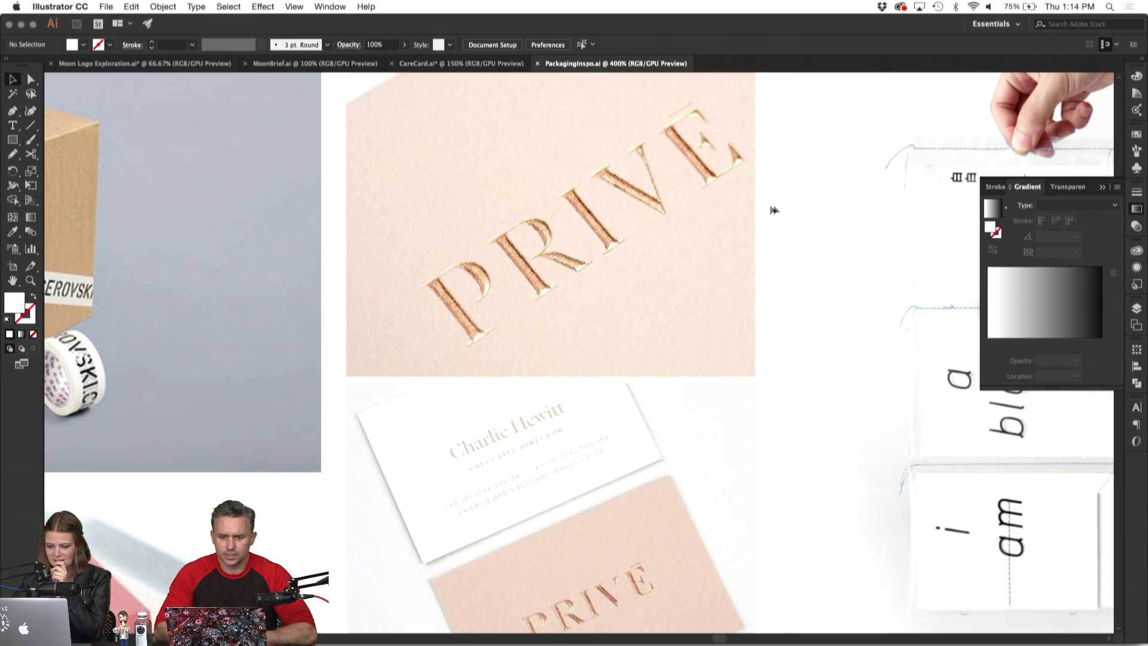
scroll(762, 209, "down", 2)
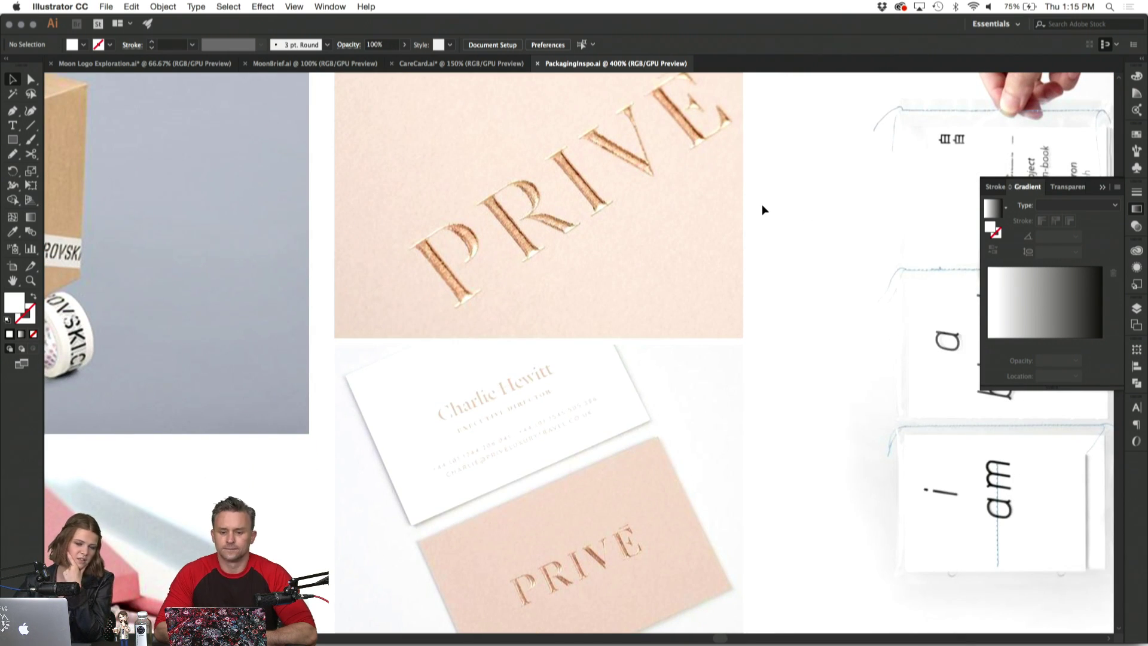
scroll(761, 209, "down", 2)
scroll(762, 209, "left", 2)
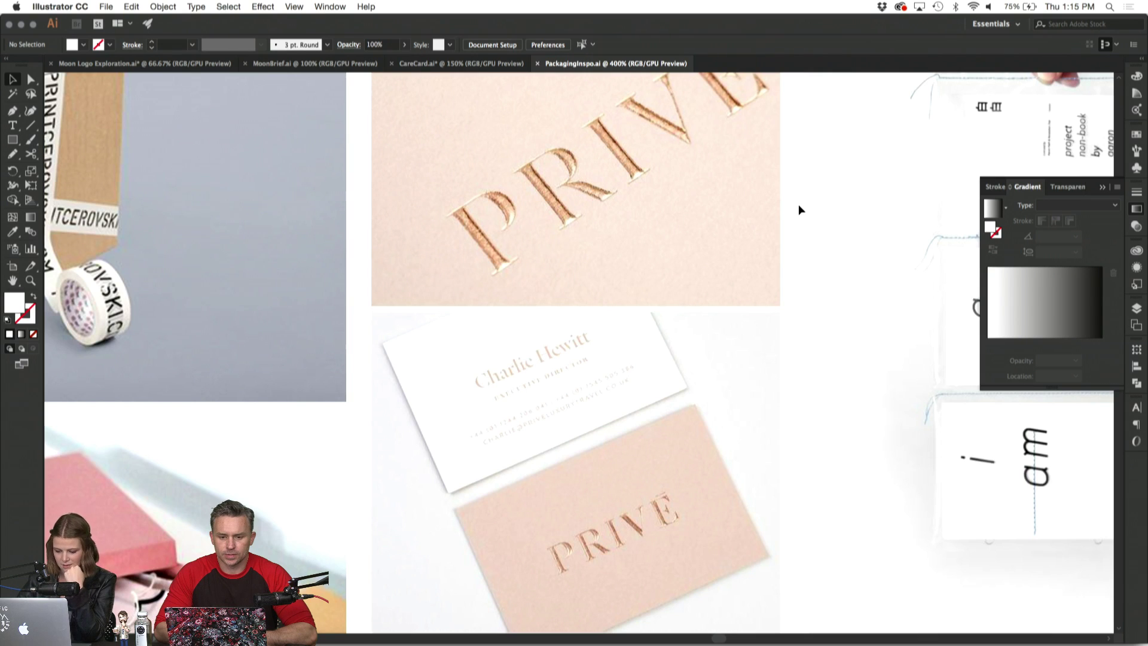
Review the entire board of packaging inspiration photos at 66.67% magnification.
key("super+minus")
key("super+minus")
key("super+minus")
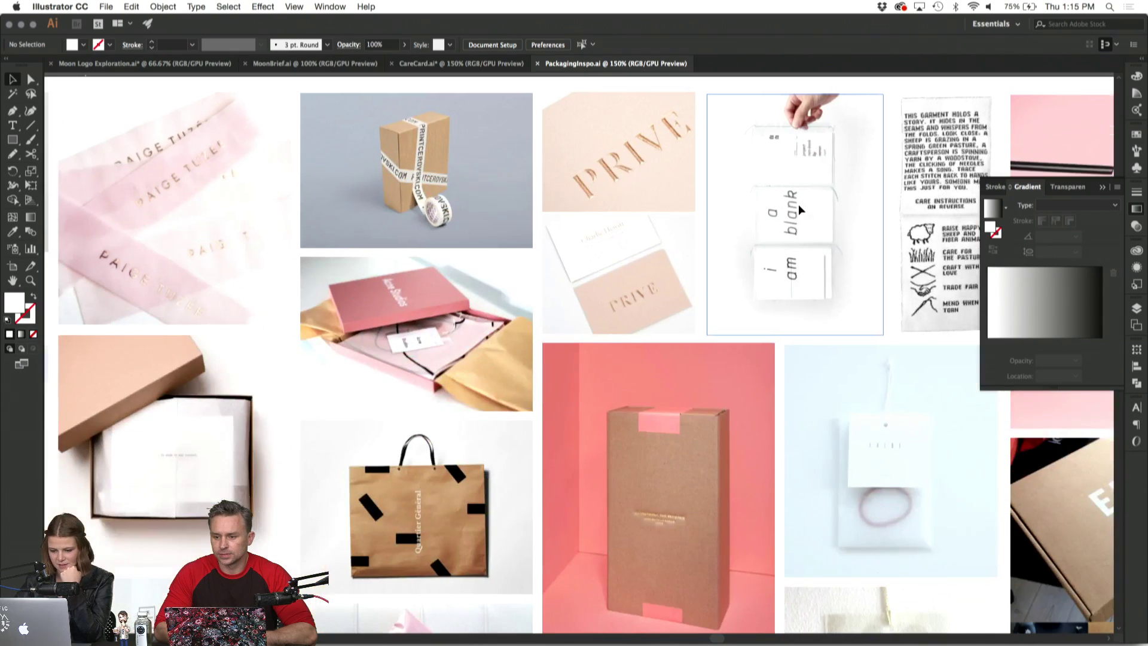
scroll(482, 227, "down", 2)
scroll(482, 227, "left", 3)
key("super+minus")
key("super+minus")
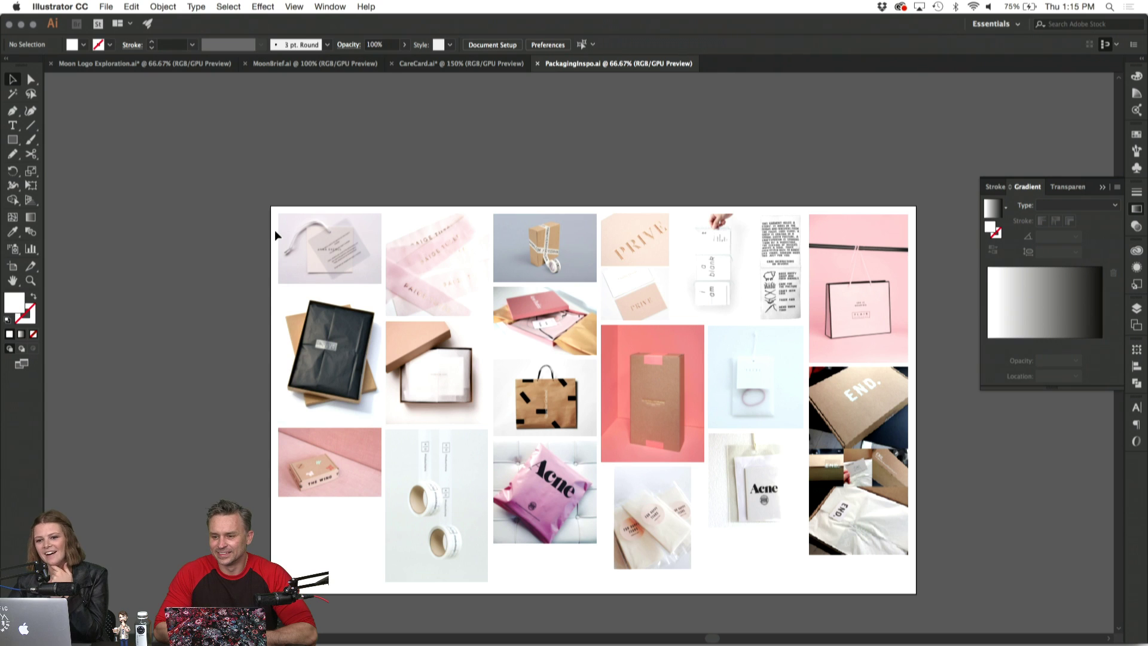
scroll(224, 244, "down", 2)
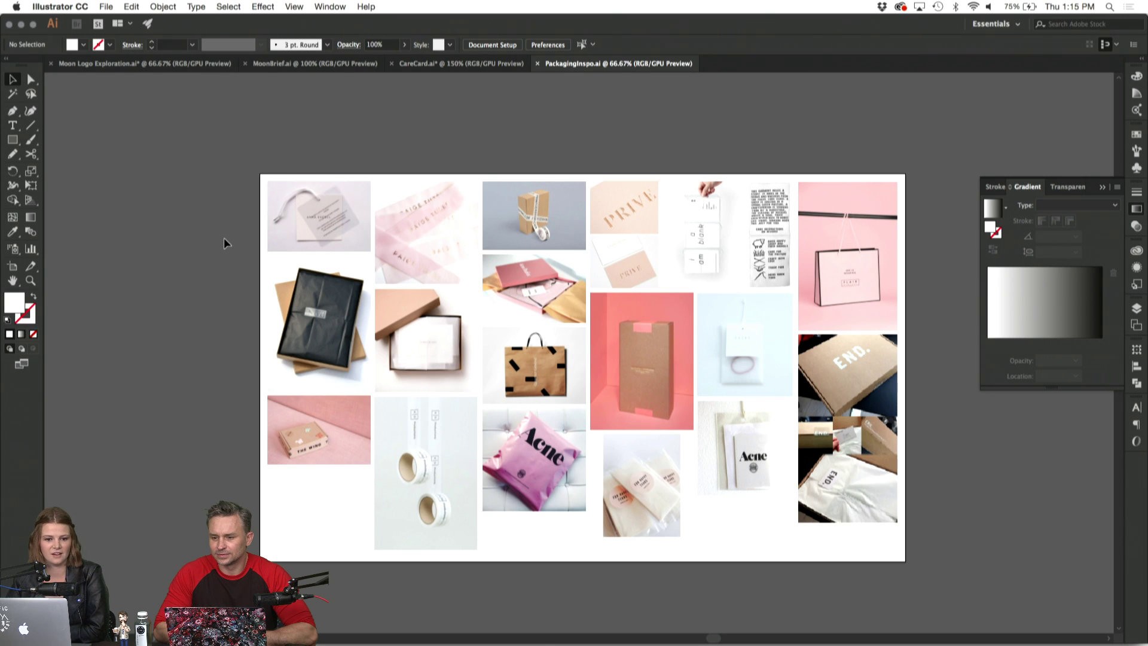
scroll(223, 238, "down", 4)
scroll(224, 238, "right", 1)
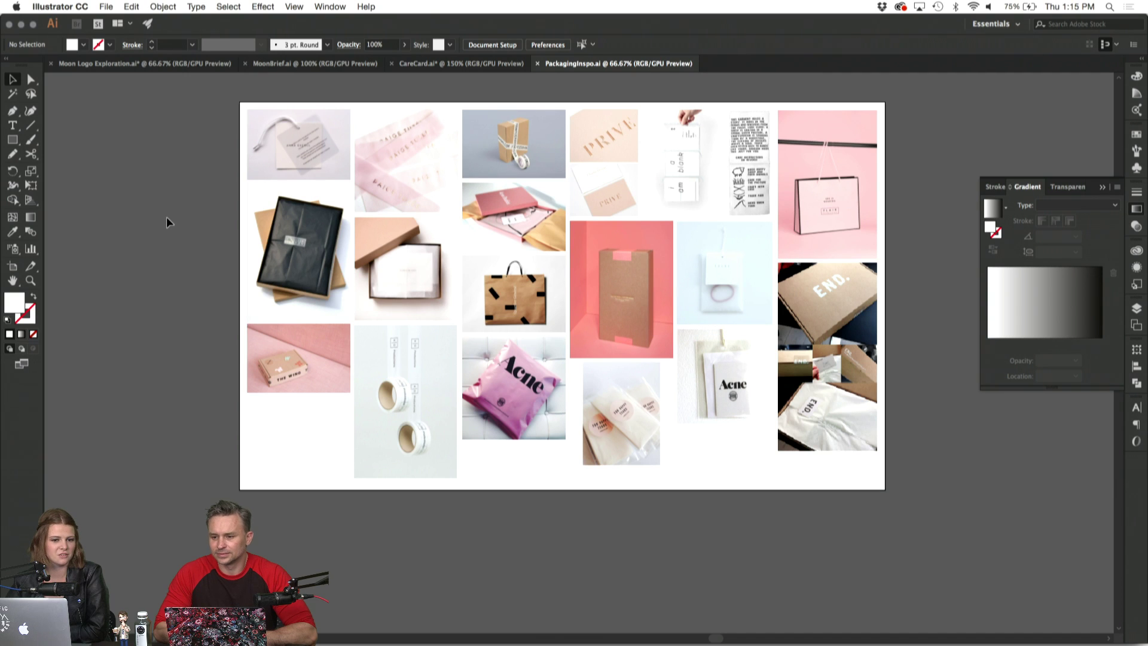
scroll(167, 219, "up", 1)
scroll(167, 219, "left", 1)
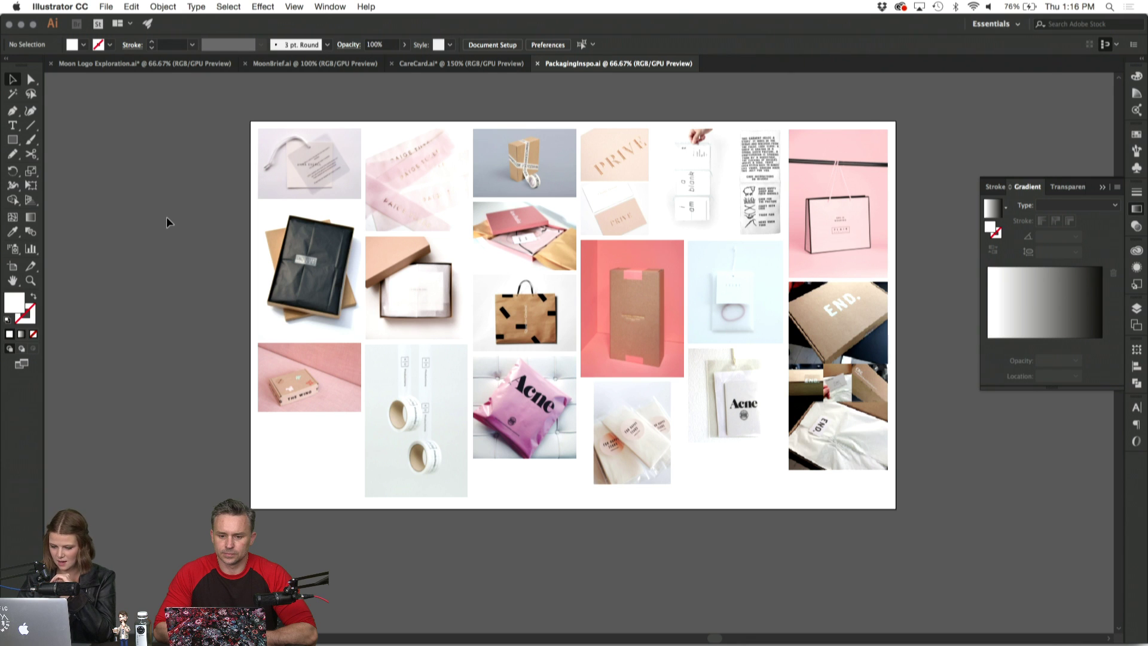
Review the packaging inspiration photos across the board at 100% magnification, from the hang tag to the END. boxes.
key("super+1")
scroll(67, 193, "up", 5)
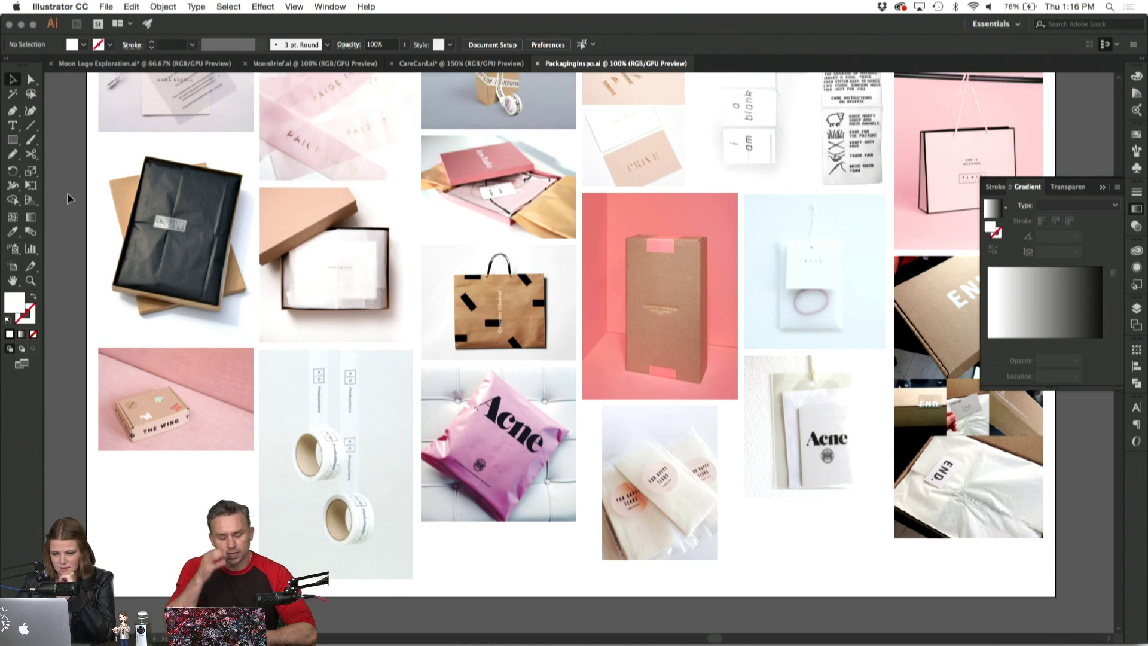
scroll(77, 147, "down", 2)
scroll(76, 147, "right", 1)
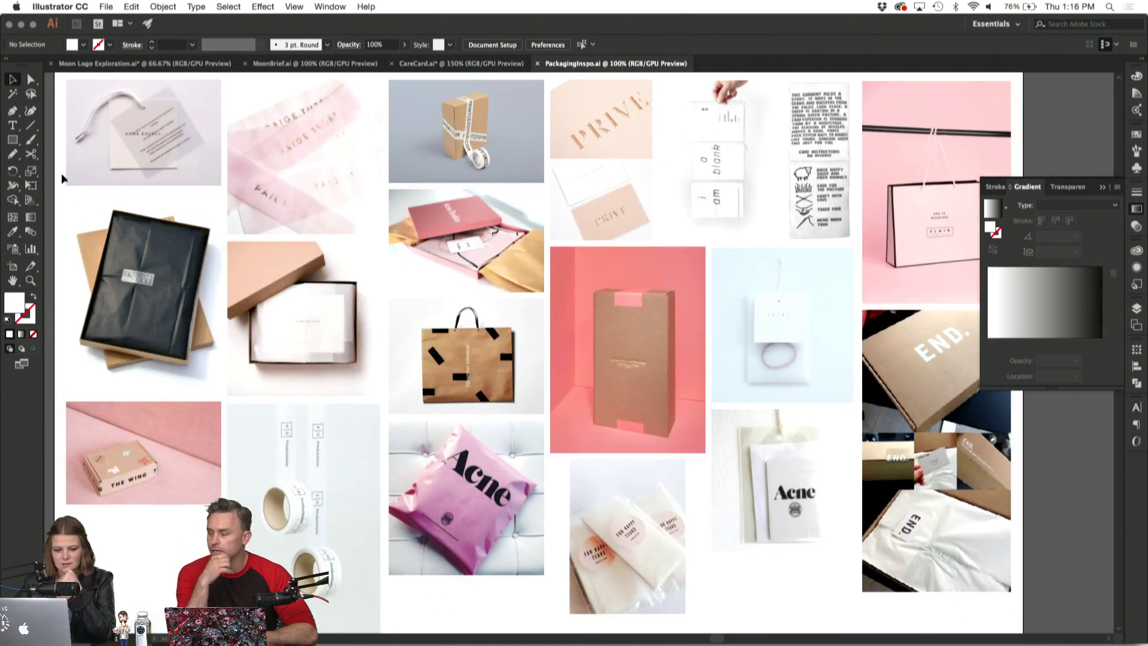
scroll(61, 175, "left", 1)
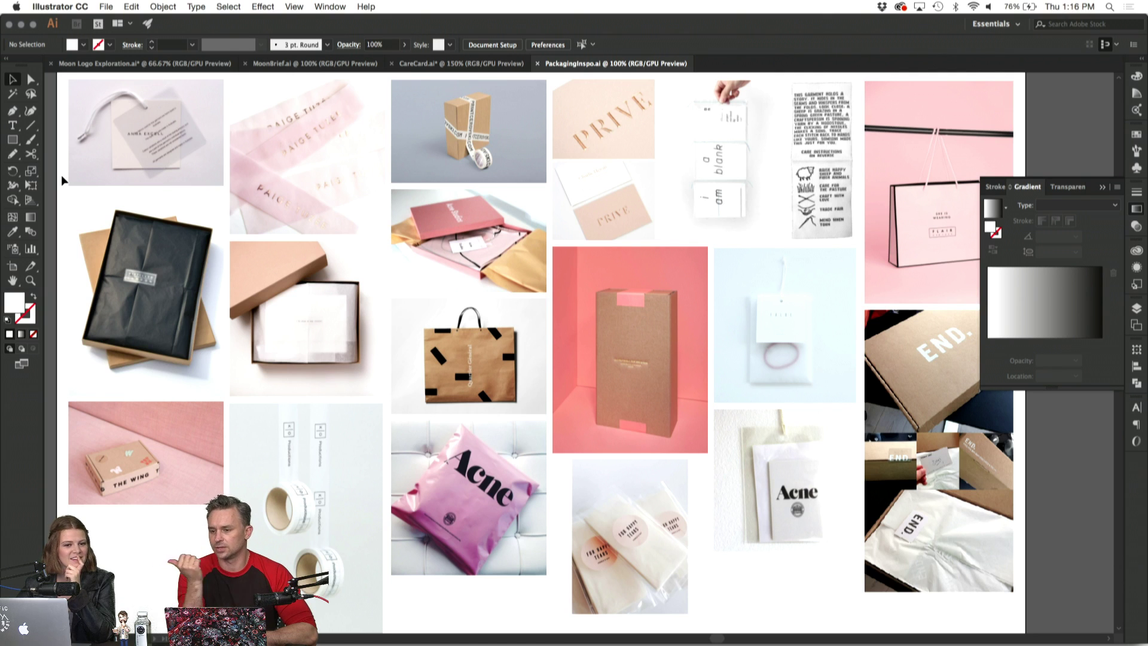
scroll(61, 175, "right", 5)
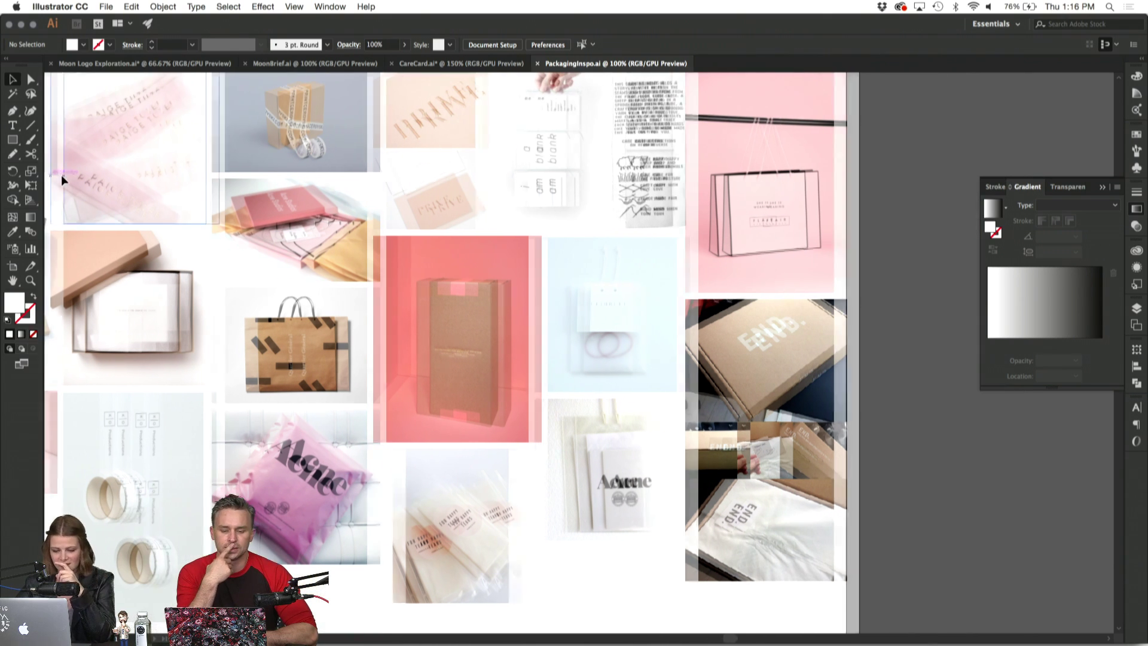
scroll(594, 419, "down", 3)
scroll(595, 419, "right", 2)
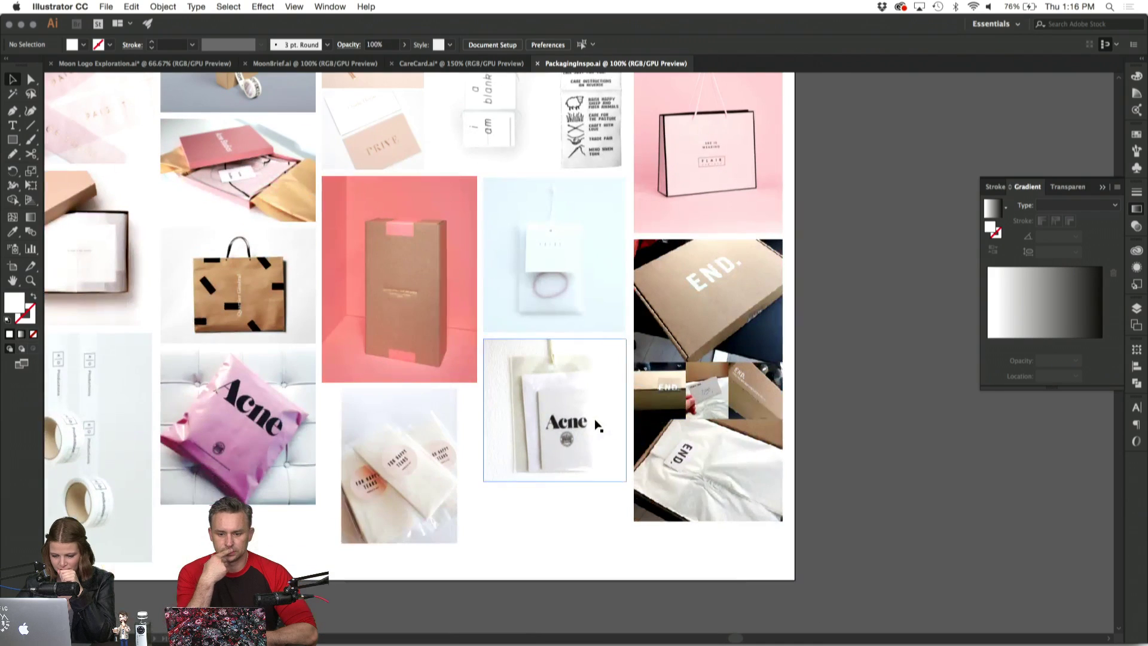
Examine the translucent Acne pouch, the pale blue hair-tie packaging and the END. box photos at 200% magnification.
left_click(594, 418)
key("super+equal")
key("super+equal")
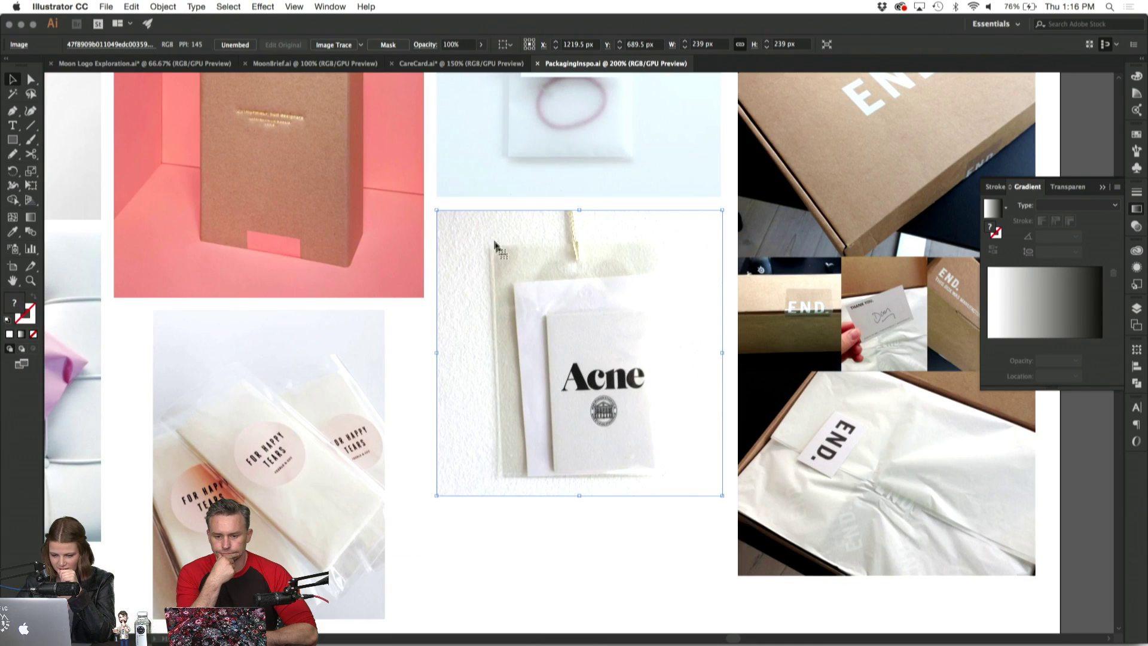
left_click(553, 534)
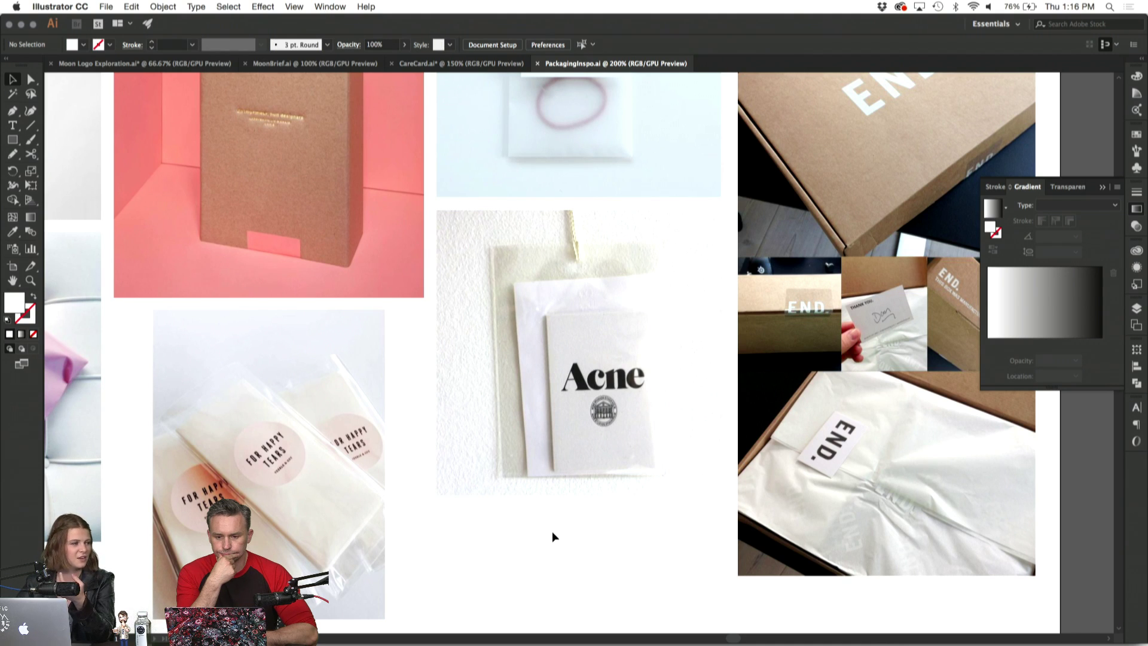
scroll(551, 531, "up", 5)
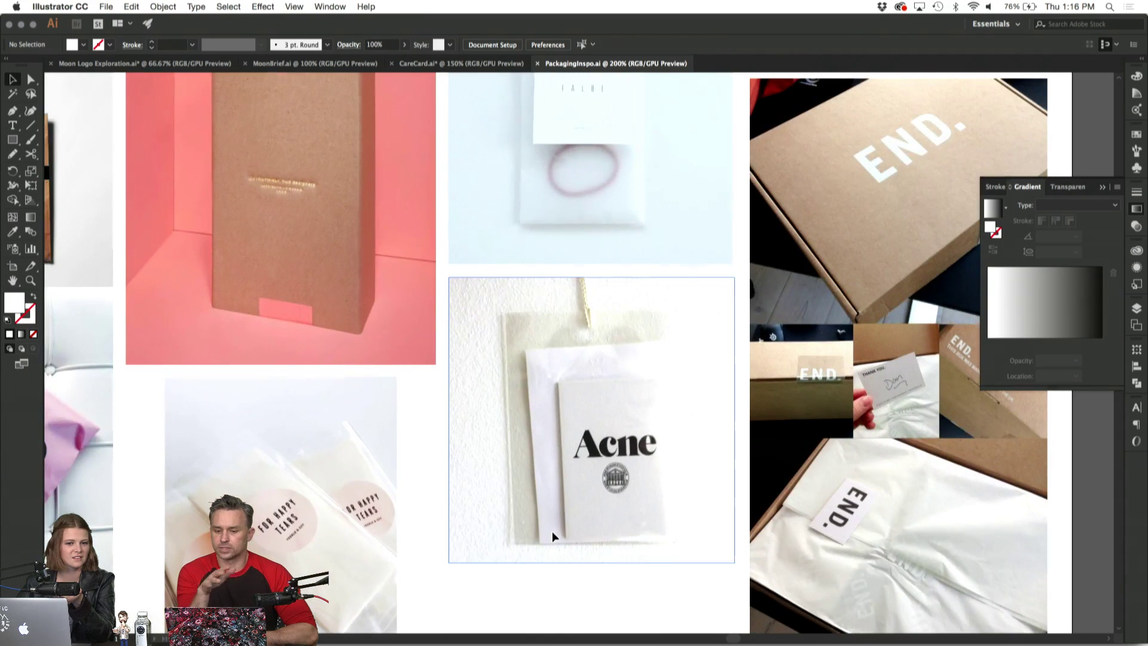
scroll(551, 531, "up", 1)
left_click(546, 277)
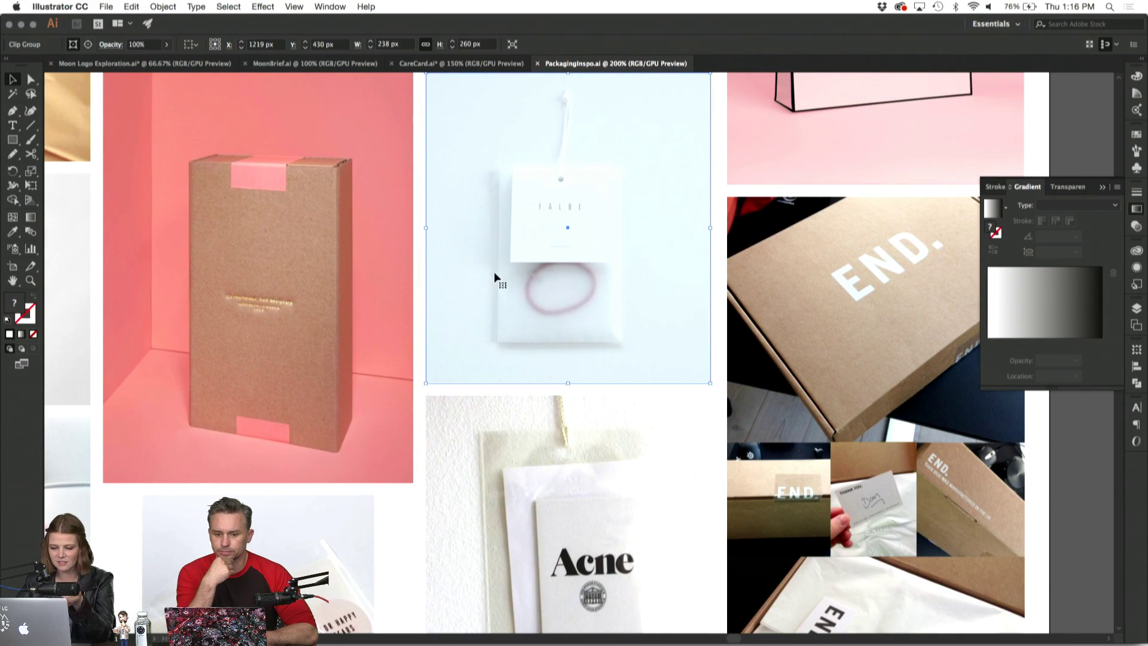
left_click(734, 253)
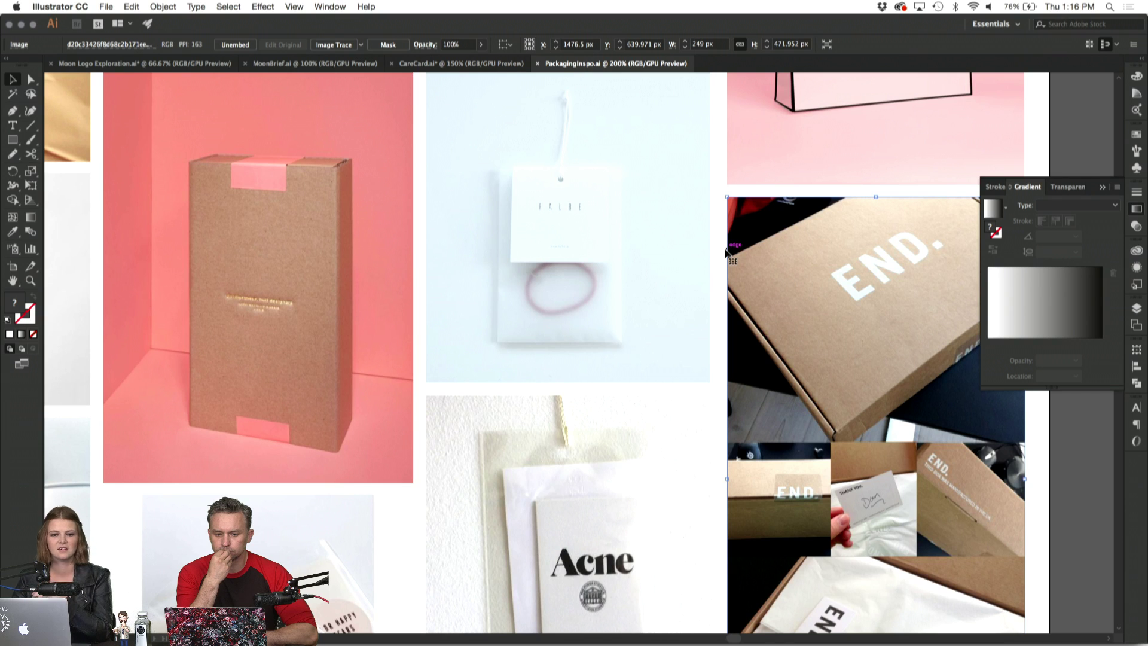
Return to 66.67% magnification and look over the whole packaging board with nothing selected.
key("super+minus")
key("super+minus")
key("super+minus")
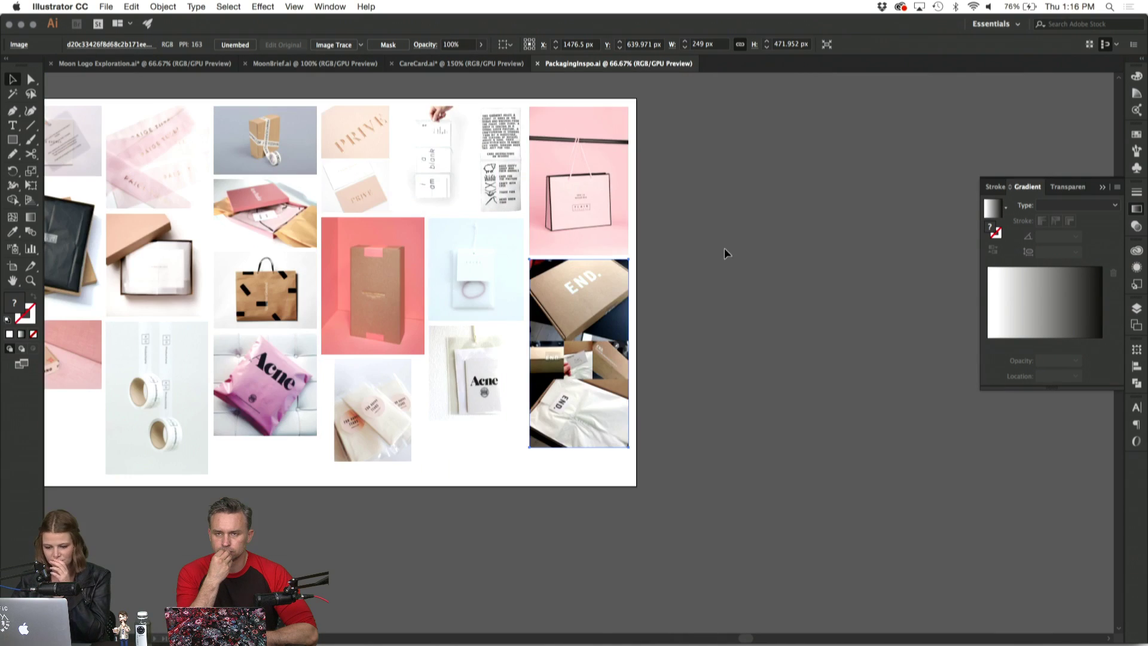
left_click(726, 253)
scroll(723, 248, "left", 3)
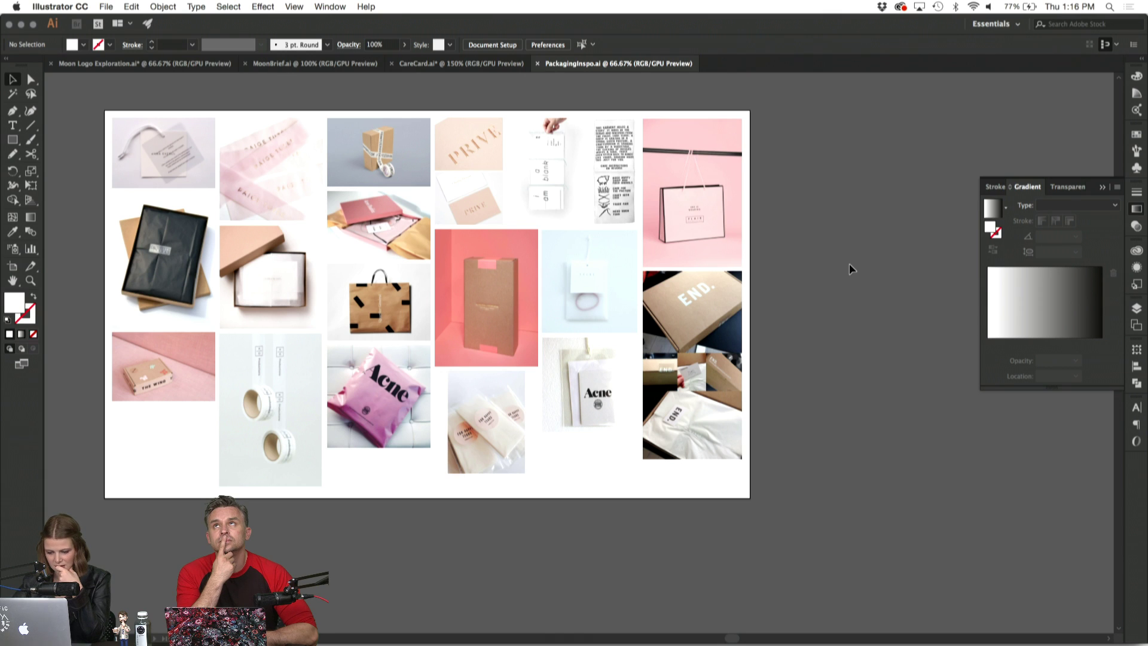
scroll(849, 263, "left", 3)
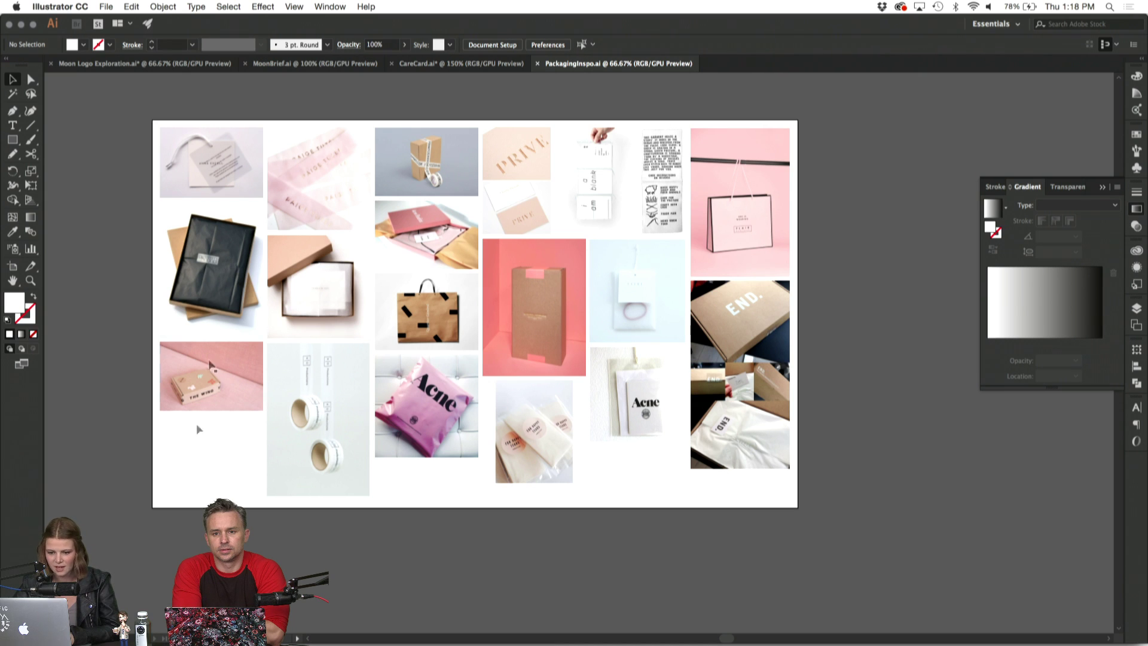
scroll(346, 106, "up", 1)
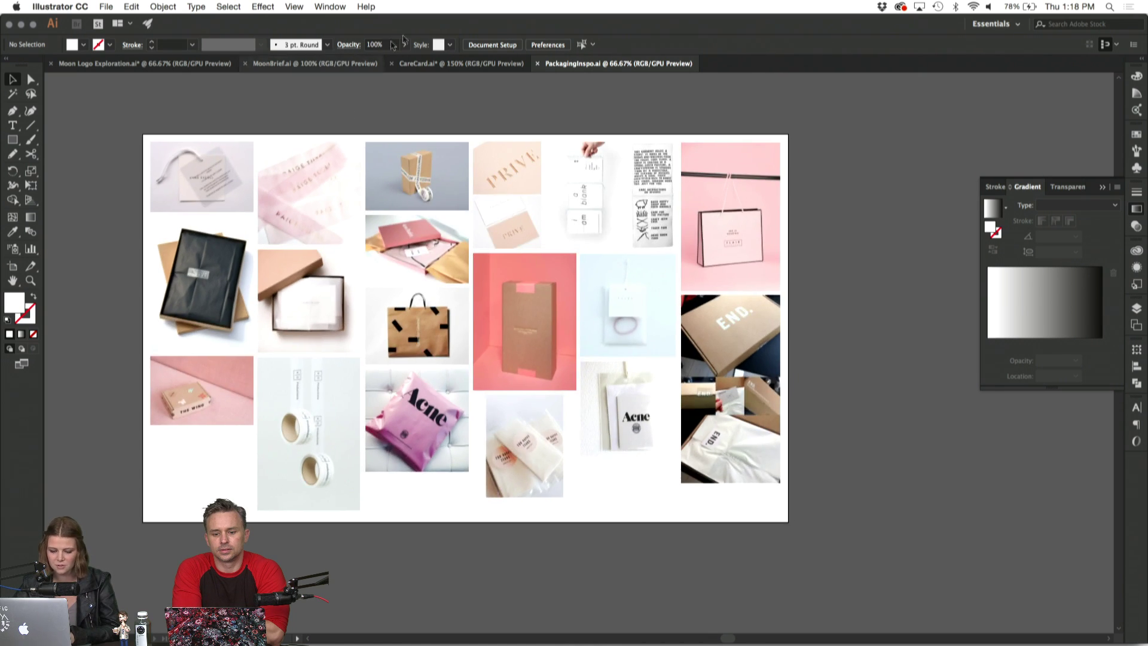
Switch to the CareCard.ai document and view the care cards together with the surrounding artwork at 66.67% magnification.
left_click(444, 64)
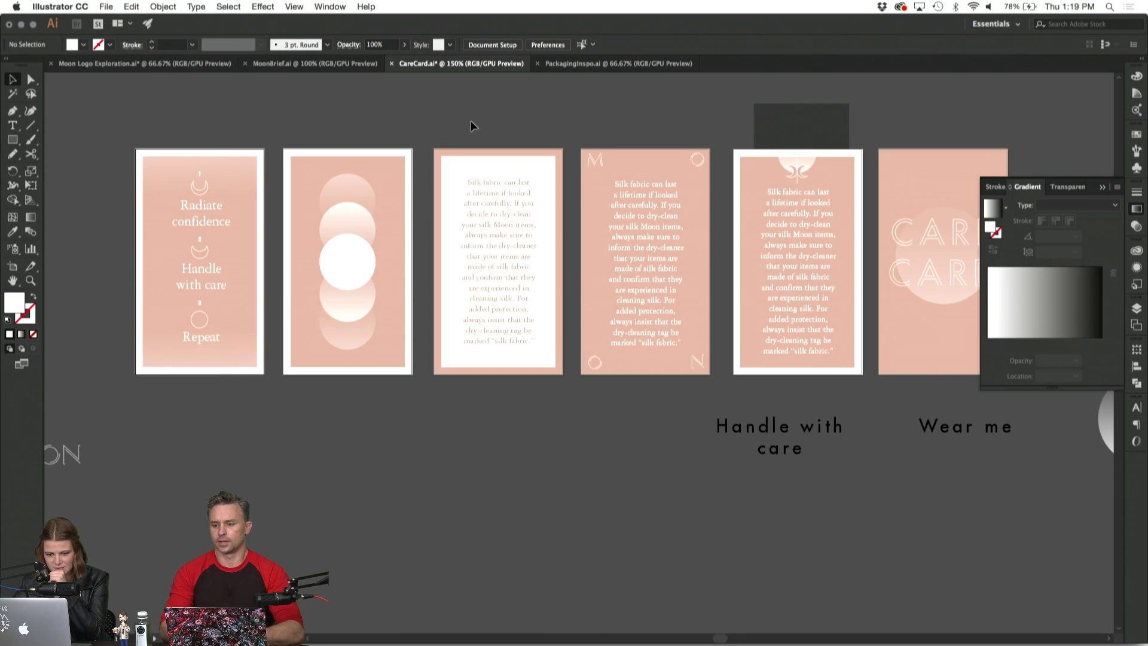
scroll(472, 120, "right", 2)
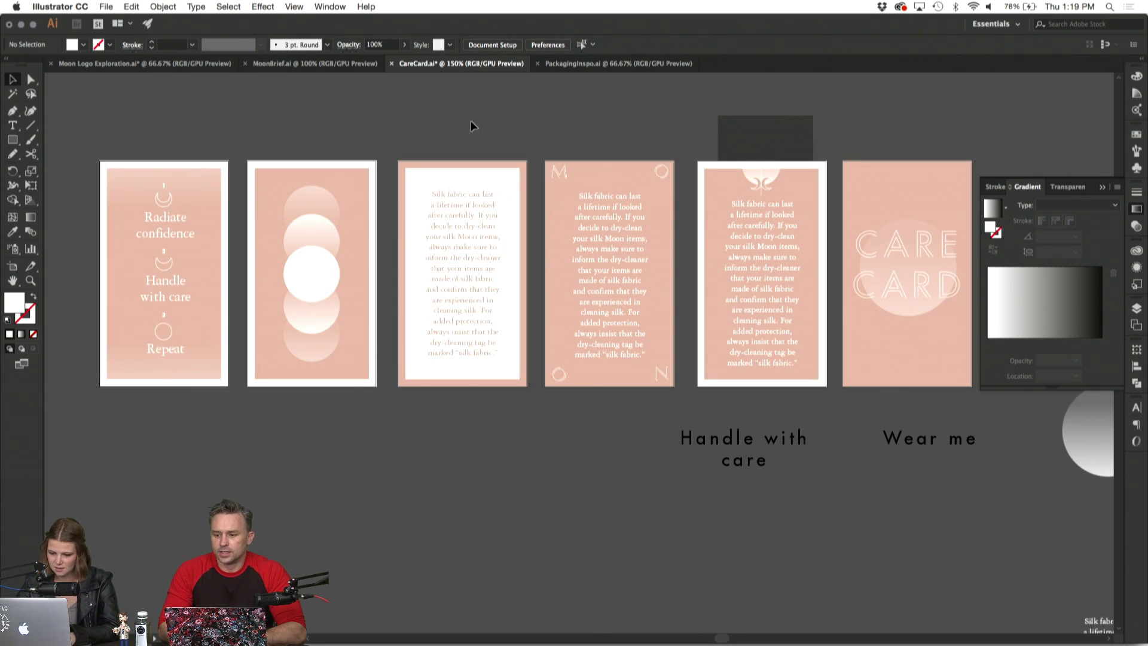
key("super+minus")
key("super+minus")
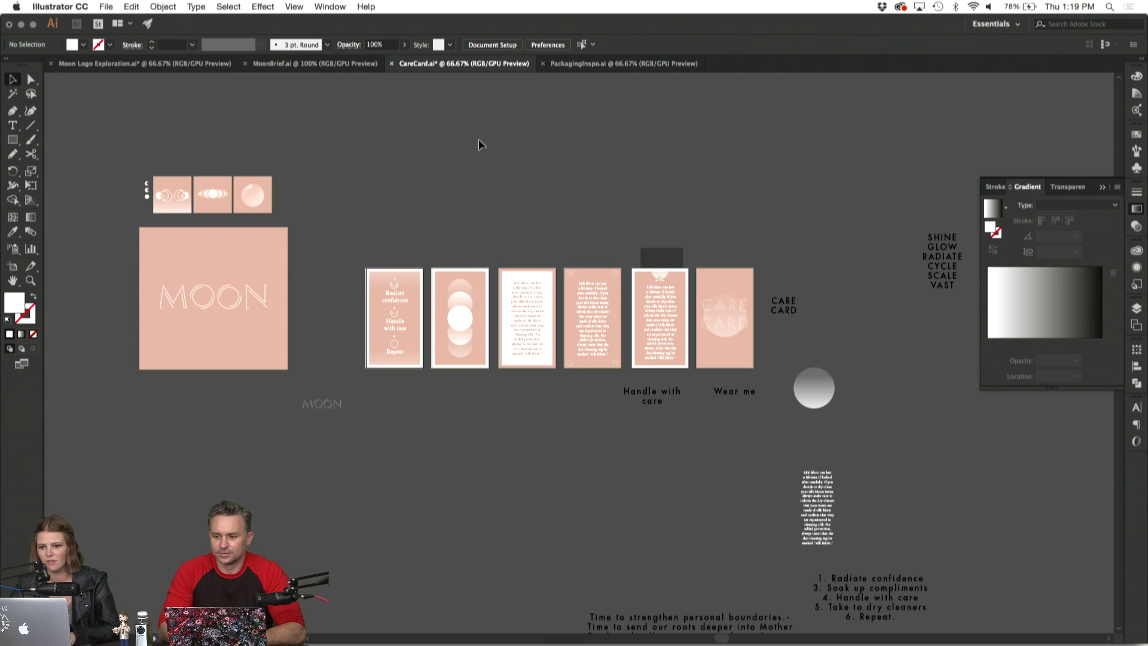
scroll(479, 145, "down", 2)
scroll(478, 144, "left", 1)
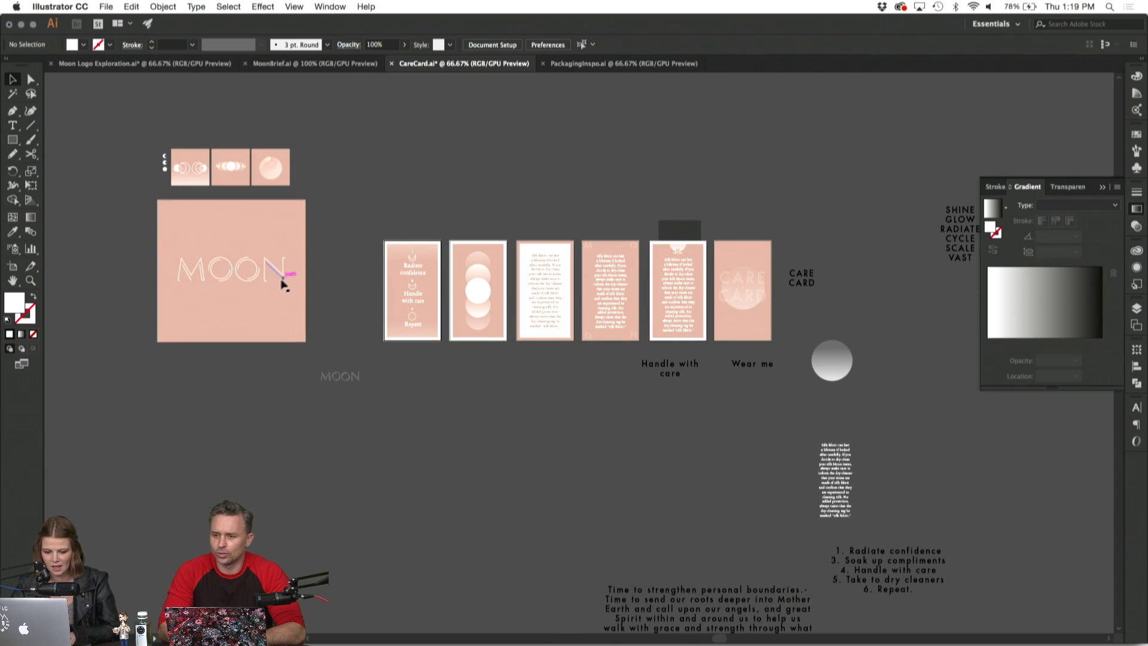
Examine the white MOON wordmark on its large pink square at 200% and 300% magnification.
left_click(265, 311)
scroll(265, 311, "left", 7)
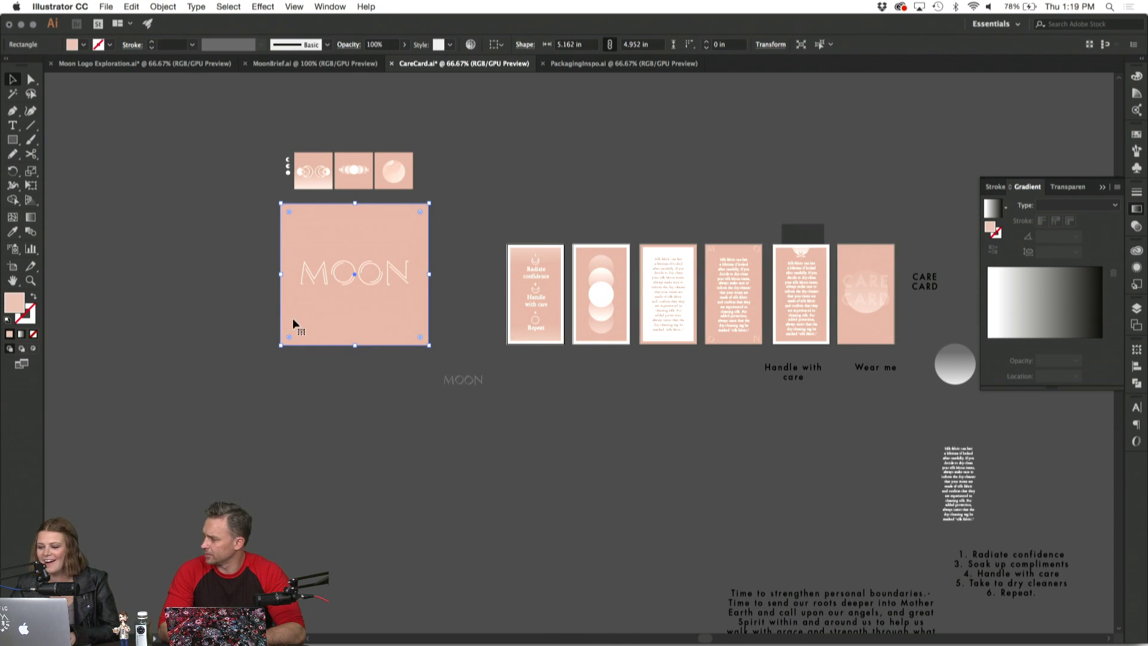
left_click(329, 379)
left_click(321, 340)
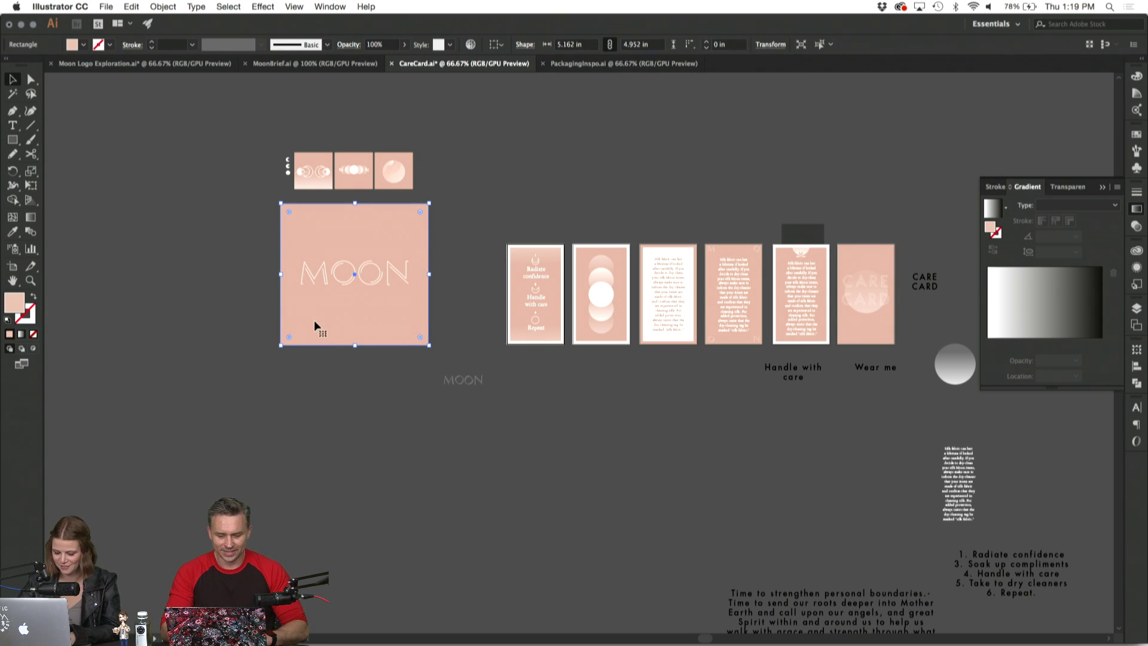
key("super+1")
key("super+equal")
key("super+equal")
left_click(278, 291)
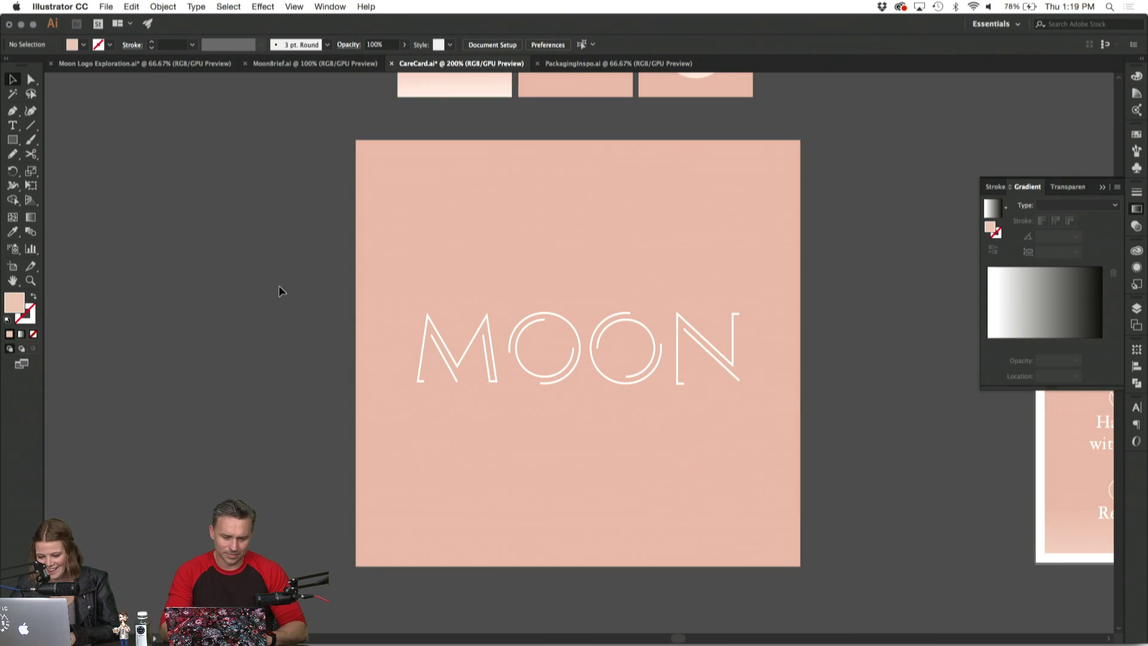
scroll(279, 285, "down", 1)
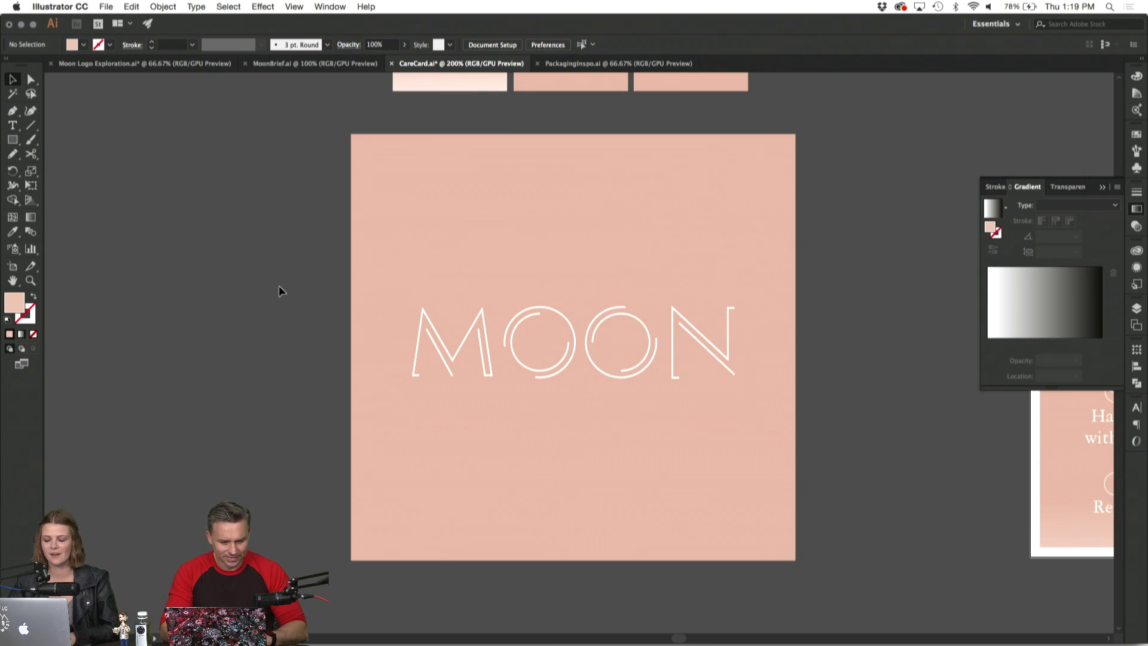
key("super+equal")
scroll(153, 232, "down", 2)
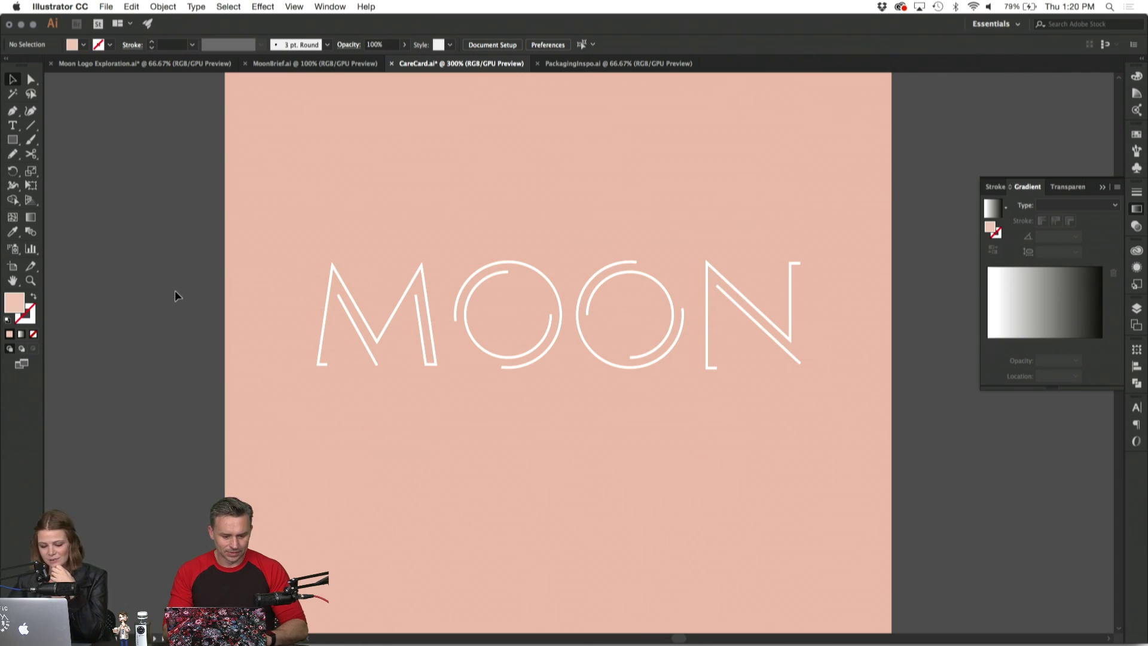
scroll(175, 289, "right", 3)
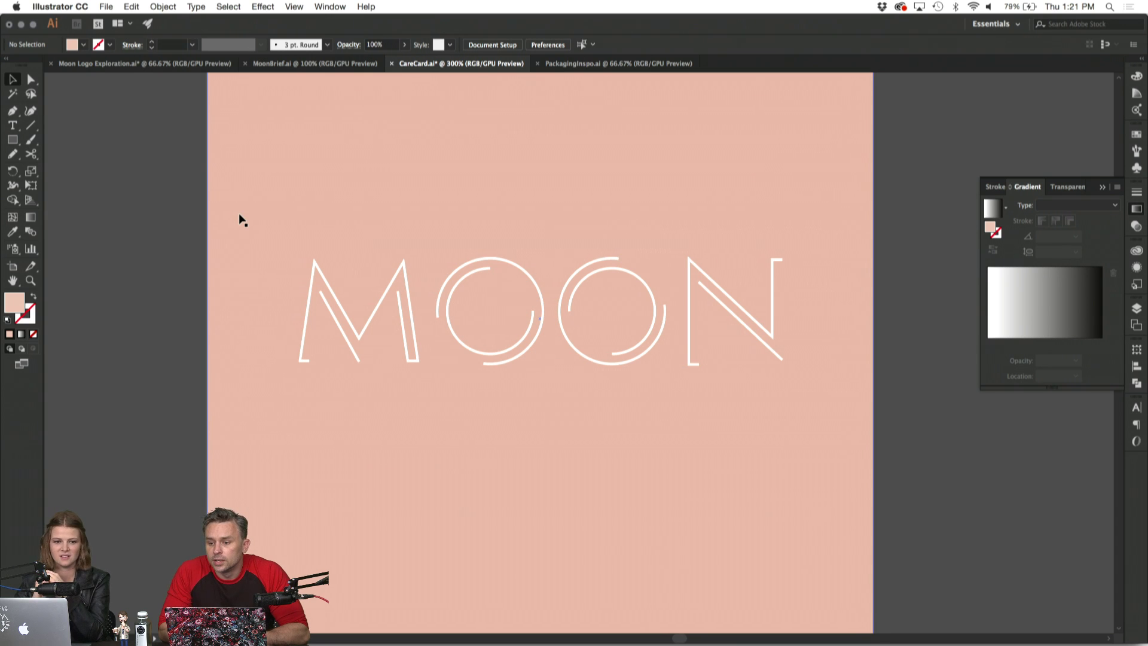
Compare the symbol tiles in Moon Logo Exploration.ai with the MoonBrief.ai mood board, returning to the CareCard.ai wordmark.
left_click(132, 67)
scroll(643, 225, "right", 5)
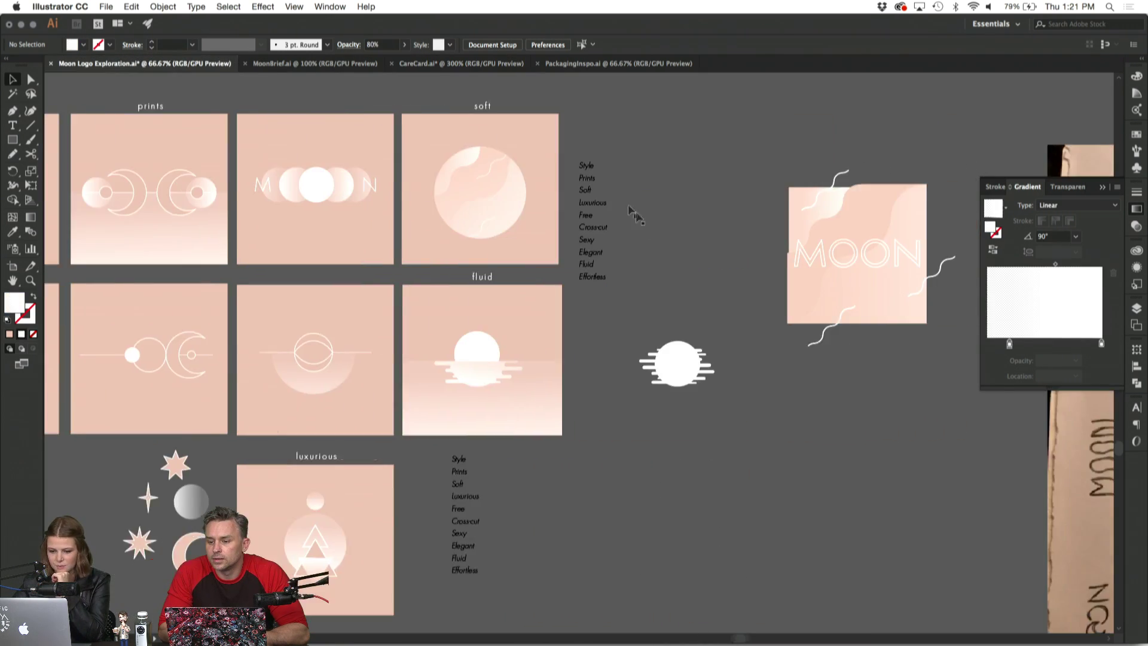
left_click(333, 64)
scroll(562, 181, "right", 10)
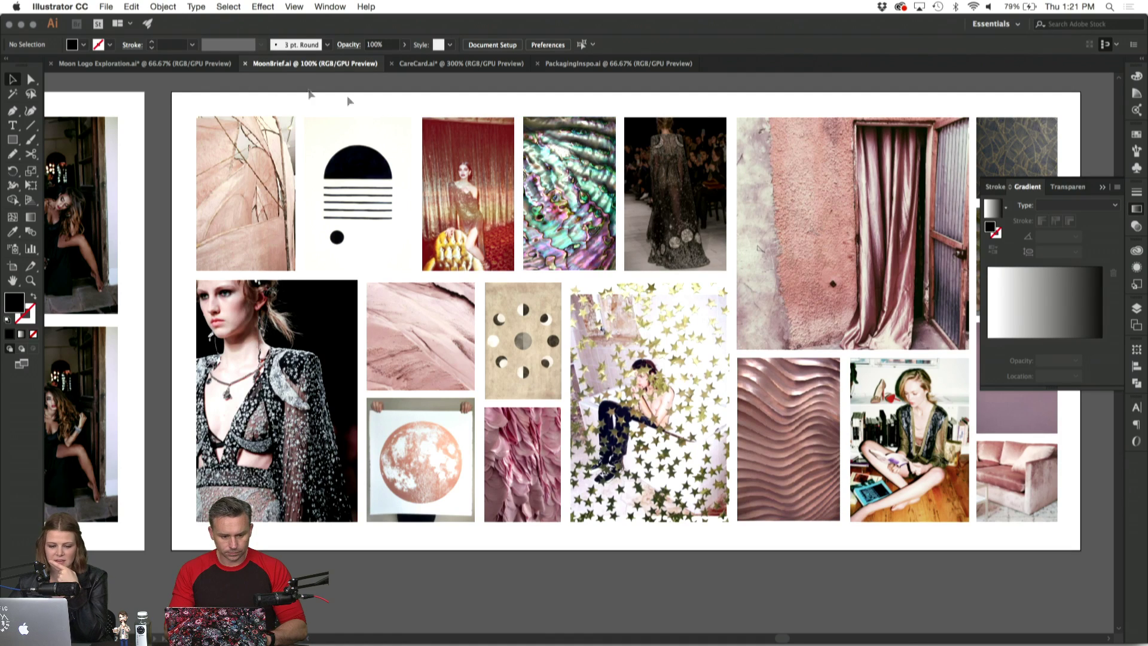
left_click(159, 68)
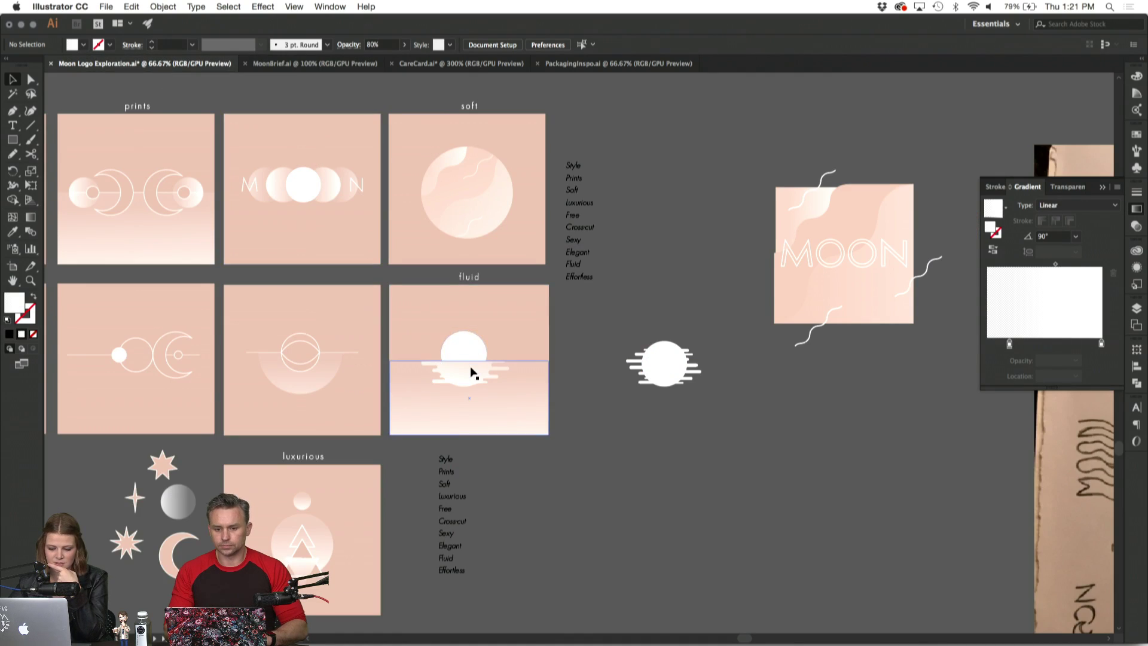
scroll(471, 374, "left", 5)
left_click(448, 63)
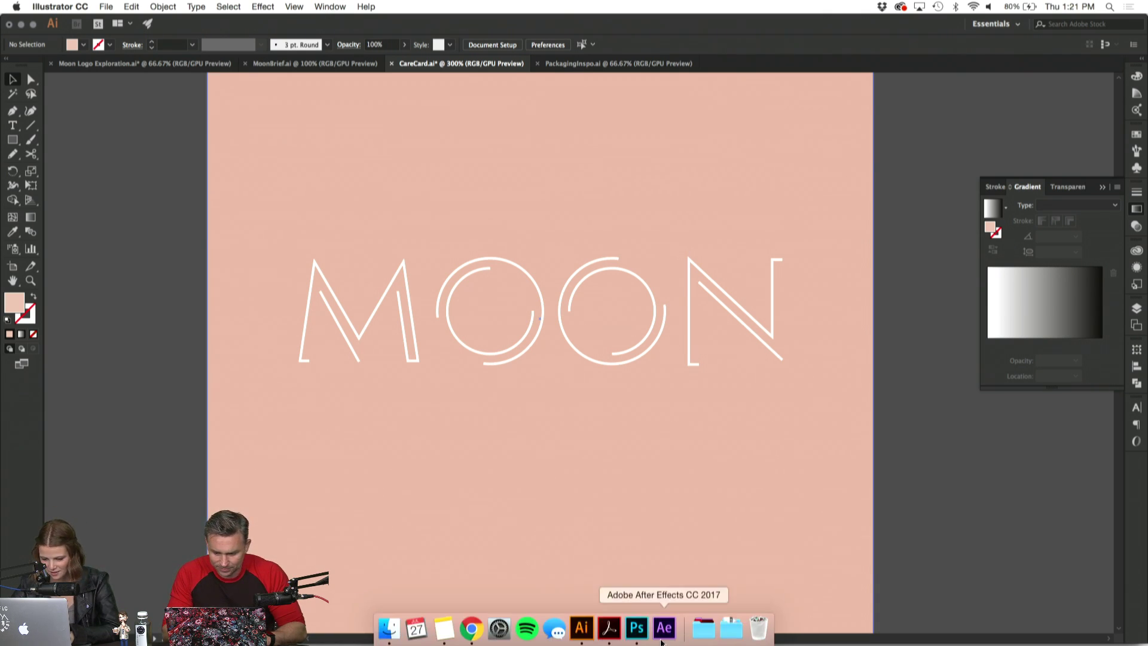
Switch to After Effects and preview the Moon.gif animation from the Desktop folder, closing the preview and file window when done.
left_click(662, 635)
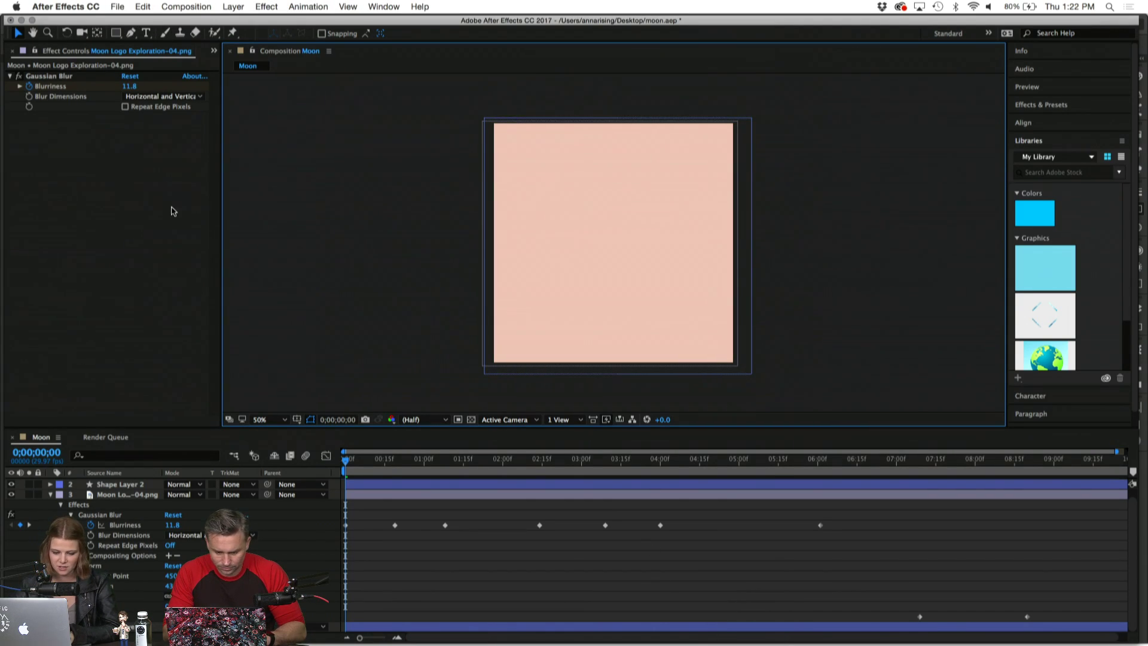
left_click(388, 635)
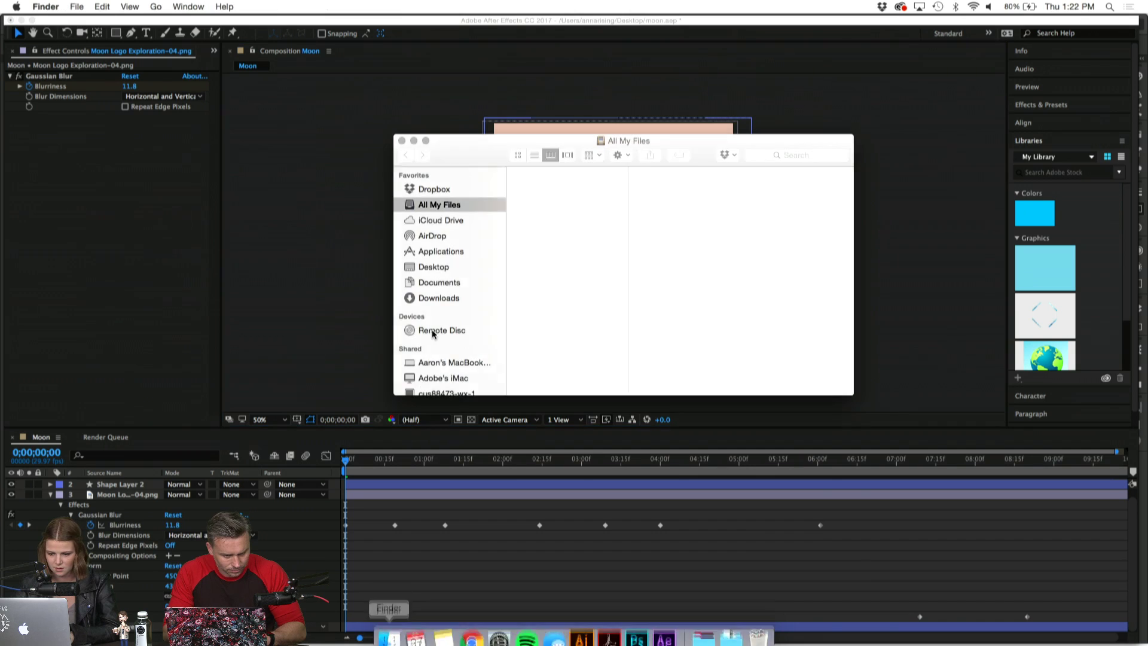
left_click(439, 267)
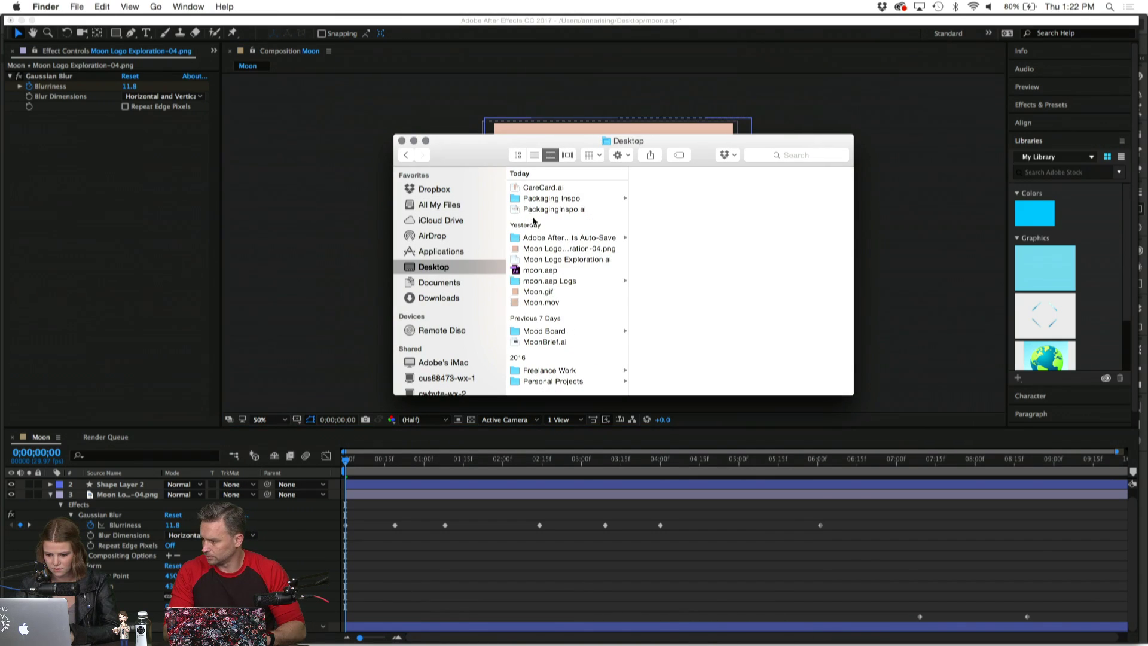
left_click(550, 293)
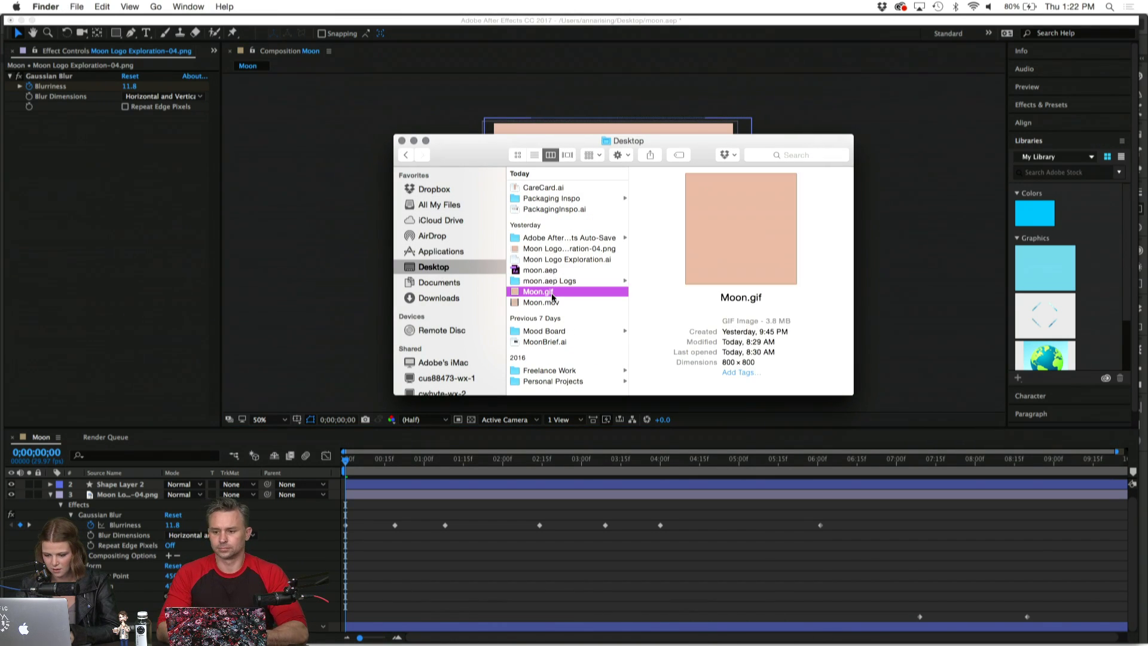
key("space")
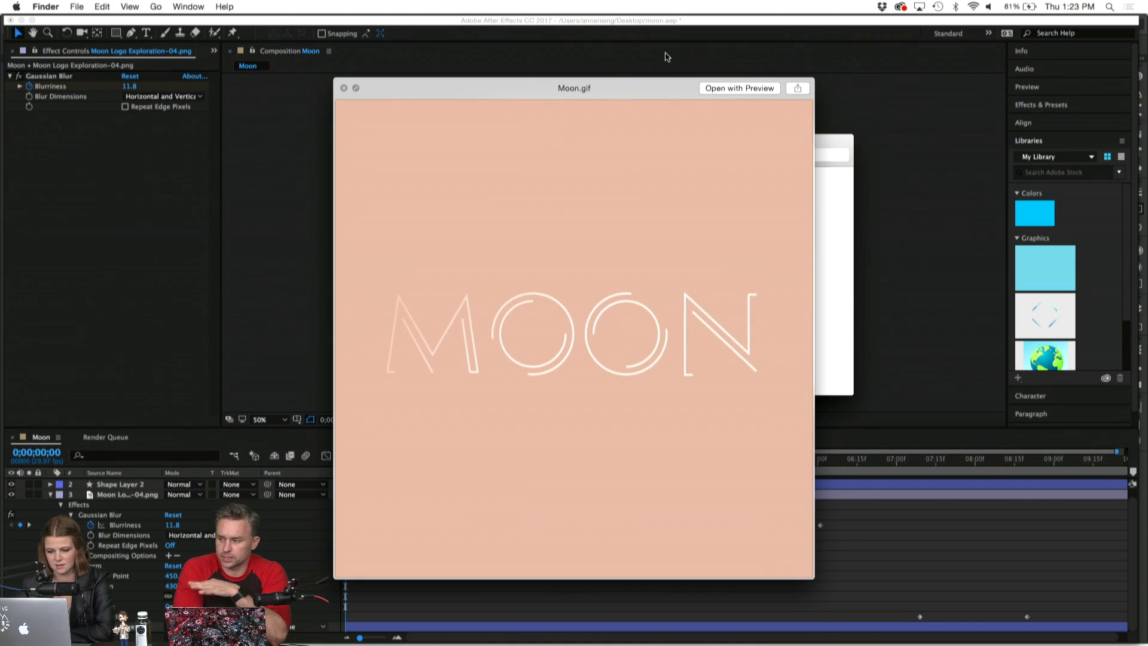
left_click(343, 88)
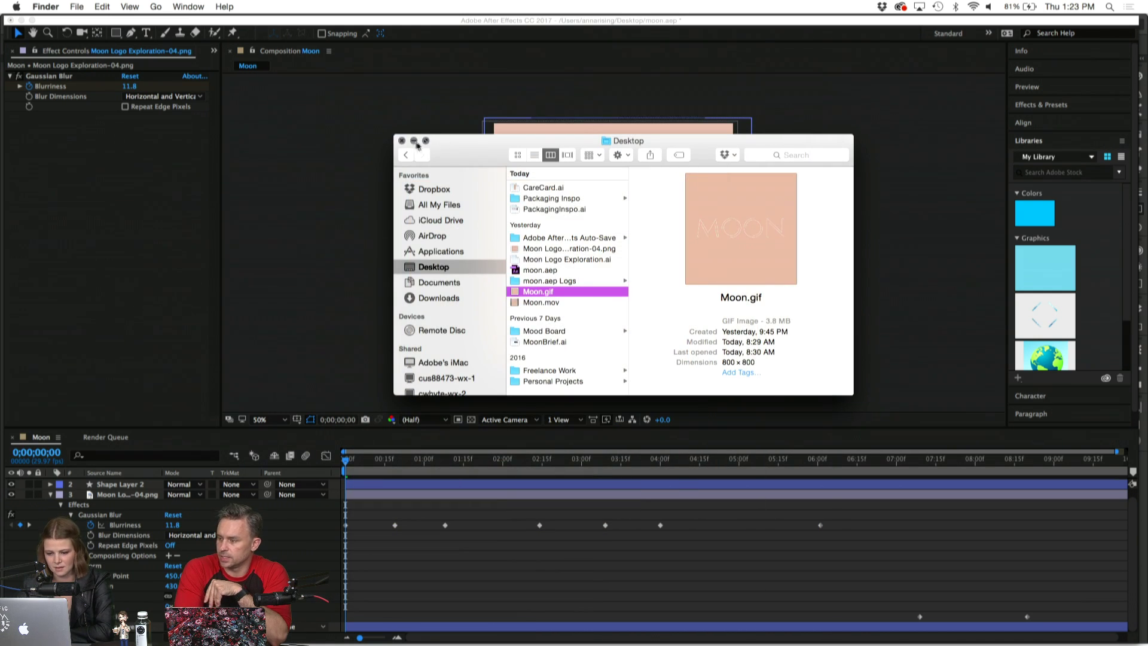
left_click(403, 143)
left_click(421, 195)
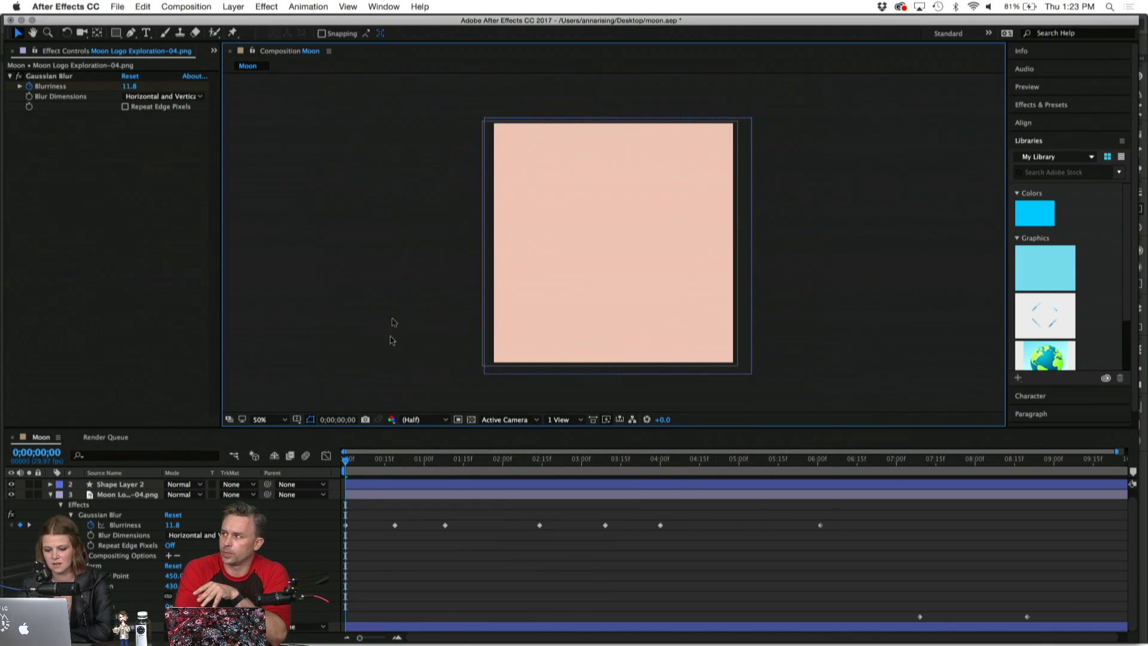
Preview the animated wordmark by playing the Moon composition from its first frame, stopping playback when done.
left_click_drag(347, 459, 307, 478)
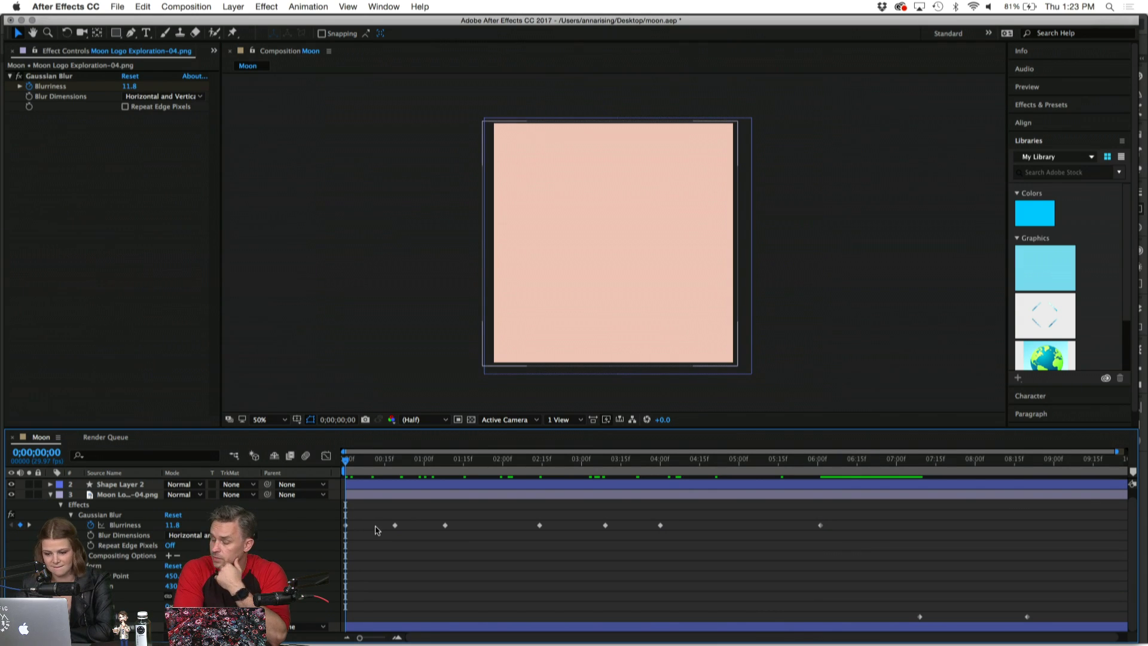
left_click_drag(349, 463, 344, 514)
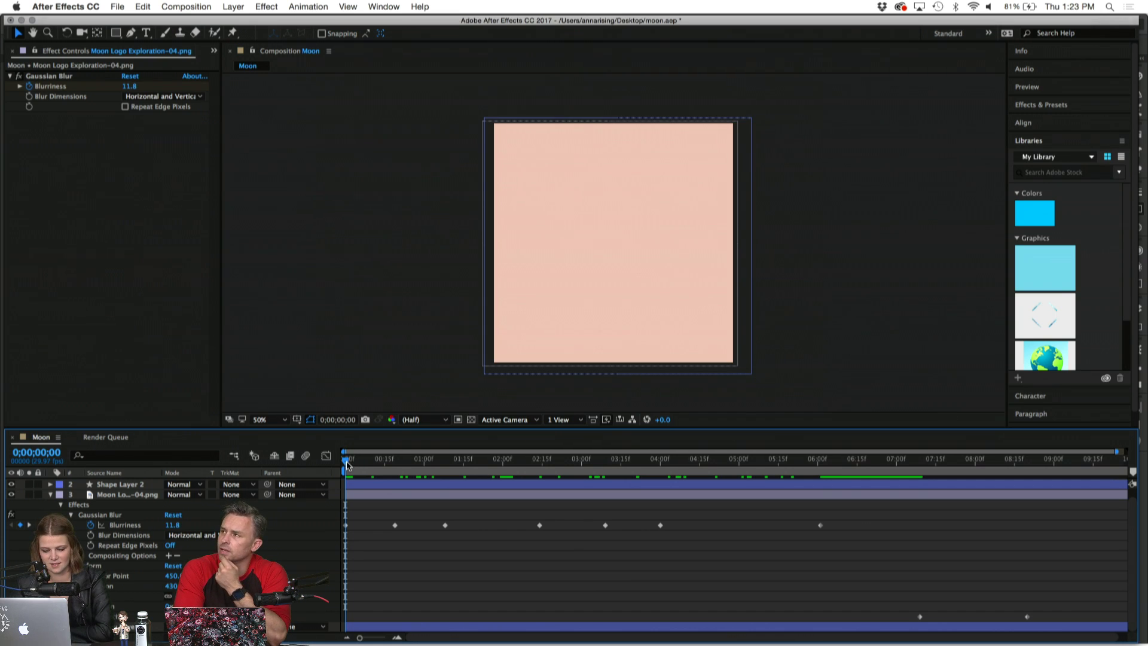
key("space")
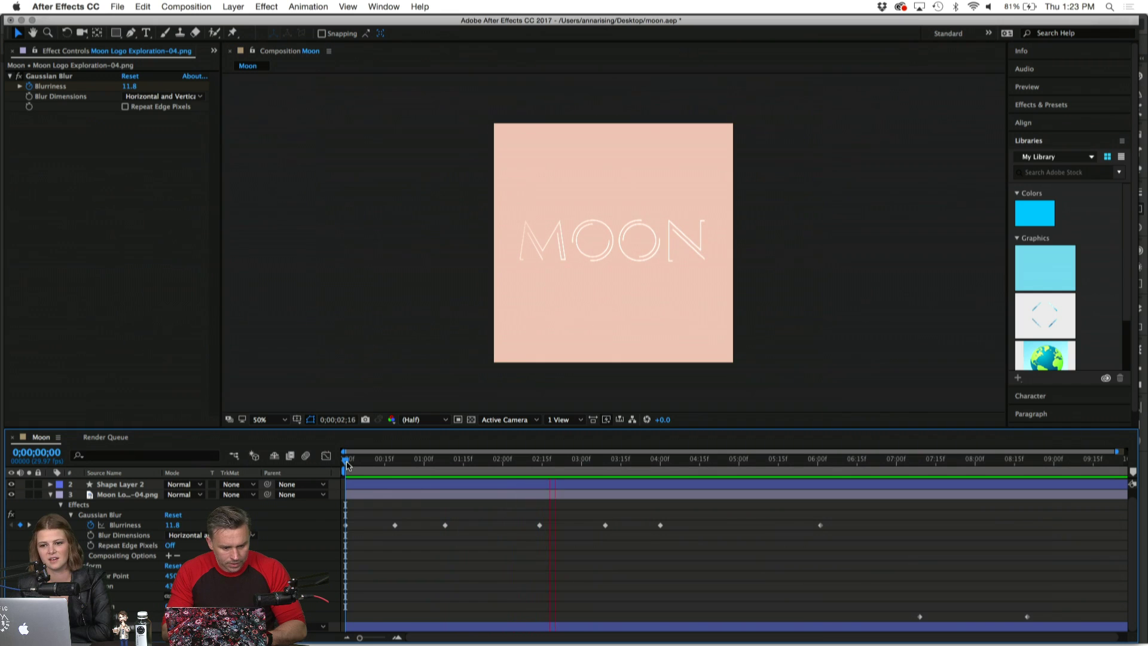
left_click(379, 164)
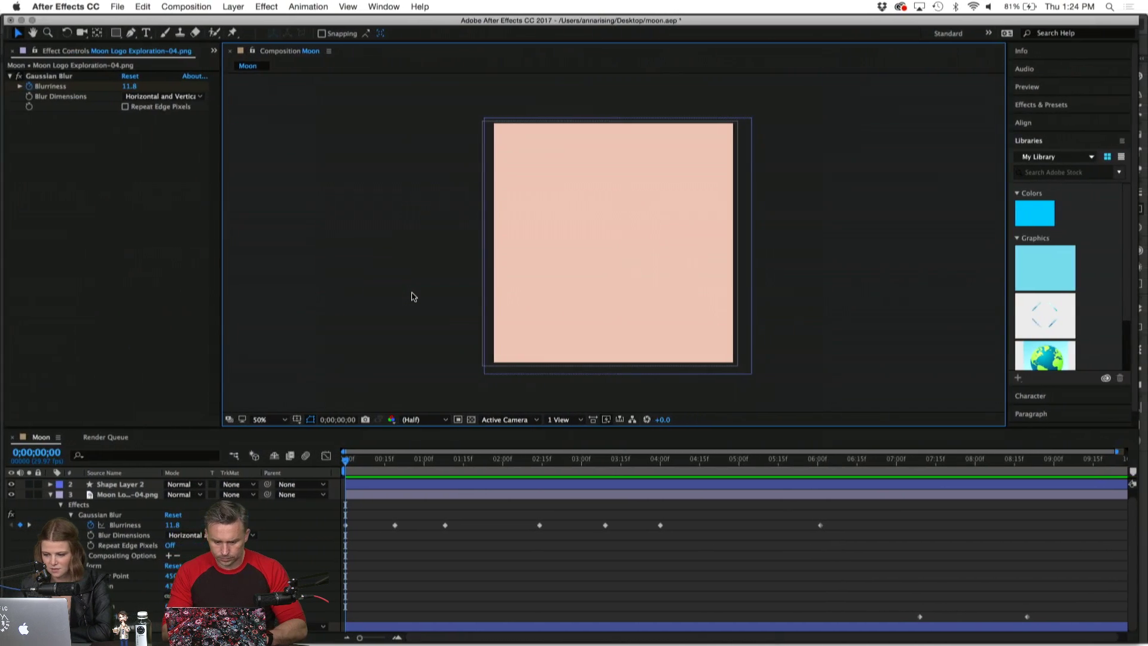
Switch to Illustrator and view the white MOON wordmark square in CareCard.ai at 150% magnification.
key("ctrl+Up")
left_click(746, 293)
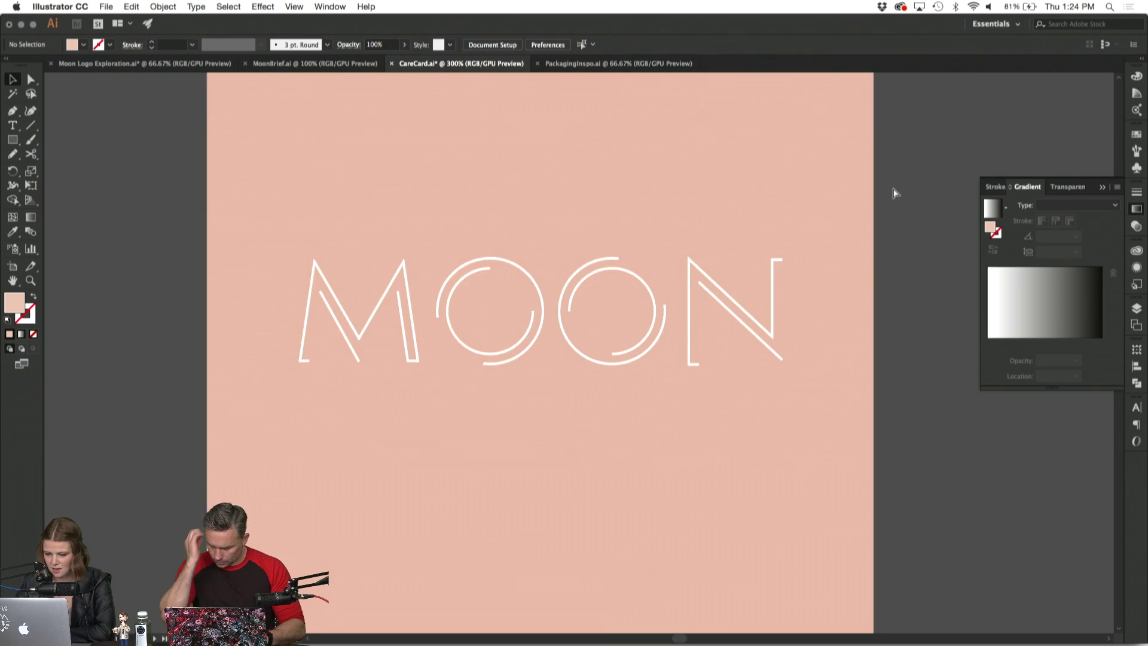
key("super+minus")
key("super+minus")
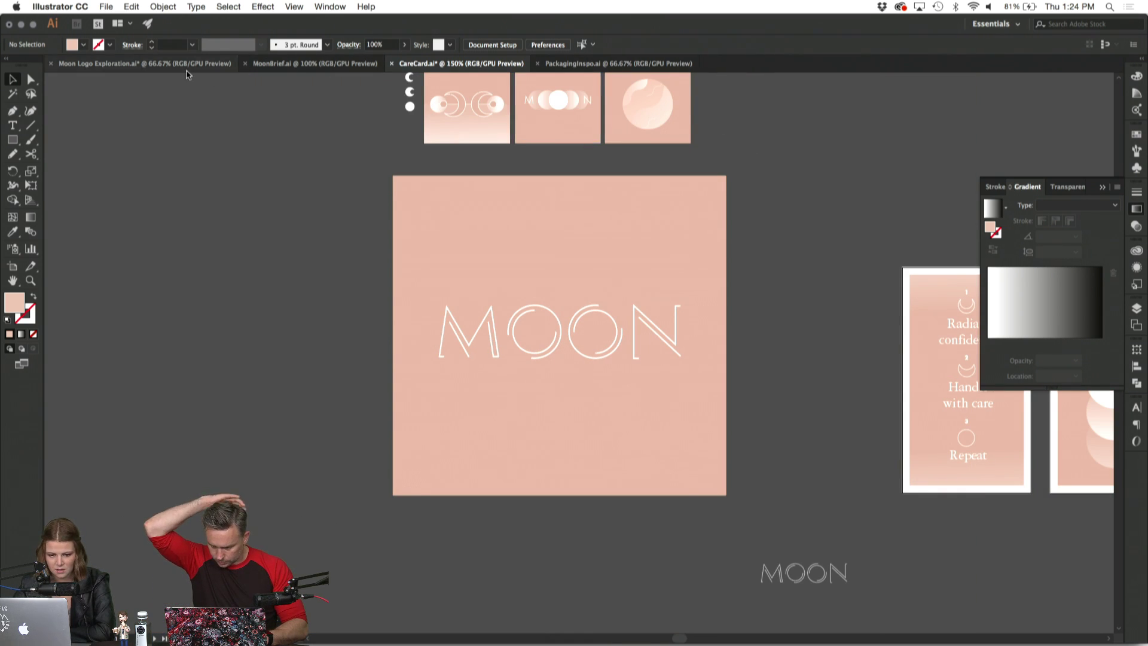
Switch to Moon Logo Exploration.ai and look over the prints, soft and fluid symbol tiles, leaving nothing selected.
left_click(187, 65)
left_click(395, 219)
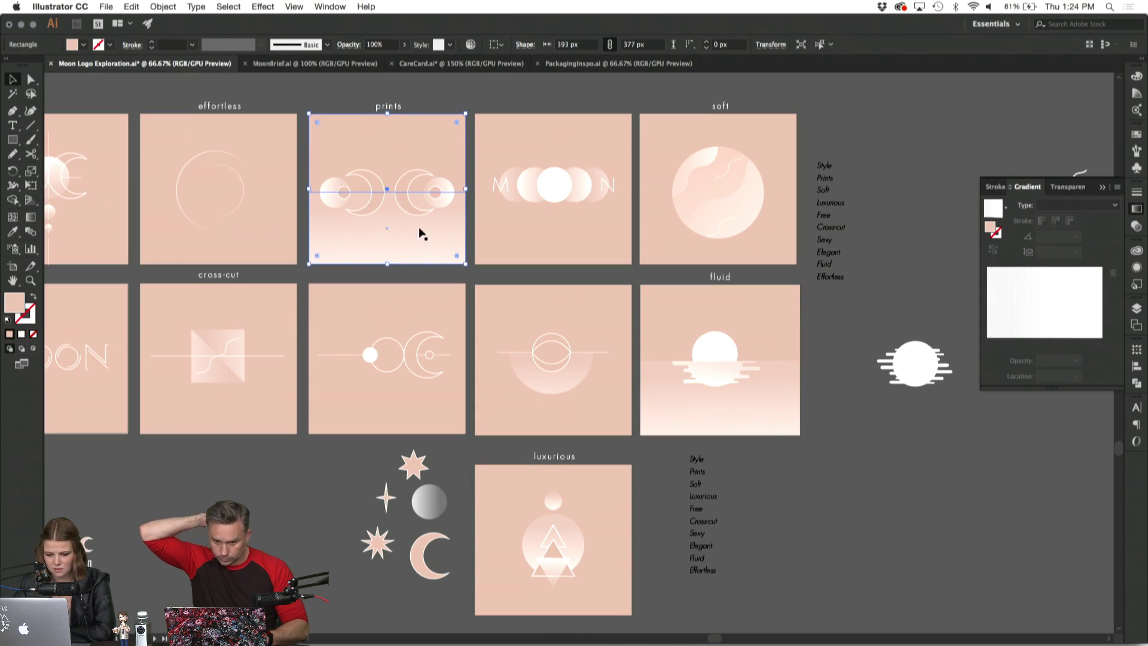
left_click(454, 272)
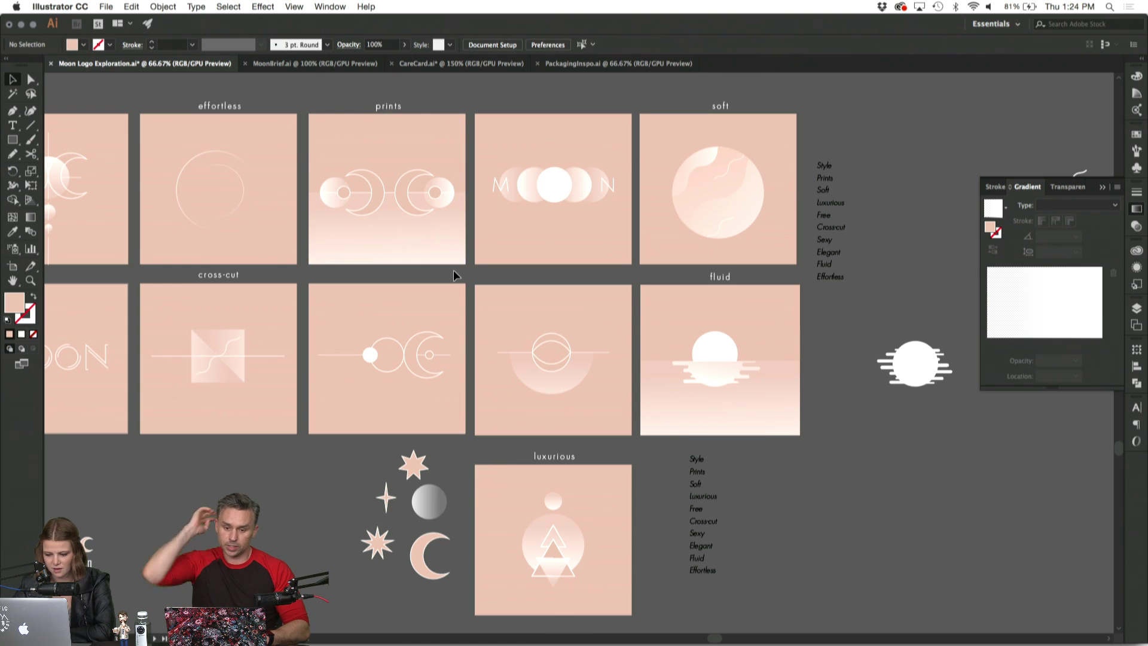
scroll(453, 275, "left", 3)
scroll(454, 275, "right", 4)
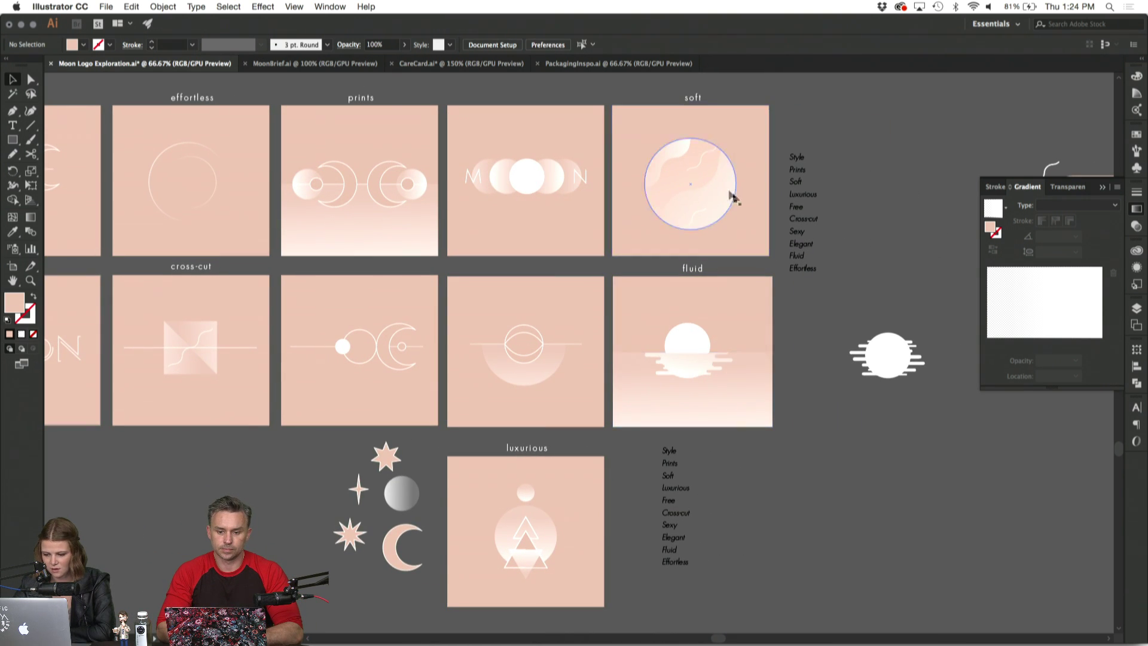
left_click(686, 374)
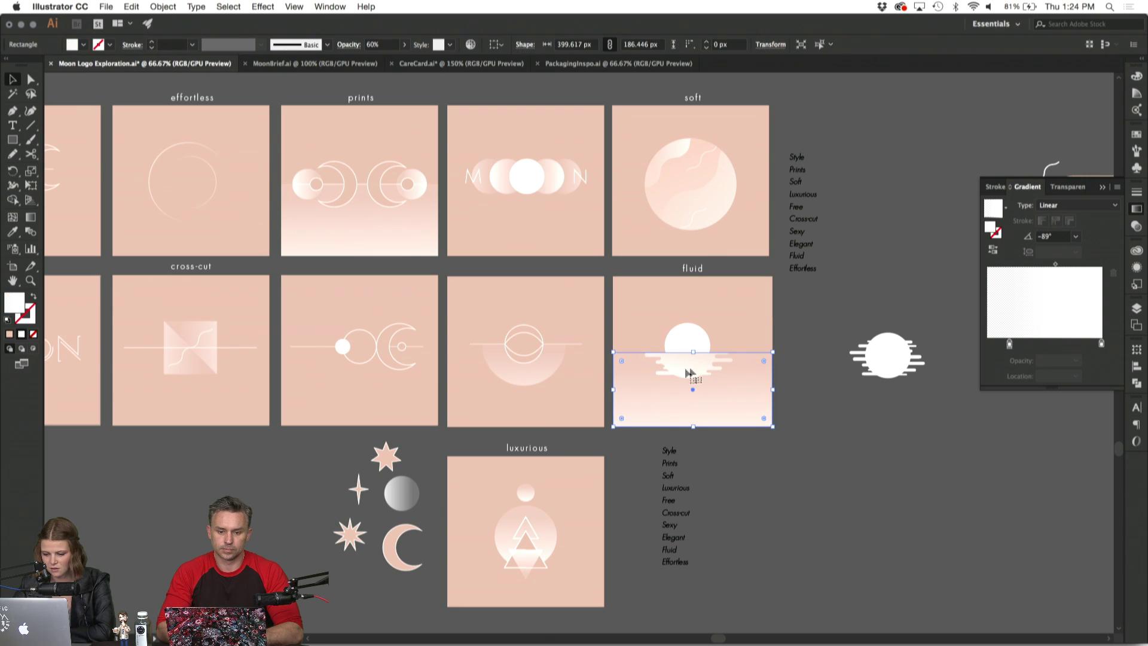
left_click(795, 347)
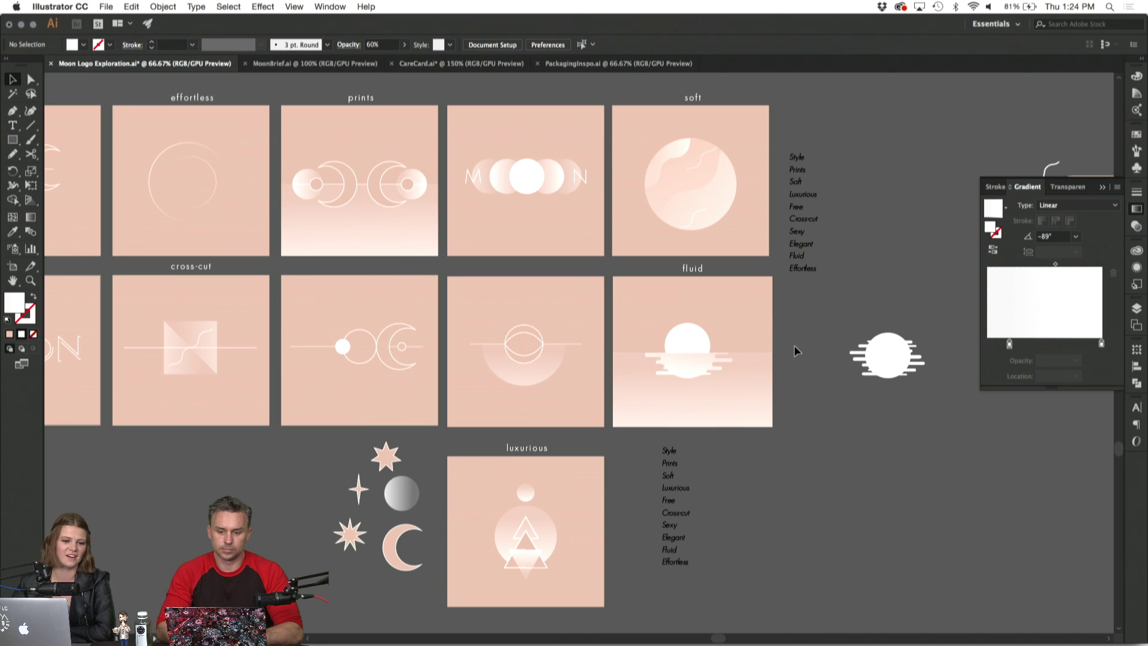
Examine both rows of symbol tiles at 100% magnification, returning to 66.67% to include the wordmark above them.
key("super+equal")
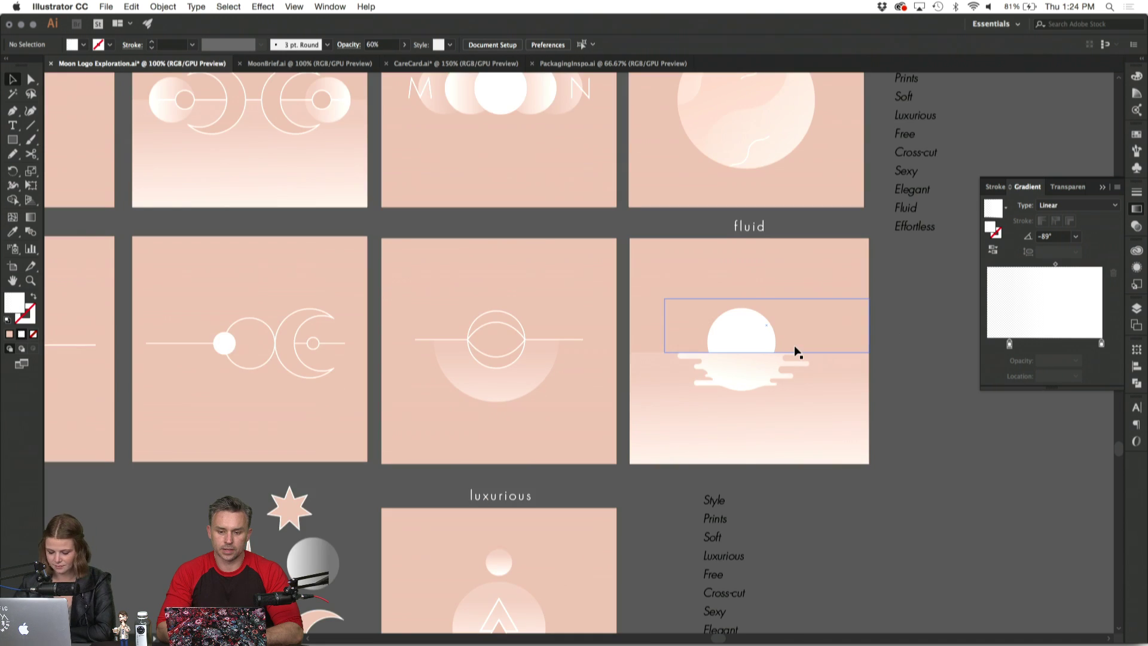
scroll(794, 350, "left", 4)
scroll(794, 350, "up", 3)
scroll(795, 351, "left", 4)
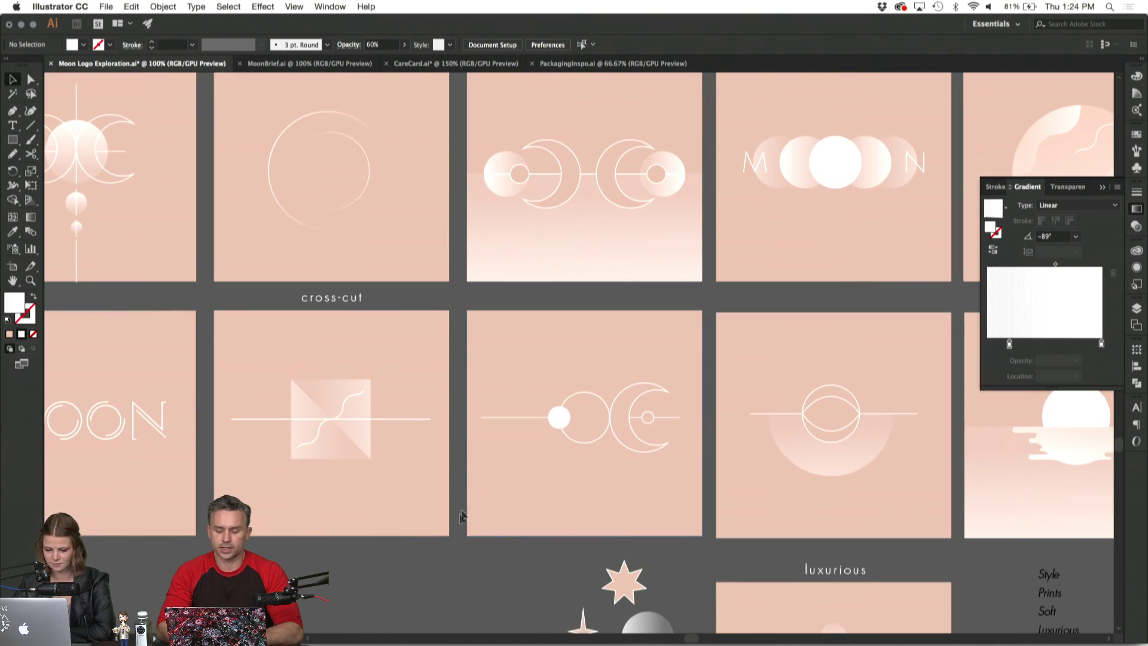
scroll(446, 569, "right", 2)
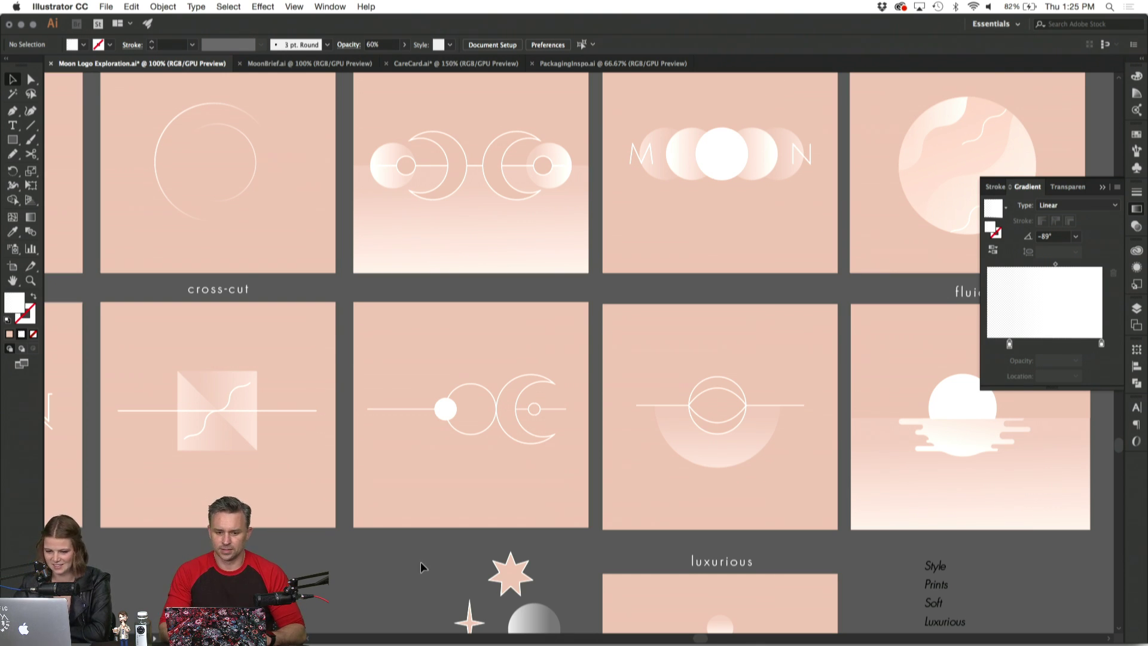
scroll(421, 561, "up", 4)
scroll(421, 562, "left", 3)
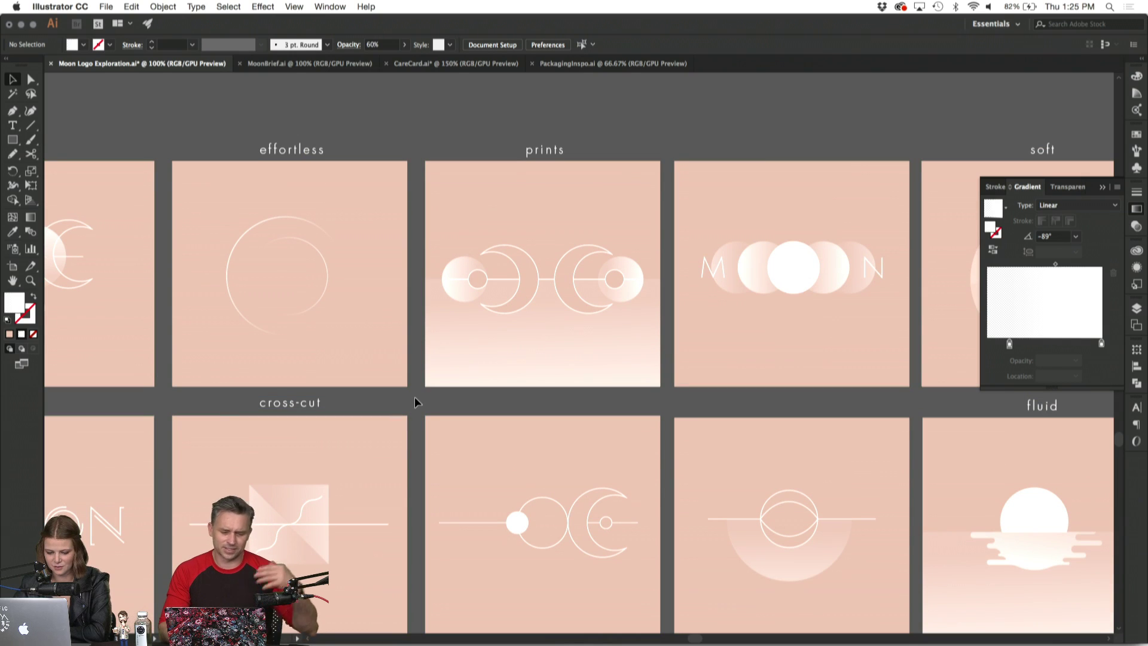
scroll(414, 396, "down", 2)
scroll(414, 396, "left", 1)
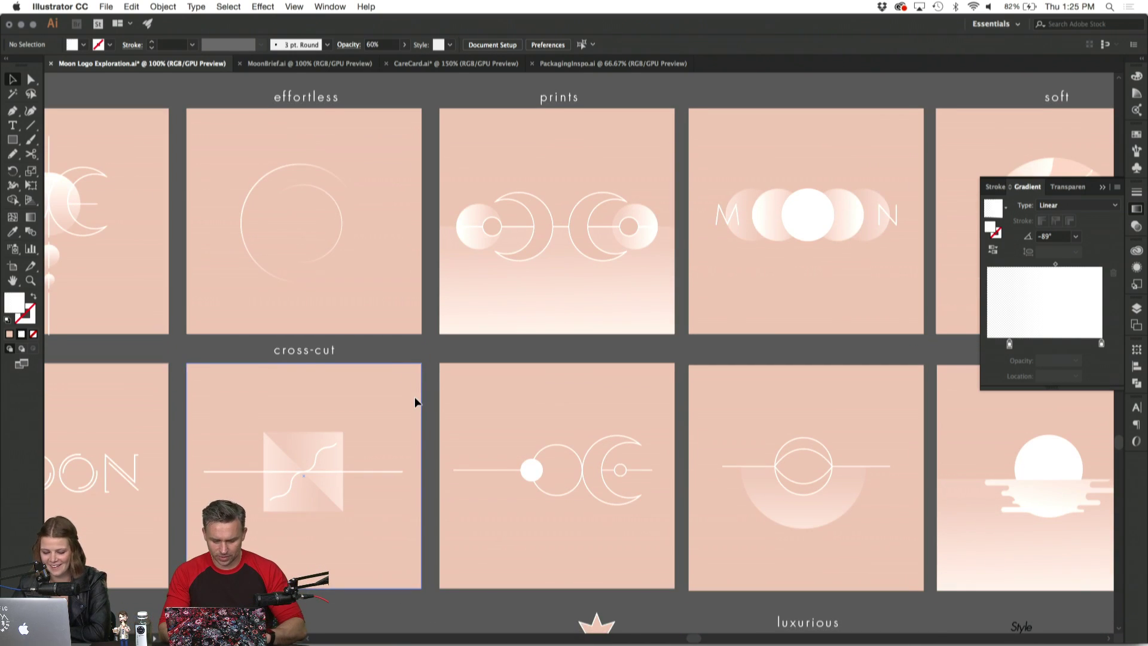
scroll(415, 396, "down", 1)
scroll(414, 396, "left", 1)
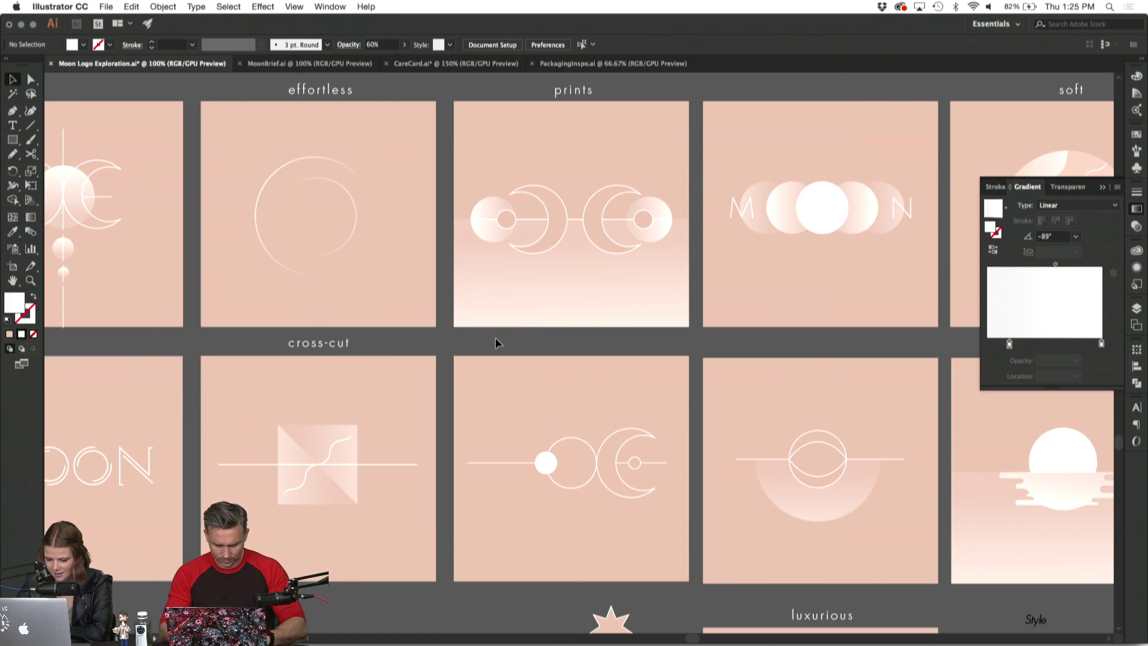
key("super+minus")
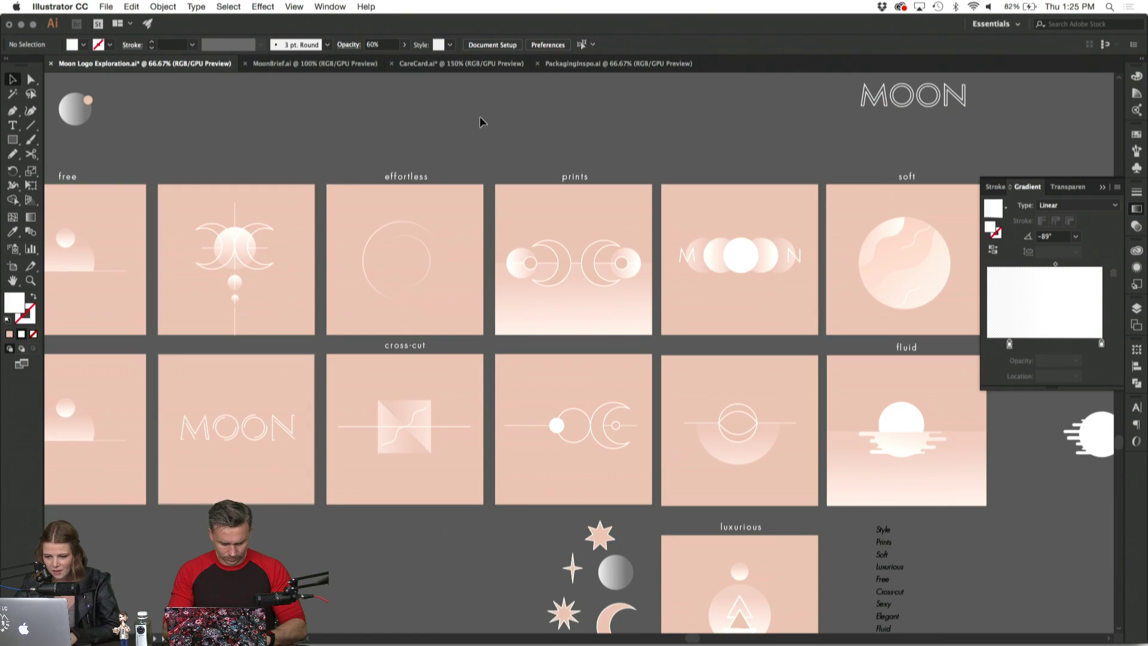
scroll(479, 116, "up", 4)
scroll(480, 116, "right", 4)
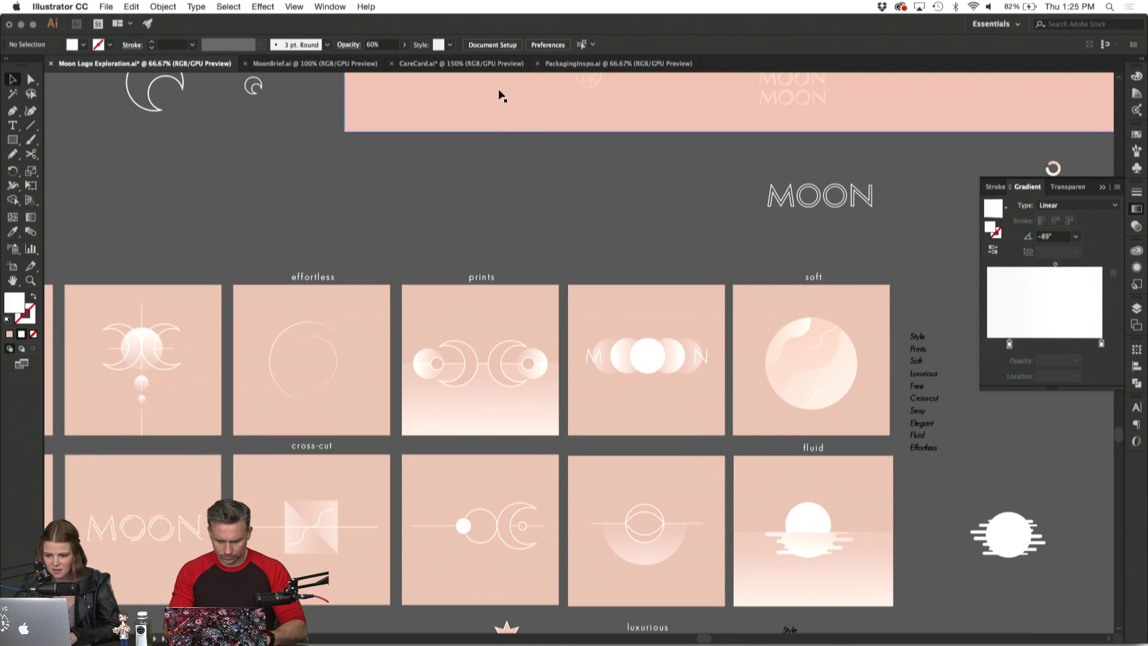
Switch to PackagingInspo.ai and review the packaging photos, including the tall kraft box, pink box and Acne bag.
left_click(561, 67)
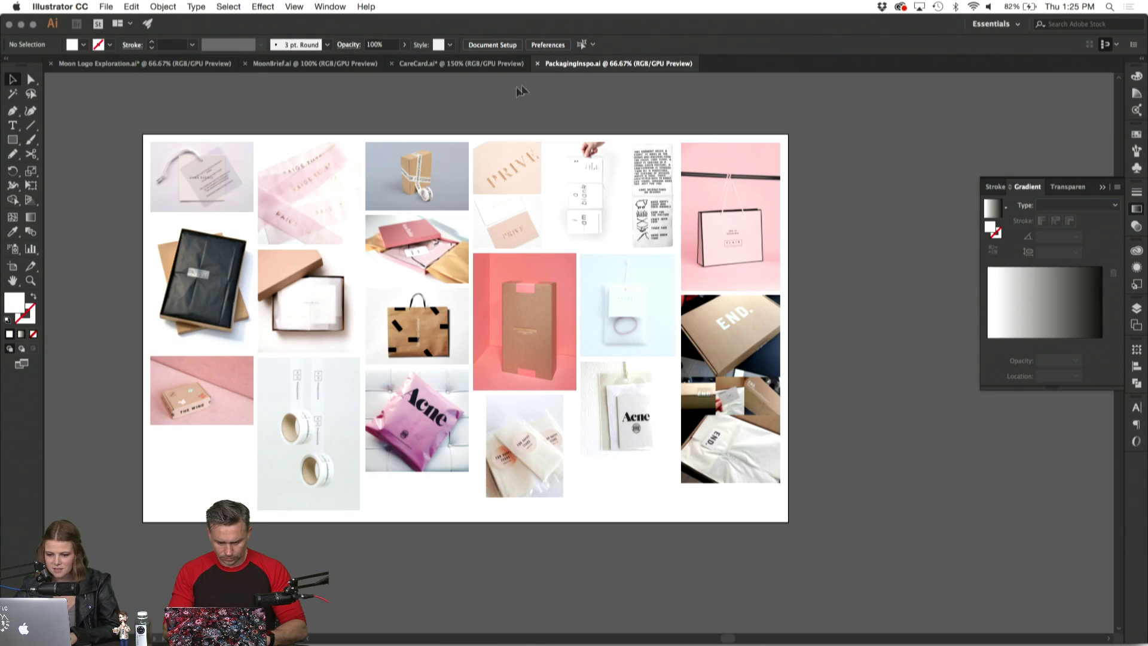
scroll(504, 90, "up", 1)
scroll(505, 89, "left", 2)
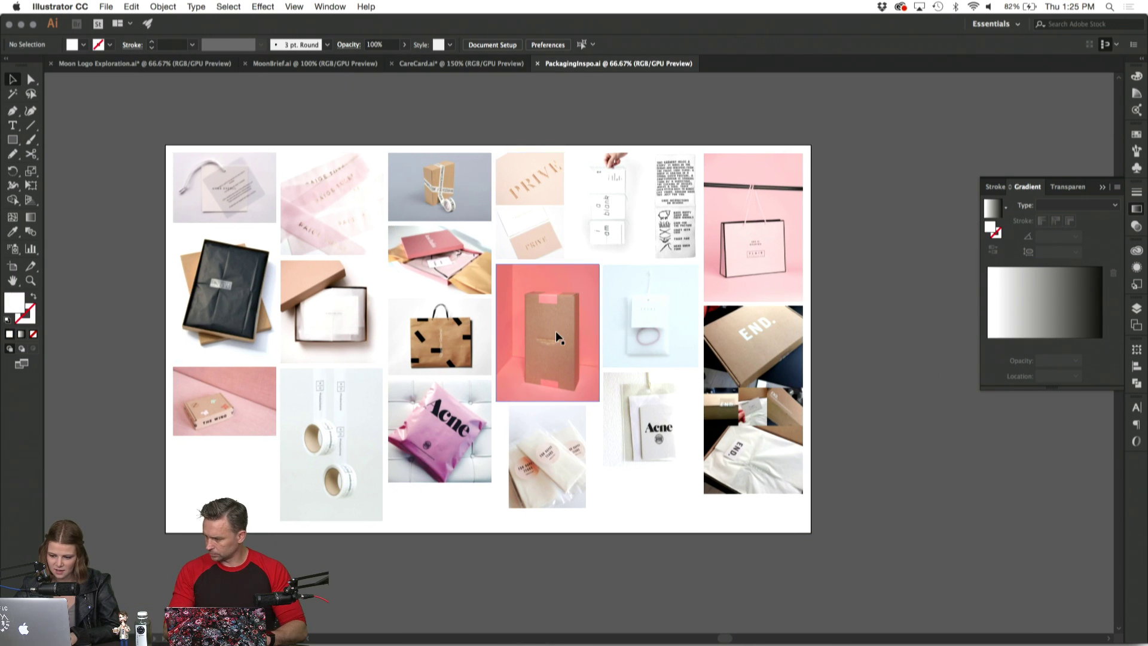
left_click(555, 331)
left_click(235, 407)
left_click(422, 410)
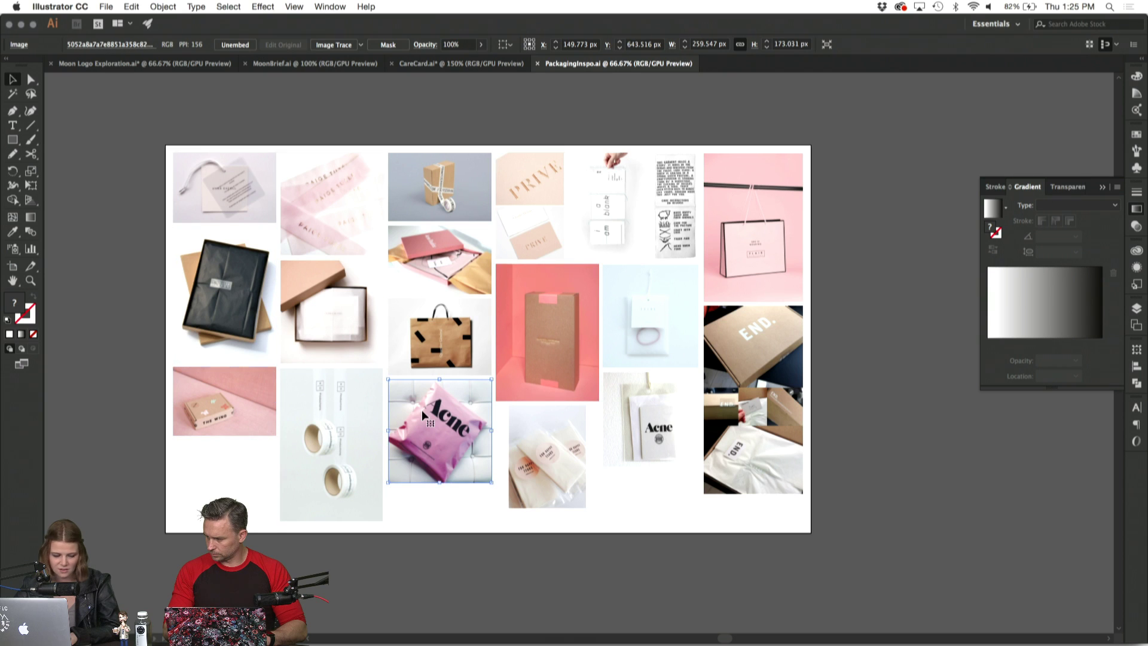
left_click(485, 562)
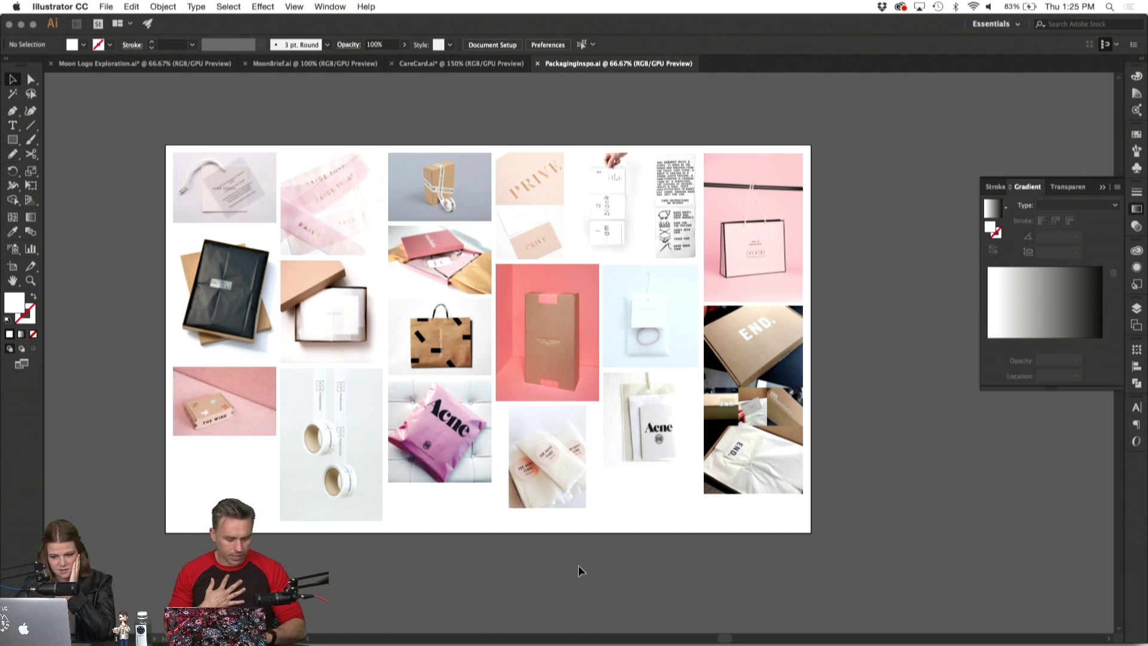
Return to CareCard.ai and widen the view around the MOON wordmark square.
left_click(431, 63)
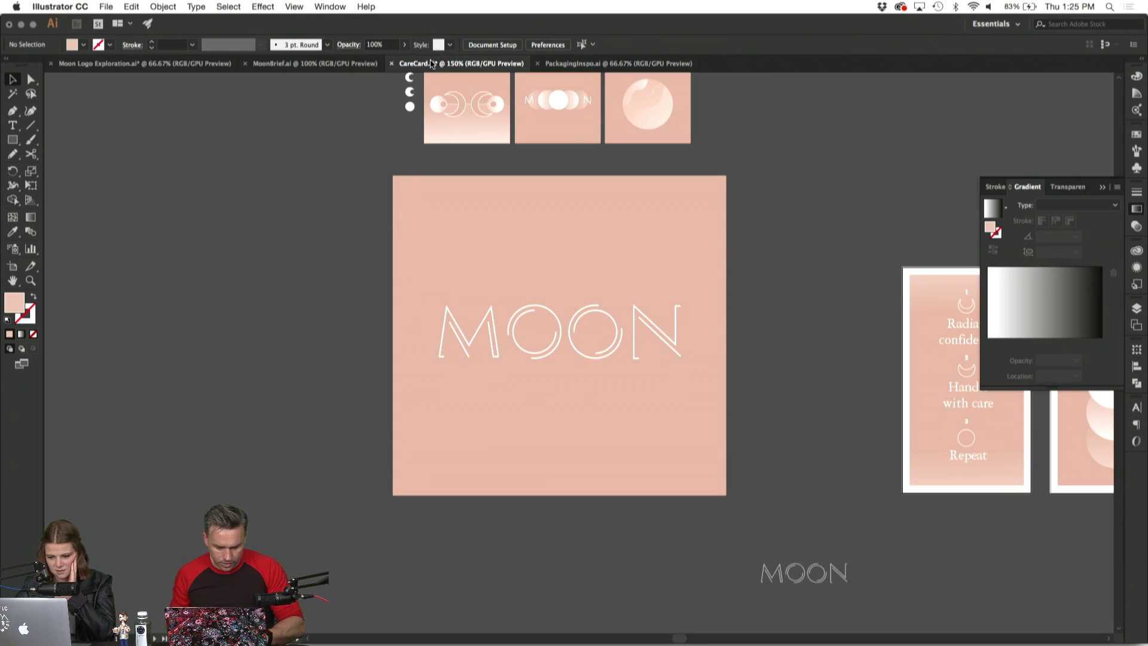
key("super+minus")
key("super+minus")
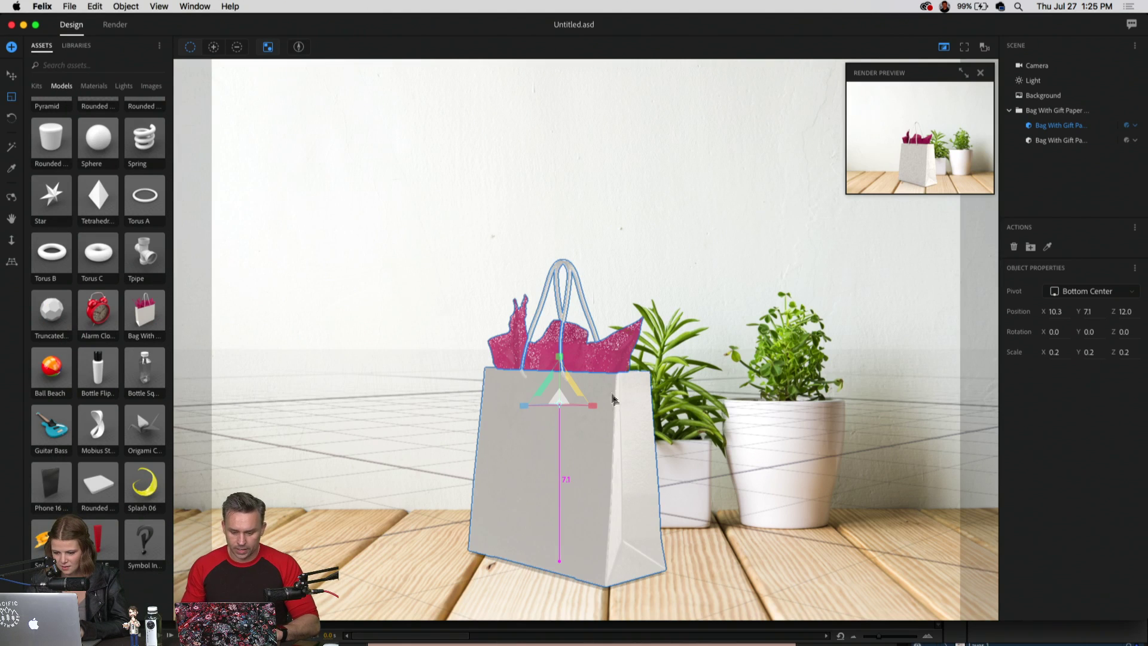
In Felix, replace the gift bag with a Cube model on the wooden table, scaled to X 0.7, Y 0.8, Z 0.2.
key("Delete")
scroll(81, 152, "up", 10)
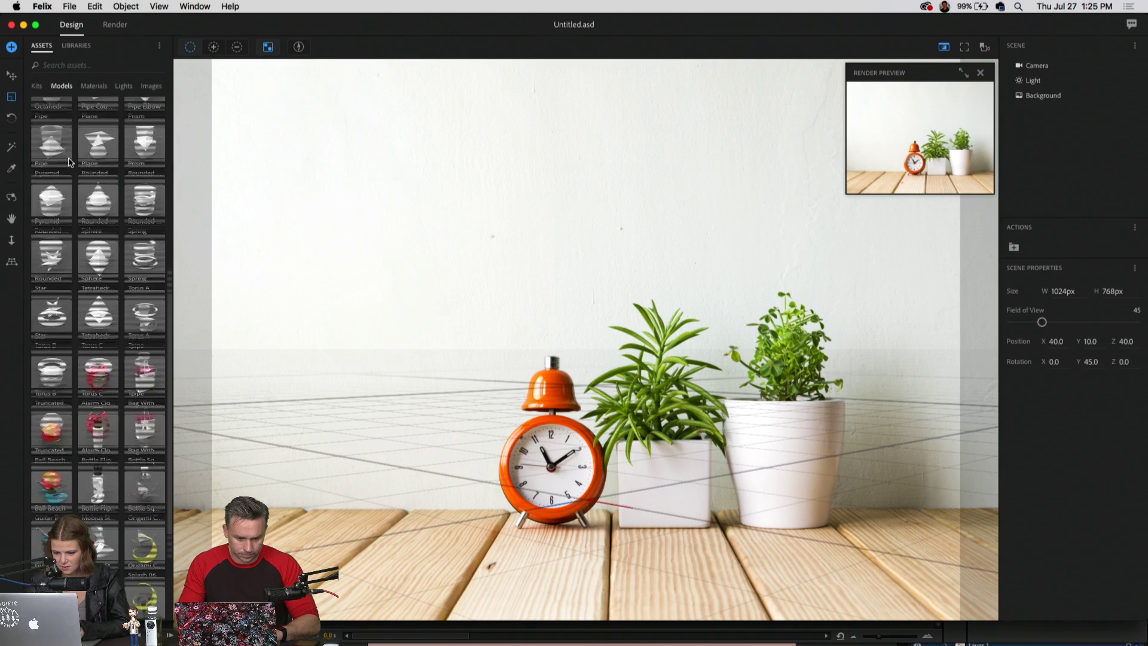
left_click_drag(141, 244, 579, 566)
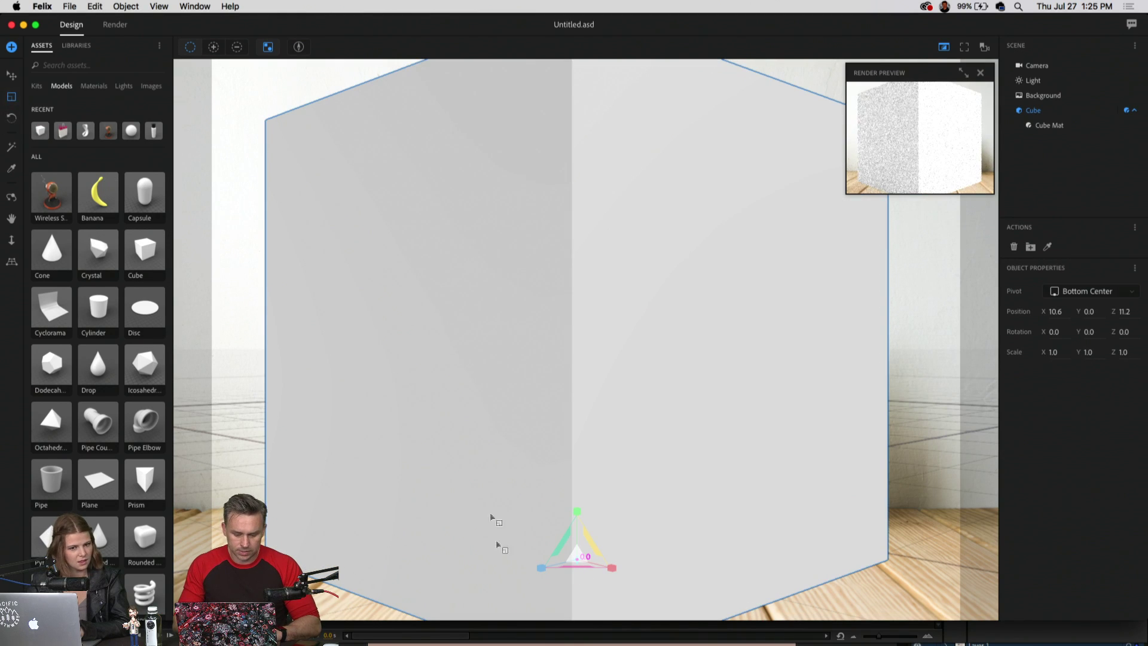
left_click_drag(544, 573, 661, 540)
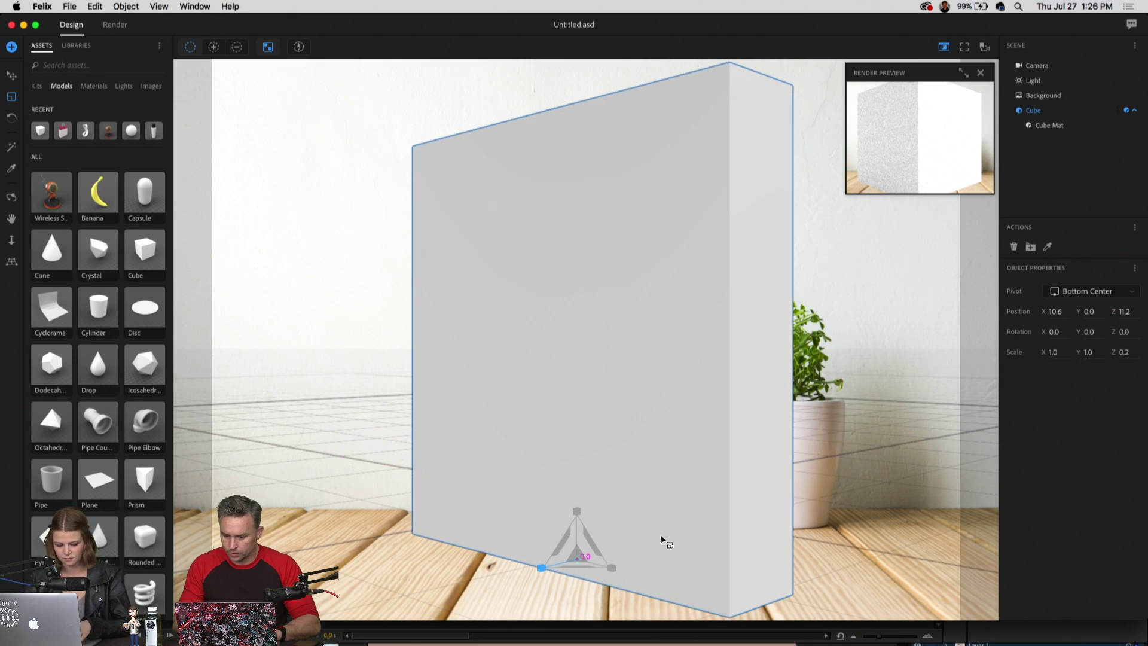
left_click_drag(577, 511, 545, 566)
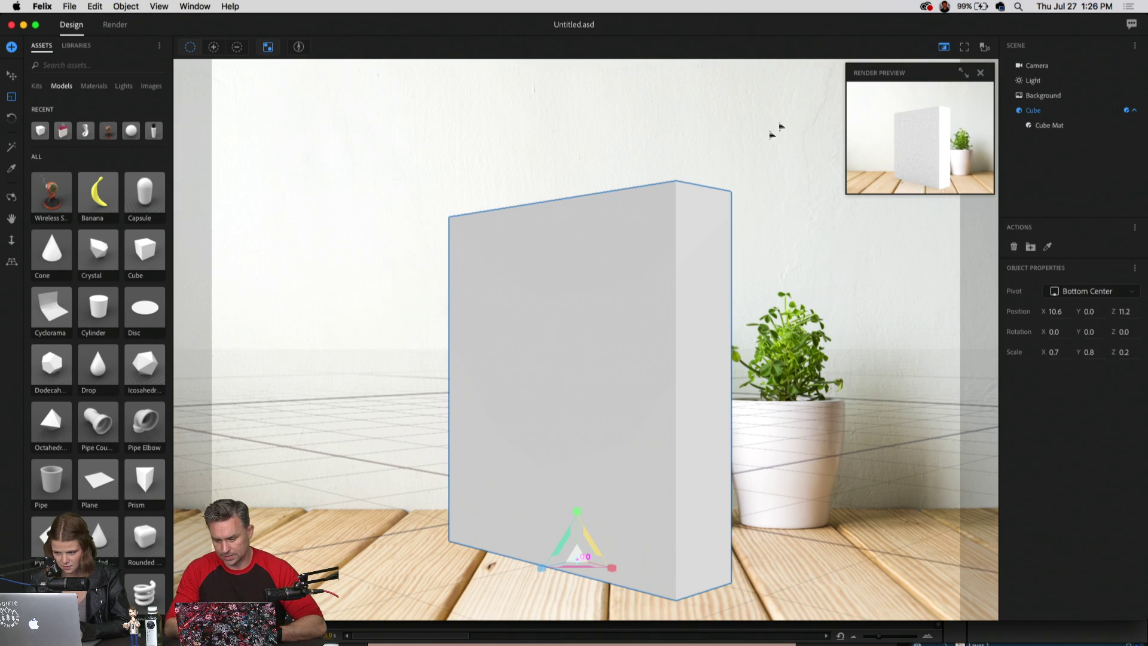
Apply the Aluminum material to the scaled cube and try the Rotate tool on it.
left_click(91, 87)
scroll(116, 430, "down", 5)
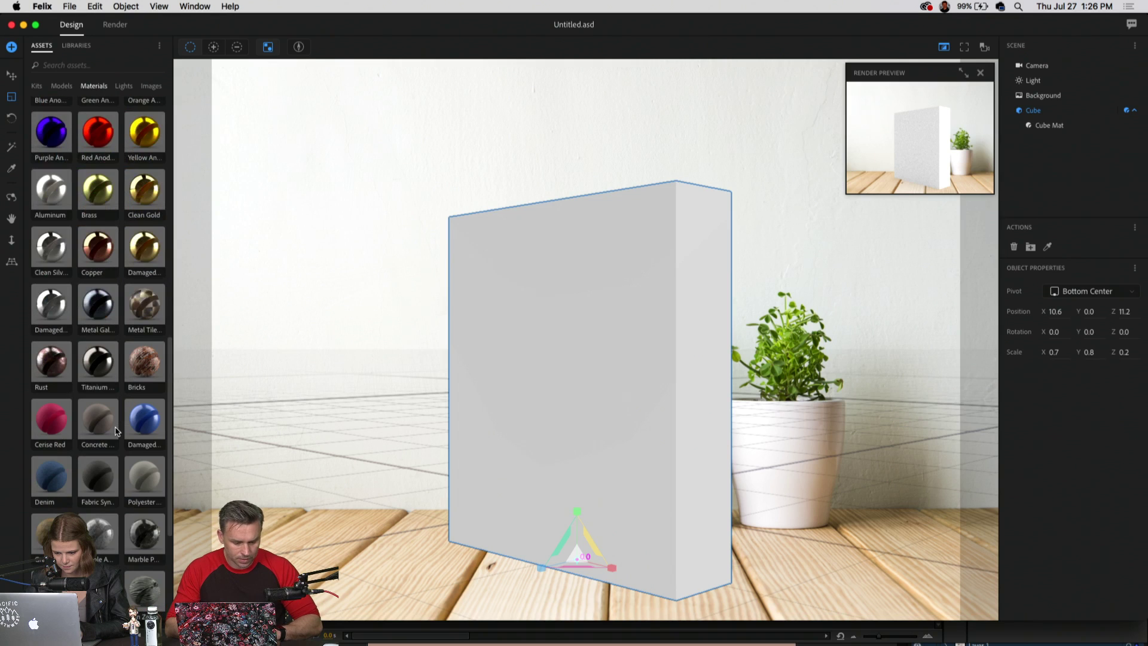
mouse_move(39, 217)
left_mouse_down()
mouse_move(46, 199)
mouse_move(561, 321)
left_mouse_up()
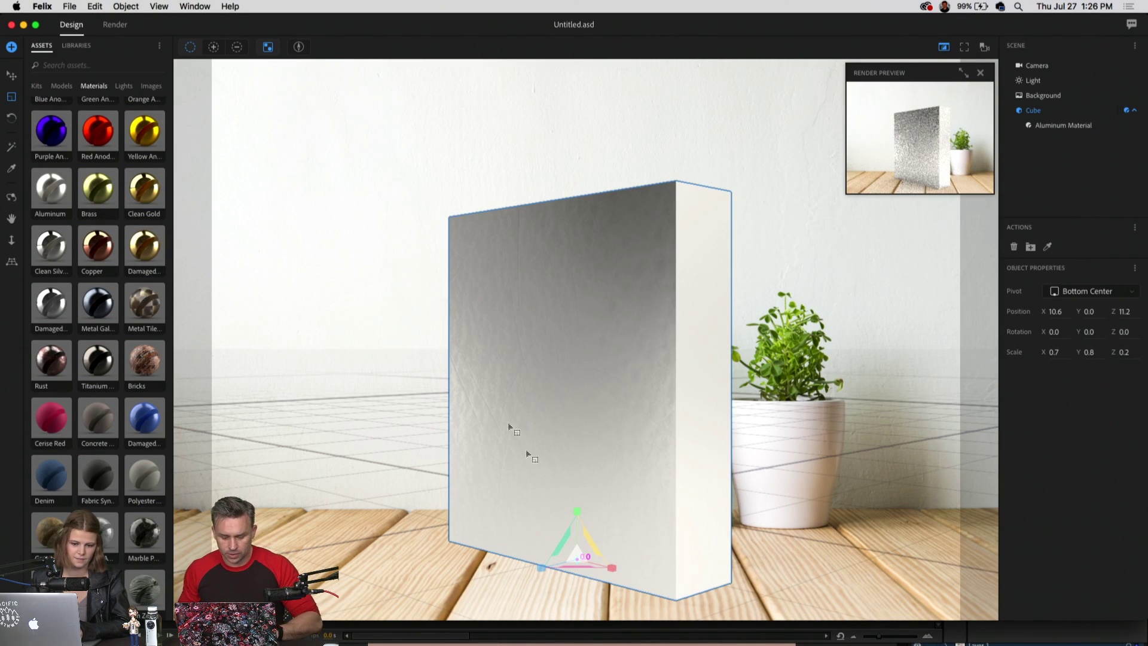
left_click(9, 115)
mouse_move(560, 363)
left_mouse_down()
mouse_move(679, 277)
mouse_move(554, 390)
mouse_move(566, 400)
mouse_move(533, 354)
mouse_move(679, 385)
mouse_move(546, 389)
mouse_move(687, 374)
mouse_move(576, 379)
left_mouse_up()
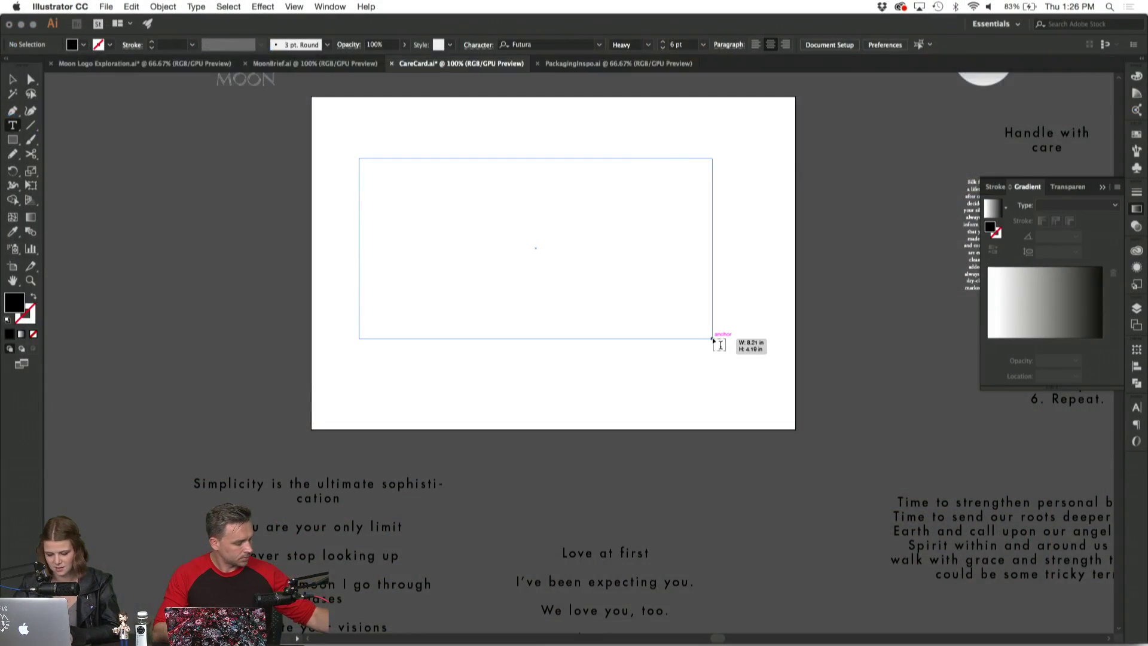
In Illustrator's CareCard.ai, draw a wide text frame on the white artboard and paste "Just like the moon I go through phases".
left_click_drag(723, 338, 766, 371)
key("super+v")
Set the whole quote's font size to 50 pt and place the text cursor within the word "through".
key("super+a")
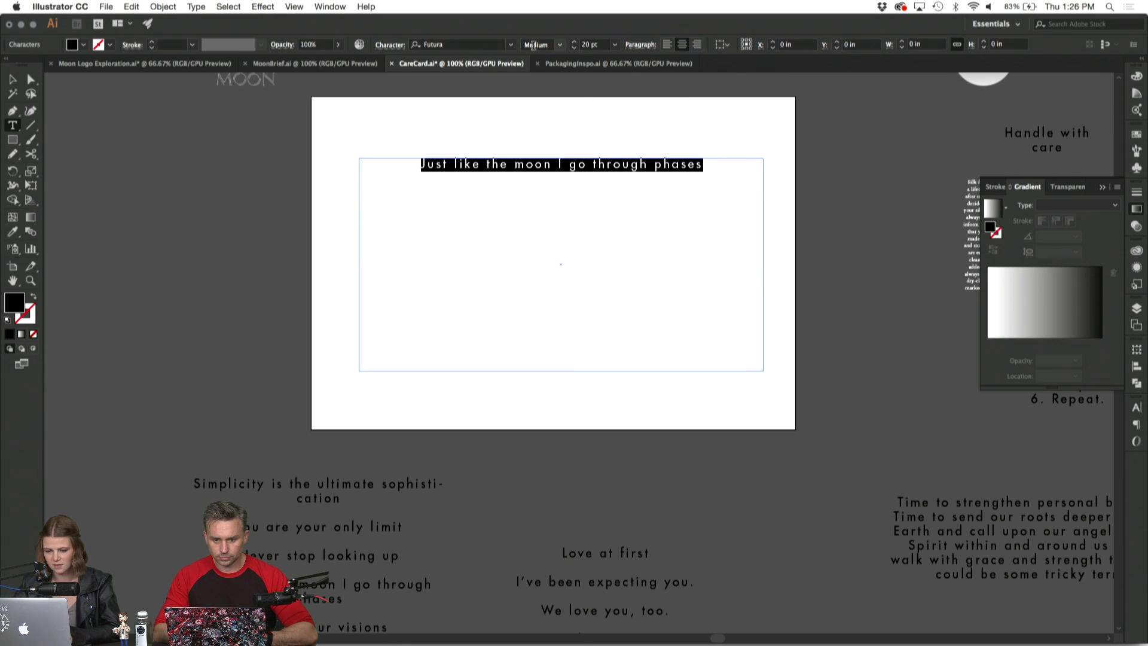
left_click(592, 44)
scroll(592, 45, "up", 10)
triple_click(556, 210)
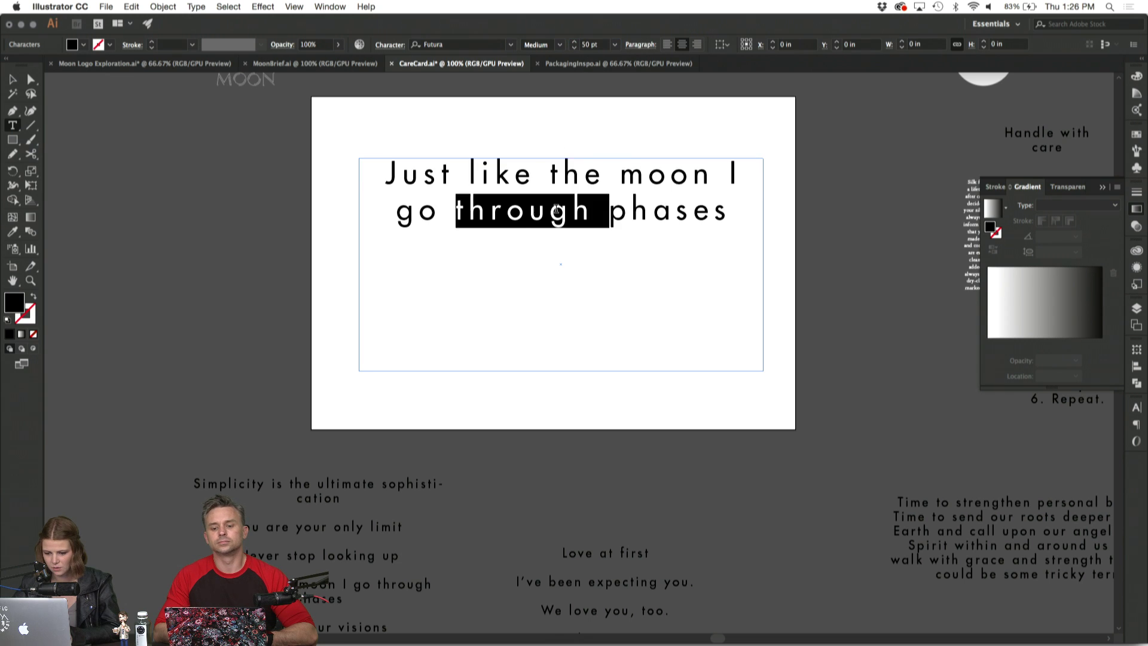
left_click(555, 210)
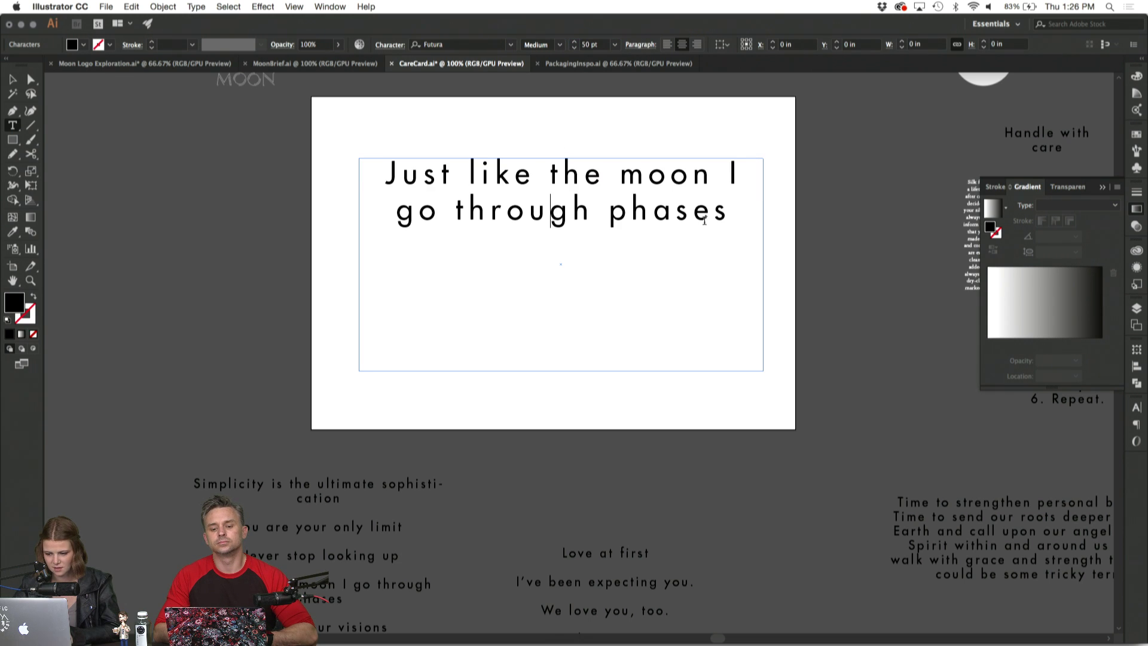
Select the whole care card quote and look at its leading options in the Character settings.
left_click_drag(740, 209, 315, 154)
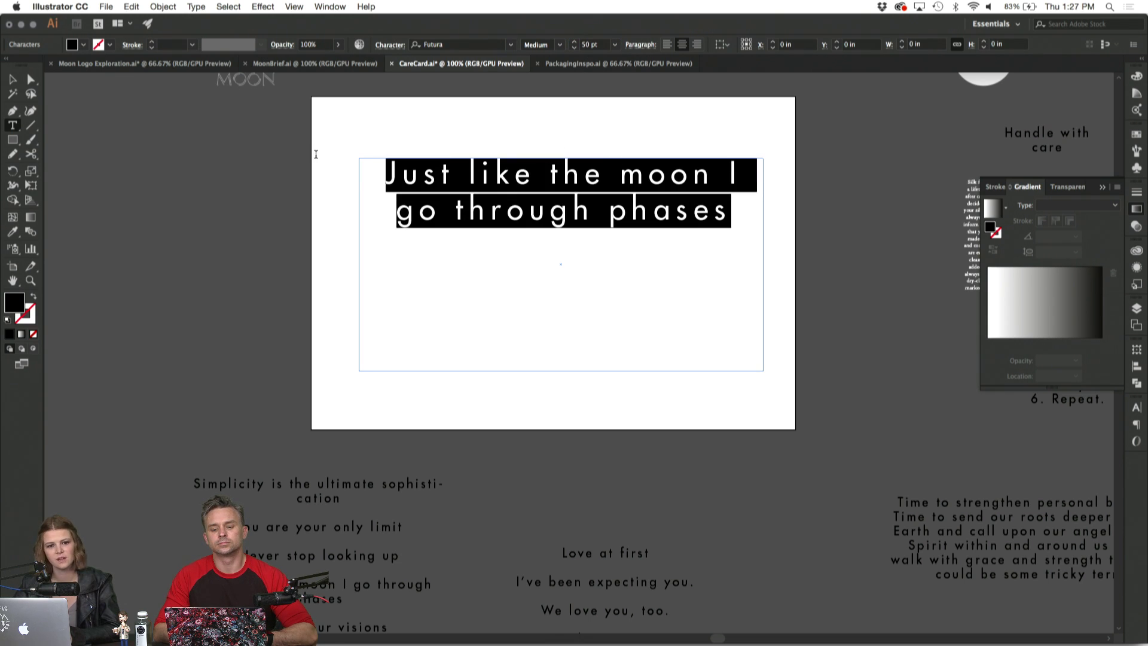
left_click(478, 203)
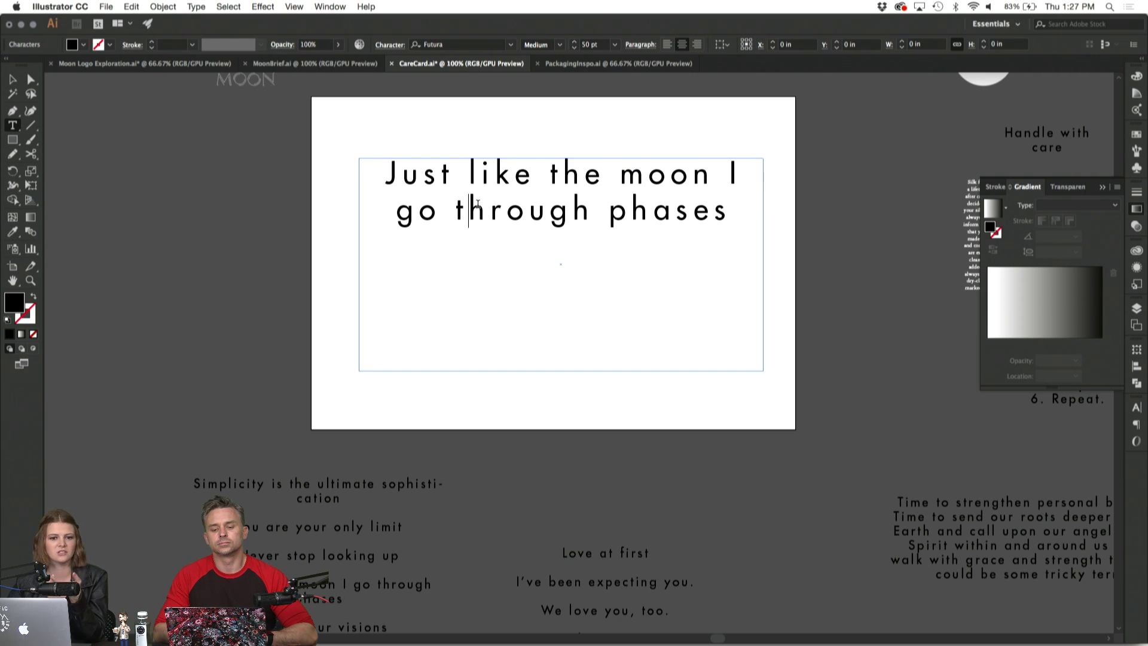
triple_click(477, 204)
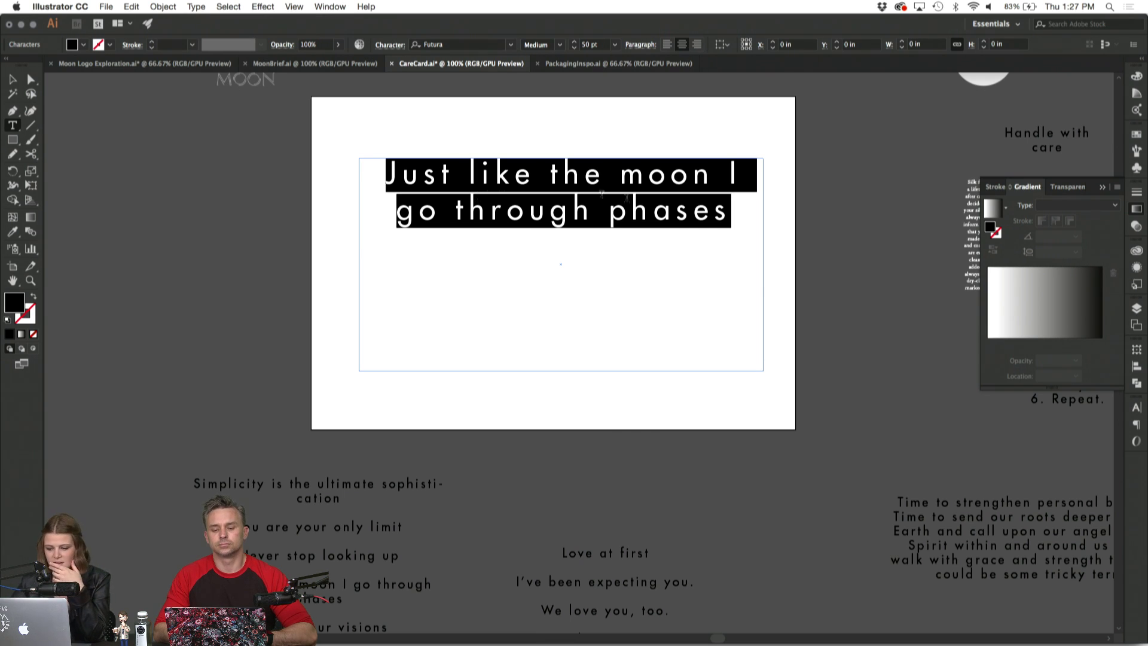
left_click(1137, 410)
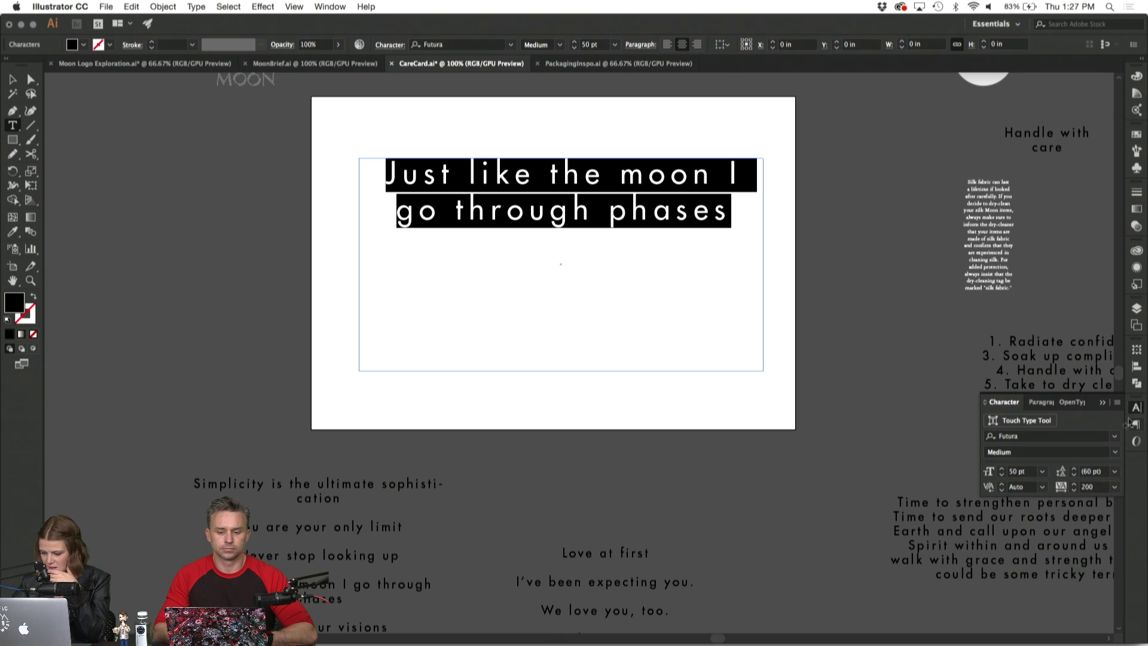
left_click(1115, 472)
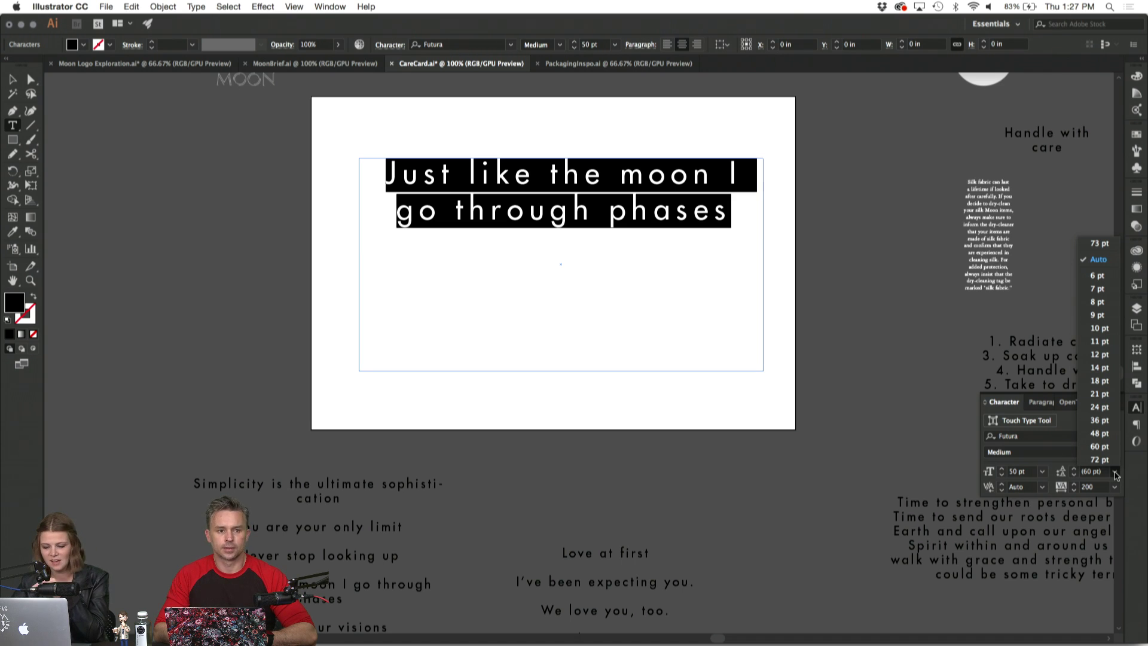
left_click(1115, 472)
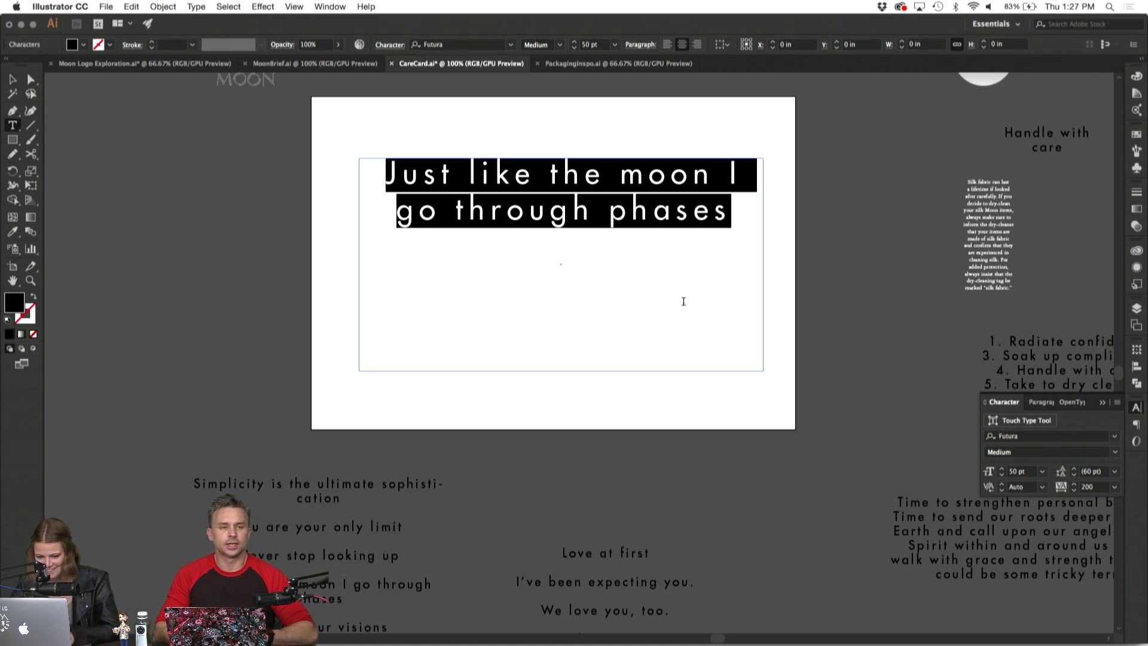
Copy the pink Garamond 3 style from the white care card's paragraph onto the quote and set its size to 80 pt.
scroll(684, 301, "up", 5)
left_click(12, 232)
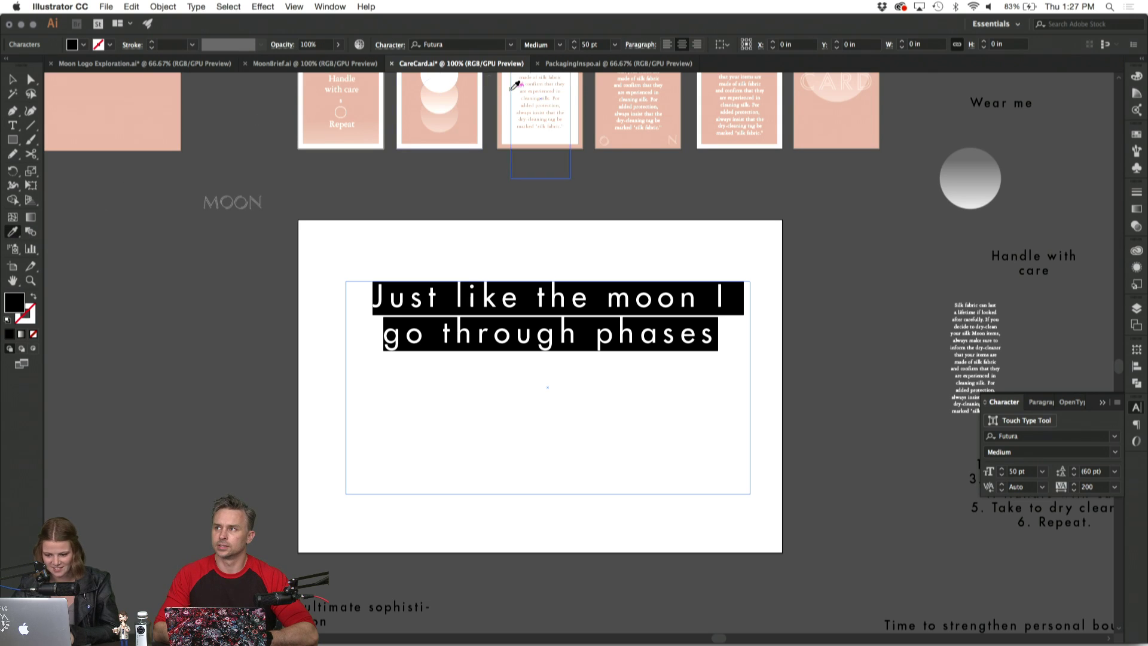
left_click(550, 108)
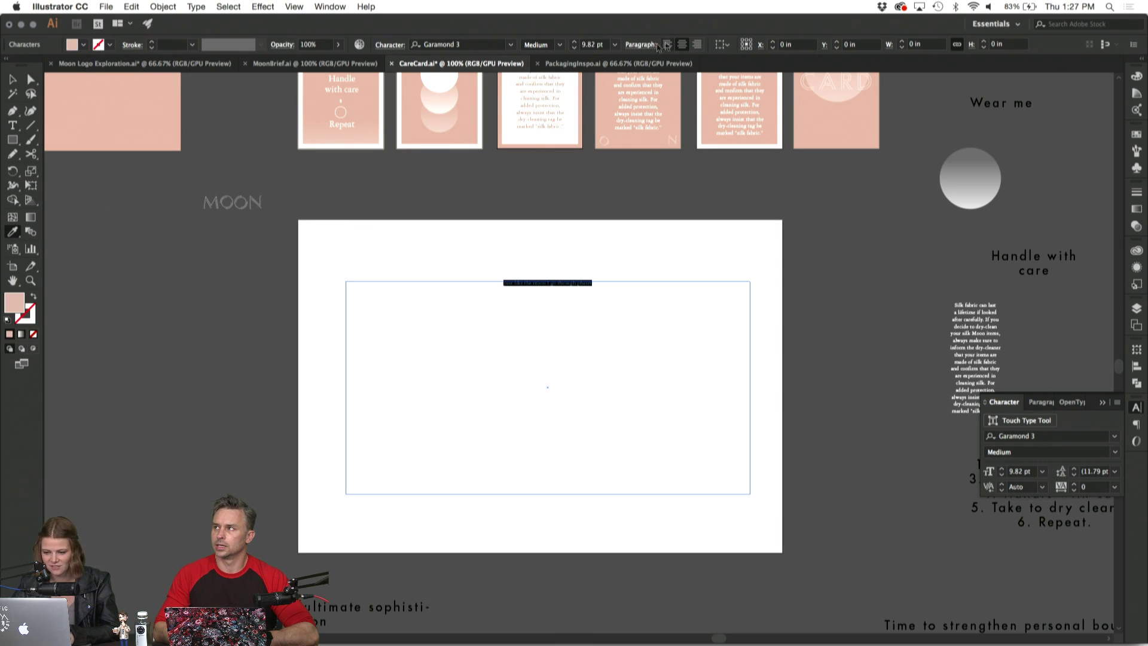
left_click(587, 46)
key("Up")
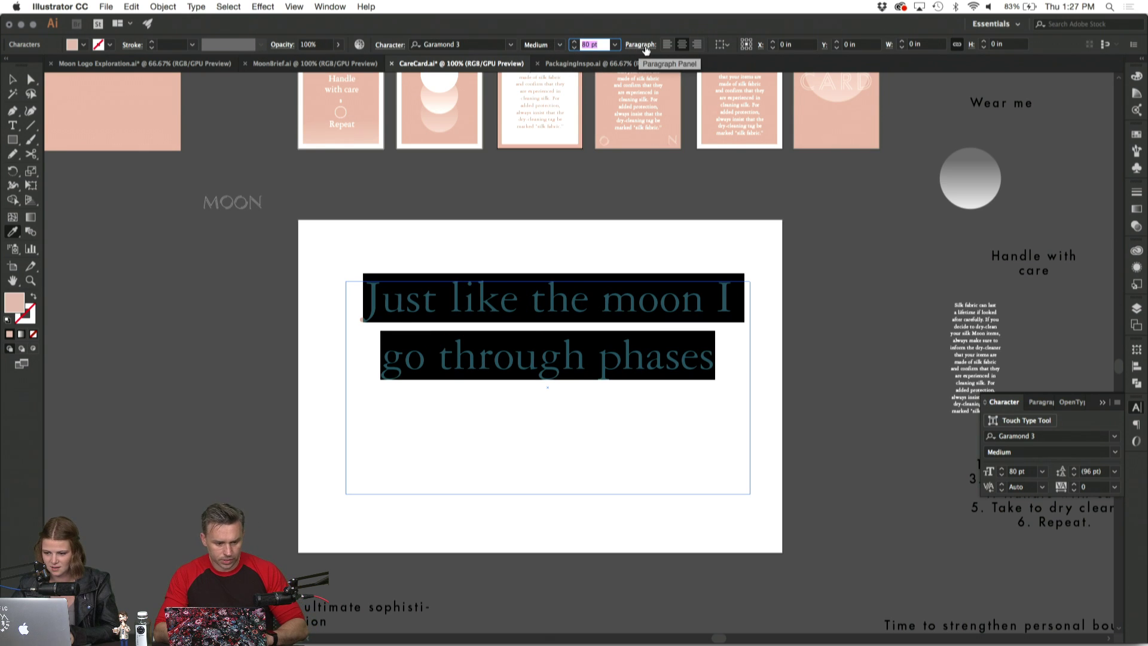
Left-align the quote and move its text frame closer to the artboard's upper-left corner.
left_click(667, 45)
left_click(12, 79)
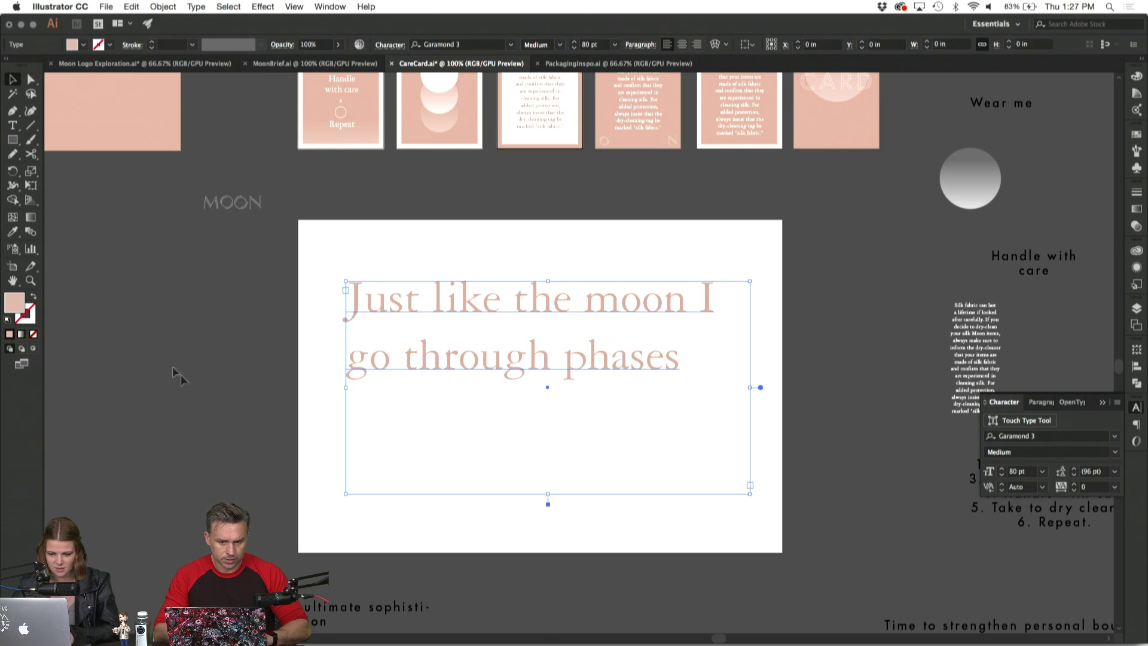
left_click(425, 302)
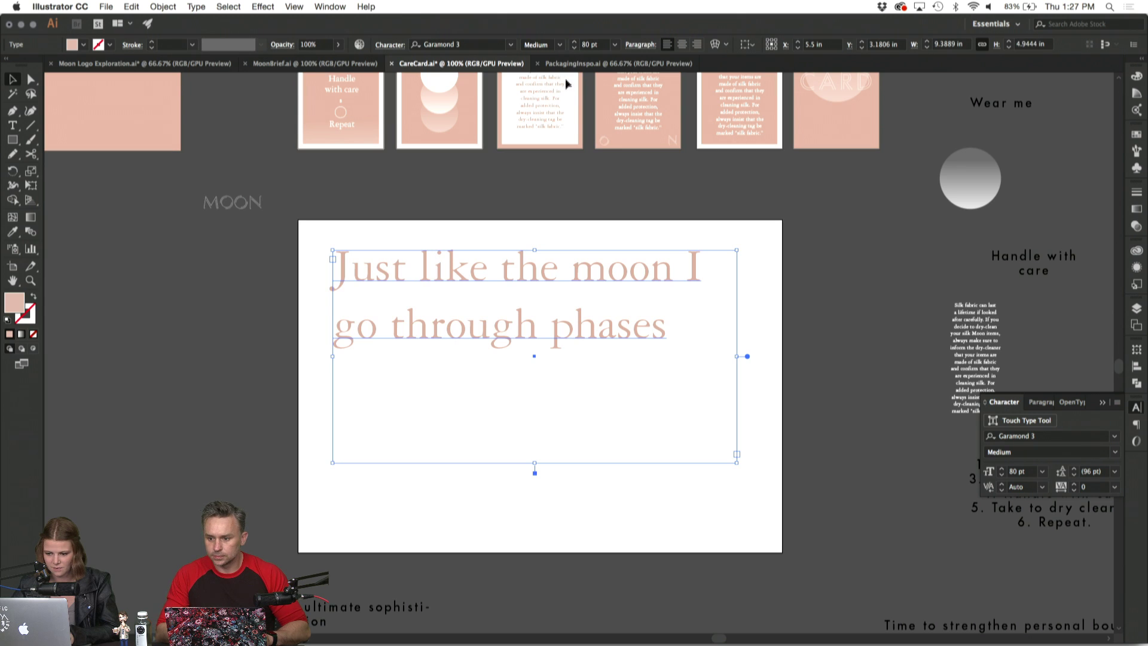
Examine the kraft box on pink and the END. packaging photos up close in PackagingInspo.ai.
left_click(573, 64)
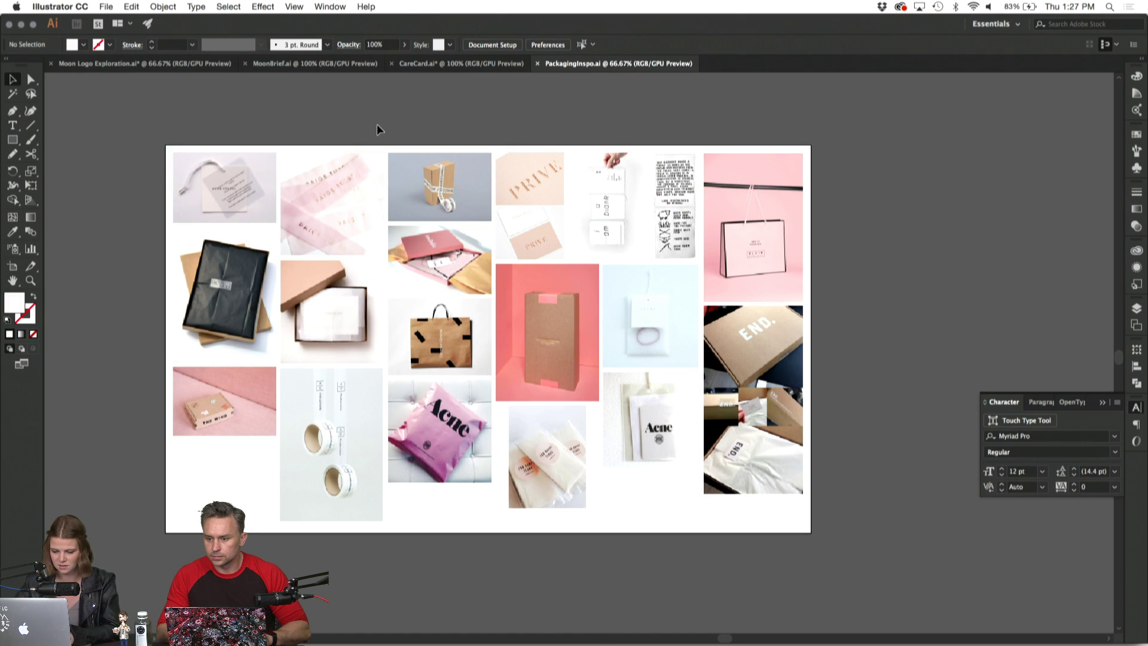
key("super+1")
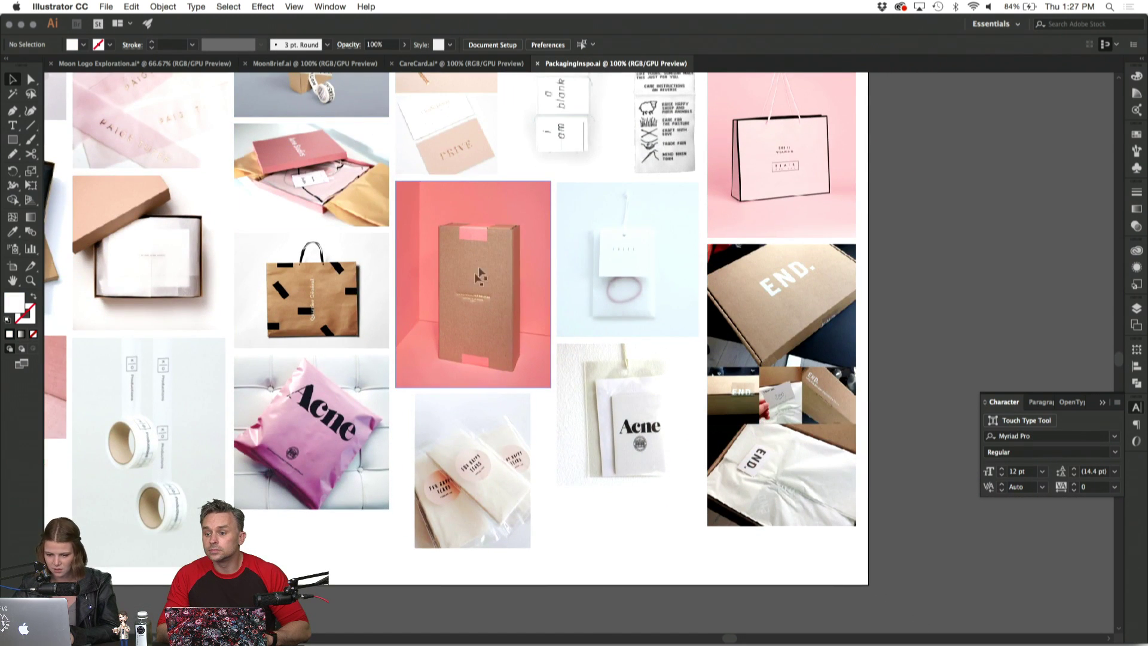
left_click(477, 258)
key("super+equal")
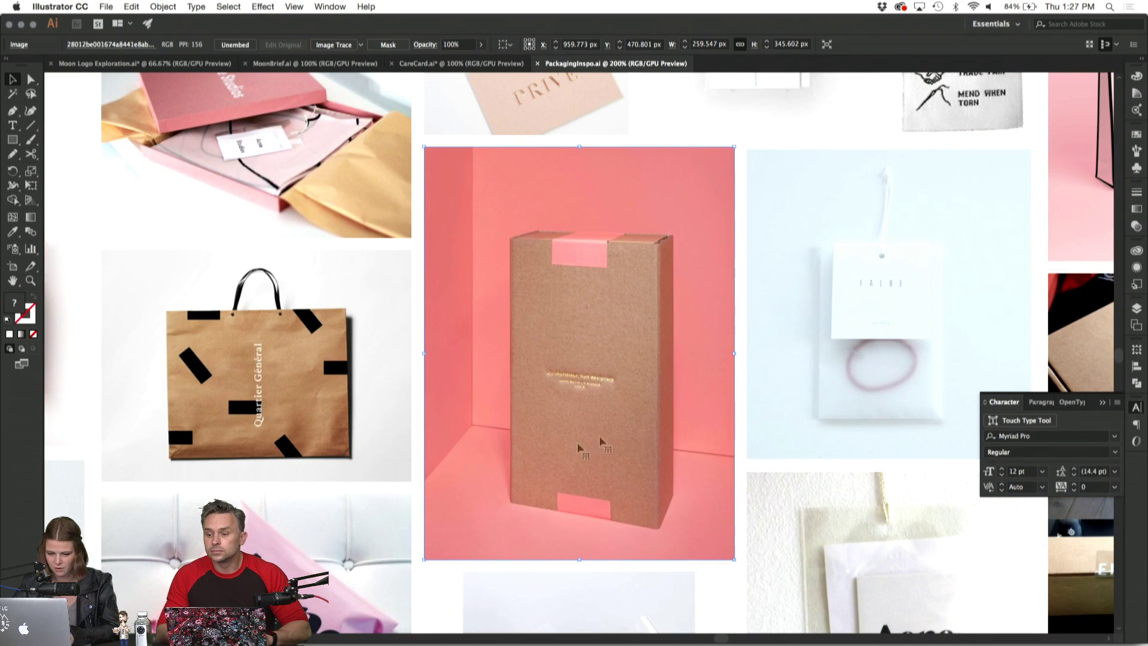
scroll(573, 385, "right", 10)
scroll(573, 385, "down", 5)
scroll(573, 388, "right", 3)
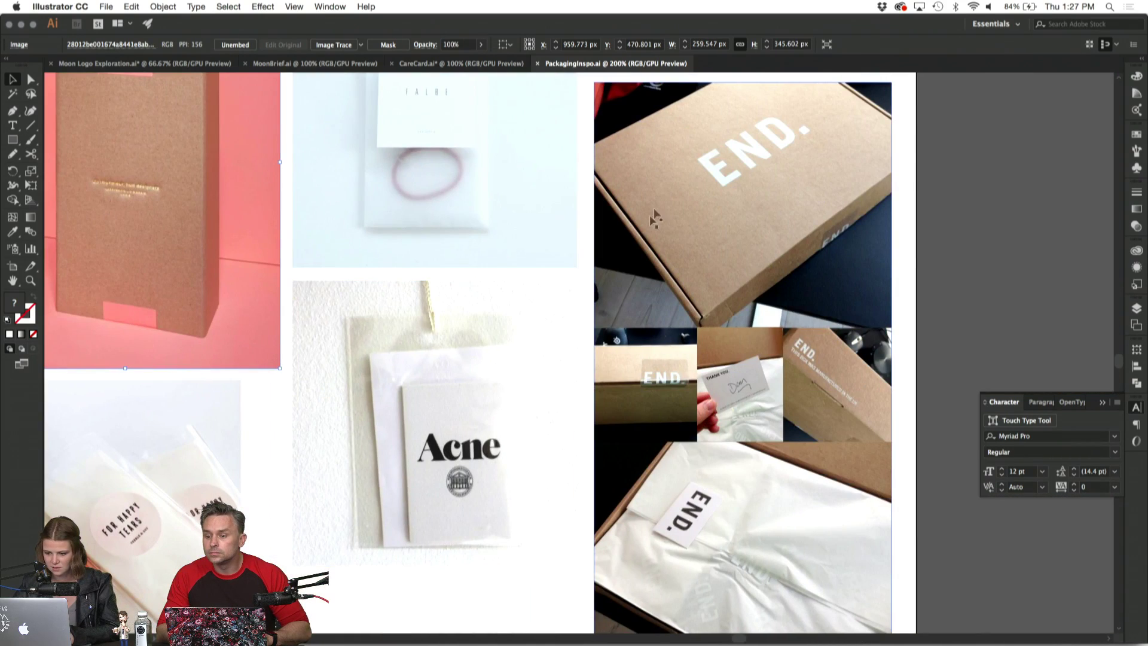
Return to CareCard.ai and add a period after "phases" at the end of the quote.
left_click(460, 64)
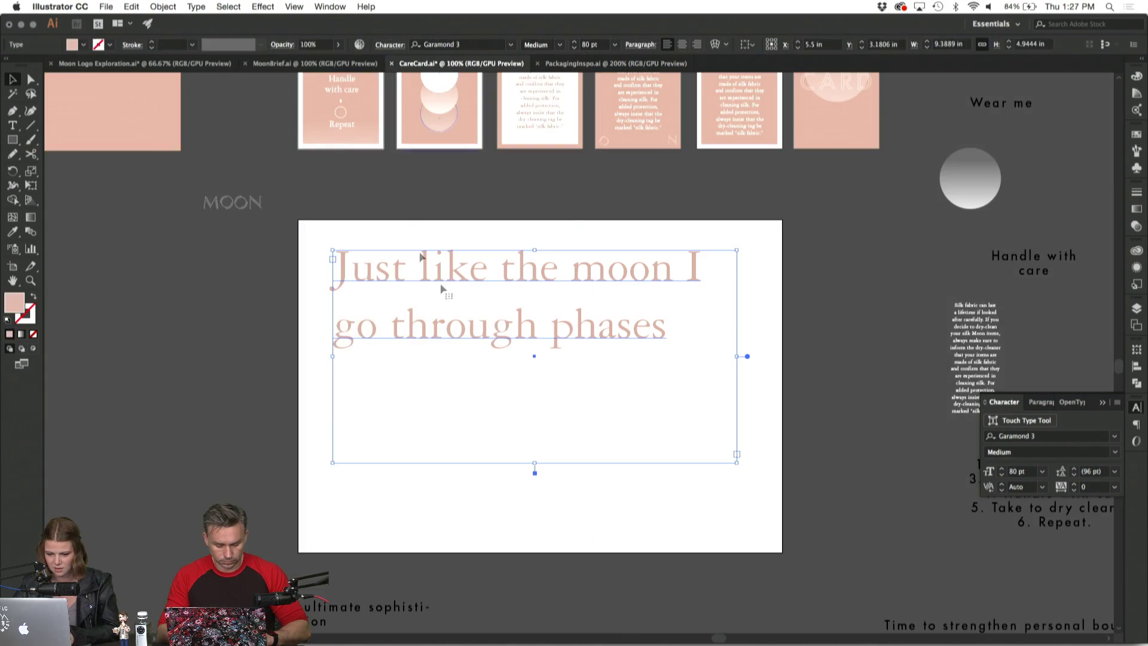
left_click(804, 369)
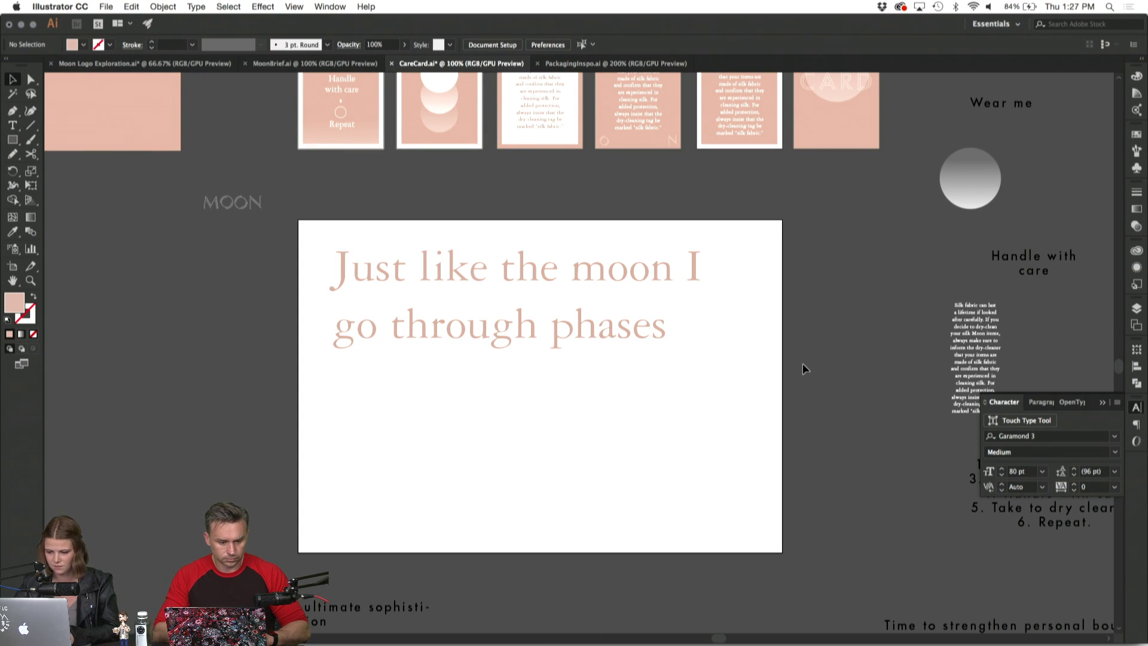
scroll(802, 364, "down", 3)
double_click(609, 266)
key("super+a")
left_click(654, 265)
key("super+a")
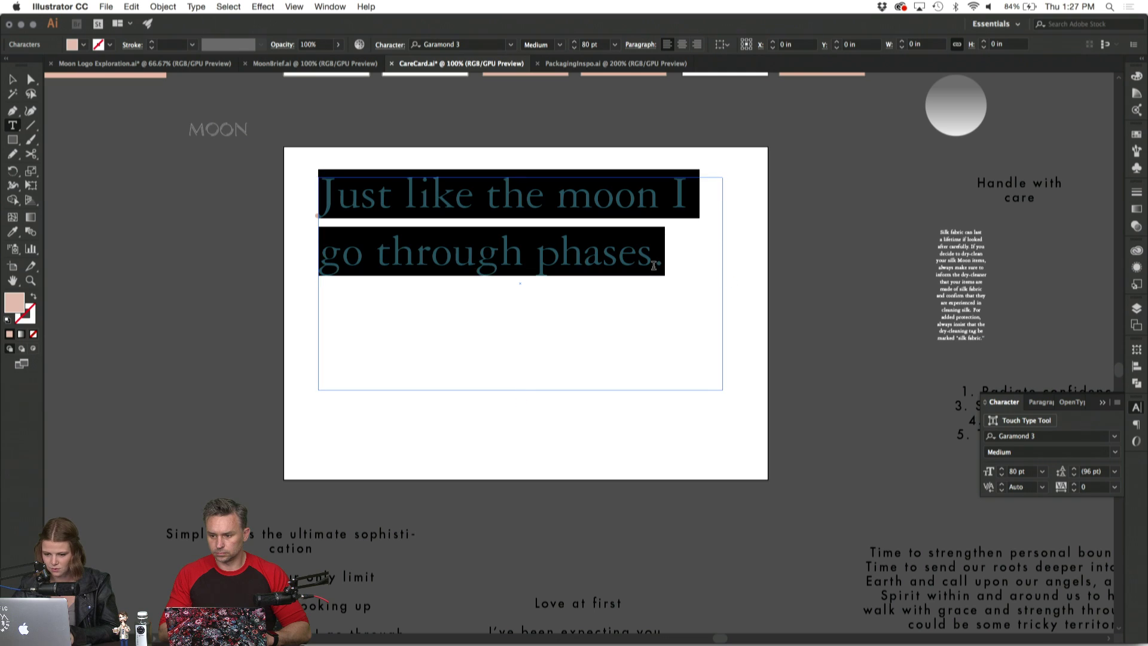
Try breaking the quote into three lines, before "moon" and before "through".
left_click(674, 190)
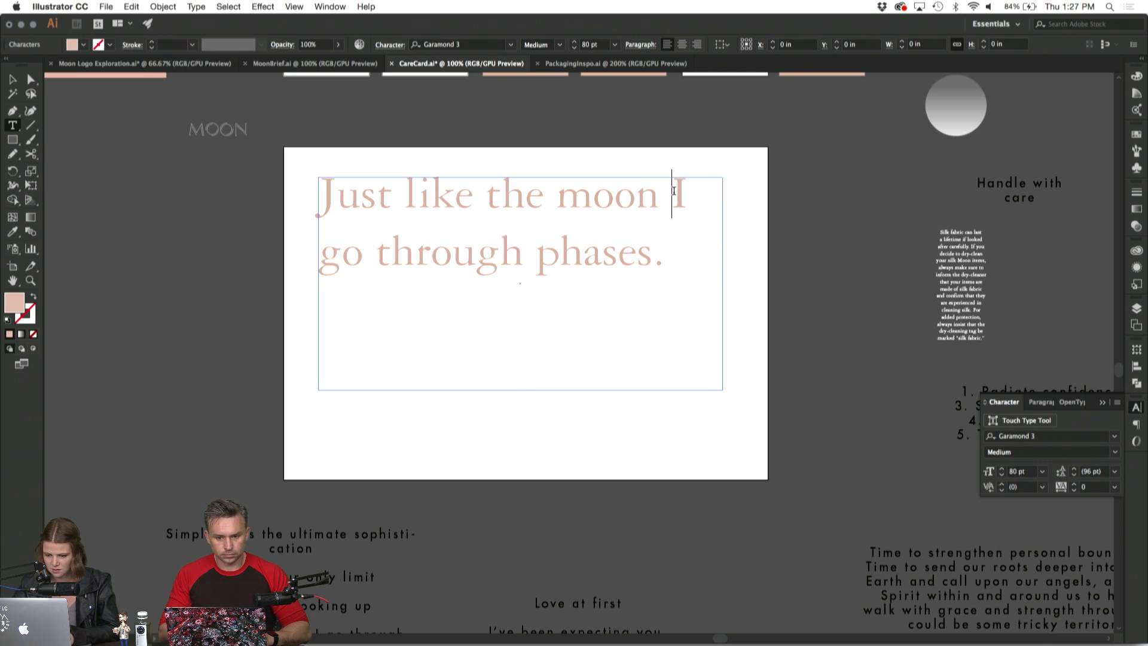
left_click(562, 200)
key("Return")
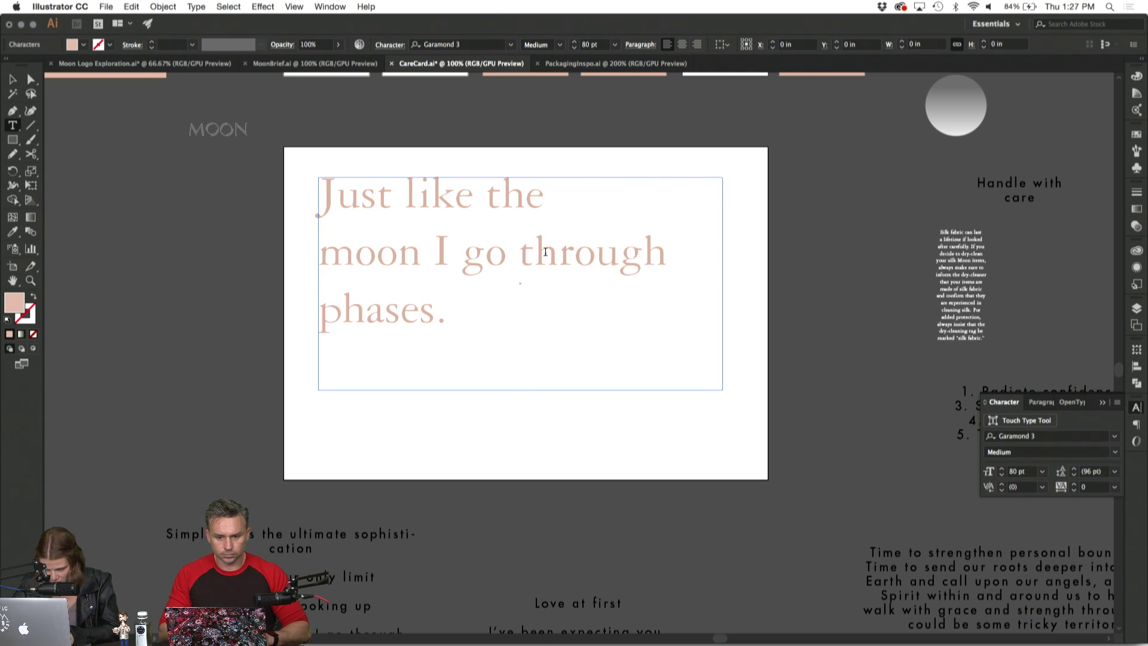
left_click(523, 257)
key("Return")
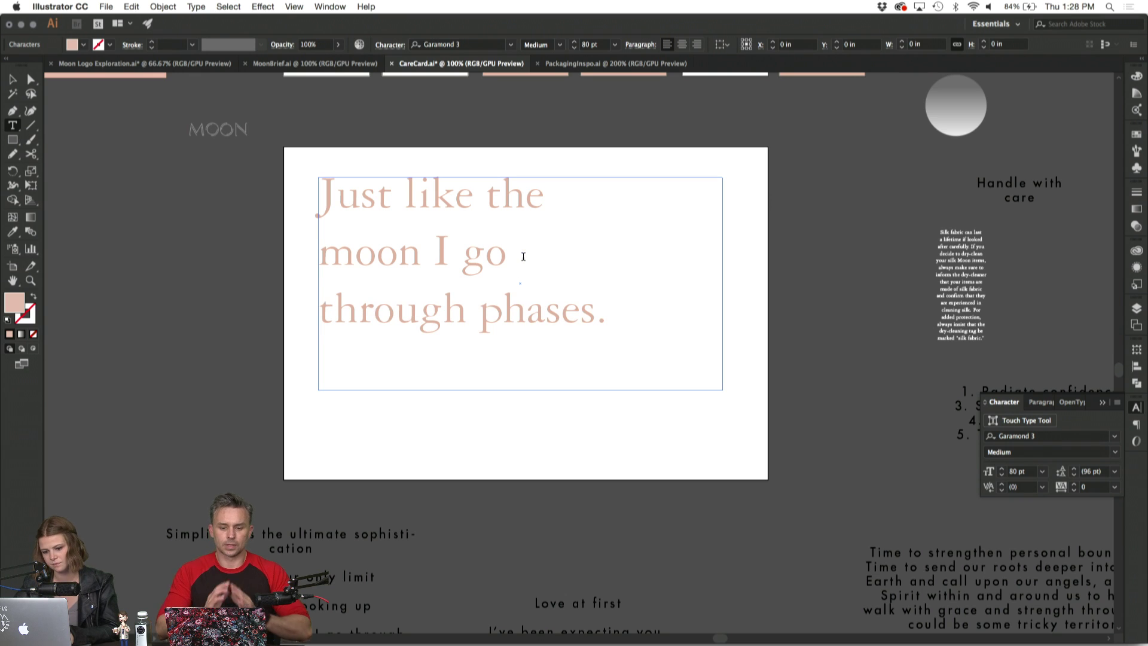
key("super+z")
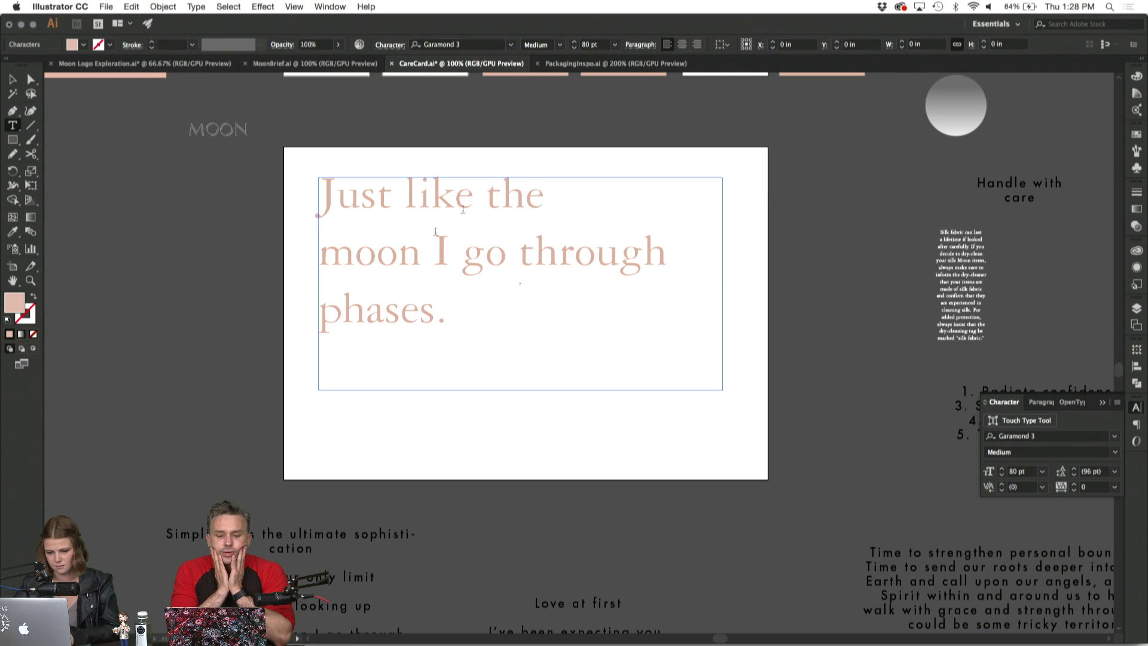
key("BackSpace")
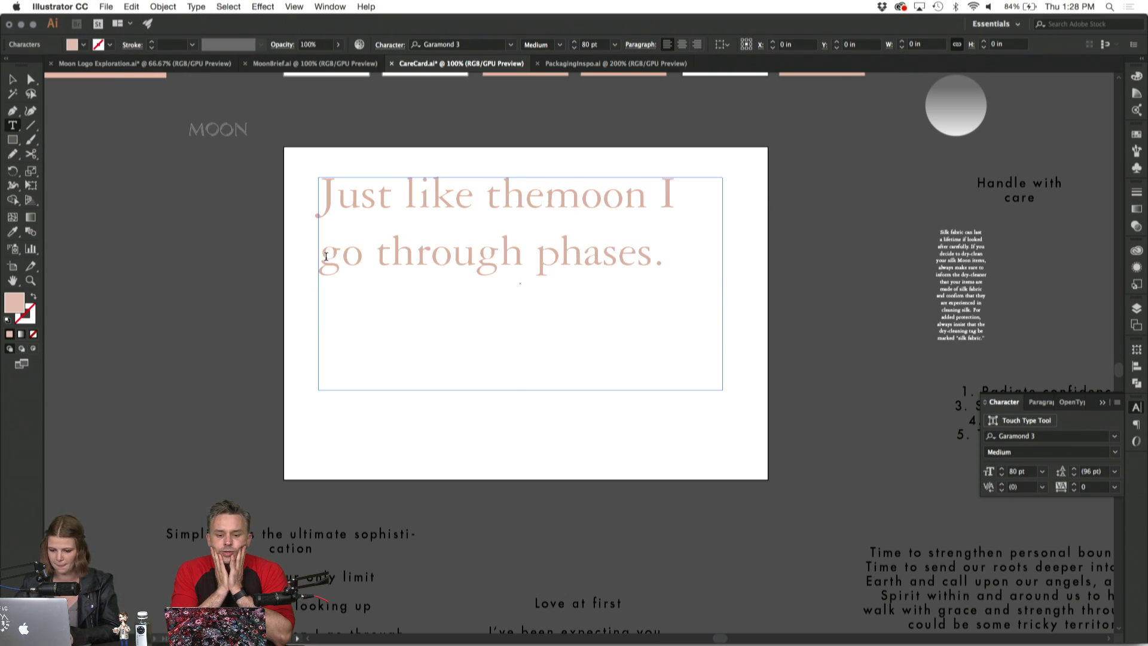
Split the quote into "Just like the moon" and "I go through phases." and center-align both lines.
key("Return")
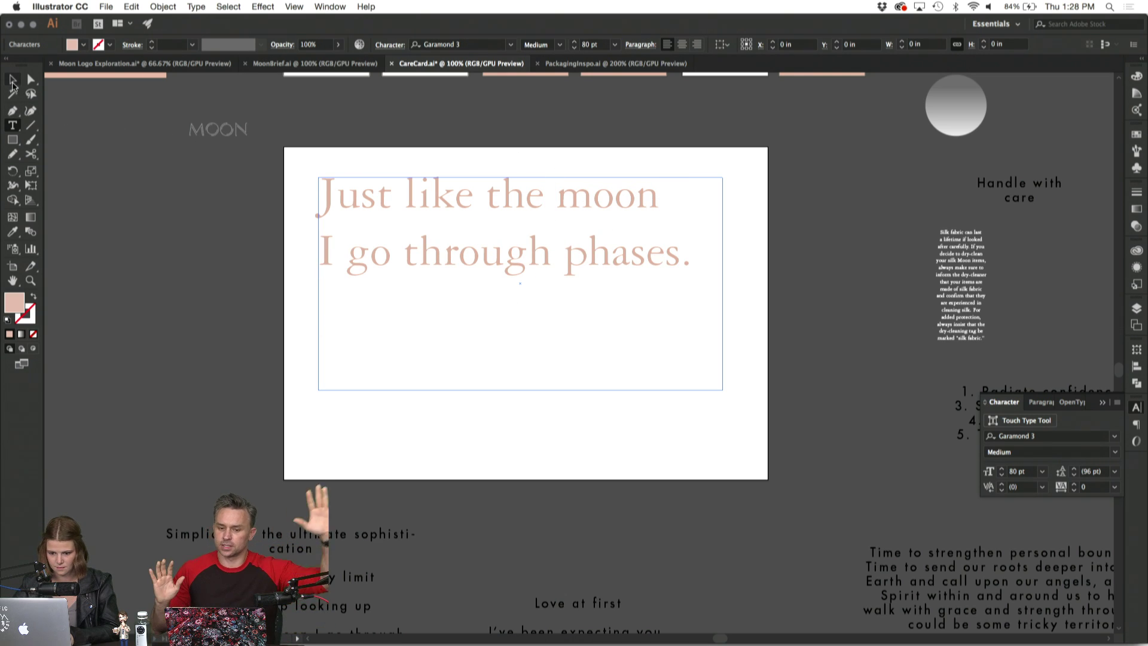
key("super+a")
key("super+shift+c")
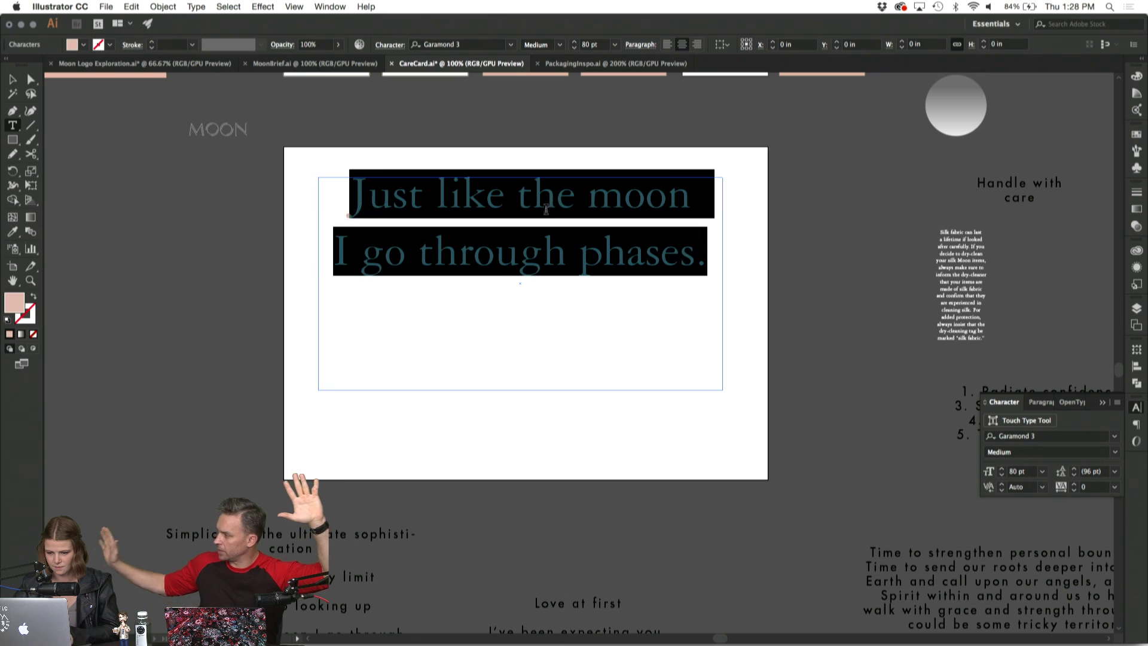
left_click(549, 201)
key("super+a")
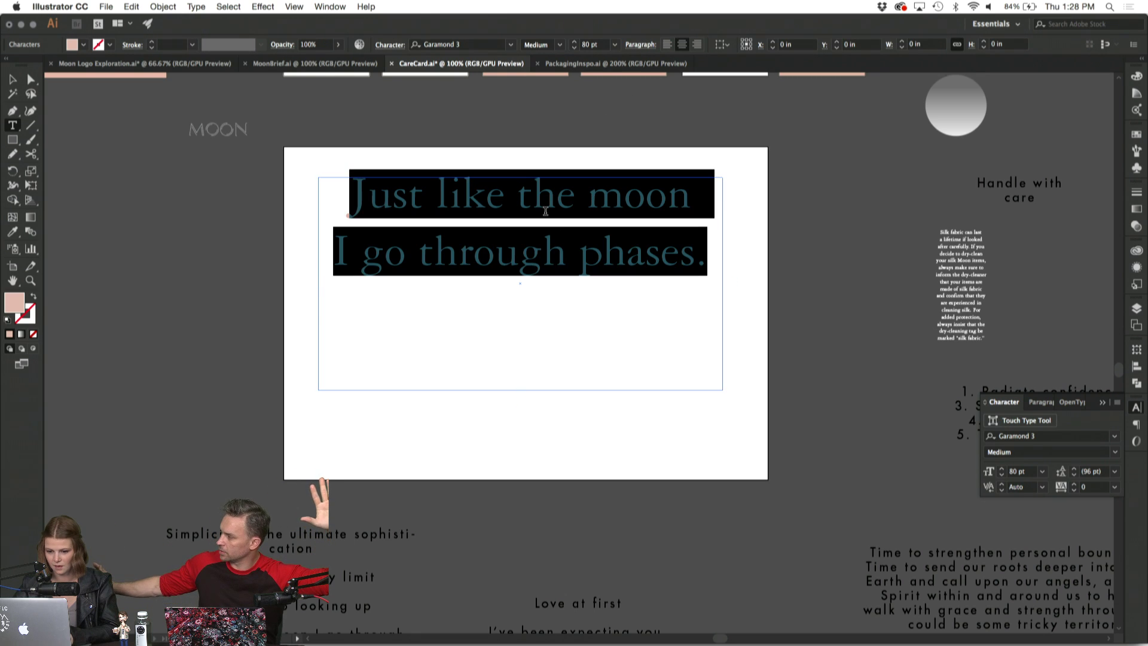
left_click(584, 45)
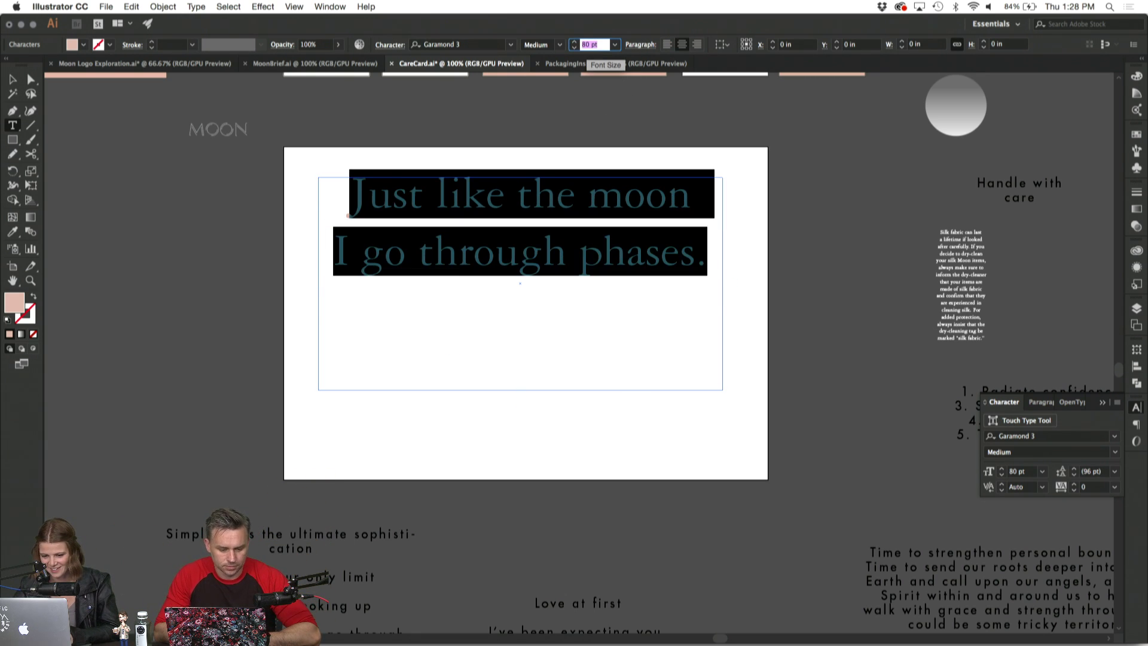
key("Escape")
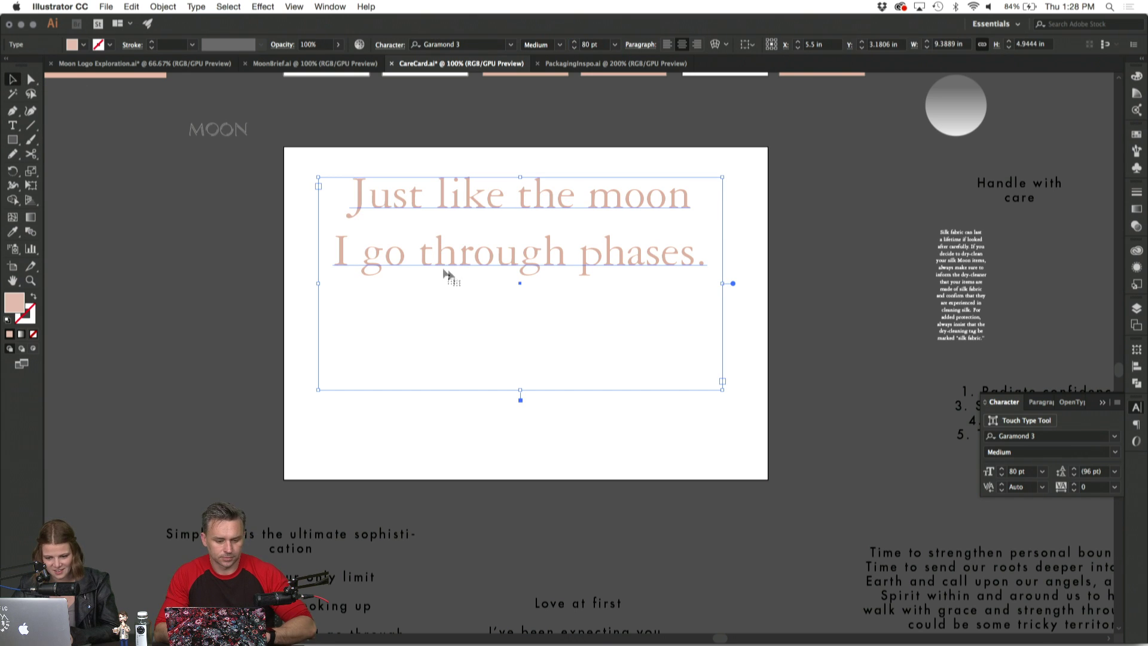
Move the quote's frame down against the artboard's left edge and widen it to the artboard's full width.
left_click_drag(402, 257, 361, 323)
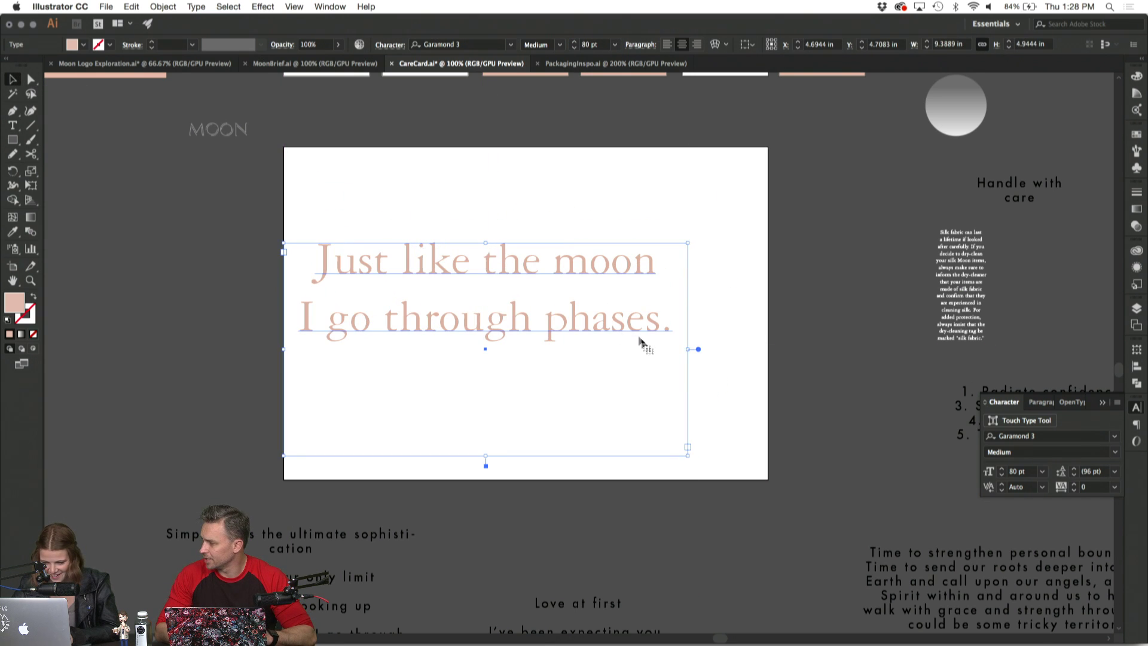
left_click_drag(691, 348, 772, 343)
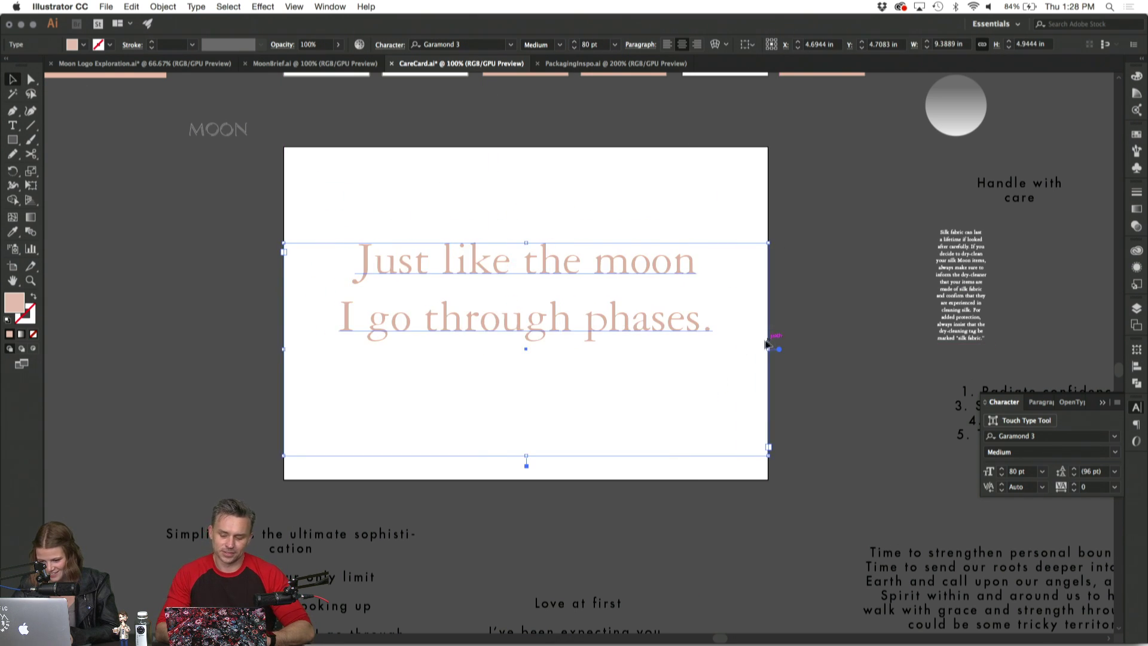
Set the font size of both quote lines to 92 pt and deselect the text.
triple_click(692, 322)
type("a")
key("super+z")
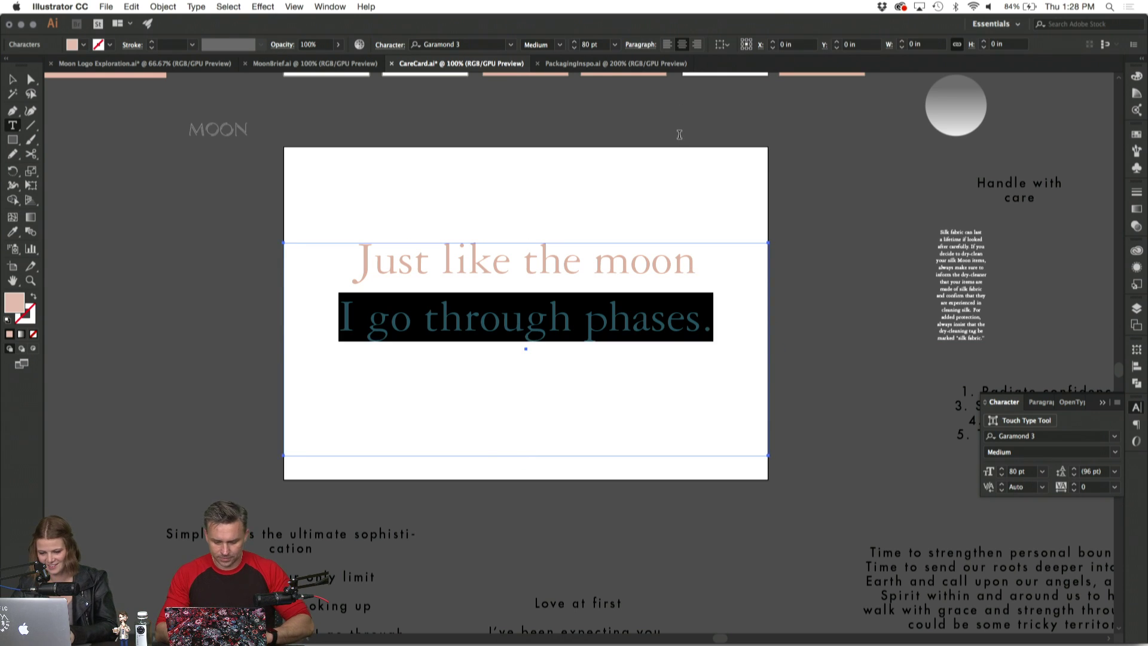
key("super+a")
left_click(587, 42)
key("Up")
key("Up")
key("Up")
key("Up")
key("Up")
key("Up")
key("Up")
key("Up")
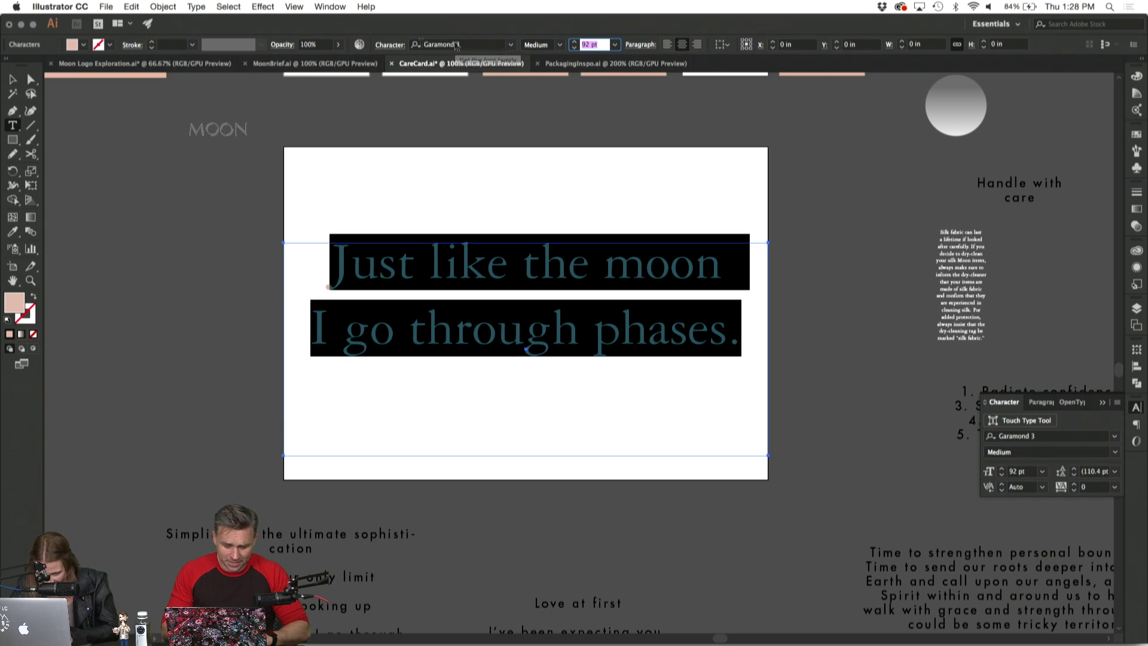
key("Escape")
left_click(250, 352)
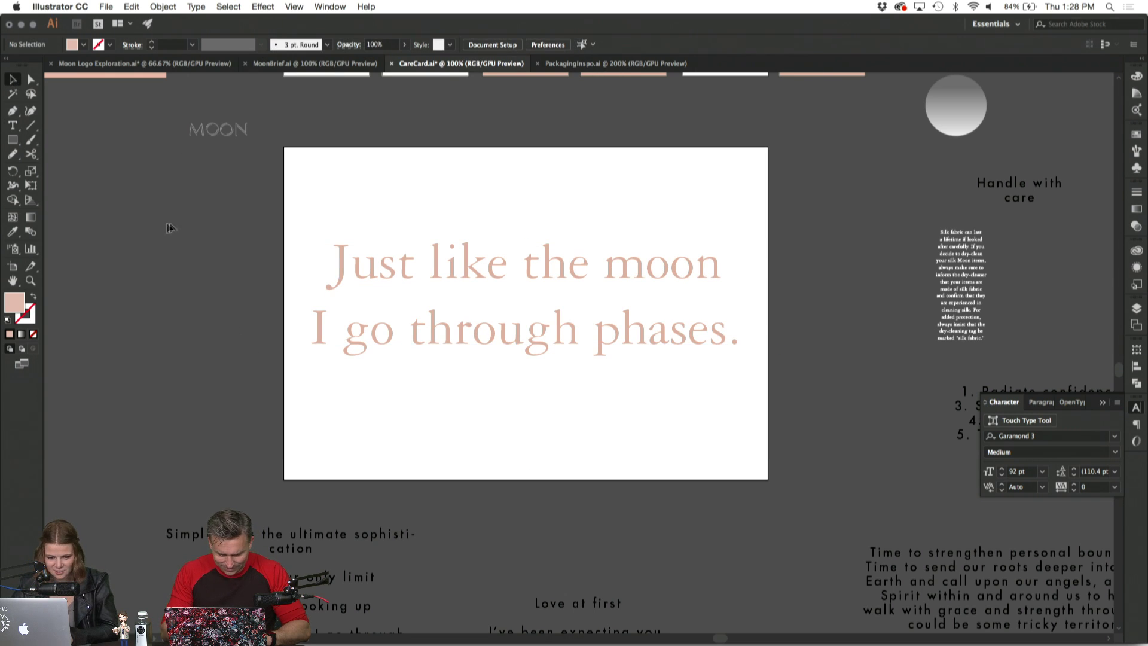
Cover the artboard with a brown #7F6A54 rectangle of about 11.26 × 7.75 in, placed behind the quote.
left_click(13, 139)
left_click_drag(288, 153, 768, 480)
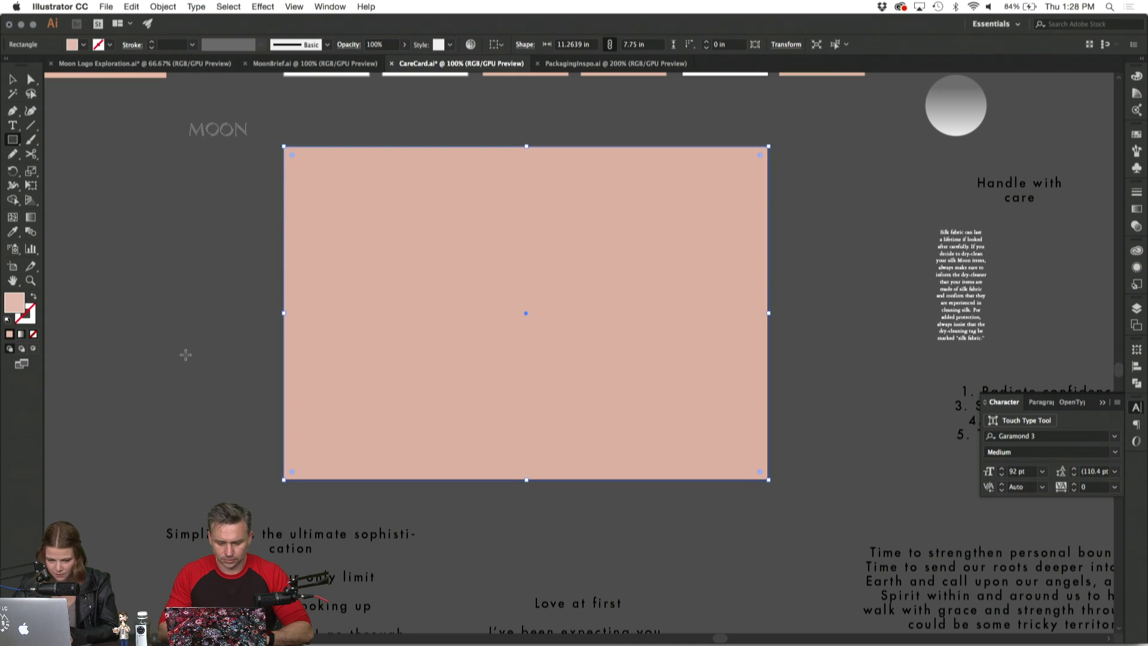
double_click(15, 304)
mouse_move(494, 259)
left_mouse_down()
mouse_move(485, 226)
mouse_move(455, 214)
left_mouse_up()
left_click(617, 367)
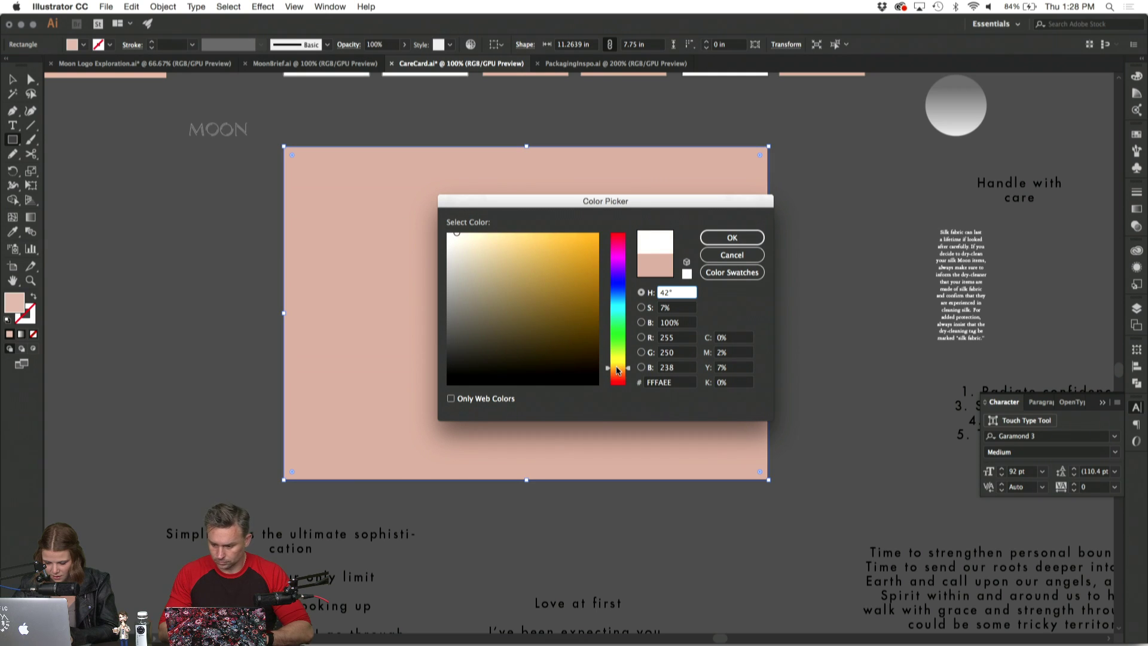
left_click_drag(521, 245, 587, 267)
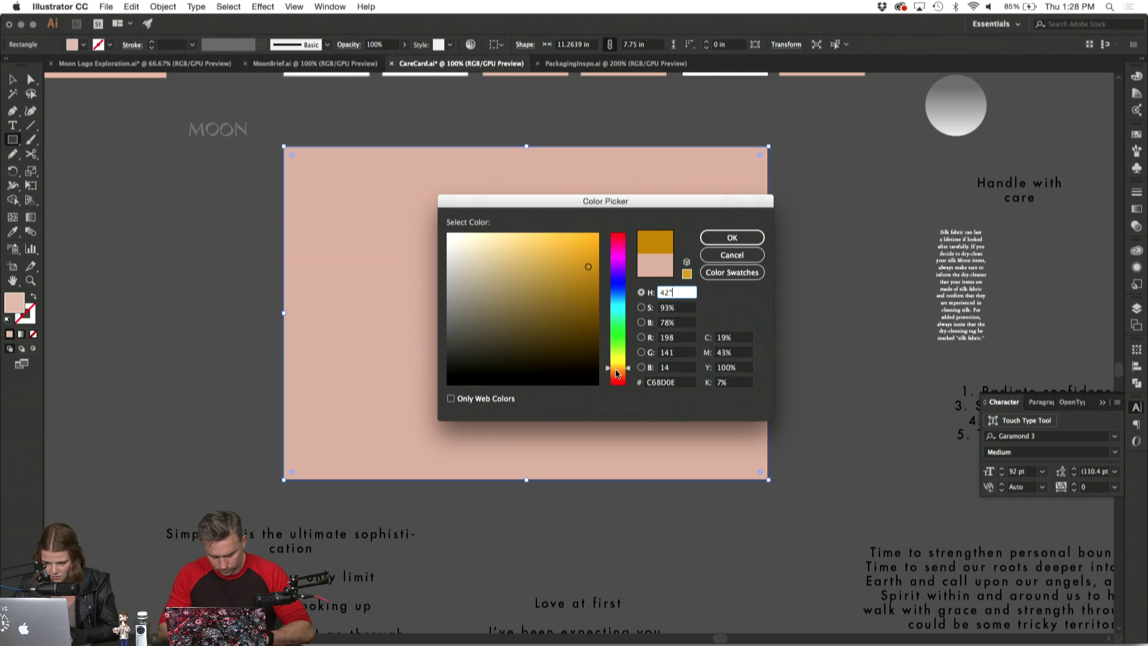
left_click(617, 372)
mouse_move(547, 301)
left_mouse_down()
mouse_move(513, 323)
mouse_move(491, 309)
left_mouse_up()
key("Return")
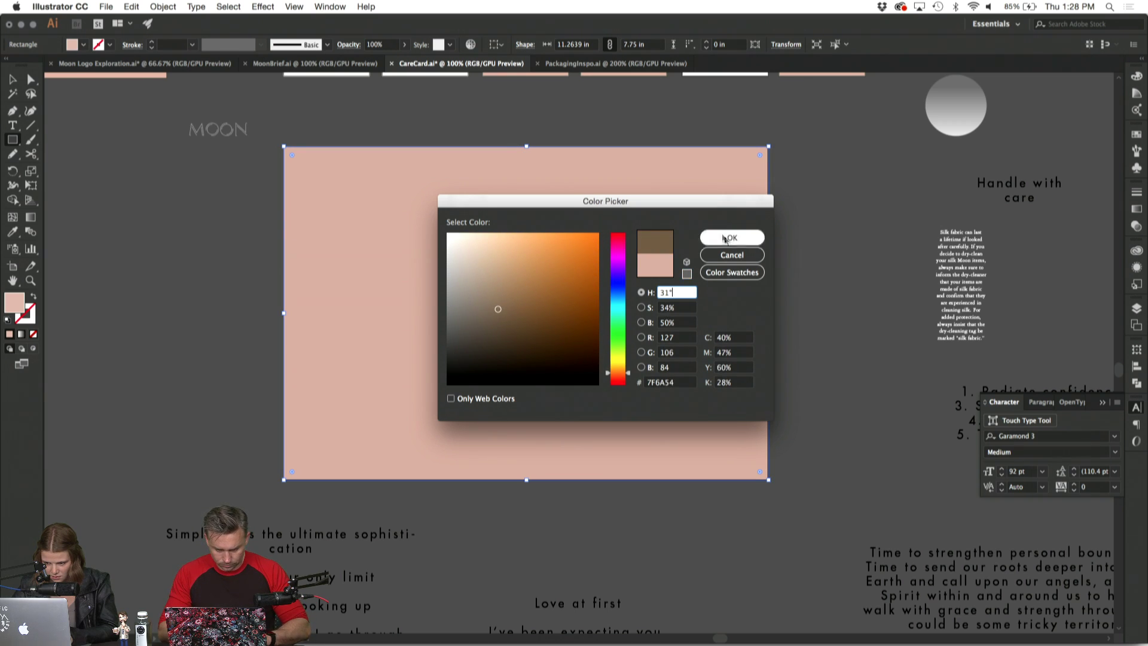
key("super+shift+bracketleft")
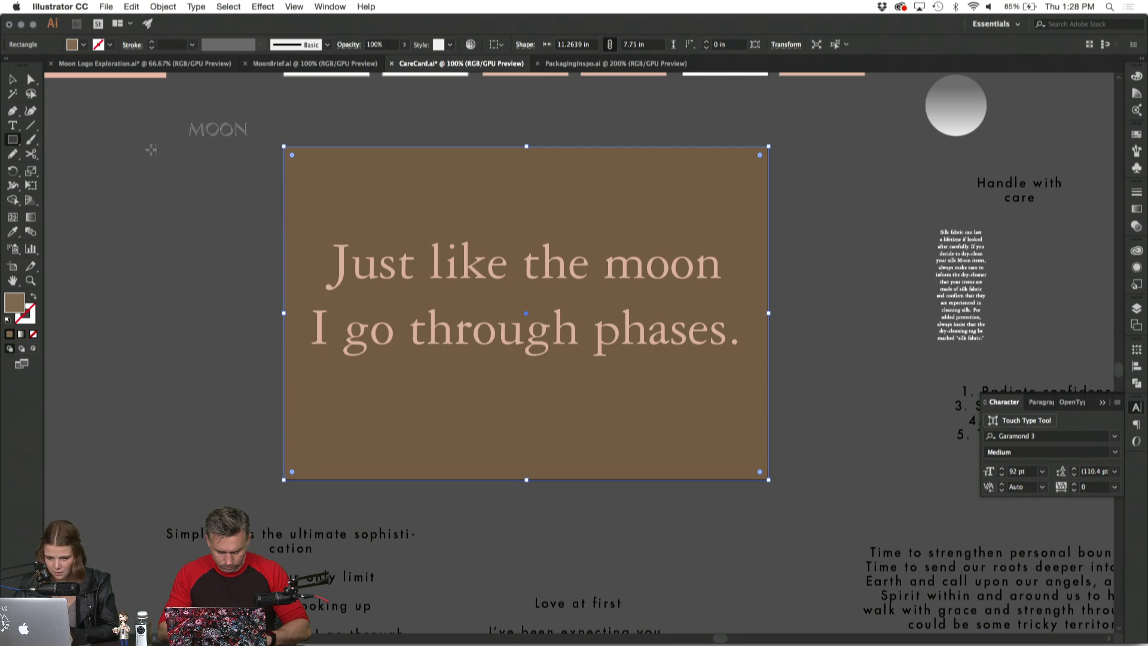
Recolor the background rectangle to taupe #9E8B7E and lock it.
double_click(14, 302)
mouse_move(484, 287)
left_mouse_down()
mouse_move(485, 301)
mouse_move(477, 292)
left_mouse_up()
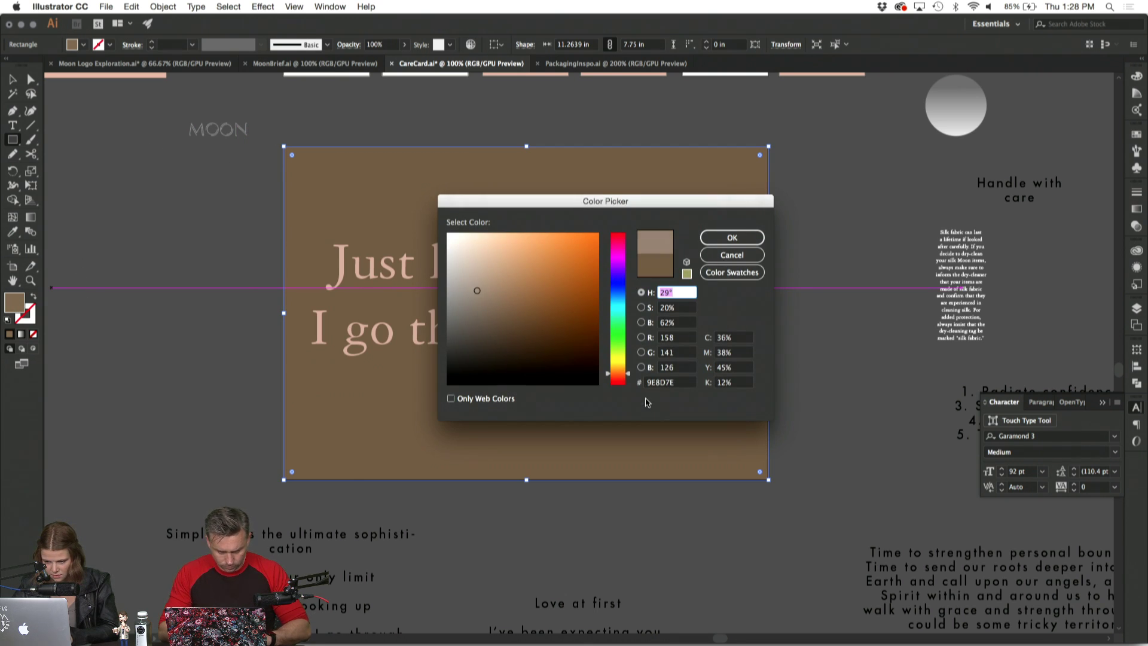
left_click_drag(620, 375, 622, 376)
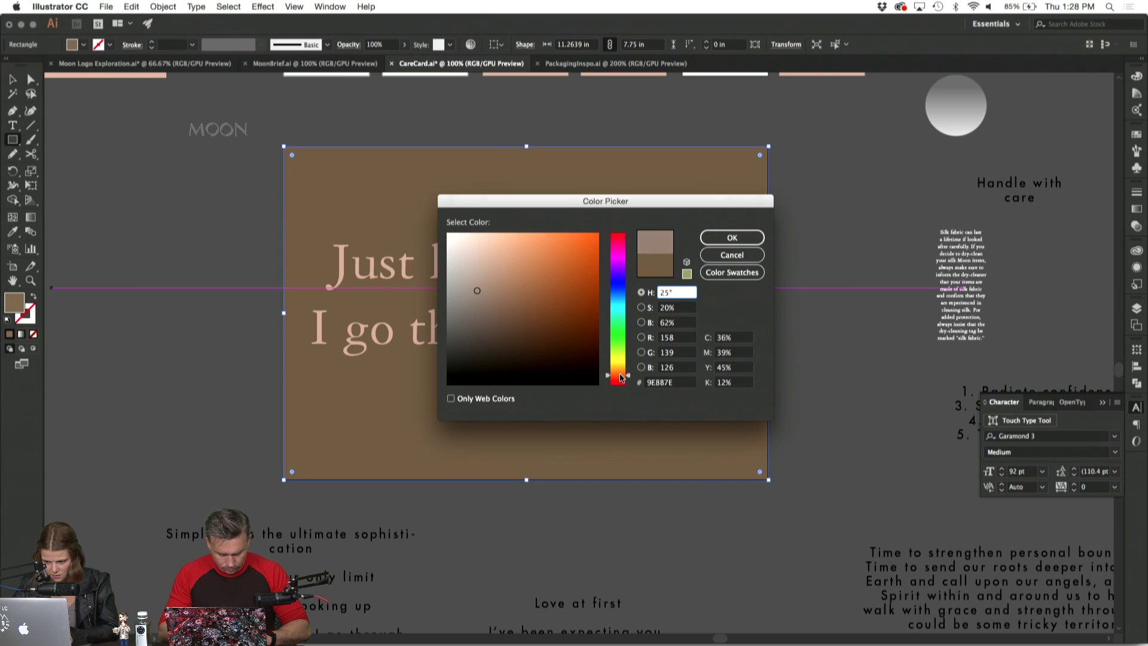
key("Return")
key("v")
left_click(160, 276)
left_click(494, 328)
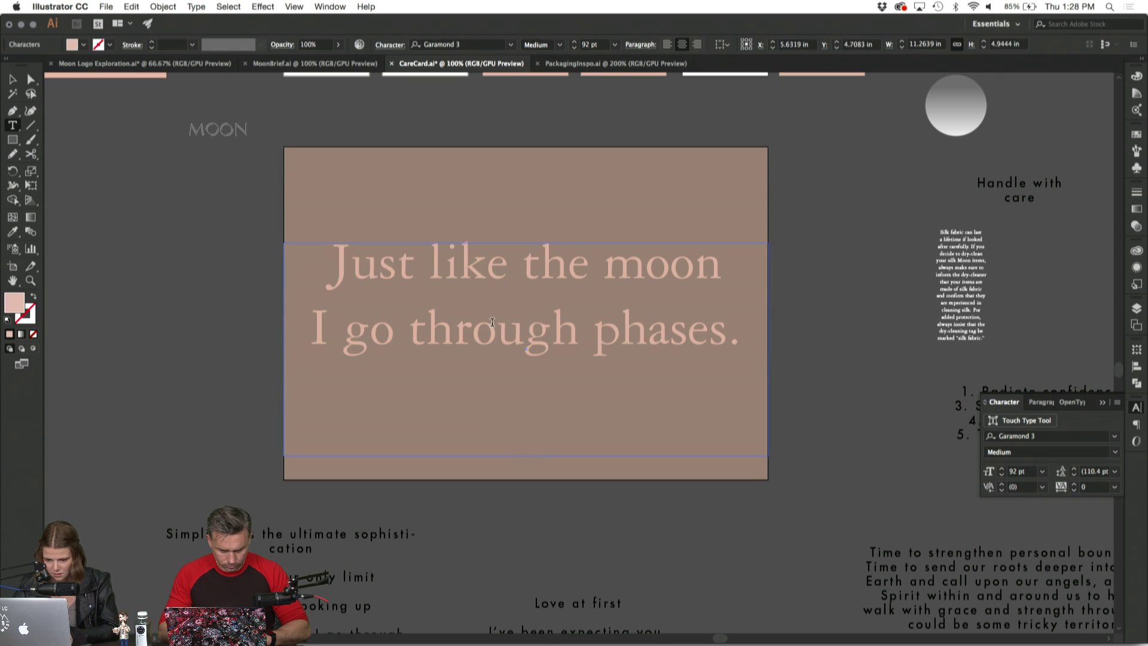
left_click(185, 252)
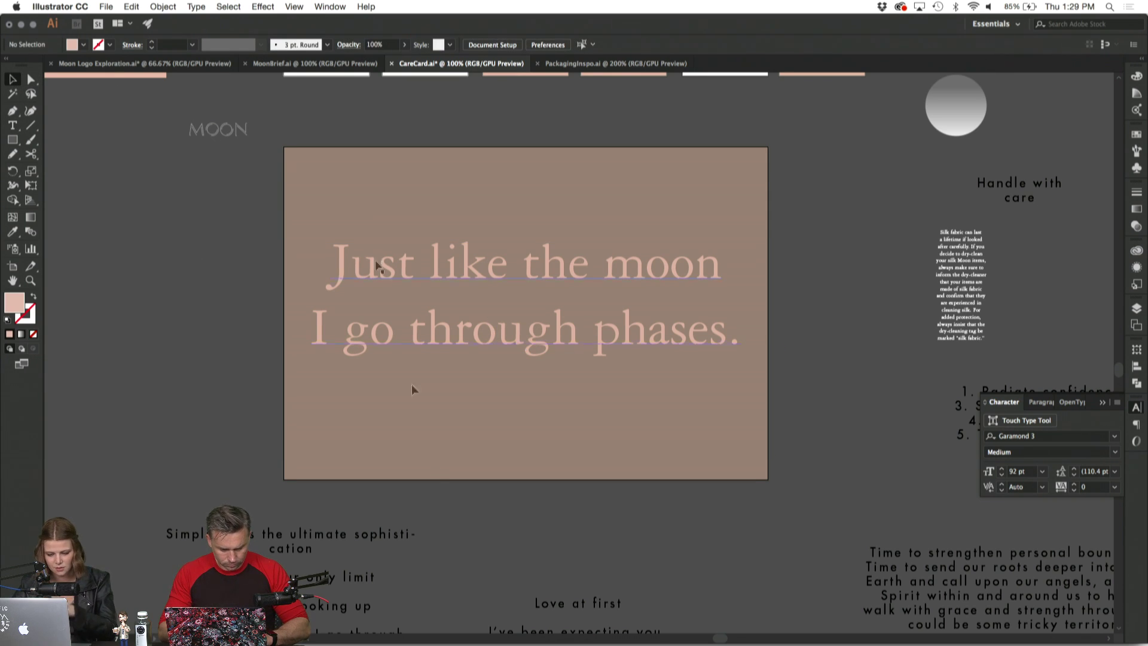
Switch to Chrome and search Google Images for cardboard.
left_click(472, 628)
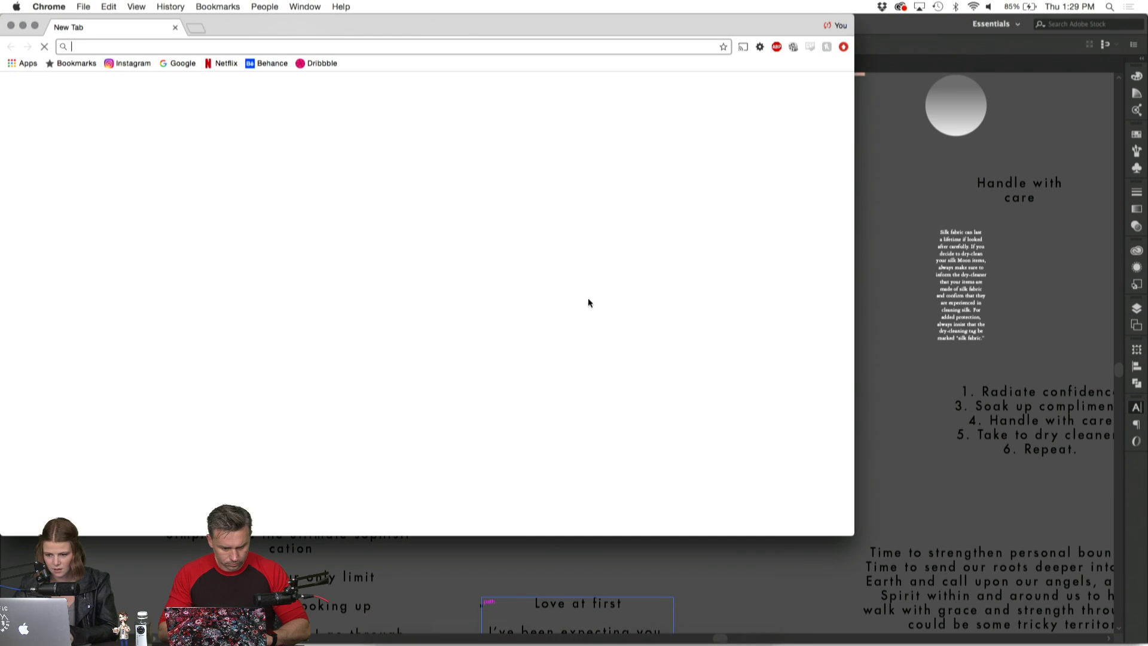
type("google")
key("Return")
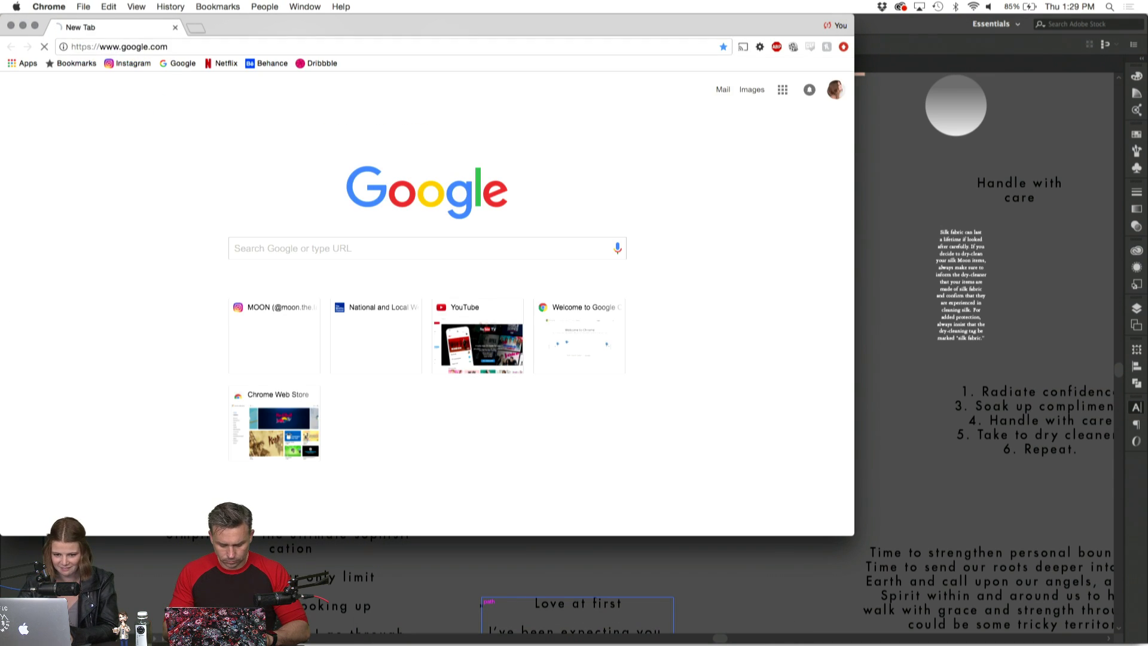
type("cardboard")
key("Return")
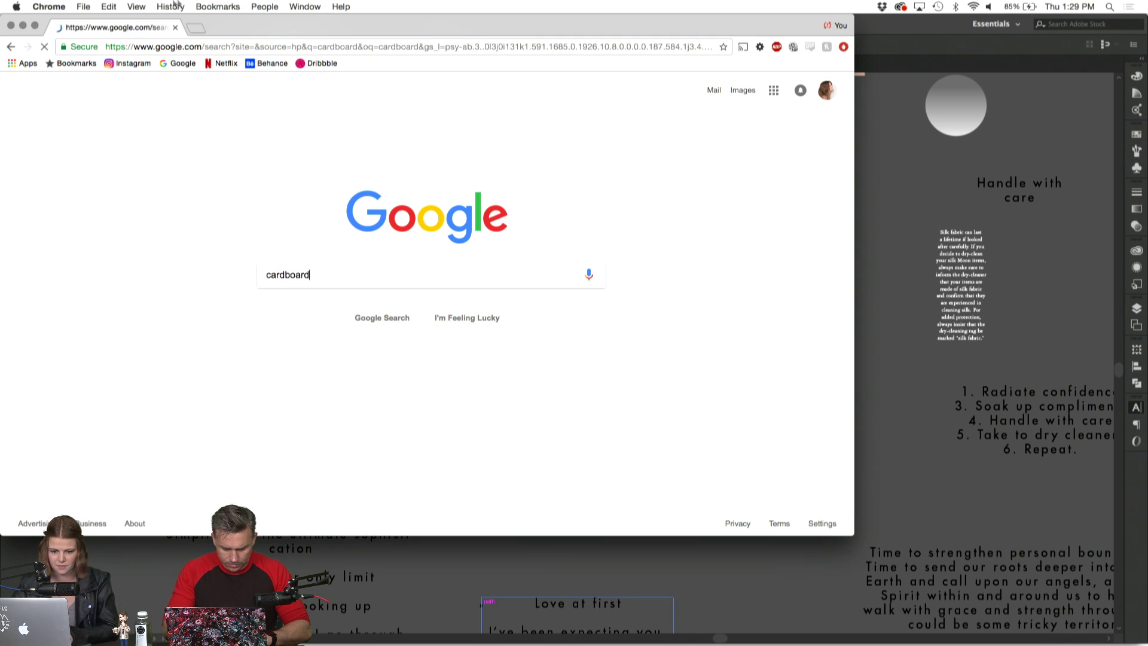
left_click(185, 133)
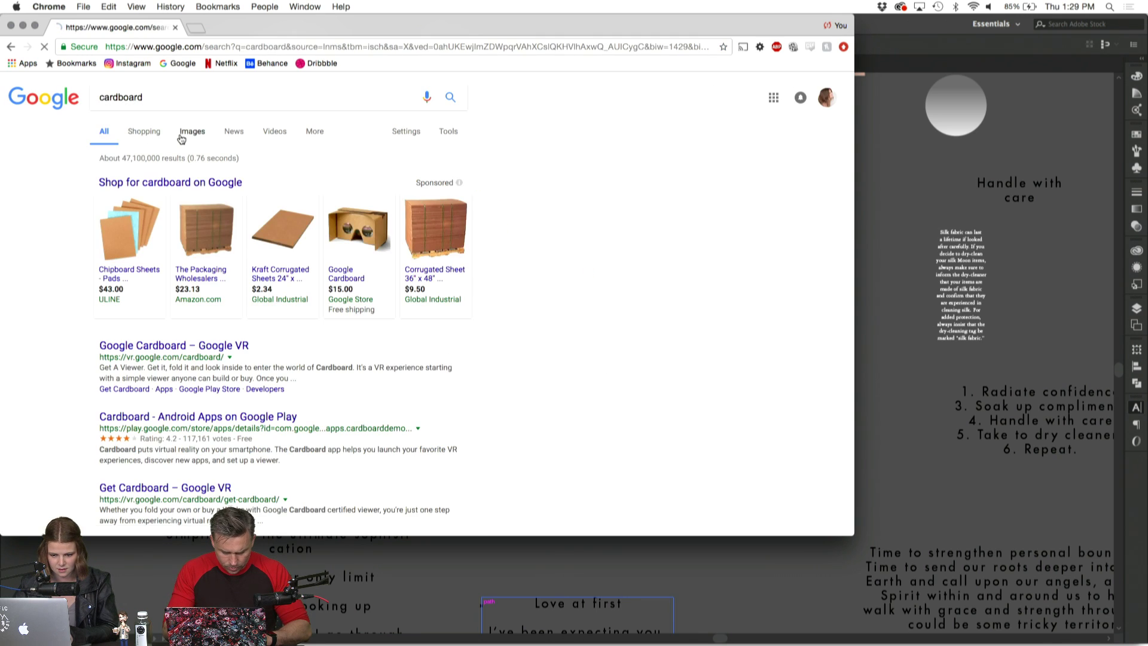
Try to open the iStock cardboard texture at full size, and close its page.
scroll(250, 247, "down", 3)
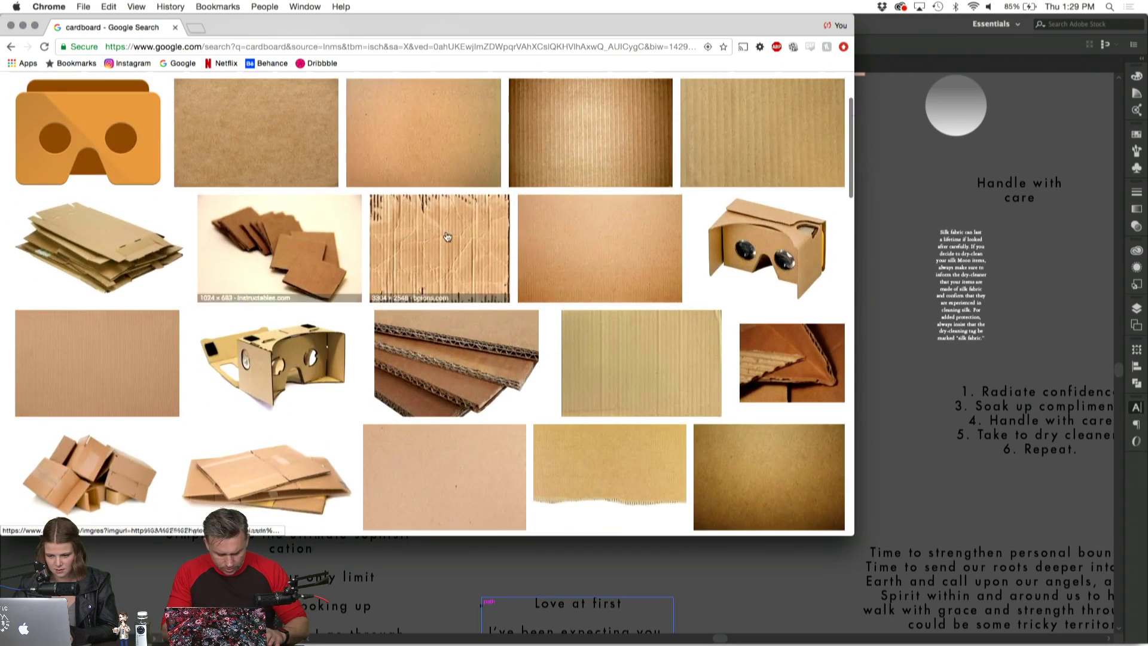
left_click(268, 125)
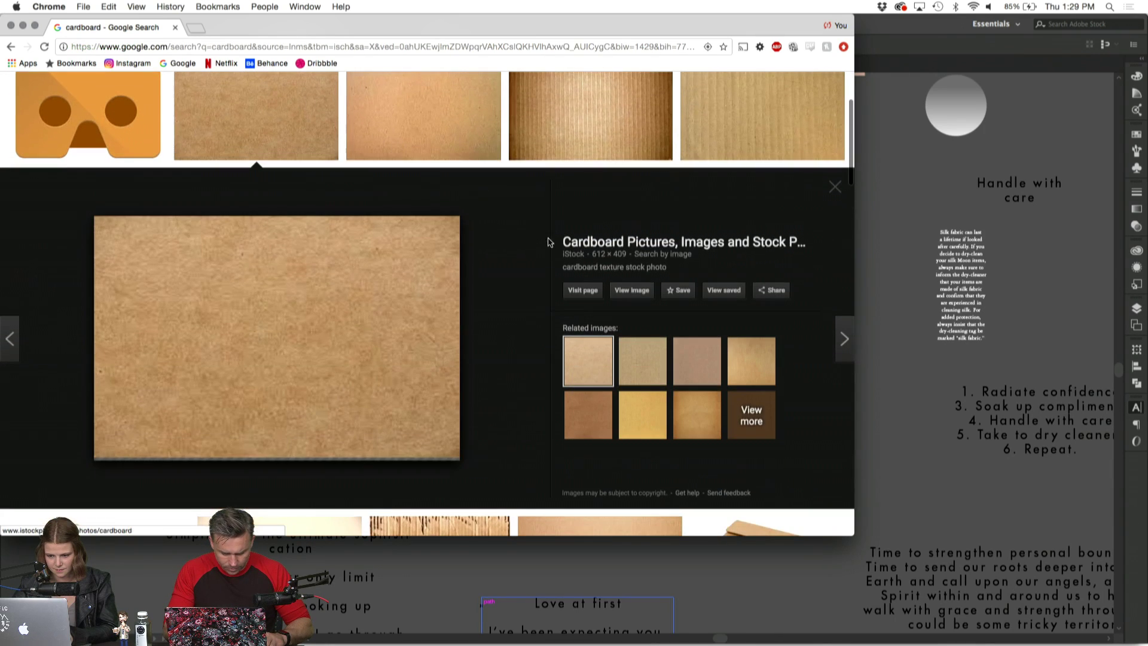
left_click(635, 293)
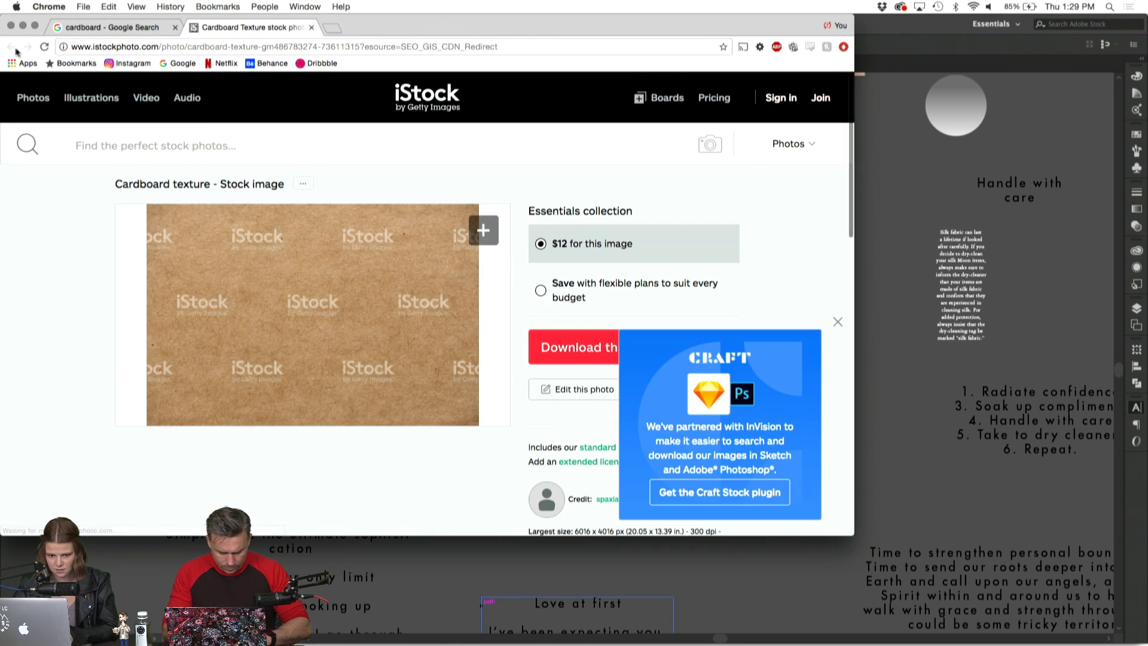
left_click(311, 27)
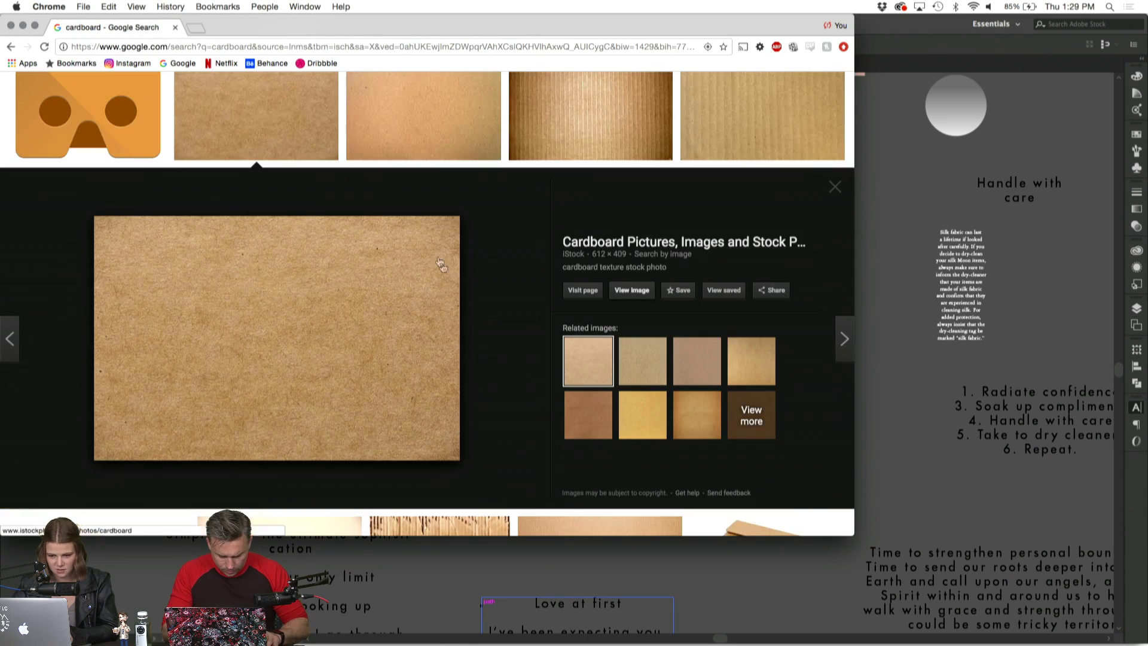
Save the full-size 2560 × 1920 cardboard image from Long Island Craft Beer Week and close the browser window.
left_click(419, 109)
scroll(509, 243, "down", 1)
left_click(632, 261)
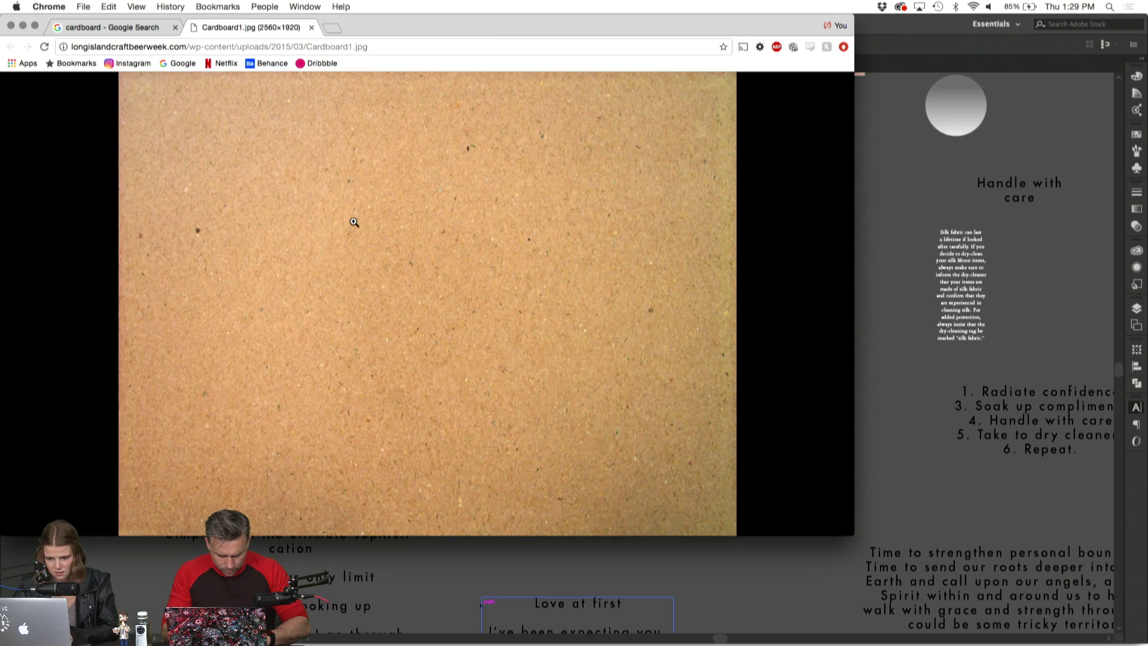
left_click(354, 223)
right_click(353, 220)
left_click(377, 238)
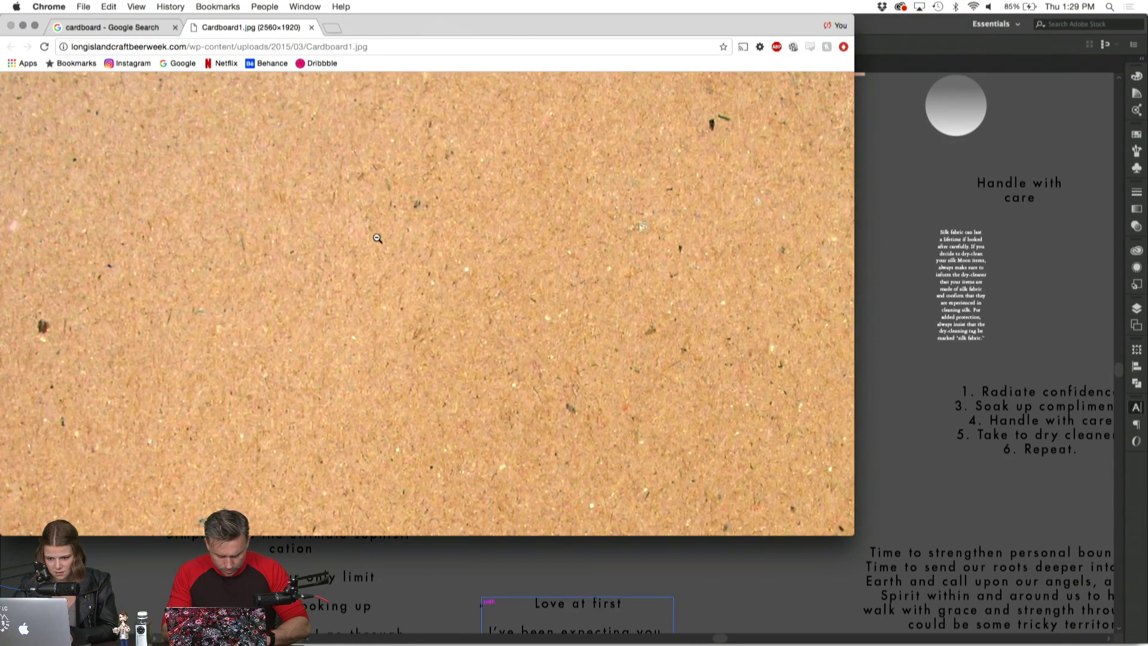
key("Return")
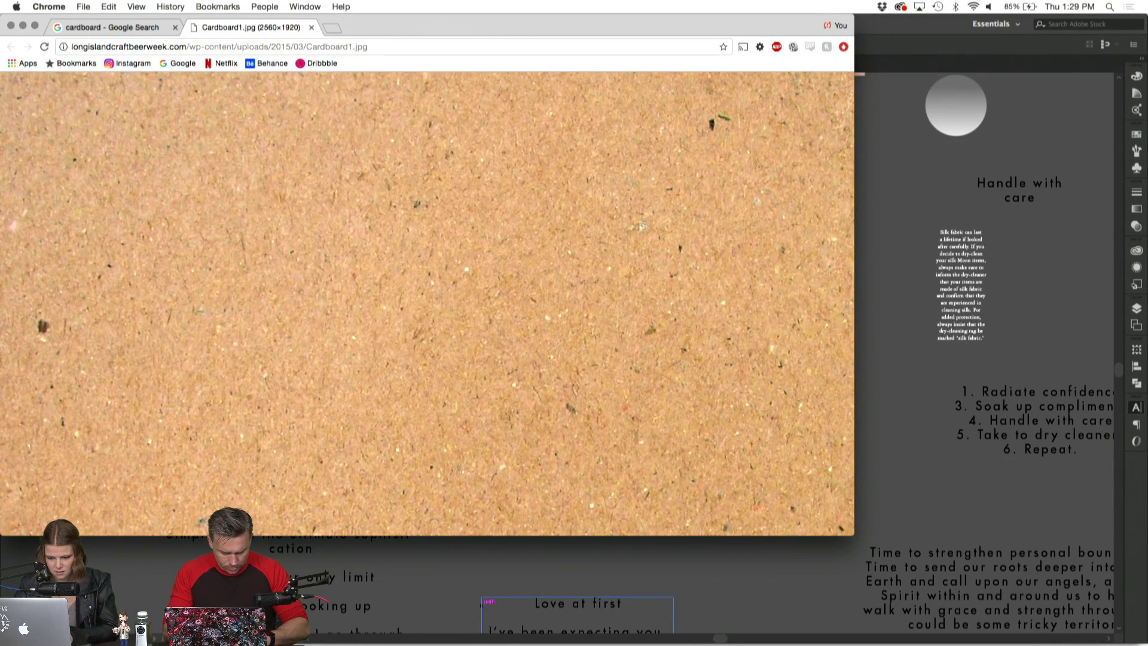
left_click(311, 28)
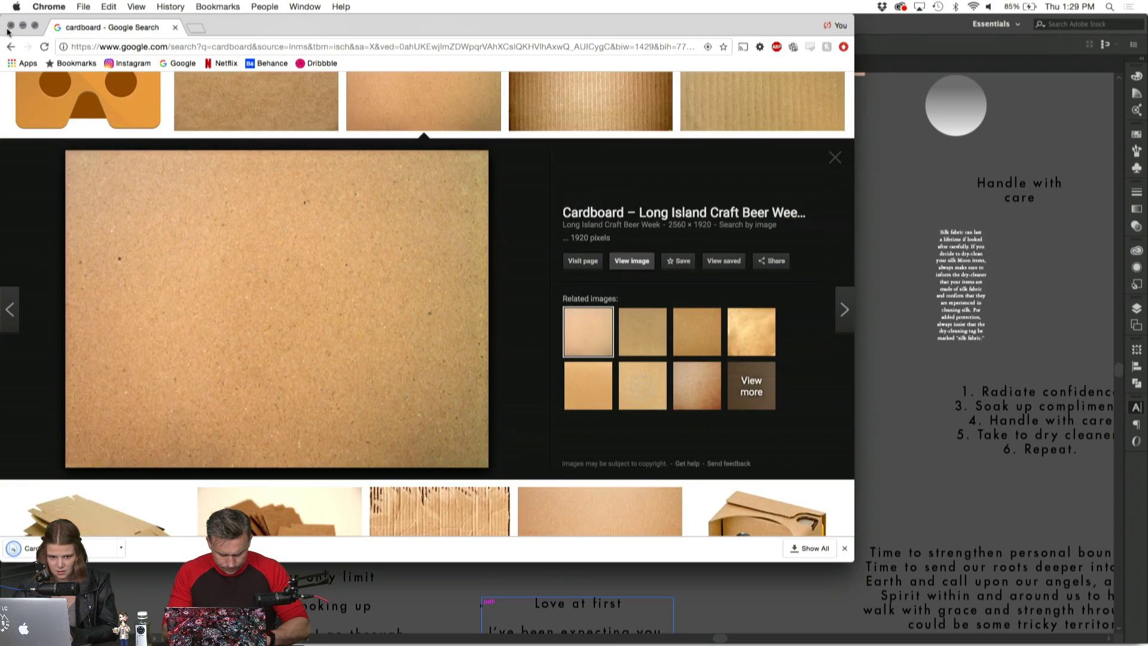
left_click(10, 26)
Return to Illustrator, place the downloaded cardboard image over the artboard and send it to the back.
left_click(26, 73)
left_click(131, 7)
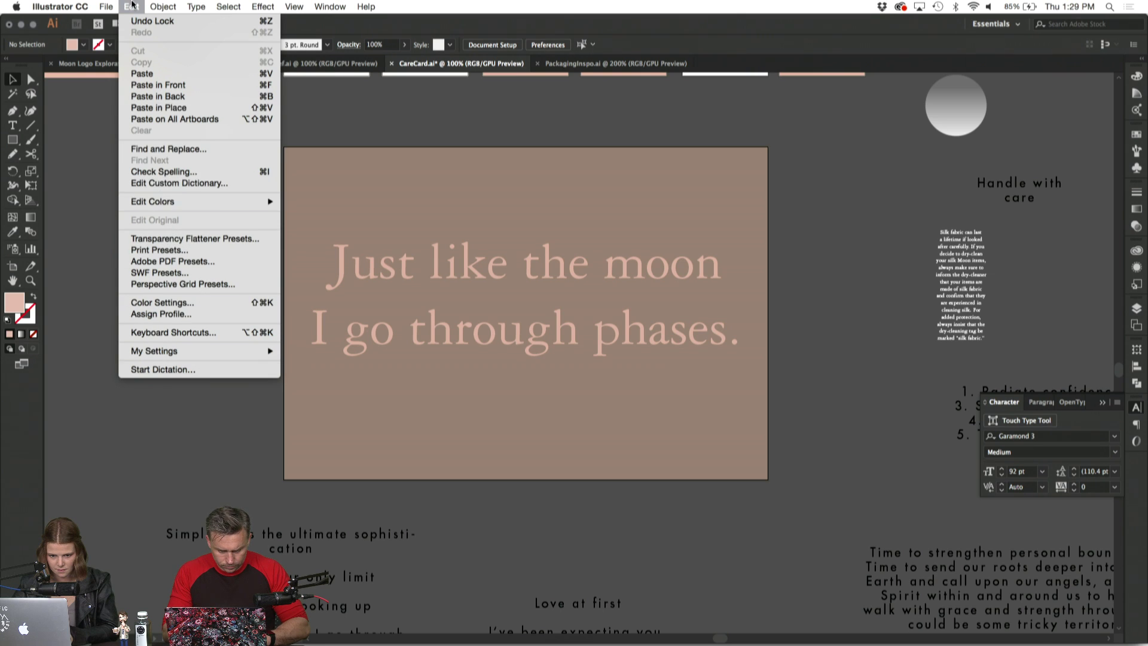
mouse_move(106, 7)
left_click(154, 183)
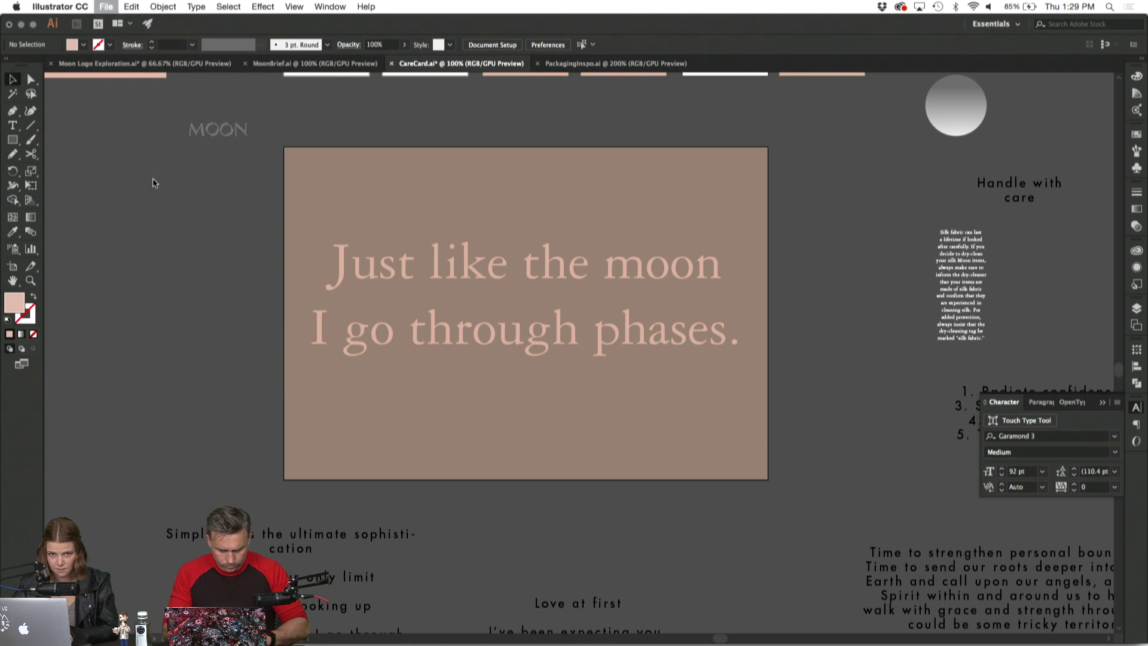
double_click(410, 159)
left_click(194, 272)
left_click_drag(345, 323, 340, 178)
key("super+shift+bracketleft")
left_click(317, 179)
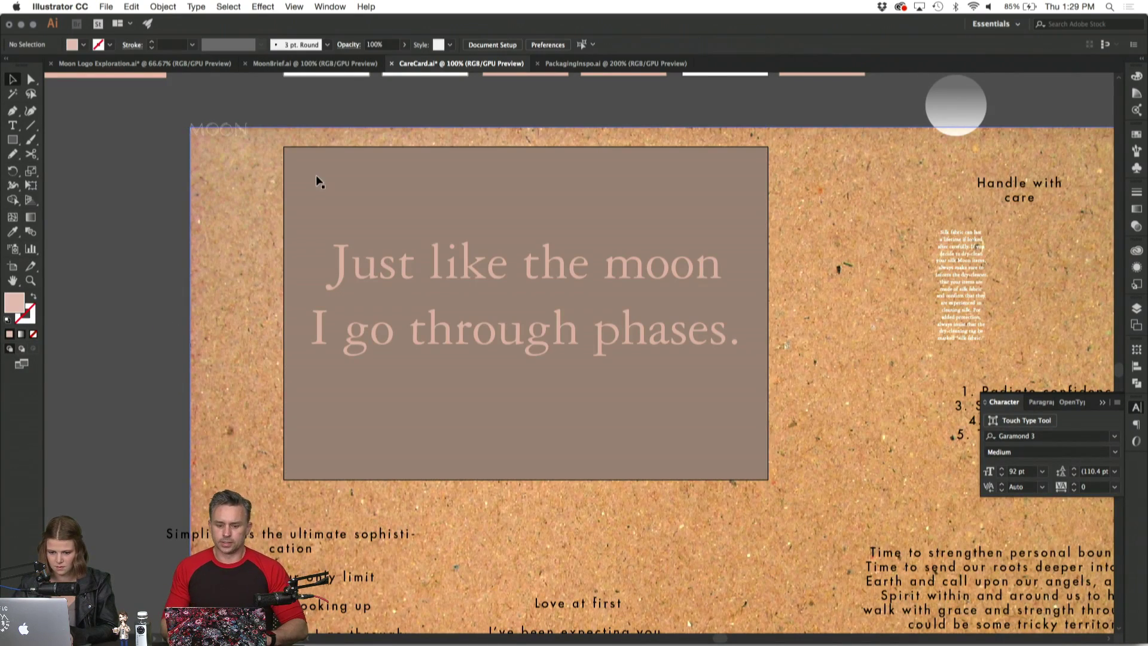
Try making a clipping mask with the cardboard image brought to the front, and send the image to the back again.
left_click(335, 172)
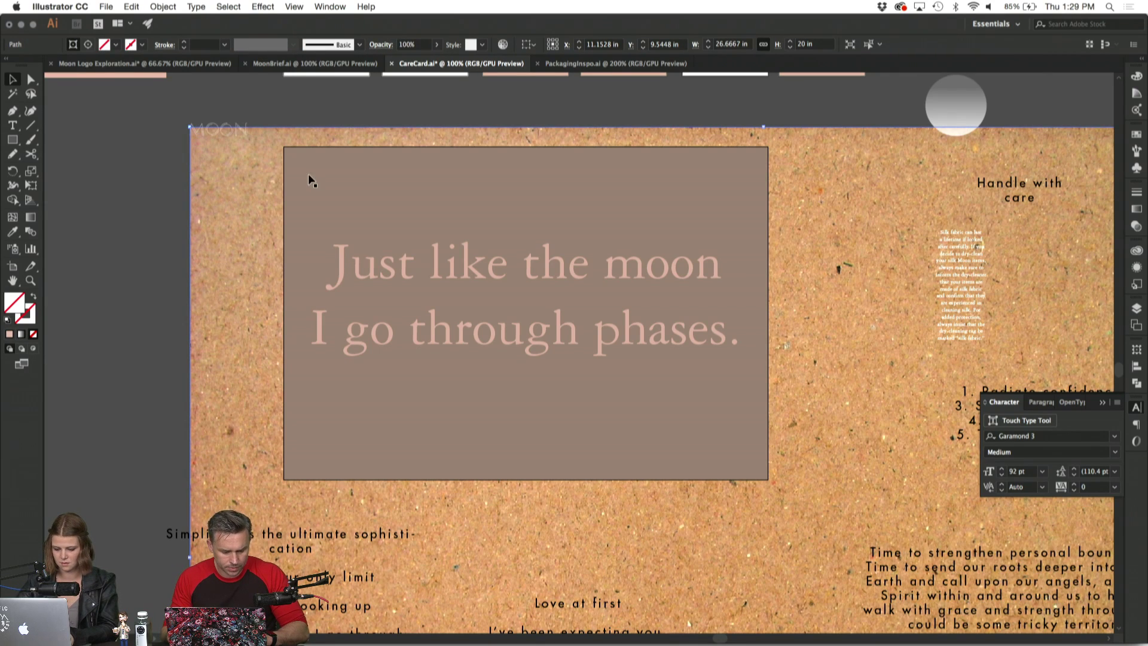
left_click(297, 107)
left_click(302, 139)
key("super+shift+bracketright")
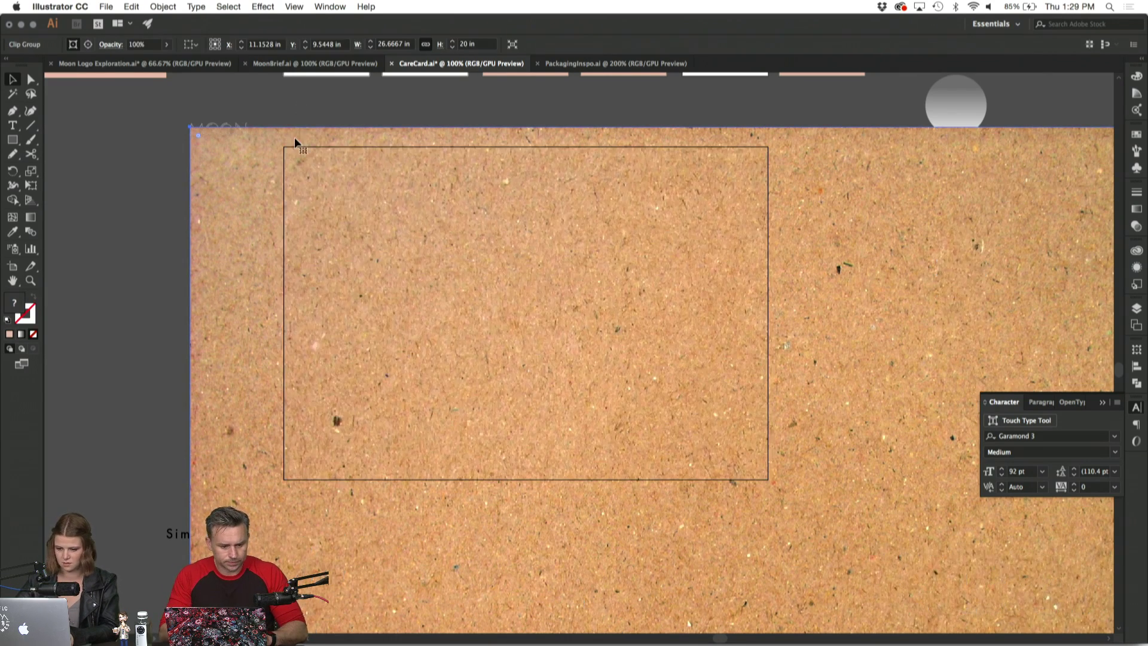
left_click(305, 107)
left_click(334, 180)
key("super+7")
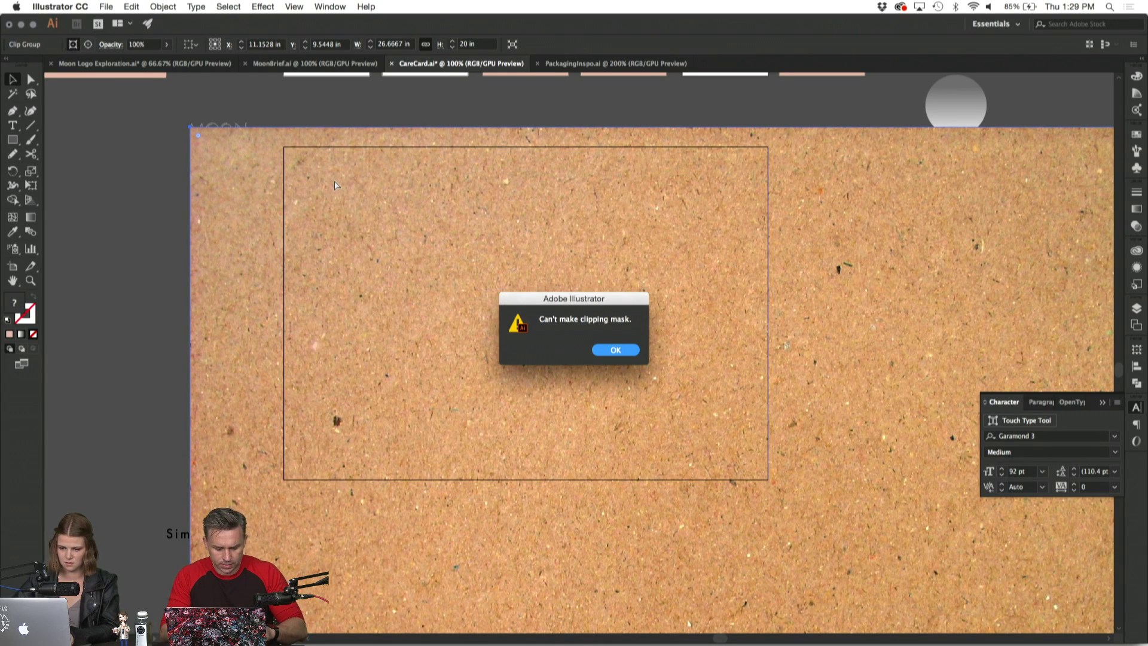
left_click(622, 350)
left_click(492, 113)
left_click(471, 143)
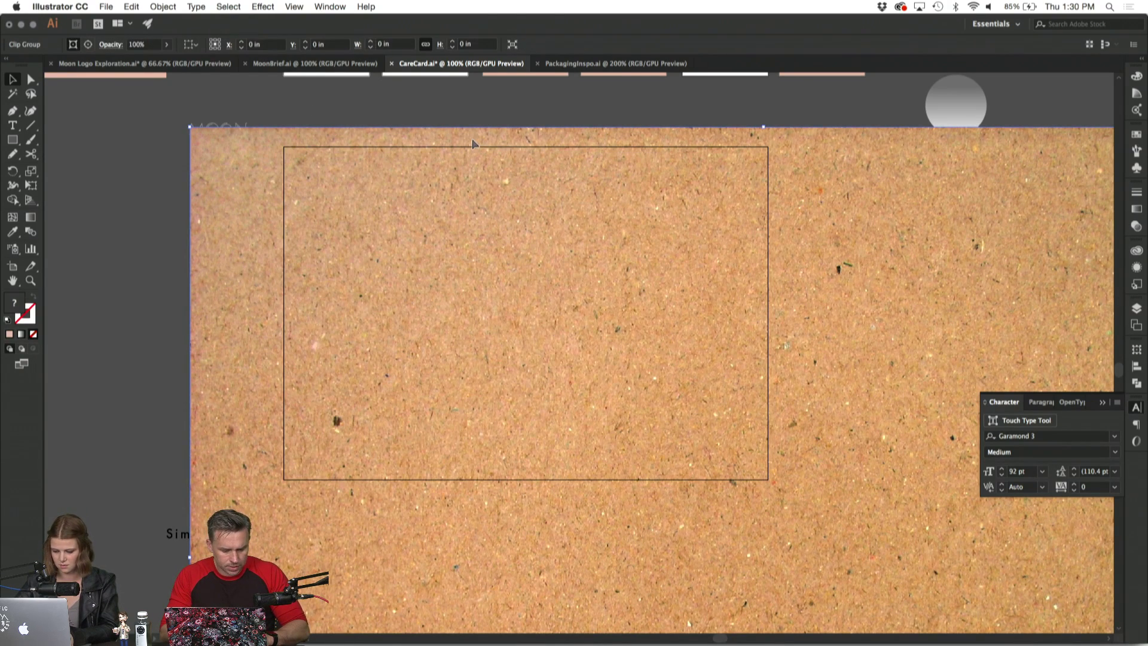
key("super+shift+bracketleft")
Unlock all objects and clip the cardboard image to the background rectangle.
left_click(165, 7)
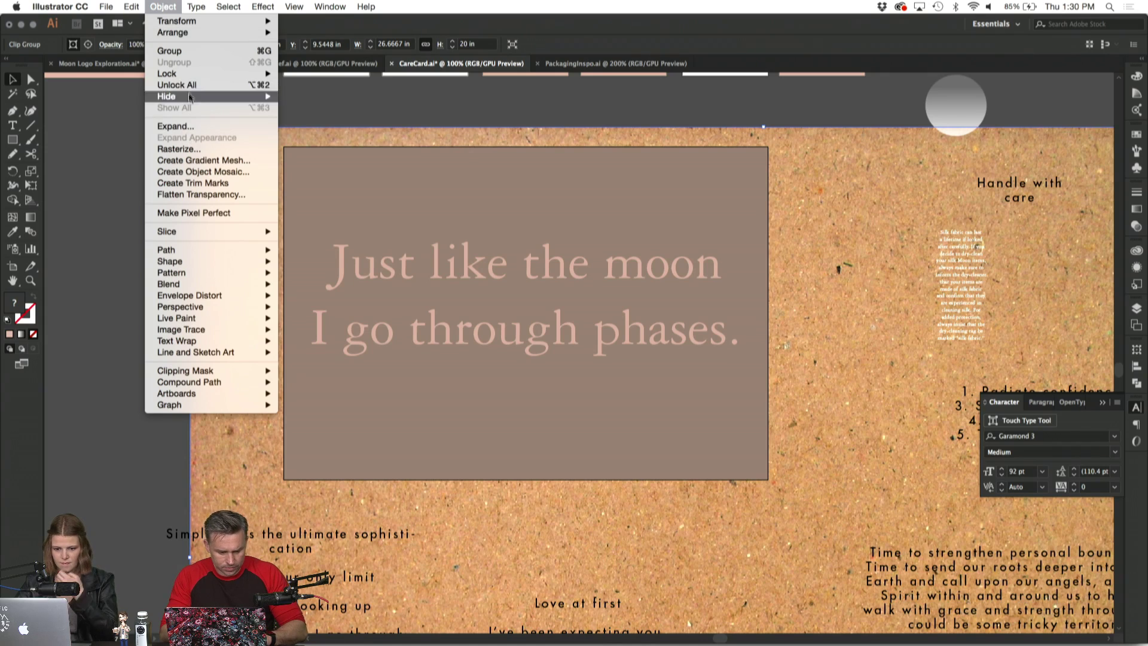
left_click(190, 86)
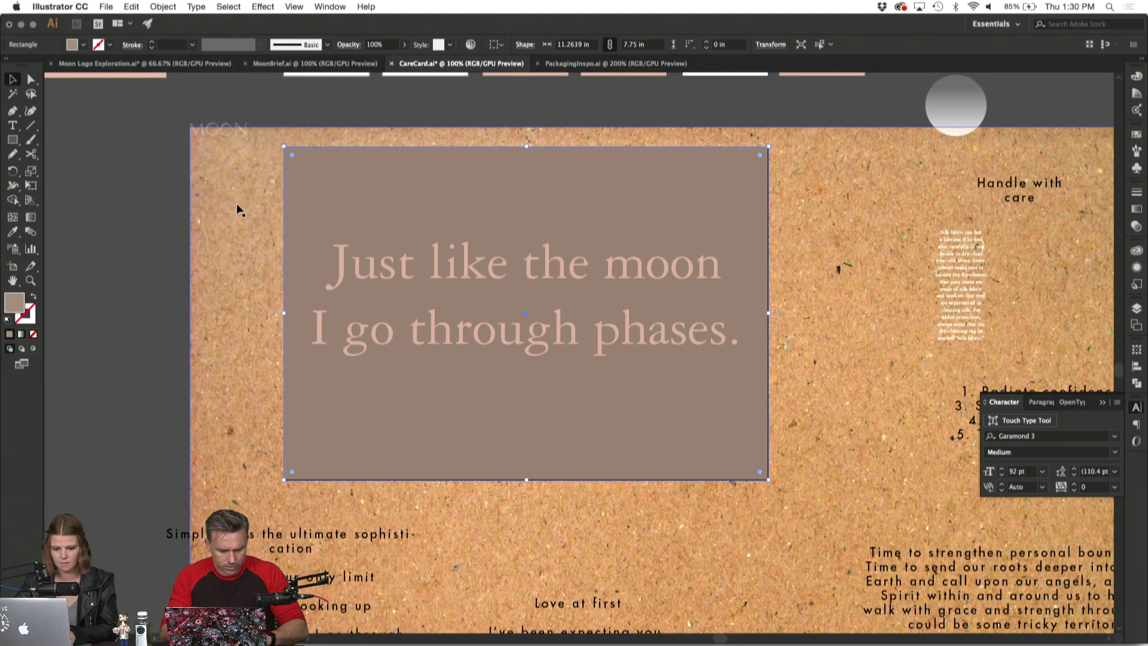
key("super+z")
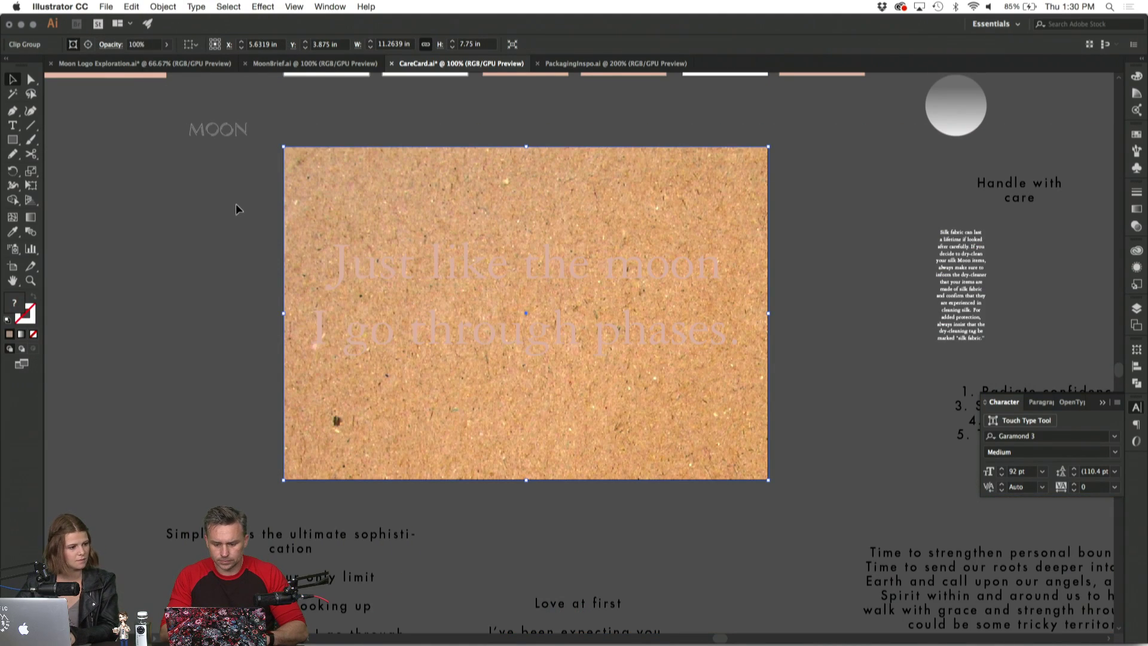
left_click(149, 259)
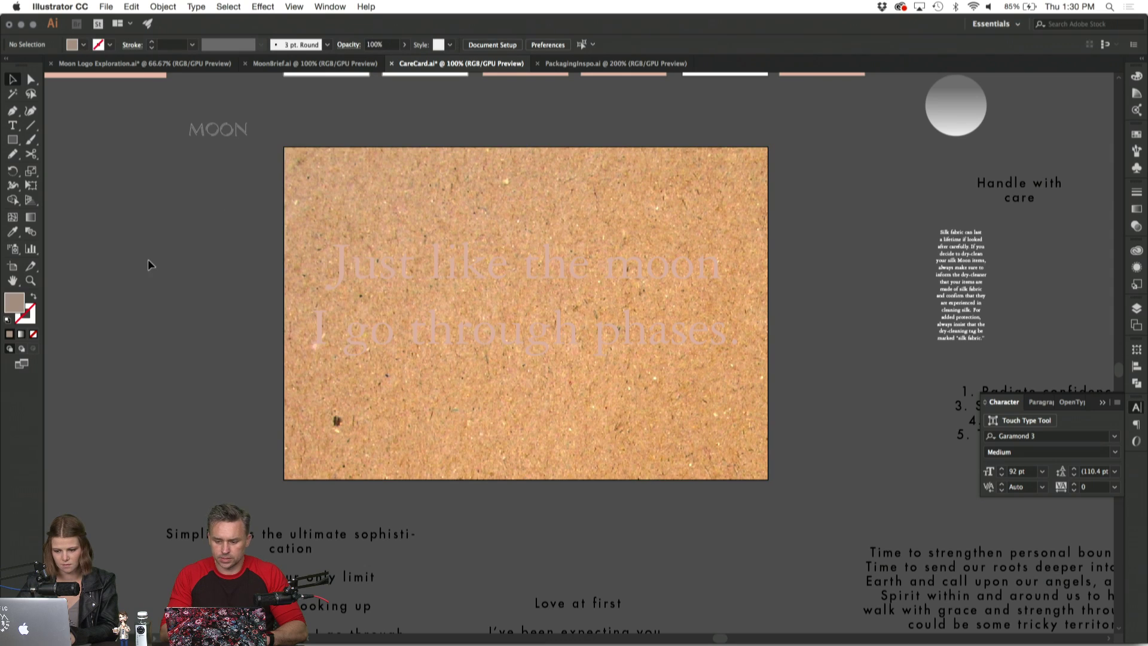
Isolate the cardboard clip group and select the image nested inside it.
left_click(400, 222)
double_click(392, 204)
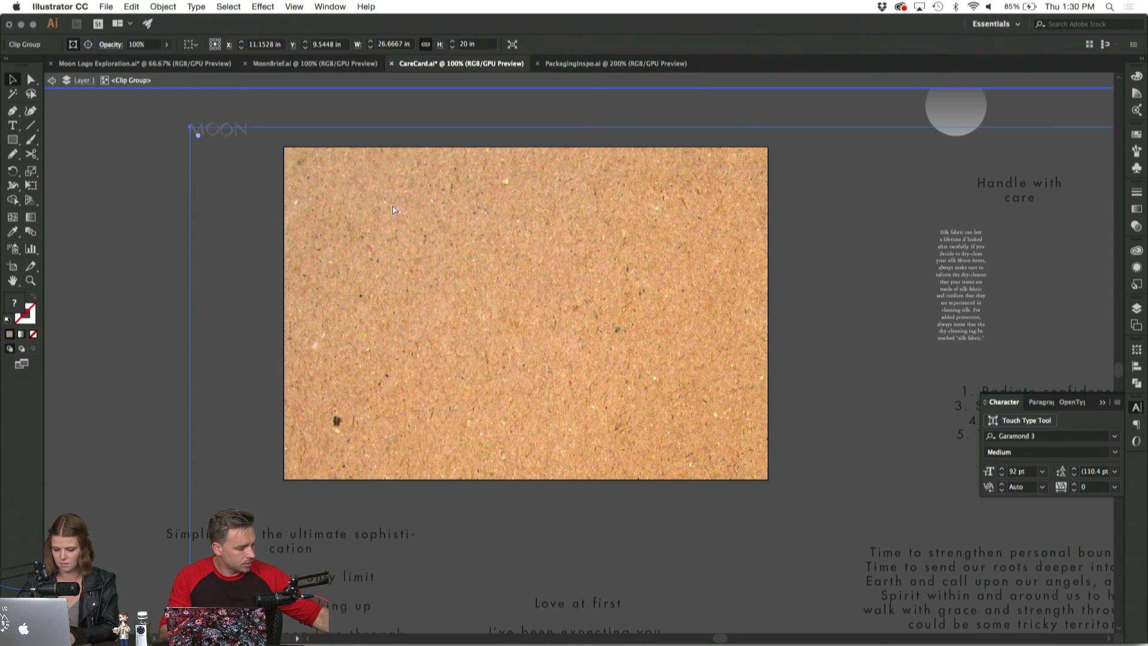
key("super+minus")
key("super+minus")
key("super+minus")
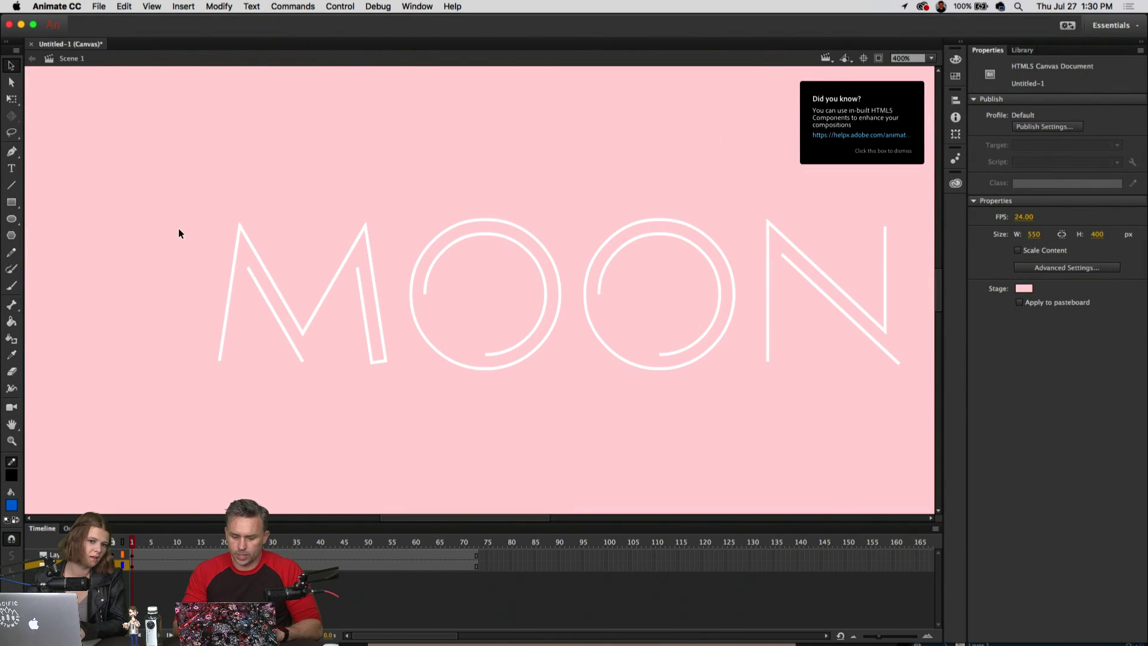
Select the M outline's layer, Layer 3, and insert a keyframe at about frame 62.
left_click(237, 246)
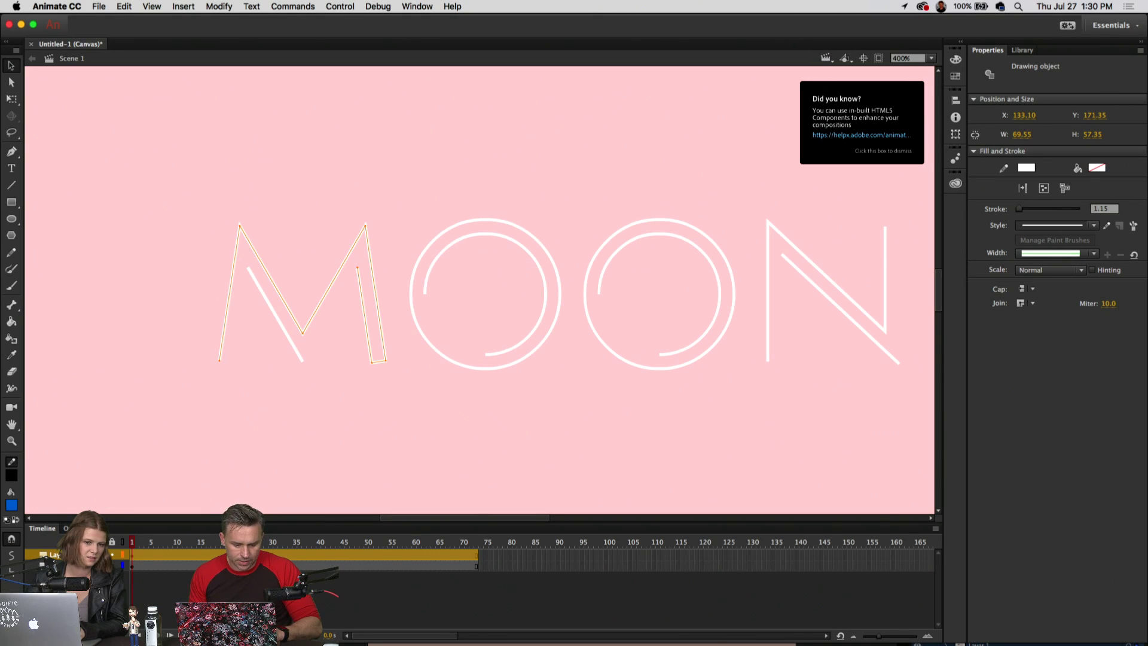
left_click(101, 565)
left_click(102, 565)
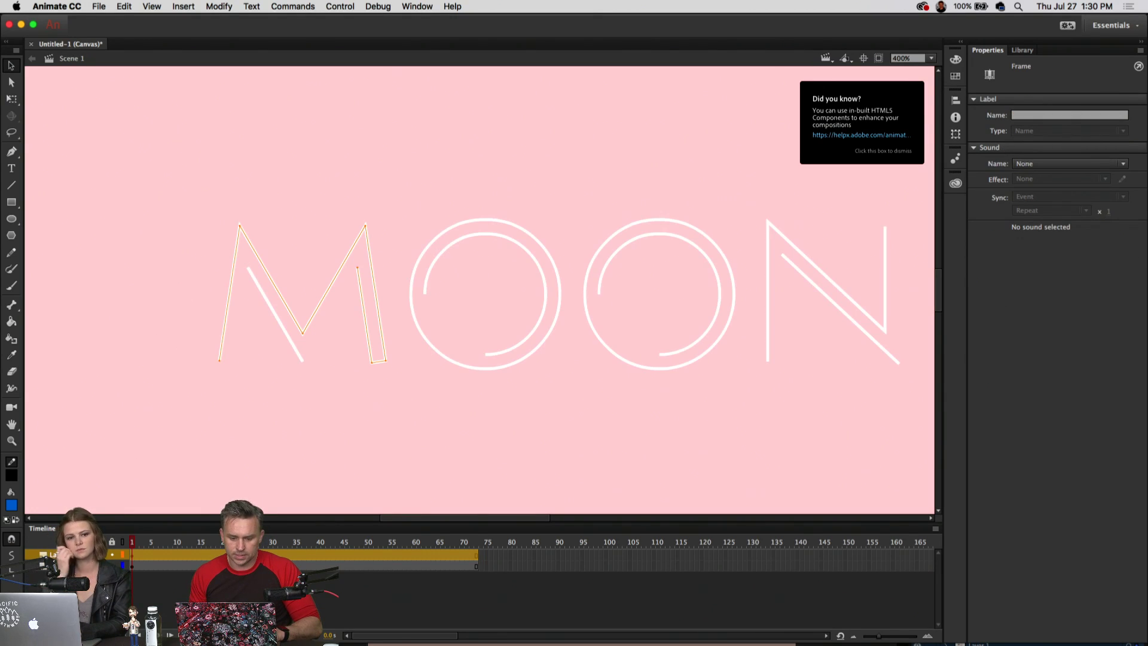
left_click(162, 256)
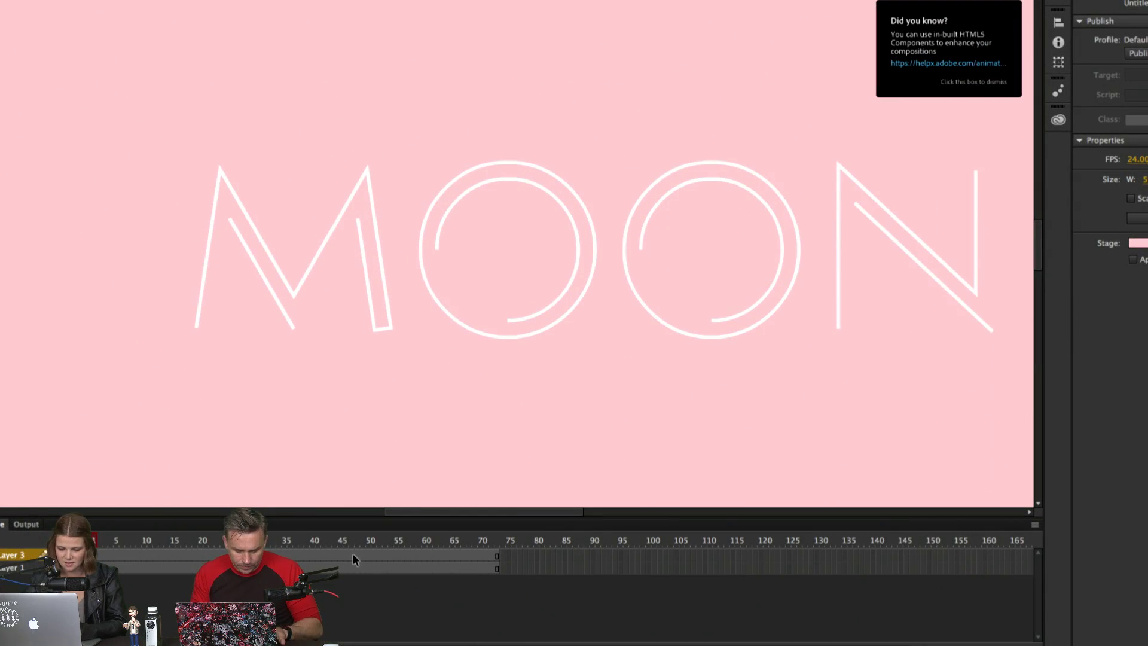
left_click(435, 550)
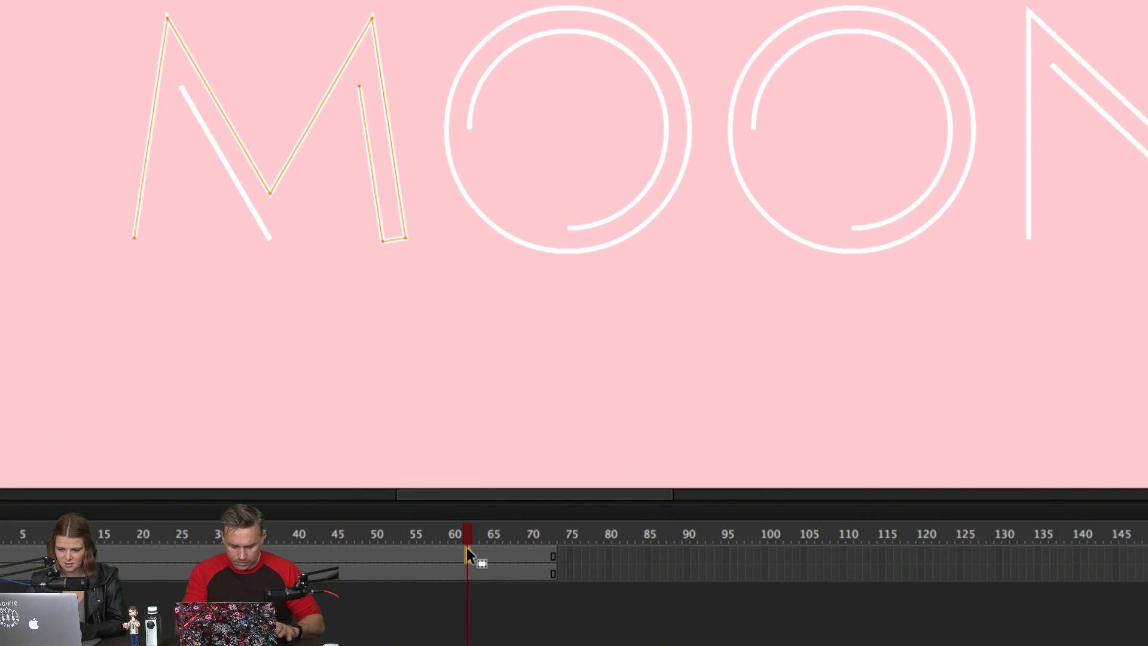
key("F6")
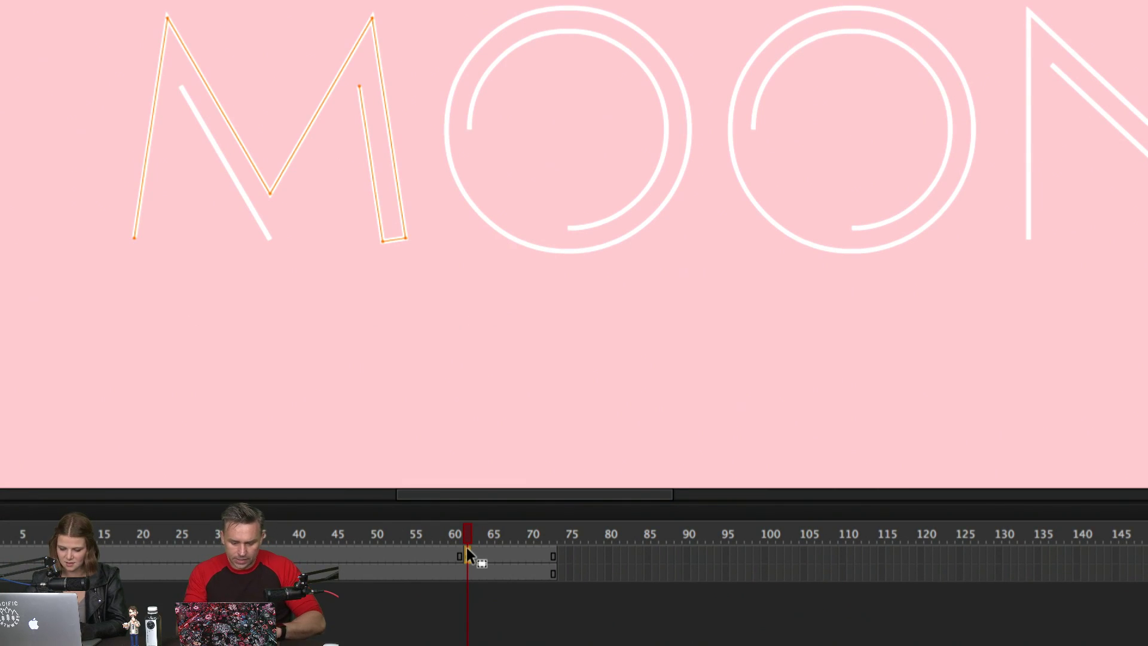
On frame 1, shorten the M outline's left leg by moving its bottom end anchor upward along the stroke with the Subselection tool.
left_click(428, 551)
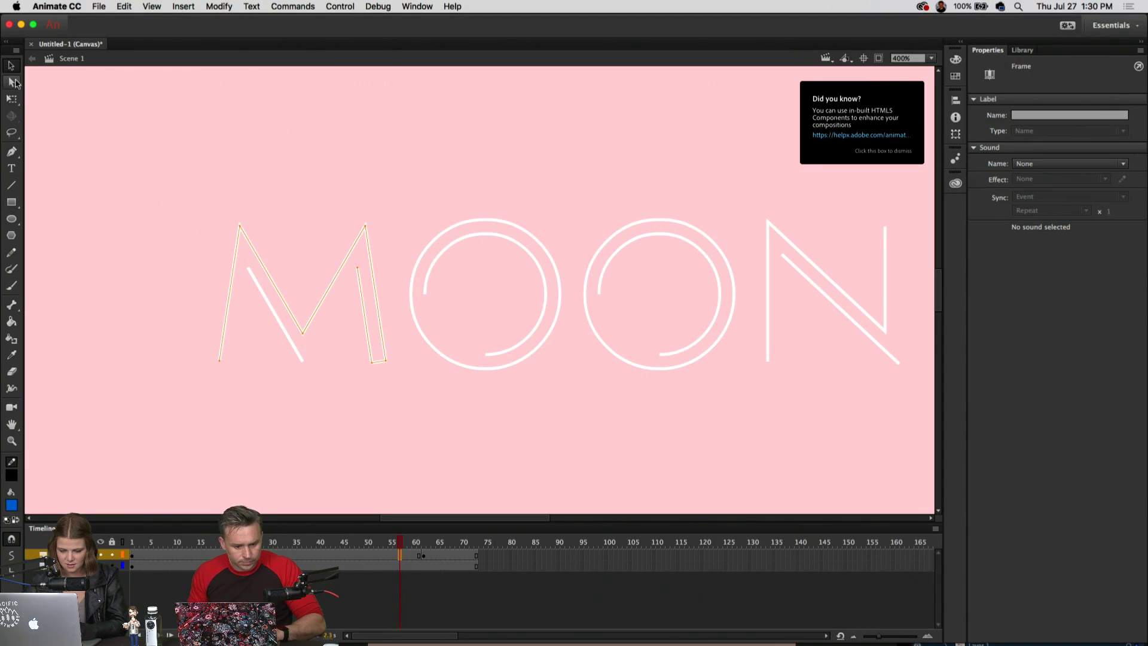
left_click(161, 253)
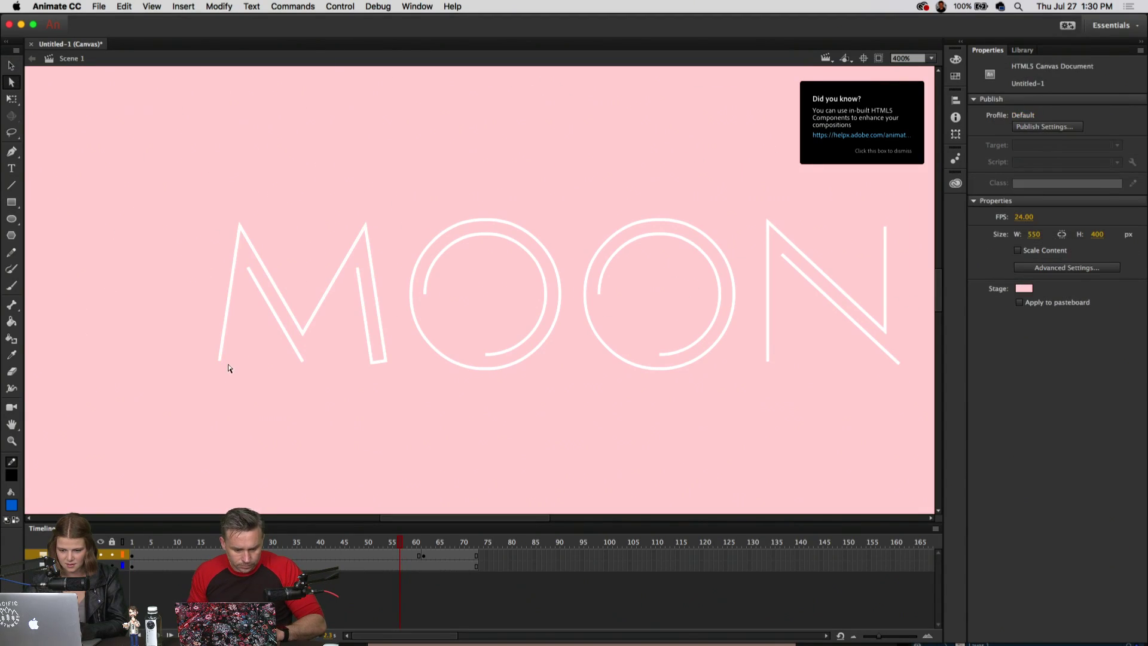
left_click(132, 556)
left_click(220, 364)
left_click(220, 361)
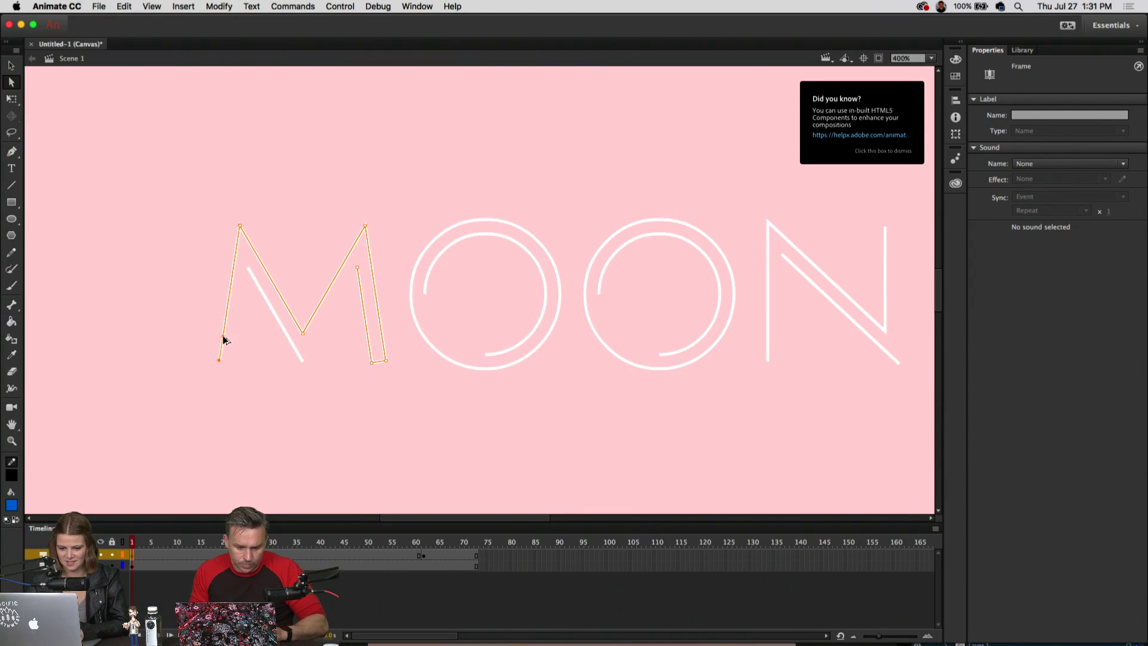
left_click_drag(225, 340, 224, 341)
left_click(191, 367)
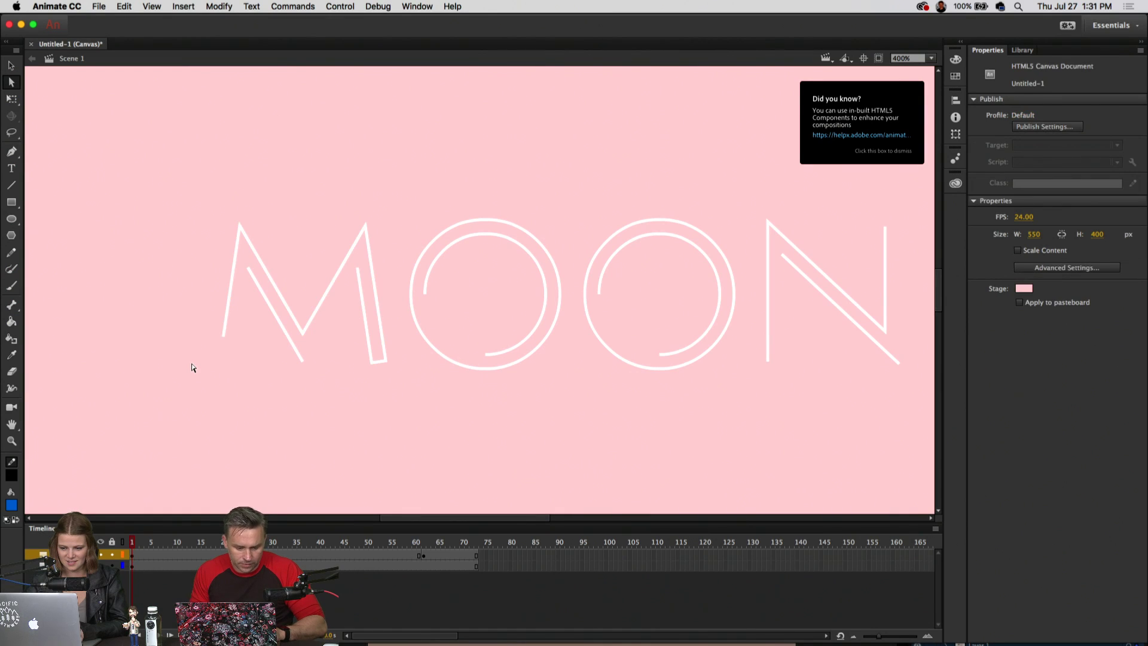
Create a shape tween across the M outline's frames between its two keyframes.
double_click(247, 555)
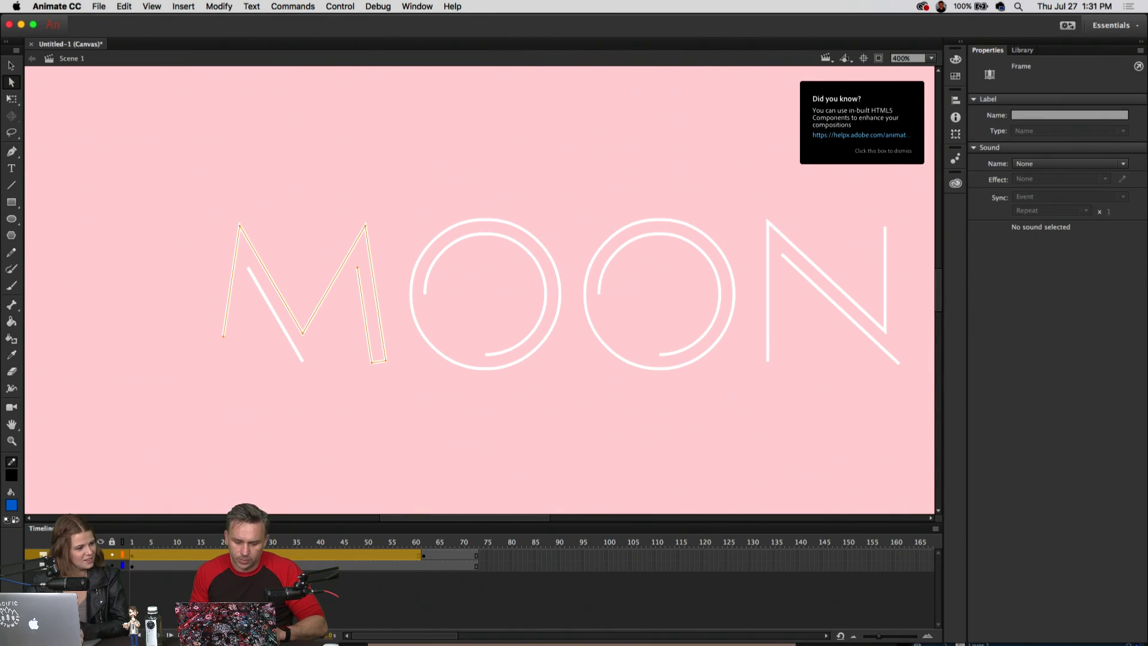
right_click(247, 555)
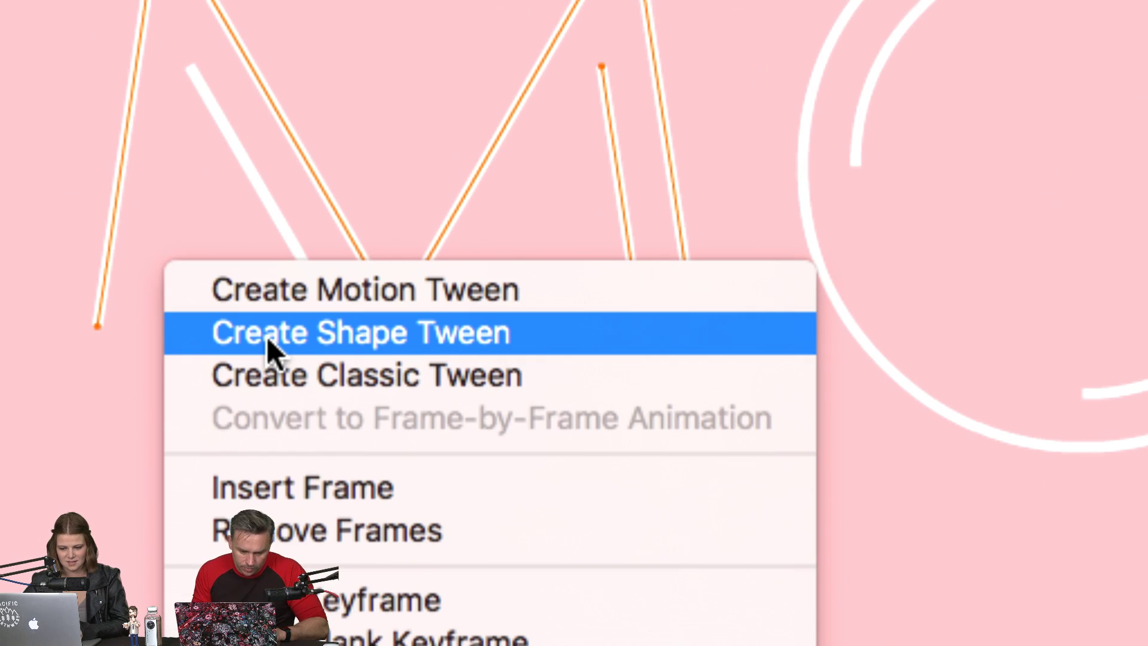
left_click(266, 336)
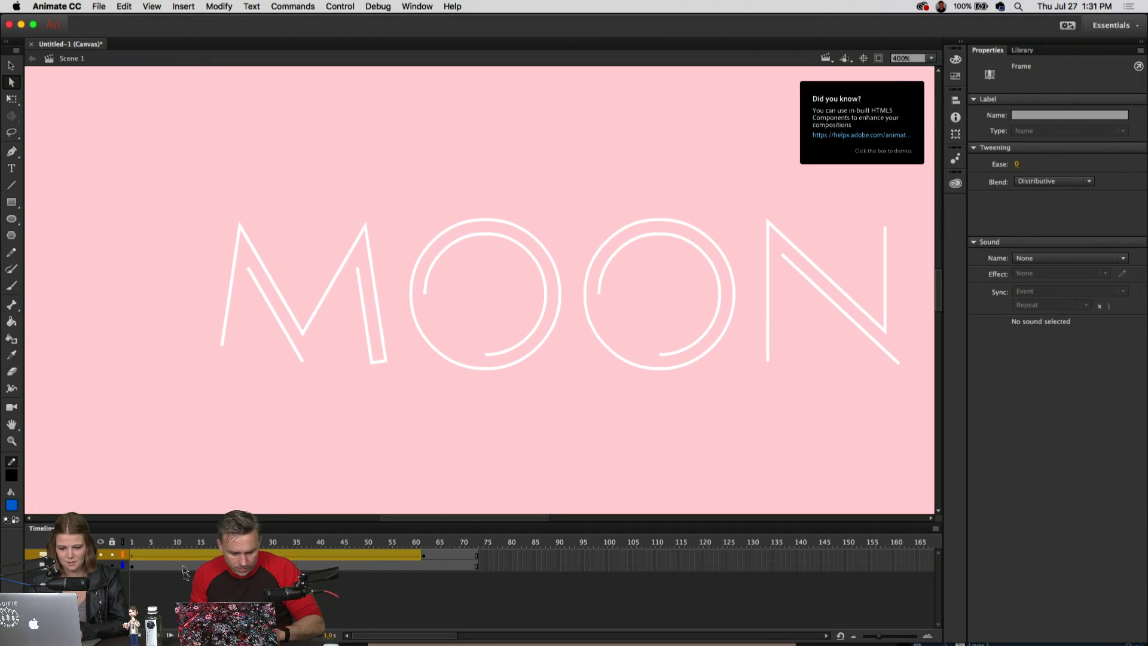
Scrub through the timeline to preview the M outline's shape tween close up.
left_click(180, 541)
left_click_drag(174, 541, 102, 555)
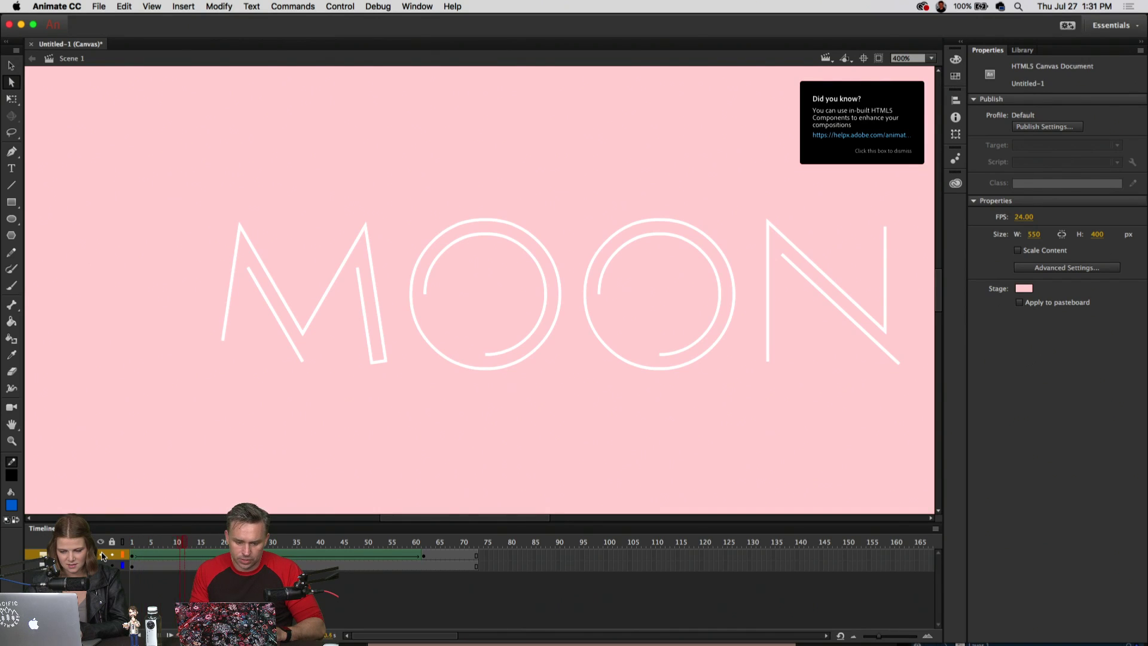
key("super+equal")
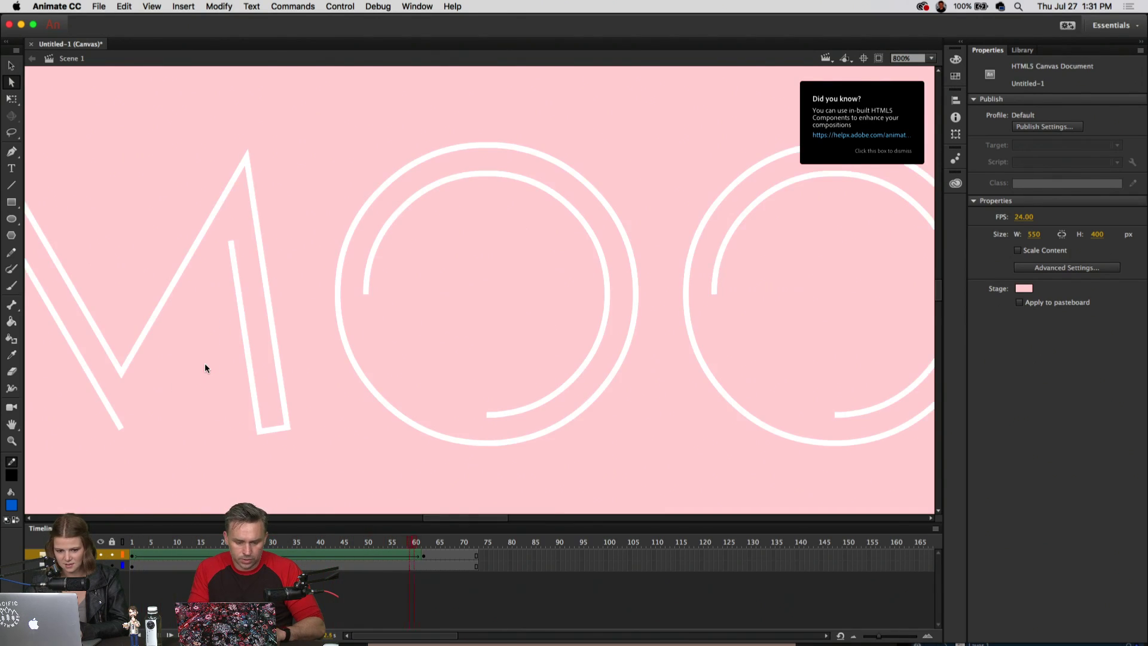
scroll(321, 357, "right", 10)
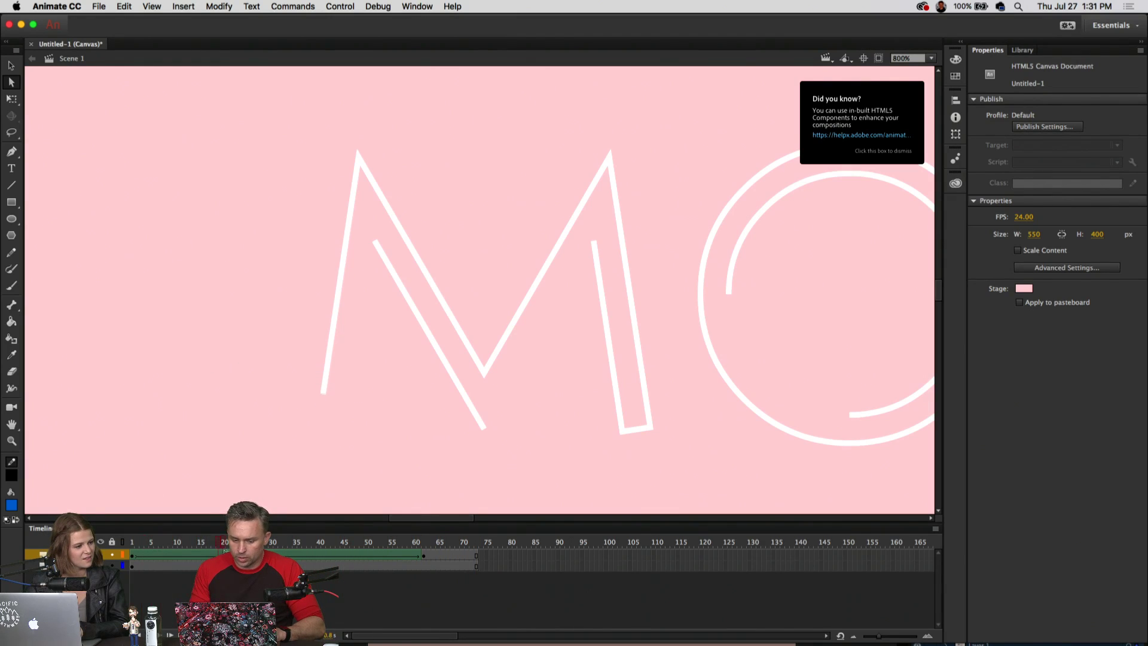
left_click(434, 553)
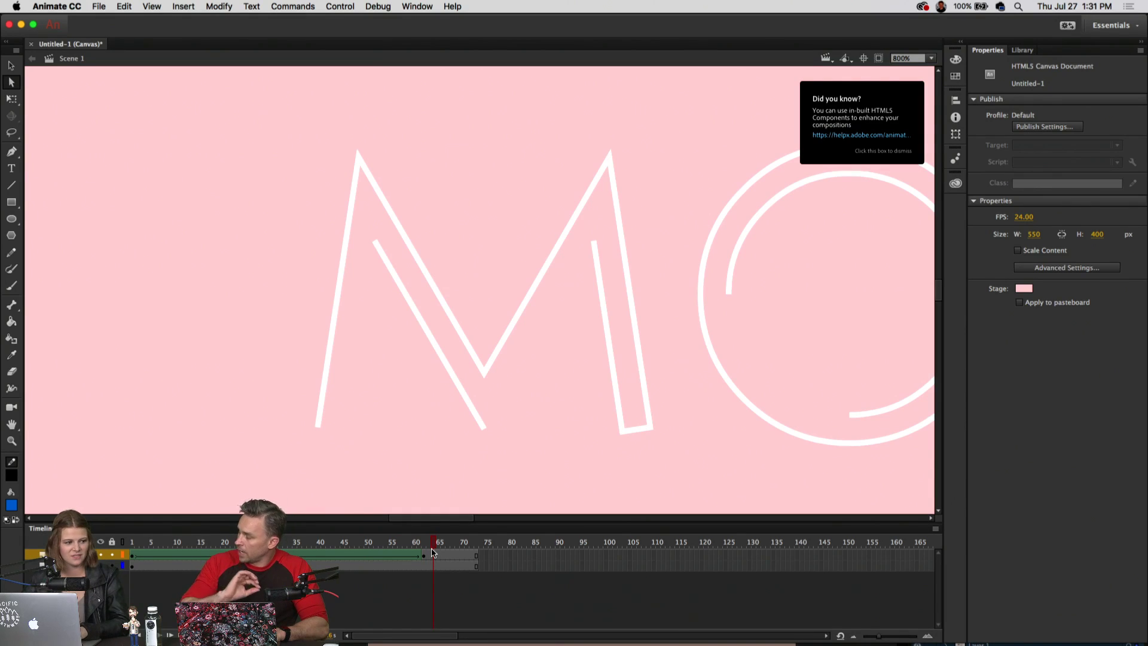
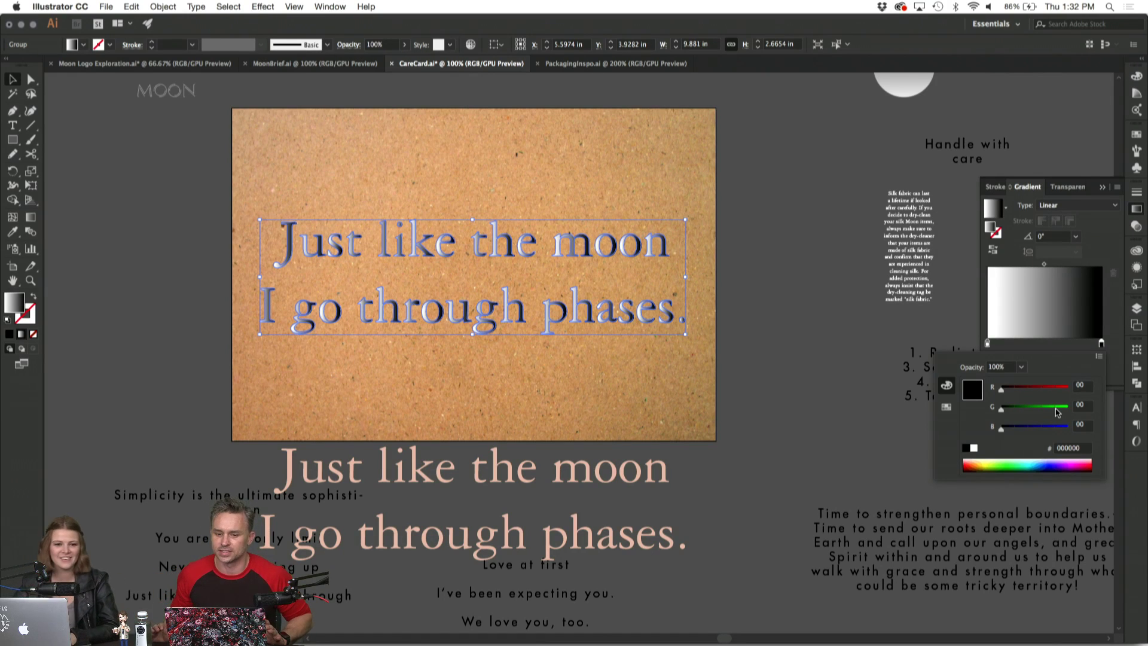
Switch to Illustrator, reselect the quote on the cardboard and set its gradient's black stop to Web Safe RGB mode with hex E0BBAA.
left_click(235, 377)
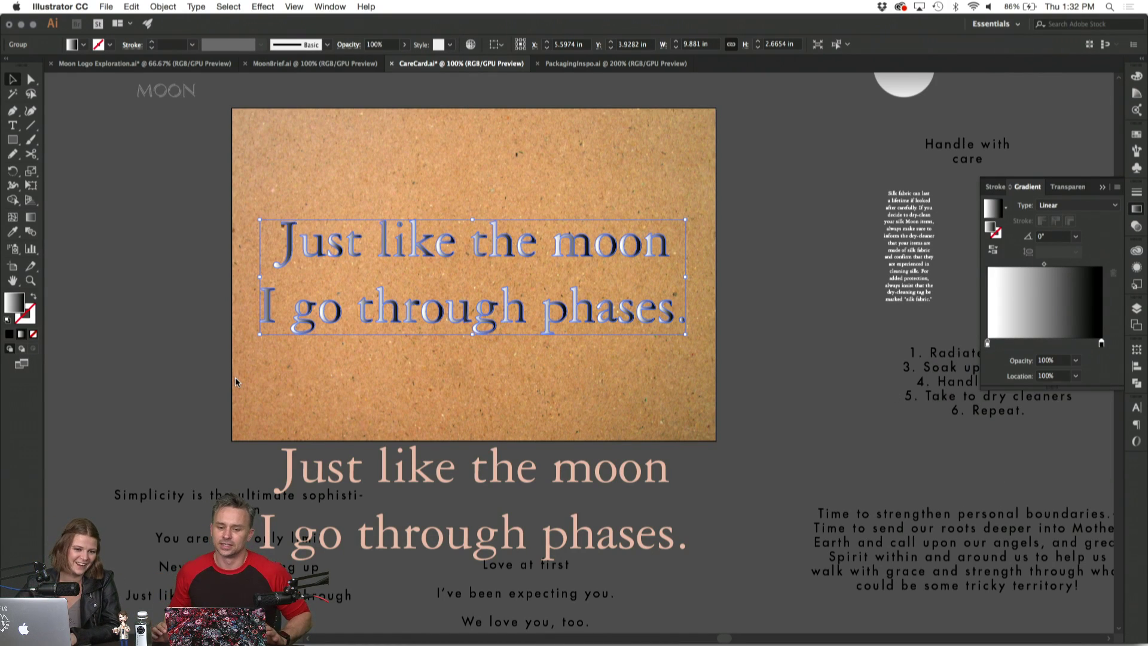
left_click(179, 373)
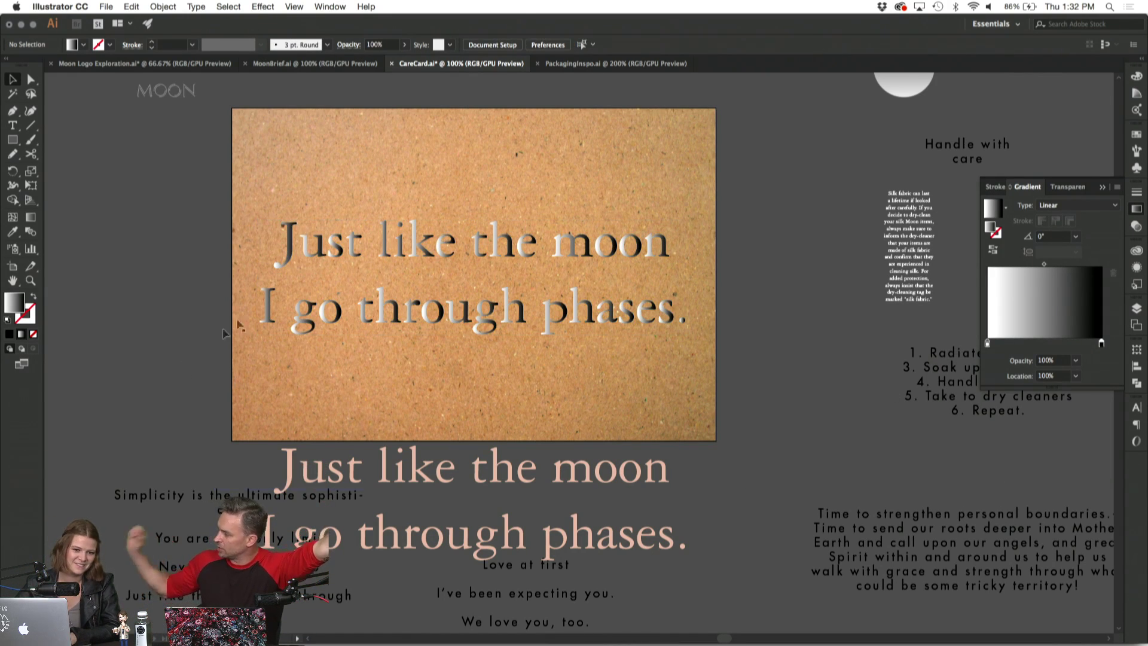
left_click(314, 307)
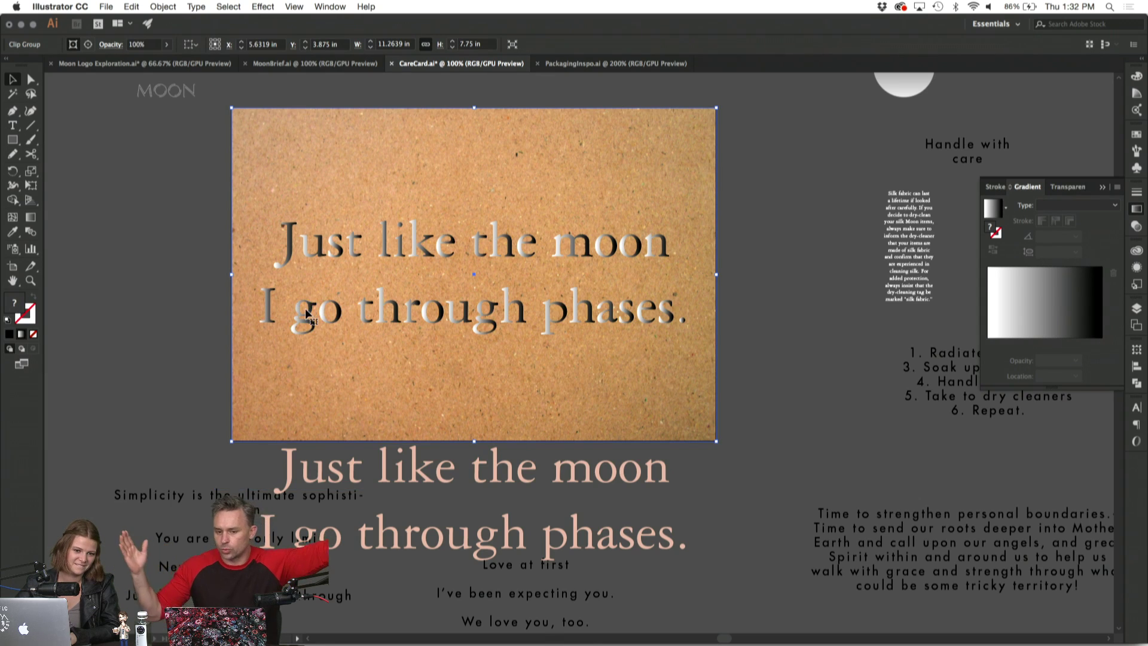
left_click(290, 274)
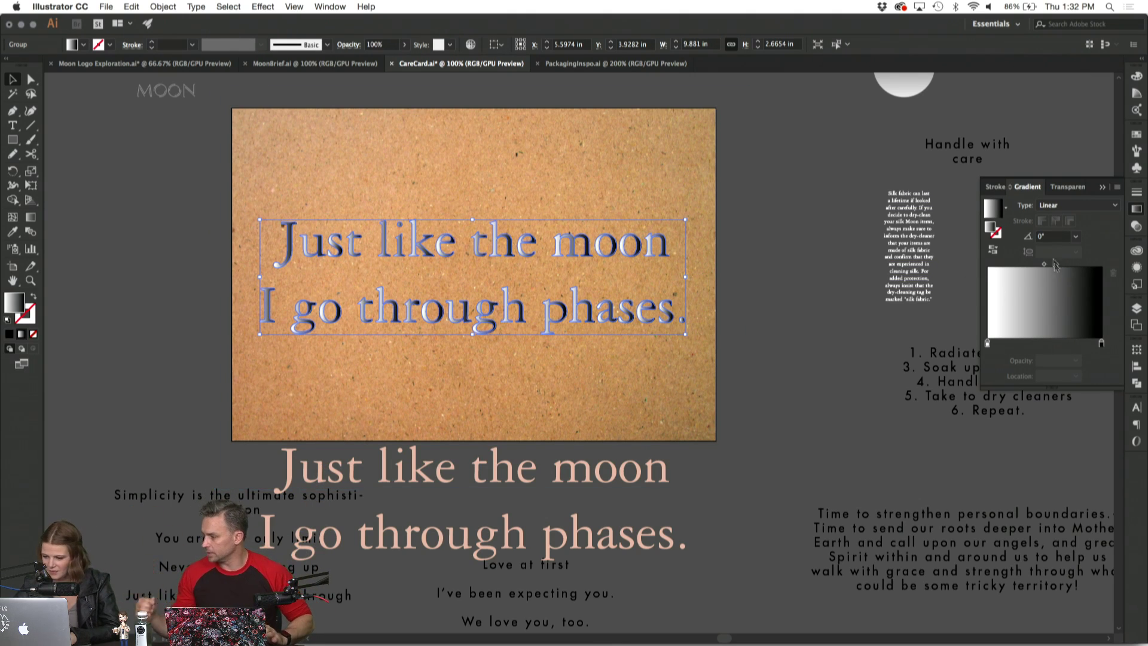
double_click(1102, 343)
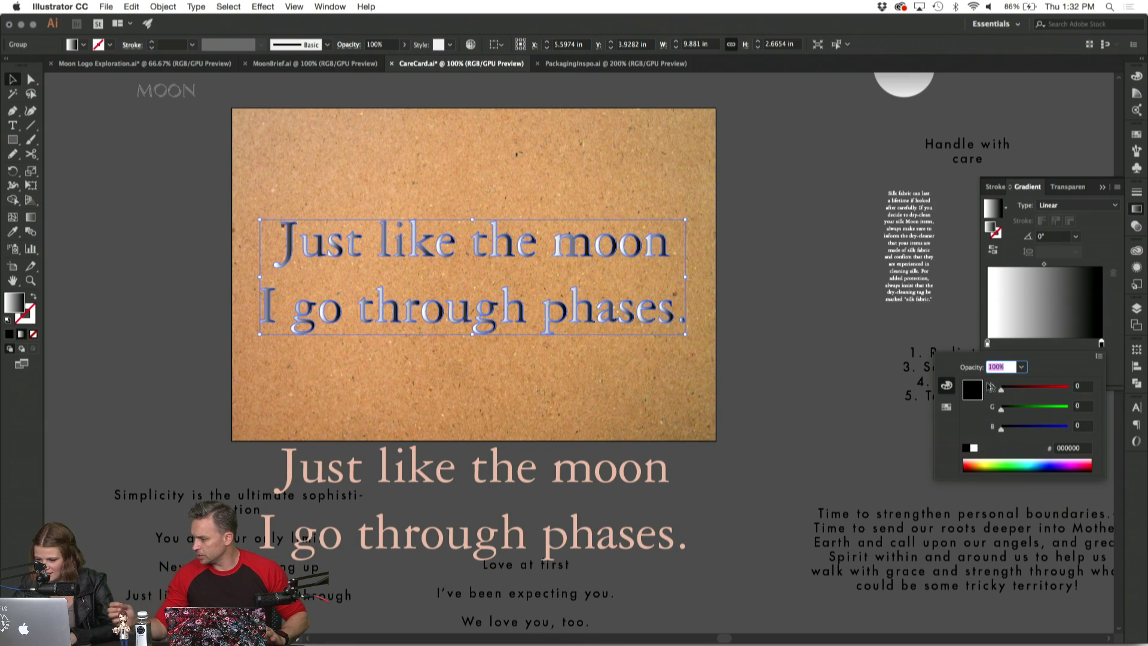
left_click(1096, 359)
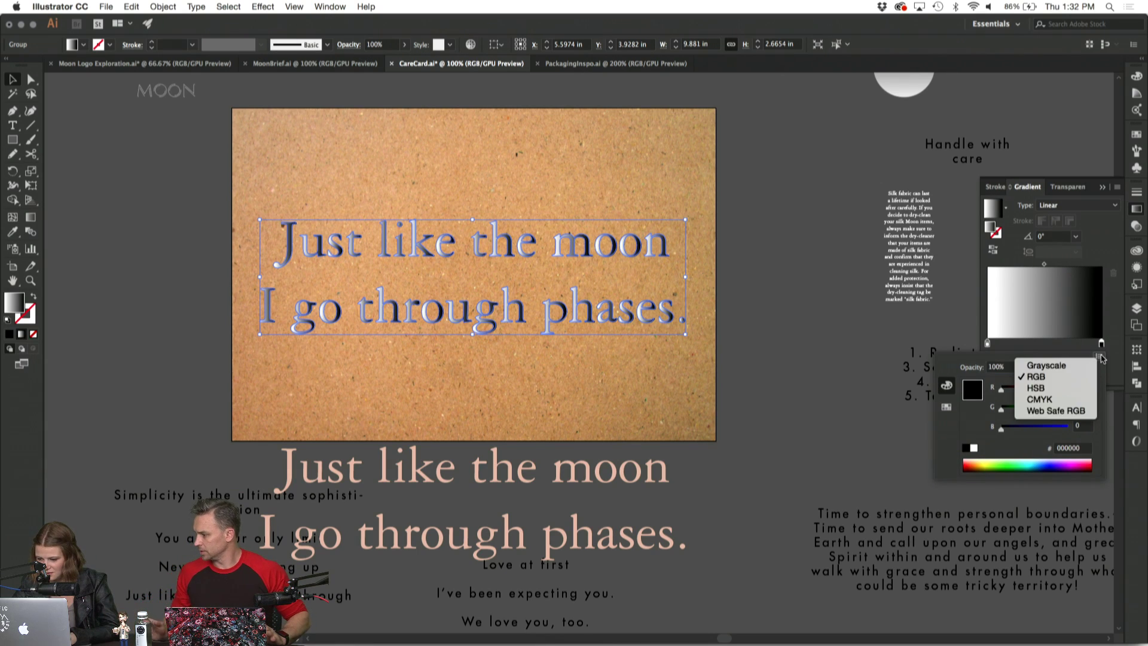
left_click(1063, 415)
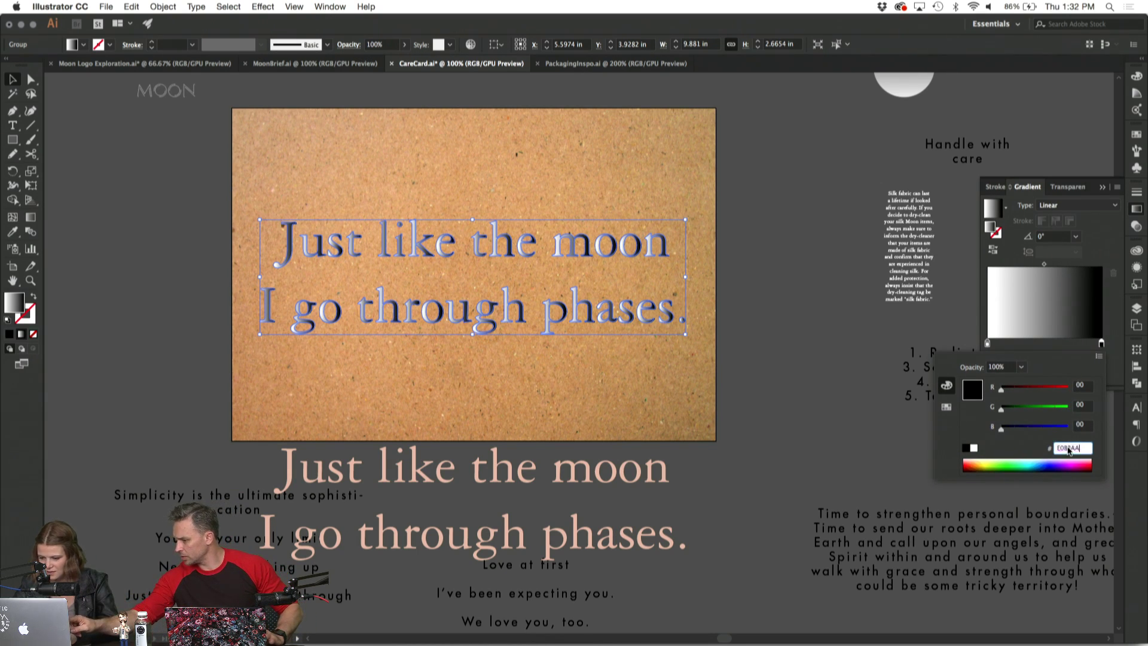
key("Return")
Redraw the gradient as one sweep across the whole quote at about -13.4°, from its upper-left to its lower-right corner.
left_click(31, 219)
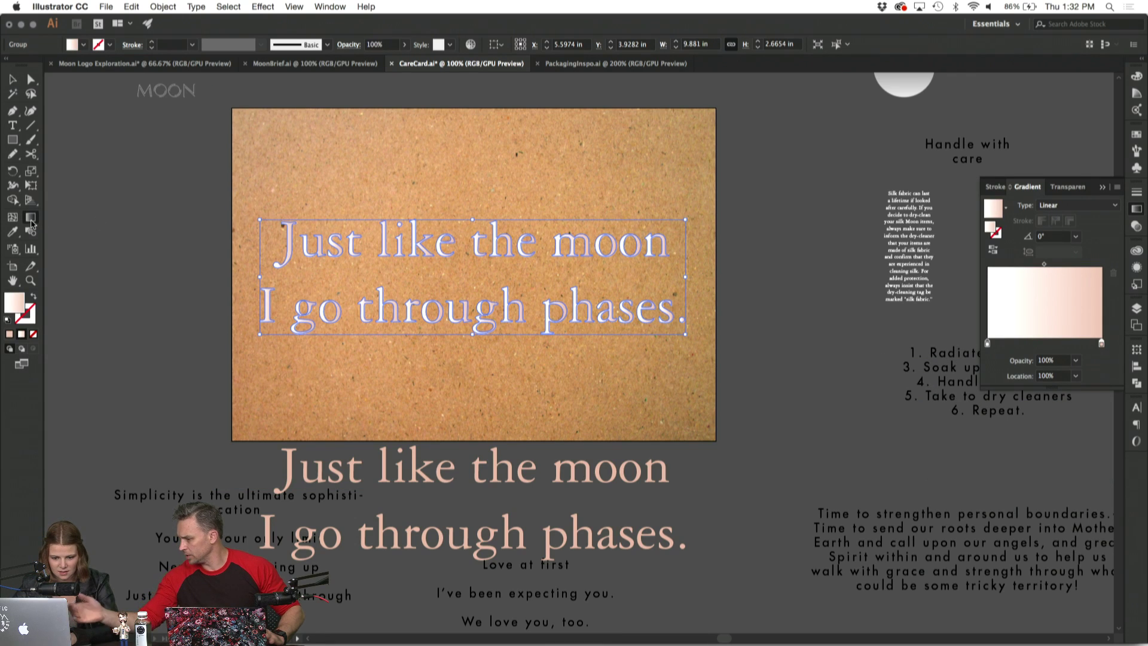
mouse_move(269, 226)
left_mouse_down()
mouse_move(685, 342)
mouse_move(687, 299)
mouse_move(691, 328)
left_mouse_up()
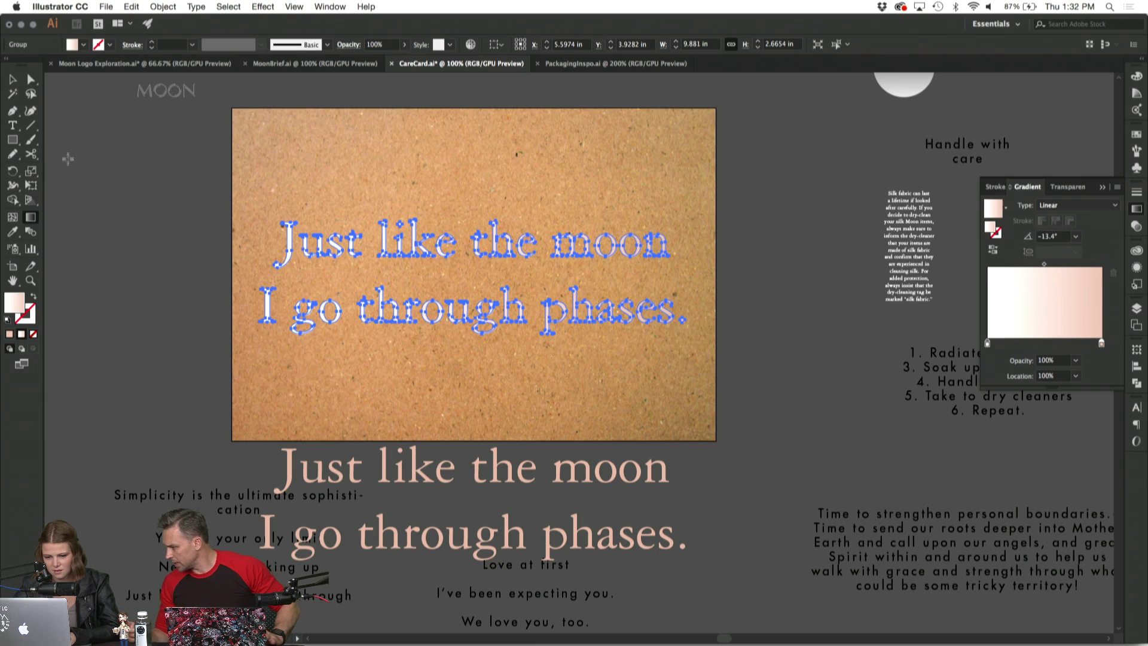
key("v")
left_click(170, 226)
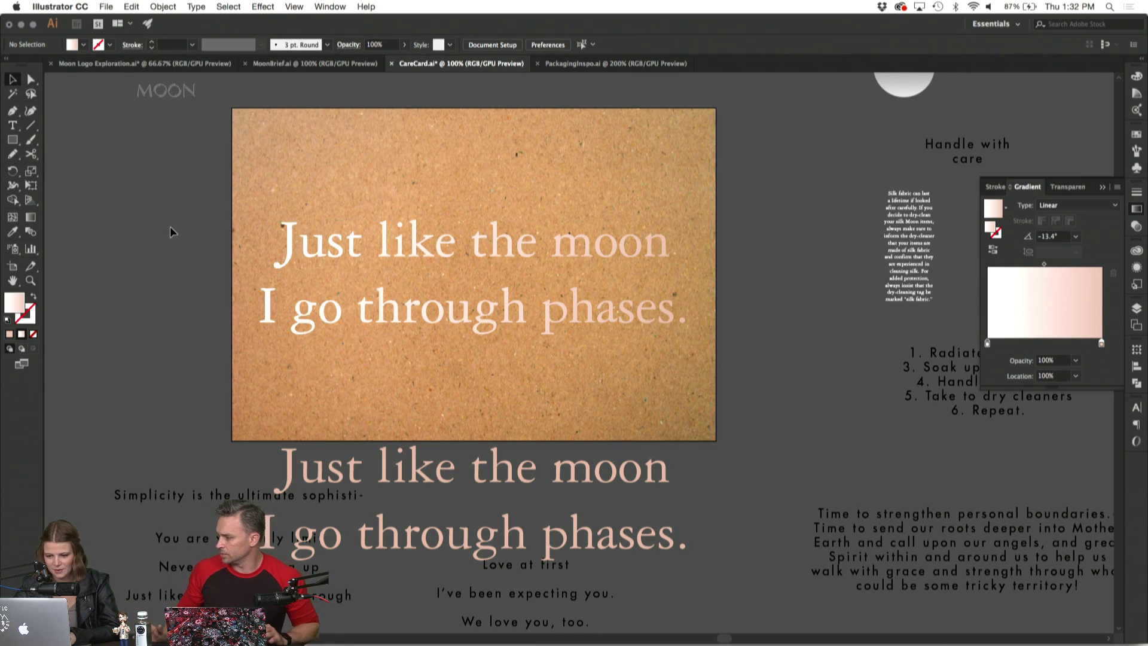
Move the gradient quote off the cardboard card onto the empty canvas to its left.
scroll(170, 226, "left", 5)
scroll(170, 232, "right", 3)
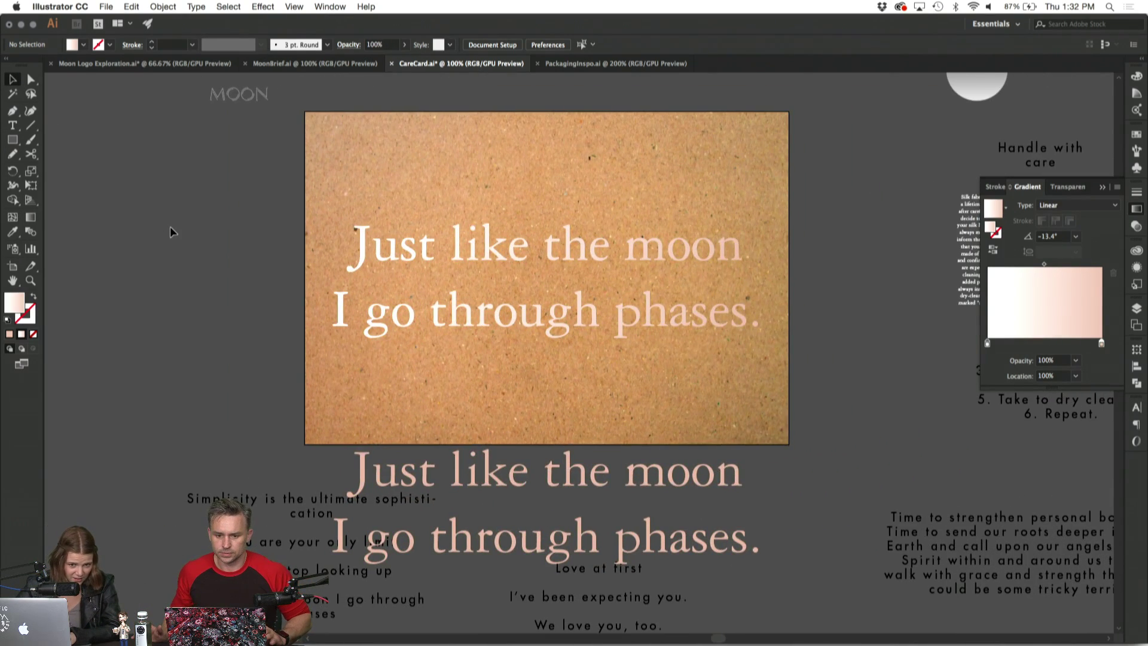
scroll(169, 232, "right", 1)
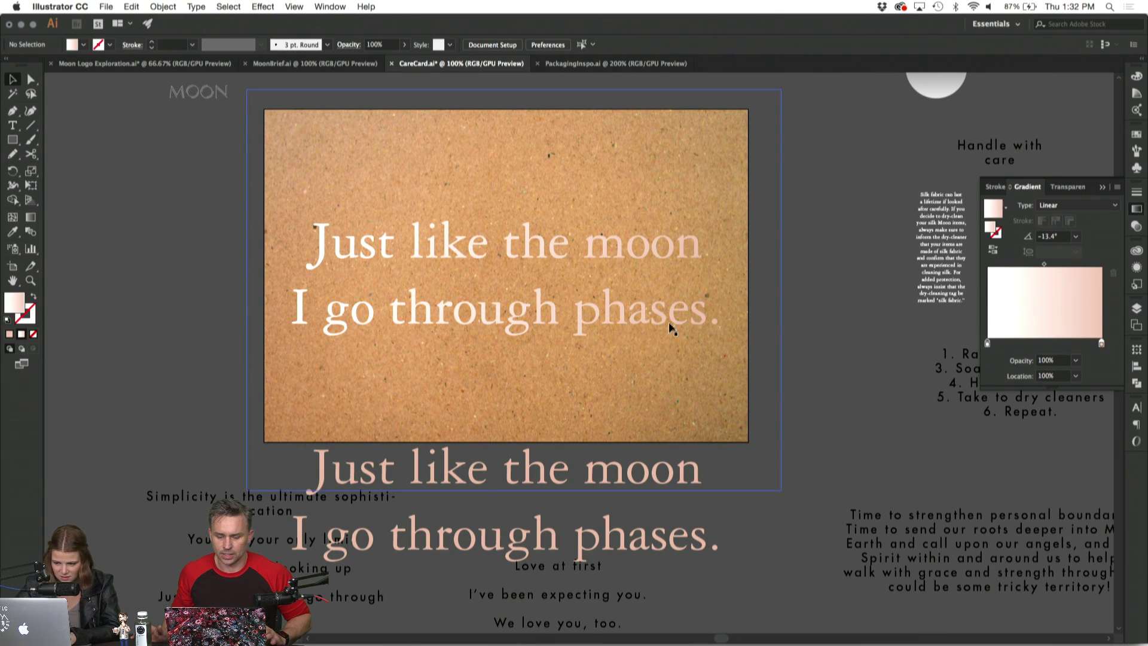
scroll(674, 312, "left", 5)
left_click_drag(661, 303, 179, 275)
left_click(255, 399)
scroll(256, 399, "left", 3)
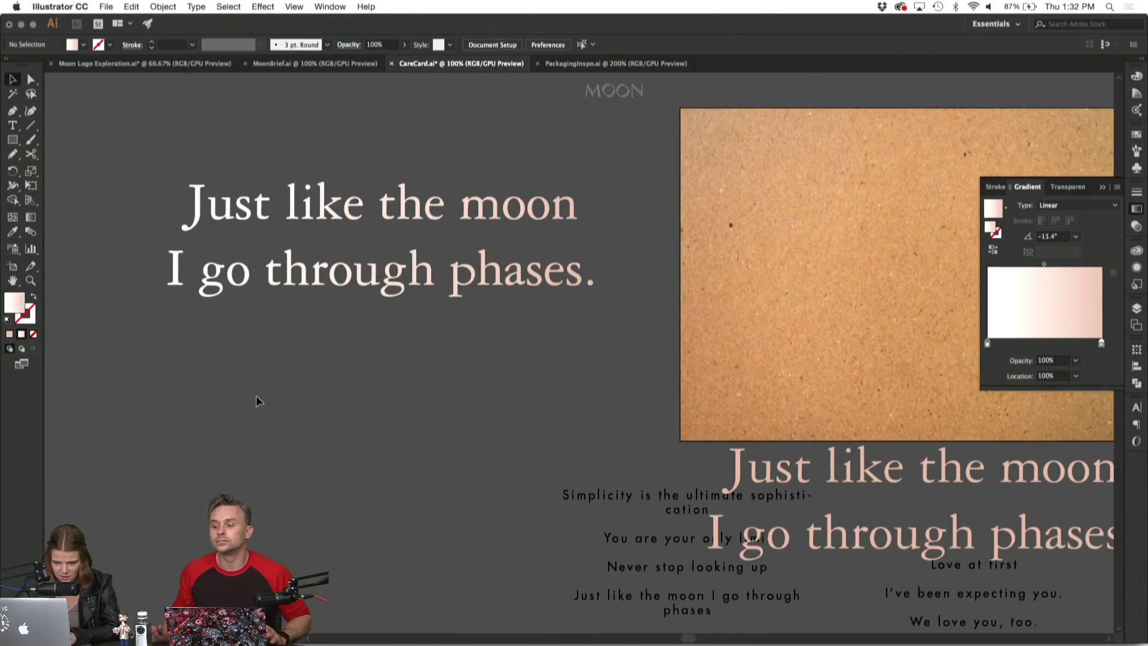
Shift the pink end stop of the quote's gradient to a location of 79.7%.
left_click(559, 277)
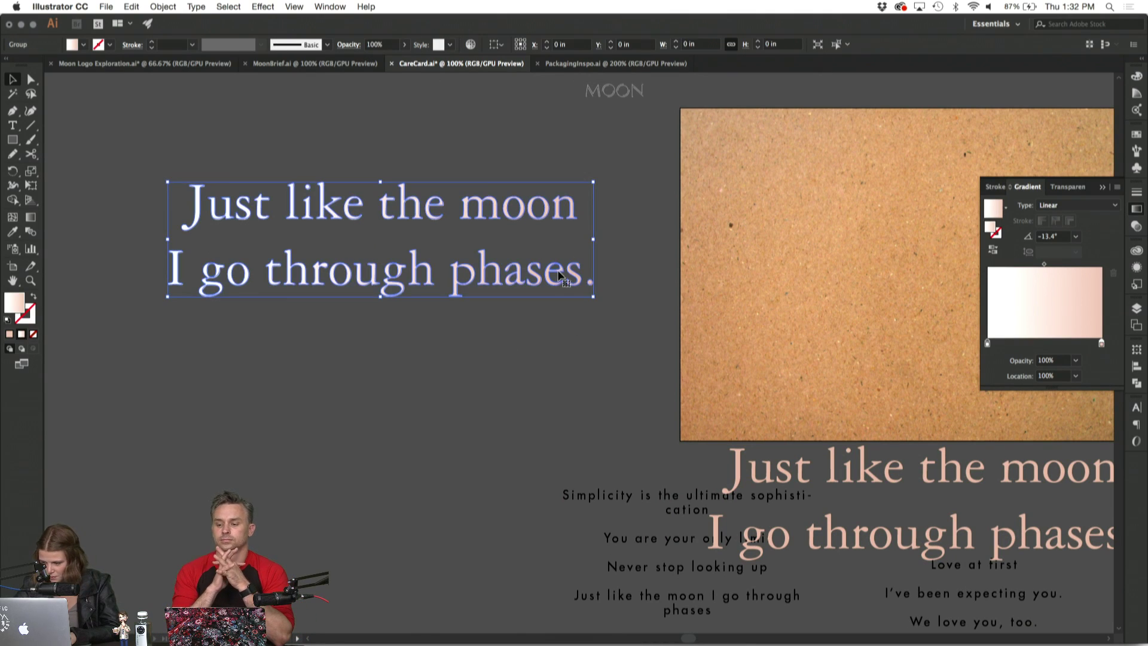
left_click_drag(1091, 345, 1078, 343)
left_click(480, 357)
Sample the fill of the pink MOON logo square with the Eyedropper and check its hex code in the Color Picker.
scroll(481, 357, "up", 5)
scroll(480, 357, "right", 3)
scroll(481, 357, "up", 2)
scroll(481, 357, "right", 1)
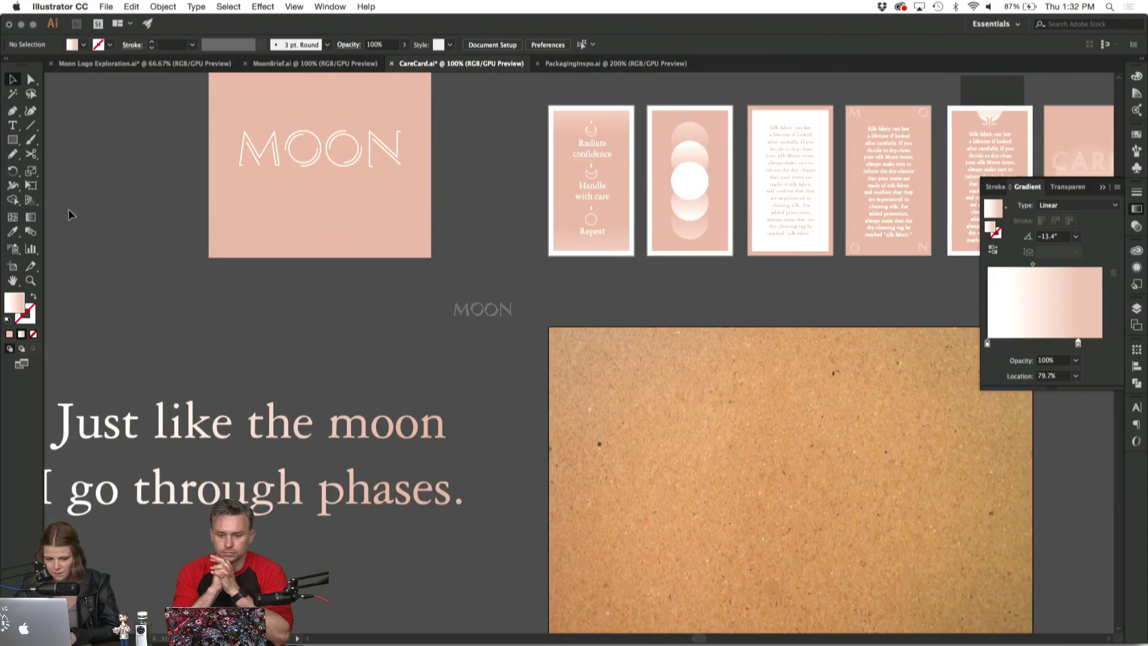
double_click(13, 234)
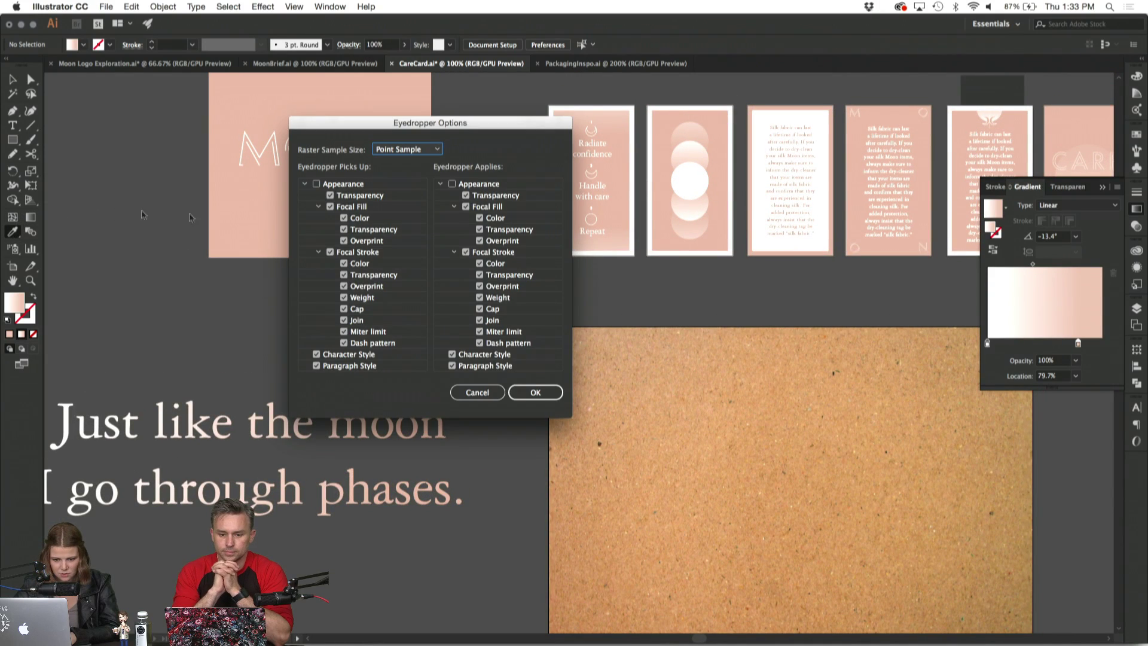
left_click(493, 392)
left_click(341, 227)
double_click(18, 308)
left_click(662, 386)
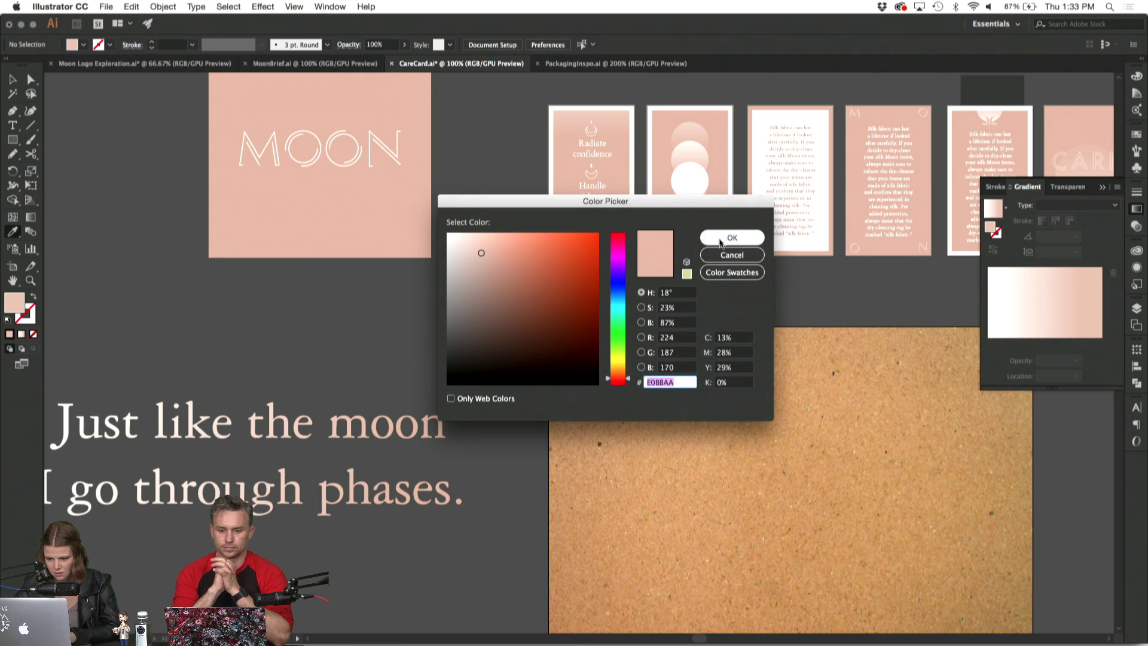
left_click(732, 255)
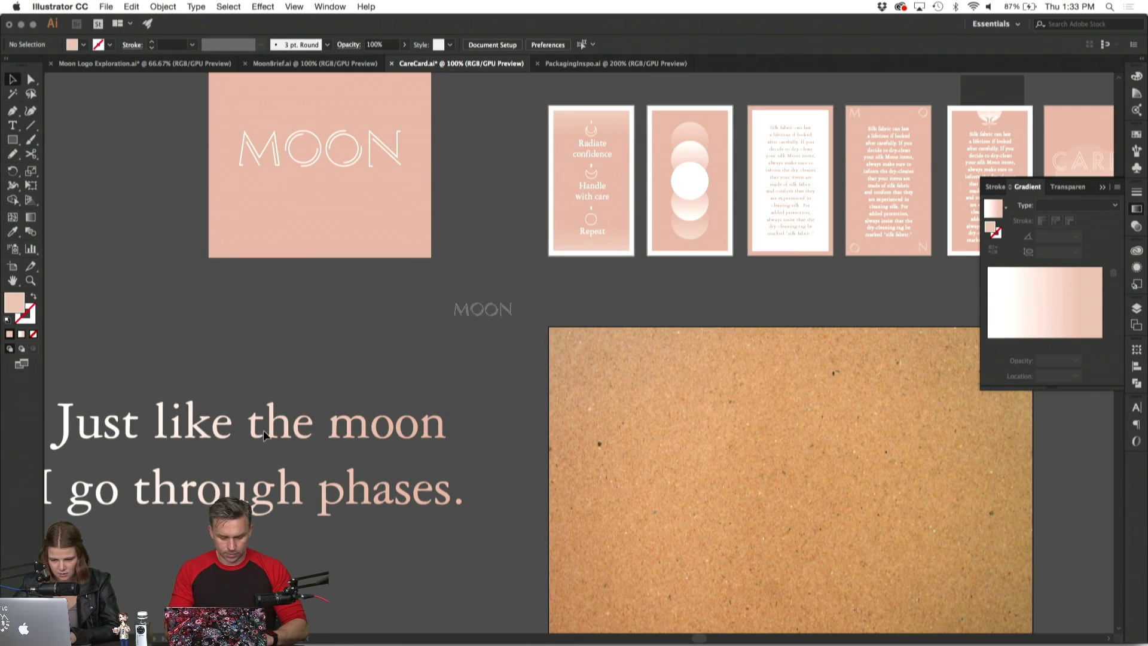
Examine the color values and available swatches for the pink end stop of the quote's gradient.
left_click(366, 426)
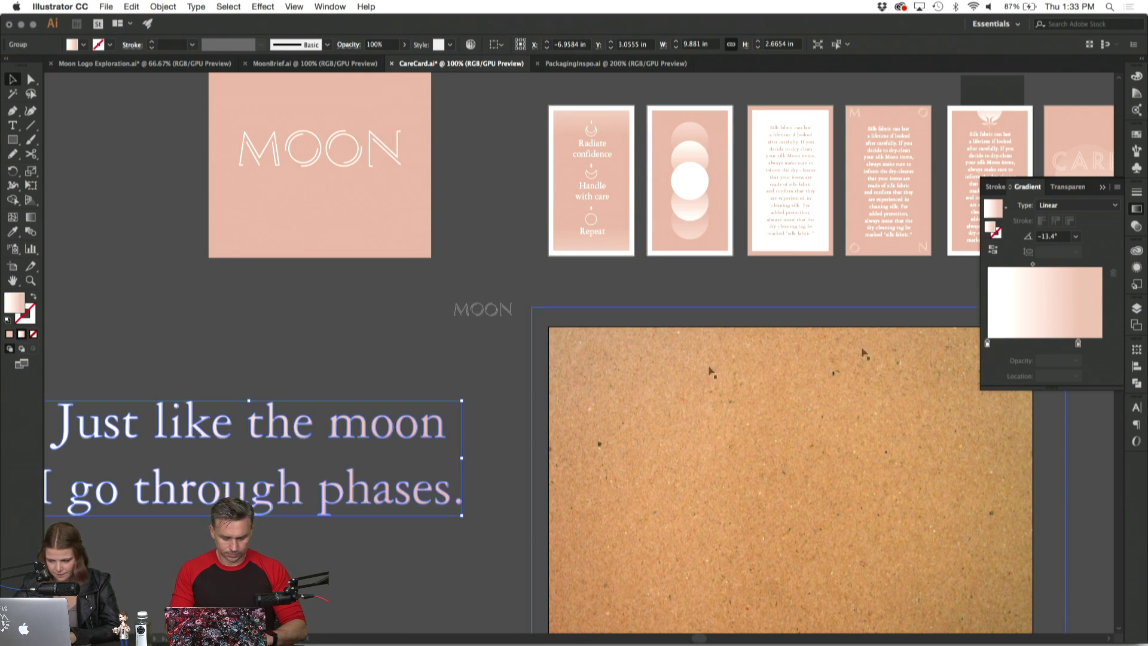
double_click(1078, 343)
left_click(1074, 449)
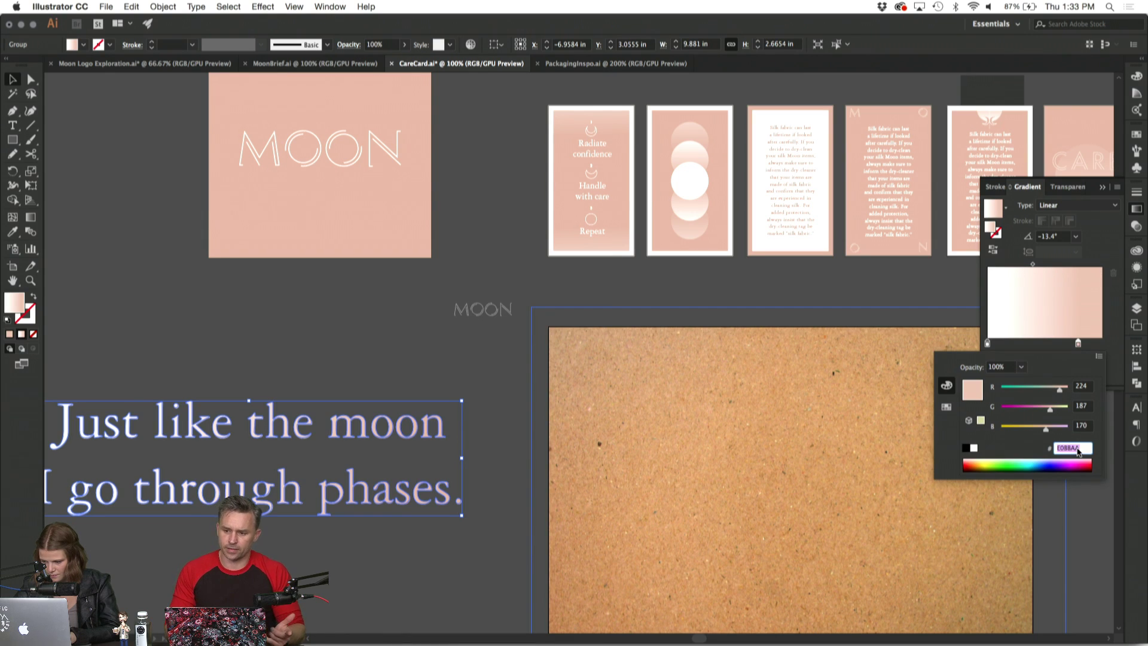
key("Return")
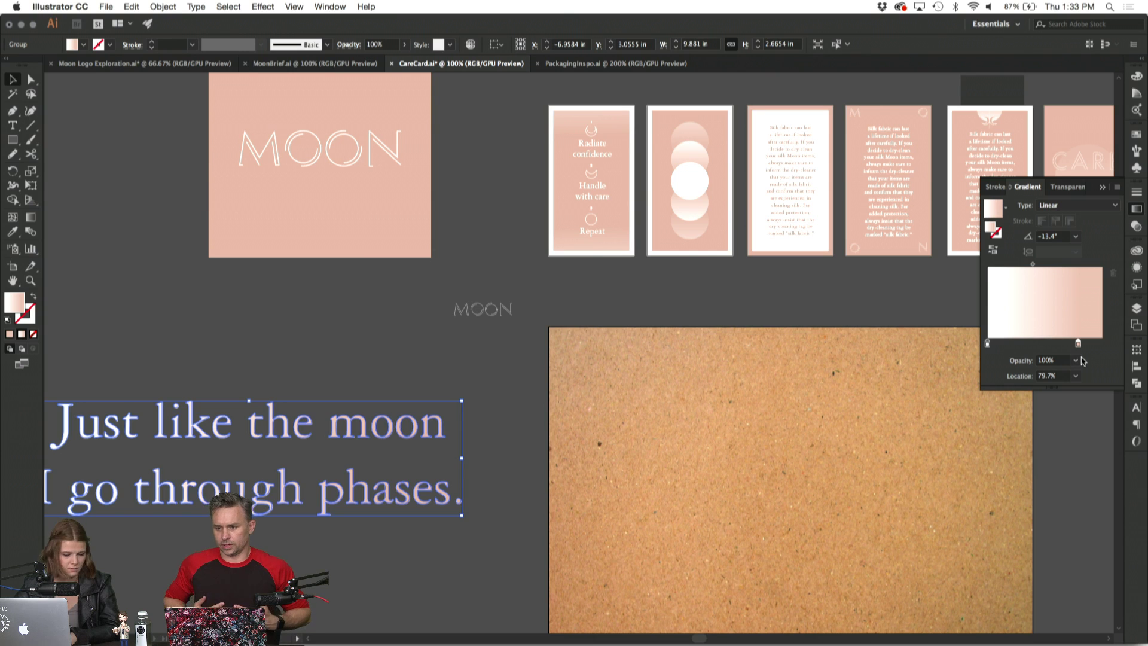
double_click(1079, 345)
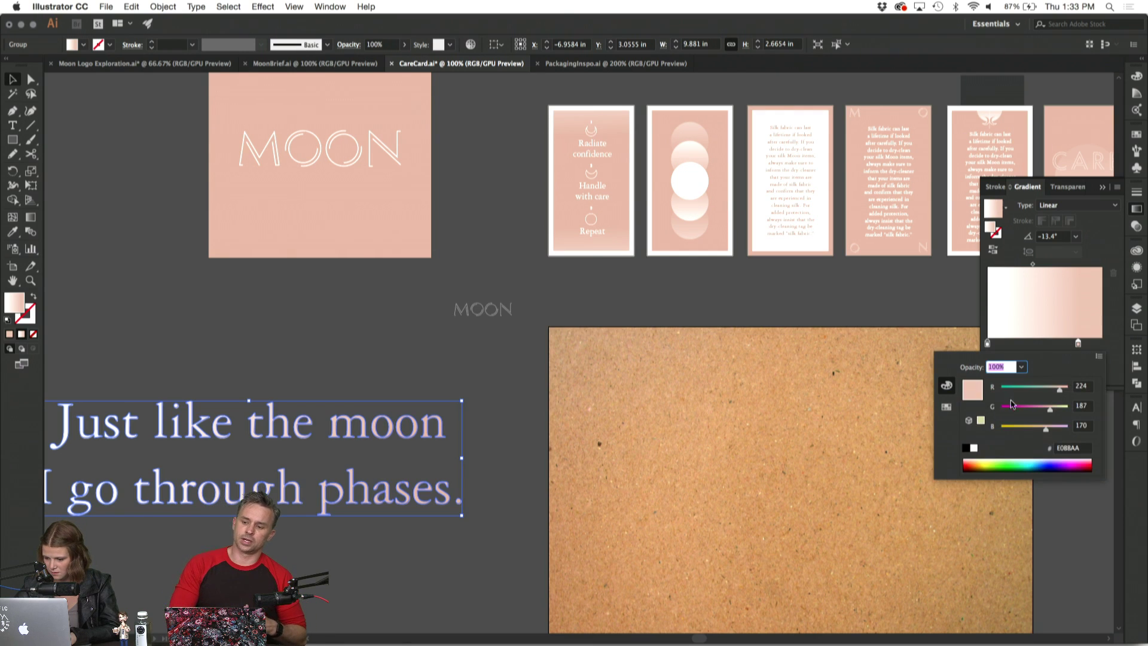
left_click(946, 408)
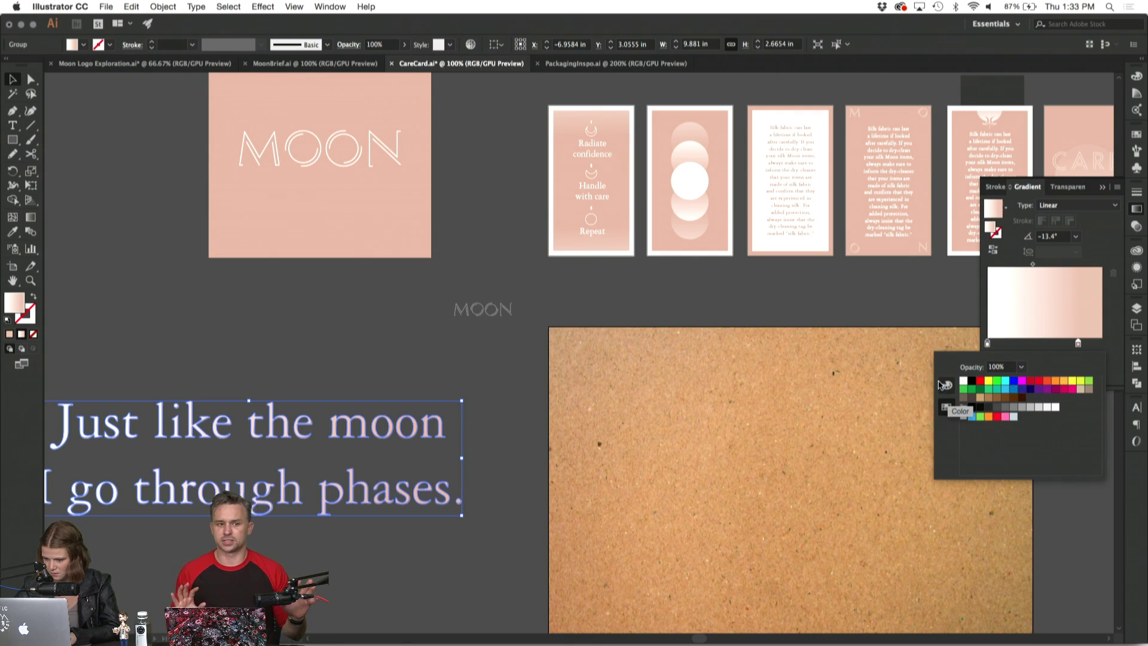
left_click(1103, 189)
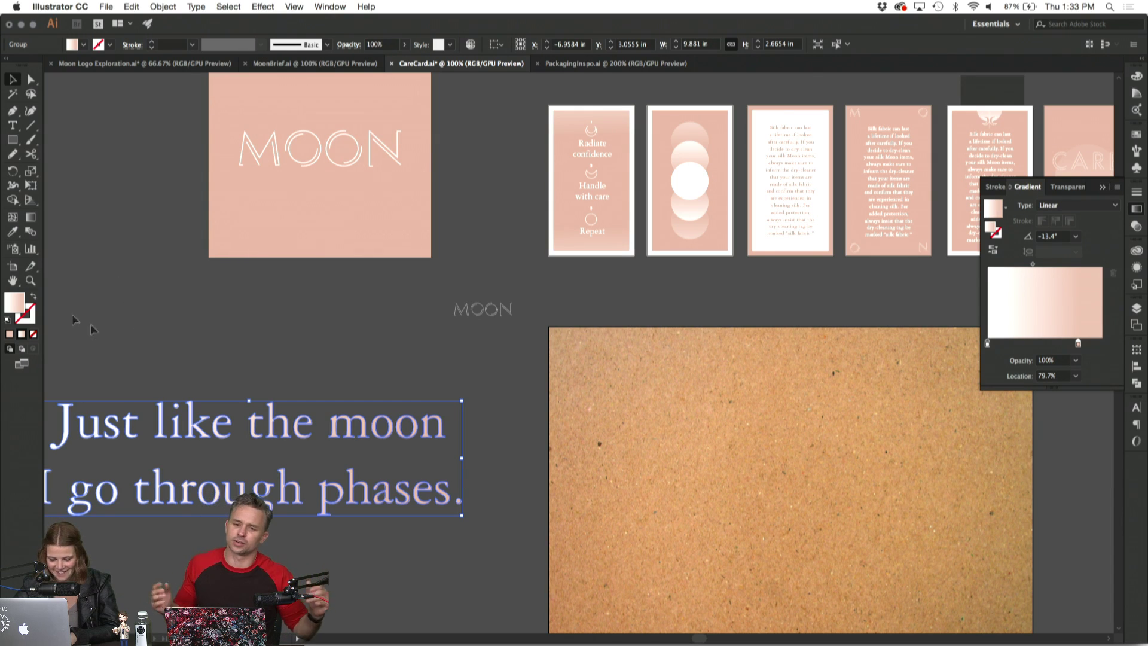
double_click(1078, 345)
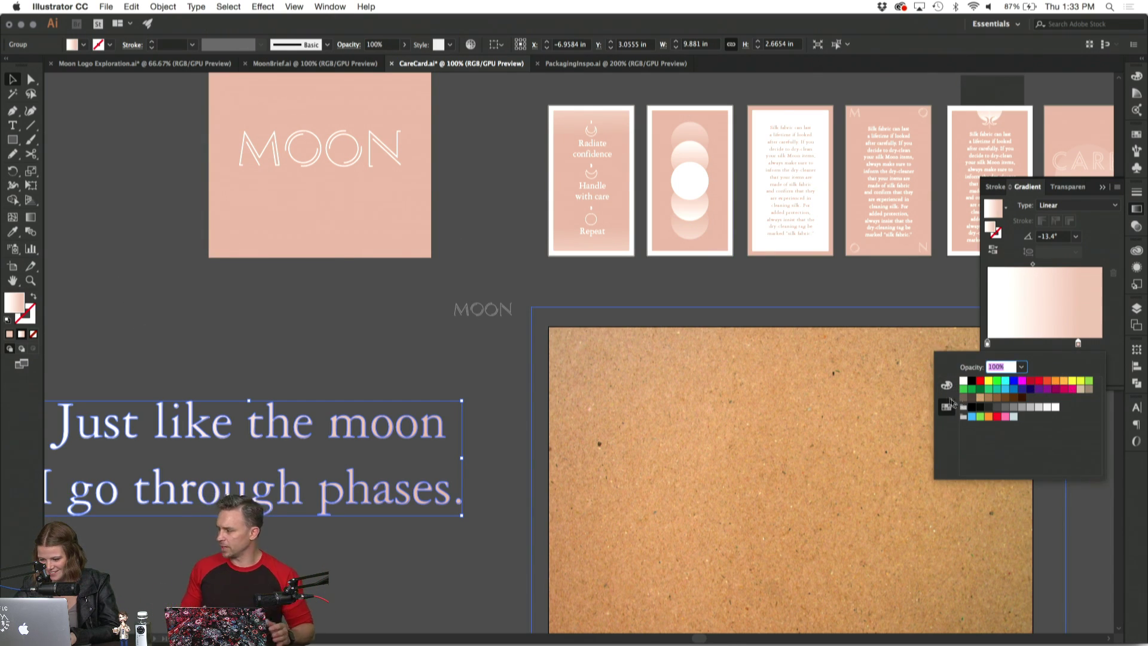
left_click(946, 385)
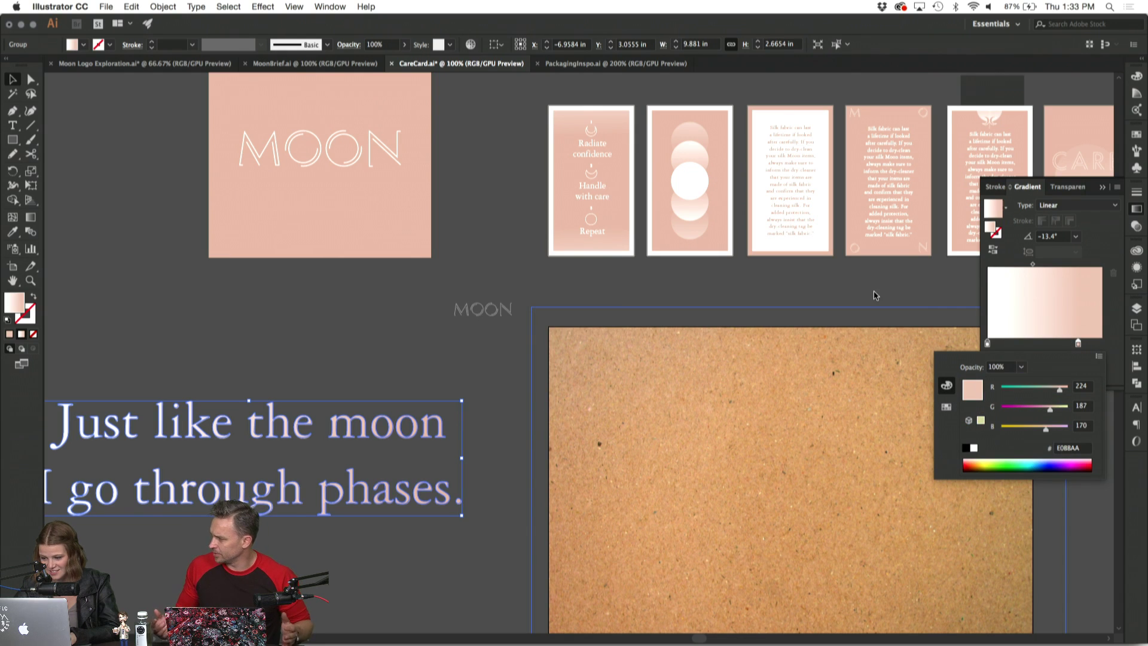
key("Escape")
Recolor the pink end stop of the quote's gradient to D6B3A5, matching the body text on the white care card.
left_click(783, 175)
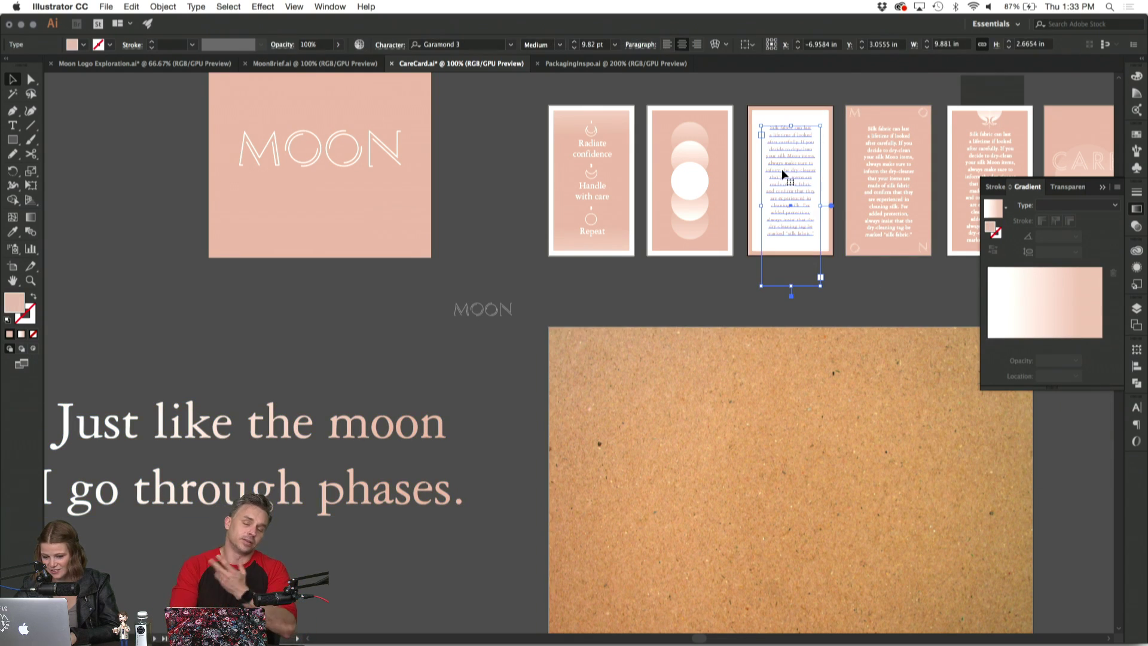
double_click(13, 307)
left_click(673, 383)
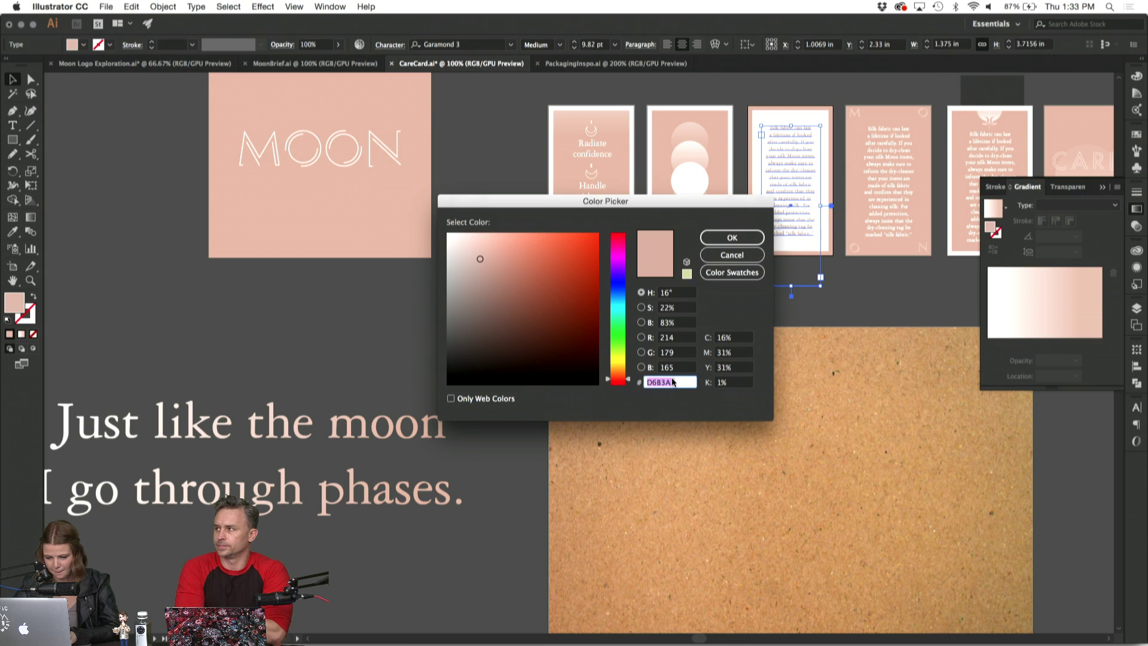
left_click(723, 239)
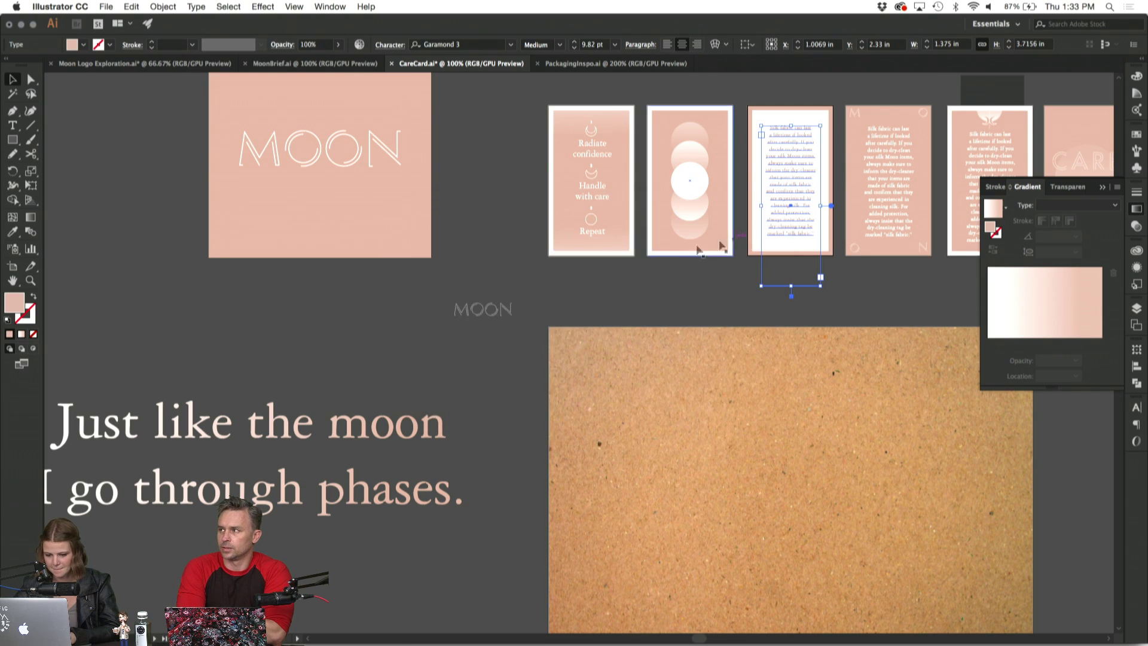
left_click(435, 407)
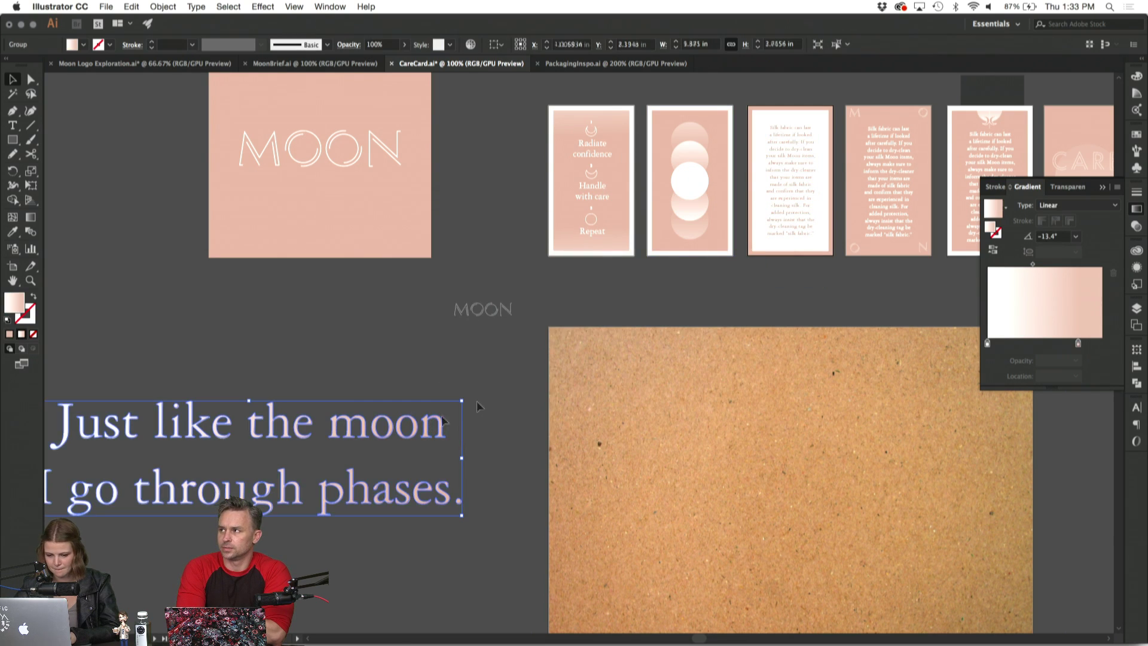
double_click(1078, 345)
left_click(1068, 449)
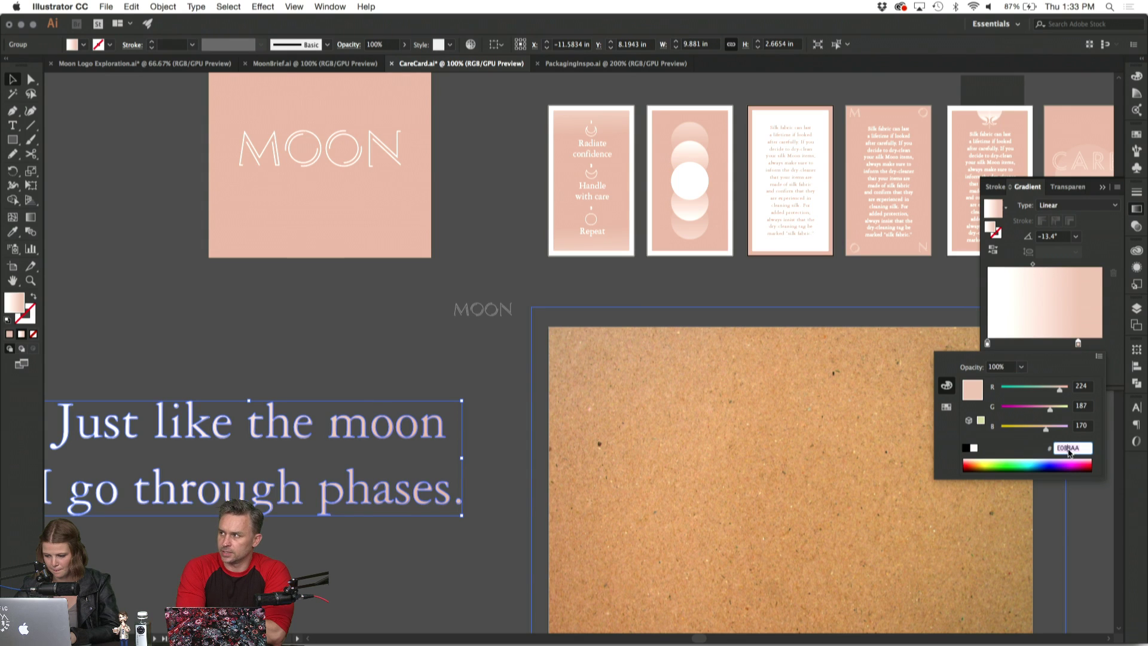
type("D6B3A5")
key("Return")
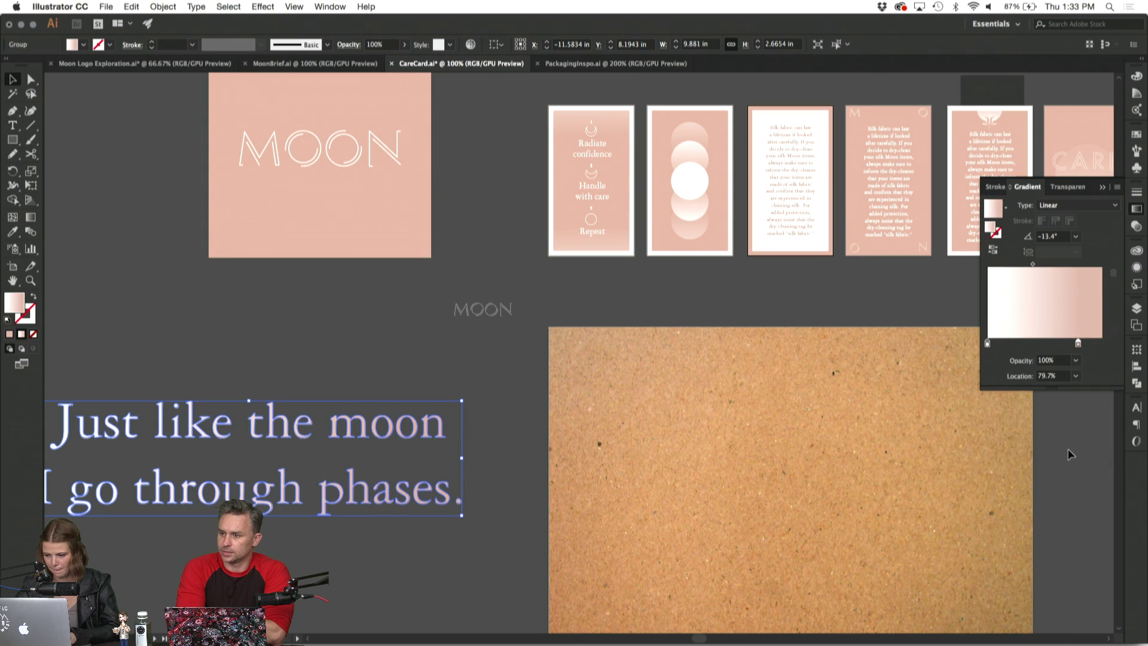
left_click(726, 296)
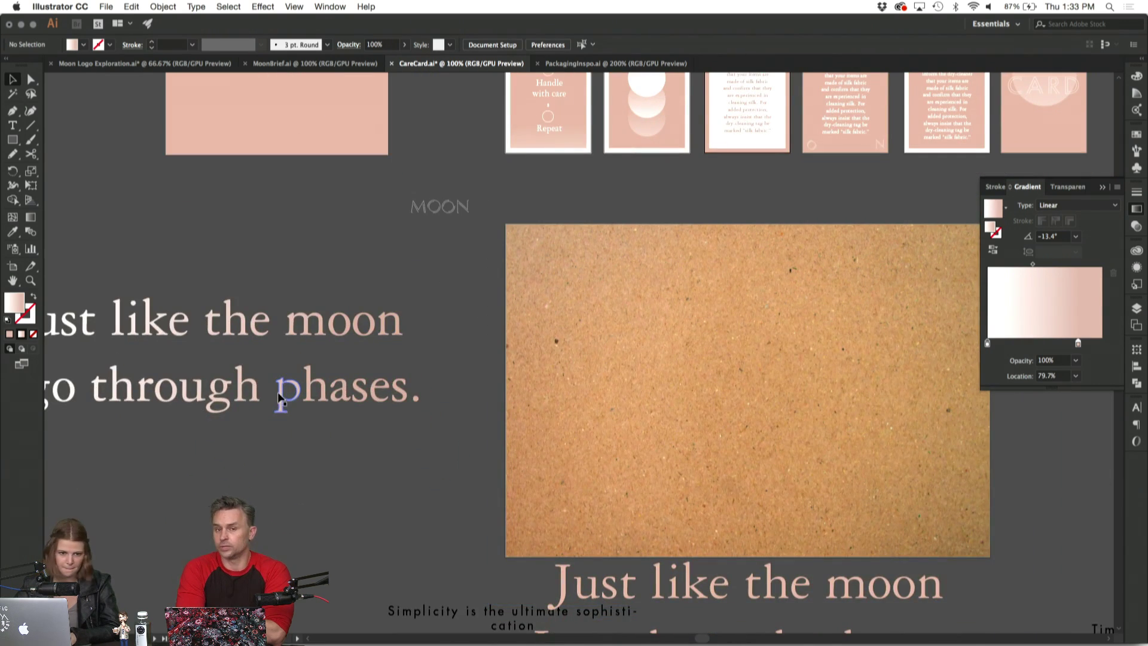
Move the gradient quote from the empty canvas back onto the middle of the cardboard card.
left_click_drag(279, 396, 821, 430)
left_click(396, 427)
scroll(395, 427, "right", 5)
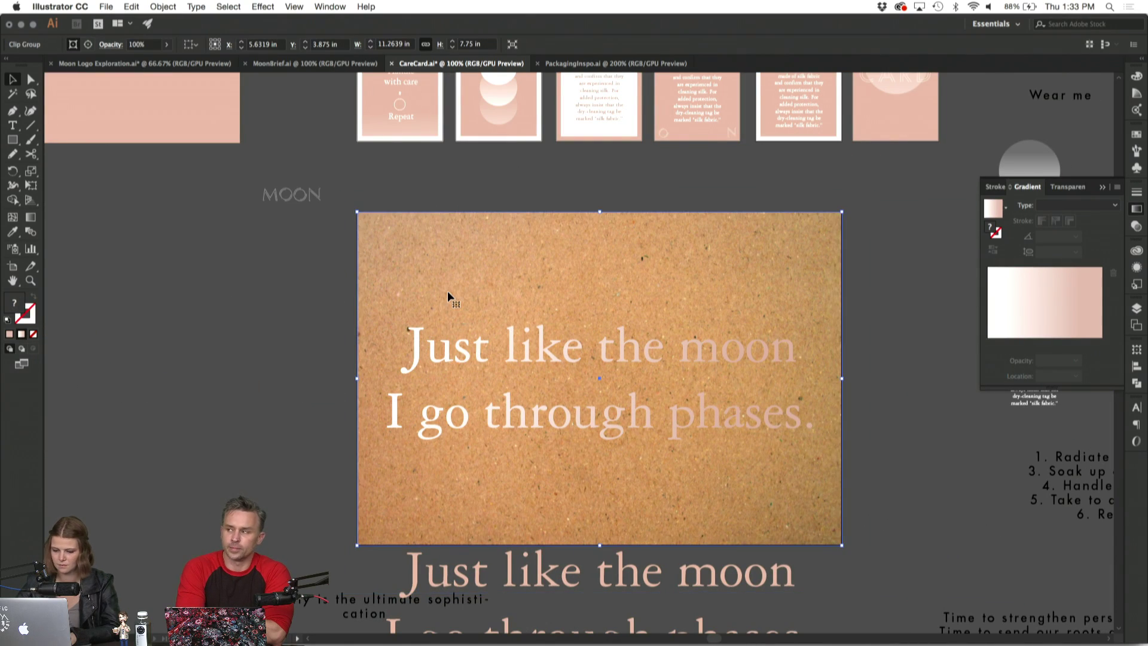
Move the cardboard texture off its artboard onto the empty canvas to its left, leaving the quote in place.
key("super+minus")
left_click_drag(687, 289, 180, 316)
left_click(342, 329)
Draw an 11.2639 × 7.75 in rectangle covering the quote's artboard, filled with the white-to-pink gradient and no stroke.
left_click(12, 139)
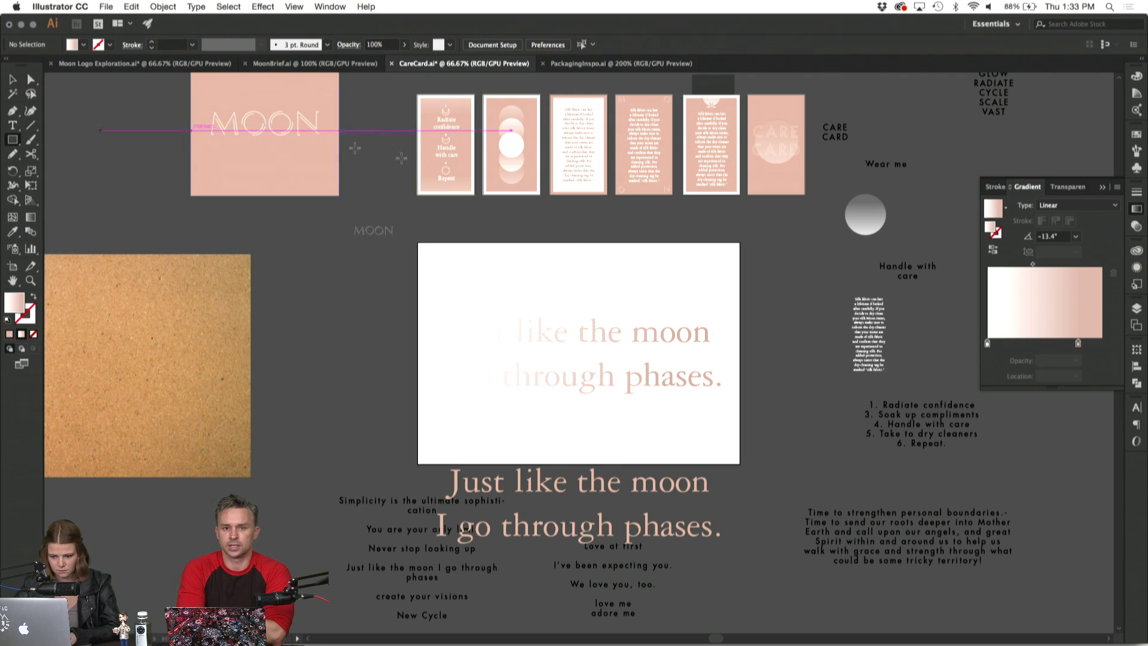
left_click_drag(417, 242, 739, 464)
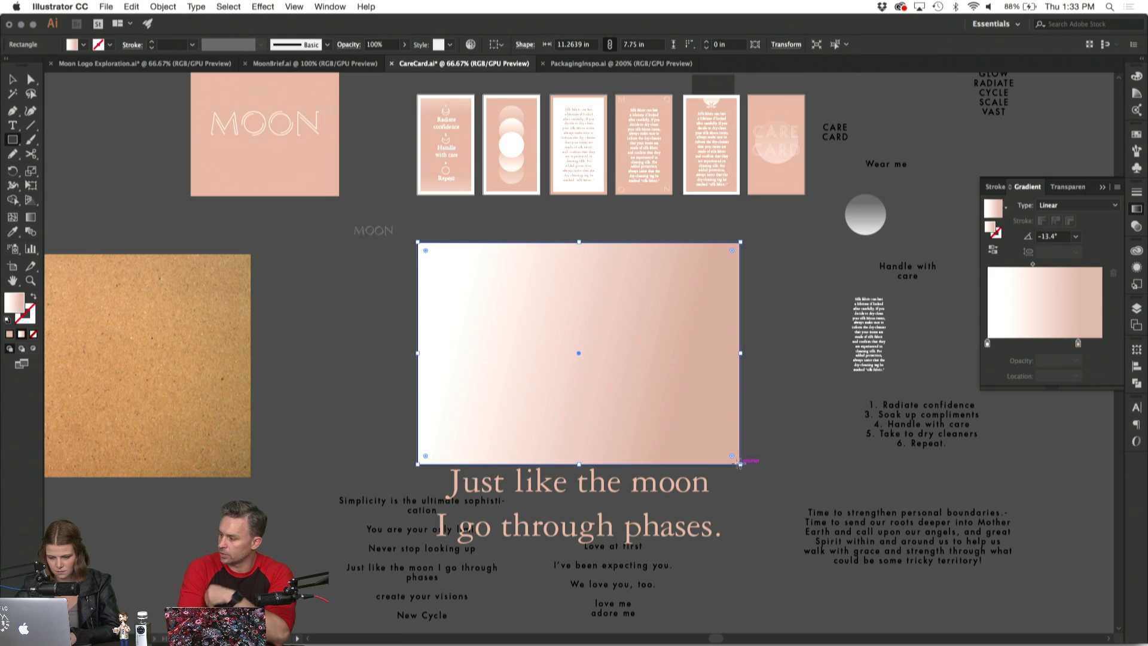
left_click(33, 297)
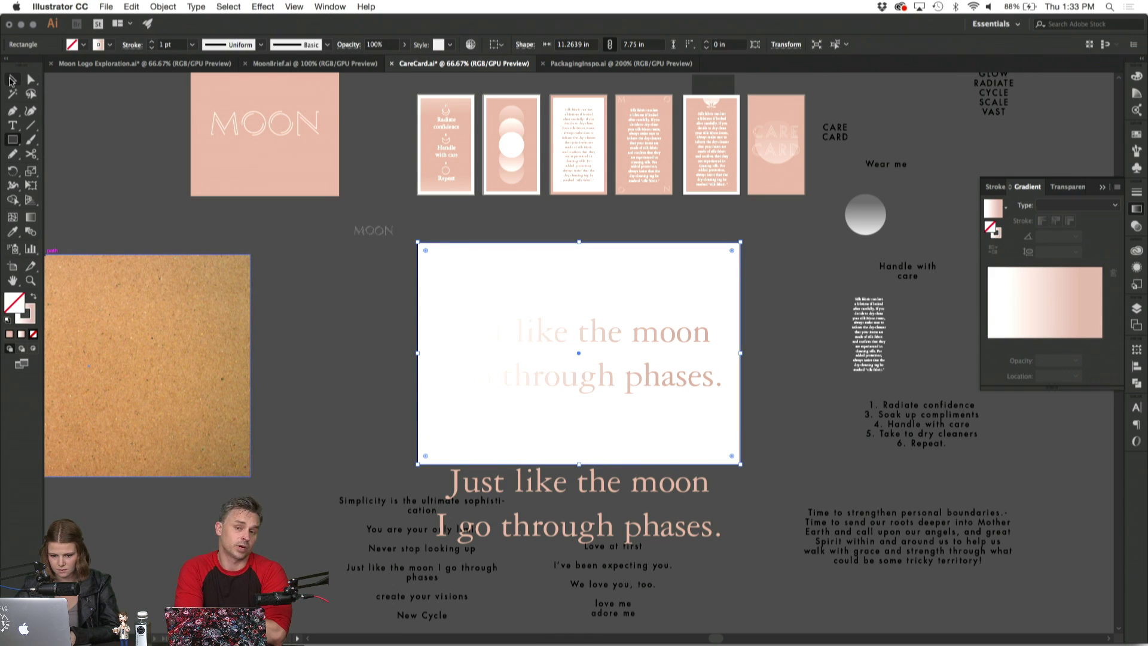
key("shift+x")
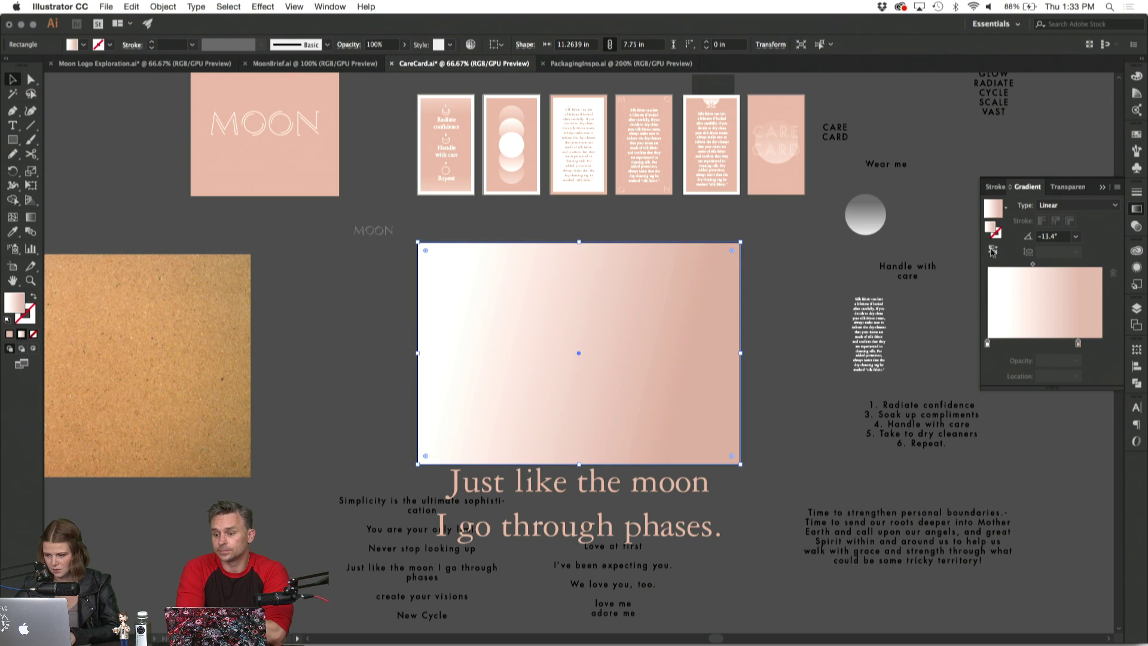
Reverse the rectangle's gradient so it runs from pink to white, and send the rectangle behind the quote.
left_click(992, 251)
key("super+shift+bracketleft")
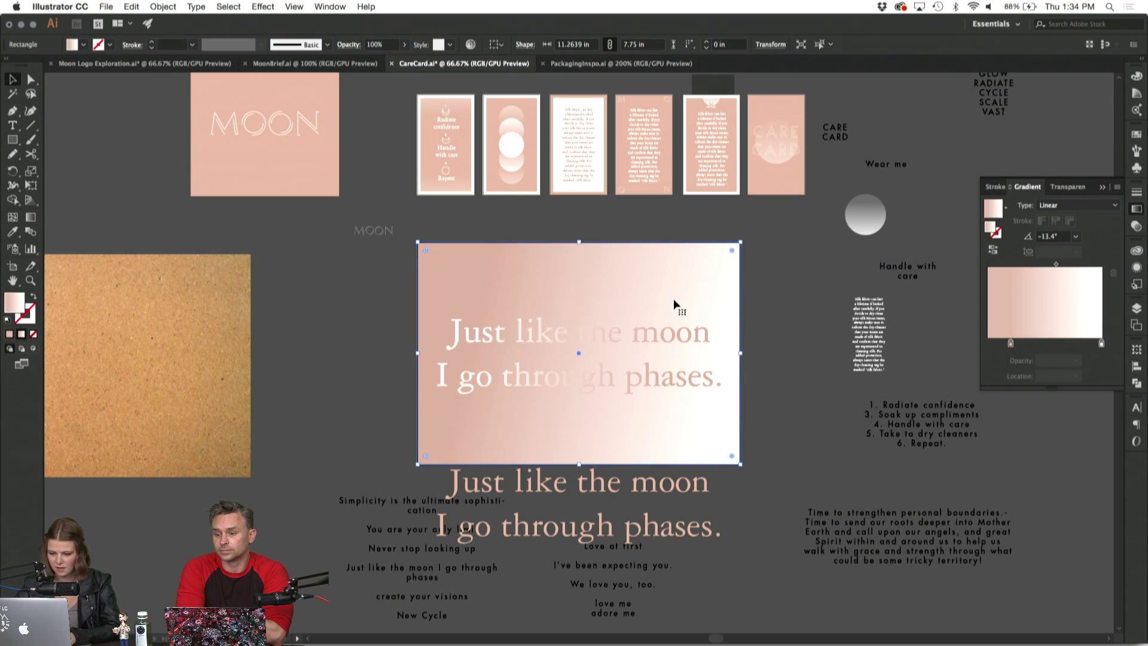
left_click(371, 371)
Stretch the background rectangle's gradient beyond both side edges at -13.4° and add a stop near its white end.
left_click(556, 293)
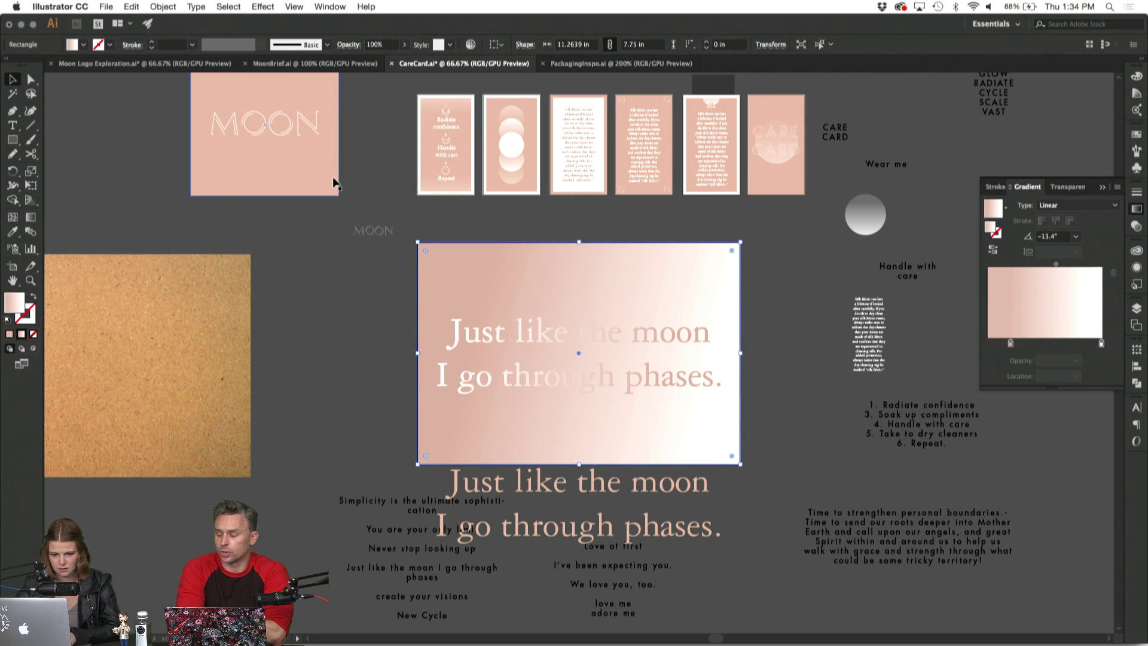
left_click(33, 219)
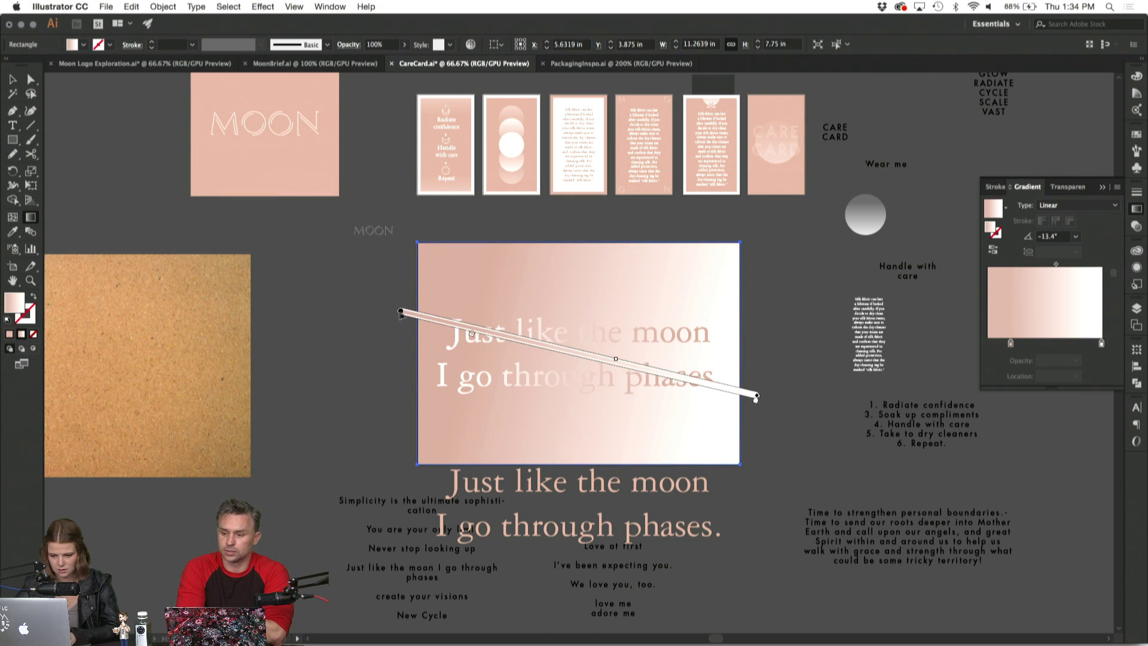
left_click_drag(761, 403, 772, 406)
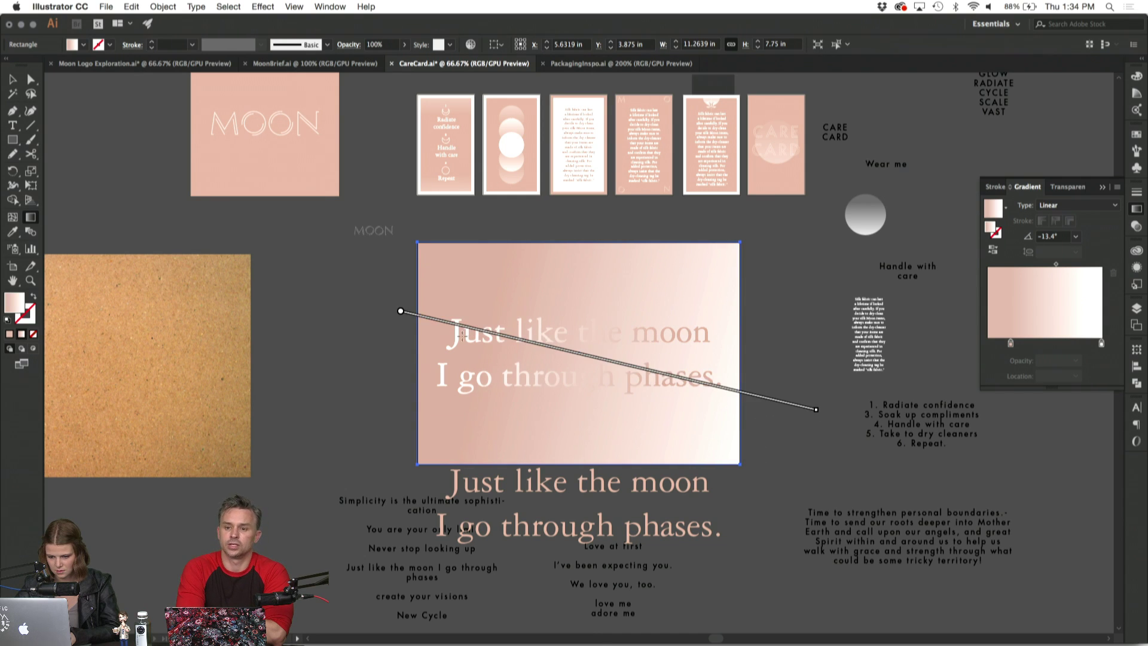
mouse_move(401, 311)
left_mouse_down()
mouse_move(500, 331)
mouse_move(479, 329)
left_mouse_up()
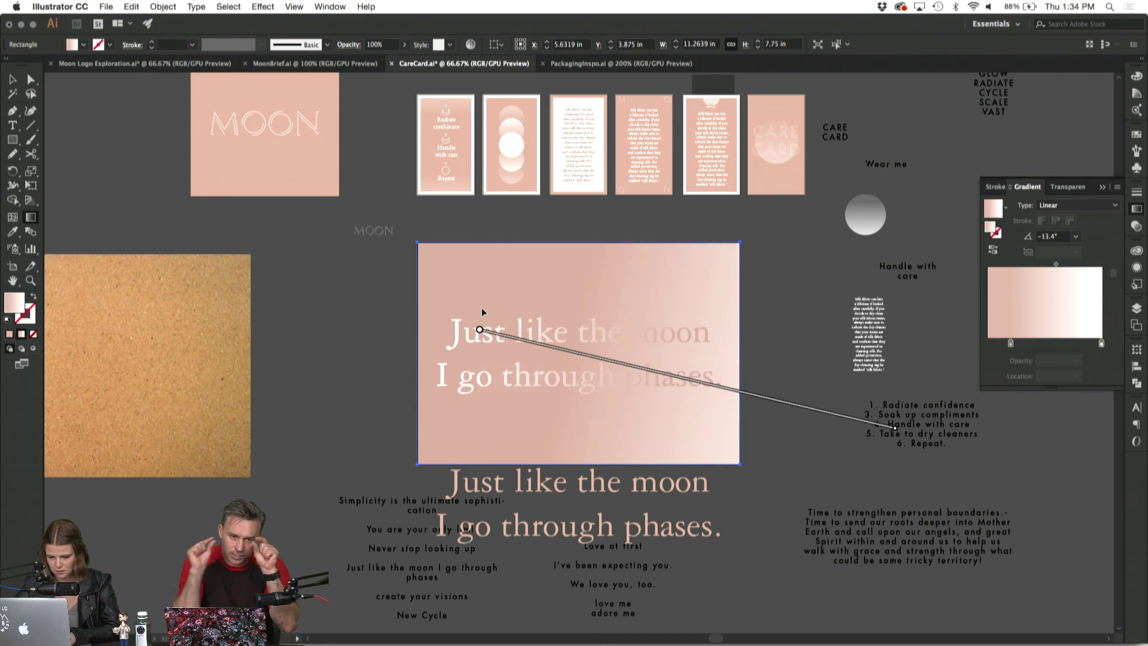
left_click_drag(883, 432, 737, 406)
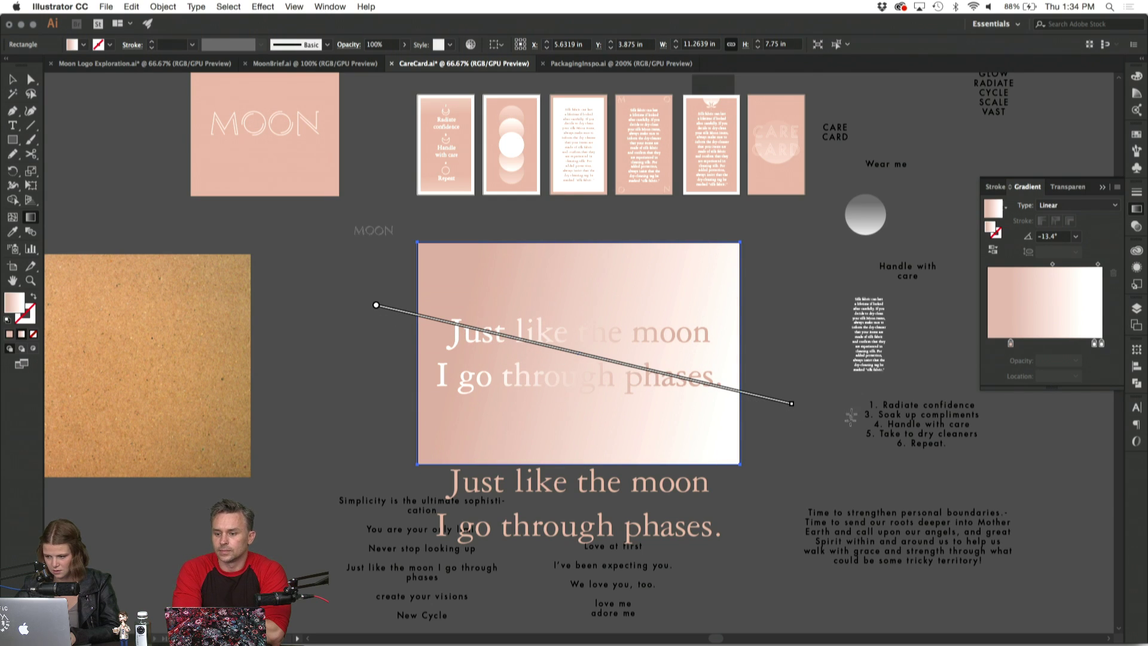
left_click(10, 80)
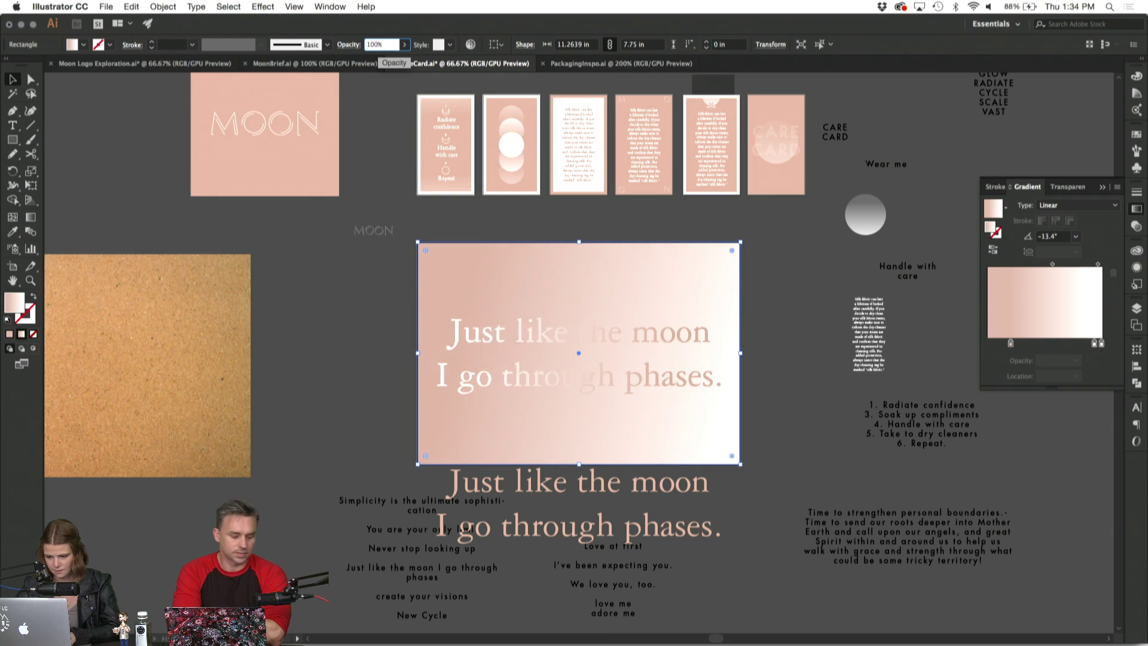
left_click(377, 45)
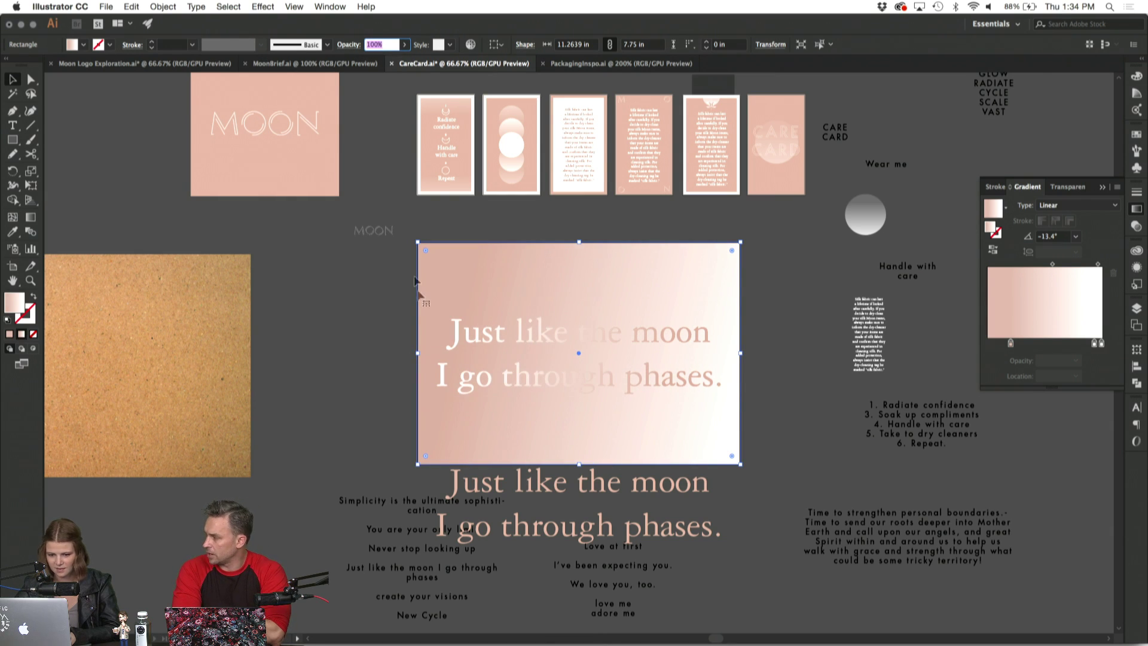
left_click(312, 323)
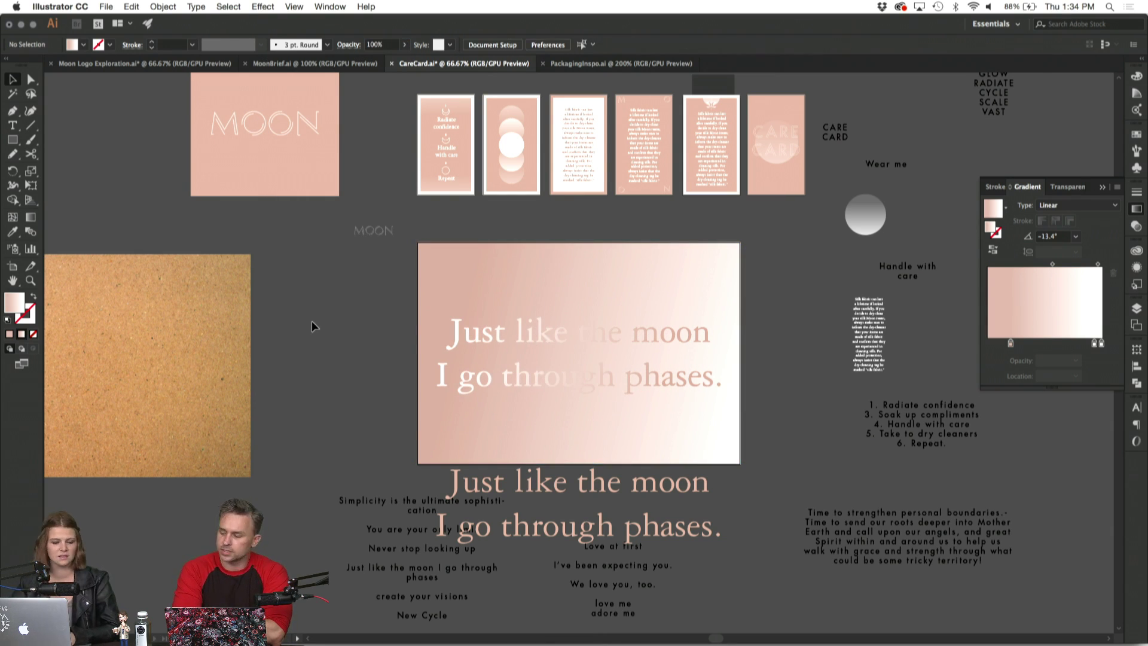
Move the spare solid pink copy of the quote away from the card to the empty canvas at its lower right.
scroll(353, 348, "down", 5)
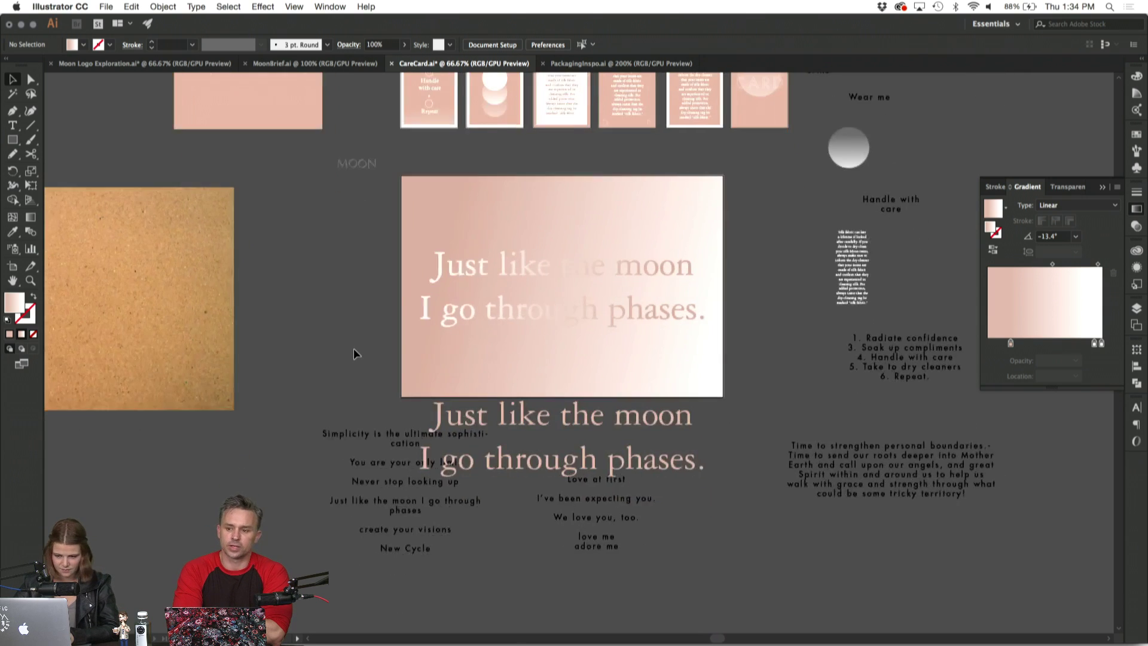
left_click_drag(501, 354, 837, 524)
left_click(687, 472)
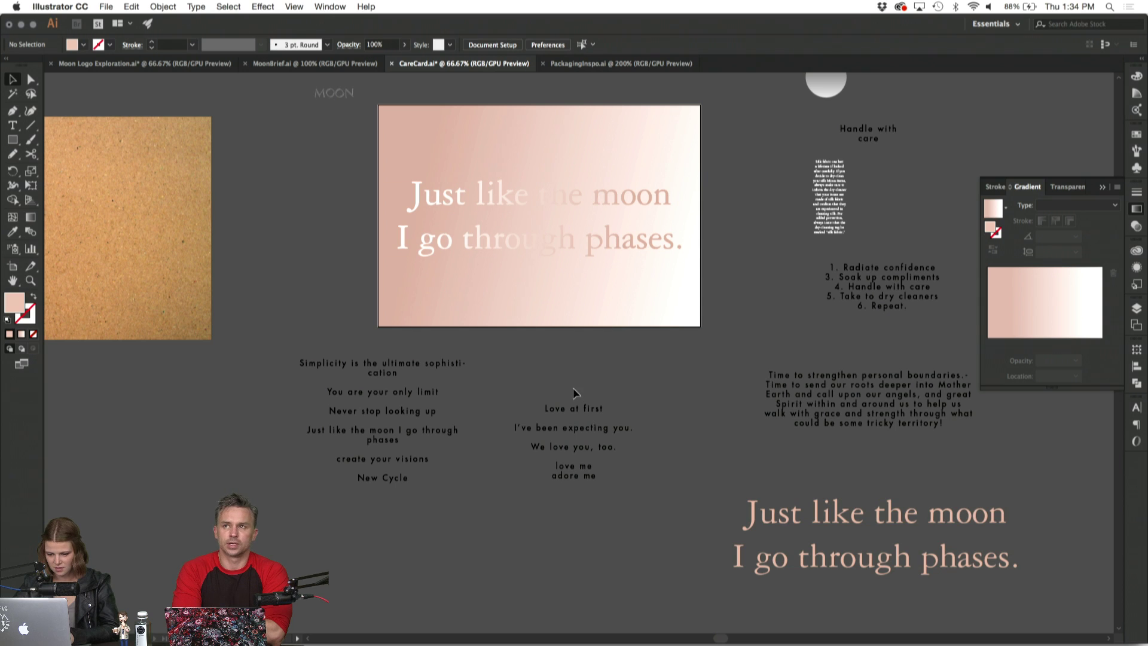
Move the "Love at first" and "Simplicity is the ultimate sophistication" phrase lists farther down, away from the quote card.
left_click(573, 409)
left_click_drag(573, 500, 585, 612)
left_click(408, 426)
left_click(399, 418)
left_click_drag(399, 418, 347, 550)
left_click(453, 403)
scroll(453, 403, "up", 3)
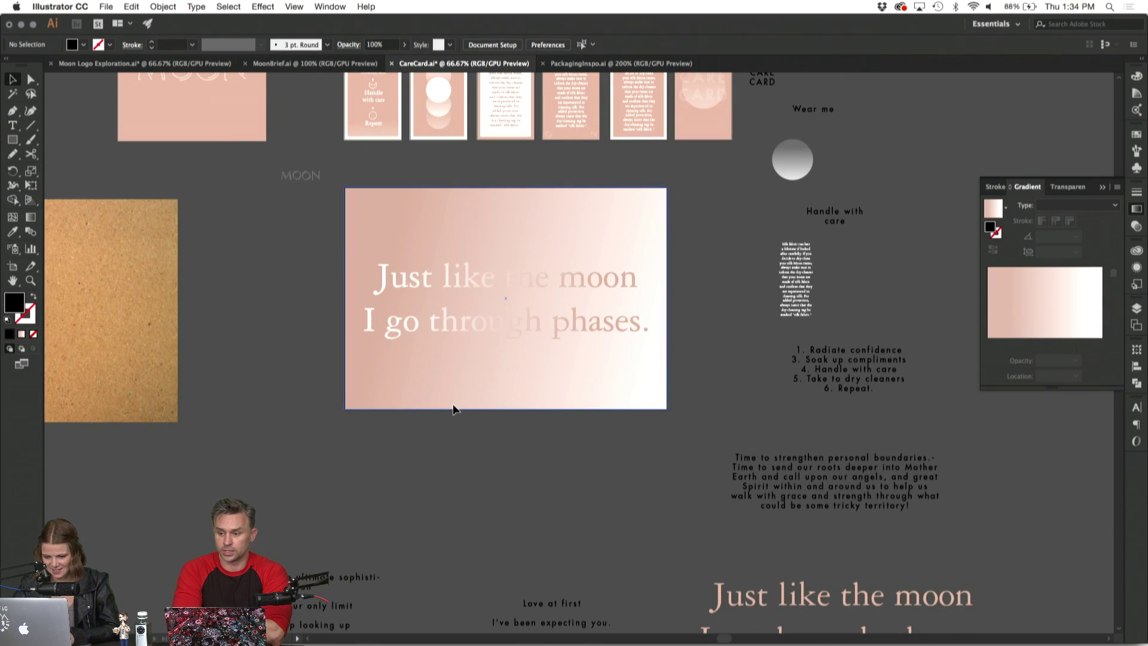
Examine the gradient quote against its gradient background, both close up and alongside the surrounding packaging pieces.
left_click(462, 328)
left_click_drag(462, 328, 464, 329)
left_click(219, 299)
scroll(258, 263, "up", 2)
scroll(258, 263, "left", 1)
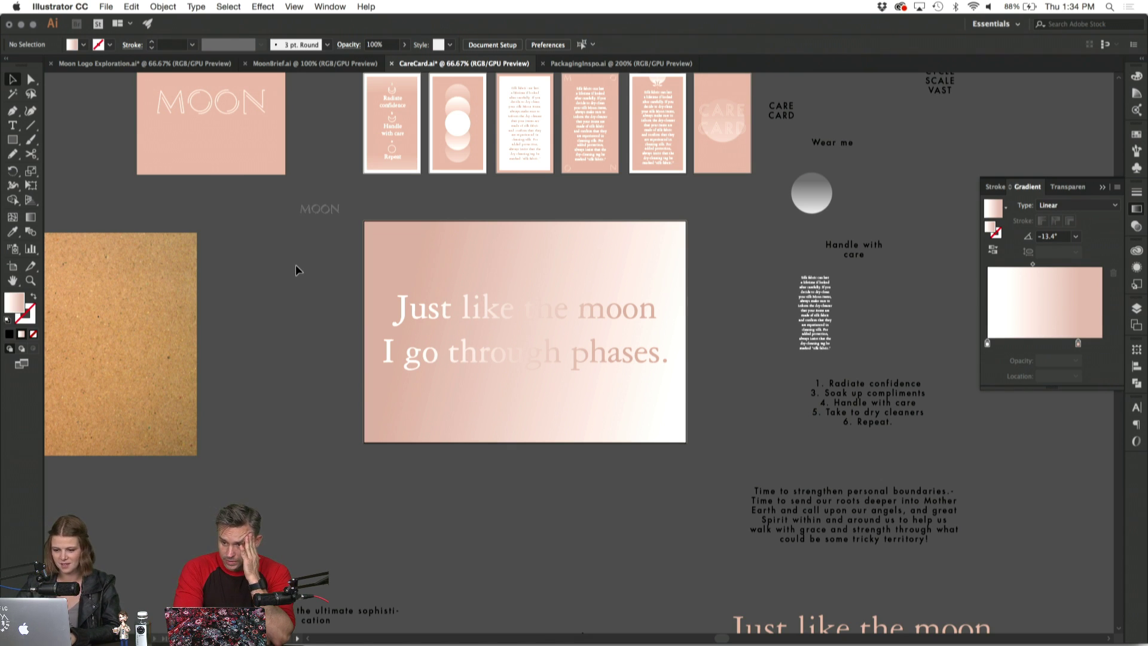
key("super+equal")
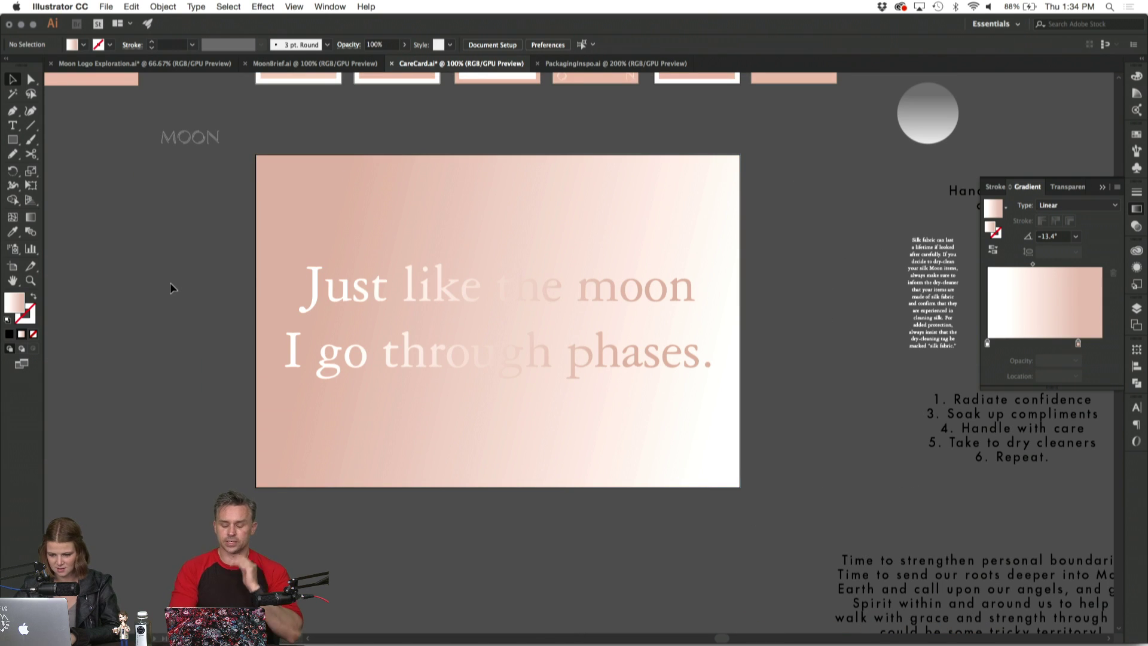
scroll(169, 284, "left", 2)
key("super+minus")
key("super+minus")
scroll(172, 290, "down", 3)
scroll(172, 289, "right", 2)
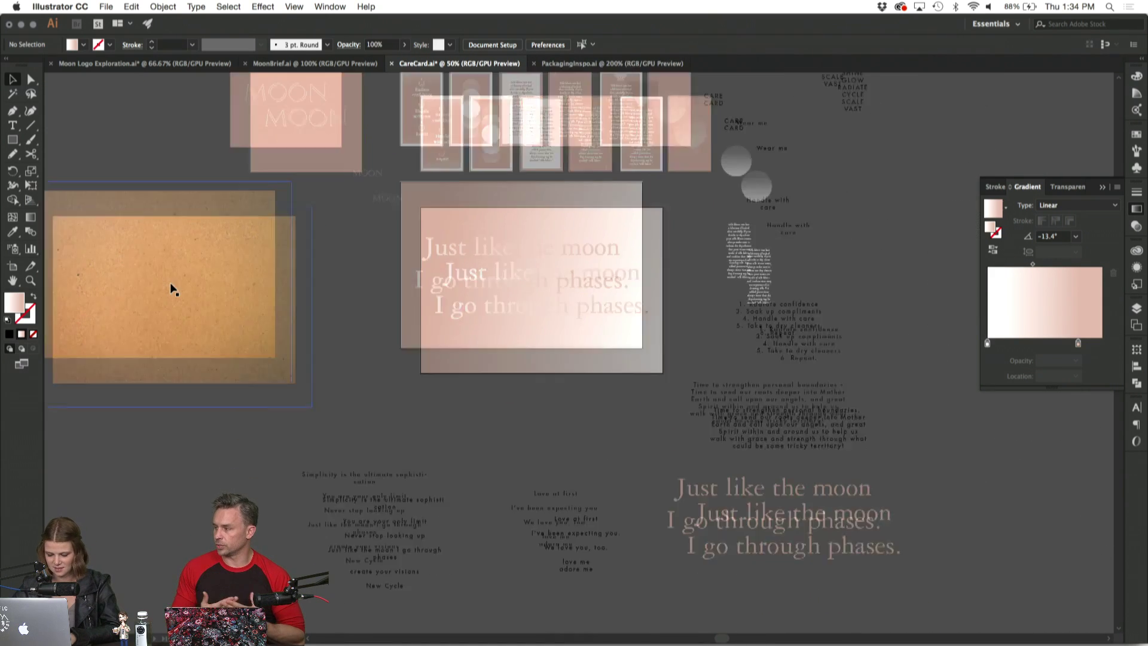
Move the solid pink quote copy and the "Love at first" and "Simplicity is the ultimate sophistication" lists farther outward, clearing space below the card.
left_click_drag(763, 394, 797, 382)
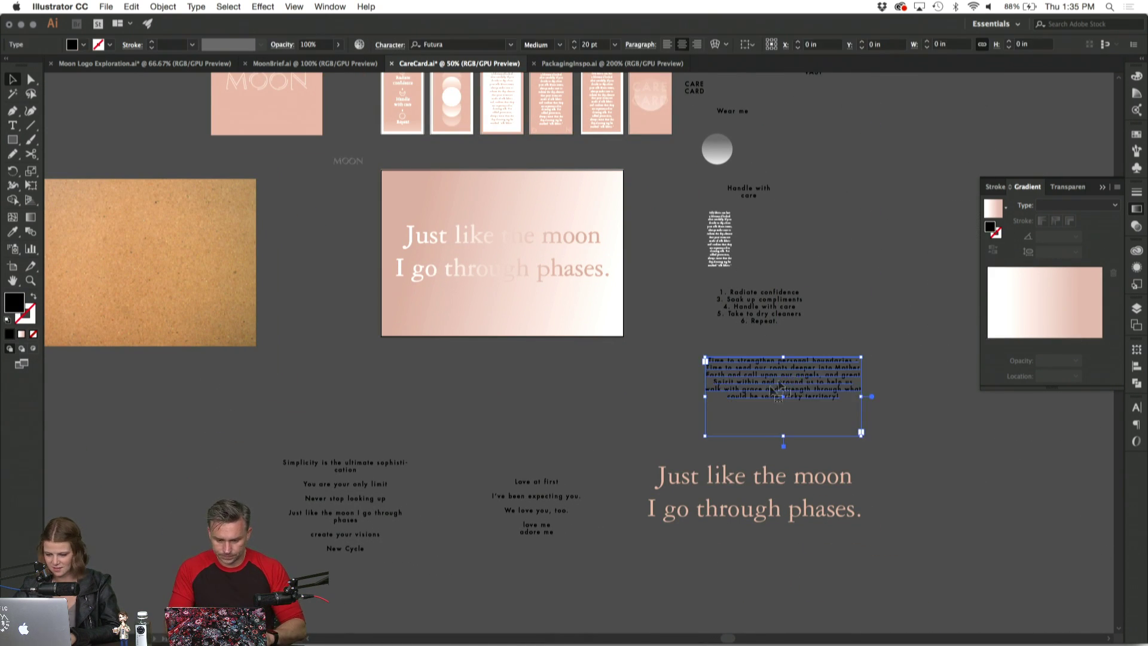
left_click_drag(665, 484, 851, 497)
left_click_drag(580, 486, 748, 581)
left_click_drag(353, 491, 188, 547)
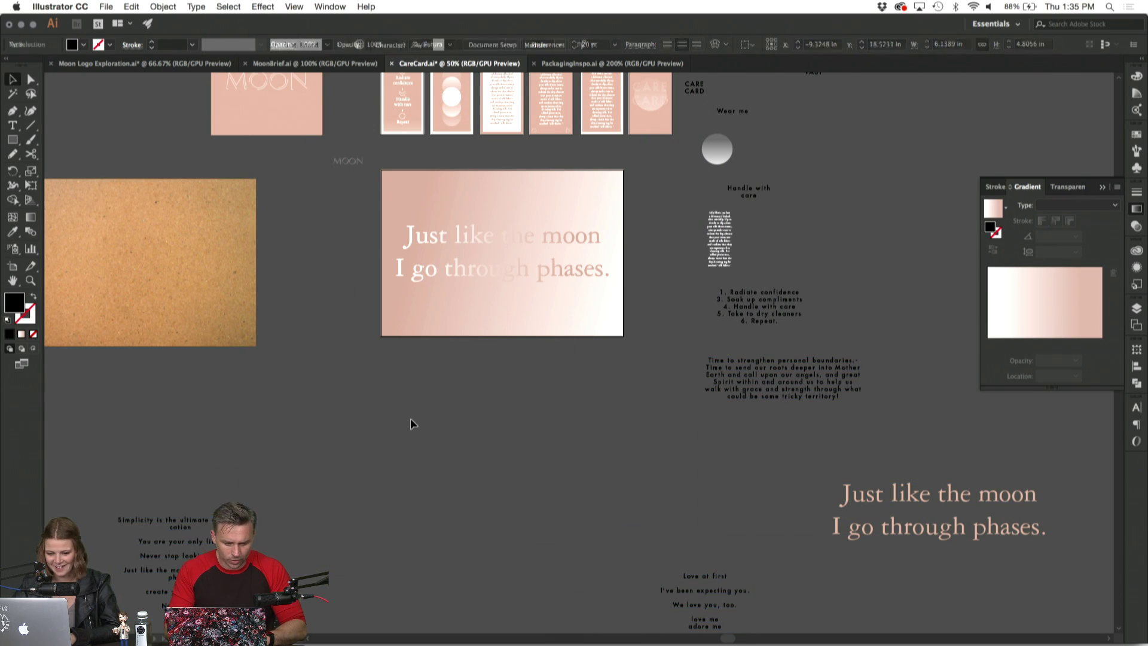
Duplicate the gradient quote artboard together with its artwork directly below the original.
left_click(410, 418)
left_click(13, 266)
left_click_drag(432, 221, 445, 400)
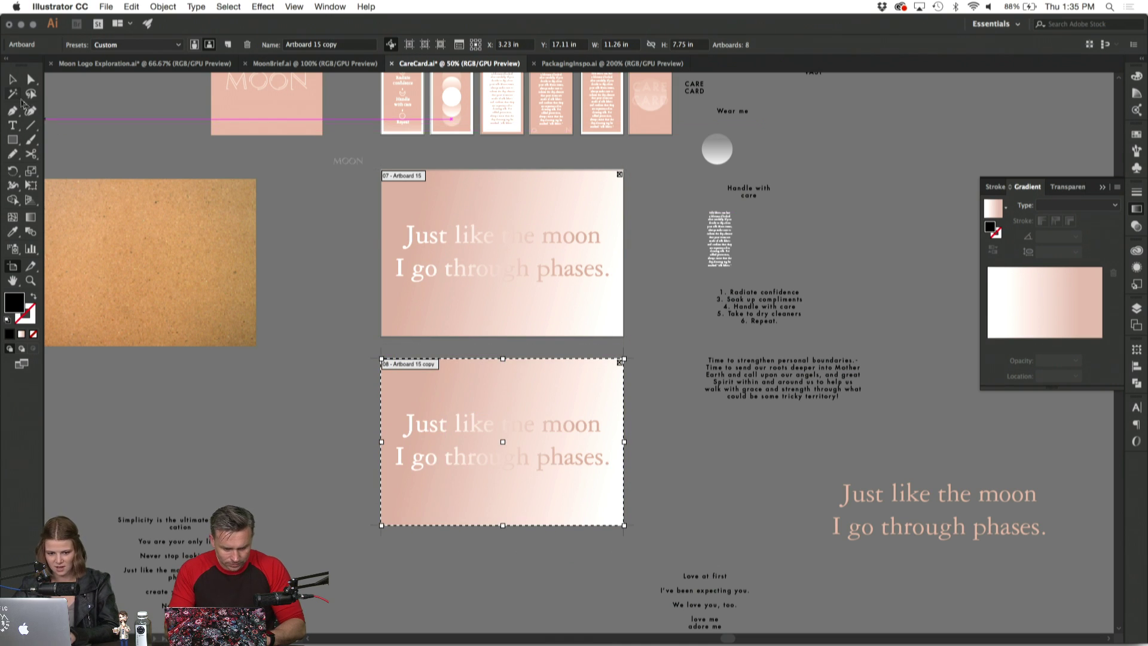
key("Escape")
Delete the pink-to-white gradient background rectangle from the duplicated quote card.
scroll(321, 418, "down", 3)
left_click(436, 300)
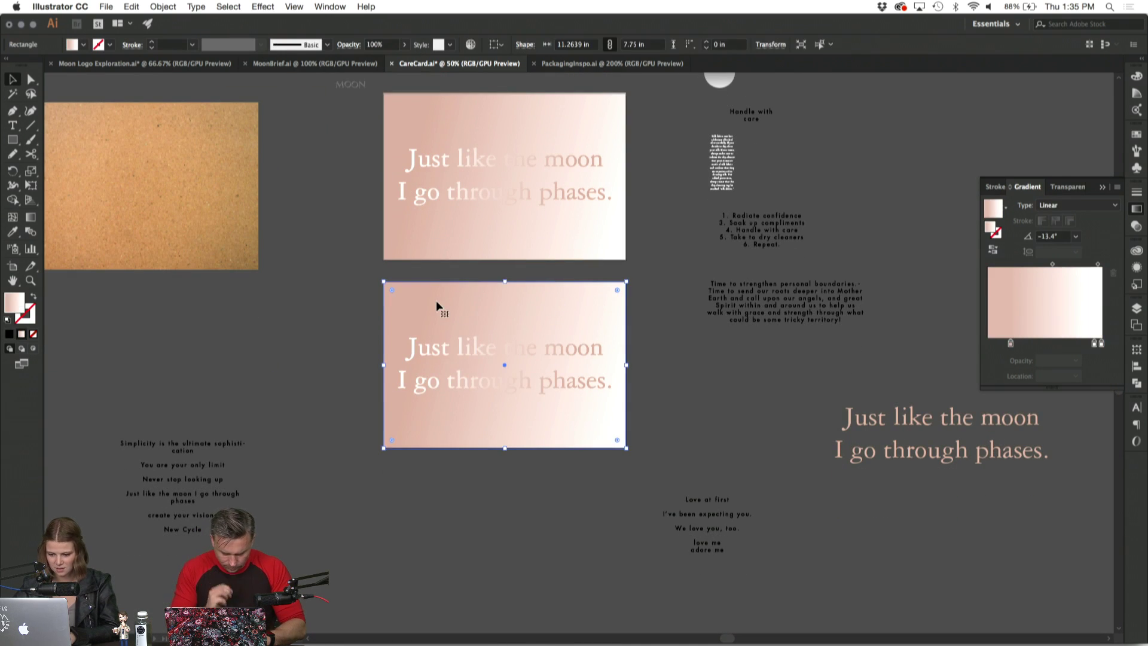
key("Delete")
scroll(436, 300, "down", 3)
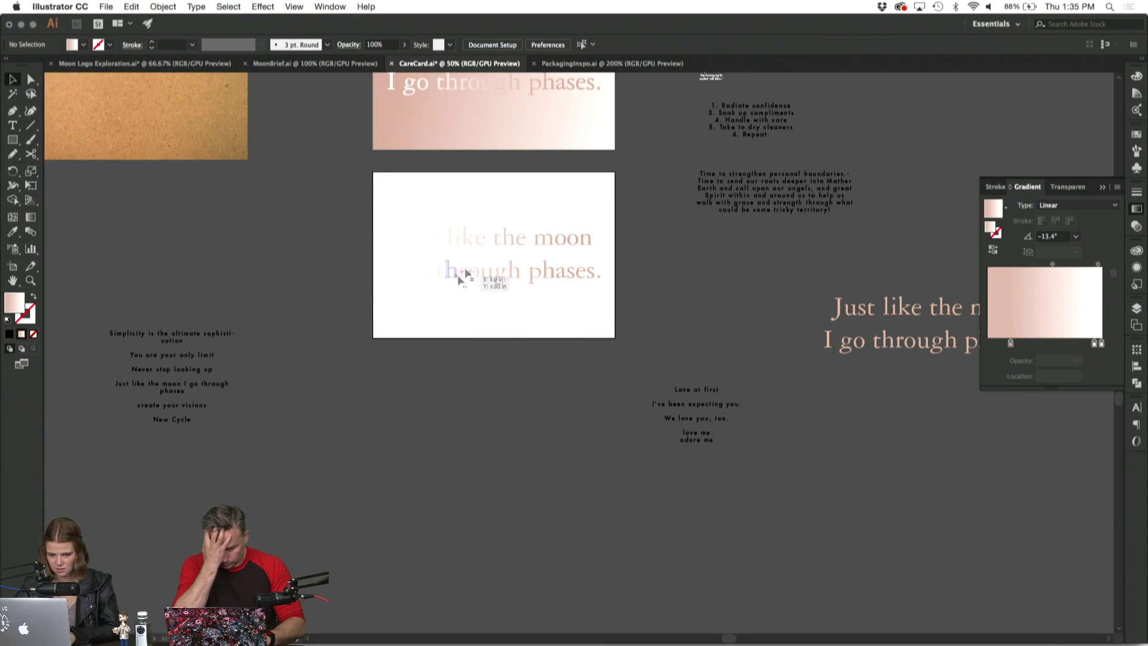
Try the brown kraft paper texture as the background of the duplicated quote card.
left_click_drag(205, 108, 260, 238)
left_click(572, 401)
left_click_drag(211, 200, 508, 303)
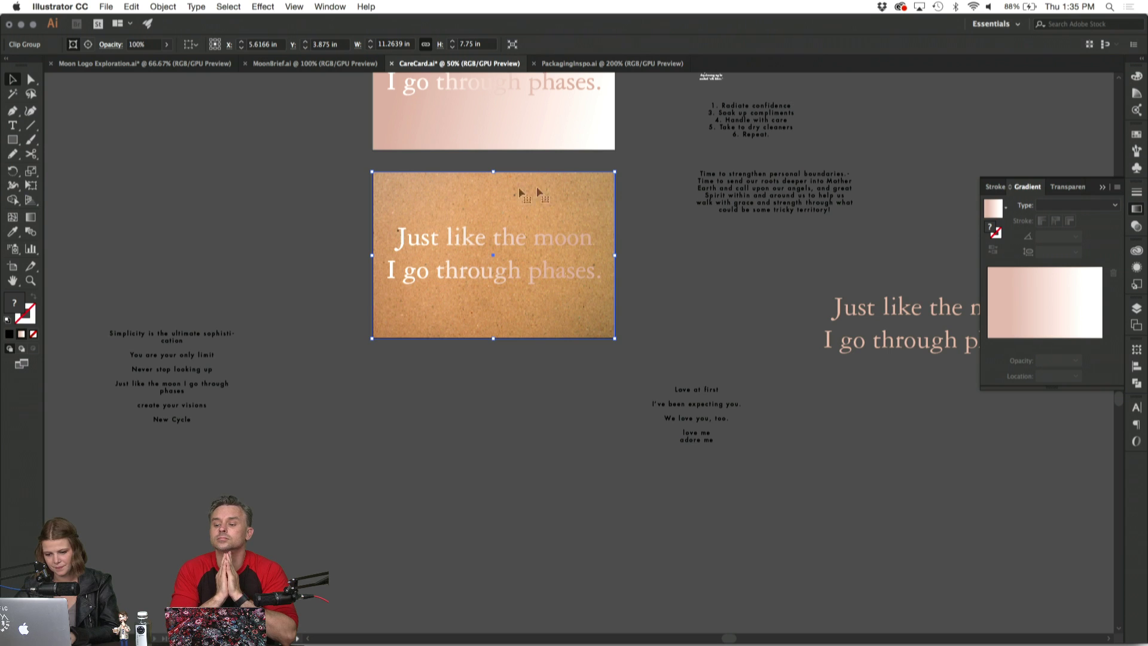
left_click_drag(568, 189, 191, 111)
Draw a rectangle covering the duplicated artboard, fill it with dark gray and send it behind the quote.
left_click(13, 140)
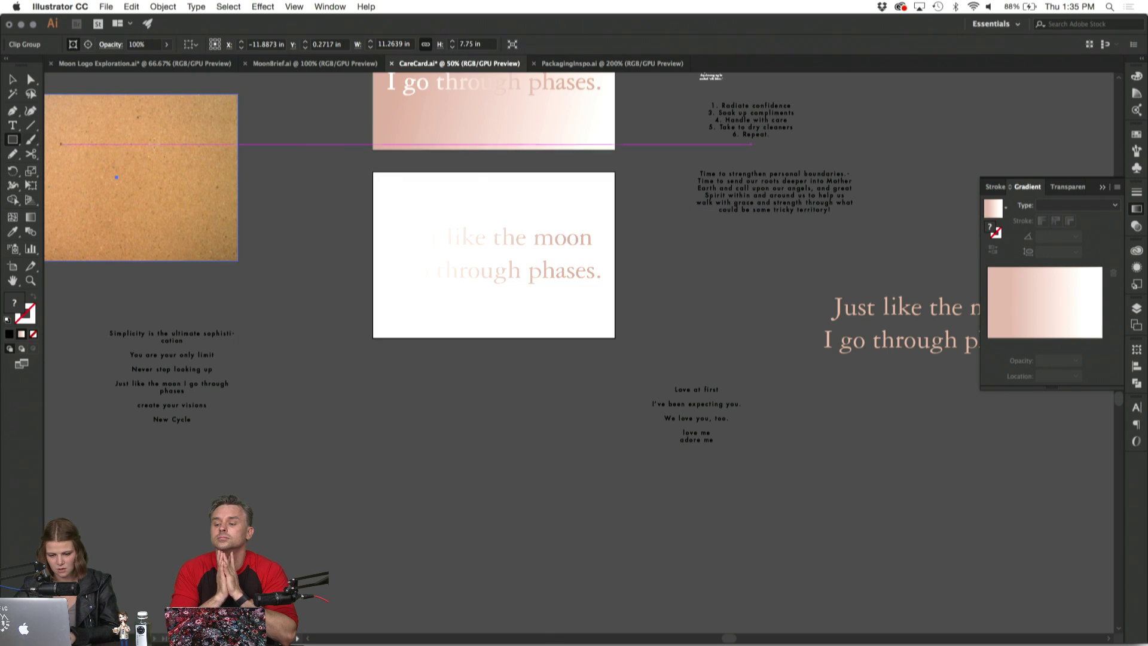
left_click_drag(371, 173, 617, 339)
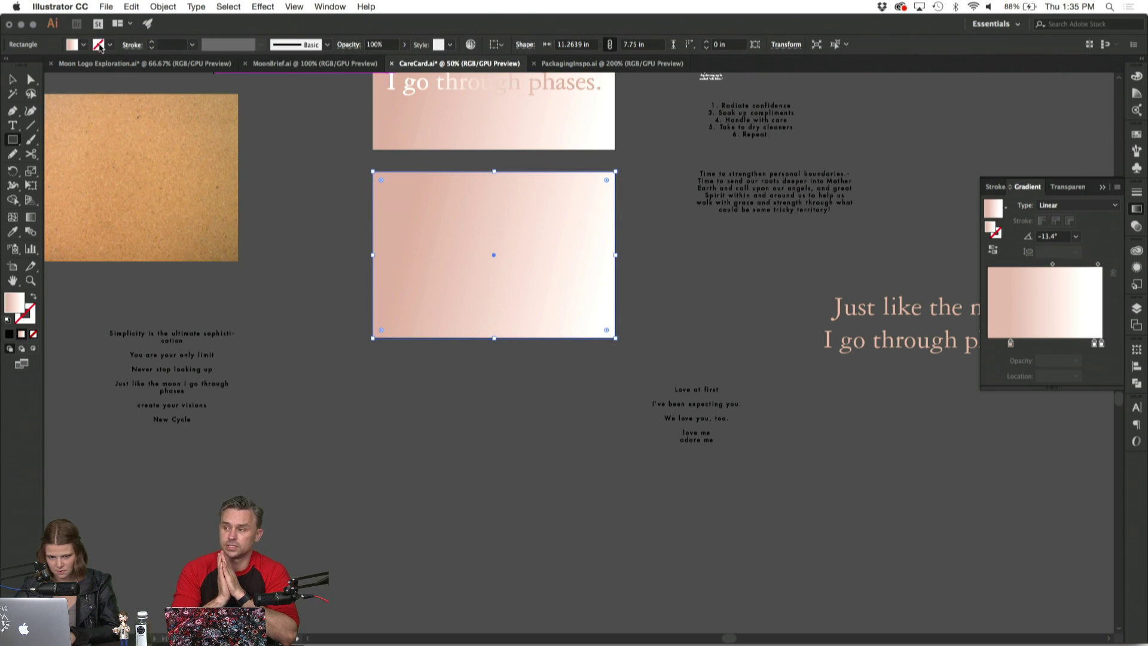
left_click(85, 46)
left_click(32, 102)
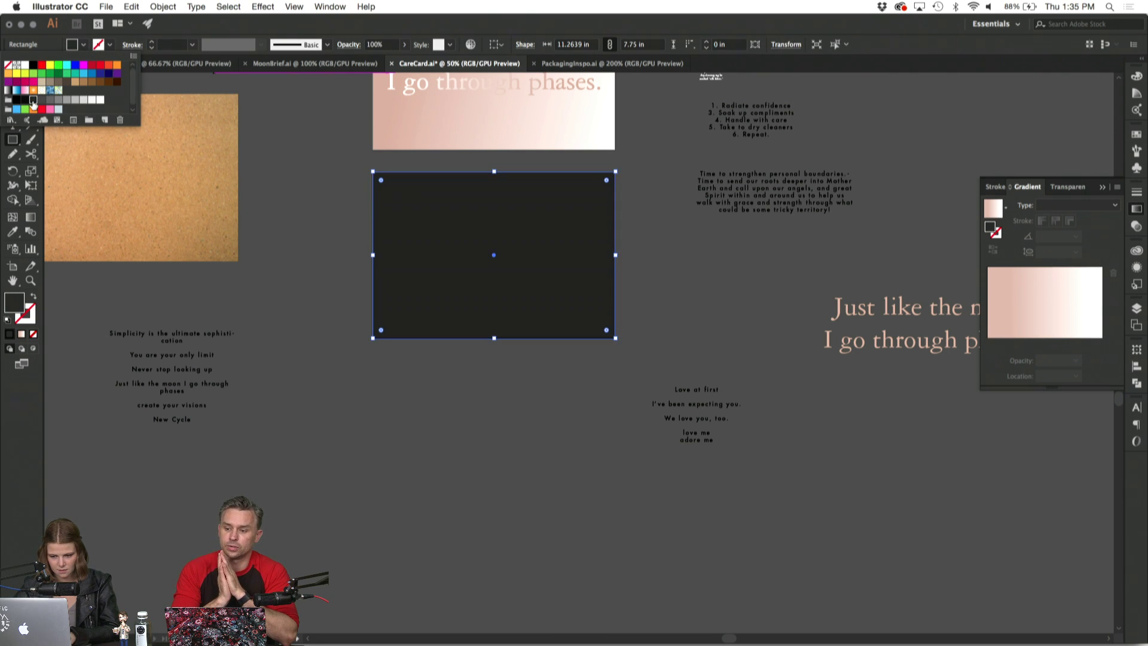
key("Escape")
key("super+bracketleft")
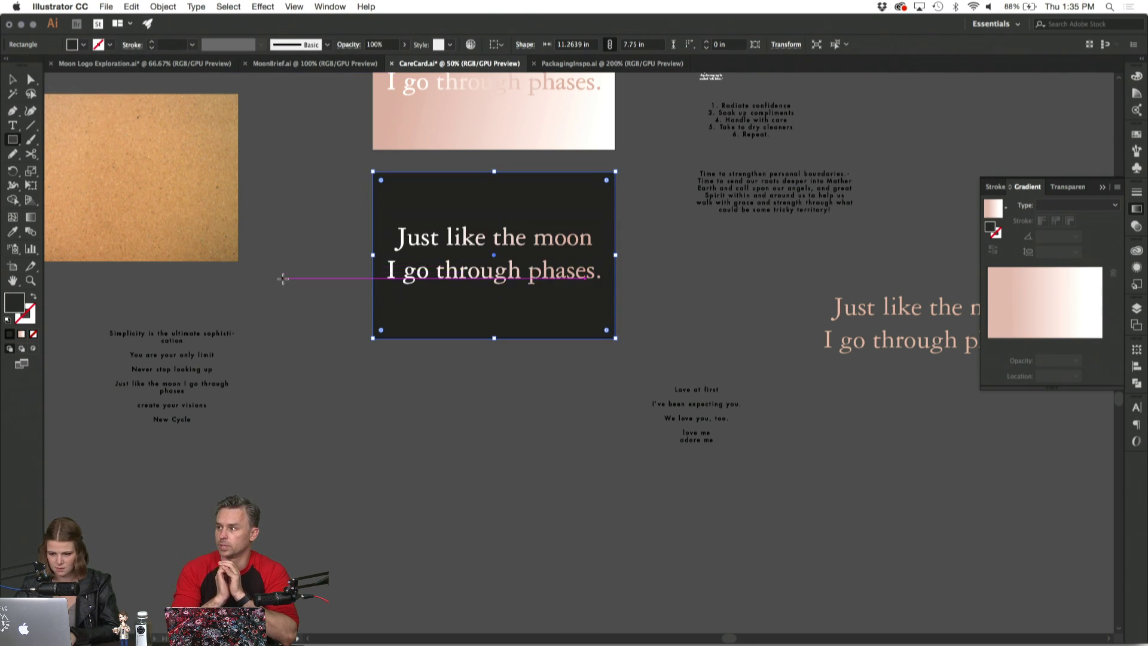
Try an R=77 G=77 B=77 gray on the background rectangle, then settle on a black fill.
left_click(85, 46)
left_click(41, 101)
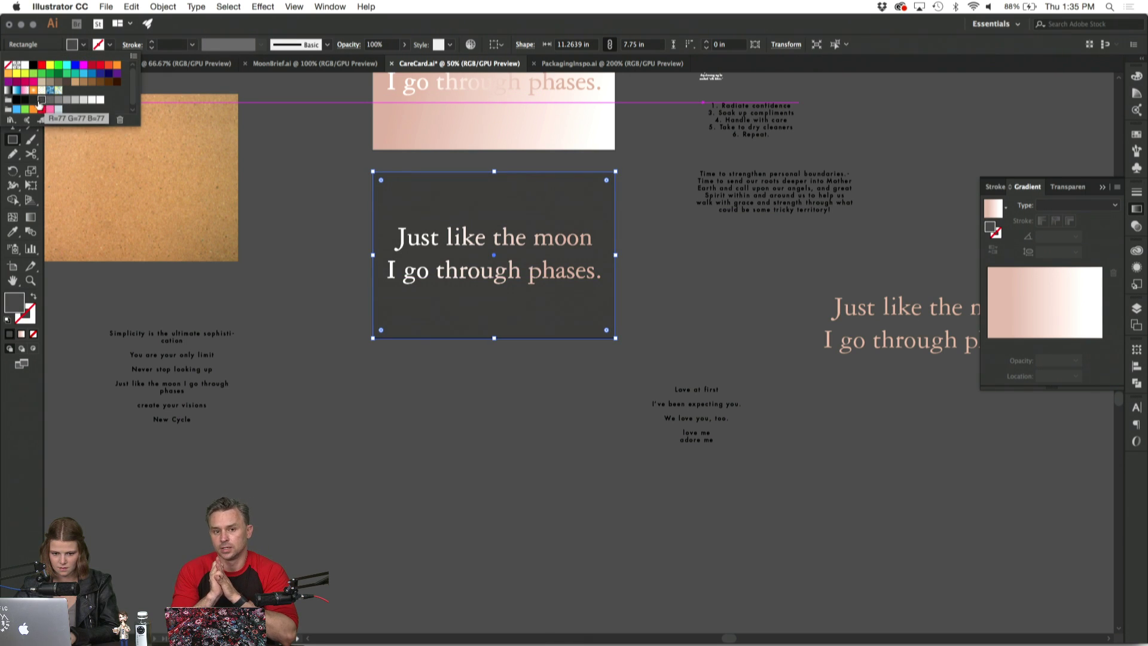
left_click(34, 100)
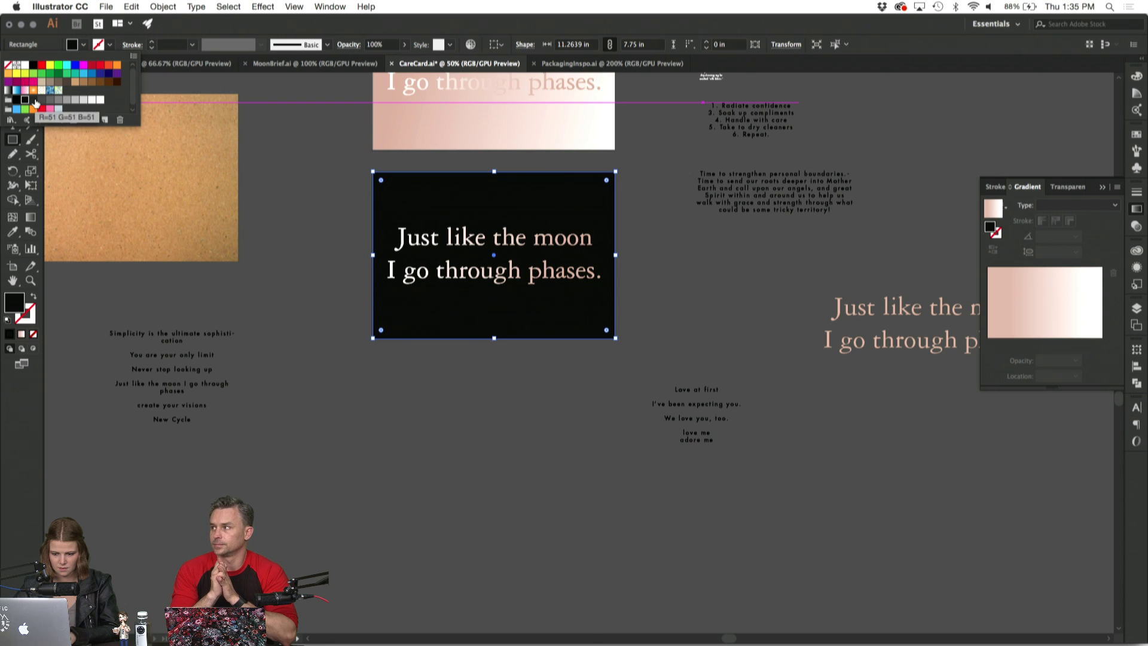
left_click(55, 44)
key("v")
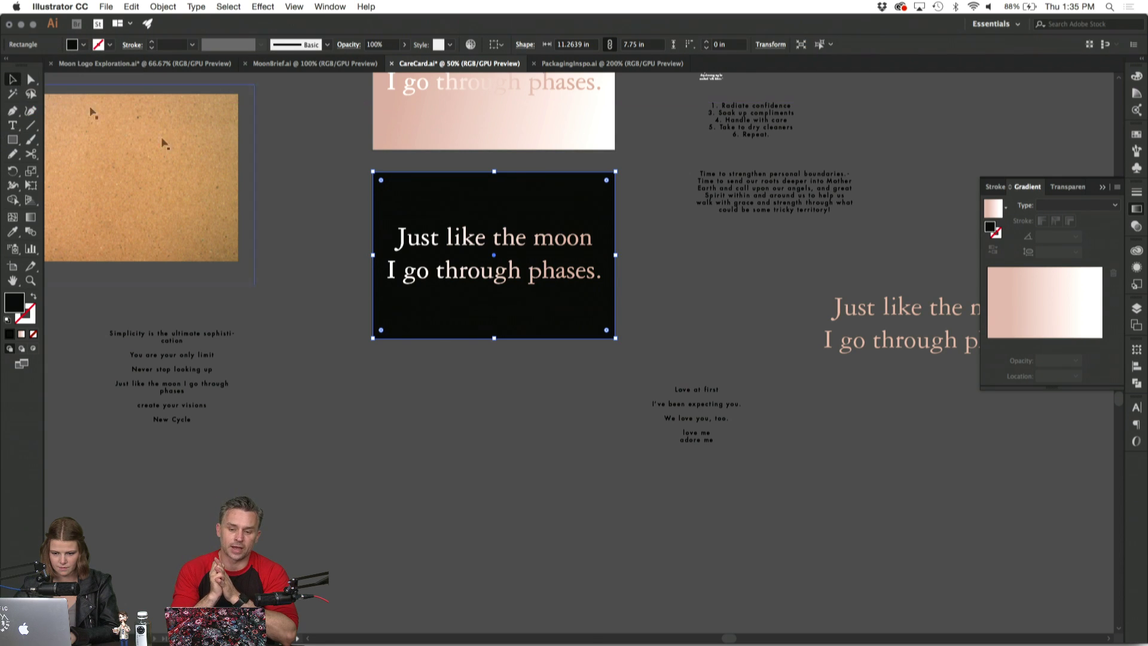
Examine the white-to-pink gradient quote against its black background, up to 100% zoom.
left_click(353, 250)
key("super+minus")
key("super+minus")
key("super+equal")
key("super+equal")
key("super+equal")
key("super+equal")
scroll(346, 252, "up", 2)
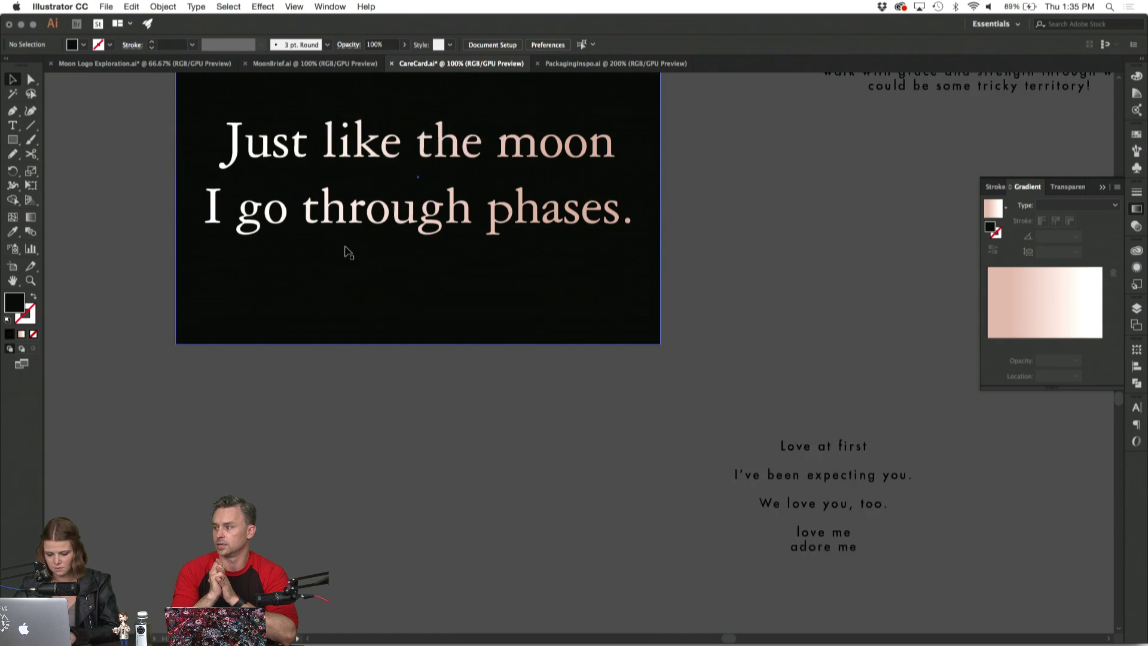
key("super+minus")
scroll(333, 257, "right", 2)
Move the gradient serif quote off the black card onto the empty canvas beside it.
left_click(356, 267)
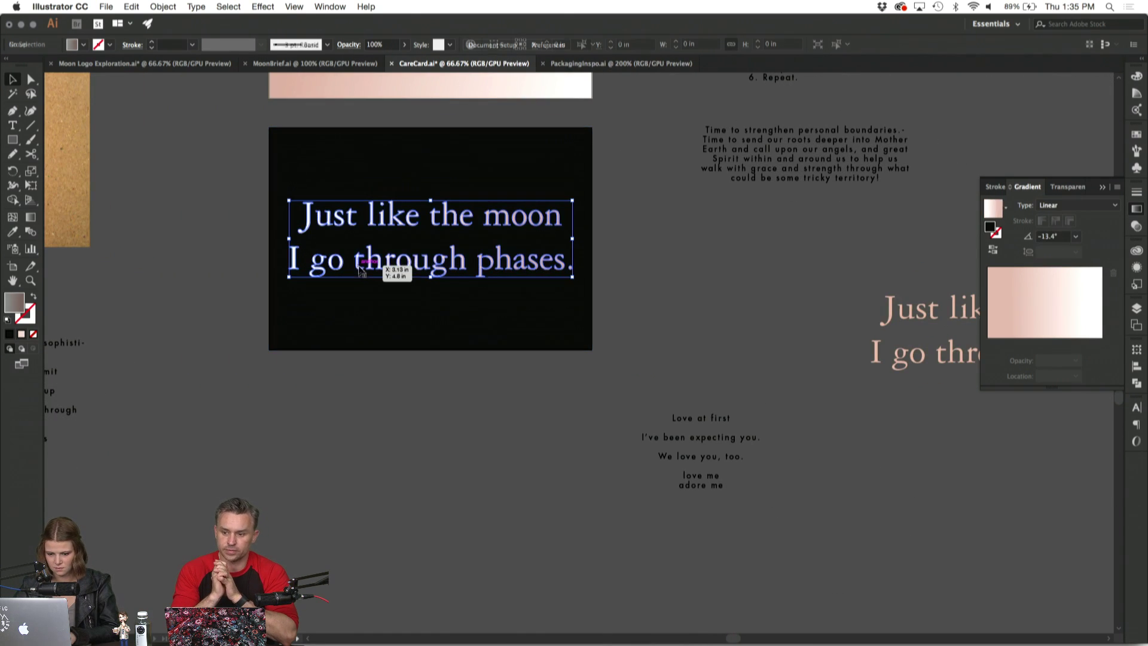
left_click_drag(357, 267, 691, 290)
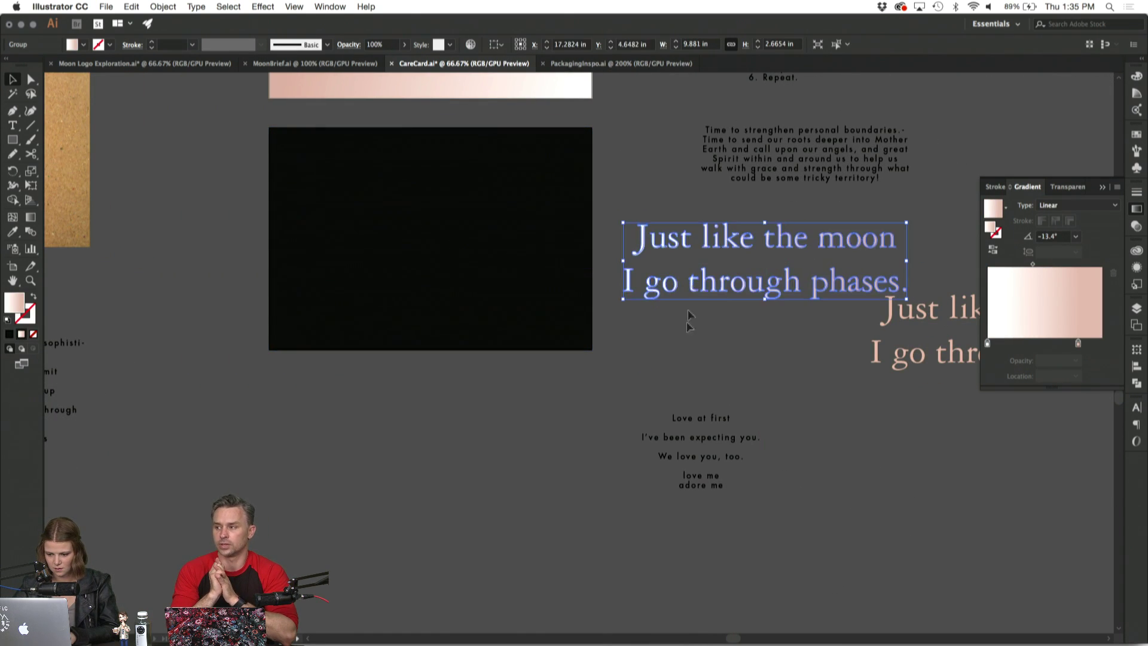
left_click(207, 224)
Add an area text box on the black card reading "JUST LIKE THE MOON I GO THROUGH PHASES".
key("t")
left_click_drag(323, 161, 580, 339)
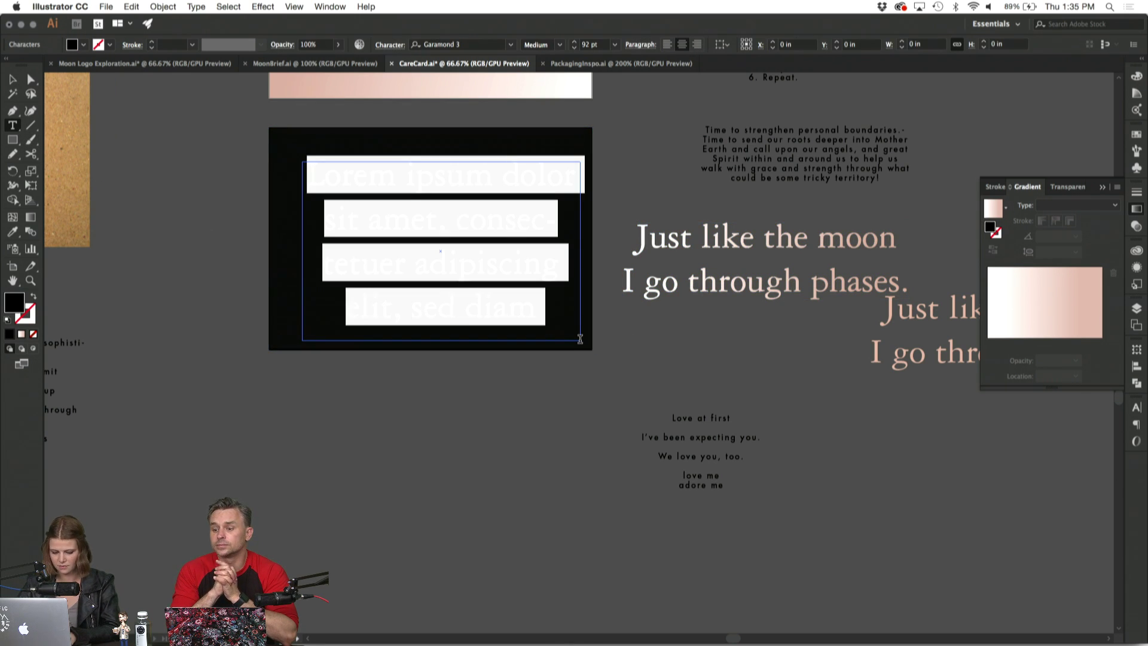
type("JUST LIKE THE MOON I")
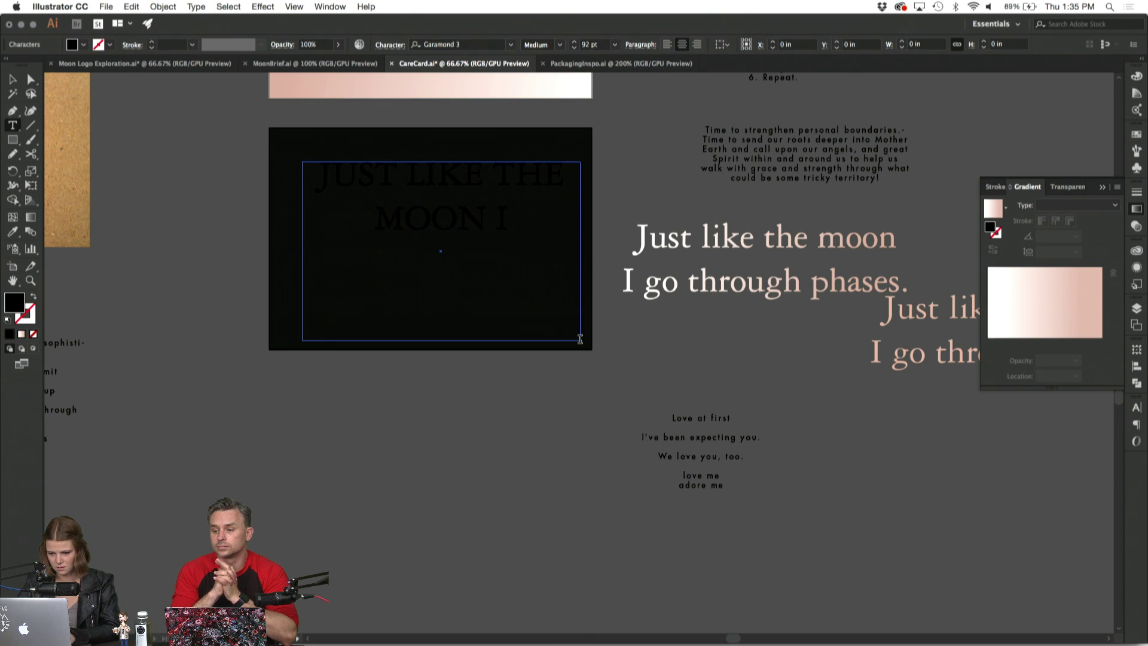
type(" GO THROUGH PHASES")
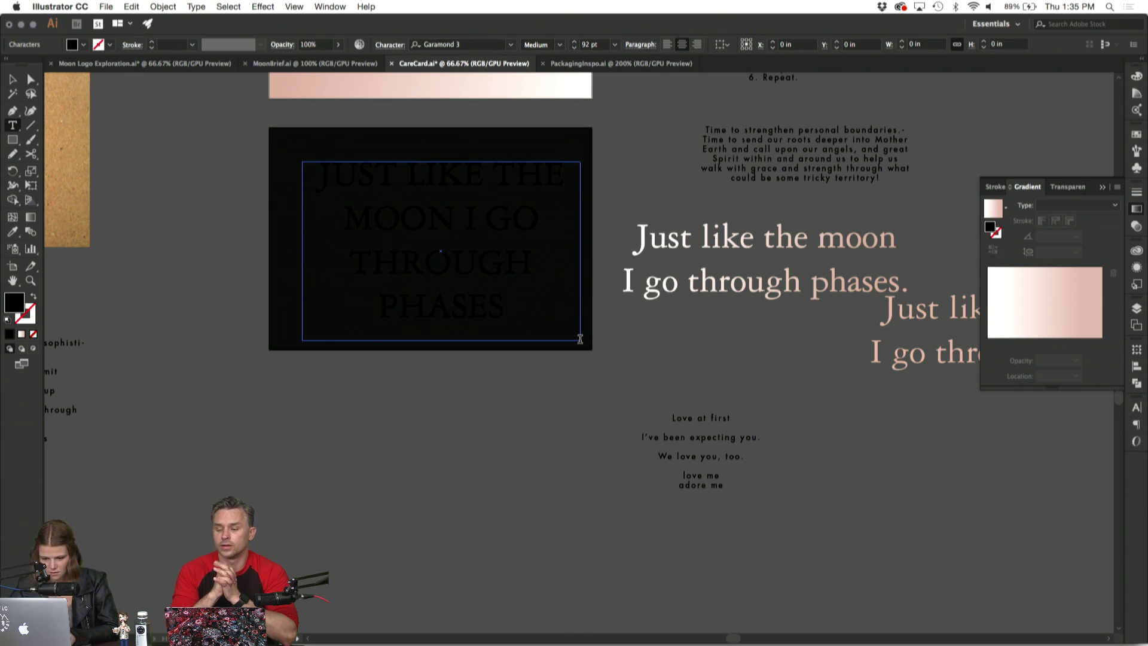
Sample the serif quote's gradient onto all of the new text and left-align the paragraph.
triple_click(529, 227)
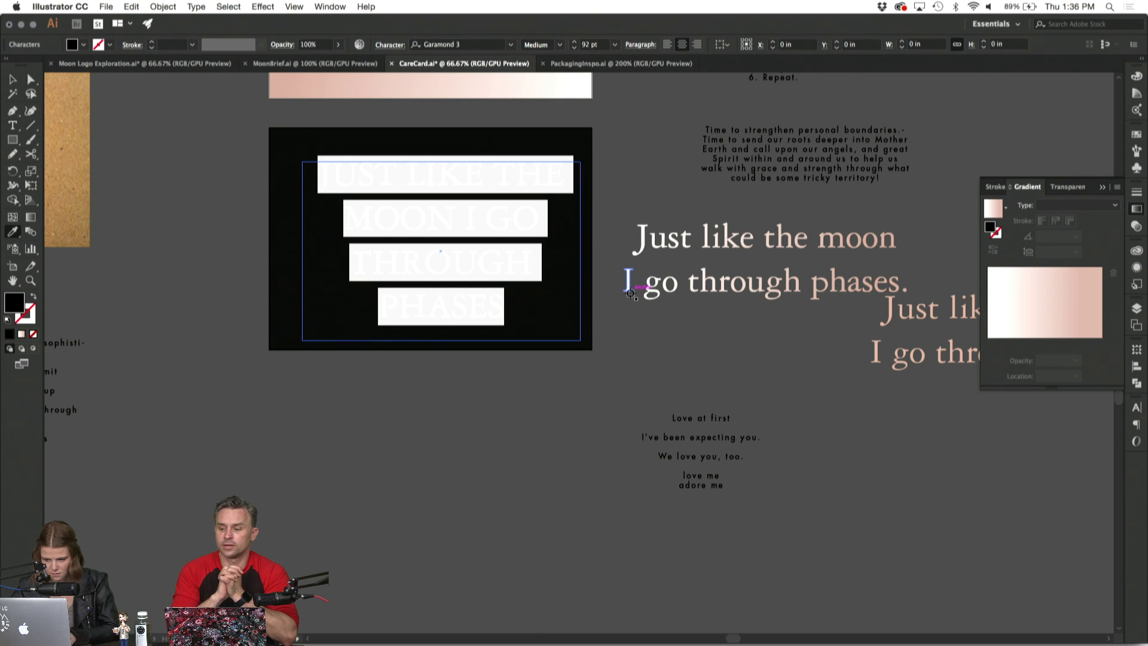
left_click(629, 285)
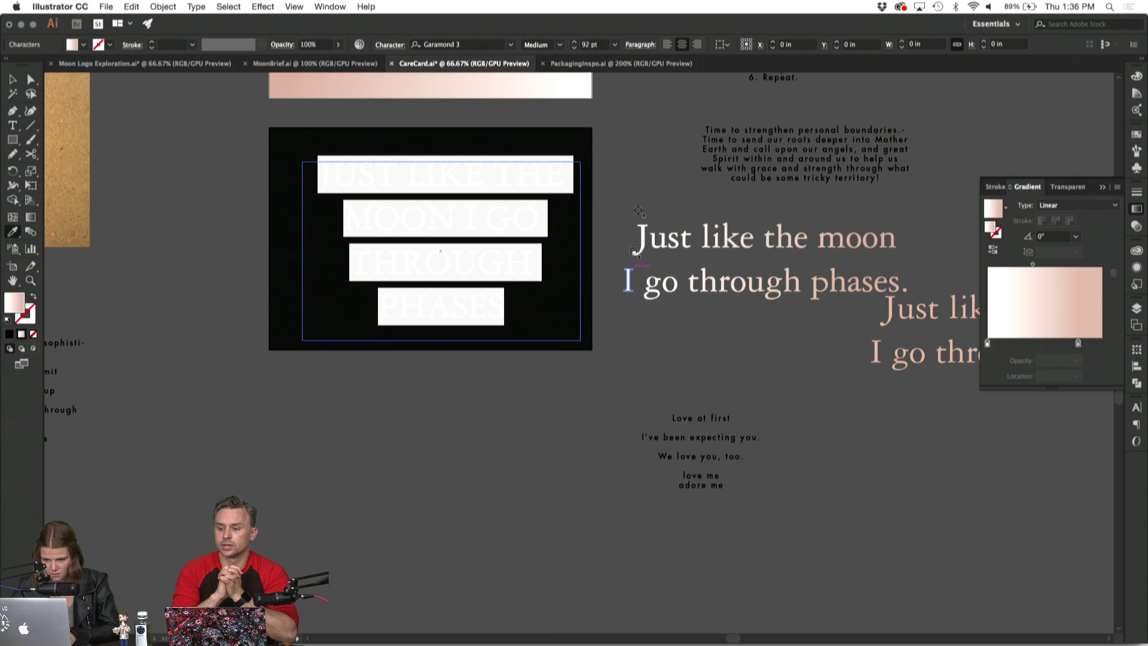
left_click(664, 46)
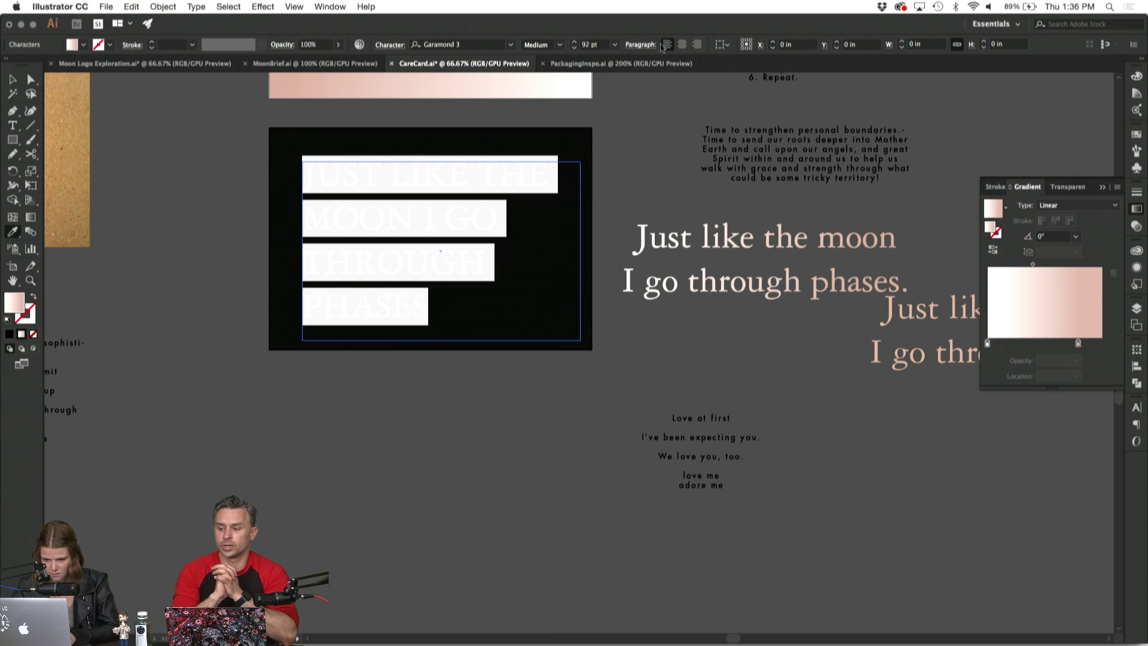
Set the all-caps quote's font to Futura, trying the Bold and Book weights before choosing Light.
left_click(452, 44)
type("FUTURA")
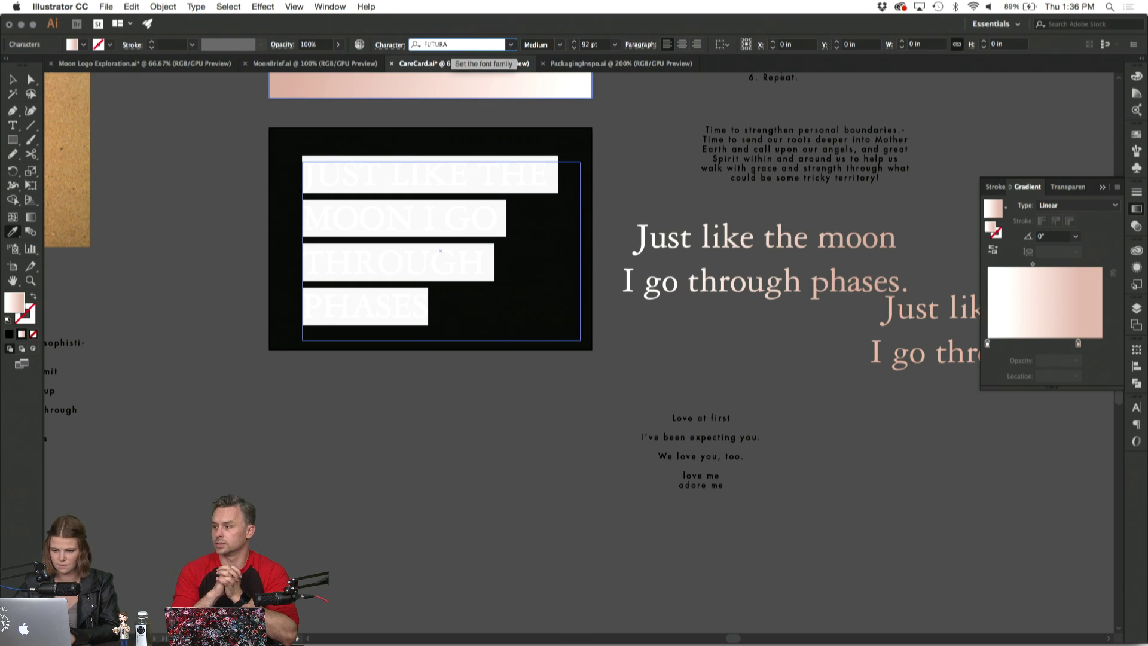
key("Return")
left_click(567, 46)
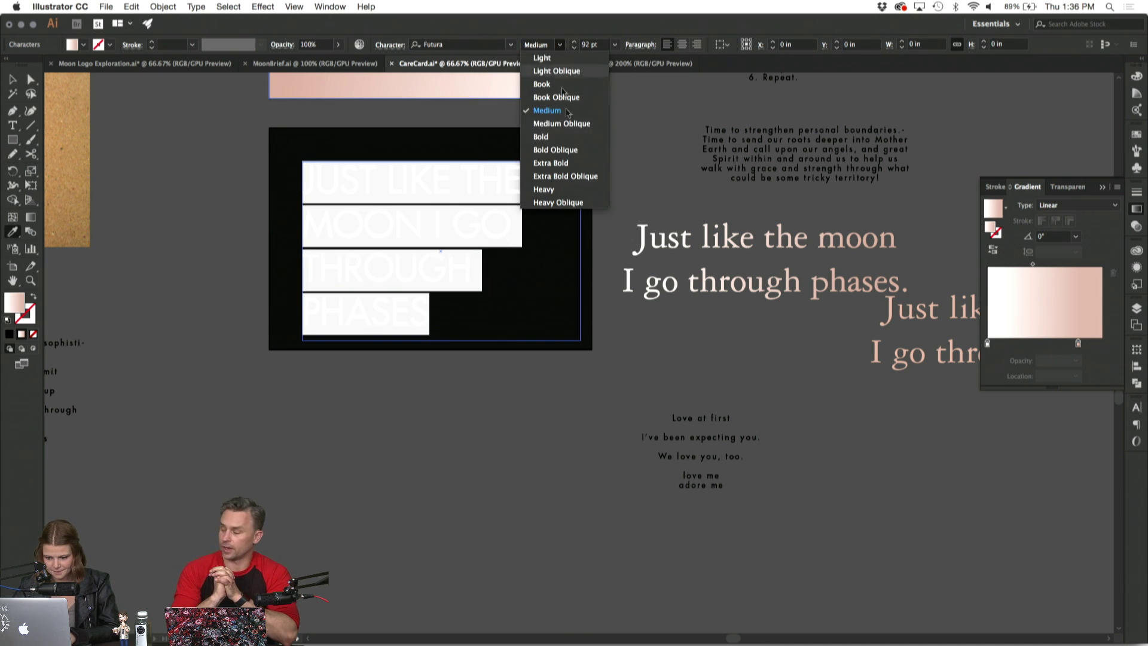
left_click(572, 139)
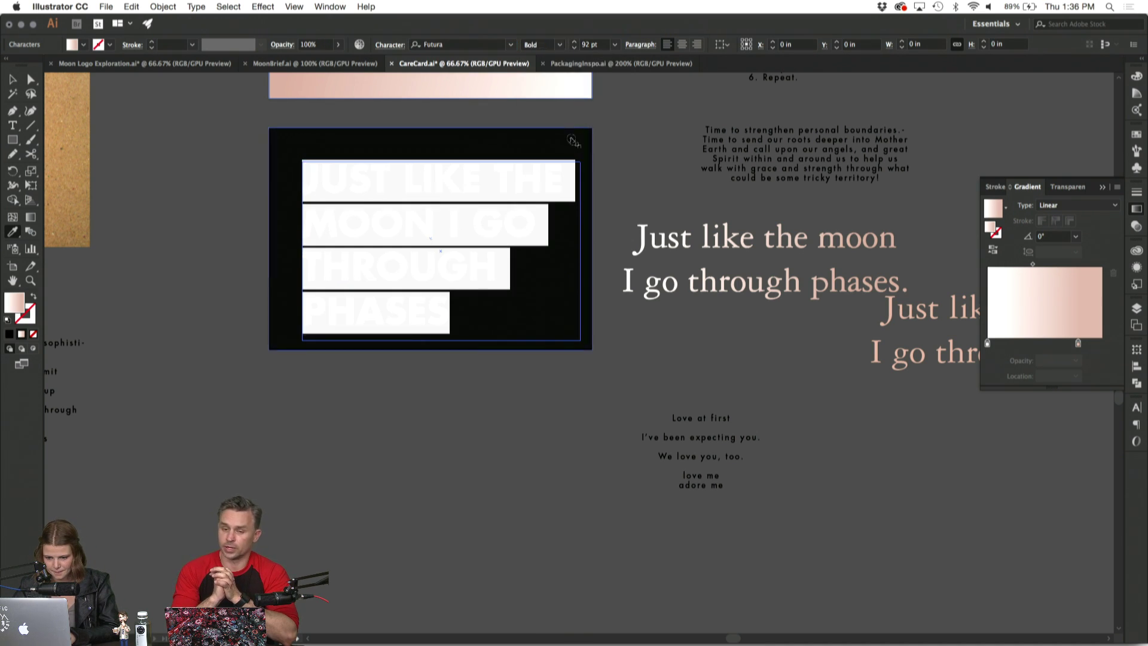
left_click(559, 44)
left_click(556, 87)
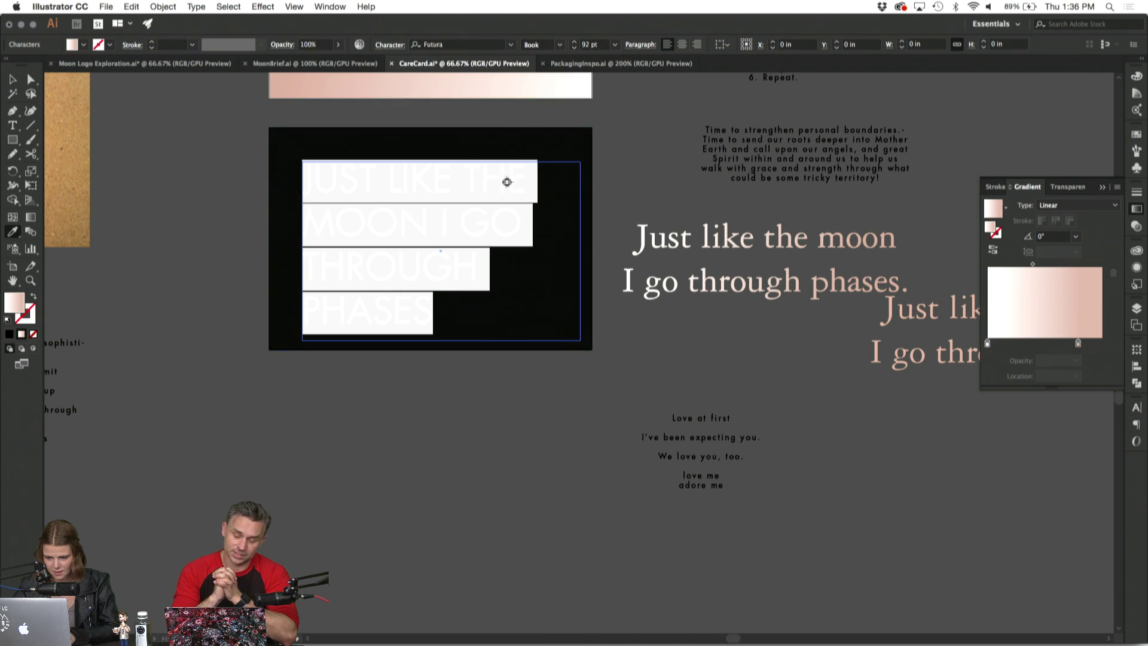
left_click(559, 45)
left_click(556, 58)
left_click(13, 84)
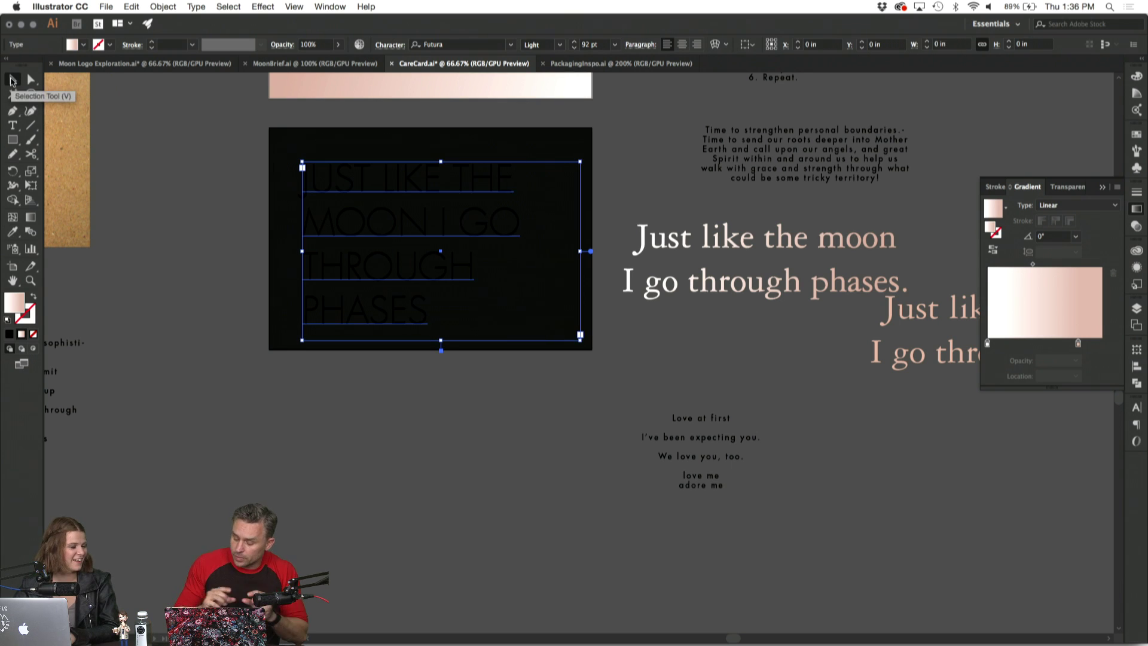
left_click(367, 548)
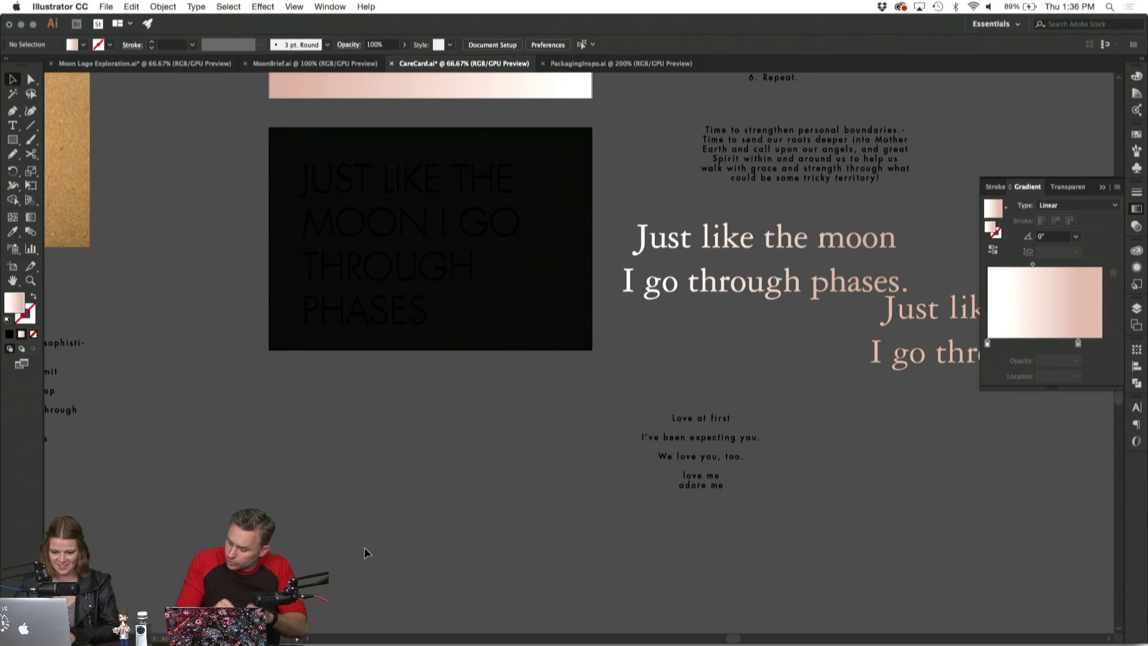
left_click(404, 307)
triple_click(403, 308)
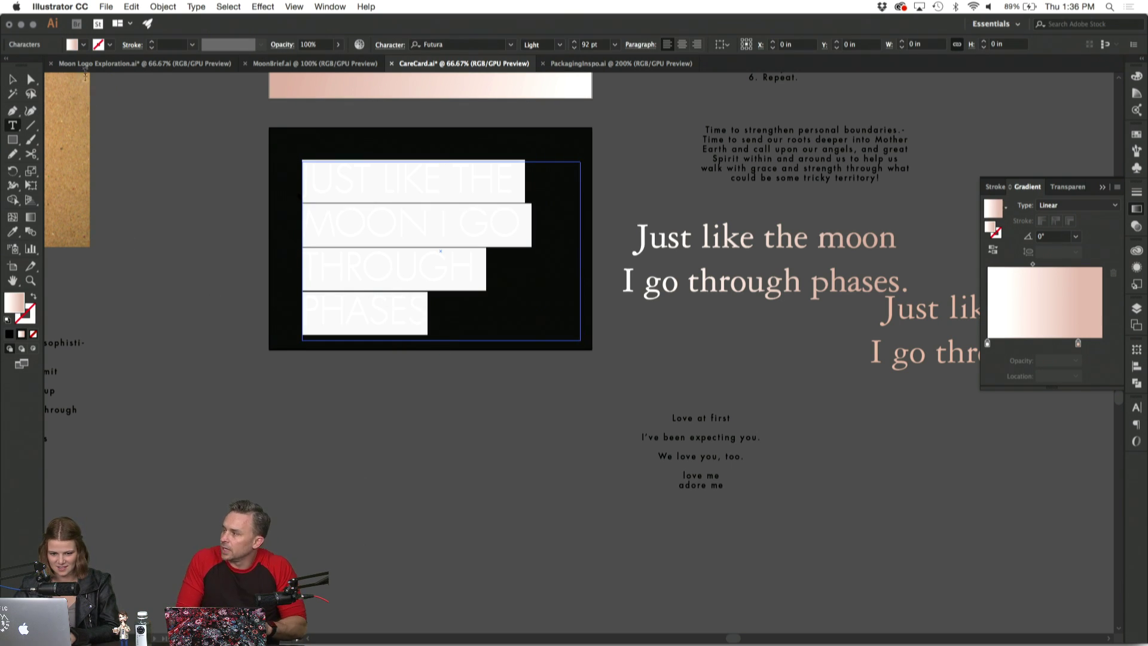
left_click(12, 80)
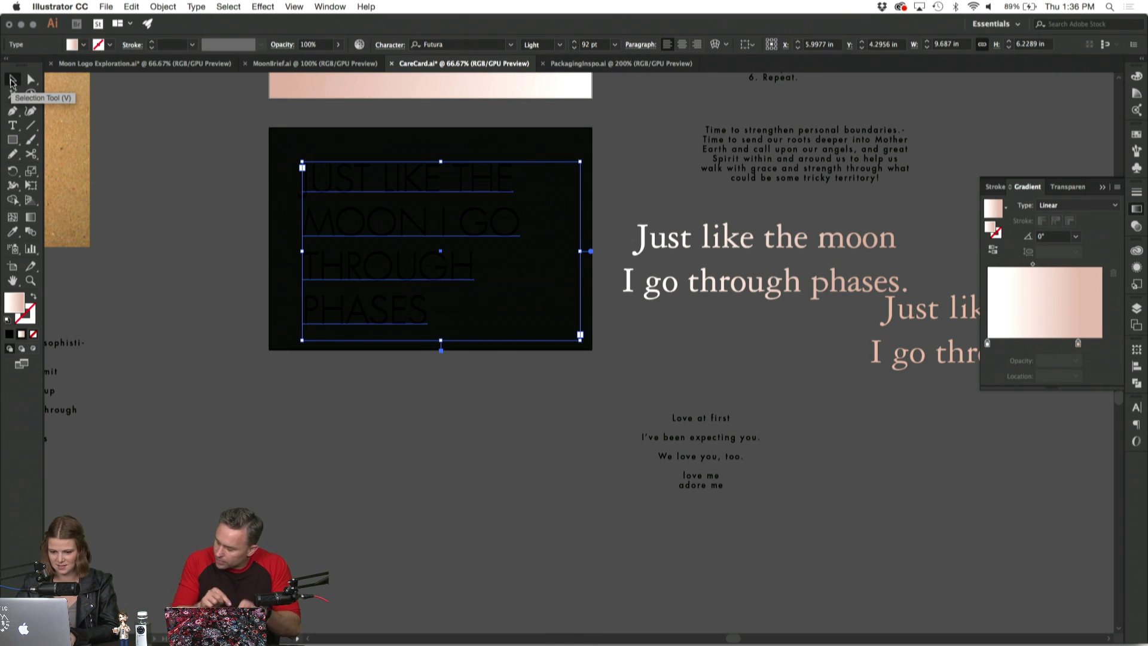
left_click(218, 259)
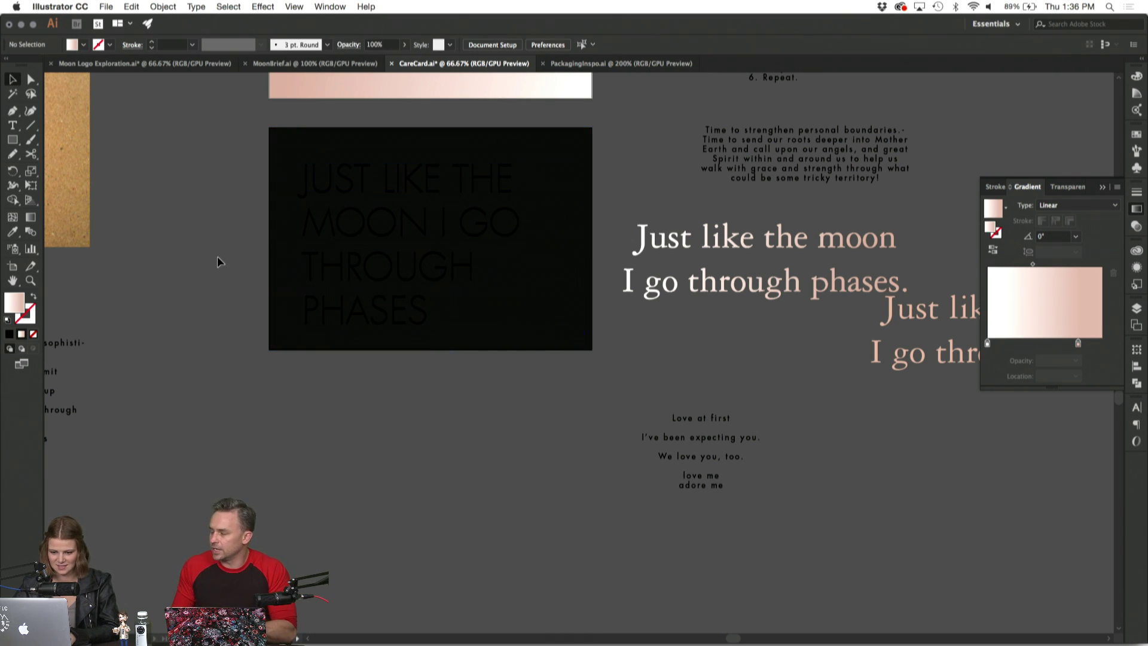
Nudge the all-caps text box up and toward the left edge of the black card.
left_click(334, 247)
key("Up")
key("Up")
key("Up")
key("Up")
key("Up")
key("Up")
key("Up")
key("Up")
key("Up")
key("Up")
key("Up")
key("Up")
key("Up")
key("Up")
key("Up")
key("Up")
key("Up")
key("Up")
key("Up")
key("Left")
key("Left")
key("Left")
key("Left")
key("Left")
key("Left")
key("Left")
key("Left")
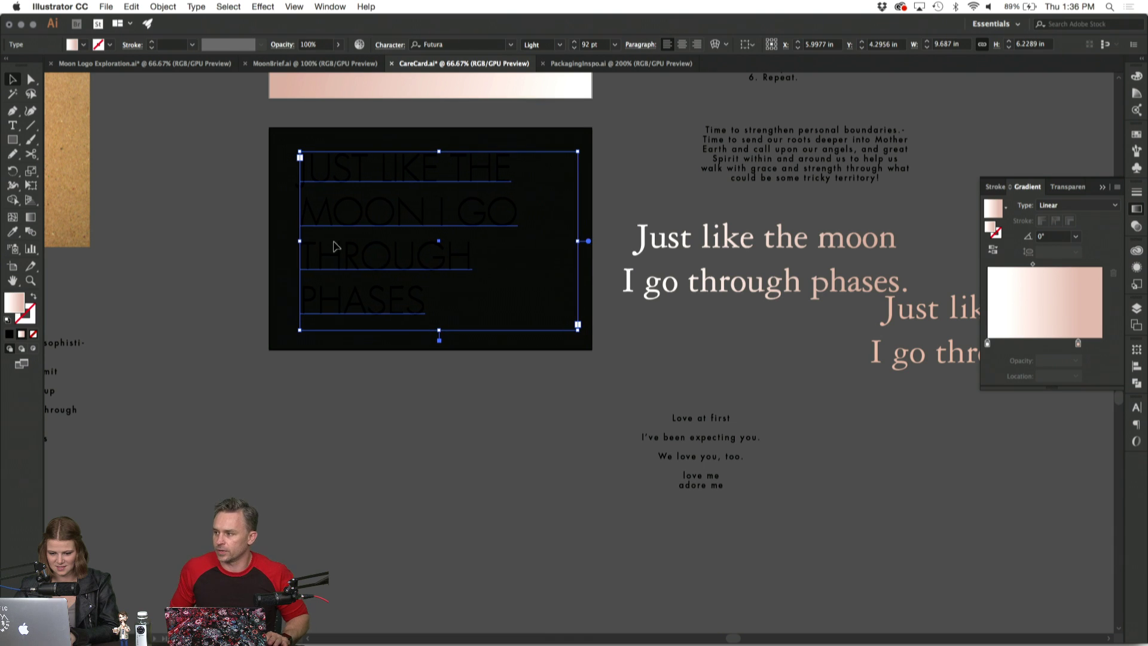
key("Left")
key("Left")
key("Left")
key("Left")
key("Left")
key("Left")
key("Left")
key("Left")
Cut the all-caps quote from the black card and paste it into a new text frame below the card.
double_click(401, 259)
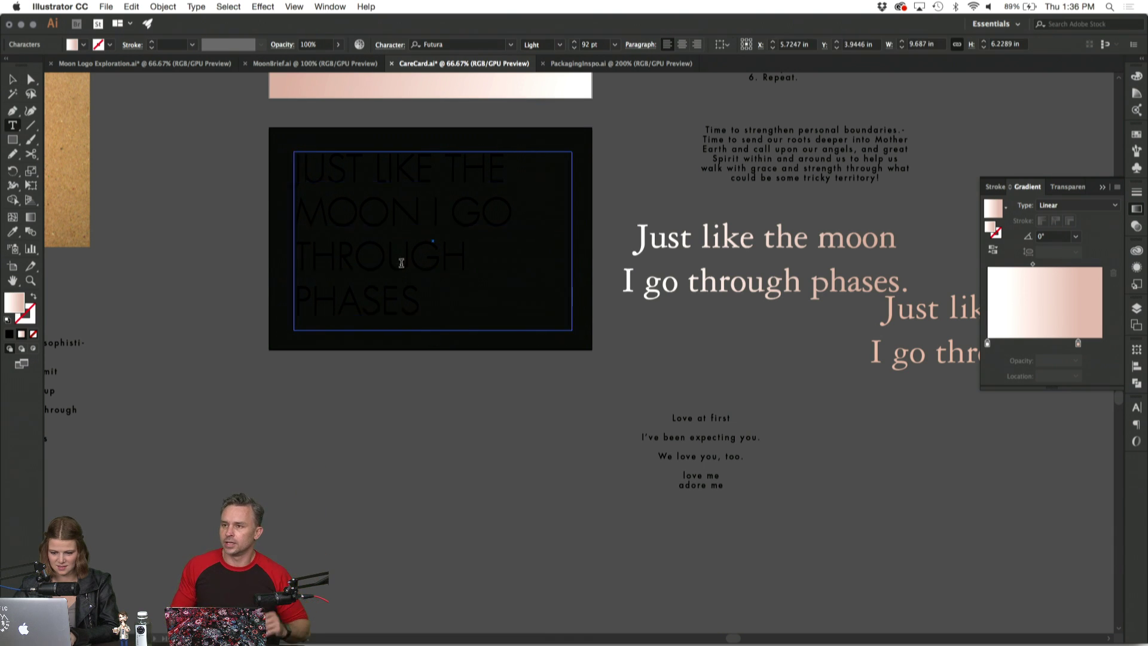
key("super+a")
key("super+c")
left_click(12, 79)
key("super+shift+a")
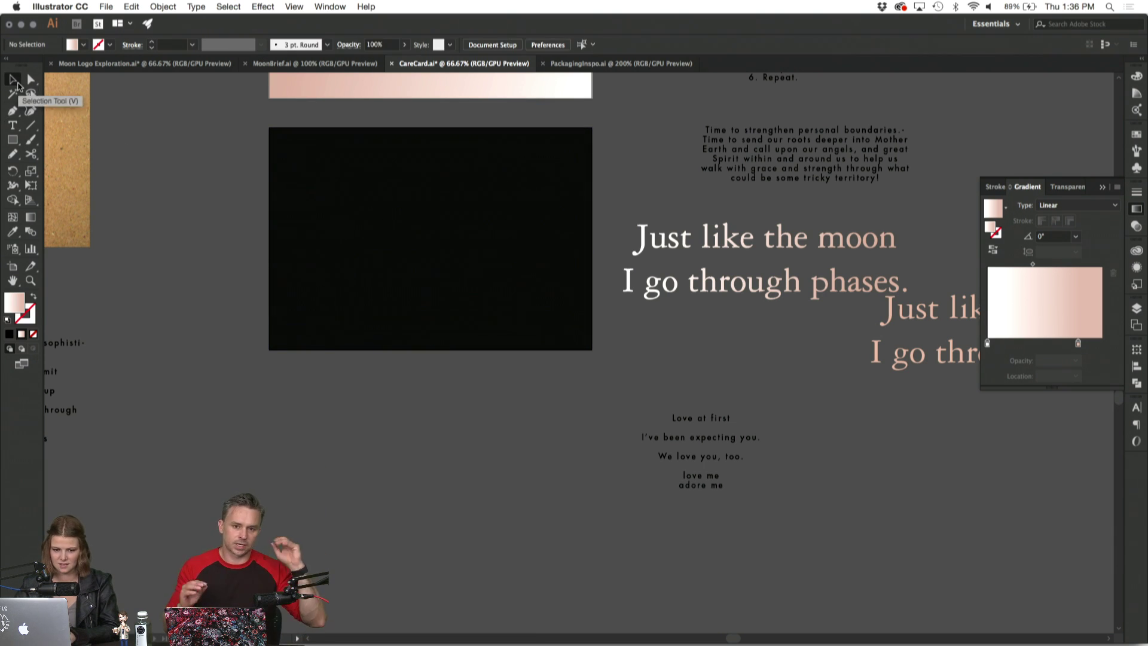
left_click(16, 123)
left_click_drag(236, 411, 512, 549)
key("super+v")
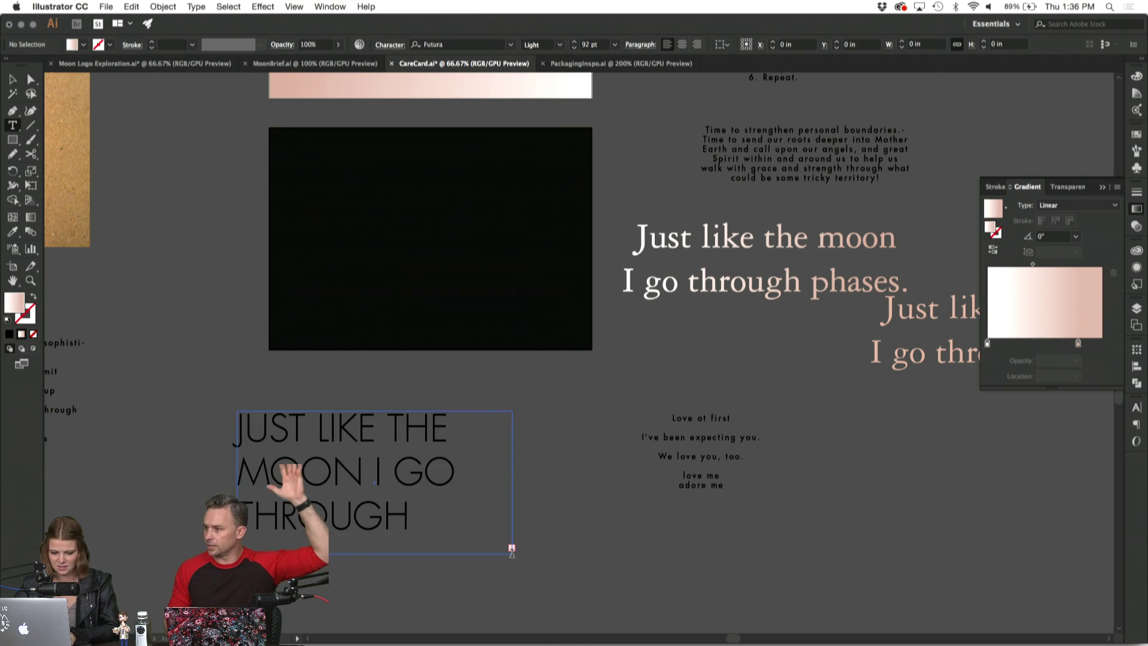
Fill all of the pasted all-caps quote with solid white.
key("super+a")
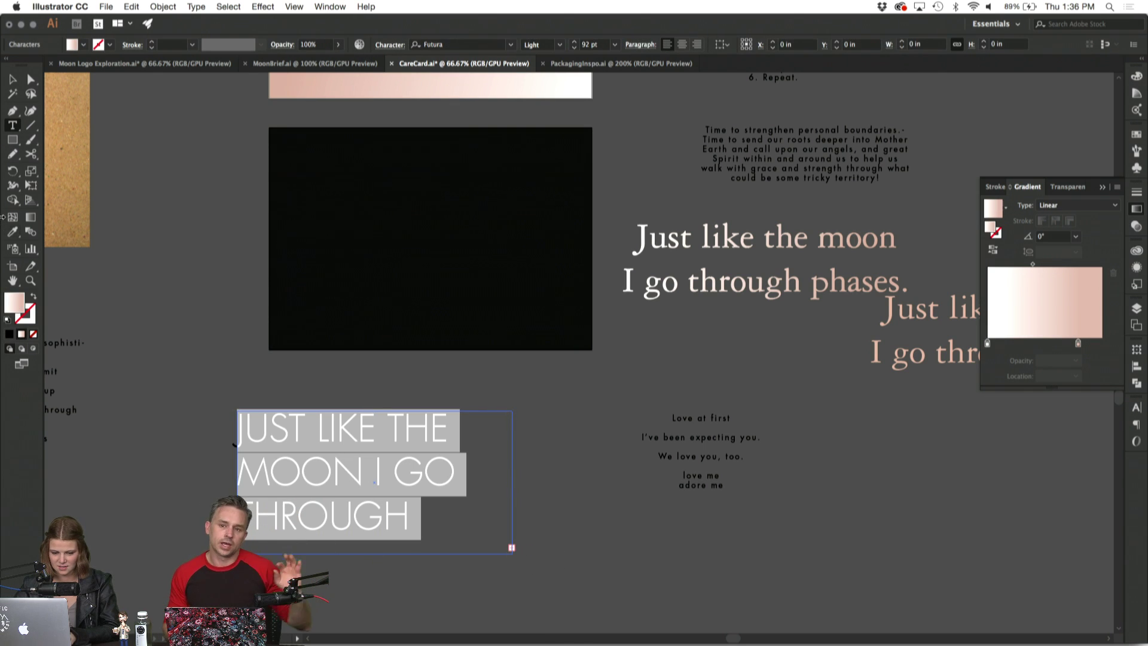
left_click(83, 45)
left_click(24, 65)
left_click(55, 45)
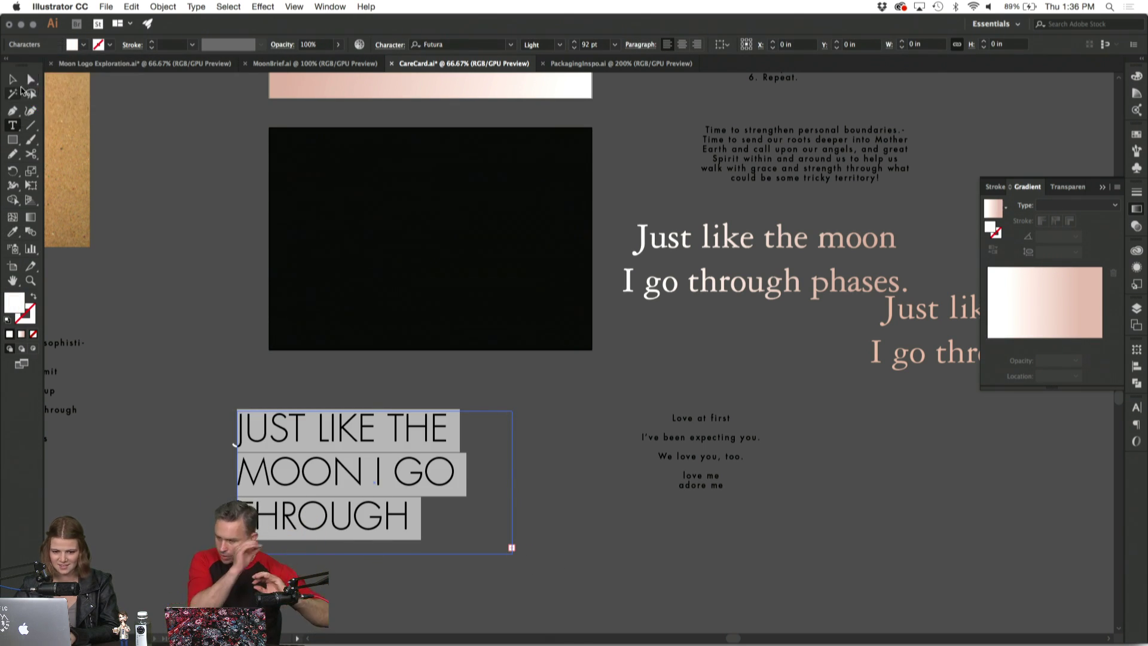
Place the white all-caps quote on the black card and enlarge its text frame to fit the whole phrase.
left_click(13, 80)
left_click(183, 176)
left_click_drag(353, 474, 411, 226)
left_click_drag(571, 302, 592, 356)
left_click(612, 468)
scroll(612, 468, "up", 3)
scroll(612, 469, "left", 5)
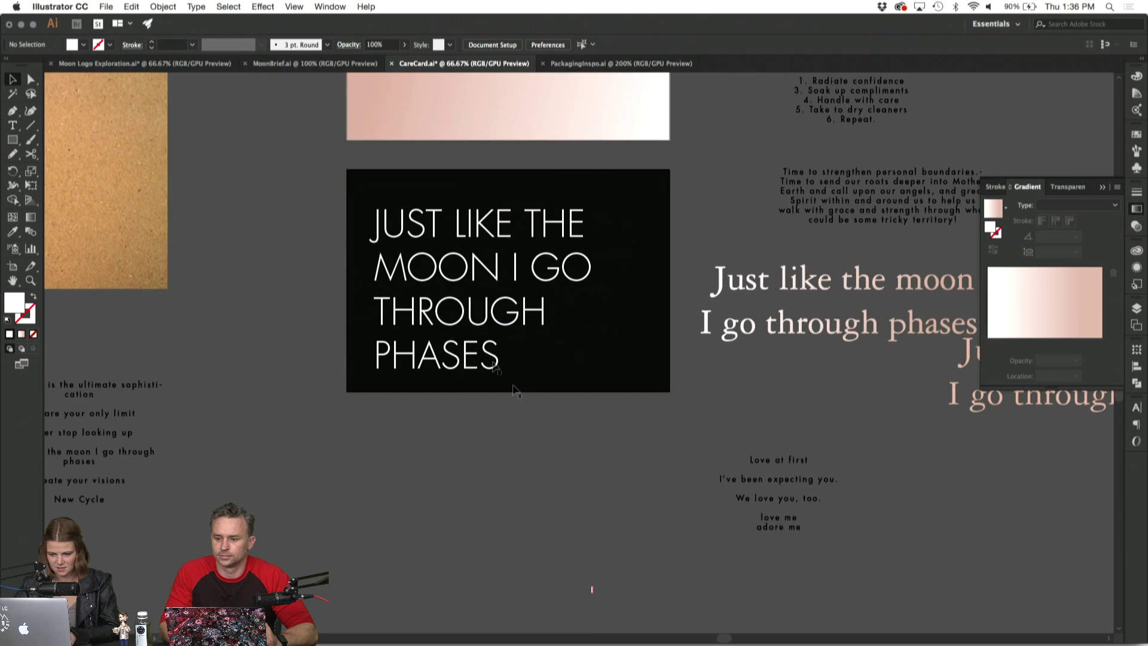
Nudge the white quote text block slightly upward on the black card.
left_click(448, 302)
key("Up")
key("Up")
key("Up")
key("Up")
key("Up")
key("Up")
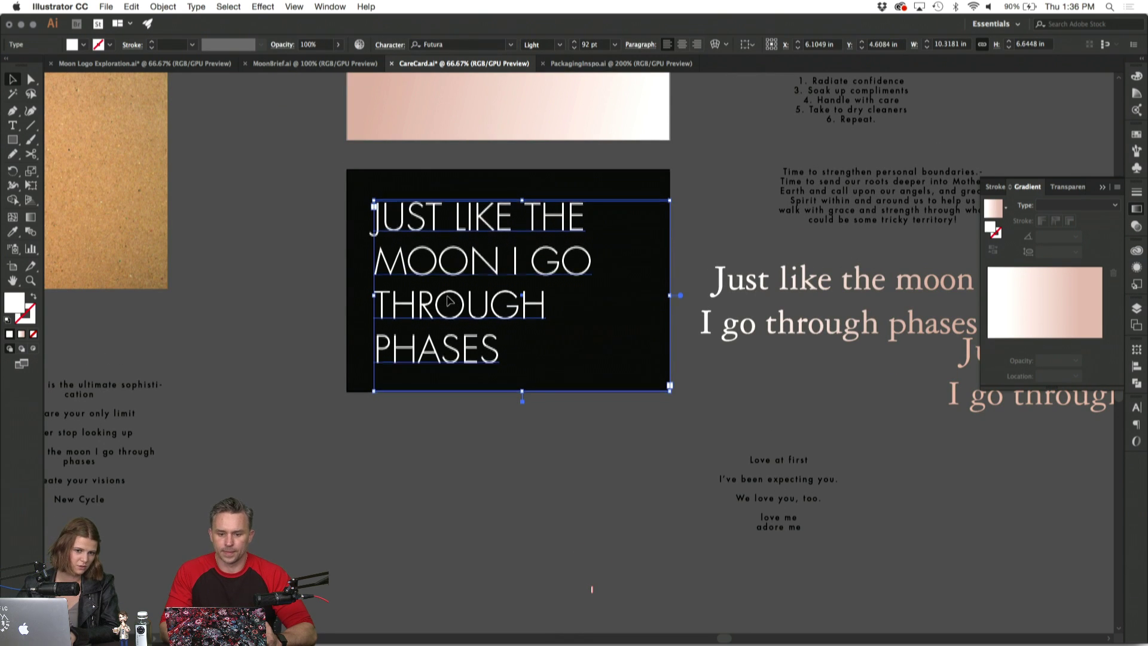
left_click(438, 513)
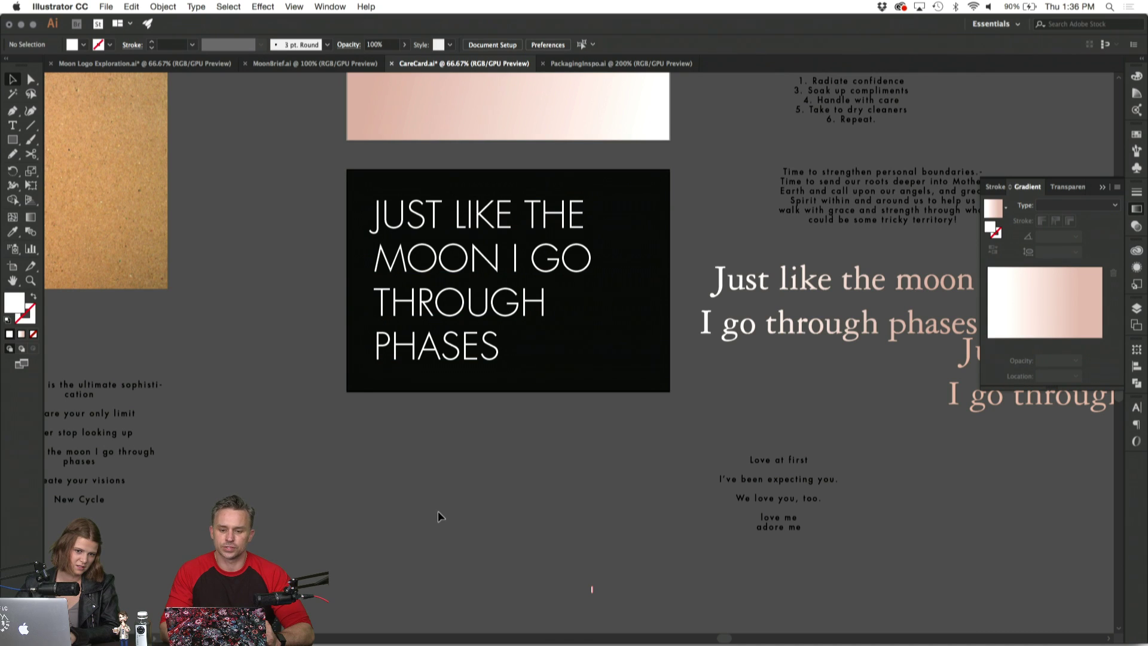
Move the white-to-rose serif quote on the pasteboard farther away from the black card.
left_click(490, 252)
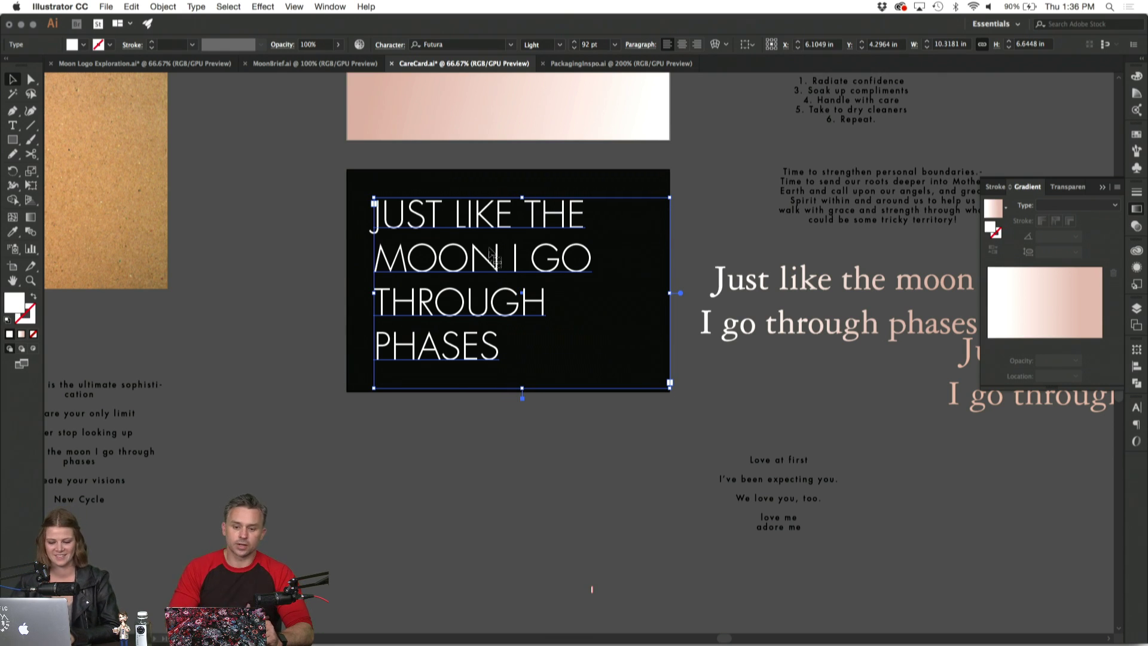
left_click(521, 415)
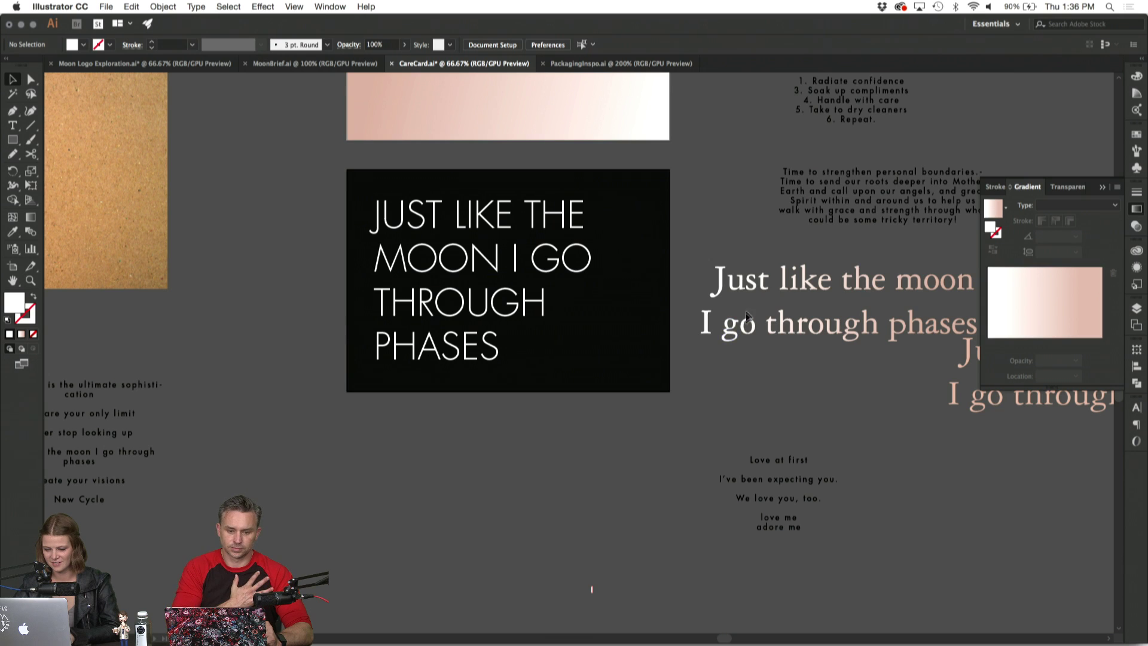
left_click_drag(915, 328, 1046, 336)
left_click(766, 266)
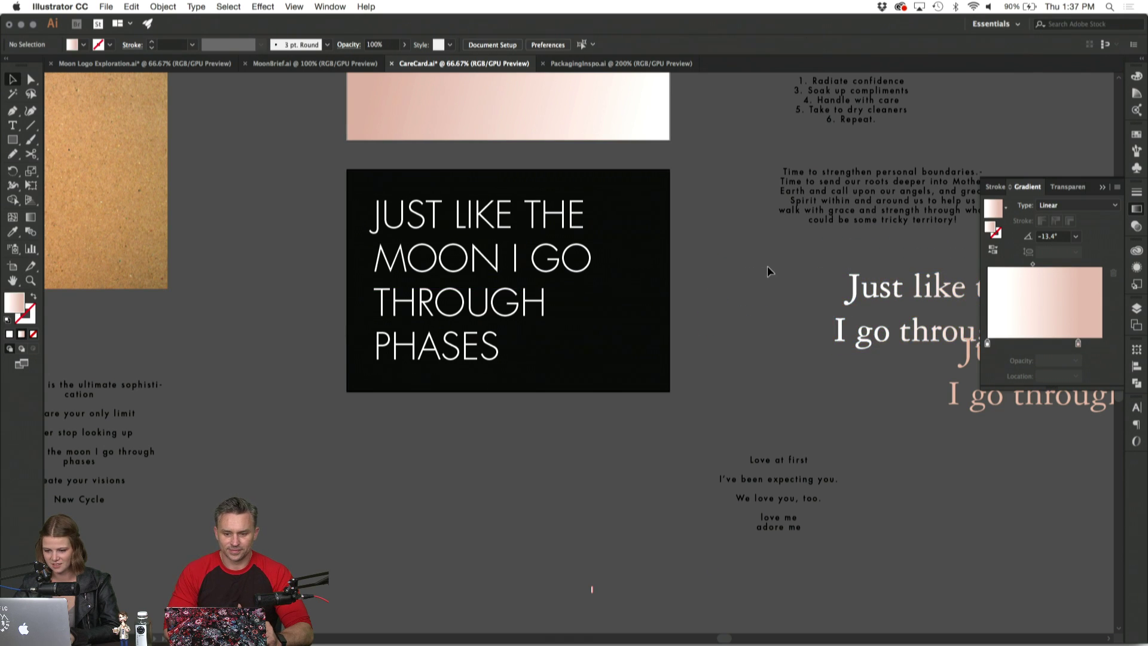
scroll(766, 266, "up", 1)
scroll(766, 266, "left", 1)
double_click(477, 310)
key("super+a")
left_click(561, 48)
left_click(560, 48)
key("Escape")
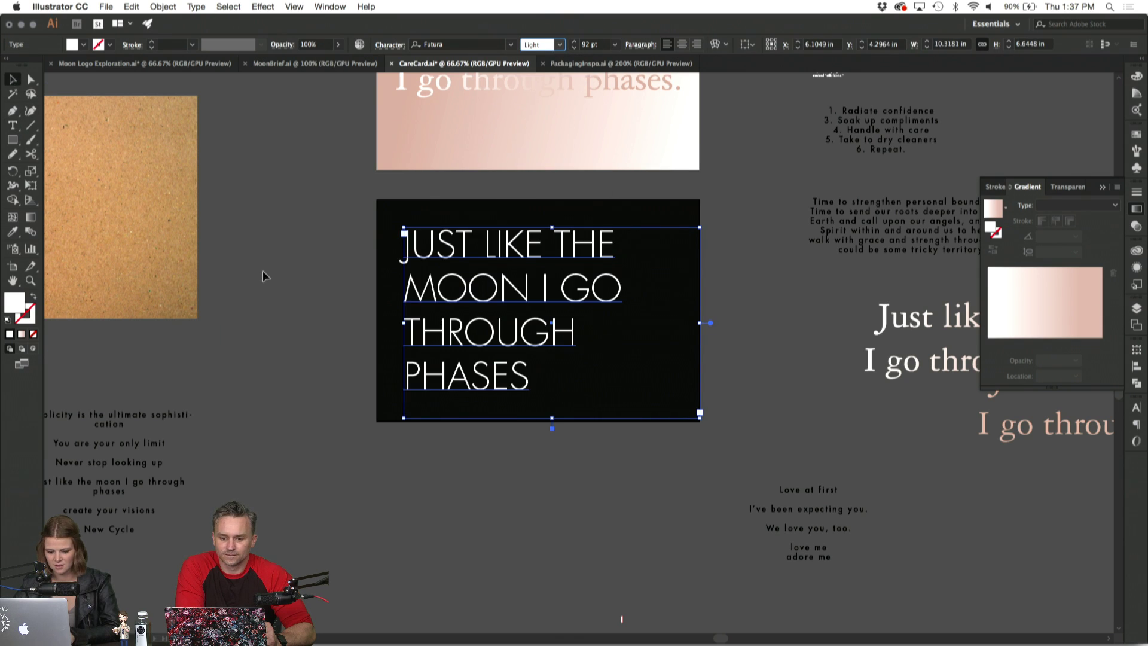
Duplicate the quote text below the black card and convert the original on the card to outlines.
left_click_drag(489, 250, 531, 571)
left_click(496, 342)
key("shift+super+o")
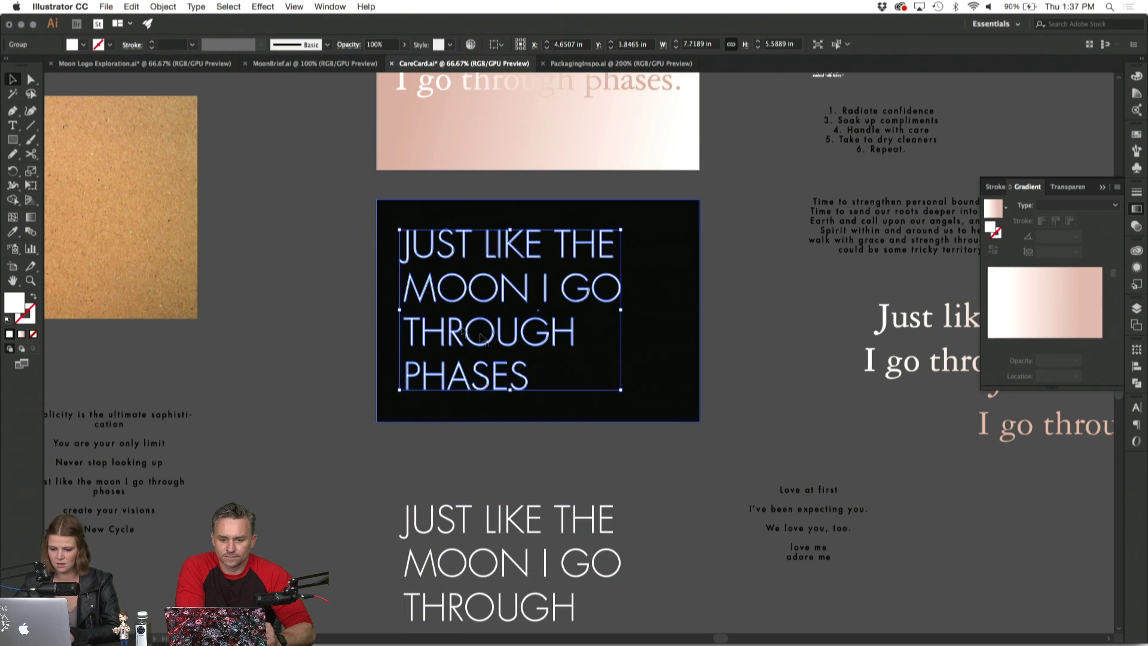
Apply the serif quote's white-to-rose gradient to the outlined quote and run it diagonally at about -37.2°.
left_click(9, 235)
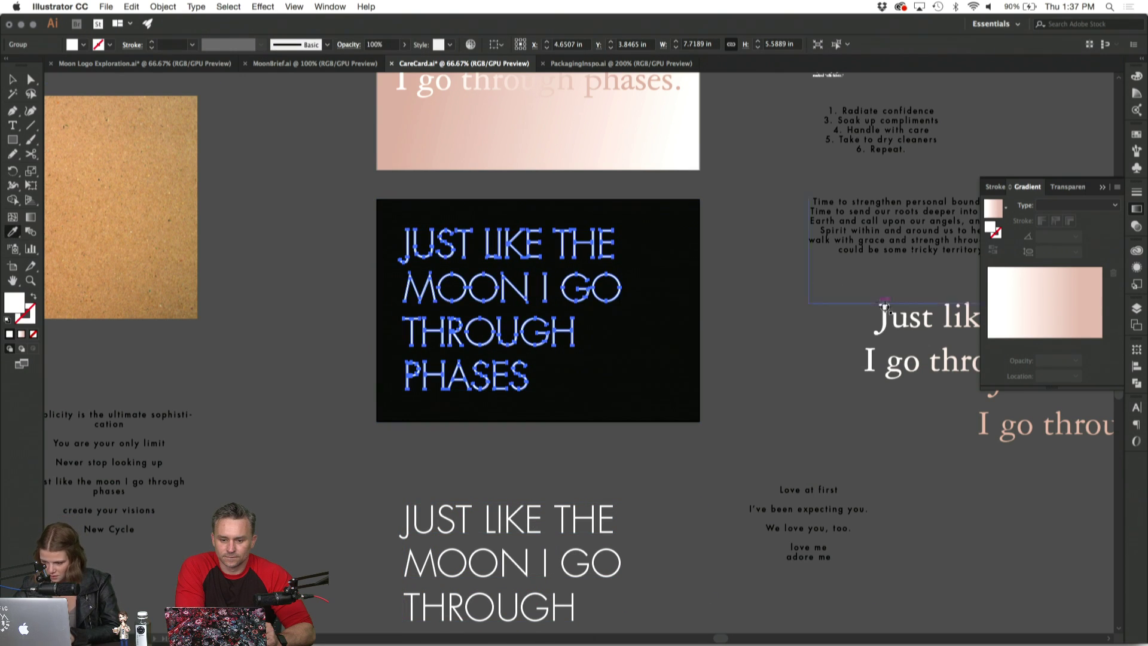
left_click(897, 318)
left_click(30, 217)
left_click_drag(396, 228, 597, 384)
left_click(12, 79)
left_click(224, 119)
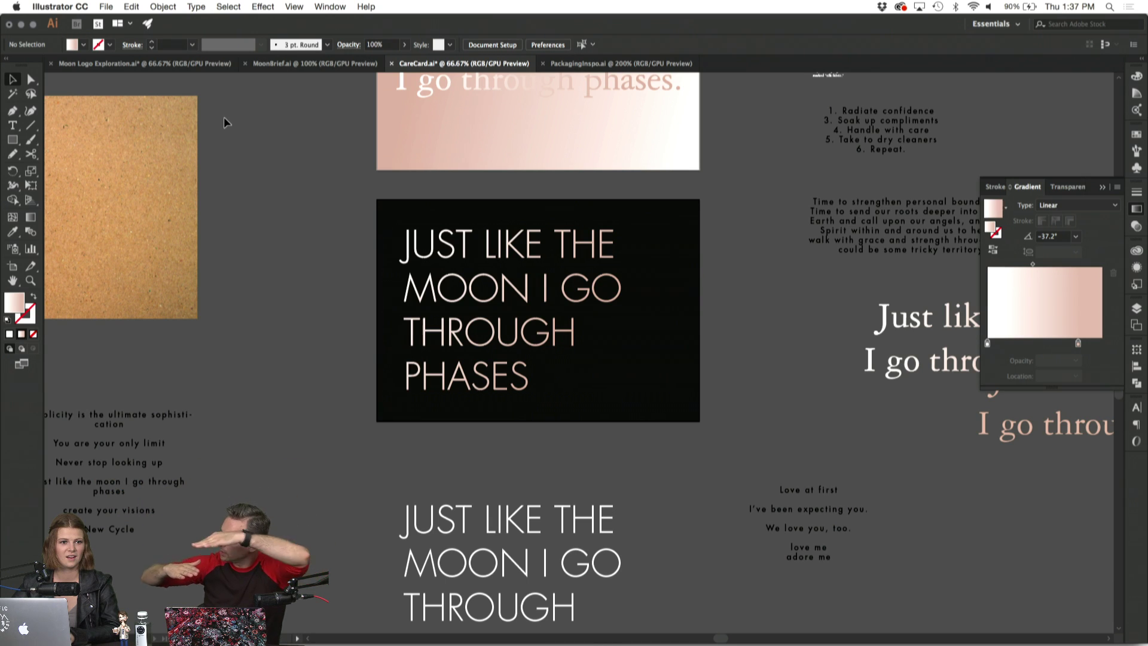
Lock the black background rectangle and ungroup the outlined quote into individual letters.
left_click(530, 292)
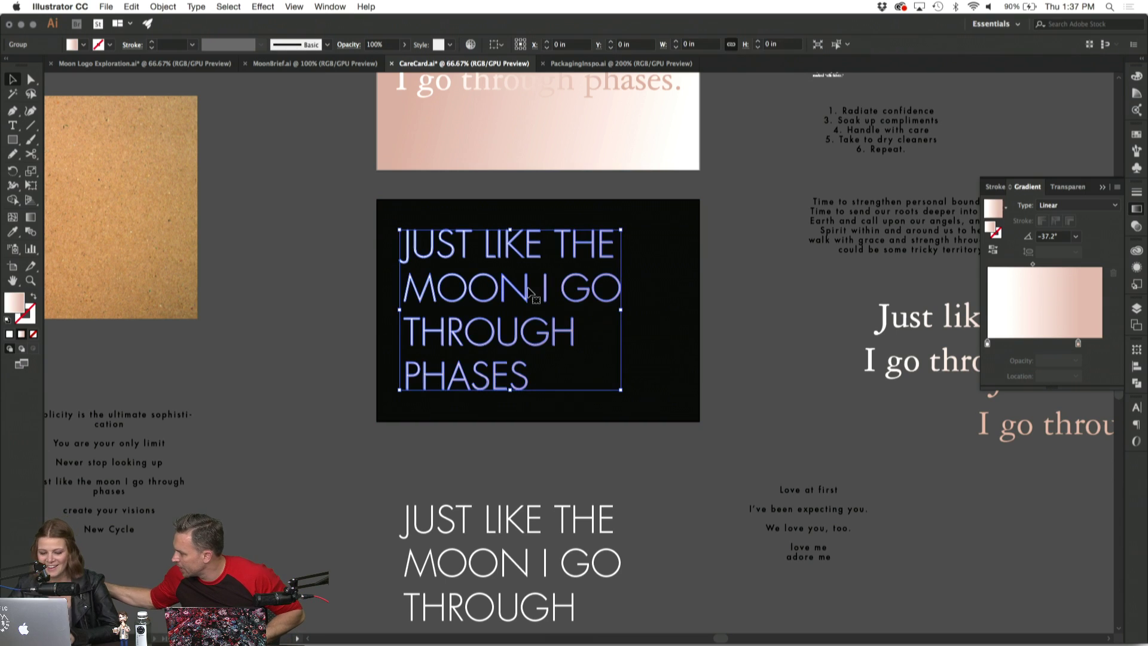
left_click(317, 282)
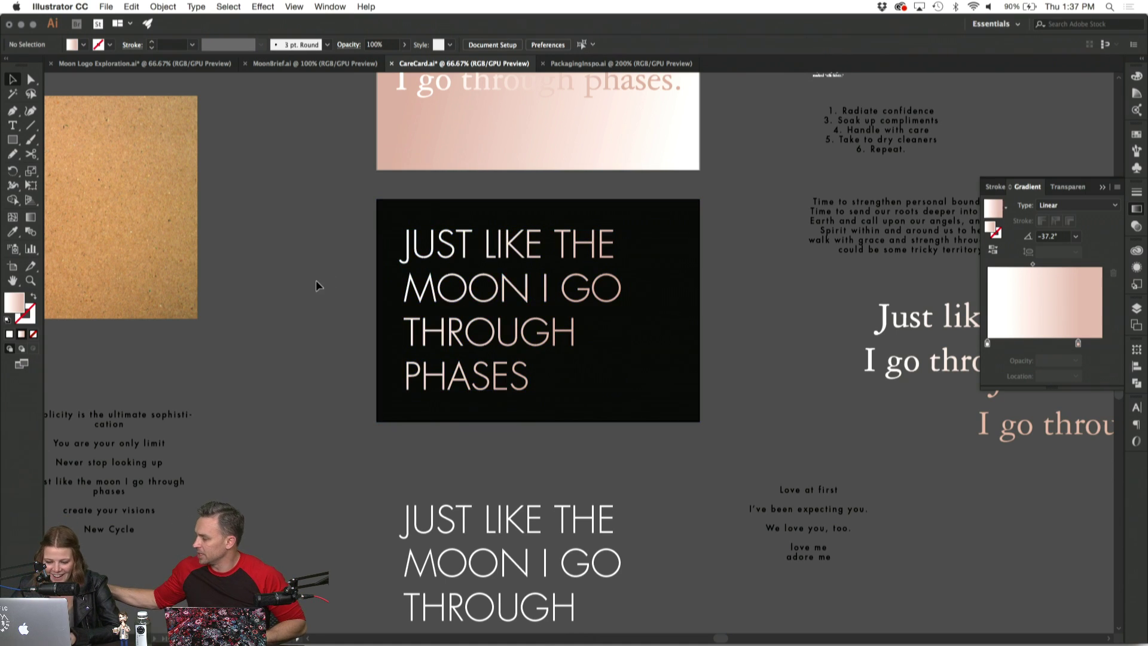
left_click(471, 295)
left_click(466, 292)
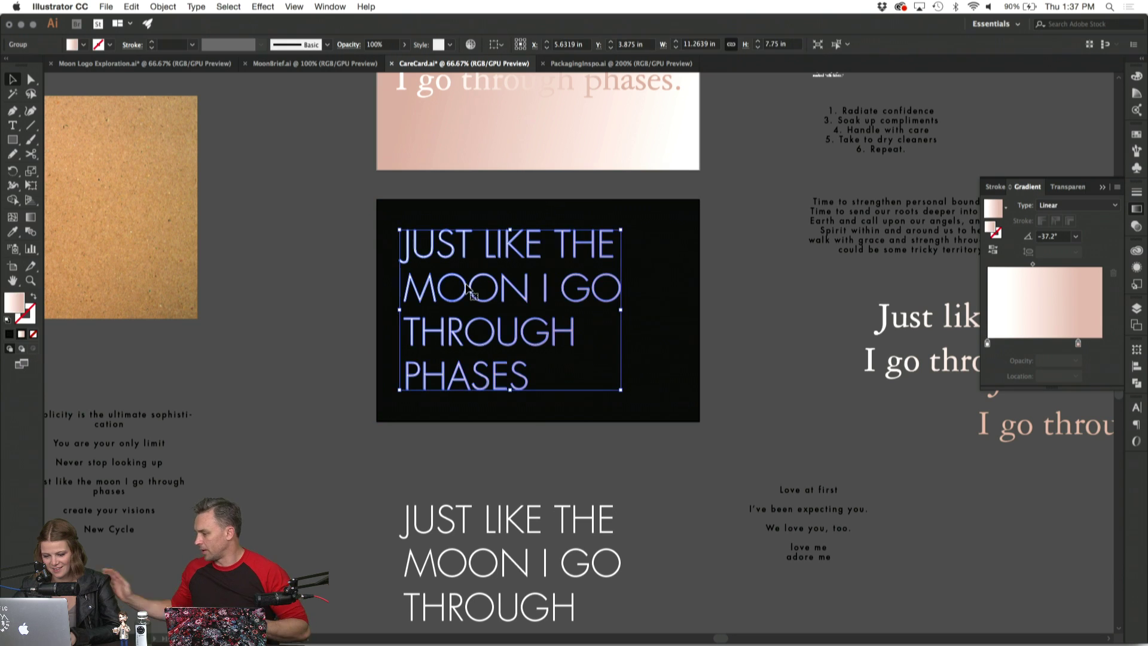
left_click(457, 298)
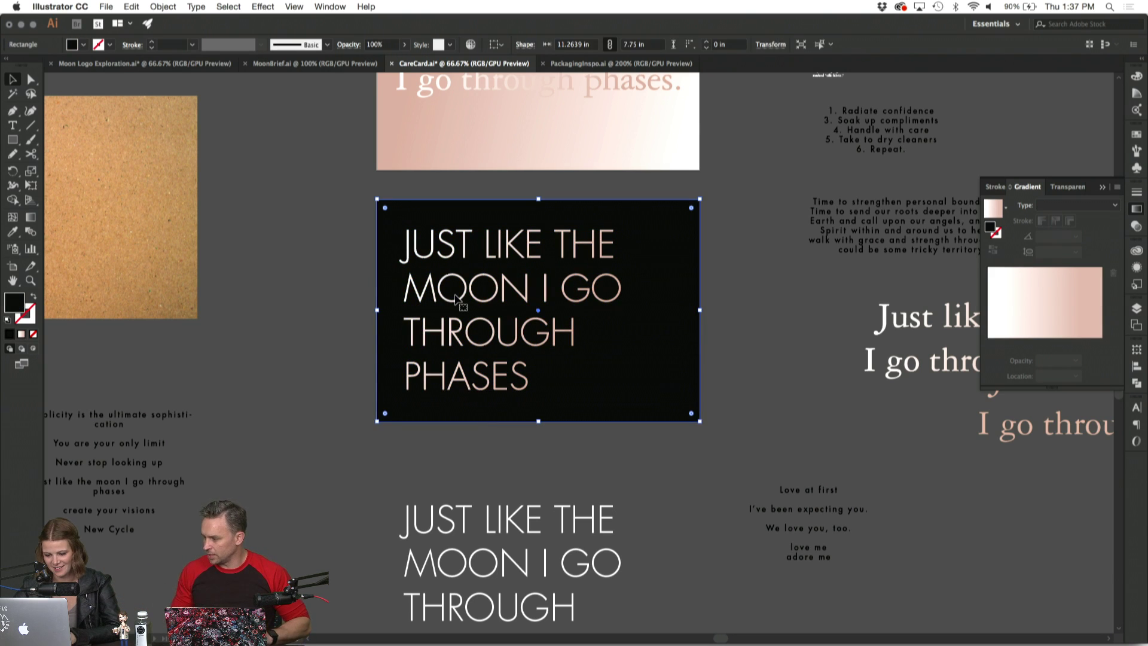
key("super+2")
left_click(456, 299, "super")
Group the outlined letters line by line so that each line of the quote is its own group.
left_click(375, 283)
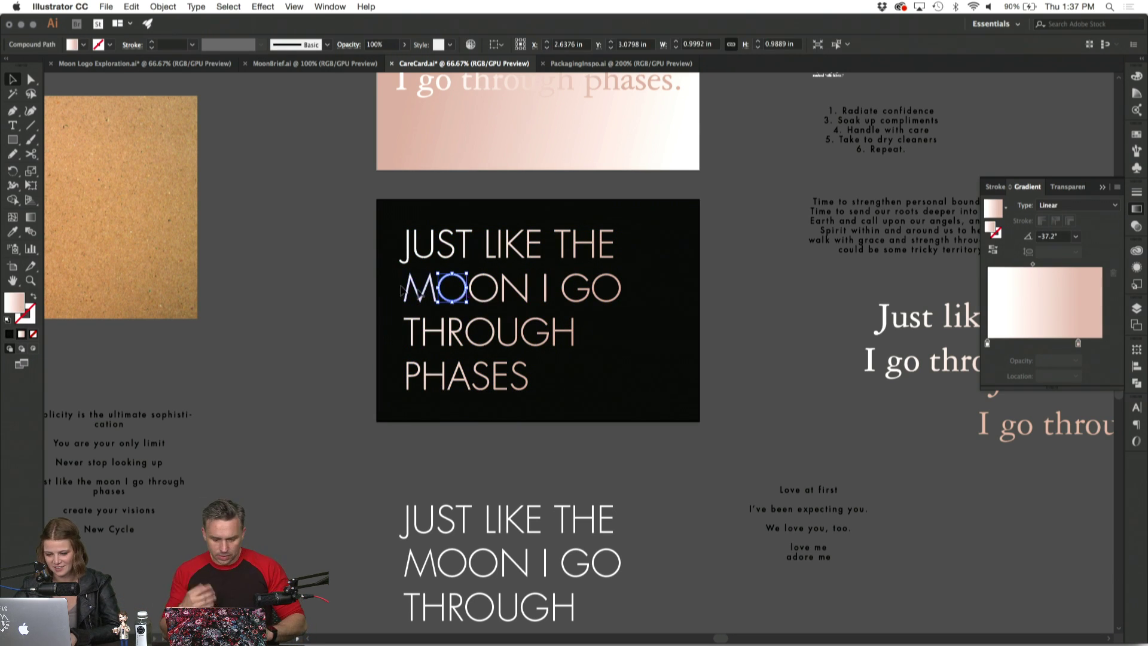
left_click(644, 303)
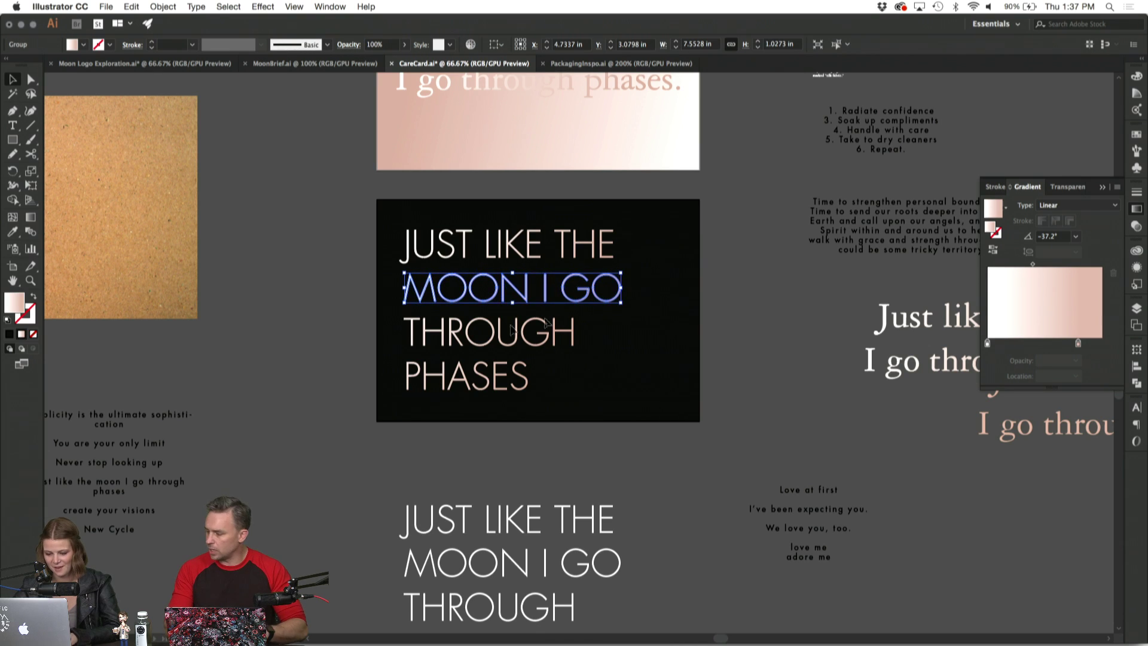
left_click(590, 337)
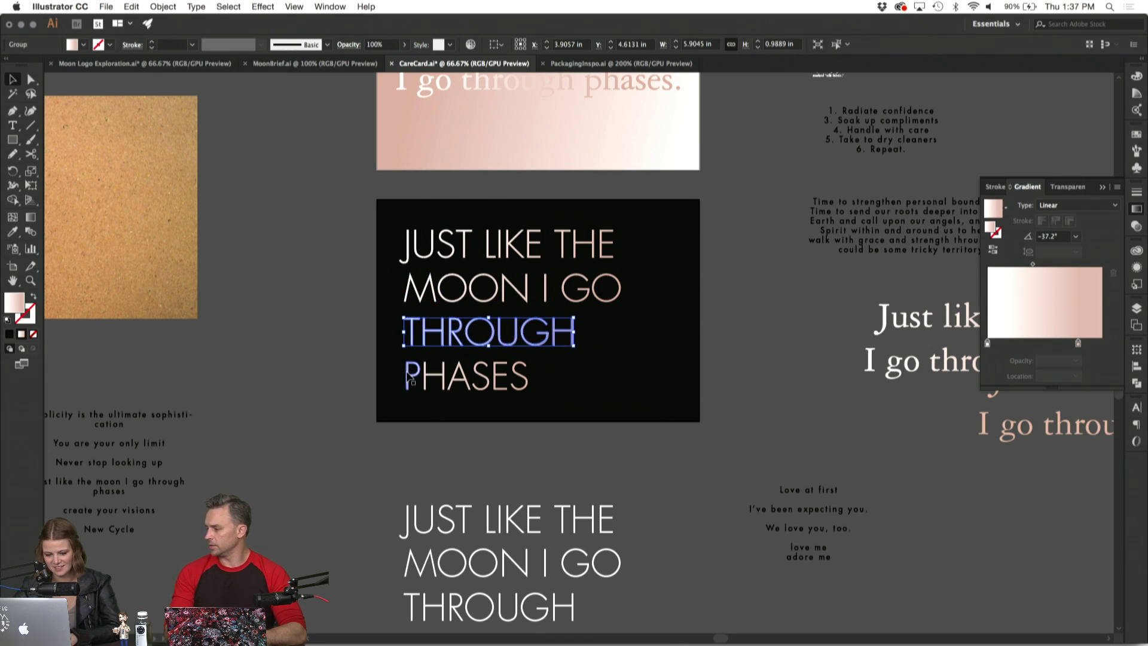
left_click(413, 377)
left_click(626, 256)
left_click(648, 297)
left_click(616, 288)
left_click(258, 254)
Run the gradient nearly horizontally, at about 0.7°, across the line JUST LIKE THE.
left_click(457, 249)
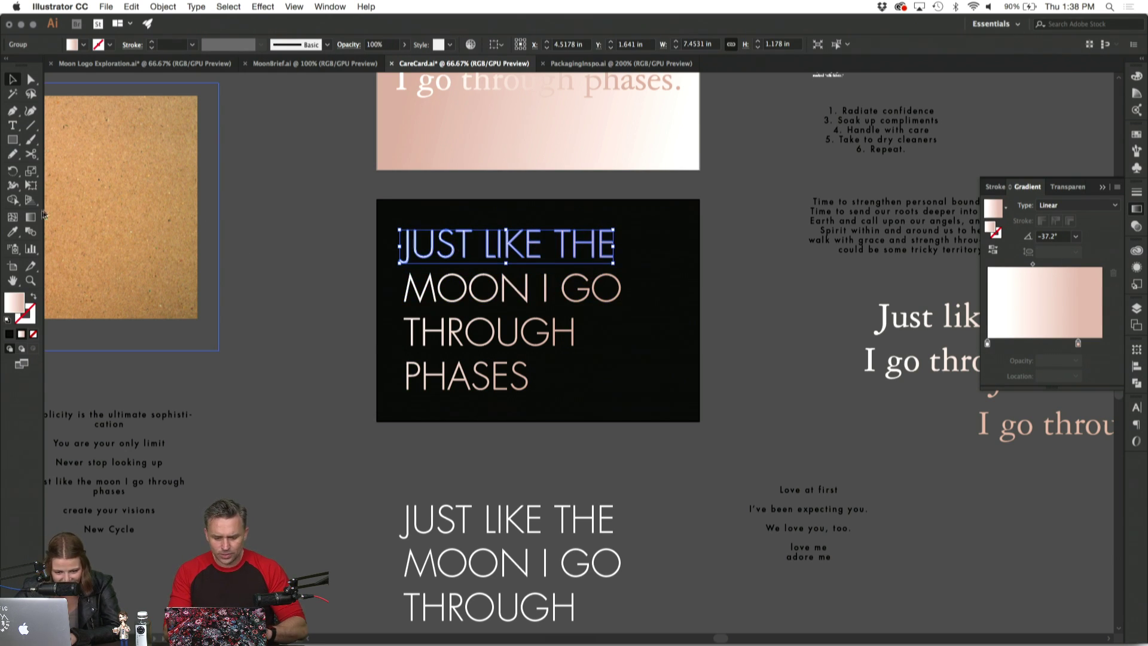
left_click_drag(404, 245, 633, 246)
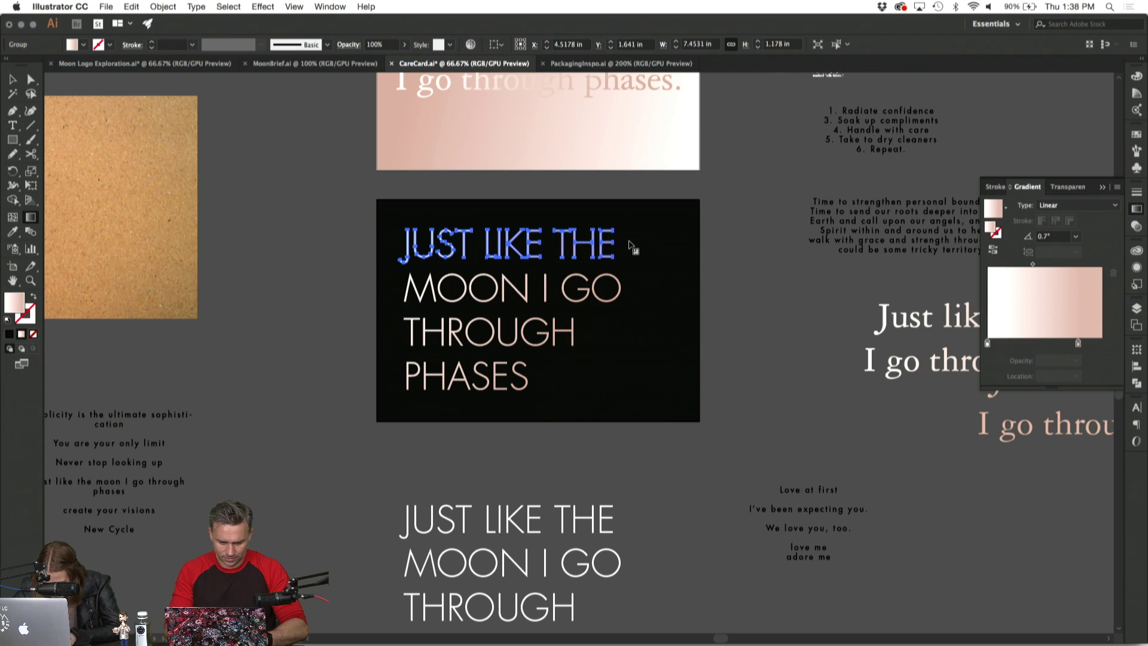
key("v")
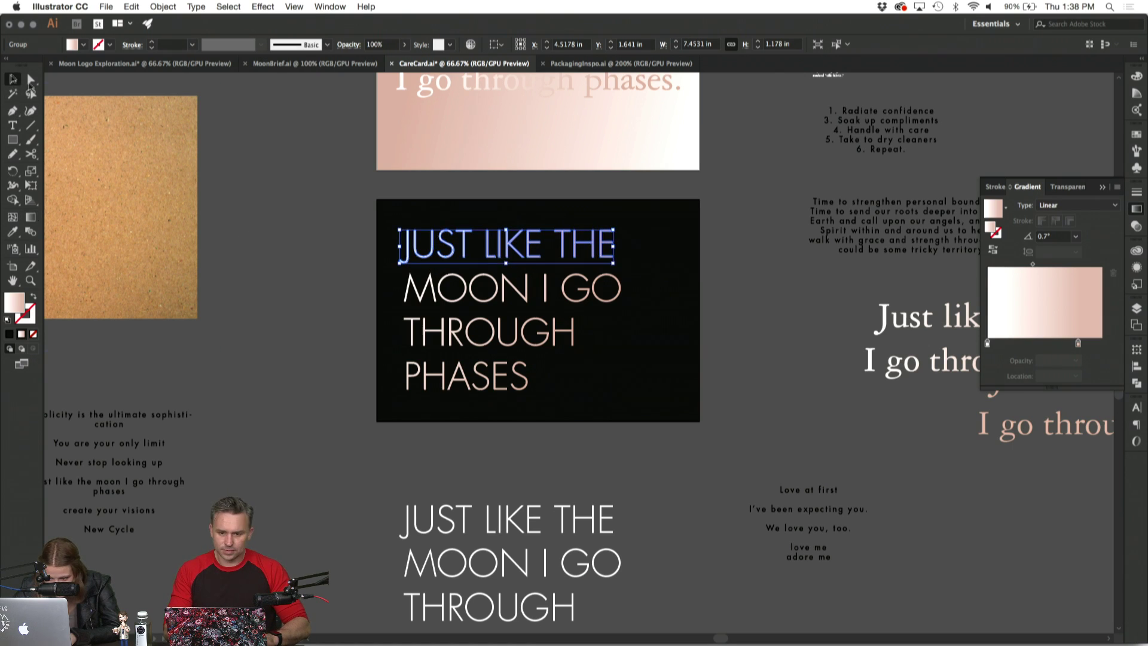
left_click(341, 315)
key("super+equal")
scroll(341, 315, "up", 3)
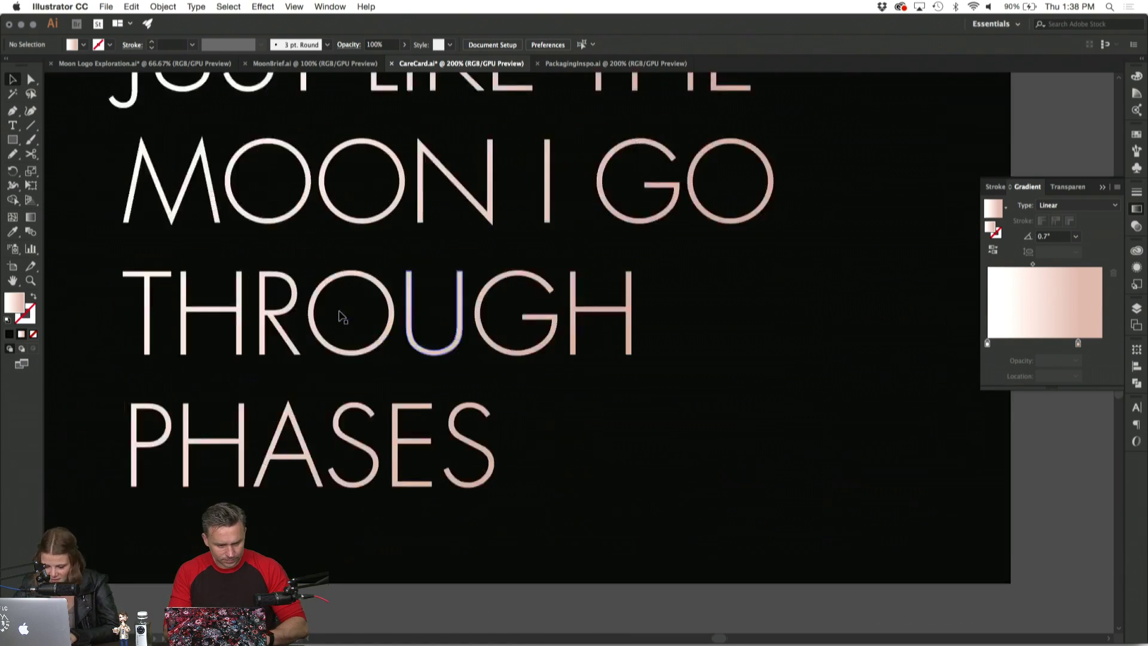
key("super+minus")
key("super+minus")
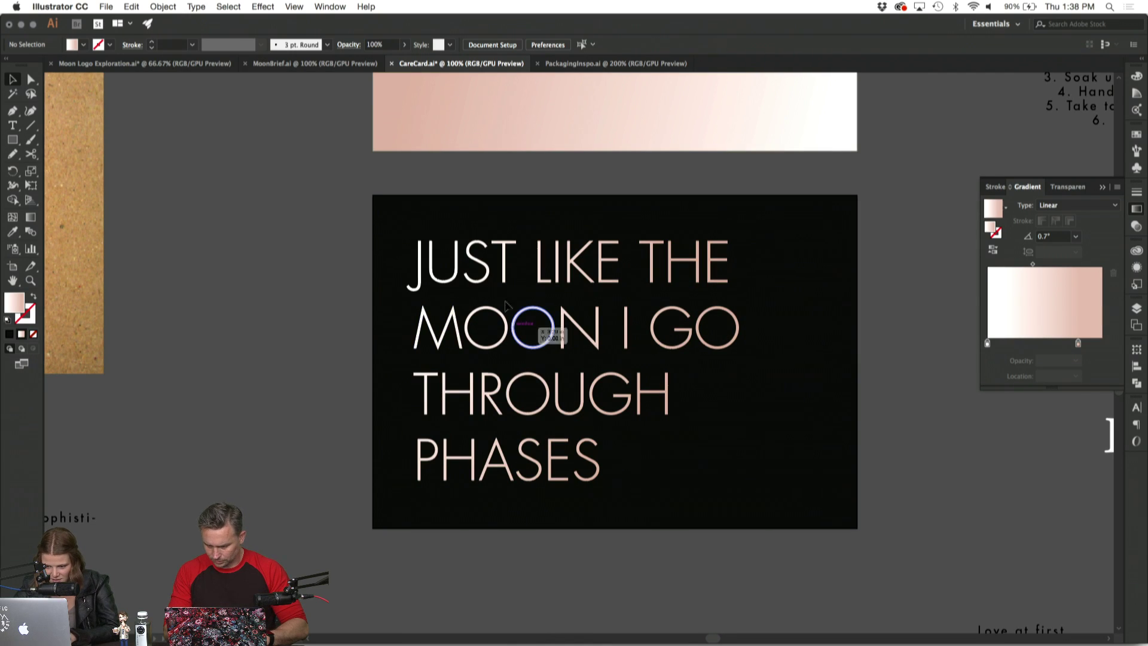
Fill all four outlined quote lines with the solid rose colour sampled from the care card designs above.
left_click(501, 272)
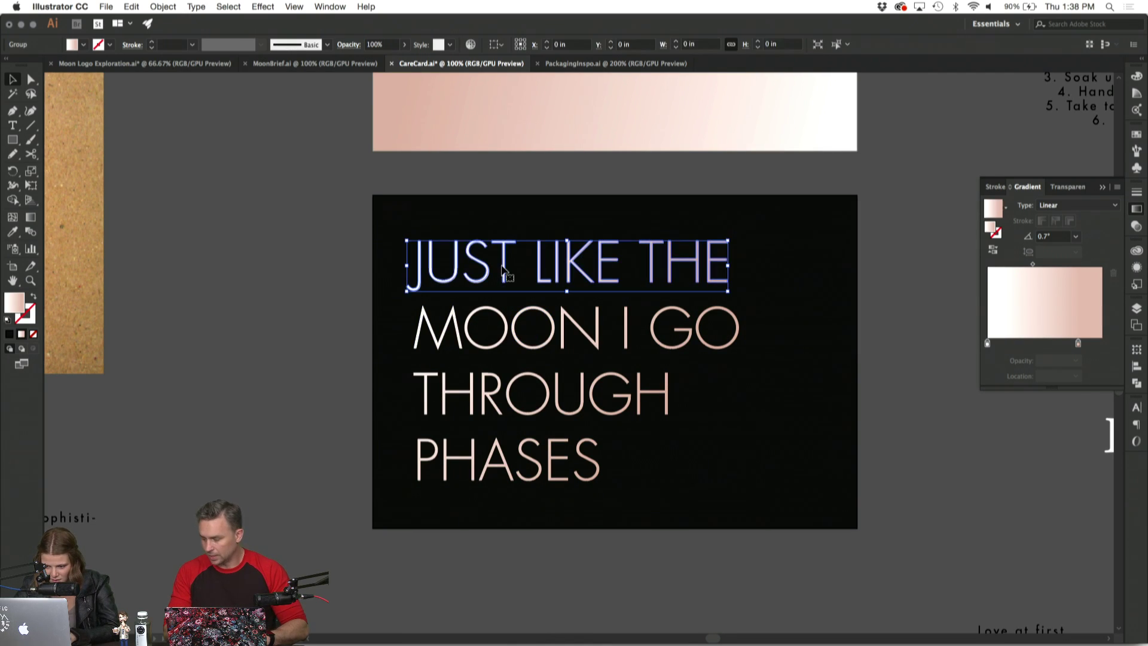
left_click_drag(379, 236, 833, 564)
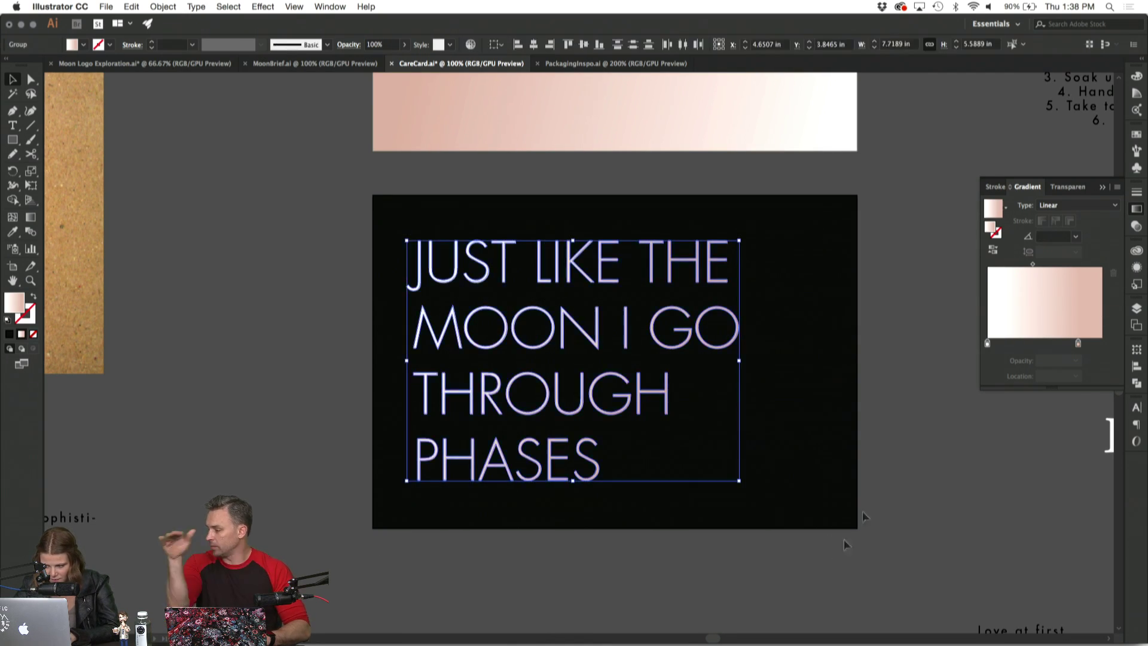
double_click(1079, 345)
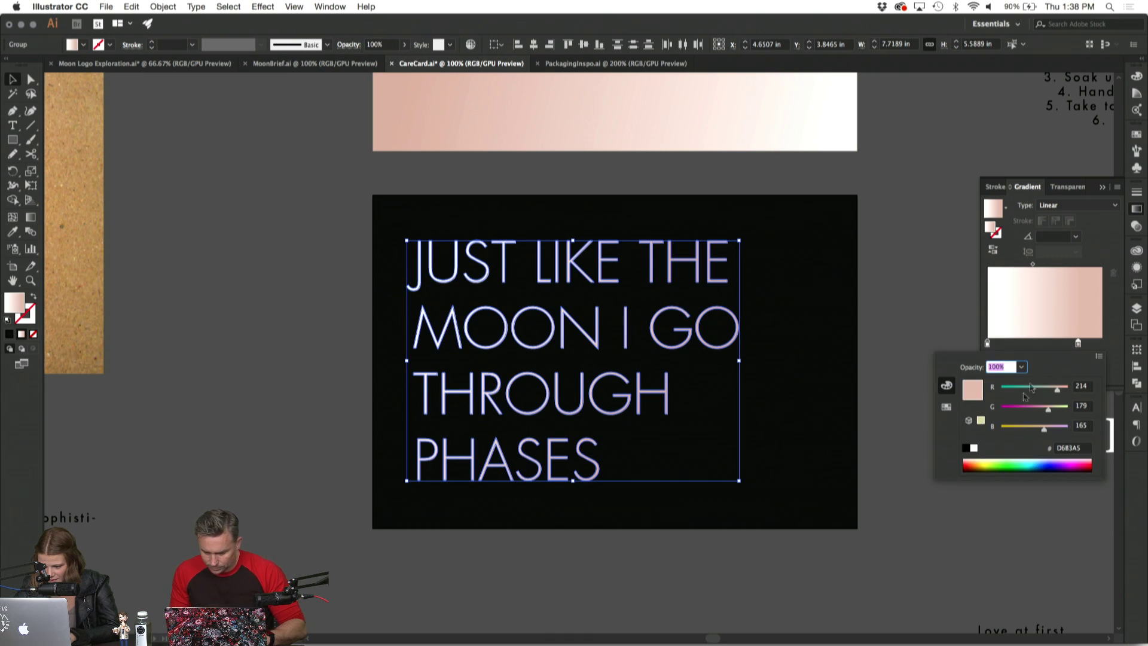
left_click(947, 409)
left_click(948, 387)
left_click(873, 308)
scroll(873, 309, "up", 5)
scroll(873, 308, "up", 5)
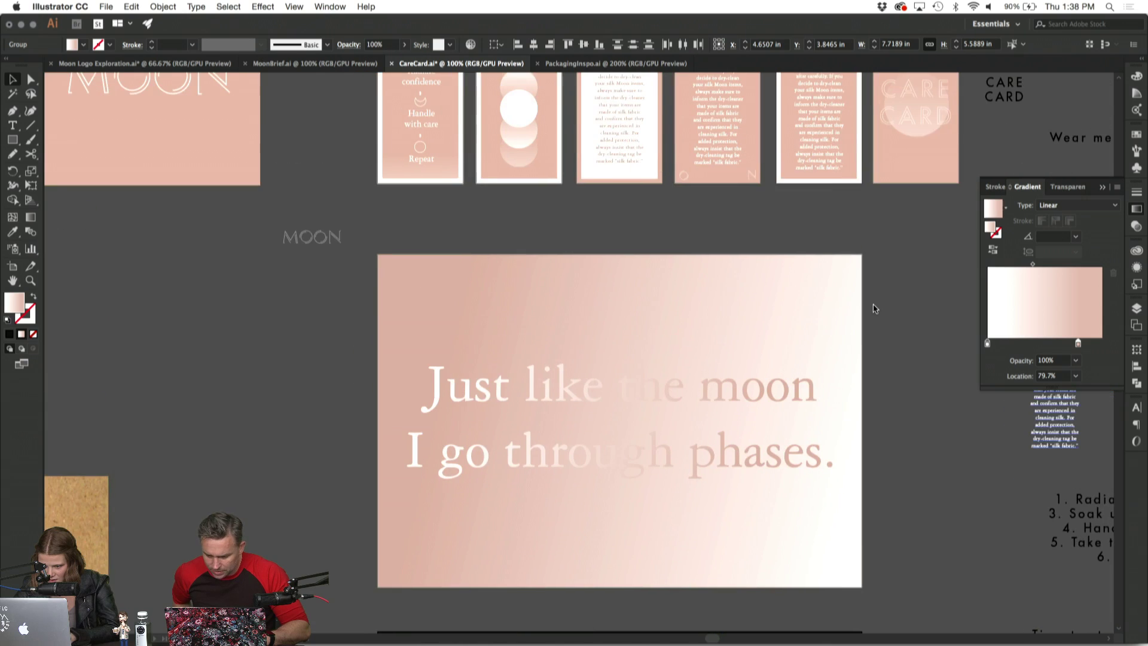
left_click(12, 231)
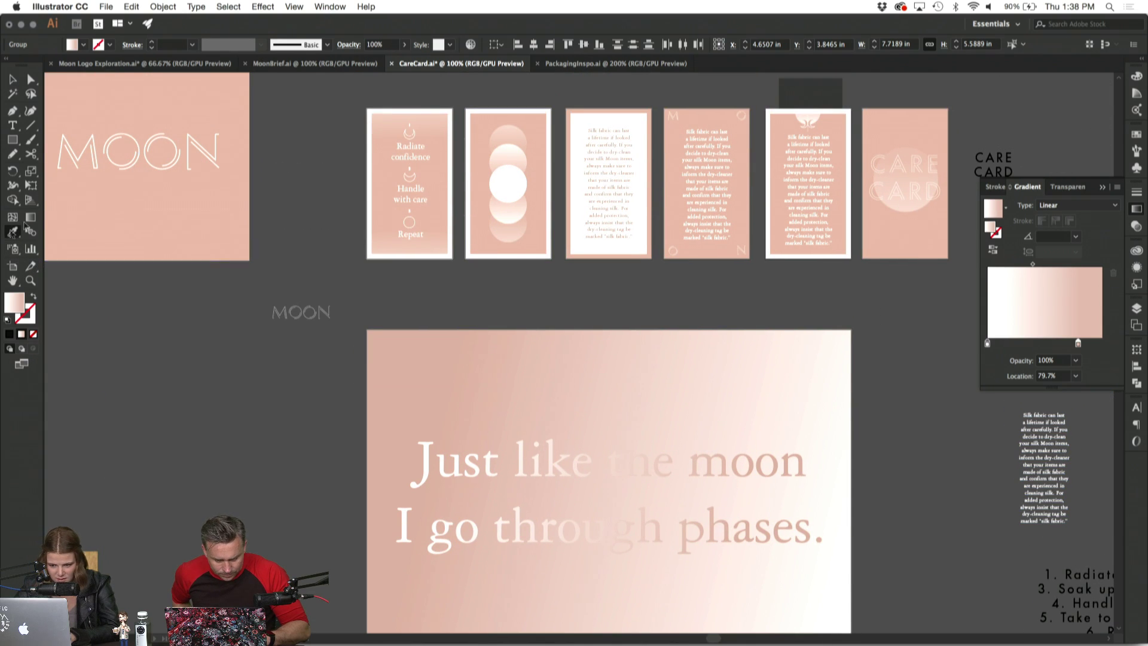
left_click(477, 153)
Copy the rose fill's hex code E0BBAA and draw a rectangle about 1.63 × 2.17 in below the MOON square.
double_click(13, 303)
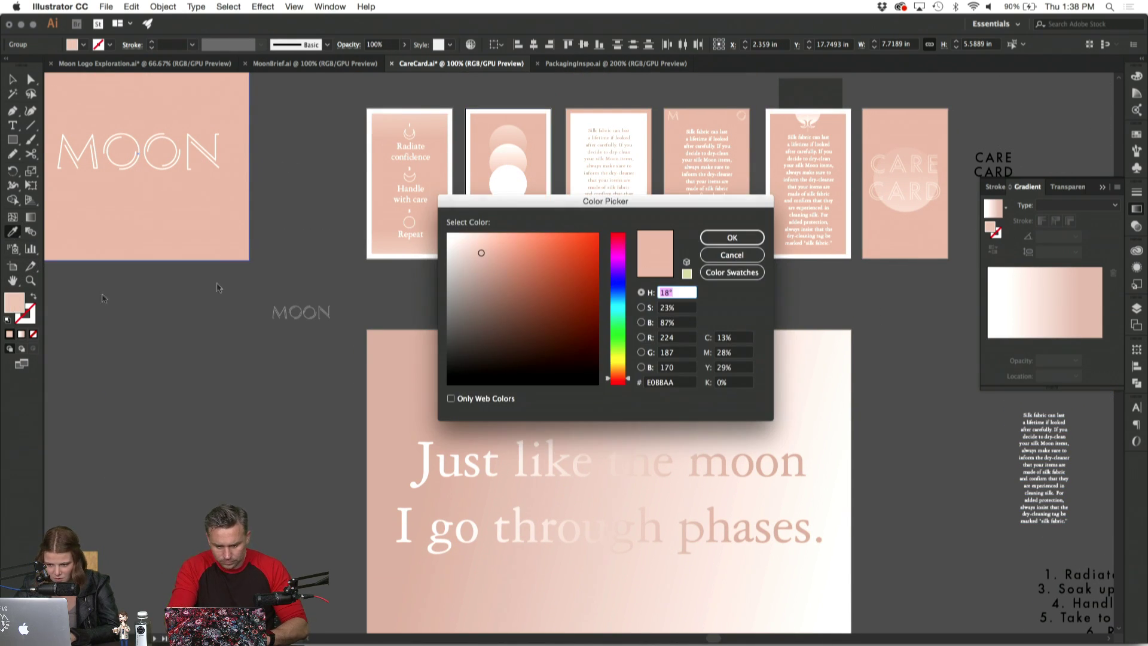
left_click(647, 383)
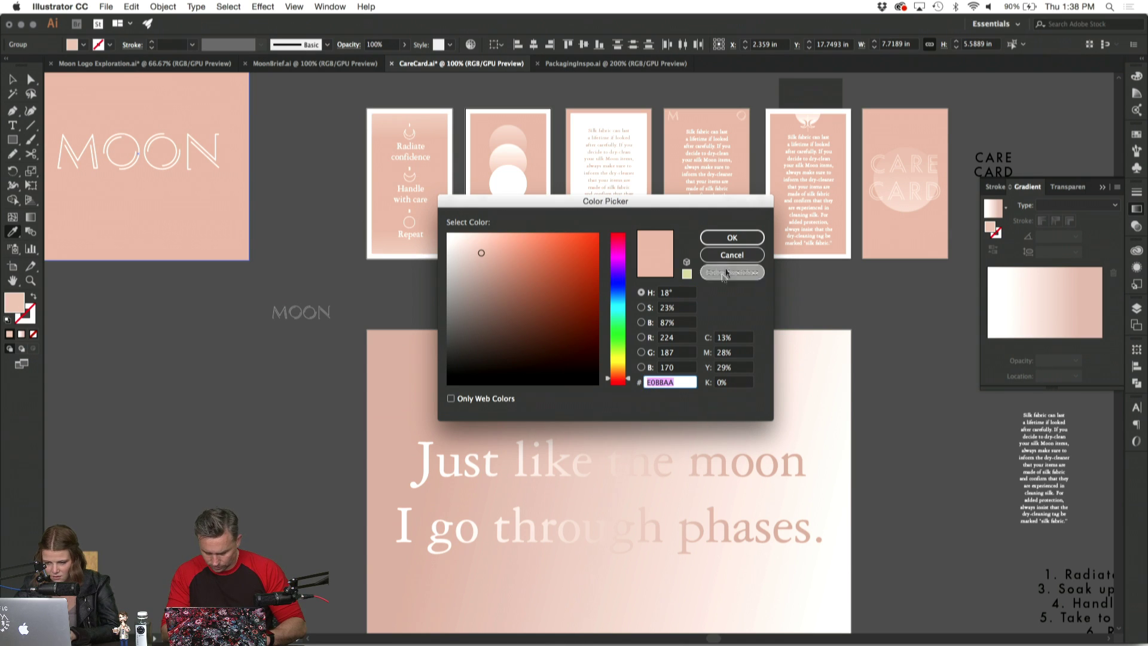
left_click(732, 237)
key("m")
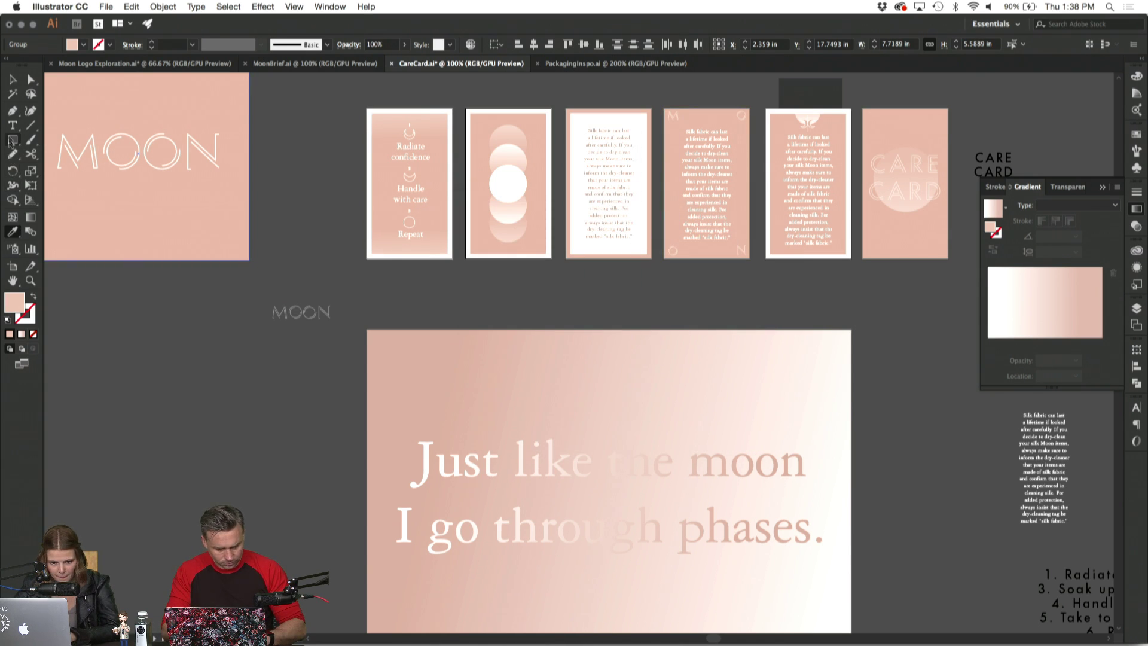
left_click_drag(187, 345, 259, 439)
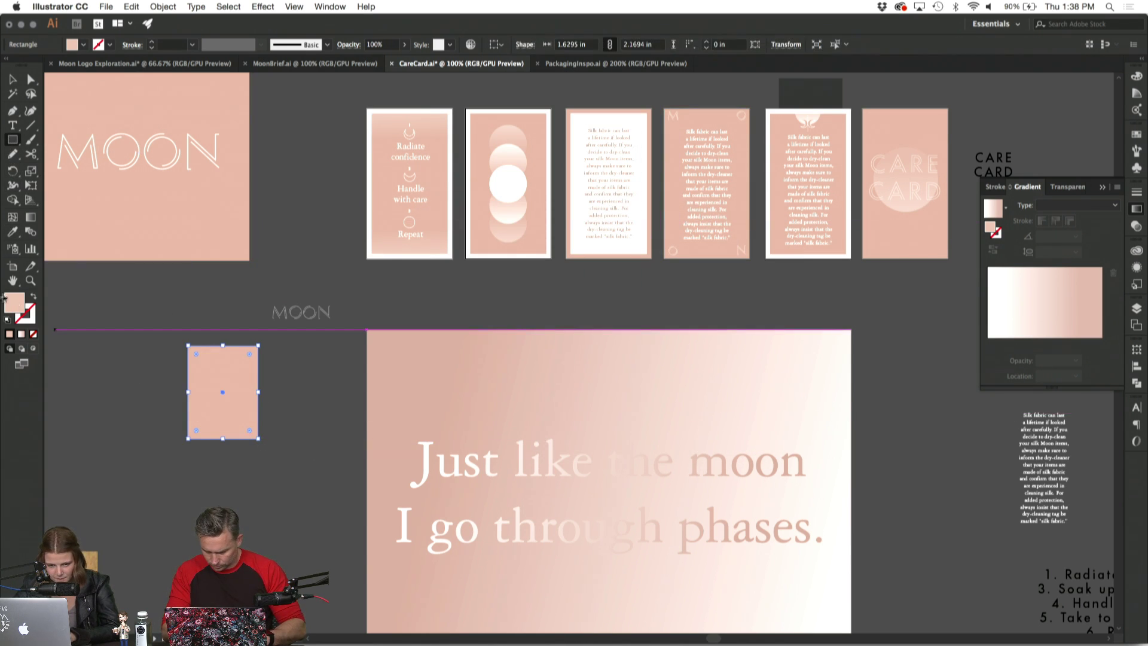
Change the rectangle's fill to the slightly darker rose C9A697.
double_click(17, 302)
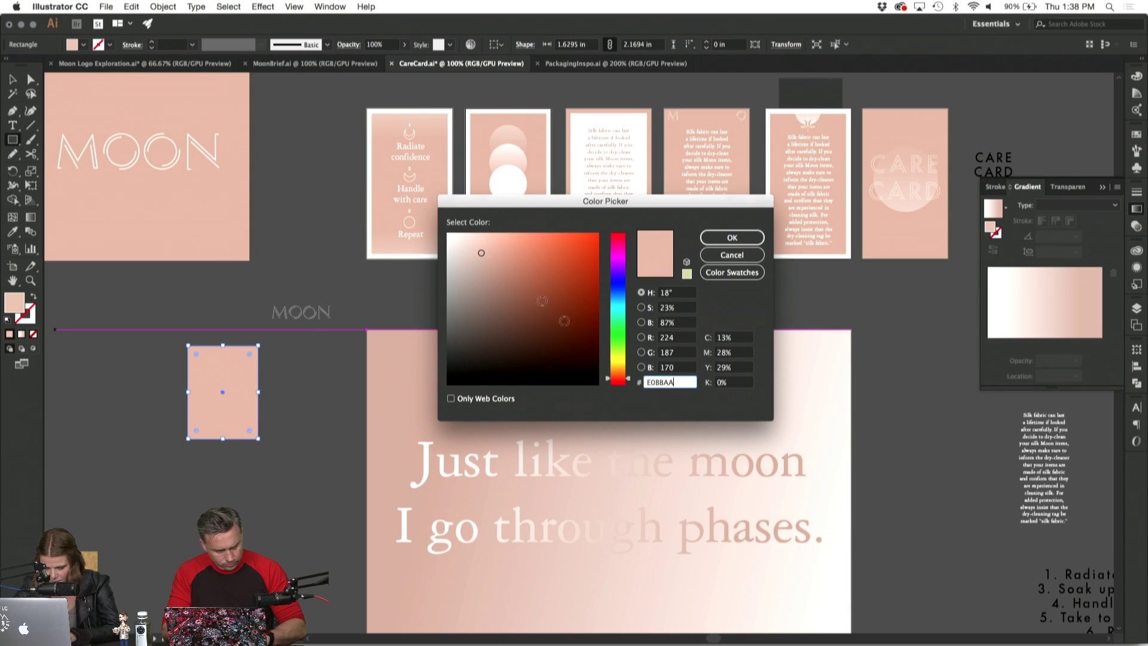
left_click(485, 261)
left_click_drag(485, 261, 485, 263)
key("Return")
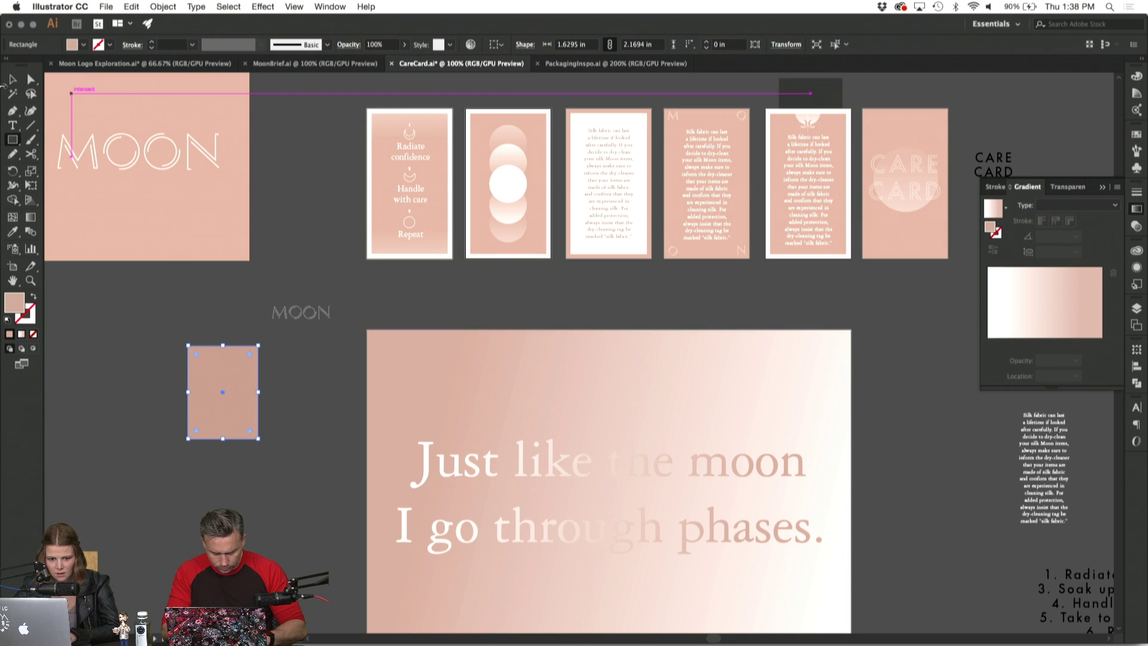
Move the darker rose rectangle down beside the black quote card.
left_click(192, 447)
scroll(193, 451, "down", 5)
left_click_drag(200, 277, 201, 472)
scroll(221, 471, "down", 6)
scroll(222, 476, "down", 5)
left_click_drag(221, 203, 233, 417)
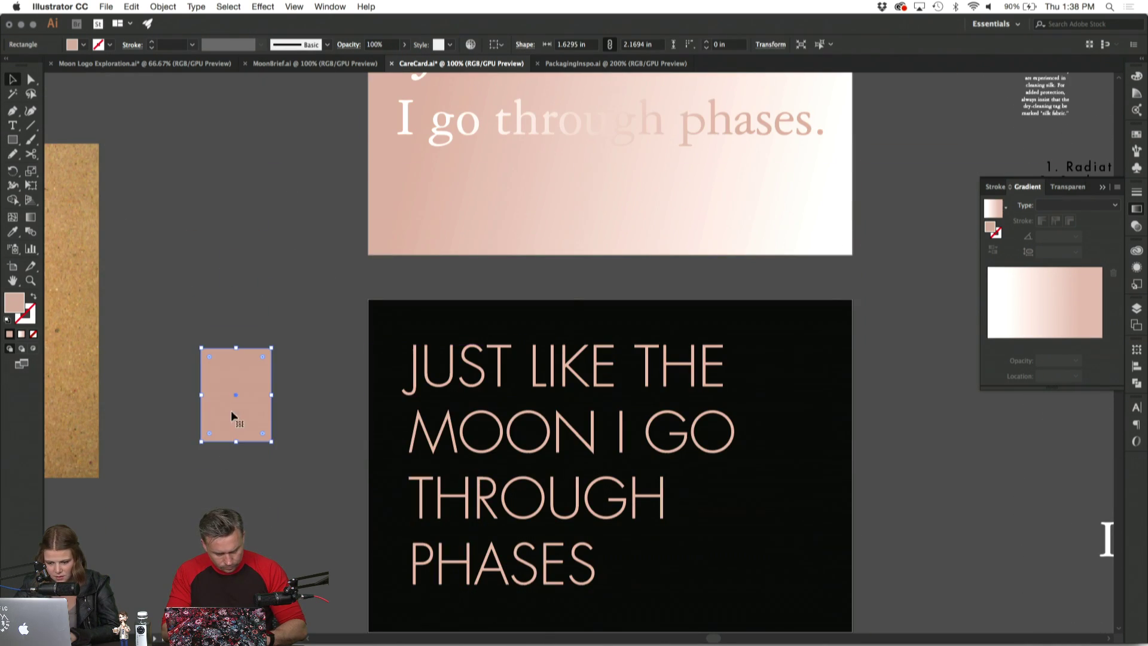
Copy the hex code of the rectangle's darker rose fill from its colour settings.
double_click(15, 302)
left_click(668, 383)
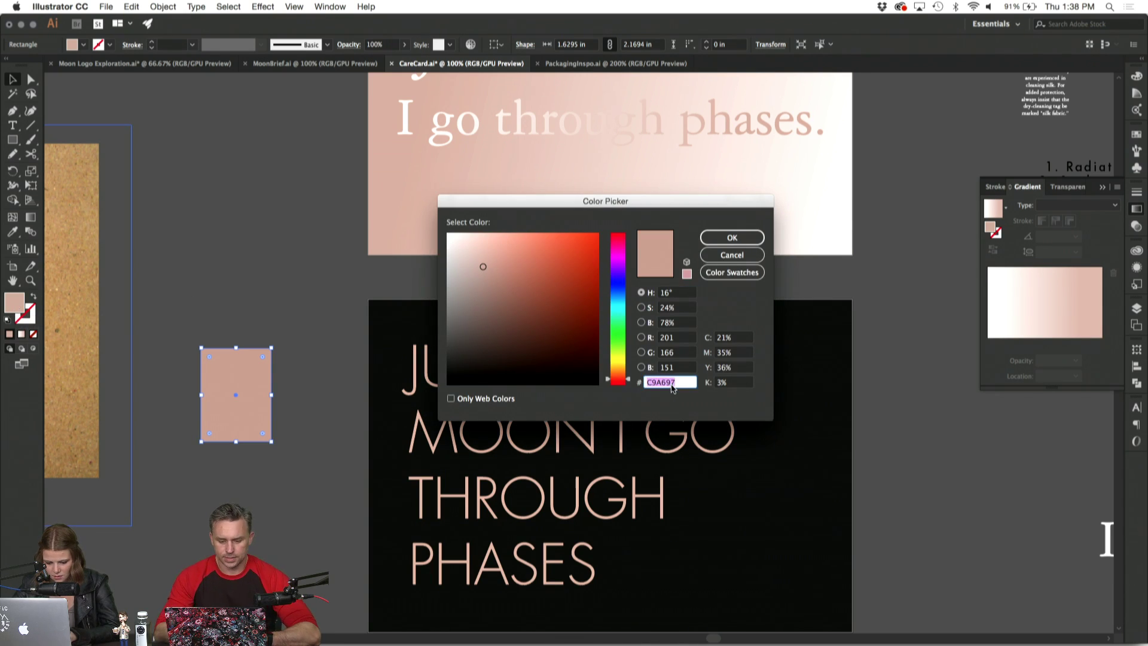
left_click(732, 238)
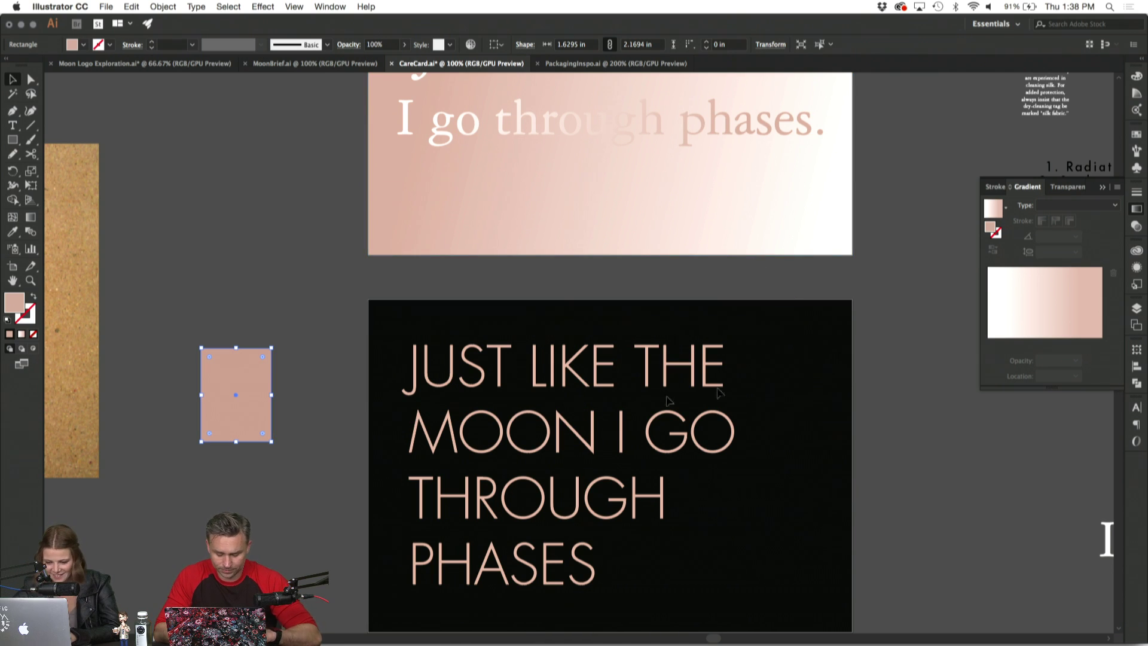
Fill the outlined line JUST LIKE THE on the black card with the linear white-to-rose gradient.
left_click(589, 422)
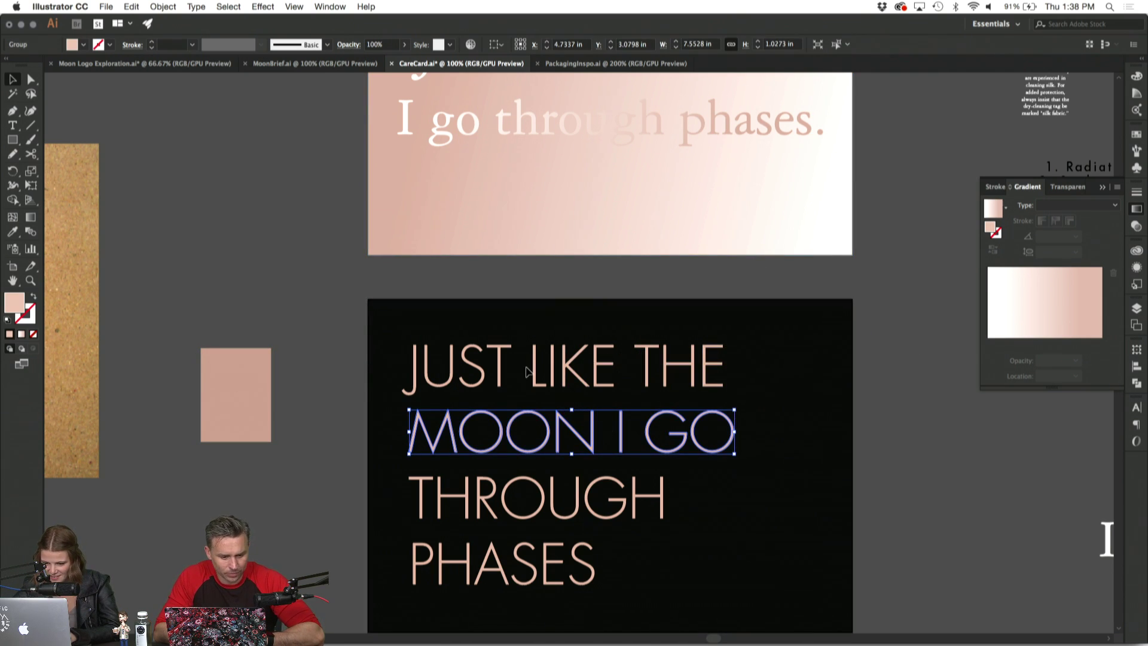
key("super+shift+a")
left_click(534, 369)
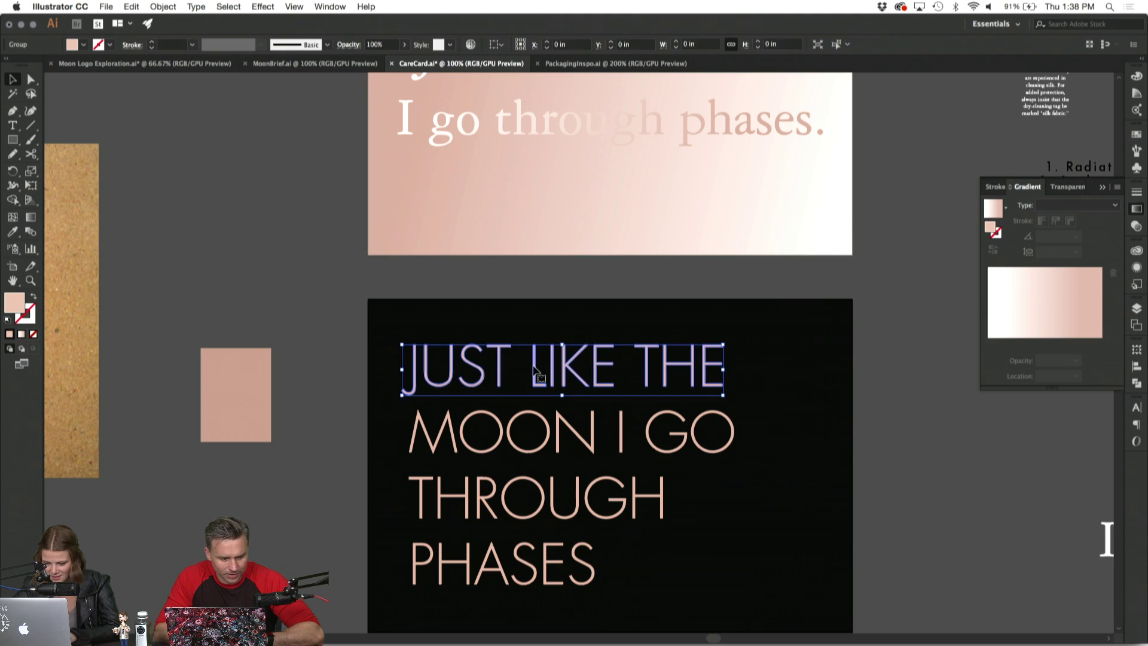
left_click(1060, 325)
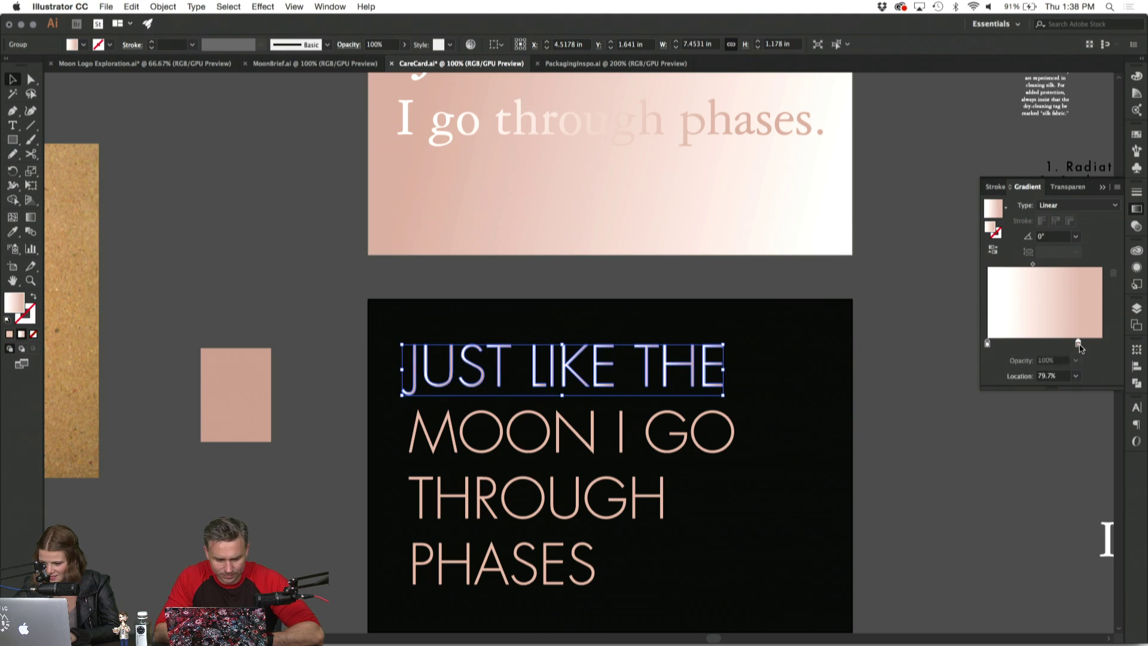
Recolour the gradient's rose end stop with the copied darker rose hex code and close the gradient settings.
double_click(1078, 344)
left_click(1061, 462)
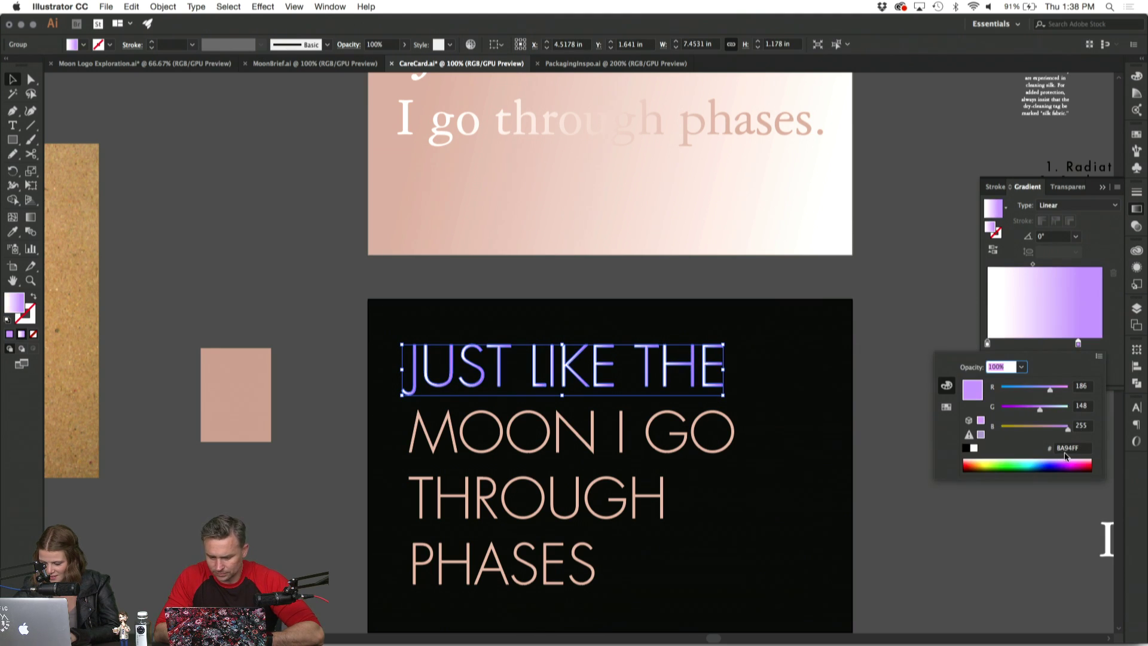
left_click(1066, 449)
key("Escape")
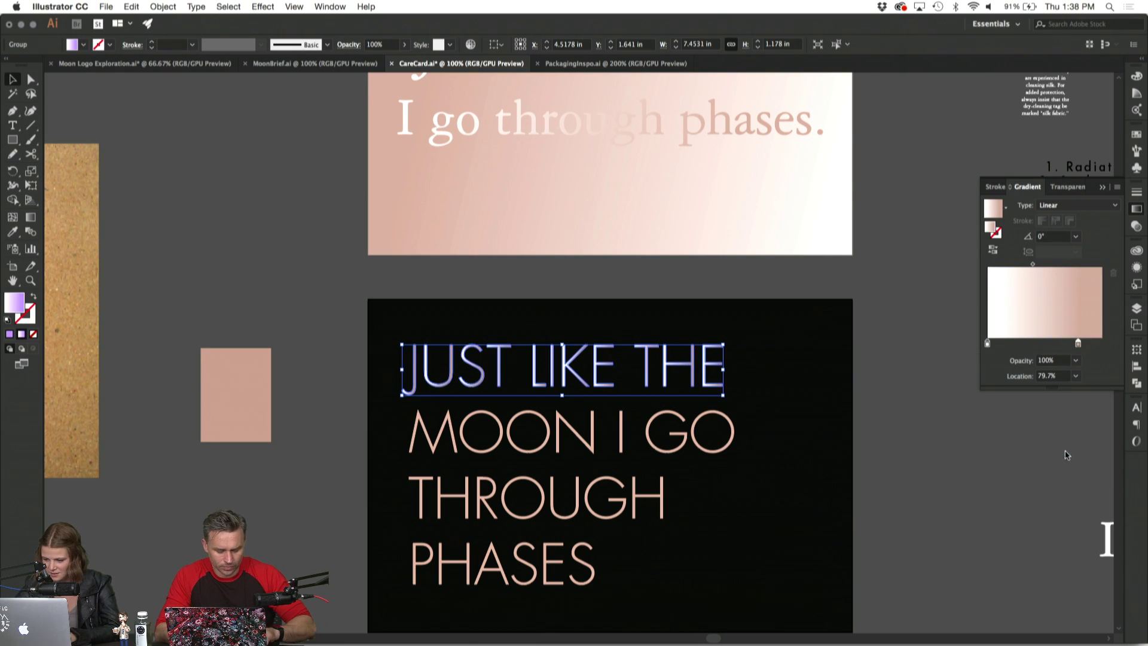
left_click(1102, 187)
left_click(955, 299)
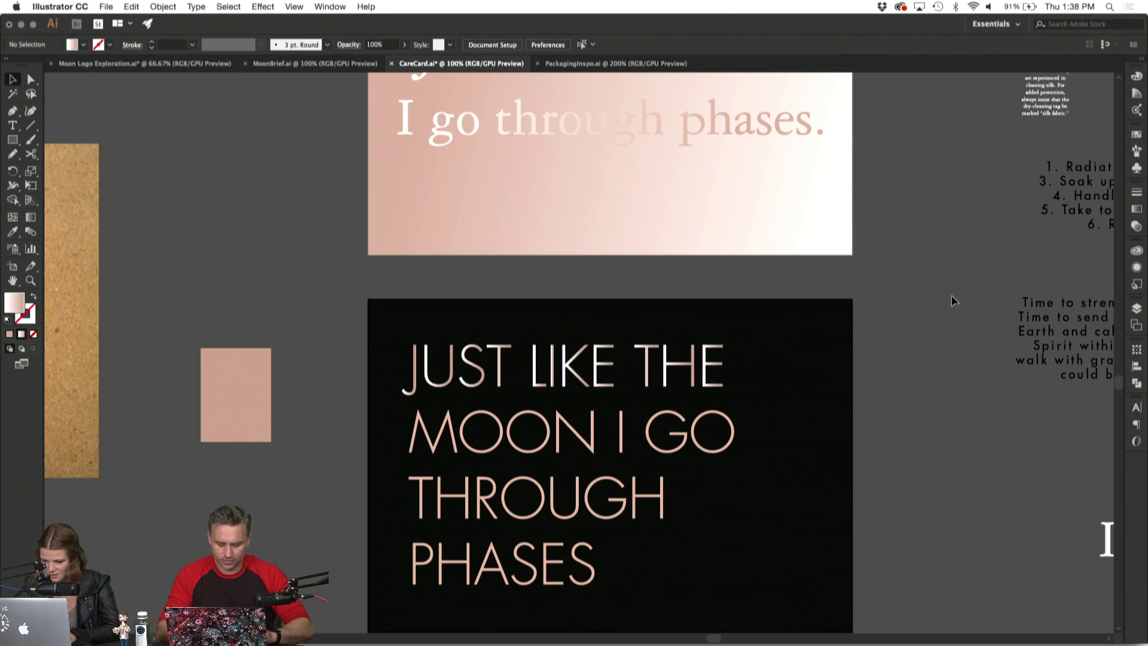
Stretch the gradient across the whole JUST LIKE THE line, from white at the start to rose at the end.
left_click(609, 367)
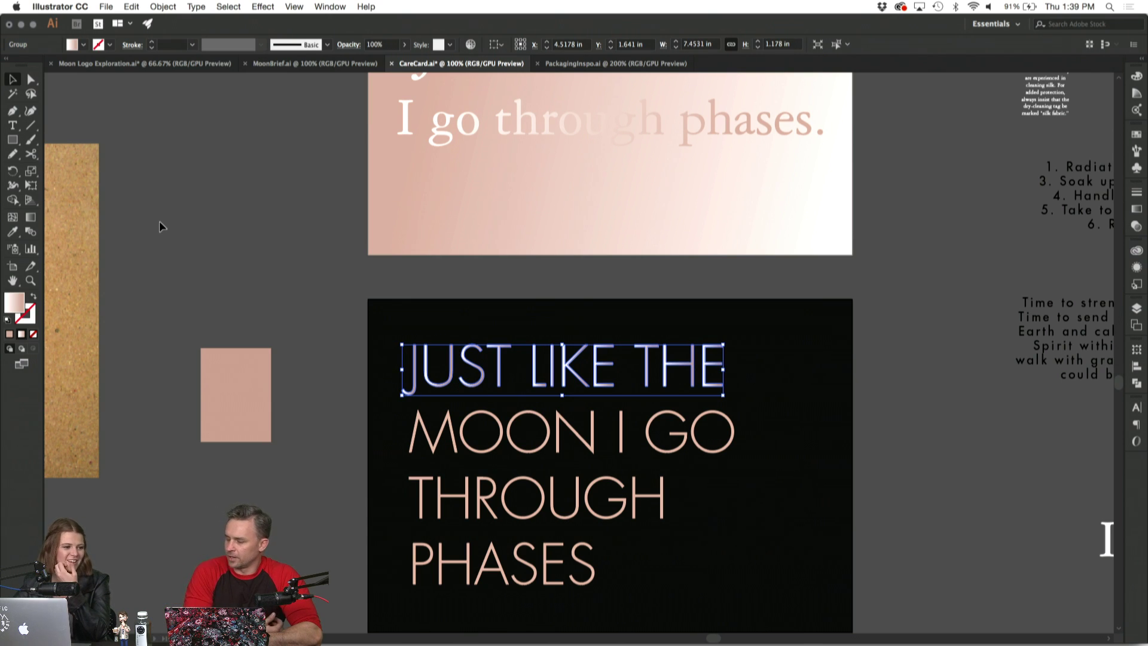
left_click(31, 220)
left_click_drag(414, 332, 722, 395)
left_click(13, 79)
left_click(252, 196)
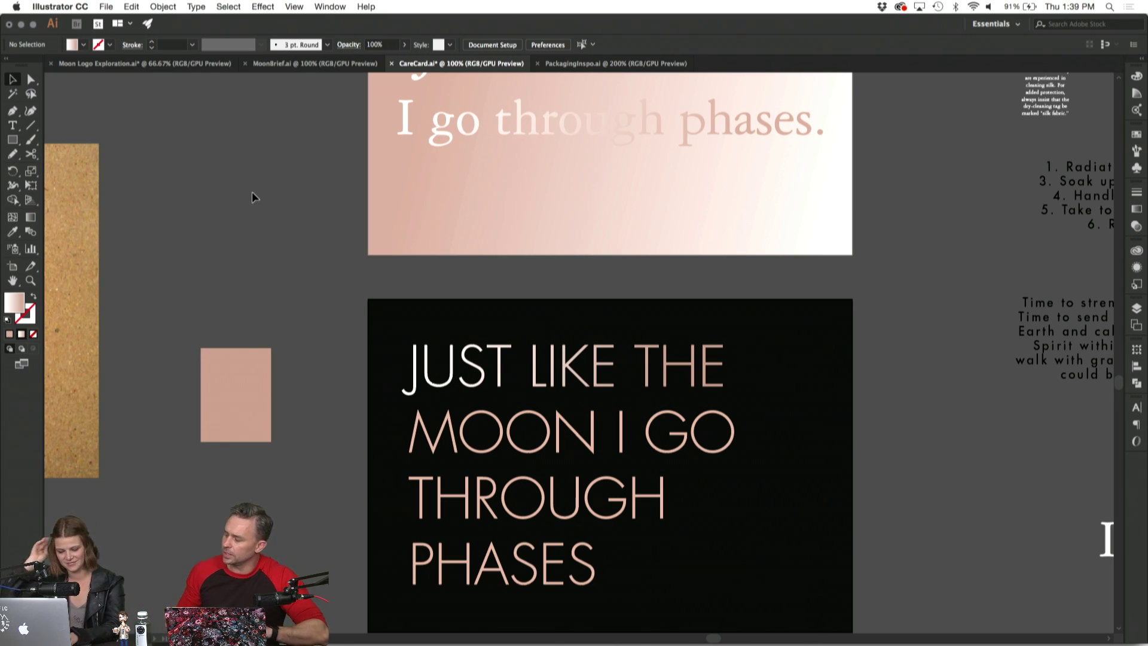
Sample the gradient fill from JUST LIKE THE onto the MOON I GO line with the Eyedropper.
scroll(253, 191, "down", 5)
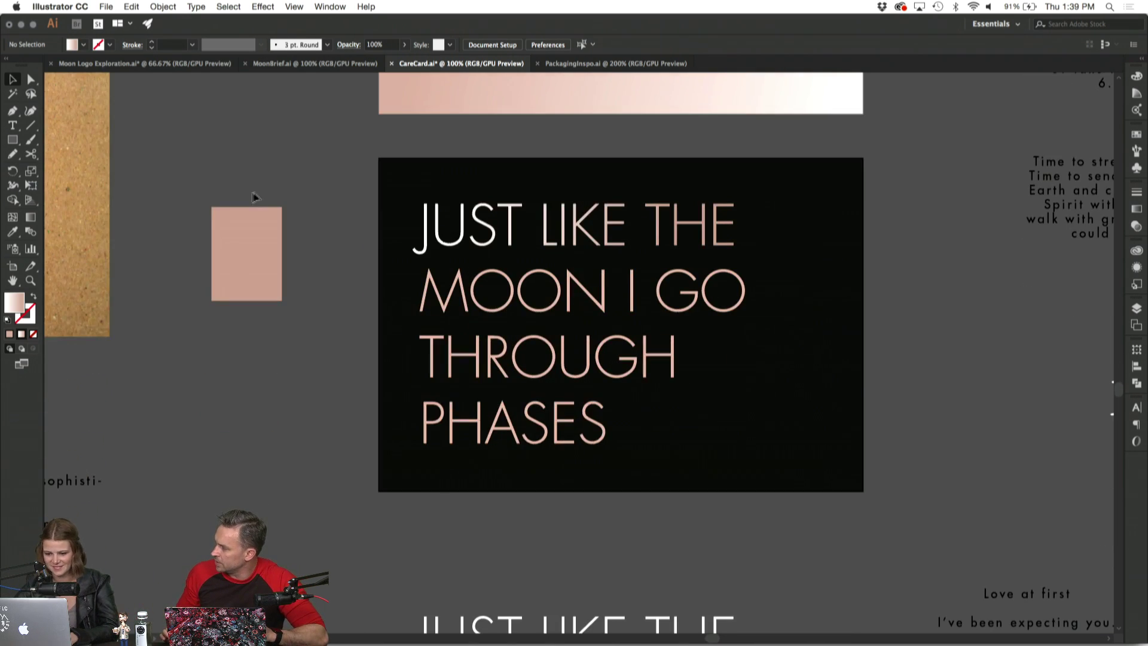
left_click(586, 293)
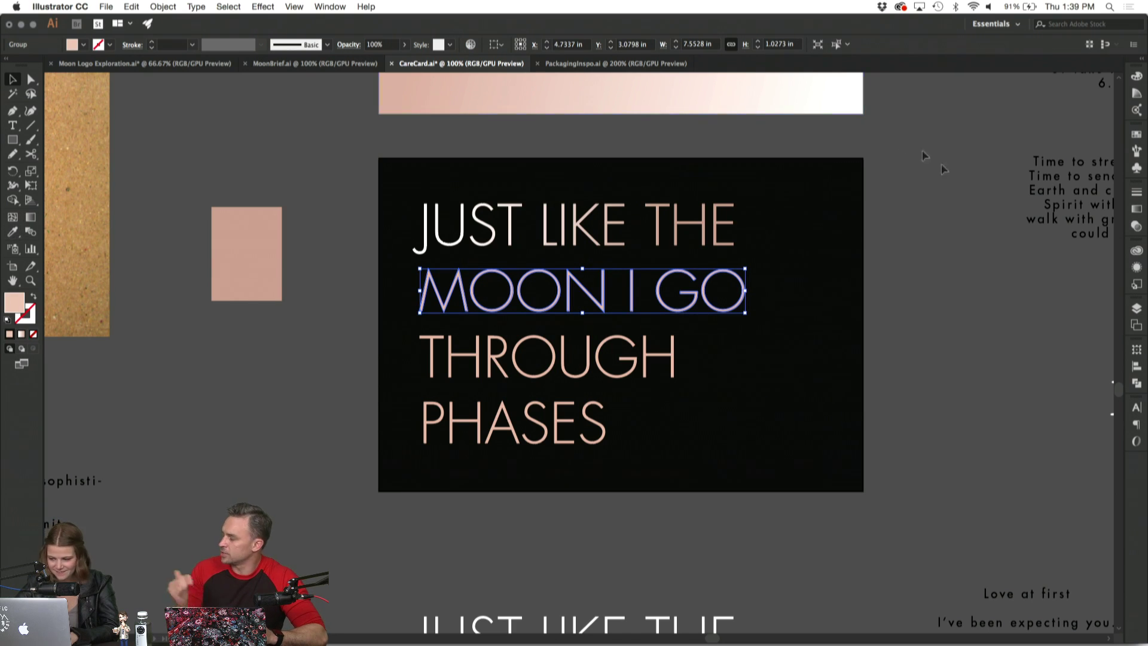
left_click(13, 231)
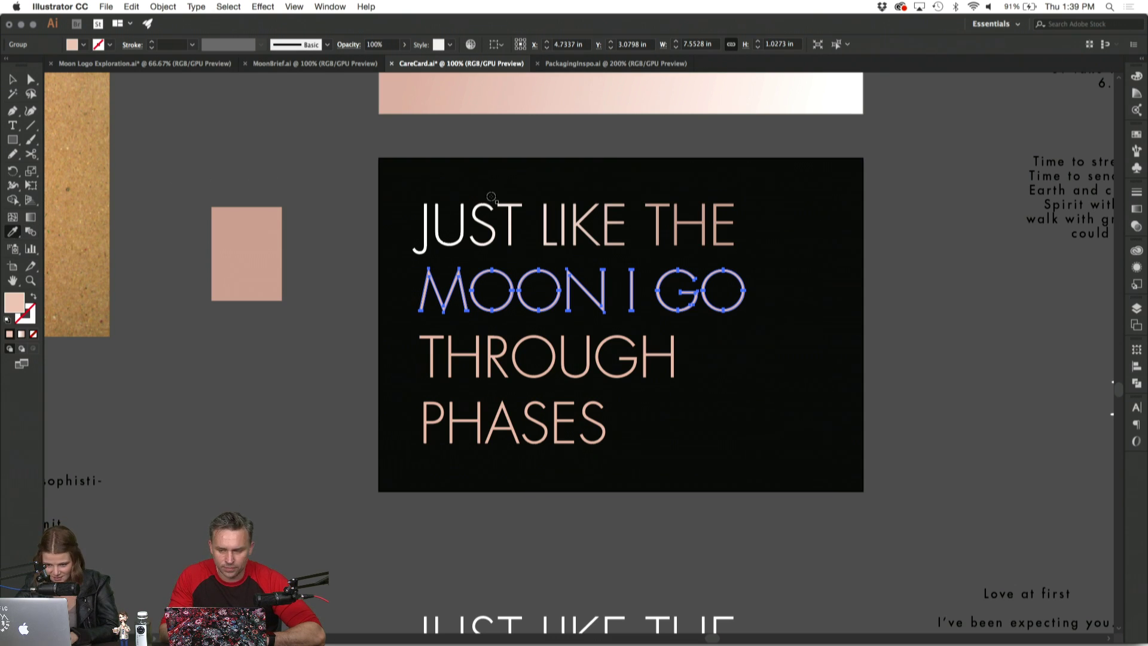
left_click(484, 224)
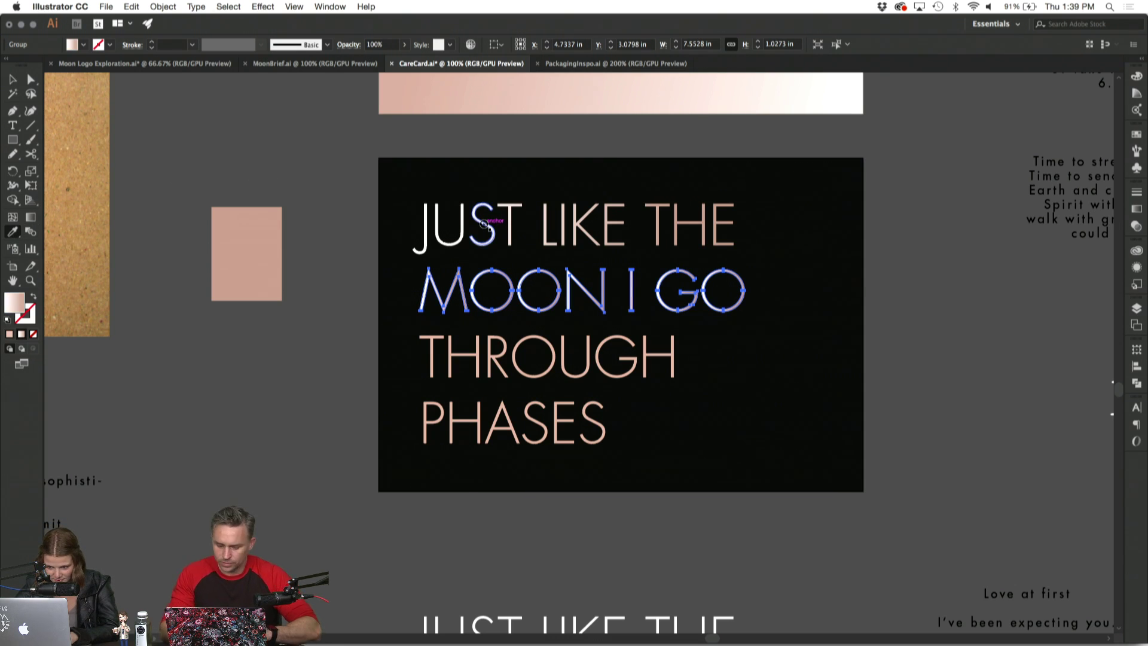
key("v")
left_click(263, 324)
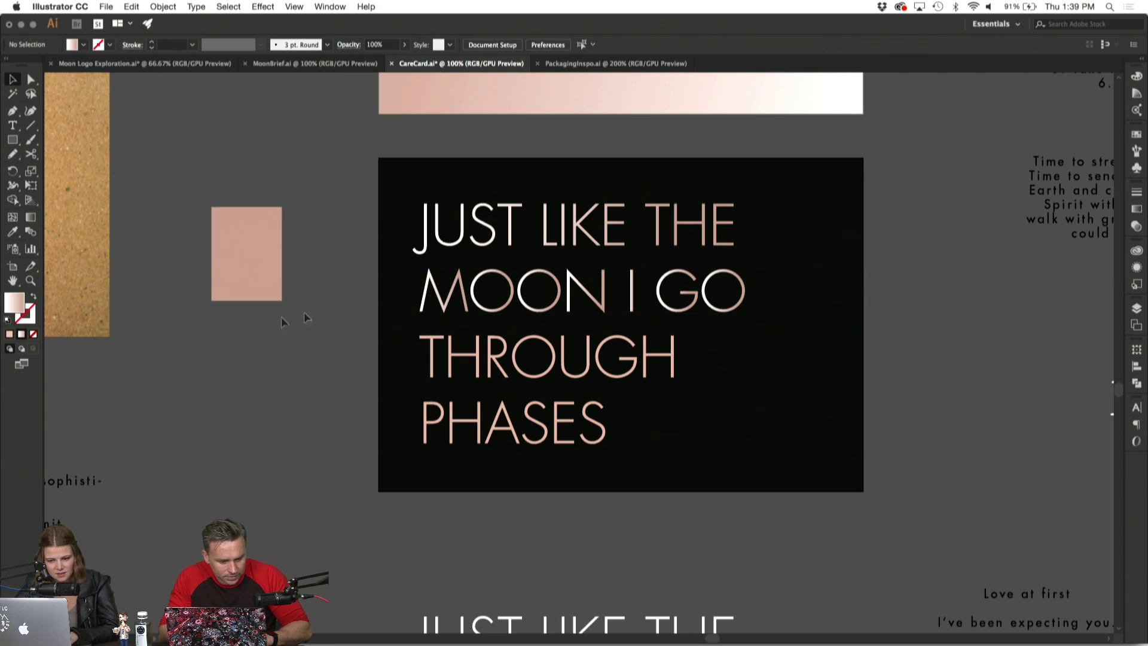
Spread the gradient across the MOON I GO line in reverse, from rose at the start to white at the end.
left_click(465, 291)
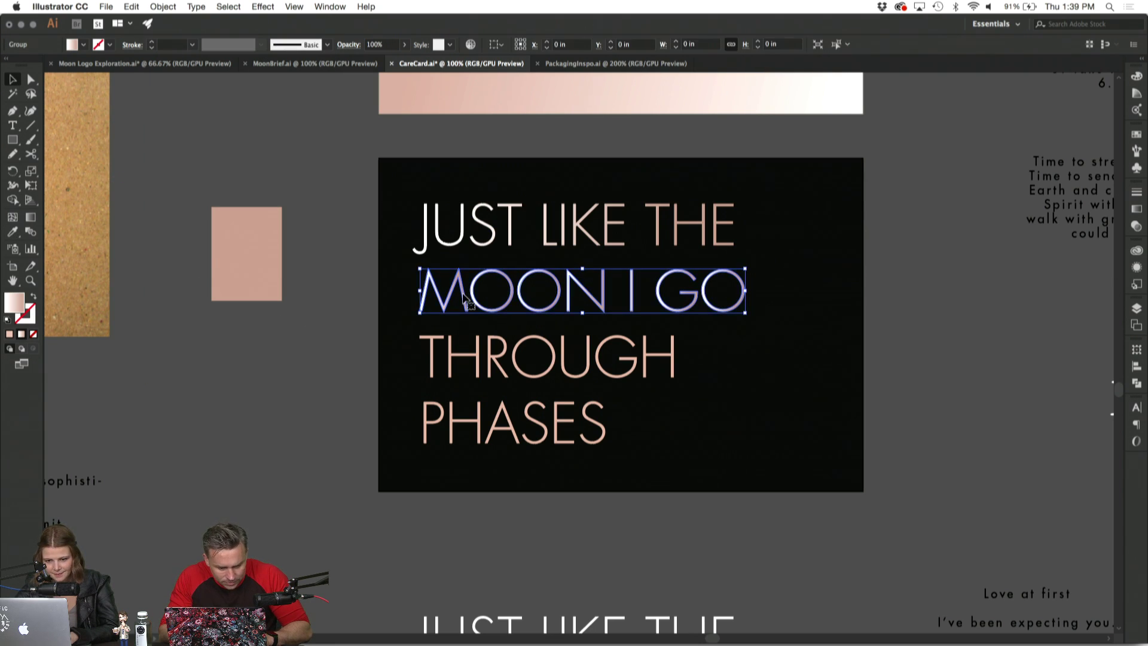
key("g")
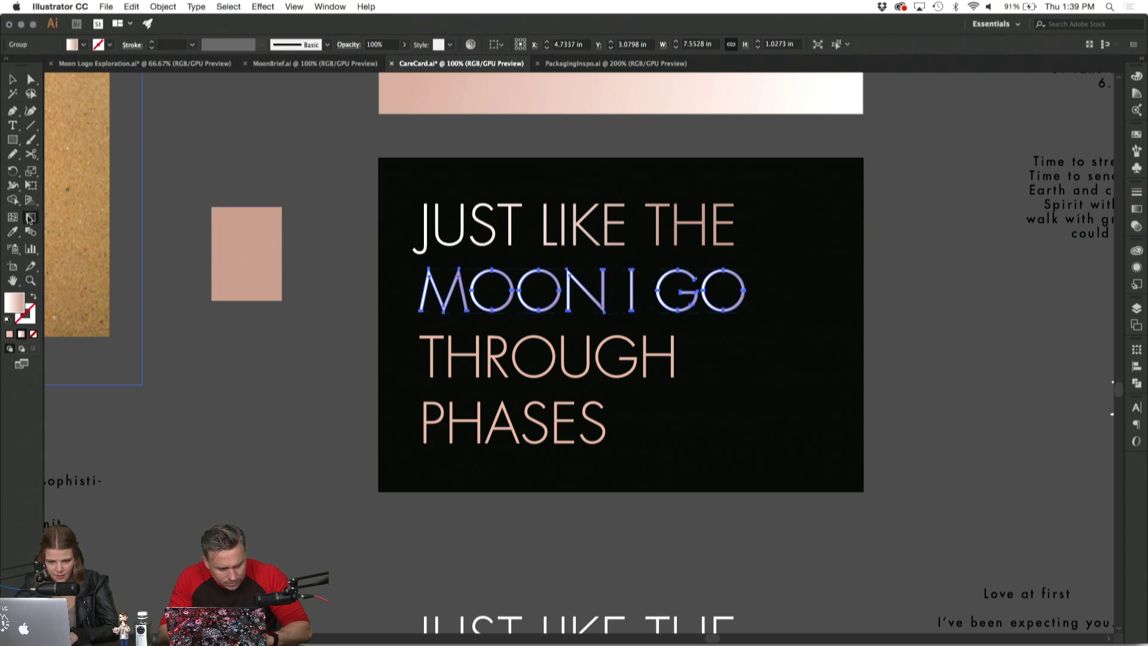
left_click_drag(755, 287, 416, 301)
left_click(13, 79)
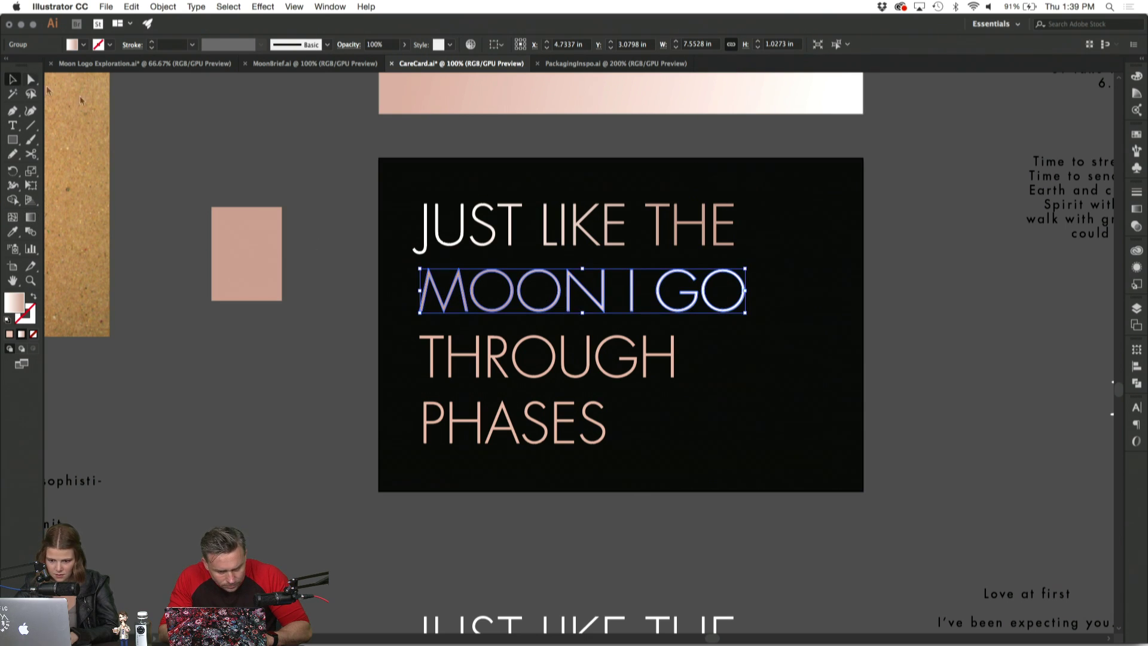
left_click(249, 149)
key("ctrl+Up")
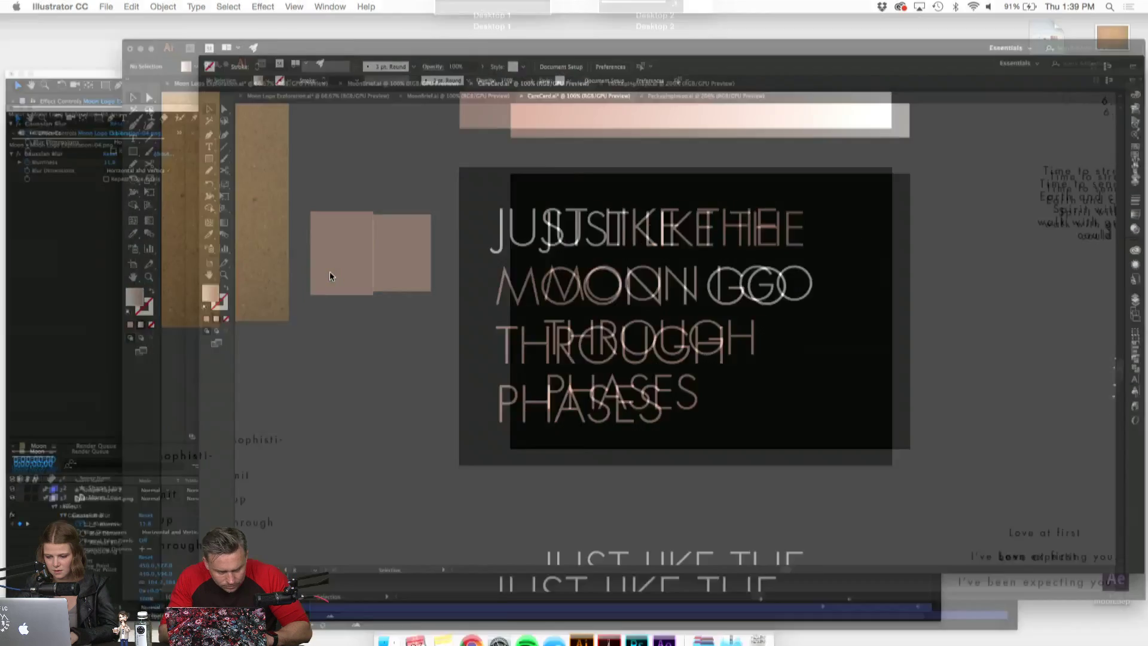
key("ctrl+Up")
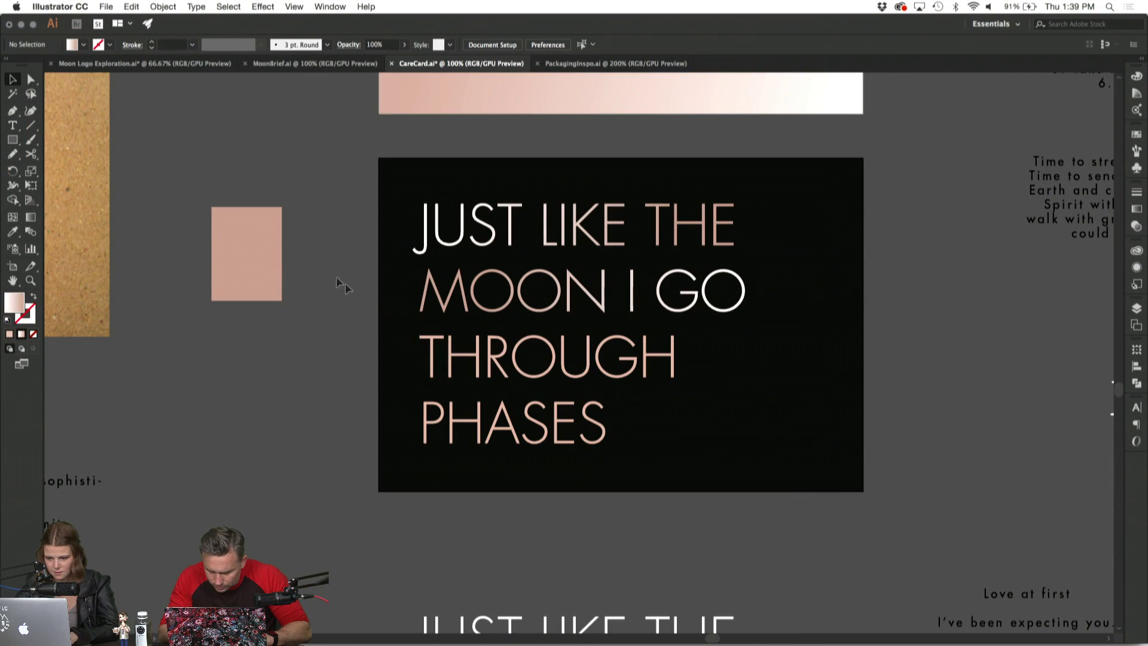
Sample the gradient fill from MOON I GO onto THROUGH and spread it diagonally across the word from white to rose.
left_click(496, 358)
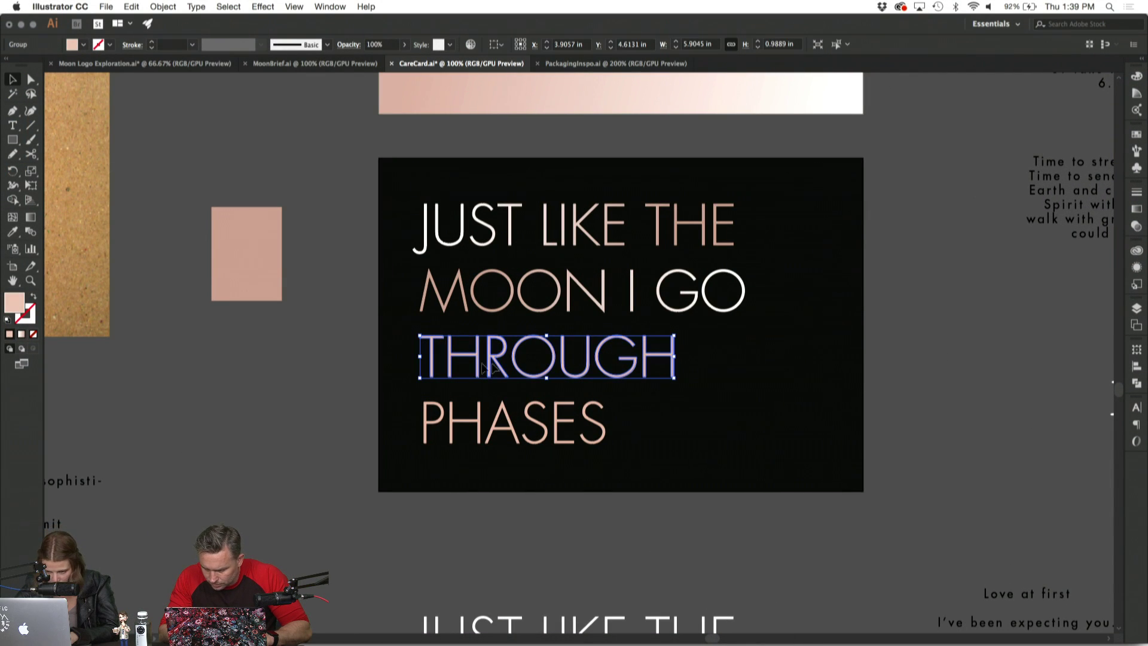
left_click(13, 231)
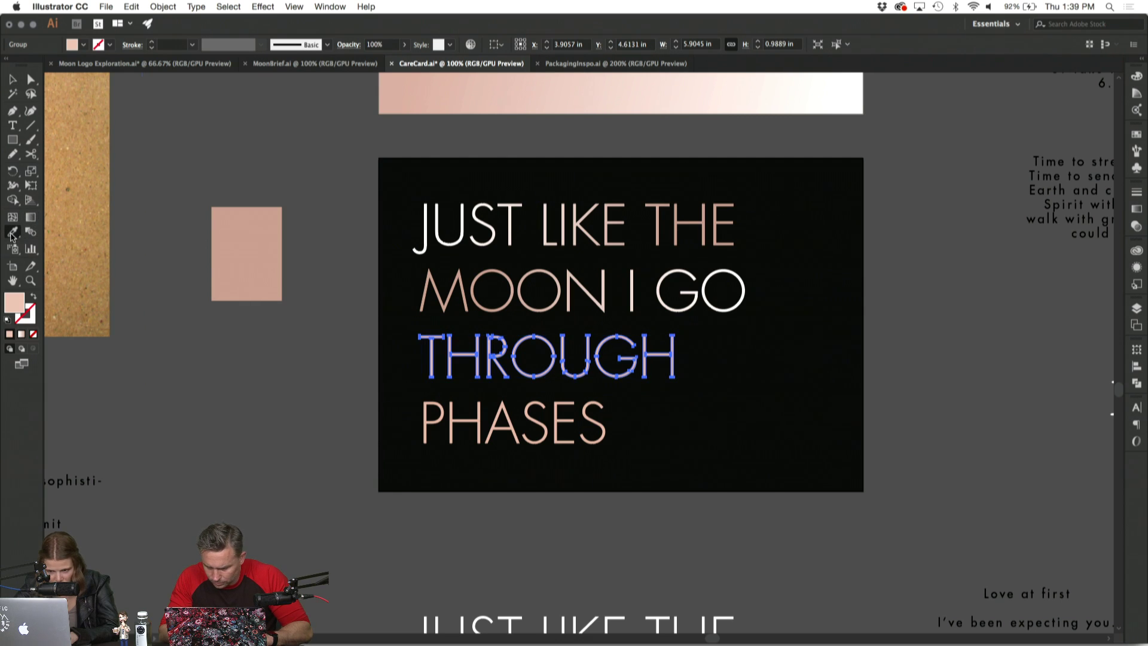
left_click(551, 276)
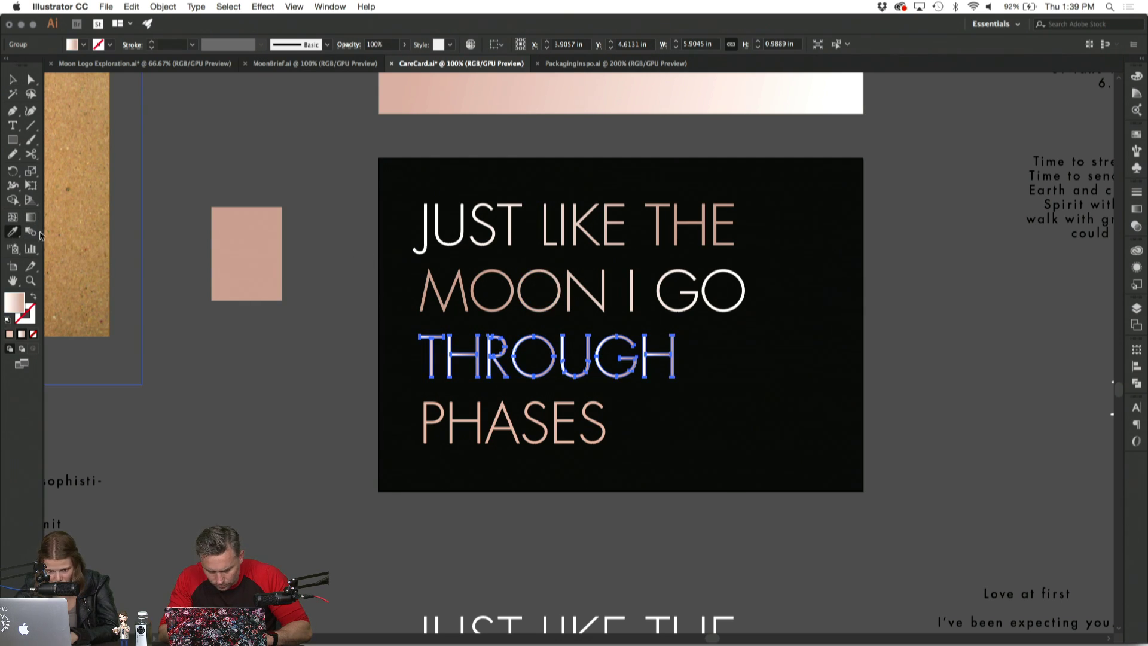
left_click(33, 218)
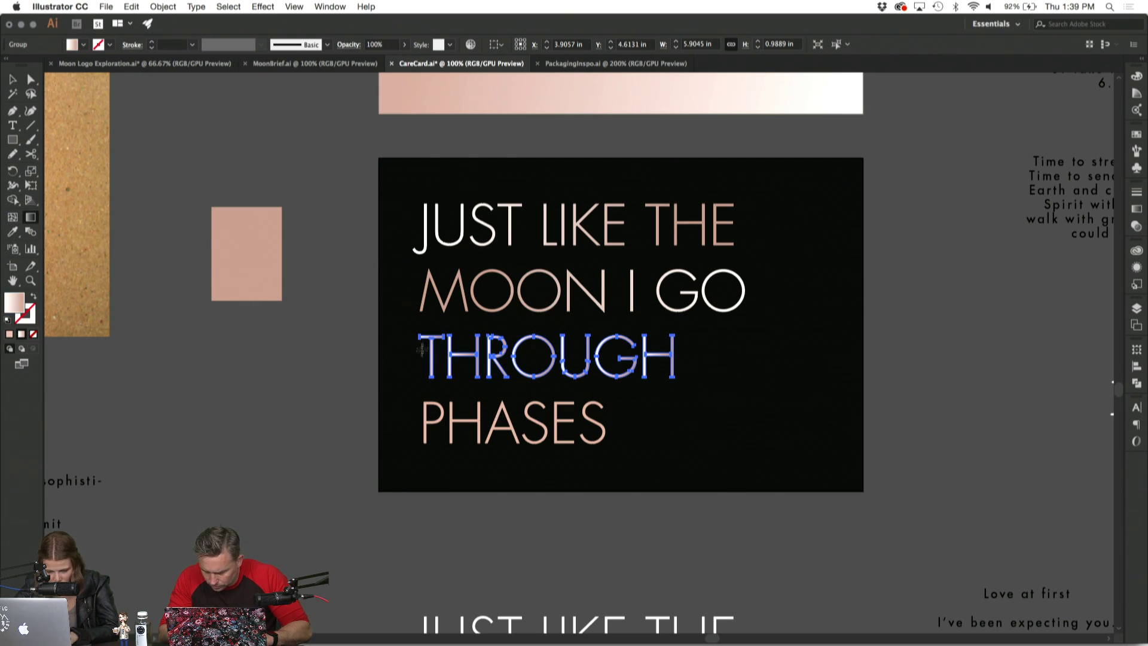
left_click_drag(413, 352, 605, 405)
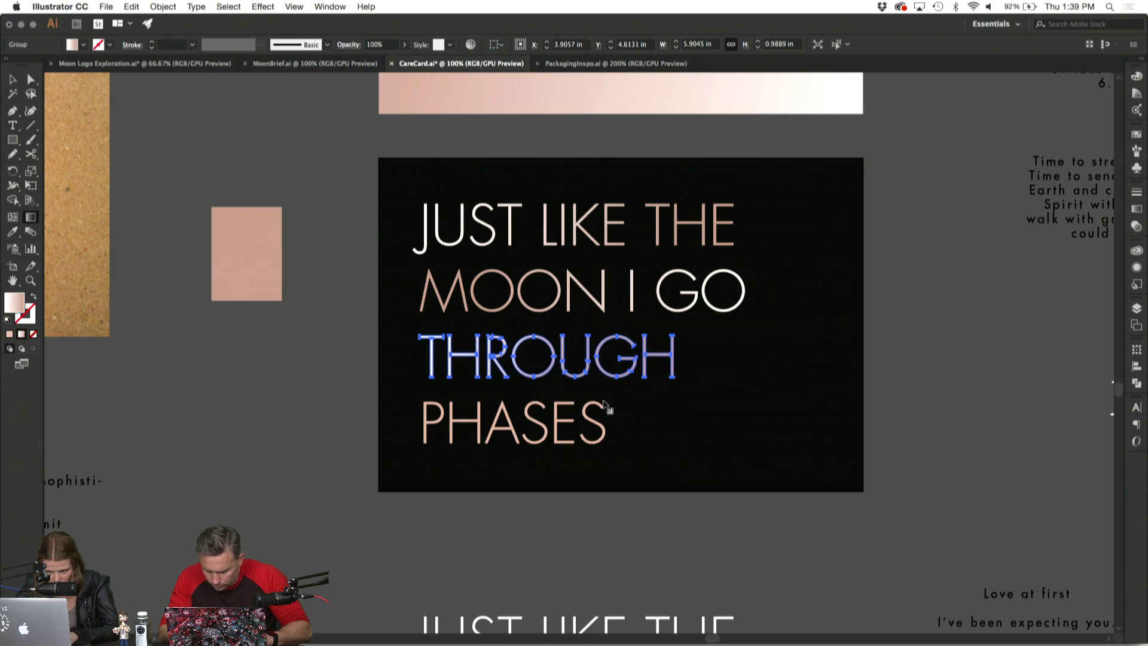
left_click(12, 79)
left_click(301, 134)
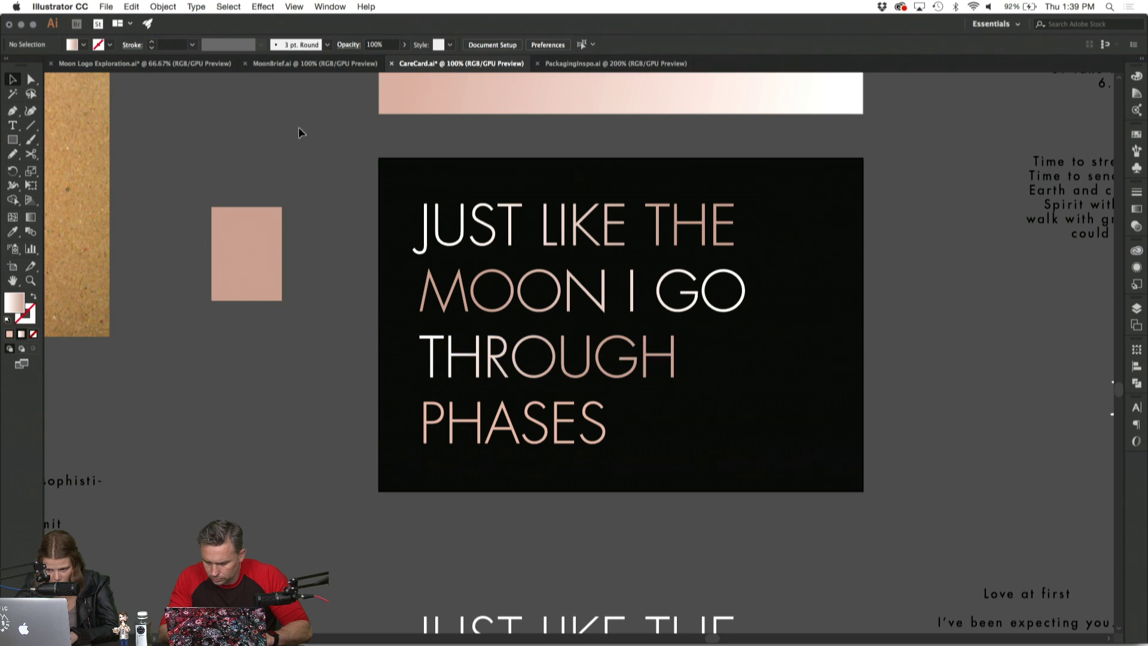
Sample the gradient fill from JUST LIKE THE onto PHASES and get the Gradient tool ready on it.
left_click(511, 442)
left_click(13, 231)
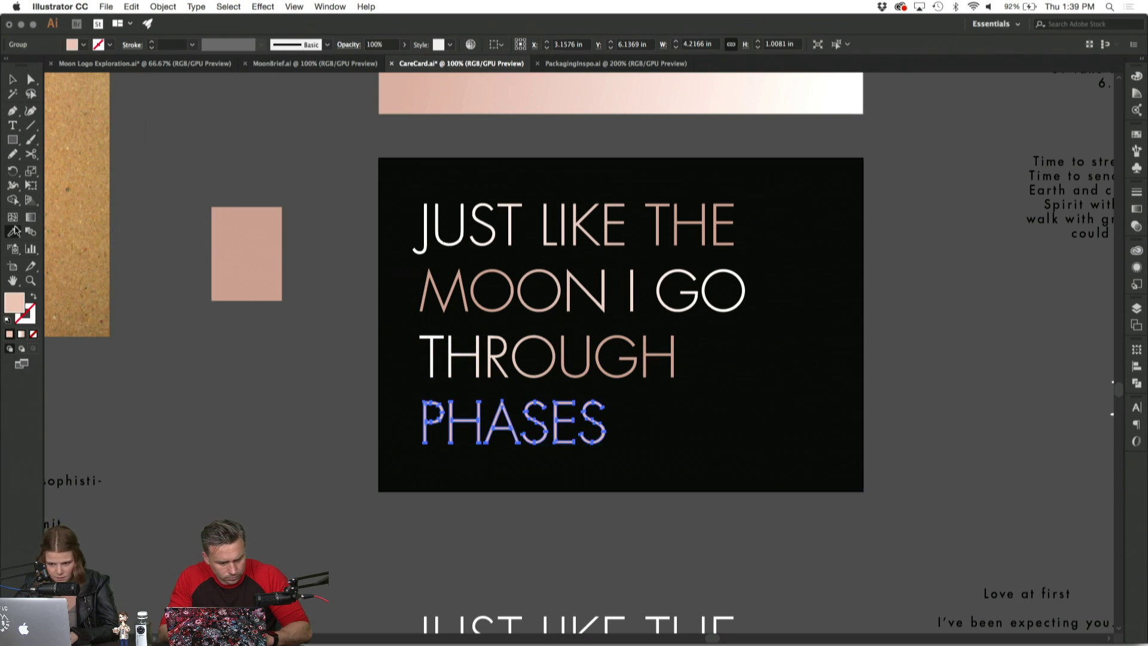
left_click(509, 226)
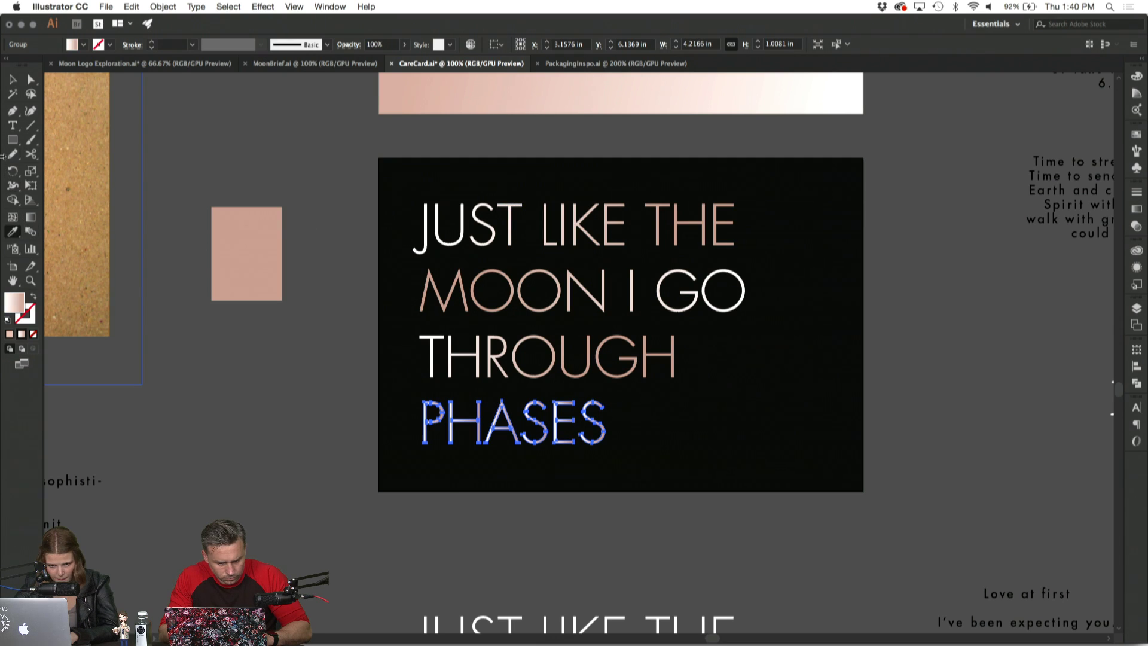
left_click(12, 186)
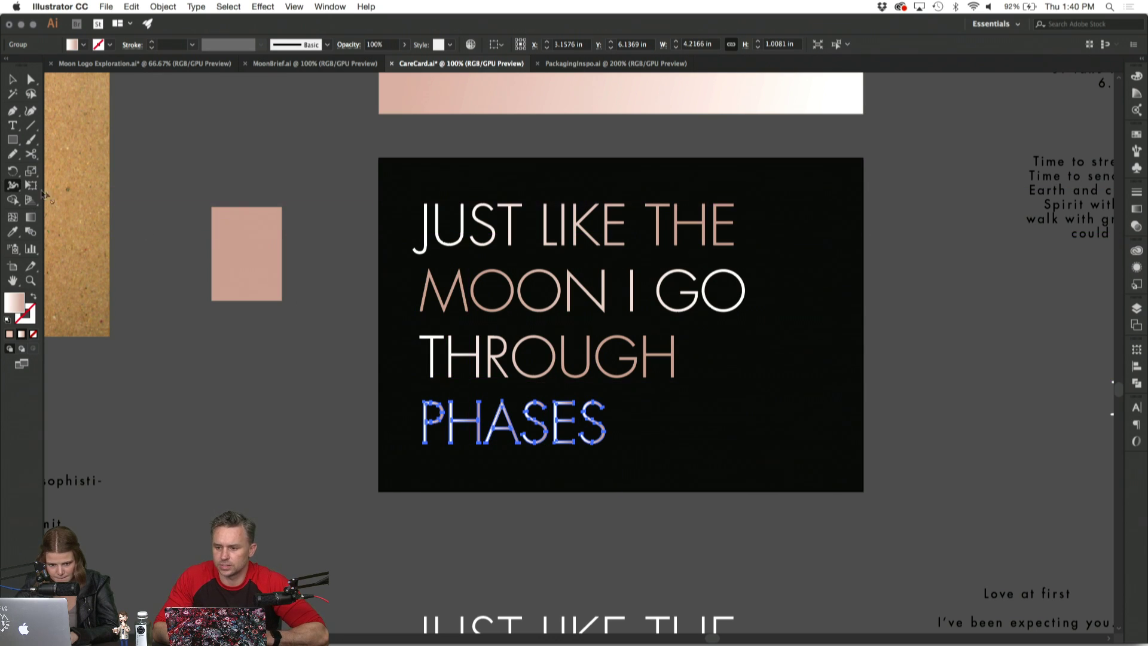
left_click(31, 217)
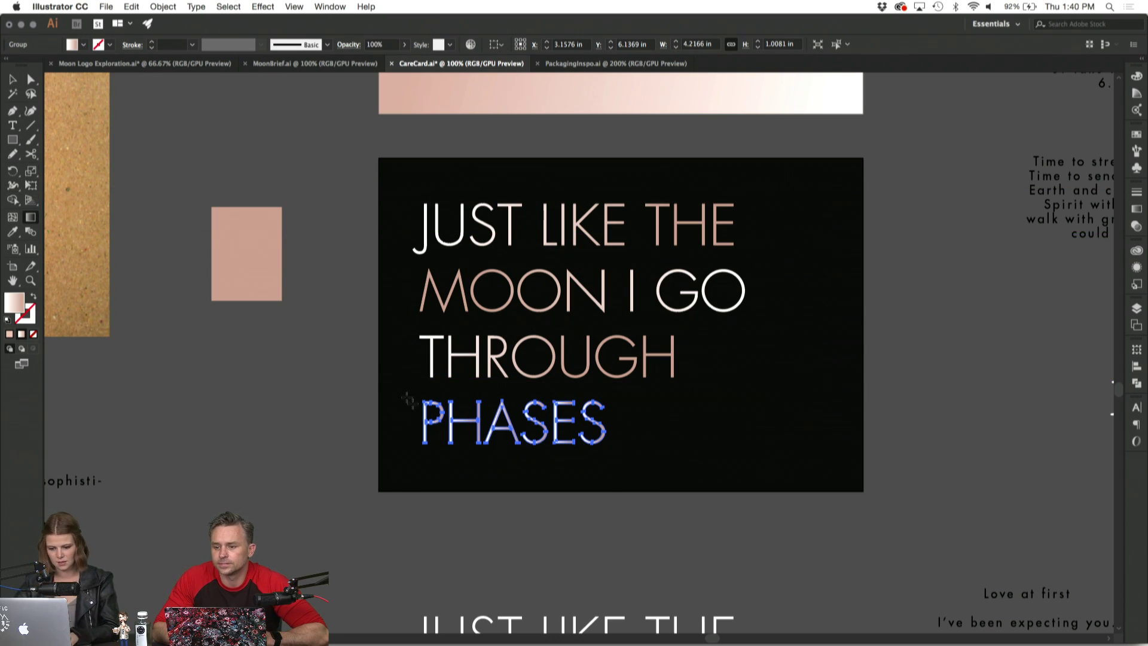
left_click_drag(407, 453, 571, 412)
left_click(12, 79)
left_click(203, 138)
key("super+z")
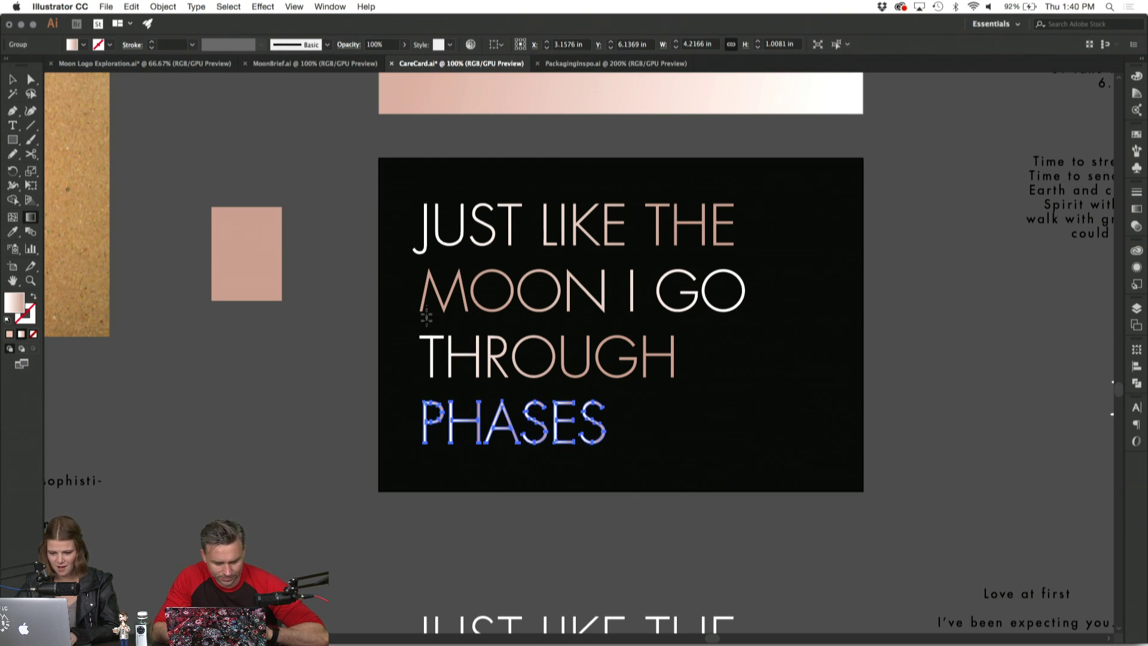
Spread the gradient diagonally across PHASES from rose at the start to white at the end, and save the document.
left_click_drag(423, 390, 604, 441)
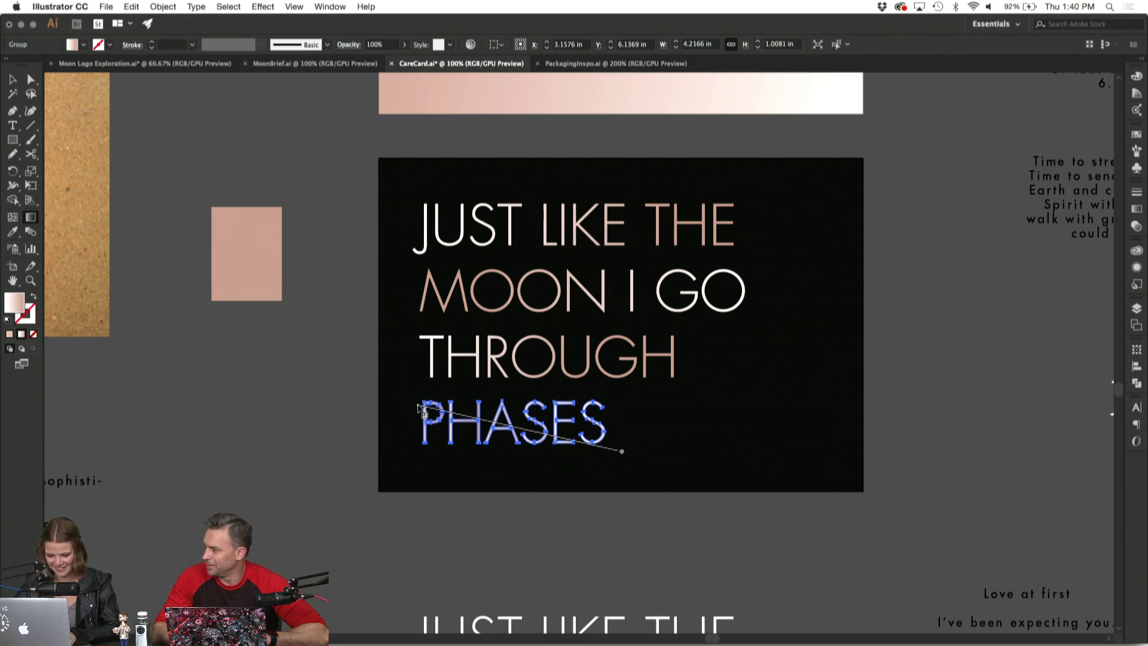
left_click(12, 79)
left_click(277, 137)
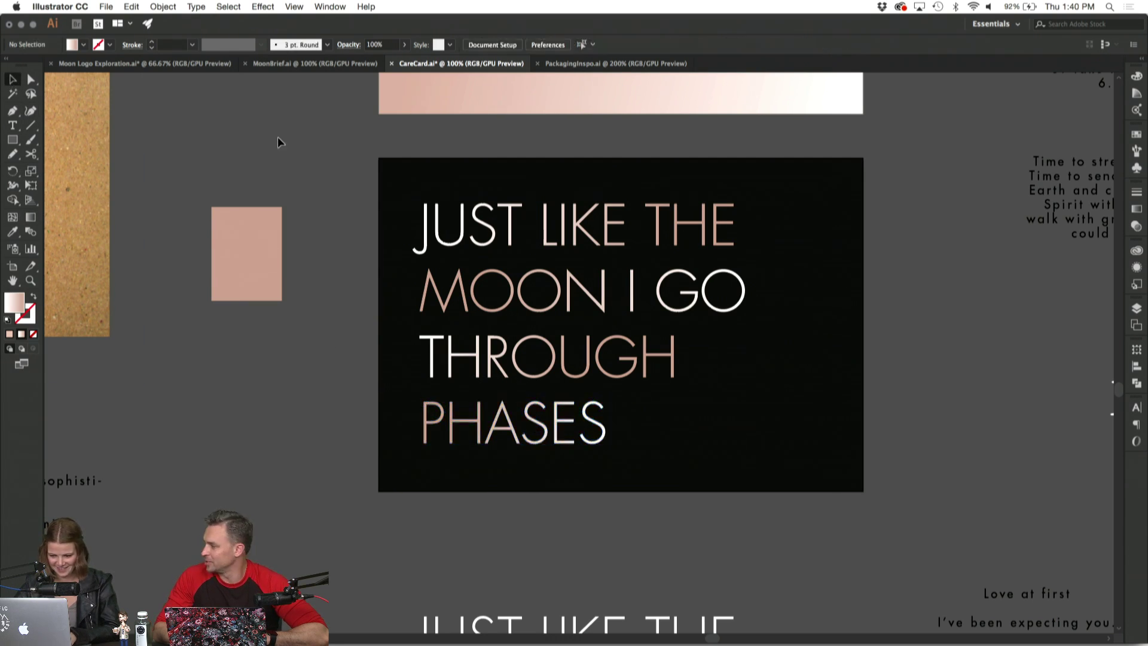
scroll(277, 138, "up", 3)
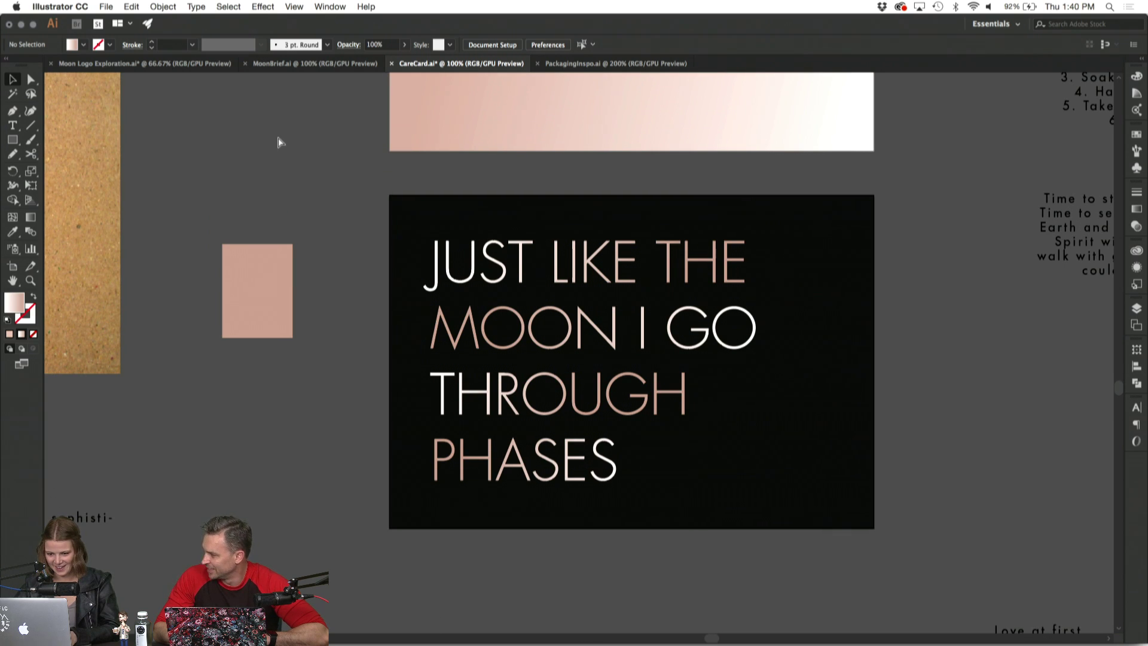
key("super+s")
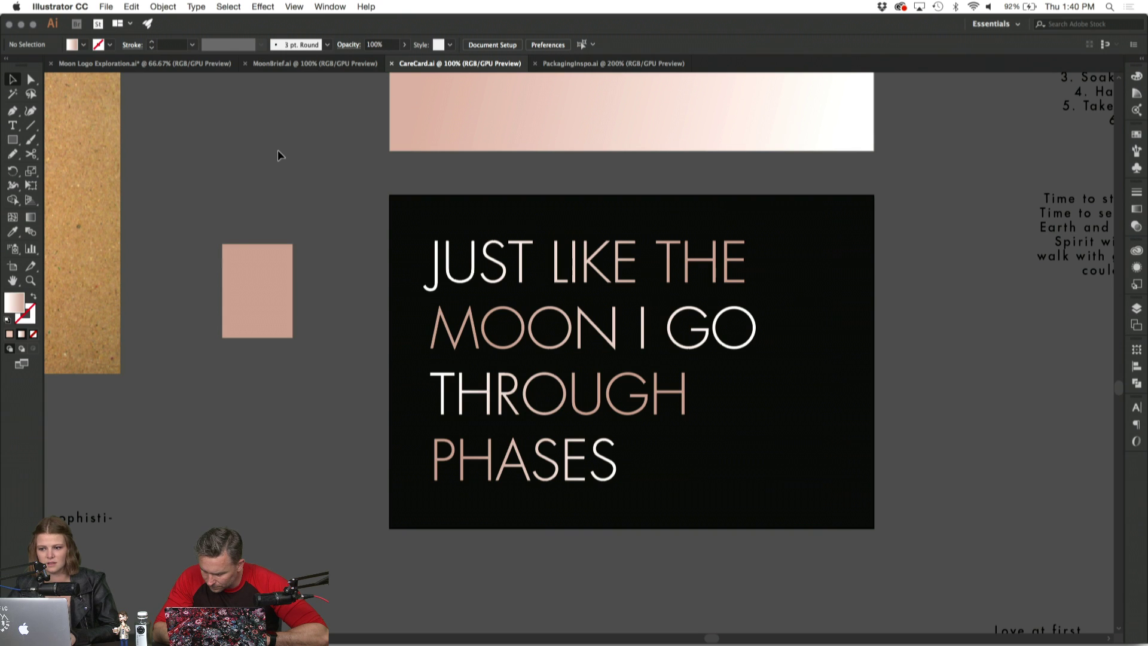
Review the black quote card alongside the other care card designs in the document.
key("super+minus")
key("super+minus")
key("super+minus")
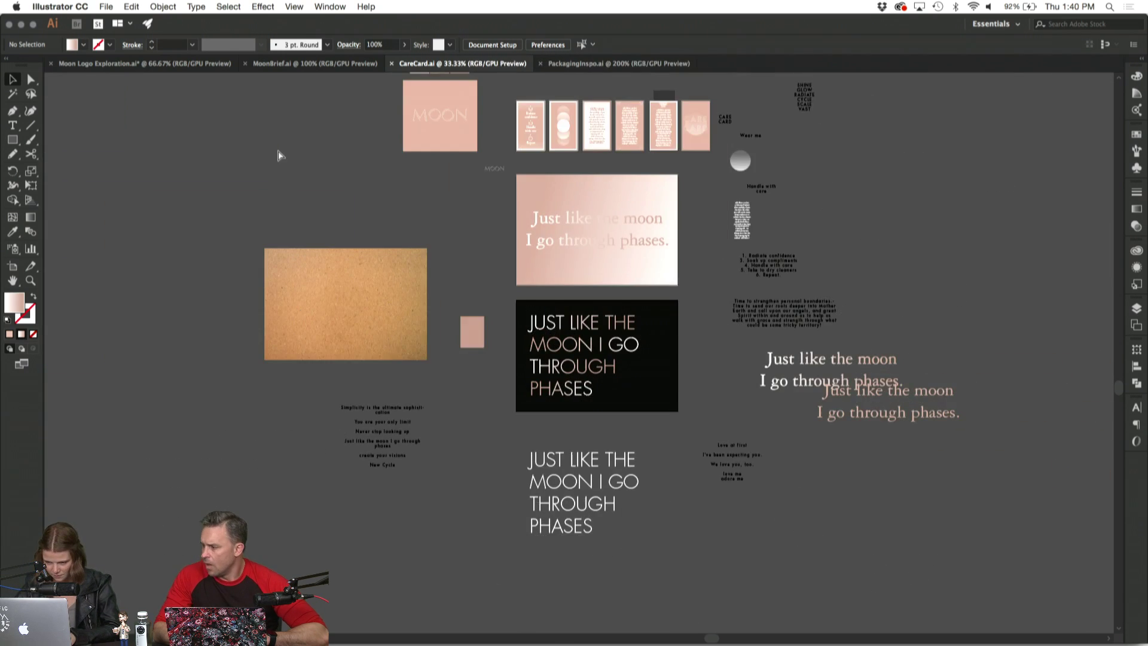
key("super+plus")
key("super+plus")
key("super+plus")
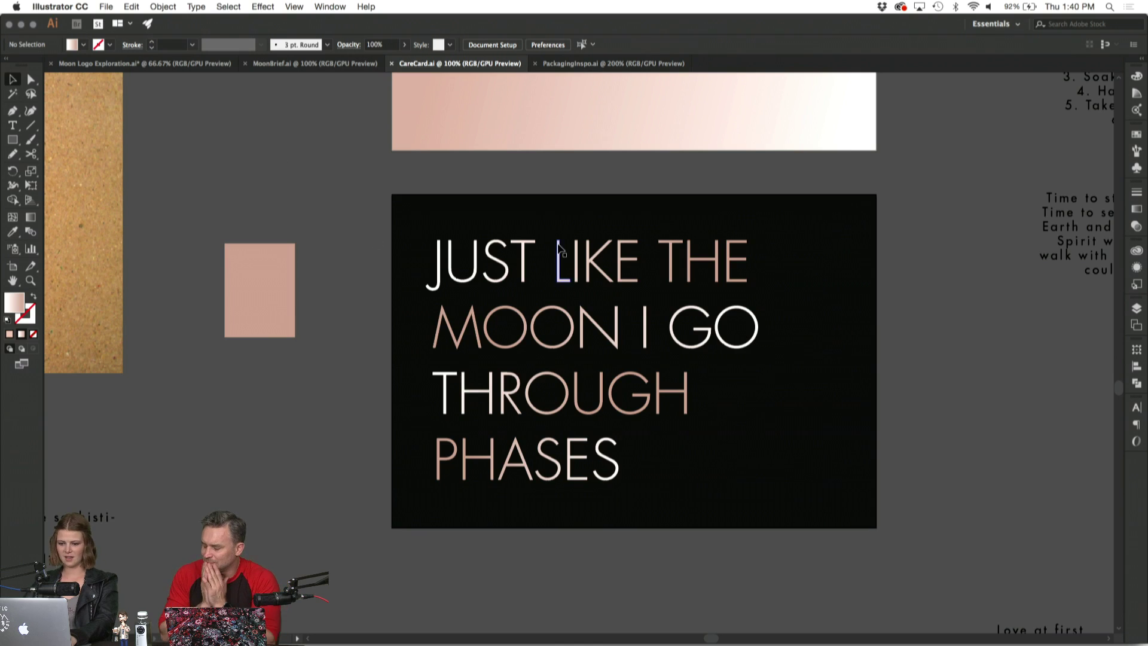
Move the small rose rectangle away from the black quote card to just above the cardboard texture image.
scroll(560, 248, "right", 5)
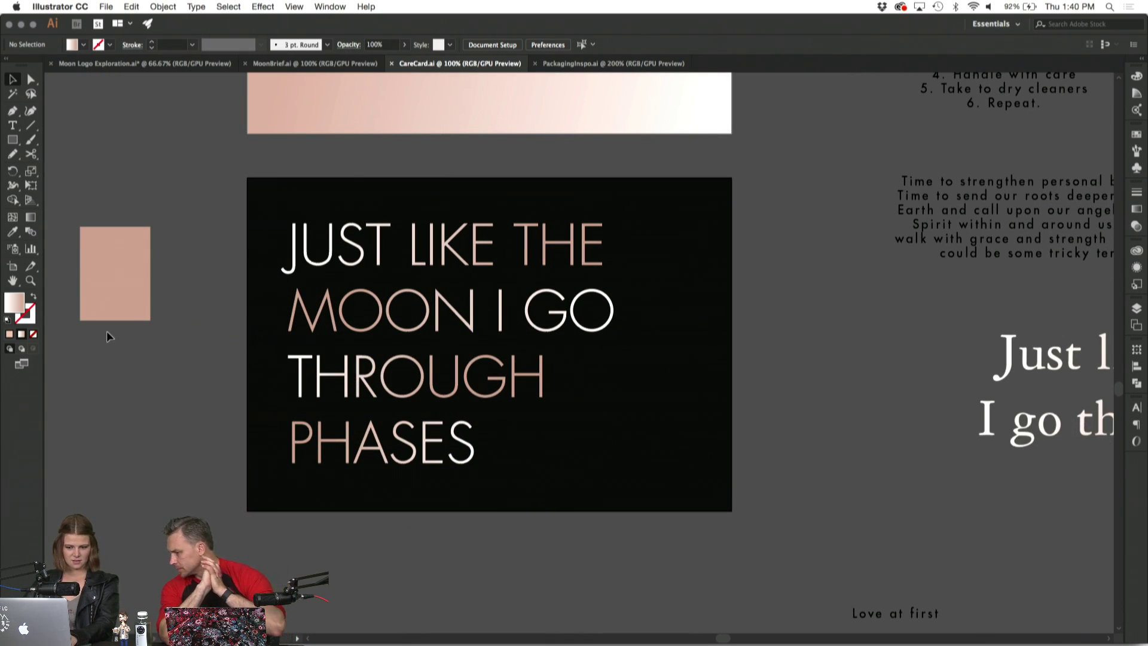
left_click(123, 316)
left_click(185, 239)
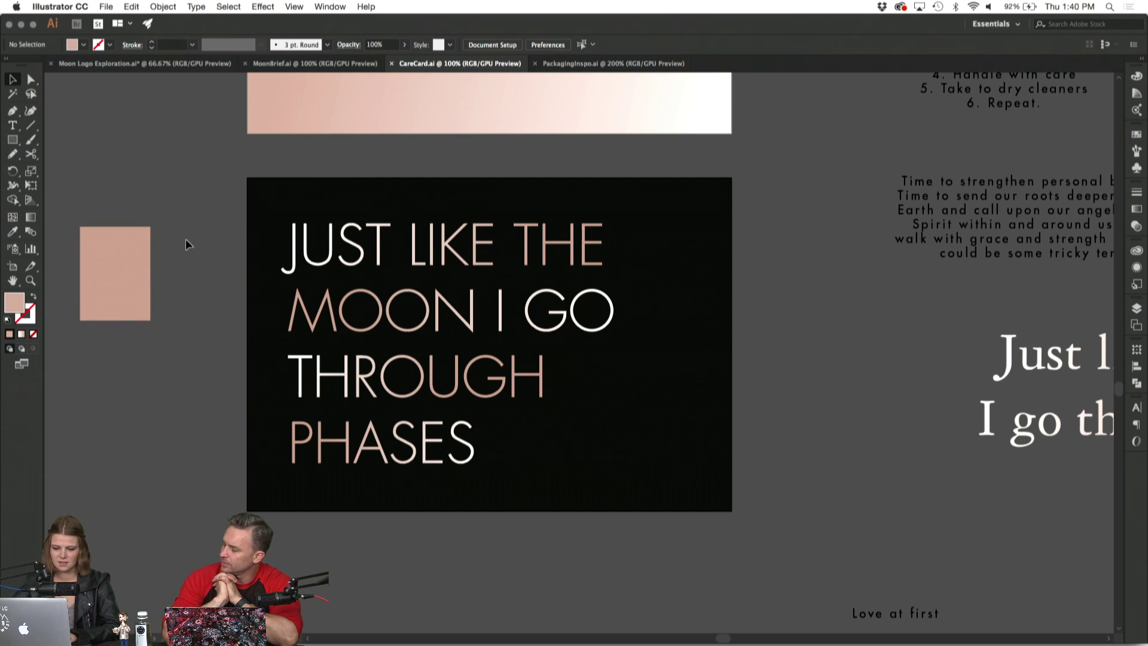
key("super+minus")
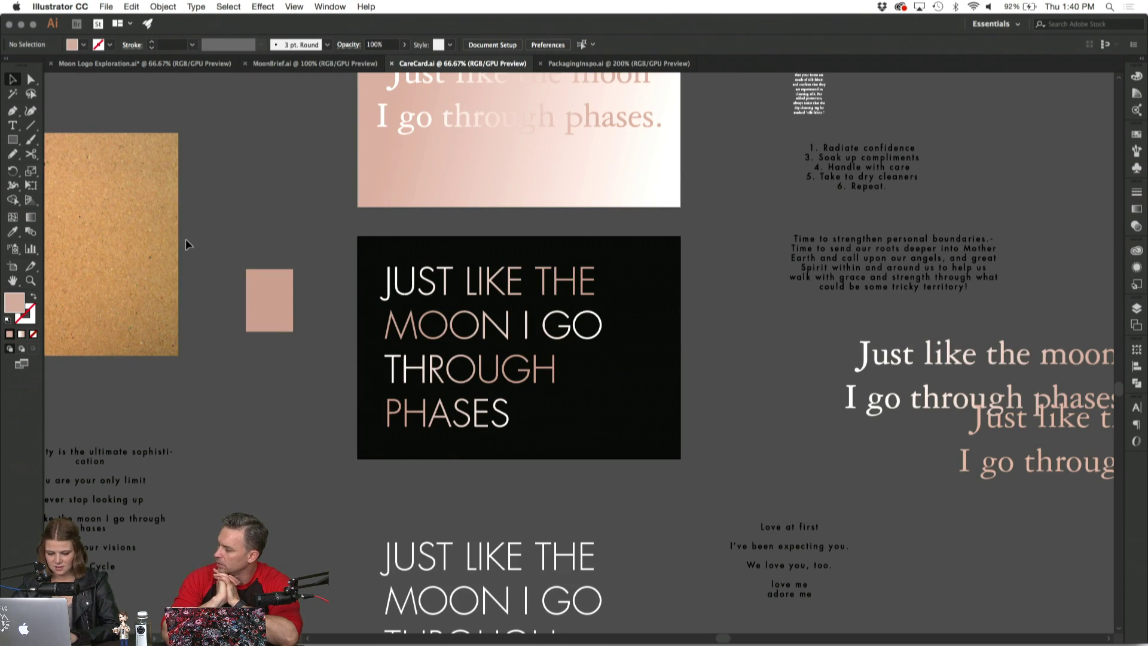
key("XF86MonBrightnessDown")
scroll(190, 222, "down", 5)
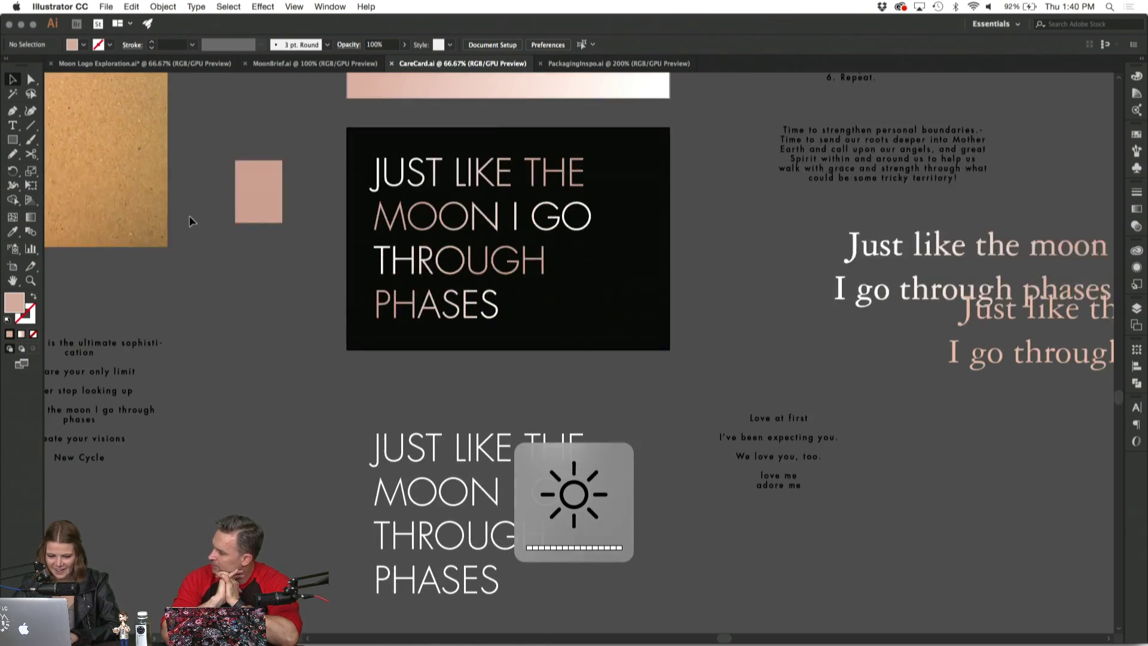
scroll(189, 221, "up", 5)
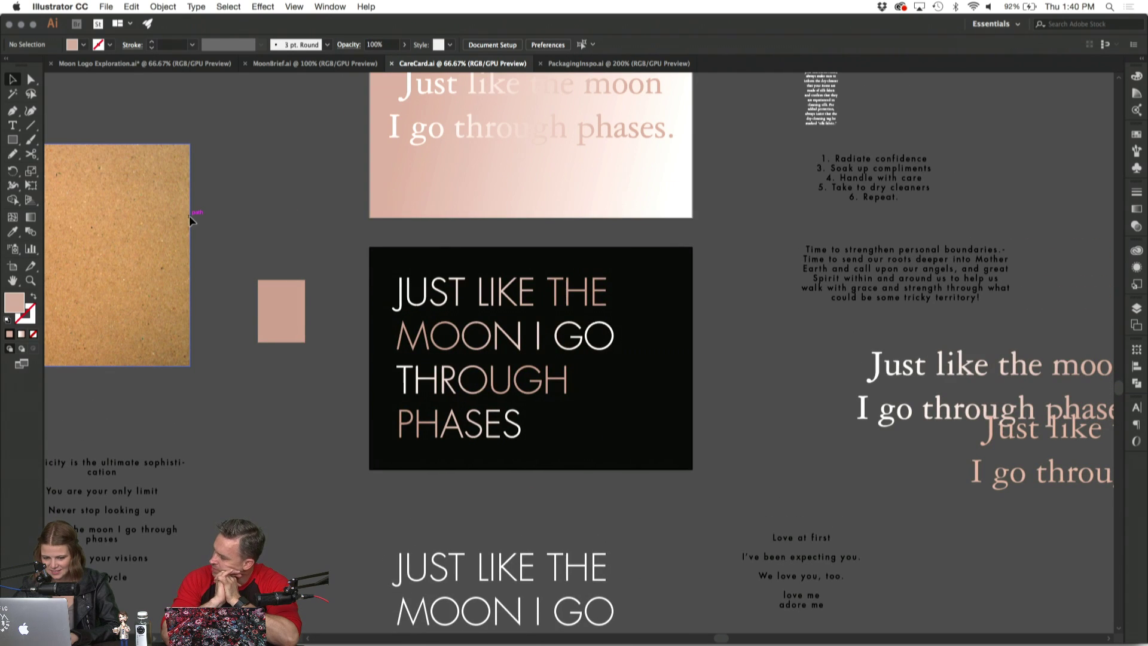
scroll(189, 221, "up", 2)
scroll(188, 221, "left", 2)
left_click_drag(334, 366, 281, 162)
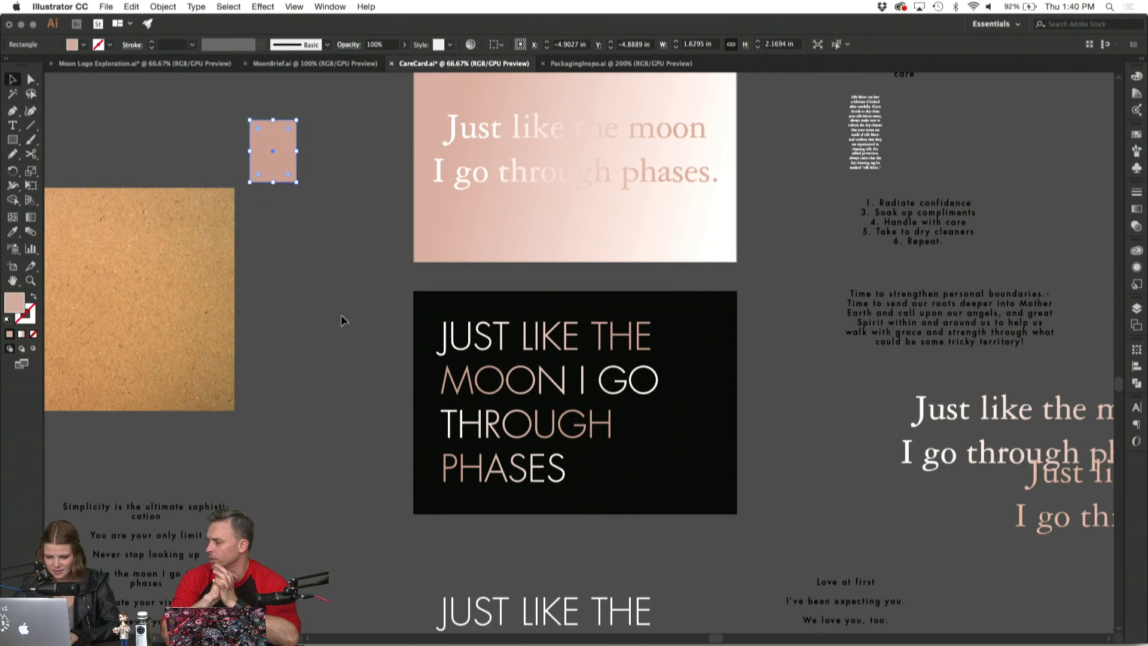
left_click(341, 314)
Move the cardboard texture image farther left, clearing the space beside the two large quote cards.
scroll(341, 314, "left", 7)
scroll(341, 314, "down", 2)
scroll(340, 315, "left", 4)
key("super+minus")
key("super+minus")
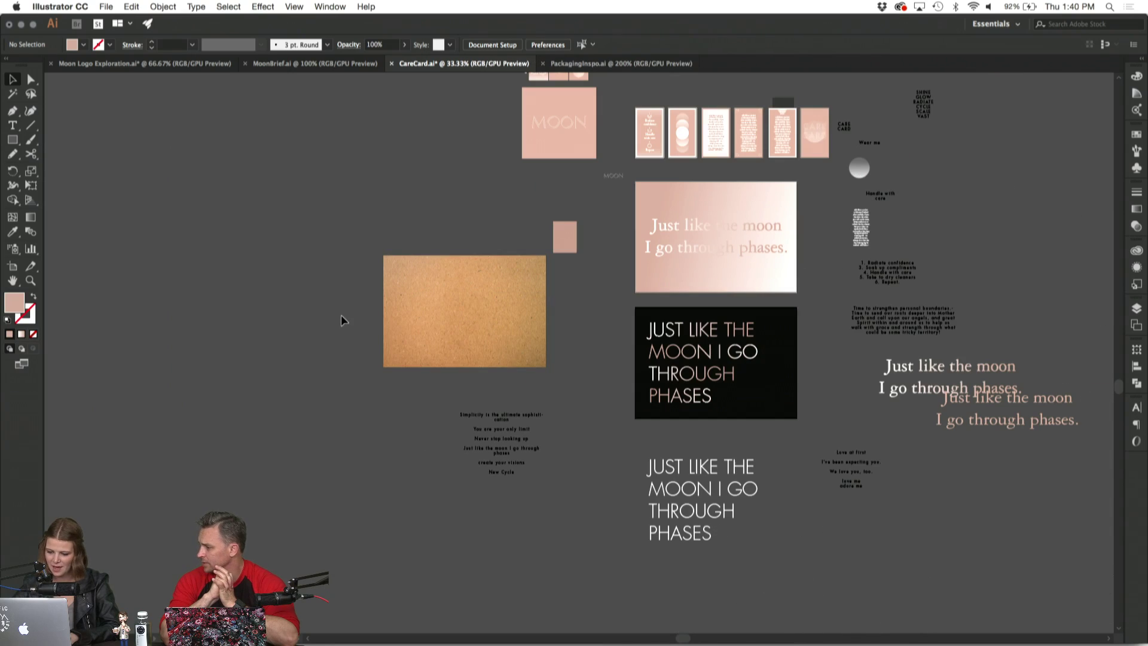
left_click_drag(526, 324, 278, 227)
left_click(550, 301)
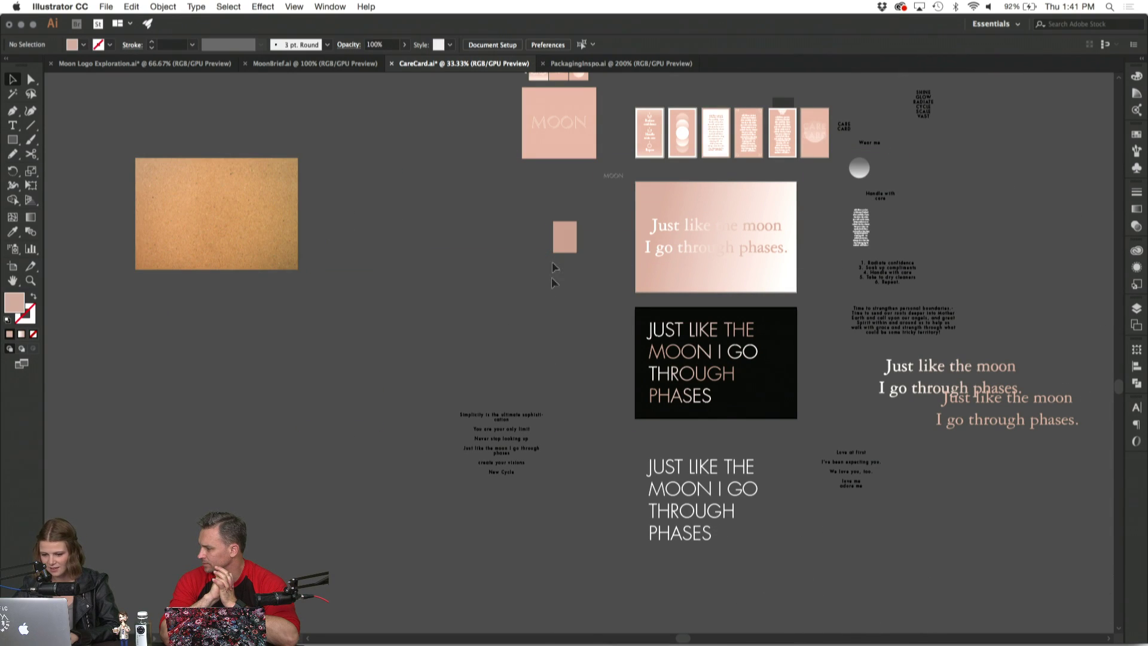
Shift the small rose rectangle slightly left and move the small black list of quotes down below the card row.
left_click_drag(556, 239, 513, 236)
left_click(502, 447)
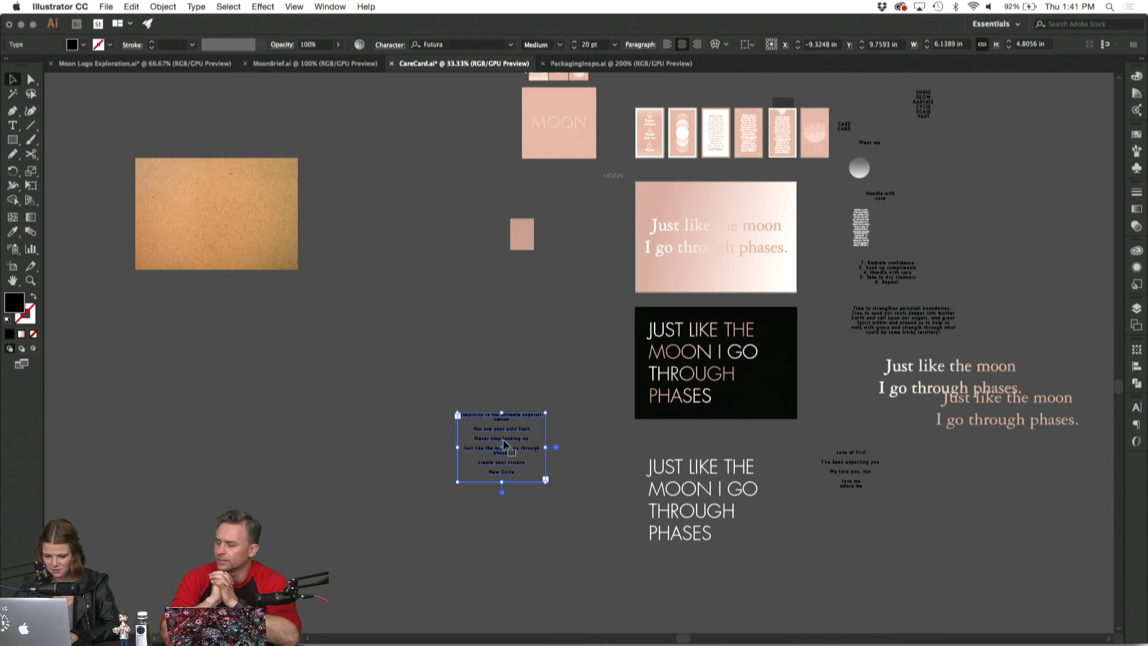
left_click_drag(502, 448, 504, 571)
left_click(540, 435)
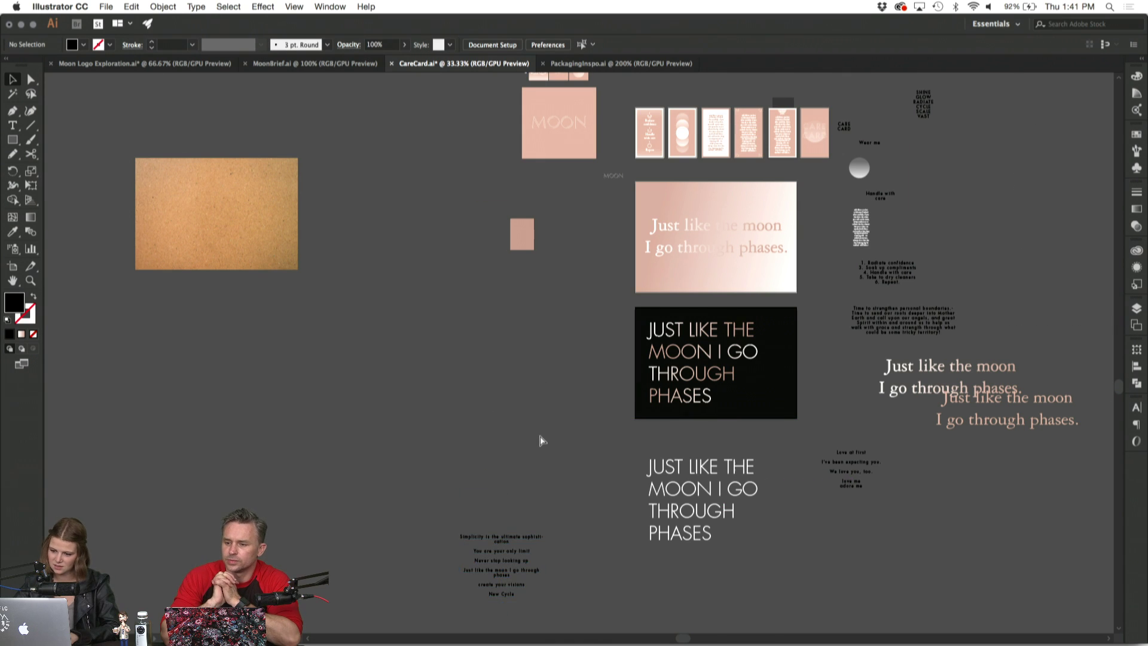
Unlock all objects and duplicate the black quote card's artboard with its artwork directly to its left.
key("super+equal")
scroll(539, 435, "right", 3)
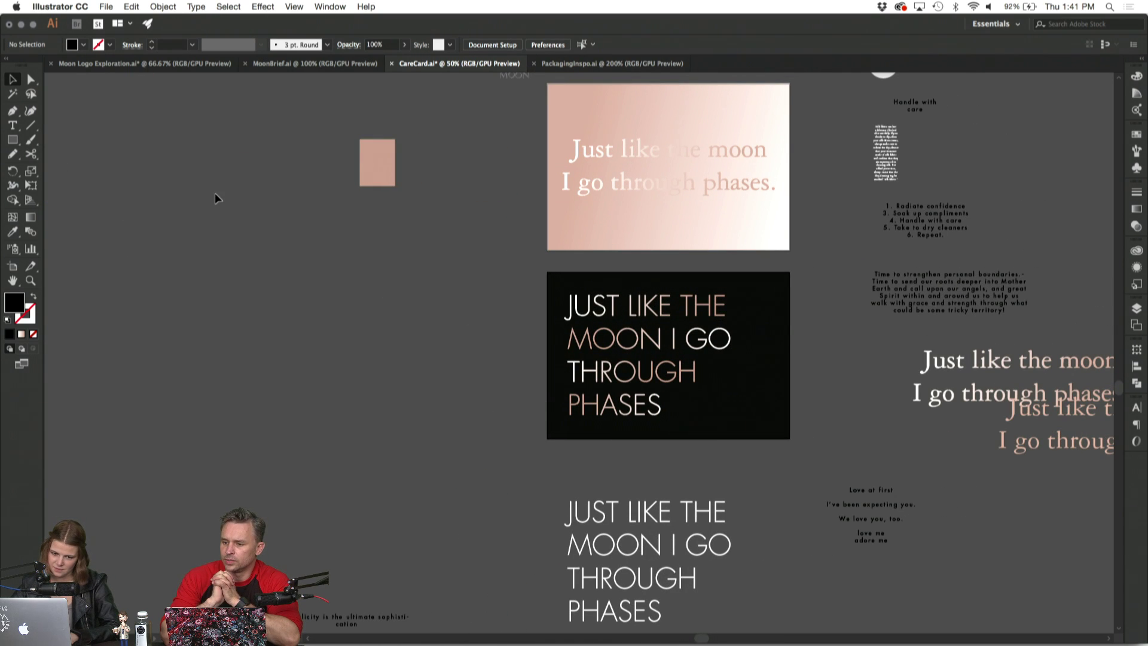
left_click(196, 7)
mouse_move(163, 6)
left_click(177, 89)
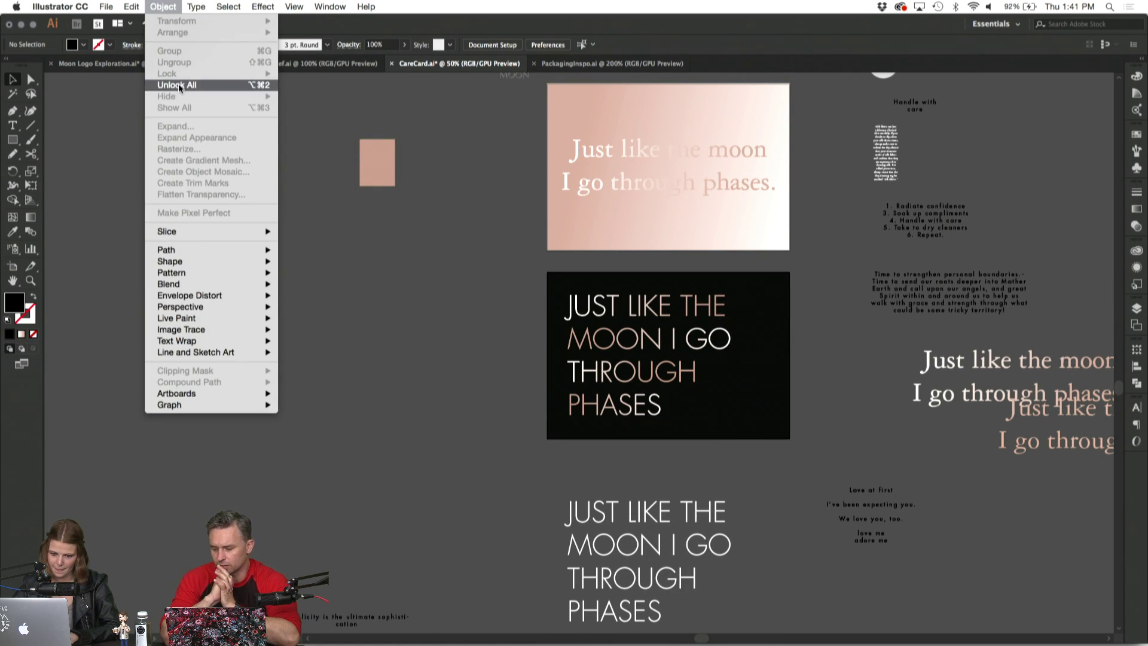
left_click(383, 361)
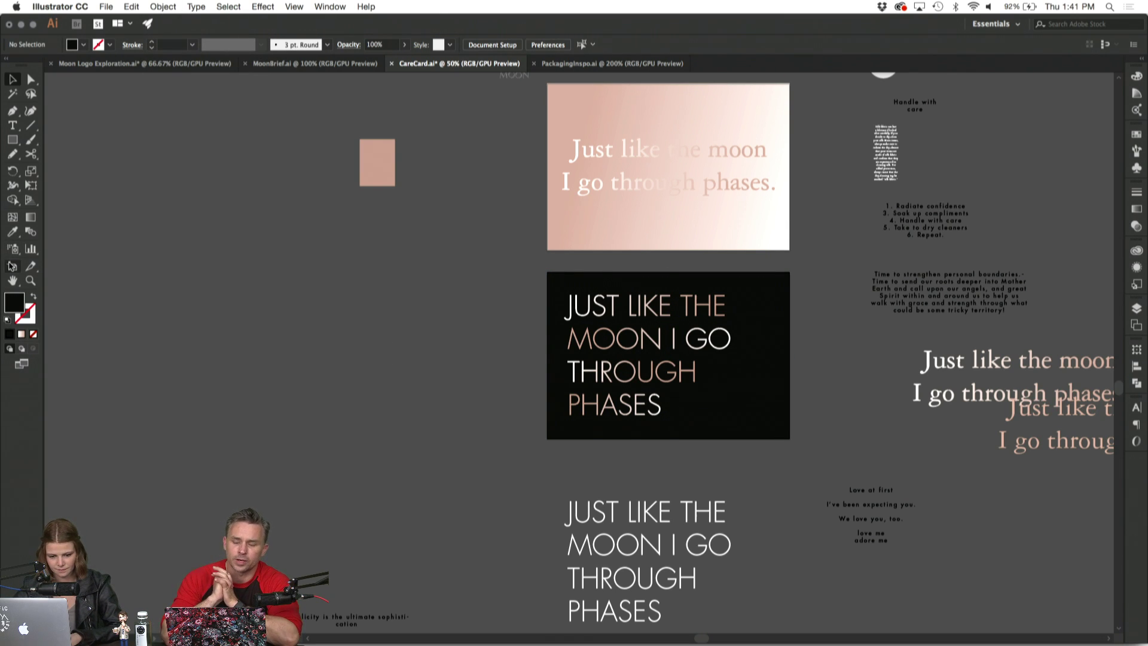
left_click(12, 266)
left_click_drag(605, 365, 339, 365)
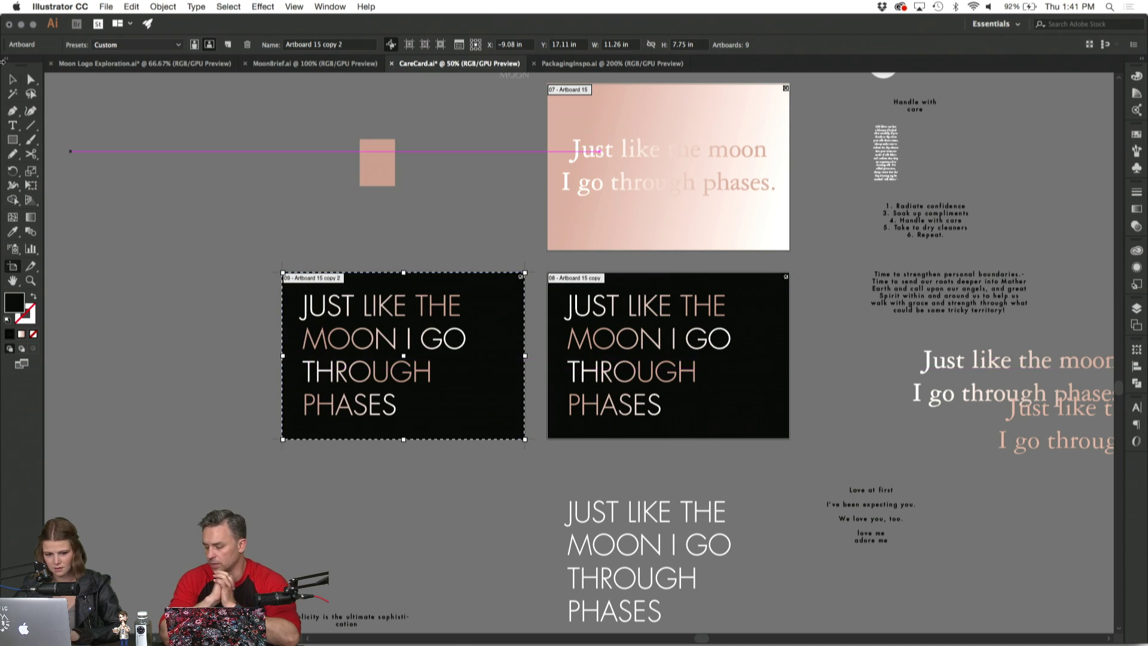
left_click(11, 79)
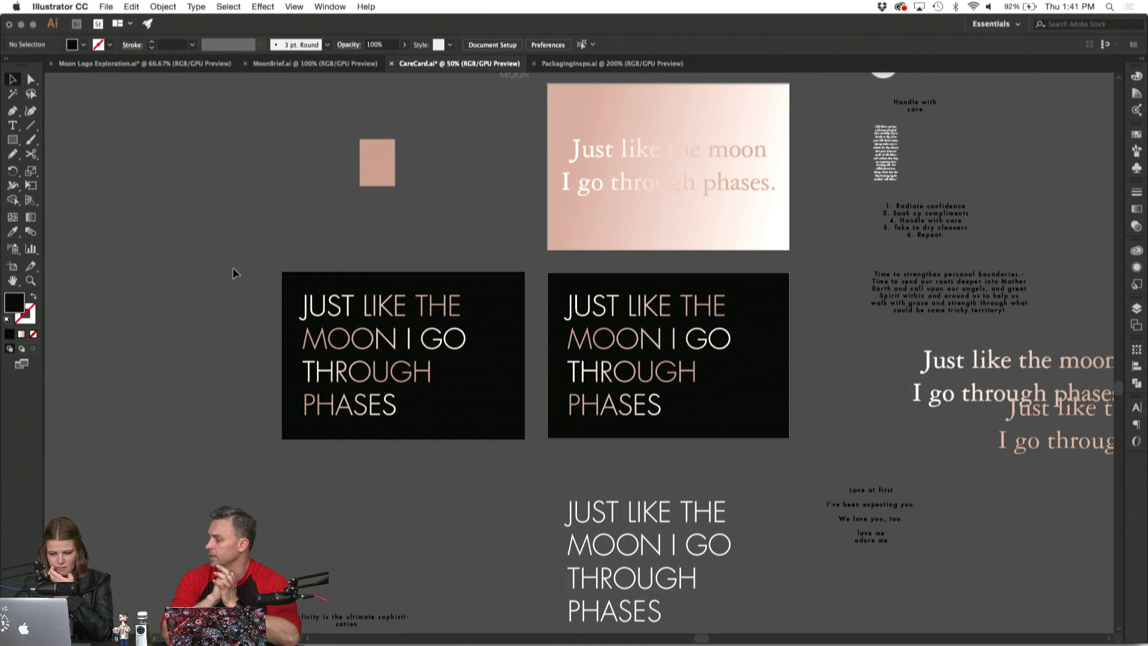
Lock the duplicated card's black background and move the gradient lettering off the card to its left.
left_click(361, 381)
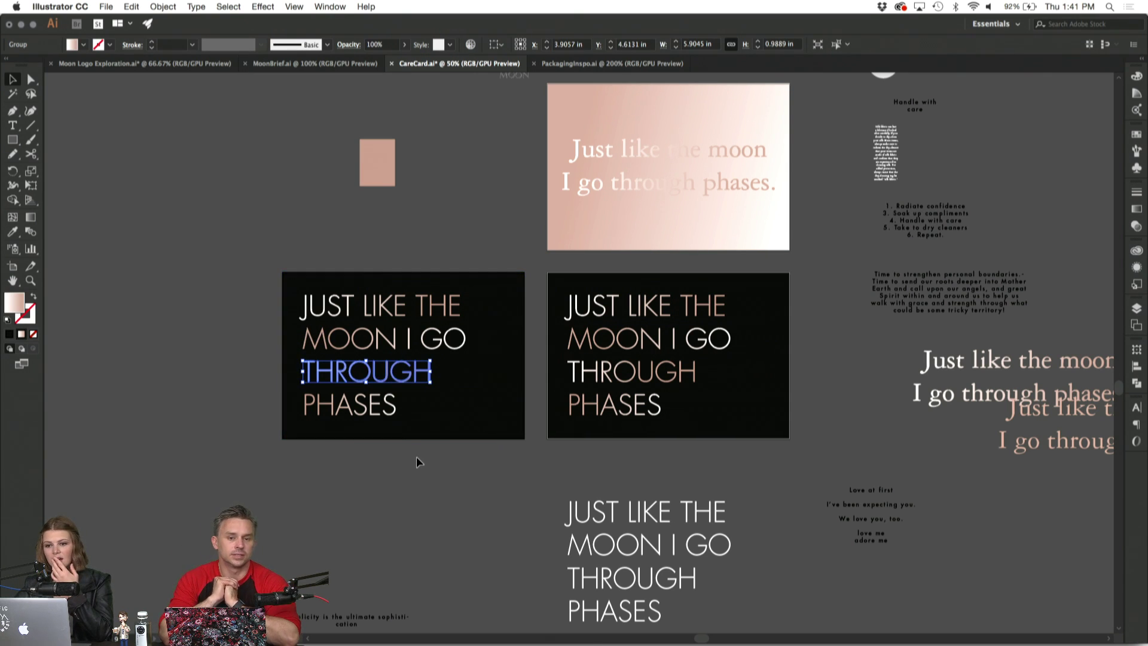
key("super+equal")
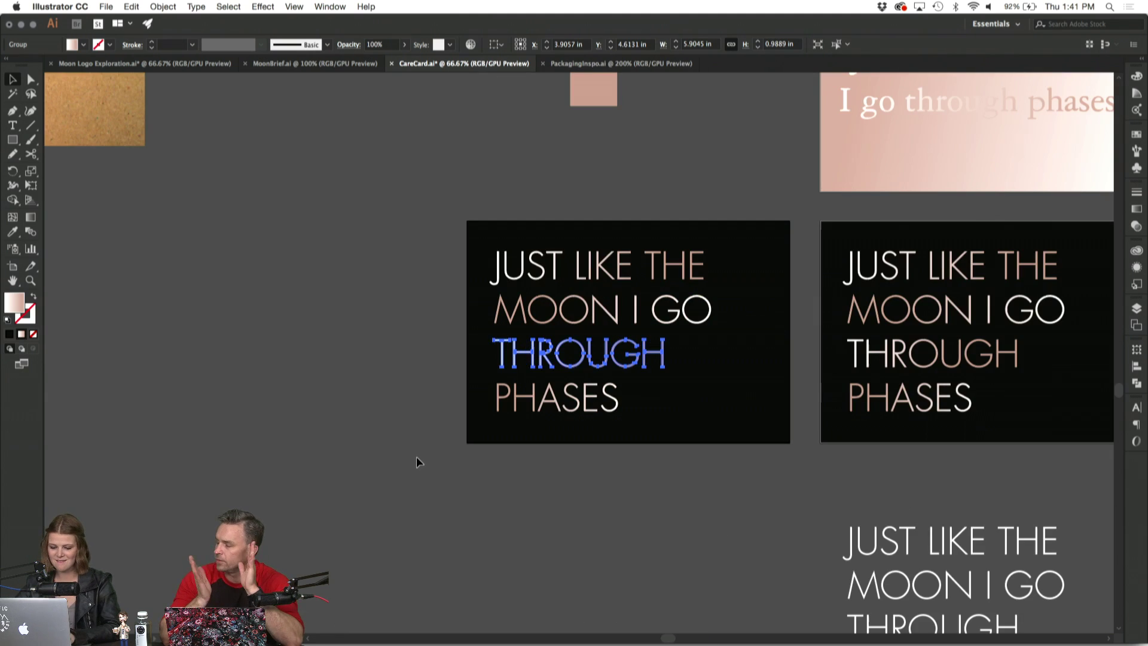
left_click(418, 459)
left_click(498, 226)
key("super+2")
left_click_drag(474, 230, 727, 445)
left_click_drag(682, 320, 390, 317)
left_click(381, 182)
Unlock all objects and recolor the duplicated card's black background with the fill sampled from the small rose rectangle.
left_click(163, 6)
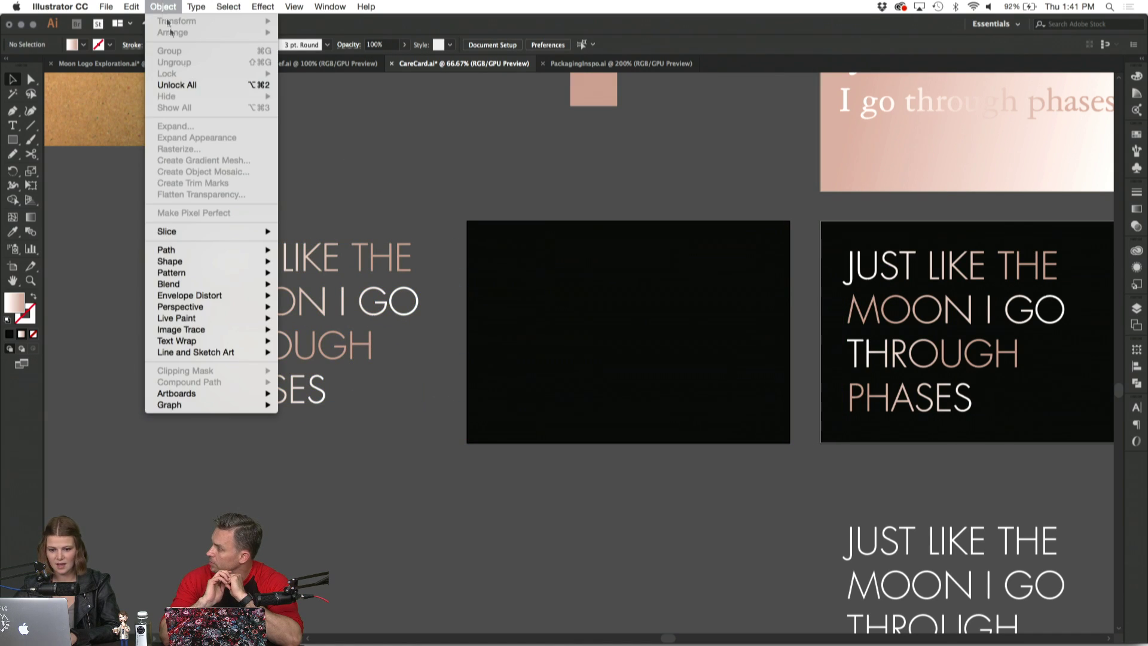
left_click(177, 84)
left_click(13, 232)
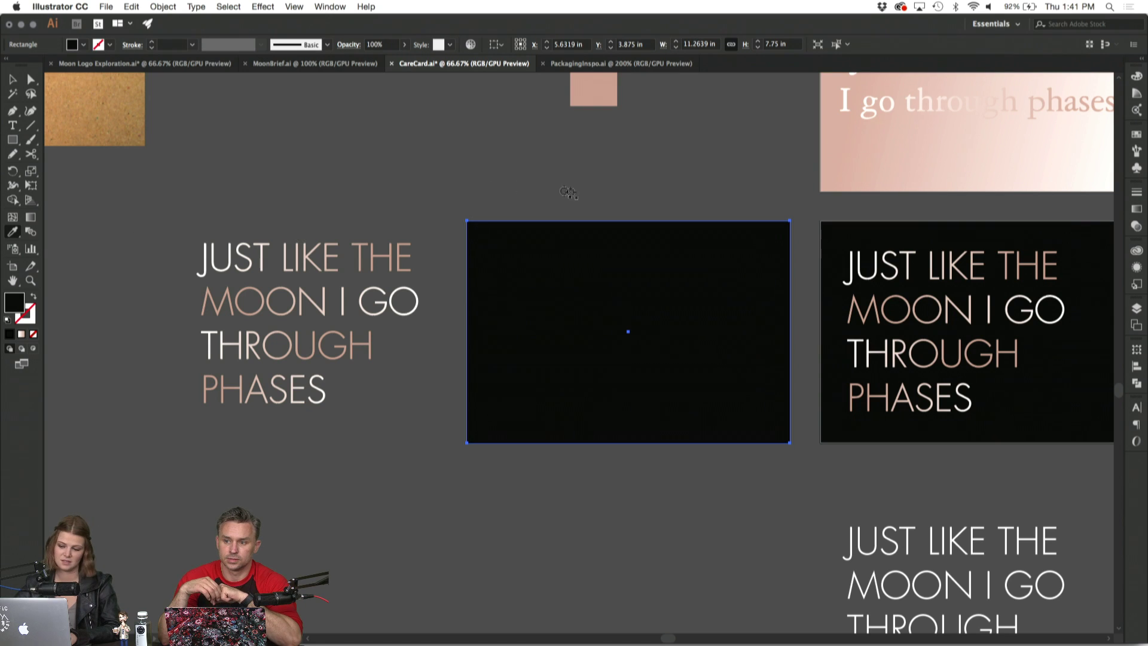
left_click(593, 90)
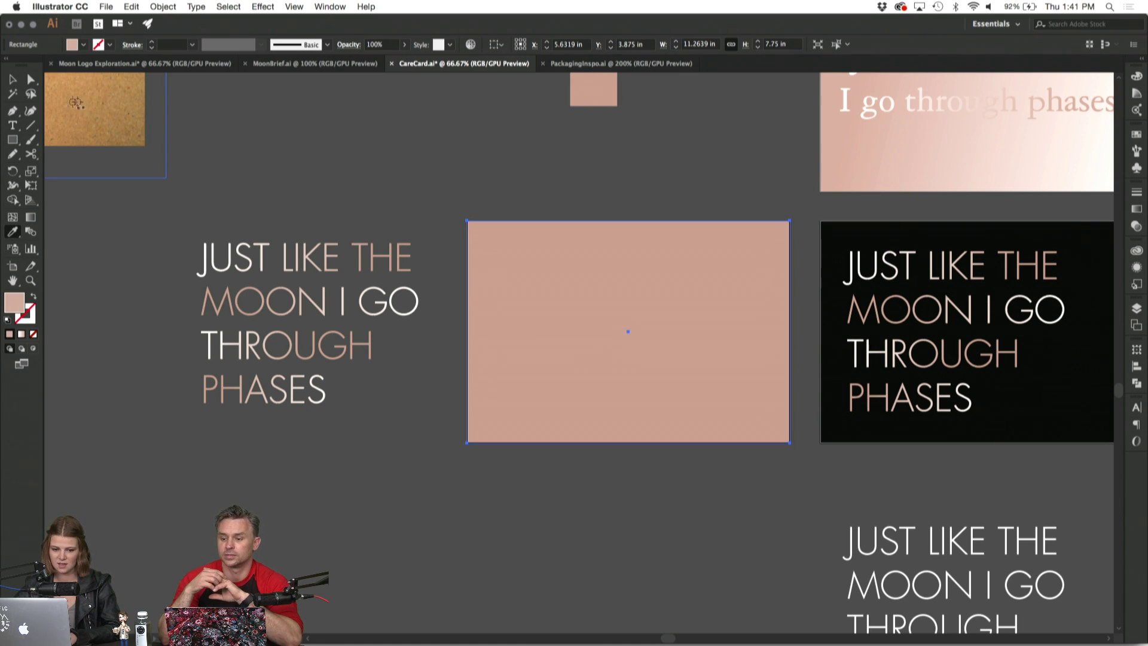
left_click(12, 80)
left_click(520, 197)
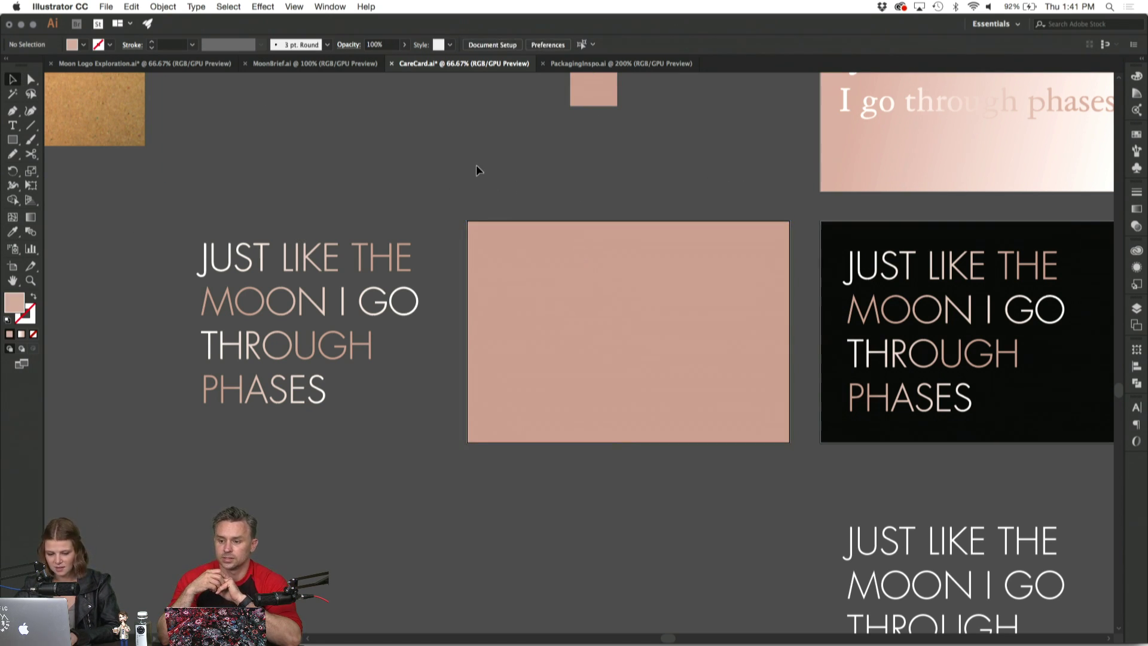
Draw a text area about 10.35 by 5.67 in across the rose card.
scroll(466, 162, "right", 2)
scroll(466, 162, "down", 1)
scroll(452, 159, "right", 1)
left_click(12, 138)
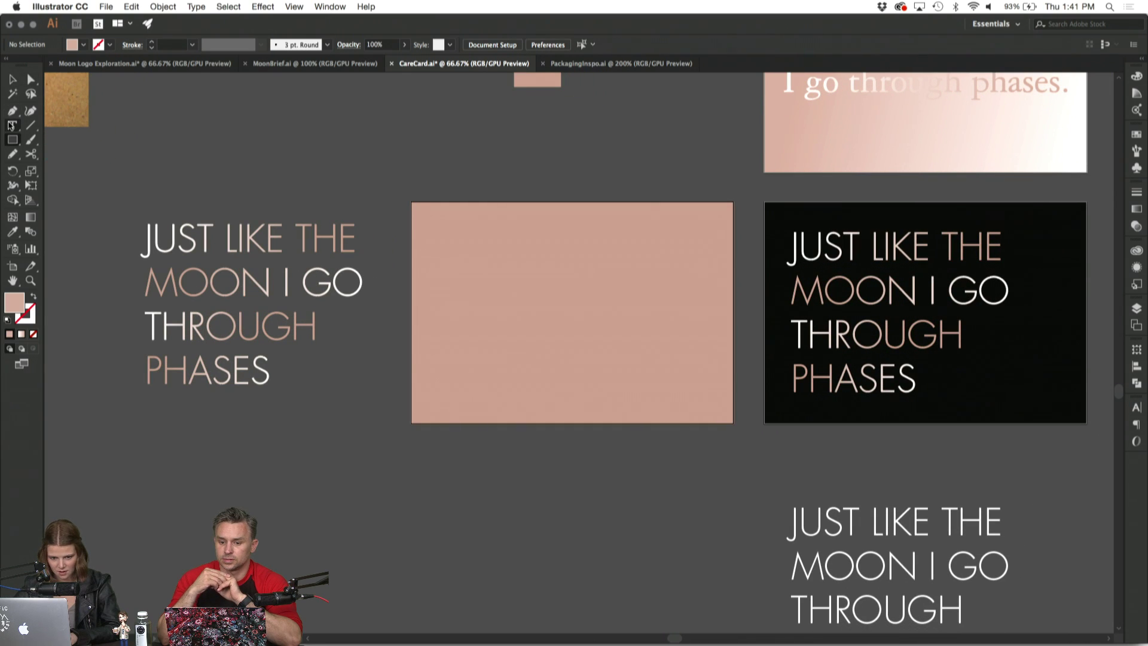
left_click(12, 125)
left_click_drag(432, 243, 729, 404)
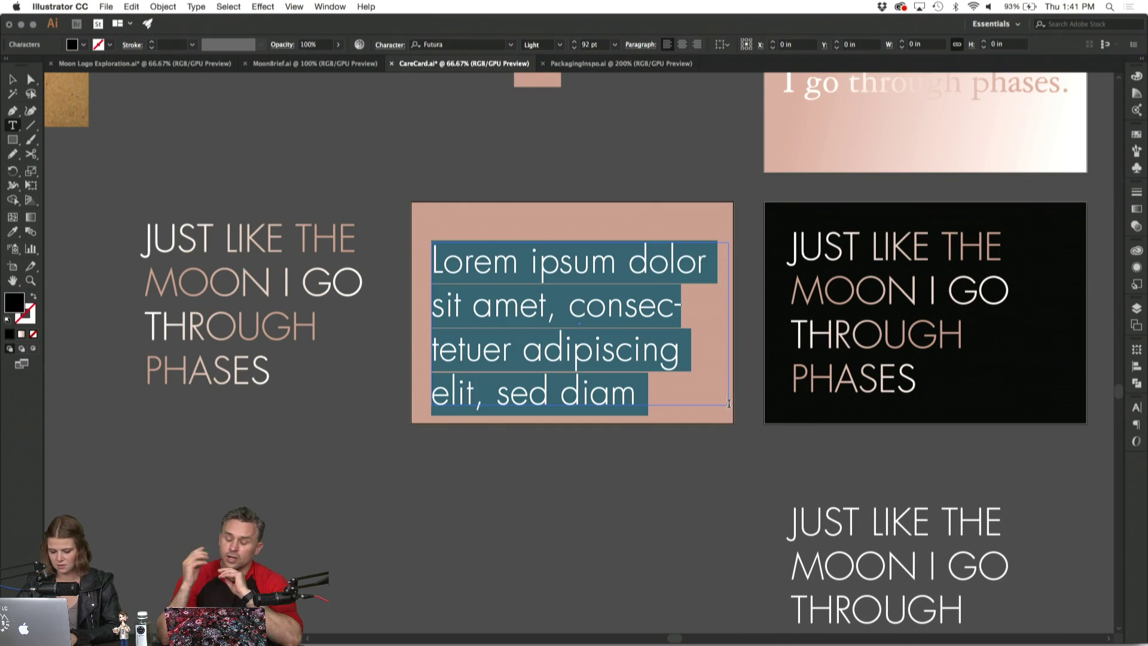
Enter the quote "JUST LIKE THE MOON I GO THROUGH PHASES" in the rose card's text area, starting a new line before MOON.
type("JUST L")
type("IKE THE")
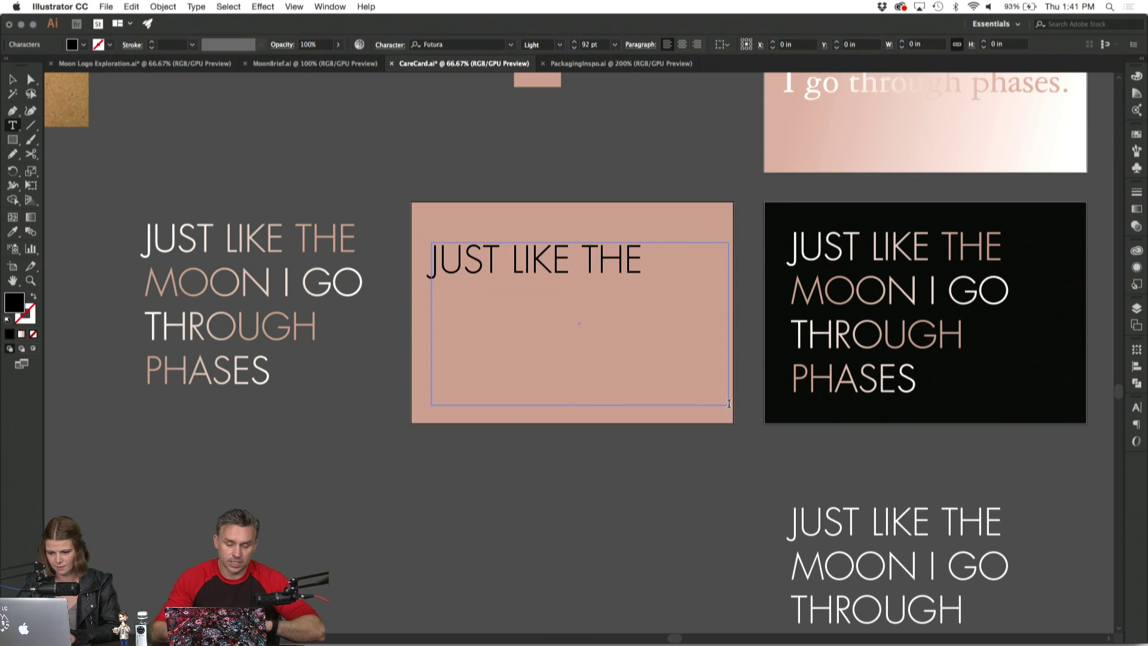
key("Return")
type("MOO")
type("N I GO T")
key("BackSpace")
type("GO THROUGH PHAS")
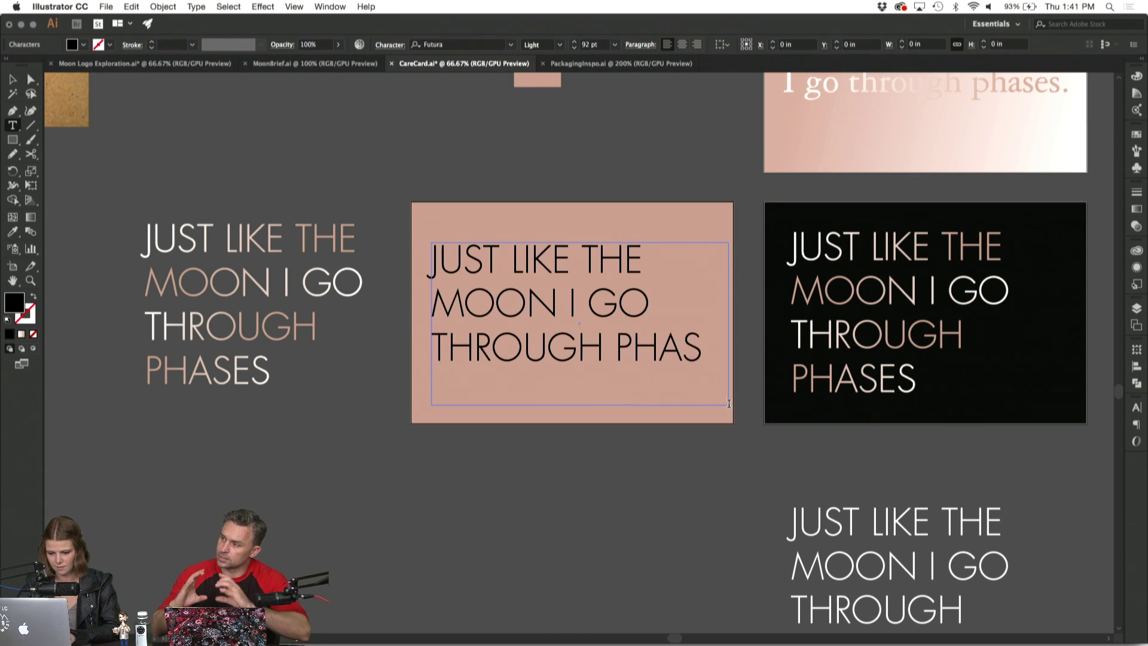
type("ES")
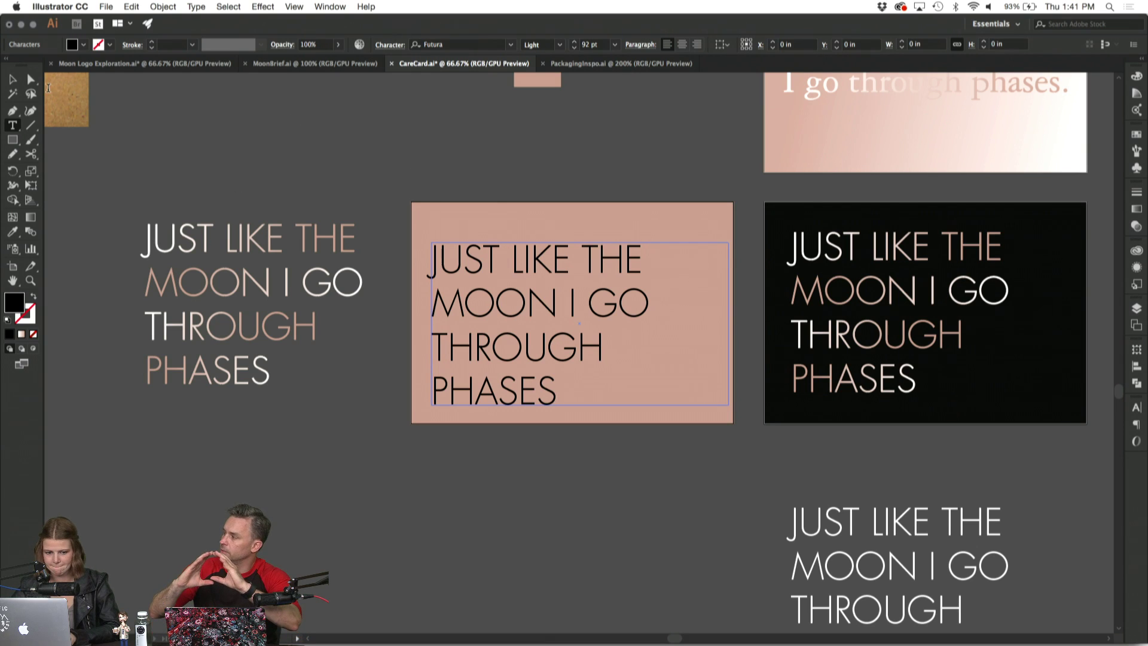
left_click(11, 80)
left_click(216, 123)
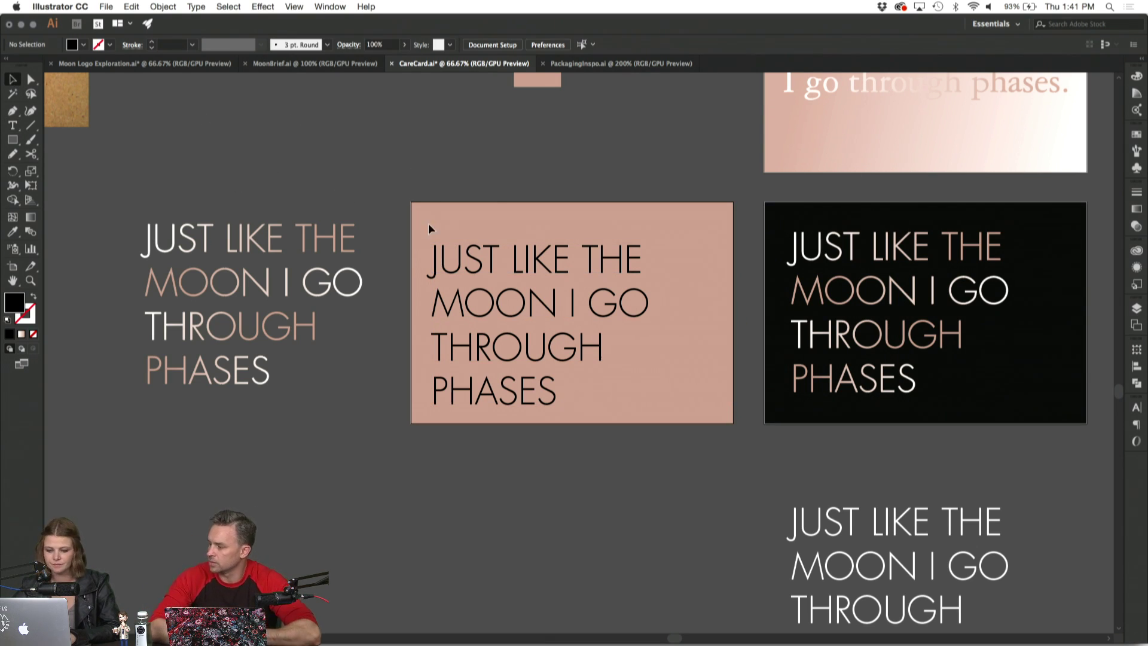
Nudge the black quote text on the rose card slightly upward.
left_click(472, 261)
key("Up")
key("Up")
key("Up")
key("Up")
key("Up")
key("Up")
key("Up")
key("Up")
key("Up")
key("Up")
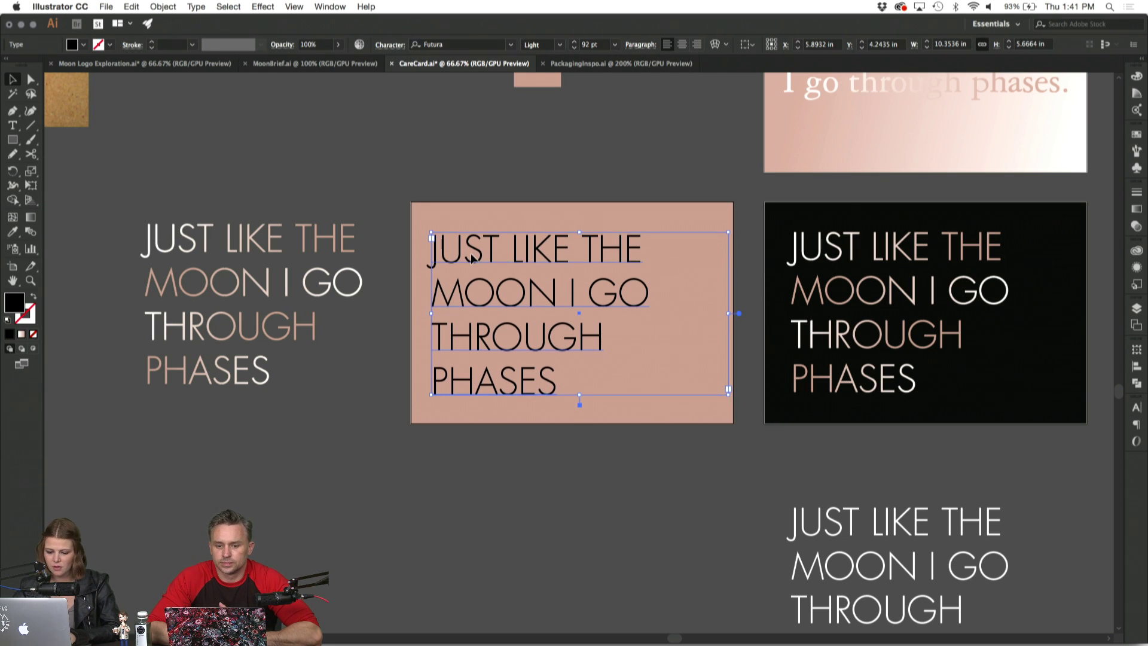
left_click(471, 111)
Examine the outlined CARE CARD lettering on the small rose card and compare it with the large quote cards.
scroll(471, 111, "up", 10)
scroll(471, 112, "right", 10)
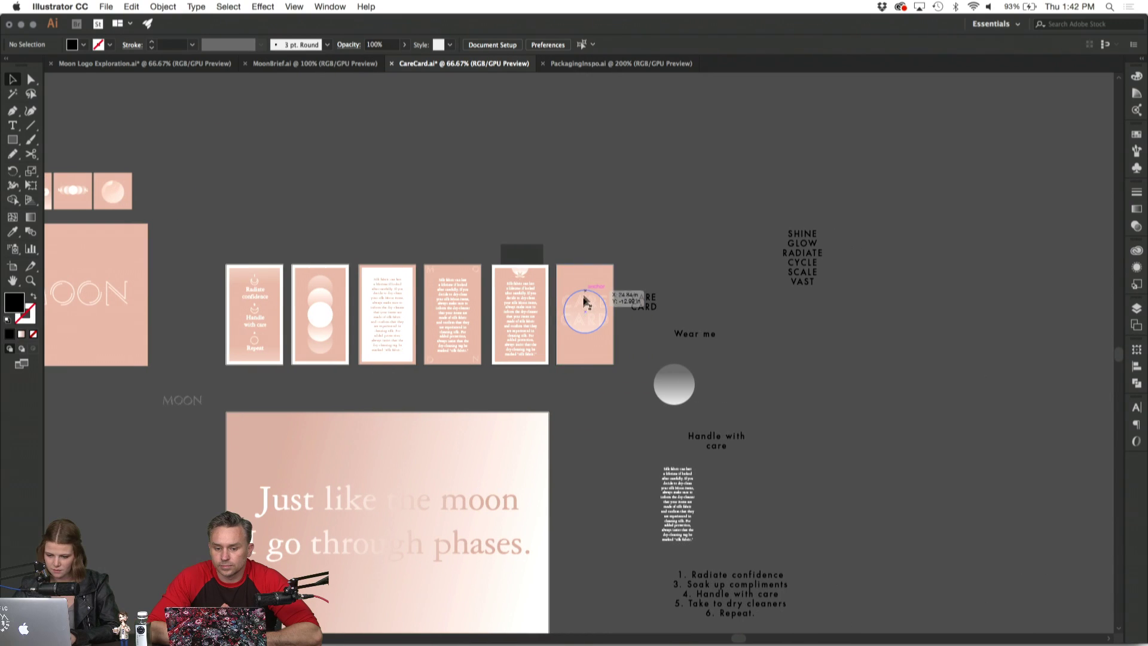
left_click(580, 309)
key("super+equal")
key("super+equal")
key("super+equal")
key("super+equal")
left_click(795, 223)
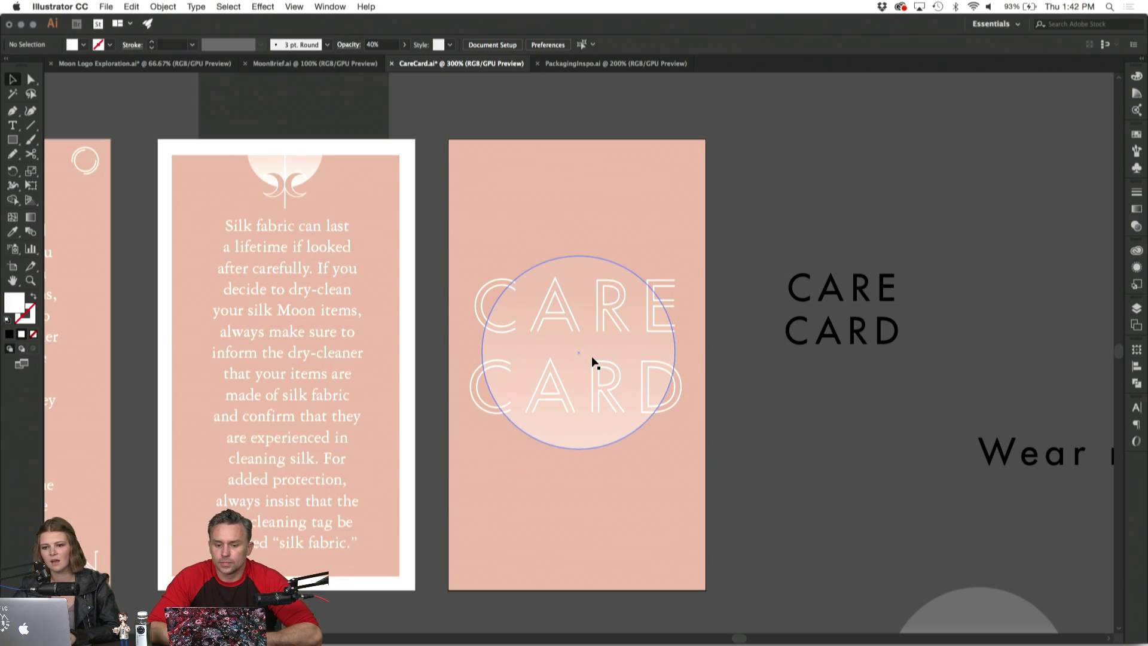
scroll(593, 362, "down", 5)
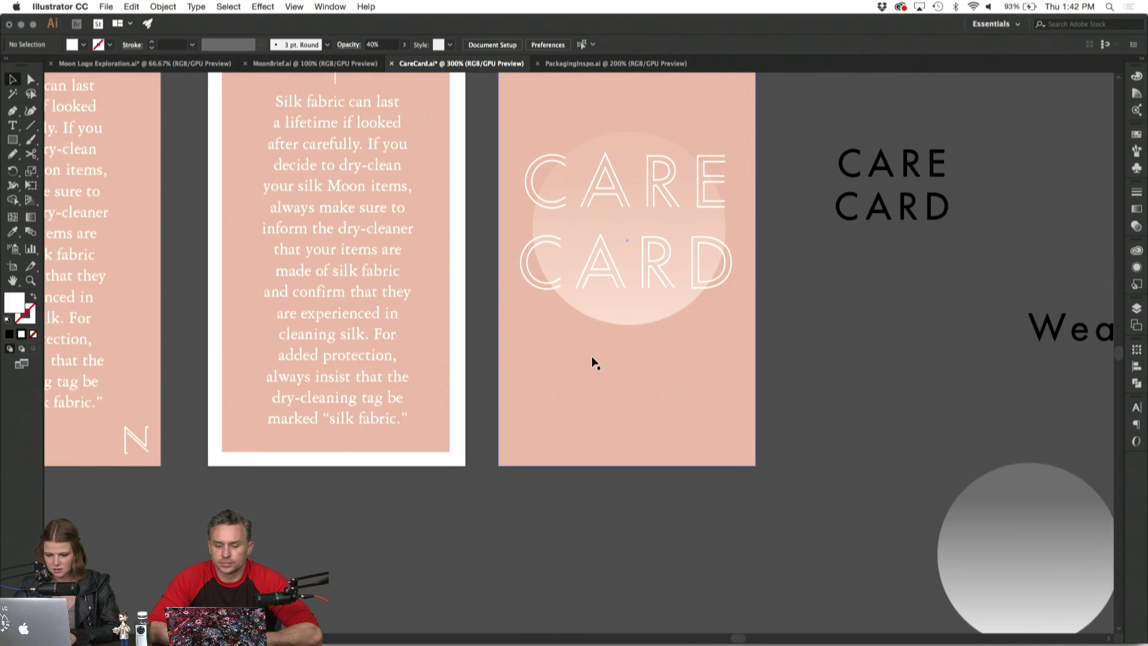
scroll(594, 362, "down", 10)
scroll(593, 361, "down", 8)
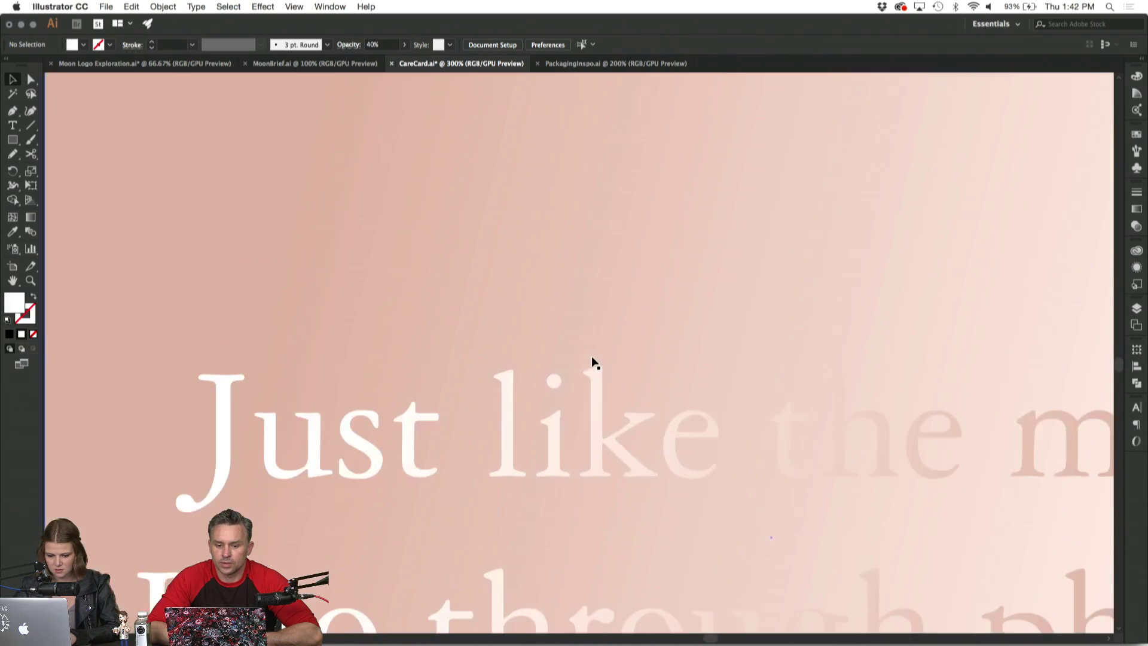
scroll(594, 362, "down", 7)
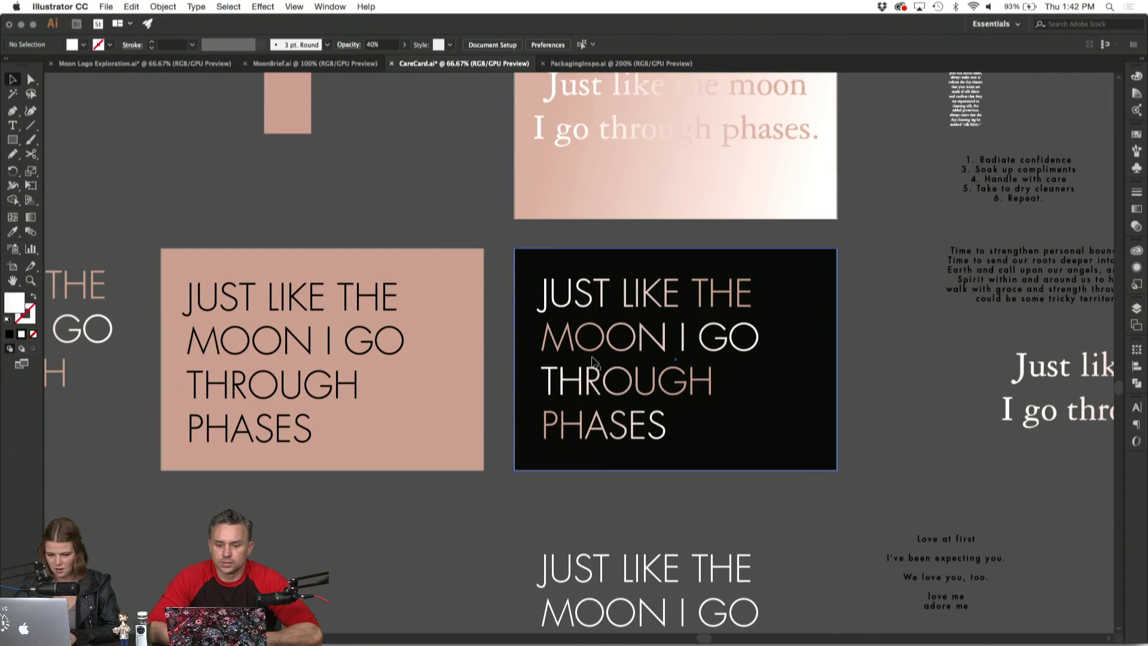
Change the fill of the quote text on the rose card to white.
left_click(293, 342)
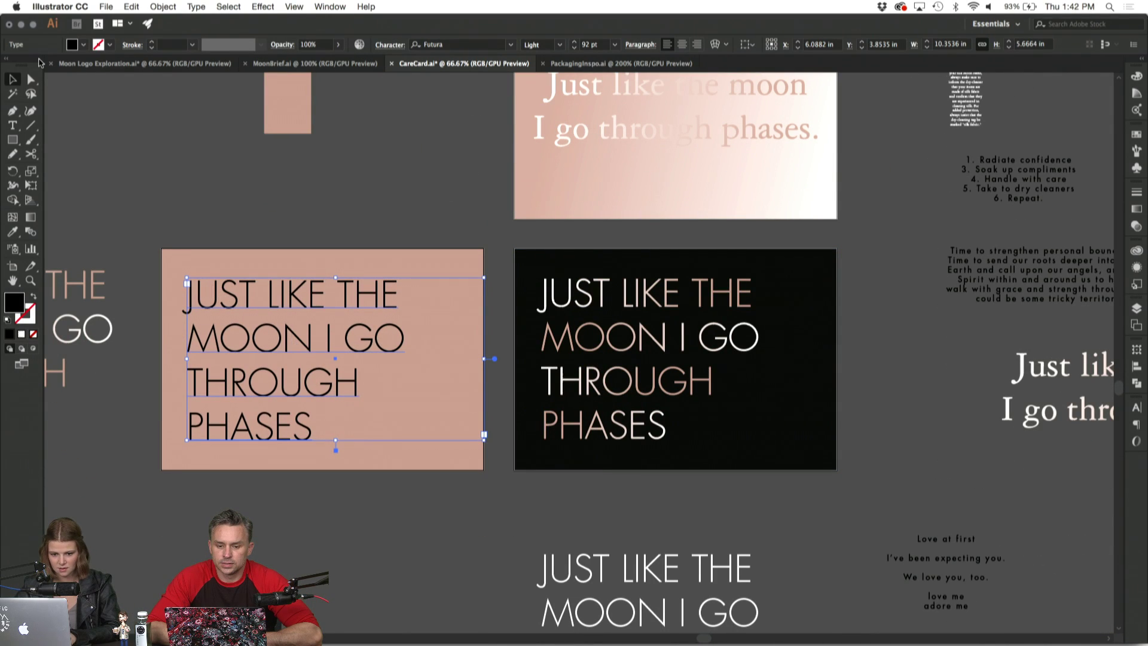
left_click(84, 45)
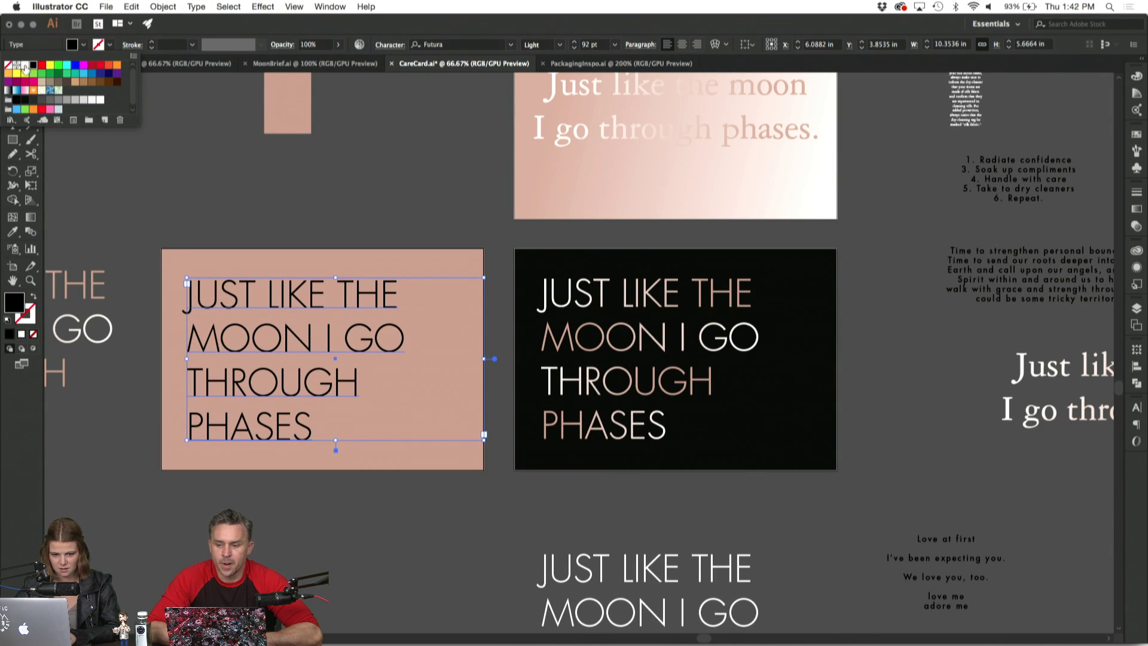
left_click(25, 70)
left_click(236, 171)
left_click(178, 165)
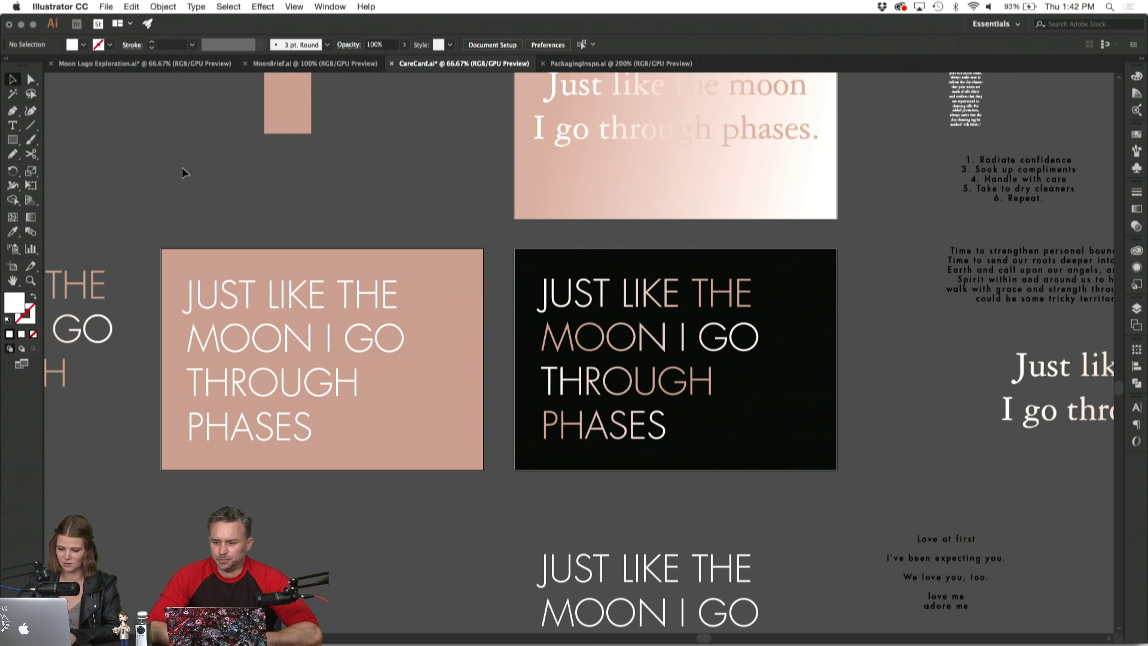
Nudge the white quote text on the rose card slightly downward.
key("super+equal")
left_click(314, 247)
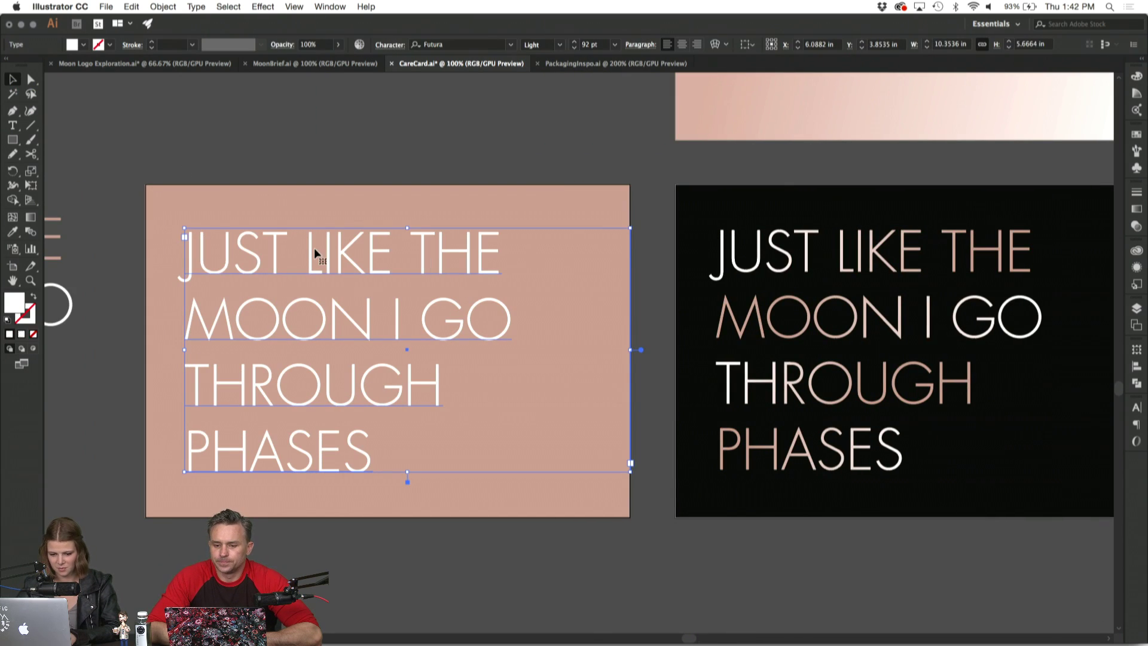
key("Down")
key("Down")
key("Down")
key("Up")
key("Up")
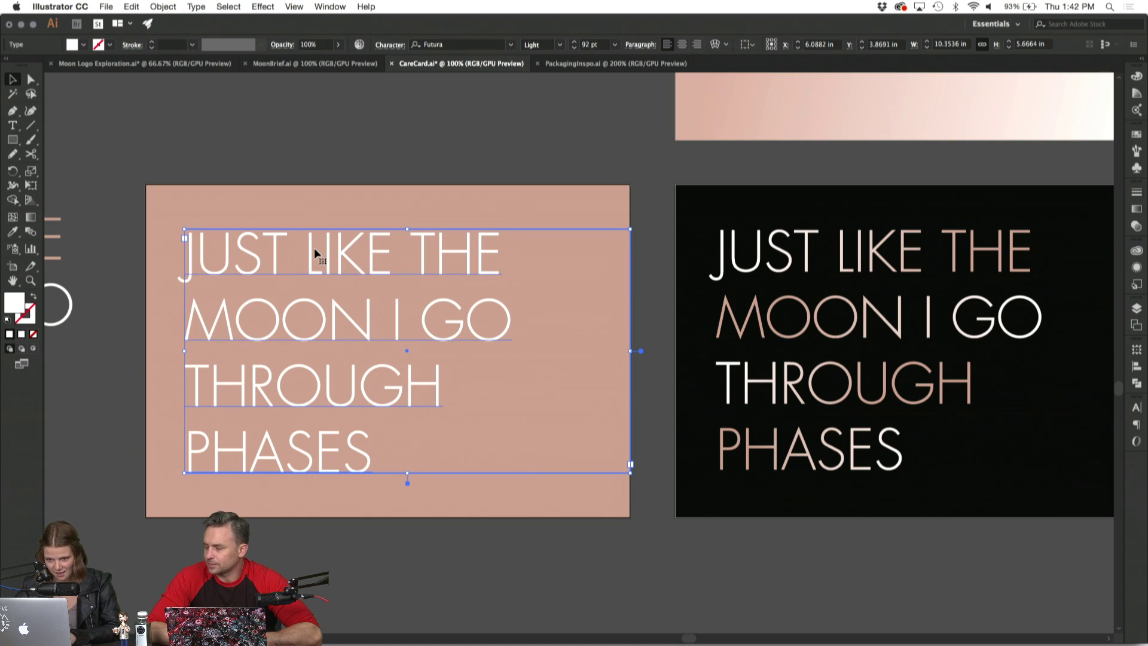
Set the rose card quote's leading to 120 pt and extend its text frame to the card's lower edge, about 6.71 in tall.
key("Return")
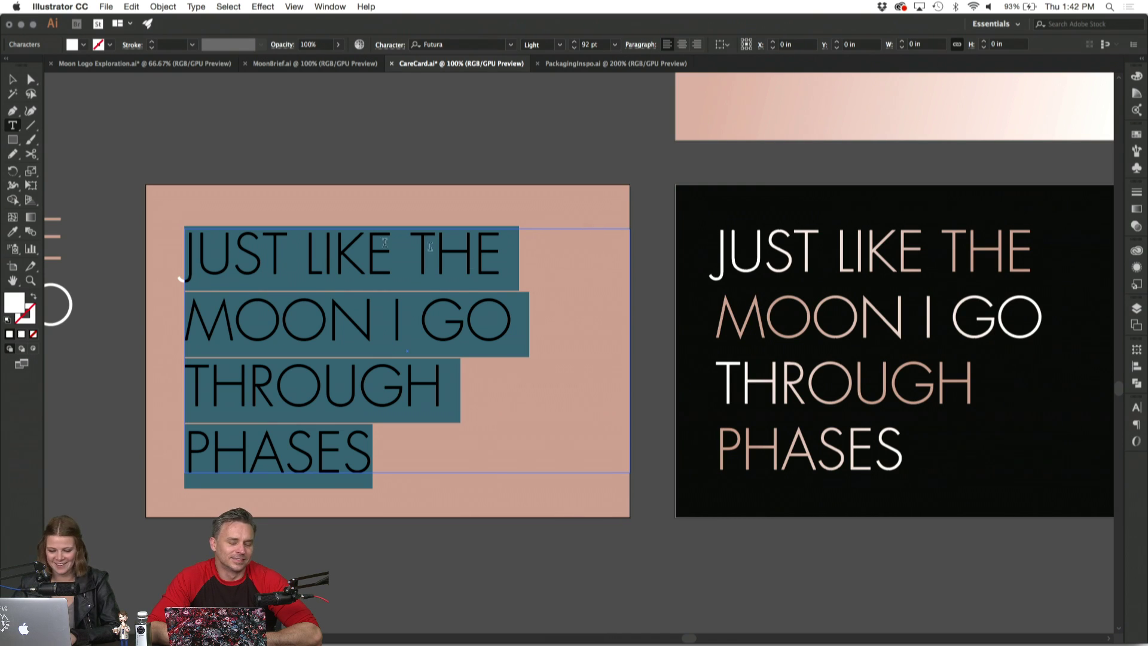
key("super+h")
key("super+h")
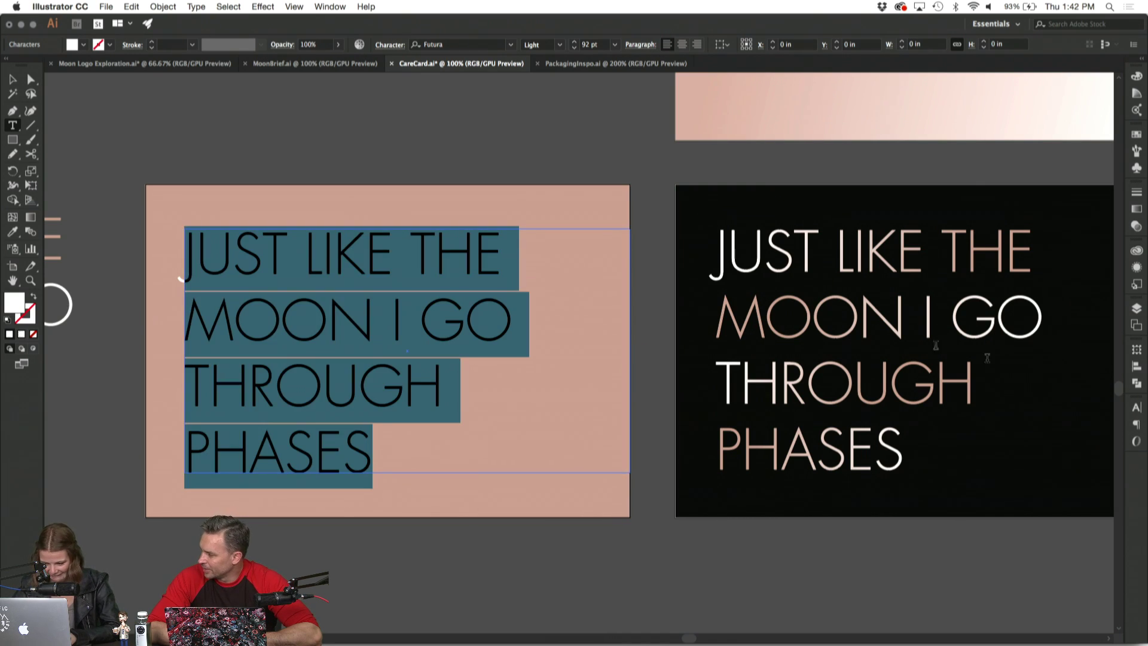
left_click(1137, 407)
left_click(1087, 472)
type("120")
key("Return")
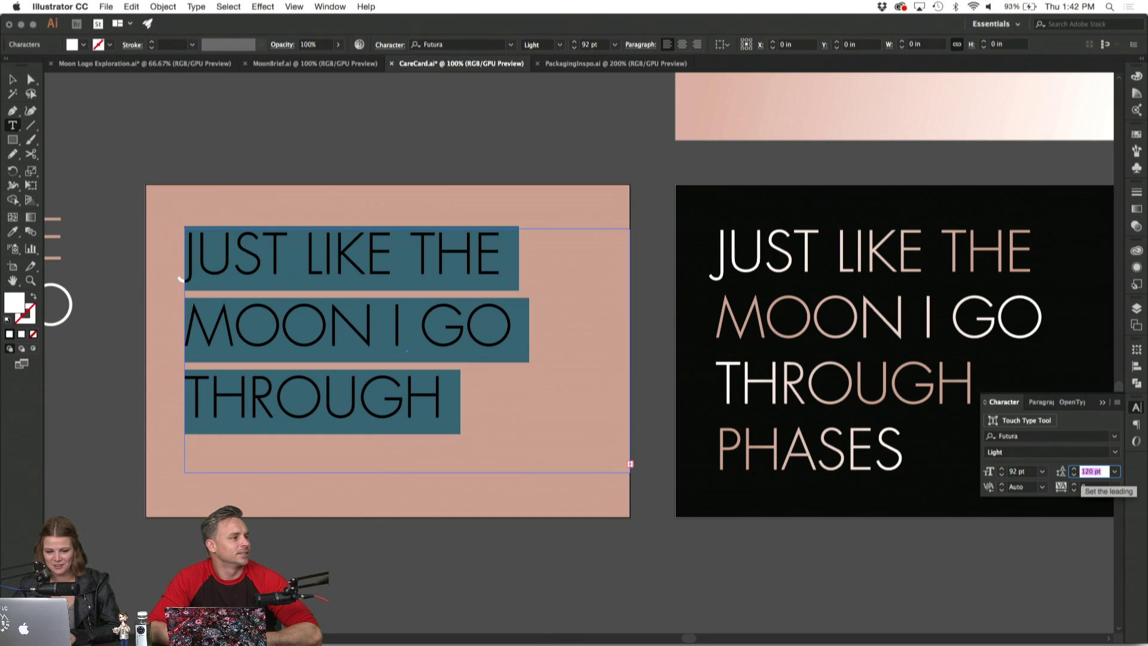
key("Escape")
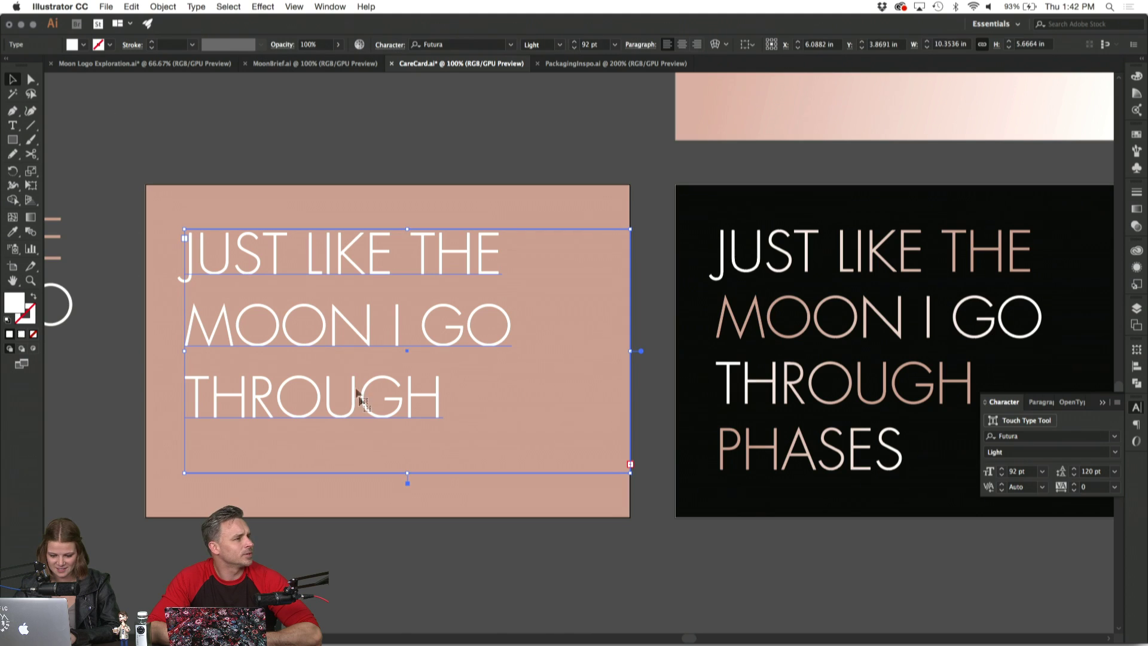
left_click_drag(407, 473, 409, 517)
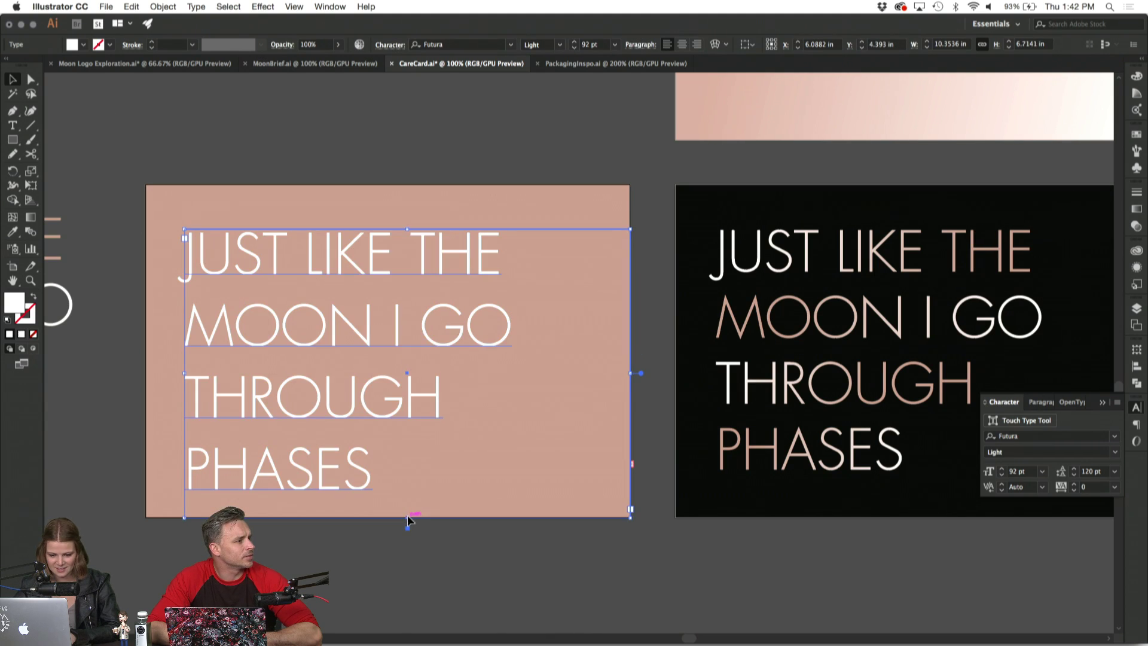
Nudge the rose card's quote up and left to about X 6.01 in, Y 4.24 in.
key("Up")
key("Up")
key("Up")
key("Up")
key("Up")
key("Up")
key("Up")
key("Up")
key("Up")
key("Up")
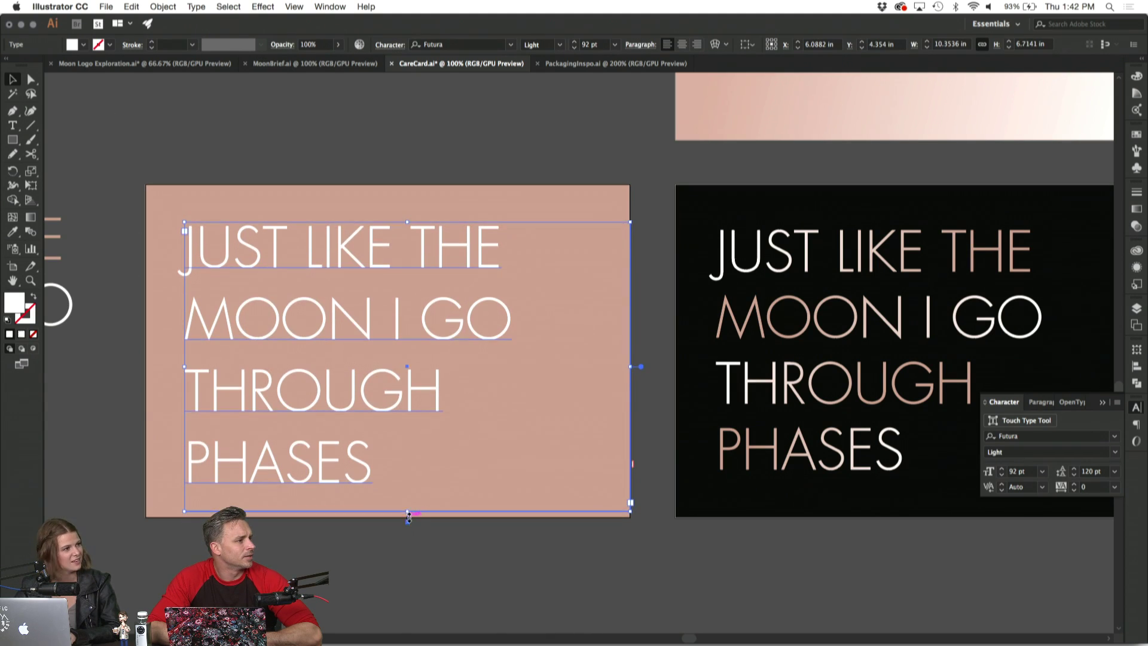
key("Left")
key("Left")
key("Left")
key("Left")
key("Left")
key("Left")
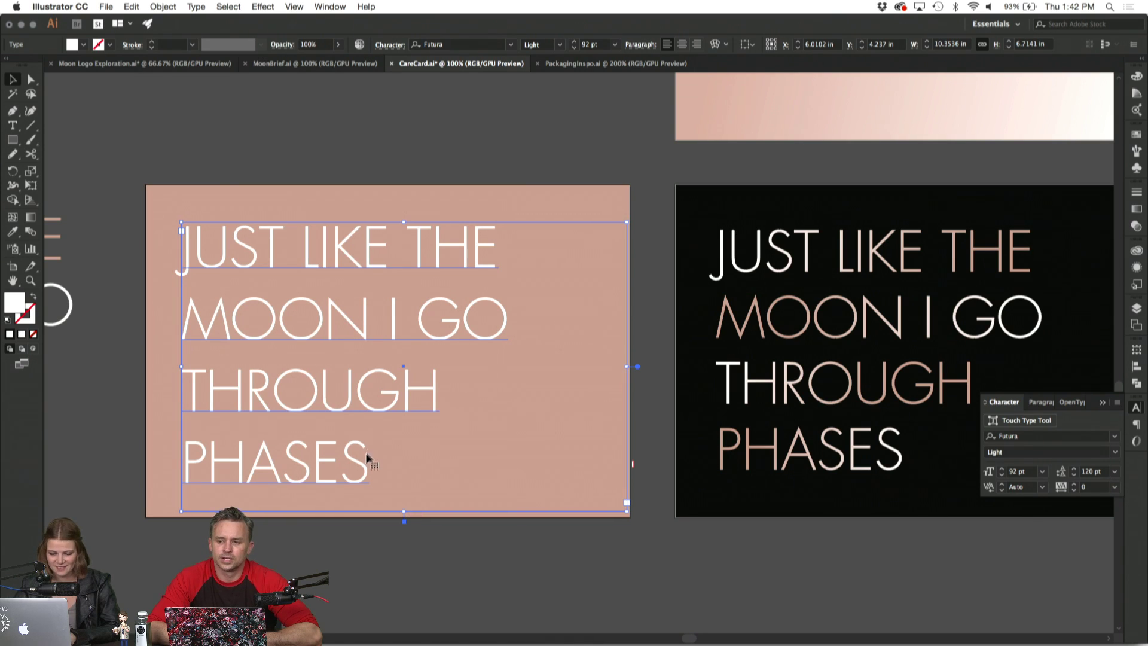
Set the rose card quote's tracking to 50 and shift the text slightly left to about X 5.97 in.
double_click(353, 428)
key("super+a")
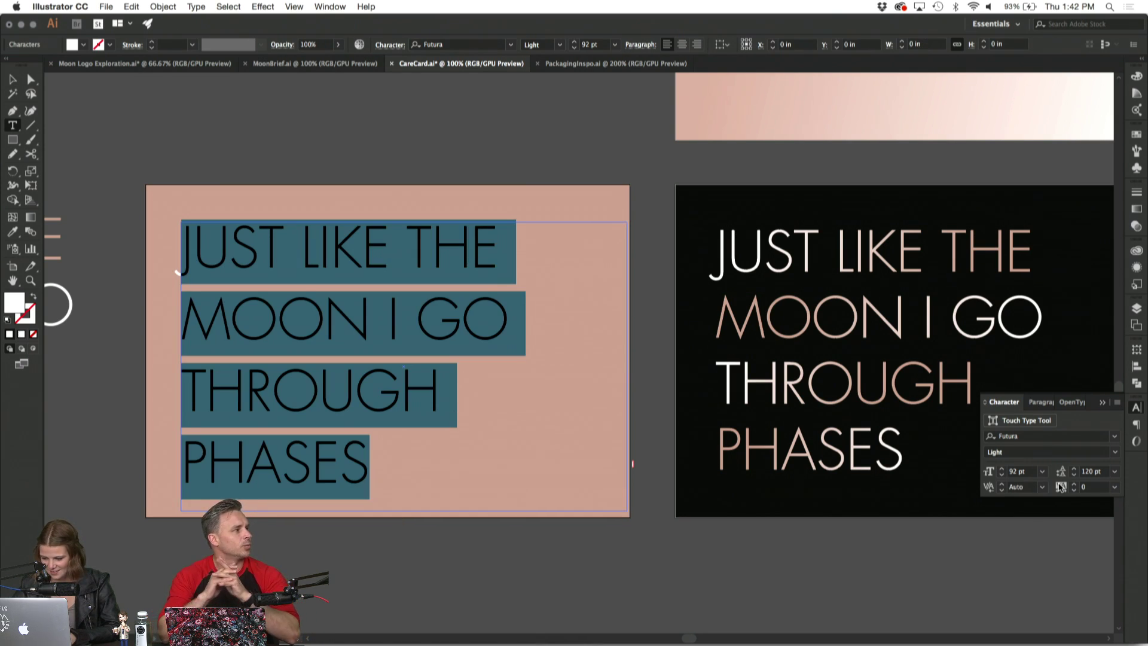
left_click(1085, 485)
key("Up")
key("Up")
key("Up")
key("Up")
key("Up")
key("Up")
key("Up")
key("Up")
key("Down")
key("Down")
key("Down")
key("Down")
key("Up")
left_click(11, 80)
left_click(199, 131)
left_click(257, 251)
left_click_drag(258, 252, 259, 253)
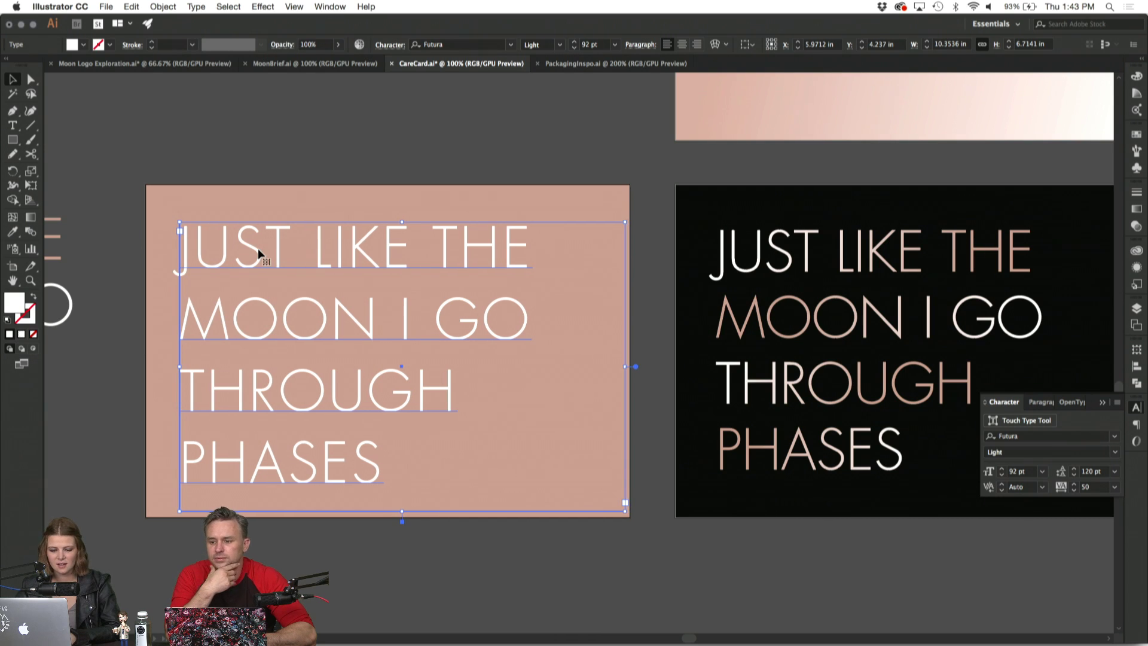
Place a duplicate of the quote below the rose card and convert the quote on the card to outlines.
left_click(249, 182)
left_click(250, 239)
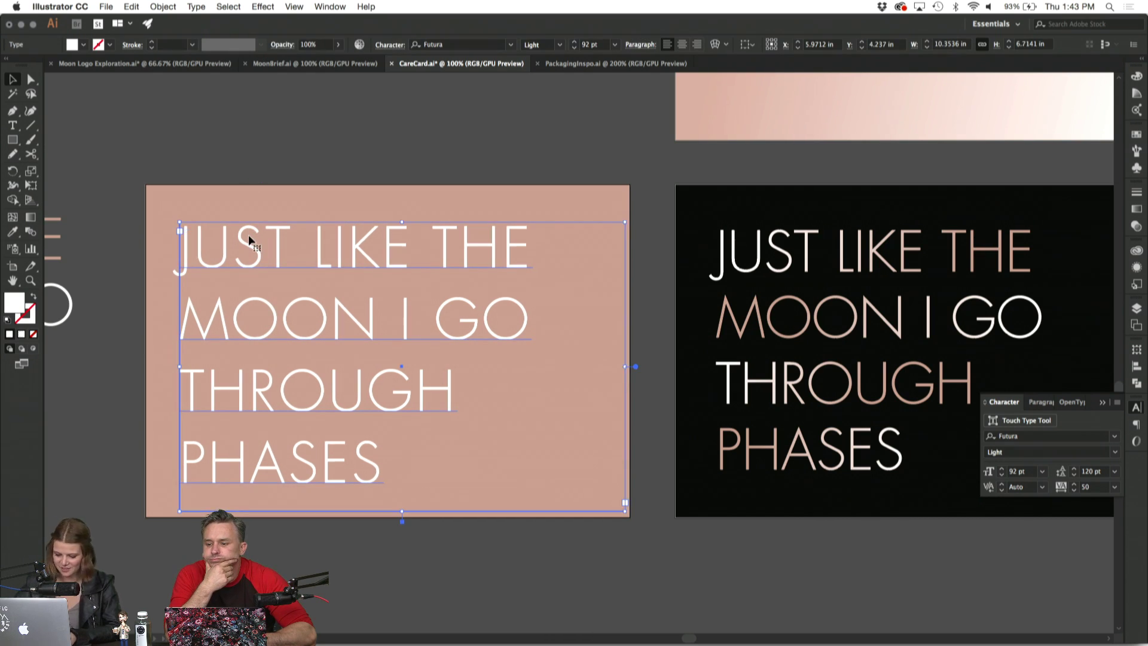
left_click_drag(277, 234, 277, 559)
left_click(269, 479)
left_click(270, 464)
key("super+shift+o")
left_click(504, 467)
Delete the inner contour of the O in GO on the rose card to make a solid circle.
key("super+equal")
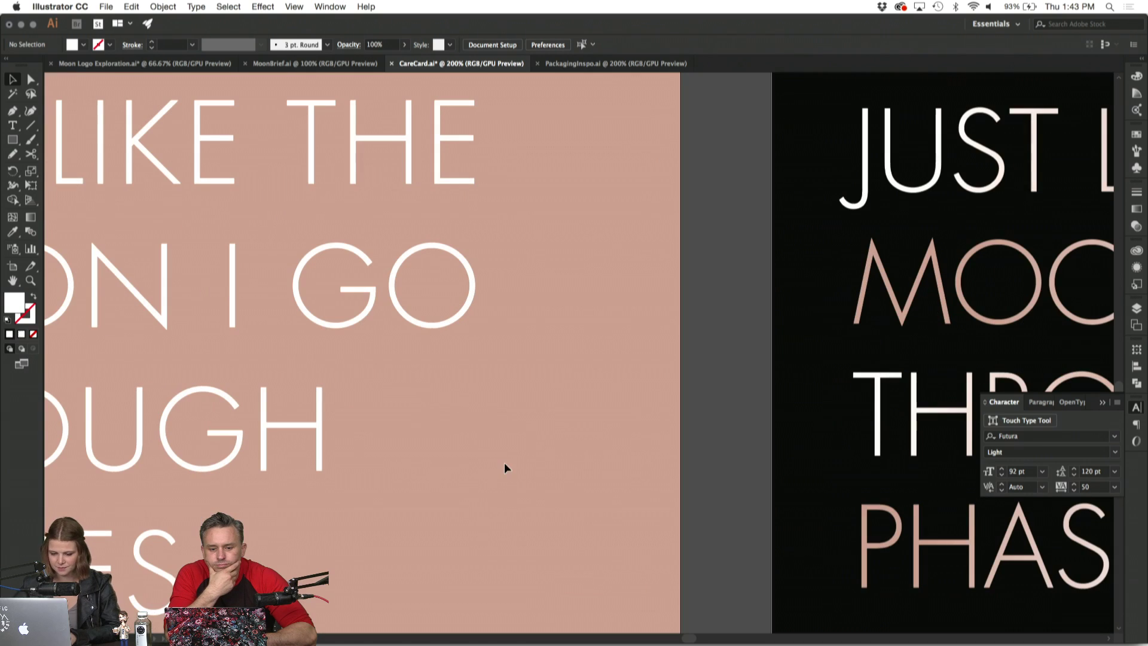
left_click(31, 79)
left_click(431, 246)
left_click_drag(431, 252, 432, 321)
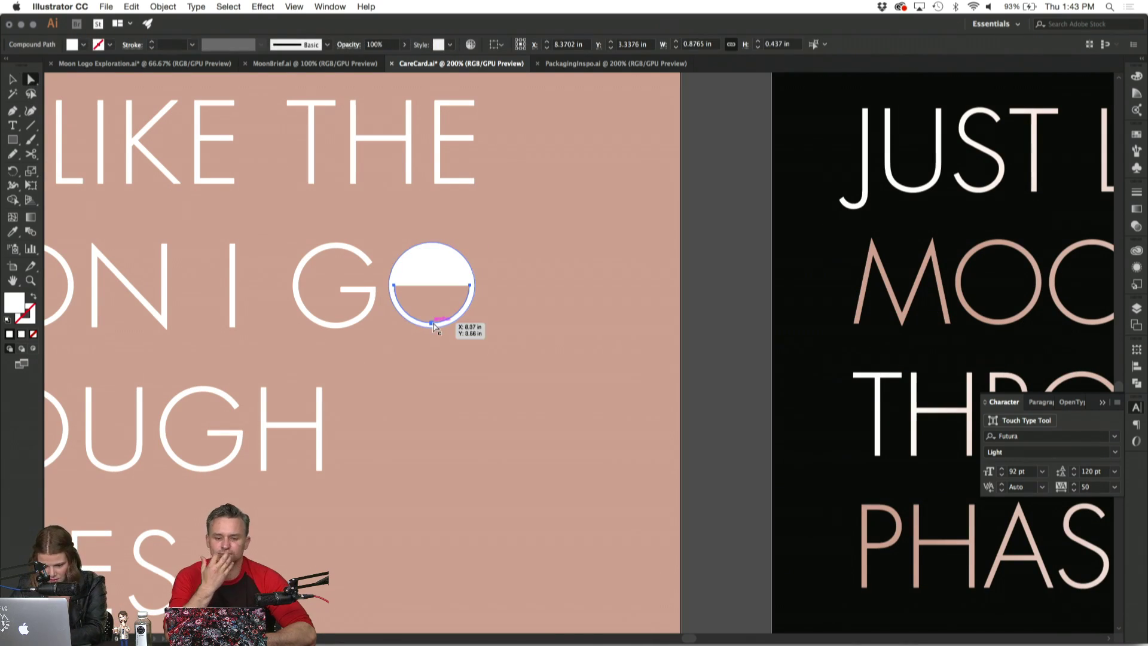
left_click(353, 332)
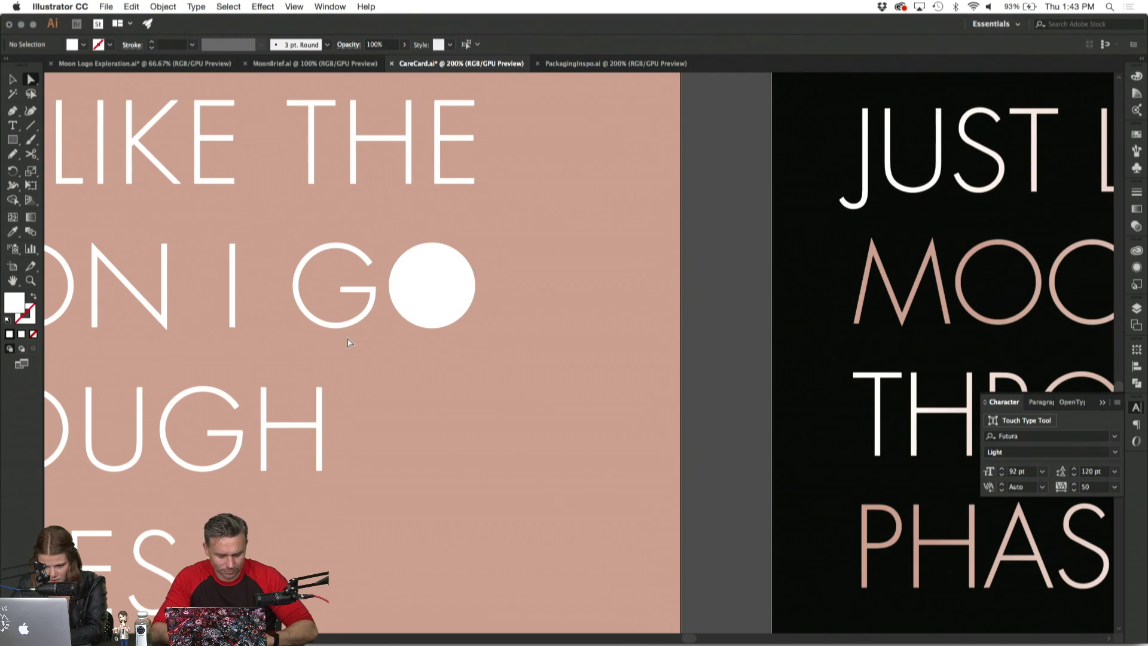
Turn both Os in MOON into solid circles by deleting their inner contours.
scroll(349, 343, "left", 3)
scroll(348, 343, "left", 4)
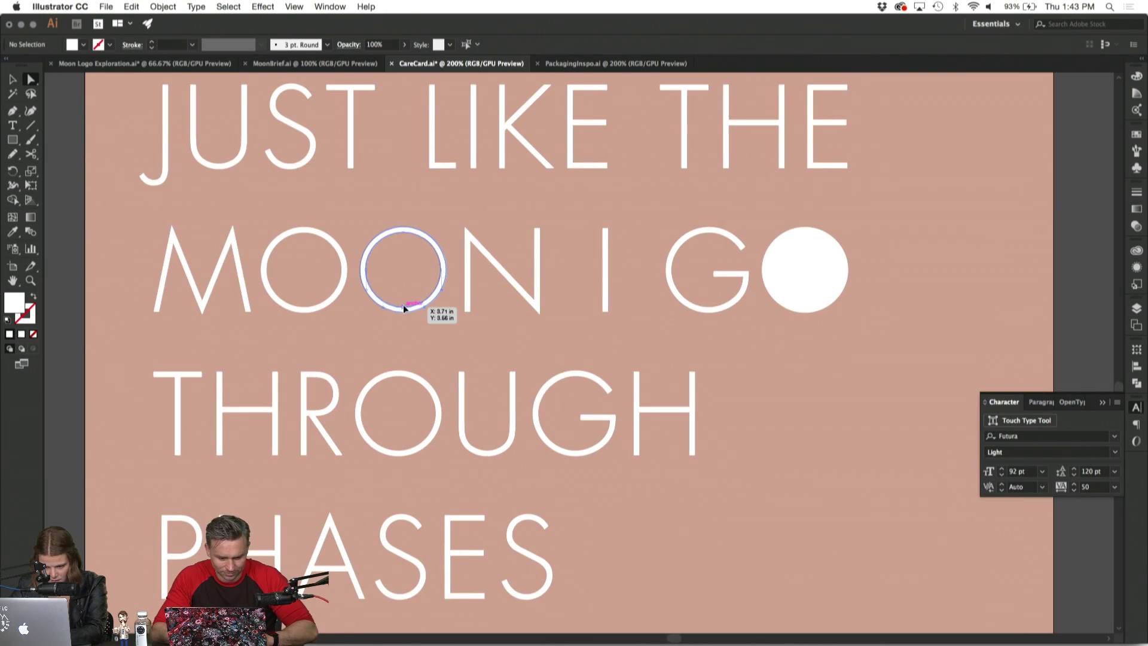
left_click_drag(403, 307, 403, 270)
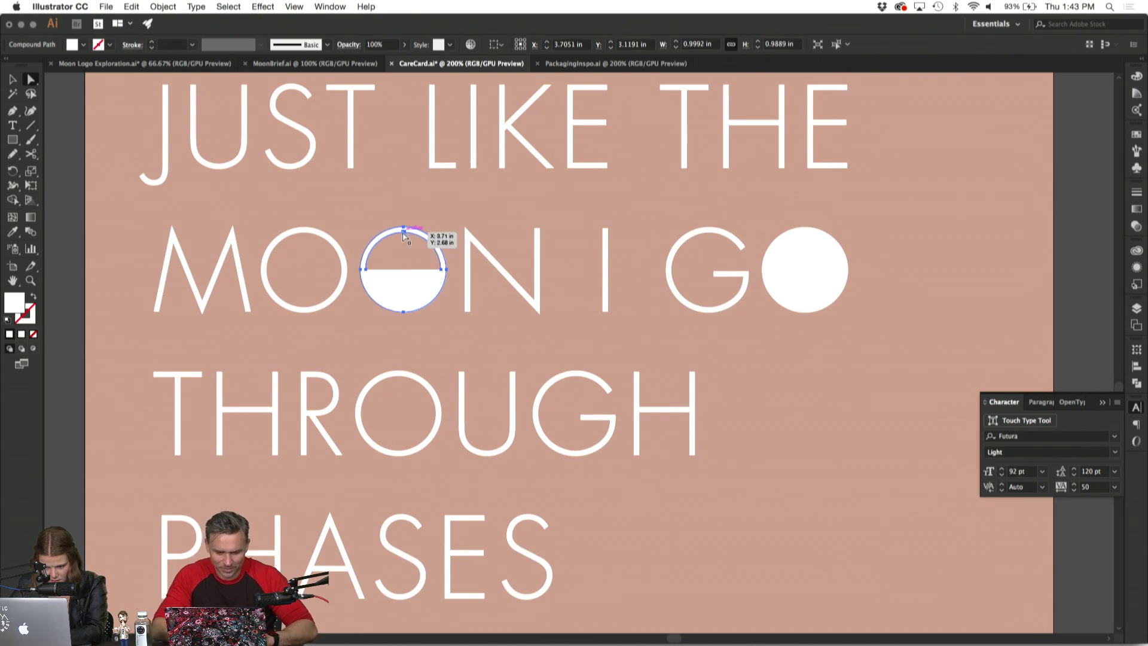
key("BackSpace")
left_click(305, 232)
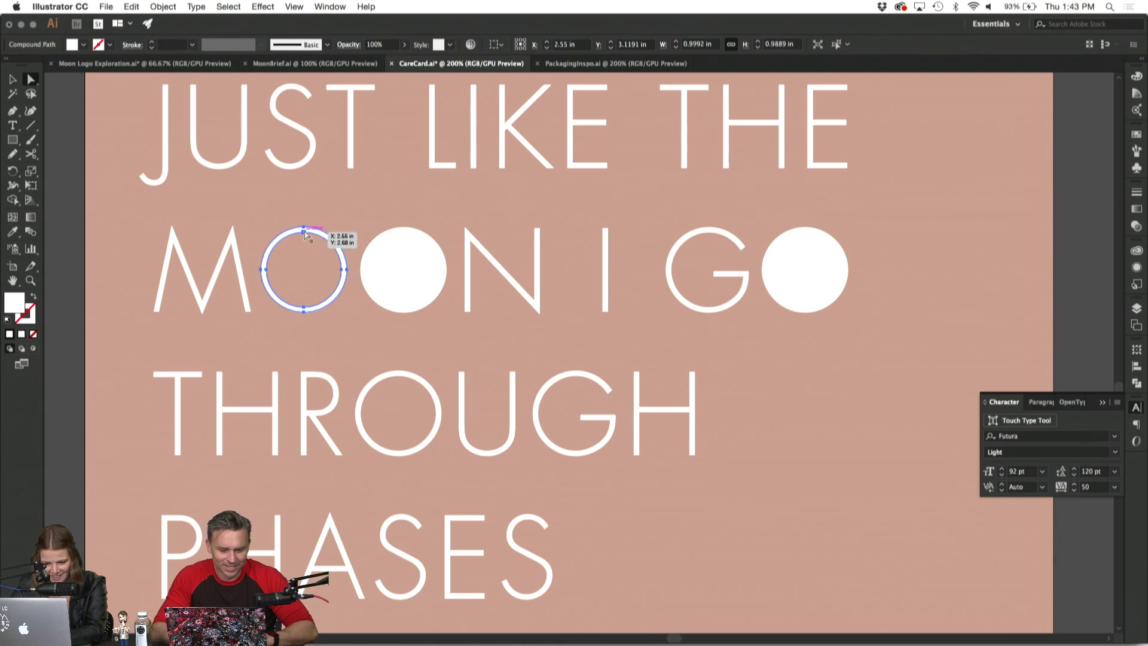
left_click_drag(305, 232, 305, 270)
key("BackSpace")
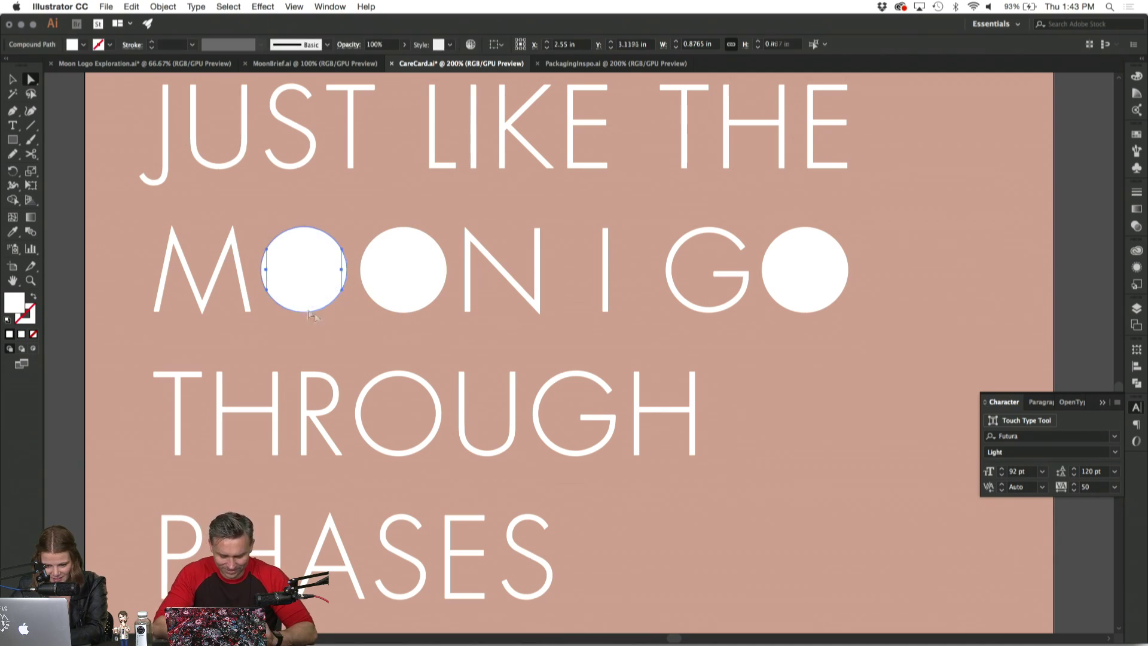
Remove the inner contour of the O in THROUGH so the letter is a solid circle.
left_click_drag(398, 375, 399, 414)
left_click(399, 452)
key("BackSpace")
scroll(478, 454, "down", 2)
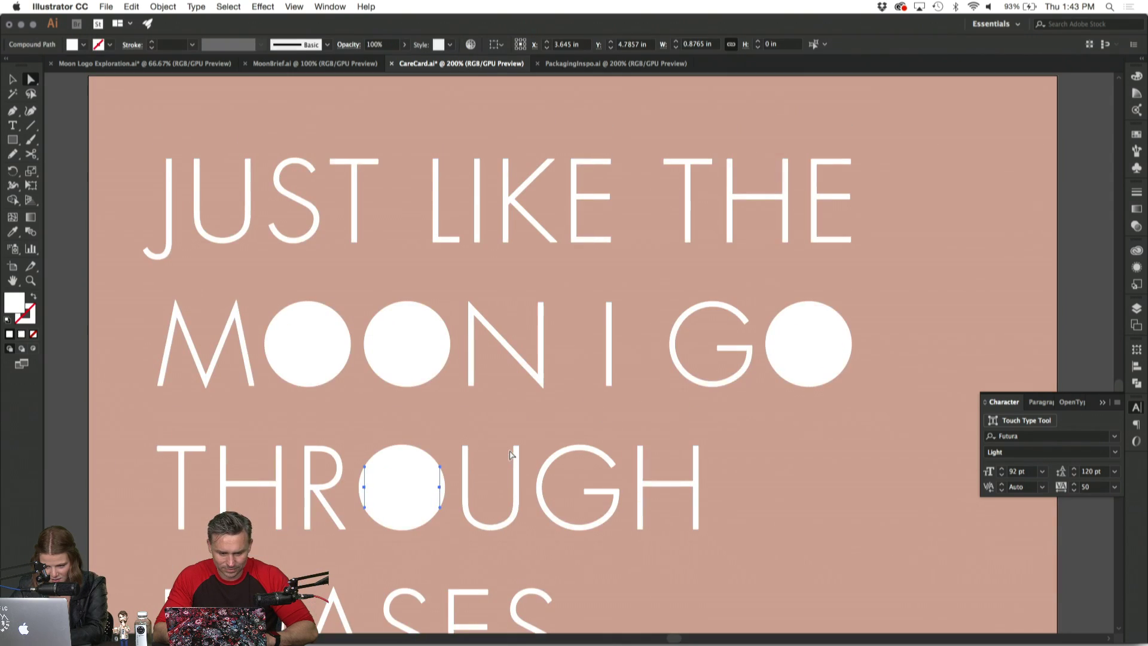
scroll(512, 454, "down", 3)
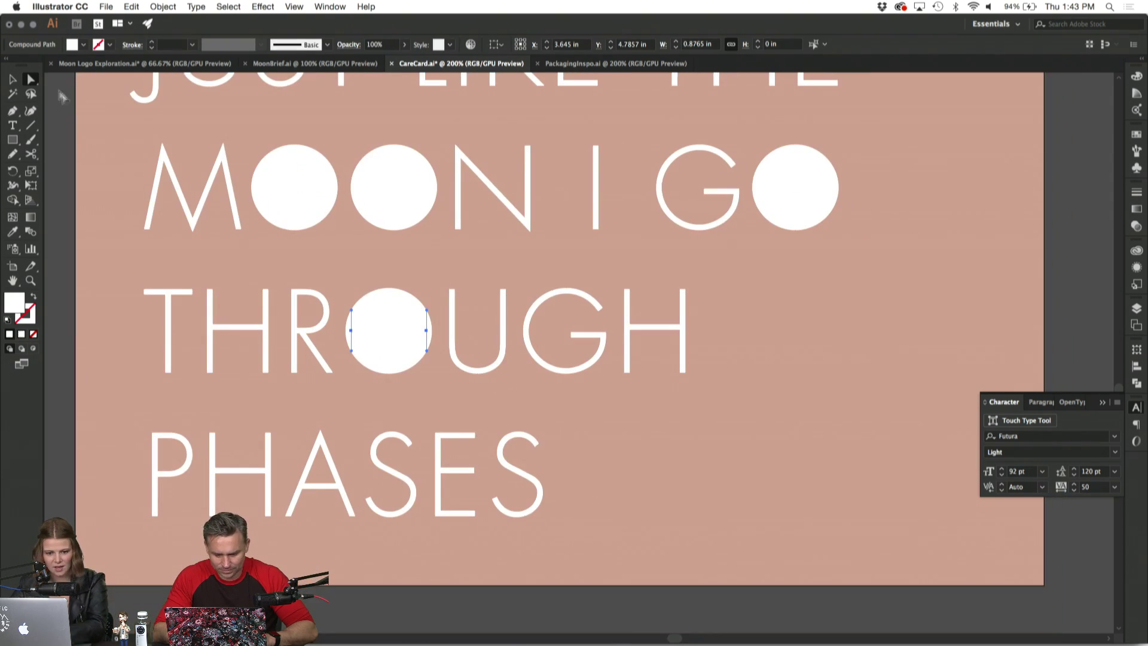
Ungroup the outlined quote lettering on the rose card and clear the selection.
left_click(13, 80)
left_click(127, 157)
key("super+minus")
key("super+minus")
key("super+minus")
key("super+minus")
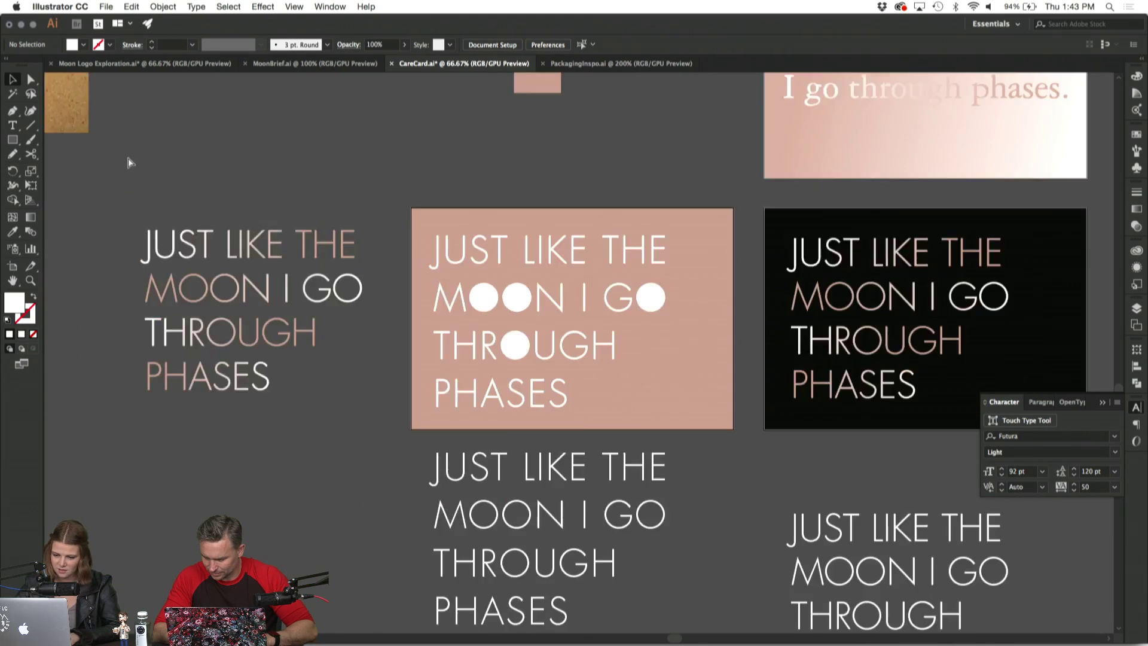
key("super+plus")
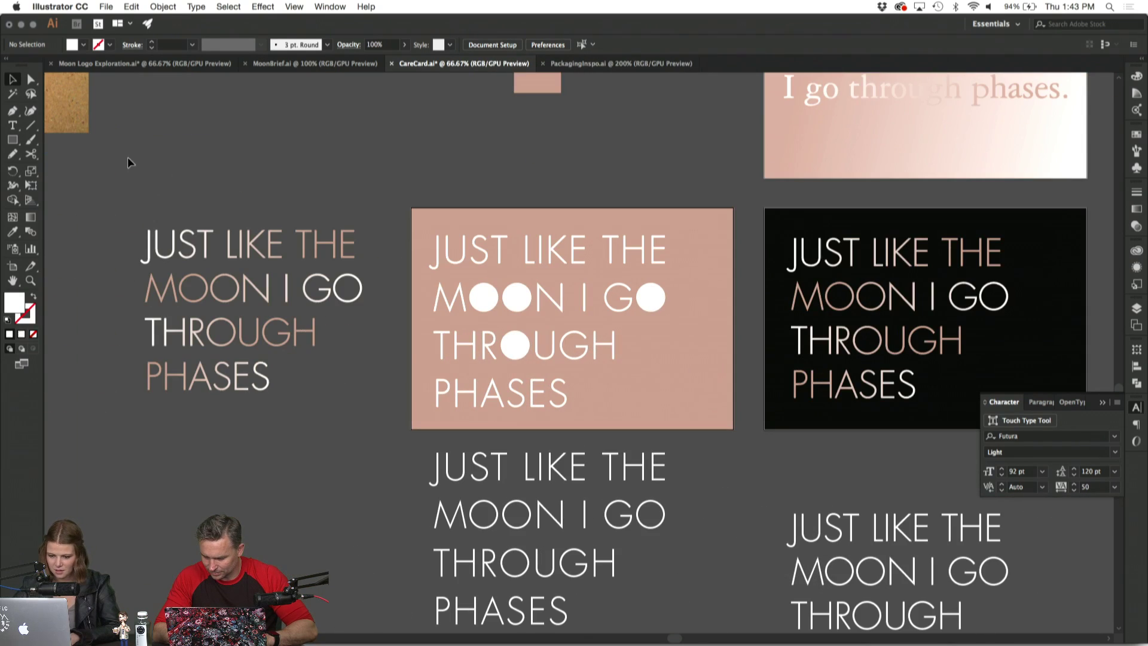
left_click(647, 300)
key("super+shift+g")
key("super+shift+a")
Apply the white gradient of the small moon-phases card's circle to the four solid Os with the Eyedropper.
left_click(642, 295)
left_click(517, 297, "shift")
left_click(484, 297, "shift")
left_click(514, 344, "shift")
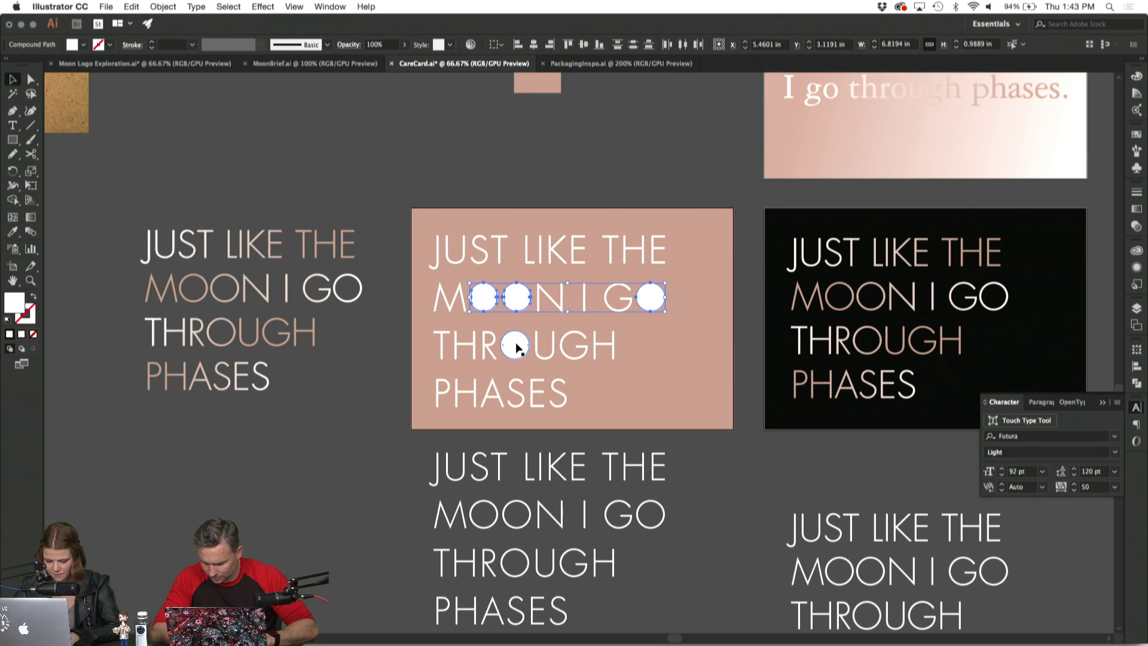
left_click(15, 233)
scroll(717, 203, "up", 10)
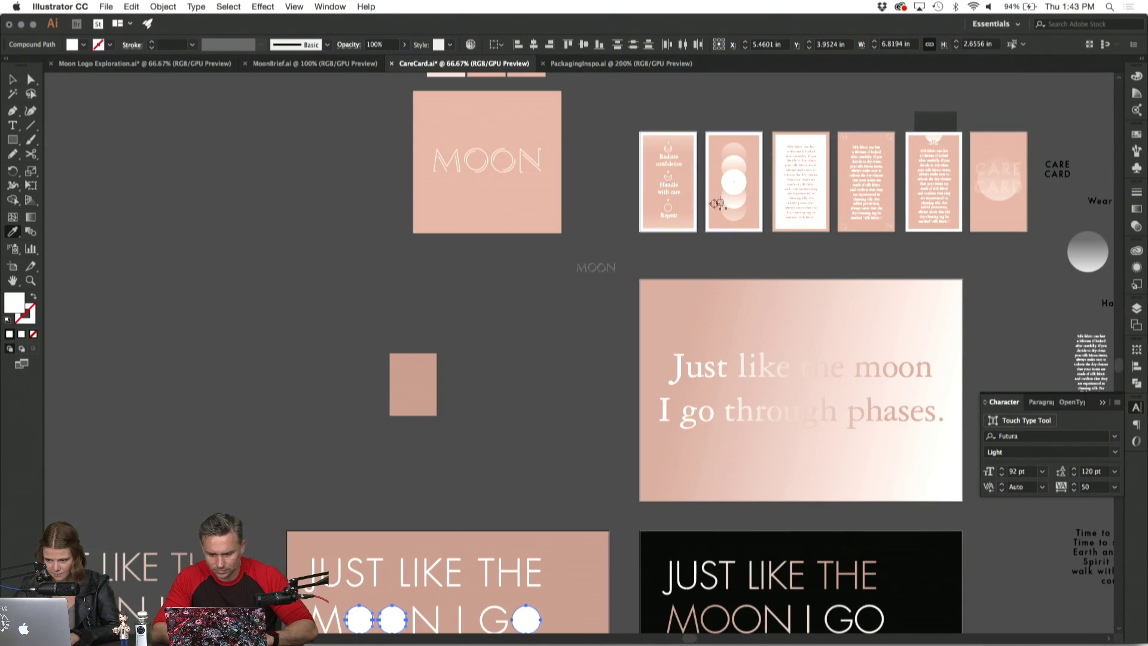
left_click(735, 164)
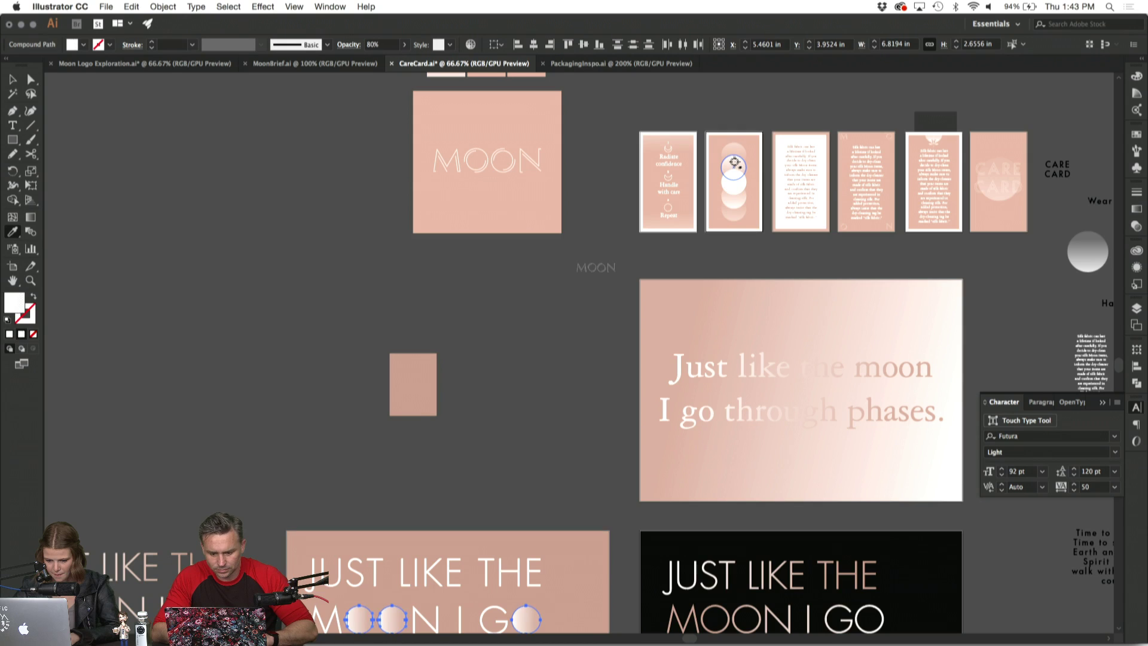
scroll(538, 293, "down", 10)
scroll(538, 293, "up", 3)
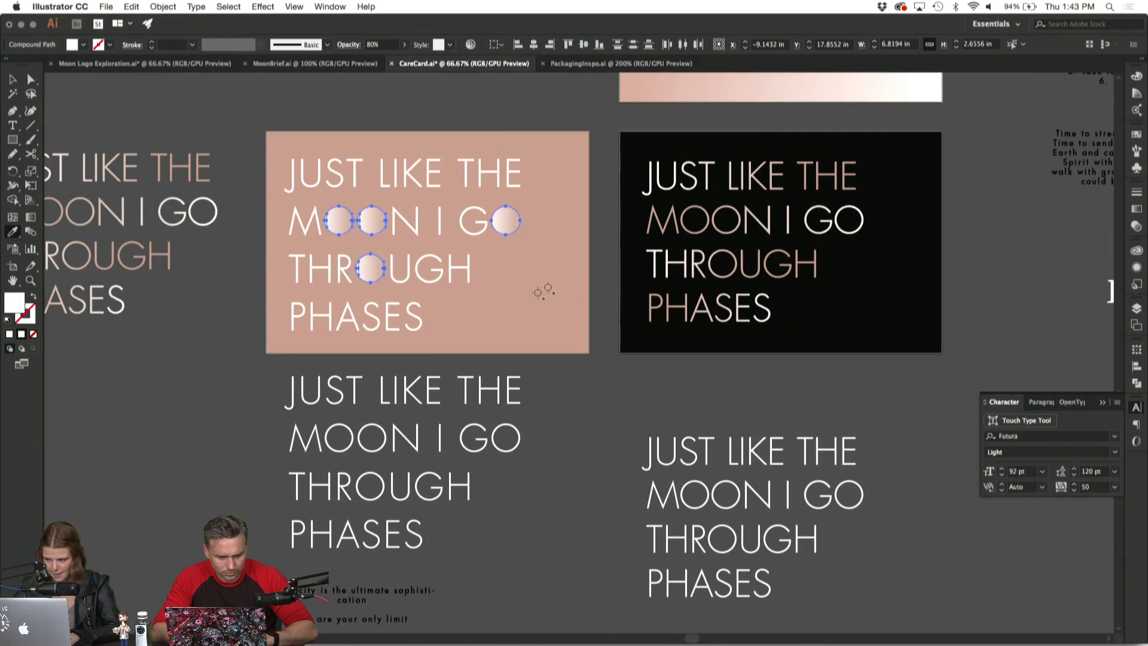
Set the gradient angle of the four solid Os to -90° and deselect them.
left_click(1137, 209)
left_click(1051, 238)
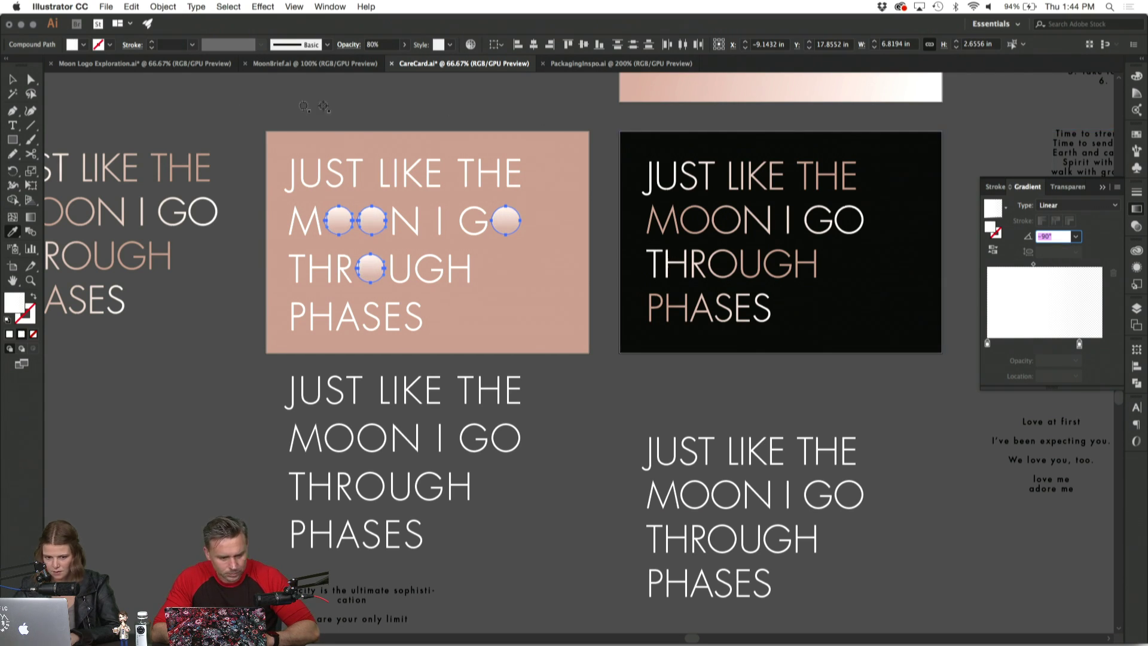
left_click(12, 79)
left_click(146, 85)
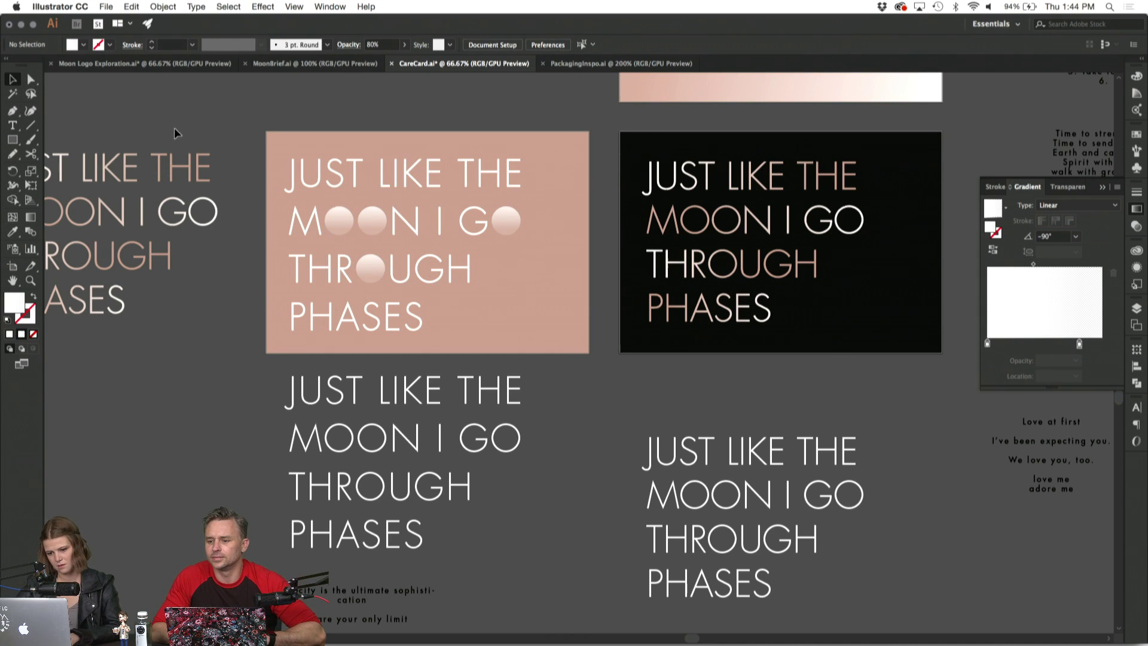
Examine the rose card's gradient Os from afar and close up beside the black card.
key("super+minus")
key("super+minus")
key("super+plus")
key("super+plus")
key("super+plus")
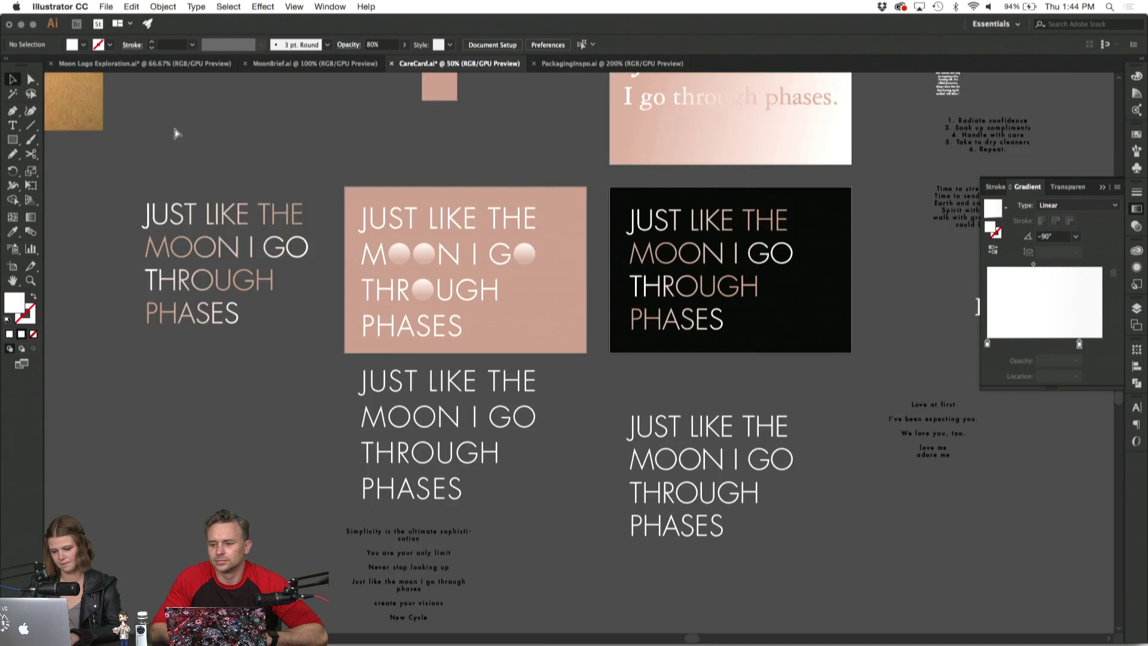
scroll(175, 132, "up", 2)
scroll(174, 127, "up", 3)
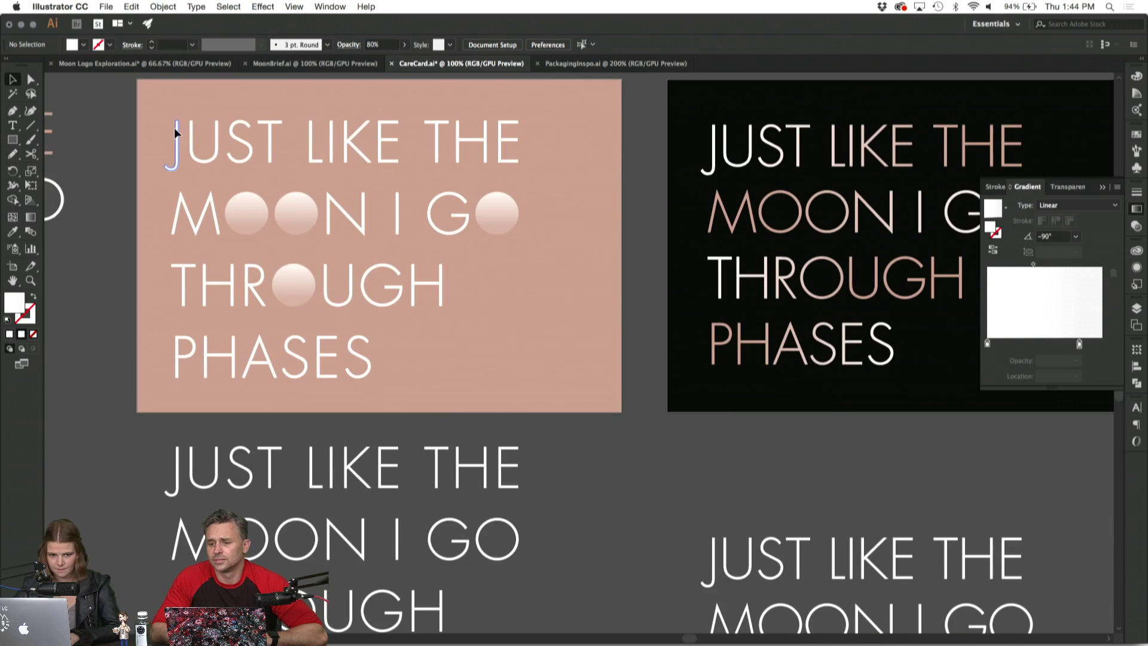
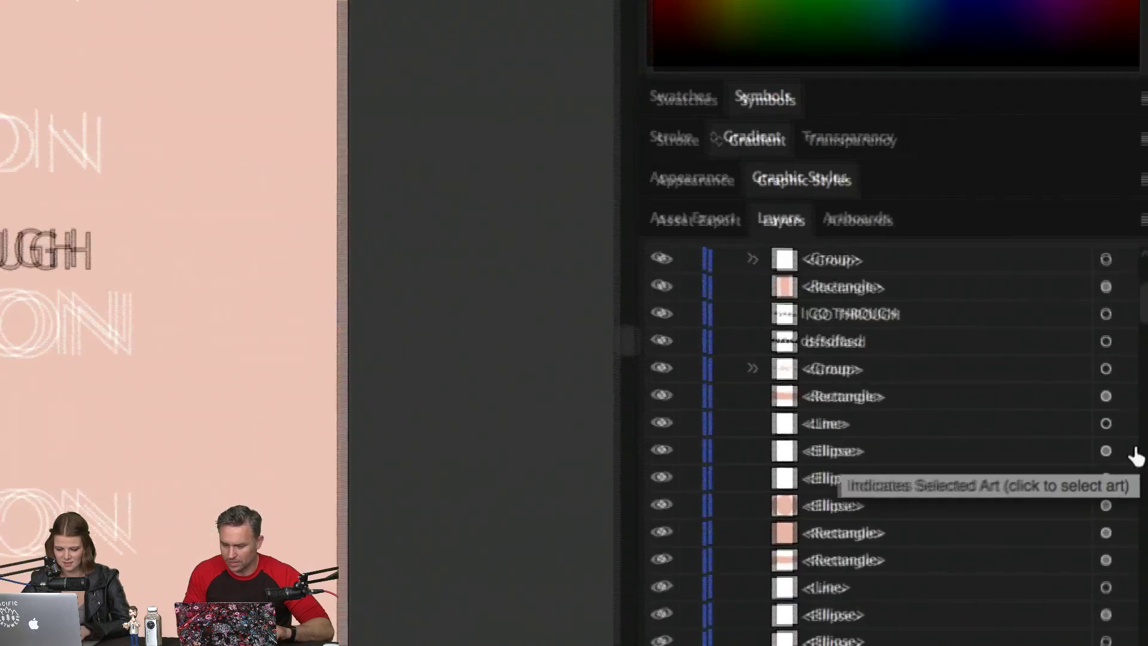
Overlap the first two Os of MOON on the rose card with offset rose circles to shape them as crescents.
scroll(1135, 451, "up", 5)
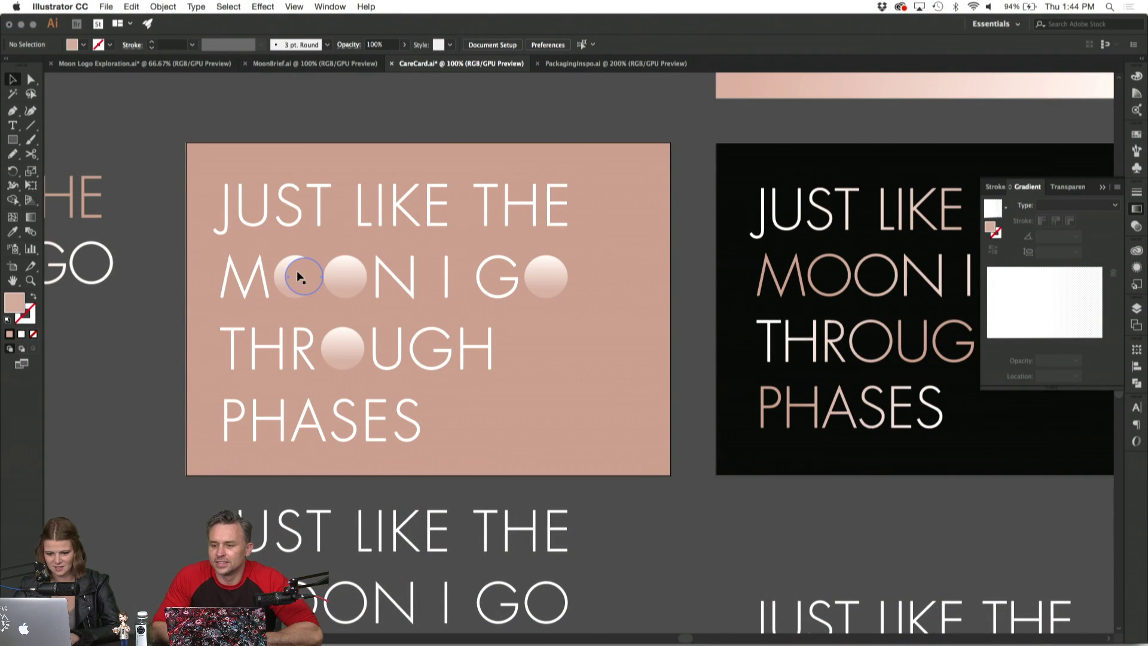
left_click(299, 275)
left_click(153, 251)
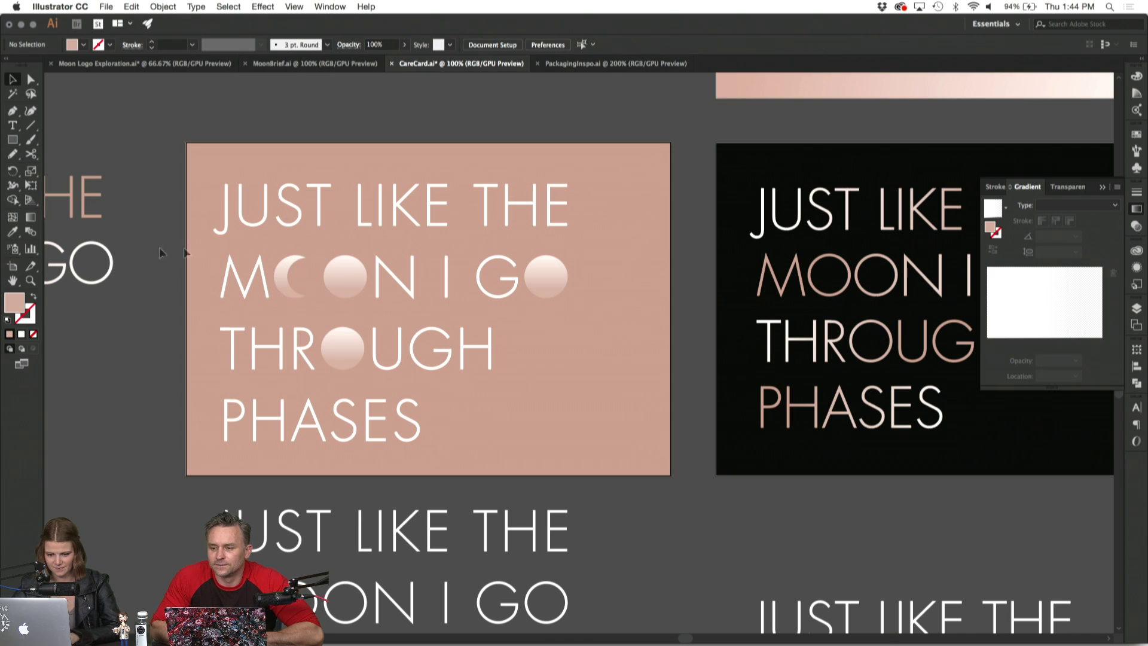
left_click_drag(310, 290, 372, 289)
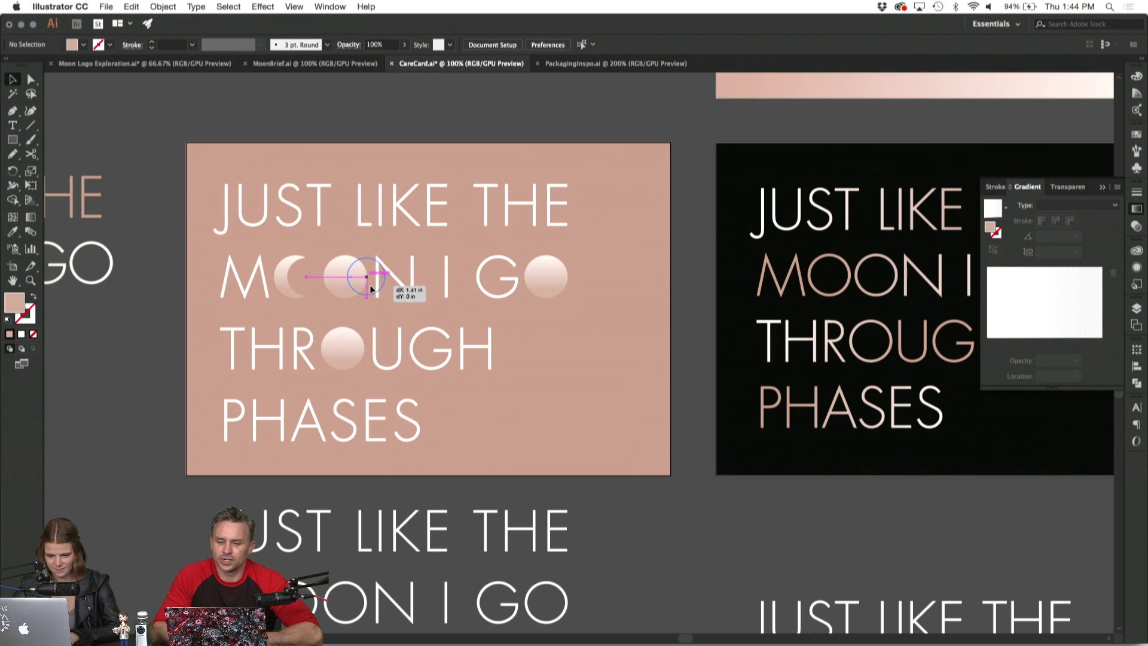
left_click(404, 291)
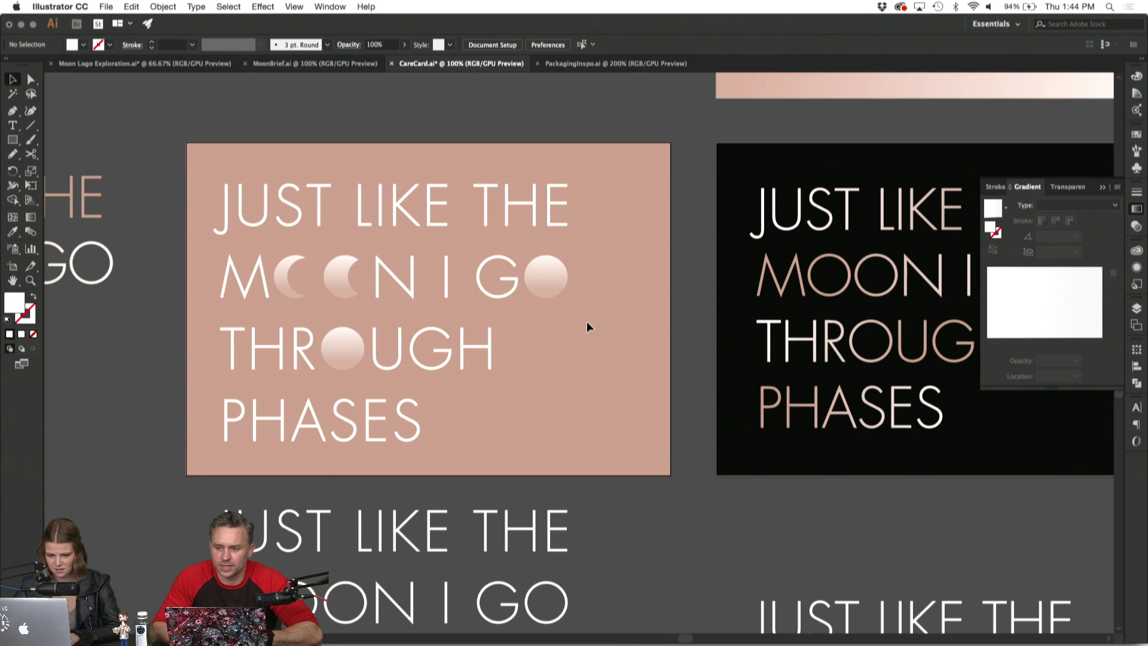
Try a copy of the rose crescent circle beside the O of GO, and delete it.
left_click(367, 276)
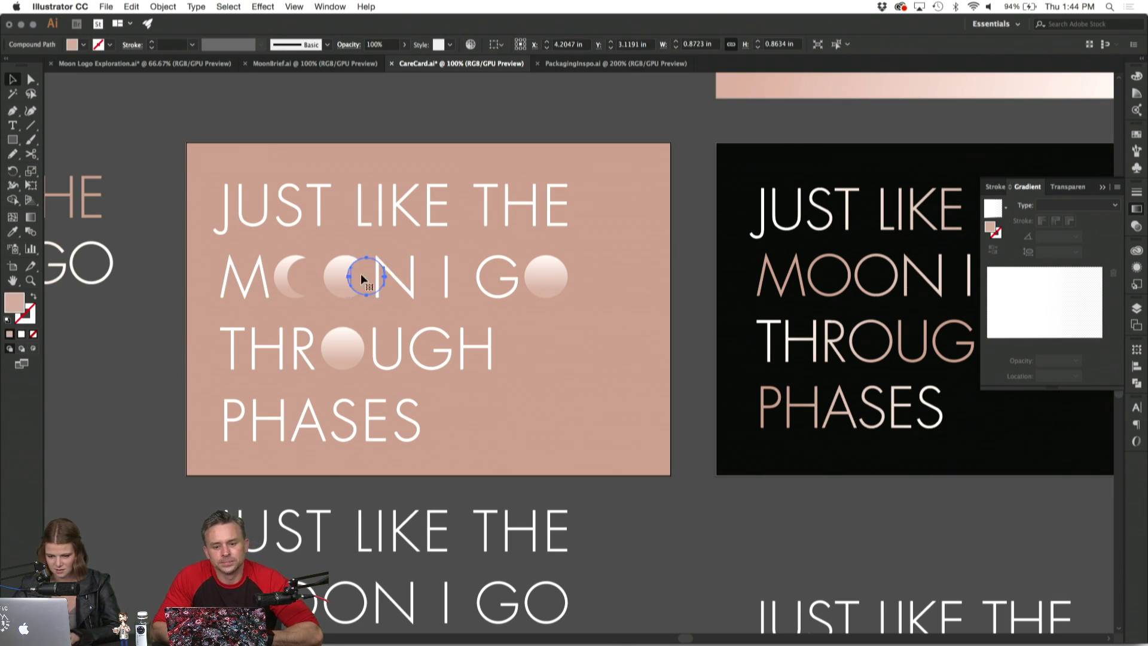
left_click_drag(361, 276, 574, 286)
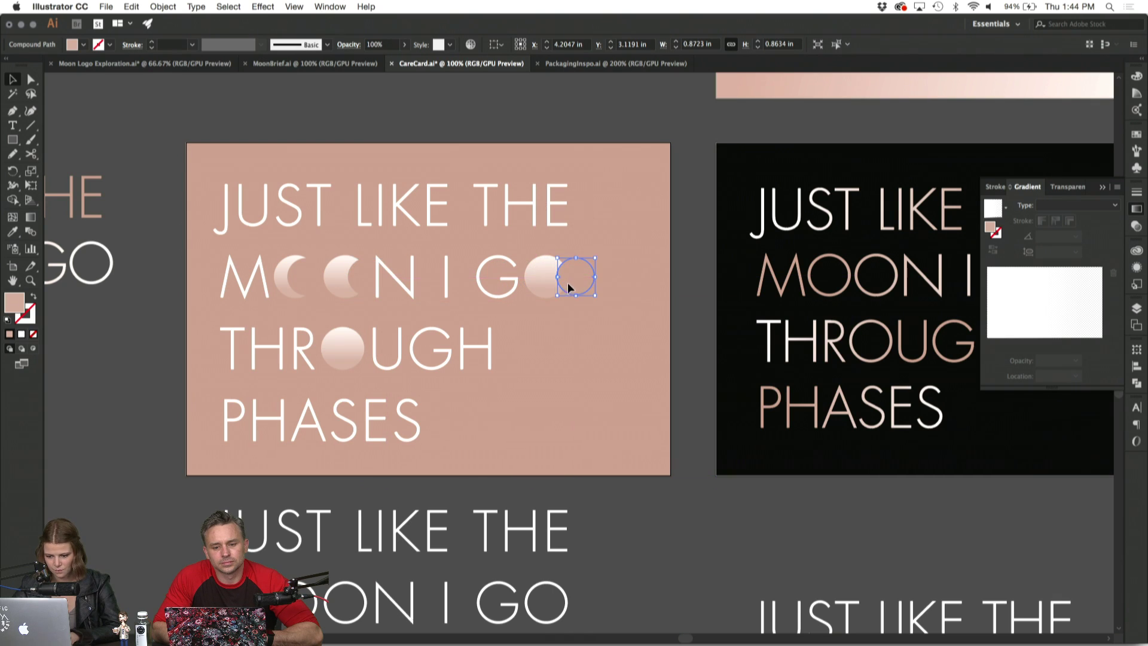
left_click(658, 368)
left_click(587, 285)
key("Delete")
Examine the crescent and full gradient Os on the rose card from afar and close up.
left_click(339, 348)
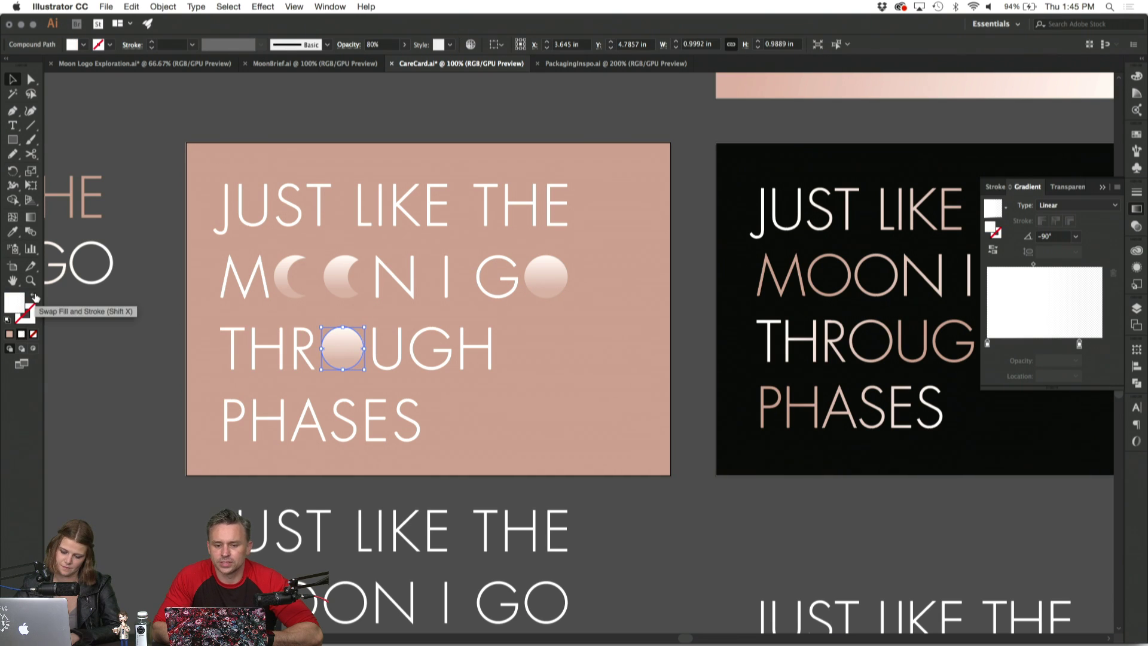
left_click(90, 342)
key("super+minus")
key("super+minus")
key("super+minus")
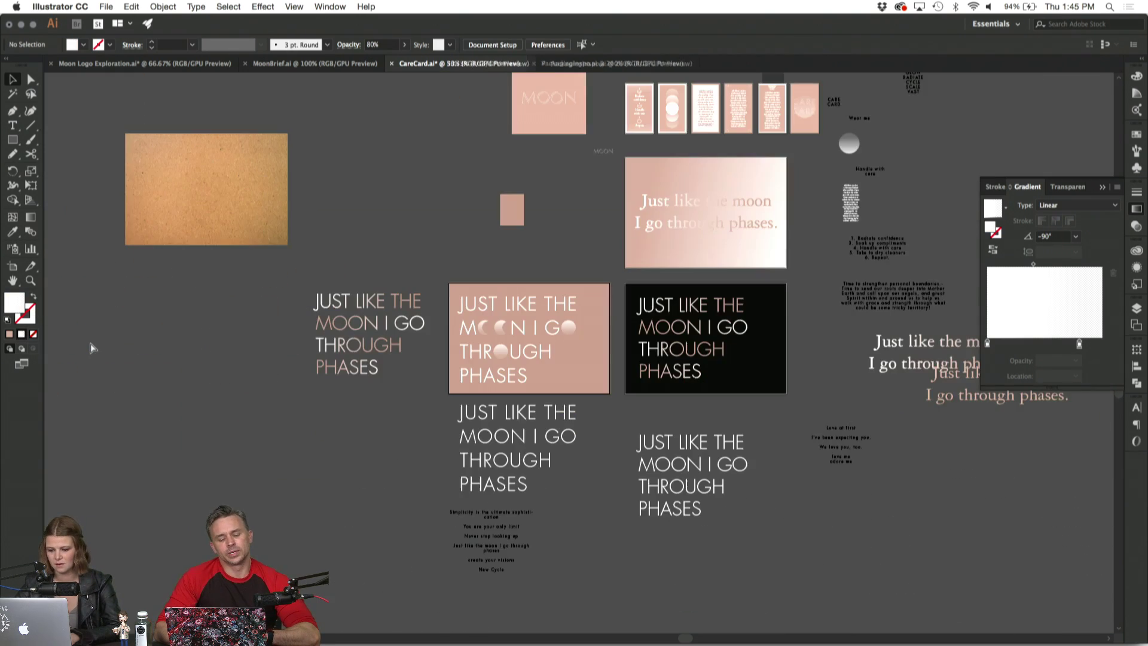
key("super+equal")
key("super+equal")
key("super+equal")
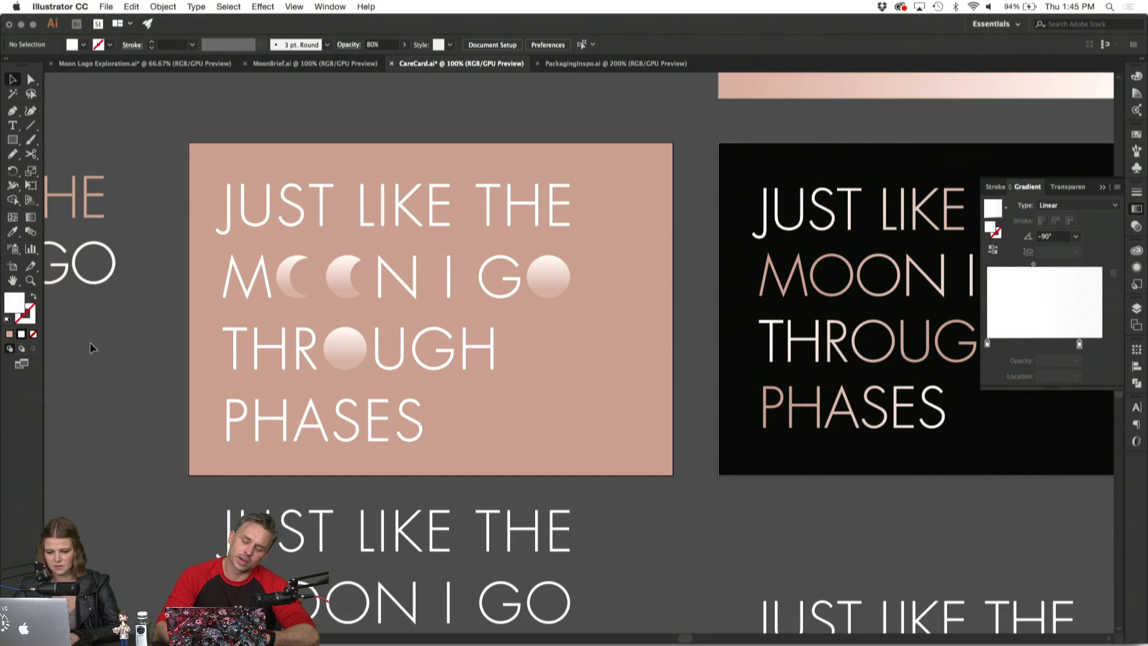
Undo the crescent shapes and the preceding gradient edits of the Os on the rose card.
left_click_drag(347, 275, 353, 276)
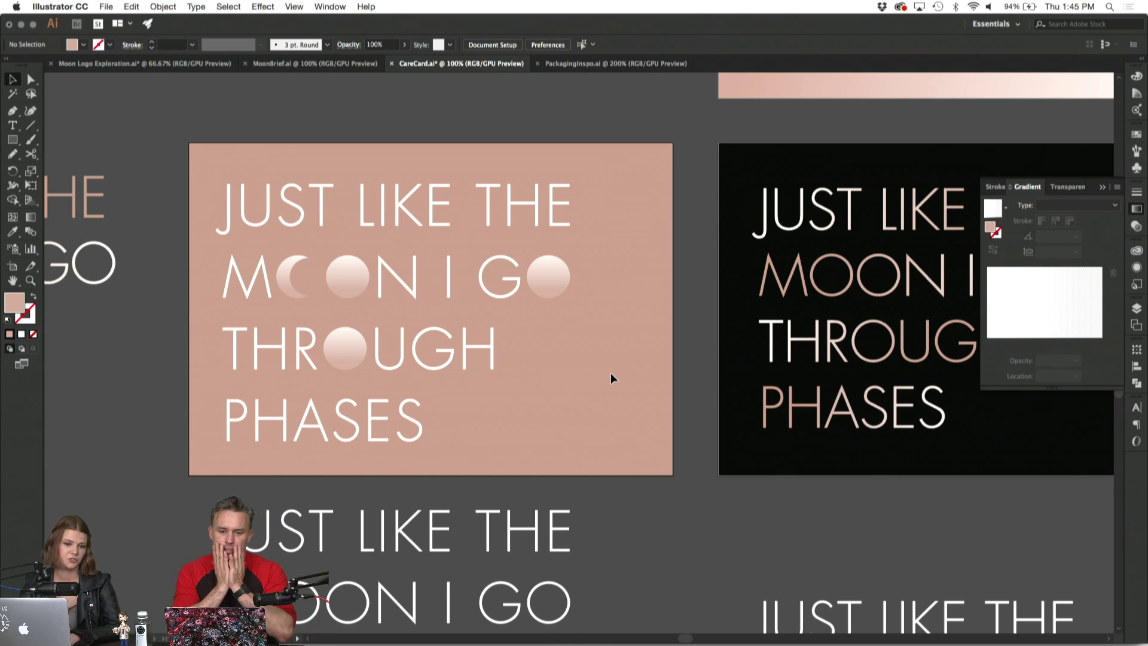
key("ctrl+z")
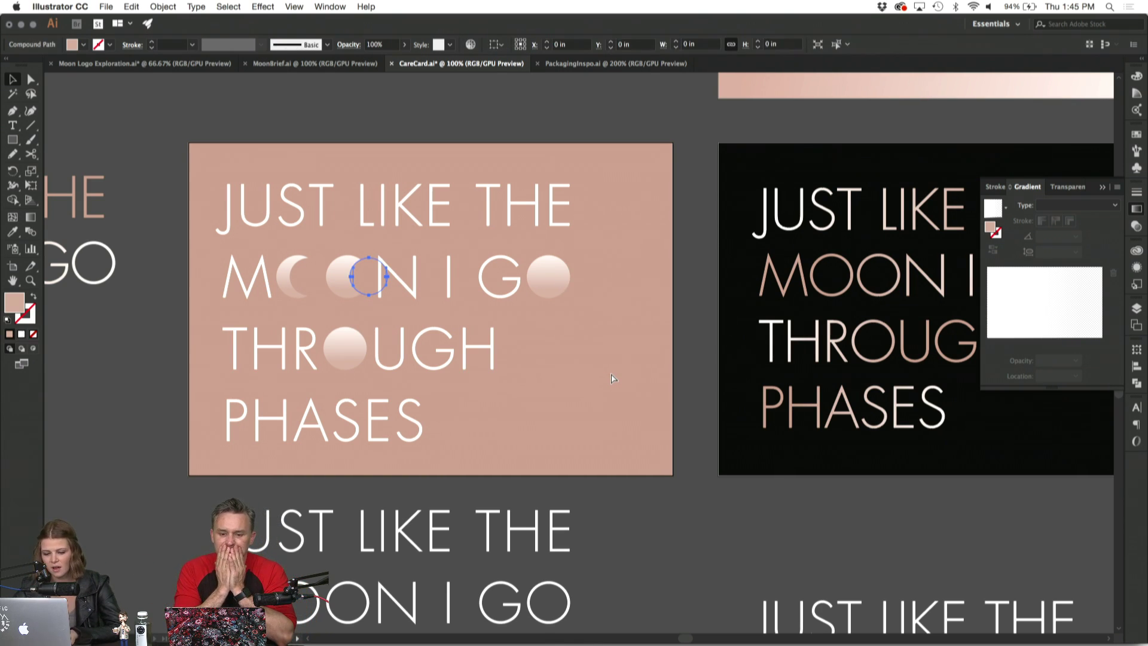
key("ctrl+z")
key("ctrl+z")
key("ctrl+z")
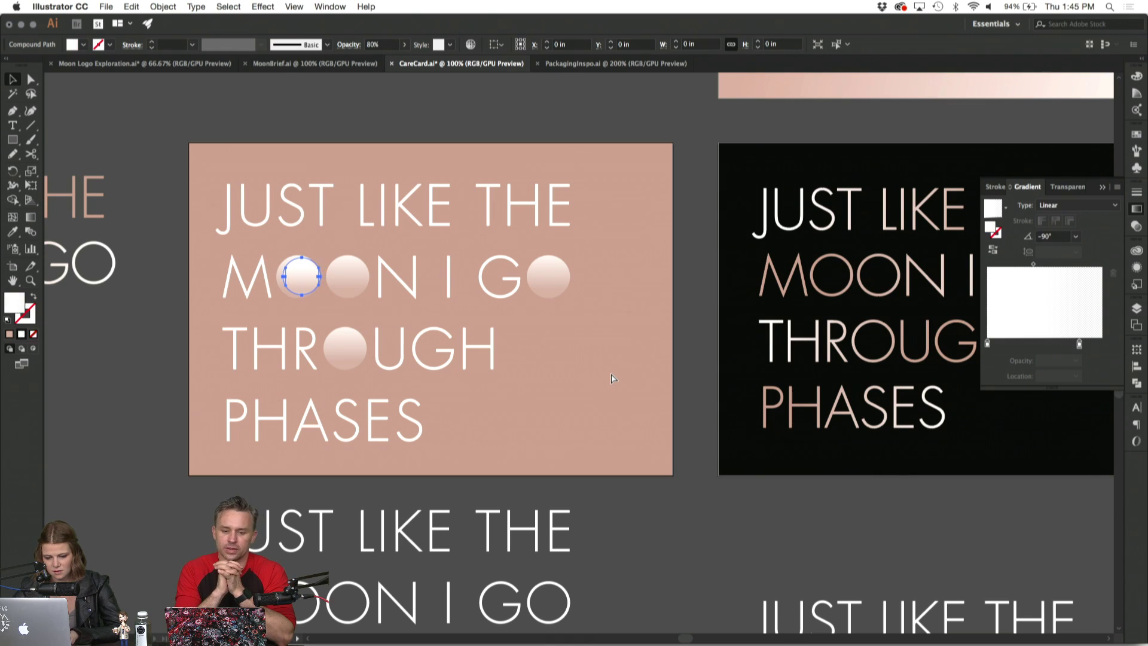
key("ctrl+z")
key("ctrl+z")
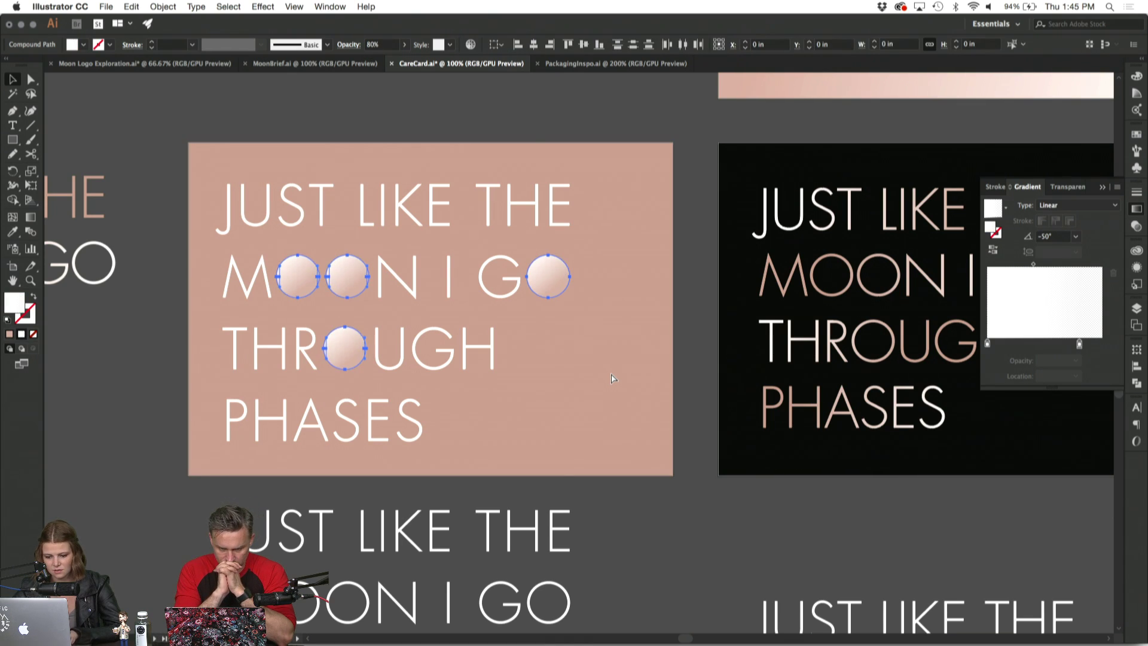
key("ctrl+z")
key("ctrl+z")
key("ctrl+z")
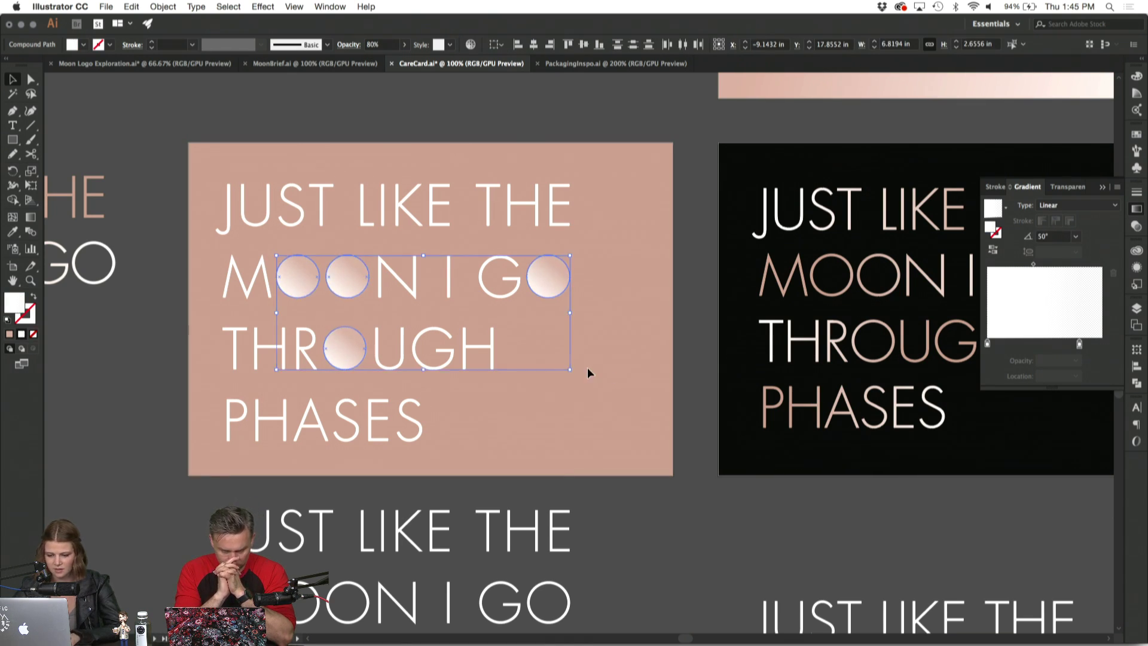
left_click_drag(599, 409, 469, 328)
key("ctrl+z")
key("ctrl+z")
key("ctrl+z")
key("ctrl+z")
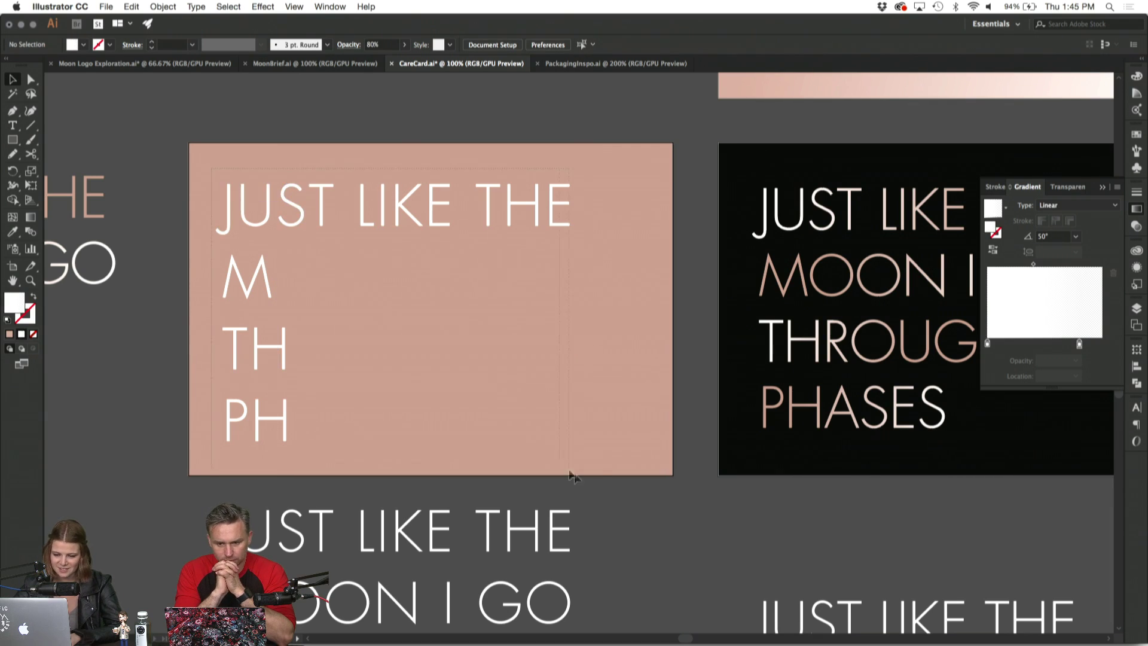
Move the editable white quote from below onto the rose card and place a copy of it beneath the card.
left_click_drag(484, 526, 485, 191)
left_click(207, 349)
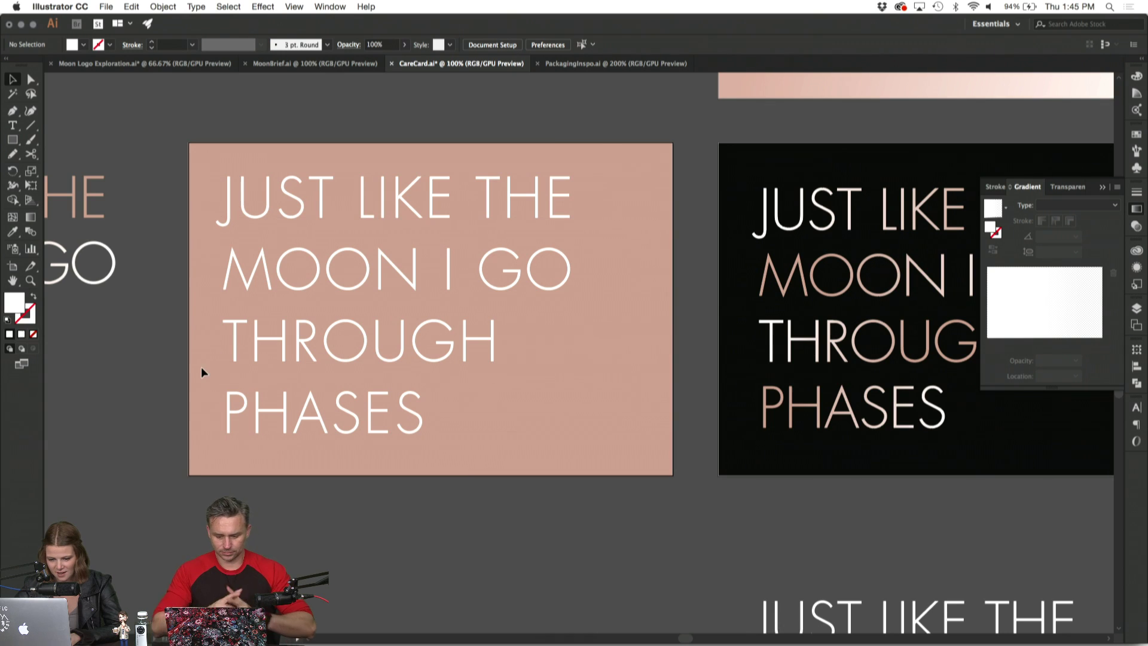
left_click(250, 241)
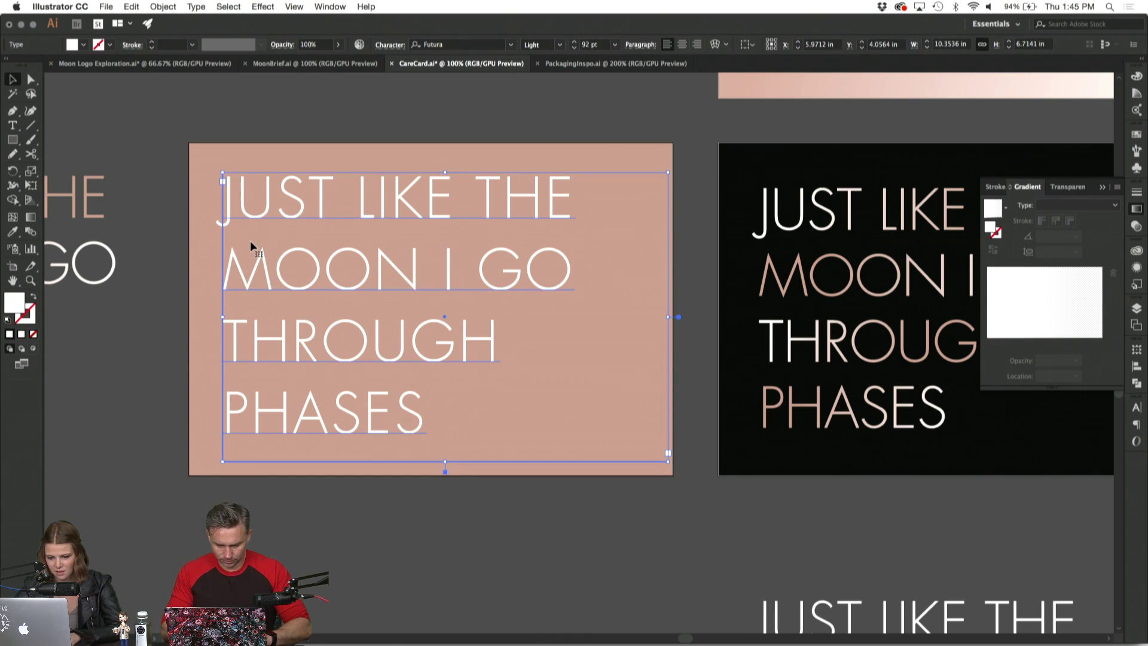
double_click(250, 240)
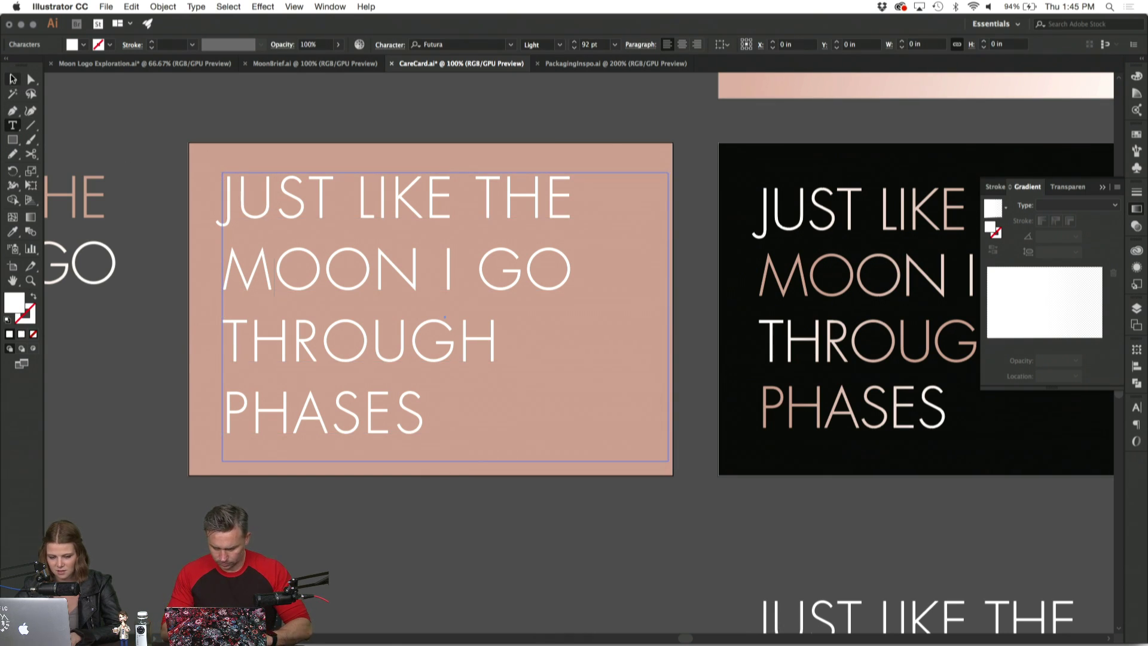
key("super+a")
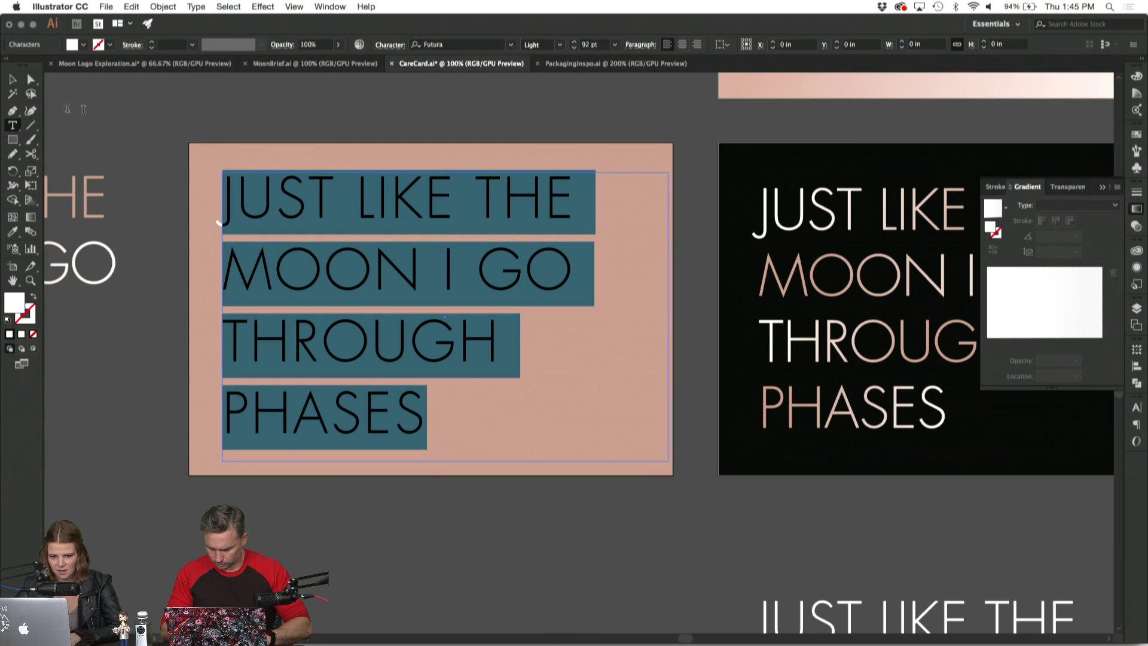
left_click(15, 80)
left_click_drag(404, 192, 406, 551)
Convert the rose card's Futura Light quote to outlines and swap its fill and stroke.
left_click(370, 441)
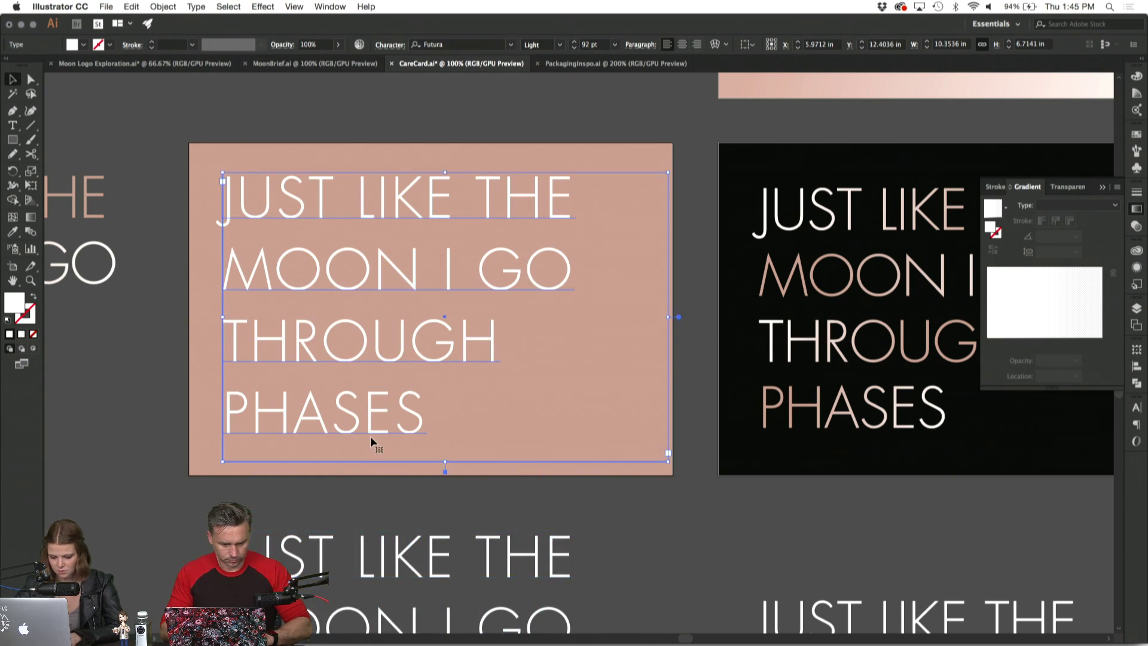
key("shift+super+o")
left_click(34, 297)
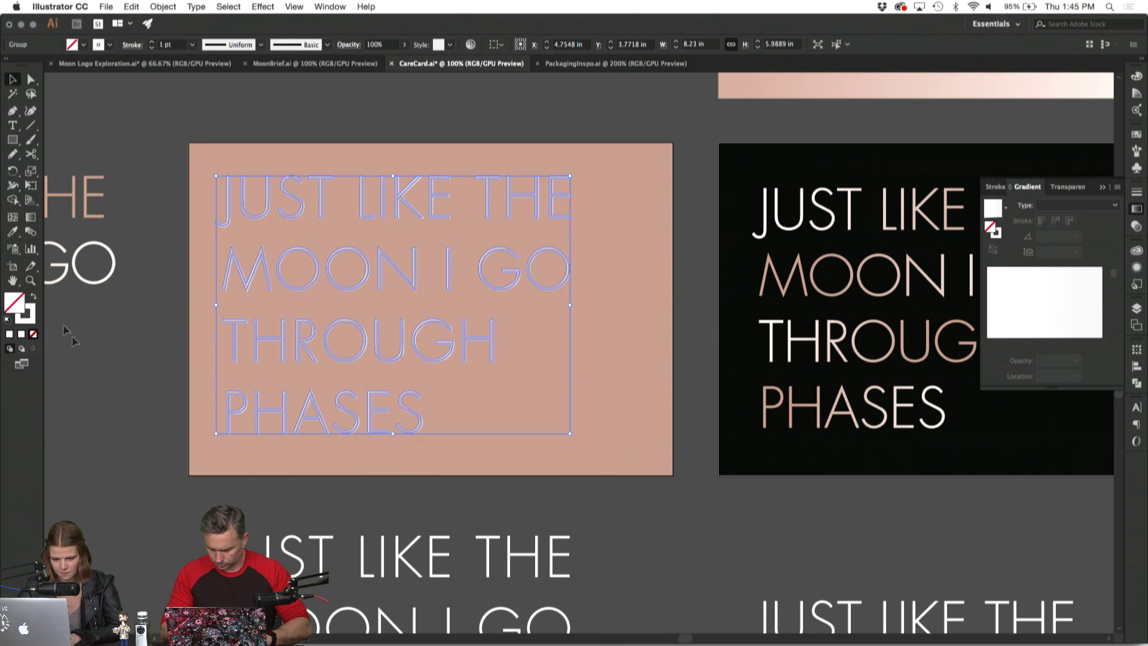
left_click(139, 411)
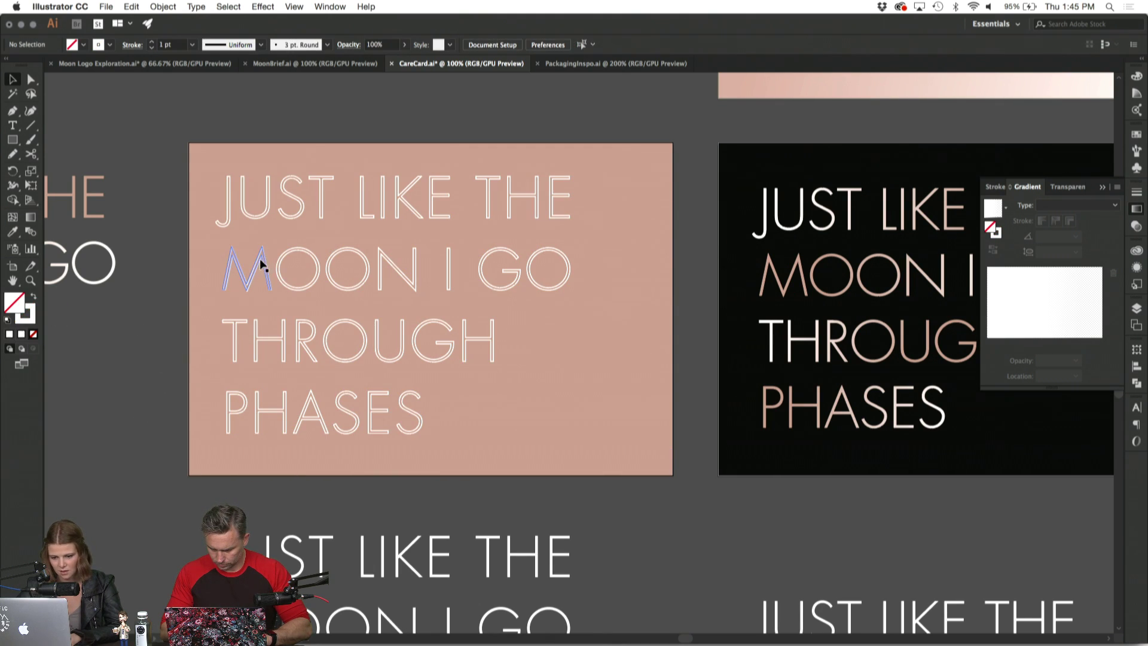
Set the stroke weight of the rose card's outlined lettering to 0.5 pt and deselect it.
left_click(227, 269)
left_click(1136, 192)
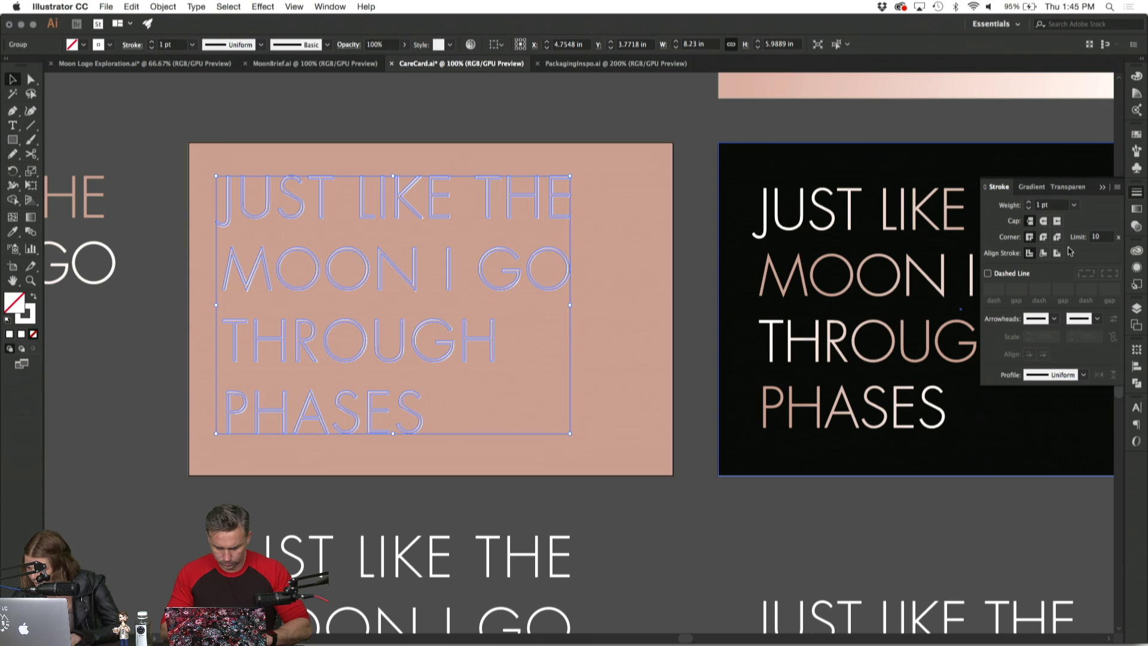
left_click(680, 243)
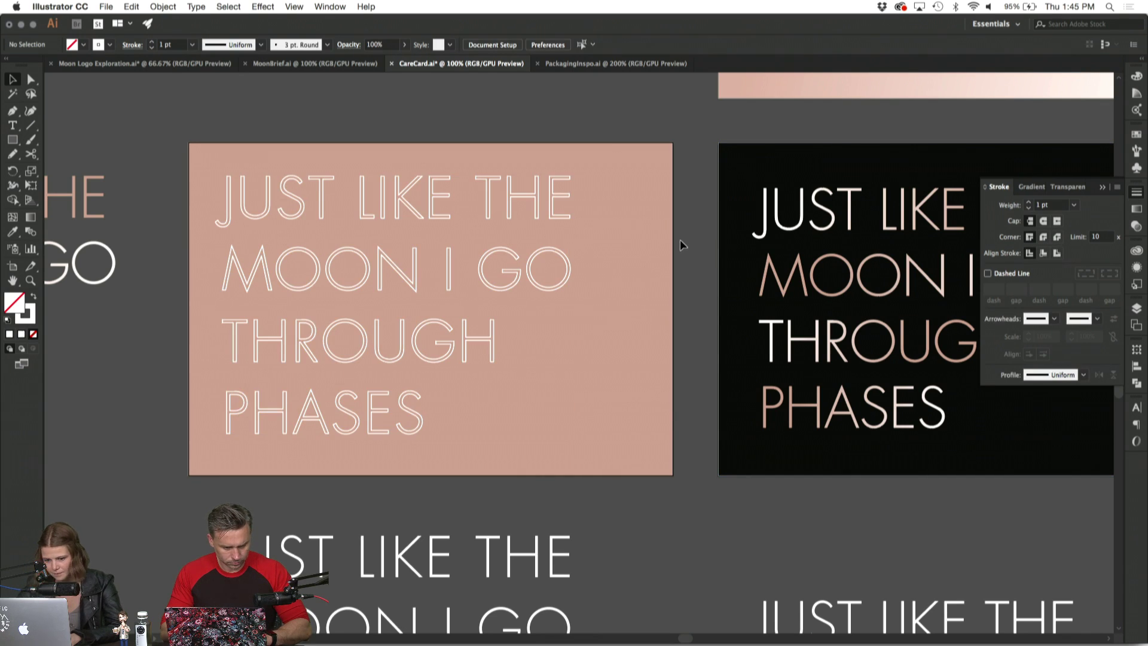
key("super+equal")
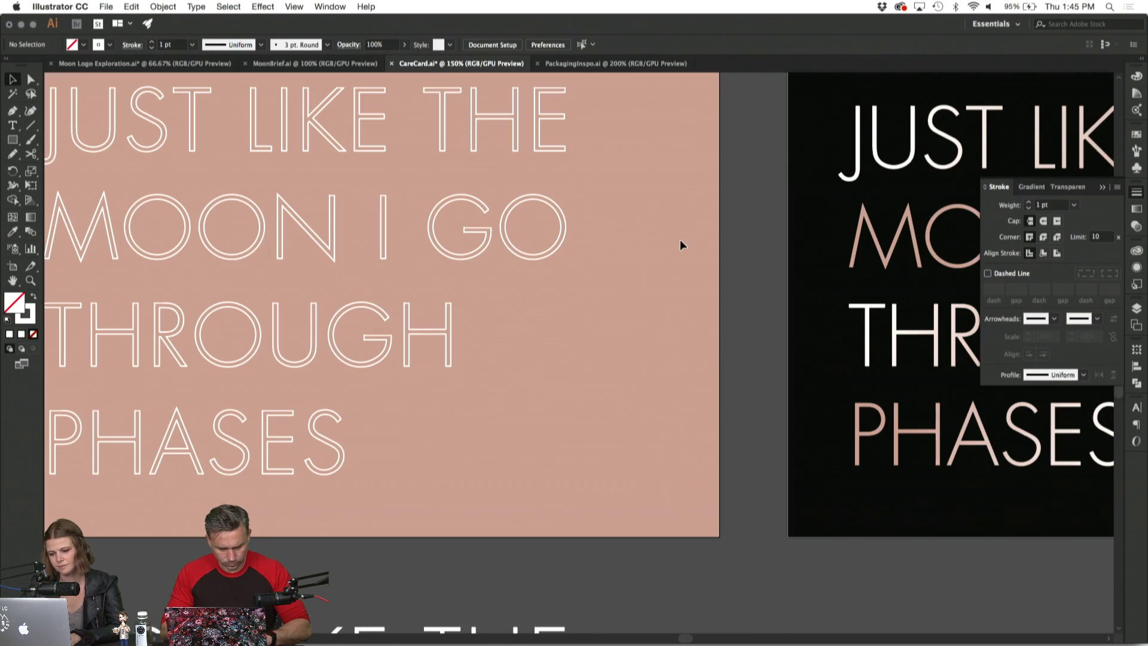
left_click(526, 203)
left_click(192, 45)
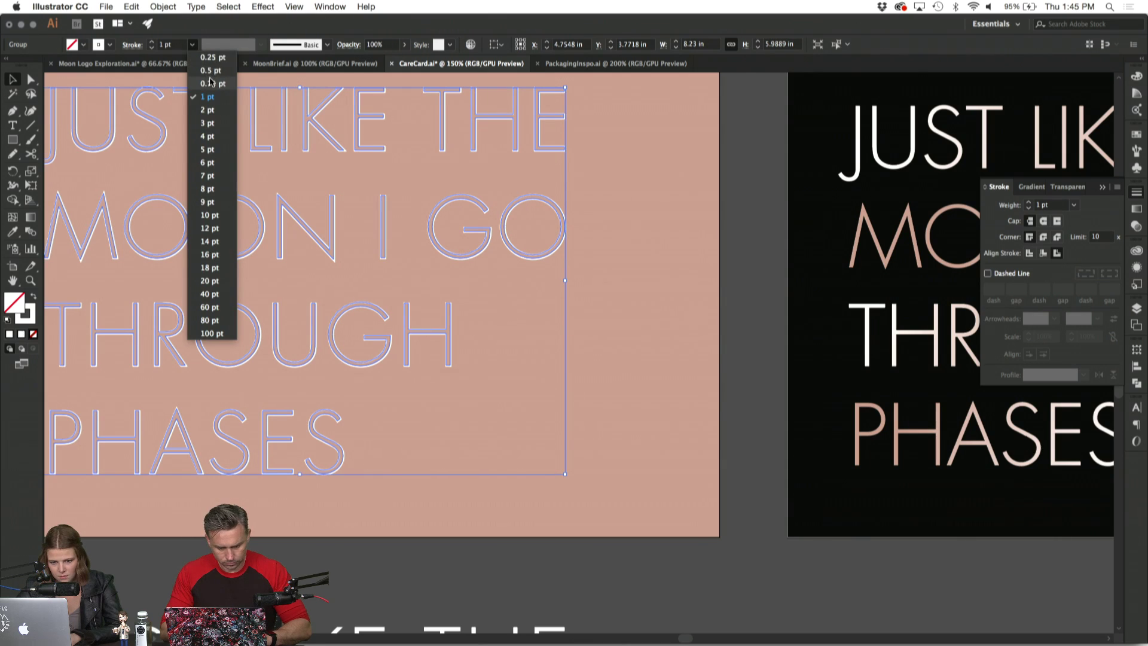
left_click(210, 77)
left_click(658, 249)
Examine the thin outlined lettering on the rose card from afar and compare it with the surrounding cards.
key("super+minus")
key("super+minus")
key("super+minus")
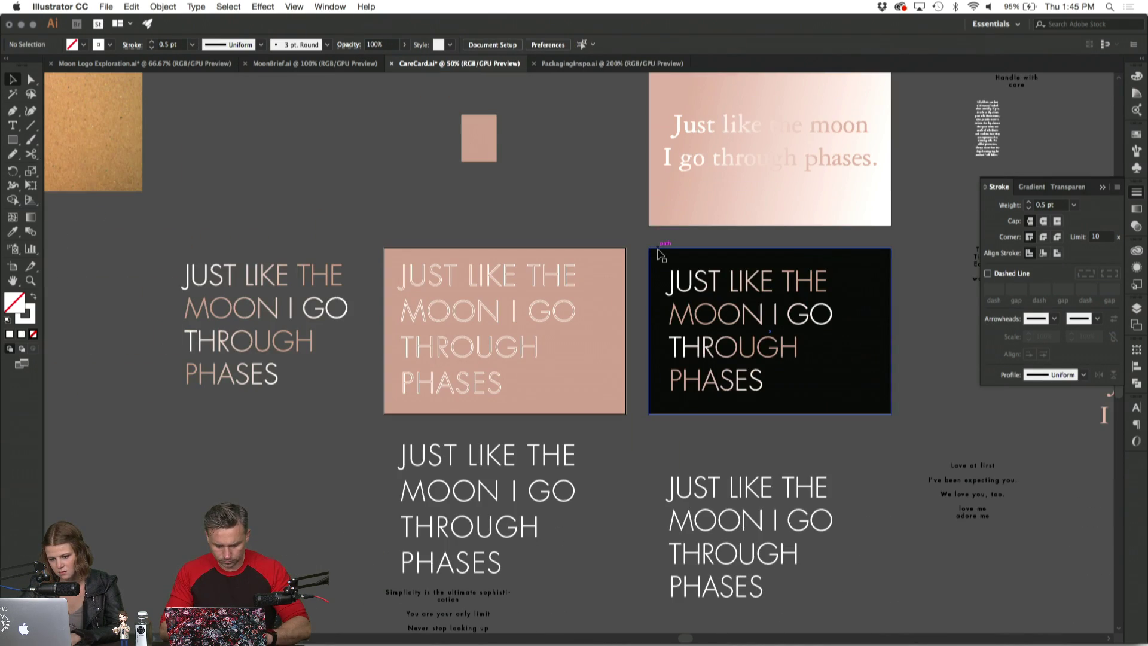
key("super+equal")
scroll(658, 249, "up", 5)
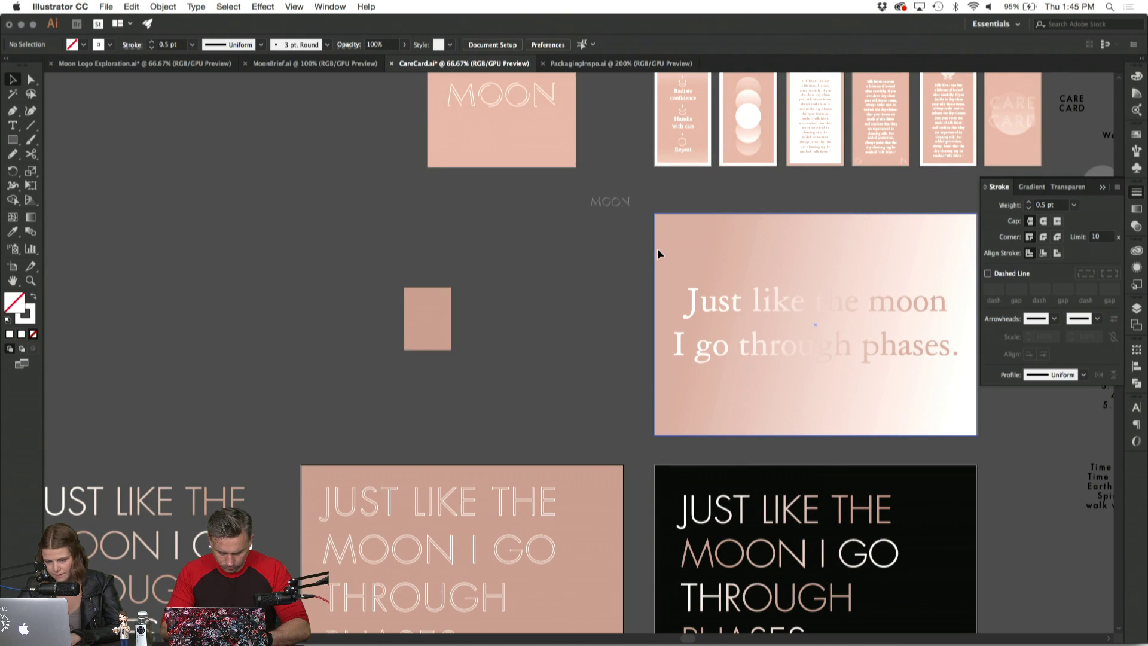
scroll(657, 248, "down", 3)
key("super+equal")
key("super+equal")
scroll(658, 249, "down", 3)
scroll(657, 250, "left", 2)
Change the font style of the editable quote on the rose card to Futura Book.
left_click(658, 249)
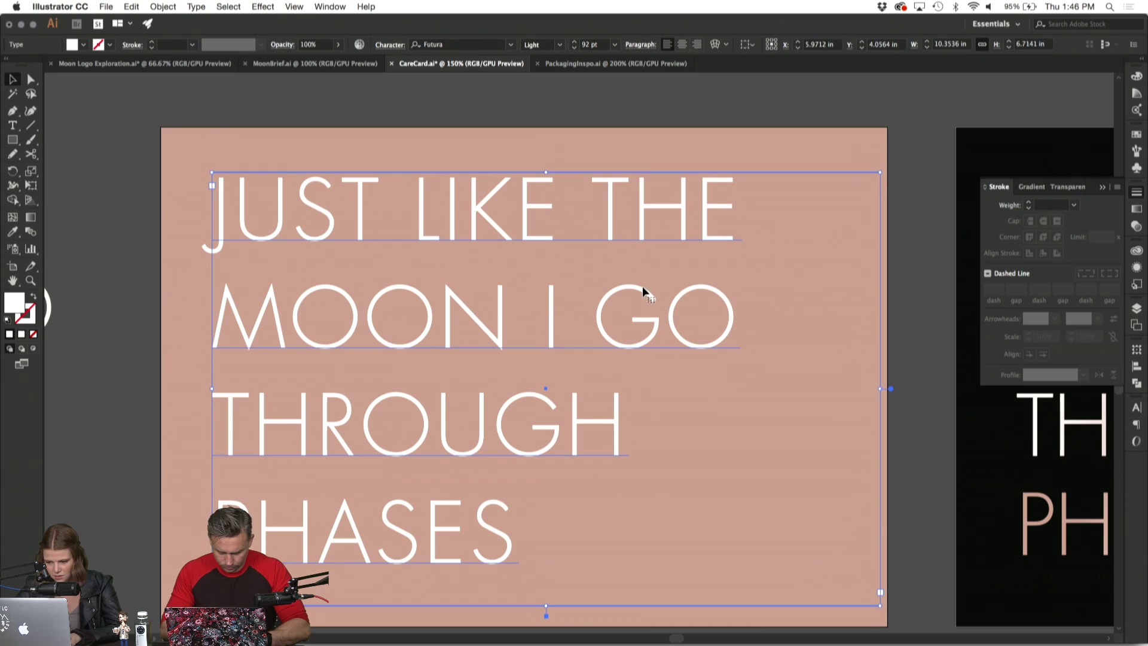
double_click(643, 287)
key("super+a")
left_click(562, 47)
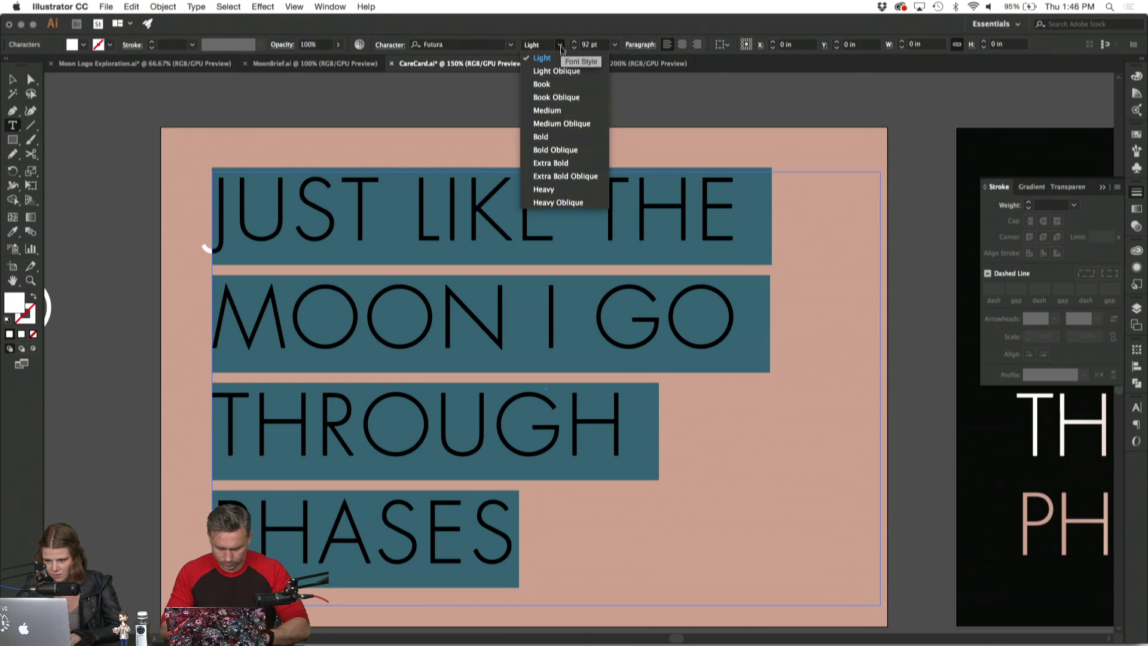
left_click(547, 84)
left_click(13, 79)
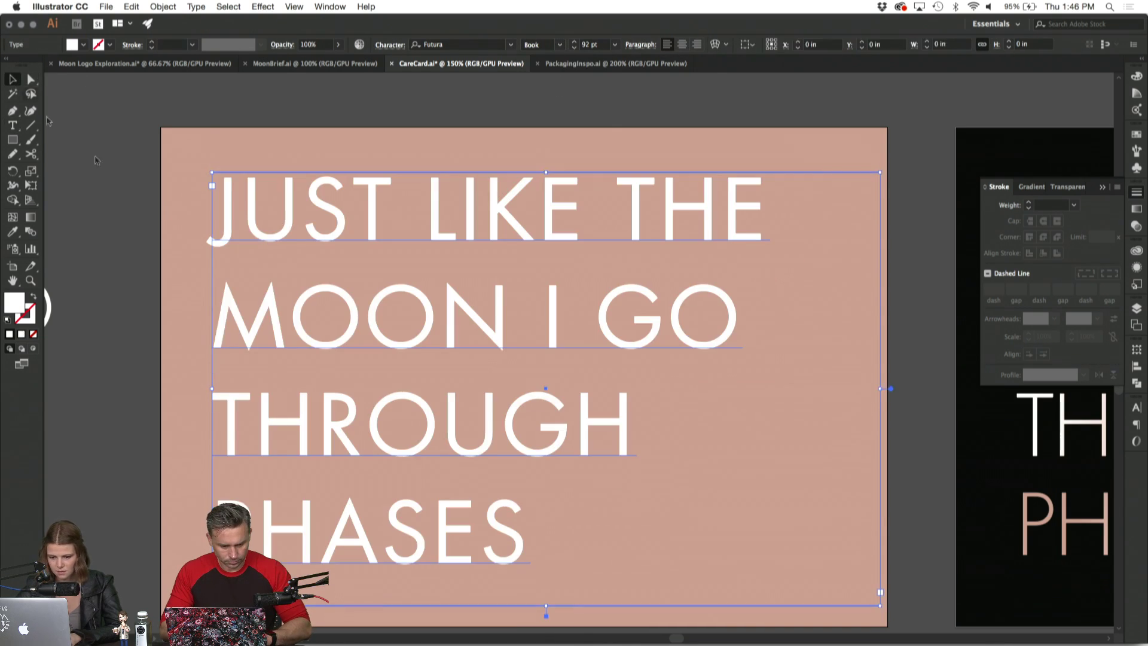
Convert the Futura Book quote to outlines, swap its fill and stroke for a 1 pt white outline, and deselect it.
key("super+shift+o")
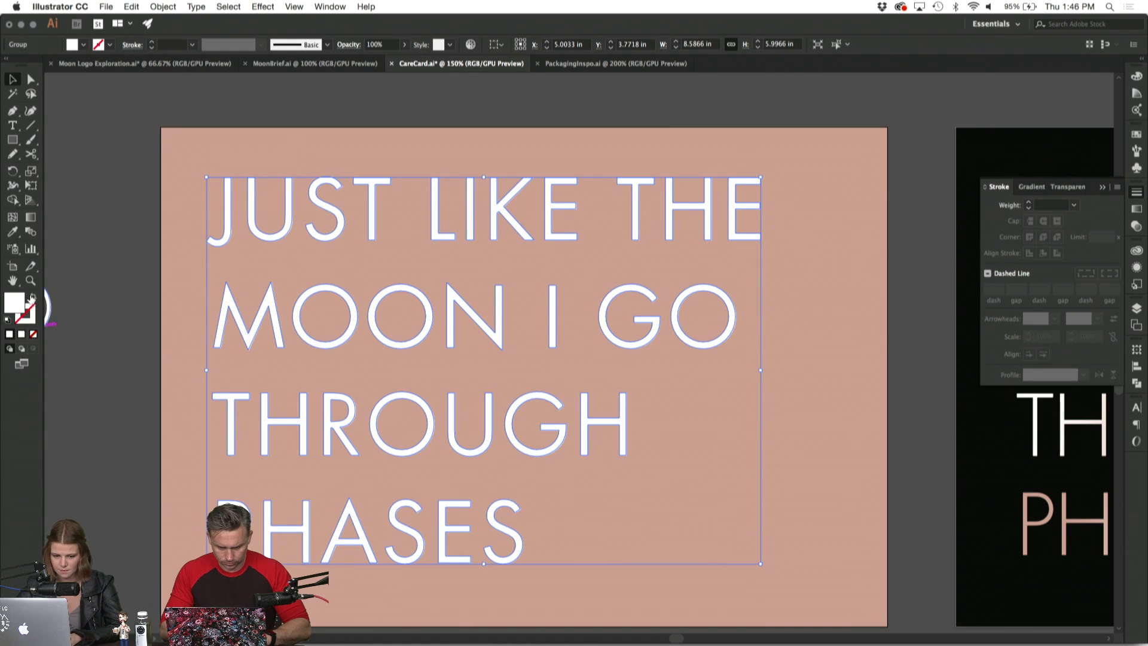
left_click(32, 296)
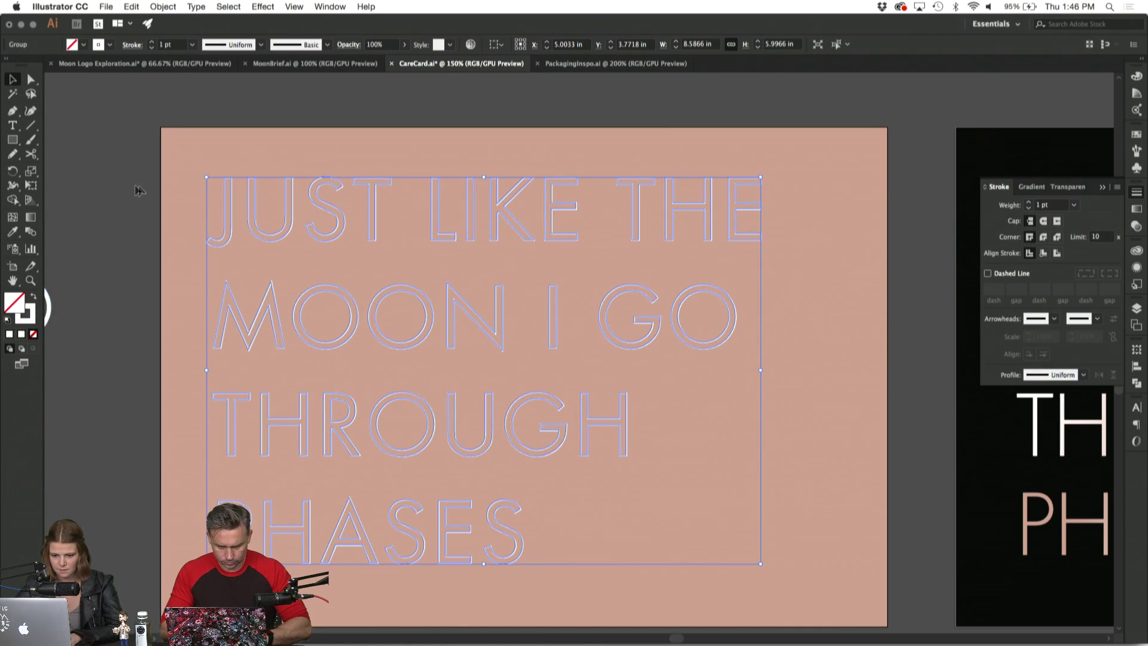
key("super+minus")
key("super+minus")
key("super+minus")
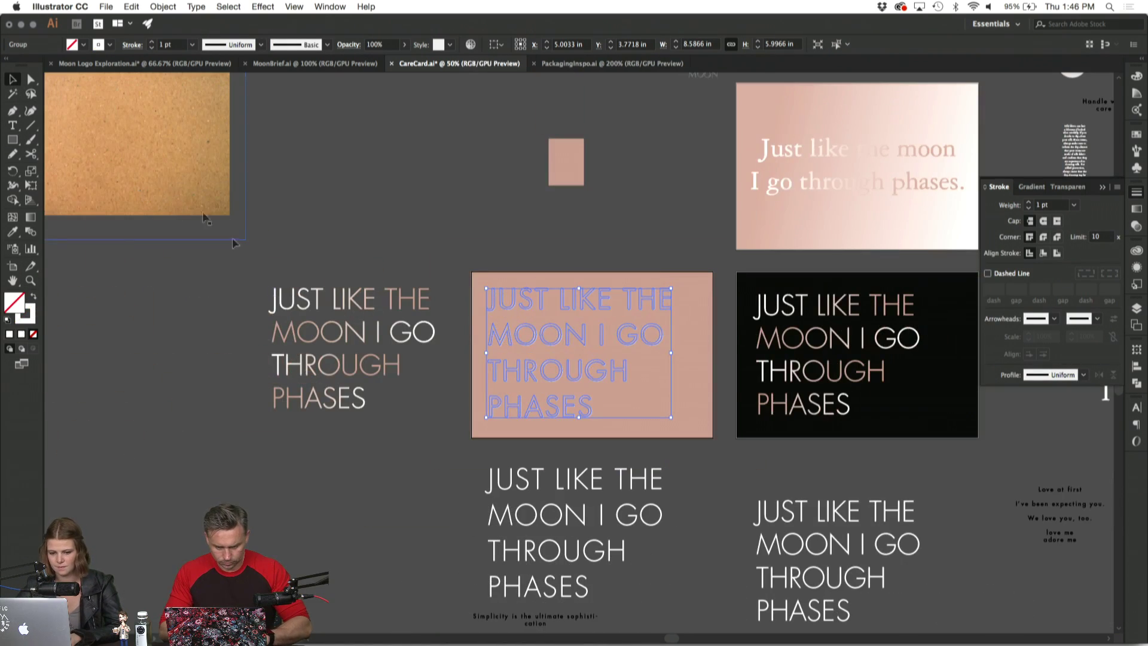
left_click(374, 232)
scroll(373, 232, "right", 3)
scroll(373, 232, "down", 2)
left_click(494, 297)
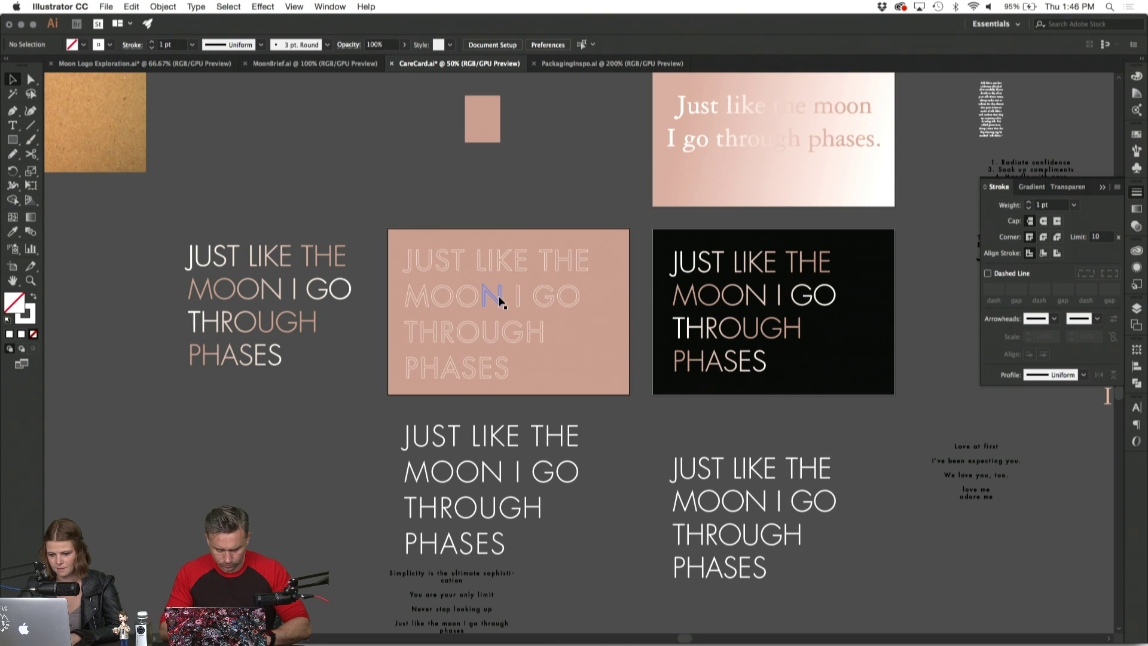
Set the stroke weight of the rose card's outlined Futura Book lettering to 0.75 pt and deselect it.
left_click_drag(499, 298, 498, 295)
left_click(475, 206)
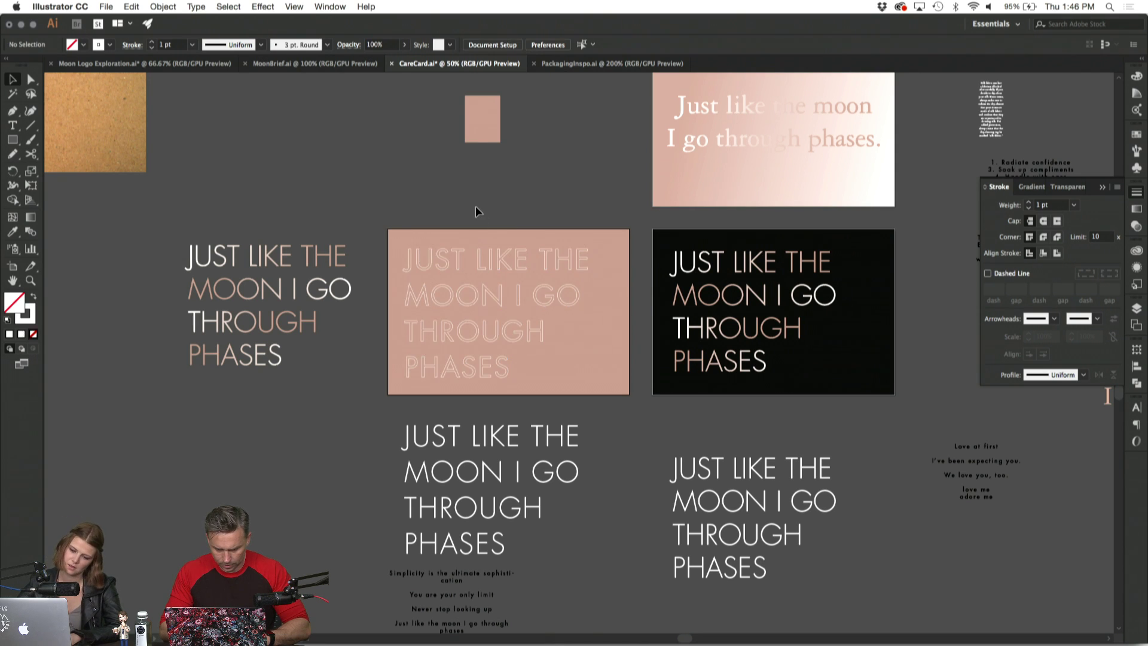
key("super+equal")
key("super+equal")
key("super+equal")
scroll(478, 210, "left", 5)
scroll(478, 210, "up", 3)
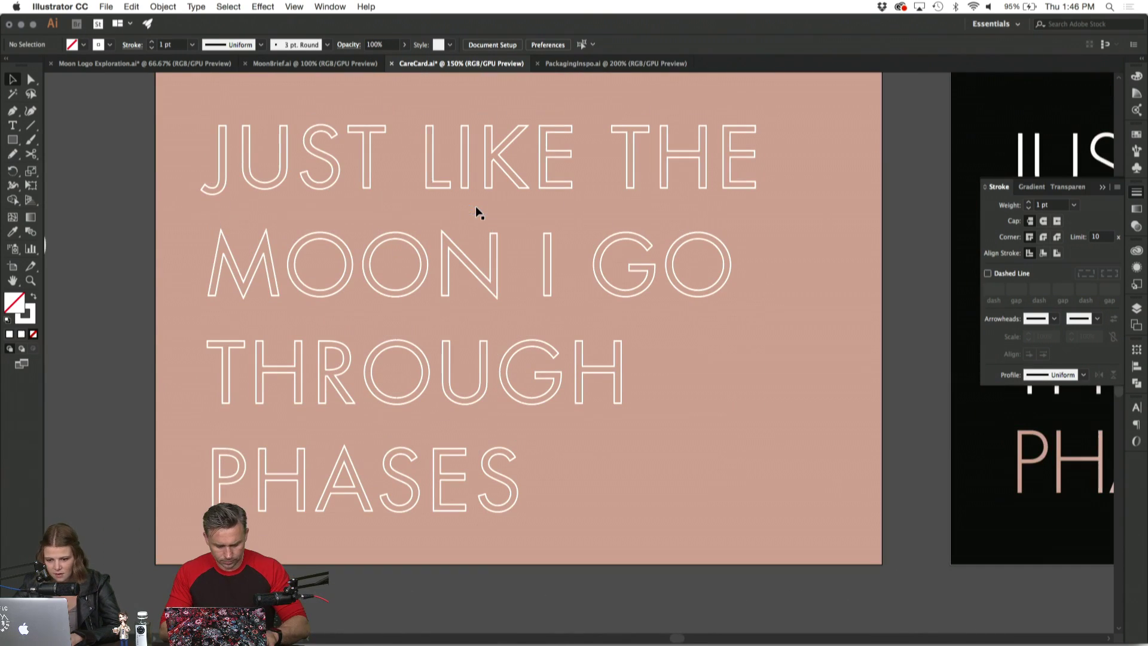
left_click(466, 257)
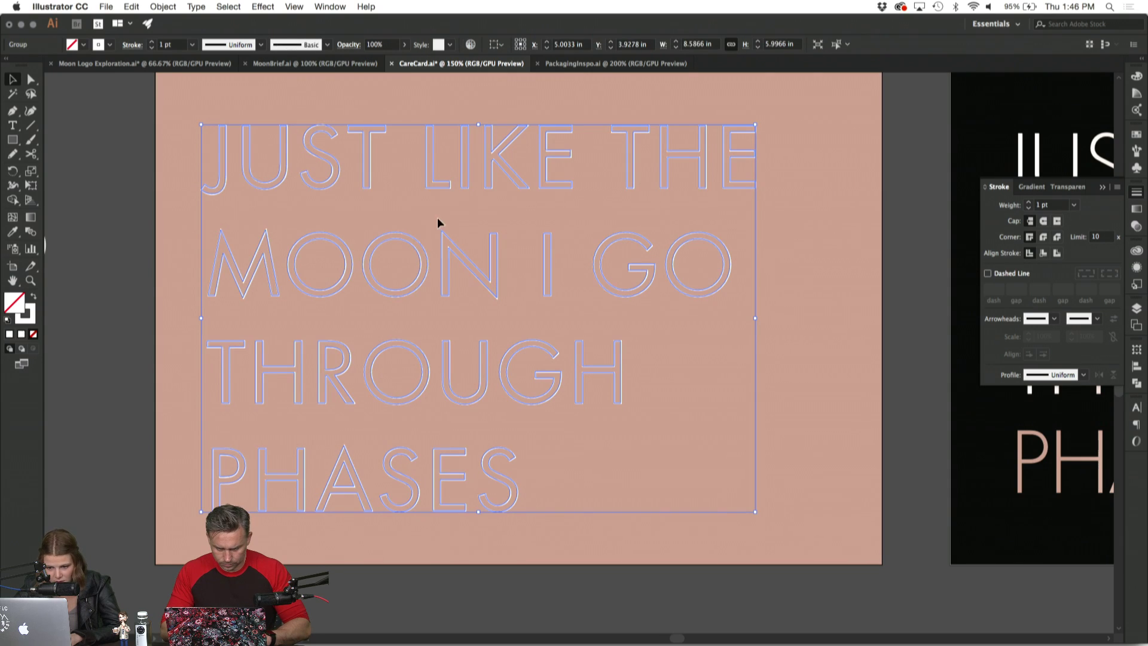
left_click(199, 46)
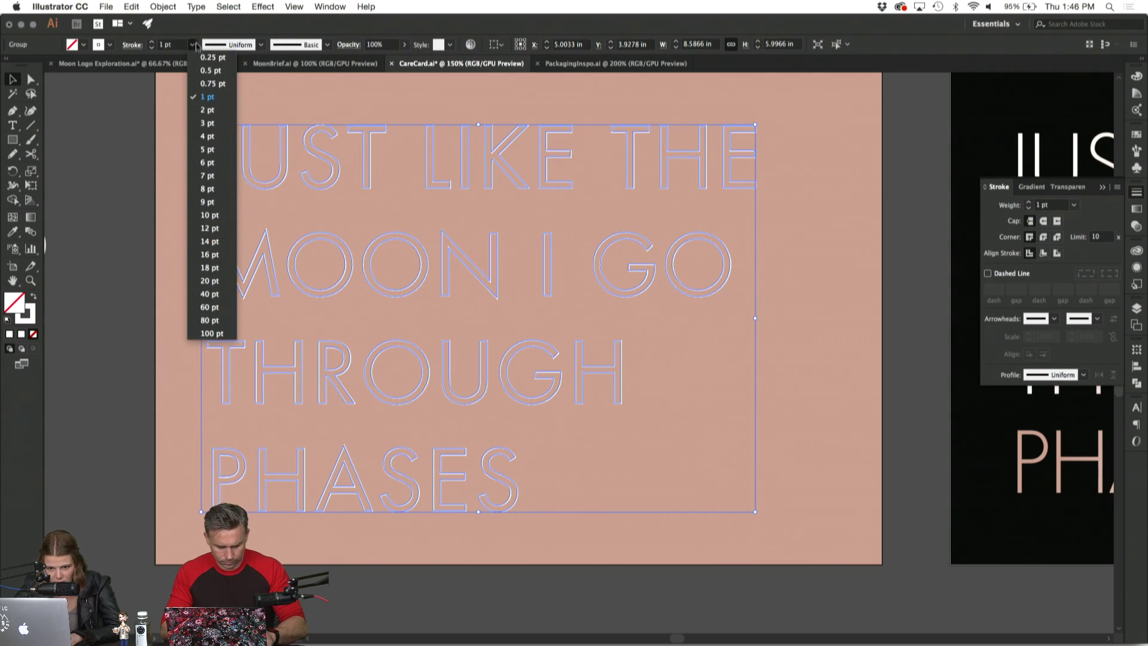
left_click(203, 82)
left_click(182, 102)
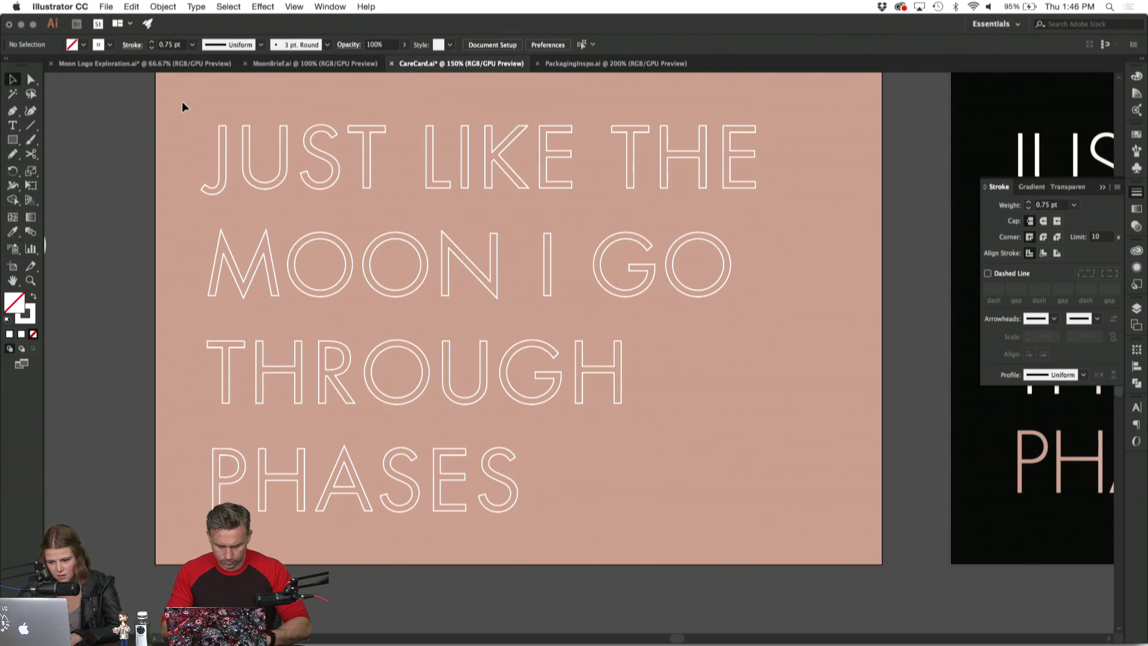
Ungroup the rose card's outlined lettering into separate letters and deselect them.
left_click(328, 191)
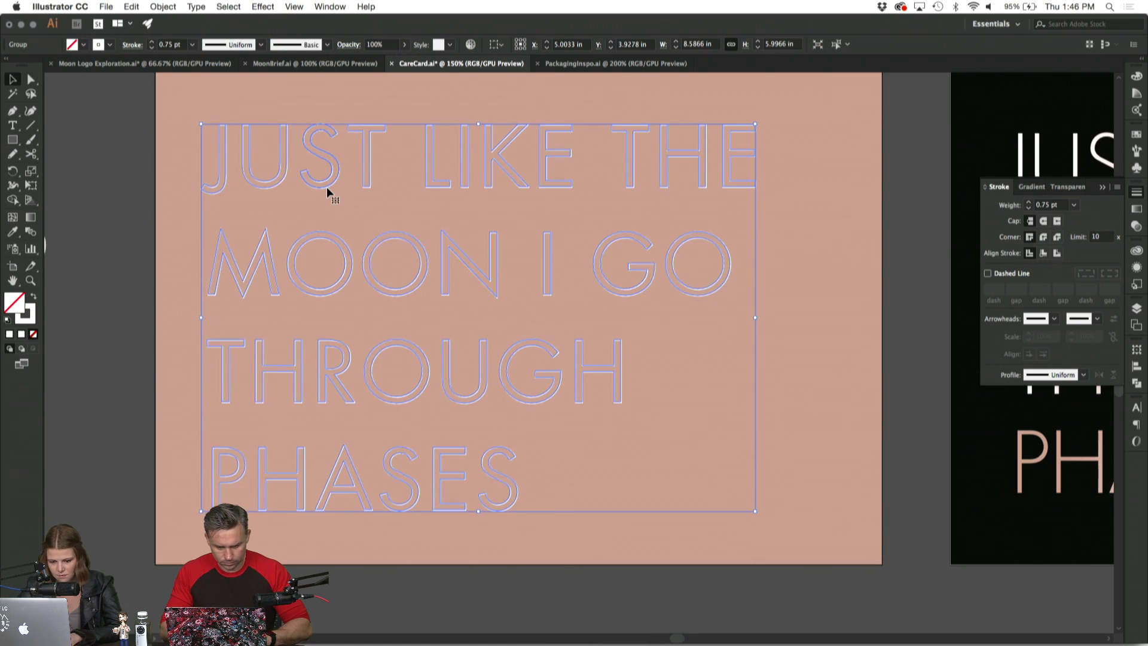
scroll(327, 187, "up", 2)
scroll(326, 187, "right", 1)
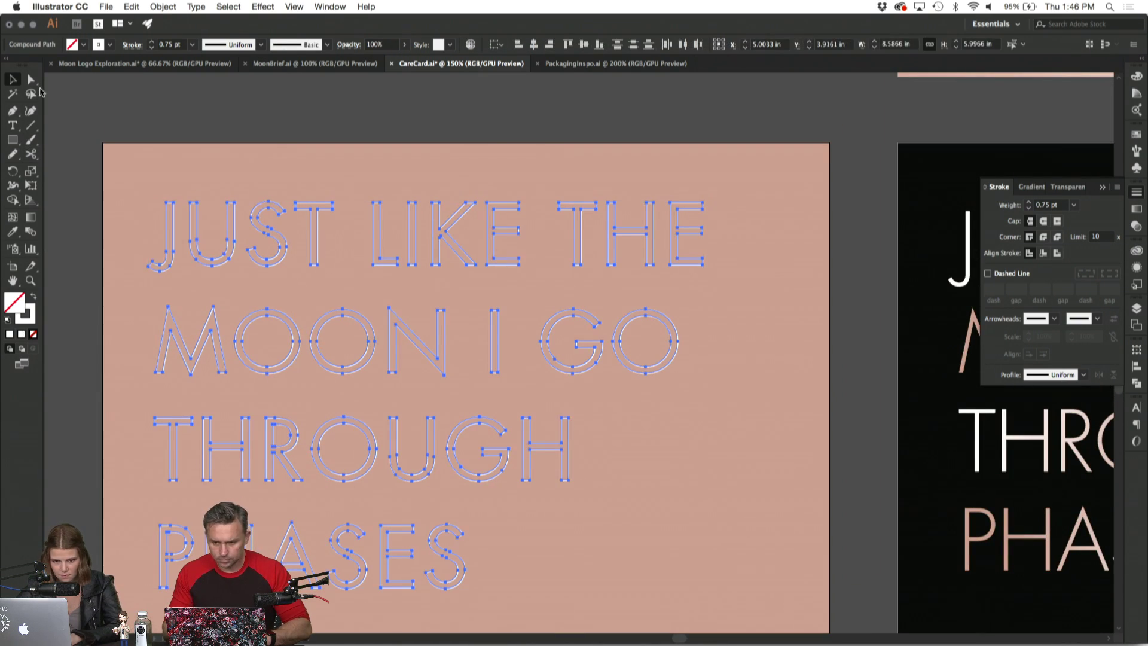
left_click(70, 122)
left_click_drag(12, 111, 59, 109)
key("super+equal")
key("super+equal")
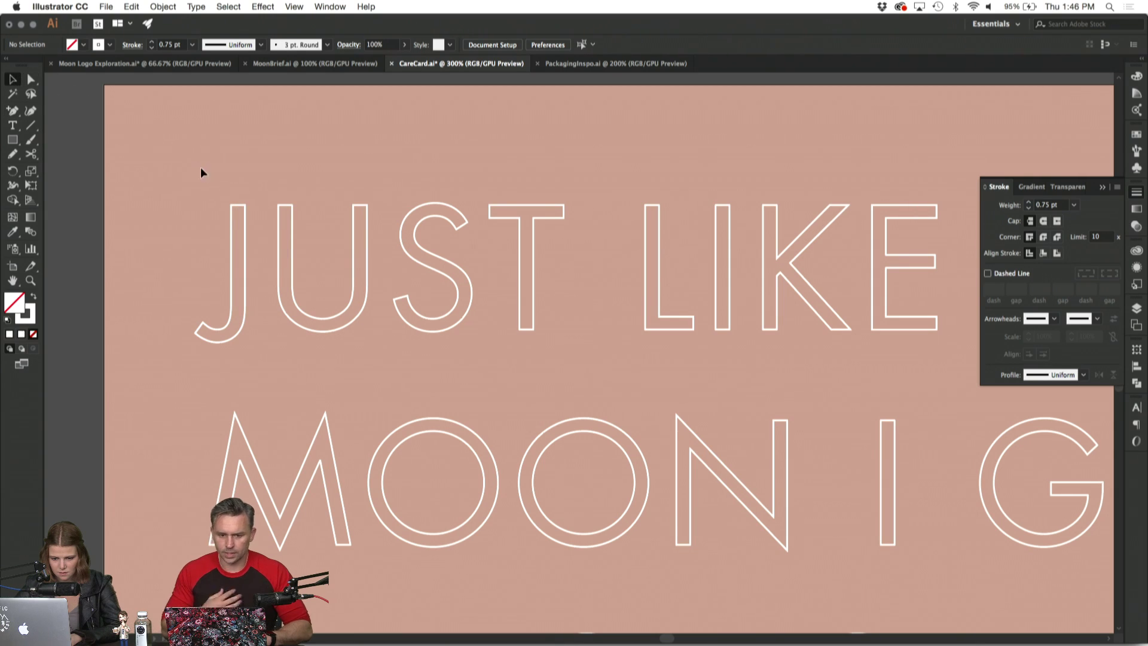
Open the top of the J in JUST by adding an anchor point on its end segment and deleting it.
left_click(237, 209)
left_click(13, 111)
left_click(238, 207)
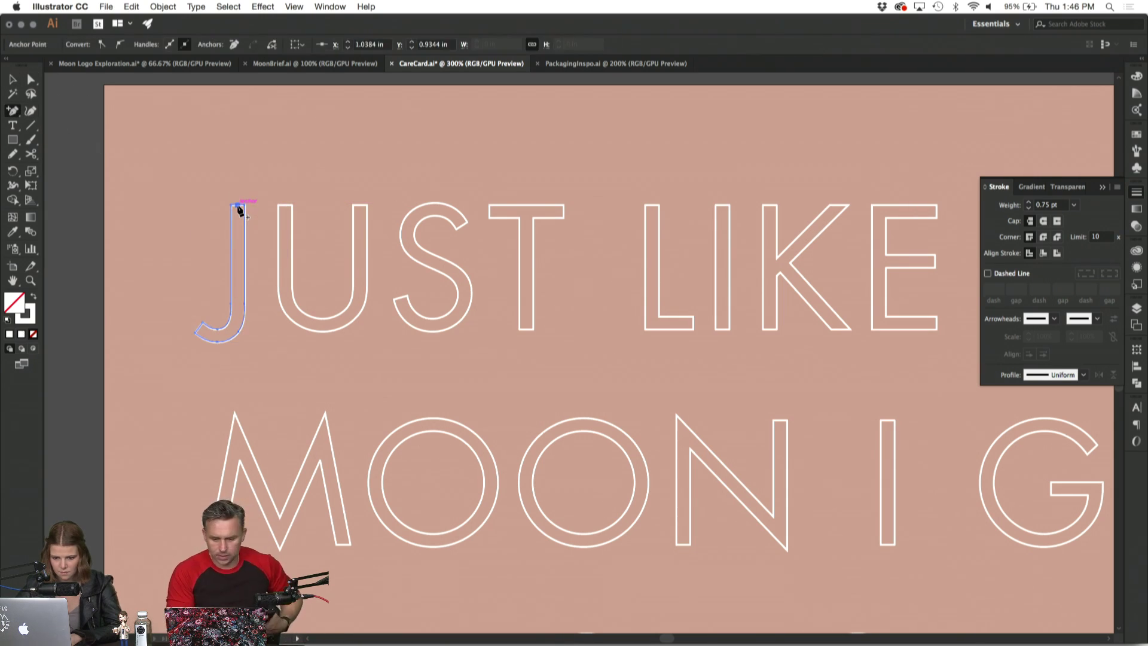
key("v")
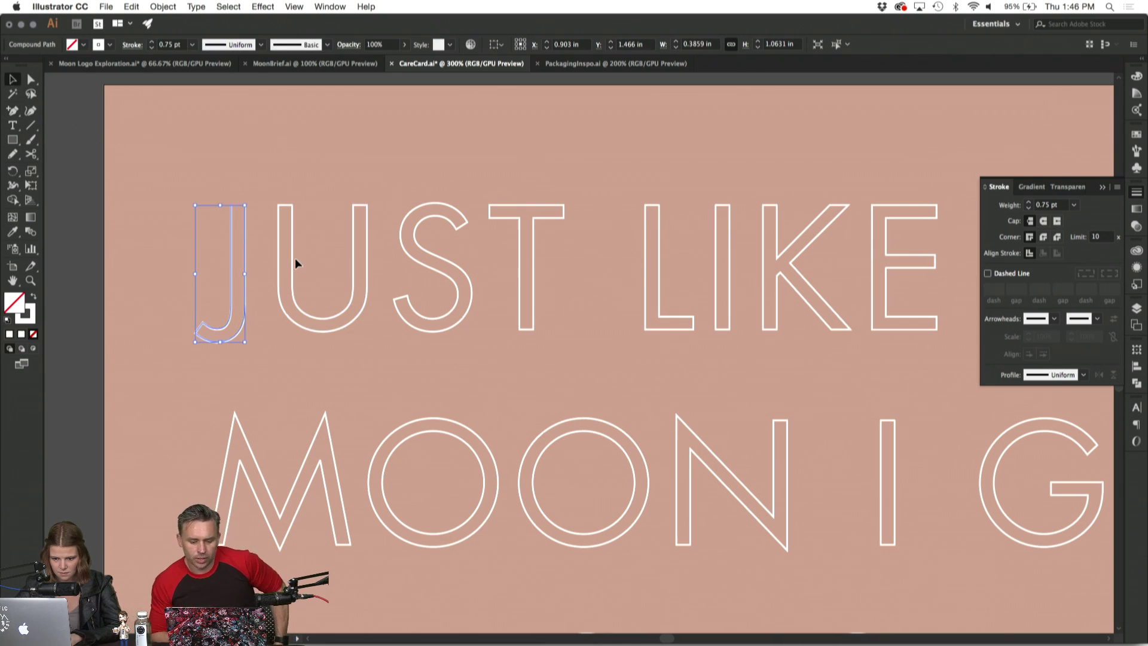
Open both tops of the U in JUST by adding anchor points on the short end segments and deleting them.
left_click(295, 257)
left_click(292, 258)
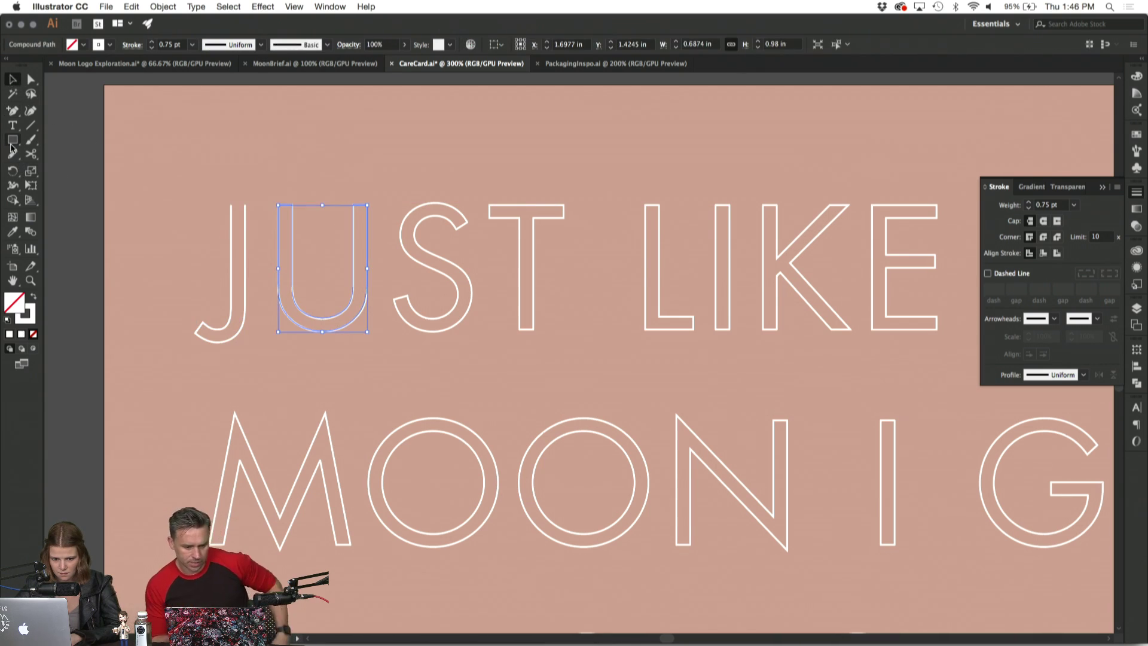
left_click(12, 110)
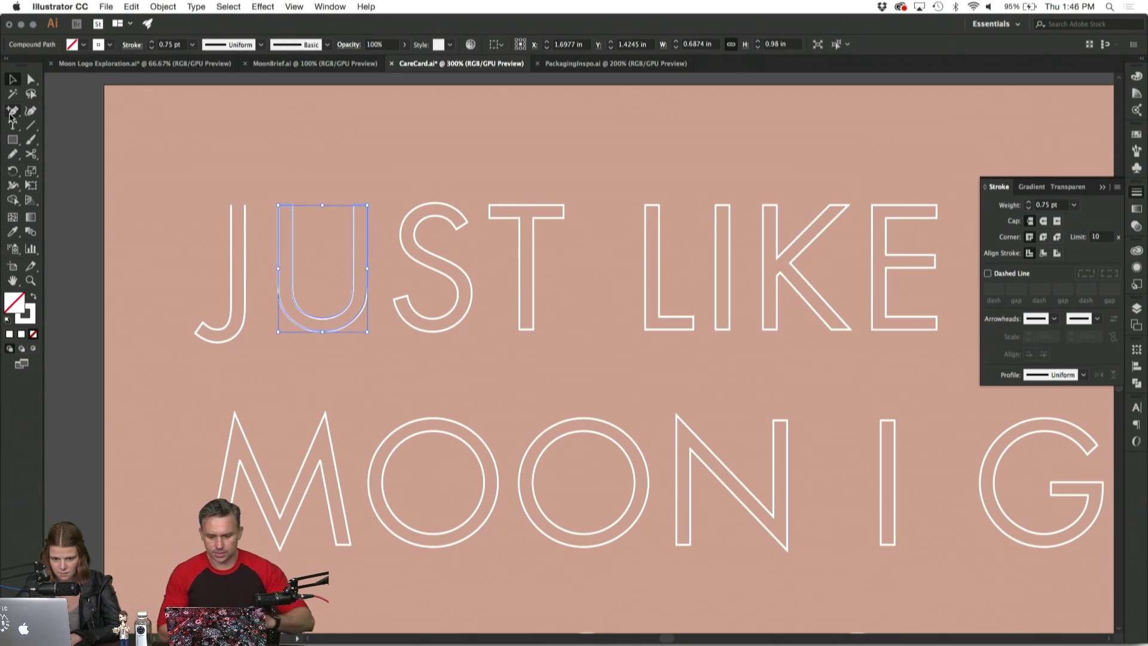
left_click(284, 206)
key("Delete")
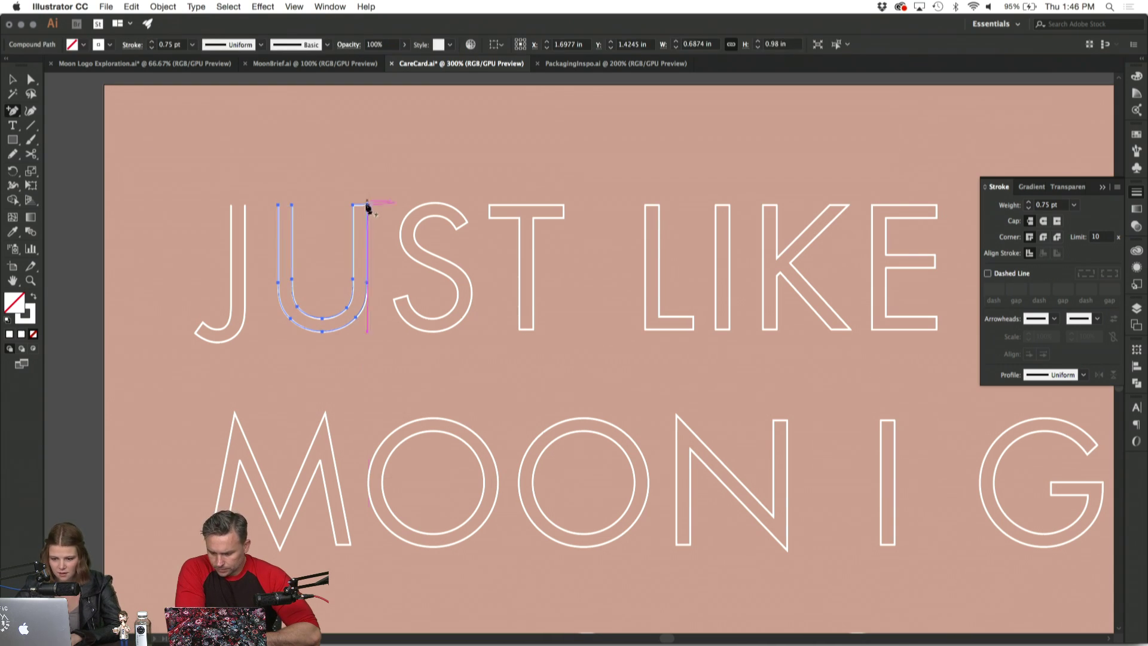
left_click(361, 206)
key("Delete")
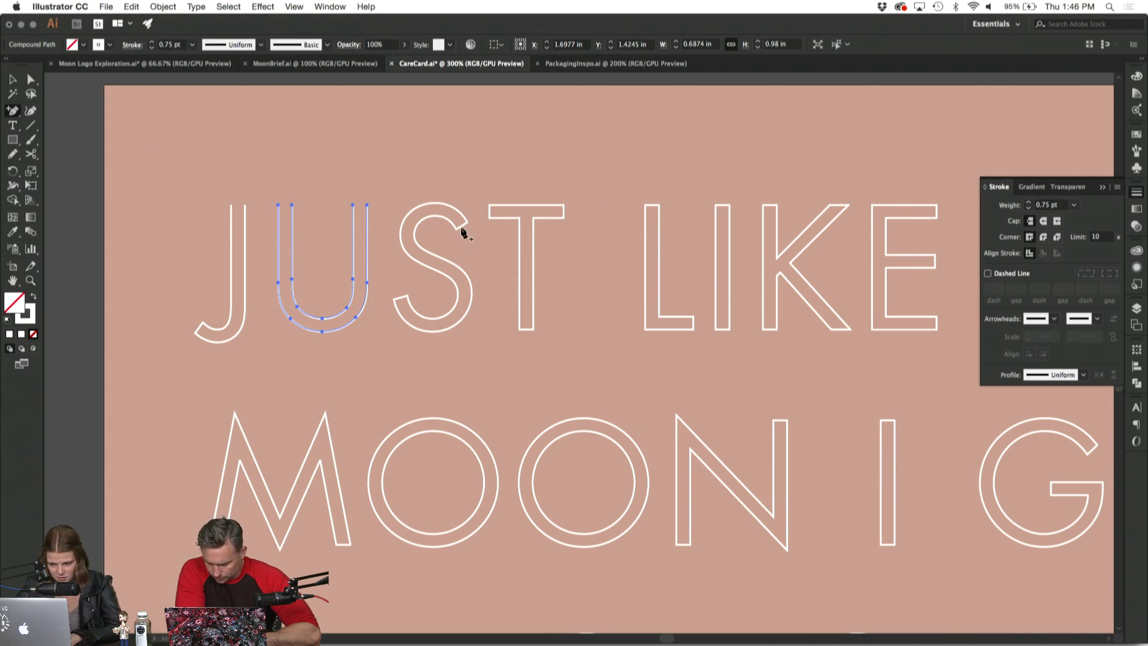
left_click(11, 80)
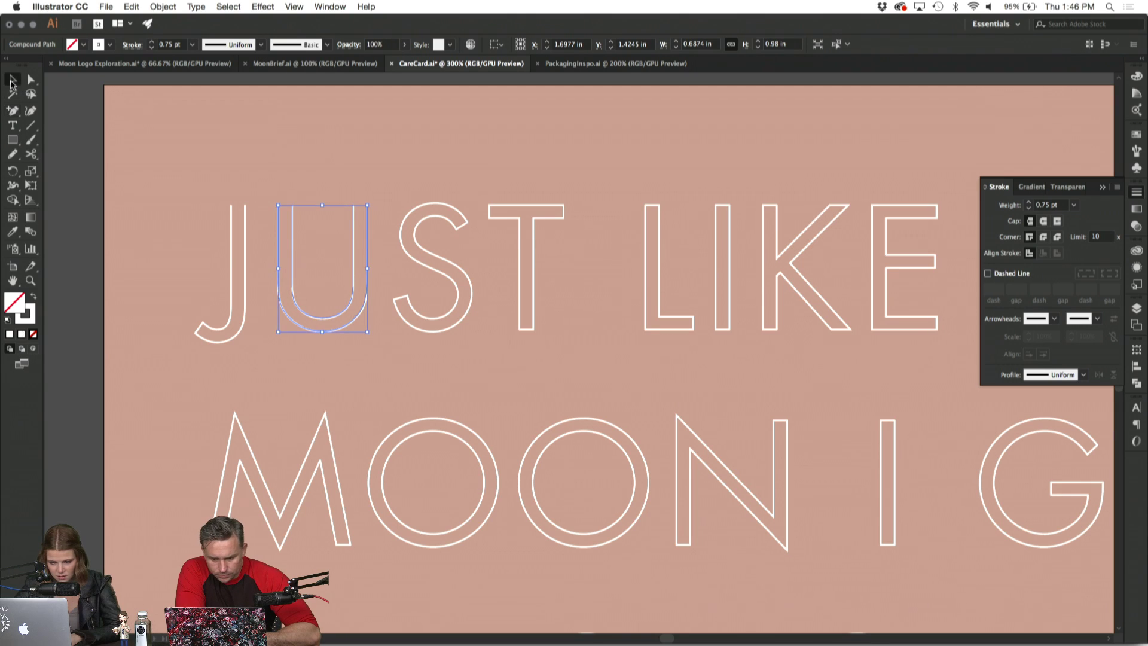
Open both ends of the S in JUST by removing its short end segments, and deselect the letter.
left_click(463, 220)
left_click(461, 227)
left_click(12, 110)
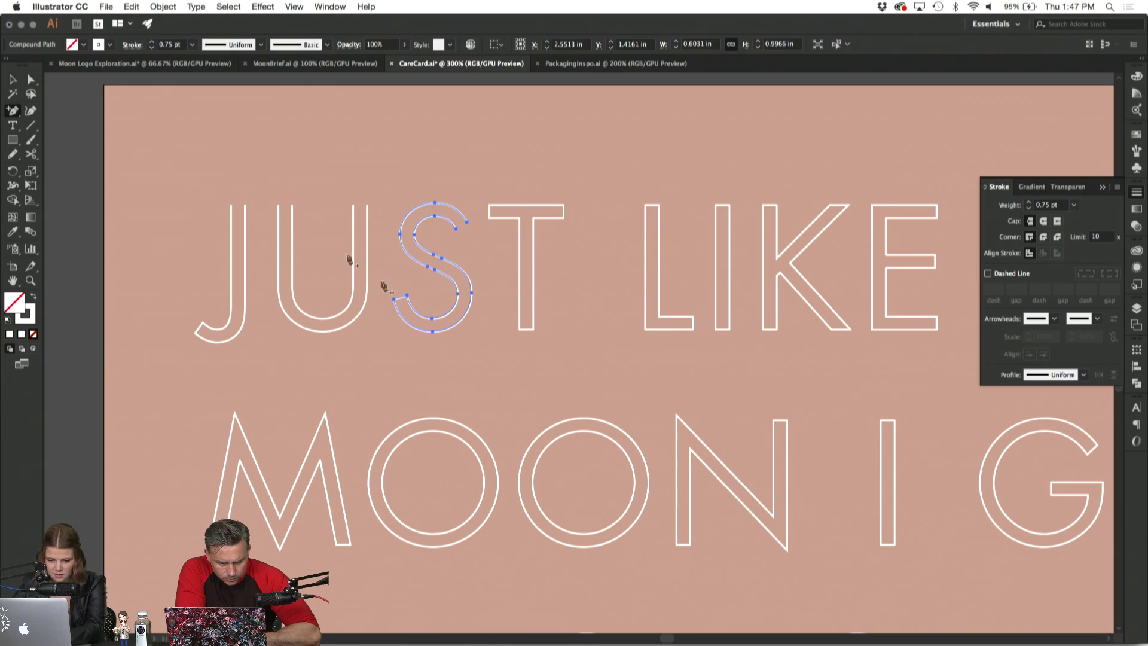
left_click(12, 78)
left_click(157, 193)
Open both crossbar ends and the stem's base on the T in JUST by deleting anchor points added there, and deselect it.
scroll(171, 206, "right", 5)
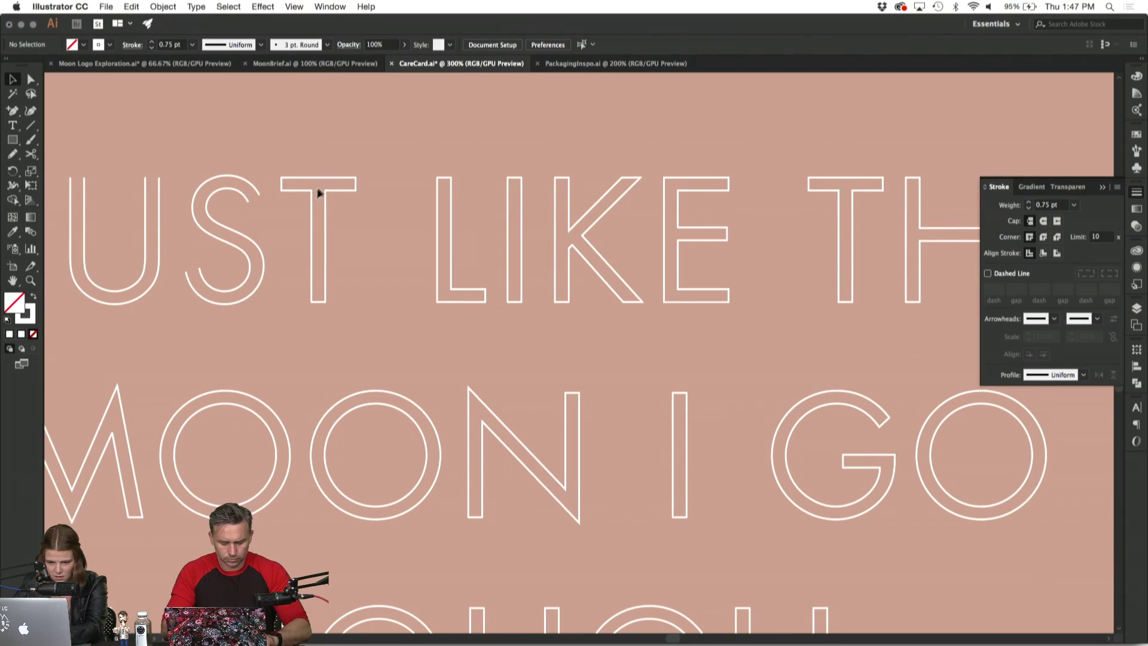
scroll(321, 192, "right", 2)
left_click(277, 214)
left_click(9, 114)
left_click(262, 187)
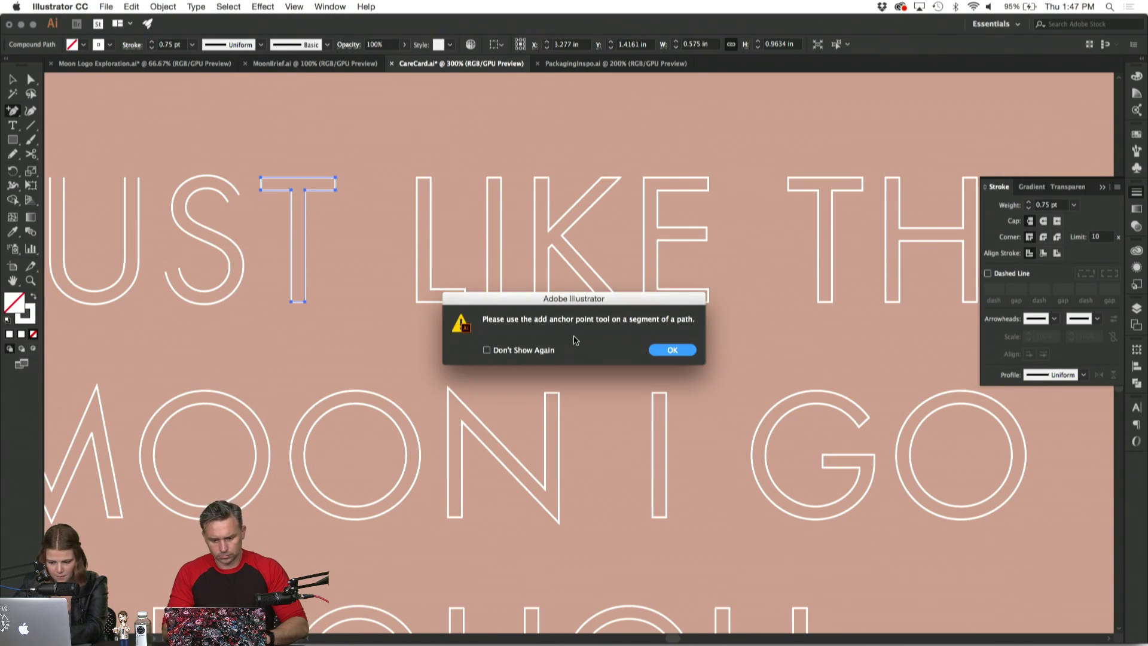
key("Return")
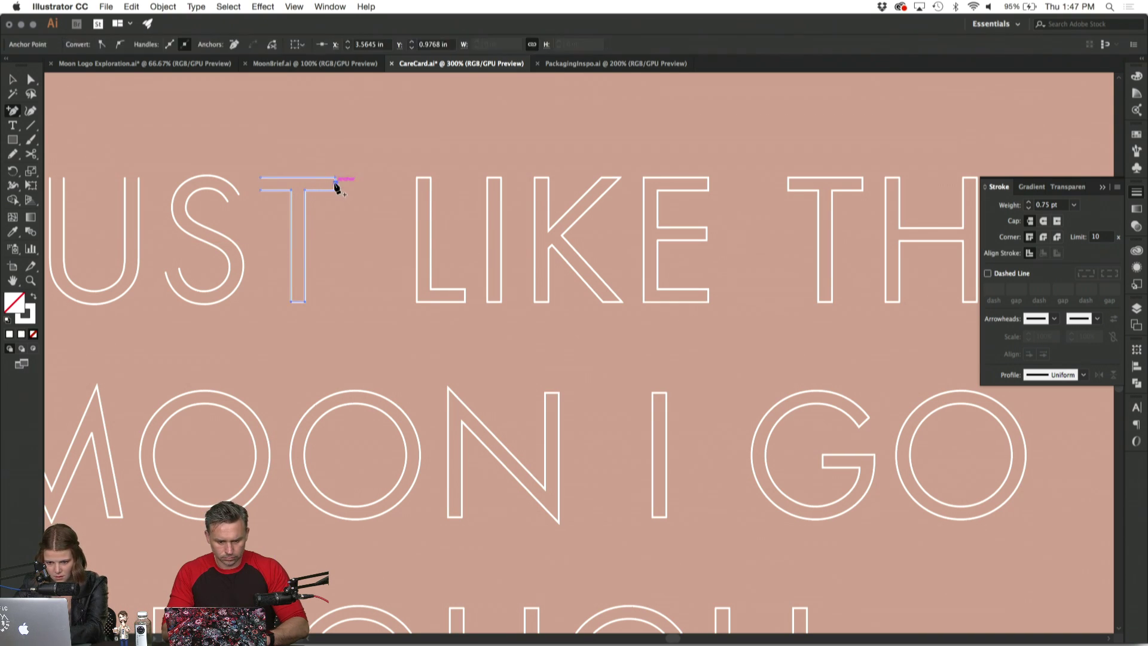
left_click(299, 304)
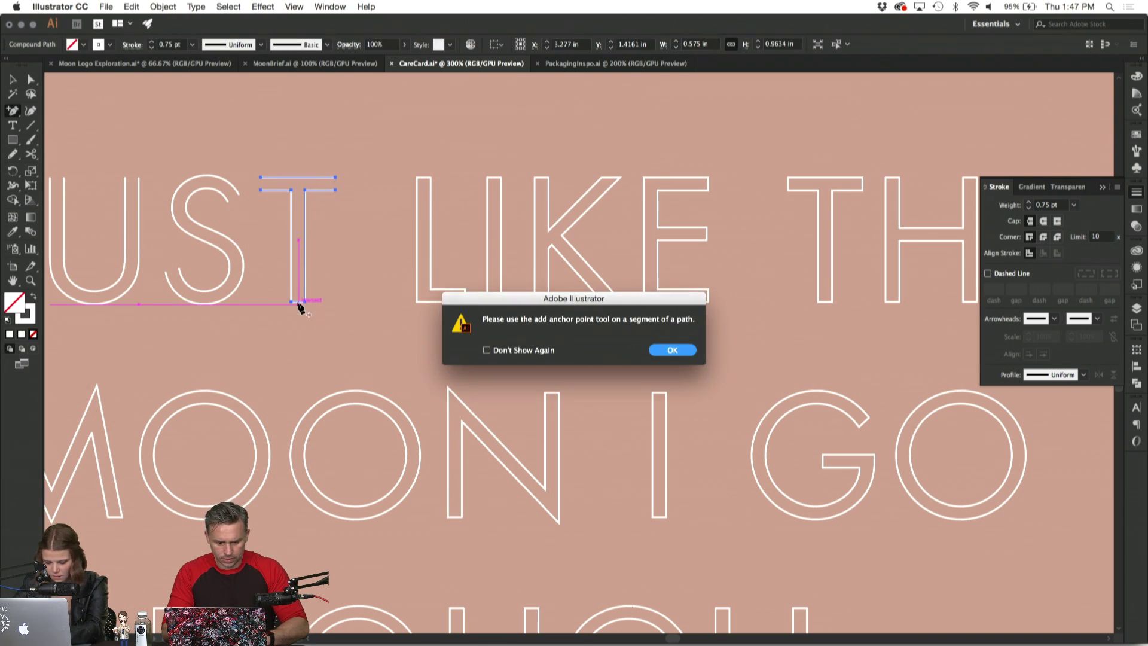
key("Return")
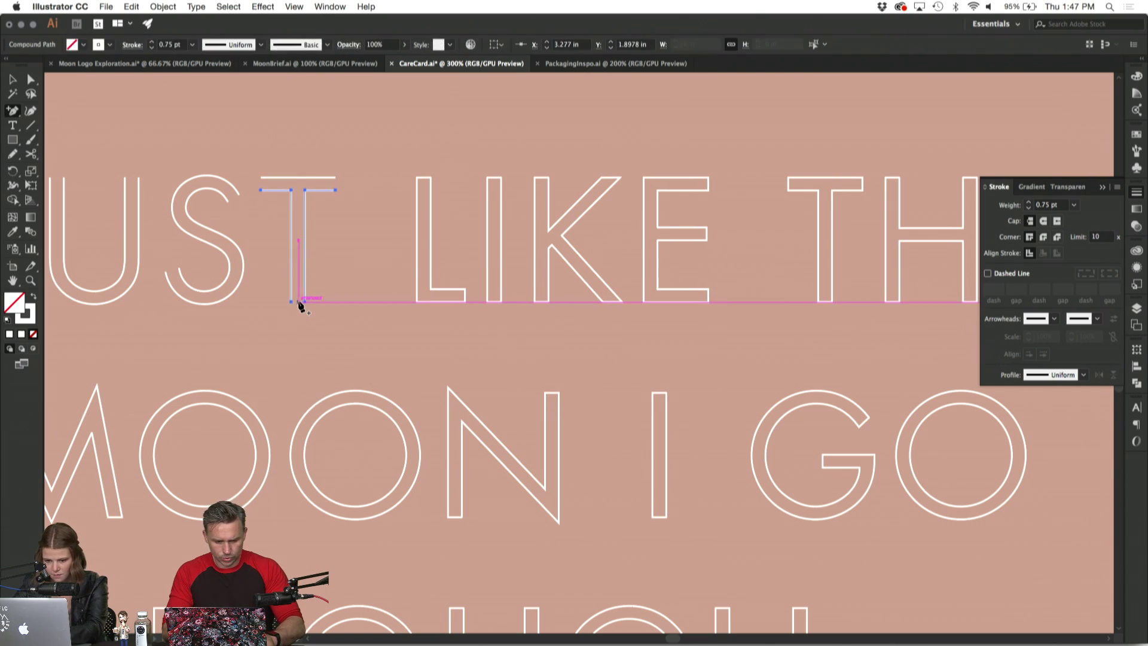
left_click(12, 83)
key("ctrl+z")
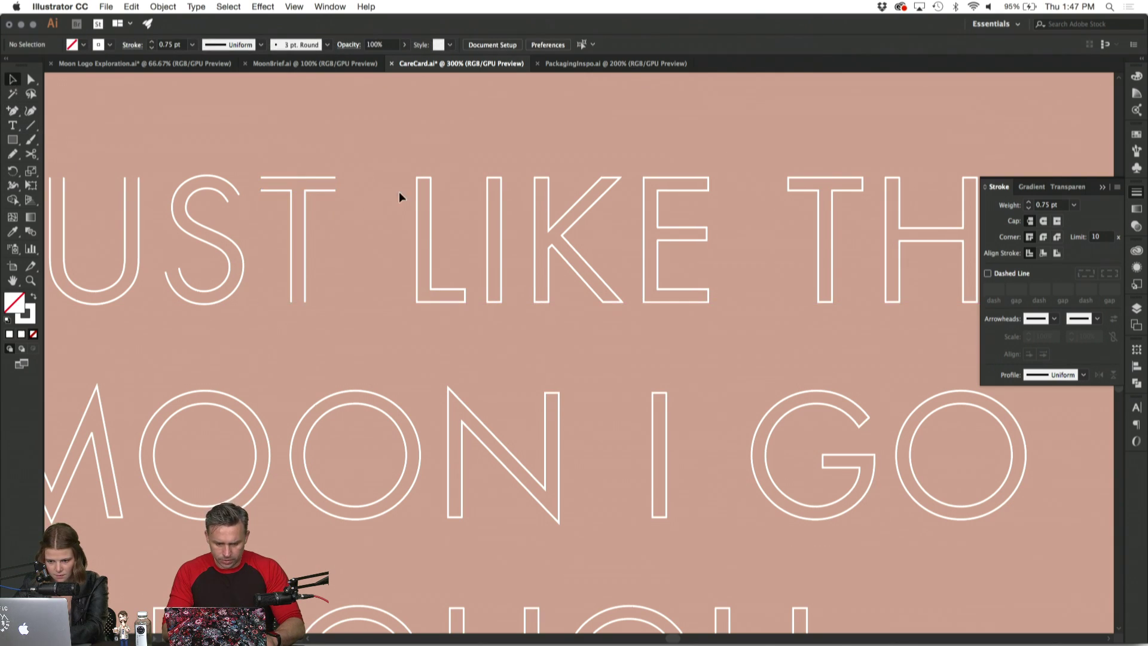
Open the stem's top and the foot's end of the L in LIKE by deleting anchor points added there, and deselect it.
left_click(417, 197)
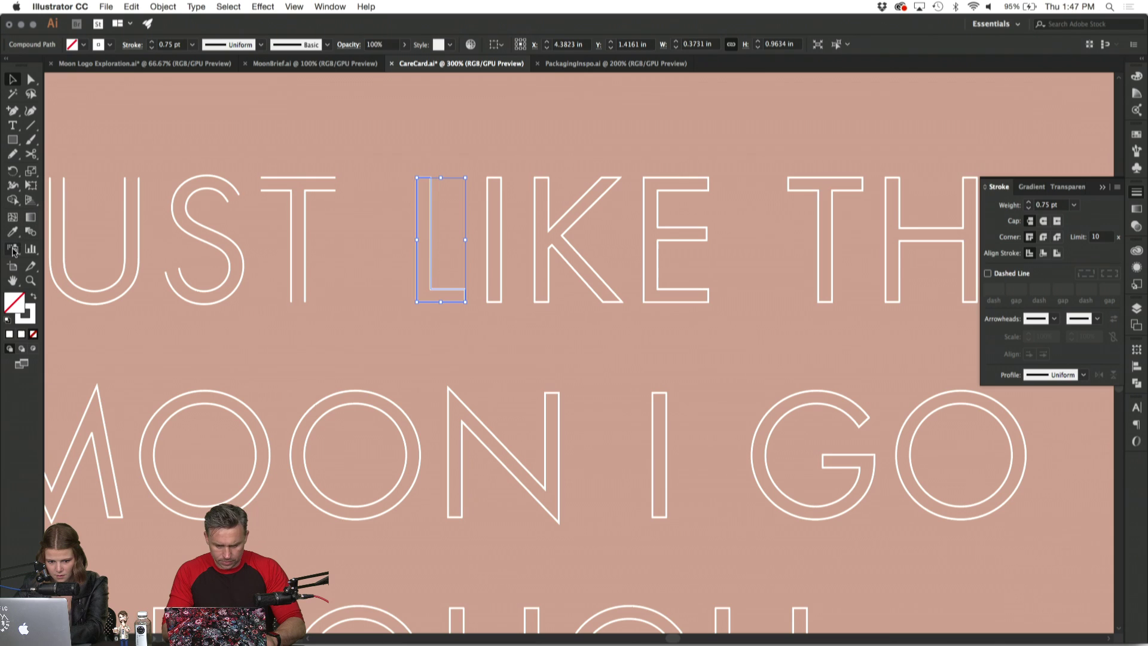
left_click(12, 111)
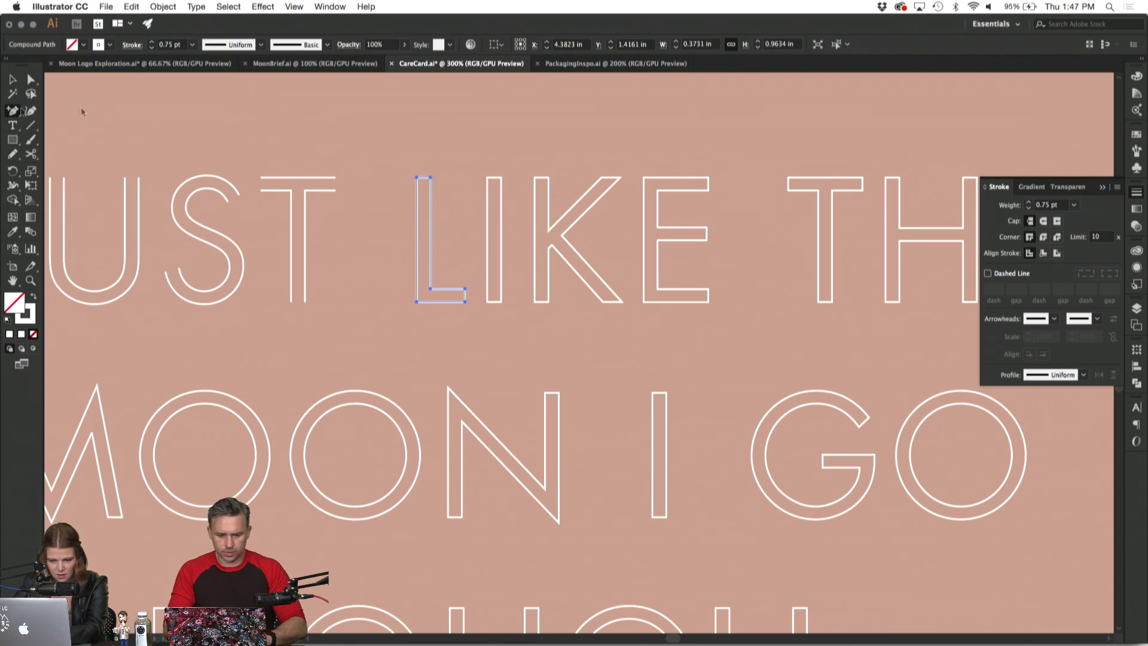
left_click(426, 181)
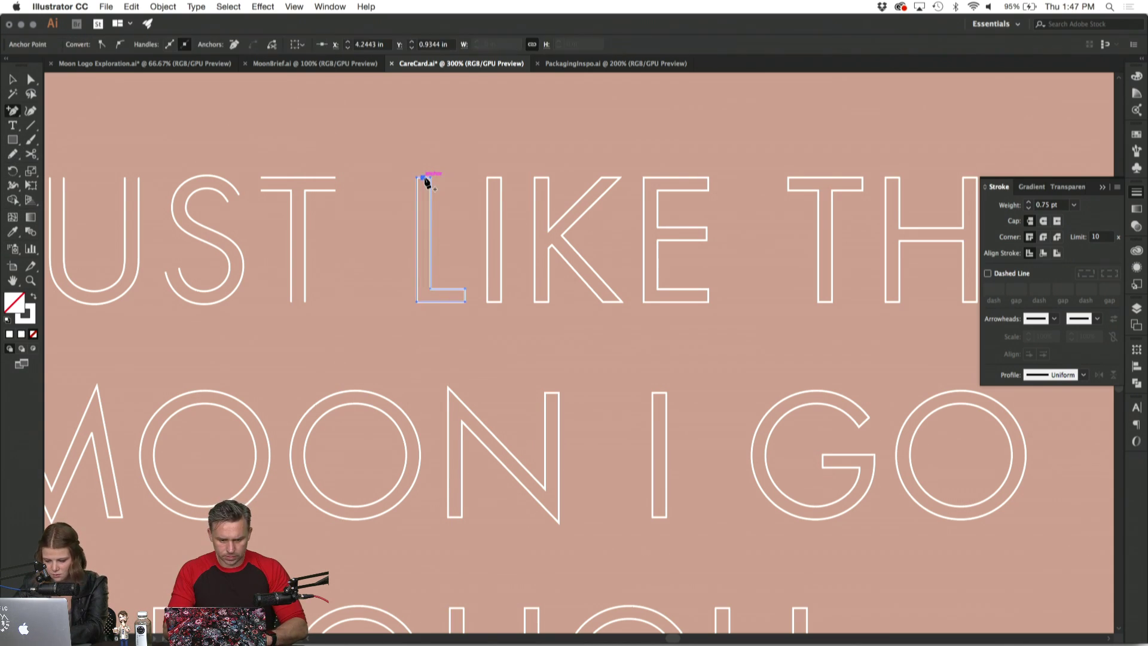
left_click(465, 299)
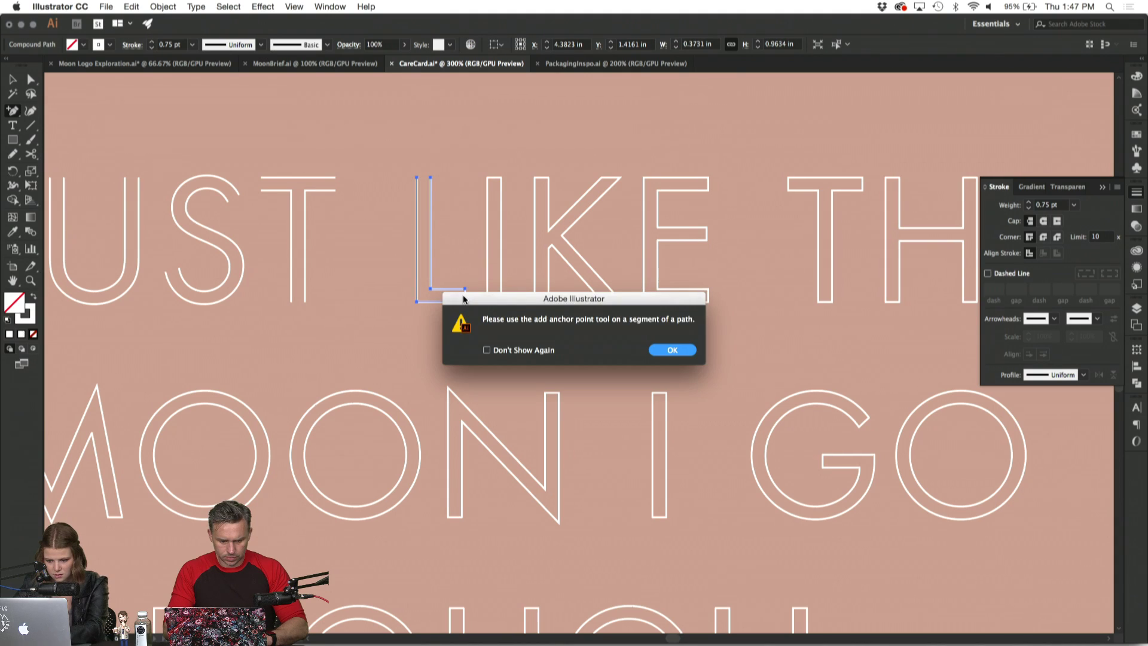
key("Return")
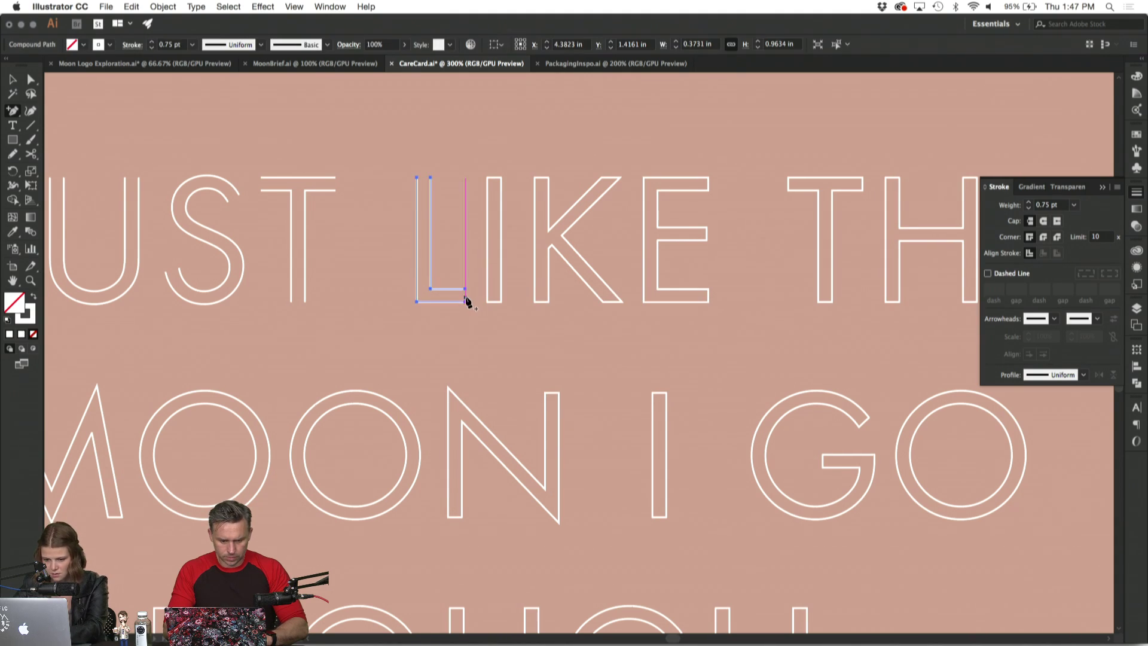
key("v")
left_click(166, 128)
Examine the opened letters on the rose card from afar and compare them with the closed lettering and the neighbouring cards.
key("super+minus")
key("super+minus")
key("super+minus")
key("super+minus")
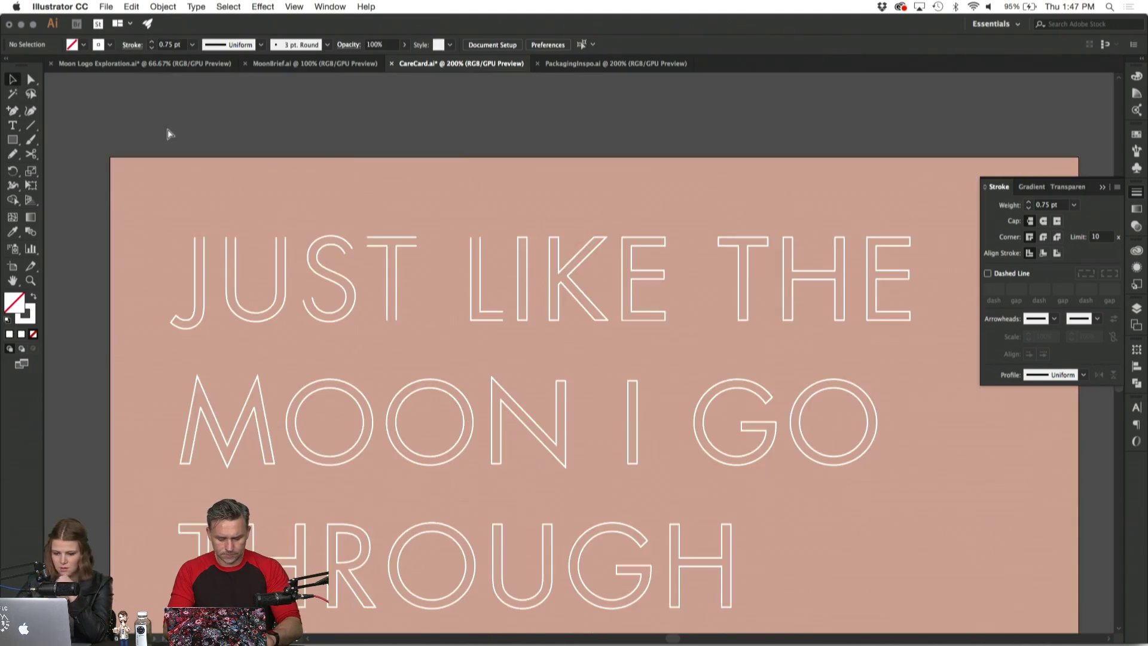
key("super+equal")
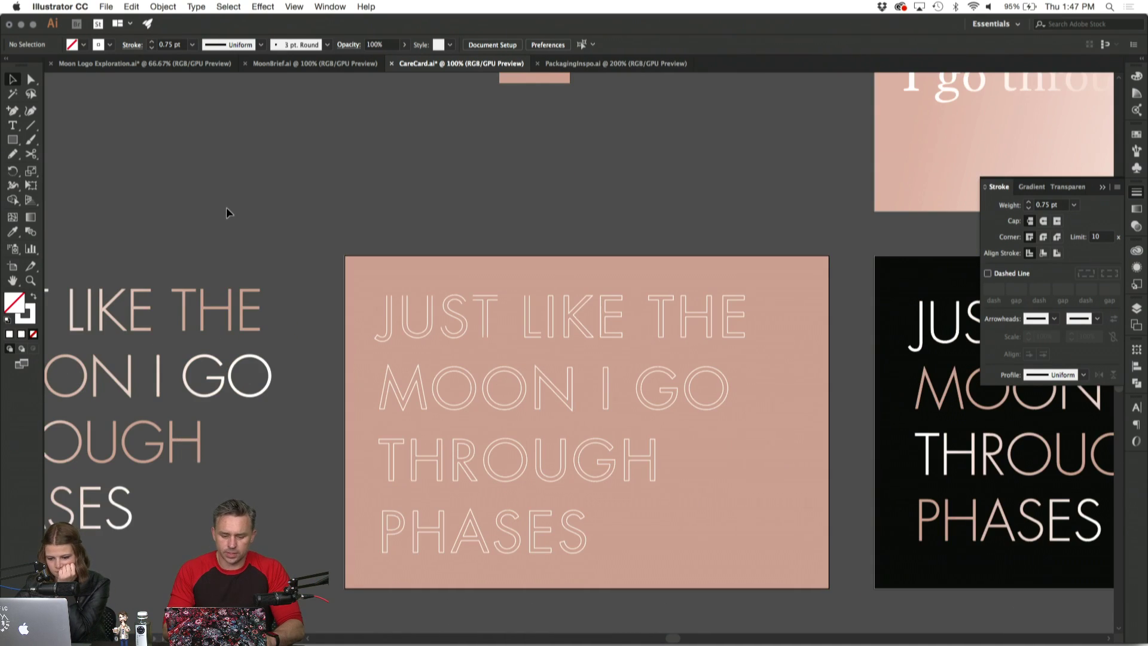
scroll(226, 207, "down", 2)
scroll(226, 206, "right", 1)
scroll(267, 207, "right", 2)
scroll(267, 207, "down", 1)
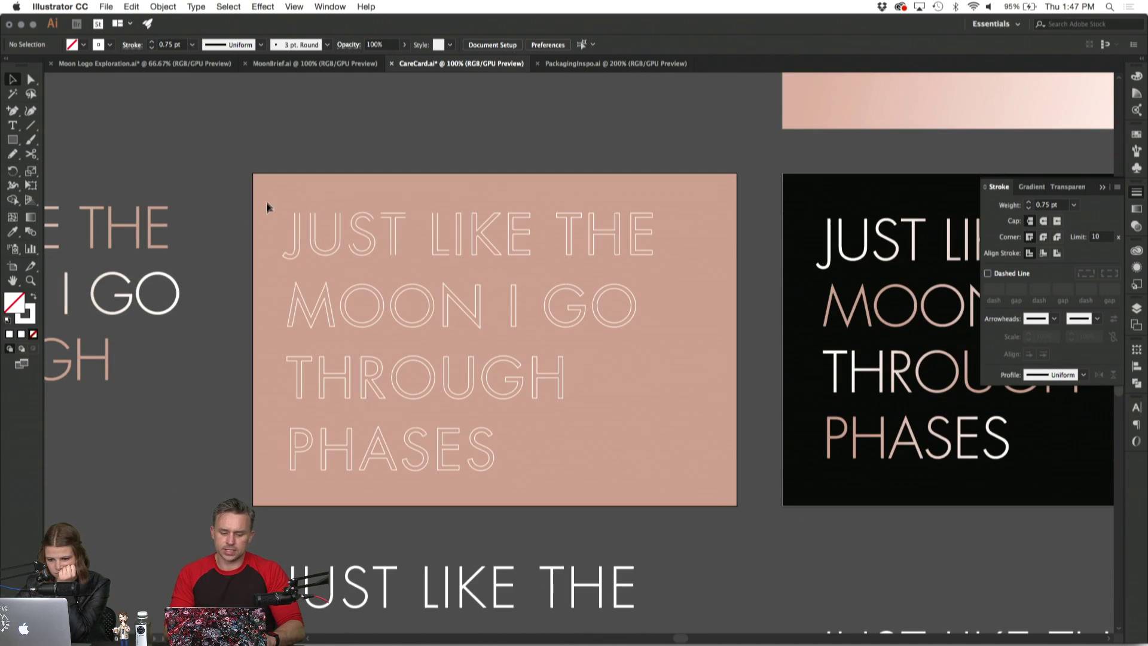
scroll(269, 198, "down", 2)
scroll(269, 198, "right", 2)
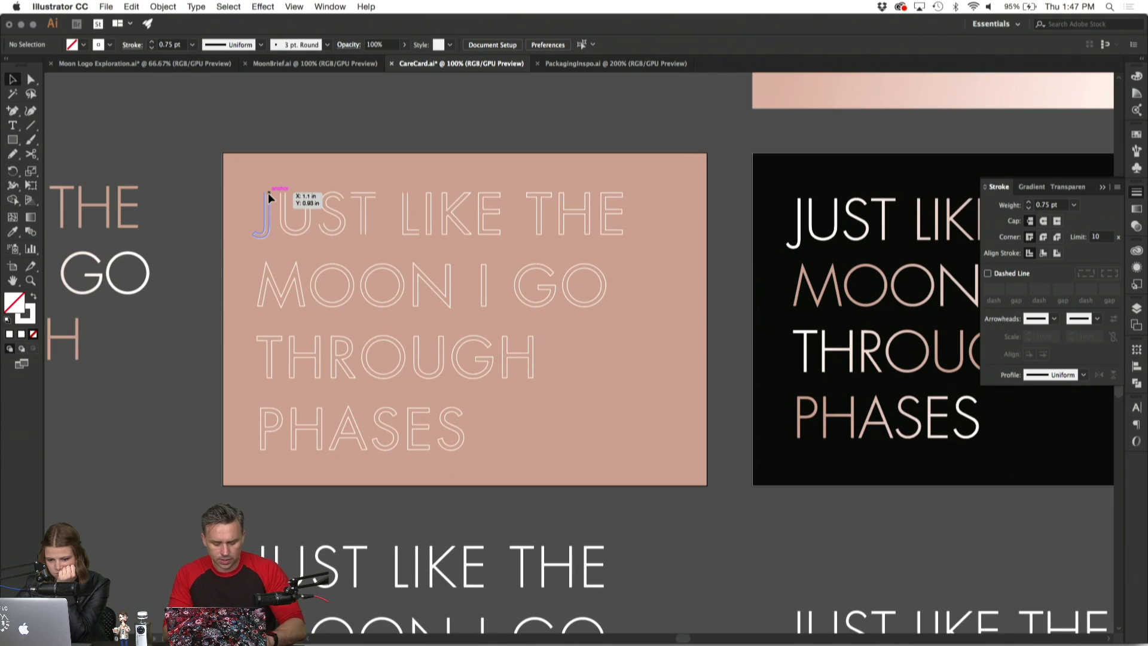
scroll(242, 171, "down", 1)
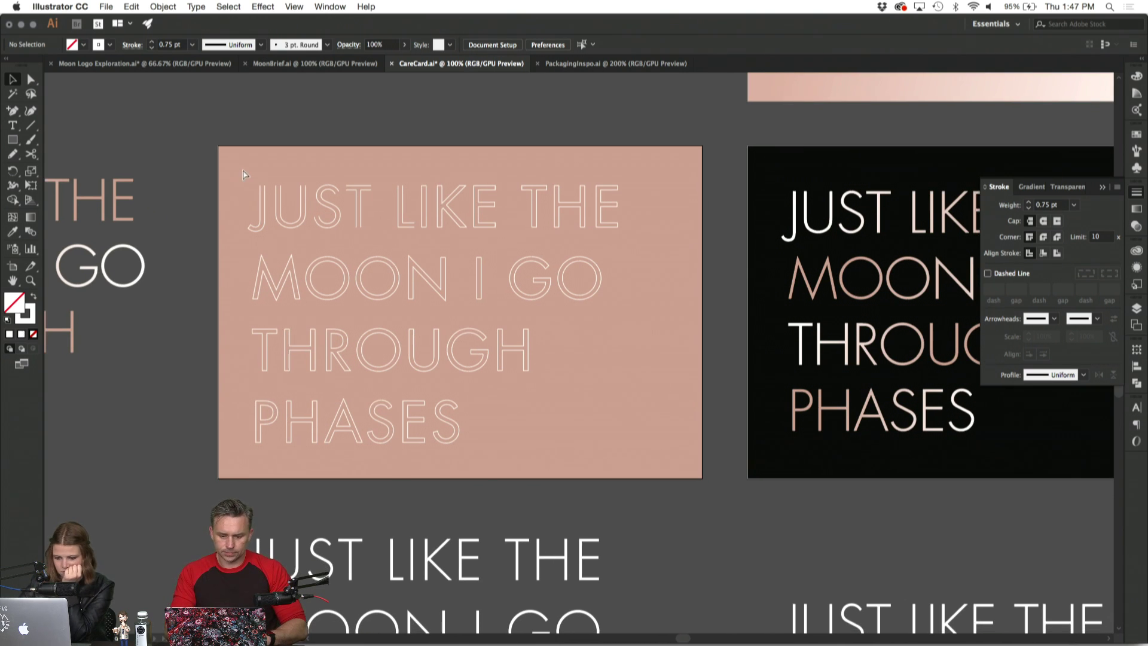
key("super+minus")
key("super+minus")
scroll(242, 169, "down", 1)
scroll(242, 169, "right", 1)
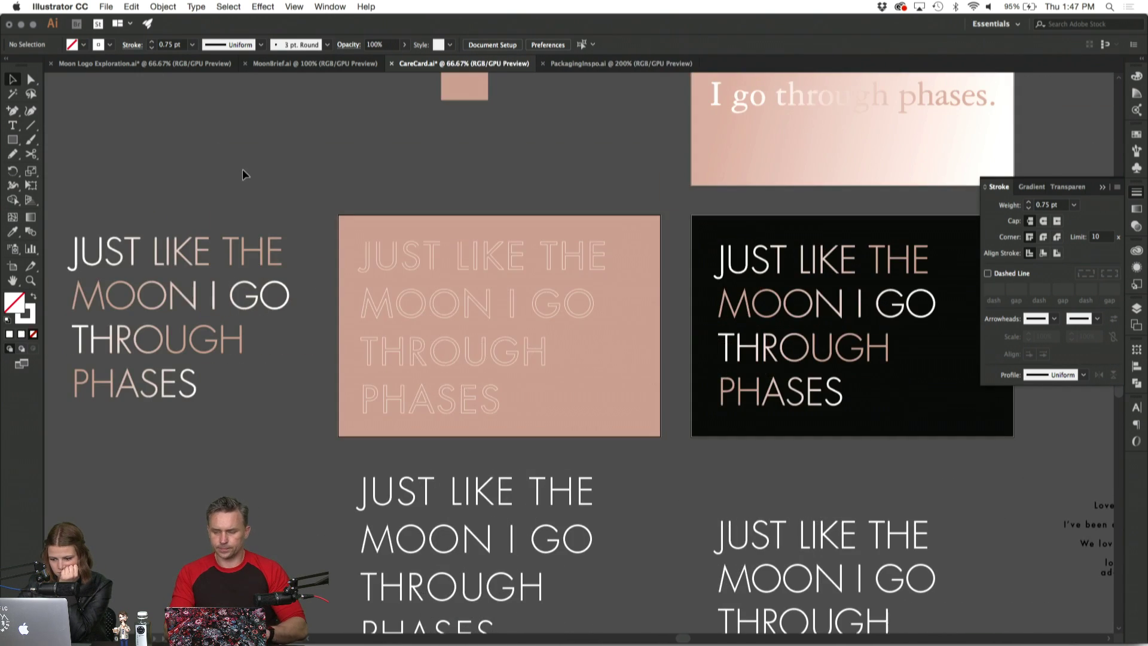
key("super+plus")
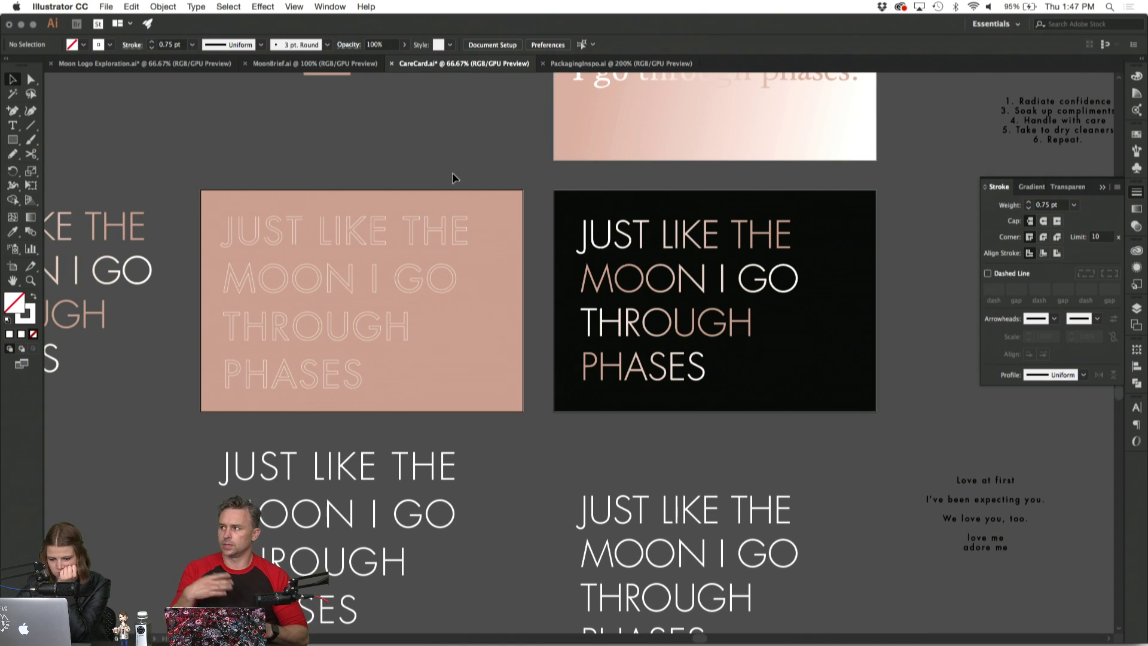
Duplicate the rose outlined-lettering card with its artboard into the empty space directly above the original.
scroll(452, 172, "up", 3)
scroll(452, 172, "left", 3)
left_click_drag(452, 172, 180, 211)
left_click(315, 174)
left_click(12, 266)
scroll(505, 383, "up", 2)
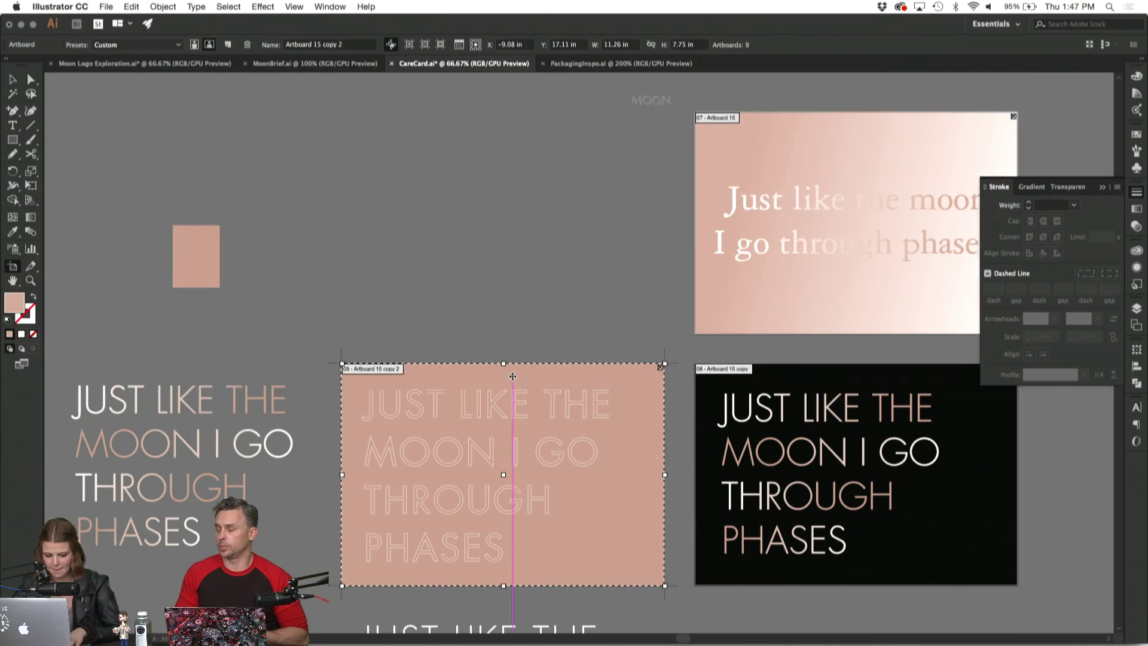
left_click_drag(539, 478, 538, 226)
key("super+z")
left_click(163, 6)
left_click(437, 389)
left_click_drag(437, 390, 419, 163)
left_click(17, 82)
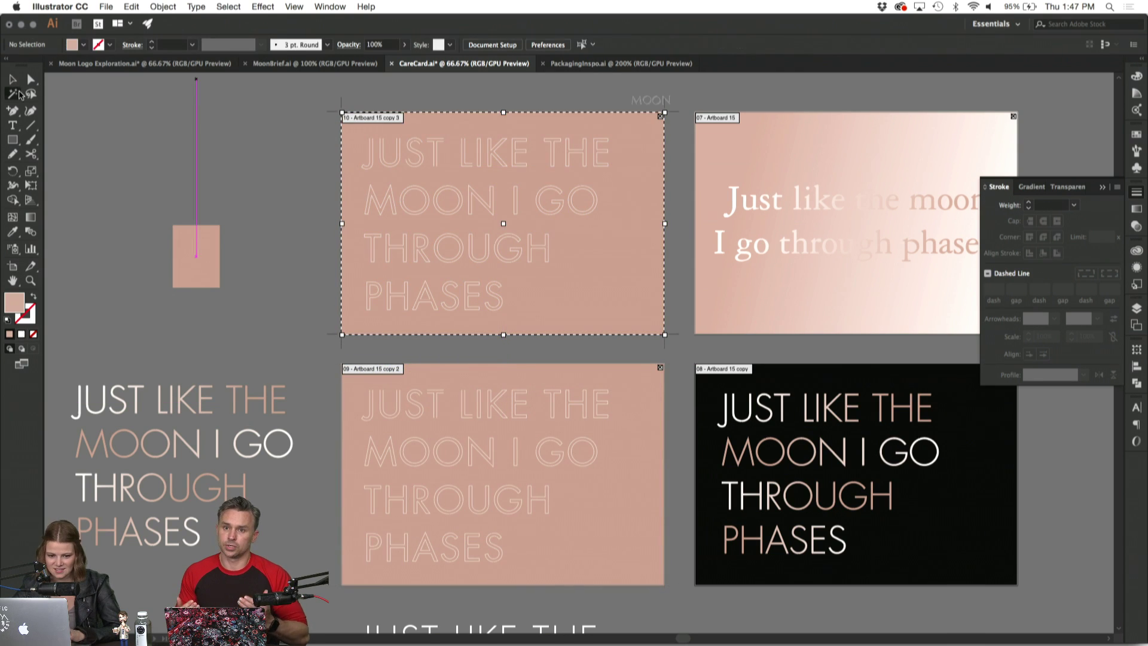
Delete the outlined lettering from the upper rose card, keeping its plain background.
left_click(668, 105)
left_click(623, 128)
left_click(576, 201)
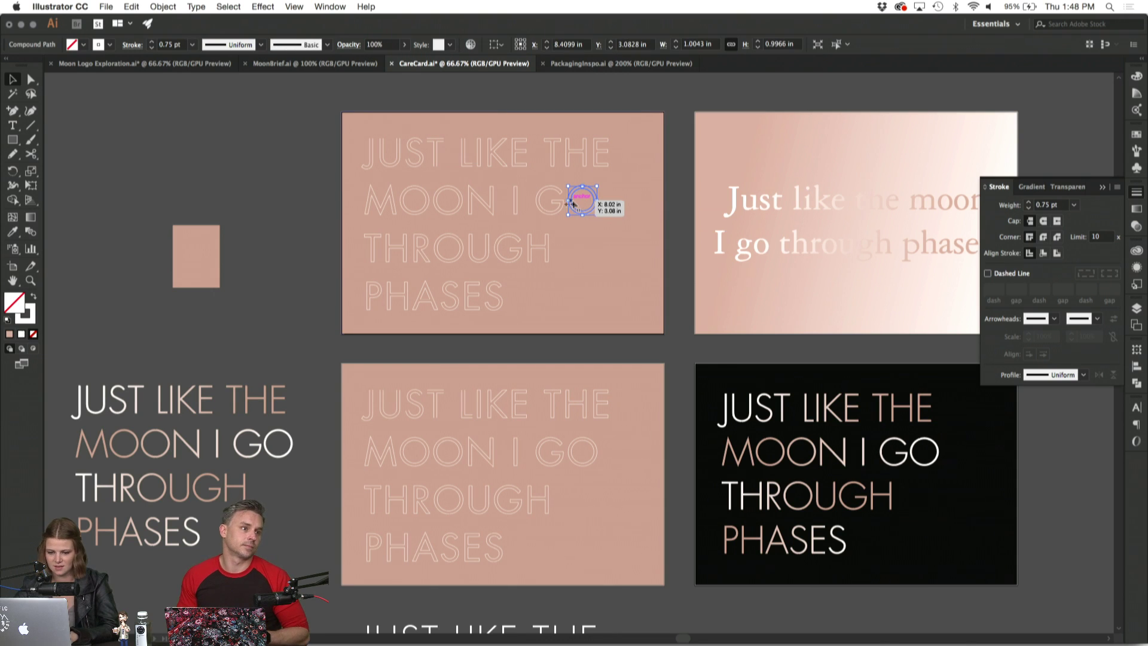
left_click(371, 128)
left_click_drag(354, 126, 636, 310)
key("Delete")
Place the solid white Futura lettering from below the cards onto the blank rose card, and nudge it up into position.
scroll(511, 475, "down", 5)
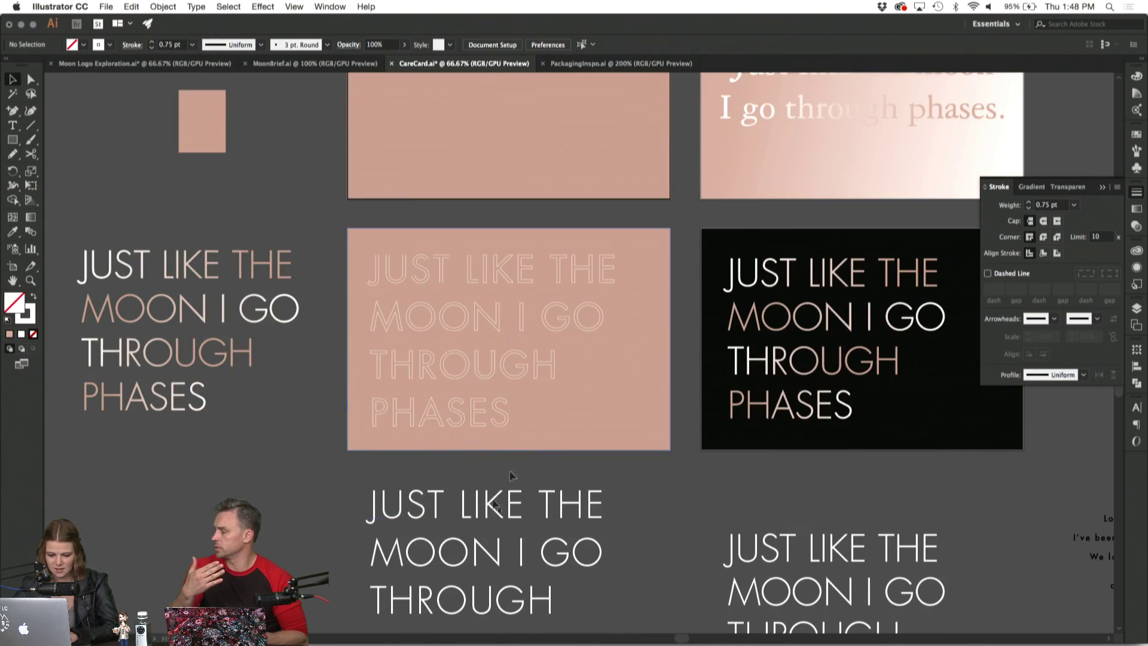
left_click(472, 544)
scroll(475, 567, "up", 2)
left_click_drag(464, 611, 465, 135)
scroll(465, 138, "up", 4)
key("Up")
key("Up")
key("Up")
key("Up")
key("Up")
key("Up")
key("Up")
key("Up")
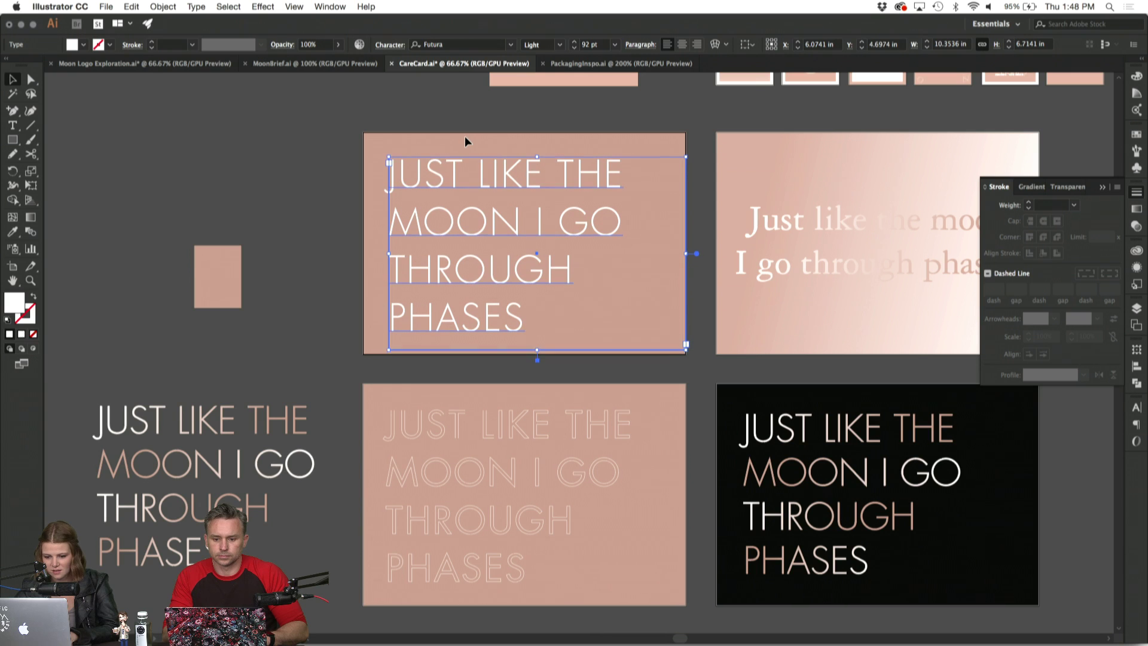
double_click(492, 239)
key("ctrl+a")
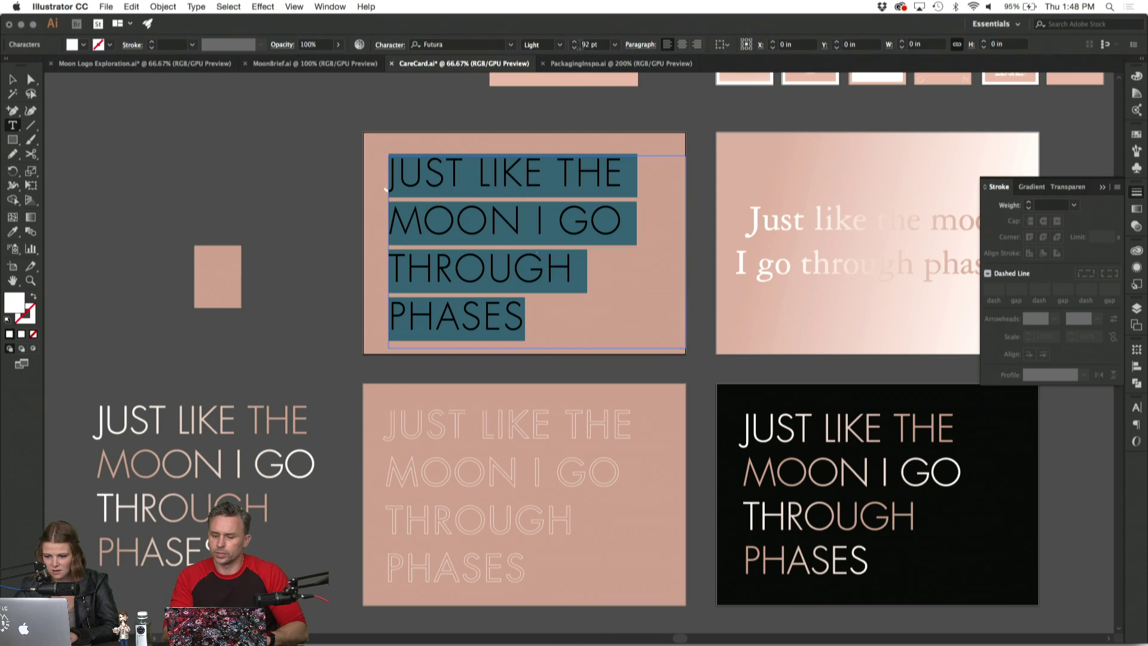
left_click(561, 45)
left_click(553, 61)
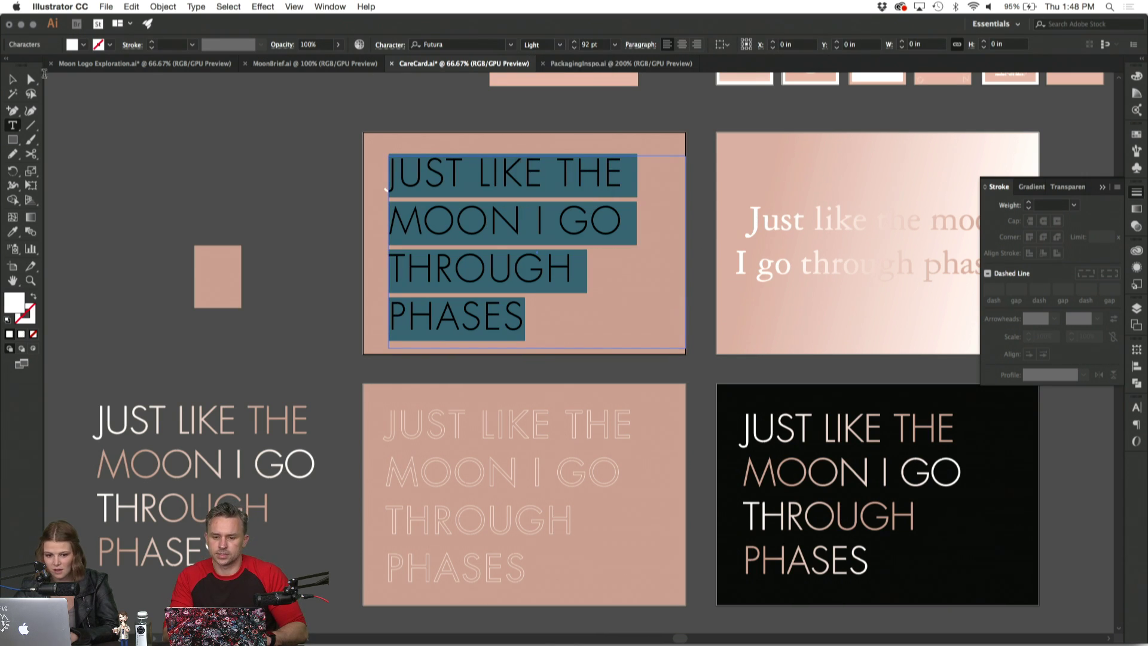
left_click(12, 79)
left_click(236, 209)
scroll(236, 210, "right", 5)
scroll(236, 210, "down", 3)
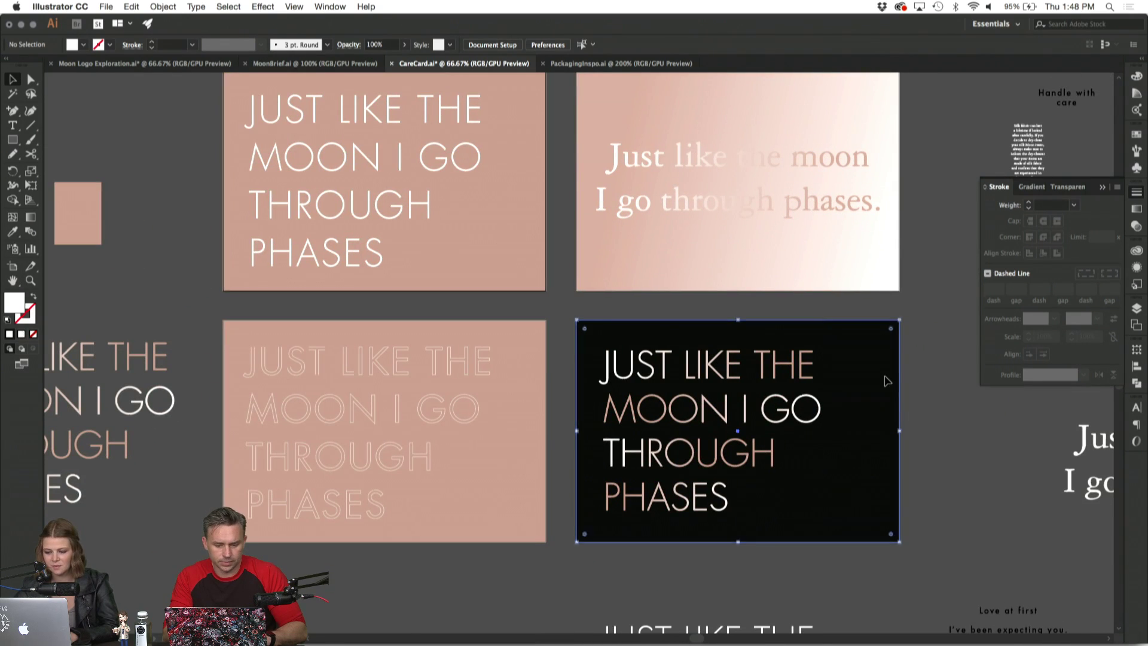
left_click(887, 381)
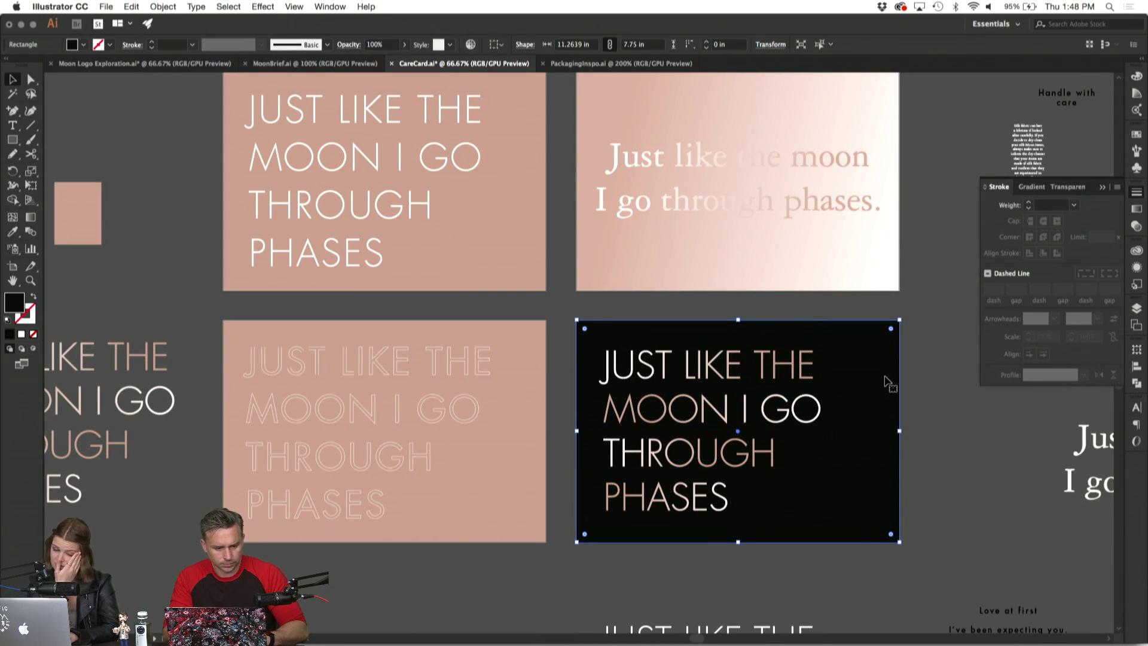
left_click(567, 305)
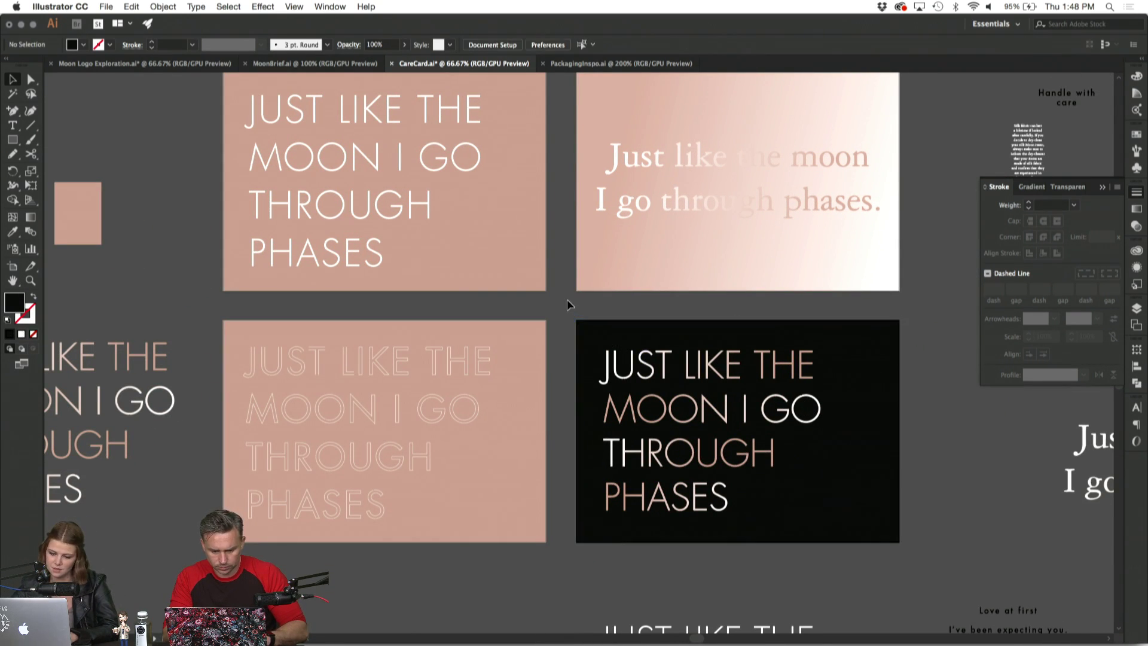
scroll(567, 305, "up", 5)
scroll(566, 304, "down", 3)
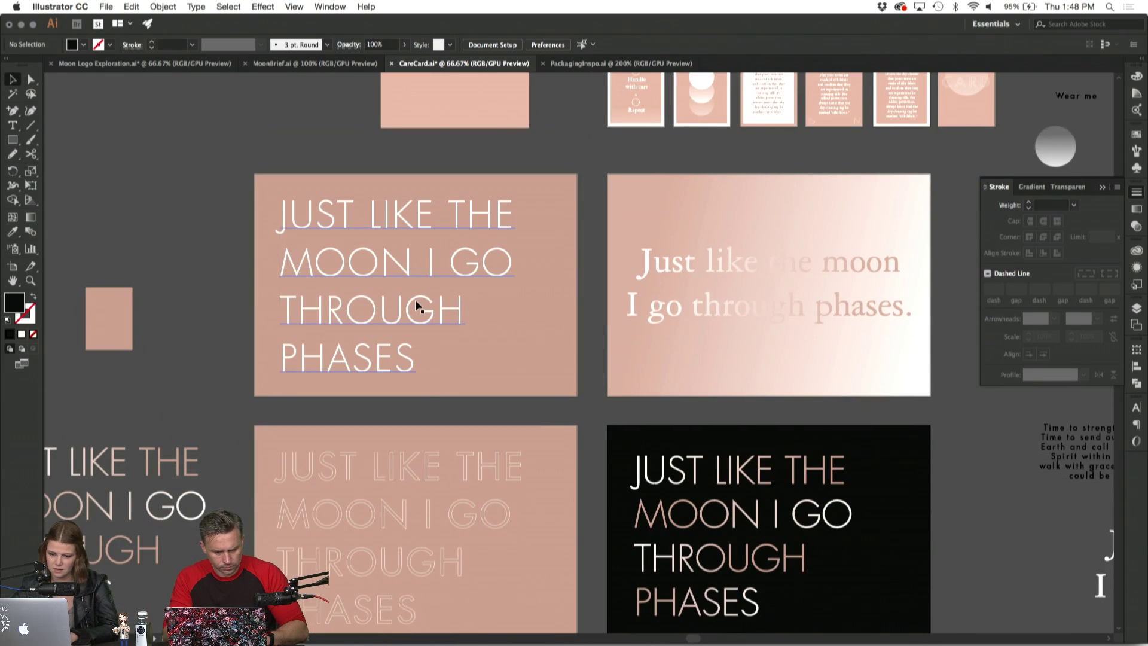
left_click(417, 303)
scroll(417, 303, "down", 2)
double_click(412, 289)
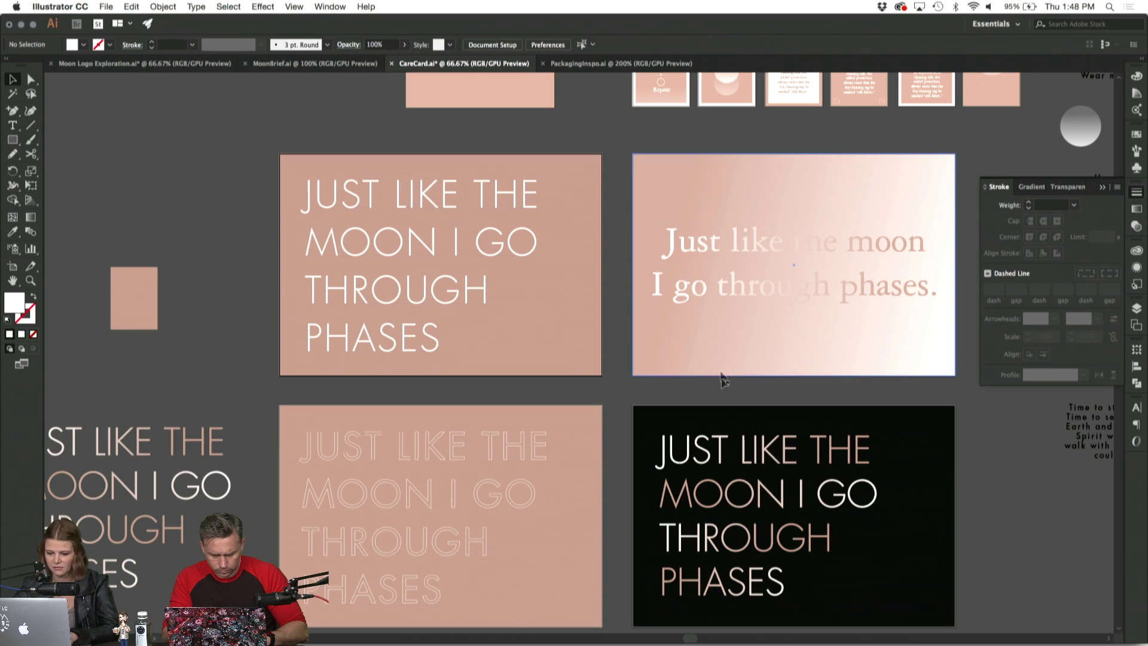
left_click(731, 419)
left_click(623, 390)
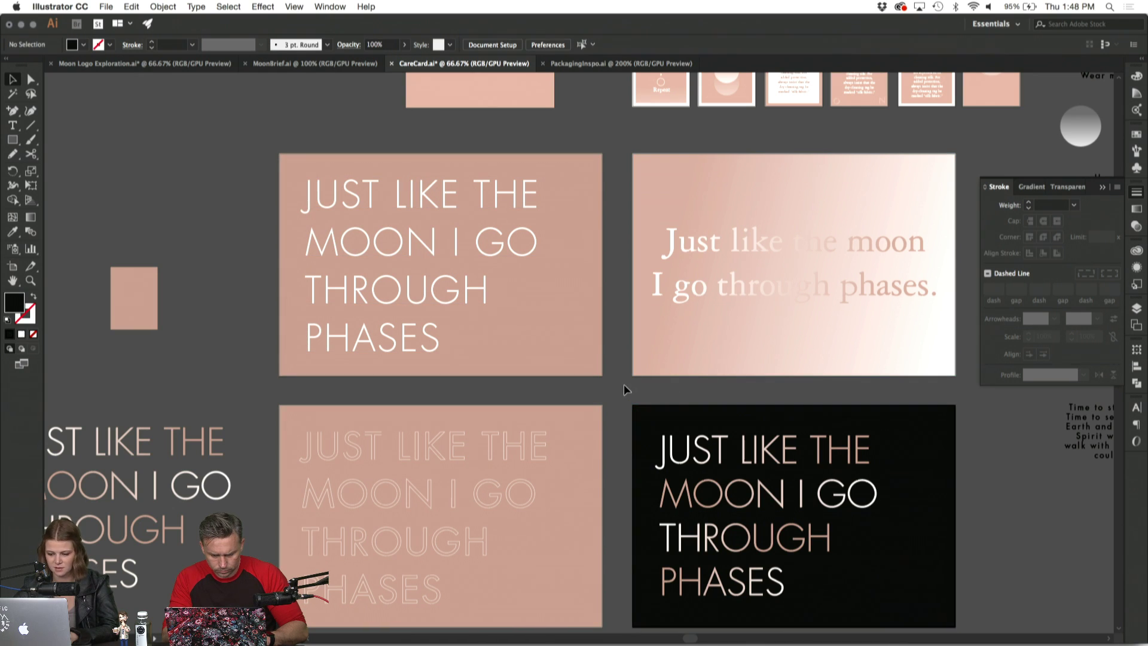
Try replacing the word MOON with blank space in the upper rose card's lettering, and undo the text edits.
triple_click(379, 236)
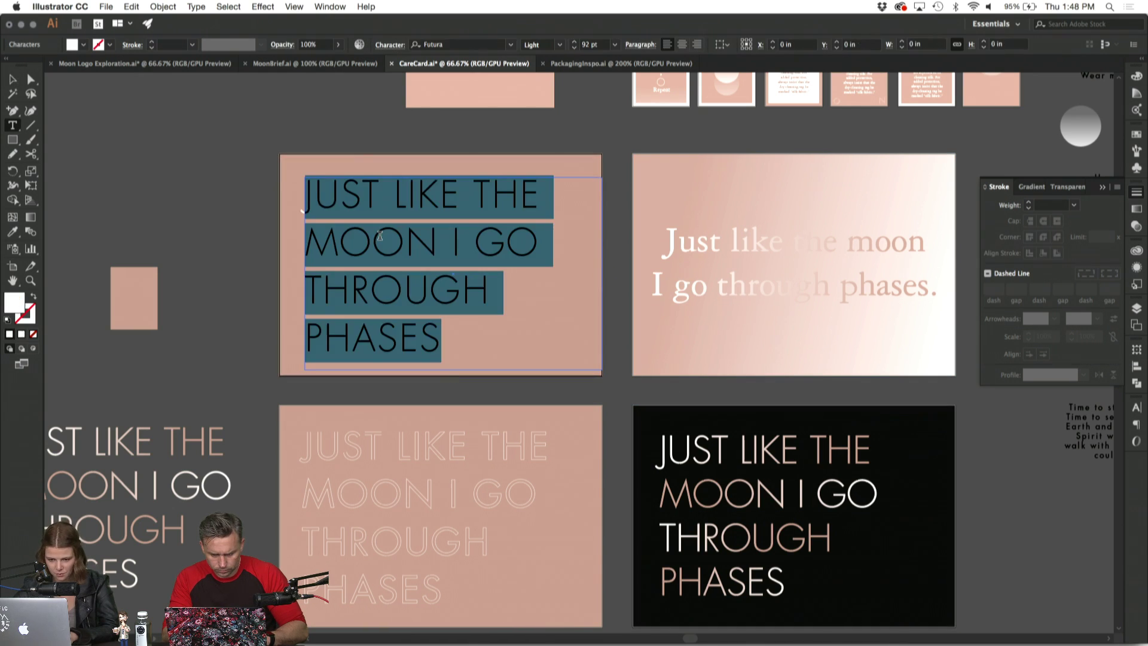
left_click(386, 248)
double_click(423, 238)
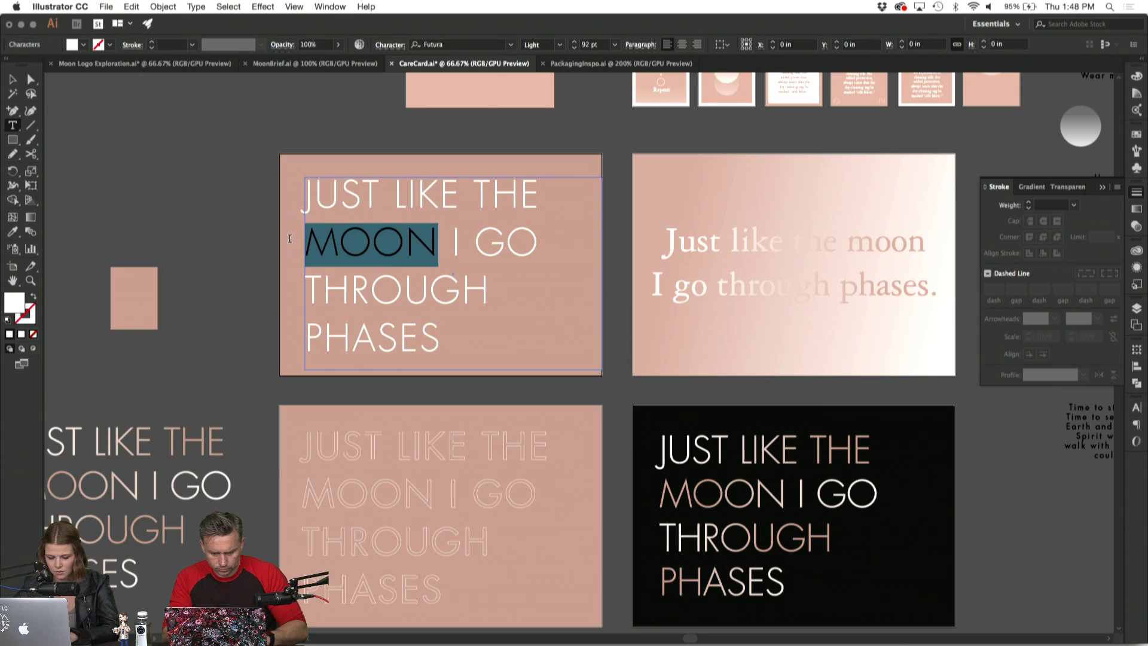
key("BackSpace")
key("Return")
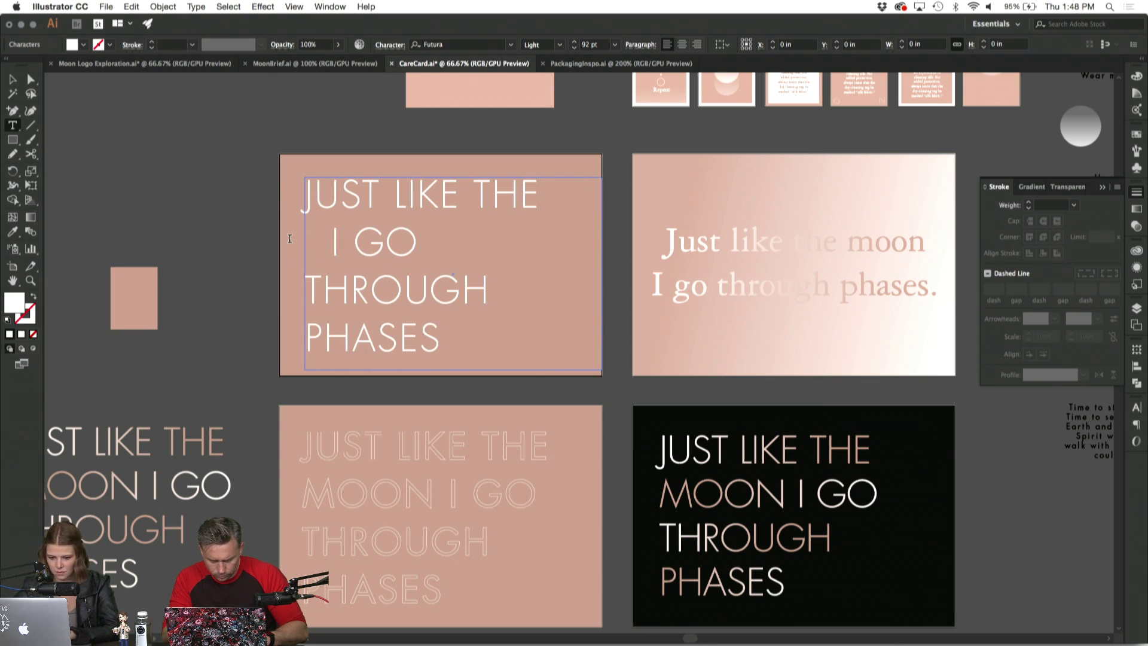
left_click(312, 290)
key("BackSpace")
type("-")
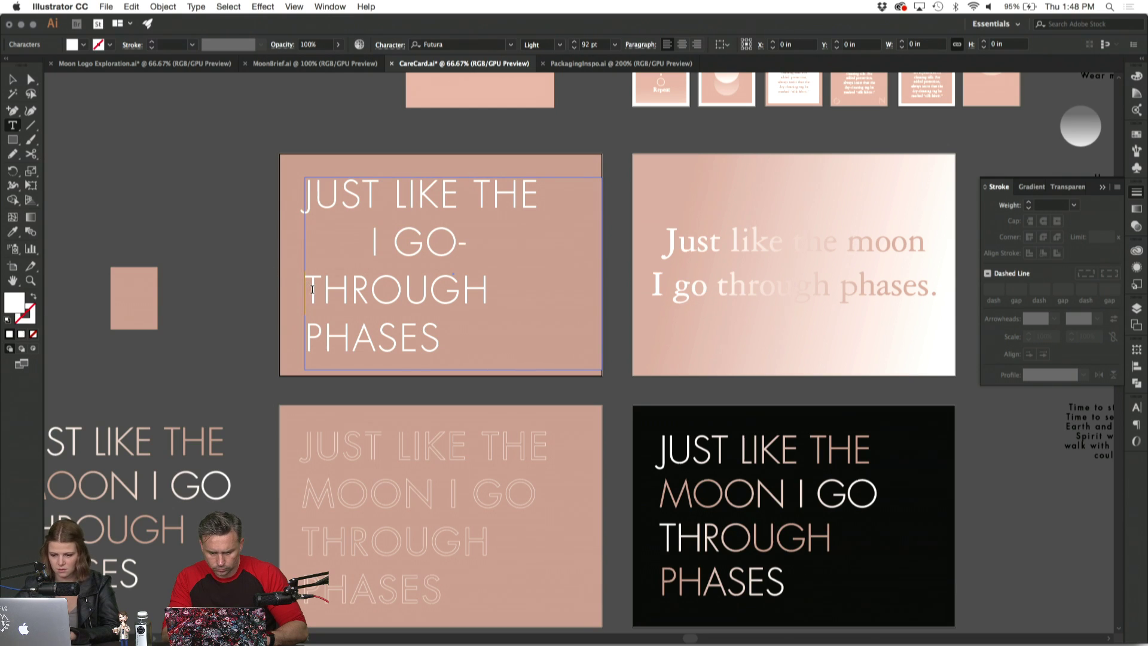
left_click(12, 79)
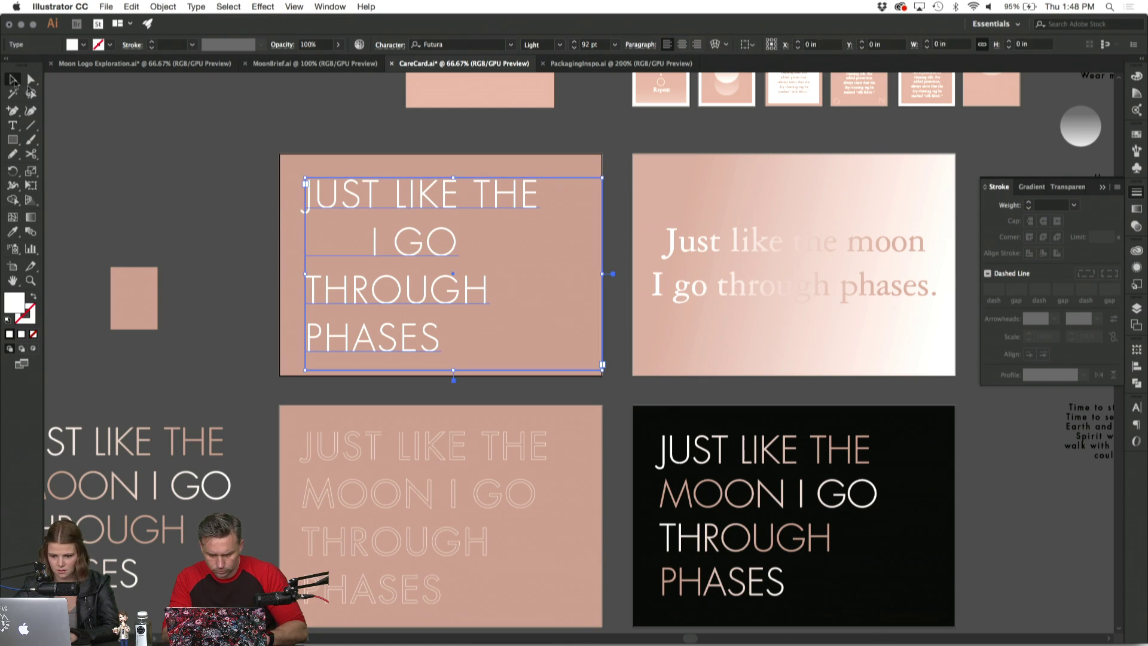
key("ctrl+z")
key("ctrl+z")
key("ctrl+z")
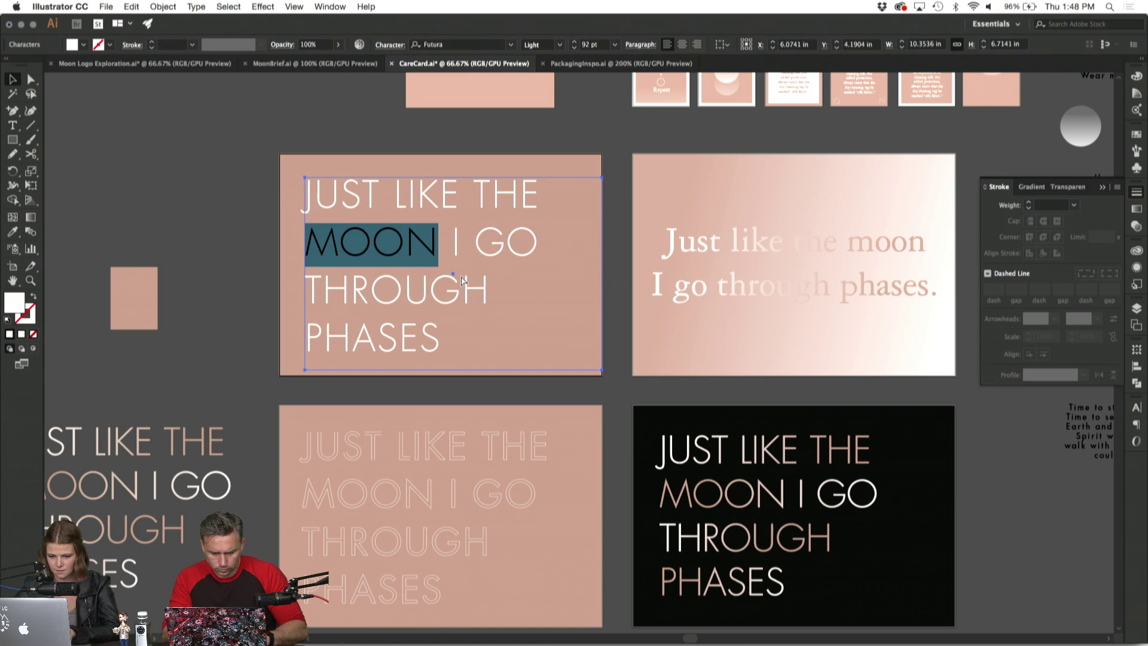
Remove the word MOON from the upper rose card's lettering, leaving a word-wide gap before I GO, and deselect the text.
double_click(439, 242)
left_click_drag(439, 242, 306, 248)
key("BackSpace")
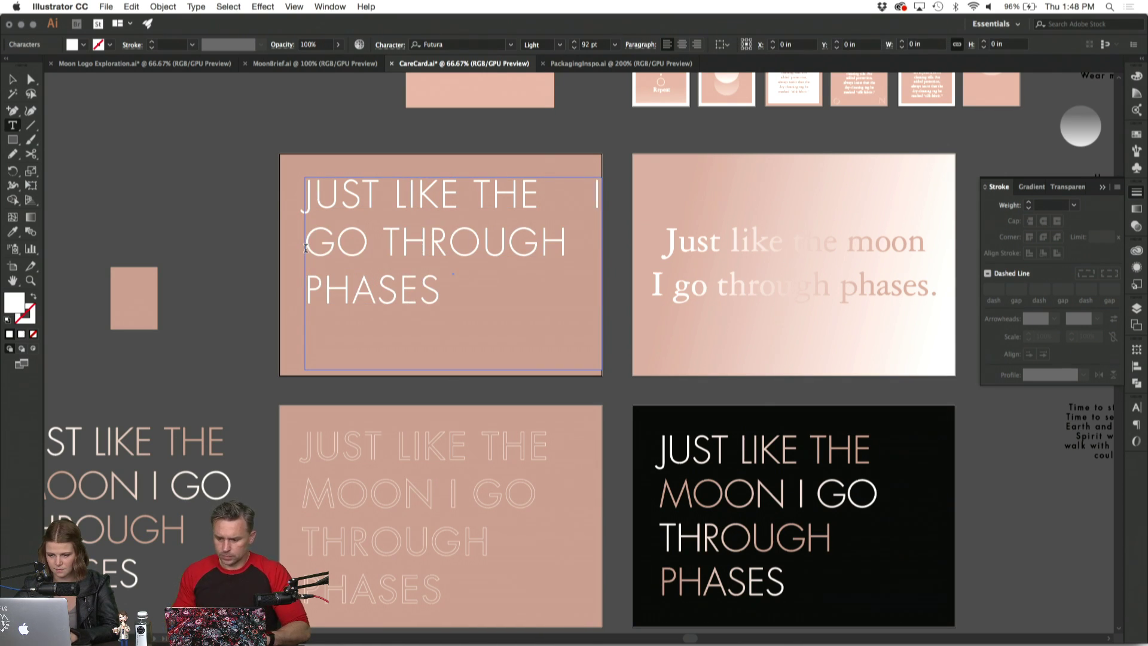
key("Return")
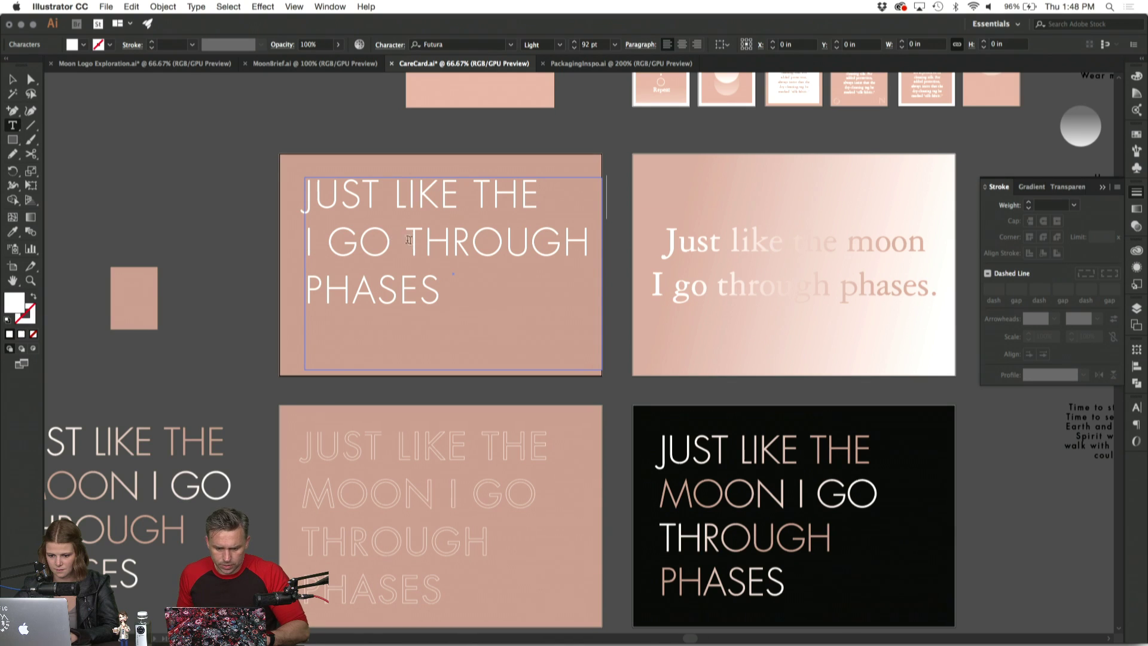
key("Return")
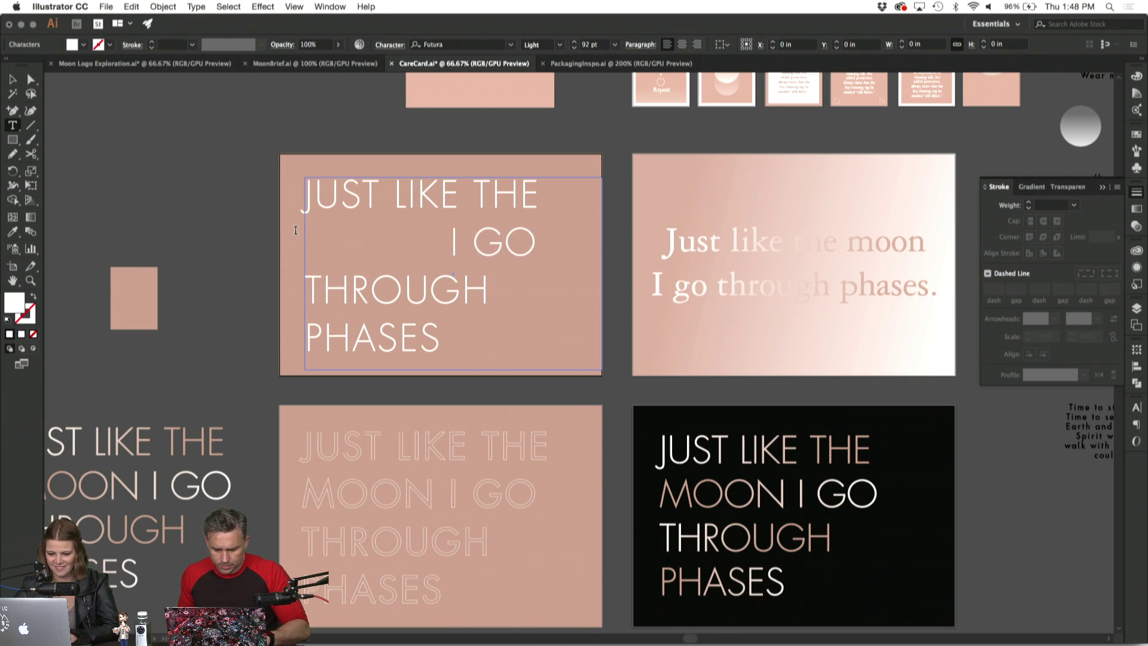
left_click(12, 78)
left_click(165, 181)
Copy the line-drawn MOON wordmark from the pink square and paste it onto the upper rose card.
scroll(165, 181, "up", 5)
left_click(488, 213)
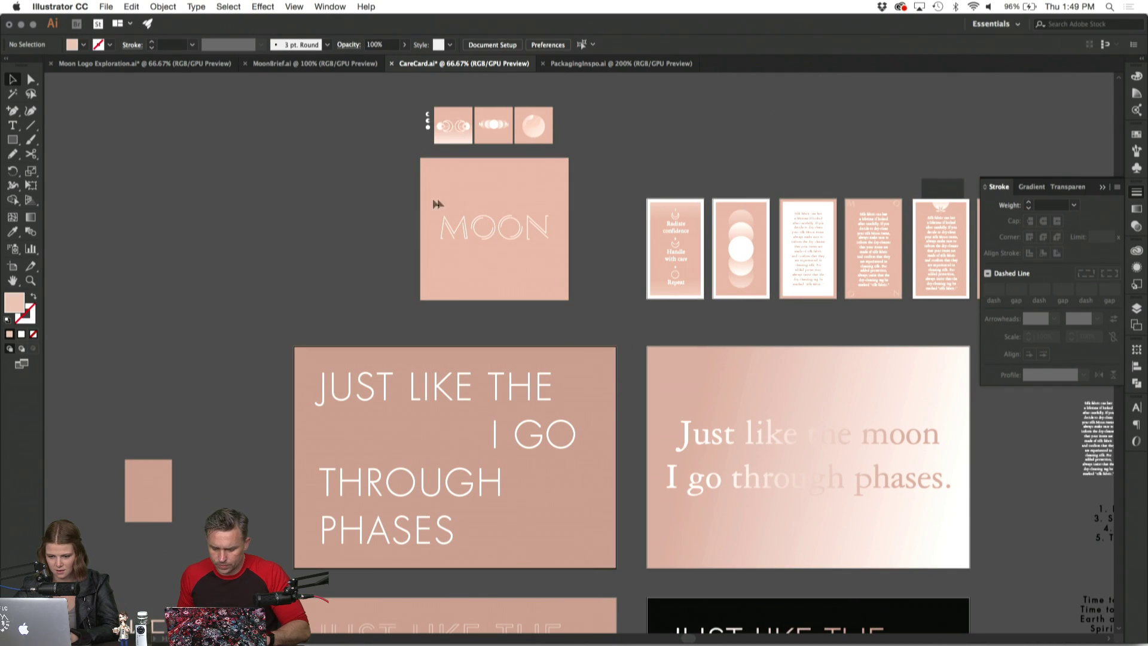
left_click_drag(604, 252, 548, 249)
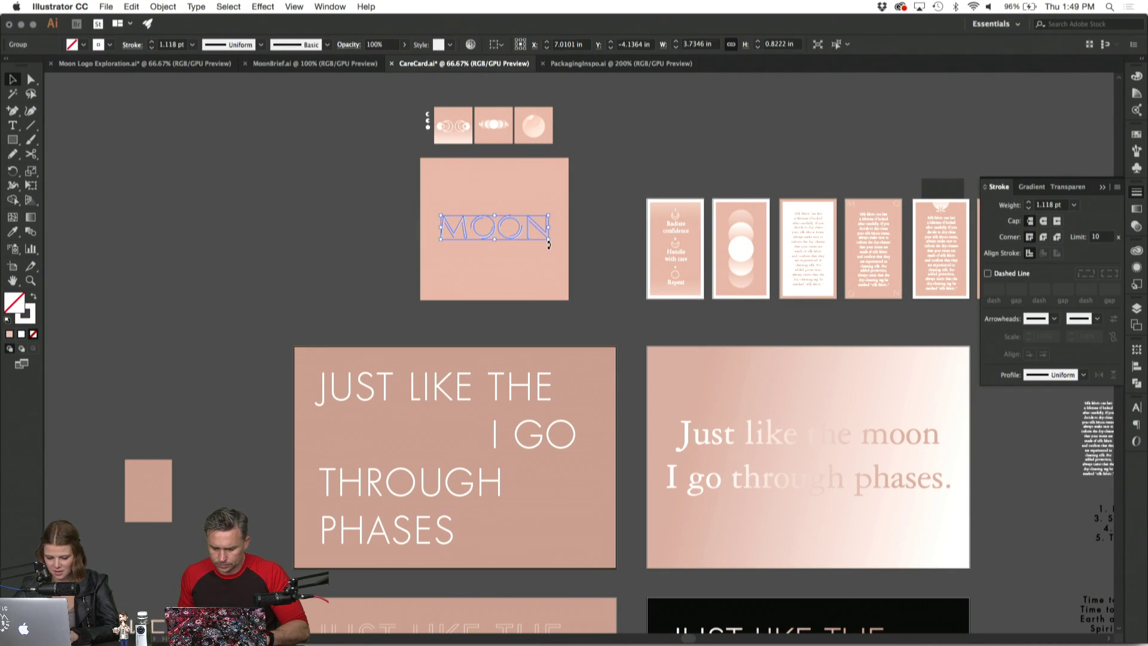
scroll(547, 243, "down", 4)
left_click(418, 316)
key("super+v")
Enlarge the pasted MOON wordmark to suit the lettering and fit it into the gap before I GO.
left_click_drag(525, 353, 487, 356)
key("super+=")
key("super+=")
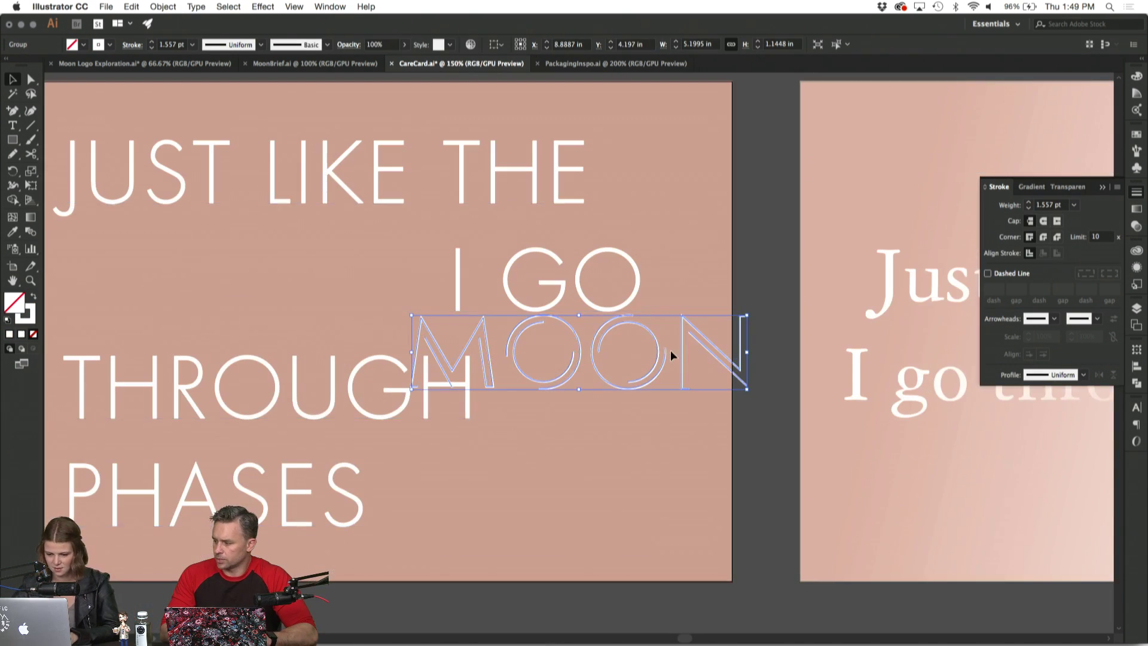
left_click_drag(681, 361, 393, 292)
left_click_drag(460, 281, 472, 283)
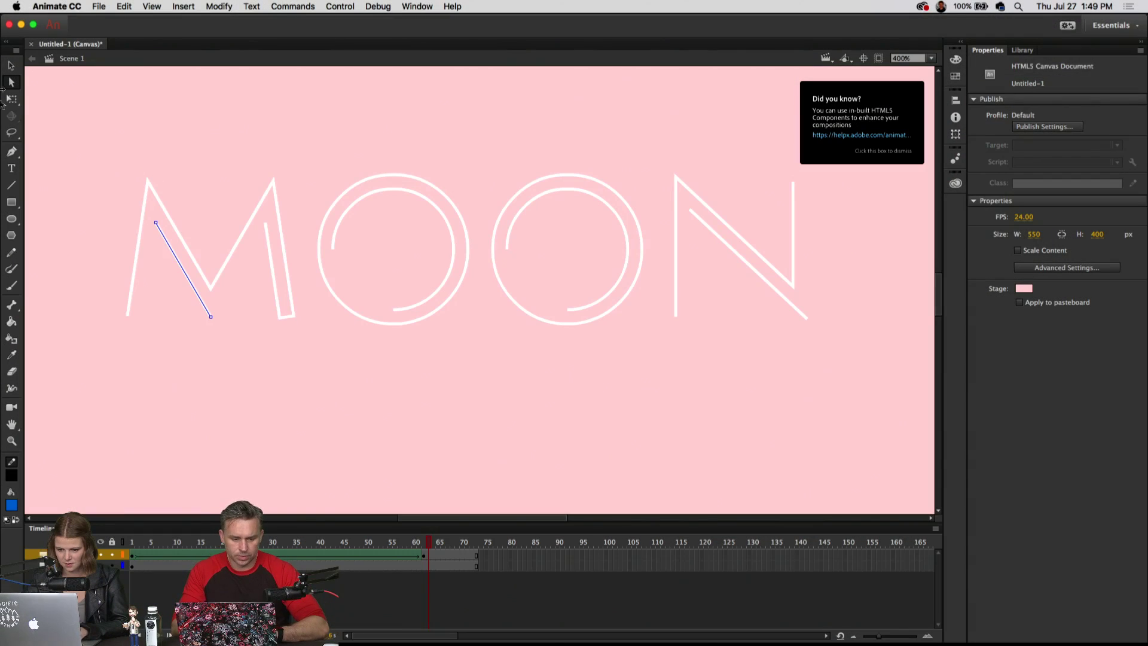
Switch to Animate and duplicate the M's inner diagonal line, placing the copy below the second O at about X 288, Y 223.
left_click(11, 65)
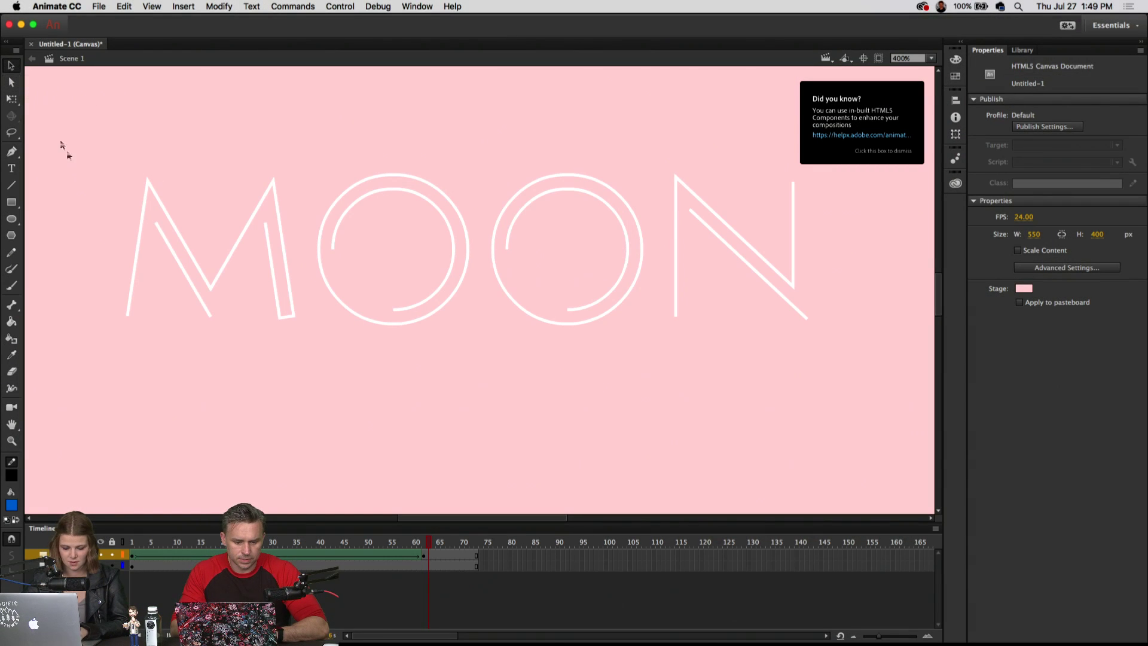
left_click(166, 244)
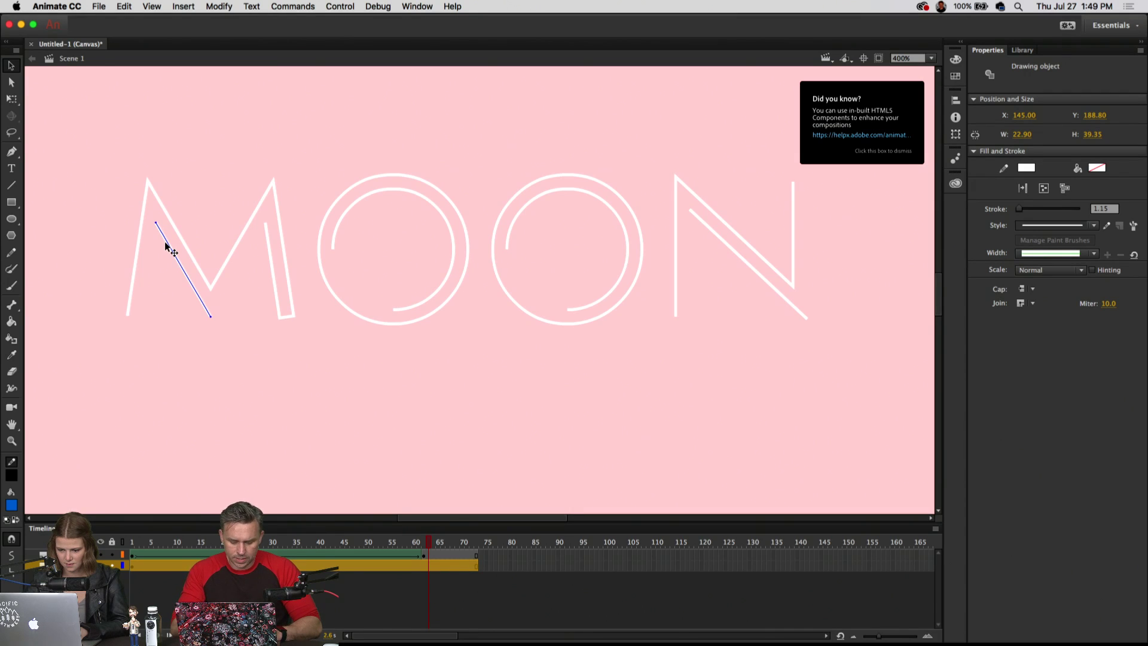
key("ctrl+v")
left_click_drag(489, 306, 531, 364)
Open the Convert to Symbol settings for the duplicated diagonal line, and move the dialog over the stage.
left_click(213, 3)
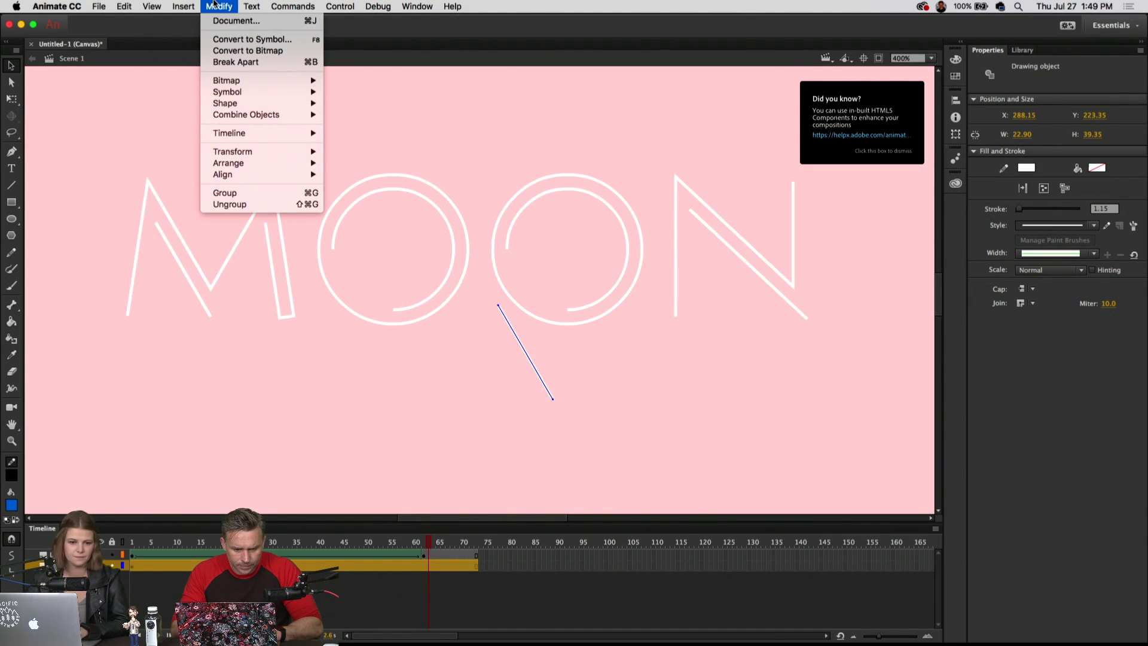
left_click(251, 39)
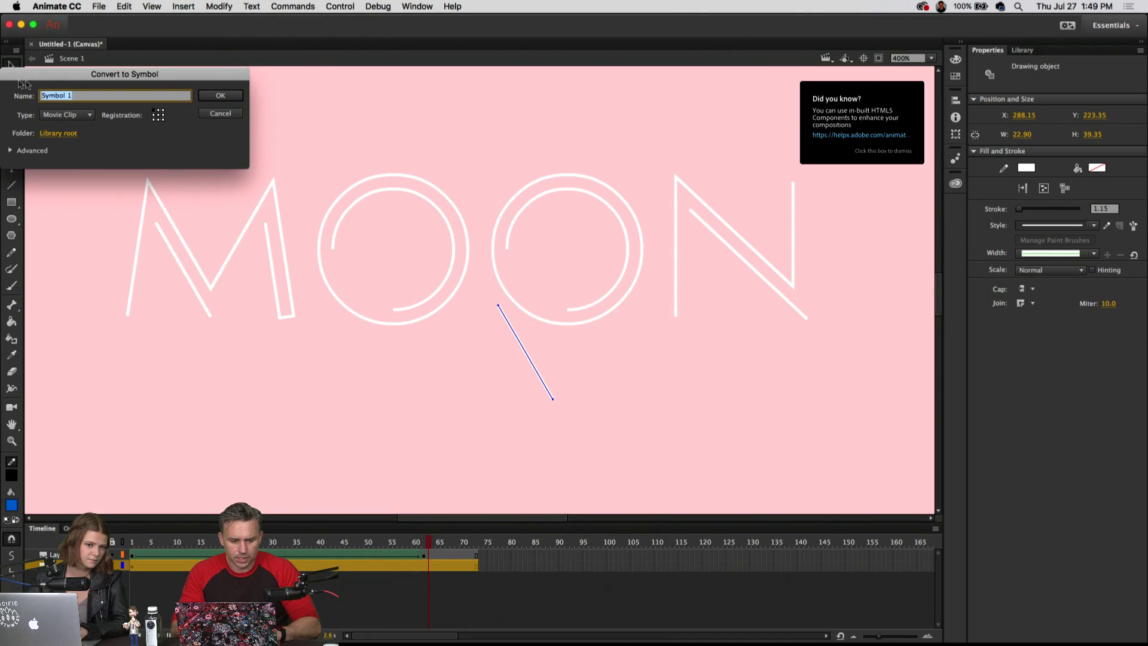
left_click_drag(43, 79, 654, 267)
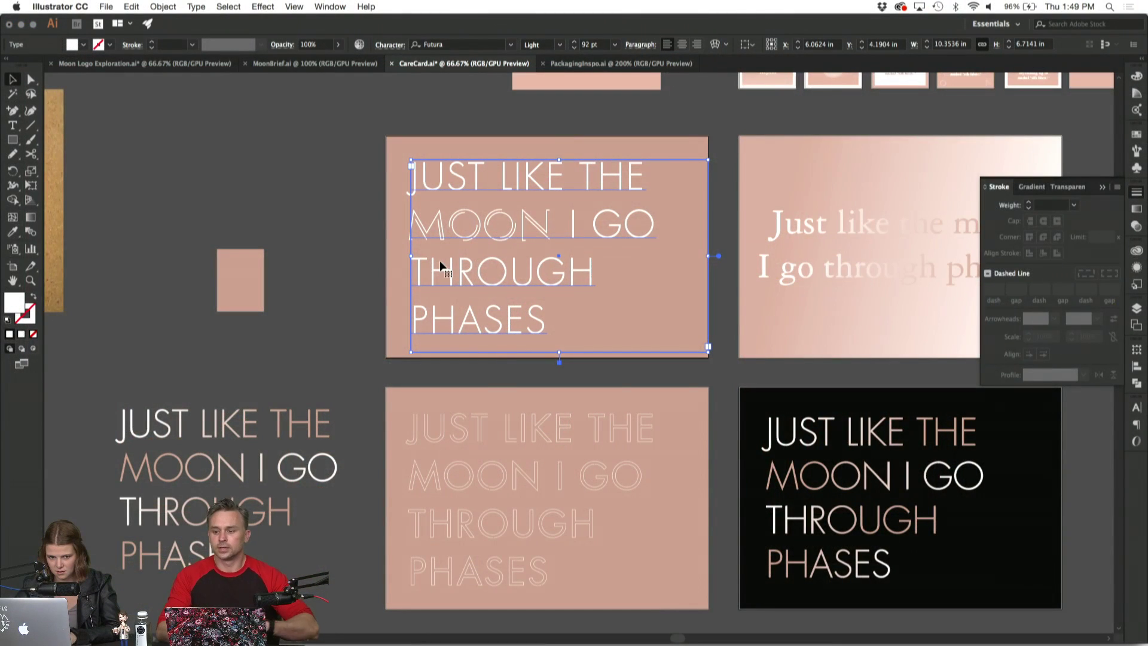
Switch to Illustrator, examine the rose card with the MOON wordmark against the neighbouring cards, and select its white lettering.
left_click(343, 256)
left_click(525, 267)
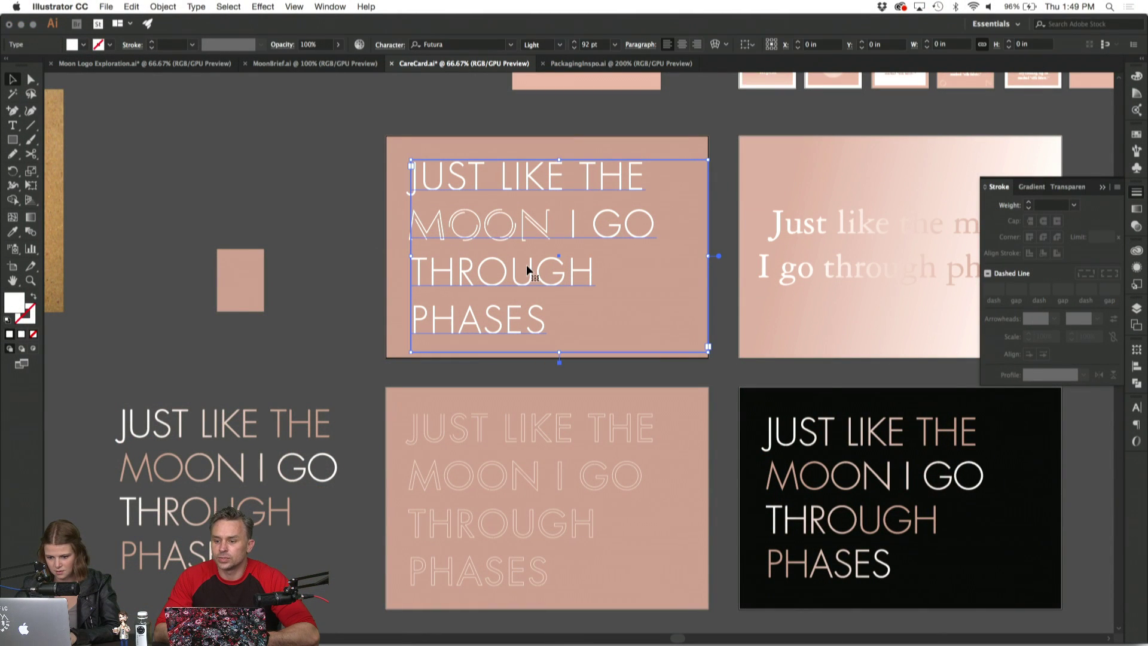
left_click(304, 209)
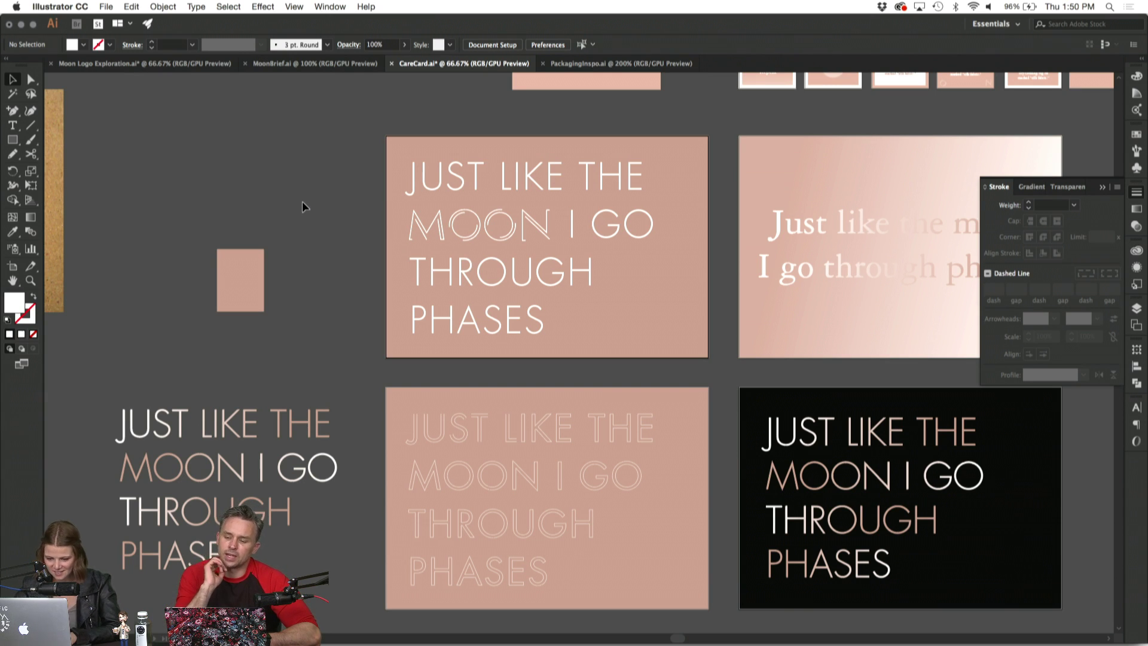
key("super+minus")
key("super+minus")
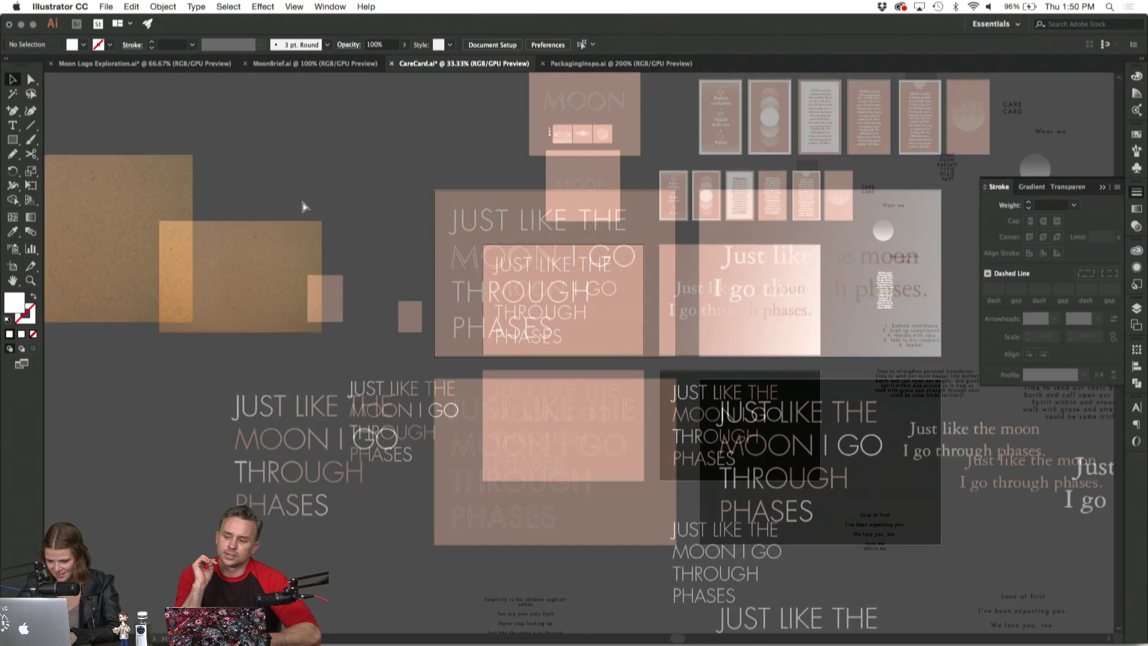
key("super+equal")
key("super+equal")
left_click(547, 281)
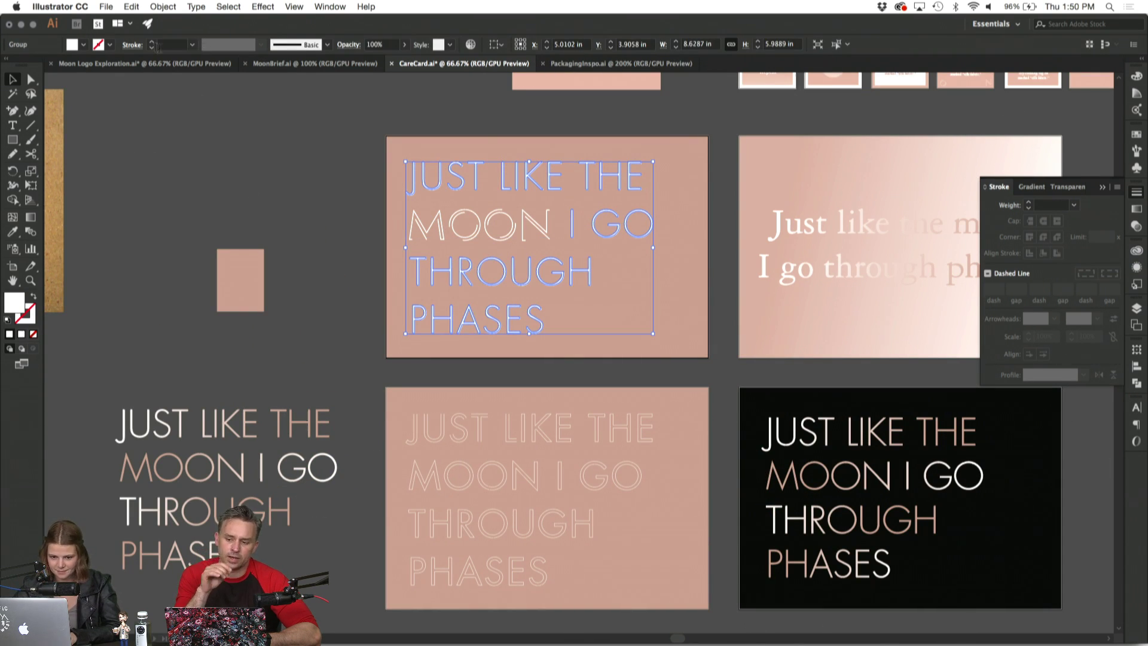
Add a 0.25 pt outline to the white lettering on the rose card.
left_click(192, 44)
left_click(204, 60)
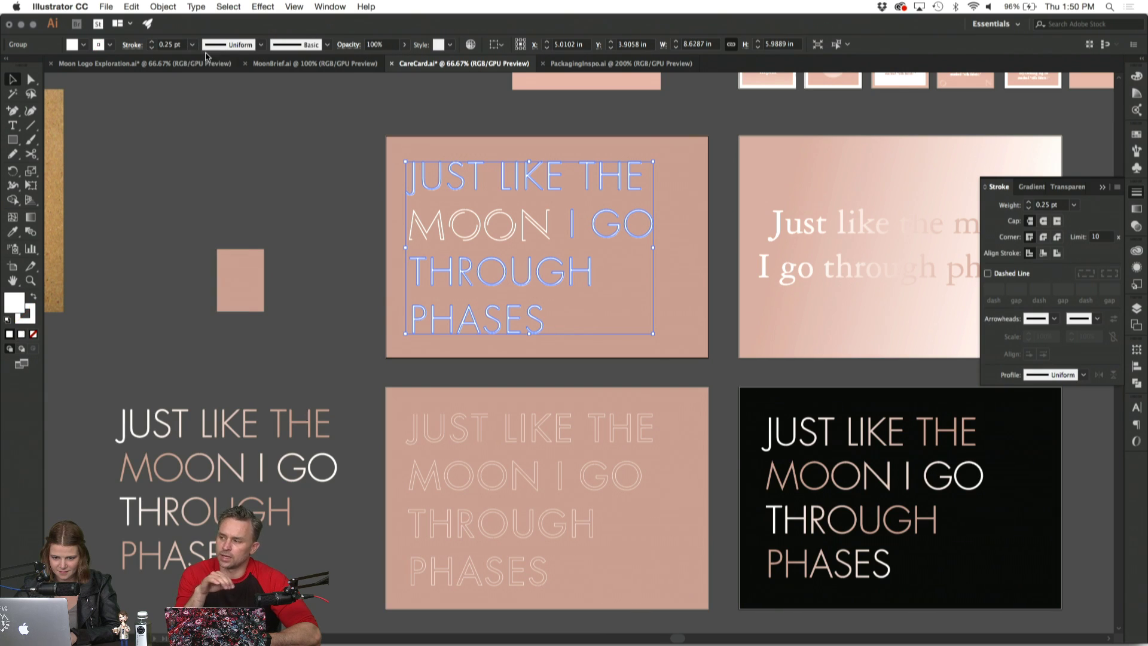
left_click(237, 146)
Sample the fill of the small rose swatch beside the cards and copy its colour code C9A697.
left_click(12, 231)
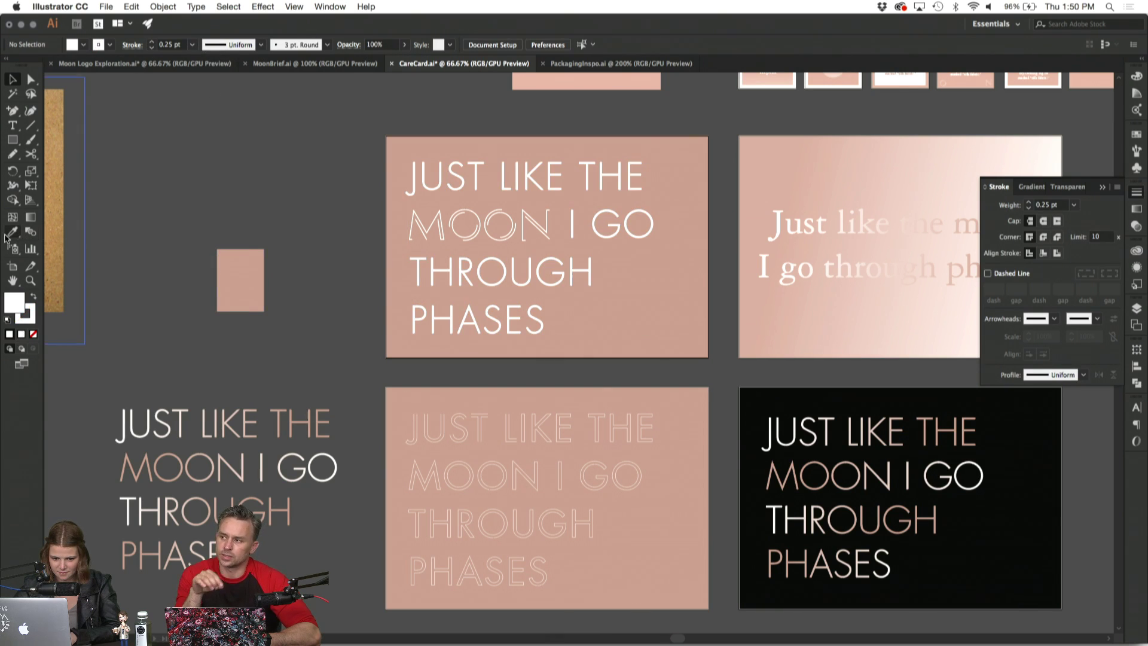
left_click(237, 269)
double_click(16, 302)
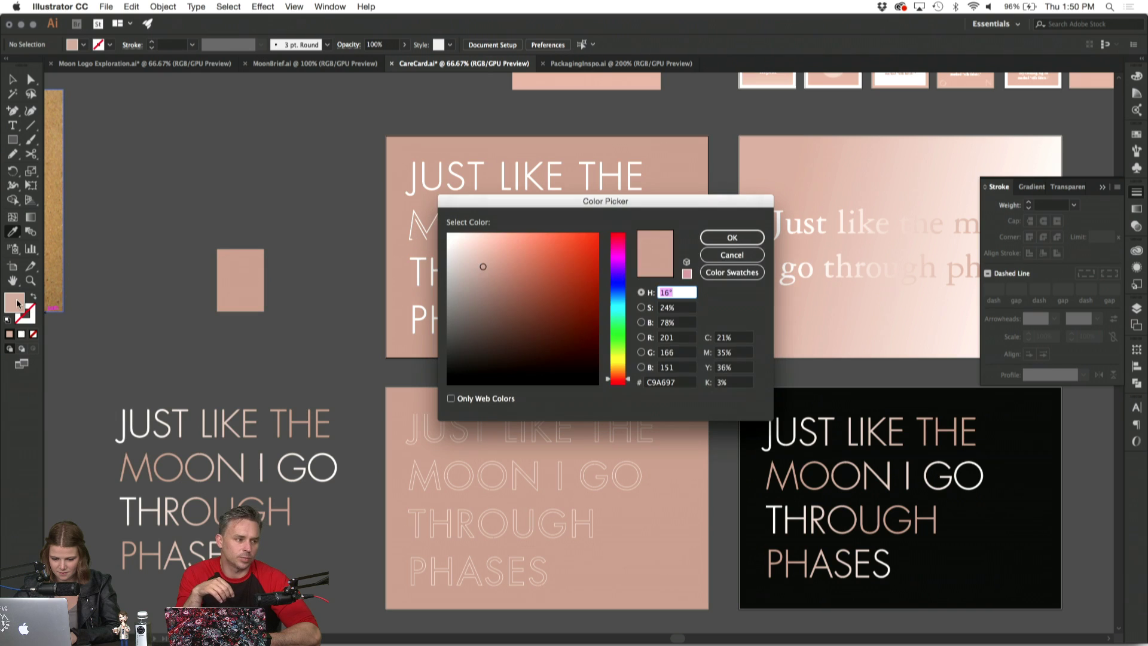
double_click(662, 382)
left_click(730, 236)
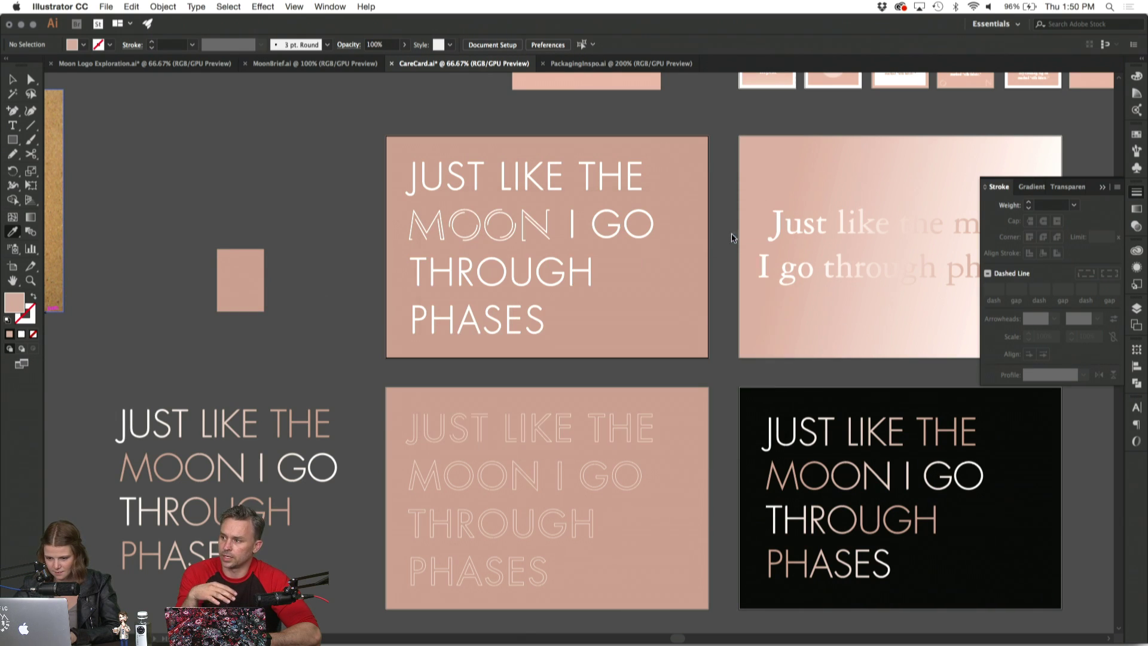
left_click(12, 78)
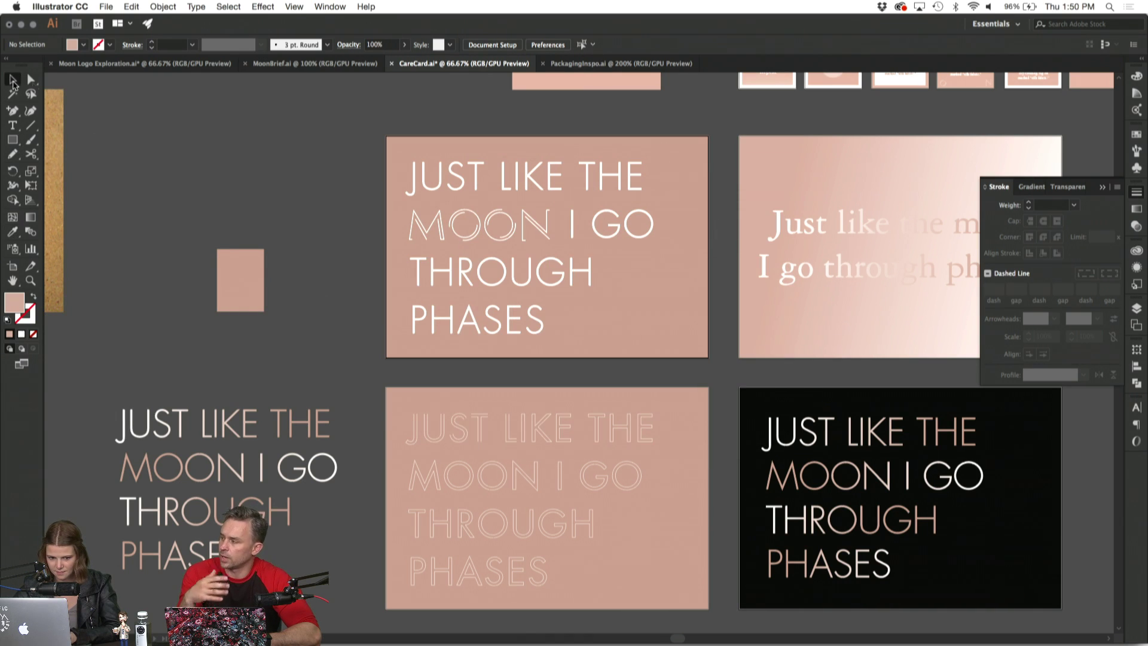
Colour the outline of the rose card's lettering with C9A697 to match the background.
left_click(439, 175)
double_click(16, 302)
double_click(662, 382)
key("super+v")
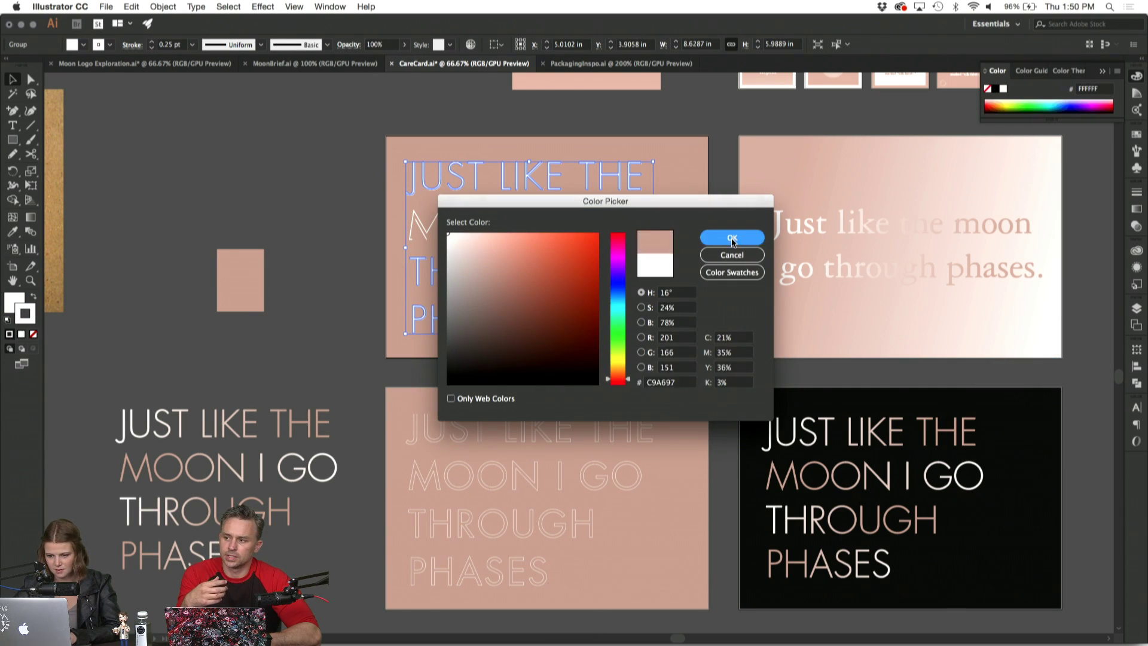
left_click(732, 238)
left_click(689, 149)
left_click(586, 176)
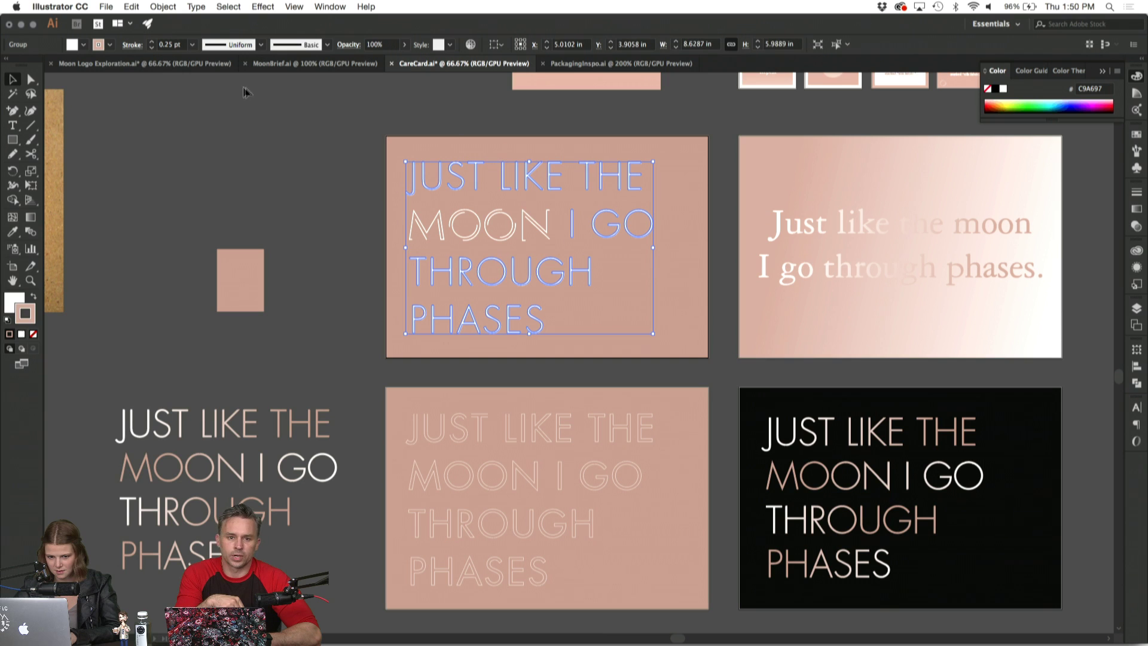
Try outside and inside stroke alignment on the rose card's lettering, and restore centre alignment.
left_click(1137, 192)
left_click(1057, 255)
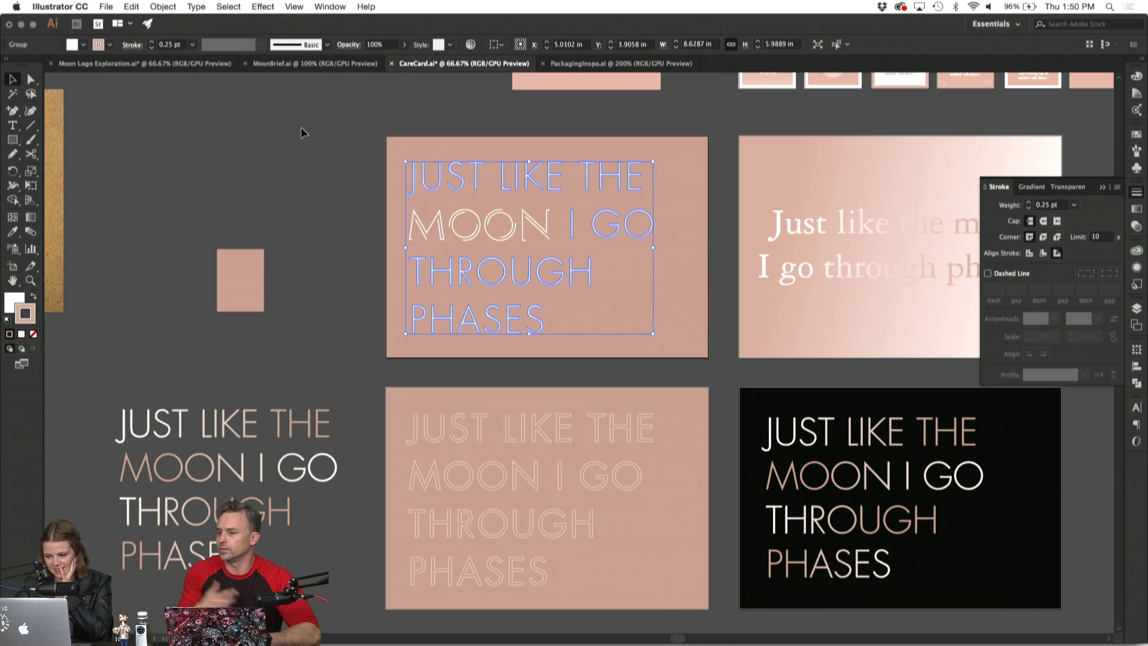
left_click(1043, 253)
left_click(367, 160)
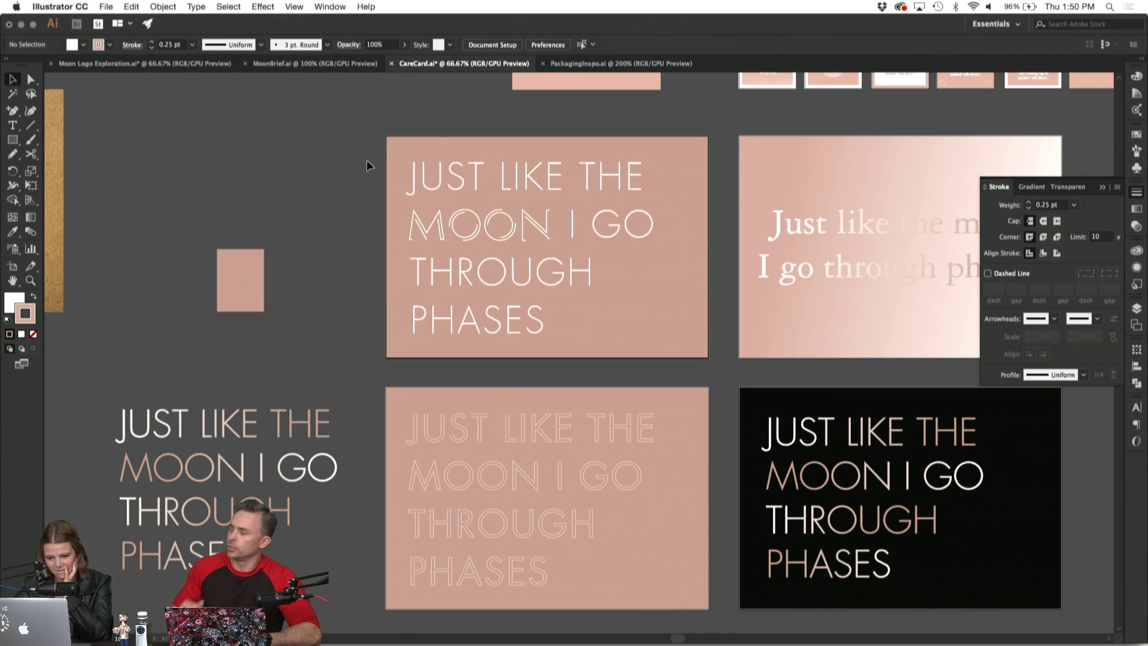
left_click(479, 171)
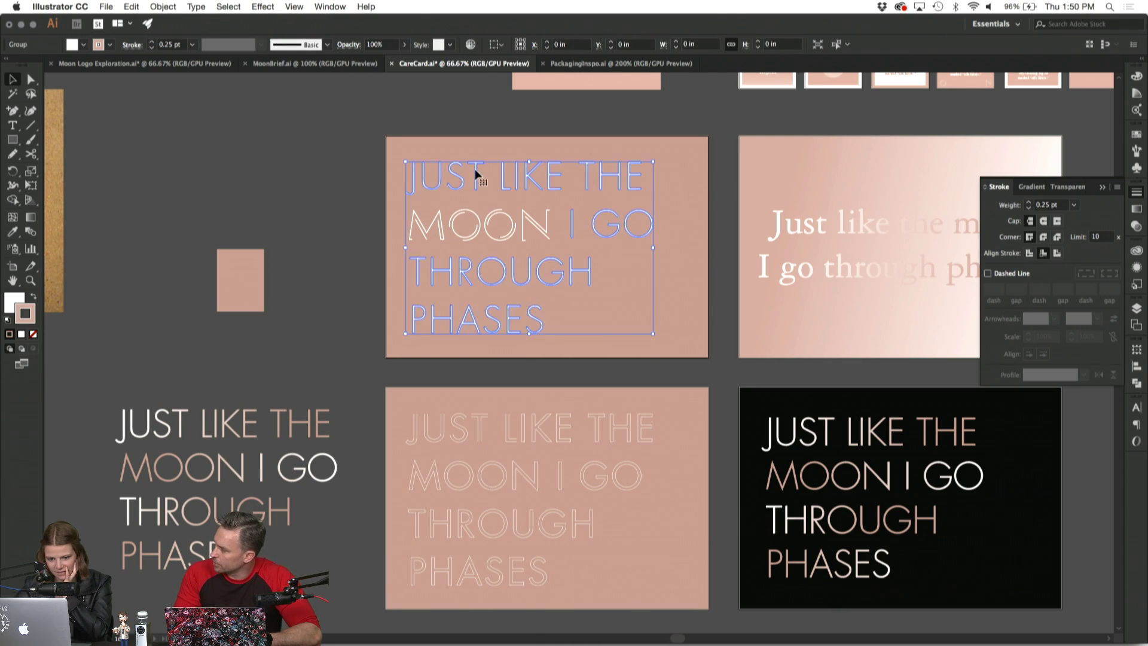
left_click(1029, 252)
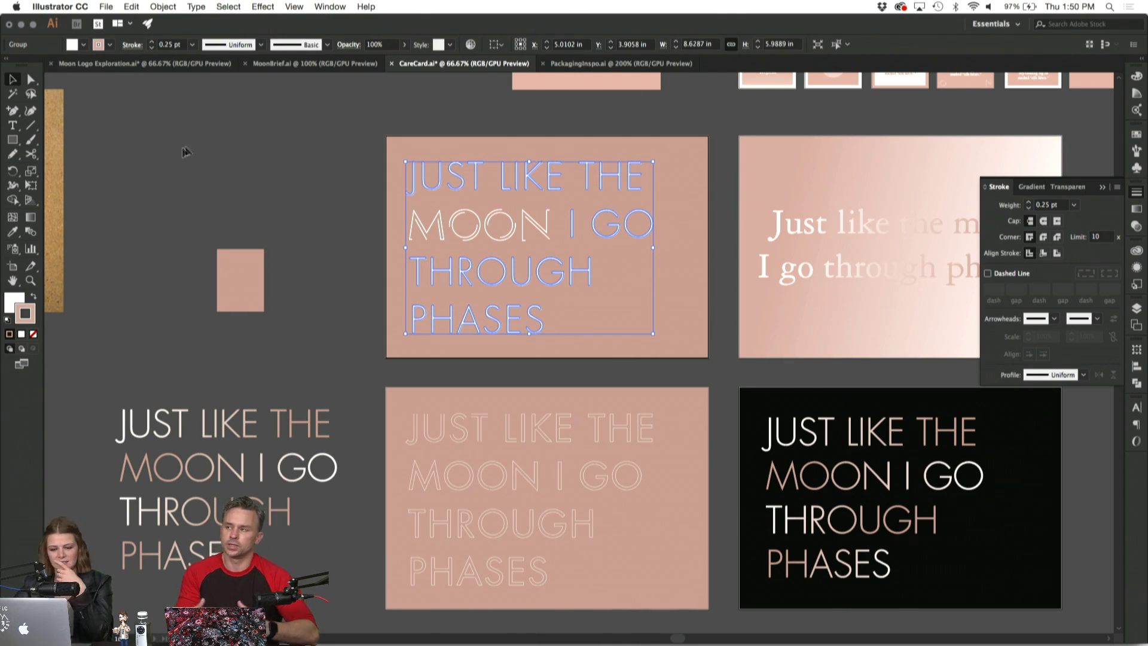
left_click(206, 171)
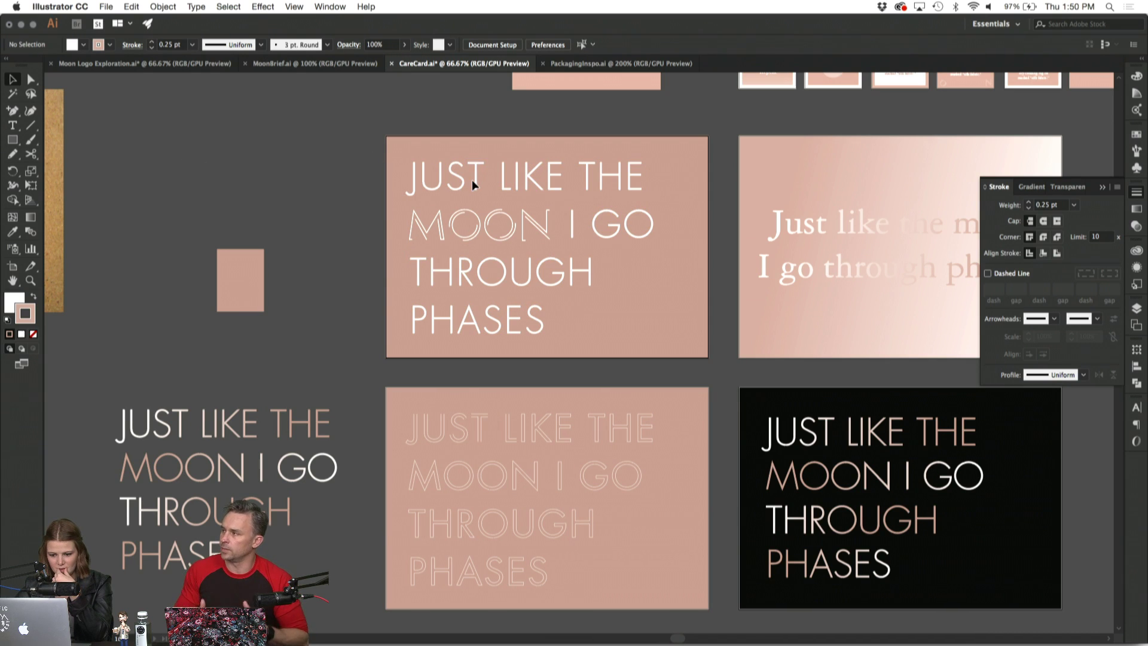
Set the lettering's outline weight to 0.5 pt and inspect the result up close on the word PHASES.
left_click(479, 178)
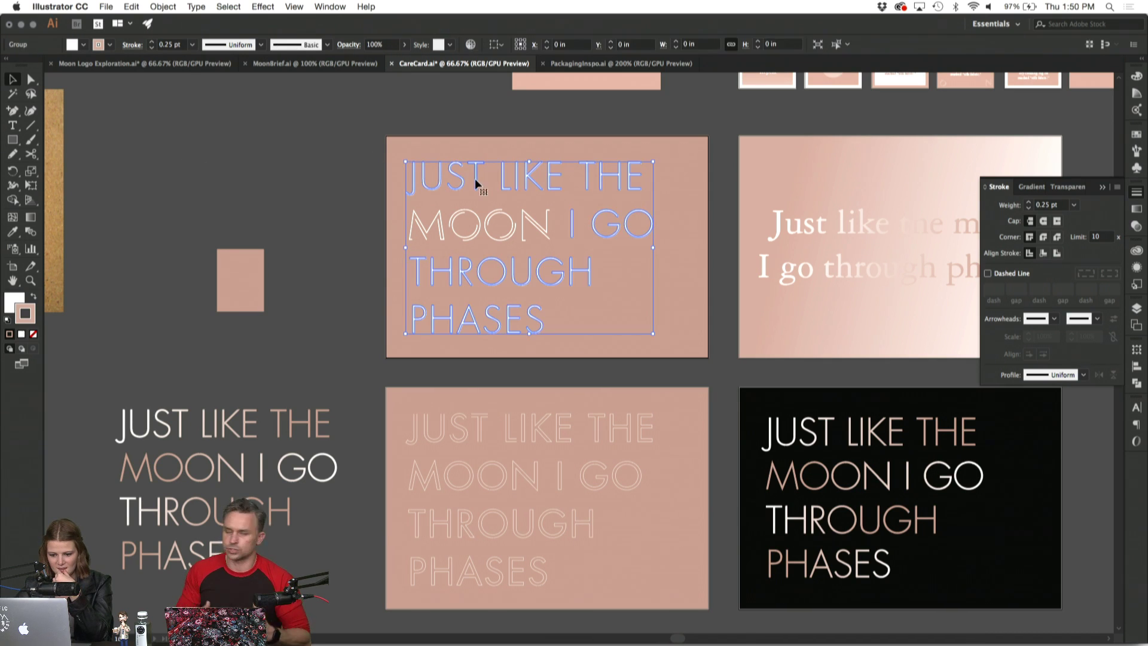
left_click(152, 42)
left_click(207, 139)
key("super+equal")
key("super+equal")
key("super+equal")
key("super+equal")
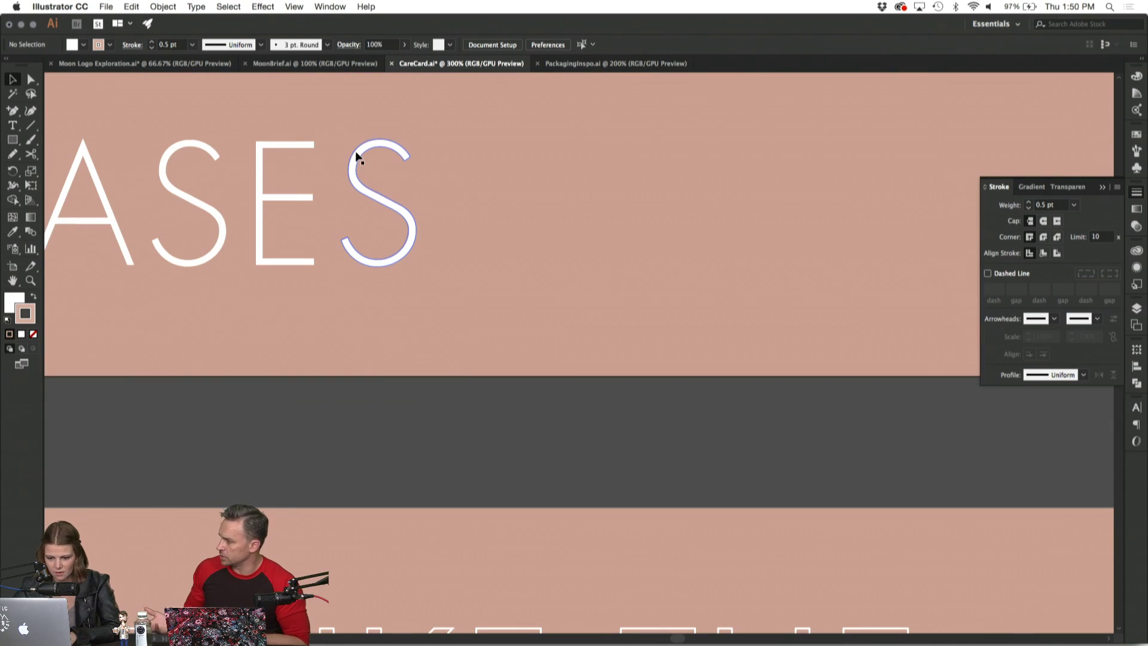
left_click(356, 153)
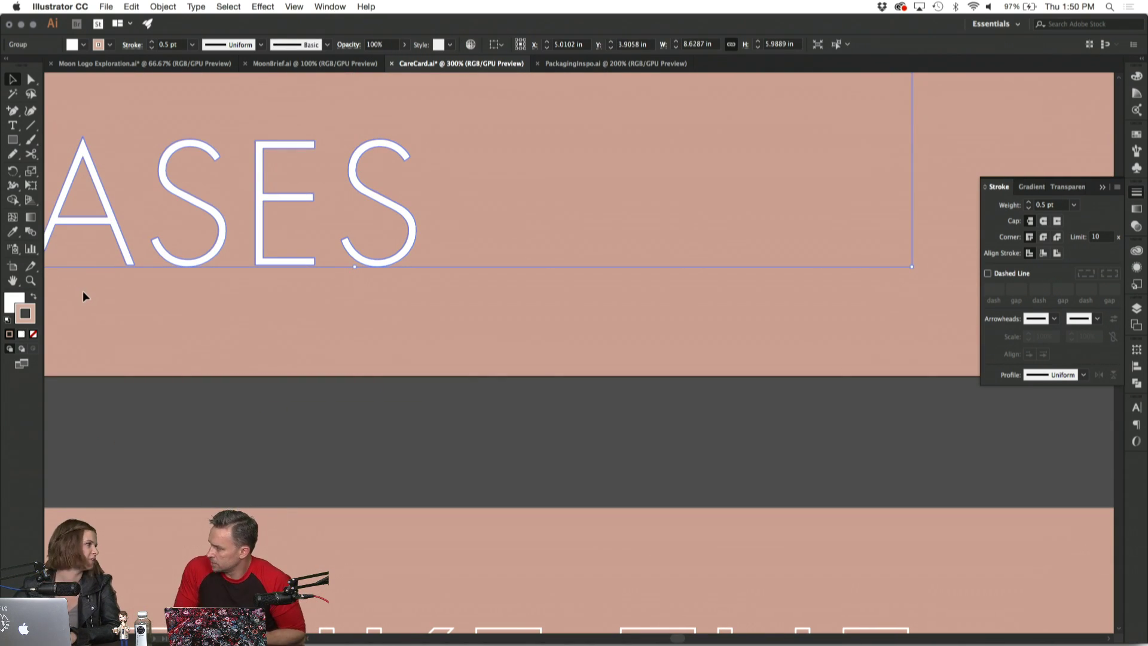
scroll(82, 291, "down", 5)
scroll(83, 290, "left", 4)
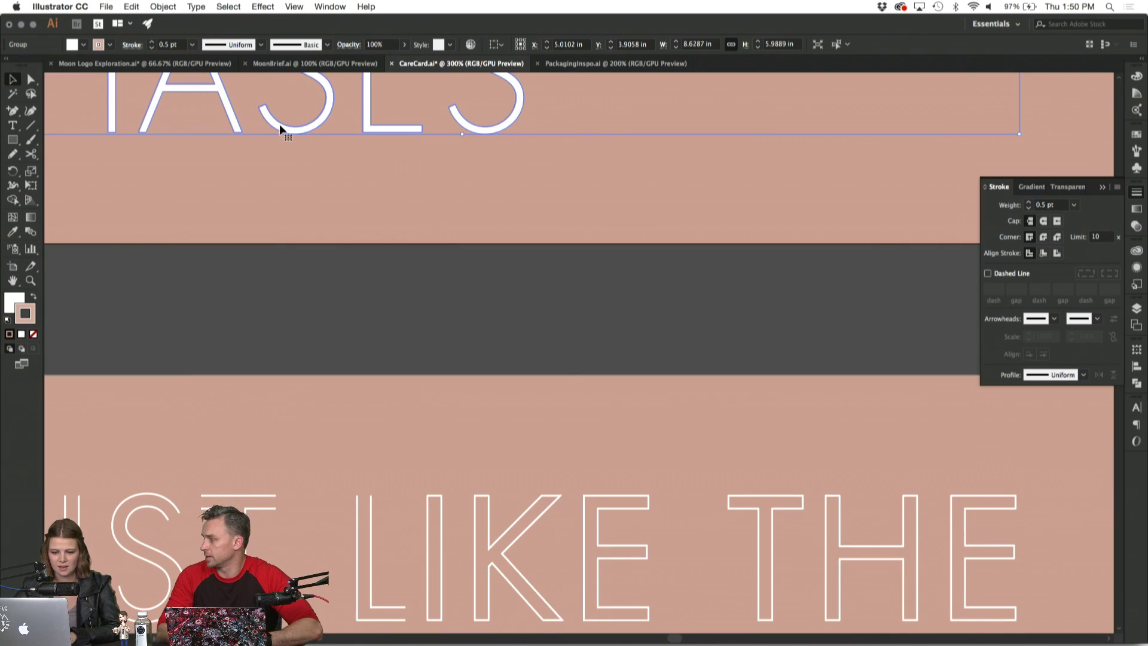
left_click_drag(280, 129, 654, 339)
key("super+z")
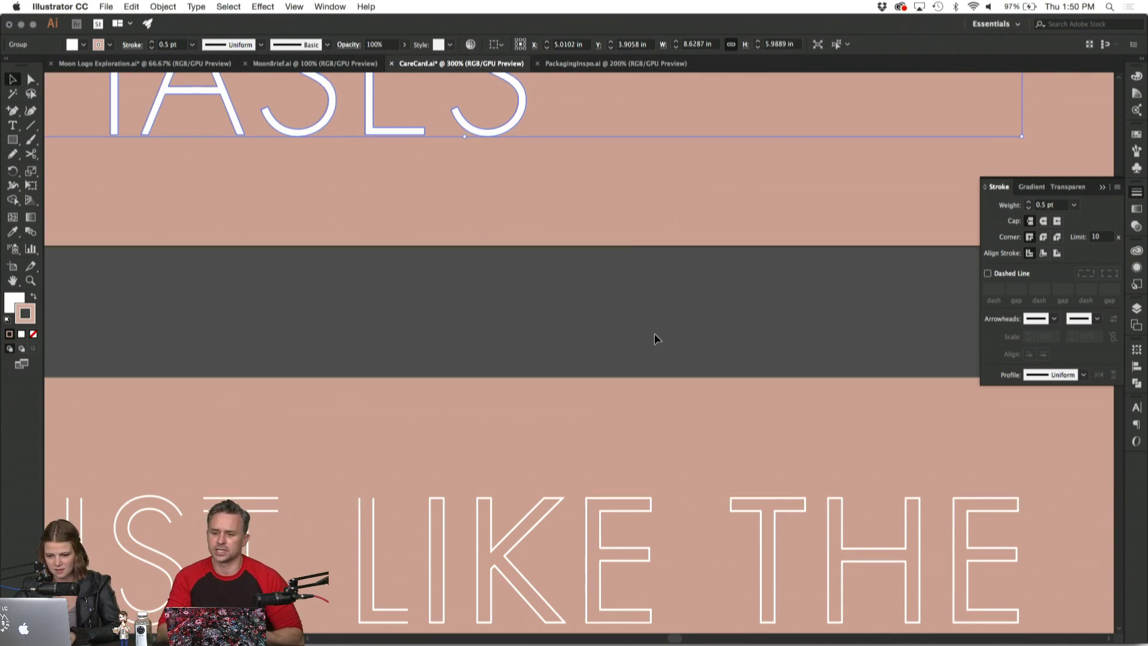
Set the lettering's outline weight to 2 pt and compare the thinned text with the MOON wordmark at full card view.
scroll(654, 339, "up", 7)
scroll(654, 339, "left", 2)
left_click(151, 44)
left_click(151, 44)
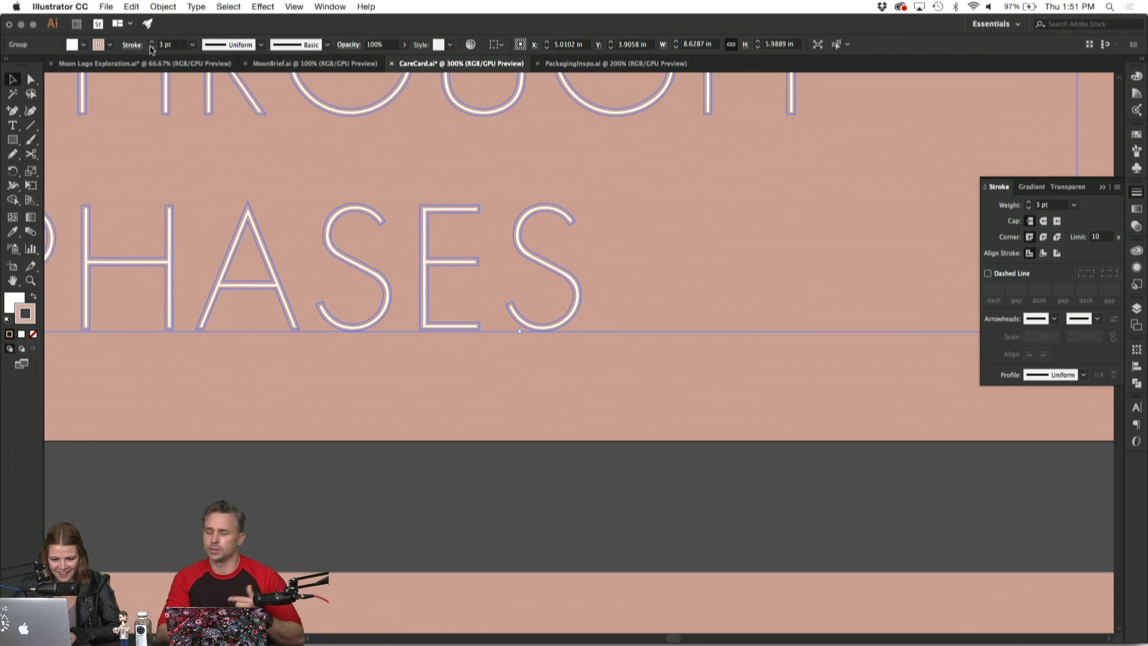
left_click(151, 48)
left_click(396, 382)
key("super+minus")
key("super+minus")
key("super+minus")
key("super+minus")
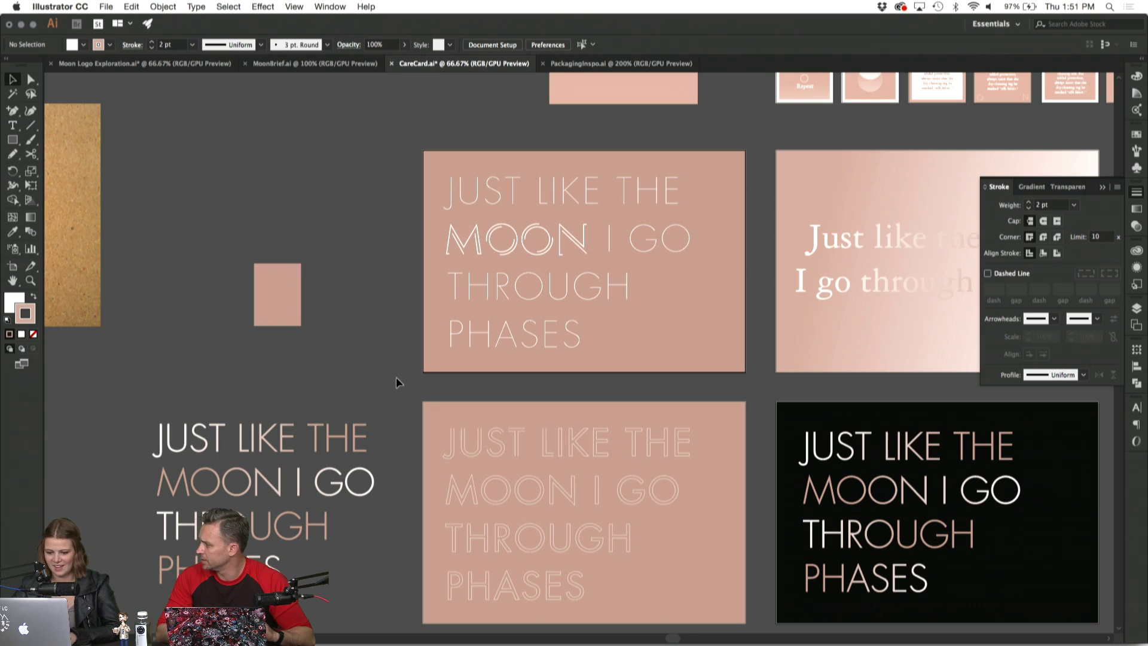
scroll(396, 377, "right", 3)
Set the outline weight of the rose card's lettering to 2.5 pt and check it deselected.
left_click(402, 353)
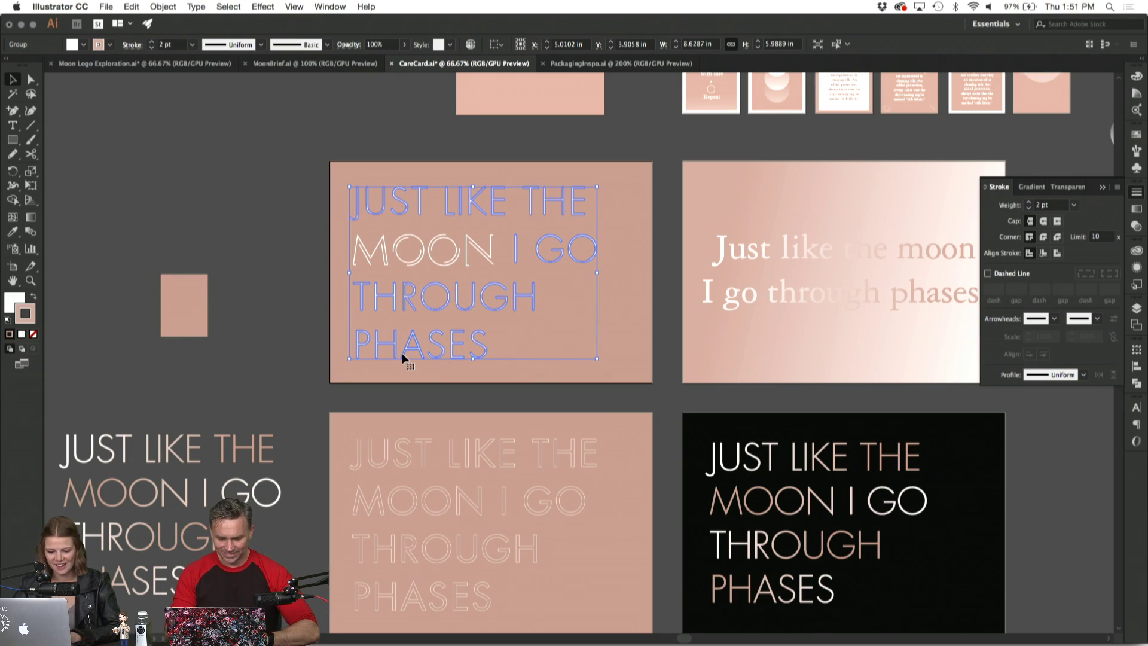
left_click(276, 285)
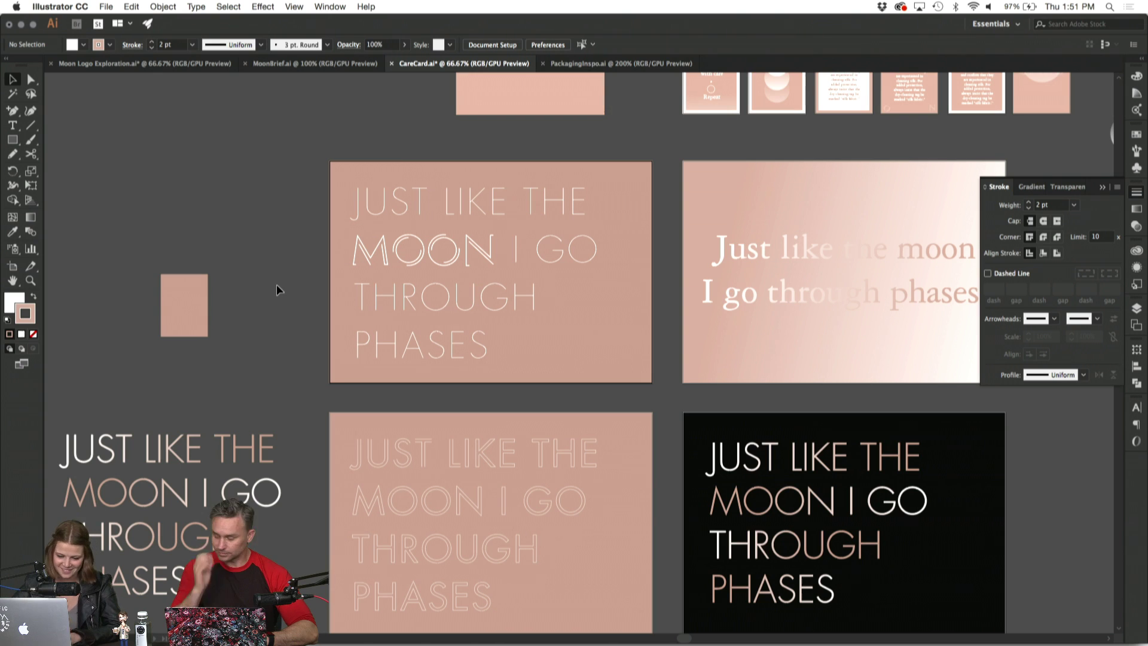
left_click(398, 202)
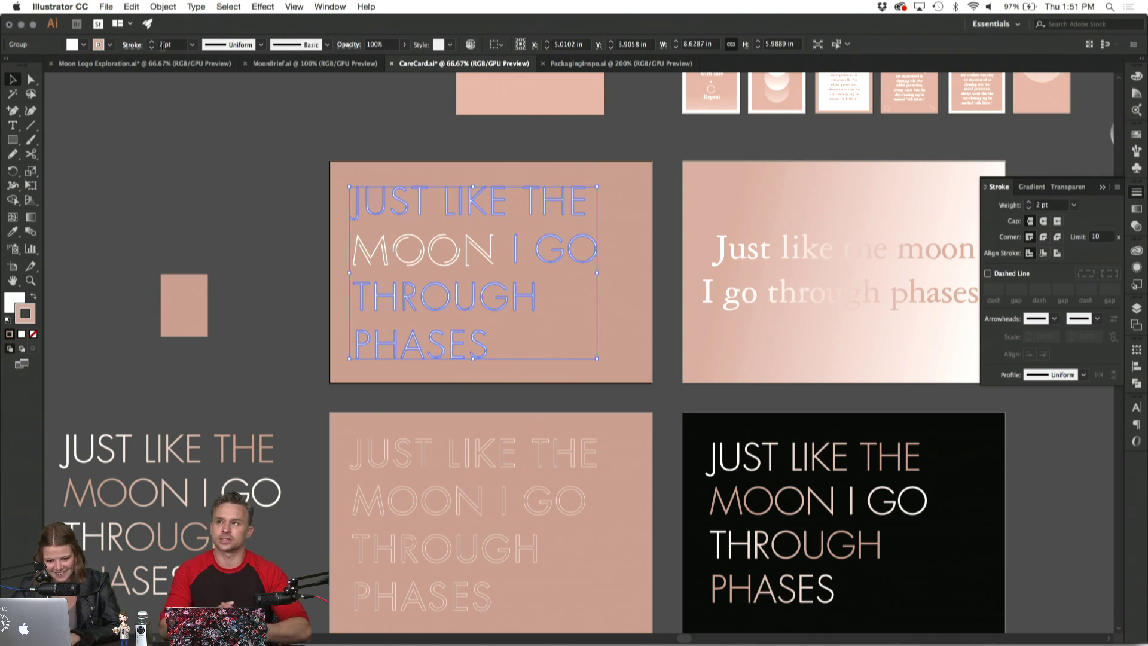
double_click(160, 45)
type("2.5")
key("Return")
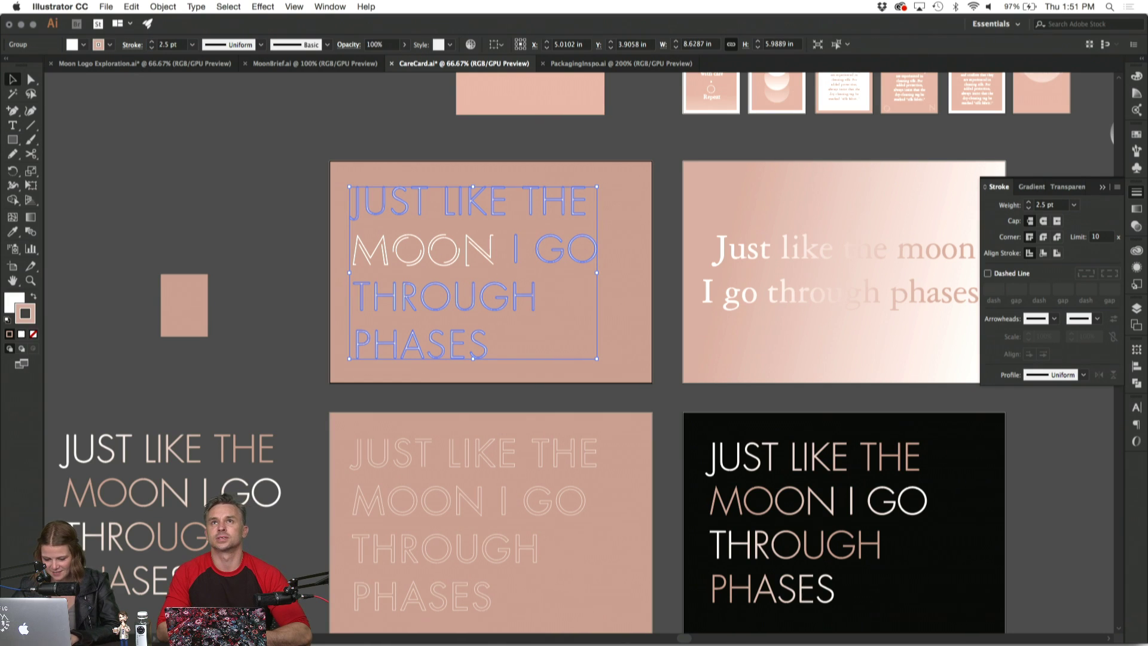
left_click(215, 132)
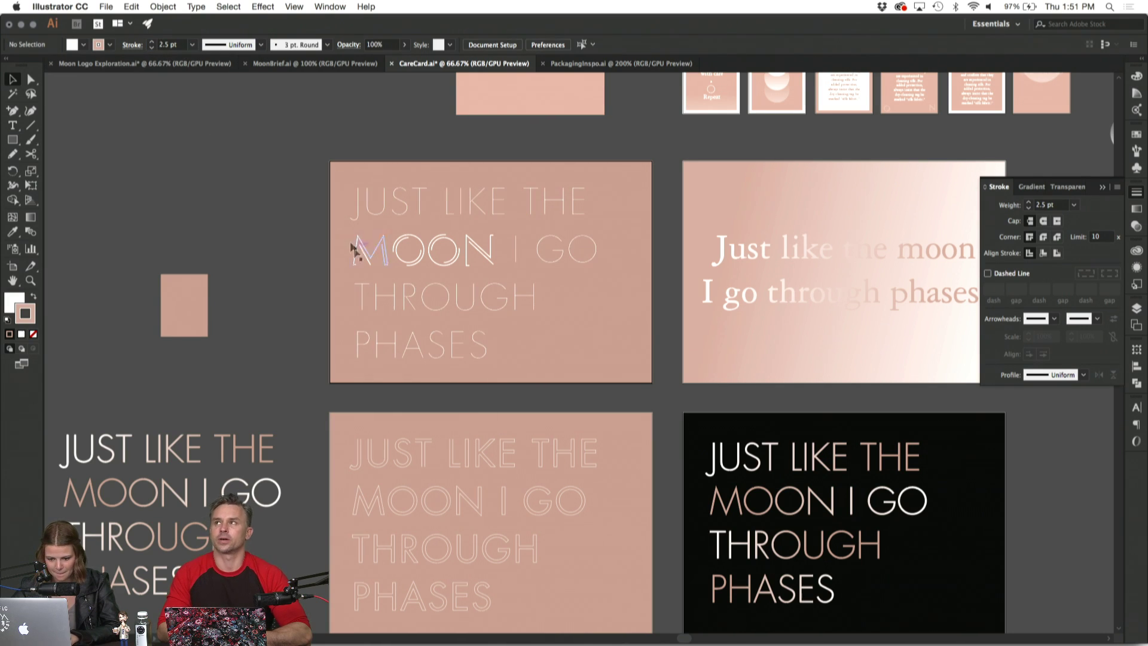
Set the outline weight of the rose card's lettering to 1.5 pt and check it deselected.
left_click(379, 290)
left_click(165, 45)
type("1.5")
key("Return")
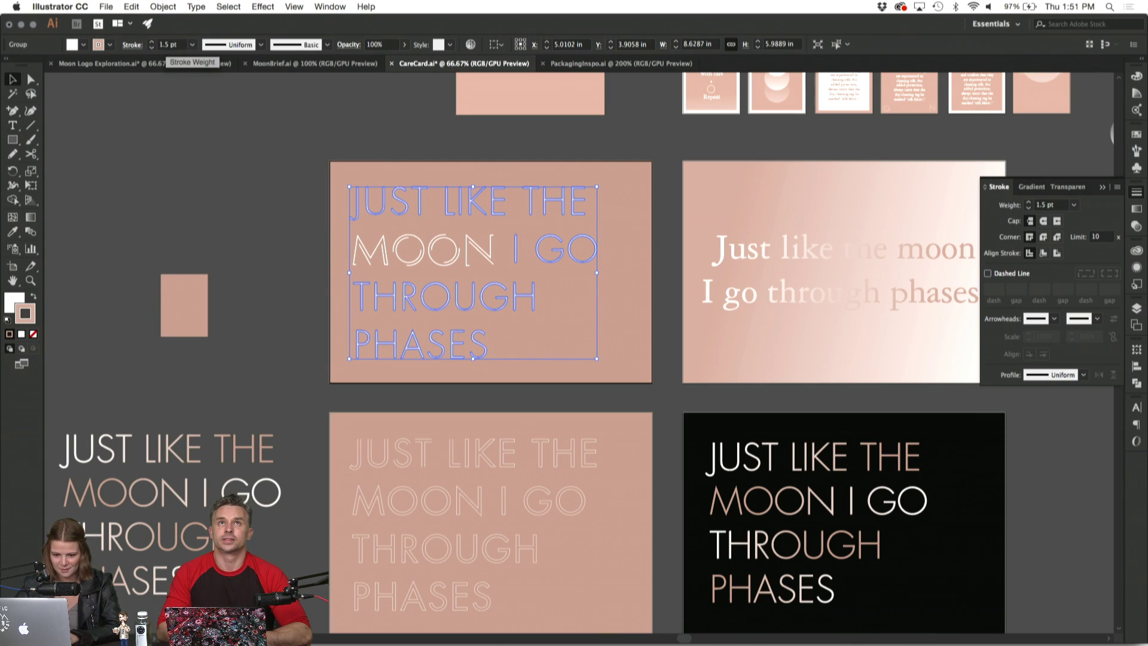
left_click(168, 167)
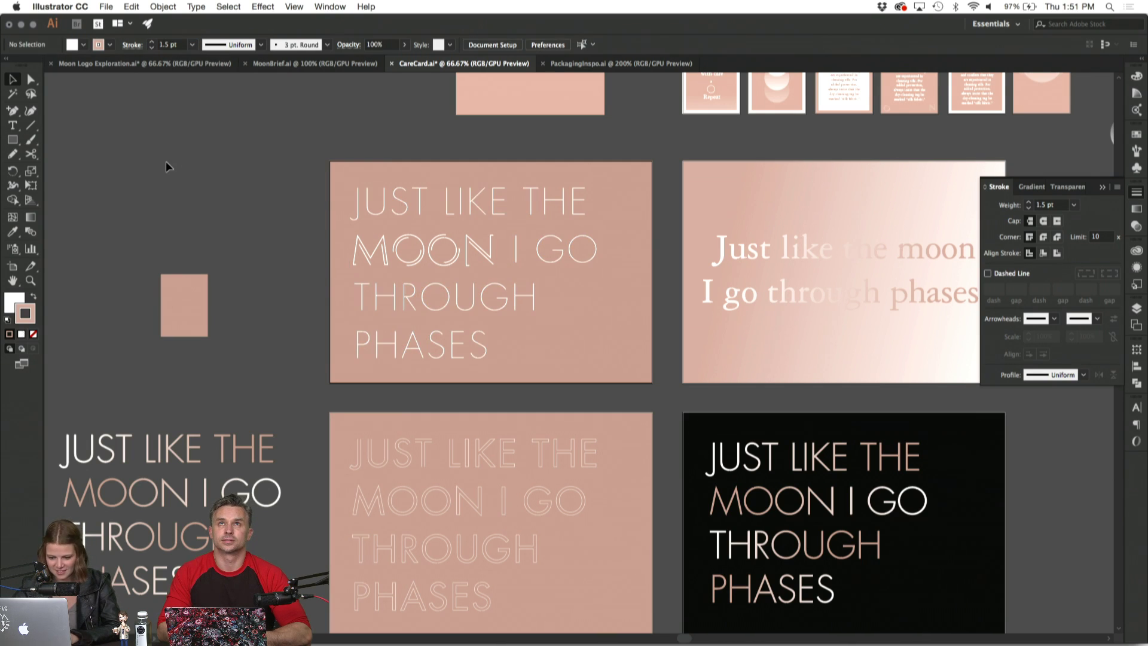
Nudge the rose card's lettering slightly left, to X 4.9517 in, to line it up with the MOON wordmark.
left_click(395, 296)
left_click_drag(394, 299, 394, 299)
left_click(230, 265)
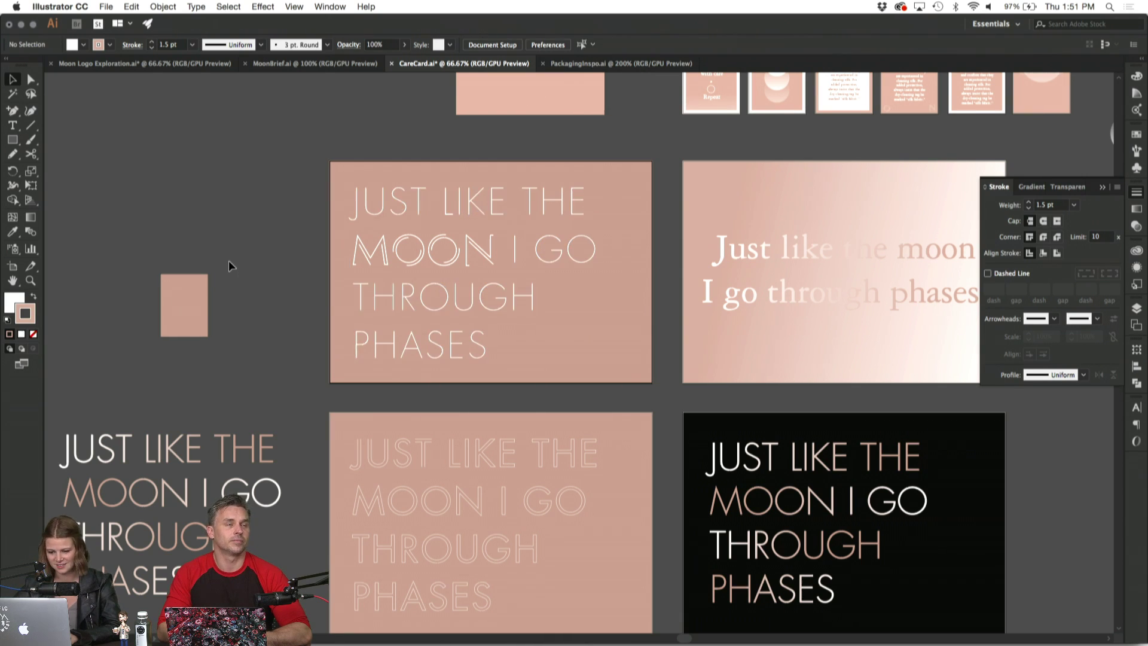
scroll(230, 266, "down", 5)
scroll(230, 266, "up", 4)
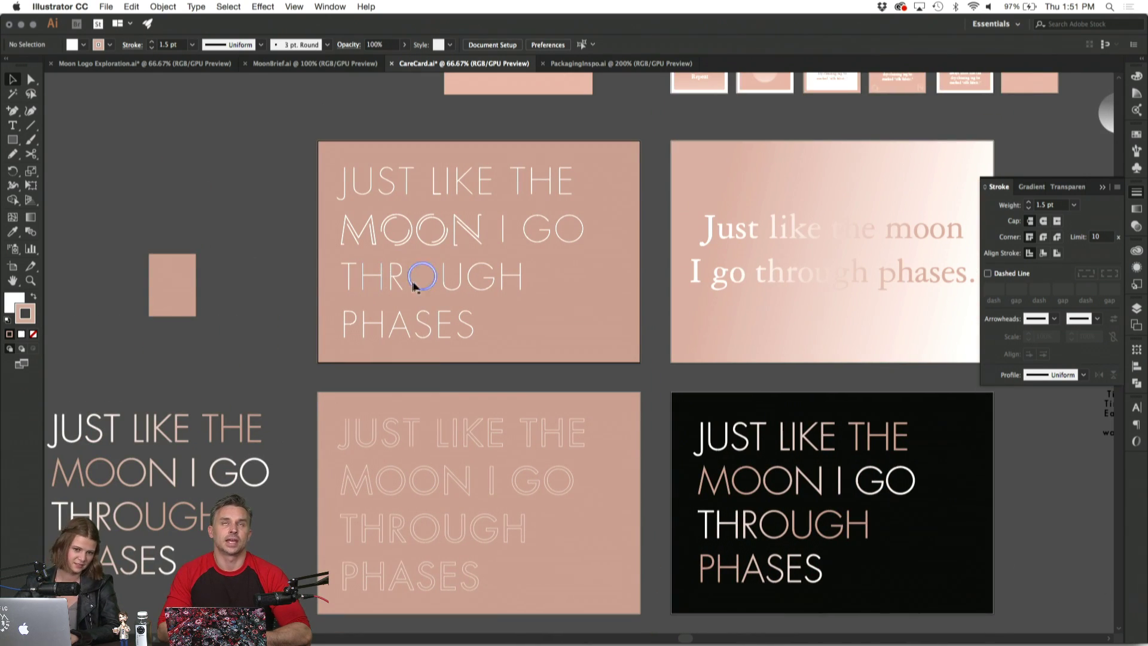
Fine-tune the outline weight of the rose card's lettering to 1.55 pt.
left_click_drag(455, 288, 456, 290)
left_click_drag(456, 290, 456, 290)
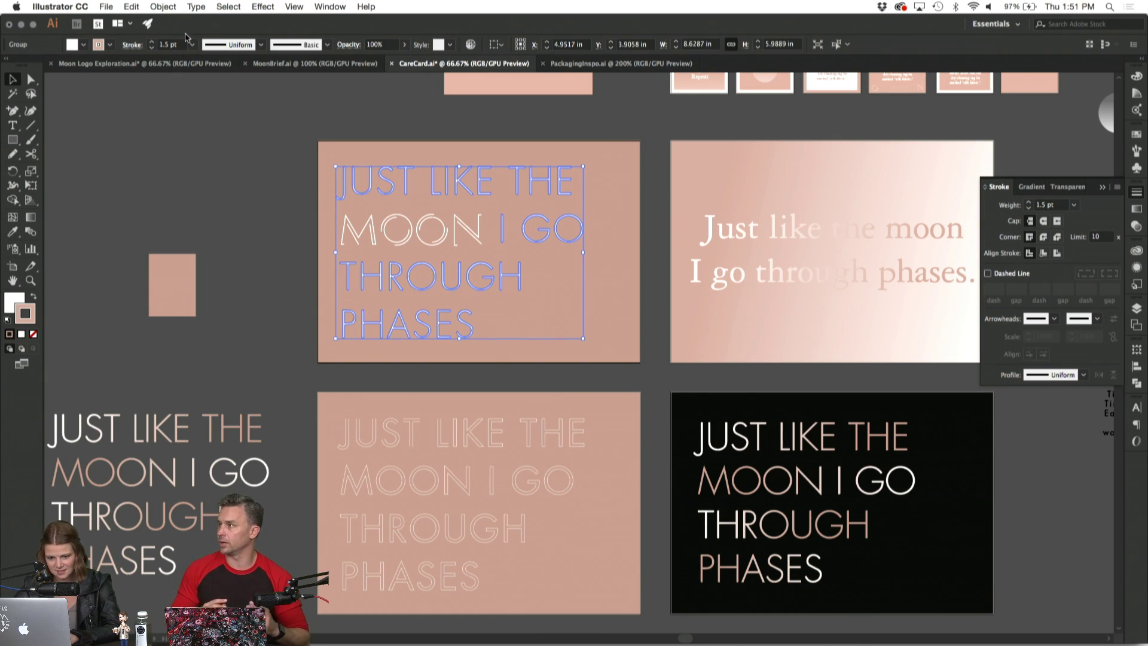
left_click(171, 44)
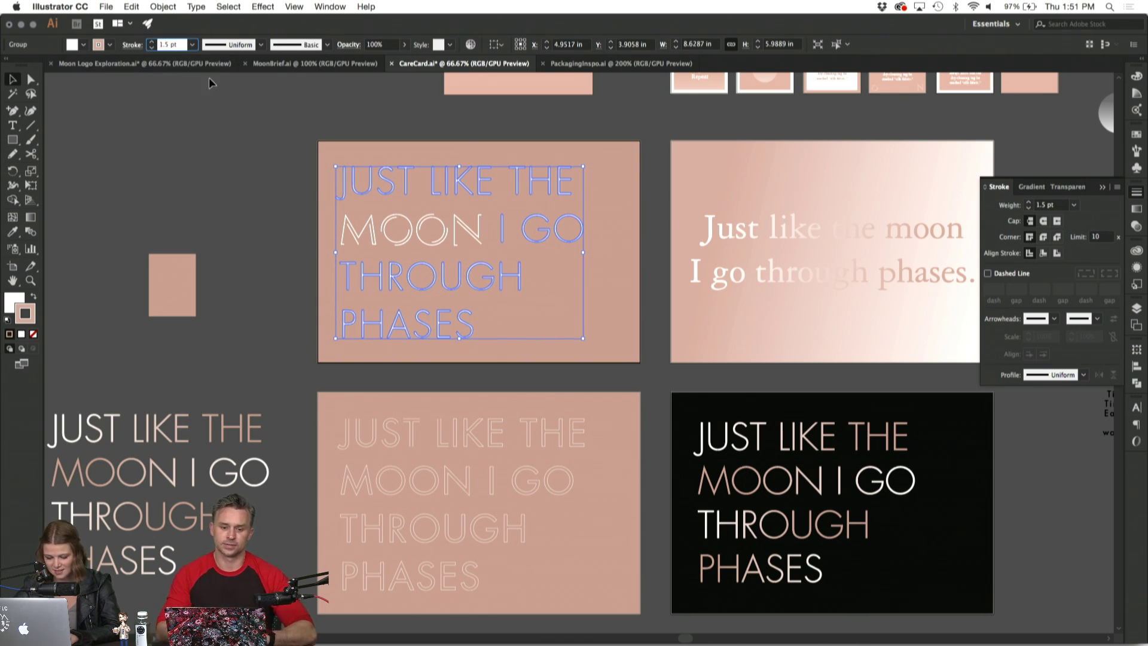
key("Right")
type("5")
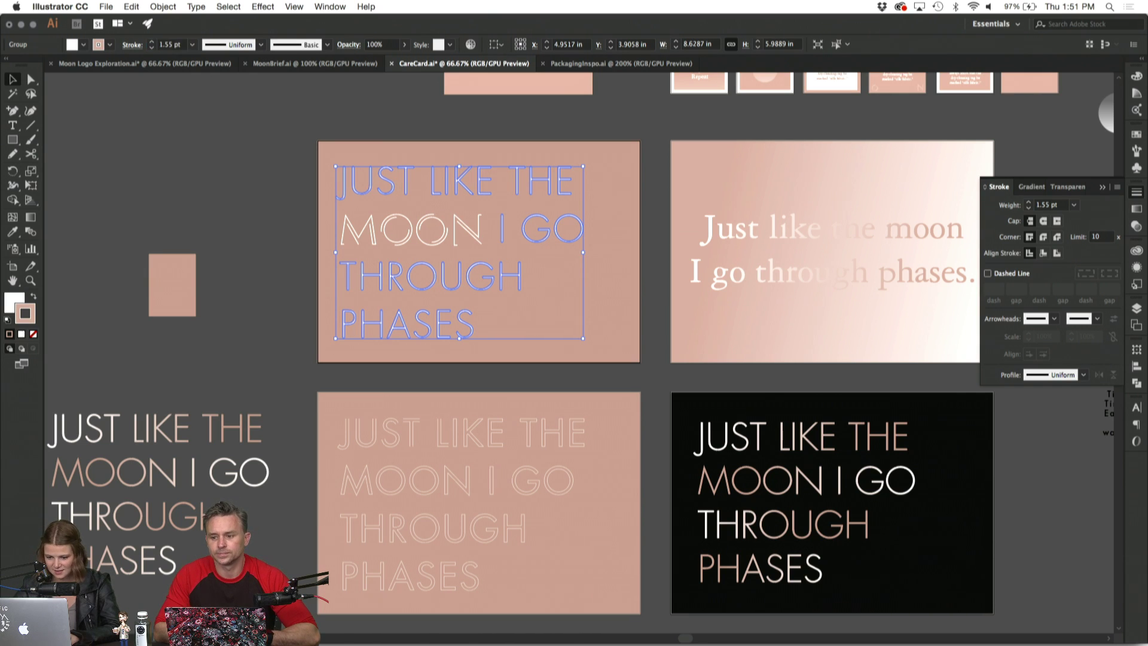
left_click(282, 226)
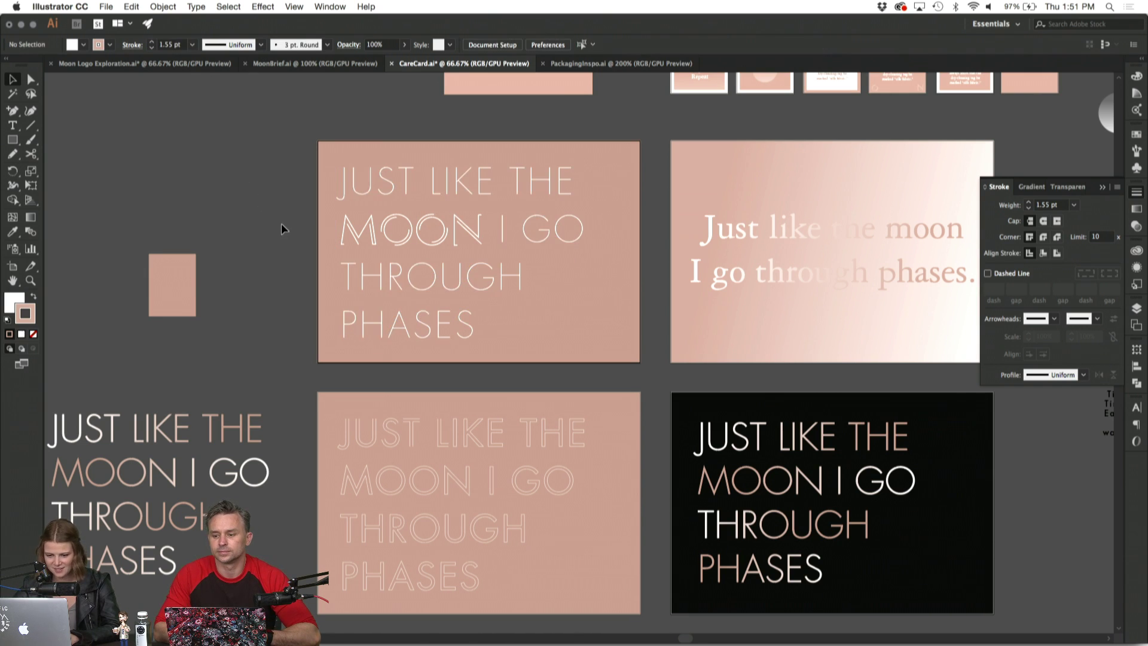
left_click(372, 278)
left_click(291, 254)
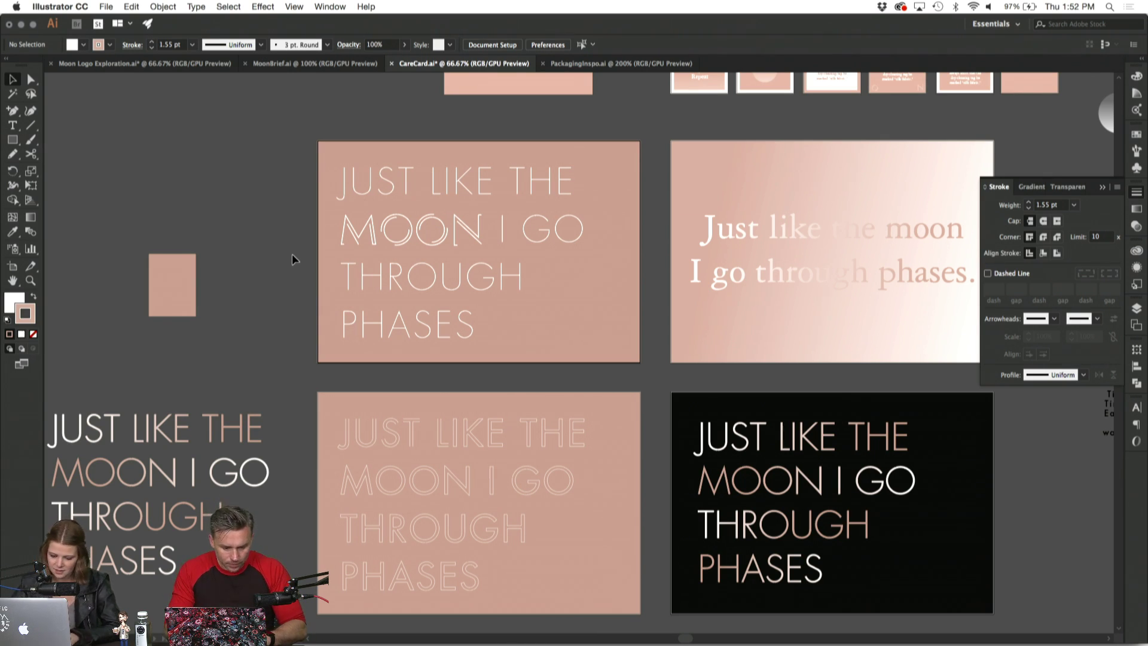
key("super+minus")
key("super+equal")
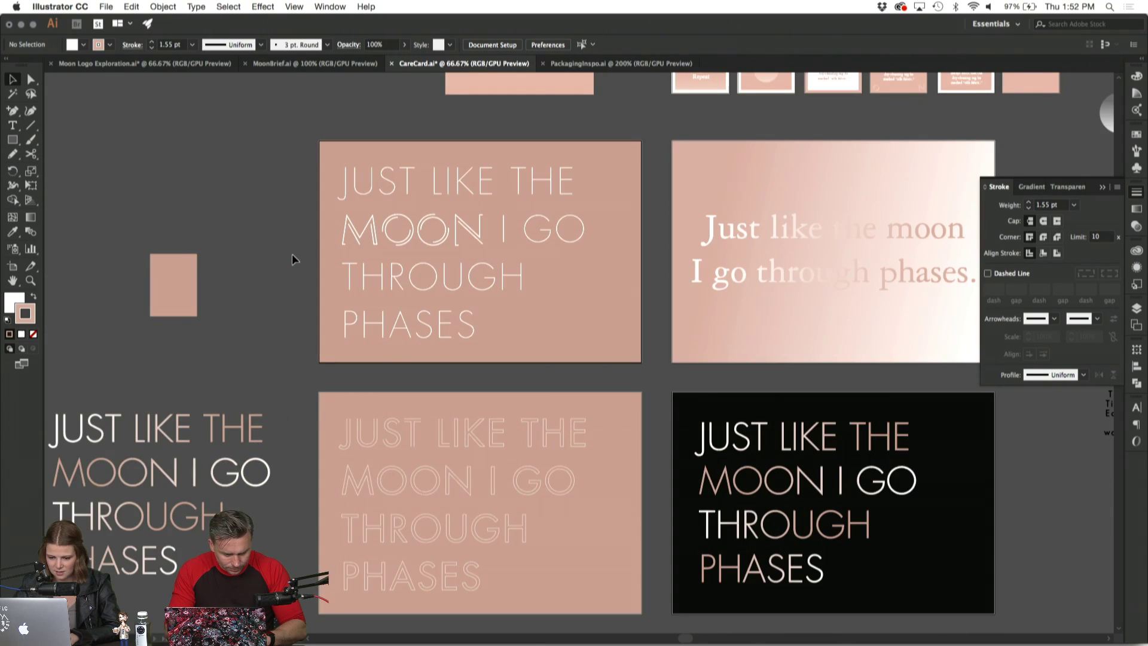
left_click(408, 263)
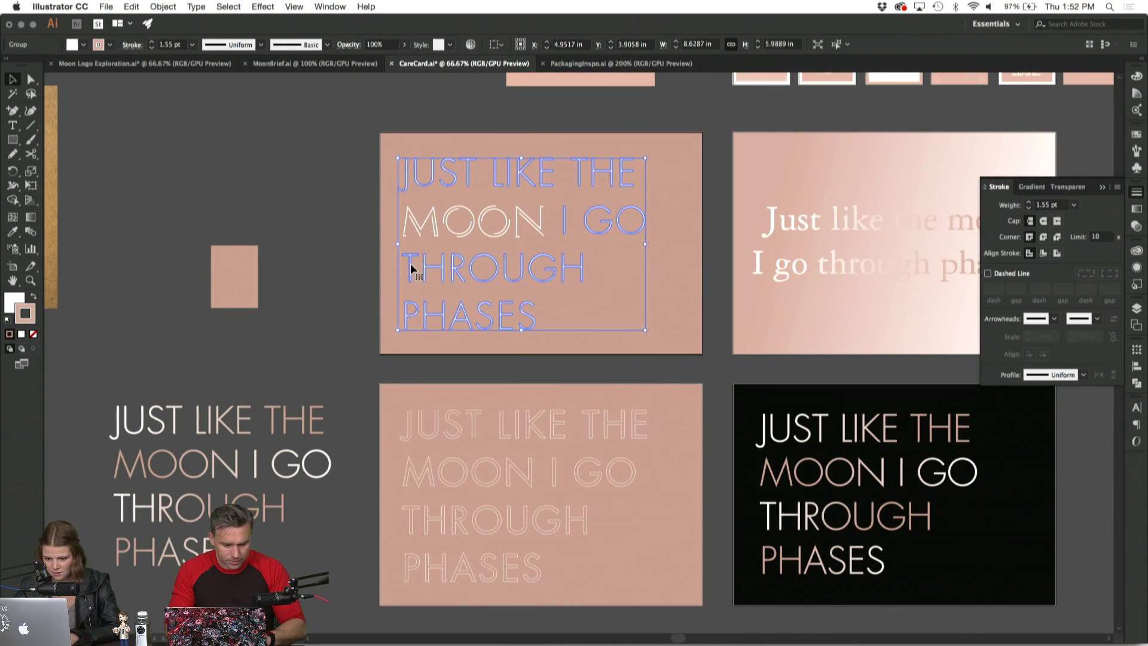
Deselect the lettering and move the small rose swatch rectangle further away from the cards.
left_click(314, 278)
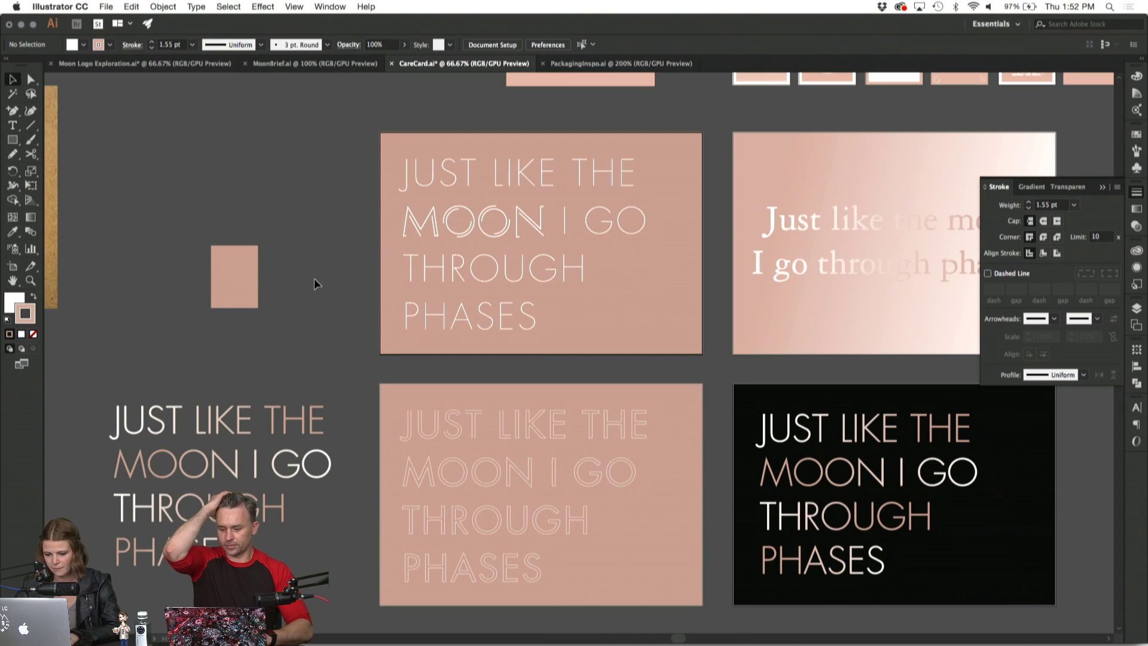
scroll(314, 278, "down", 3)
left_click_drag(232, 245, 161, 132)
left_click(272, 257)
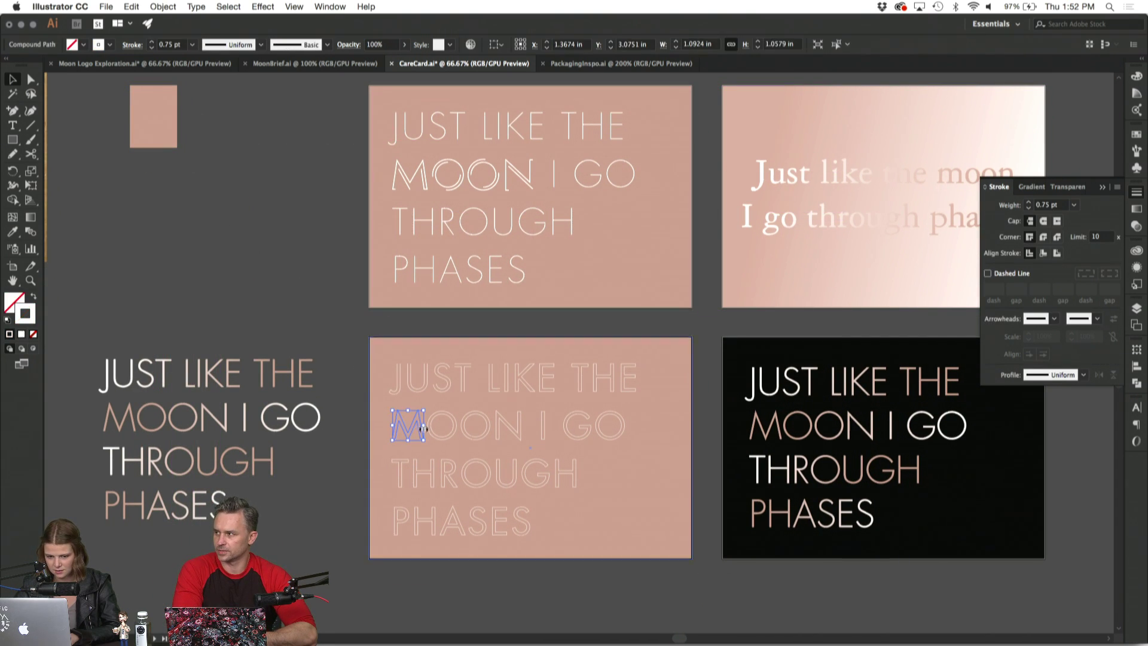
Lock the lower rose card's background and set the stroke weight of its outlined lettering to 1 pt.
left_click(384, 385)
key("super+2")
left_click_drag(379, 367, 660, 524)
left_click(191, 44)
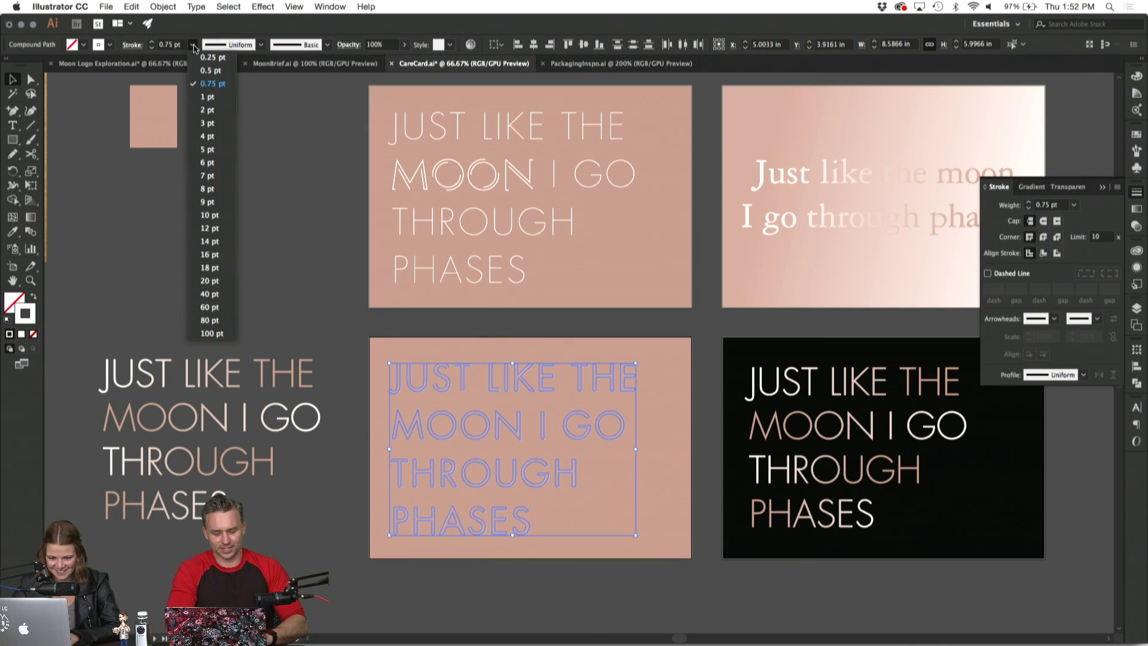
left_click(213, 97)
left_click(343, 261)
scroll(342, 257, "down", 3)
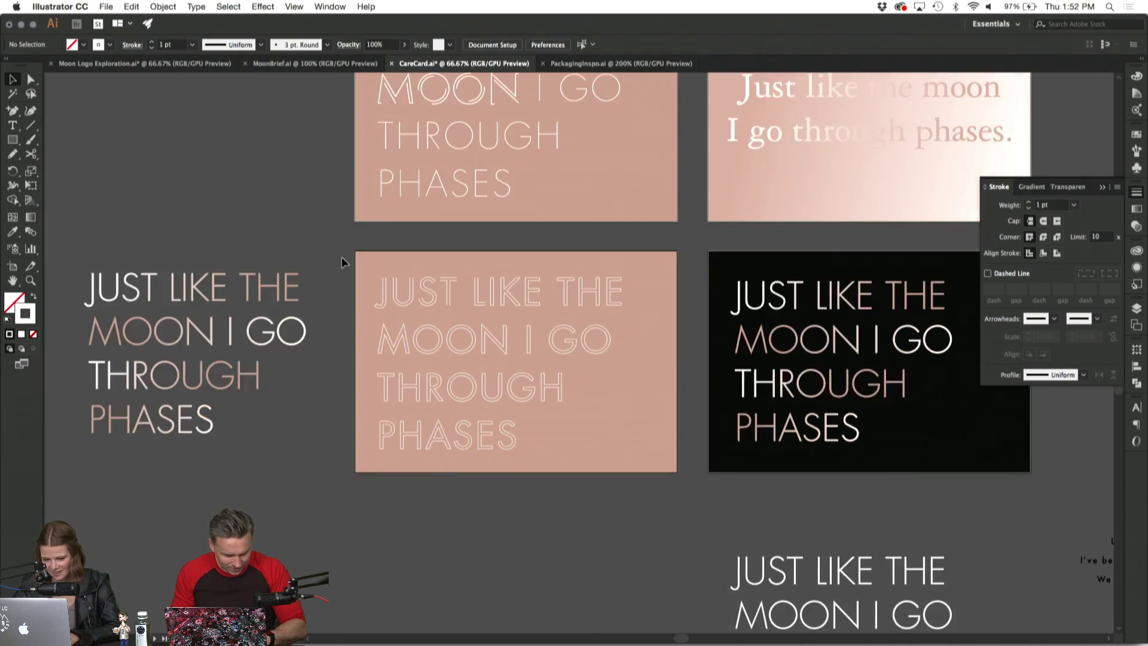
scroll(407, 254, "up", 5)
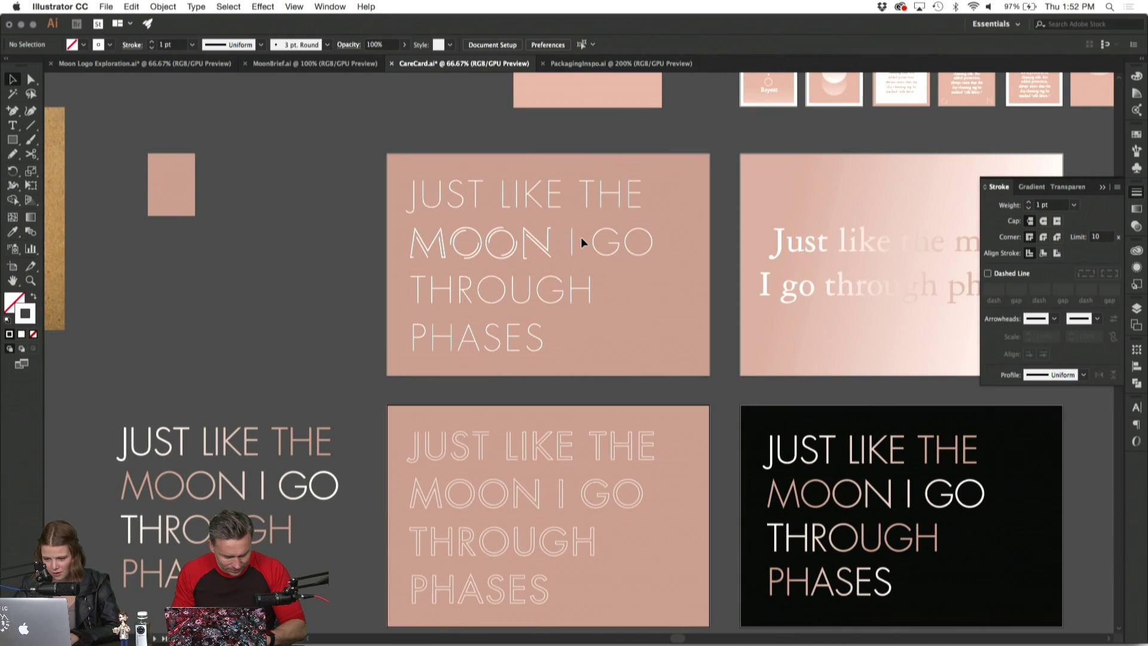
Try recolouring the upper rose card's lettering with the black sampled from the dark card.
left_click(558, 289)
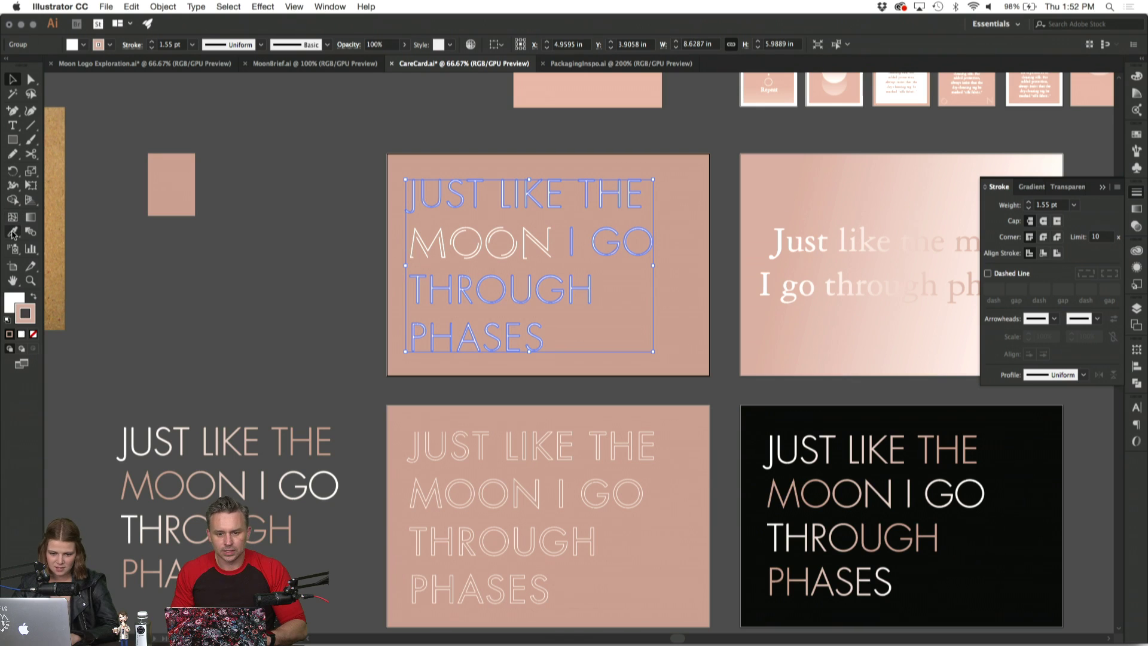
left_click(12, 233)
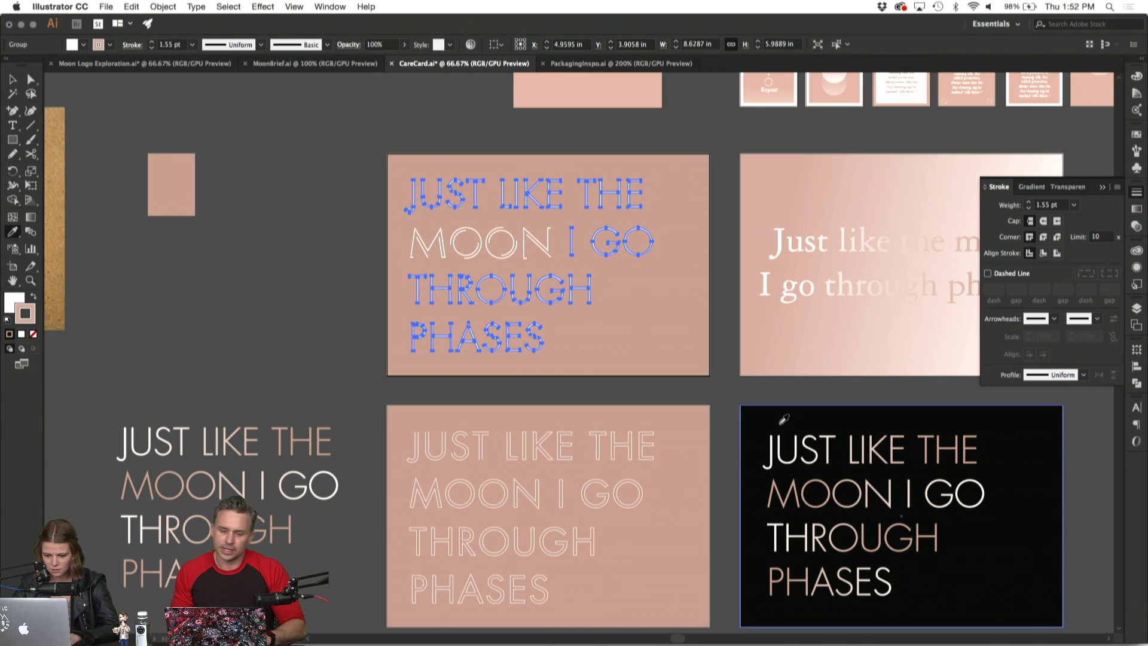
left_click(777, 426)
left_click(12, 79)
left_click(208, 124)
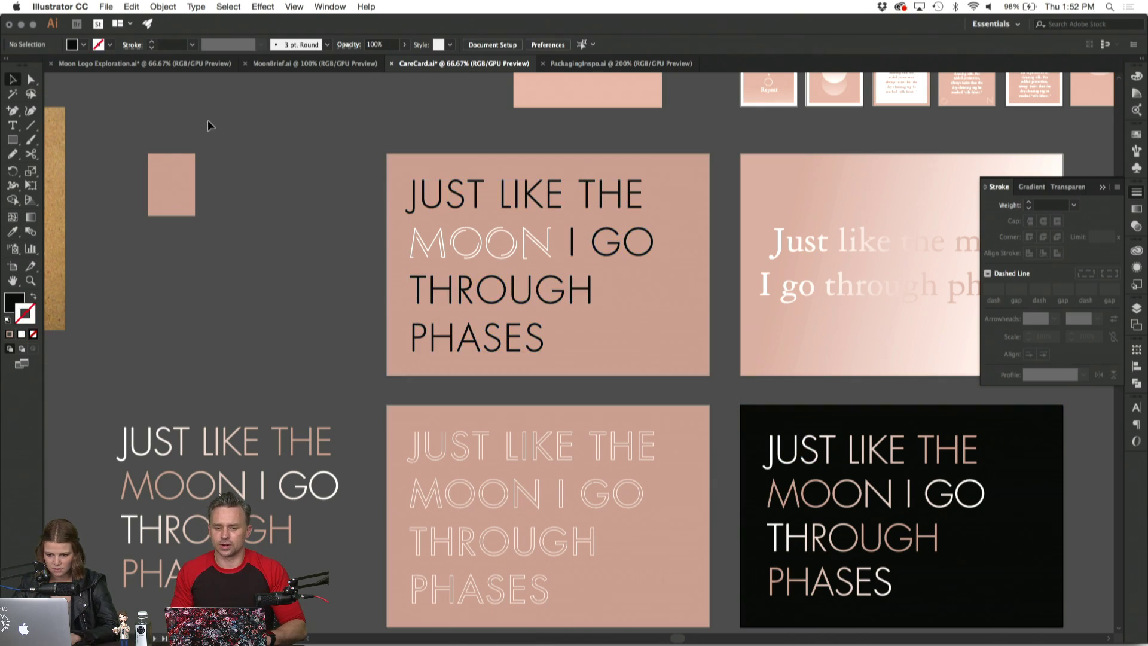
key("super+z")
key("super+z")
left_click(323, 221)
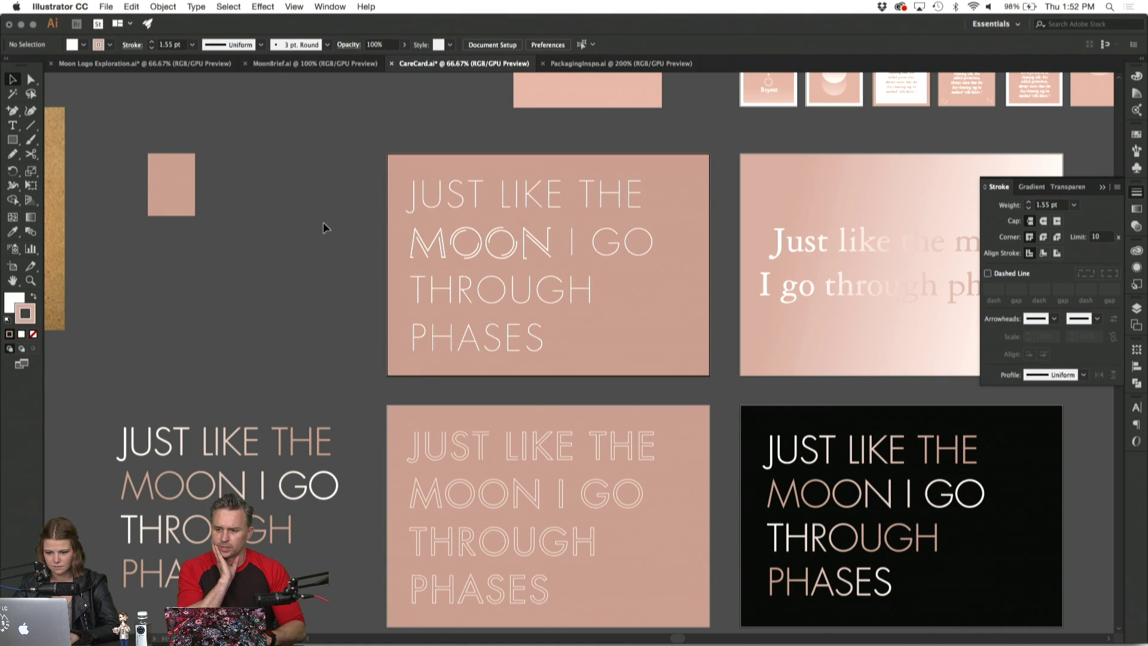
Move the loose gradient lettering below the lower rose card, clearing the space beside that card.
scroll(323, 223, "down", 3)
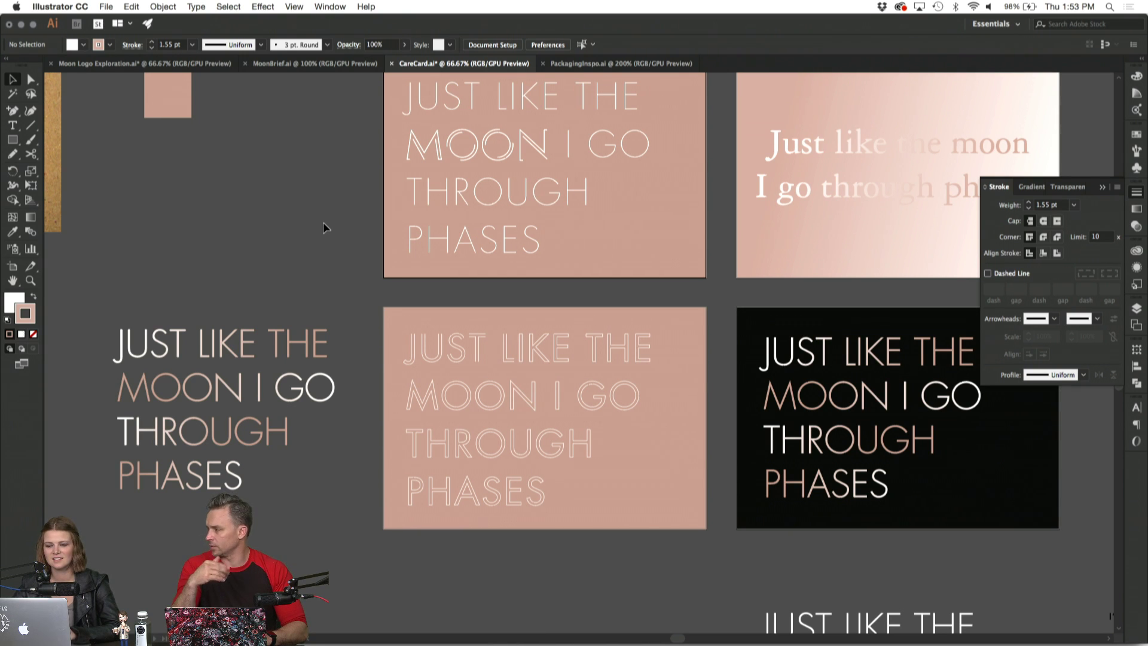
scroll(323, 223, "down", 2)
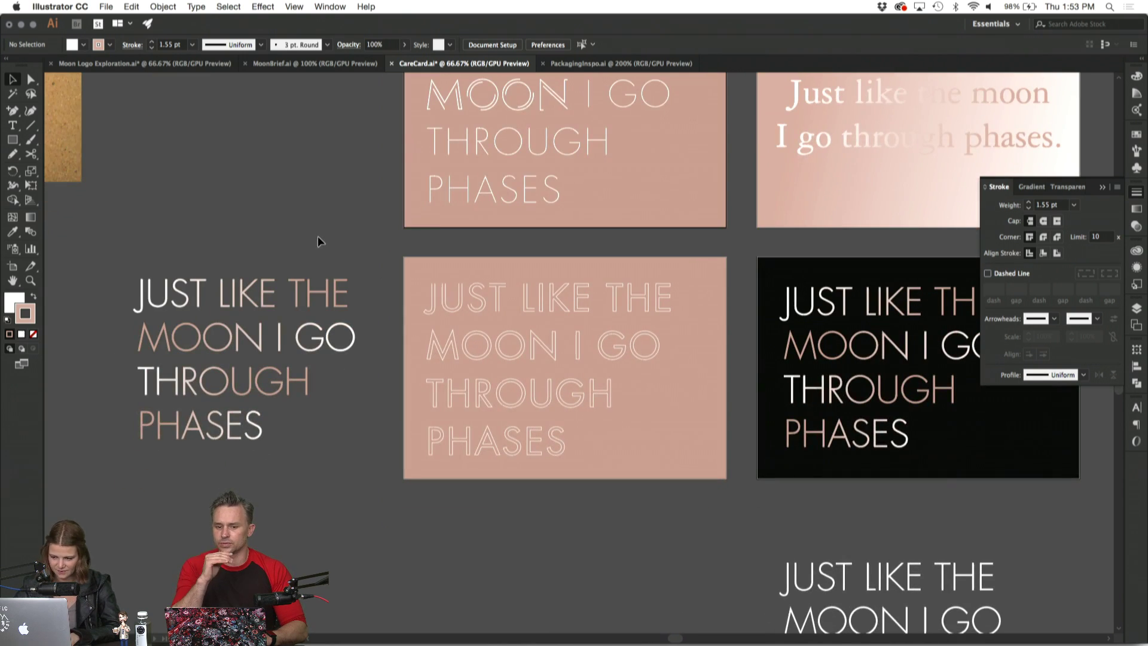
key("super+minus")
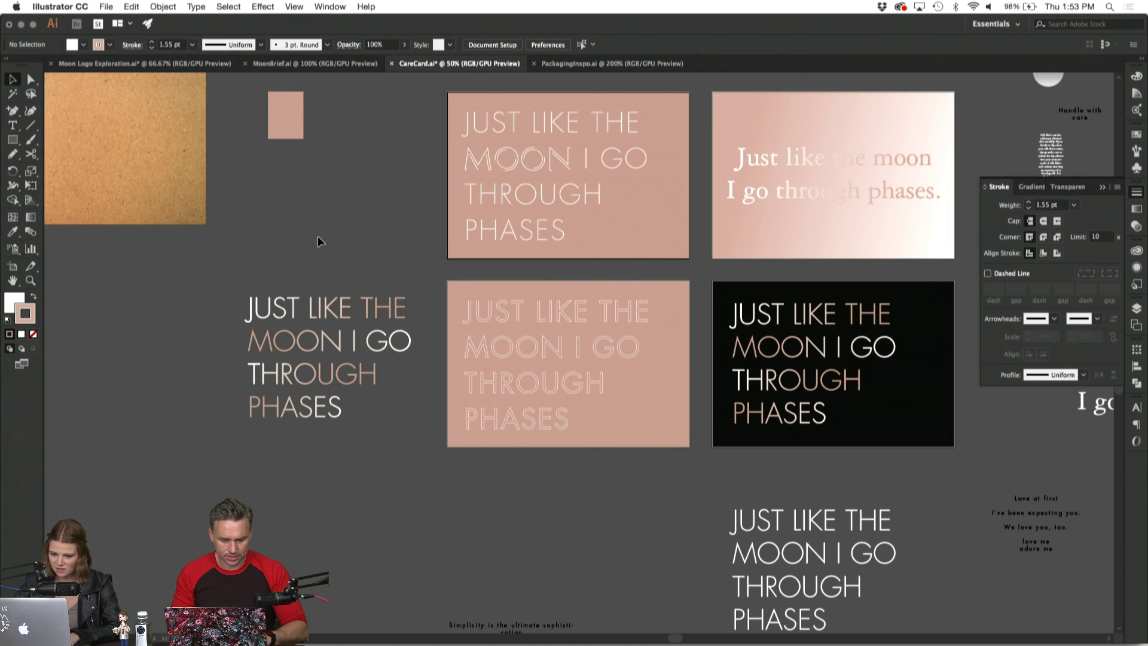
left_click(337, 315)
left_click_drag(337, 315, 411, 453)
key("super+z")
left_click(228, 293)
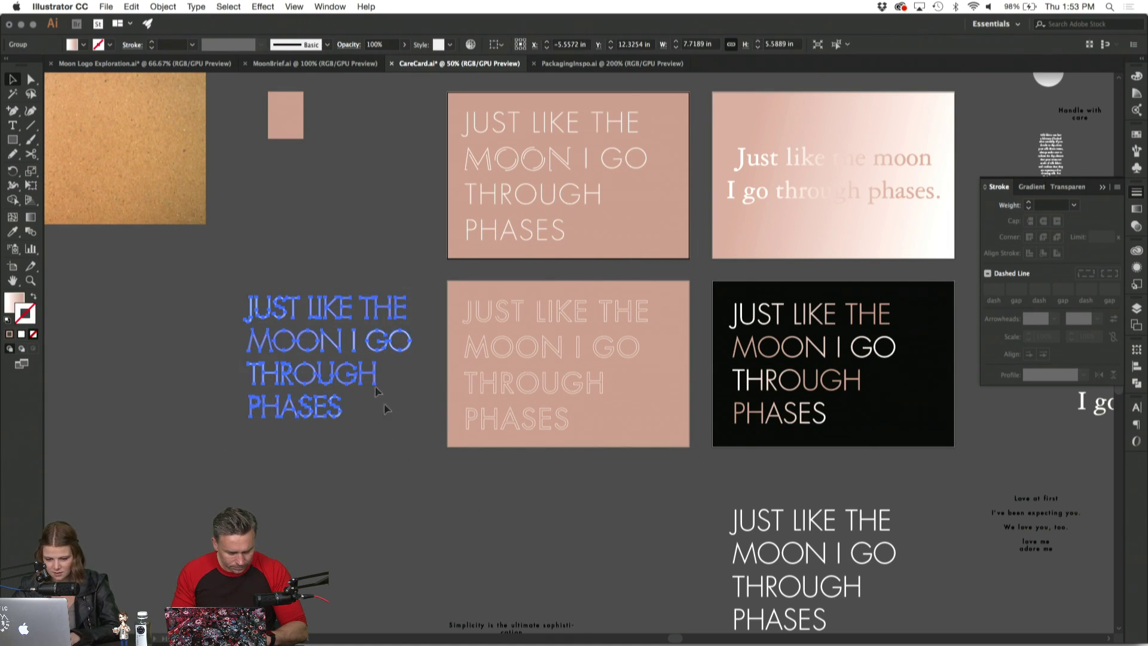
left_click_drag(340, 343, 418, 533)
left_click(366, 422)
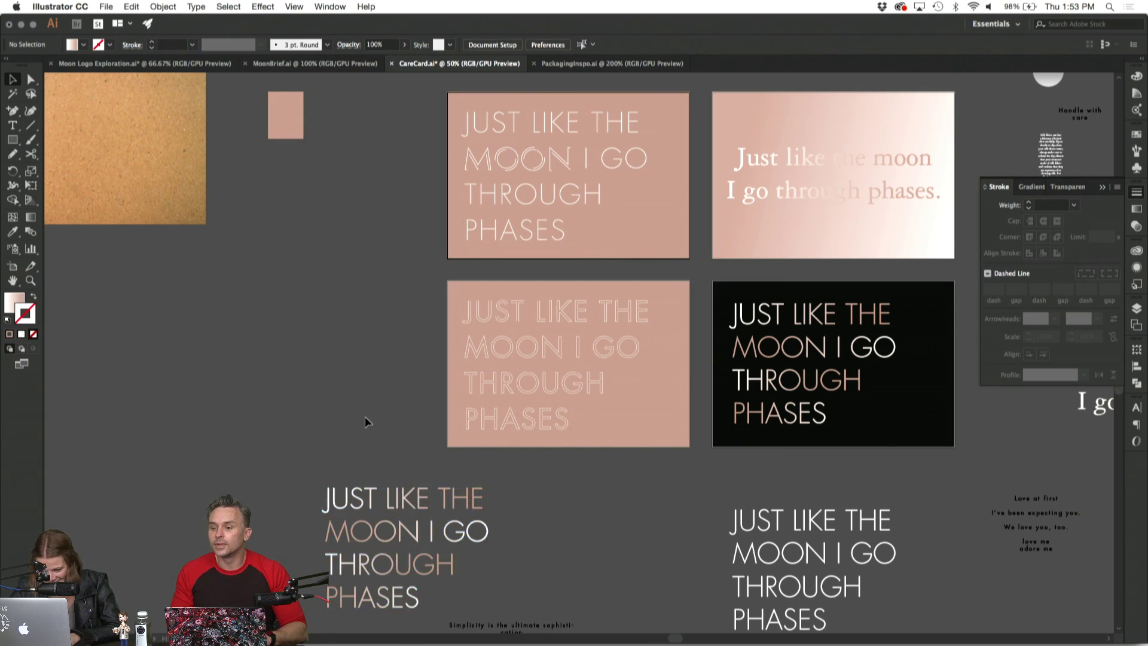
Move the small rose swatch rectangle directly beneath the kraft paper texture.
scroll(367, 419, "up", 3)
scroll(366, 419, "left", 2)
left_click_drag(303, 161, 122, 310)
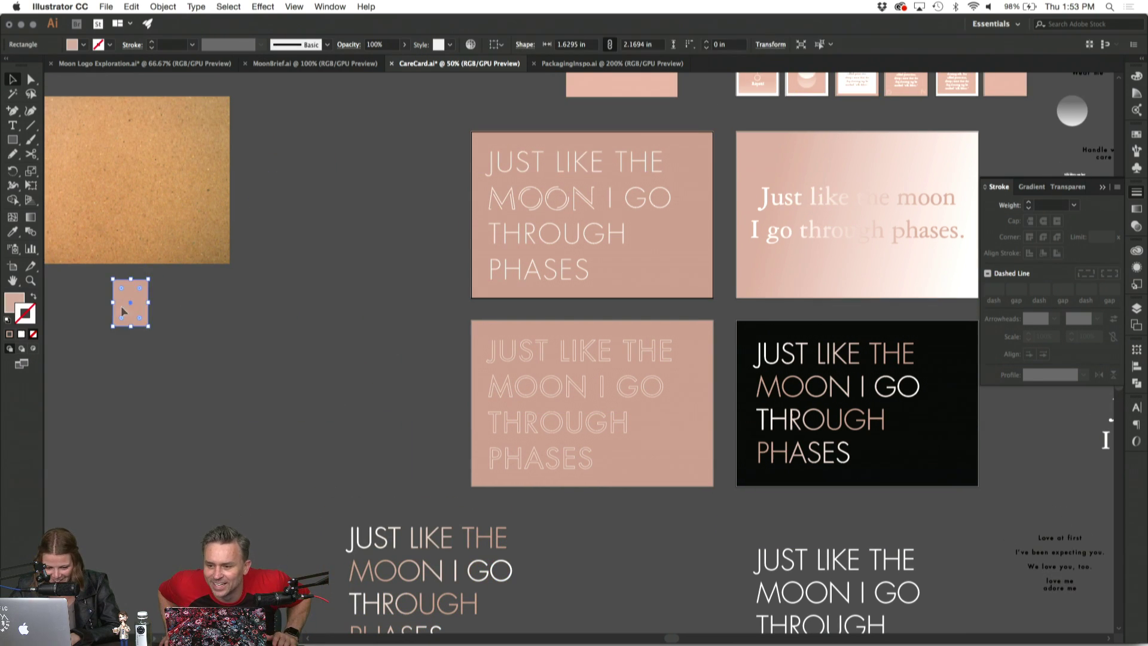
Duplicate the lower rose card's artboard into the cleared space beside it as a blank artboard.
left_click(12, 266)
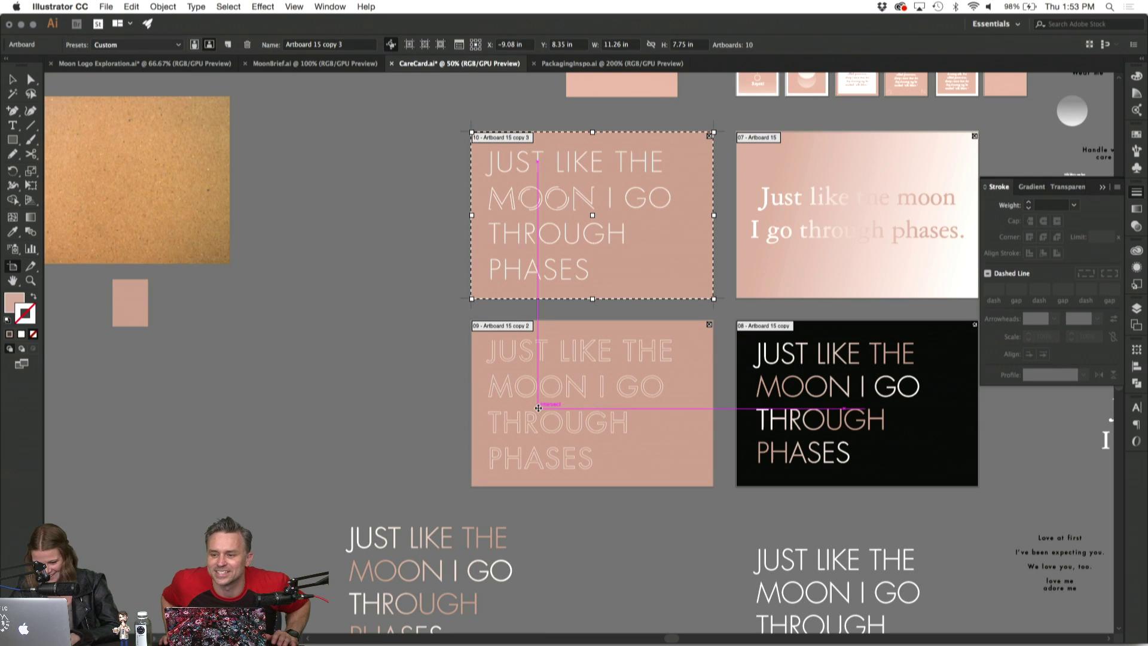
left_click(544, 413)
left_click_drag(527, 417, 261, 416)
left_click(12, 79)
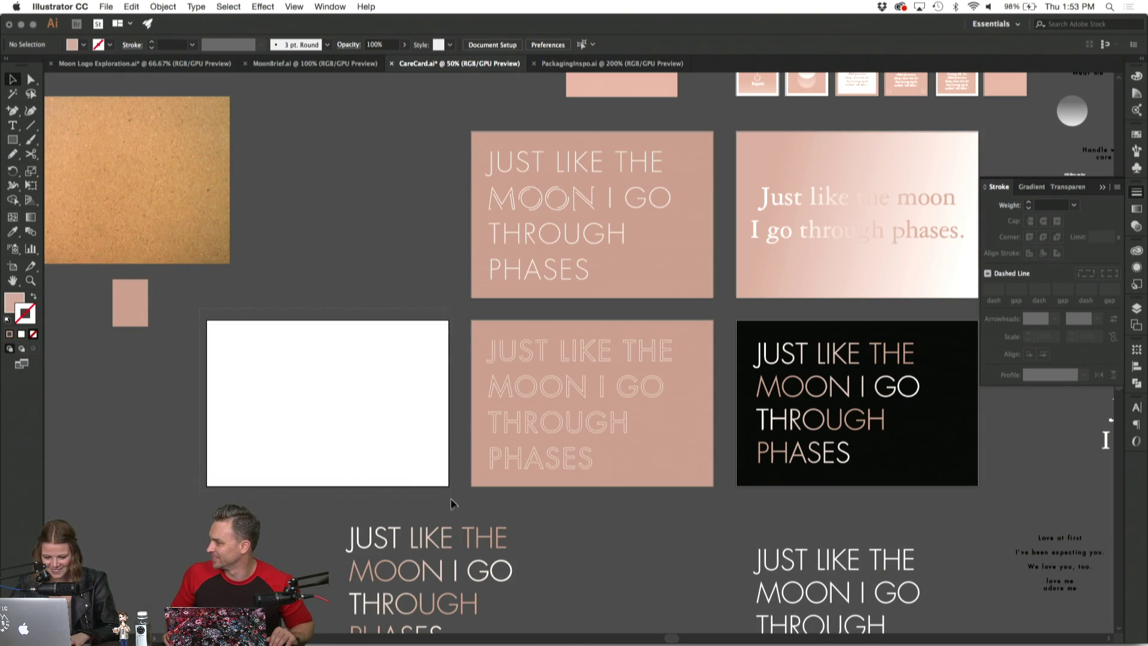
type("JUST LIKE THE MOON I GO THROUGH PHASES")
key("cmd+z")
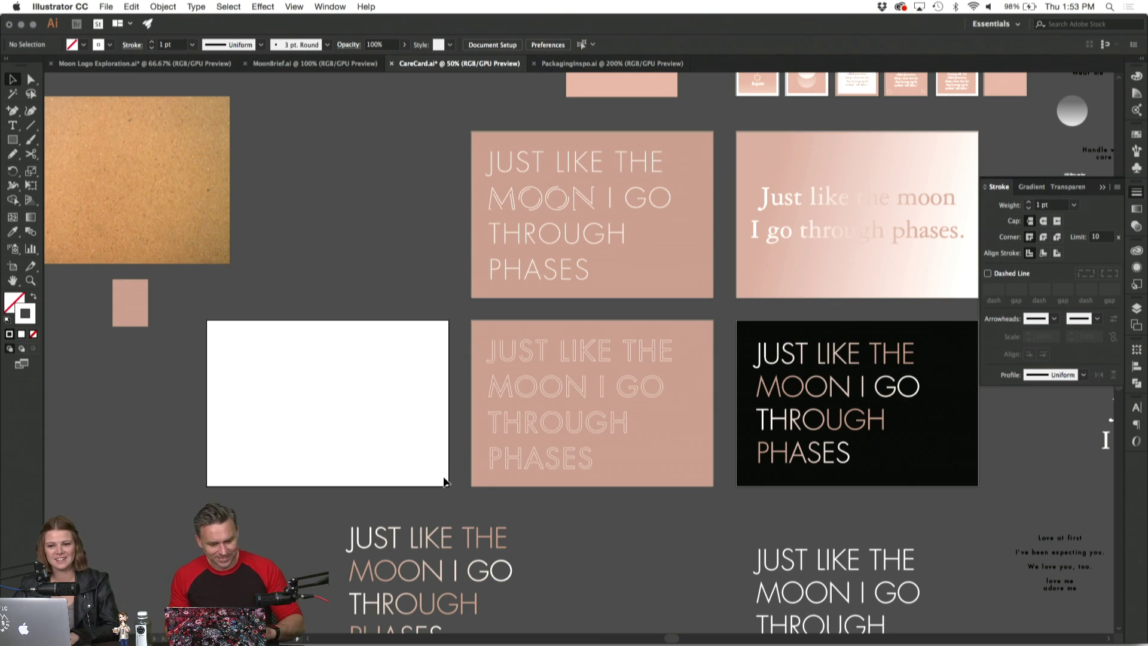
Unlock all objects and copy the lower rose card's background rectangle onto the blank artboard.
left_click(162, 6)
left_click(189, 85)
left_click(351, 251)
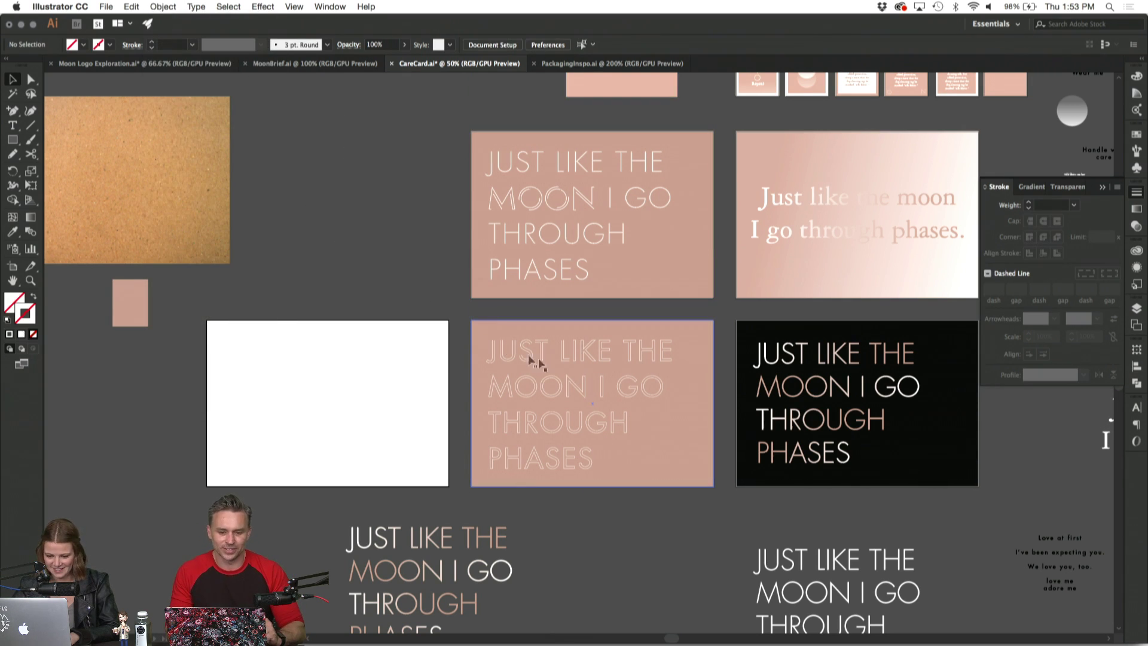
left_click(487, 330)
scroll(395, 329, "left", 3)
left_click_drag(544, 316, 283, 317)
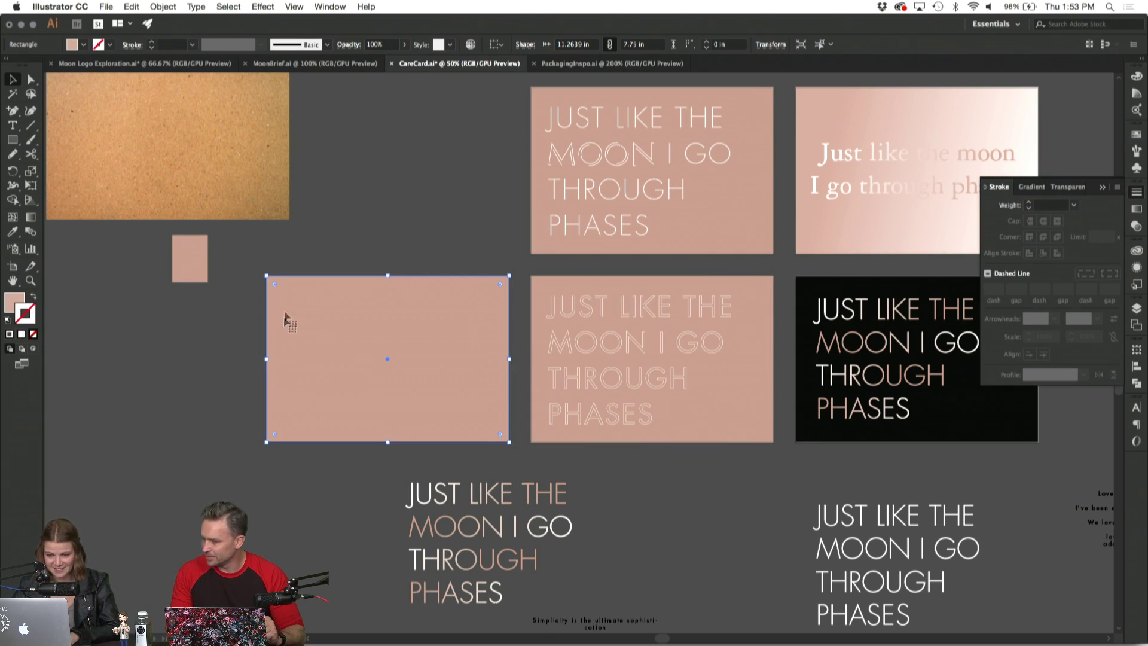
left_click(308, 259)
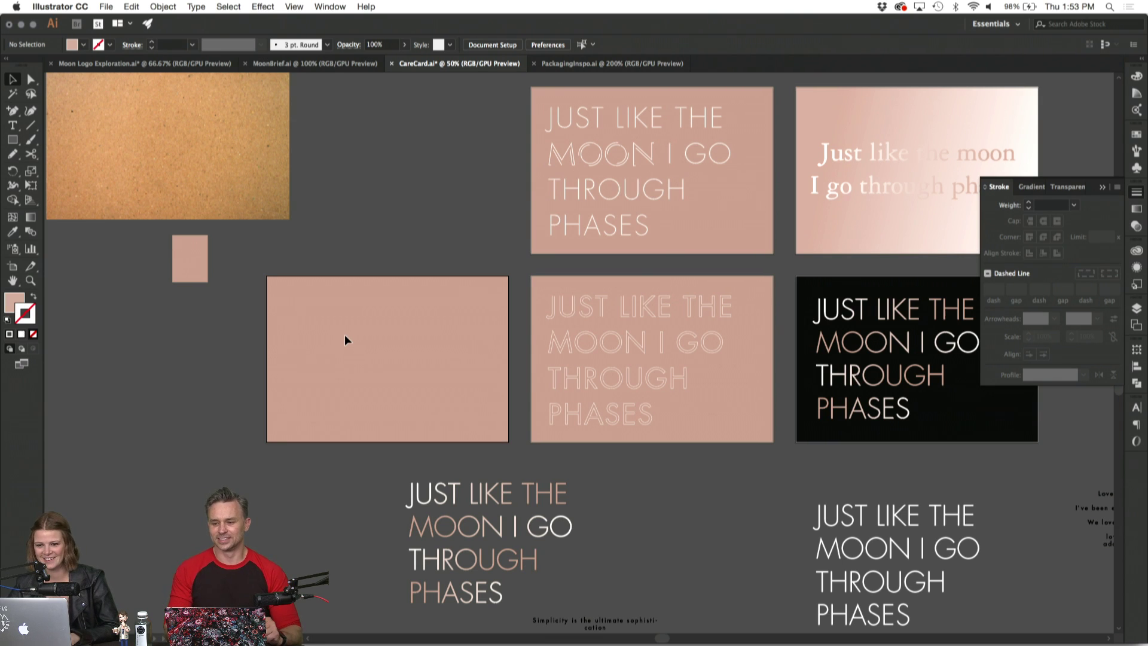
Paste a copy of the white Futura Light "JUST LIKE THE MOON I GO THROUGH PHASES" text onto the new rose card.
key("super+equal")
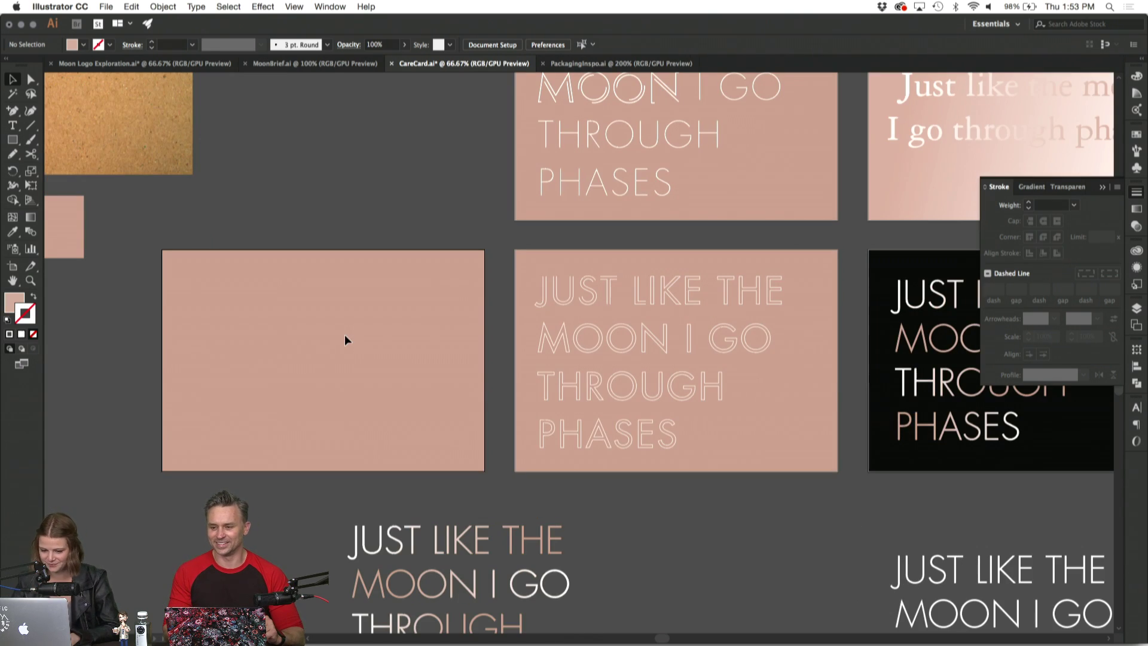
scroll(406, 231, "down", 4)
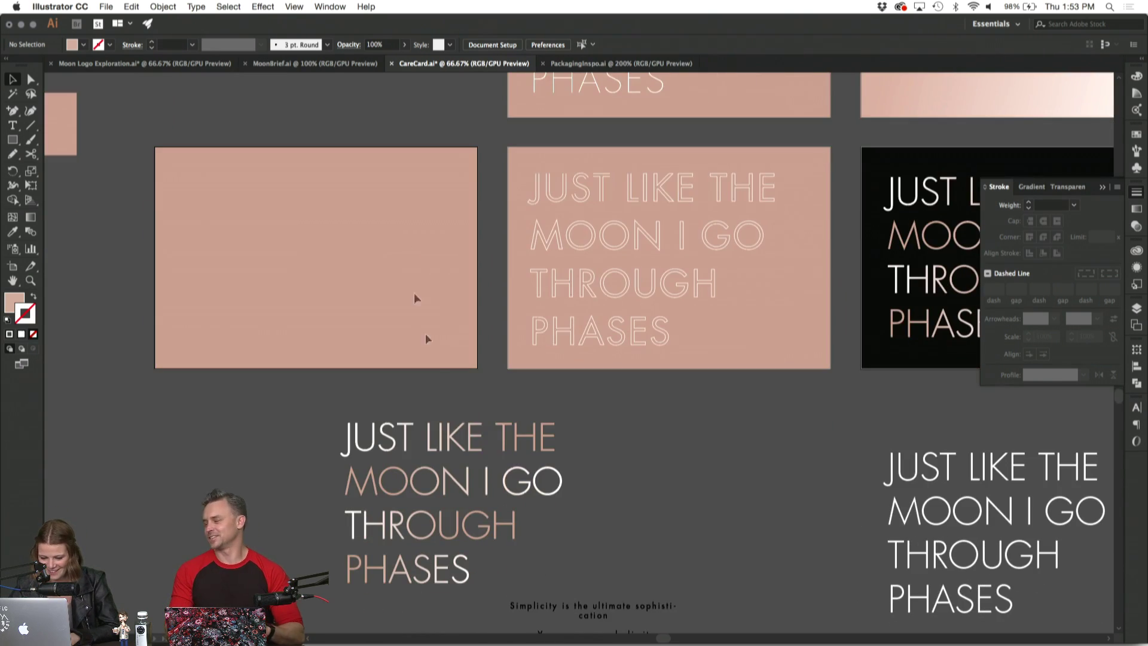
left_click(452, 445)
left_click(744, 481)
left_click(900, 487)
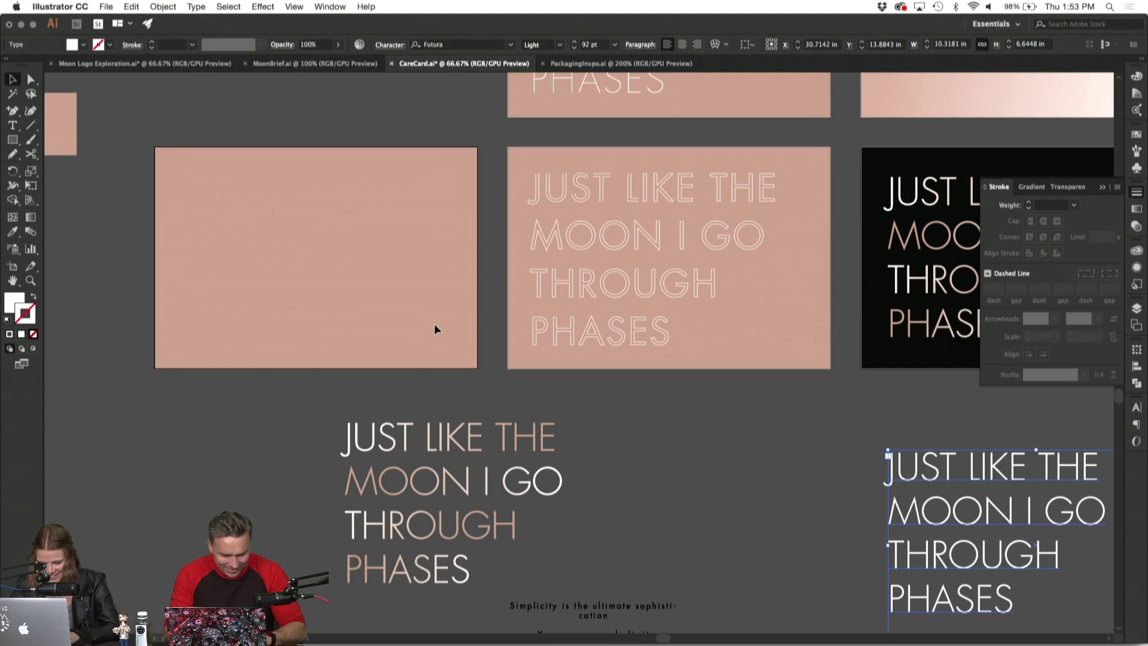
scroll(434, 324, "left", 4)
scroll(435, 324, "up", 1)
key("super+v")
left_click_drag(532, 323, 395, 272)
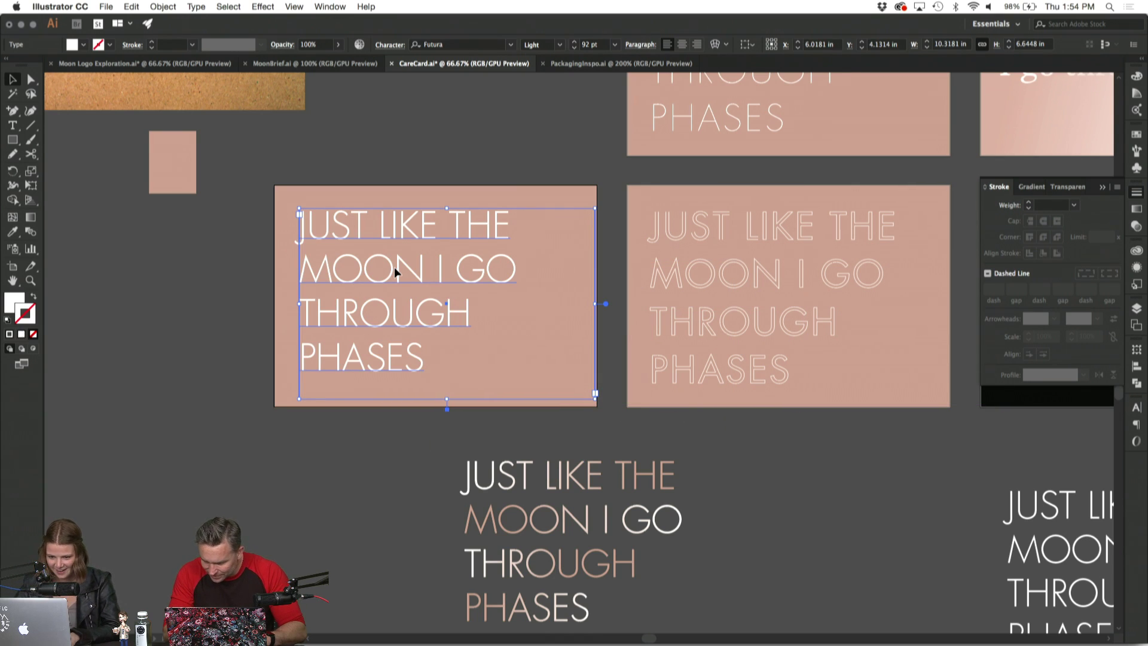
Convert the white text on the new rose card to outlines and deselect it.
double_click(394, 272)
key("super+a")
key("Escape")
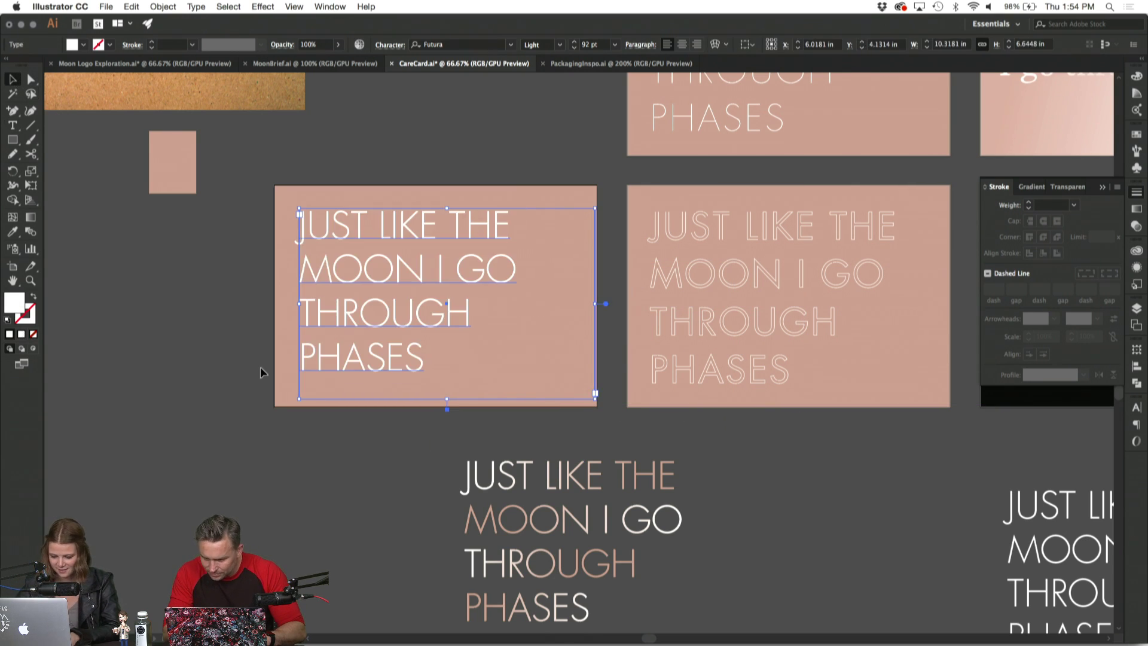
key("super+shift+o")
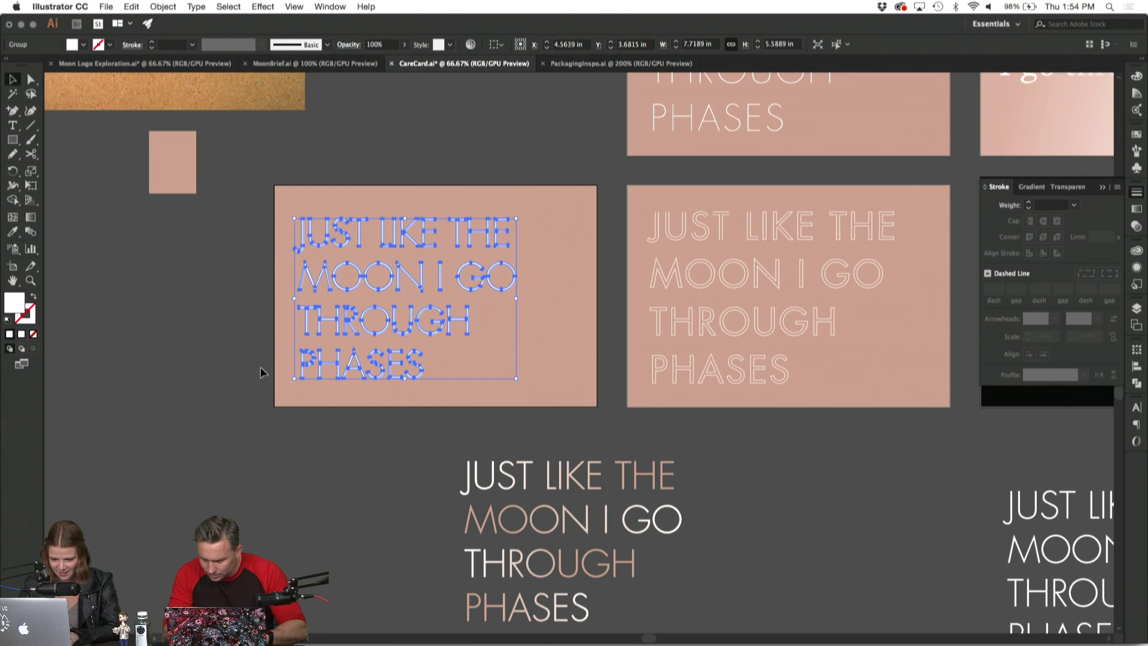
left_click(260, 367)
key("super+1")
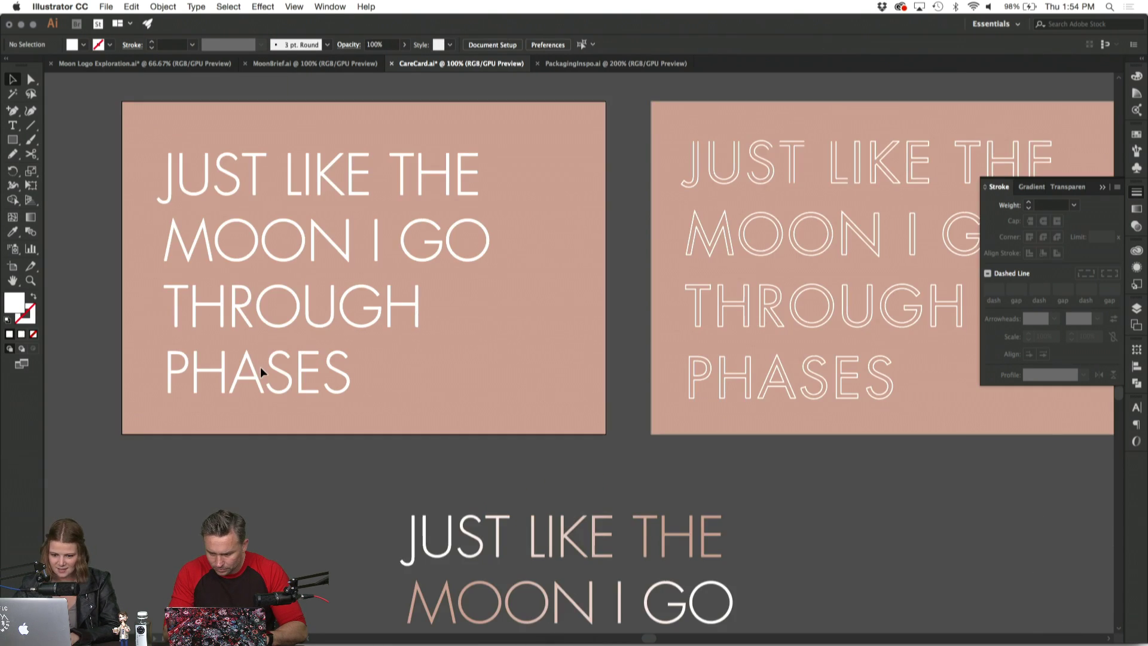
left_click(386, 239)
key("super+shift+a")
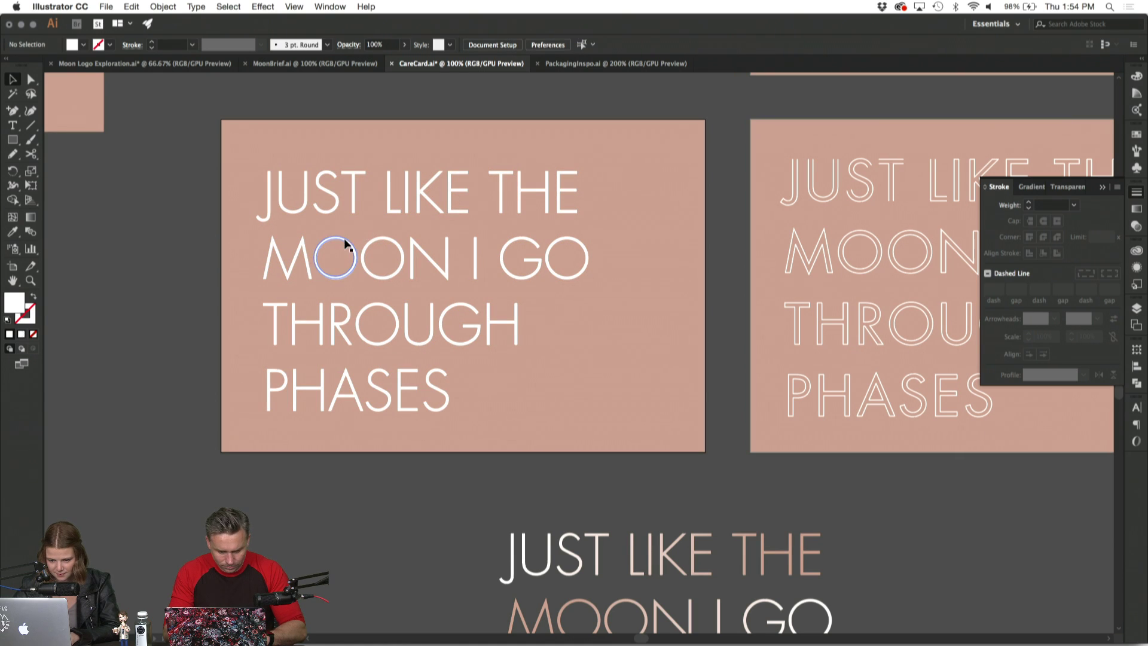
Delete the inner contours of both Os in MOON on the new card, making them solid white circles.
left_click(344, 242)
key("super+equal")
left_click(31, 78)
left_click(412, 269)
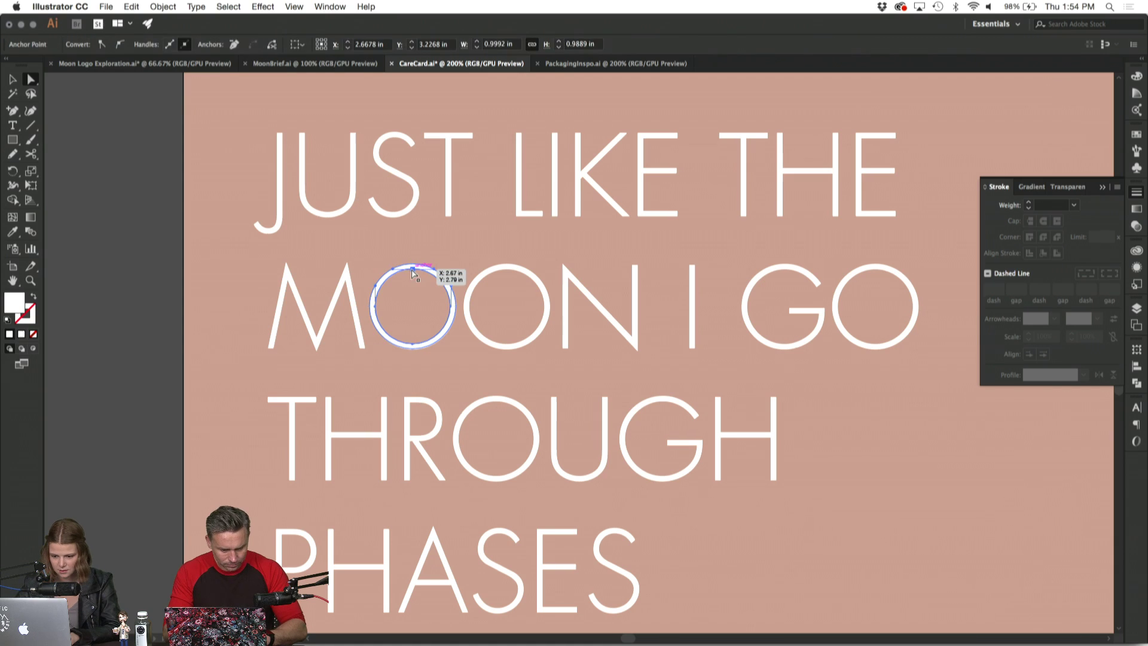
key("Delete")
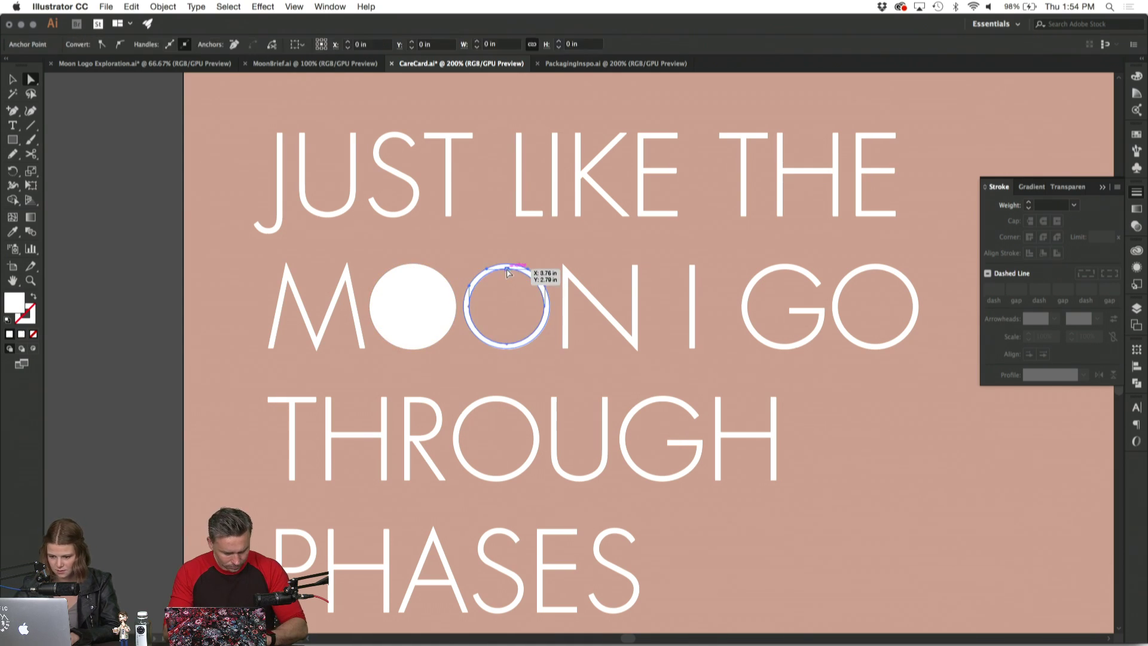
left_click(506, 271)
key("Delete")
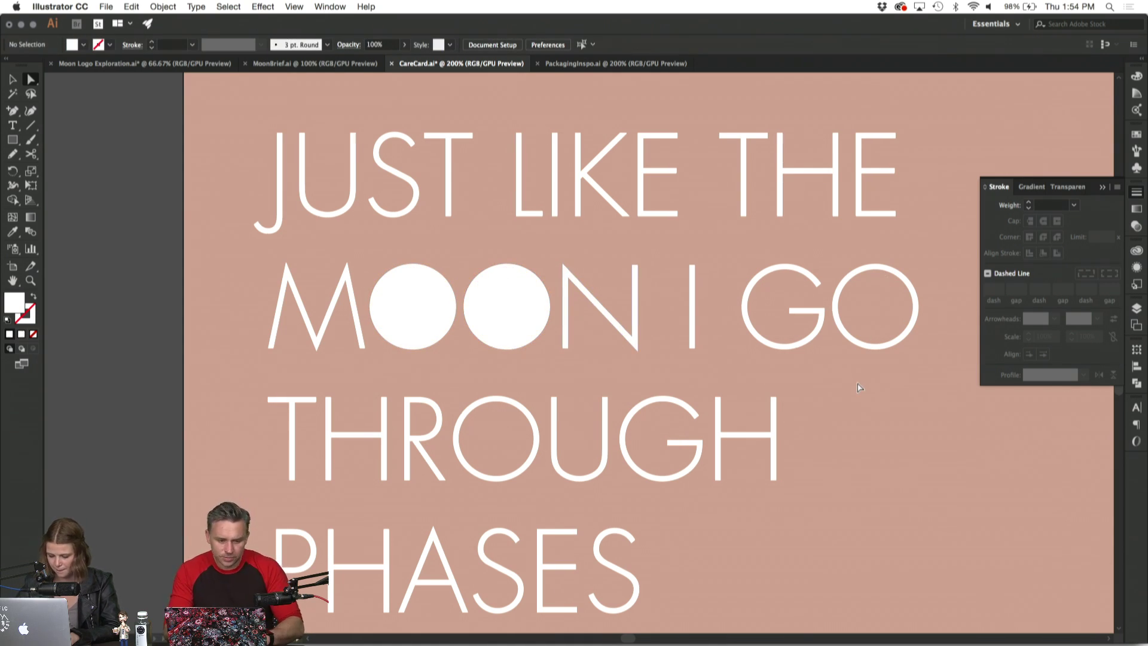
Delete the inner contour of the O in GO, making it a solid white circle.
key("super+minus")
key("super+minus")
key("super+minus")
key("super+plus")
key("super+plus")
key("super+plus")
key("super+plus")
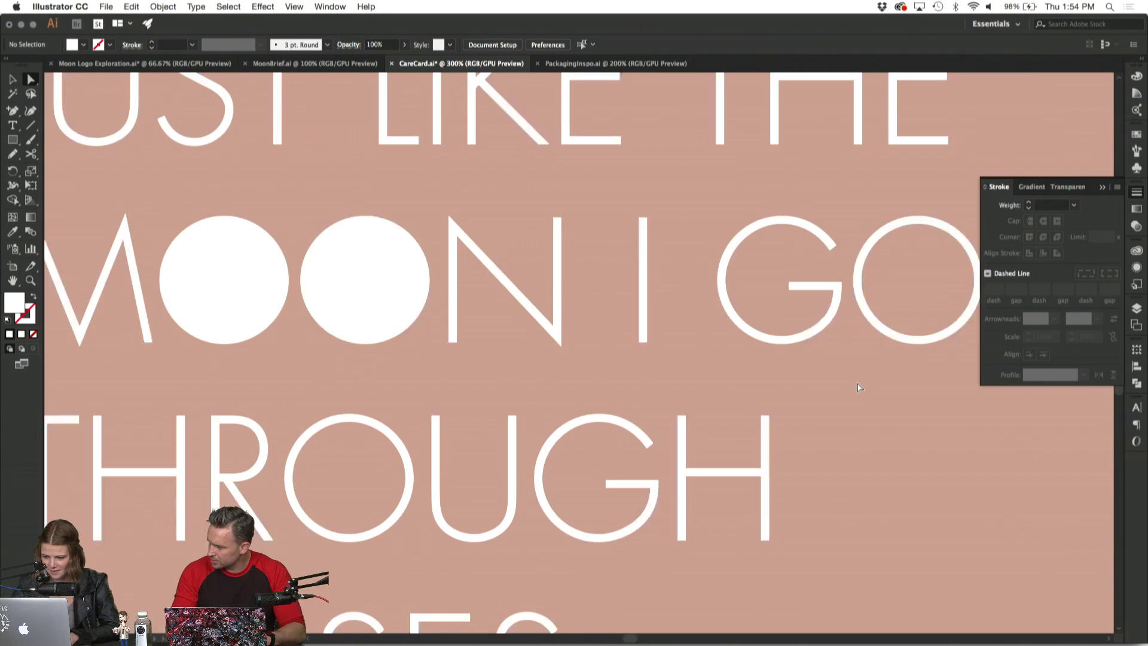
left_click(871, 238)
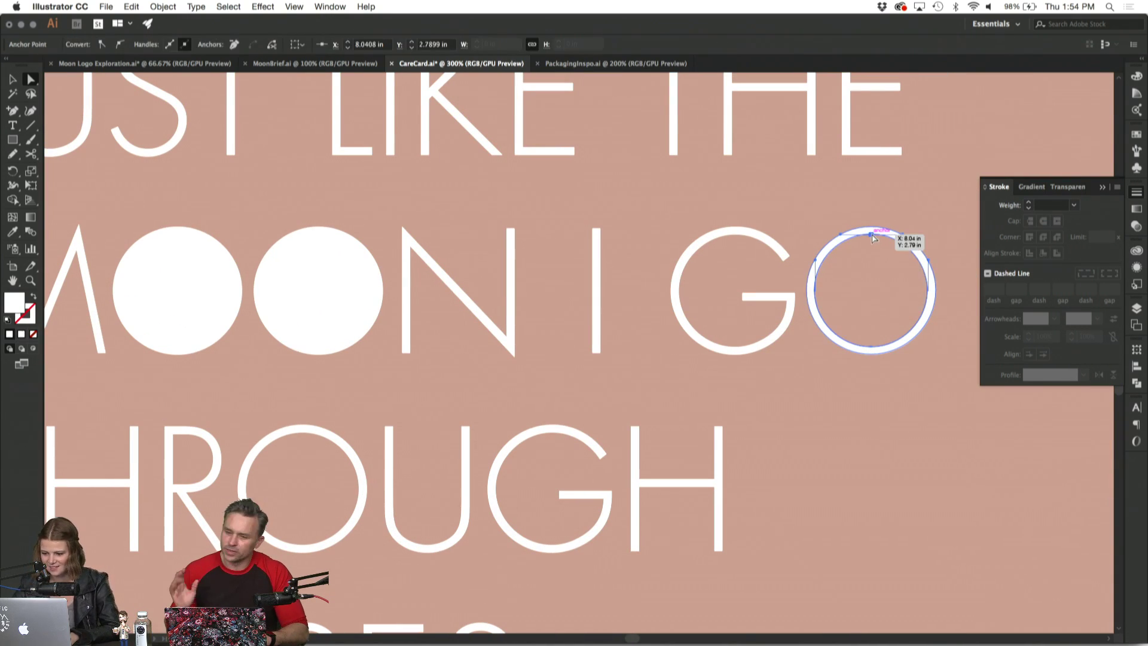
key("Delete")
scroll(468, 507, "left", 5)
scroll(468, 507, "down", 2)
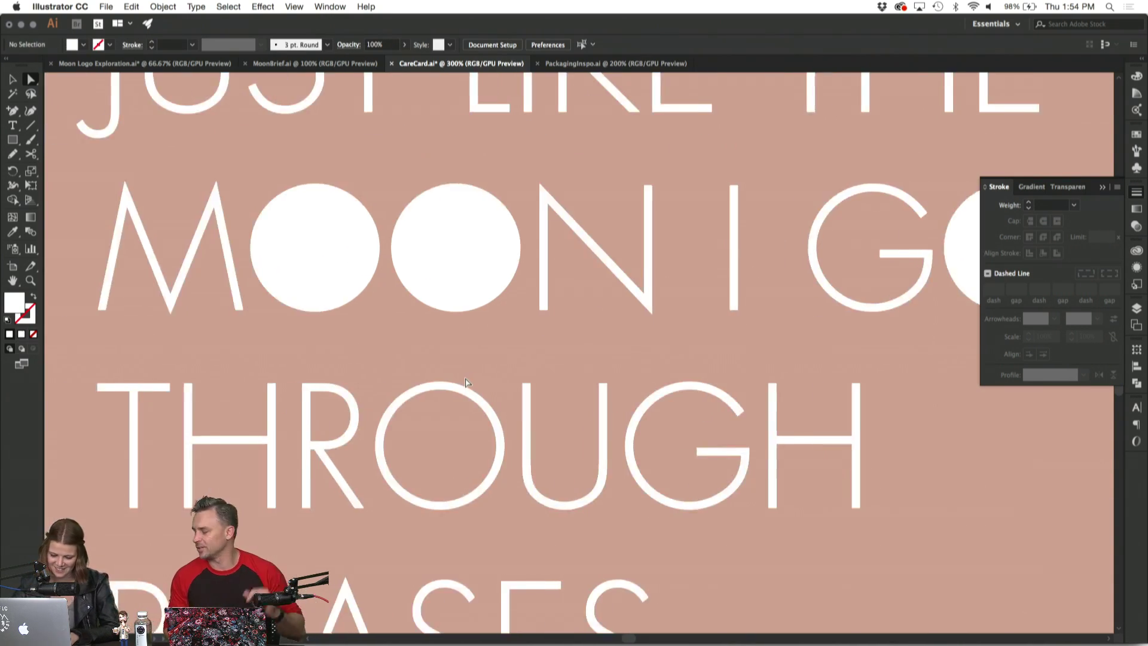
Delete the inner contour of the O in THROUGH on the new rose card, making it a solid white circle.
left_click(468, 507)
left_click(467, 507)
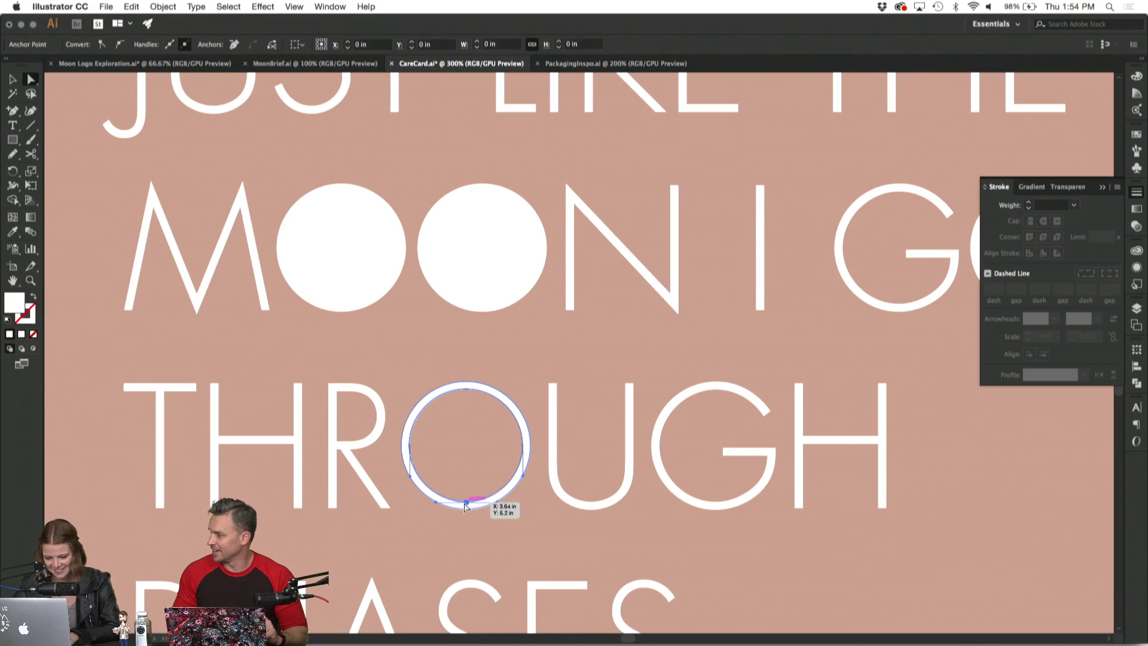
key("Delete")
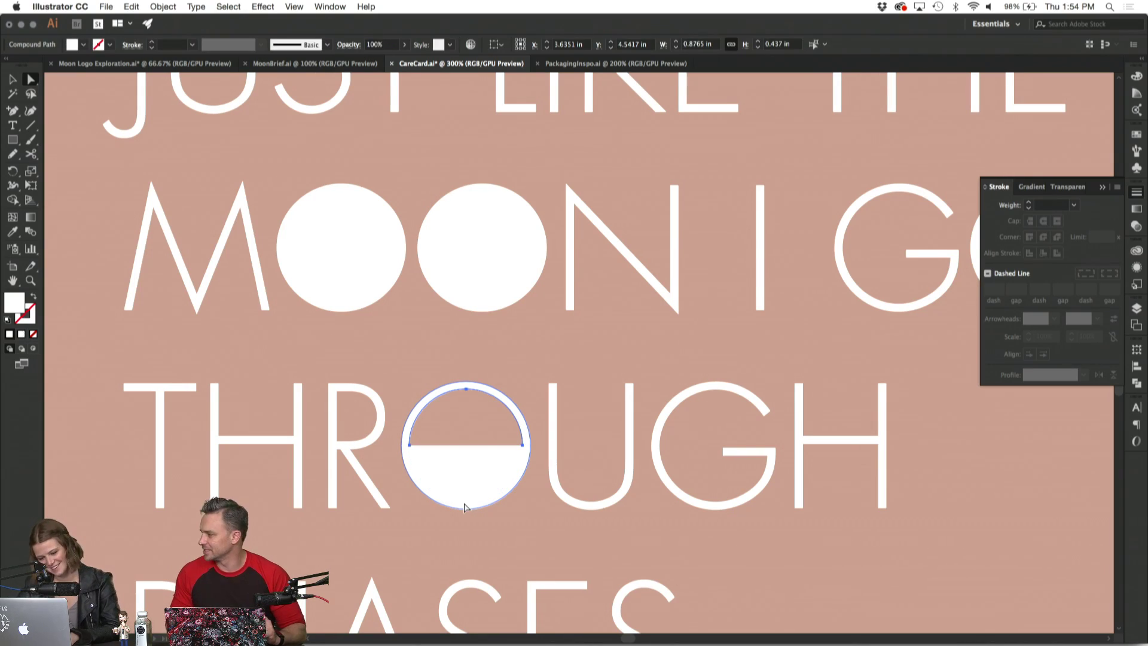
key("Delete")
key("super+1")
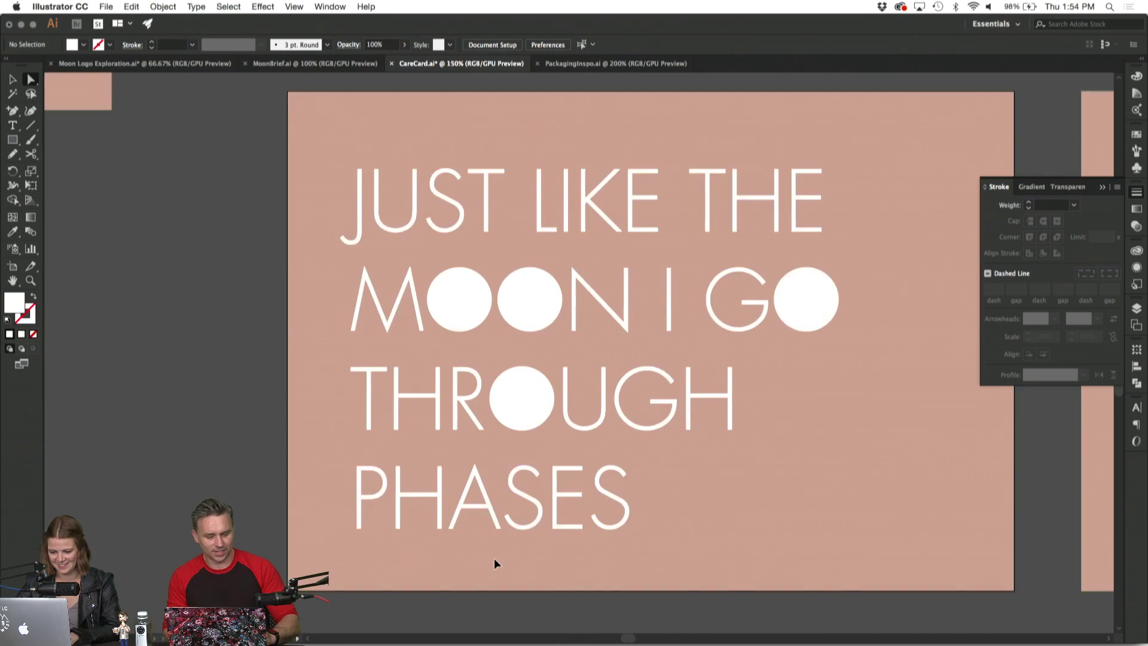
Scale up all the outlined text on the new rose card proportionally about its centre, to about 8.7 in wide.
key("super+minus")
key("super+equal")
left_click(11, 79)
left_click_drag(401, 224, 819, 475)
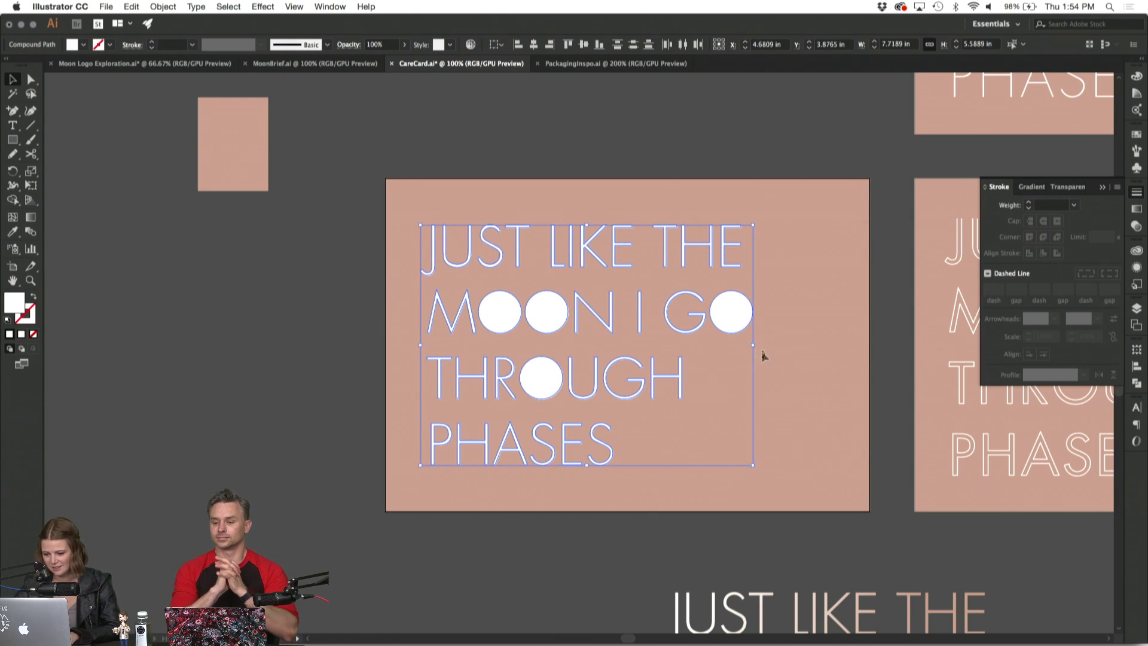
left_click_drag(753, 345, 791, 356)
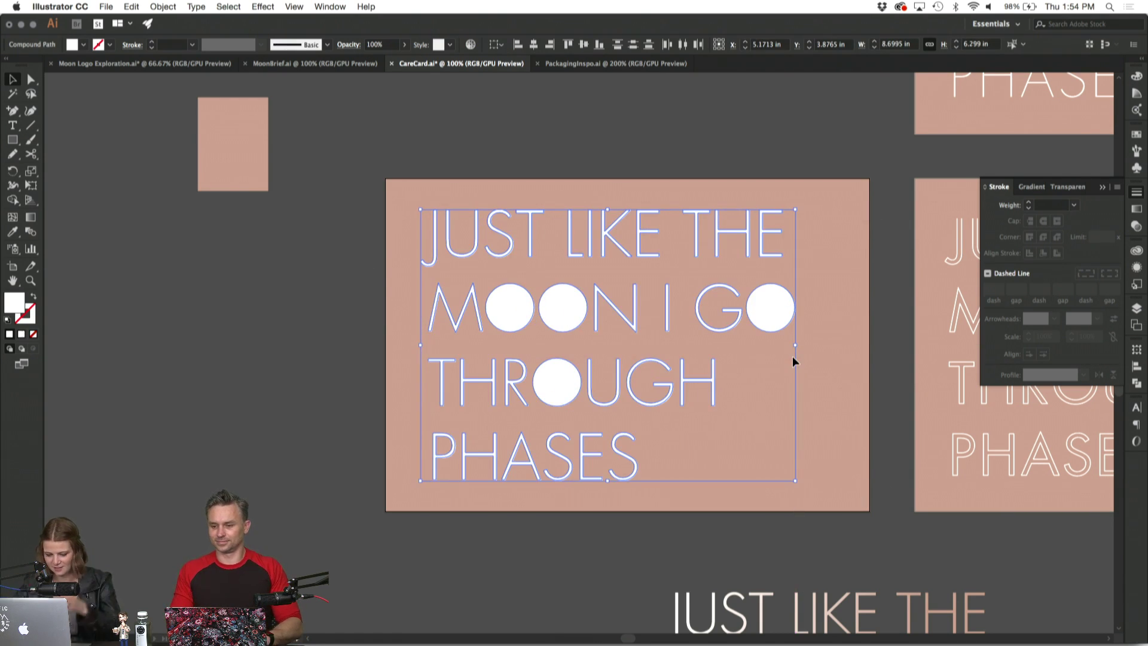
Nudge the enlarged text slightly left and down on the rose card and deselect it.
key("shift+Left")
key("shift+Left")
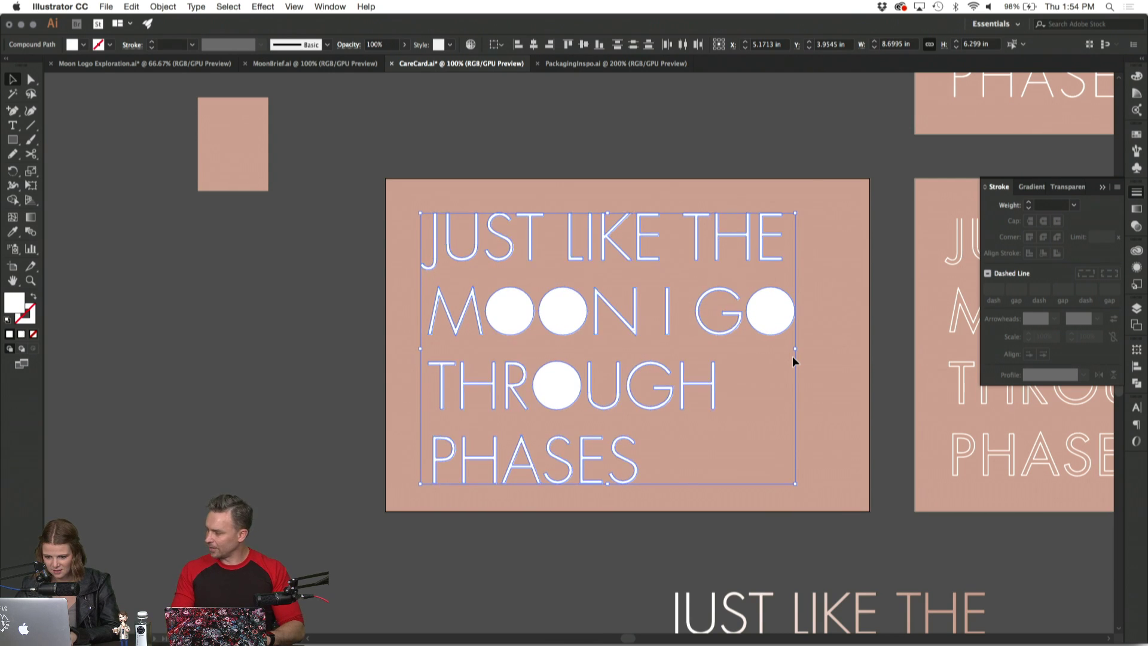
key("Up")
key("Up")
key("Up")
left_click(811, 362)
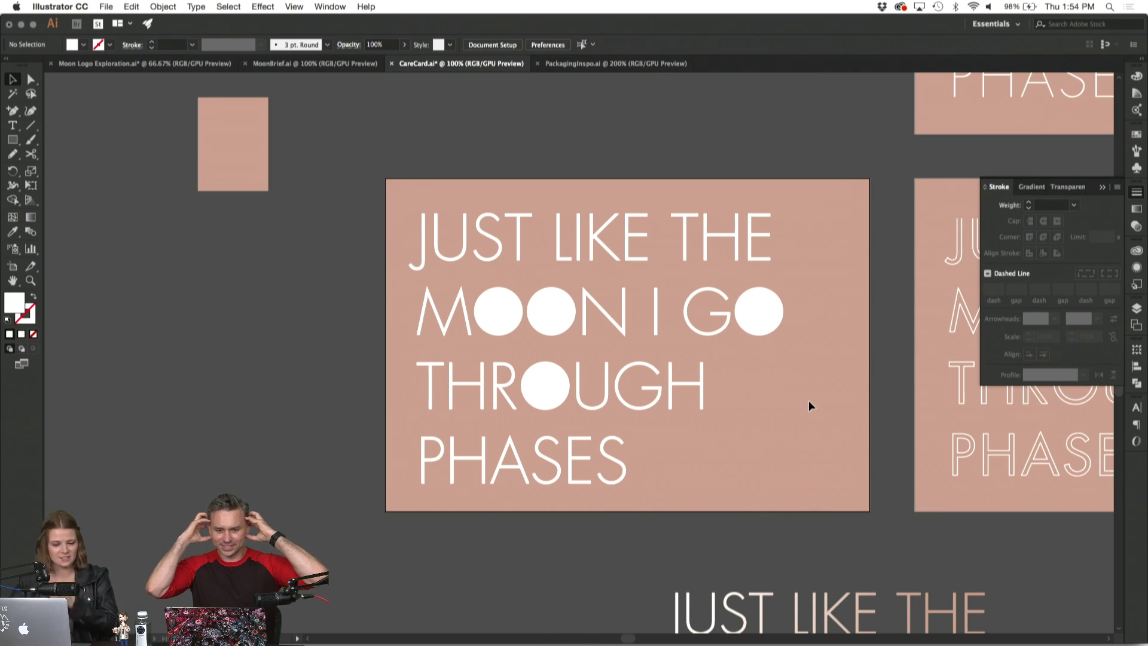
Select the four solid Os on the new rose card and copy the existing translucent white moon gradient onto them with the Eyedropper.
key("super+minus")
key("super+minus")
left_click_drag(667, 330, 564, 347)
left_click(562, 338, "shift")
left_click(540, 337, "shift")
left_click(560, 367, "shift")
left_click(13, 231)
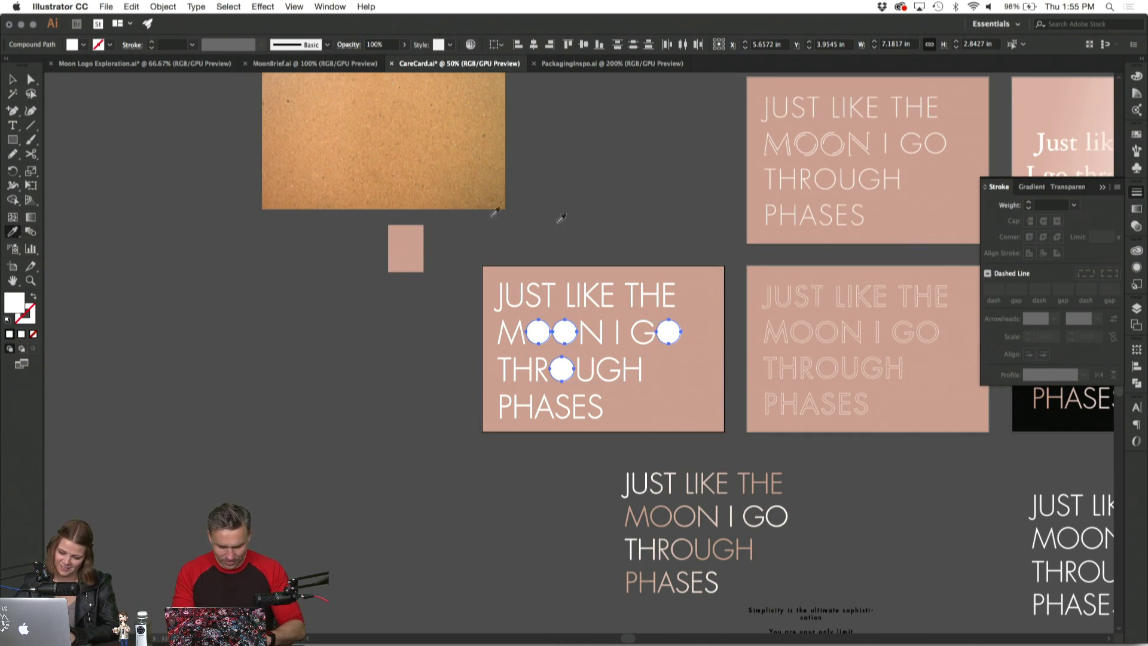
scroll(639, 235, "right", 5)
scroll(745, 330, "up", 5)
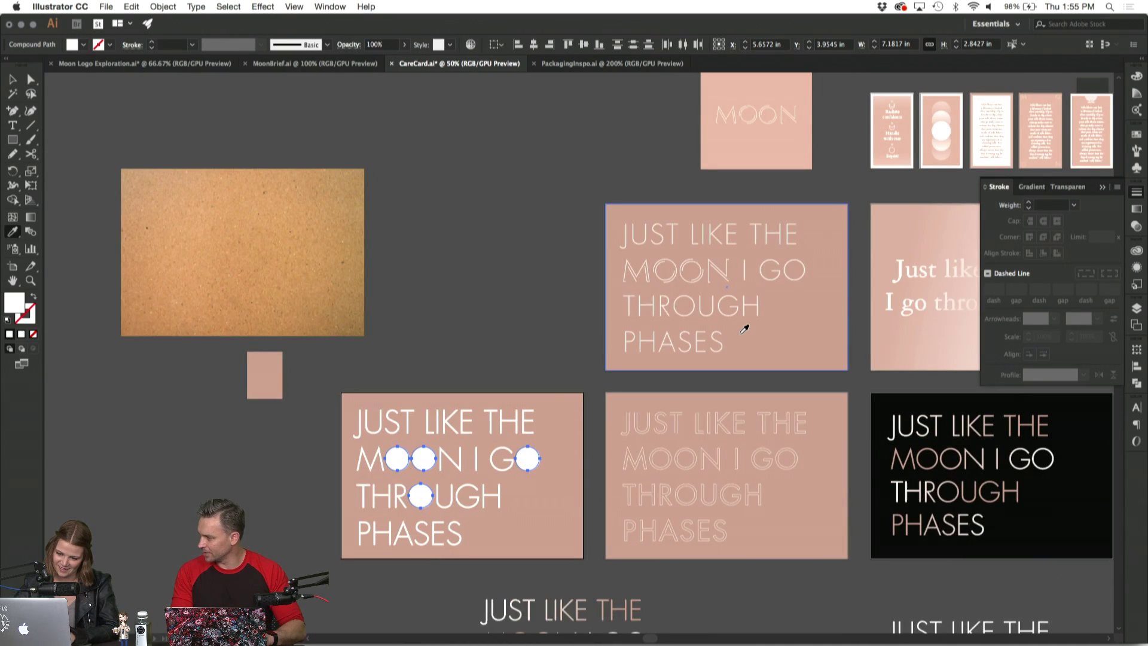
scroll(742, 333, "up", 3)
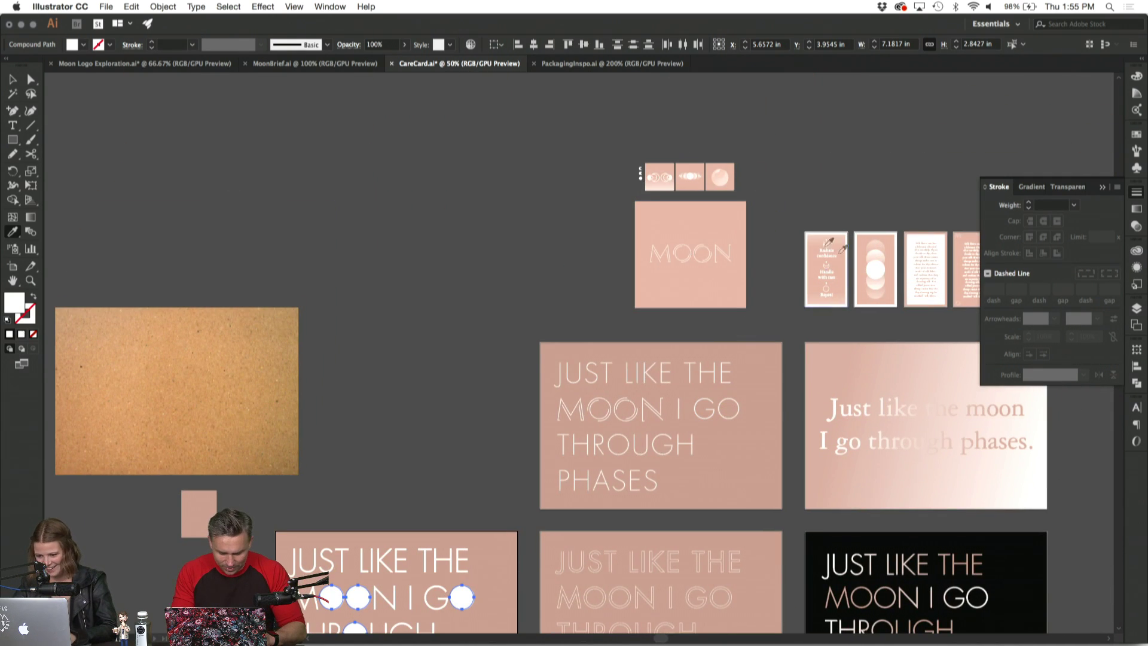
scroll(778, 268, "down", 5)
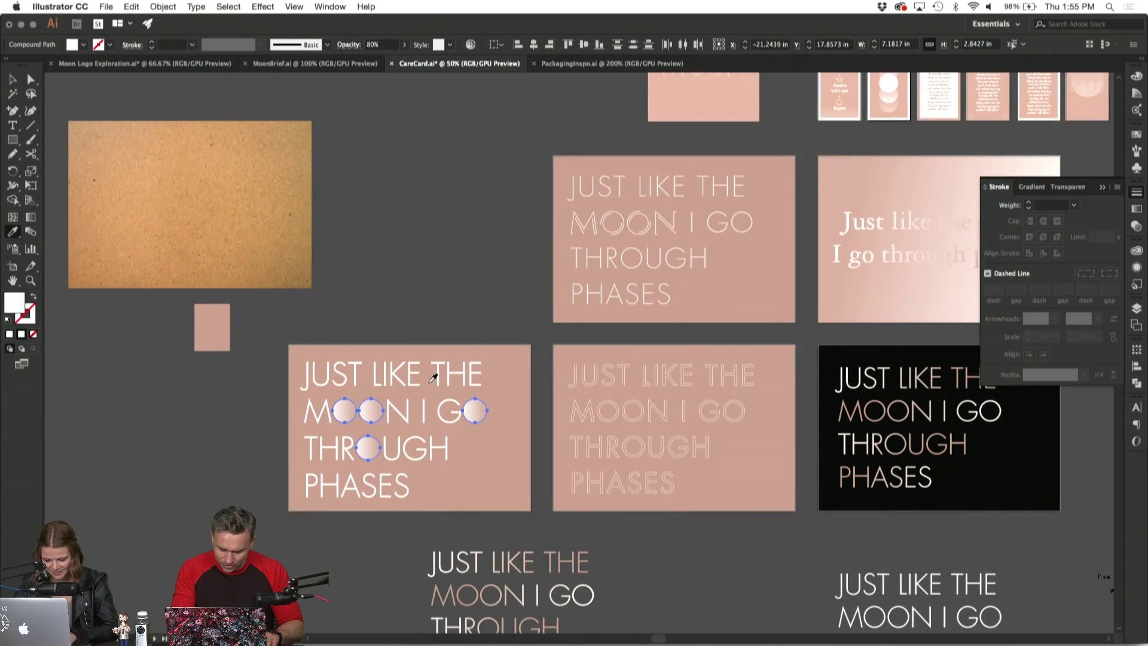
Set the gradient angle of the four O circles to 90° and deselect them.
left_click(1137, 209)
left_click(1044, 237)
type("90")
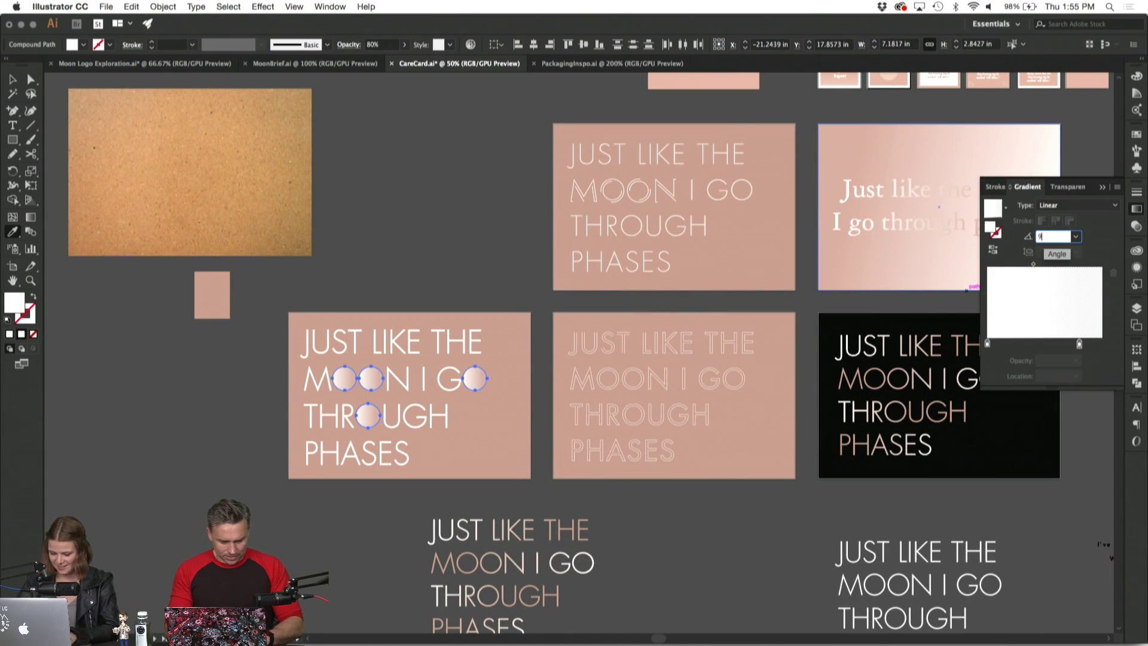
key("Return")
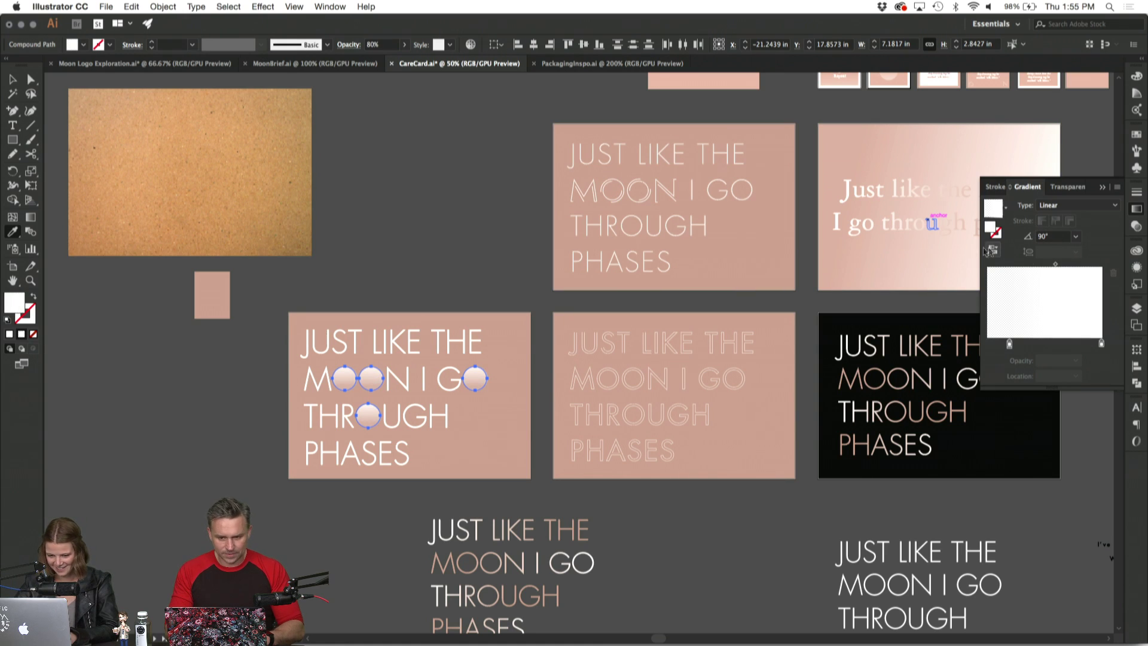
key("v")
left_click(469, 295)
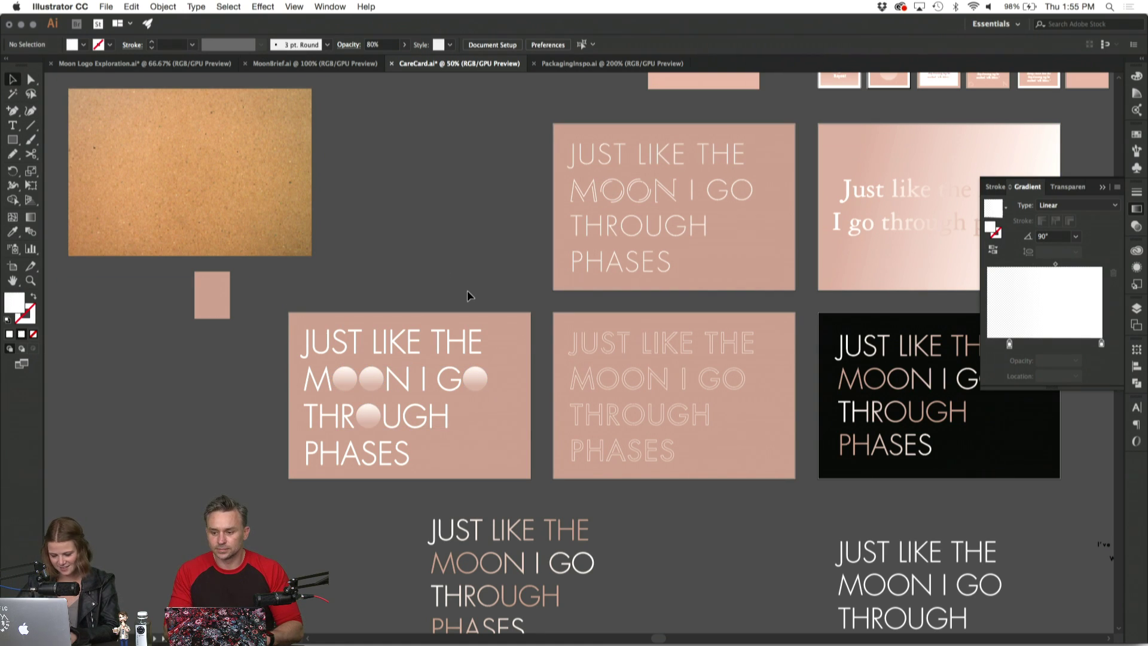
Move the kraft paper texture and the small rose swatch further left, clear of the care cards.
scroll(467, 295, "down", 3)
scroll(467, 295, "up", 1)
left_click_drag(329, 263, 157, 310)
left_click_drag(292, 349, 143, 402)
left_click(364, 304)
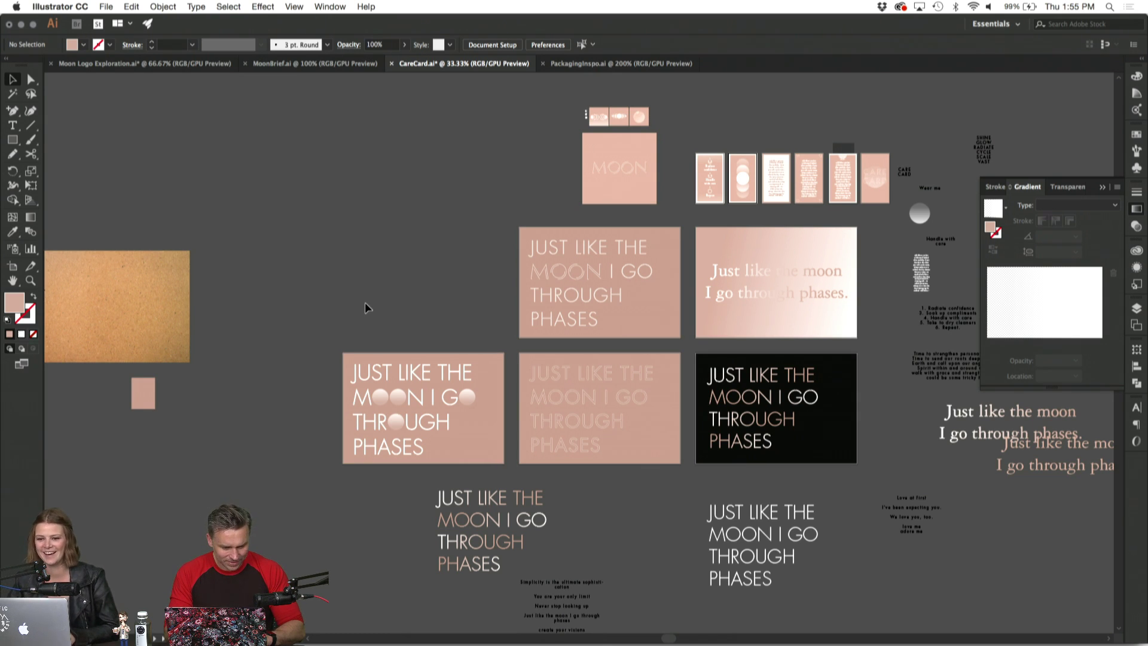
Review the care card variants and compare them with the packaging photos in PackagingInspo.ai, returning to CareCard.ai.
key("super+equal")
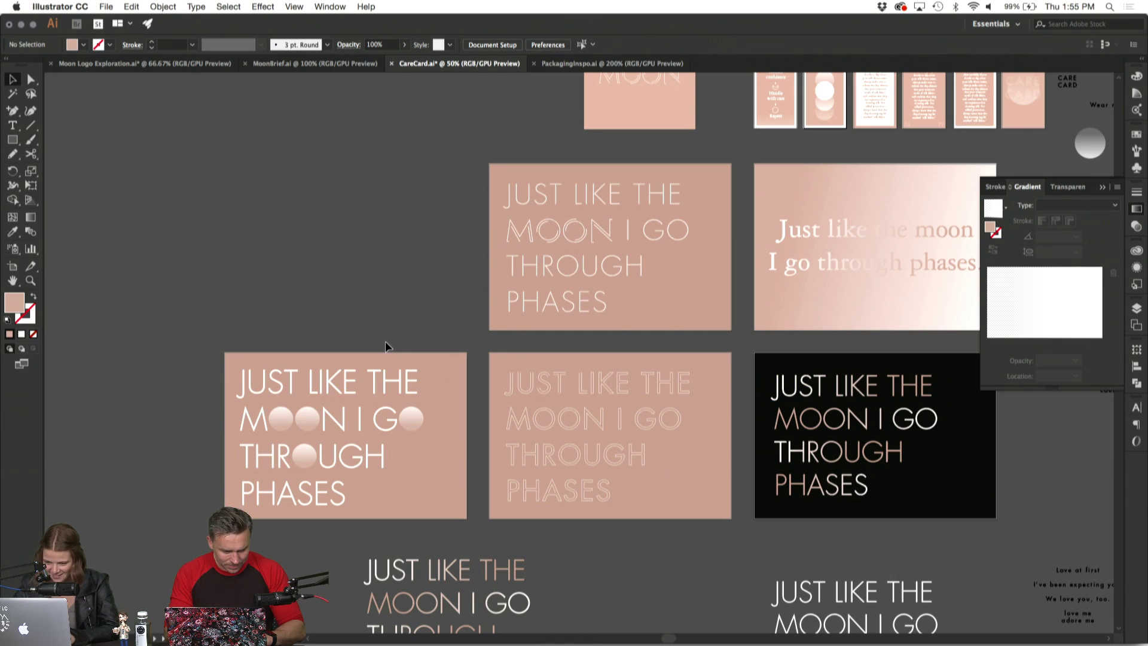
scroll(379, 287, "right", 5)
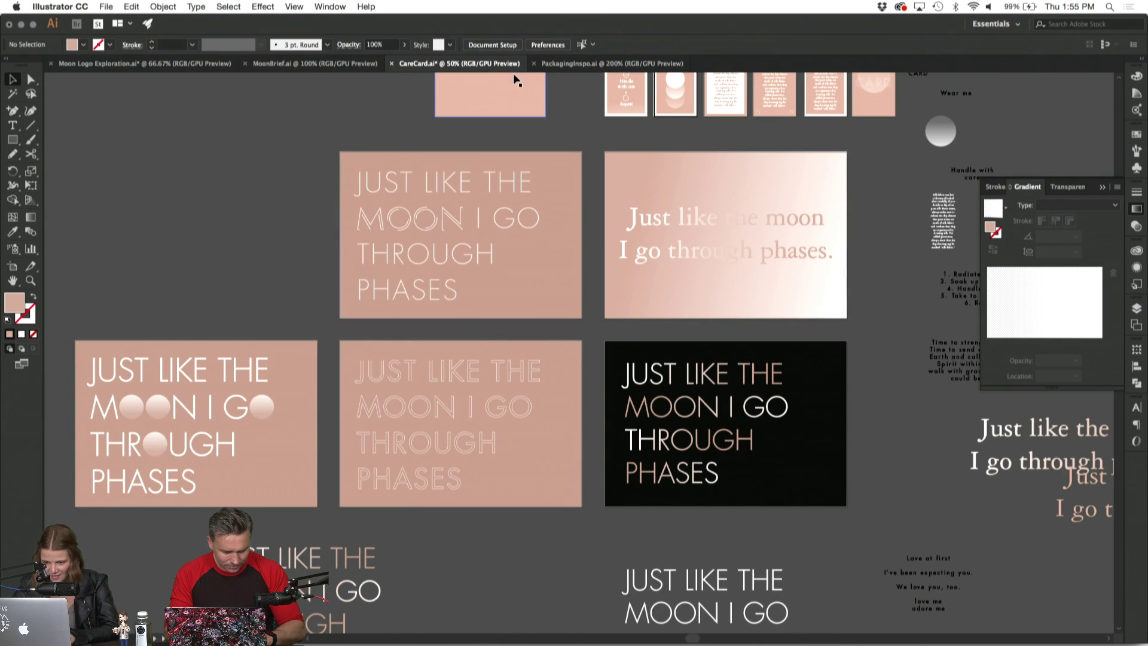
scroll(279, 158, "up", 5)
scroll(279, 158, "down", 4)
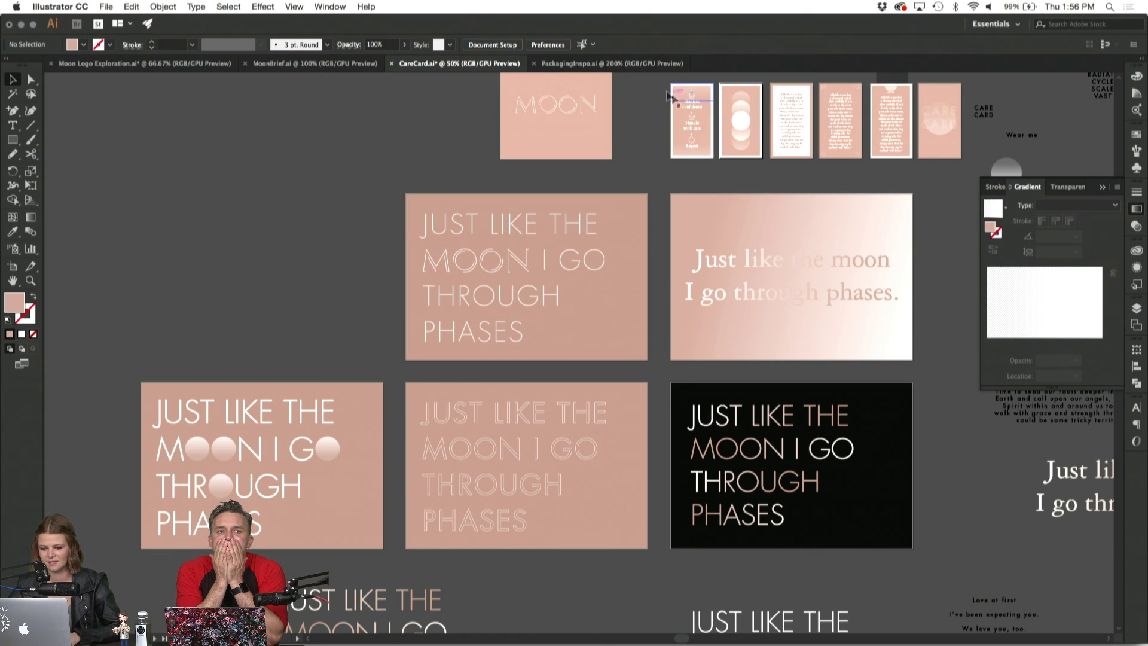
left_click(612, 64)
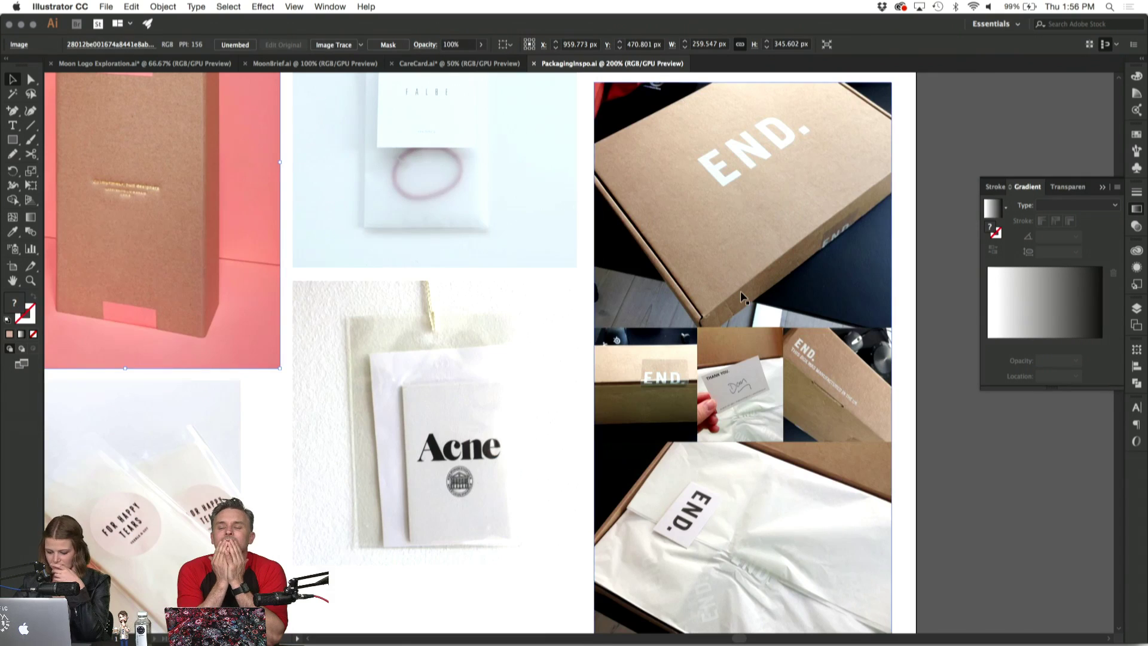
key("super+minus")
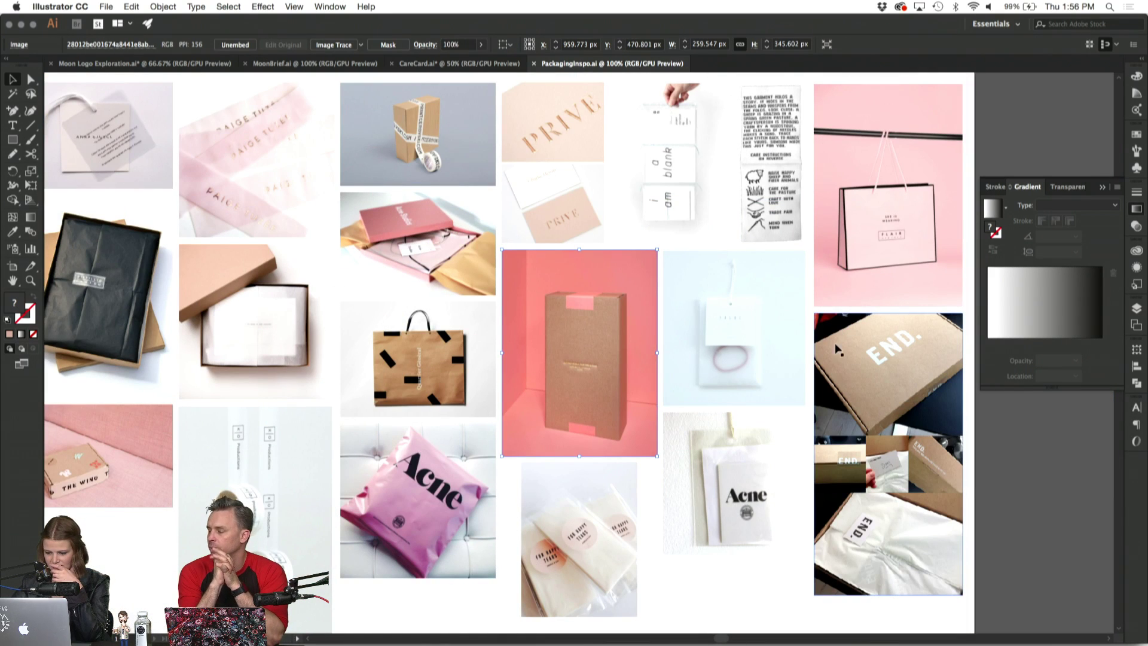
left_click(1004, 423)
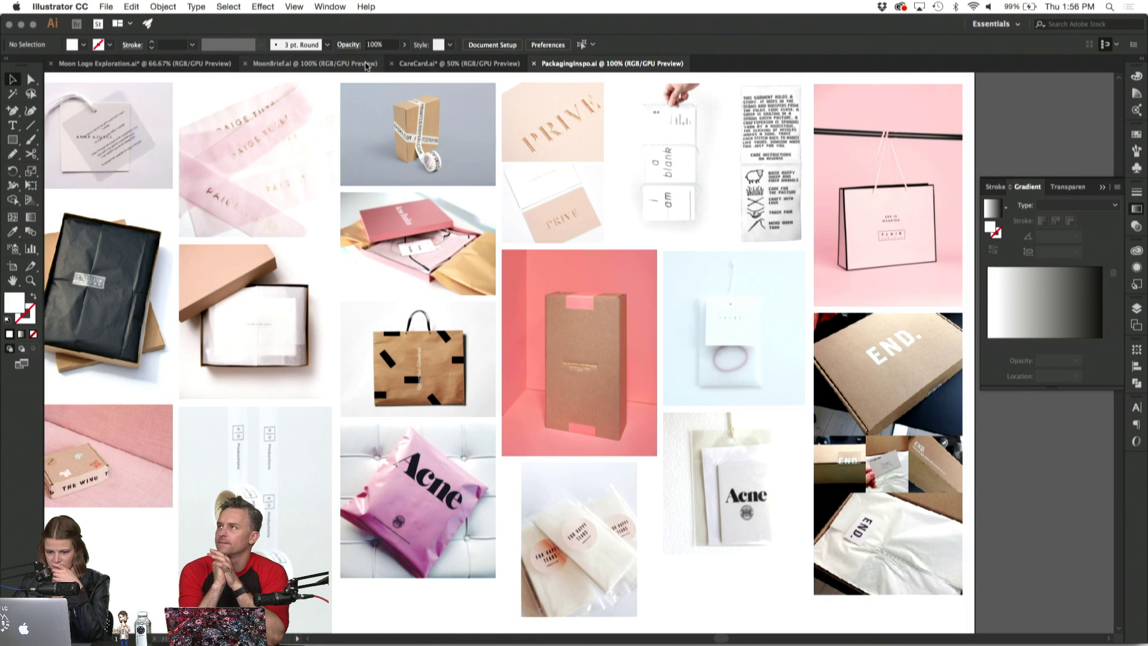
left_click(411, 64)
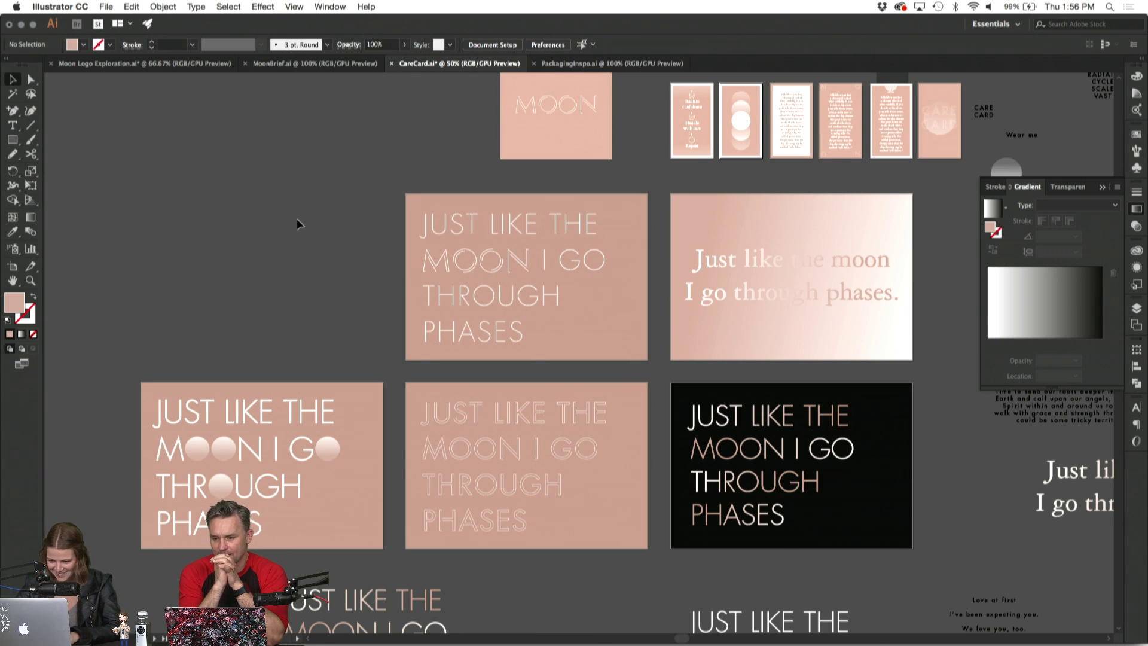
Move the text group with the double-line MOON off the upper rose card into the empty space at its left, about 11.6 in away.
key("super+equal")
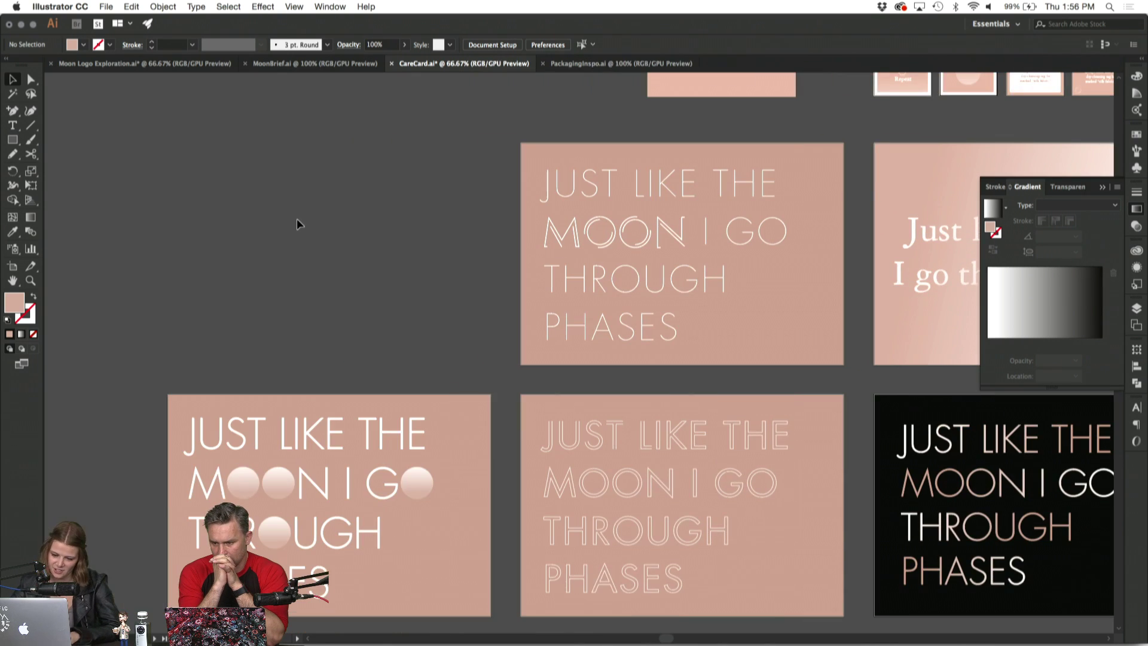
right_click(296, 218)
left_click(217, 173)
left_click(621, 158)
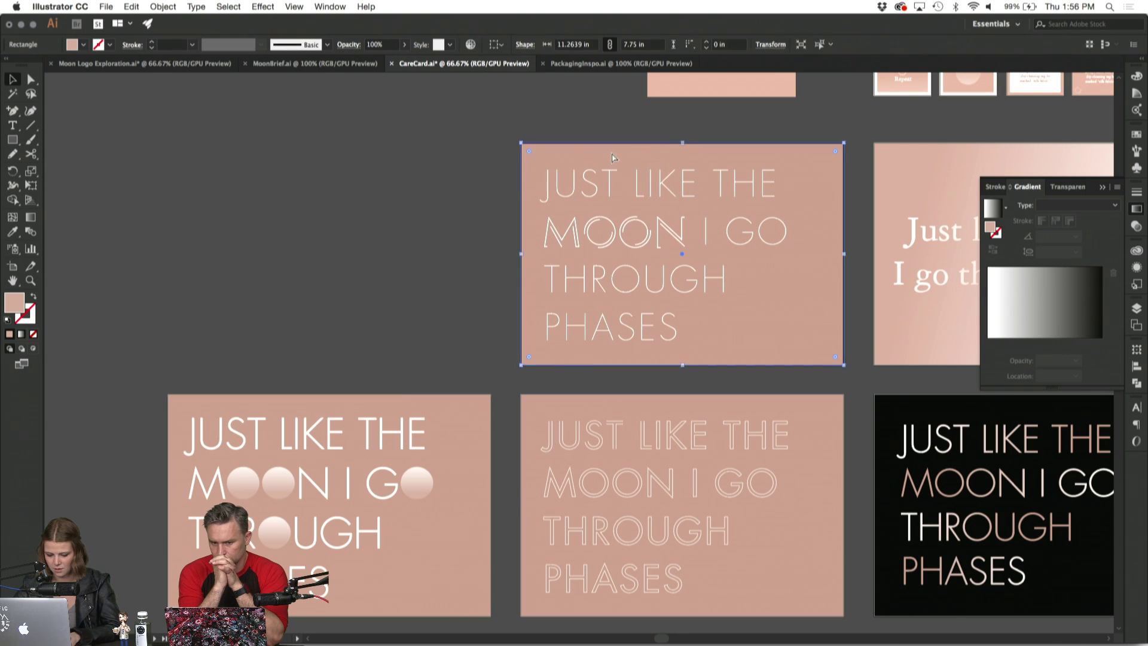
left_click(787, 342)
scroll(748, 305, "up", 2)
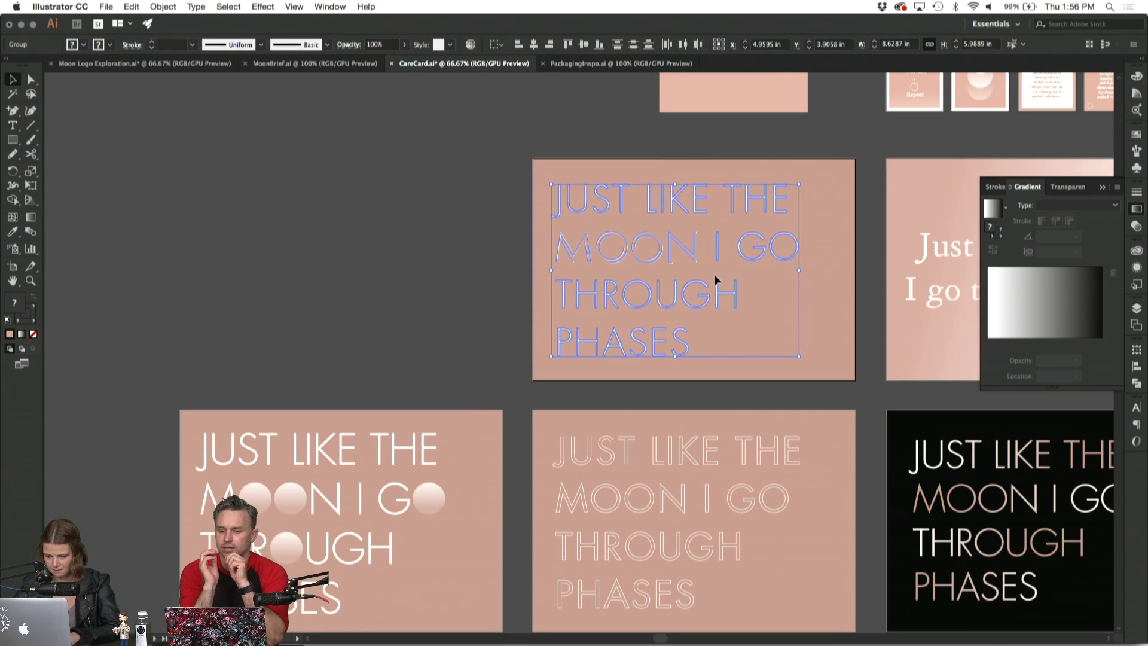
left_click(382, 289)
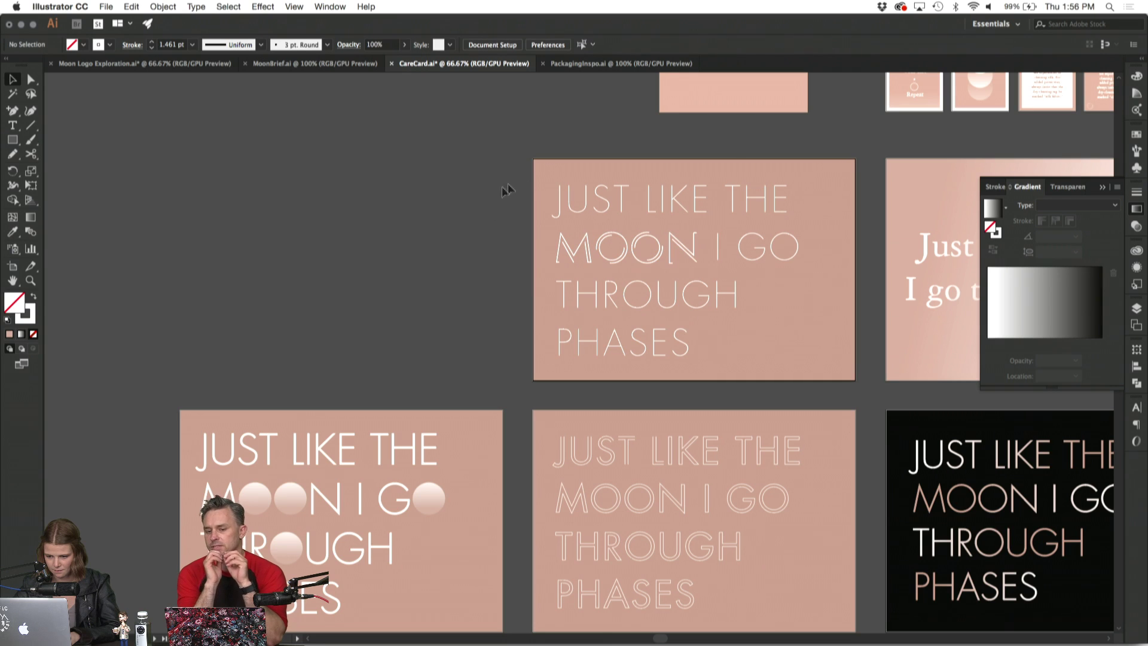
left_click_drag(826, 363, 825, 363)
left_click_drag(788, 256, 455, 256)
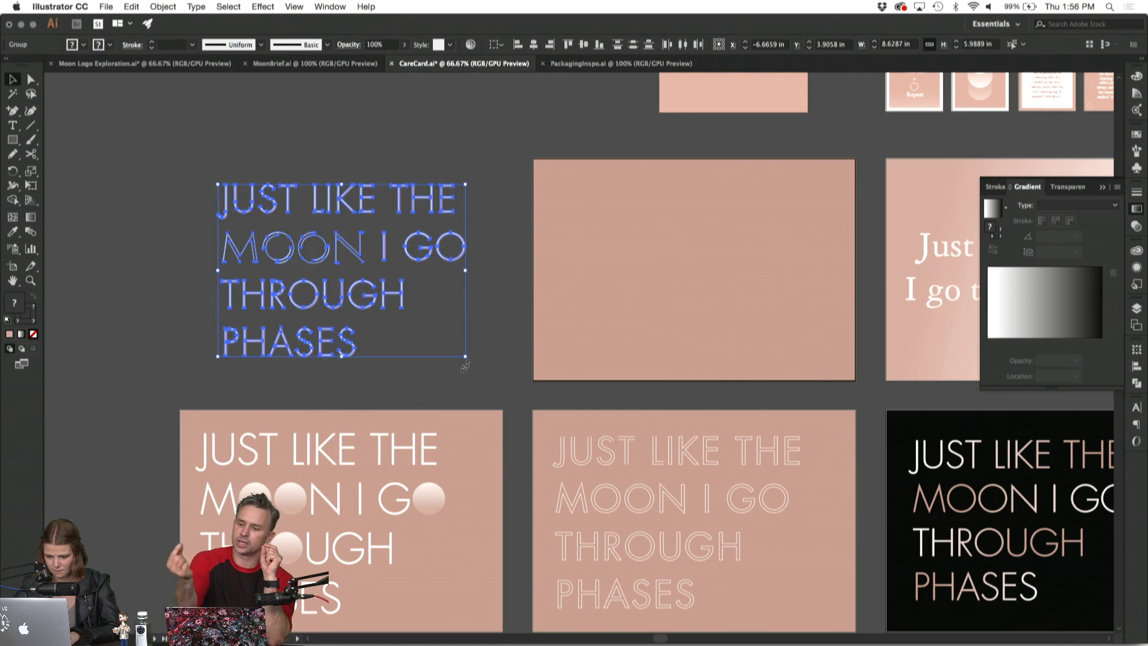
left_click(464, 367)
Add a black Futura Book 92 pt text block reading "phrases and phases" in the empty space above the moved text group.
scroll(464, 367, "down", 2)
scroll(464, 367, "right", 2)
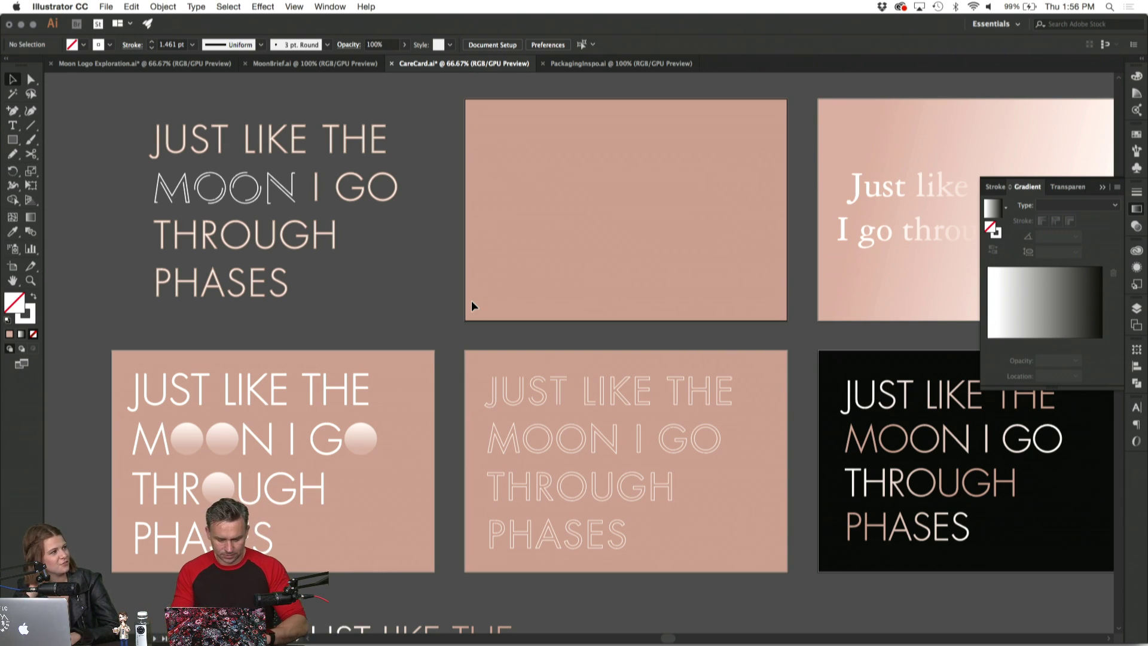
scroll(471, 301, "up", 8)
scroll(471, 300, "left", 5)
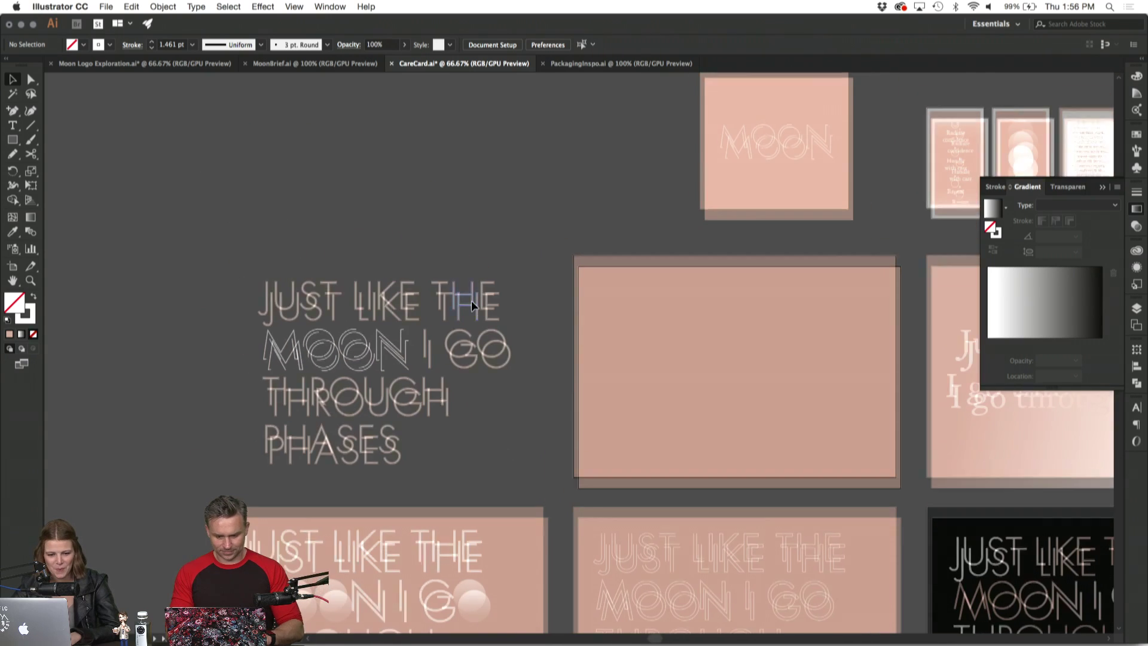
left_click(12, 126)
left_click_drag(275, 185, 560, 316)
key("BackSpace")
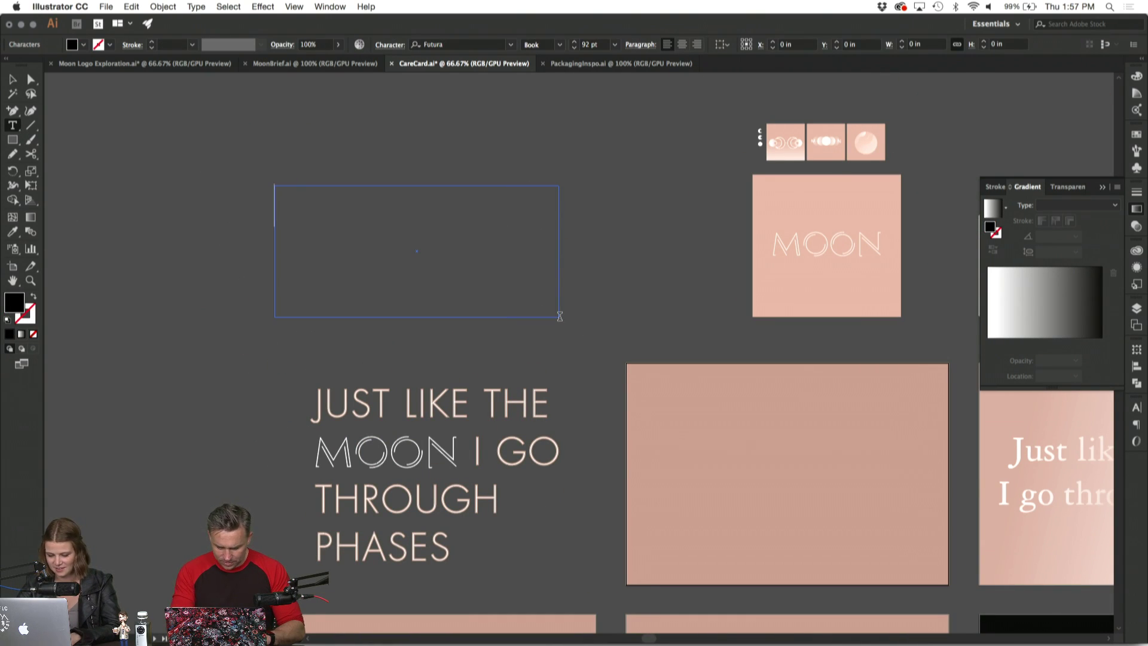
type("phrases and")
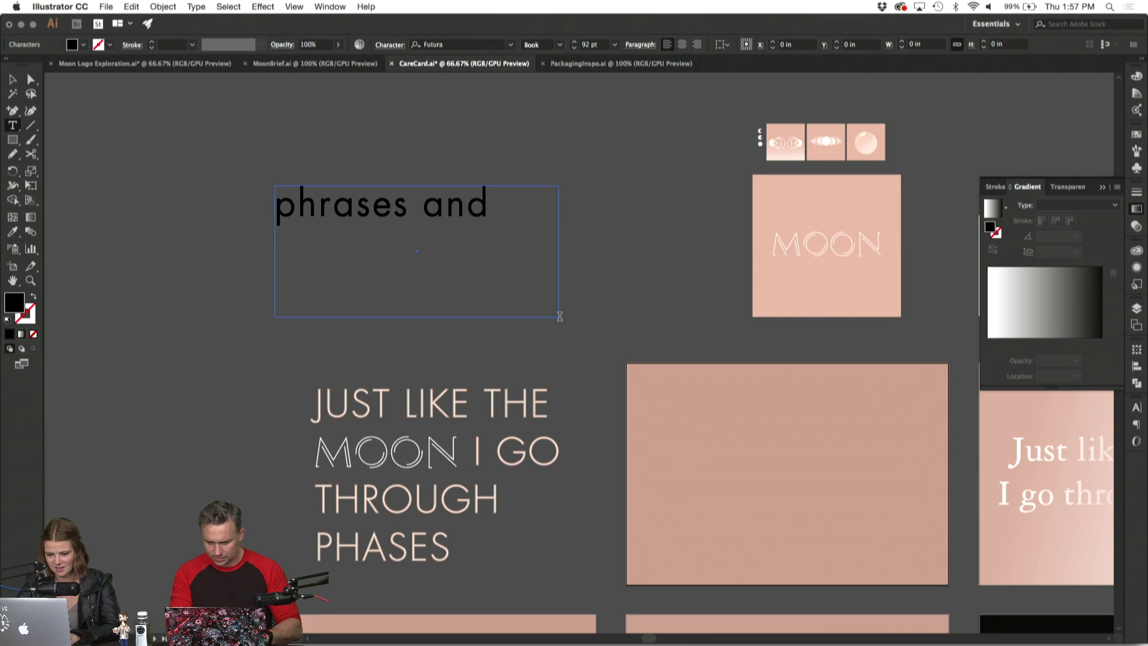
type(" phases")
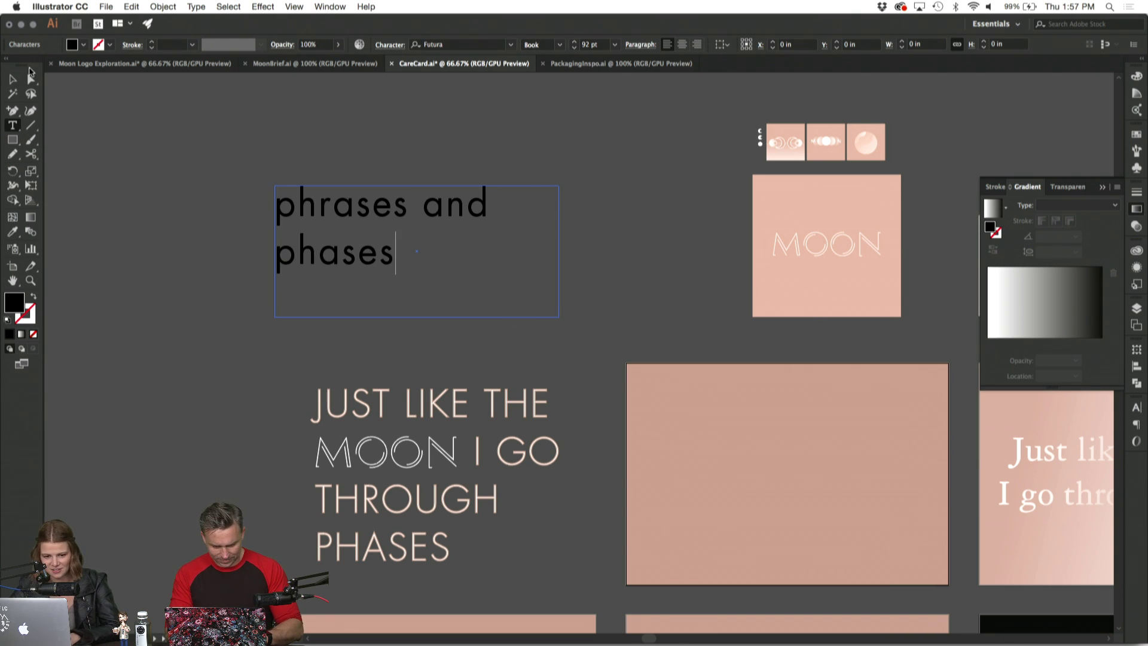
left_click(12, 78)
left_click(254, 328)
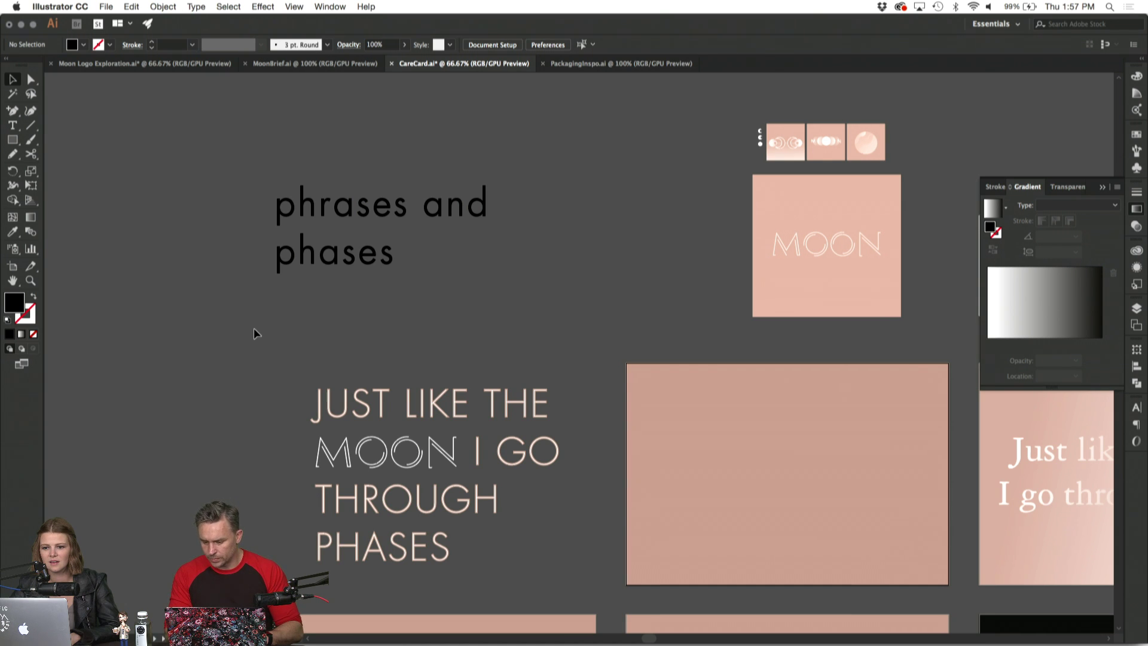
scroll(254, 328, "down", 5)
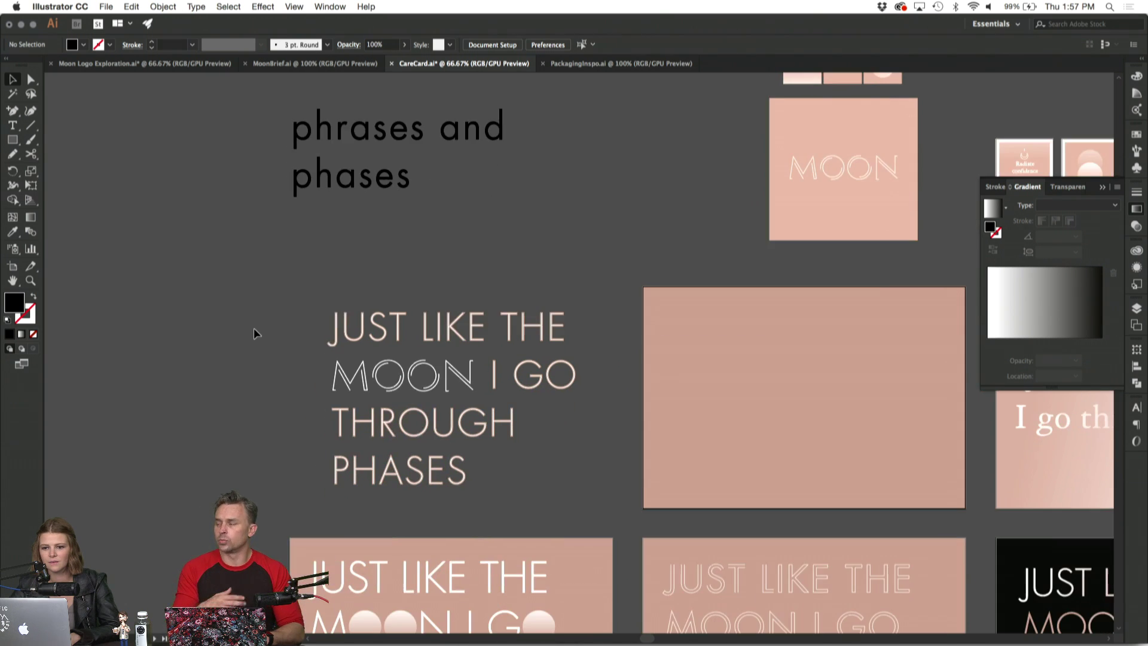
key("super+minus")
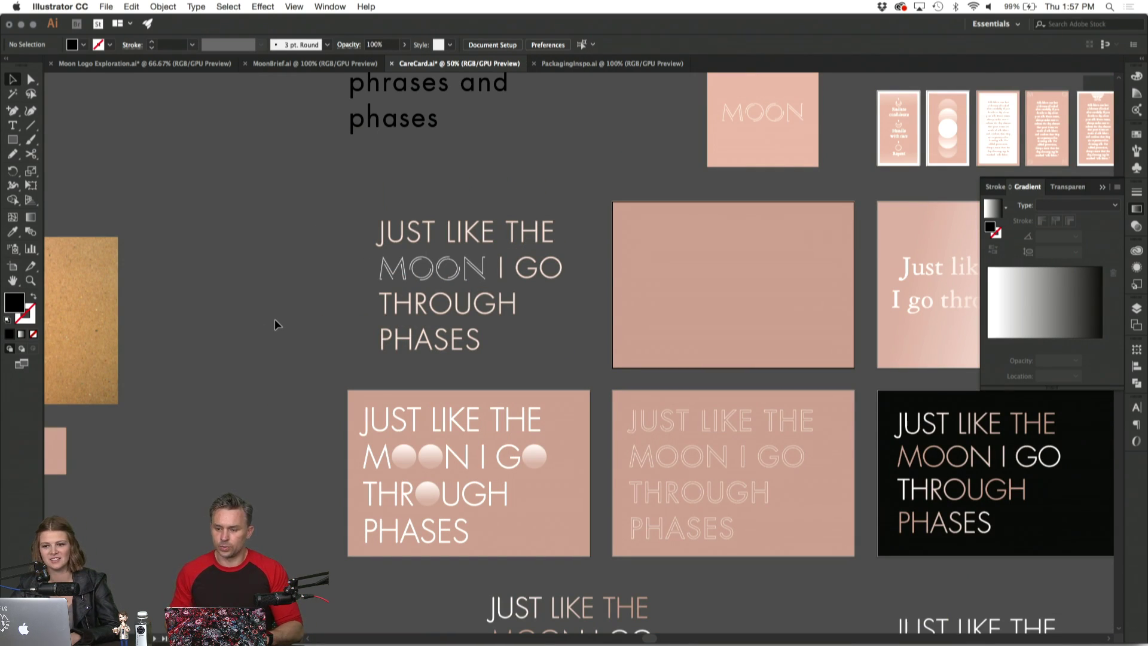
Move the text group with the double-line MOON down into the empty space beside the card with gradient Os.
scroll(249, 343, "right", 4)
scroll(249, 343, "down", 1)
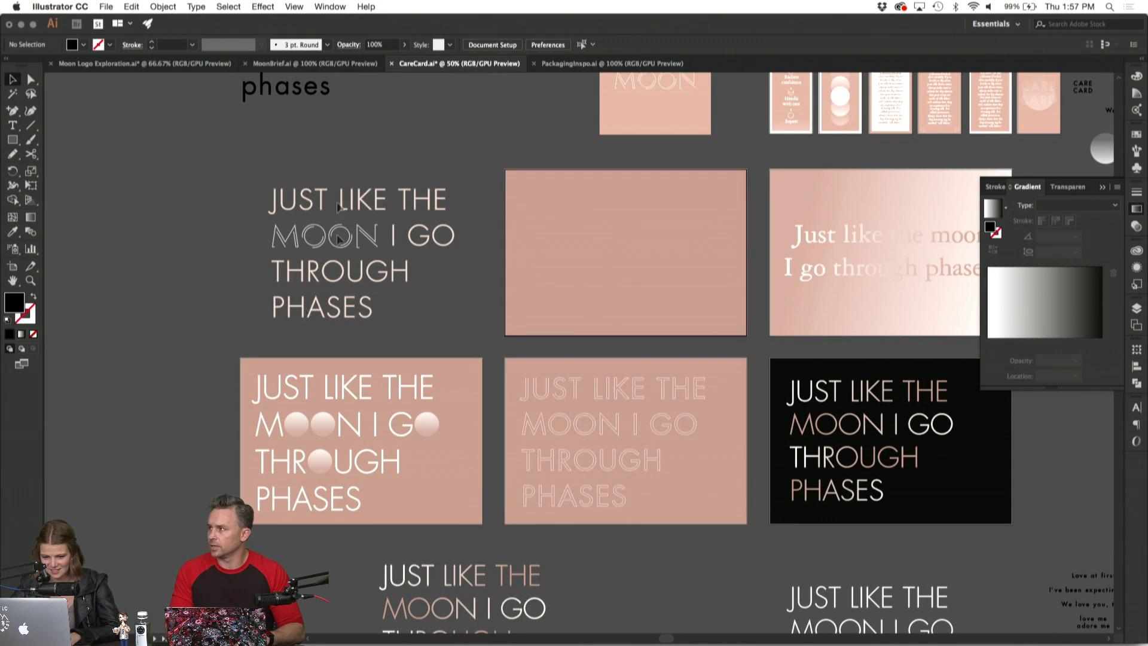
left_click(467, 321)
scroll(476, 335, "left", 2)
scroll(476, 335, "down", 1)
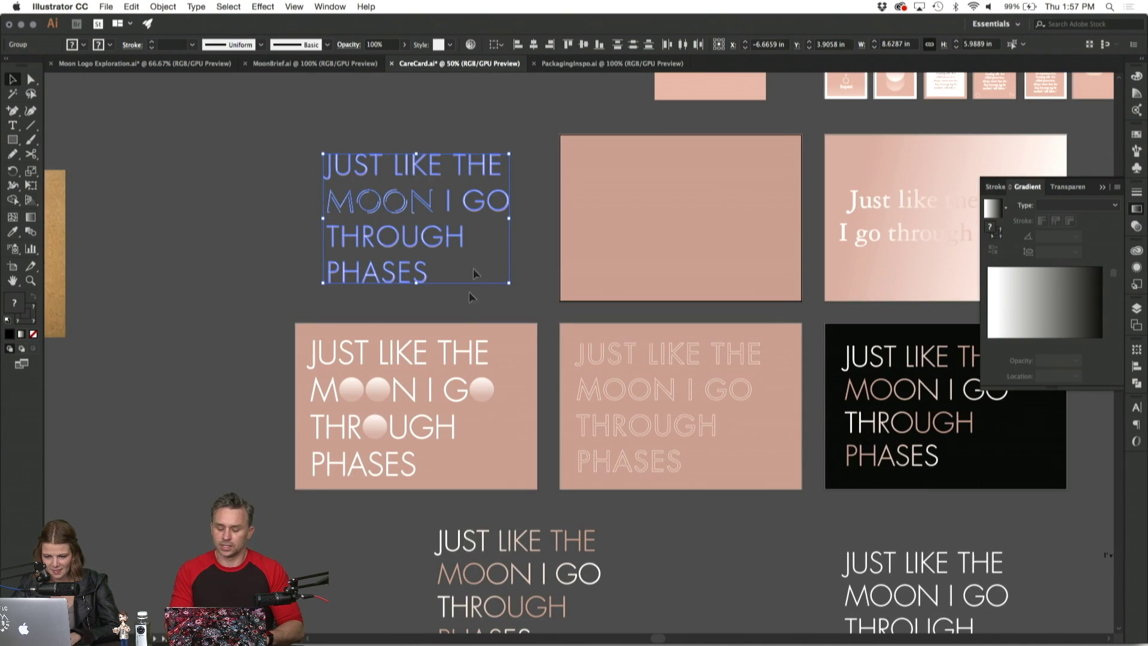
left_click_drag(476, 208, 245, 398)
left_click(261, 503)
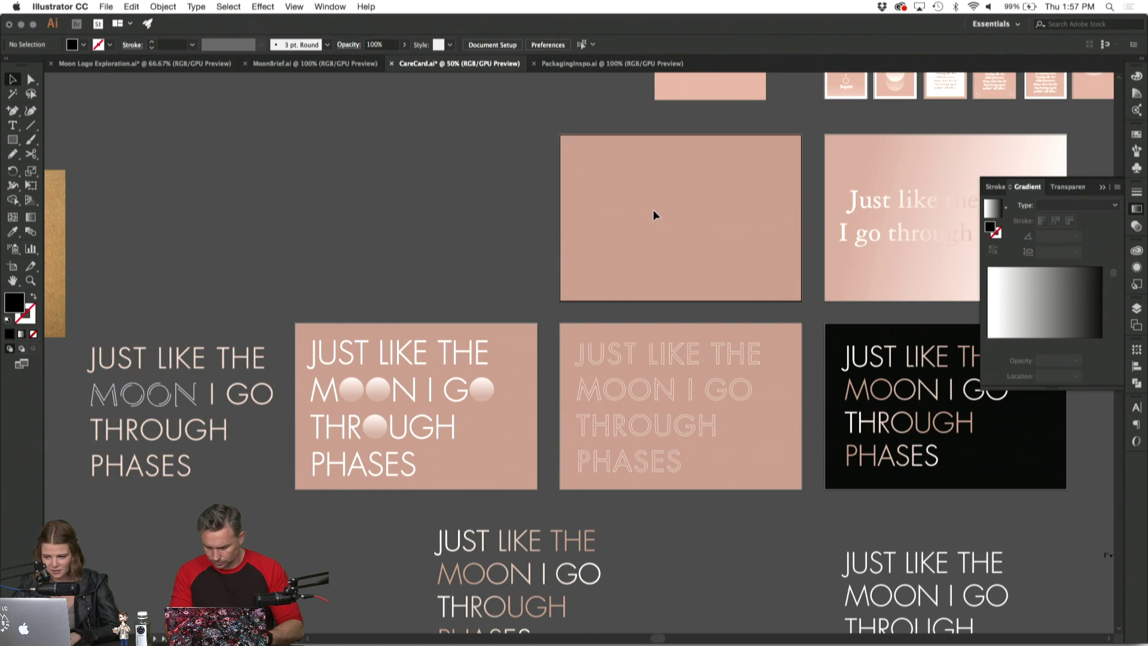
Copy the double-line MOON logo from the small rose square onto the empty rose card.
scroll(651, 237, "up", 3)
scroll(652, 237, "right", 3)
scroll(651, 236, "up", 2)
scroll(651, 236, "right", 1)
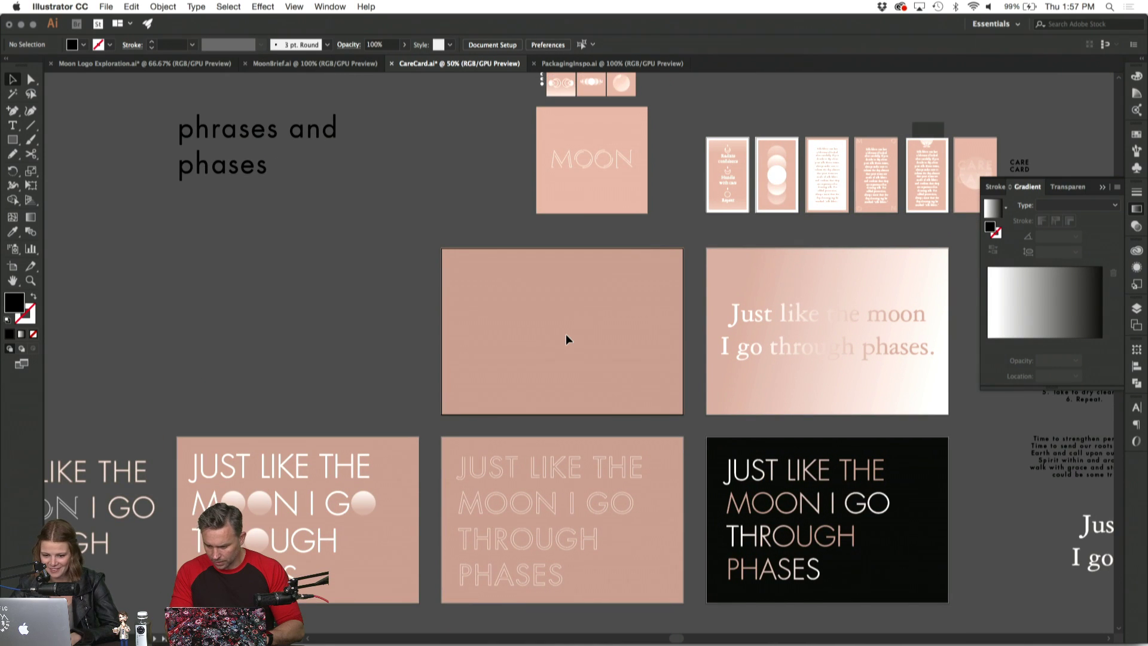
key("super+equal")
key("super+equal")
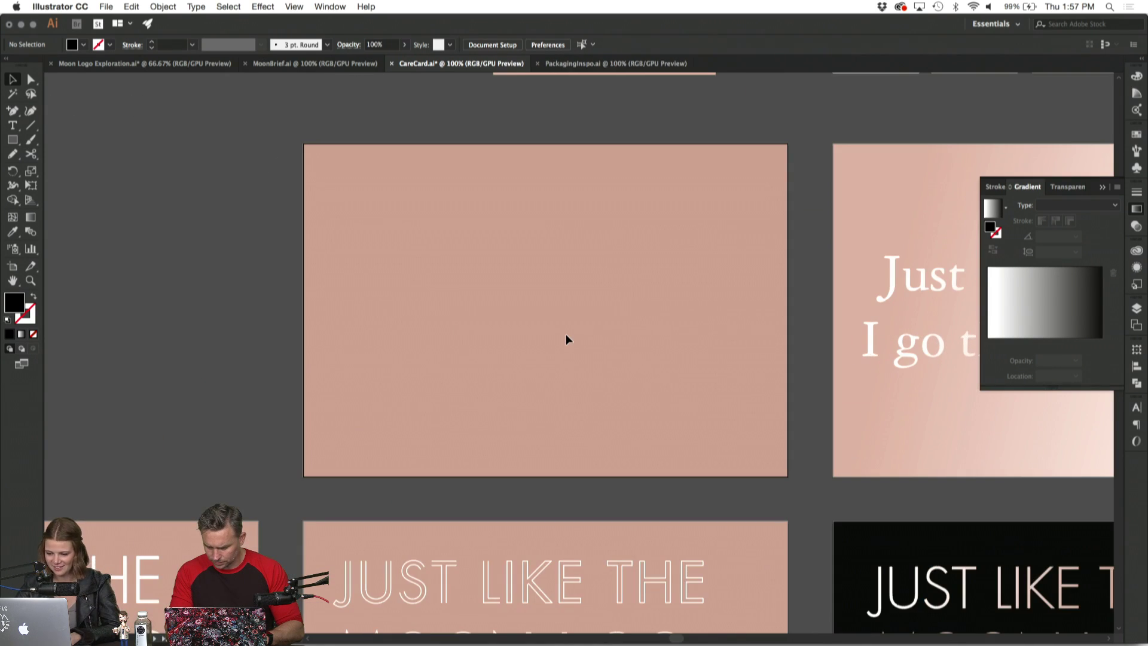
scroll(565, 335, "right", 2)
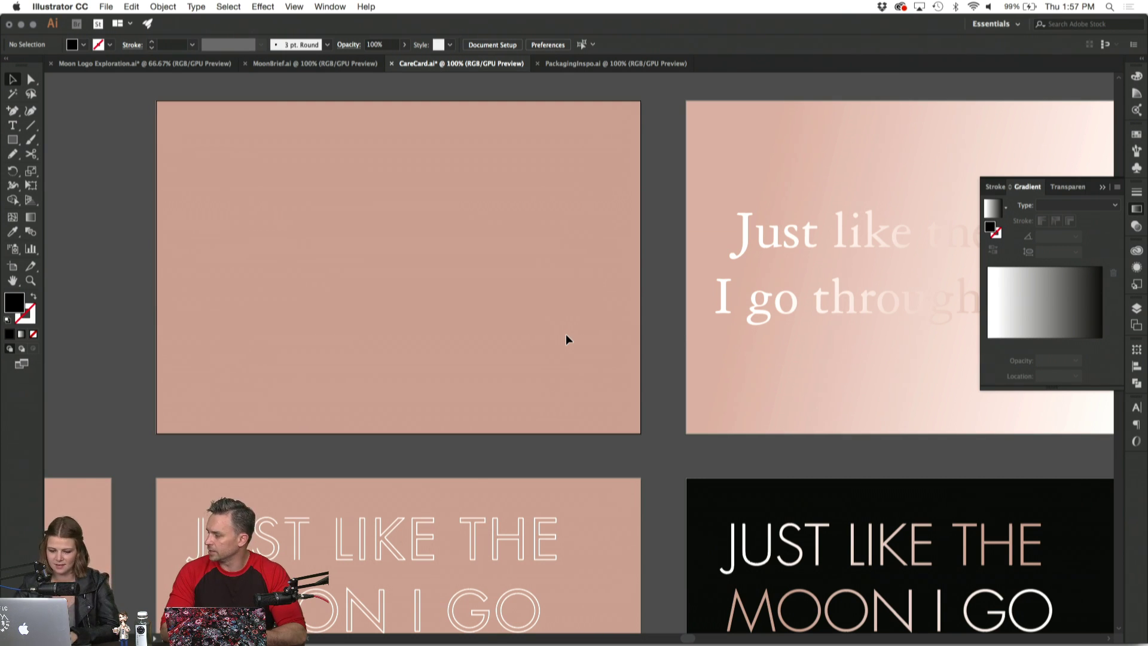
scroll(566, 334, "up", 5)
left_click(389, 122)
key("super+2")
left_click_drag(388, 119, 628, 226)
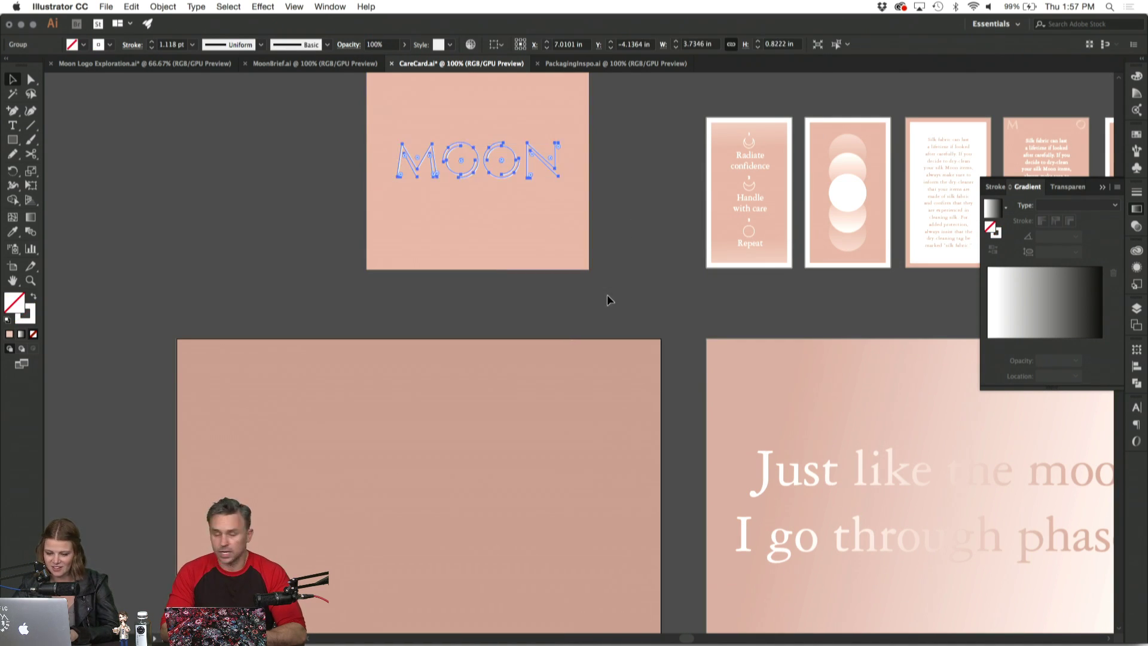
scroll(608, 299, "down", 6)
key("super+v")
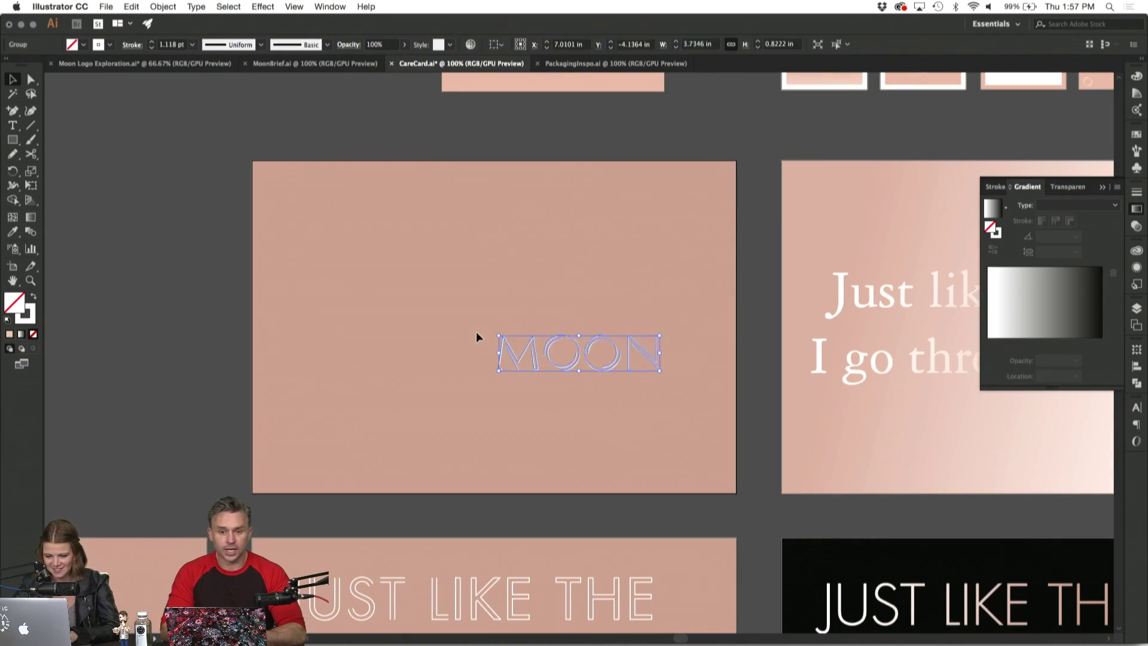
Centre the pasted MOON logo on the rose card, horizontally and vertically.
left_click_drag(537, 356, 449, 328)
left_click(372, 255)
left_click(451, 327)
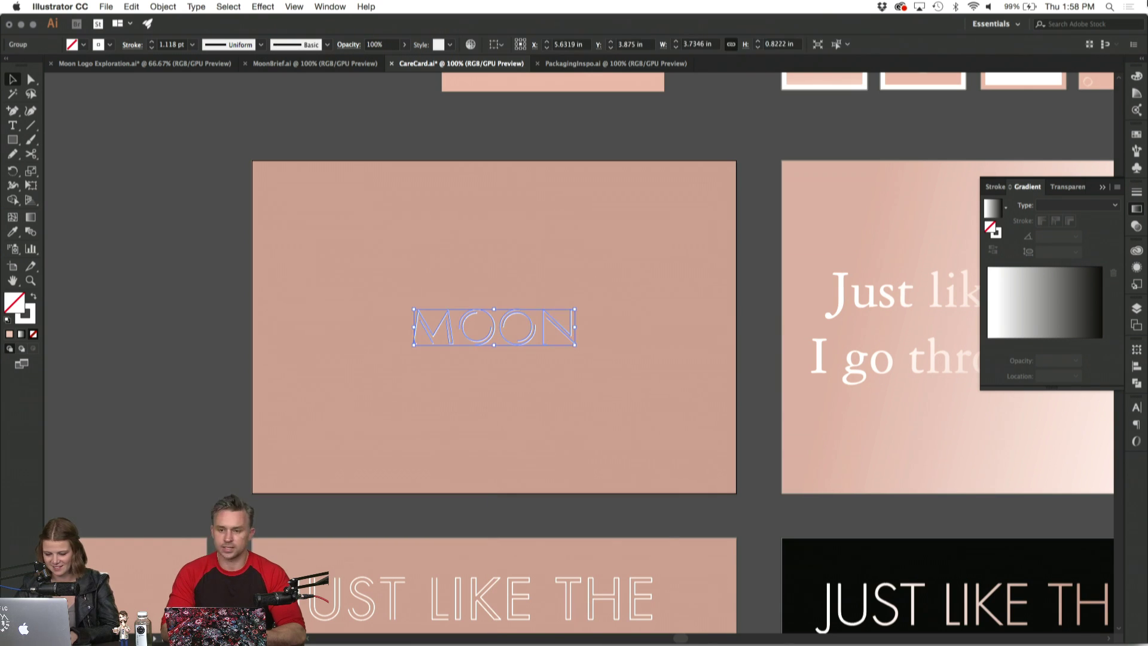
left_click(728, 265)
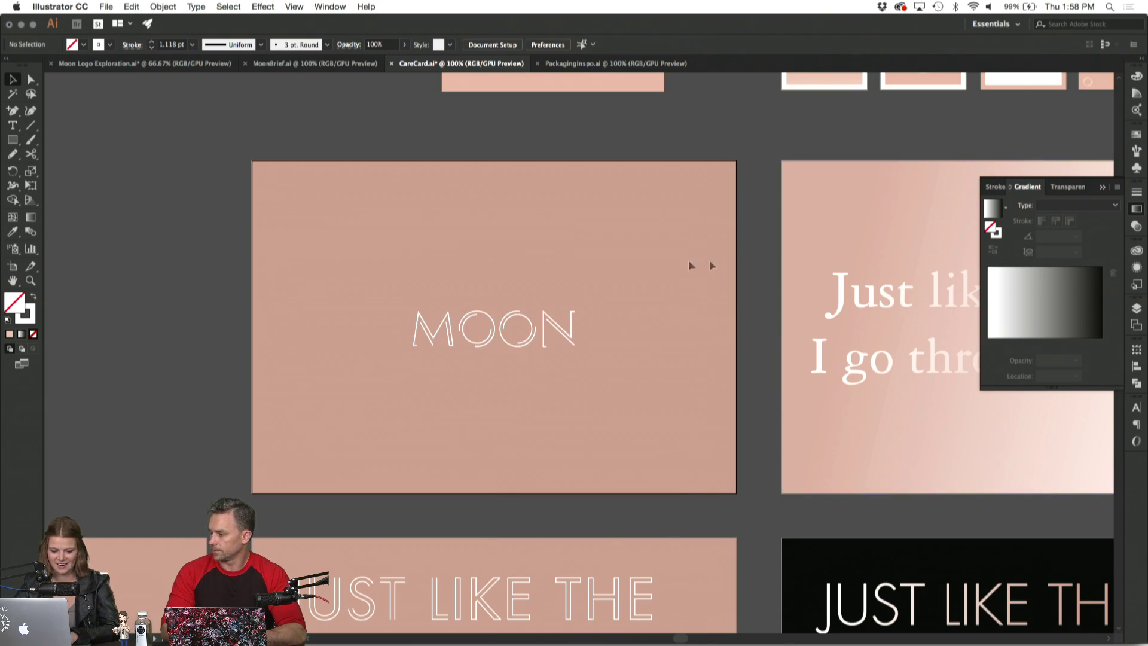
Draw a horizontal white line about 3.73 in long above MOON, matching its width, and duplicate it below the lettering.
left_click(31, 125)
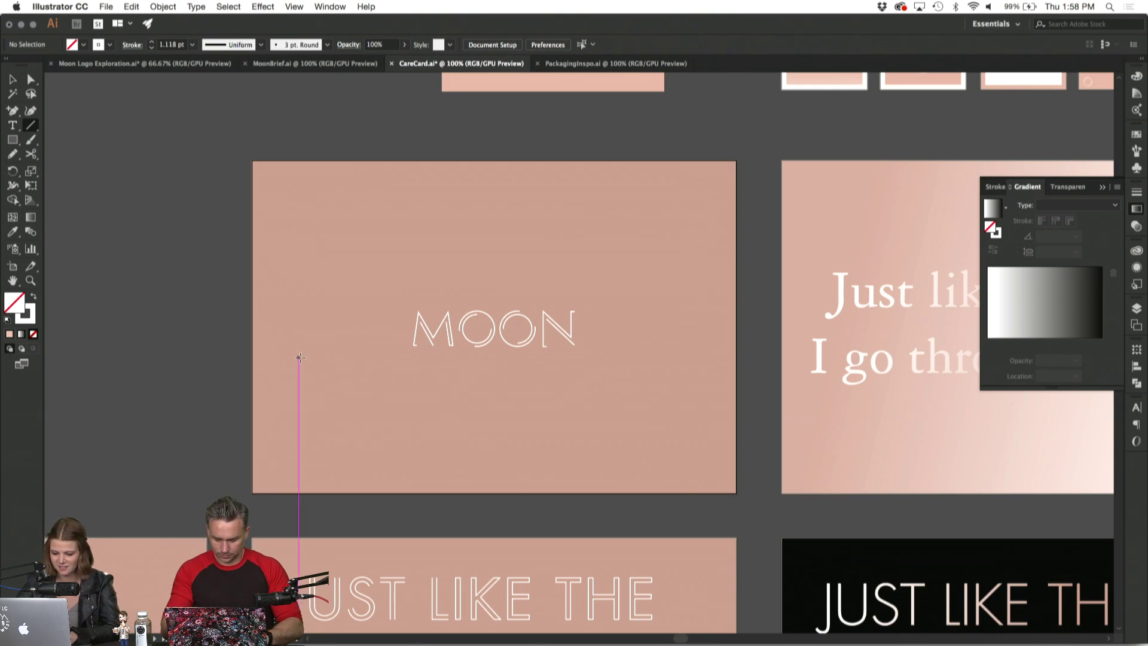
key("super+equal")
left_click_drag(333, 268, 572, 268)
key("v")
left_click(270, 274)
left_click(351, 268)
key("Up")
key("Up")
key("Up")
key("Up")
key("Up")
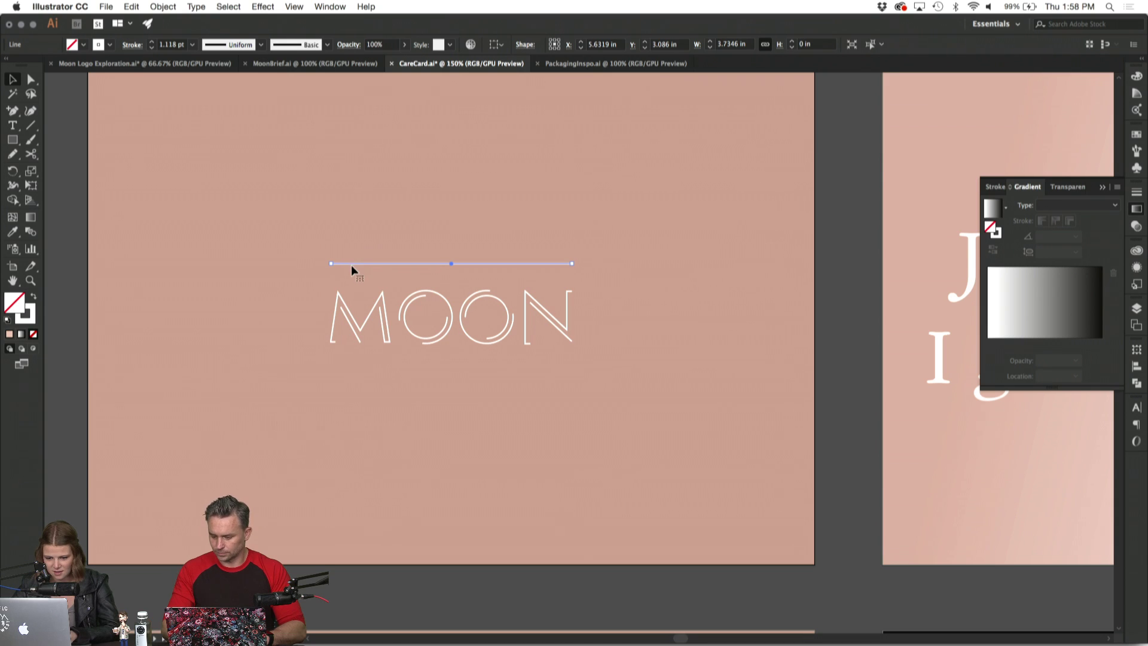
left_click_drag(352, 263, 365, 375)
left_click(258, 218)
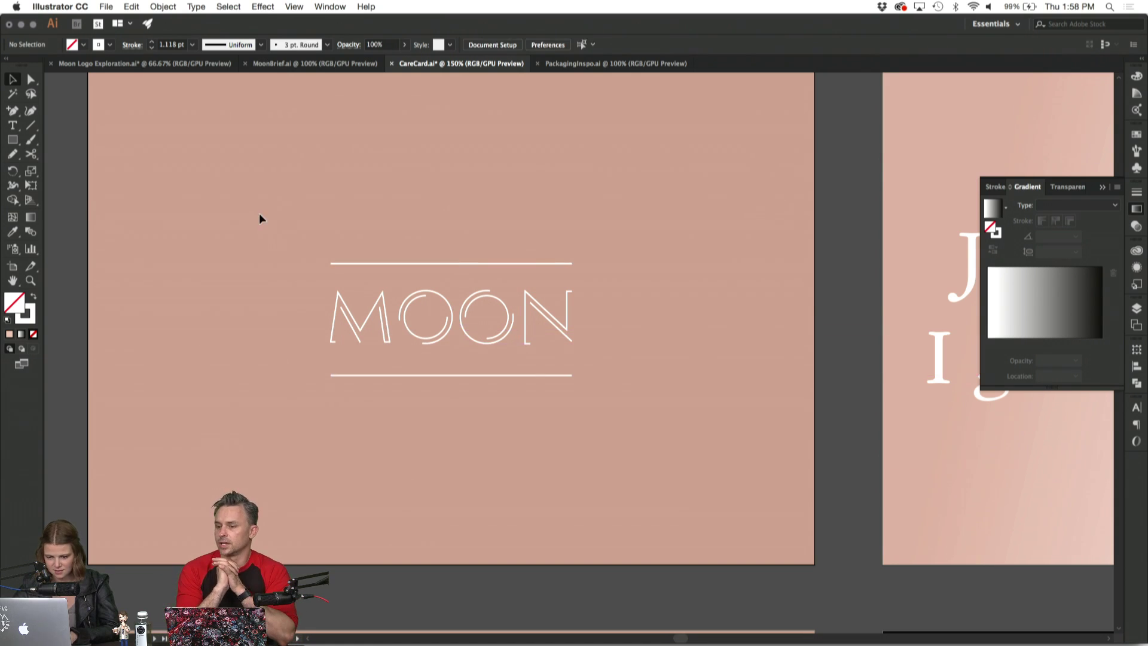
Reposition the MOON logo together with its two horizontal lines slightly up and left of the card's centre.
left_click_drag(259, 218, 599, 444)
key("shift+Up")
key("shift+Up")
left_click_drag(501, 298, 475, 296)
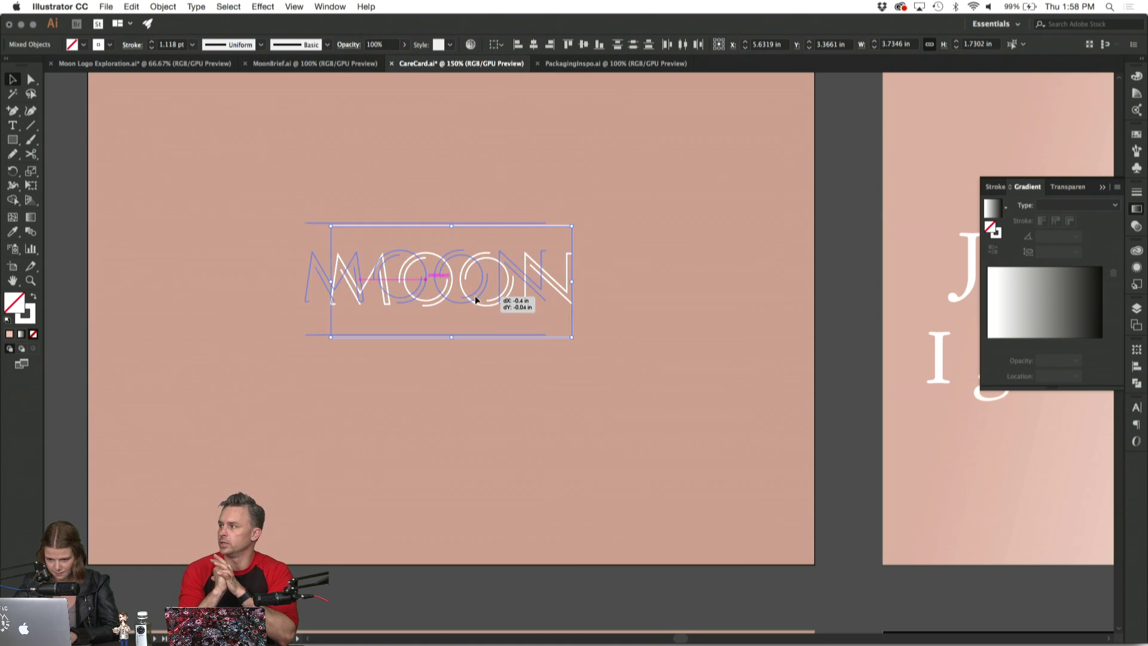
left_click(615, 456)
left_click_drag(530, 318, 536, 343)
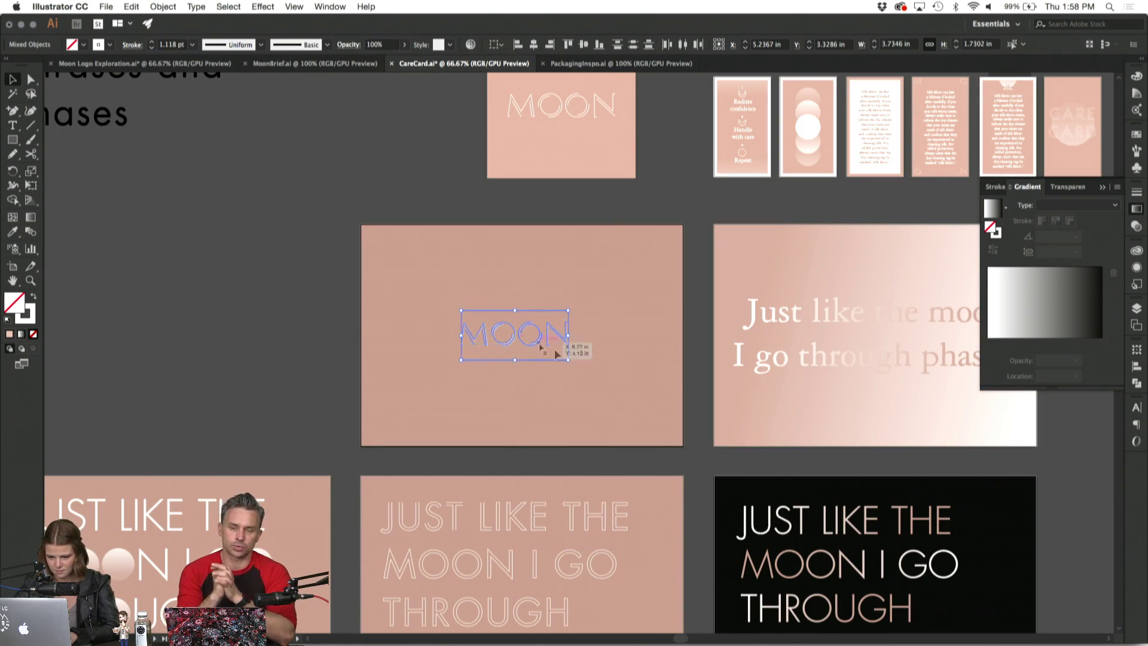
left_click(623, 375)
key("super+0")
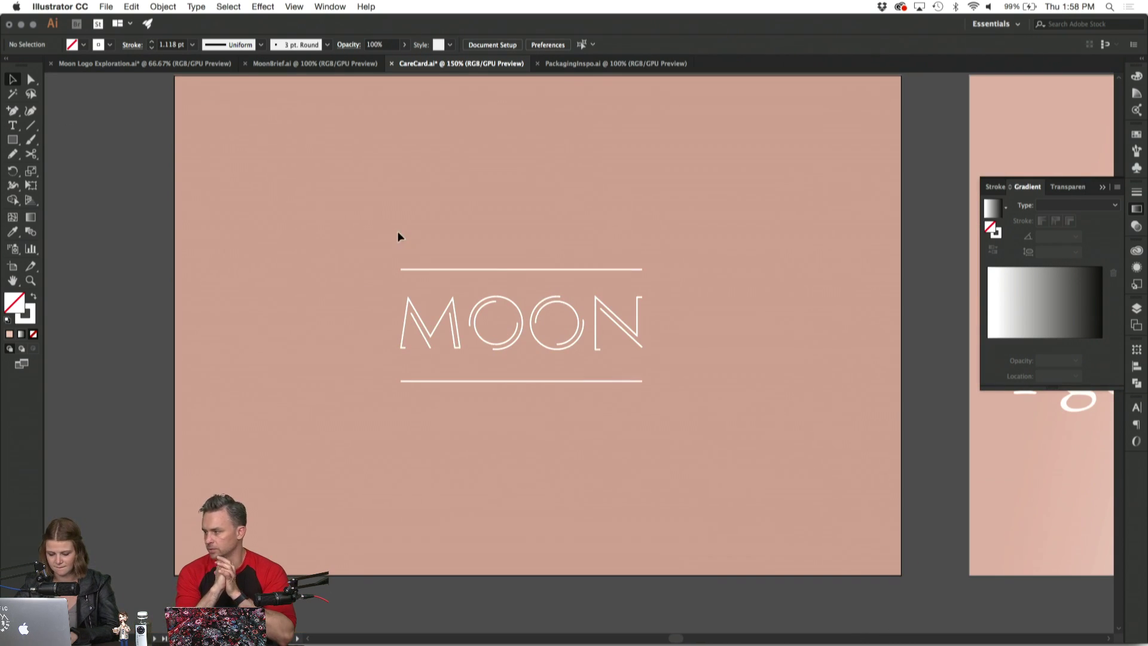
left_click_drag(400, 236, 654, 428)
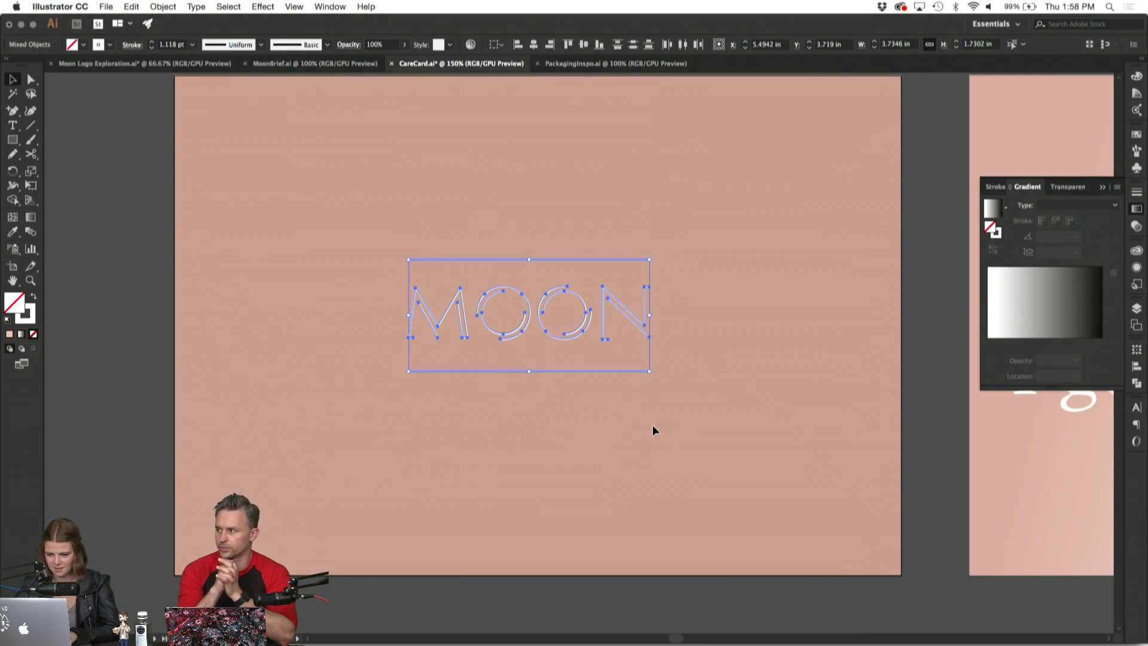
left_click(652, 426)
scroll(653, 426, "up", 3)
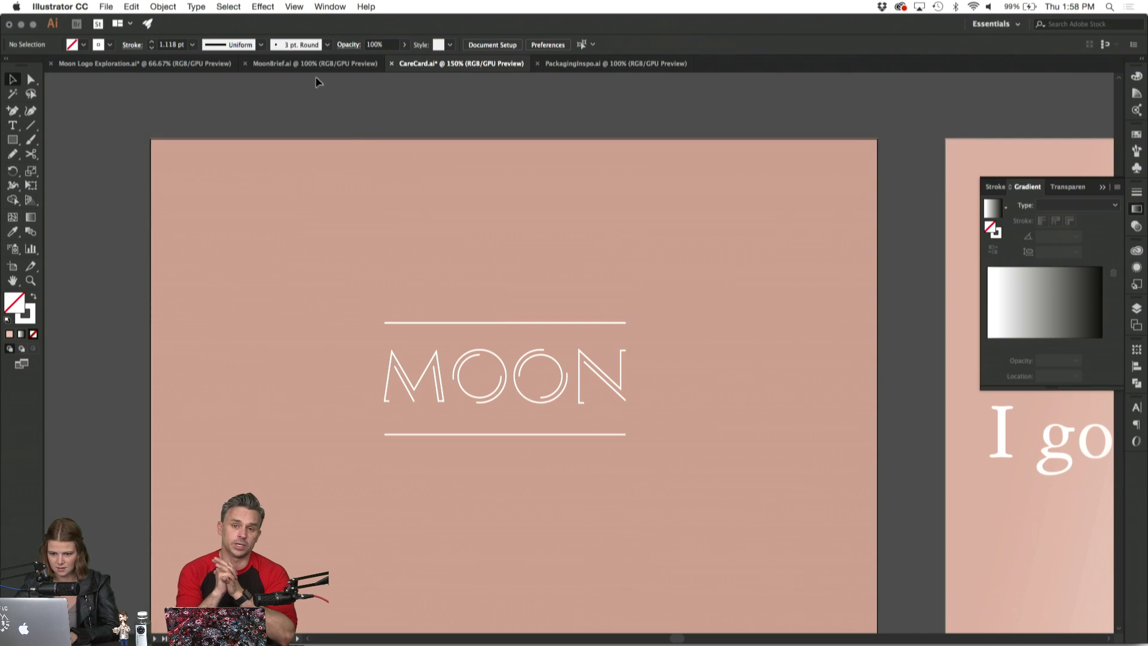
Copy the triple-moon emblem from Moon Logo Exploration.ai onto the CareCard.ai card above MOON, scaled to about 1.7 × 3.02 in.
left_click(315, 65)
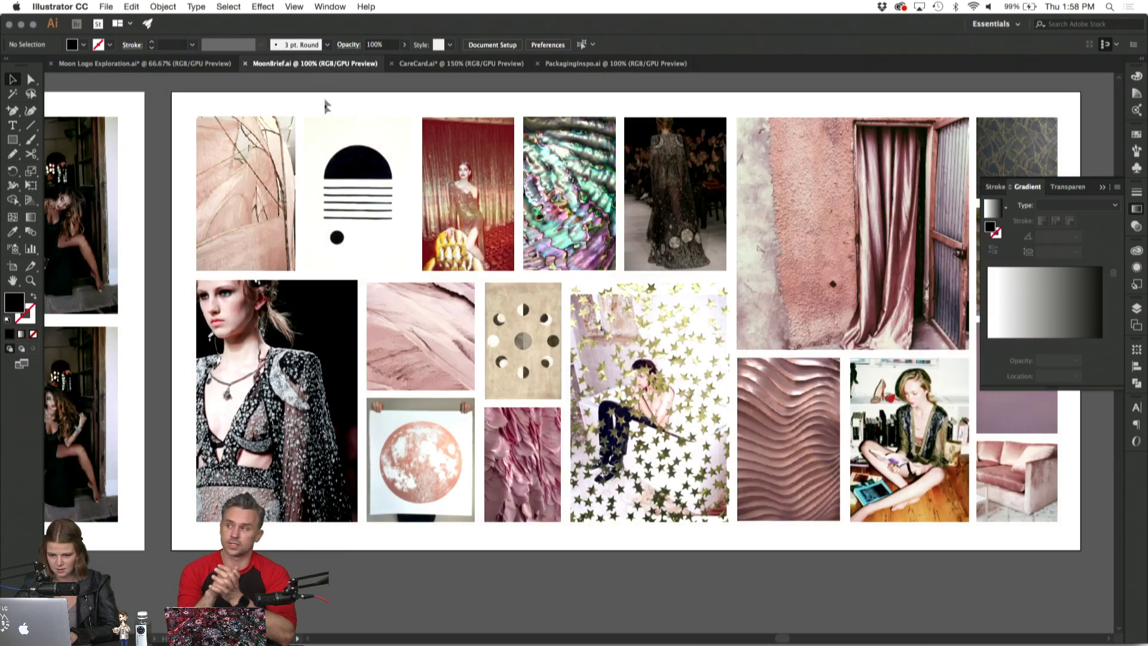
left_click(172, 69)
scroll(456, 303, "down", 3)
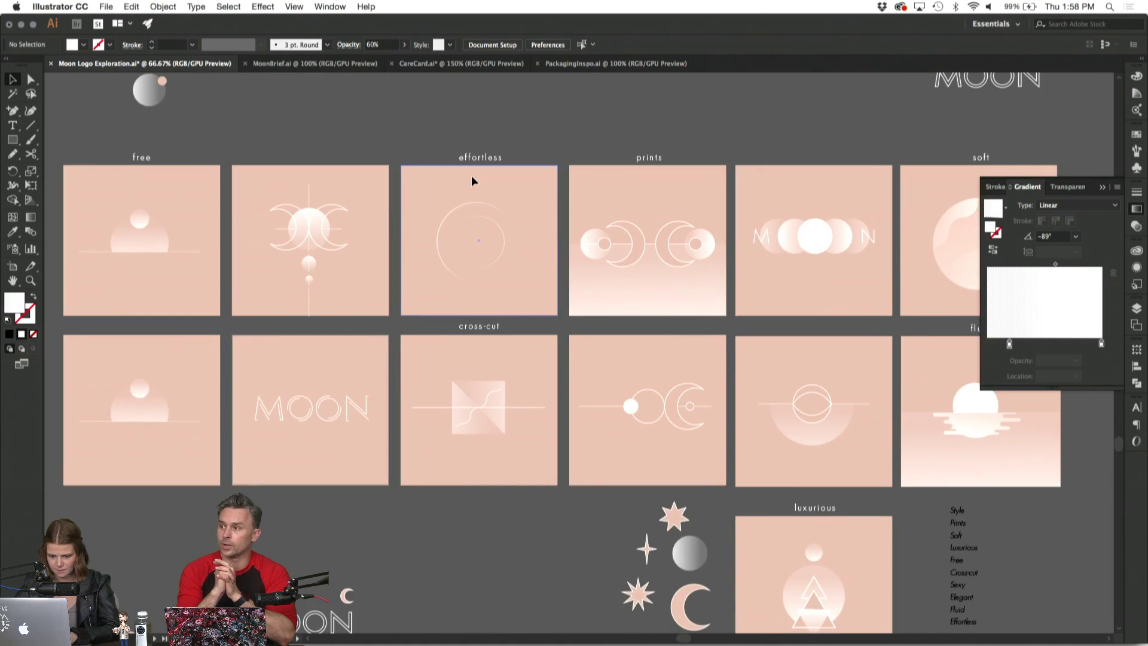
left_click_drag(360, 284, 373, 299)
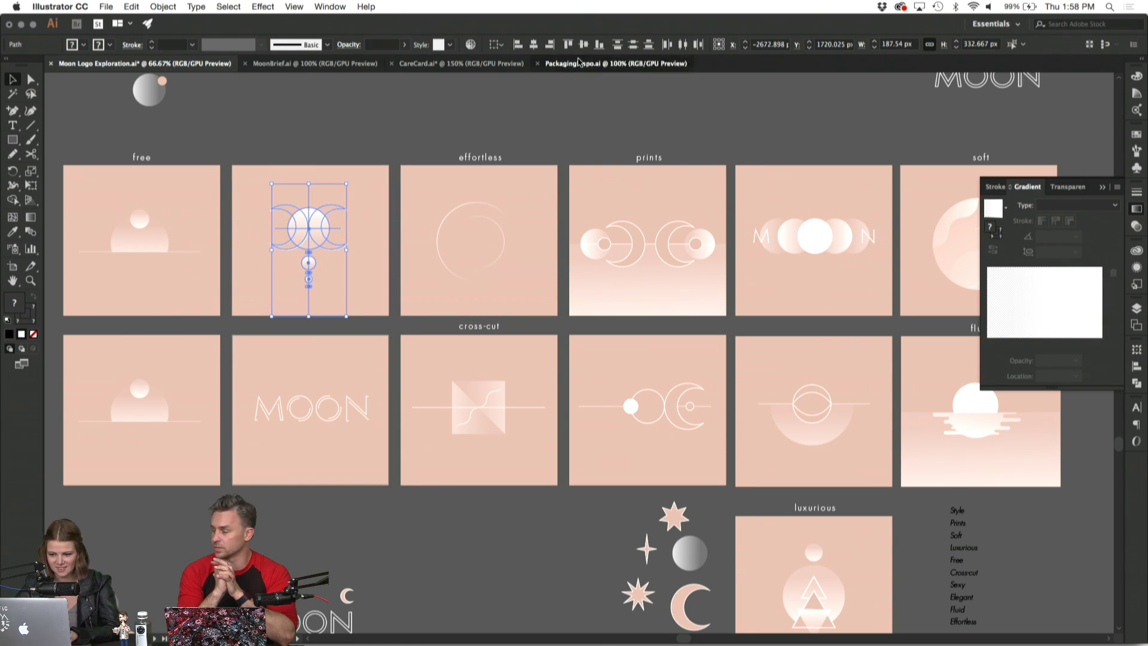
left_click(616, 64)
left_click(460, 63)
scroll(530, 288, "down", 2)
key("super+v")
left_click_drag(589, 332, 513, 240)
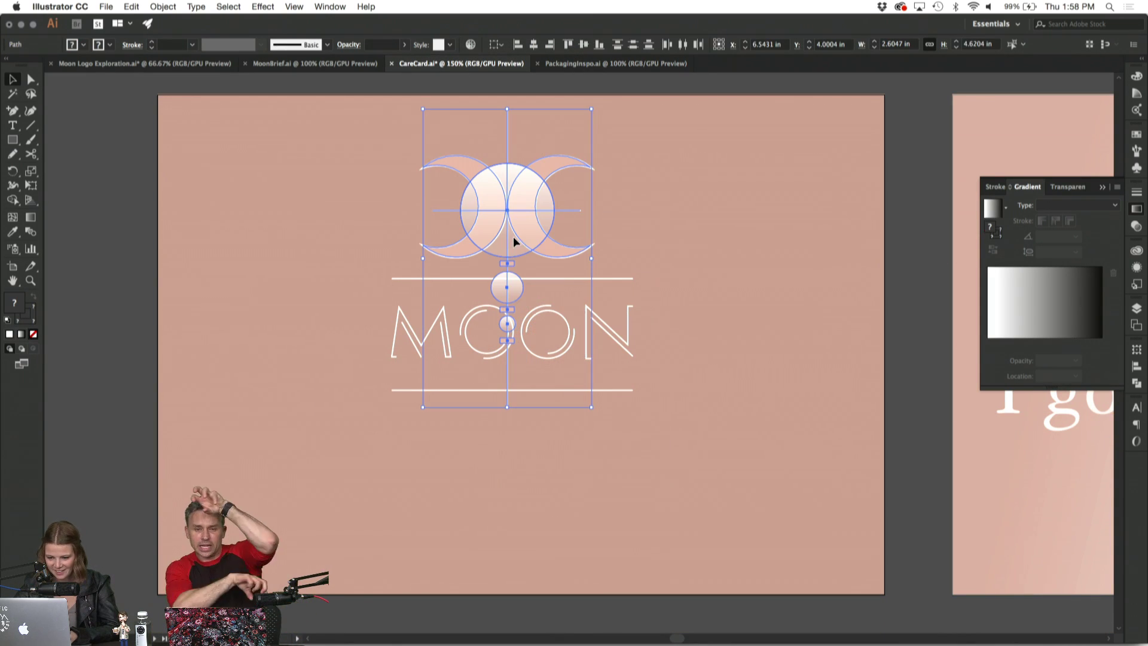
left_click_drag(507, 408, 501, 304)
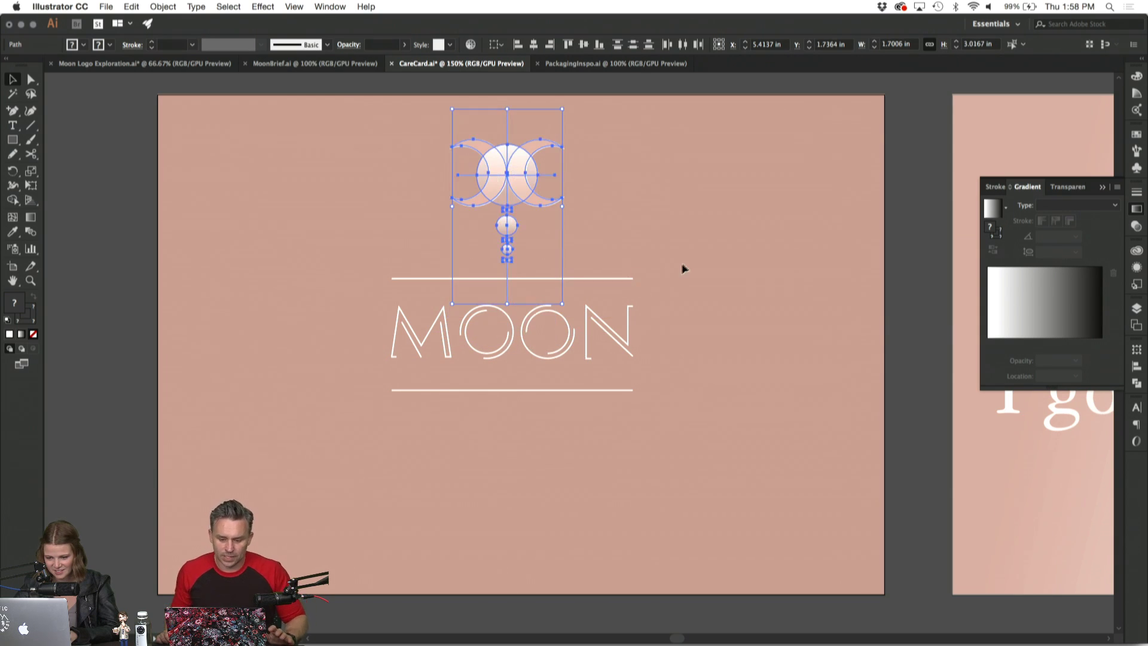
left_click(683, 264)
Unlock all objects and give the card's background rectangle the lighter peach fill and white stroke sampled from the emblem's crescent.
left_click(470, 143)
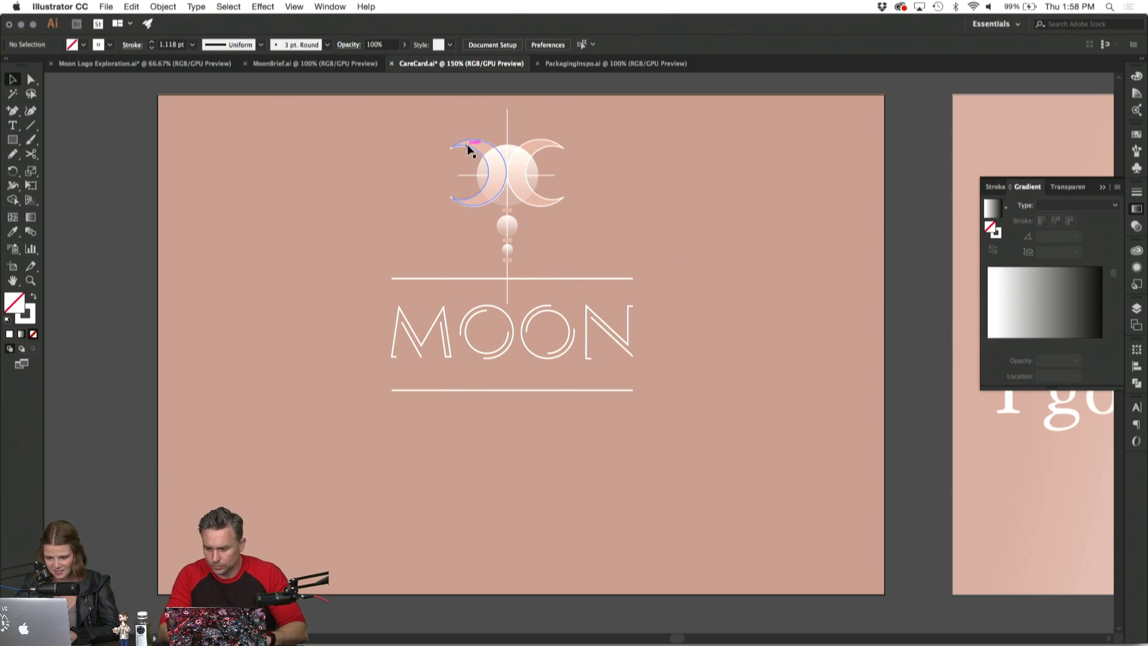
left_click(163, 7)
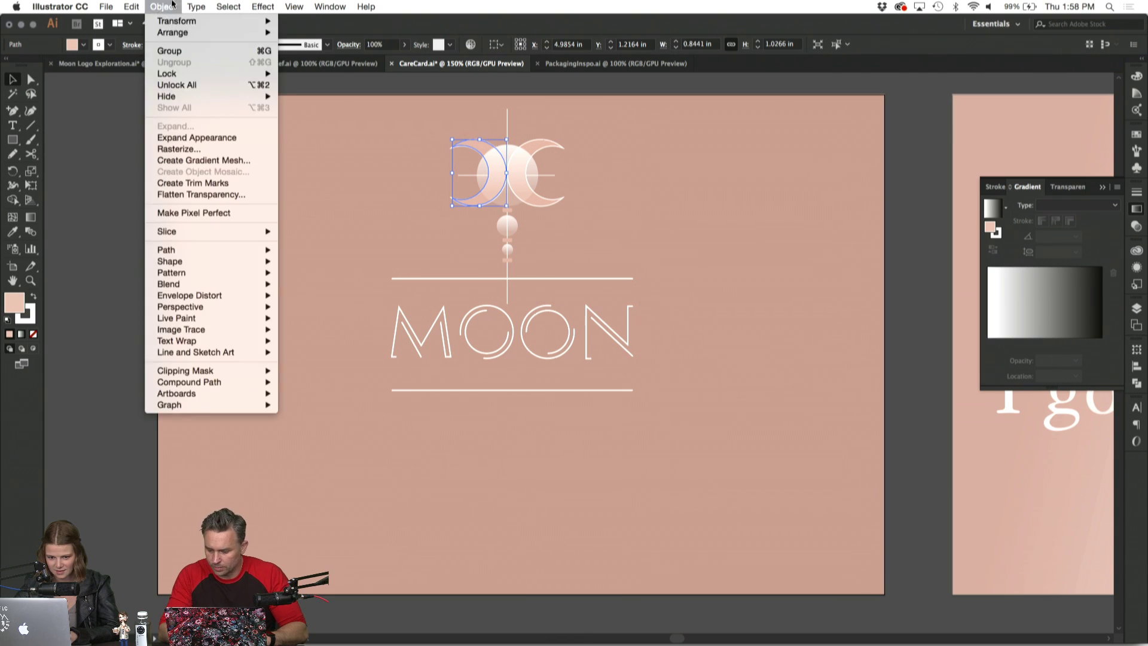
left_click(179, 82)
left_click(287, 165)
left_click(13, 231)
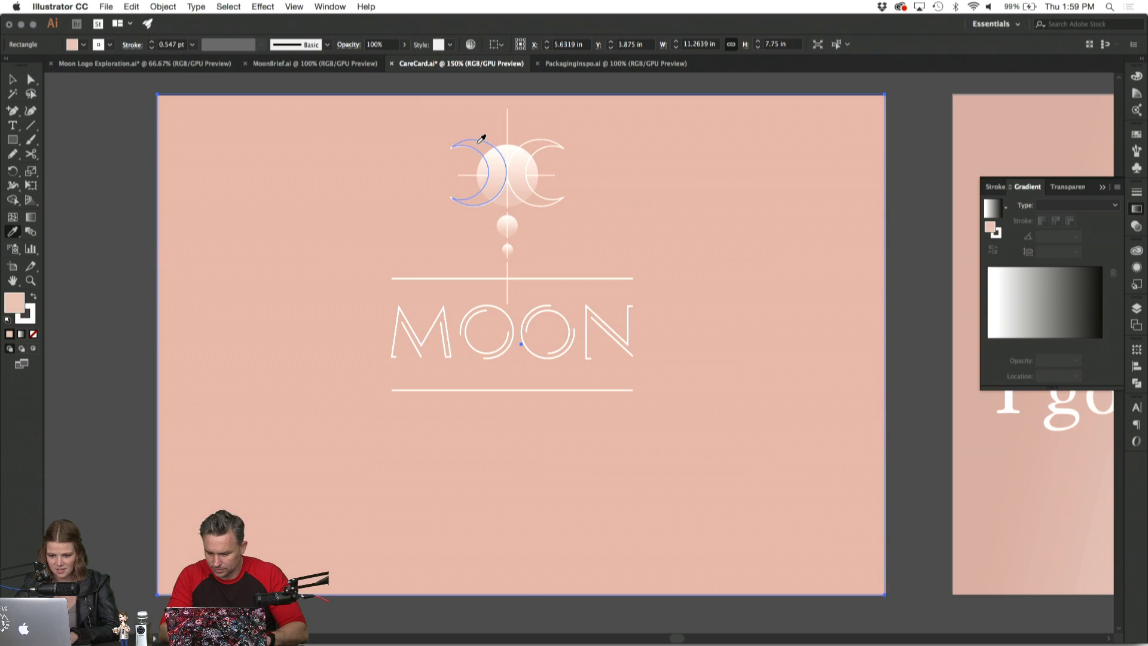
left_click(476, 142)
key("super+shift+a")
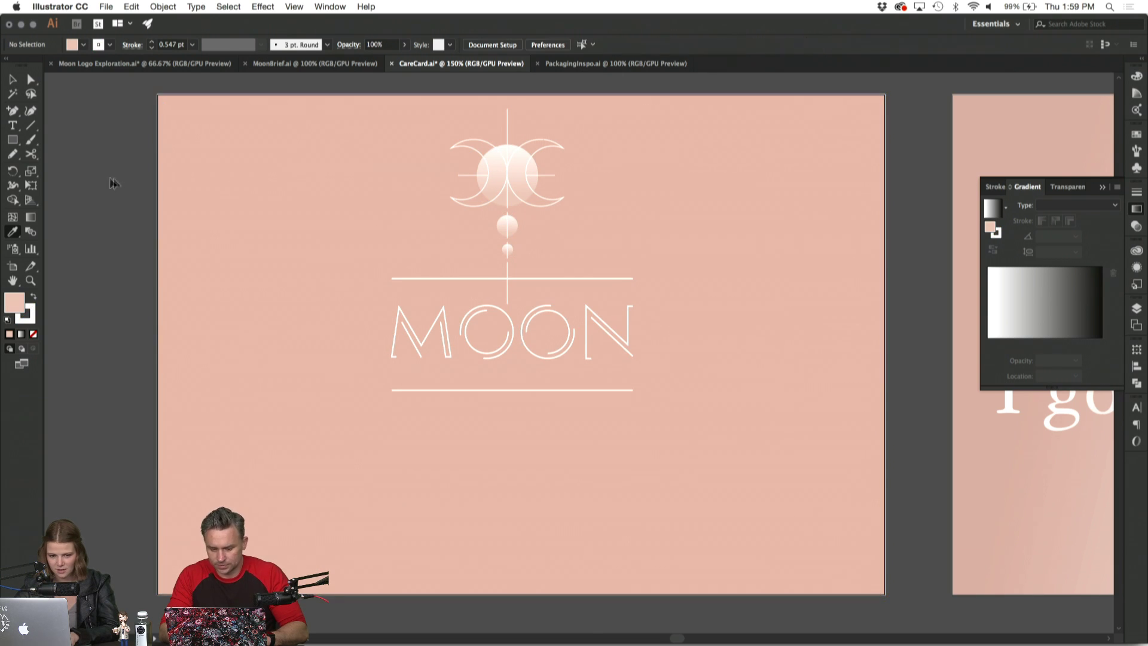
Delete the horizontal line between the moon emblem and the MOON lettering.
key("v")
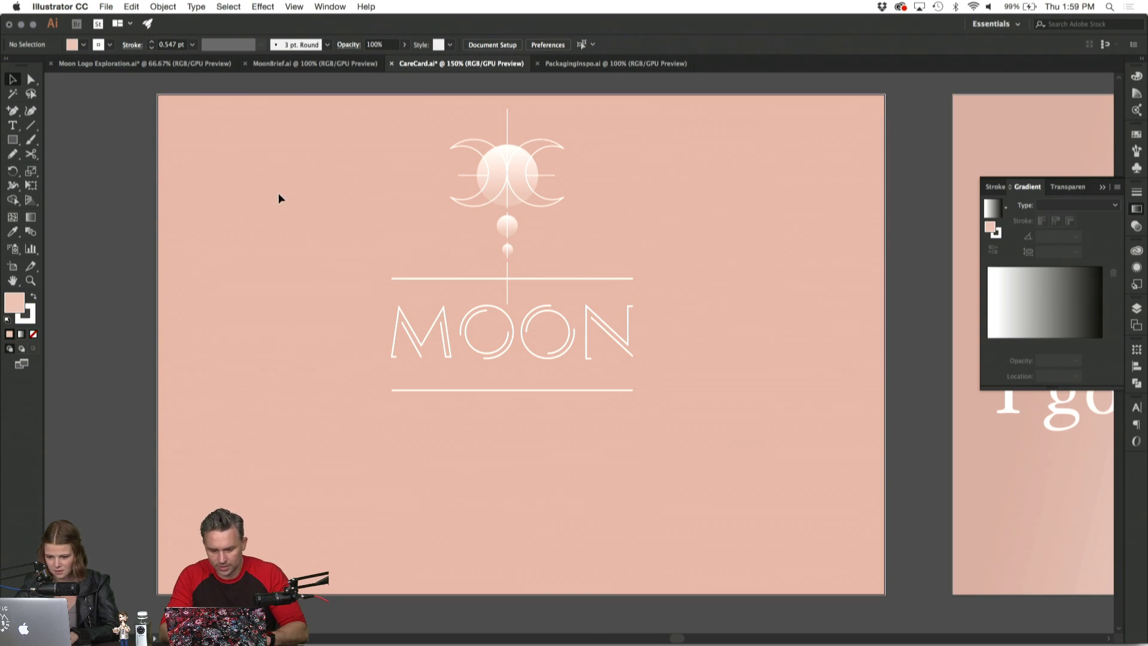
left_click(508, 273)
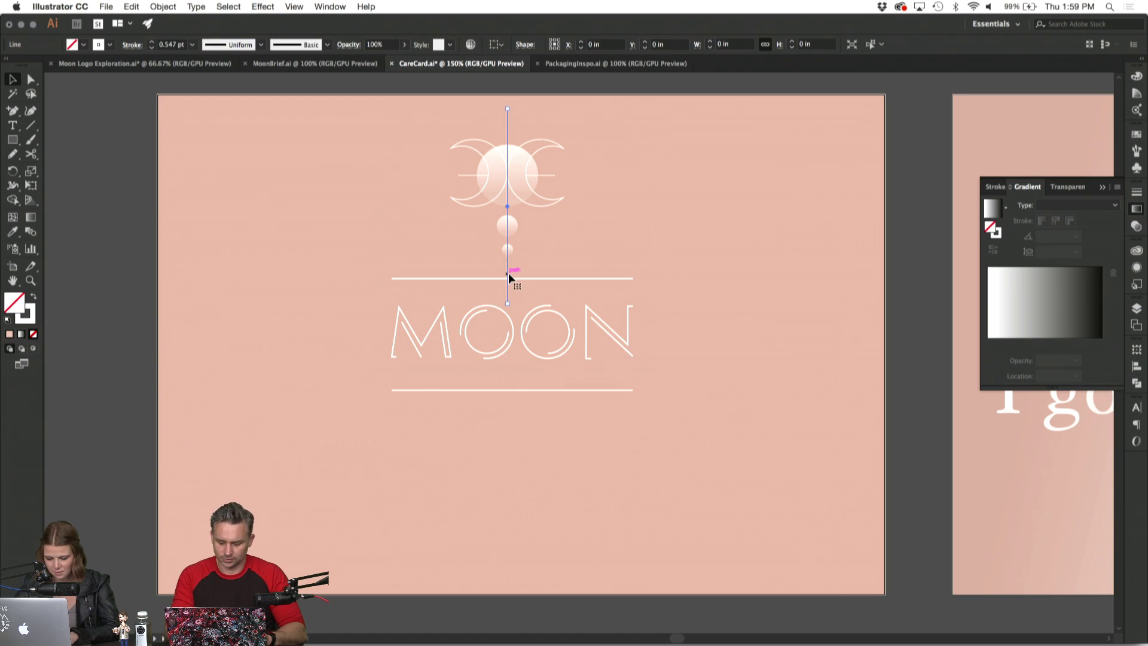
key("super+shift+a")
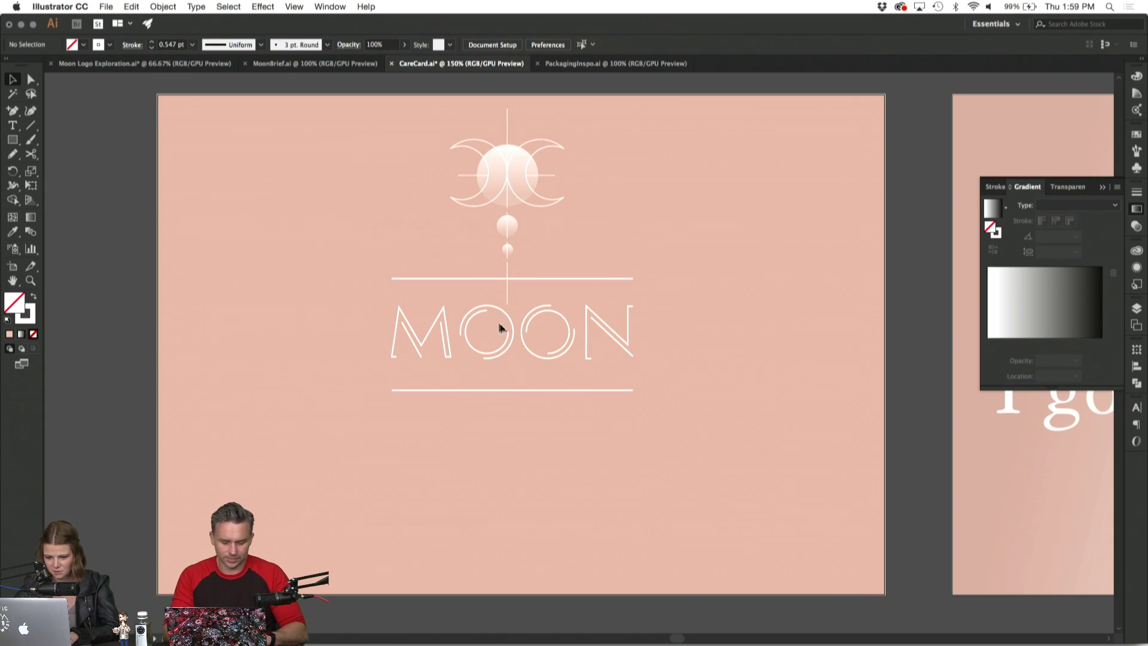
left_click(556, 223)
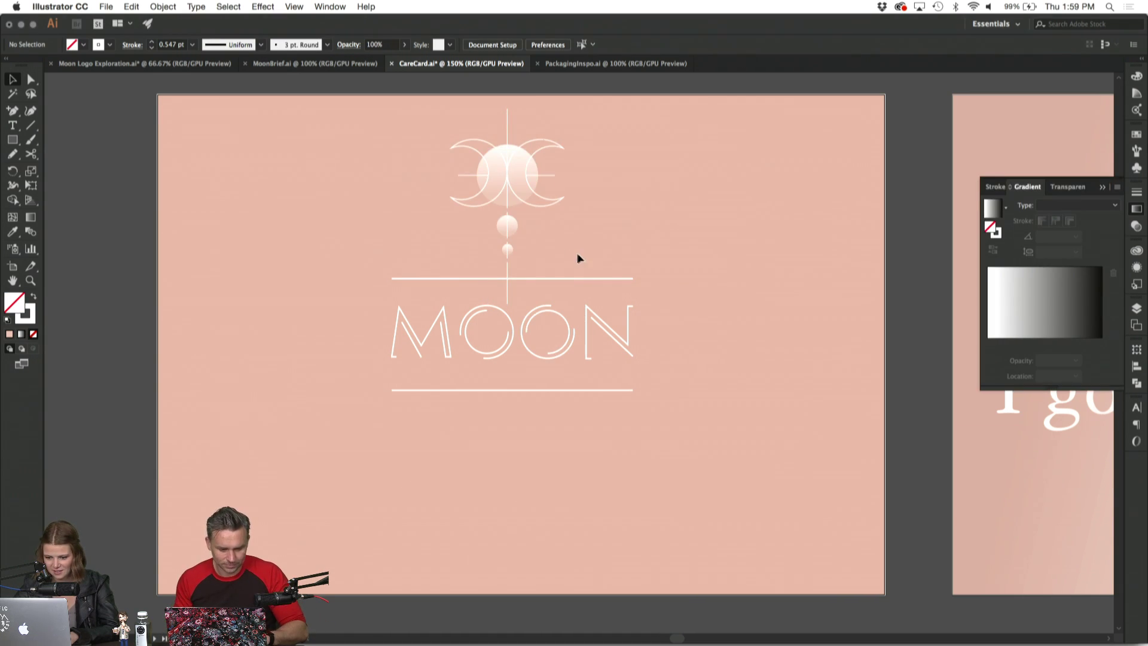
left_click(578, 278)
key("Delete")
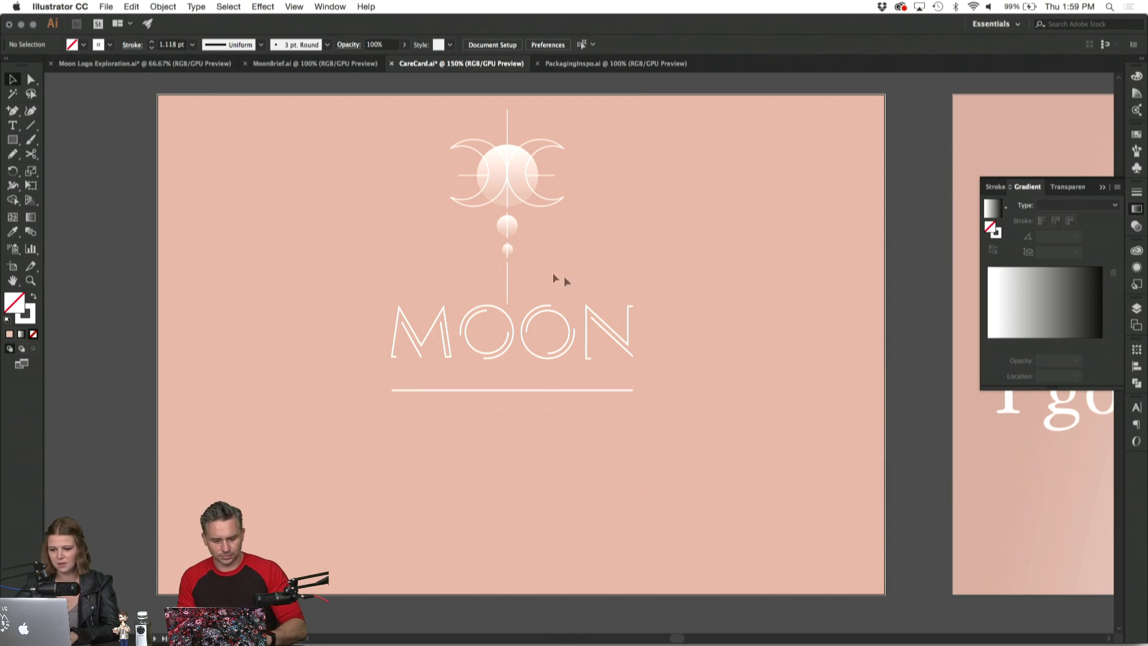
Try the emblem without its vertical line and smallest circle, and undo those deletions.
left_click(508, 280)
key("Delete")
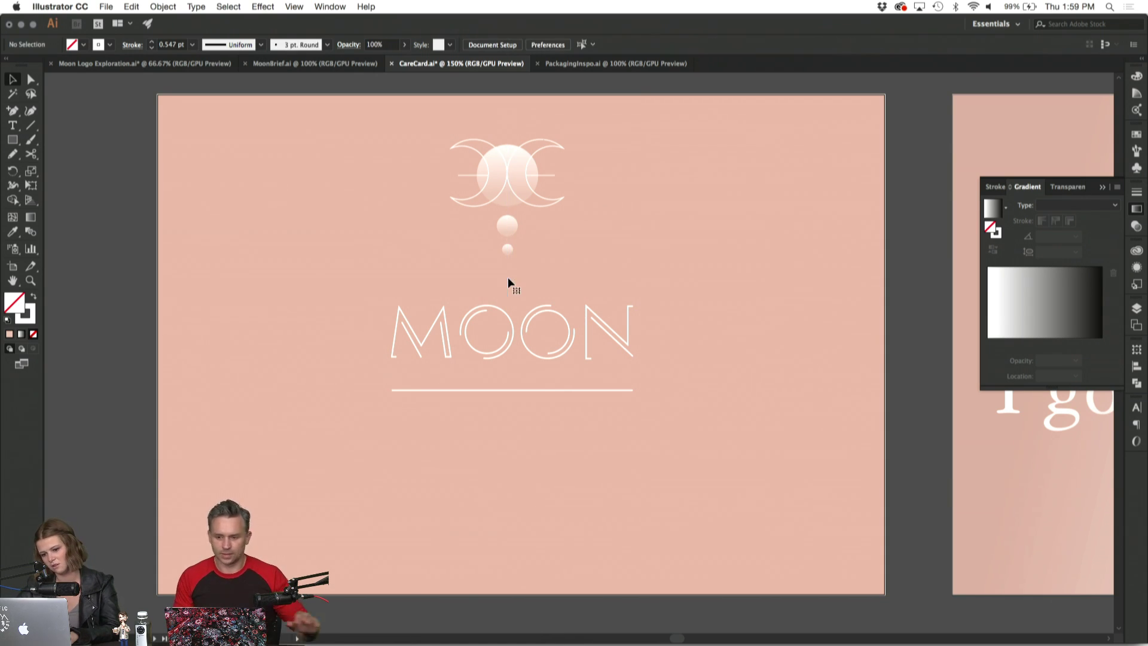
left_click(510, 255)
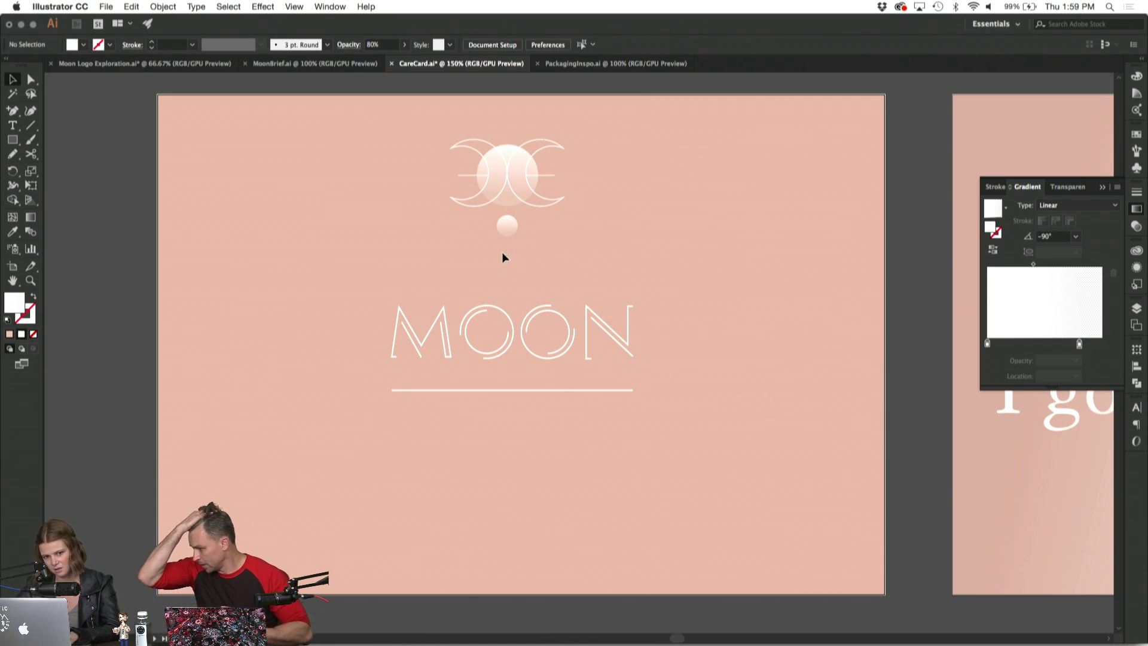
left_click_drag(503, 253, 543, 284)
key("super+z")
key("super+z")
key("super+z")
key("super+z")
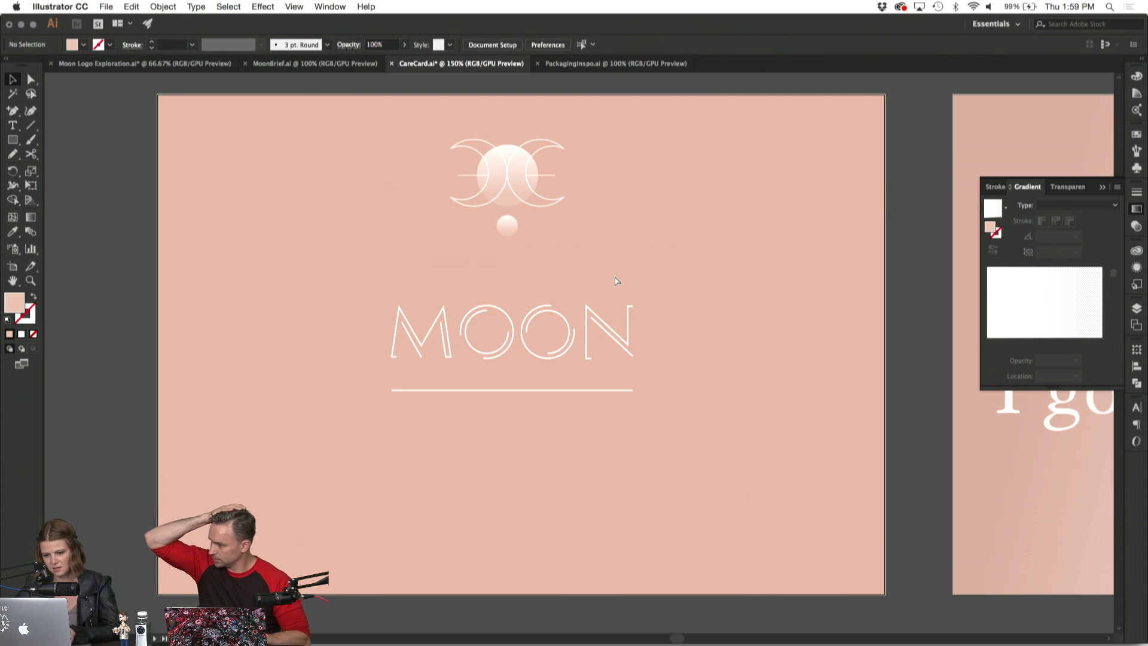
left_click(717, 278)
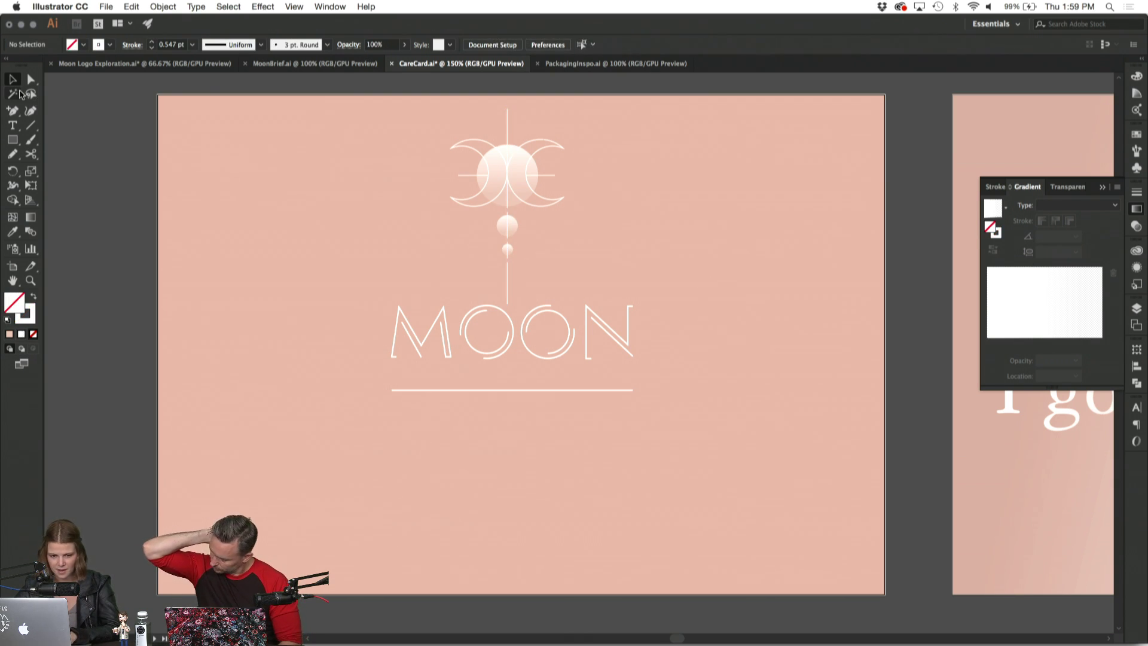
Select the emblem's vertical line and switch to the Direct Selection tool.
left_click(508, 263)
left_click(31, 79)
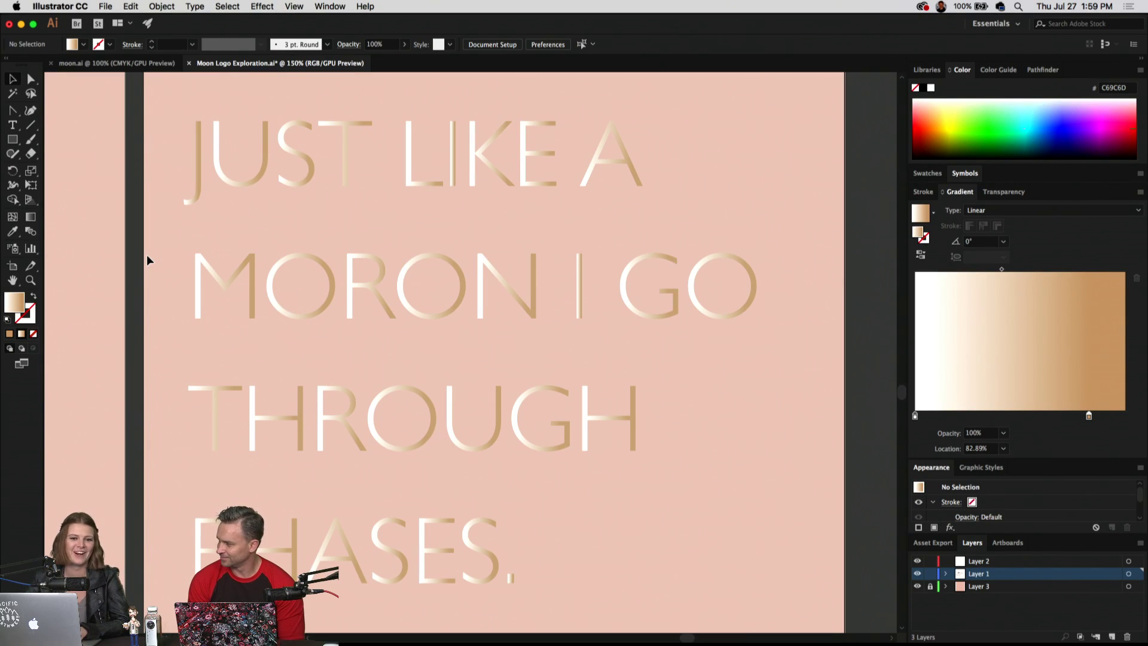
scroll(146, 255, "left", 5)
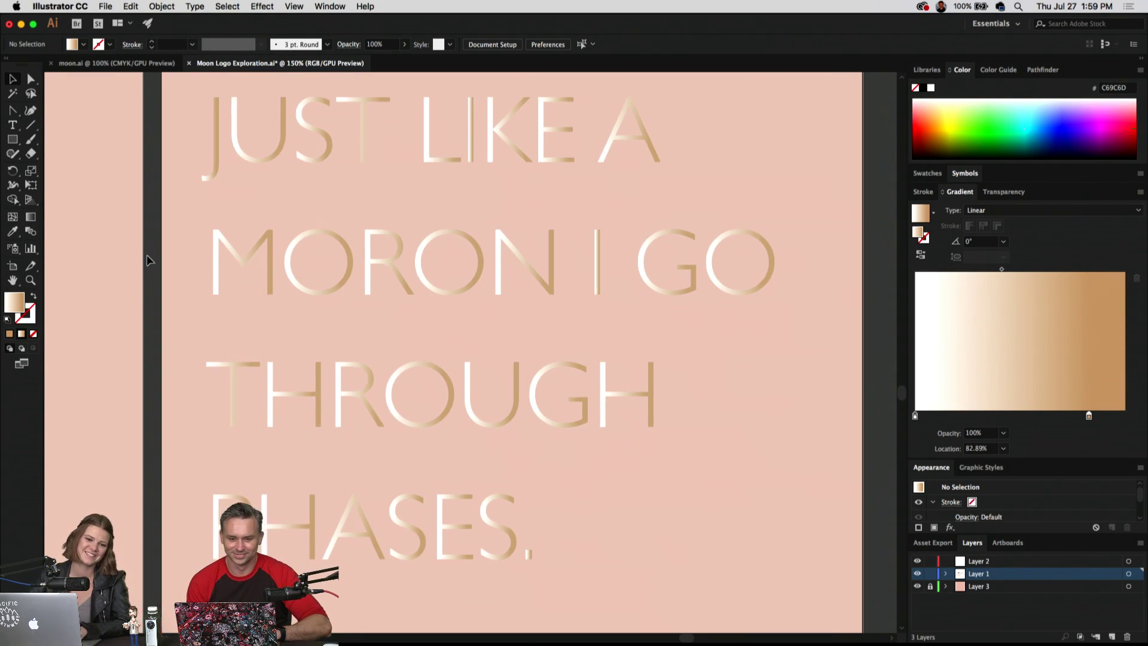
scroll(146, 254, "left", 2)
scroll(146, 255, "down", 2)
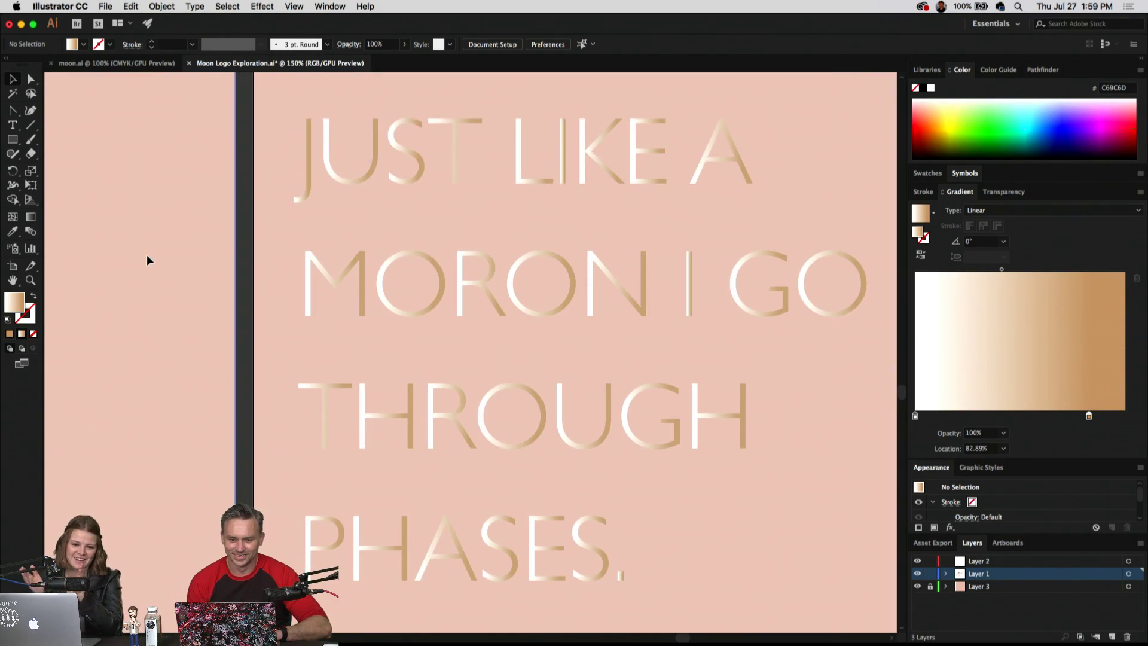
scroll(147, 256, "down", 1)
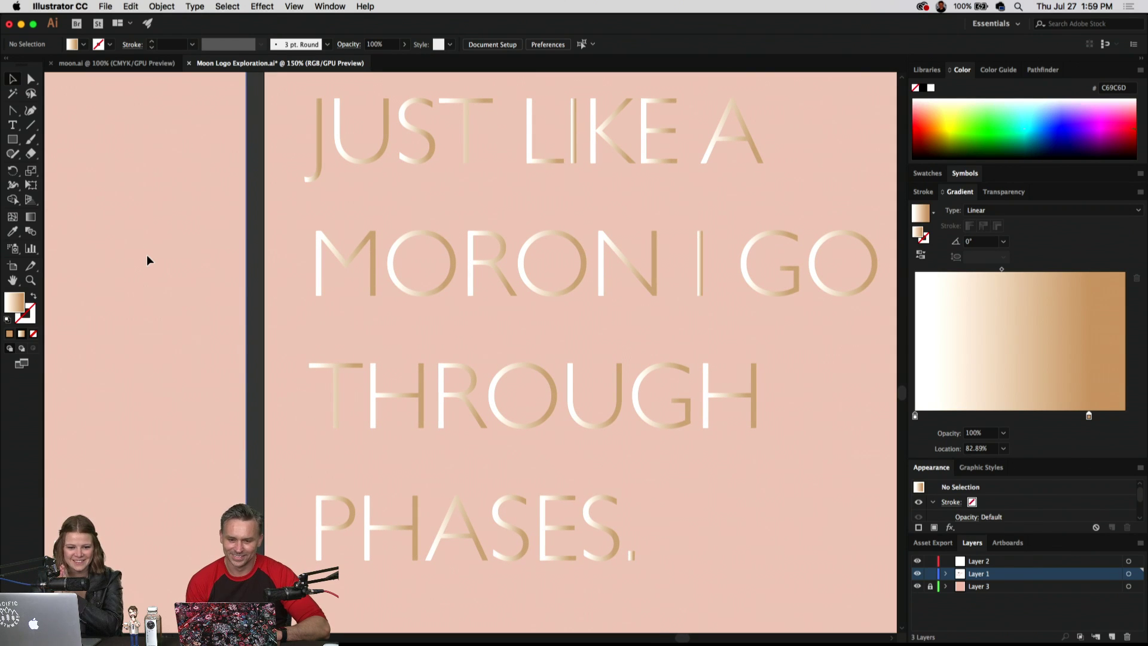
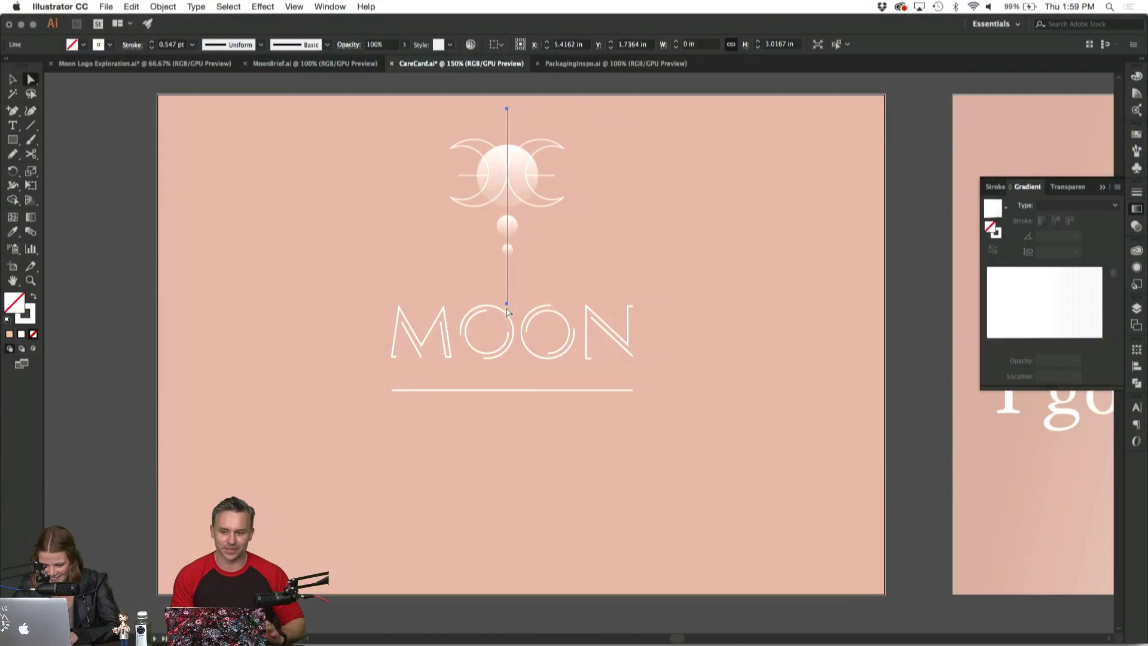
Shorten the emblem's vertical line by raising its lower end to just beneath the smallest circle.
left_click(507, 303)
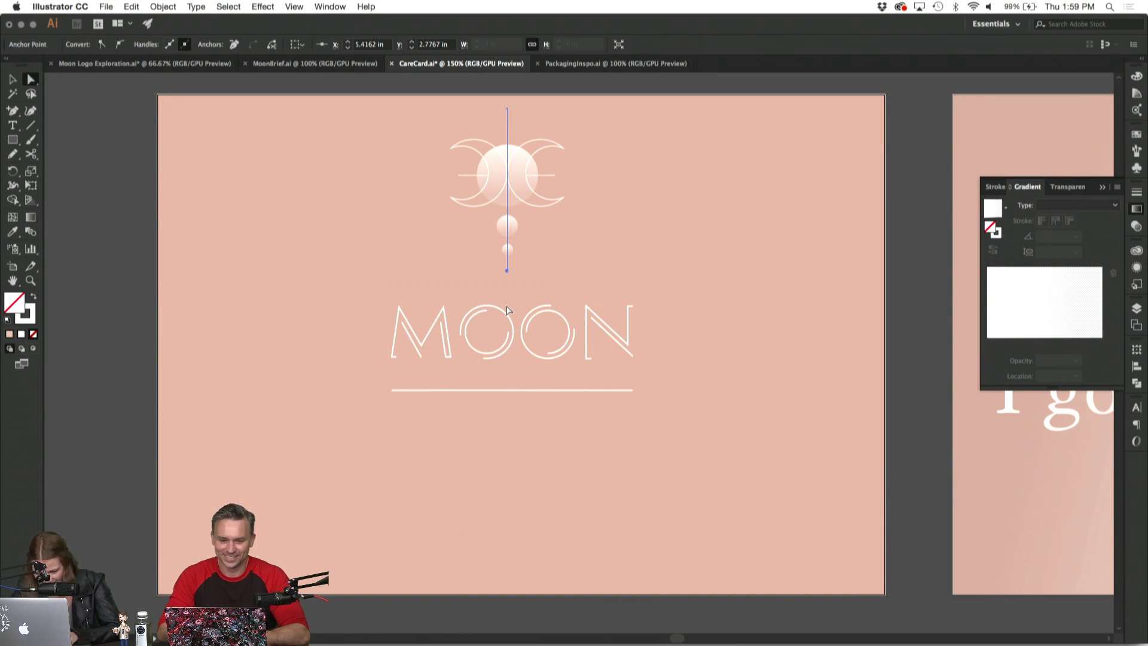
key("v")
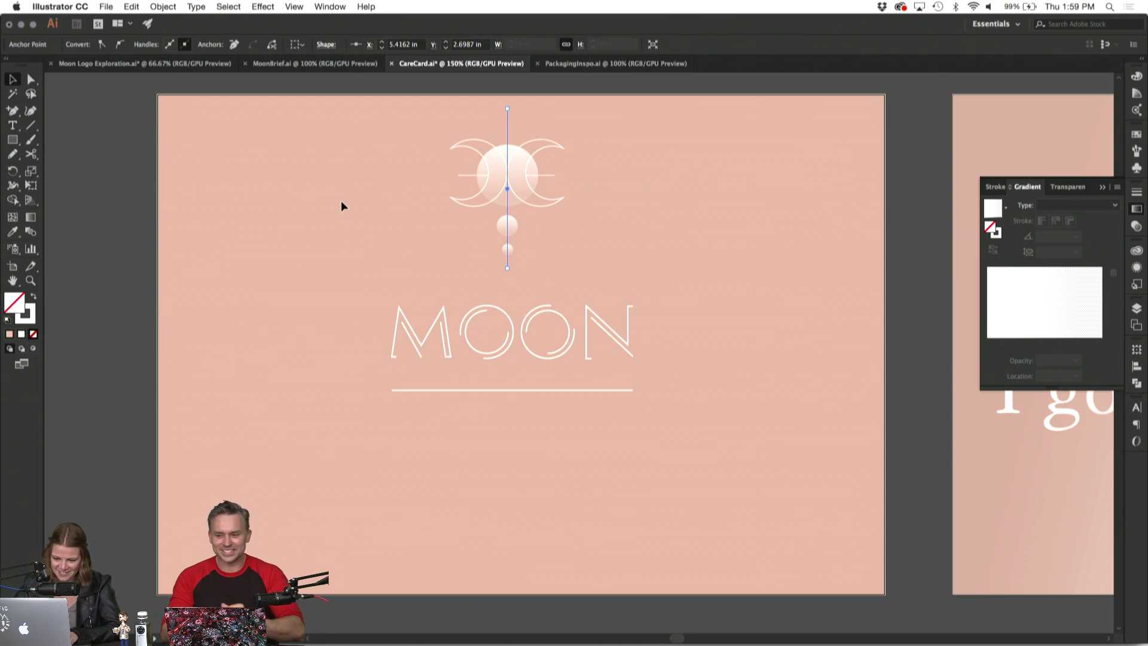
left_click(349, 190)
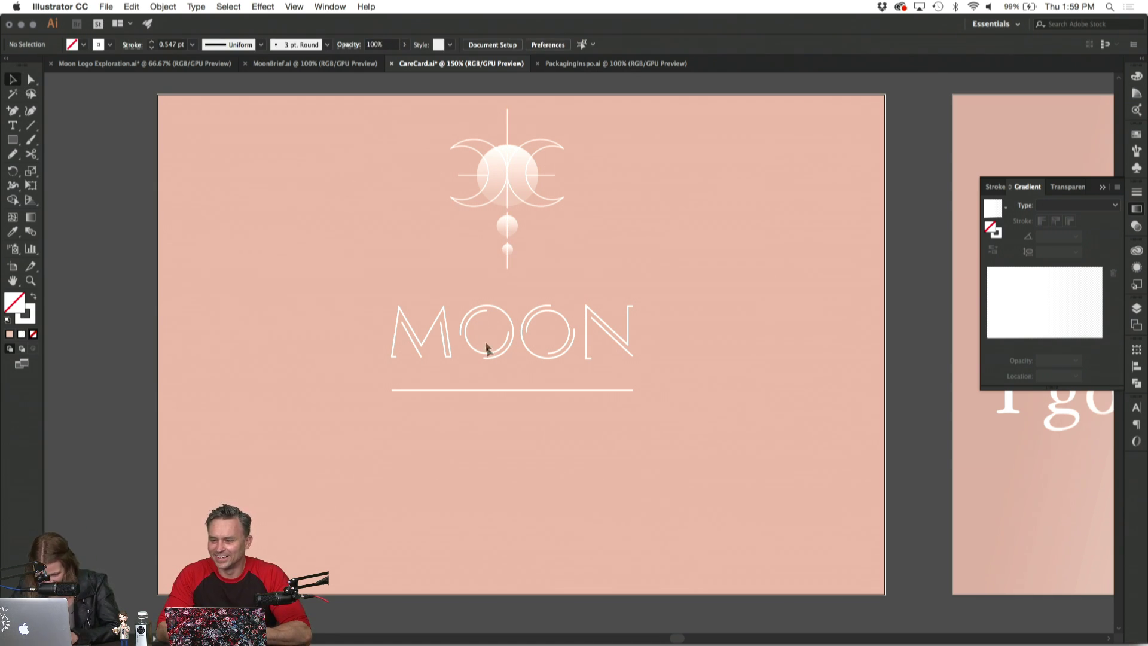
Move the whole moon emblem down closer to the MOON lettering and about 0.16 in to the right.
left_click_drag(500, 177, 565, 265)
key("Down")
key("Down")
key("Down")
key("Down")
key("Down")
key("Down")
key("Down")
key("Down")
key("Down")
key("Down")
key("Down")
key("Down")
key("Down")
key("Down")
key("Down")
key("Down")
key("Down")
key("Down")
key("Down")
key("Down")
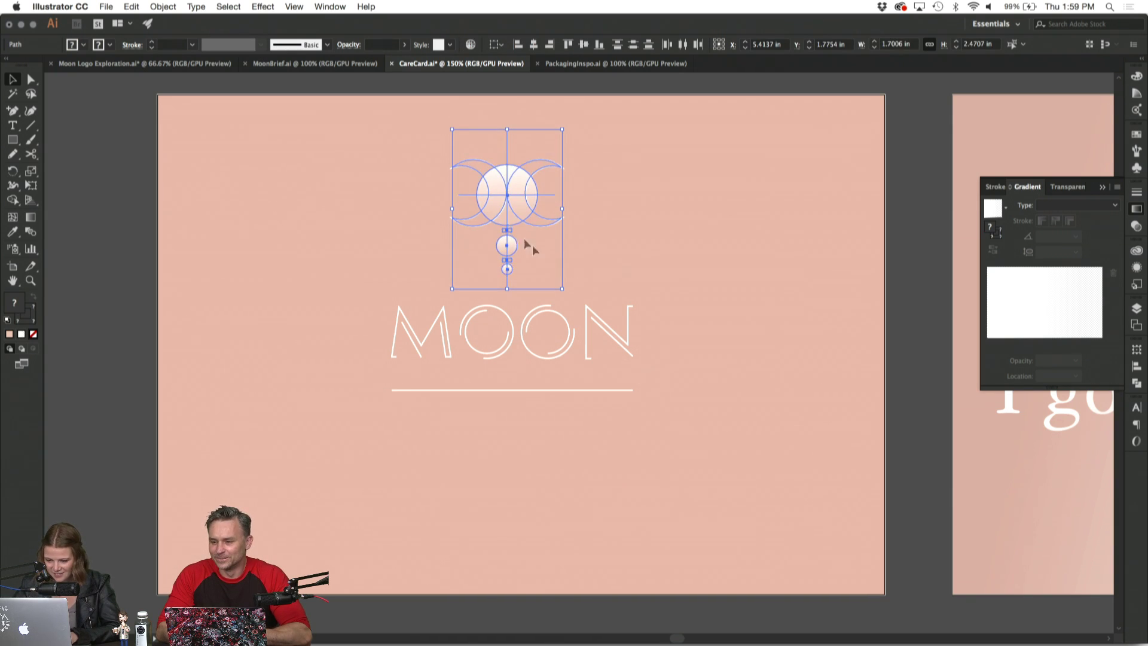
left_click_drag(508, 215, 518, 218)
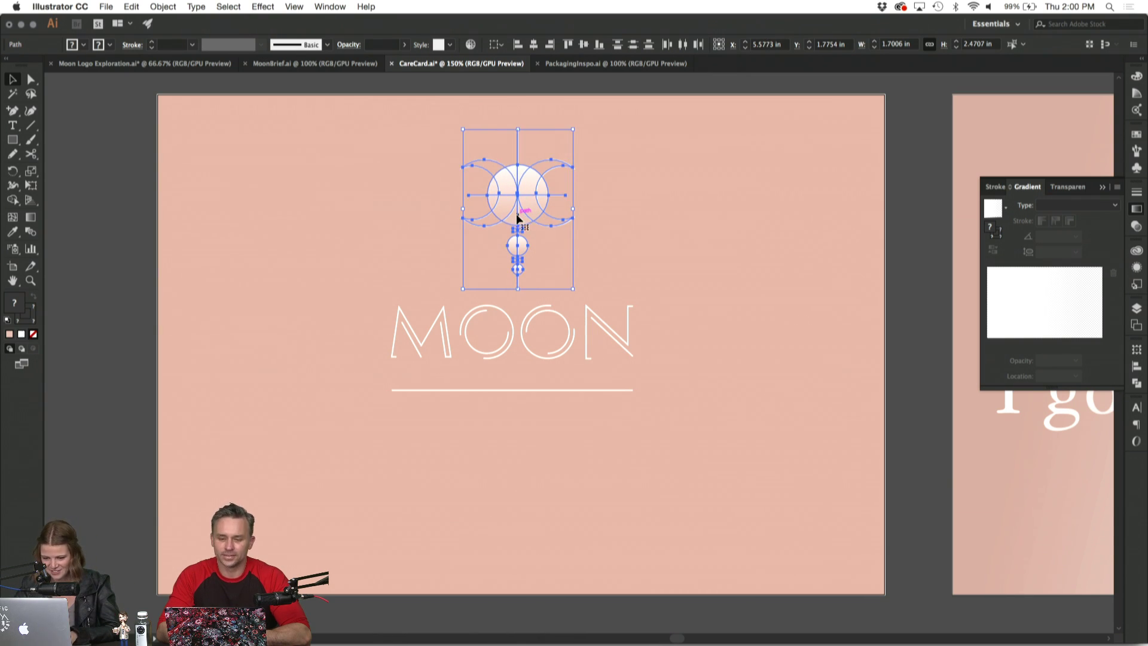
left_click(671, 222)
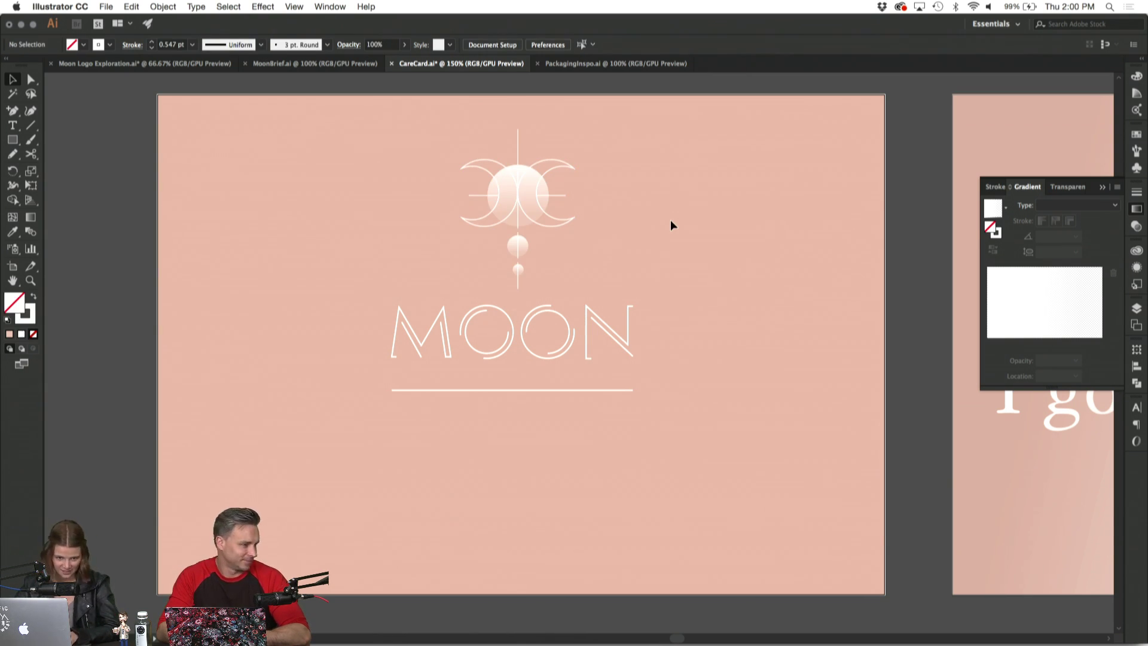
Delete the smallest circle near the lower end of the emblem's vertical line.
left_click(521, 269)
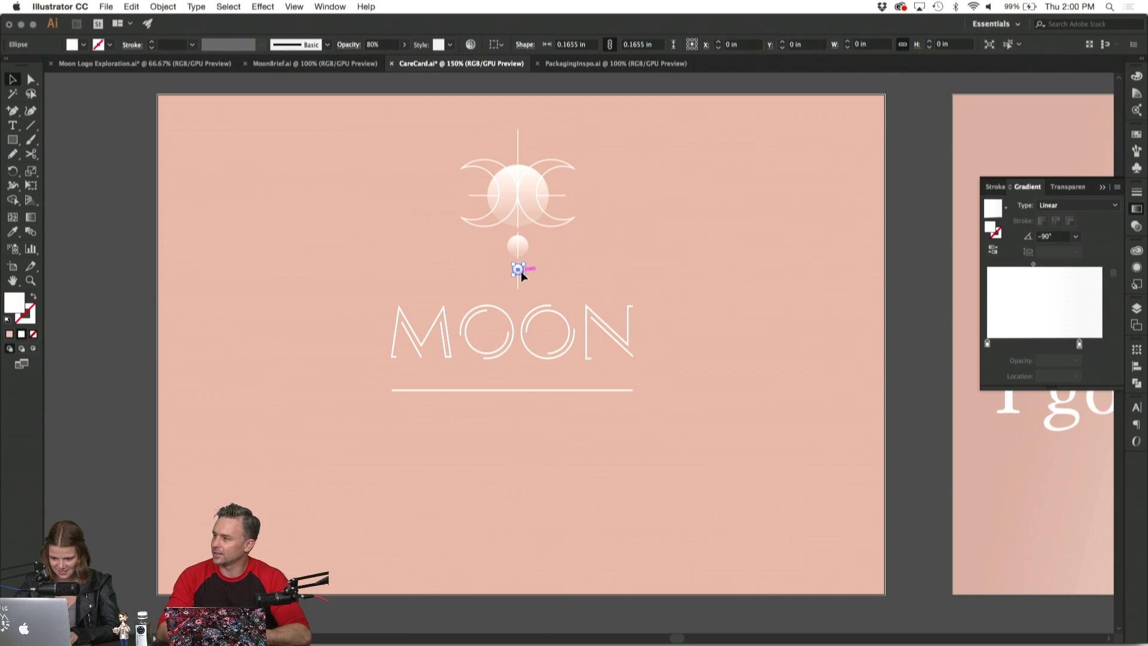
key("super+equal")
key("super+equal")
Nudge the small background-coloured rectangle beneath the remaining small circle further down the vertical line.
left_click_drag(447, 163, 467, 172)
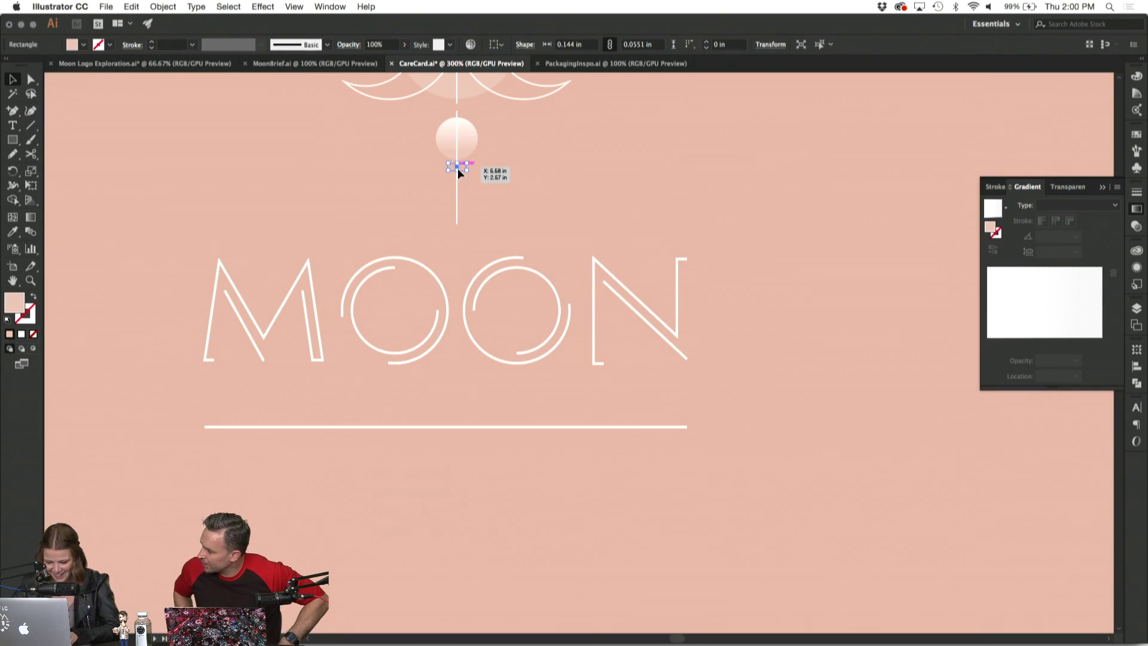
key("Down")
key("Down")
key("Down")
key("Down")
key("Down")
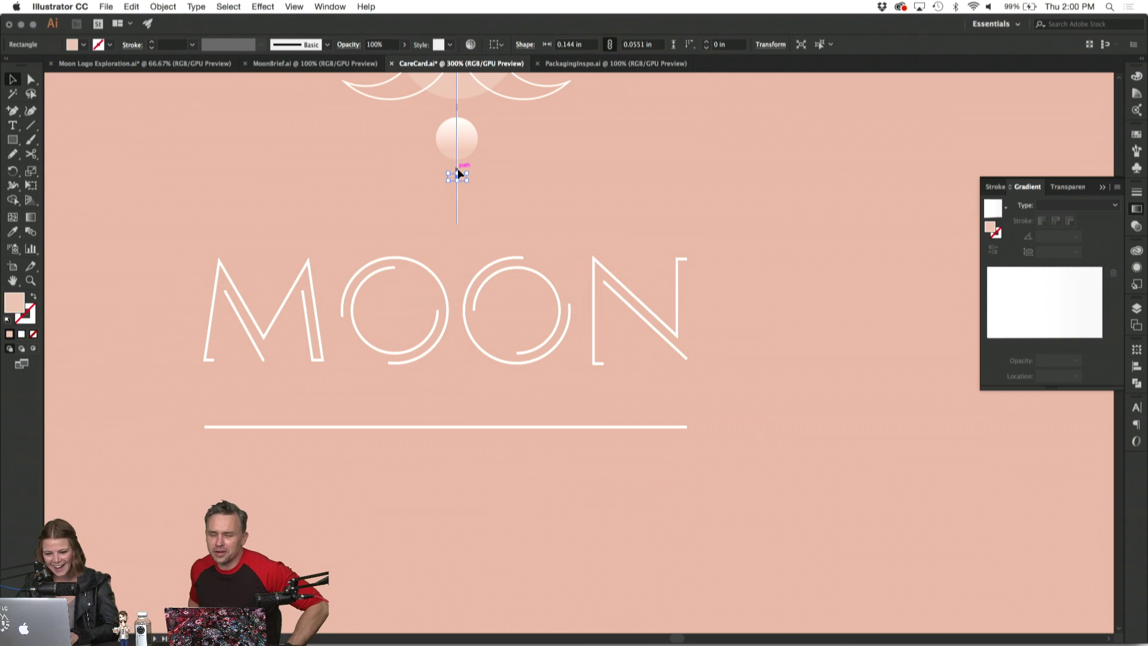
left_click(518, 198)
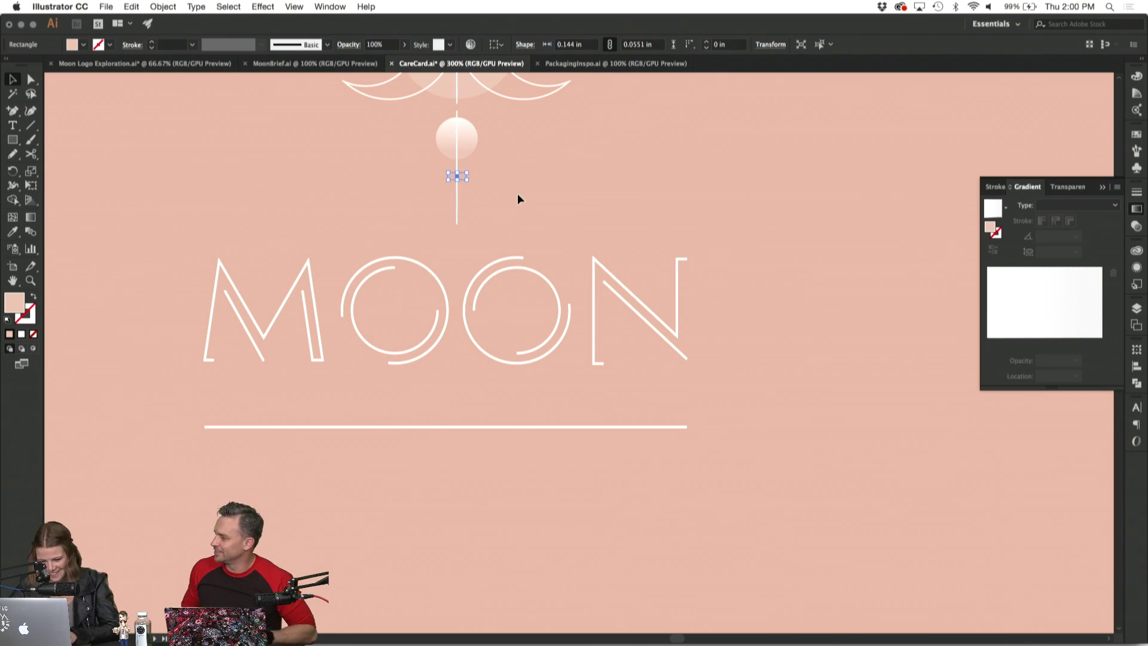
Raise the vertical line's lower end to just below the small circle and delete the background-coloured rectangle beneath that circle.
left_click(31, 79)
left_click_drag(457, 225, 457, 175)
left_click(471, 201)
left_click(467, 183)
key("super+minus")
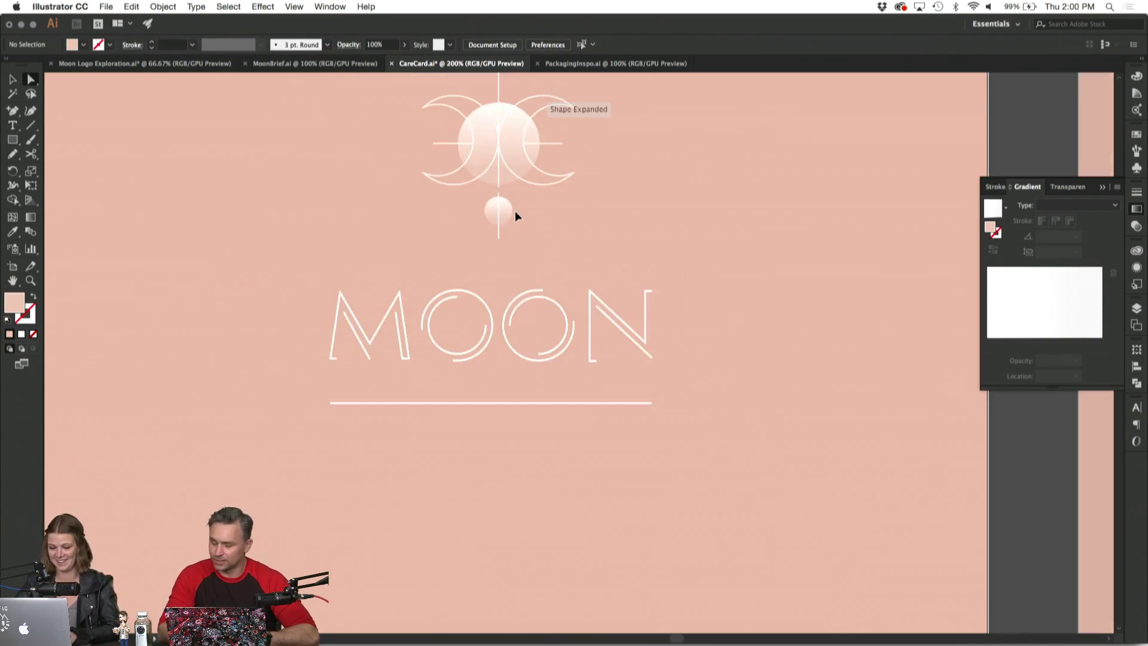
Move the small circle slightly down along the vertical line, keeping it centred on the line.
scroll(387, 232, "up", 2)
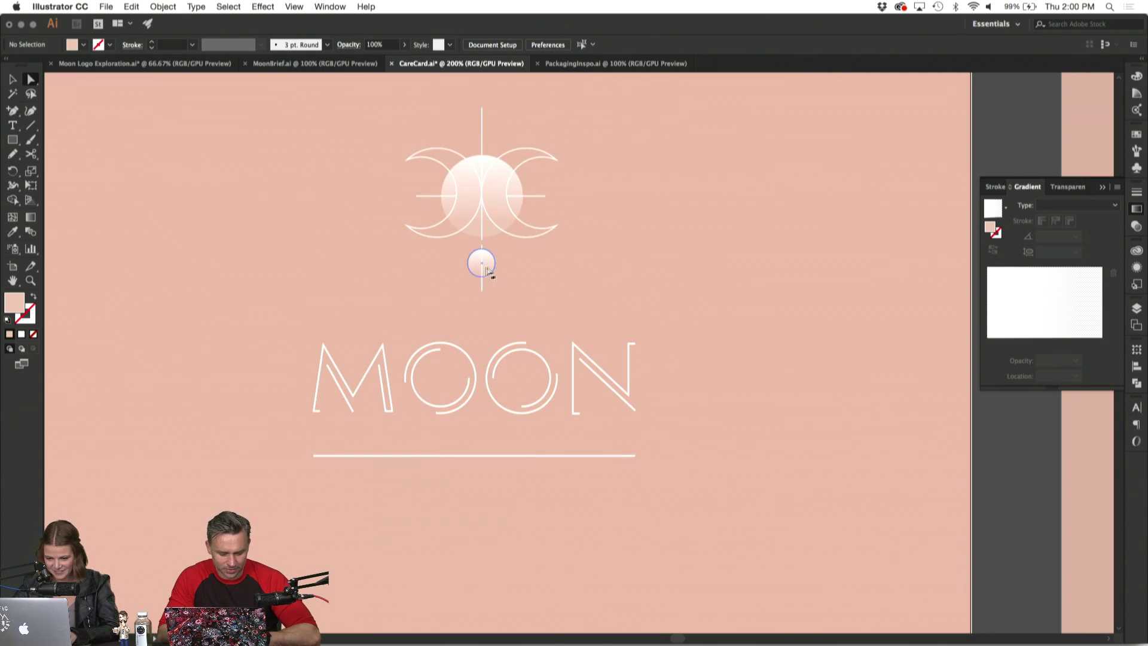
left_click(475, 269)
left_click_drag(476, 268, 475, 269)
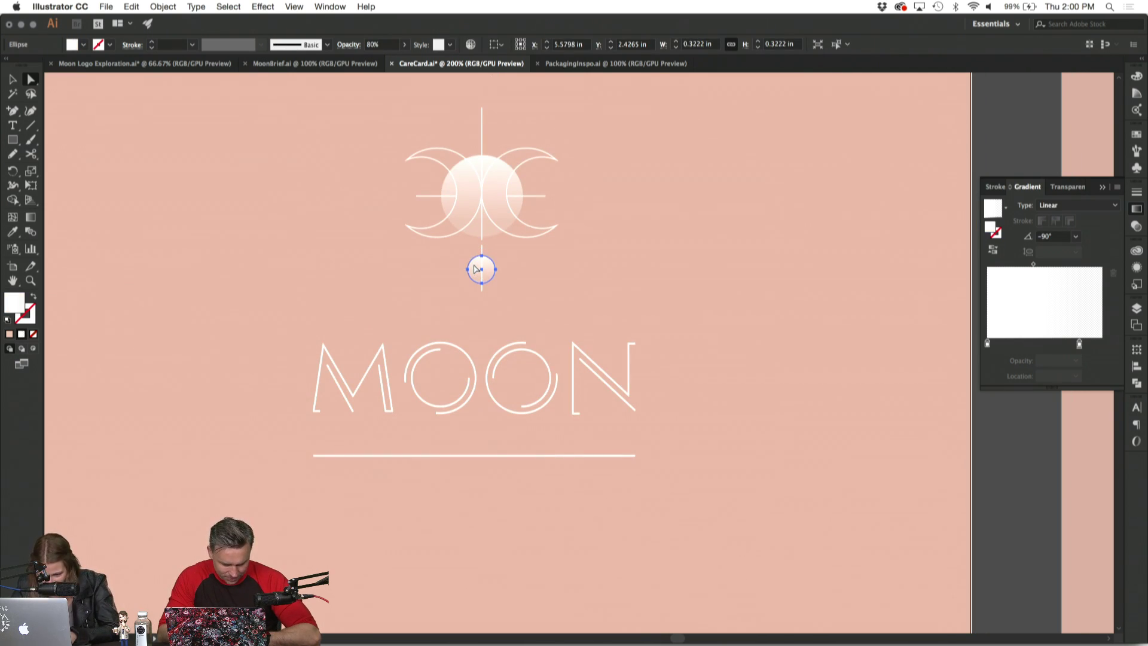
left_click(576, 289)
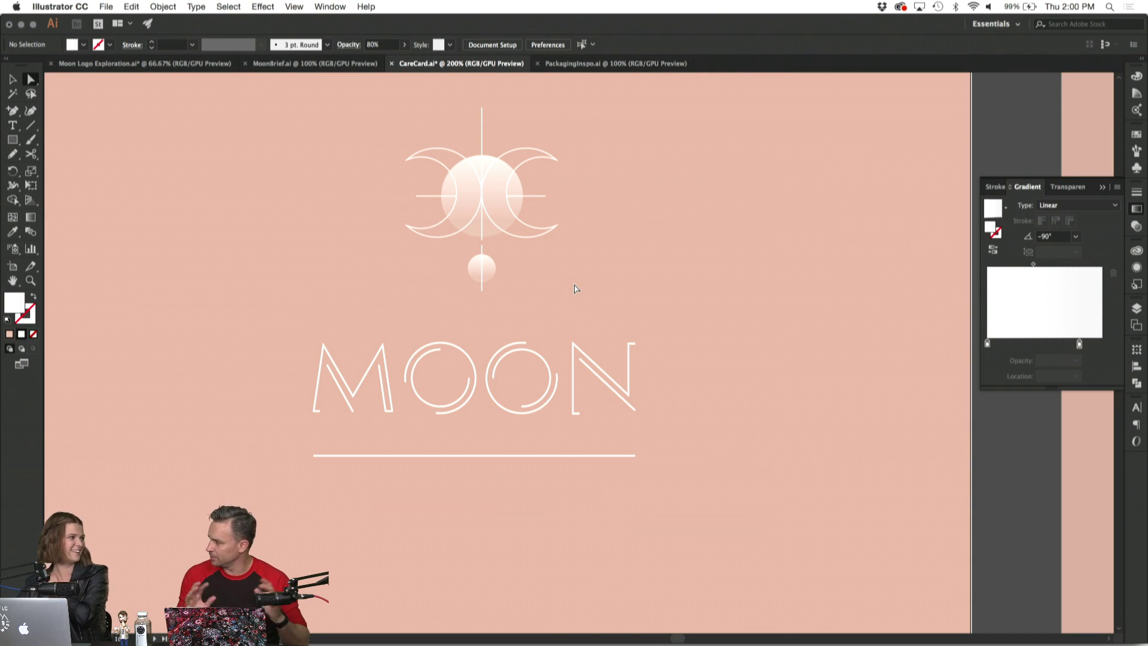
Lower the background-coloured rectangle between the large and small circles and increase its height to about 0.077 in.
left_click(14, 79)
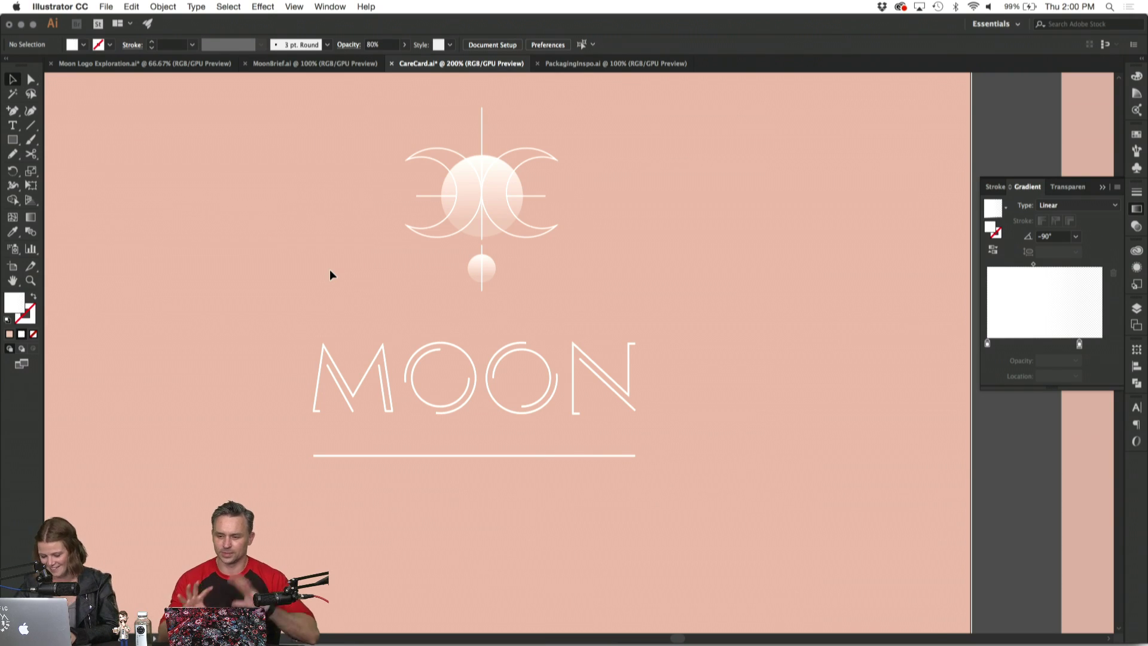
key("super+minus")
key("super+equal")
key("super+equal")
key("super+equal")
key("super+equal")
key("super+equal")
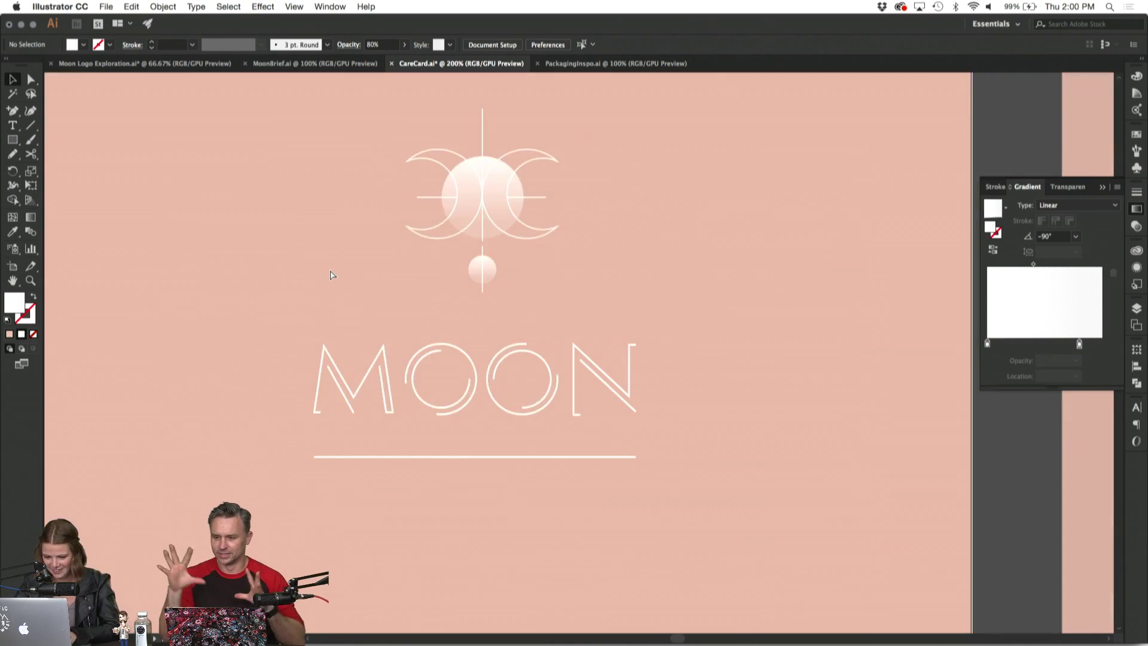
left_click(424, 152)
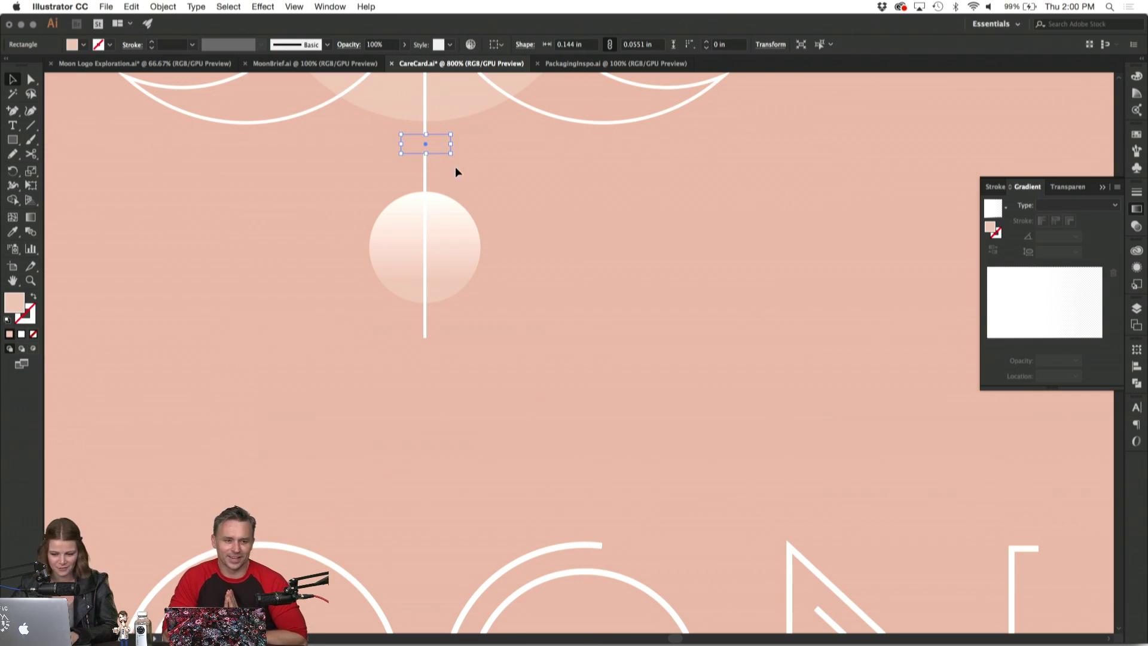
left_click_drag(428, 155, 444, 161)
left_click(464, 162)
left_click(472, 174)
left_click(436, 159)
left_click(494, 175)
left_click(444, 164)
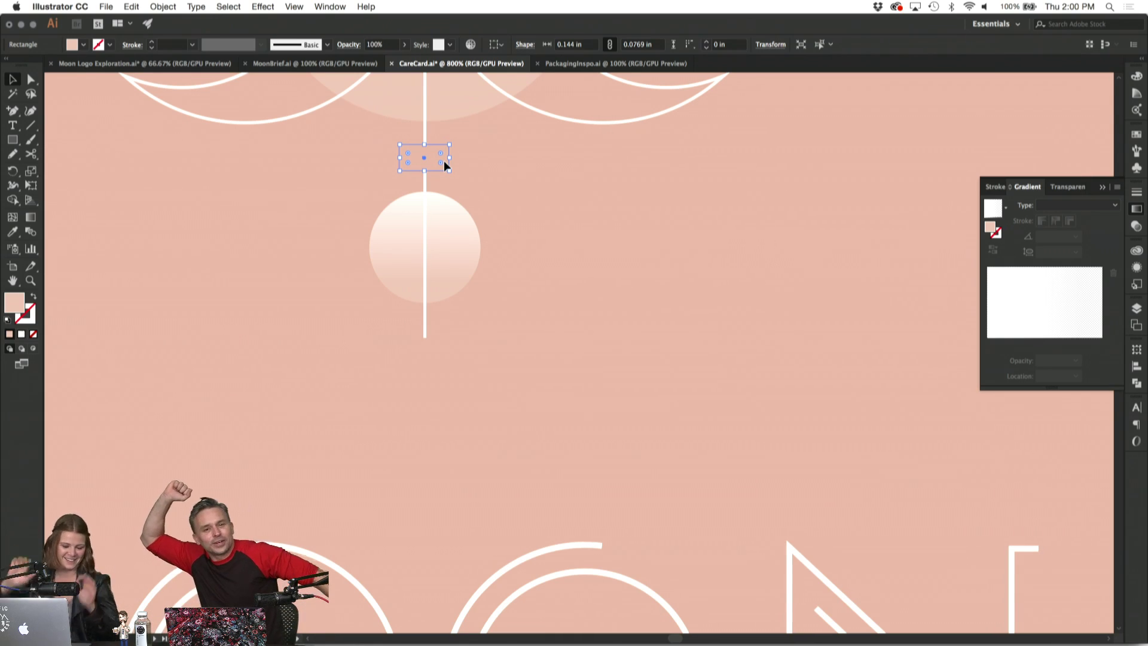
left_click(514, 190)
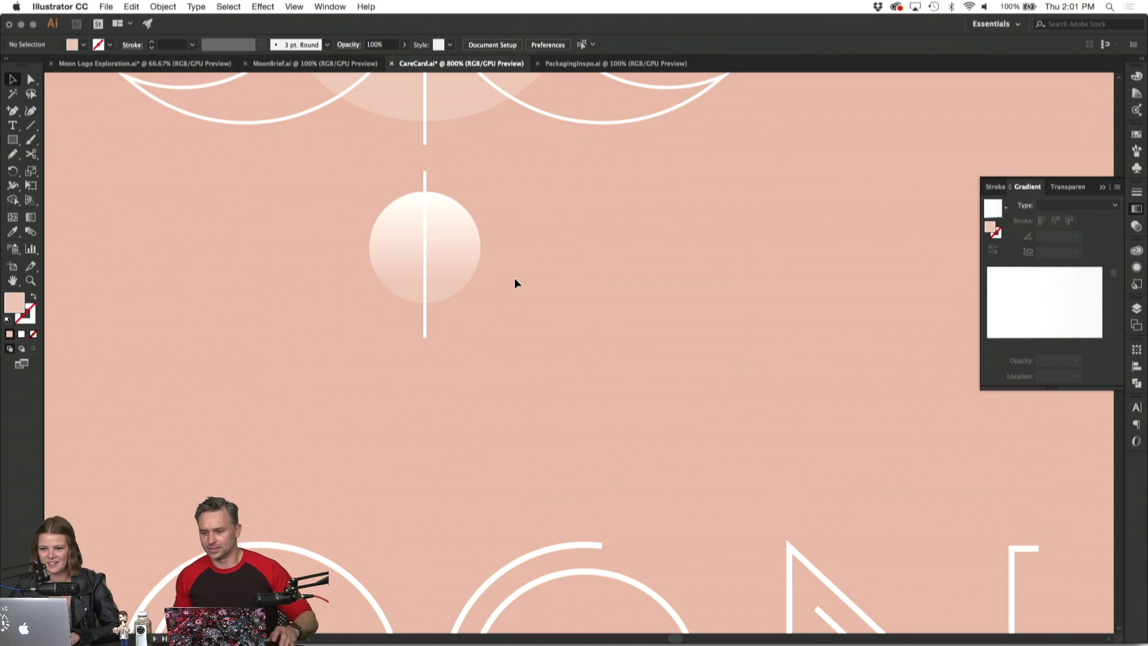
Move the complete moon emblem straight down about 0.27 in toward the MOON lettering.
key("super+minus")
key("super+minus")
key("super+minus")
key("super+minus")
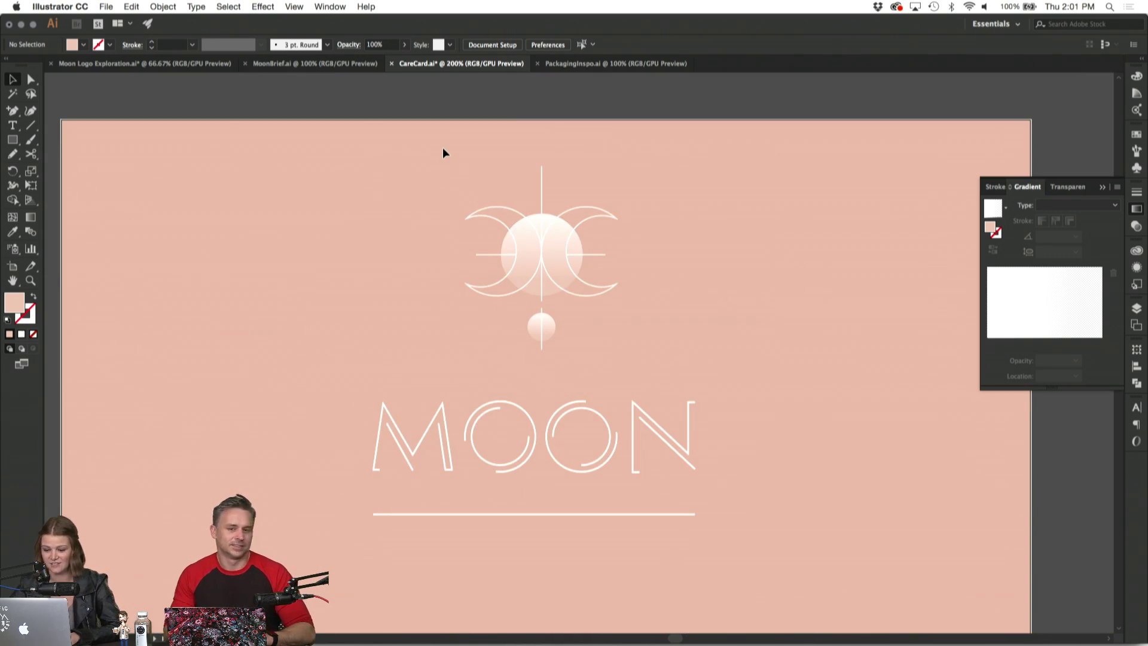
scroll(442, 151, "down", 3)
left_click_drag(425, 106, 626, 282)
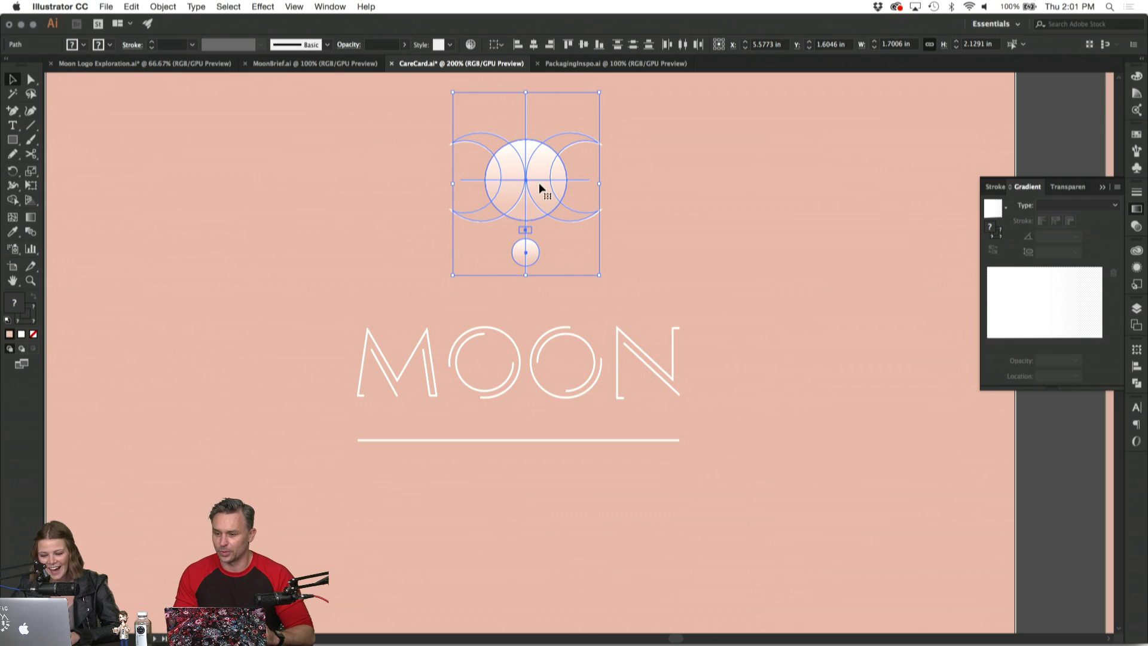
left_click(681, 230)
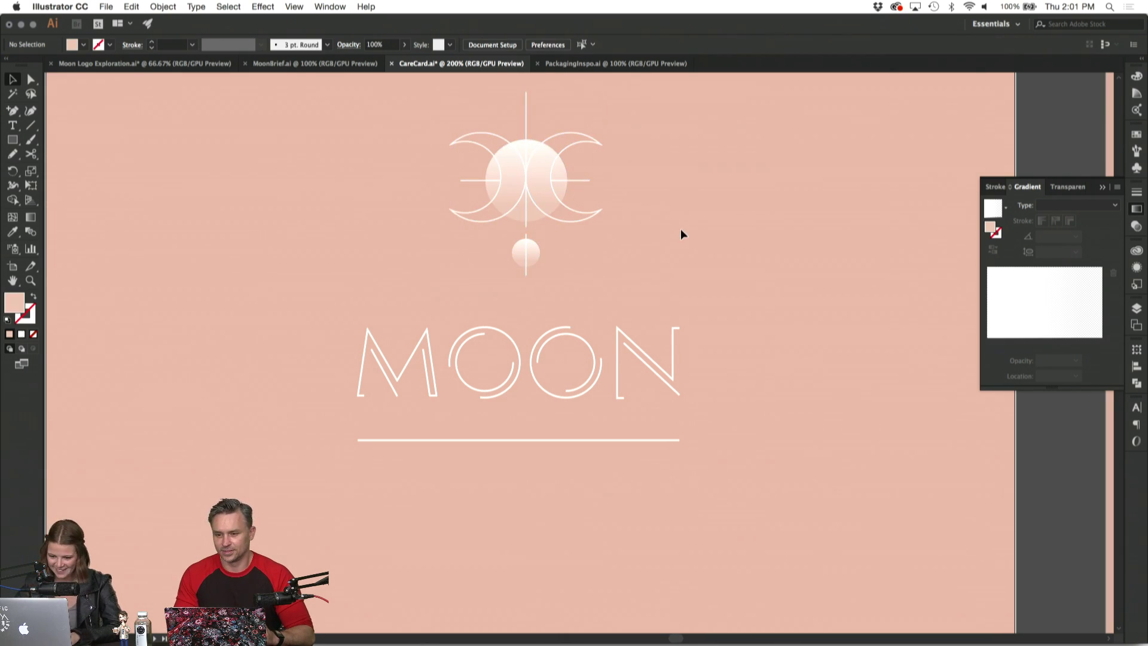
key("super+minus")
scroll(681, 233, "down", 3)
scroll(682, 233, "left", 2)
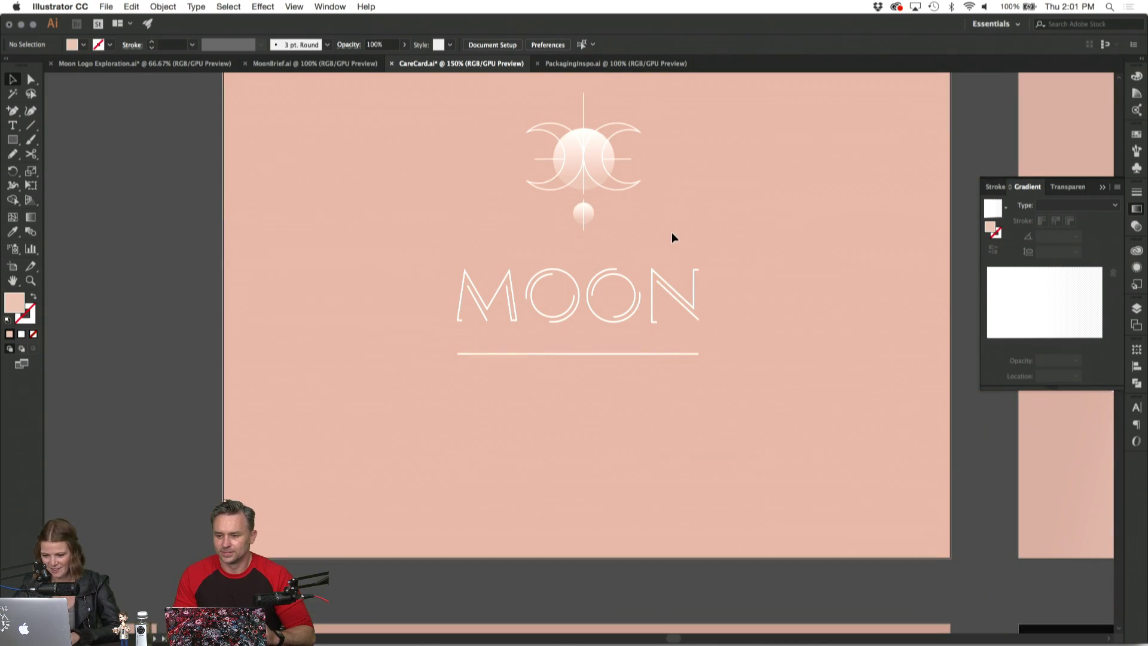
left_click_drag(672, 232, 548, 114)
key("shift+Down")
key("shift+Down")
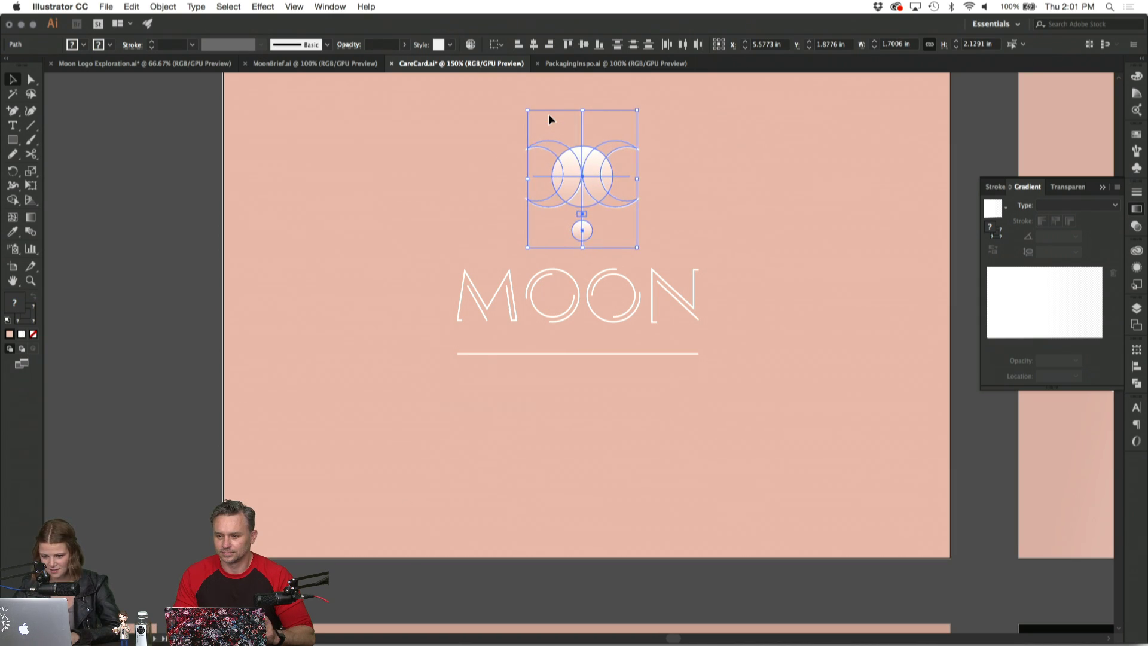
Delete the horizontal line beneath the MOON lettering.
left_click(420, 147)
left_click(576, 354)
key("Delete")
Extend the lower end of the emblem's vertical line down to just above the MOON lettering.
scroll(576, 353, "up", 1)
left_click(561, 293)
left_click(31, 80)
left_click(135, 211)
left_click(560, 293)
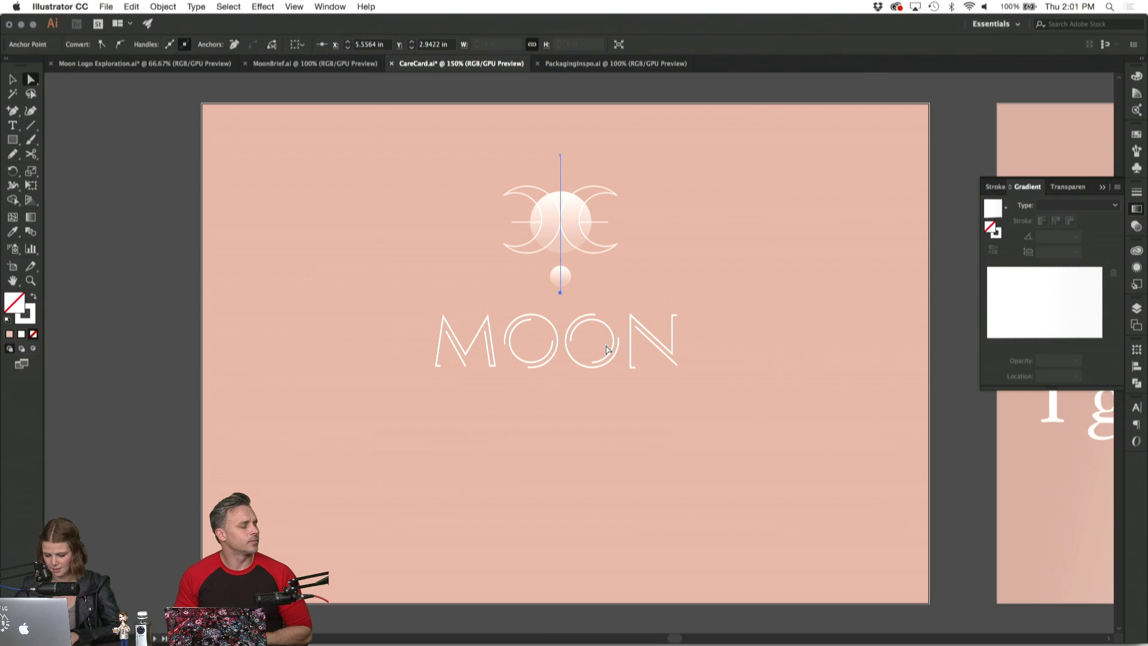
left_click(584, 466)
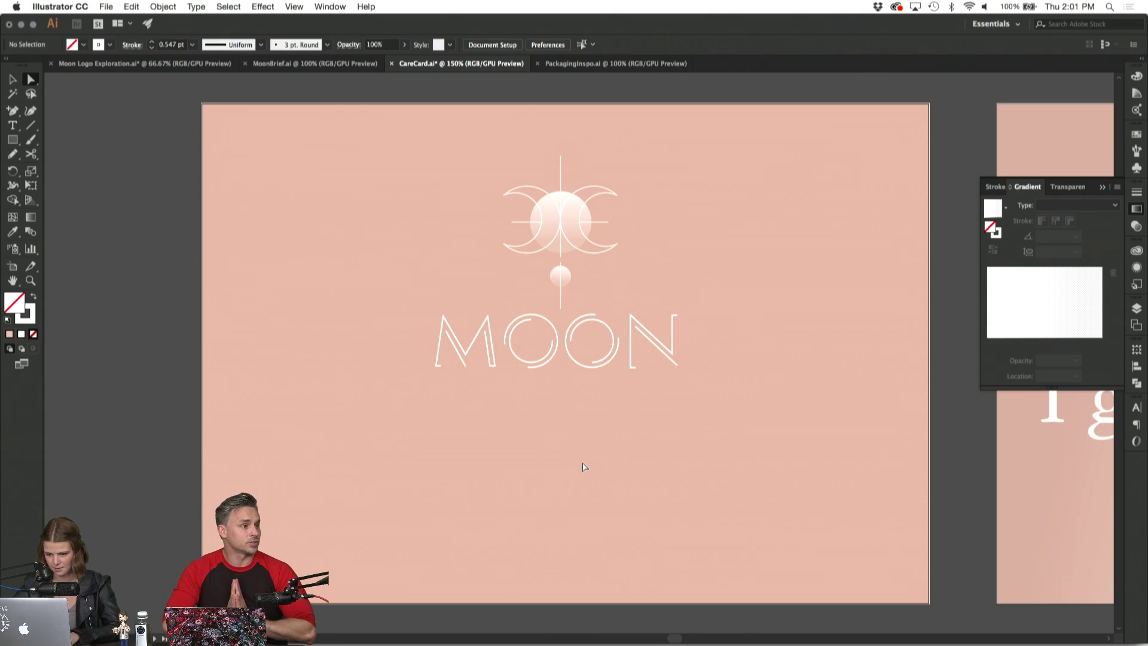
Duplicate the background-coloured gap rectangle onto the vertical line below the small circle to create a second break.
key("super+equal")
key("super+equal")
key("super+equal")
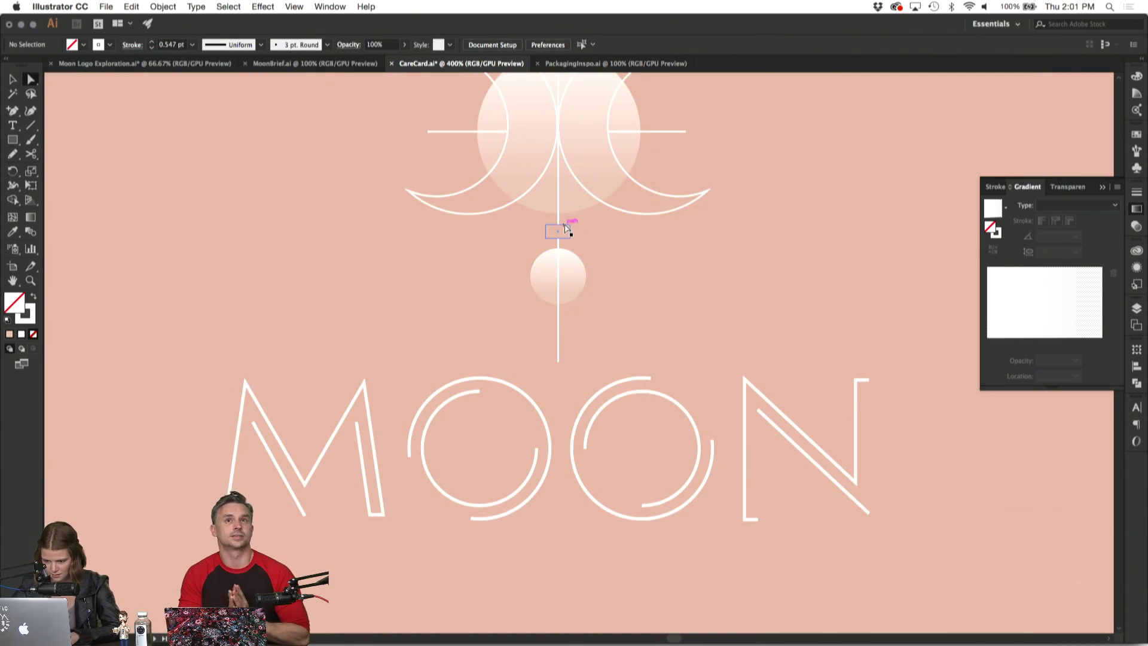
left_click(558, 231)
key("v")
left_click(472, 245)
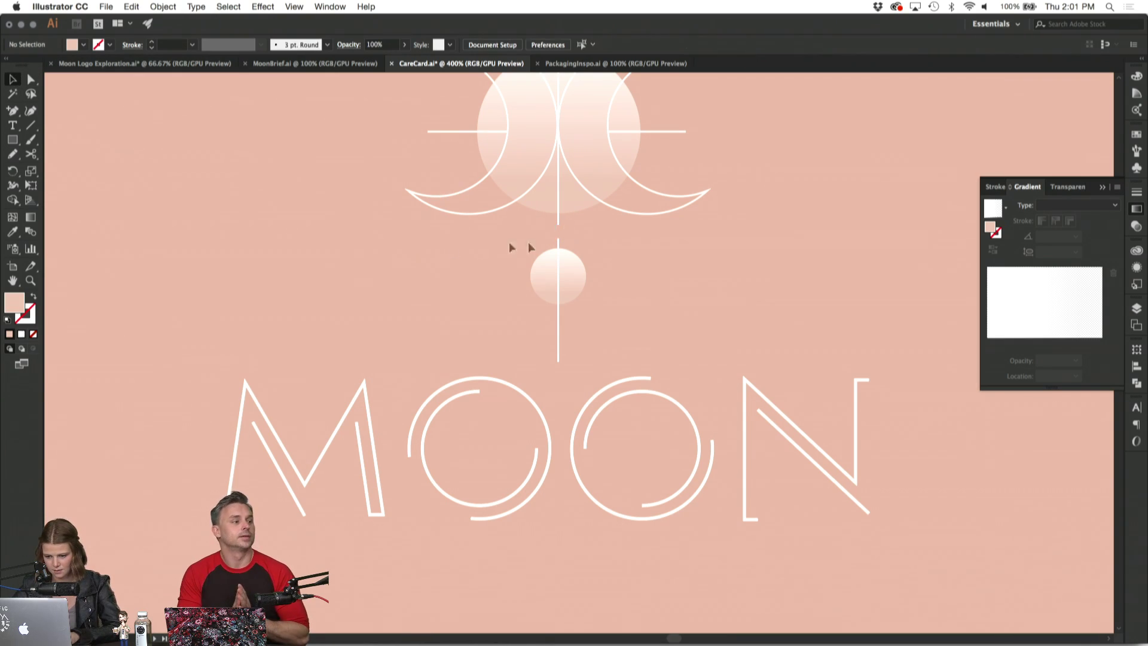
left_click_drag(560, 232, 569, 327)
left_click(396, 327)
Raise the vertical line's lower end slightly, leaving a short dash below the second break.
left_click(30, 78)
left_click(557, 362)
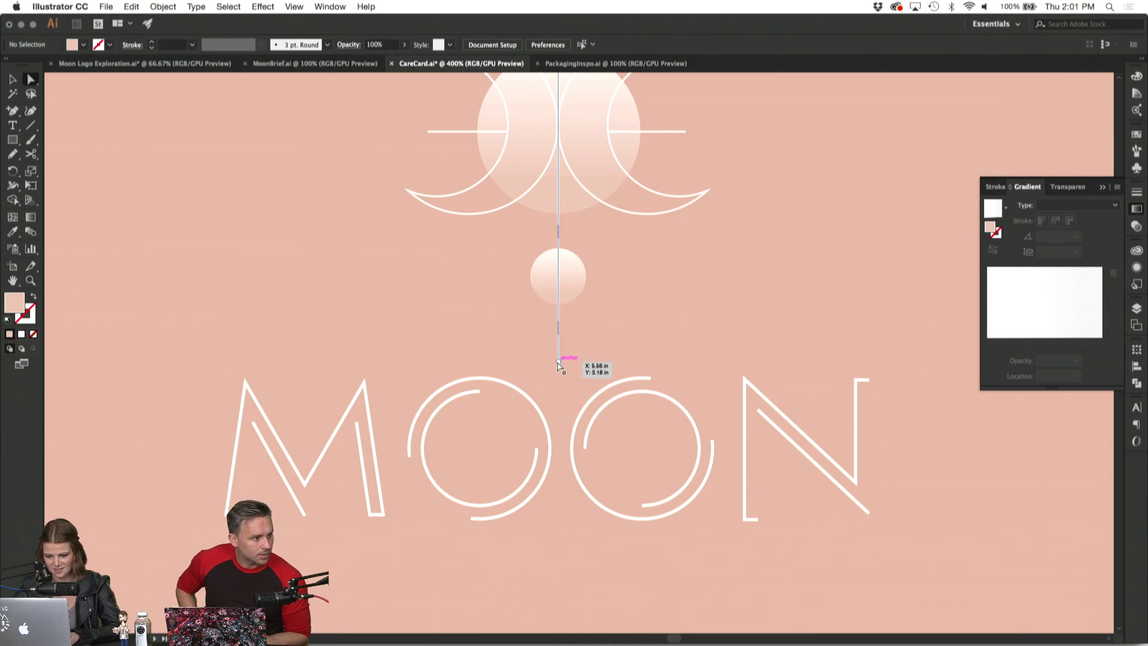
left_click(782, 335)
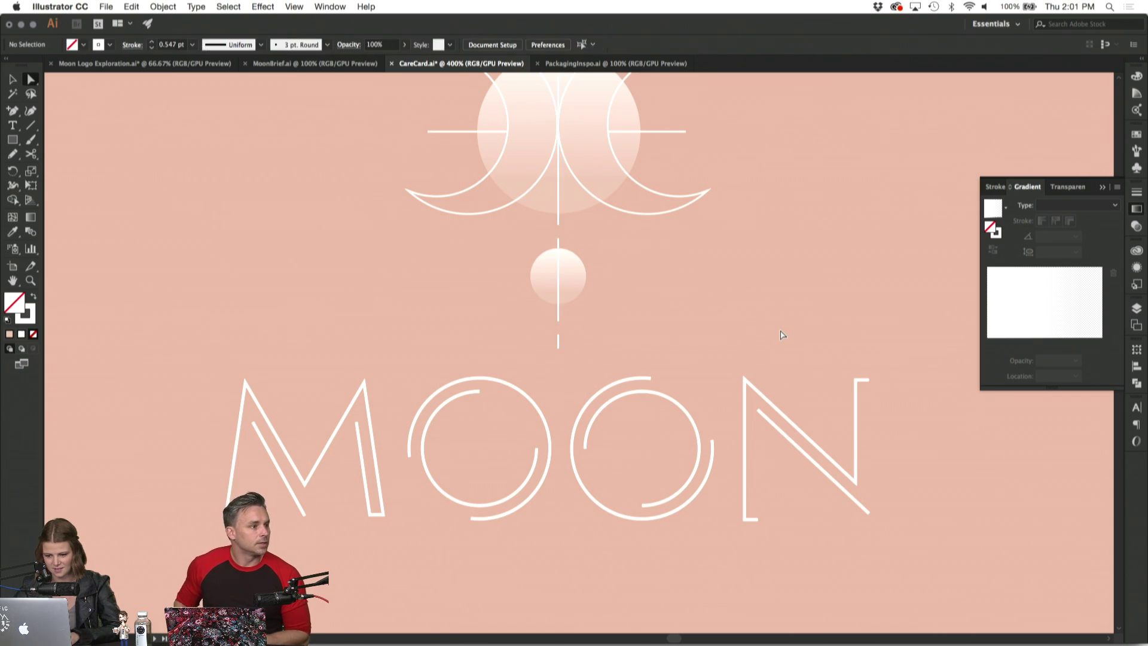
Examine the revised logo on the whole card and the broken lower end of the vertical line up close.
key("super+minus")
key("super+minus")
key("super+minus")
key("super+minus")
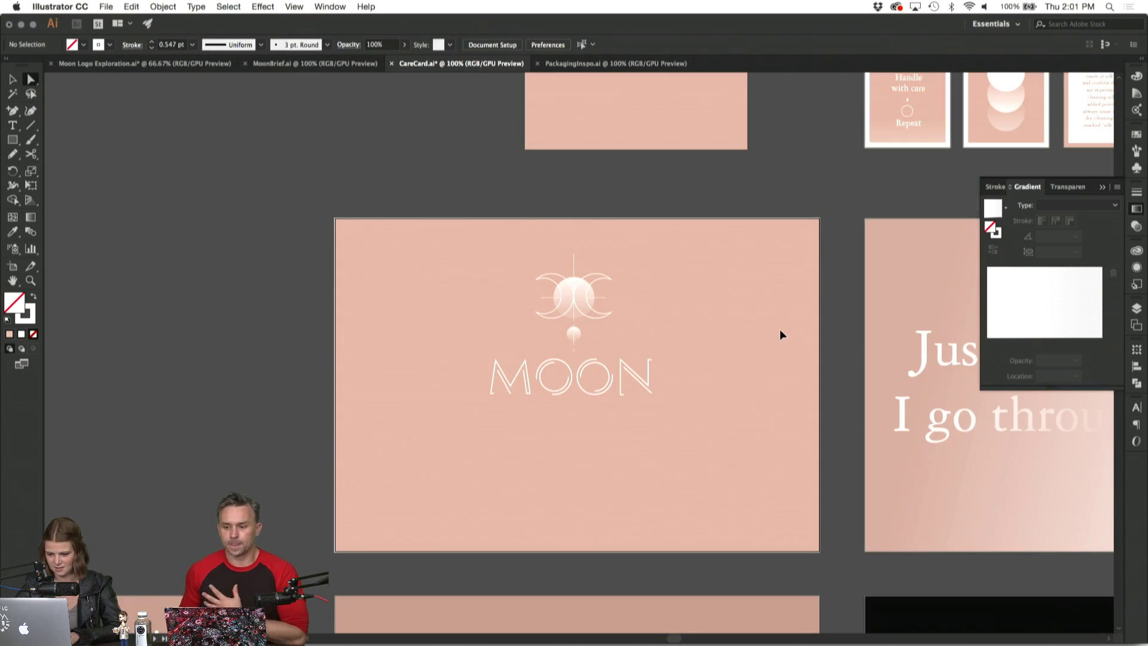
key("super+equal")
key("super+equal")
key("super+equal")
key("super+equal")
key("super+equal")
key("super+equal")
key("super+equal")
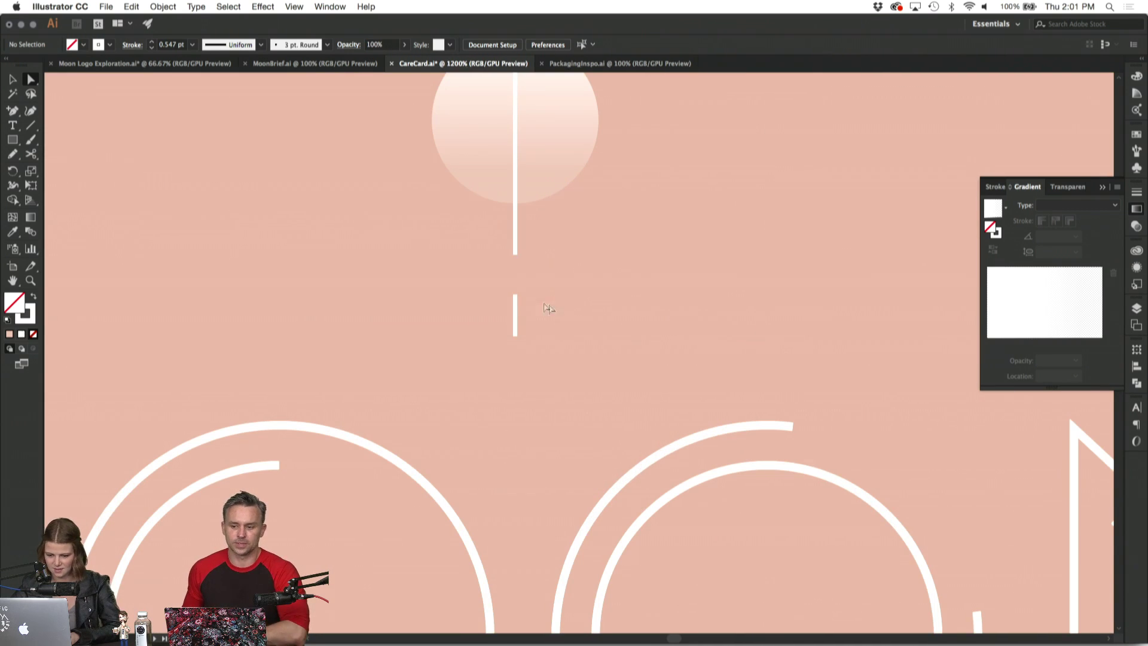
Extend the lower end of the emblem's vertical line slightly to lengthen the short dash below the second break.
left_click(516, 336)
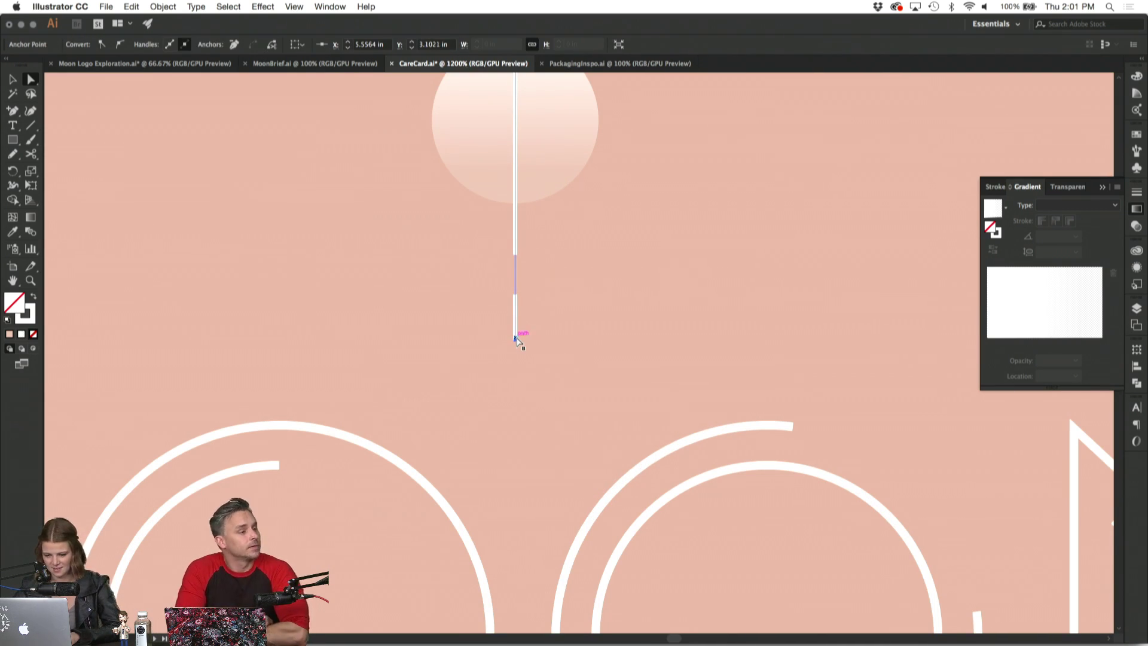
left_click(551, 350)
key("super+minus")
key("super+minus")
key("super+minus")
key("super+minus")
key("super+minus")
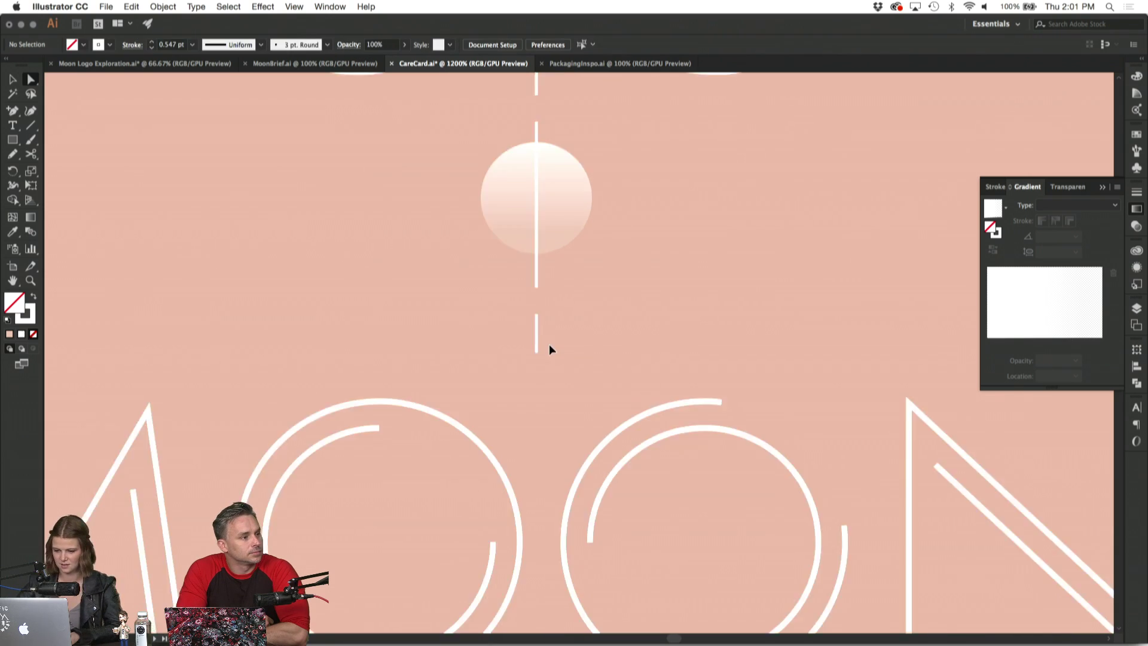
Nudge the whole moon emblem, with its circles, lines and gap rectangles, slightly down toward the MOON lettering.
left_click(11, 79)
left_click_drag(655, 329, 686, 350)
key("Down")
key("Down")
key("Down")
key("Down")
key("Down")
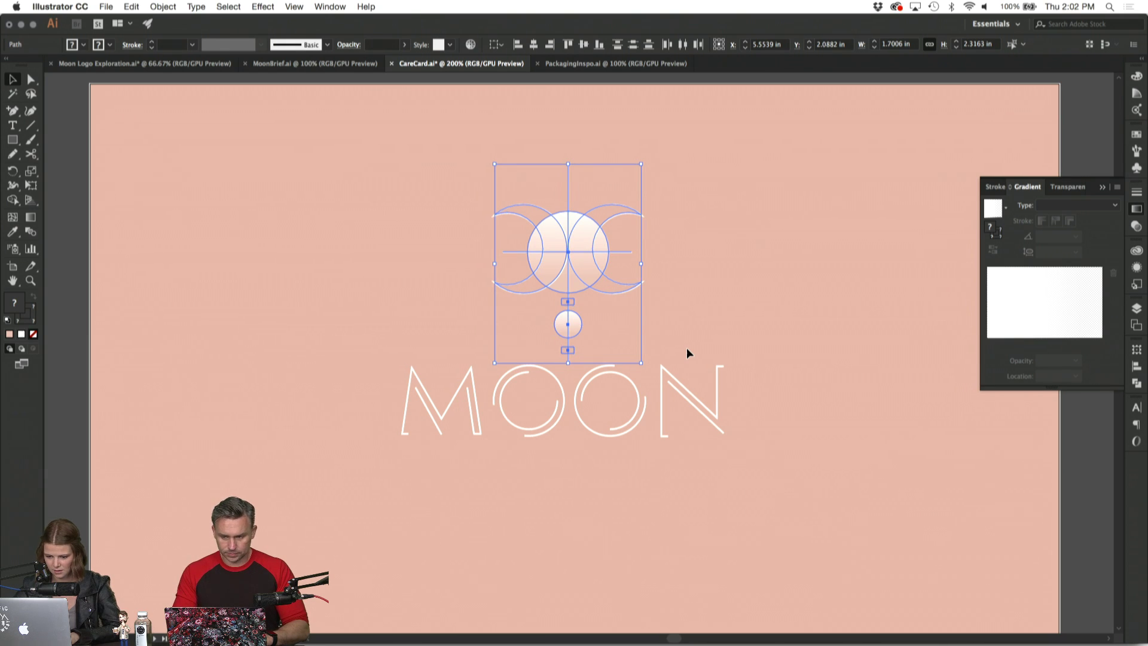
left_click(712, 313)
key("super+minus")
key("super+minus")
key("super+equal")
key("super+equal")
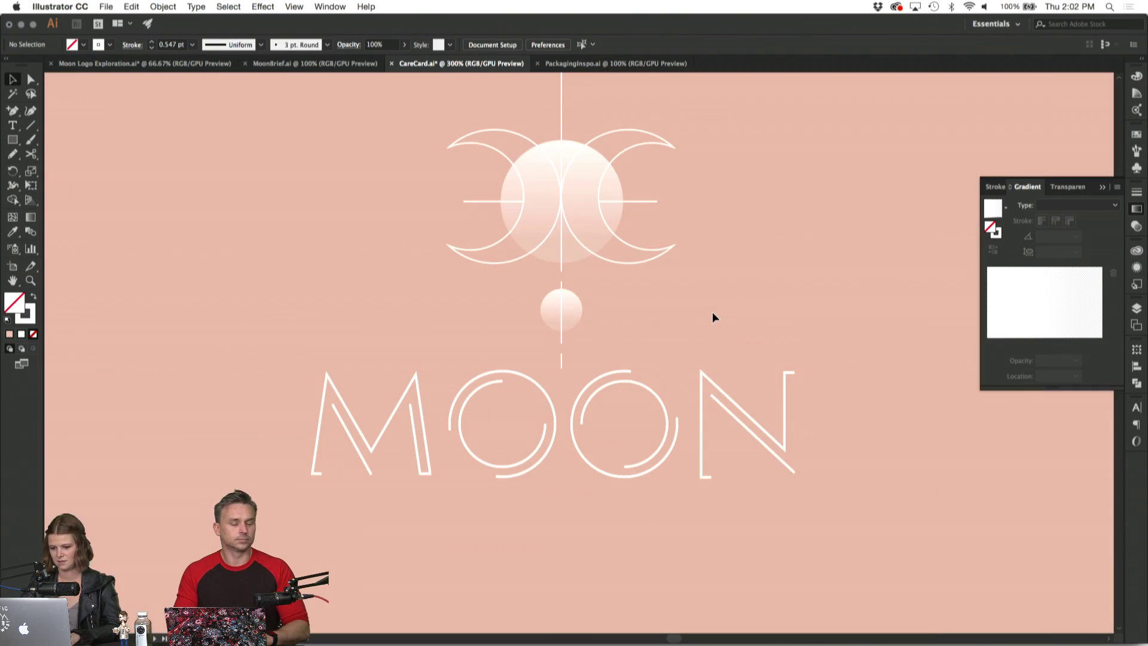
Stretch the lower gap rectangle downward to a height of 0.24 in so it covers the dash above the lettering.
left_click(560, 349)
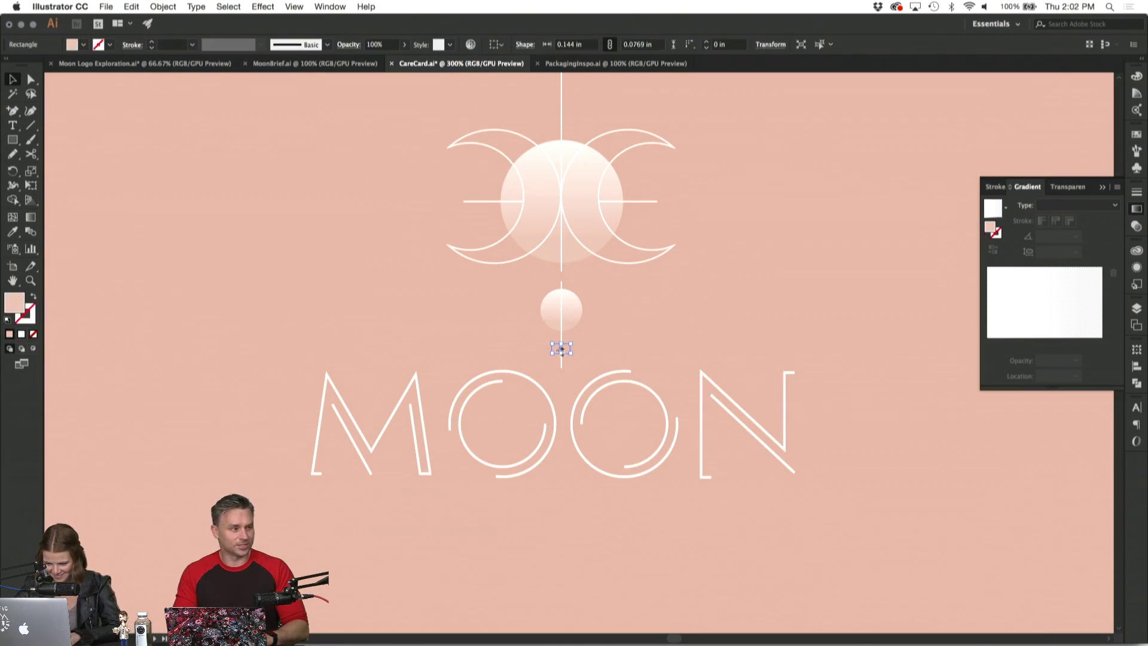
left_click_drag(562, 353, 562, 375)
left_click(751, 291)
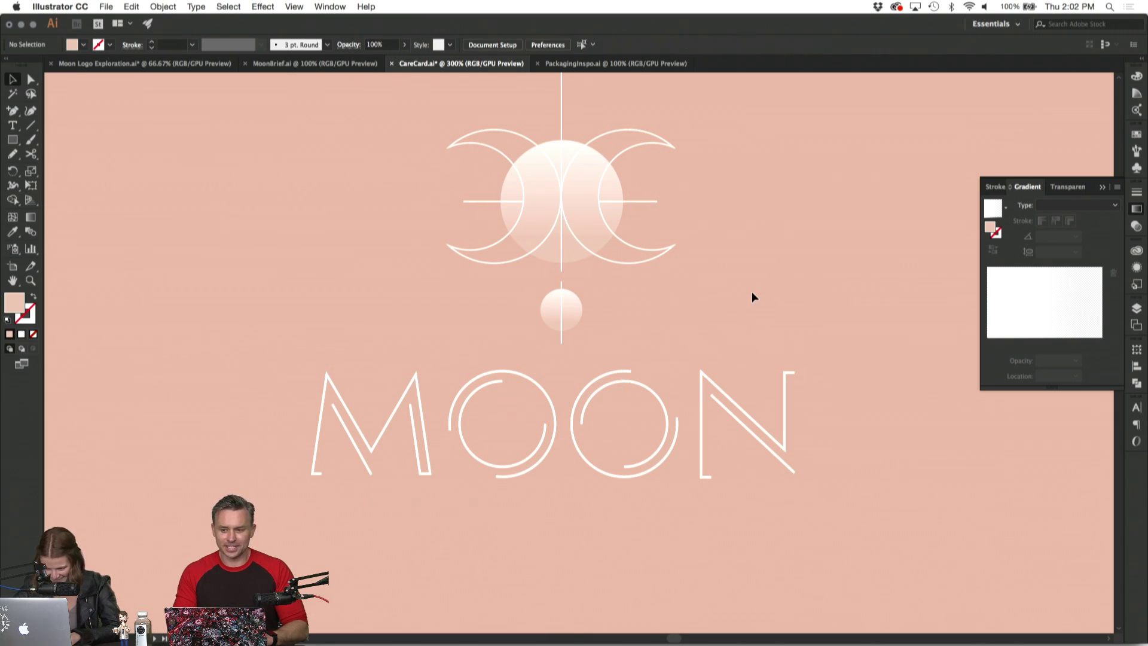
left_click(567, 368)
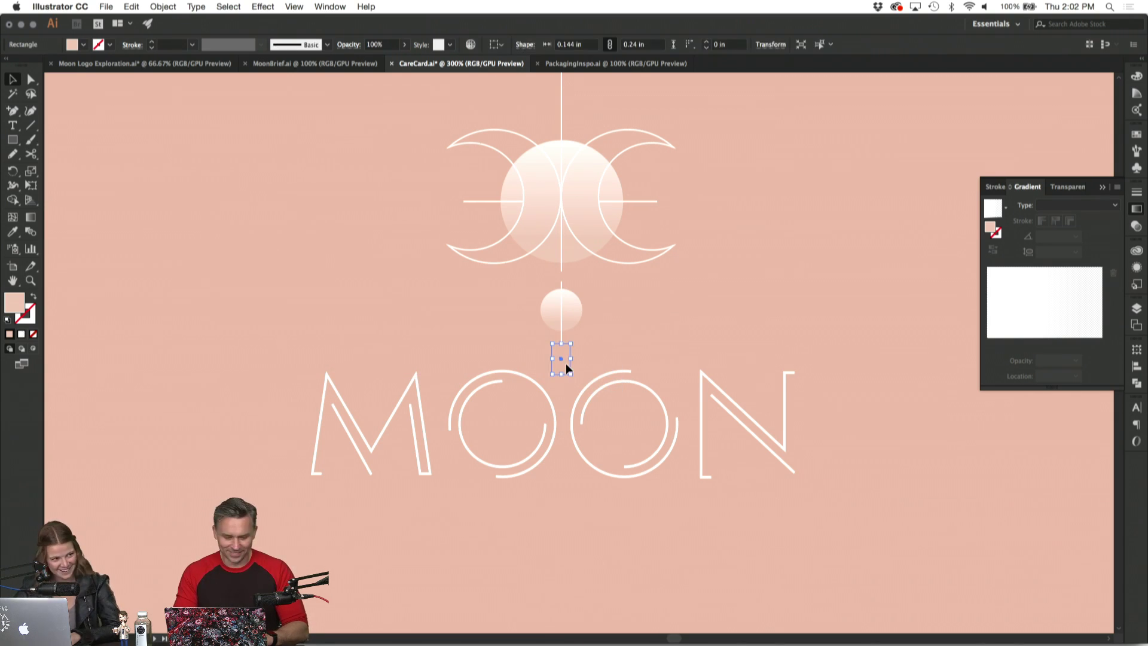
left_click(415, 351)
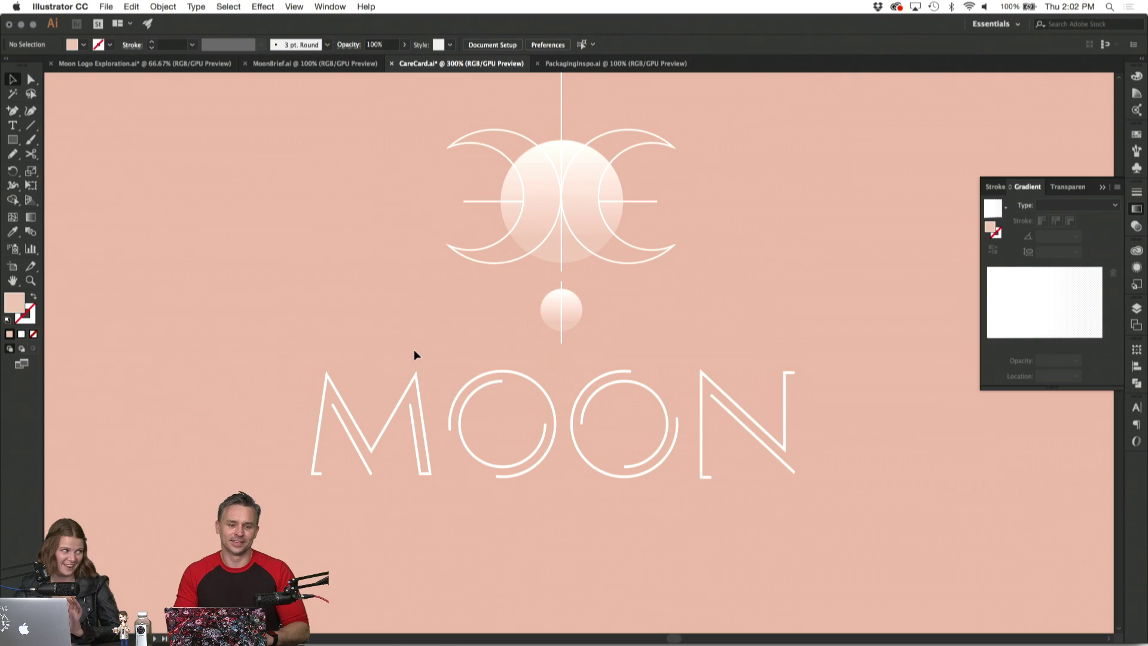
Place a vertically mirrored copy of the whole moon emblem below the MOON lettering, aligned with the original.
key("super+minus")
key("super+minus")
key("super+minus")
key("super+equal")
key("super+equal")
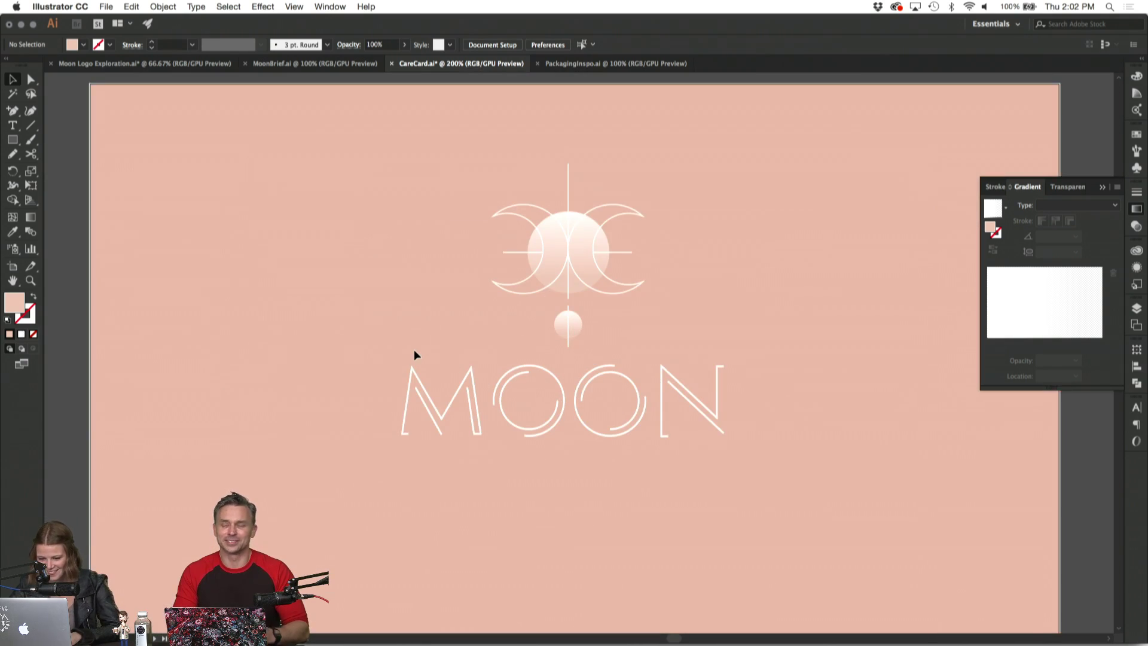
key("super+minus")
scroll(419, 269, "right", 1)
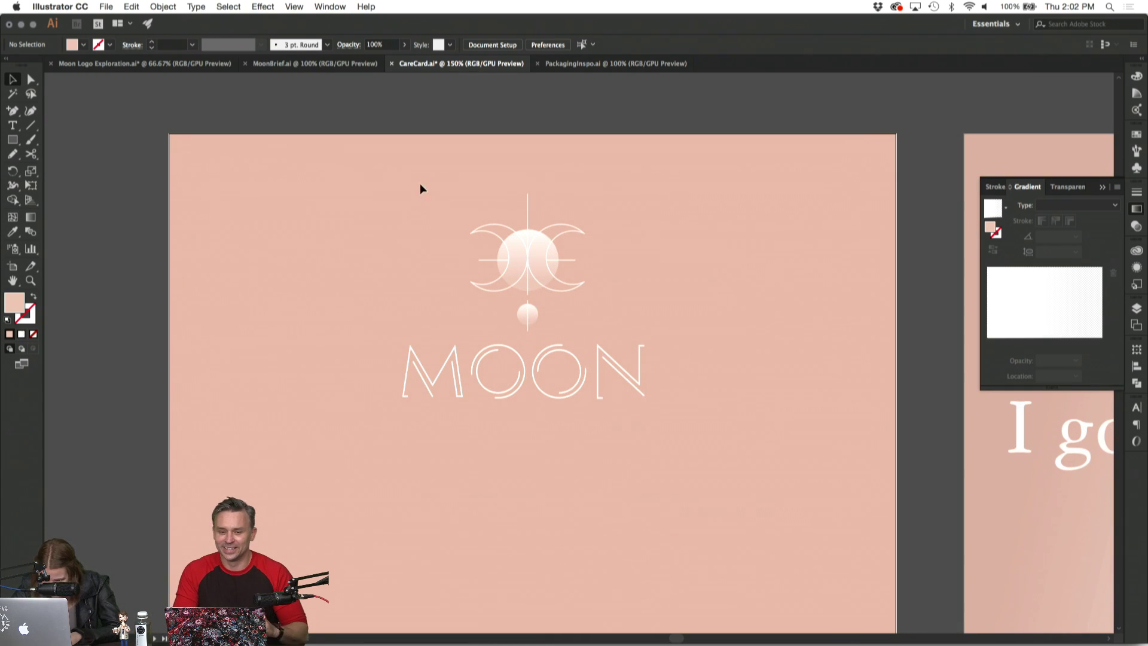
left_click(615, 325)
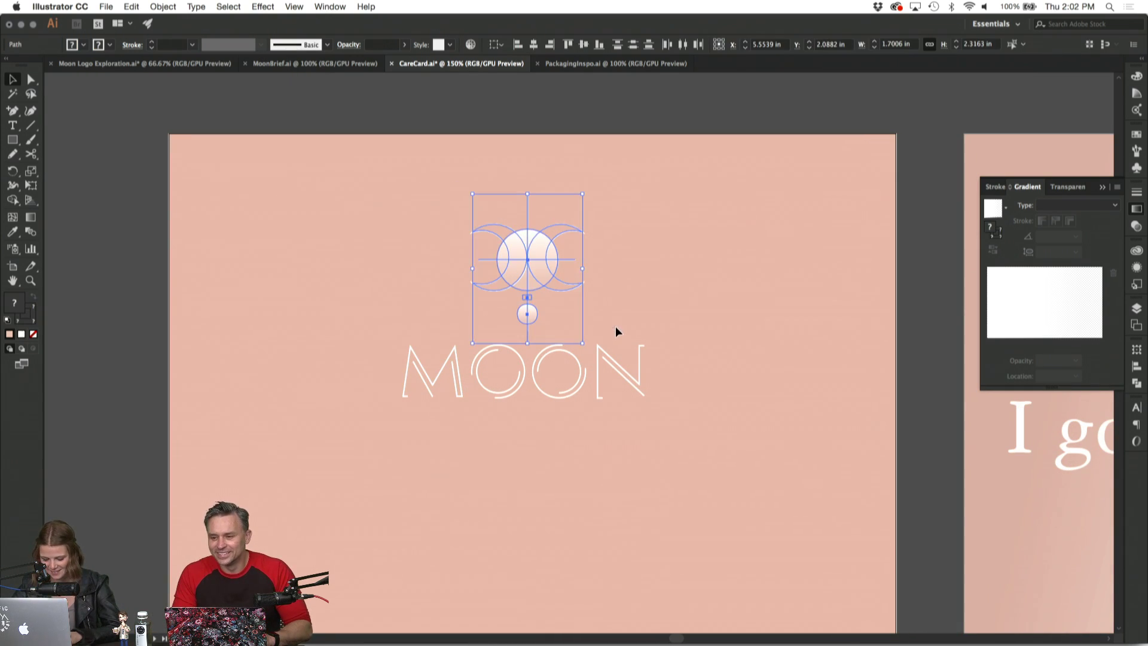
scroll(616, 320, "down", 2)
left_click_drag(600, 163, 539, 312)
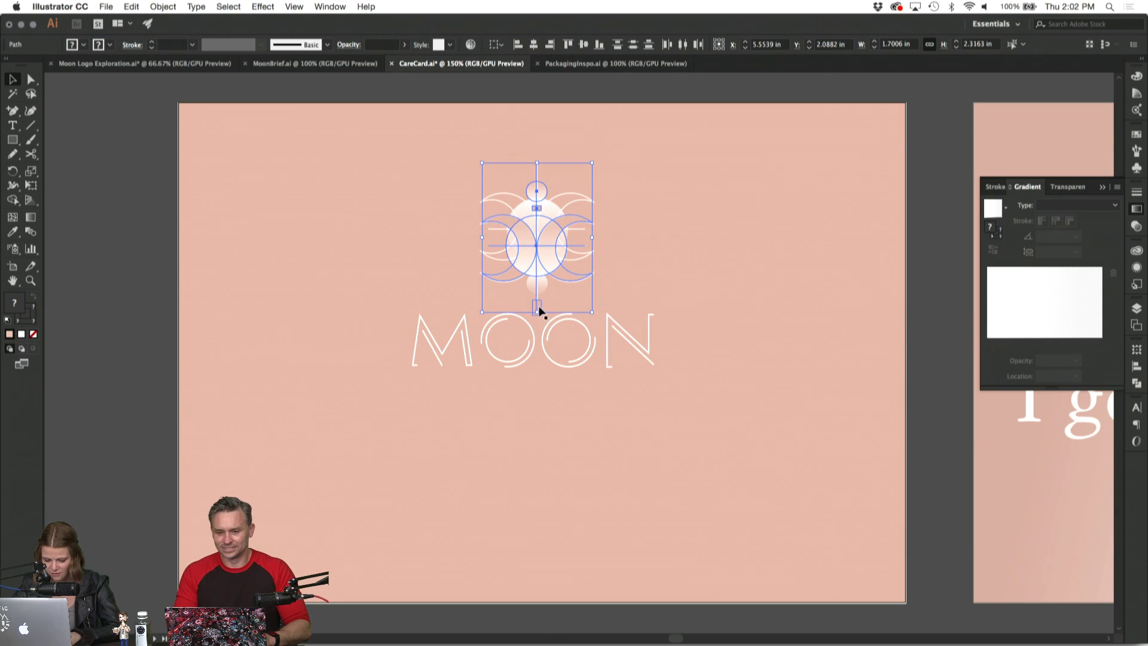
key("super+g")
left_click_drag(554, 270, 555, 486)
left_click(663, 471)
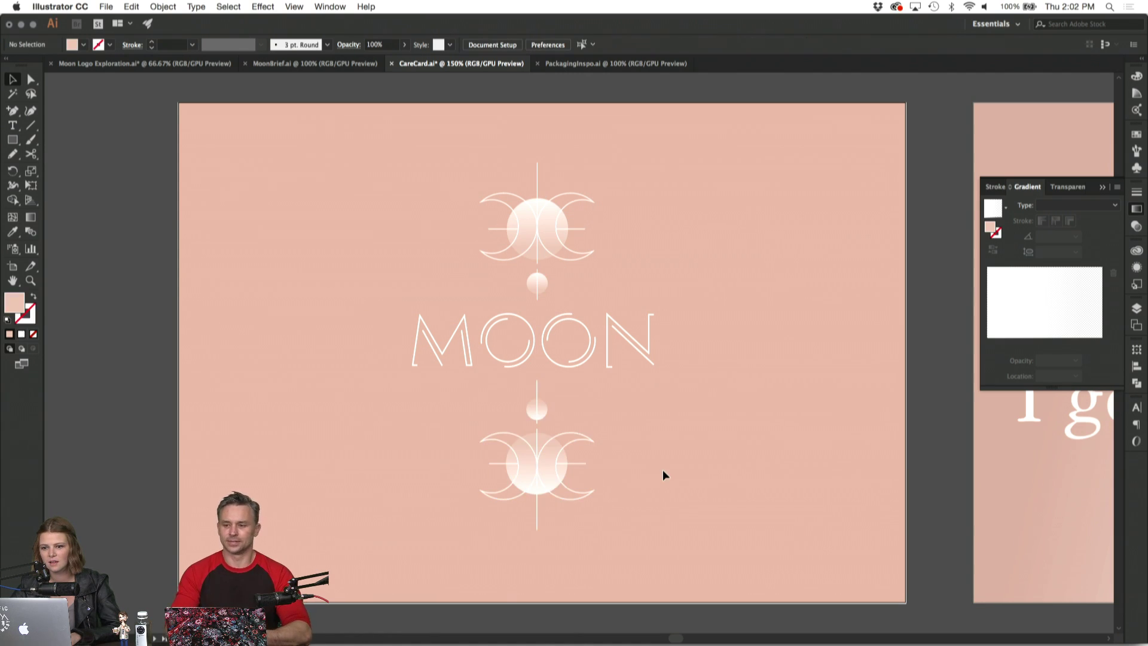
Delete the small circle, gap rectangle and vertical line from the mirrored lower emblem.
left_click(537, 421)
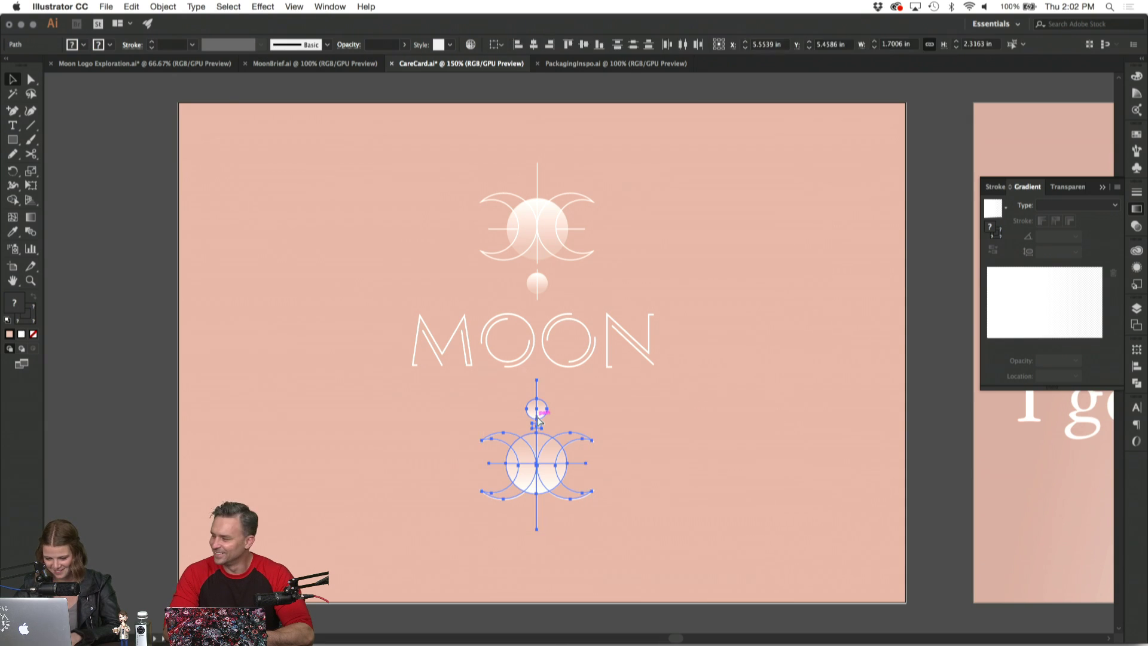
left_click(620, 418)
left_click_drag(539, 412, 537, 427)
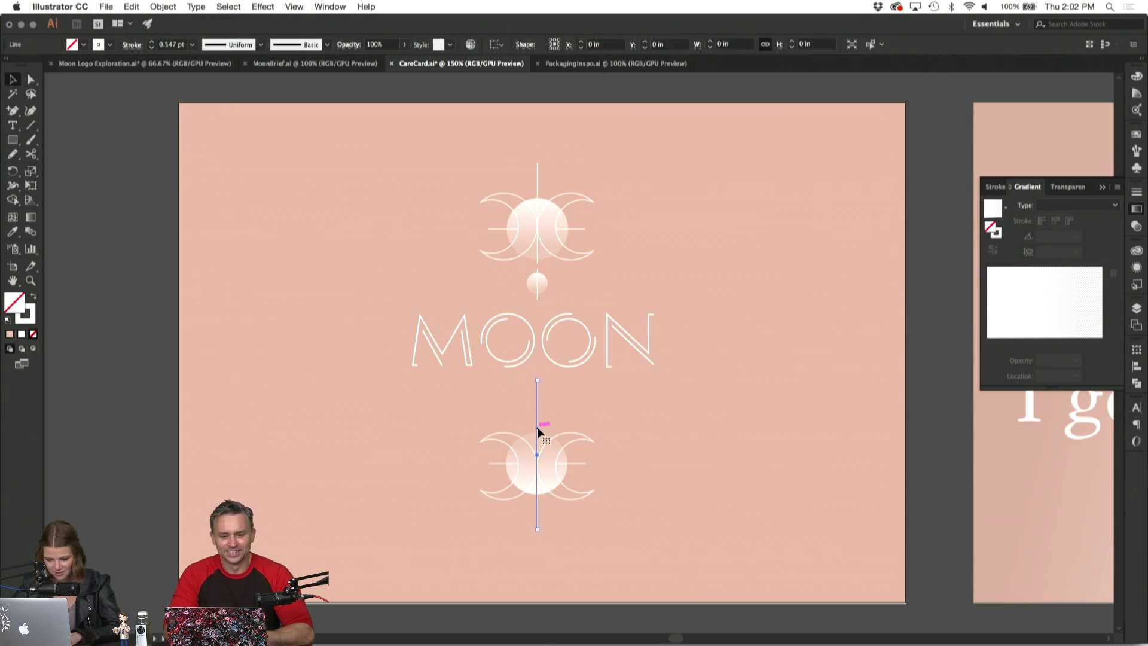
left_click(559, 455)
left_click(680, 472)
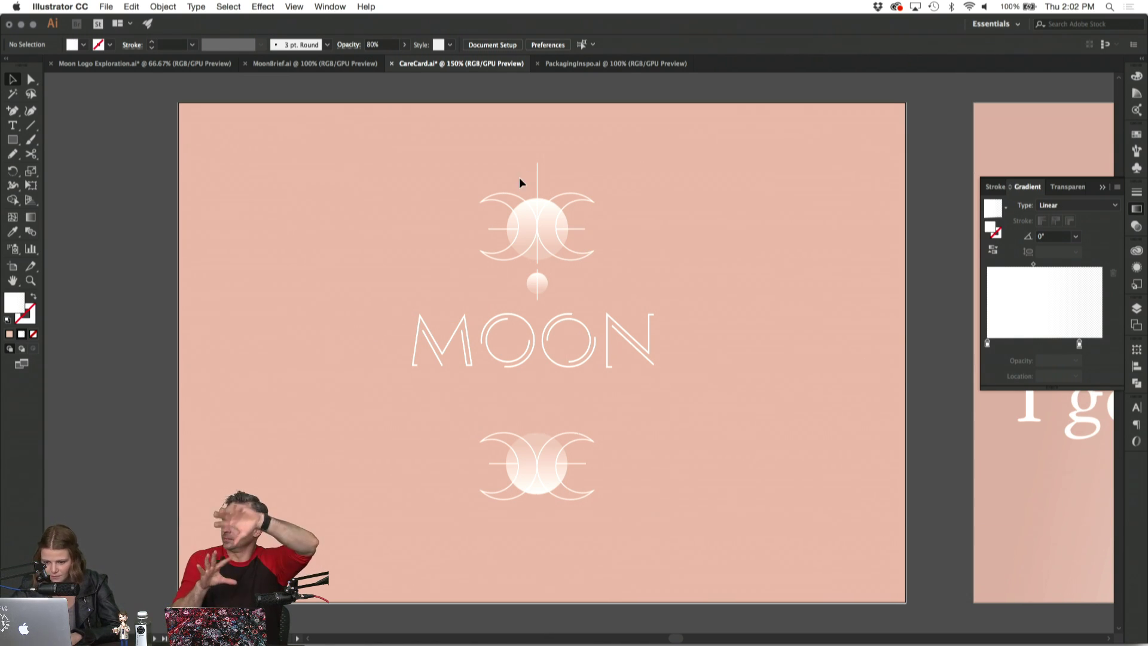
Scale the upper emblem up proportionally to about 1.80 by 2.45 in and move it up away from the lettering.
left_click_drag(600, 293, 601, 294)
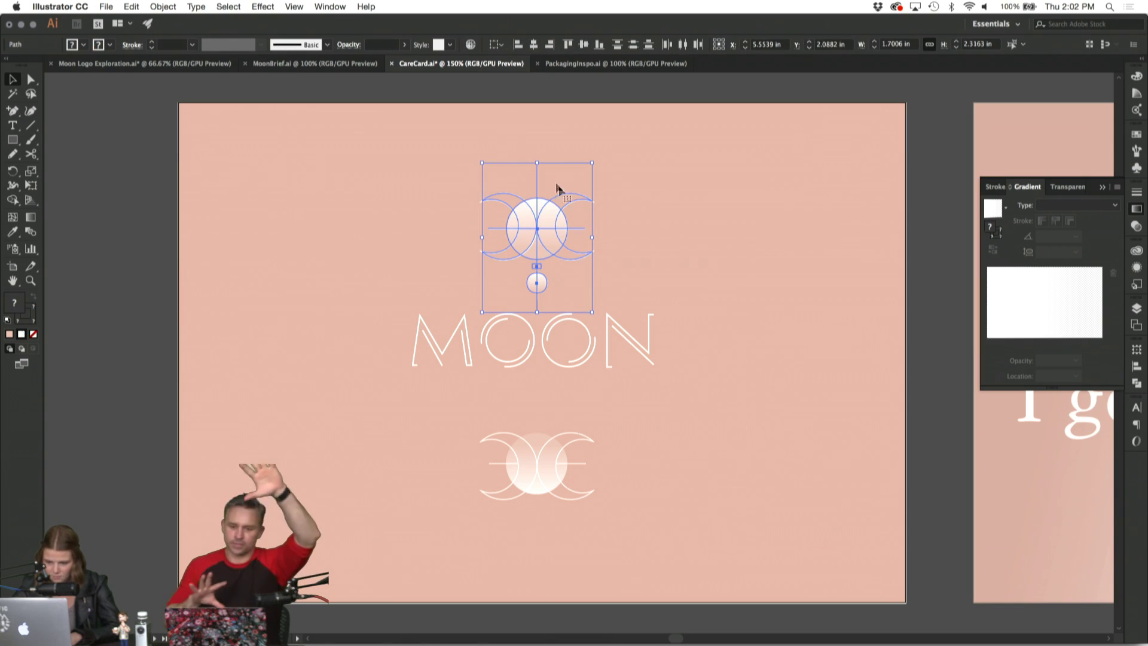
mouse_move(538, 164)
left_mouse_down()
mouse_move(536, 142)
mouse_move(536, 153)
left_mouse_up()
key("shift+Up")
key("shift+Up")
key("shift+Up")
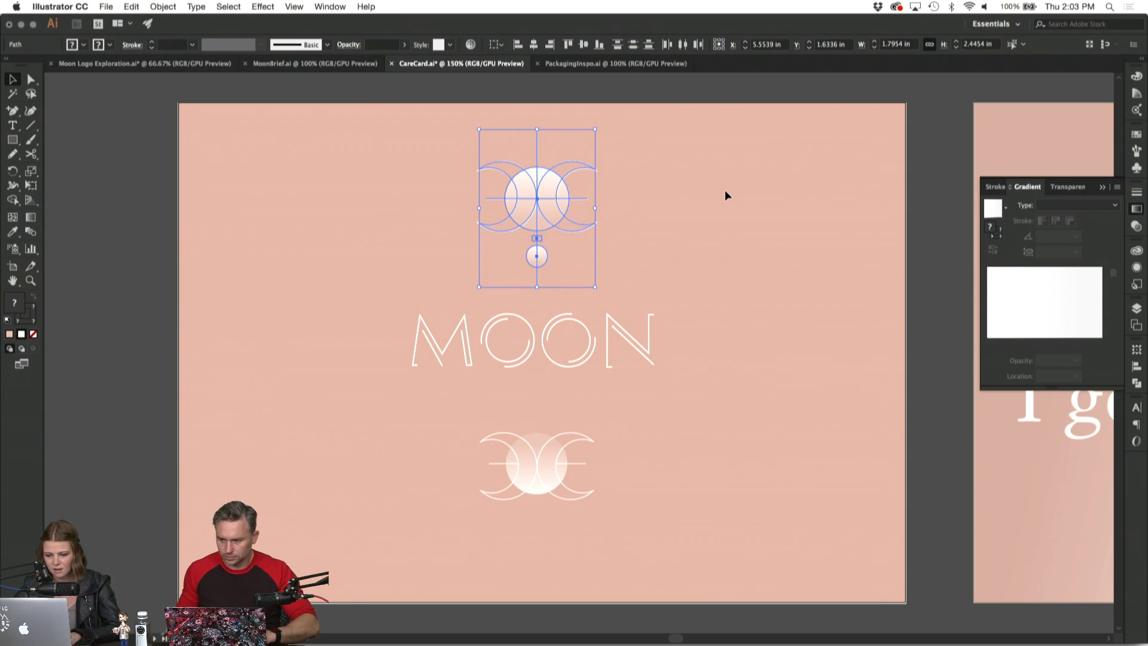
left_click(725, 189)
key("super+equal")
key("super+equal")
scroll(726, 195, "up", 3)
scroll(725, 195, "left", 2)
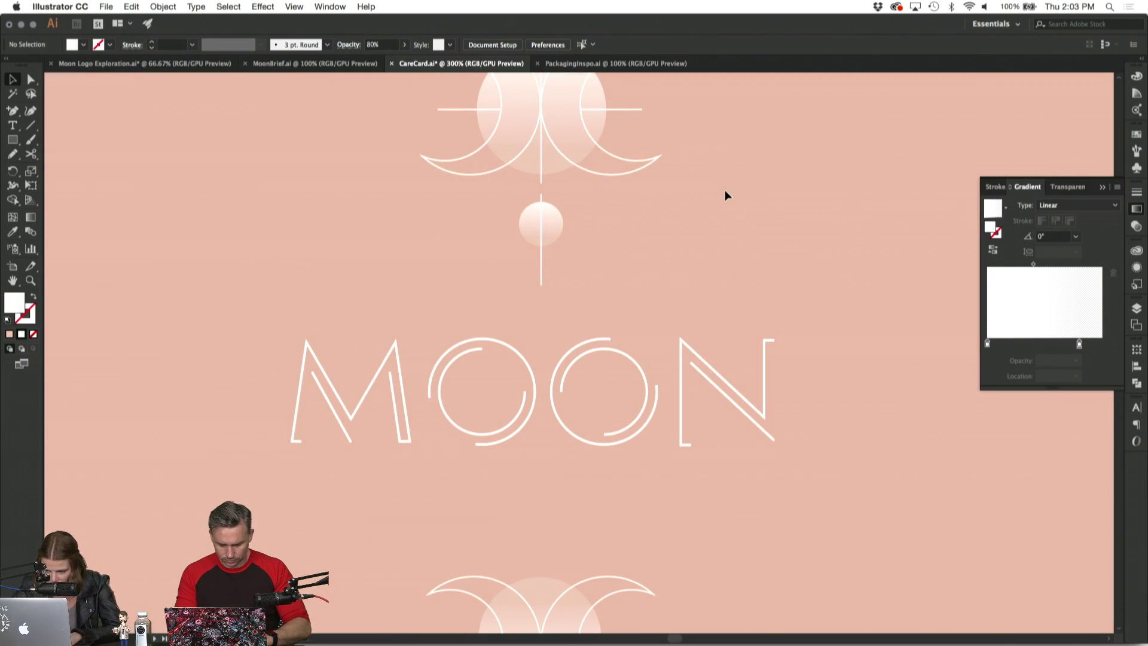
left_click(602, 172)
left_click(461, 172, "shift")
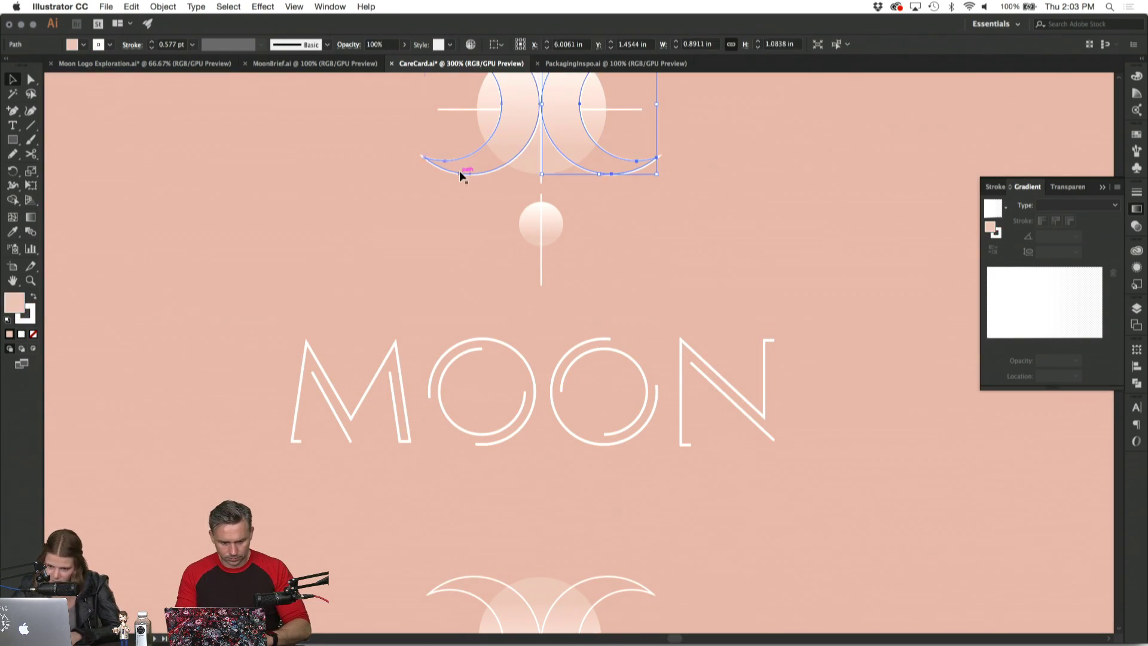
left_click(421, 262)
left_click(396, 396)
left_click(404, 305)
Match the upper emblem's vertical and horizontal lines to the MOON lettering's 1.118 pt stroke with the Eyedropper.
left_click_drag(542, 180, 541, 280)
left_click(447, 110)
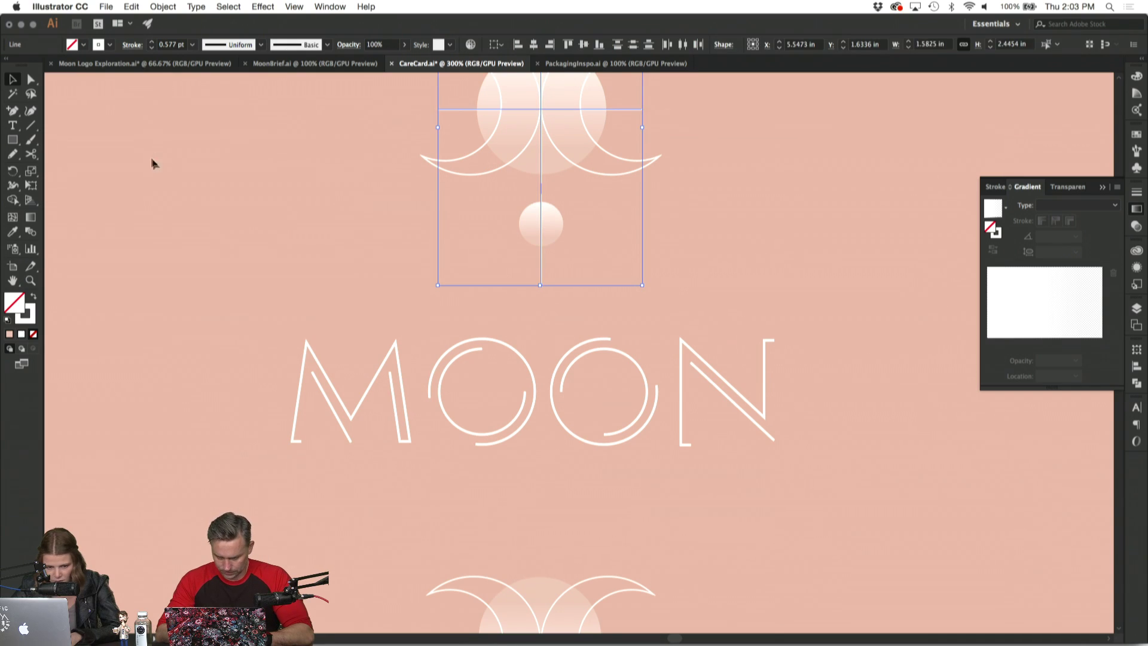
key("i")
left_click(369, 387)
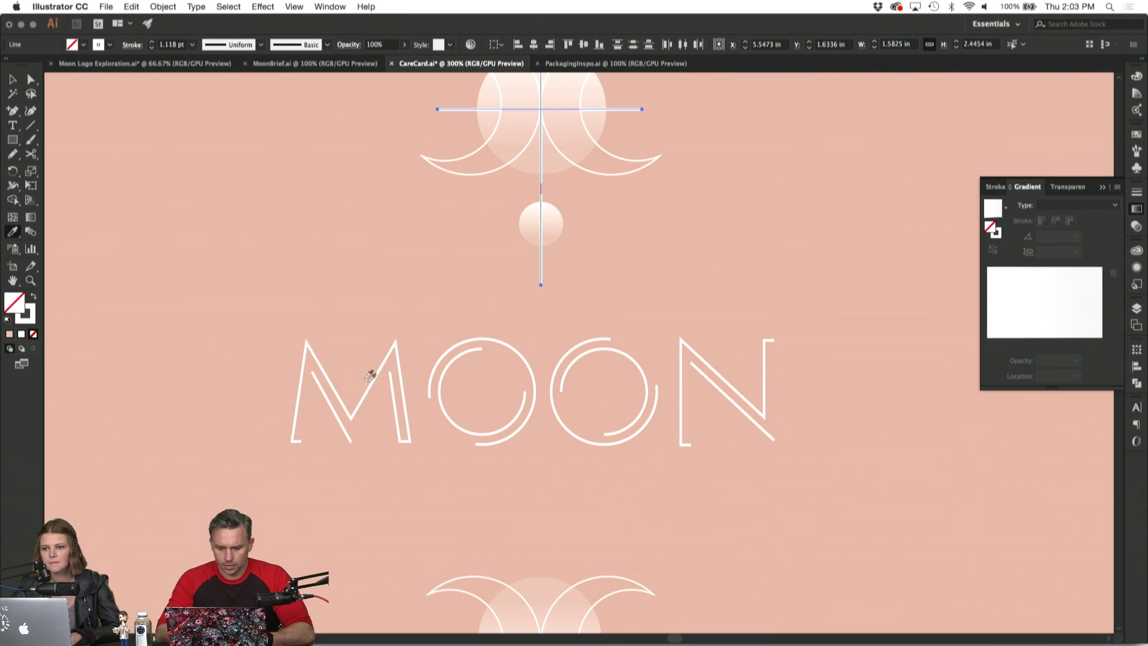
left_click(11, 79)
left_click(343, 241)
Set the stroke weight of both upper crescents to 1.118 pt.
scroll(384, 273, "up", 5)
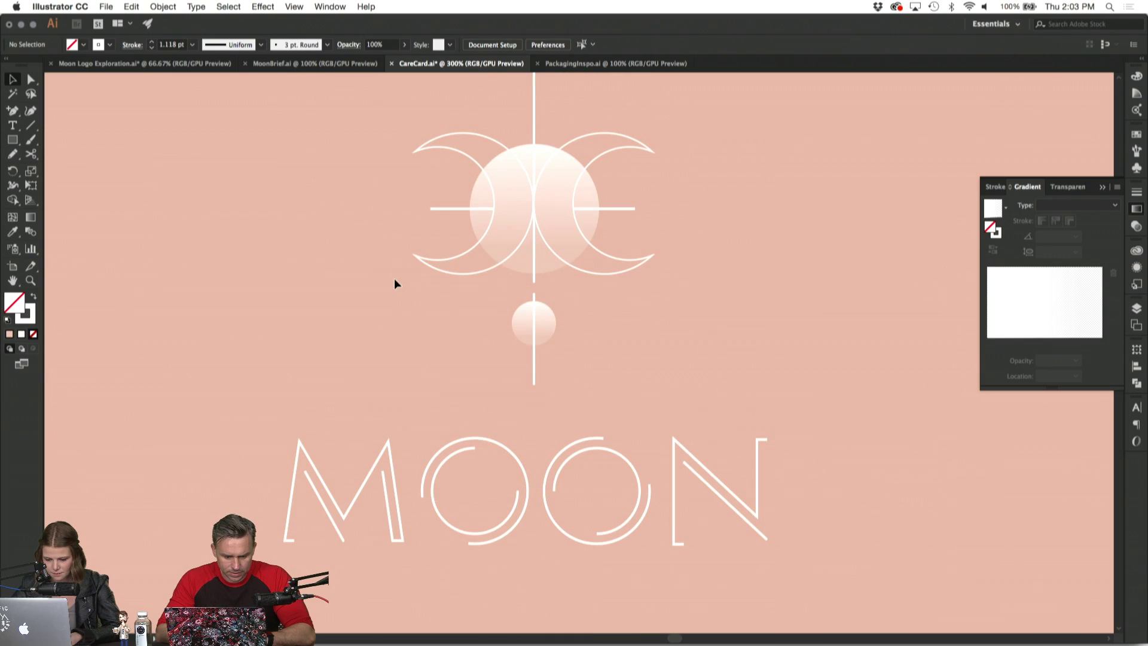
left_click(447, 207)
left_click(471, 267)
left_click(586, 269, "shift")
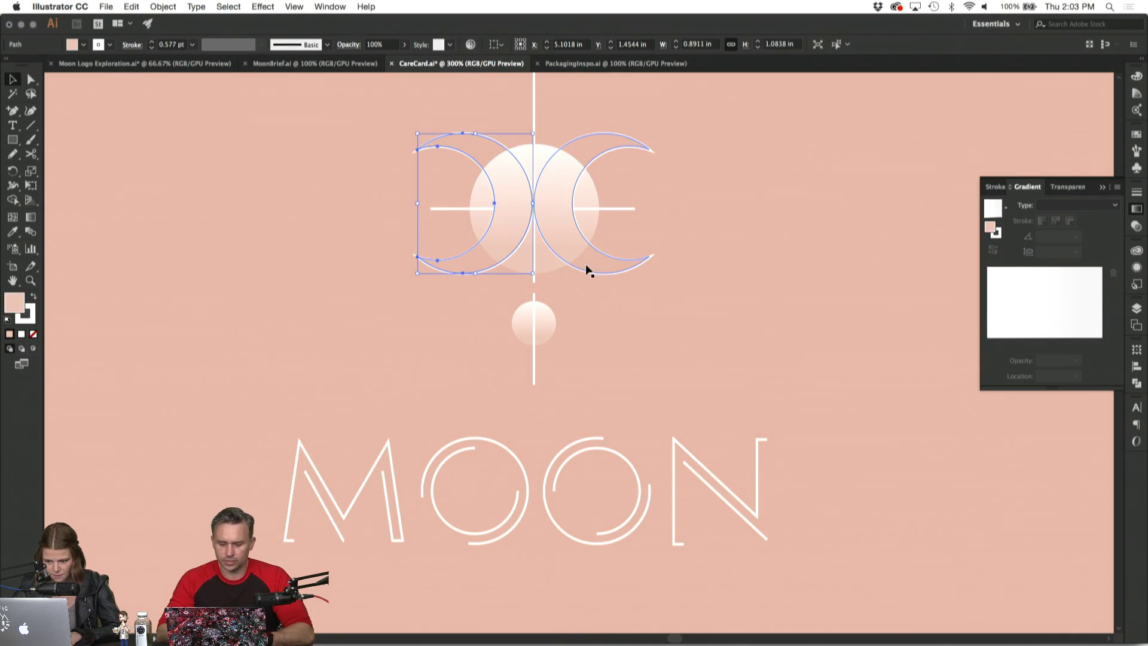
double_click(168, 45)
type("1.11")
type("8")
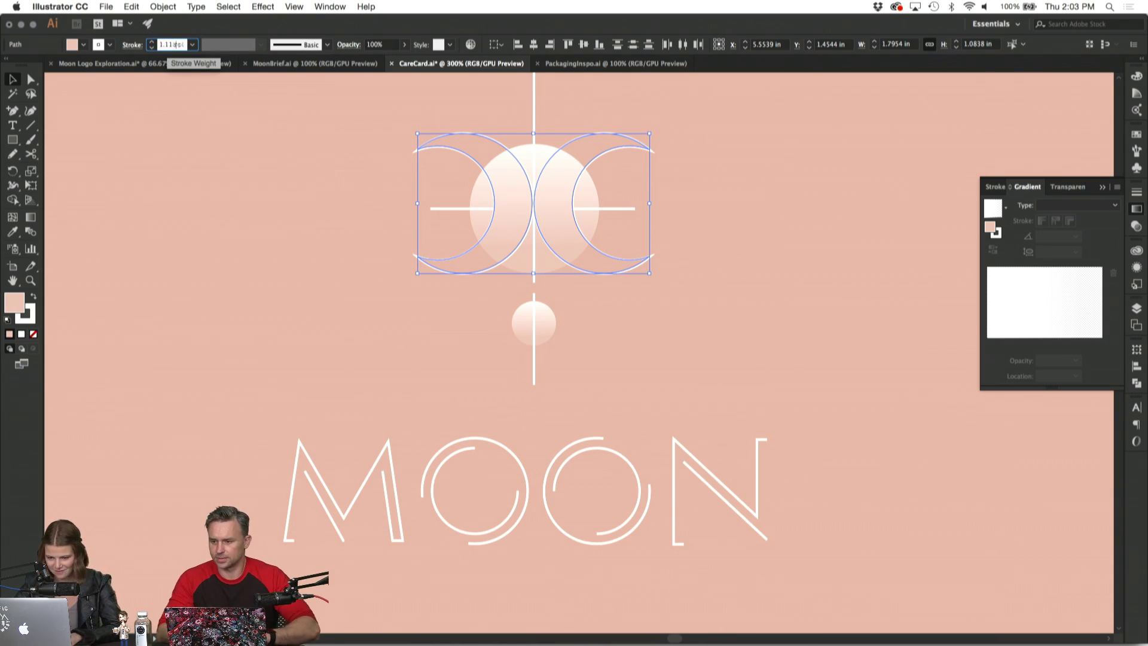
key("Return")
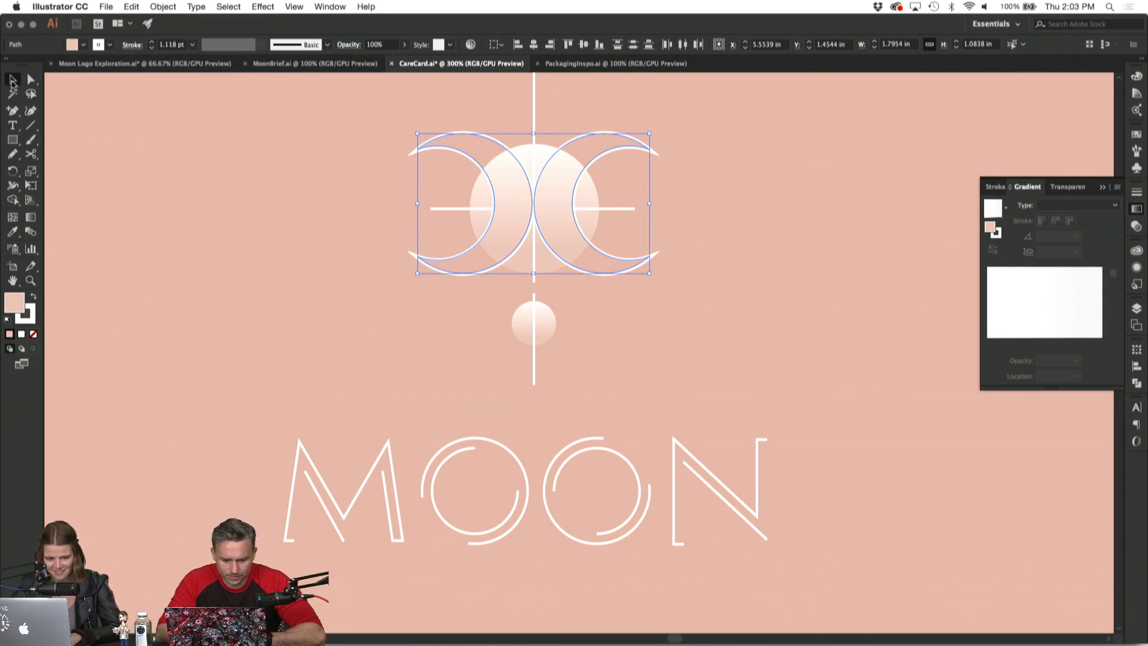
left_click(170, 181)
Bring both upper crescents to the front, over the large circle and the lines.
scroll(252, 224, "right", 5)
scroll(252, 223, "up", 1)
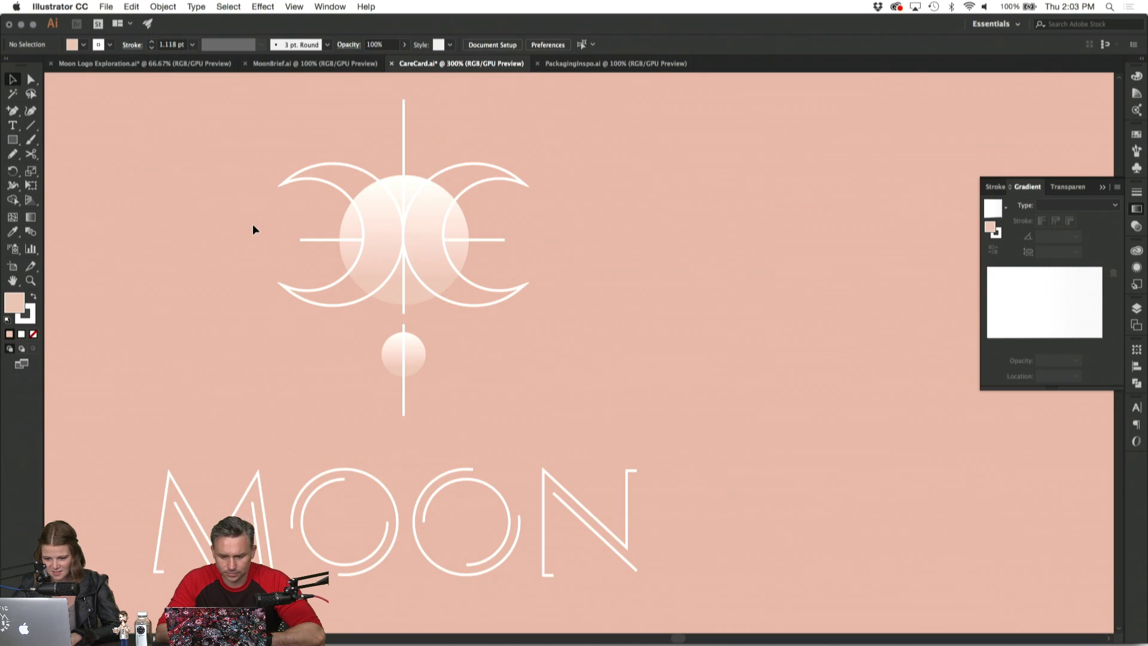
left_click(344, 178)
left_click(448, 174, "shift")
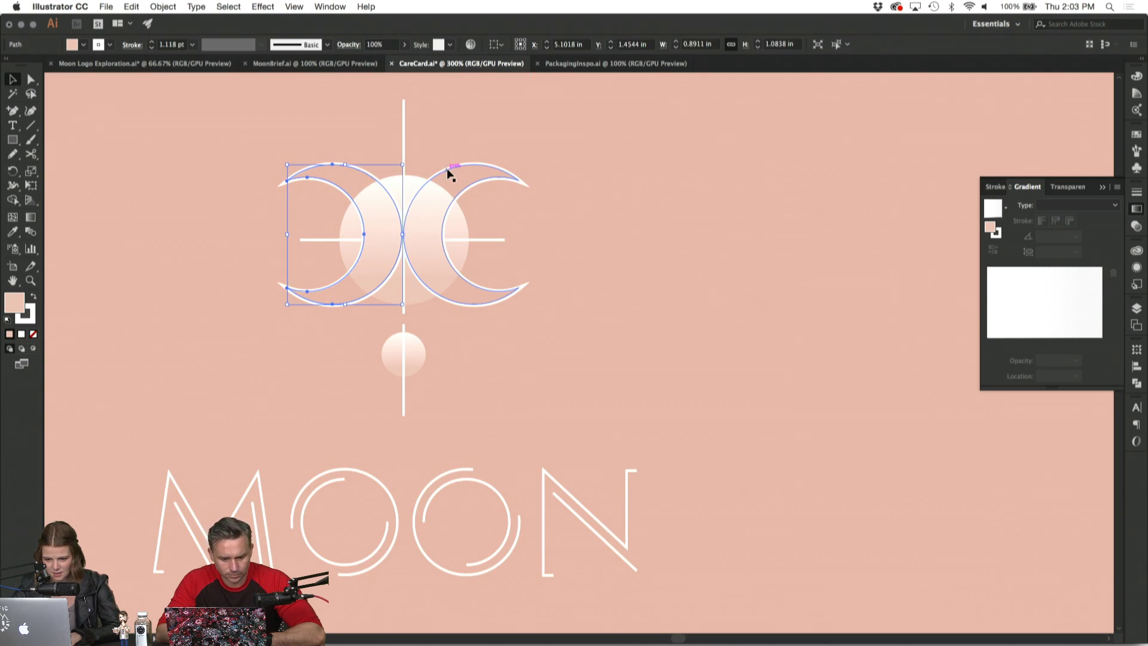
key("super+shift+bracketright")
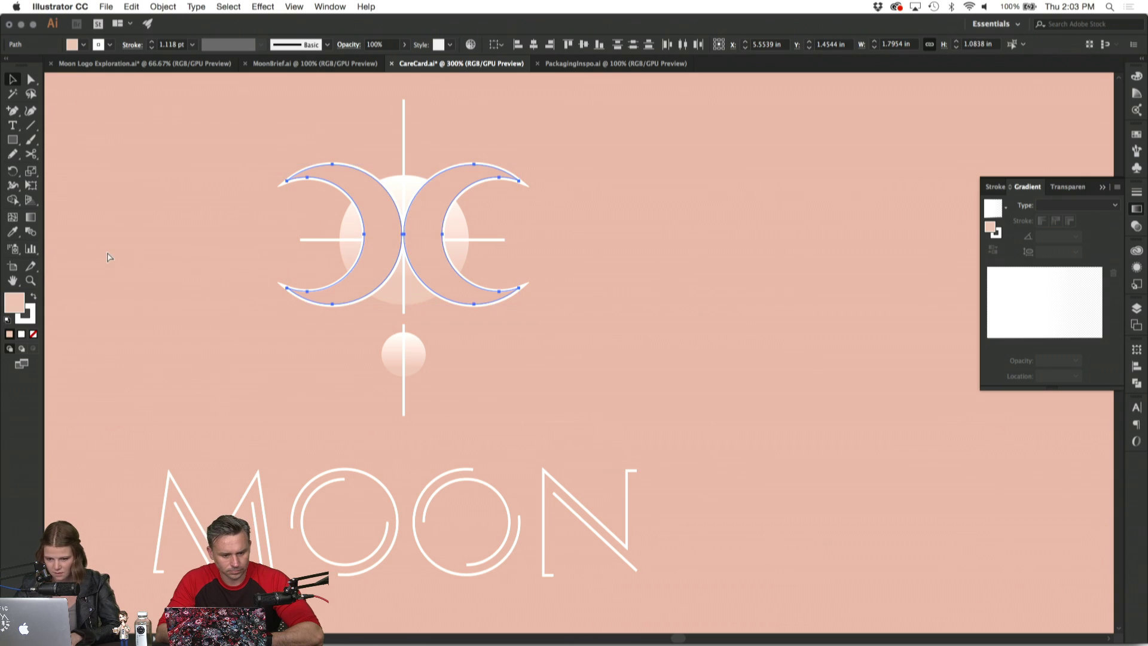
left_click(107, 257)
Delete the horizontal line crossing the upper emblem.
key("alt+super+0")
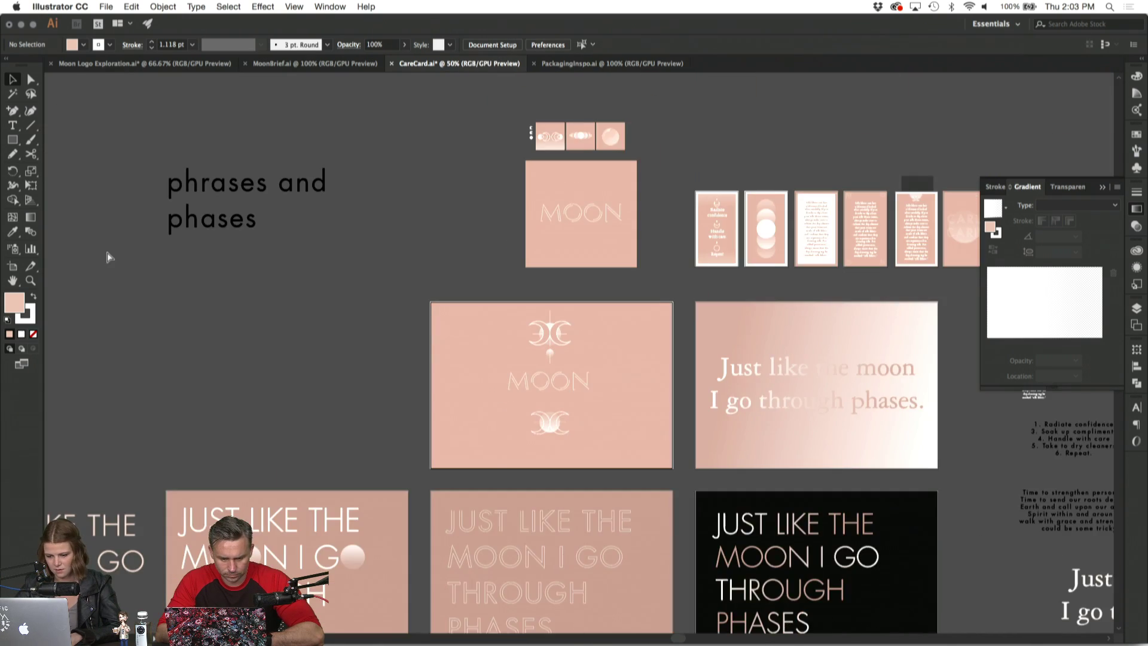
key("super+1")
key("super+equal")
scroll(106, 251, "down", 1)
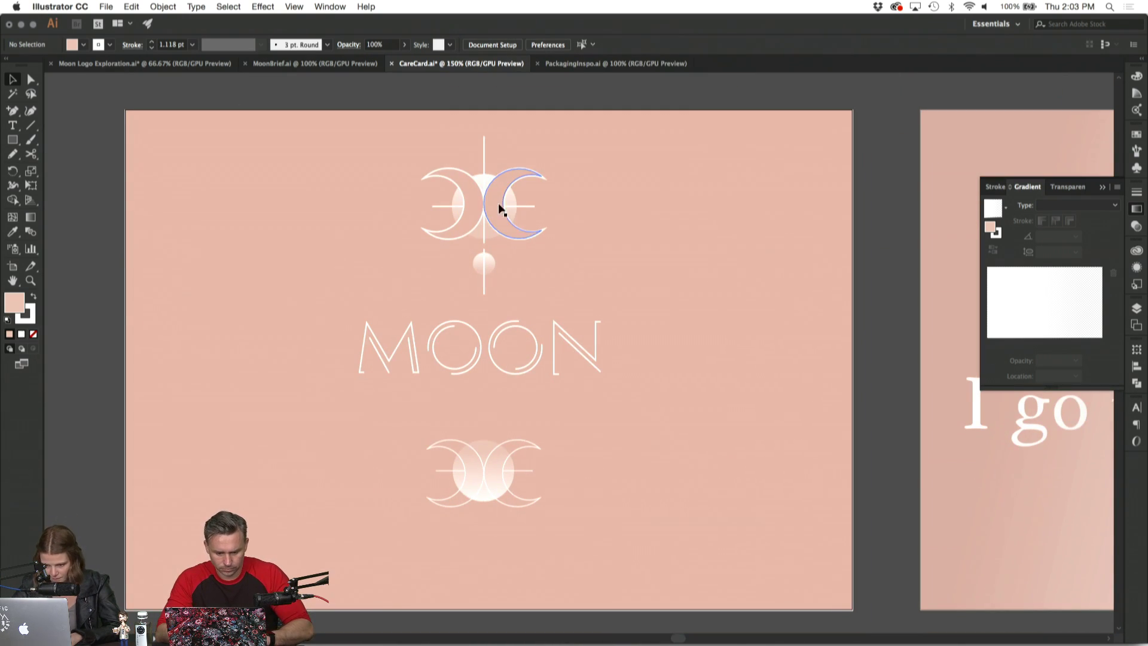
key("slash")
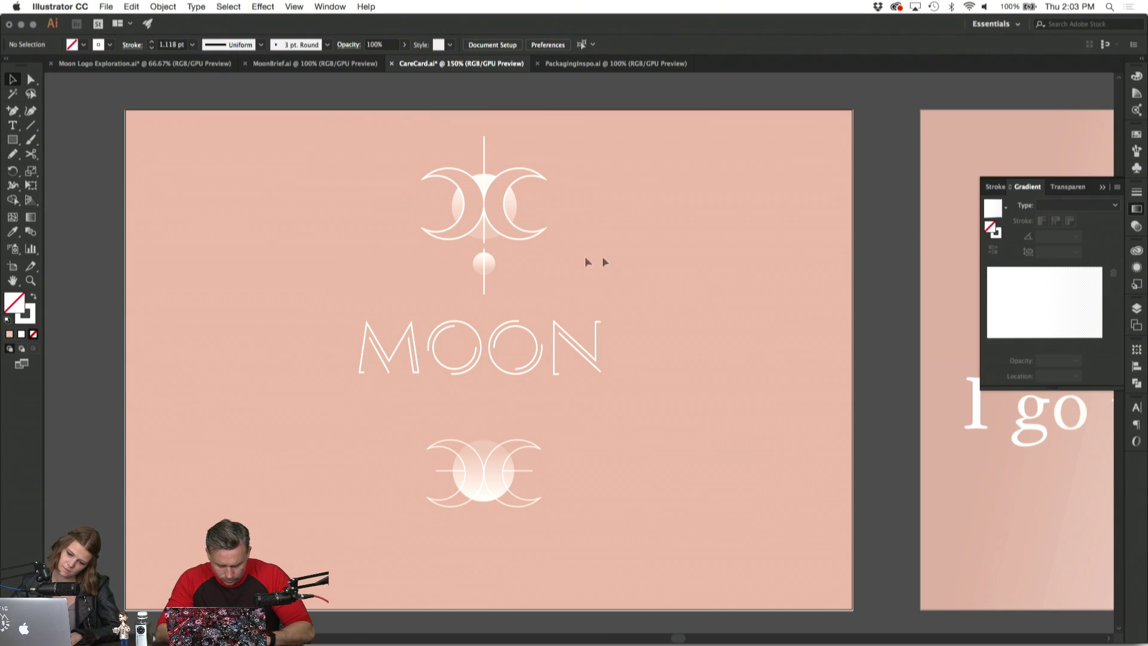
Move the small circle slightly down the vertical line to centre it on the segment below the break.
left_click(495, 270)
left_click_drag(495, 270, 495, 270)
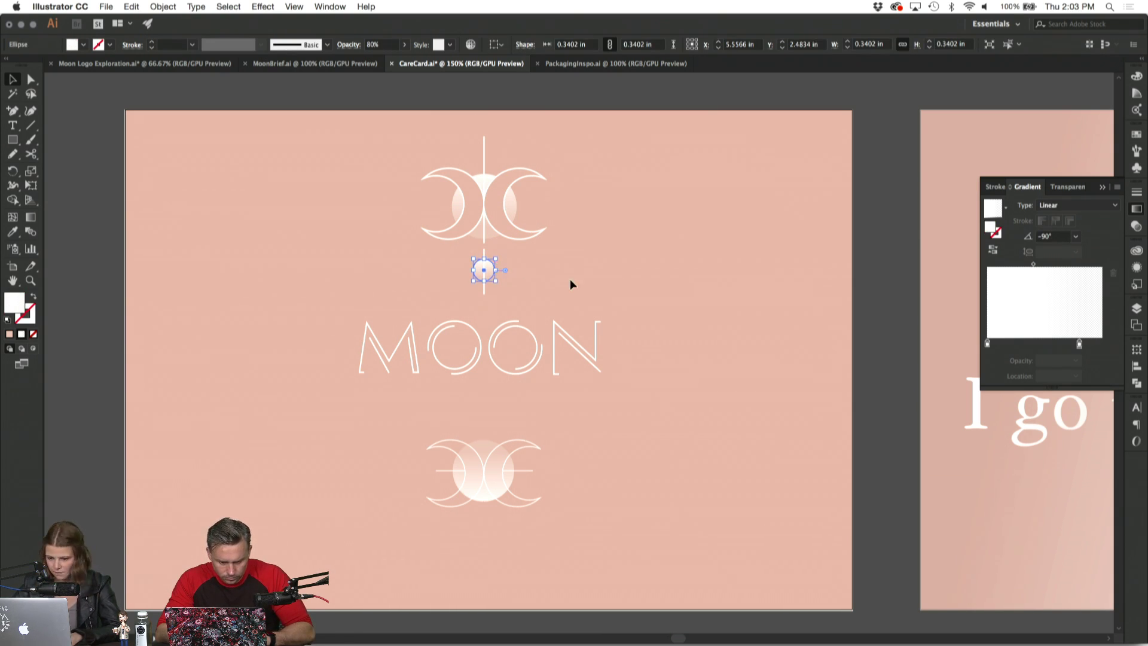
left_click(569, 280)
Extend the lower edge of the rectangle masking the vertical line downward, making it about 0.12 in high.
left_click(488, 245)
key("super+equal")
key("super+equal")
key("super+equal")
key("super+equal")
key("super+equal")
key("super+equal")
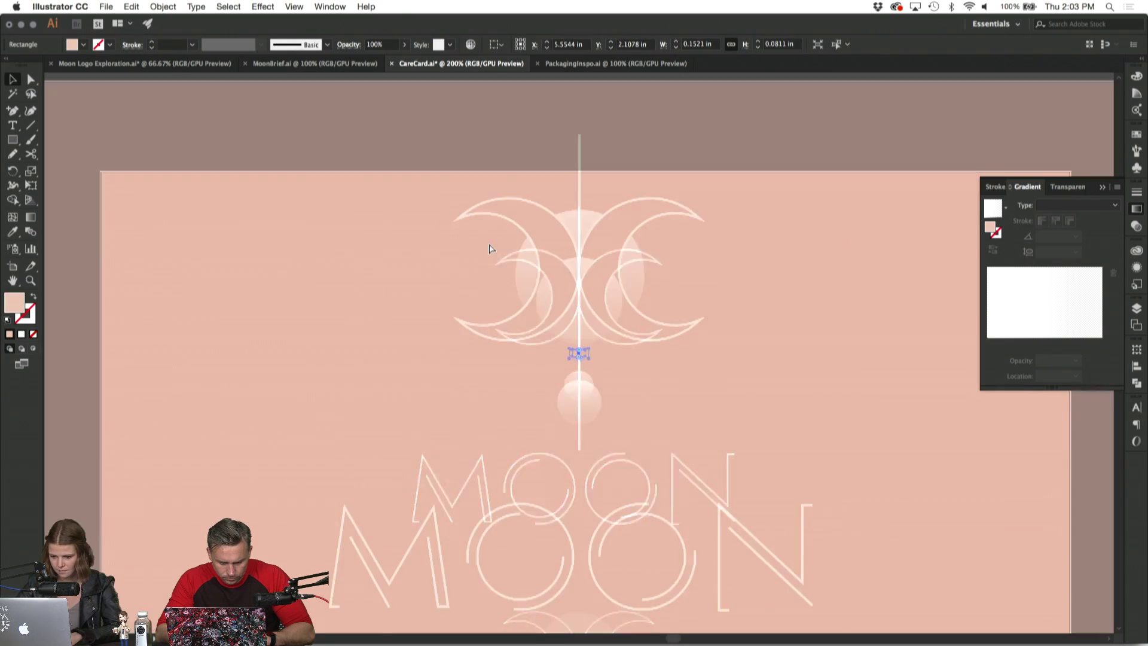
left_click(31, 79)
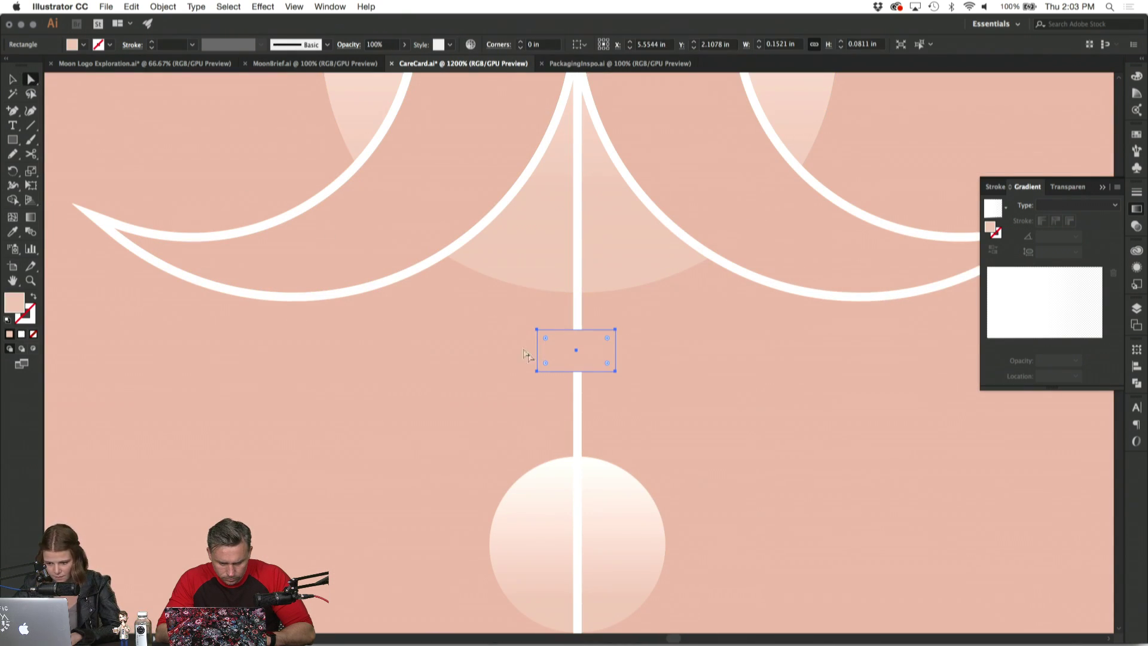
left_click(536, 371)
left_click(615, 371, "shift")
left_click_drag(616, 373, 617, 393)
left_click(665, 379)
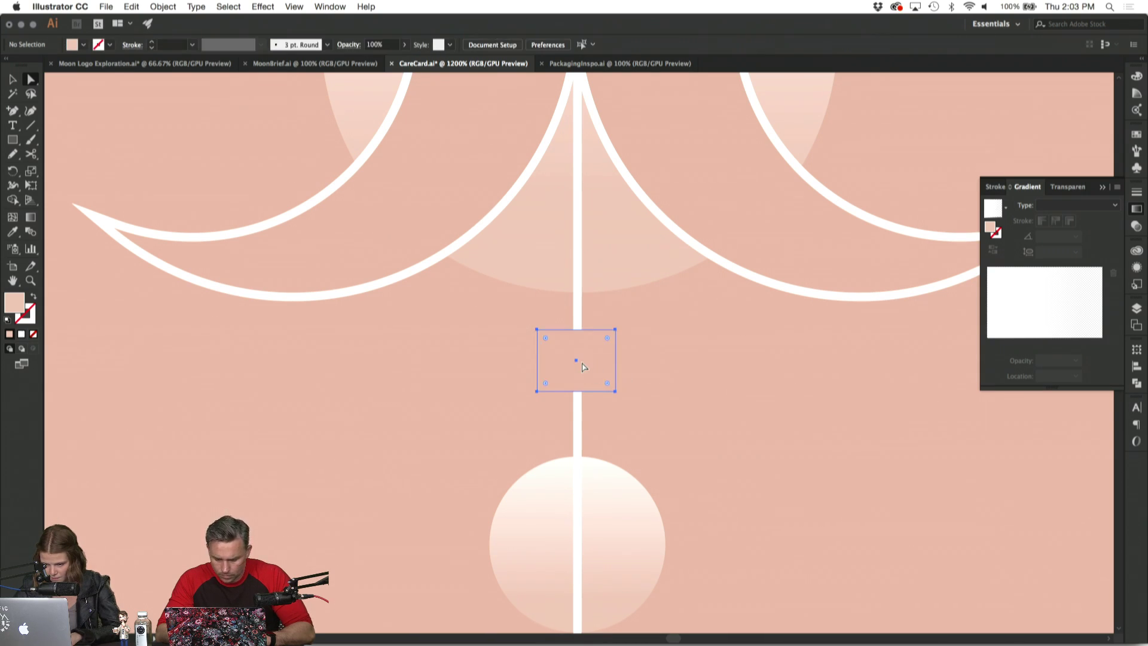
Nudge the masking rectangle down the vertical line, away from the upper crescents.
left_click(583, 366)
key("Down")
key("Down")
key("Down")
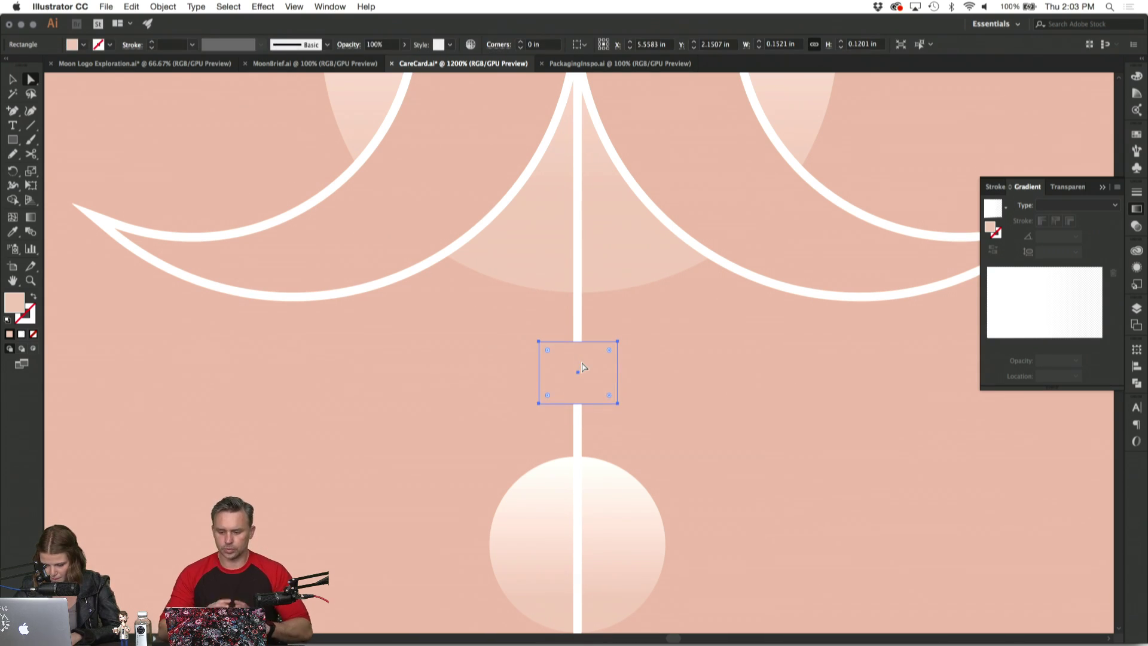
key("Down")
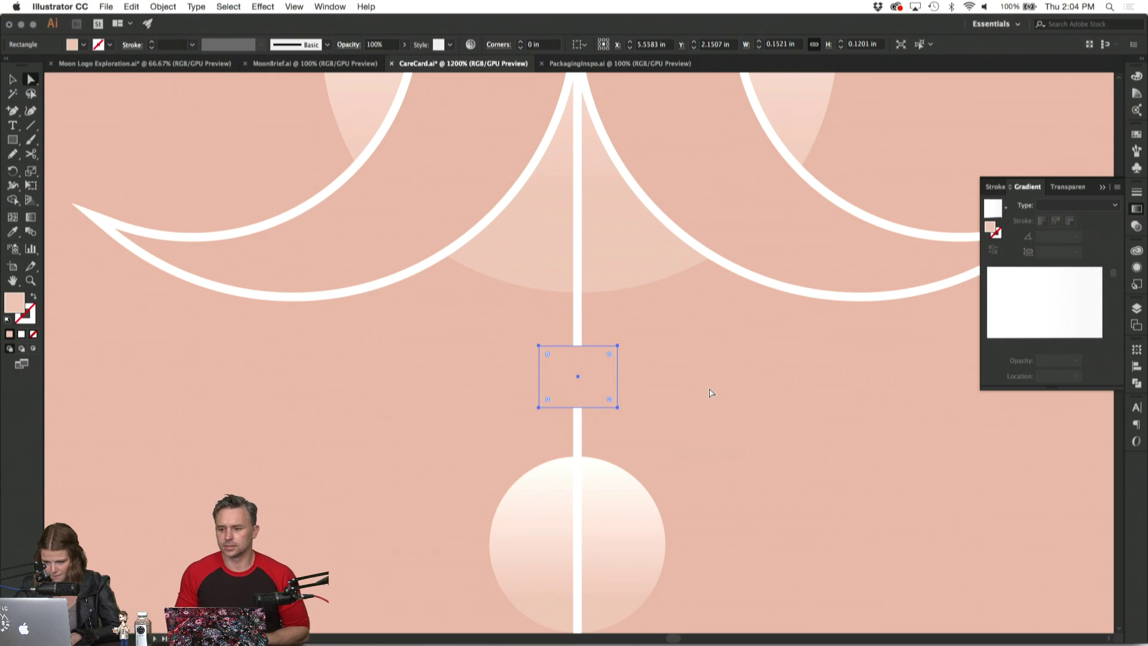
left_click(710, 389)
Remove the fill from both upper crescents, leaving only their white strokes over the large circle.
key("super+minus")
key("super+minus")
key("super+minus")
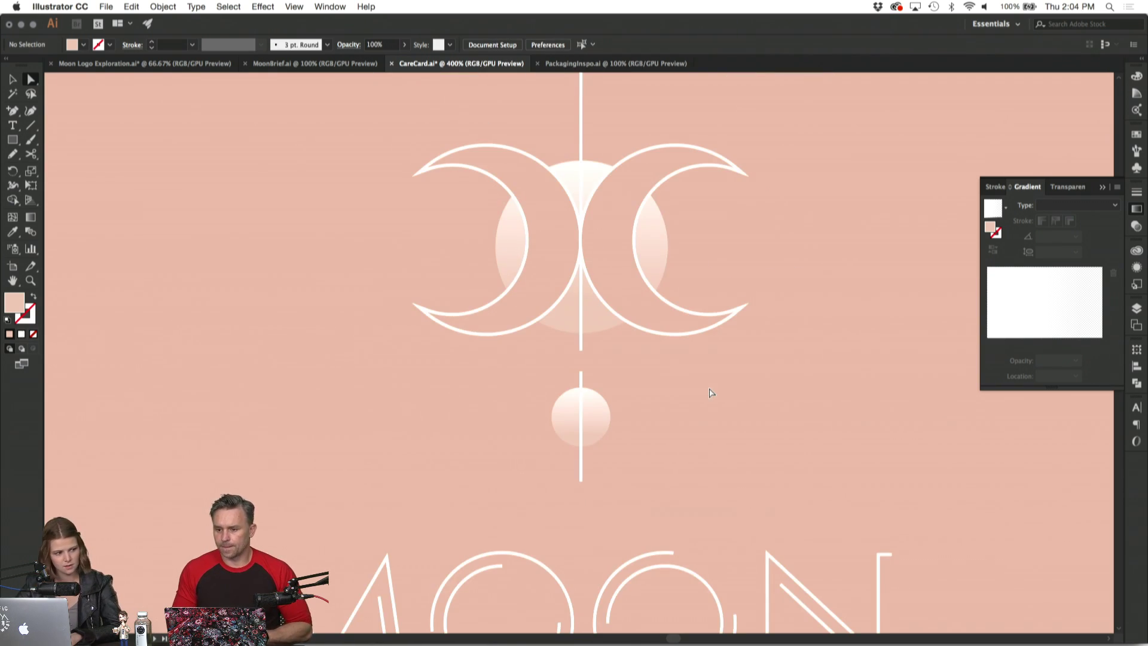
key("super+minus")
key("super+minus")
key("super+minus")
key("super+minus")
key("super+plus")
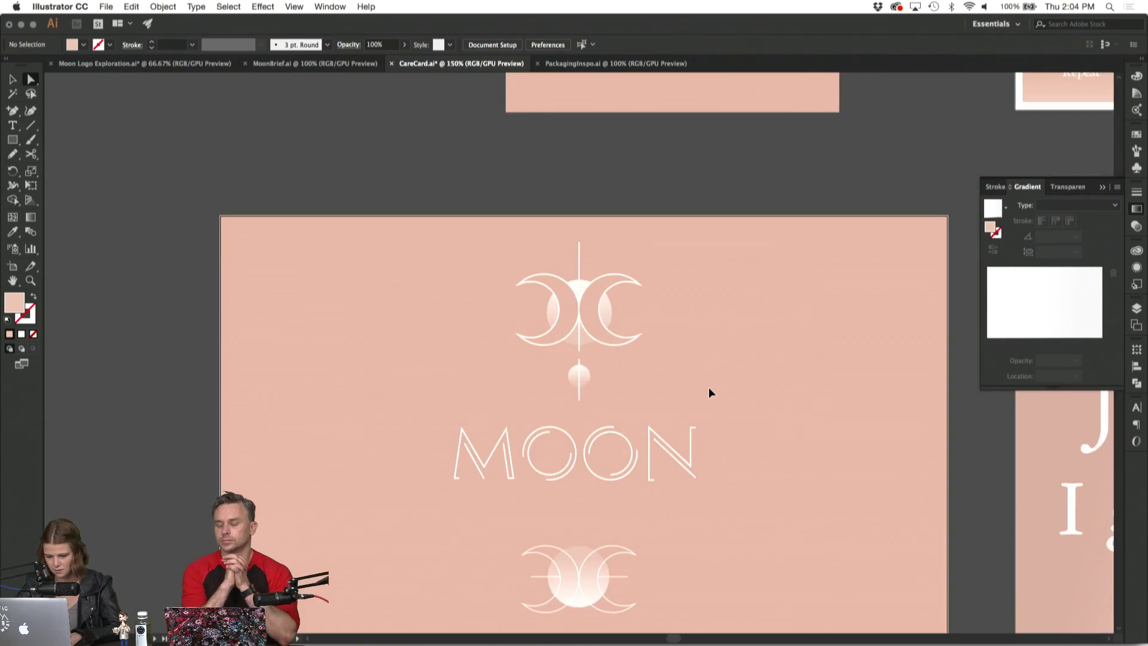
scroll(710, 393, "down", 3)
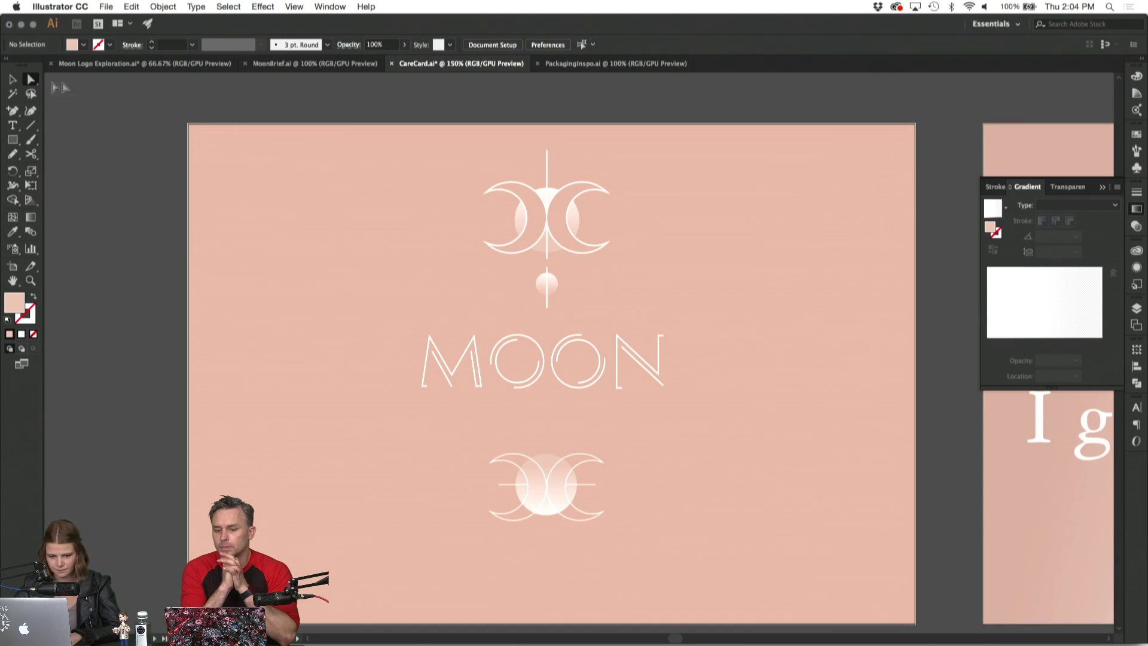
left_click(13, 80)
left_click(564, 235)
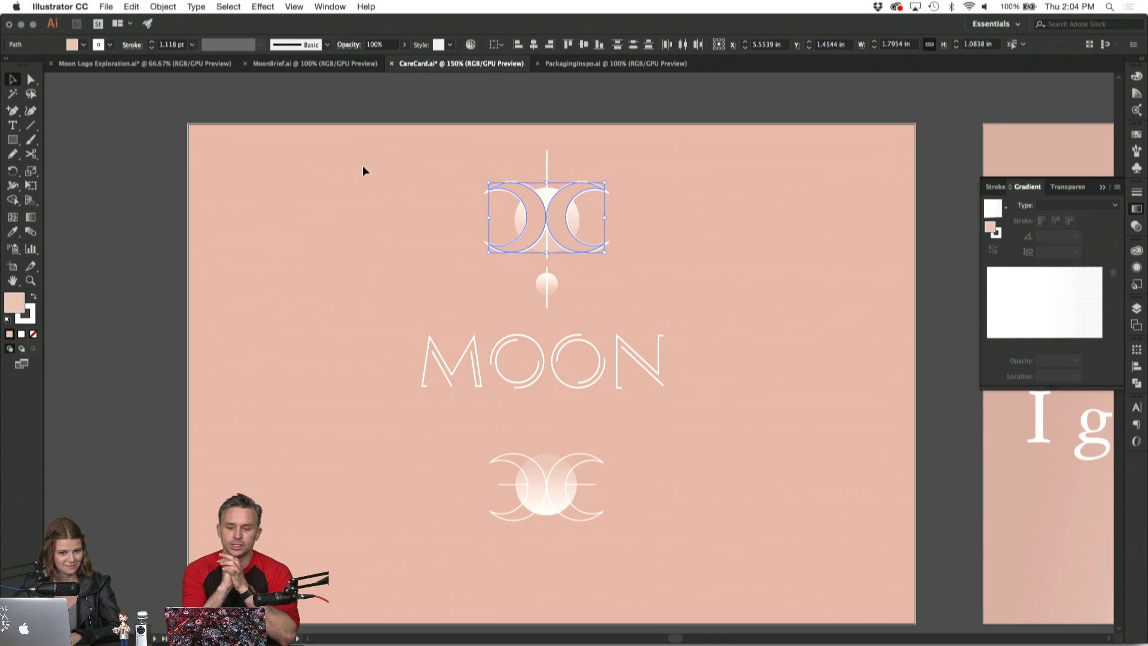
left_click(83, 46)
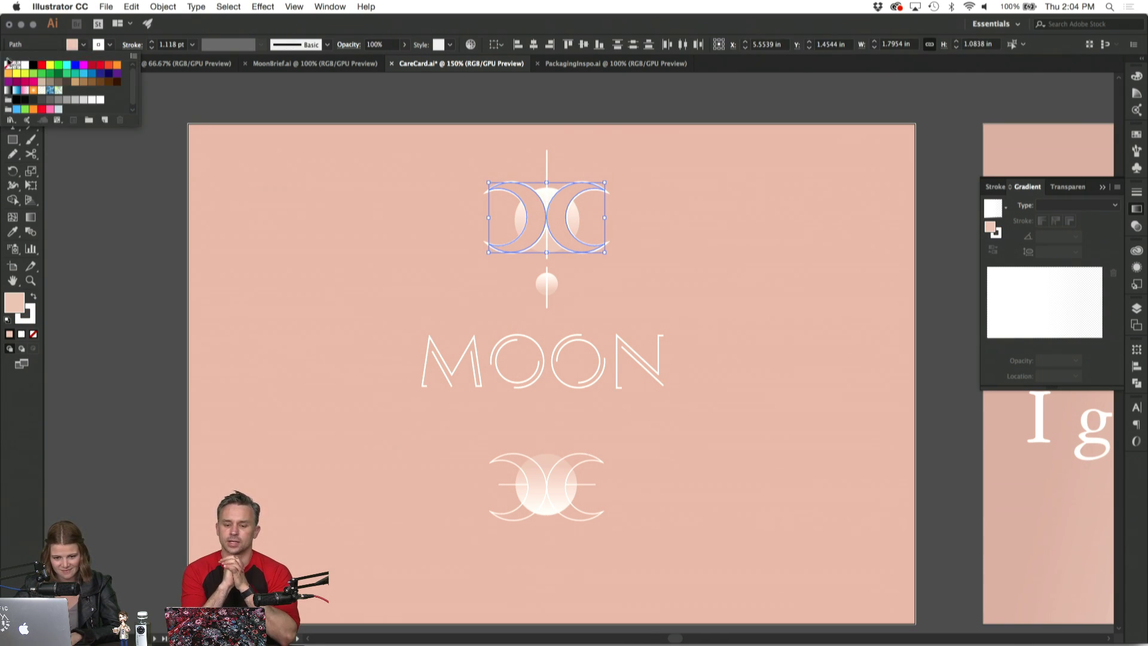
left_click(8, 66)
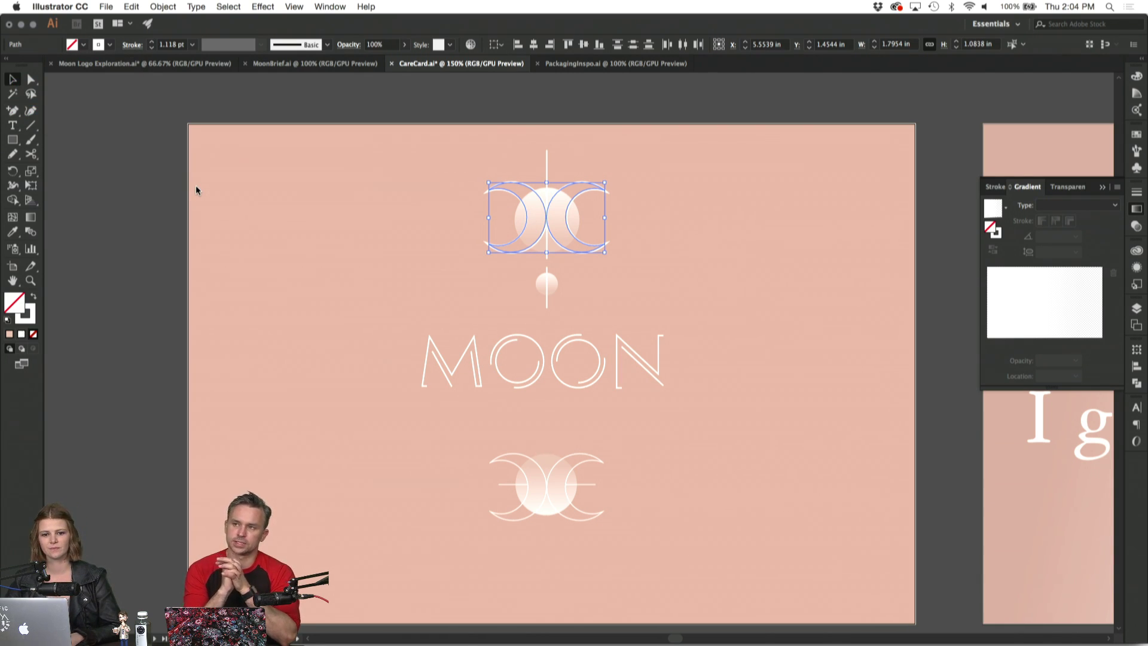
left_click(217, 228)
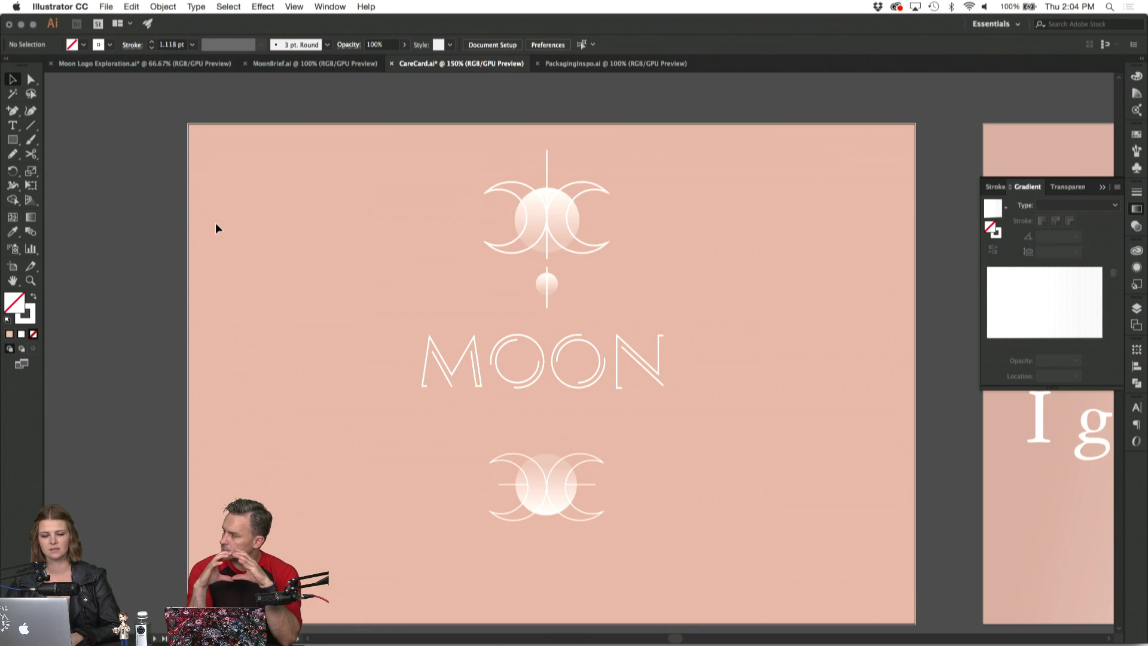
Switch to the Moon Logo Exploration document and bring the numbered MOON wordmark options 5 and 6 into view.
left_click(198, 64)
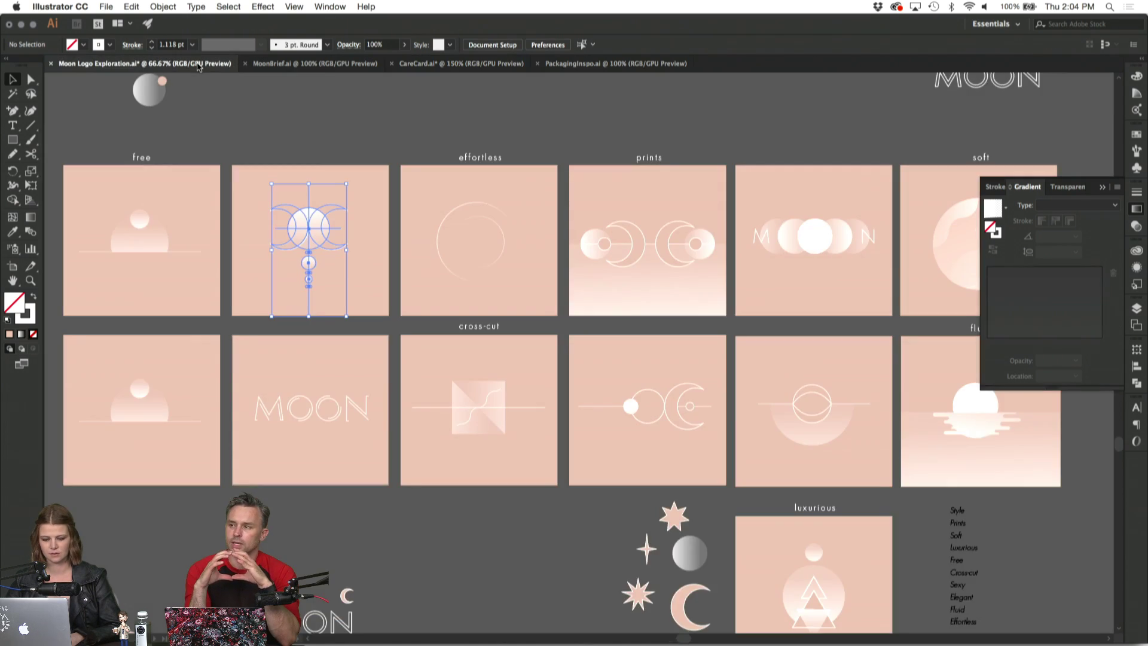
left_click(687, 238)
scroll(687, 239, "right", 15)
scroll(687, 239, "up", 5)
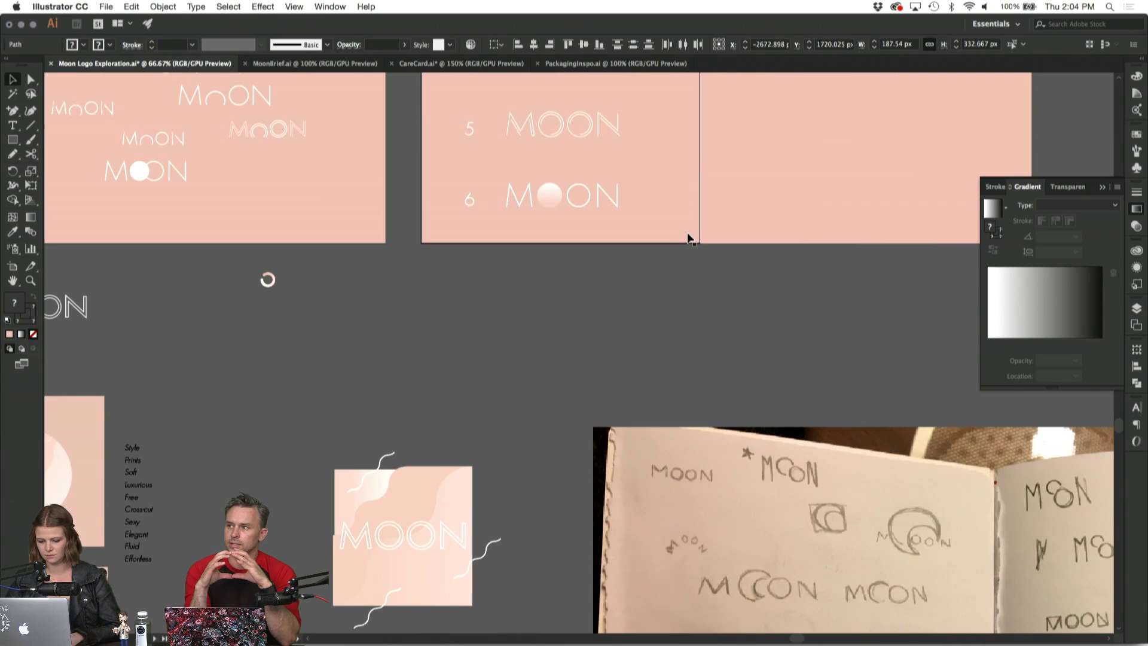
scroll(688, 239, "down", 10)
scroll(686, 239, "up", 5)
scroll(683, 239, "up", 5)
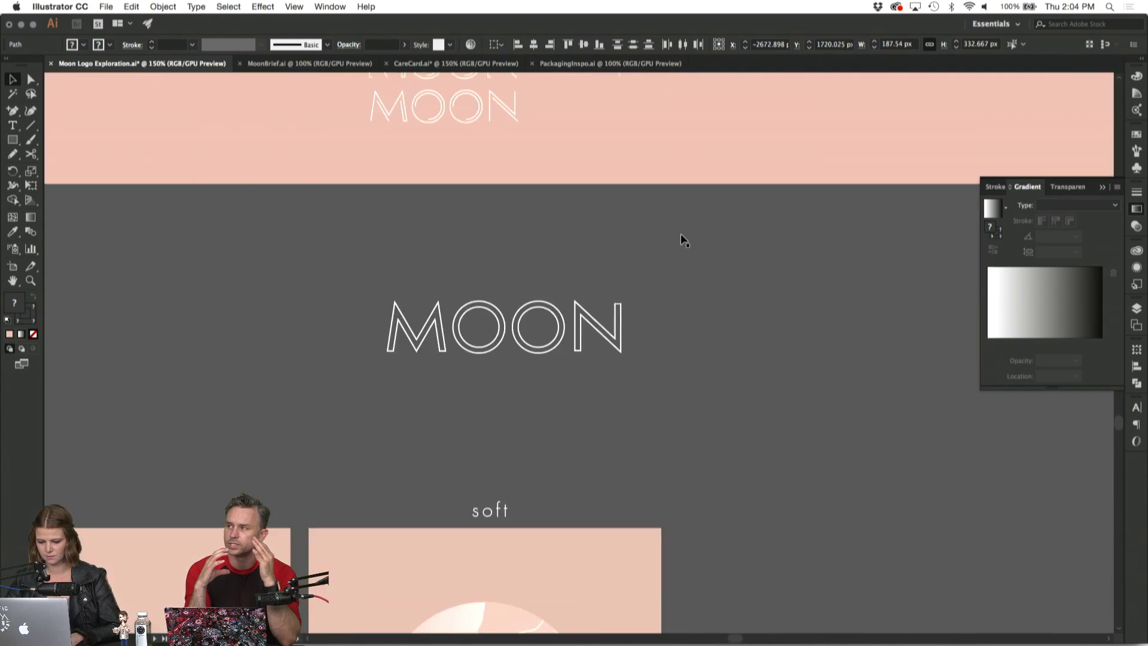
scroll(683, 239, "up", 10)
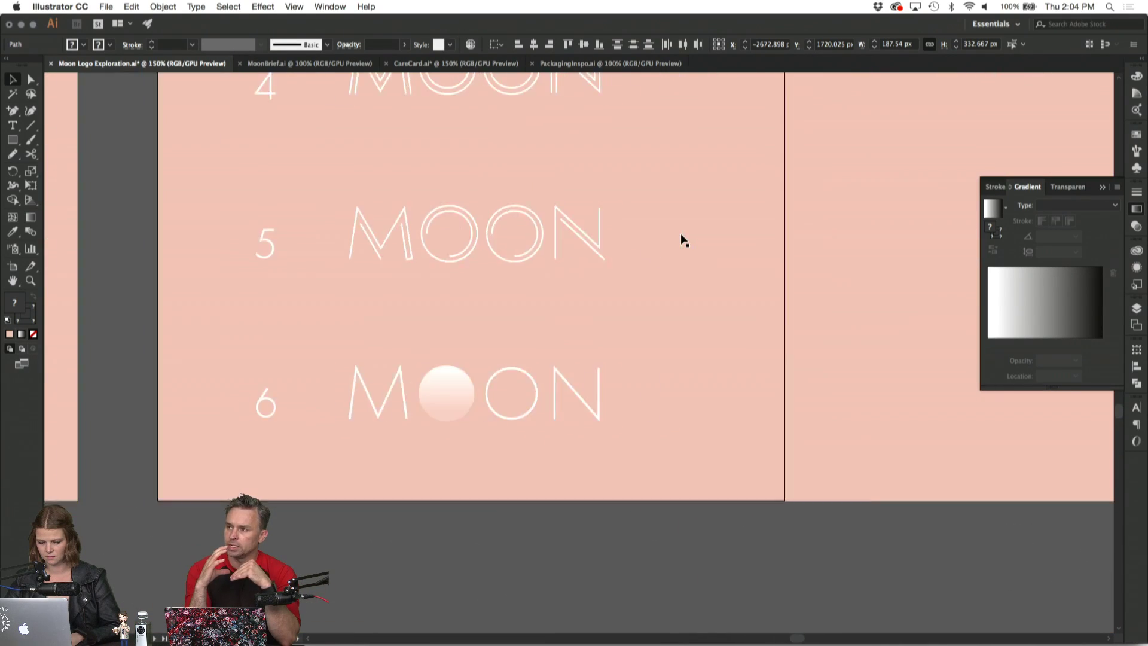
scroll(684, 239, "right", 5)
left_click(619, 239)
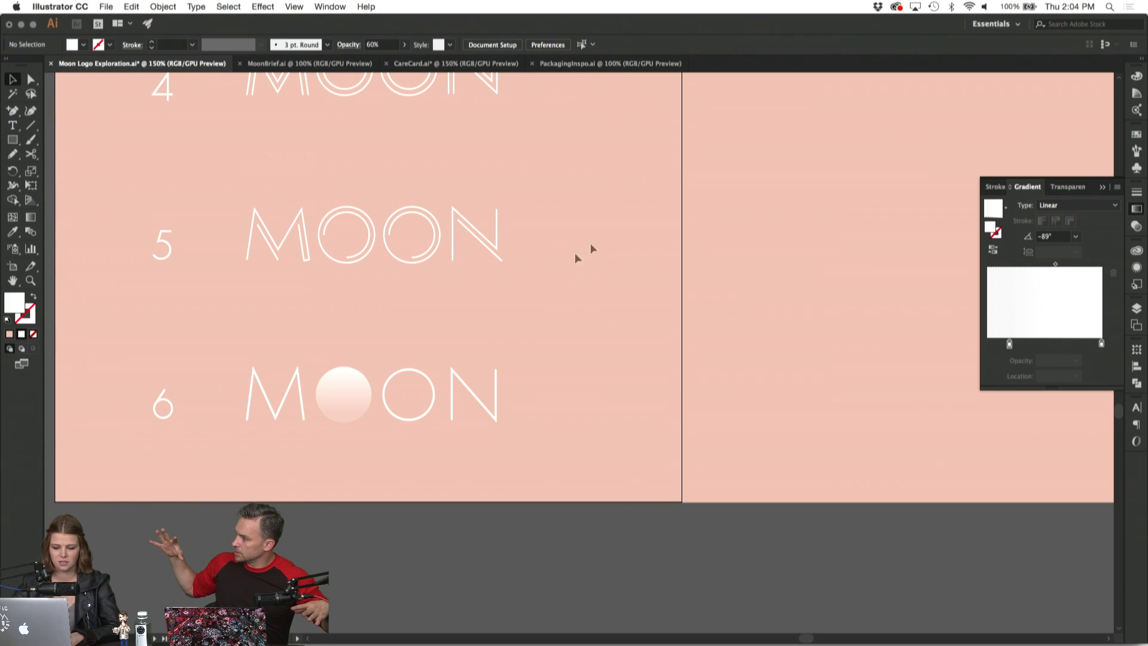
Copy the option 6 MOON wordmark with the gradient-filled O and paste it into the CareCard document.
left_click(364, 409)
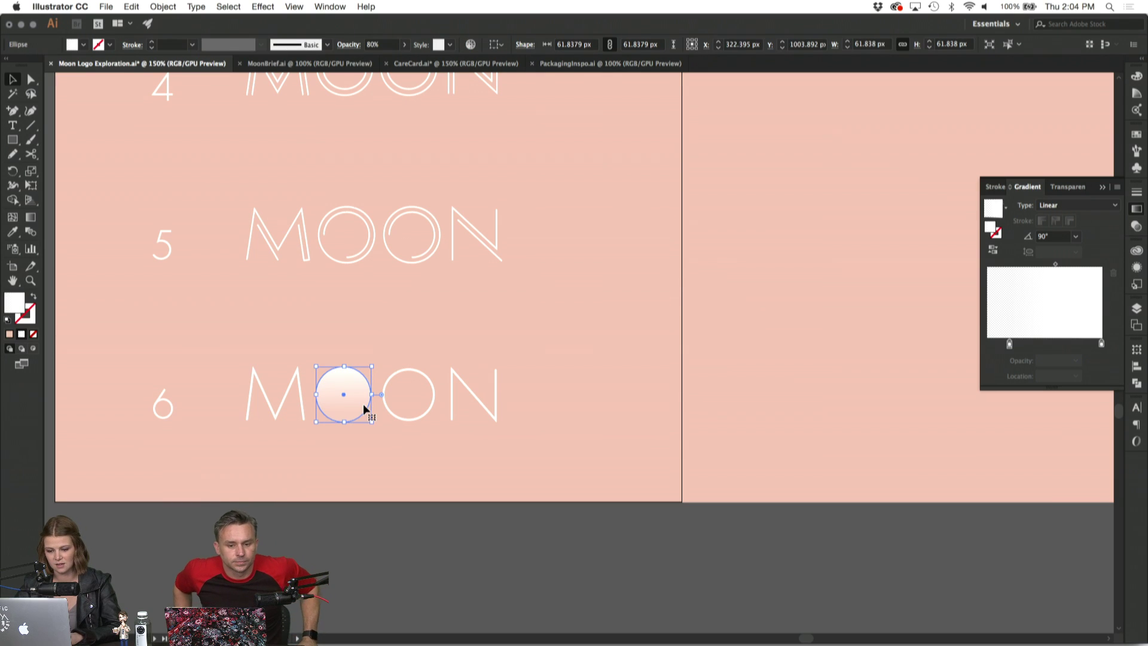
left_click(404, 475)
left_click_drag(519, 427, 272, 379)
left_click(278, 361)
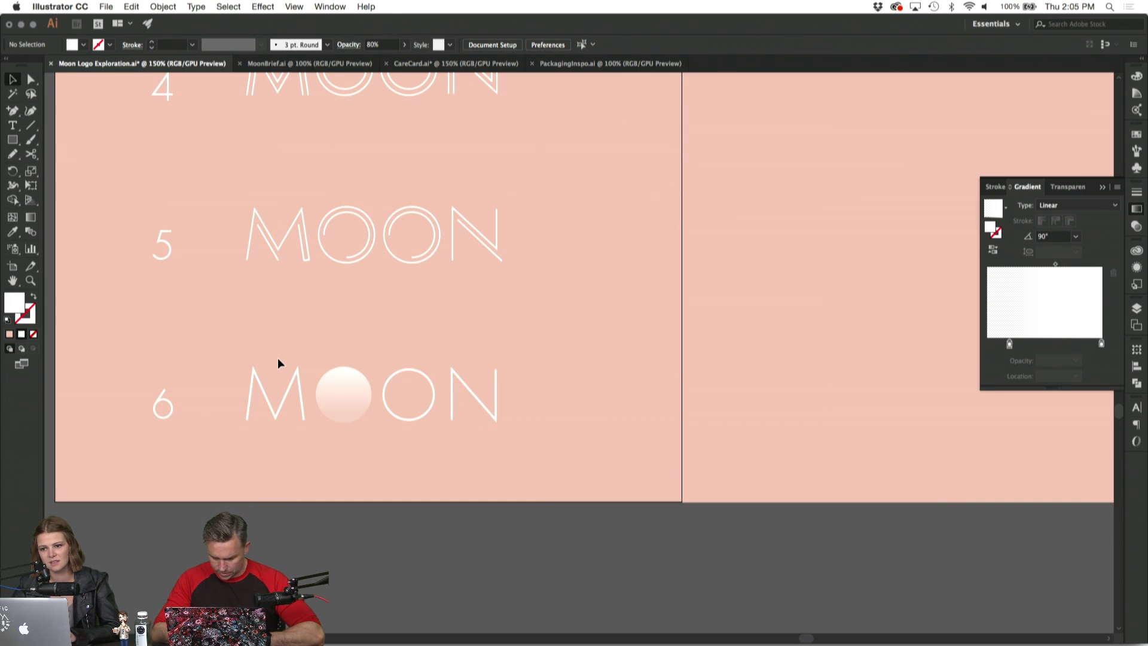
left_click_drag(277, 357, 494, 403)
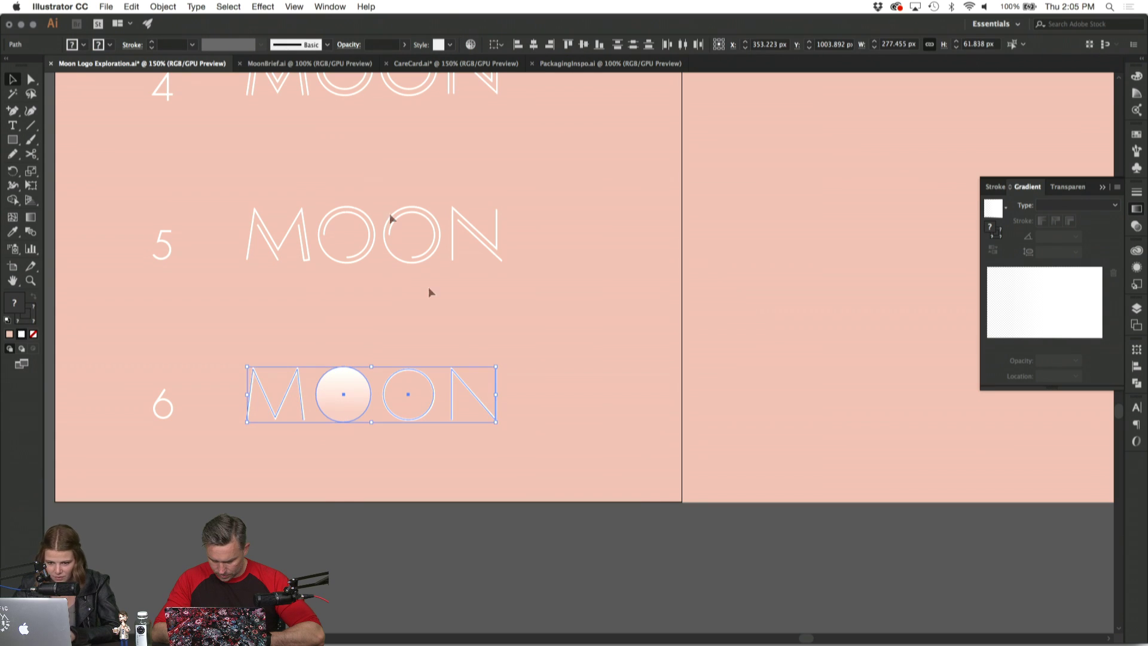
left_click(422, 64)
key("super+v")
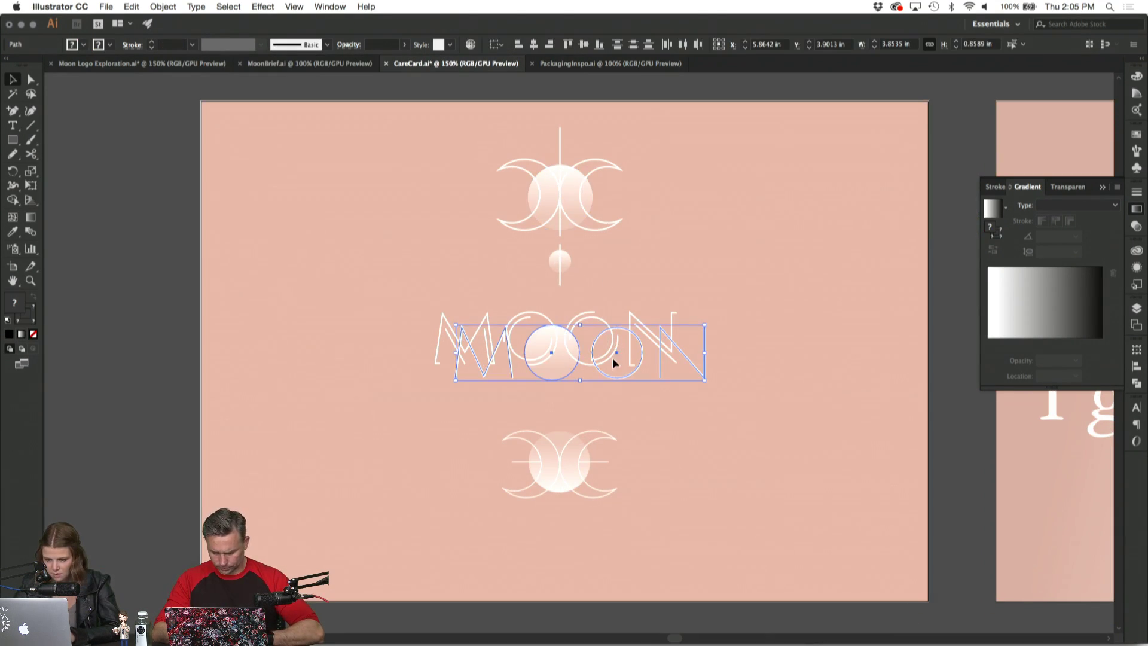
Group the pasted MOON wordmark and move it off the artboard, to the left of the care card.
key("super+g")
left_click_drag(695, 371, 174, 278)
left_click(295, 282)
scroll(295, 282, "left", 4)
scroll(295, 283, "right", 5)
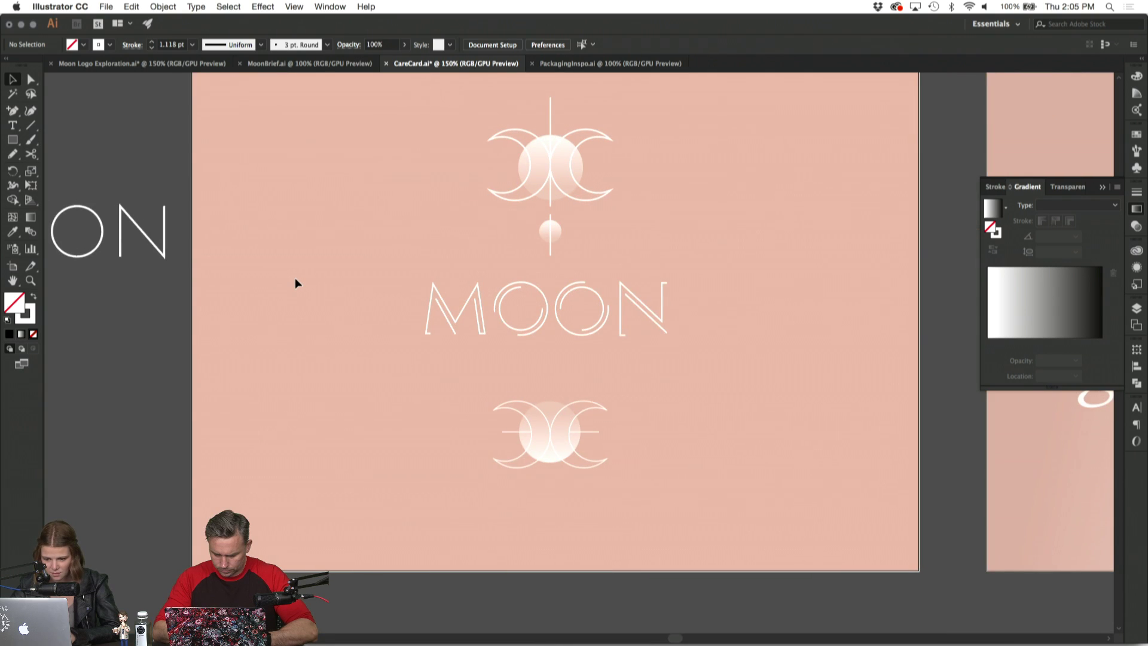
scroll(405, 404, "up", 2)
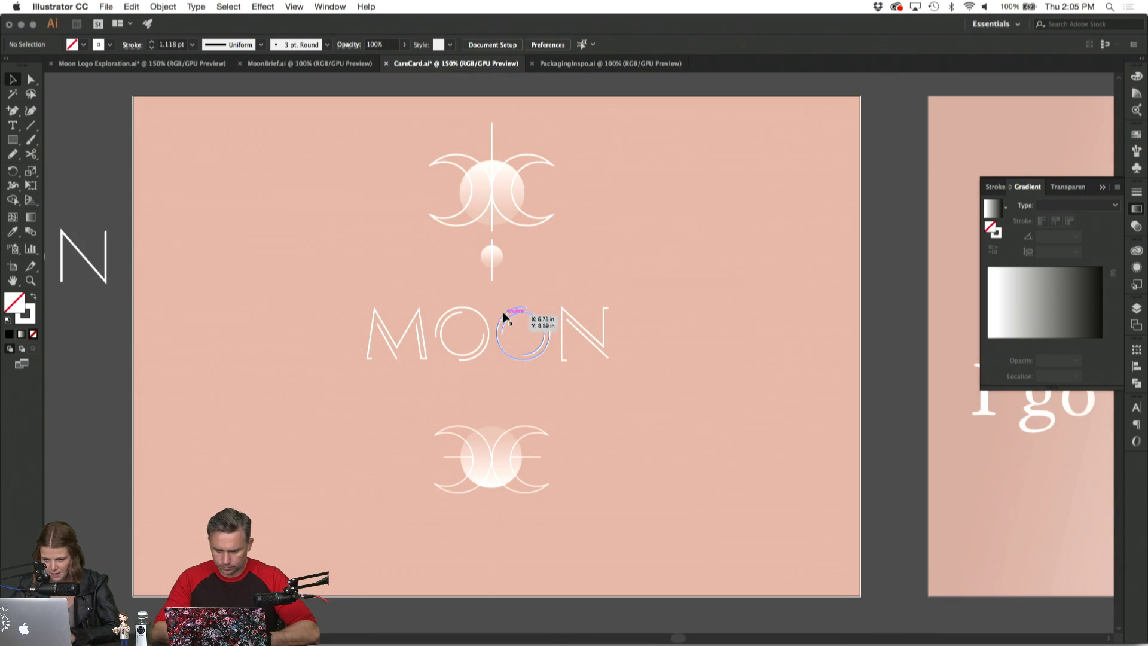
Nudge the whole lower crescent emblem slightly up, closer to the MOON lettering.
left_click_drag(544, 501, 546, 510)
key("Up")
key("Up")
key("Up")
key("Up")
key("Up")
key("Up")
key("Up")
key("Up")
key("Up")
left_click(546, 509)
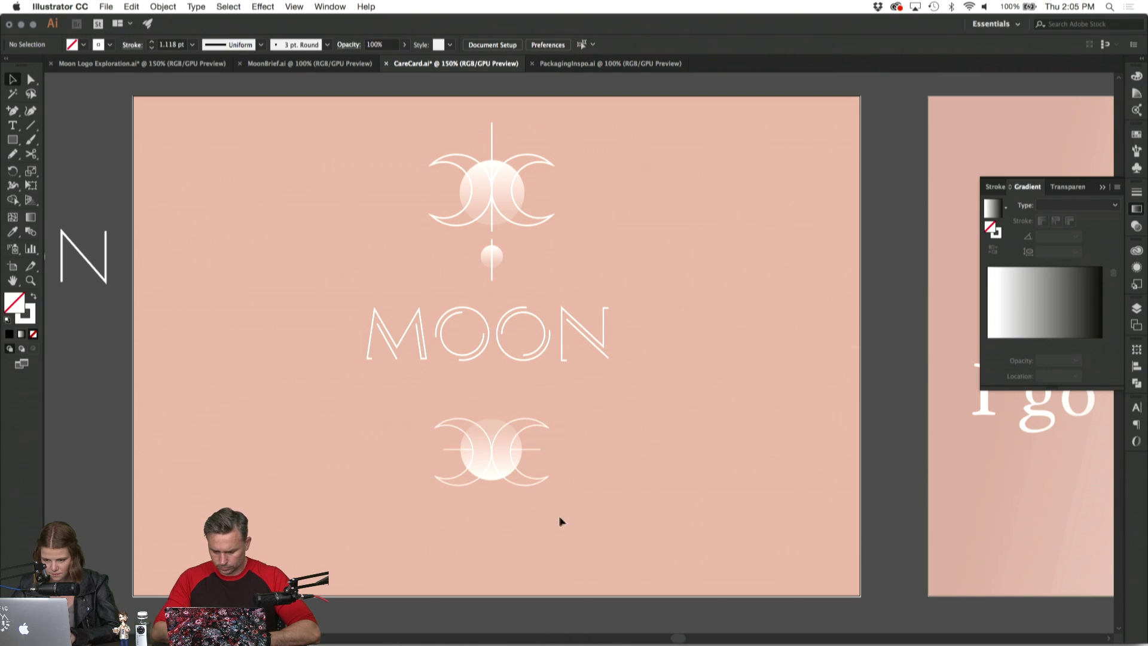
Set the stroke weight of the upper crescents and vertical line to 1 pt, and move the small circle slightly down.
left_click(537, 225)
left_click(467, 228, "shift")
left_click(491, 126, "shift")
left_click(194, 46)
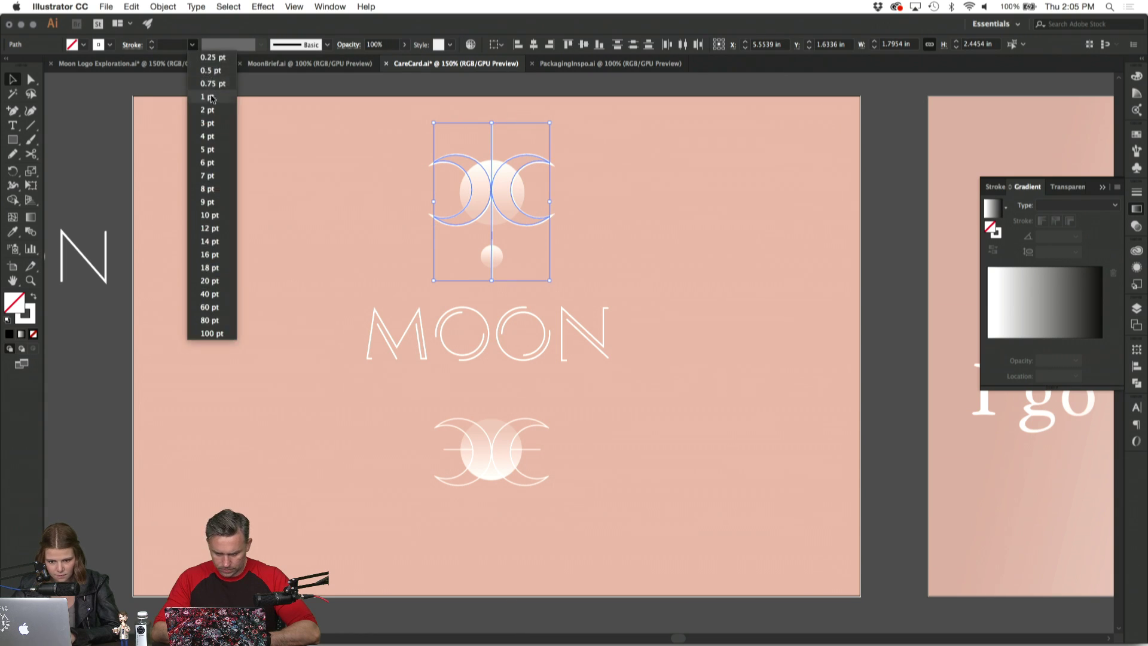
left_click(218, 94)
left_click(291, 226)
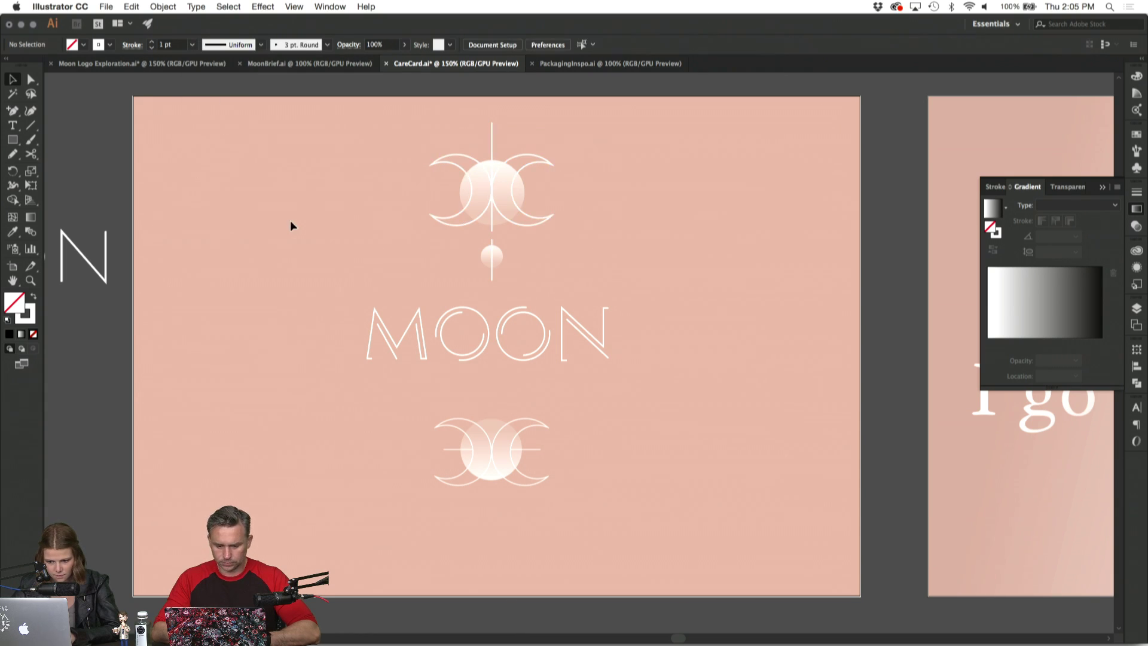
left_click(497, 270)
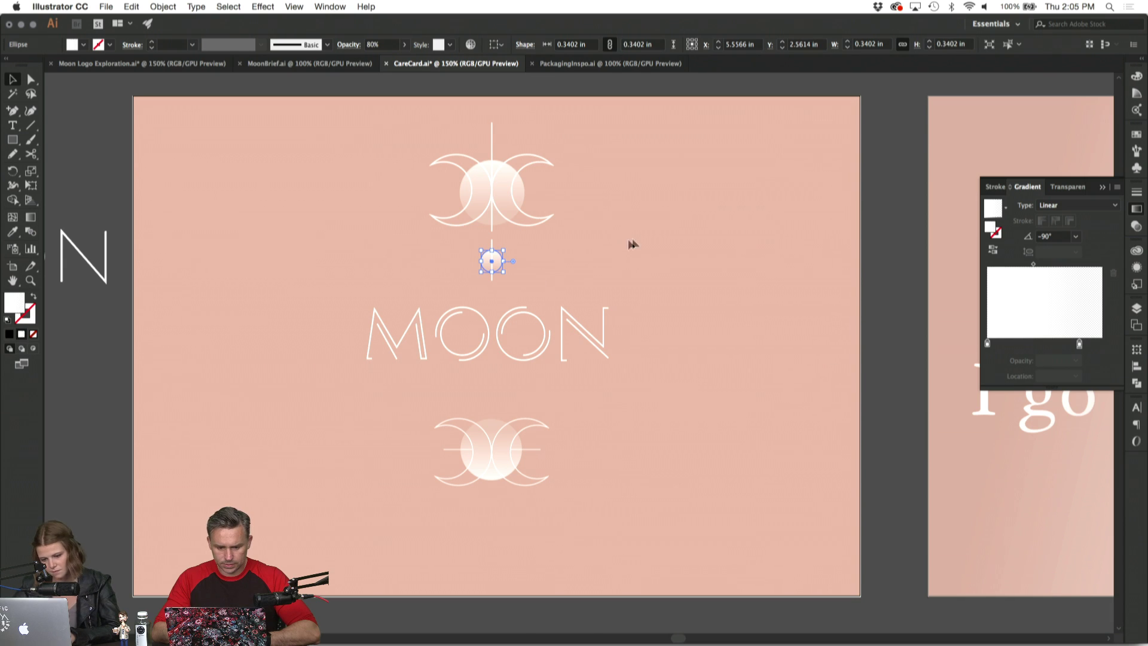
left_click(634, 244)
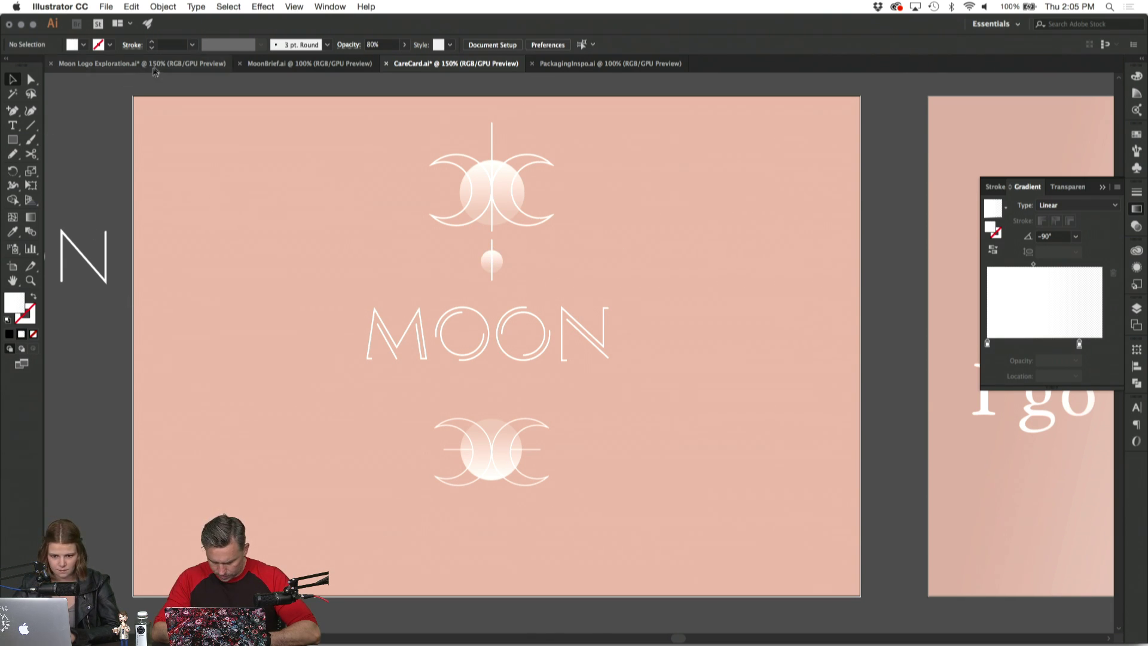
Copy the complete "prints" concept tile from the Moon Logo Exploration document and paste it into CareCard.
left_click(206, 64)
left_click(580, 258)
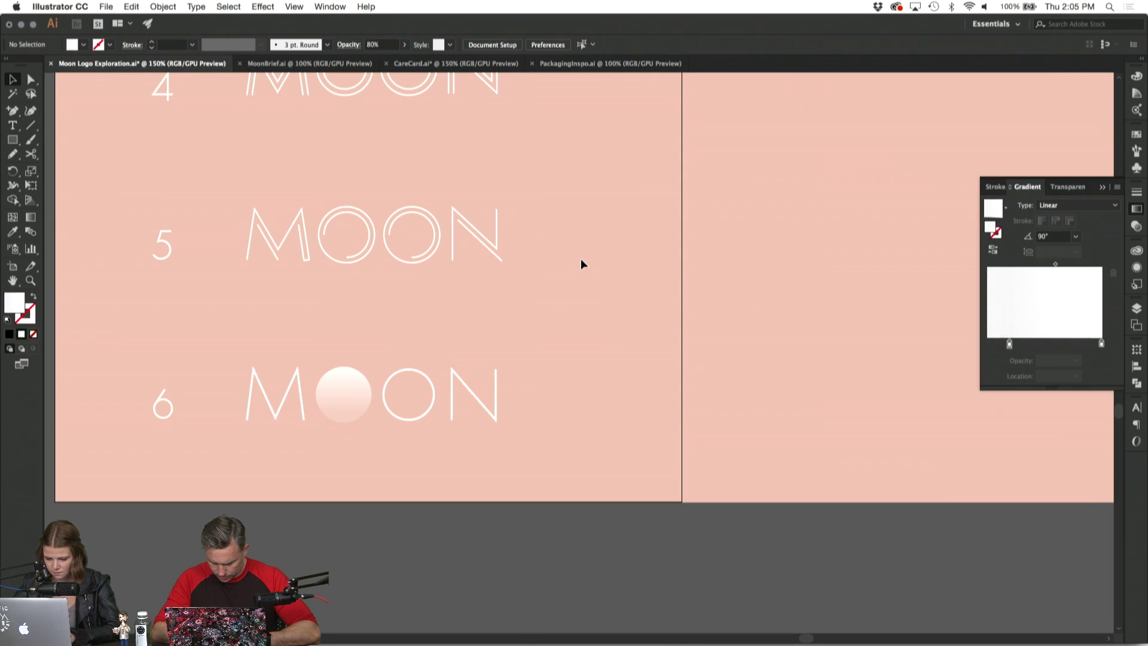
key("super+minus")
key("super+minus")
scroll(580, 258, "down", 10)
scroll(580, 259, "left", 4)
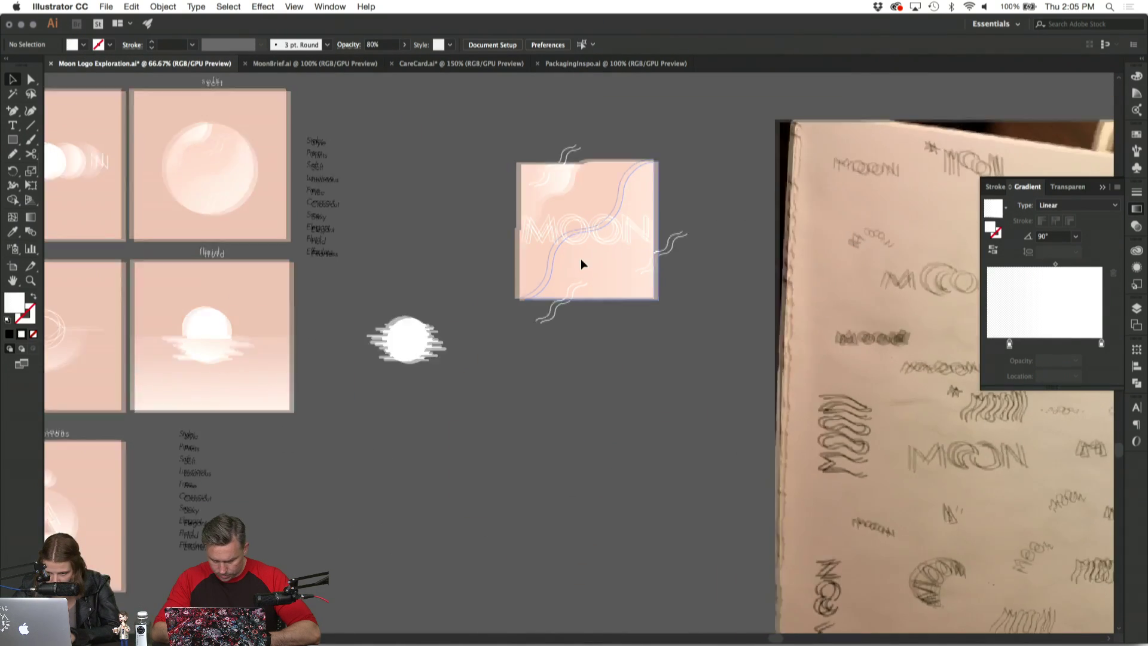
scroll(580, 258, "left", 4)
scroll(580, 258, "left", 10)
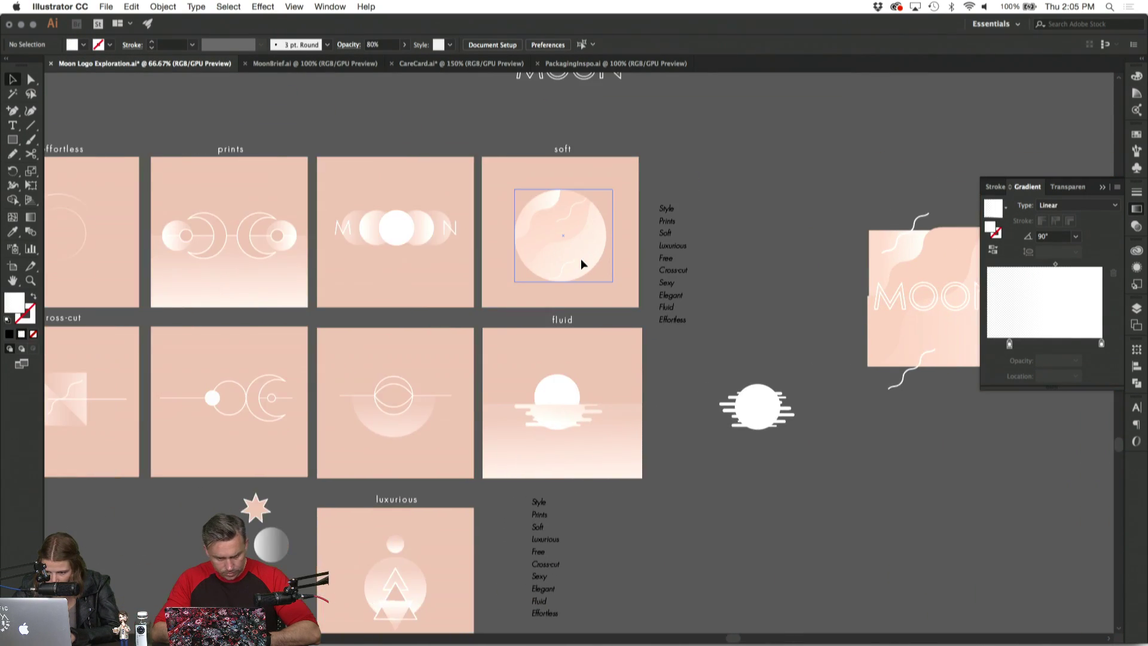
scroll(580, 259, "left", 5)
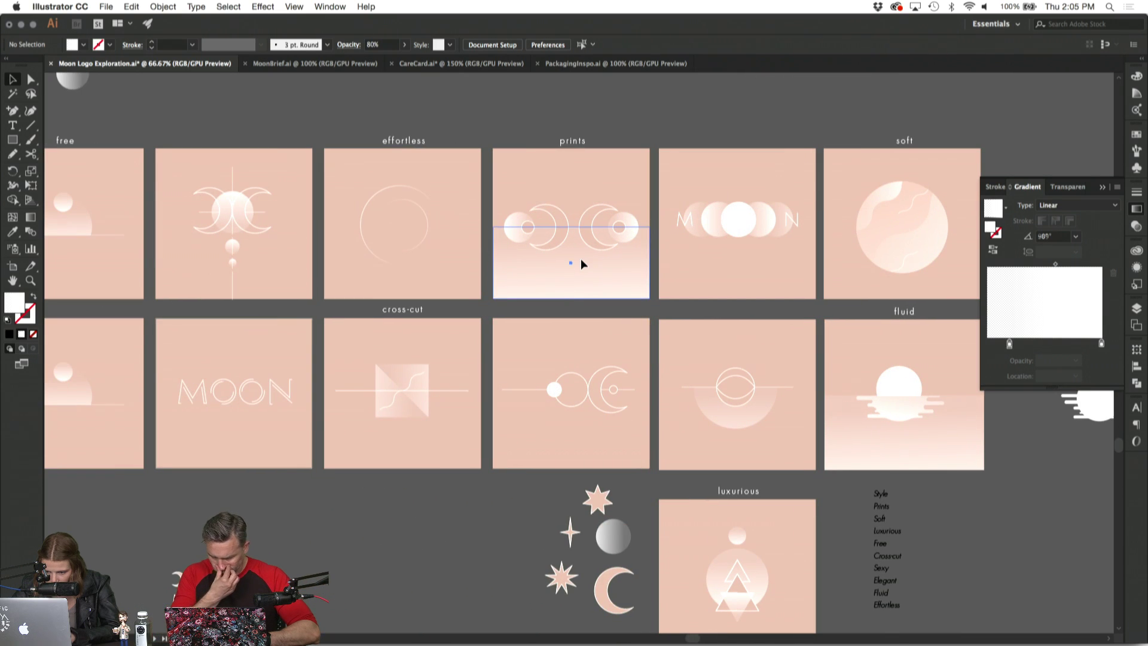
left_click(580, 258)
left_click(507, 136)
left_click(569, 146)
left_click(542, 170)
left_click_drag(498, 141, 633, 293)
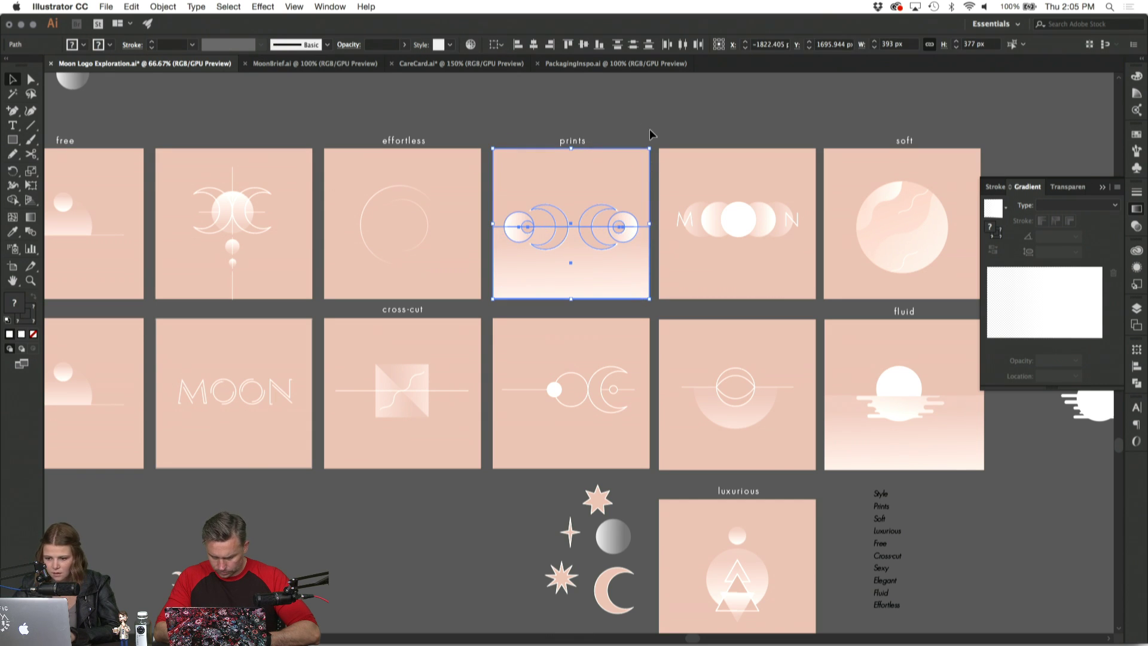
left_click(499, 63)
Group the pasted prints artwork, scale it to about two-thirds size and move it to the artboard's lower left edge.
left_click_drag(578, 72, 308, 274)
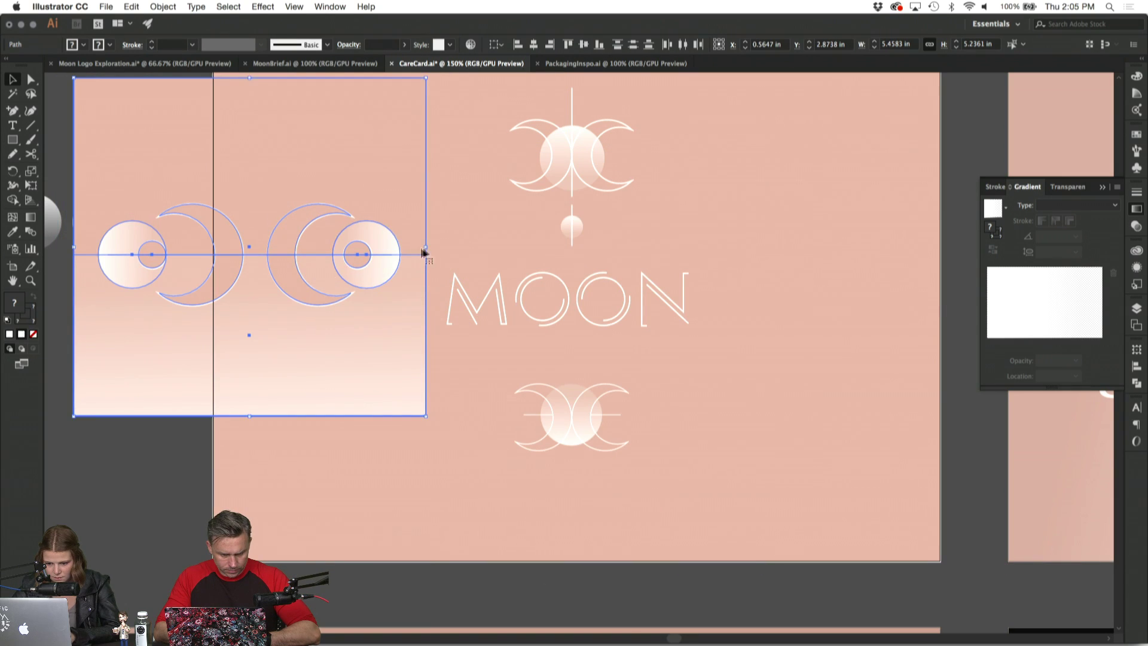
left_click_drag(425, 247, 302, 245)
key("ctrl+g")
left_click_drag(190, 205, 243, 369)
Move the alternative MOON wordmark with the filled first O up and further away from the care card artboard.
scroll(243, 370, "left", 5)
scroll(242, 369, "up", 3)
left_click(369, 326)
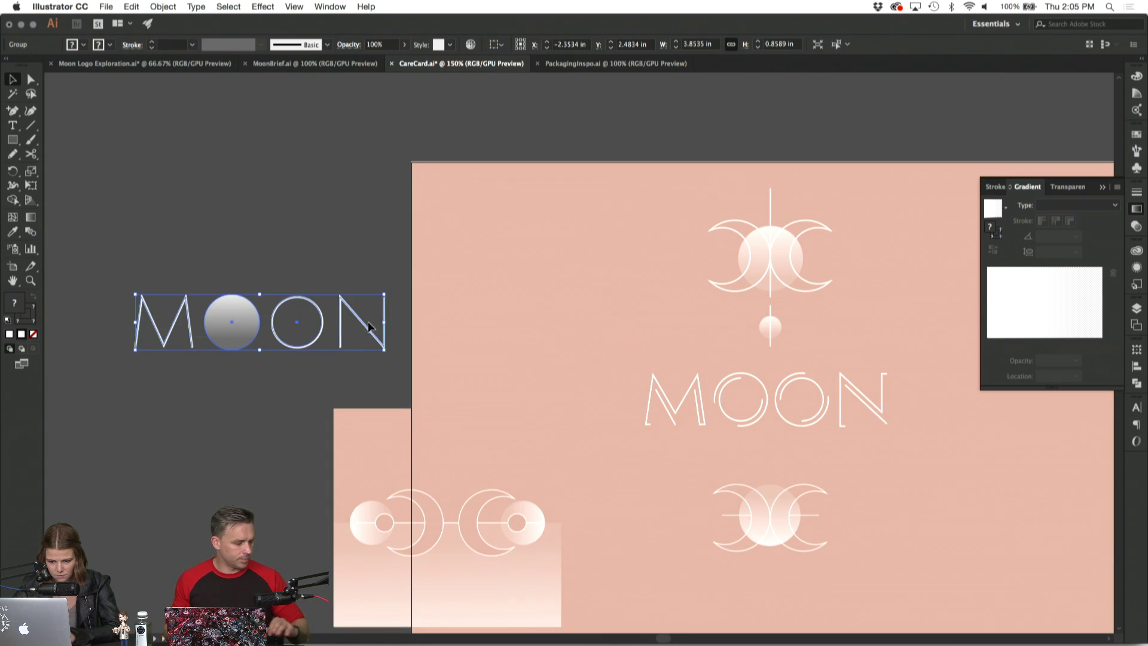
left_click_drag(369, 325, 283, 151)
left_click(326, 354)
Move the grouped prints artwork off the care card artboard onto the empty canvas beside it.
scroll(335, 359, "down", 3)
scroll(335, 359, "right", 3)
left_click_drag(342, 363, 153, 260)
left_click(199, 472)
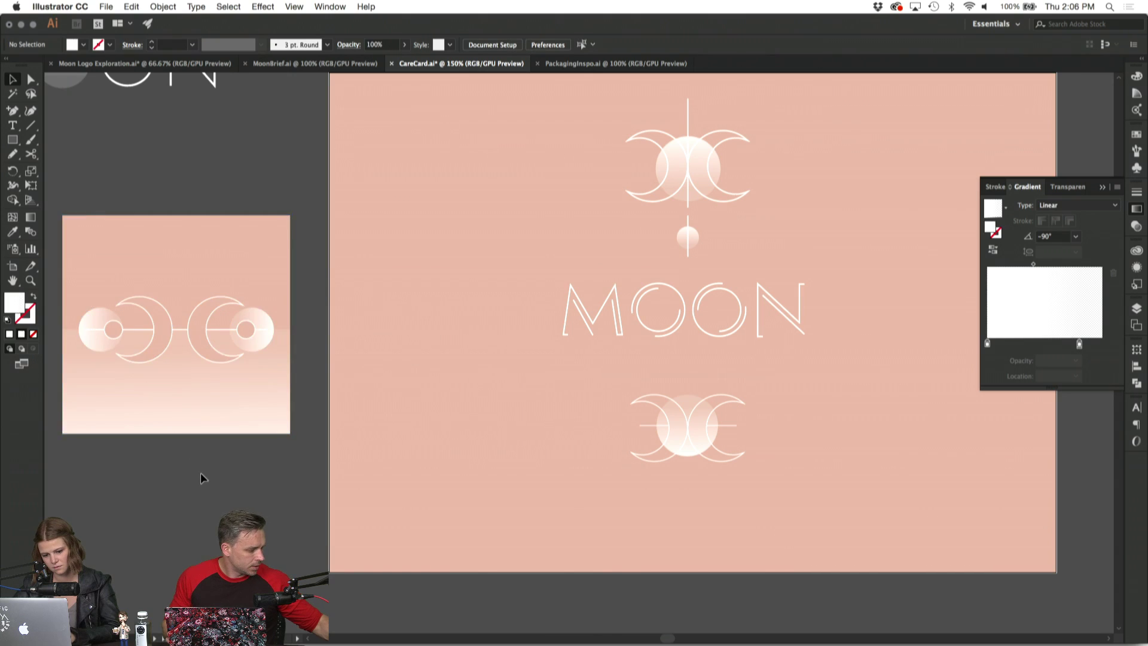
scroll(199, 473, "left", 3)
left_click(256, 407)
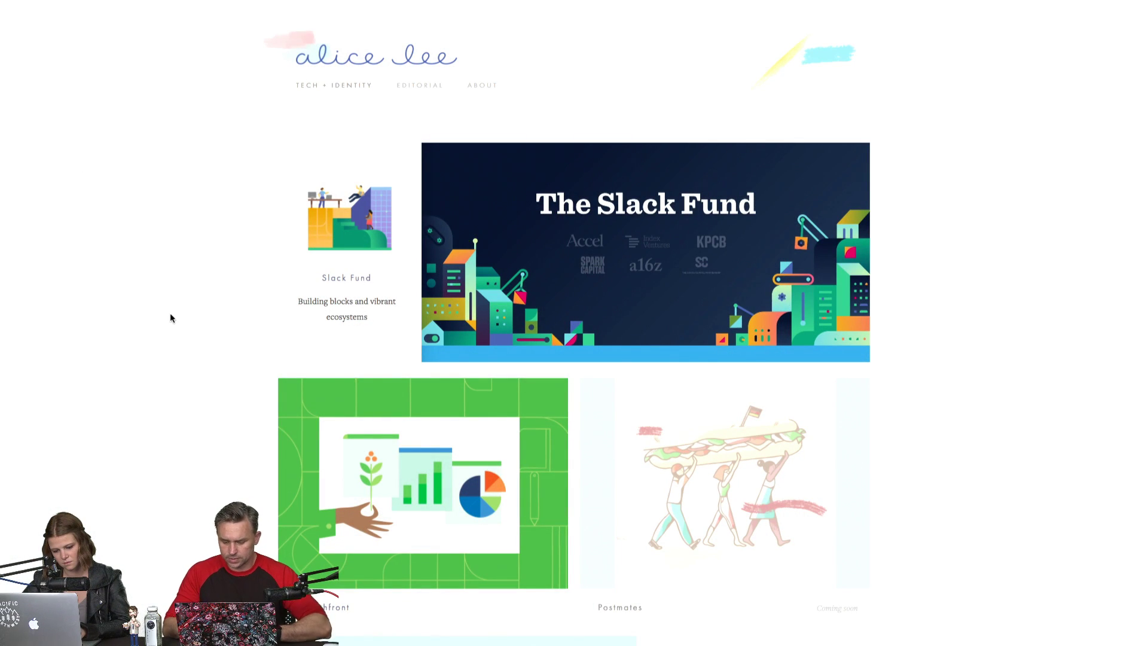
In Chrome, look through the portfolio page featuring The Slack Fund, Wealthfront and other tech and identity illustrations.
scroll(171, 322, "down", 1)
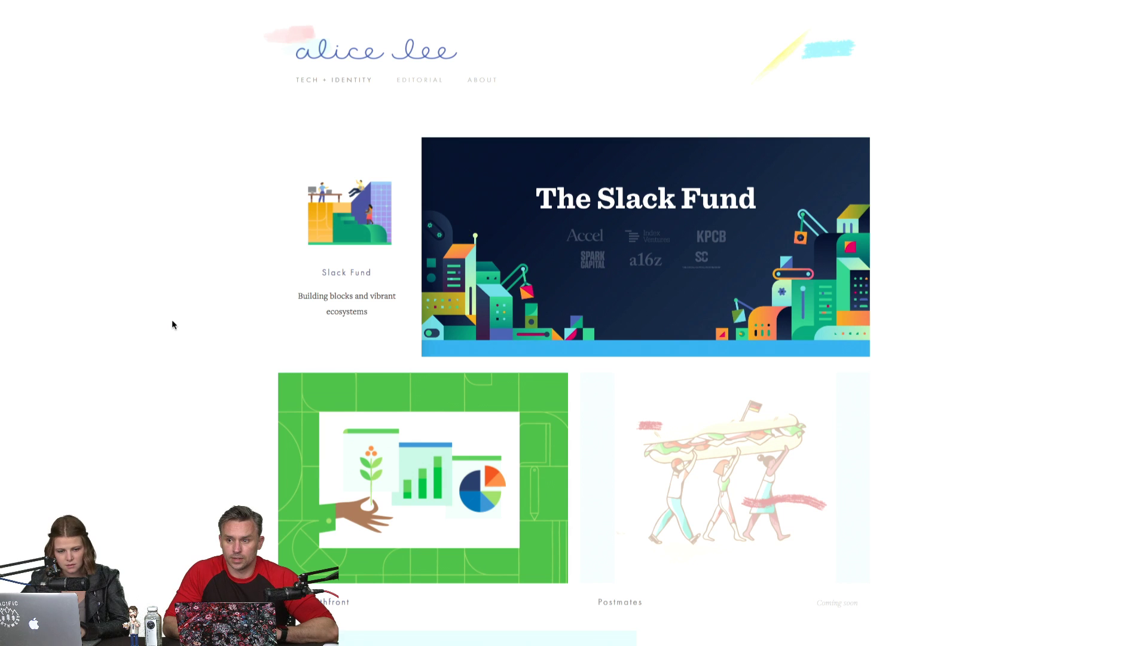
scroll(171, 324, "down", 1)
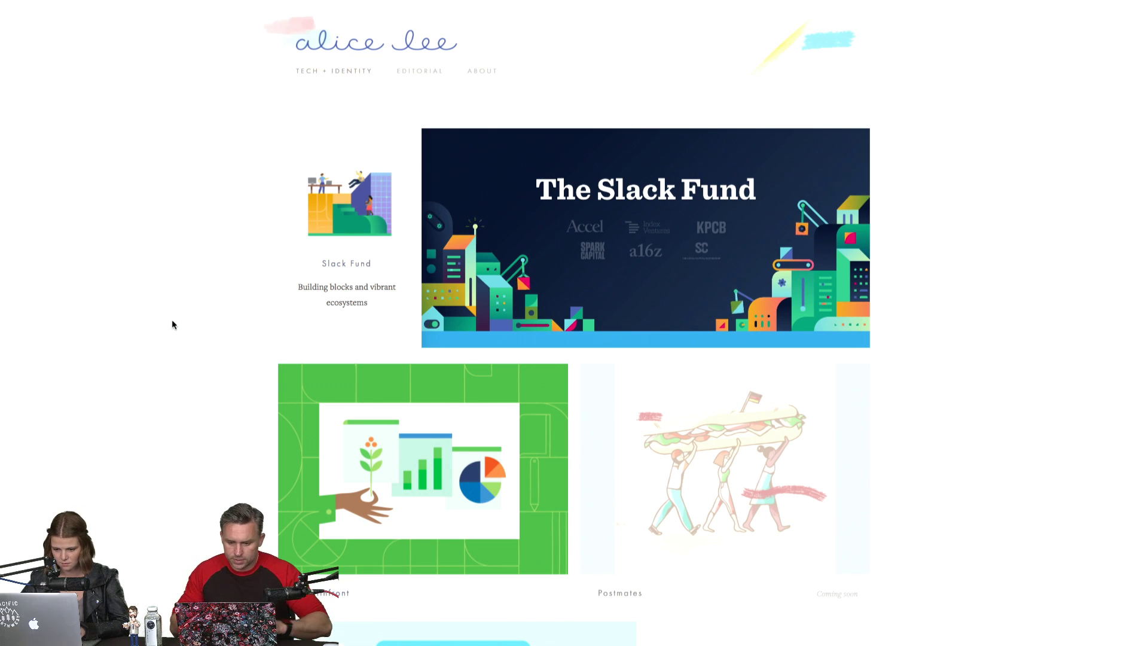
scroll(171, 324, "up", 1)
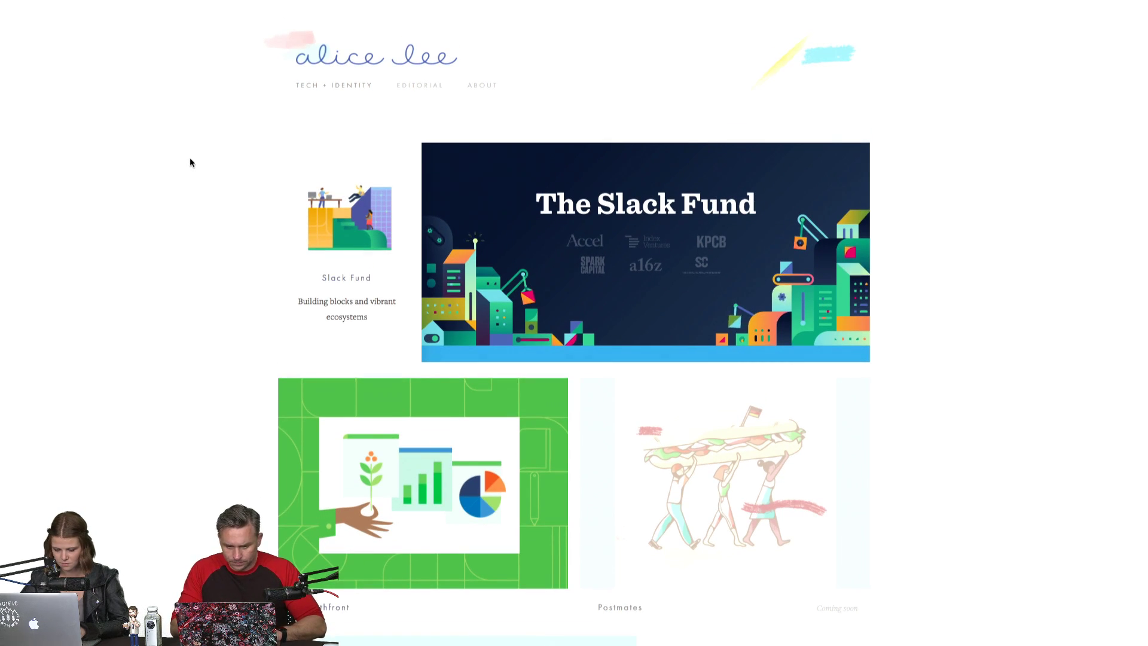
scroll(166, 261, "down", 3)
scroll(167, 261, "up", 2)
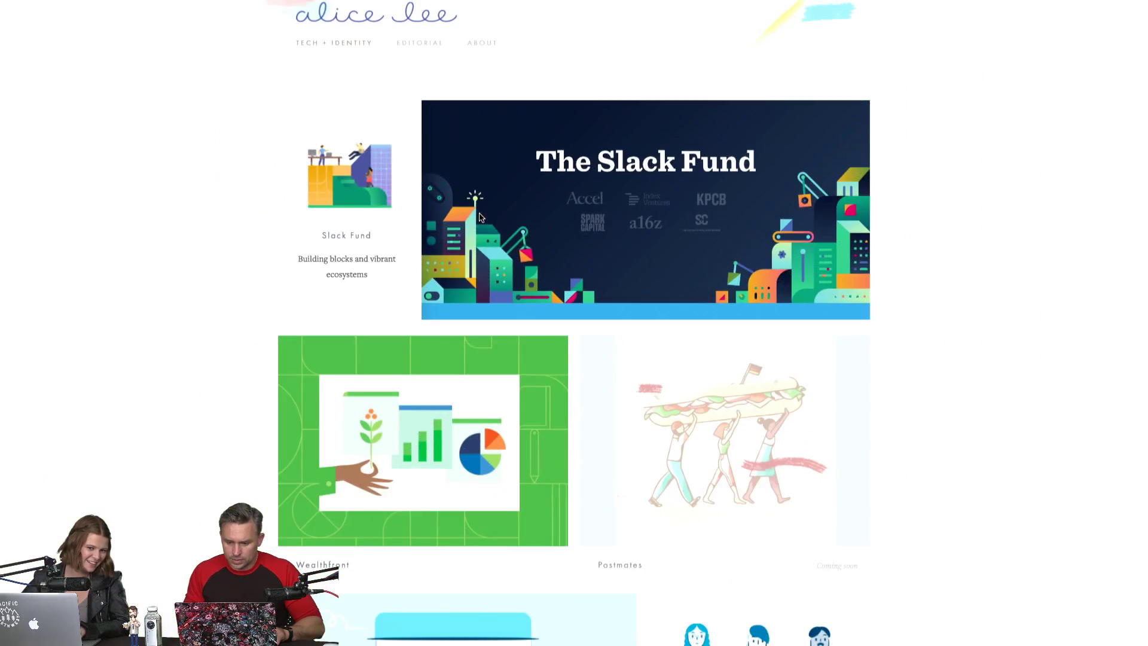
scroll(479, 209, "down", 7)
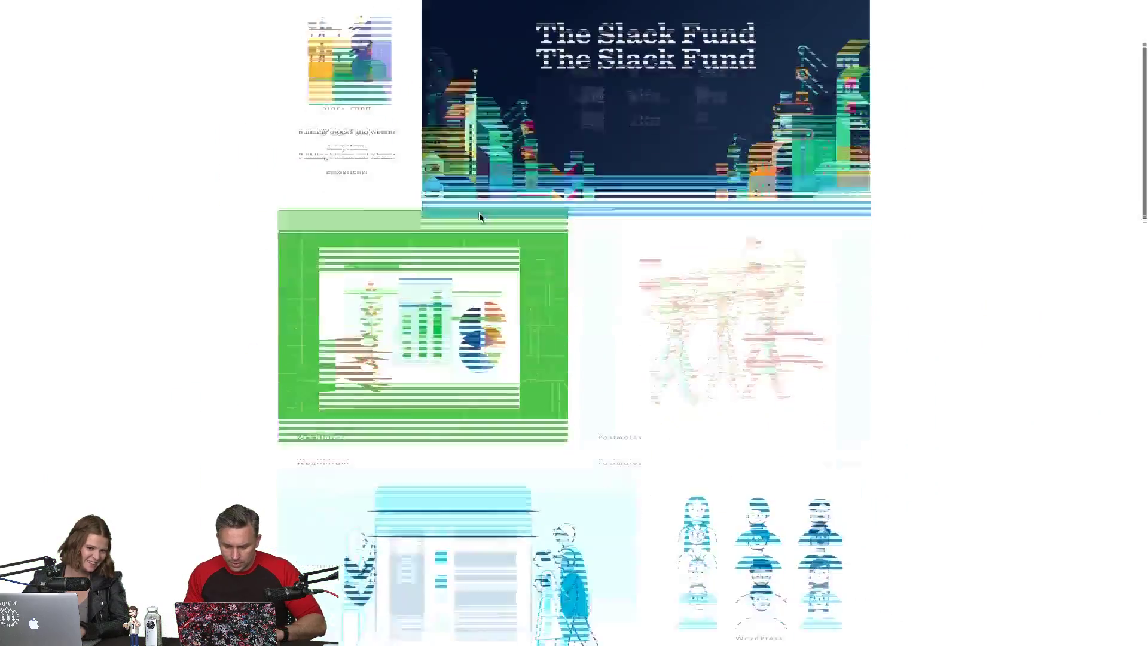
scroll(318, 363, "down", 4)
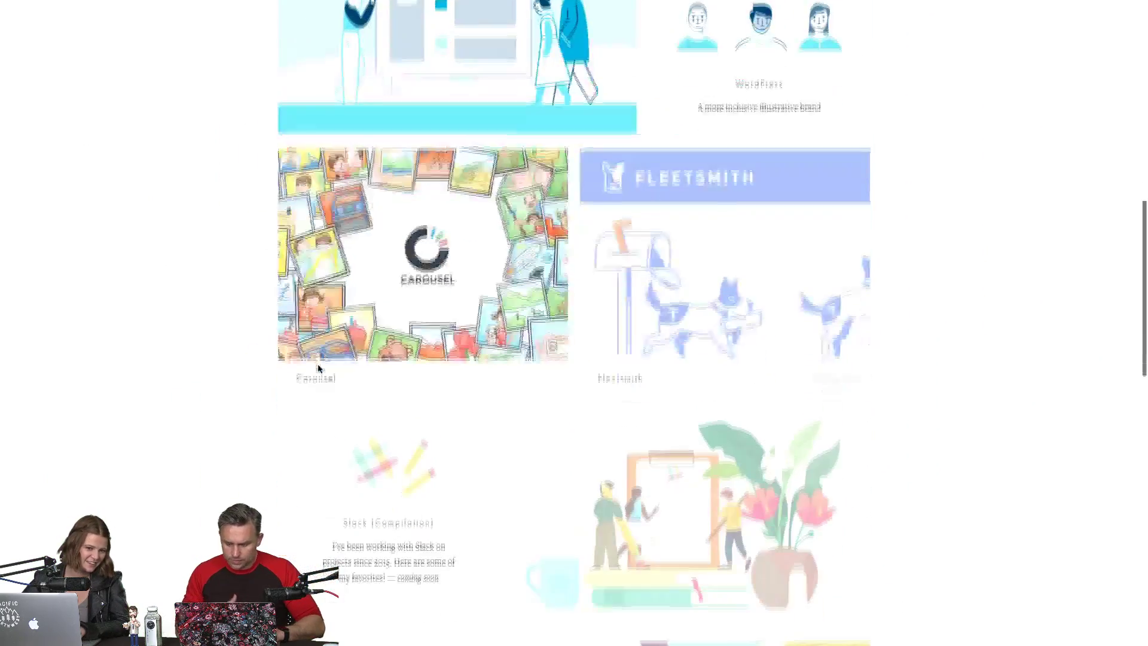
scroll(317, 364, "down", 11)
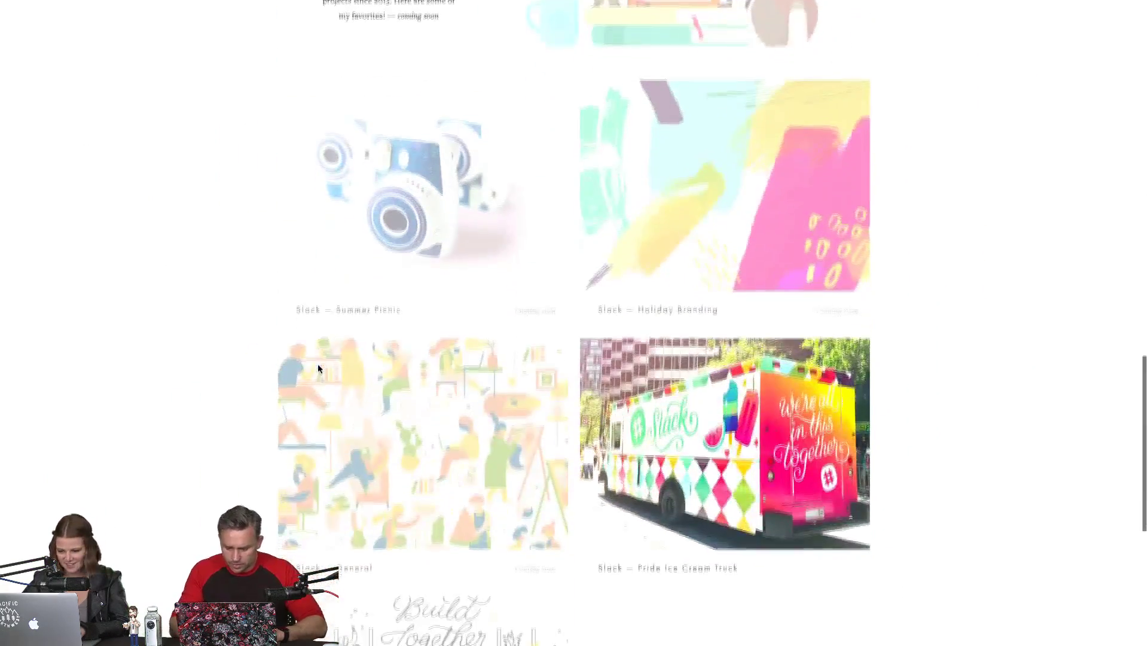
scroll(317, 372, "up", 20)
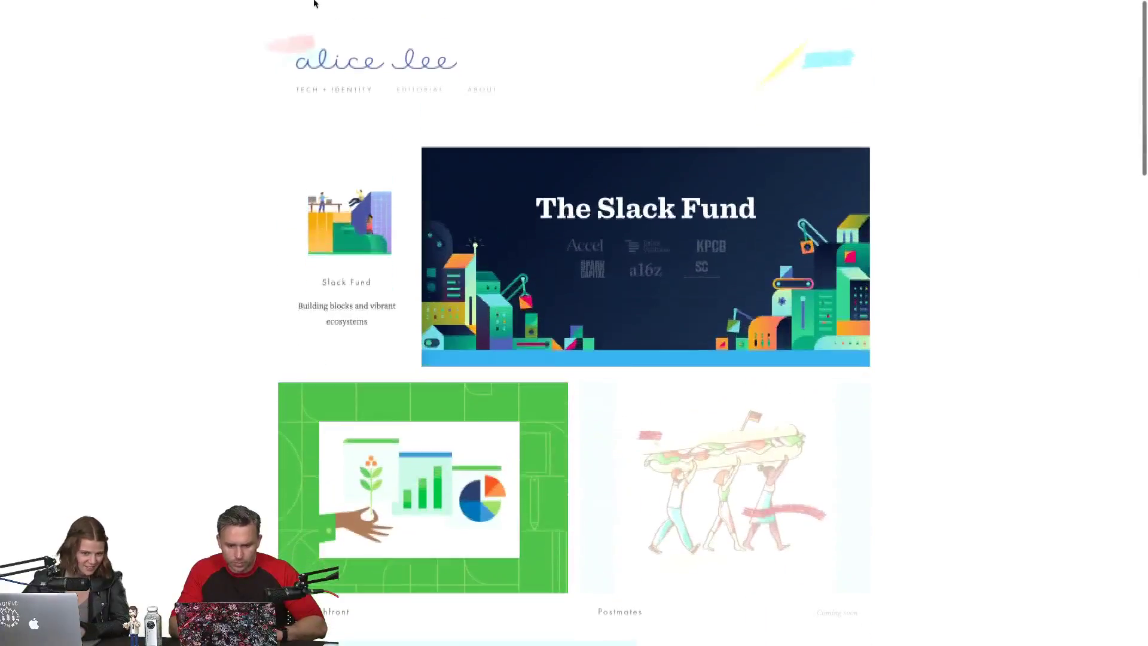
Open the portfolio site of painted portraits and patterns and look over its category list and first paintings.
mouse_move(315, 5)
left_click(386, 27)
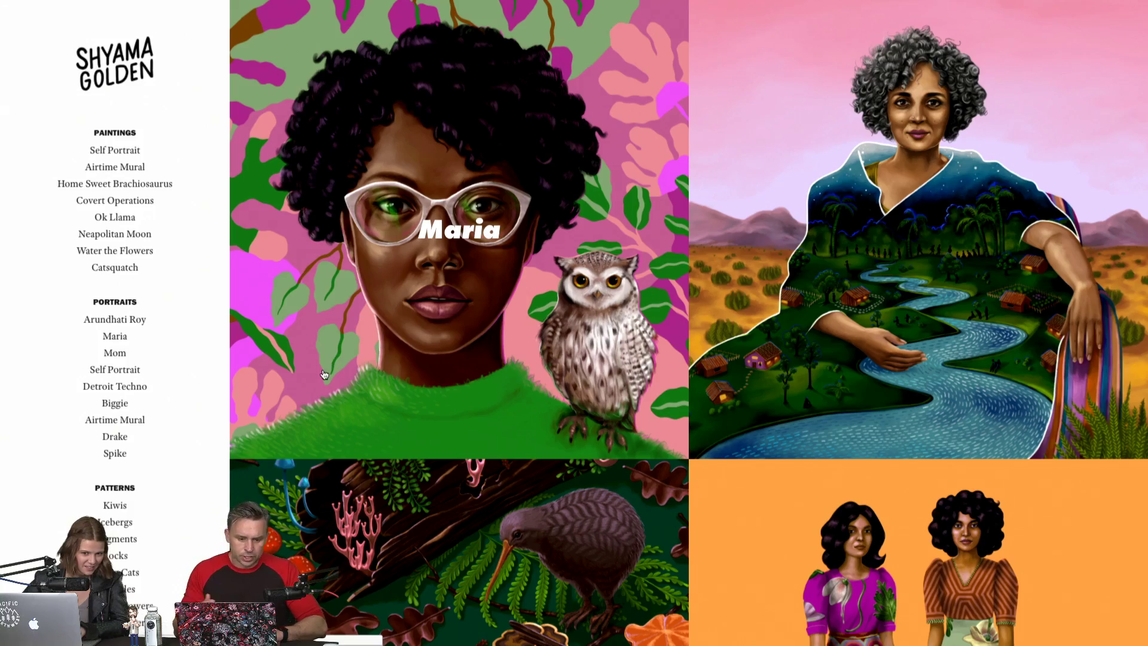
scroll(324, 375, "down", 2)
scroll(323, 375, "up", 2)
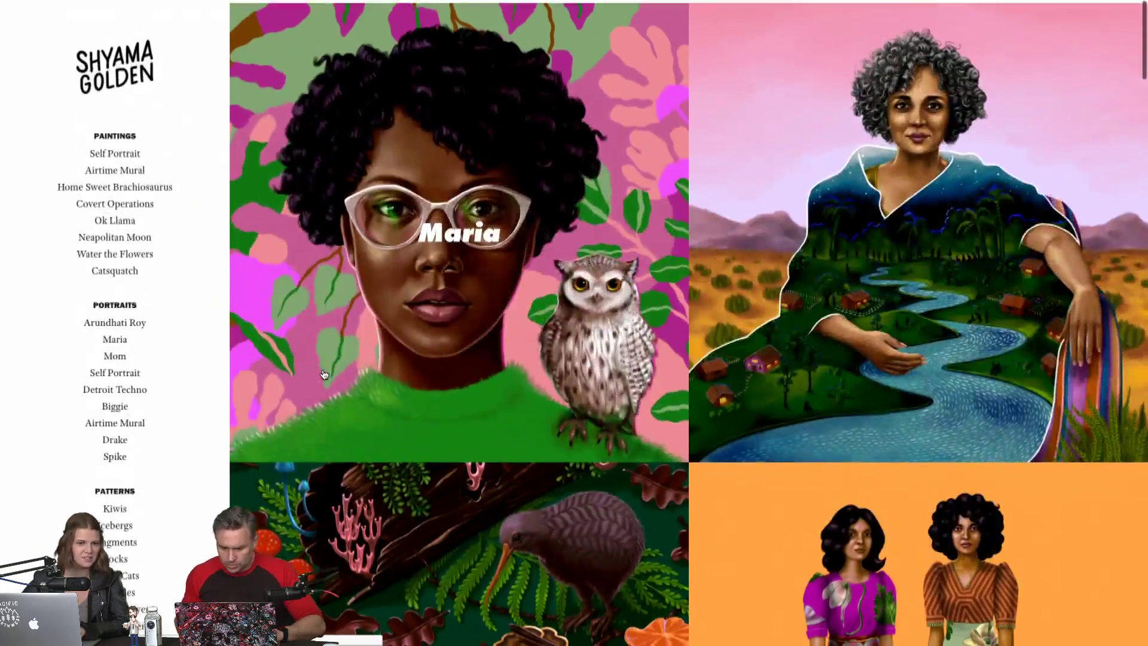
scroll(214, 220, "down", 7)
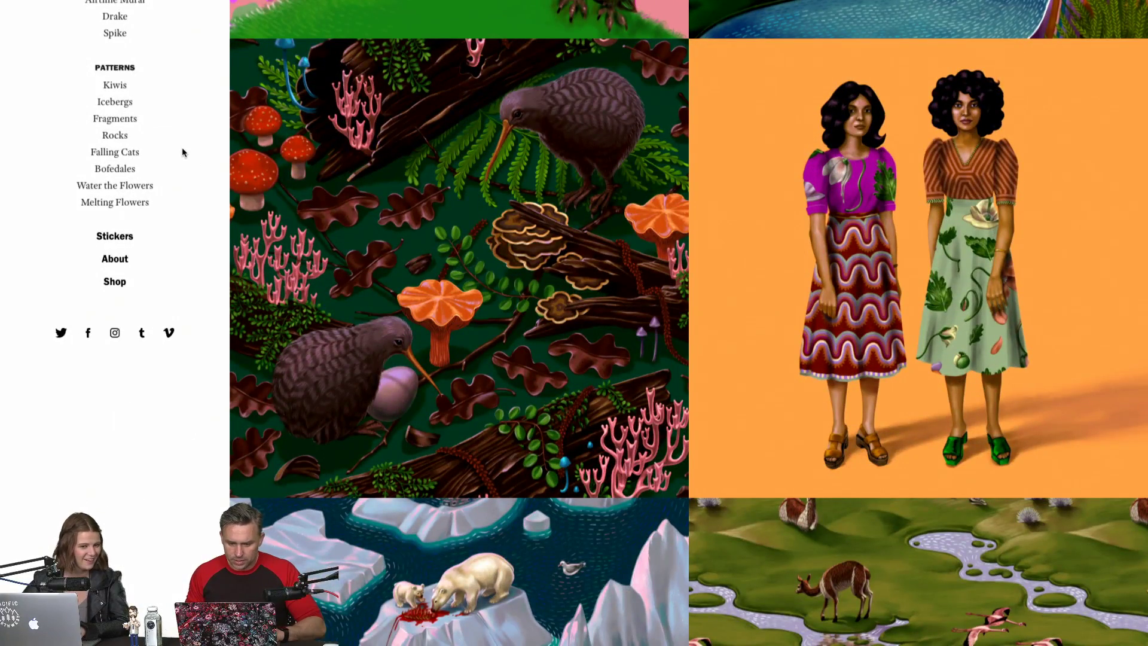
scroll(182, 147, "up", 7)
mouse_move(34, 5)
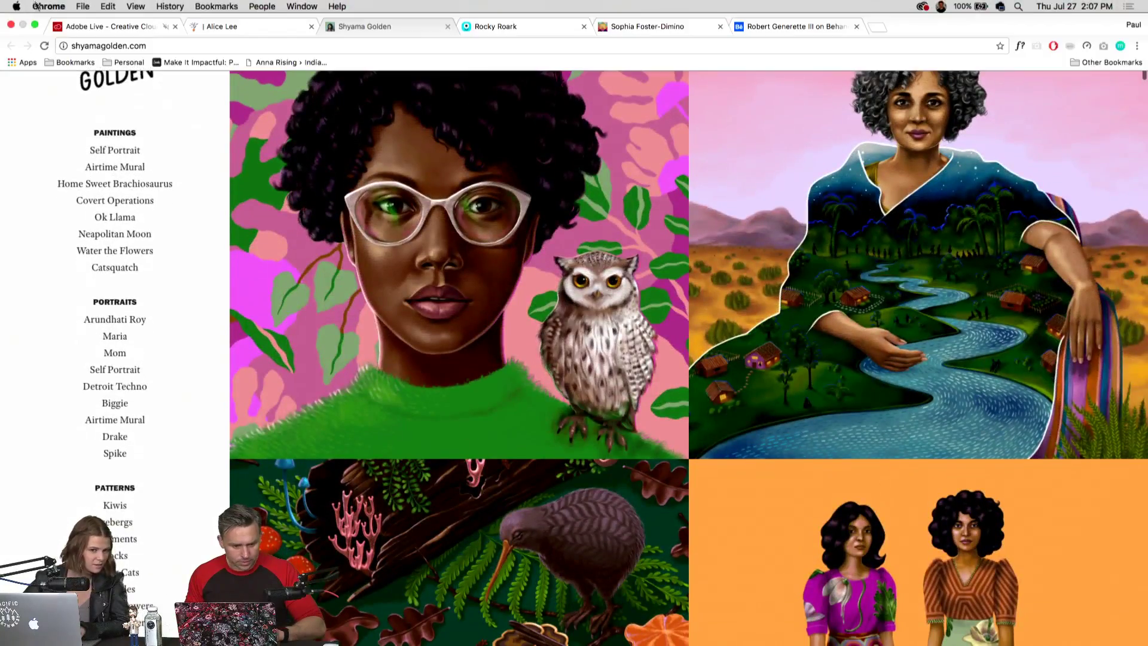
Browse the painting gallery from the kiwi and iceberg patterns down to the Catsquatch painting.
scroll(31, 266, "down", 5)
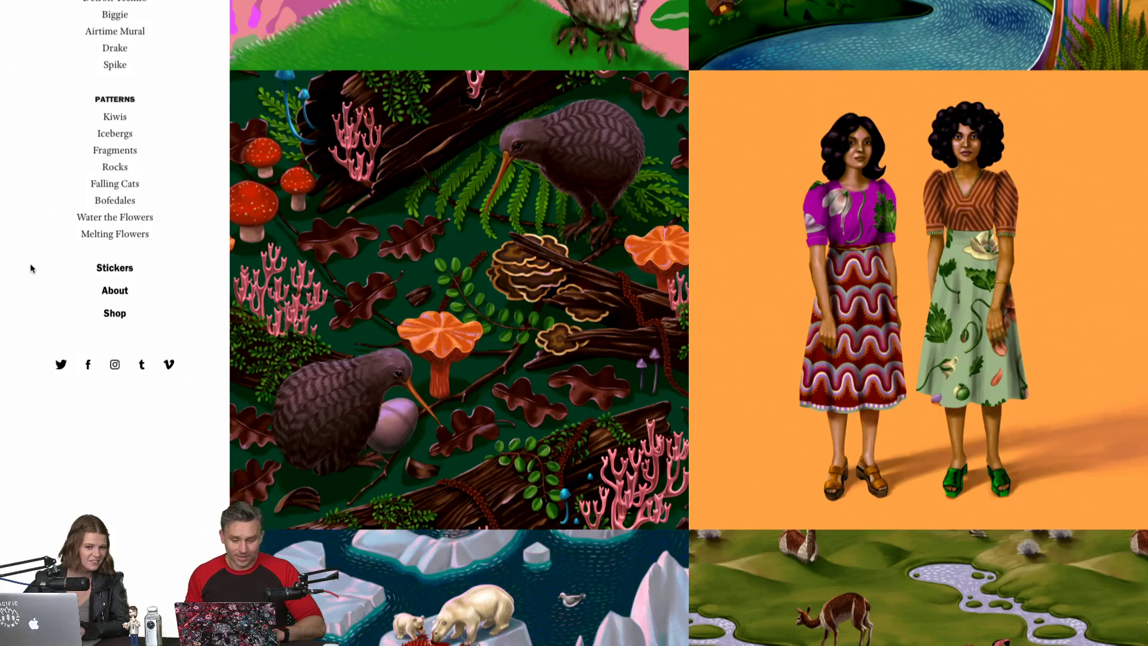
scroll(30, 263, "down", 1)
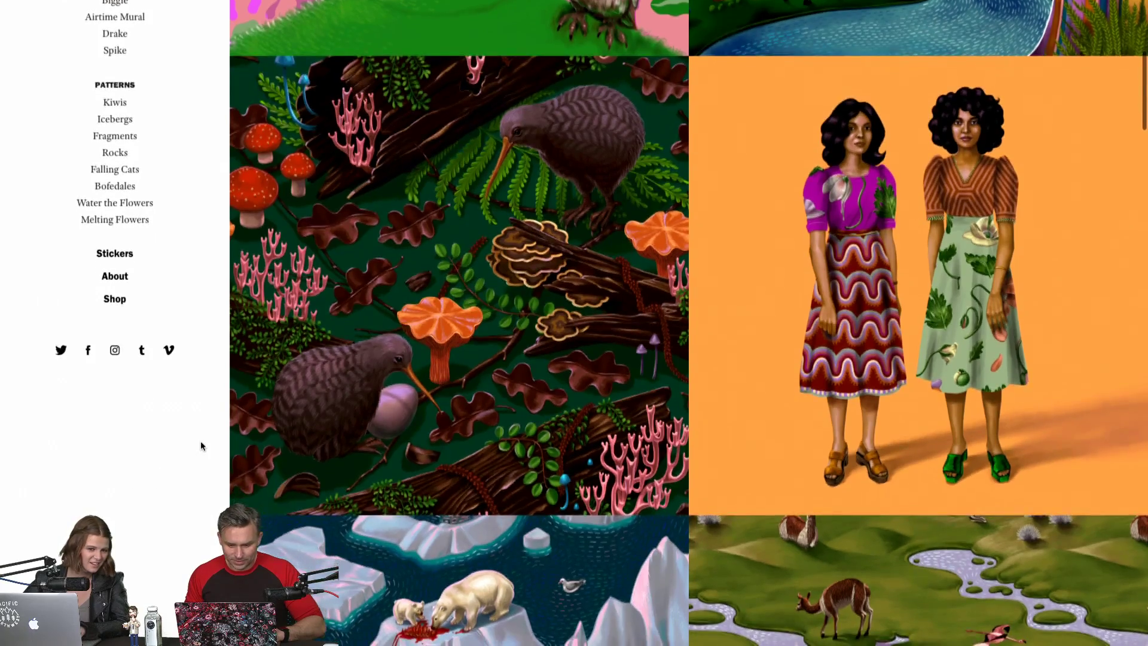
scroll(201, 445, "down", 3)
scroll(201, 445, "down", 4)
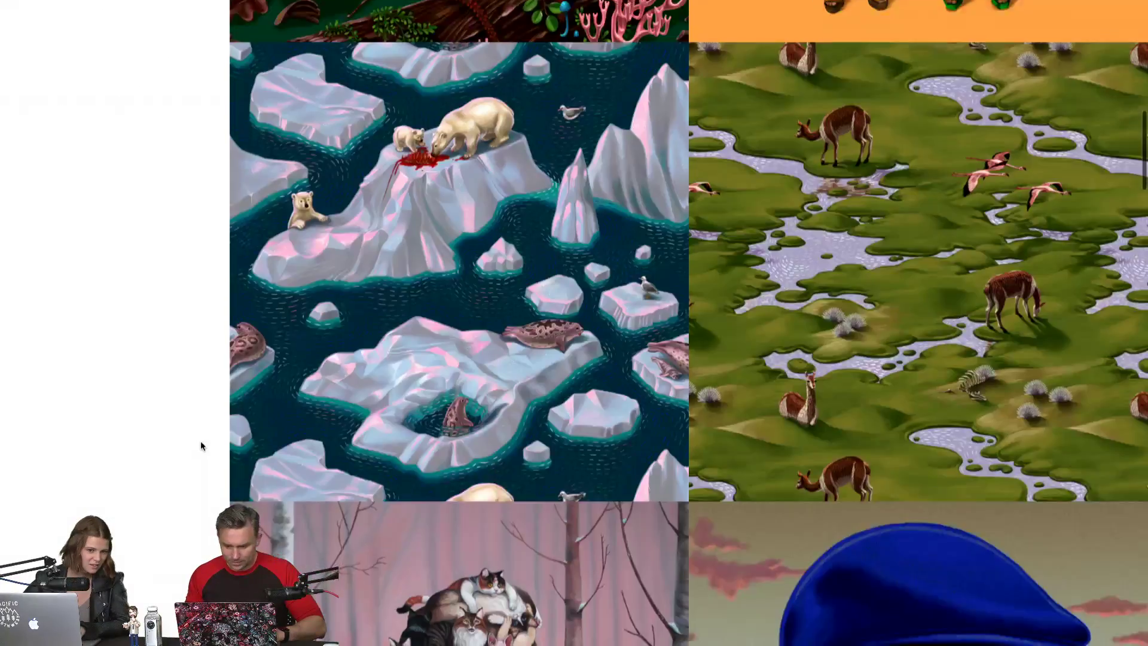
scroll(200, 440, "down", 6)
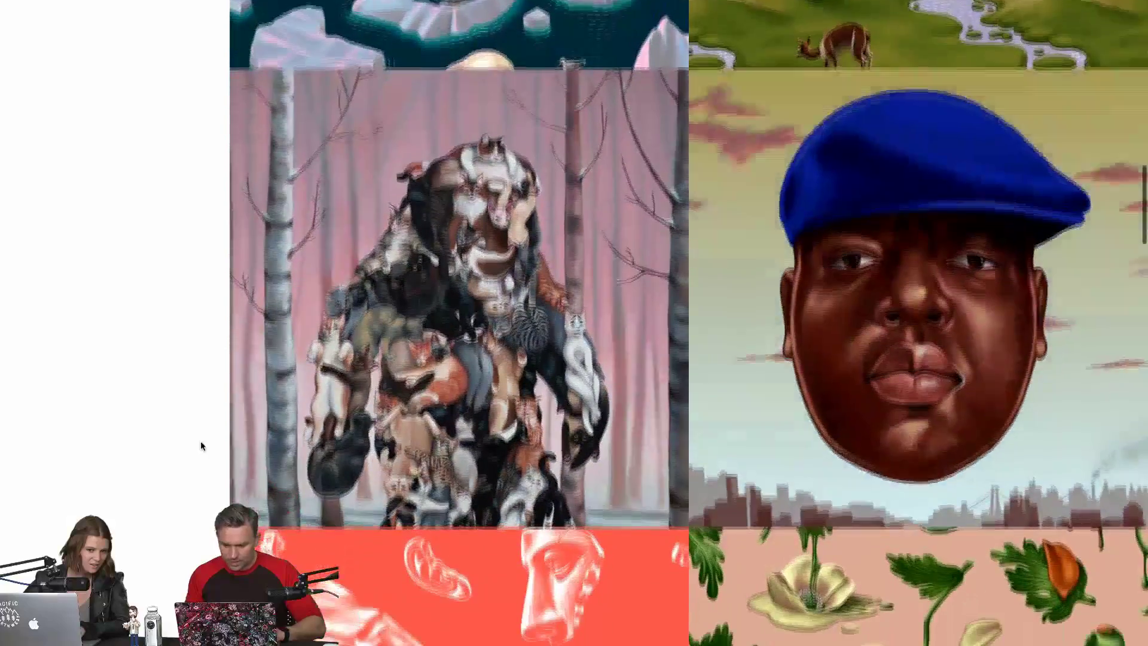
scroll(200, 440, "down", 1)
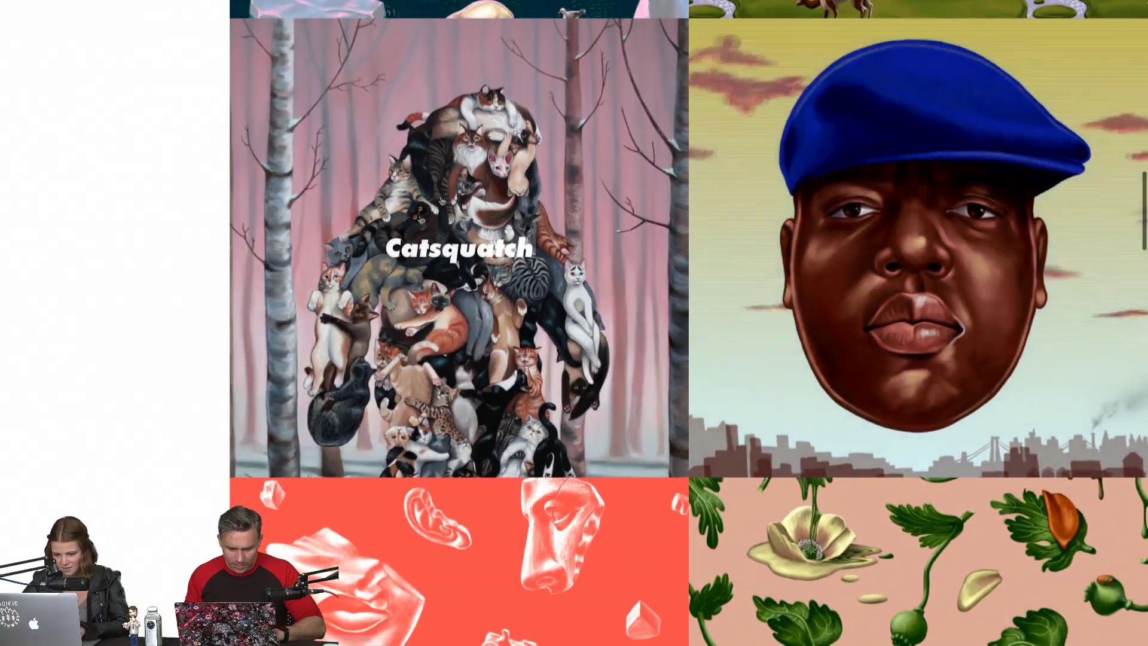
Examine the Catsquatch painting enlarged, and look over the portraits and floral lettering further down the gallery.
scroll(197, 234, "down", 2)
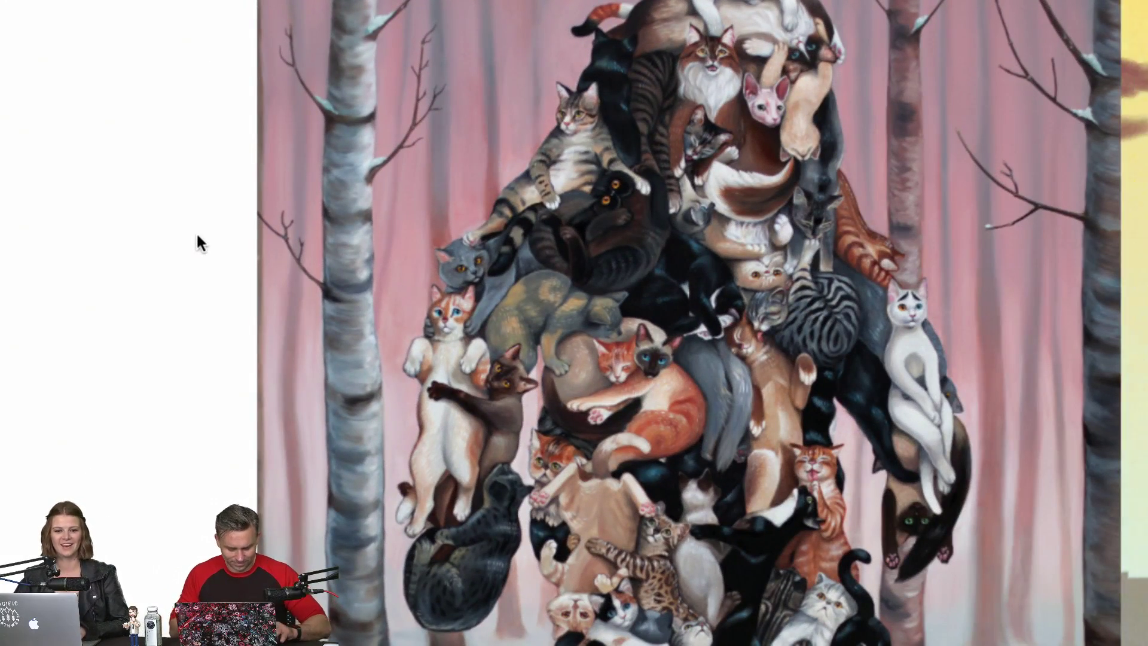
scroll(196, 232, "down", 2)
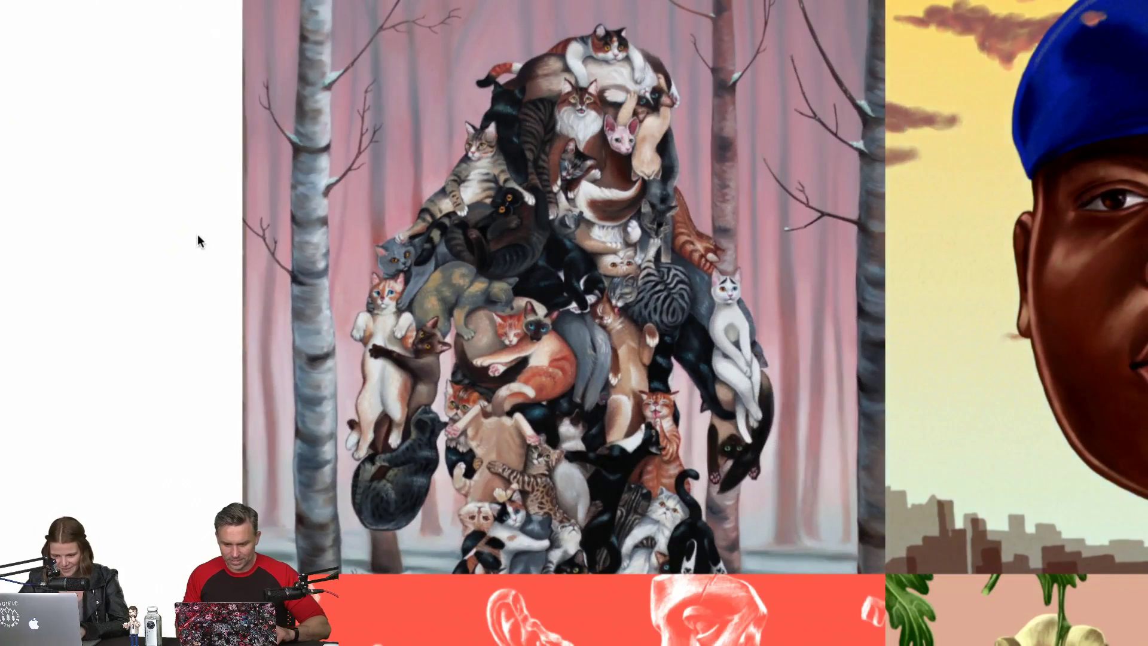
scroll(198, 235, "up", 2)
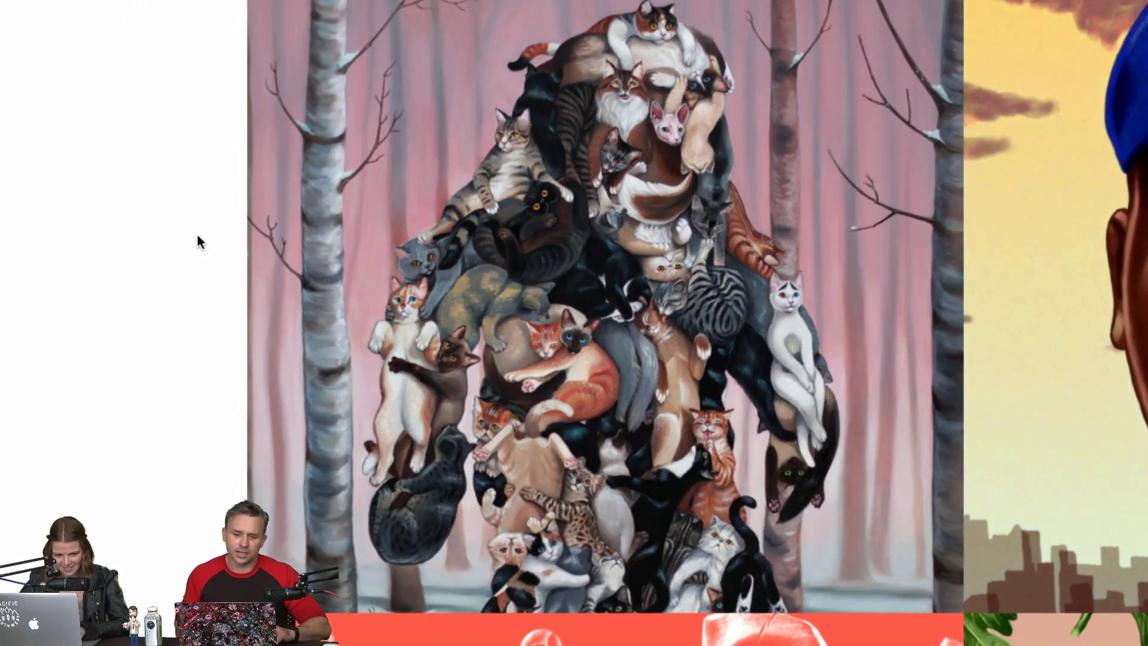
scroll(197, 241, "up", 1)
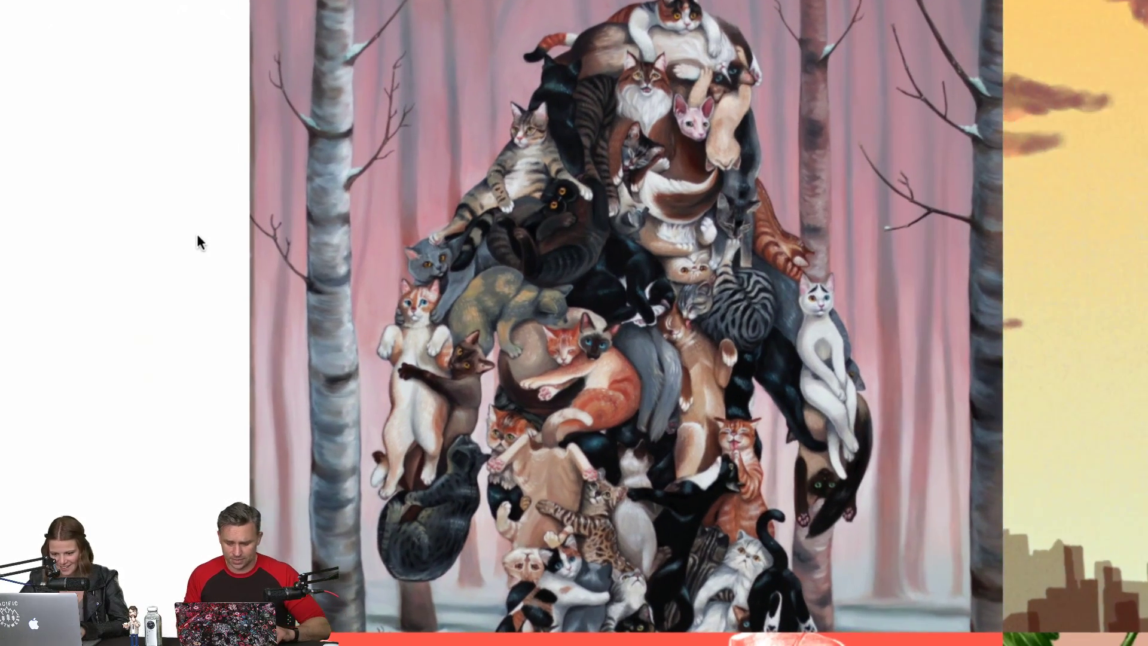
scroll(197, 239, "down", 2)
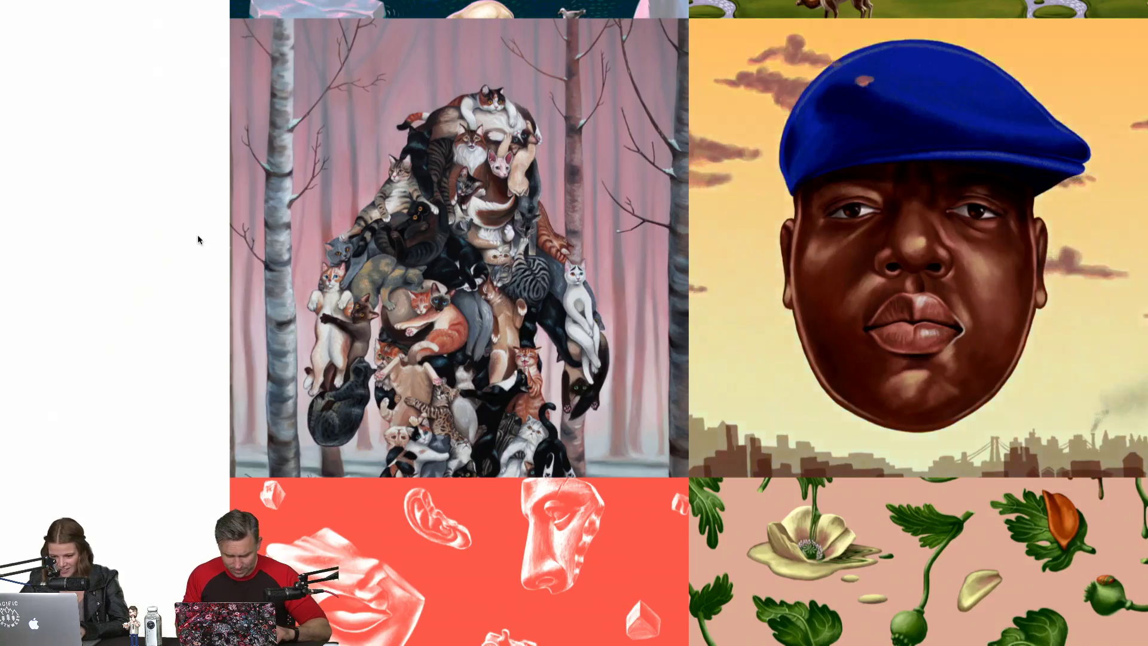
scroll(200, 254, "down", 5)
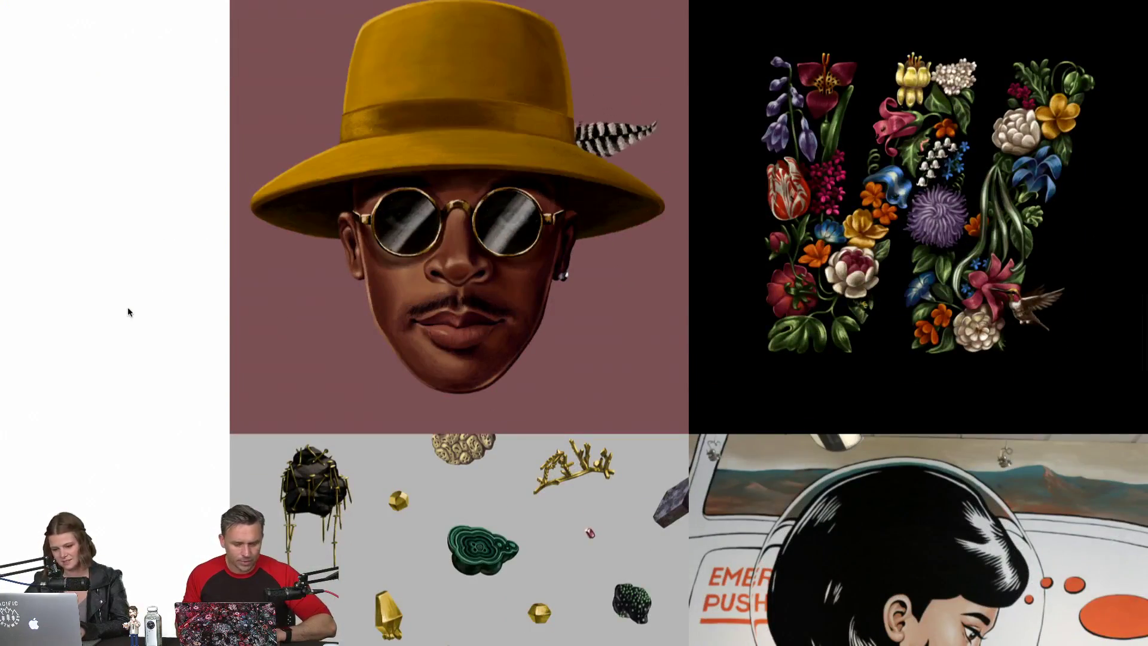
scroll(128, 310, "up", 10)
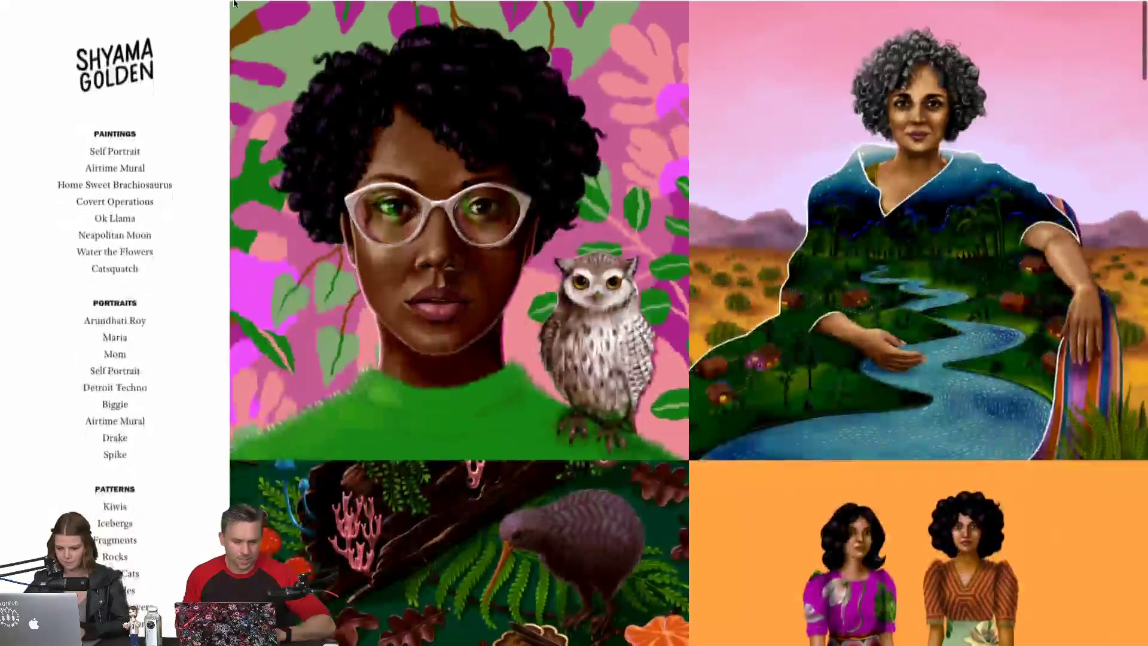
Open the illustrator and designer portfolio featuring Happy Polaroid and look through its projects down to Sketchbook.
mouse_move(396, 46)
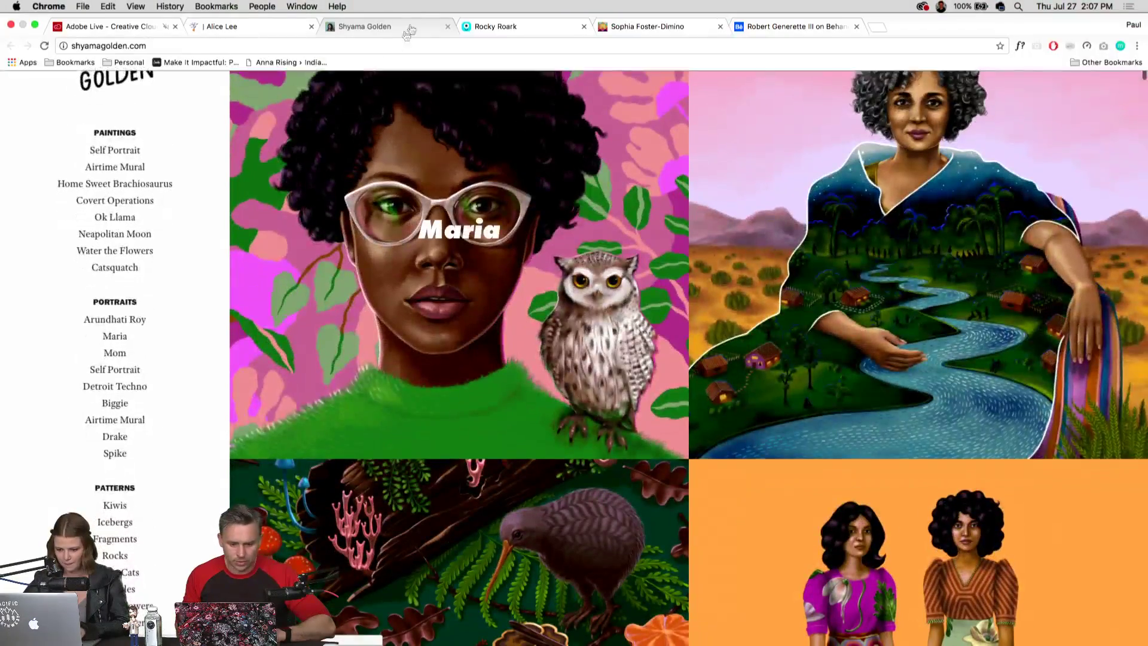
left_click(512, 28)
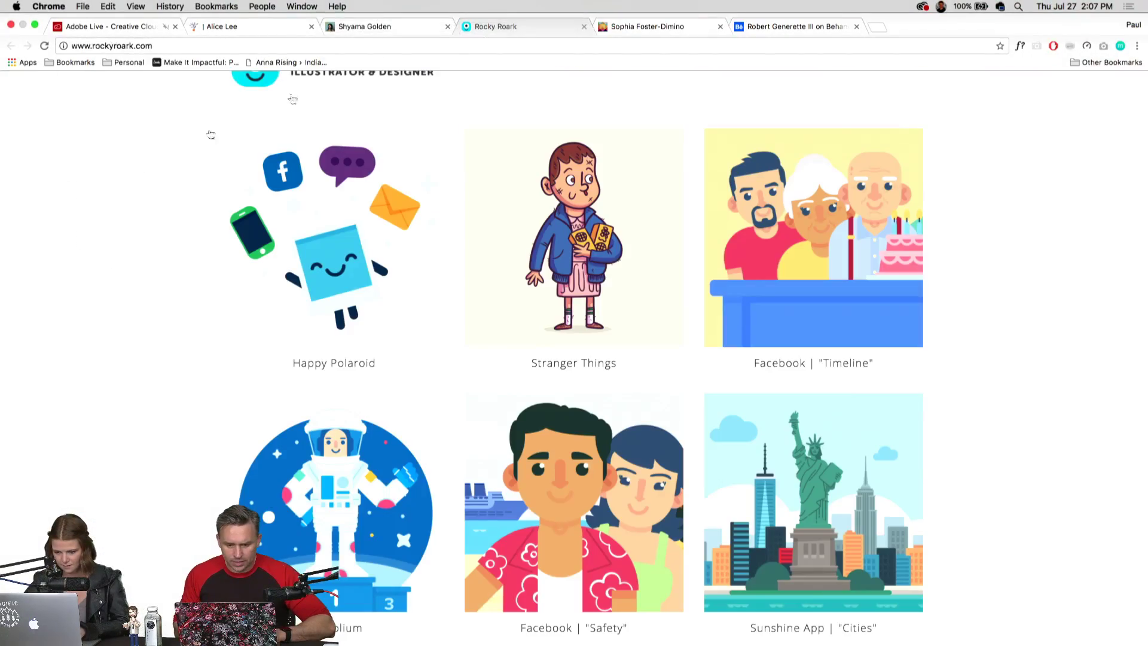
scroll(120, 195, "down", 3)
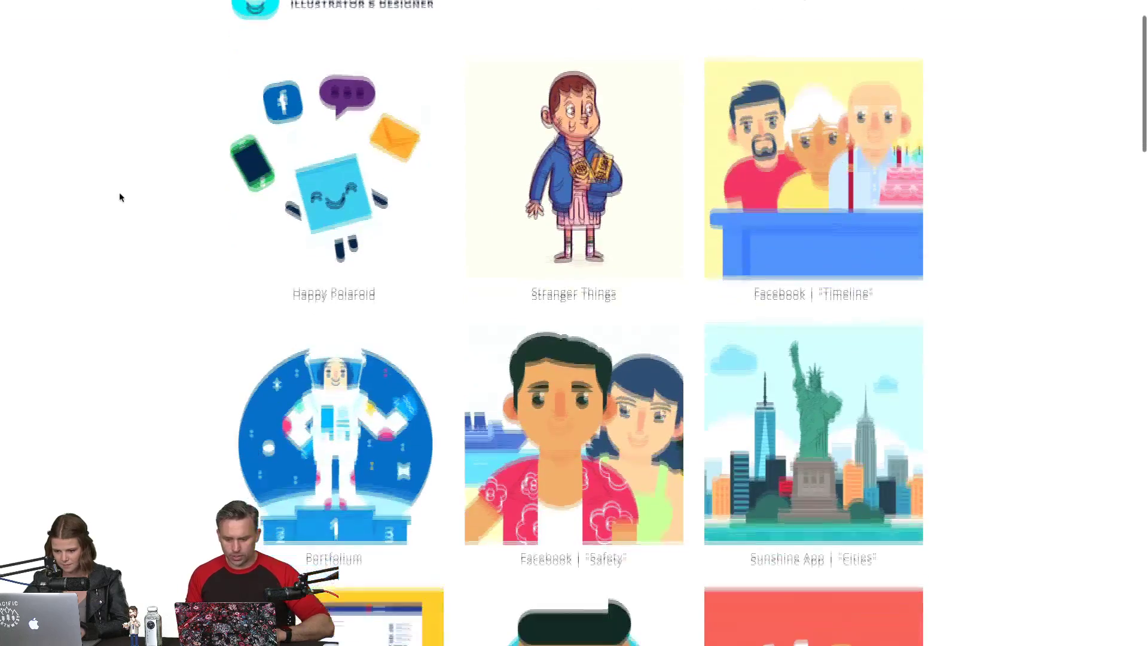
scroll(121, 196, "down", 15)
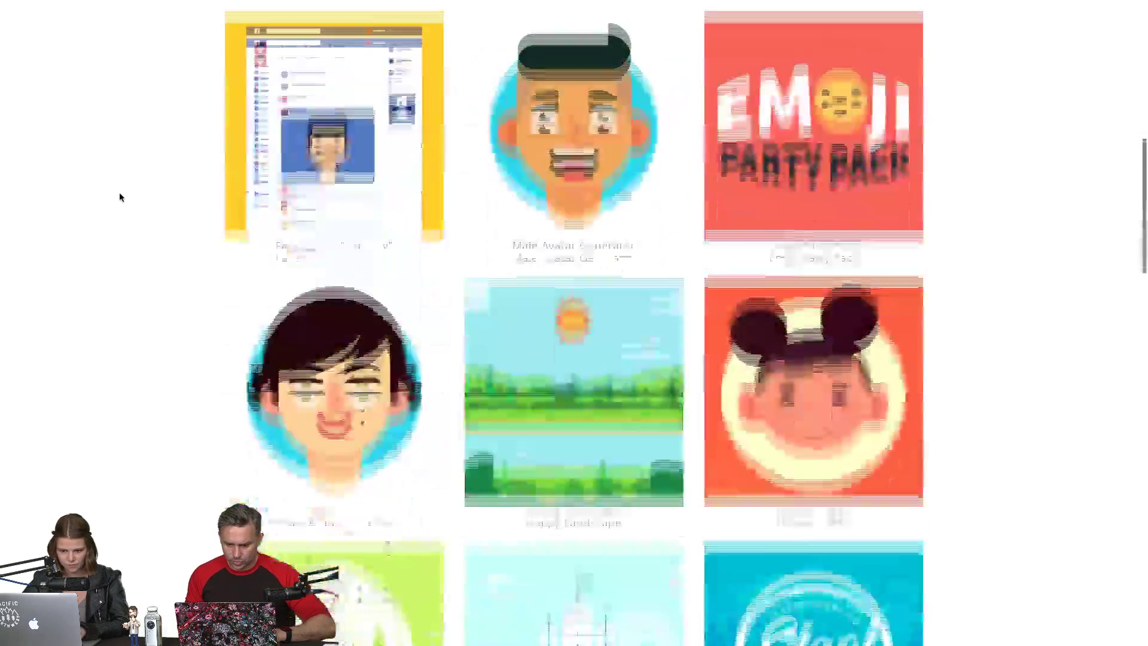
scroll(120, 192, "down", 7)
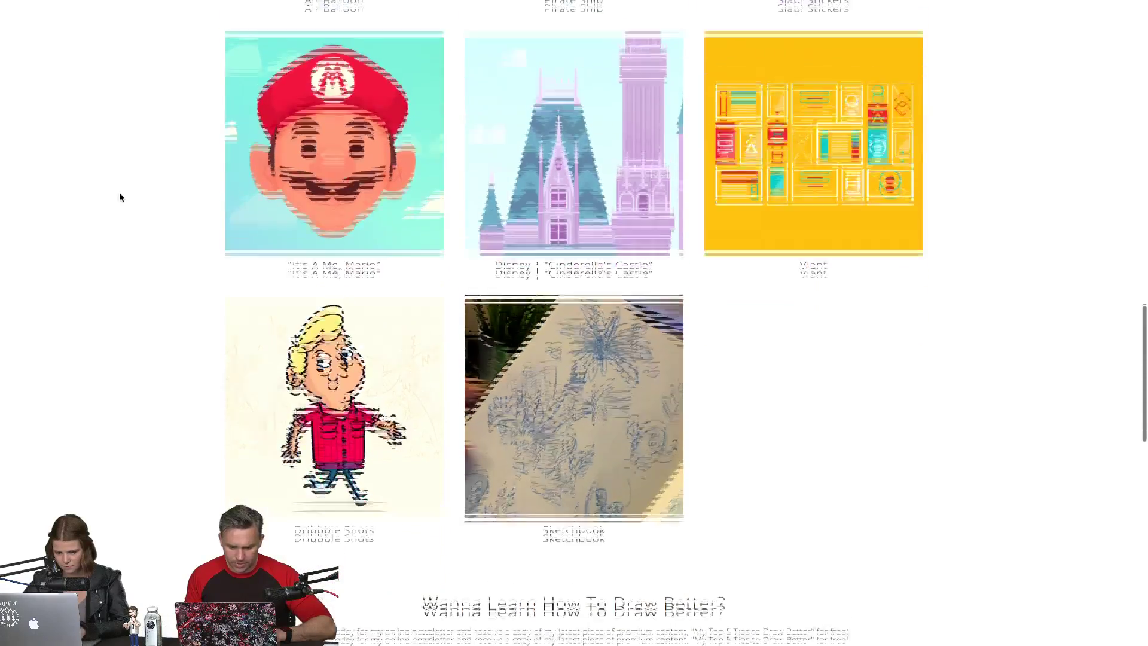
scroll(120, 192, "up", 20)
scroll(120, 192, "up", 3)
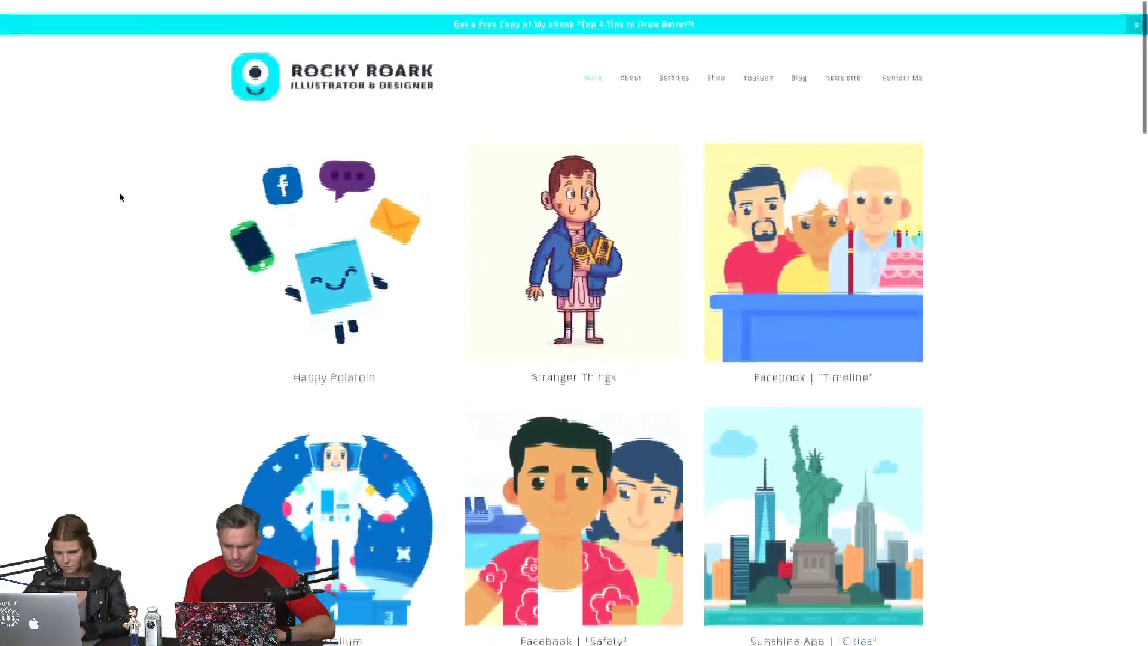
Open the portfolio of illustration, comics and animation, browse its project grid, and view the Personal Animation project.
mouse_move(317, 5)
left_click(641, 28)
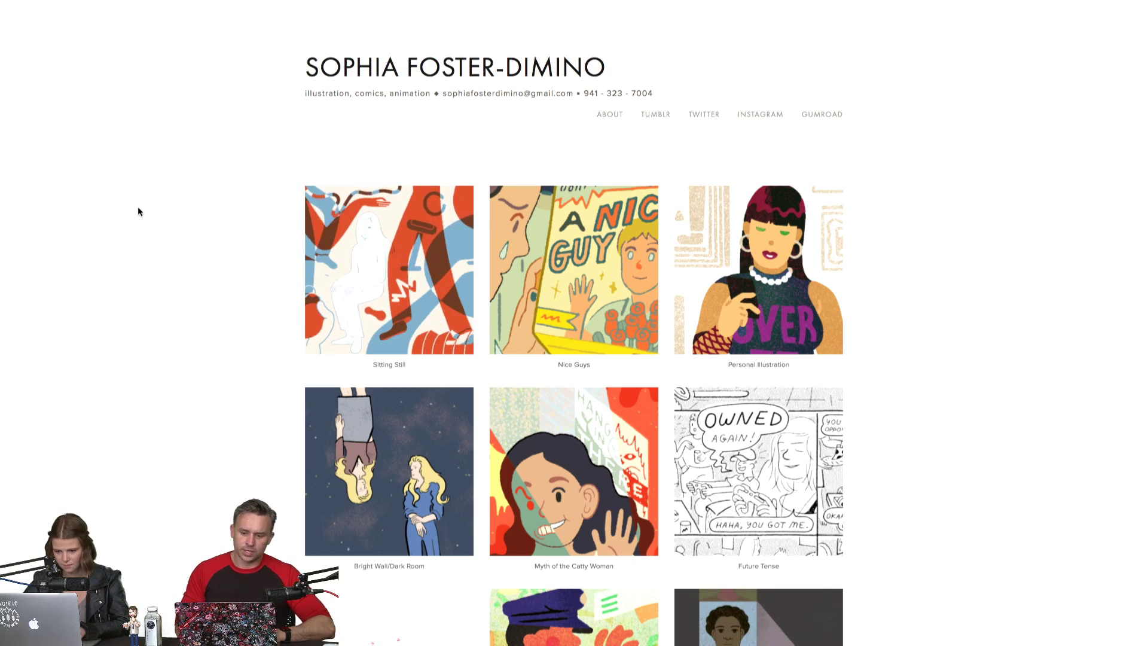
scroll(138, 212, "down", 3)
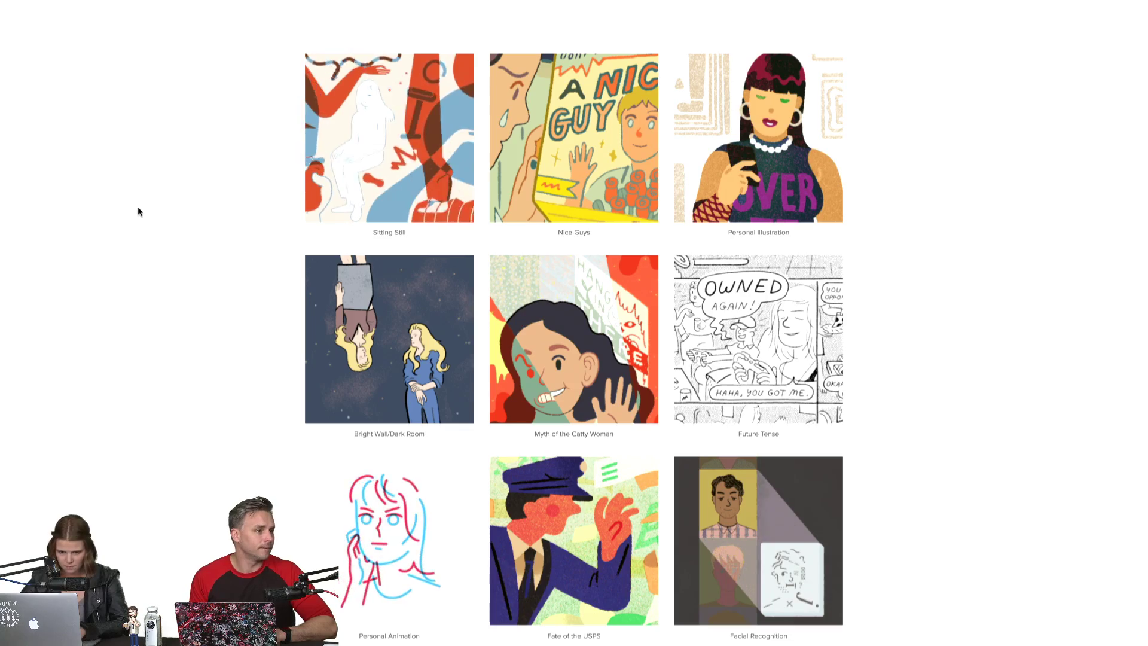
scroll(138, 212, "down", 8)
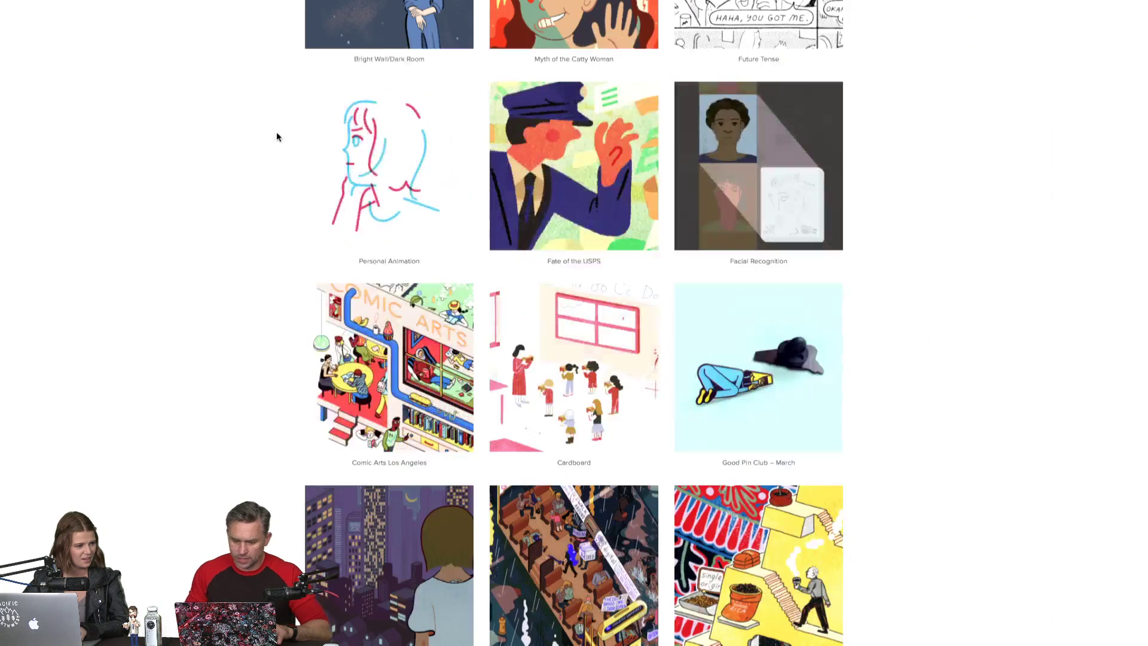
left_click(332, 156)
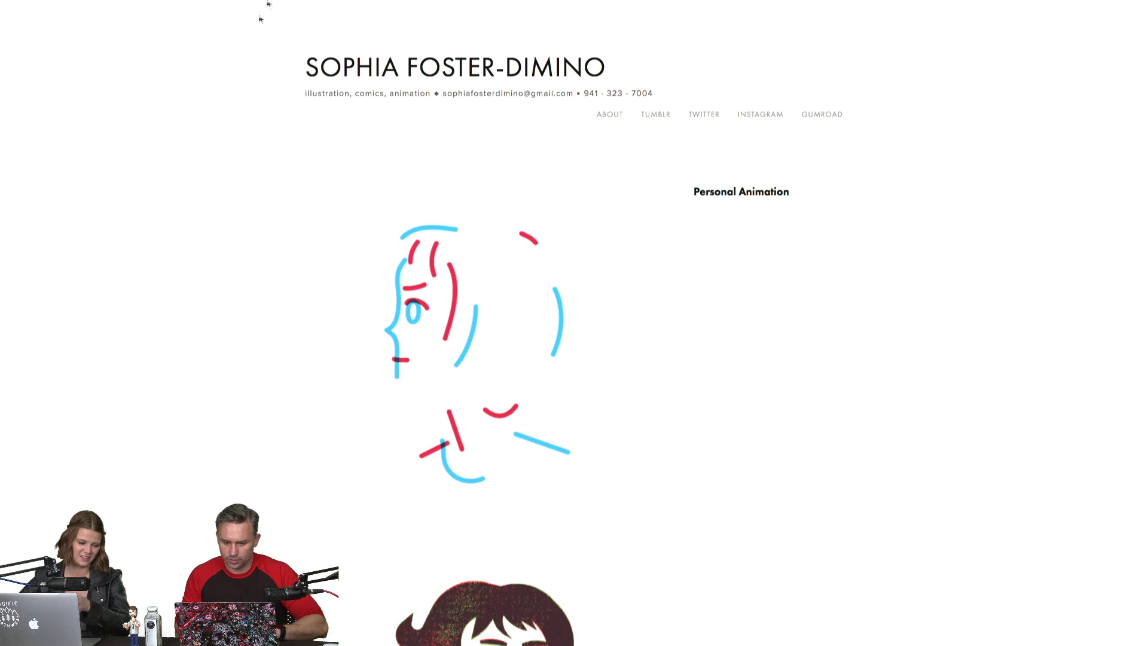
Open the Behance profile of the vector art illustrator and look over the projects, from the ESPN portraits to Make It on Mobile.
mouse_move(292, 3)
left_click(771, 27)
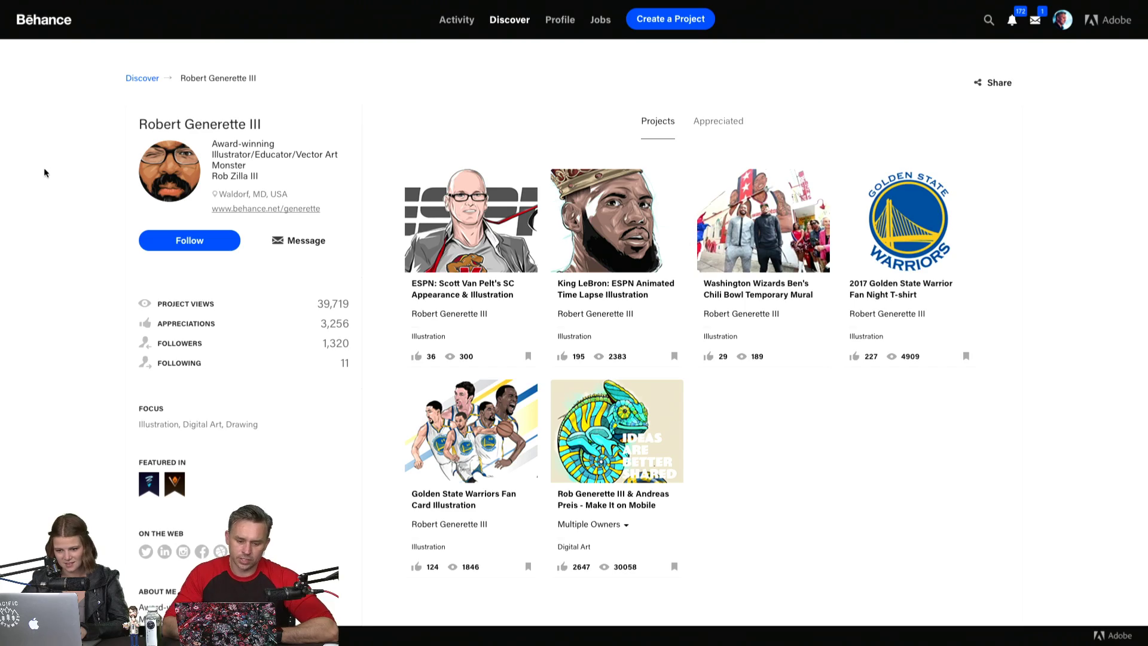
scroll(44, 173, "down", 1)
scroll(44, 173, "up", 1)
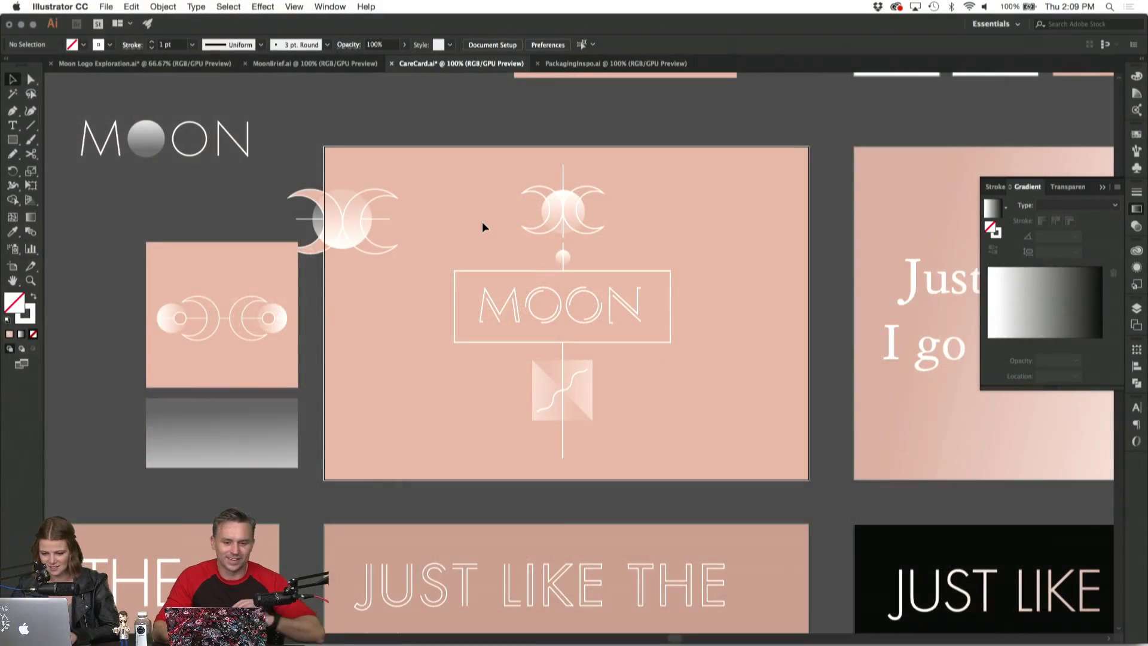
Switch to Illustrator and move the spare double-crescent group off the care card, beside the small pink crescent square.
scroll(483, 227, "down", 3)
left_click(350, 179)
left_click_drag(350, 180, 107, 212)
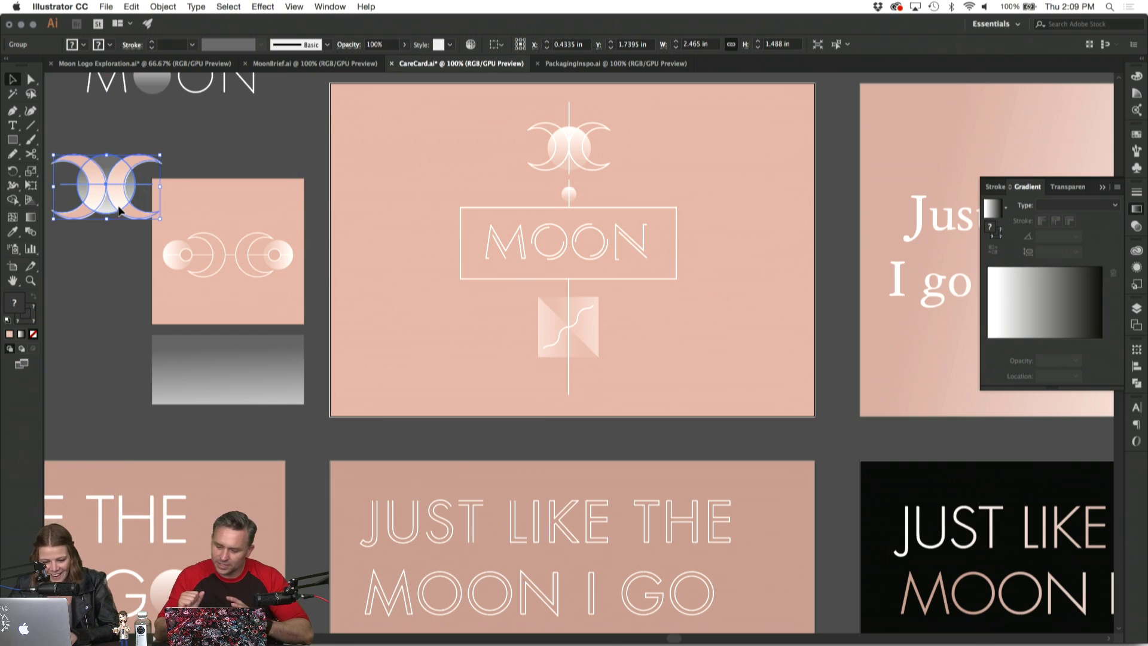
left_click(238, 136)
In the Moon Logo Exploration document, select and copy the emblem of circle, eye shape, horizontal line and half circle.
left_click(287, 63)
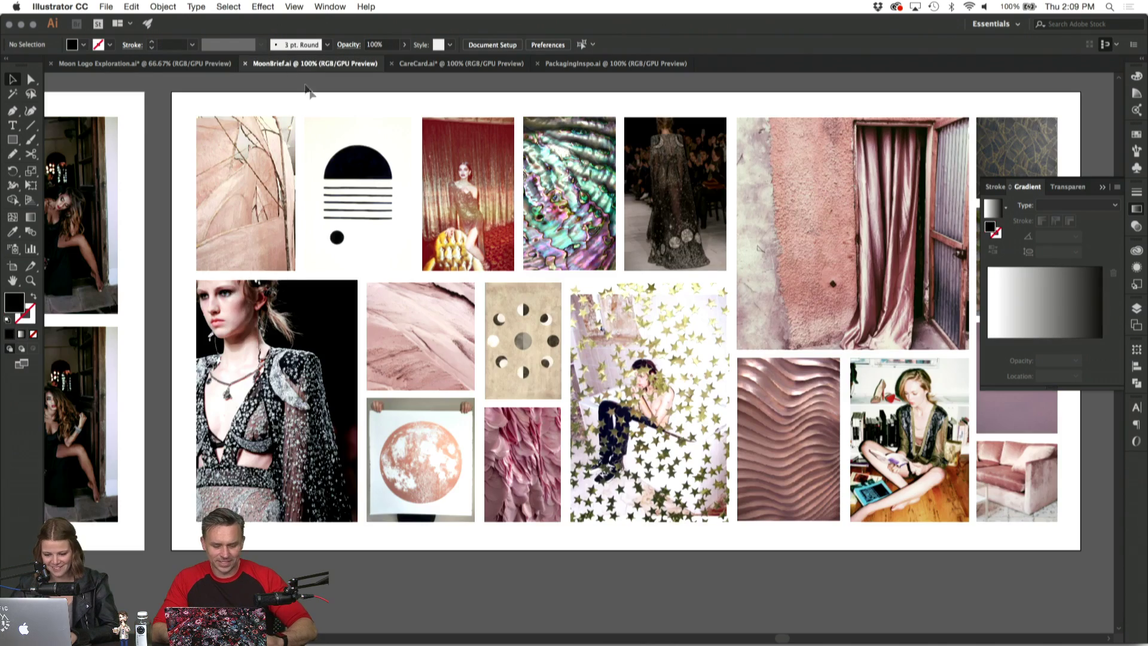
left_click(209, 60)
left_click(462, 466)
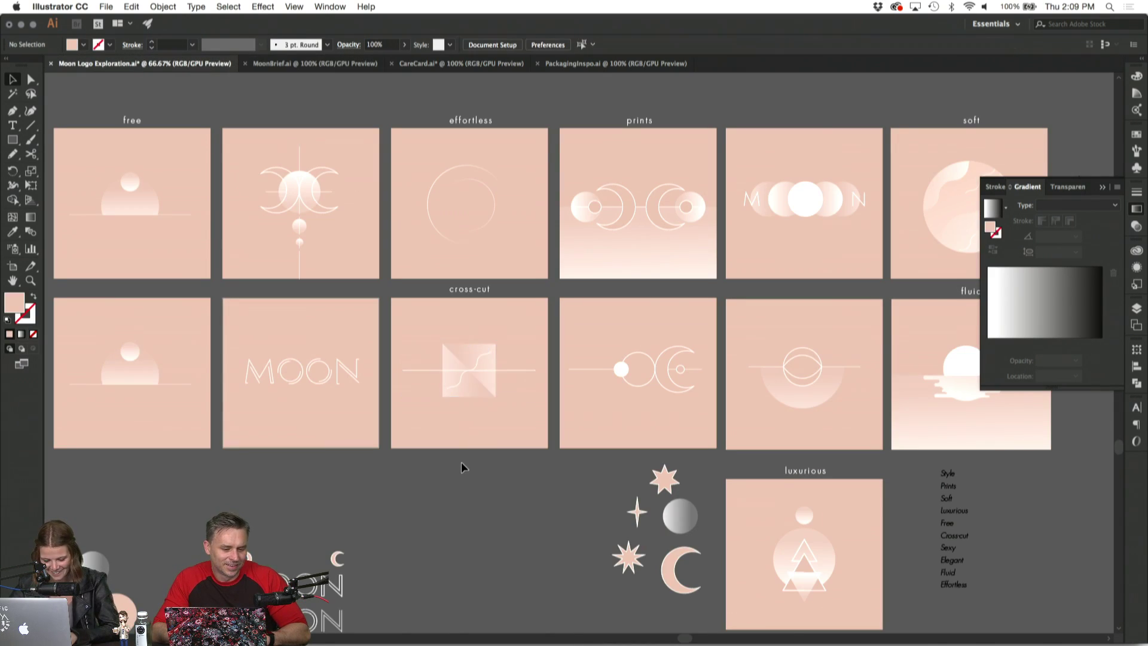
scroll(461, 463, "right", 6)
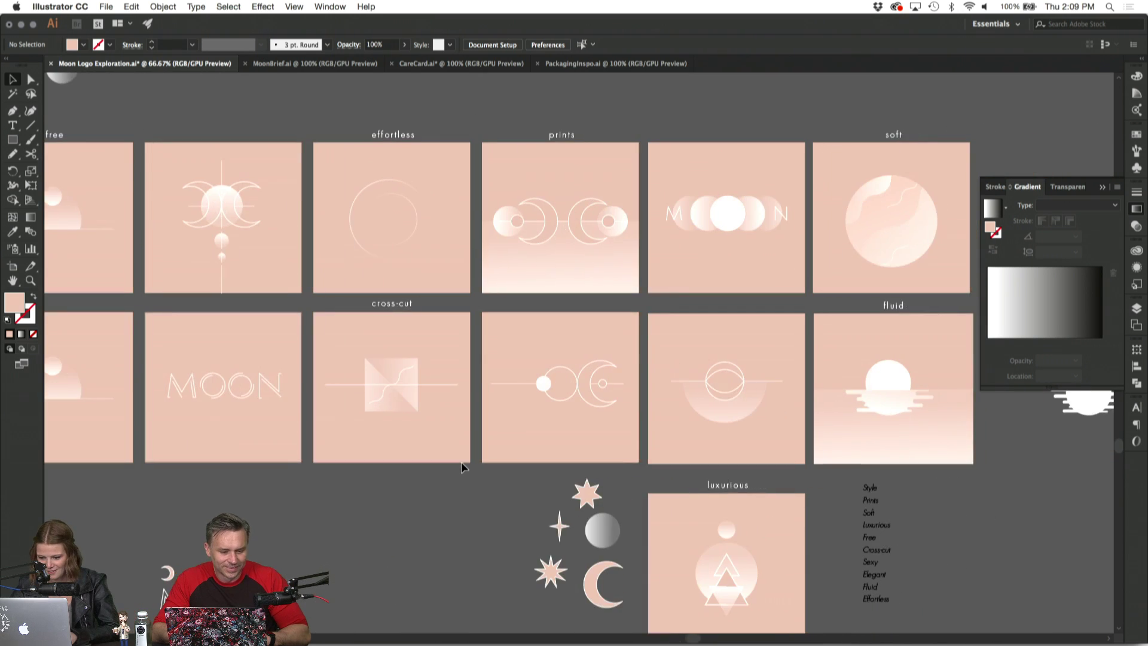
scroll(461, 461, "right", 2)
left_click(695, 445)
left_click(694, 443, "shift")
left_click_drag(593, 339, 593, 339)
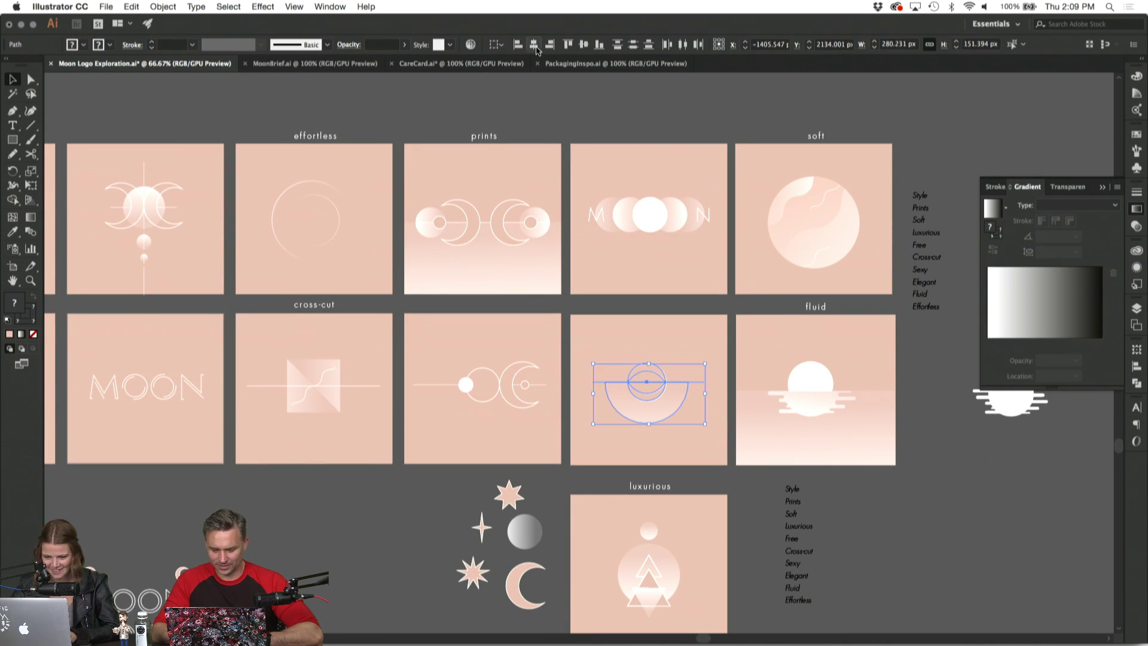
Paste the copied emblem into the CareCard document and place it over the care card's lower left edge.
left_click(323, 64)
left_click(461, 62)
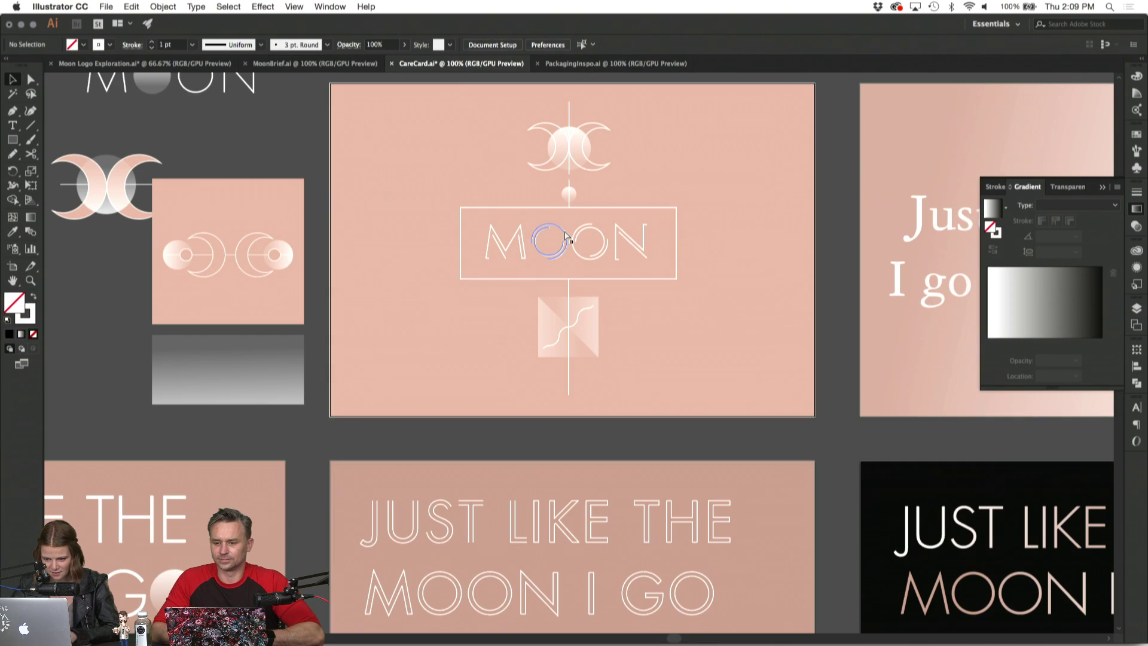
left_click(615, 337)
left_click_drag(604, 359, 398, 355)
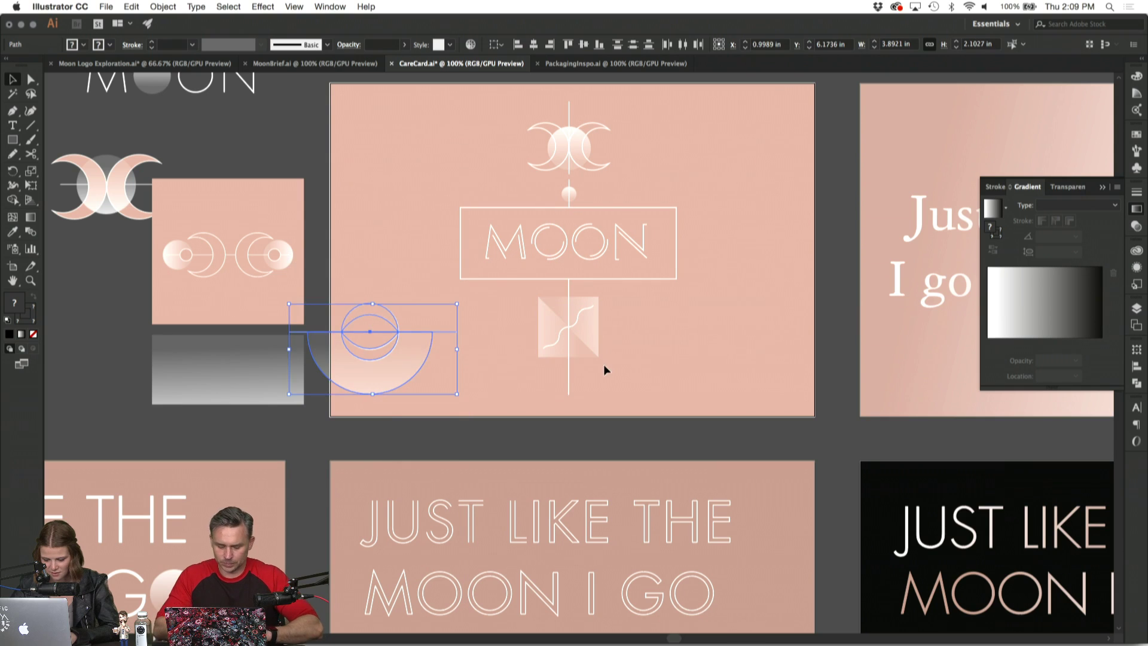
left_click(606, 371)
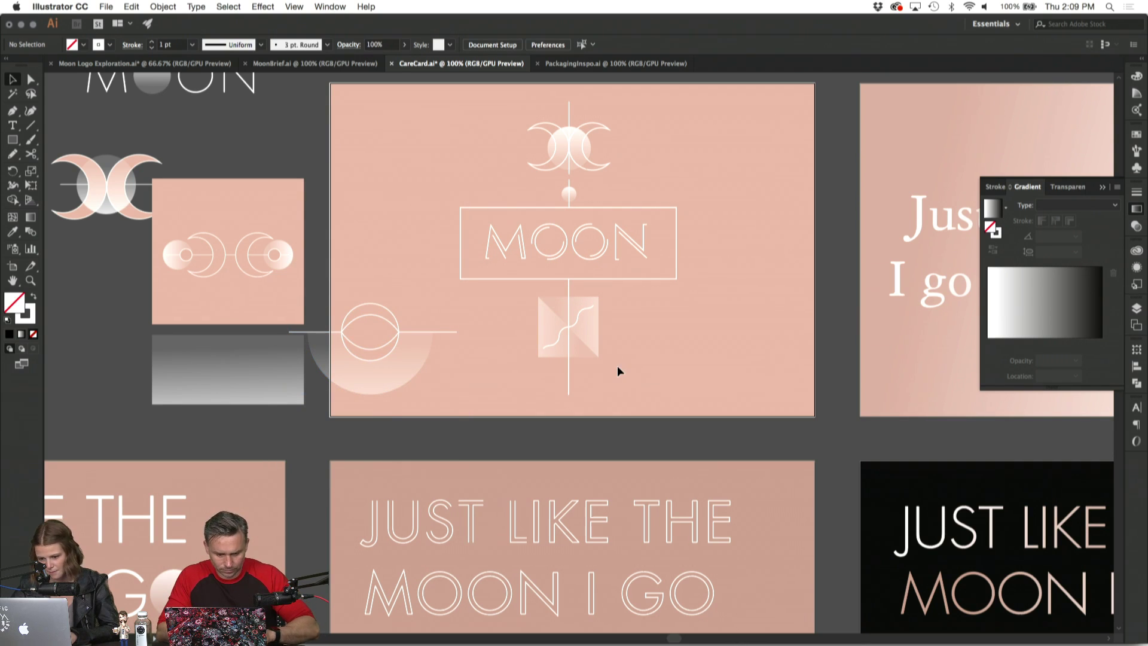
Move the gradient square with the wavy line from below the MOON frame to the card's upper right area.
left_click_drag(593, 321, 765, 174)
left_click(781, 172)
left_click(763, 109)
left_click(737, 311)
Move the pasted circle and half-circle emblem onto the vertical line just below the MOON frame.
left_click(338, 315)
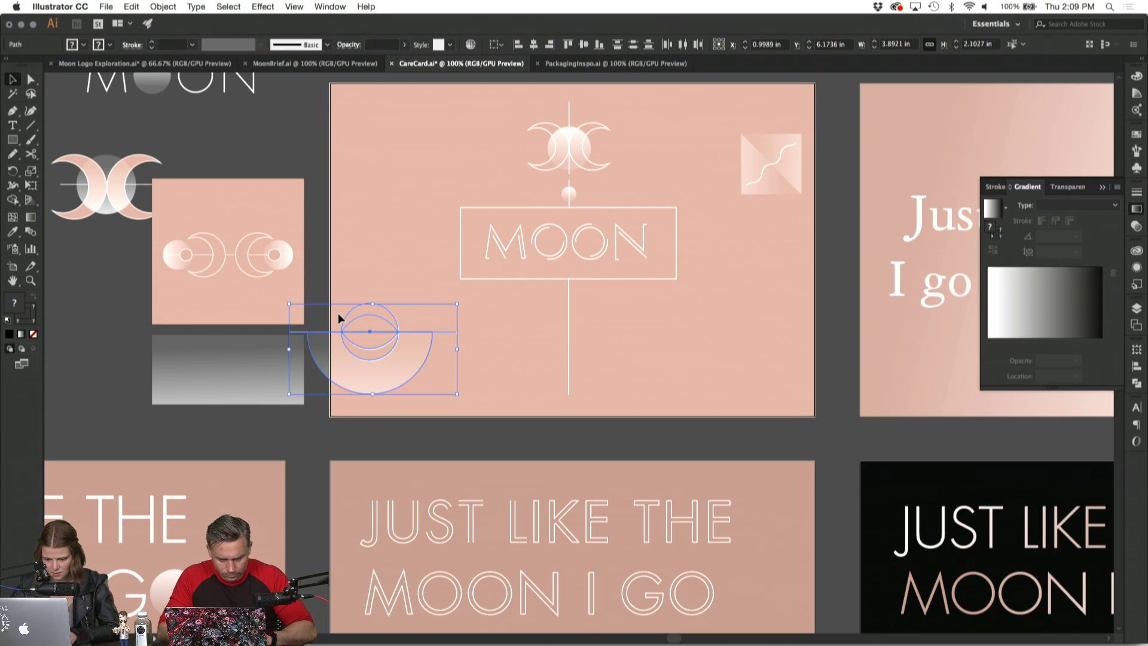
left_click_drag(372, 328, 569, 323)
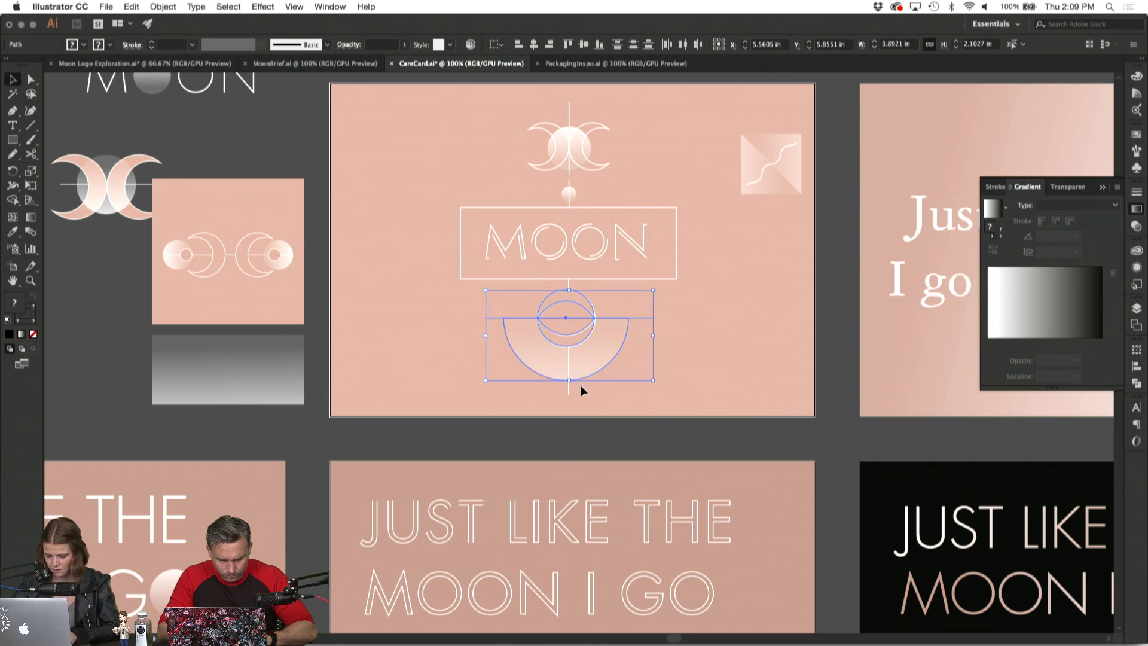
key("super+equal")
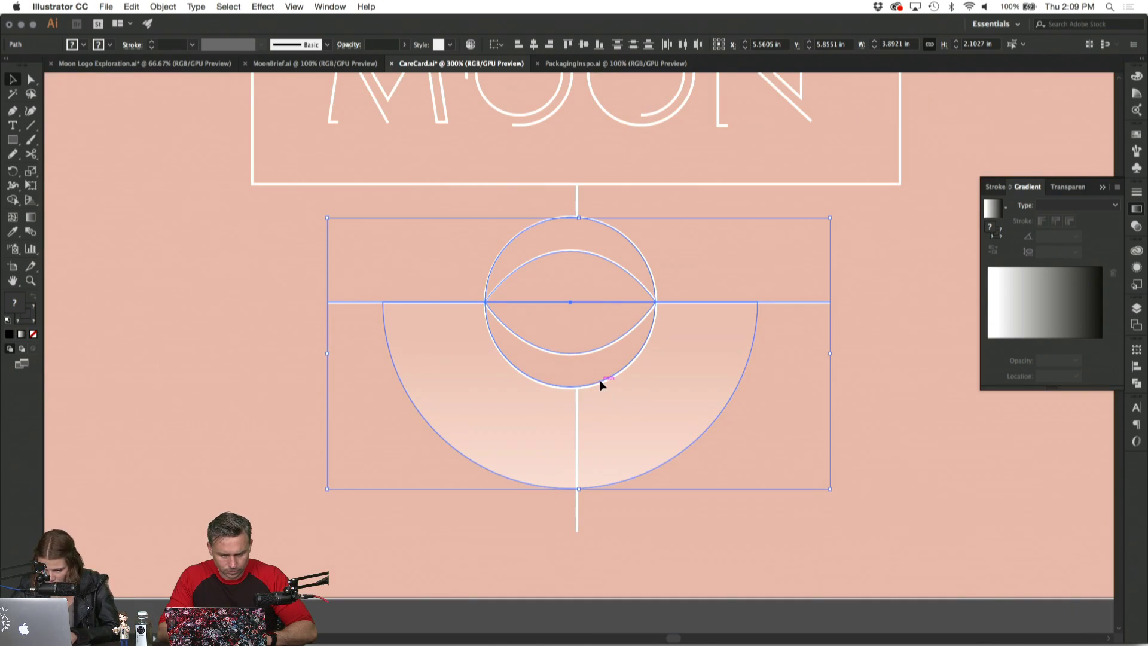
left_click_drag(599, 381, 603, 381)
left_click(649, 515)
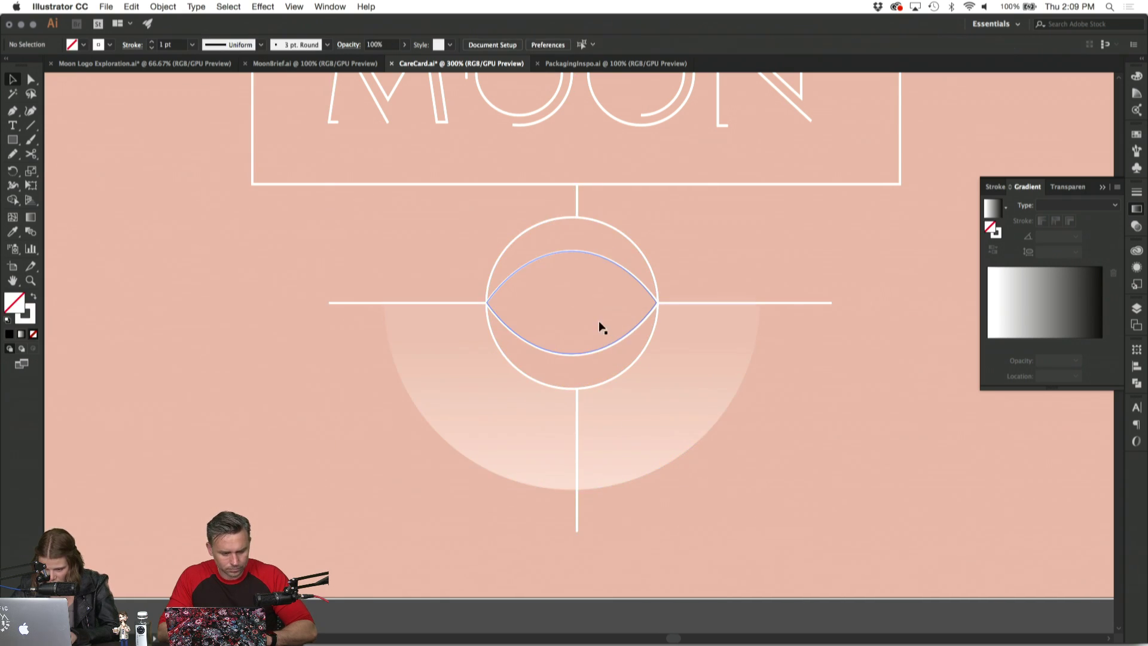
Centre the emblem's circle, eye shape and horizontal line on the vertical line.
left_click(598, 348)
left_click(587, 220, "shift")
left_click_drag(594, 224, 598, 224)
left_click(769, 313)
left_click_drag(774, 303, 781, 307)
left_click(855, 372)
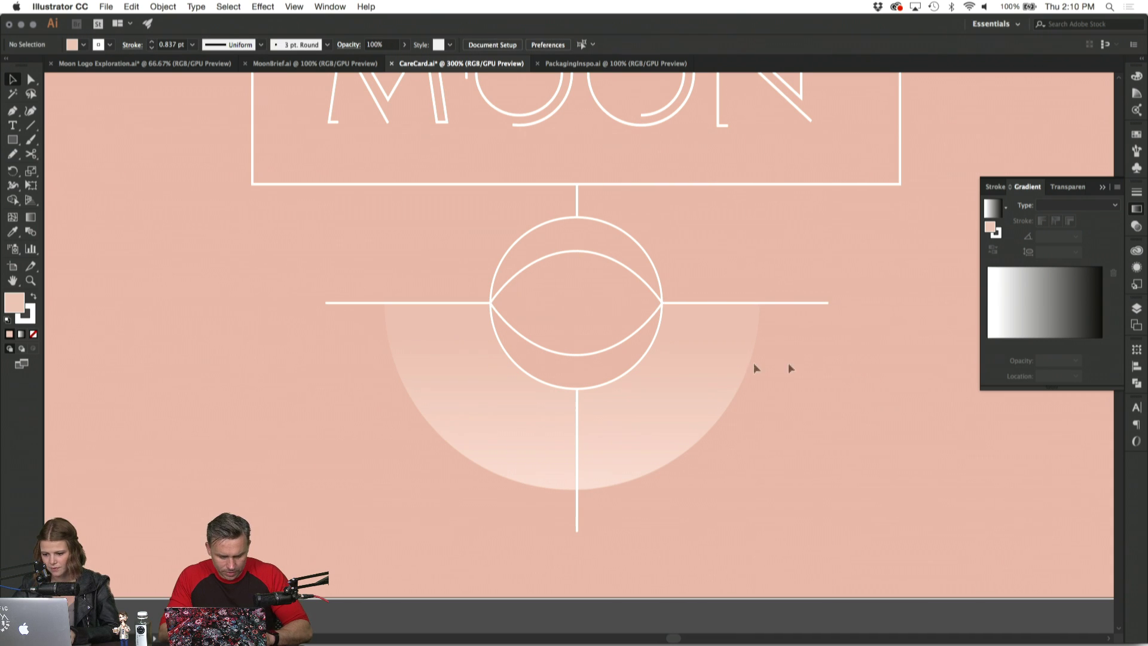
Examine the emblem's half circle and the balance of the care card among the surrounding artboards.
left_click(682, 371)
key("super+minus")
key("super+minus")
key("super+minus")
key("super+minus")
key("super+minus")
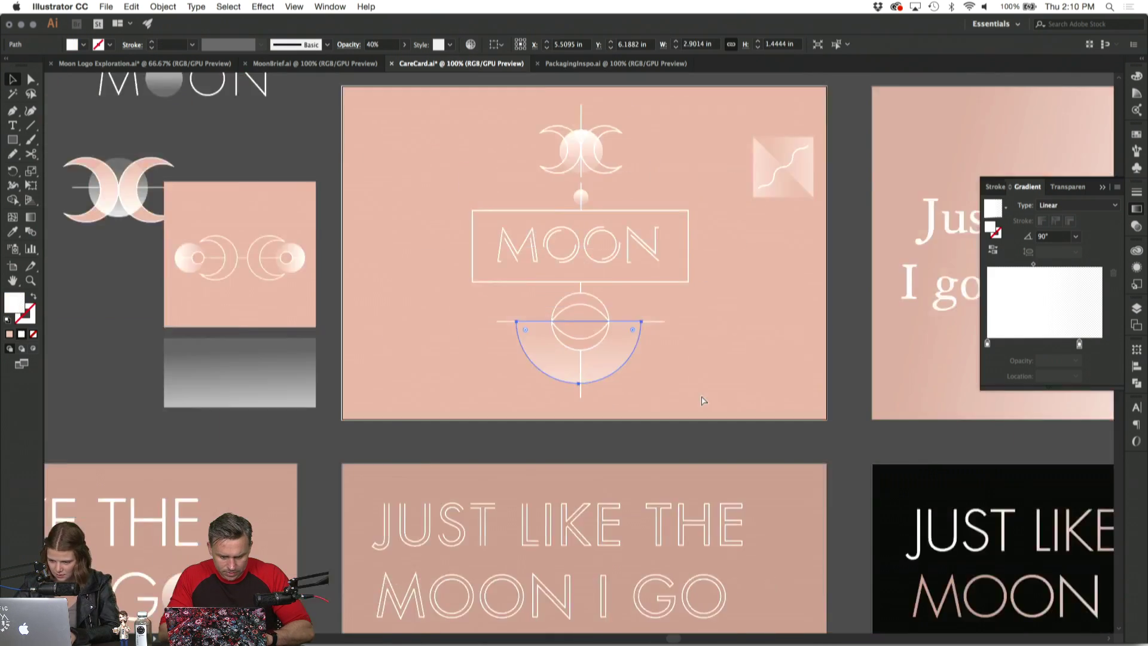
left_click(703, 400)
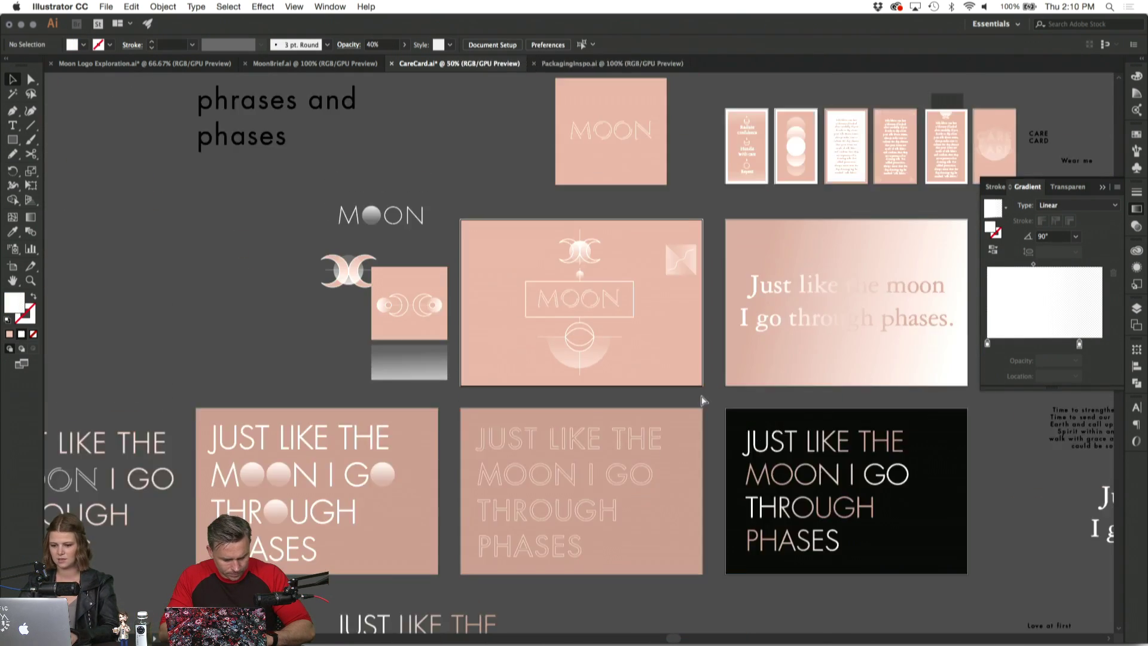
key("super+equal")
key("super+equal")
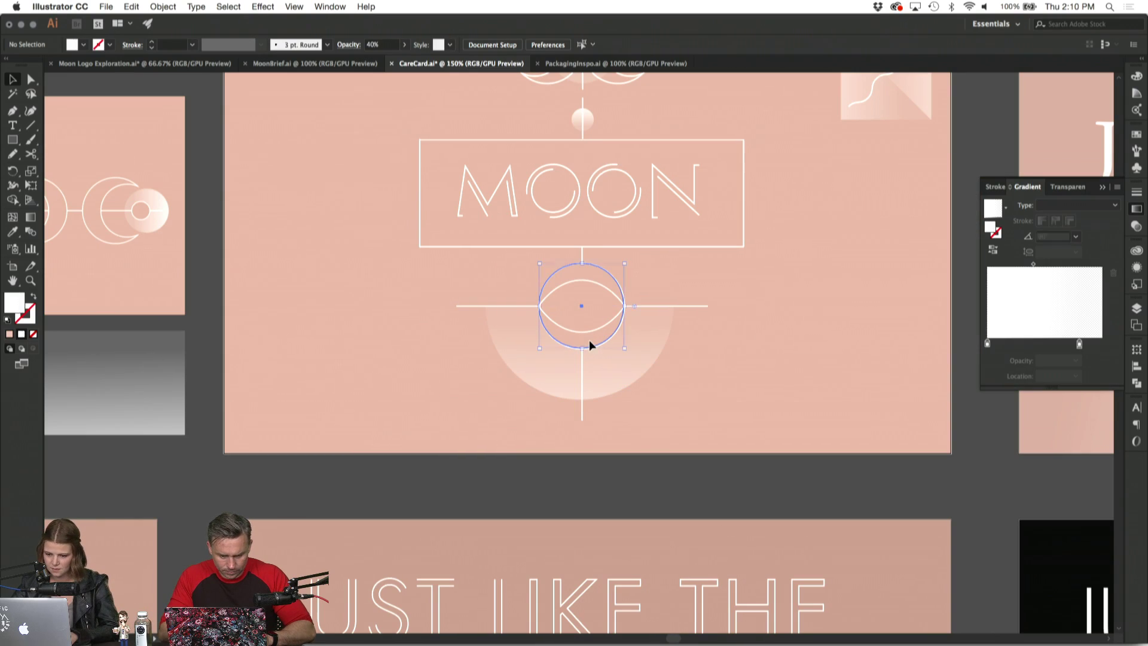
Give the emblem's circle and eye shape the stroke and fill of the crescent in the small pink square.
left_click(591, 335)
left_click(13, 232)
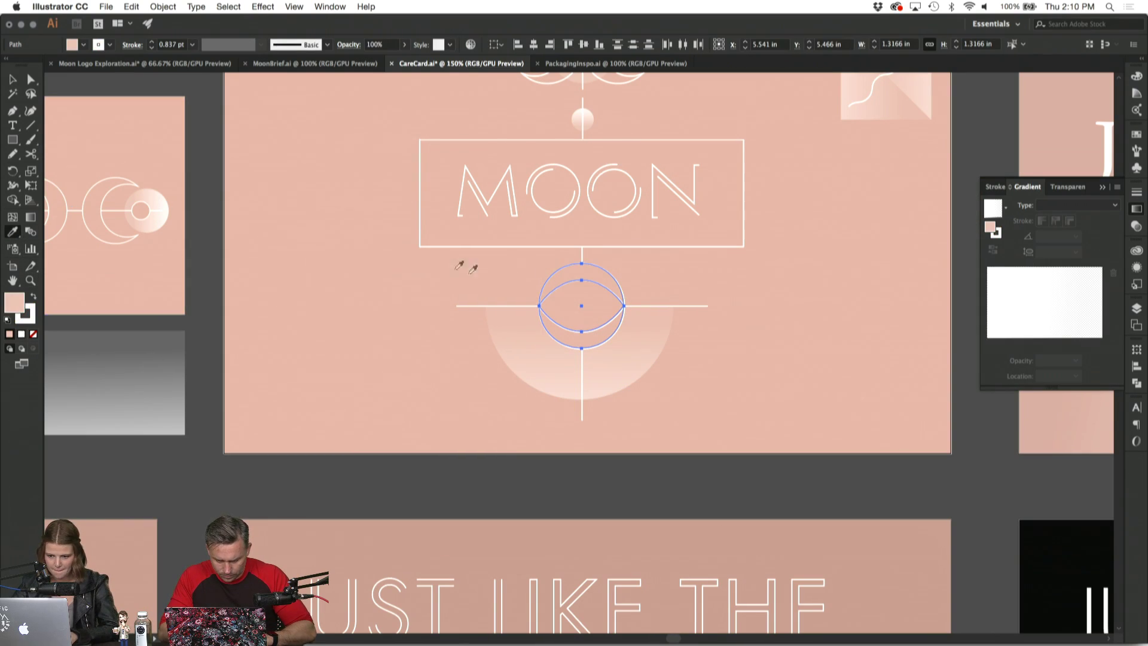
left_click(583, 247)
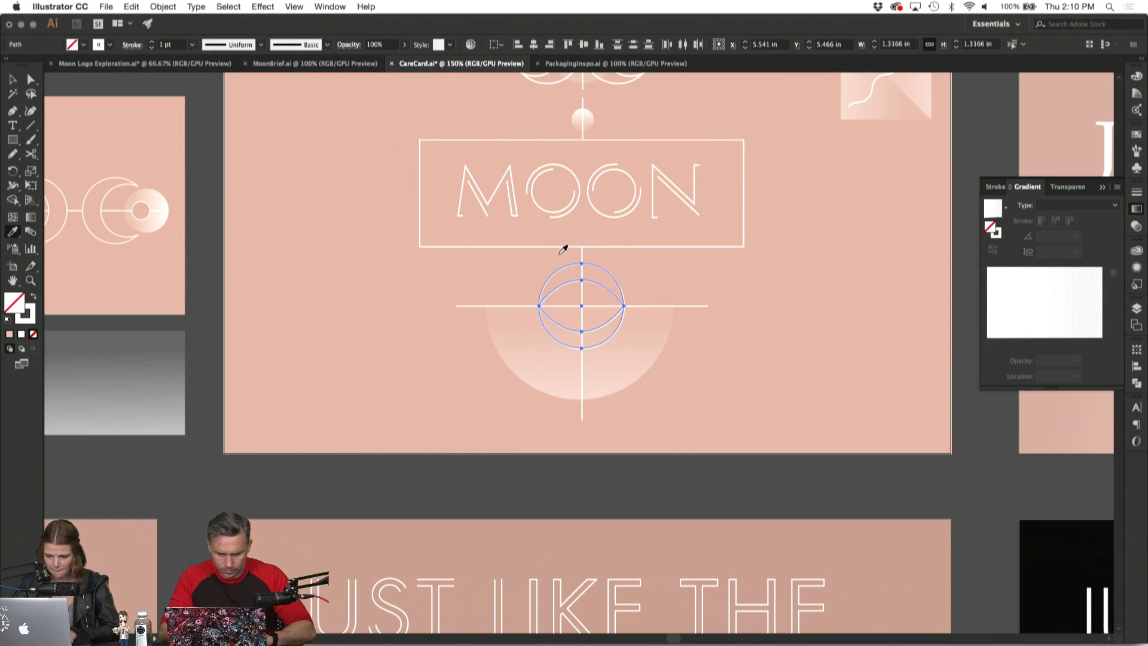
left_click(540, 144)
scroll(540, 144, "up", 3)
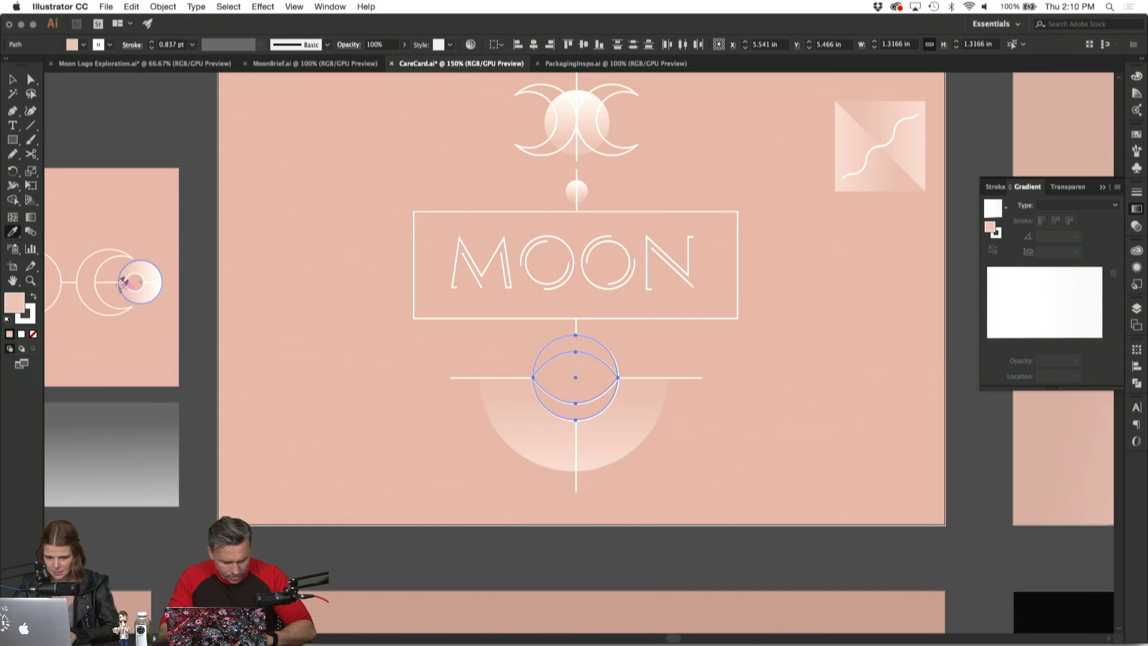
left_click(97, 264)
Scale down the emblem's circle and eye shape while keeping them centred on the vertical line.
key("v")
mouse_move(579, 425)
left_mouse_down()
mouse_move(584, 395)
mouse_move(598, 397)
mouse_move(579, 408)
left_mouse_up()
left_click(751, 468)
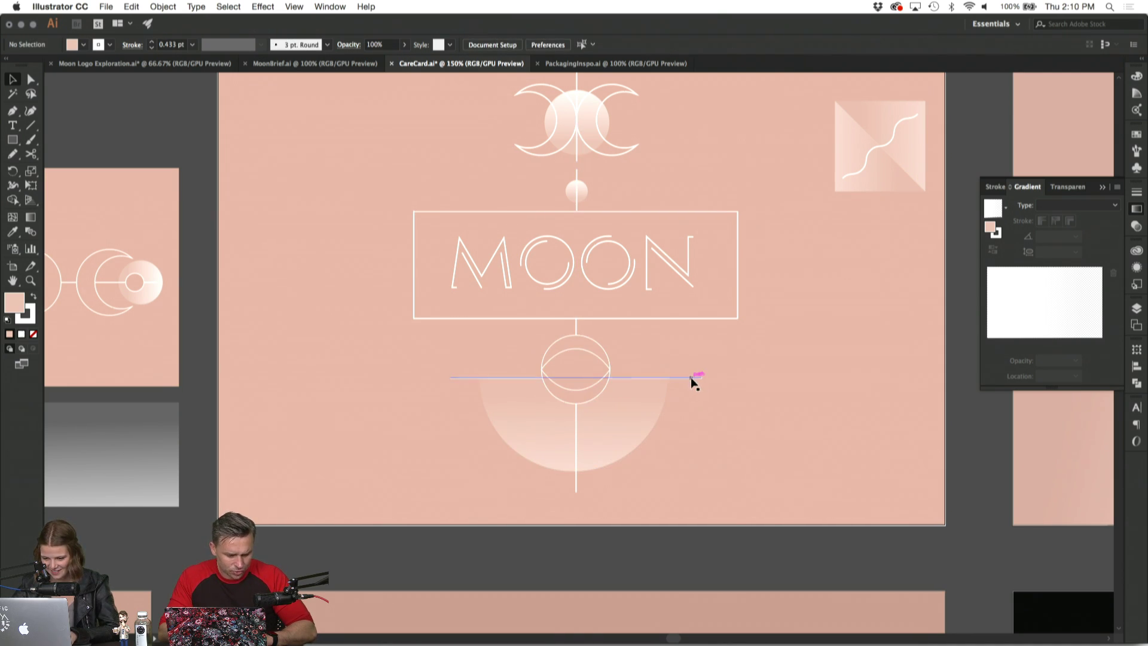
Raise the horizontal line to the smaller circle's centre, and scale the half circle down beneath it.
left_click_drag(691, 377, 690, 367)
left_click(730, 438)
left_click_drag(640, 441, 638, 432)
left_click_drag(572, 462, 573, 438)
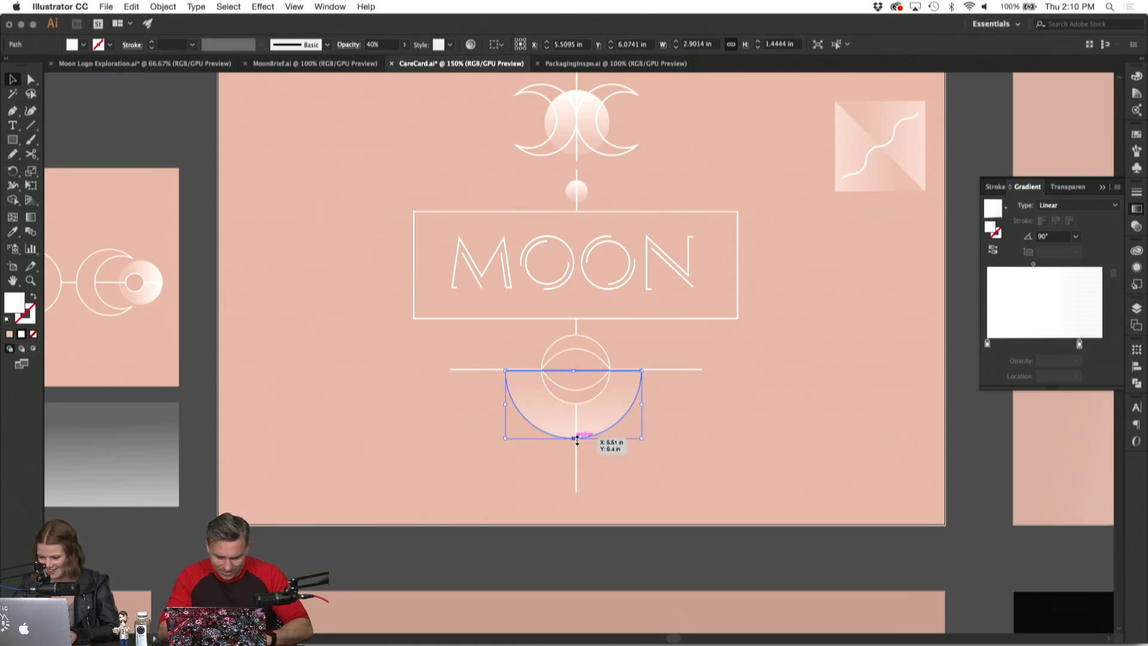
left_click(693, 469)
key("super+minus")
key("super+minus")
key("super+equal")
key("super+equal")
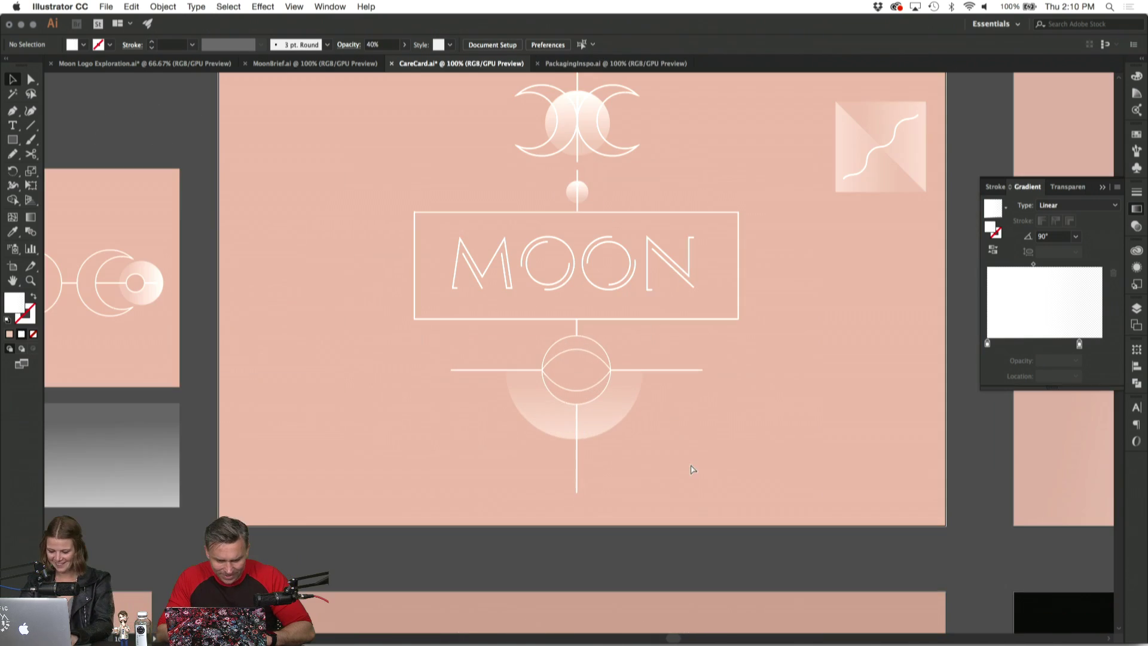
Move the whole emblem, without the vertical line, to the care card's lower right area.
scroll(693, 469, "down", 3)
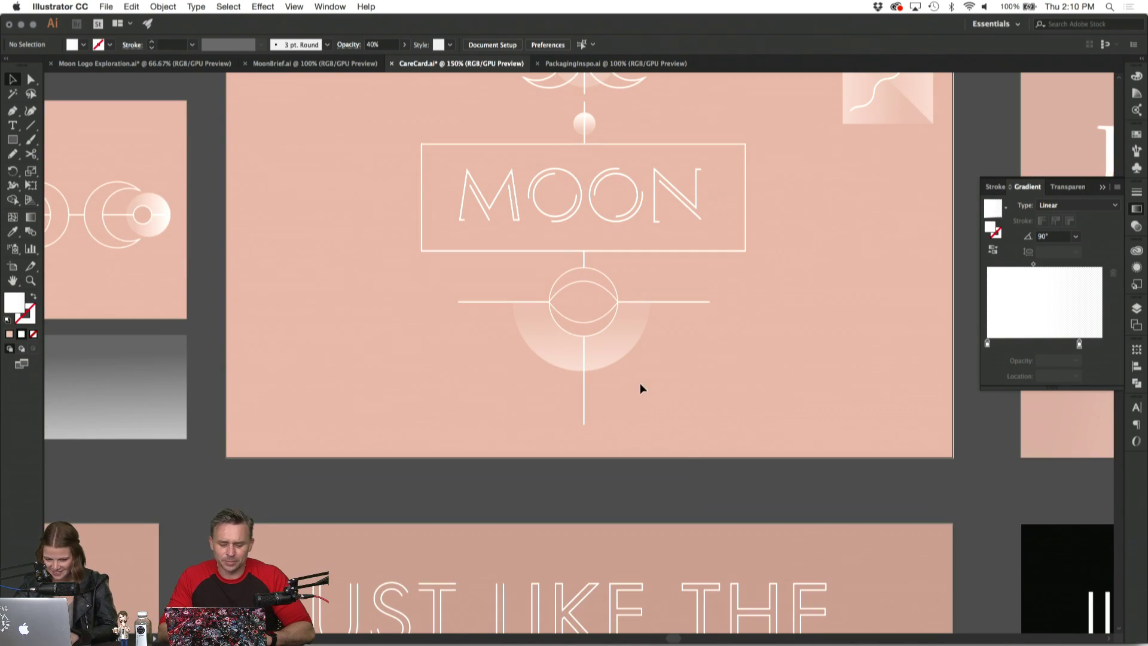
left_click(663, 305)
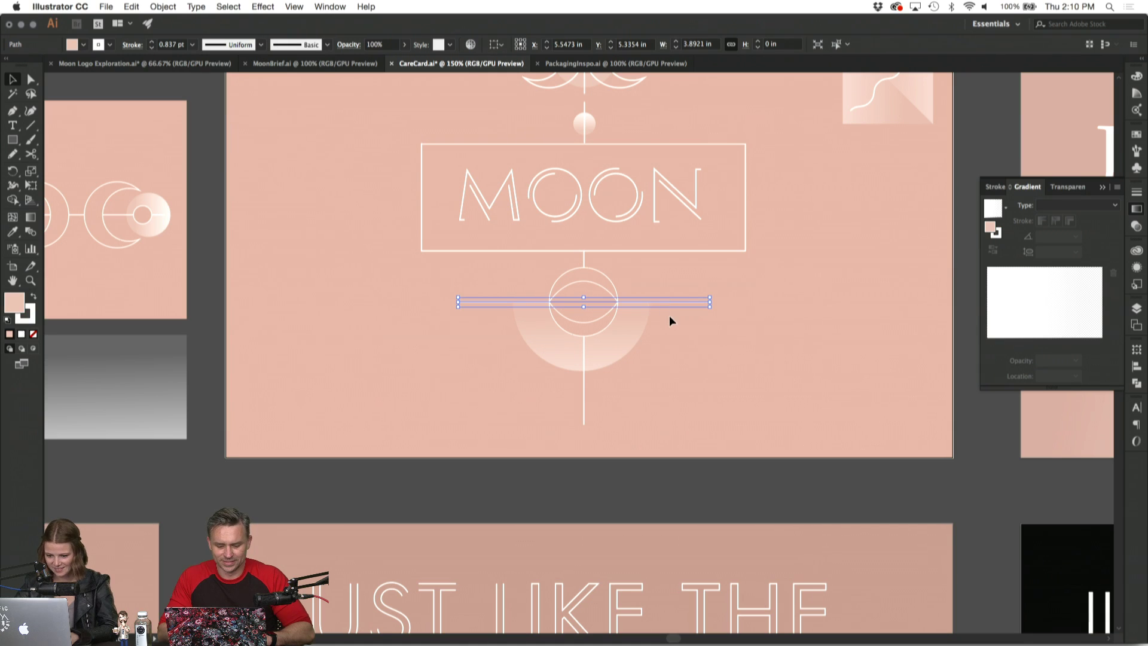
left_click(670, 321)
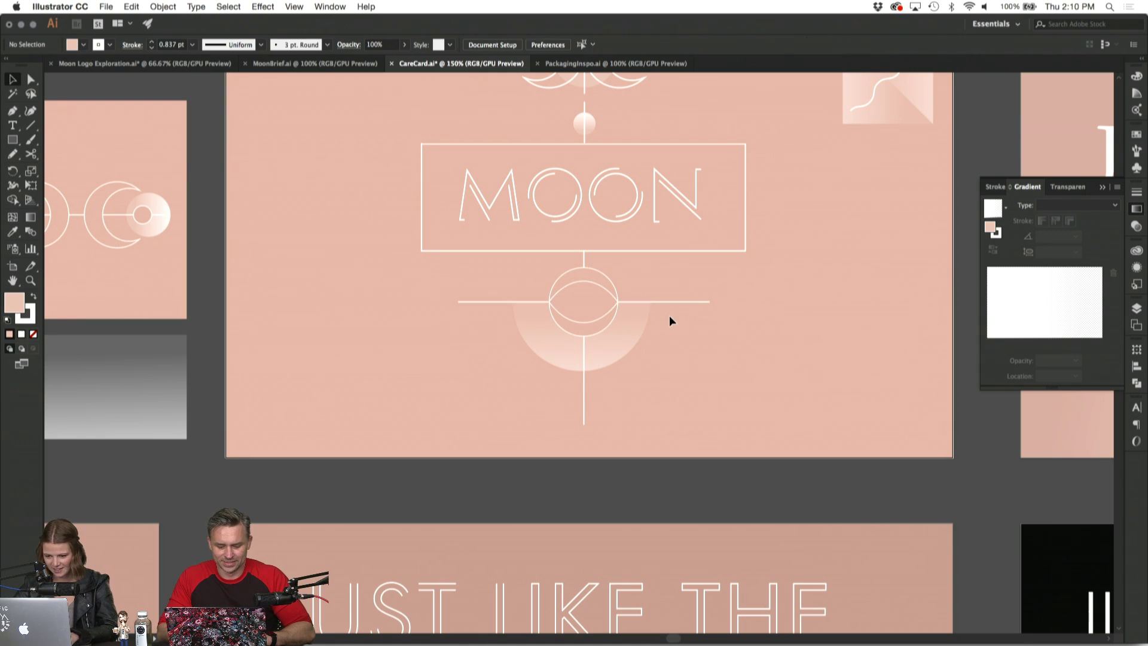
left_click(585, 405)
left_click_drag(669, 371, 500, 279)
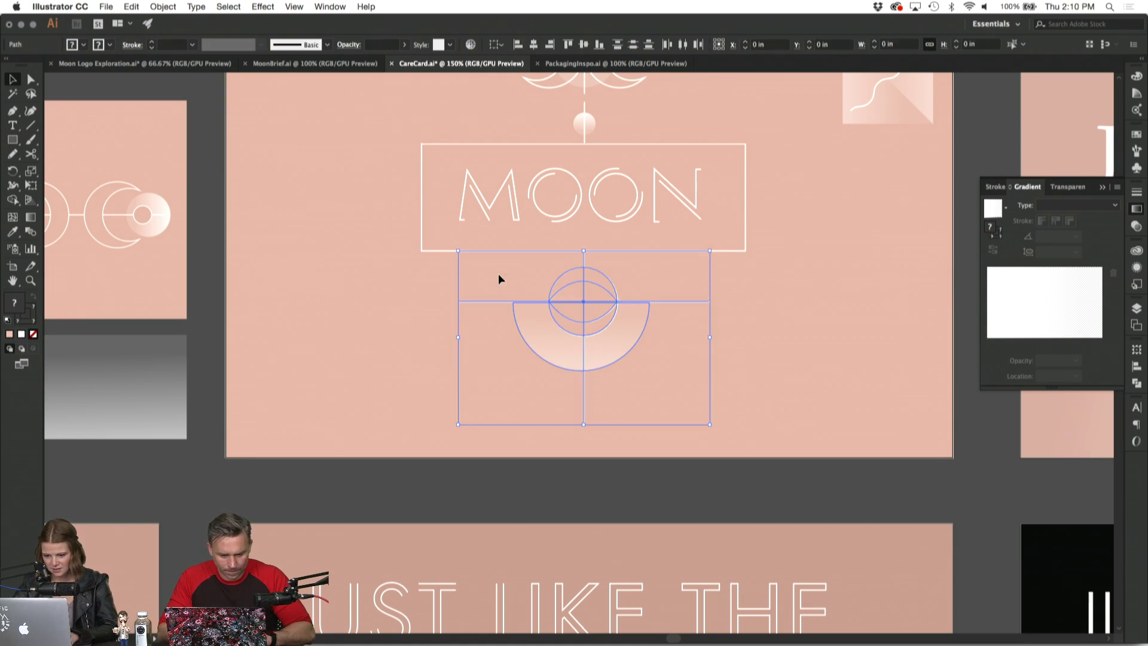
left_click(584, 402, "shift")
left_click_drag(580, 344, 842, 400)
left_click(802, 307)
Draw a circle about 0.94 in across in the care card's upper left area, with the gradient fill of the top emblem's moon.
scroll(803, 307, "up", 4)
scroll(802, 307, "up", 2)
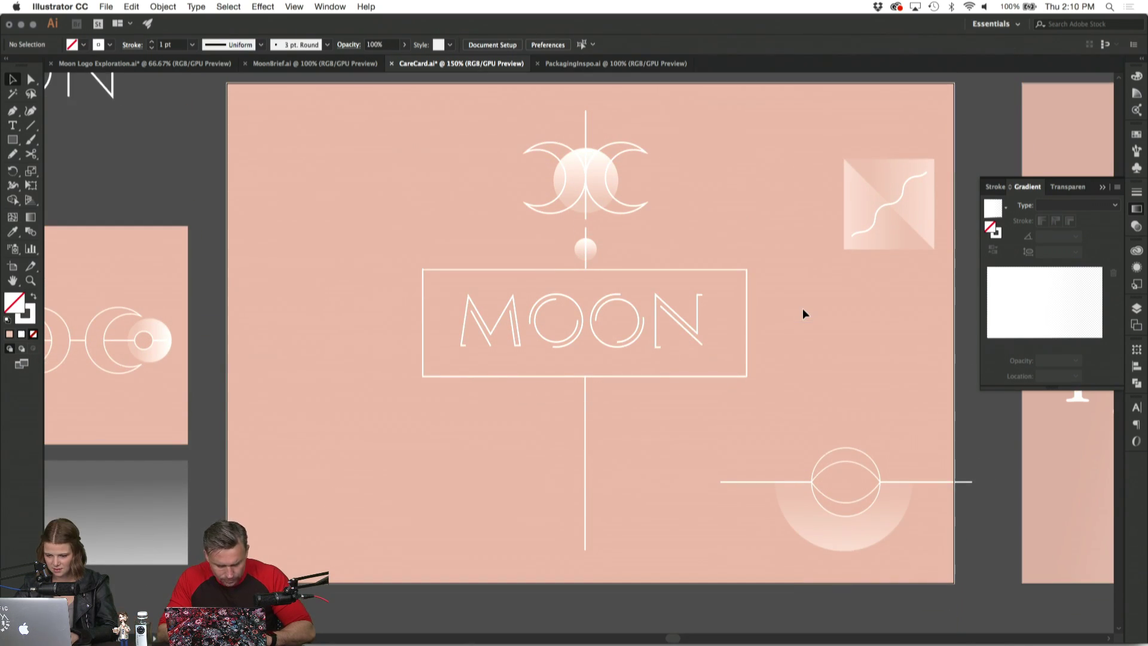
scroll(587, 282, "up", 1)
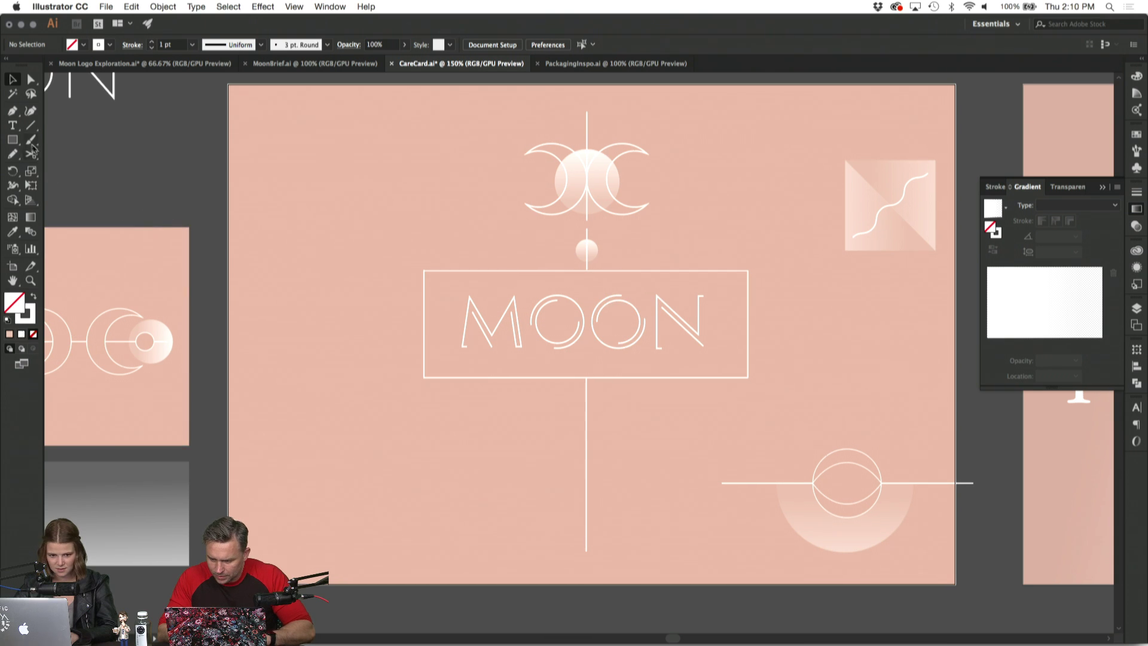
left_click_drag(10, 141, 60, 164)
left_click_drag(265, 160, 326, 222)
left_click(12, 231)
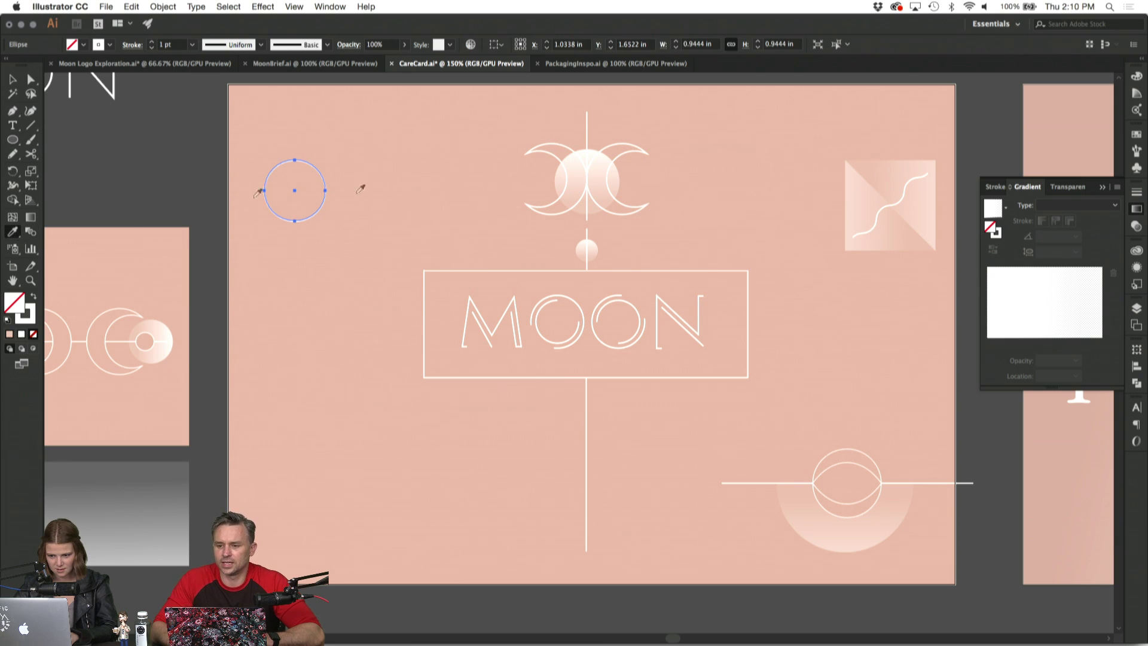
left_click(598, 194)
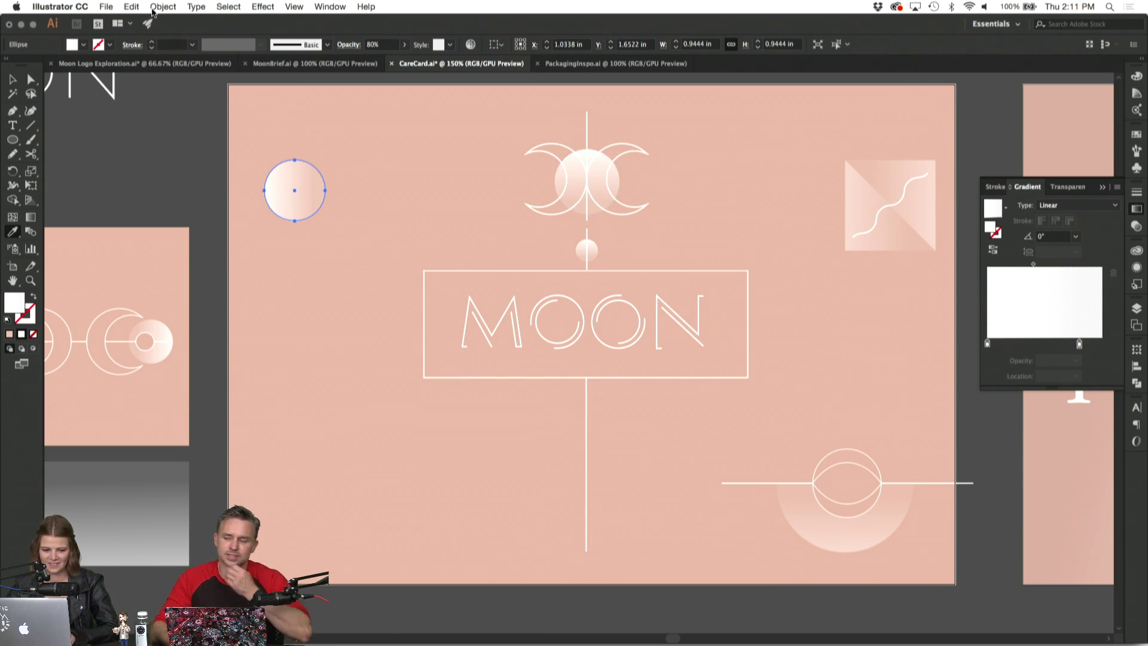
key("v")
left_click(349, 329)
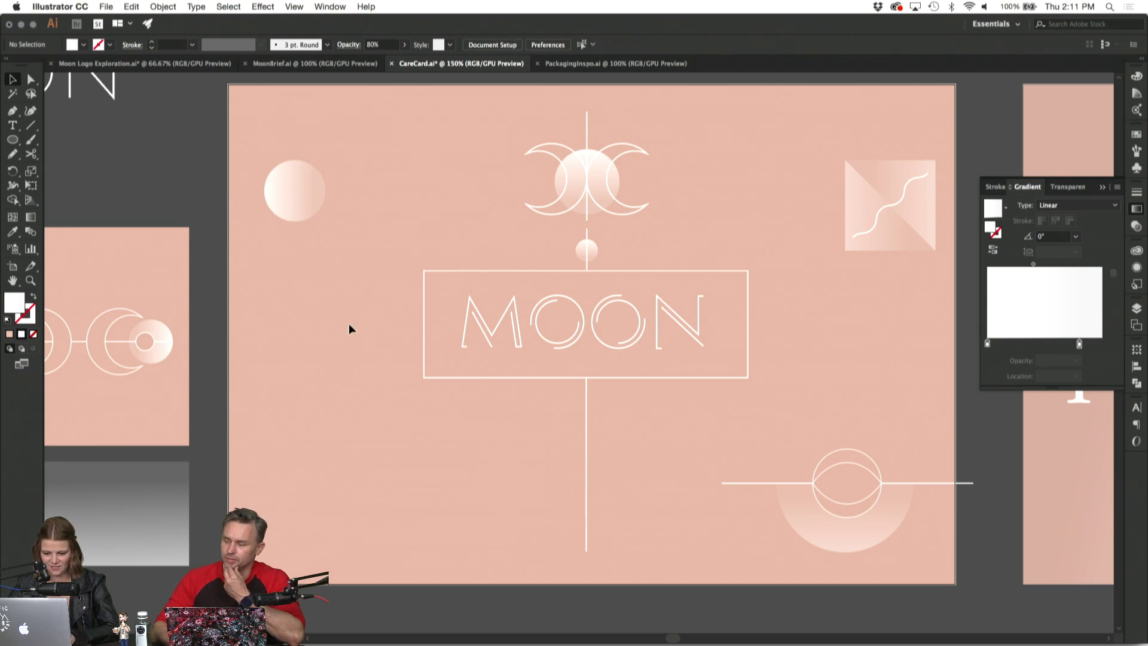
Centre the circle on the wordmark frame's left edge and place a copy level with it on the right edge.
left_click_drag(305, 197, 429, 329)
left_click(343, 256)
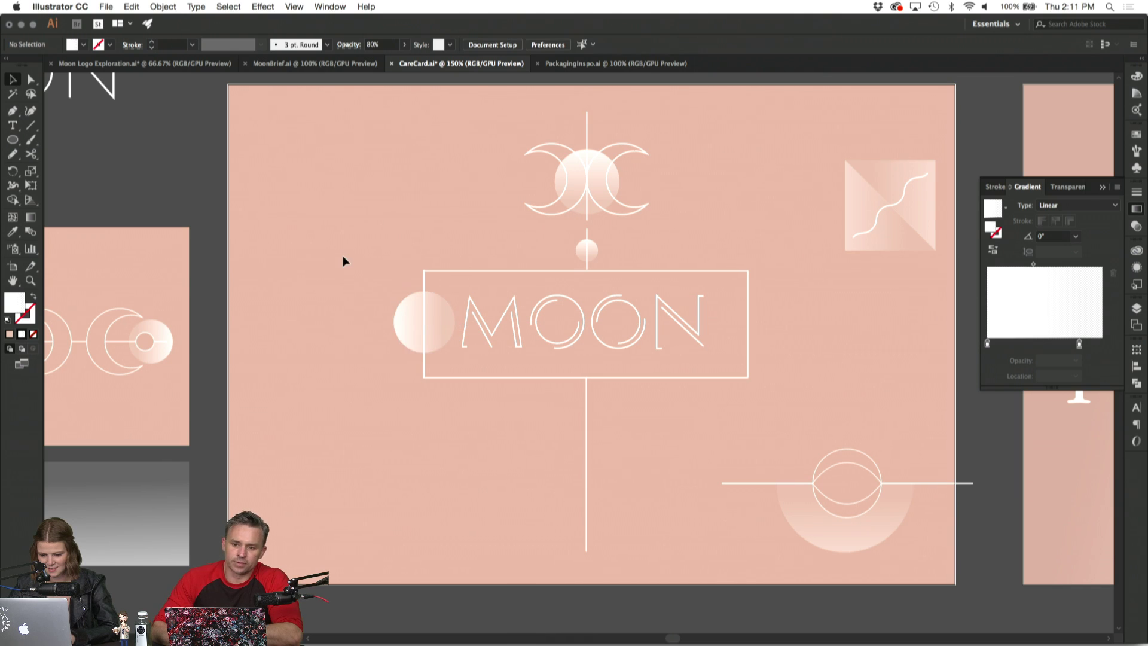
left_click(411, 315)
left_click_drag(411, 316, 733, 347)
left_click(845, 352)
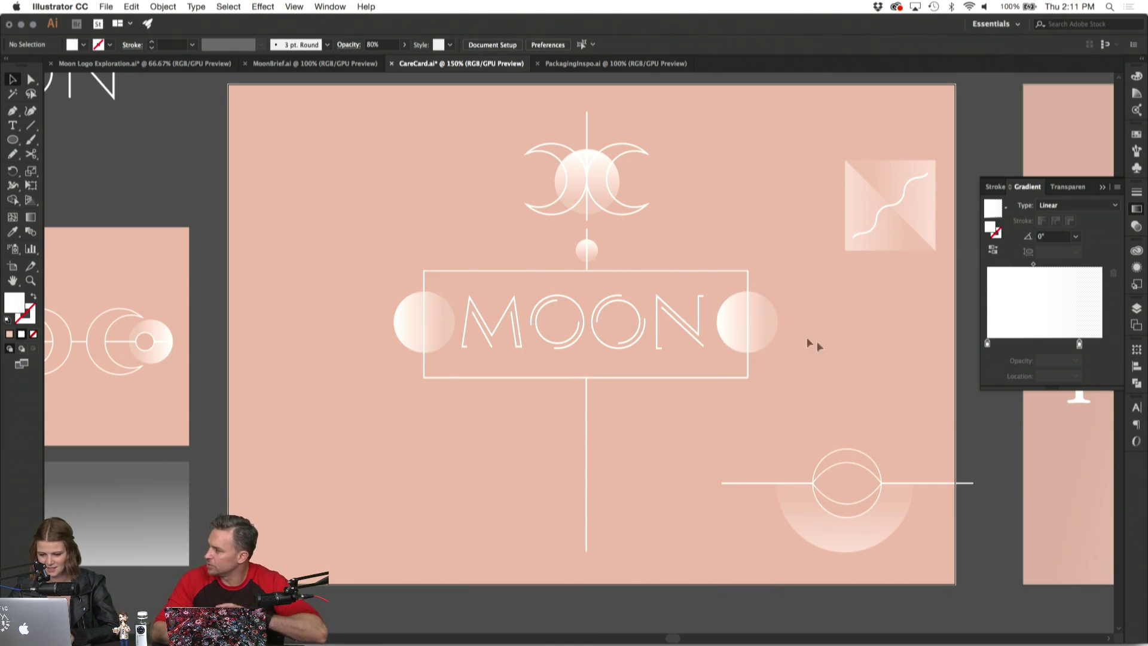
Set the left circle's gradient angle to 180° so it mirrors the right circle.
left_click(768, 331)
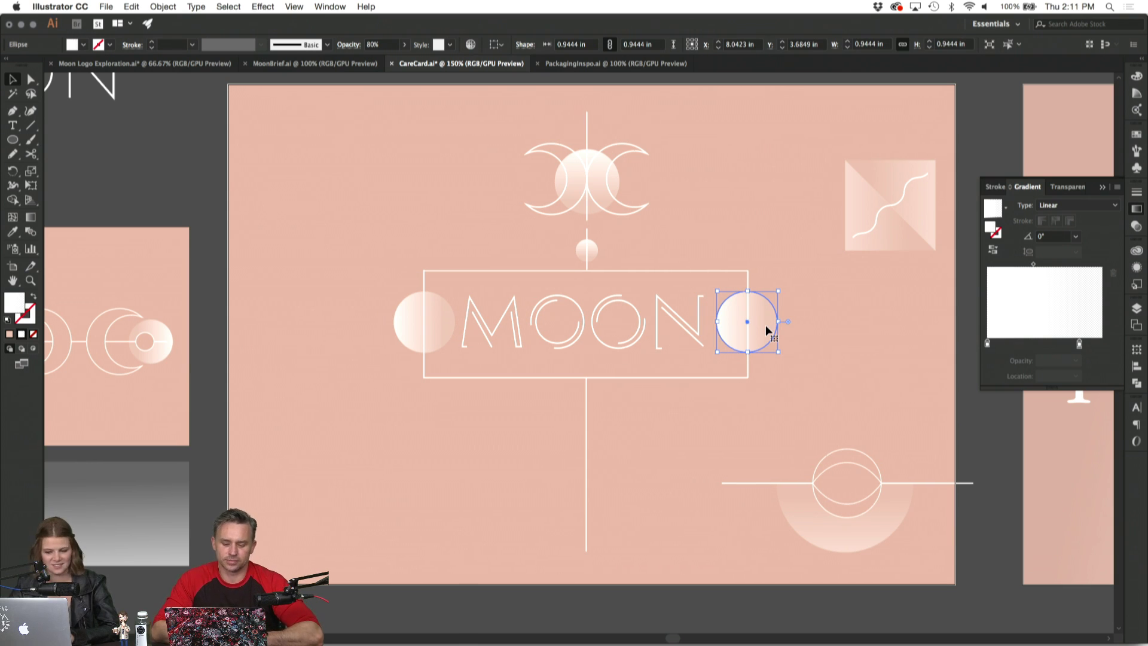
left_click(1136, 269)
left_click(1137, 268)
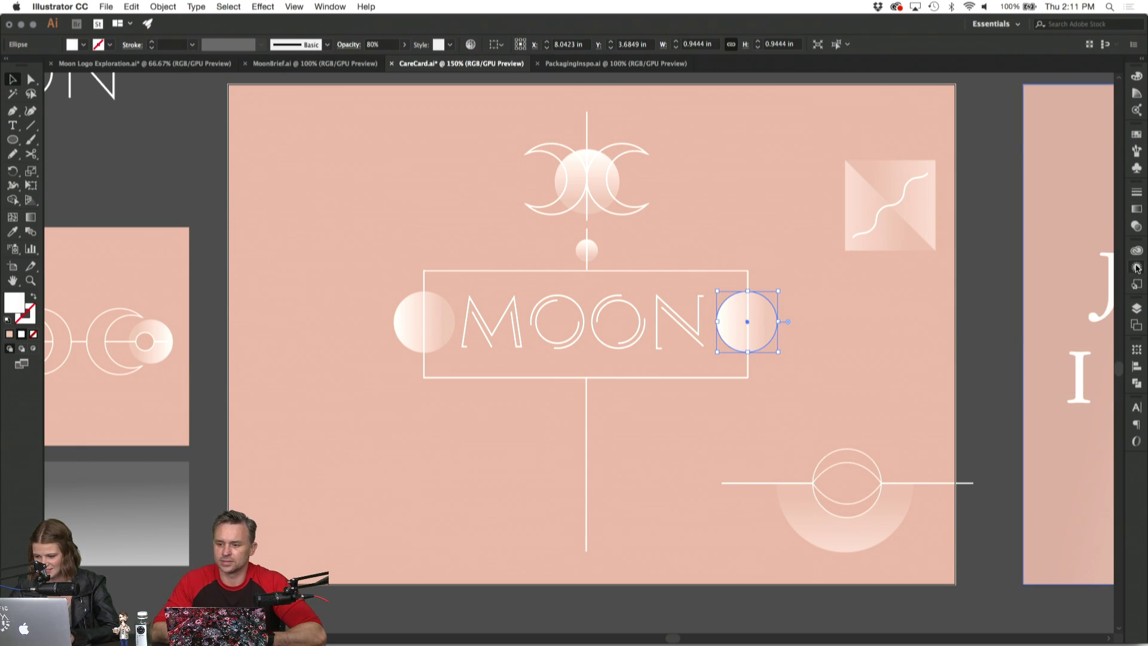
left_click(1136, 210)
left_click(1042, 238)
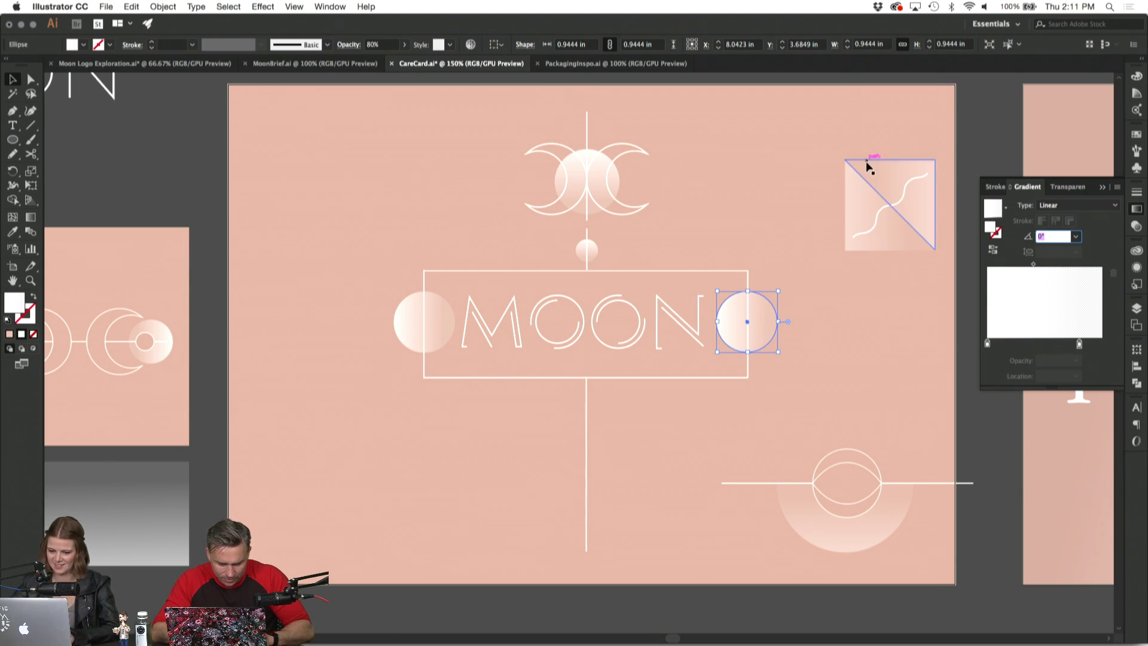
left_click(436, 323)
left_click(1050, 238)
key("shift+Up")
key("shift+Up")
key("shift+Up")
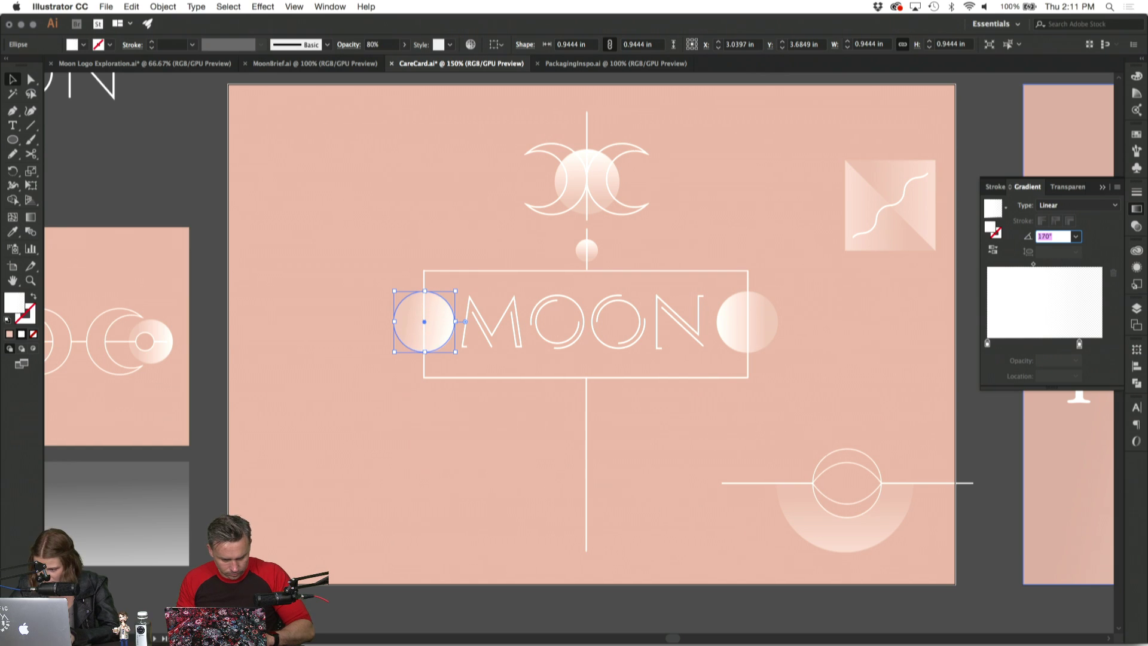
left_click(736, 485)
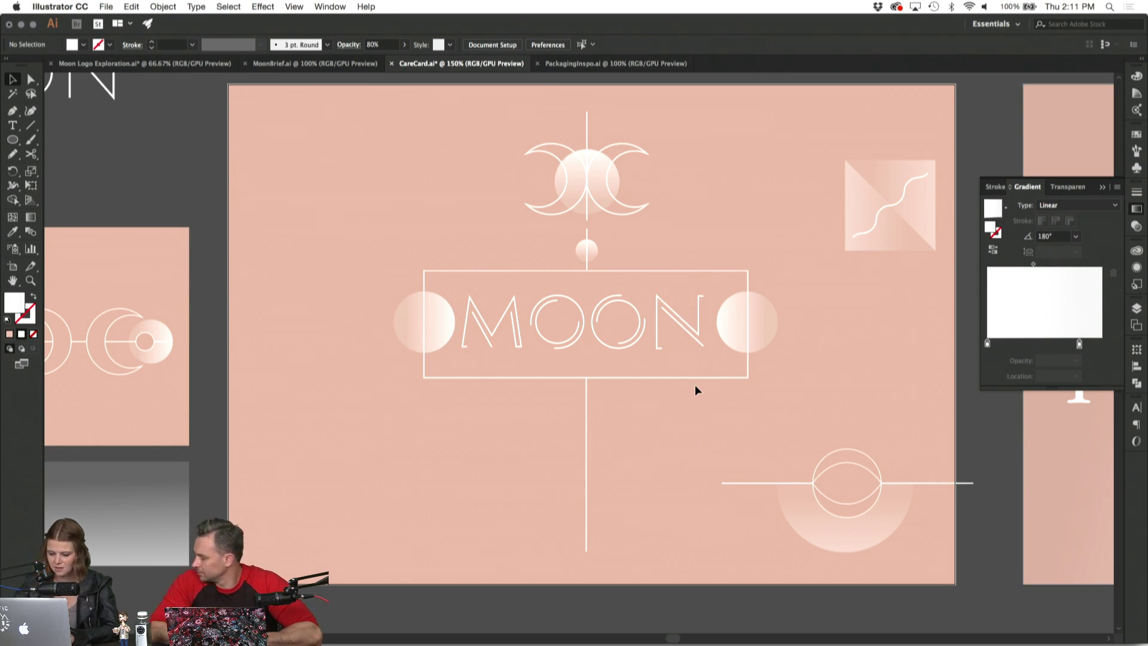
Move the two circles outward so they flank the framed wordmark with a gap on each side.
key("super+minus")
key("super+minus")
key("super+minus")
key("super+equal")
key("super+equal")
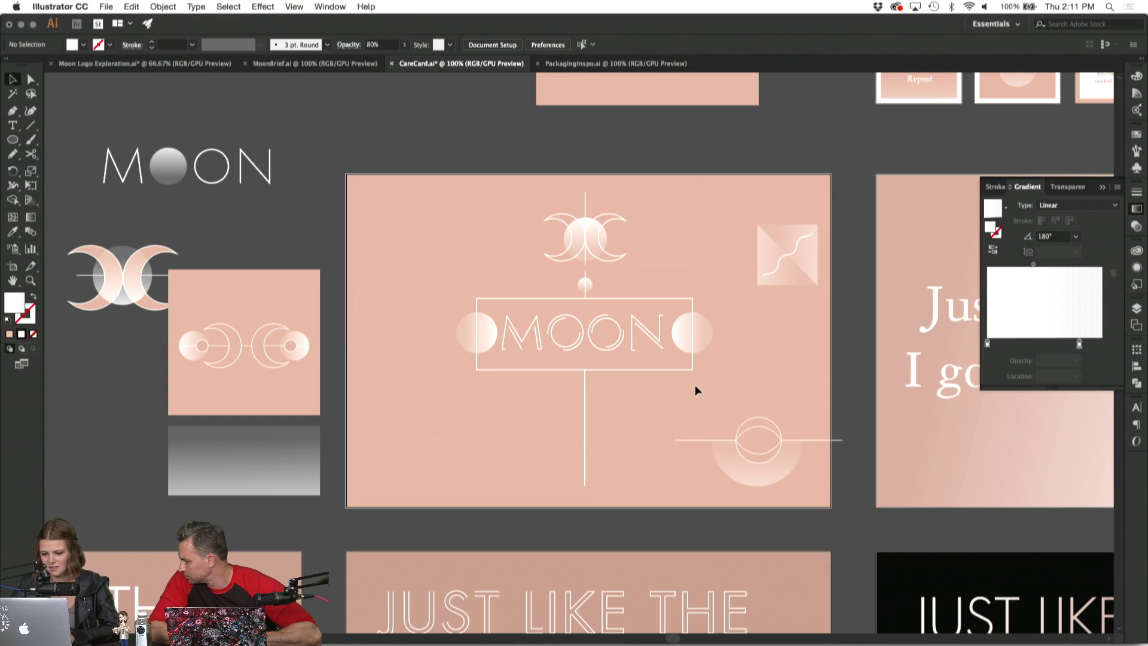
left_click_drag(692, 330, 449, 333)
left_click(484, 416)
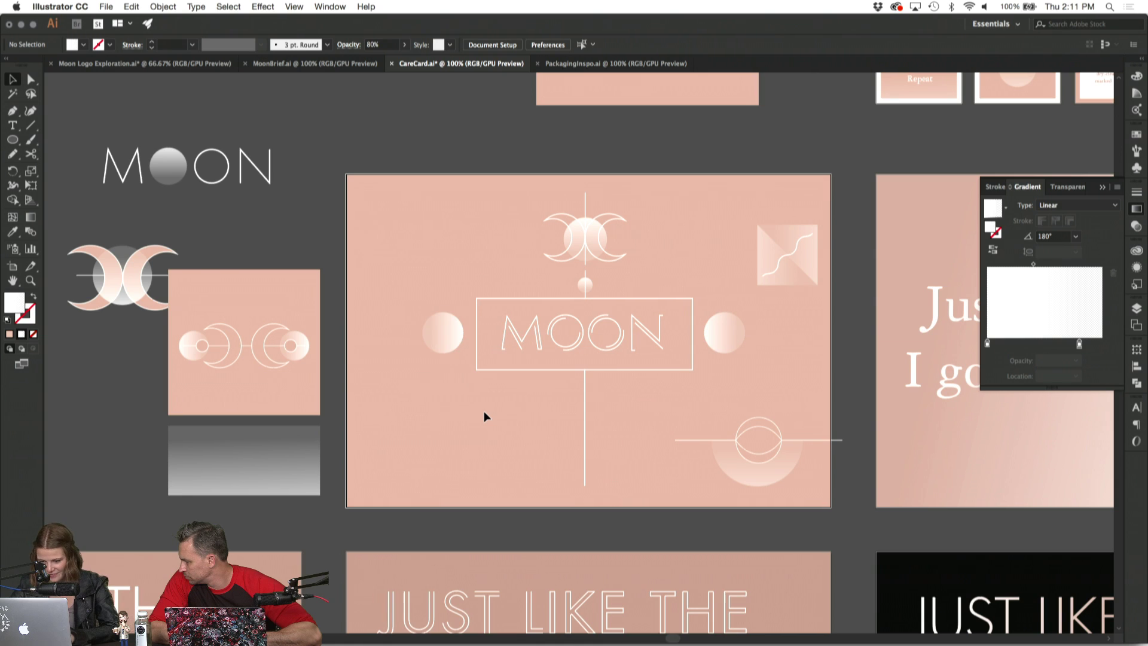
Delete the half-circle and eye emblem from the care card's lower right area.
scroll(483, 411, "down", 2)
scroll(483, 410, "right", 2)
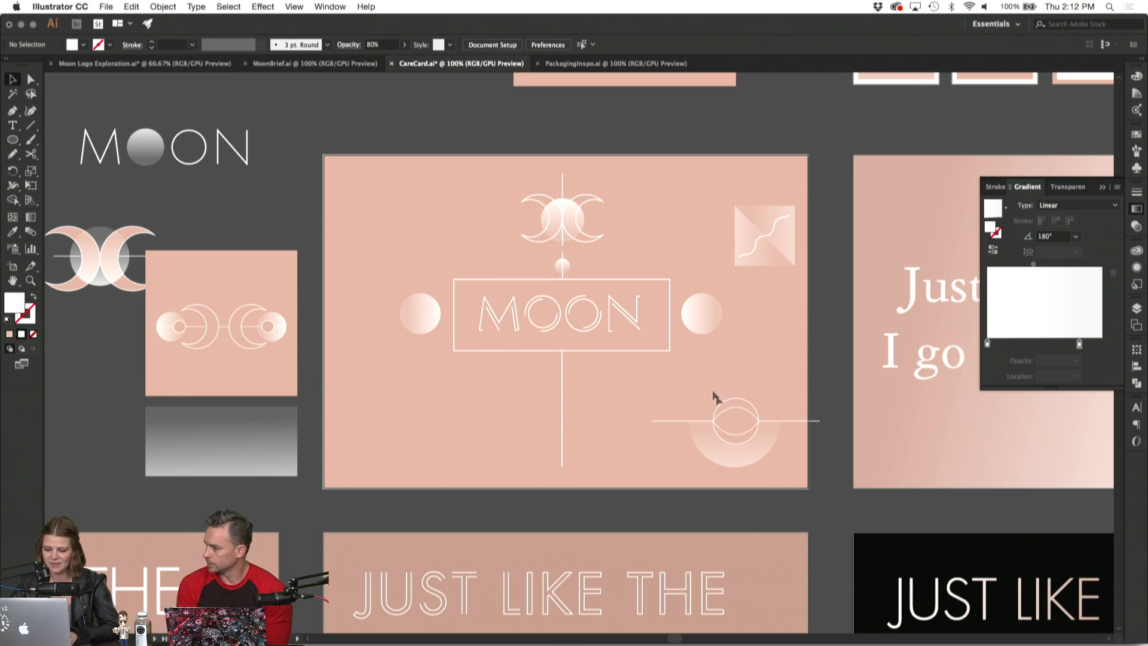
left_click_drag(682, 397, 773, 468)
key("Delete")
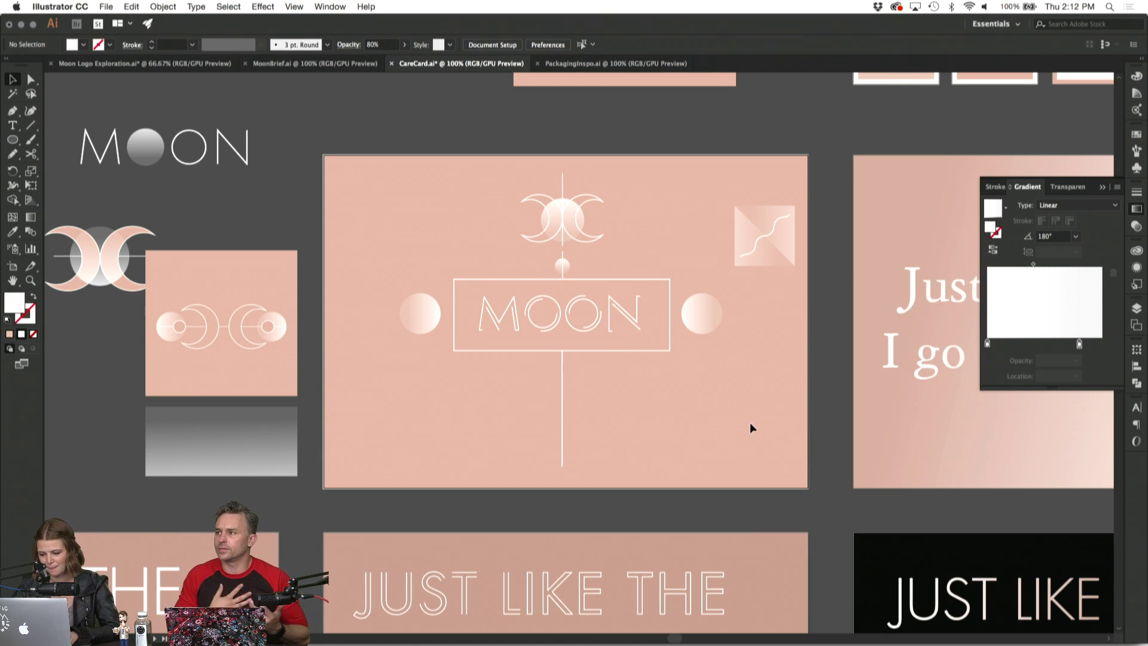
Move the two gradient circles and the wavy-line square off the care card onto the canvas to its left.
left_click(680, 307)
left_click(425, 313, "shift")
left_click_drag(710, 318, 448, 113)
left_click(759, 232)
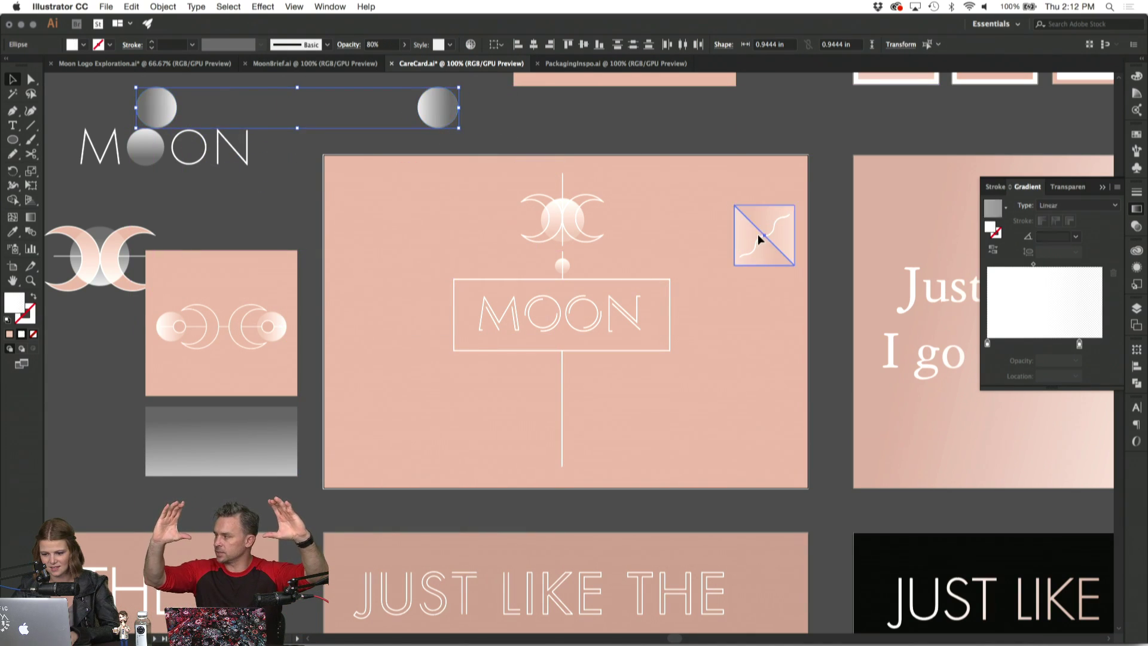
left_click(771, 275)
left_click_drag(786, 251, 258, 219)
left_click(393, 200)
scroll(394, 200, "left", 3)
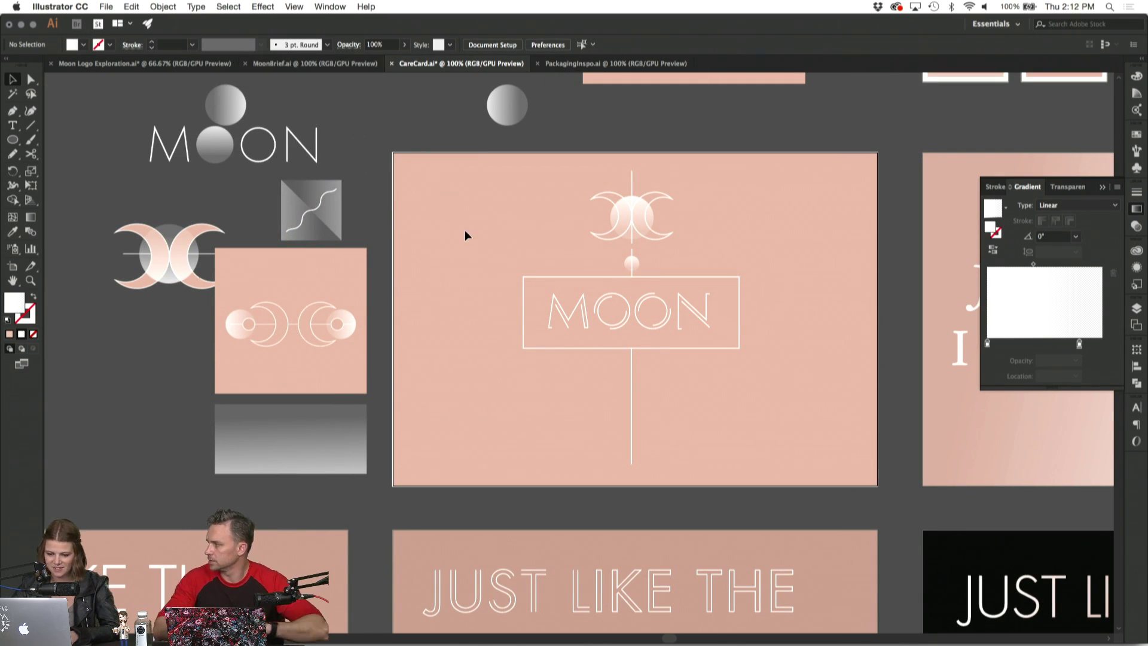
Move the loose white JUST LIKE THE MOON phrase and the small "Love at first" text farther right, away from below the artboards.
key("super+minus")
key("super+minus")
left_click(436, 201)
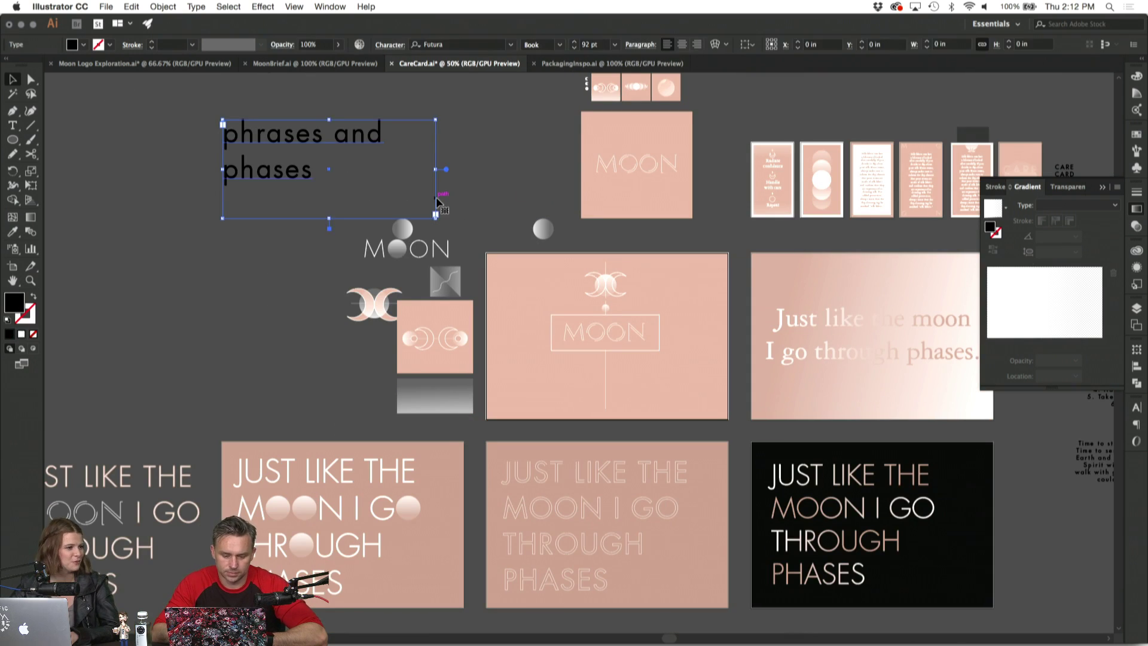
scroll(436, 198, "right", 10)
scroll(436, 197, "down", 5)
scroll(436, 200, "down", 2)
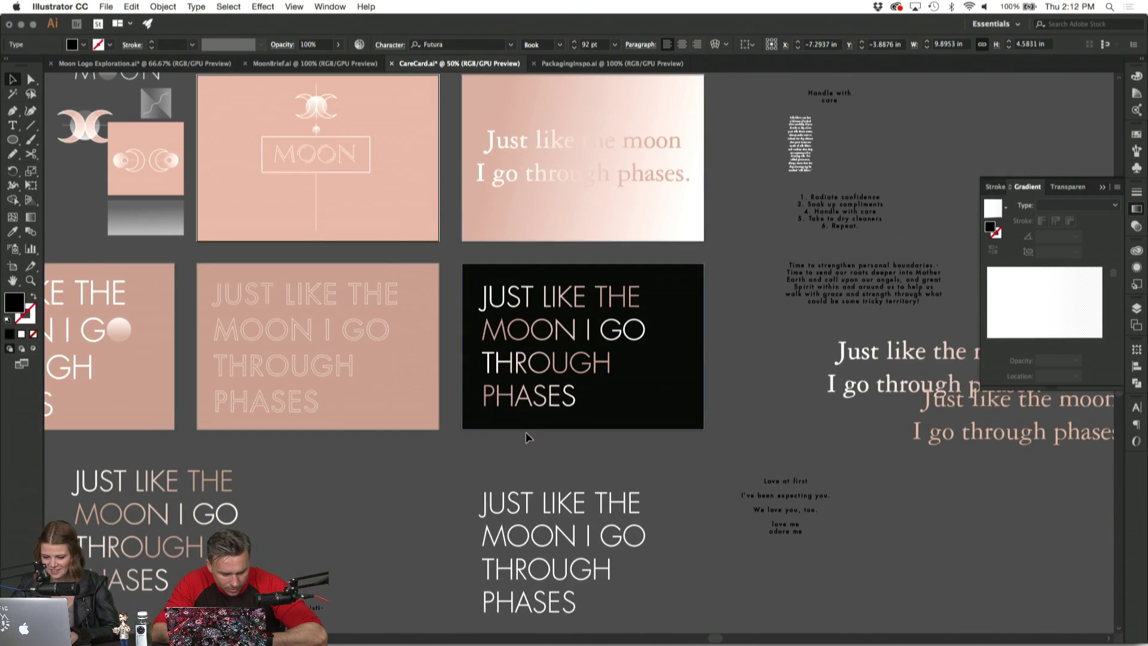
key("super+minus")
left_click_drag(788, 425, 1080, 517)
scroll(775, 417, "right", 5)
scroll(775, 417, "down", 1)
left_click_drag(776, 417, 938, 426)
left_click(743, 431)
Move the black phrase artboard with its artwork to the empty canvas far below and left of the other artboards.
left_click(13, 268)
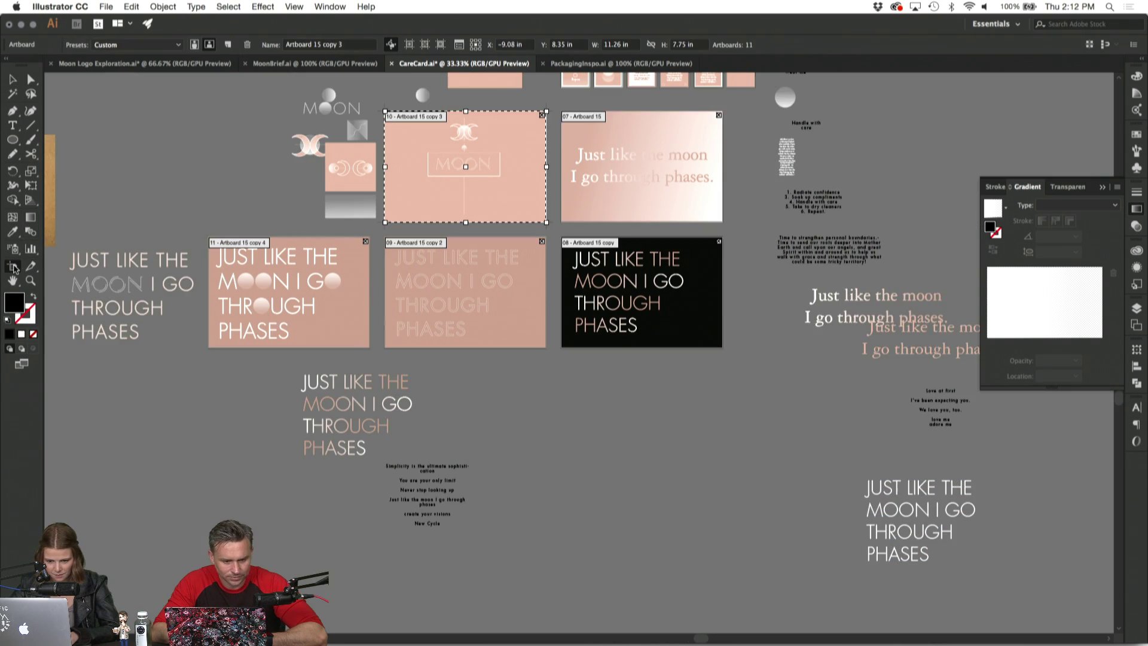
left_click_drag(671, 286, 160, 562)
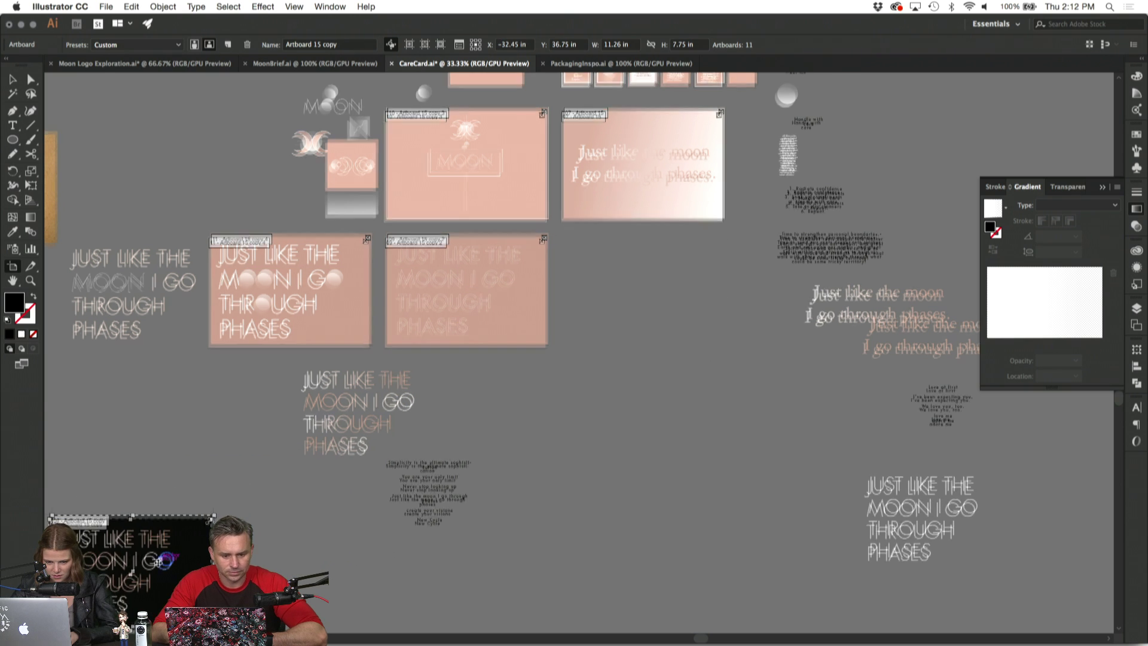
scroll(160, 562, "down", 5)
scroll(160, 562, "left", 2)
left_click_drag(180, 359, 197, 530)
scroll(483, 280, "up", 4)
scroll(483, 280, "right", 2)
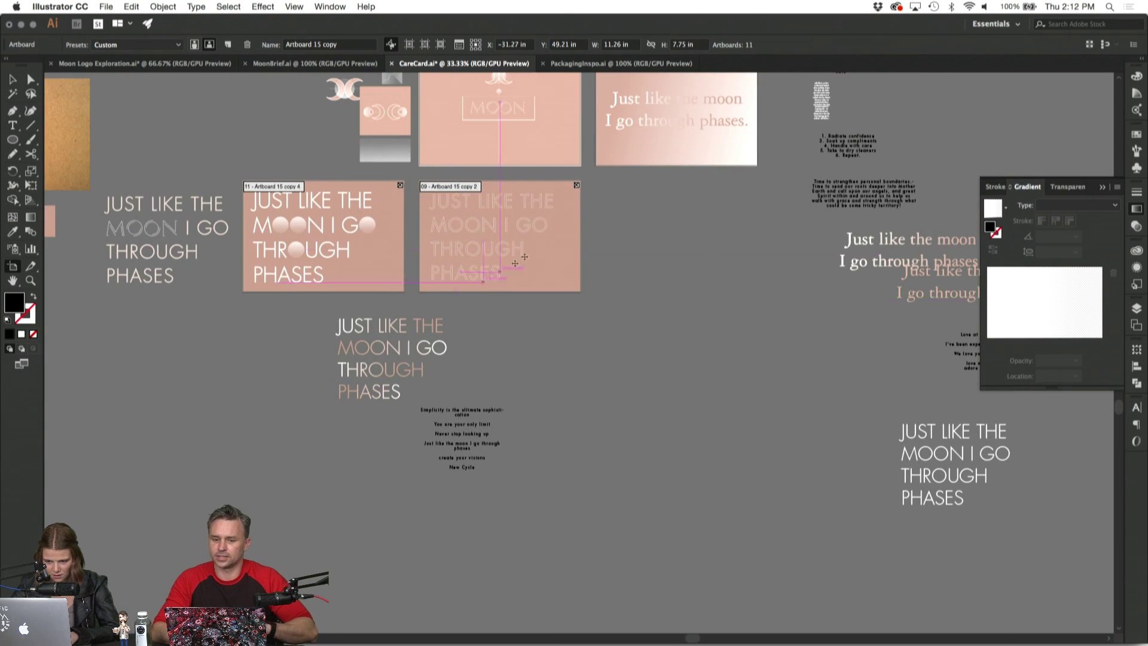
Move the faint outlined-phrase artboard down to the lower left canvas, just above the black artboard.
left_click_drag(541, 225, 185, 498)
scroll(174, 419, "down", 6)
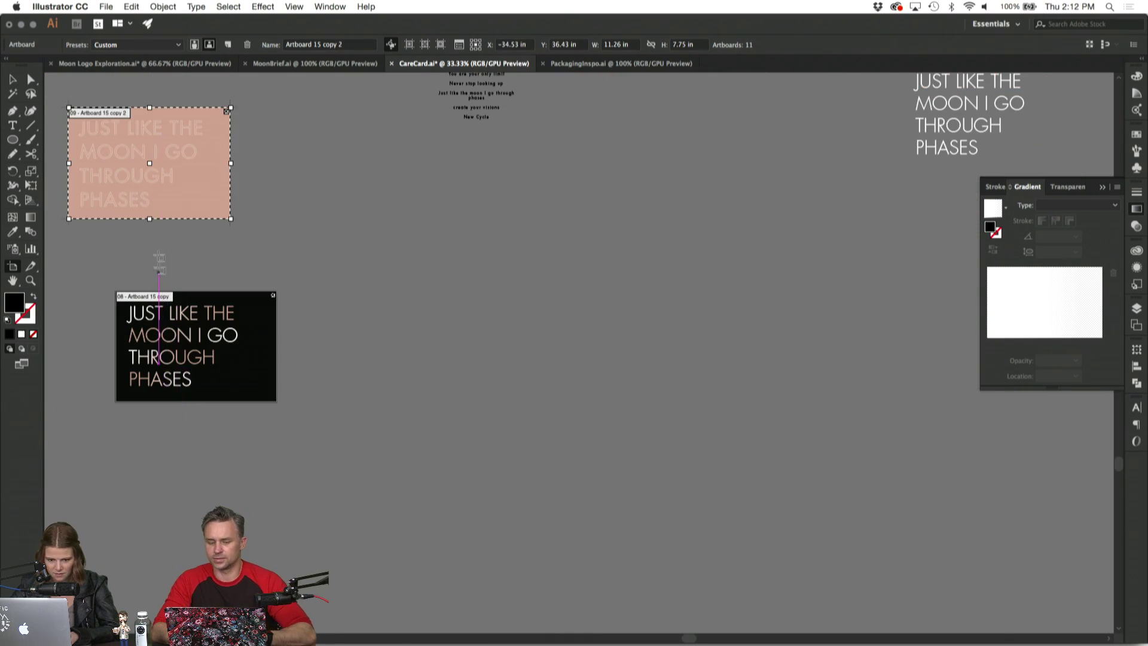
left_click_drag(149, 191, 194, 266)
Move the phrase artboard with moon-filled letters down and left, out of the row below the care card.
scroll(358, 299, "up", 8)
scroll(359, 299, "left", 3)
left_click_drag(378, 171, 264, 355)
scroll(507, 242, "up", 5)
scroll(507, 242, "right", 3)
scroll(507, 241, "up", 2)
scroll(506, 241, "right", 3)
Remove the gradient background and serif phrase from the artboard to the right of the care card.
left_click(626, 207)
key("v")
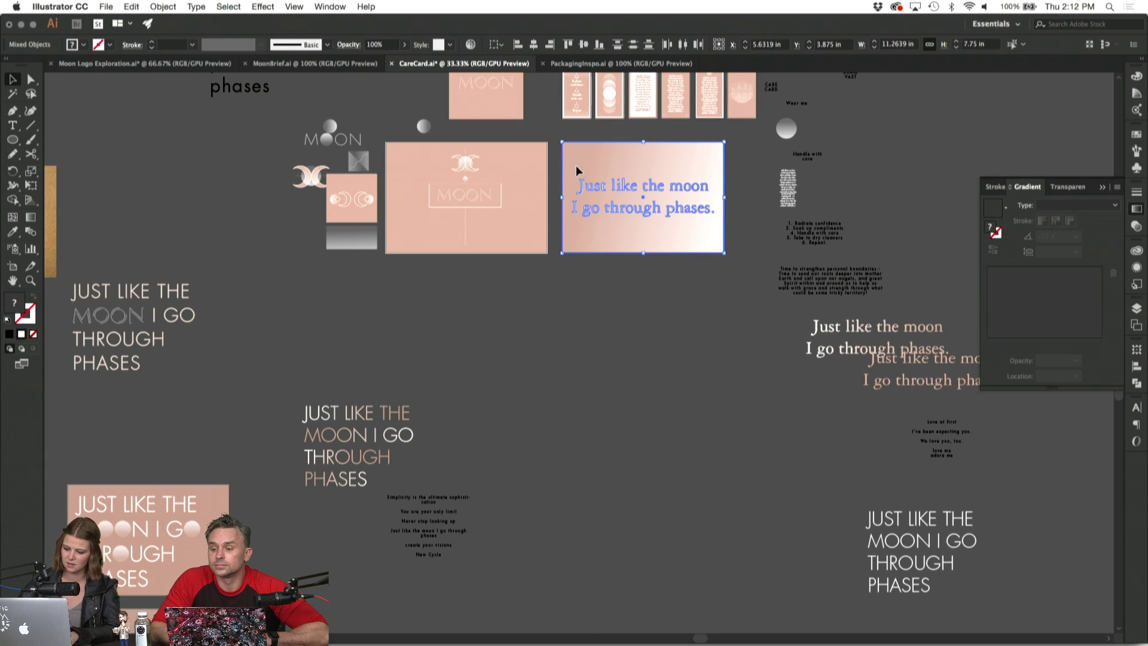
key("super+1")
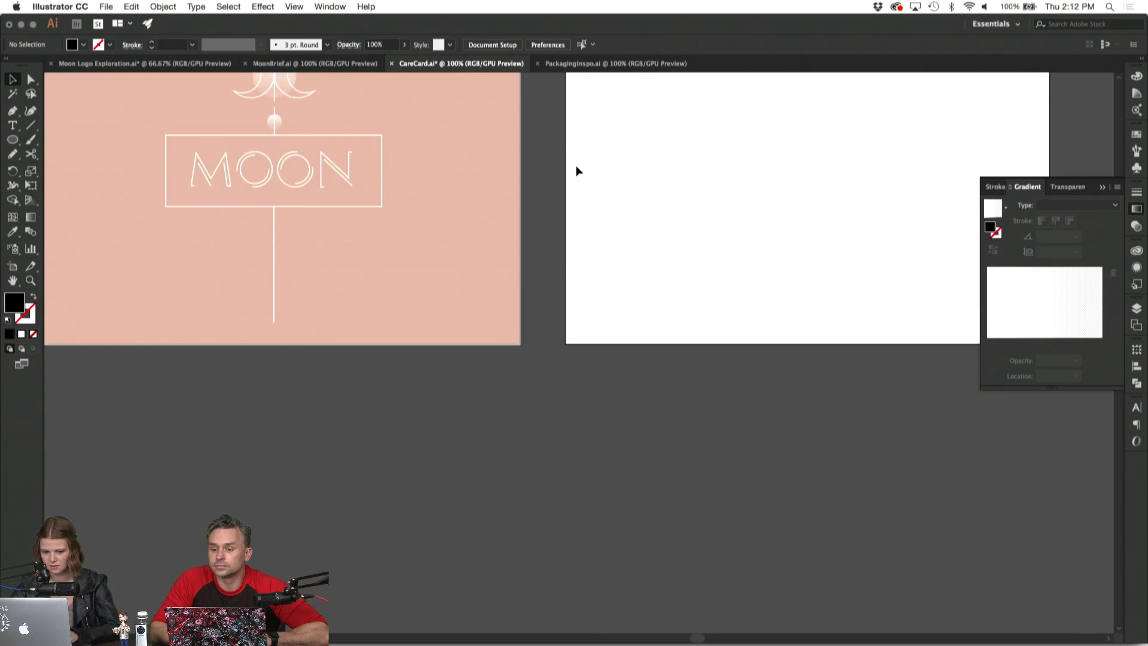
Switch to the Moon Logo Exploration document and unlock all of its objects.
left_click(282, 63)
left_click(145, 65)
left_click(690, 339)
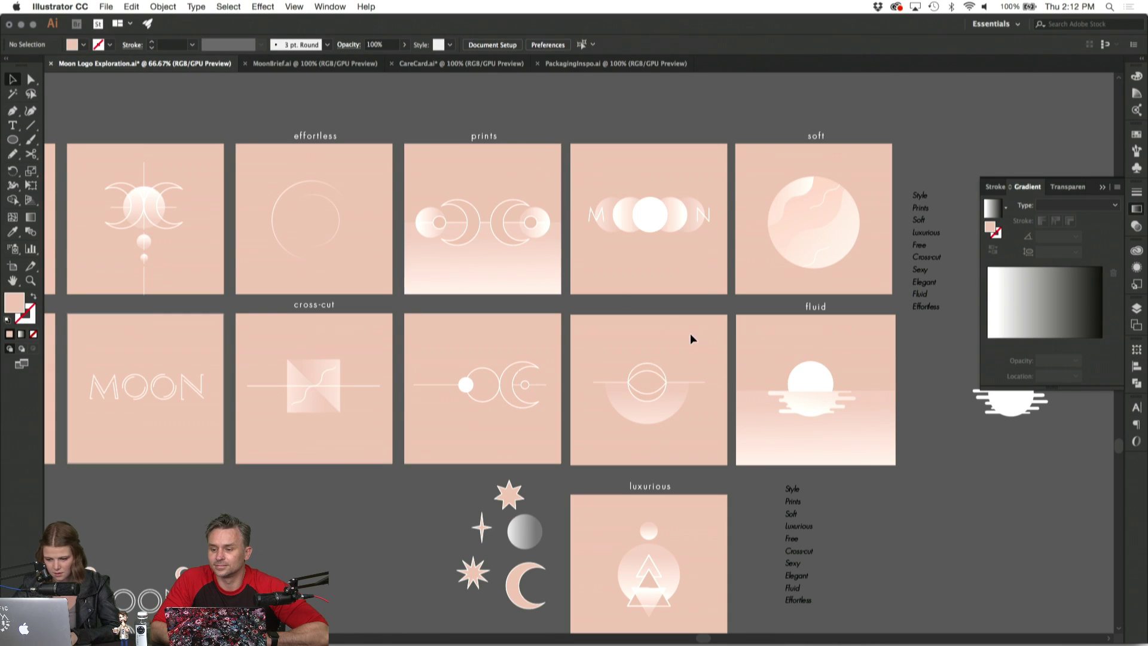
left_click(577, 344)
left_click(585, 107)
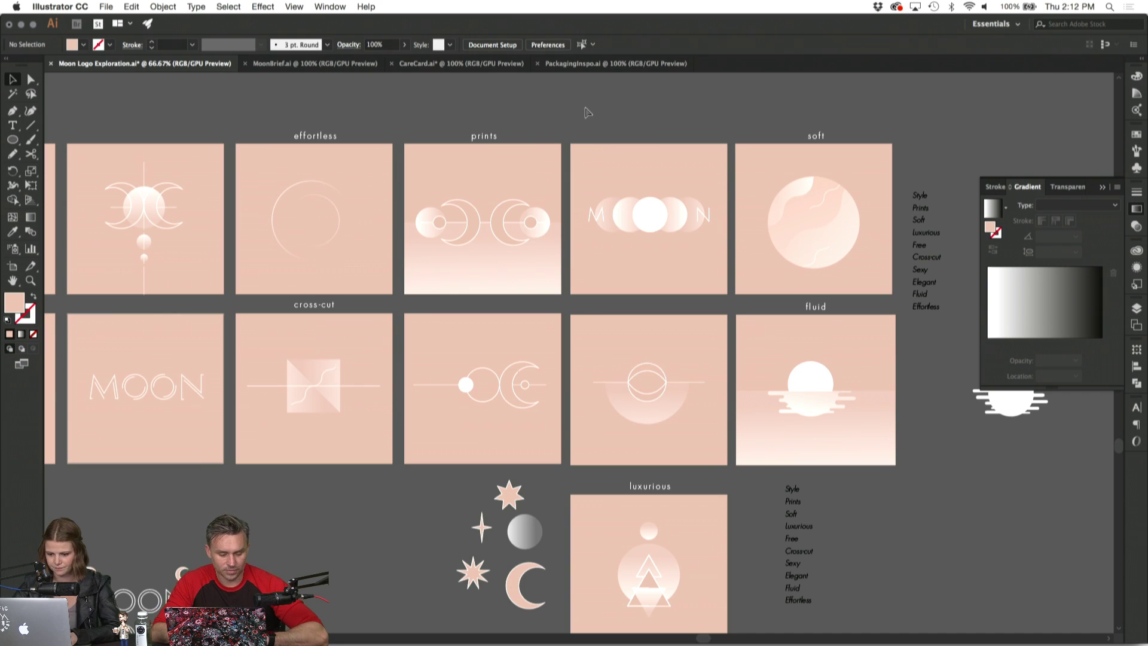
key("super+minus")
left_click(162, 7)
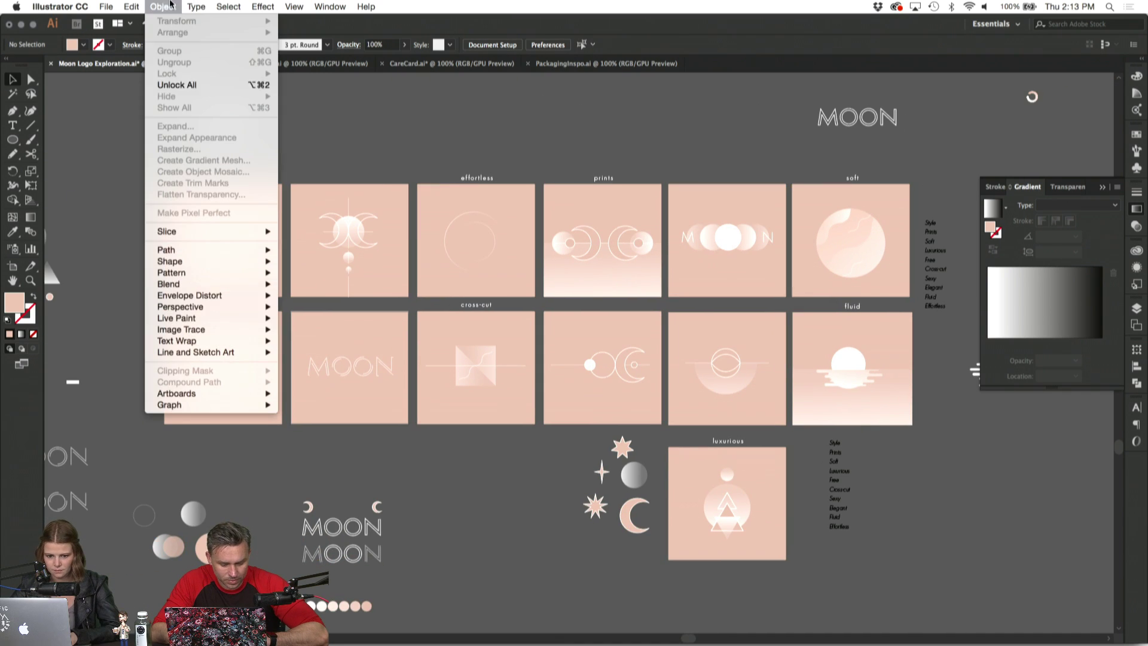
left_click(171, 86)
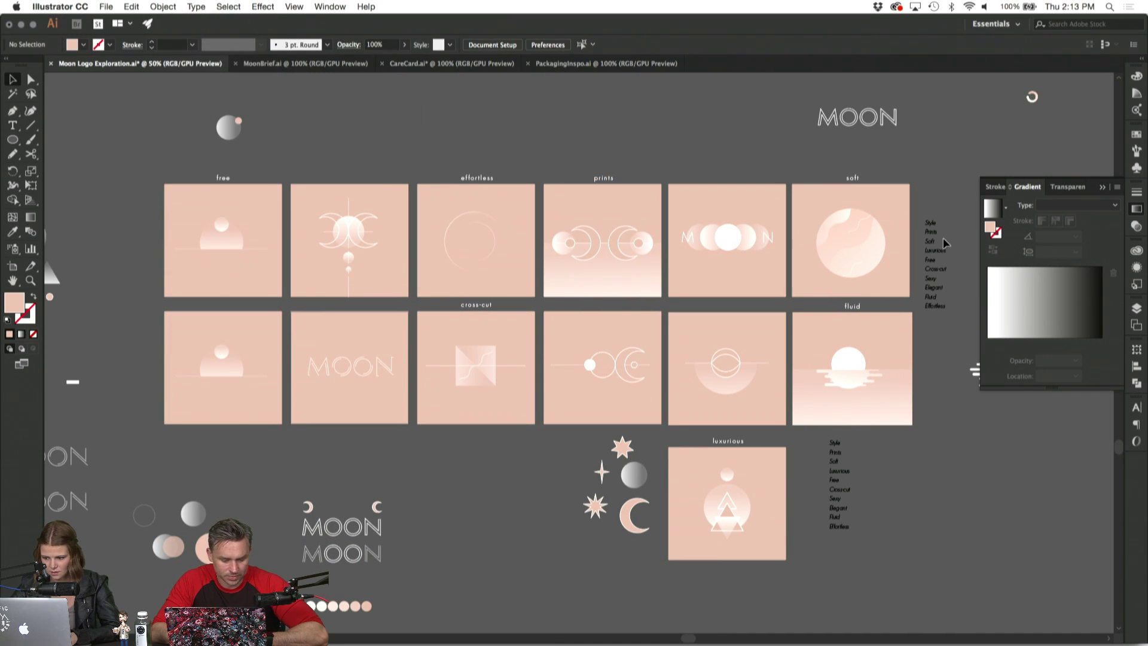
Delete the word list beside the "soft" tile and move the remaining word list farther right of the "luxurious" tile.
left_click(935, 251)
left_click_drag(932, 267, 932, 497)
key("Delete")
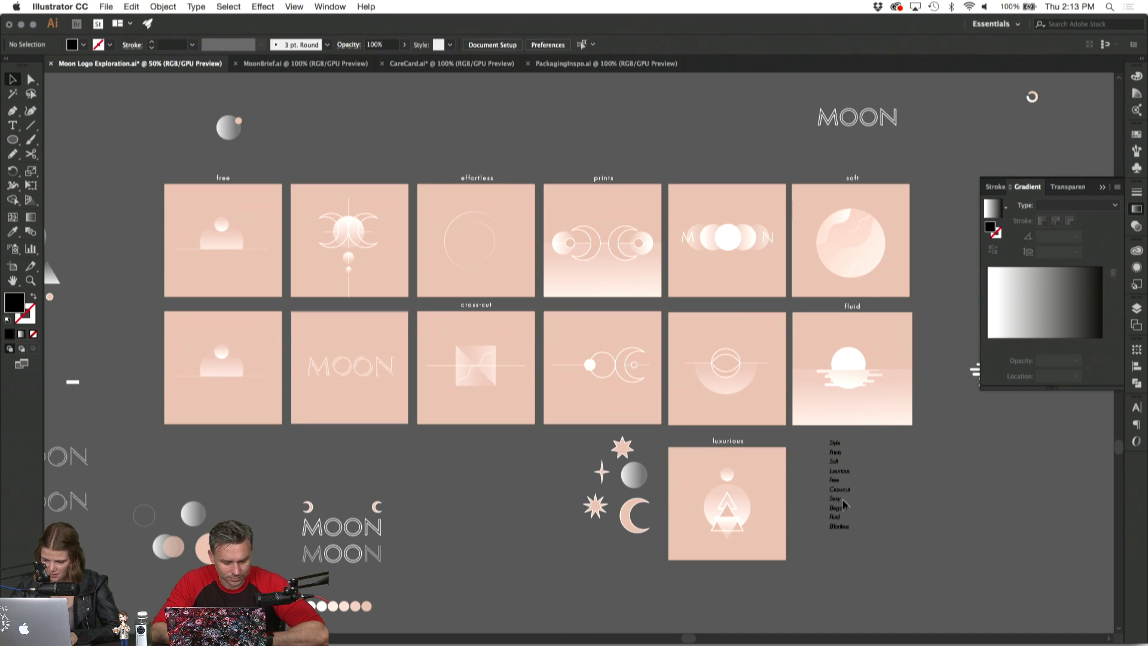
left_click_drag(845, 505, 983, 536)
left_click(906, 491)
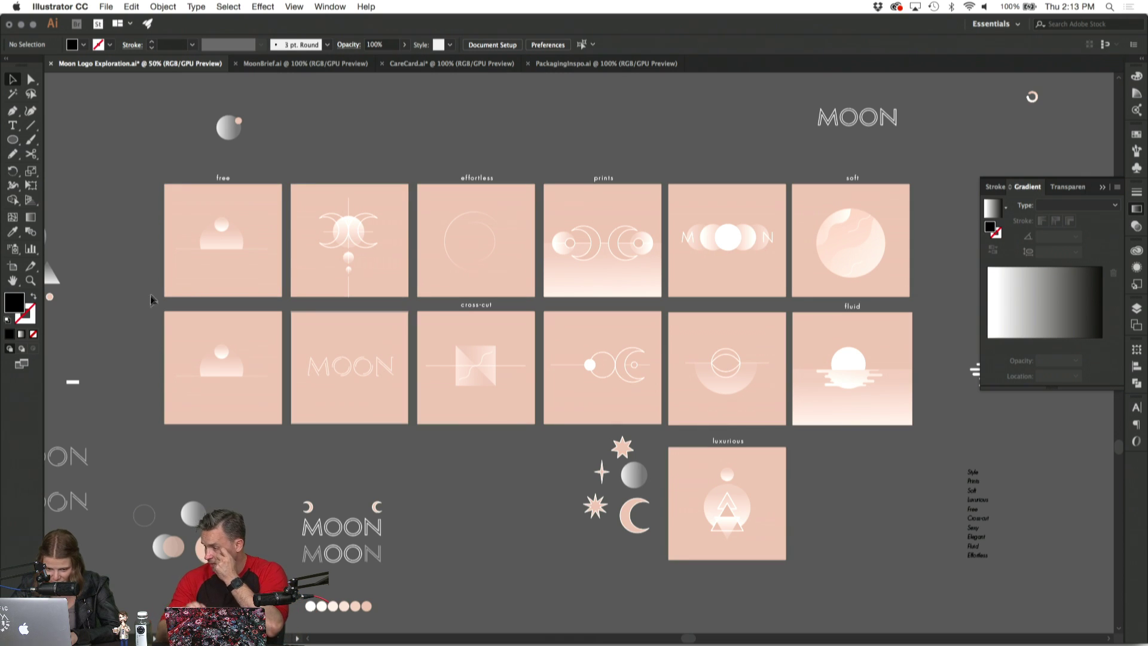
Delete the duplicate rising-moon tile at the start of the second row.
left_click(246, 393)
key("Delete")
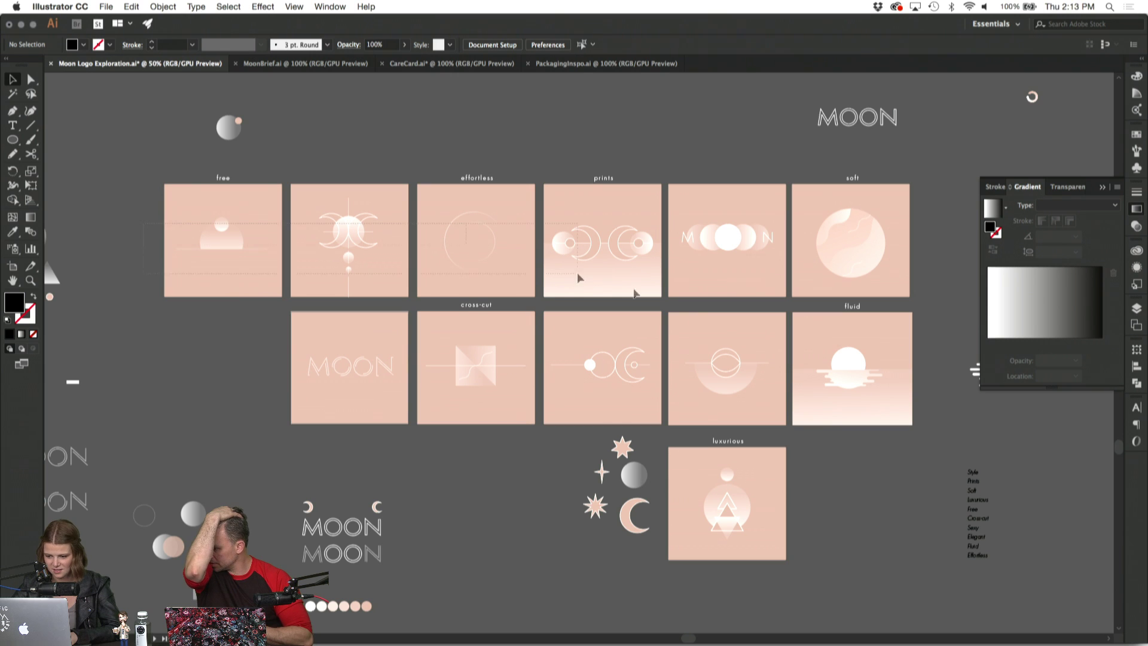
left_click_drag(918, 419, 918, 420)
left_click(840, 516)
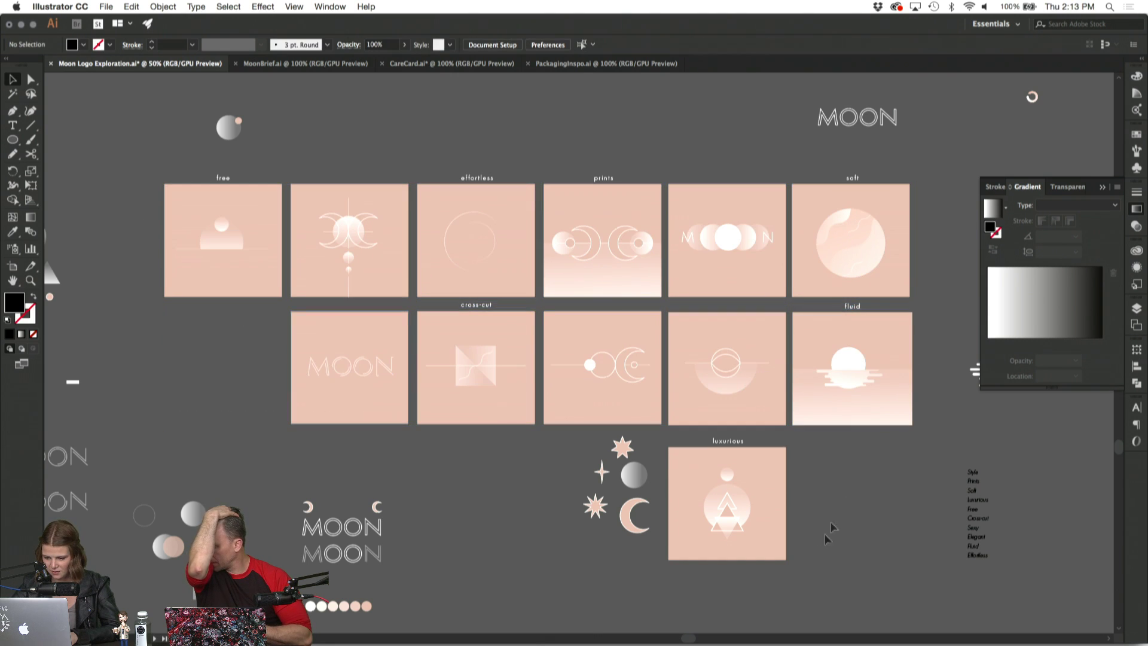
Move the triangle emblem tile from below the grid into the empty first position of the second row.
left_click(685, 461)
left_click_drag(764, 521, 259, 387)
left_click(138, 215)
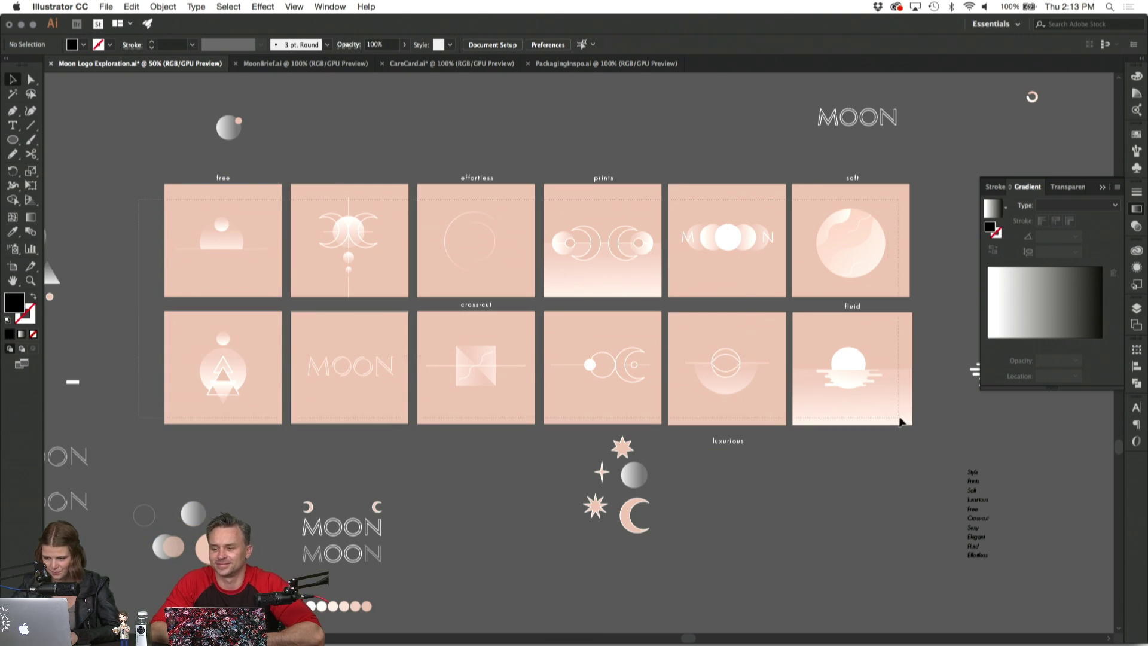
Copy the two-row grid of logo tiles and paste it into the CareCard document.
key("super+a")
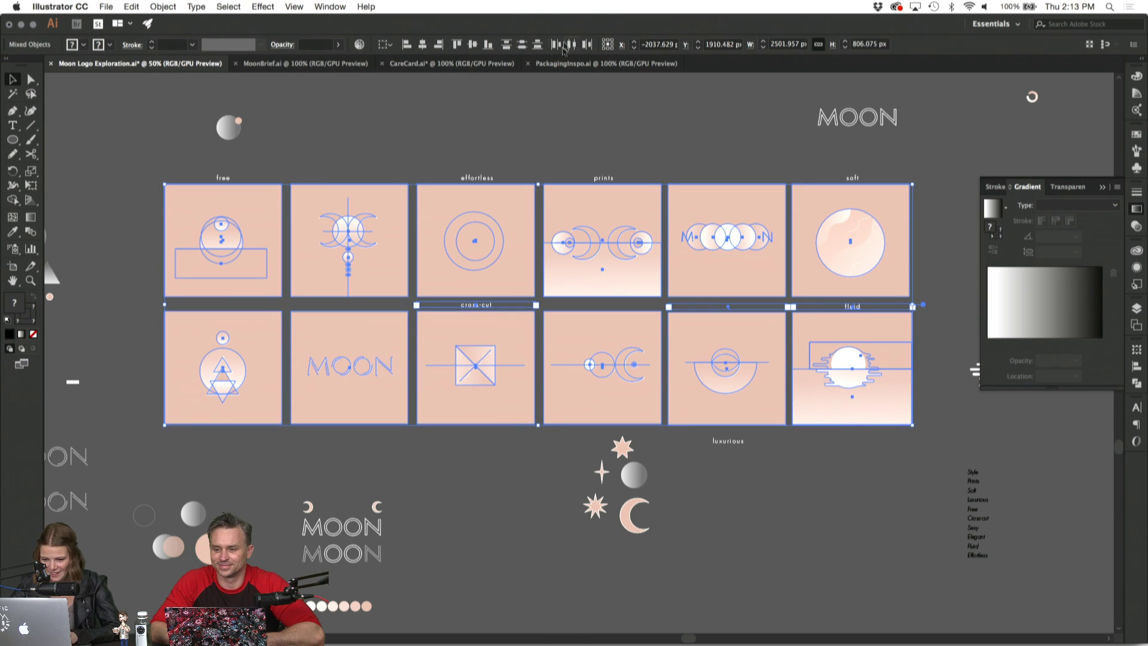
left_click(494, 63)
scroll(640, 179, "down", 3)
scroll(640, 179, "right", 3)
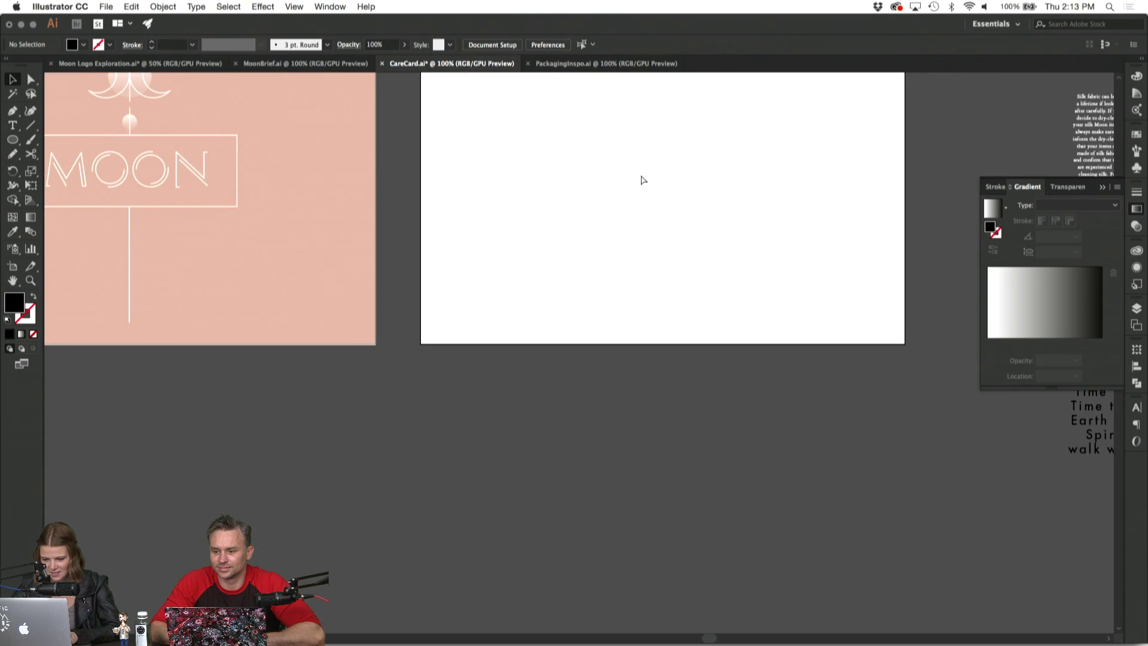
key("super+v")
key("super+minus")
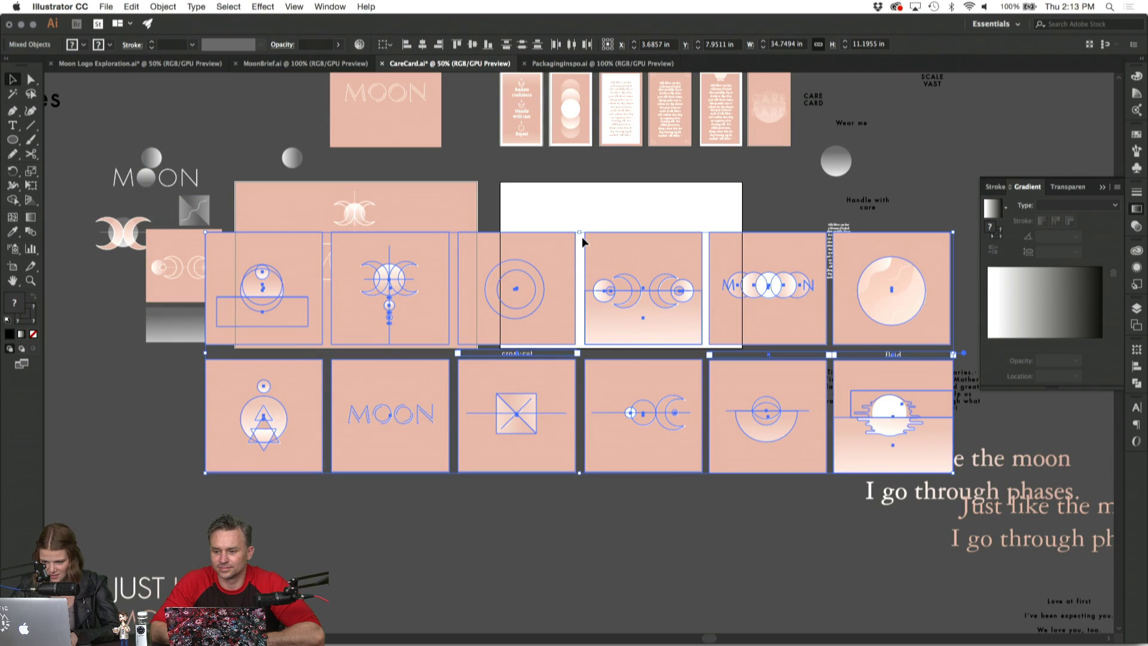
Scale the pasted tile grid down to fit the blank white artboard and move it into the artboard's upper-left corner.
left_click_drag(580, 232, 585, 205)
left_click(605, 302)
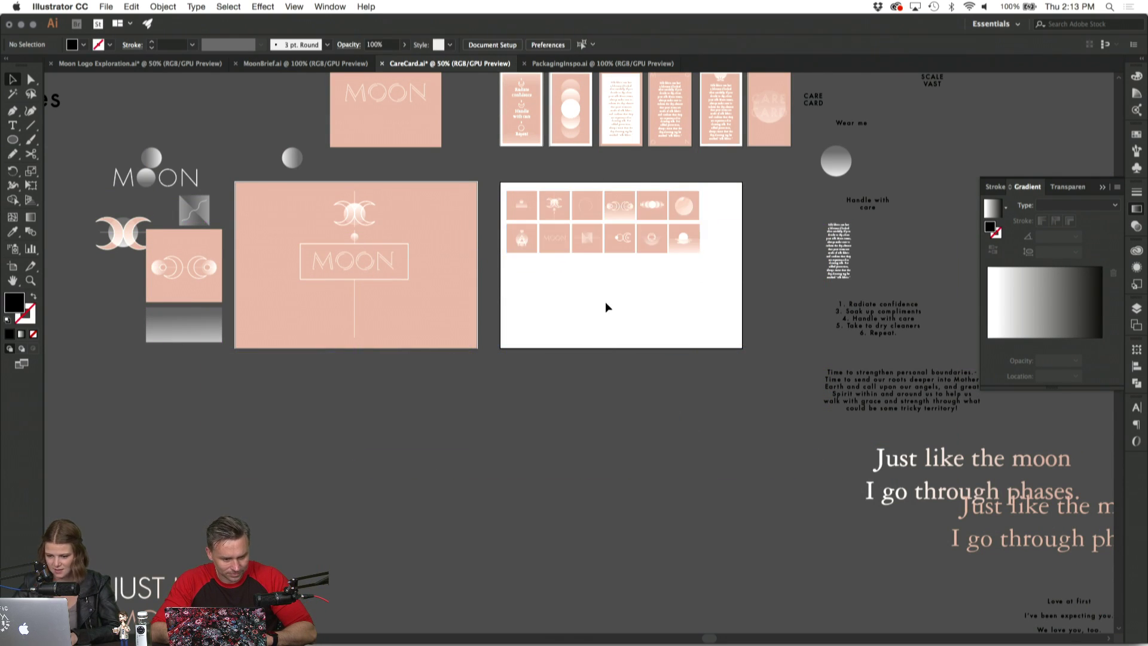
key("super+plus")
key("super+plus")
key("super+plus")
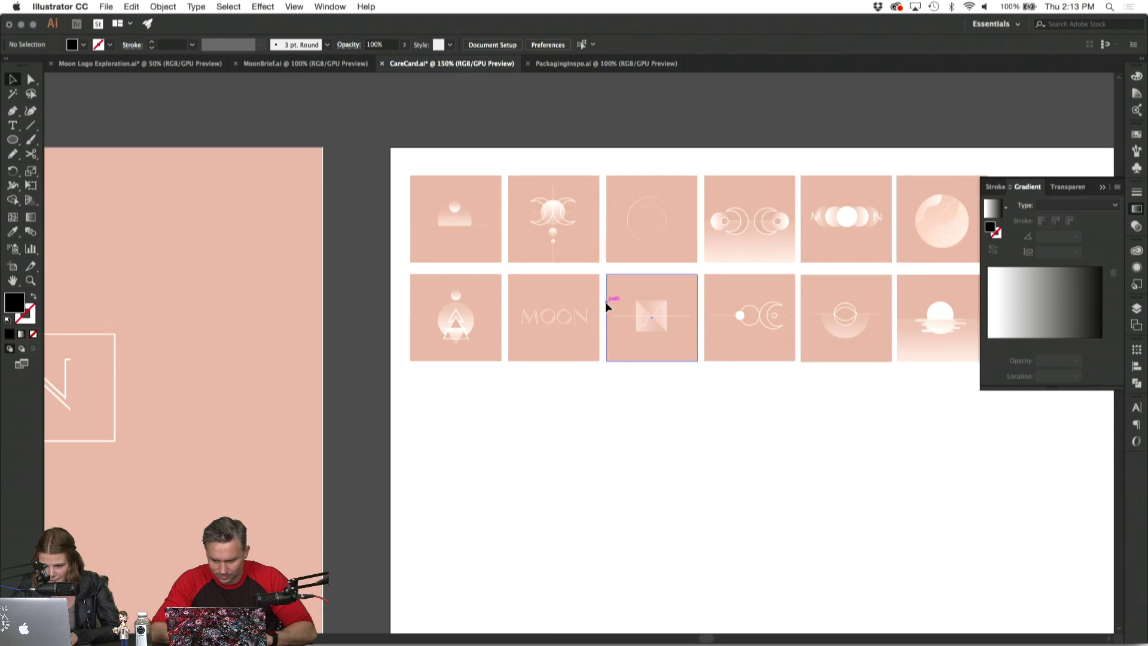
scroll(605, 308, "right", 5)
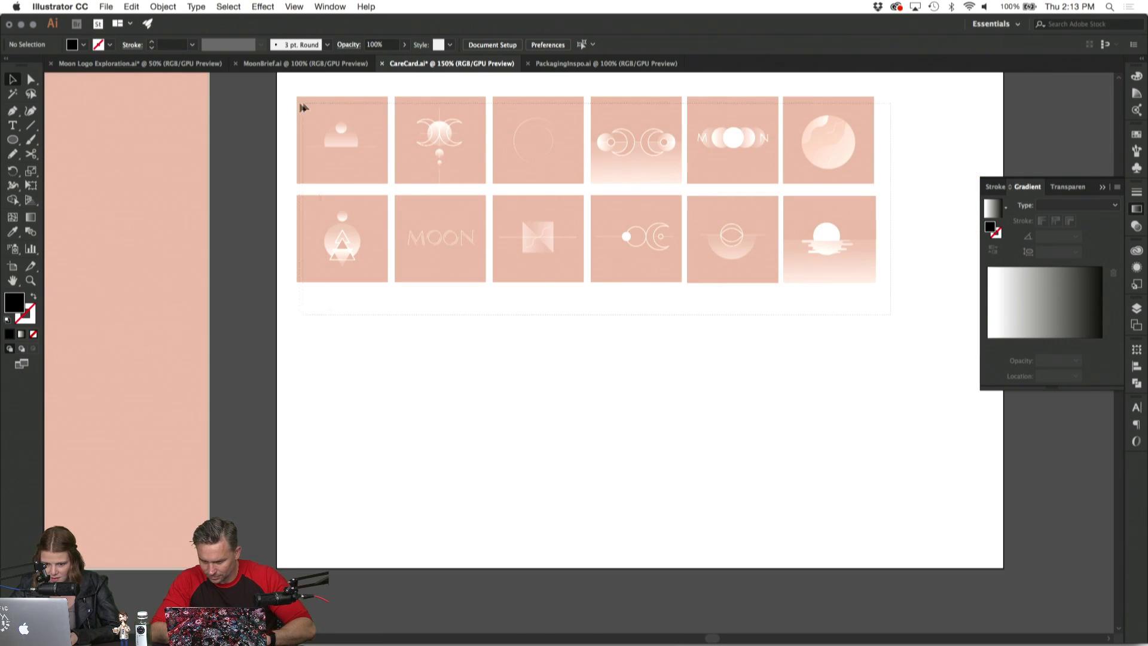
key("super+a")
scroll(433, 163, "up", 2)
left_click_drag(430, 166, 414, 142)
left_click(686, 333)
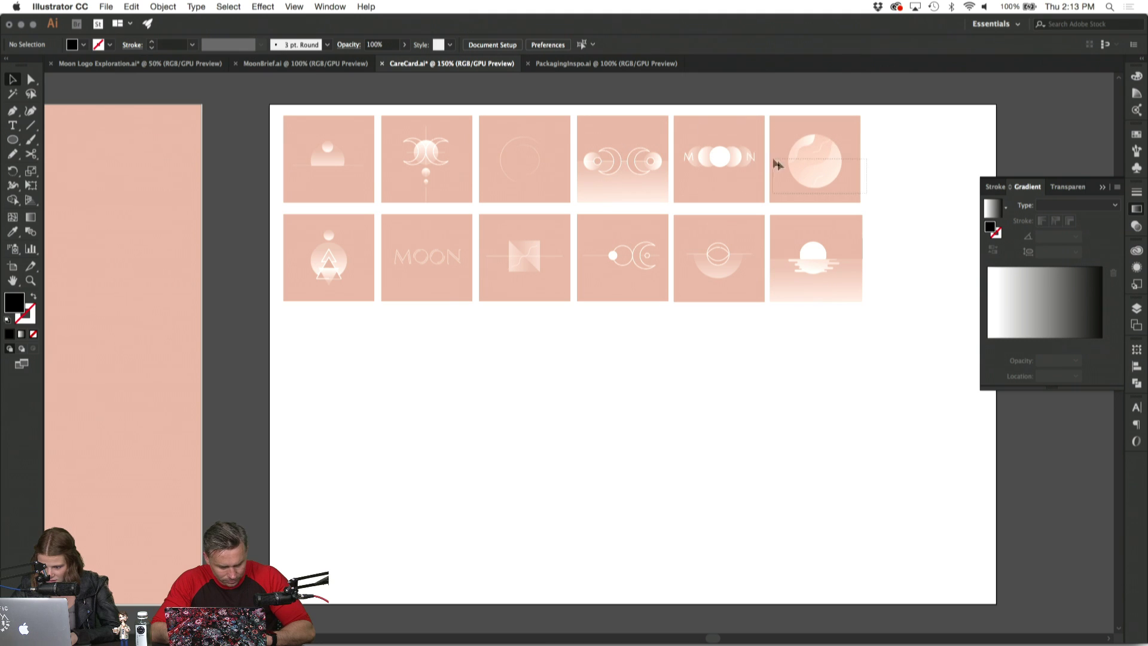
Move the double-crescent, sunset and half-circle tiles into a new third row beneath the first three columns.
left_click_drag(893, 182, 888, 180)
left_click_drag(658, 187, 657, 185)
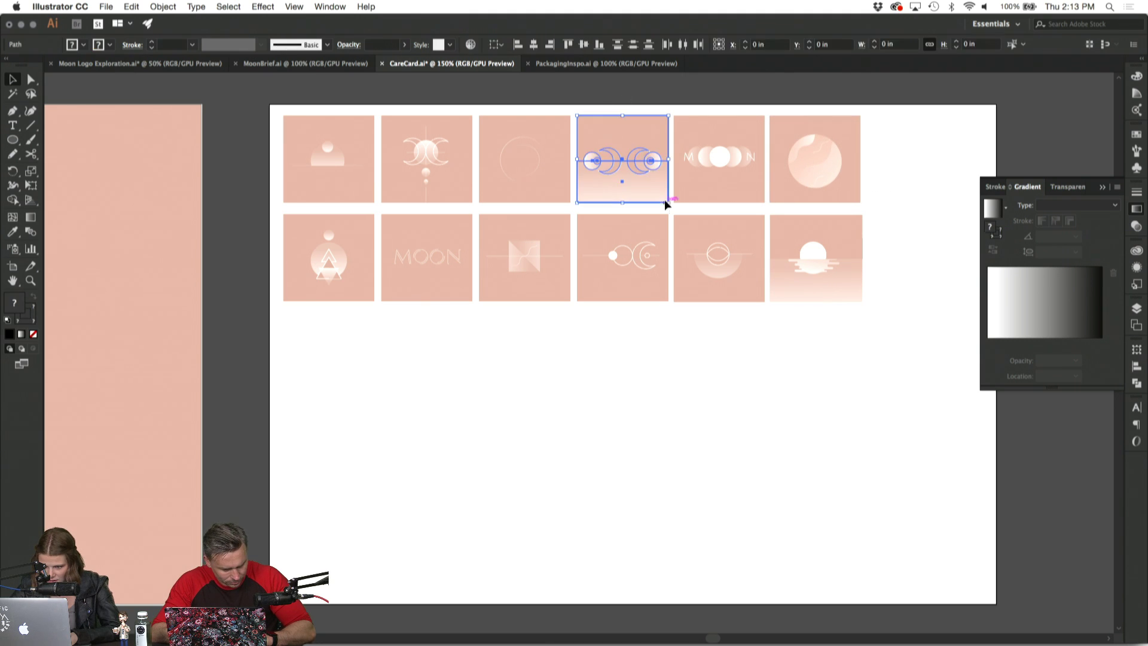
left_click_drag(641, 136, 344, 327)
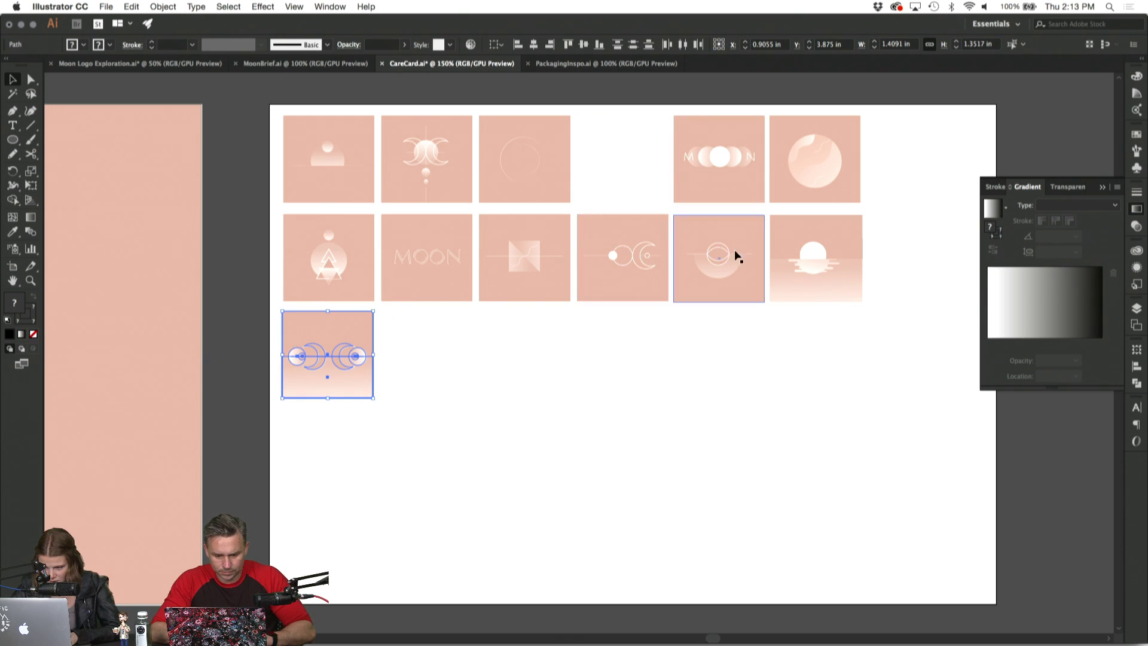
left_click(792, 228)
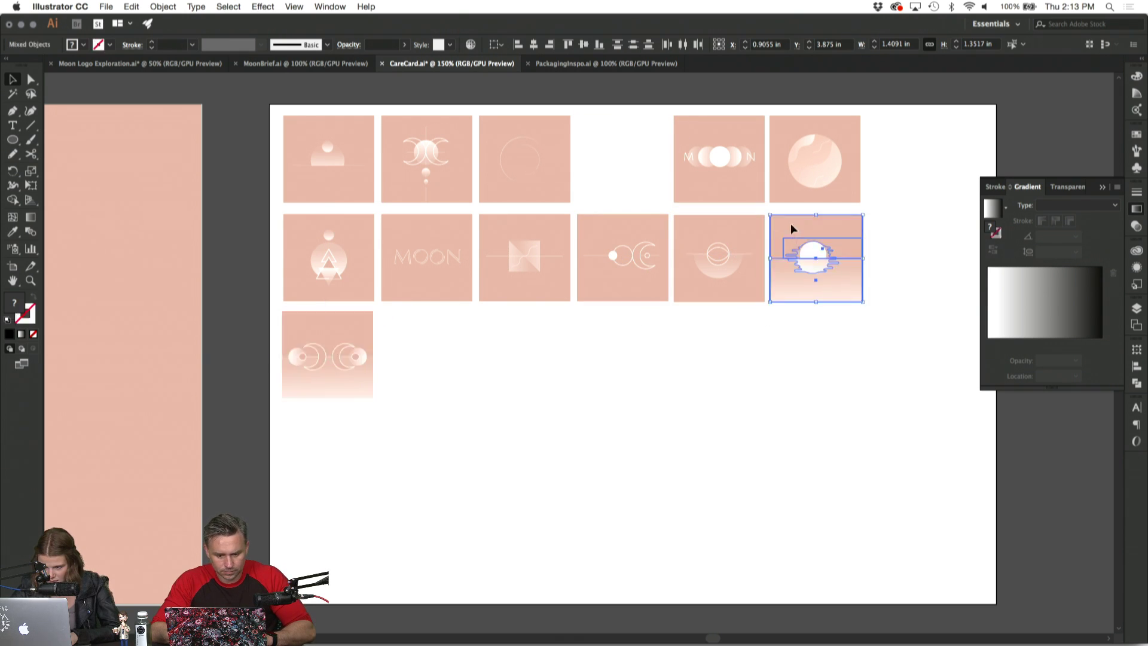
left_click_drag(834, 231, 446, 331)
left_click(595, 368)
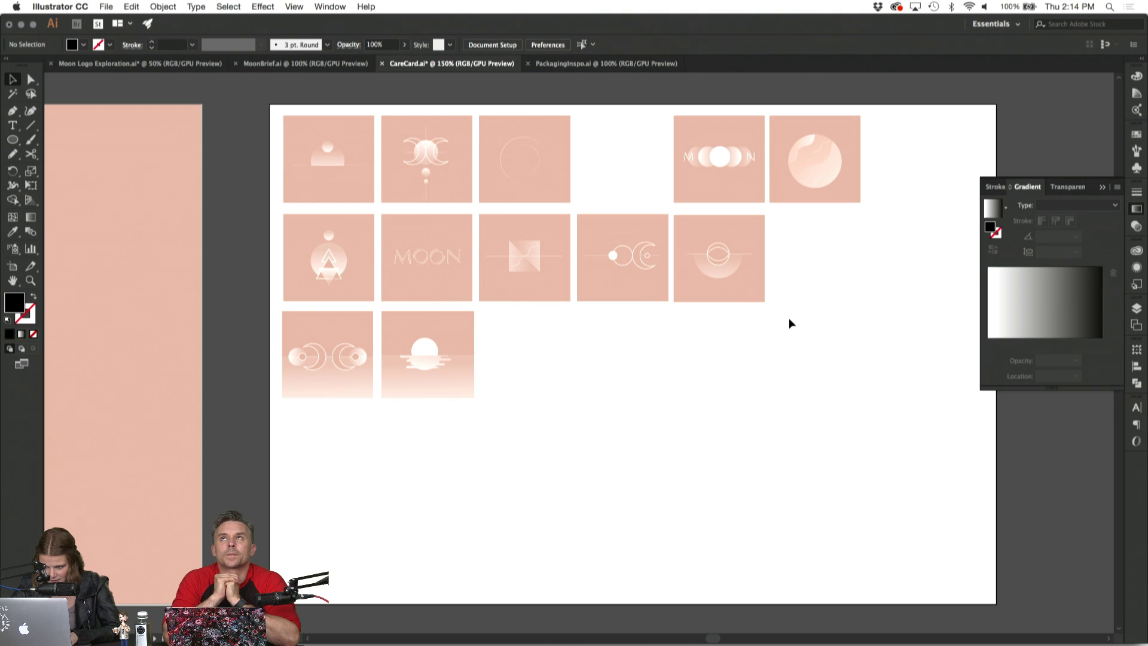
left_click_drag(723, 234, 529, 335)
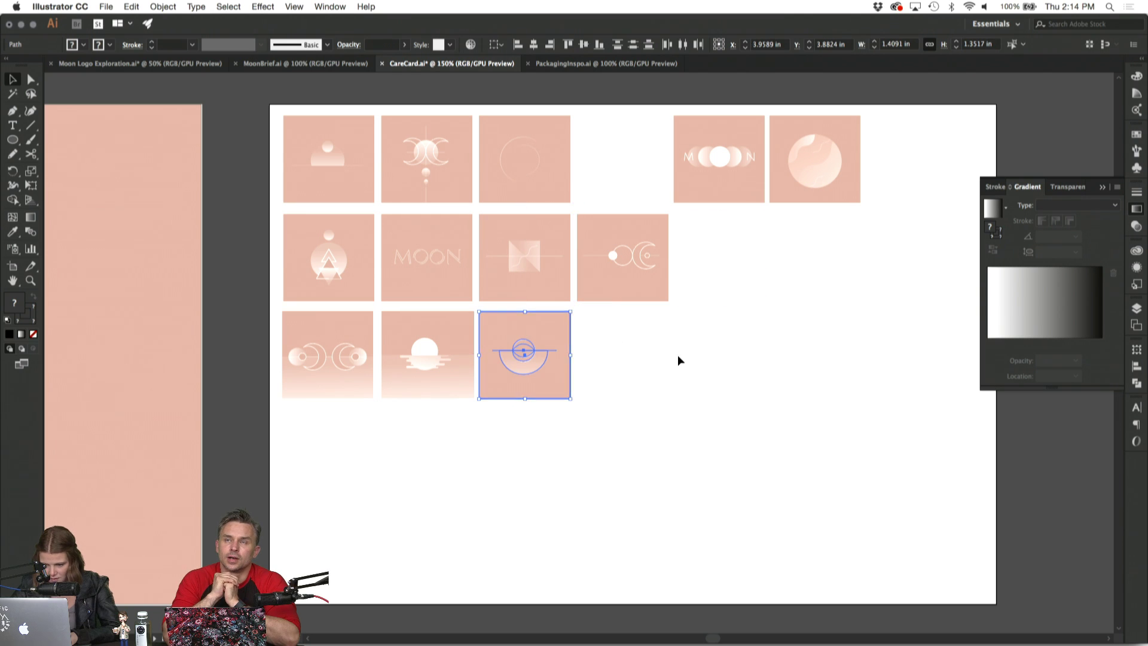
left_click(789, 323)
Delete the circle-and-crescent tile remaining in the second row and move the two leftover first-row tiles above the artboard.
left_click(601, 229)
key("Delete")
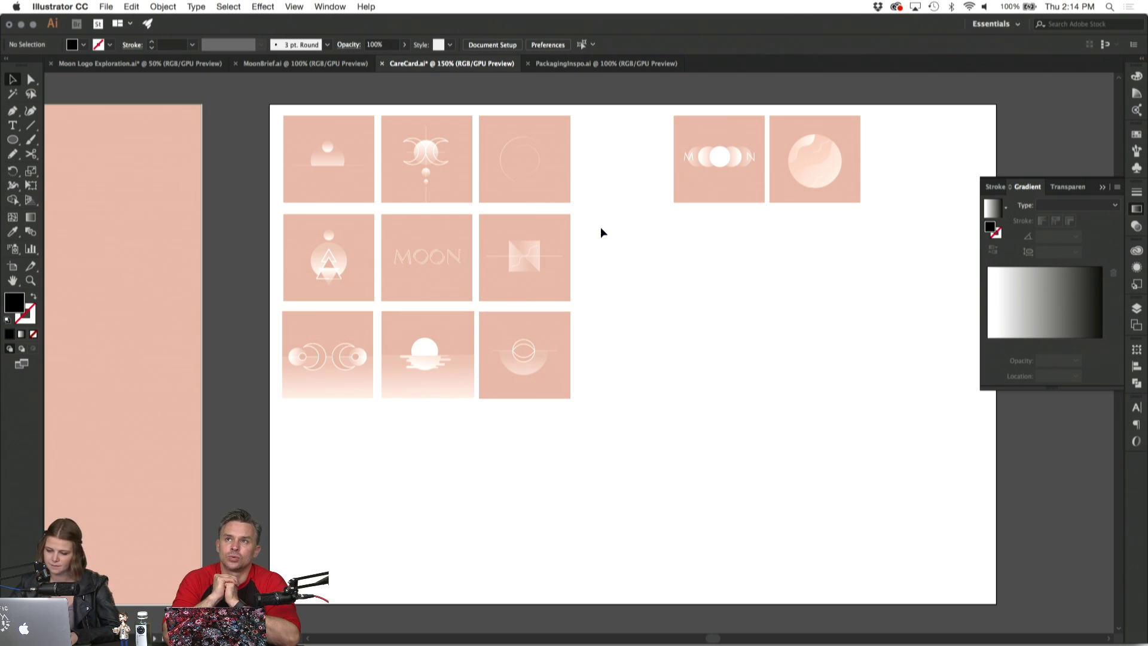
left_click_drag(766, 192, 738, 181)
left_click_drag(685, 149, 683, 108)
left_click(566, 124)
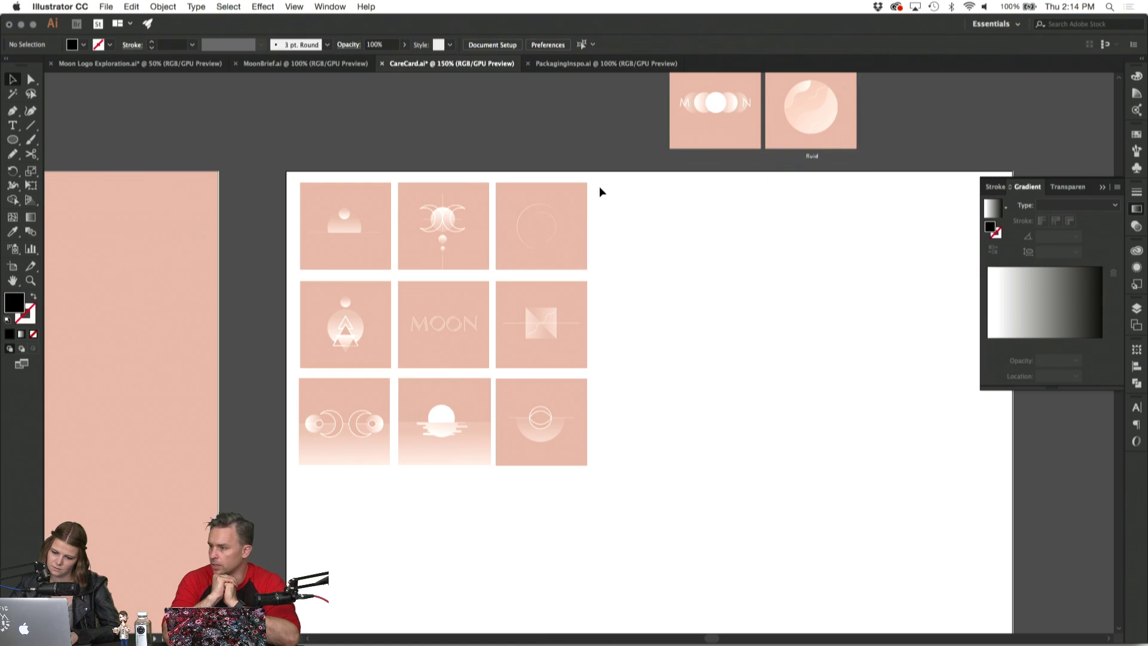
Group the artwork of each tile in the three-by-three grid with its own background, one tile at a time.
scroll(599, 185, "down", 4)
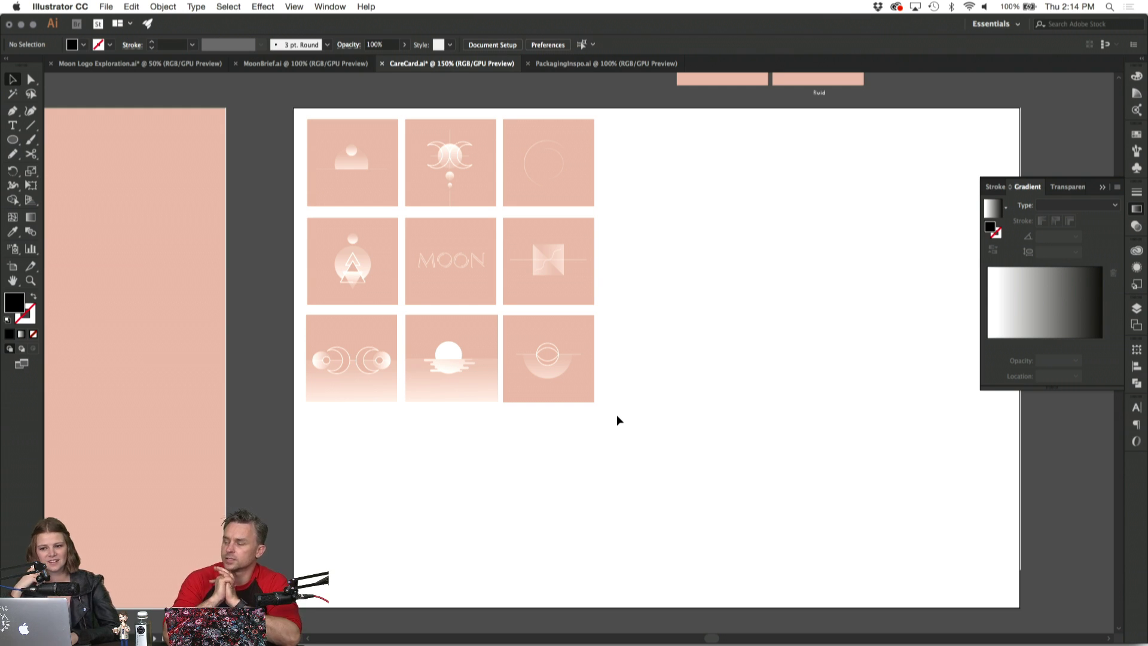
scroll(616, 419, "left", 3)
key("cmd+=")
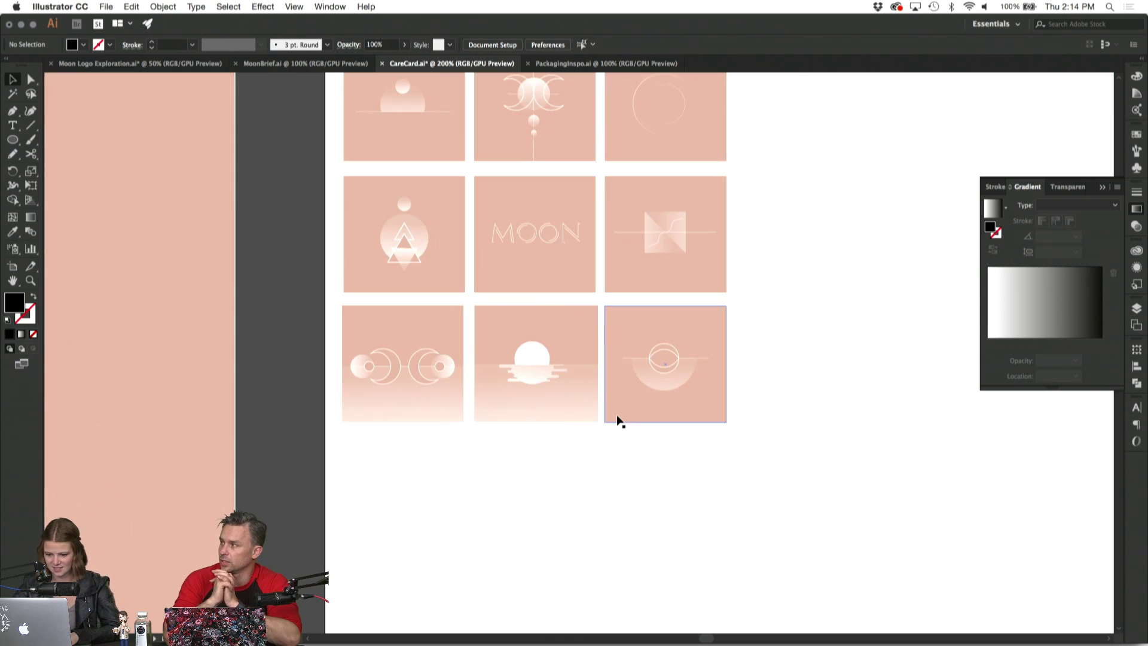
left_click(605, 318)
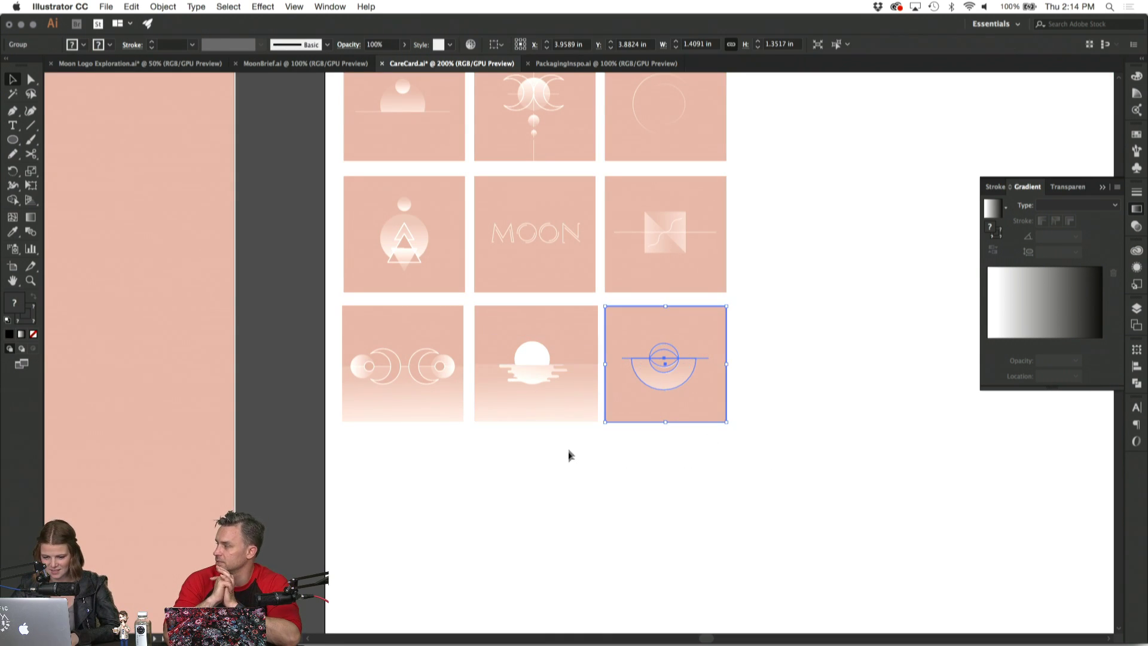
left_click_drag(508, 341, 509, 340)
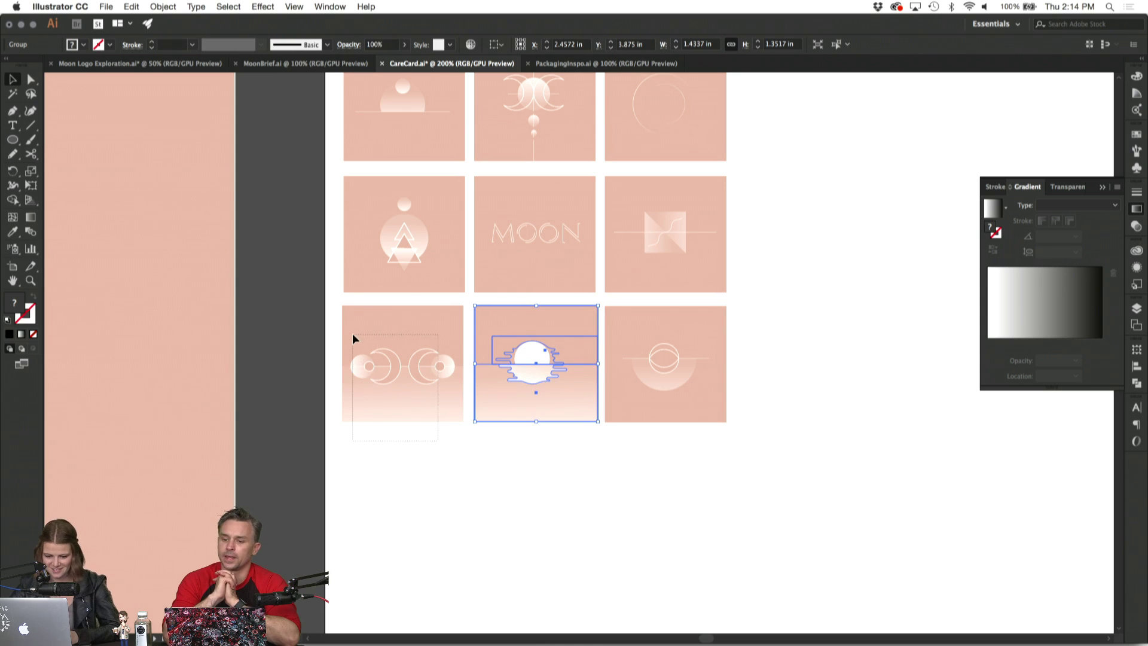
left_click_drag(352, 332, 352, 333)
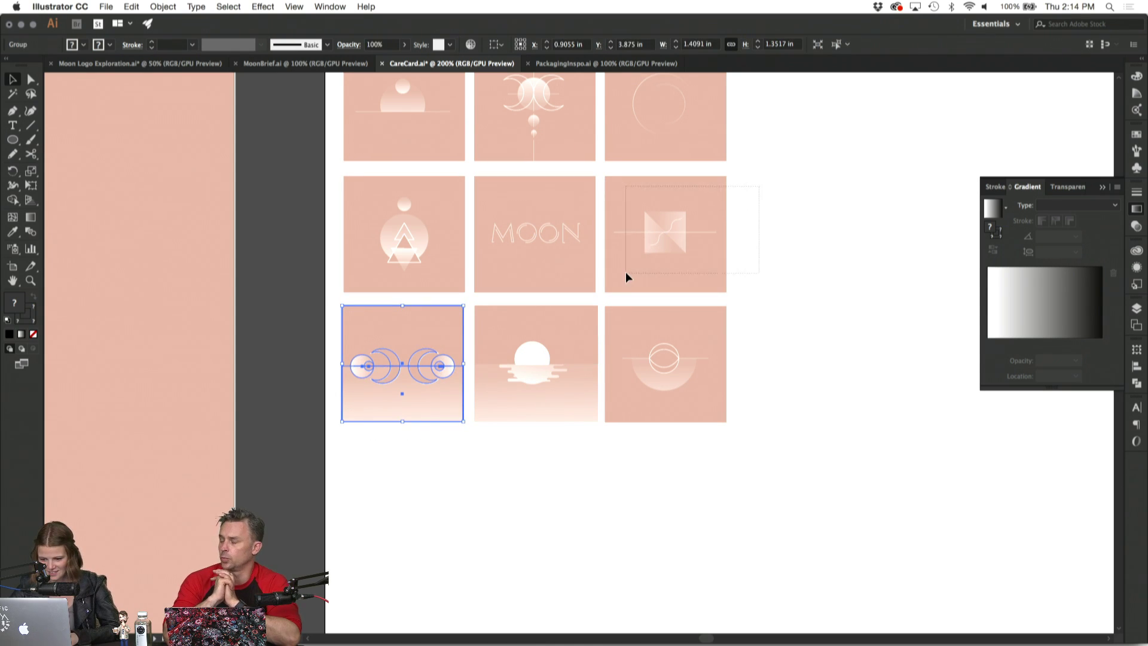
left_click_drag(626, 271, 626, 272)
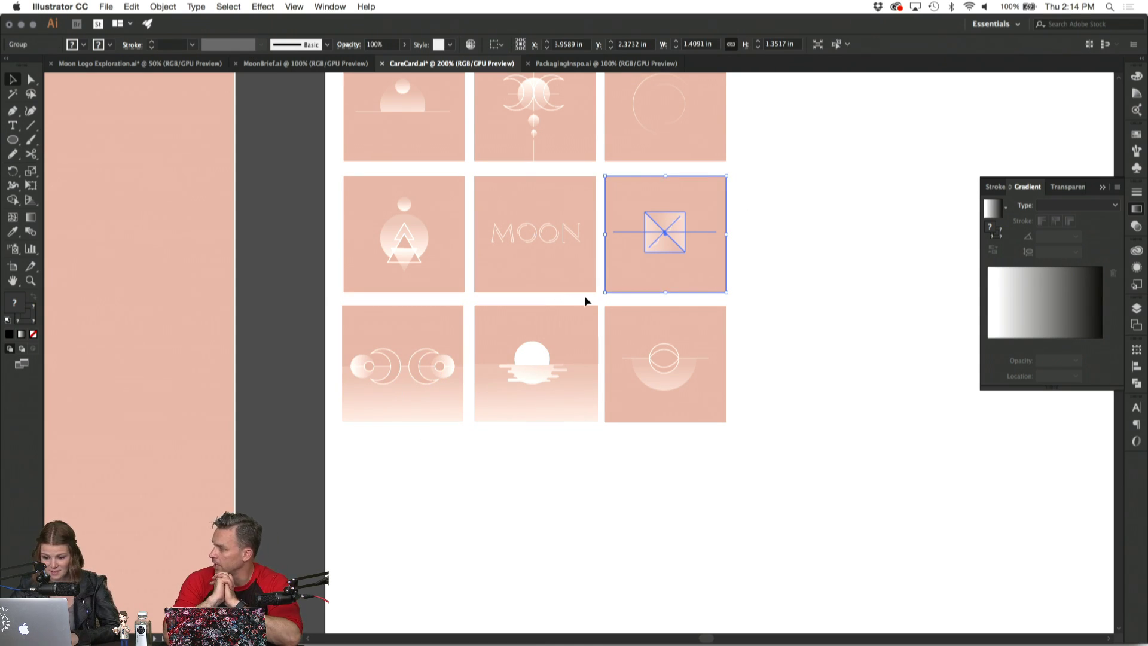
left_click(480, 219)
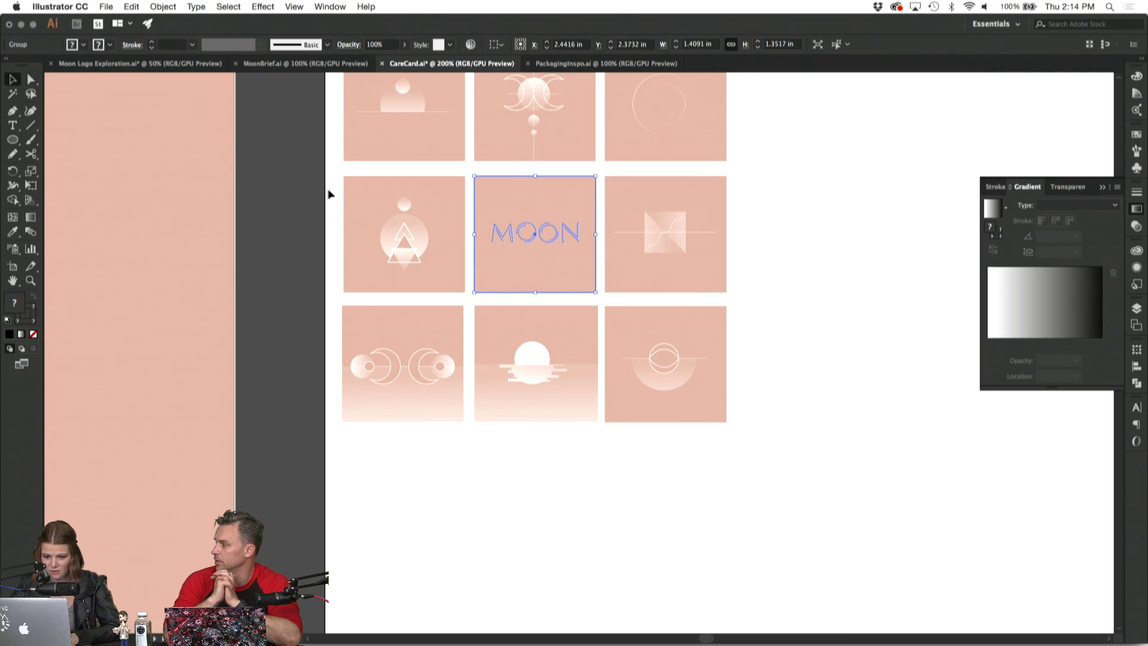
left_click(429, 281)
left_click(301, 233)
scroll(339, 177, "up", 4)
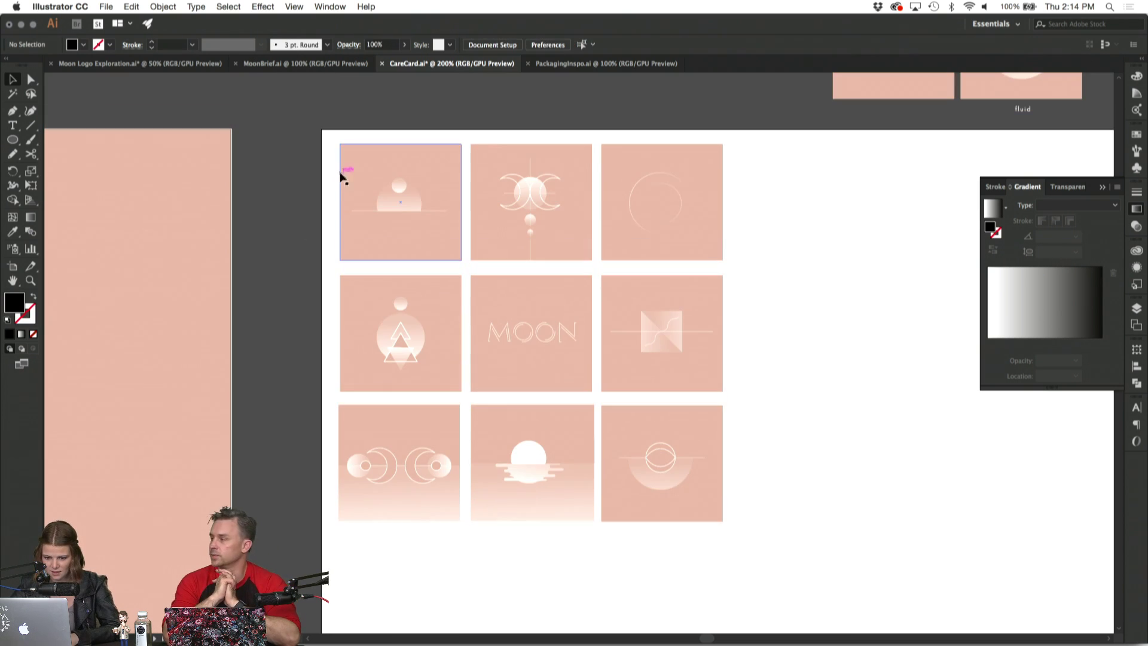
left_click(441, 247)
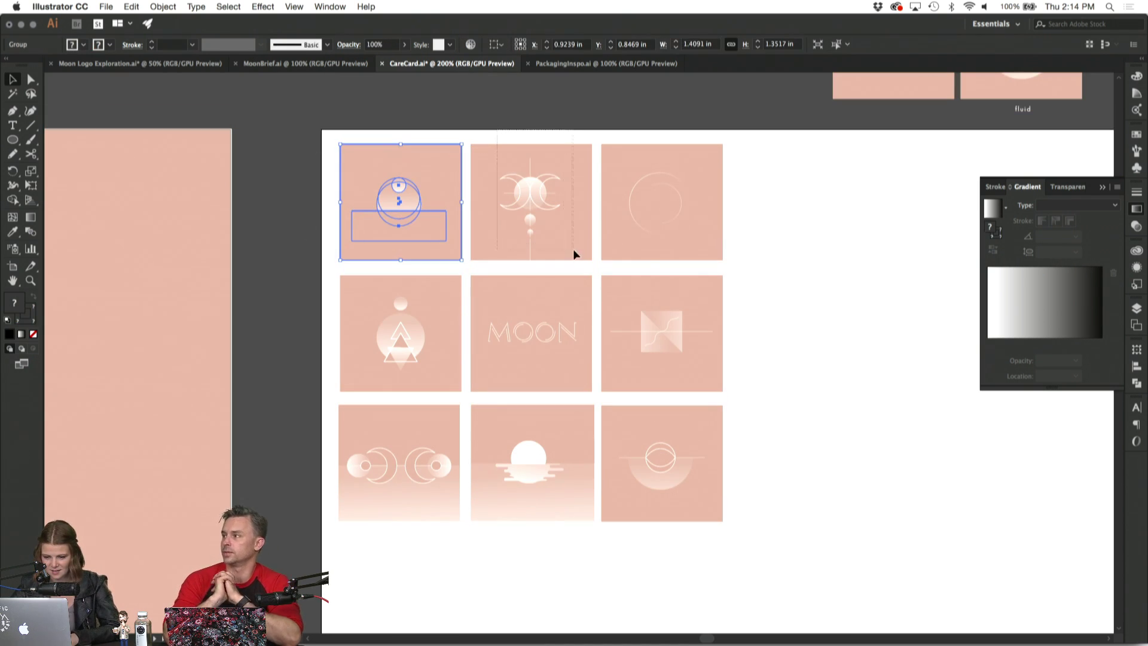
left_click(574, 251)
left_click(699, 237)
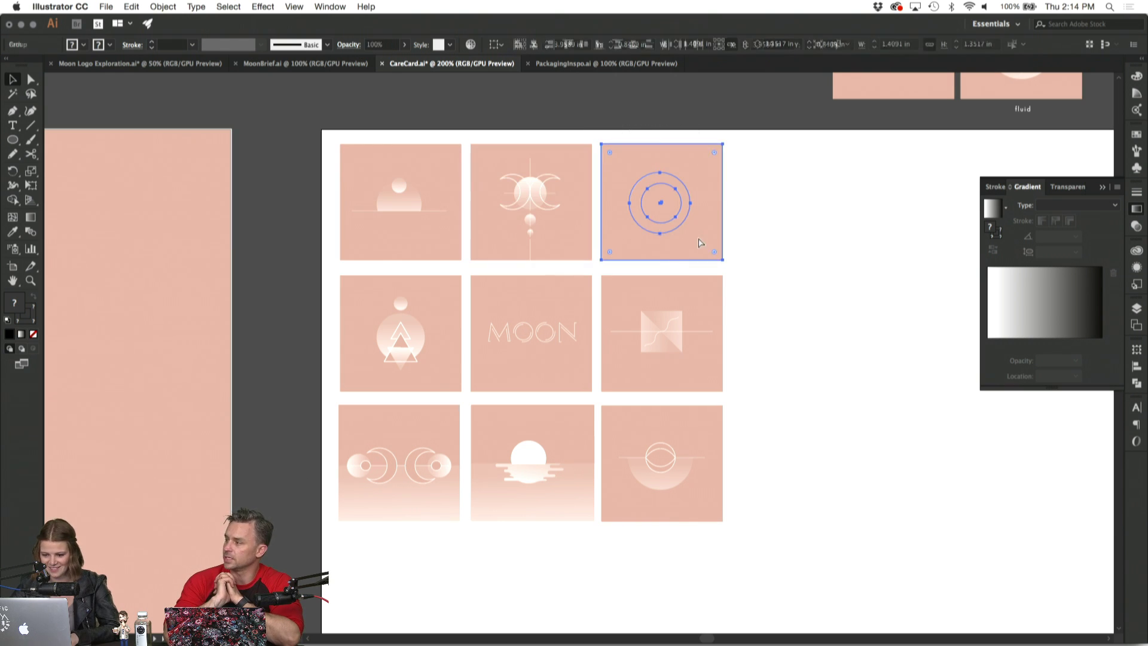
left_click(788, 250)
Swap the sunset and half-circle tiles in the third row so the sunset tile sits in the last column.
key("super+minus")
key("super+minus")
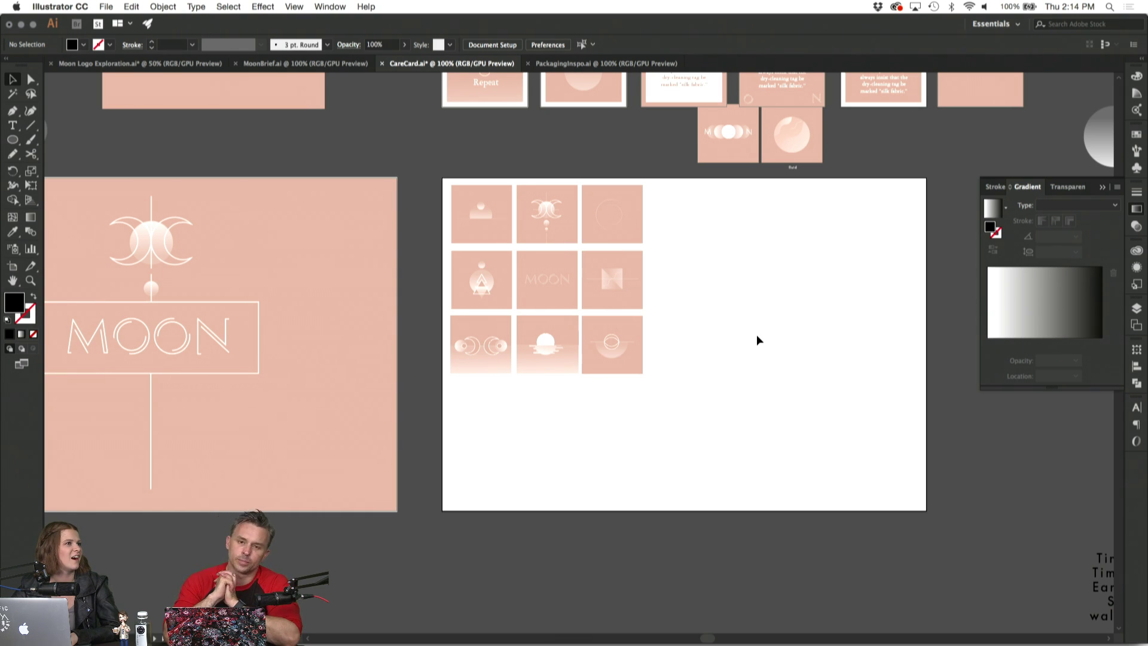
key("super+plus")
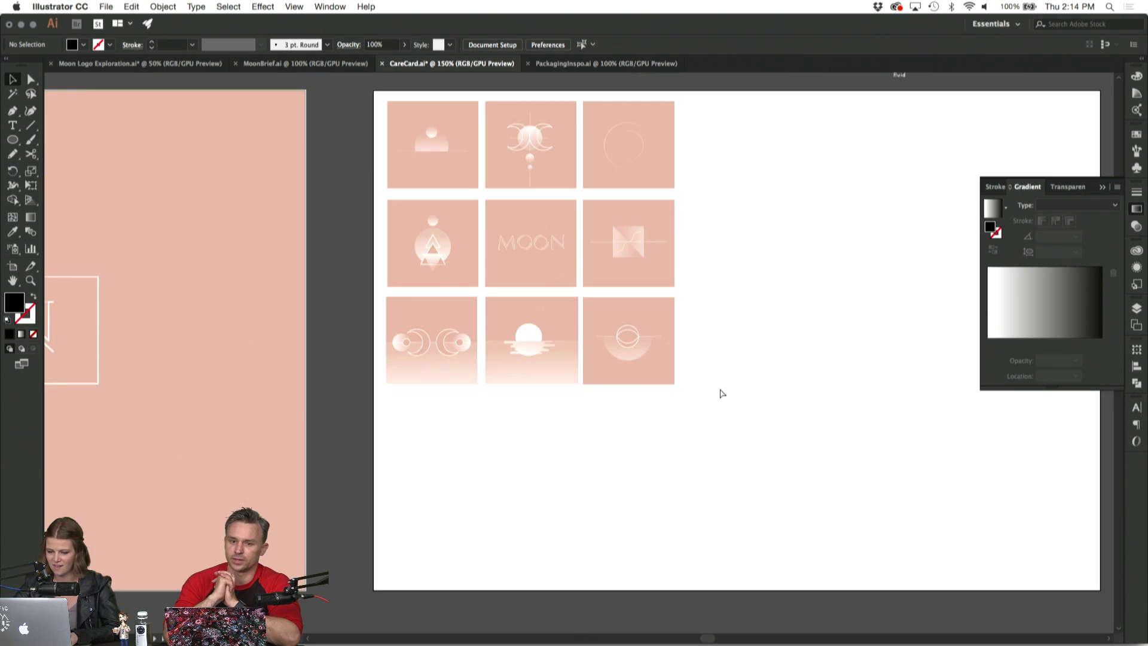
left_click_drag(535, 344, 771, 361)
left_click_drag(628, 359, 531, 357)
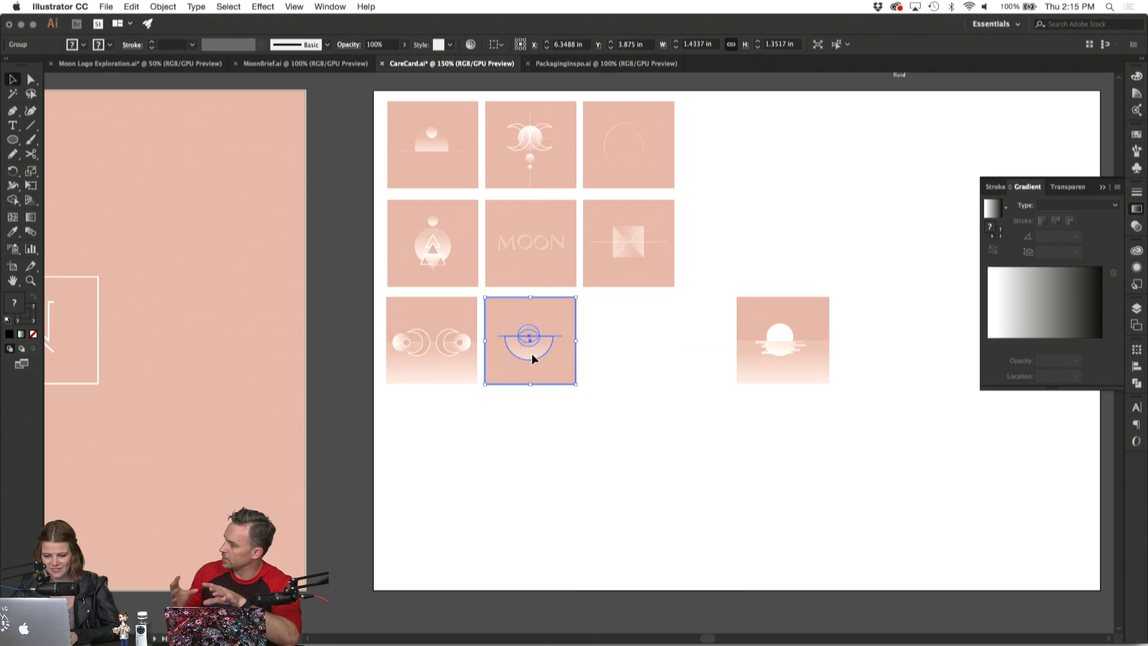
left_click_drag(772, 372, 692, 371)
left_click_drag(663, 376, 665, 376)
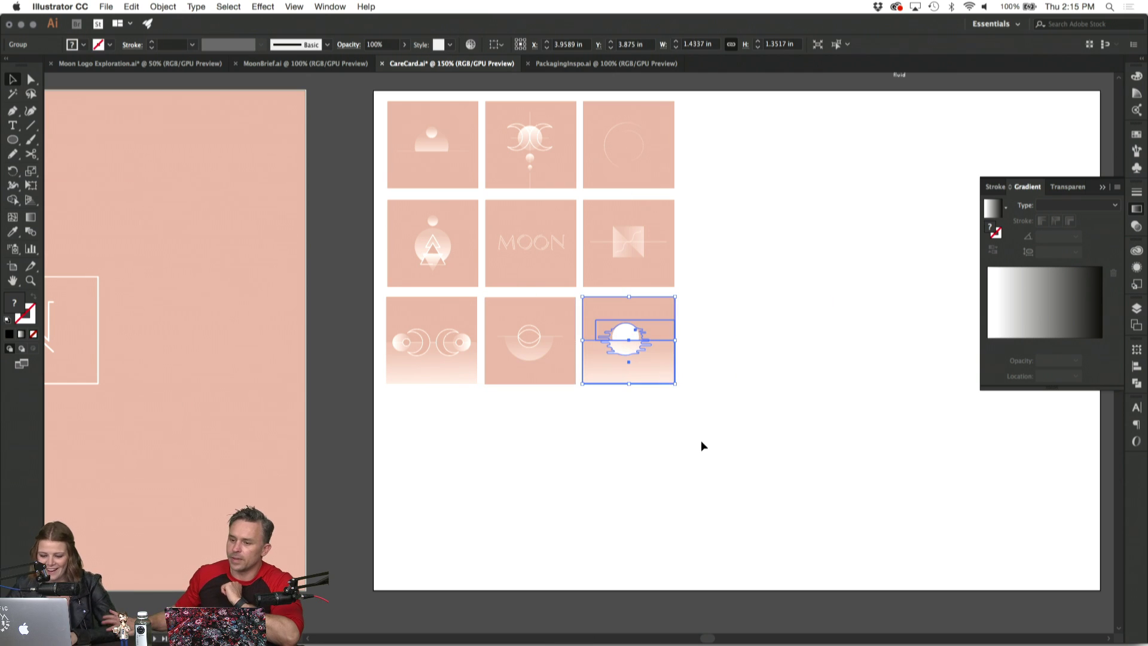
left_click(702, 443)
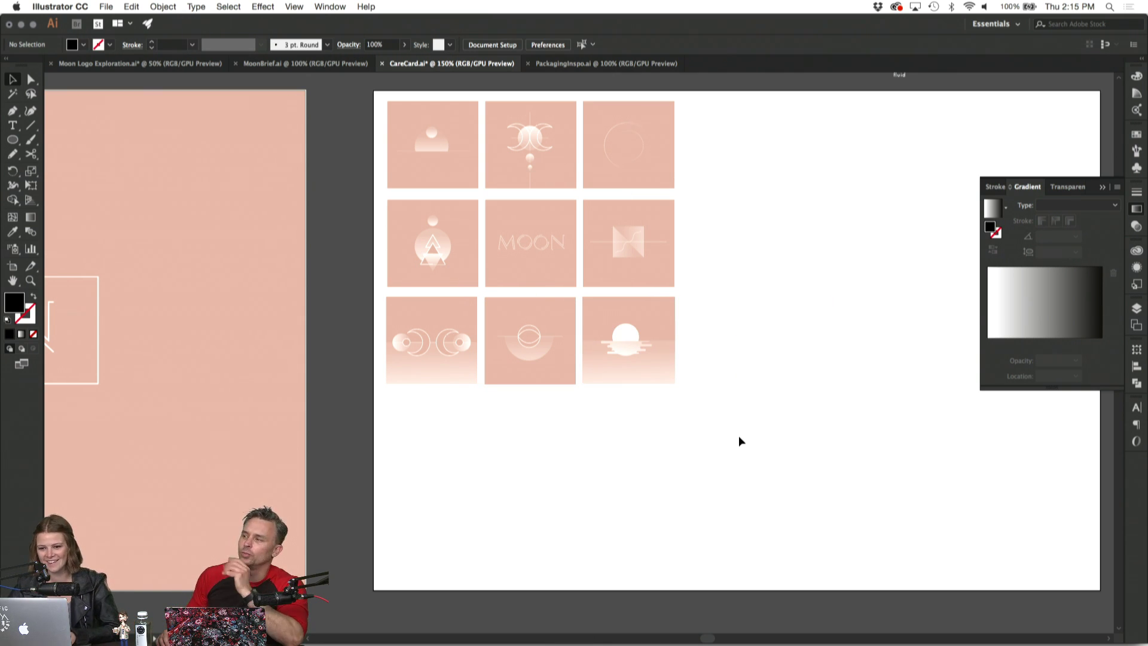
Move the bottom row, and the lower two rows together, upward to tighten the row gaps to match the column gaps.
left_click_drag(727, 443, 402, 330)
left_click(501, 415)
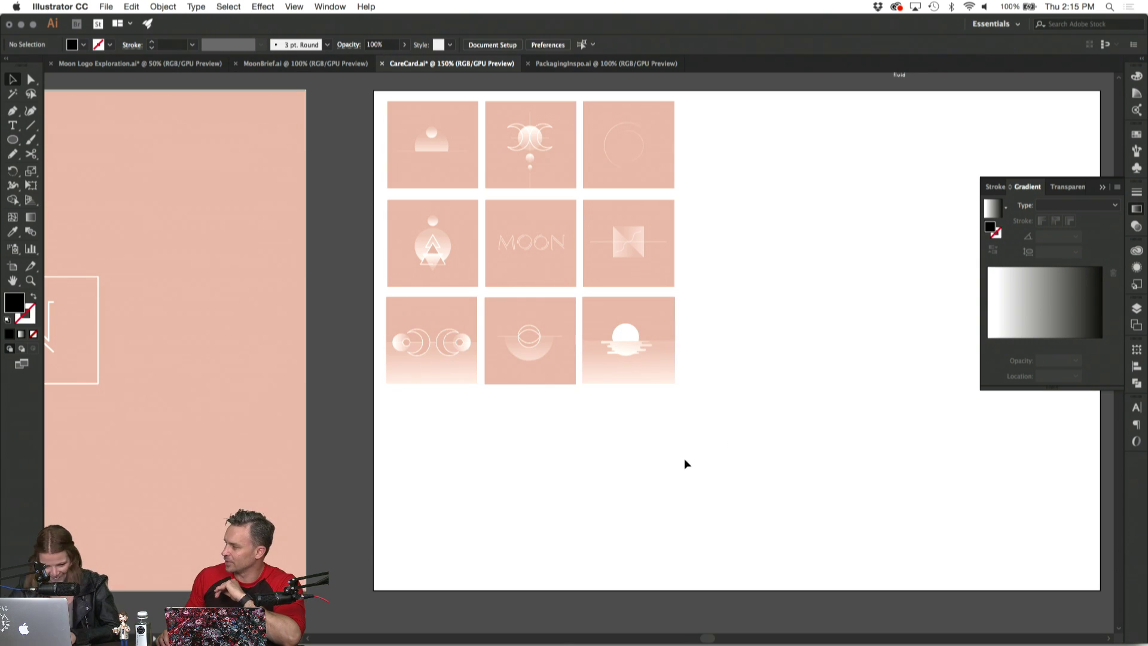
left_click_drag(666, 394, 417, 306)
left_click_drag(512, 346, 510, 342)
left_click(667, 410)
left_click_drag(698, 394, 390, 220)
left_click_drag(509, 246, 511, 238)
left_click(737, 424)
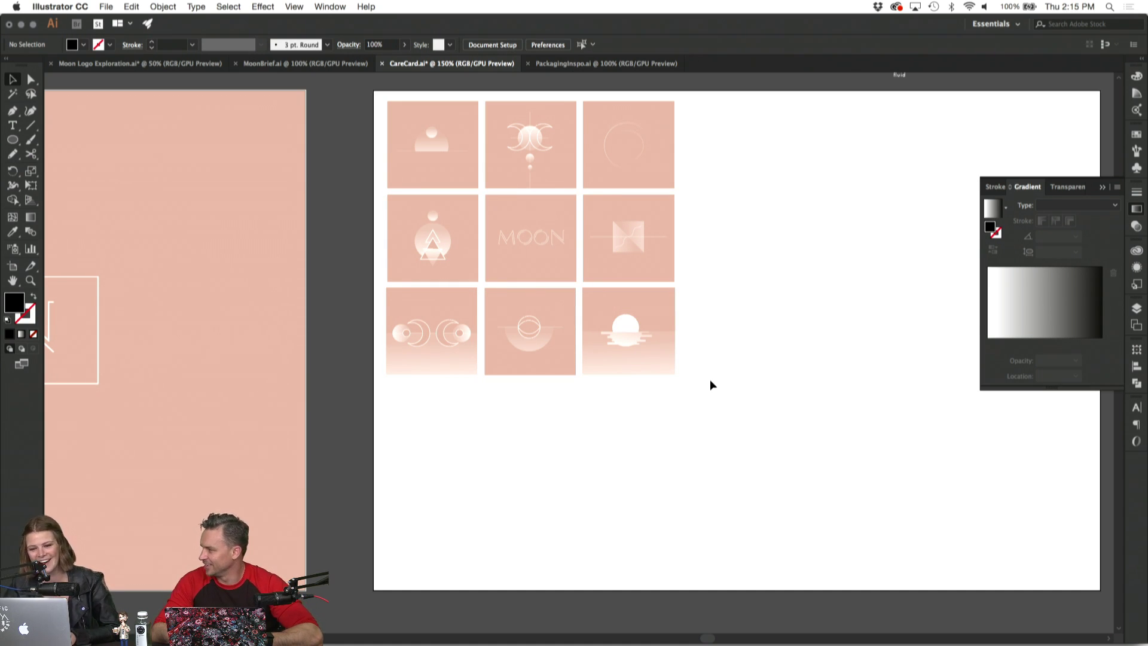
Enlarge all nine tiles together to about 7.80 by 7.40 in so the grid nearly fills the artboard's height.
left_click_drag(735, 408, 445, 157)
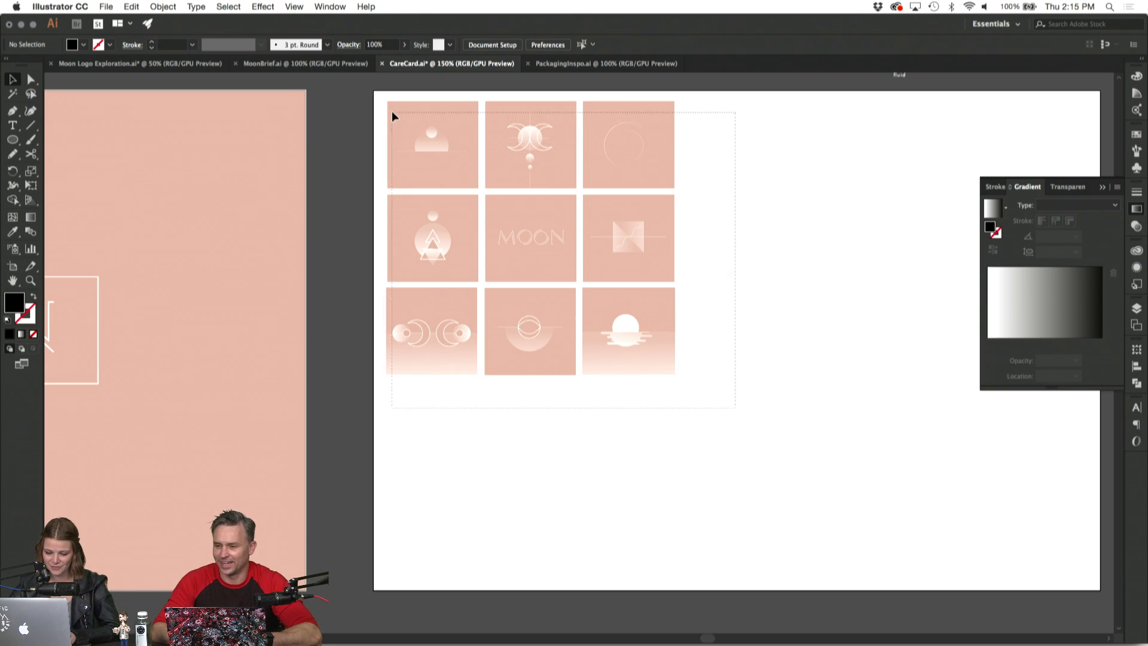
left_click_drag(392, 117, 392, 117)
key("super+1")
scroll(537, 252, "down", 5)
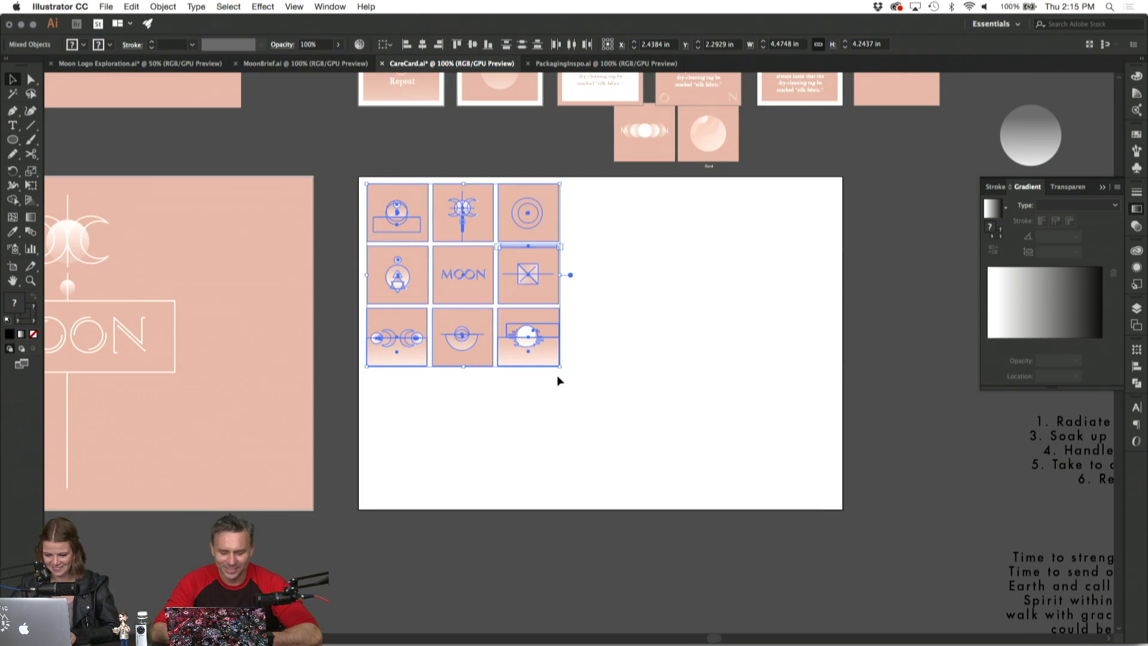
left_click_drag(563, 369, 715, 505)
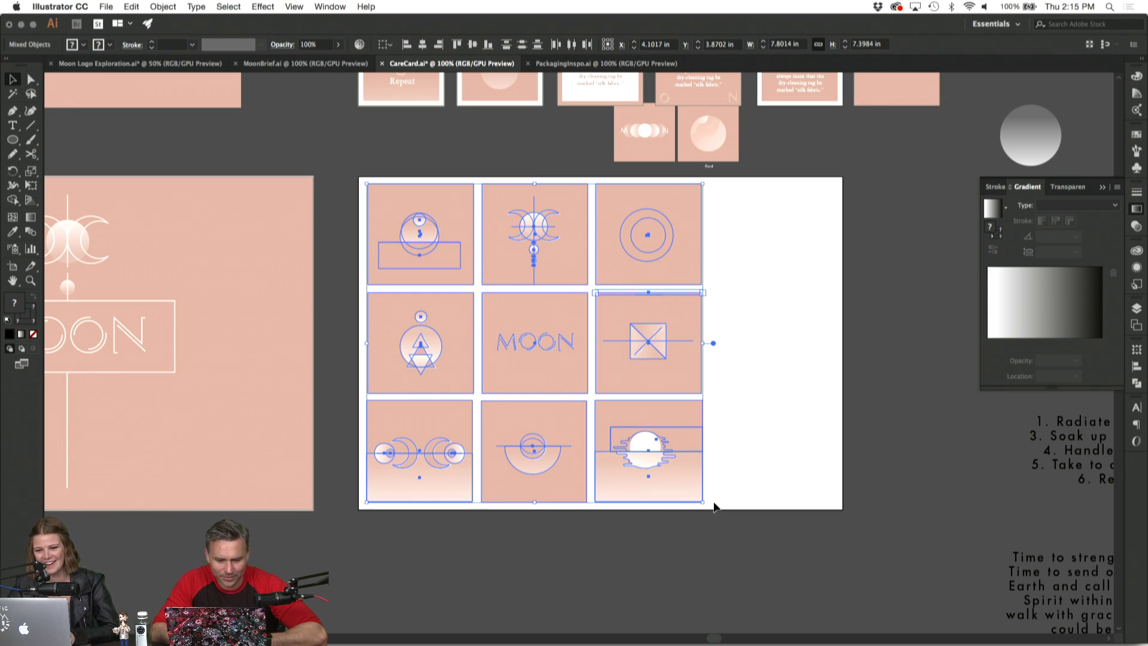
left_click(766, 459)
scroll(766, 456, "left", 2)
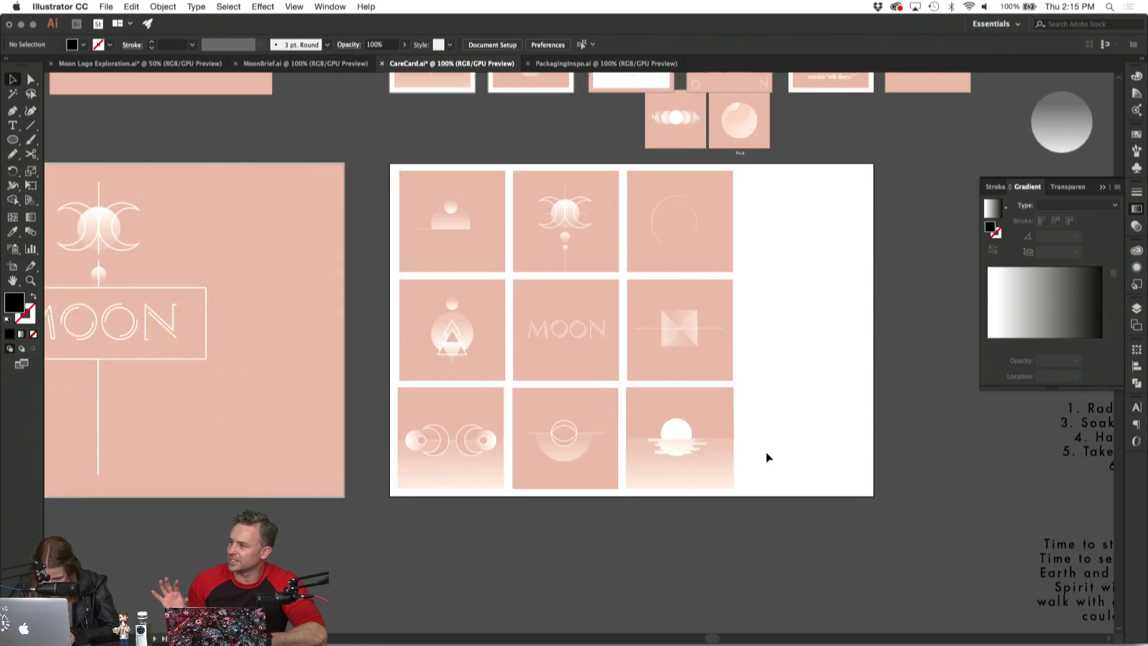
Nudge the triple-moon tile in the top row to the left to narrow its gap to the first tile.
key("super+equal")
scroll(768, 459, "up", 1)
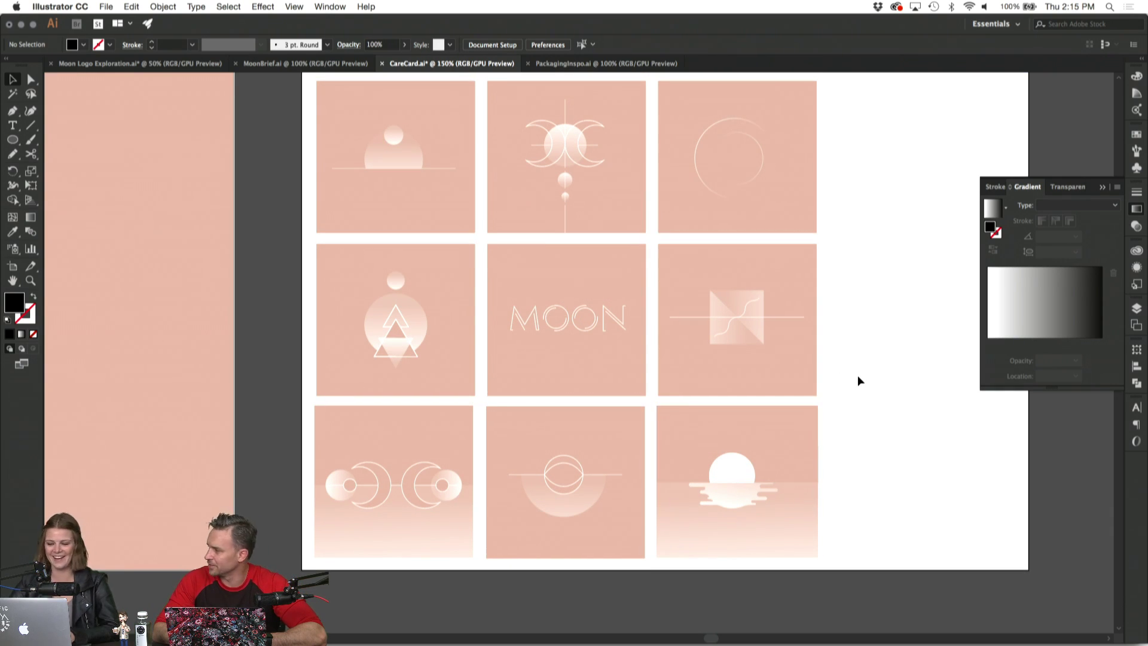
left_click(403, 117)
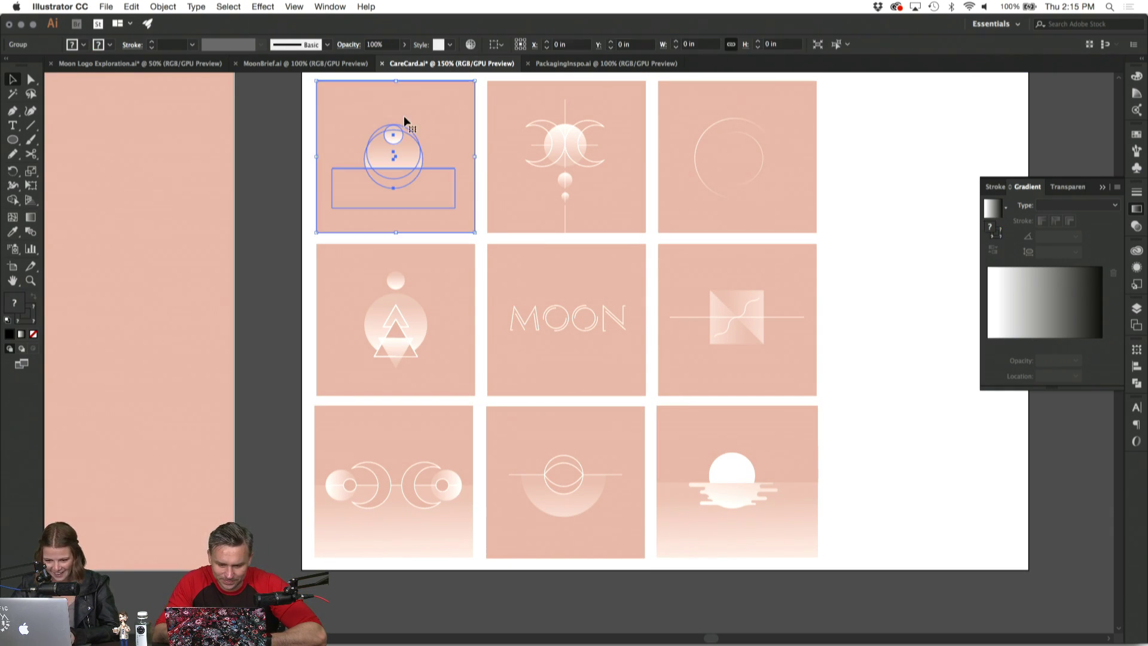
left_click(293, 173)
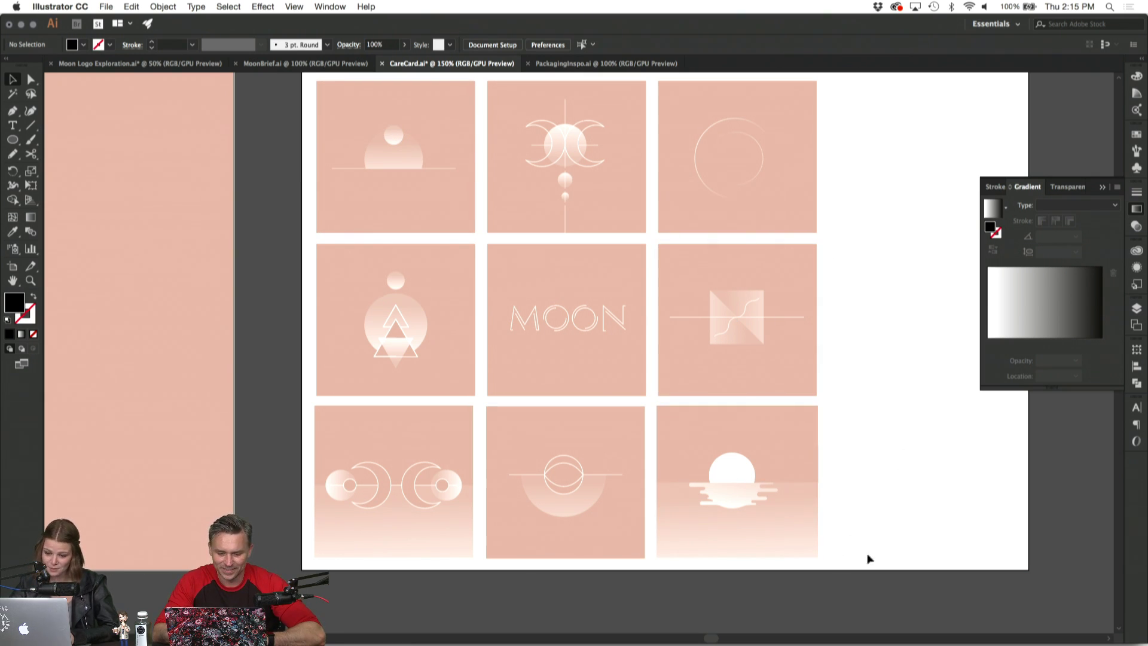
left_click(468, 128)
left_click(519, 155)
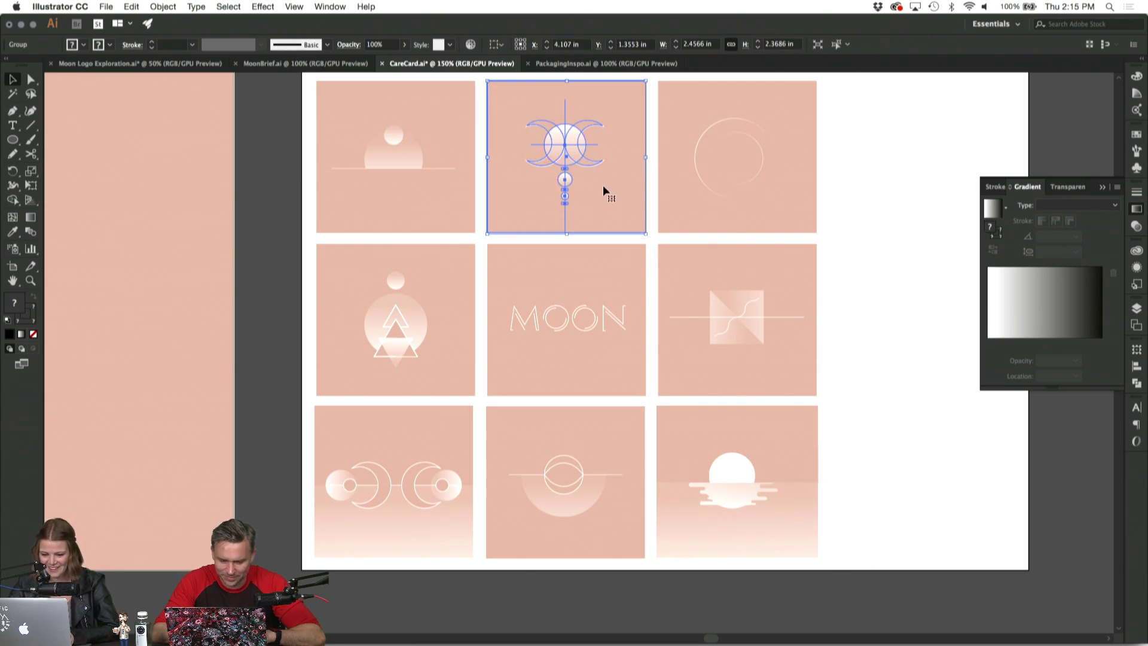
key("Left")
key("Left")
key("Left")
key("Left")
key("Left")
key("Left")
Nudge the crescent-ring tile in the top row left until its gap matches the one between the first two tiles.
left_click(711, 134)
key("Left")
key("Left")
key("Left")
key("Left")
key("Left")
key("Left")
key("Left")
key("Left")
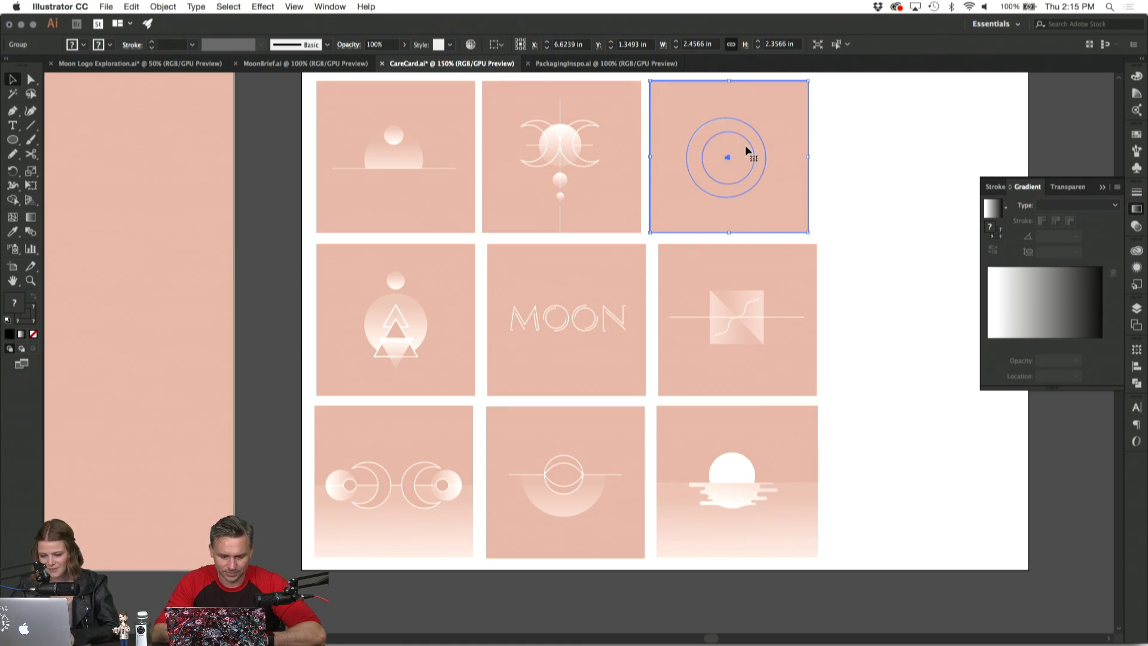
left_click(892, 154)
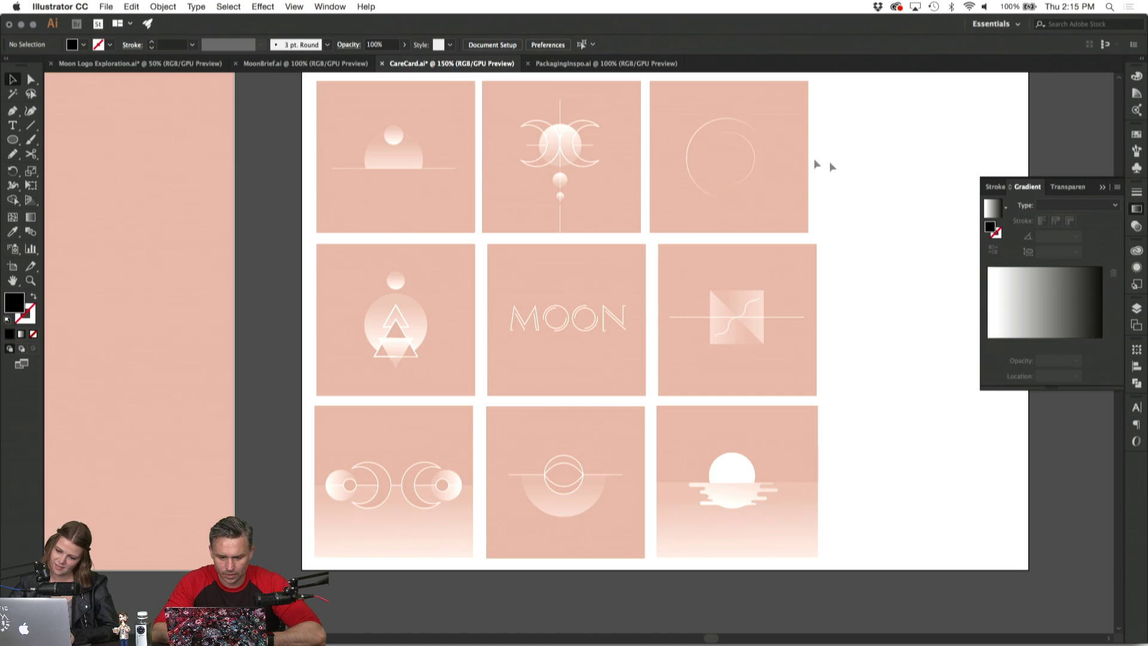
left_click(771, 208)
key("Left")
key("Left")
key("Left")
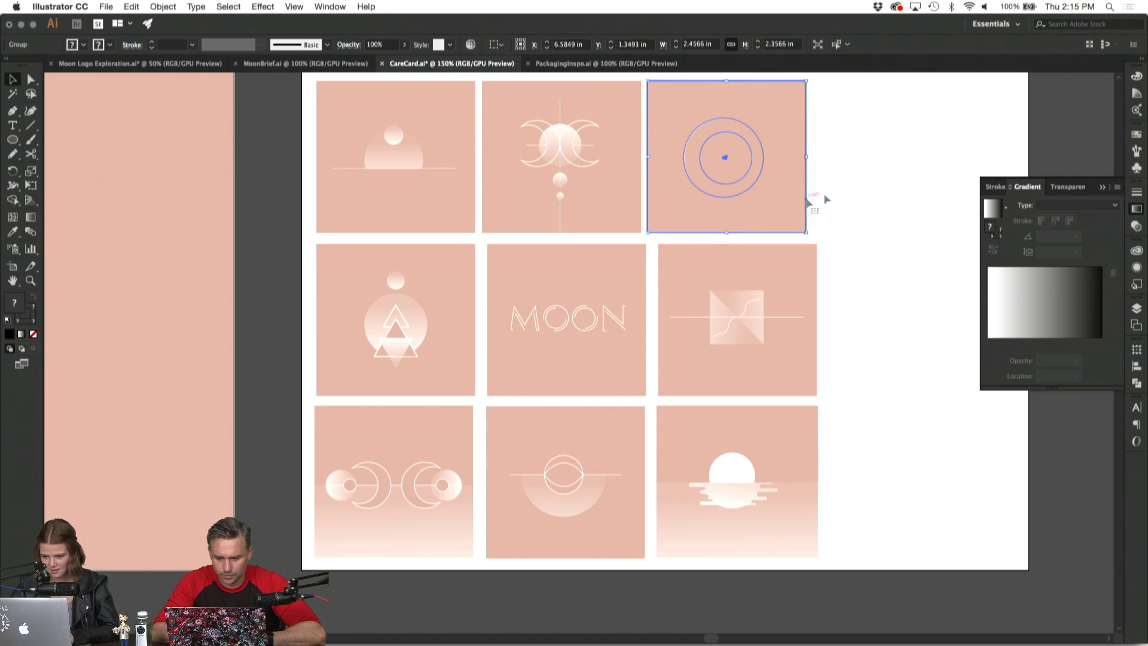
Distribute the three top-row tiles evenly in the horizontal direction.
left_click(829, 210)
left_click_drag(840, 206, 326, 139)
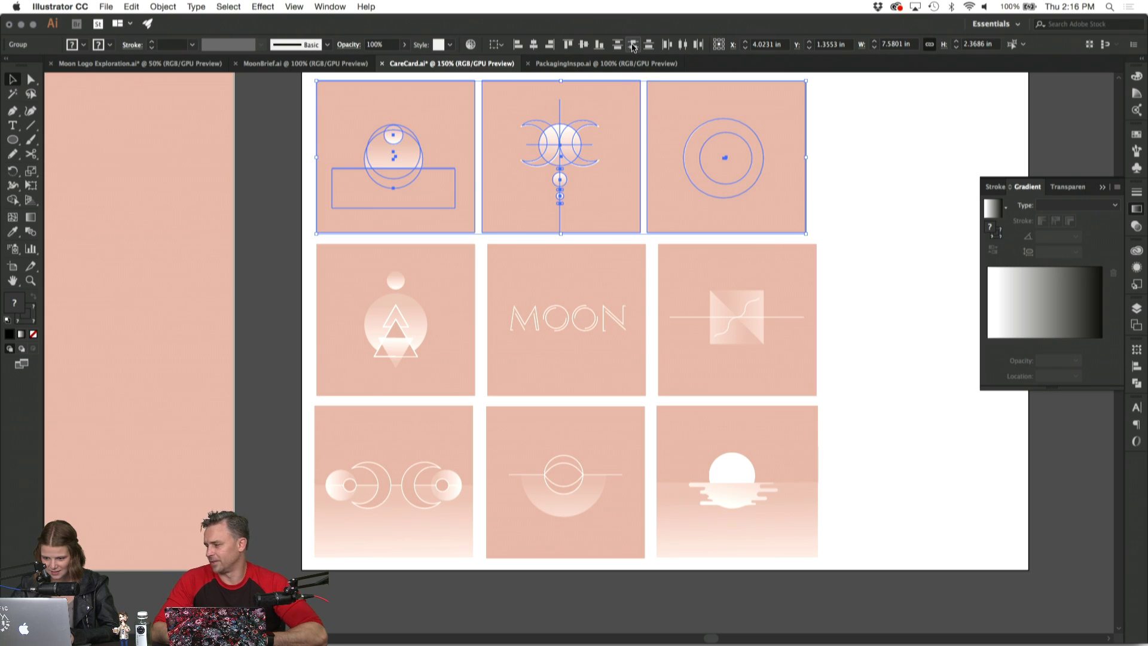
left_click(692, 55)
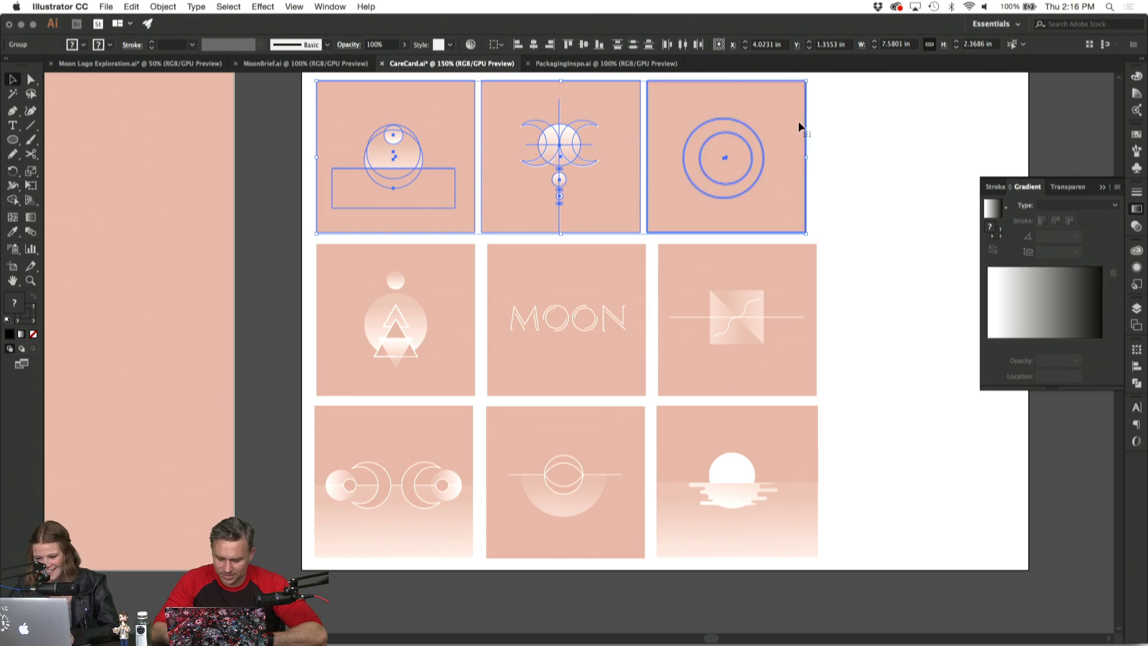
left_click(855, 252)
Move the MOON wordmark tile and the gradient-square tile left to line up with the top-row tiles above them.
left_click_drag(567, 316, 560, 315)
left_click(773, 322)
left_click_drag(773, 319, 762, 317)
left_click(857, 341)
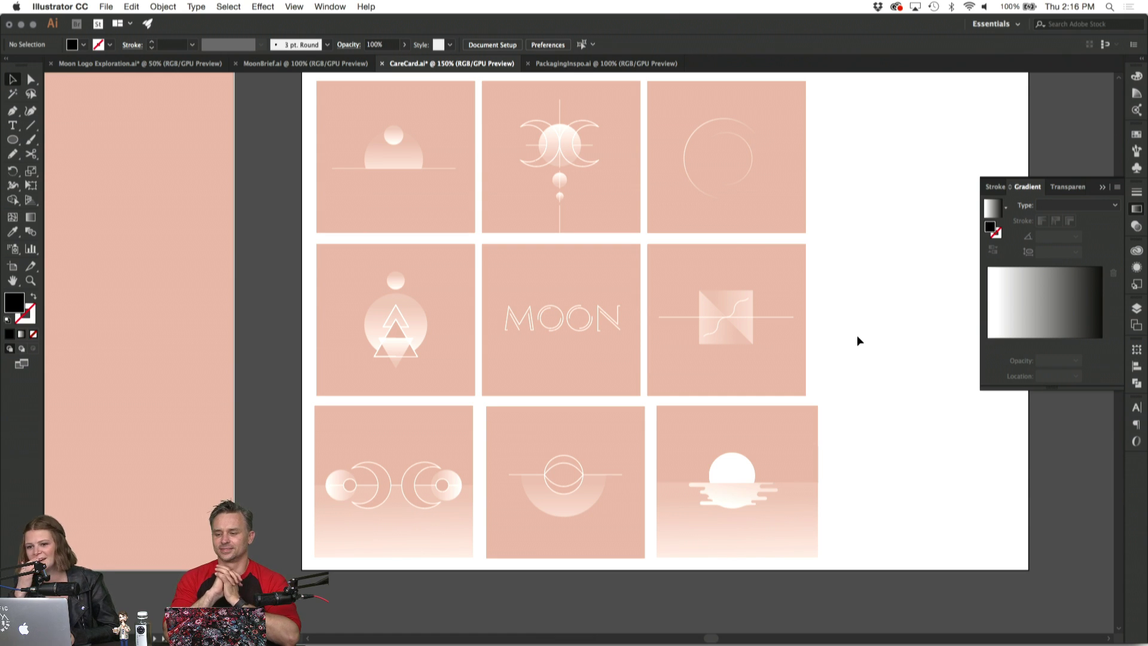
Move the sunset tile left toward the half-circle tile and distribute the three bottom-row tiles evenly horizontally.
scroll(856, 335, "down", 2)
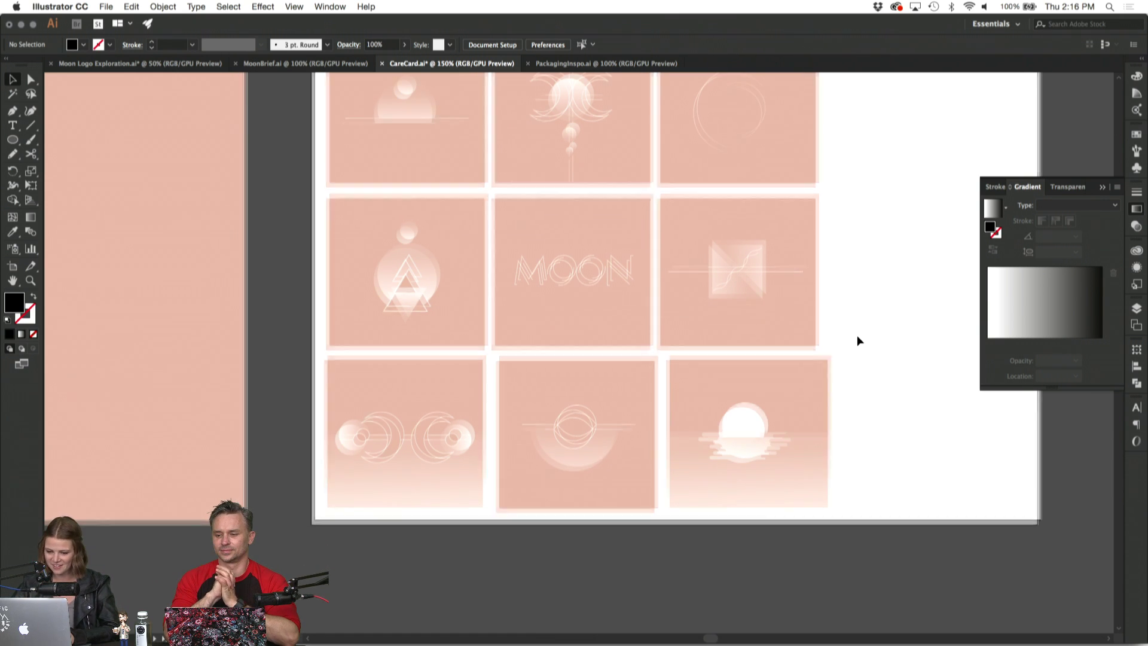
left_click_drag(765, 429, 725, 412)
left_click(583, 412)
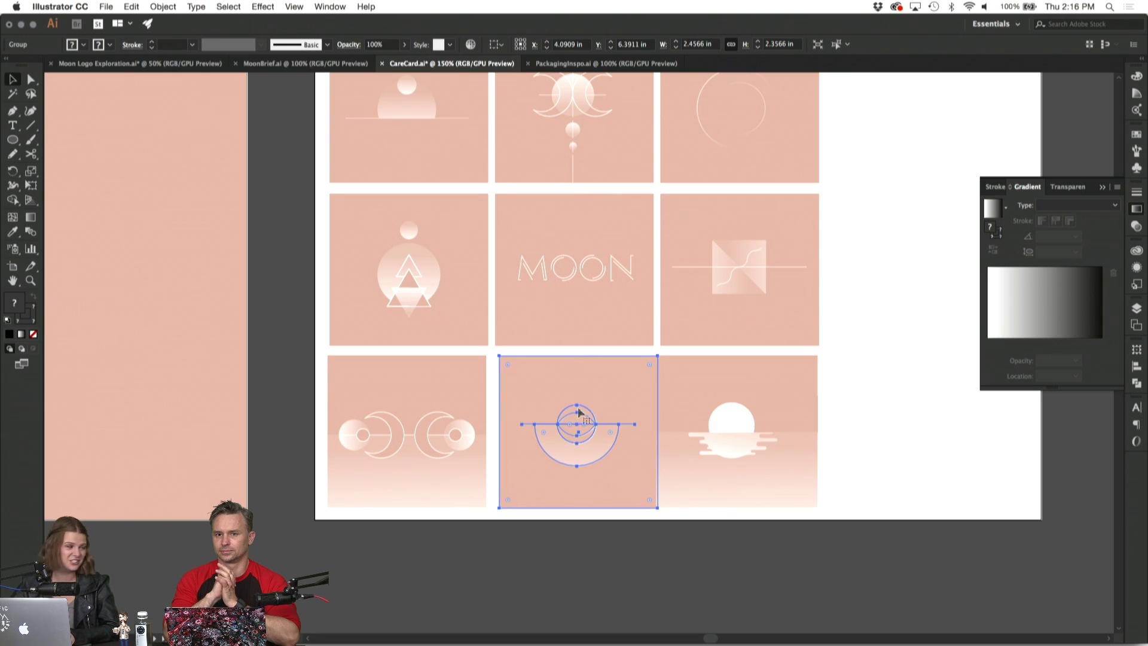
left_click(815, 430)
left_click(871, 440)
left_click_drag(856, 460, 387, 438)
left_click(682, 45)
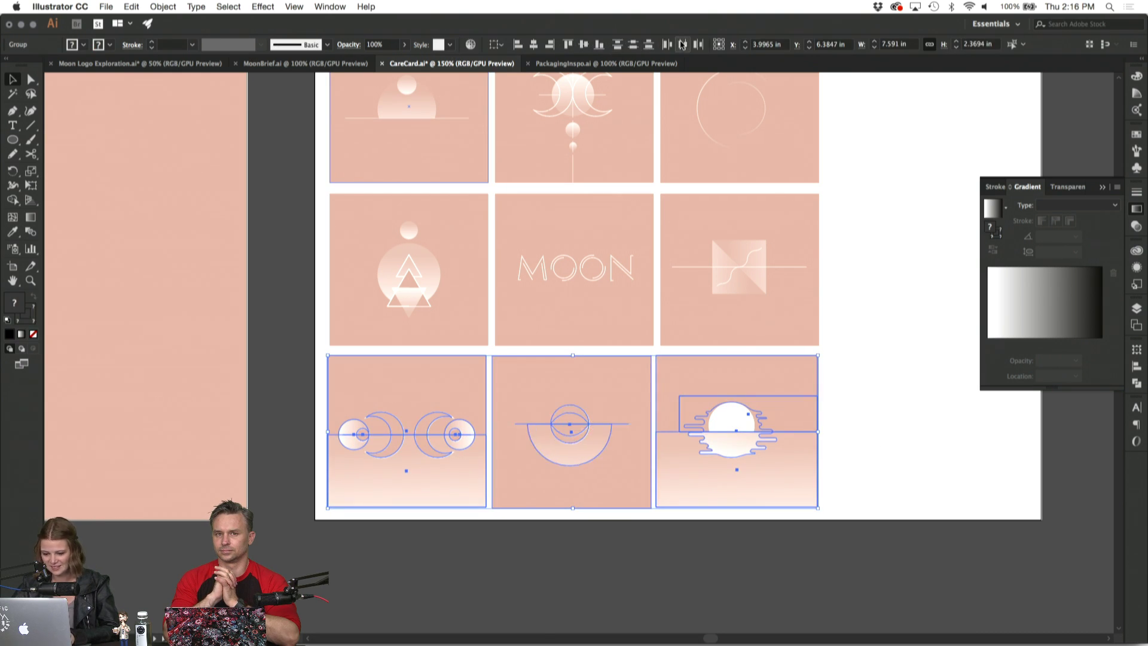
left_click(875, 423)
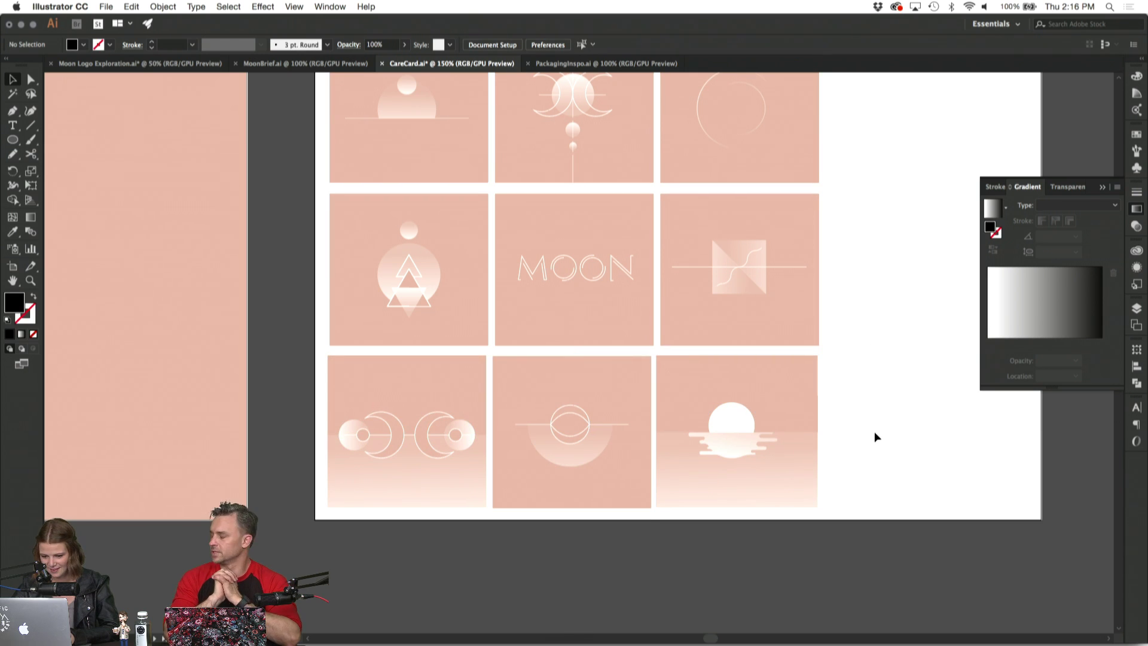
Shift the whole bottom row slightly up and right to tighten the row gap and line up with the first column.
left_click_drag(442, 415, 402, 404)
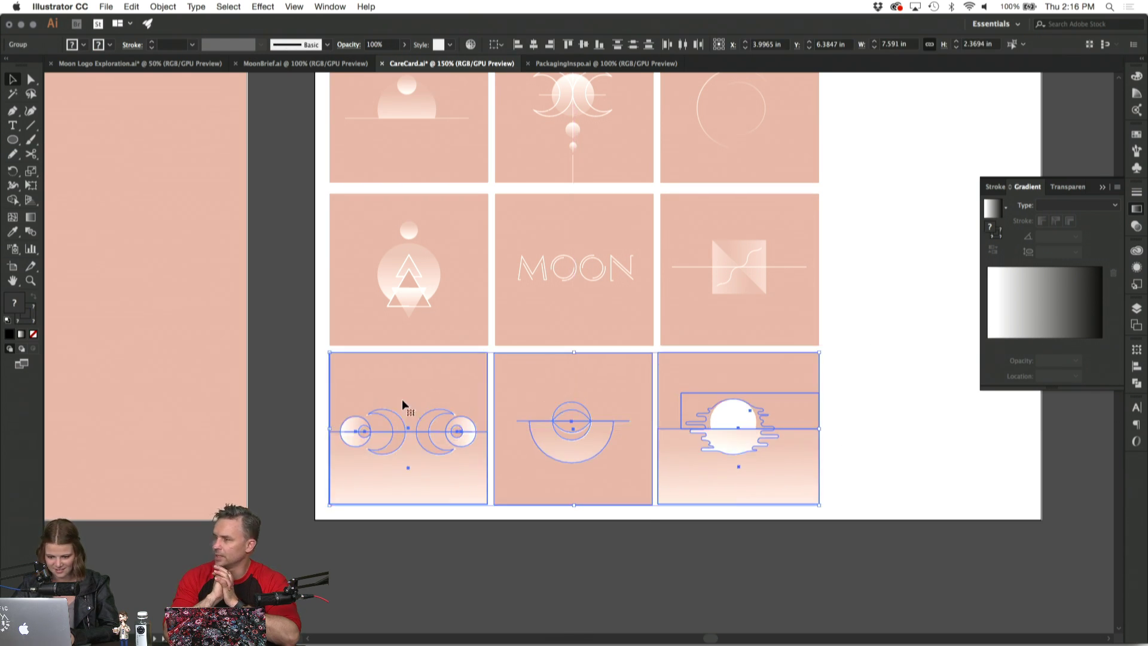
left_click(870, 421)
scroll(870, 422, "up", 3)
scroll(870, 418, "down", 2)
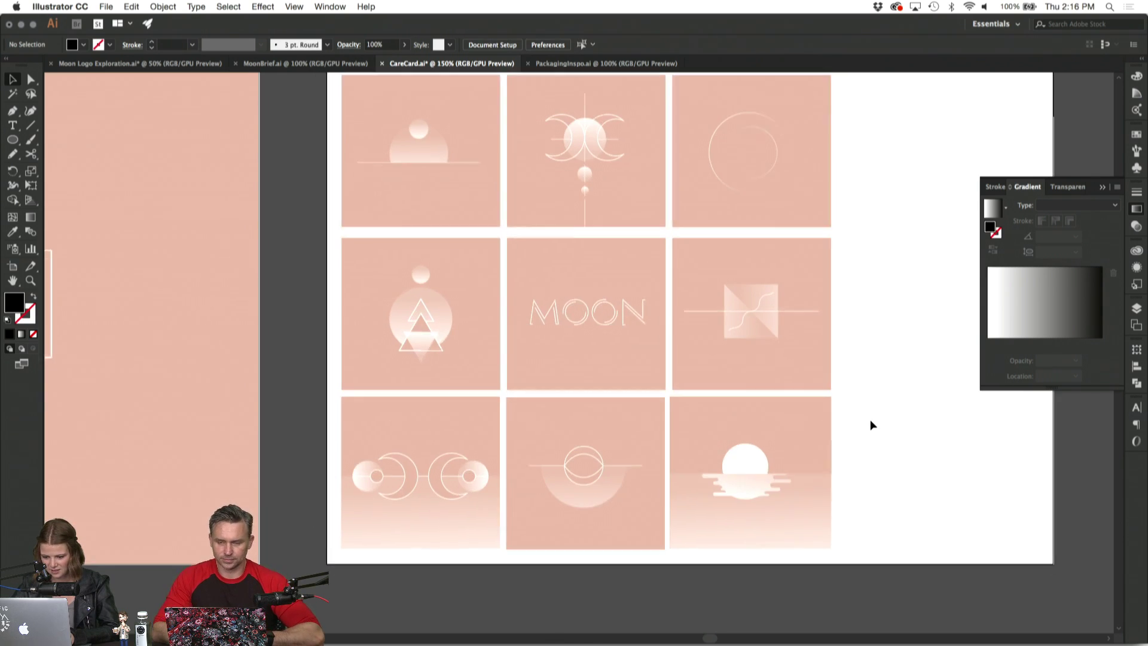
Align the left edge of the sunset tile with the gradient-square tile above it.
left_click(718, 410)
left_click_drag(686, 404, 690, 409)
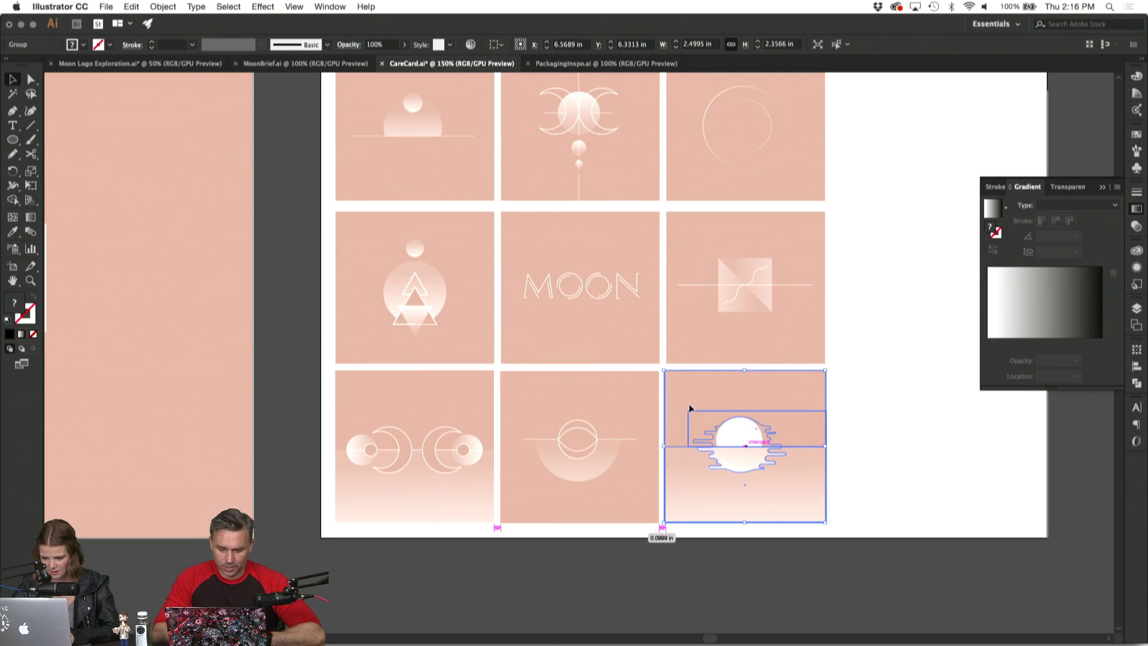
left_click(888, 387)
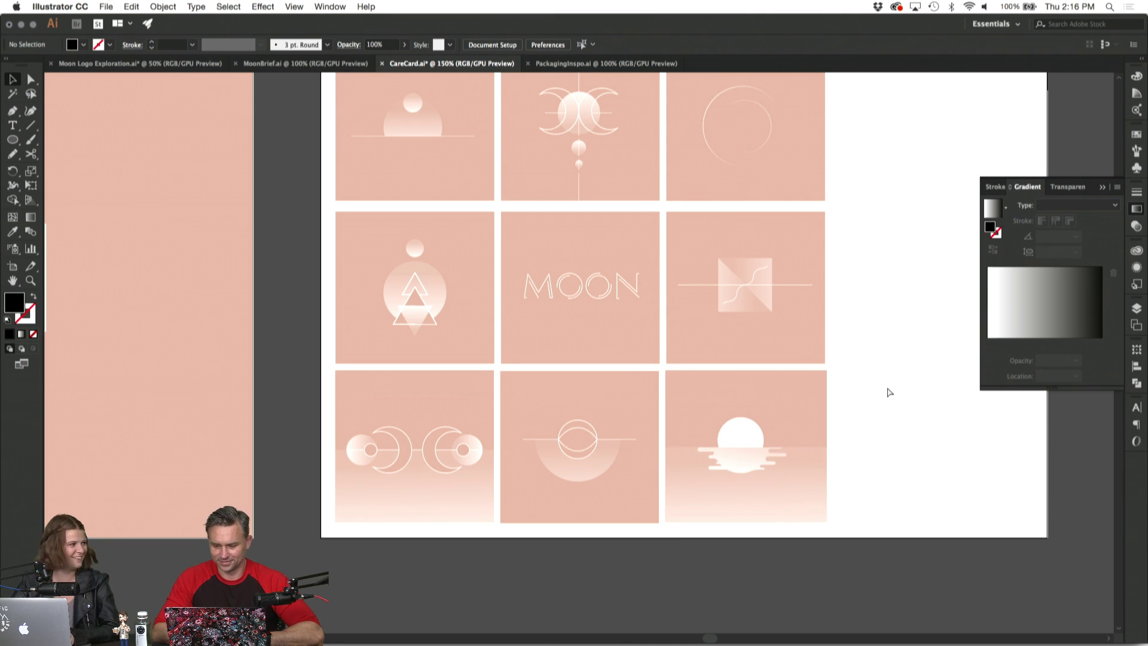
key("super+equal")
key("super+equal")
scroll(888, 391, "down", 2)
scroll(888, 392, "right", 4)
left_click_drag(763, 392, 758, 390)
left_click(998, 437)
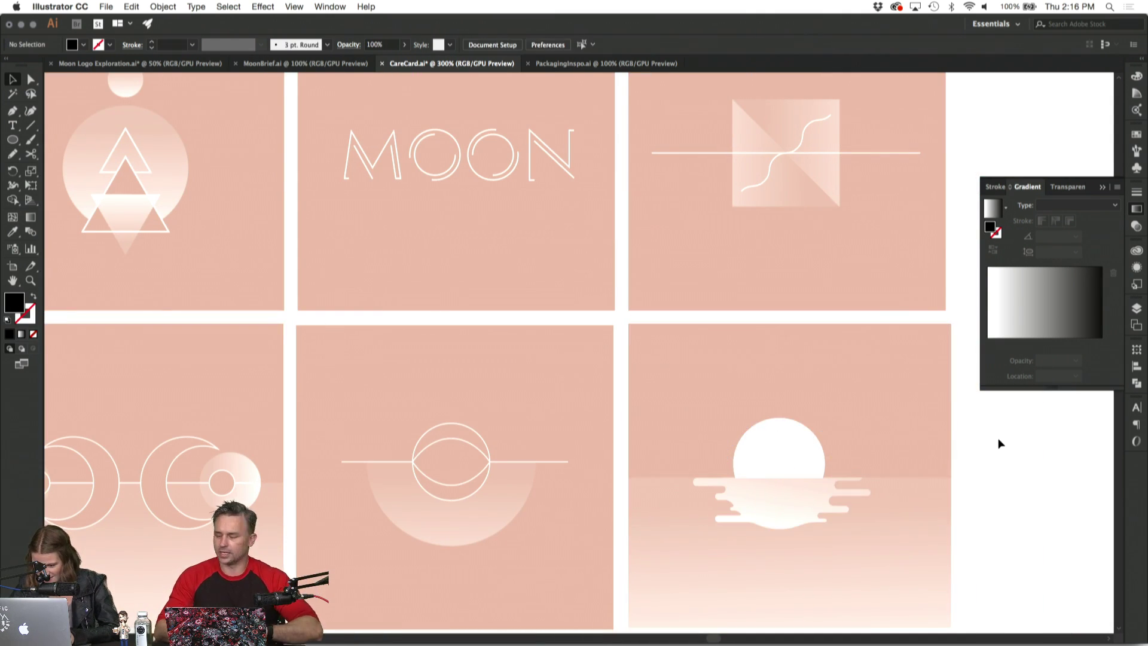
Scale the sunset tile down proportionally to 2.4566 in wide and move it down to the bottom edge of its row.
key("super+minus")
key("super+minus")
key("super+minus")
key("super+minus")
key("super+minus")
key("super+equal")
key("super+equal")
key("super+equal")
key("super+equal")
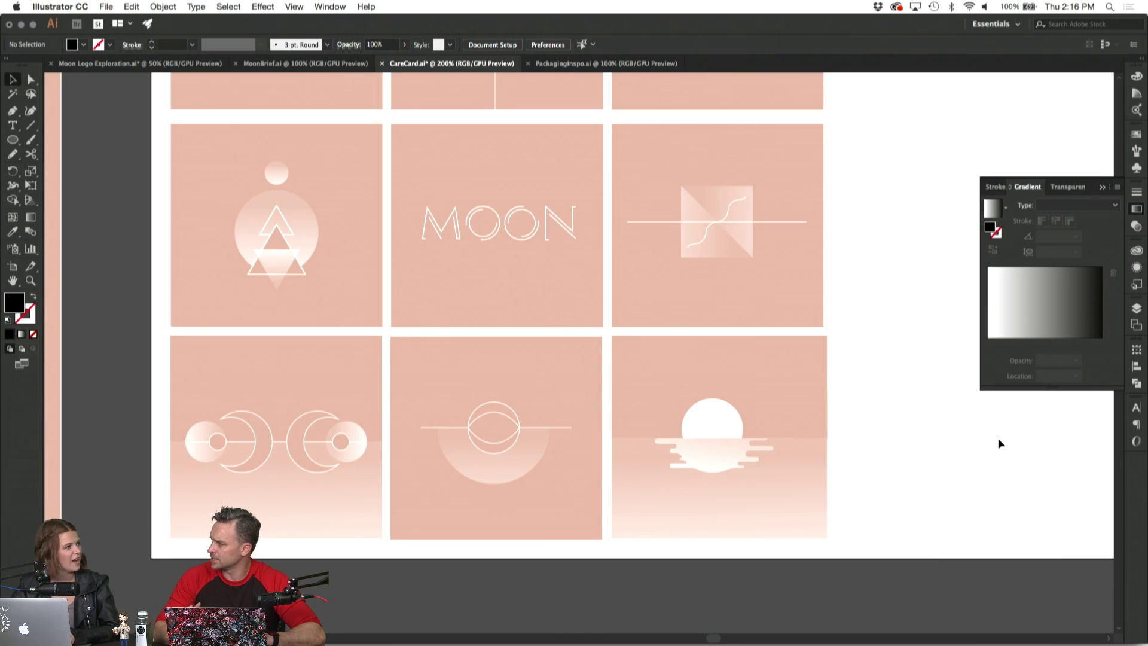
left_click(790, 408)
key("super+equal")
left_click_drag(742, 350, 744, 351)
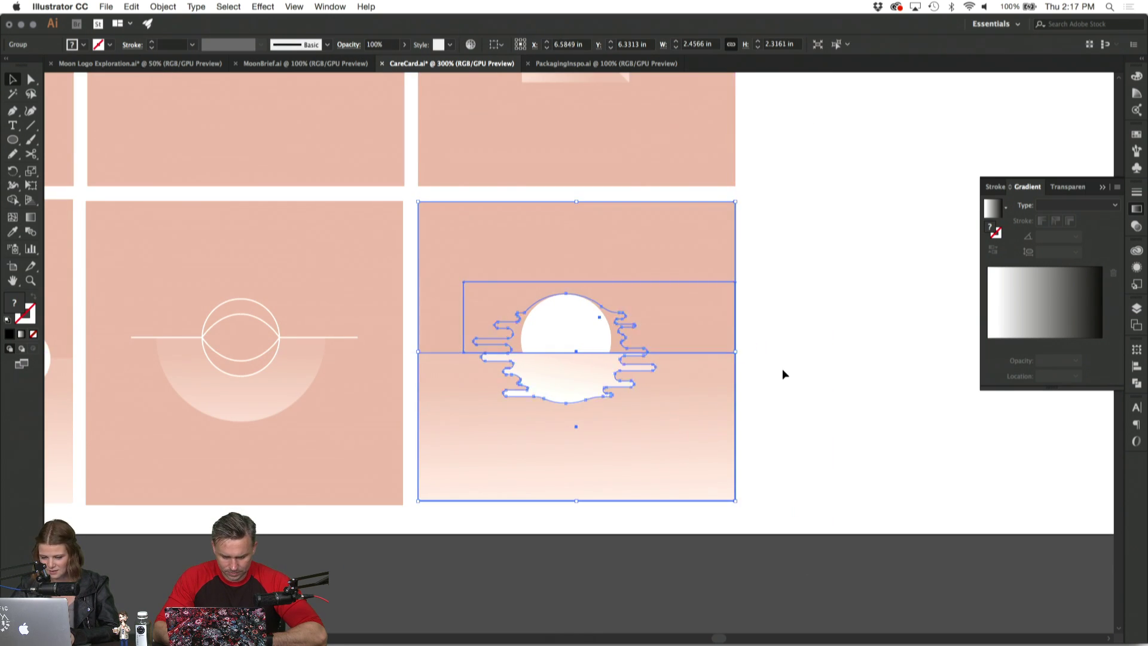
left_click(783, 370)
left_click_drag(633, 274, 633, 278)
Raise the top two corner points of the sunset tile's background to match the top edge of the neighboring half-circle tile.
key("a")
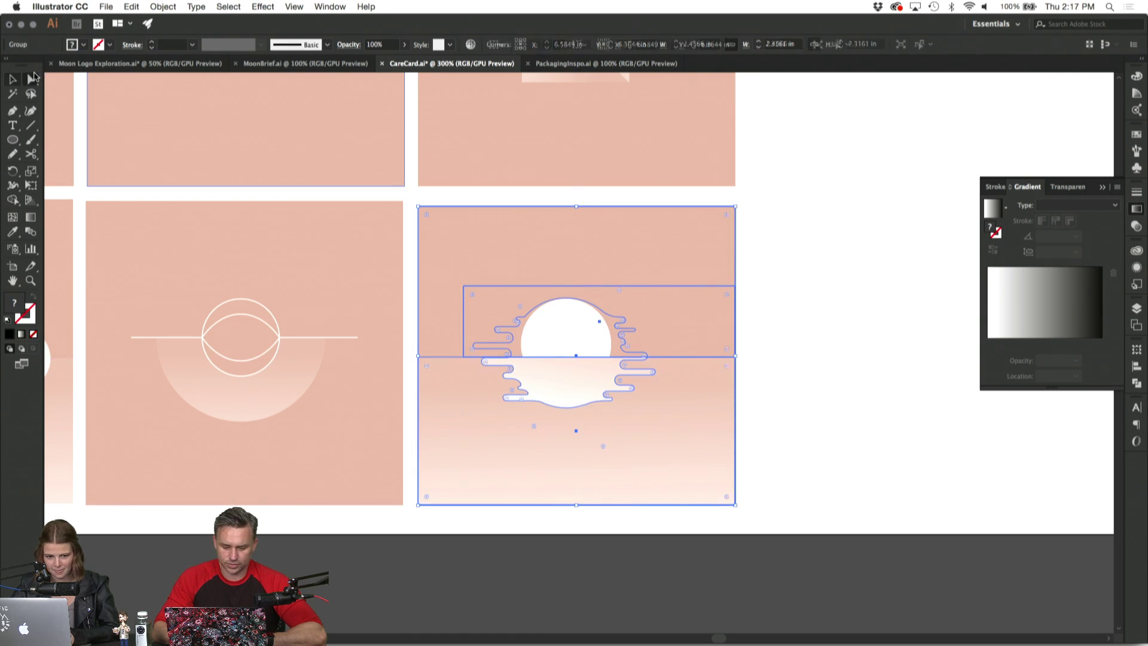
left_click(418, 207)
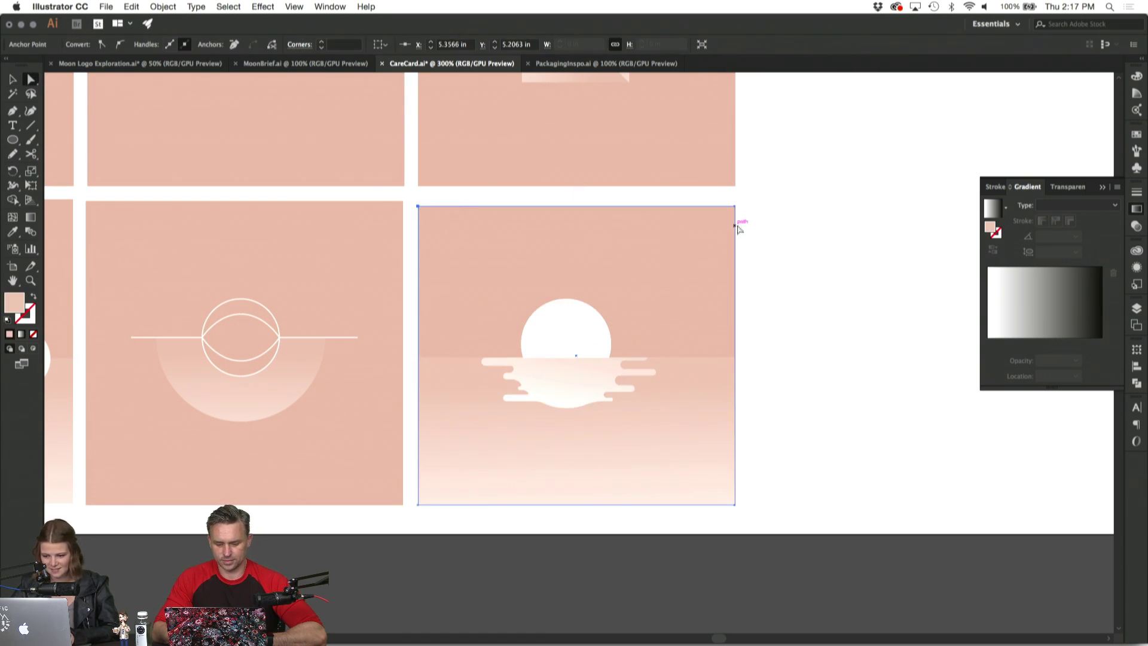
left_click(735, 206, "shift")
left_click_drag(736, 207, 737, 201)
left_click(817, 222)
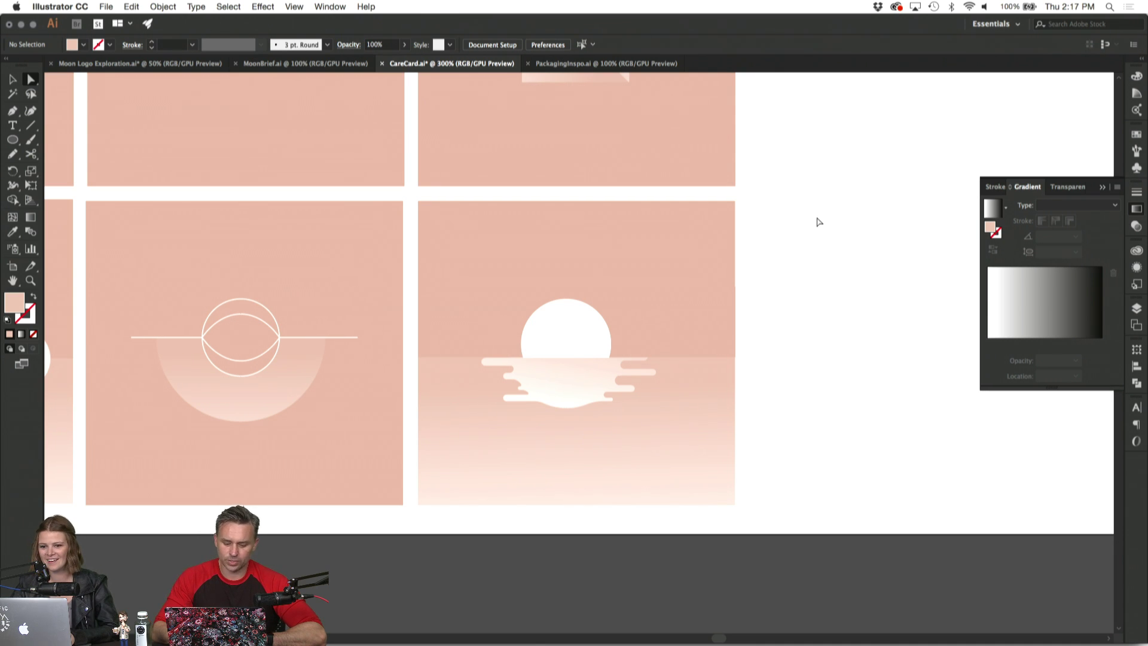
Lower the sun-and-horizon artwork within the first tile of the top row, leaving its background in place.
key("super+minus")
key("super+minus")
key("super+minus")
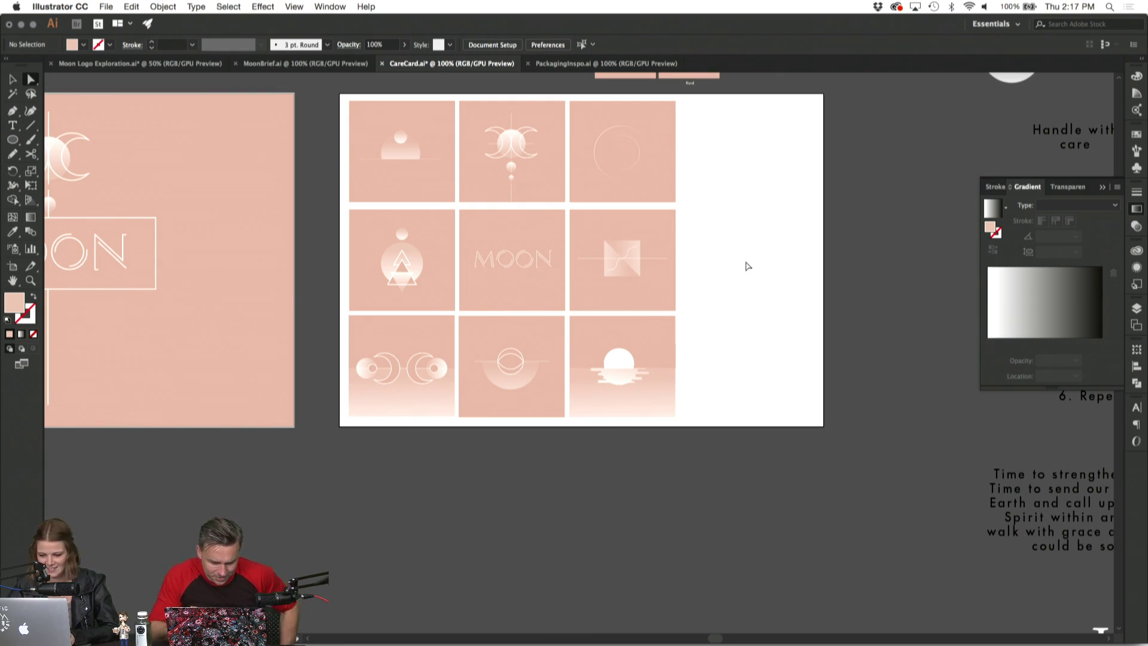
key("super+equal")
key("super+equal")
scroll(747, 263, "up", 3)
scroll(747, 263, "left", 2)
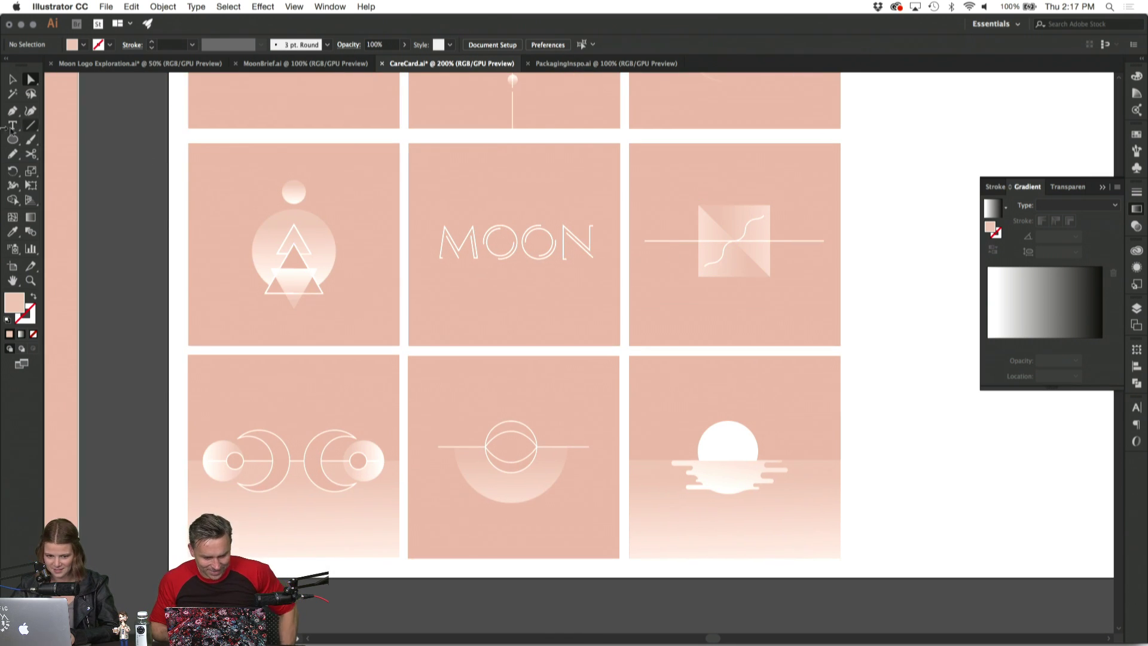
left_click(12, 81)
scroll(82, 159, "up", 5)
scroll(82, 158, "left", 2)
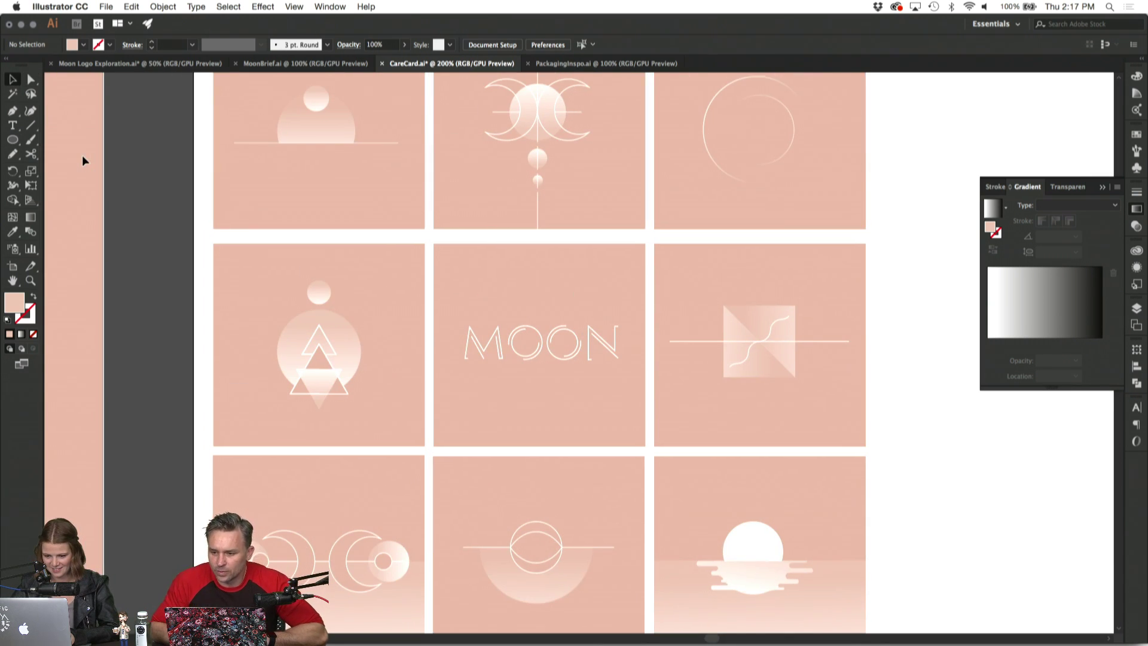
key("super+minus")
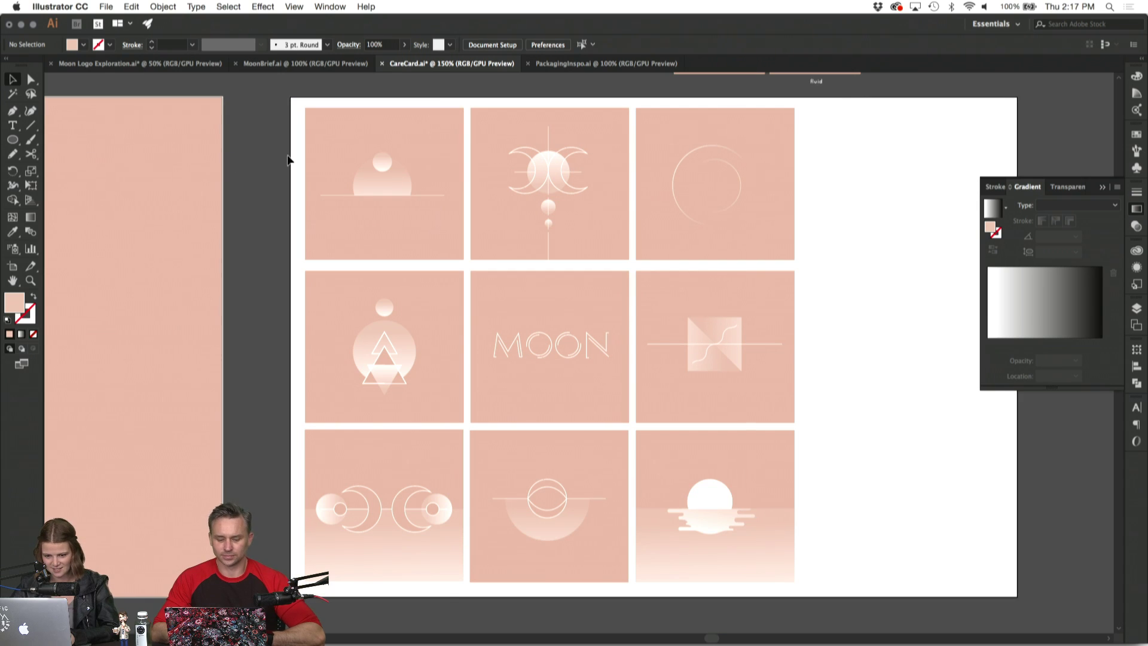
left_click(312, 137)
left_click(278, 134)
left_click(348, 131)
key("super+shift+a")
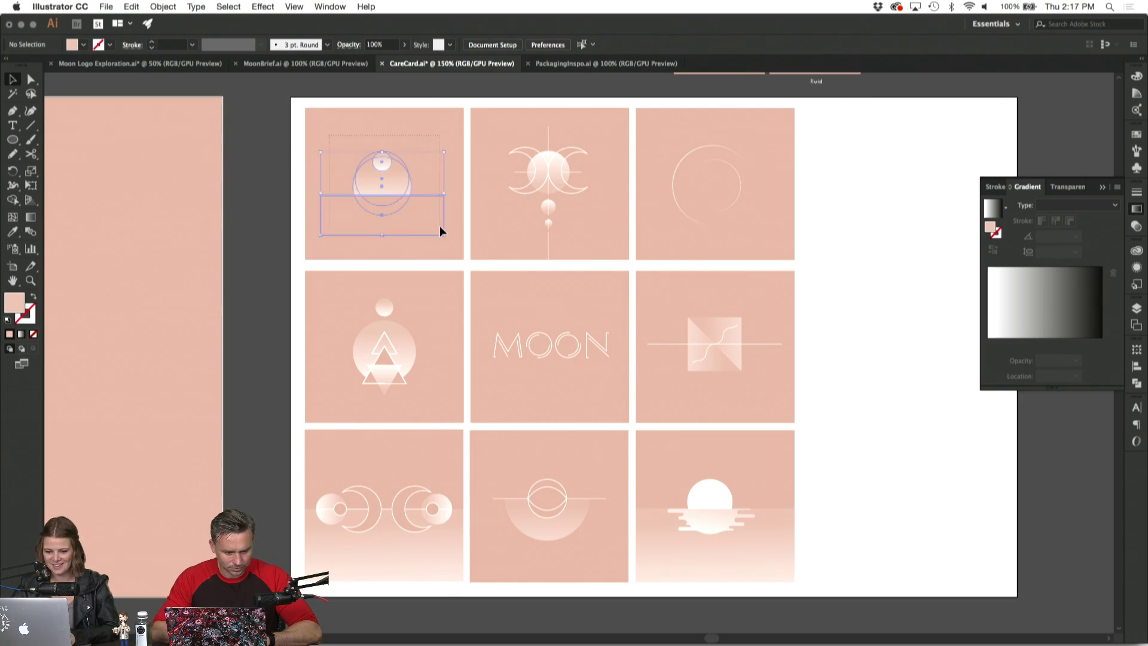
left_click_drag(440, 231, 441, 230)
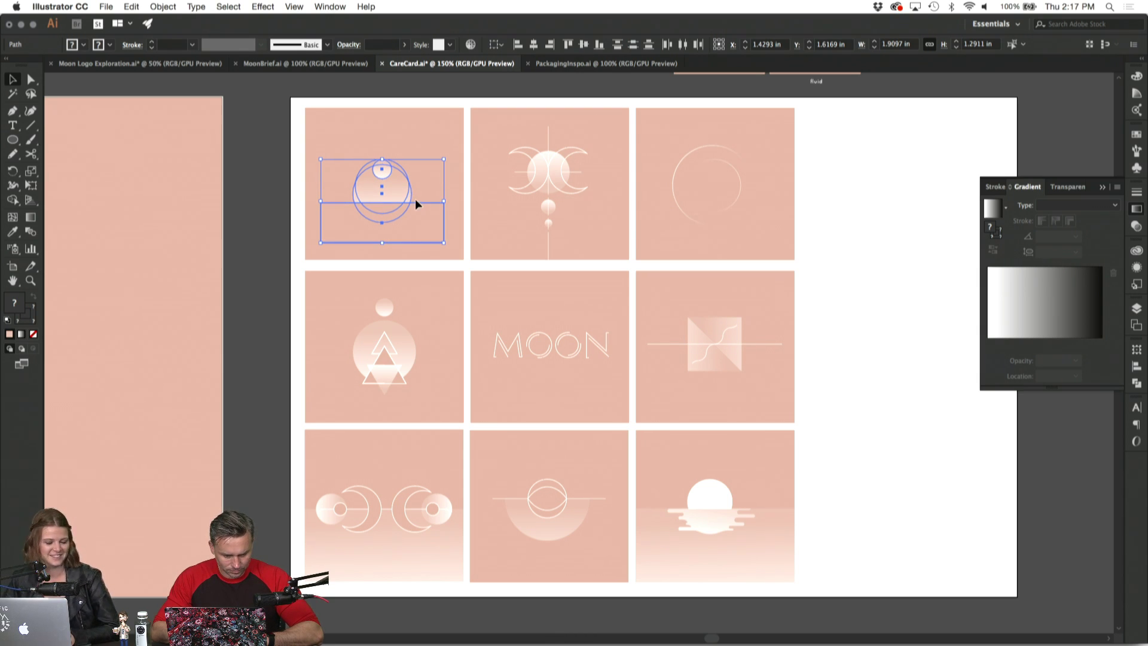
left_click_drag(321, 139, 431, 235)
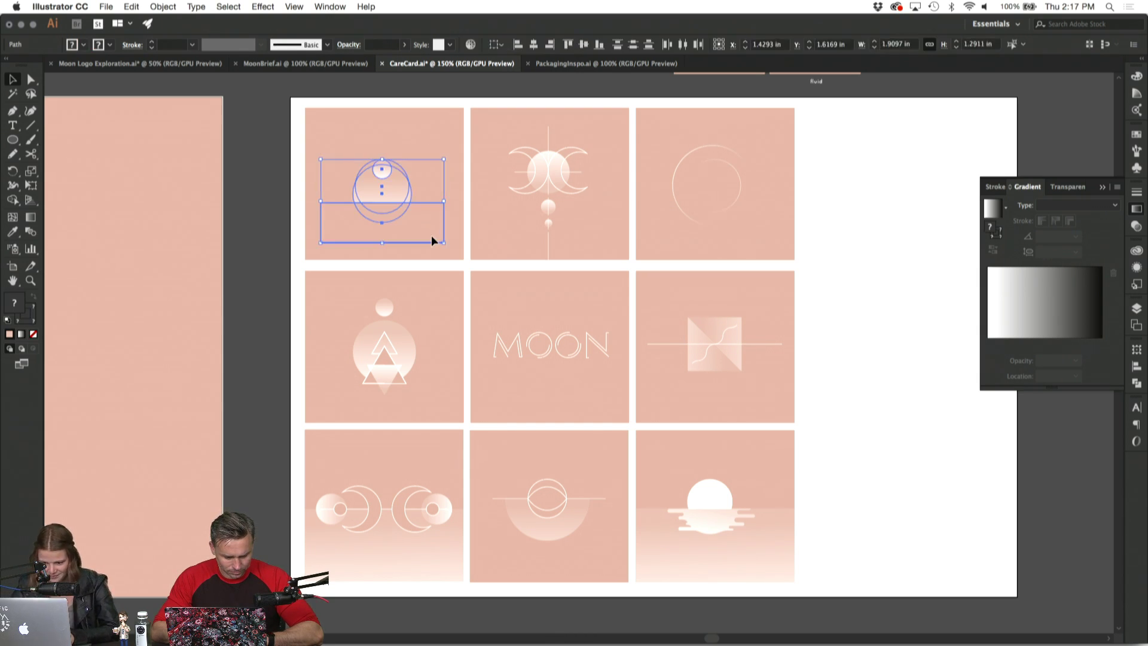
left_click(354, 290)
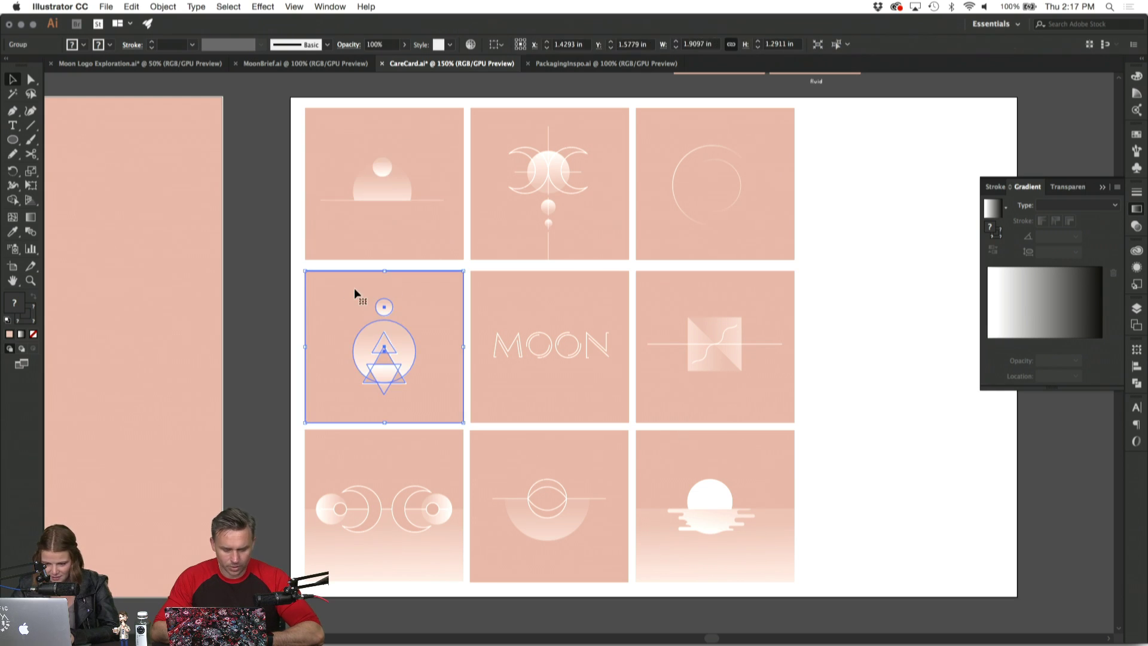
Move the circle-and-triangles artwork out of its tile in the middle row to the right edge of the neighboring card.
left_click(274, 302)
left_click_drag(352, 323, 425, 404)
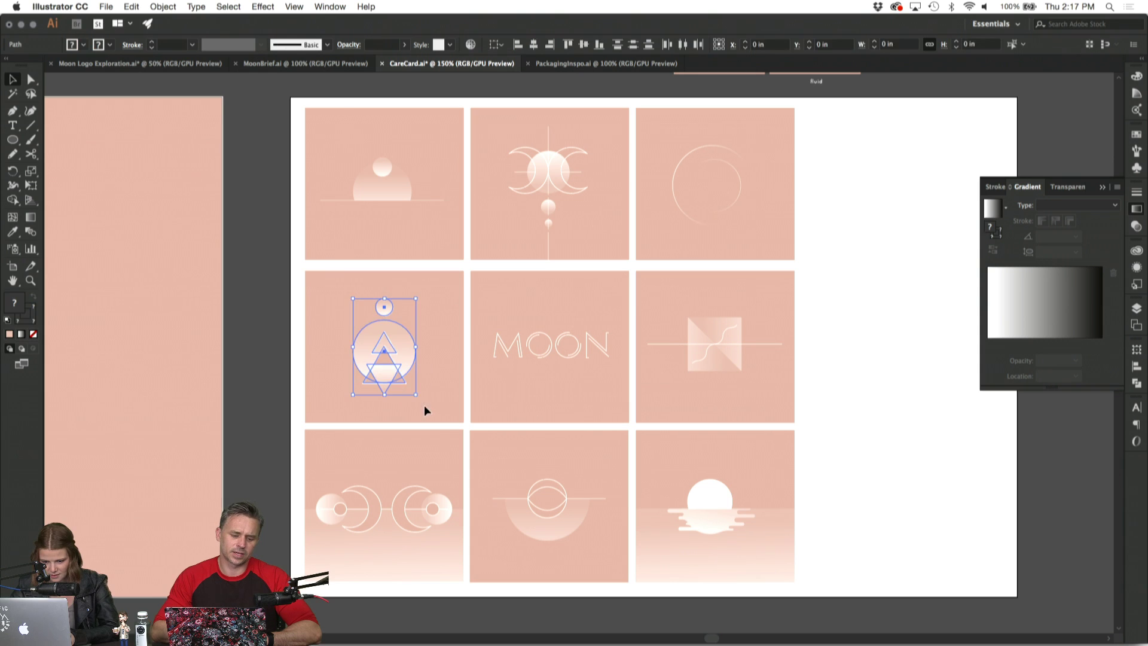
left_click_drag(399, 365, 238, 366)
left_click(265, 433)
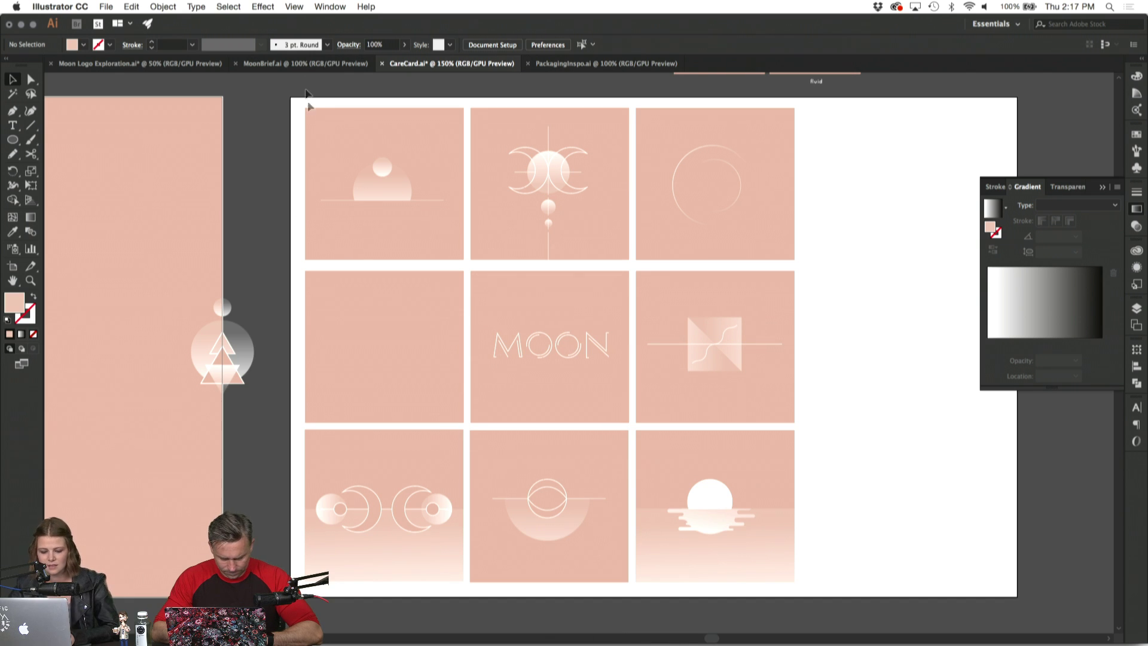
Copy the marbled moon circle from the "soft" tile in Moon Logo Exploration.ai and paste it into CareCard.ai.
left_click(299, 63)
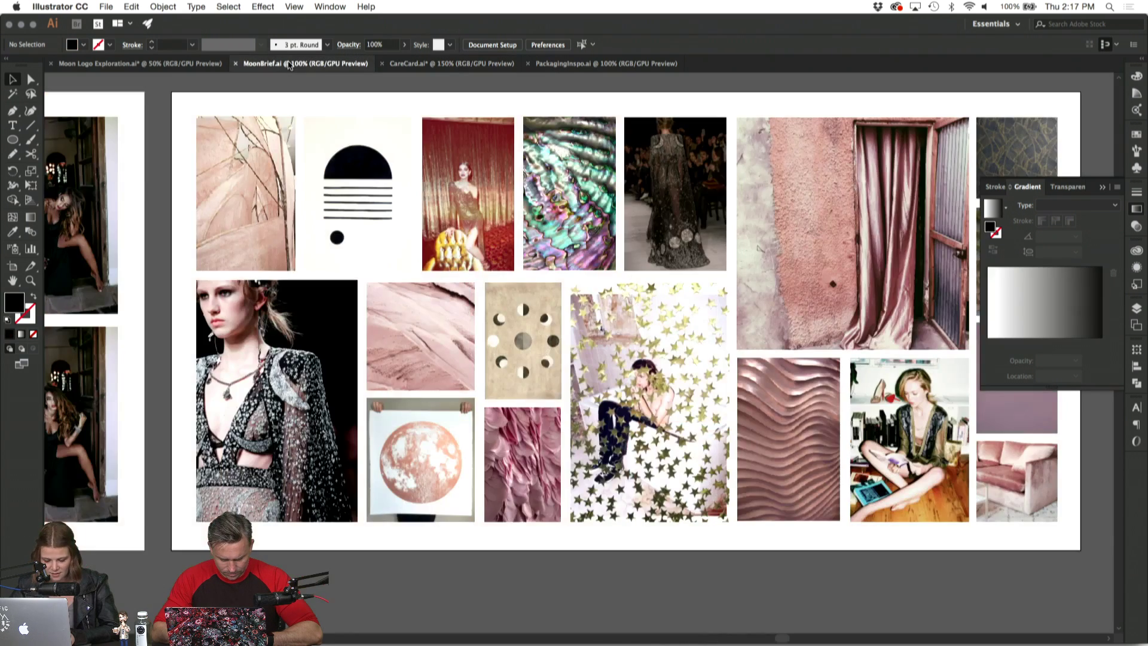
left_click(183, 70)
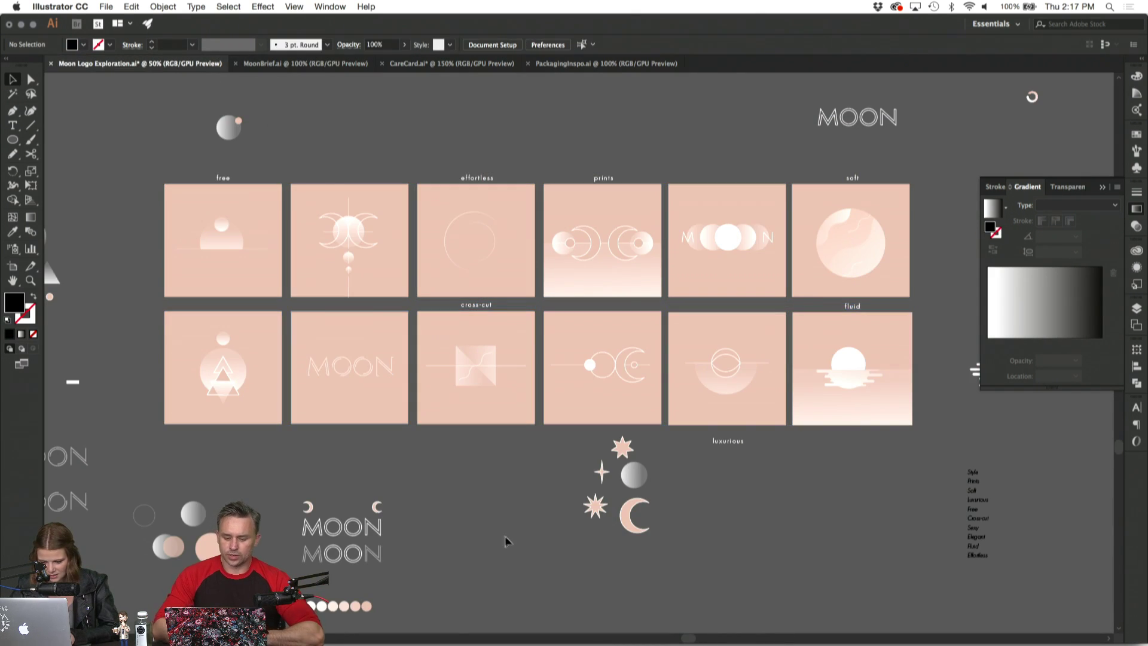
left_click(815, 195)
key("super+2")
left_click_drag(895, 203, 810, 290)
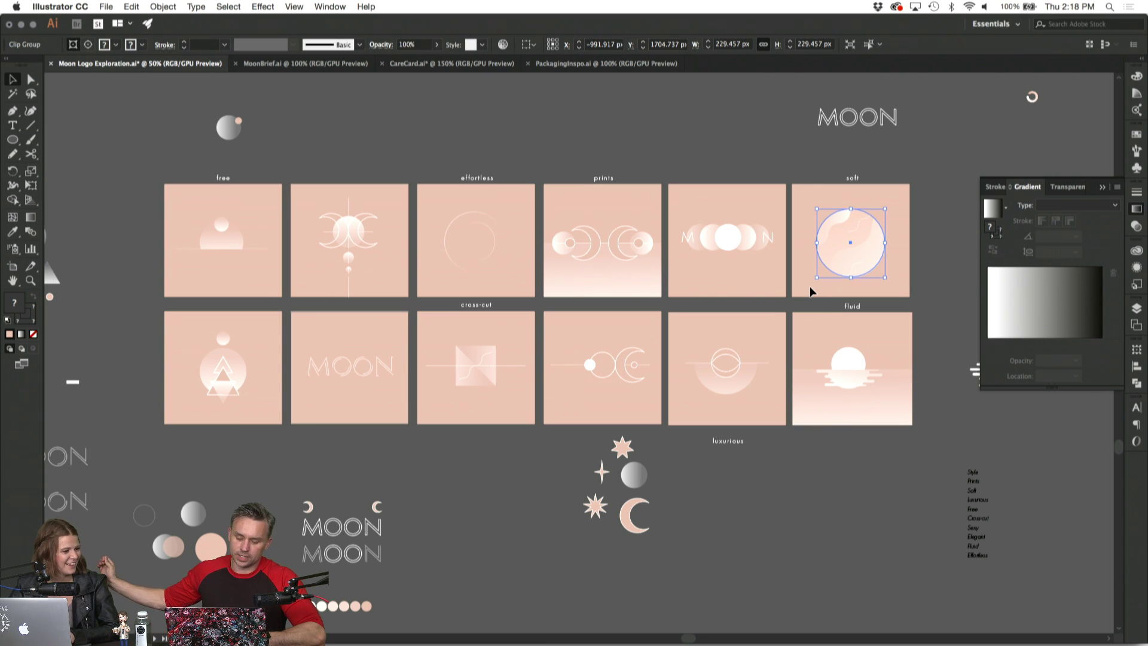
left_click(554, 63)
left_click(359, 64)
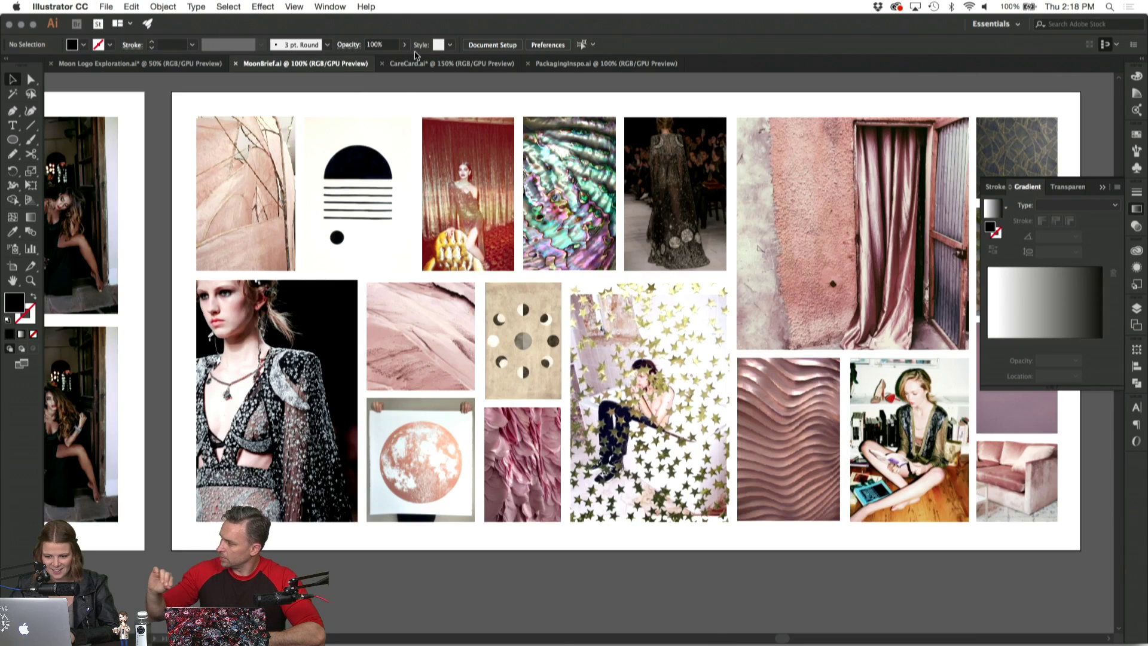
left_click(421, 64)
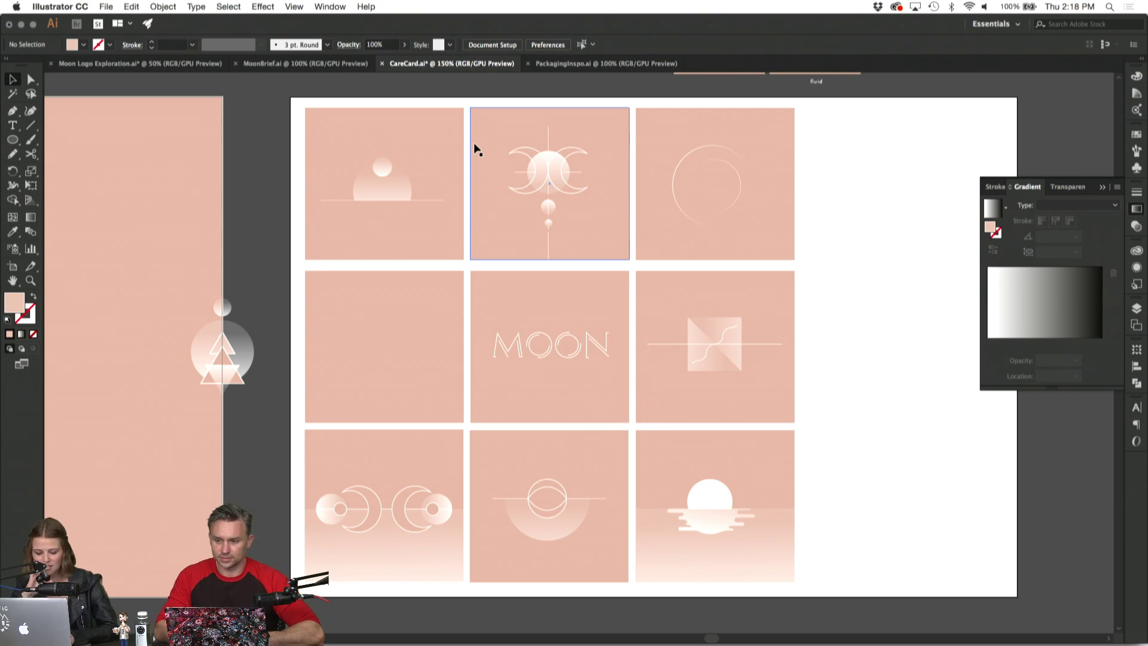
key("super+v")
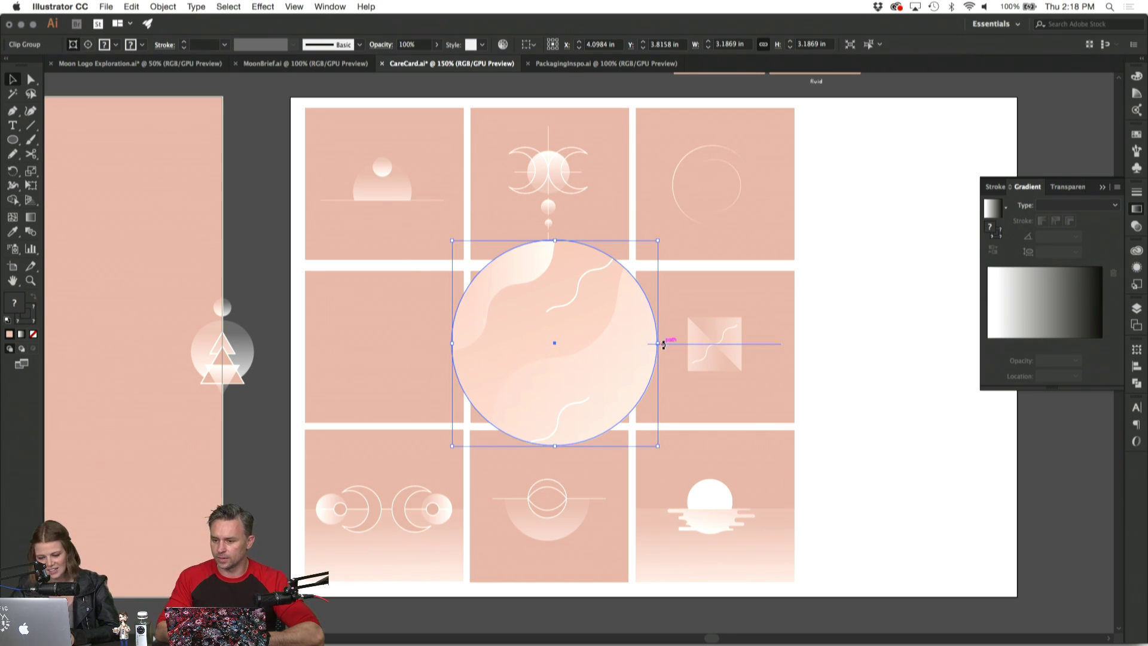
Scale the pasted marbled moon down to about 1.45 in wide and center it in the empty middle-row tile.
left_click_drag(658, 343, 371, 349)
left_click_drag(392, 353, 391, 352)
left_click(382, 185)
left_click(608, 200)
left_click(726, 218)
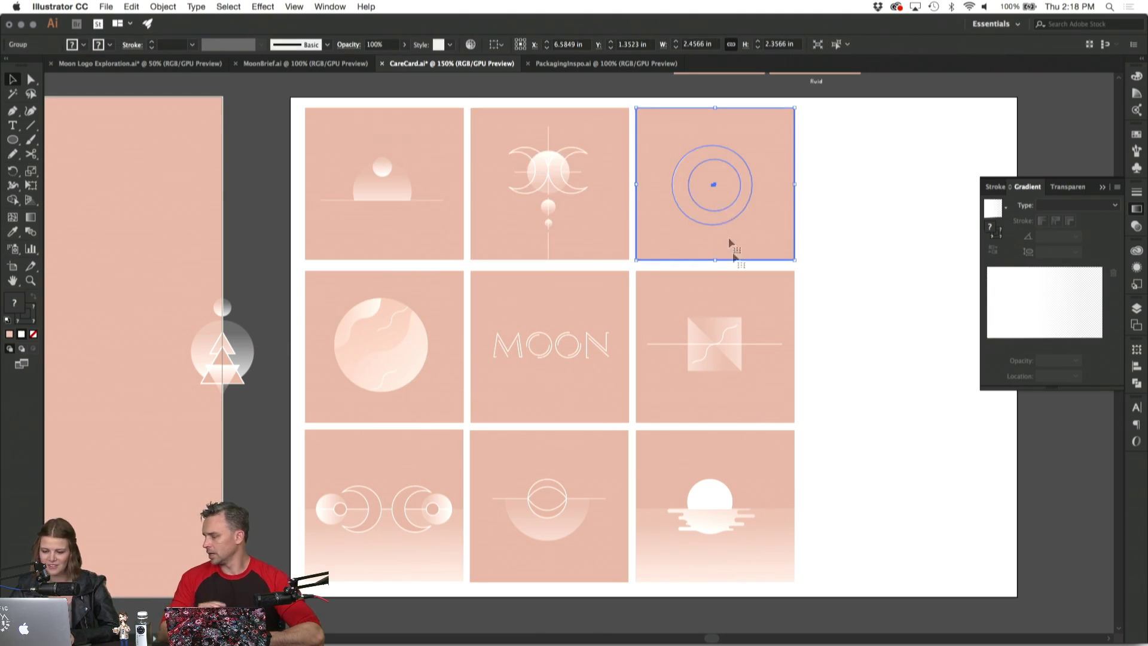
left_click(885, 396)
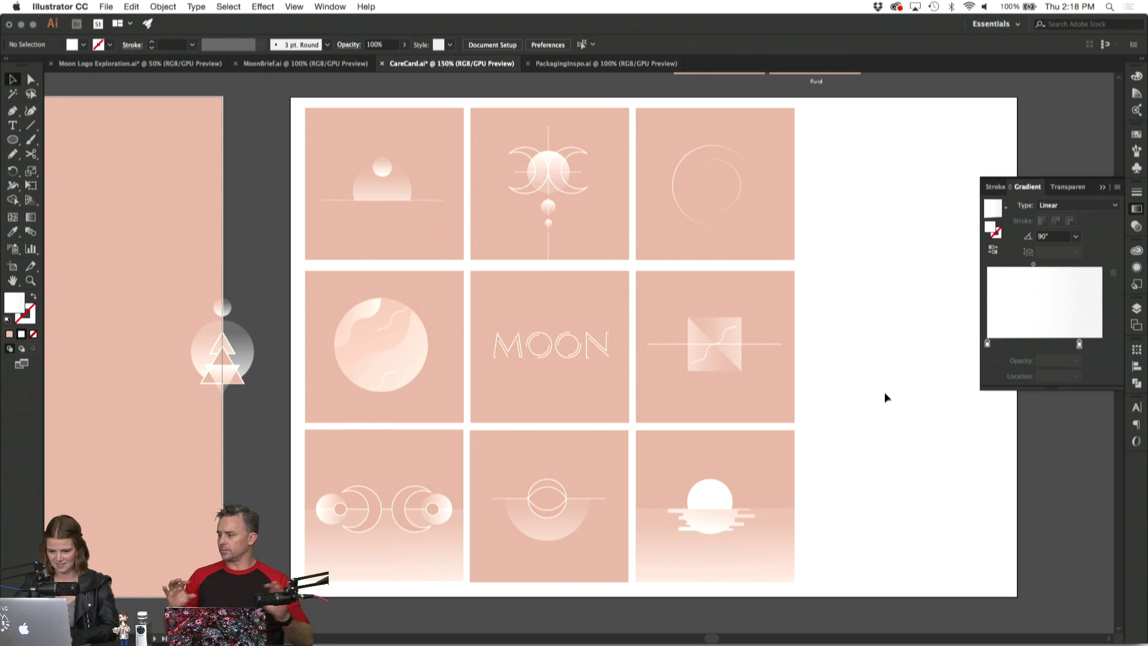
Move the circle-and-triangles artwork from the neighboring card's edge to the empty canvas beyond the far side of the grid artboard.
key("super+minus")
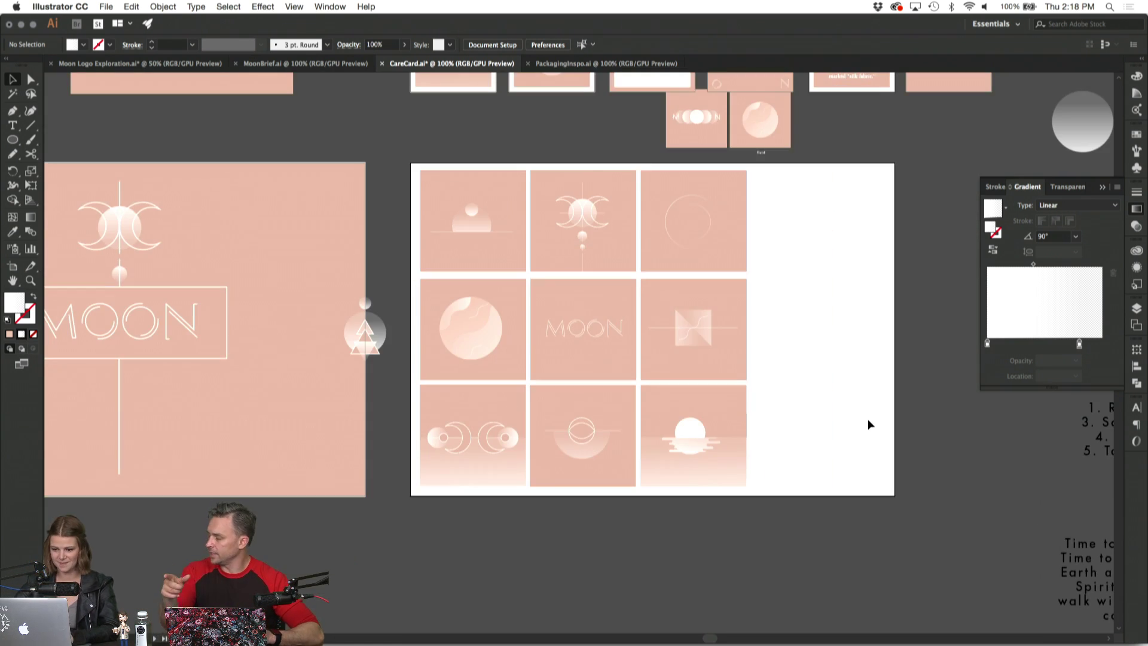
left_click_drag(345, 282, 387, 381)
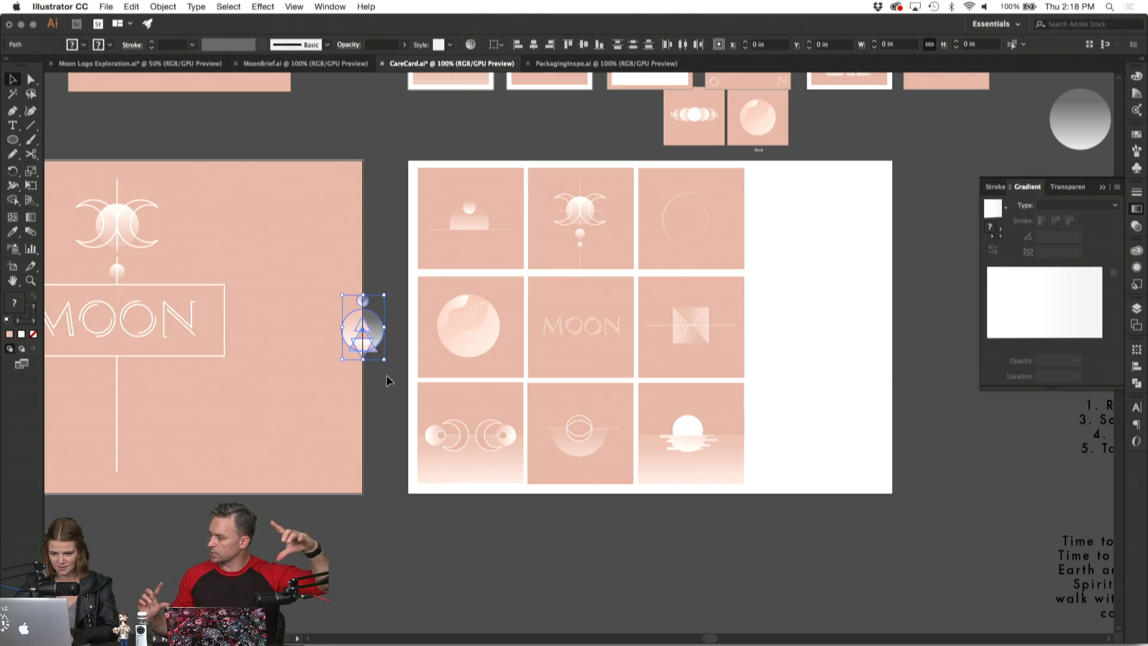
left_click_drag(359, 328, 833, 345)
left_click(848, 466)
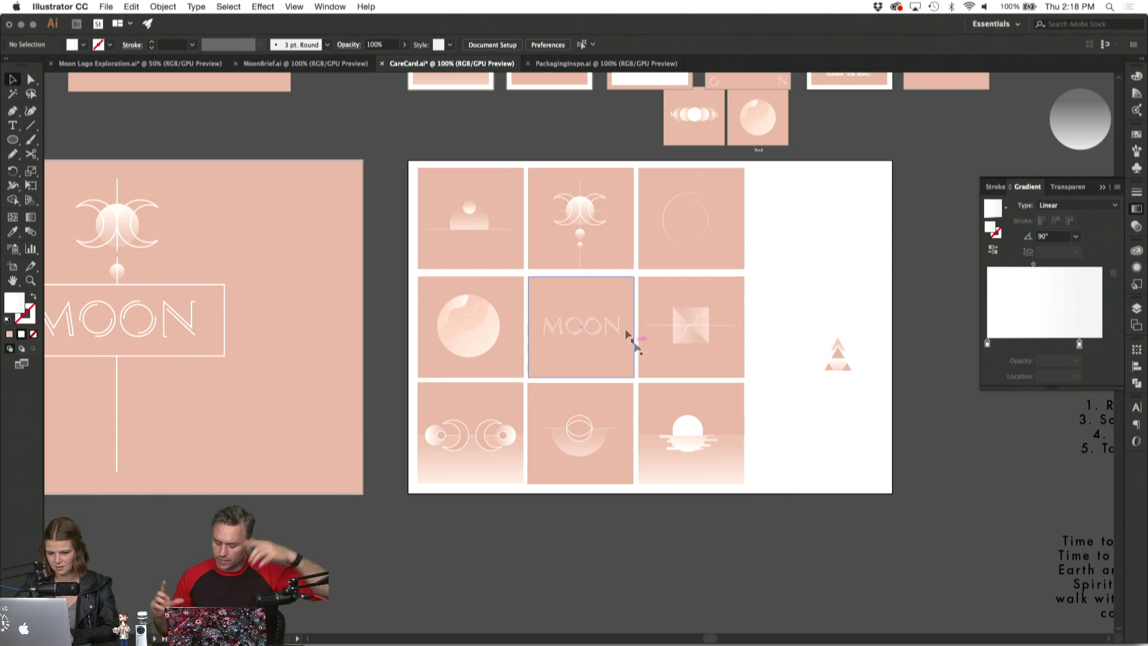
left_click(471, 328)
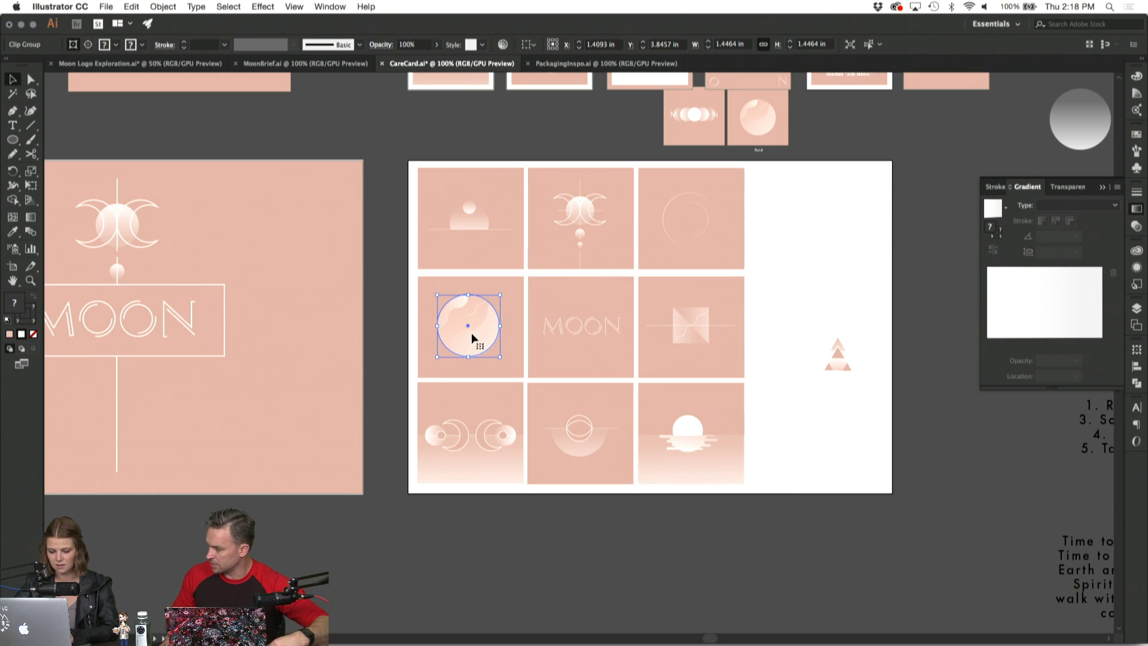
left_click_drag(472, 337, 472, 339)
left_click(784, 311)
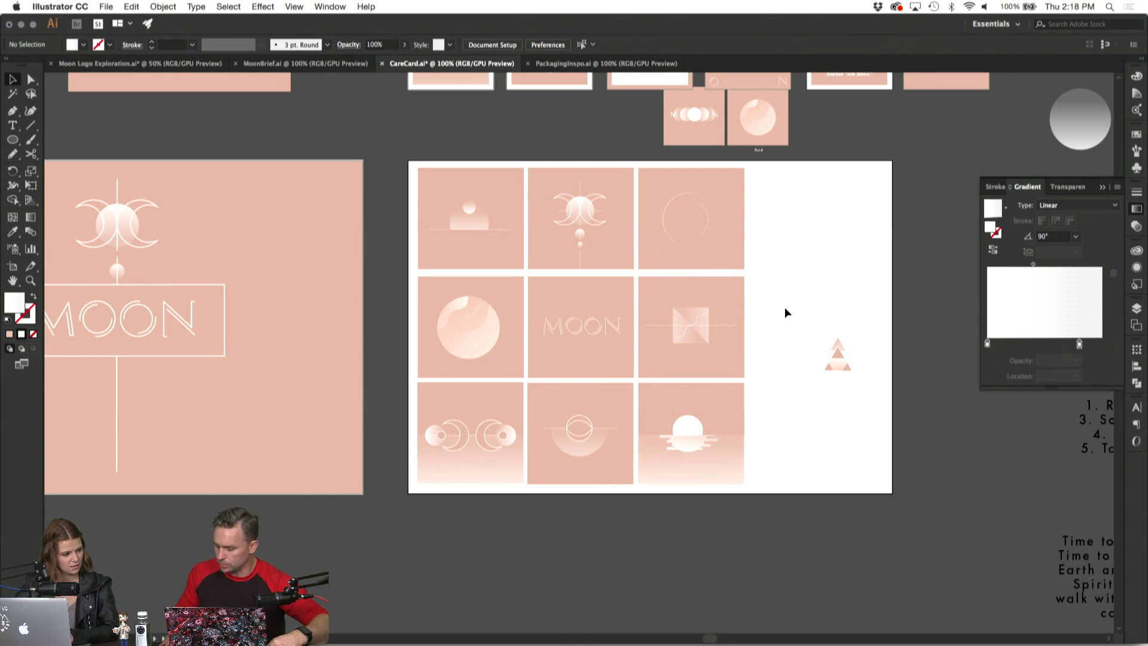
left_click_drag(786, 312, 906, 432)
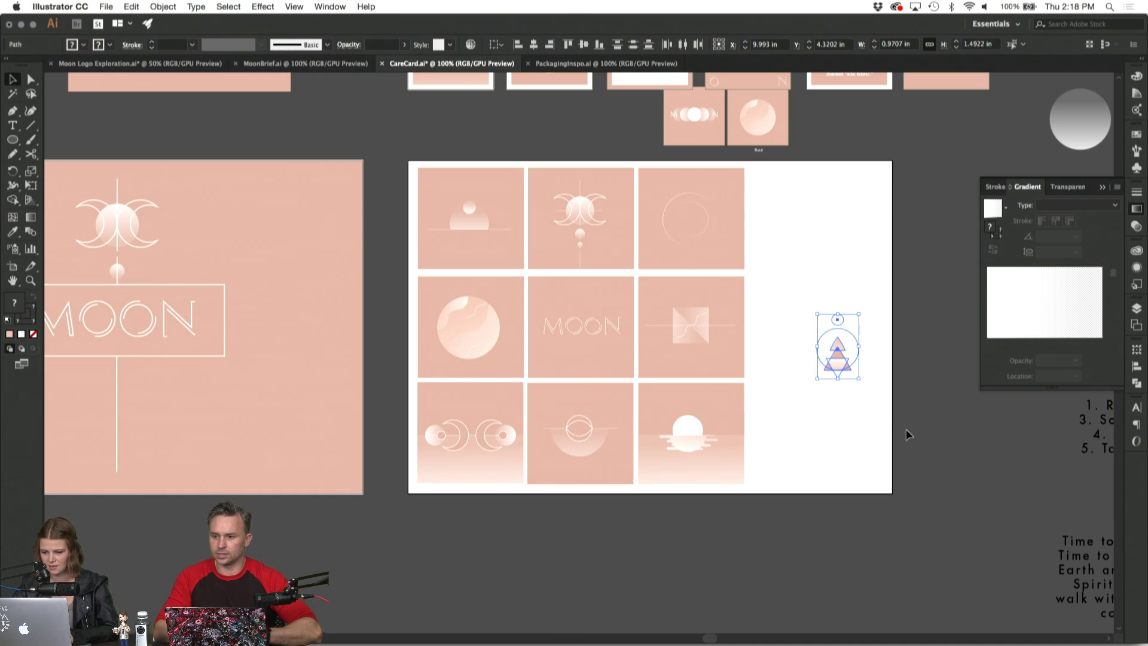
left_click_drag(832, 361, 965, 472)
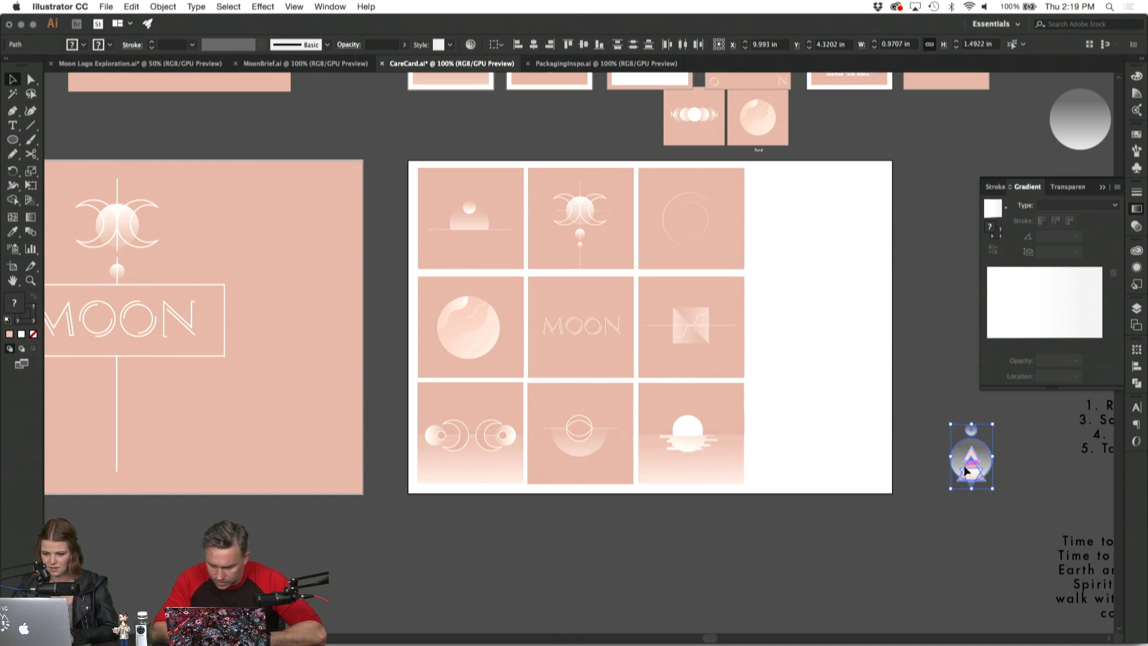
left_click(826, 363)
Move the whole sun-and-horizon tile straight down from the top row to the empty canvas below the artboard.
scroll(827, 362, "down", 3)
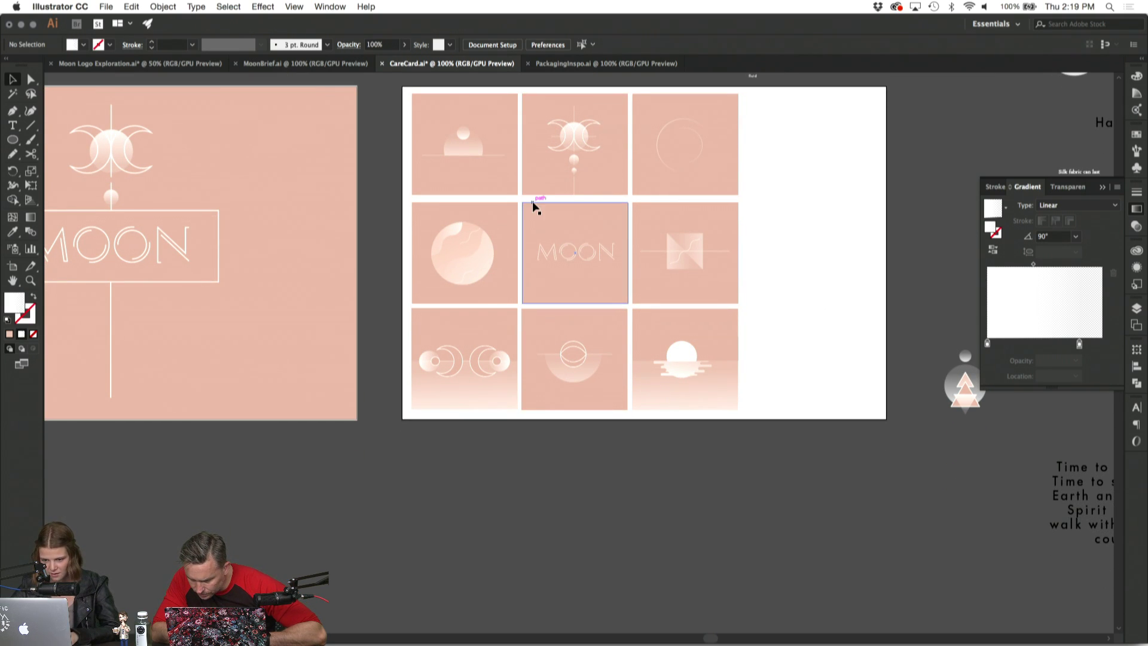
left_click(472, 157)
left_click(410, 106)
left_click_drag(411, 106, 497, 182)
left_click(366, 118)
left_click(162, 7)
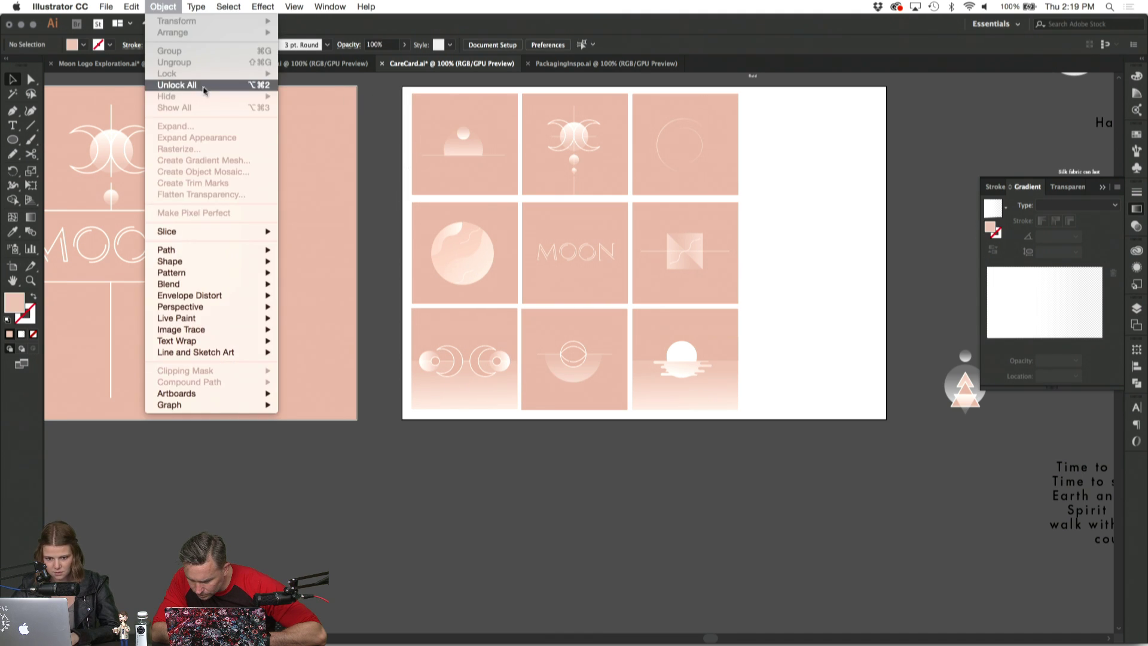
left_click(383, 126)
left_click_drag(411, 97, 478, 563)
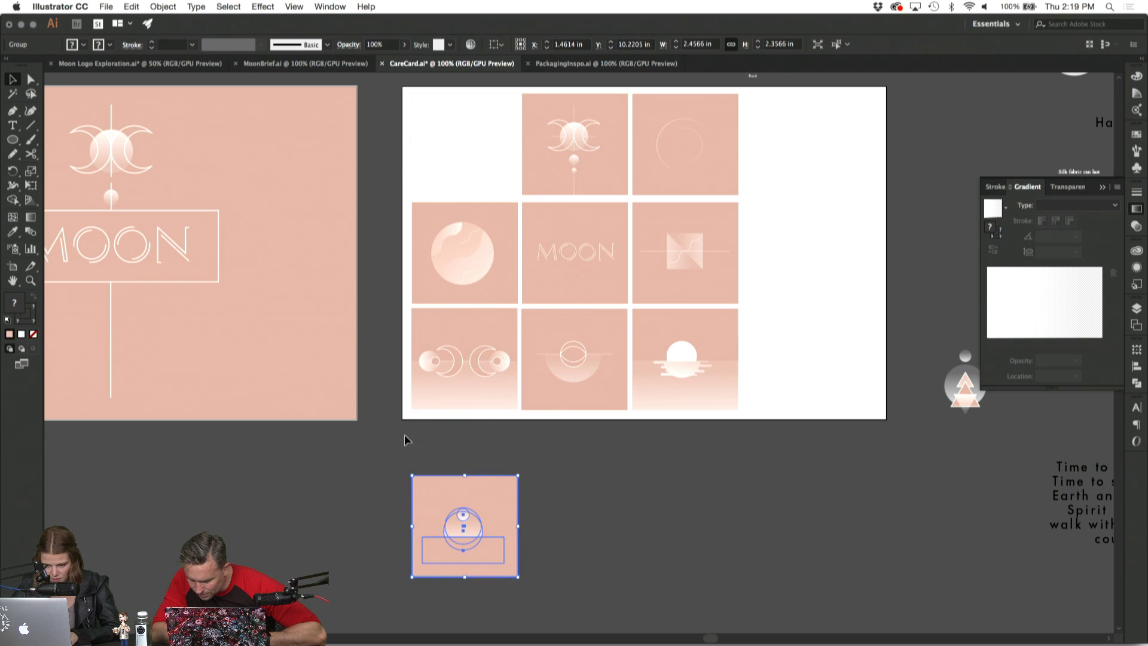
Move the double-moon tile up into the vacant top-row slot and place the sun-and-horizon tile in its former bottom-row slot.
left_click(508, 328)
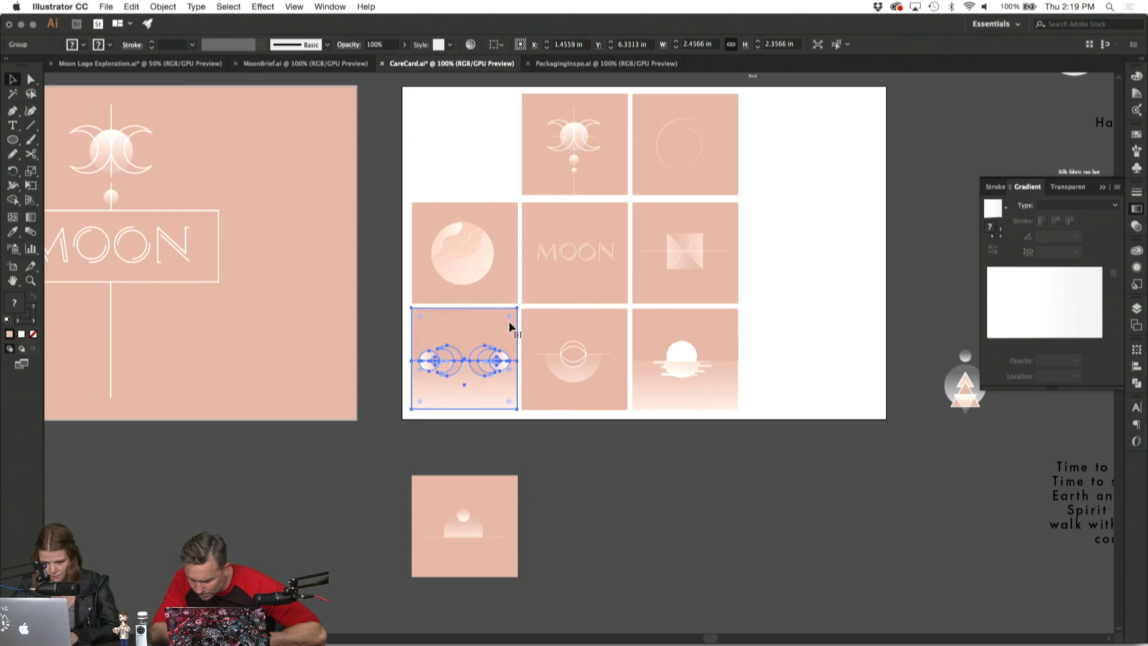
left_click_drag(508, 335, 494, 141)
left_click_drag(436, 482, 545, 605)
key("super+z")
left_click_drag(452, 523, 450, 359)
left_click(500, 474)
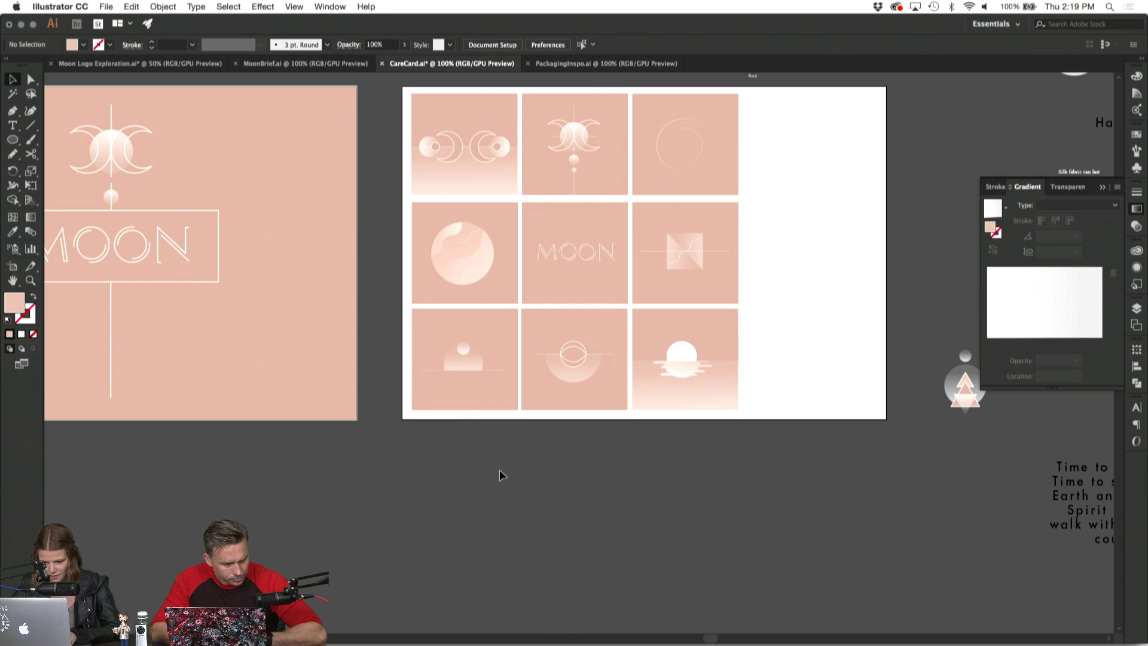
Close the floating gradient settings that cover part of the canvas.
left_click(490, 370)
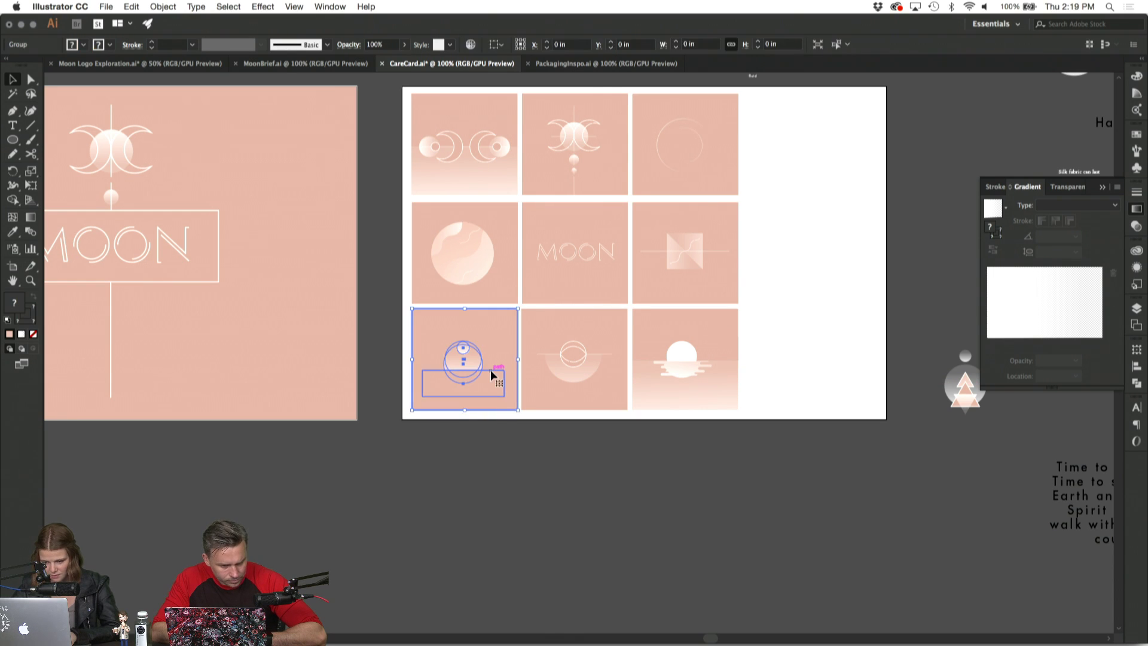
left_click(702, 465)
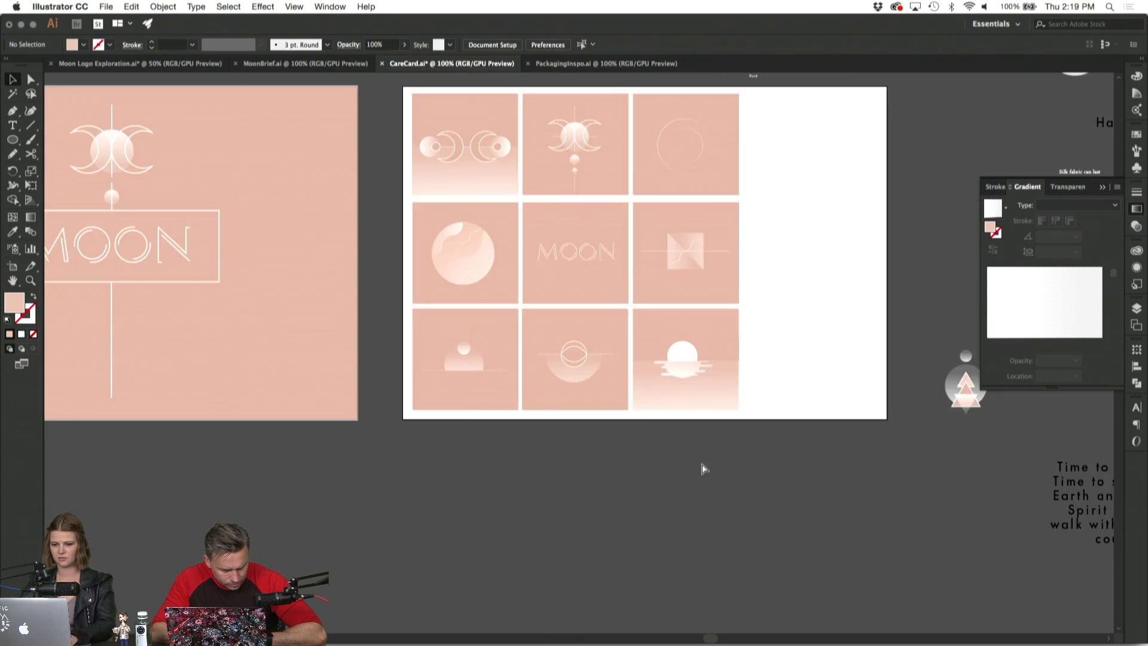
key("super+equal")
key("super+equal")
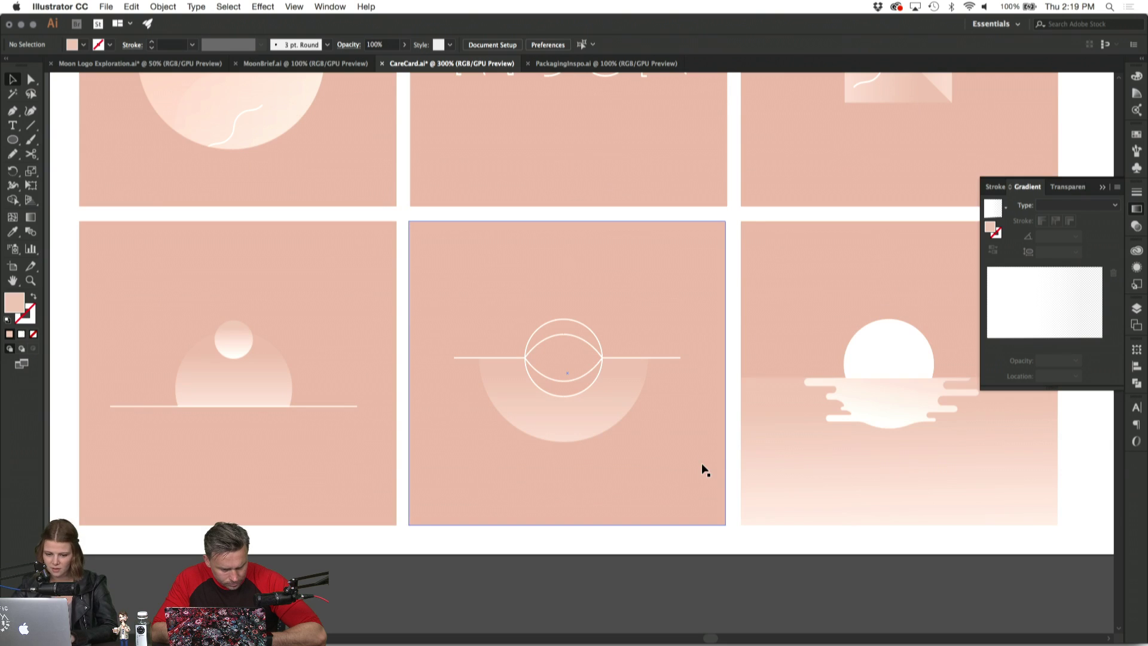
left_click(1104, 188)
key("super+minus")
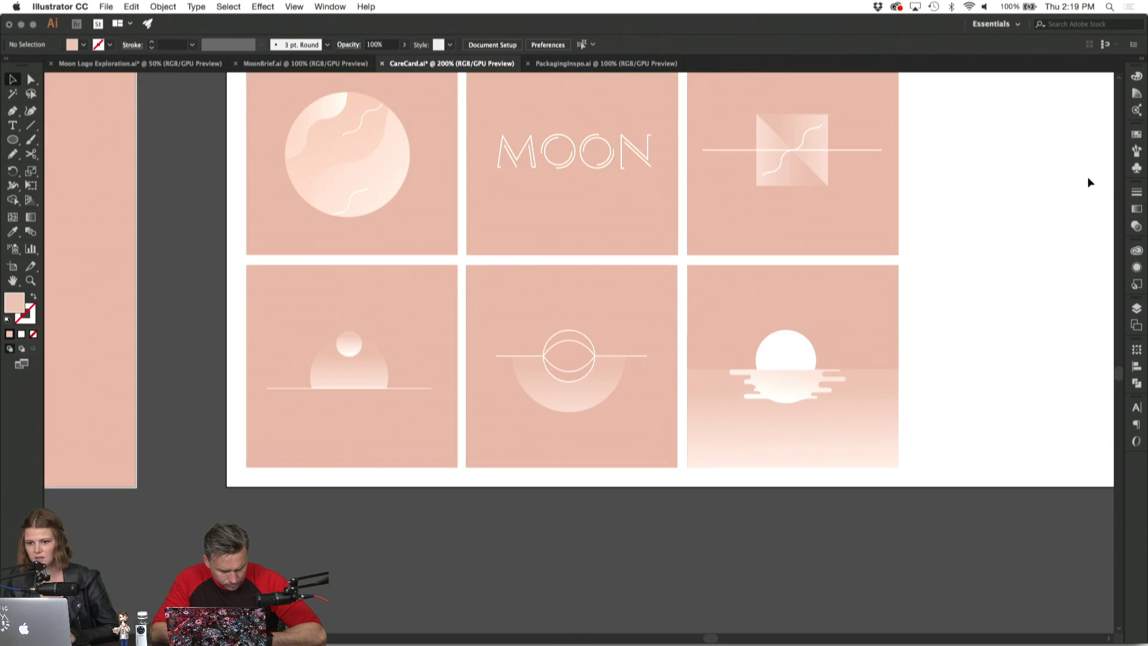
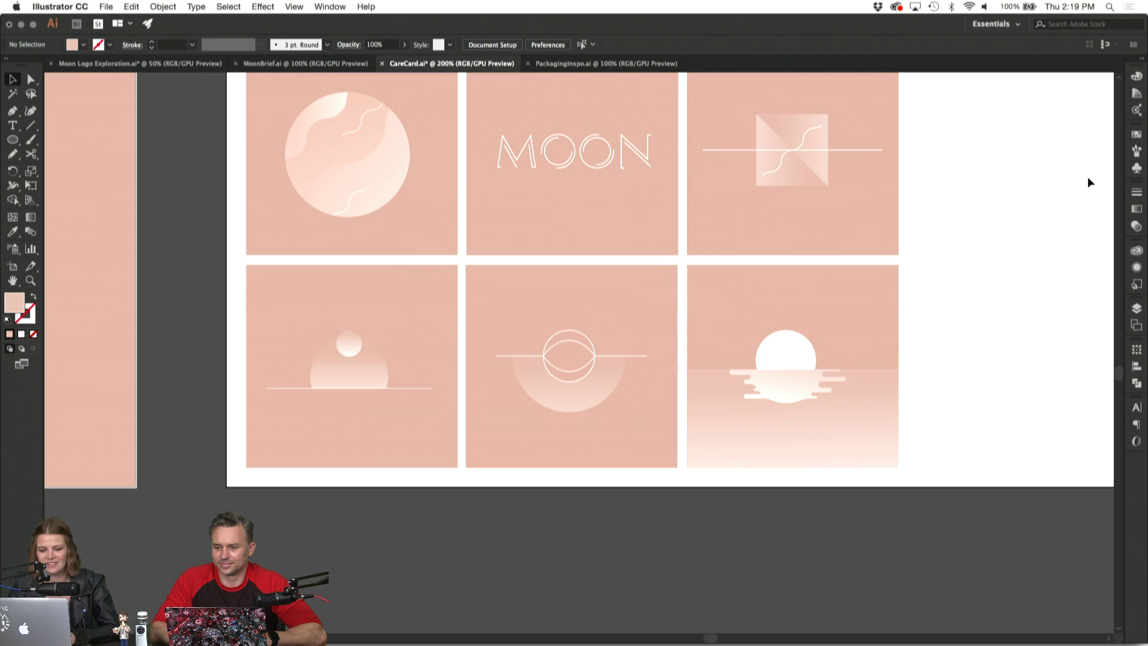
Scale the marbled moon down proportionally about its center to 1.1102 in wide.
key("super+minus")
key("super+minus")
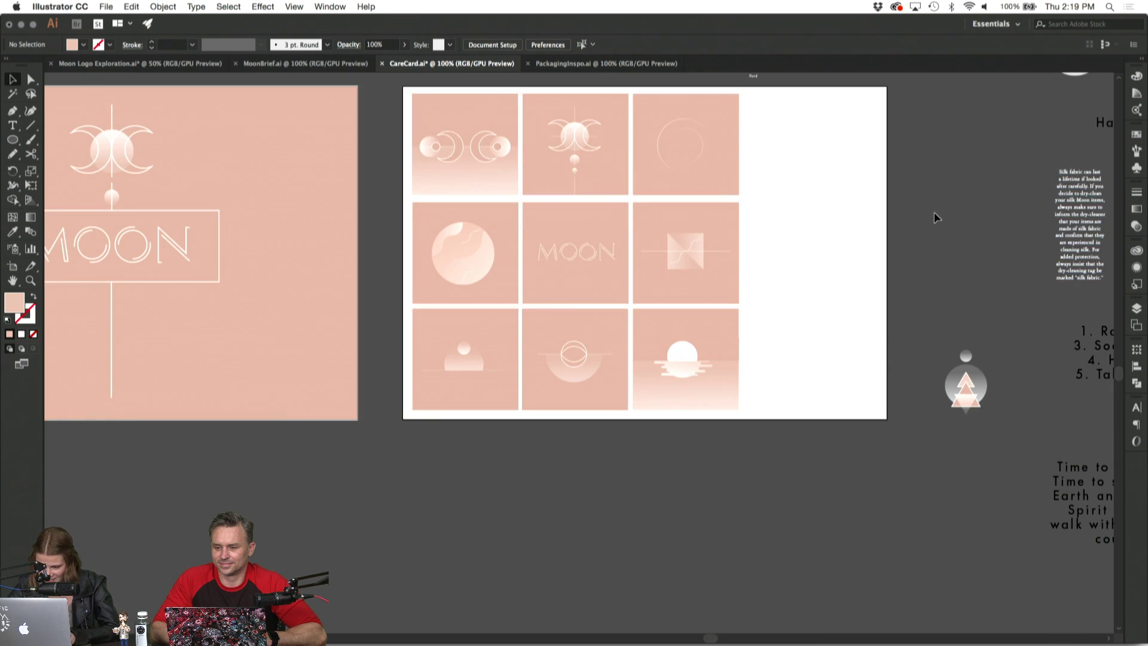
key("super+equal")
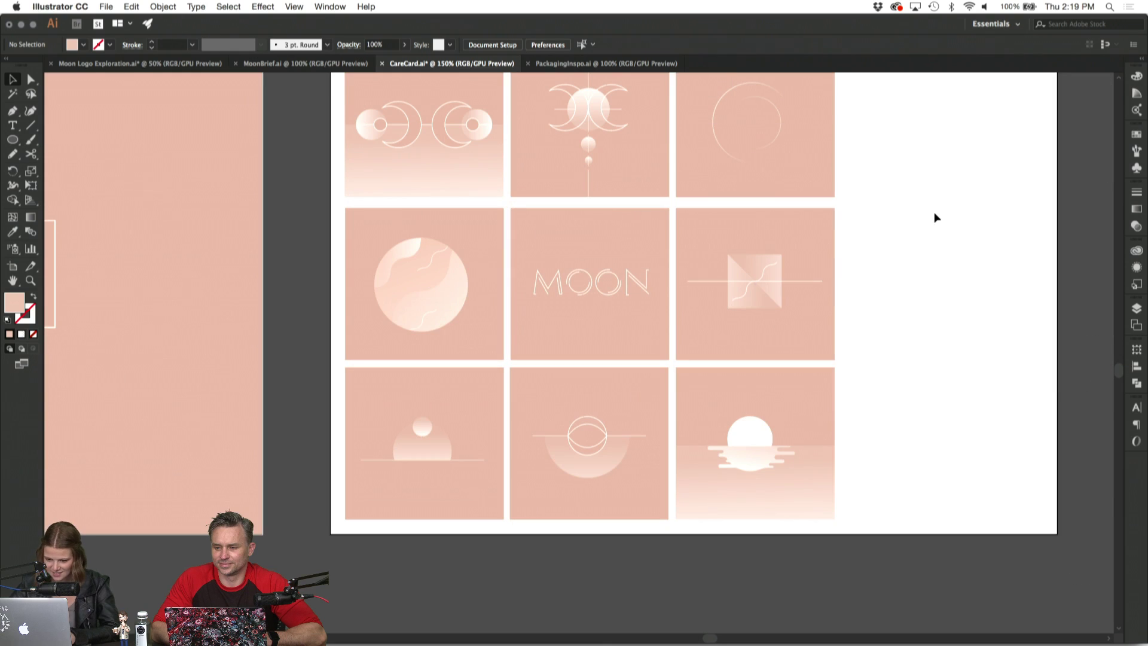
left_click(455, 290)
left_click_drag(474, 284, 427, 289)
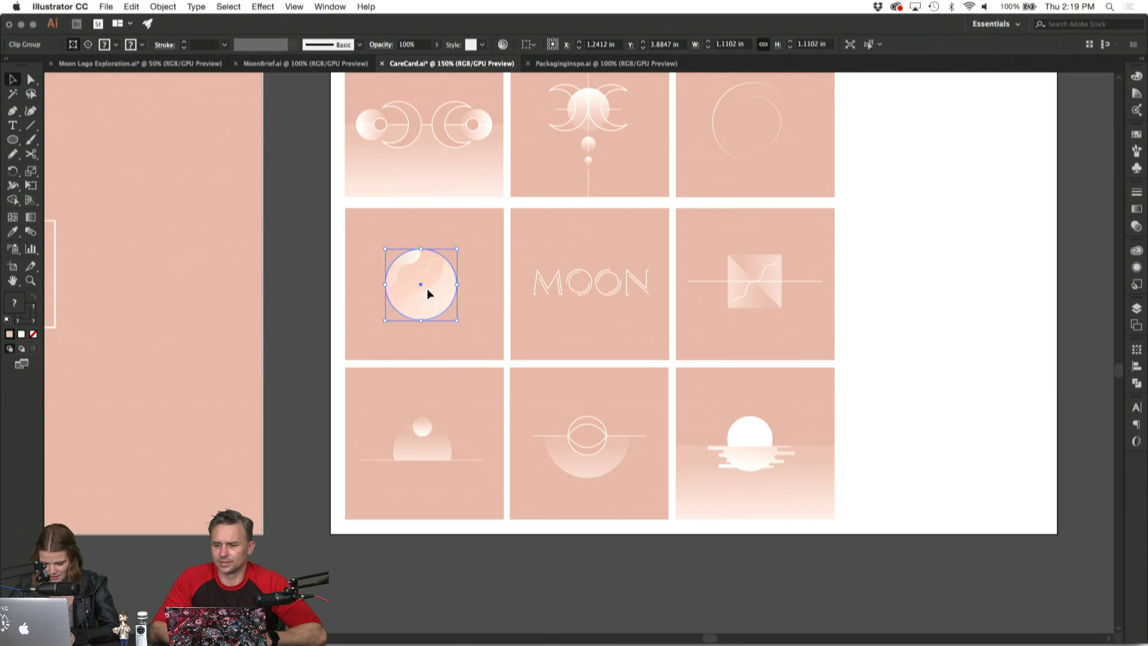
left_click(871, 302)
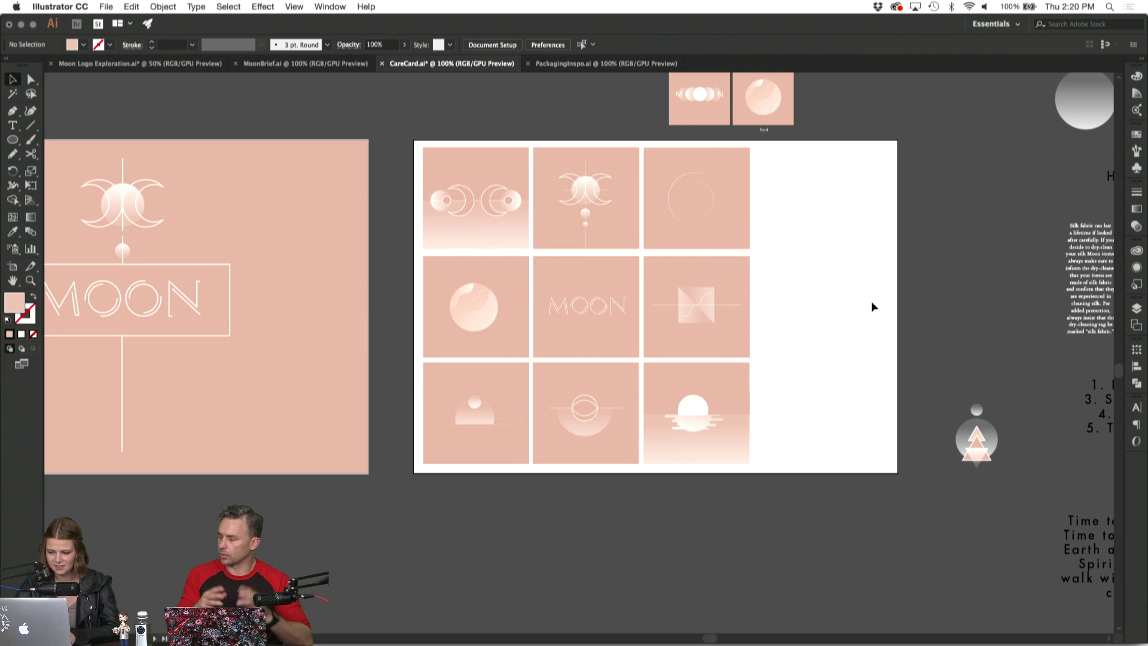
Move the loose circle-and-triangles artwork farther out and down from the grid artboard.
key("super+equal")
scroll(871, 300, "right", 3)
scroll(871, 300, "down", 2)
left_click_drag(1013, 489, 1085, 565)
left_click(947, 422)
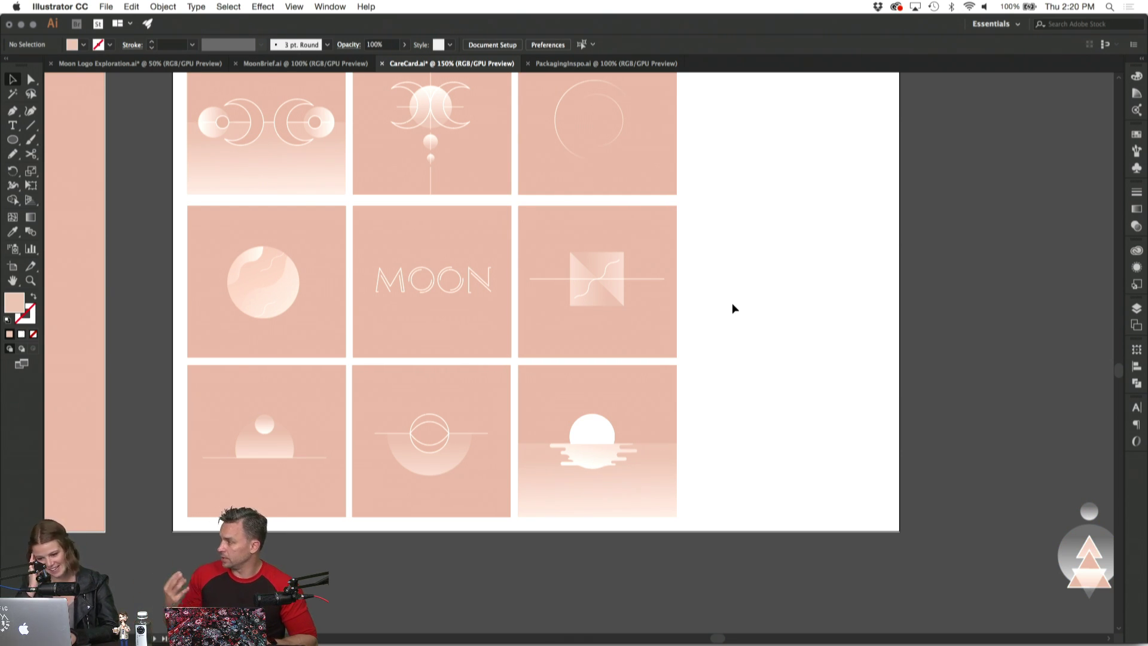
Move the middle and bottom rows of tiles up slightly to match the gap under the top row to the other gaps.
left_click_drag(706, 524, 241, 263)
right_click(236, 260)
left_click(153, 226)
left_click_drag(566, 295, 566, 291)
left_click(852, 325)
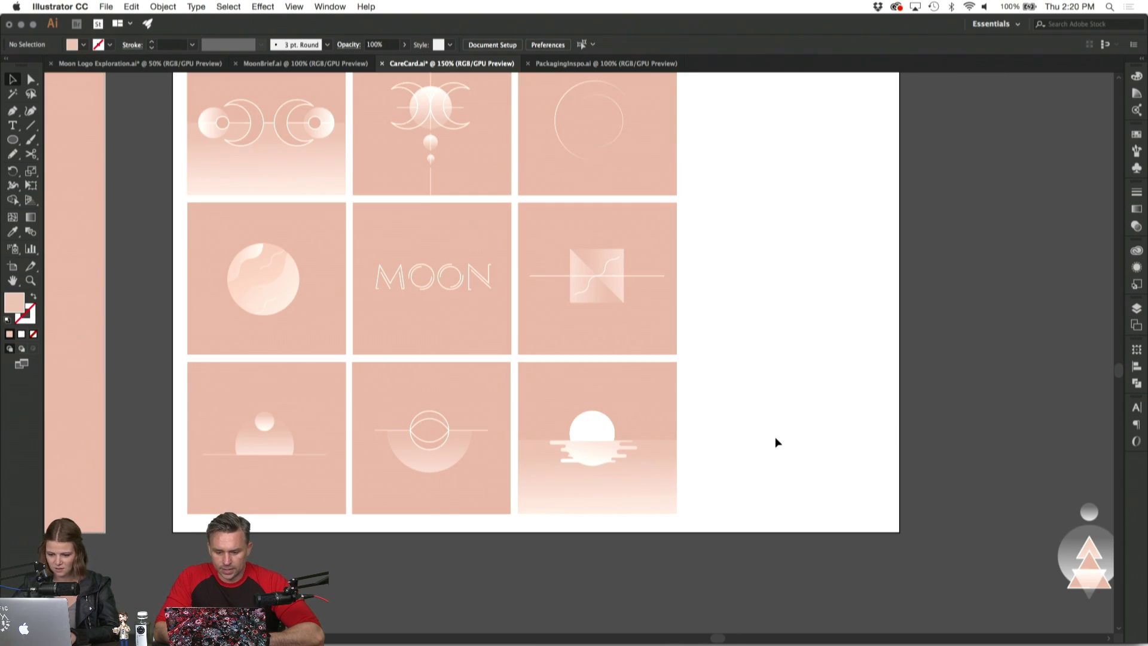
Nudge all nine tiles left and up toward the artboard's corner and enlarge them together proportionally to fill the artboard's height.
scroll(777, 419, "up", 2)
key("super+a")
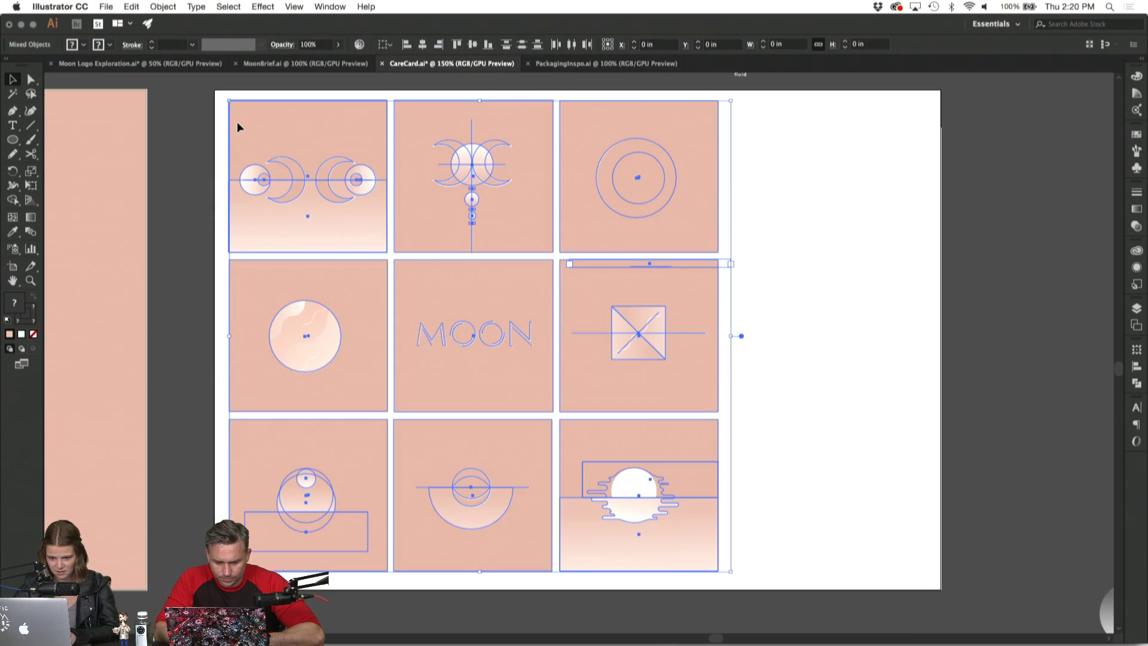
key("Left")
key("Left")
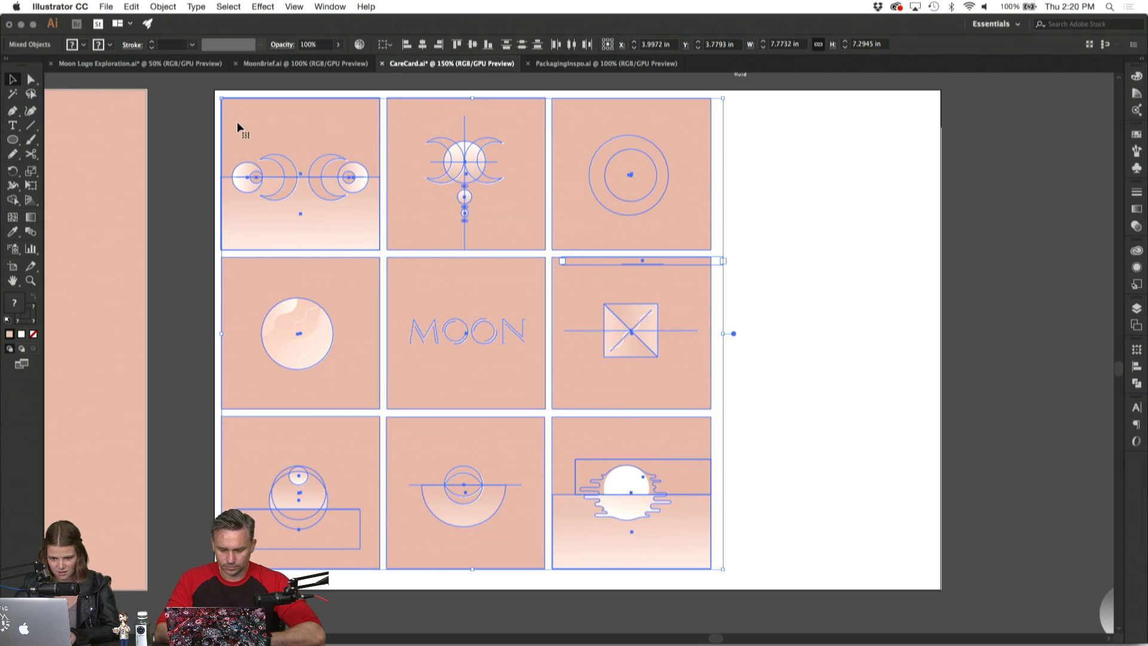
key("Up")
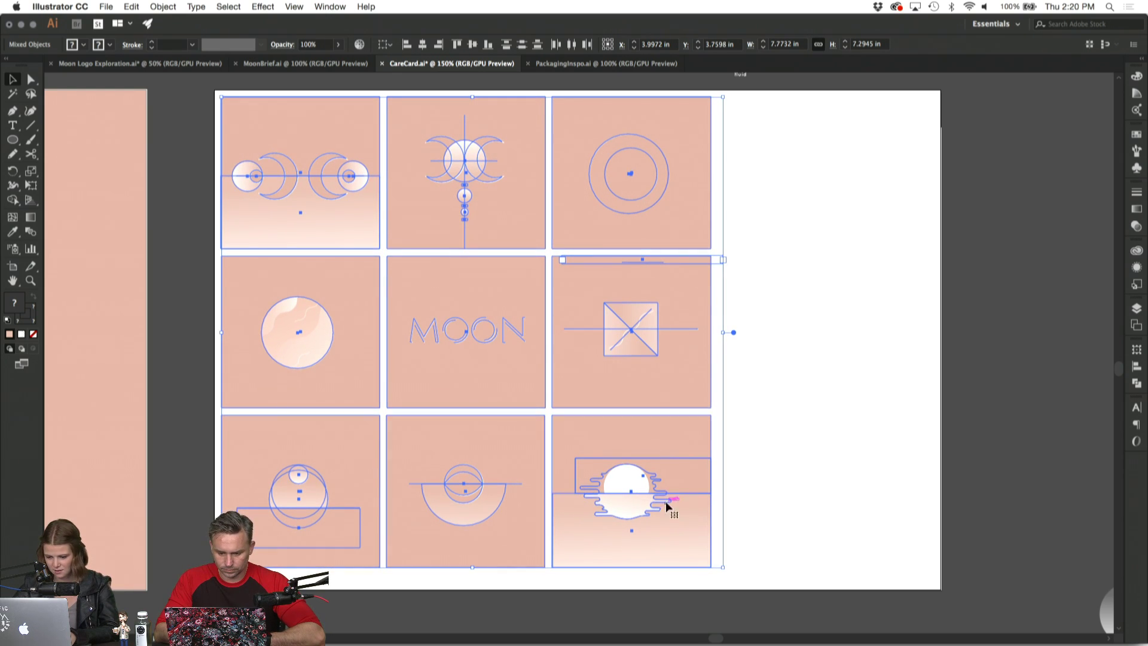
left_click_drag(724, 569, 737, 582)
left_click(864, 435)
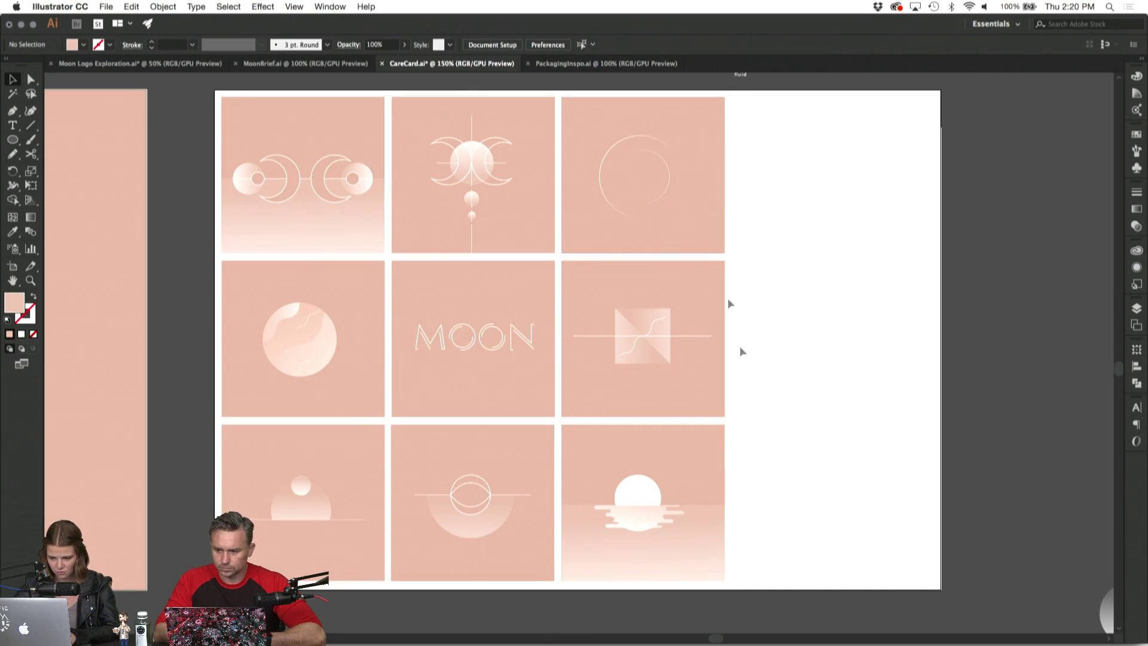
Narrow the grid artboard to end just past the third column of tiles, leaving a margin like the opposite one.
left_click(13, 267)
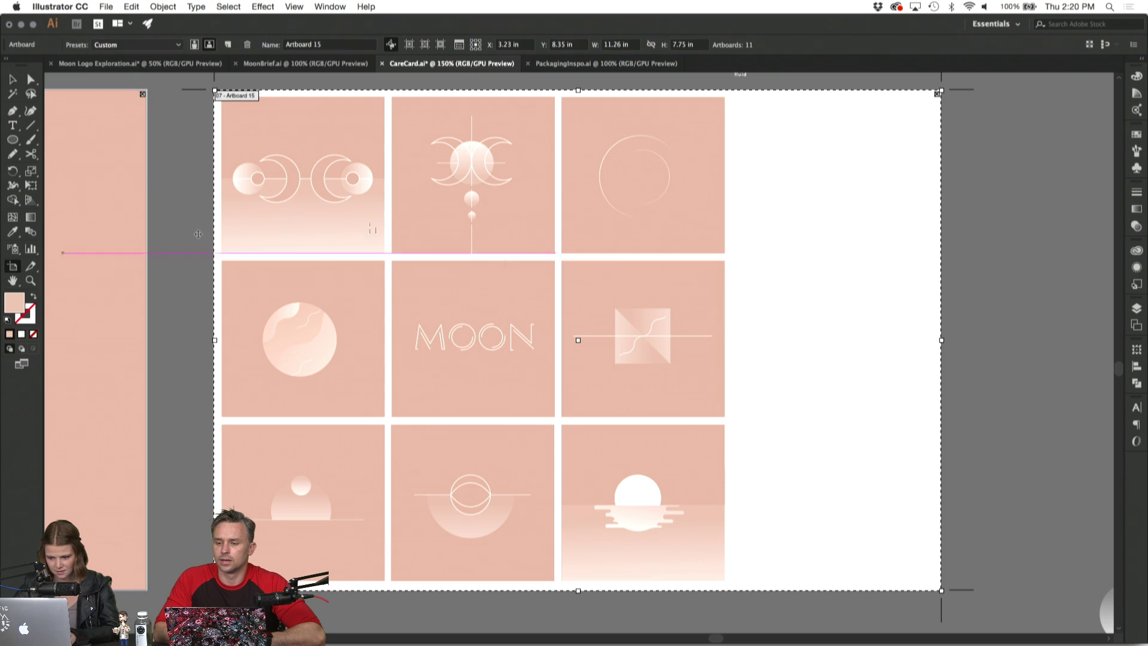
left_click_drag(943, 340, 732, 338)
left_click(13, 79)
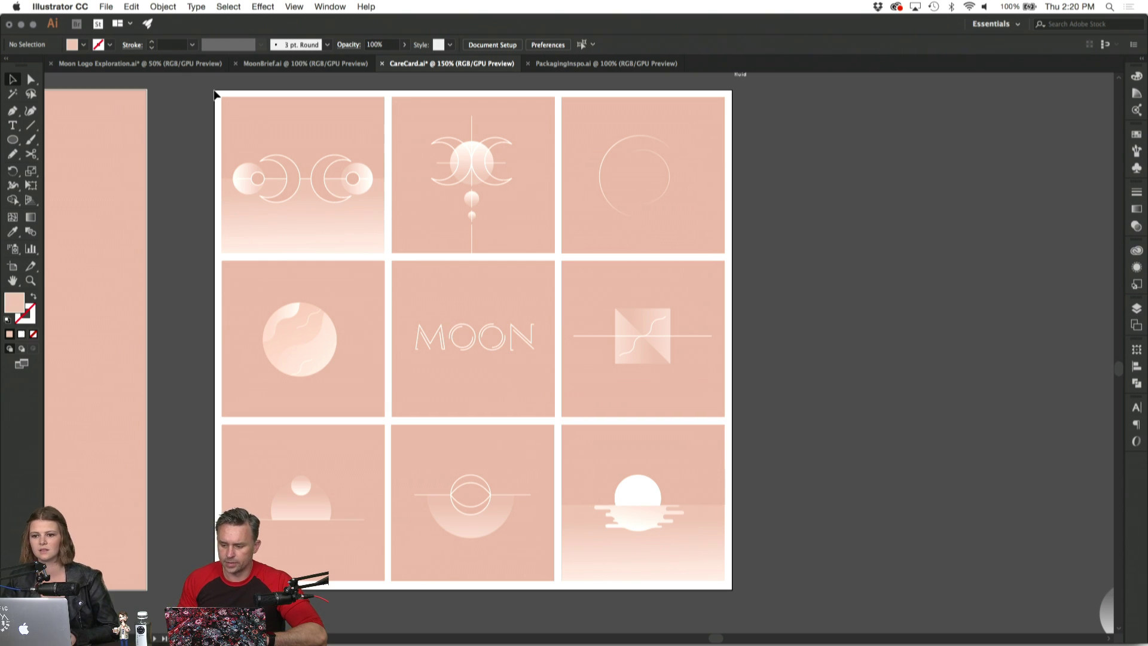
Select all nine tiles of the logo grid together.
left_click_drag(216, 95, 768, 598)
left_click(769, 598)
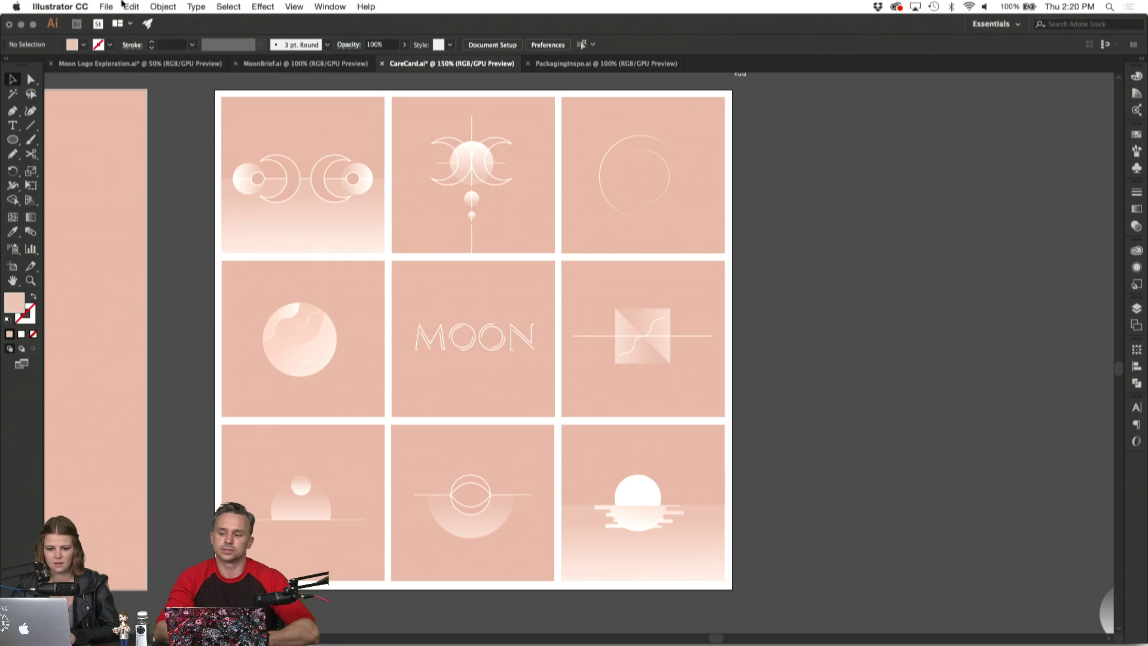
left_click(163, 6)
left_click(155, 5)
left_click_drag(201, 98, 773, 593)
Switch to Photoshop's shopping bag mockup, bring its window in front of Notes and move it higher on the desktop.
left_click(813, 470)
key("ctrl+Up")
left_click(812, 469)
key("ctrl+Right")
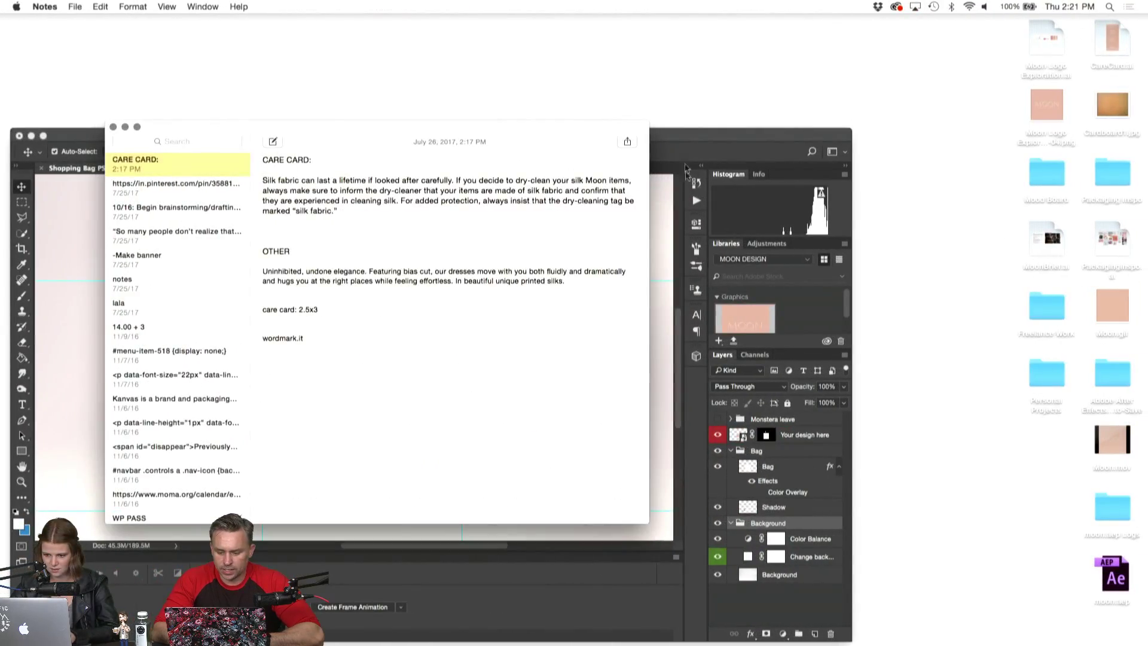
left_click(674, 135)
left_click_drag(674, 136, 678, 41)
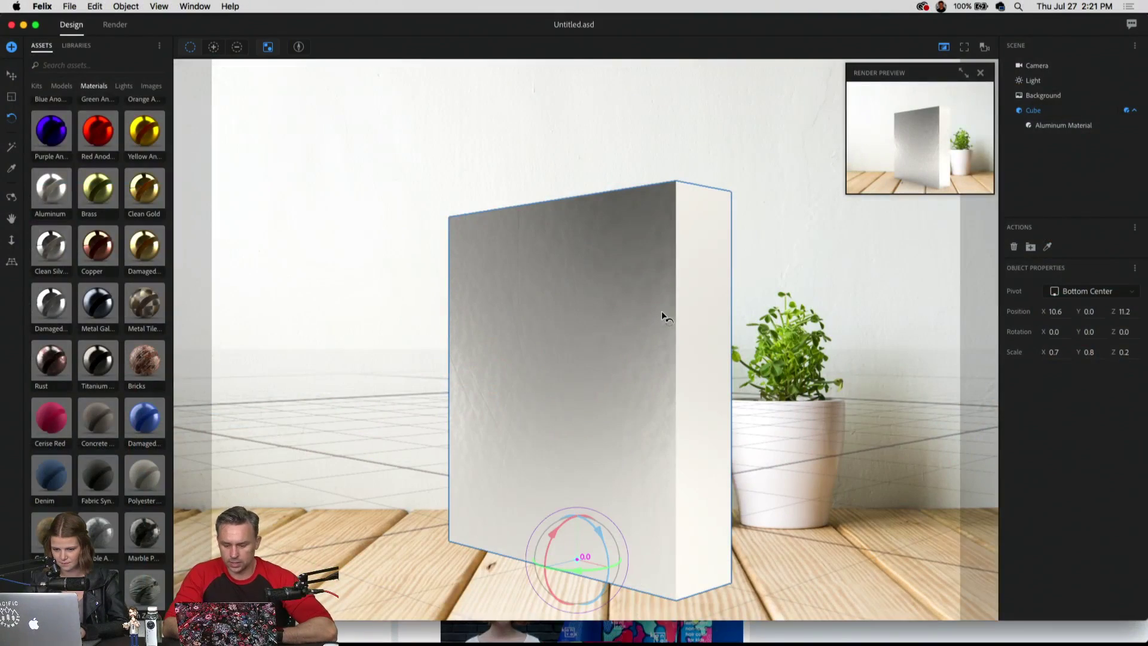
Try to lay the upright cube flat on the table by rotating it, and undo the rotation.
left_click_drag(551, 536, 595, 480)
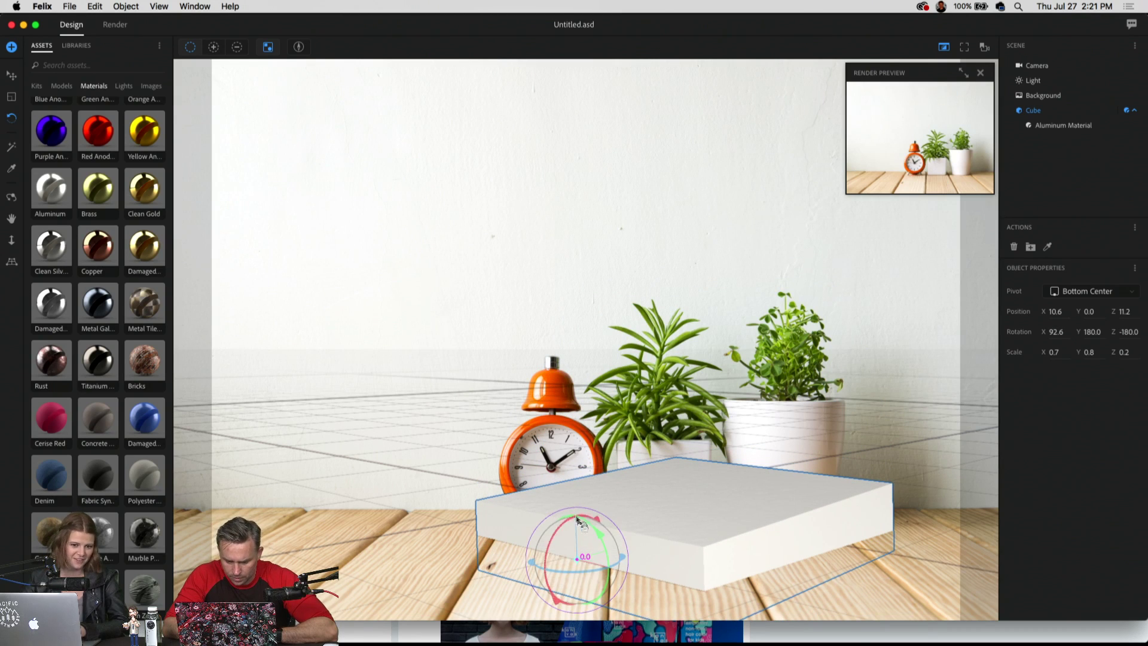
key("super+z")
Scale the cube into a low, wide box with scale X 0.9, Y 0.2 and Z 0.9.
key("s")
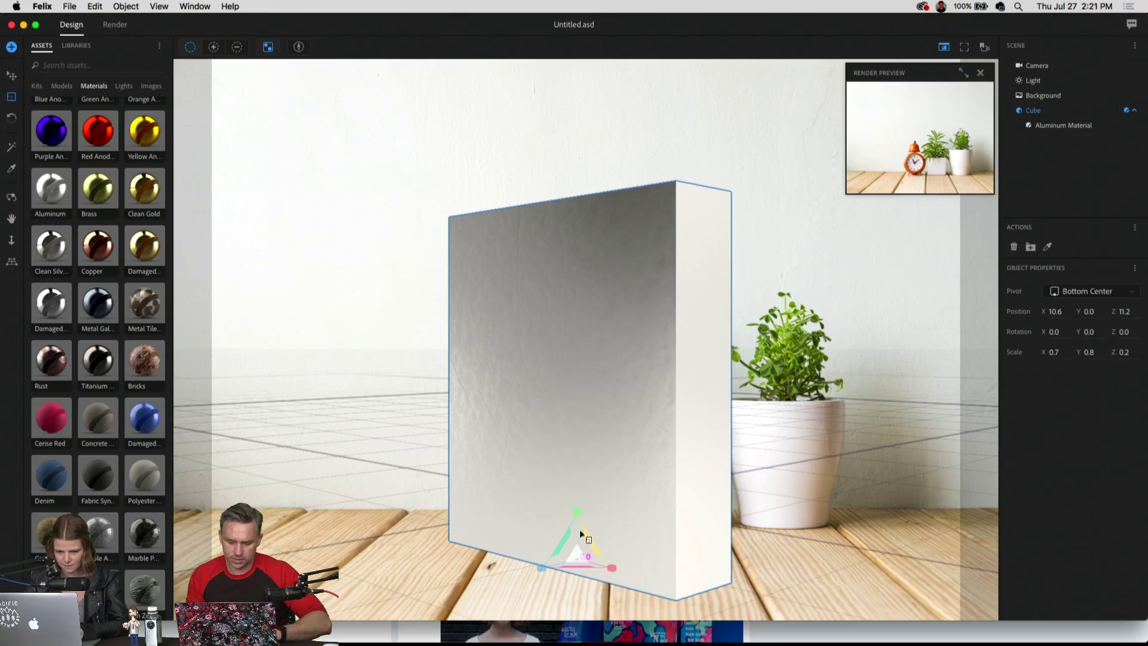
left_click_drag(577, 510, 583, 574)
key("super+z")
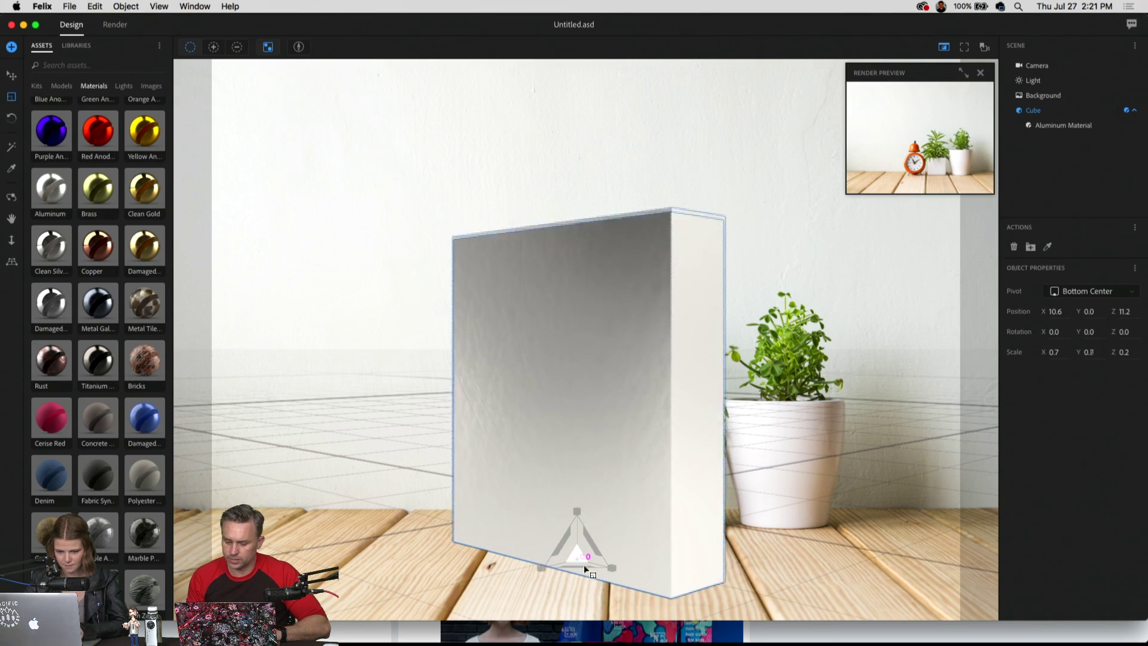
left_click_drag(580, 585, 594, 643)
left_click_drag(575, 511, 601, 604)
left_click_drag(547, 566, 341, 615)
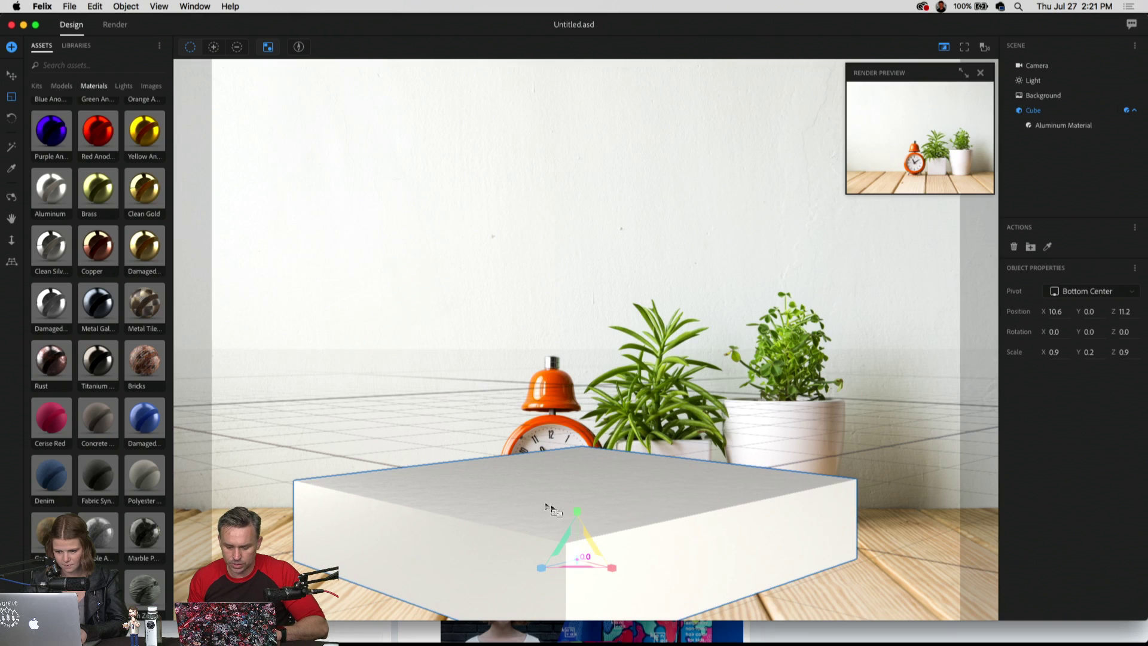
mouse_move(576, 510)
left_mouse_down()
mouse_move(579, 538)
mouse_move(578, 522)
left_mouse_up()
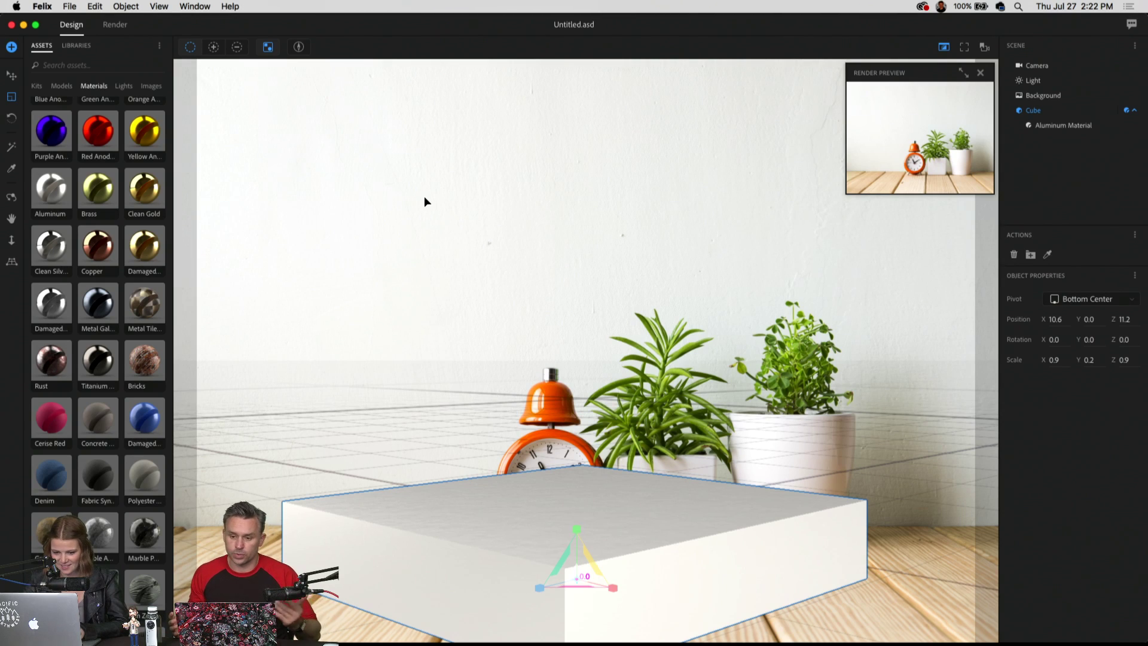
left_click(229, 6)
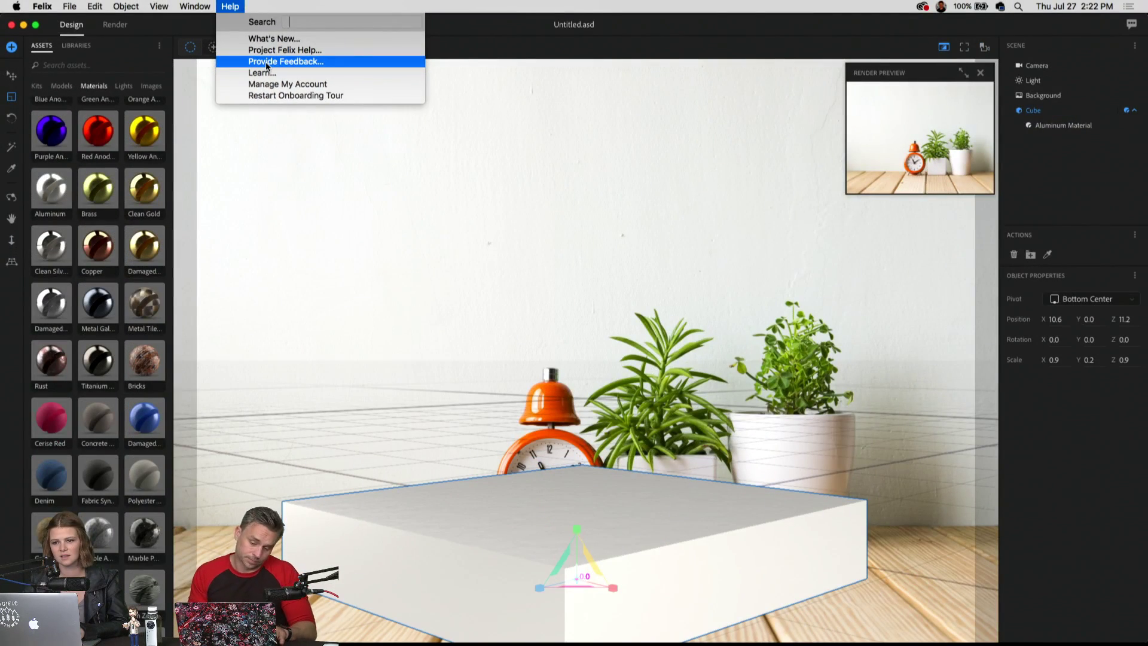
left_click(265, 62)
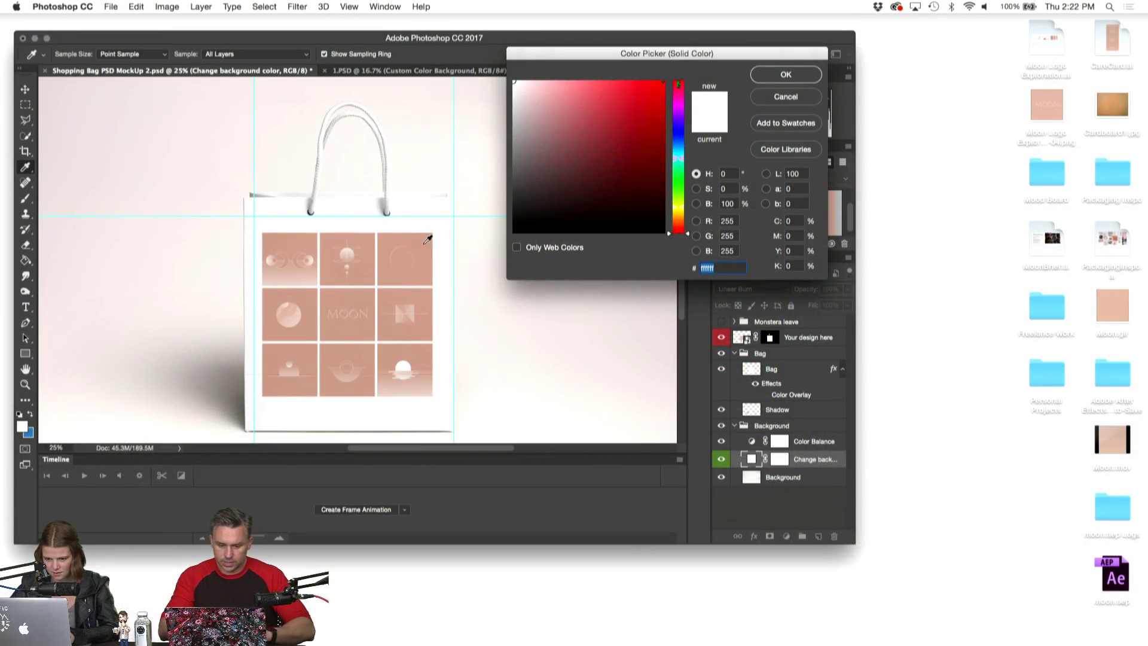
Recolour the shopping bag mockup's background fill by sampling a grid tile's pink and lightening it to a pale pink near f2e0d8.
left_click(429, 238)
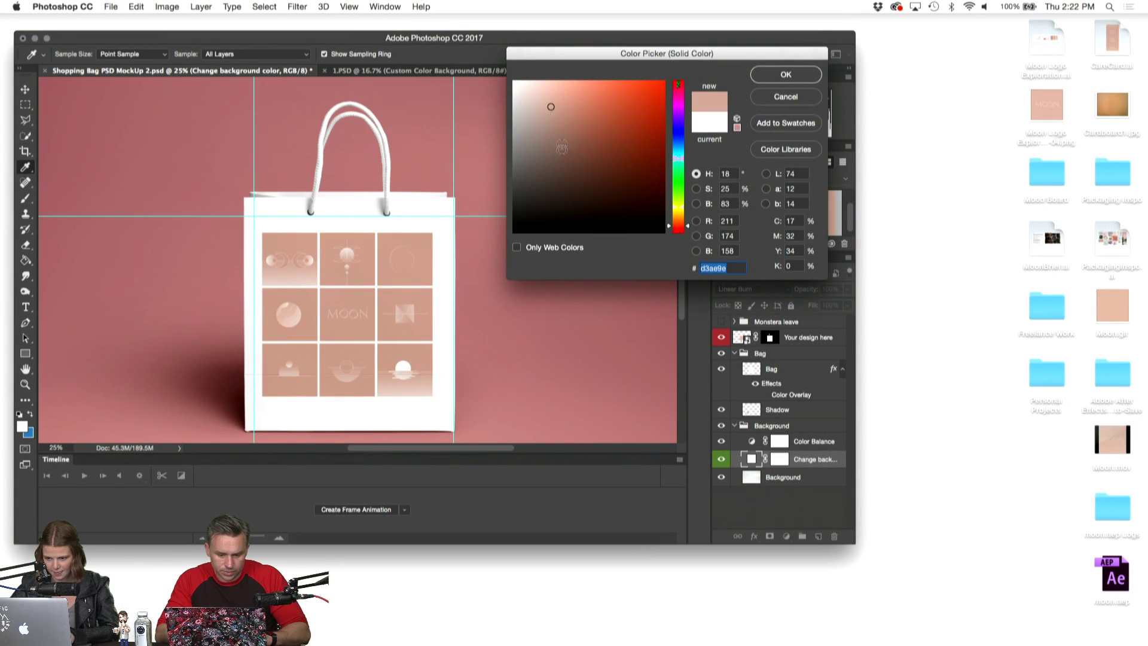
left_click_drag(546, 94, 528, 88)
left_click(535, 91)
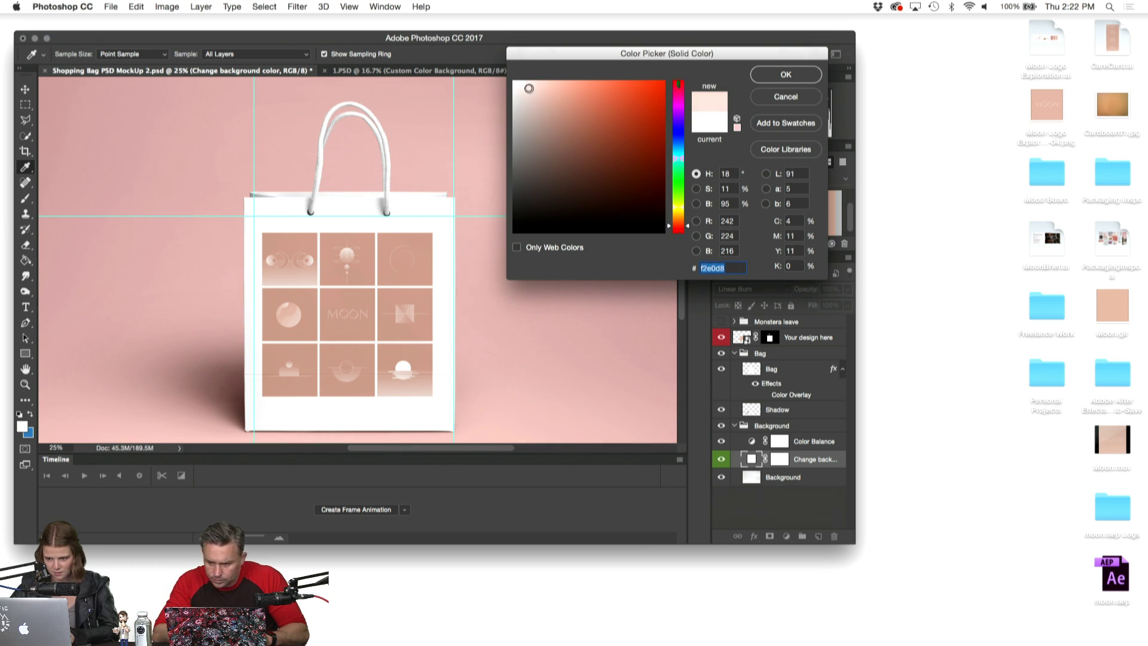
left_click_drag(687, 226, 687, 228)
left_click(771, 77)
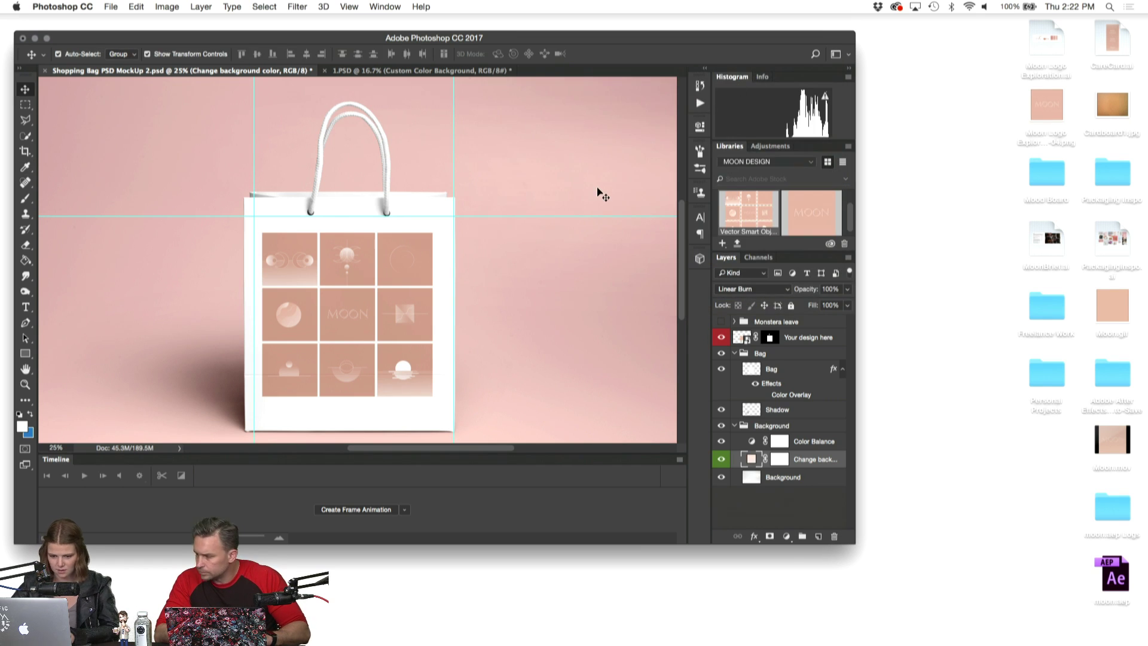
Examine the shopping bag mockup on its pink background and select the Bag group.
key("super+minus")
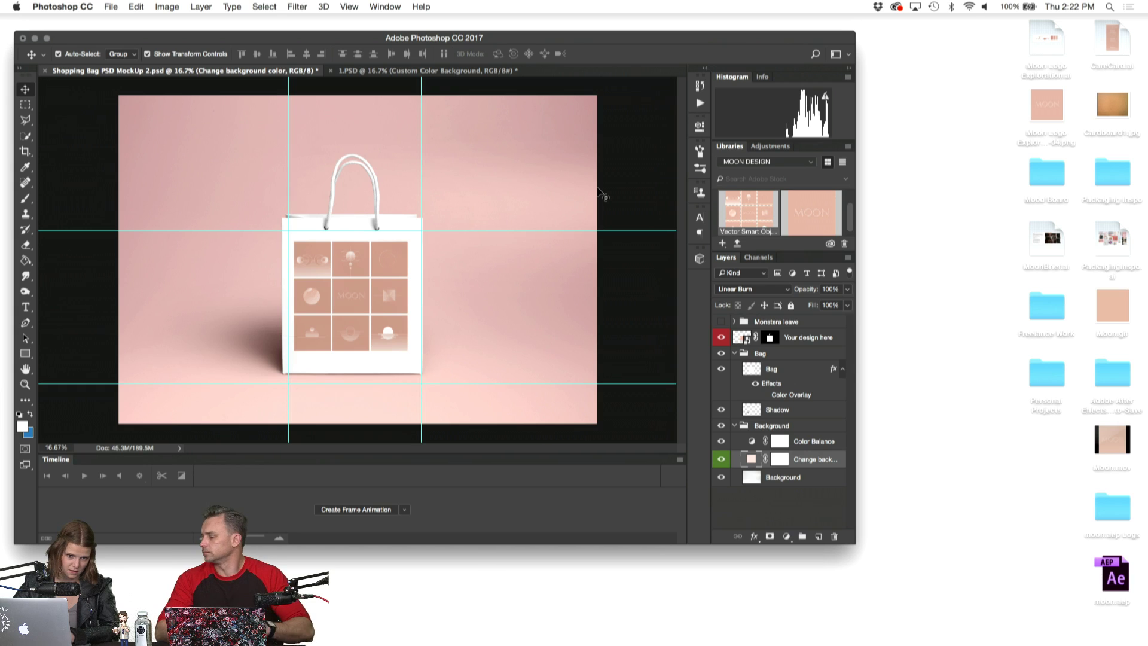
key("super+plus")
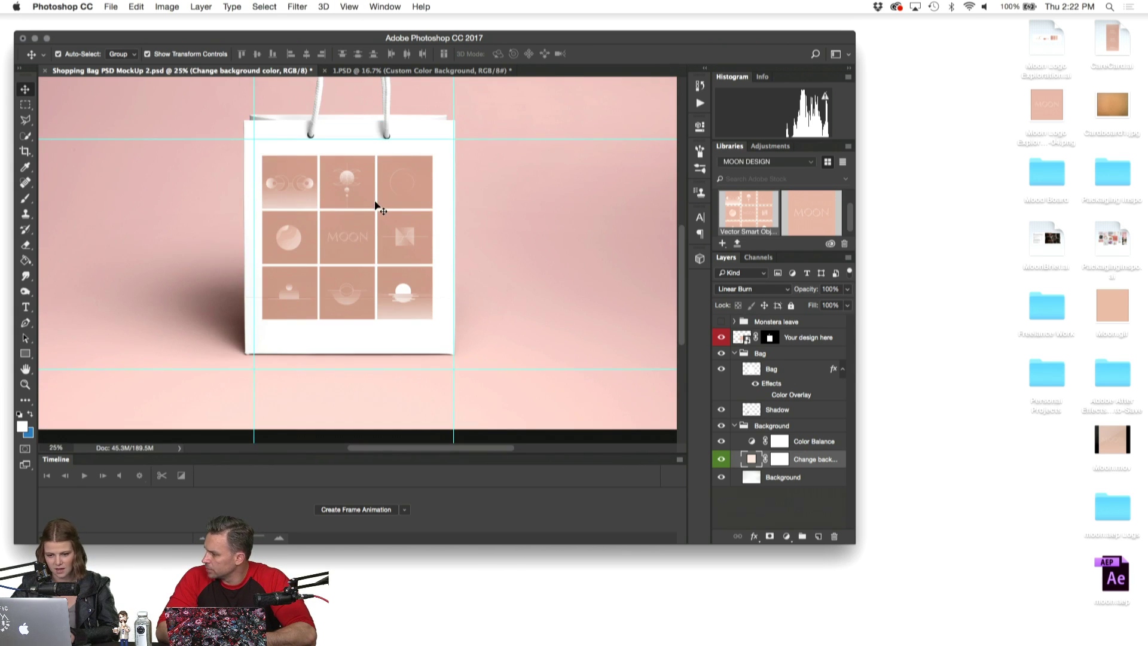
left_click(379, 205)
key("shift+Left")
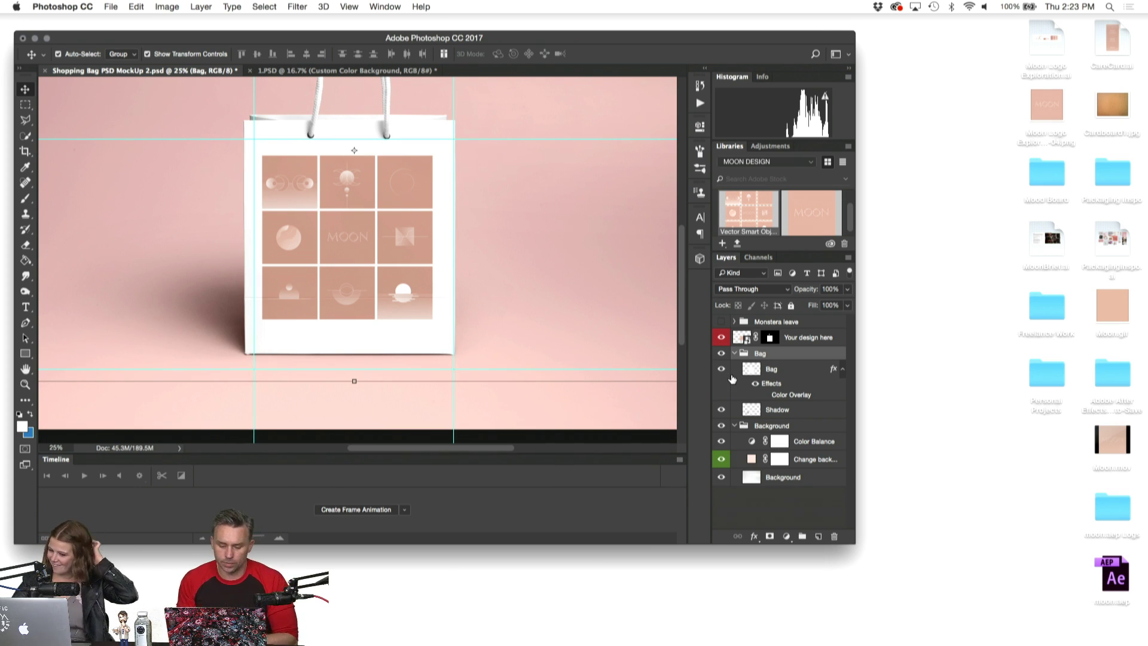
key("super+minus")
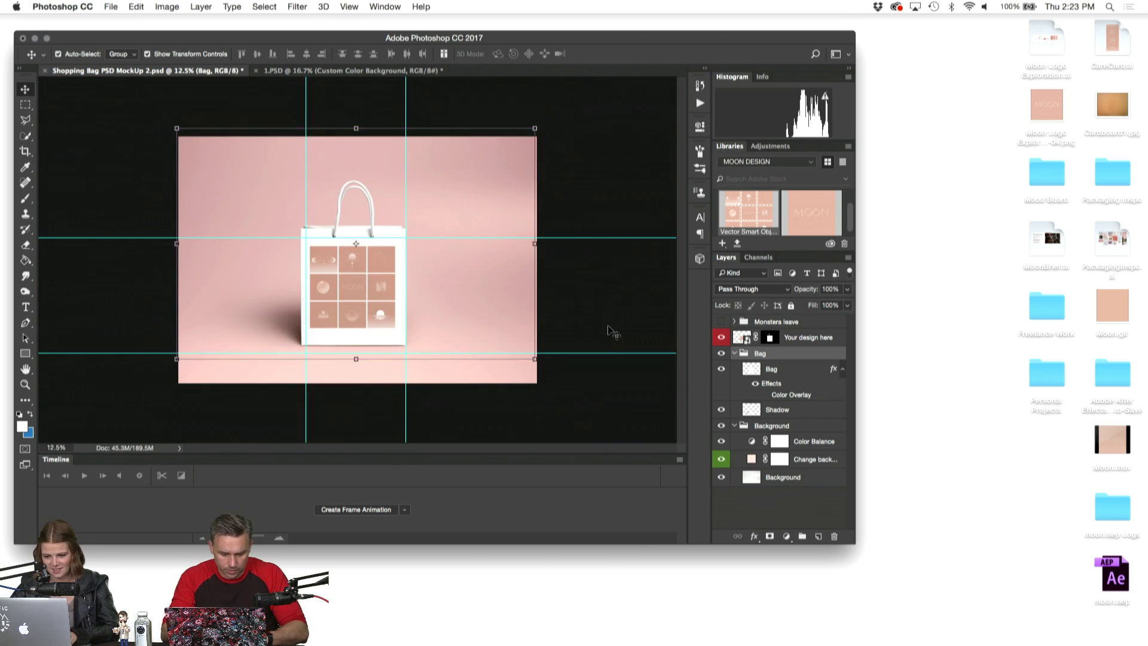
Switch to the CareCard document in Illustrator and remove the tiny stray text label just above the tile grid artboard.
left_click(605, 332)
key("ctrl+Up")
left_click(609, 299)
key("ctrl+Left")
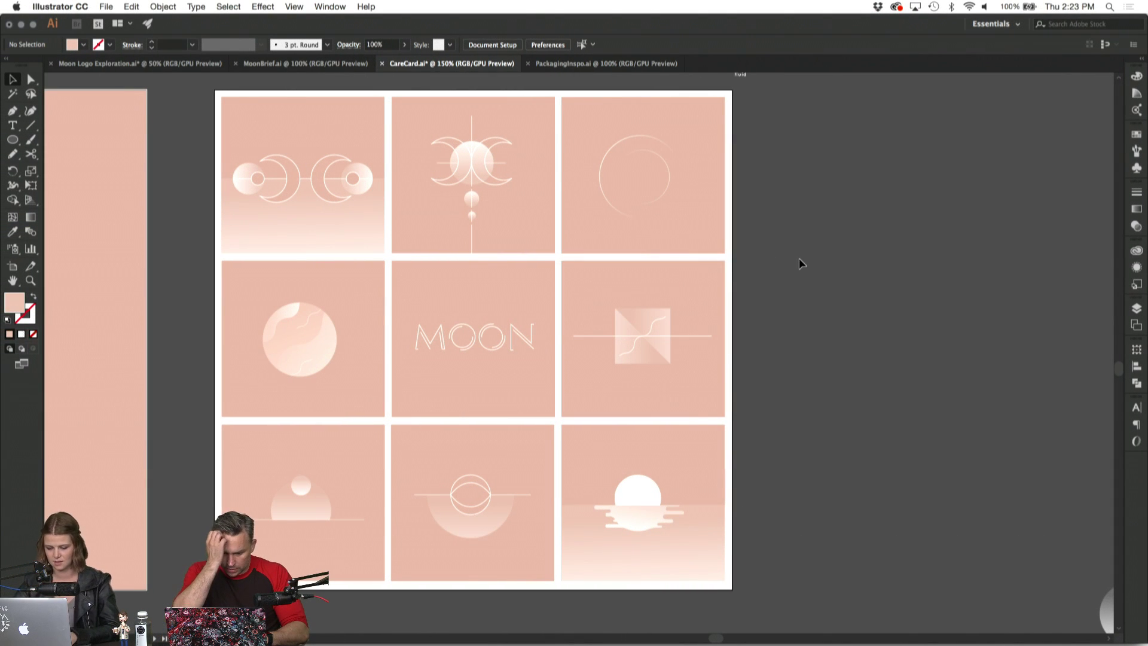
key("super+minus")
key("super+minus")
scroll(799, 257, "up", 3)
scroll(799, 257, "left", 3)
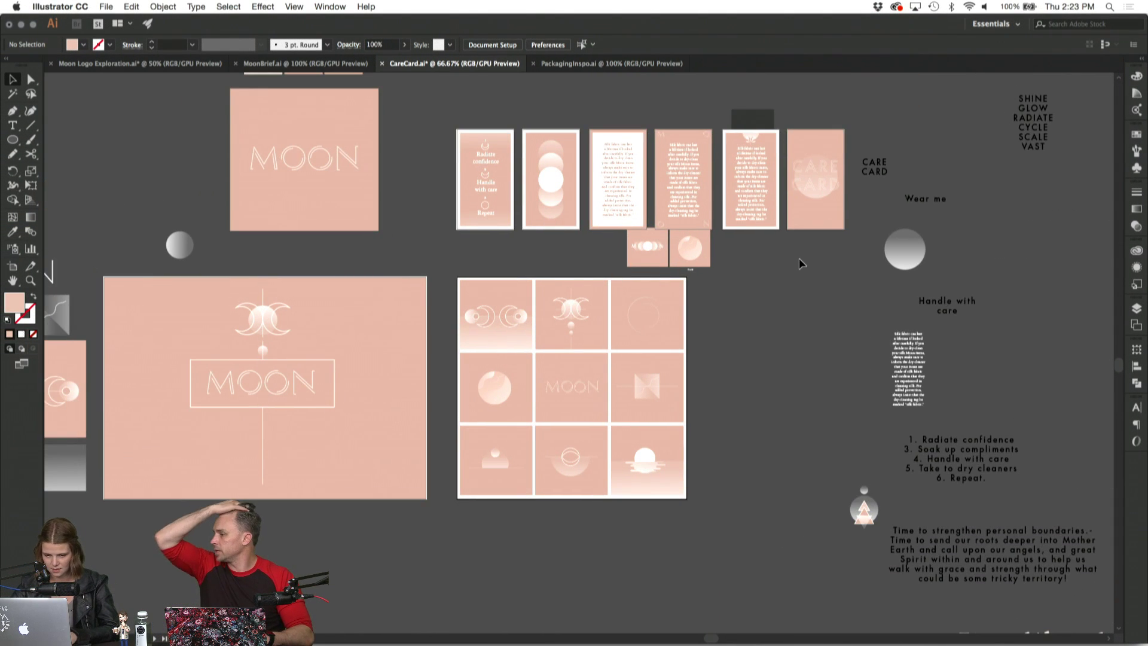
key("super+equal")
key("super+equal")
scroll(799, 261, "up", 3)
scroll(799, 261, "right", 4)
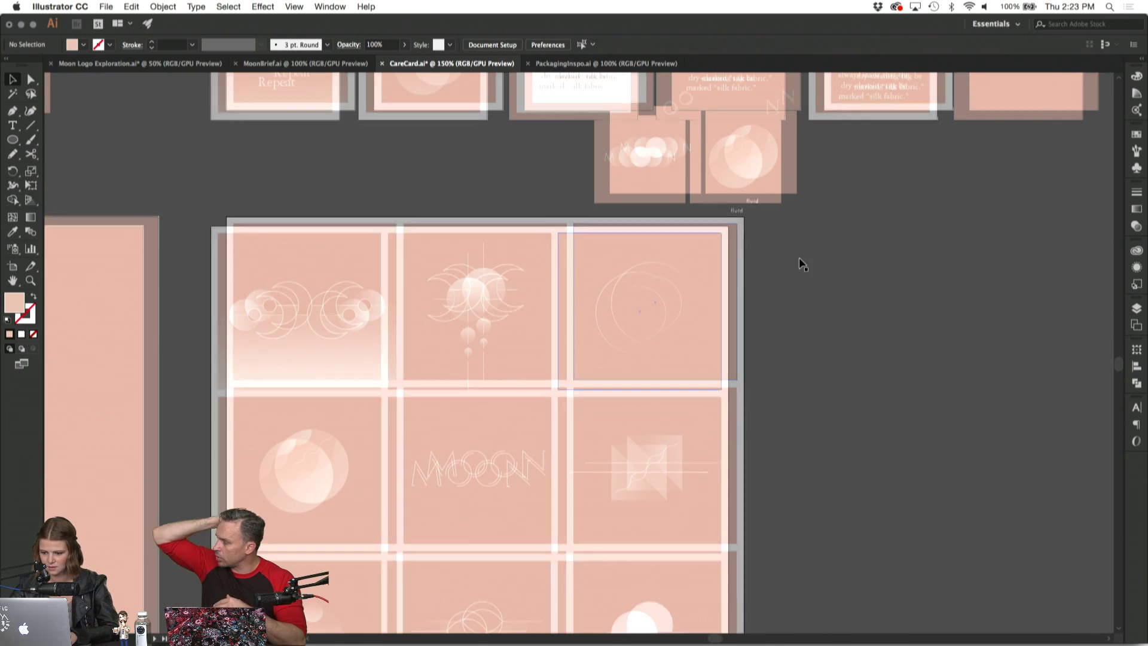
left_click(741, 214)
key("super+shift+a")
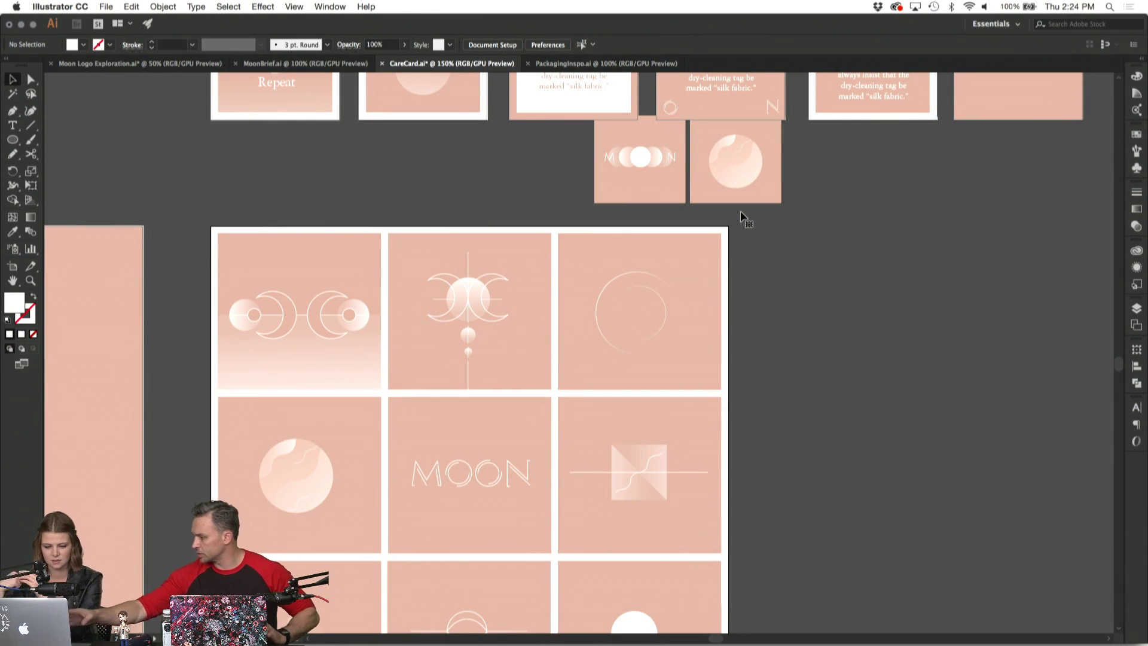
Examine the three-by-three logo grid up close, checking the tile artwork and the spacing between rows.
scroll(741, 217, "down", 5)
scroll(742, 216, "left", 3)
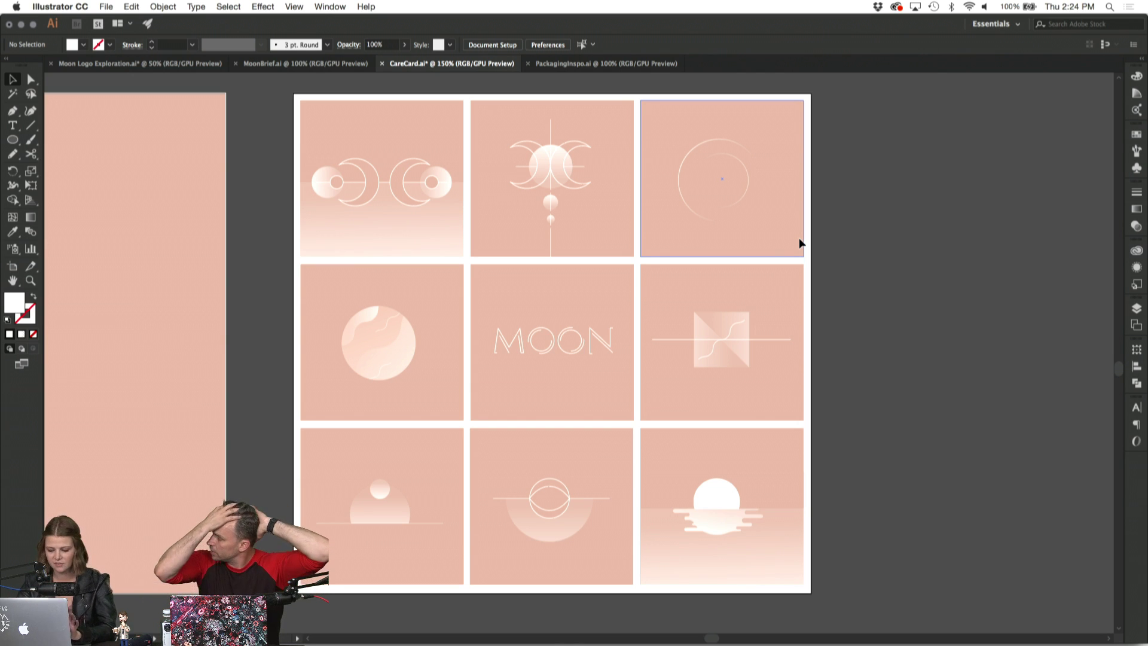
key("super+equal")
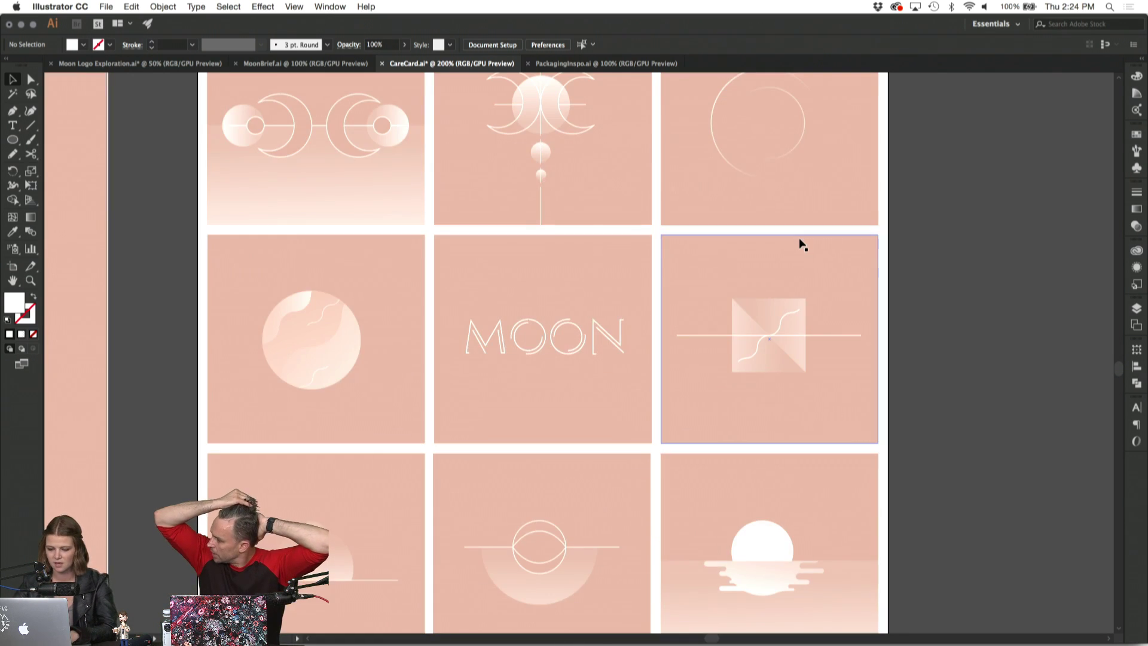
left_click(502, 146)
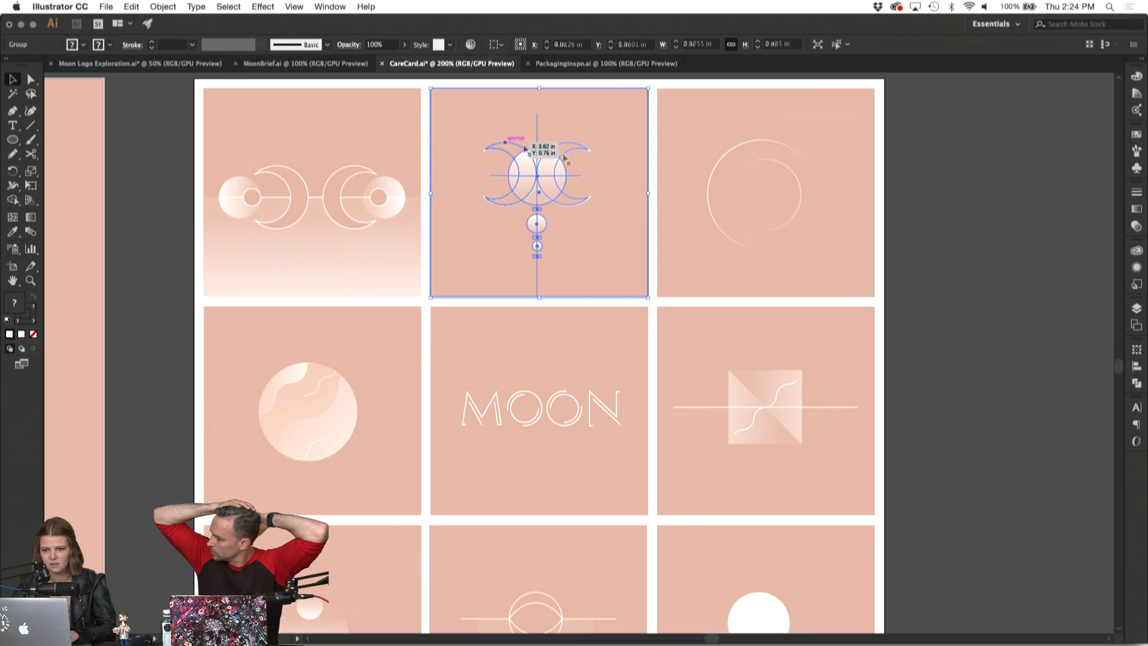
left_click(977, 255)
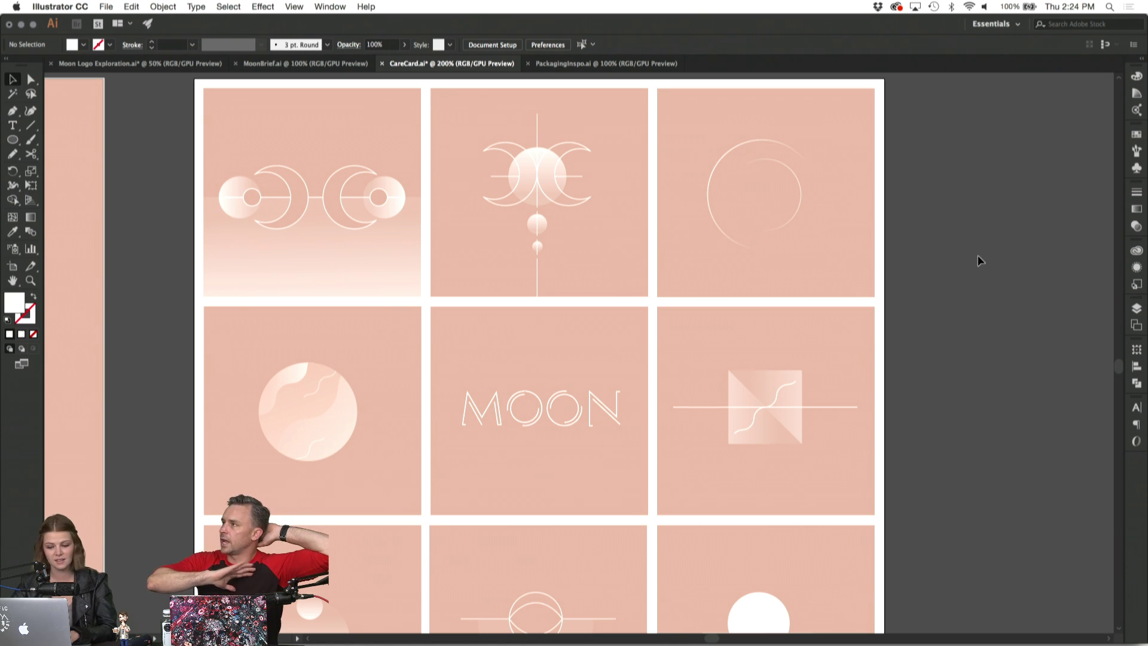
scroll(977, 257, "down", 5)
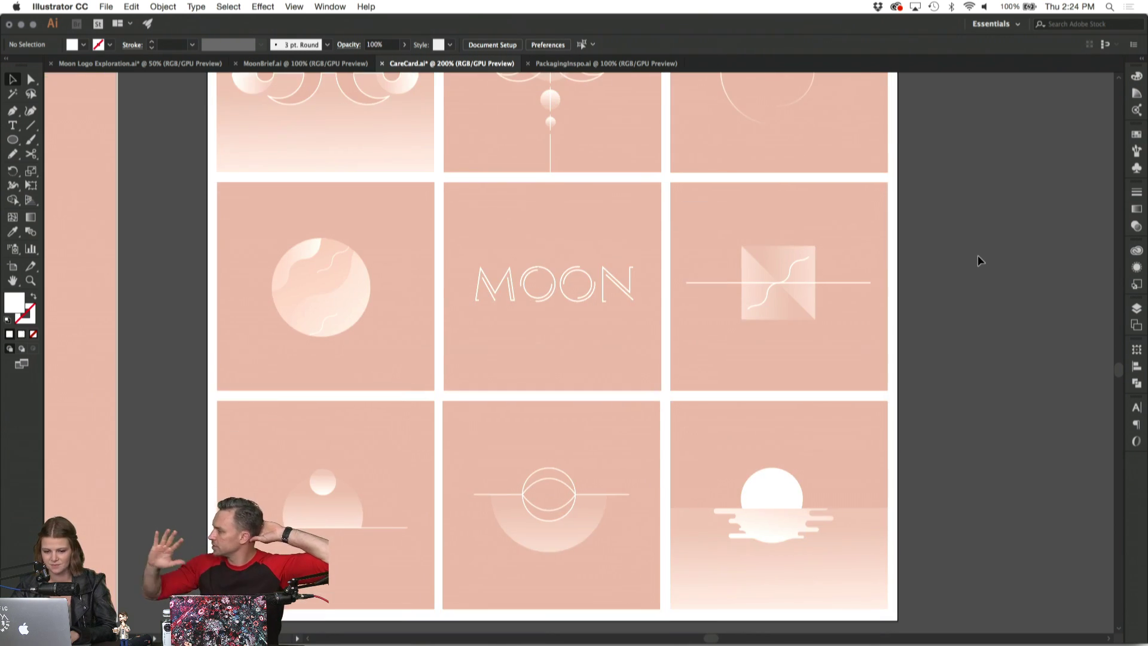
scroll(978, 254, "up", 1)
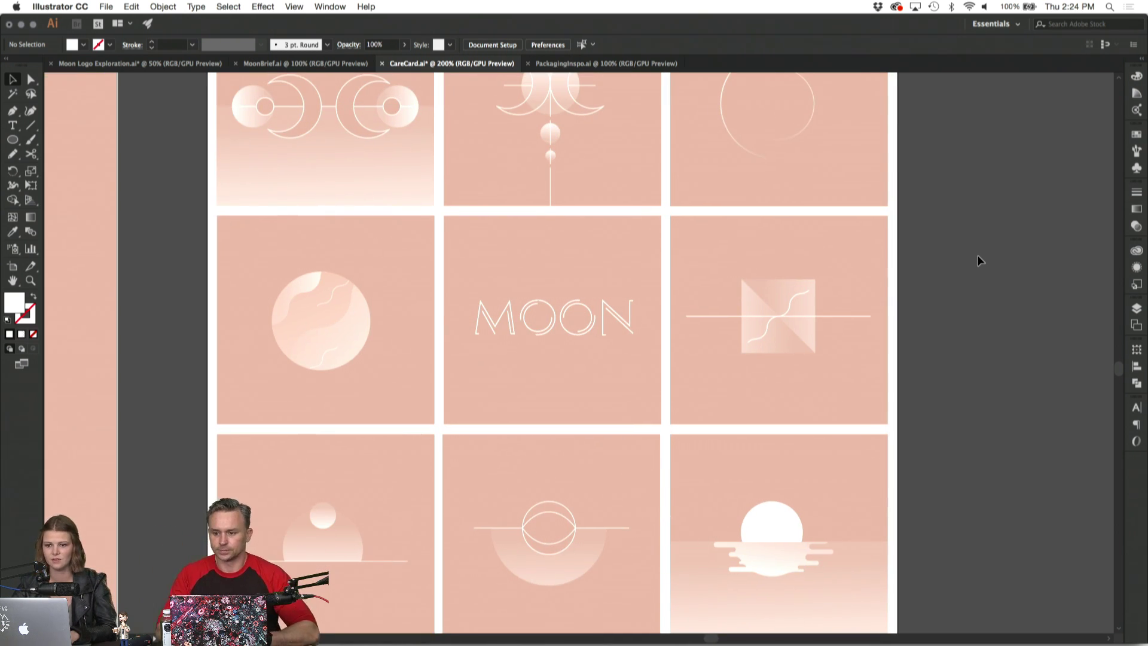
key("super+minus")
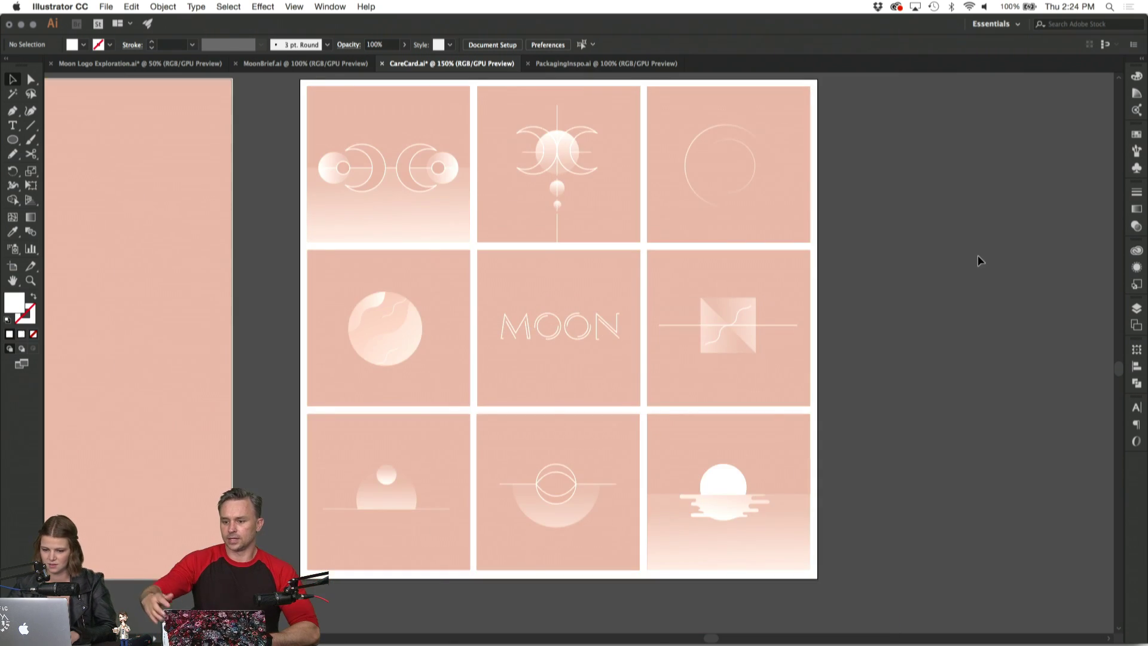
Delete the vertical line below the framed MOON wordmark on the wide pink artboard beside the grid.
scroll(977, 255, "left", 5)
key("super+minus")
scroll(977, 254, "left", 3)
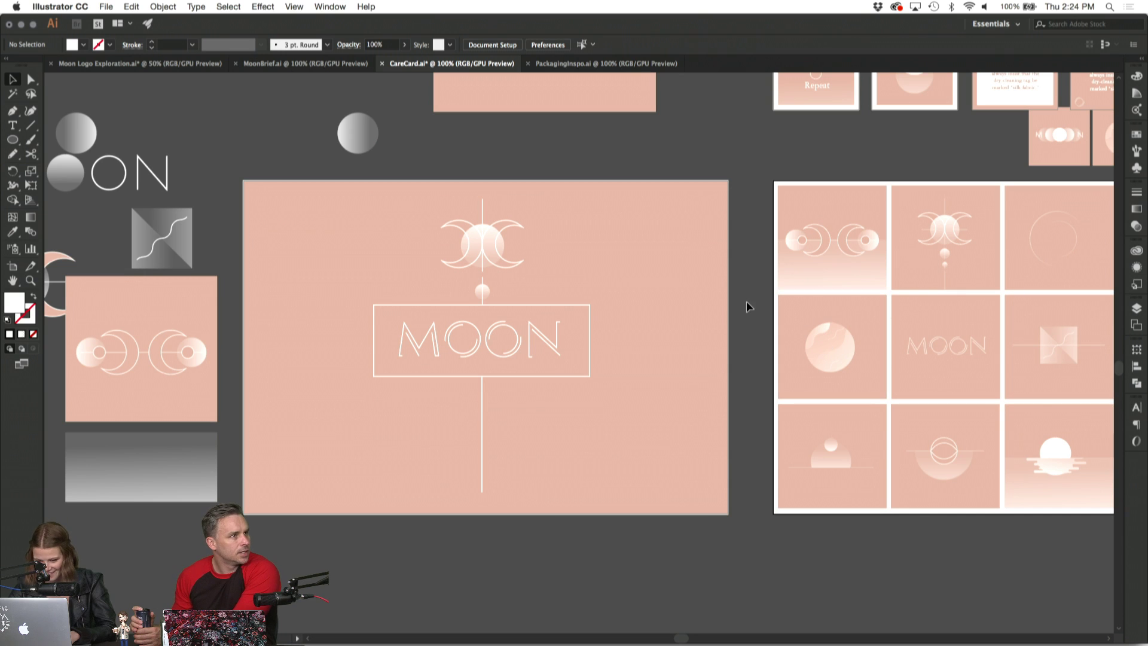
scroll(502, 349, "down", 2)
scroll(502, 349, "left", 1)
left_click(505, 349)
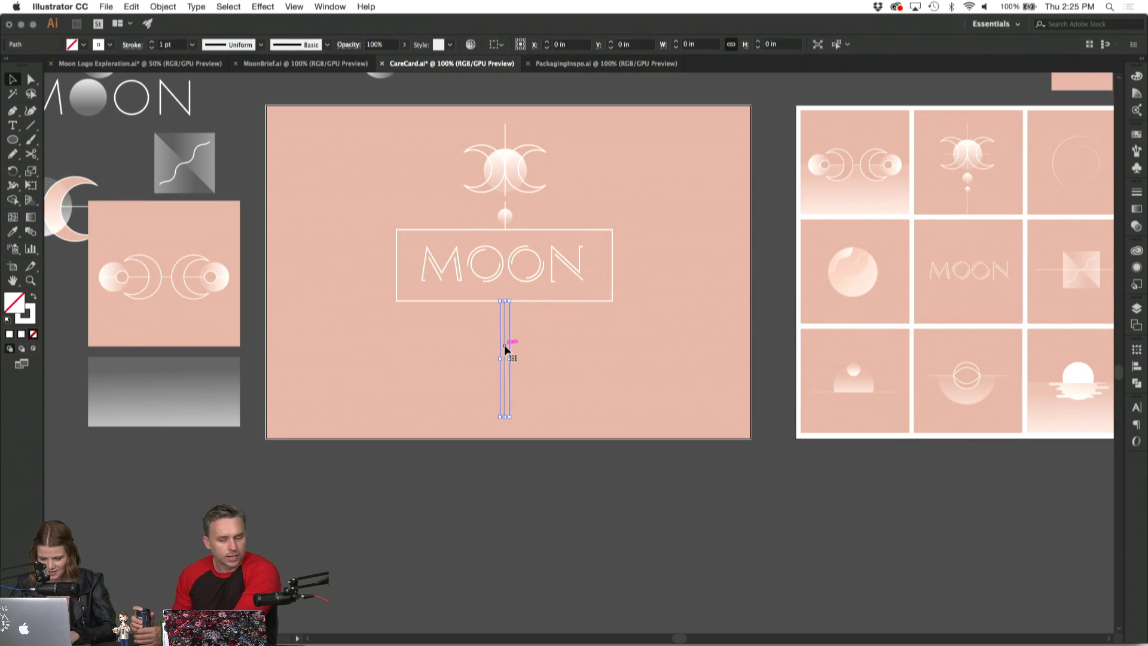
key("Delete")
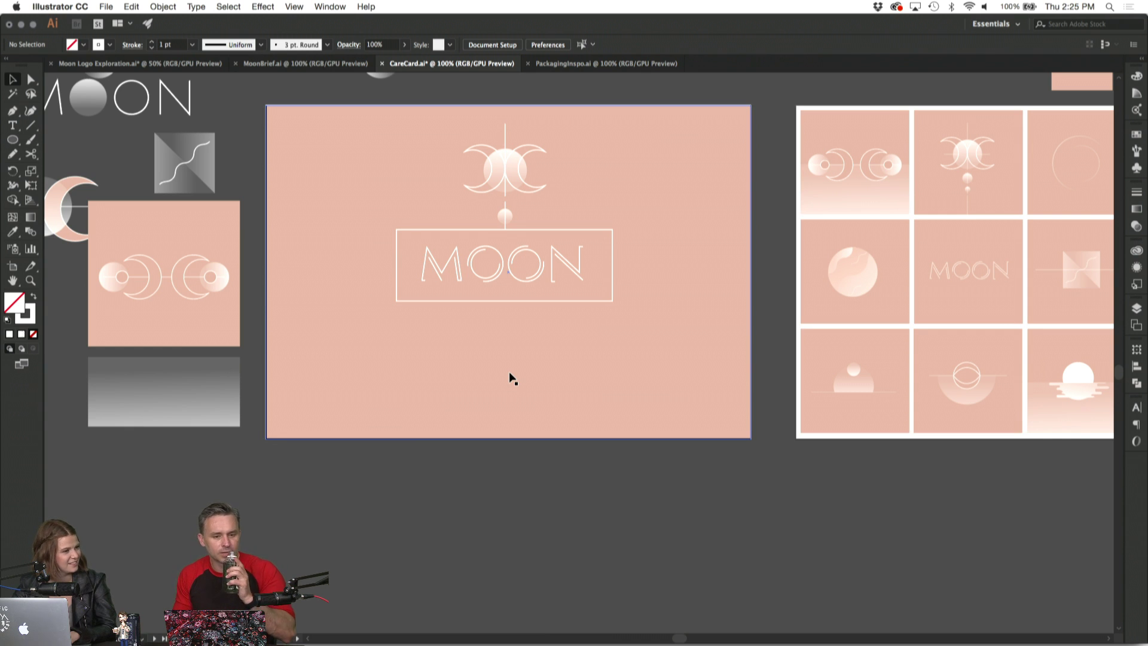
Remove the outline of the wide pink background rectangle behind the framed MOON wordmark by setting its stroke to 0 pt.
key("super+equal")
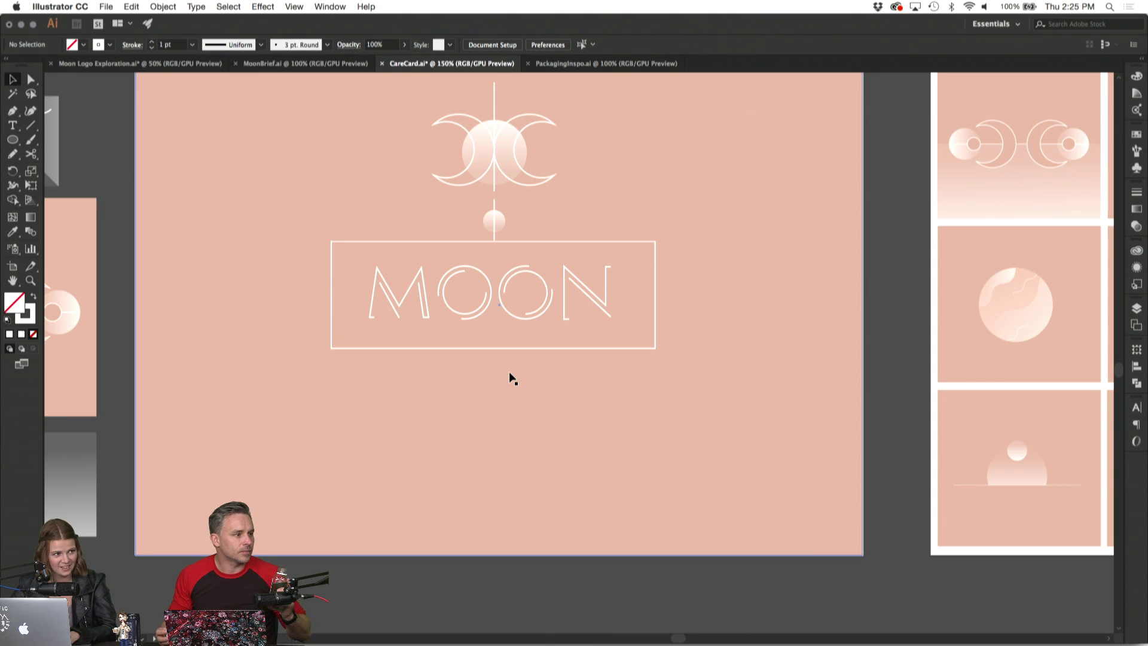
left_click(467, 435)
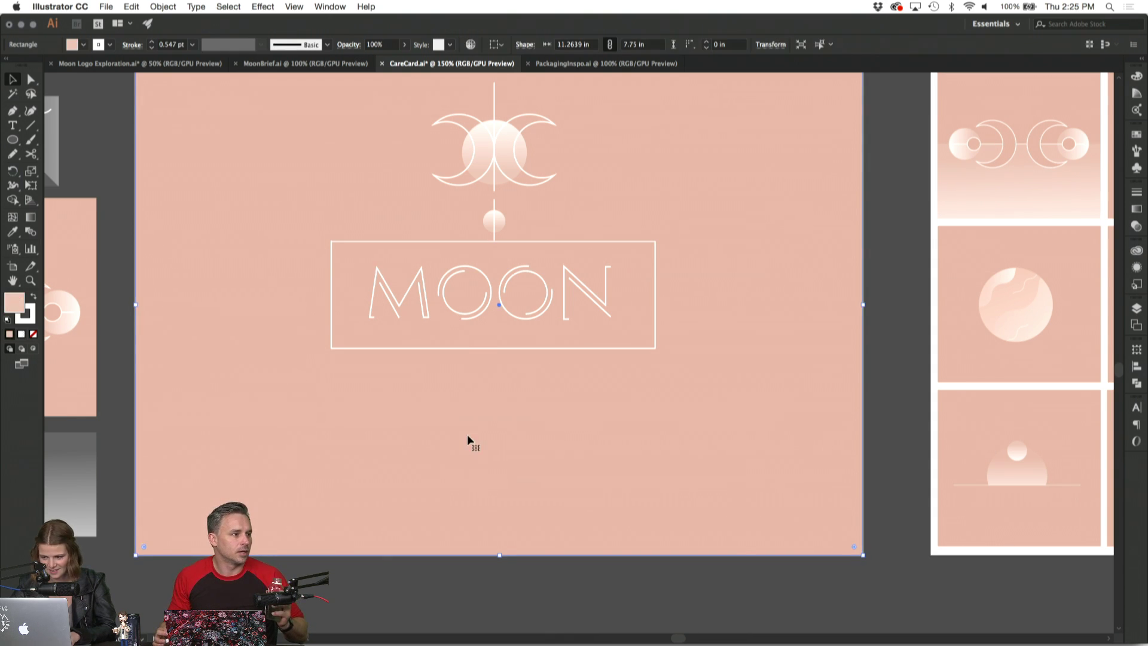
key("super+equal")
key("super+equal")
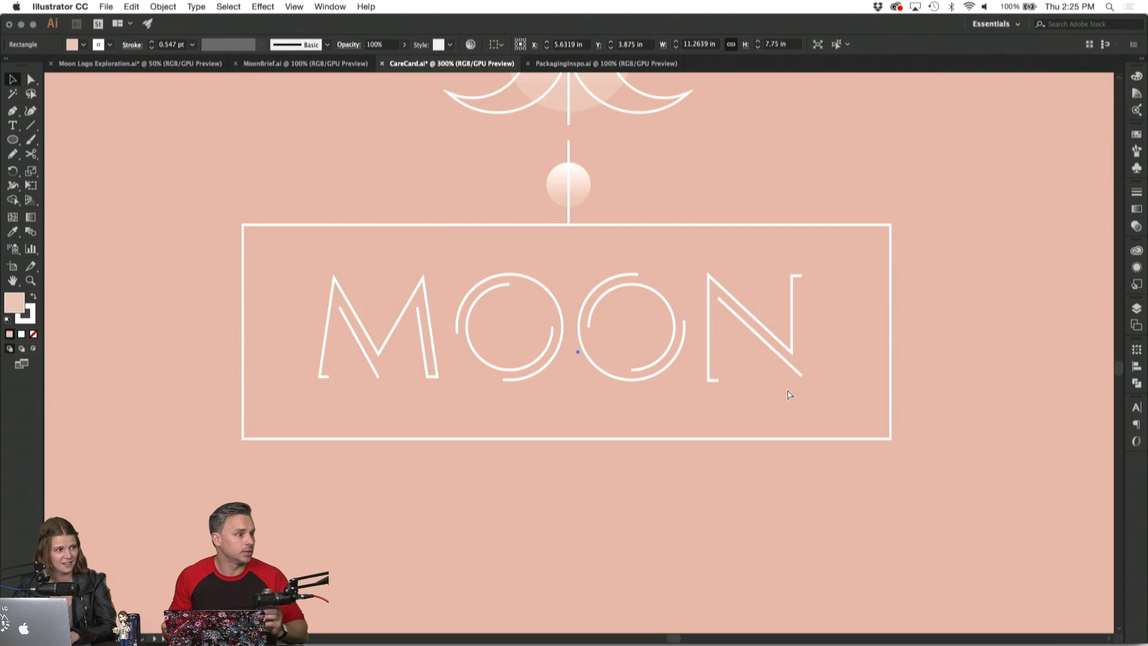
key("super+equal")
scroll(786, 389, "right", 15)
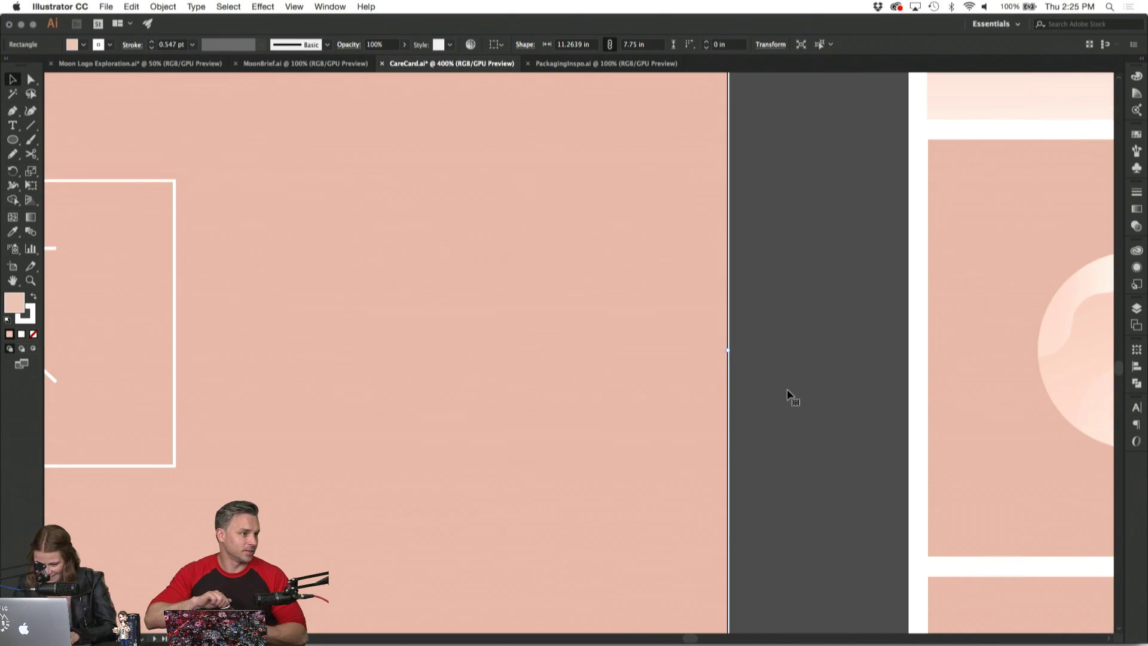
scroll(787, 388, "left", 10)
key("super+equal")
scroll(787, 389, "right", 5)
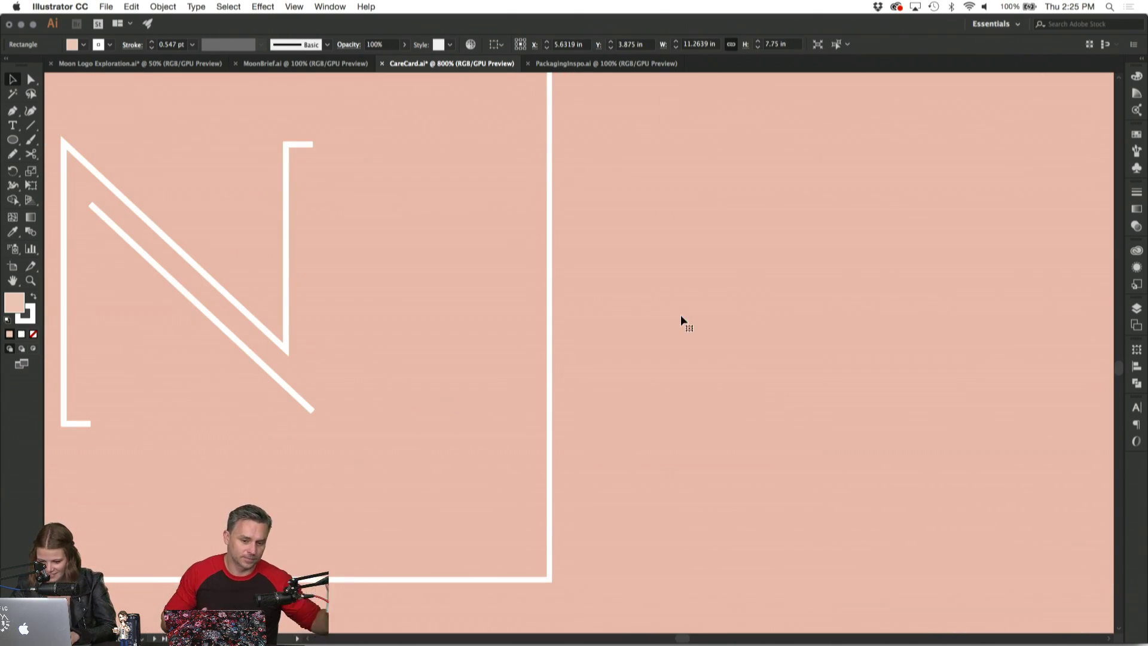
scroll(680, 315, "right", 10)
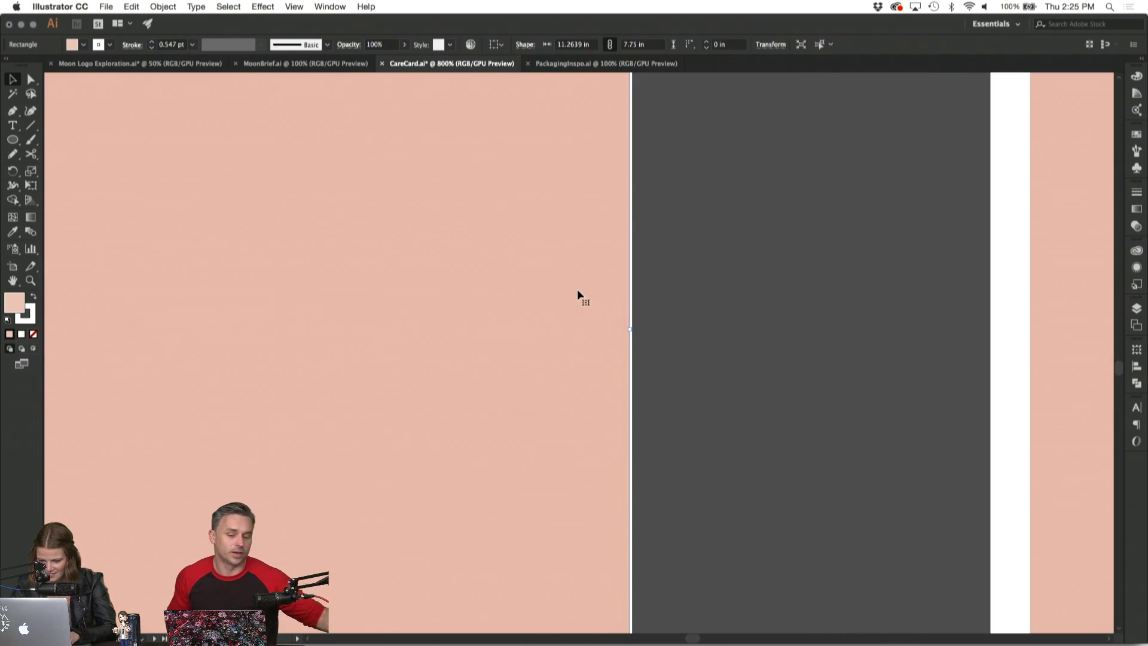
left_click(152, 47)
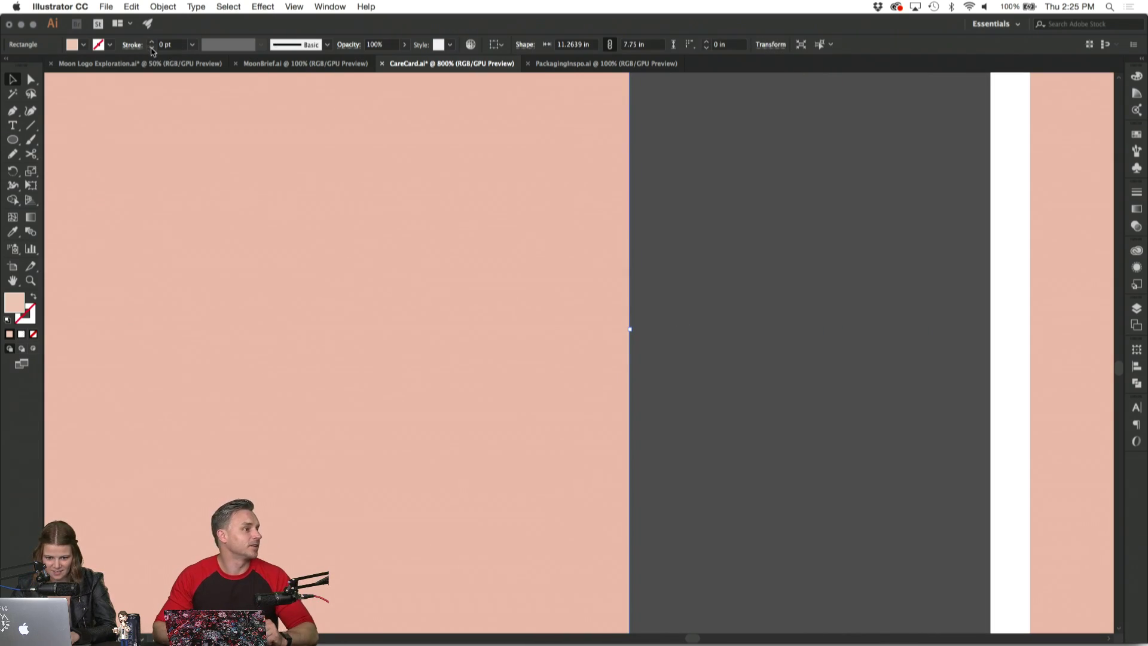
left_click(722, 215)
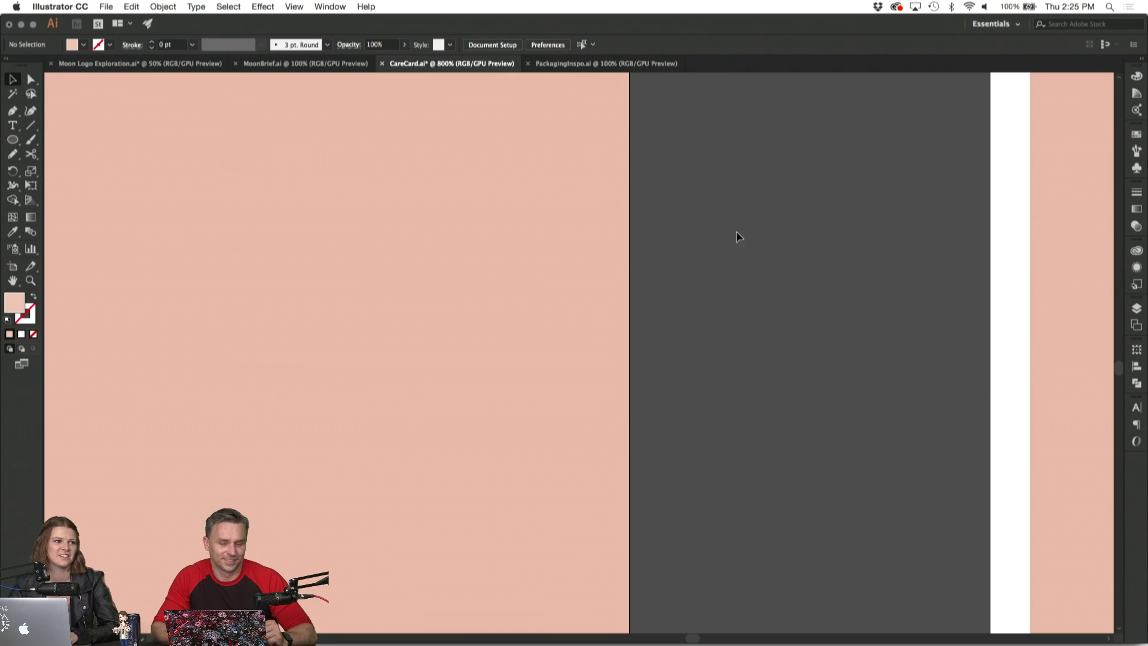
Draw a diagonal line from the MOON frame's upper edge to the lower end of the triple-moon's vertical line, matching that line's white stroke.
key("super+minus")
key("super+minus")
key("super+minus")
key("super+minus")
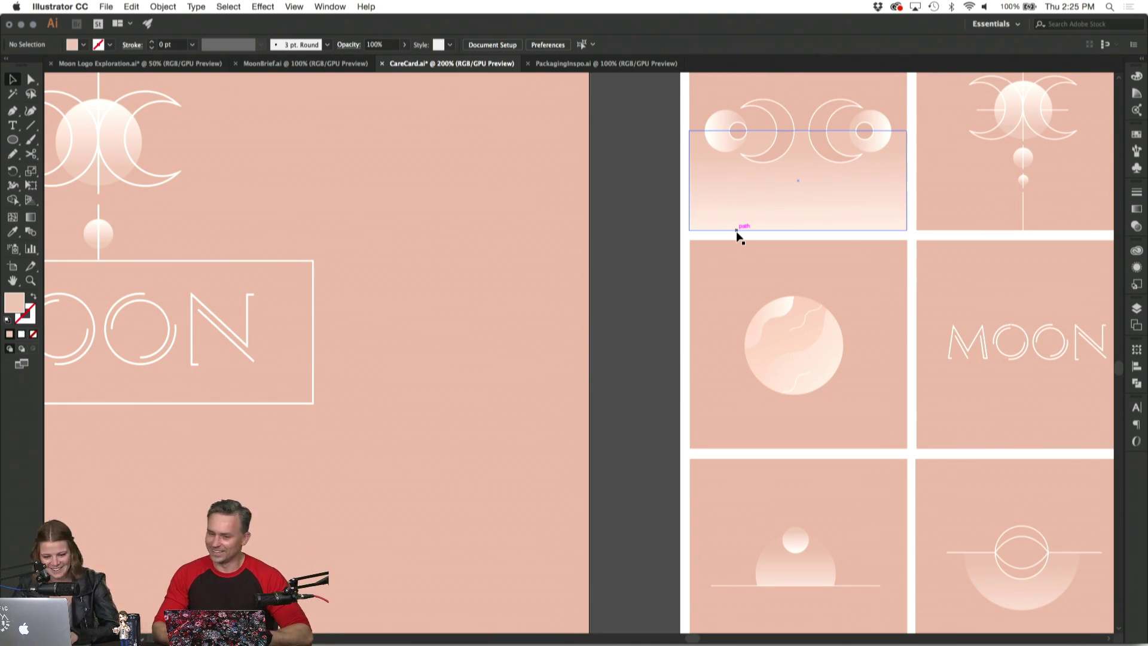
key("super+minus")
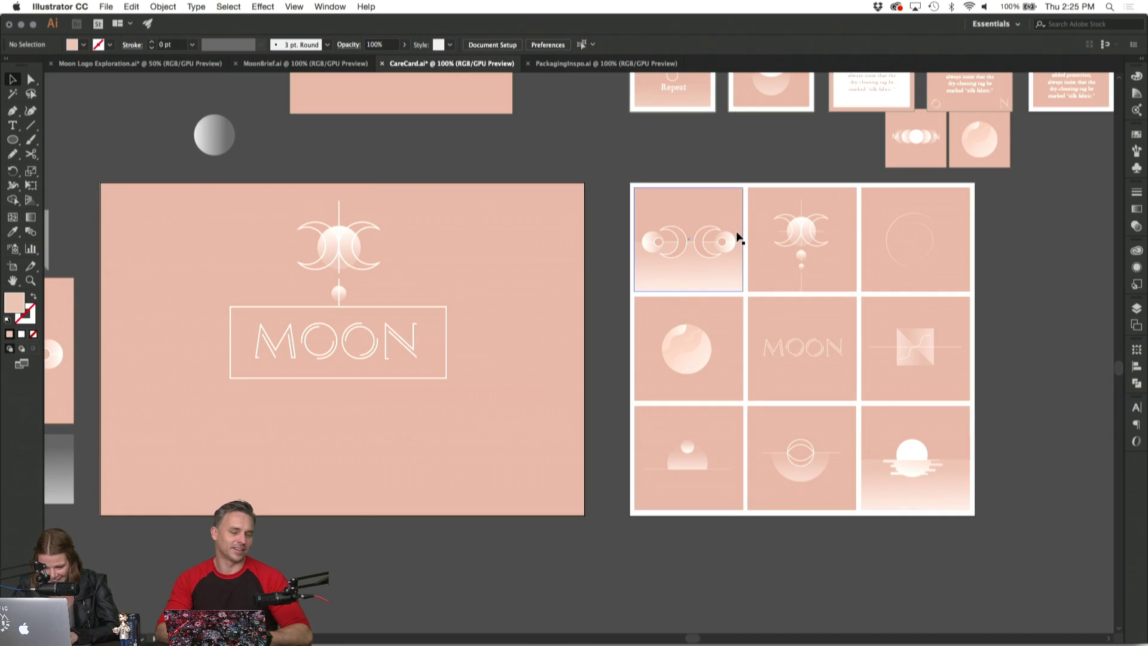
scroll(462, 548, "left", 3)
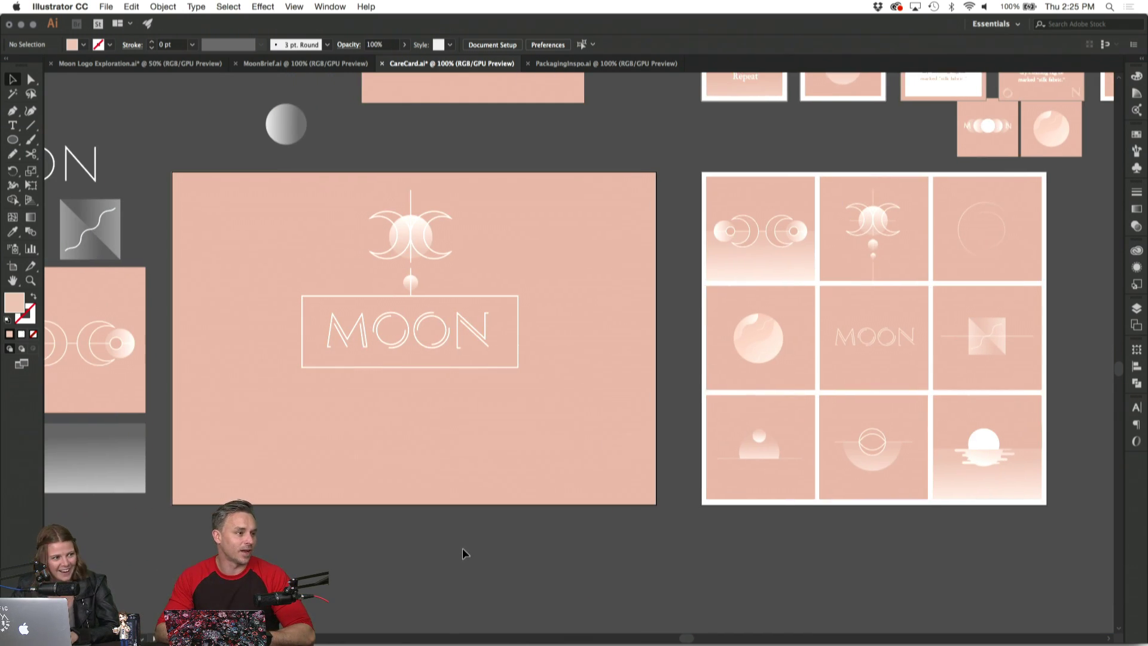
key("super+equal")
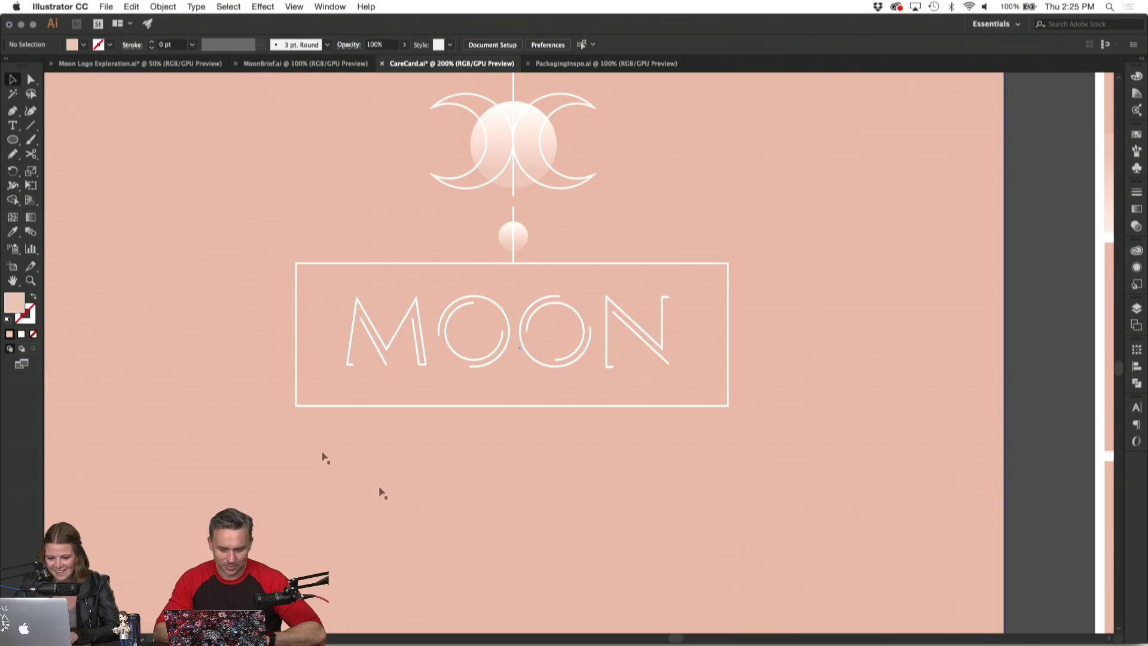
left_click(11, 110)
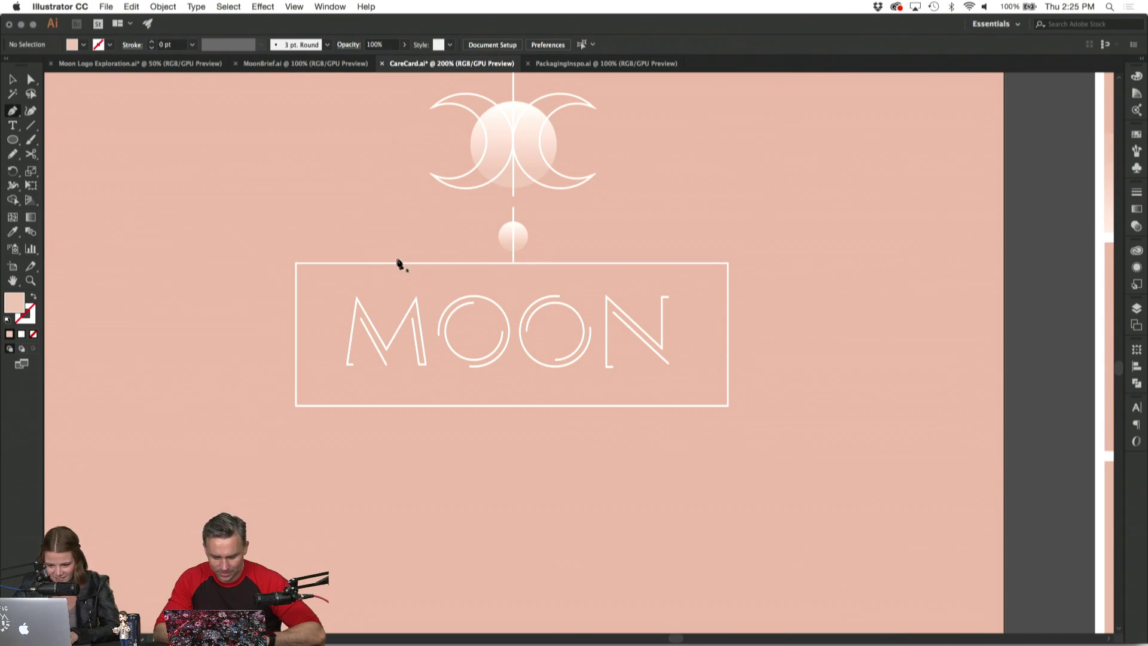
left_click(403, 263)
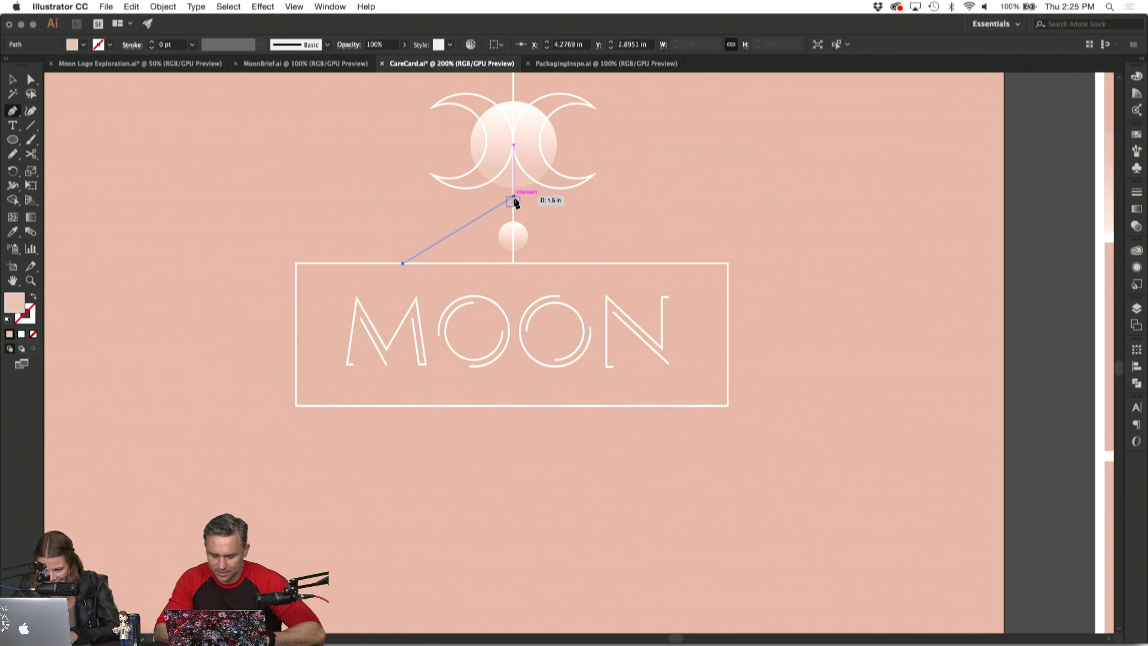
left_click(513, 196)
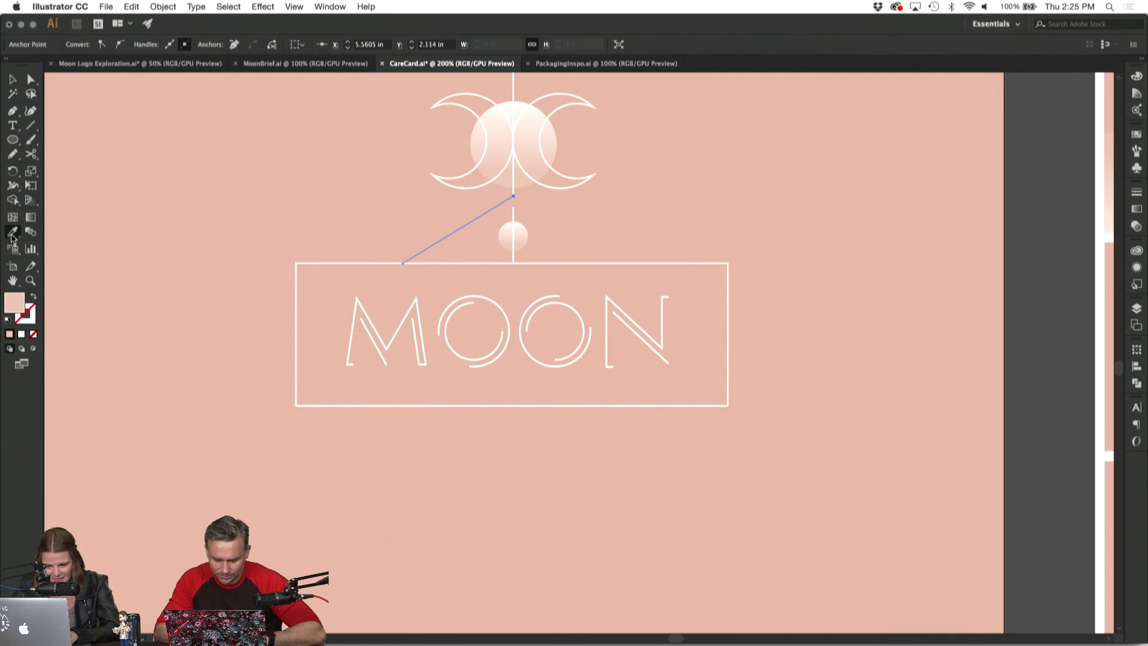
left_click(512, 84)
key("v")
left_click(251, 245)
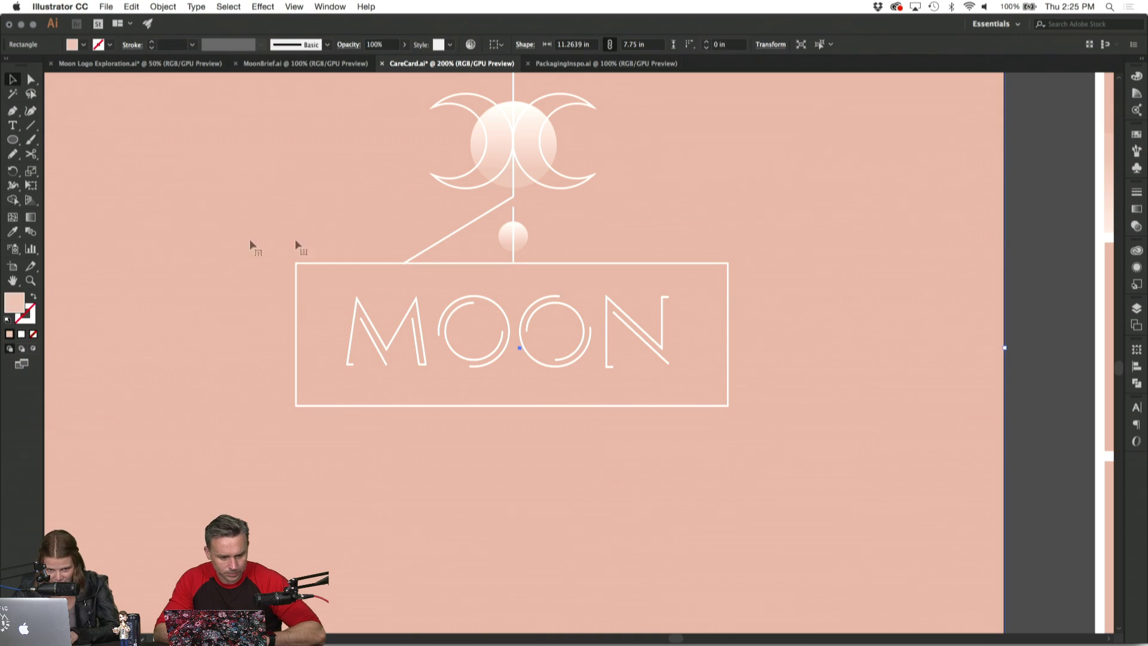
Mirror a copy of the diagonal line across the vertical axis and place it opposite the original to form a peak above the frame.
left_click(454, 232)
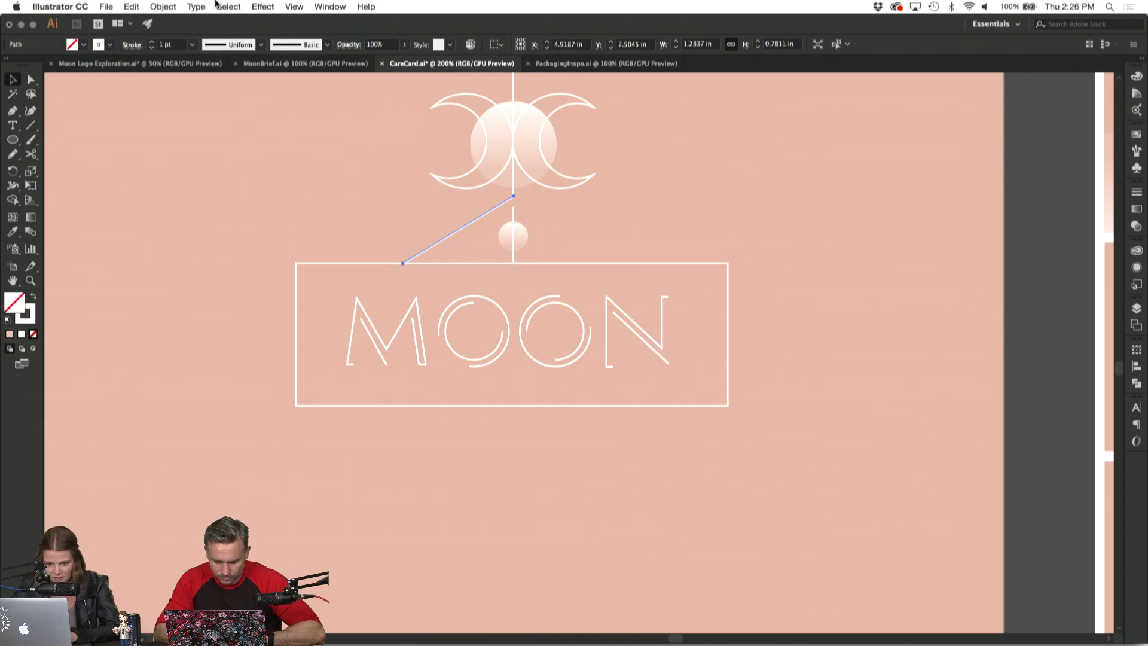
left_click(162, 7)
mouse_move(180, 21)
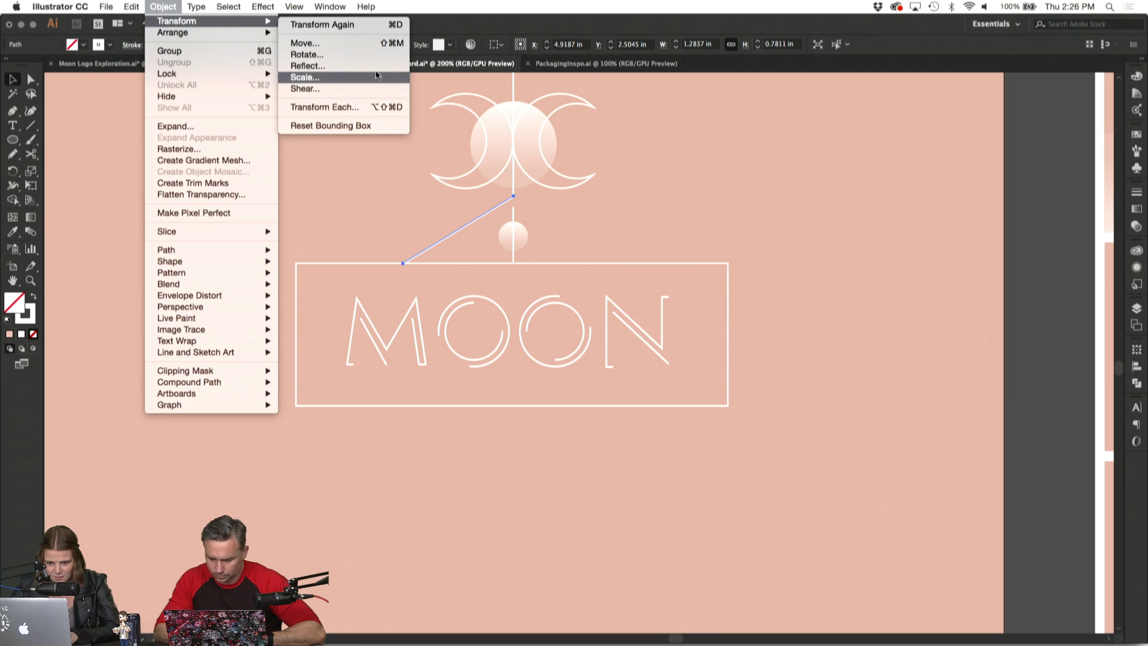
left_click(374, 66)
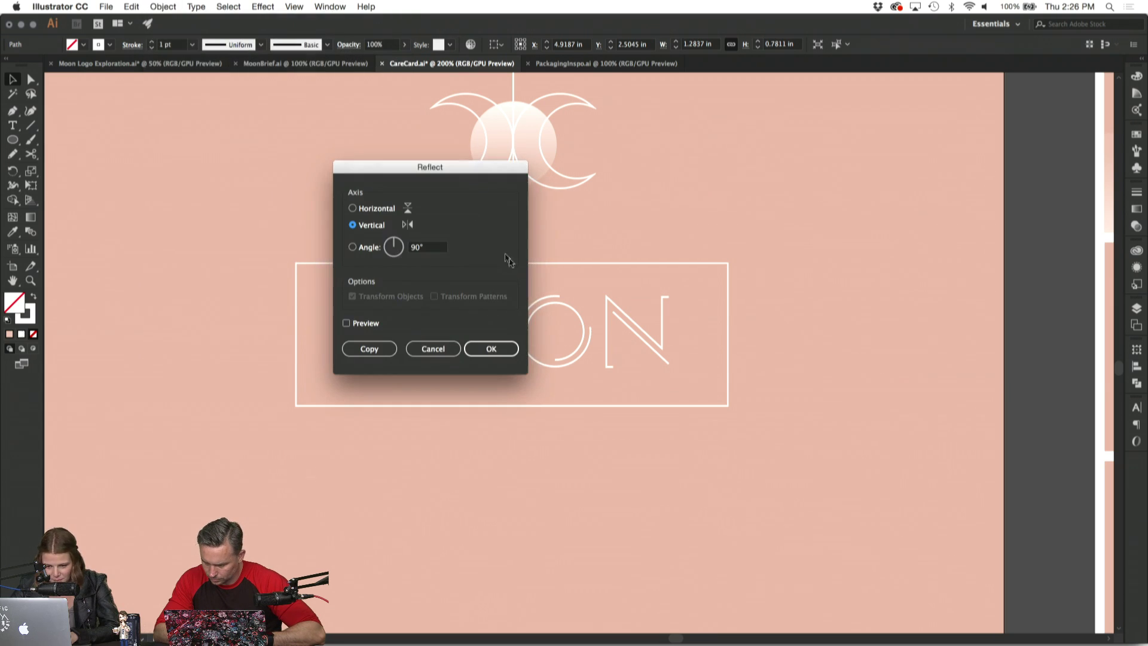
left_click(497, 348)
left_click(810, 341)
left_click_drag(433, 220, 544, 233)
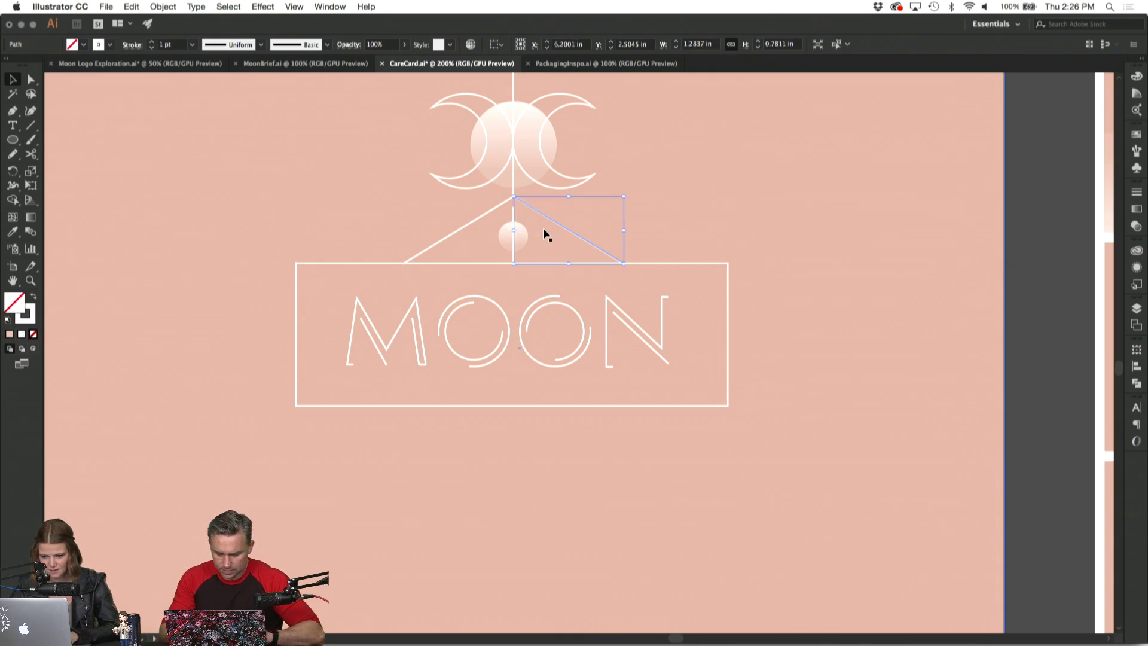
Delete both diagonal lines between the triple-moon ornament and the MOON frame.
left_click(744, 214)
key("super+minus")
key("super+minus")
key("super+minus")
key("super+plus")
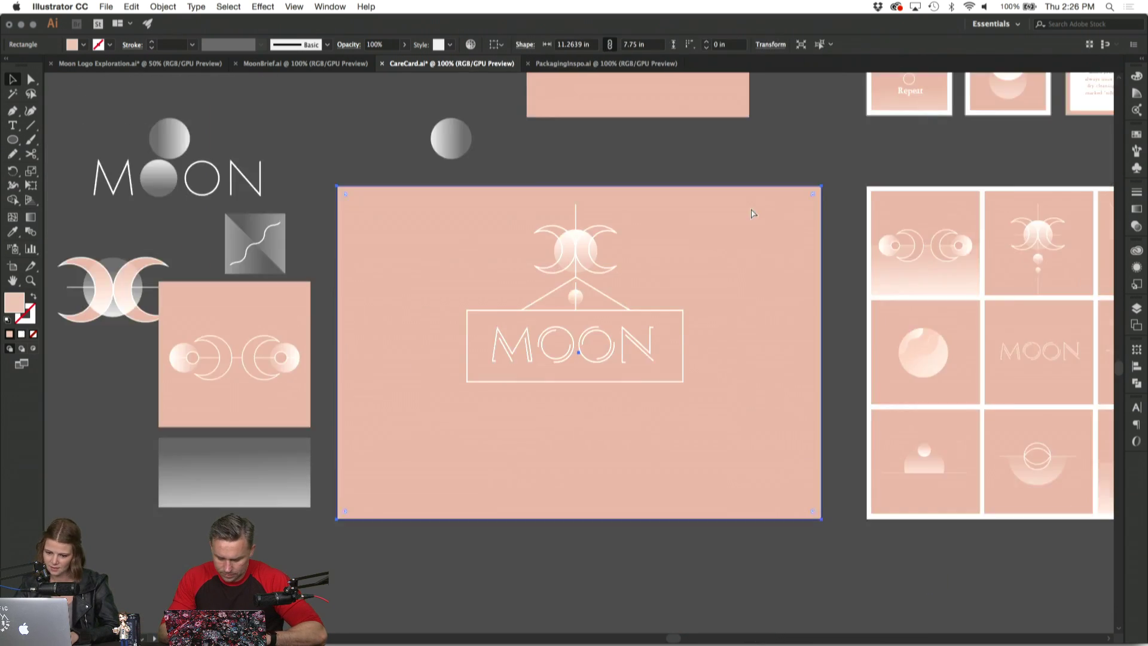
key("super+plus")
left_click(636, 279)
key("Delete")
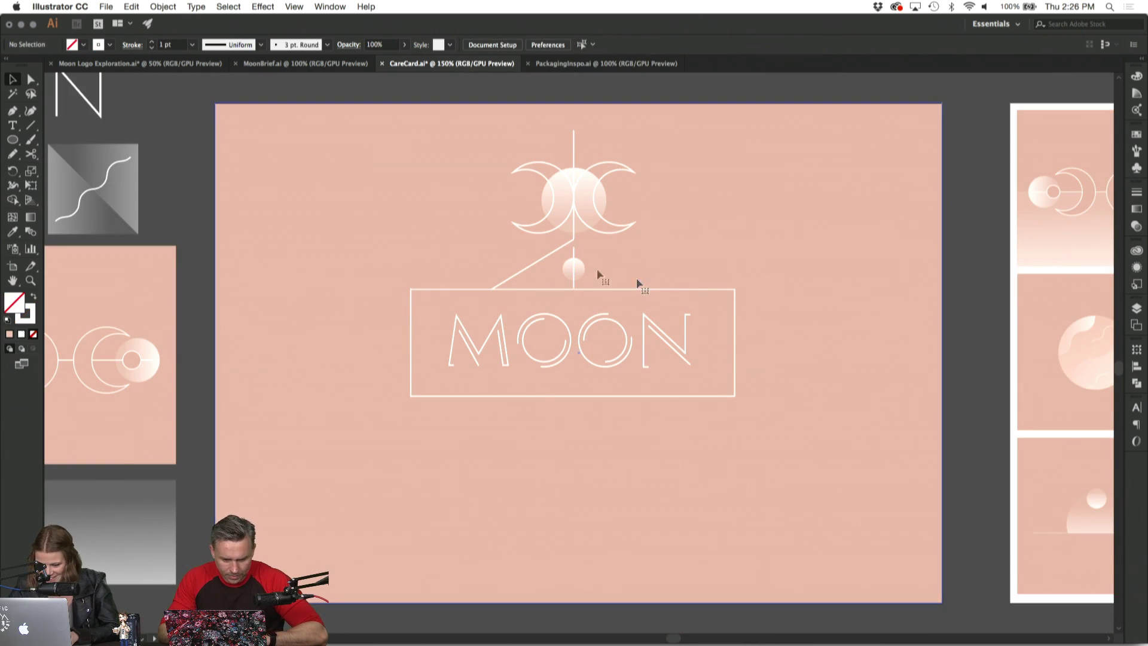
left_click(507, 275)
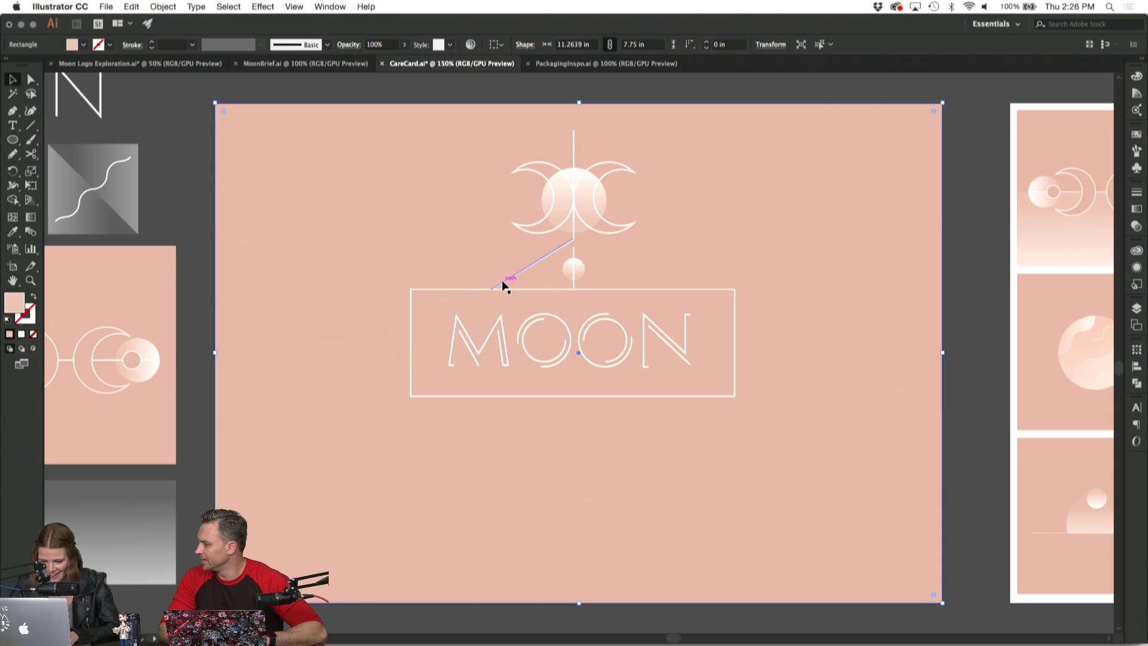
left_click(502, 282)
key("Delete")
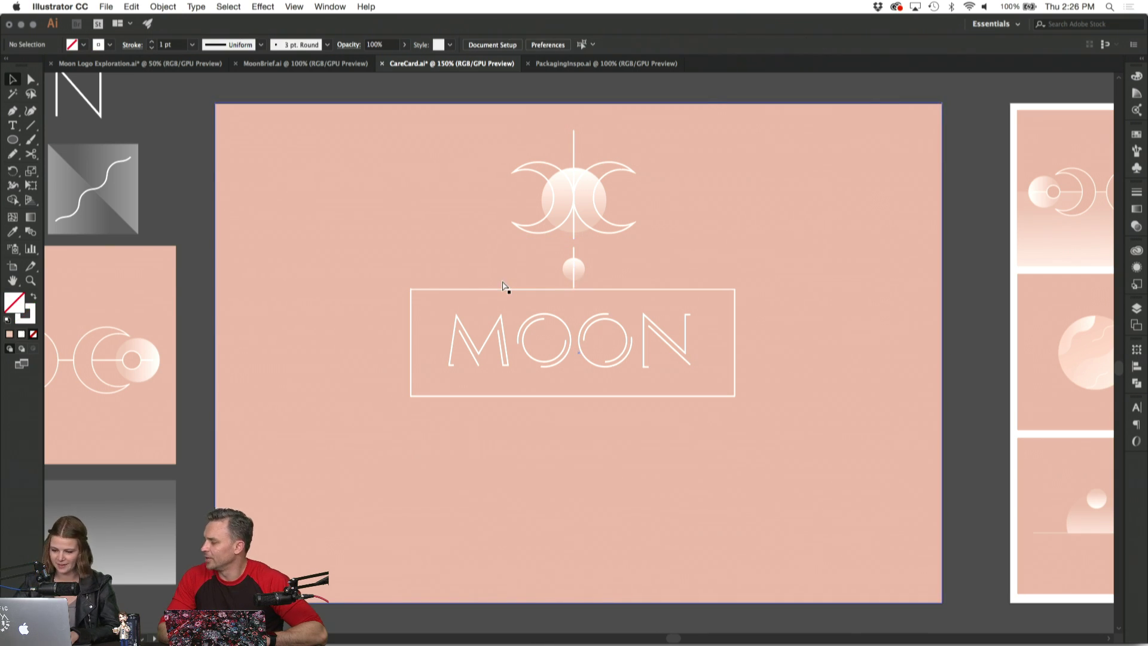
Duplicate the triple-moon ornament with its small circle above the MOON frame and flip the copy upside down.
key("super+minus")
key("super+minus")
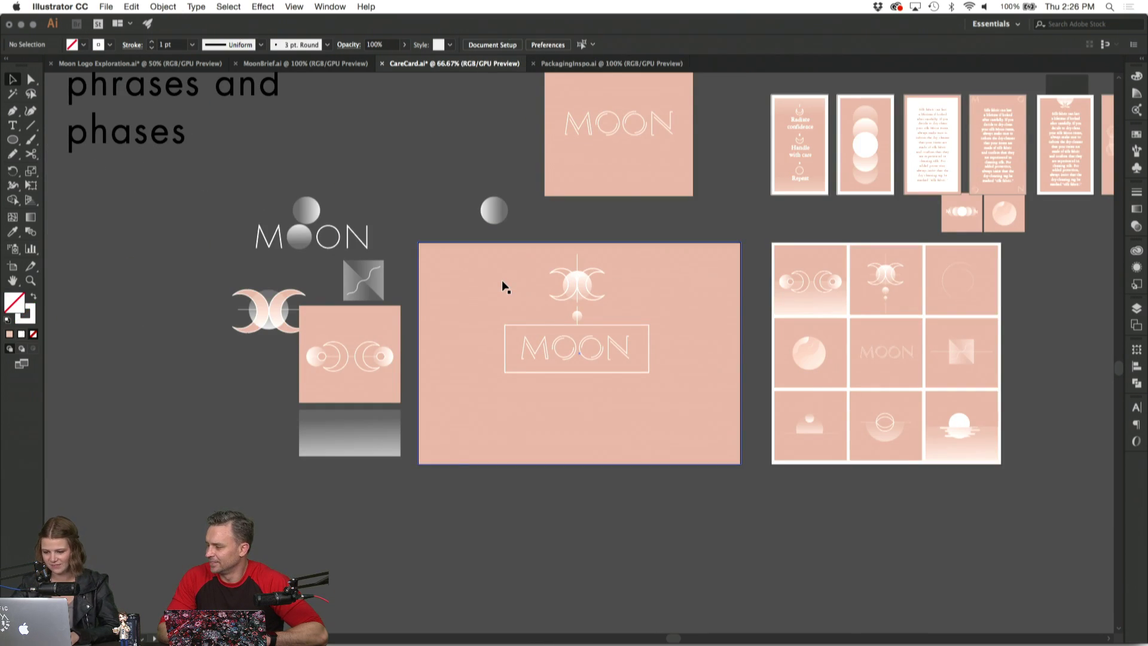
scroll(504, 285, "down", 3)
scroll(504, 284, "right", 1)
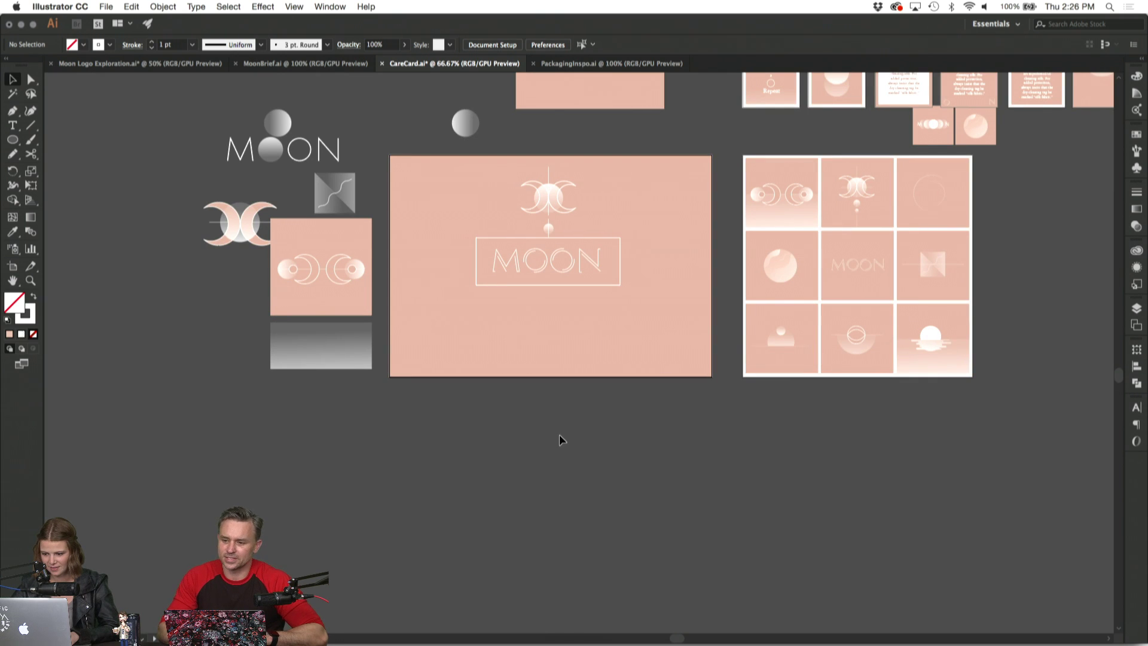
scroll(560, 441, "down", 2)
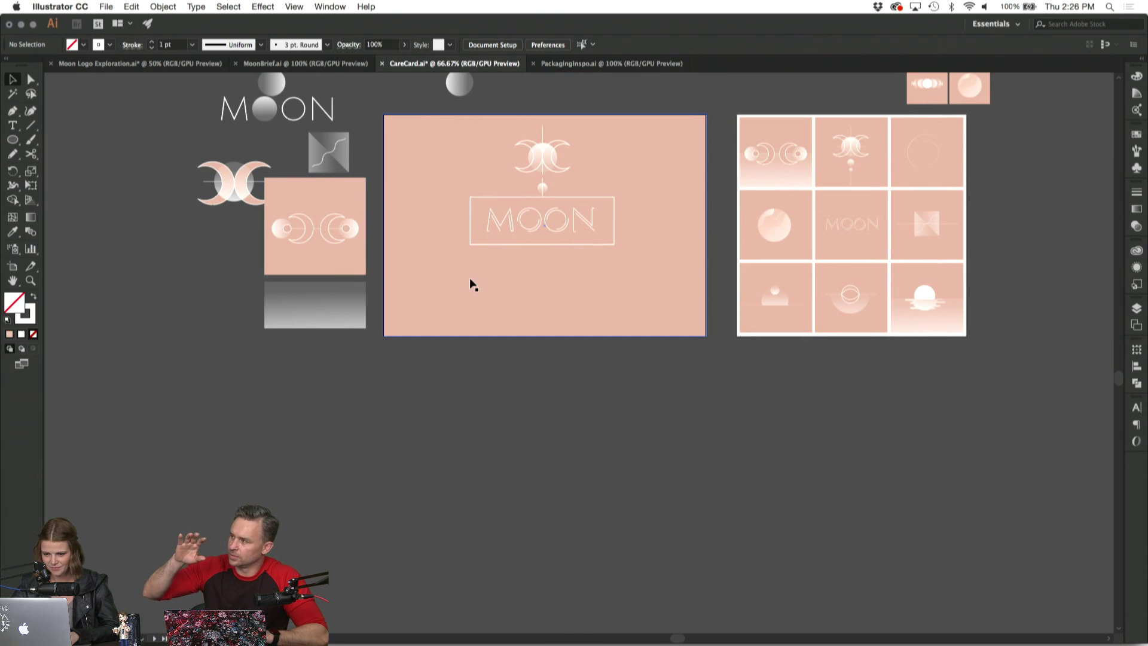
left_click(567, 305)
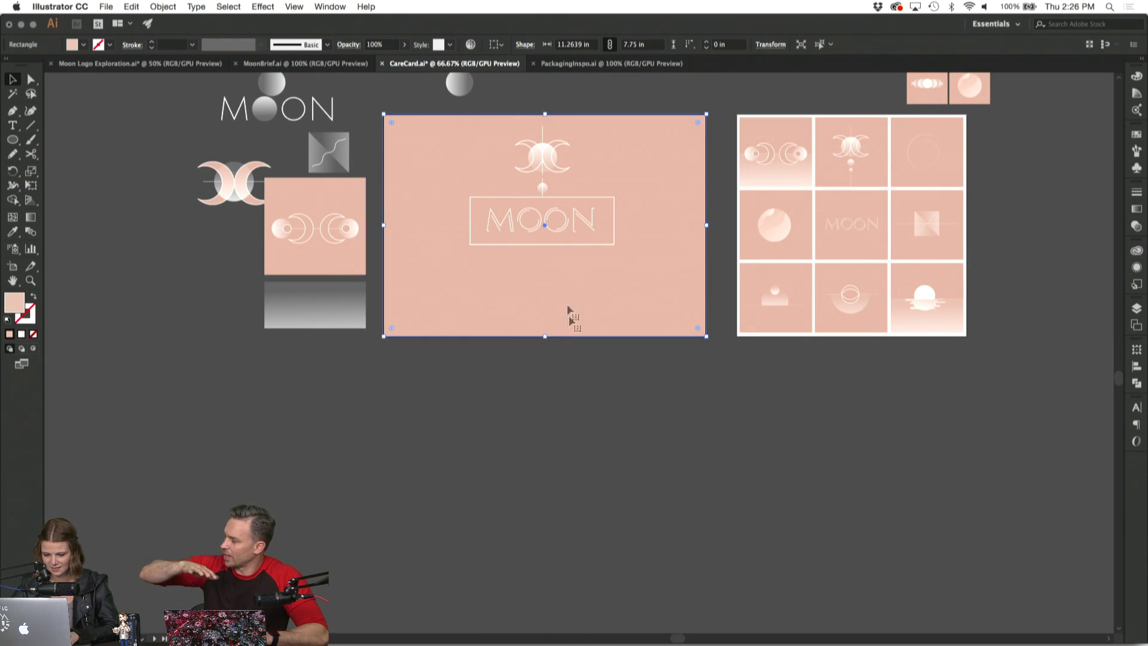
left_click(577, 352)
left_click(589, 187)
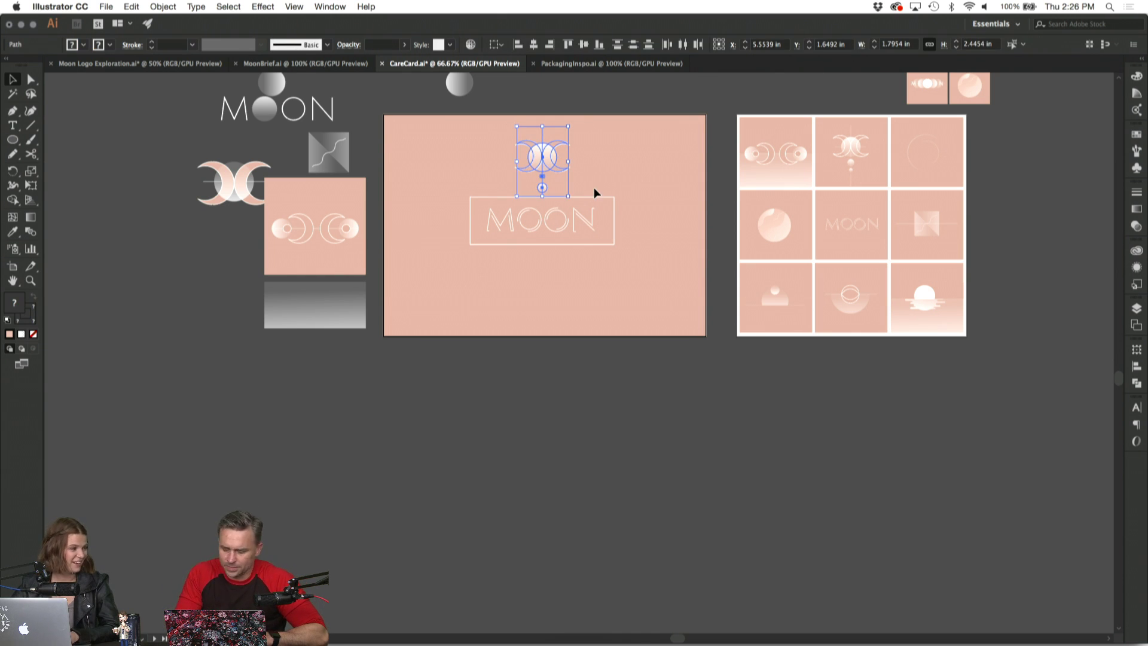
left_click_drag(573, 123, 502, 236)
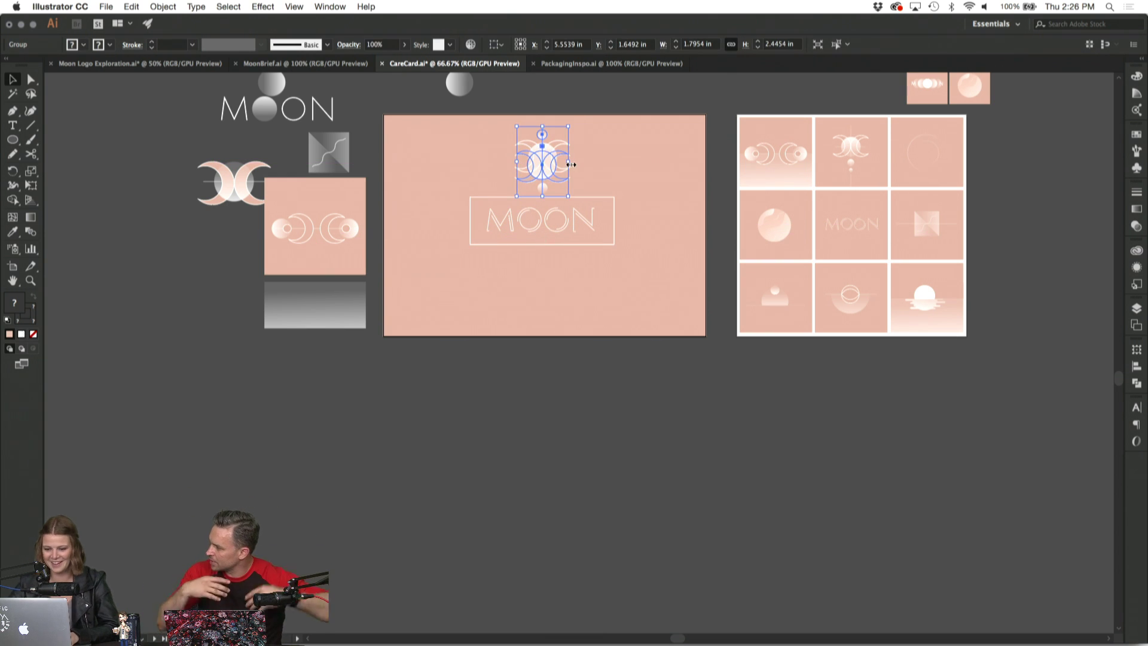
Move the flipped ornament below the MOON frame so its vertical line hangs from the centre of the frame's lower edge.
left_click_drag(544, 174, 576, 236)
key("super+equal")
key("super+equal")
key("super+equal")
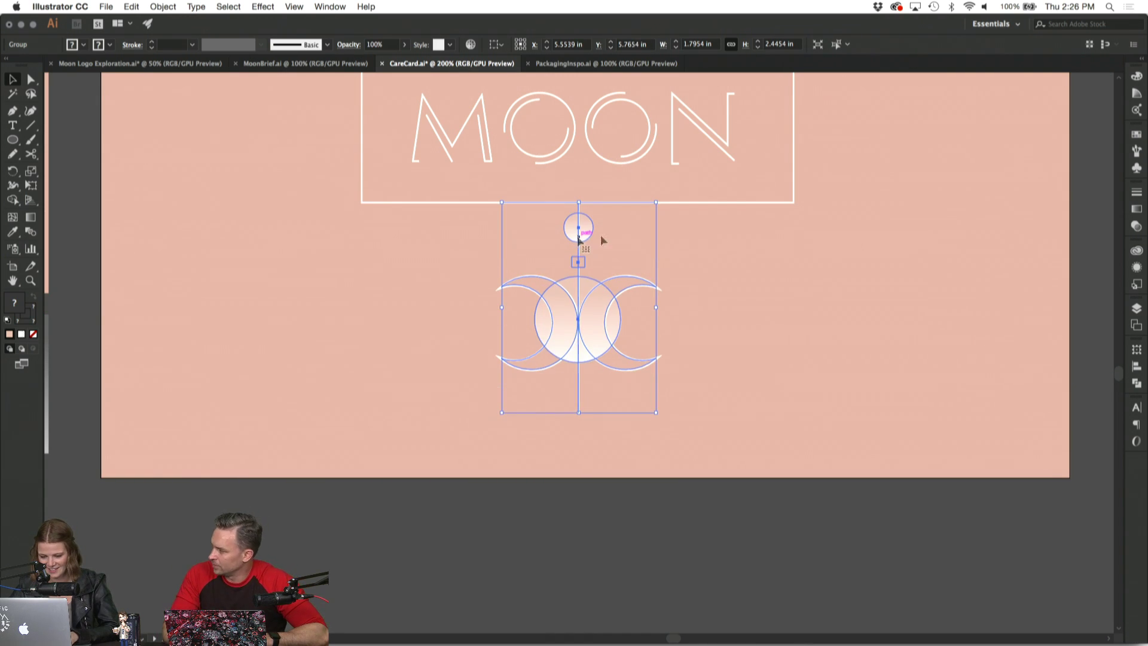
left_click(787, 254)
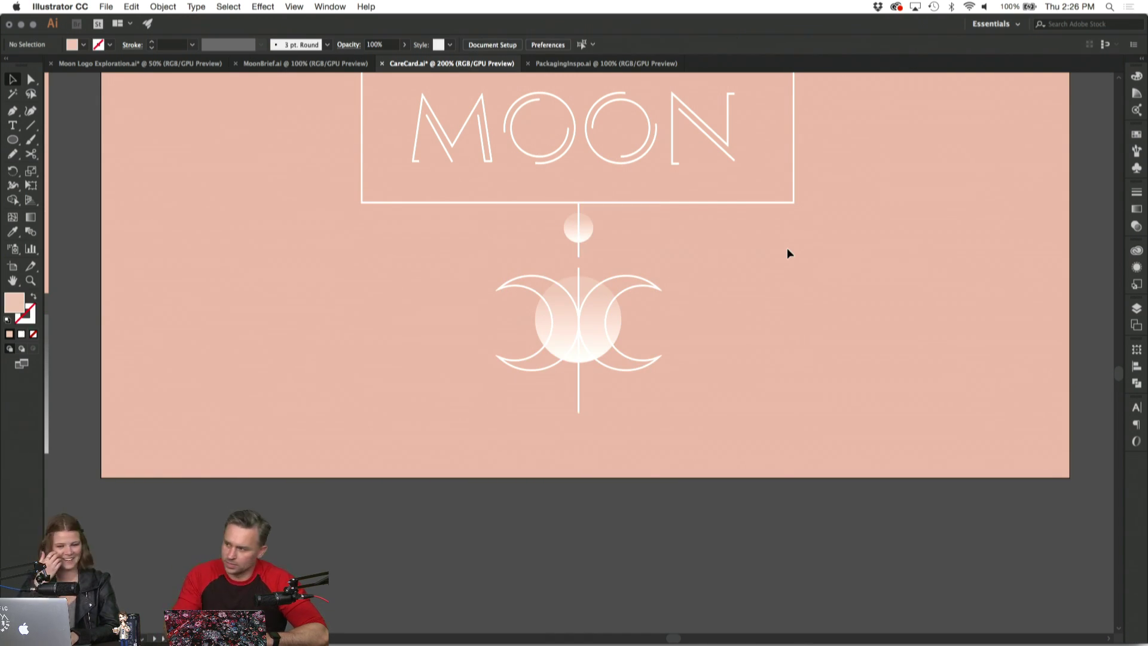
Delete both crescents from the lower ornament, keeping its circles and vertical line.
key("super+minus")
key("super+minus")
key("super+minus")
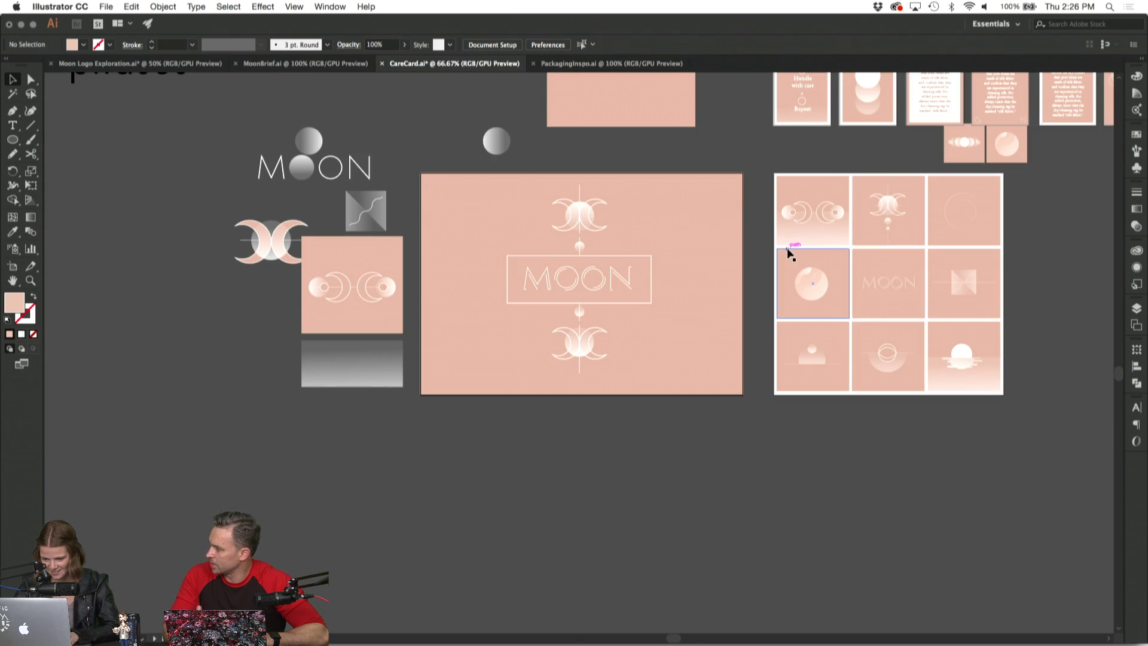
key("super+equal")
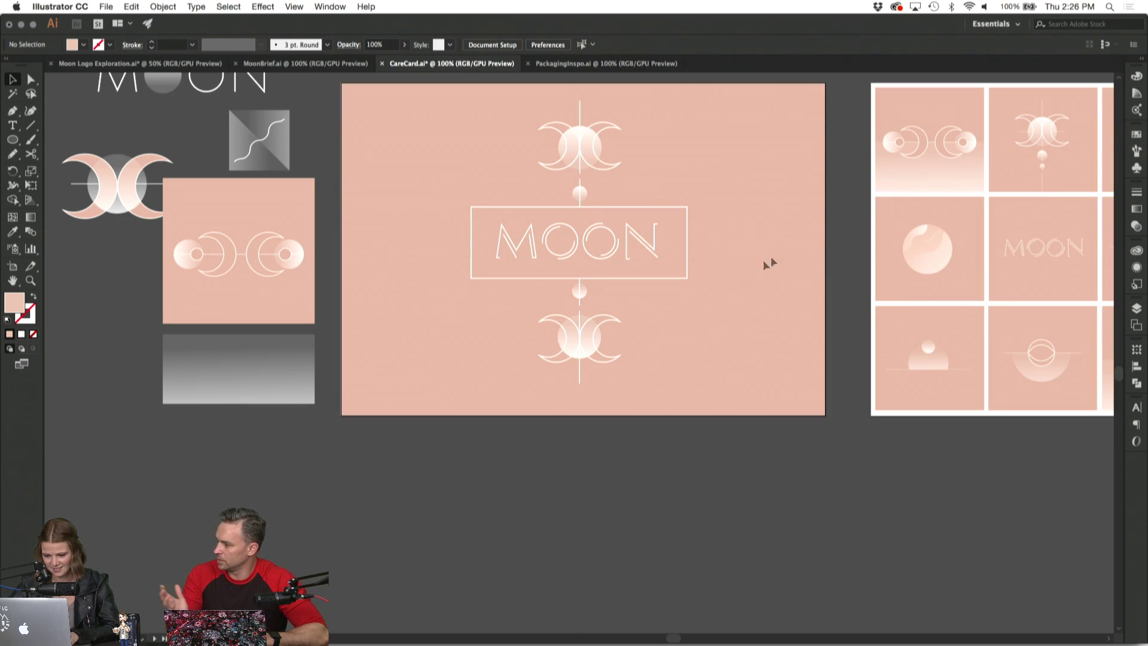
left_click(563, 359)
left_click(627, 388)
left_click(605, 357)
key("Delete")
left_click(551, 359)
key("Delete")
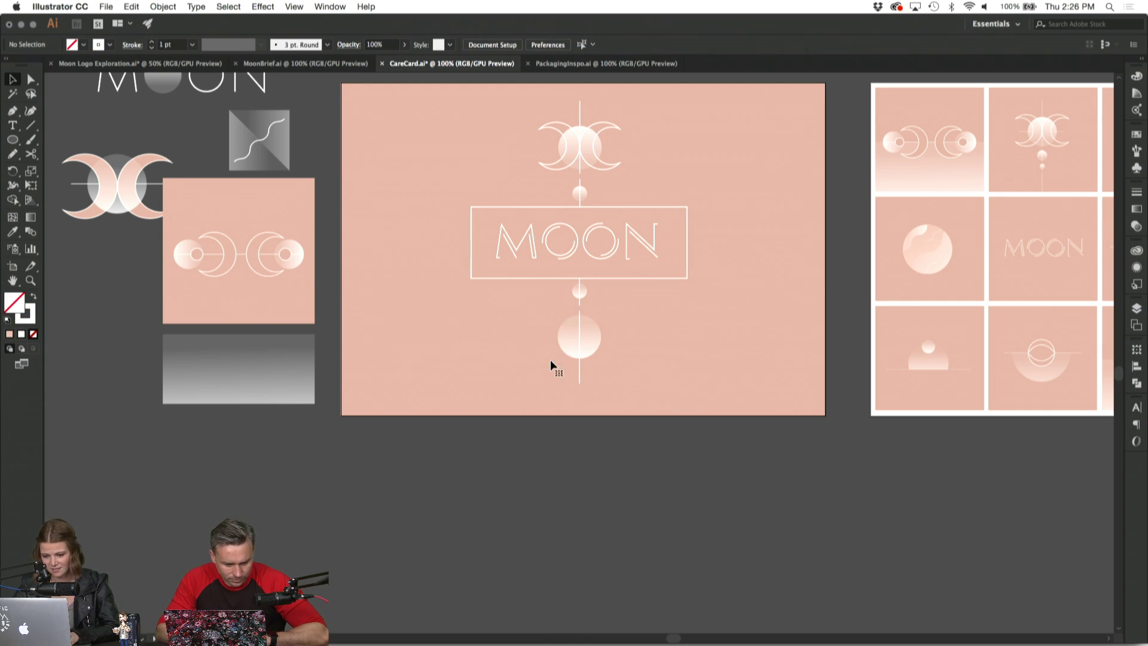
Delete the remaining lower ornament beneath the MOON frame: the large circle, the small circle and the vertical line.
left_click(580, 307)
key("Delete")
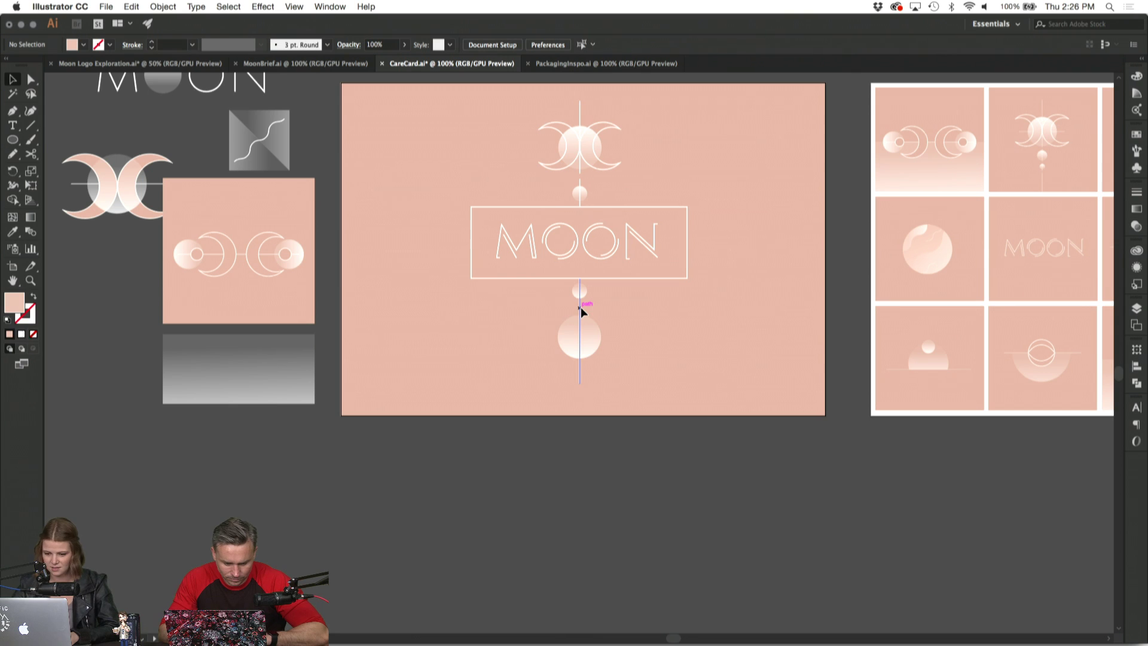
left_click(596, 355)
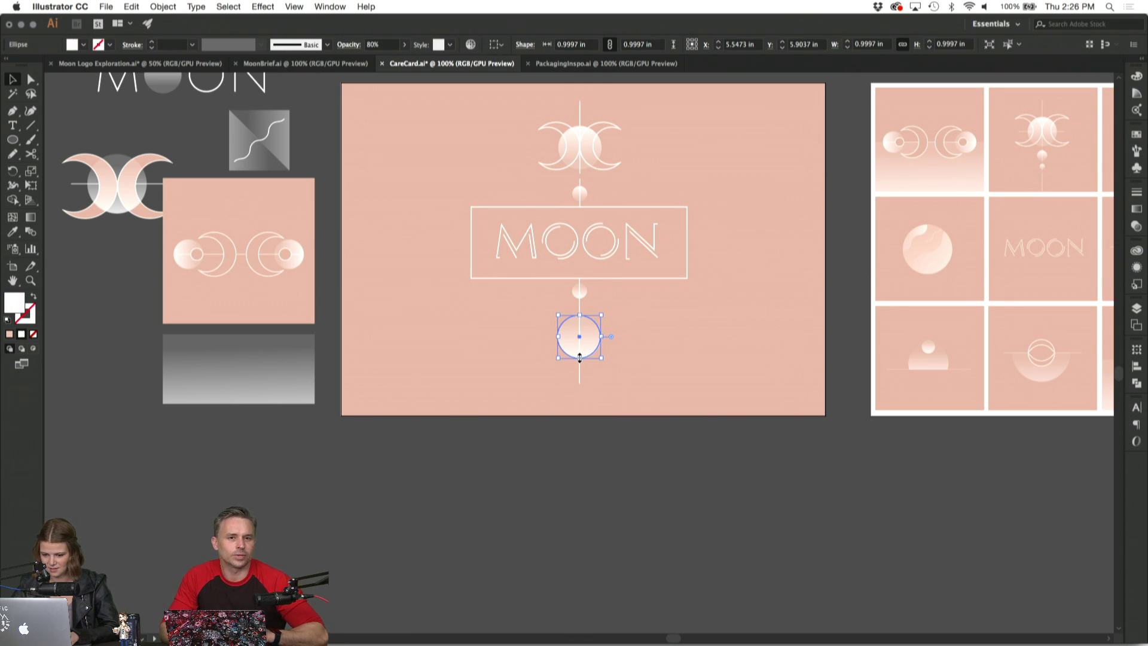
left_click_drag(579, 358, 579, 352)
key("Delete")
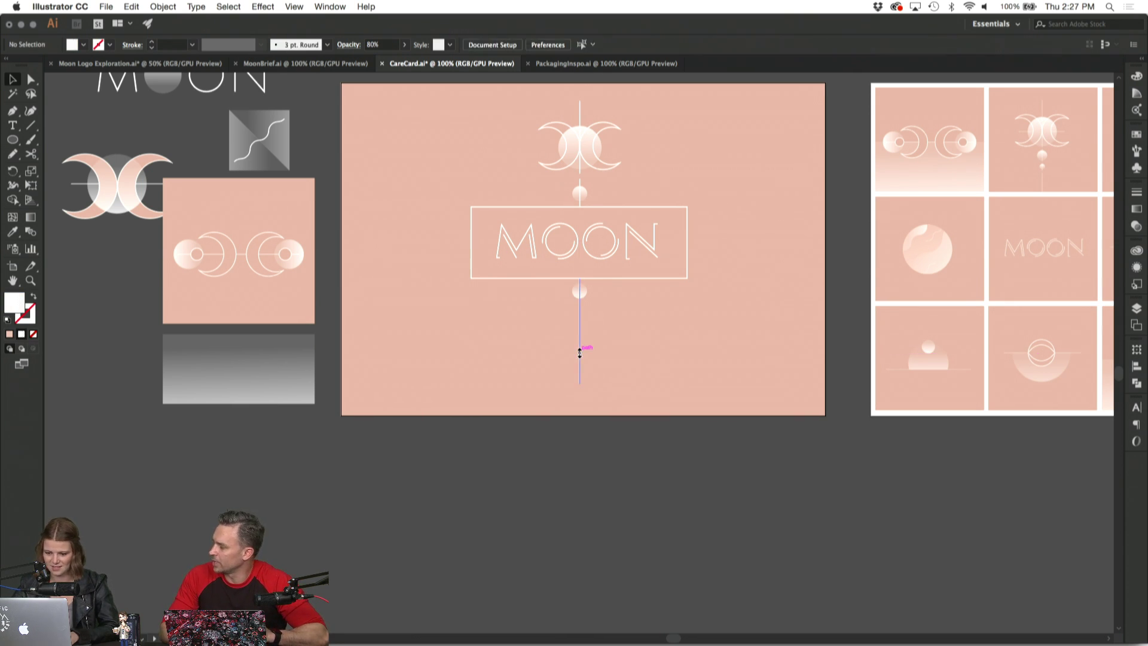
left_click(578, 293)
key("Delete")
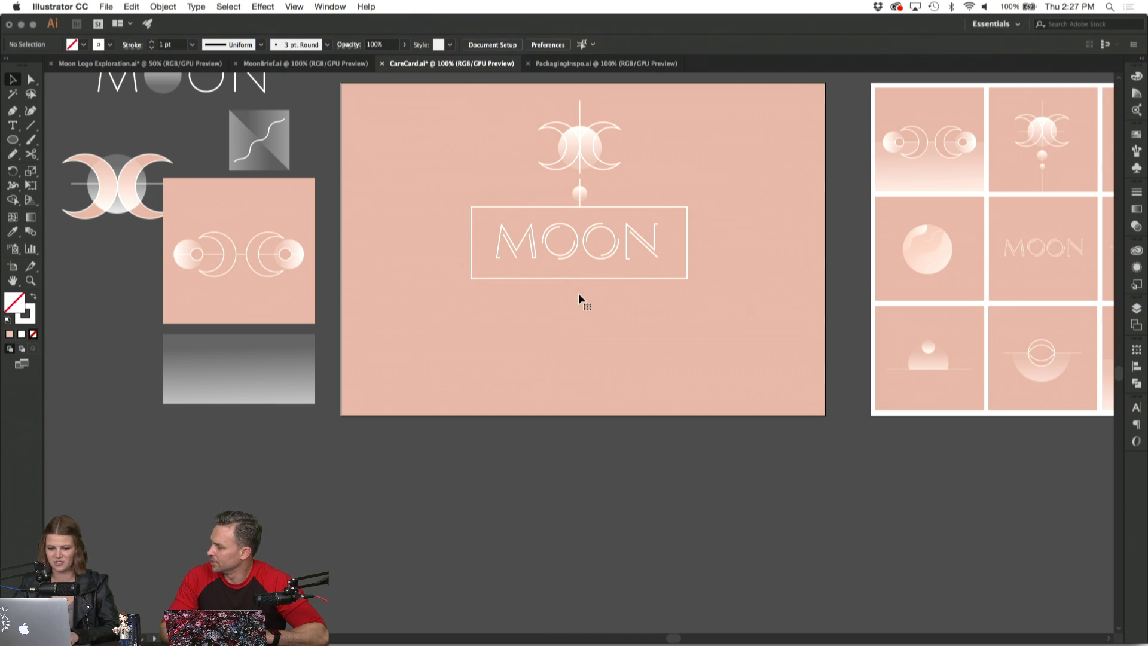
Move the white gradient rectangle to the artboard's lower-left corner and stretch it to the full artboard width and about 4.95 in high.
scroll(579, 293, "up", 5)
left_click_drag(239, 465, 410, 476)
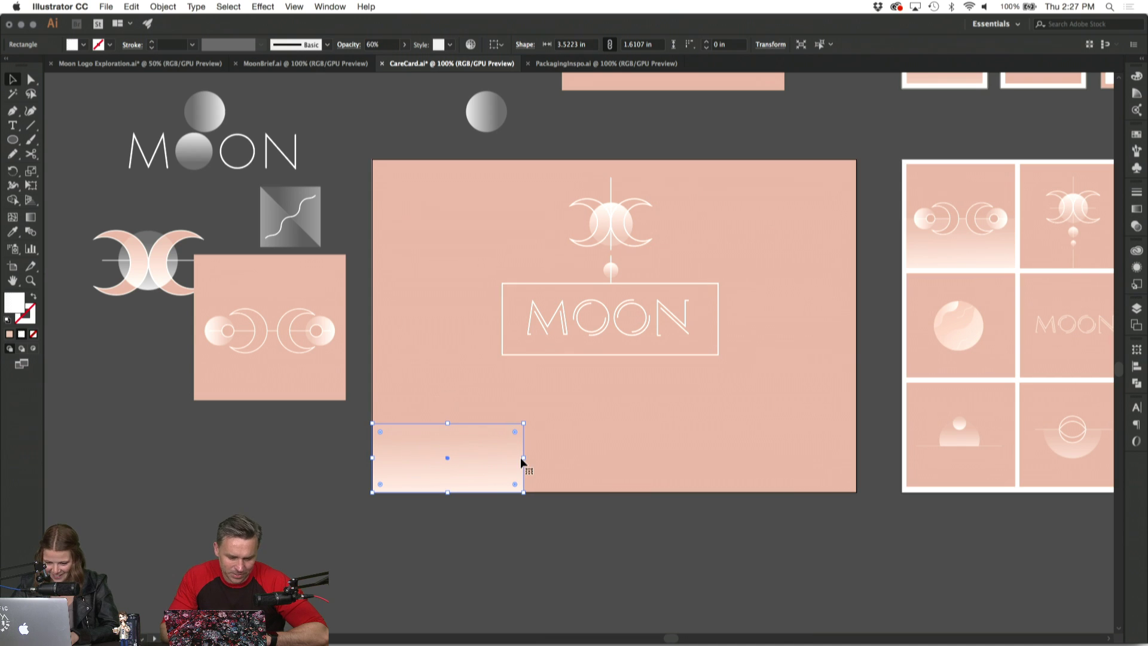
left_click_drag(523, 457, 858, 478)
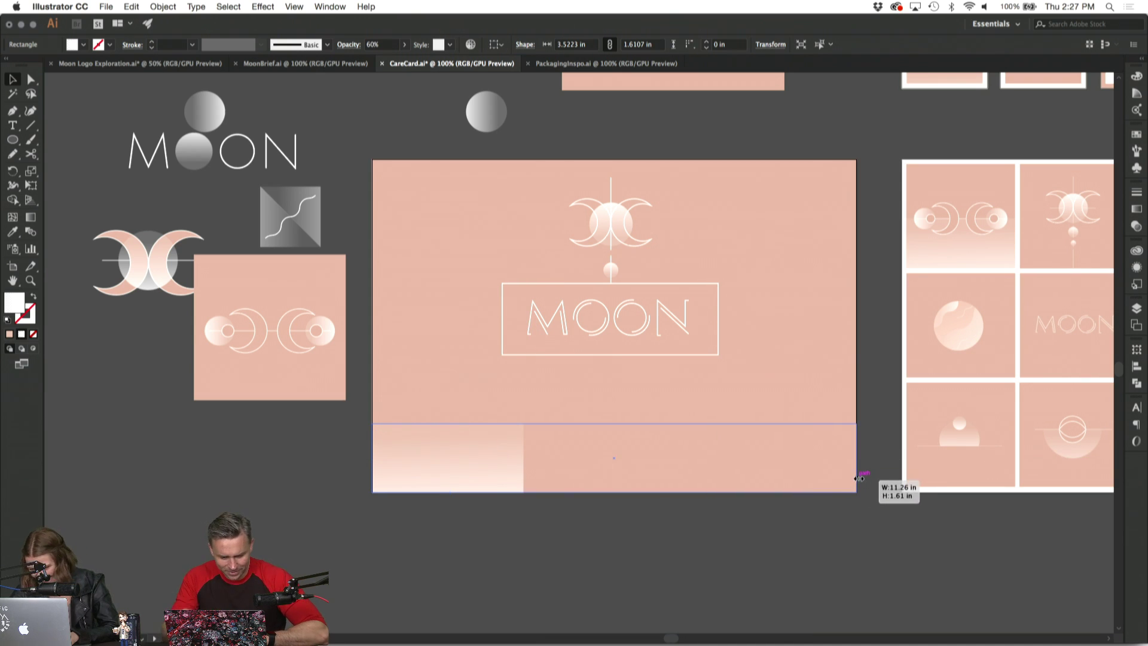
left_click_drag(614, 424, 584, 279)
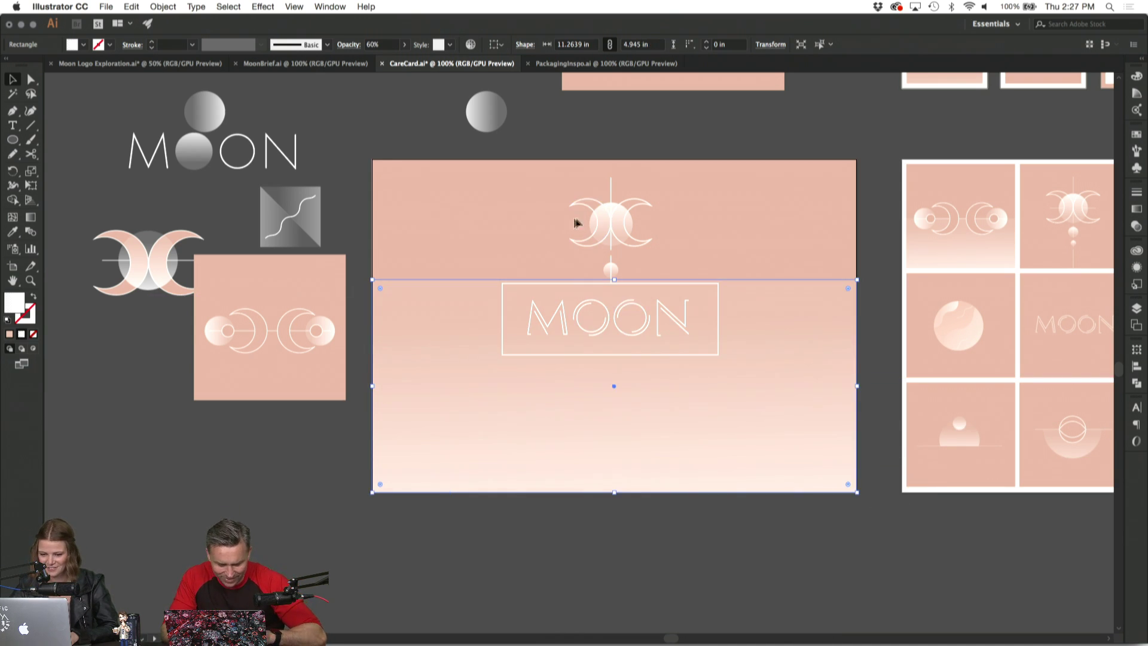
Set the opacity of the gradient rectangle's first colour stop to 0% so its upper edge fades into the pink background.
left_click(1137, 209)
left_click(1009, 344)
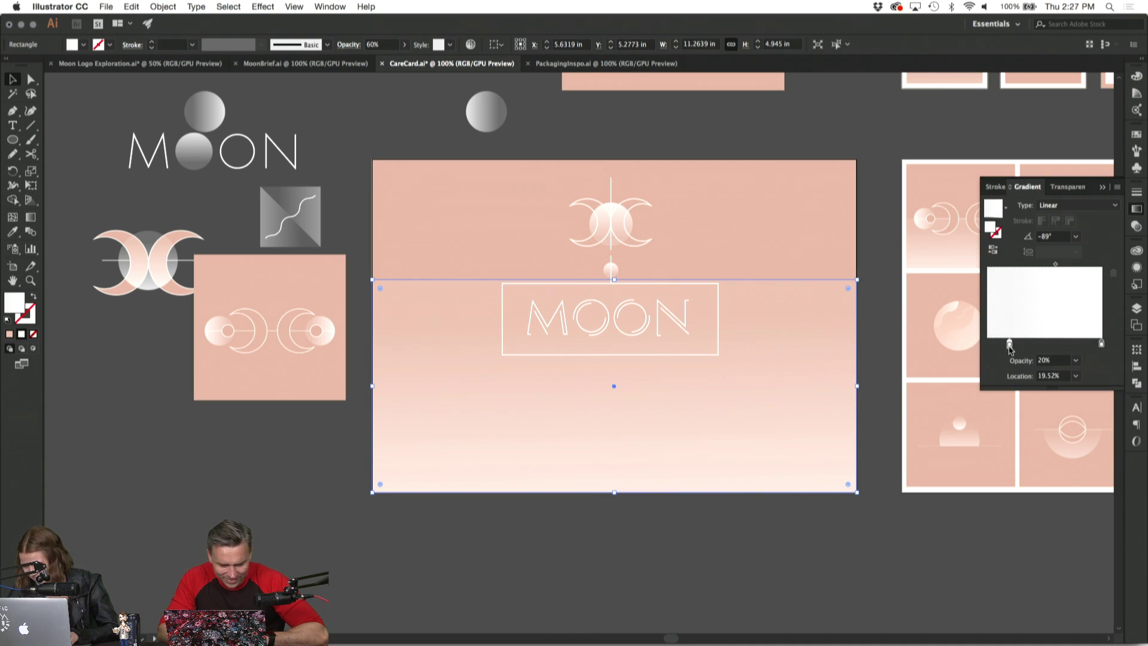
left_click(1044, 360)
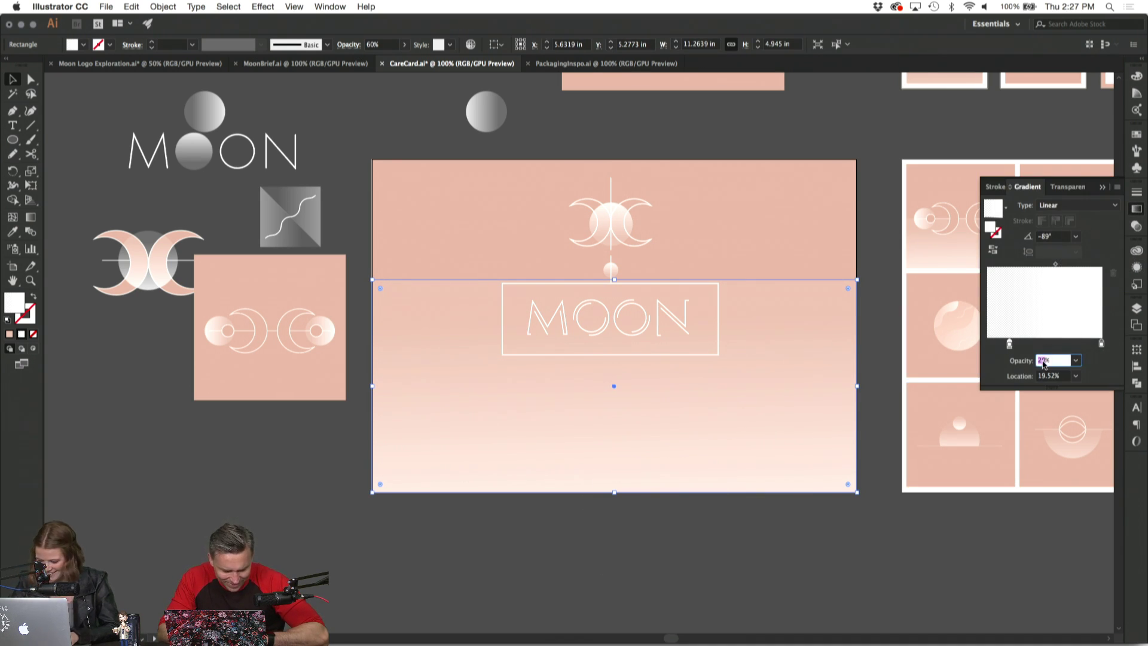
type("0")
key("Return")
left_click(736, 521)
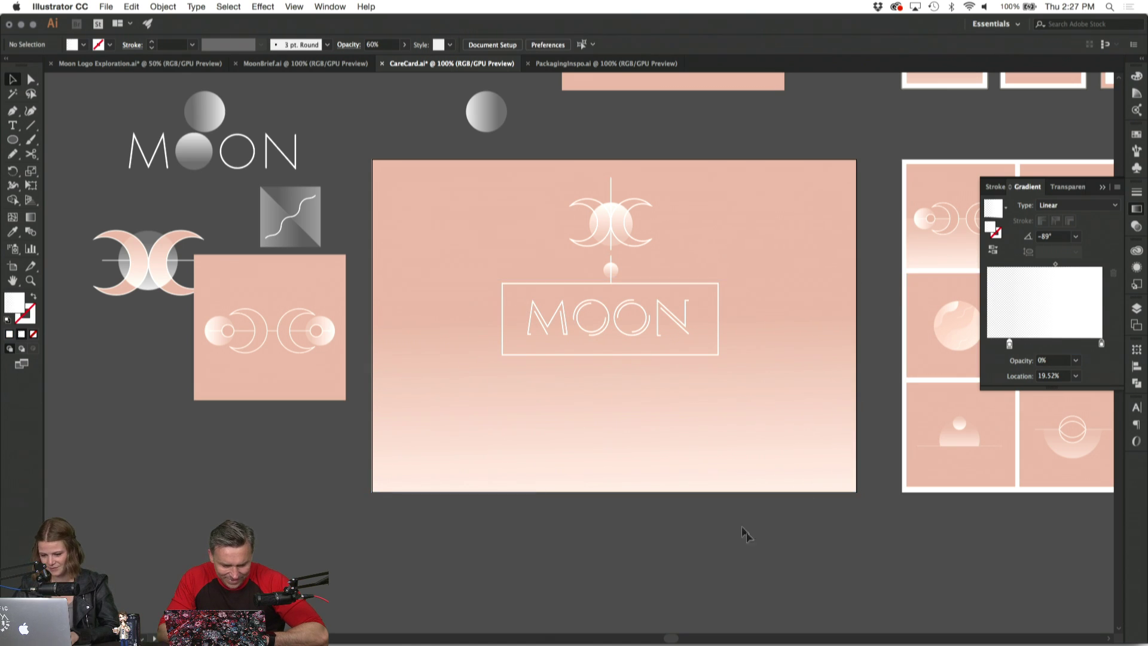
scroll(736, 521, "down", 2)
left_click(679, 403)
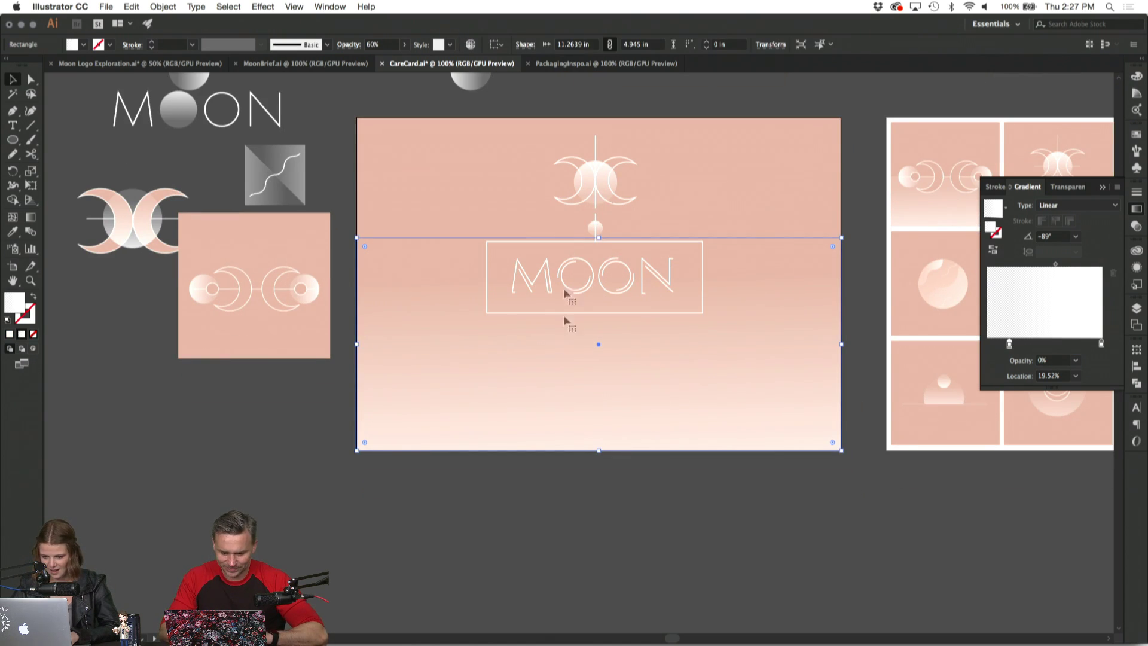
left_click(568, 496)
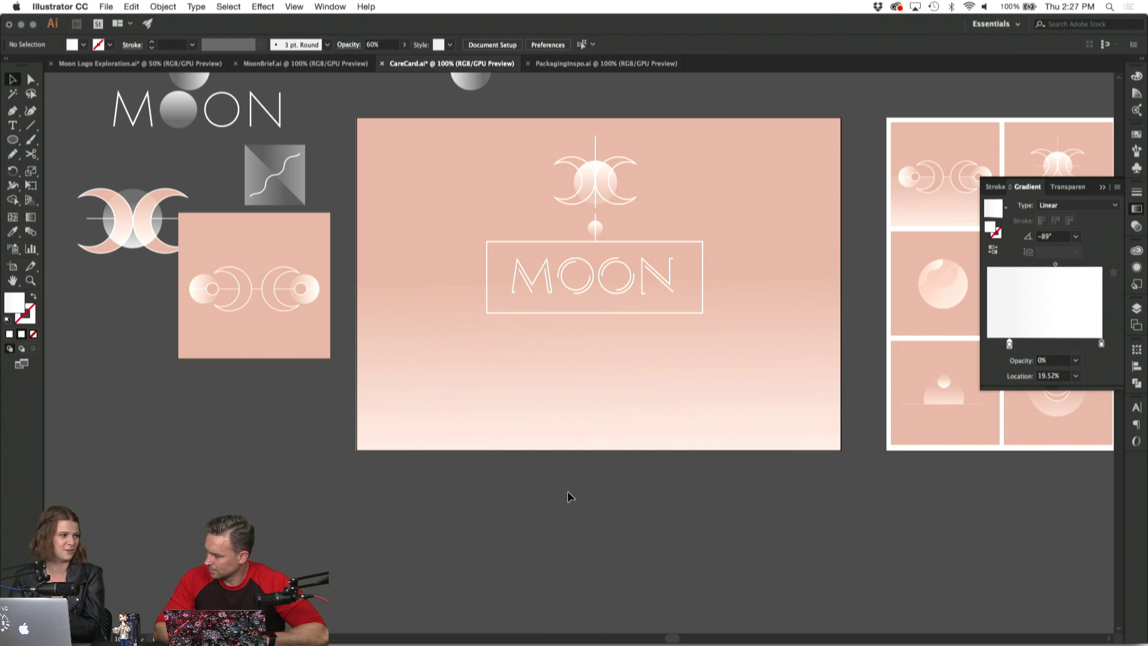
Unlock all objects and draw a new artboard about 11.26 × 6.51 in directly beneath the boxed MOON card, matching its width.
key("super+minus")
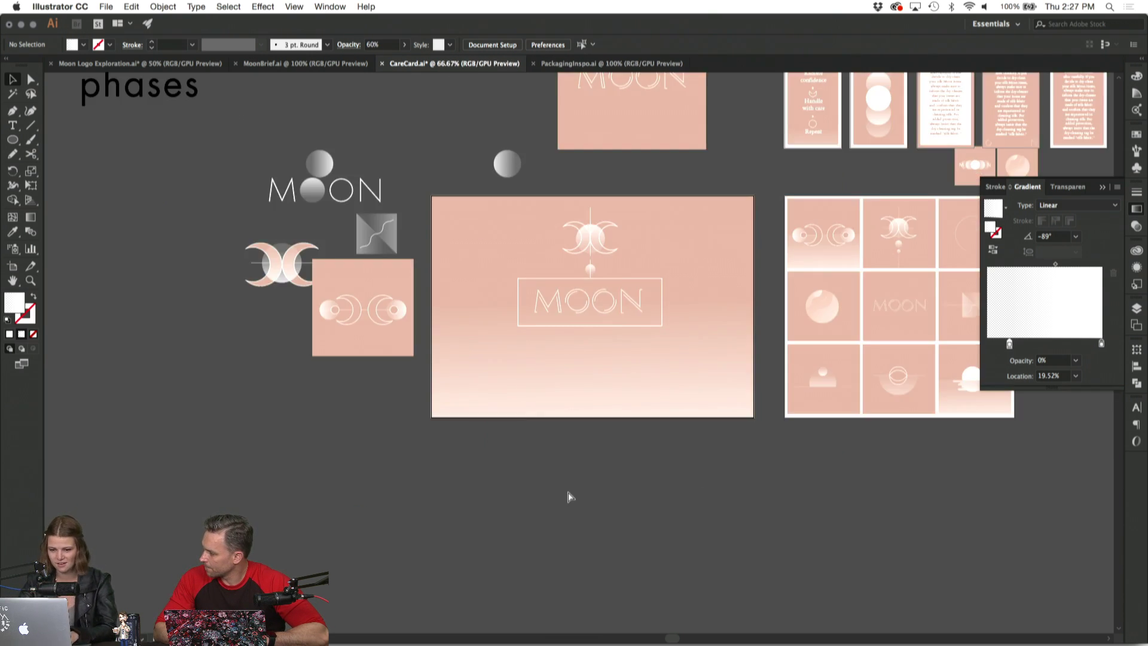
scroll(568, 497, "down", 4)
scroll(568, 491, "down", 3)
scroll(568, 492, "right", 3)
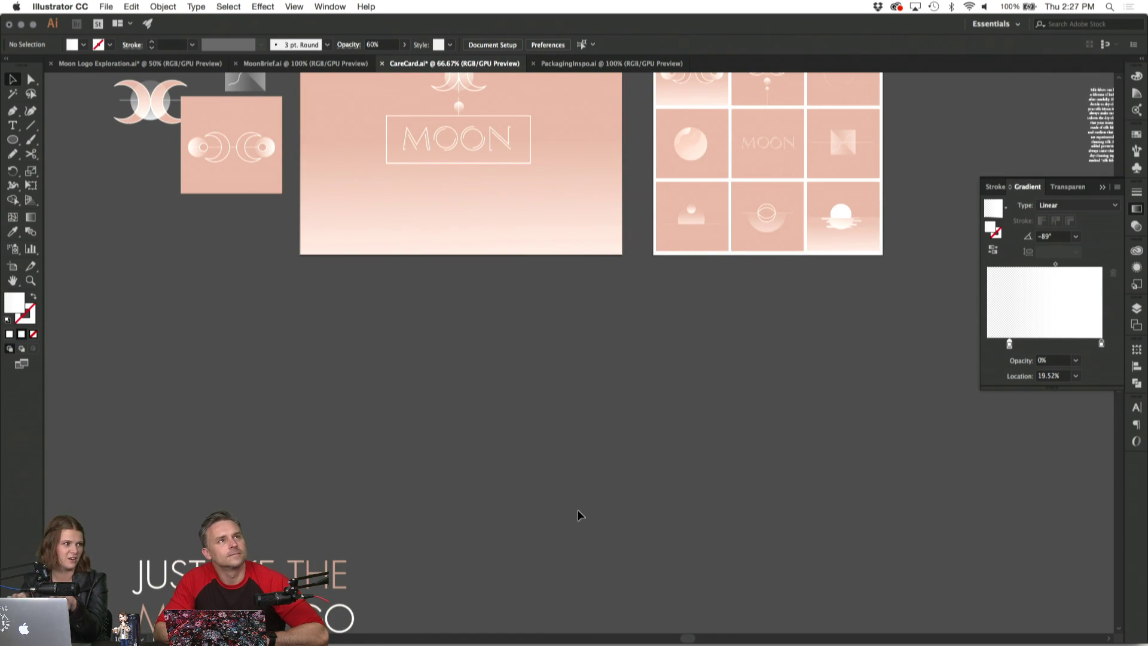
scroll(578, 509, "up", 3)
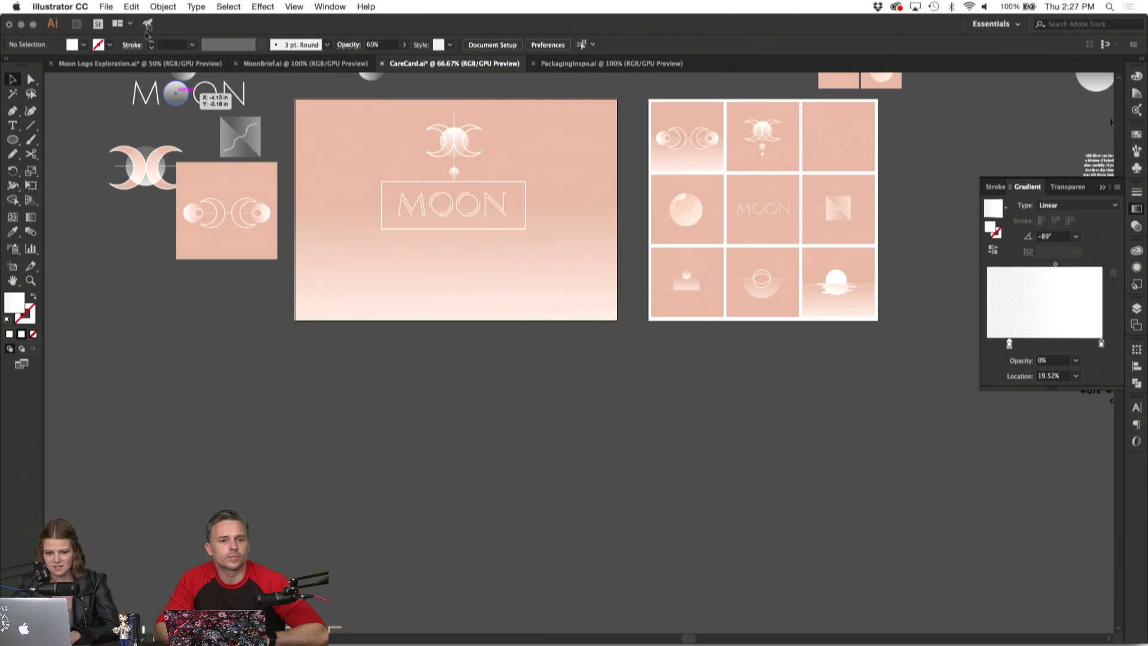
left_click(163, 6)
left_click(170, 88)
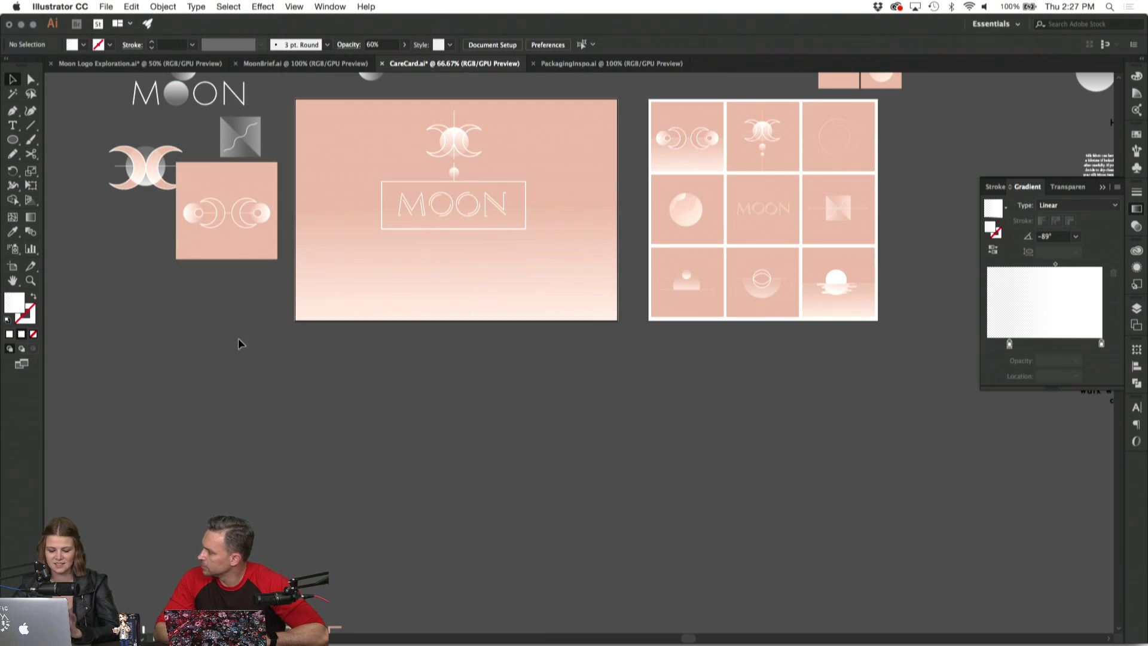
left_click(12, 266)
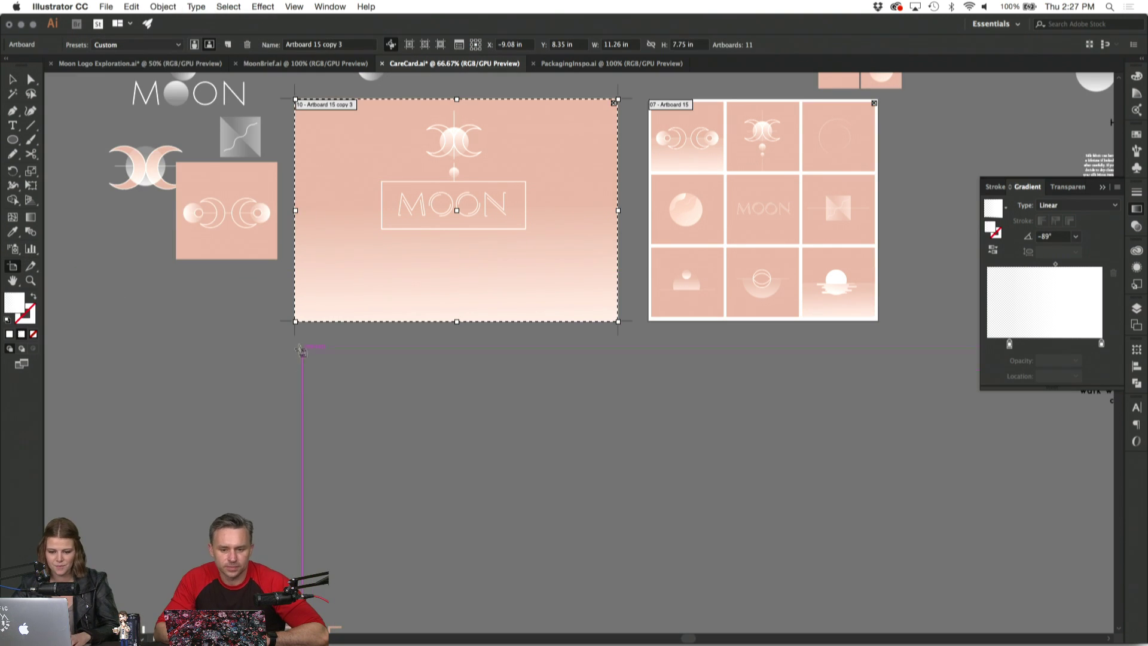
left_click_drag(295, 346, 618, 532)
key("v")
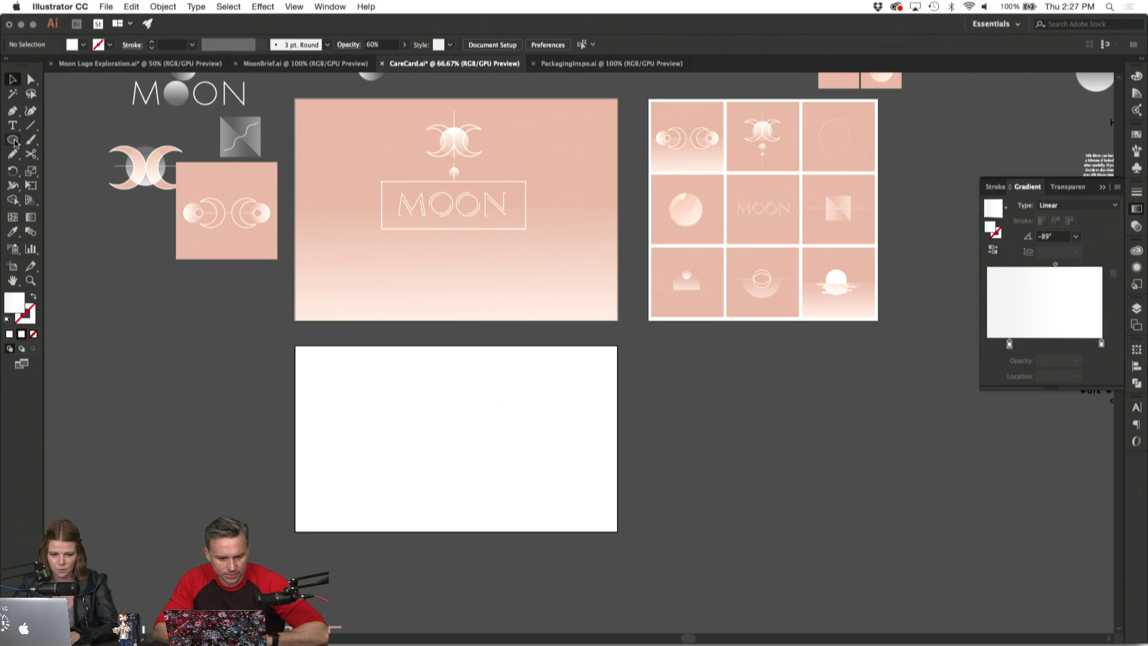
Copy the plain pink background rectangle from the MOON card onto the new artboard and resize it to the artboard's height.
left_click(309, 127)
left_click_drag(317, 117, 319, 365)
left_click_drag(458, 569, 457, 532)
left_click(716, 443)
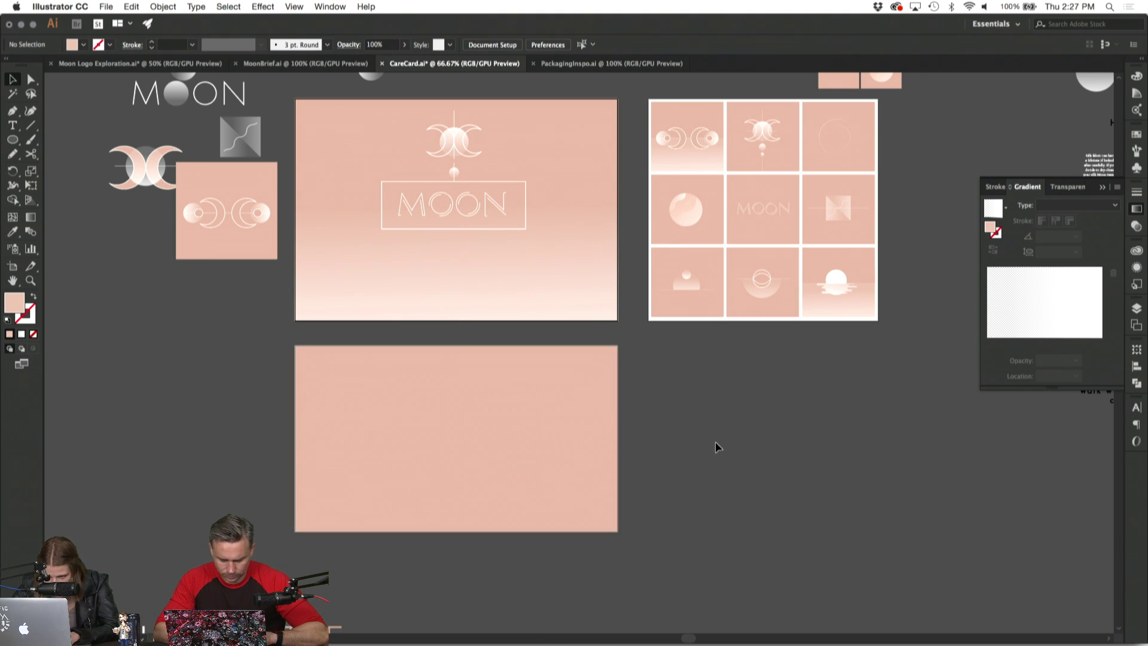
Lock the pink background rectangle on the new artboard.
scroll(715, 447, "left", 5)
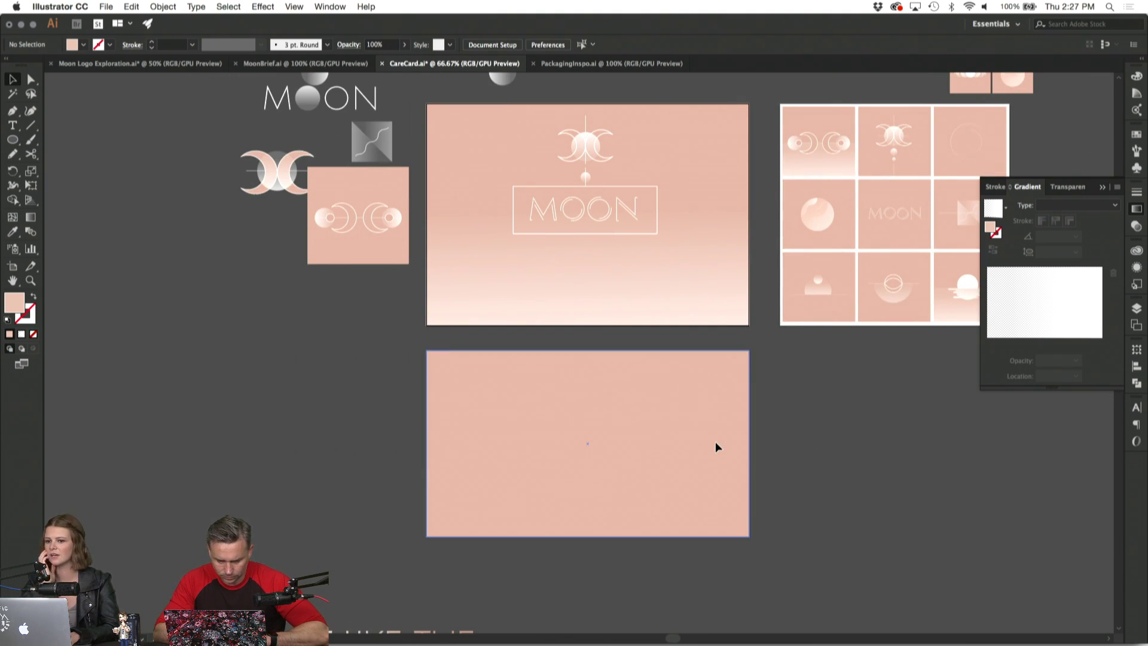
left_click(507, 488)
key("super+2")
Copy the mirrored crescent-and-circle motif from the small pink square into the upper-left corner of the new artboard.
key("super+equal")
key("super+equal")
scroll(242, 197, "left", 4)
scroll(242, 198, "up", 2)
scroll(243, 195, "up", 2)
scroll(243, 195, "left", 2)
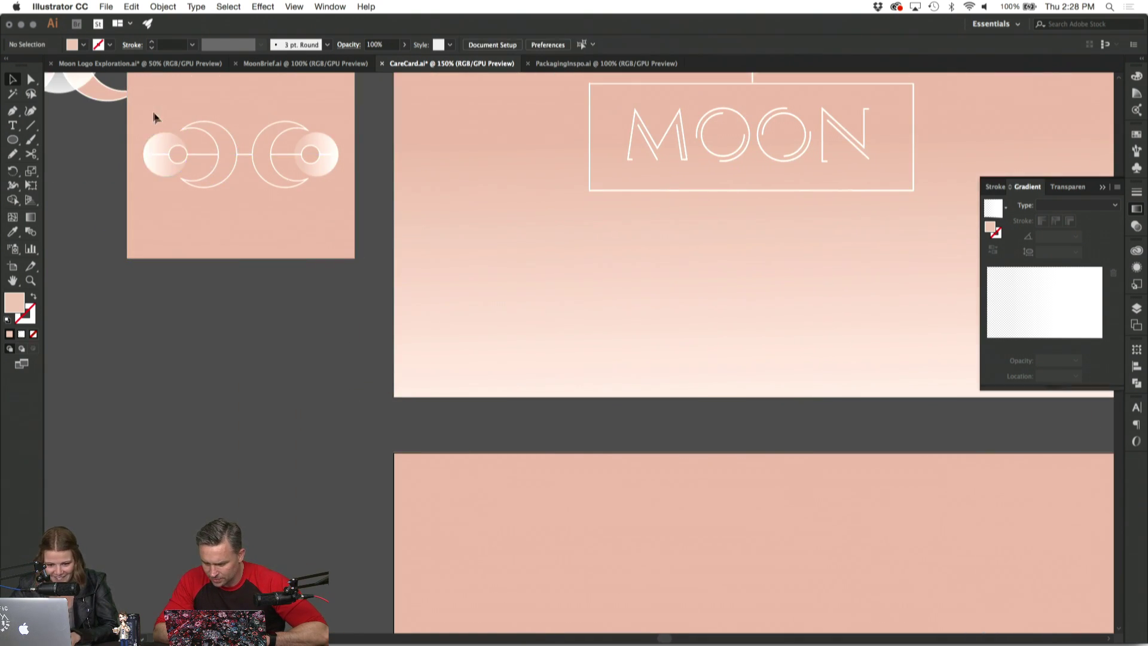
left_click_drag(151, 105, 364, 228)
scroll(371, 238, "down", 6)
scroll(371, 238, "right", 2)
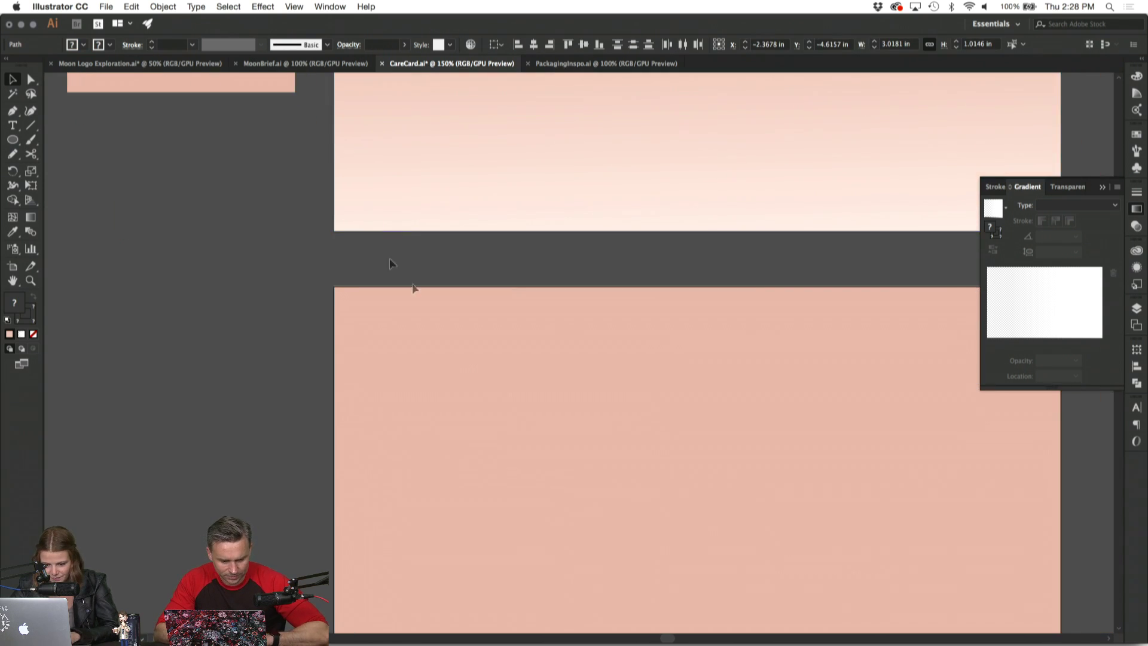
scroll(467, 362, "down", 2)
left_click_drag(564, 359, 379, 249)
left_click(476, 358)
left_click_drag(343, 203, 477, 255)
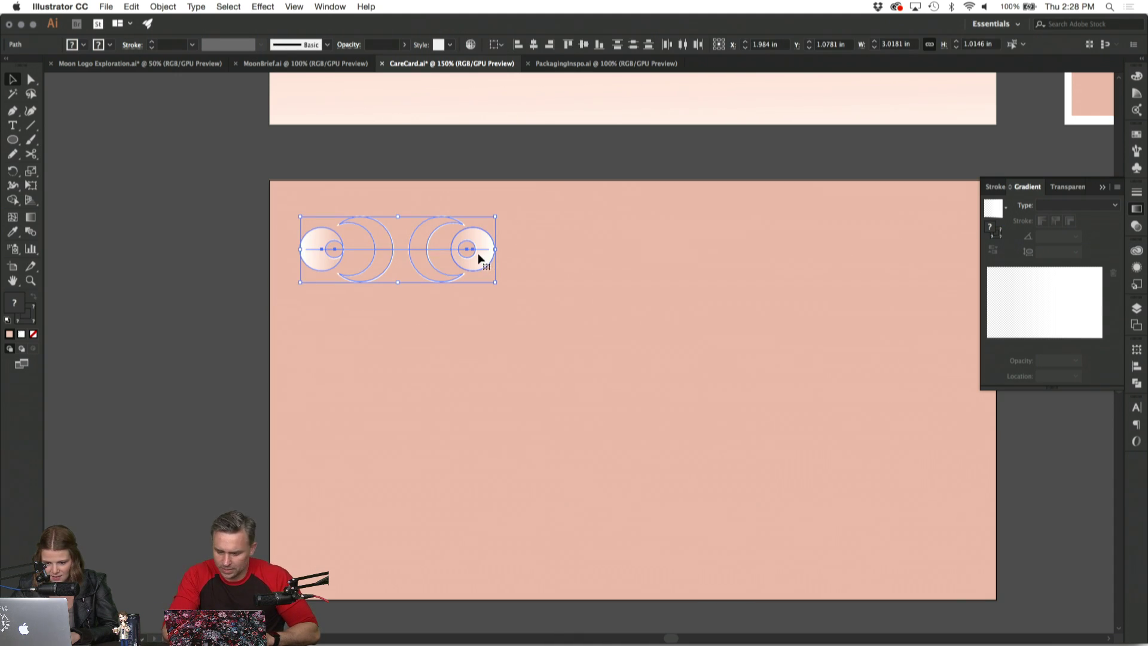
left_click(506, 317)
Move the "JUST LIKE THE MOON I GO THROUGH PHASES" text off to the left, clearing the space beneath the new artboard.
key("super+minus")
key("super+minus")
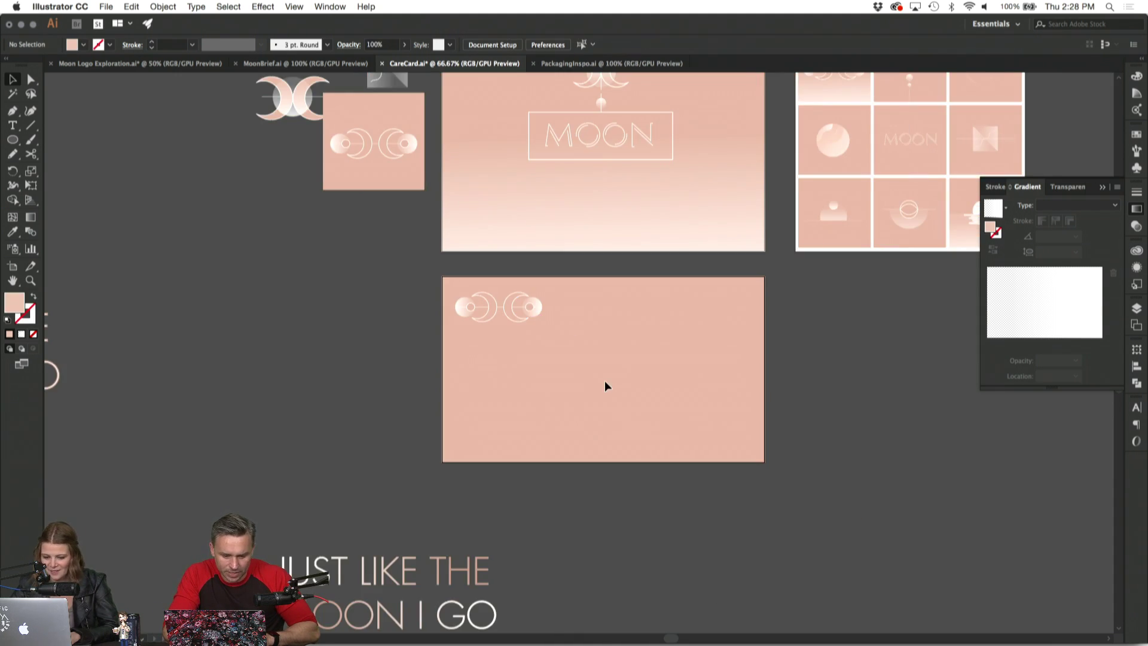
scroll(605, 380, "down", 4)
scroll(605, 381, "down", 1)
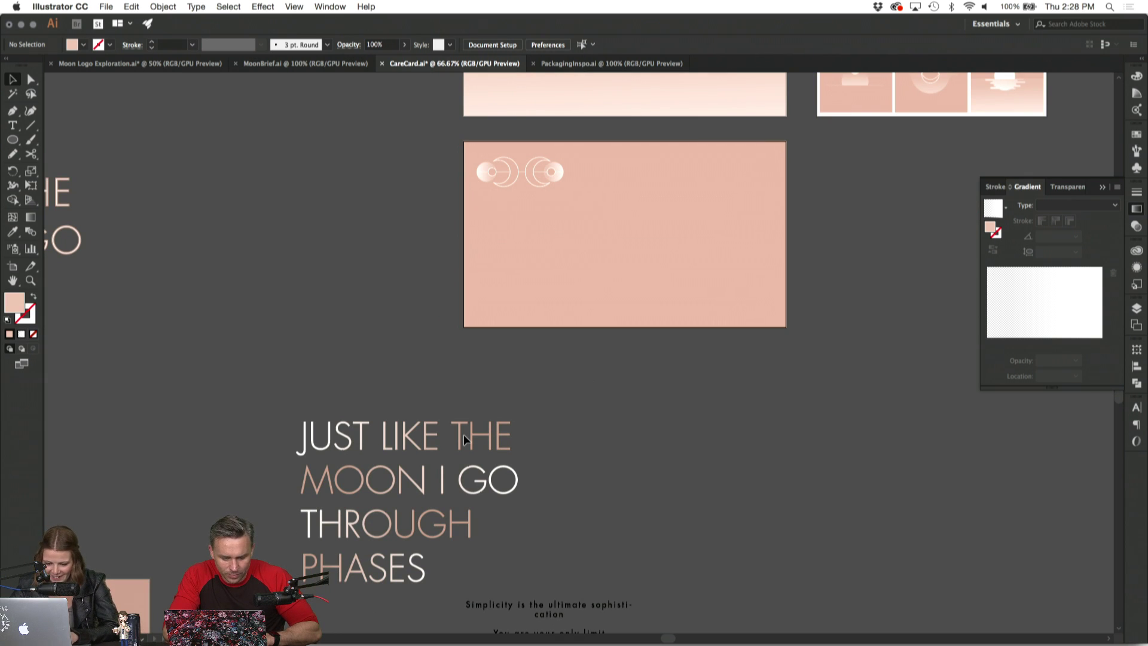
left_click_drag(464, 435, 131, 347)
left_click(421, 407)
Unlock the background and duplicate the artboard directly below itself, leaving the copy with only the pink background.
scroll(421, 407, "right", 5)
scroll(421, 406, "down", 1)
left_click(163, 7)
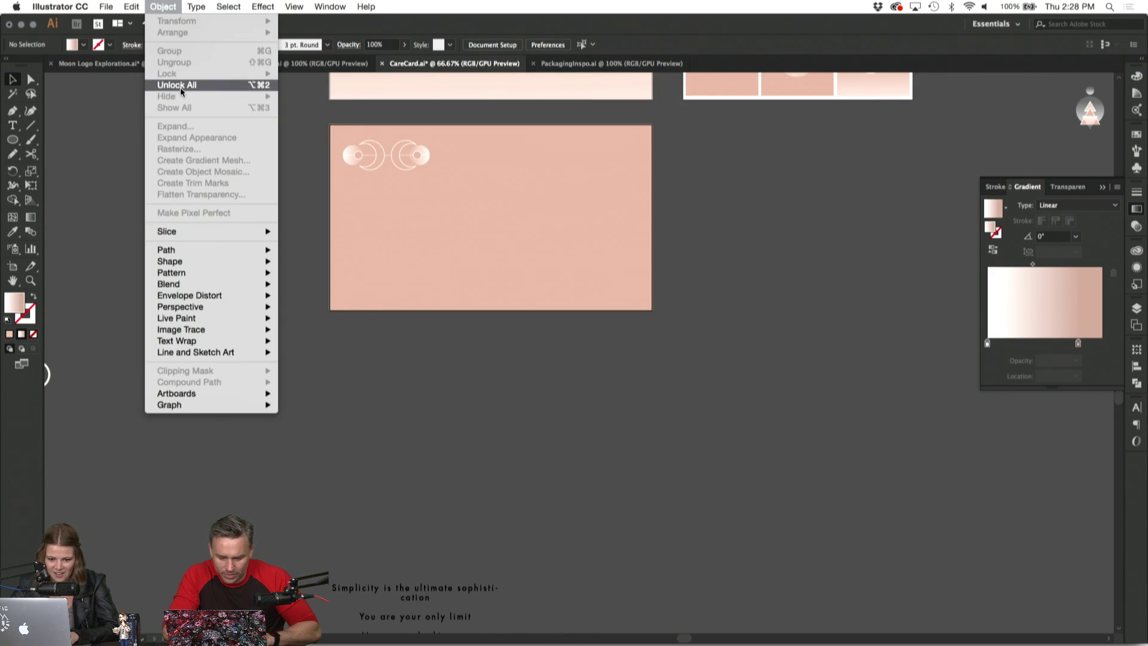
left_click(179, 82)
left_click(290, 265)
left_click(12, 266)
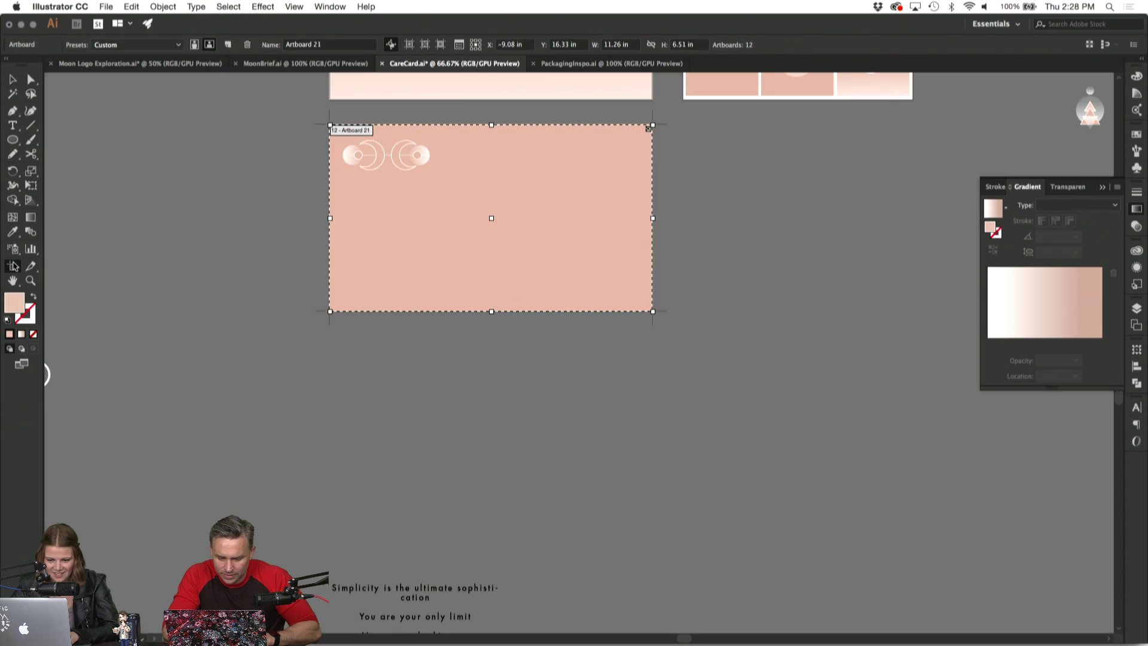
left_click_drag(403, 210, 409, 426)
key("Escape")
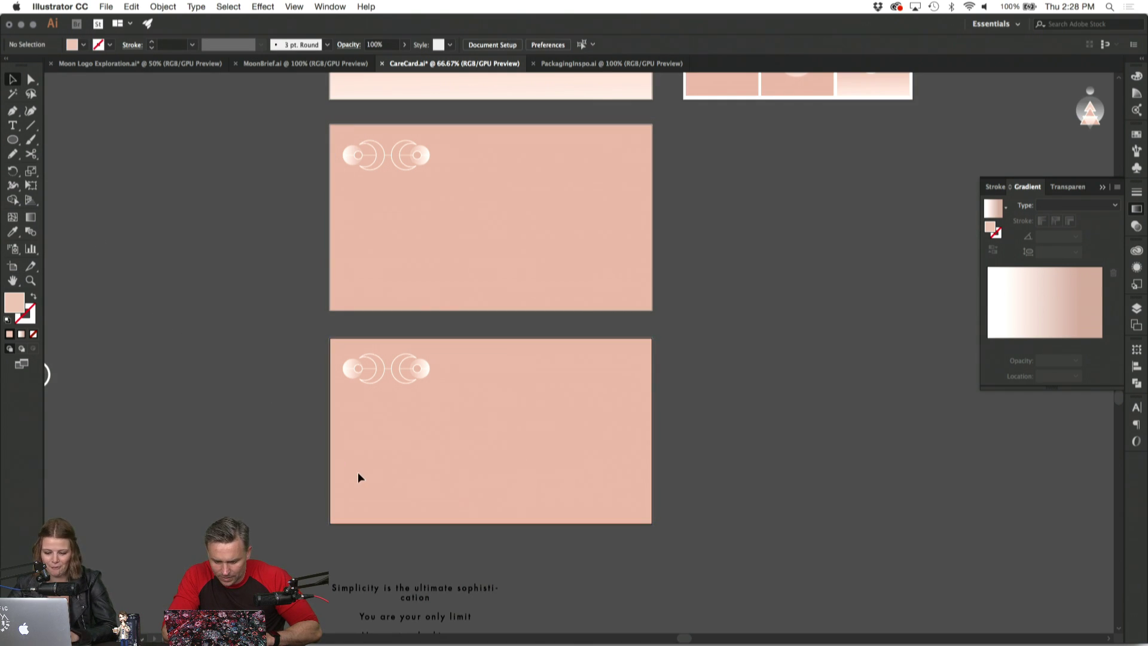
key("super+z")
scroll(256, 315, "up", 2)
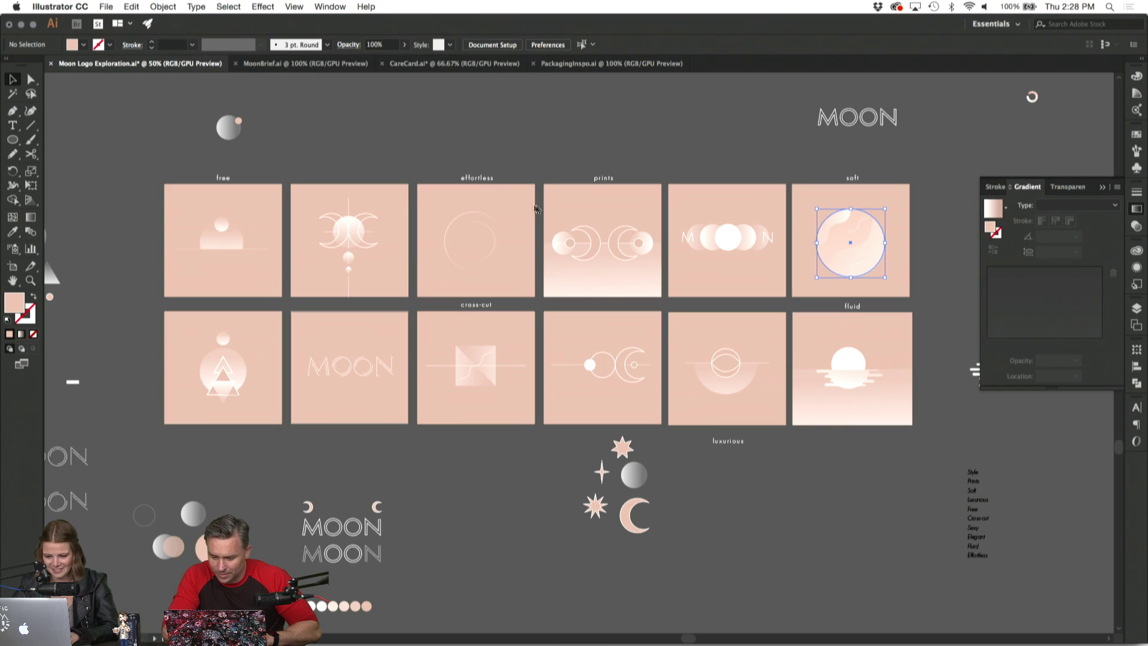
Copy the overlapping moon-phase circles logo from the Moon Logo Exploration document.
left_click(179, 63)
key("super+shift+a")
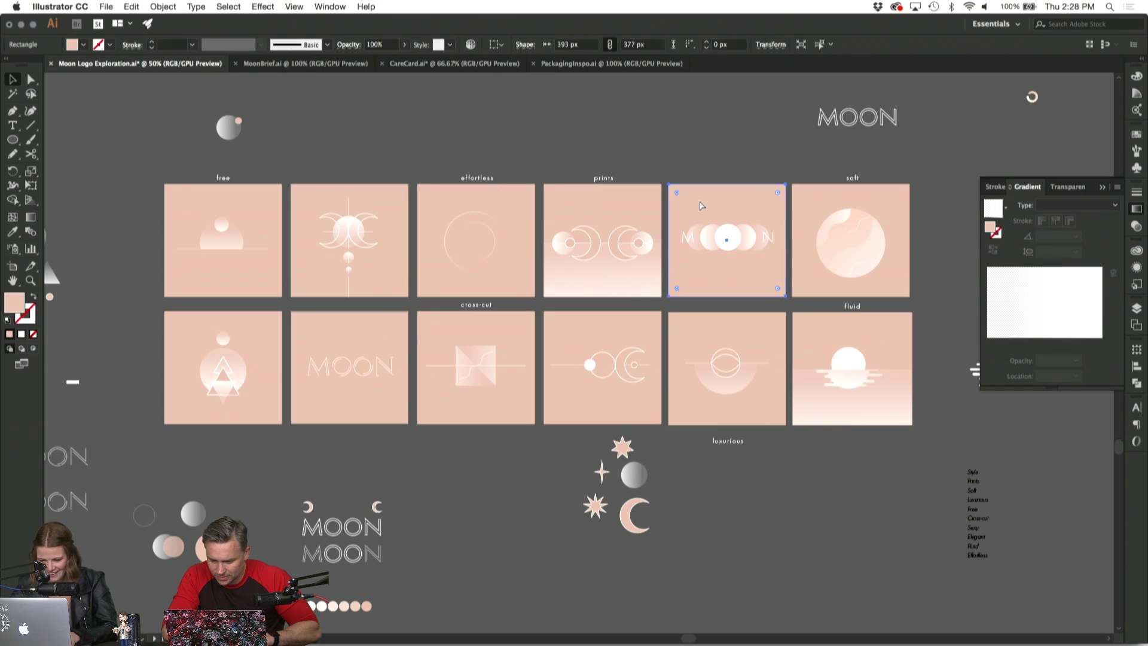
left_click_drag(779, 297, 780, 297)
left_click(595, 63)
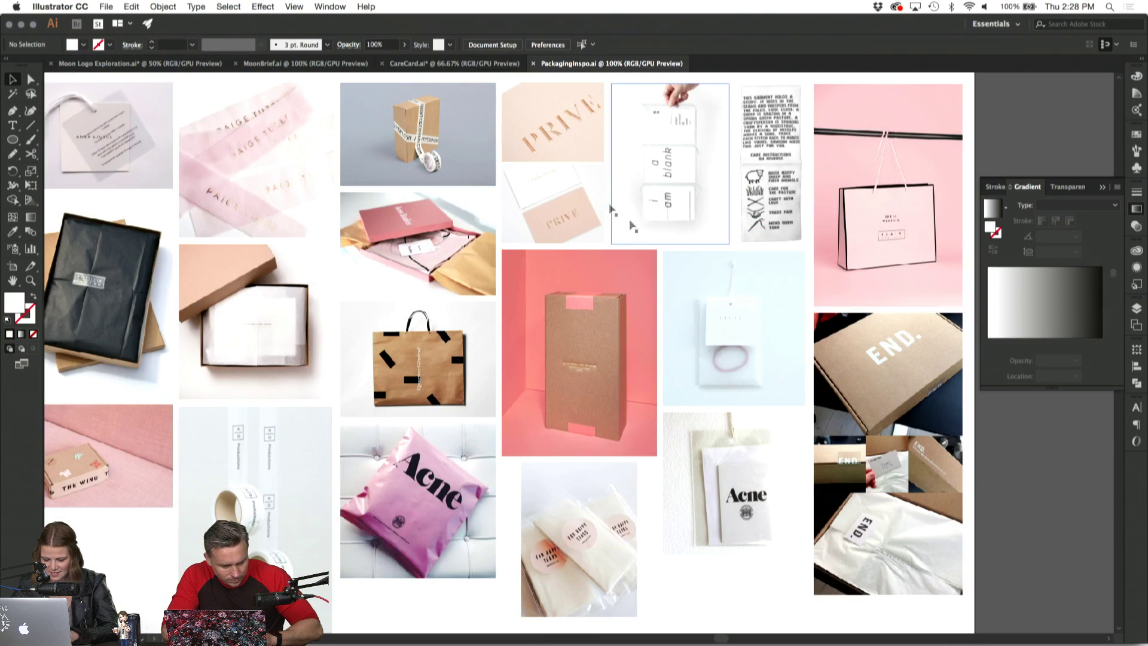
Paste the moon-phase logo onto the blank pink artboard in CareCard.ai and remove everything except the five overlapping circles.
left_click(454, 64)
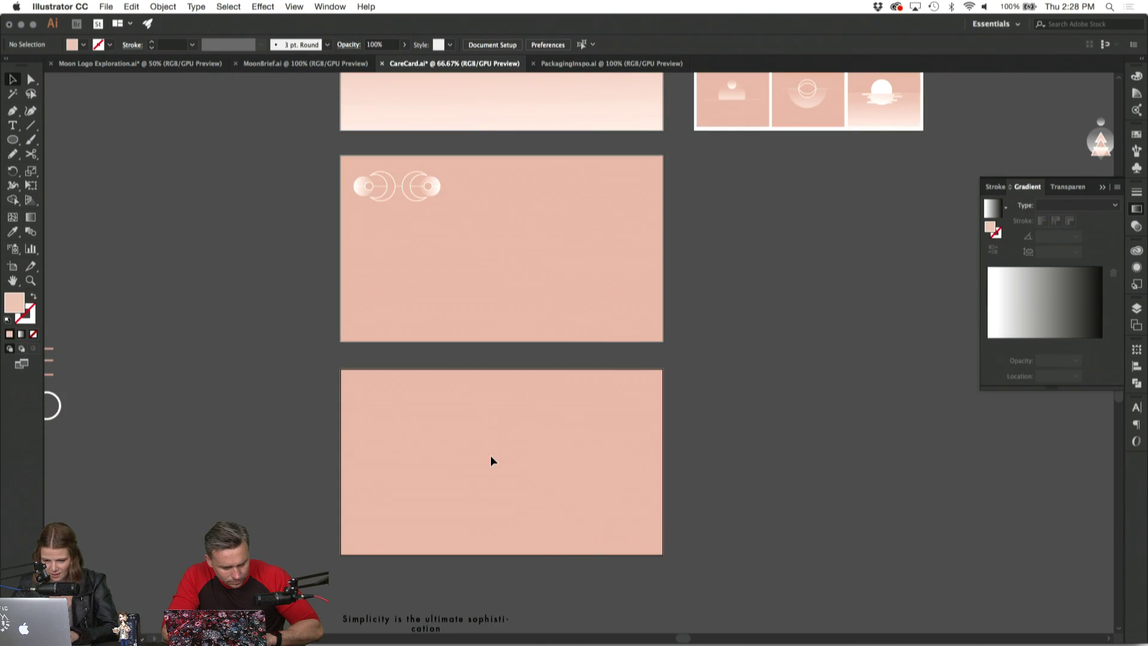
scroll(491, 457, "left", 3)
scroll(491, 458, "down", 2)
key("super+equal")
scroll(490, 457, "down", 2)
key("super+v")
left_click(541, 415)
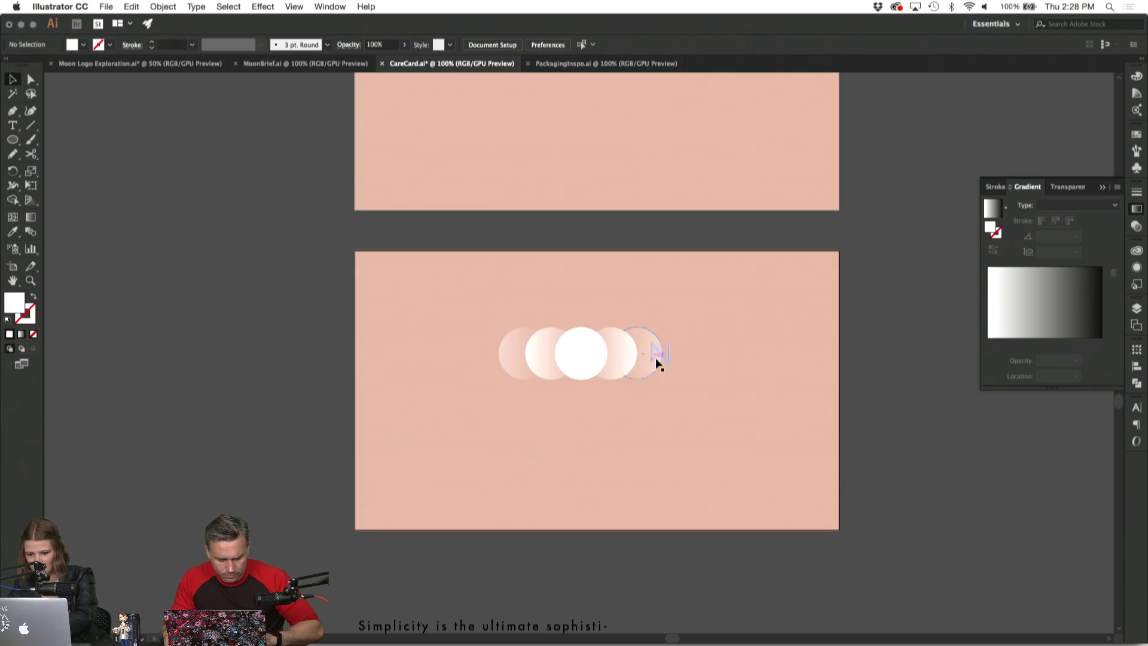
left_click(667, 359)
key("Delete")
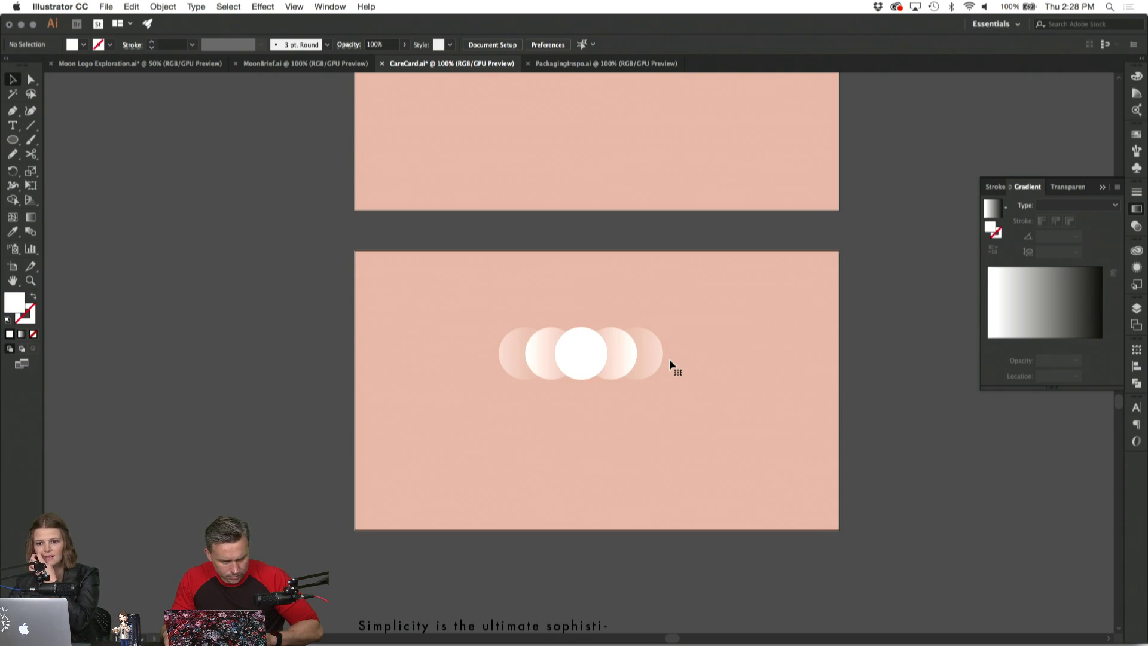
Scale the row of five circles down to about 2.99 × 0.95 in and move it to the artboard's upper-left corner.
left_click_drag(672, 369, 497, 336)
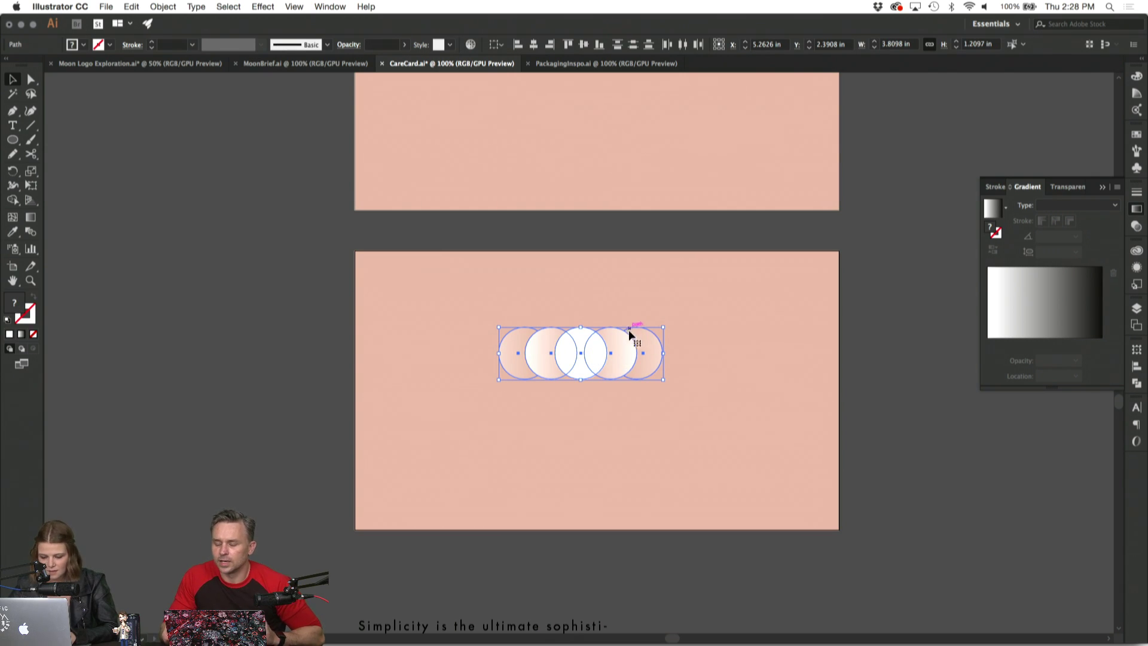
left_click_drag(663, 378, 627, 369)
left_click_drag(575, 342, 453, 282)
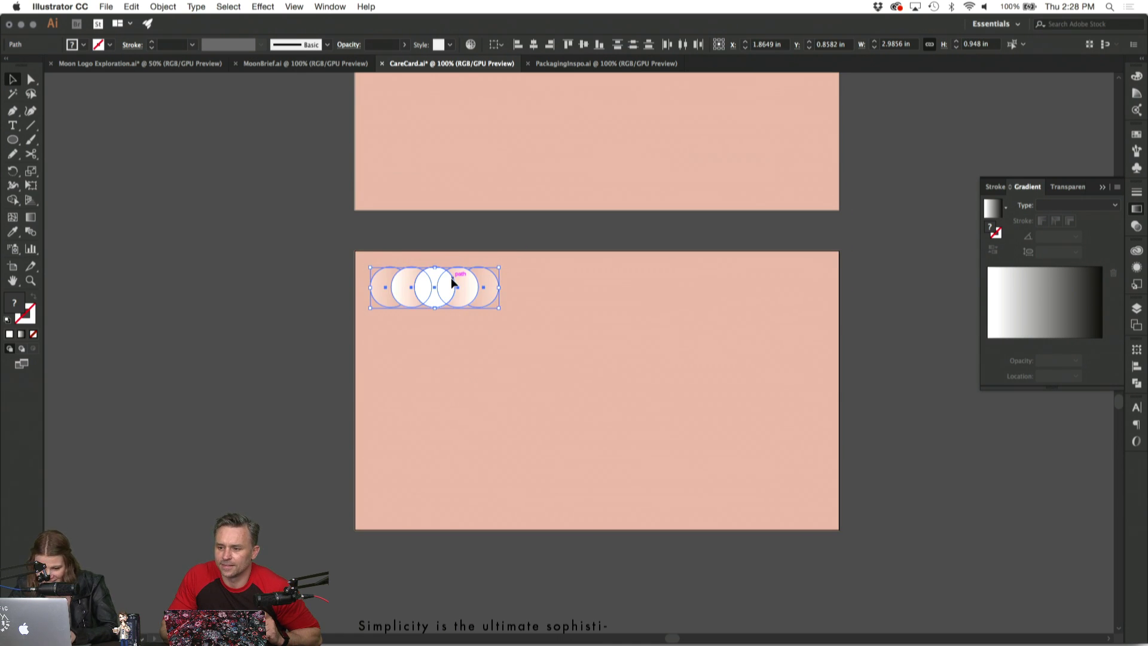
Try a copy of the circle row beneath the original, first standing vertically and finally as a second horizontal row.
left_click_drag(461, 290, 422, 328)
left_click(502, 360)
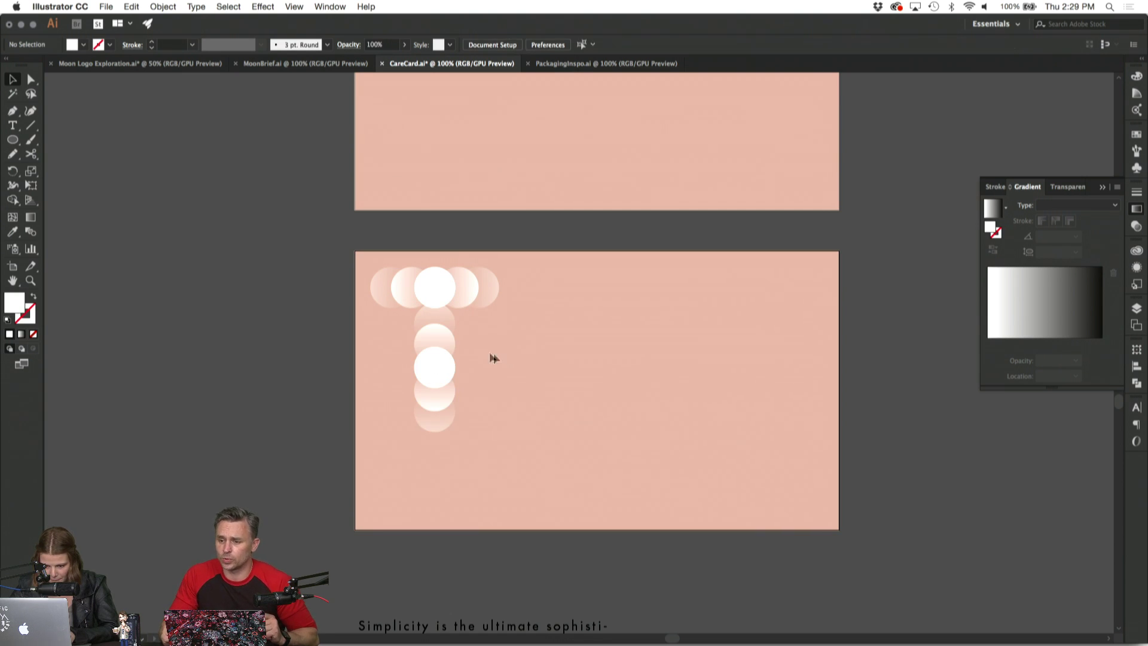
left_click(440, 337)
left_click_drag(445, 327, 507, 421)
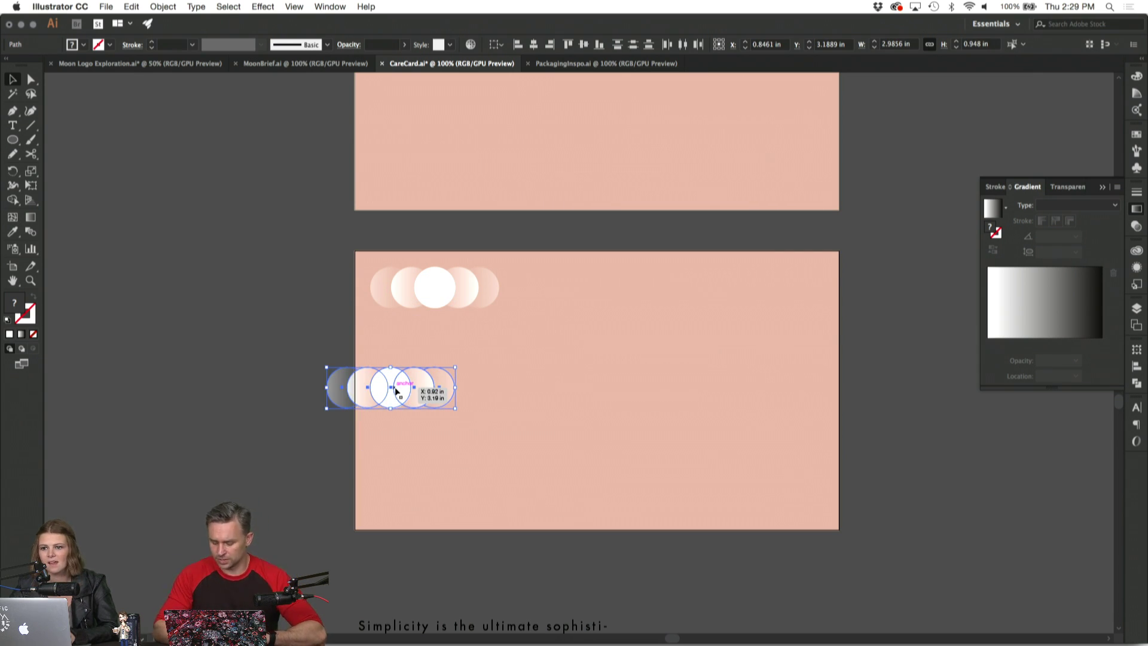
left_click_drag(395, 390, 439, 354)
left_click(602, 317)
Delete the duplicate circle row beneath the original.
scroll(602, 317, "up", 1)
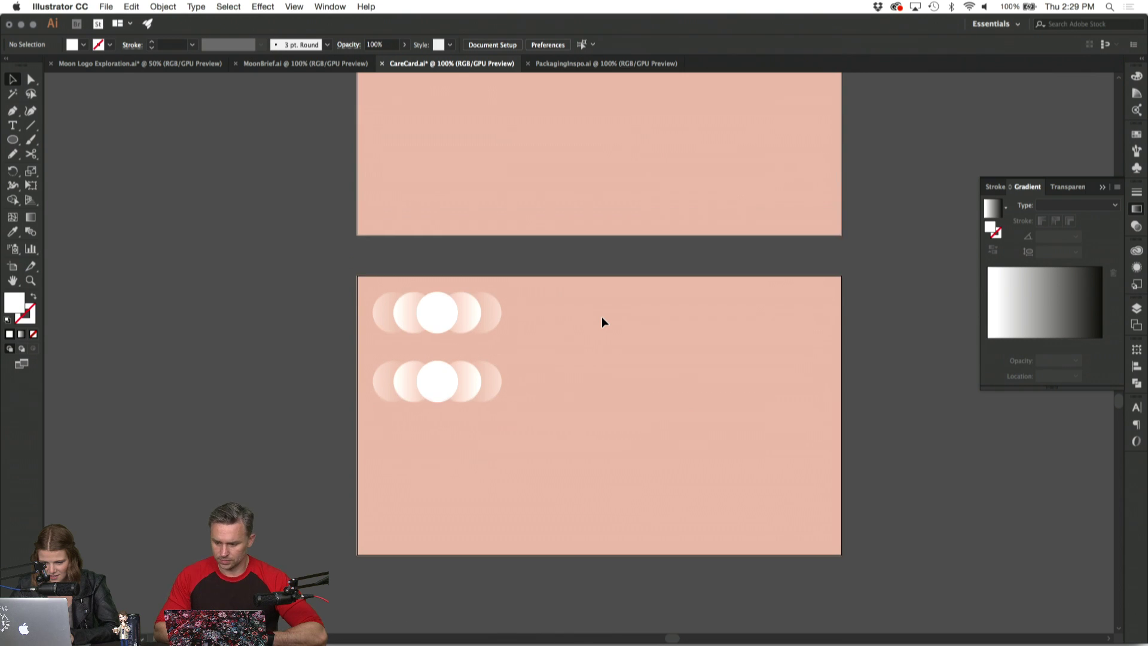
scroll(602, 317, "up", 2)
left_click_drag(574, 477, 428, 441)
key("Delete")
scroll(399, 436, "down", 2)
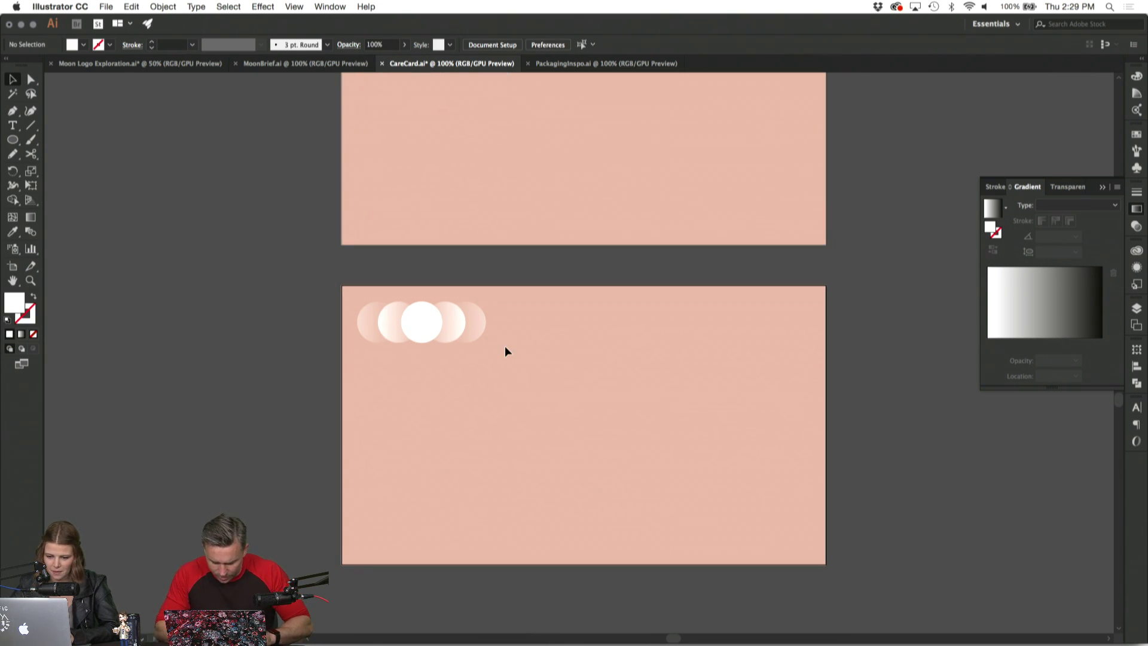
Move the remaining row of five circles to the centre of the artboard.
left_click(364, 311)
left_click_drag(419, 326, 583, 426)
left_click(561, 361)
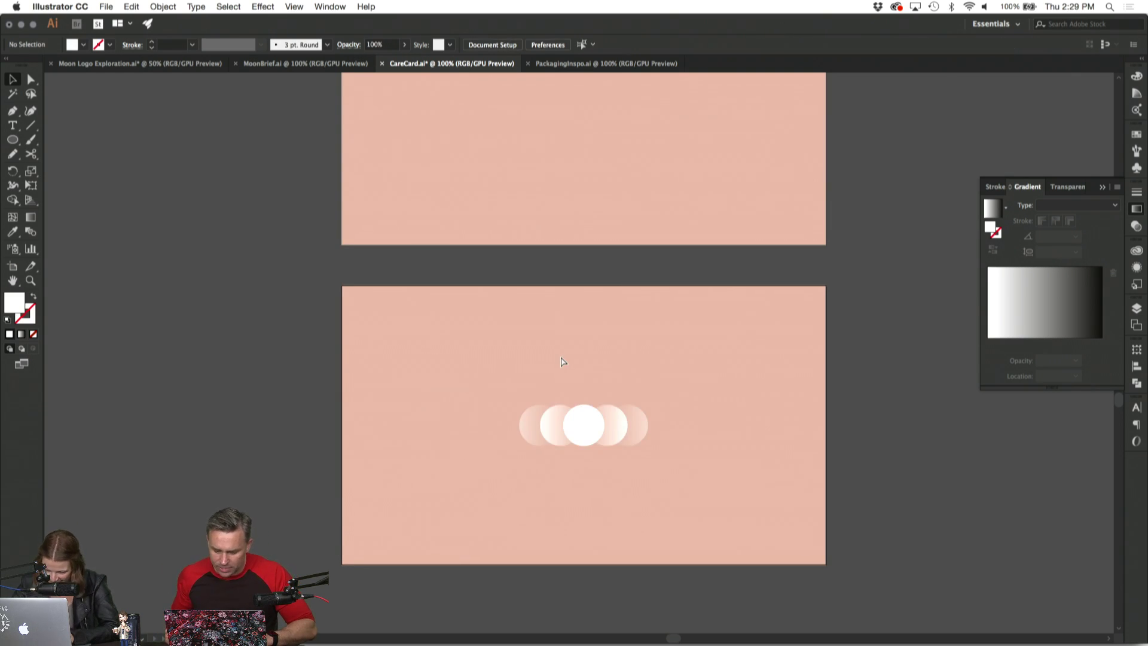
Draw a four-pointed star about 0.30 in wide above and left of the circles, with a white outline and no fill.
key("super+equal")
key("super+equal")
key("super+equal")
scroll(560, 358, "down", 3)
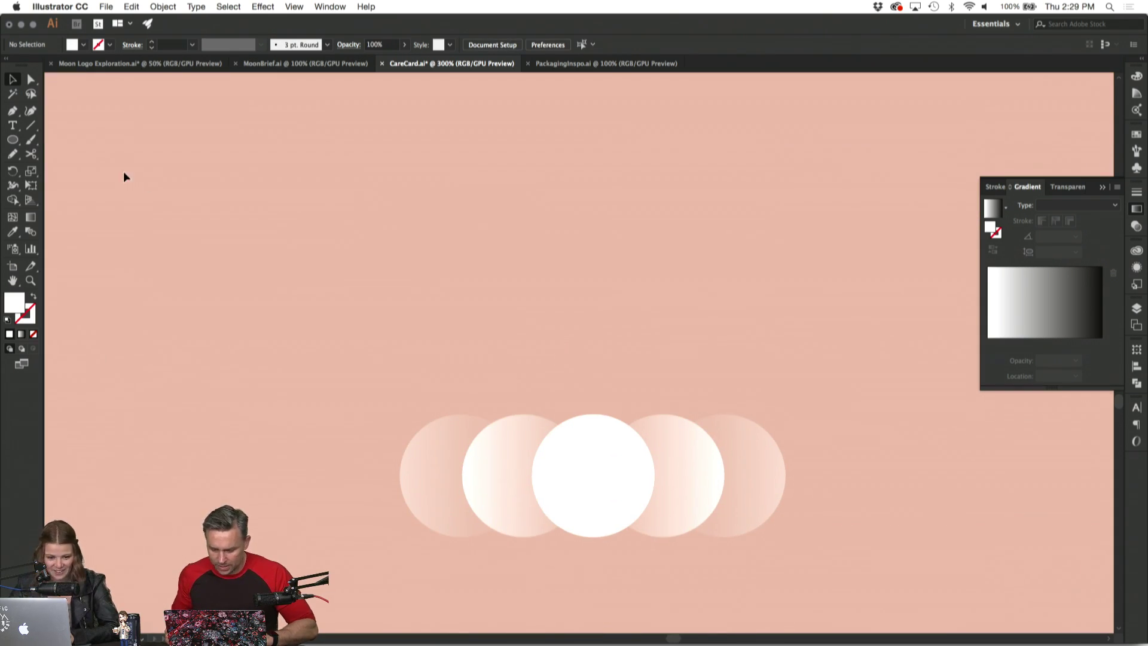
left_click_drag(13, 140, 78, 194)
mouse_move(252, 218)
left_mouse_down()
mouse_move(277, 248)
mouse_move(252, 238)
left_mouse_up()
key("Up")
key("Up")
key("Down")
key("v")
left_click(34, 299)
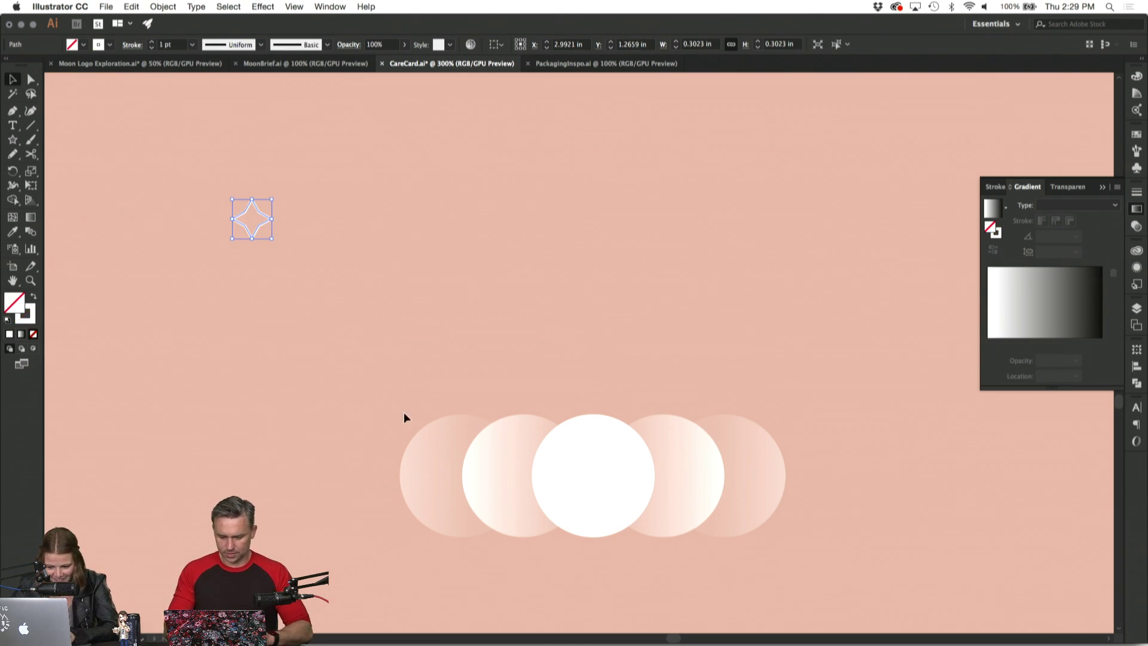
Apply the fading white gradient of the second circle from the left to the star with the Eyedropper.
left_click(13, 232)
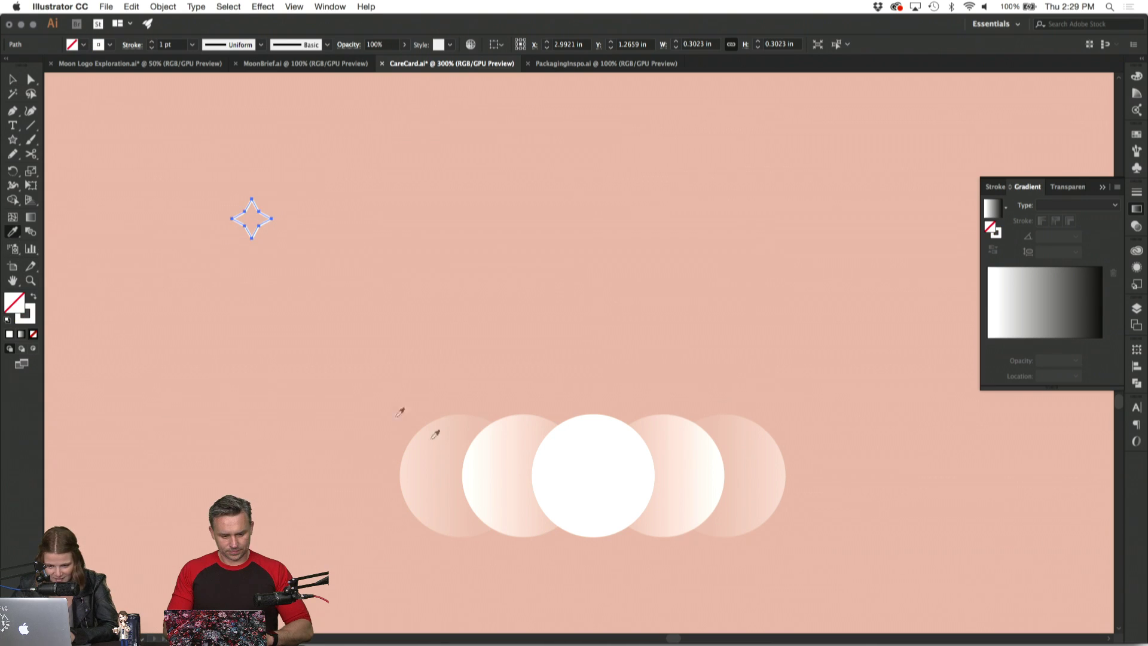
left_click(505, 476)
left_click(12, 80)
left_click(174, 205)
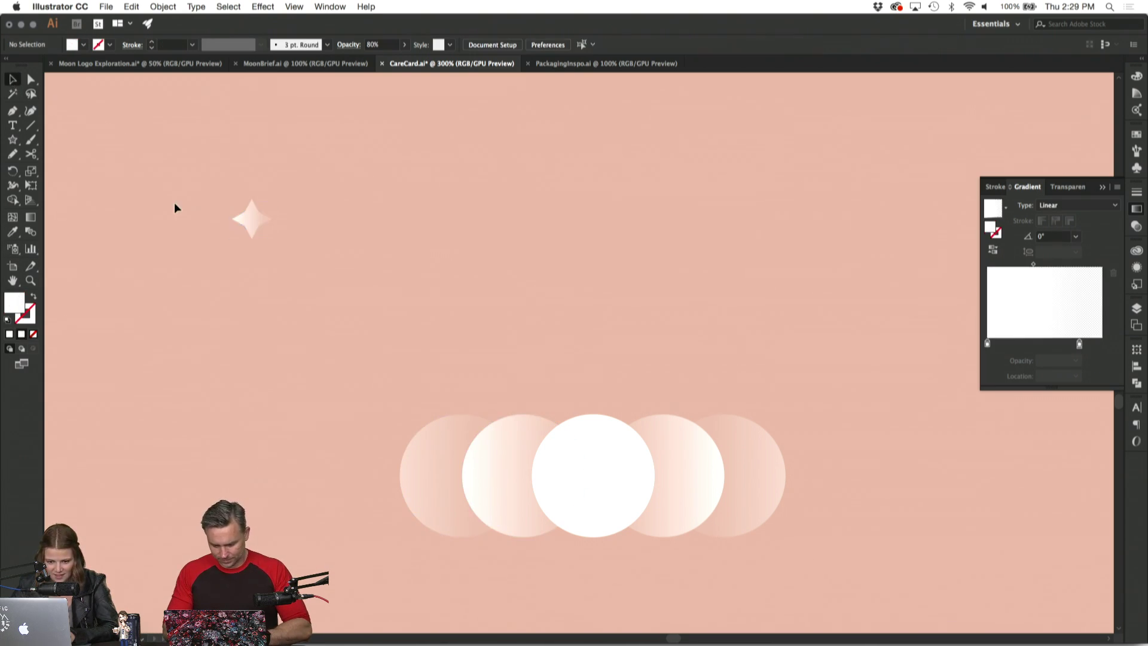
Duplicate the star alongside the original and apply the gradient of the fourth circle in the row to the copy with the Eyedropper.
left_click(262, 219)
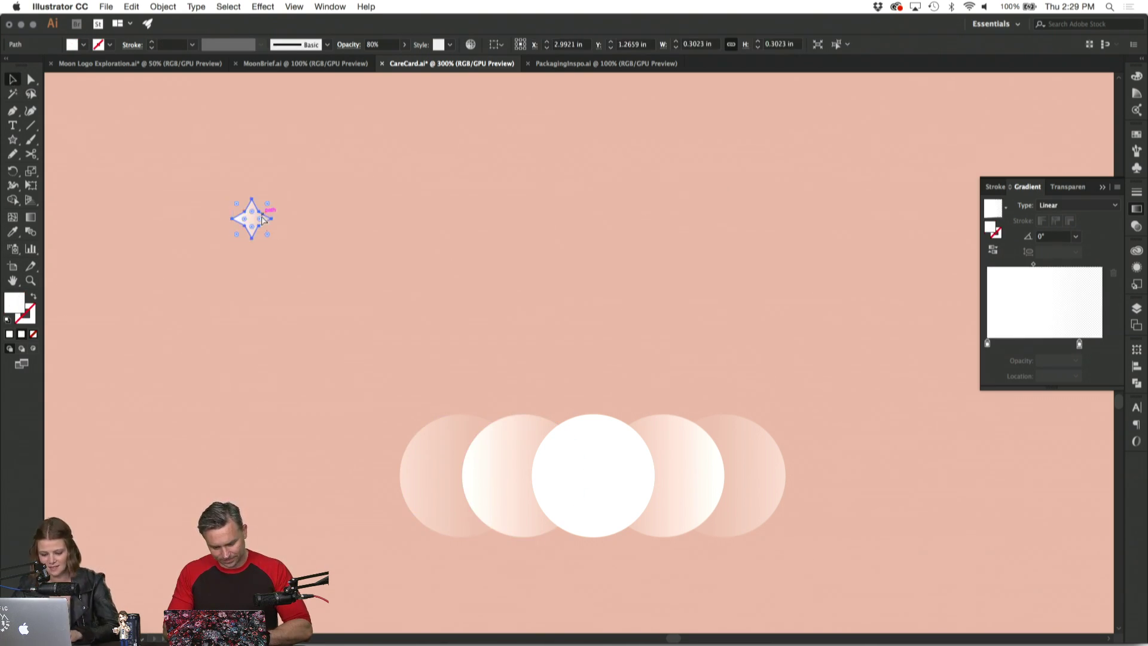
left_click(266, 240)
left_click_drag(254, 224, 368, 242)
left_click(12, 232)
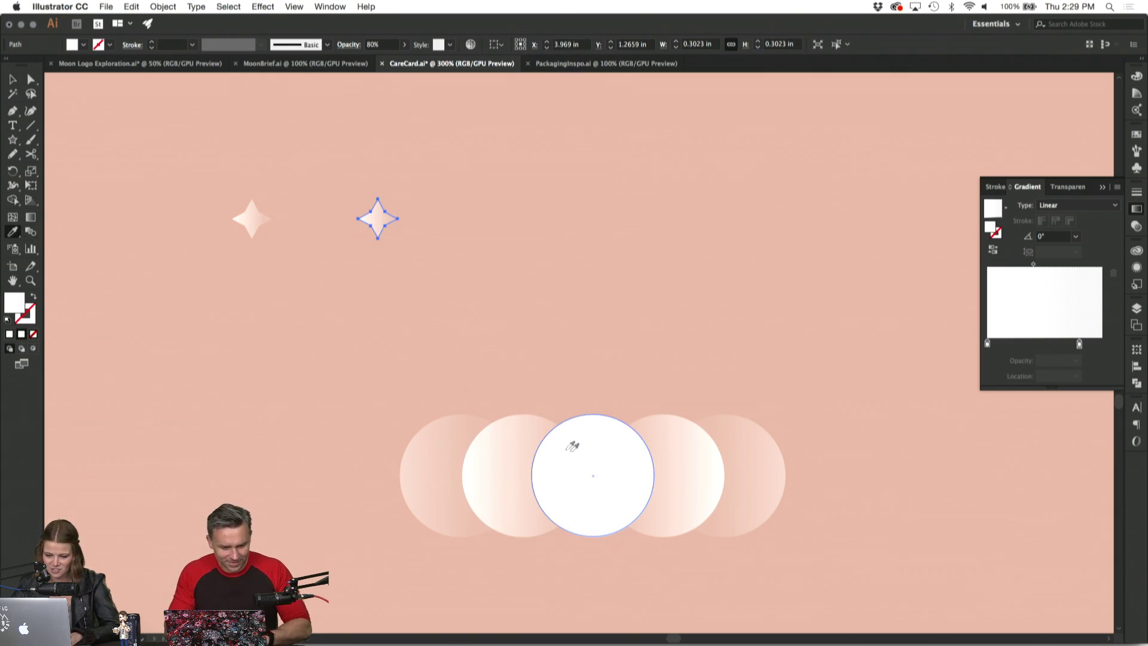
left_click(681, 461)
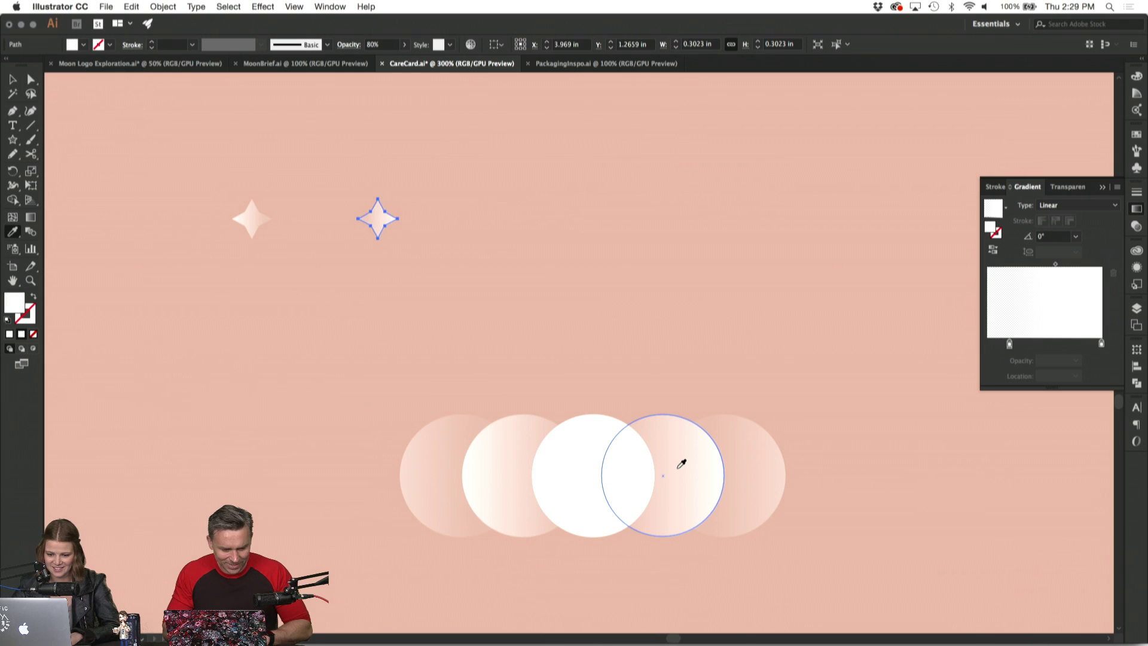
left_click(13, 79)
left_click(353, 378)
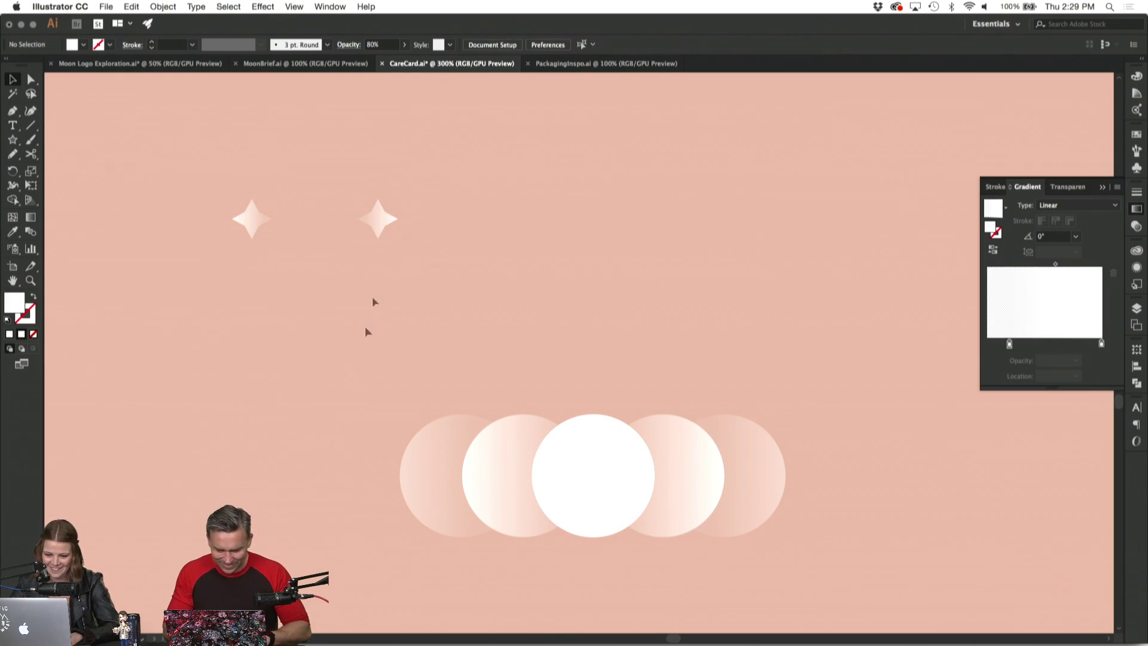
Move the copied star diagonally below the first one and swap fill and stroke on both stars so they are outlined.
left_click_drag(383, 232, 165, 146)
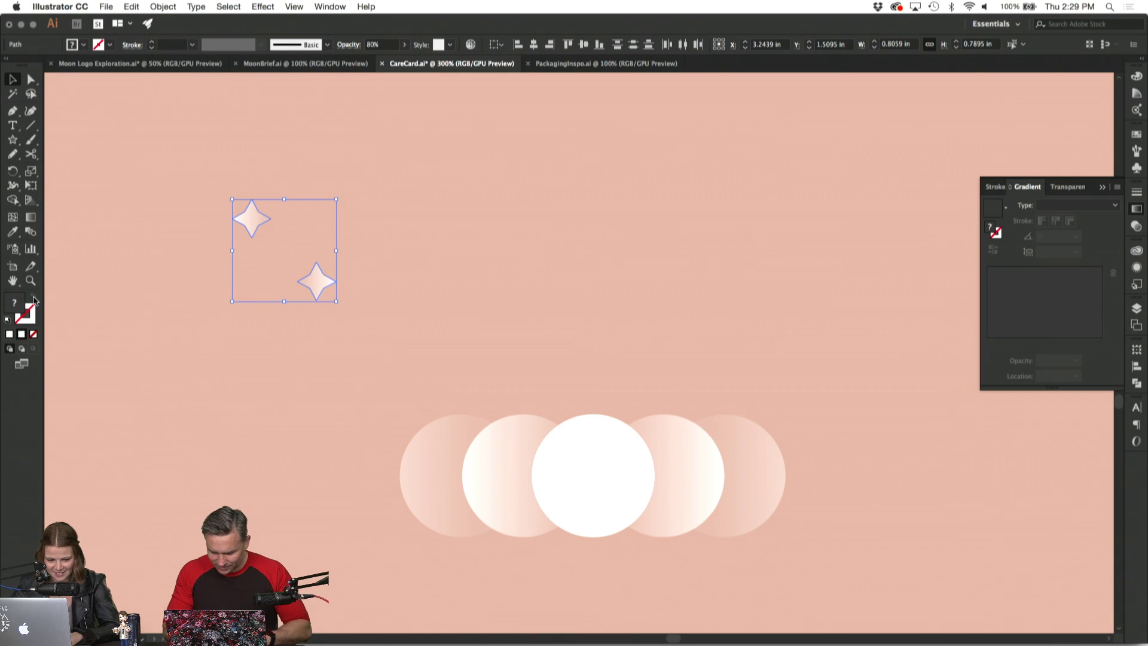
left_click(166, 332)
left_click(313, 278)
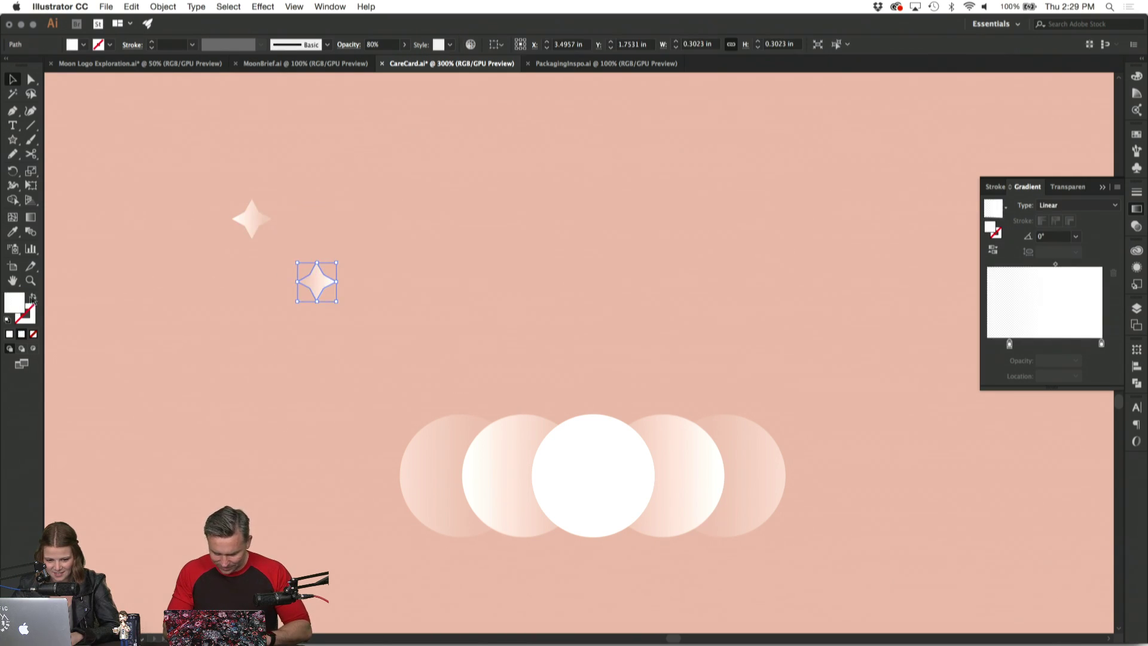
left_click(34, 297)
left_click(200, 300)
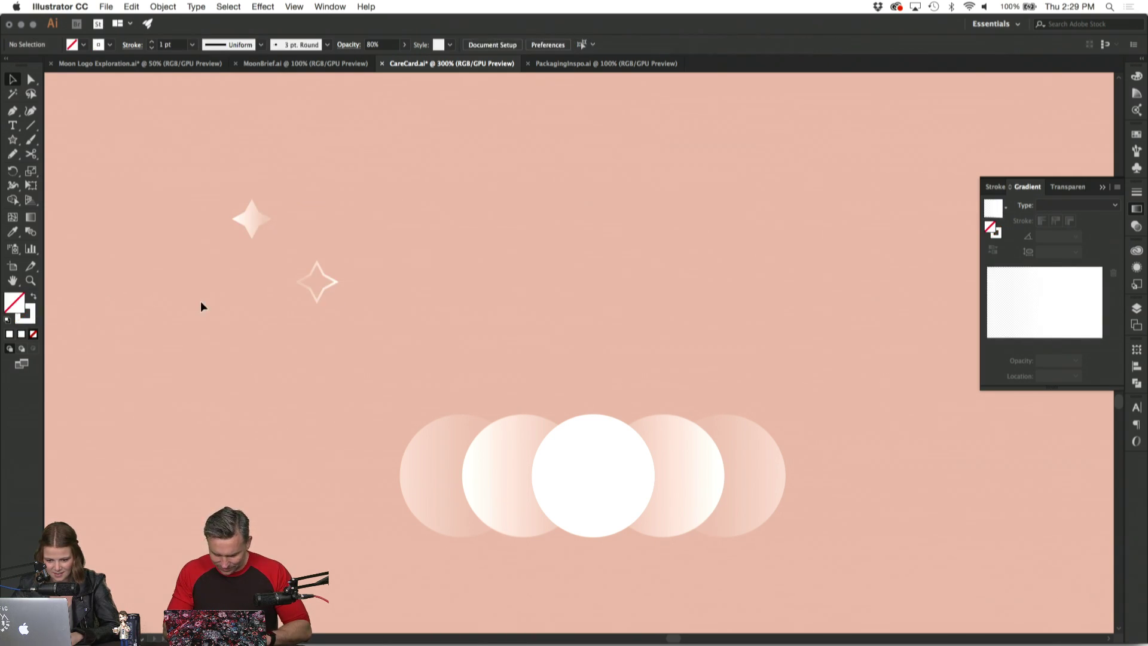
left_click(252, 217)
left_click(34, 297)
left_click(142, 311)
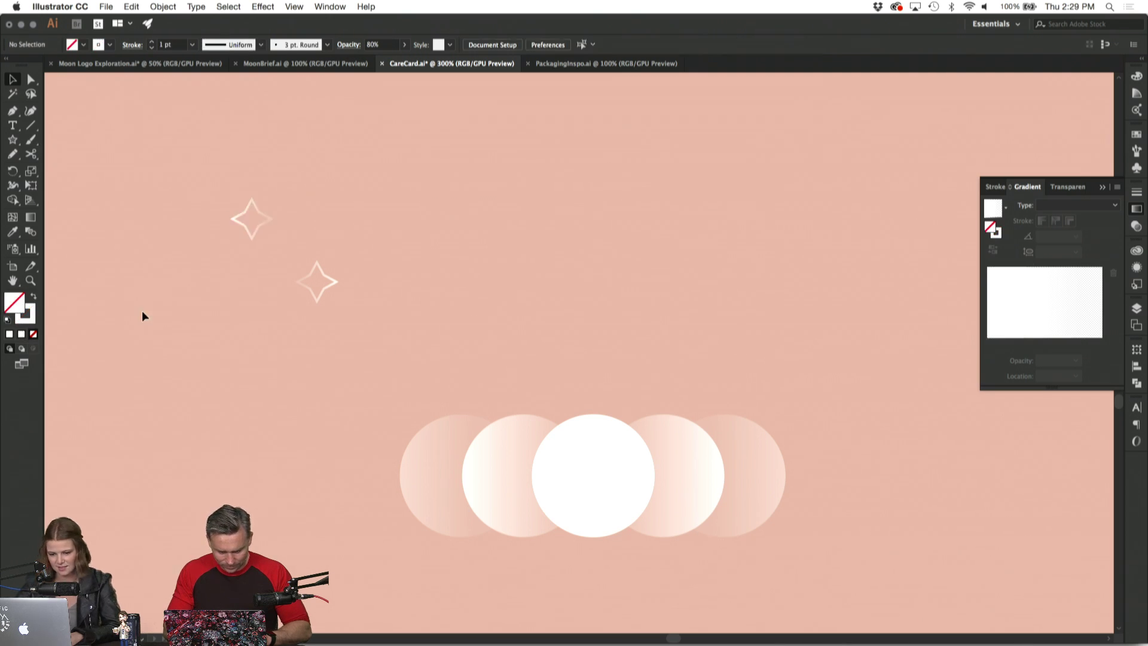
Delete both outlined stars above the row of five circles.
key("super+1")
key("super+equal")
left_click_drag(310, 224, 711, 548)
key("Delete")
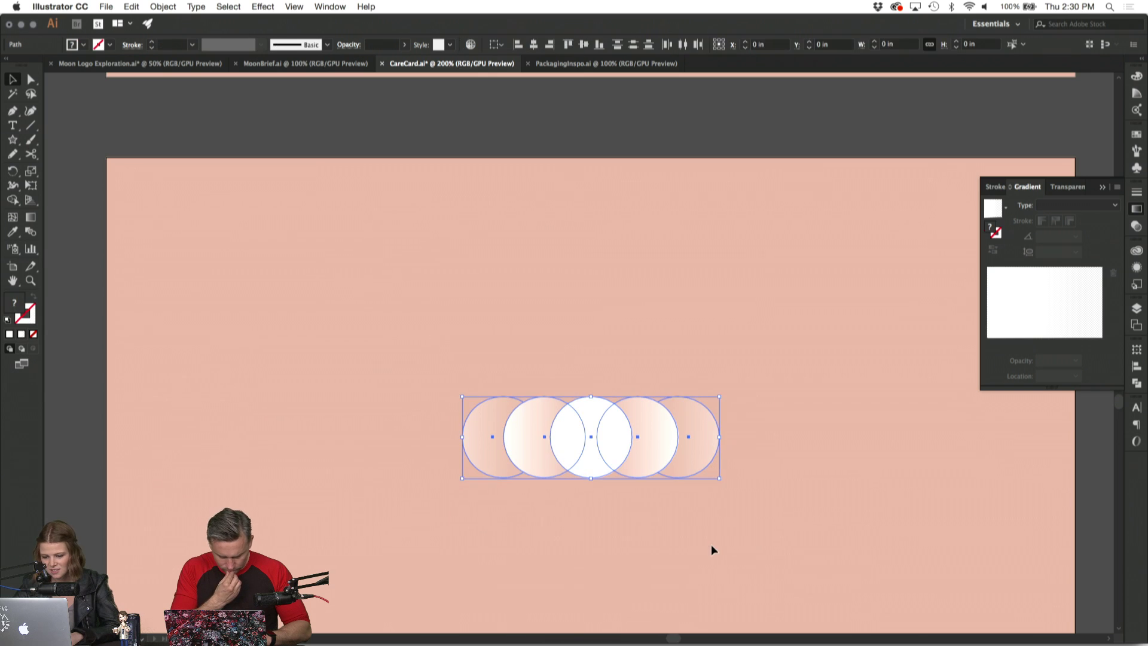
key("shift+super+e")
key("super+1")
left_click(711, 424)
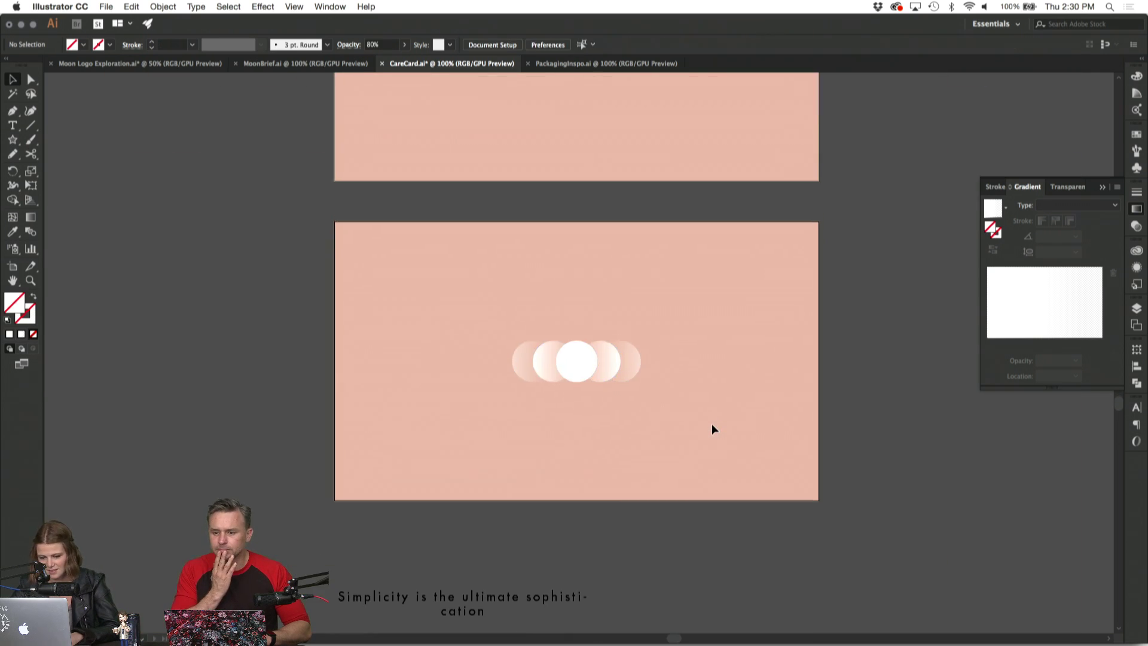
On the card above, delete the gradient circle and the small ring from the right end of the moon-phase motif.
scroll(711, 424, "up", 5)
left_click(672, 354)
key("super+2")
key("super+equal")
scroll(672, 353, "up", 3)
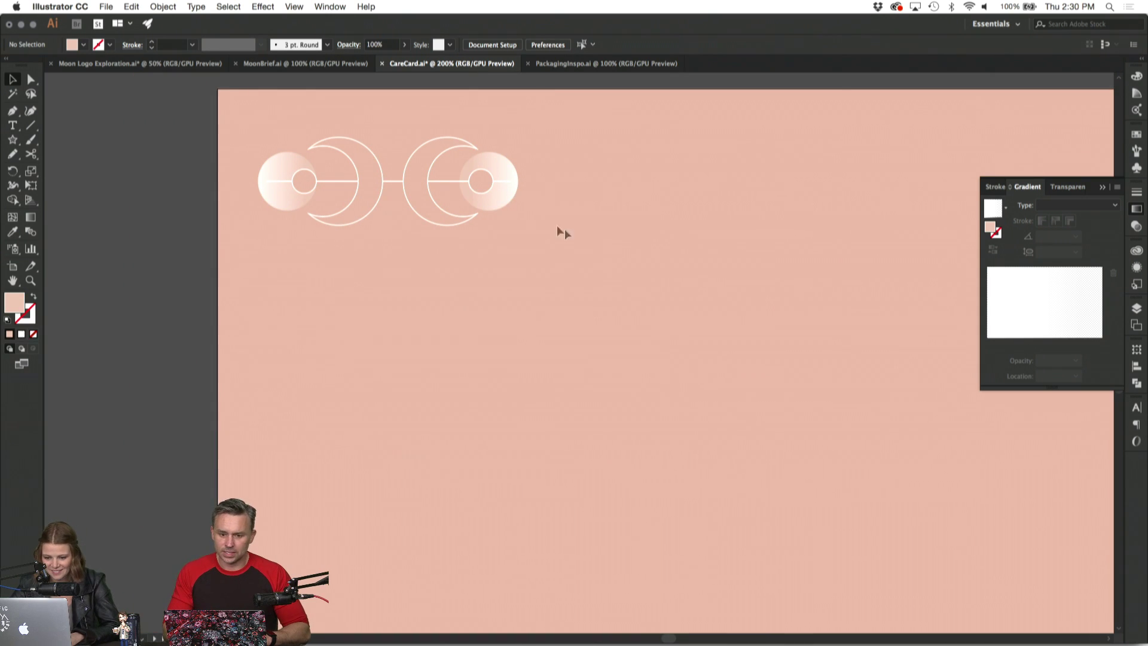
left_click(455, 178)
left_click(518, 224)
left_click(512, 199)
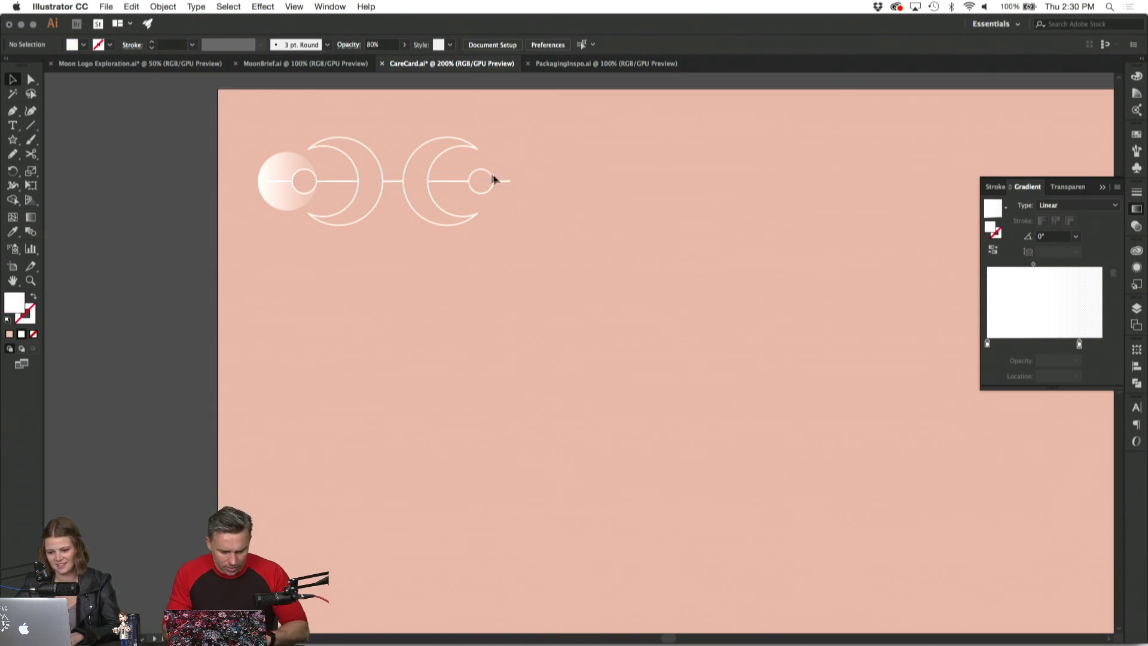
left_click(488, 172)
key("Delete")
Shorten the motif's horizontal line so it ends at the outer edge of the right crescent.
left_click(492, 182)
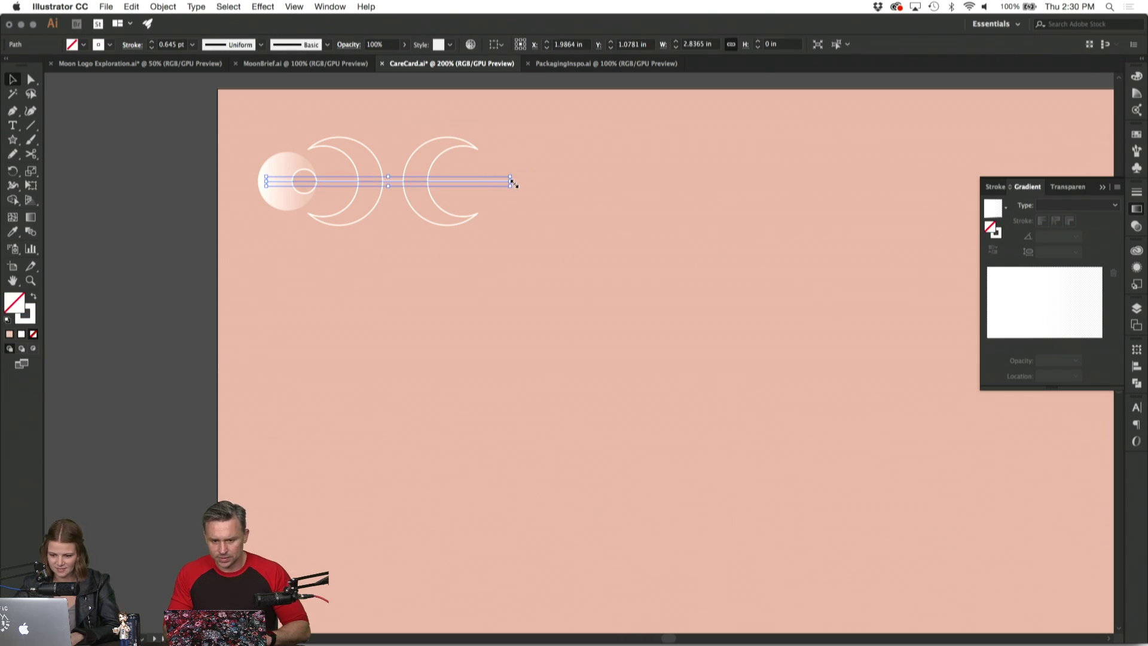
left_click_drag(510, 182, 404, 182)
left_click(515, 198)
key("super+minus")
key("super+minus")
key("super+minus")
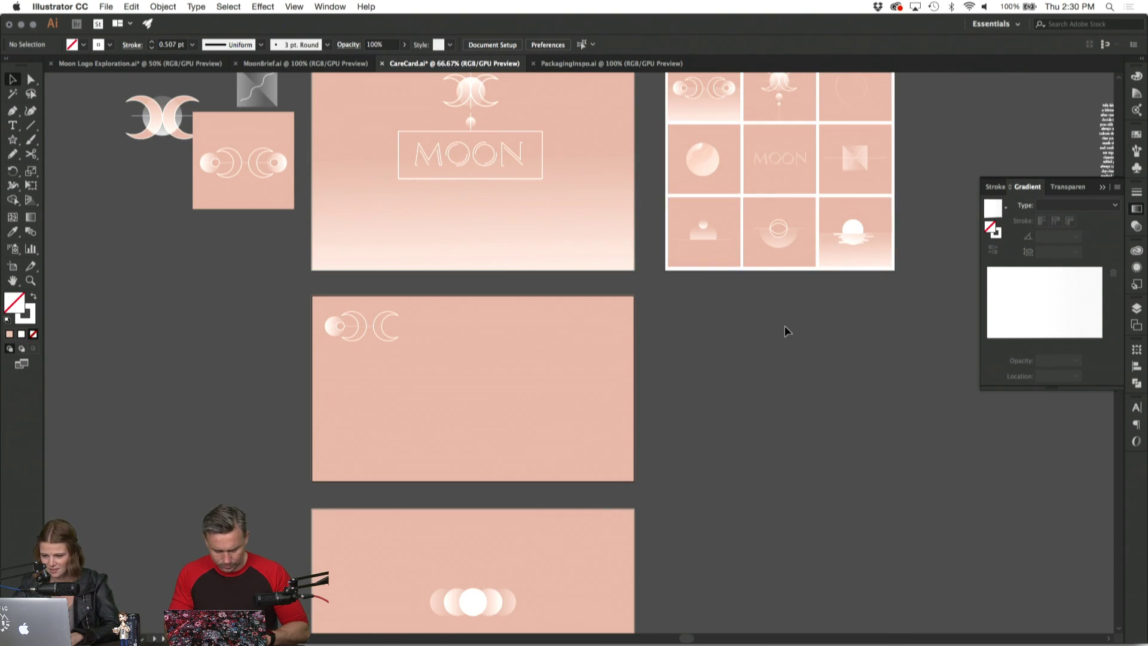
scroll(784, 325, "left", 5)
scroll(785, 326, "up", 1)
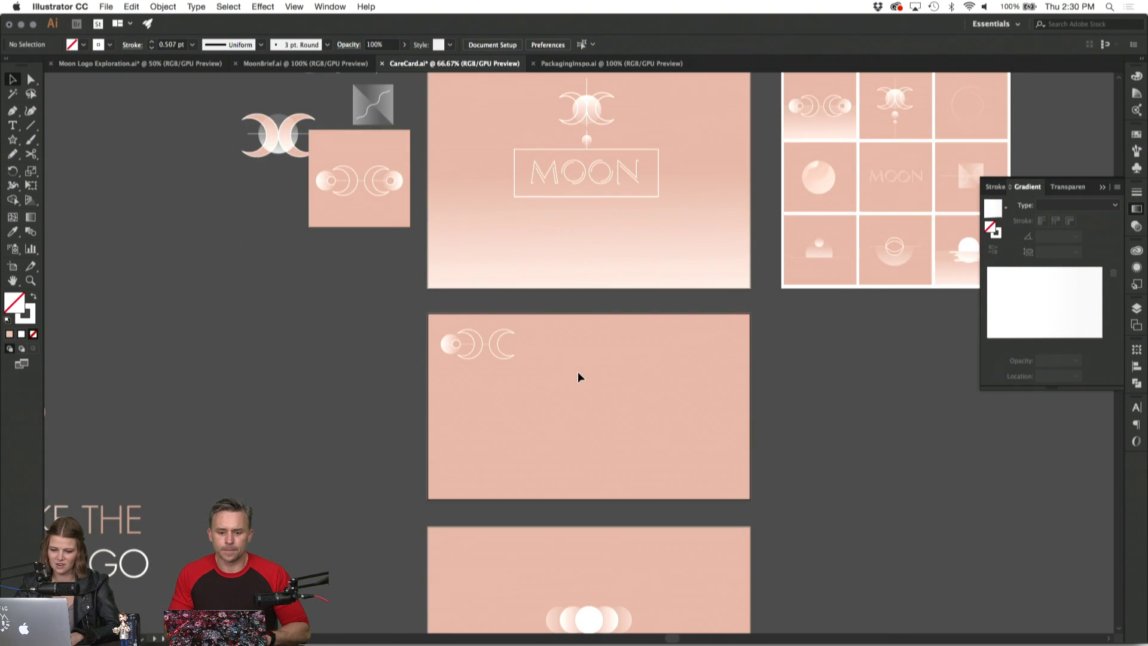
Scale the right crescent down proportionally to about 0.70 by 0.85 in, keeping its outer edge by the line.
key("super+plus")
key("super+plus")
key("super+plus")
scroll(577, 372, "down", 4)
scroll(577, 371, "left", 3)
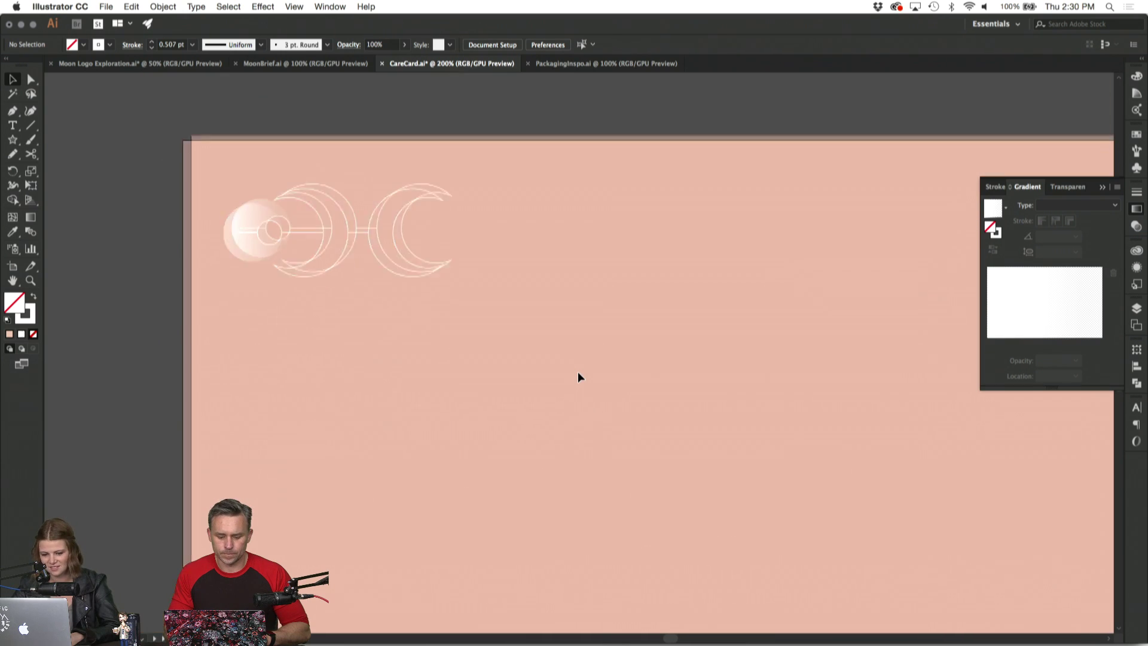
left_click_drag(385, 189, 461, 215)
left_click(442, 219)
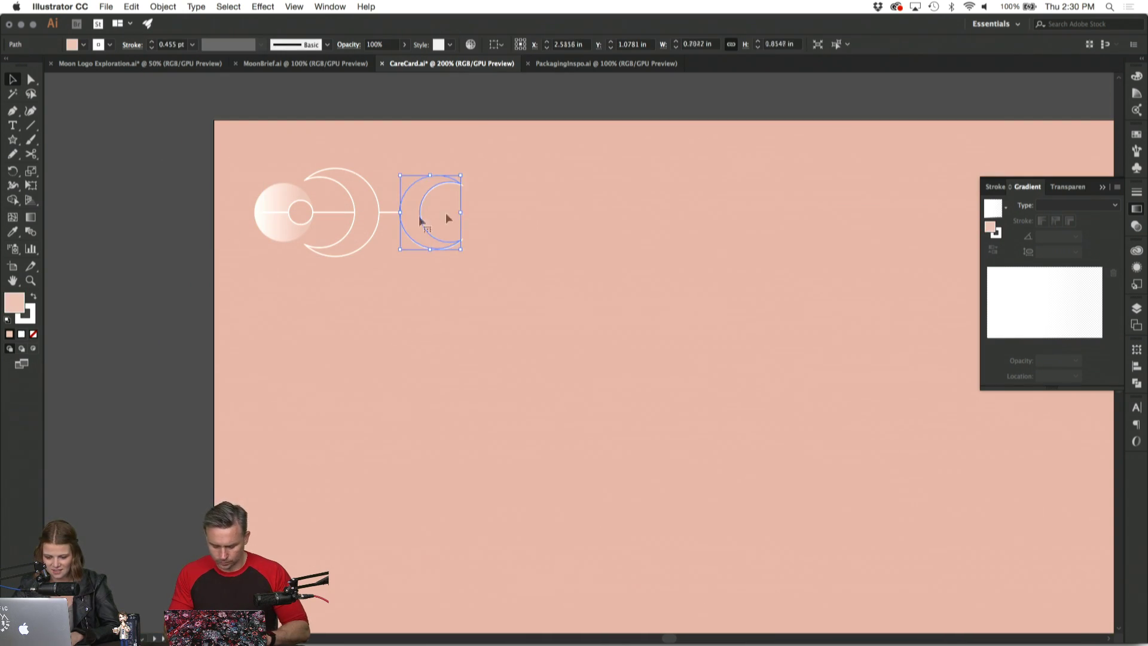
Apply the fading white gradient of the motif's left circle to the right crescent with the Eyedropper.
left_click(12, 231)
left_click(294, 225)
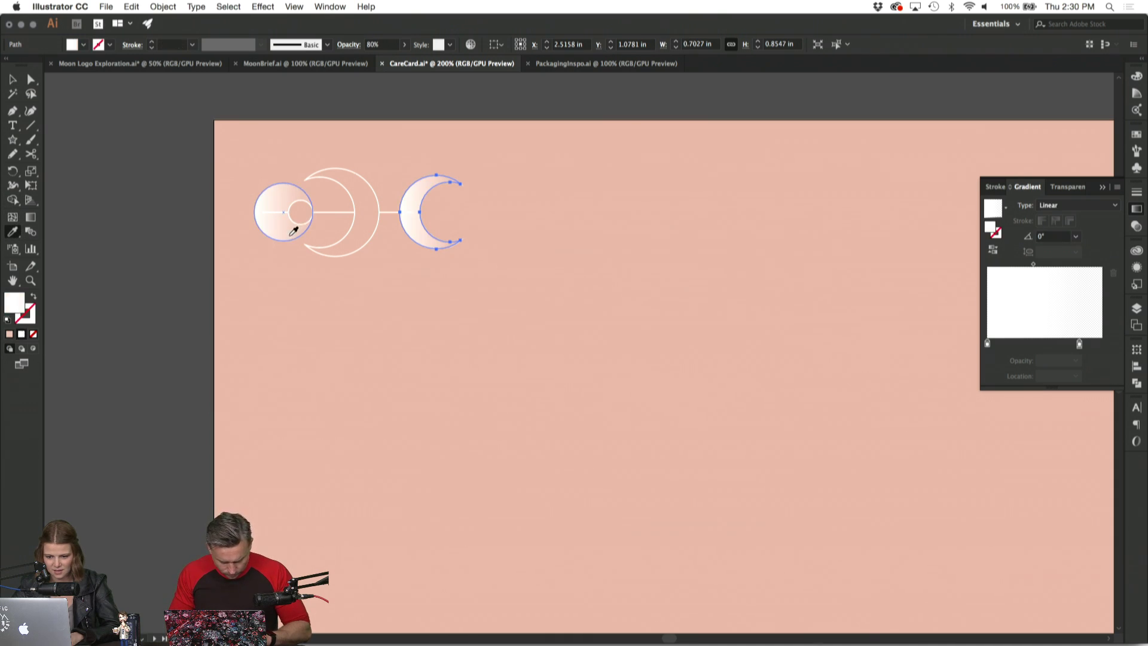
left_click(11, 78)
left_click(59, 126)
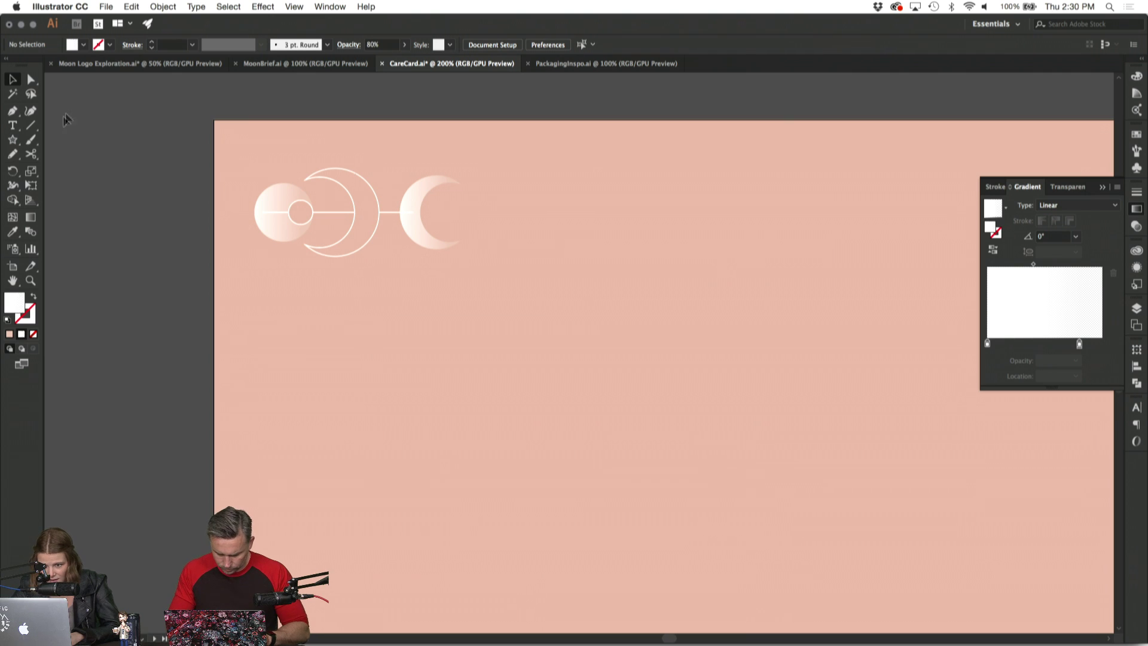
Adjust the end point of the horizontal line to meet the outer edge of the gradient crescent.
left_click(384, 213)
left_click(32, 78)
left_click_drag(413, 212, 401, 215)
left_click(410, 272)
key("super+minus")
key("super+minus")
key("super+minus")
key("super+minus")
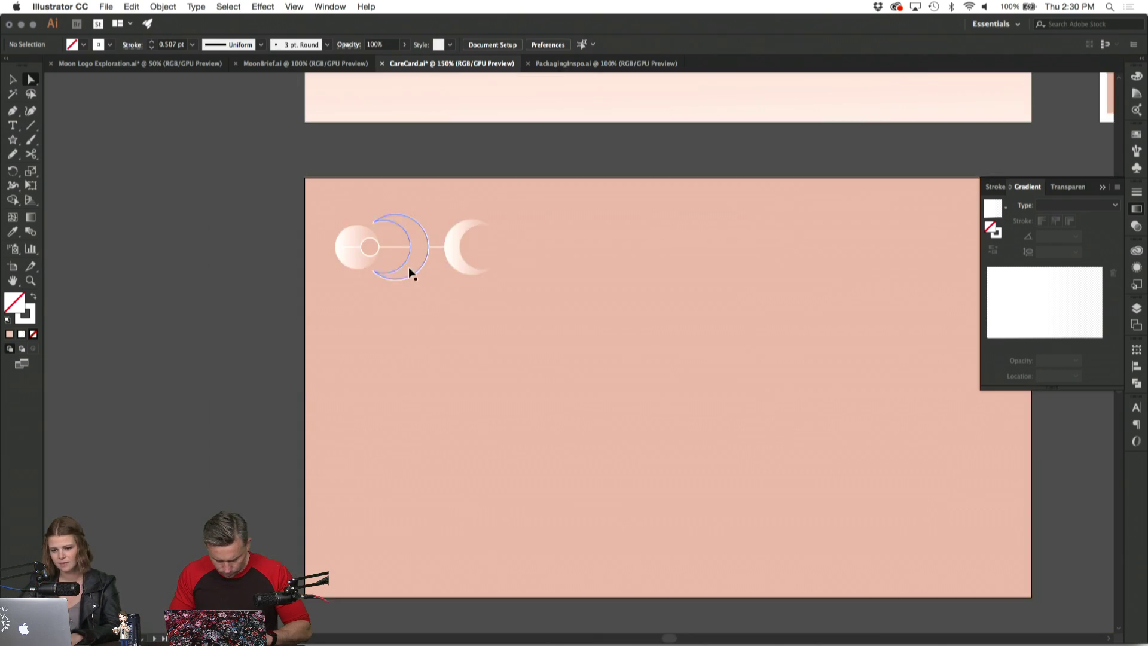
Move the 30% opacity gradient stop of the right crescent to about 71.27% location.
key("super+equal")
key("super+equal")
key("super+equal")
key("super+equal")
key("super+equal")
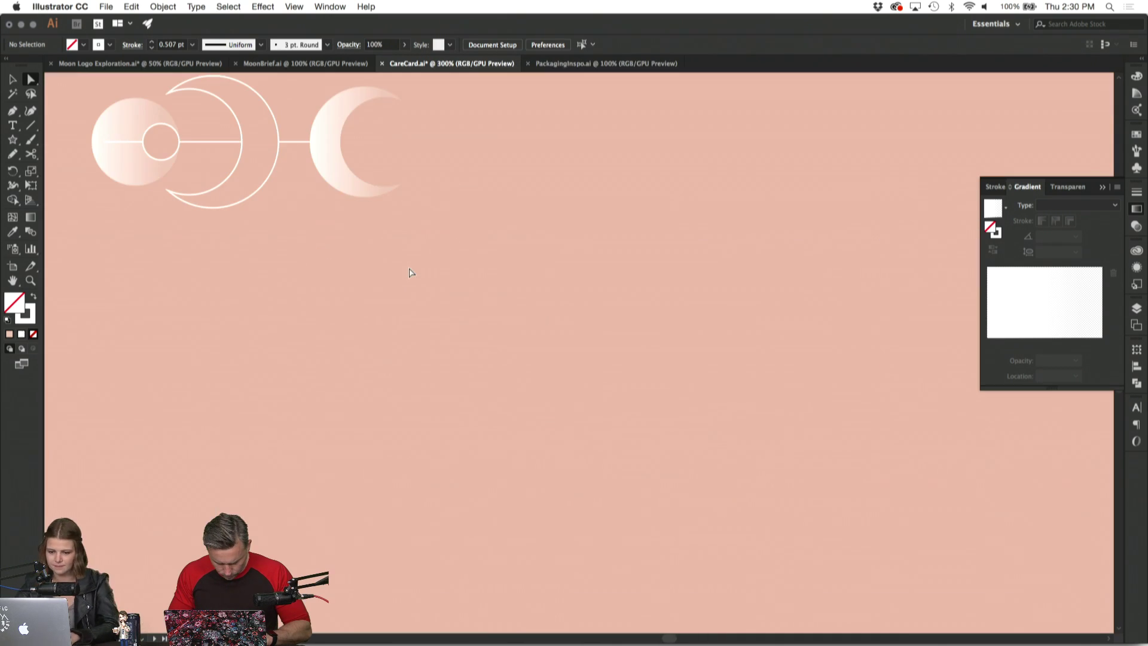
left_click(320, 160)
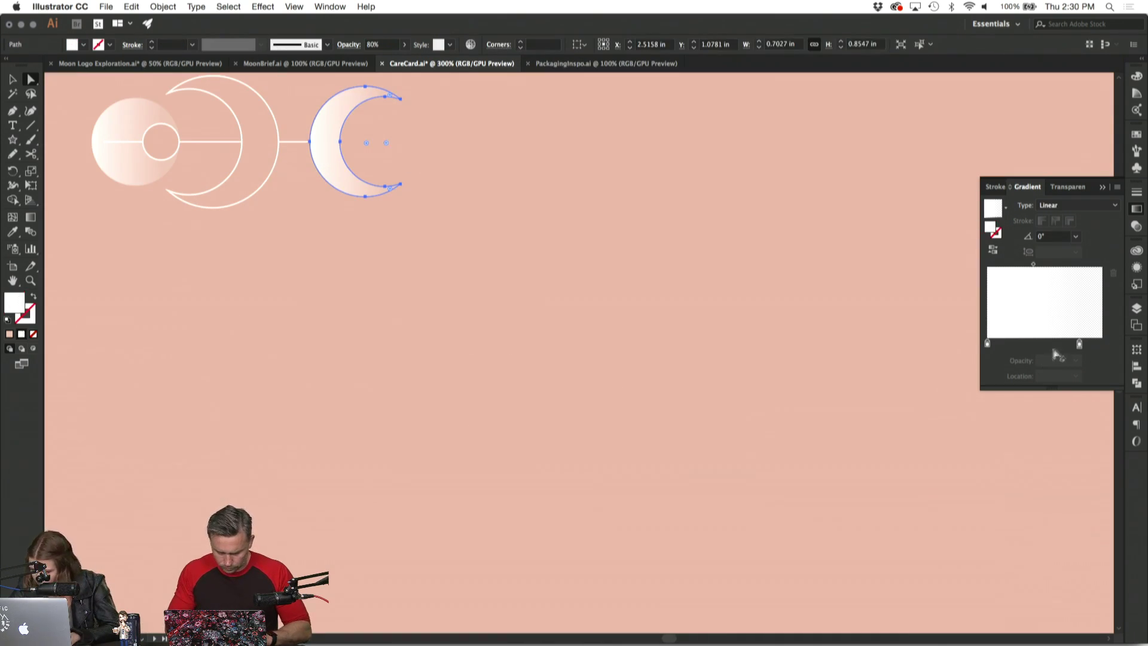
left_click(1079, 344)
left_click(1046, 361)
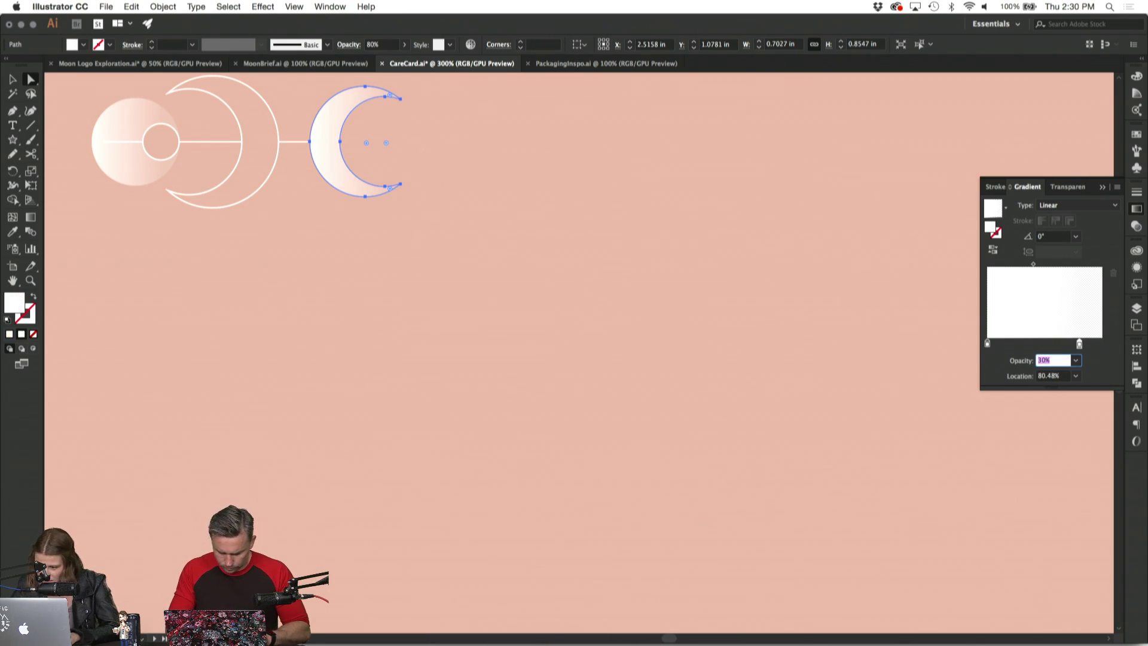
left_click_drag(1080, 346, 1069, 345)
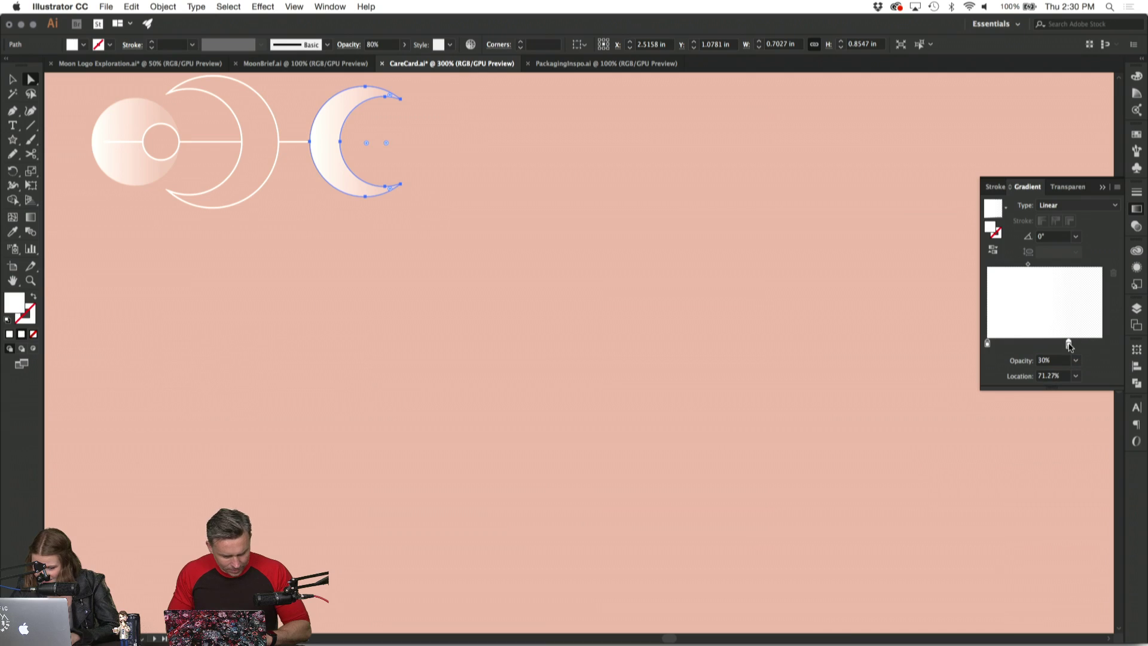
left_click(715, 270)
key("super+minus")
key("super+minus")
key("super+minus")
key("super+minus")
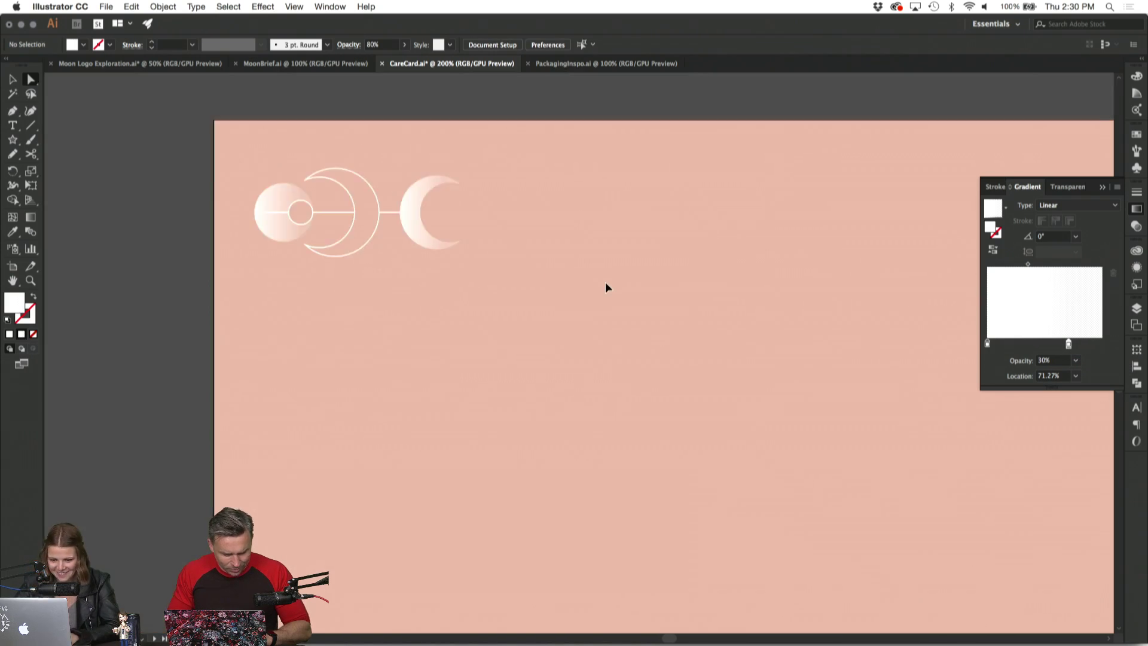
key("super+minus")
Scale the gradient crescent down proportionally to about 0.53 by 0.65 in at the end of the line.
key("super+plus")
key("super+plus")
key("super+plus")
key("super+plus")
key("super+plus")
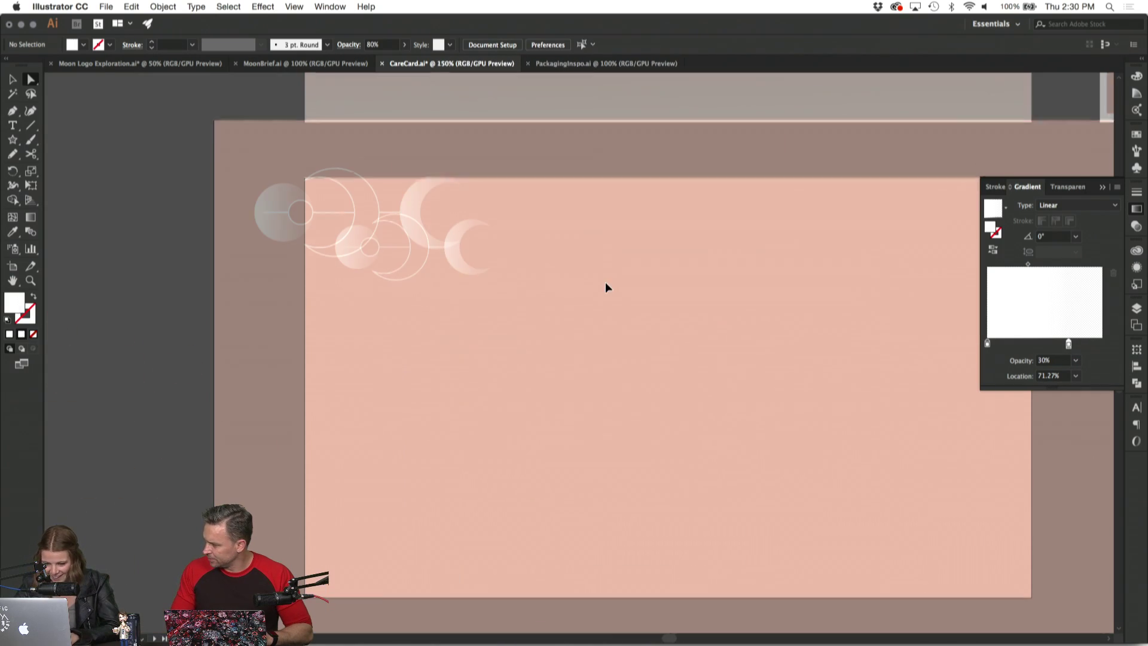
scroll(607, 287, "up", 2)
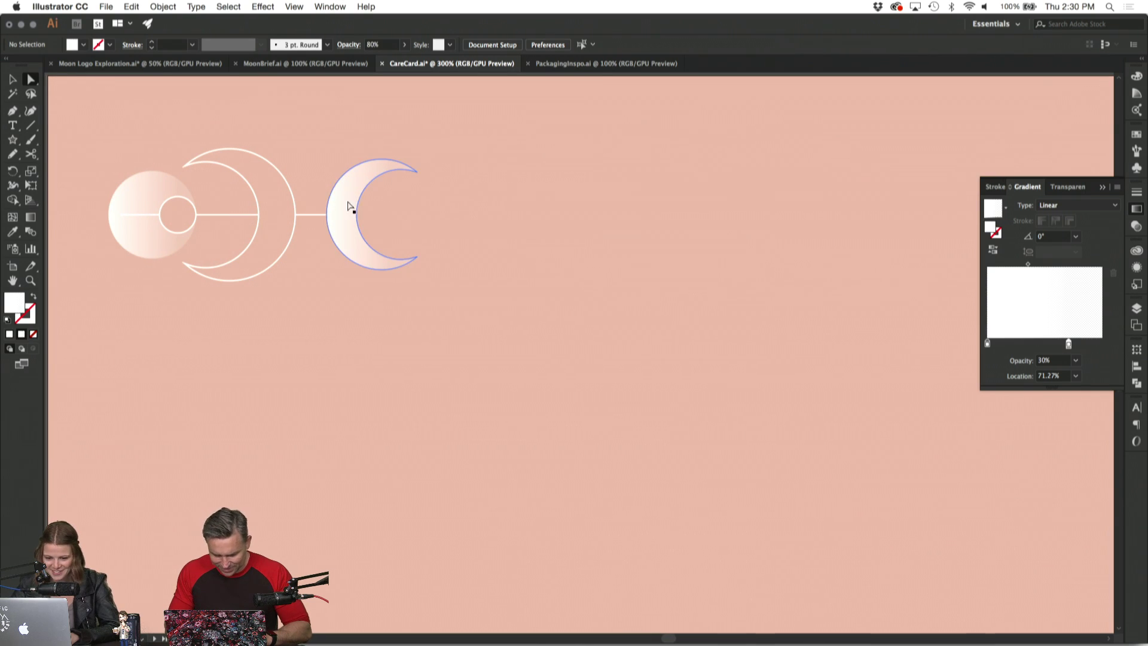
left_click(348, 207)
left_click(13, 80)
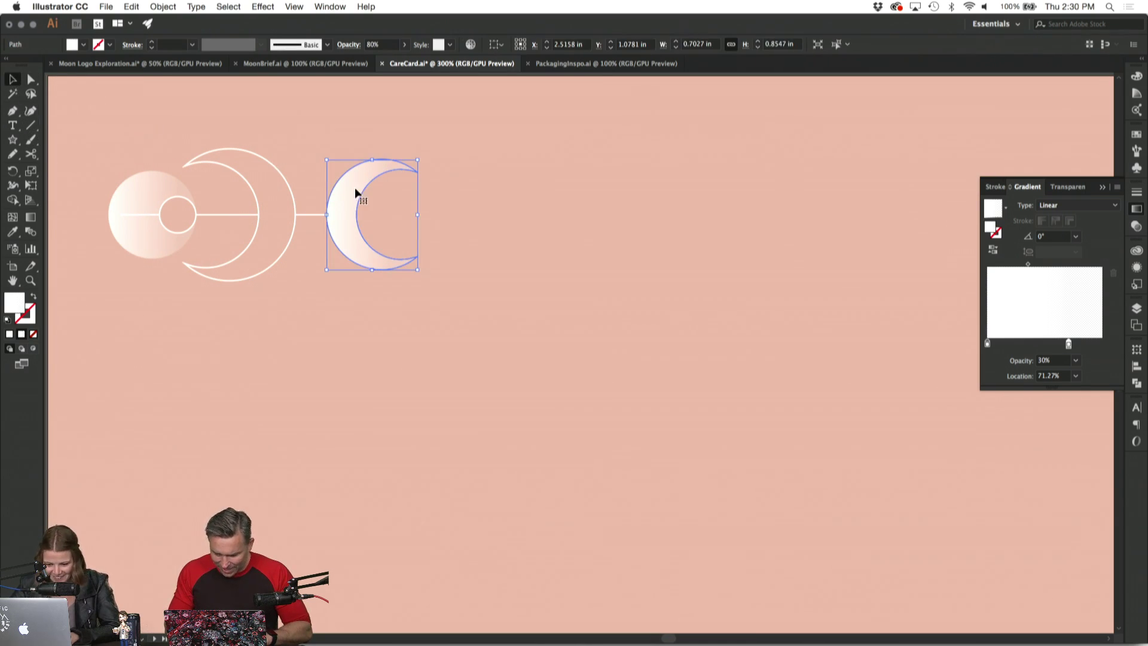
left_click_drag(420, 219, 397, 219)
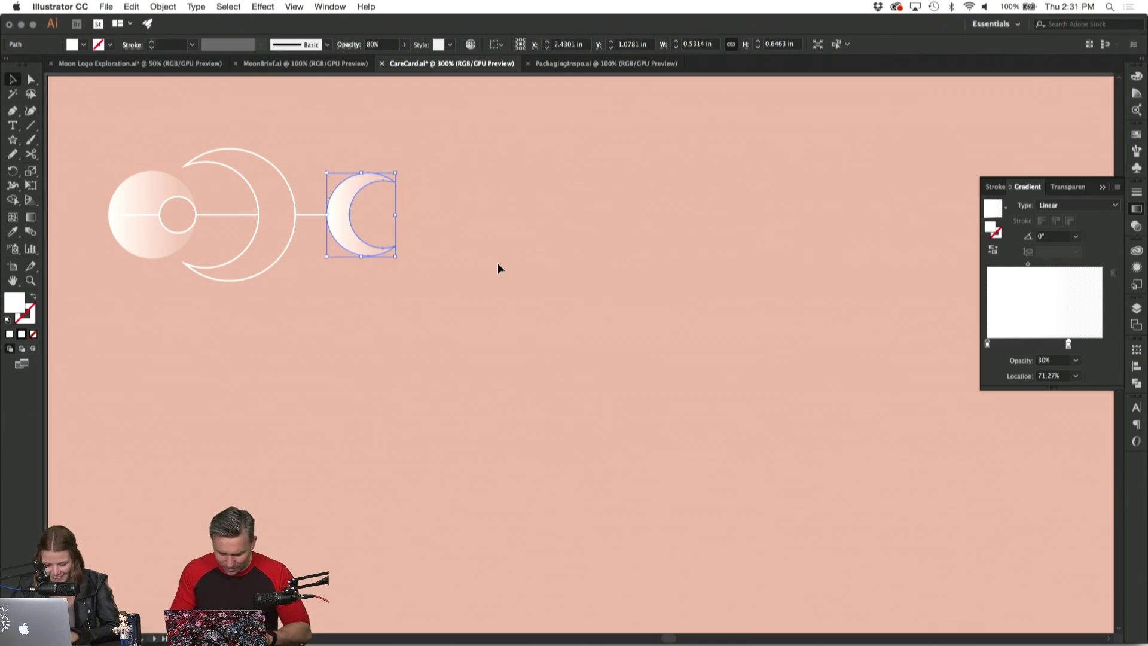
left_click(499, 268)
key("super+minus")
key("super+minus")
key("super+minus")
key("super+minus")
key("super+minus")
Select the whole moon-phase motif and nudge it right and slightly up to about X 1.74 in, Y 1.04 in.
key("super+equal")
key("super+equal")
key("super+equal")
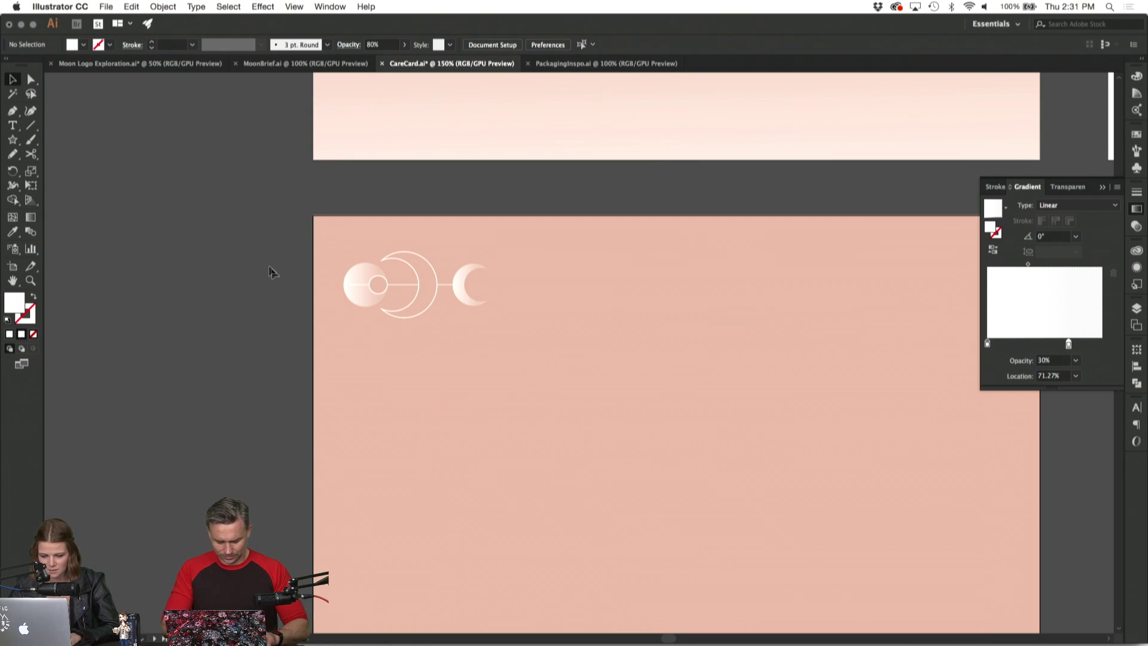
left_click_drag(356, 250, 526, 326)
key("Right")
key("Right")
key("Right")
key("Right")
key("Right")
key("Right")
key("Right")
key("Right")
key("Right")
key("Right")
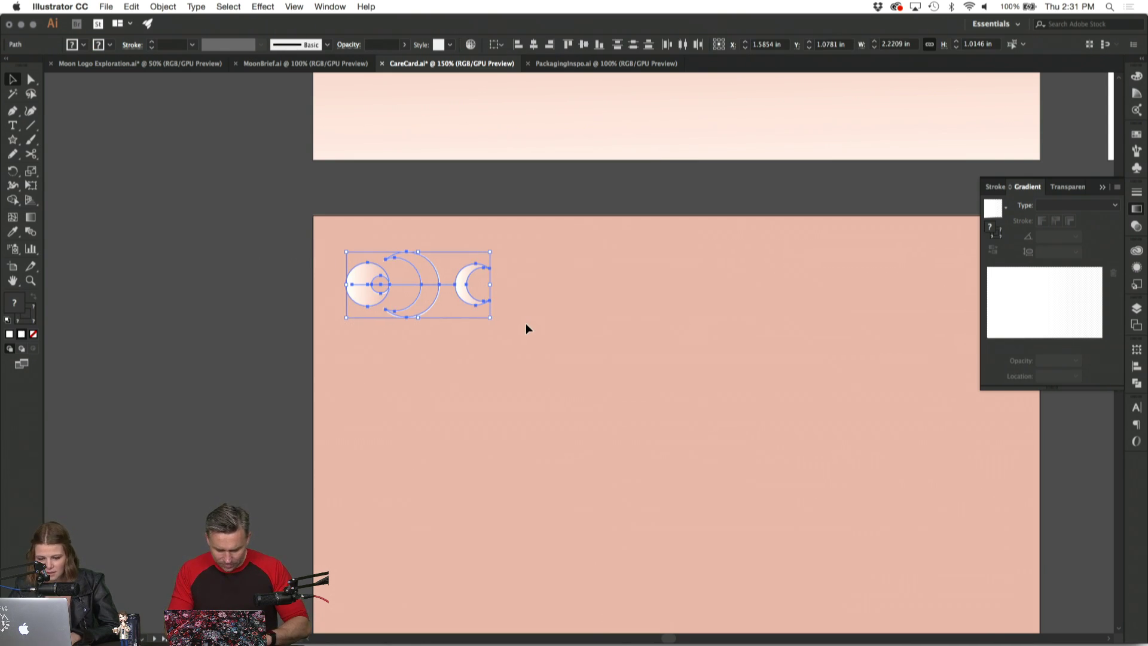
key("Up")
key("Up")
key("Up")
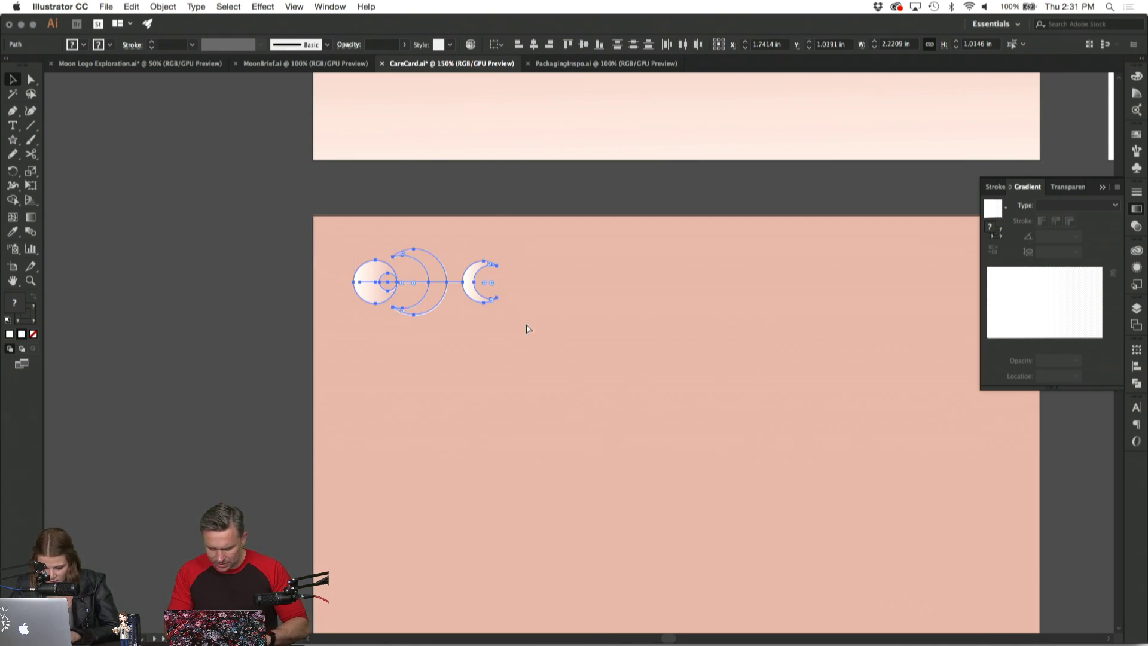
Create a mirrored copy of the motif, group it and place it directly below the original at about Y 2.38 in.
left_click_drag(504, 245, 367, 323)
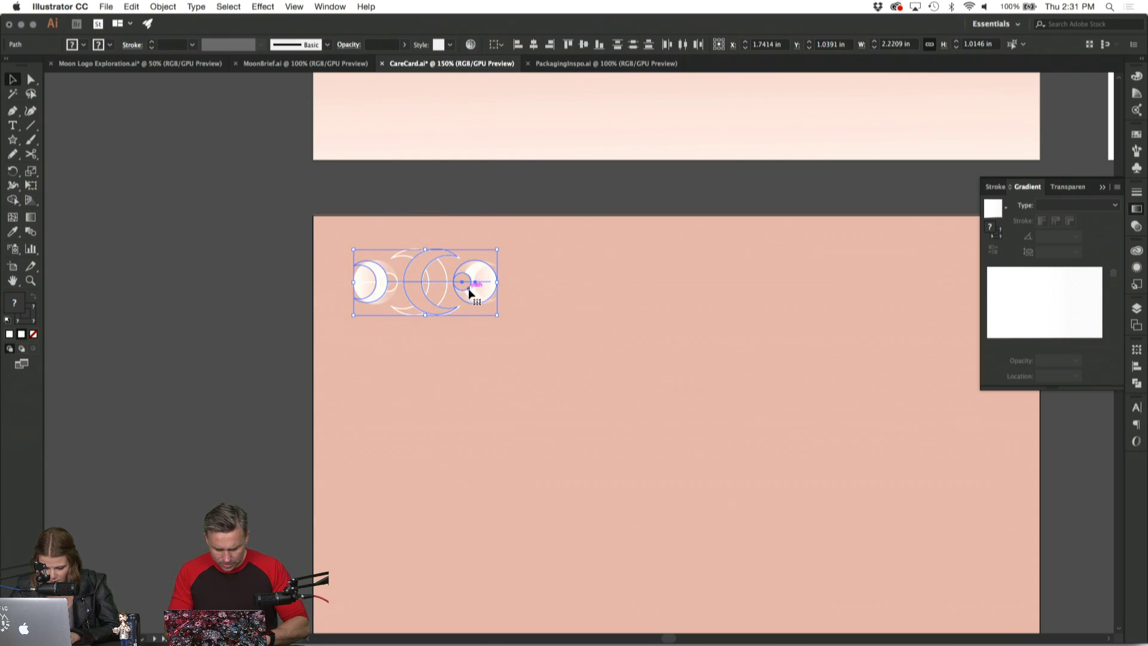
key("super+g")
left_click_drag(465, 305, 479, 365)
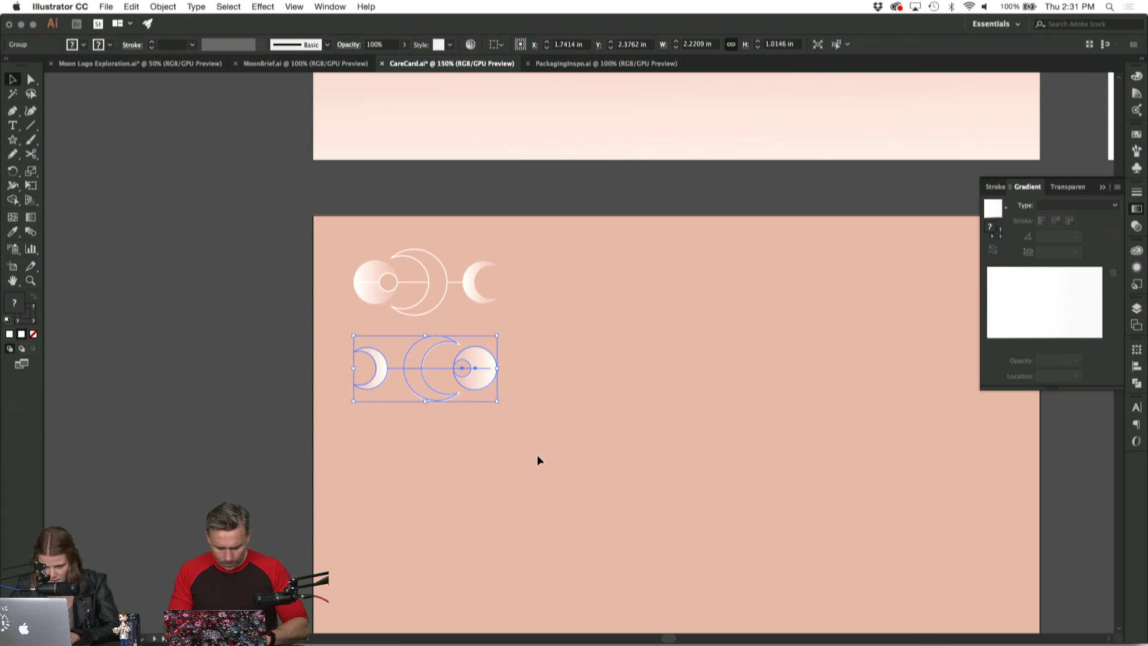
left_click(537, 455)
Delete the mirrored motif copy beneath the original.
scroll(526, 457, "down", 3)
scroll(519, 459, "down", 1)
left_click_drag(367, 279, 341, 260)
key("Delete")
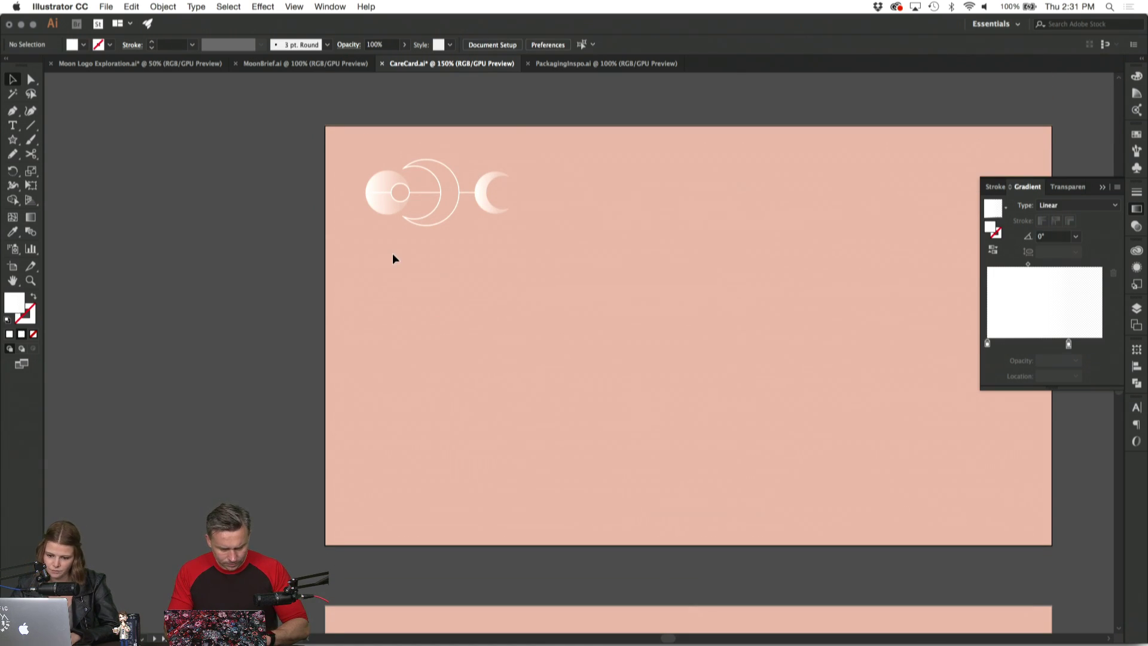
Enlarge the row of overlapping gradient circles proportionally to about 4.74 by 1.51 in and move it off the lower card into the empty canvas beside it.
key("super+minus")
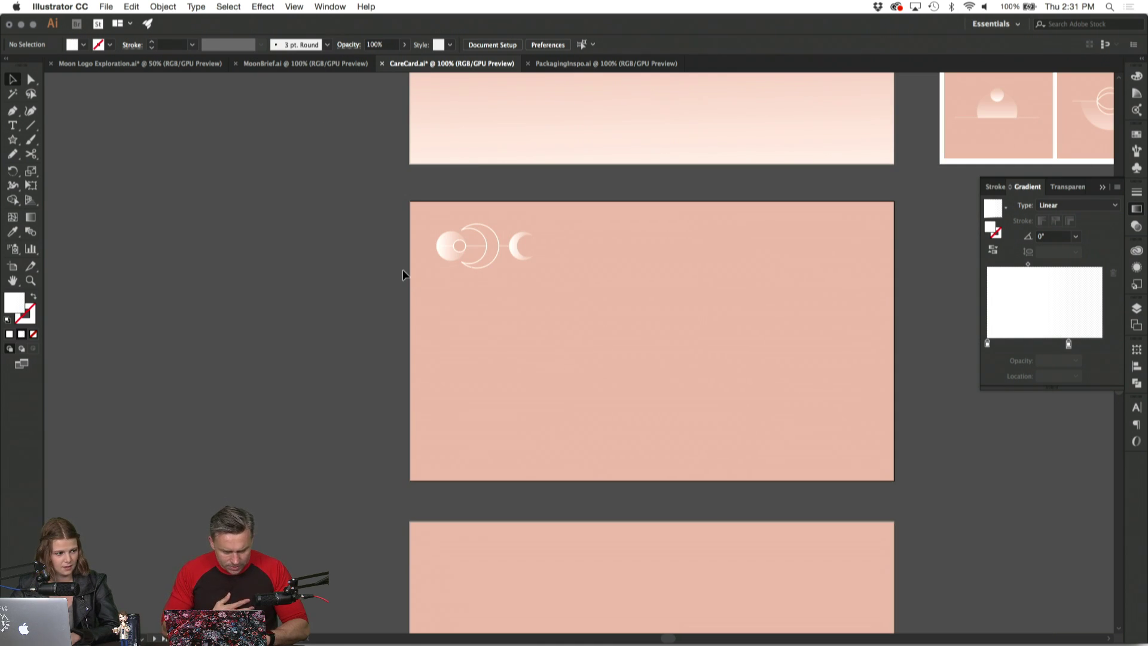
scroll(431, 272, "left", 5)
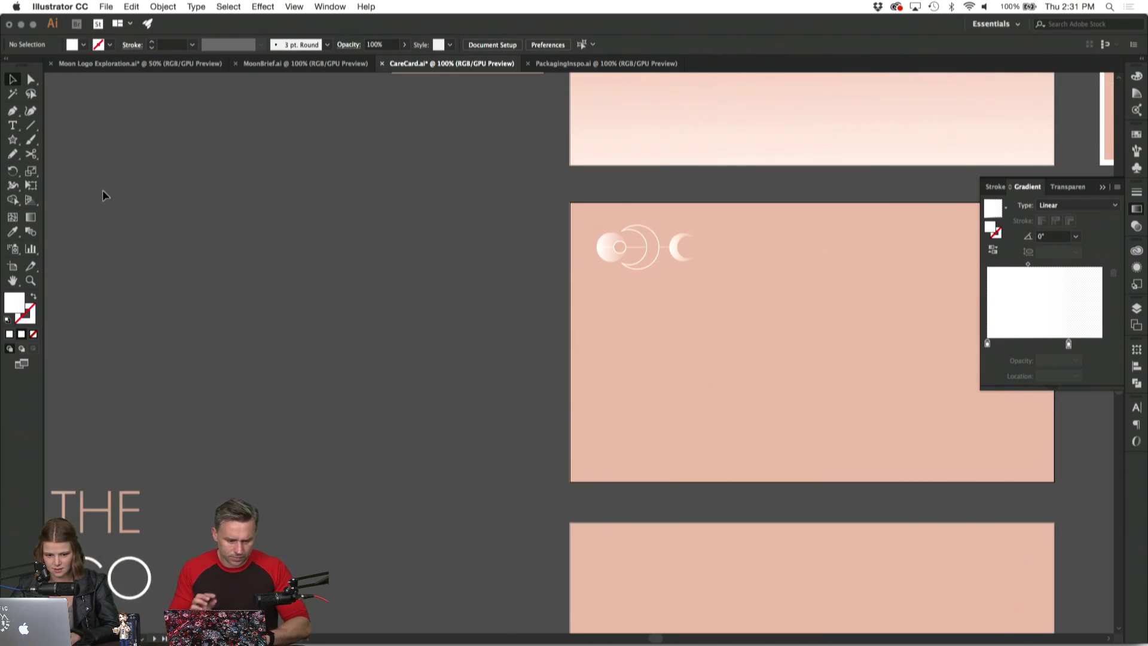
scroll(354, 278, "right", 6)
scroll(354, 279, "up", 3)
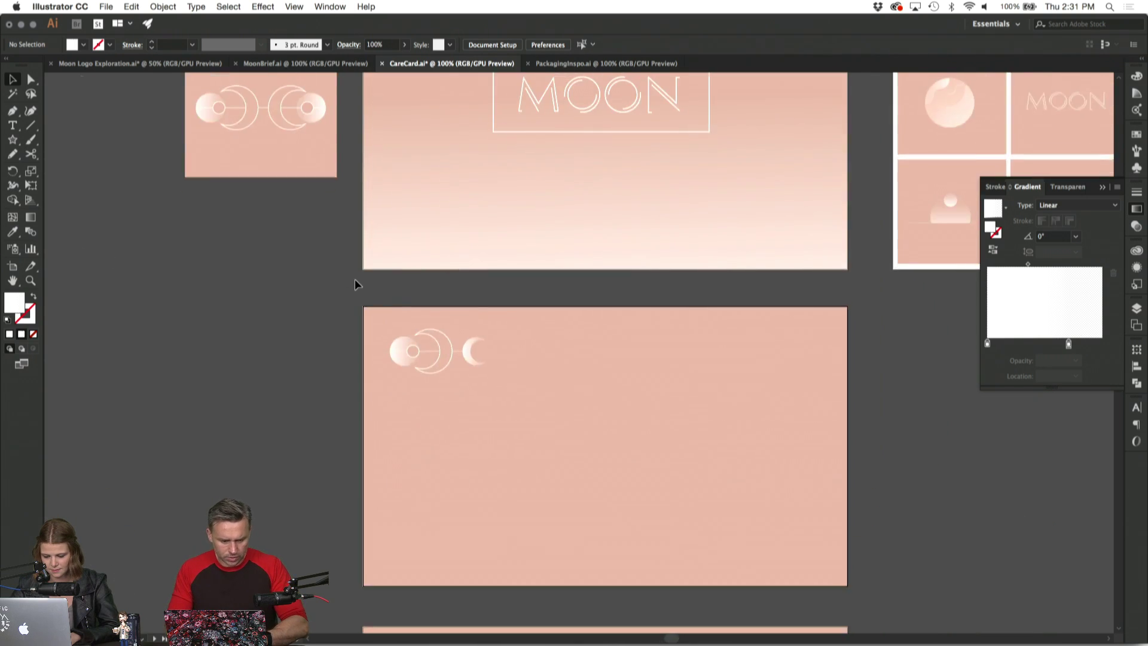
scroll(354, 278, "up", 3)
scroll(354, 278, "down", 4)
scroll(485, 376, "down", 5)
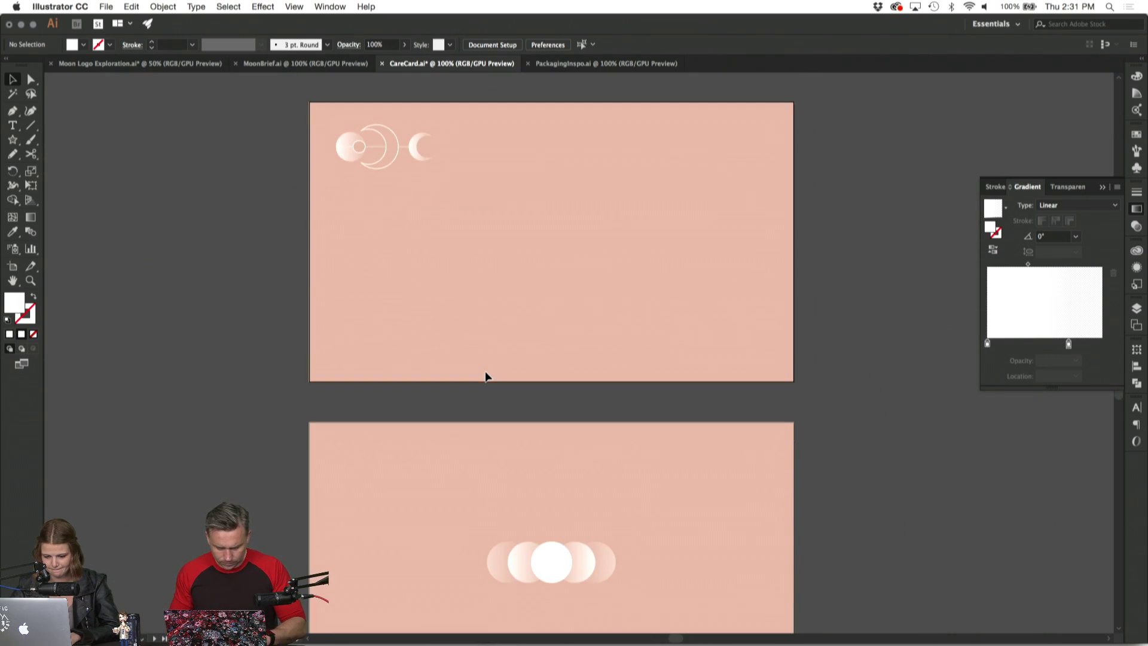
scroll(469, 454, "down", 3)
left_click_drag(621, 435, 687, 443)
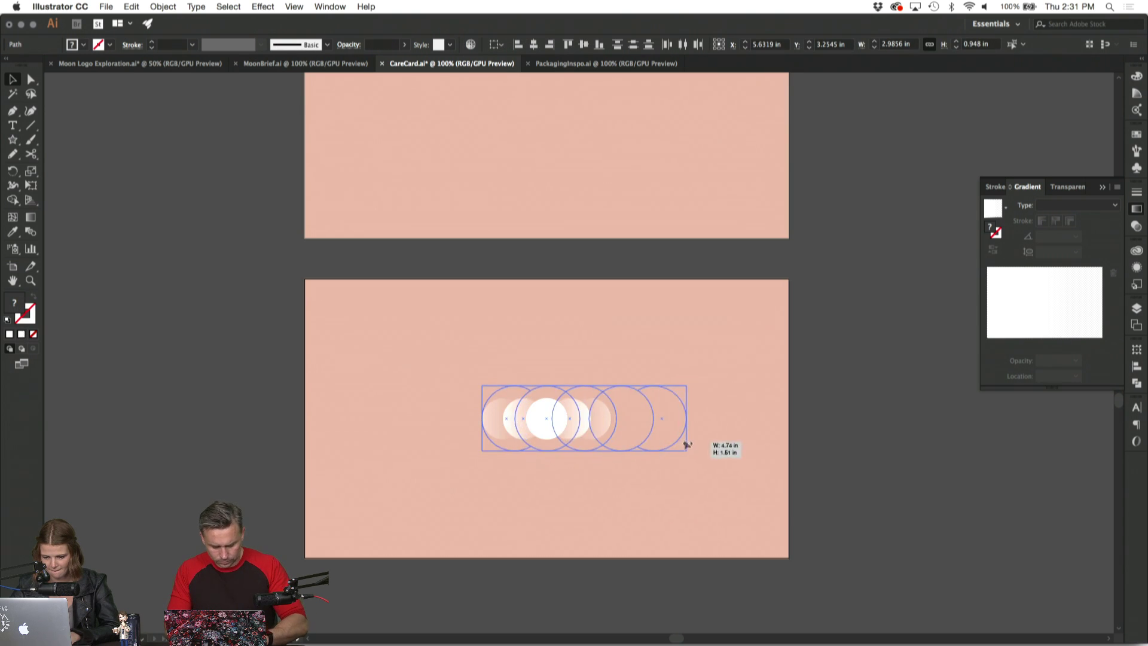
left_click_drag(599, 407, 889, 450)
left_click(710, 321)
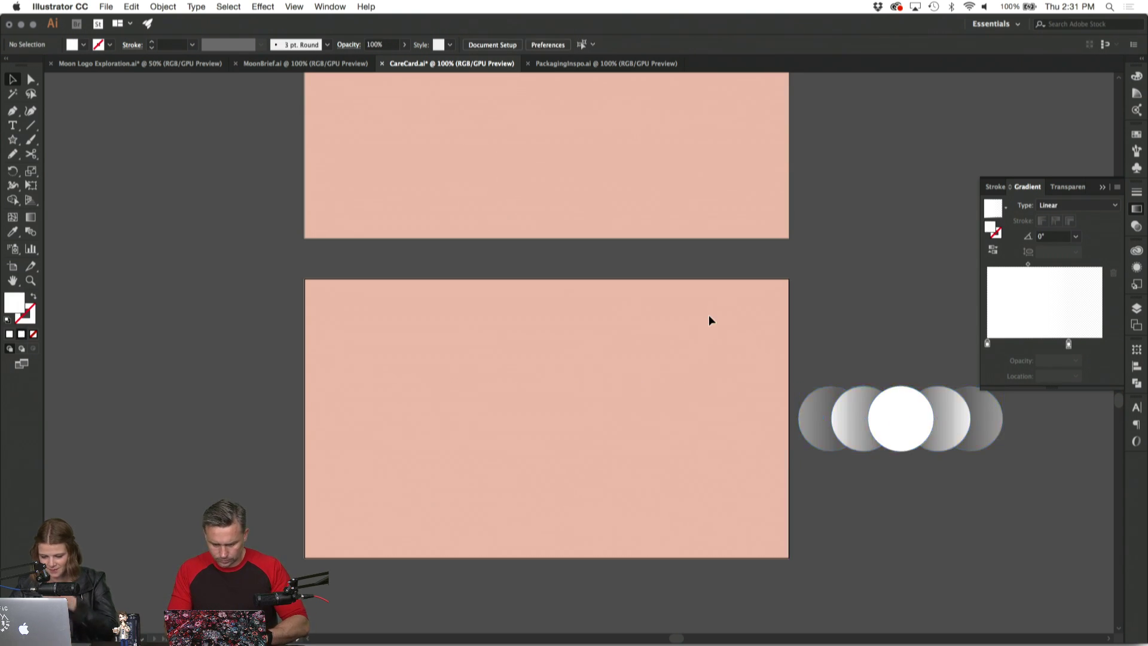
Copy the outlined crescent from the upper card's motif onto the empty lower card and reflect it horizontally.
scroll(710, 320, "up", 2)
scroll(710, 321, "left", 1)
left_click(447, 124)
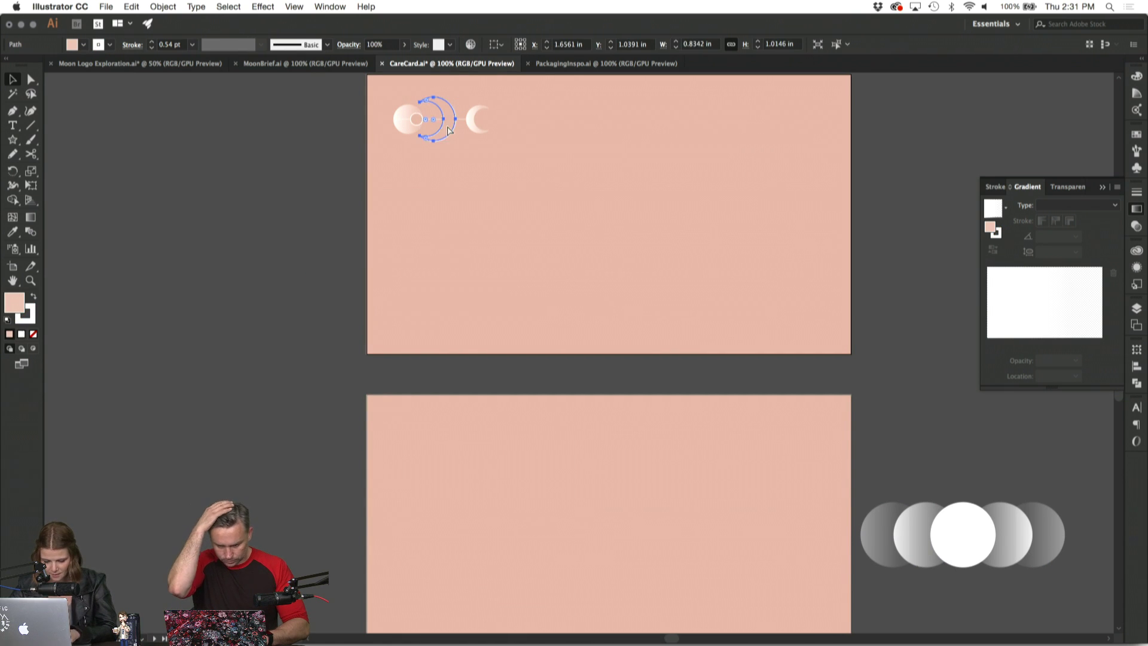
scroll(480, 429, "down", 3)
scroll(480, 430, "left", 1)
scroll(480, 433, "down", 3)
key("super+v")
left_click(173, 6)
mouse_move(180, 21)
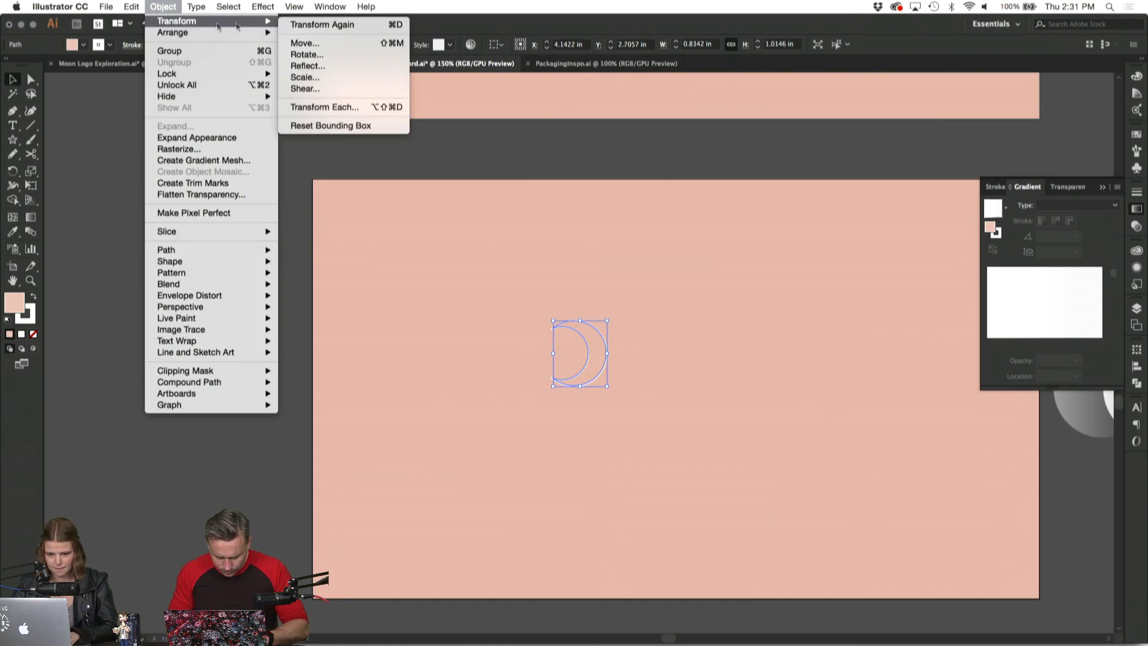
left_click(309, 66)
key("Return")
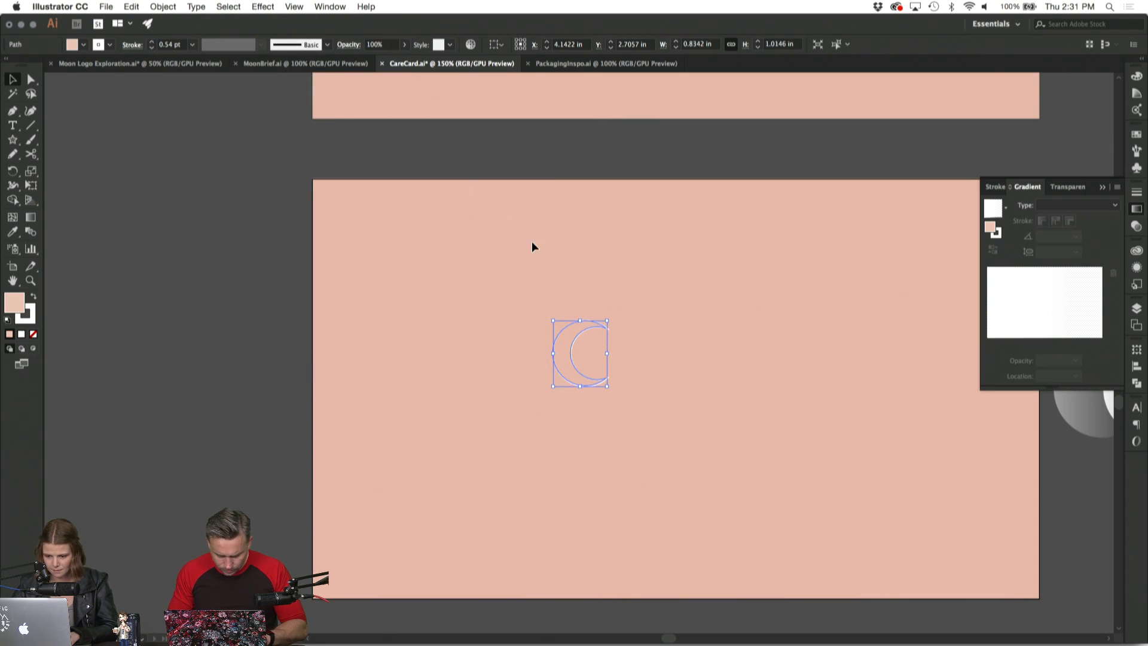
Move the outlined crescent near the card's upper-left corner and place a mirrored copy beside it at about X 2.25 in, Y 0.84 in.
left_click(523, 236)
left_click_drag(564, 351, 441, 238)
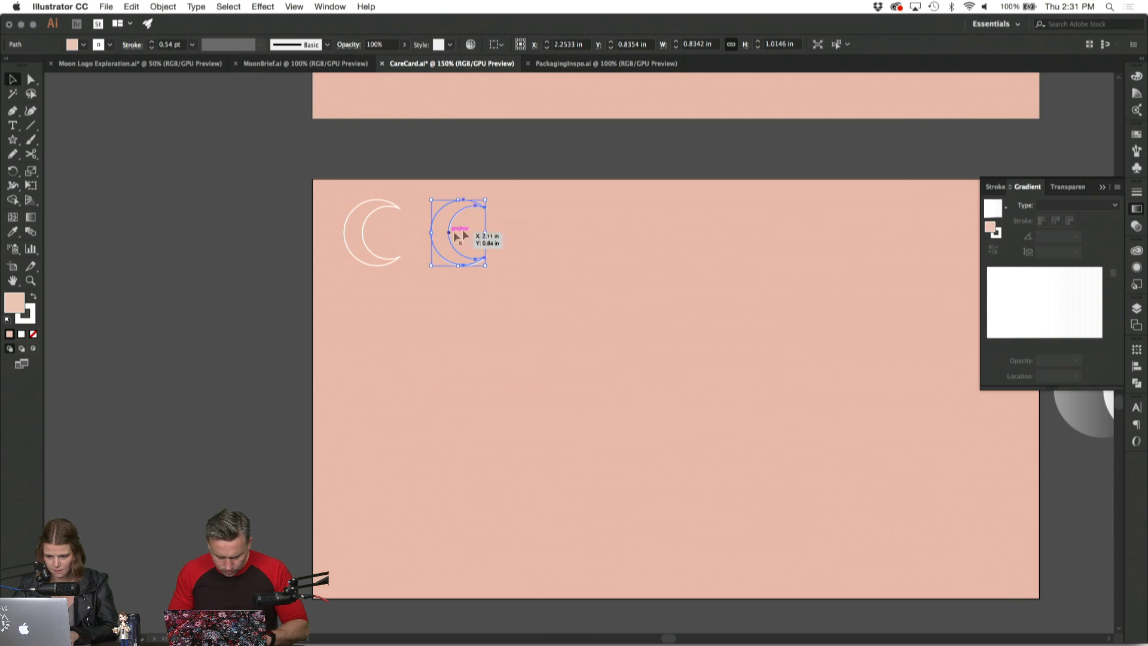
left_click(162, 7)
mouse_move(174, 22)
left_click(307, 66)
key("Return")
left_click(627, 261)
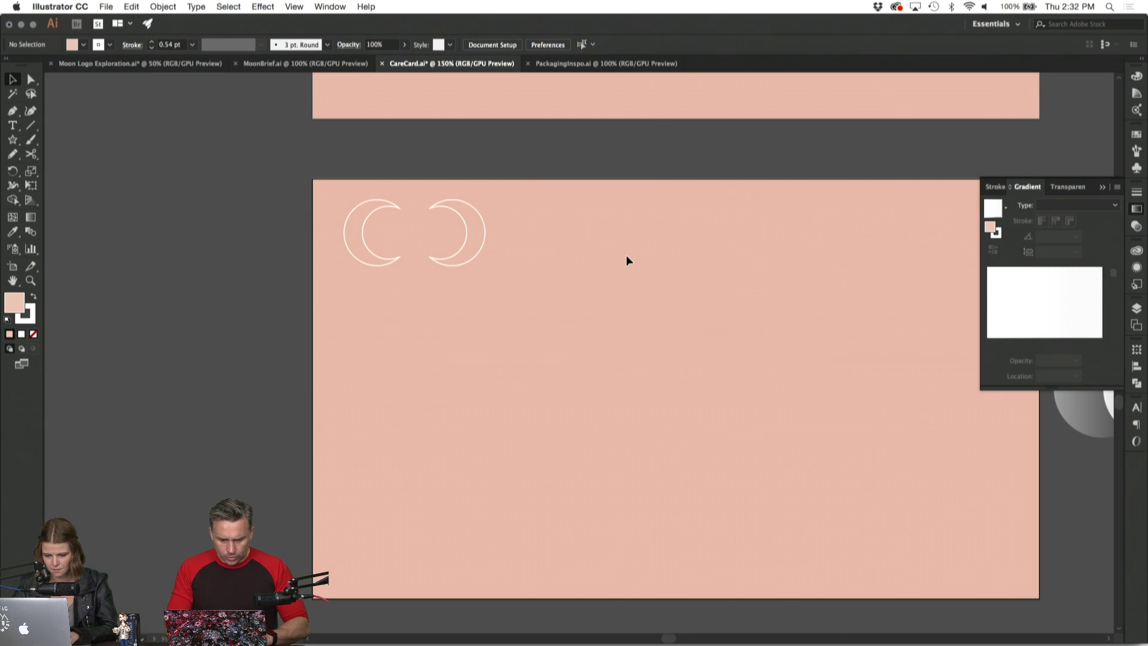
left_click_drag(354, 225, 499, 234)
left_click(612, 275)
left_click(502, 251)
left_click(546, 259)
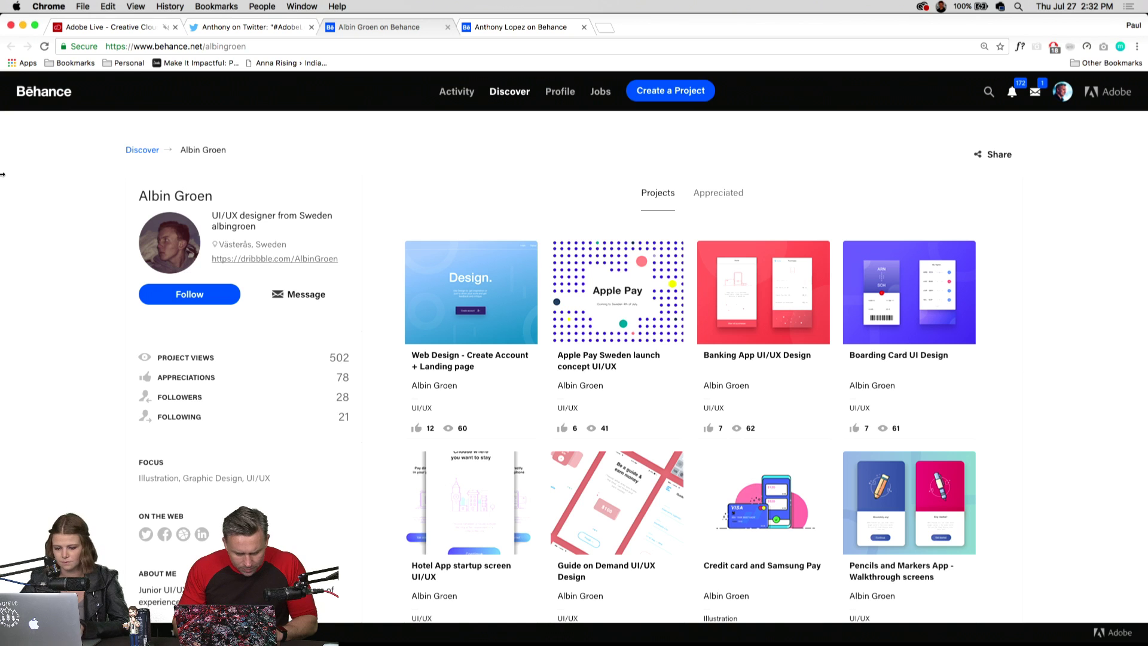
In Chrome, make the Behance profile full screen and view the project "Pencils and Markers App - Walkthrough screens", then return to the profile.
left_click(35, 25)
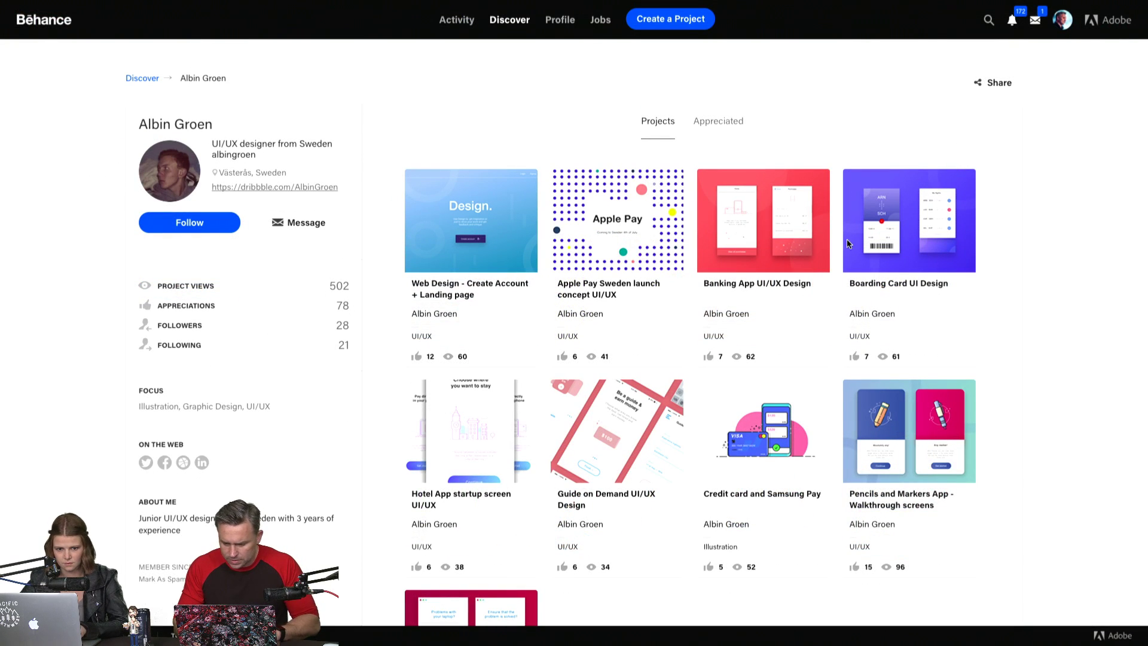
scroll(1060, 255, "down", 2)
scroll(1061, 255, "down", 2)
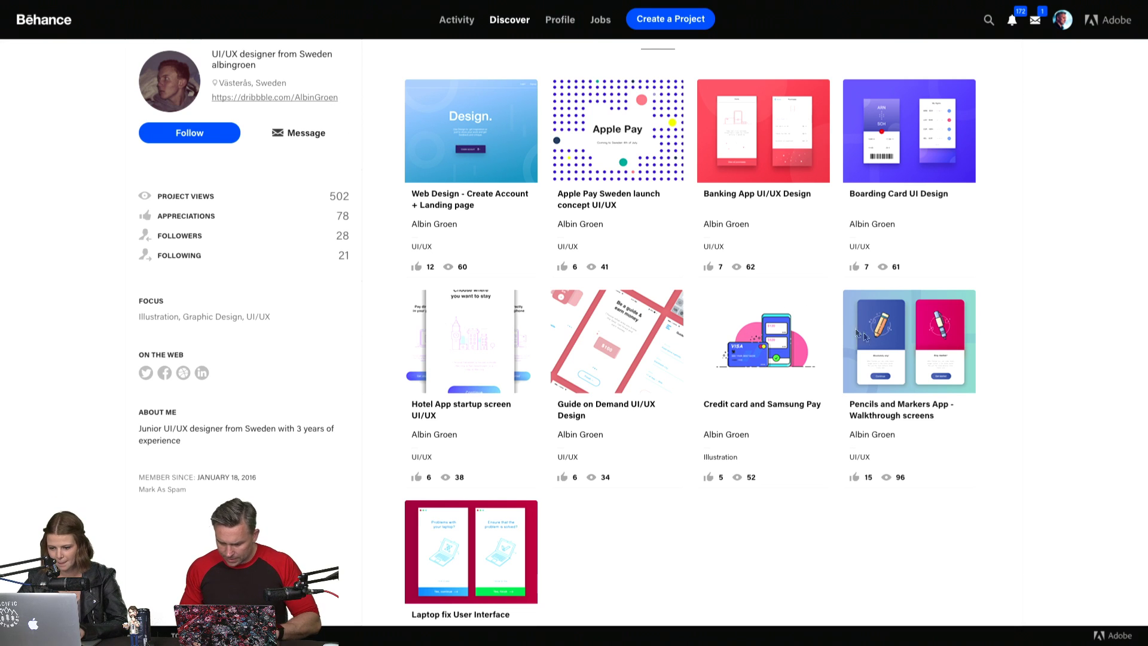
left_click(899, 341)
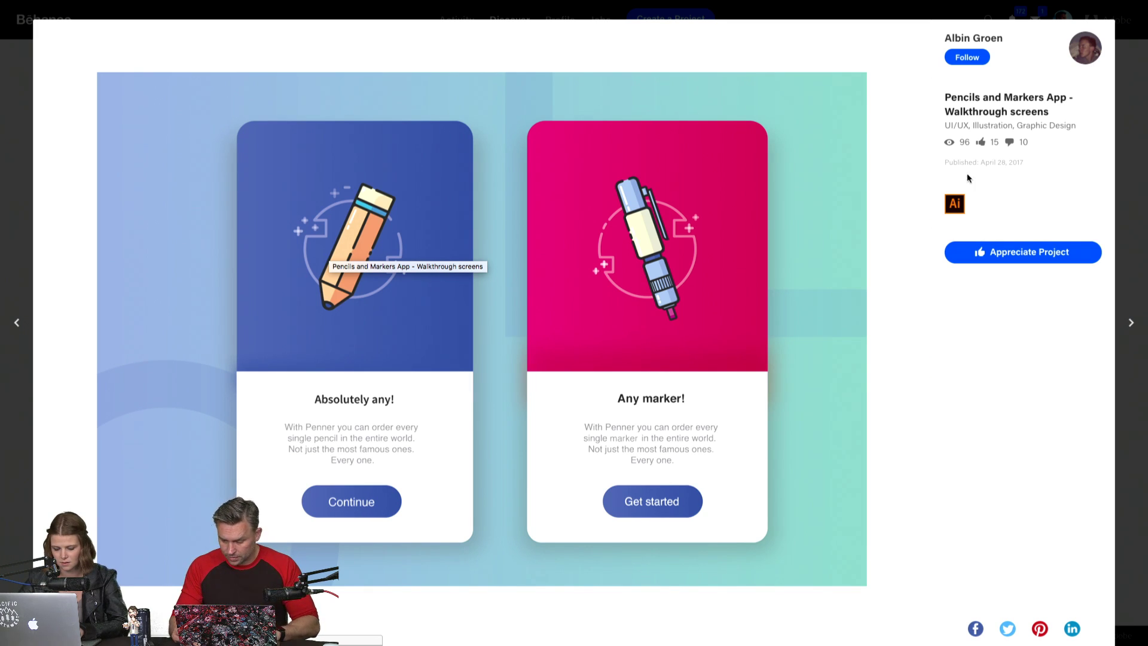
left_click(1137, 186)
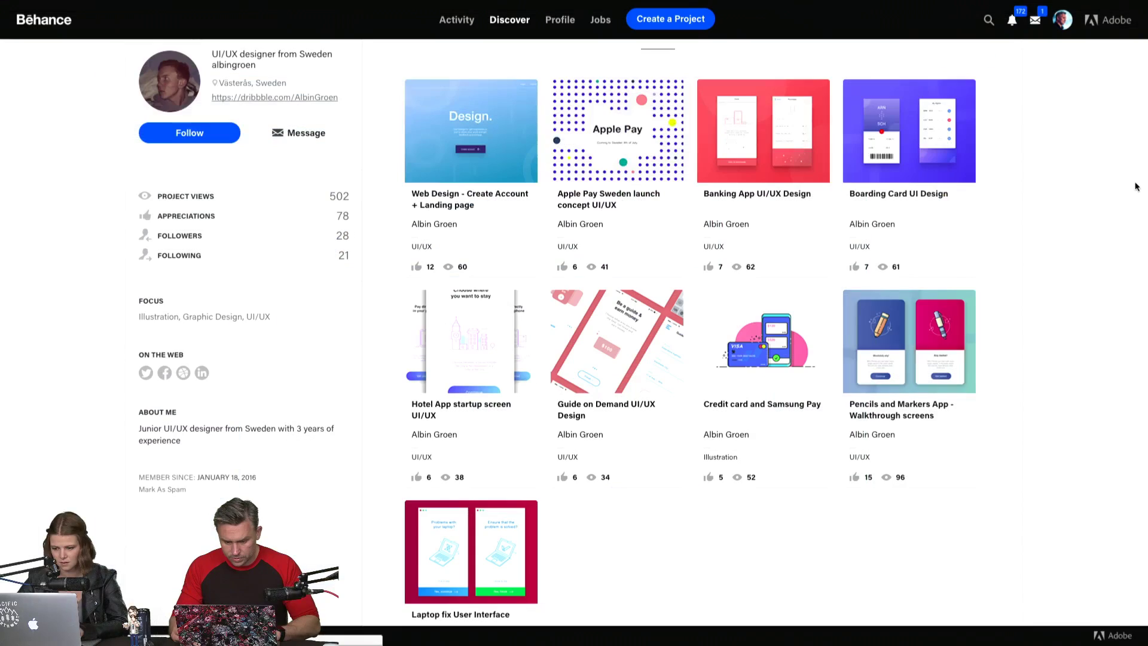
left_click(944, 337)
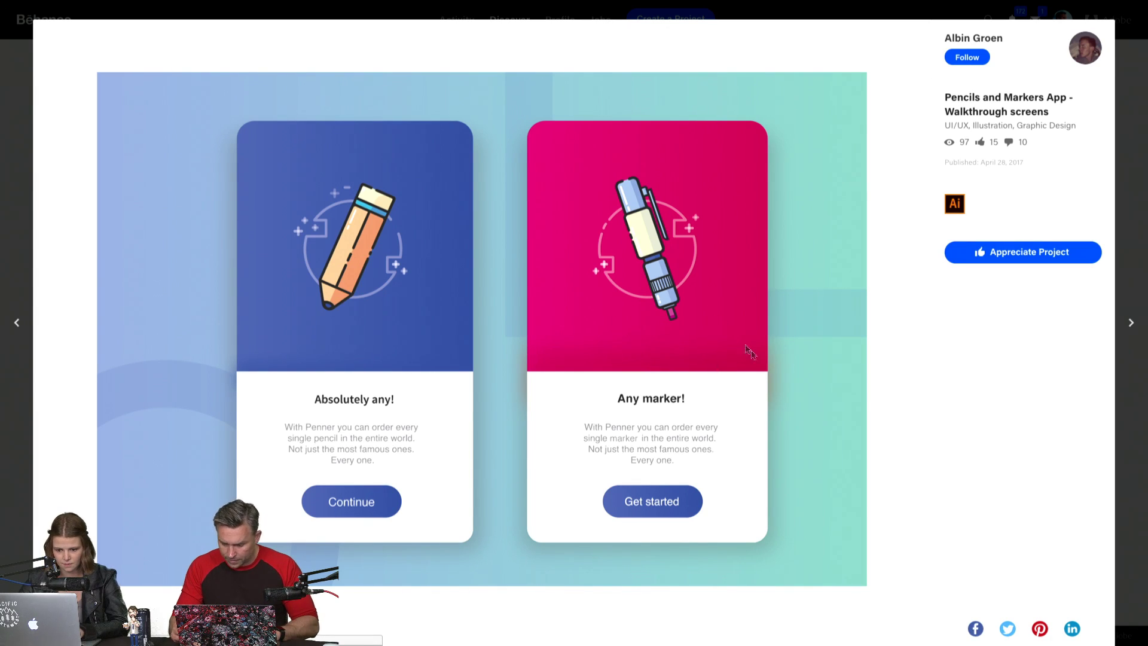
left_click(1125, 179)
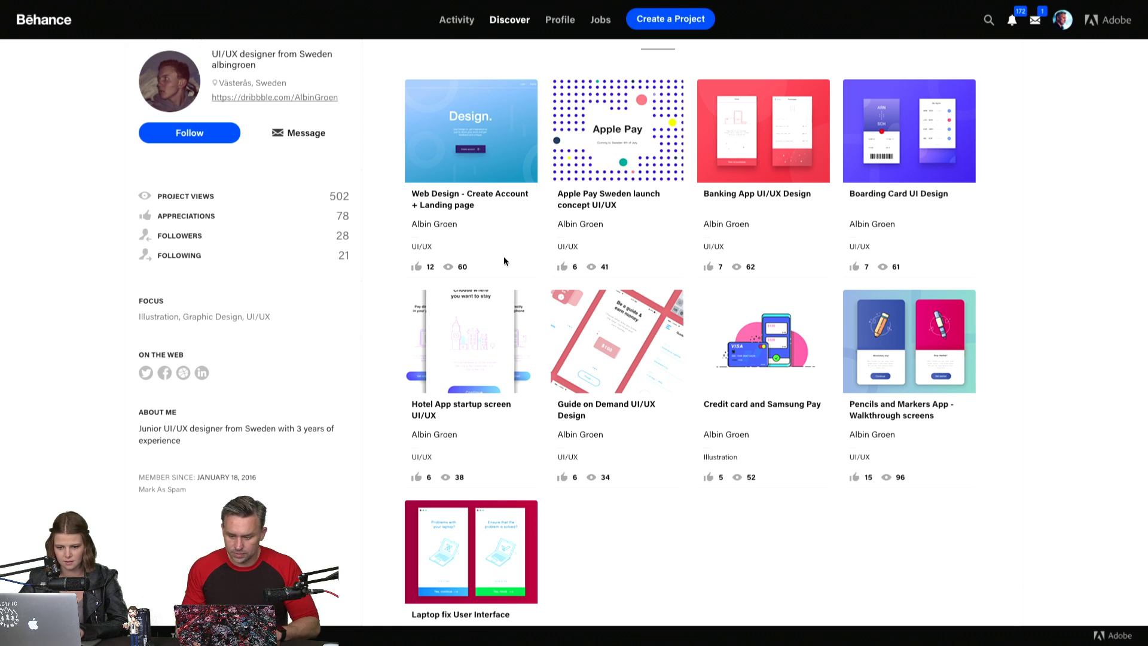
Look through the project "Apple Pay Sweden launch concept UI/UX", appreciate it and close it.
left_click(586, 163)
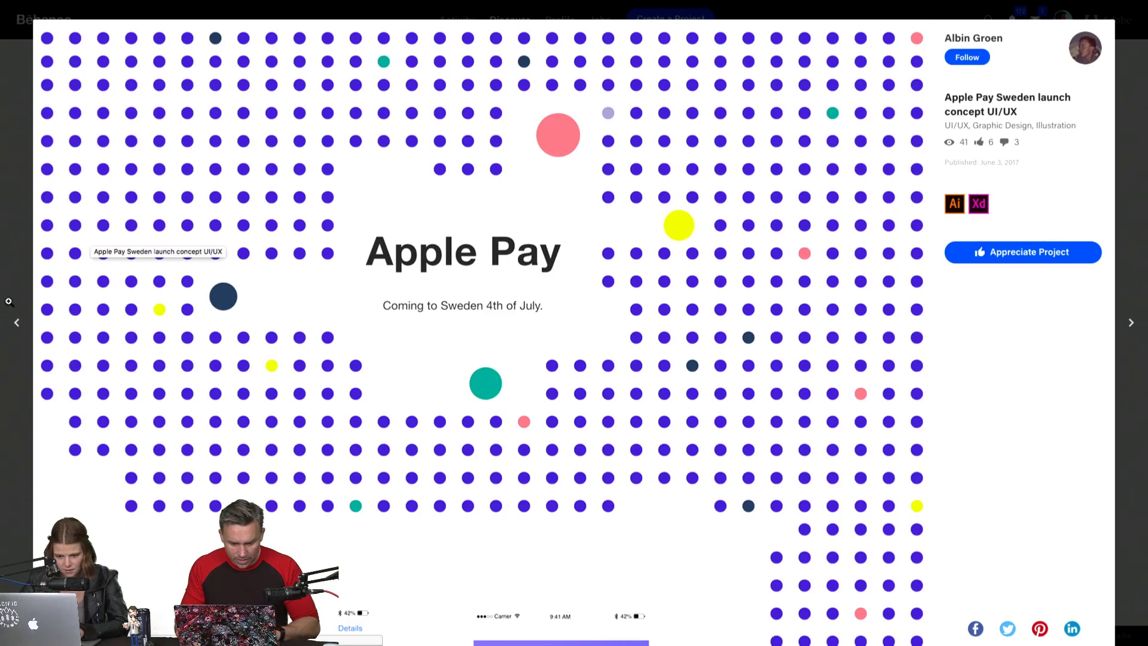
scroll(10, 304, "down", 5)
scroll(10, 304, "down", 10)
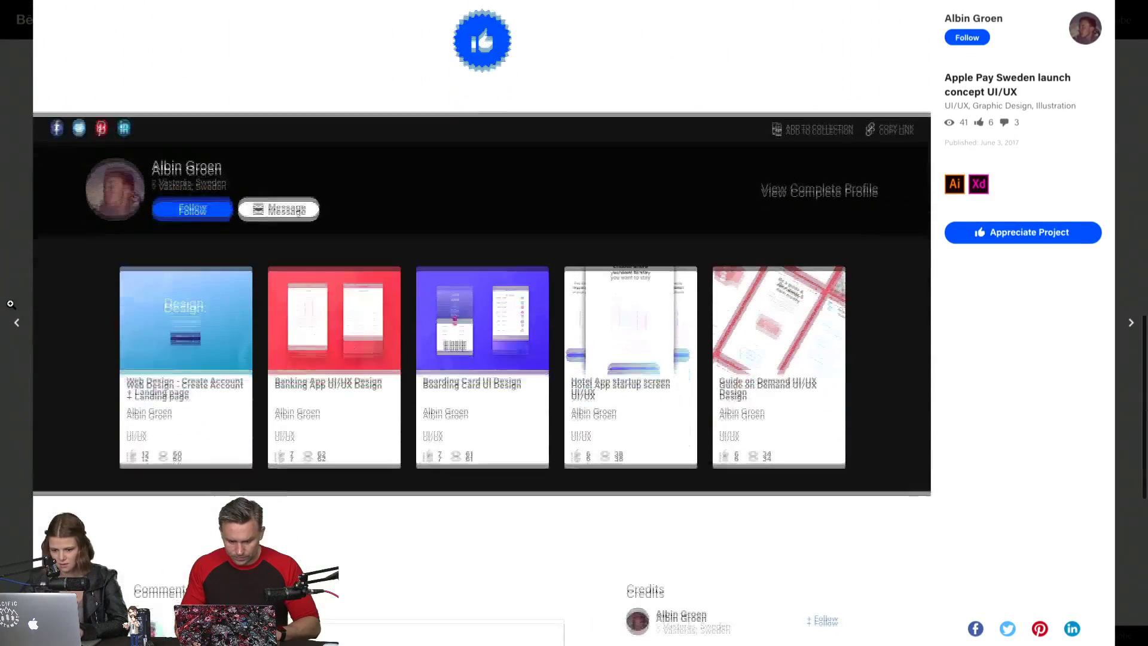
scroll(10, 304, "up", 5)
left_click(482, 323)
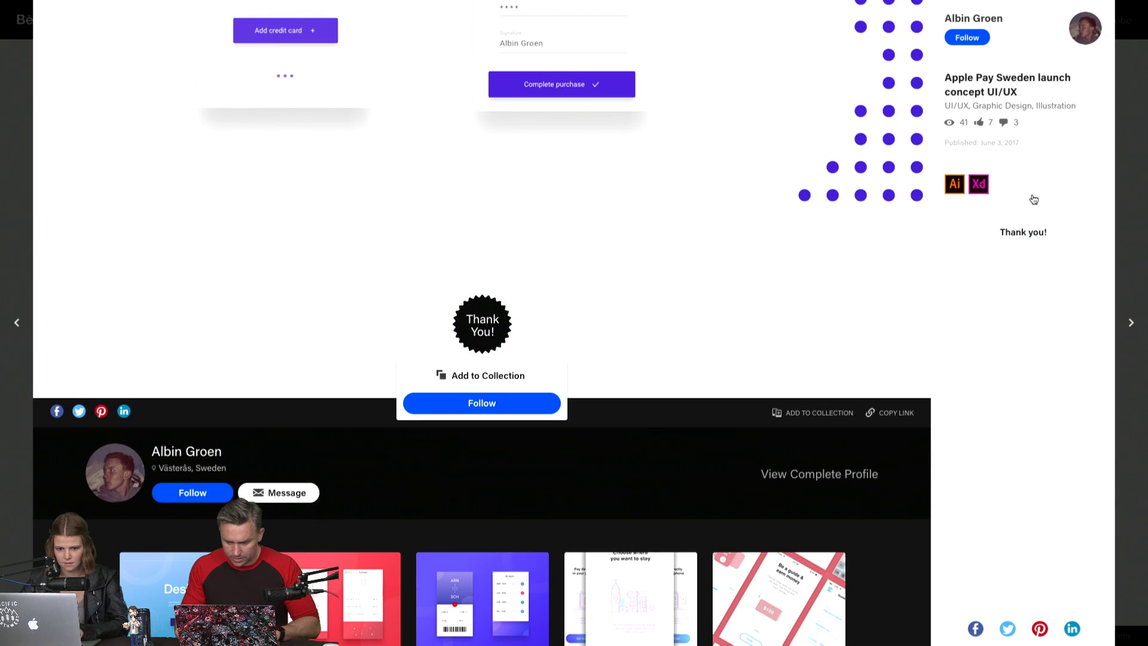
left_click(1132, 167)
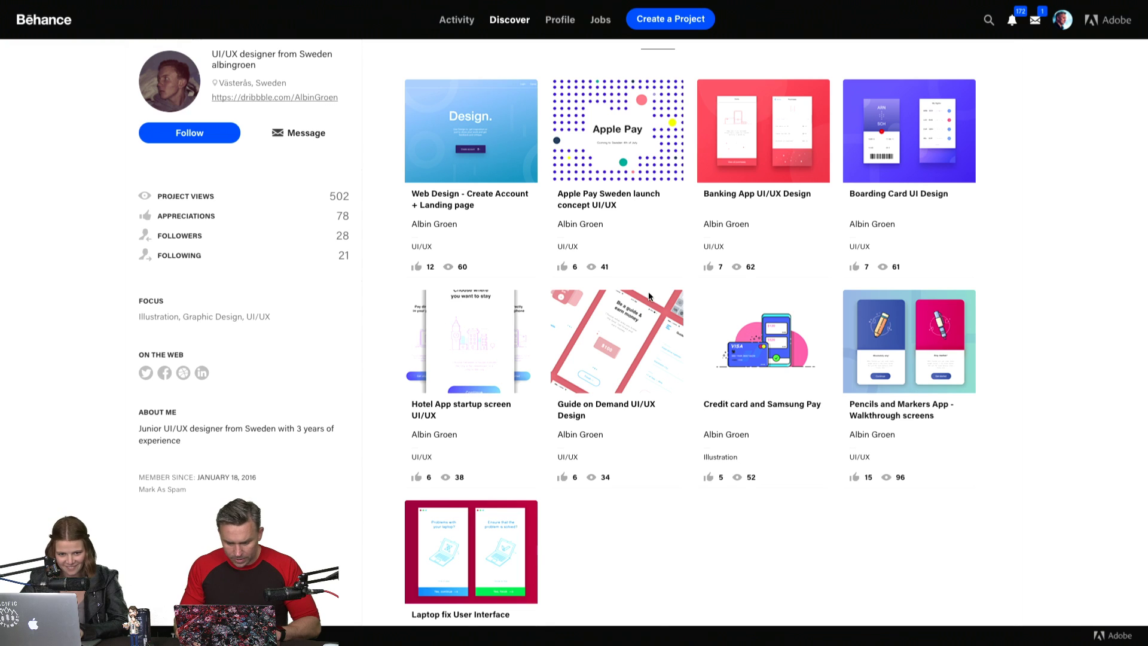
View the project "Credit card and Samsung Pay" and return to the start of the designer's profile.
left_click(752, 354)
scroll(184, 281, "down", 1)
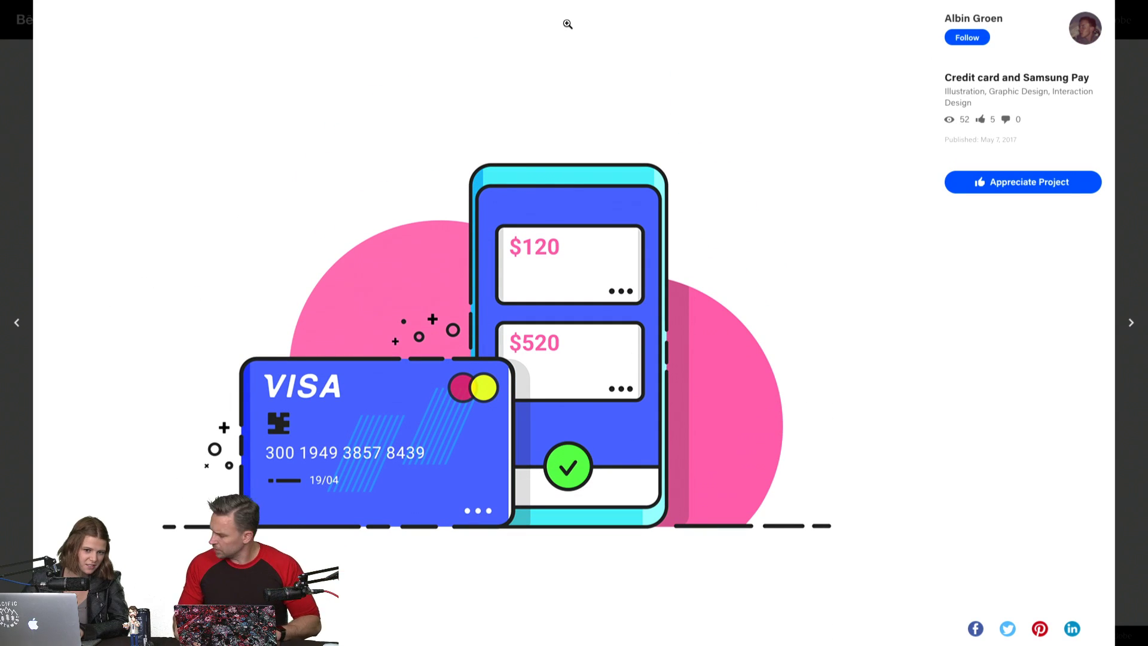
left_click(1130, 73)
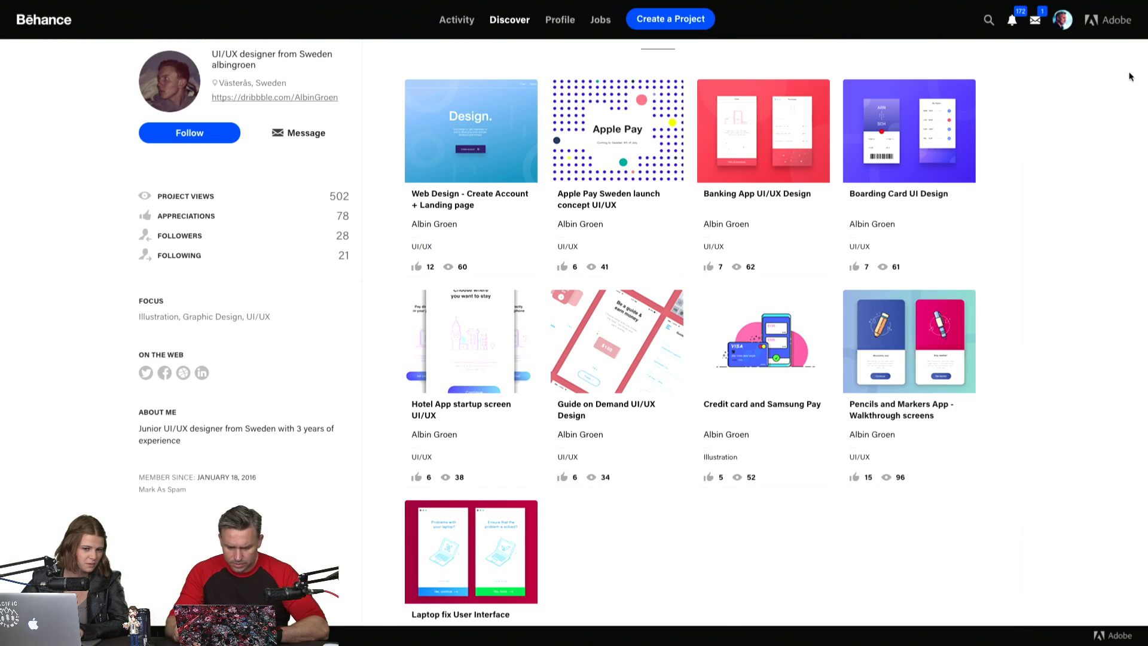
scroll(701, 192, "up", 3)
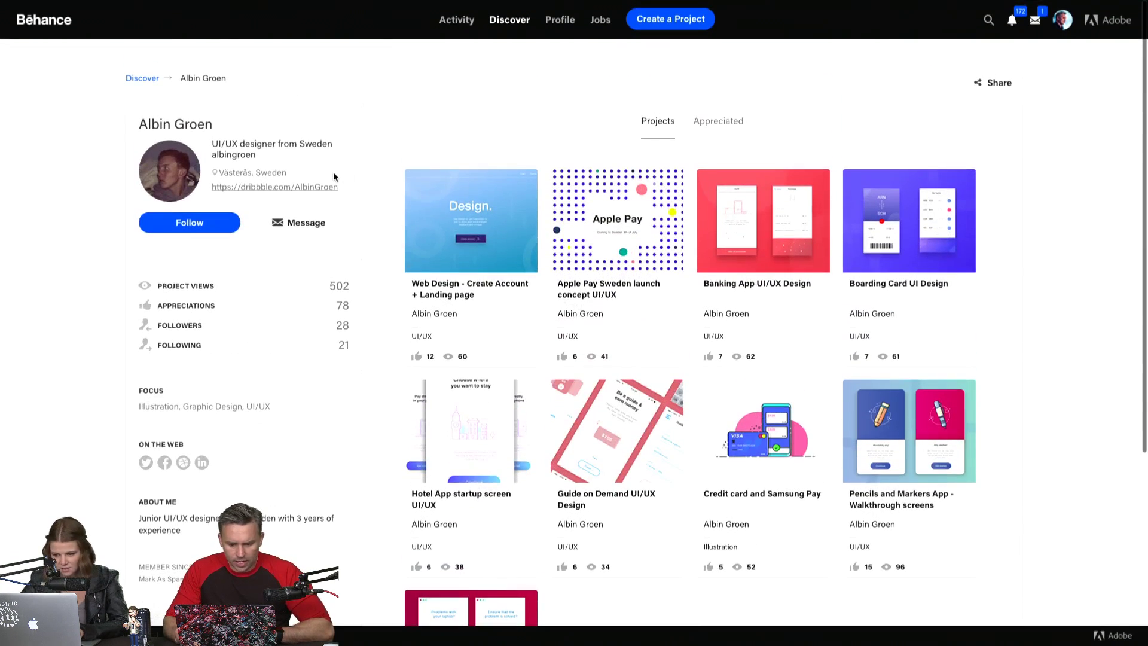
Switch to the other designer's Behance profile, open the project "Design Is a Job" and view the book cover photos.
mouse_move(417, 7)
left_click(494, 29)
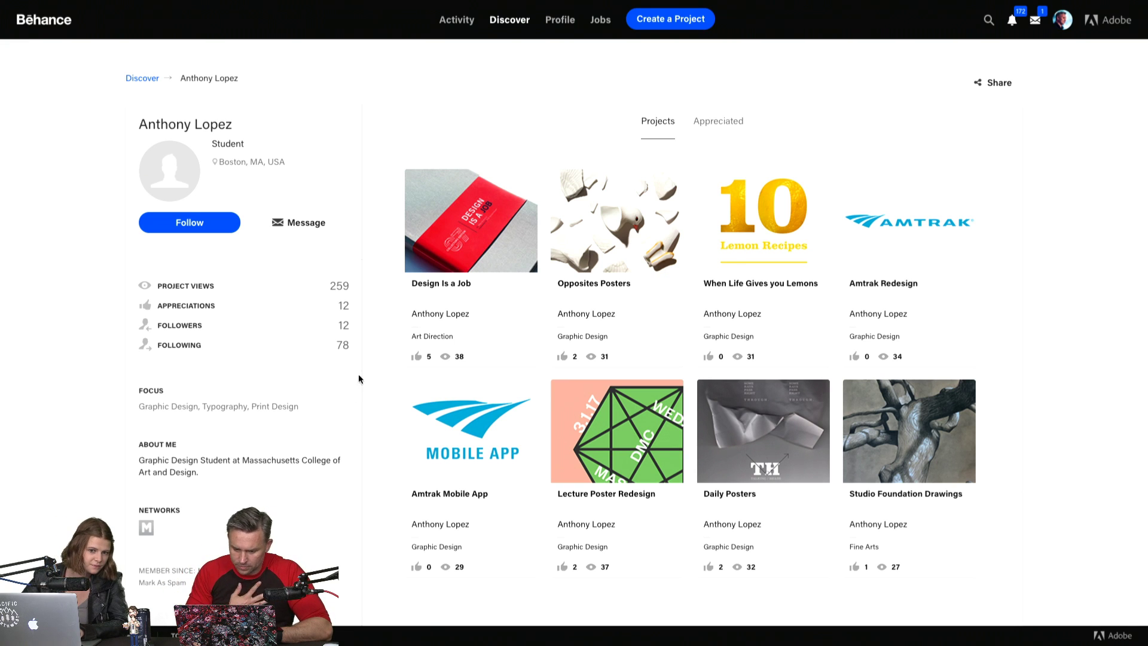
left_click(432, 252)
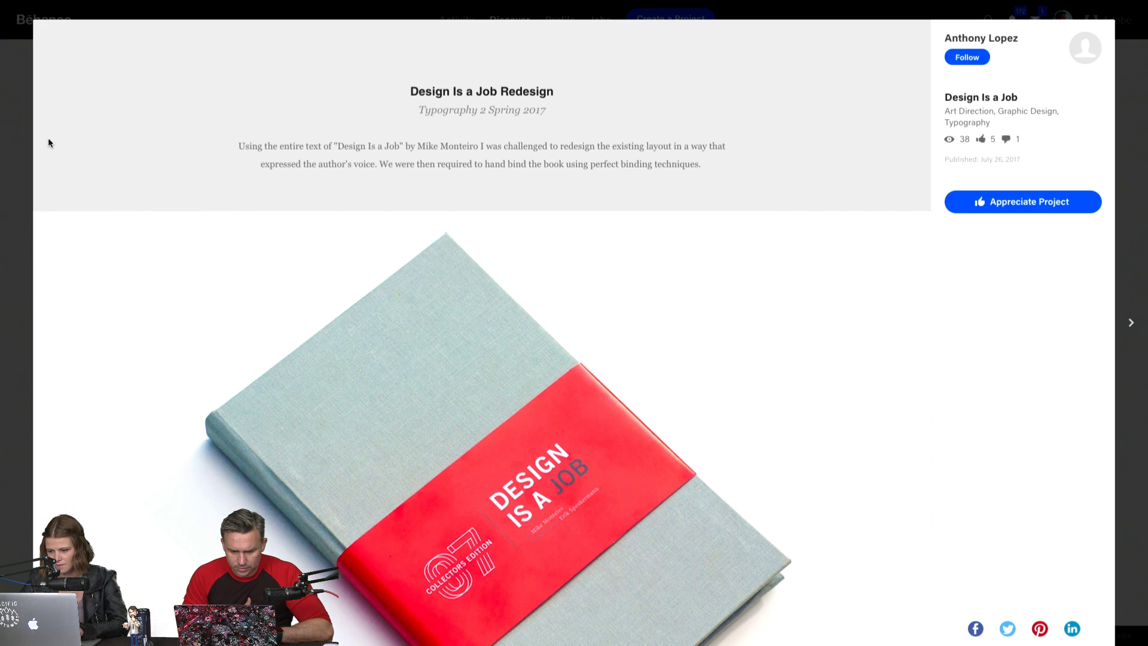
scroll(49, 142, "down", 2)
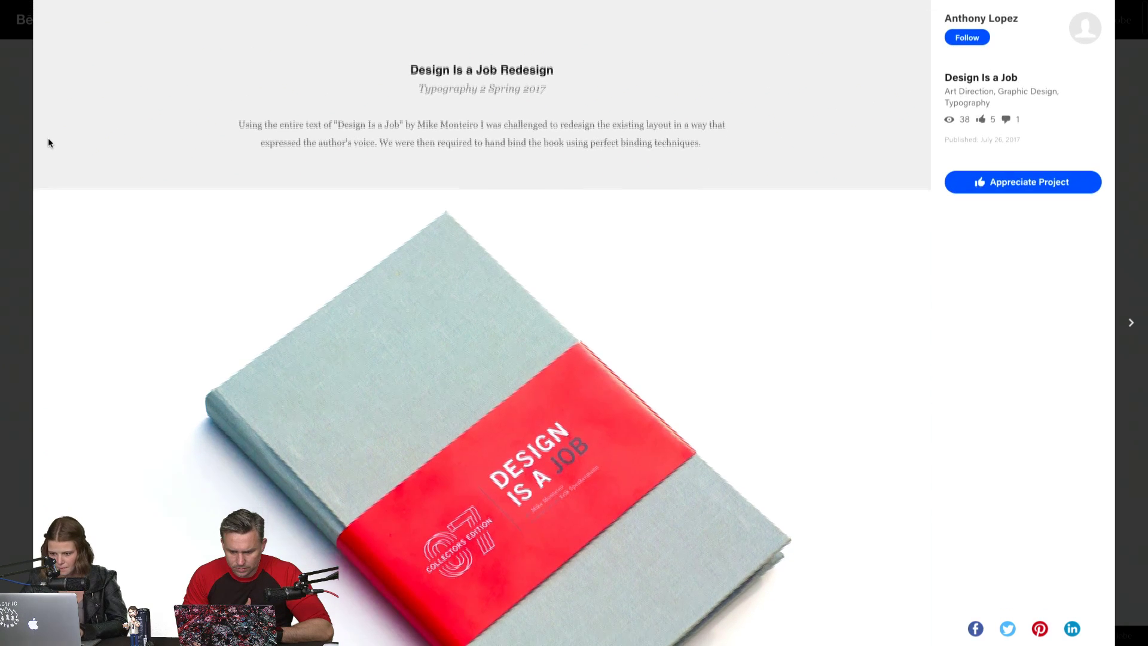
scroll(49, 143, "down", 1)
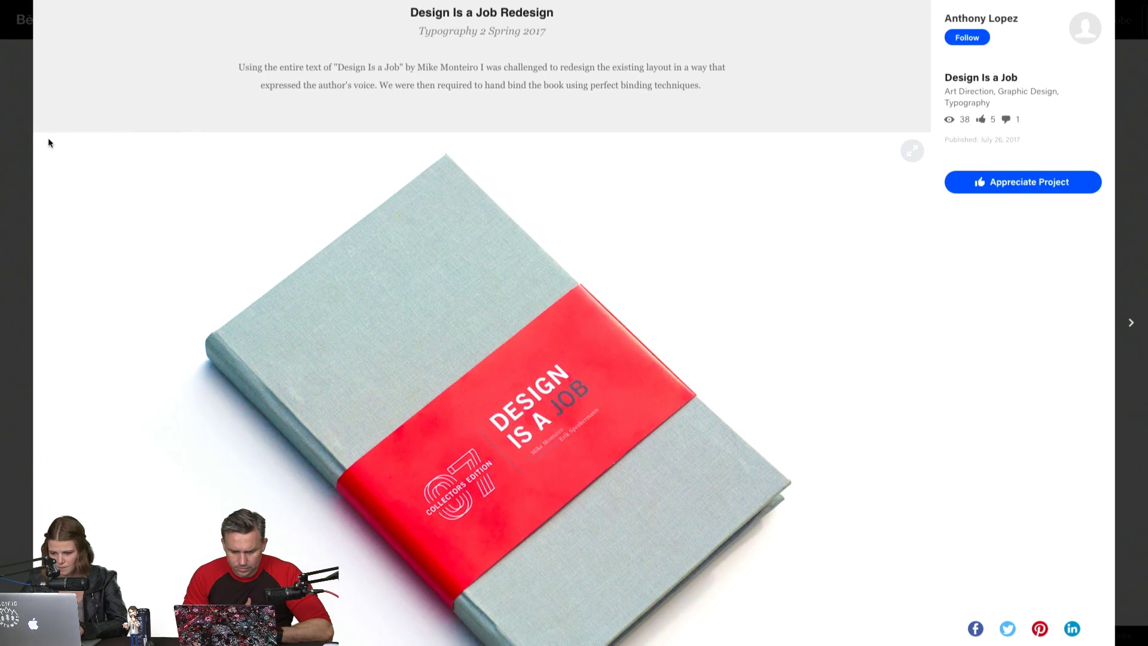
scroll(49, 142, "down", 2)
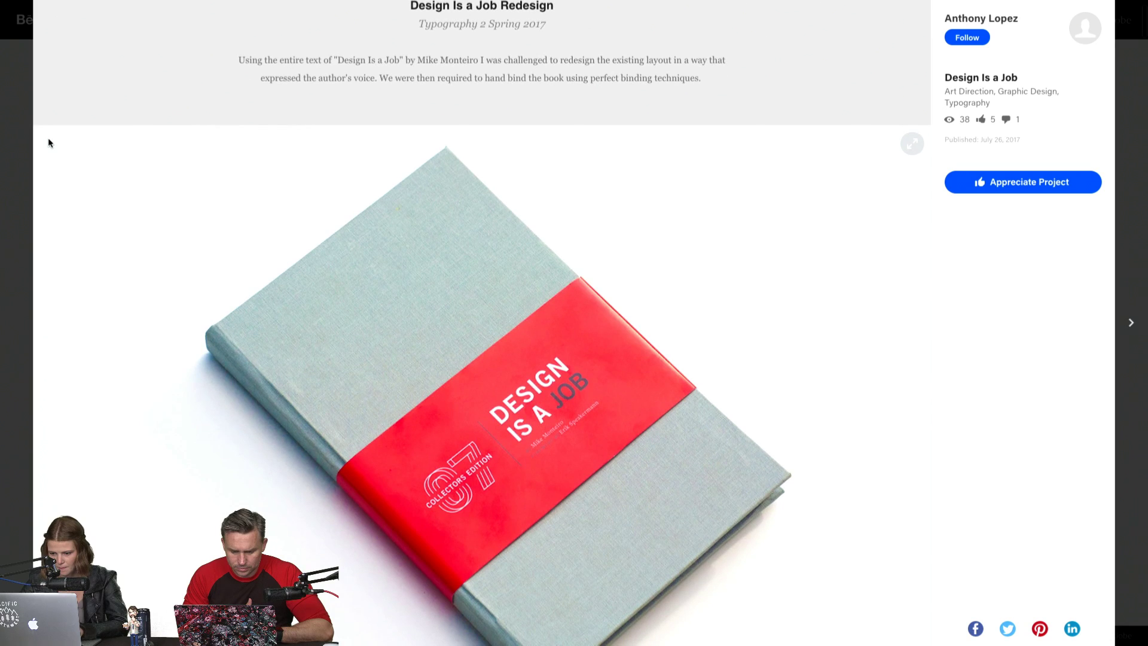
scroll(49, 142, "down", 1)
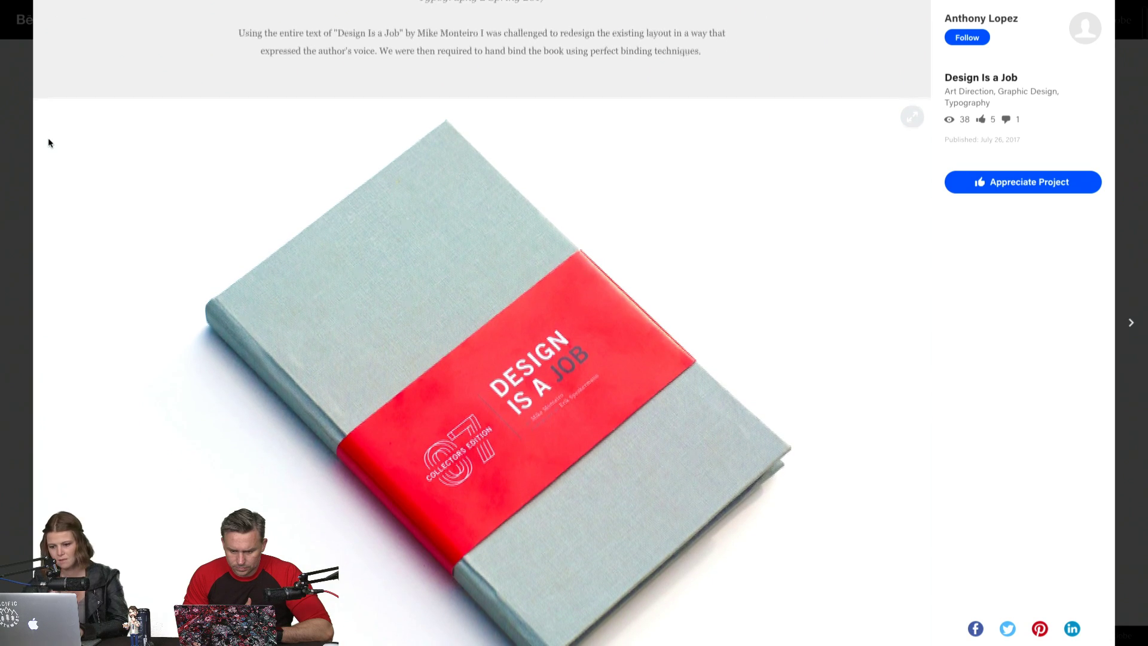
scroll(49, 142, "down", 12)
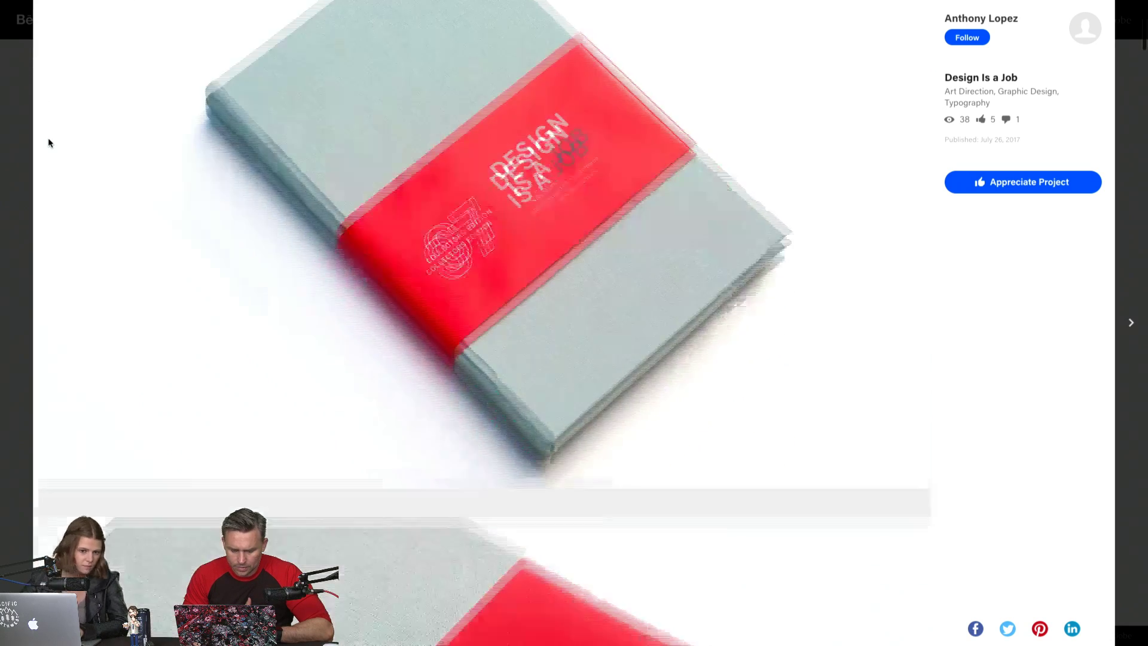
scroll(49, 142, "up", 12)
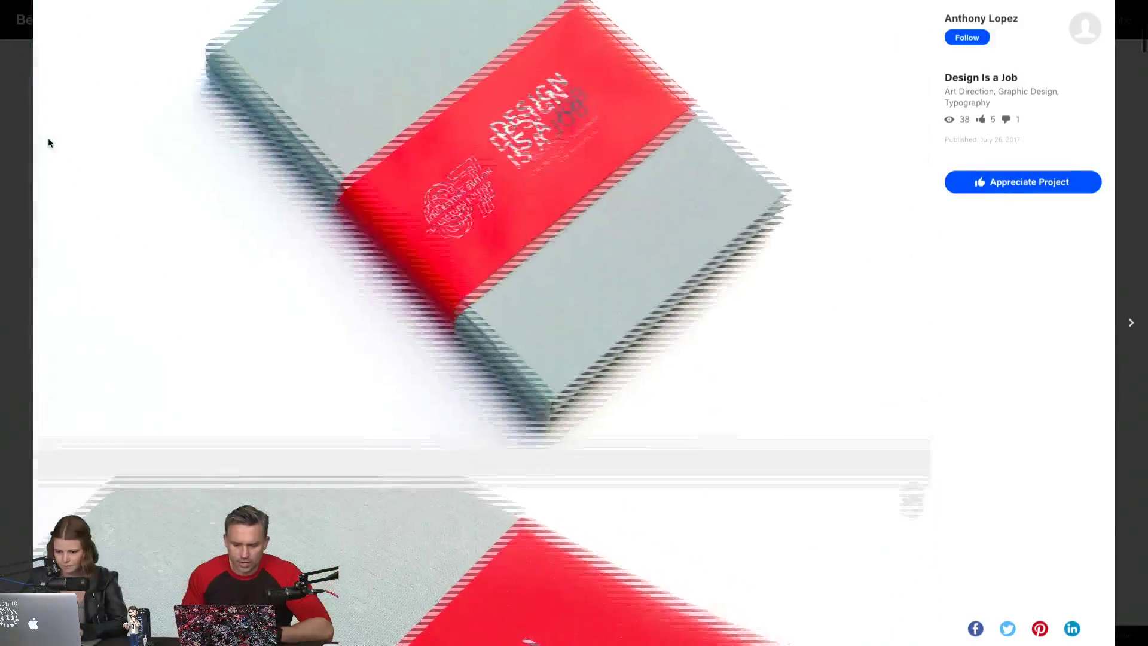
scroll(48, 142, "down", 3)
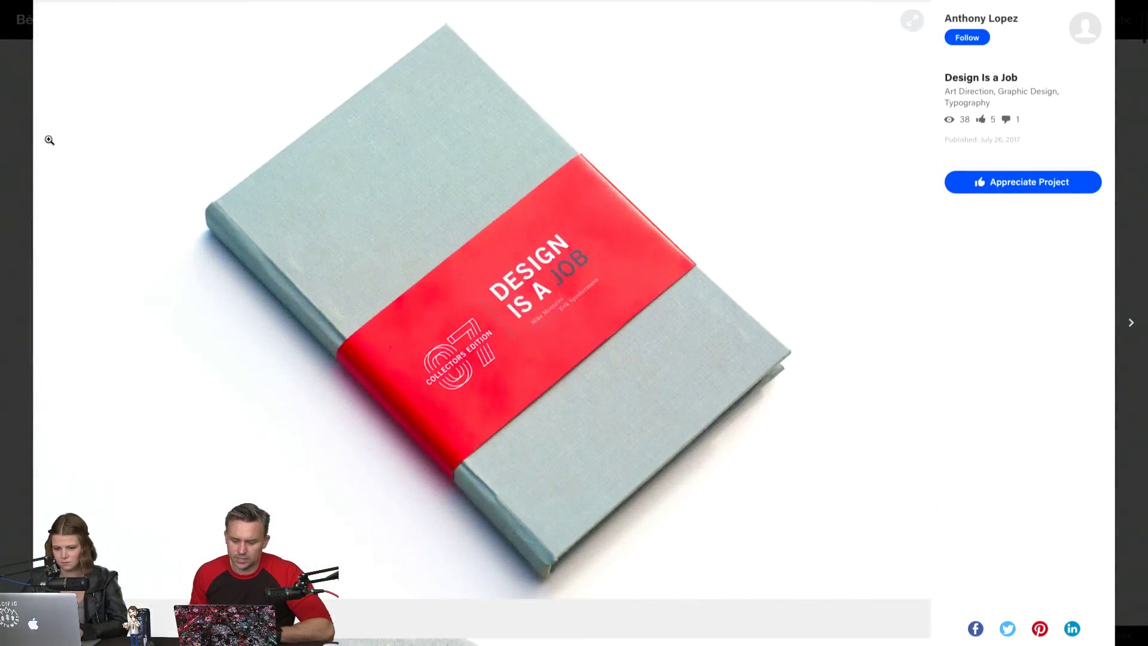
scroll(49, 140, "down", 3)
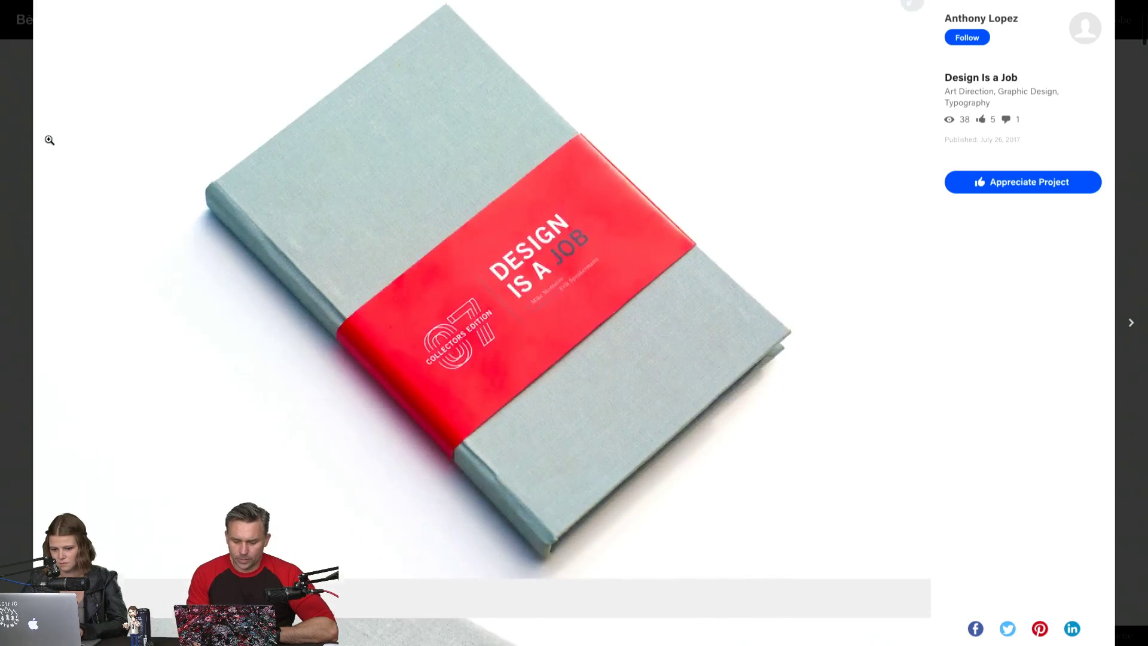
scroll(49, 140, "down", 18)
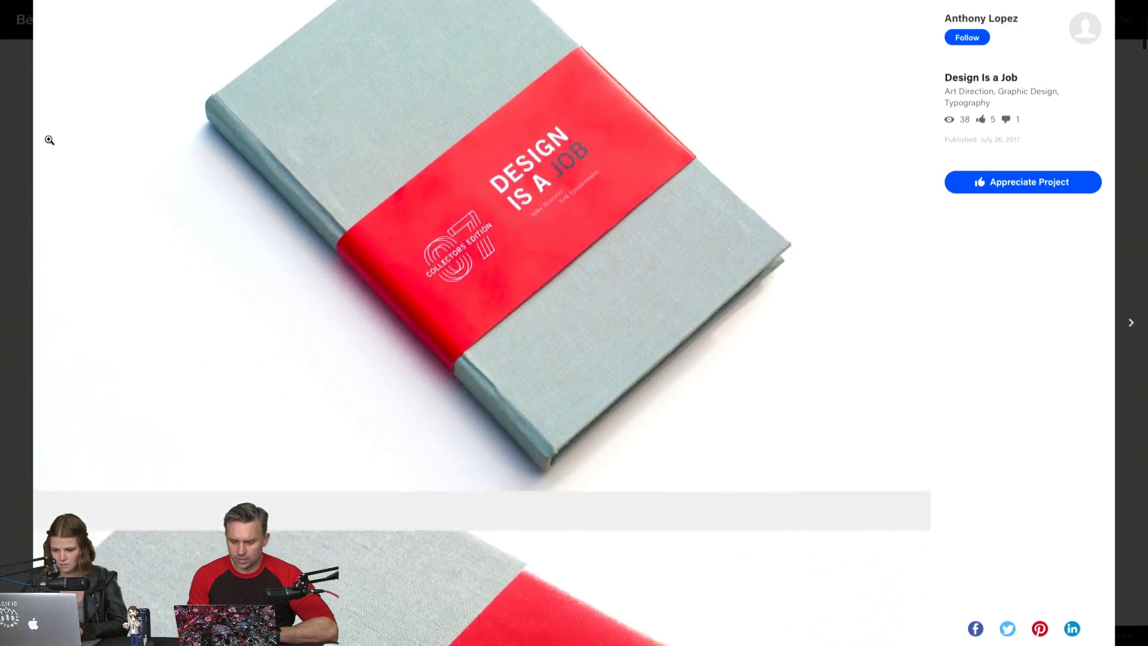
scroll(49, 139, "down", 20)
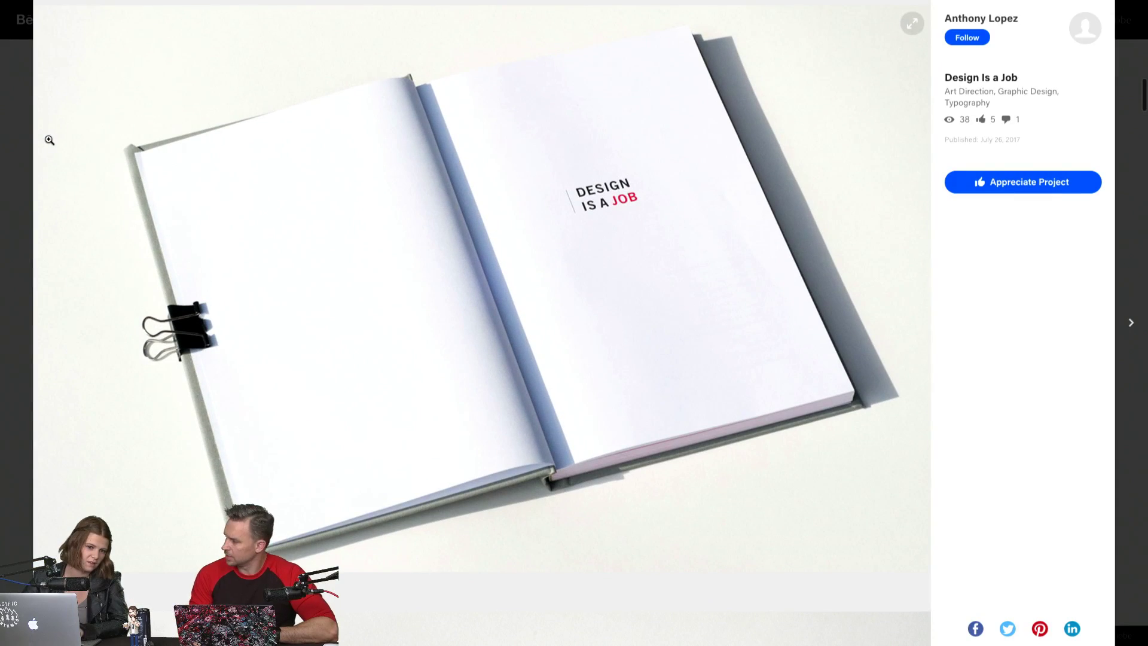
Examine the numbered contents pages, the dedication page and the chapter opening spread in the "Design Is a Job" project.
scroll(49, 140, "down", 20)
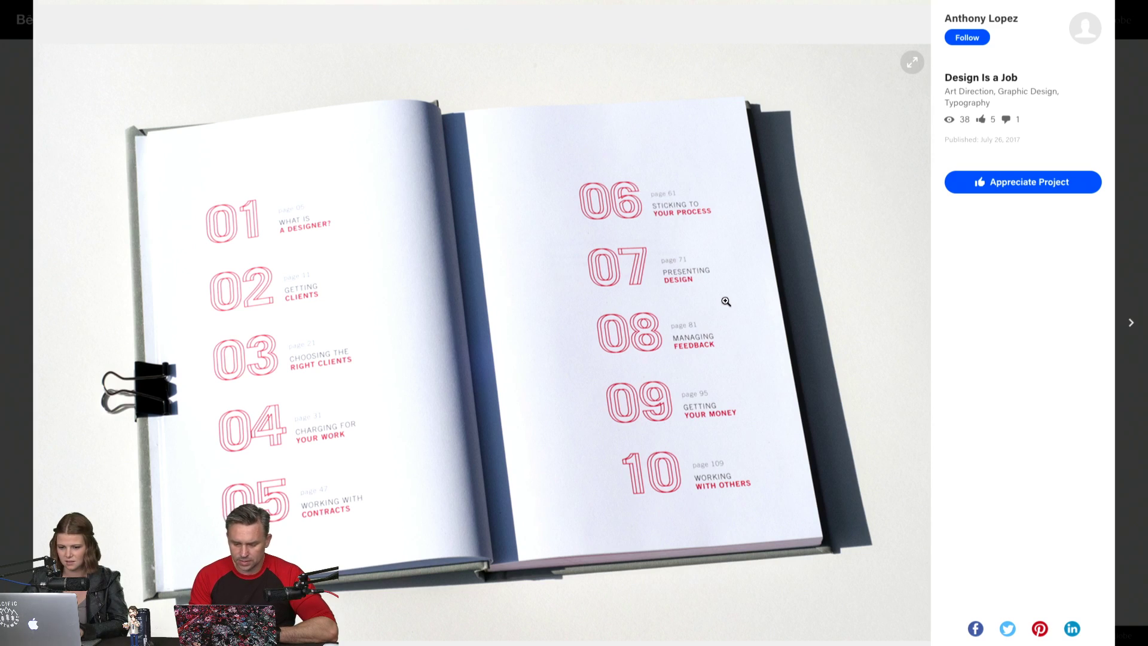
scroll(726, 302, "down", 1)
scroll(726, 302, "down", 10)
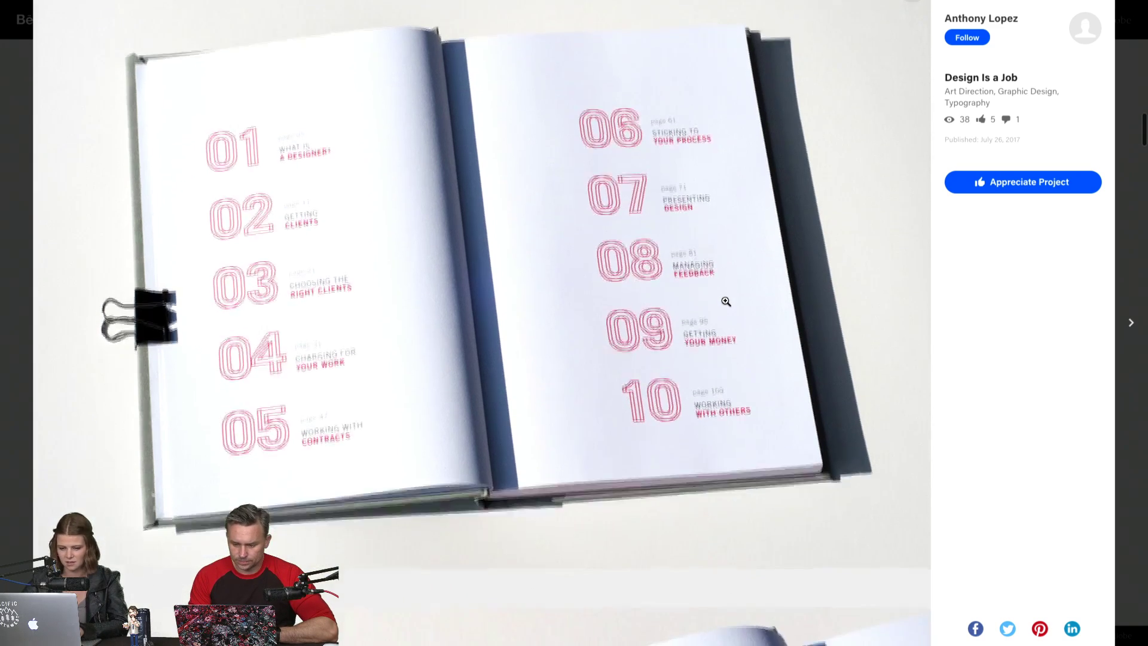
scroll(725, 302, "down", 8)
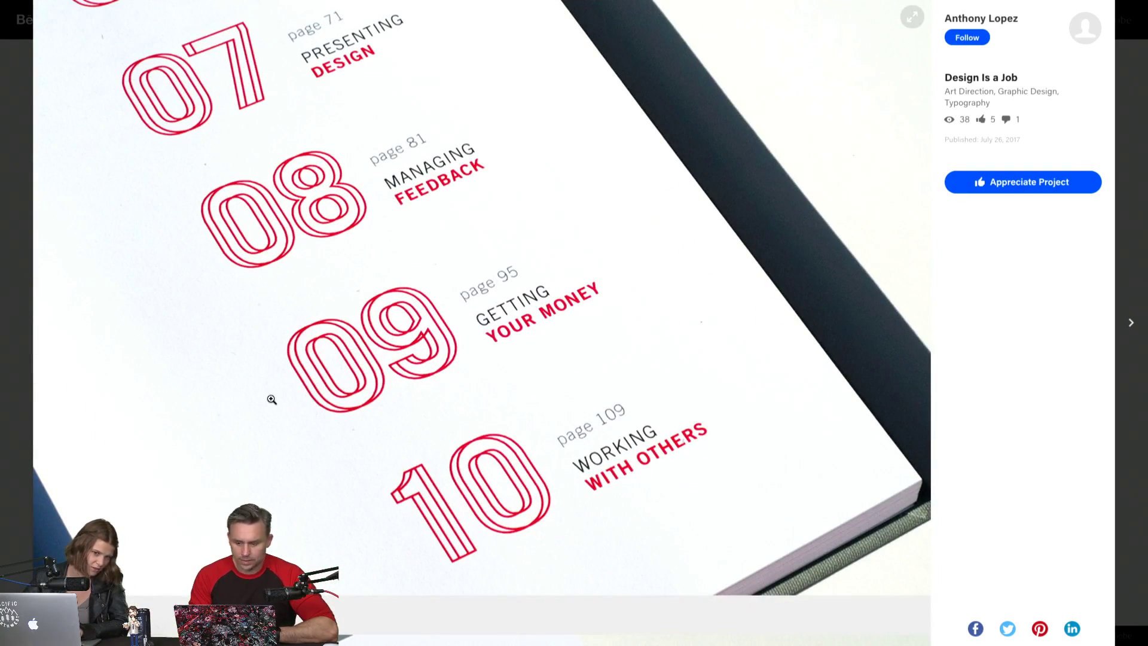
scroll(271, 399, "down", 6)
scroll(271, 400, "down", 4)
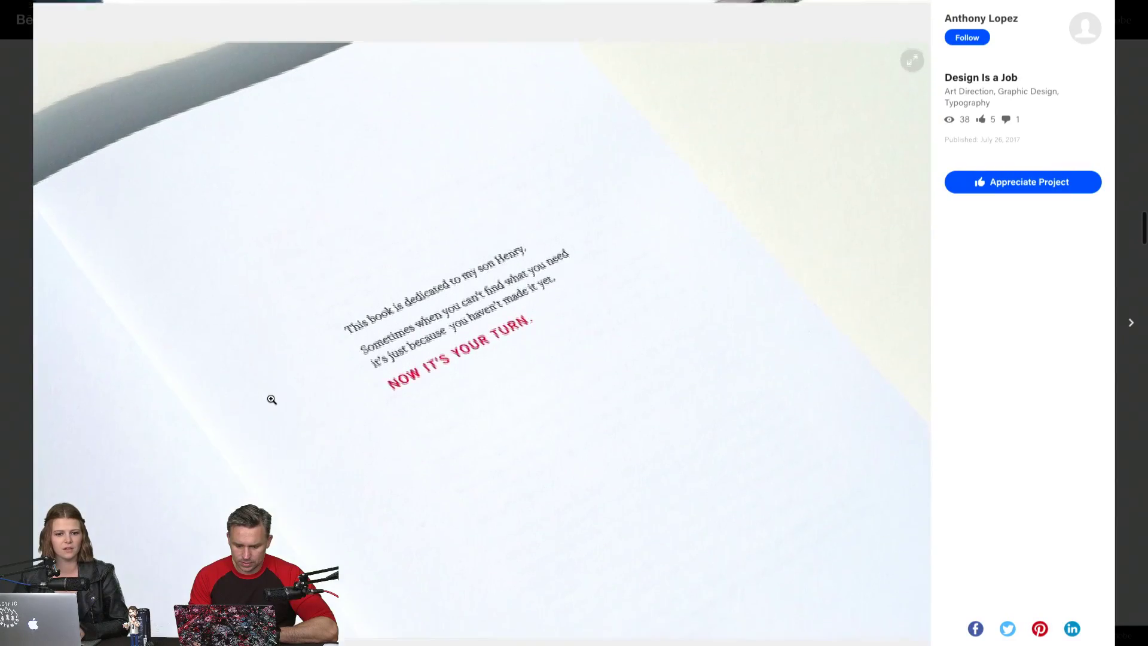
scroll(271, 399, "up", 10)
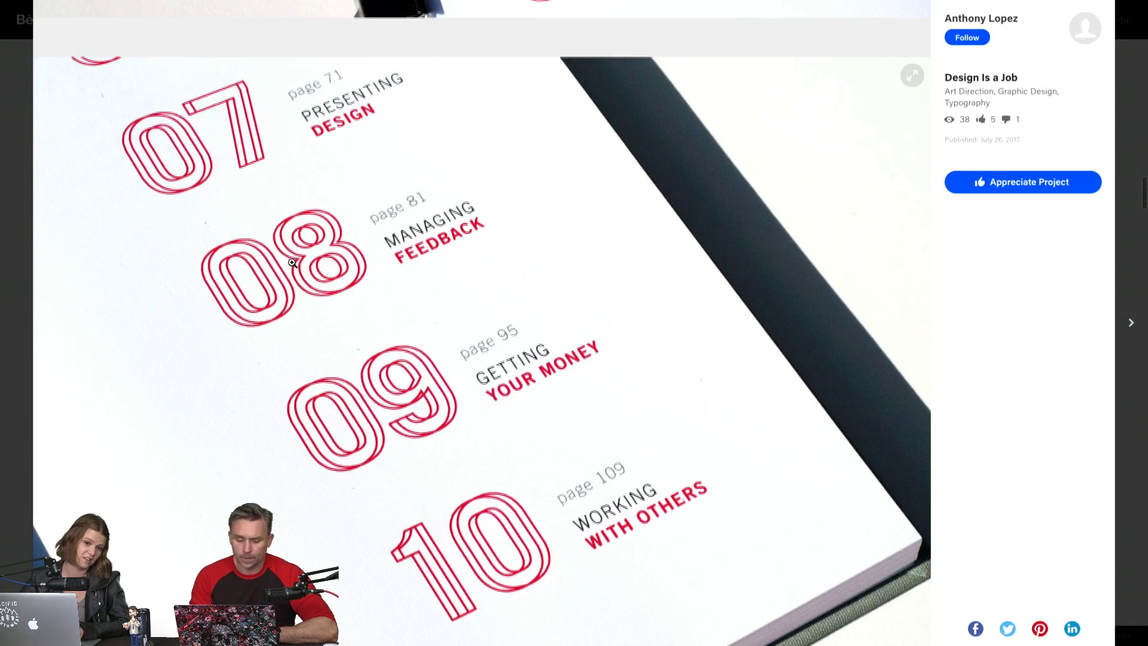
scroll(291, 263, "down", 1)
scroll(203, 363, "down", 1)
scroll(203, 363, "down", 2)
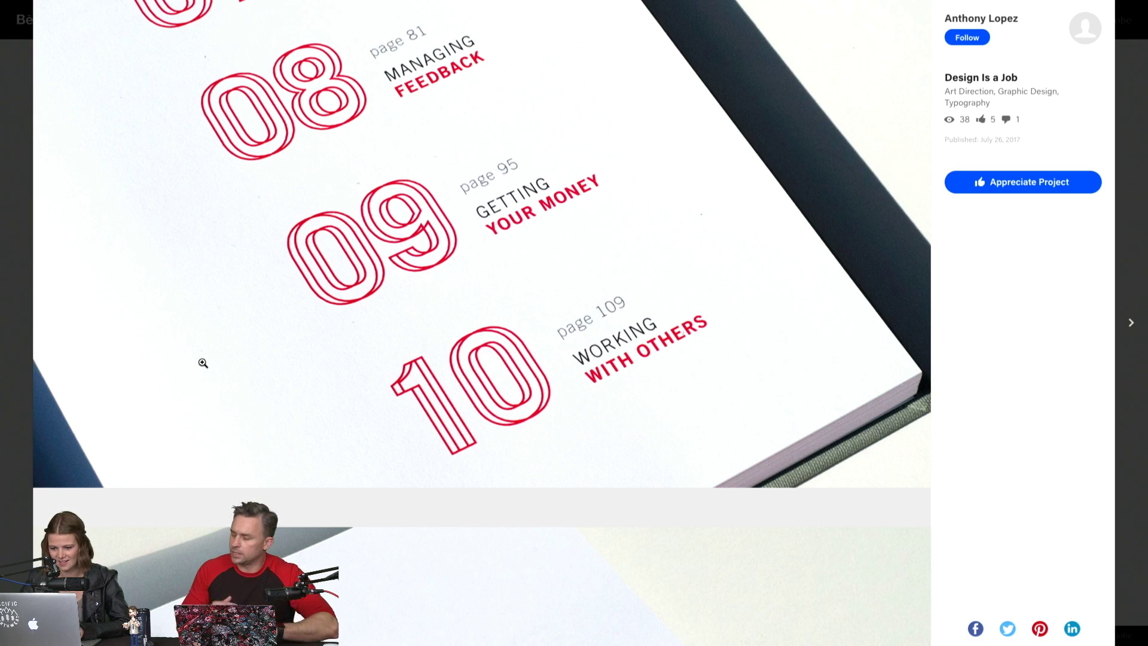
scroll(203, 363, "down", 8)
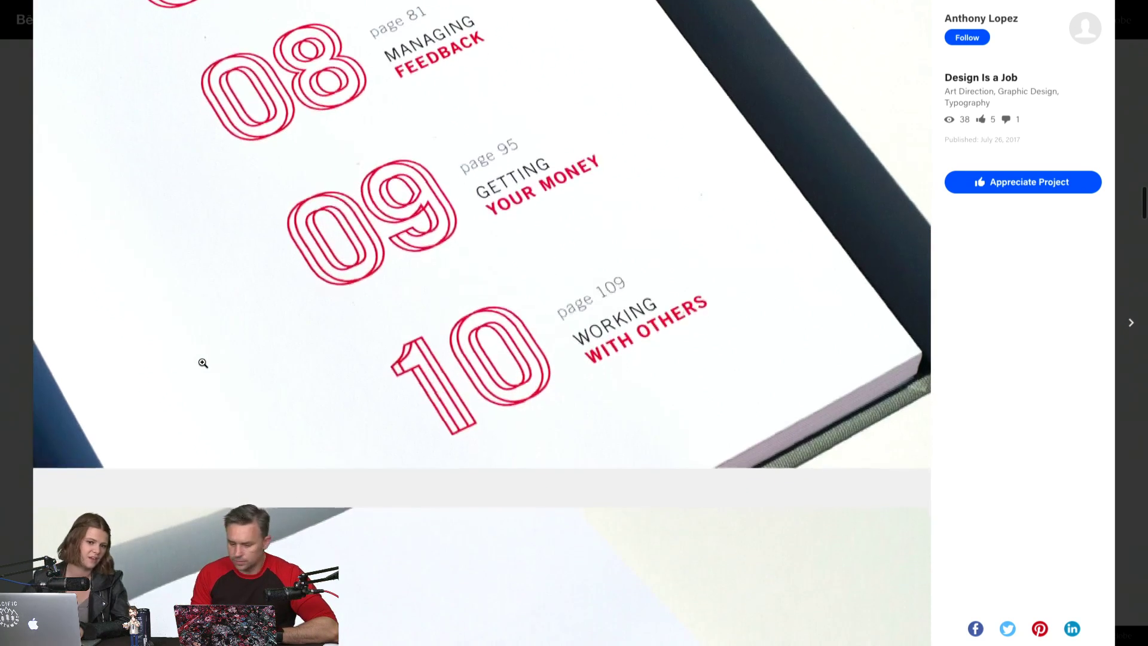
scroll(203, 363, "down", 5)
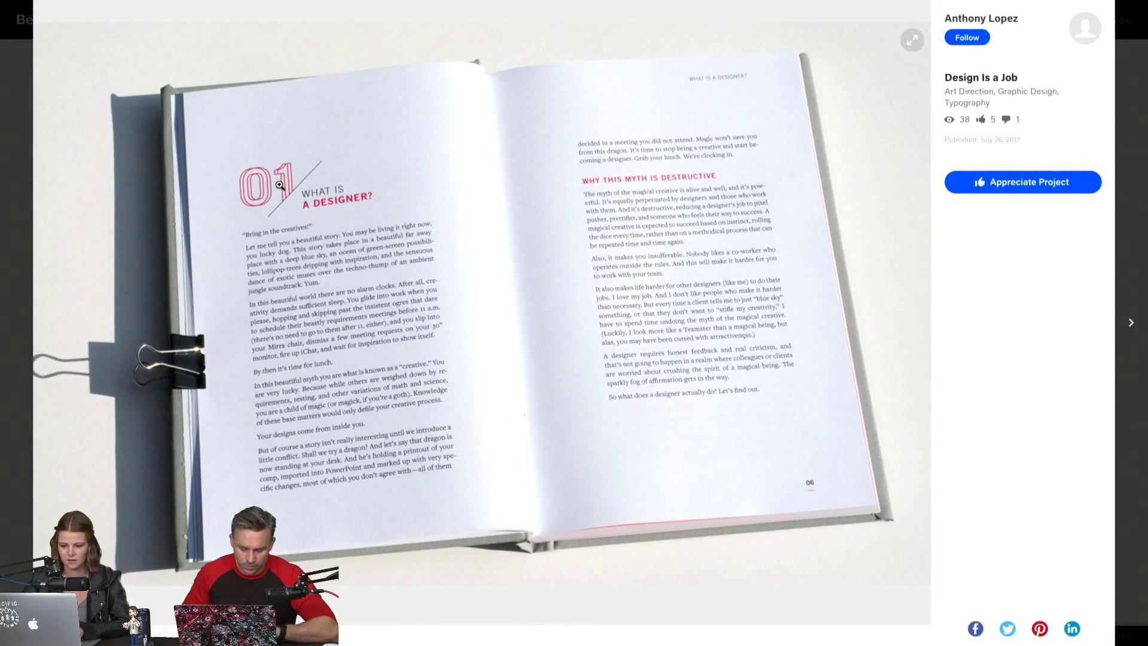
Enlarge the chapter 01 opening page to inspect its outlined numerals, then appreciate the project and close it.
left_click(279, 185)
left_click(278, 184)
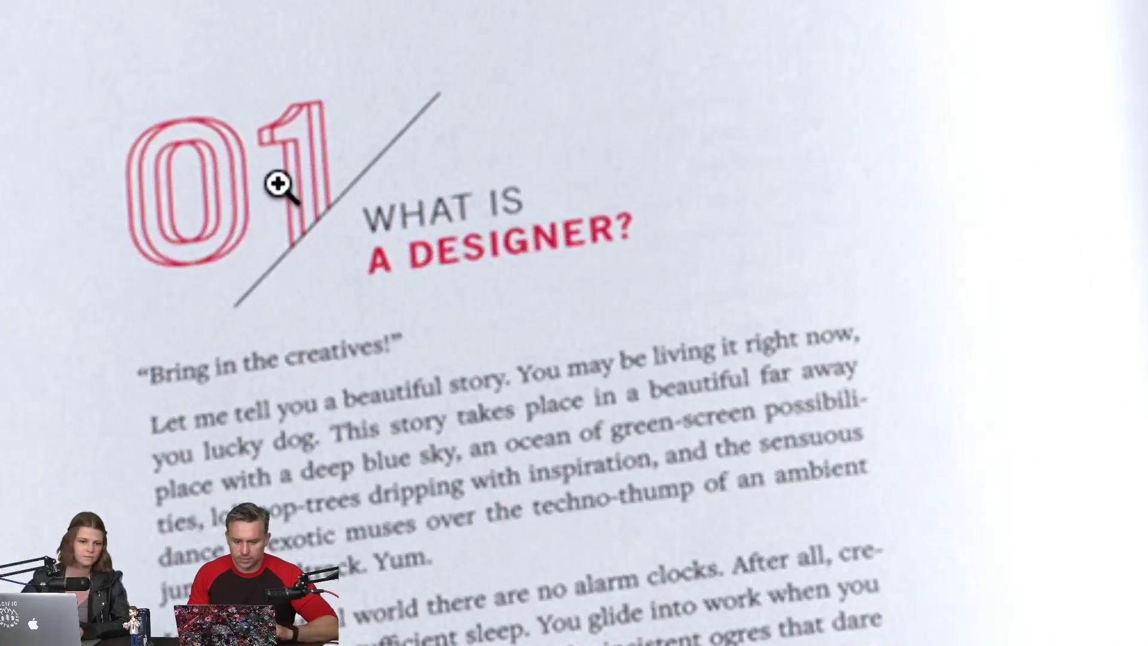
left_click(87, 391)
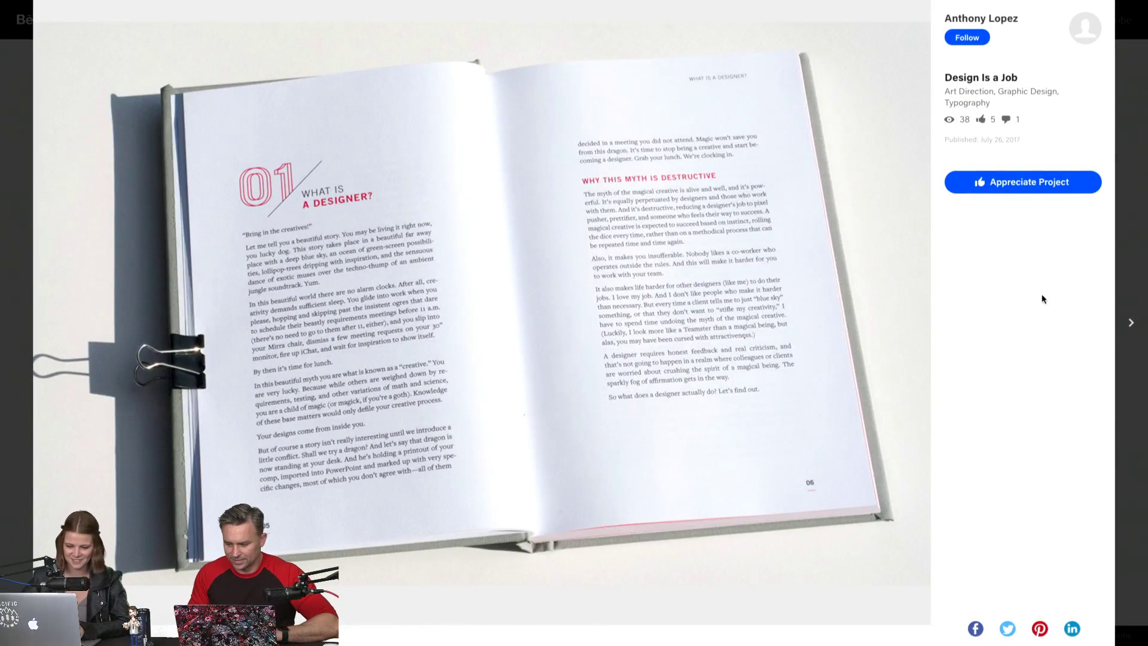
left_click(1038, 176)
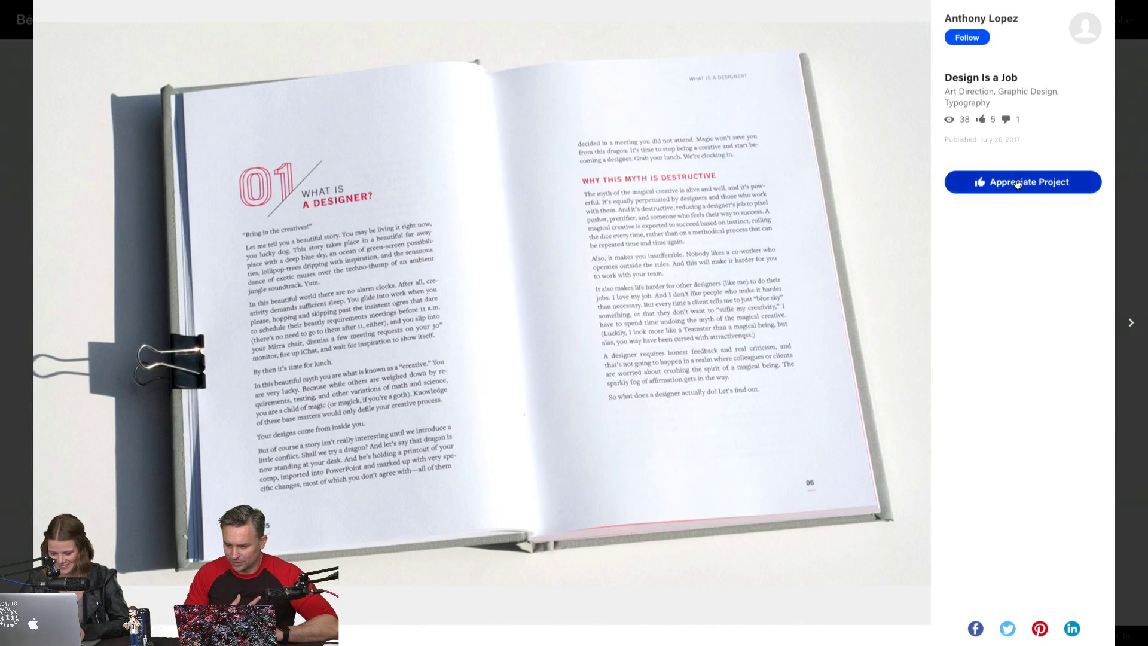
left_click(1134, 117)
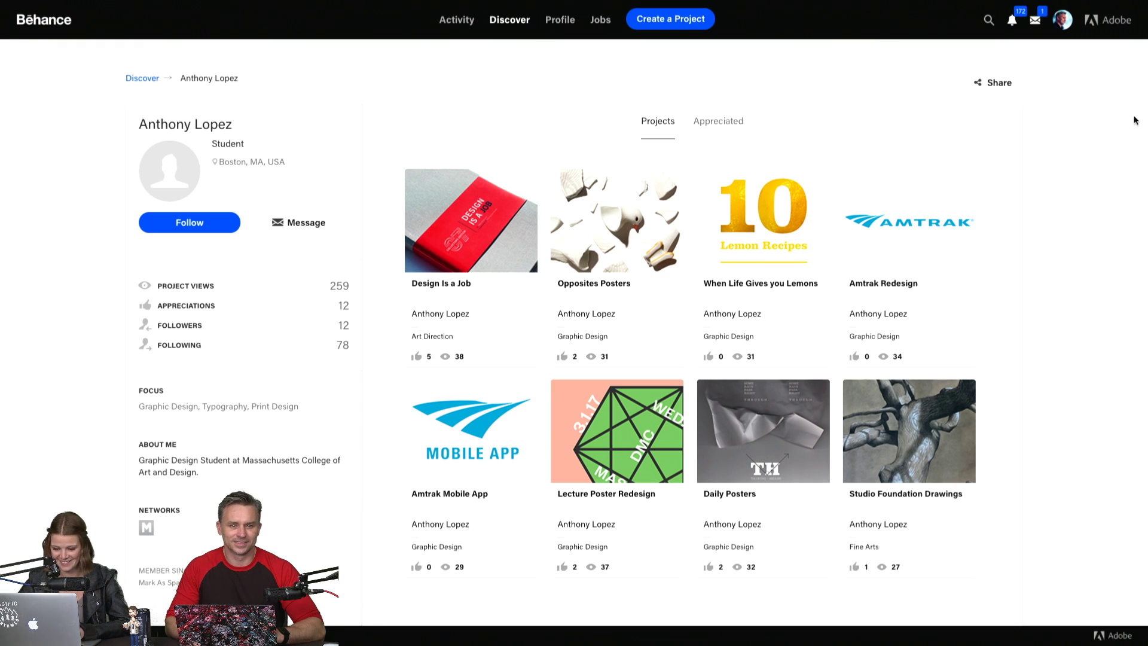
Take the browser out of full screen and minimize its window.
mouse_move(346, 5)
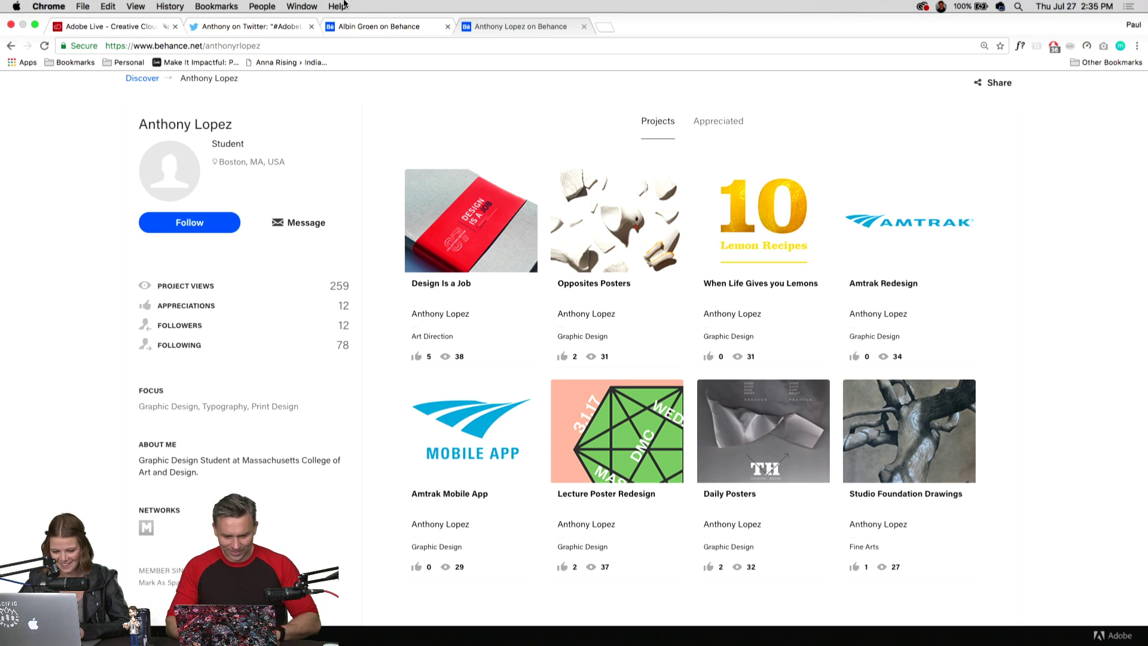
left_click(35, 26)
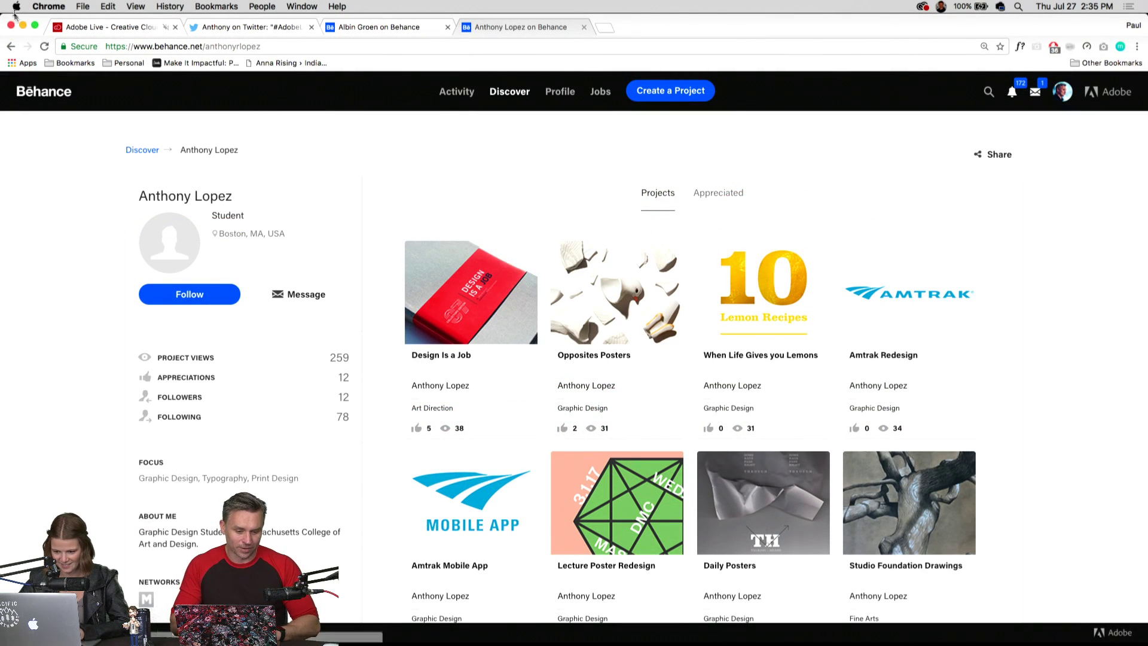
left_click(22, 26)
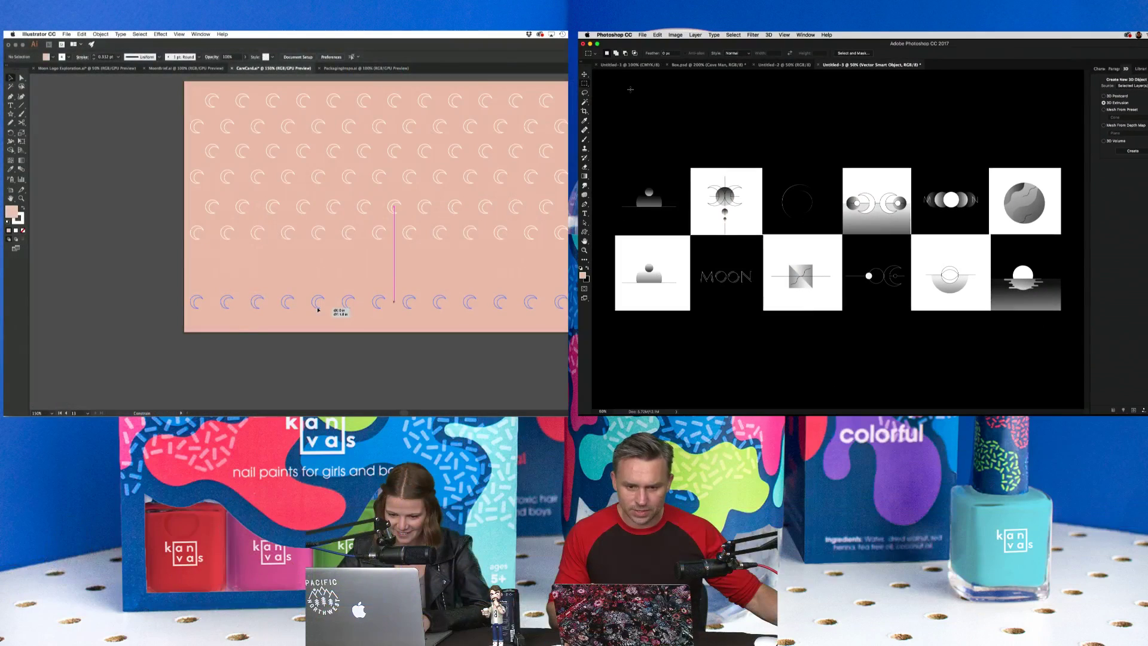
In Illustrator, move the lowest crescent row near the card's bottom edge; in Photoshop, open the MOON logo sheet in Save for Web.
left_click_drag(317, 309, 317, 309)
left_click(176, 100)
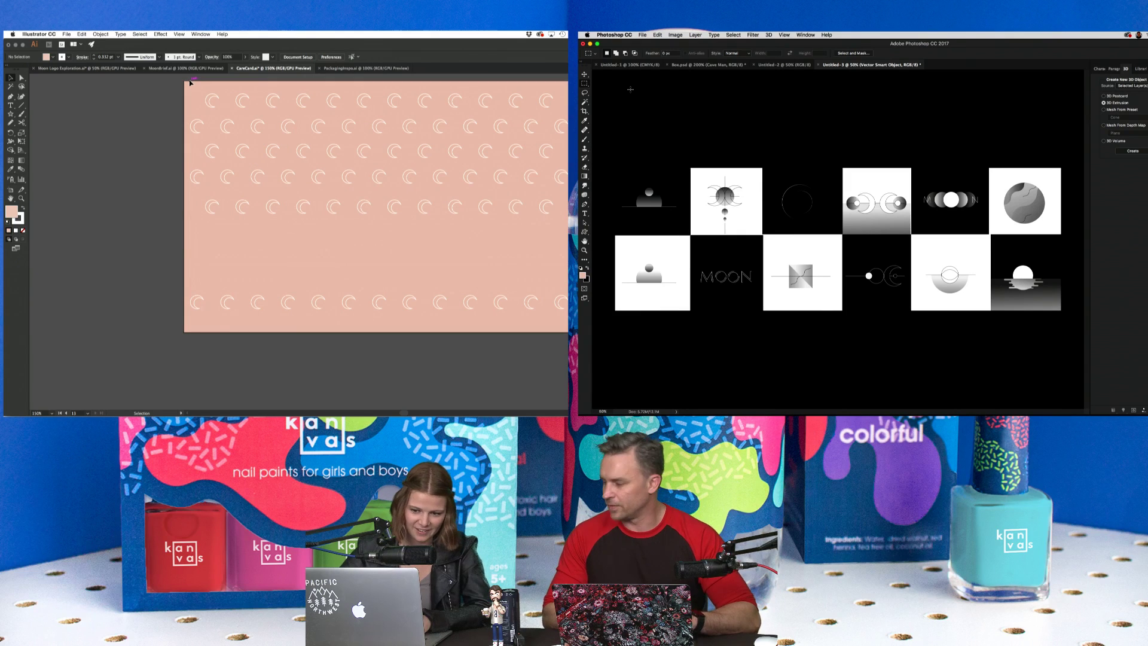
left_click_drag(183, 89, 459, 240)
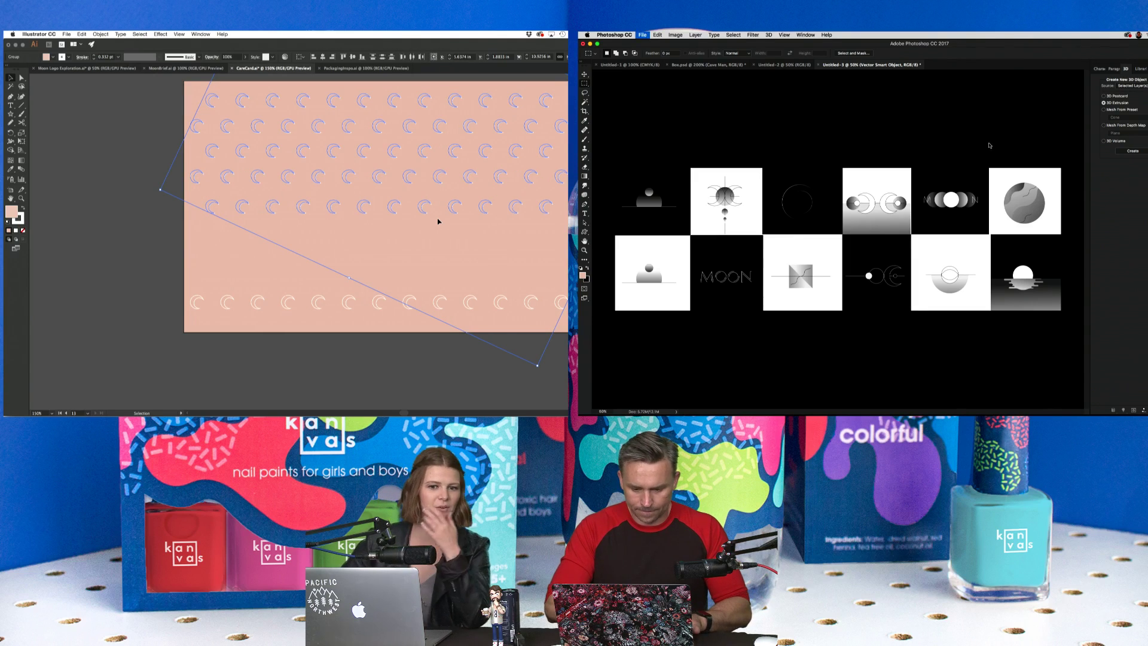
key("super+alt+shift+s")
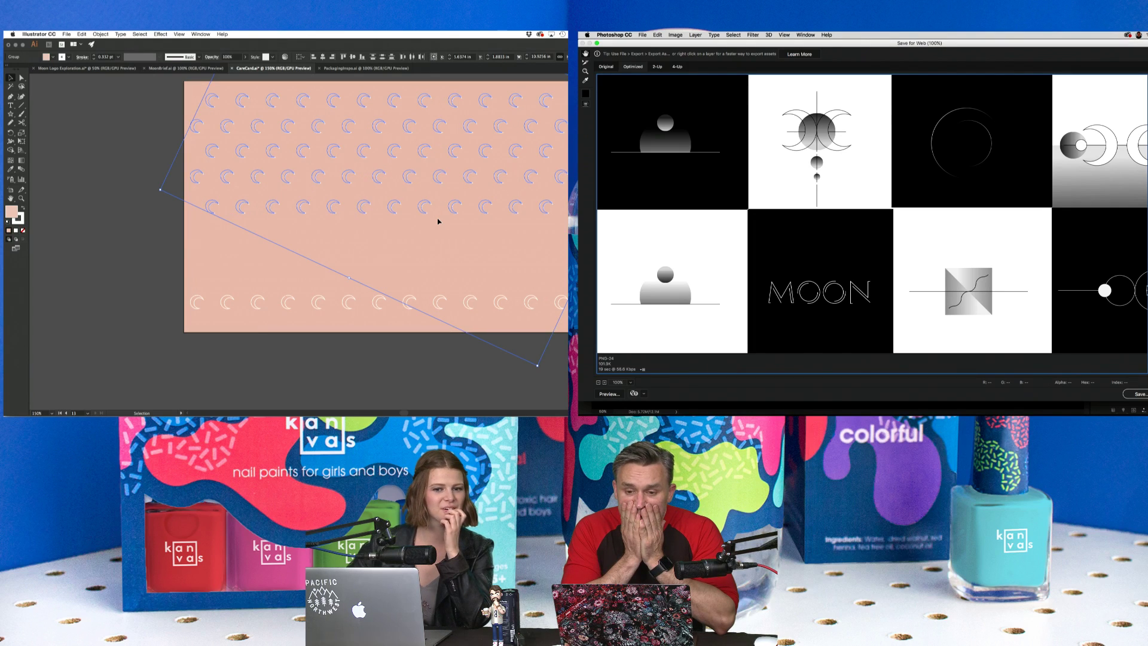
Add the bottom crescent row to the selected rows, distribute all six rows evenly down the pink card and deselect them.
left_click(406, 238)
scroll(407, 238, "right", 2)
scroll(406, 238, "up", 1)
left_click(300, 336)
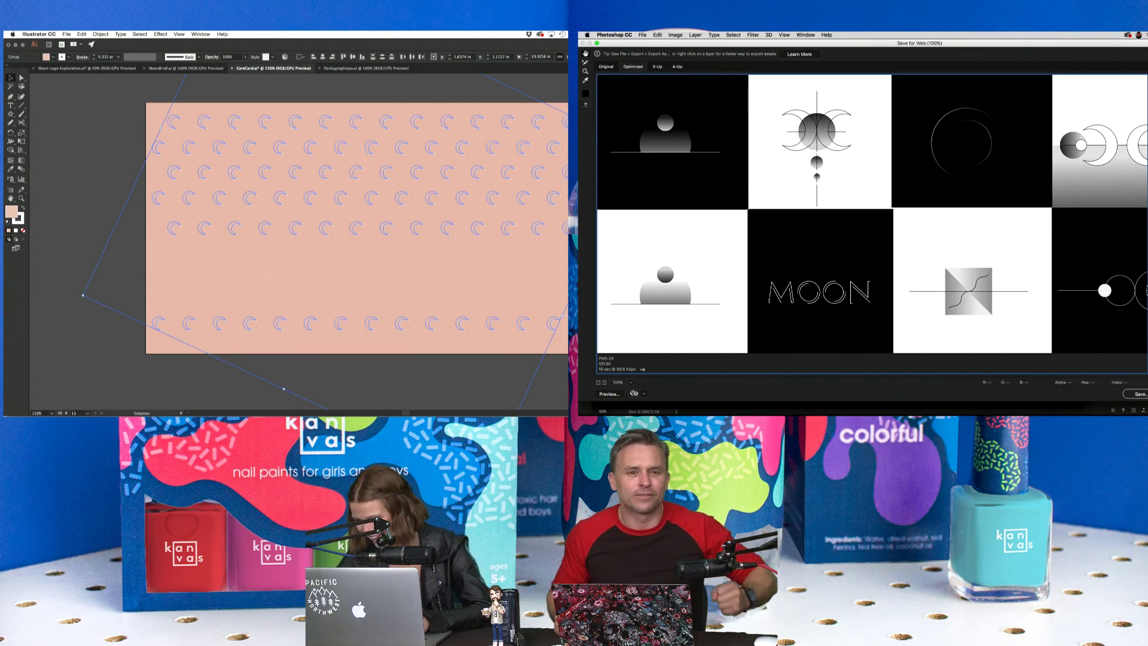
left_click(382, 57)
left_click(105, 127)
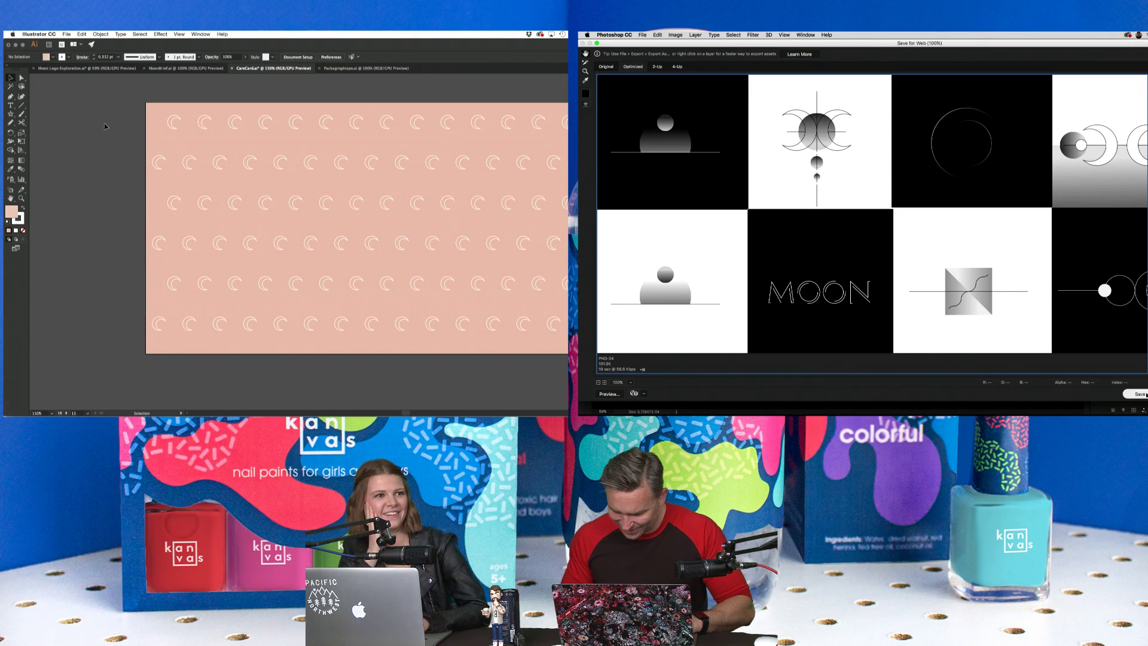
key("Return")
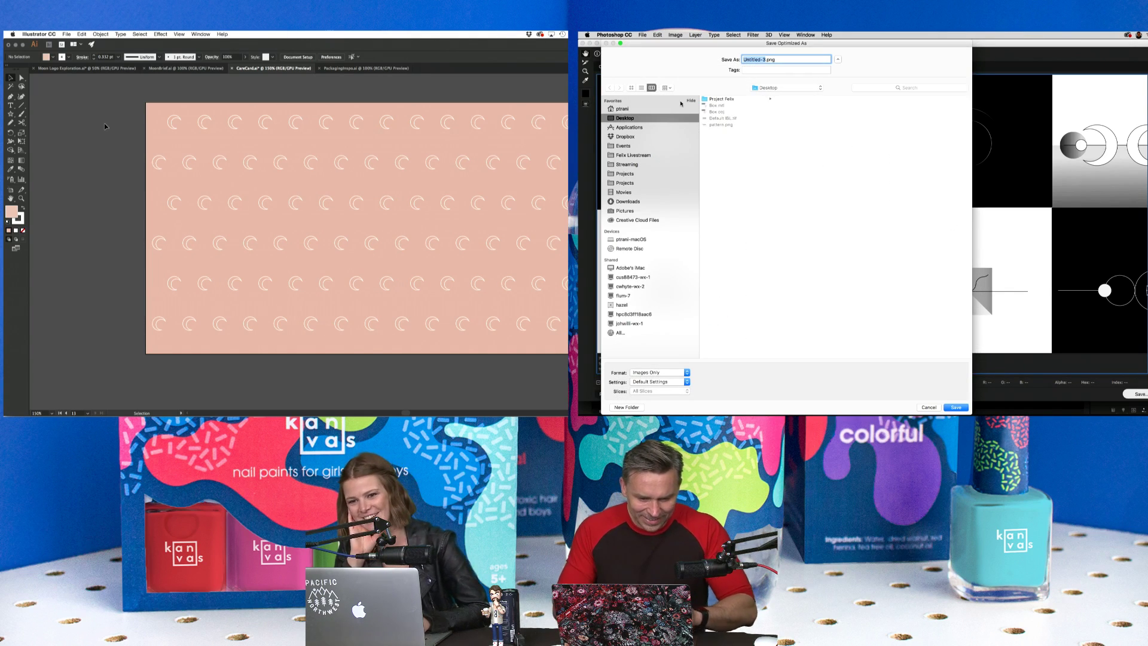
left_click(929, 407)
left_click(184, 161)
left_click(347, 375)
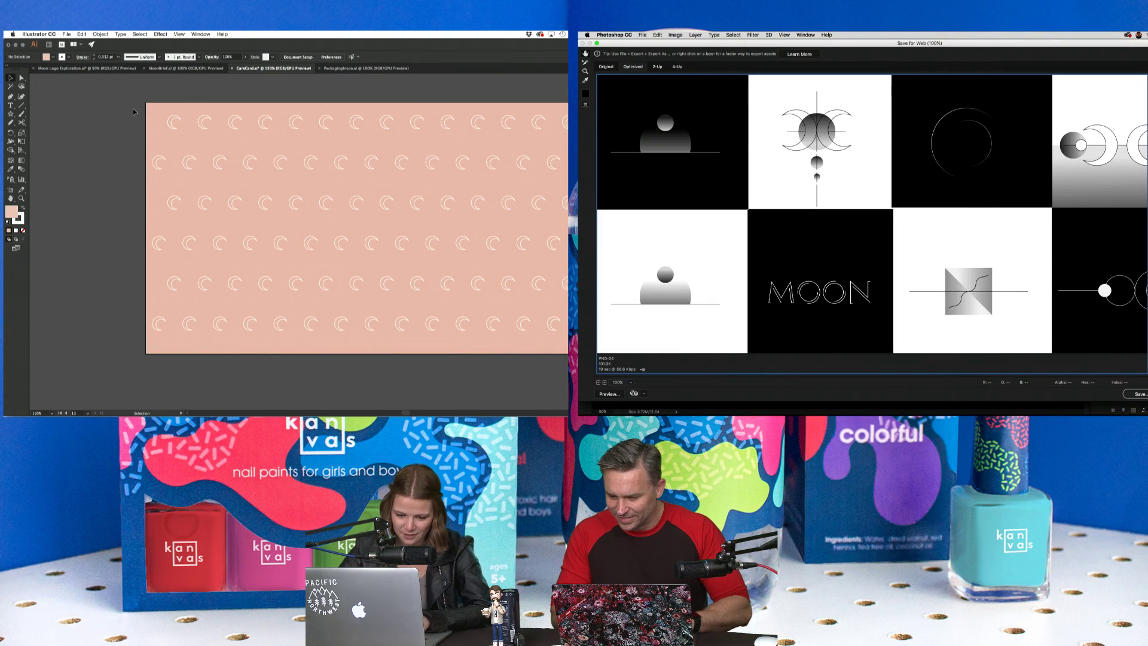
key("super+a")
left_click(347, 375)
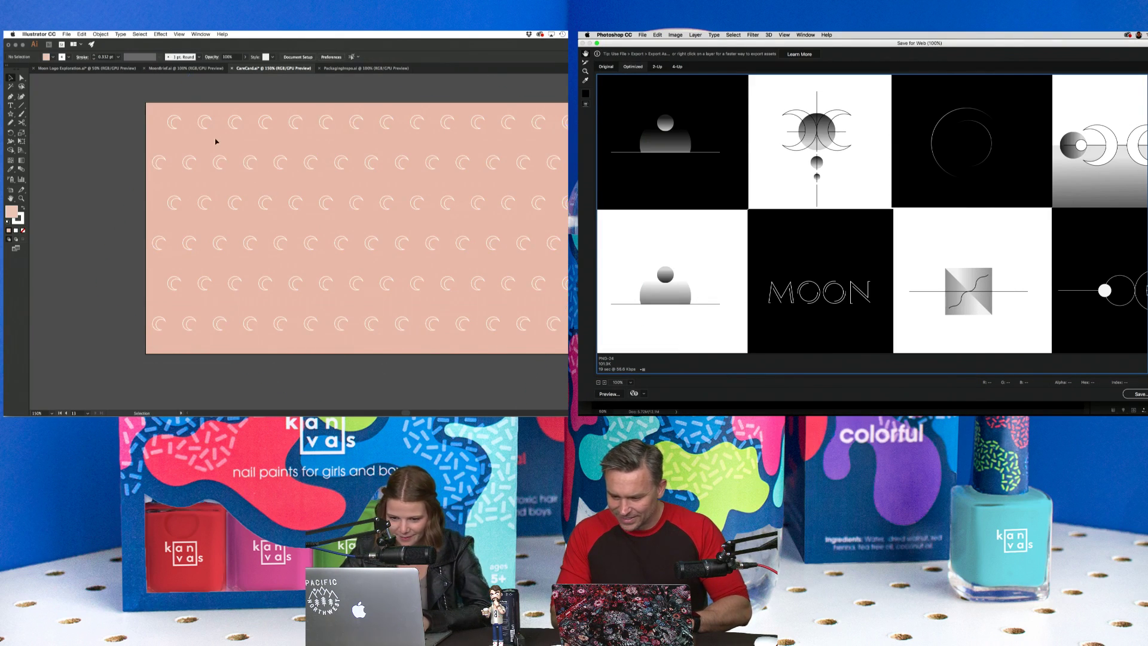
Select one crescent in each of the six rows on the pink card in Illustrator; in Photoshop, save the logo sheet as pattern.jpg on the Desktop.
left_click(204, 122)
key("Return")
left_click(281, 164, "shift")
left_click(201, 205, "shift")
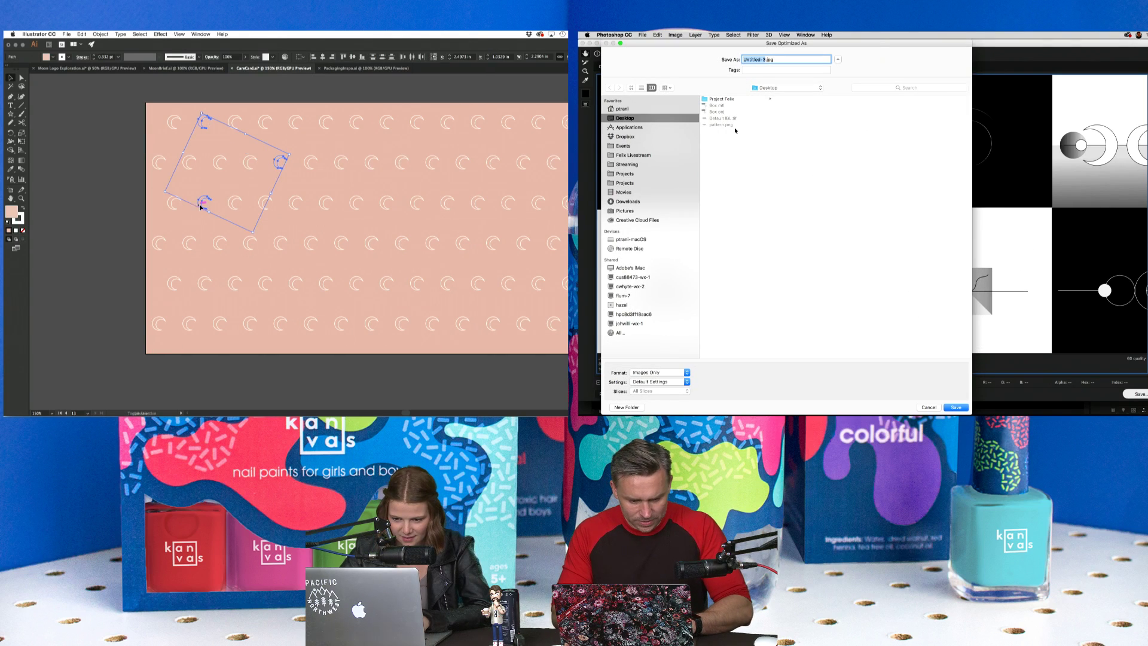
left_click(341, 242, "shift")
key("Return")
left_click(235, 282, "shift")
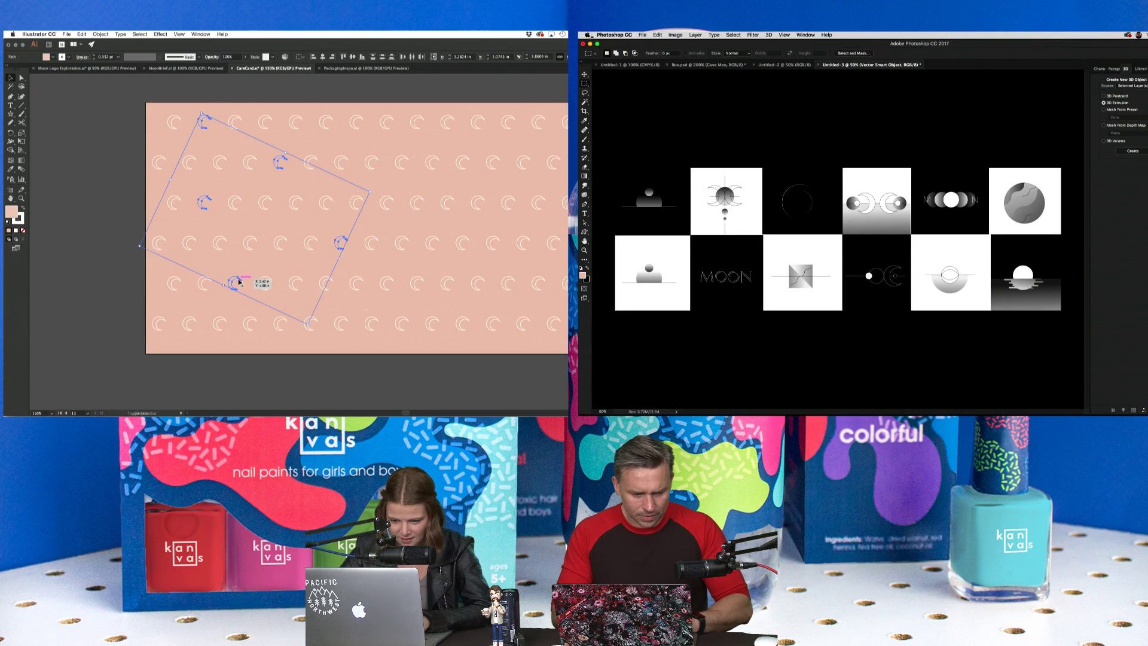
left_click(157, 322, "shift")
Add five more scattered crescents to the selection in Illustrator; on the other screen, leave Photoshop and switch to Felix.
left_click(590, 44)
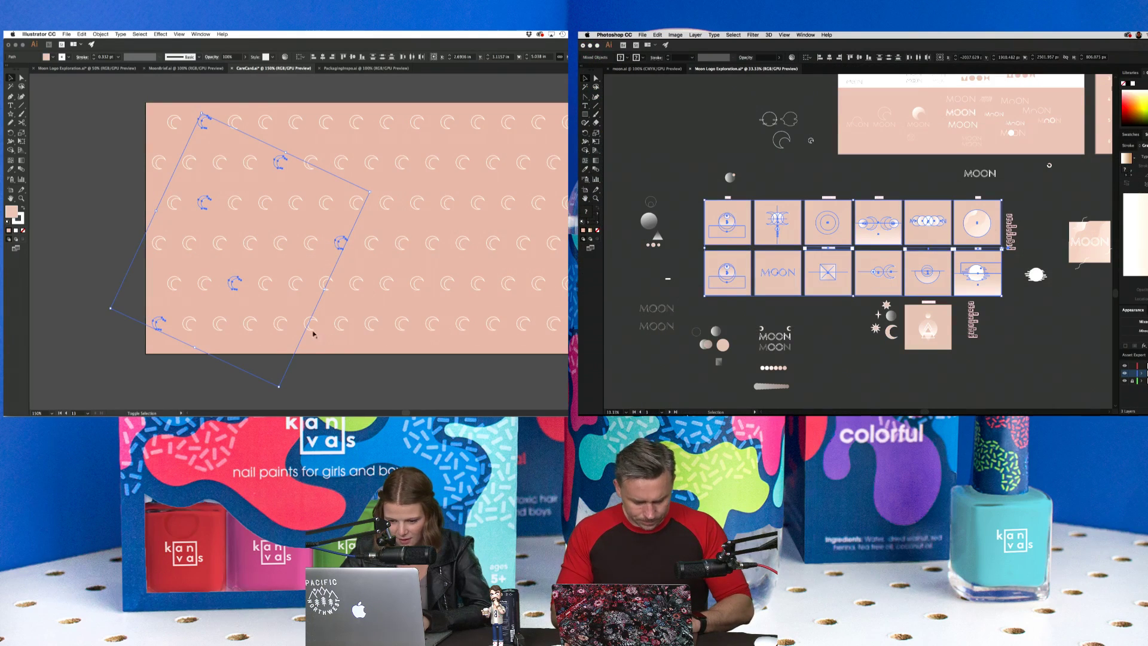
left_click(311, 323, "shift")
left_click(417, 282, "shift")
left_click(799, 408)
left_click(372, 162, "shift")
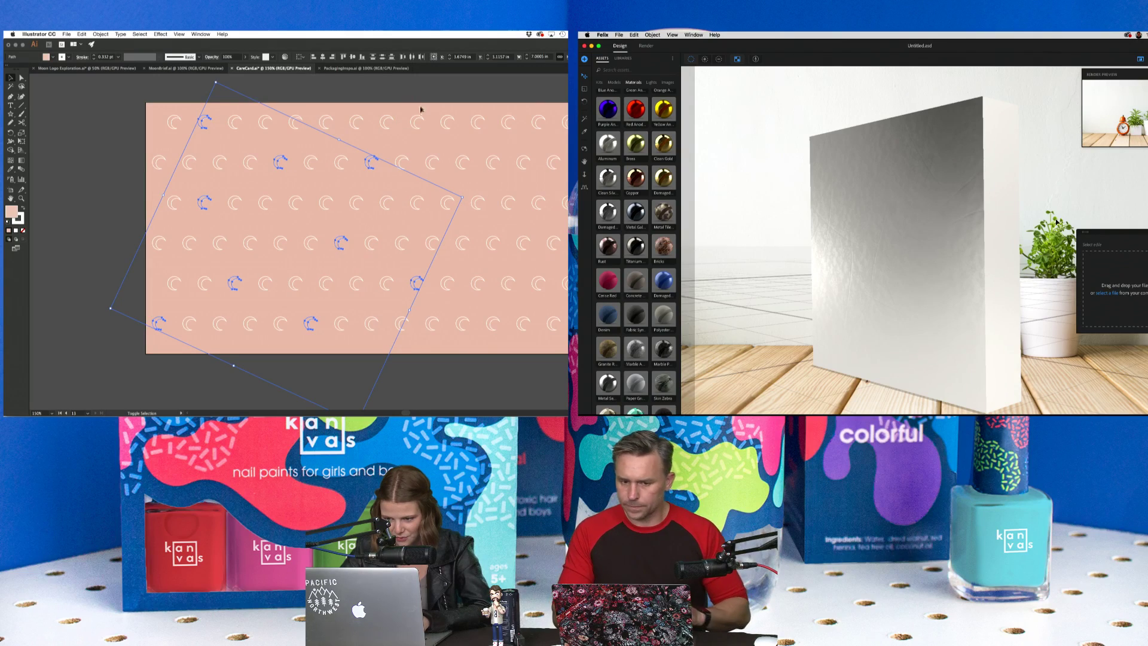
left_click(417, 121, "shift")
left_click(447, 202, "shift")
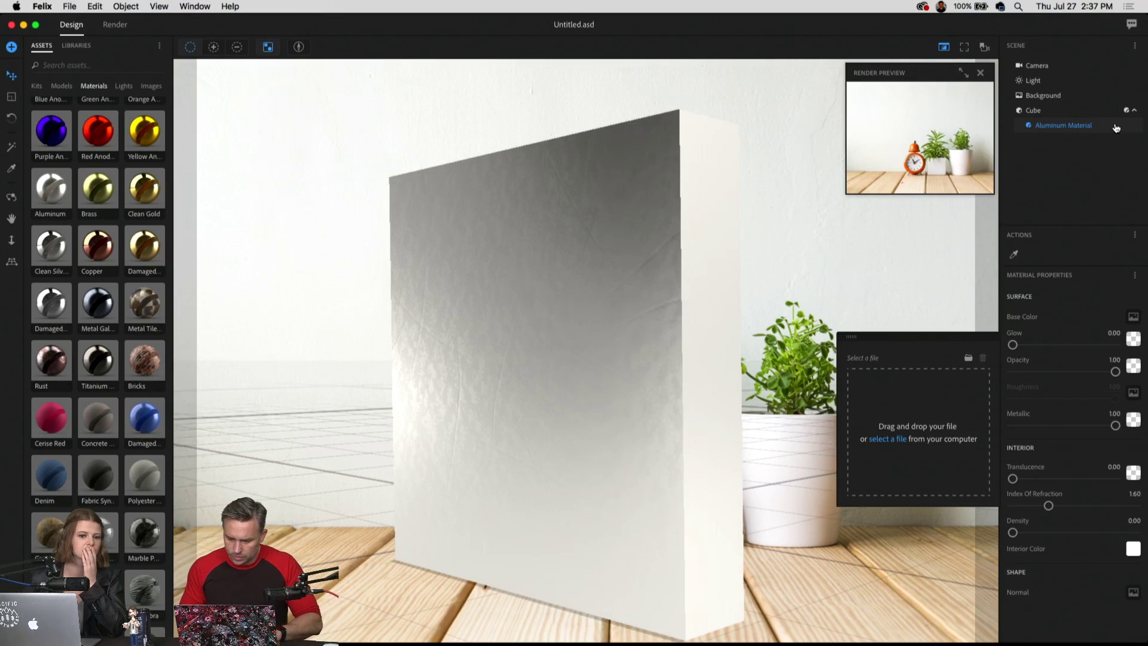
Select the cube and rotate it slightly to about 2.6 degrees on the Z axis.
left_click(445, 302)
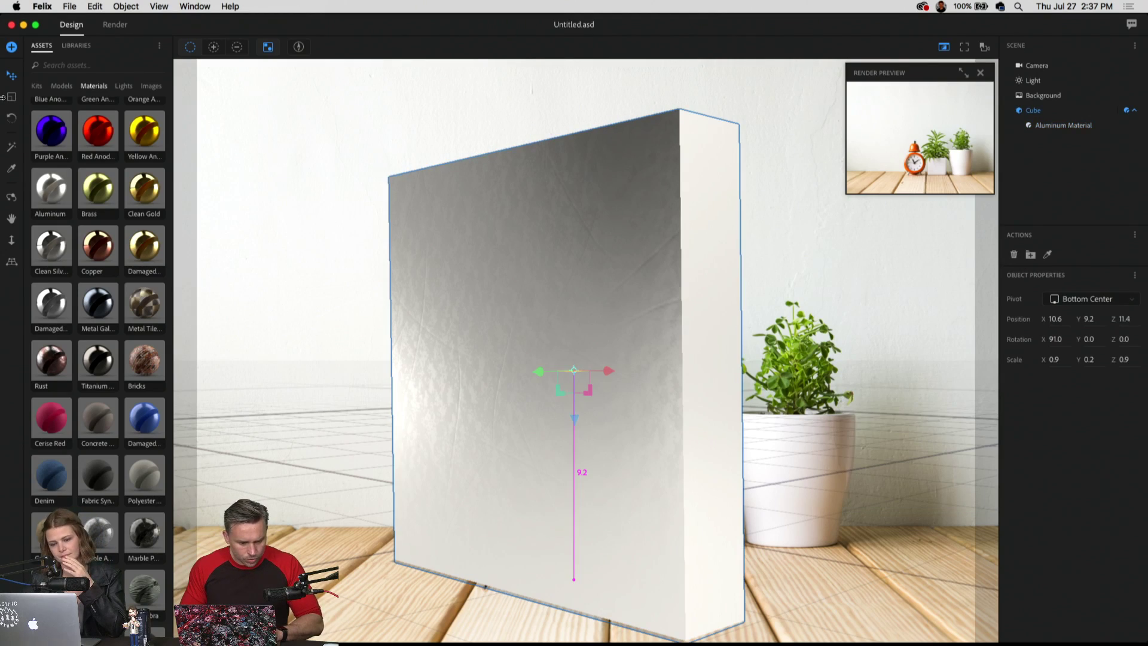
left_click(11, 118)
left_click_drag(479, 358, 504, 366)
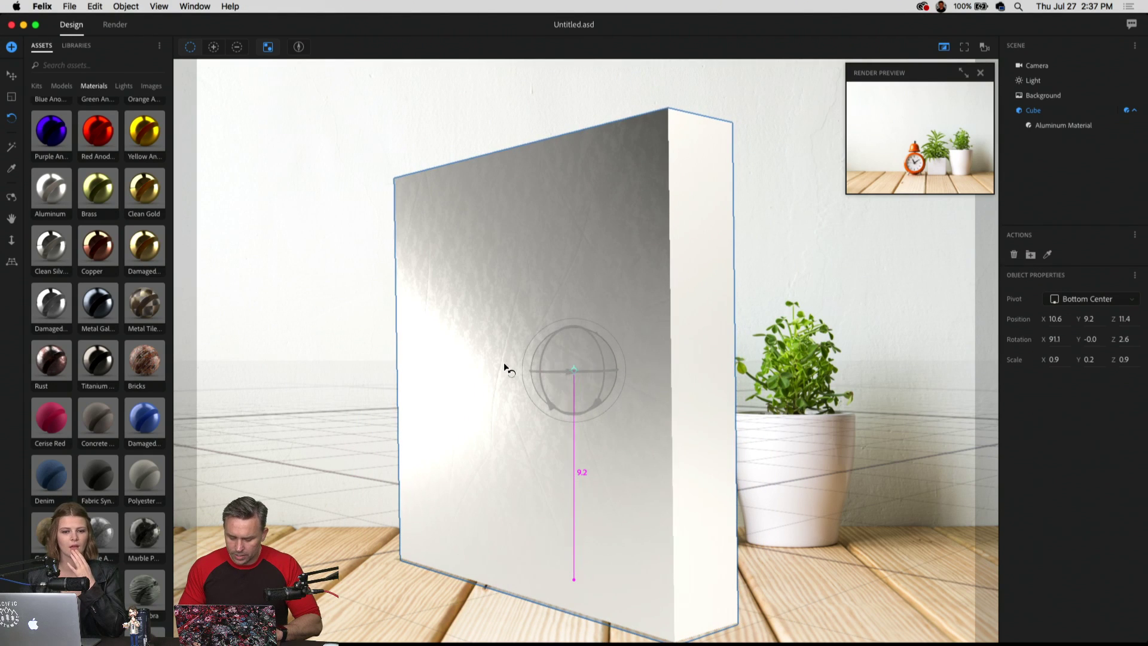
Load pattern.jpg from the Desktop as the Metallic map of the cube's Aluminum Material.
left_click(1065, 124)
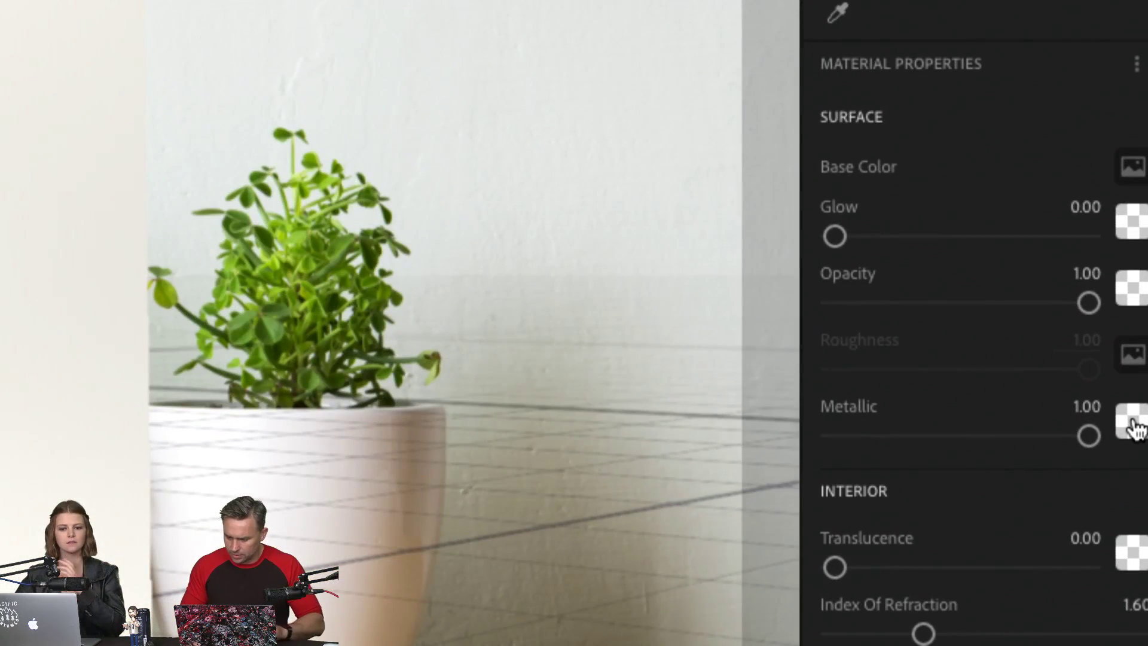
left_click(1134, 421)
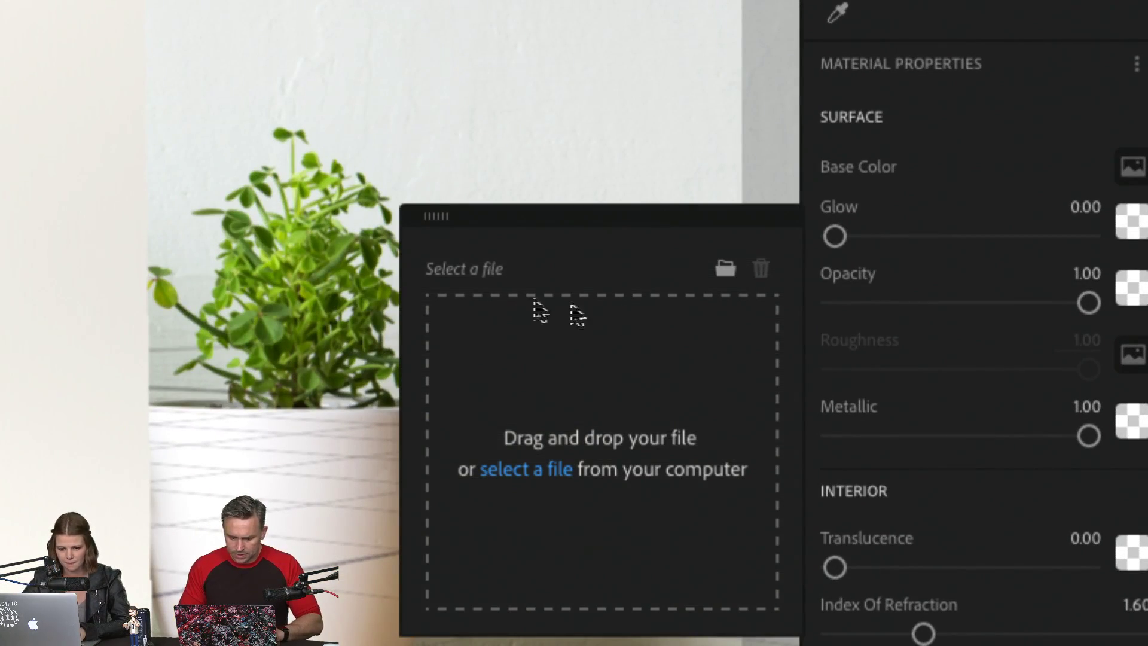
left_click(725, 270)
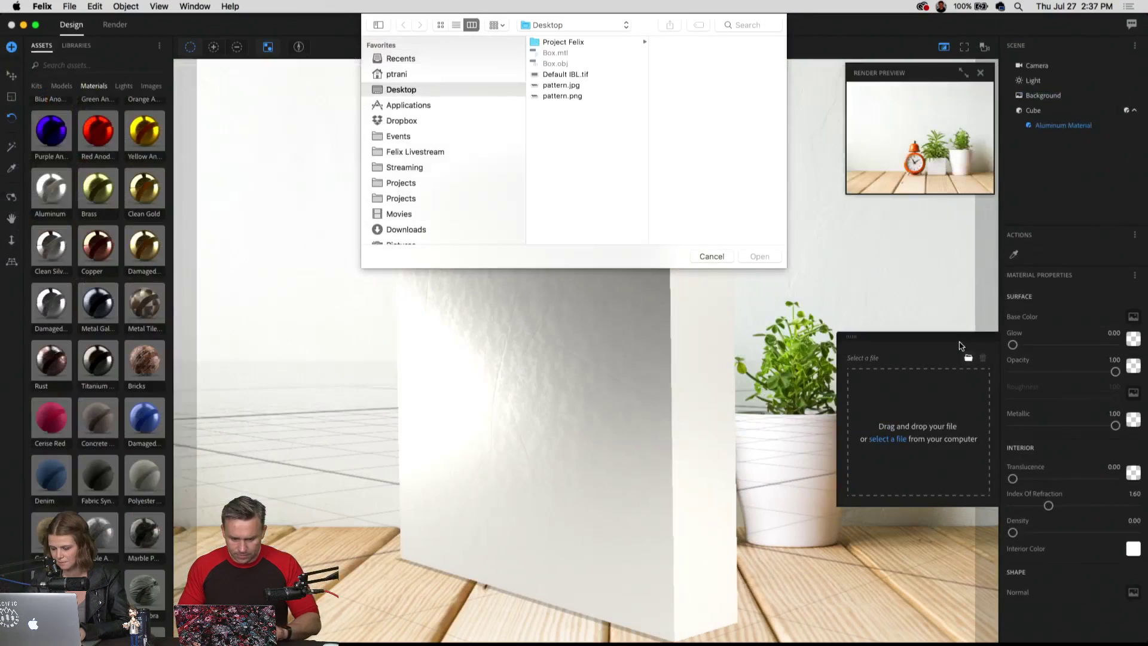
left_click(544, 85)
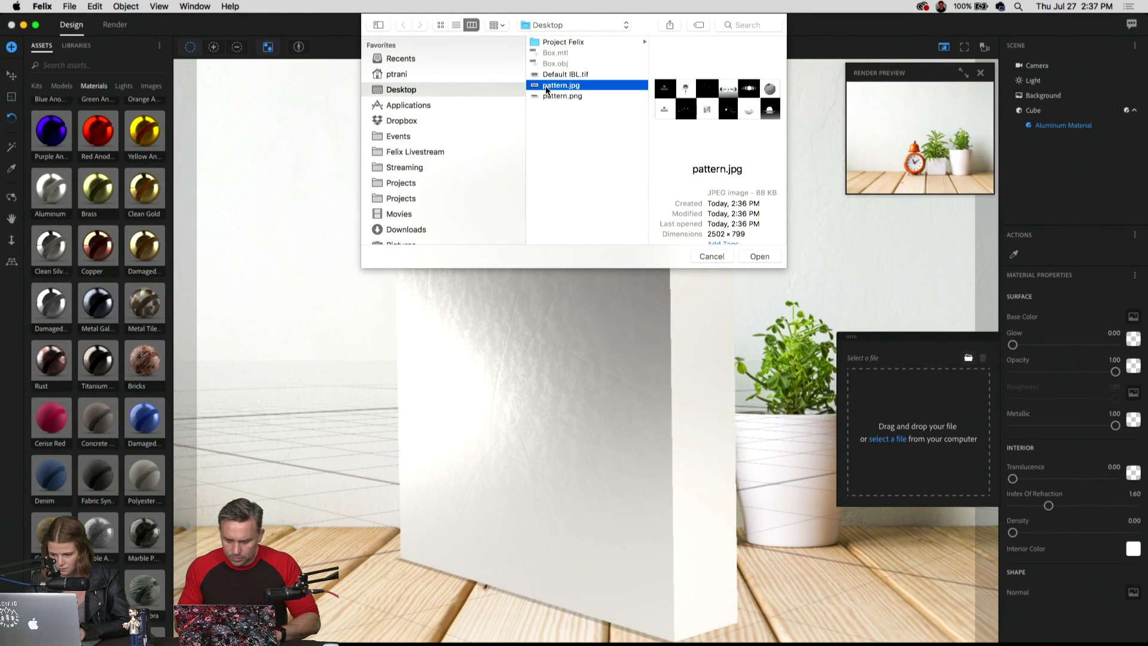
left_click(760, 256)
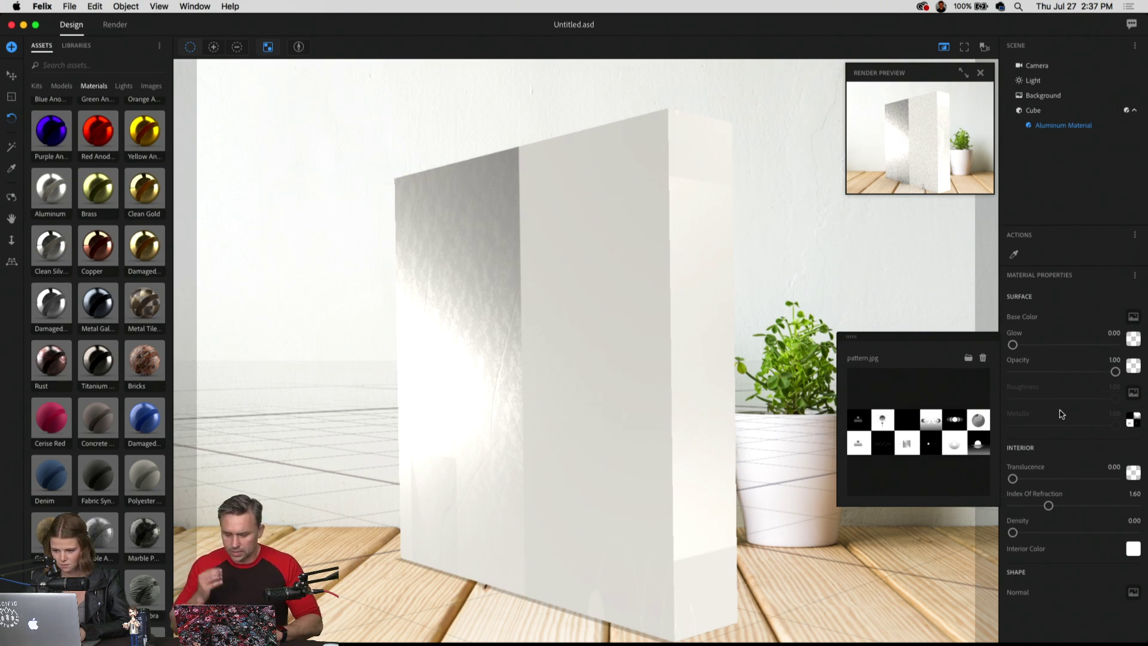
left_click(1080, 441)
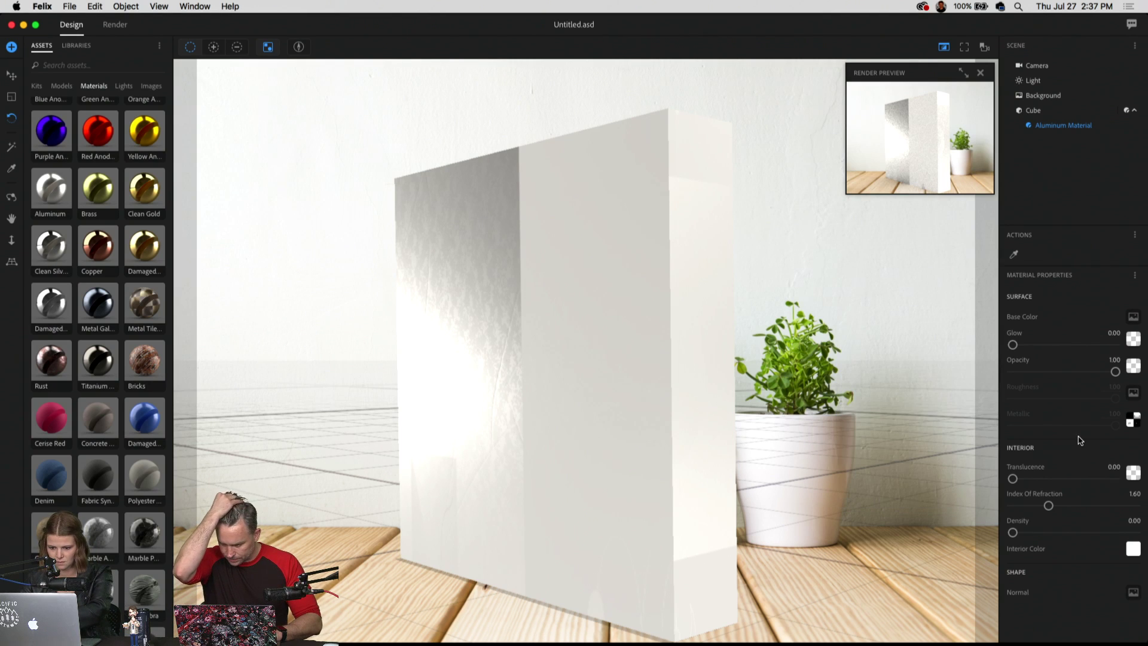
Change the Aluminum Material's base color from an image to a solid dusty pink, RGB 211, 170, 161.
left_click(1133, 318)
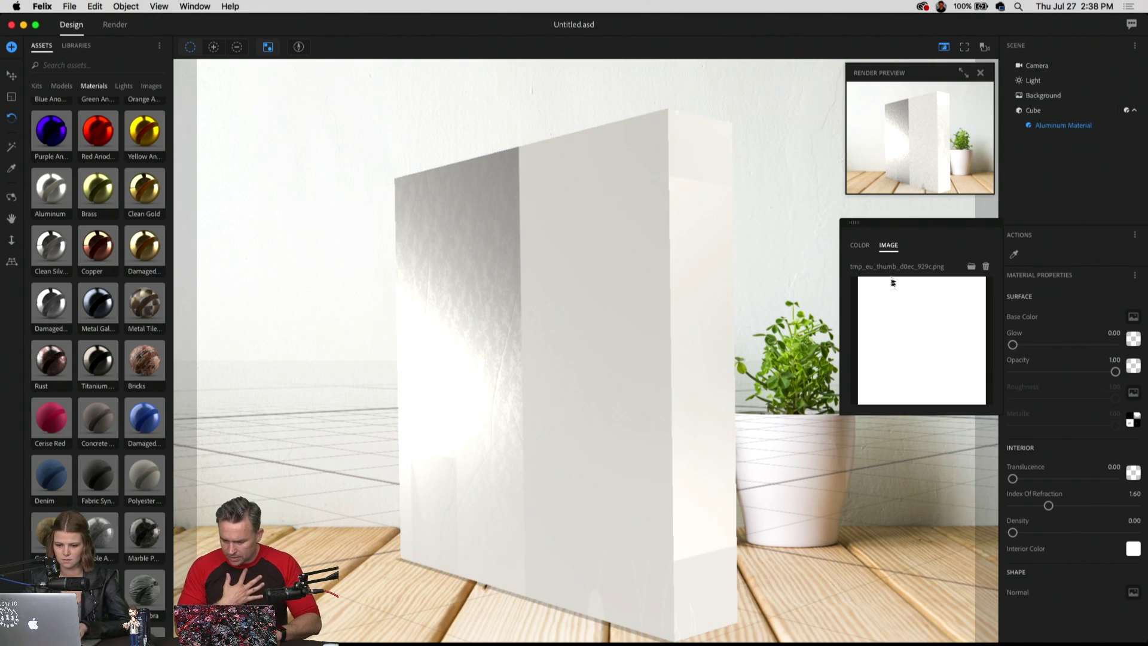
left_click(865, 250)
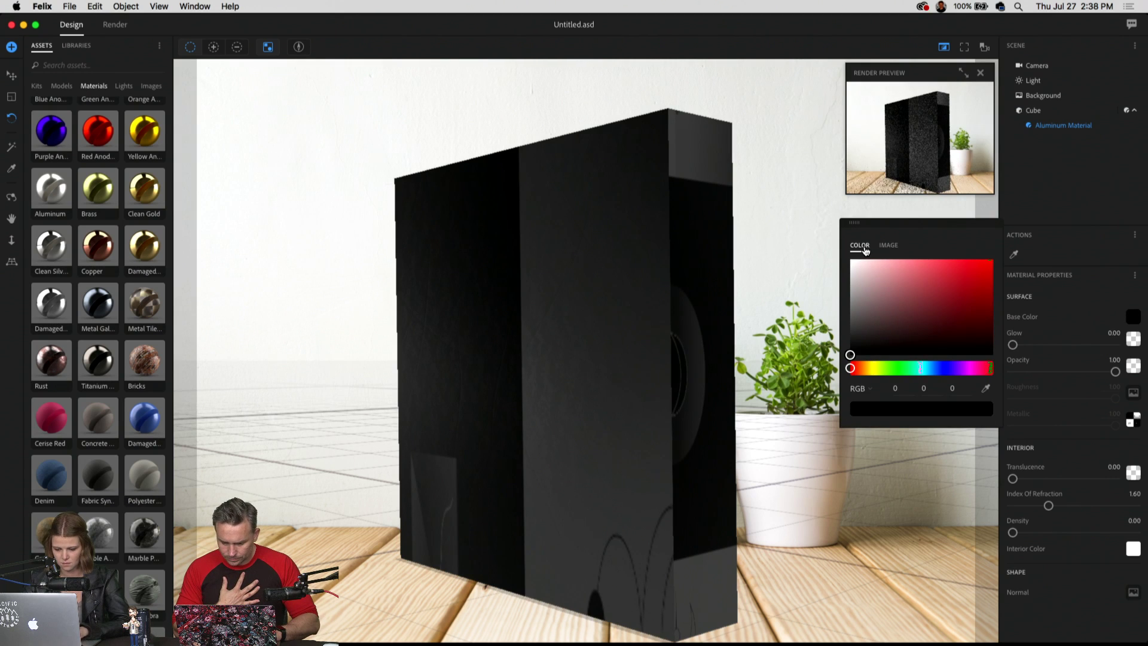
left_click_drag(948, 300, 885, 275)
mouse_move(851, 368)
left_mouse_down()
mouse_move(870, 367)
mouse_move(853, 369)
left_mouse_up()
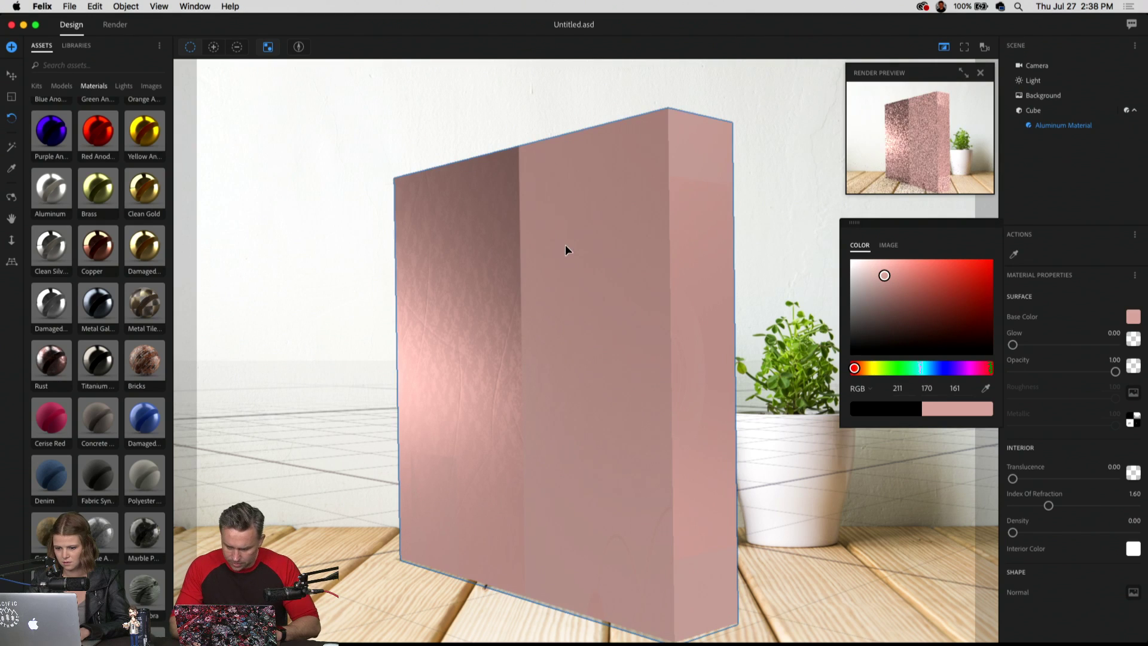
left_click(1088, 186)
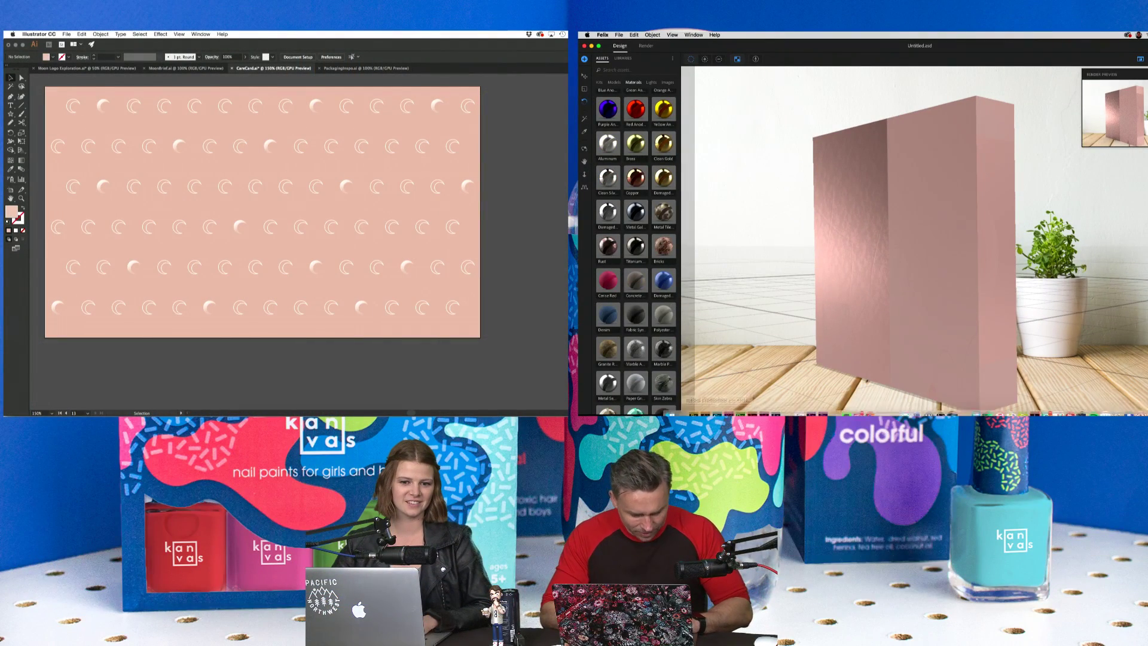
Switch from Felix to Photoshop and scale the logo sheet to roughly half size, anchored in the canvas's upper-left corner.
left_click(719, 408)
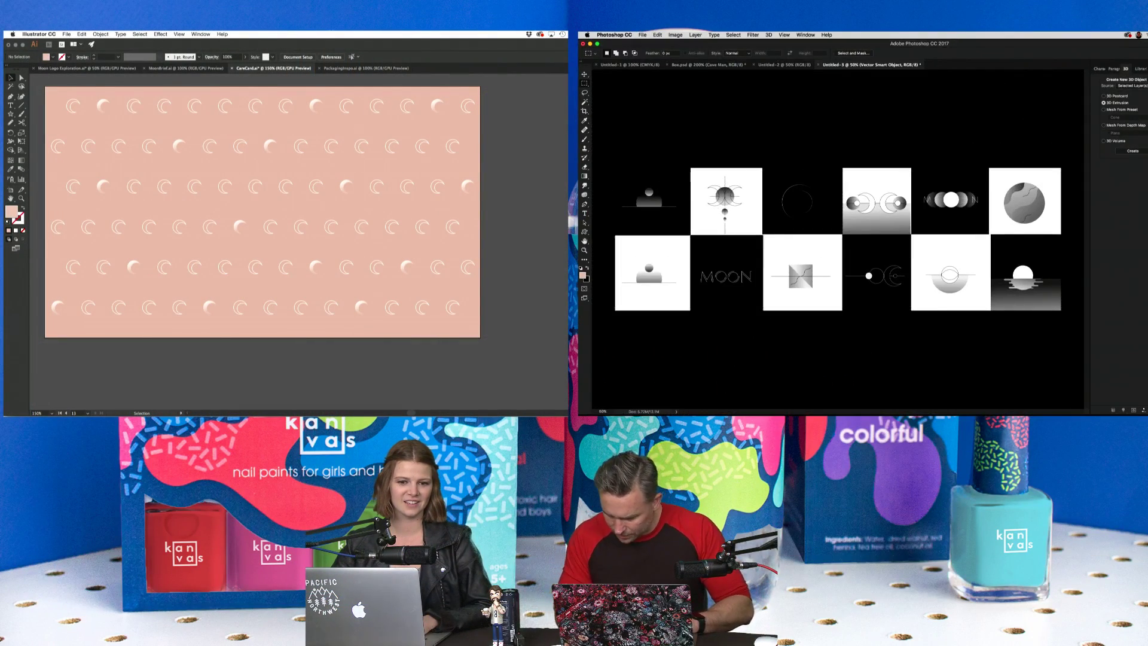
scroll(266, 239, "up", 5)
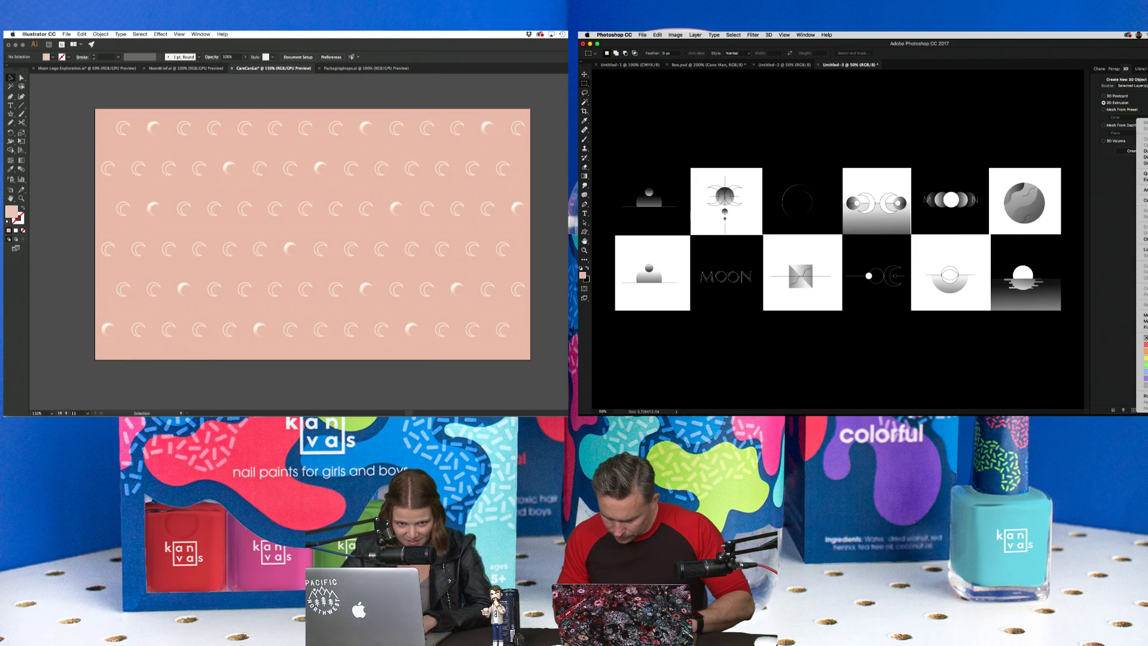
scroll(293, 239, "up", 4)
scroll(293, 239, "down", 8)
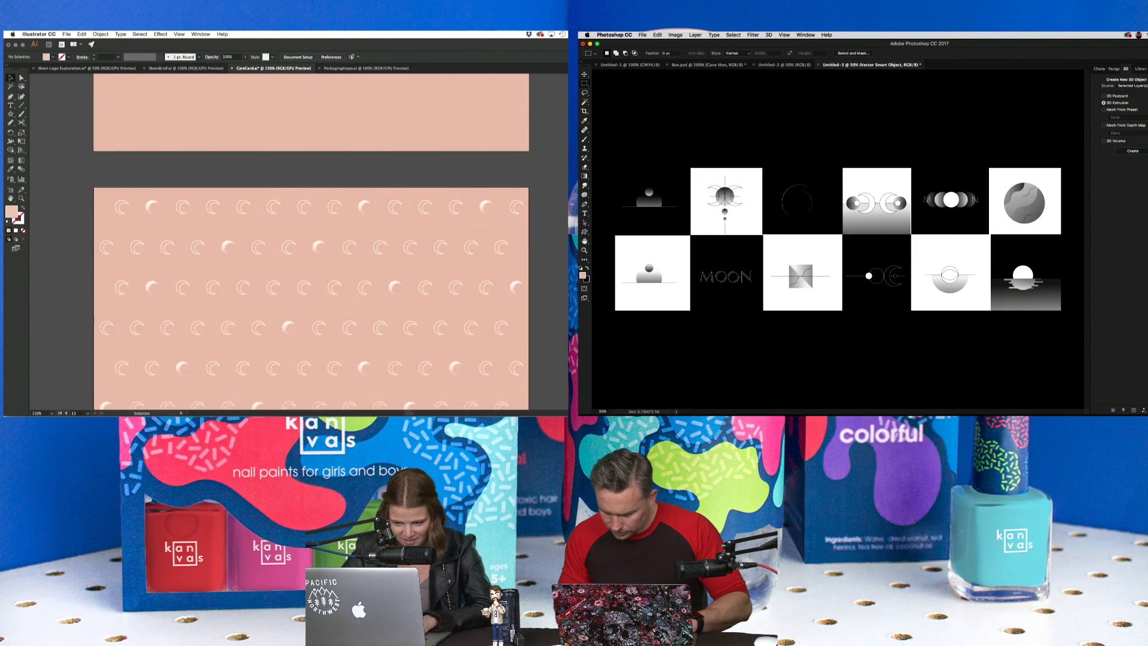
scroll(252, 118, "left", 3)
key("super+t")
key("super+minus")
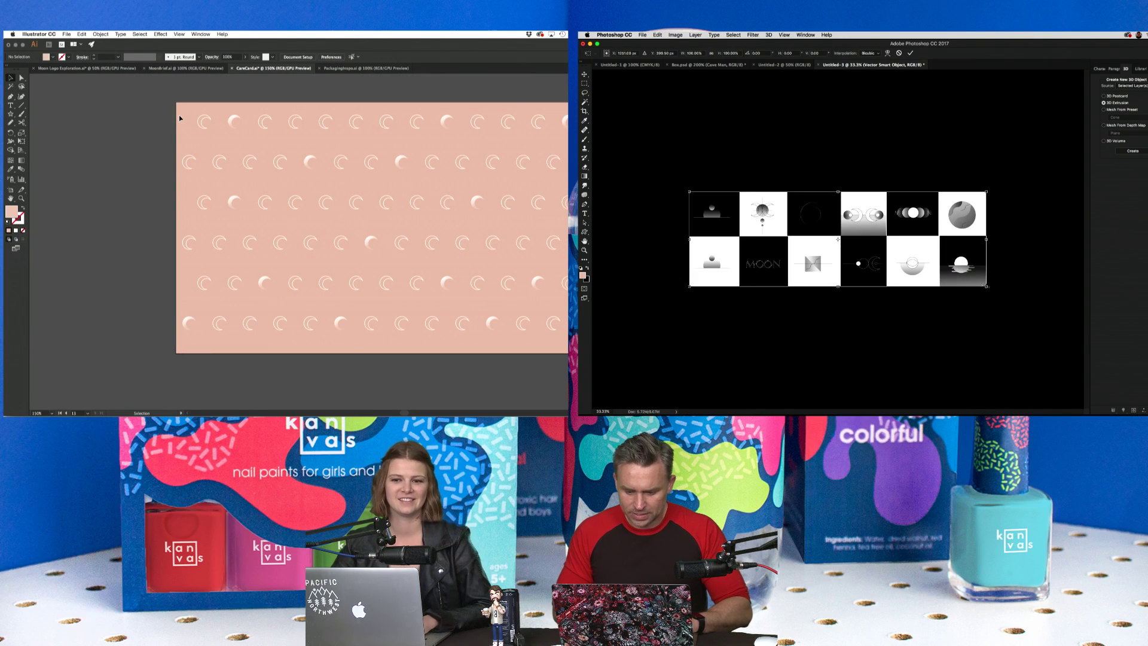
left_click_drag(987, 287, 845, 271)
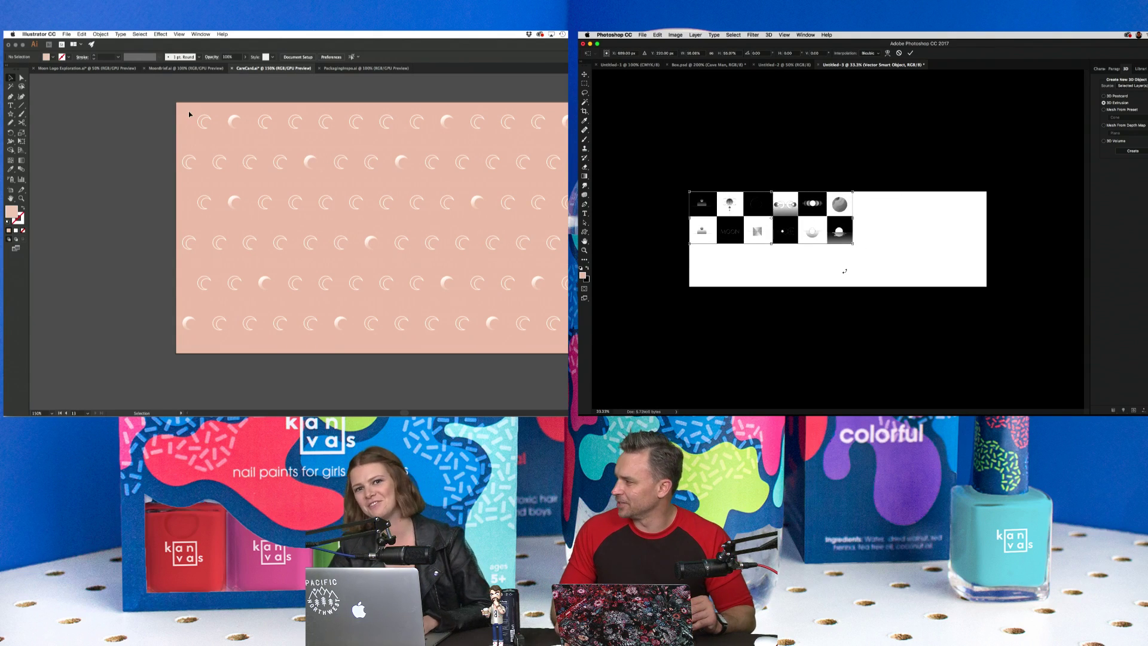
key("Return")
In Illustrator, select seven outlined crescents scattered over the upper five rows of the pink card; in Photoshop, activate the Move tool.
key("super+1")
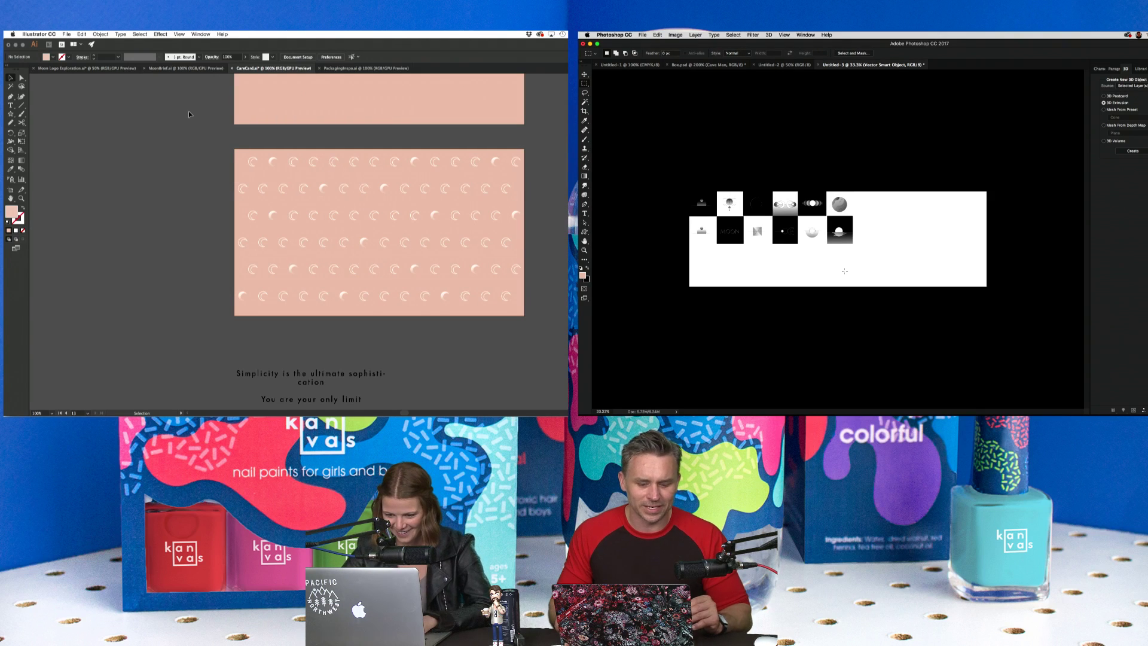
scroll(252, 126, "down", 3)
scroll(252, 126, "right", 1)
key("v")
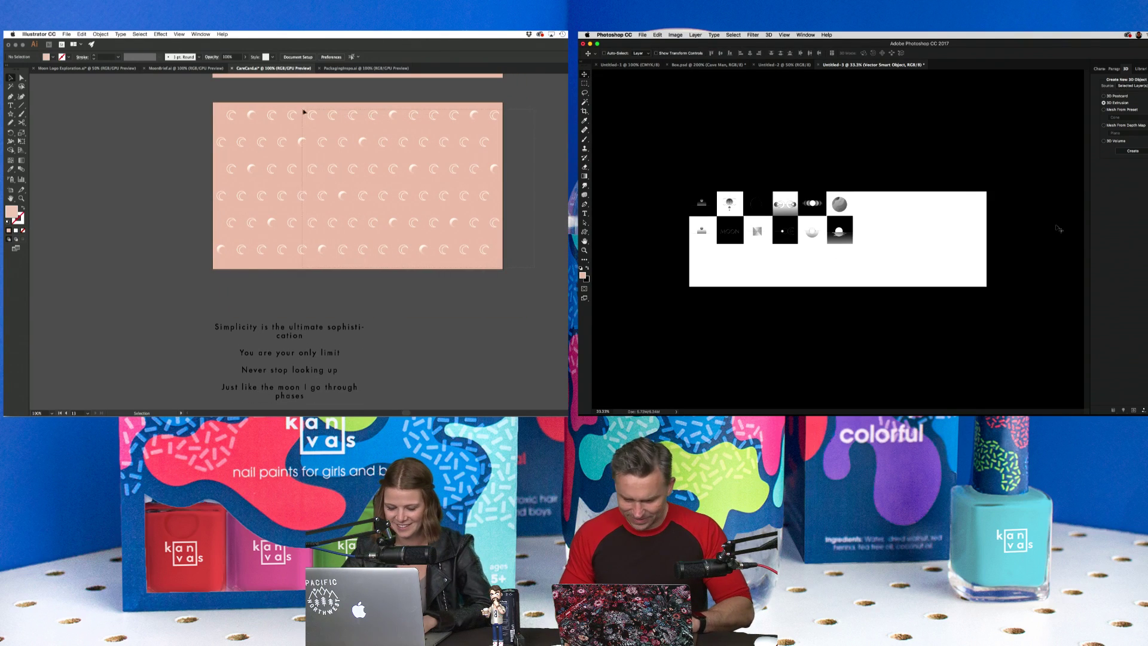
left_click(217, 109)
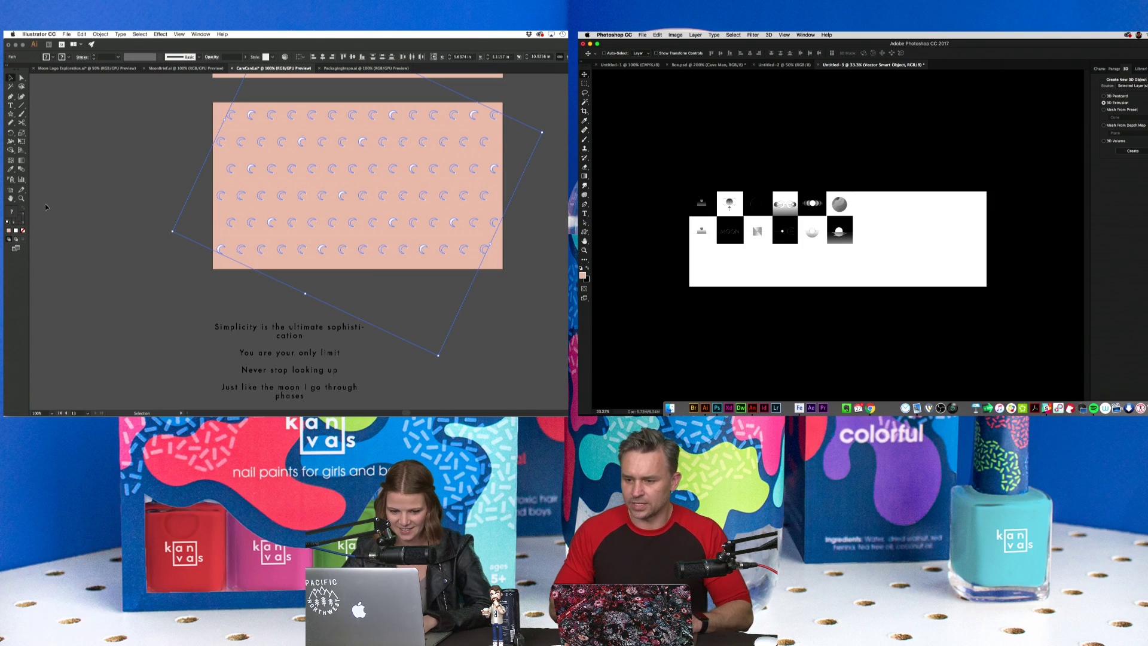
left_click(230, 169)
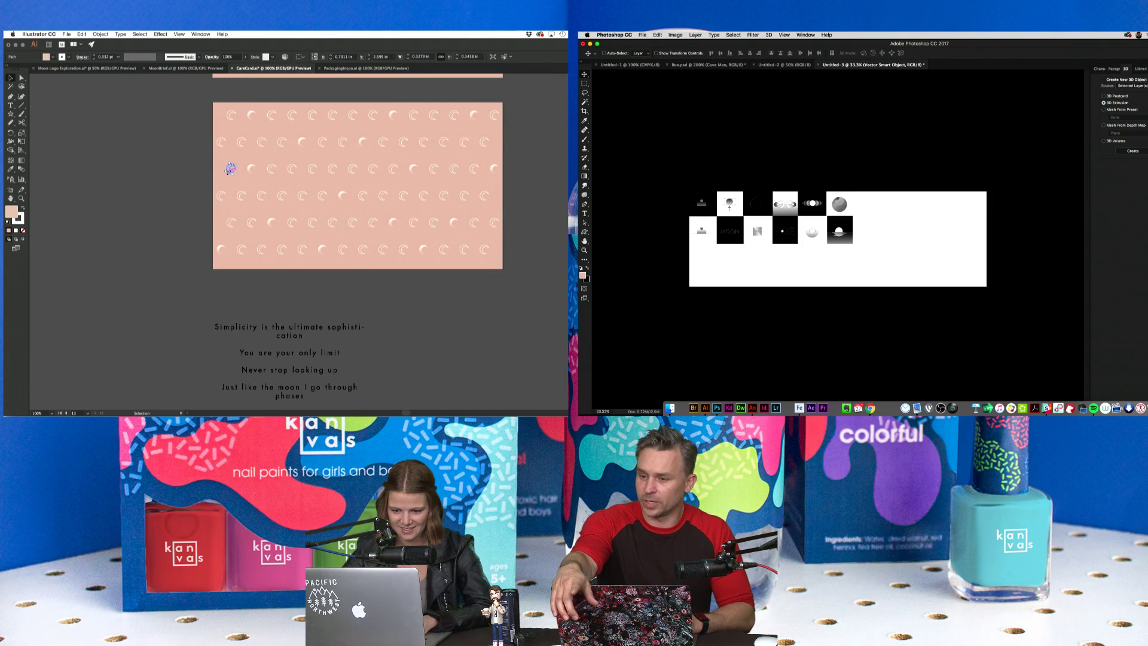
left_click(261, 142, "shift")
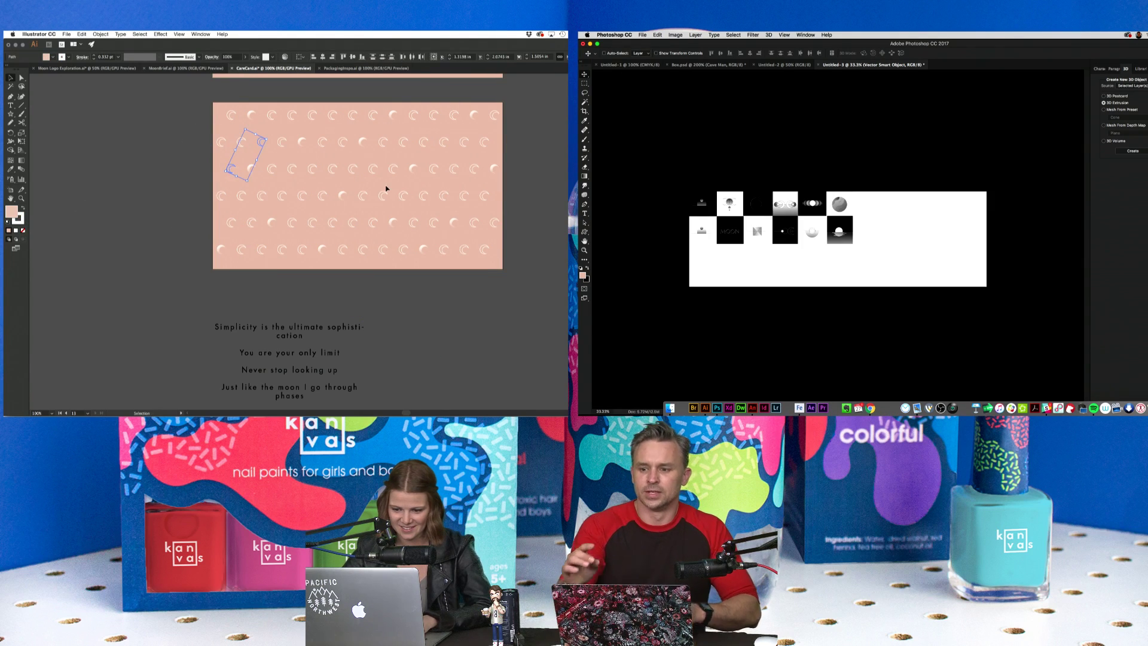
left_click(362, 194, "shift")
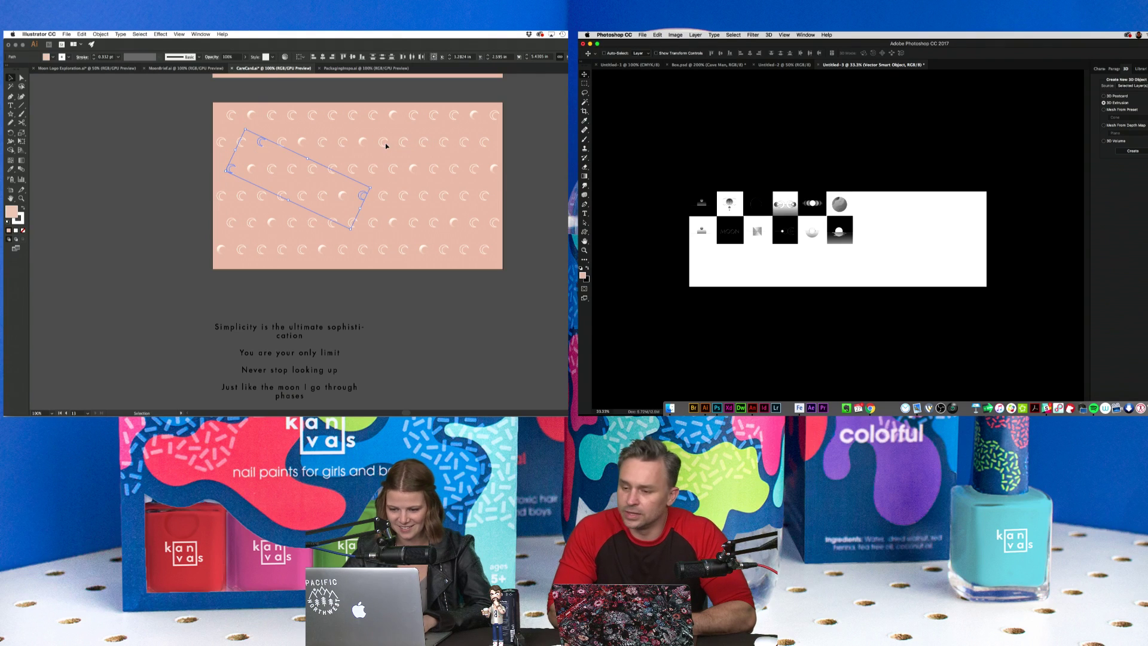
left_click(405, 142, "shift")
left_click(329, 112, "shift")
left_click(301, 194, "shift")
left_click(253, 220, "shift")
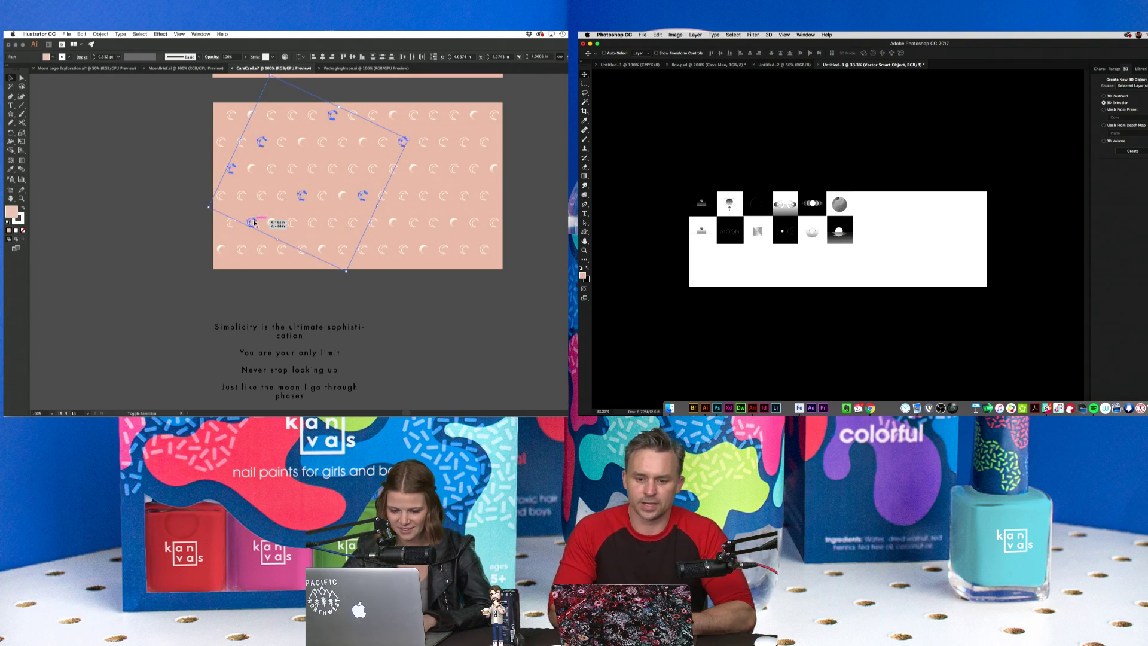
Add five more scattered crescents to the Illustrator selection; in Photoshop, place a copy of the logo sheet directly below the original.
left_click(282, 249, "shift")
left_click(362, 248, "shift")
left_click_drag(784, 227, 783, 274)
left_click(433, 222, "shift")
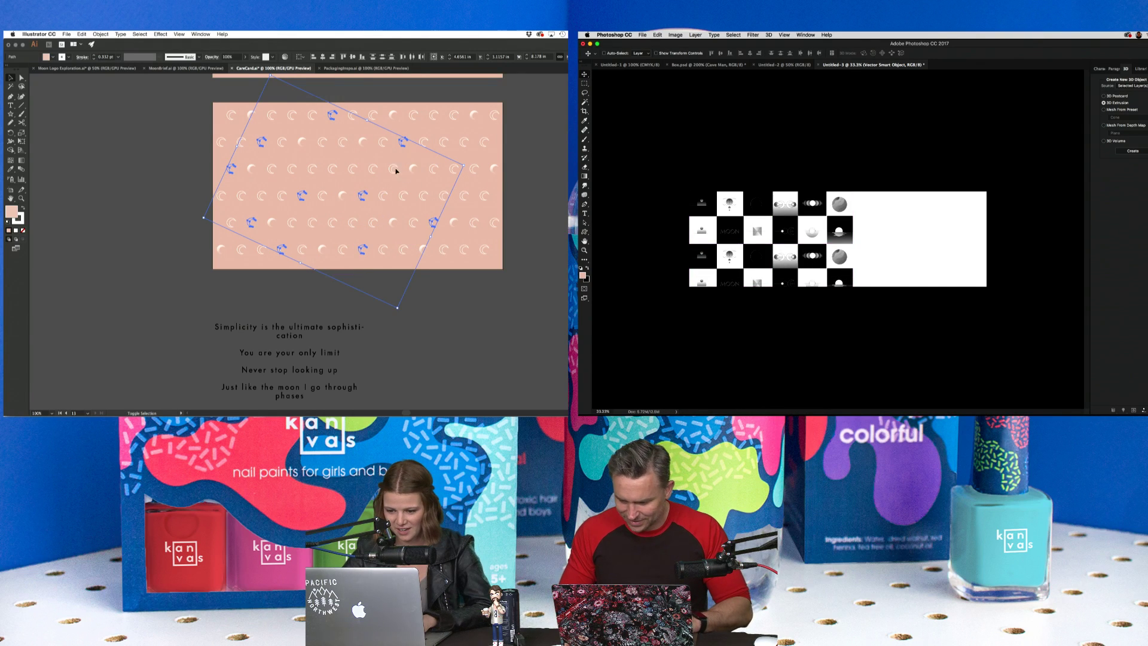
left_click(334, 169, "shift")
left_click(454, 117, "shift")
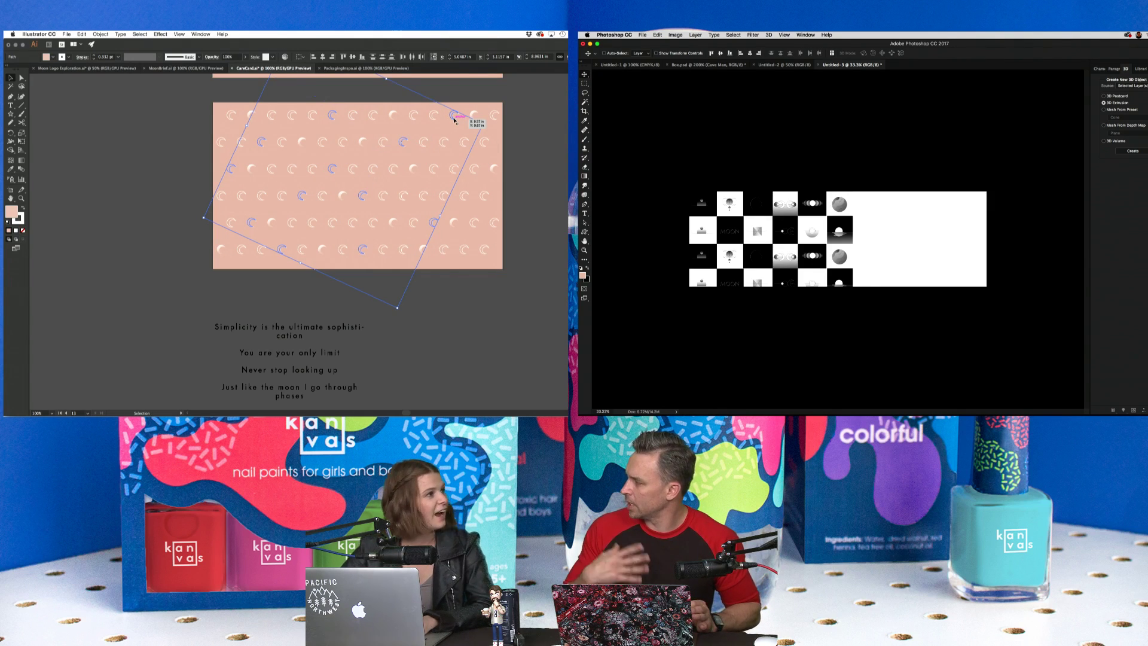
In Photoshop, scale the two stacked logo sheets to fit the canvas height exactly and convert them into one smart object.
key("super+t")
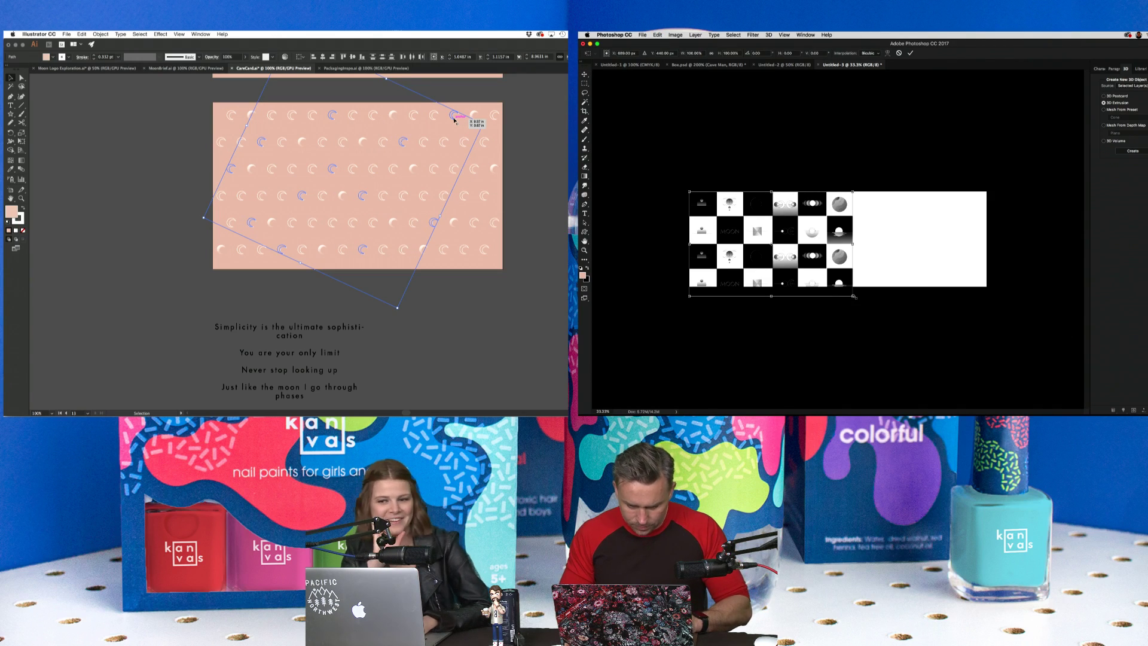
left_click_drag(854, 296, 842, 293)
key("Return")
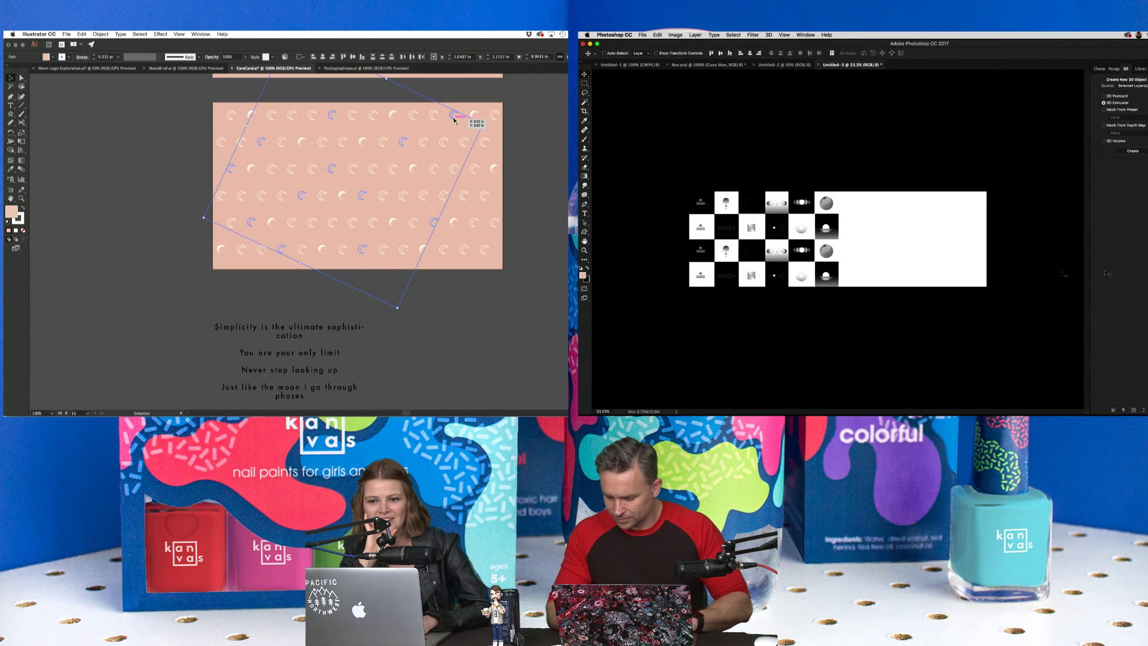
right_click(1126, 118)
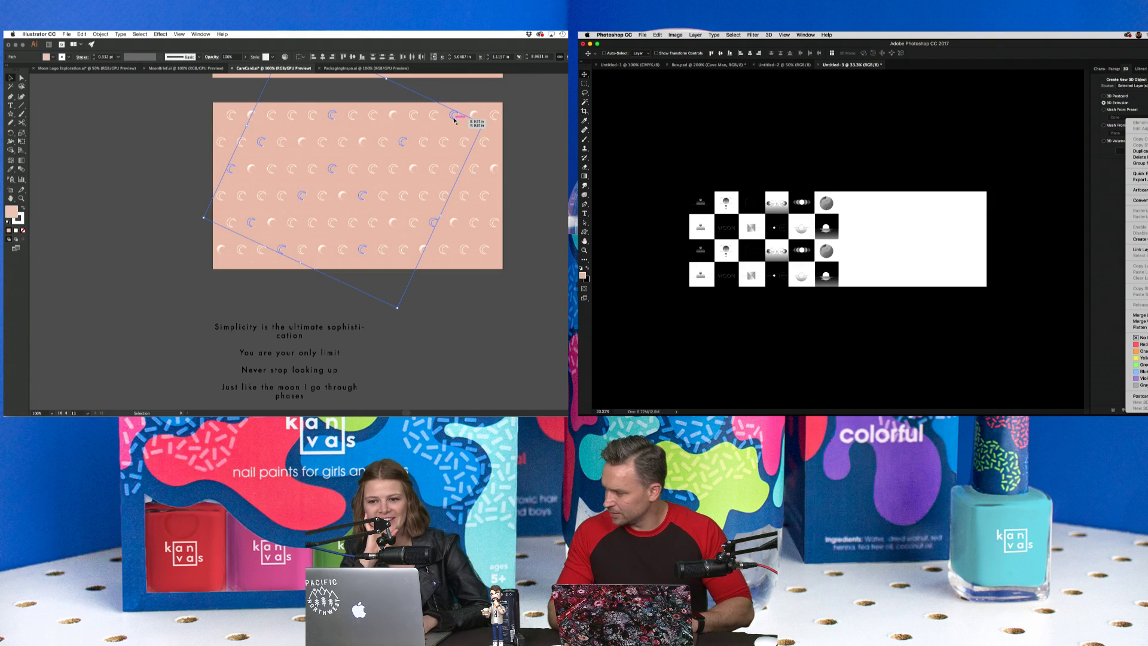
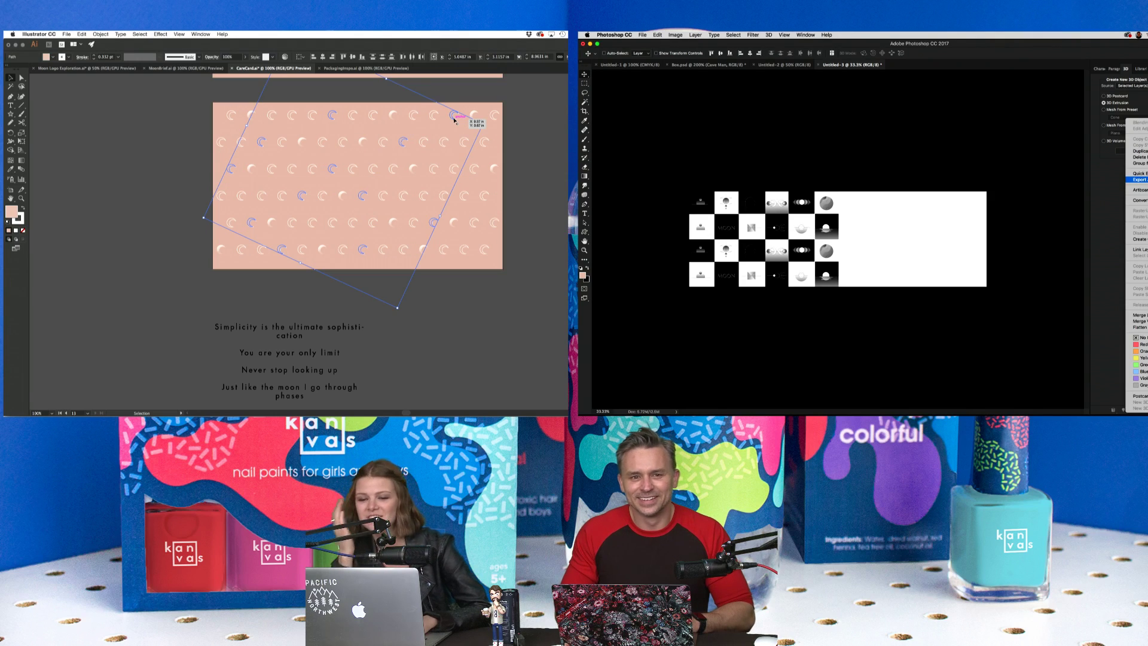
In Illustrator, add the remaining crescents near the card's right edge to the selection and turn all selected crescents solid white.
left_click(454, 115, "shift")
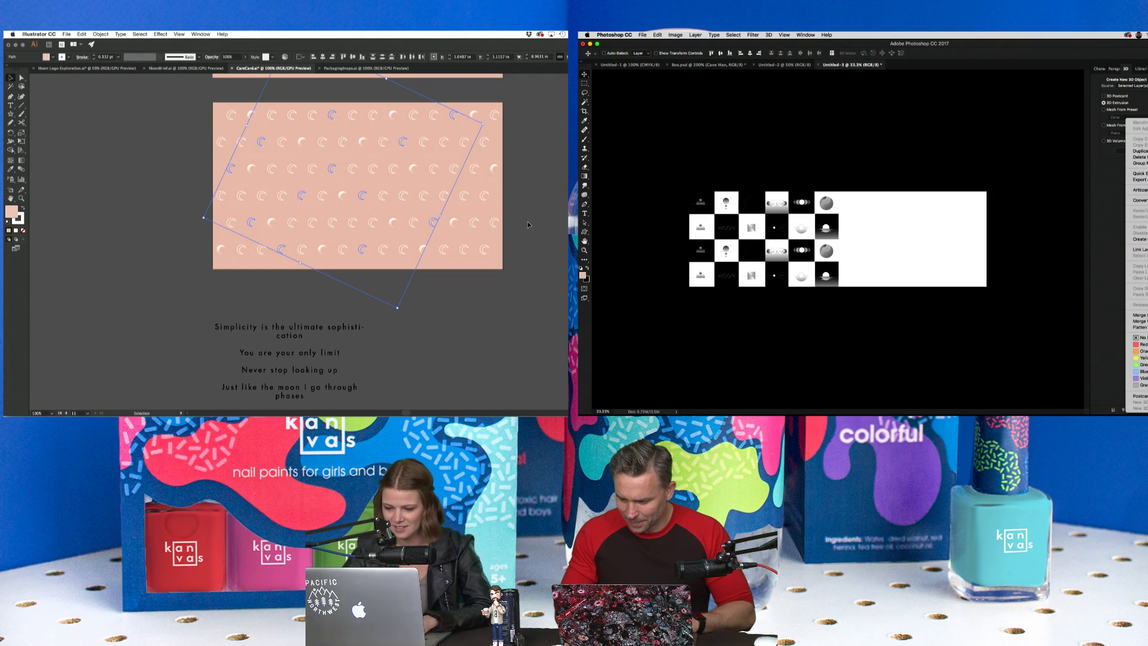
left_click(484, 196, "shift")
left_click(464, 249, "shift")
left_click(110, 206)
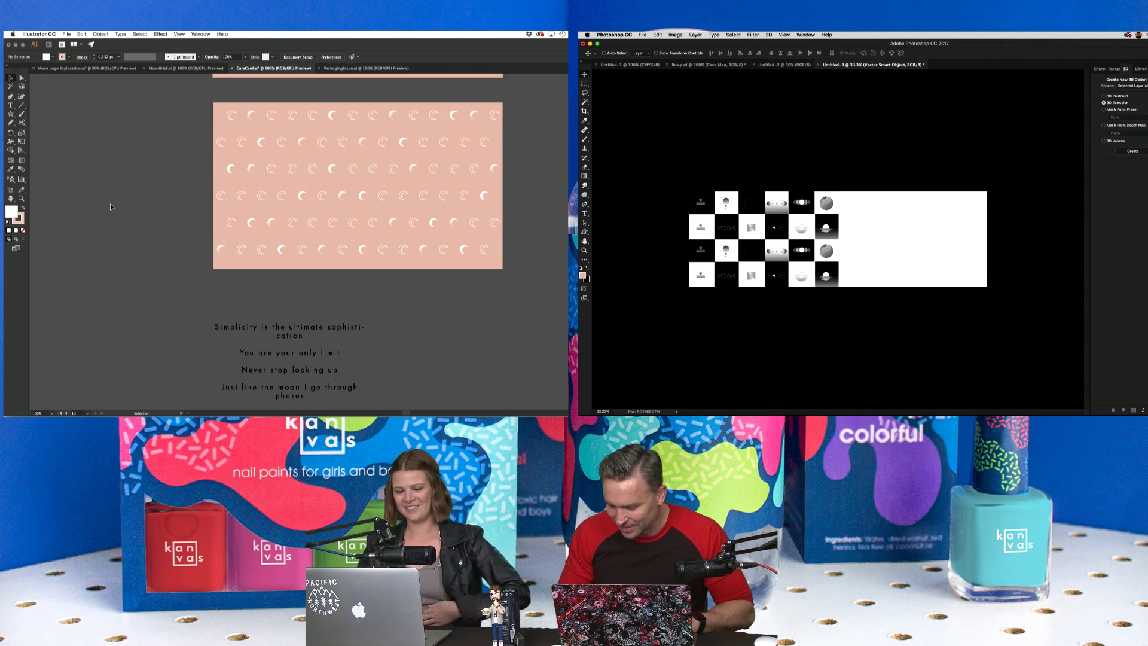
In Photoshop, place a copy of the stacked logo sheets directly beside the original to fill the rest of the canvas.
left_click_drag(708, 232, 859, 234)
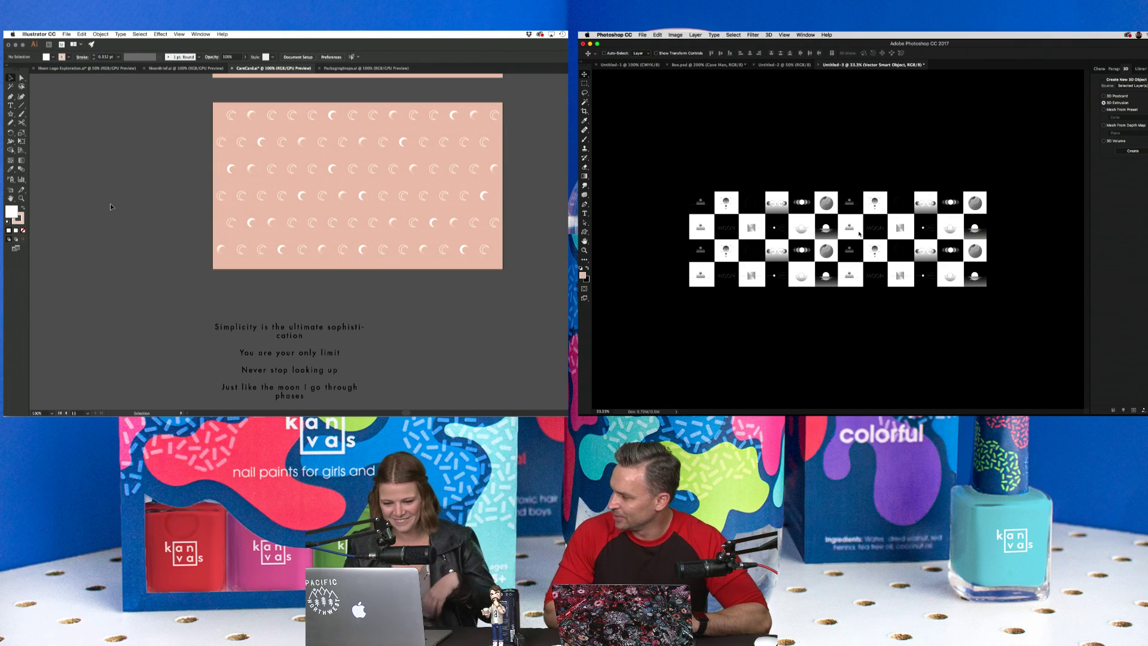
scroll(110, 206, "down", 1)
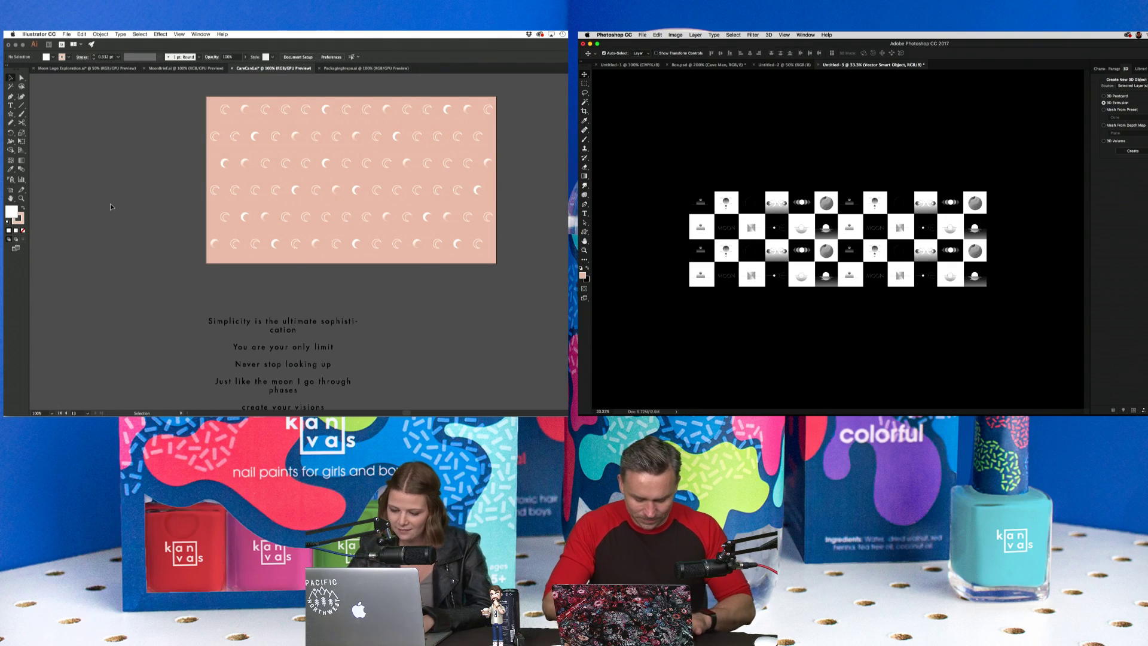
key("super+equal")
Export the tiled logo pattern for web as a JPEG, overwriting pattern.jpg on the Desktop.
key("super+alt+shift+s")
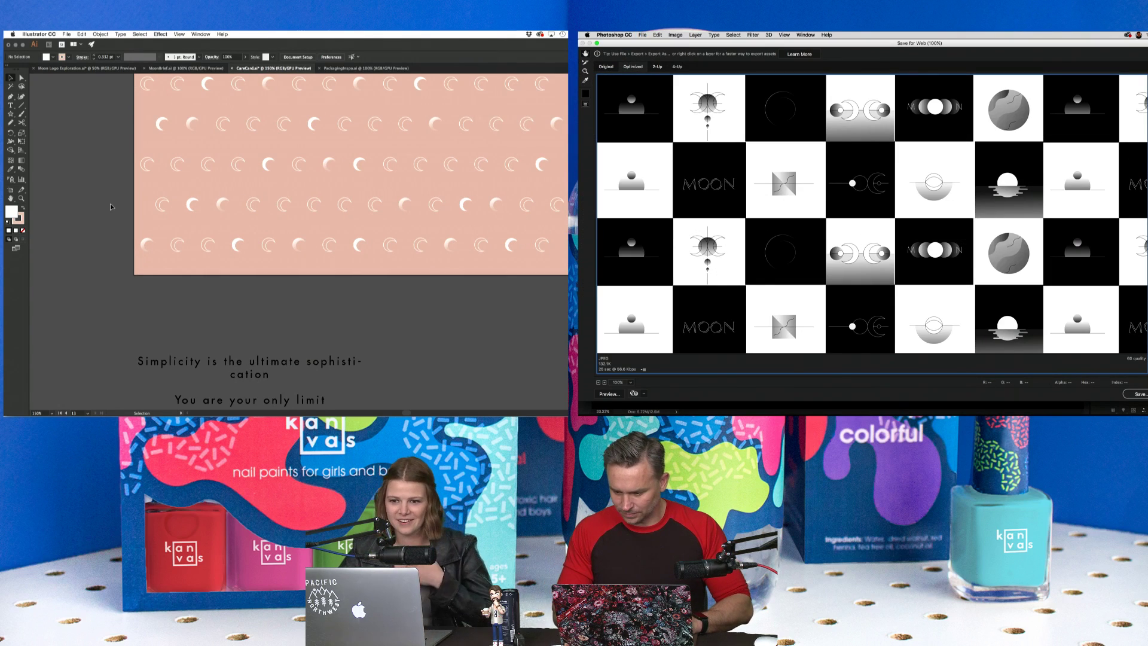
left_click(1138, 394)
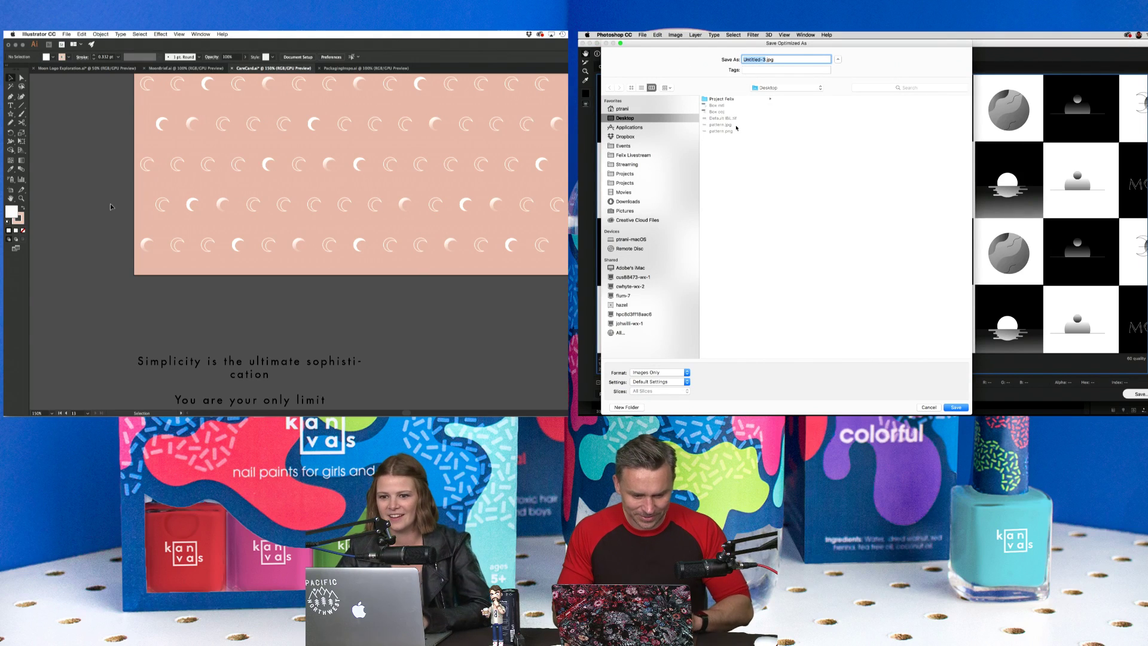
left_click(726, 124)
left_click(955, 408)
left_click(1015, 230)
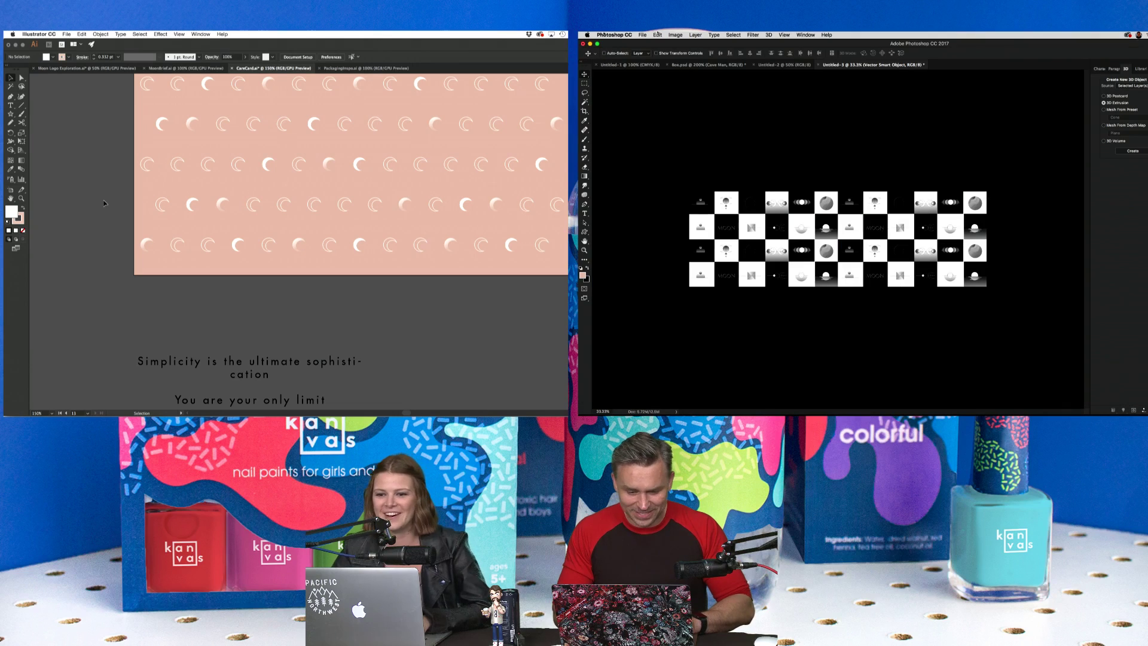
Switch from Photoshop to Felix; in Illustrator, select the moon-phase emblem on the plain pink card and shift it slightly sideways.
left_click(591, 45)
key("super+minus")
scroll(104, 203, "up", 2)
key("super+minus")
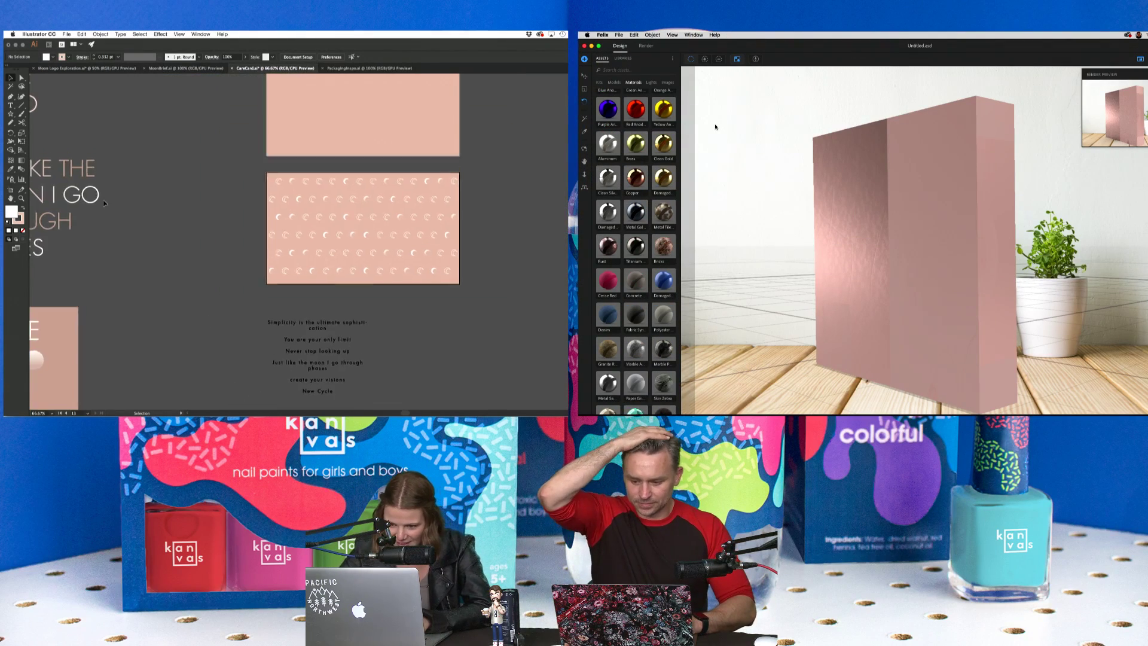
scroll(114, 199, "up", 2)
left_click(244, 171)
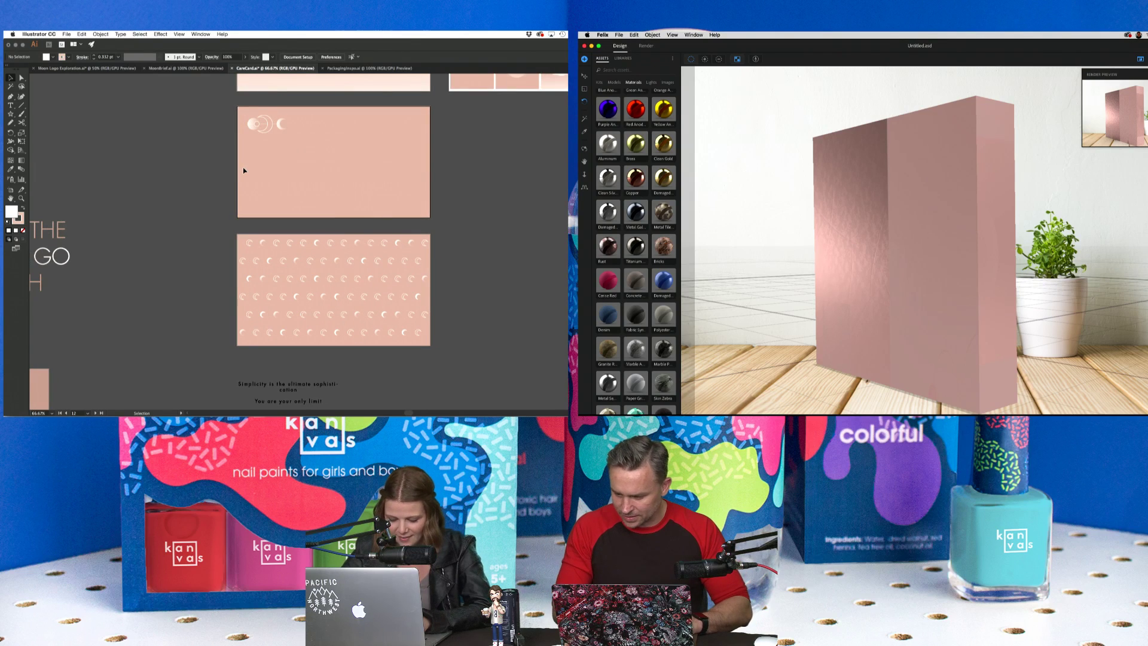
key("super+plus")
scroll(243, 169, "up", 2)
left_click_drag(302, 143, 216, 107)
key("shift+Right")
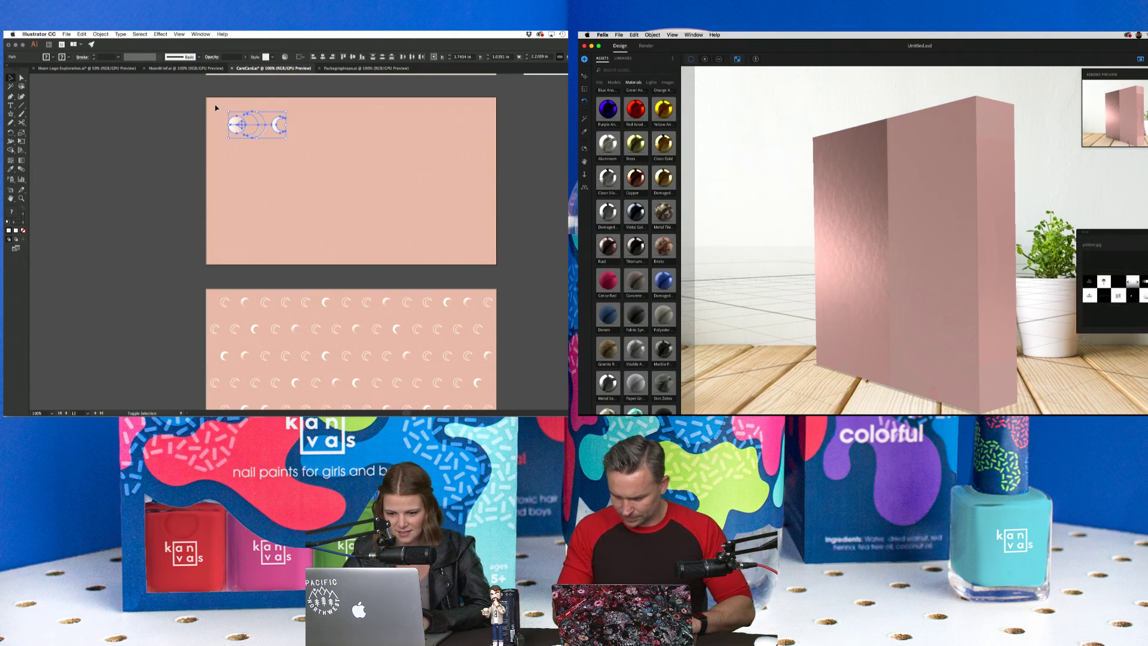
key("shift+Left")
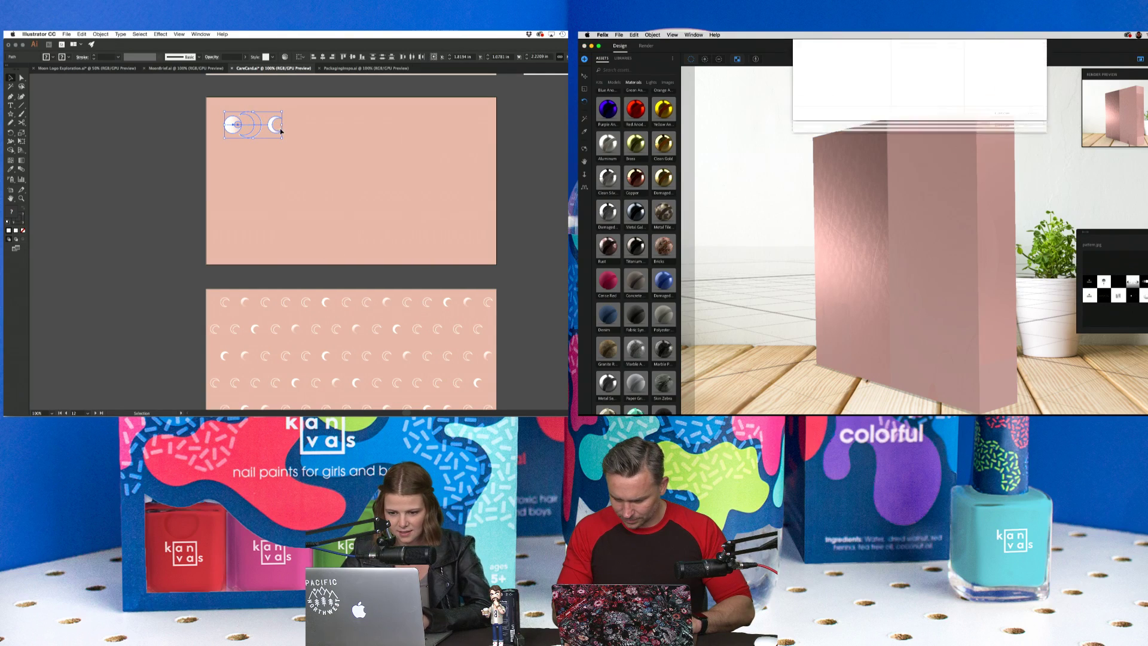
In Felix, choose an image file for the material; in Illustrator, place a mirrored copy of the moon-phase emblem below the original.
left_click(909, 86)
left_click_drag(286, 111, 250, 170)
left_click(1030, 184)
Switch from Felix to Photoshop and convert the selected logo pattern layers into a single smart object.
left_click(717, 408)
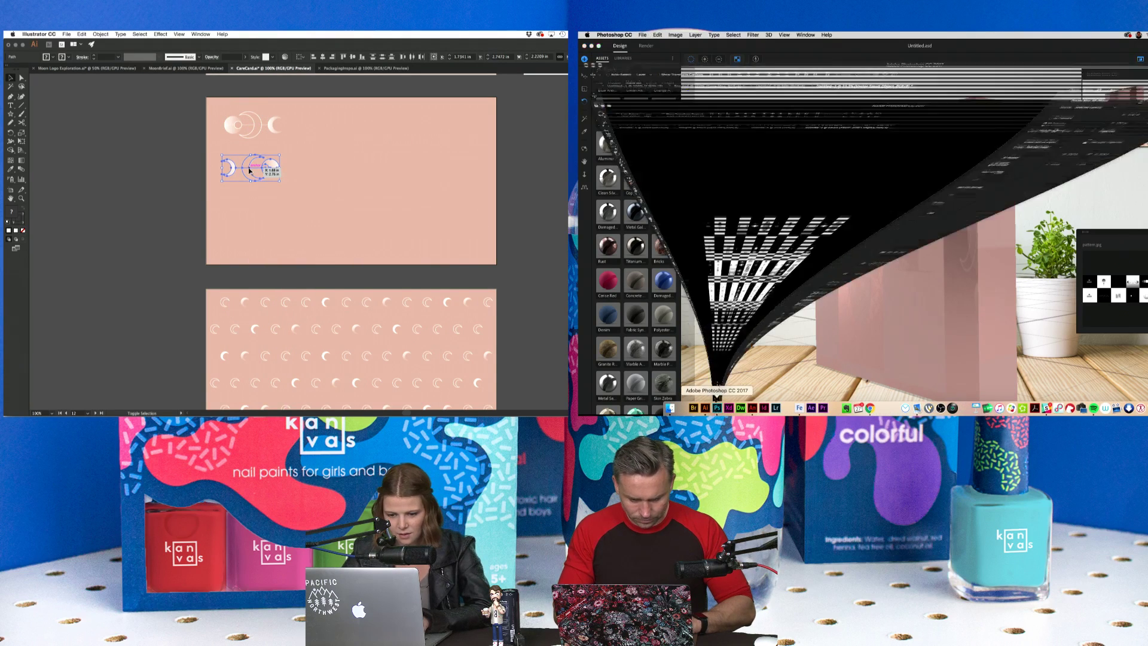
left_click(296, 196)
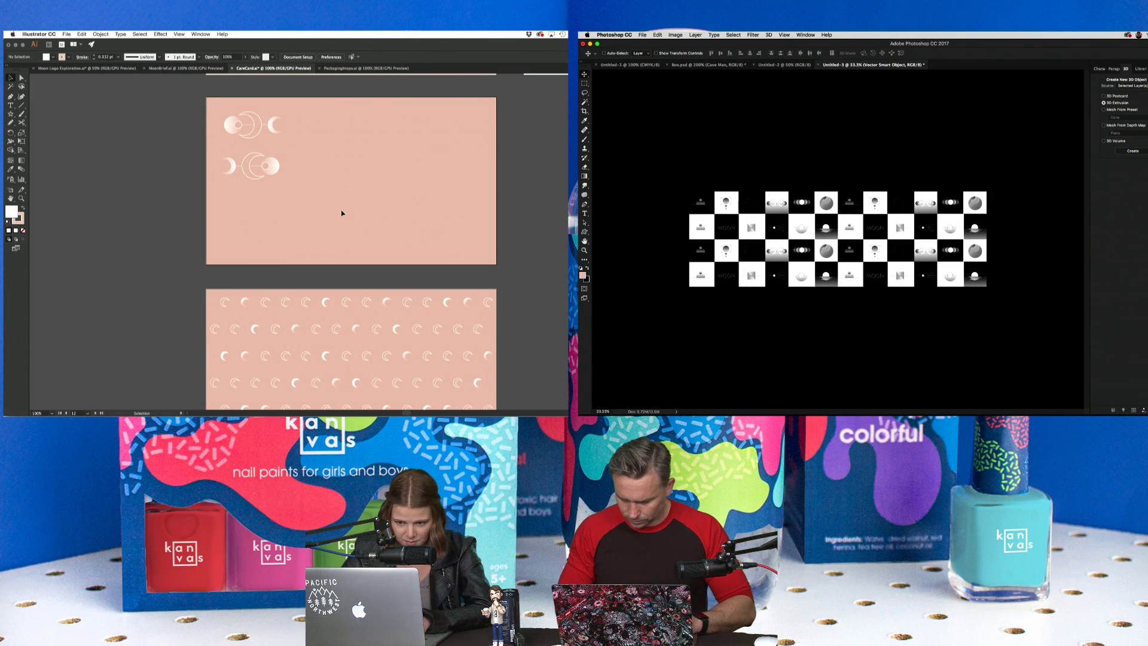
right_click(1132, 240)
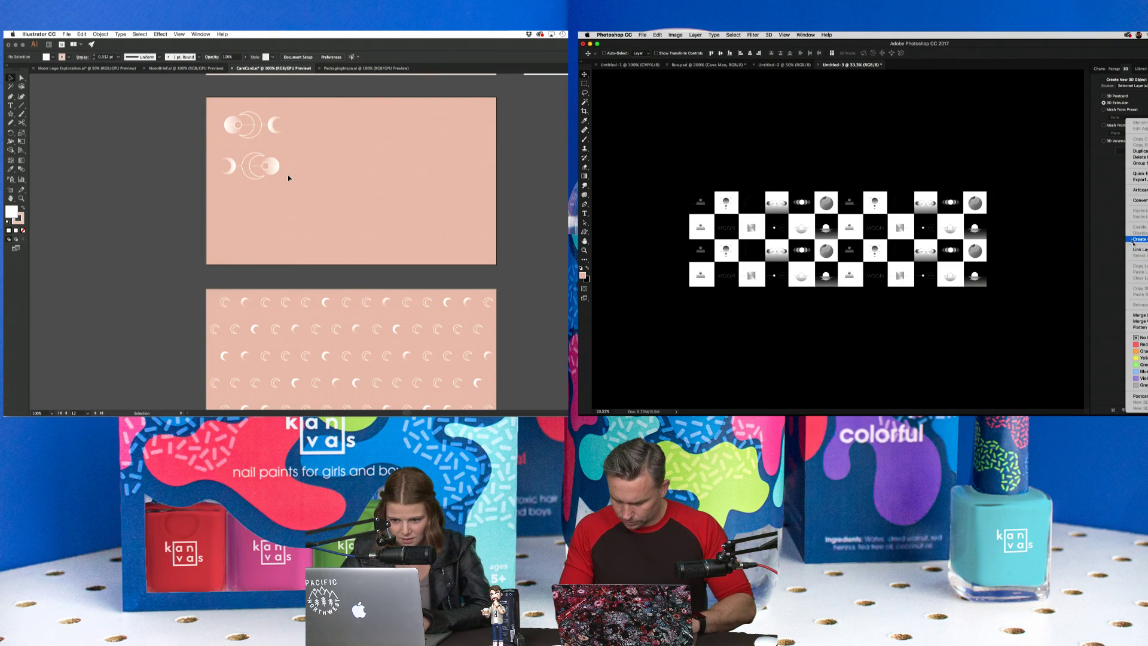
left_click(1132, 240)
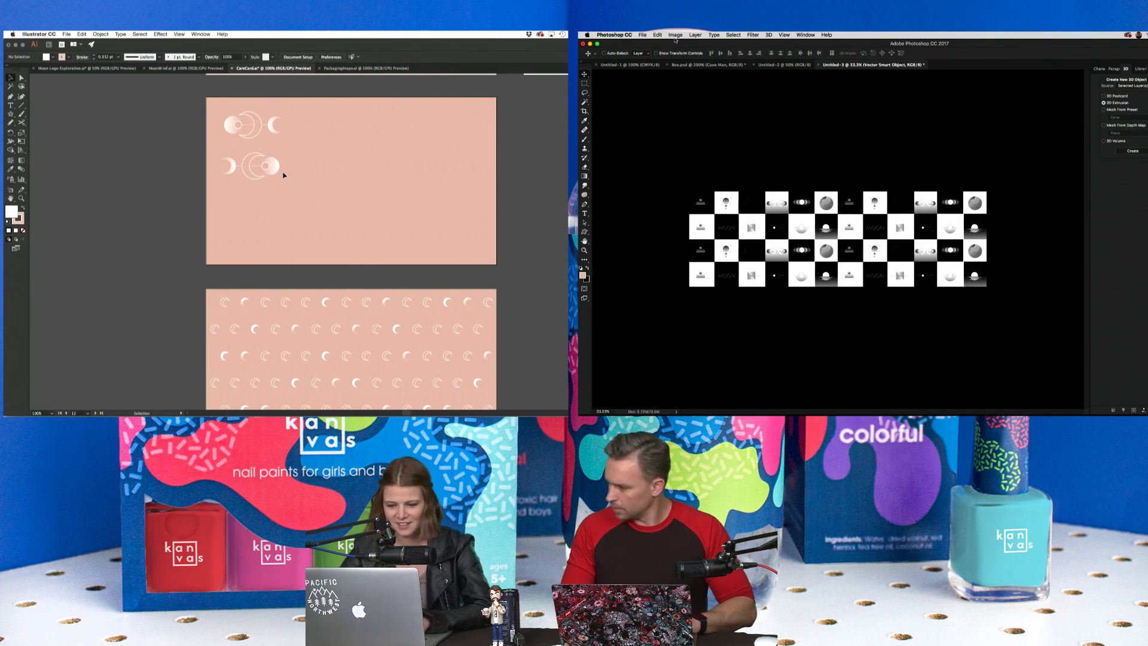
In Illustrator, delete the mirrored lower moon-phase emblem from the plain pink card.
scroll(291, 187, "down", 2)
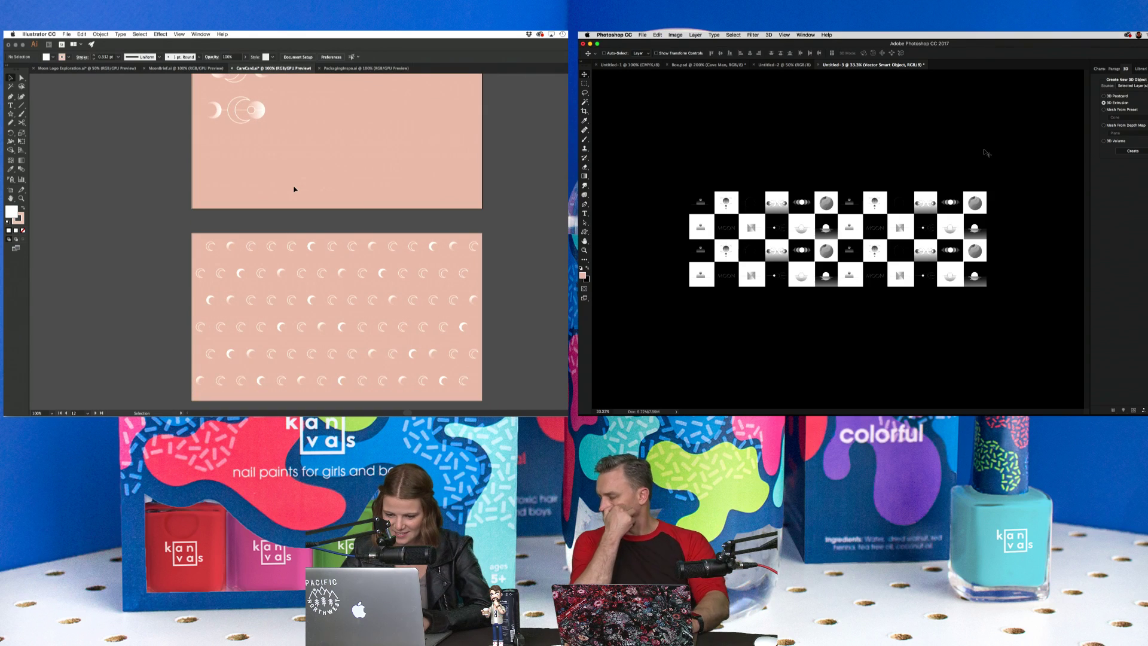
scroll(294, 189, "up", 1)
scroll(293, 187, "up", 2)
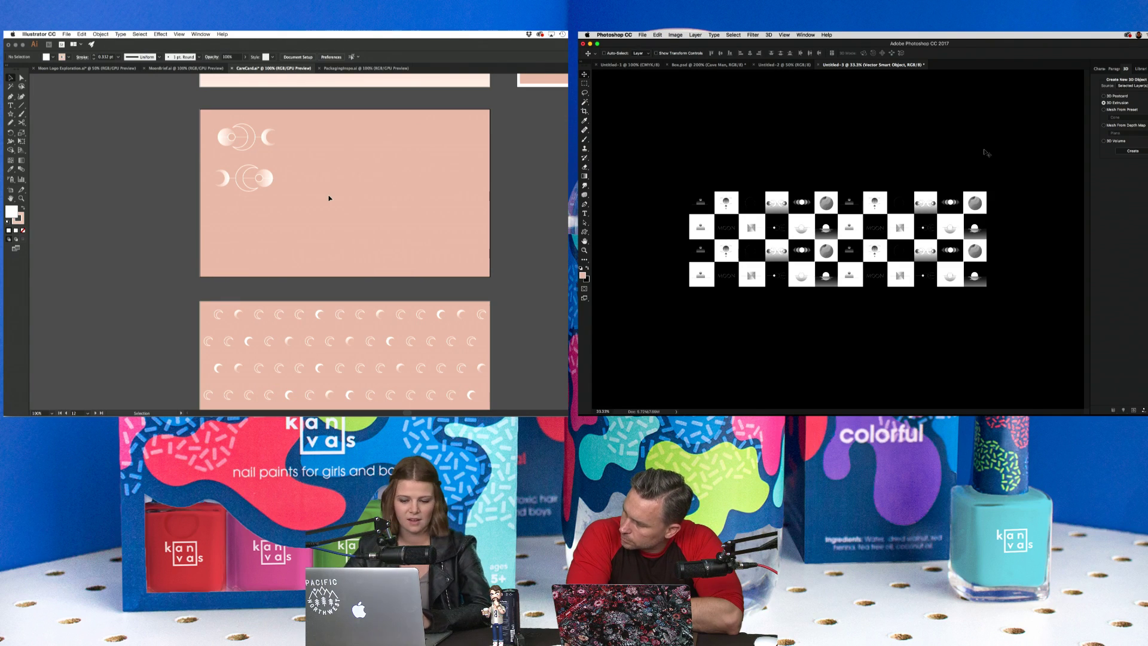
scroll(329, 197, "down", 2)
scroll(310, 226, "down", 3)
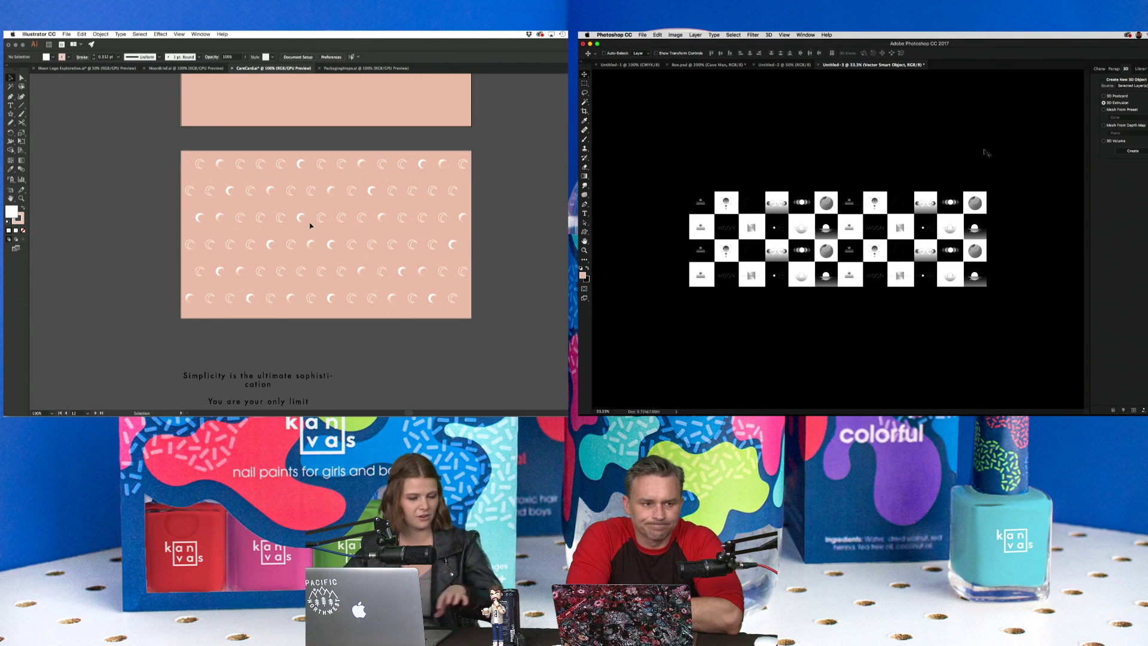
scroll(311, 292, "up", 8)
scroll(299, 269, "right", 2)
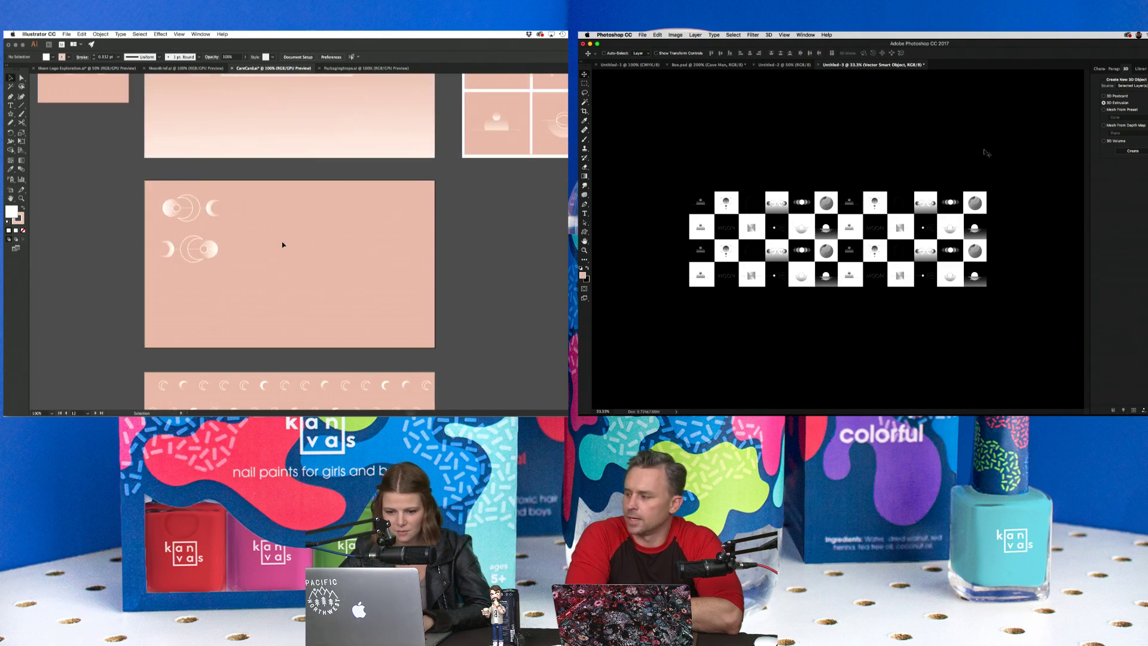
left_click_drag(248, 293, 154, 244)
key("Delete")
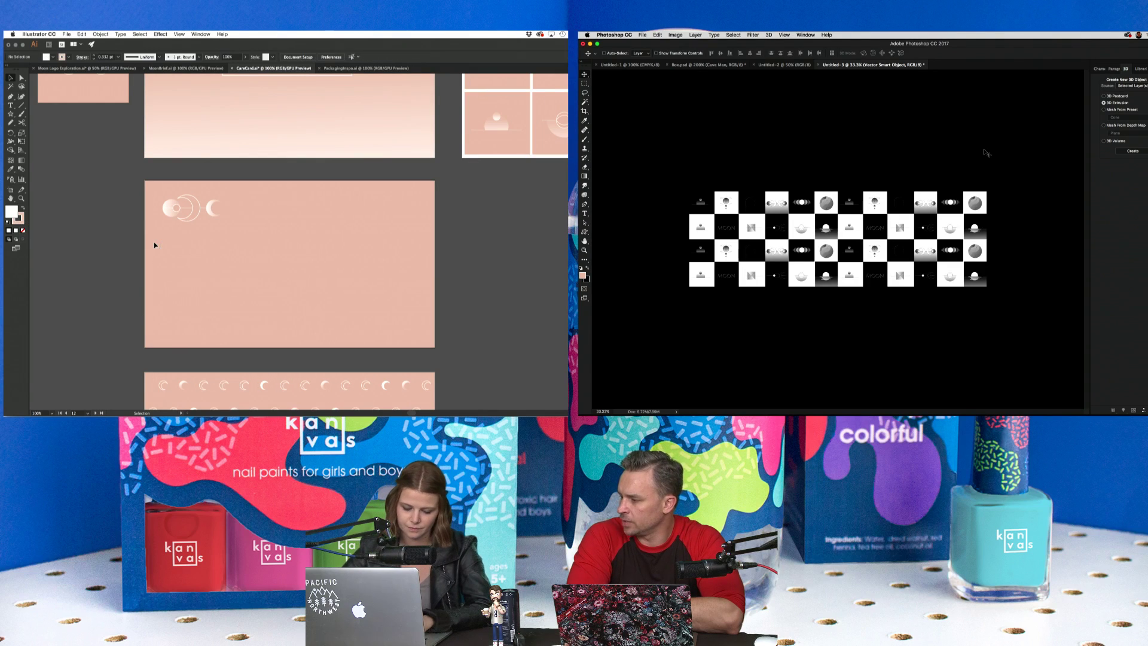
Shrink the remaining moon-phase emblem to about 1.9 in wide and shift it slightly inward on the pink card.
left_click_drag(157, 187, 157, 187)
left_click_drag(221, 208, 202, 222)
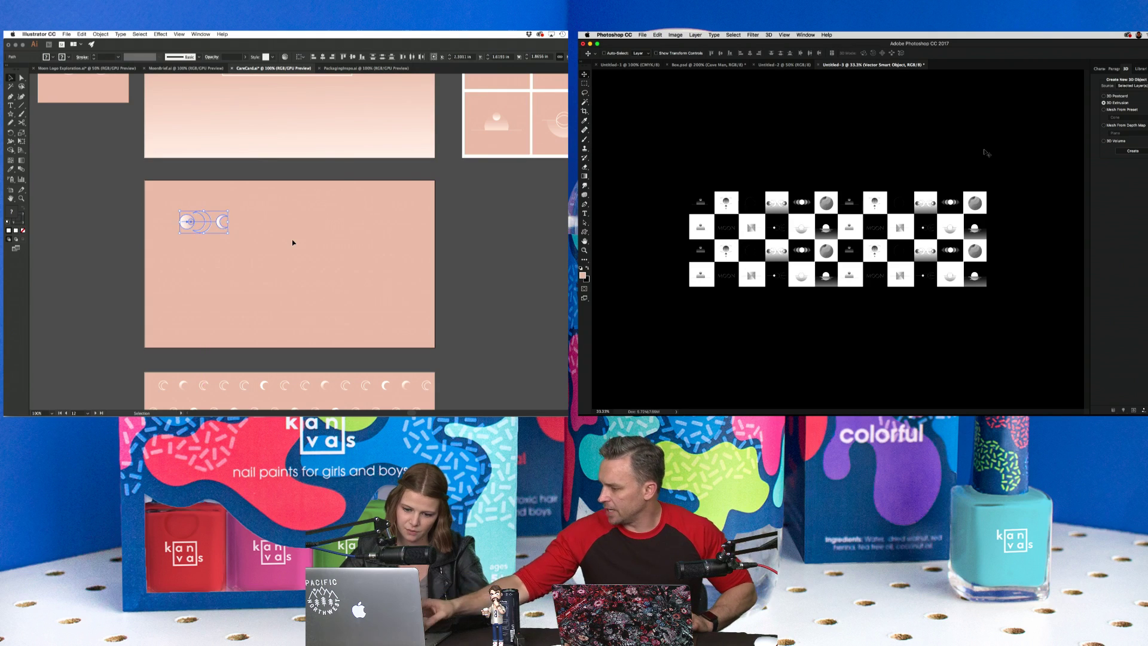
left_click(292, 241)
Try a copy of the rising-sun logo from the logo grid in the middle of the pink card, and delete it.
scroll(292, 241, "right", 2)
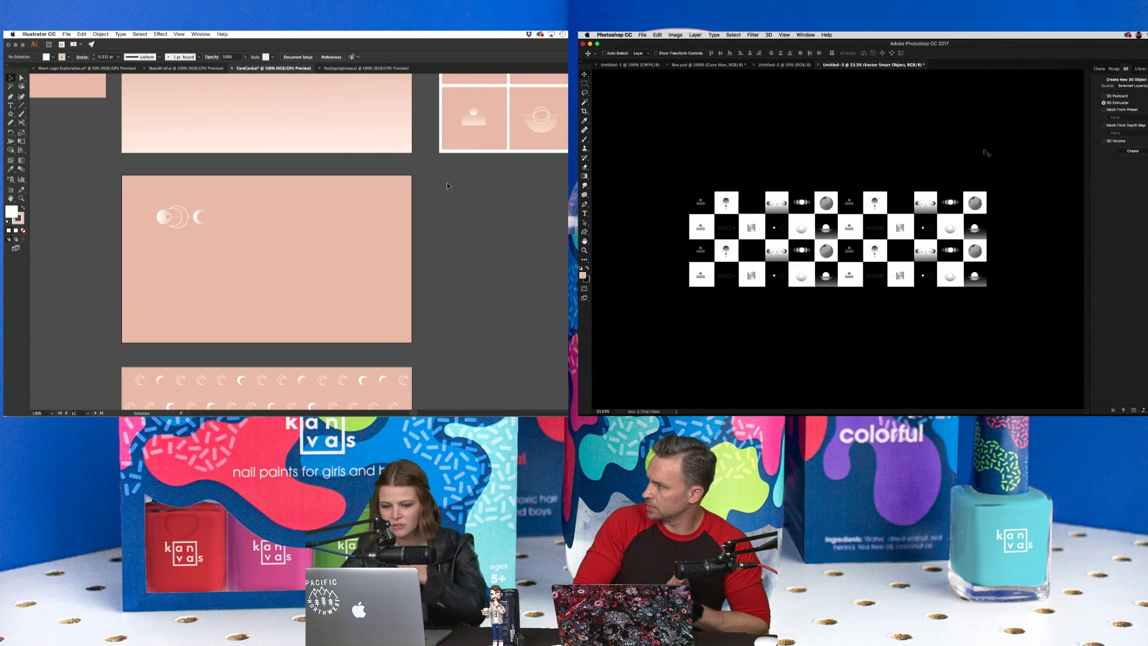
scroll(446, 185, "right", 3)
scroll(447, 185, "up", 2)
left_click(371, 148)
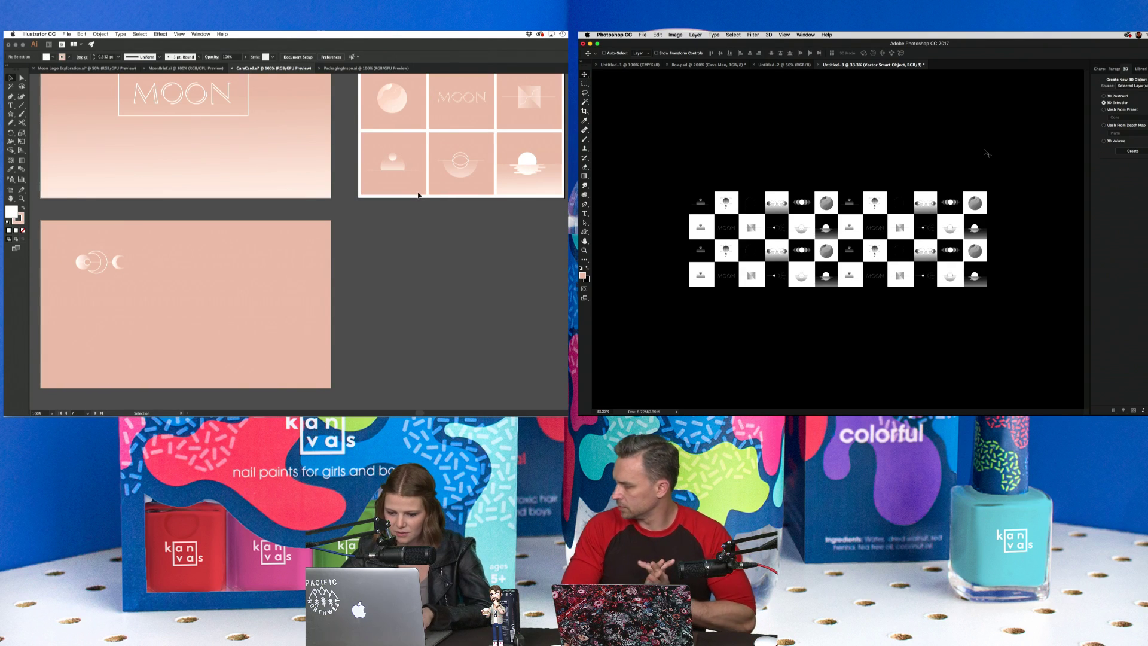
left_click(392, 164)
scroll(404, 215, "down", 2)
scroll(404, 215, "left", 2)
left_click_drag(436, 109, 233, 241)
left_click(378, 244)
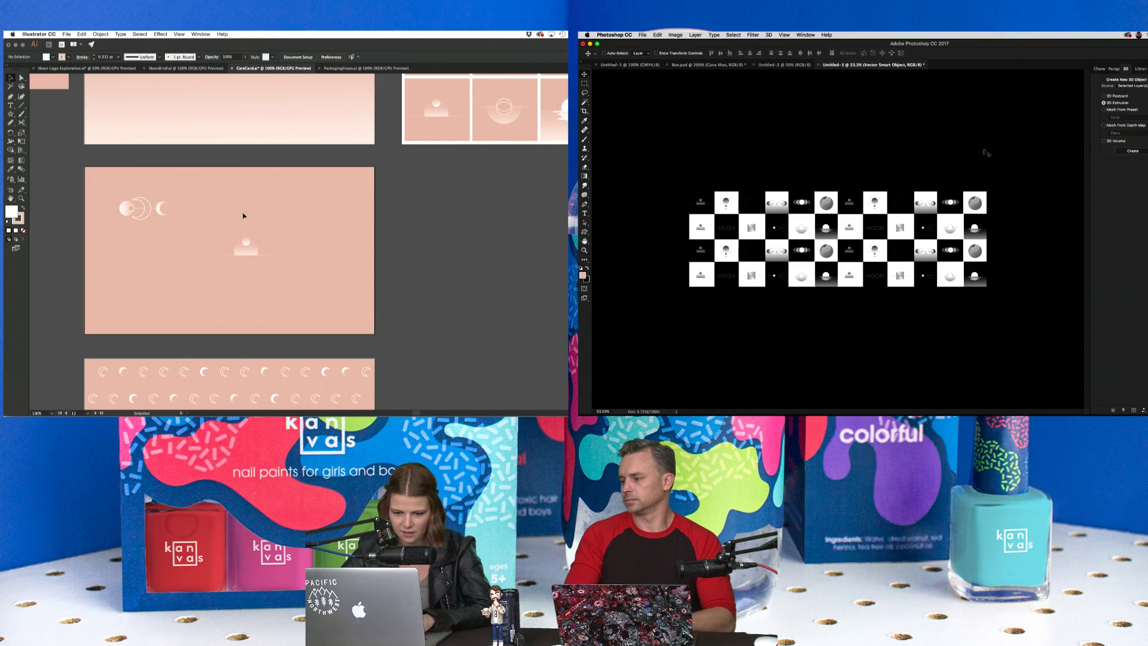
left_click_drag(279, 278, 218, 223)
key("Delete")
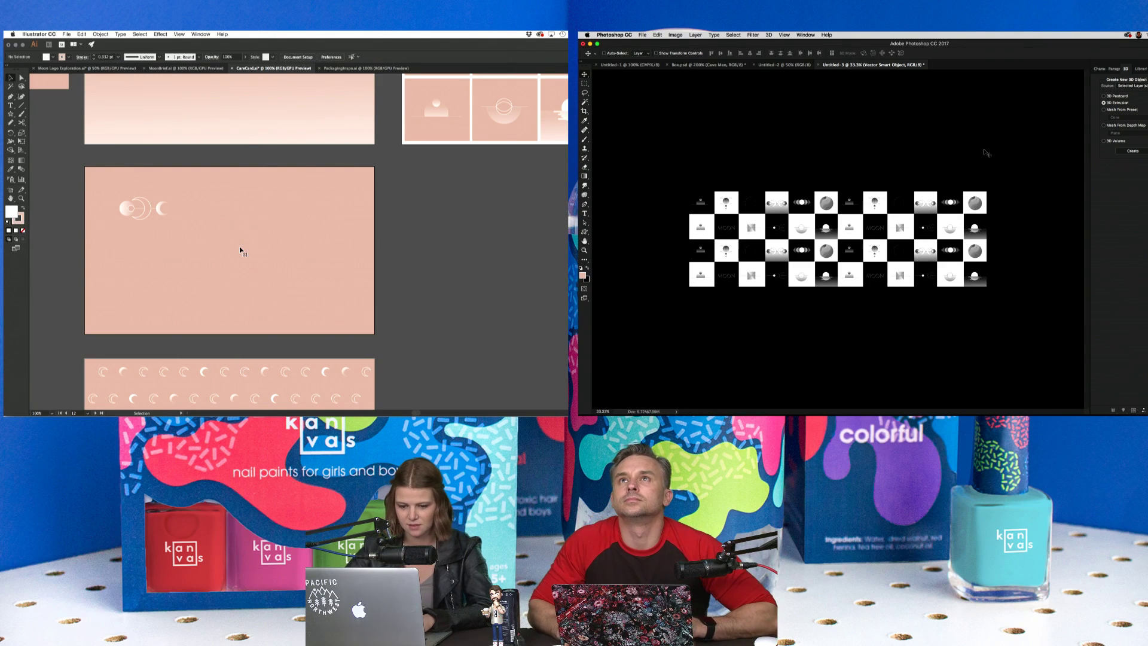
Enlarge the moon-phase emblem on the pink card to about 2.3 in wide.
scroll(240, 250, "left", 3)
scroll(240, 250, "down", 1)
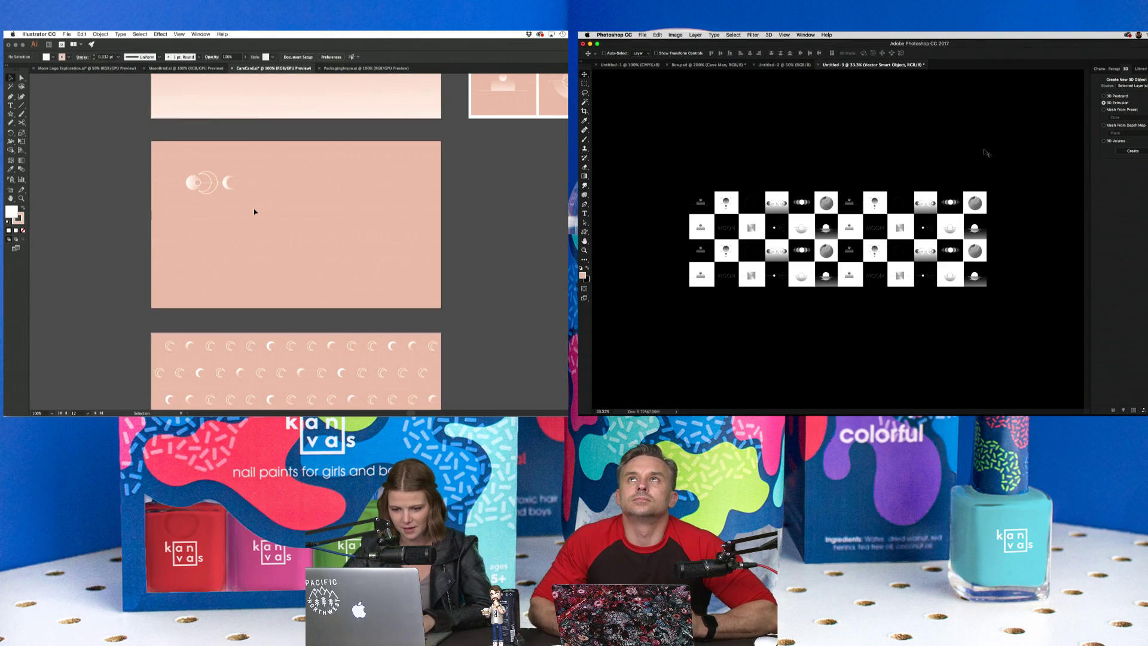
left_click_drag(254, 208, 159, 162)
mouse_move(234, 195)
left_mouse_down()
mouse_move(274, 212)
mouse_move(247, 204)
left_mouse_up()
Nudge the moon-phase emblem up and toward the pink card's upper-left corner.
key("Up")
key("Up")
key("Up")
key("Up")
key("Up")
key("Up")
key("Up")
key("Up")
key("Up")
key("Up")
key("Up")
key("Up")
key("Up")
key("Up")
key("Up")
key("Up")
key("Up")
key("Up")
key("Up")
key("Up")
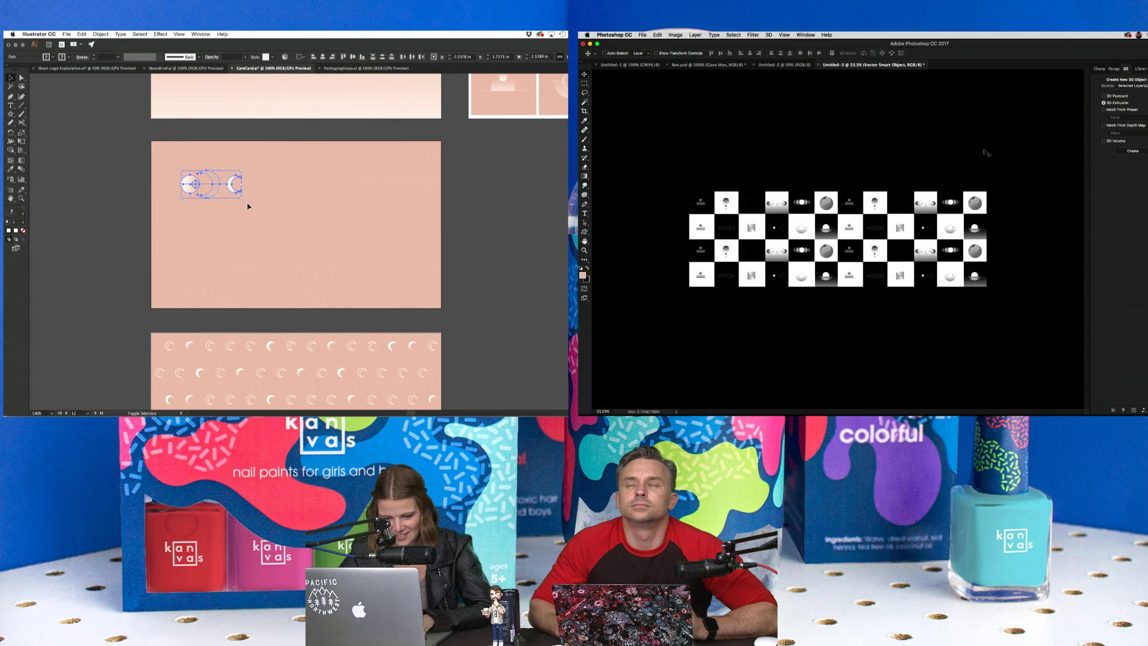
key("Left")
key("Left")
key("Left")
key("Left")
key("Left")
key("Left")
key("Left")
key("Left")
key("Left")
key("Left")
key("Left")
key("Left")
key("Left")
key("Left")
key("Left")
key("Left")
key("Left")
key("Left")
key("Left")
key("Left")
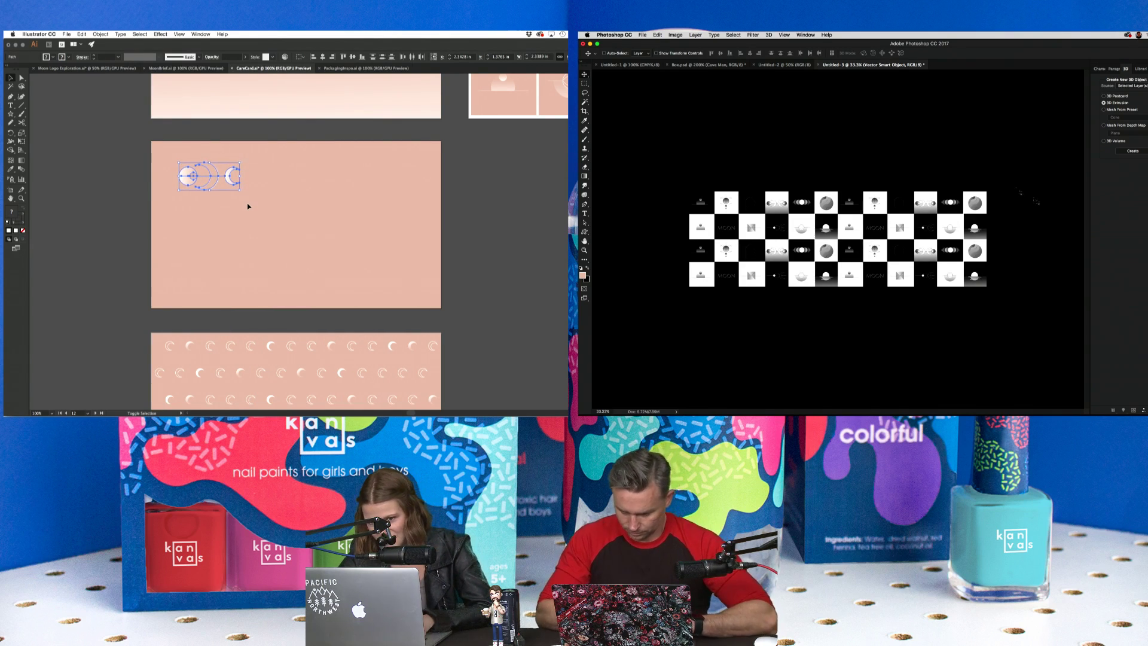
key("super+minus")
key("super+a")
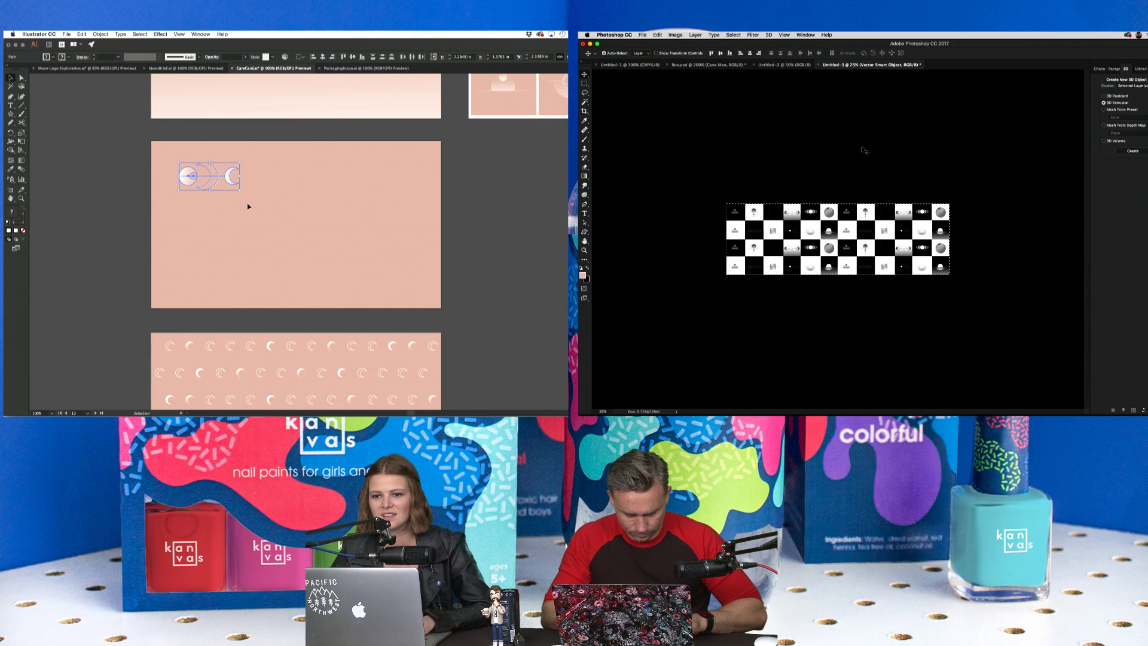
key("super+d")
left_click(675, 34)
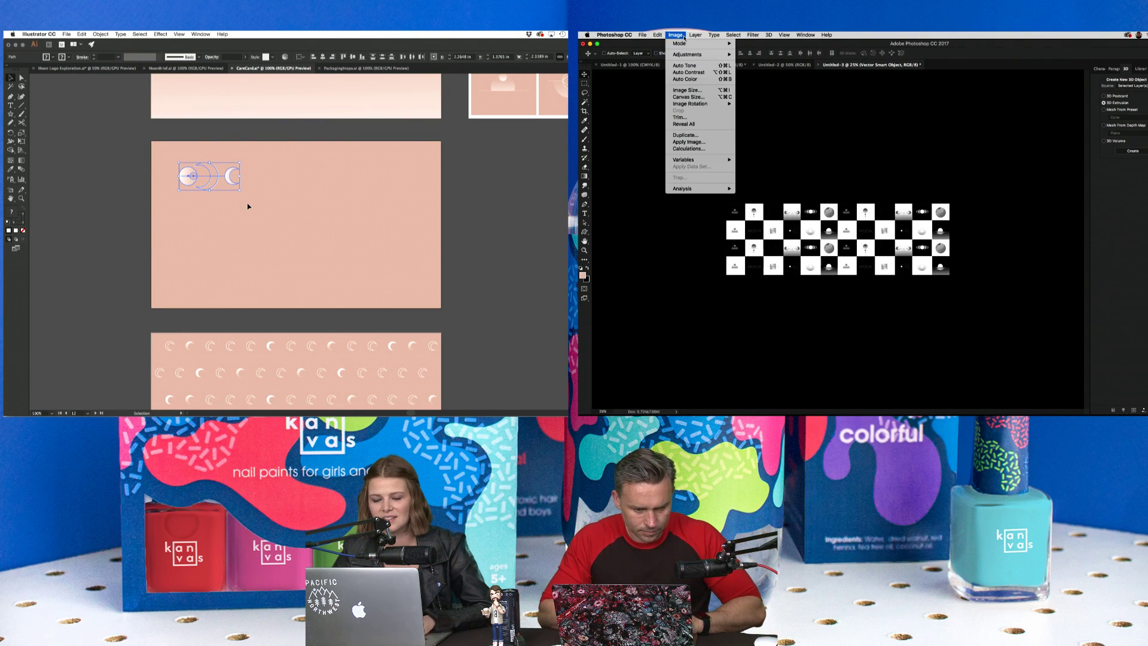
left_click(688, 90)
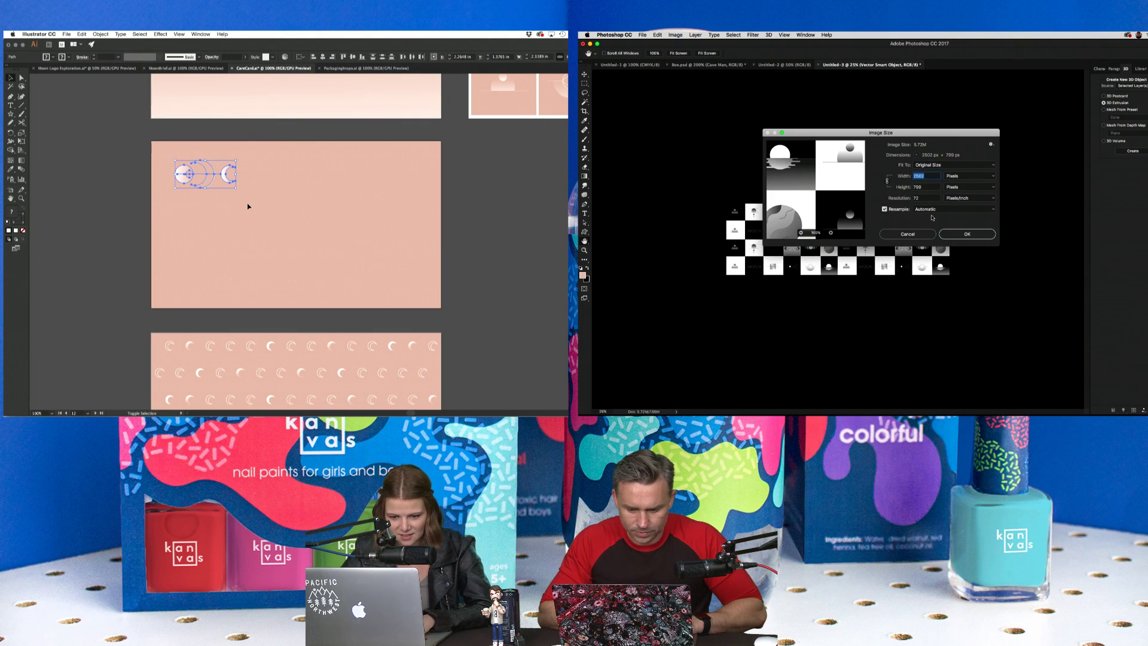
left_click(907, 234)
Extend the checkerboard pattern's canvas downward to a height of 2502 pixels, anchored at its upper edge.
left_click(676, 34)
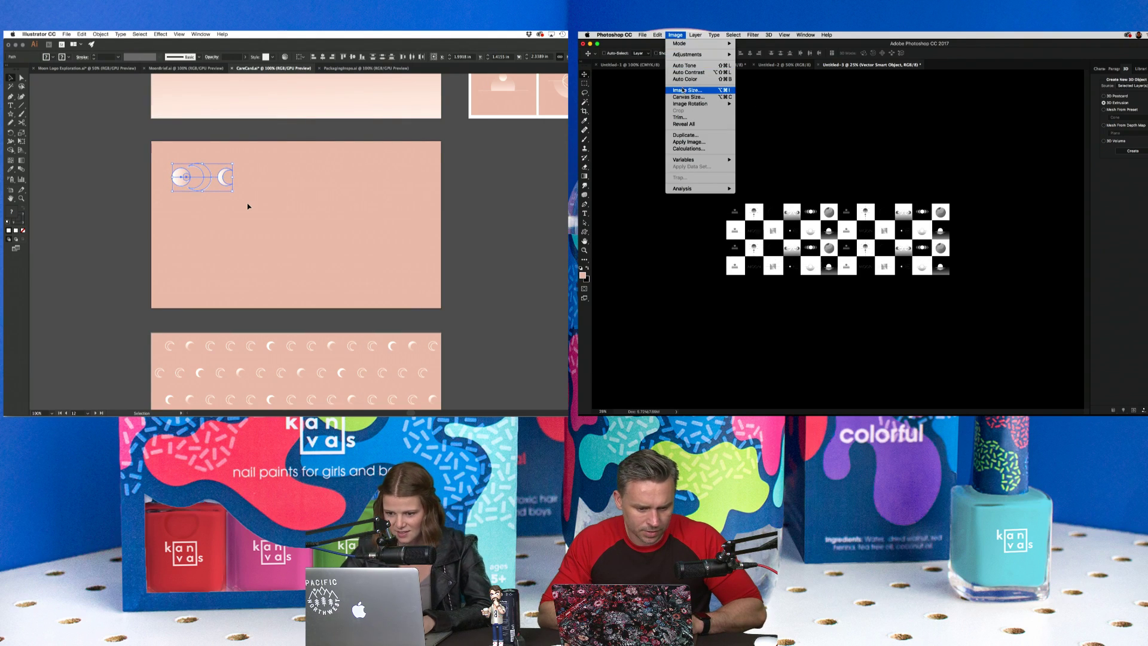
left_click(274, 217)
left_click(688, 97)
key("super+minus")
key("super+minus")
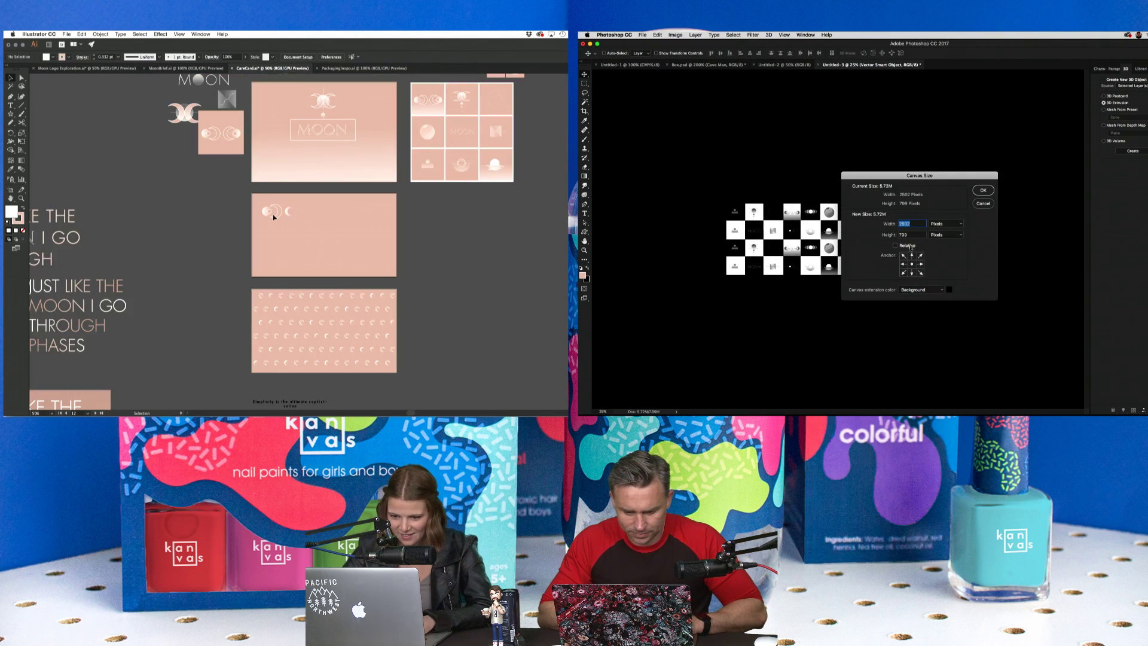
key("super+equal")
key("super+equal")
key("Tab")
scroll(273, 217, "up", 3)
key("super+equal")
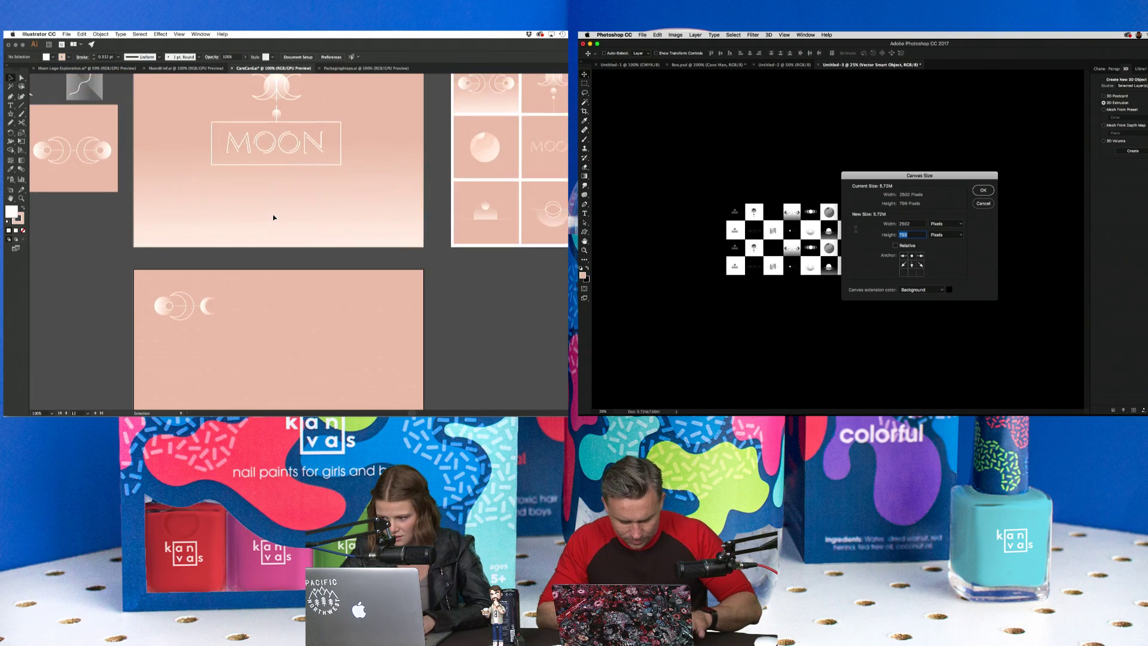
scroll(273, 214, "right", 2)
left_click(562, 160)
type("2502")
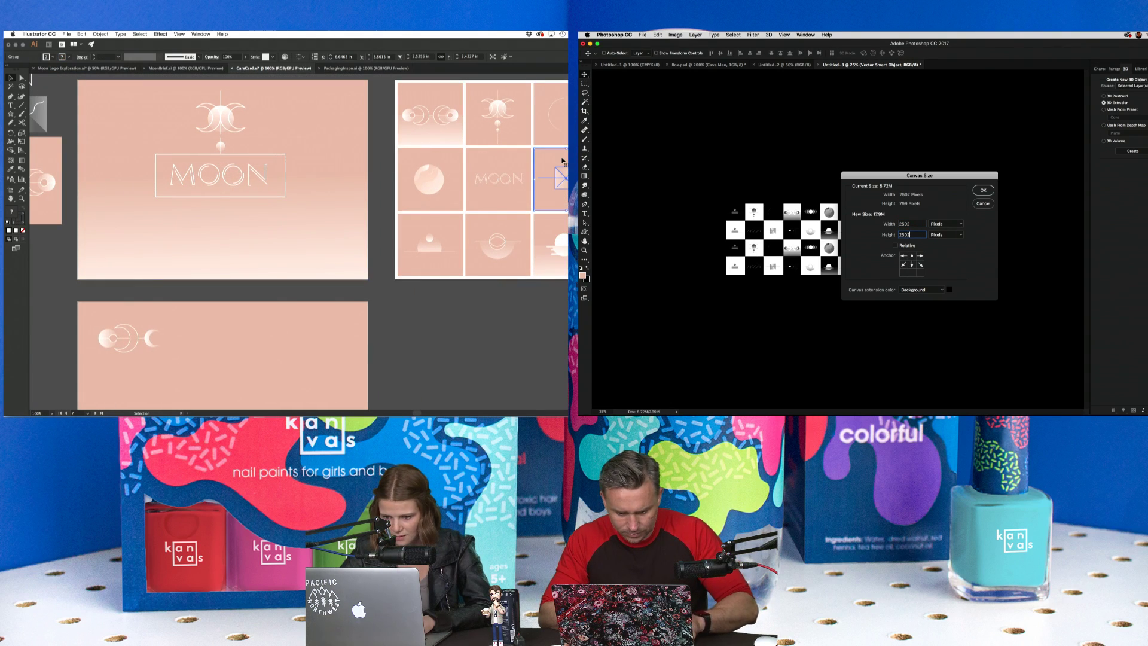
left_click(980, 190)
Try a copy of the square gradient logo on the pink card below the moon-phase emblem, and lock the card's background.
key("super+x")
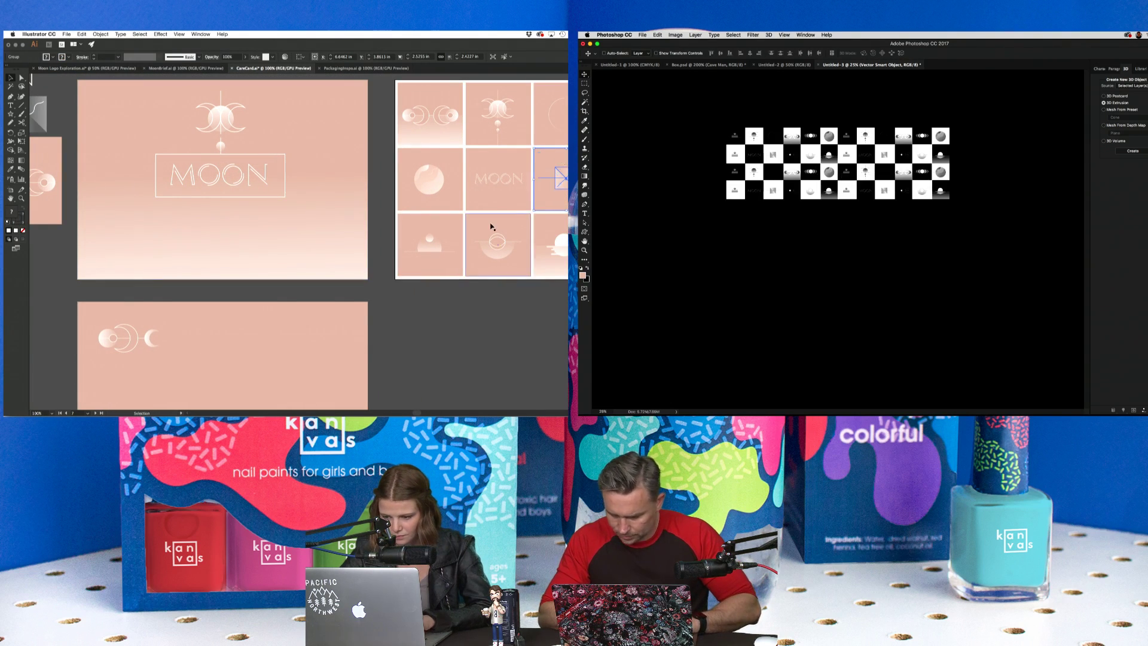
scroll(490, 228, "down", 5)
scroll(490, 228, "left", 3)
key("super+v")
left_click(326, 219)
key("super+2")
Copy the checkerboard pattern downward to fill the canvas in Photoshop, and extend the moon-phase emblem's horizontal line across the pink card in Illustrator.
left_click_drag(753, 210, 746, 282)
key("super+=")
key("super+=")
scroll(216, 164, "up", 2)
scroll(216, 163, "left", 2)
left_click_drag(165, 150, 436, 148)
left_click(154, 193)
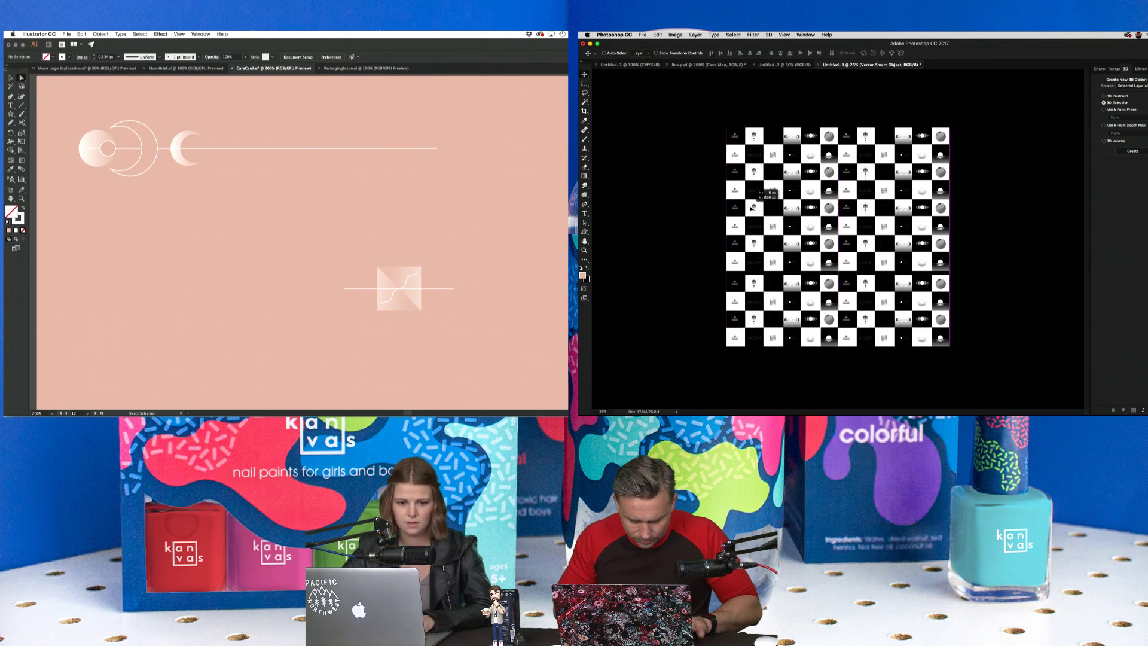
Try the square logo higher on the card, placed on the moon-phase emblem's extended line.
key("super+minus")
key("super+minus")
key("super+equal")
key("super+equal")
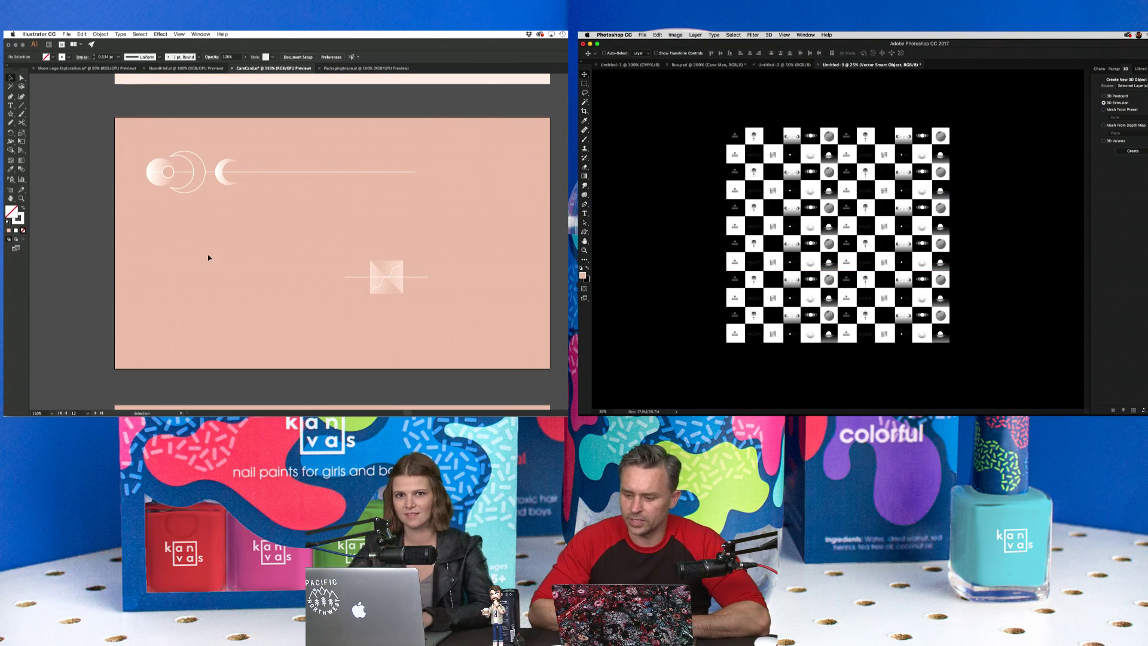
key("super+equal")
left_click(300, 260)
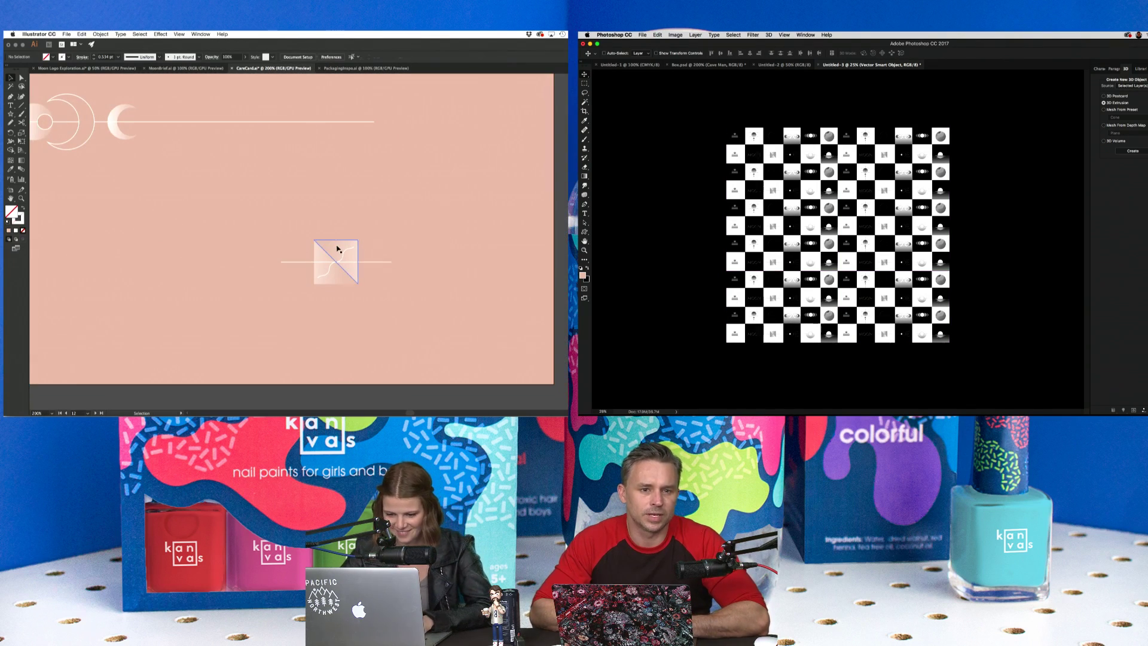
left_click(299, 265)
left_click(334, 263)
left_click(178, 121)
left_click(38, 104)
left_click(10, 78)
left_click_drag(295, 206, 271, 146)
left_click(303, 231)
Shift the square logo along the emblem's line to the middle of the pink card.
key("super+minus")
key("super+minus")
key("super+minus")
key("super+plus")
key("super+plus")
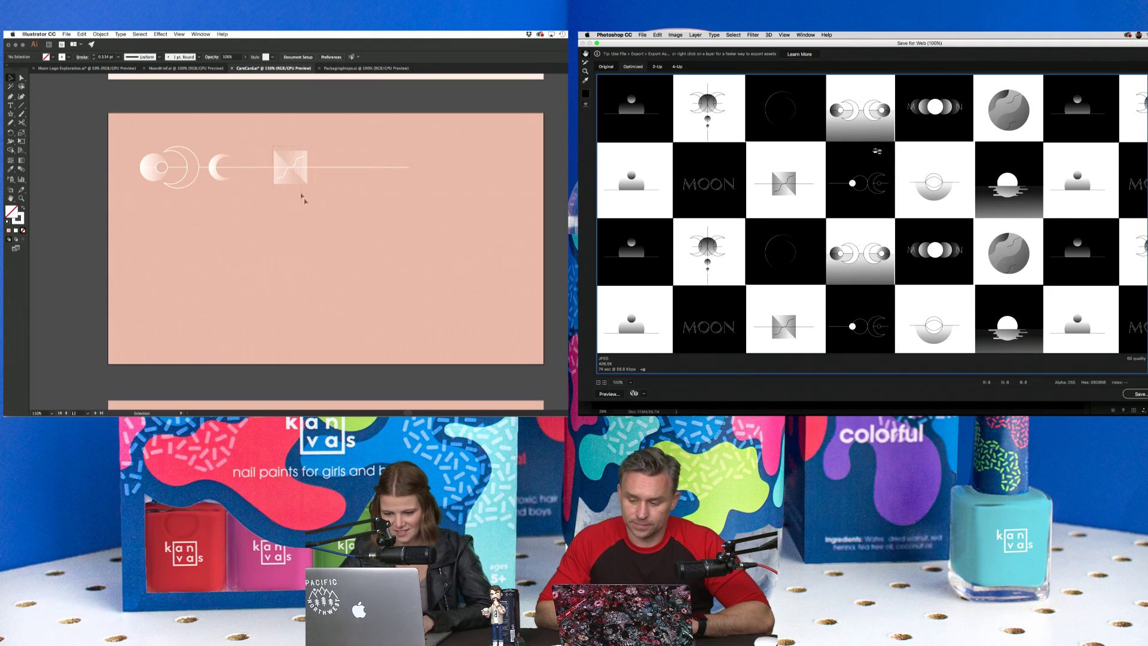
key("super+a")
left_click(263, 168)
left_click_drag(294, 177, 326, 177)
Save the web export of the tiled checkerboard to the desktop as pattern.jpg.
left_click(1134, 394)
left_click(343, 238)
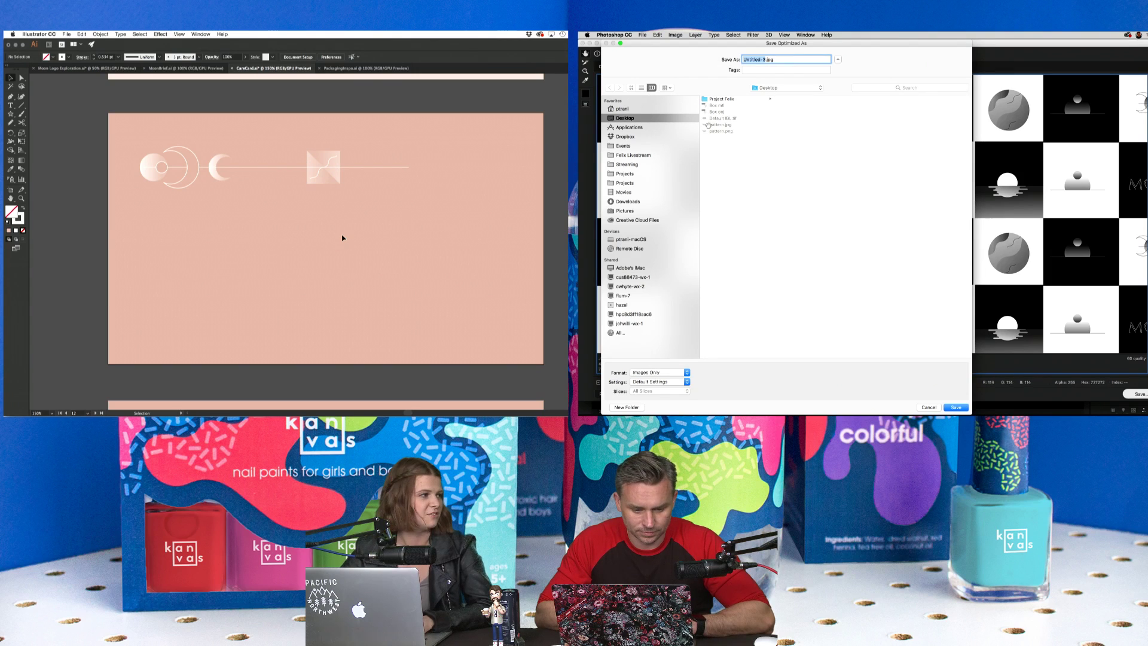
left_click(956, 407)
Add a mirrored copy of the moon-phase emblem at the opposite end of the pink card's line.
left_click_drag(115, 115, 116, 116)
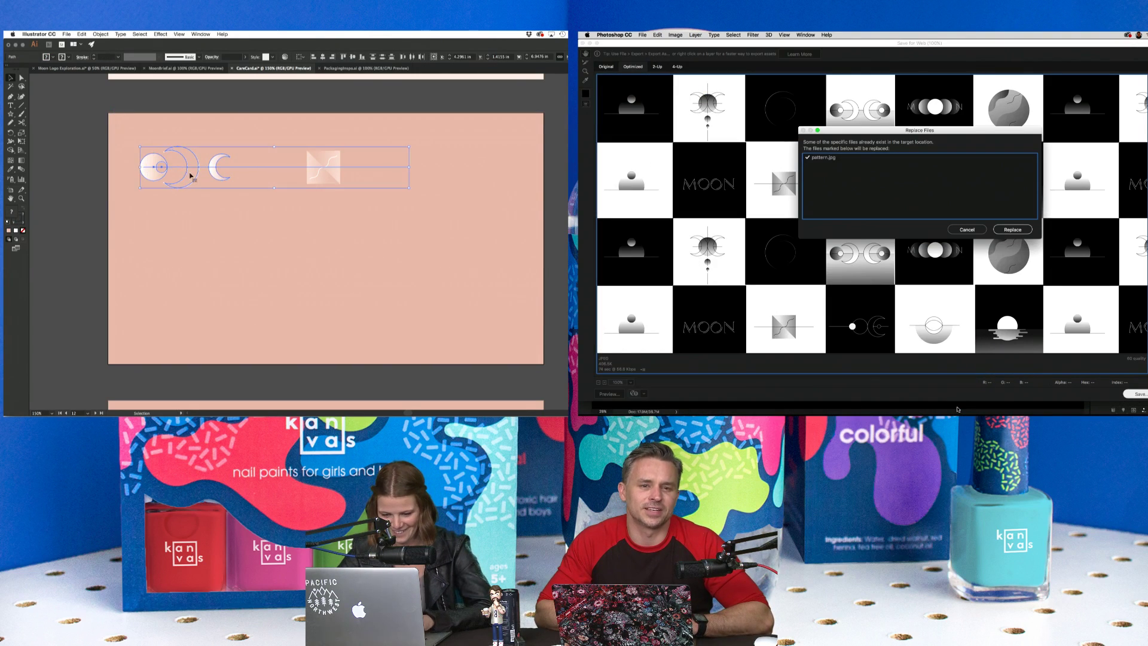
left_click_drag(412, 145, 211, 192)
left_click_drag(388, 170, 490, 176)
left_click(453, 244)
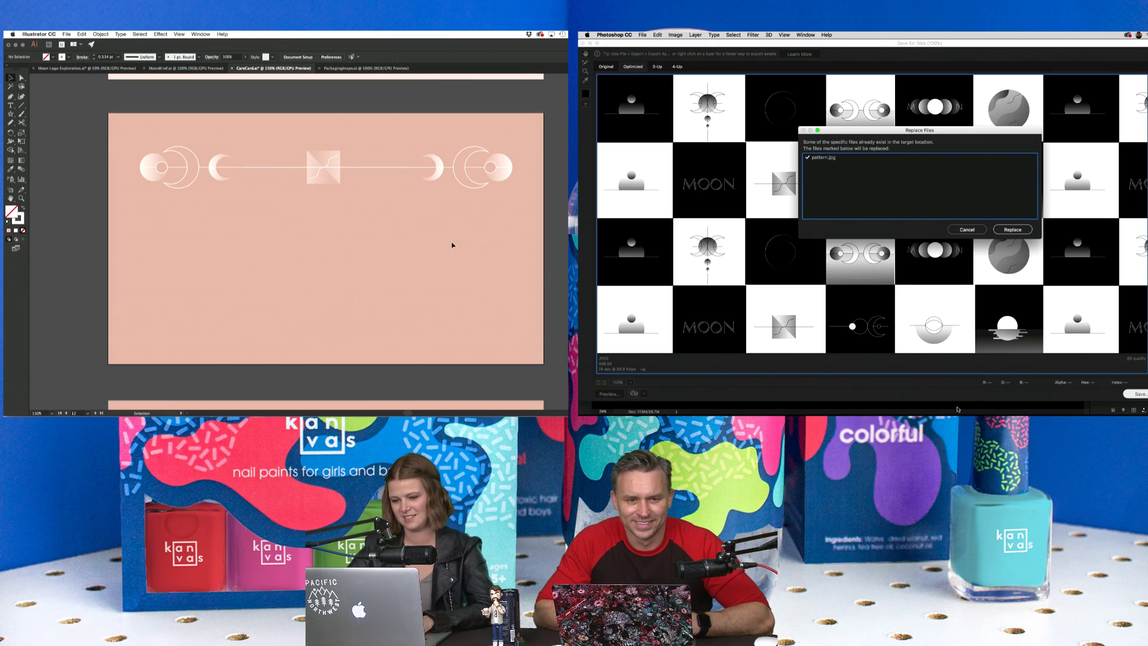
Delete the square logo from the middle of the emblem's line on the pink card.
left_click(325, 169)
key("super+shift+a")
key("super+minus")
key("super+minus")
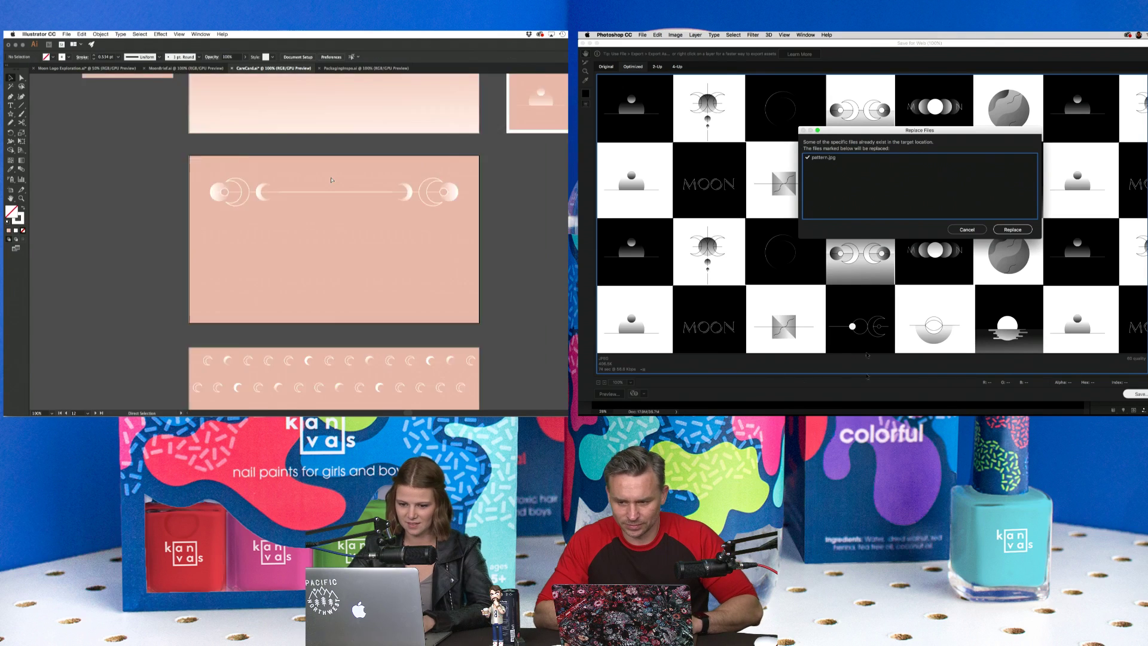
scroll(394, 164, "down", 2)
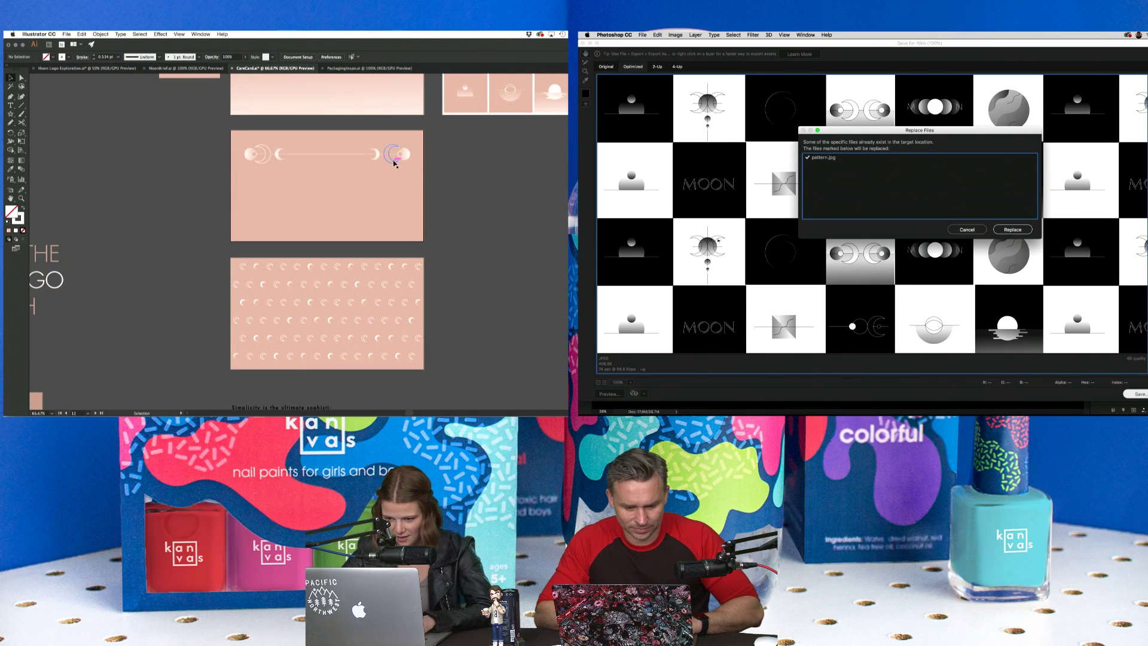
Replace the existing pattern.jpg with the exported tiled checkerboard.
left_click(1013, 229)
left_click(368, 143)
key("super+equal")
key("super+equal")
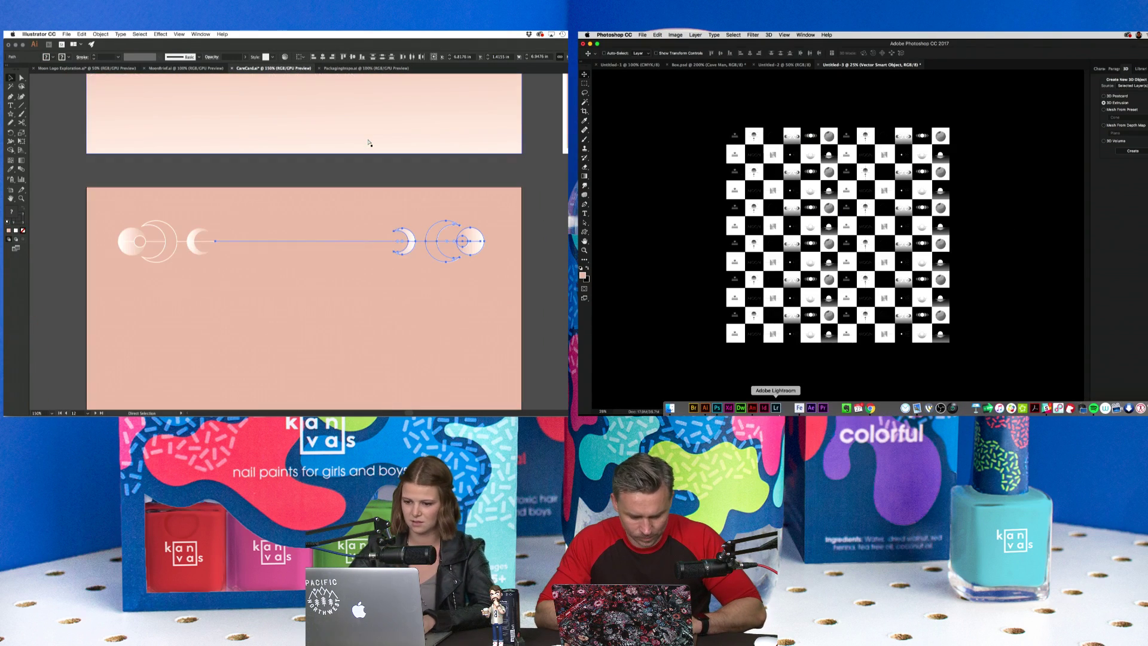
Switch to Felix and load pattern.jpg from the desktop as the image on the metallic box.
left_click(705, 409)
left_click(395, 242)
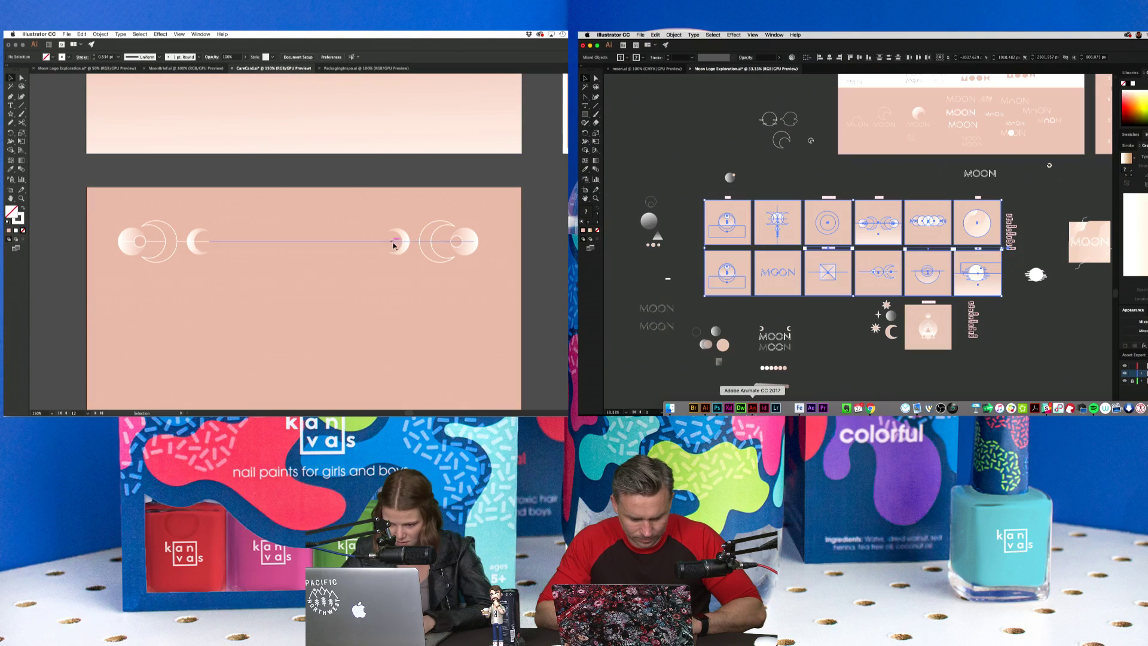
left_click(799, 408)
key("super+equal")
key("super+i")
left_click(22, 77)
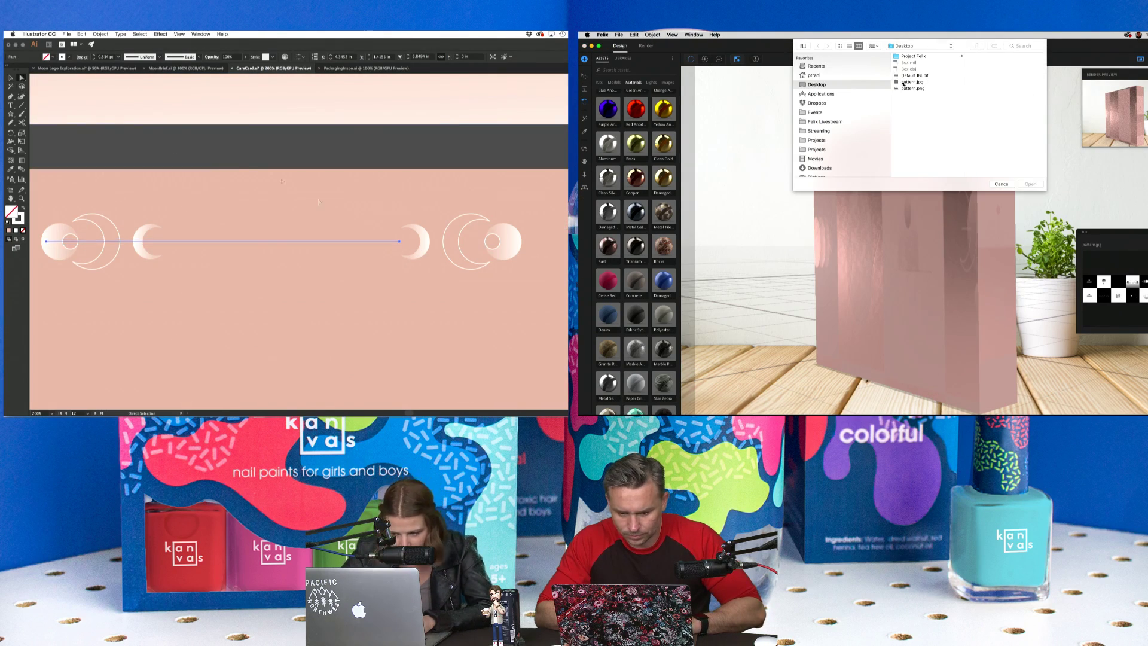
left_click(912, 82)
left_click(400, 243)
left_click(1031, 185)
Stretch the emblem's connecting line across the pink card to the outer moon of the mirrored half.
left_click_drag(400, 242, 516, 245)
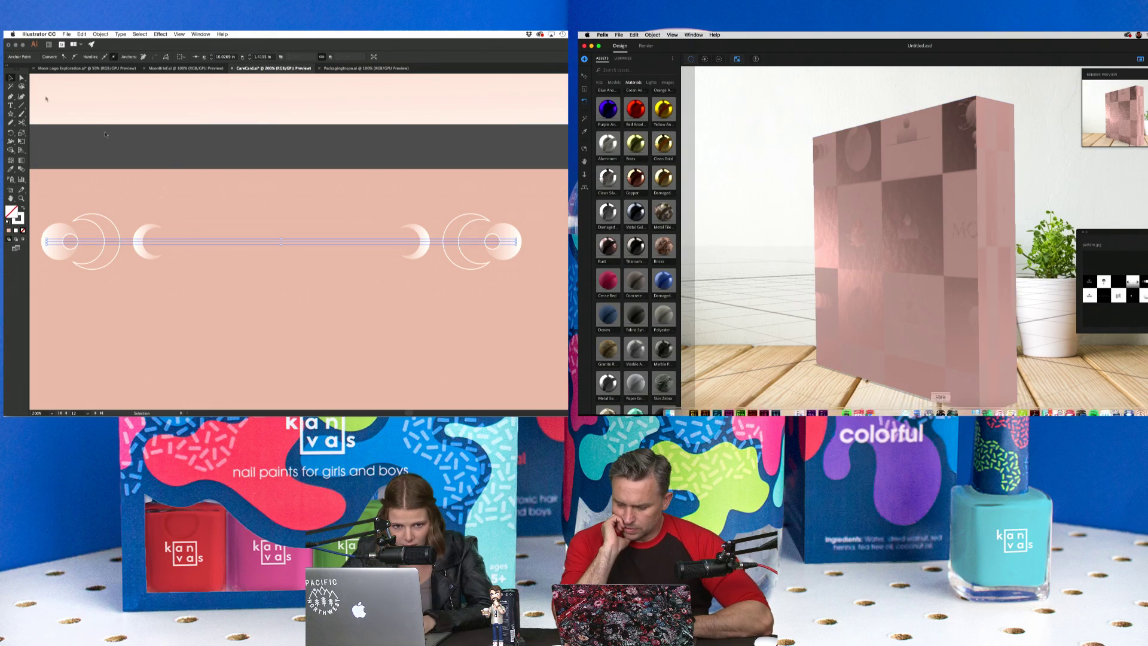
key("v")
left_click(207, 189)
scroll(207, 189, "left", 3)
key("super+minus")
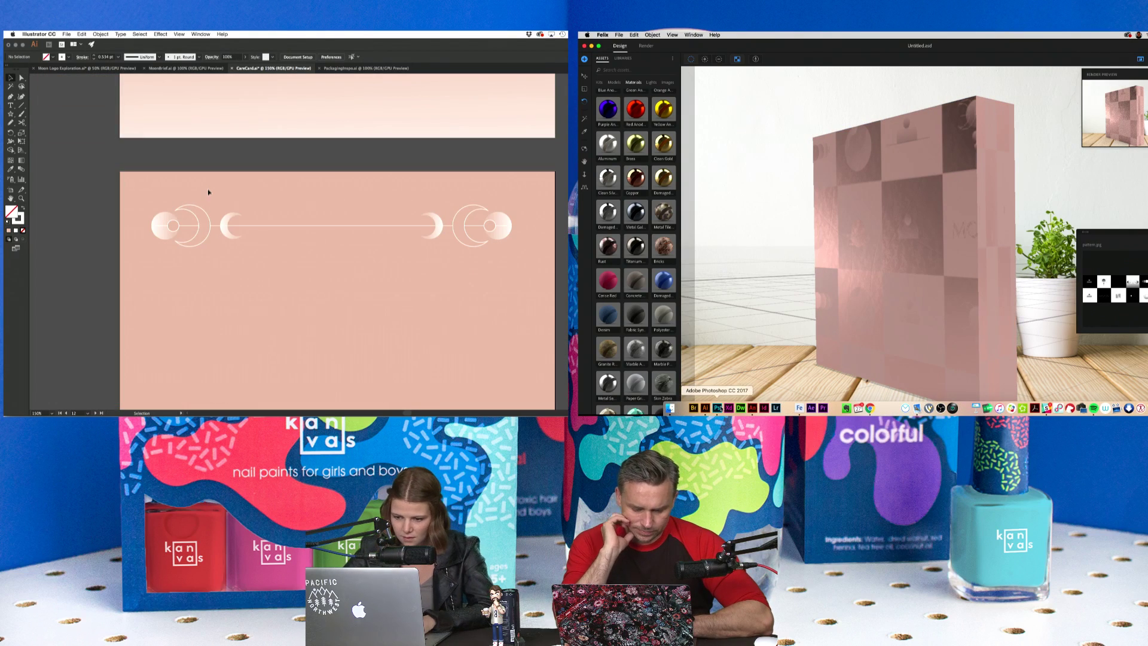
Move the full mirrored moon emblem slightly down on the pink card and place a copy below it, offset toward the left.
scroll(171, 174, "down", 2)
left_click_drag(501, 250, 497, 279)
left_click(498, 281)
left_click_drag(158, 162, 156, 163)
left_click(718, 411)
left_click_drag(201, 196, 204, 207)
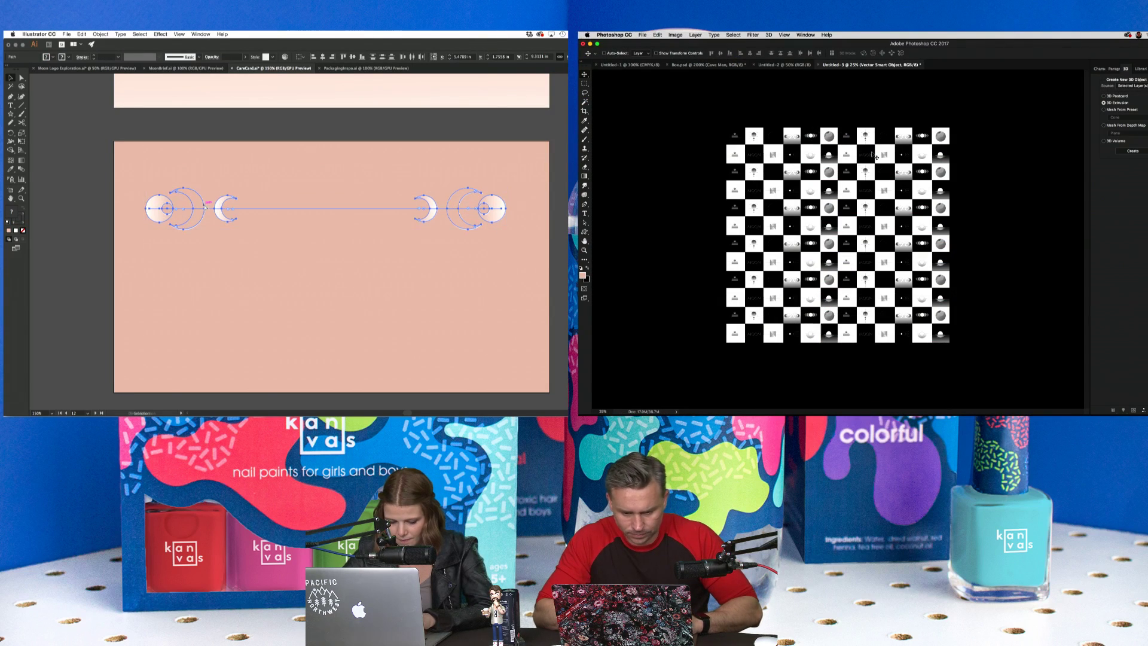
left_click_drag(459, 210, 329, 285)
Scale the tiled checkerboard in Photoshop to about half its size, keeping it in the canvas's upper-left corner.
left_click(1139, 315)
key("ctrl+t")
left_click_drag(951, 342, 812, 270)
left_click(406, 307)
key("ctrl+minus")
key("ctrl+minus")
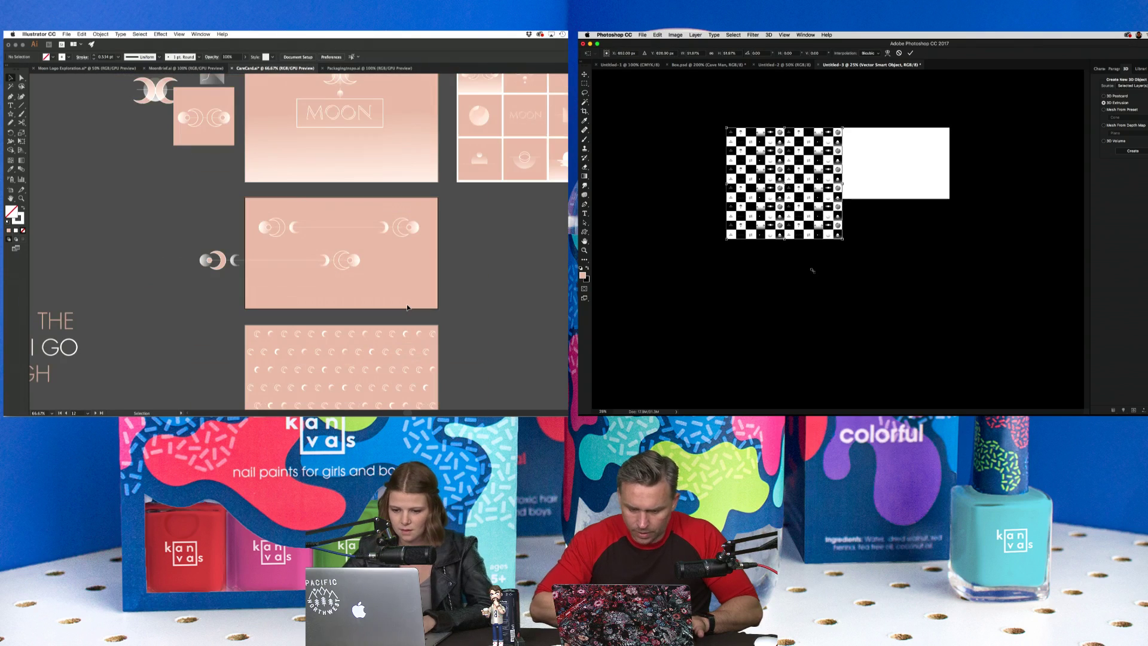
scroll(406, 305, "down", 3)
key("Return")
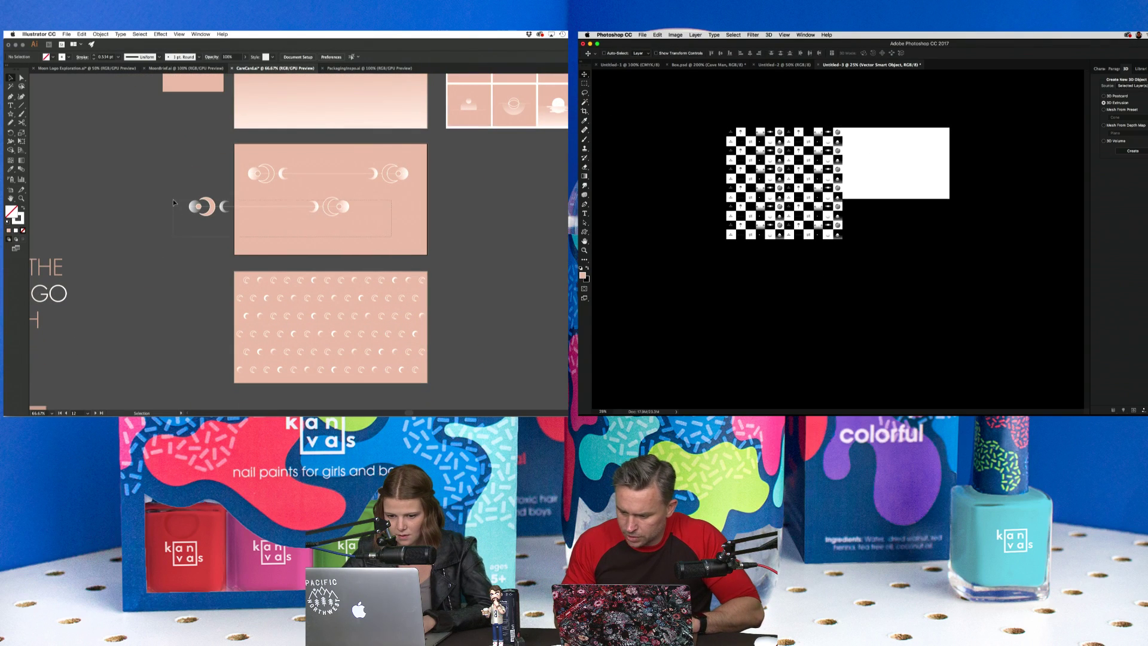
Duplicate the lower moon emblem to the right in Illustrator, and place a copy of the checkerboard beside the first one in Photoshop.
left_click_drag(173, 202, 173, 202)
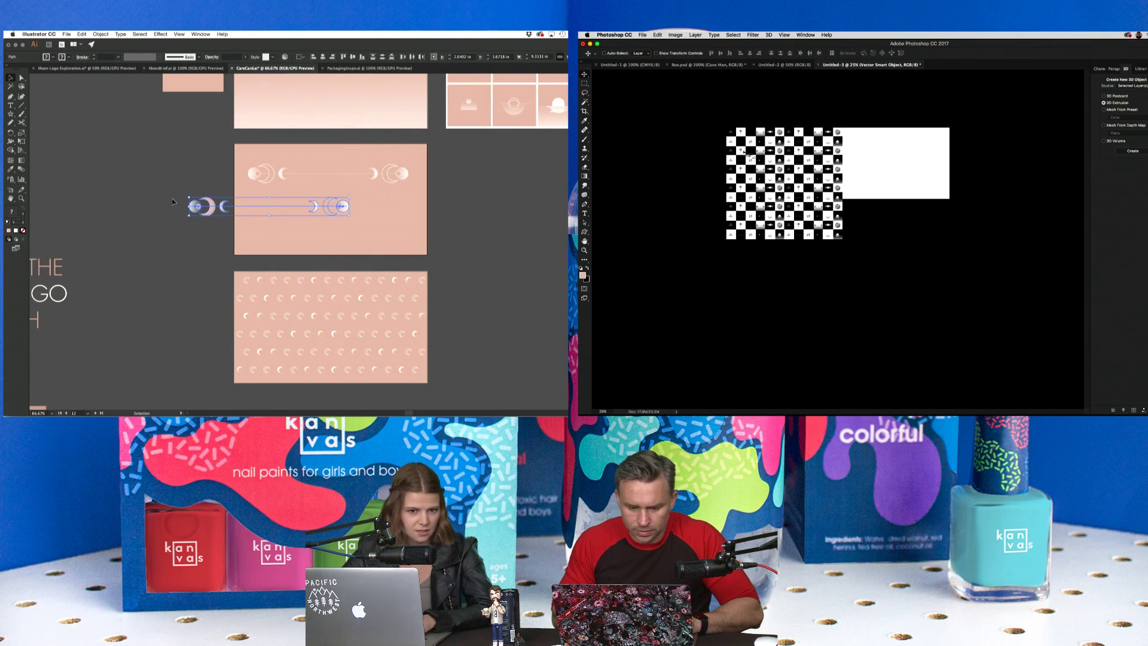
left_click_drag(774, 158, 848, 158)
right_click(849, 159)
left_click_drag(196, 212, 363, 214)
key("super+t")
key("super+equal")
left_click(529, 242)
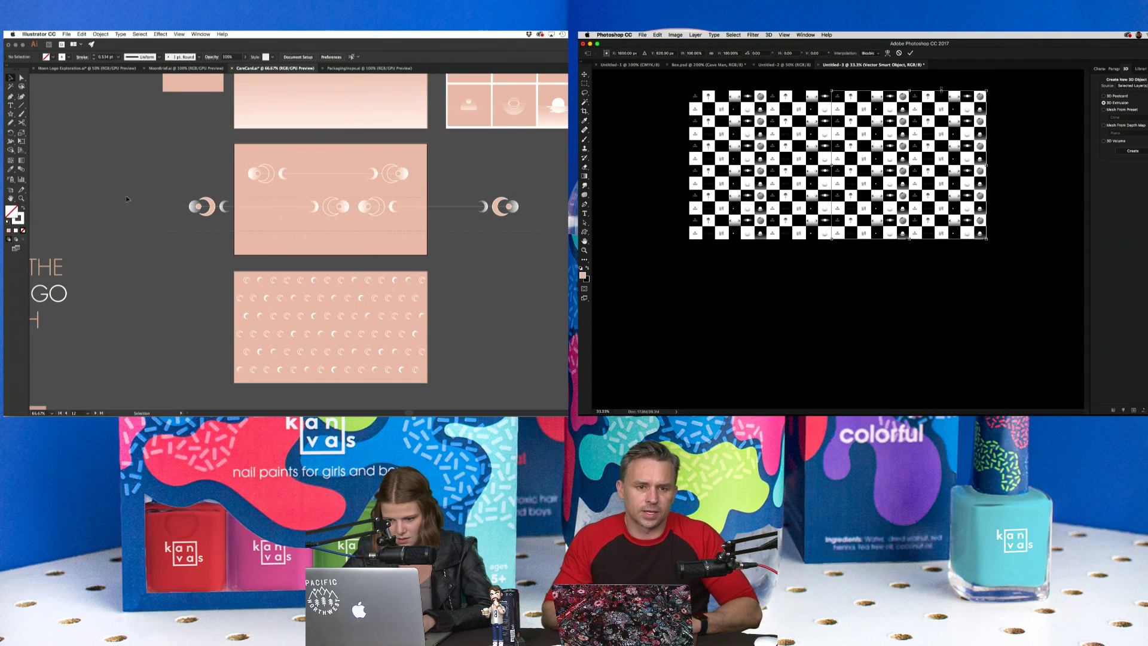
Shift both lower-row moon emblems left so that the gap between them is centered on the pink card.
left_click(309, 205)
left_click_drag(366, 207, 341, 209)
left_click(348, 244)
scroll(91, 185, "up", 1)
Widen the emblem card's artboard on both sides to about 21 in, and flip the right-hand checkerboard copy horizontally in Photoshop.
key("shift+o")
right_click(880, 133)
left_click_drag(241, 210, 161, 212)
left_click_drag(434, 210, 516, 222)
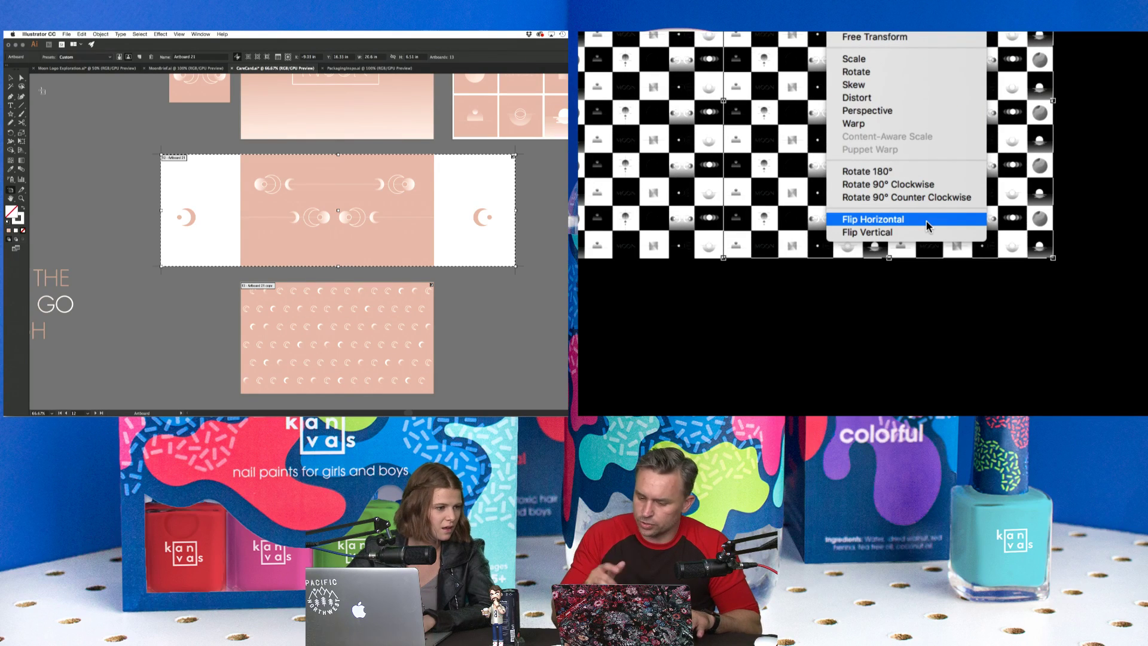
left_click(927, 221)
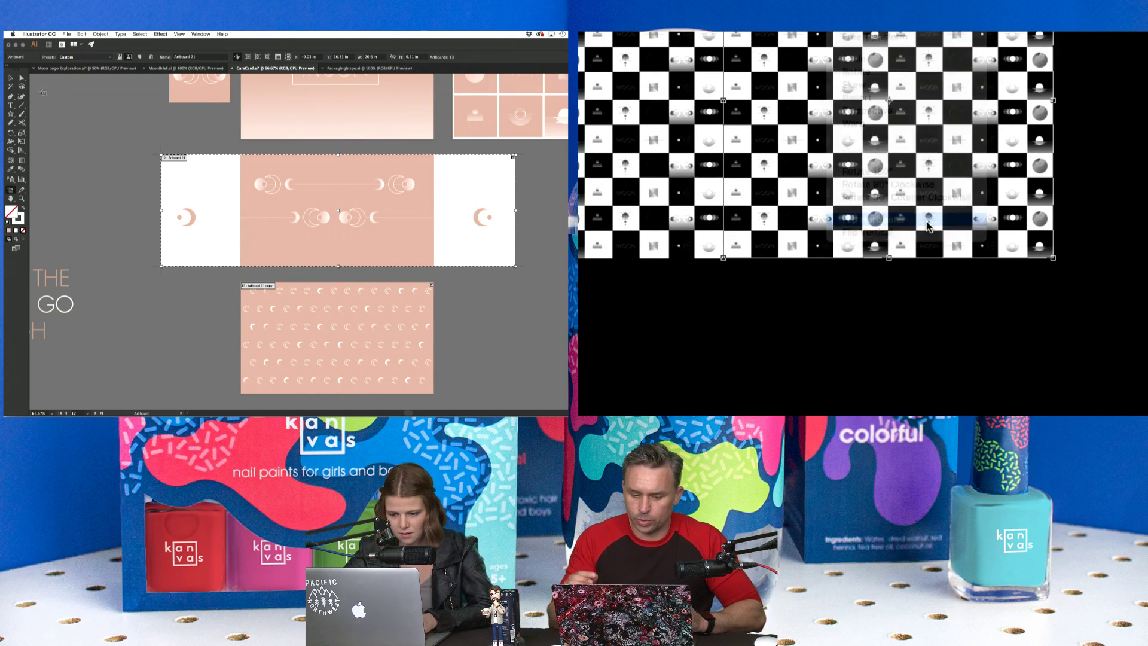
key("v")
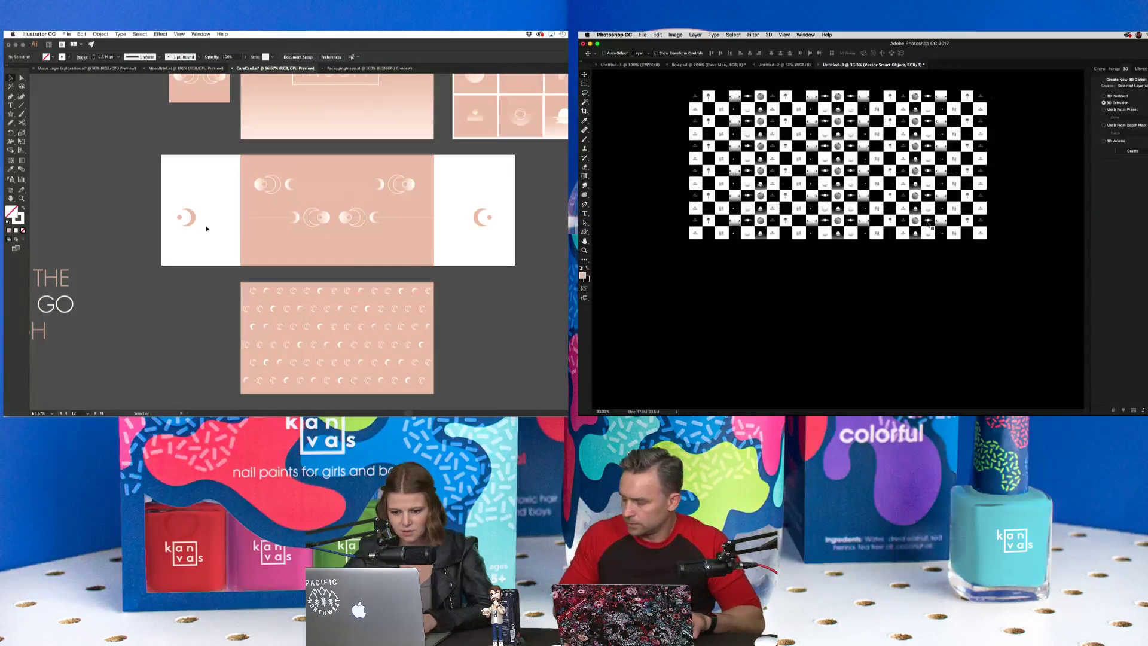
Unlock all objects in the wide moon card document, and bring up the transform options for the selected logo tiles in the other Illustrator document.
left_click(190, 222)
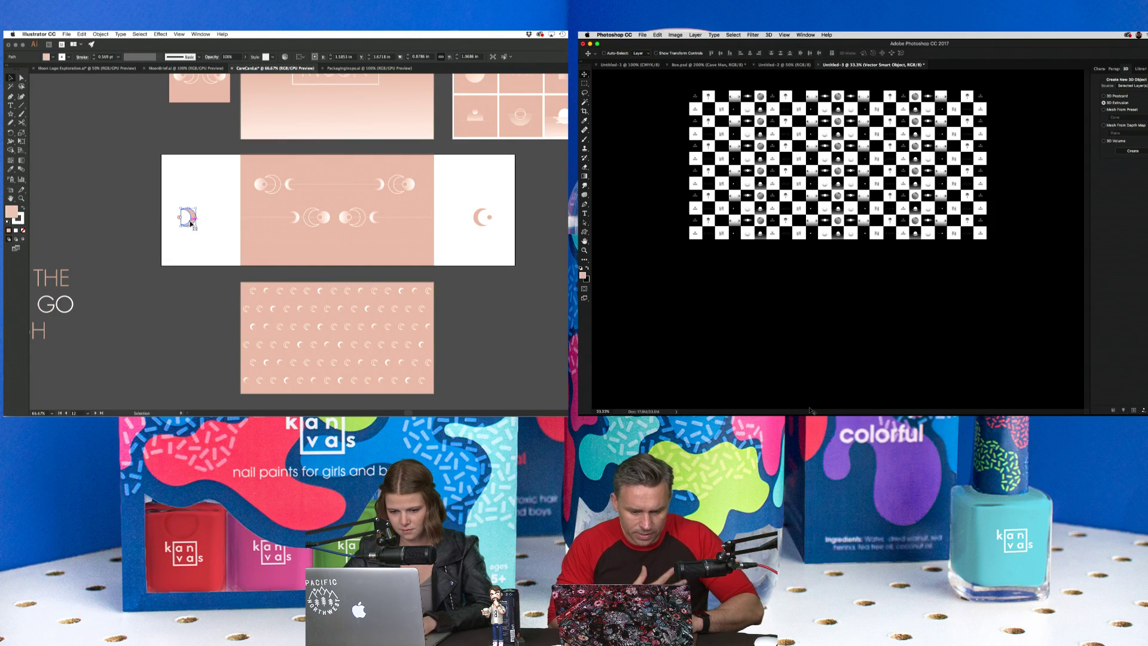
left_click(695, 409)
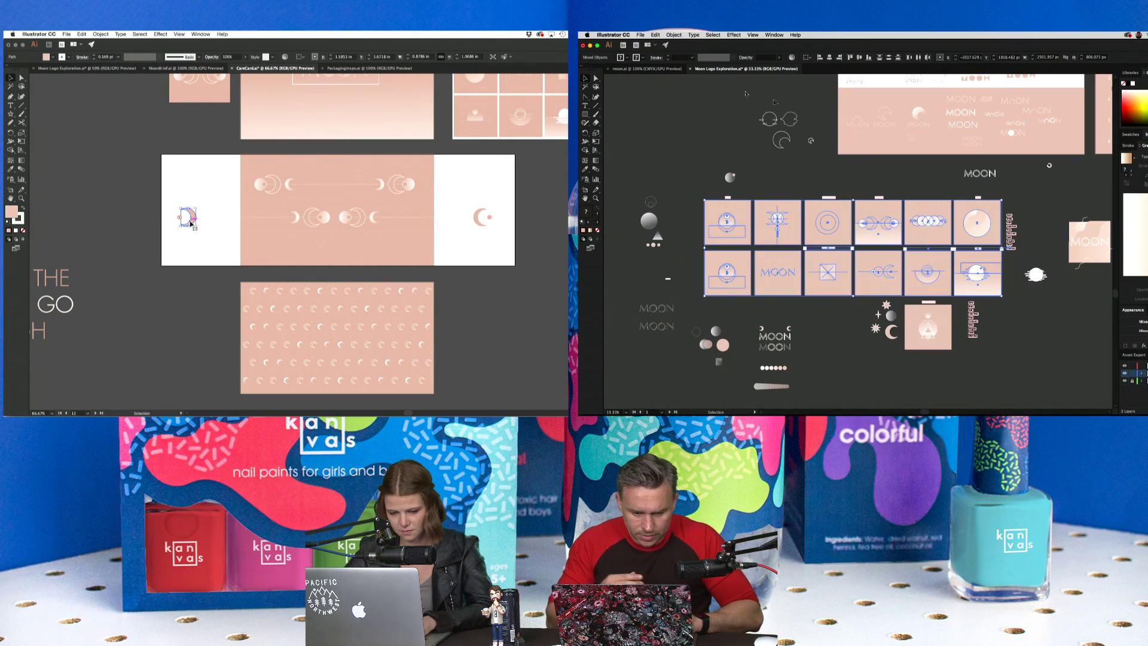
left_click(201, 241)
scroll(202, 247, "down", 2)
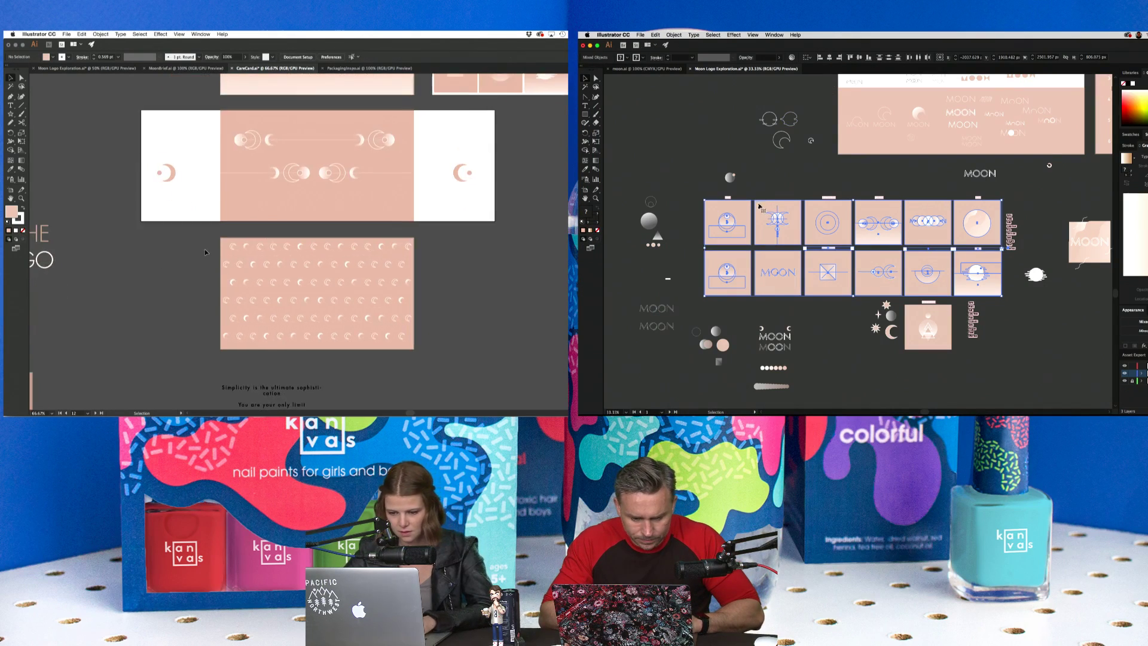
right_click(759, 207)
left_click(101, 34)
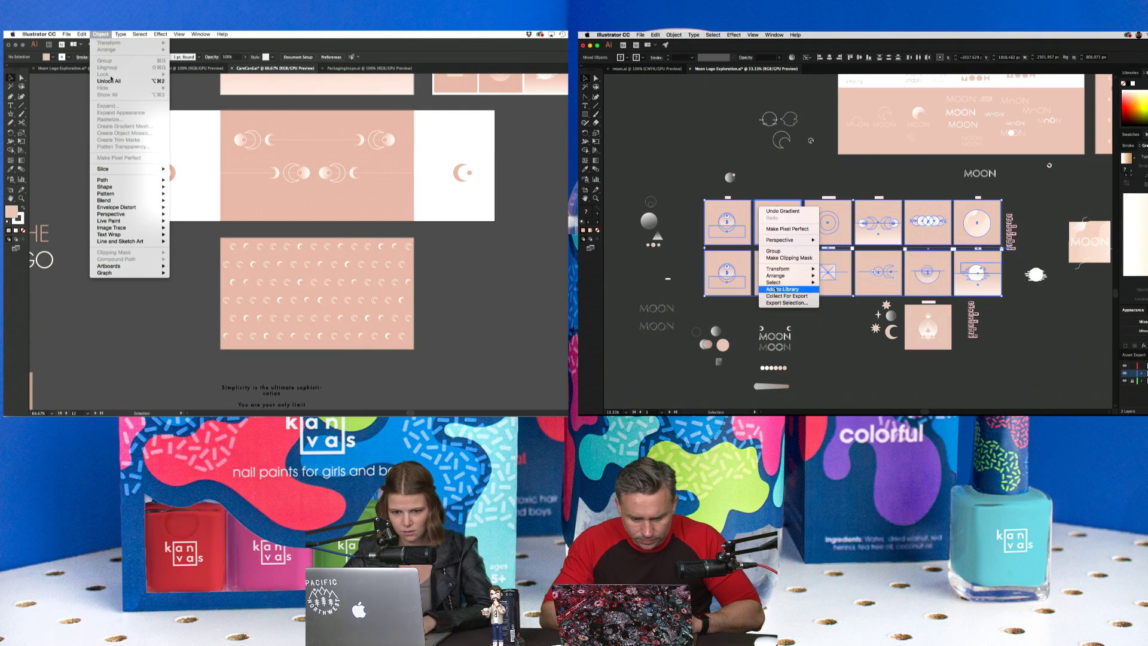
mouse_move(774, 269)
Stretch the card's pink background rectangle to both sides so that it fills the widened artboard.
left_click(272, 174)
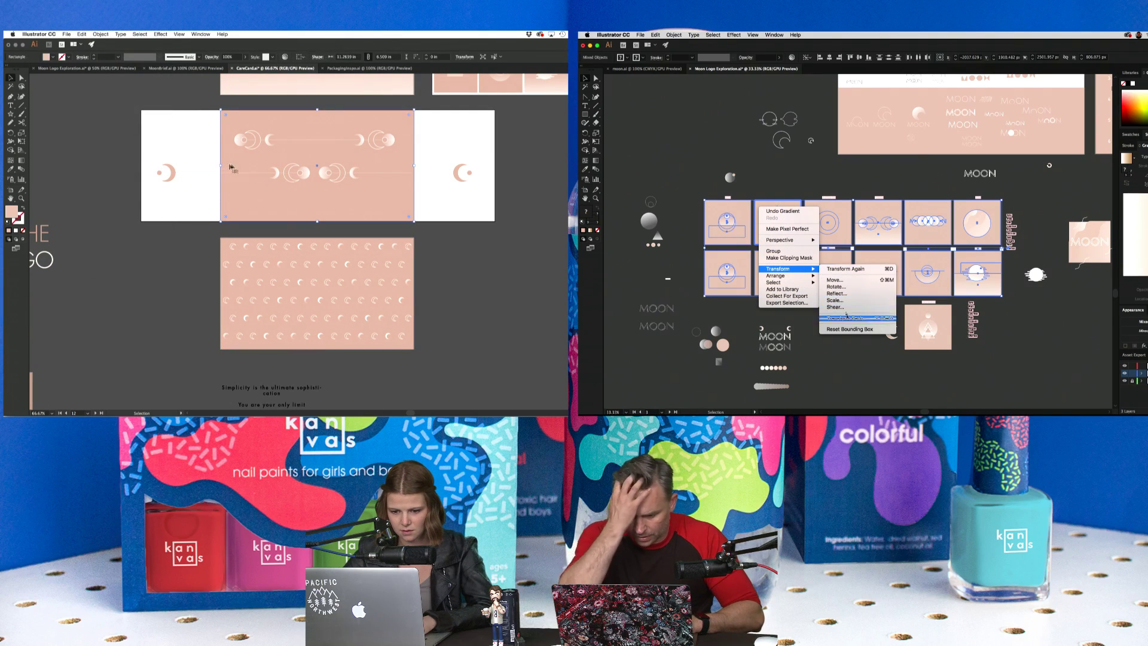
left_click_drag(220, 165, 141, 167)
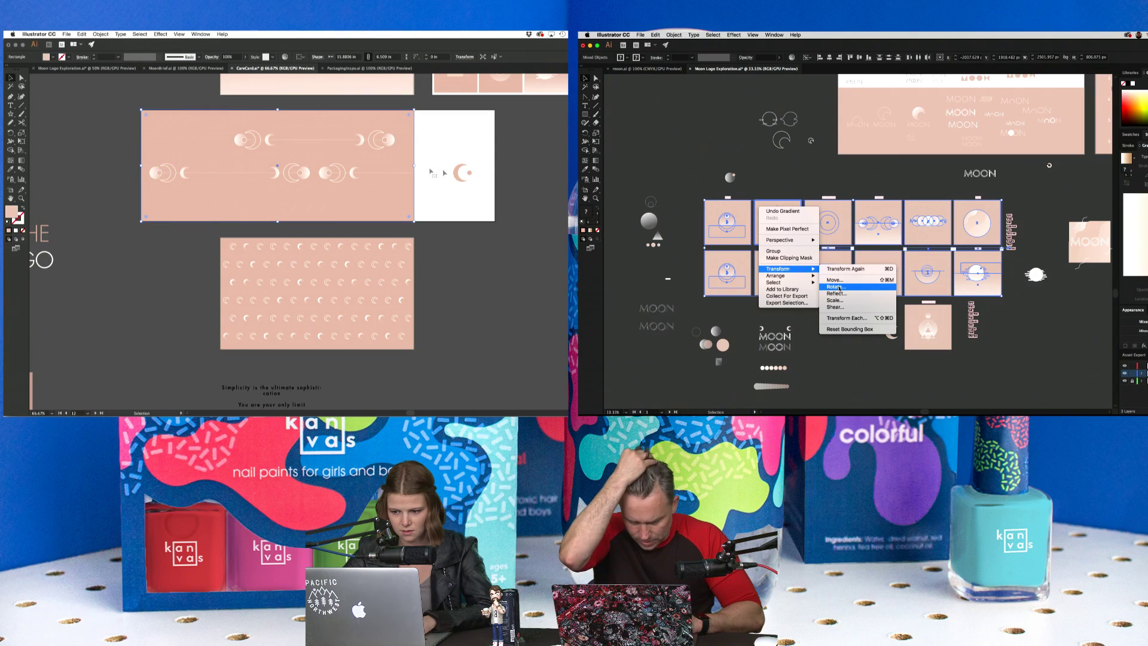
left_click_drag(416, 165, 495, 174)
left_click(495, 177)
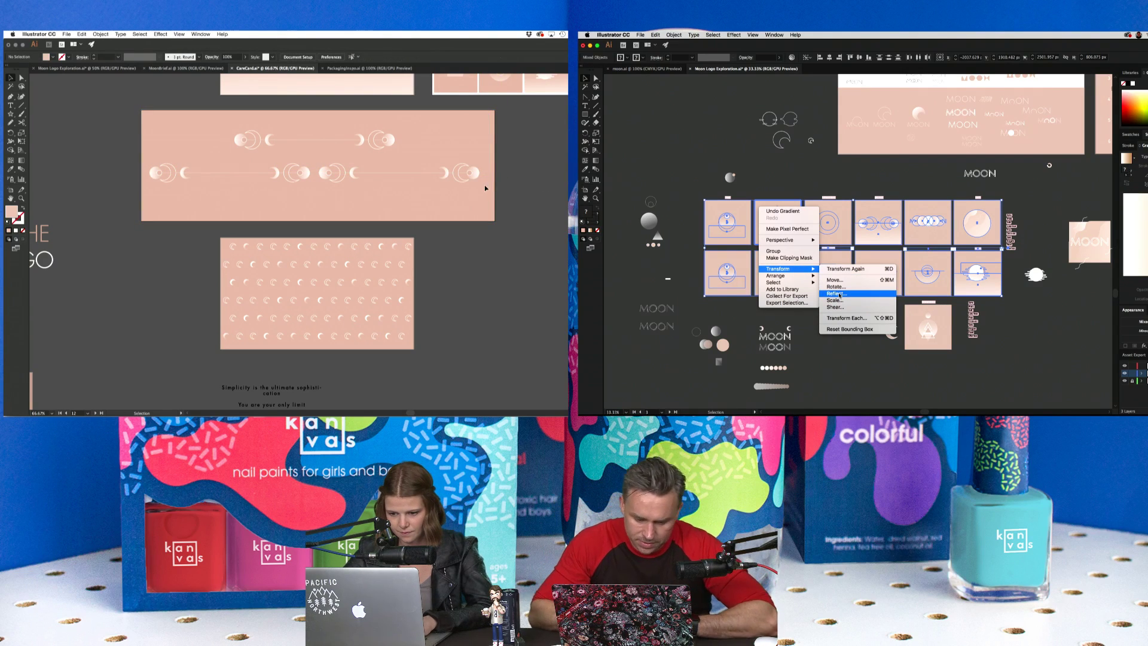
Shift both moon emblem rows up on the wide pink card.
left_click_drag(142, 124, 151, 122)
key("shift+Up")
key("shift+Up")
key("shift+Up")
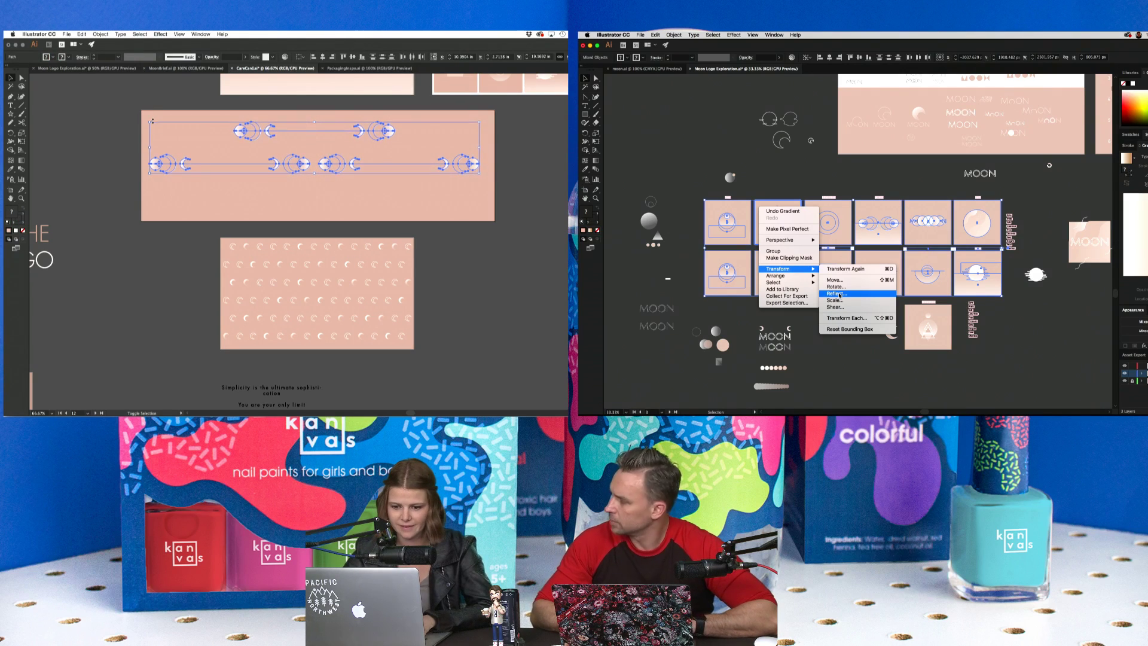
left_click(840, 295)
Duplicate the top-row moon emblem below the middle row as a third row, and return to the checkerboard in Photoshop.
left_click(211, 117)
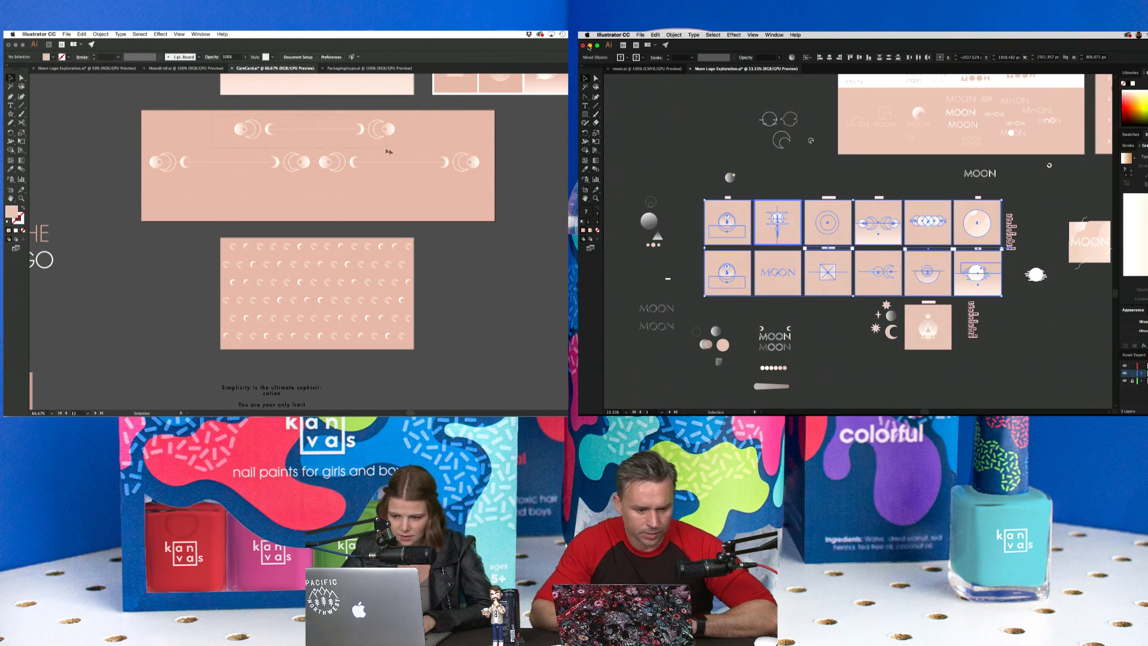
left_click_drag(377, 150, 408, 149)
left_click(589, 46)
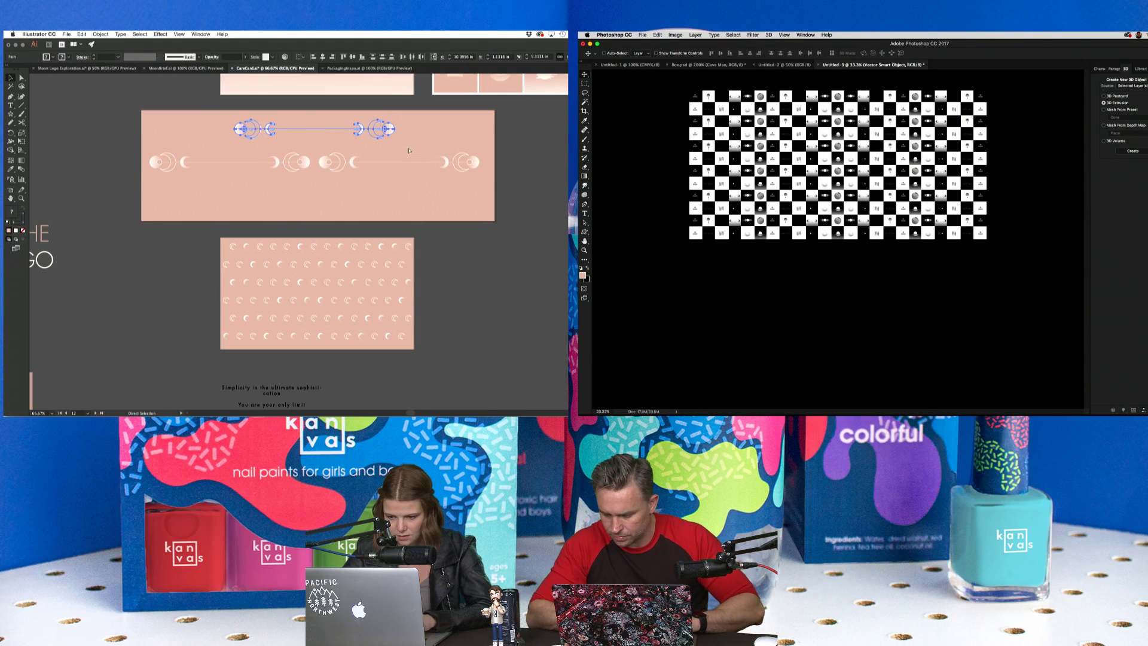
left_click_drag(386, 130, 388, 194)
right_click(1140, 310)
left_click(461, 208)
left_click(1139, 201)
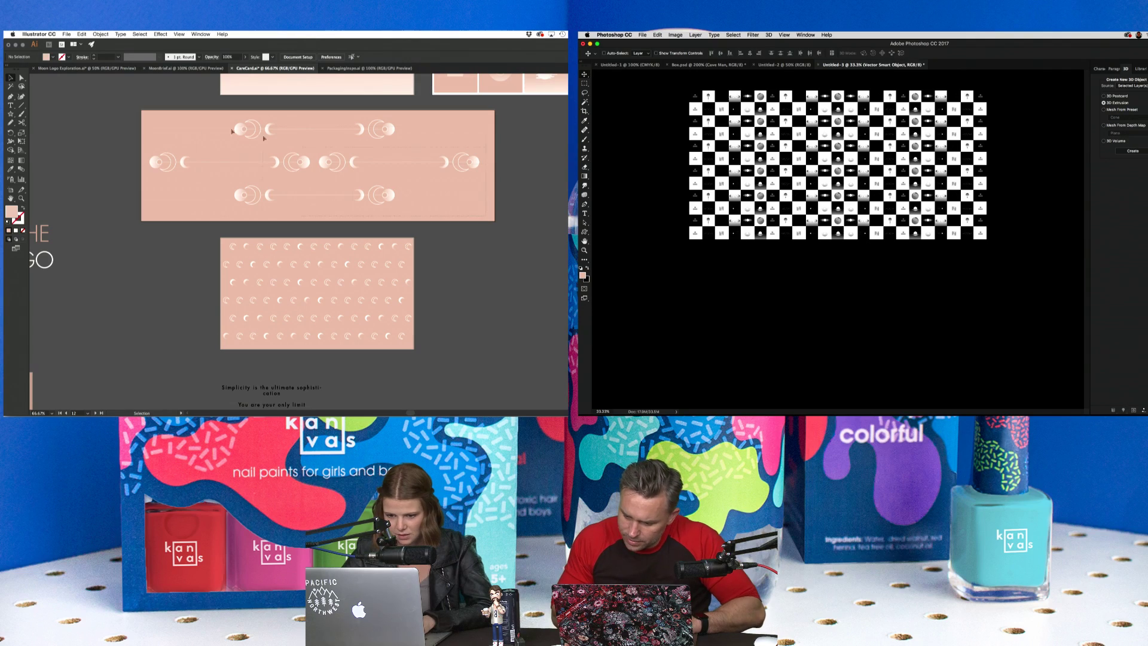
Nudge all three moon emblem rows down so that they sit vertically centered on the pink card.
left_click_drag(156, 125, 136, 115)
key("Down")
key("Down")
key("Down")
key("Down")
key("Down")
key("Down")
key("Down")
key("Down")
key("Down")
key("Down")
Place a copy of the tiled checkerboard directly below the first in Photoshop, and open it in Save for Web.
left_click_drag(857, 208, 846, 357)
left_click(137, 117)
scroll(180, 137, "left", 2)
left_click(293, 172)
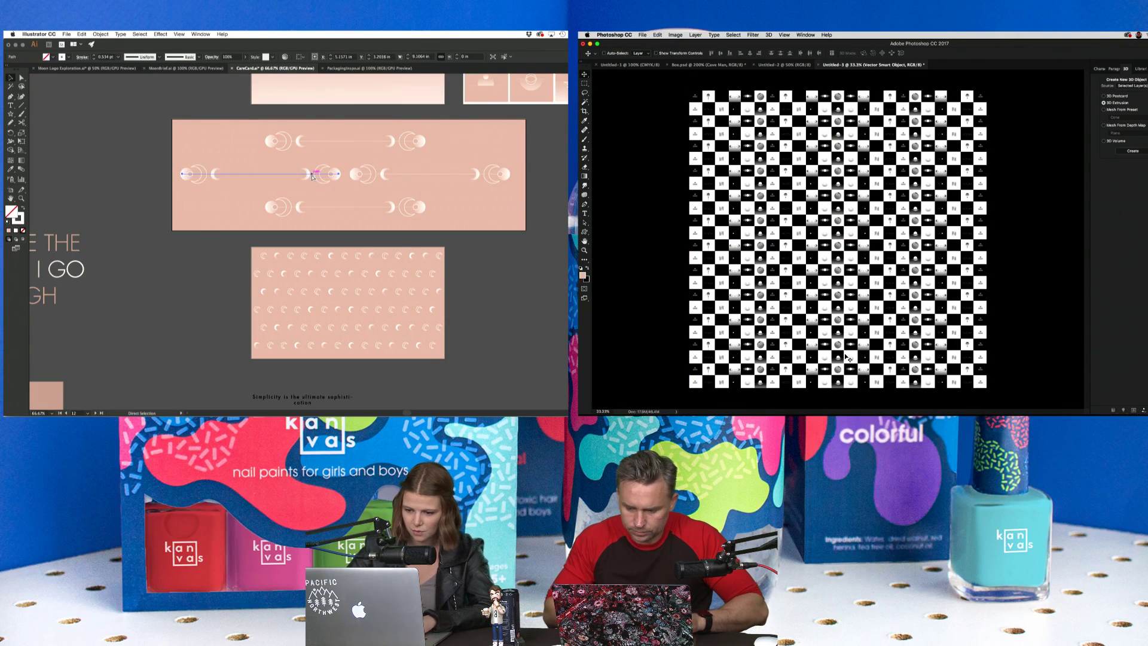
key("super+equal")
left_click(311, 177)
scroll(313, 180, "right", 6)
scroll(312, 180, "down", 2)
key("alt+shift+super+s")
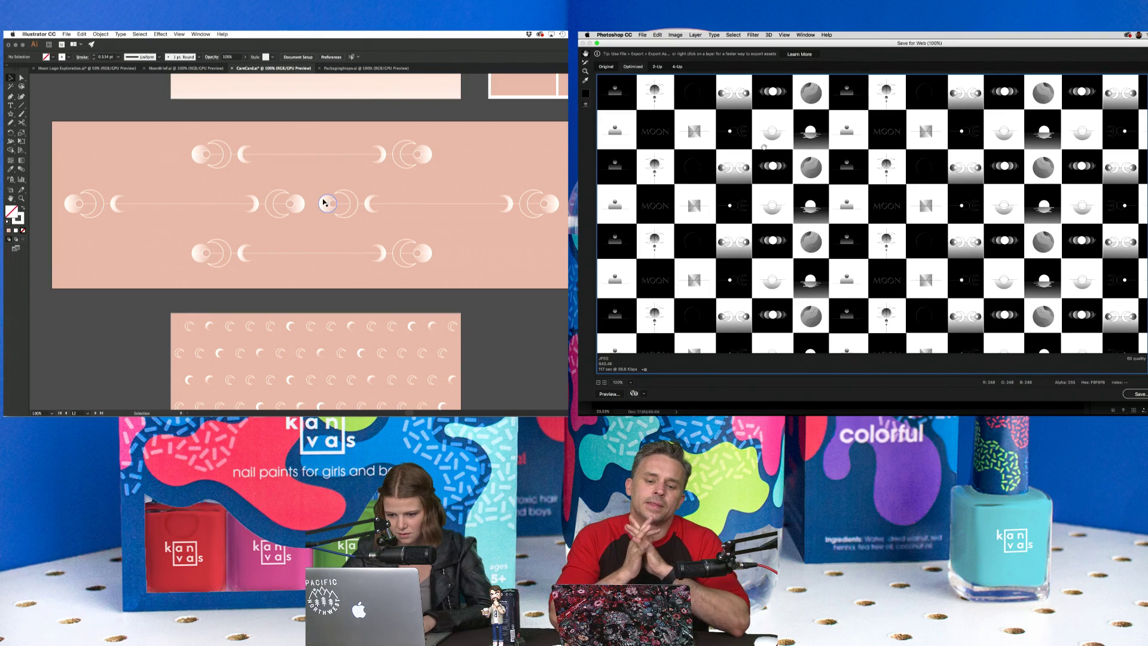
Shift the middle row's left moon emblem slightly left in Illustrator, and switch the other screen to Chrome for a new web search.
left_click(334, 203)
left_click(320, 183)
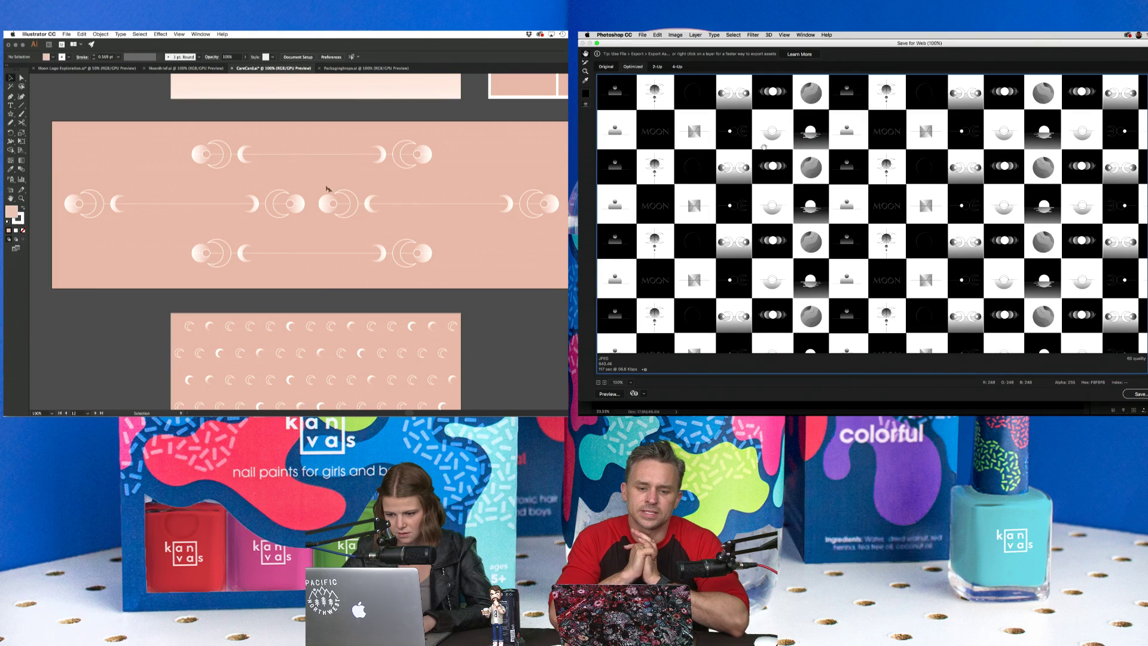
left_click(352, 201)
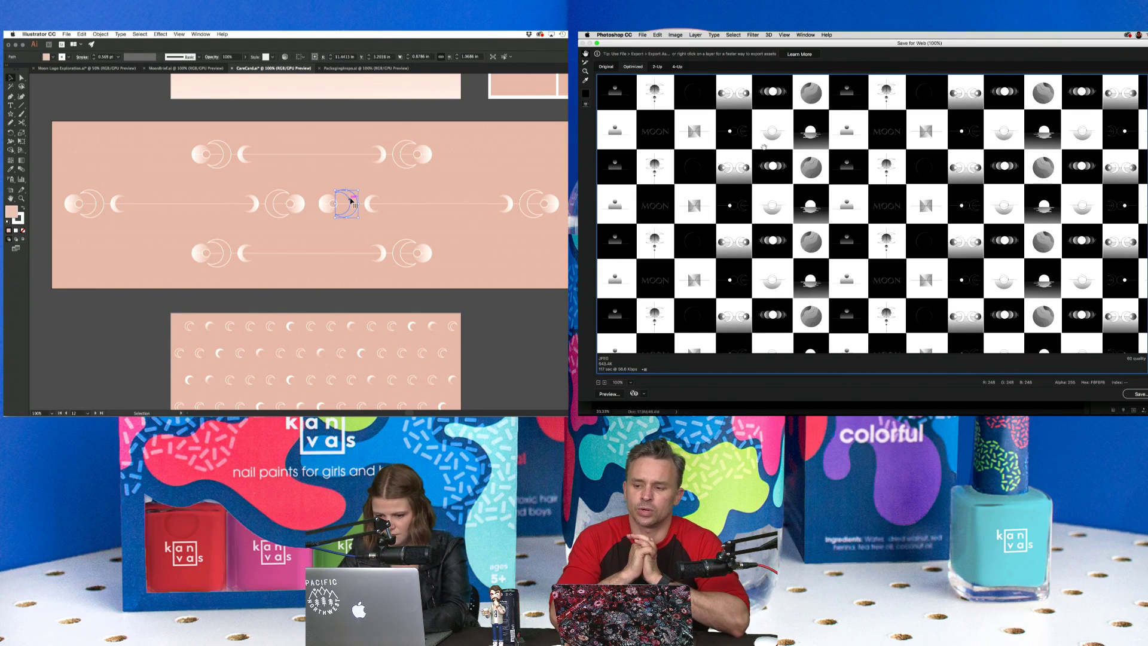
left_click(342, 180)
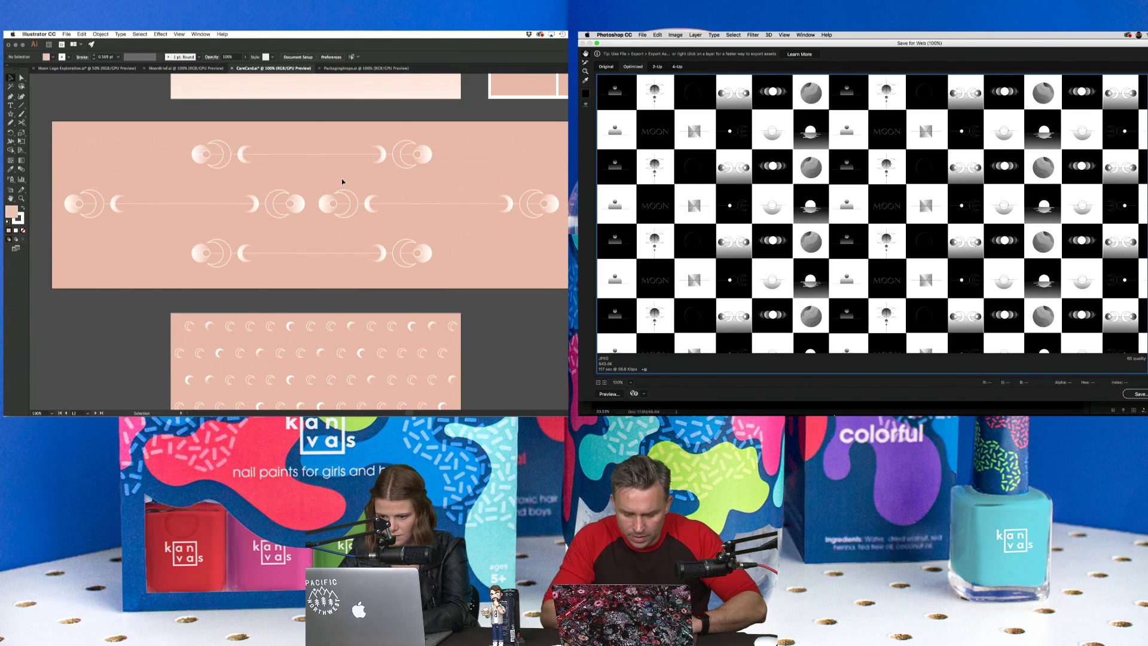
left_click(868, 409)
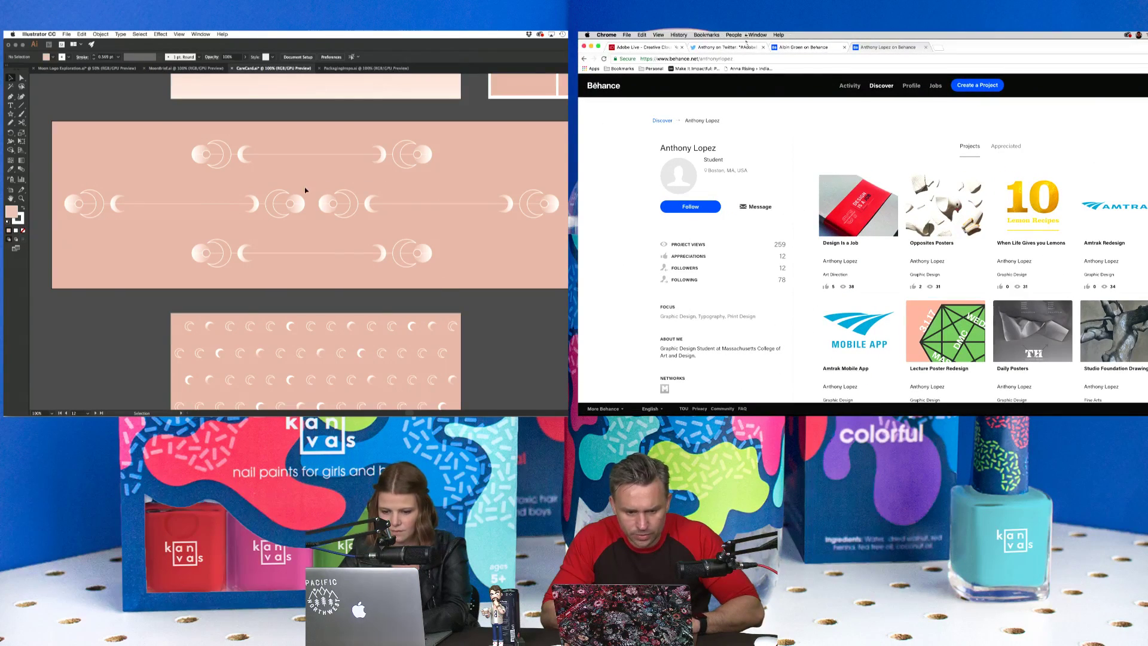
left_click(768, 60)
left_click_drag(306, 190, 60, 218)
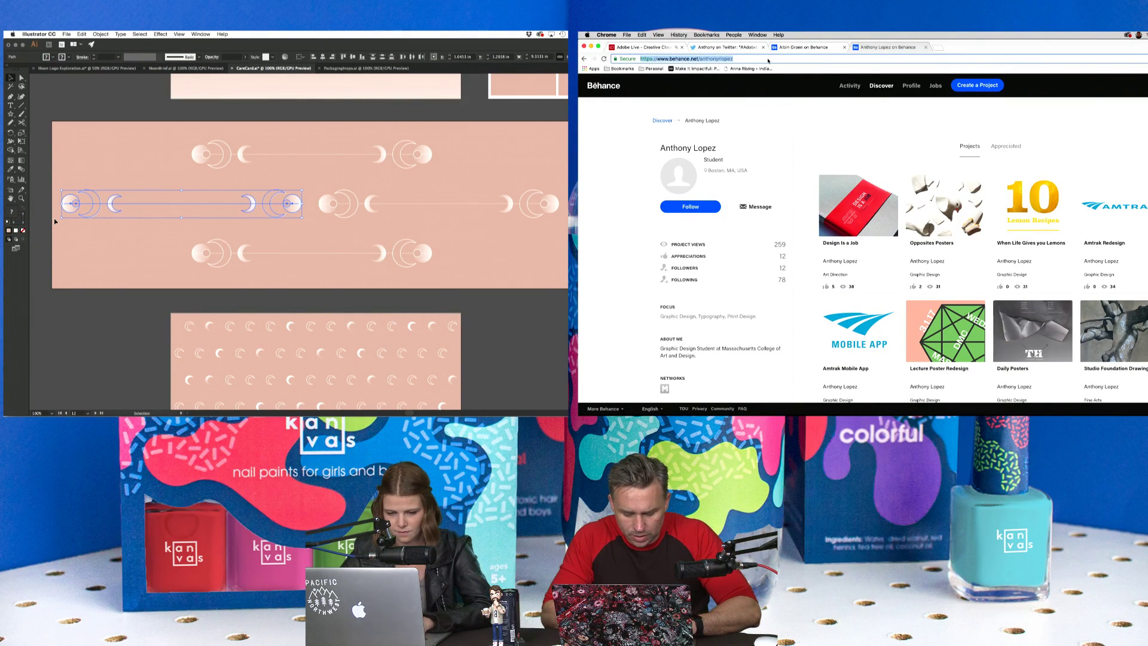
left_click(113, 153)
Search Google for "MOON PHASES constellations", and align the crescent pattern artboard with the left edge of the wide emblem card above it.
type("M")
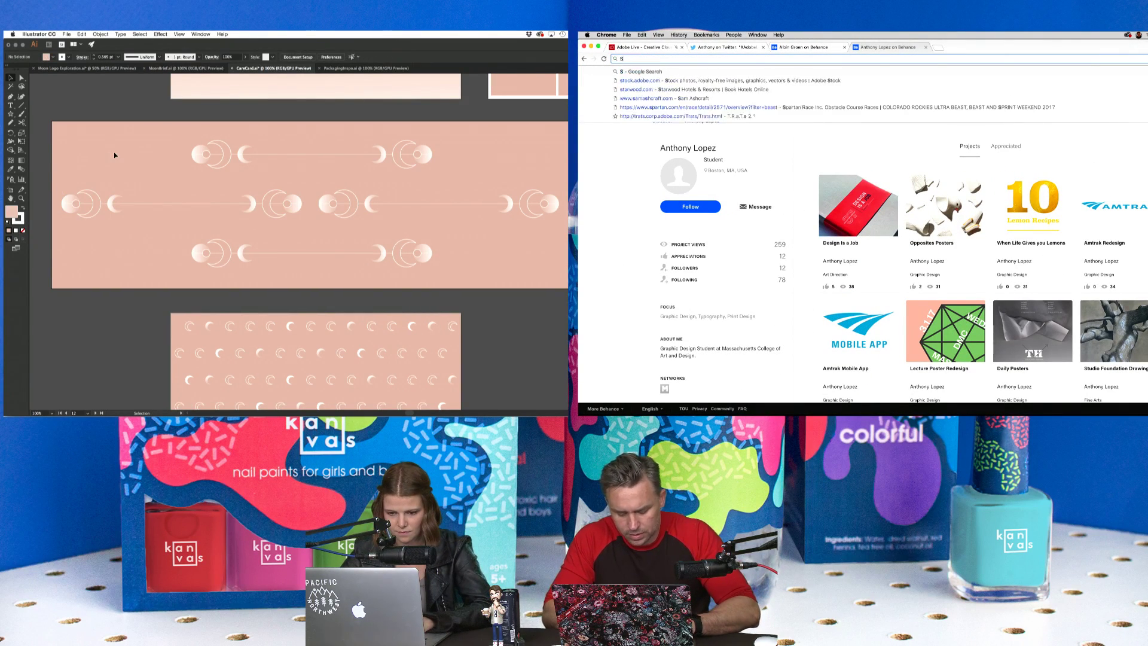
type("OON PHASES")
key("super+minus")
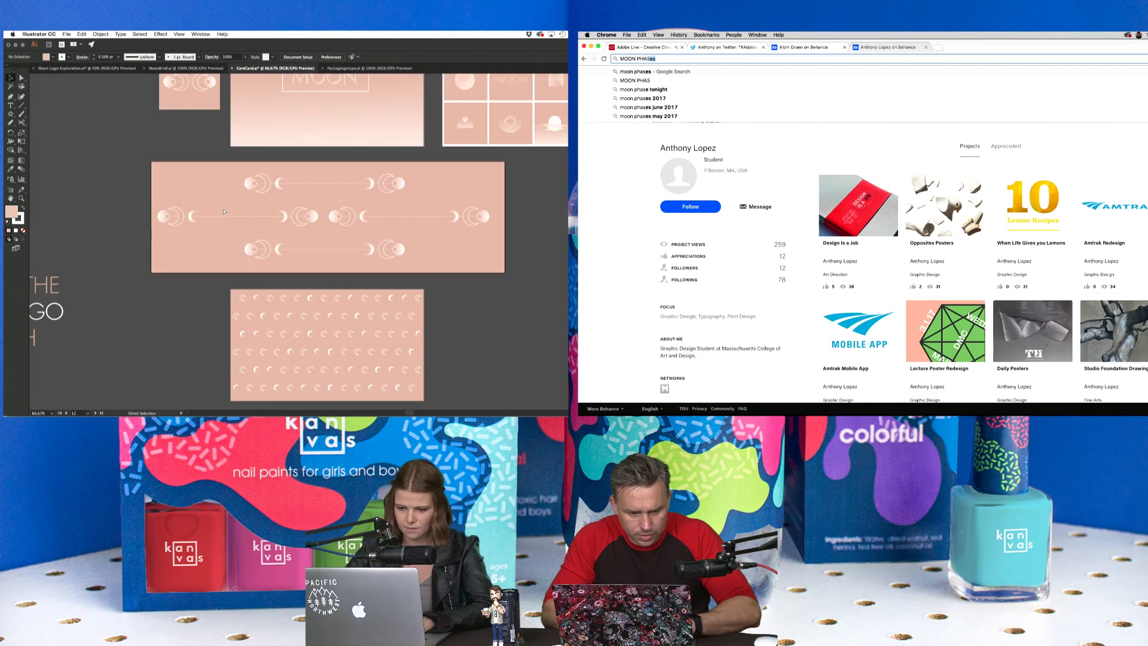
scroll(224, 211, "down", 3)
left_click(10, 190)
type("constellat")
left_click_drag(300, 277, 223, 277)
type("ions")
key("Return")
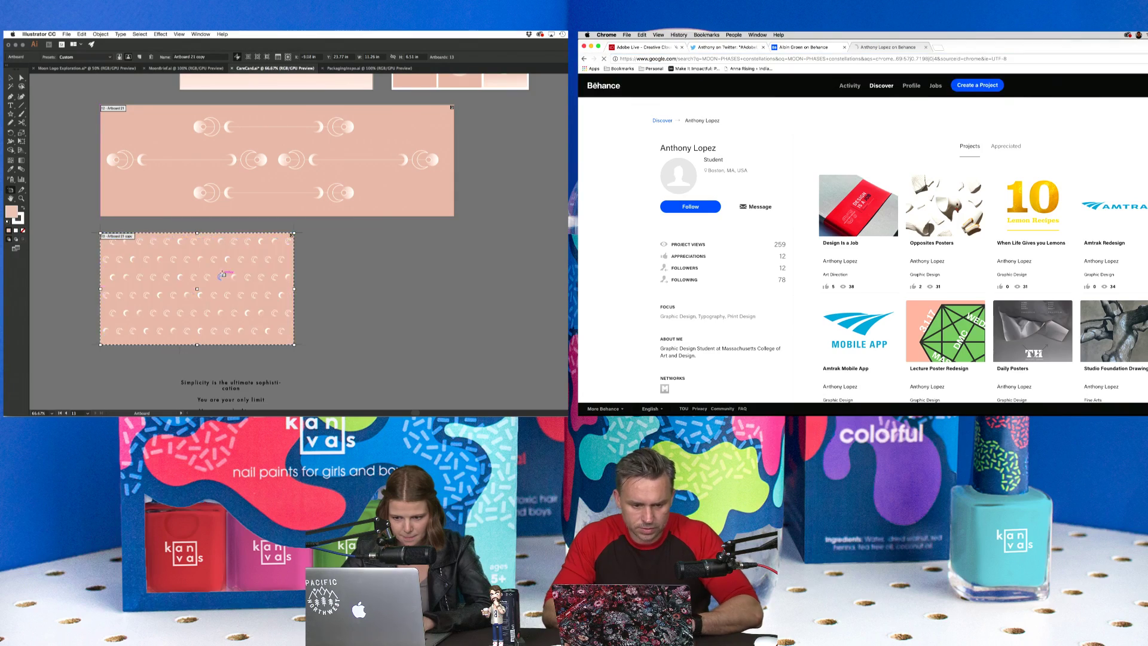
Move the crescent pattern artboard up and left, clear of the space below the emblem card, and show image results for the search.
scroll(239, 239, "right", 3)
scroll(358, 220, "down", 2)
scroll(358, 220, "down", 2)
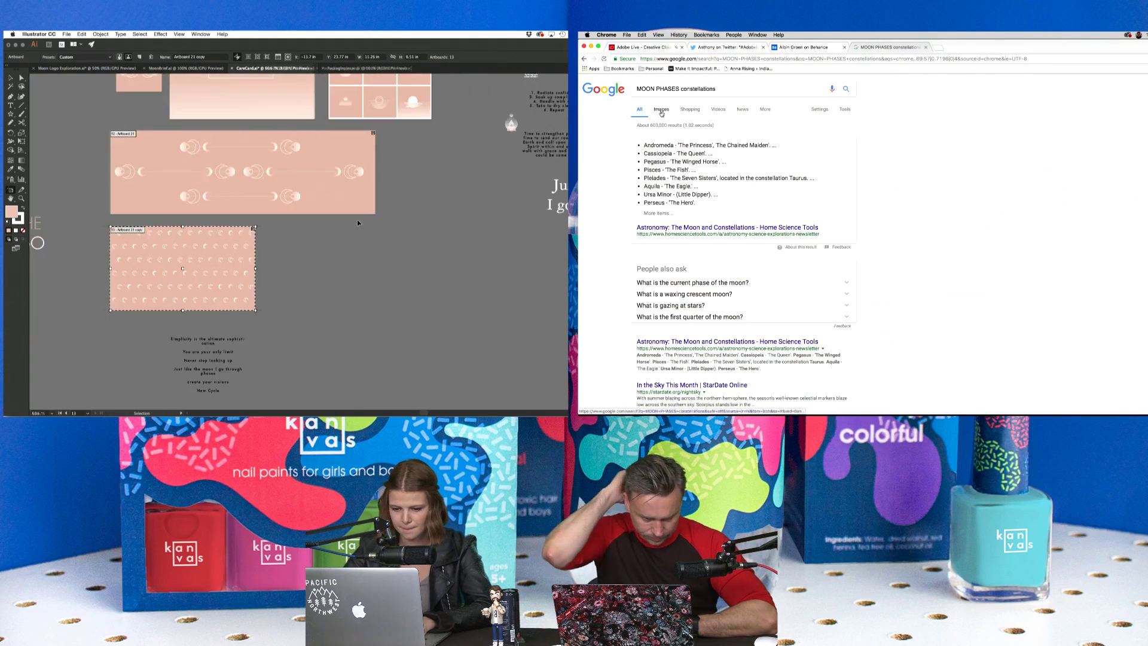
left_click(661, 110)
left_click_drag(353, 262, 214, 133)
Try to duplicate the wide emblem artboard below the original, and open the source page of the black moon-phases poster.
left_click_drag(365, 188, 354, 248)
left_click(602, 159)
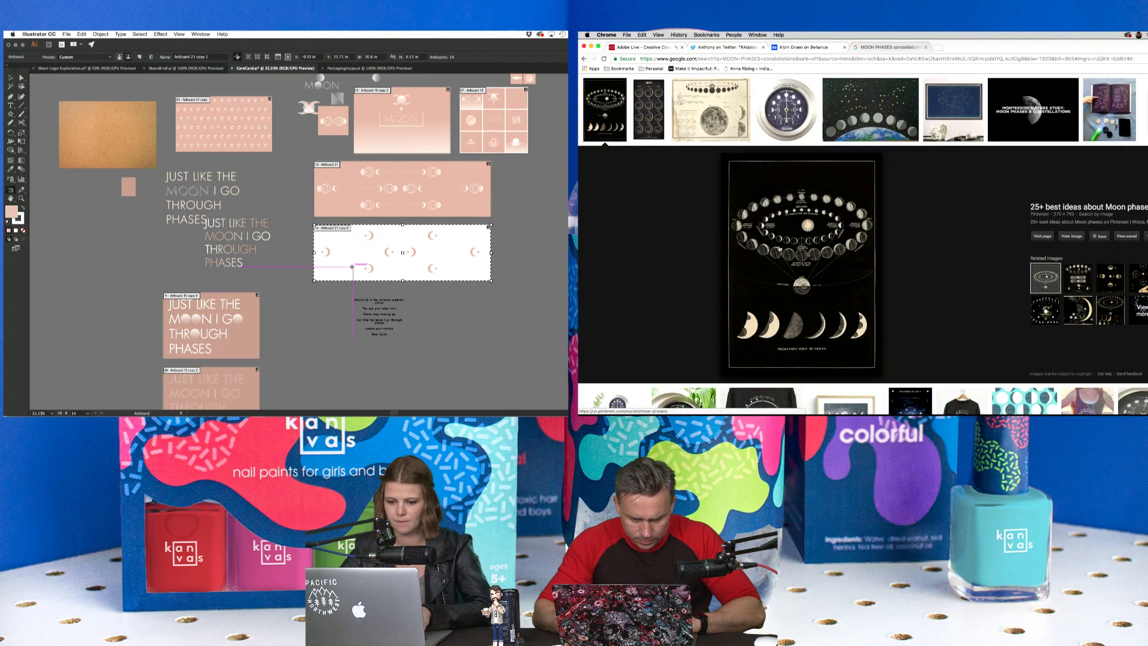
key("cmd+z")
left_click(779, 248)
Unlock all objects and duplicate the wide emblem card with its pink background directly below the original.
left_click(106, 34)
left_click(112, 82)
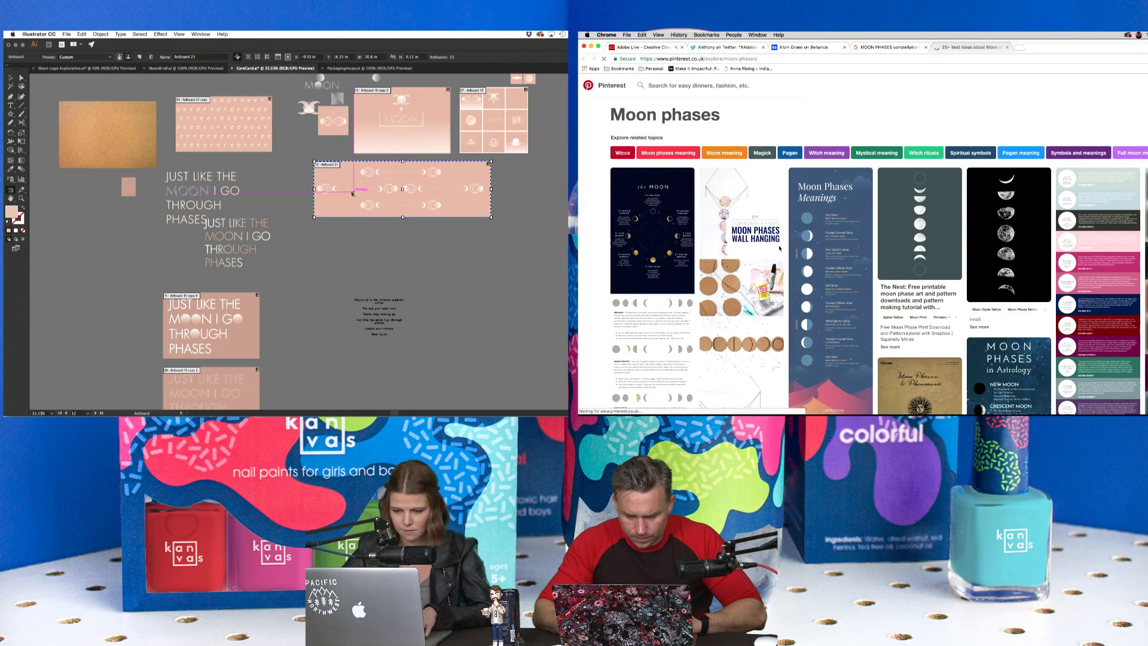
left_click_drag(354, 191, 356, 251)
scroll(779, 248, "down", 3)
scroll(356, 249, "up", 2)
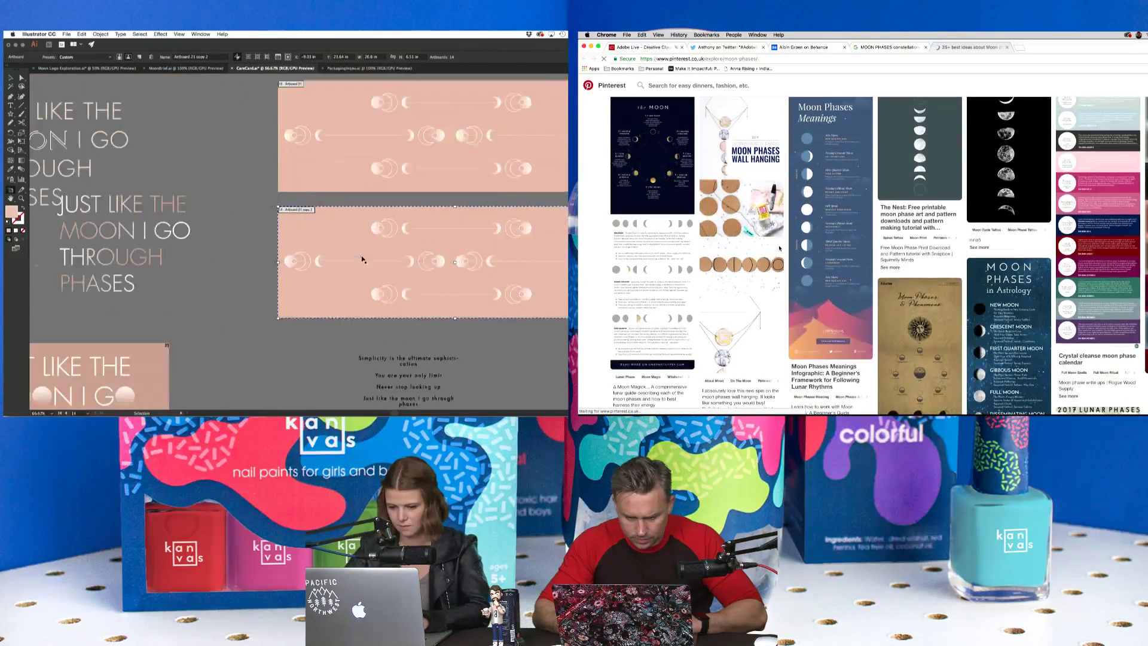
key("cmd+1")
Browse the moon phases ideas on Pinterest and enlarge the dark blue "the MOON" phase diagram.
left_click(779, 248)
key("v")
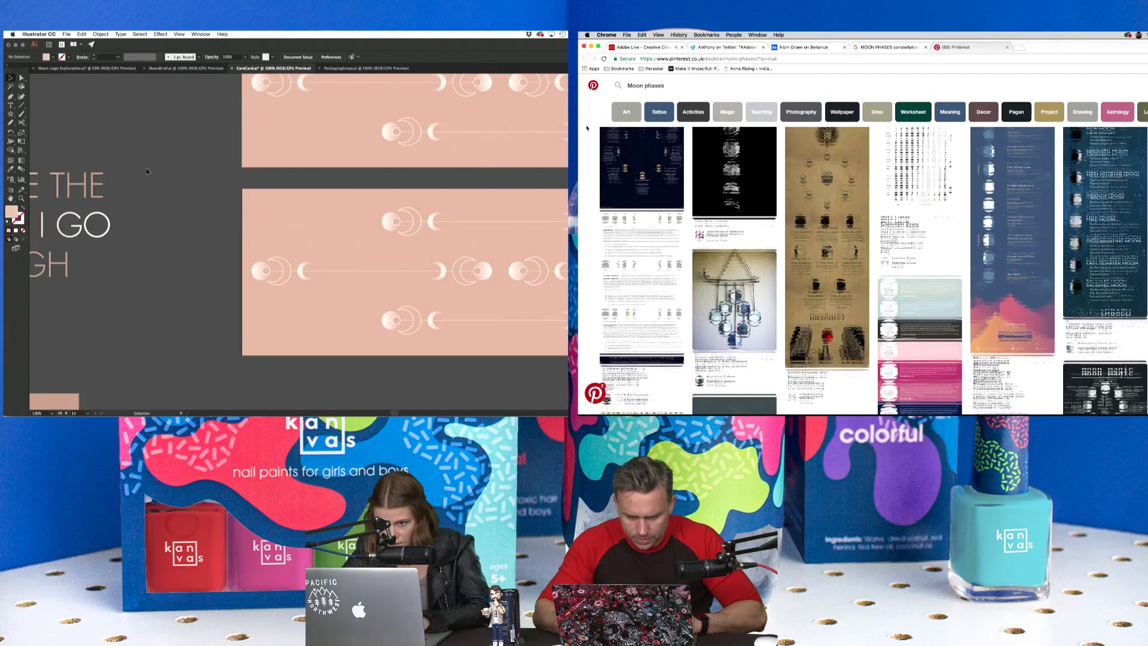
scroll(587, 127, "down", 3)
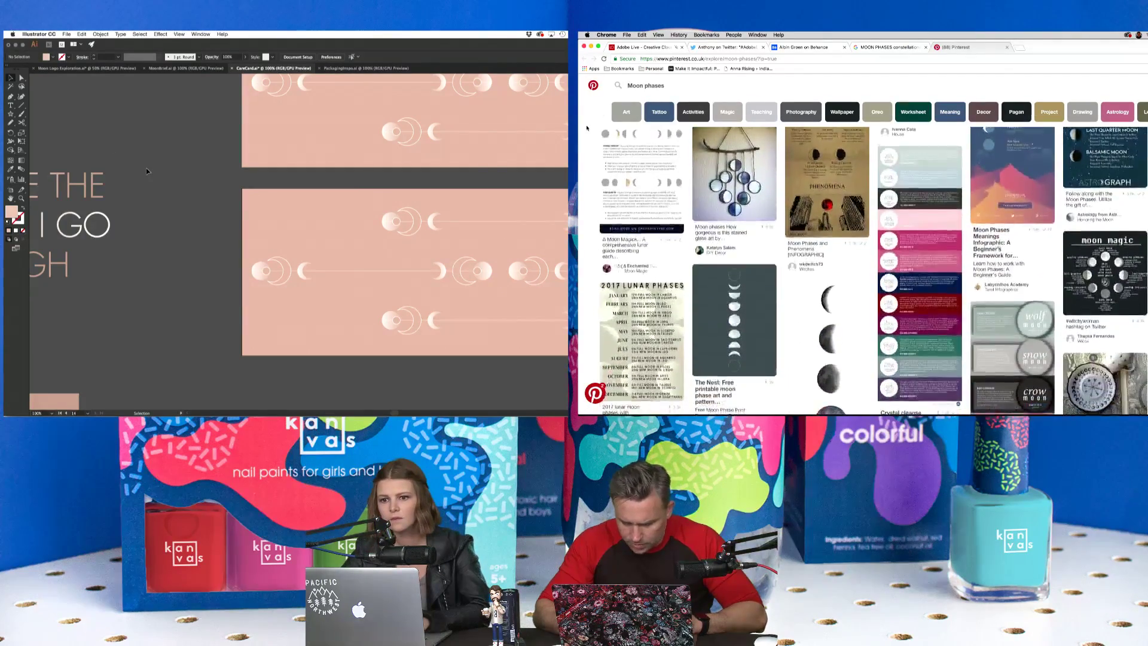
scroll(587, 127, "down", 3)
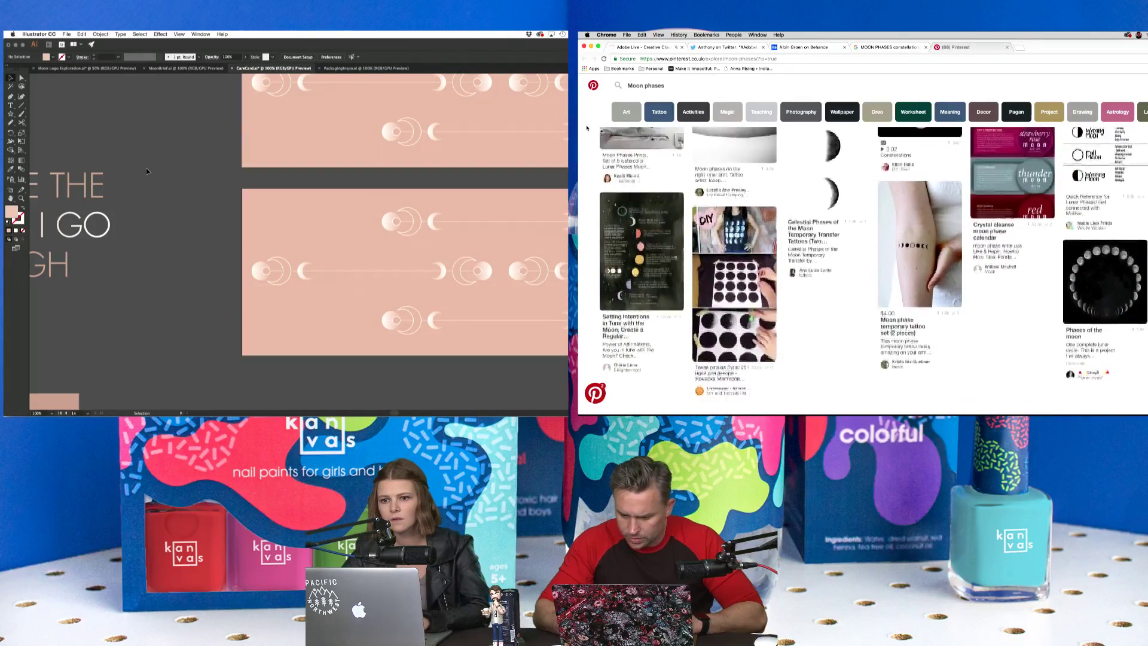
scroll(587, 128, "up", 10)
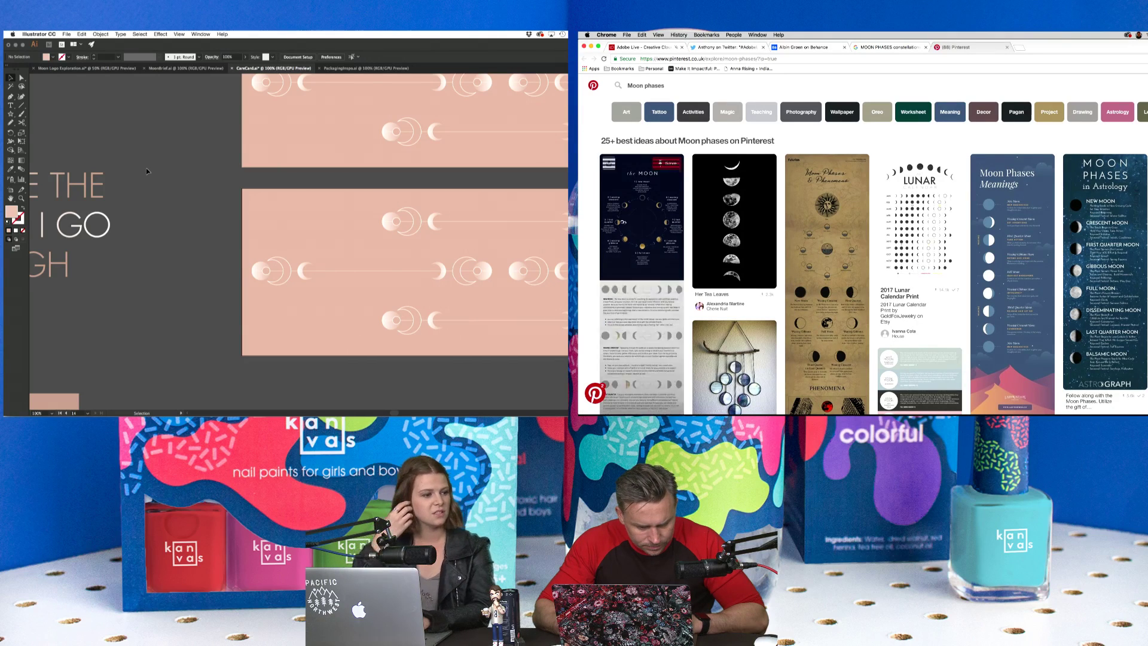
left_click(627, 224)
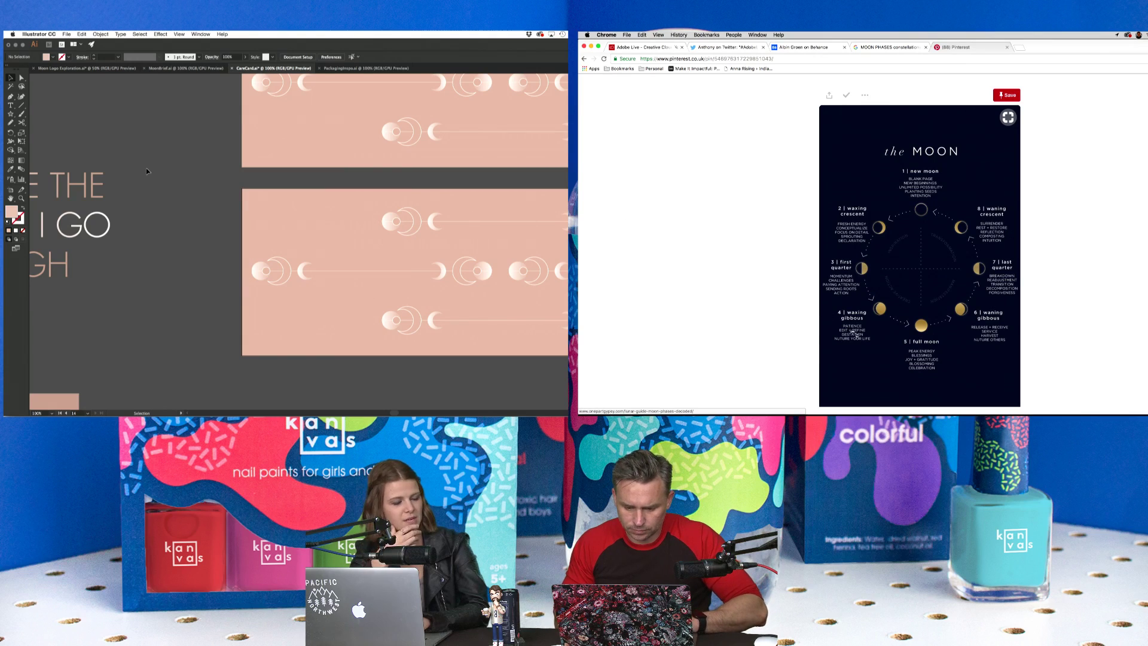
scroll(88, 136, "down", 5)
left_click(913, 369)
Delete the moon emblem rows from the duplicated pink card, and search Google for constellations.
left_click(171, 122)
key("super+shift+a")
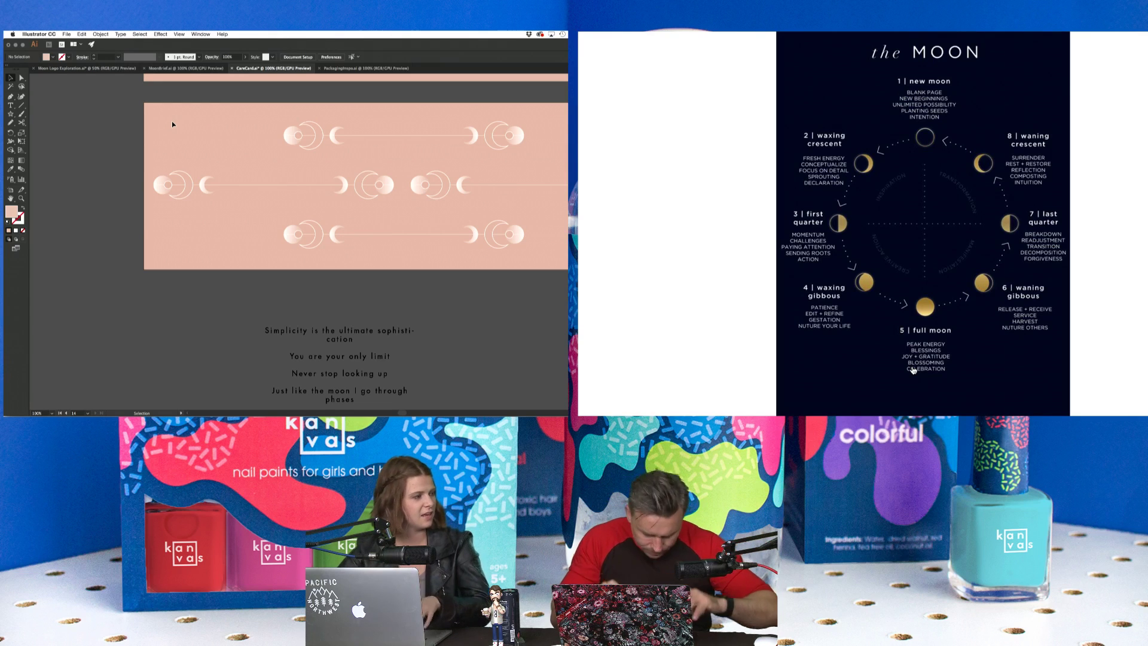
scroll(171, 120, "right", 3)
left_click(783, 59)
left_click_drag(127, 112, 500, 252)
type("constellations")
key("Delete")
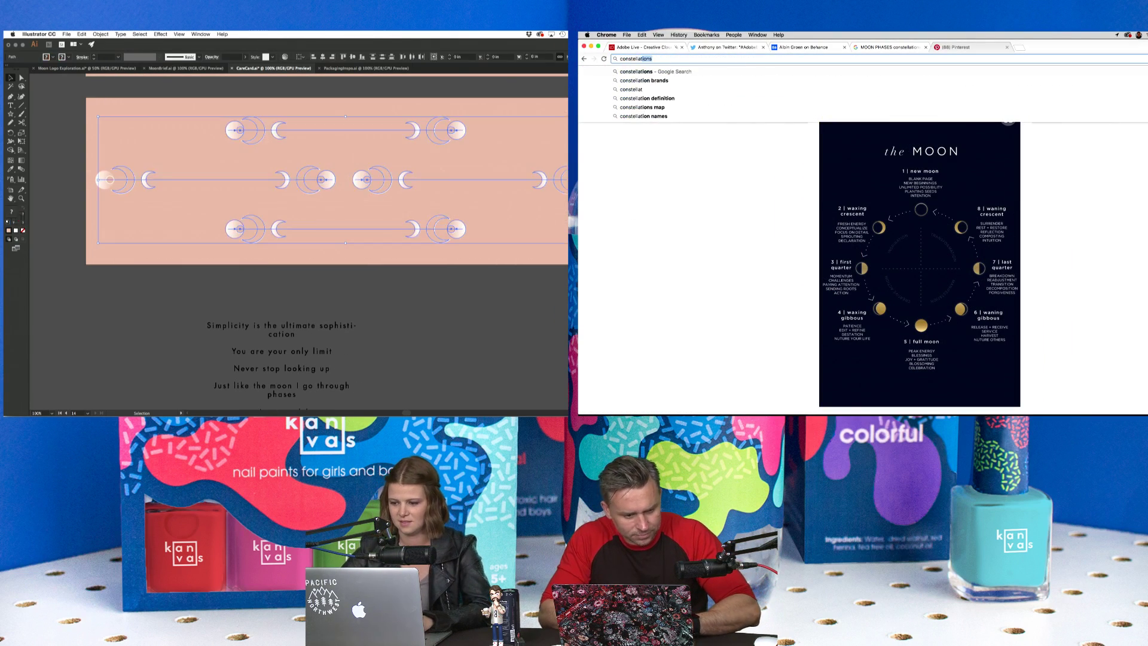
key("Return")
Delete the leftover moon circle from the duplicated card, and open the round black zodiac constellation map from the image results.
key("super+equal")
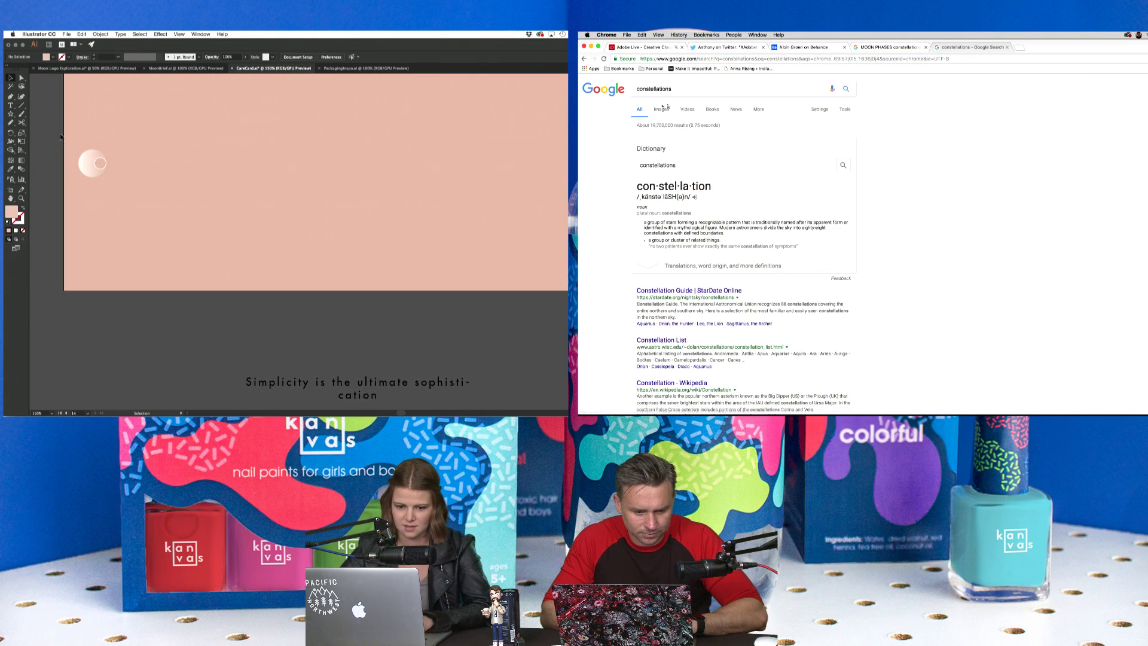
left_click(668, 111)
key("Delete")
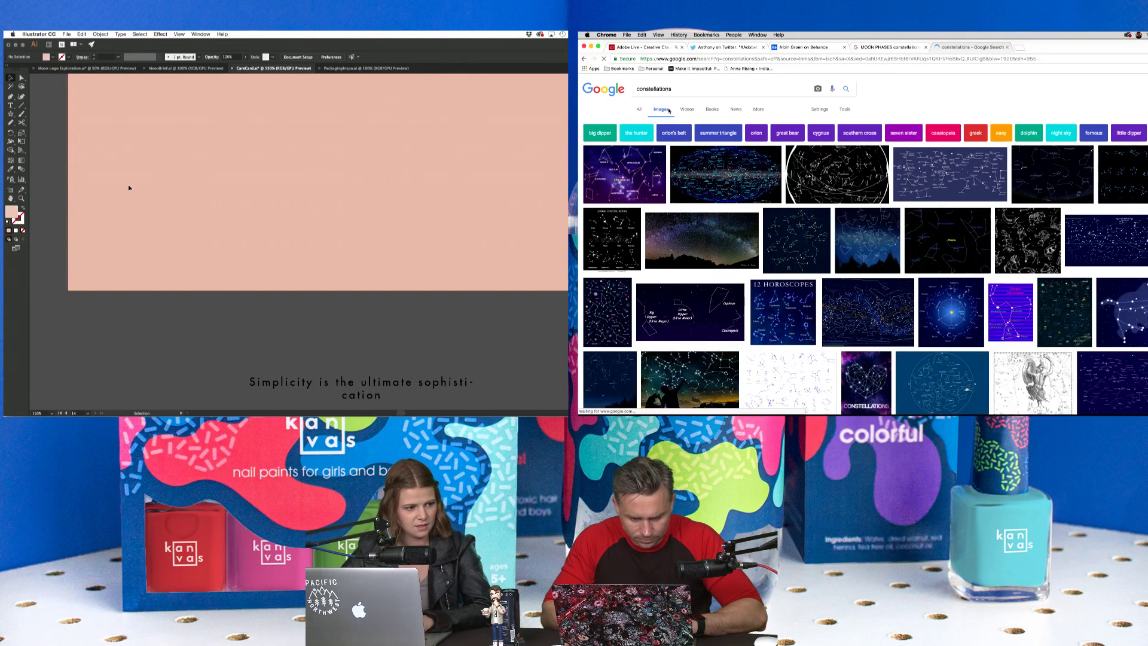
left_click(836, 171)
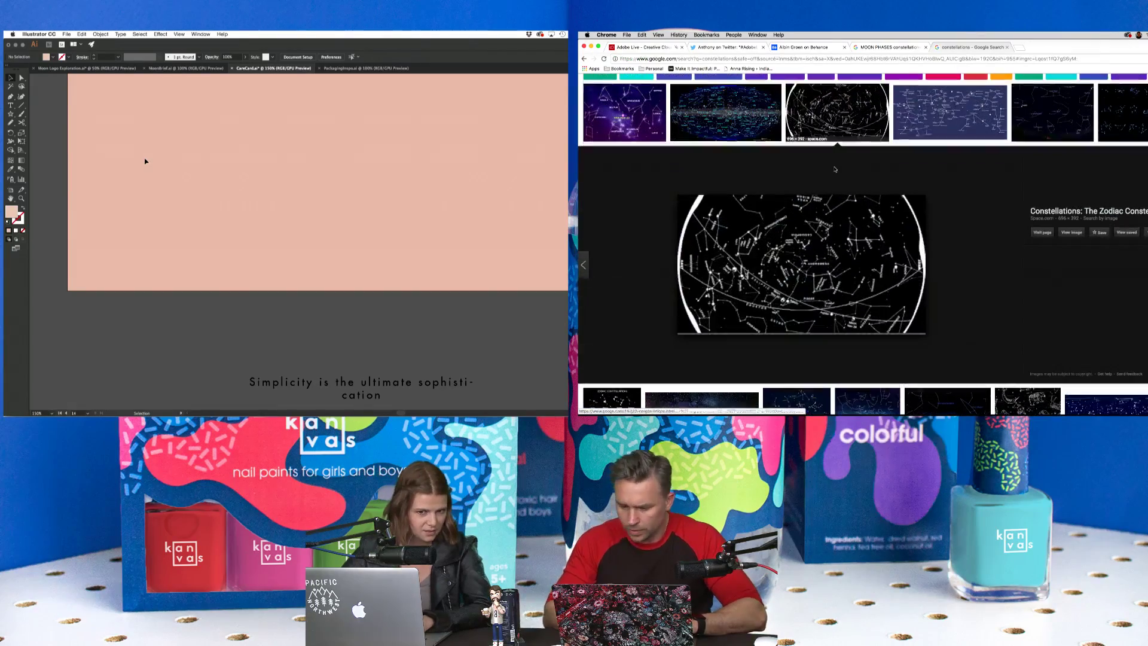
View the zodiac constellation image on its own page, and draw a tiny circle in the upper-left area of the blank pink card.
left_click(1070, 232)
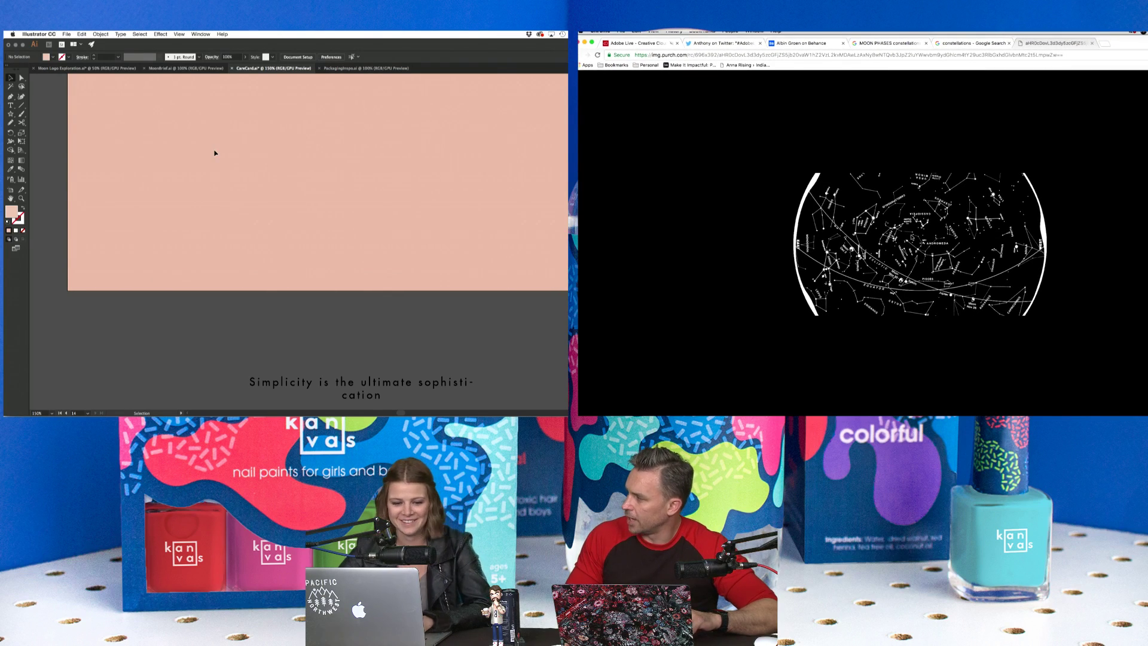
key("super+z")
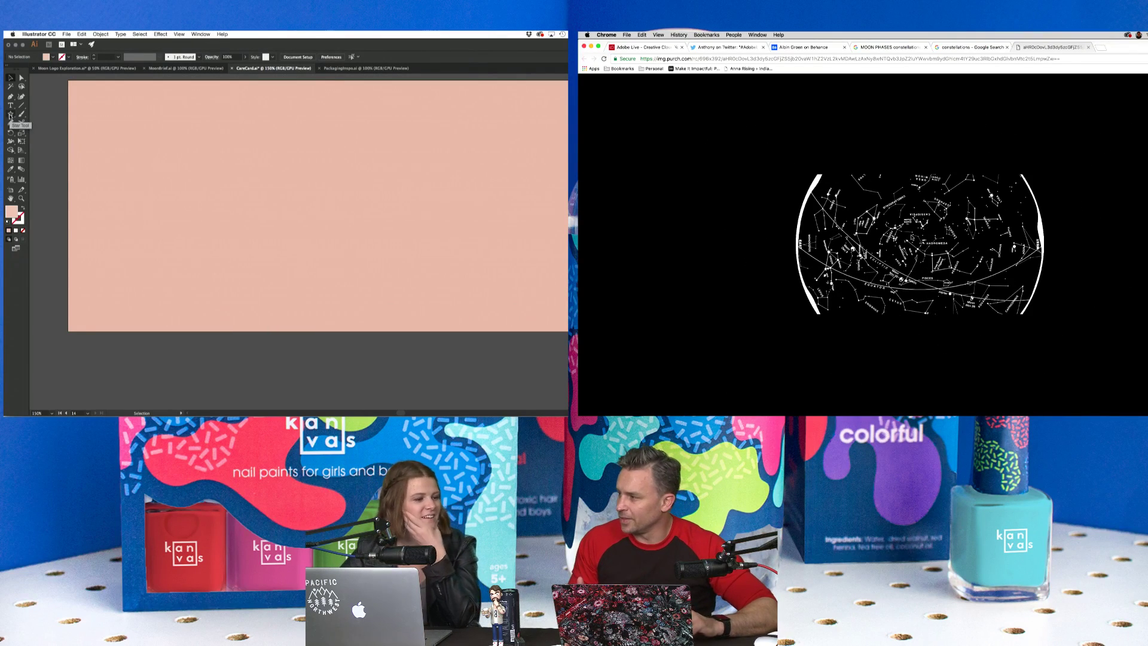
left_click(10, 115)
left_click(43, 131)
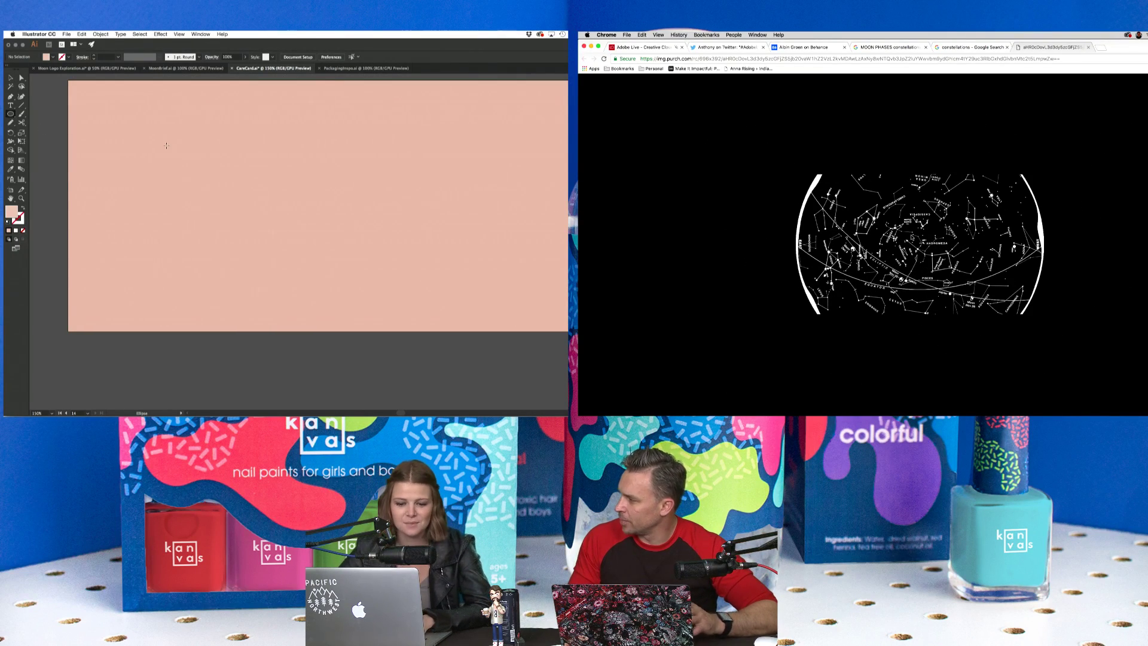
left_click_drag(169, 149, 170, 149)
Give the tiny circle the white appearance sampled from the moon emblem on the card above, and deselect it.
left_click(10, 171)
scroll(228, 137, "up", 3)
left_click(278, 96)
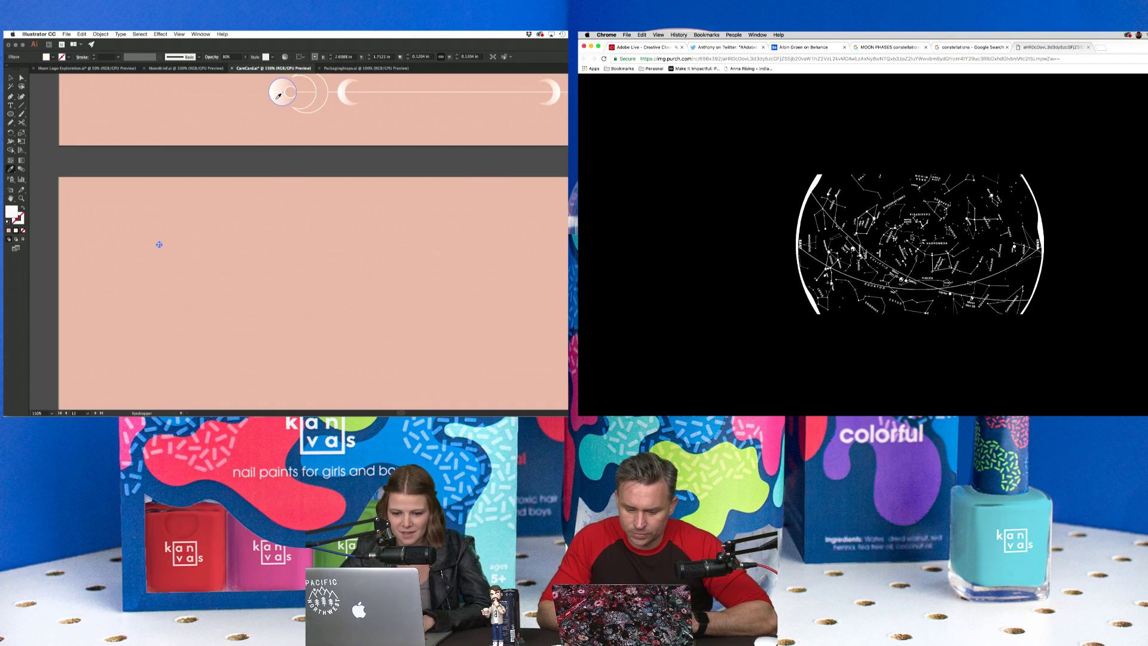
left_click(46, 58)
key("Escape")
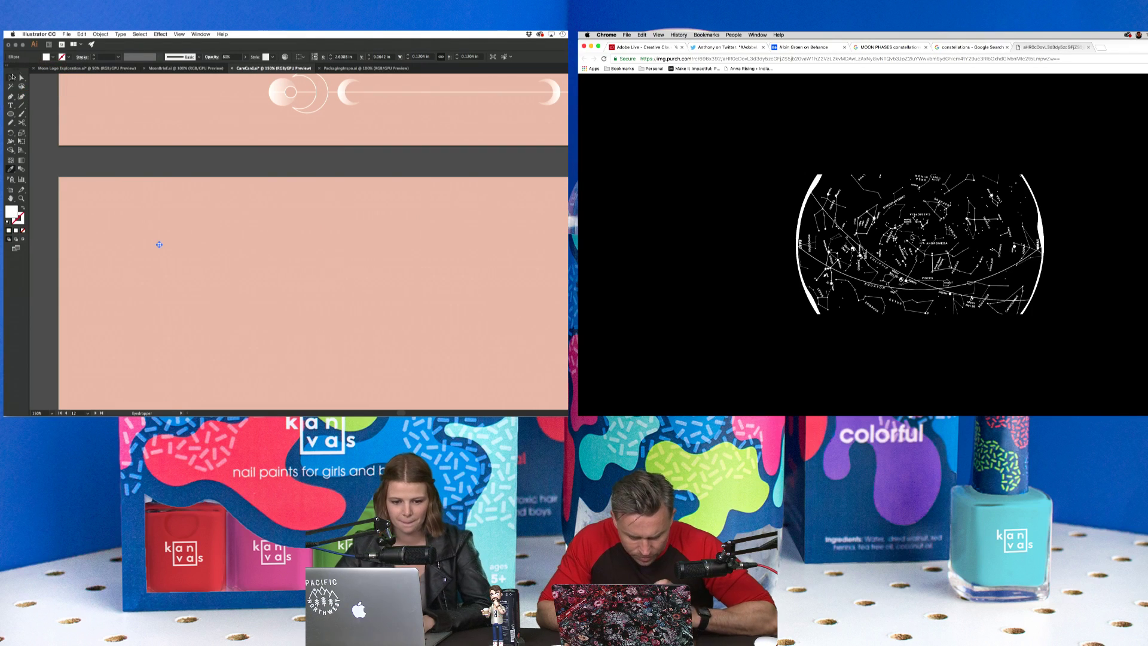
key("v")
key("super+shift+a")
scroll(175, 172, "down", 3)
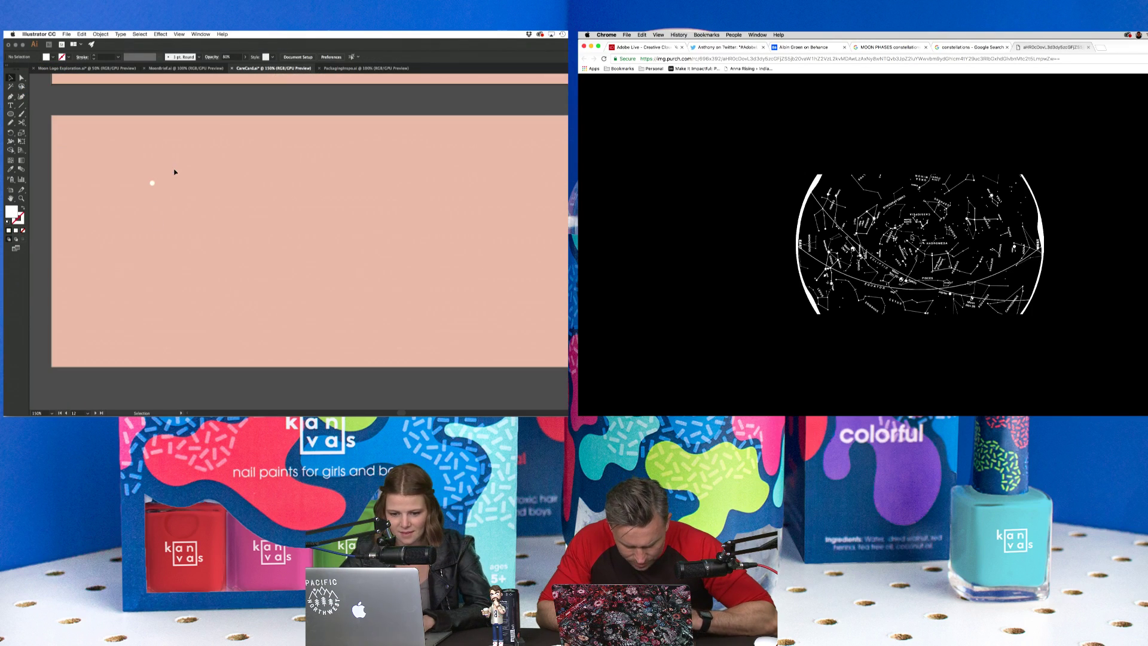
Duplicate the white dot to several scattered positions on the pink card as constellation stars.
left_click(152, 186)
left_click(170, 216)
left_click_drag(225, 275, 225, 274)
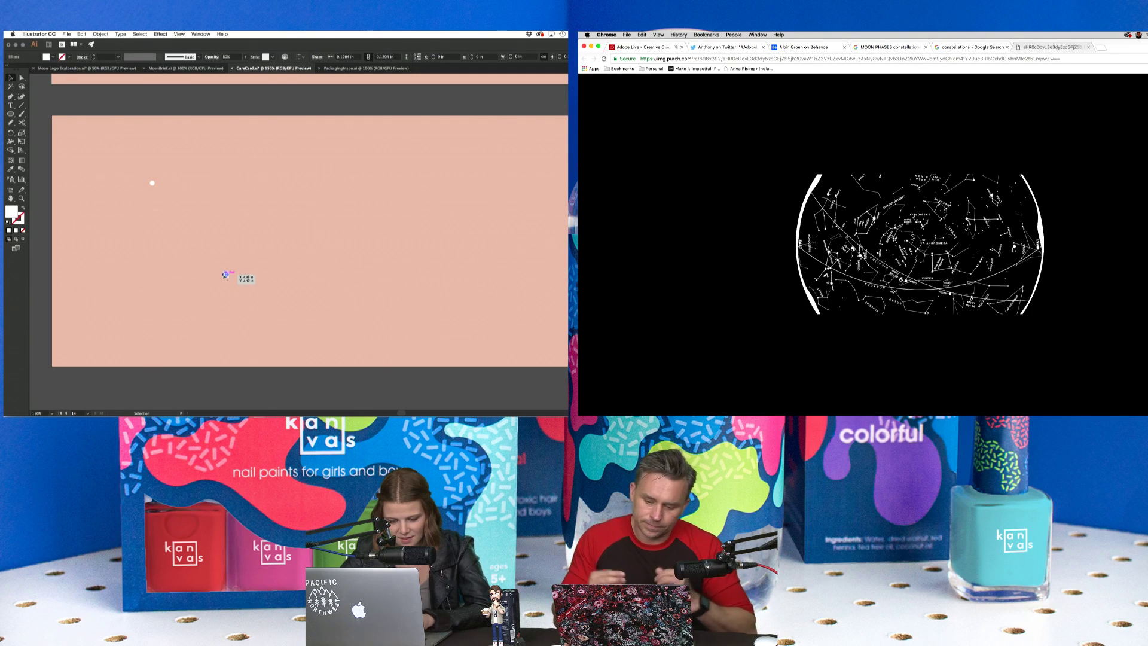
left_click_drag(317, 168, 314, 149)
left_click(315, 151)
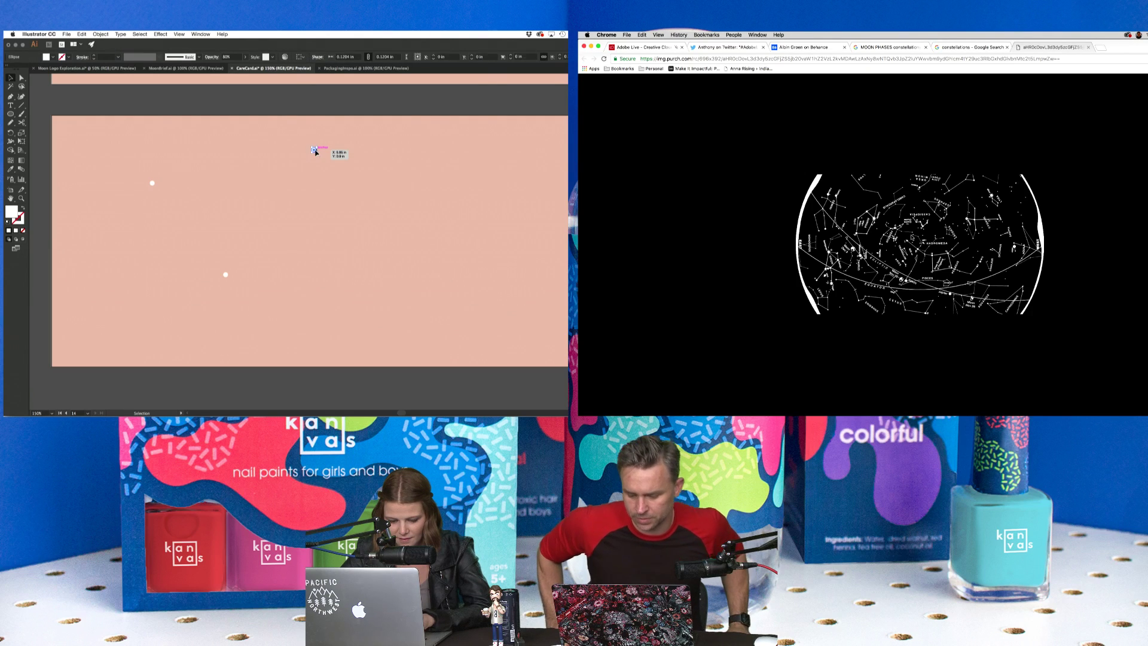
left_click(323, 150)
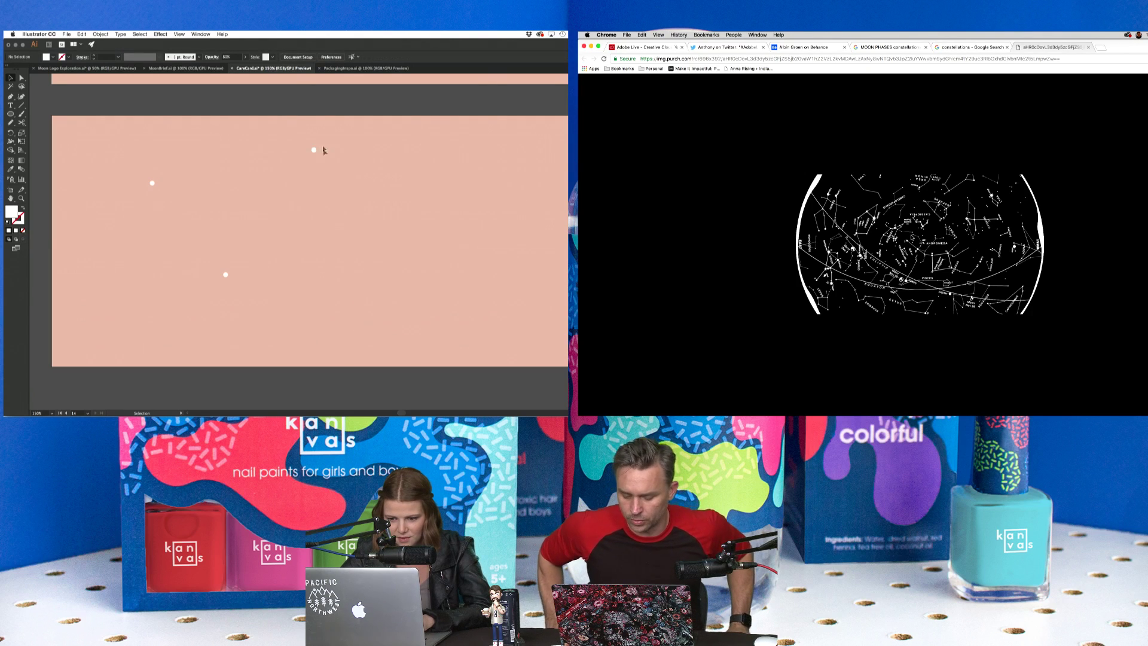
left_click_drag(370, 245, 502, 181)
left_click(362, 245)
Switch to Project Felix and open the image file chooser for the box material, and select the card's white dots for copying.
left_click(590, 47)
left_click(525, 254)
key("Escape")
key("super+a")
left_click(590, 44)
left_click_drag(503, 211, 407, 205)
key("super+o")
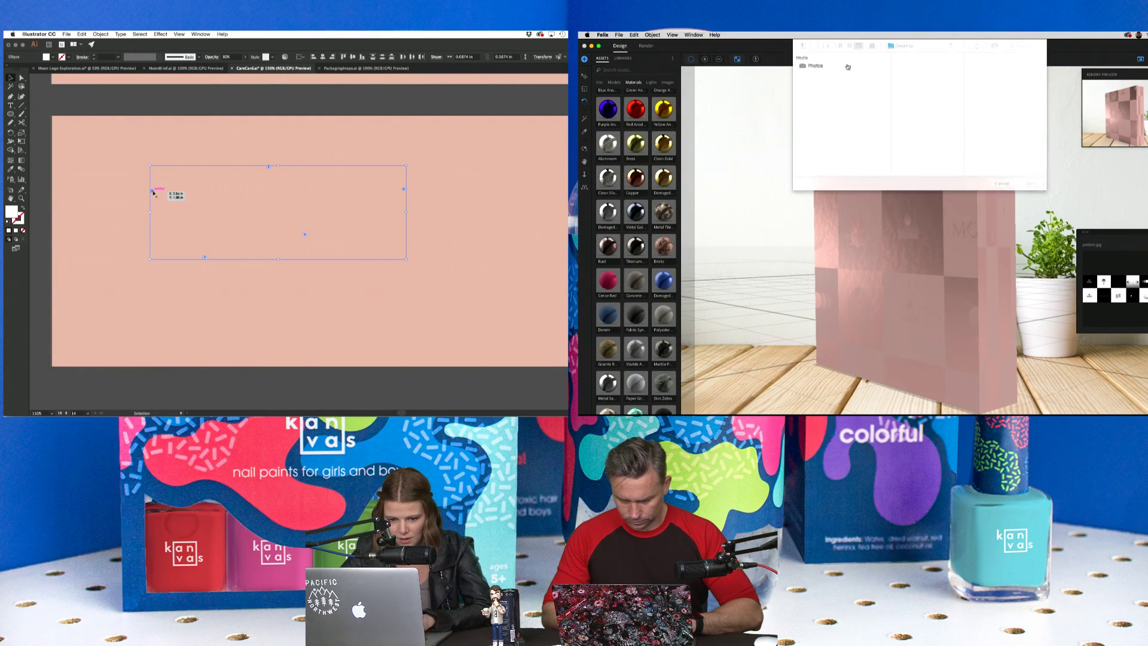
Copy more white dots across the pink card to fill out the scattered star layout.
left_click_drag(288, 215, 407, 243)
left_click_drag(480, 230, 482, 231)
scroll(423, 234, "down", 1)
left_click(343, 250)
key("super+minus")
scroll(343, 263, "up", 2)
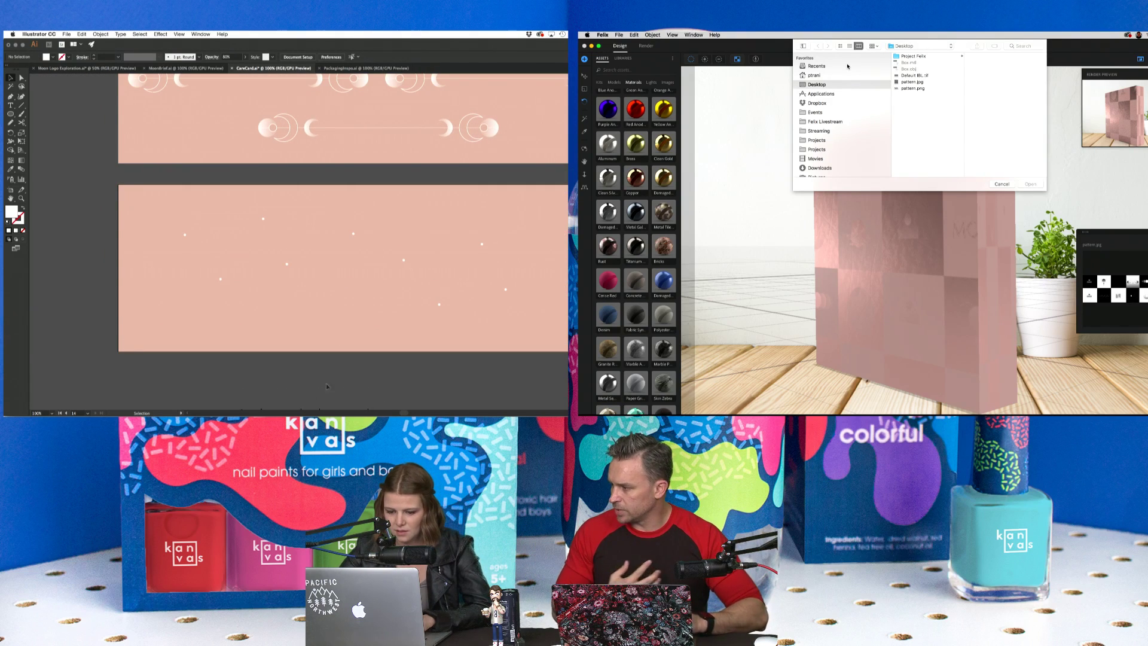
Load pattern.jpg onto the Felix box material, and start a Pen line connecting the first four stars of the card.
key("p")
left_click(921, 81)
left_click(185, 235)
left_click(1030, 183)
left_click(220, 279)
left_click(229, 268)
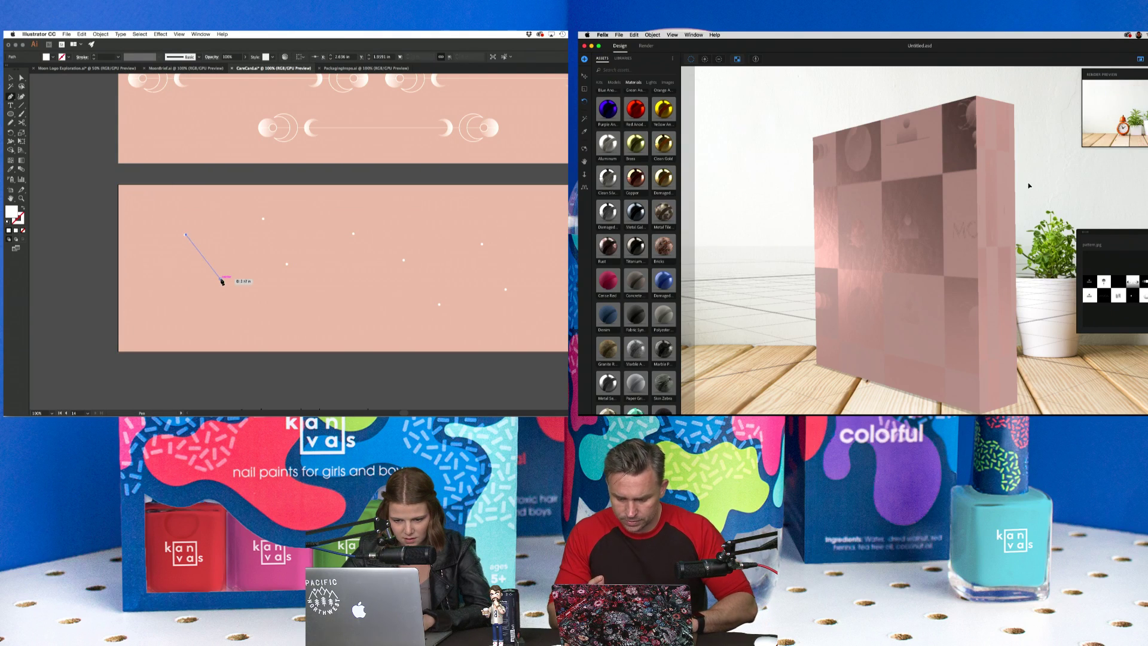
left_click(264, 222)
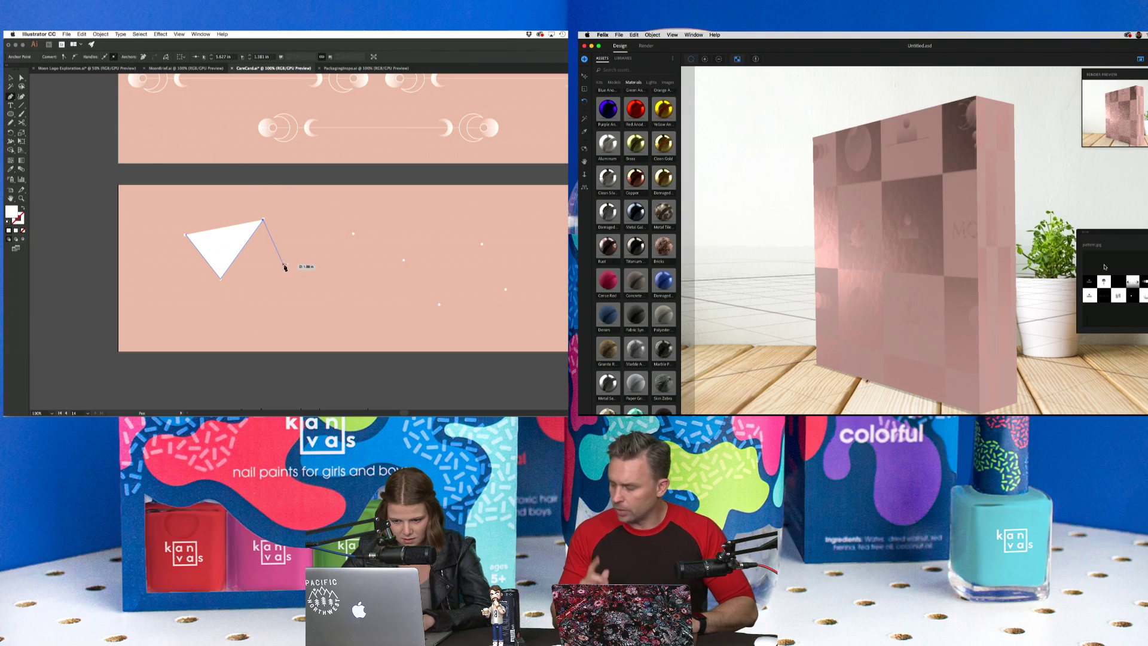
left_click(354, 235)
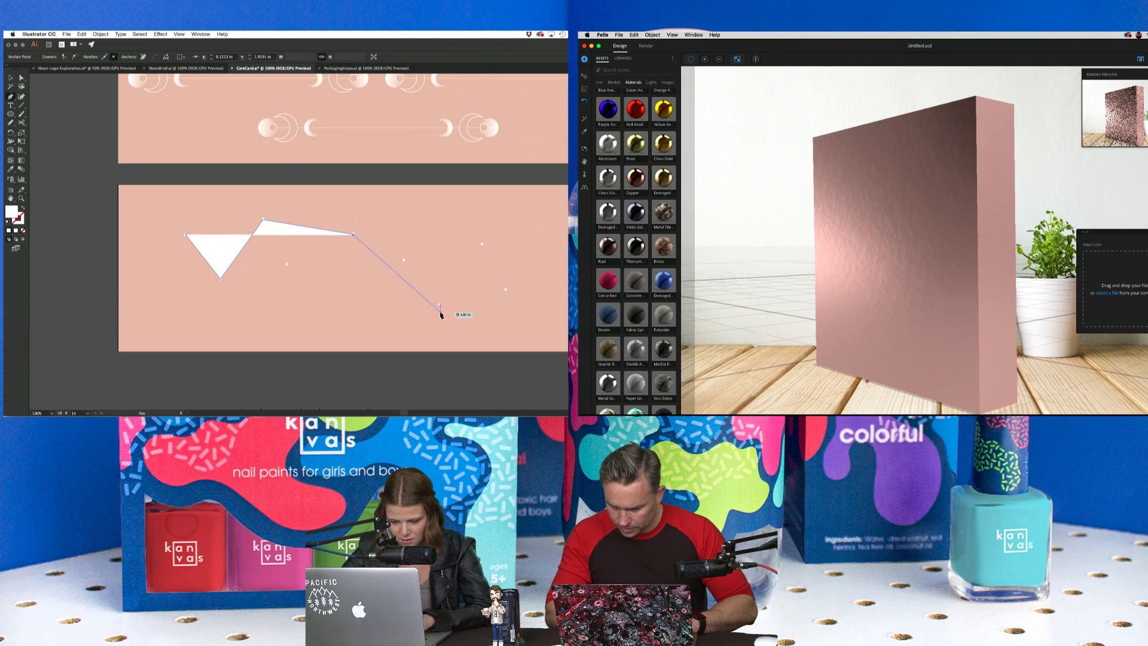
Reload pattern.jpg on the box material, and continue the constellation line through three more stars with a white stroke and no fill.
key("super+equal")
double_click(910, 82)
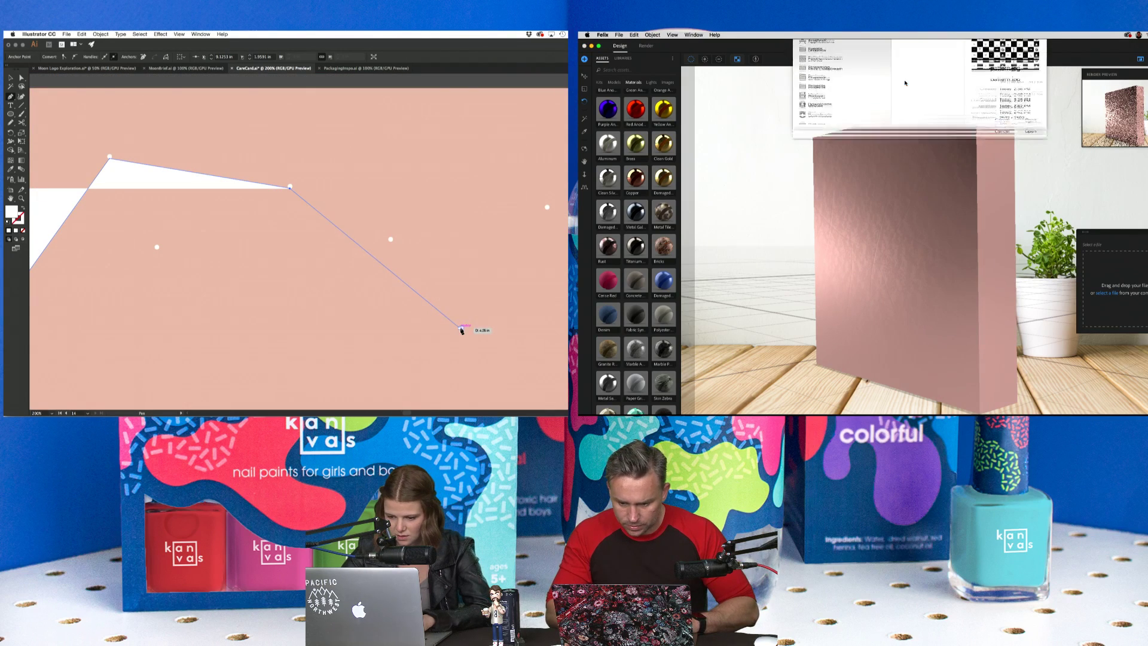
left_click(461, 327)
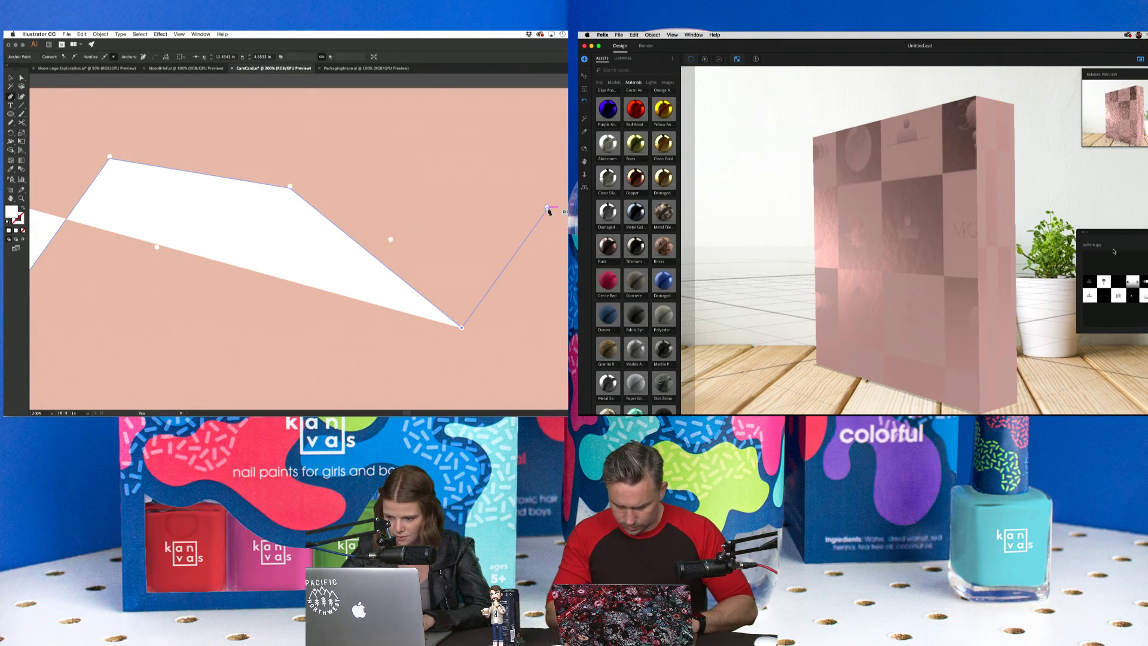
left_click(547, 208)
scroll(546, 210, "right", 10)
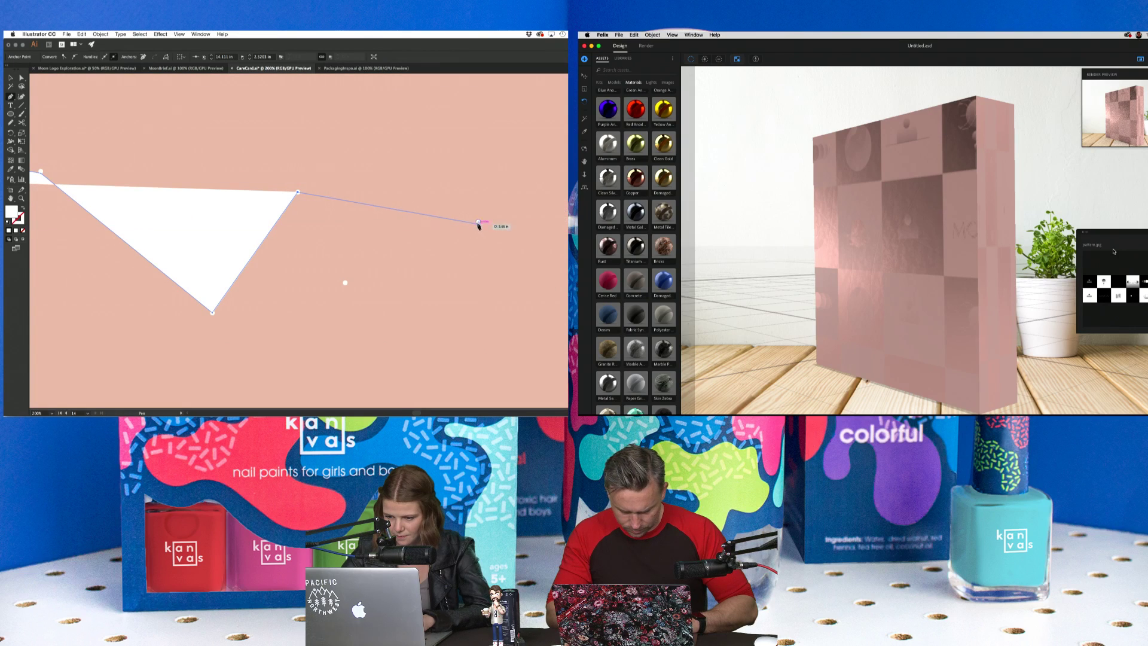
left_click(478, 222)
left_click(22, 209)
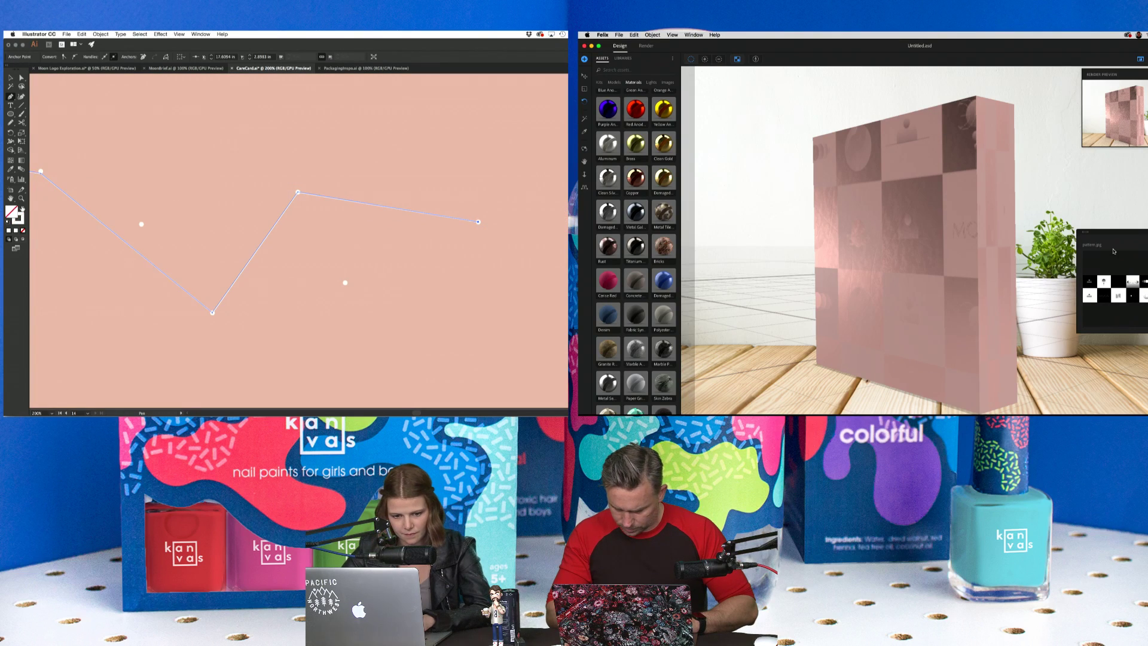
Set the constellation line's stroke weight to 0.5 pt, and switch from Felix to the checkerboard pattern document in Photoshop.
left_click(11, 78)
left_click(120, 118)
key("super+minus")
key("super+minus")
key("super+minus")
key("super+minus")
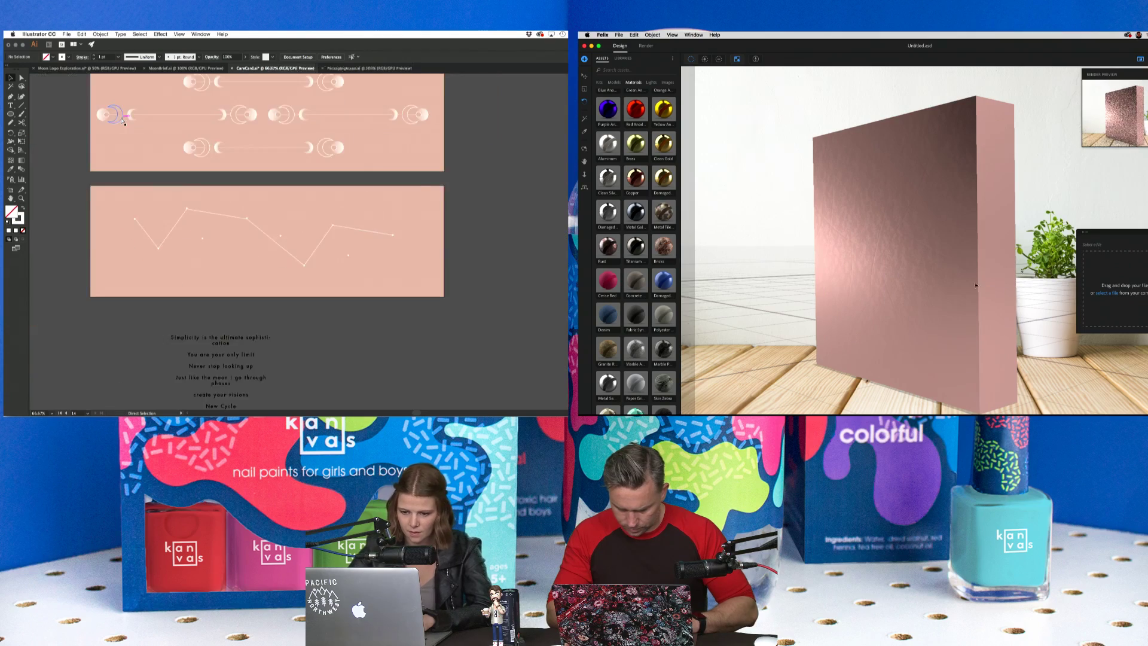
left_click(718, 409)
left_click(265, 225)
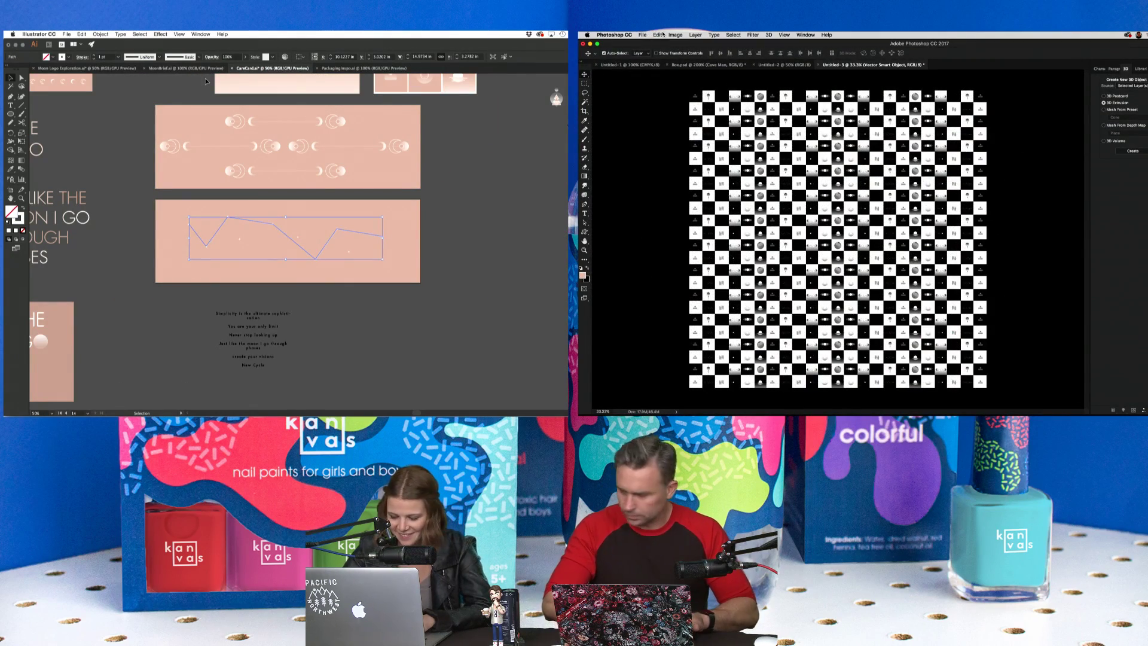
key("super+plus")
left_click(119, 57)
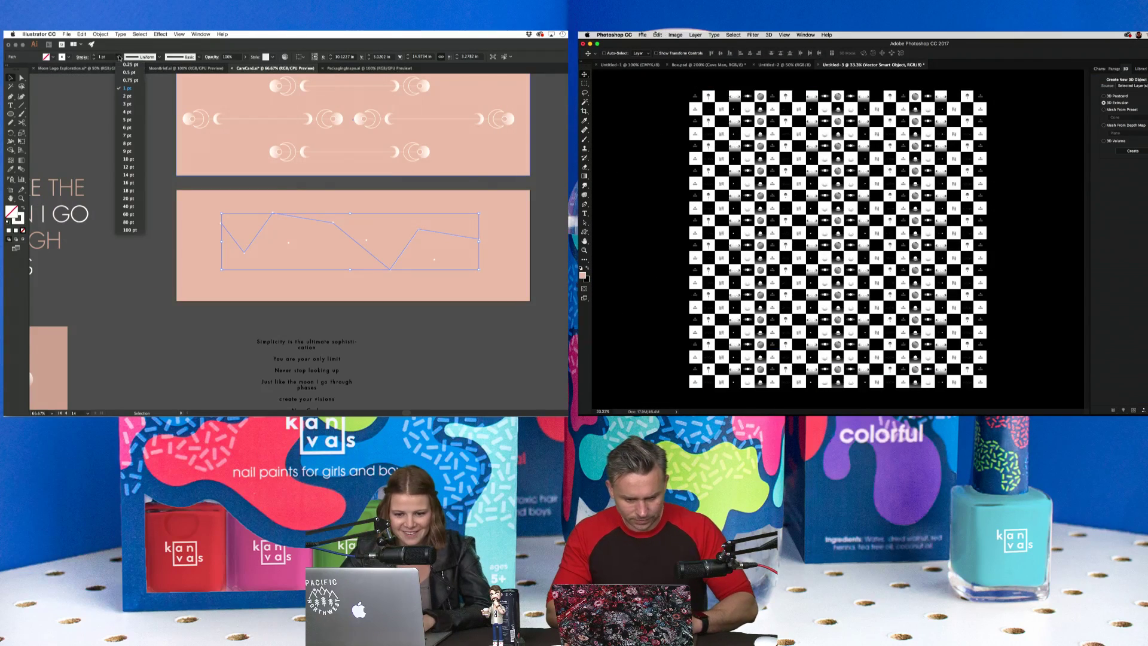
left_click(130, 73)
Reduce the checkerboard document's image size in Photoshop, and start a second Pen line on the pink card.
left_click(675, 35)
left_click(147, 209)
left_click(676, 90)
scroll(147, 210, "down", 3)
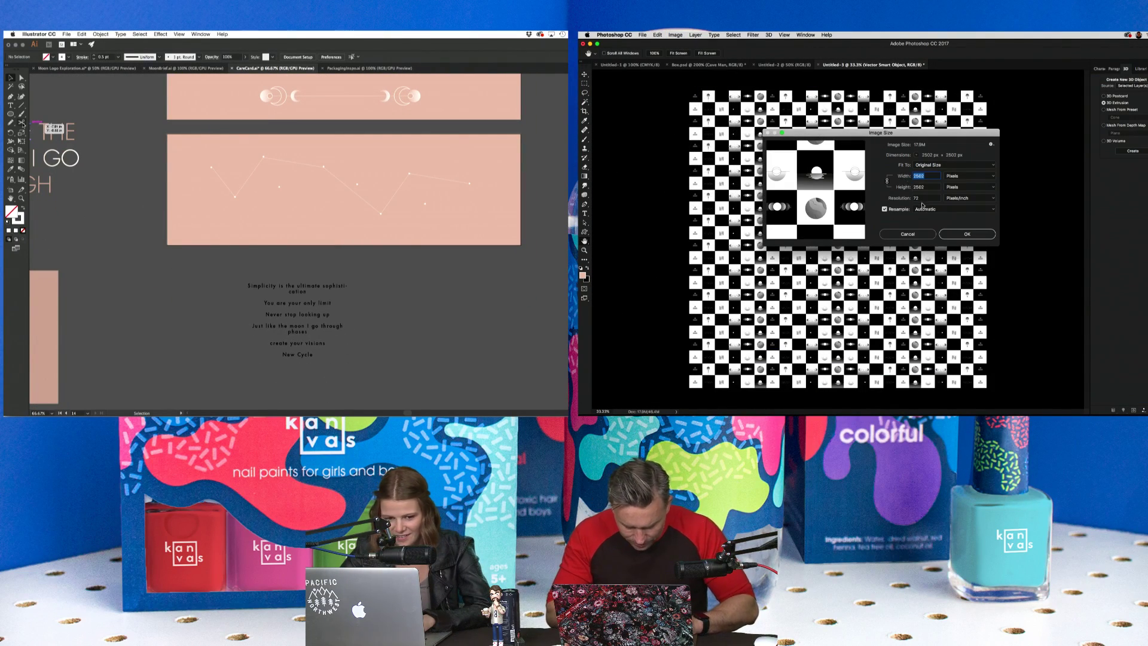
type("2p")
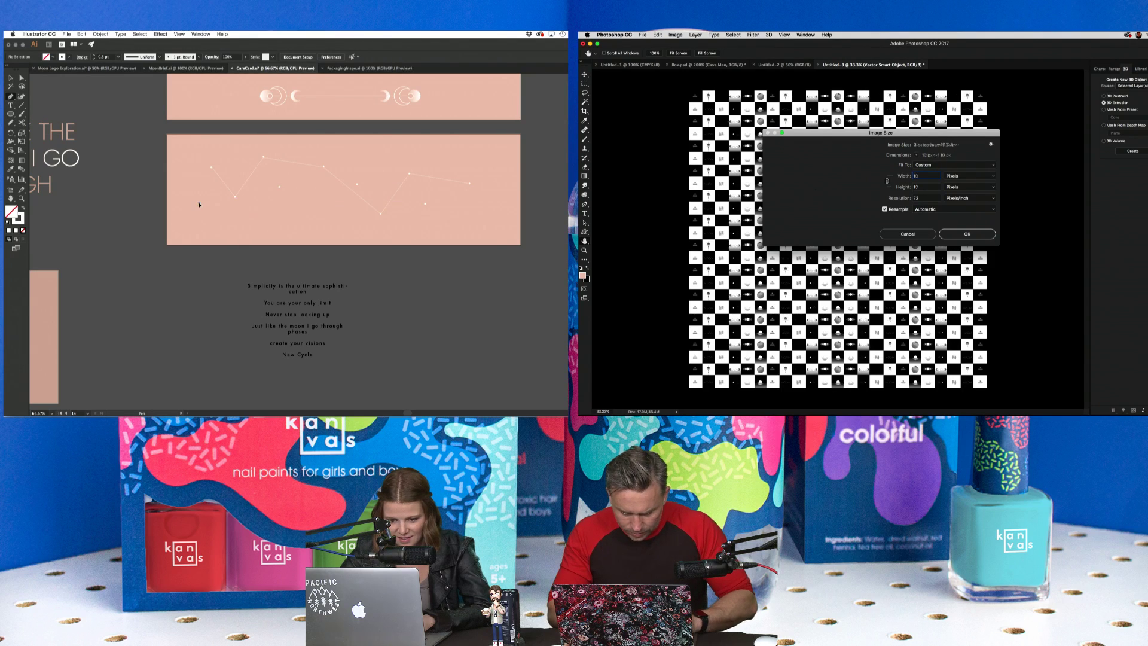
left_click(199, 204)
left_click(239, 174)
left_click(966, 234)
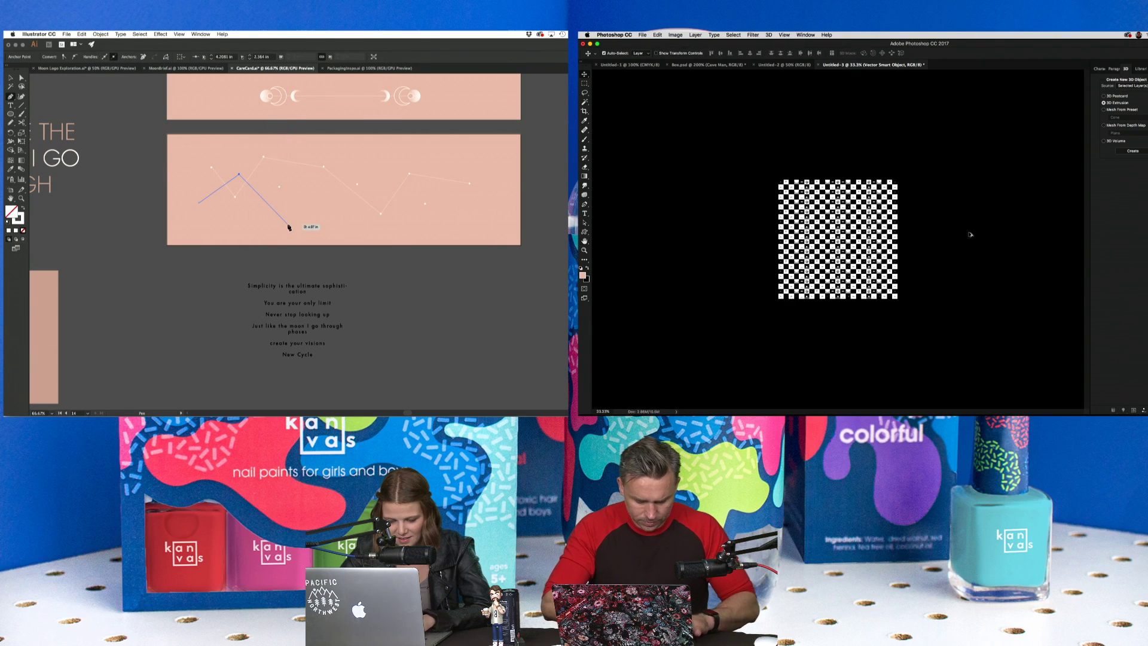
Export the resized checkerboard for web as Untitled-3.jpg on the Desktop, and undo the constellation lines so only the dots are left.
key("alt+shift+super+s")
key("super+z")
key("super+z")
key("Return")
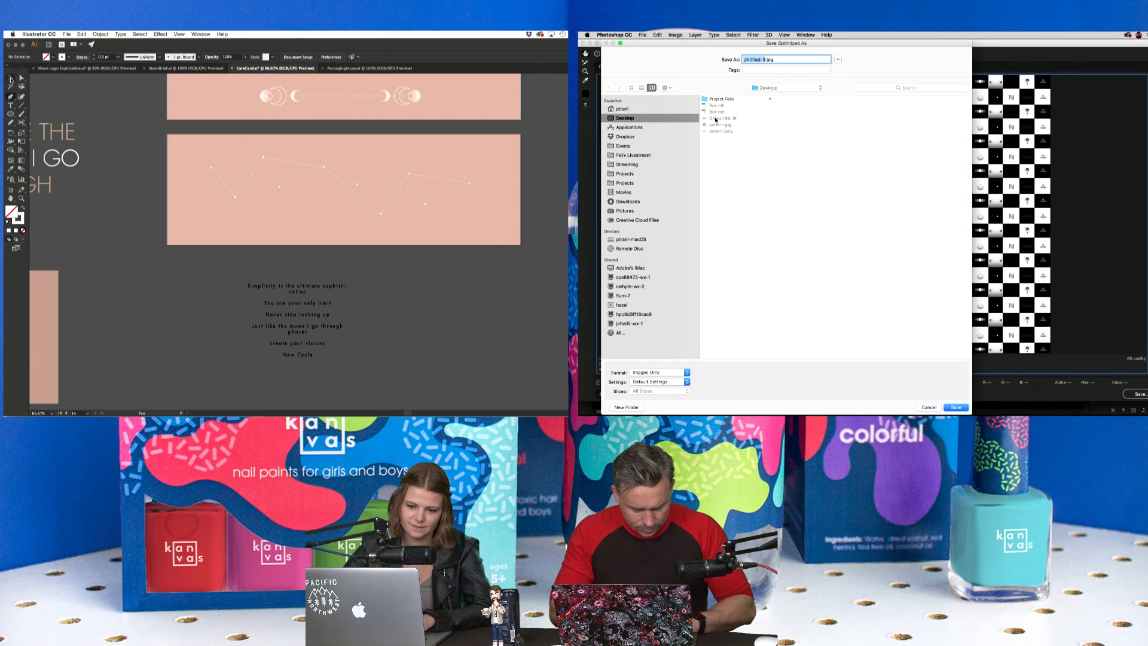
key("super+z")
key("super+z")
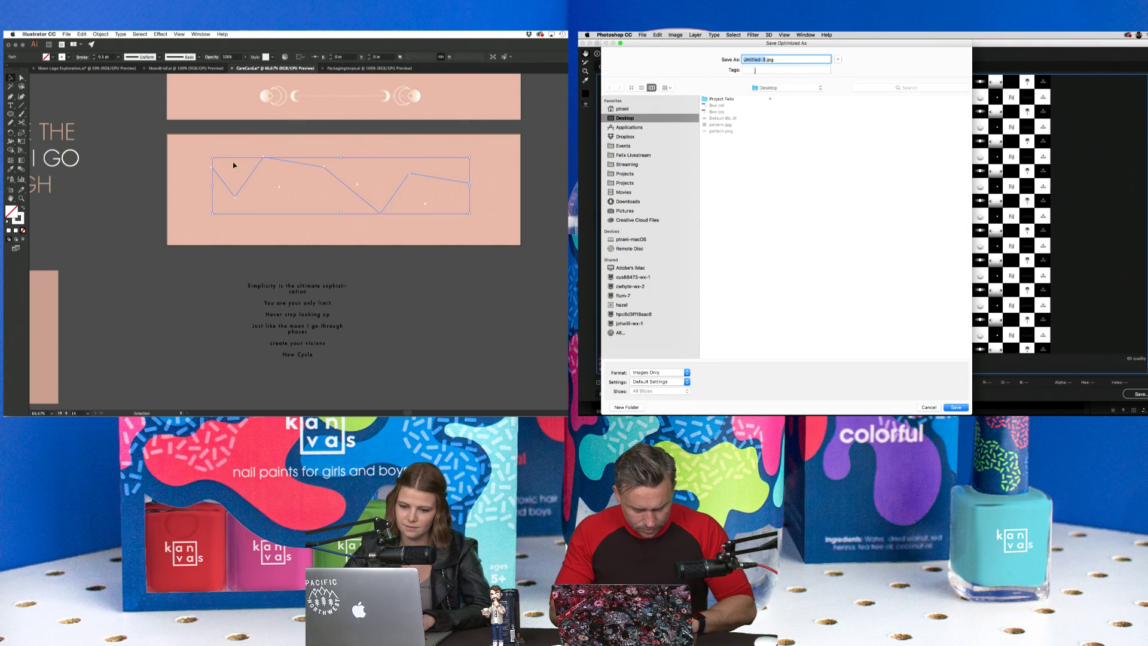
key("Return")
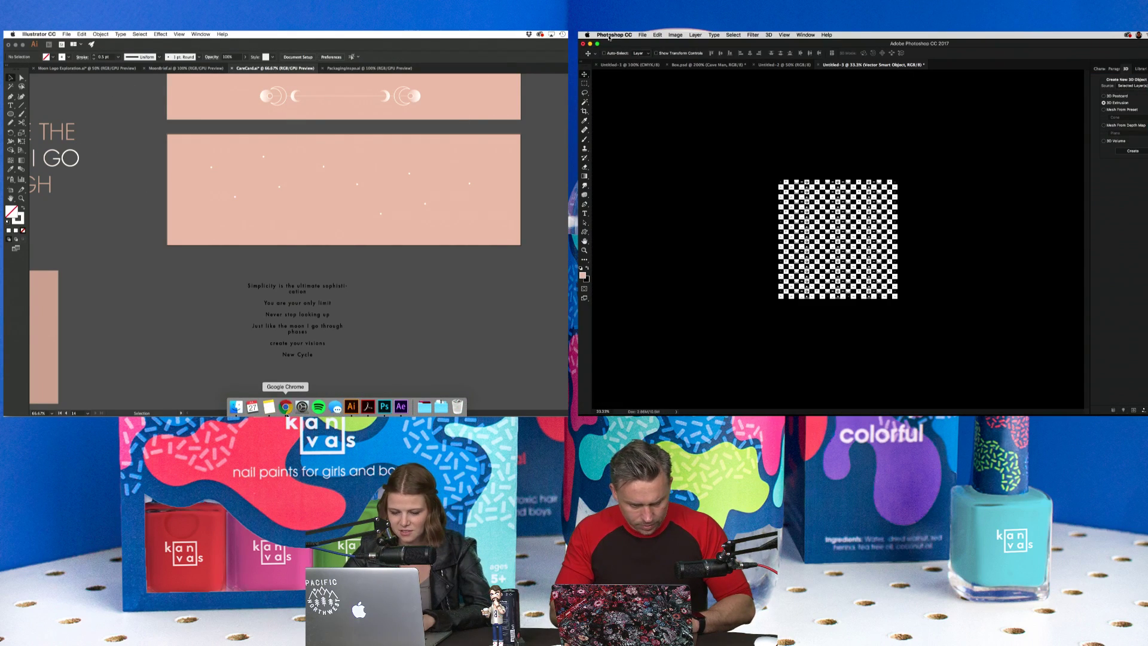
Switch to Chrome, open google.com and enter "constellat" as the search text.
left_click(296, 407)
type("google.com")
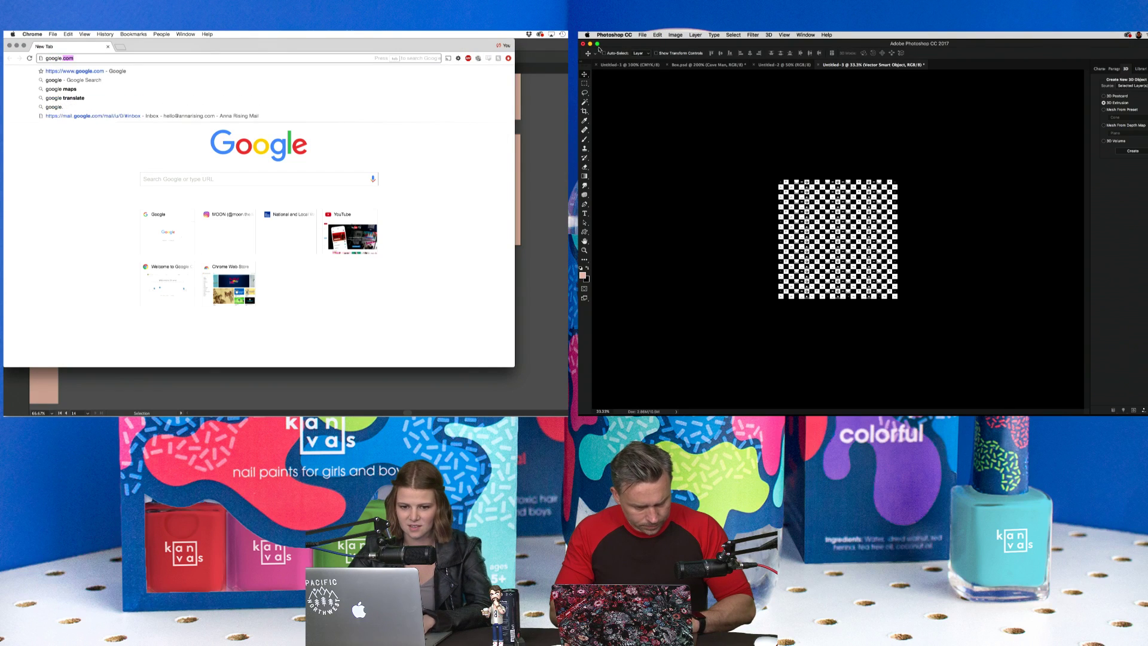
key("Return")
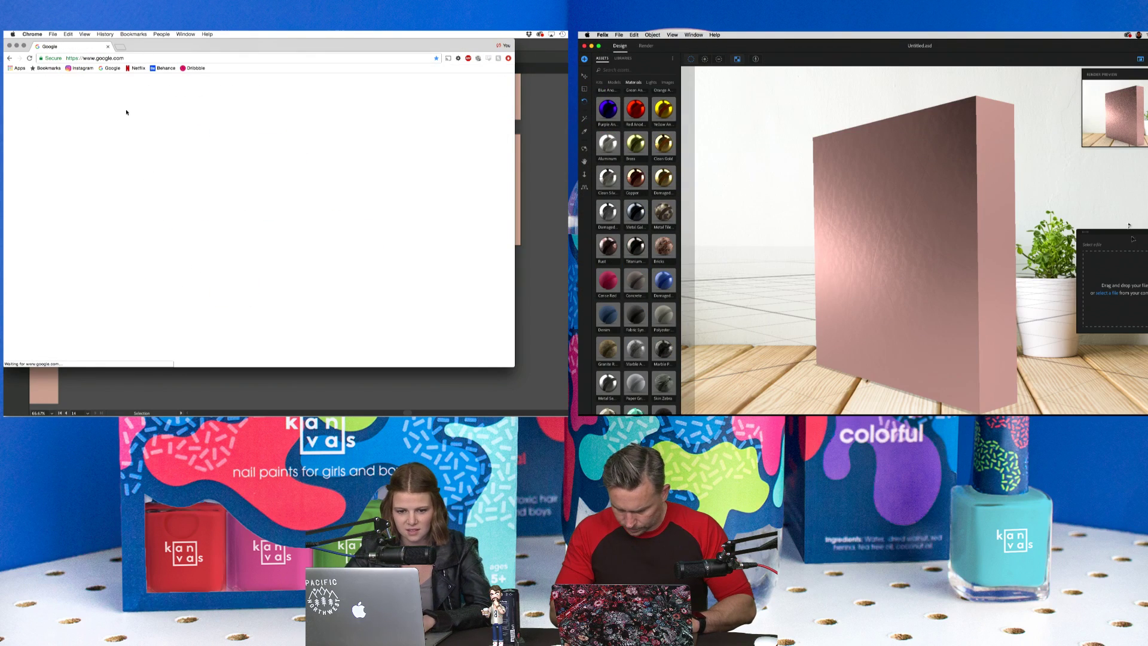
type("con")
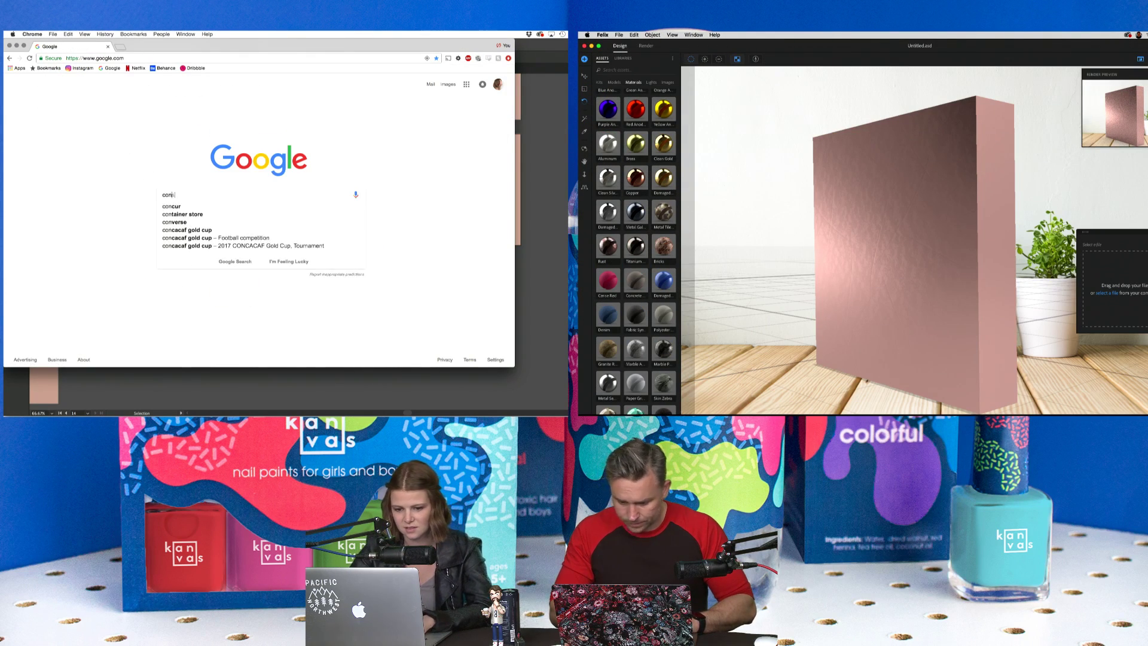
type("stellat")
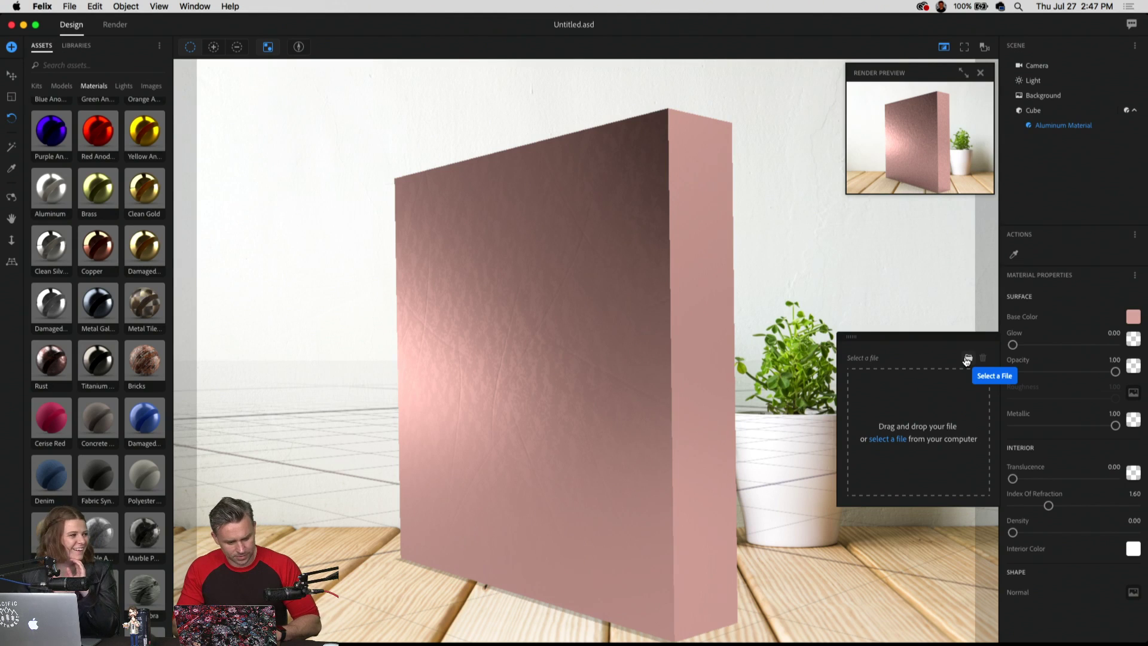
Apply Untitled-3.jpg from the Desktop as the box material's Metallic image in Felix, and orbit the camera slightly around the box.
left_click(967, 358)
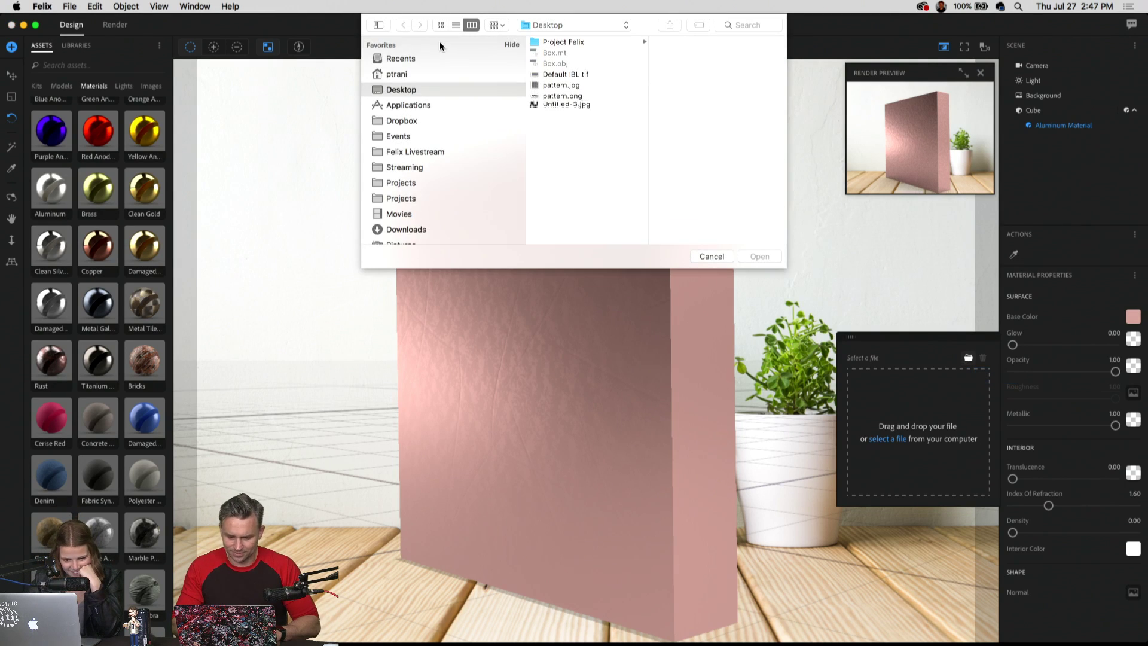
left_click(567, 105)
left_click(770, 257)
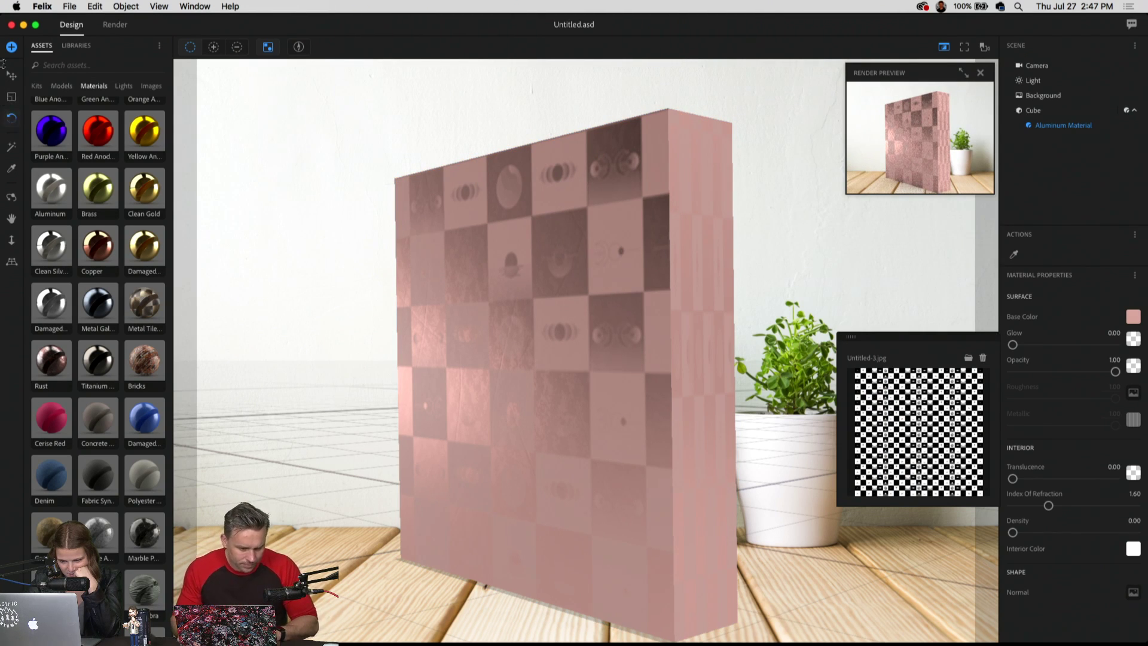
left_click(19, 199)
mouse_move(354, 440)
left_mouse_down()
mouse_move(447, 445)
mouse_move(357, 436)
mouse_move(372, 446)
mouse_move(340, 446)
mouse_move(443, 448)
mouse_move(341, 450)
mouse_move(403, 440)
mouse_move(287, 392)
mouse_move(331, 475)
mouse_move(320, 436)
mouse_move(256, 431)
mouse_move(438, 424)
mouse_move(364, 449)
mouse_move(380, 453)
mouse_move(366, 442)
left_mouse_up()
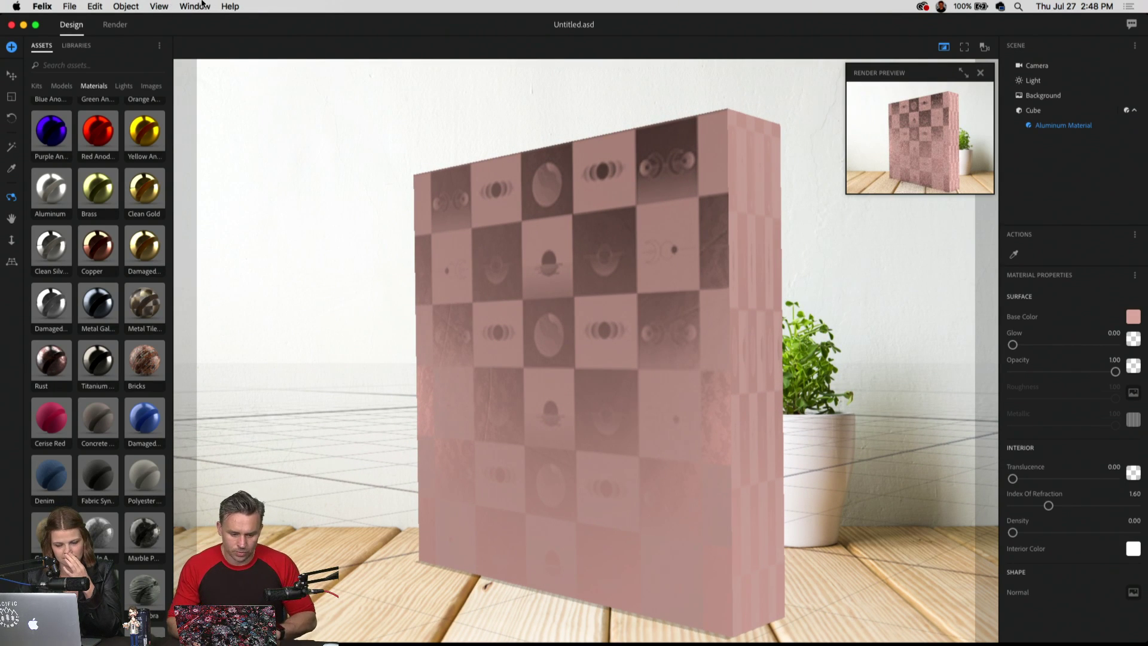
left_click(202, 5)
mouse_move(230, 6)
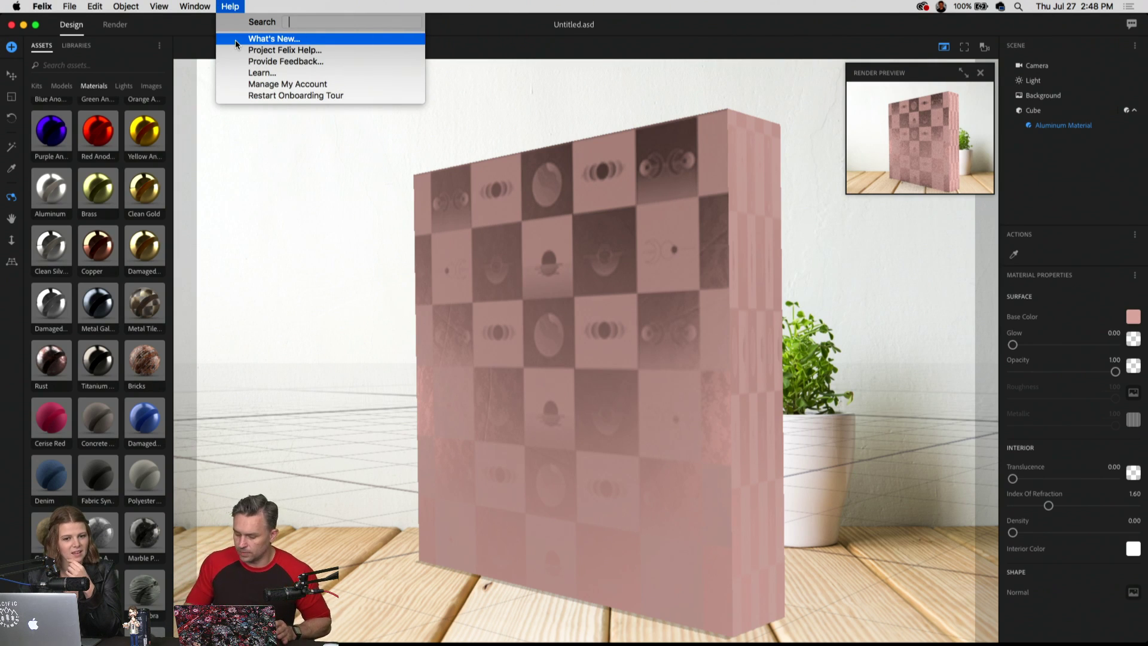
Minimize the Felix window holding the box scene.
key("Escape")
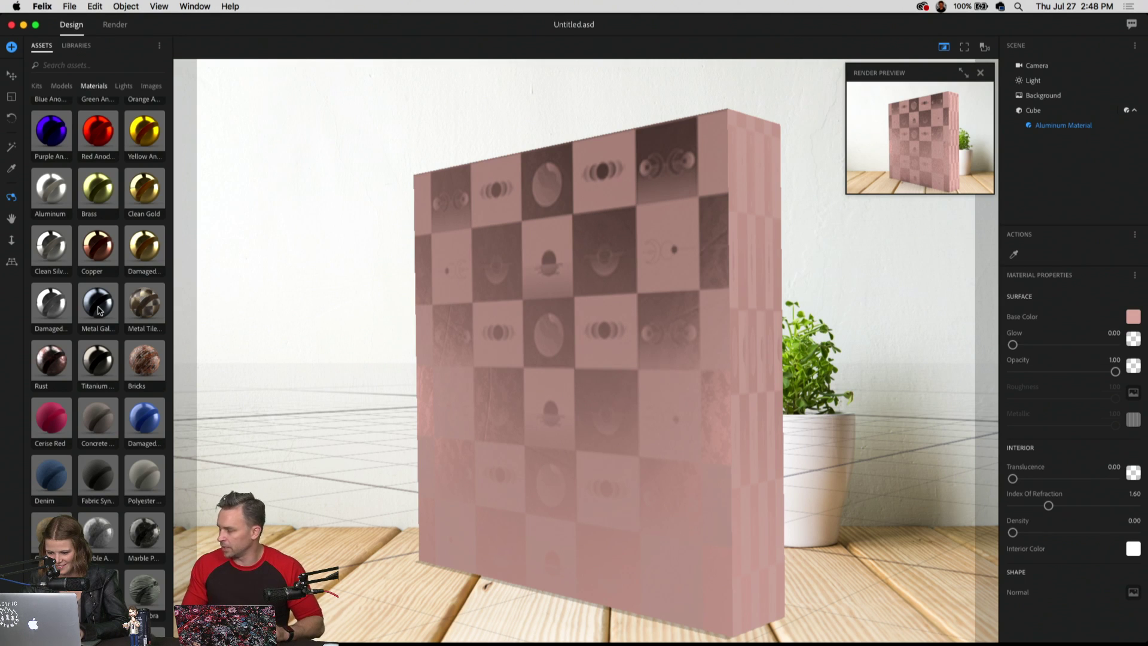
left_click(24, 26)
left_click(22, 29)
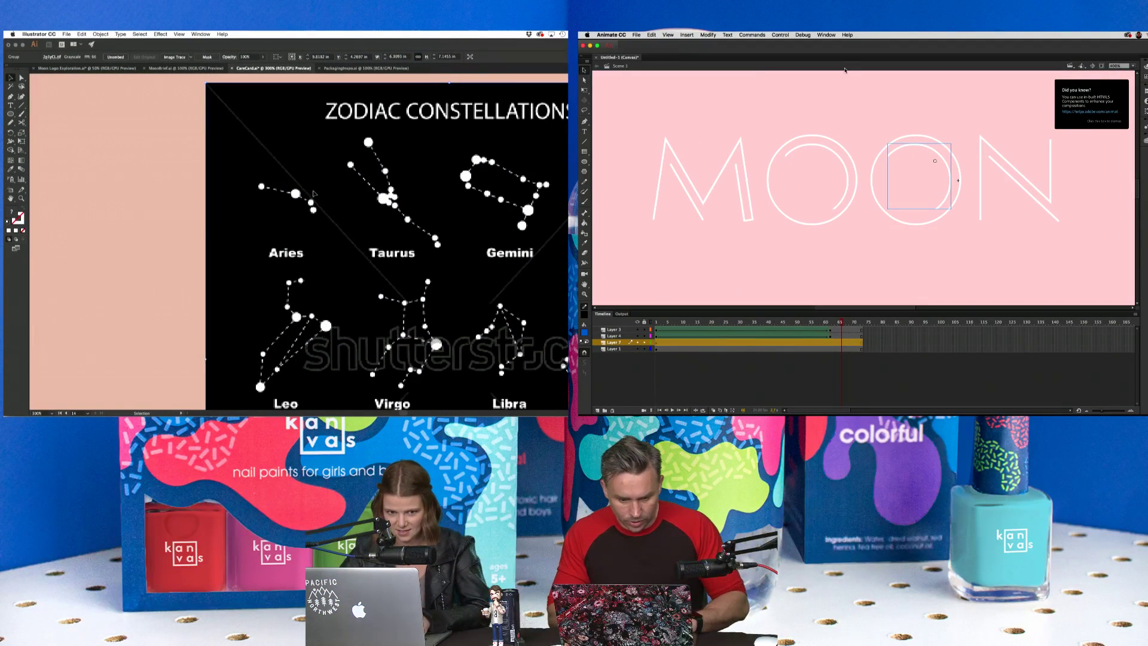
Move the N's inner diagonal in Animate onto a new layer in place, and start a Pen path at Aries' leftmost star in Illustrator.
left_click(152, 189)
left_click(10, 96)
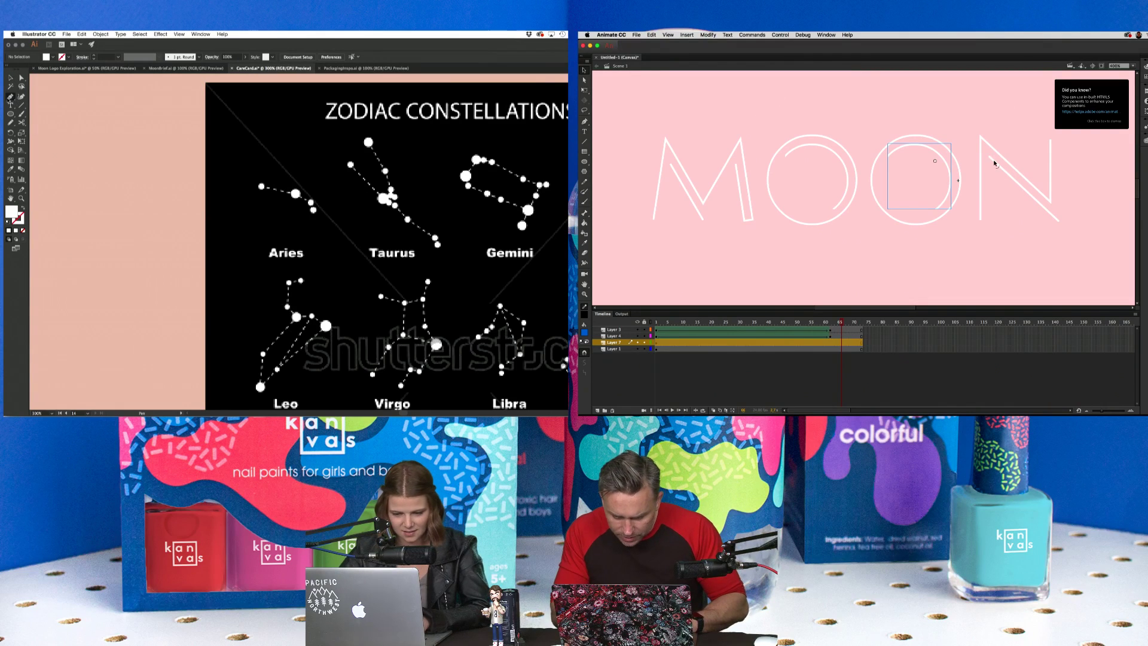
left_click(996, 164)
left_click(616, 406)
key("super+equal")
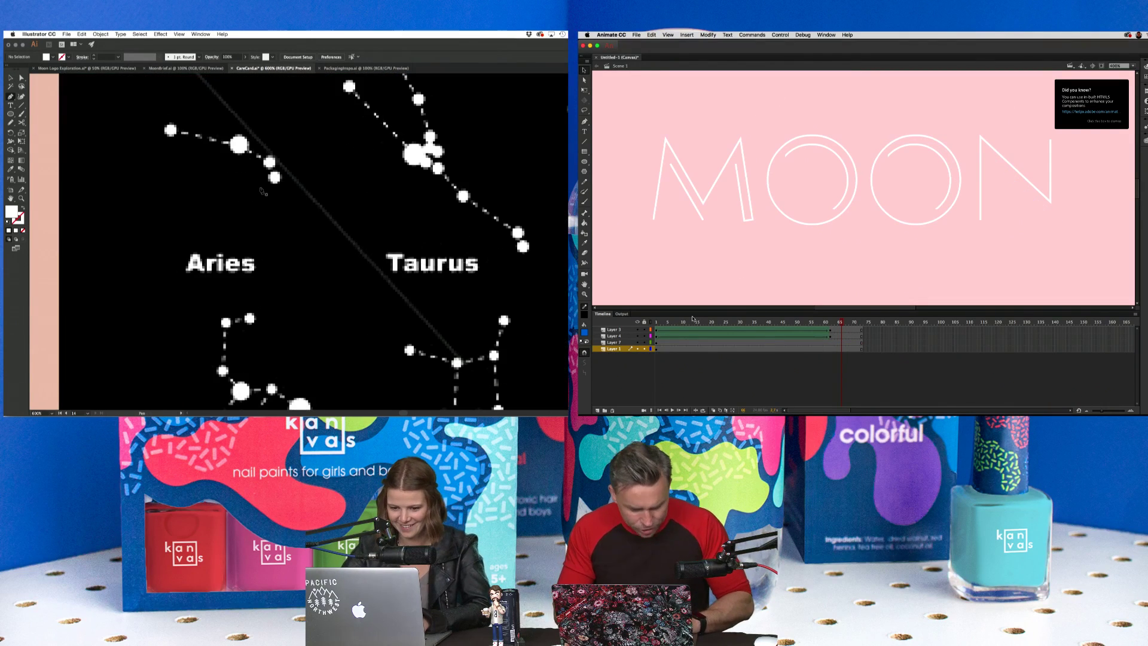
left_click(597, 410)
left_click(170, 130)
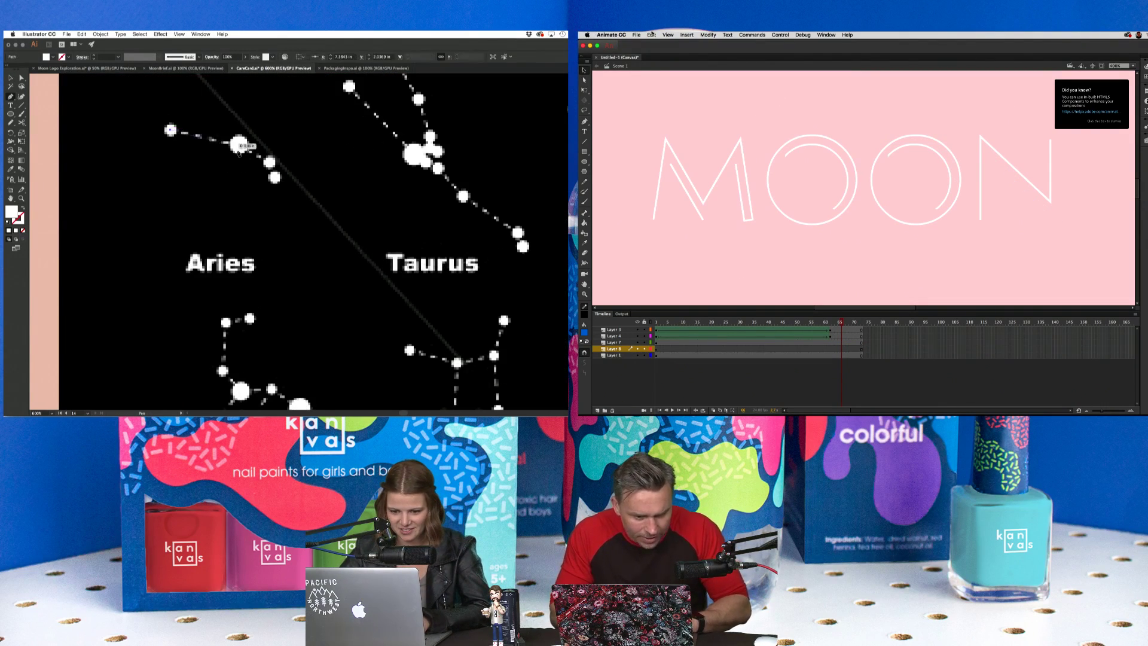
left_click(652, 34)
left_click(662, 80)
Continue the Pen path through the remaining Aries stars, and insert a keyframe near frame 60 on the N diagonal's layer.
left_click(240, 145)
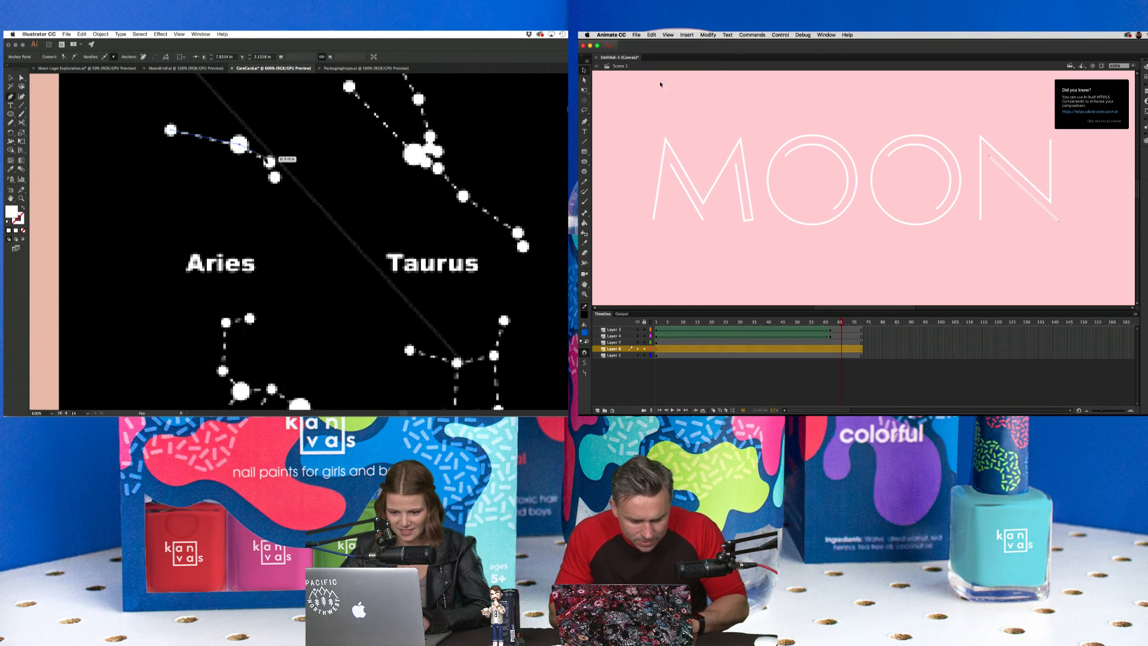
left_click(269, 162)
left_click(832, 357)
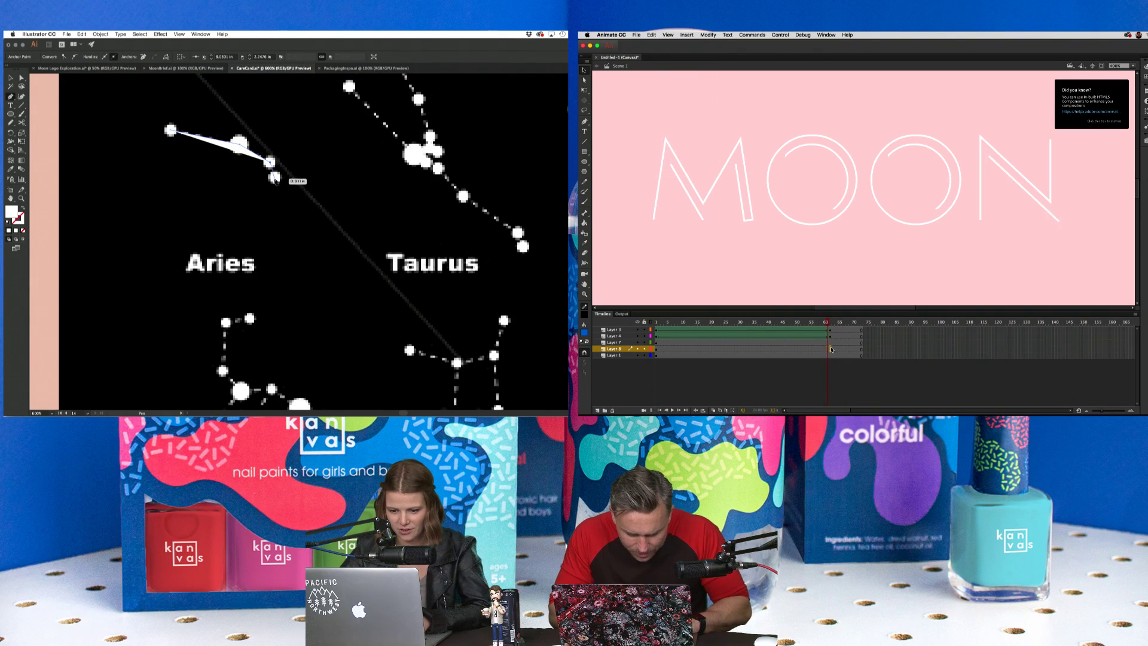
left_click(832, 350)
left_click(275, 178)
left_click(11, 78)
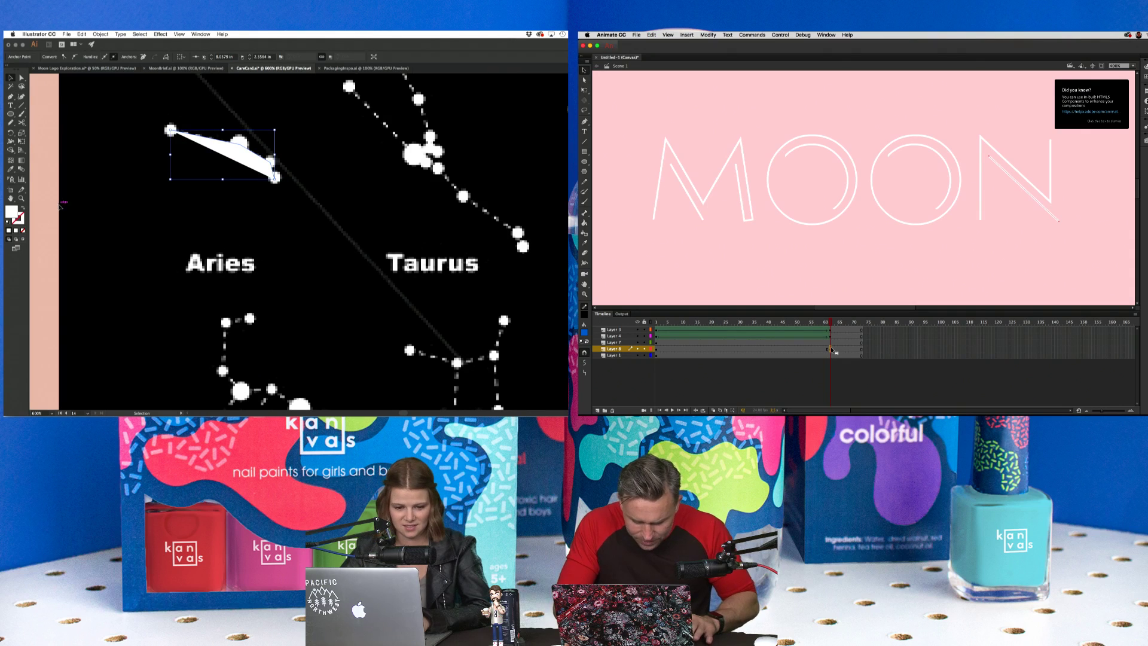
Fill the Aries path with red, and create a shape tween on the N diagonal's layer.
double_click(11, 210)
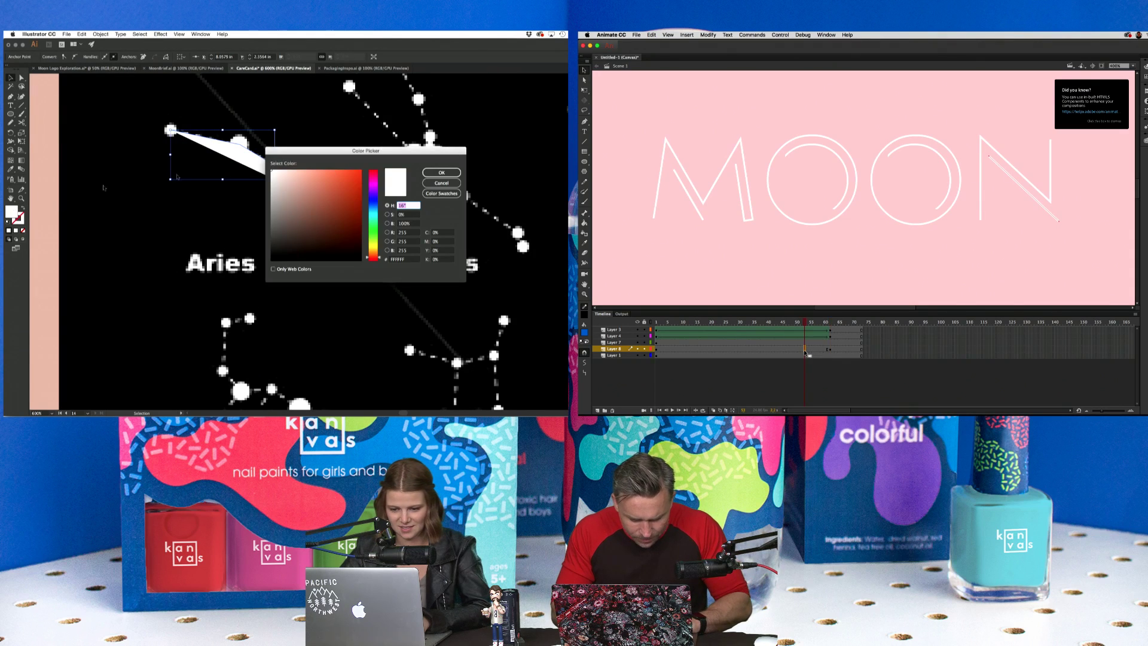
right_click(806, 354)
left_click_drag(369, 183, 368, 178)
left_click(360, 174)
left_click(819, 234)
left_click(442, 172)
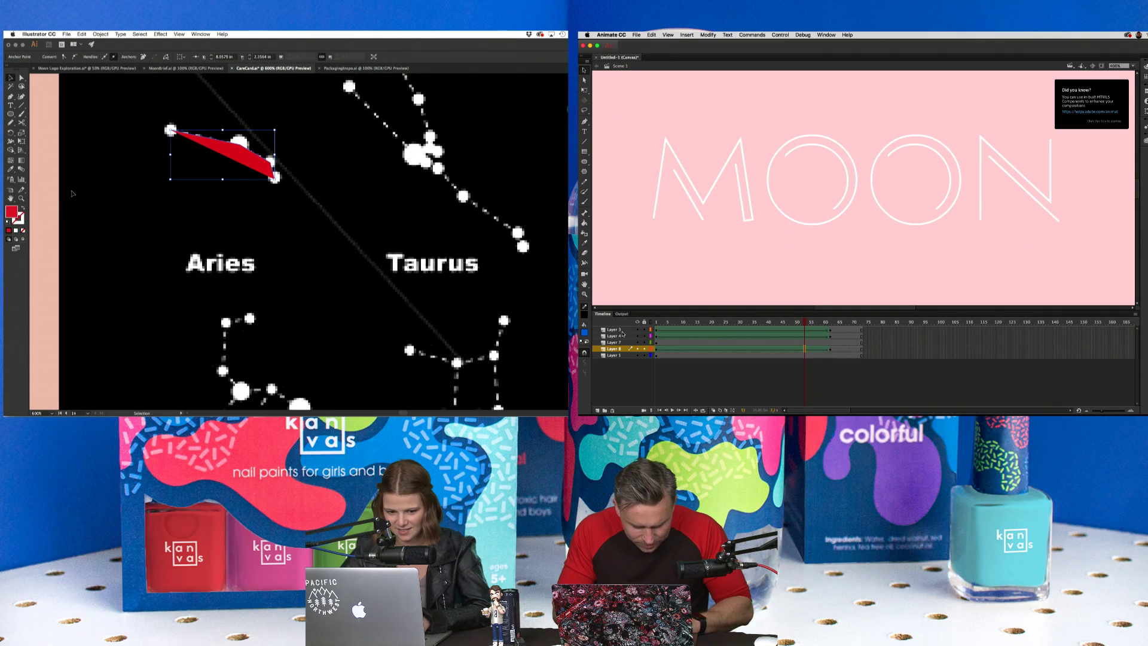
Swap the Aries path's red fill to its stroke, and return to frame 1 on the N diagonal's layer.
left_click(24, 208)
left_click(168, 223)
left_click(657, 353)
key("p")
scroll(374, 120, "up", 2)
scroll(373, 119, "right", 2)
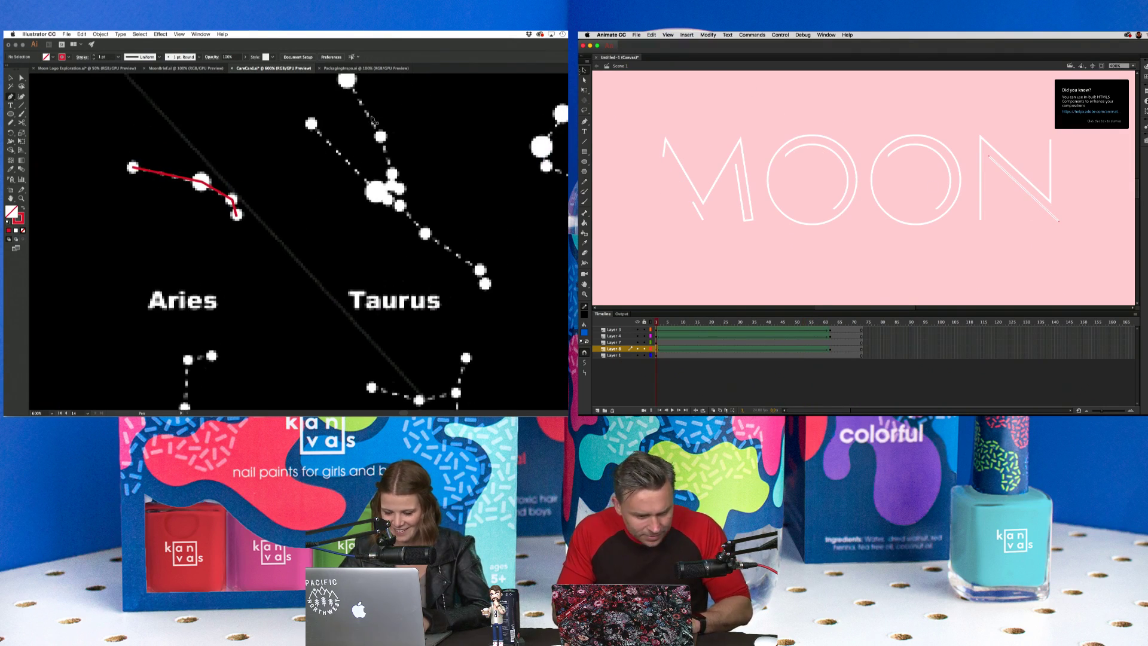
scroll(374, 120, "up", 2)
scroll(374, 119, "right", 1)
Shorten the lower end of the N's inner diagonal at frame 1, and discard a trial Pen line over Taurus.
left_click(584, 79)
left_click(340, 100)
left_click(1038, 214)
left_click(375, 157)
left_click_drag(1060, 224, 1061, 225)
left_click(1060, 224)
left_click(387, 195)
left_click_drag(387, 194, 396, 228)
key("Delete")
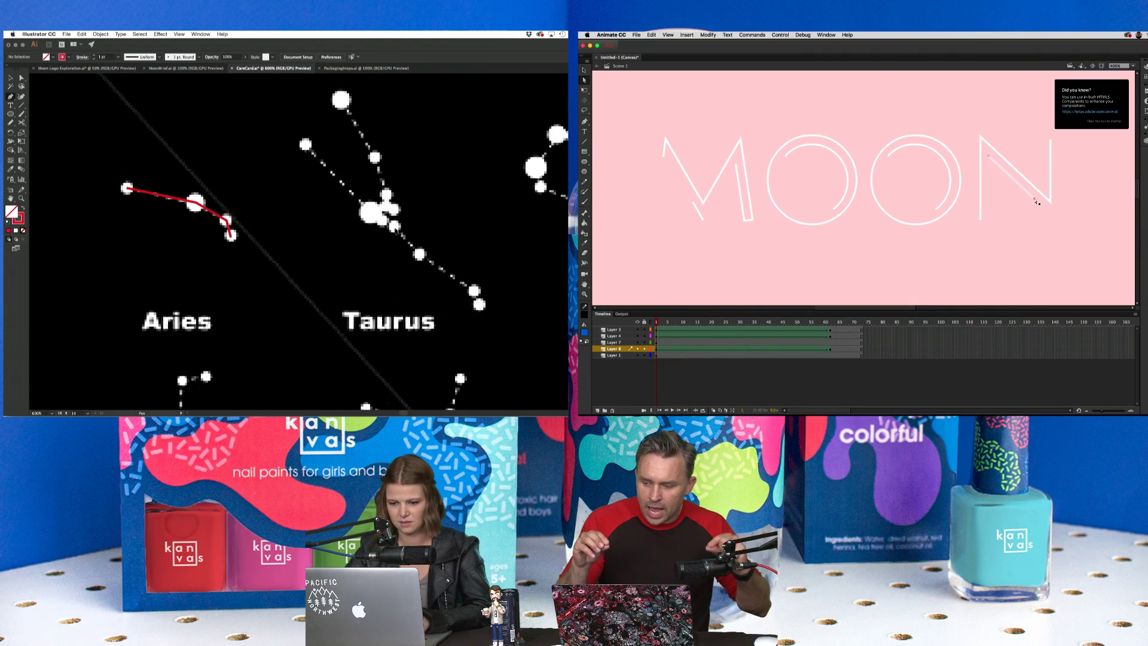
Draw a small circle beside Aries with the Ellipse tool, and scrub through the N diagonal's animation.
left_click(11, 78)
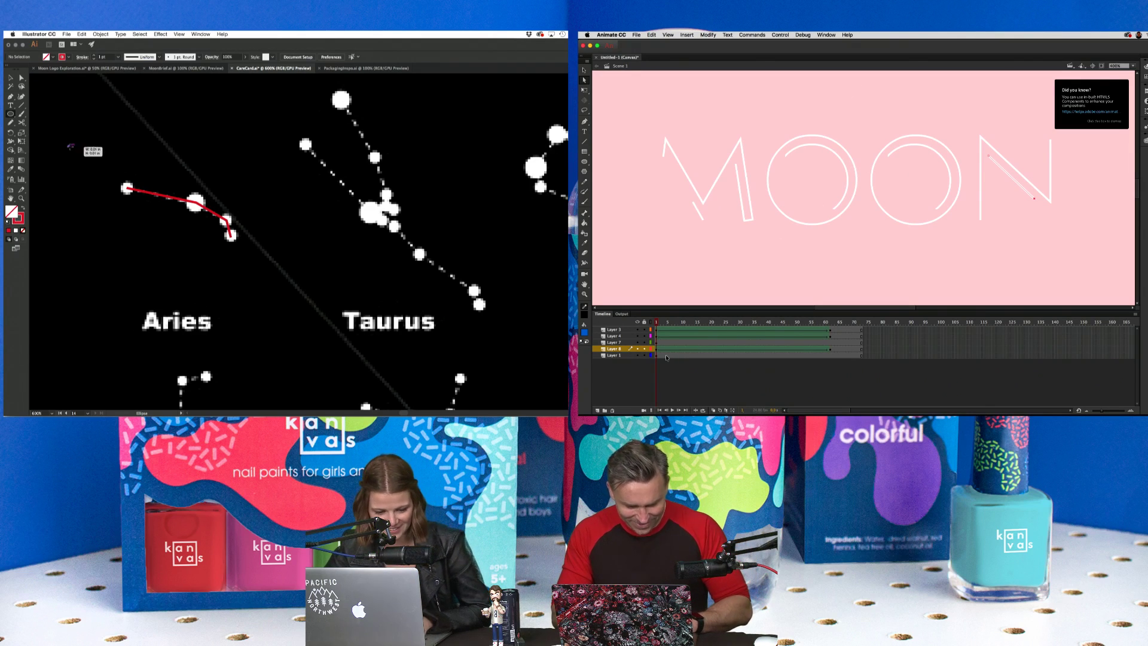
left_click(666, 321)
left_click(70, 147)
left_click_drag(666, 322, 800, 323)
key("v")
left_click(76, 141)
Move the rest of the N onto a new layer in place, and put red dots on the first two Aries stars.
left_click(981, 143)
left_click(127, 189)
left_click(584, 70)
mouse_move(127, 189)
left_mouse_down()
mouse_move(209, 175)
mouse_move(197, 173)
mouse_move(197, 203)
left_mouse_up()
left_click(981, 177)
key("Delete")
left_click(597, 410)
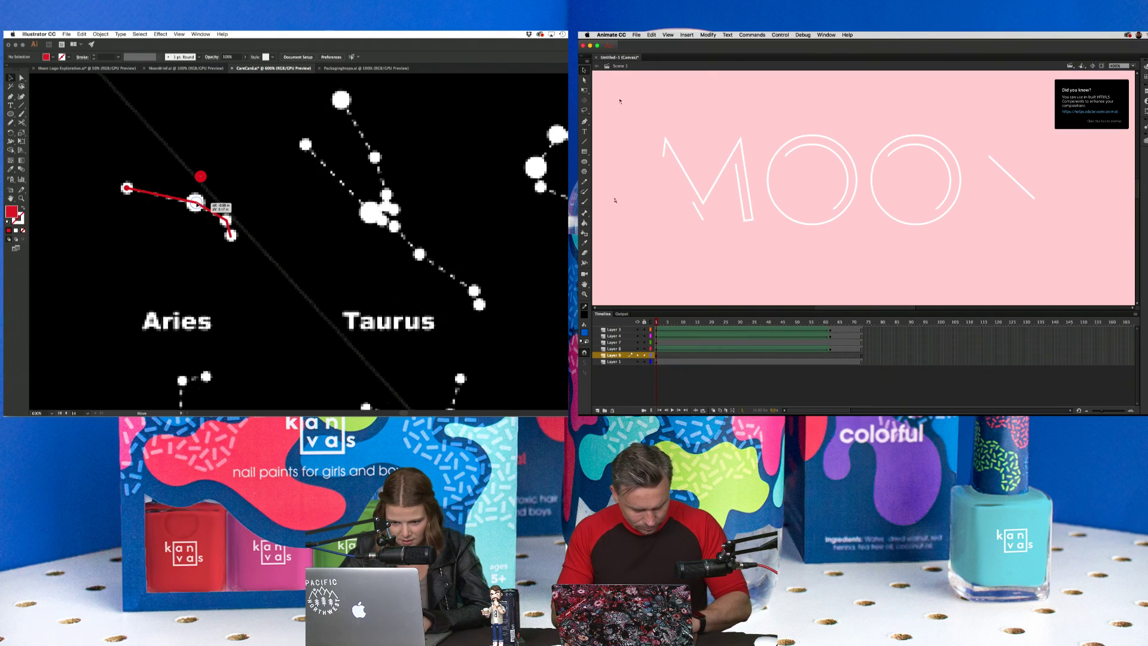
left_click(647, 34)
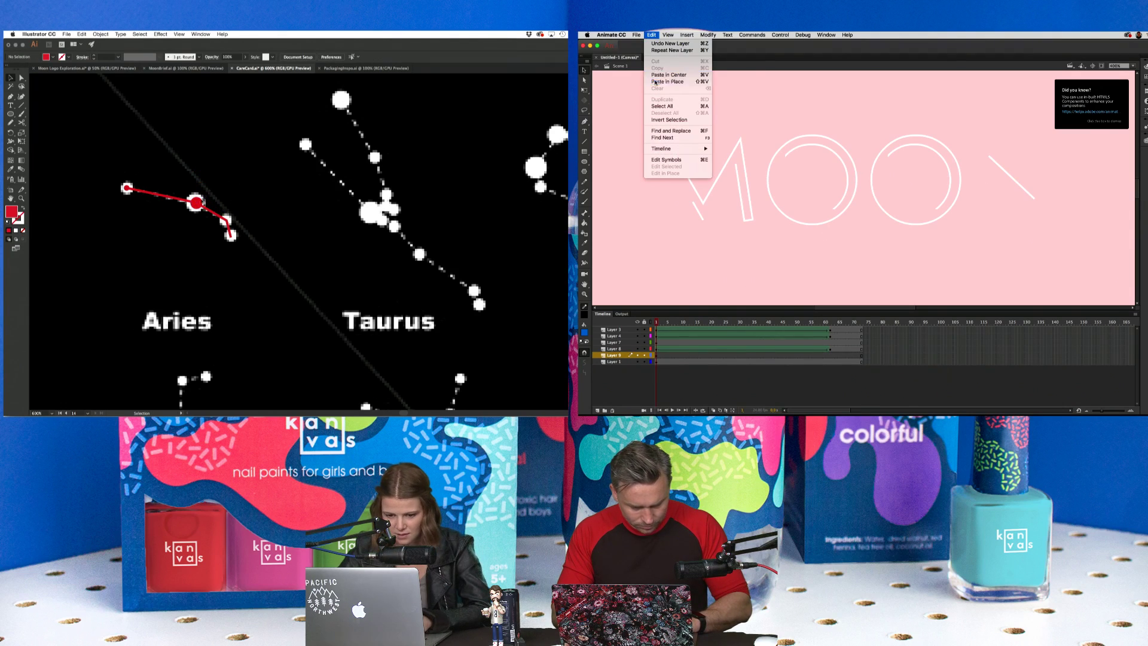
left_click(655, 83)
Add a keyframe near frame 60 and a shape tween for the N outline, and copy a red dot onto the third Aries star.
left_click_drag(197, 202, 259, 192)
left_click(830, 355)
key("Delete")
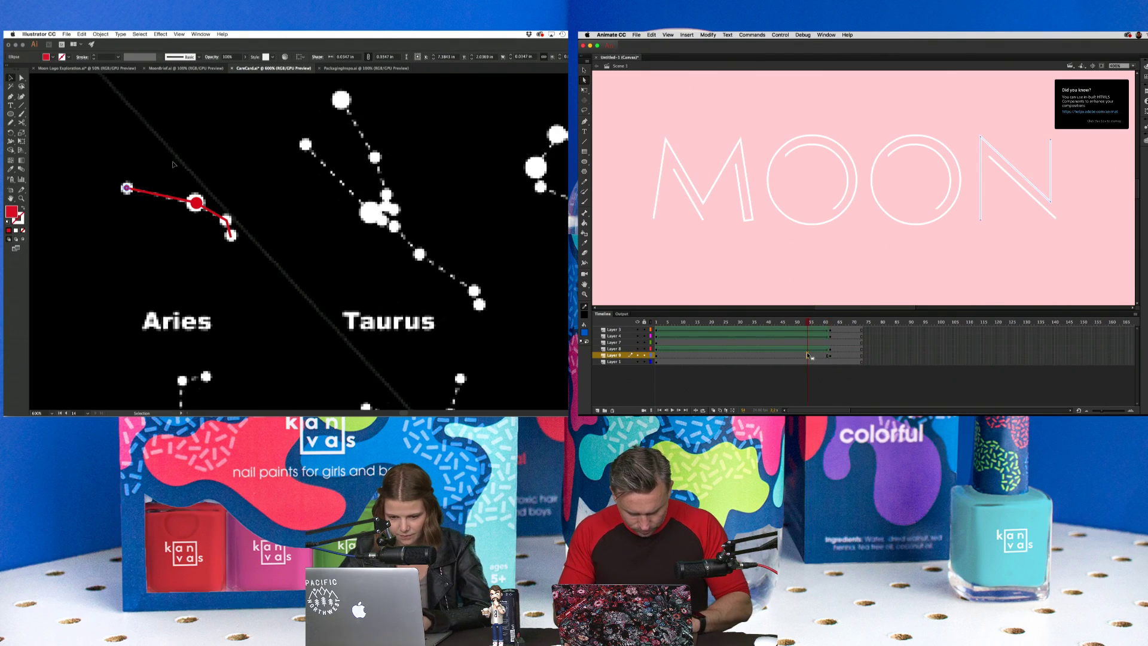
right_click(807, 354)
mouse_move(226, 222)
left_mouse_down()
mouse_move(236, 221)
mouse_move(226, 222)
left_mouse_up()
left_click(811, 232)
key("shift+comma")
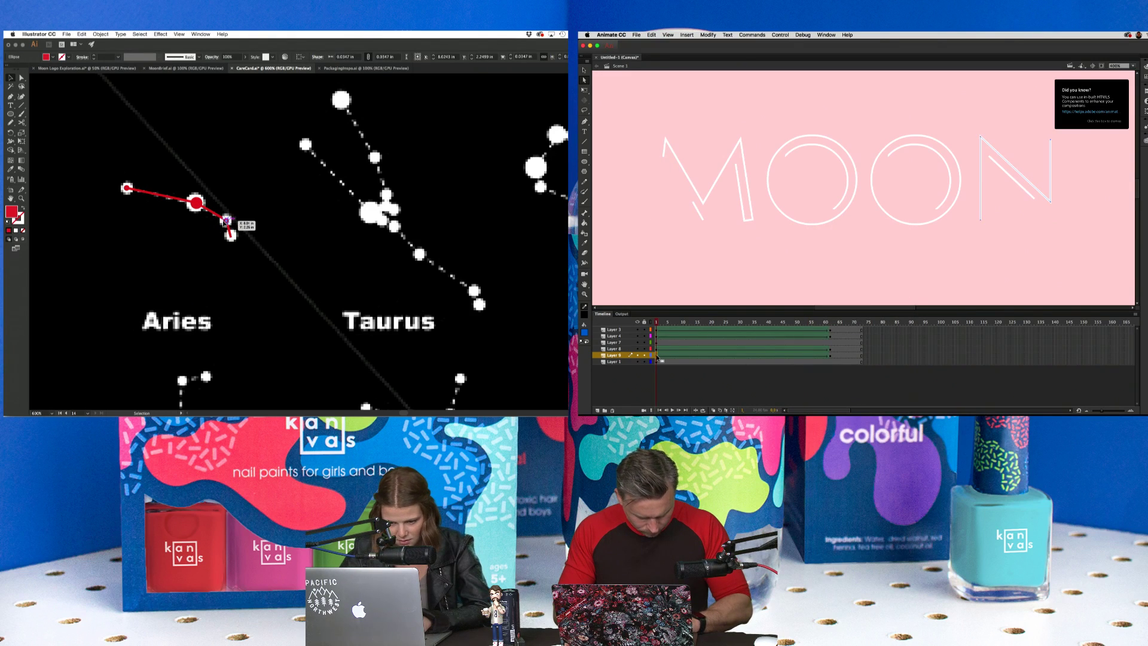
Copy a red dot onto the last Aries star, and lower the upper end of the N's right stem at frame 1.
left_click(1051, 141)
left_click_drag(227, 222, 230, 235)
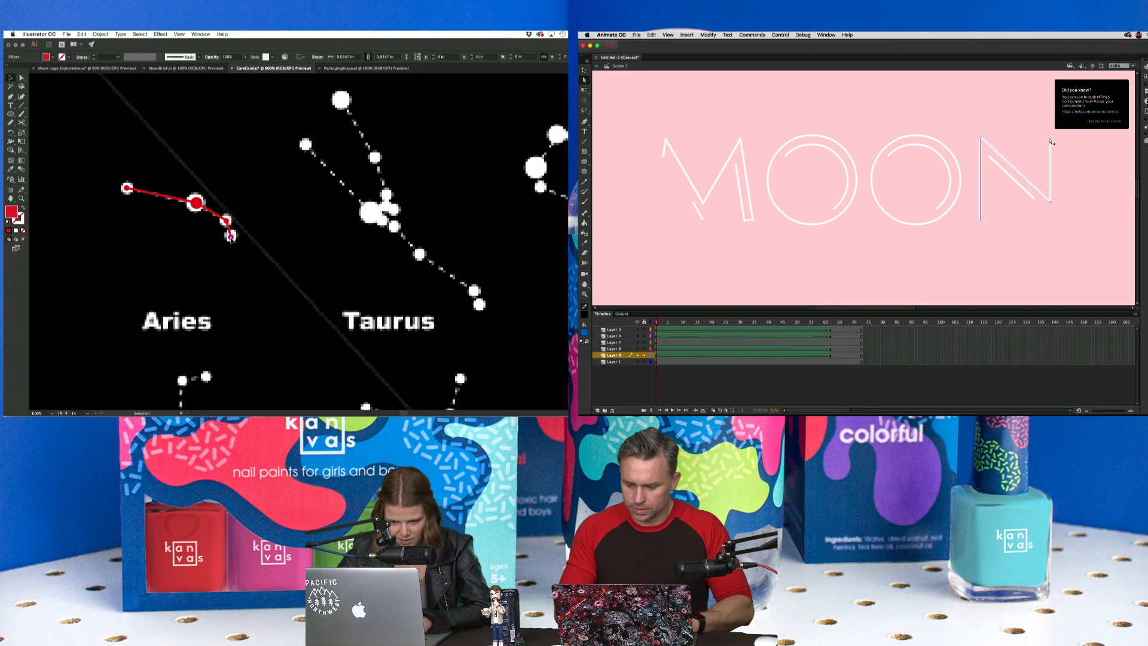
key("super+minus")
key("super+minus")
key("super+minus")
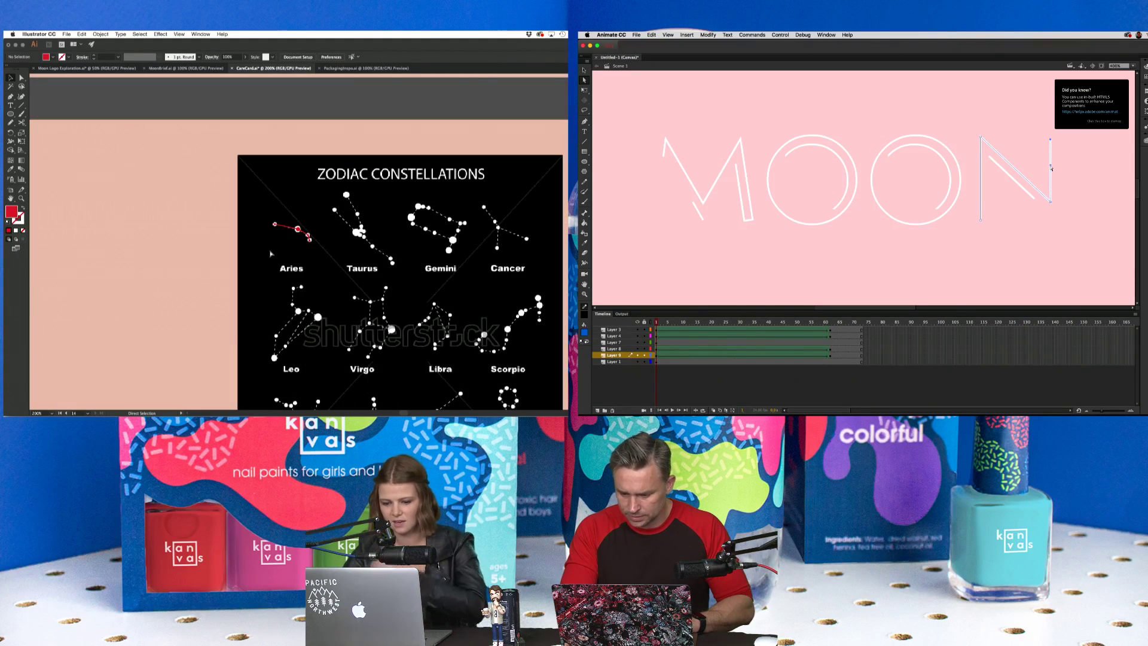
key("super+plus")
scroll(271, 254, "down", 6)
scroll(271, 253, "right", 3)
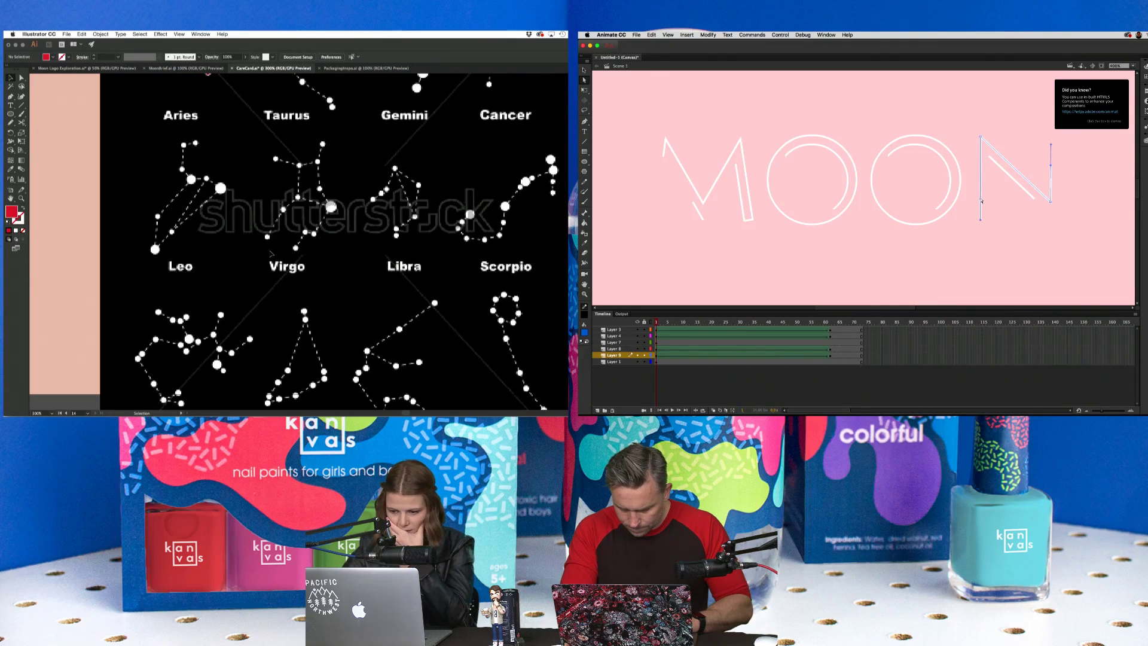
scroll(271, 254, "down", 2)
scroll(271, 253, "right", 1)
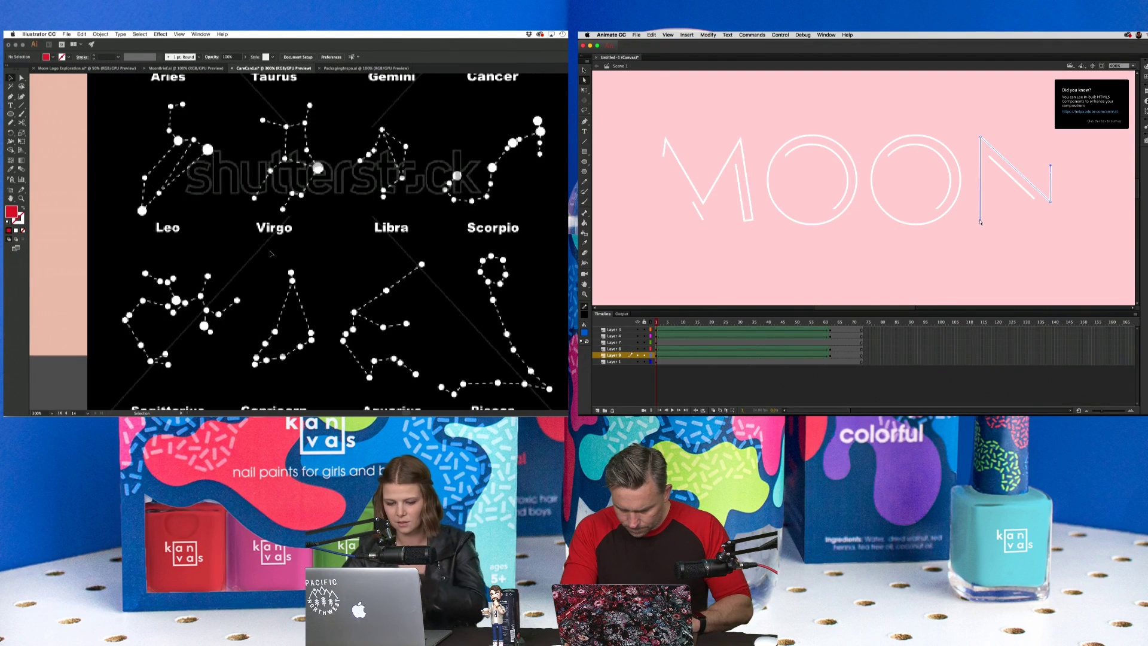
Shorten the N's left stem from its lower end at frame 1, and look through the remaining zodiac constellations.
scroll(271, 254, "down", 3)
scroll(270, 253, "left", 1)
left_click(975, 225)
left_click(981, 221)
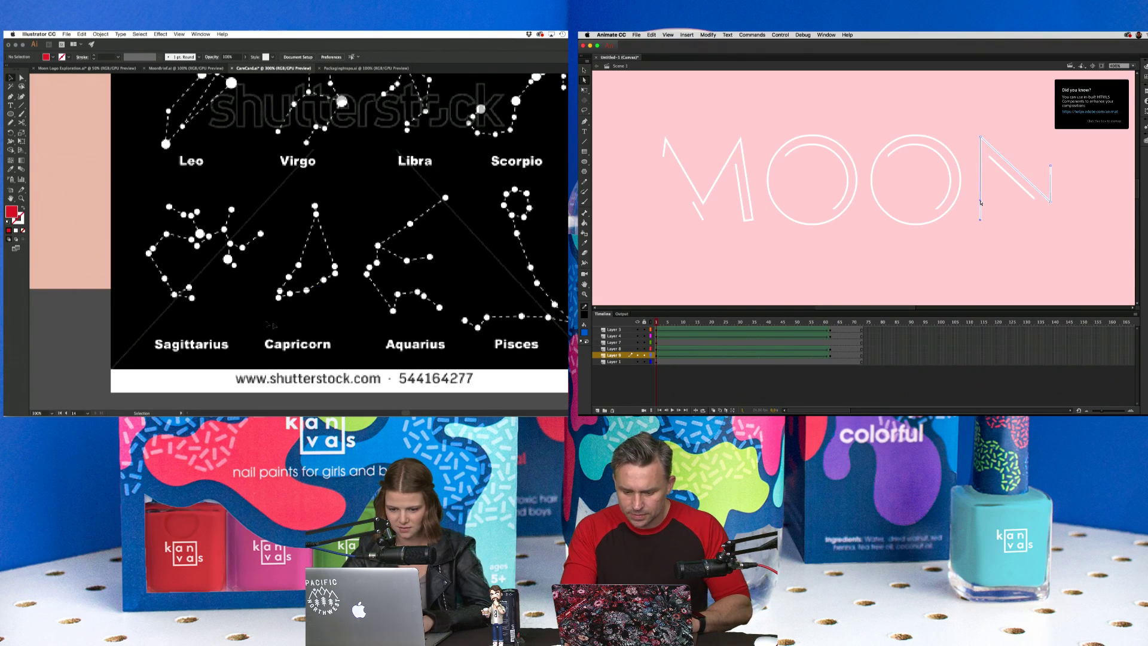
scroll(342, 289, "up", 8)
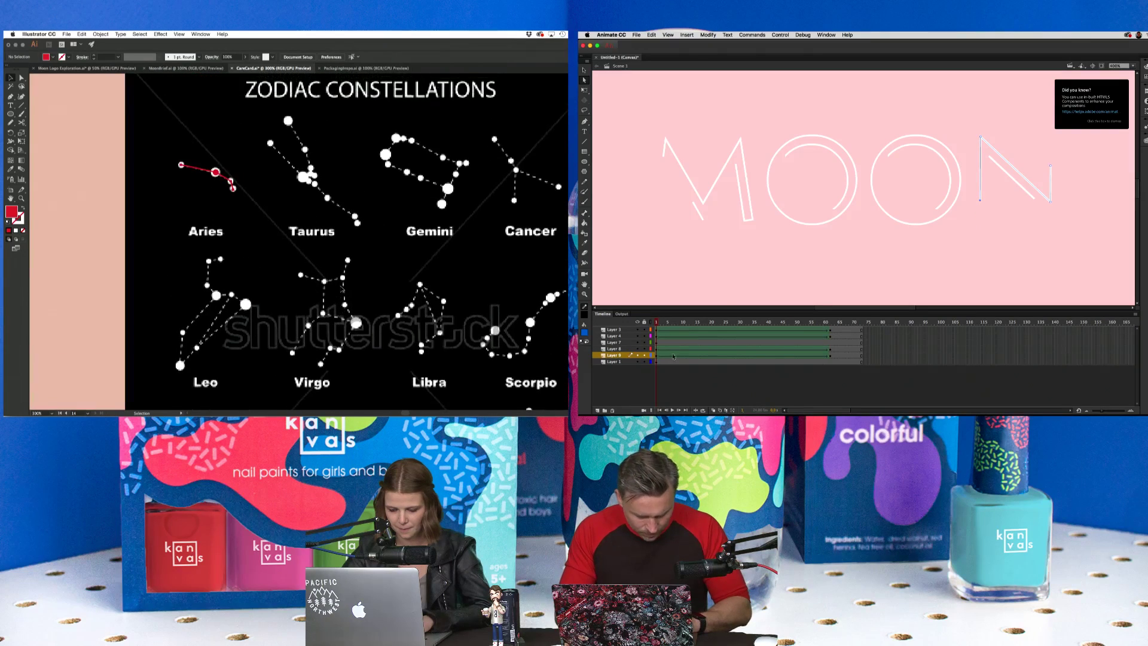
scroll(320, 289, "down", 6)
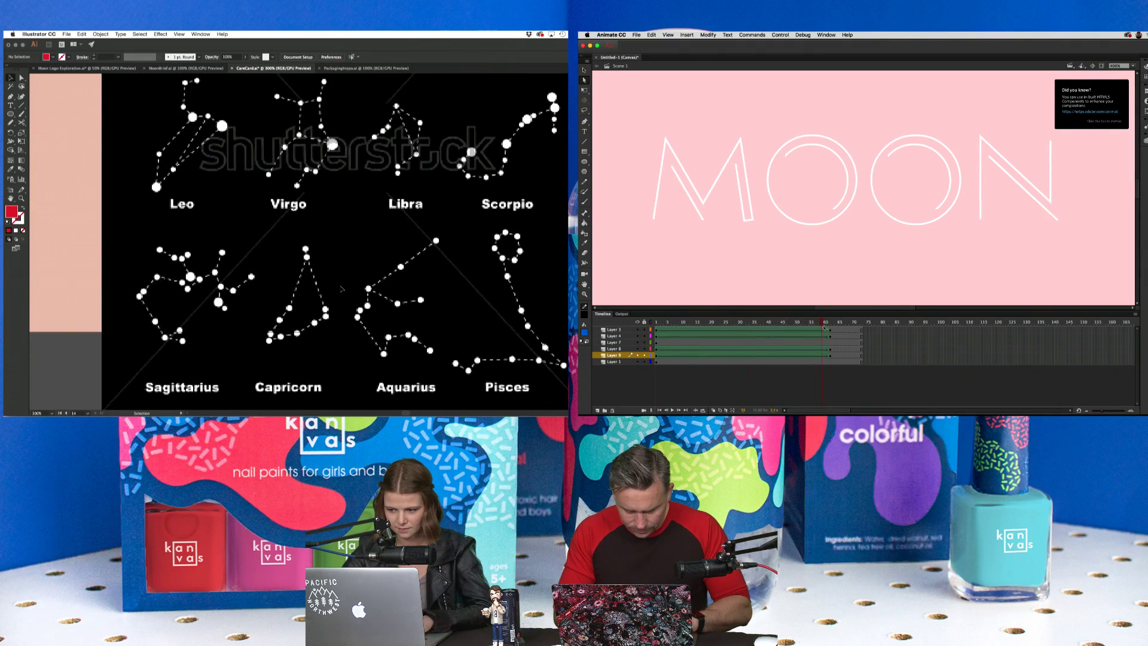
scroll(323, 347, "up", 2)
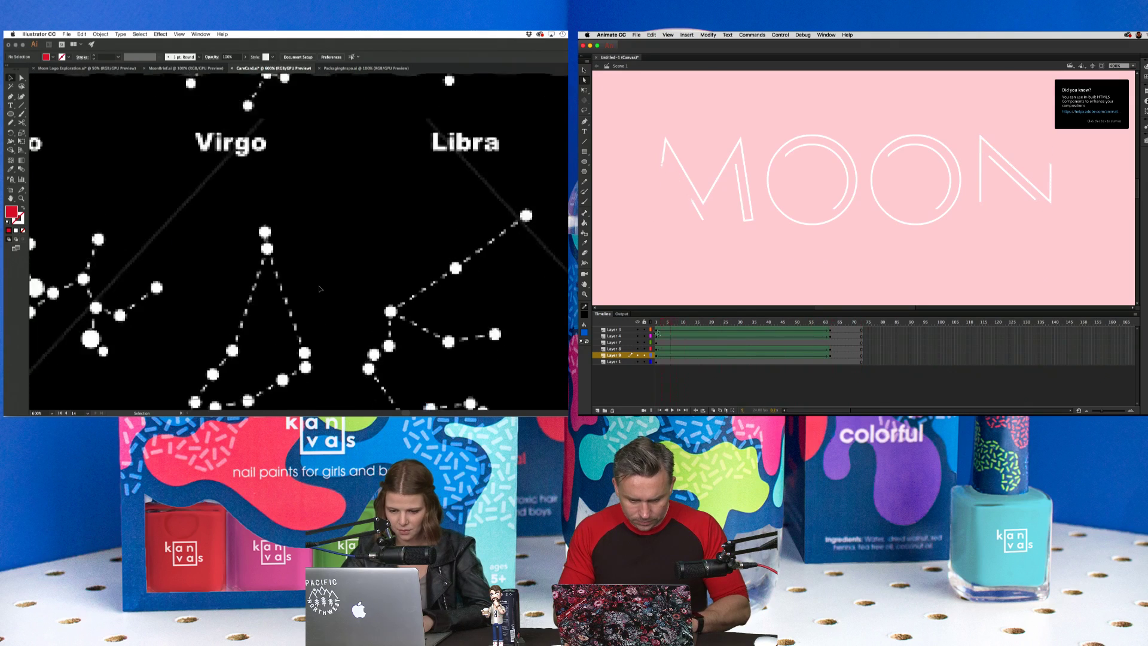
Place red dots on Capricorn's two uppermost stars, and copy frame 1 of all the animated MOON layers.
key("l")
left_click(584, 71)
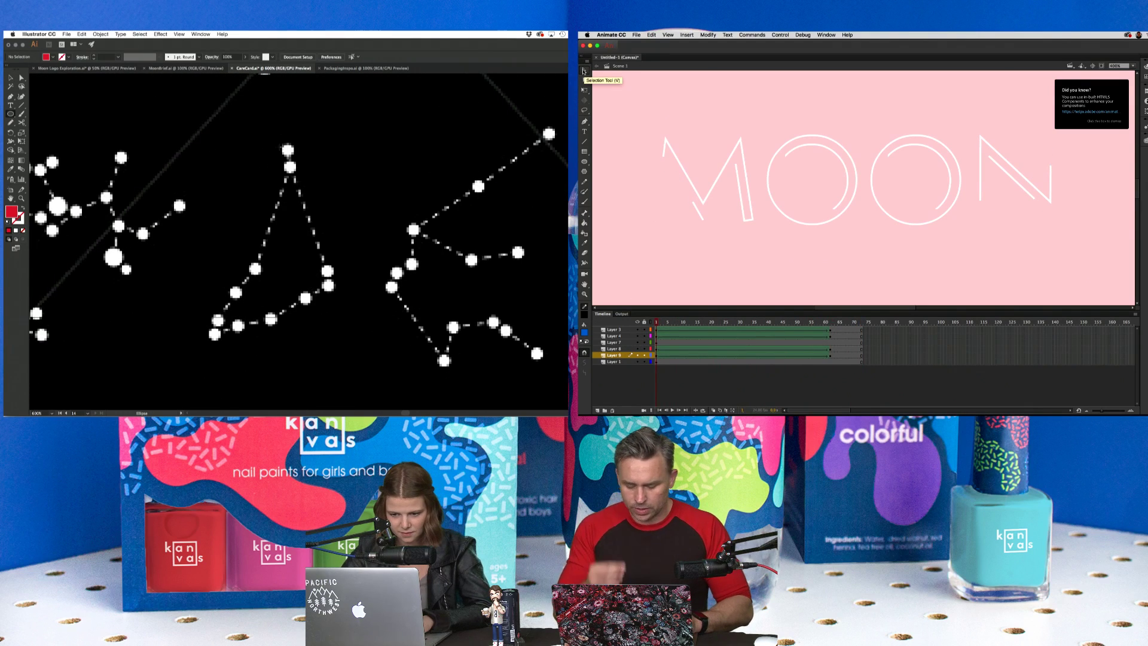
left_click_drag(283, 145, 294, 157)
key("a")
left_click_drag(657, 329, 654, 359)
left_click_drag(288, 150, 289, 168)
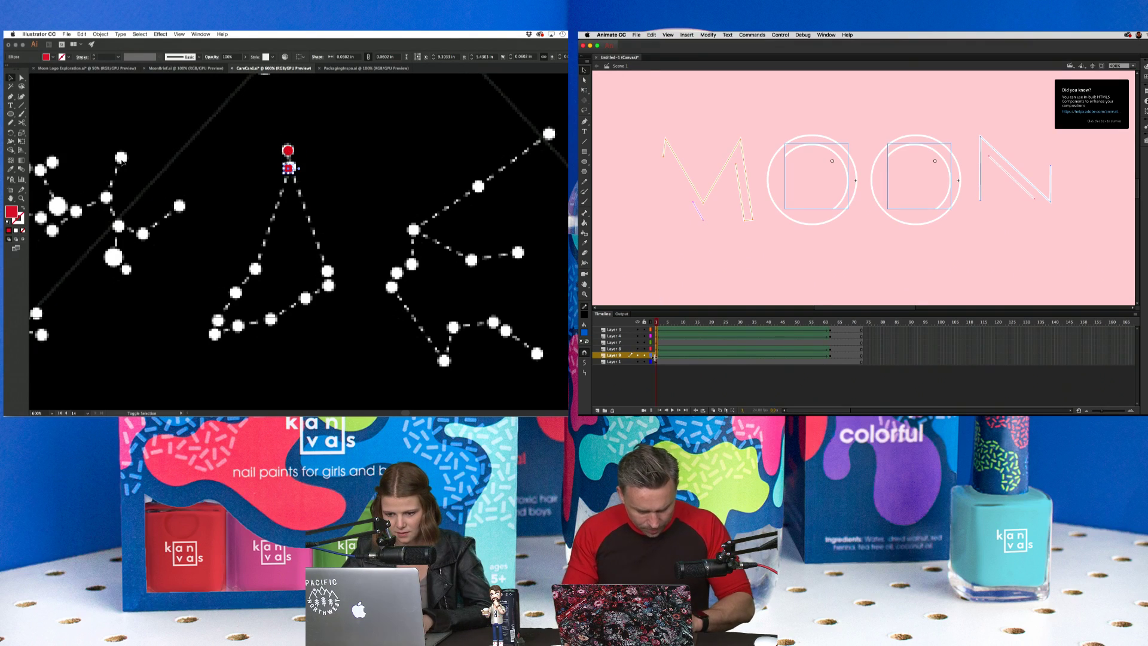
right_click(658, 357)
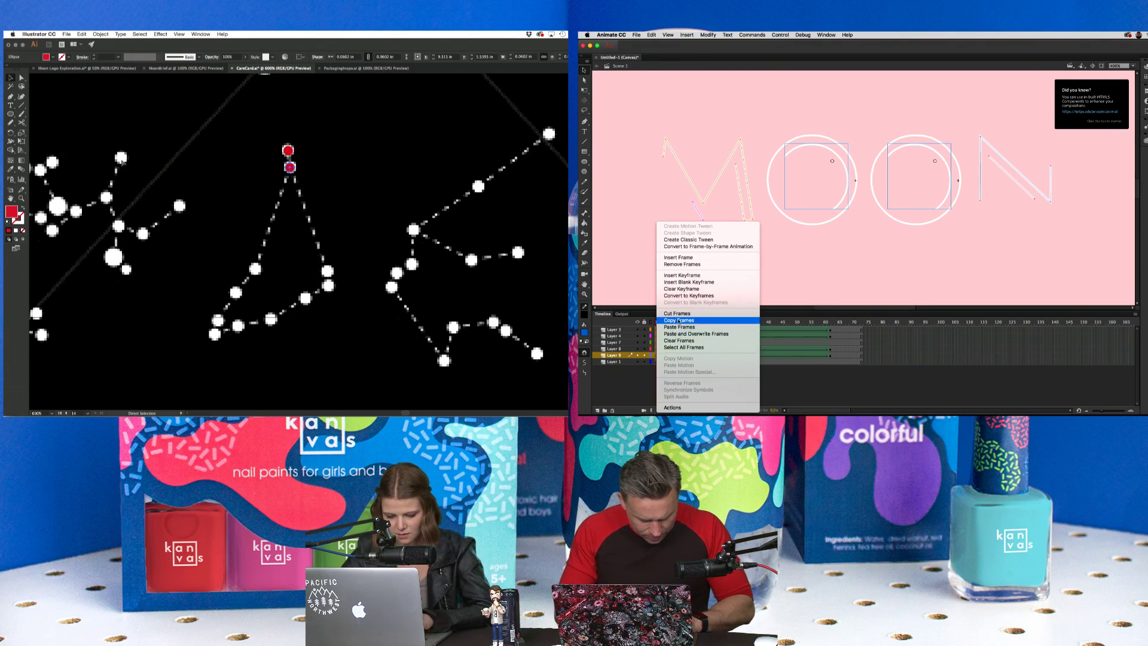
left_click(679, 320)
Paste the copied frames near frame 110 on the same layers, and copy a red dot onto the upper star of Capricorn's right corner.
left_click(235, 194)
left_click_drag(970, 329, 972, 358)
right_click(971, 358)
left_click_drag(290, 168, 328, 271)
left_click(993, 328)
Duplicate the red dot onto the star directly below, and create shape tweens on the two N layers between frames 60 and 110.
key("v")
left_click(835, 352)
key("alt+Down")
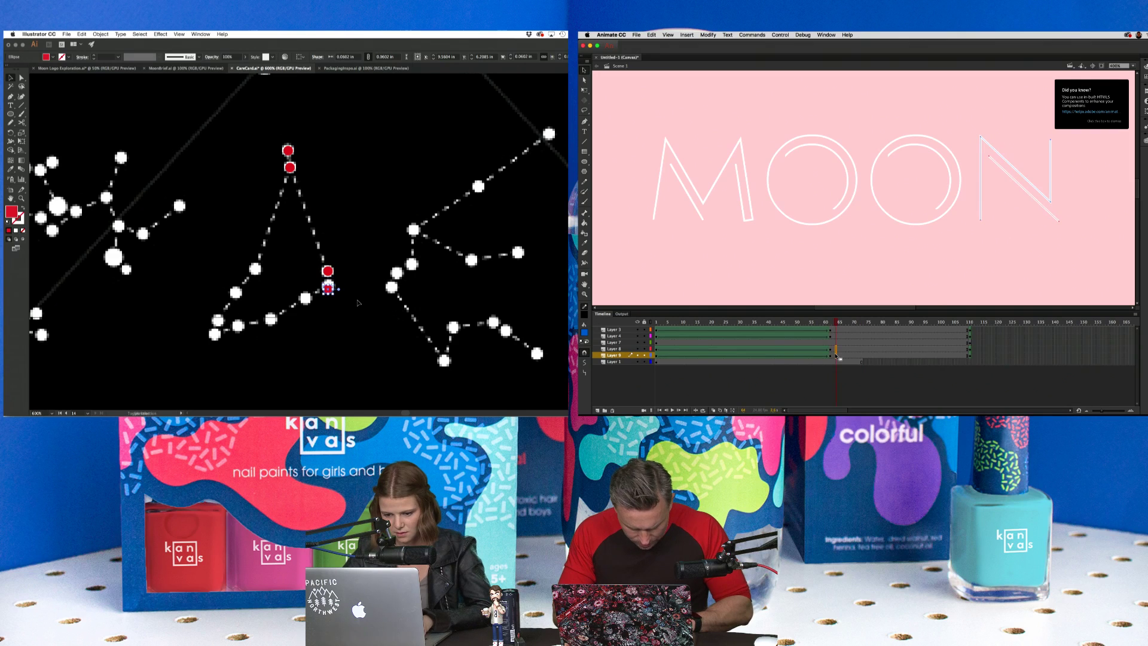
right_click(835, 356)
left_click(852, 240)
Duplicate the red dot and nudge the copy left and down toward the first star along Capricorn's lower edge.
key("alt+Left")
key("Left")
key("Left")
key("Left")
key("Left")
key("Down")
key("Down")
key("Down")
key("Down")
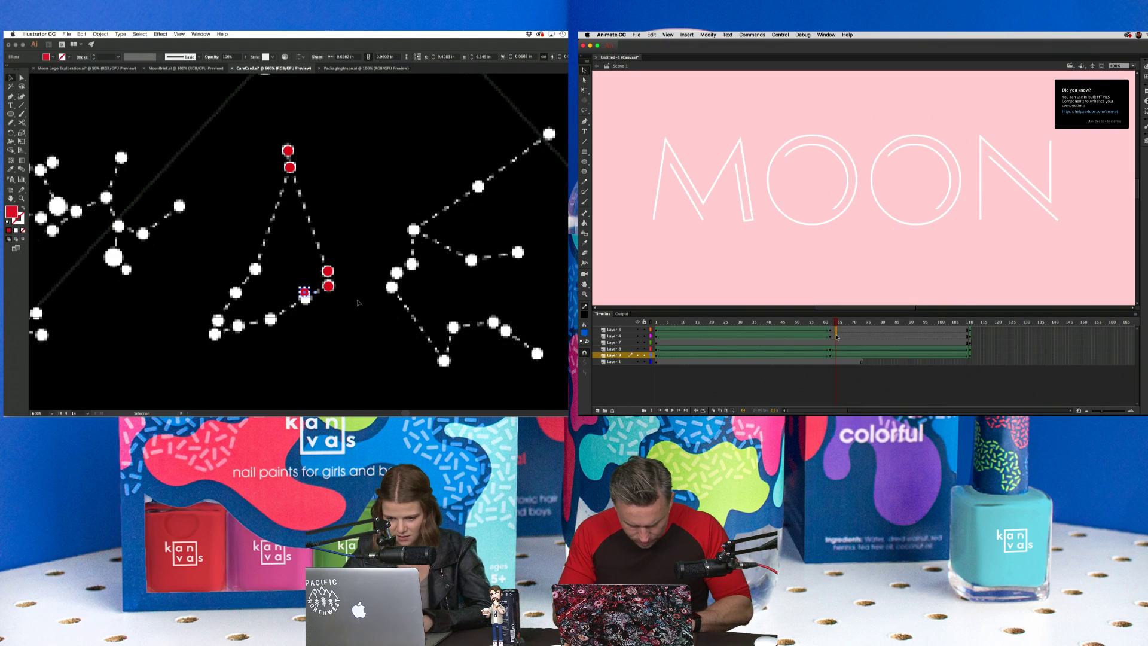
Create shape tweens on the two M layers after frame 60, and duplicate a red dot onto the next star along Capricorn's lower edge.
right_click(835, 336)
key("Right")
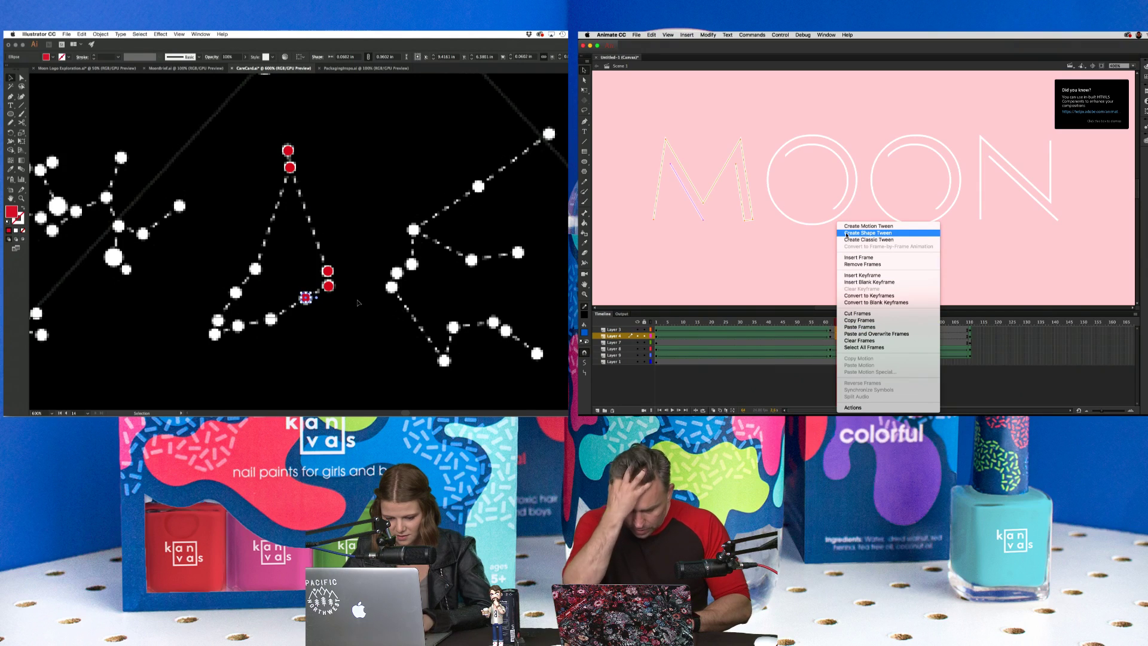
key("alt+Left")
key("Left")
key("Left")
key("Left")
key("Left")
left_click(846, 234)
key("Down")
key("Down")
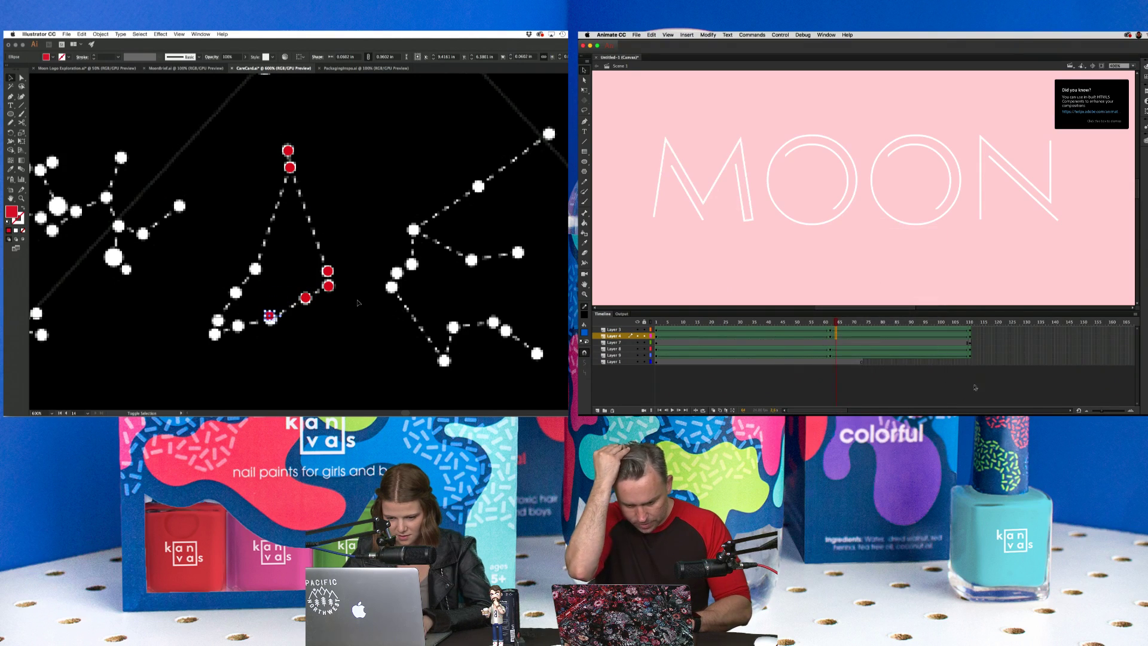
Select Layer 1 near frame 110, and duplicate a red dot onto the next star left along Capricorn's lower edge.
left_click(969, 362)
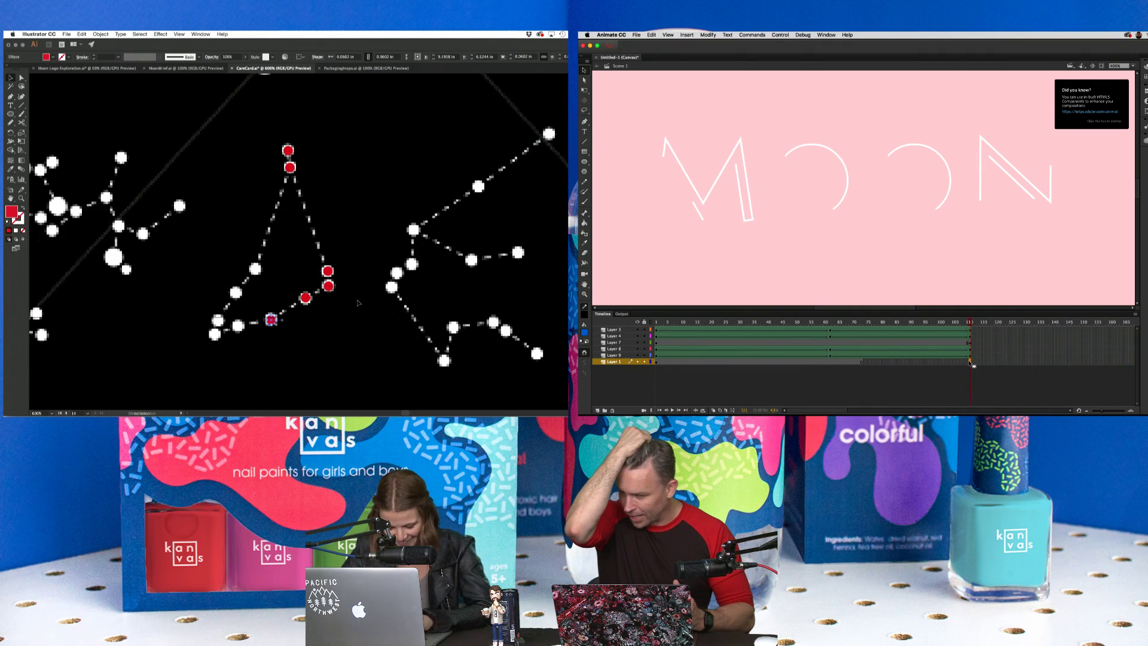
key("alt+Left")
key("Left")
key("Left")
key("Left")
key("Left")
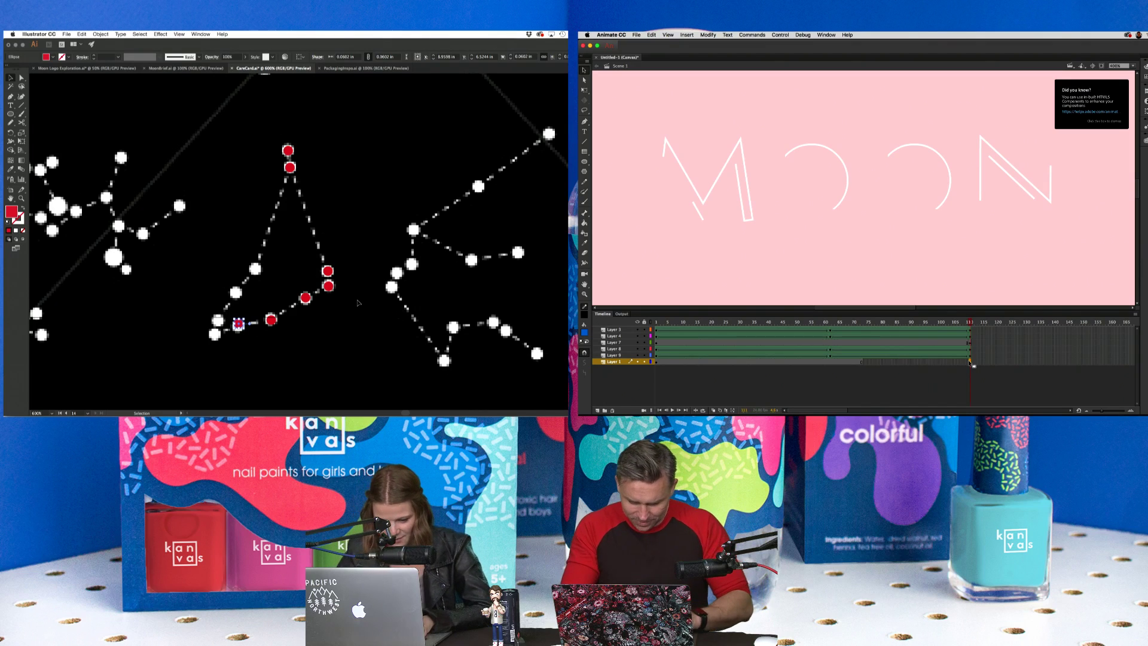
Duplicate a red dot onto Capricorn's lower left star, and extend the outer circles on Layer 1 to near frame 110.
key("alt+Left")
key("Left")
key("Left")
key("Left")
key("Down")
key("Down")
left_click(970, 362)
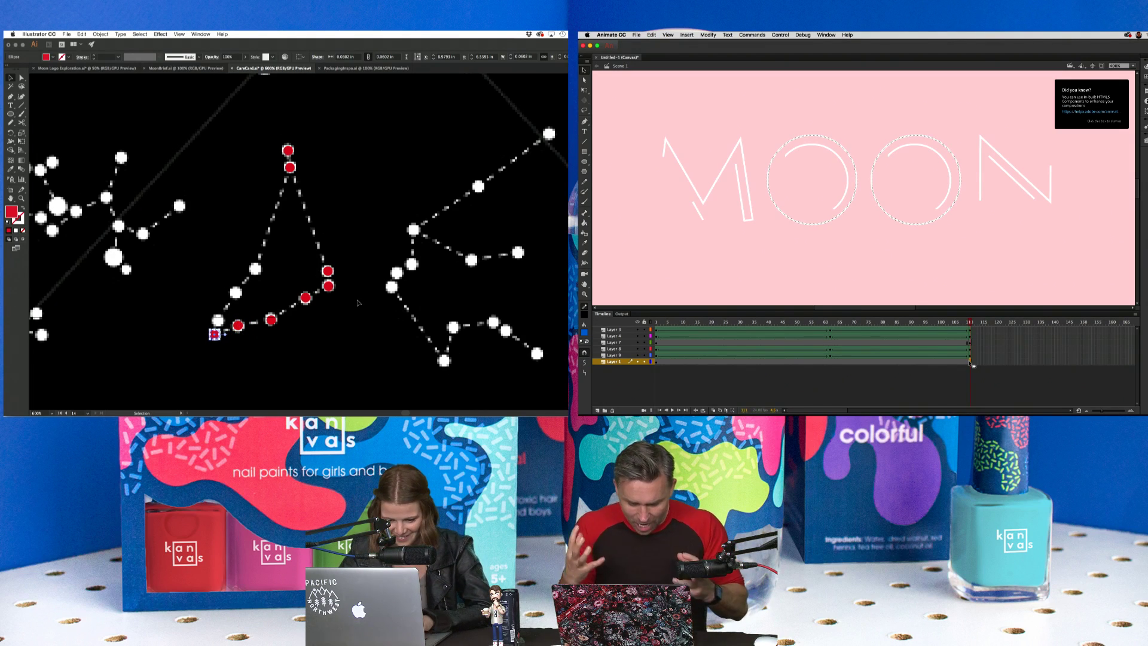
Duplicate a red dot onto the star just above Capricorn's lower left corner, and return the MOON animation's playhead to frame 1.
key("alt+Up")
key("Up")
key("Up")
left_click(720, 318)
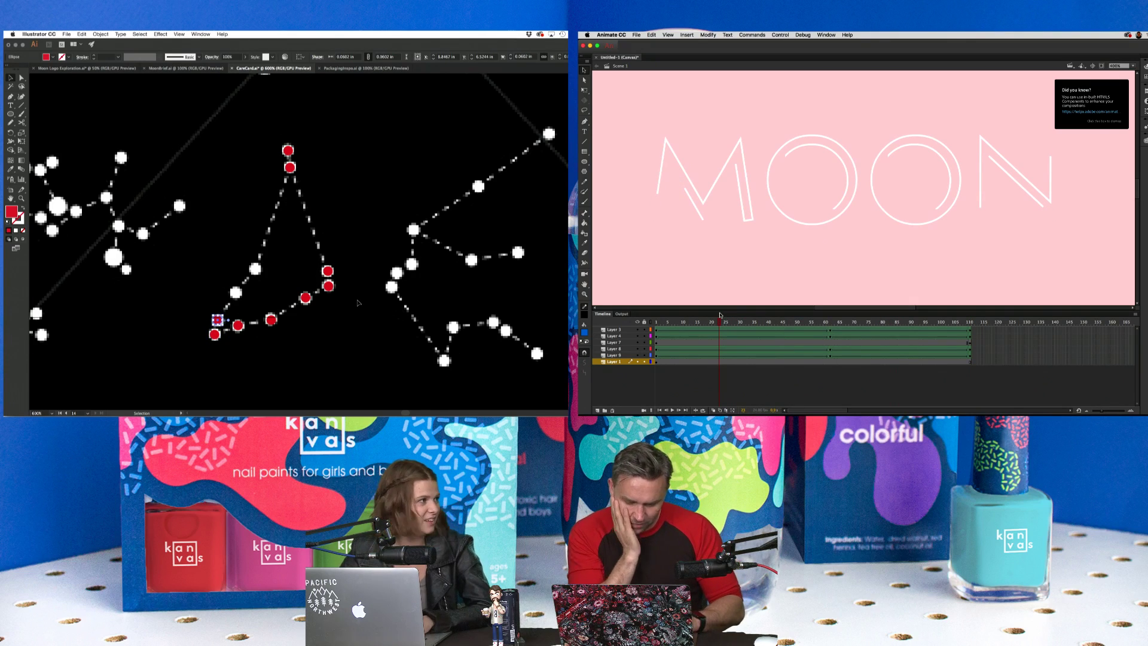
left_click_drag(720, 318, 619, 321)
Duplicate a red dot onto the next star up Capricorn's left edge.
key("alt+Up")
key("Up")
key("Up")
key("Up")
key("Up")
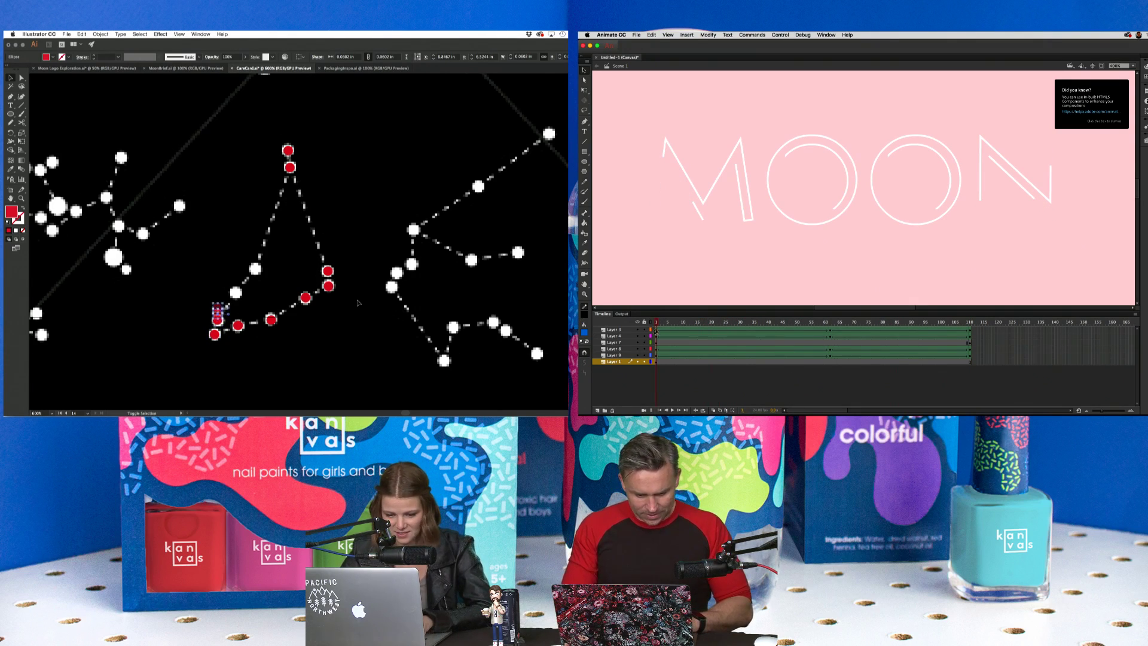
key("Right")
key("Right")
key("Right")
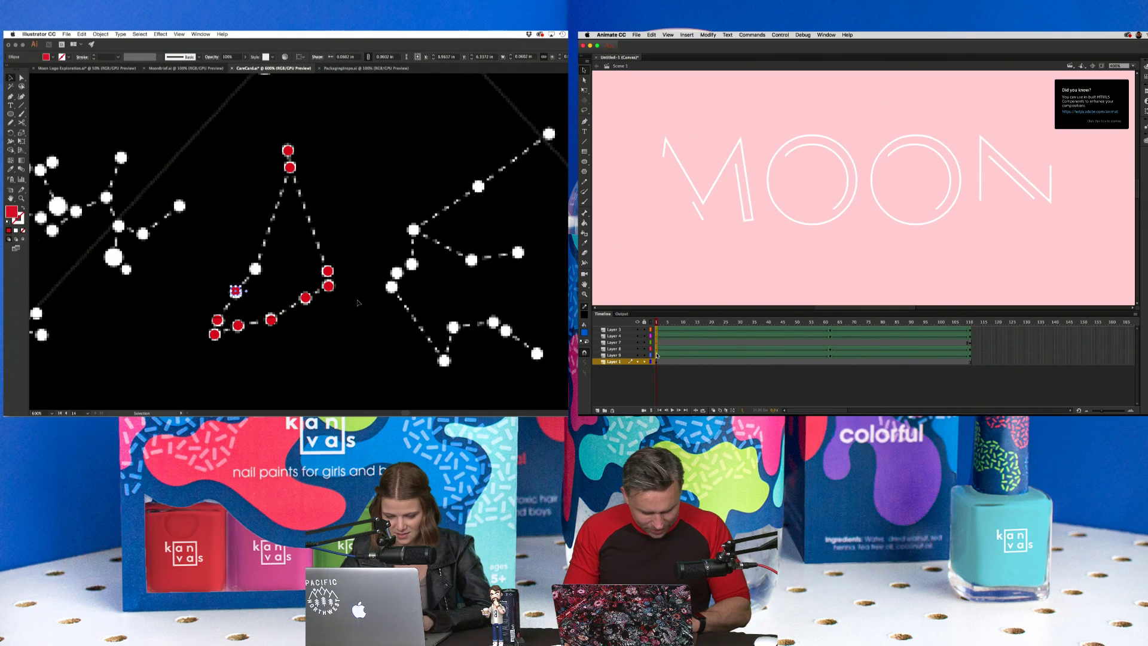
Duplicate a red dot onto Capricorn's last uncovered star on the left edge, and select the first frame of the inner circles' layer.
left_click(656, 355)
key("alt+Up")
key("Up")
key("Up")
key("Up")
key("Right")
key("Right")
key("Right")
key("Right")
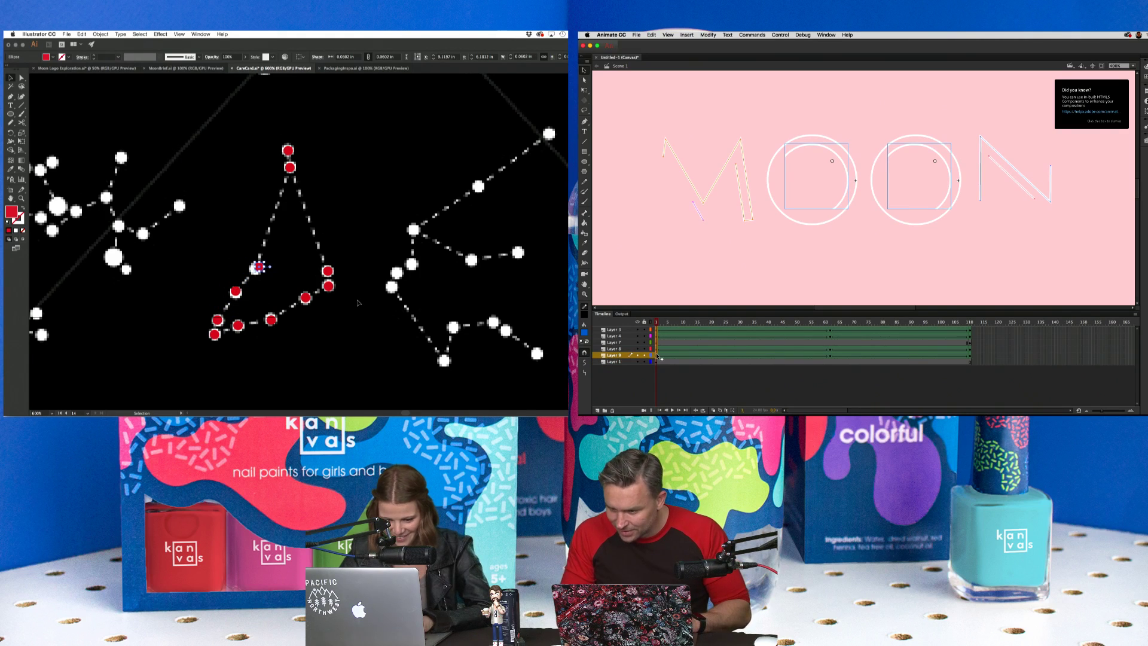
Start a Pen path at Capricorn's second-highest star and trace it down the right side to the first star on the lower edge.
left_click(214, 157)
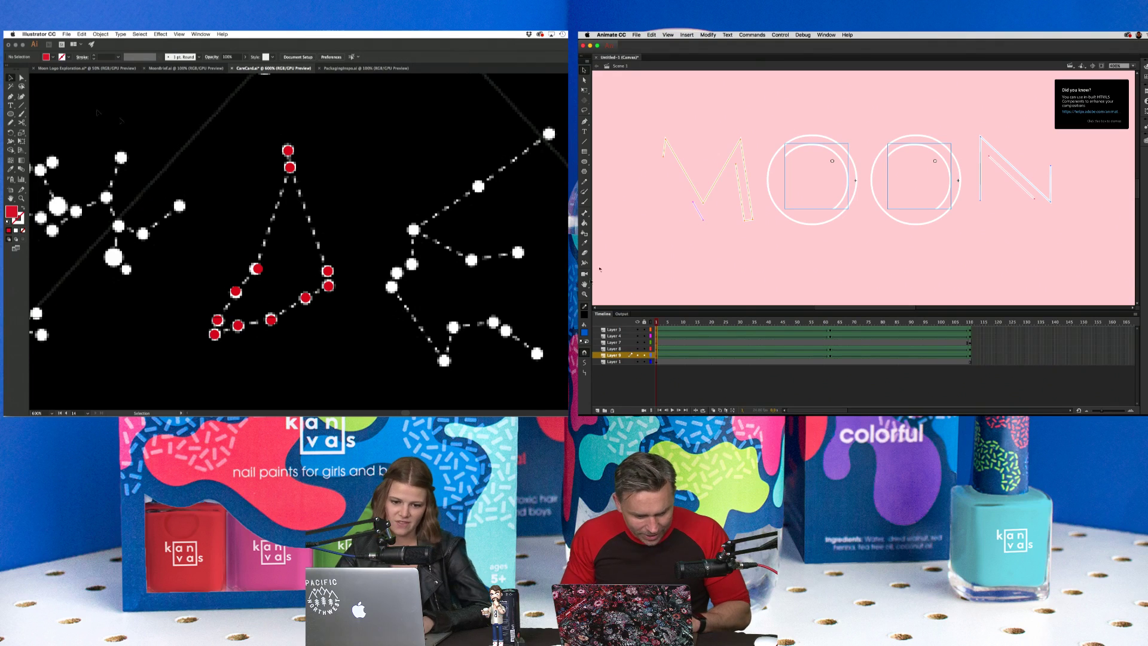
left_click(10, 97)
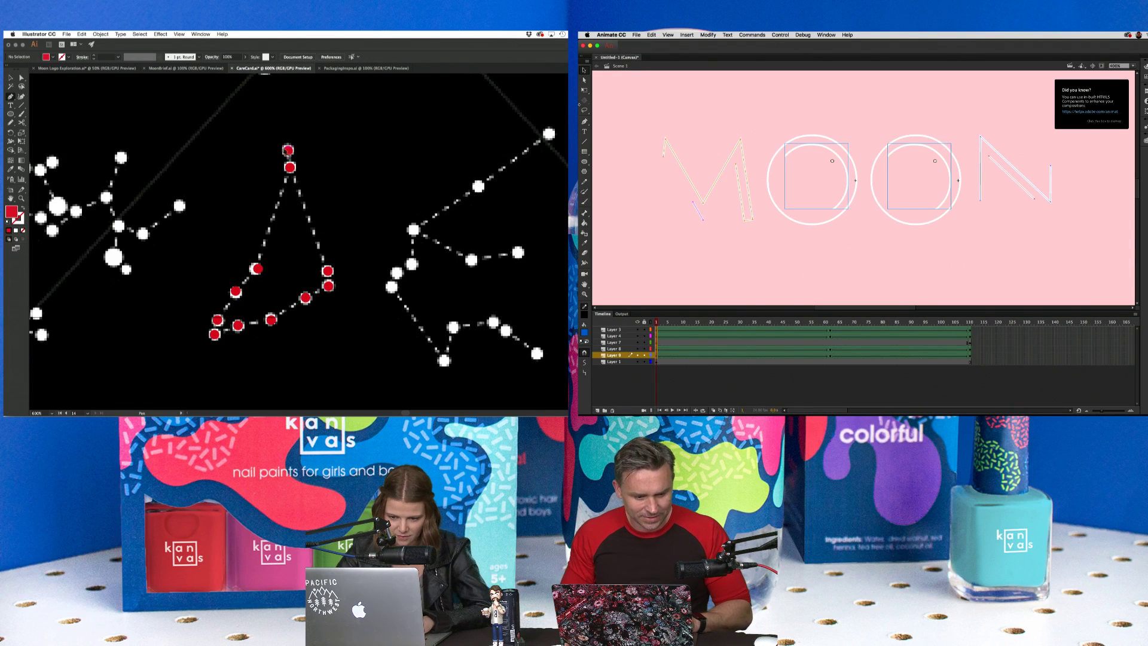
left_click(288, 149)
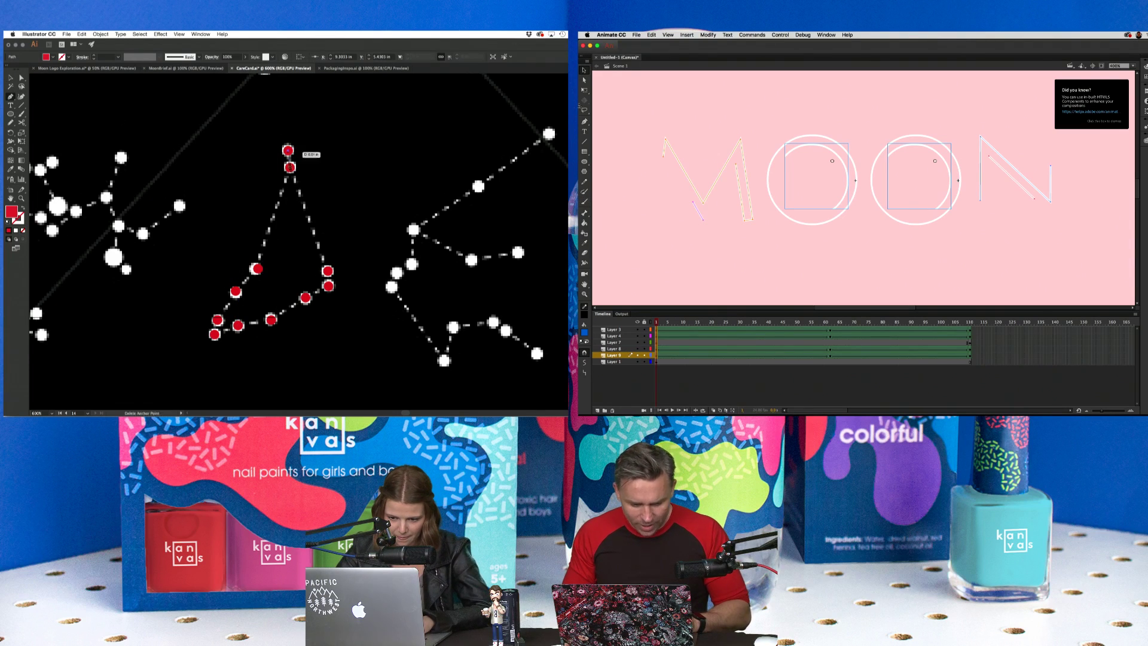
left_click(328, 270)
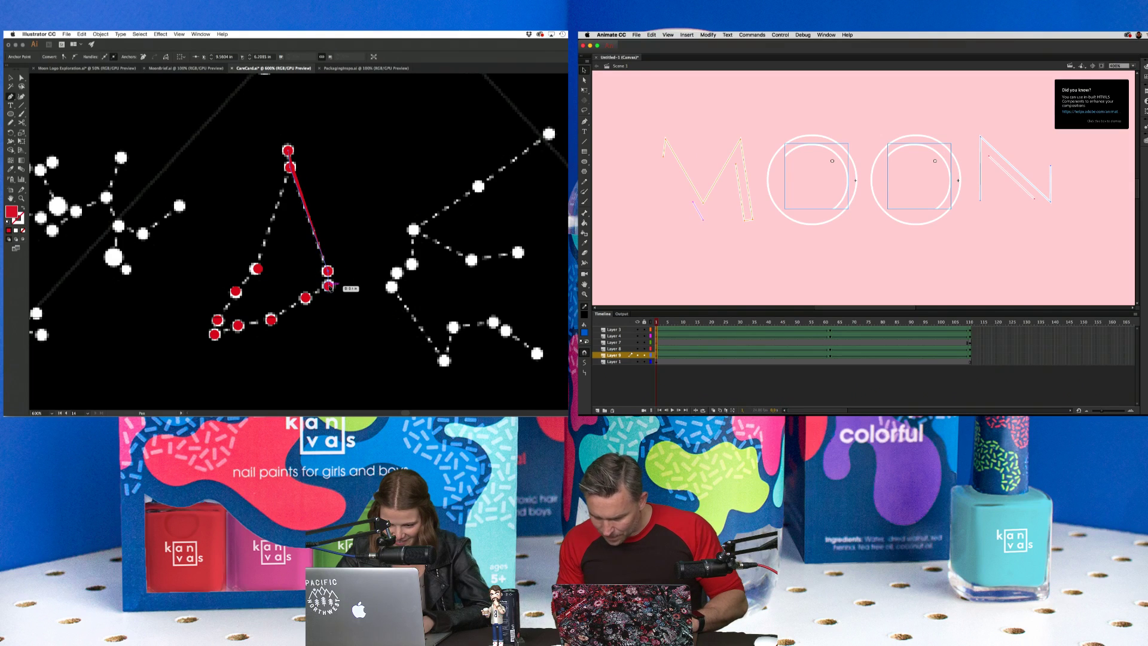
left_click(329, 286)
left_click(306, 297)
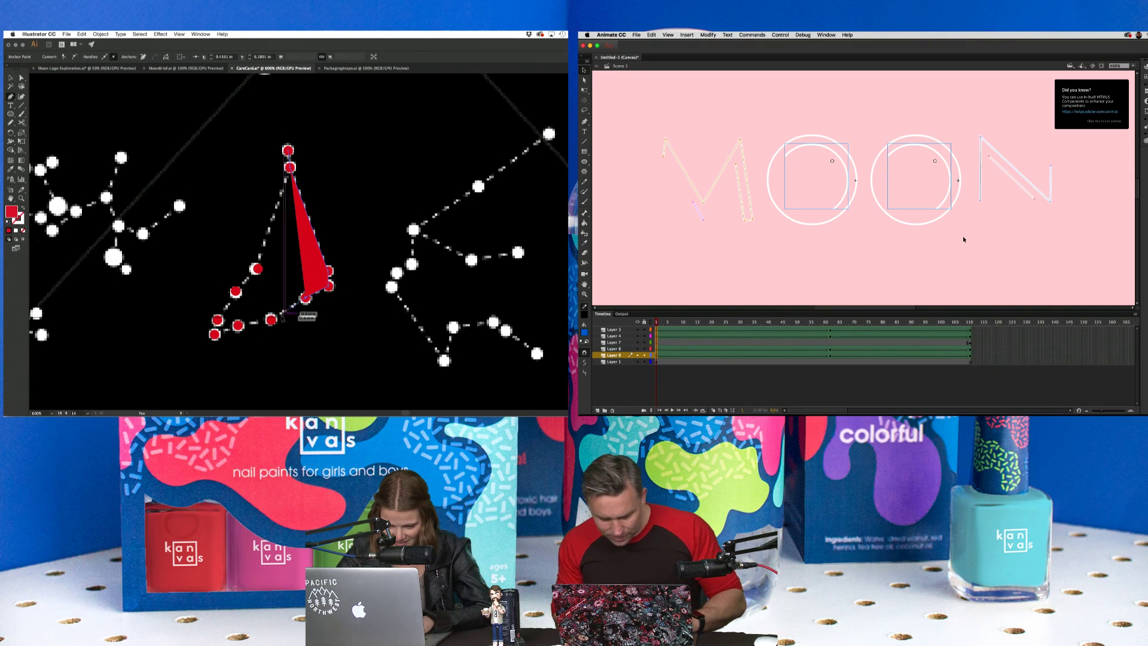
Continue Capricorn's path along the lower edge and up the left side, swapping its red fill to a red stroke.
left_click(271, 320)
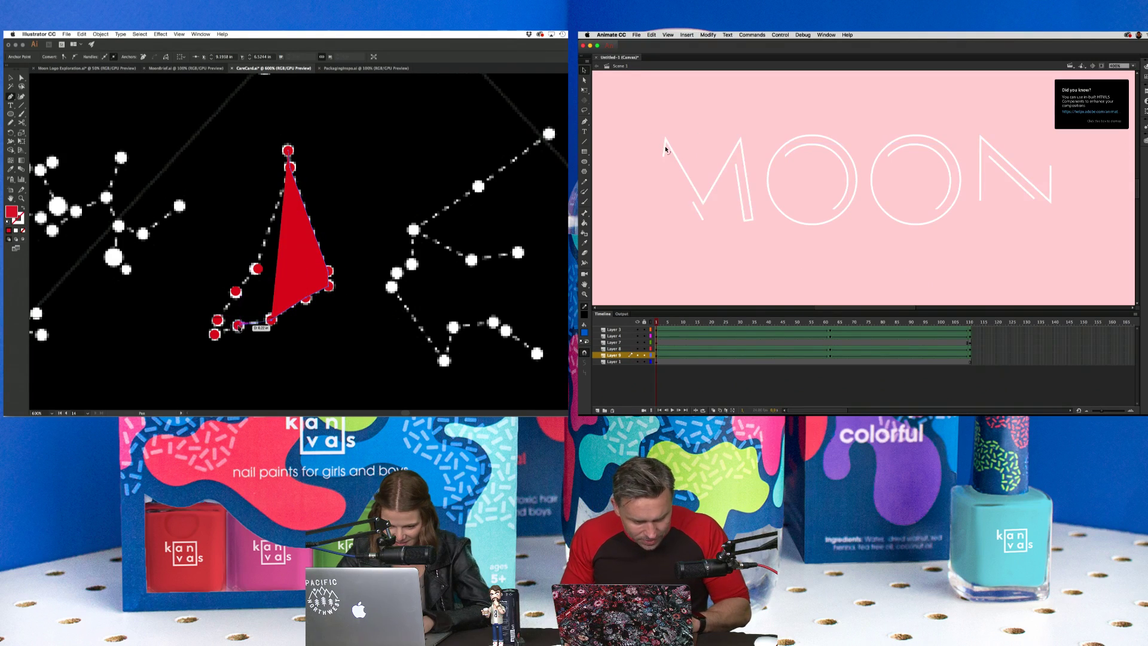
left_click(238, 324)
left_click(214, 334)
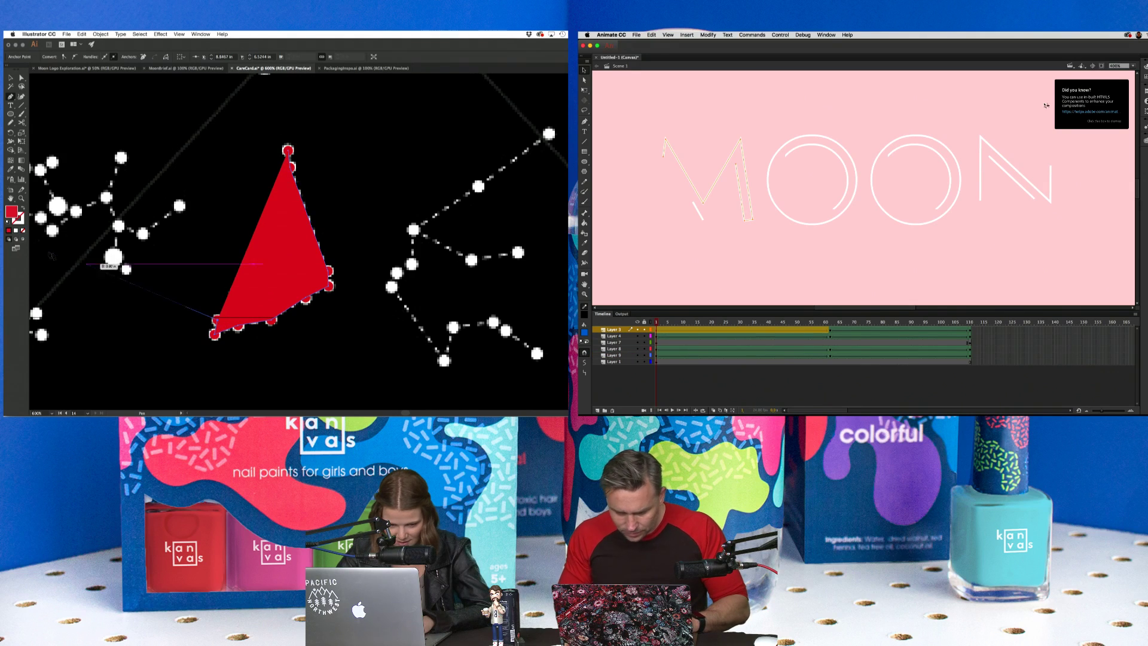
left_click(22, 207)
left_click(235, 291)
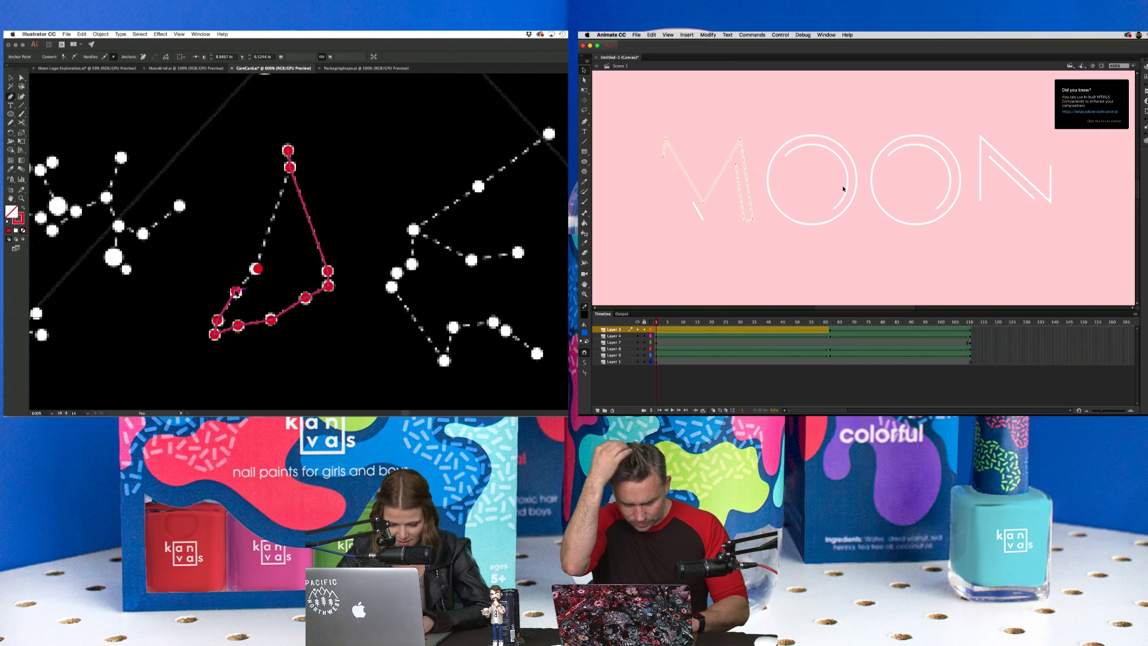
left_click(257, 269)
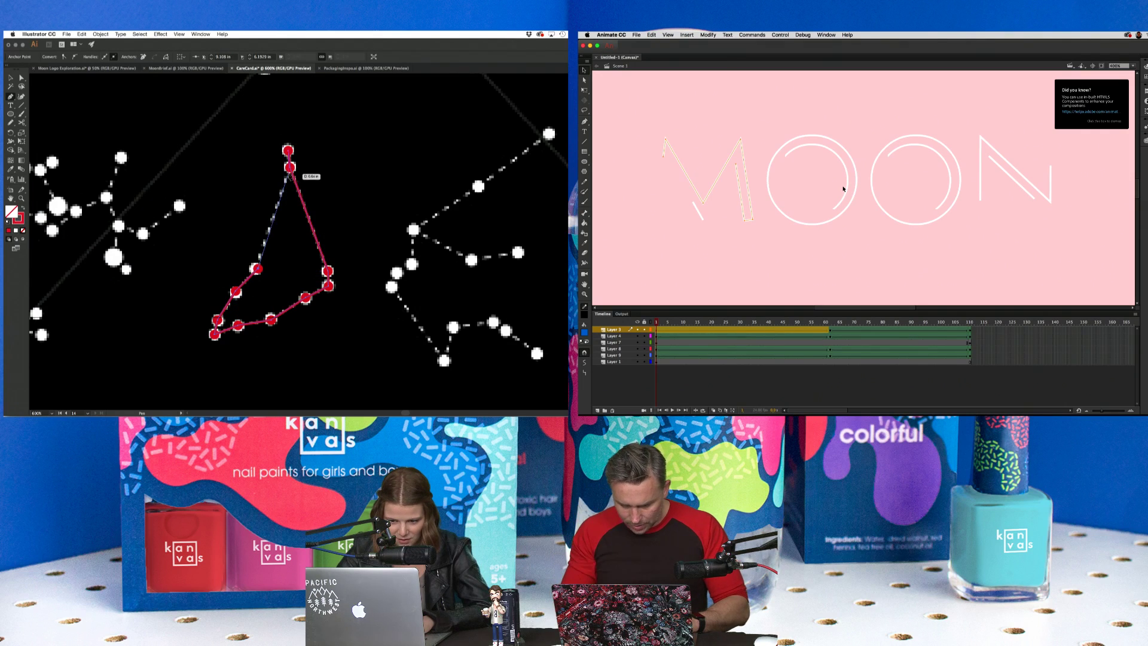
Close Capricorn's path at its starting star, and save the MOON animation to the Desktop as Untitled-1.fla.
key("super+s")
left_click(290, 167)
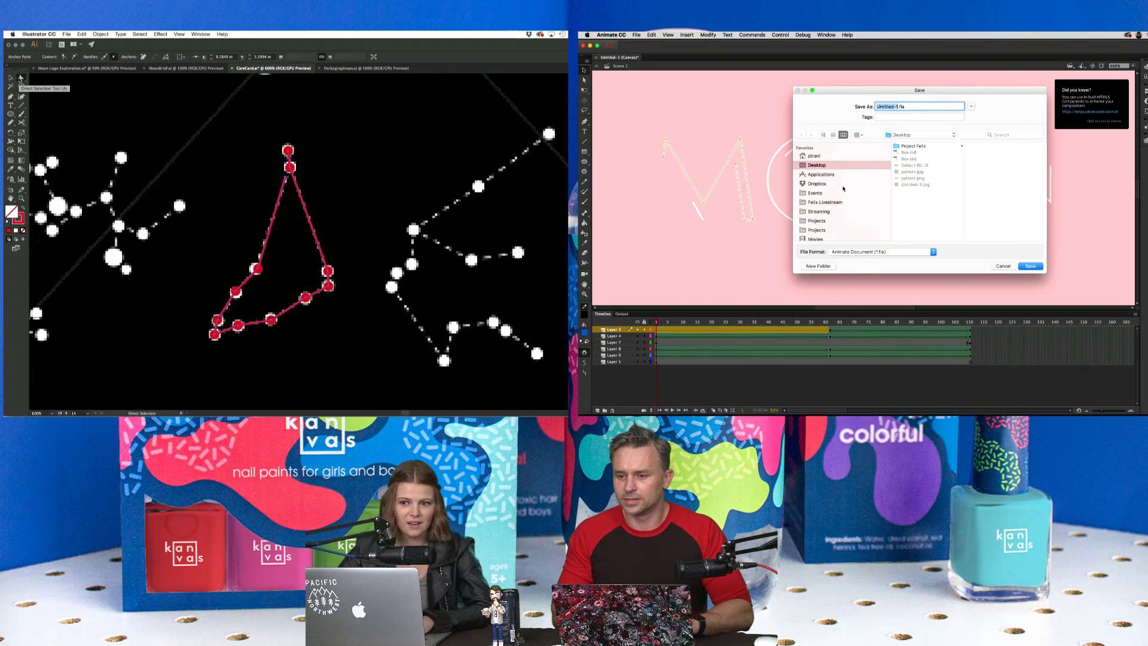
key("a")
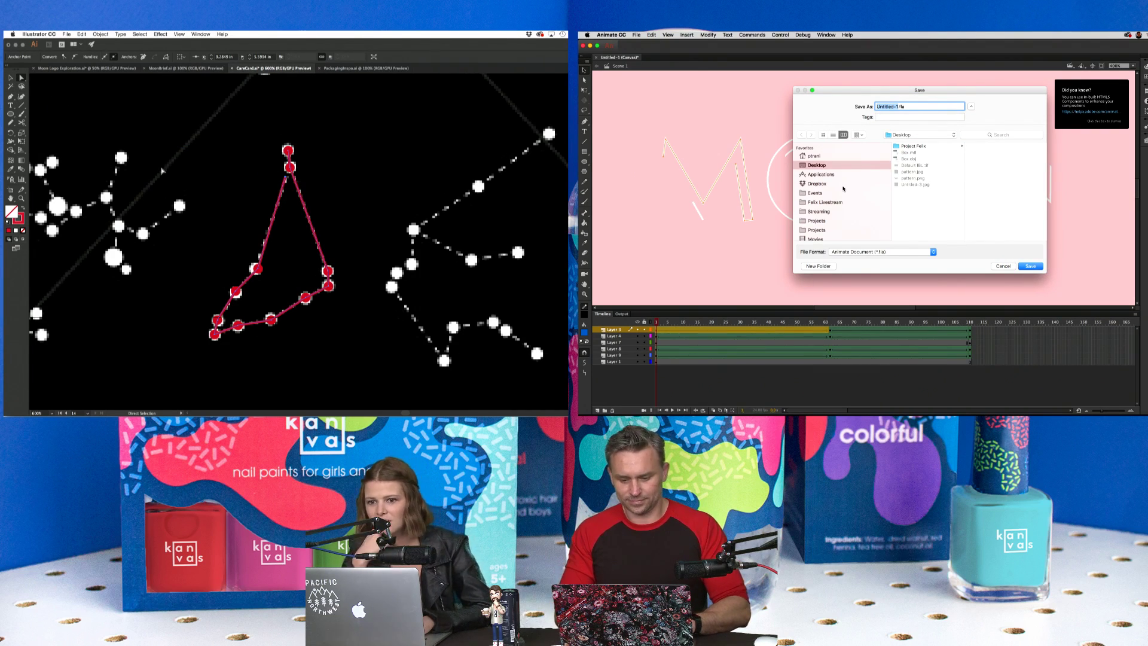
key("Return")
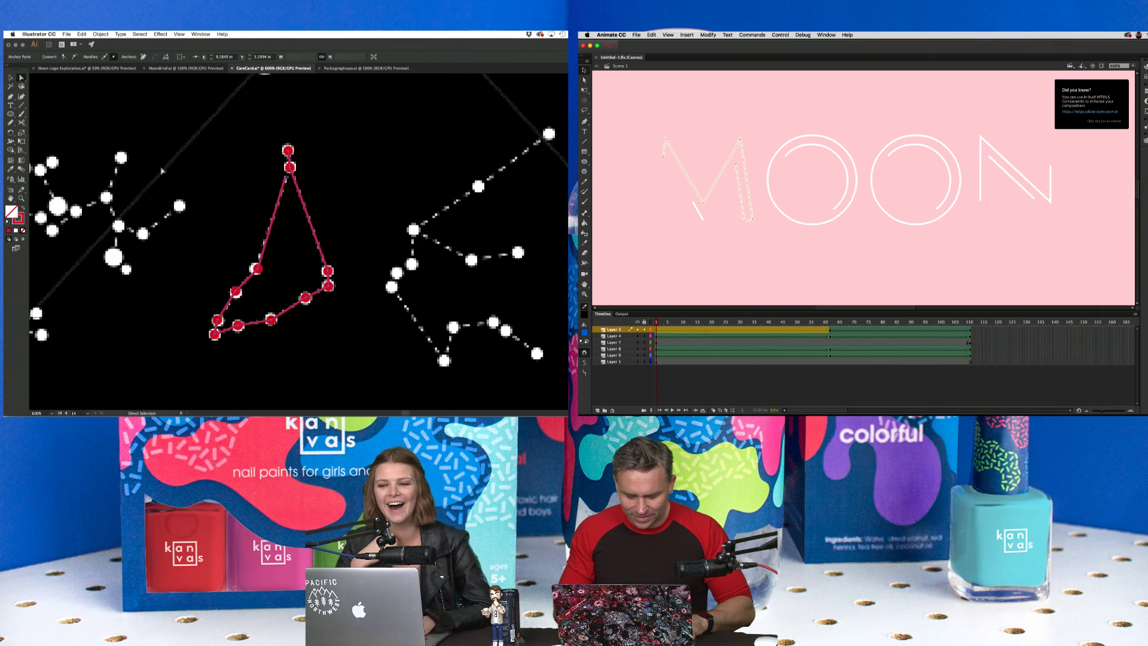
Test the MOON canvas animation as a movie.
key("ctrl+Return")
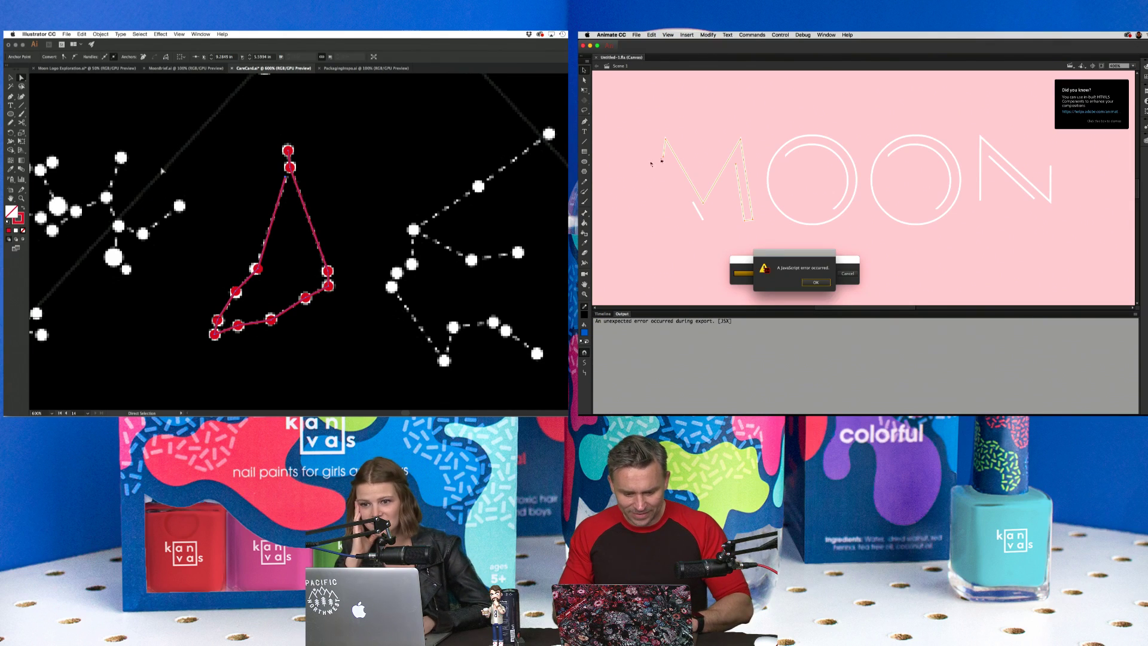
left_click(815, 282)
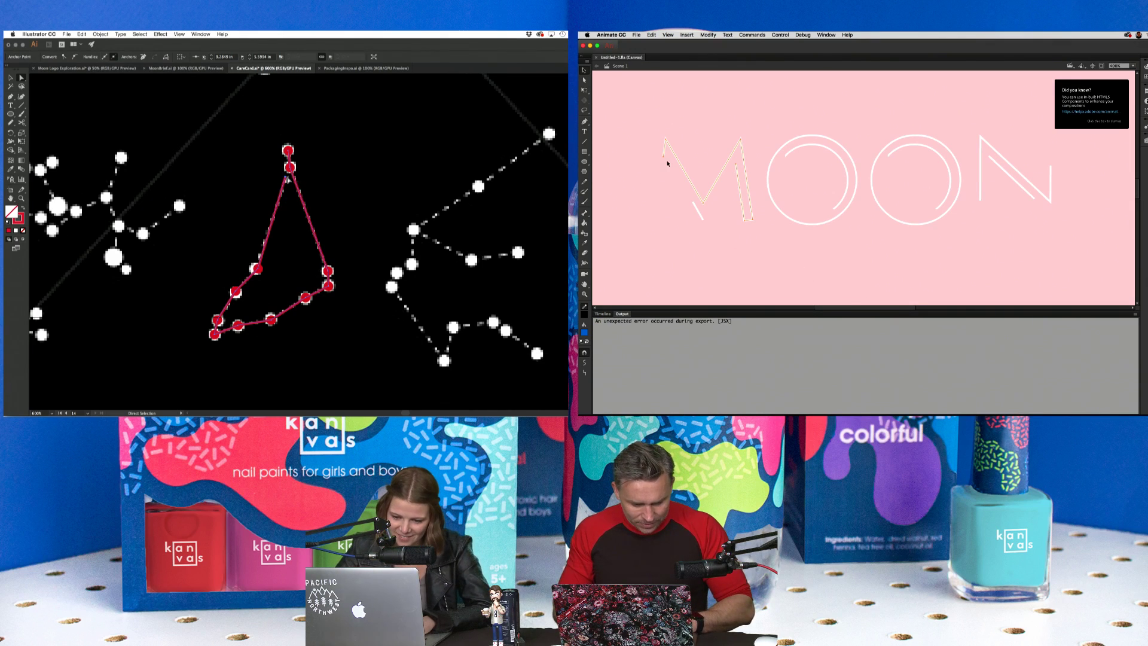
left_click(636, 35)
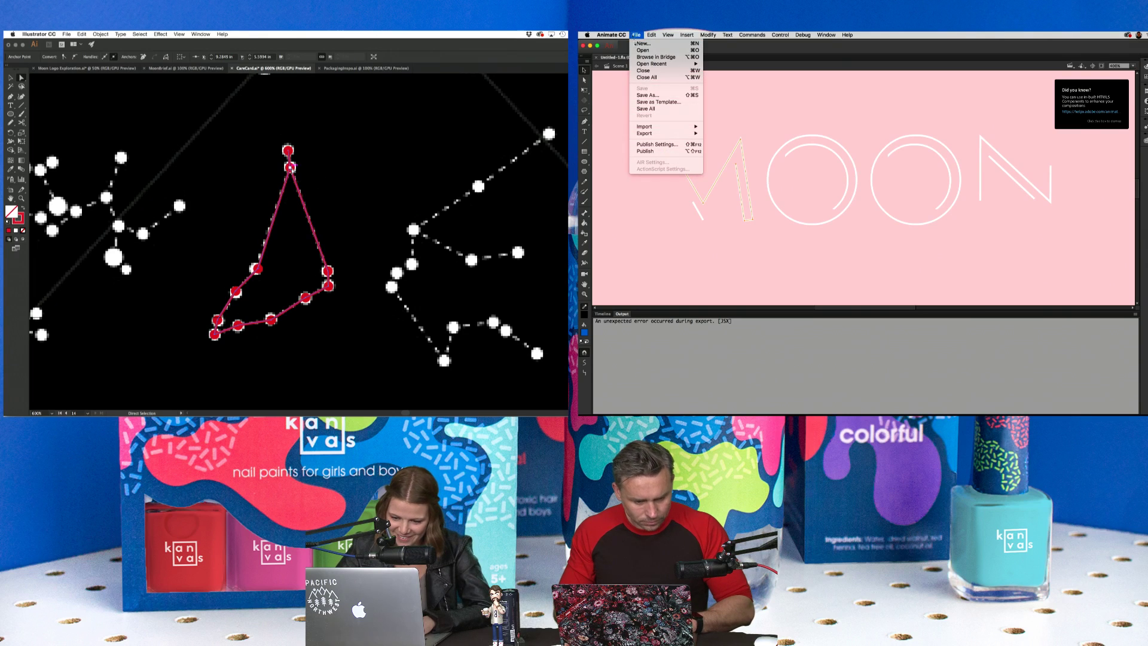
Apply Transform Each to Capricorn's red dots at 80% scale and a -25° angle, and test the MOON animation again.
left_click(242, 150)
mouse_move(656, 134)
key("ctrl+minus")
key("ctrl+minus")
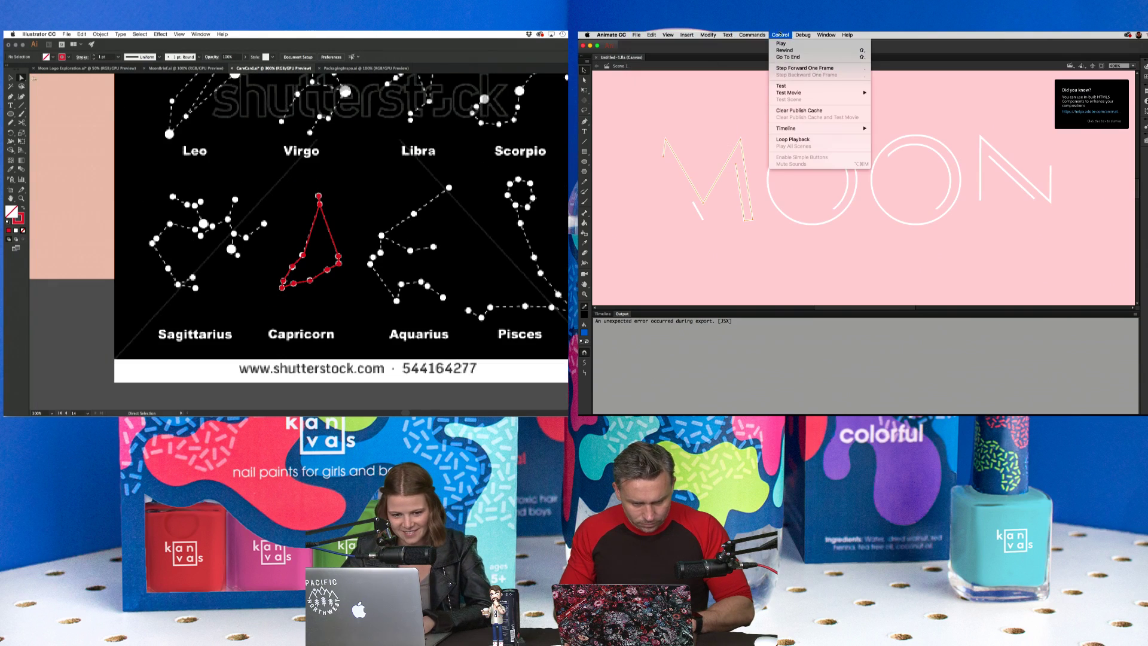
mouse_move(803, 34)
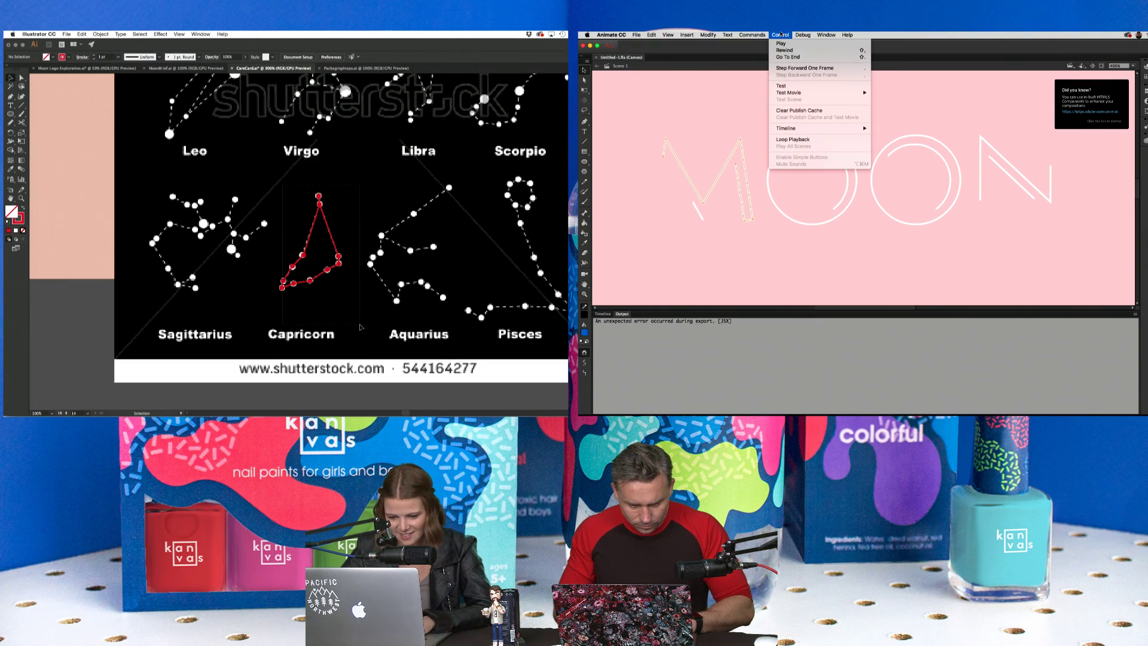
left_click(340, 238)
left_click(297, 263)
left_click(102, 34)
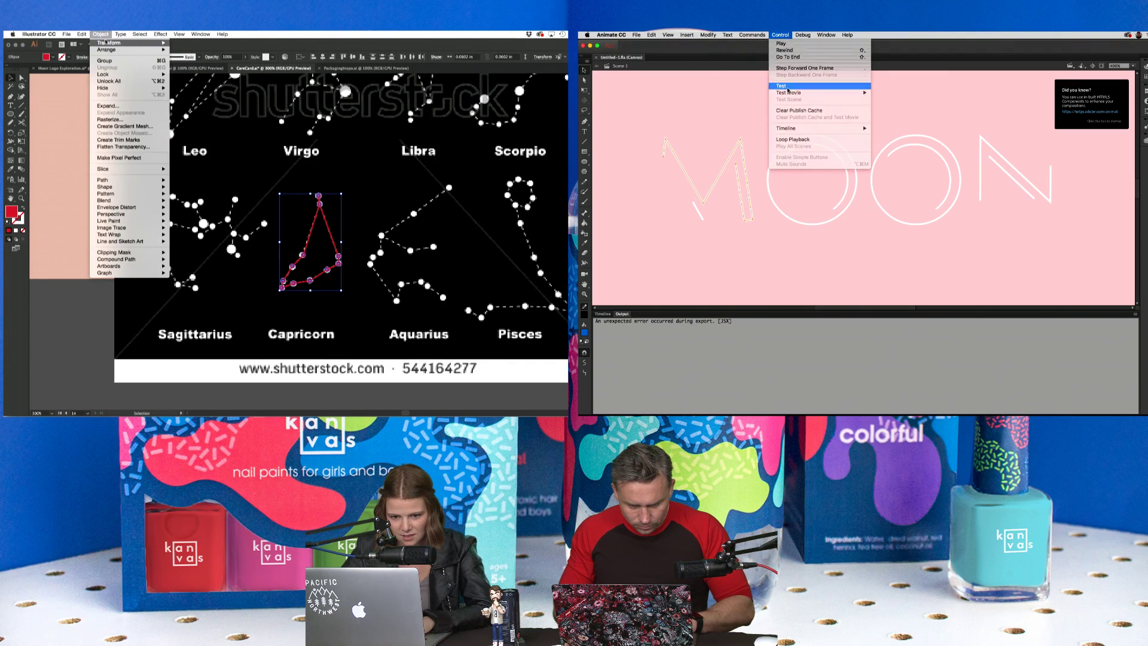
mouse_move(119, 43)
left_click(788, 86)
left_click(218, 94)
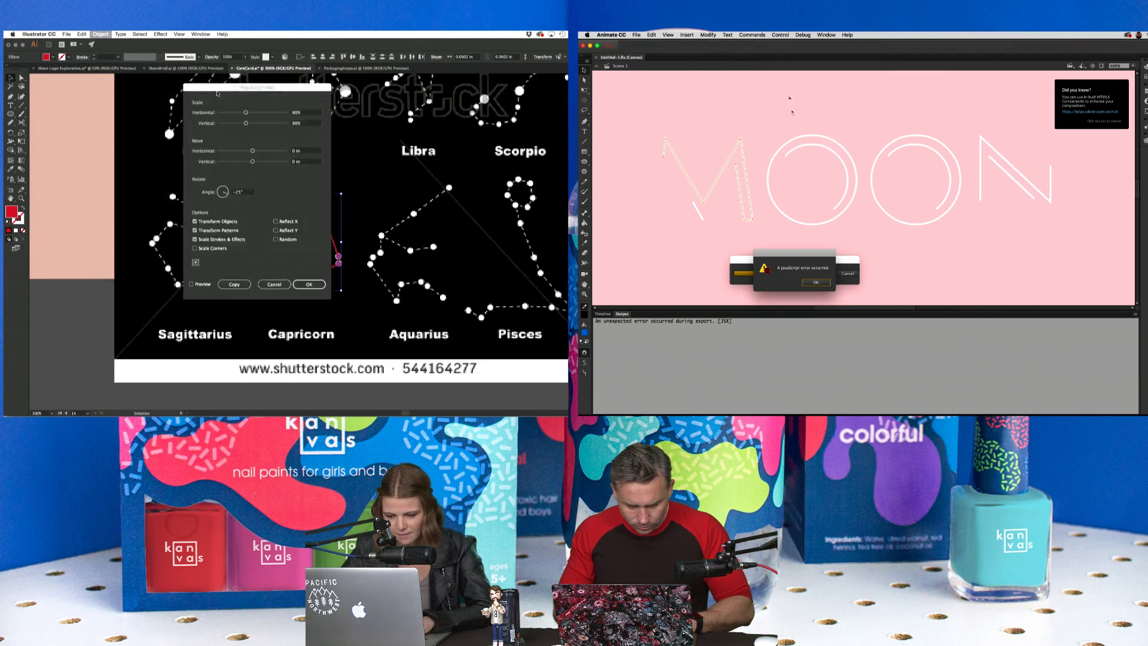
left_click(812, 281)
key("Return")
Convert the MOON animation document to Flash ActionScript 3.0 / AIR format.
left_click(652, 35)
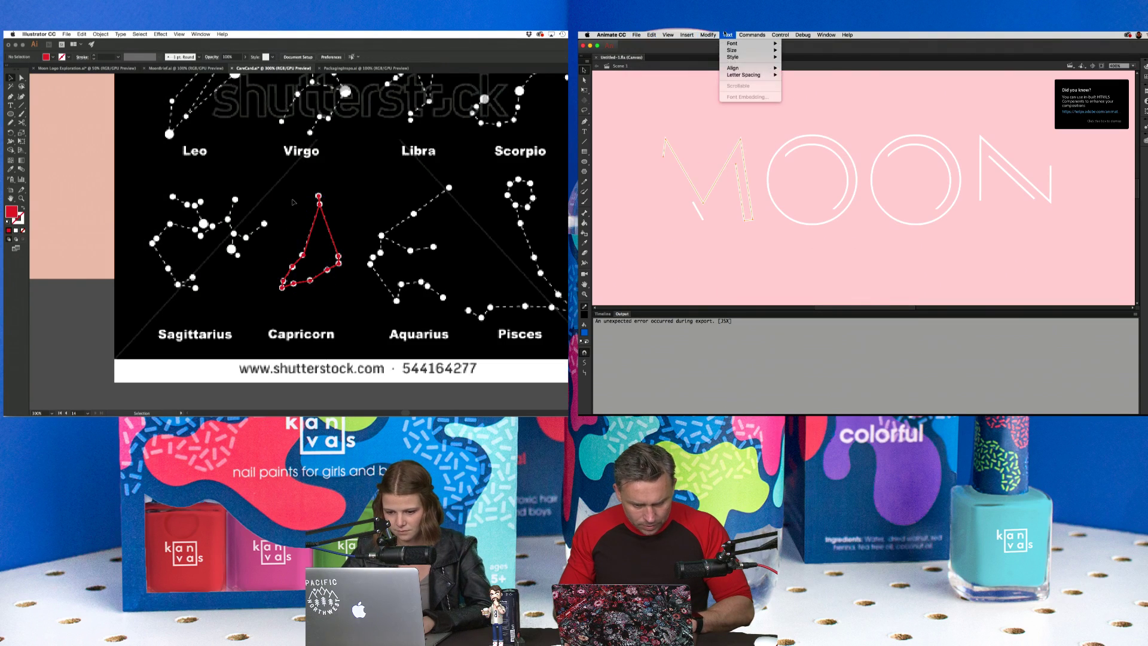
left_click(357, 301)
key("super+minus")
key("super+minus")
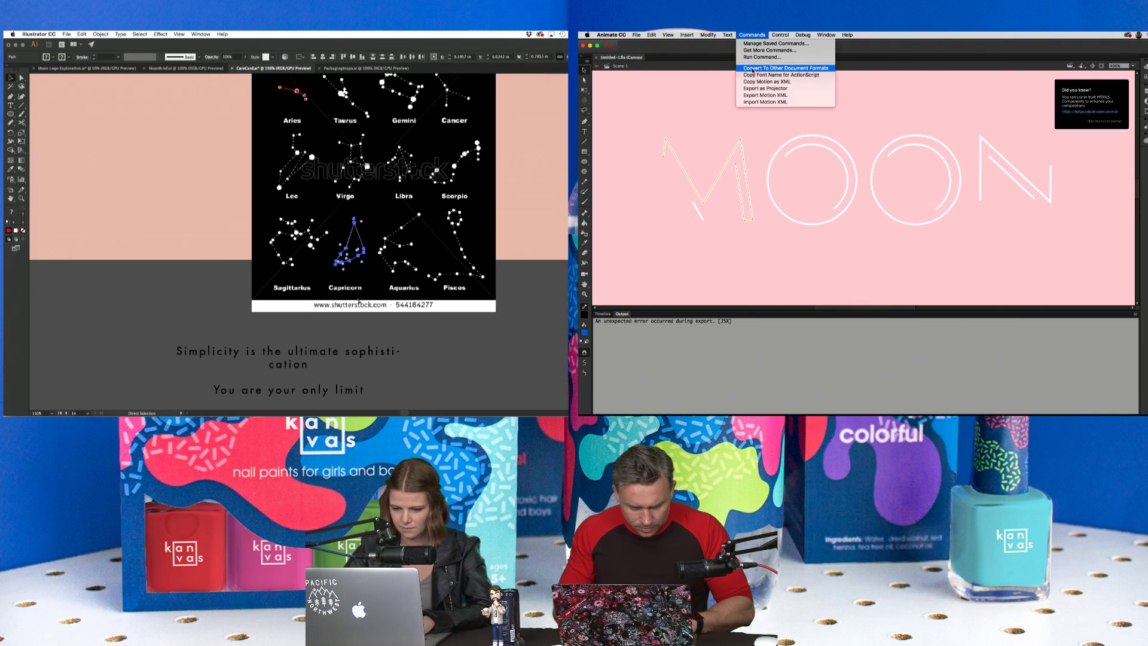
scroll(306, 236, "up", 2)
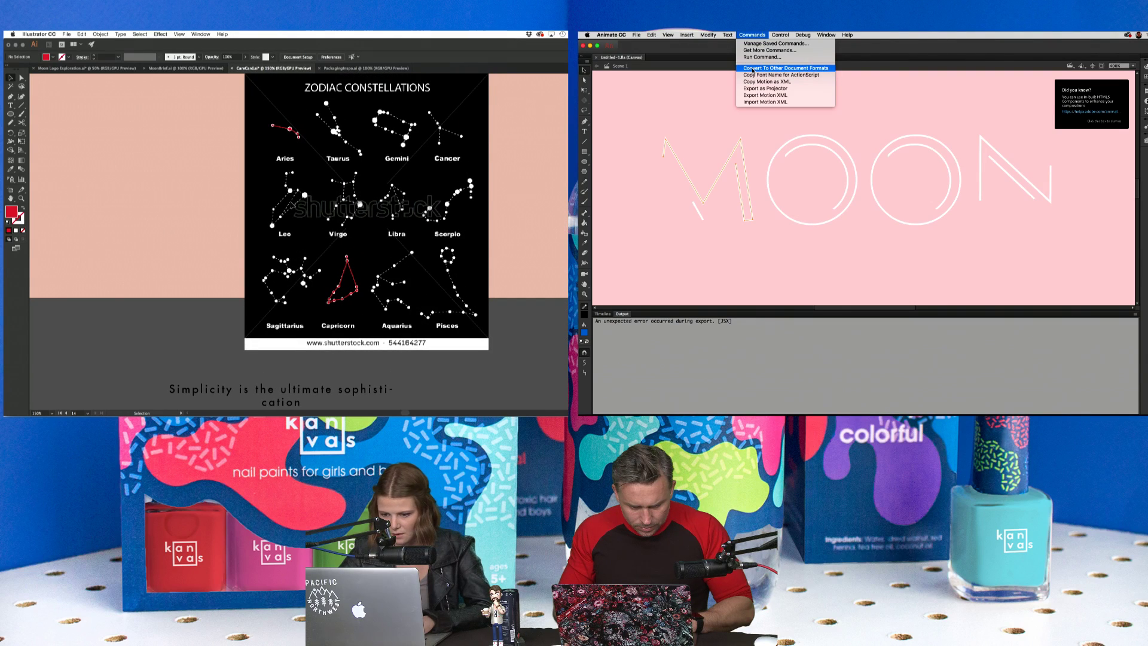
scroll(292, 205, "down", 2)
left_click(753, 68)
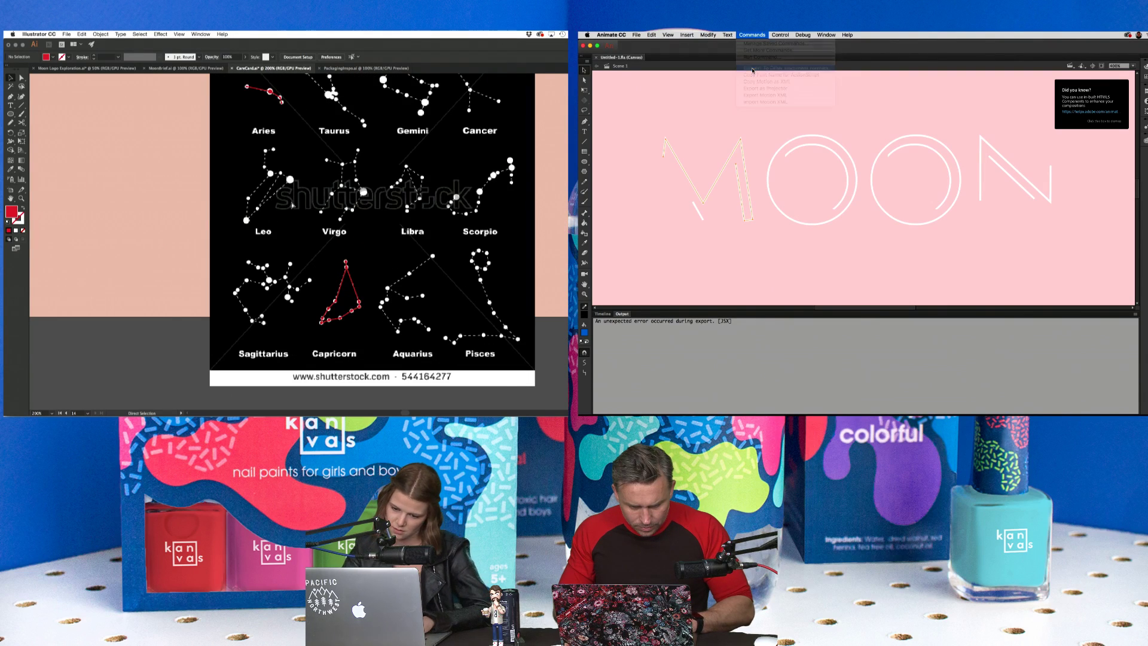
key("super+equal")
key("super+equal")
key("super+equal")
left_click(775, 258)
scroll(292, 205, "down", 3)
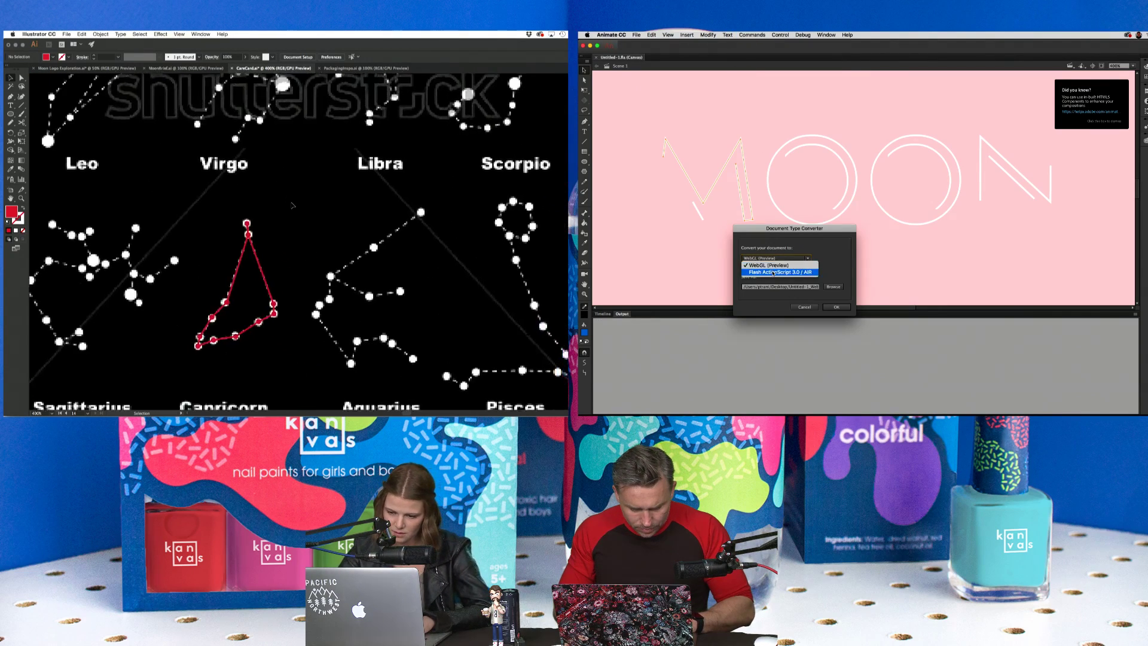
left_click(777, 266)
left_click(835, 307)
Start a Pen path at Aquarius's upper right star and trace down to its left side, and preview the converted MOON movie.
key("p")
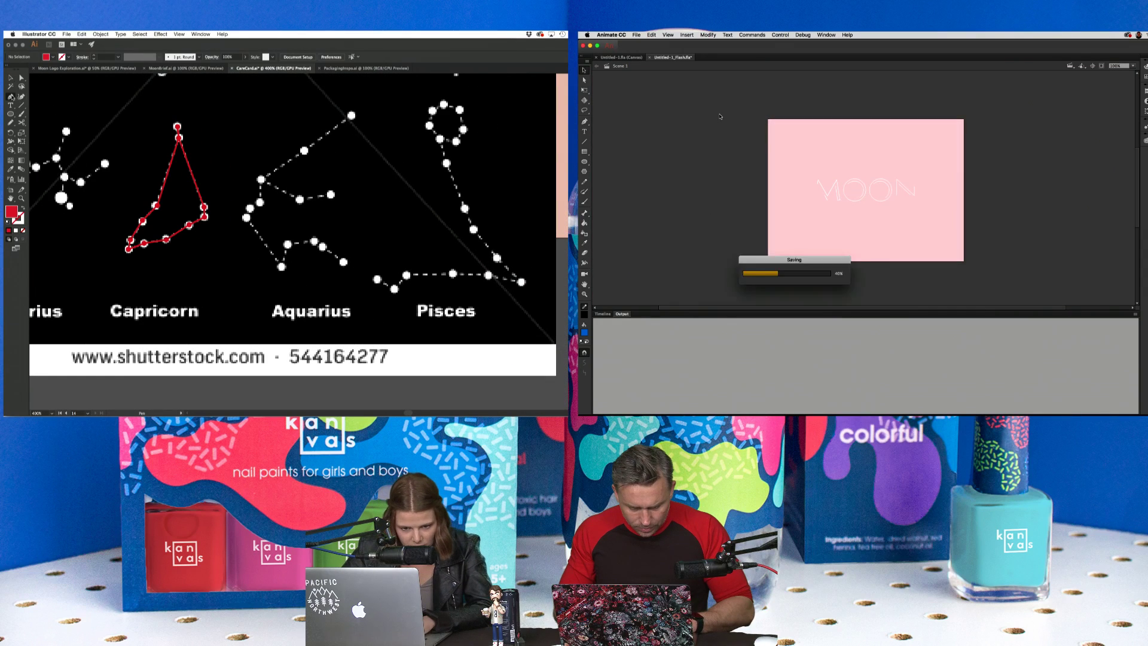
left_click(352, 116)
key("super+Return")
left_click(304, 151)
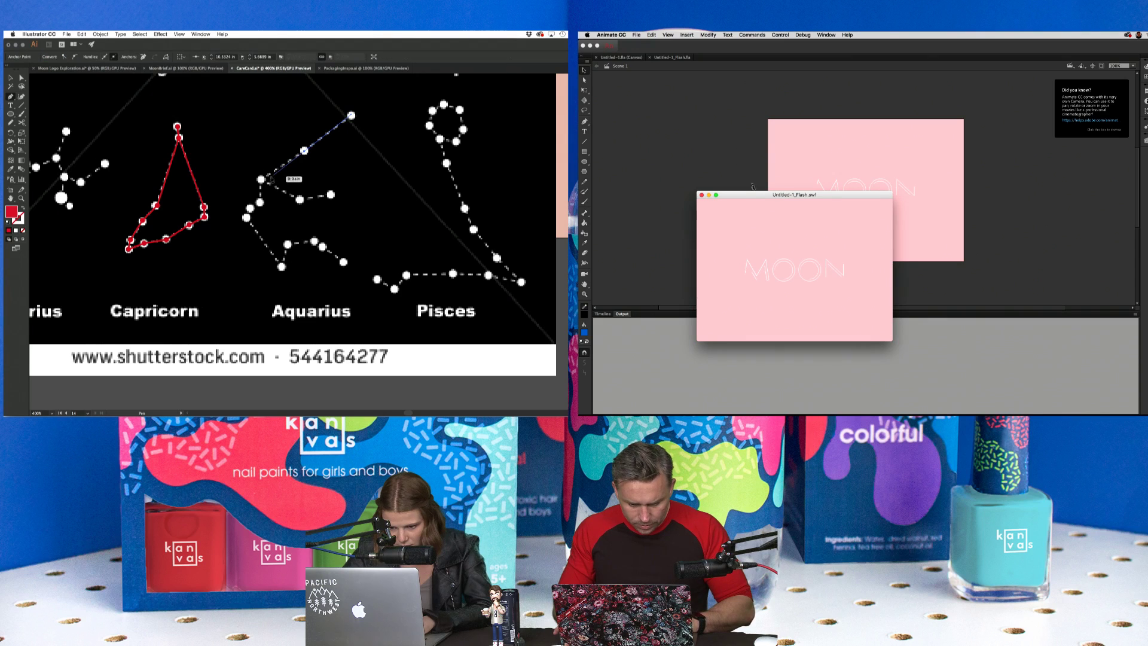
left_click_drag(748, 191, 855, 119)
left_click(261, 180)
left_click(262, 203)
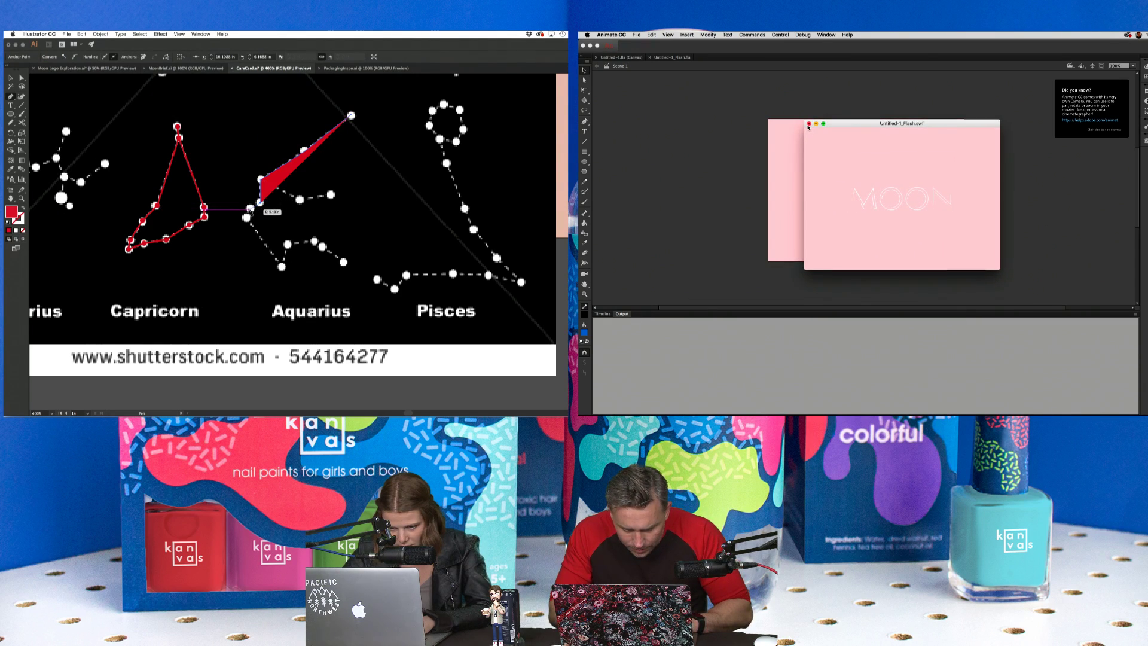
left_click(809, 124)
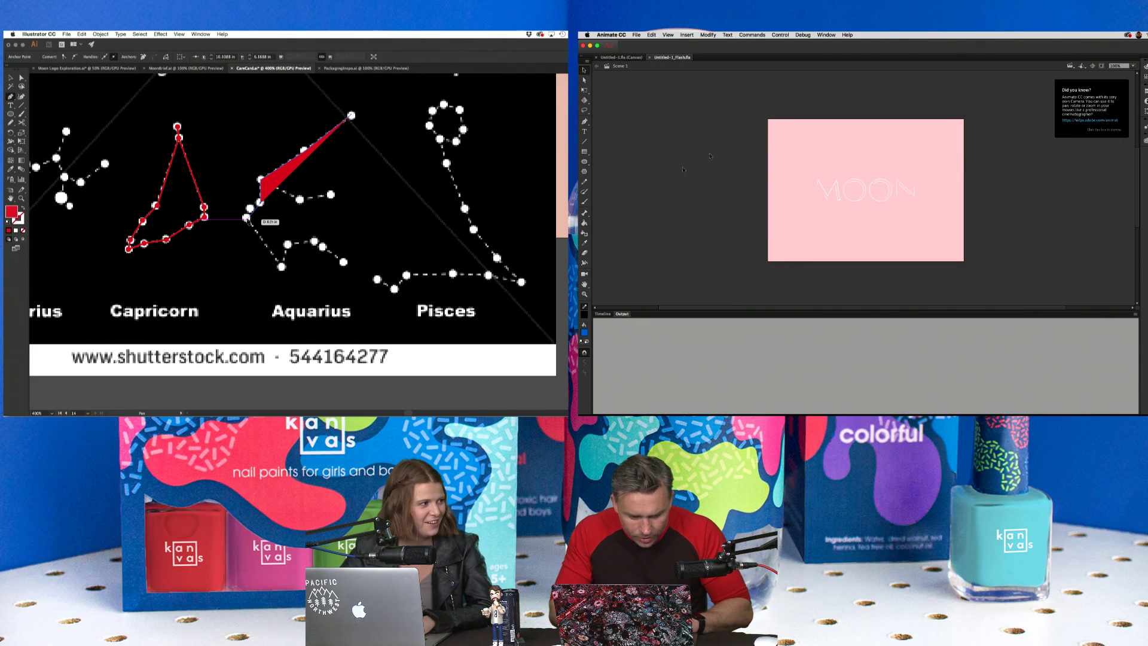
Continue the Aquarius Pen path through its left-side stars, and place the MOON layers' middle keyframes near frame 85.
left_click(604, 314)
key("super+equal")
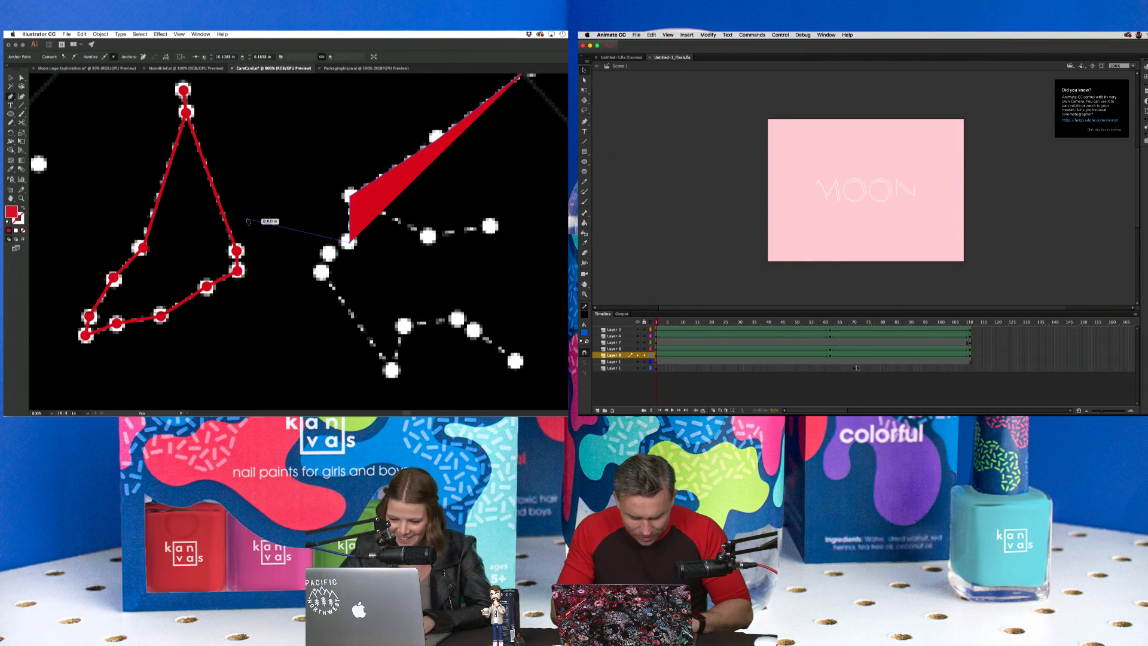
left_click(328, 252)
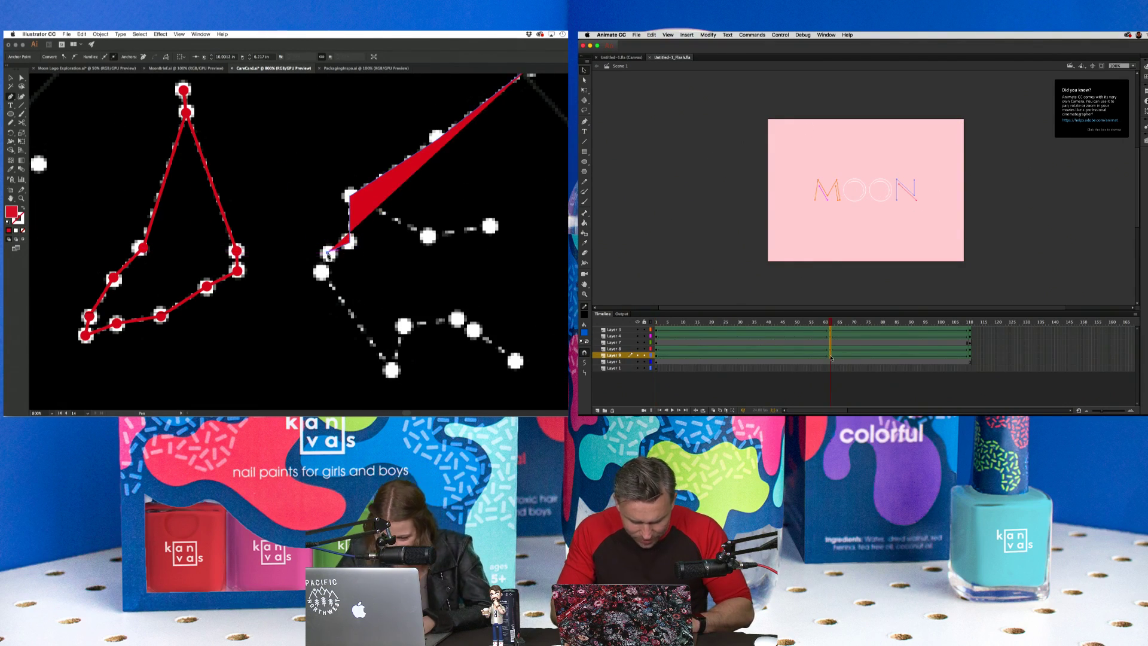
left_click(830, 342)
left_click(321, 274)
left_click(899, 355)
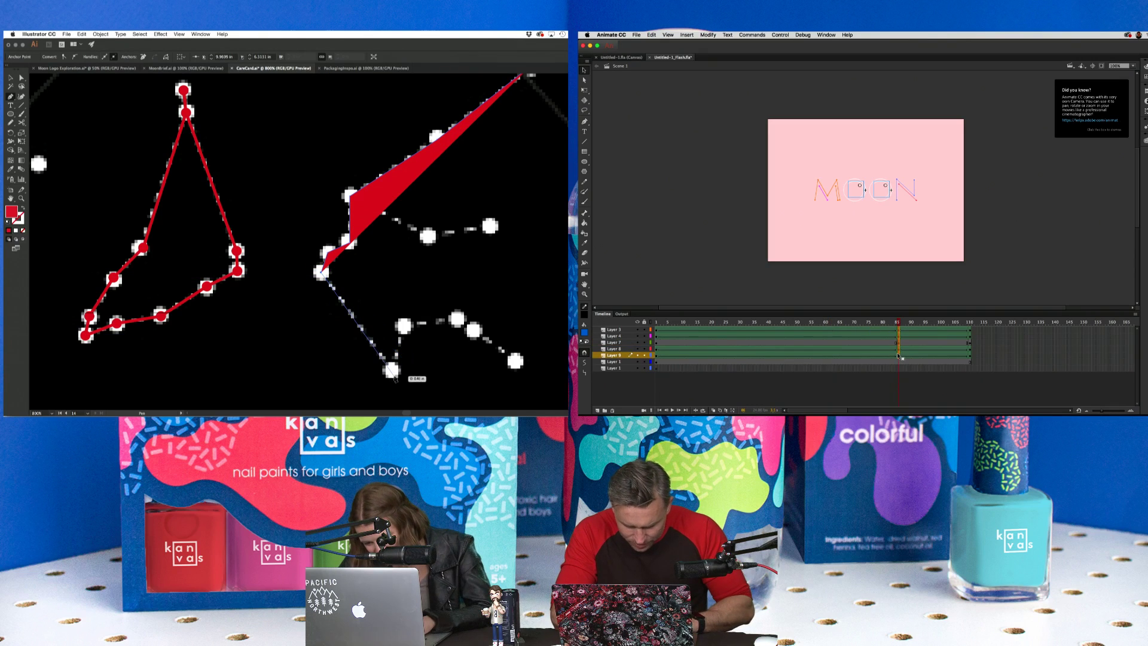
Trace the Aquarius path along its lower branch to the last star, and place matching MOON keyframes near frame 55.
left_click(391, 371)
left_click(849, 355)
left_click(812, 355)
left_click(458, 320)
left_click(813, 357)
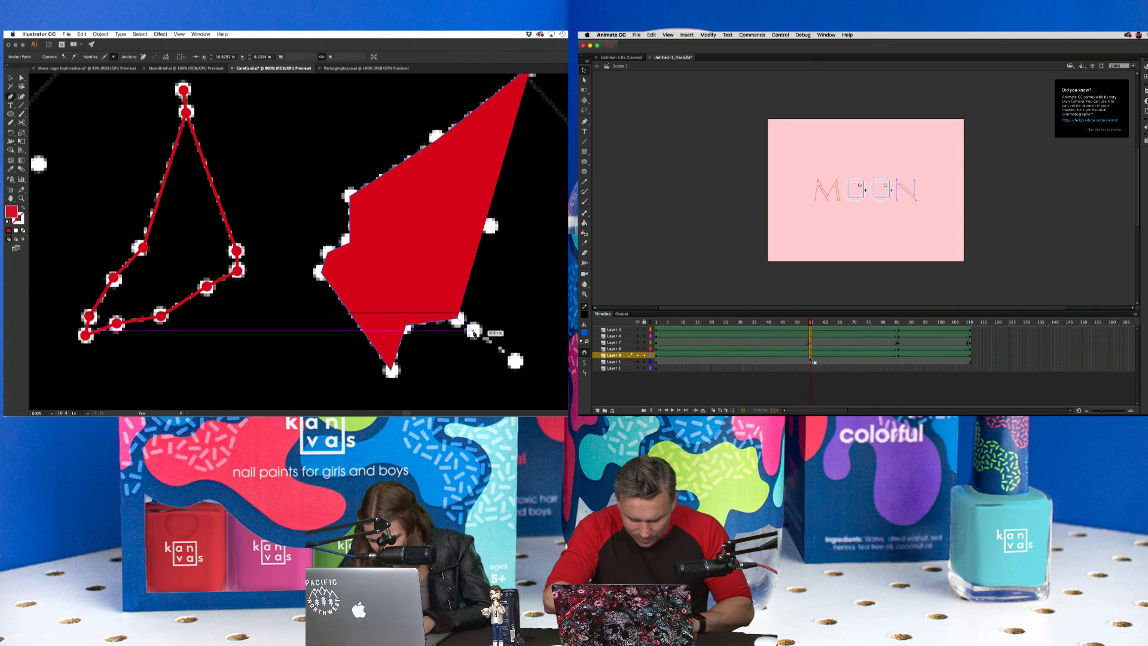
left_click(475, 329)
left_click(515, 361)
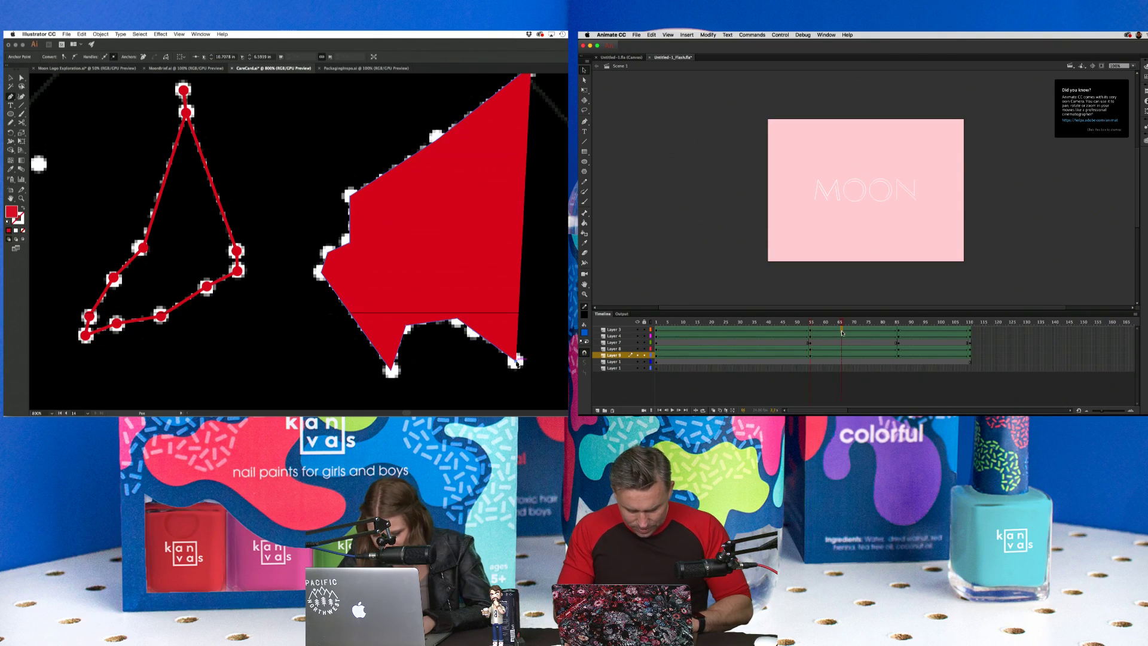
Swap the Aquarius path's red fill to a stroke and deselect it, and lengthen the MOON hold by inserting frames across all layers.
left_click_drag(841, 342, 876, 368)
left_click(24, 208)
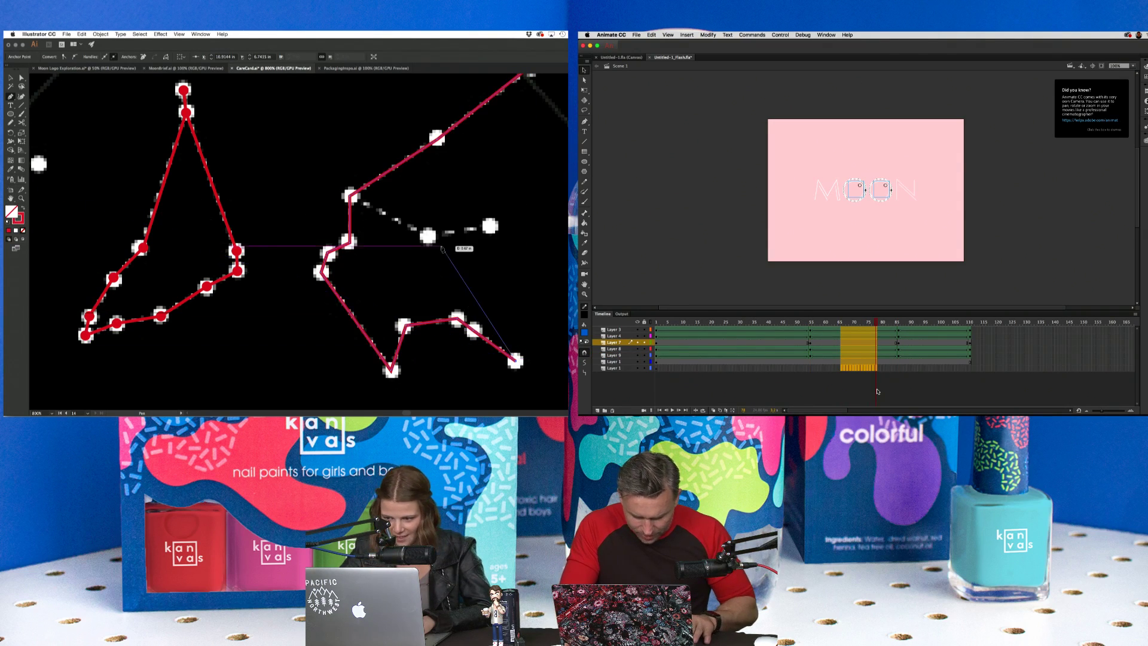
scroll(299, 239, "right", 3)
key("F5")
left_click(10, 77)
key("F5")
left_click(76, 132)
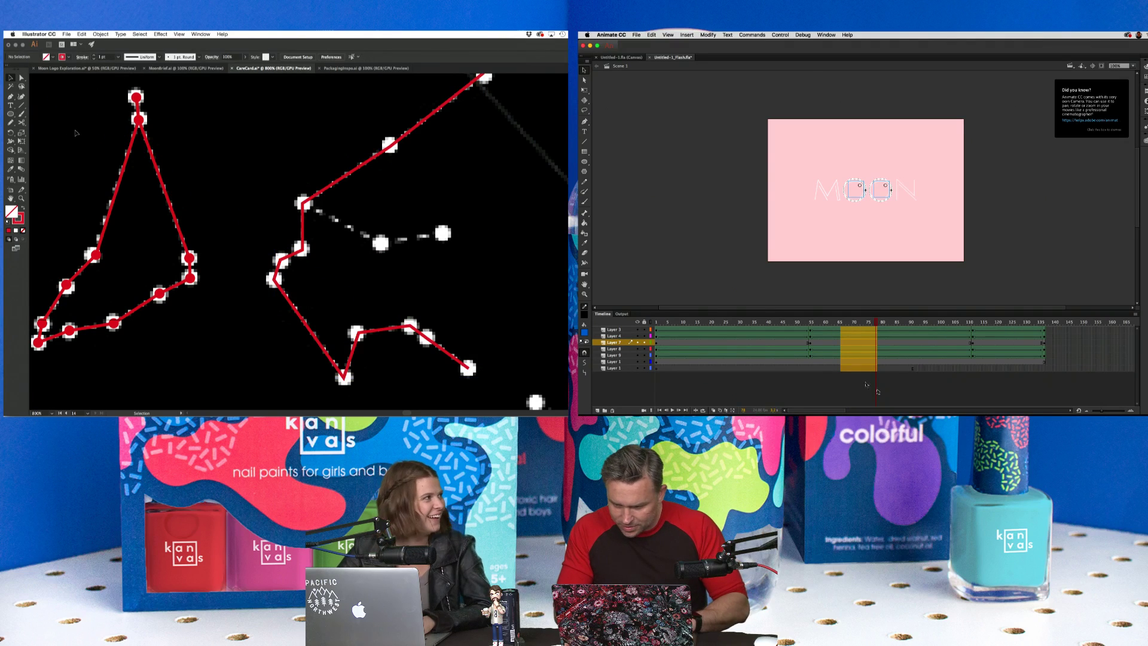
left_click(656, 321)
Paste a copy of a Capricorn red dot and move it onto Aquarius's upper right star.
key("l")
key("shift+x")
left_click_drag(181, 250, 197, 266)
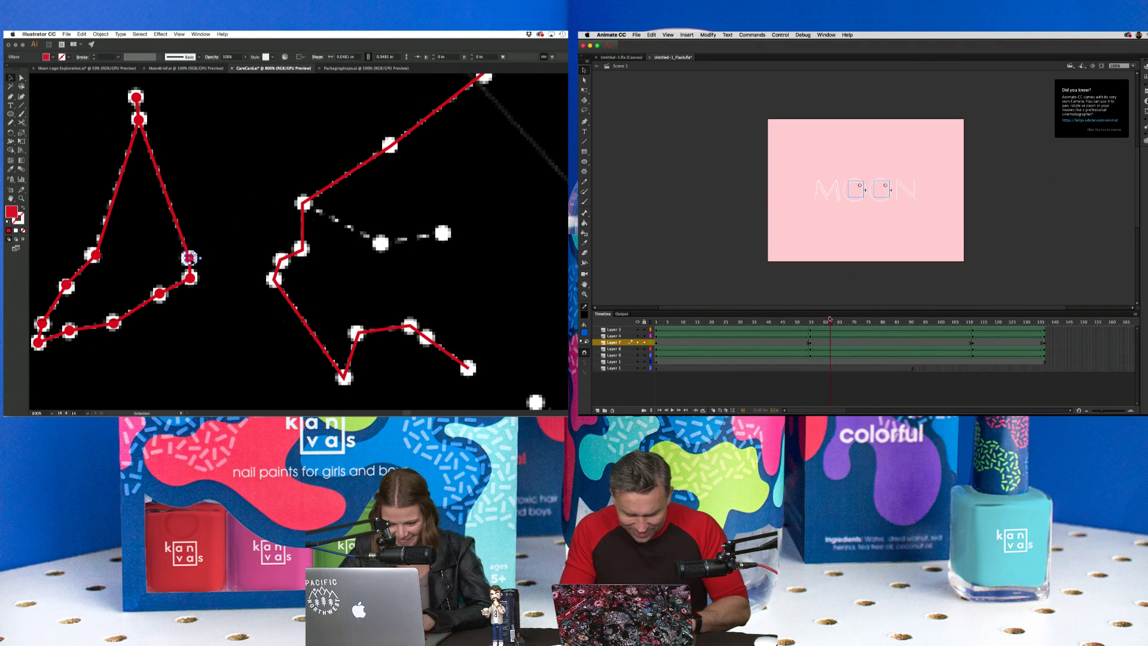
left_click(251, 179)
scroll(251, 179, "right", 3)
key("super+equal")
key("super+v")
left_click(251, 180)
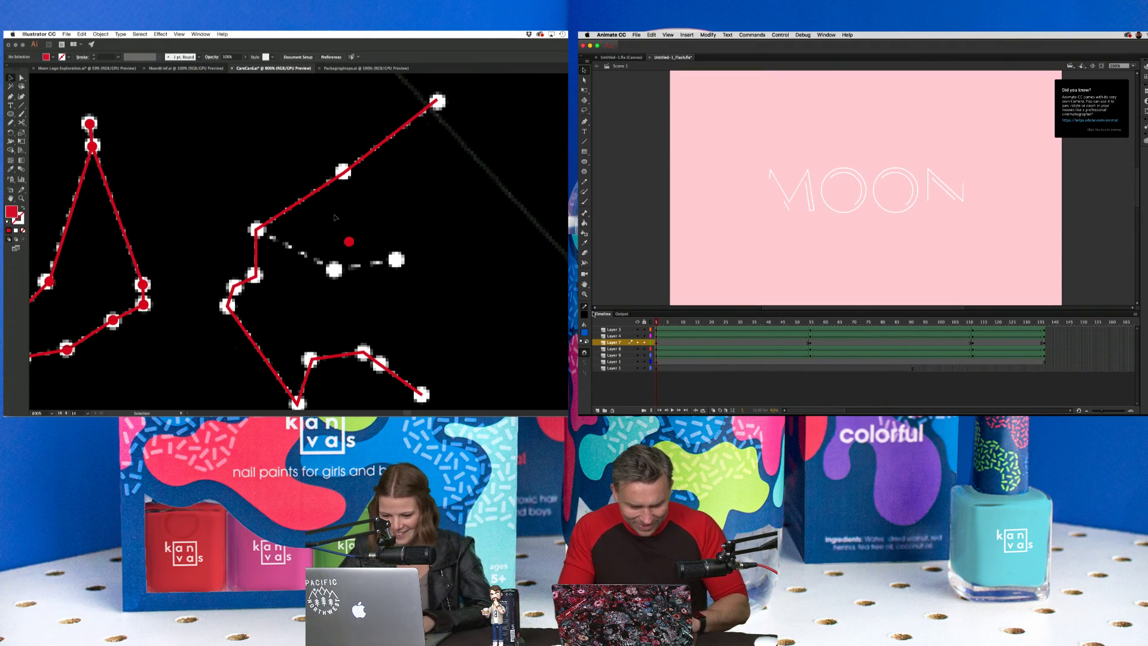
left_click_drag(348, 242, 437, 101)
Draw a pink rectangle covering the MOON logo, and place red dot copies on Aquarius's next two stars.
key("r")
left_click_drag(763, 143, 897, 243)
left_click_drag(437, 100, 437, 100)
left_click_drag(897, 243, 1015, 255)
left_click(457, 157)
left_click(584, 71)
left_click(816, 150)
left_click_drag(445, 106, 344, 173)
left_click(368, 190)
left_click_drag(257, 229, 256, 229)
Cut the pink rectangle from the logo's layer, and nudge a red dot copy left toward Aquarius's next star.
right_click(868, 160)
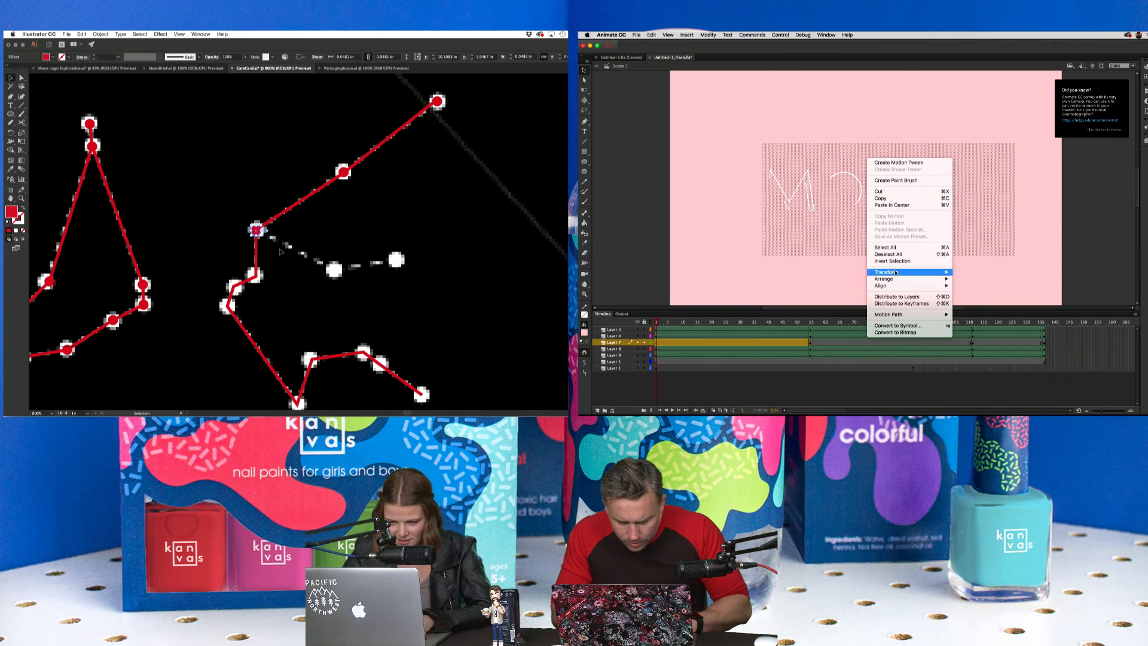
left_click(807, 238)
key("Delete")
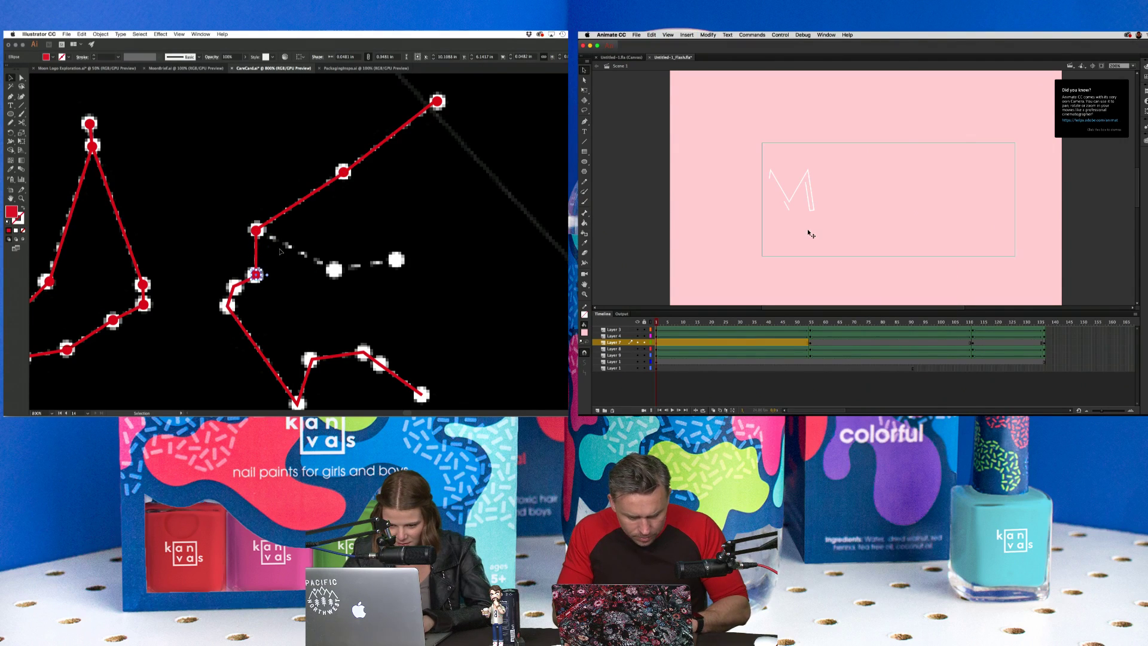
left_click(808, 234)
key("Left")
key("Left")
key("Left")
key("Left")
key("Left")
key("Left")
key("Left")
key("Left")
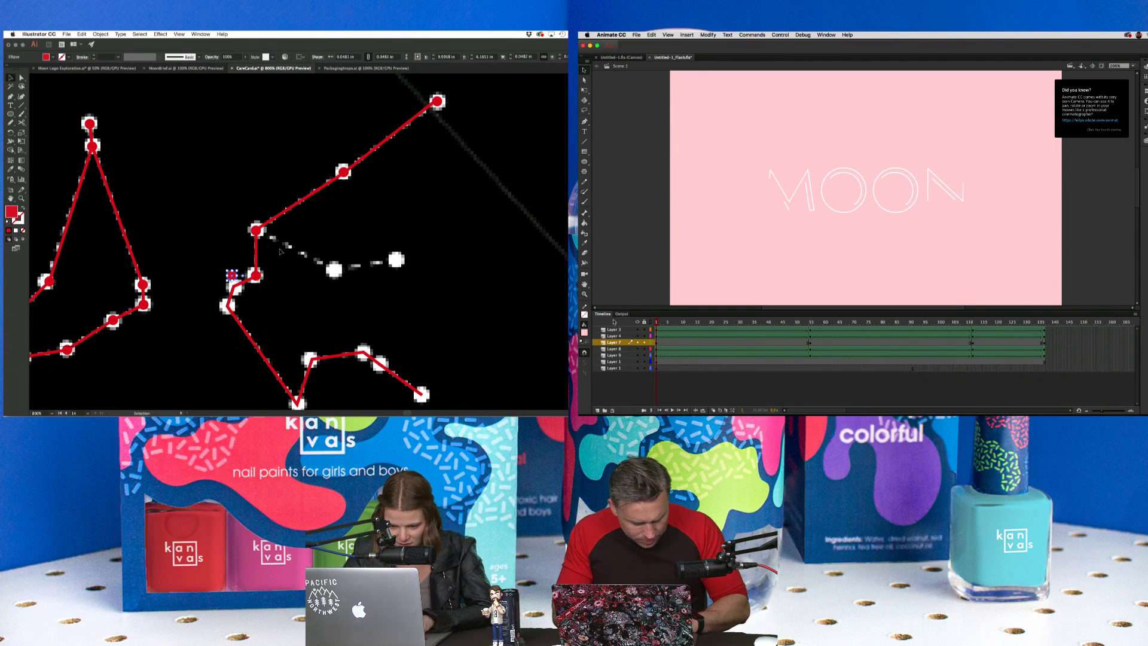
Add a layer above the logo layers for the centered pink rectangle, and nudge the dot down onto Aquarius's left-side star.
left_click(613, 331)
key("Down")
left_click(597, 410)
key("Right")
key("Down")
key("Down")
key("Down")
key("Down")
key("Down")
key("Down")
key("Down")
key("Down")
key("Down")
key("Down")
key("Down")
key("Down")
Add a keyframe near frame 55 on the rectangle's layer and create a classic tween leading to it, while continuing Aquarius's dots.
left_click(809, 333)
key("Left")
key("Left")
key("a")
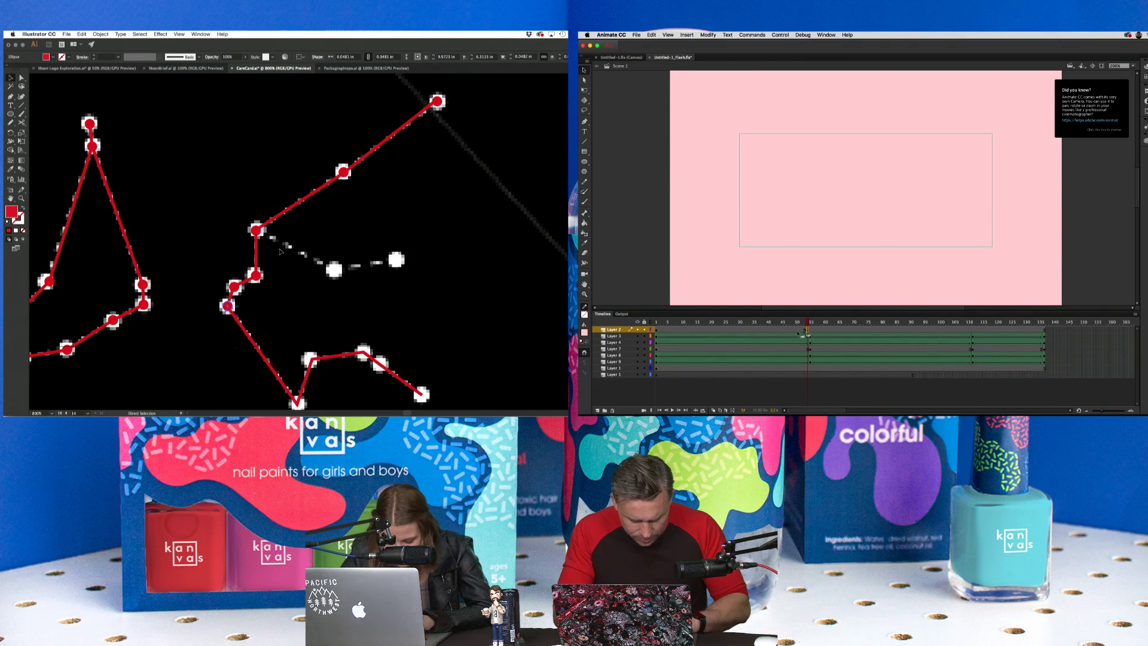
key("super+shift+a")
scroll(289, 290, "down", 3)
right_click(762, 334)
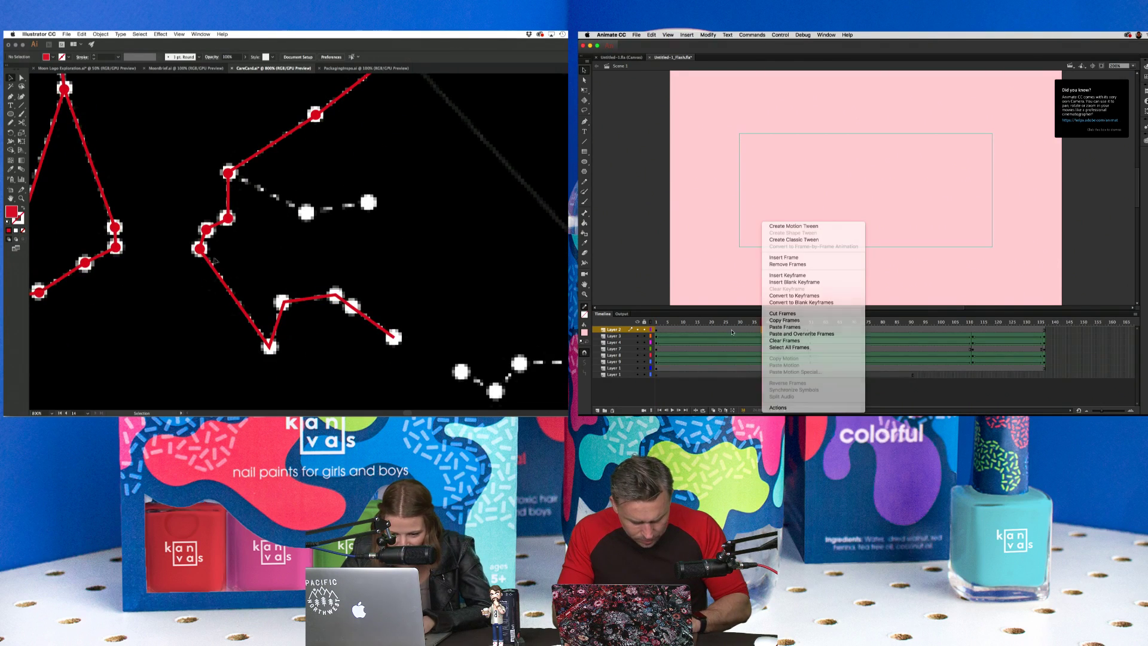
right_click(732, 331)
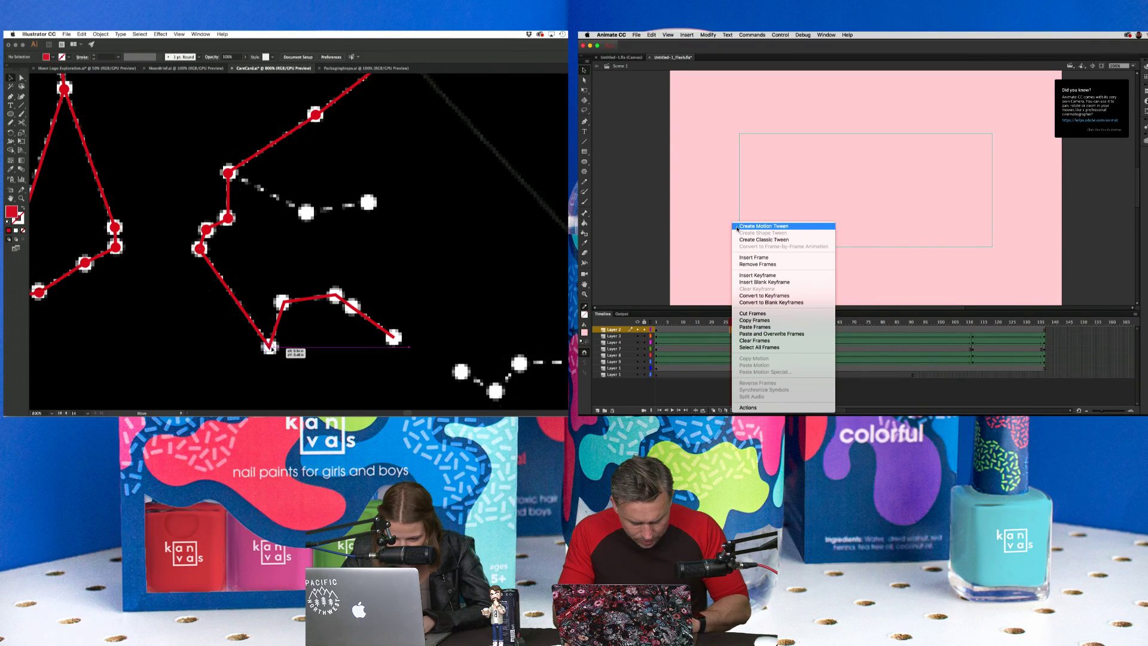
left_click(269, 346)
left_click(741, 239)
Copy red dots along Aquarius's lower branch to its end star, and fade out the rectangle near frame 55, adding a keyframe near frame 95.
left_click_drag(270, 347, 336, 296)
left_click(809, 330)
left_click(311, 326)
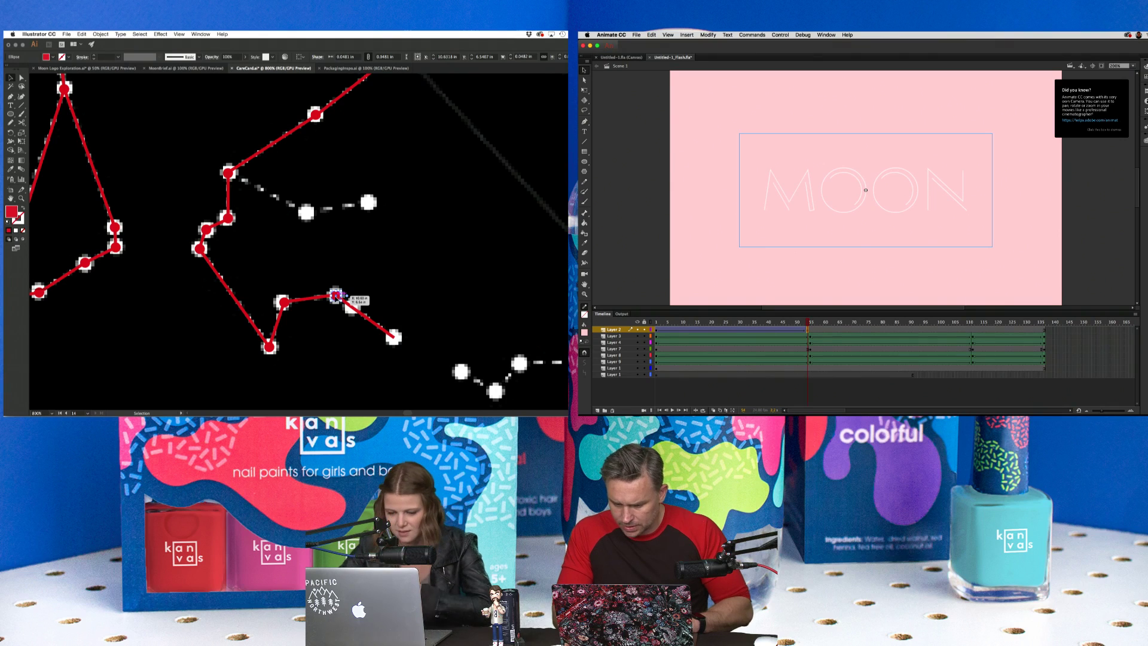
left_click(922, 330)
left_click(344, 333)
left_click_drag(340, 302, 394, 338)
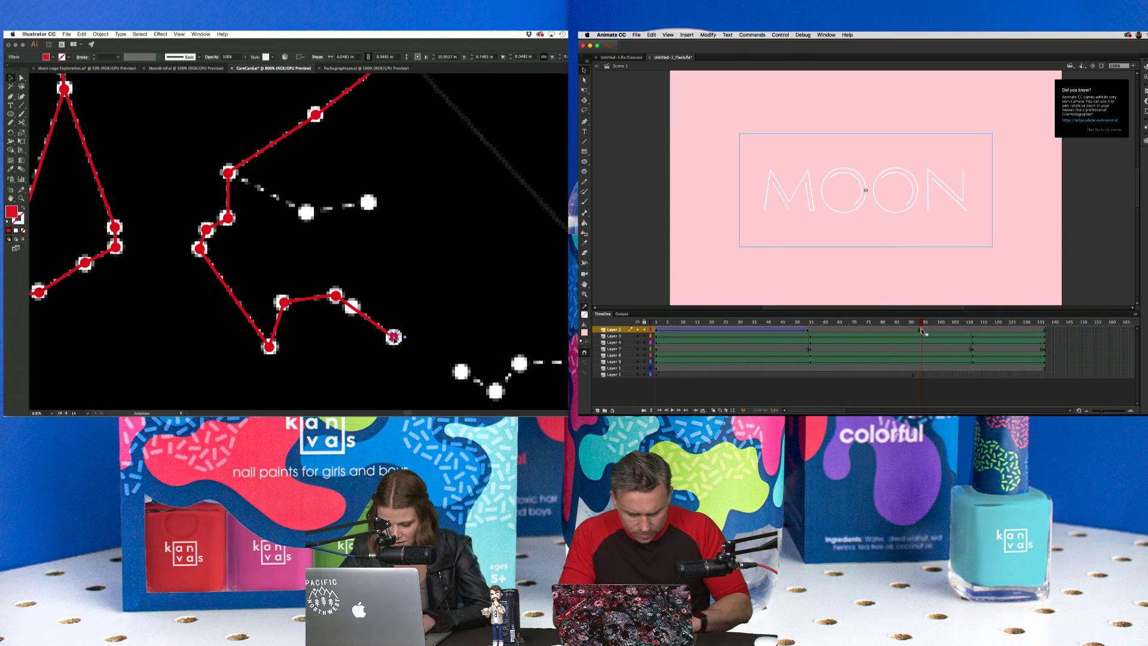
Copy the rectangle layer's opaque first keyframe, and place red dots on the two stars of Aquarius's middle branch.
key("shift+comma")
left_click(370, 333)
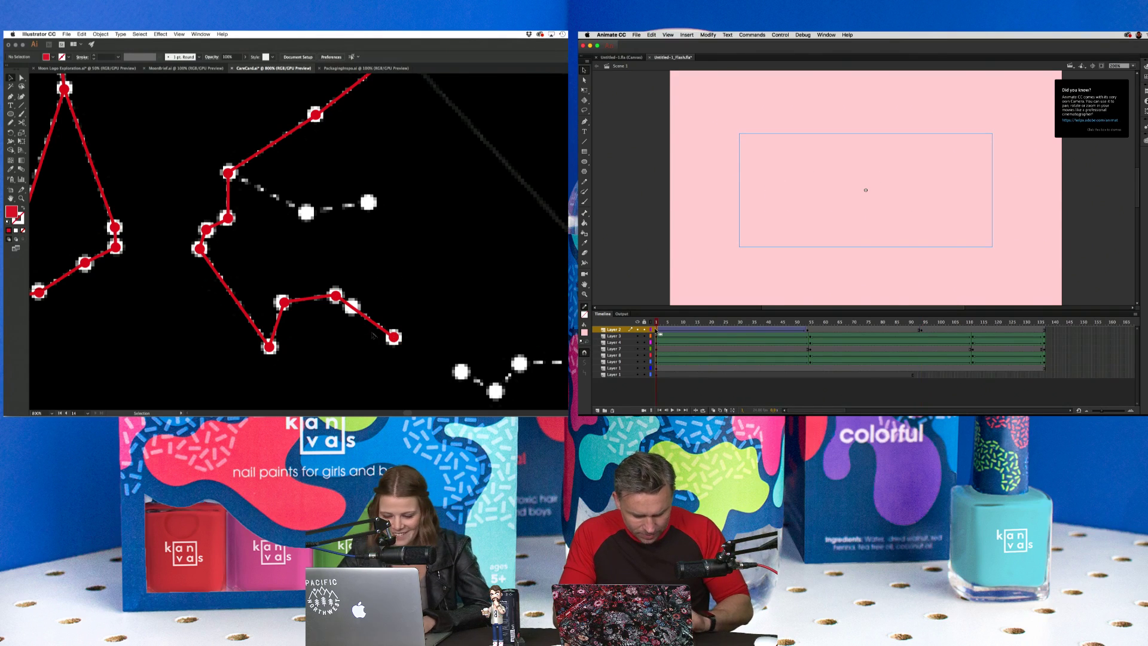
right_click(658, 333)
left_click(306, 213)
left_click(317, 227)
left_click(1081, 350)
double_click(1043, 332)
left_click_drag(309, 216, 370, 205)
left_click(395, 241)
Paste the copied keyframe near the end of the rectangle's layer and create a classic tween from the frame 95 keyframe.
left_click(1030, 333)
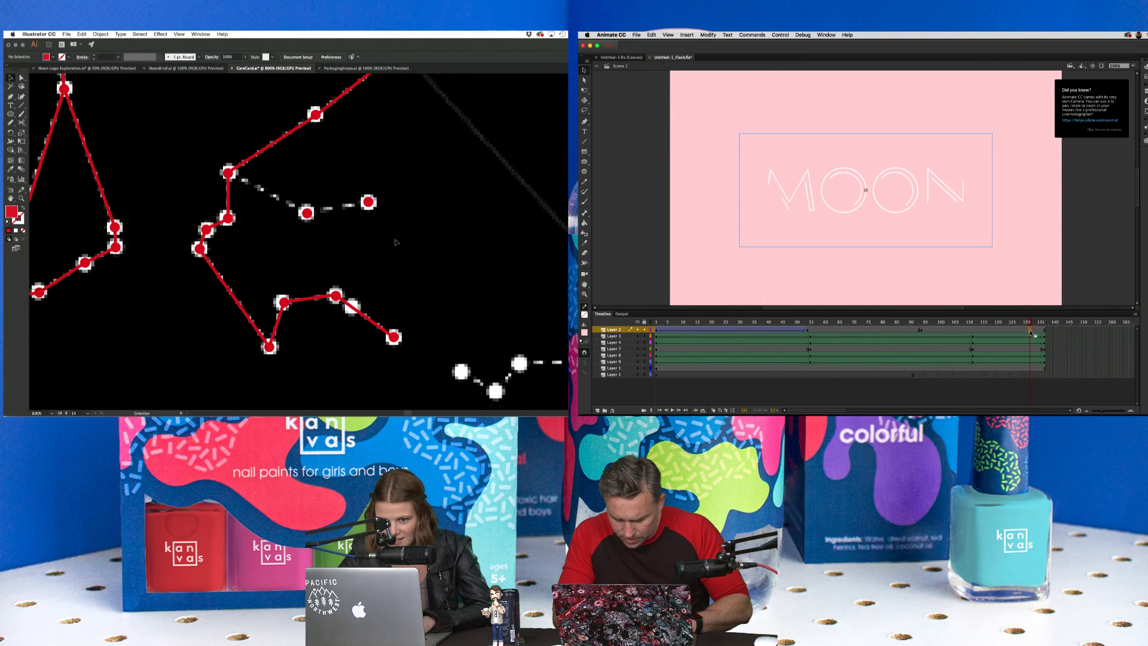
right_click(1030, 332)
left_click(1065, 325)
left_click(978, 328)
double_click(978, 328)
right_click(977, 325)
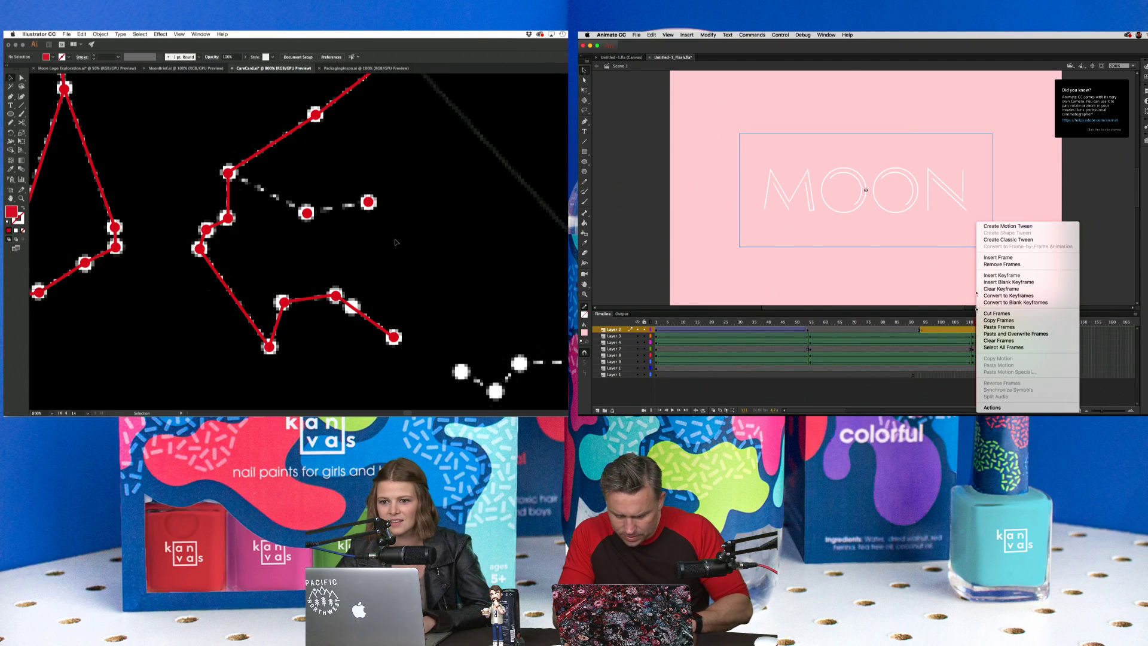
left_click(1008, 240)
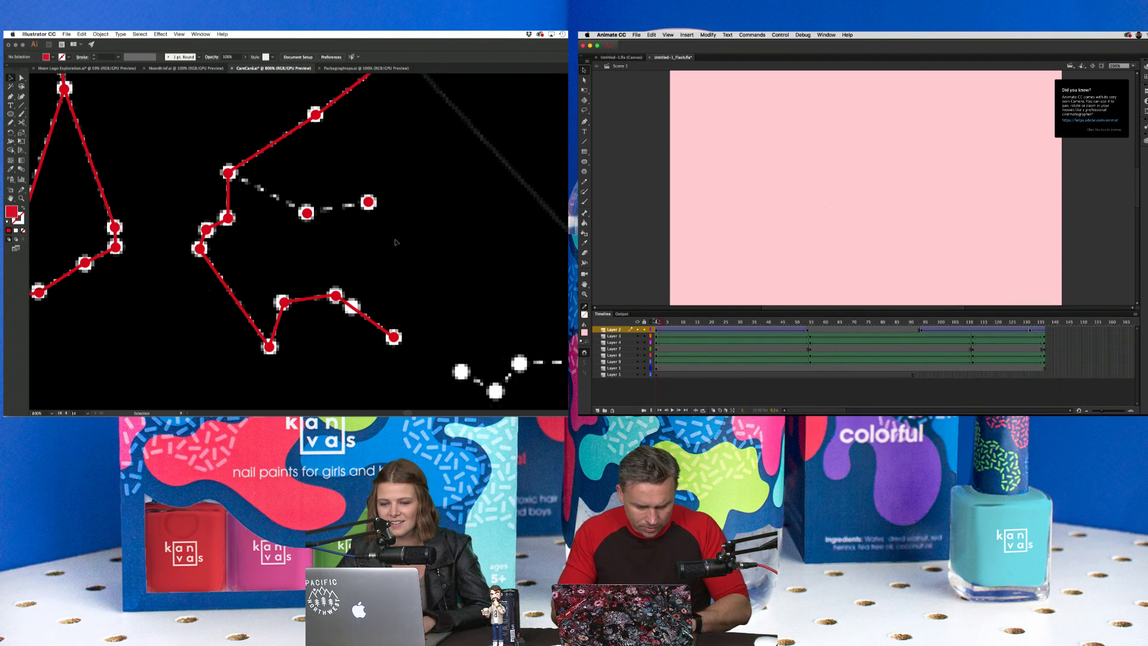
Test the MOON movie and view the fade-in and fade-out in an enlarged preview window.
key("super+Return")
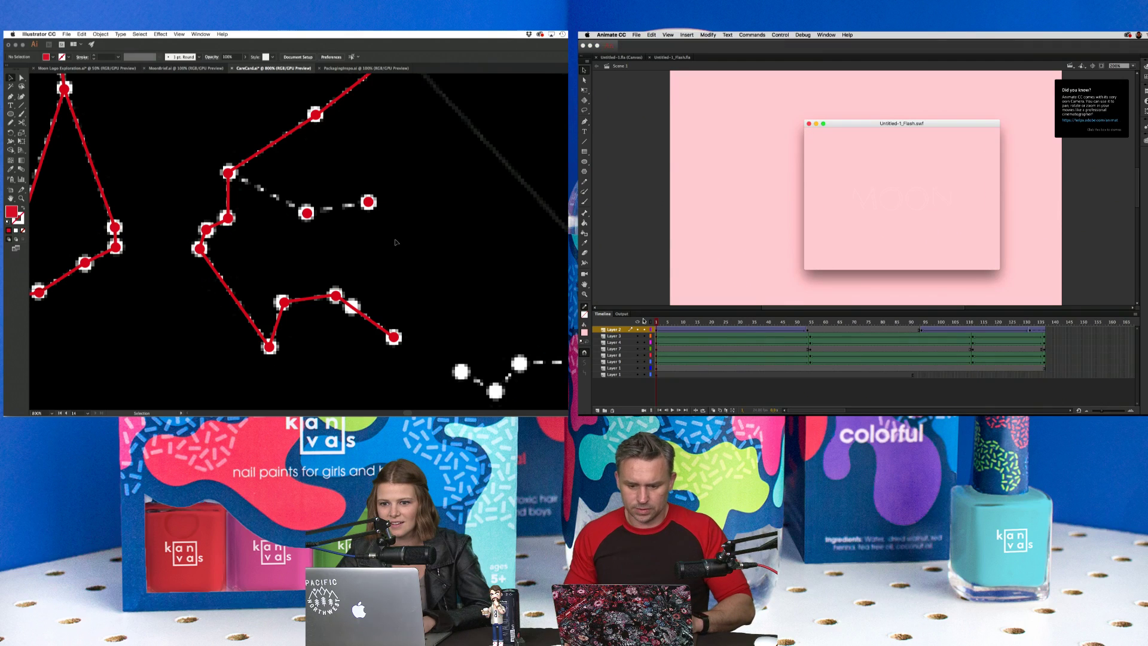
left_click(823, 124)
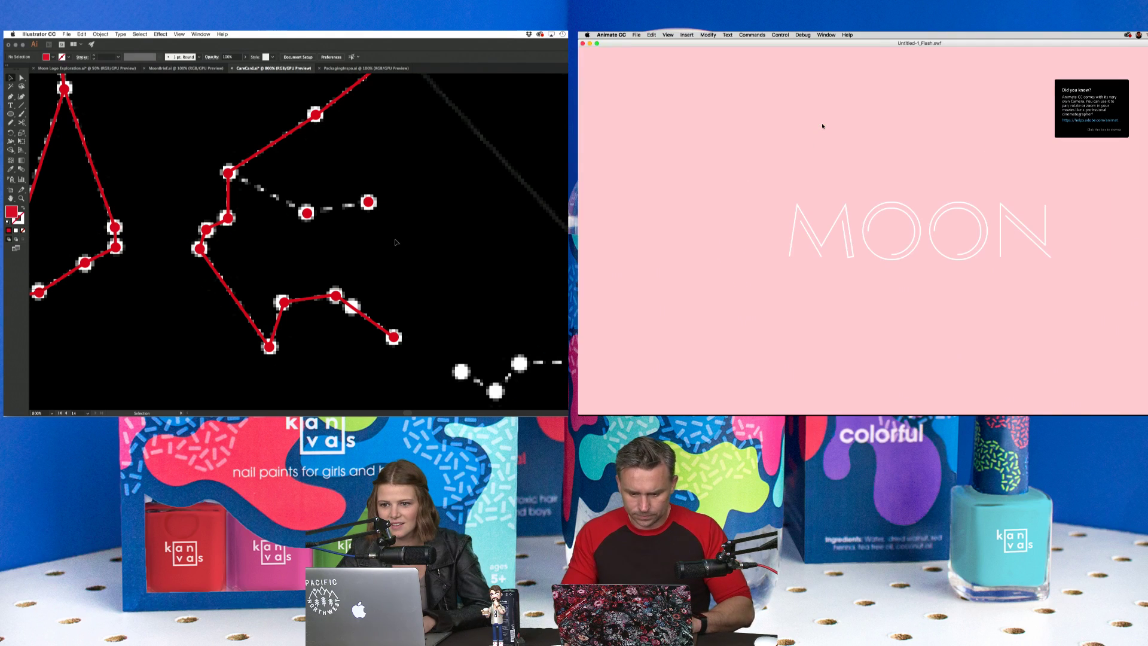
left_click(1084, 102)
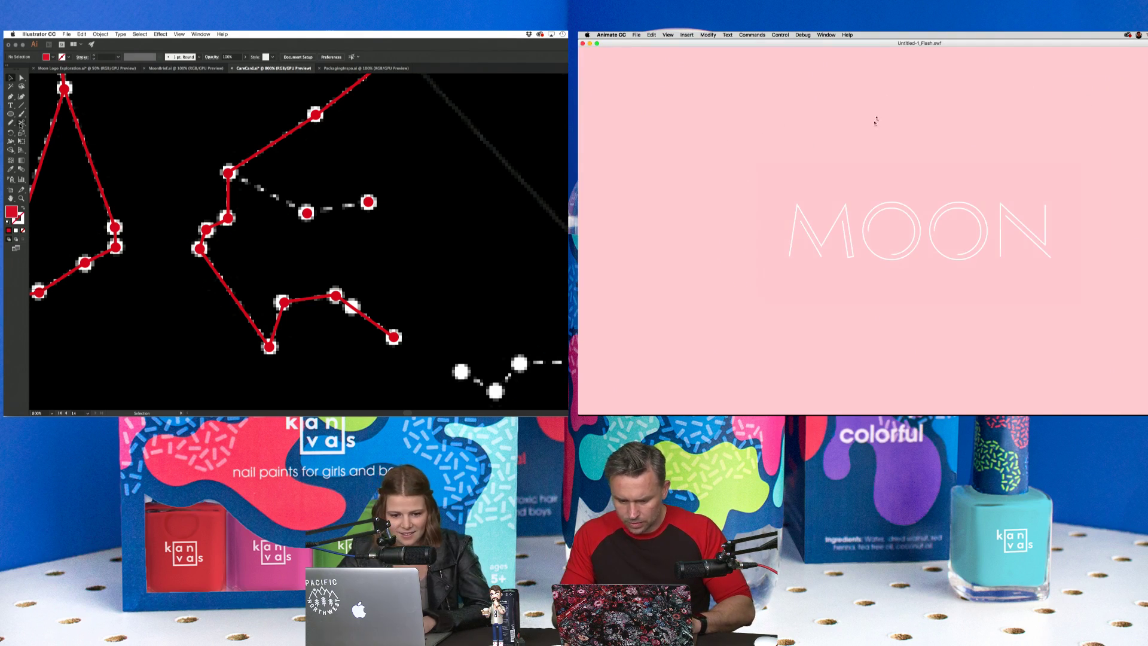
Start a Pen path for Aquarius's middle branch at the star where it leaves the main line.
left_click(11, 96)
left_click(227, 173)
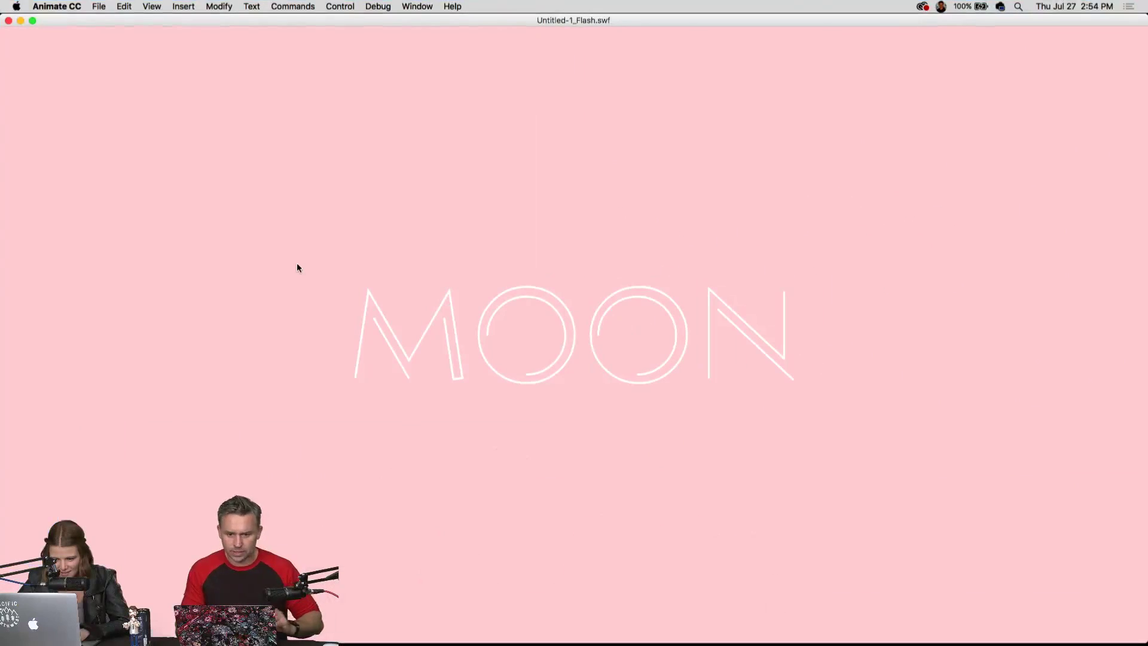